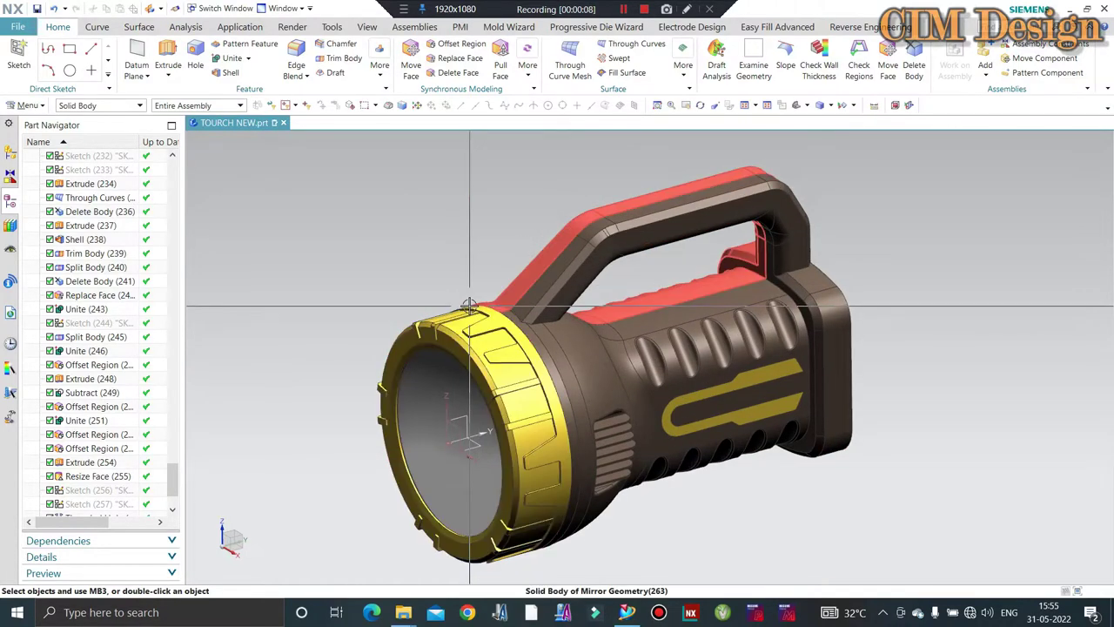
- Orbit and zoom around the torch to a side view of its front bezel ring
scroll(469, 307, down, 2)
scroll(458, 276, down, 2)
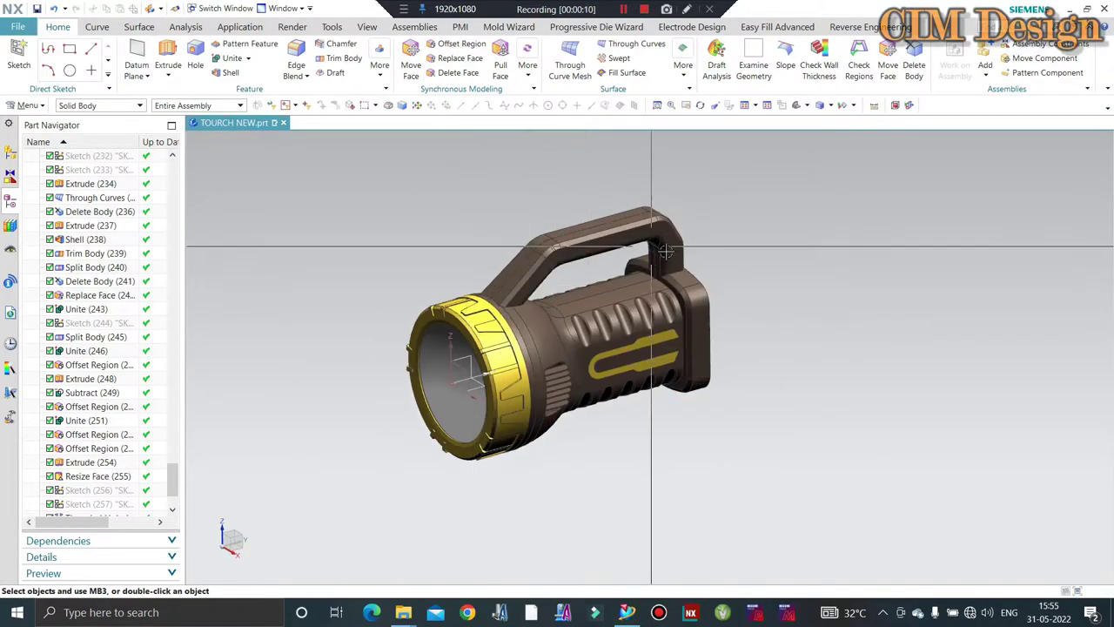
scroll(453, 344, up, 1)
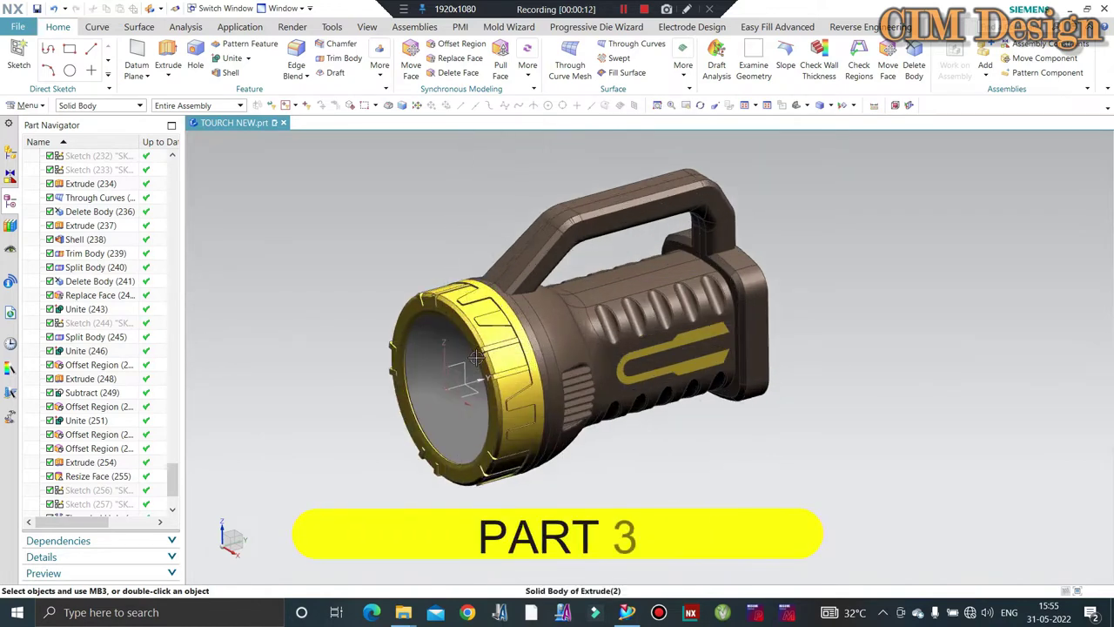
scroll(452, 345, up, 1)
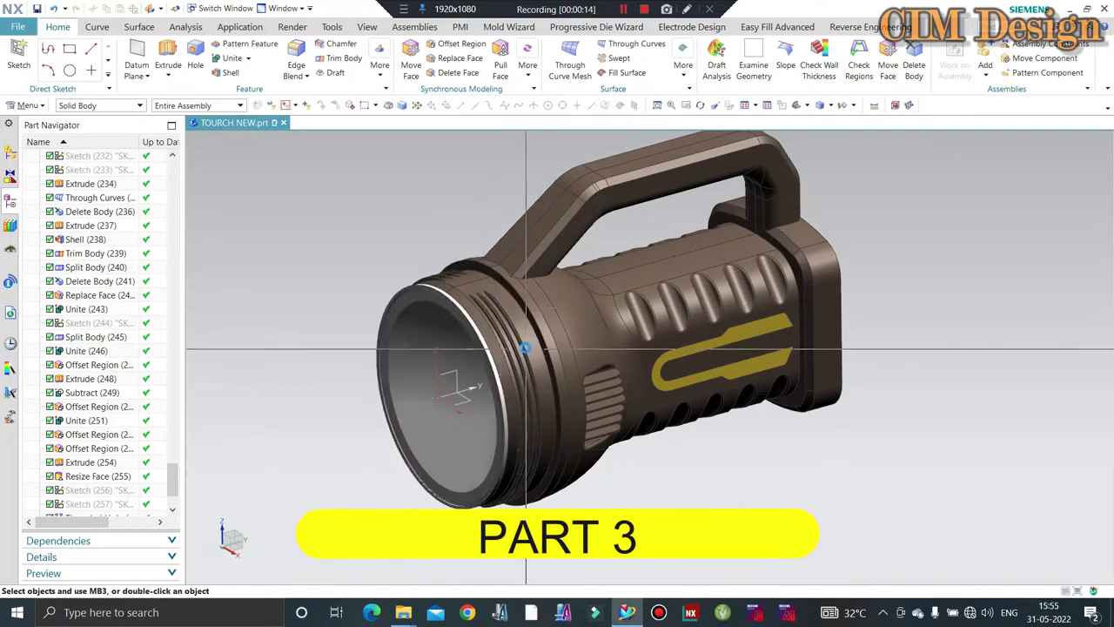
mouse_move(483, 475)
middle_down()
mouse_move(477, 260)
mouse_move(653, 371)
middle_up()
scroll(477, 260, up, 1)
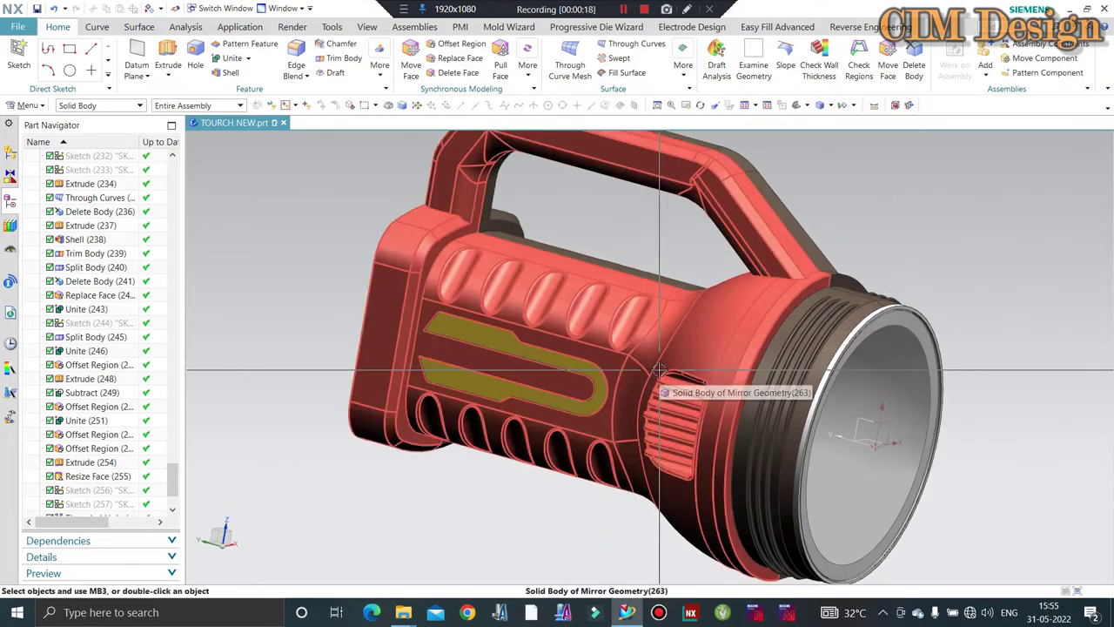
scroll(653, 371, down, 1)
scroll(828, 303, up, 2)
scroll(829, 303, down, 2)
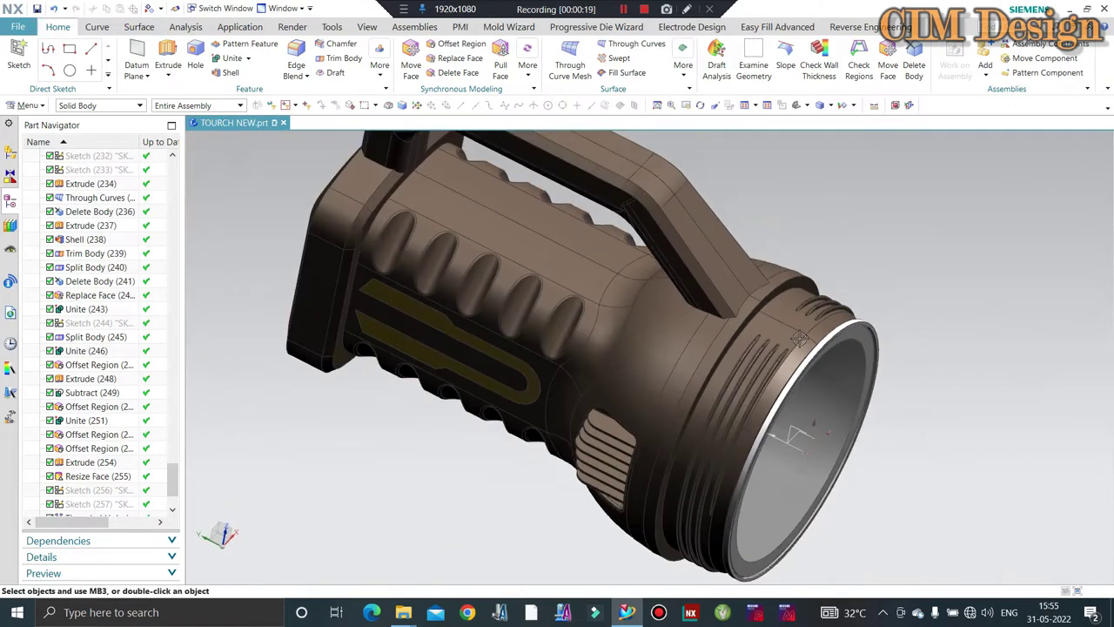
mouse_move(829, 303)
middle_down()
mouse_move(854, 287)
mouse_move(850, 303)
mouse_move(820, 297)
middle_up()
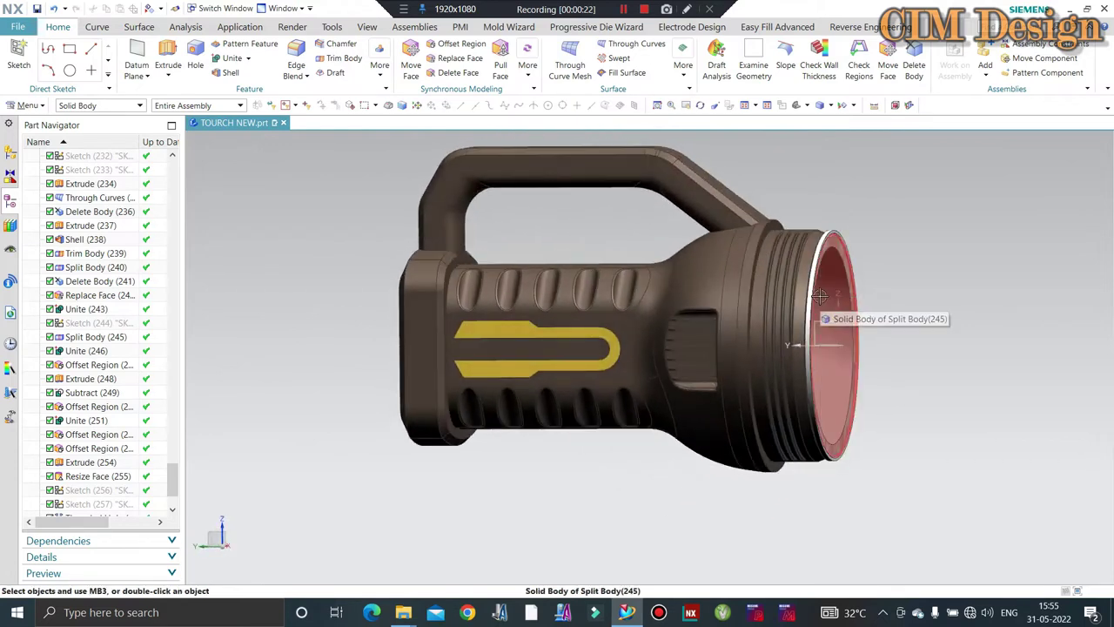
- Isolate the front bezel ring with Invert Shown and Hidden and tilt it to view from above
key(ctrl+shift+b)
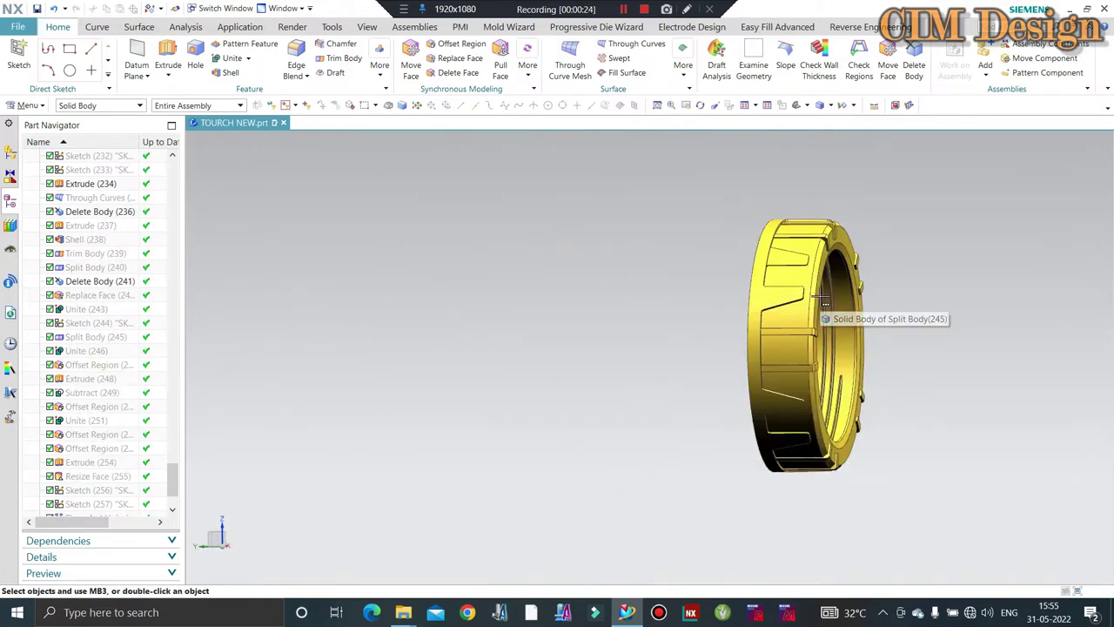
mouse_move(819, 298)
middle_down()
mouse_move(827, 261)
mouse_move(791, 255)
mouse_move(851, 293)
mouse_move(774, 244)
middle_up()
scroll(793, 261, up, 5)
scroll(790, 255, down, 5)
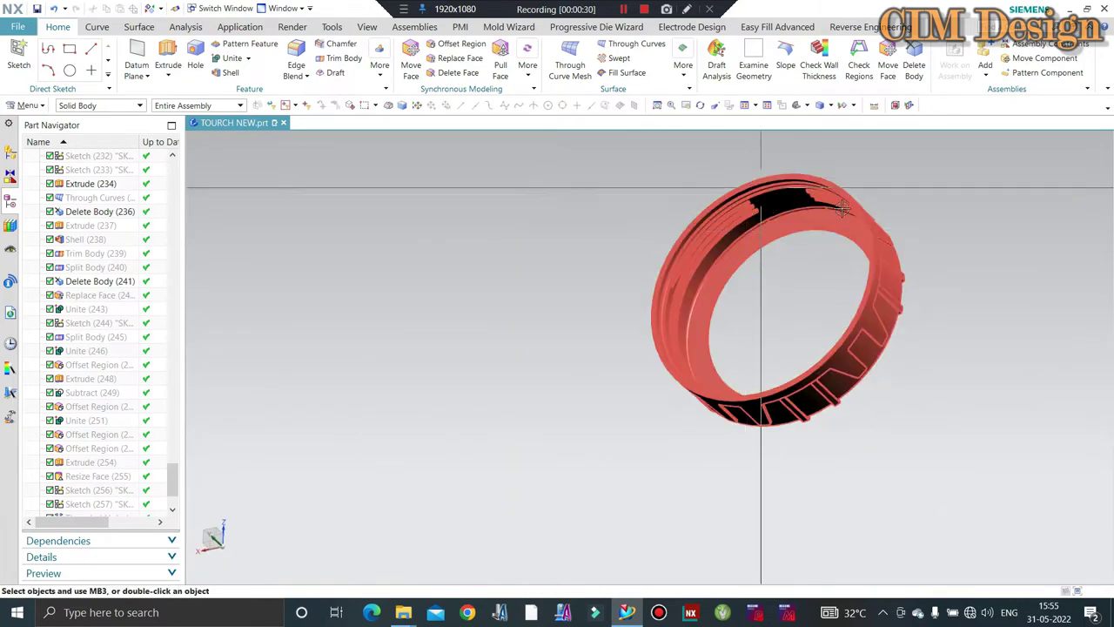
scroll(825, 206, up, 3)
scroll(825, 206, down, 3)
mouse_move(565, 264)
middle_down()
mouse_move(688, 211)
mouse_move(723, 180)
mouse_move(675, 289)
mouse_move(654, 316)
mouse_move(649, 298)
mouse_move(636, 313)
middle_up()
scroll(653, 304, down, 2)
scroll(636, 314, up, 2)
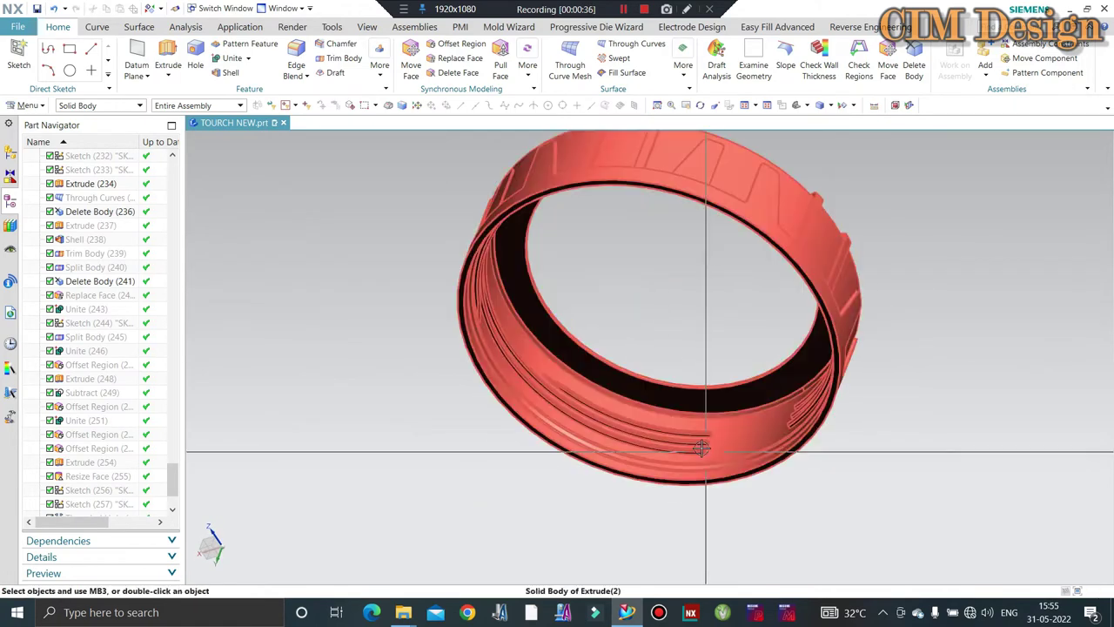
scroll(637, 420, down, 2)
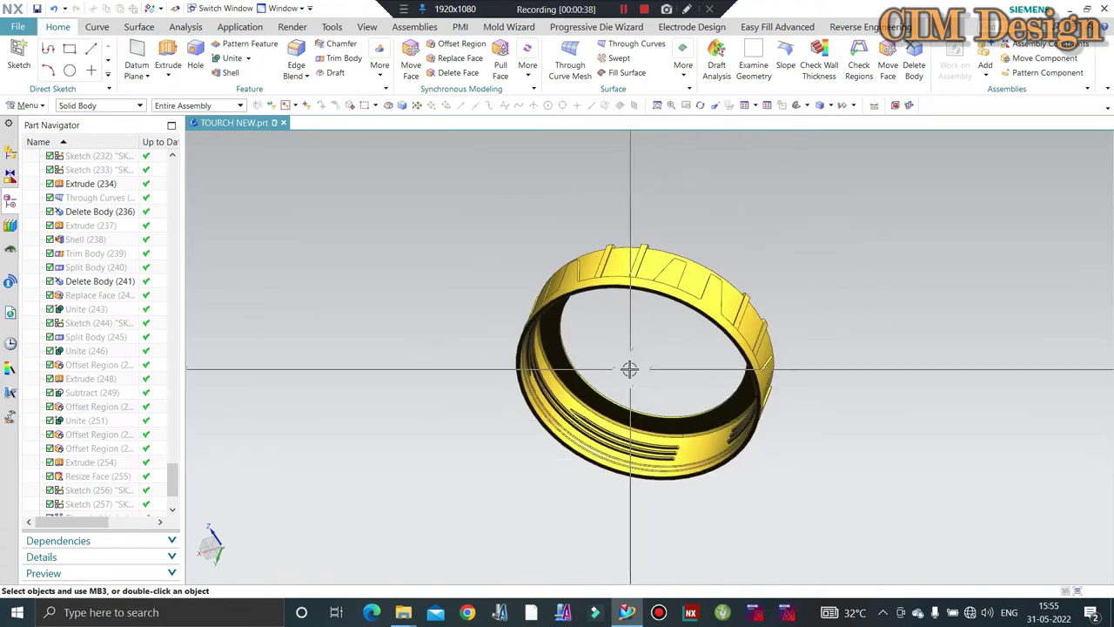
scroll(629, 369, up, 2)
- Orbit and zoom around the isolated ring to inspect its inner grooves
mouse_move(609, 378)
middle_down()
mouse_move(617, 351)
mouse_move(731, 301)
middle_up()
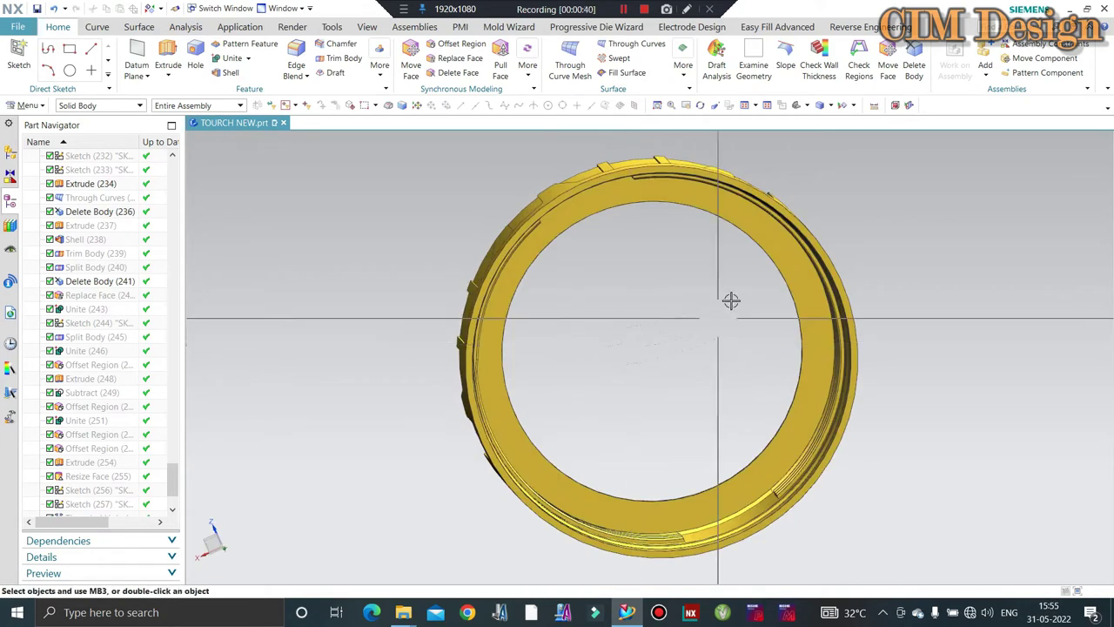
middle_drag(618, 385, 577, 462)
scroll(592, 439, up, 3)
scroll(608, 422, down, 1)
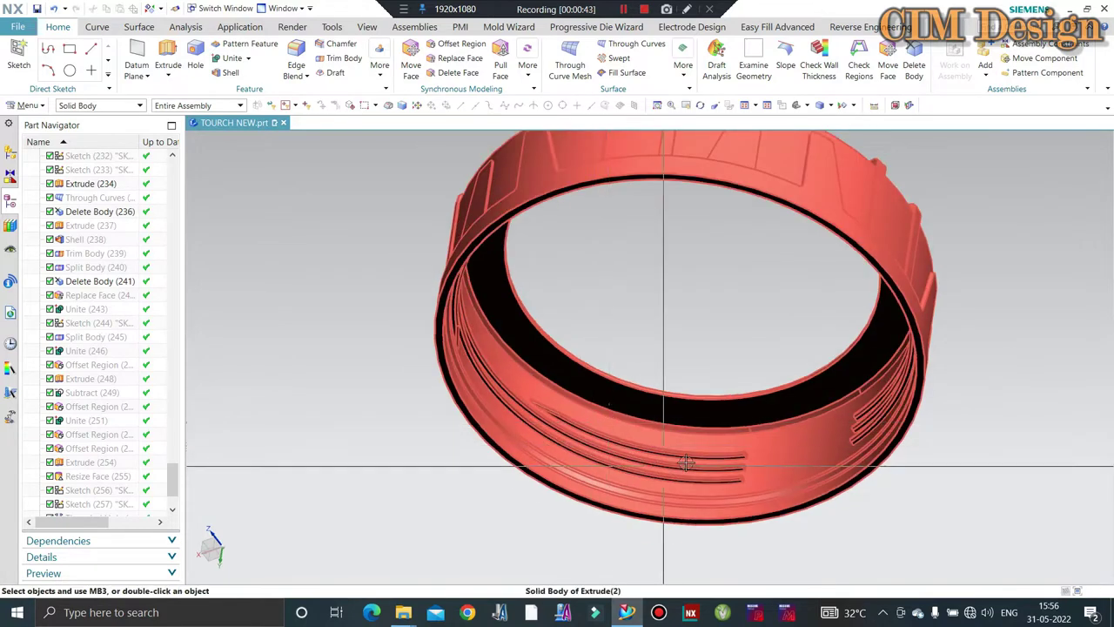
middle_drag(690, 459, 739, 442)
scroll(739, 443, up, 1)
scroll(774, 473, down, 1)
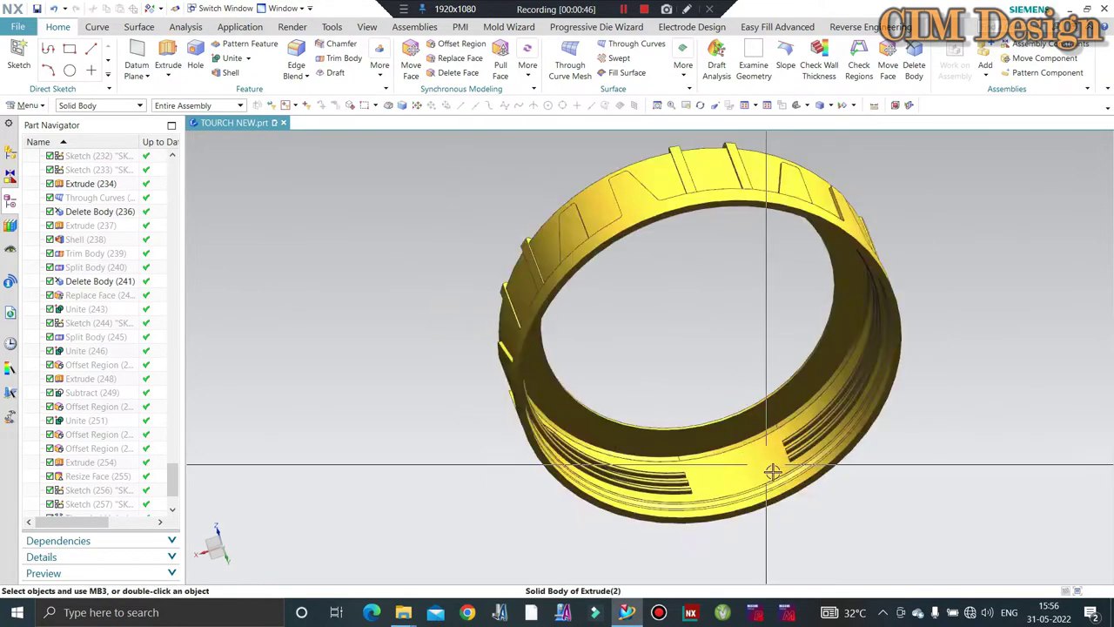
scroll(770, 480, up, 3)
scroll(616, 459, down, 3)
mouse_move(615, 459)
middle_down()
mouse_move(736, 461)
mouse_move(655, 437)
middle_up()
scroll(706, 447, up, 3)
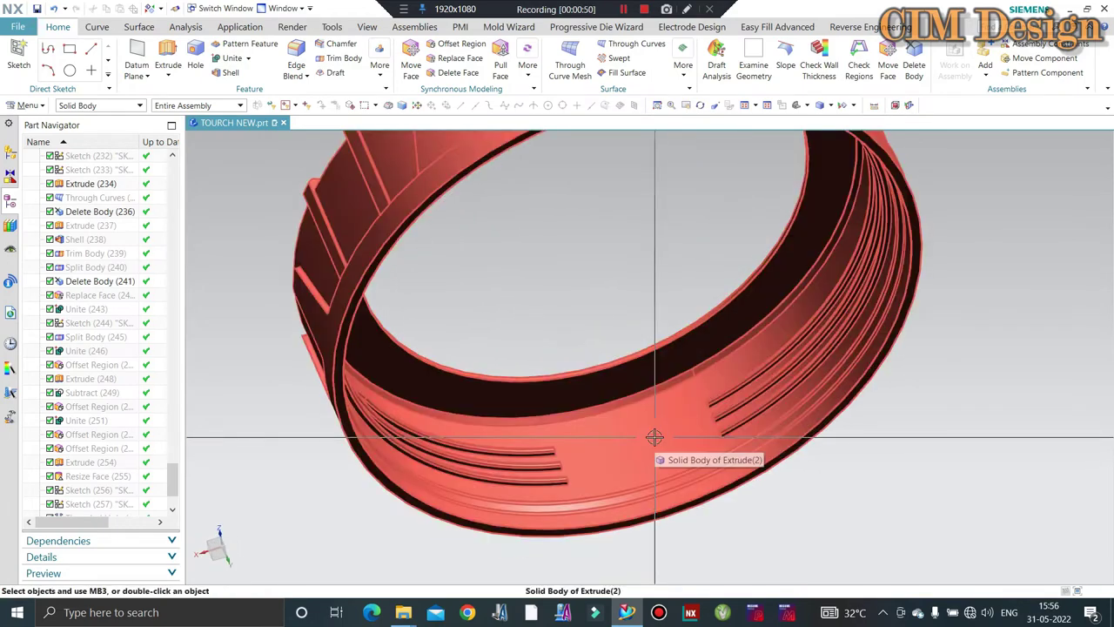
scroll(579, 390, down, 3)
middle_drag(578, 389, 577, 419)
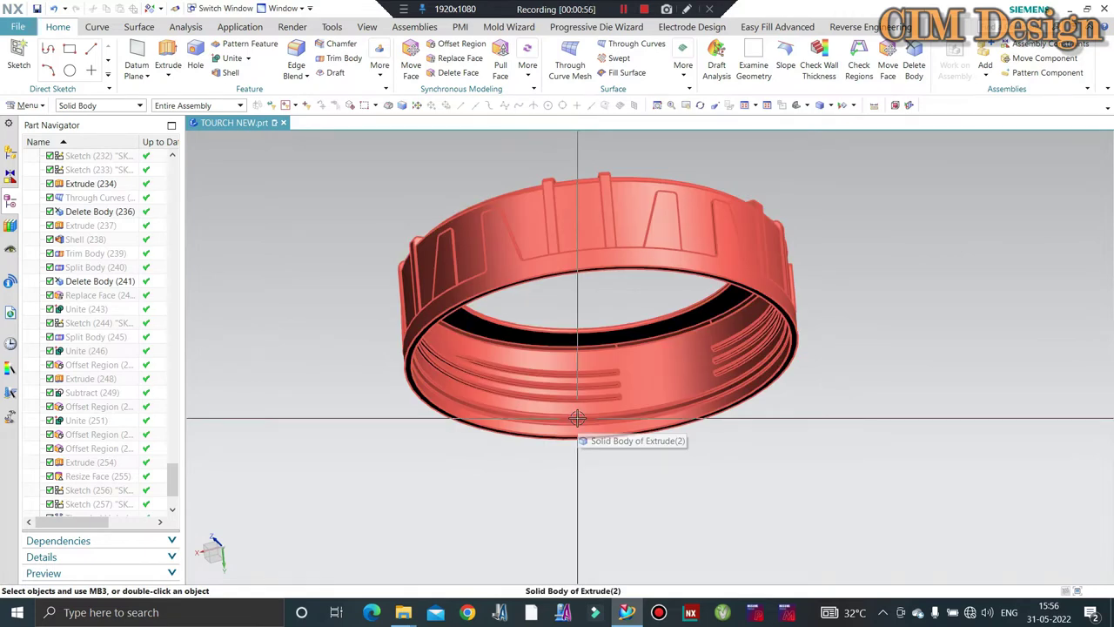
middle_drag(577, 419, 545, 365)
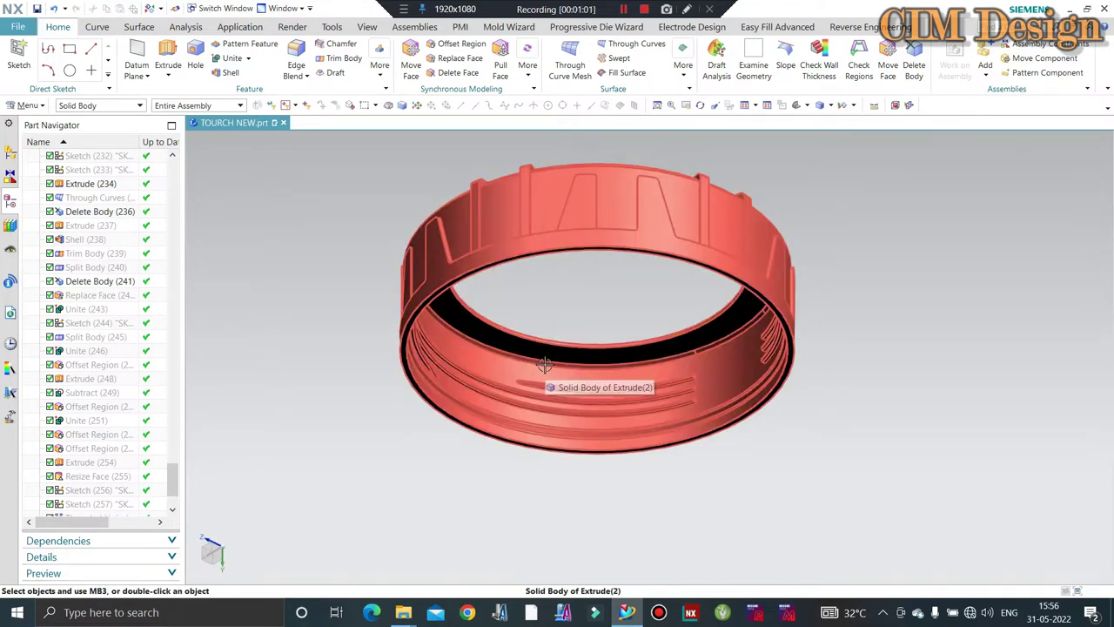
scroll(567, 419, up, 2)
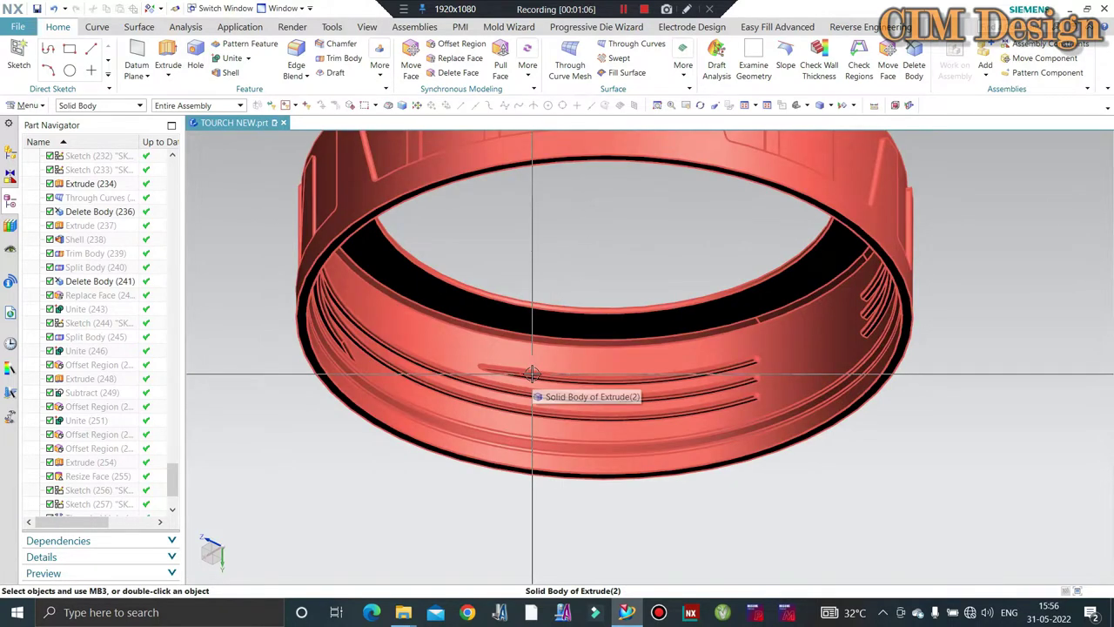
scroll(532, 376, down, 2)
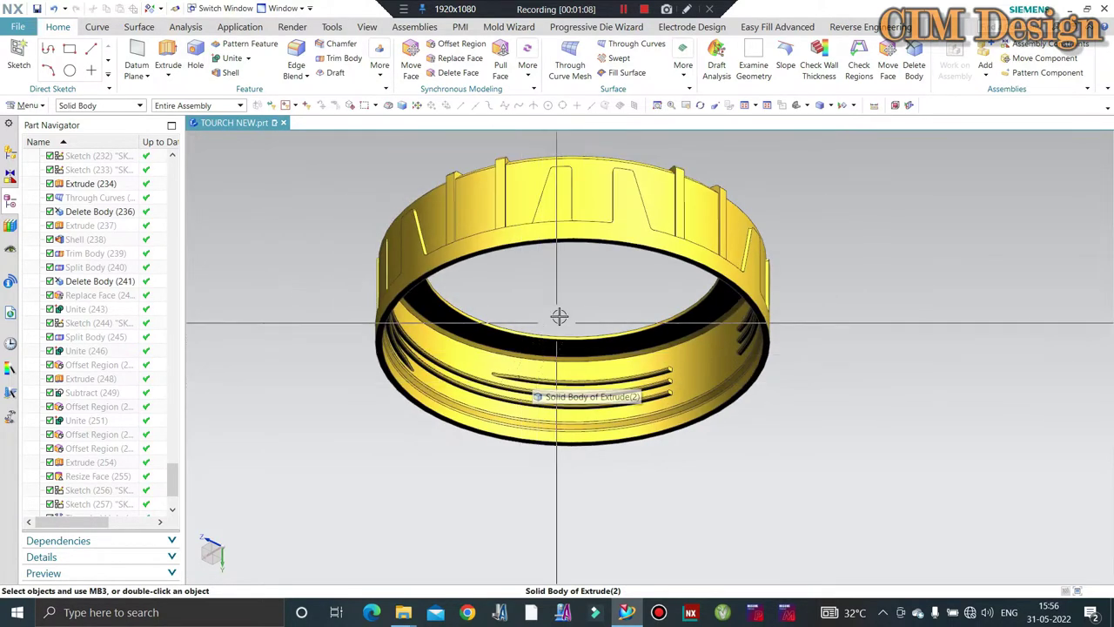
- Select the bezel ring body and turn it to a side-on view
click(595, 383)
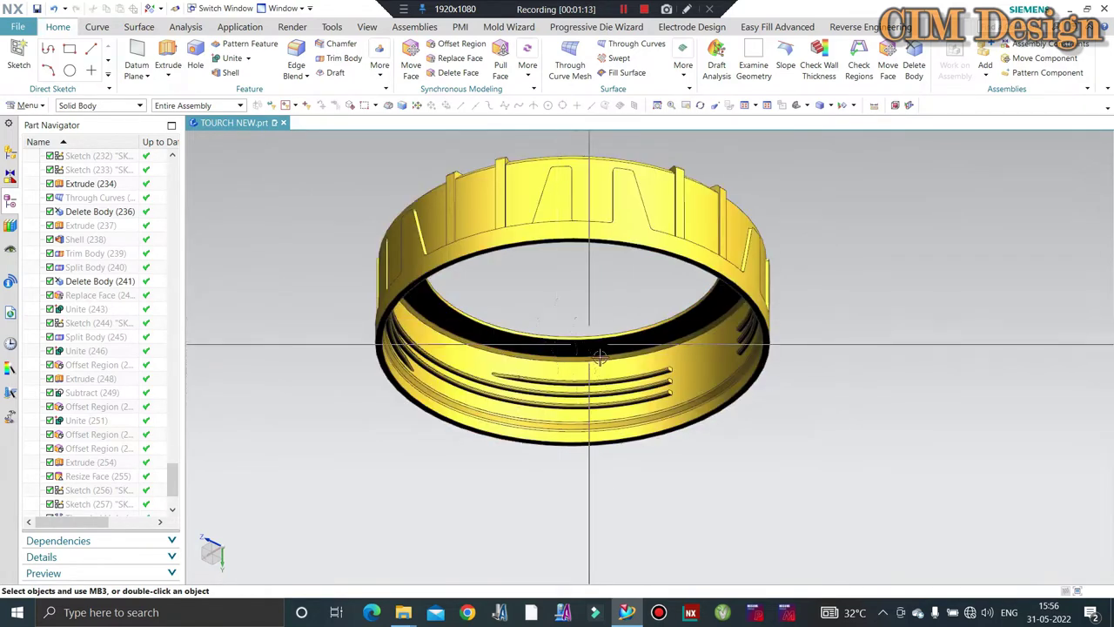
mouse_move(594, 383)
middle_down()
mouse_move(609, 318)
mouse_move(547, 269)
middle_up()
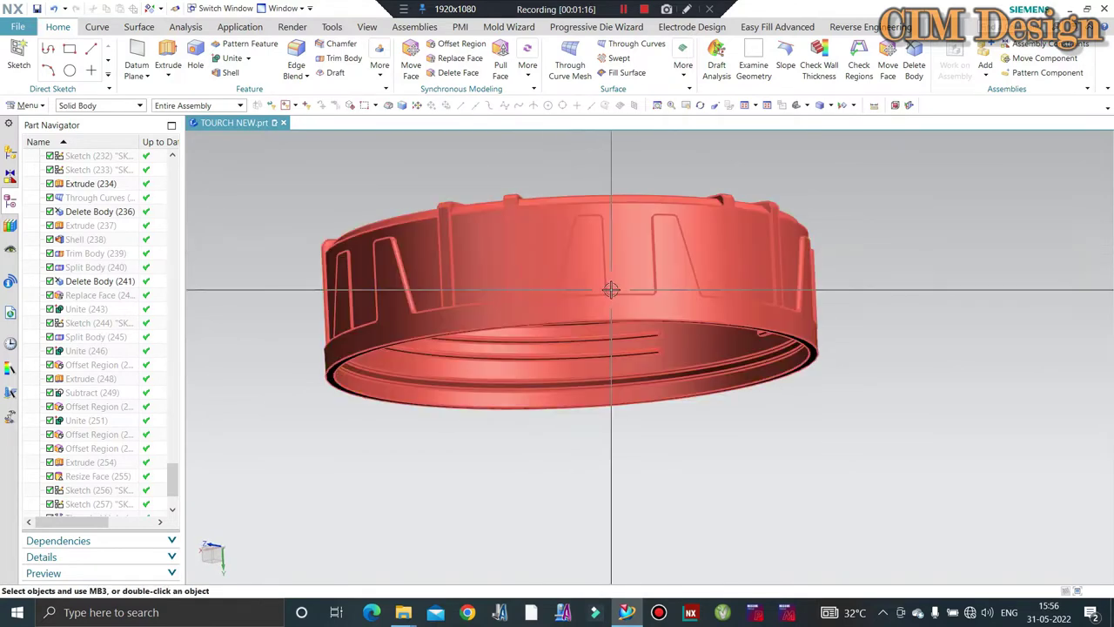
middle_drag(589, 322, 575, 259)
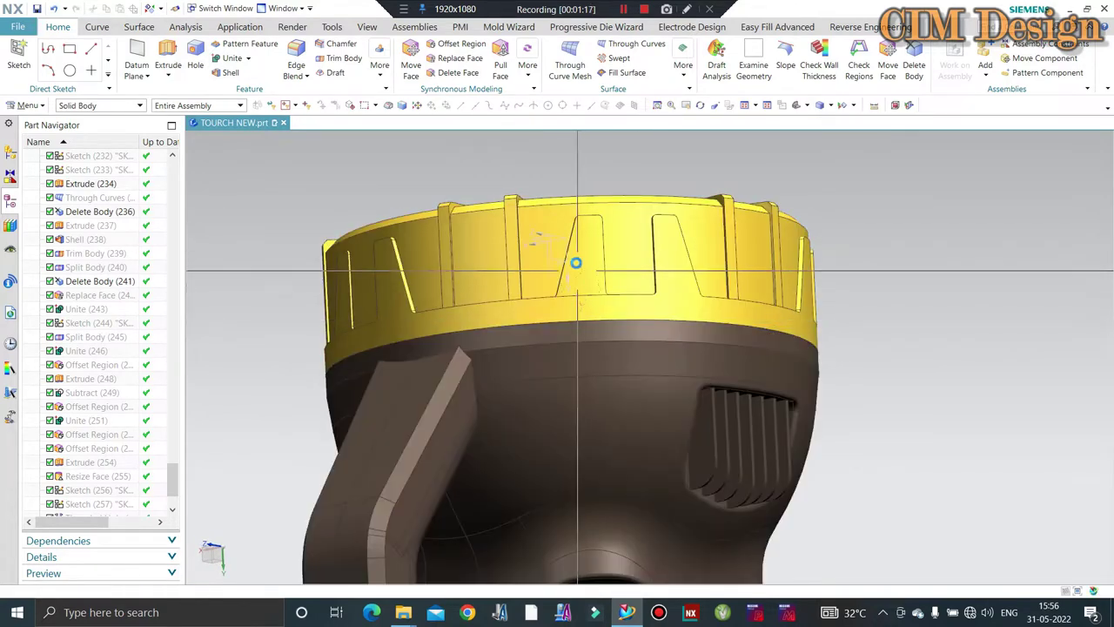
mouse_move(569, 363)
middle_down()
mouse_move(655, 276)
mouse_move(371, 170)
middle_up()
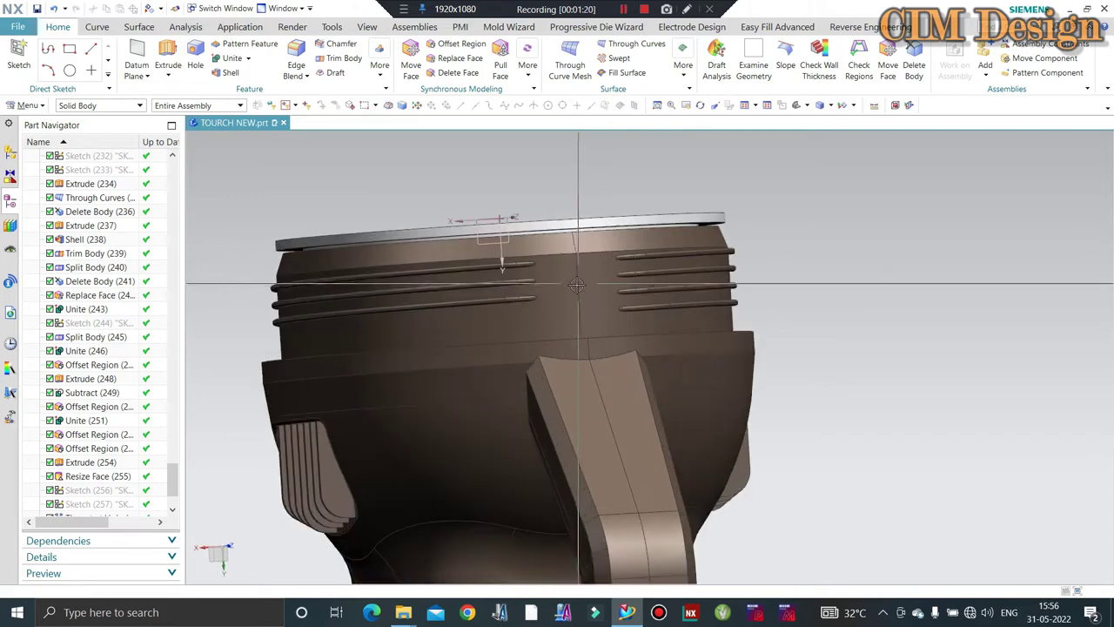
scroll(372, 170, up, 2)
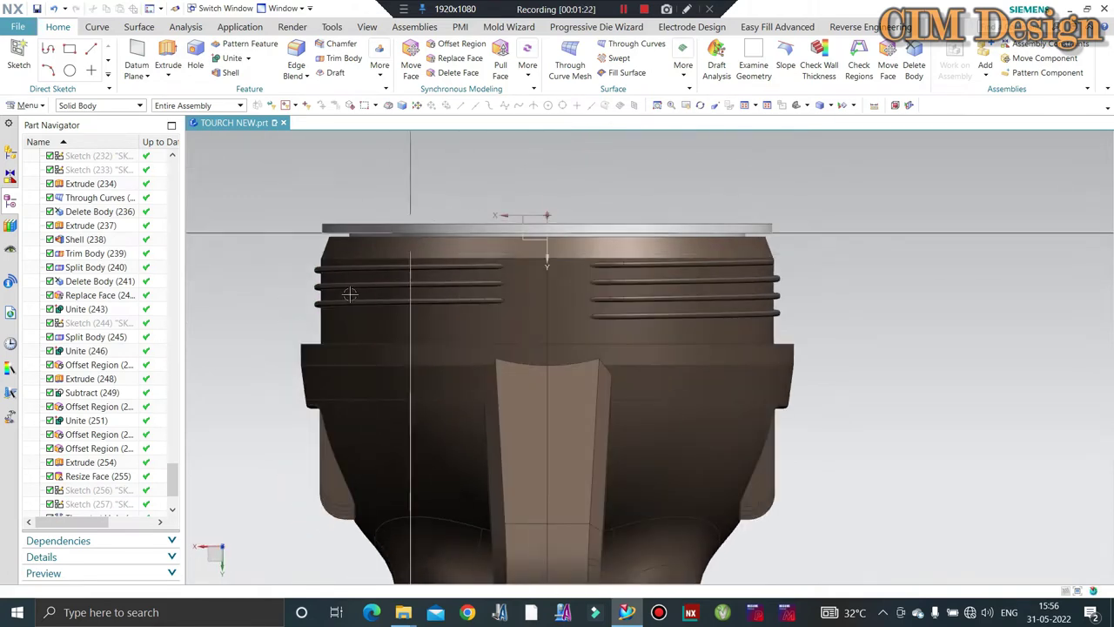
middle_drag(528, 227, 335, 170)
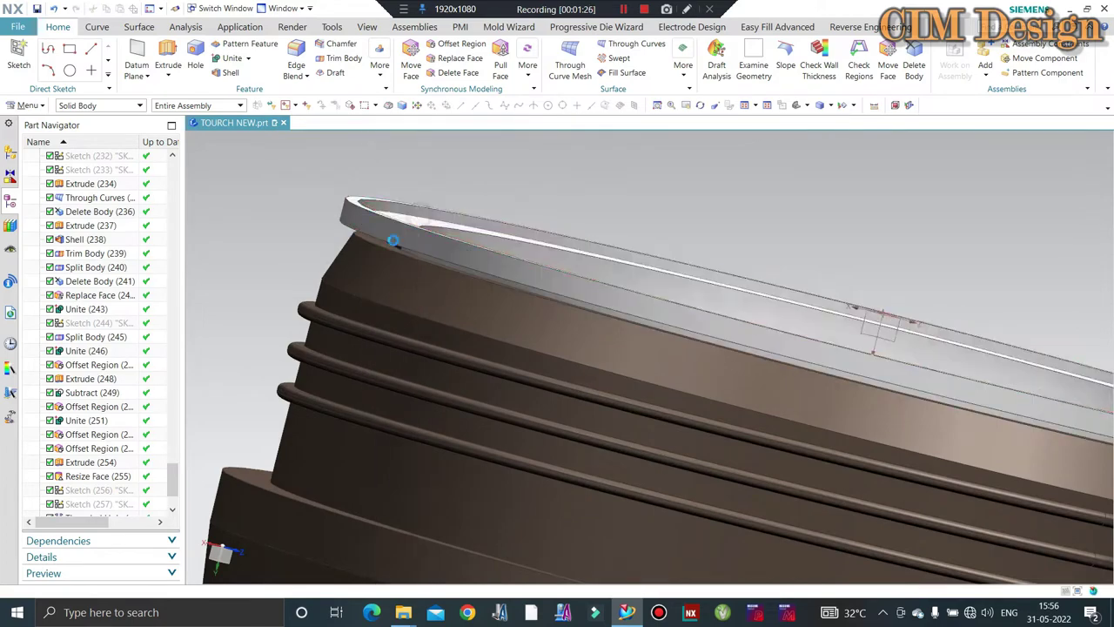
mouse_move(366, 218)
middle_down()
mouse_move(385, 257)
mouse_move(460, 252)
mouse_move(471, 284)
mouse_move(375, 416)
mouse_move(716, 146)
mouse_move(557, 261)
mouse_move(391, 273)
middle_up()
scroll(471, 285, down, 3)
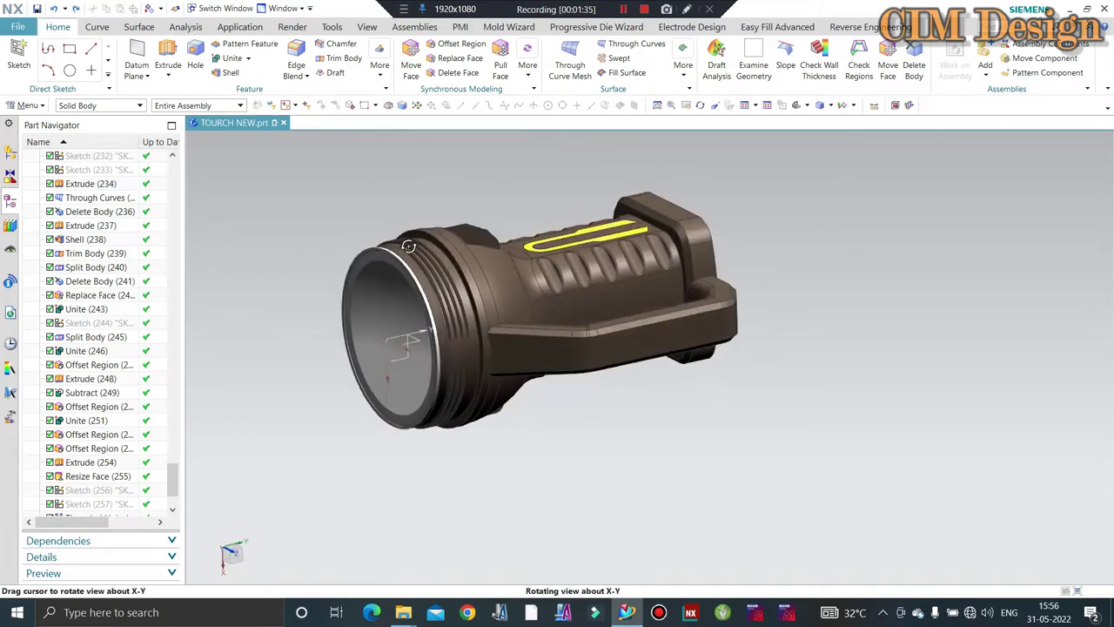
scroll(391, 273, up, 2)
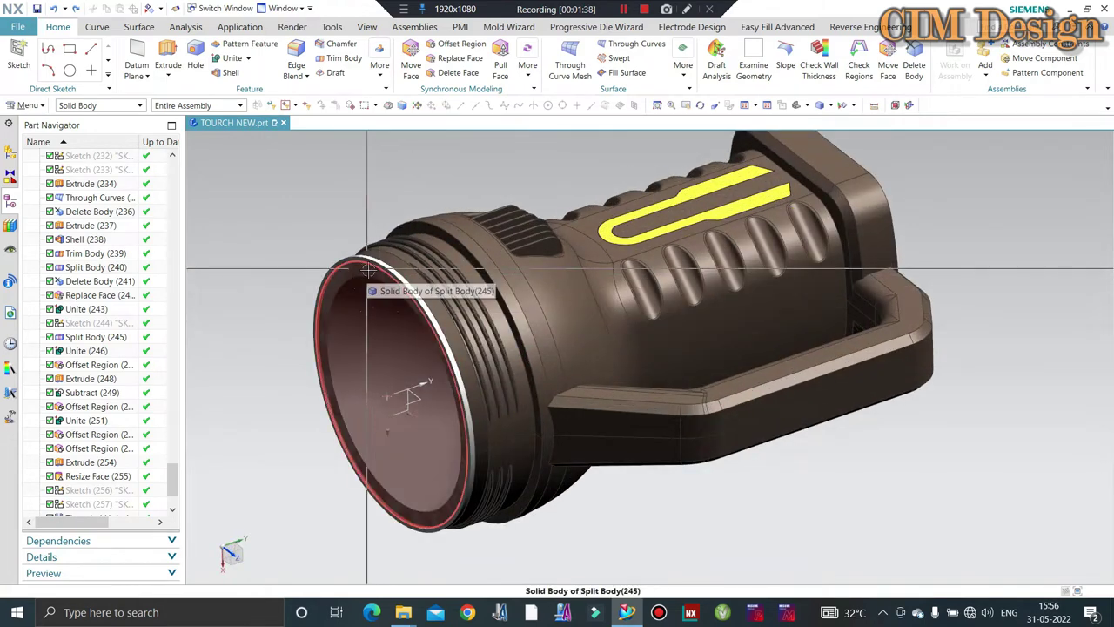
scroll(542, 334, down, 3)
scroll(554, 320, up, 2)
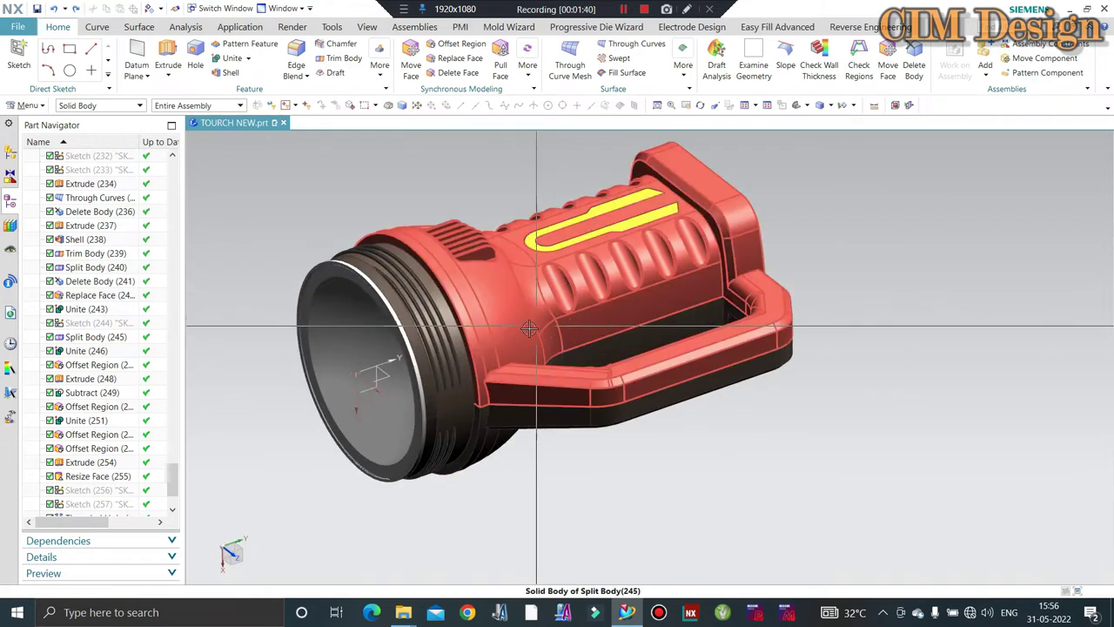
middle_drag(547, 292, 504, 316)
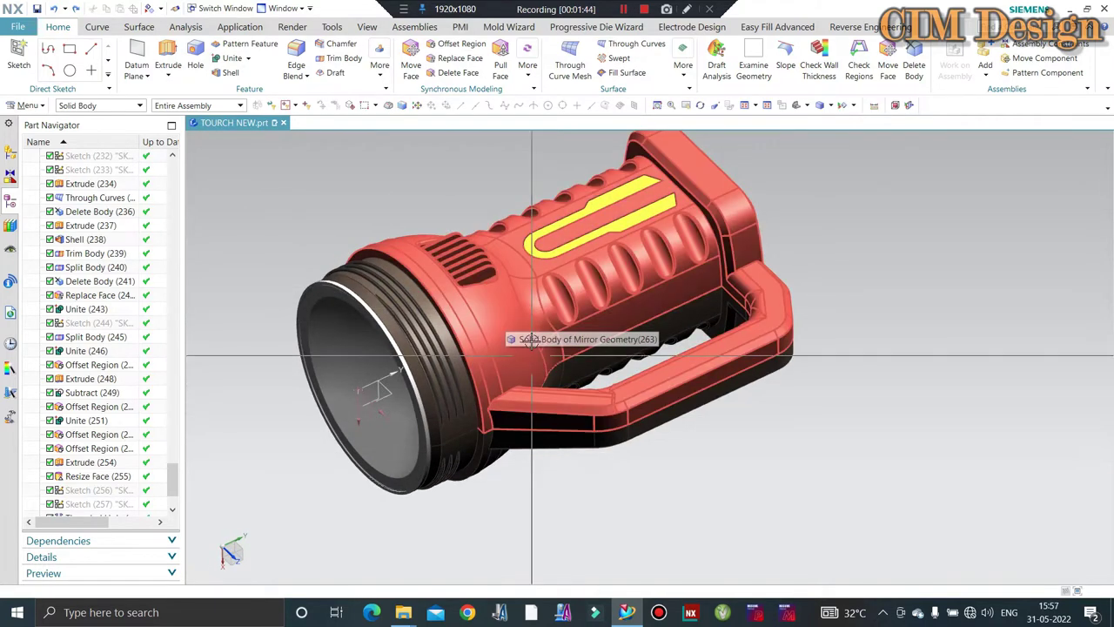
mouse_move(516, 337)
middle_down()
mouse_move(531, 293)
mouse_move(609, 185)
middle_up()
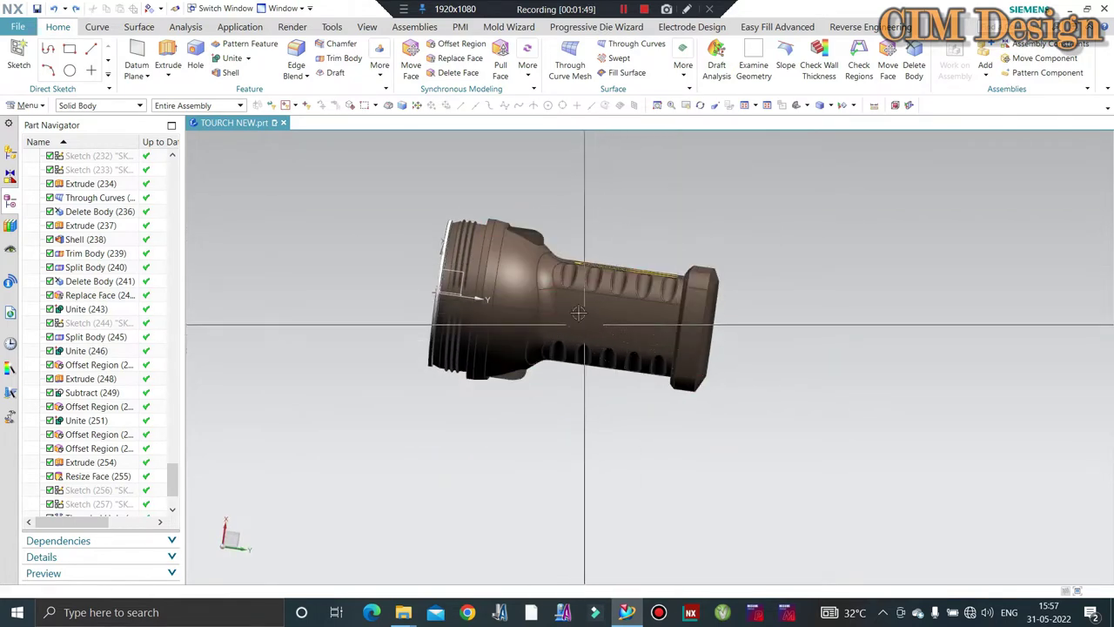
middle_drag(579, 314, 610, 245)
scroll(610, 245, up, 2)
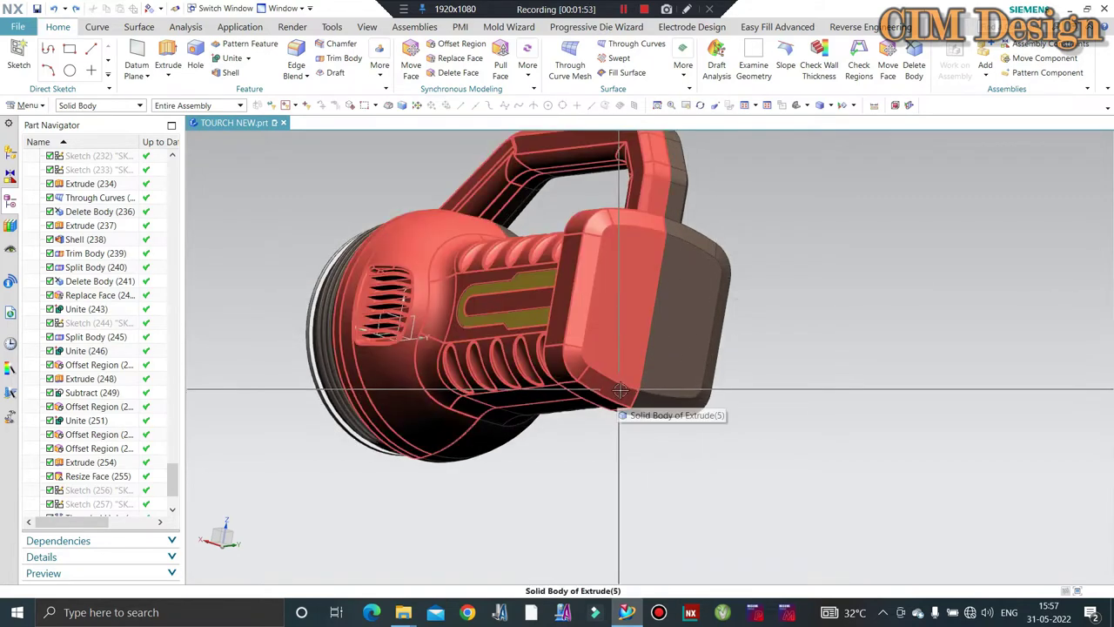
scroll(600, 313, down, 3)
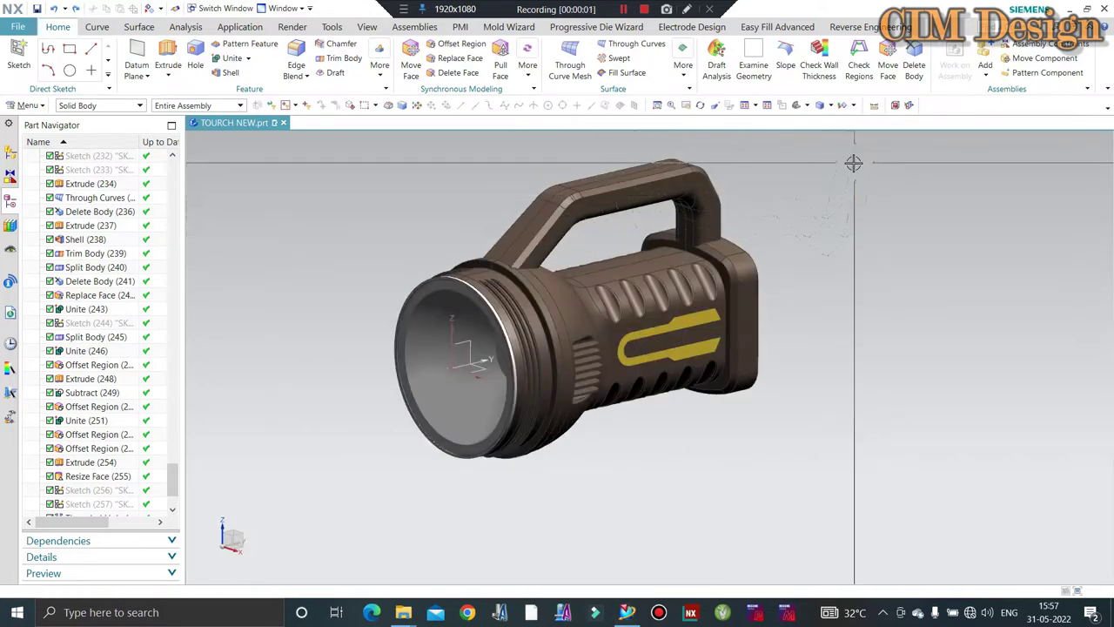
mouse_move(747, 264)
middle_down()
mouse_move(751, 247)
mouse_move(745, 270)
mouse_move(694, 265)
middle_up()
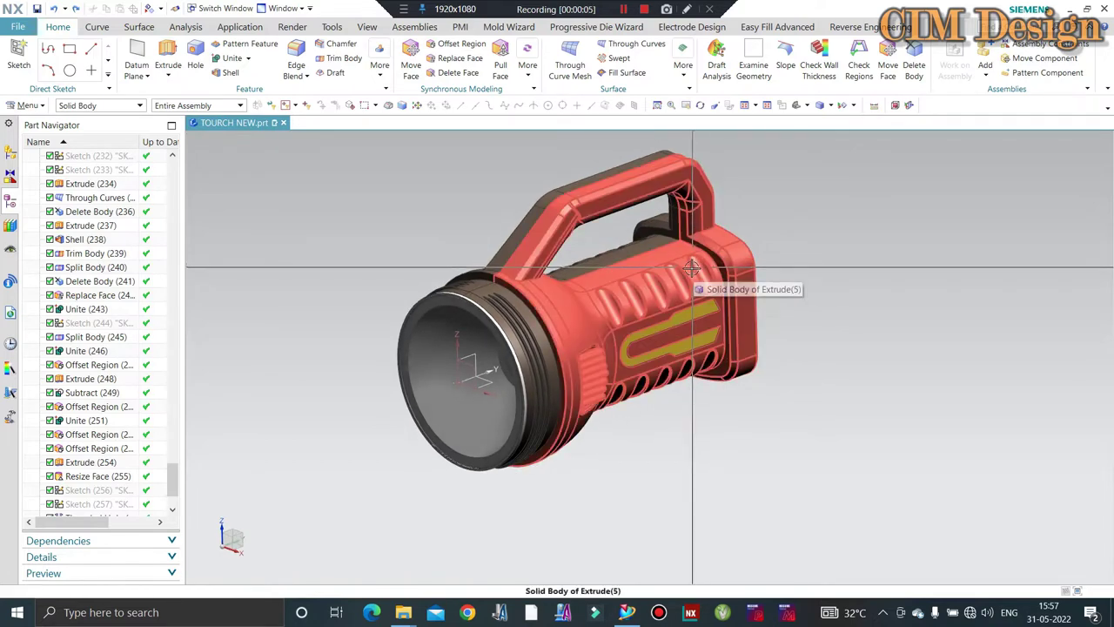
scroll(750, 225, up, 2)
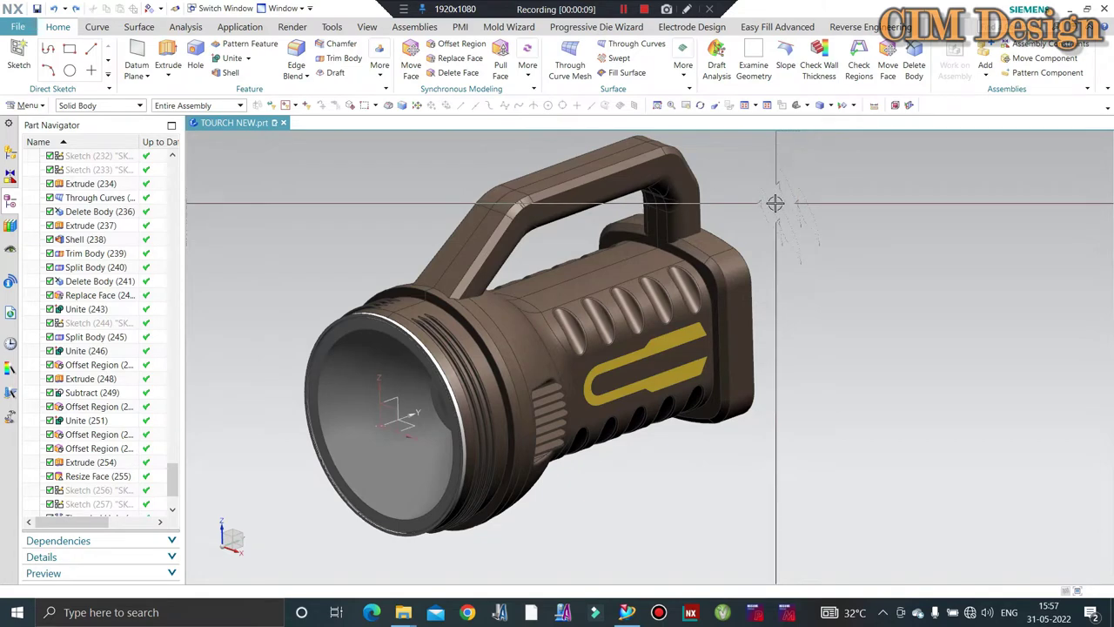
scroll(745, 239, down, 2)
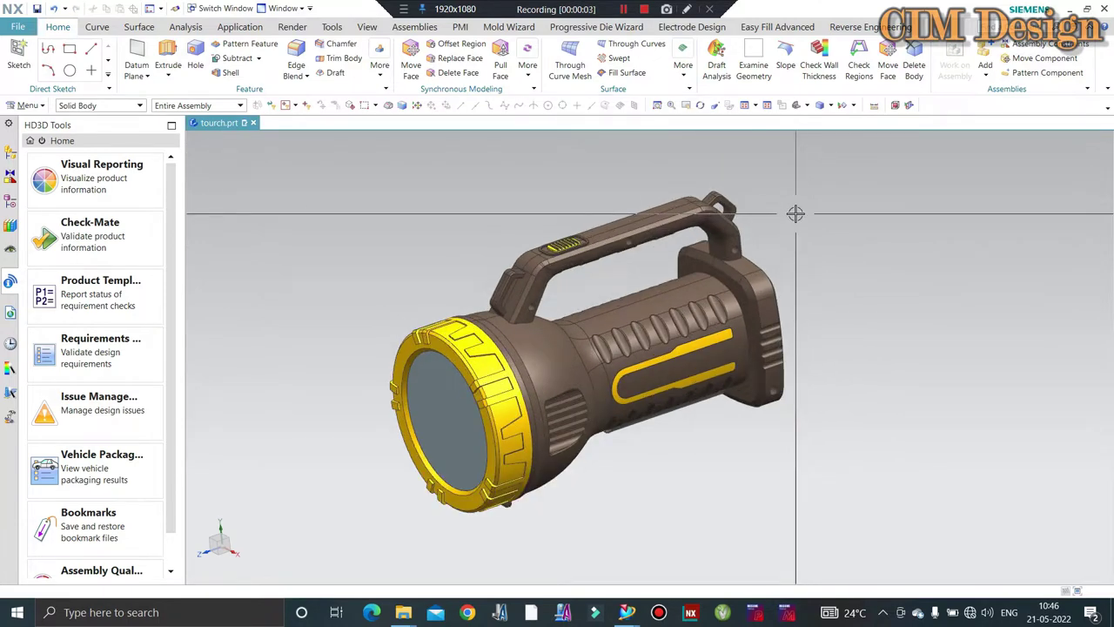
- Orbit the finished reference torch to show its front, battery end and lens face
mouse_move(795, 213)
middle_down()
mouse_move(773, 219)
mouse_move(793, 229)
middle_up()
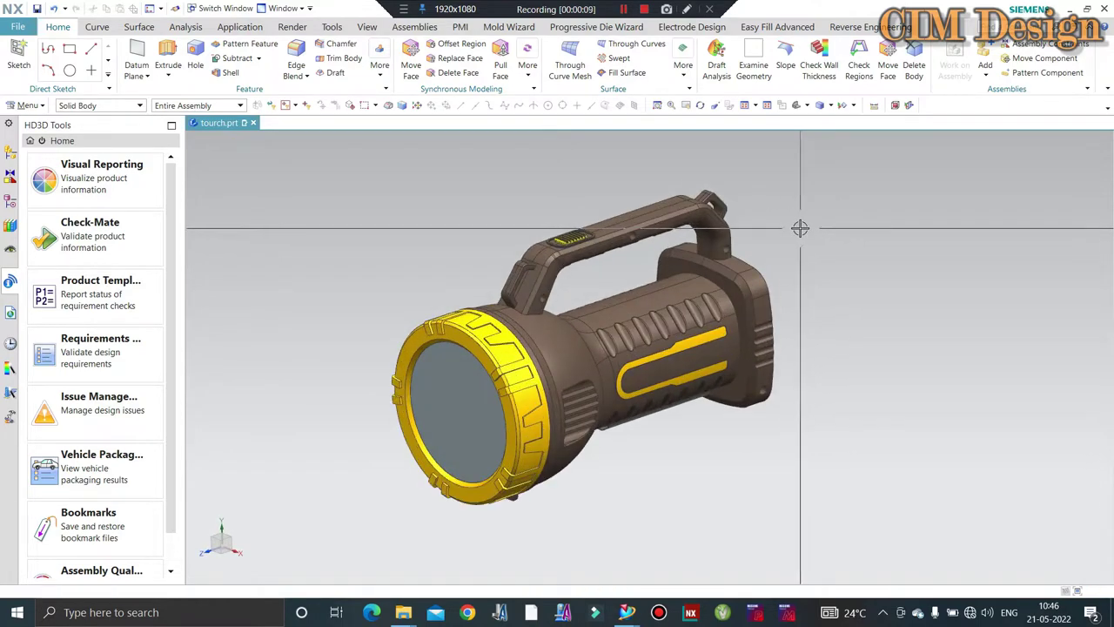
mouse_move(811, 276)
middle_down()
mouse_move(813, 226)
mouse_move(798, 229)
mouse_move(853, 244)
mouse_move(858, 264)
mouse_move(774, 194)
mouse_move(850, 193)
middle_up()
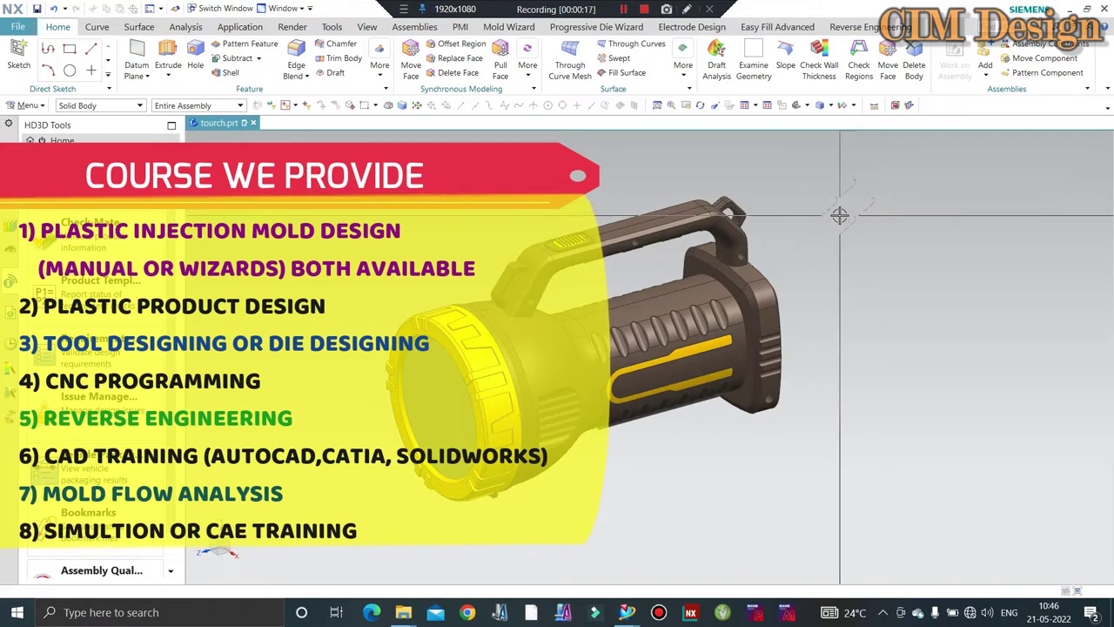
mouse_move(789, 214)
middle_down()
mouse_move(796, 192)
mouse_move(804, 195)
mouse_move(564, 359)
middle_up()
scroll(563, 360, down, 1)
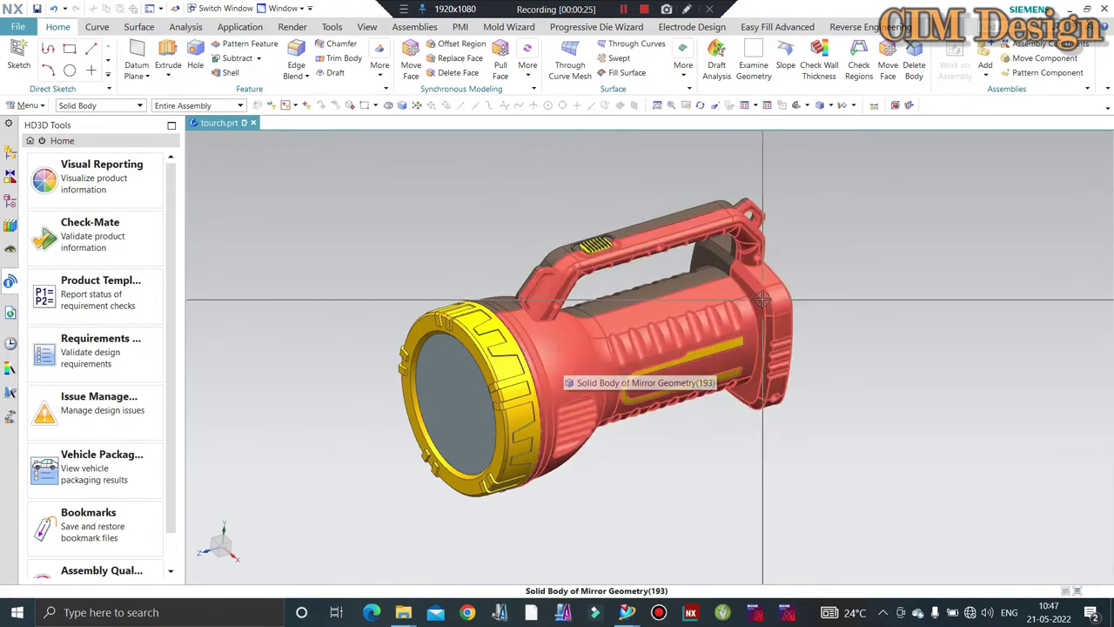
middle_drag(633, 345, 760, 289)
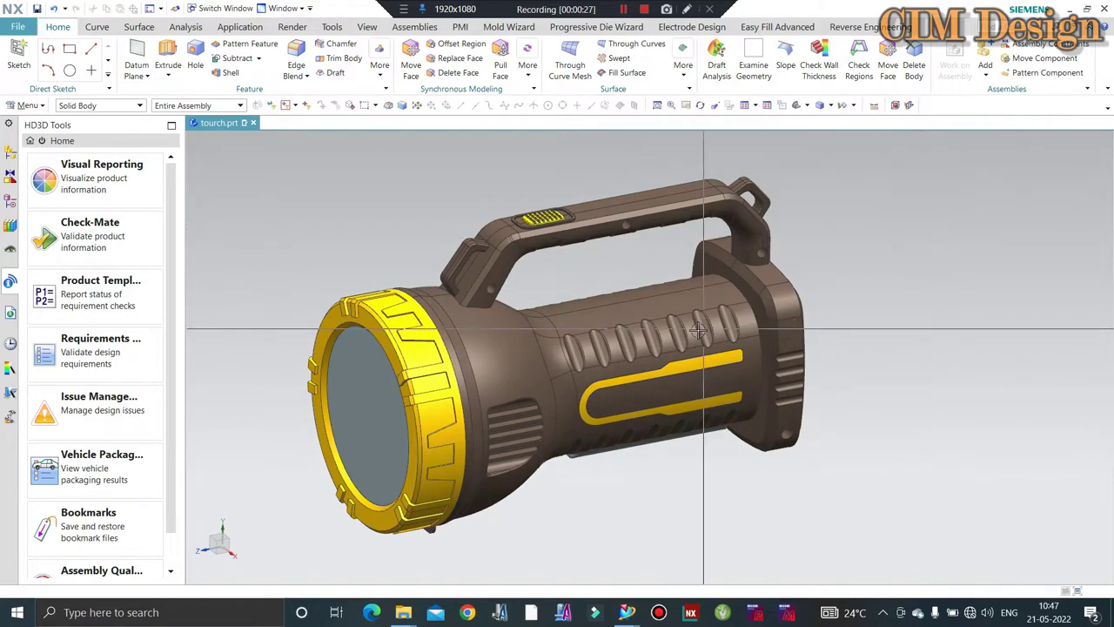
mouse_move(607, 340)
middle_down()
mouse_move(801, 340)
mouse_move(793, 353)
mouse_move(792, 340)
middle_up()
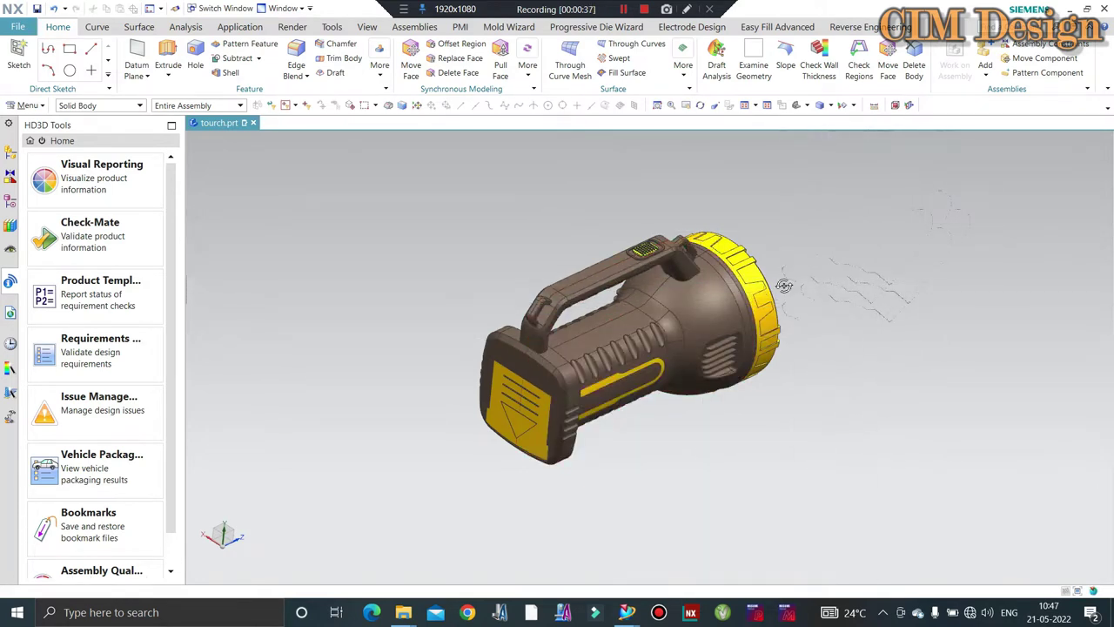
mouse_move(784, 286)
middle_down()
mouse_move(727, 303)
mouse_move(712, 266)
middle_up()
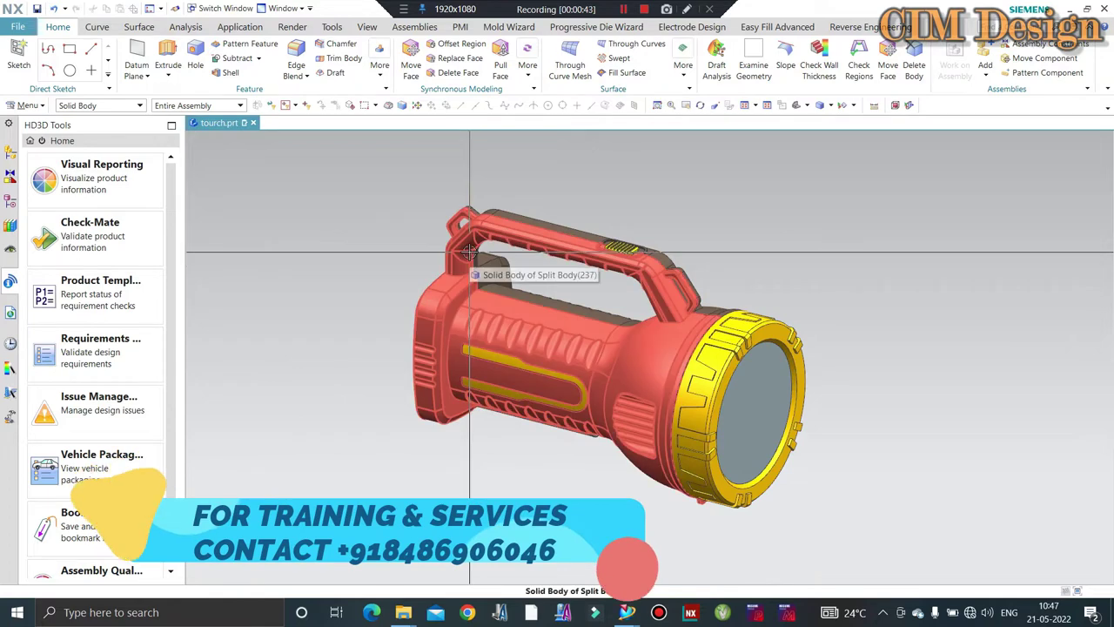
- Turn the reference torch to rear and side views, zooming in and out
mouse_move(751, 253)
middle_down()
mouse_move(800, 218)
mouse_move(718, 339)
middle_up()
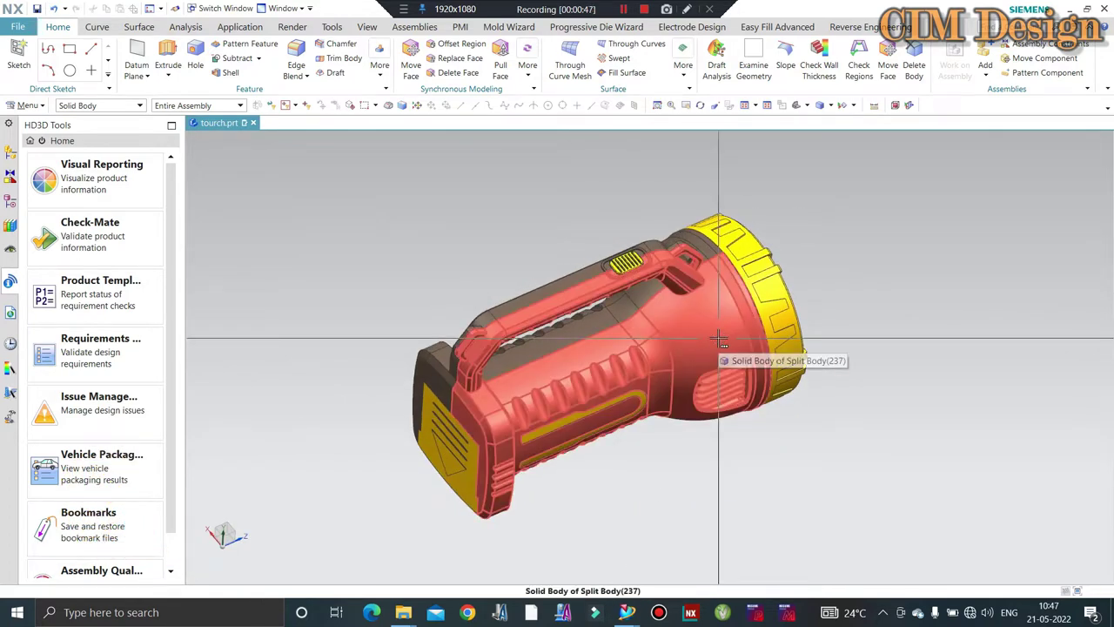
middle_drag(684, 351, 942, 189)
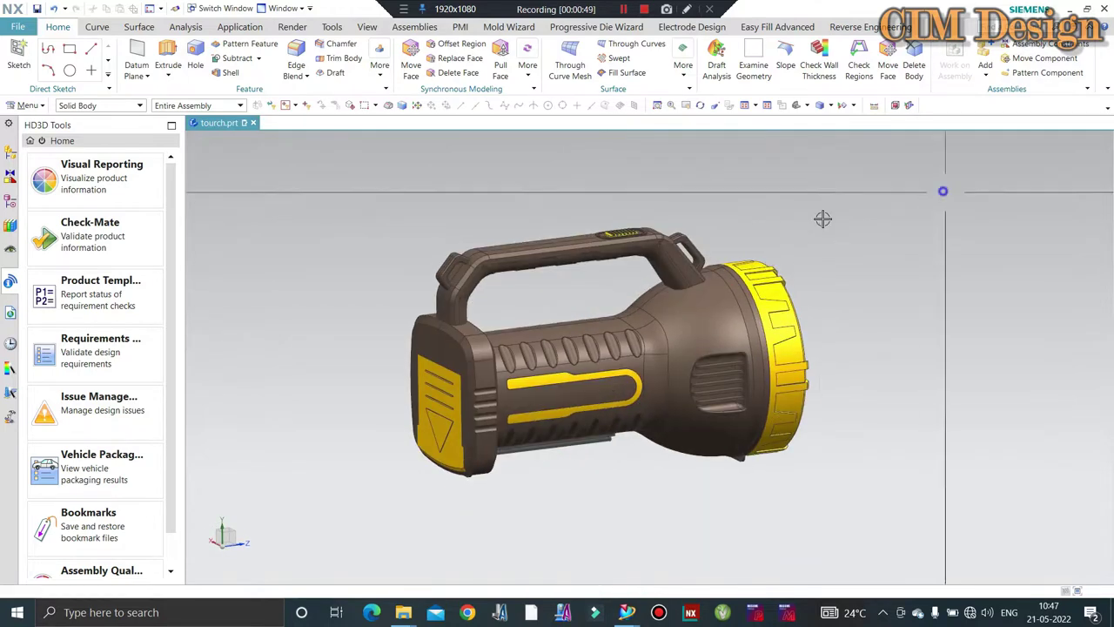
scroll(699, 355, down, 3)
scroll(697, 374, up, 2)
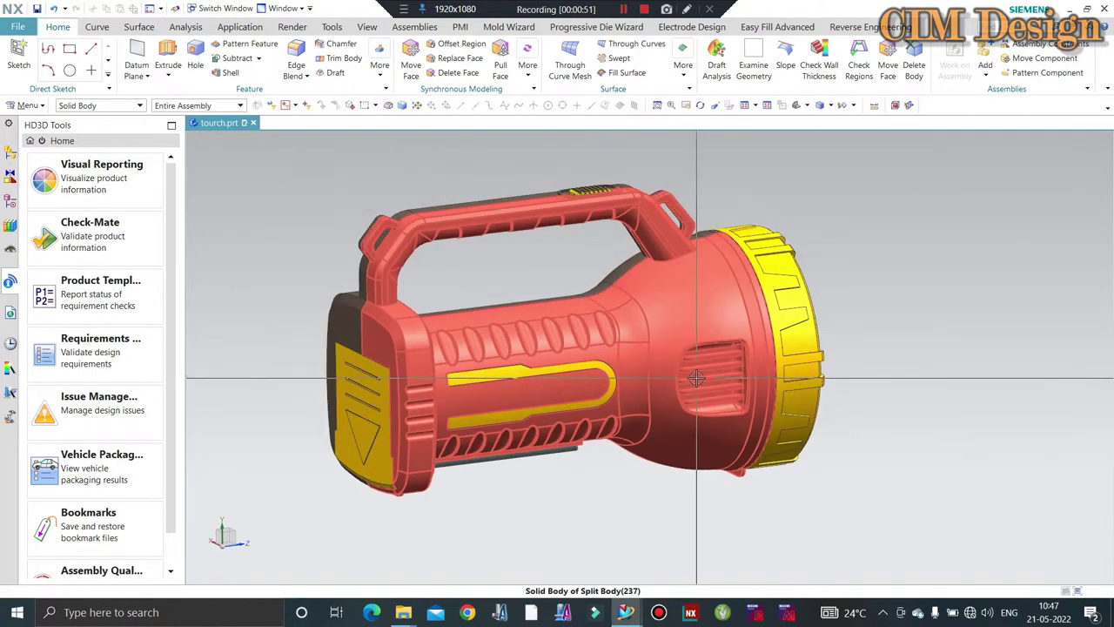
scroll(558, 328, up, 1)
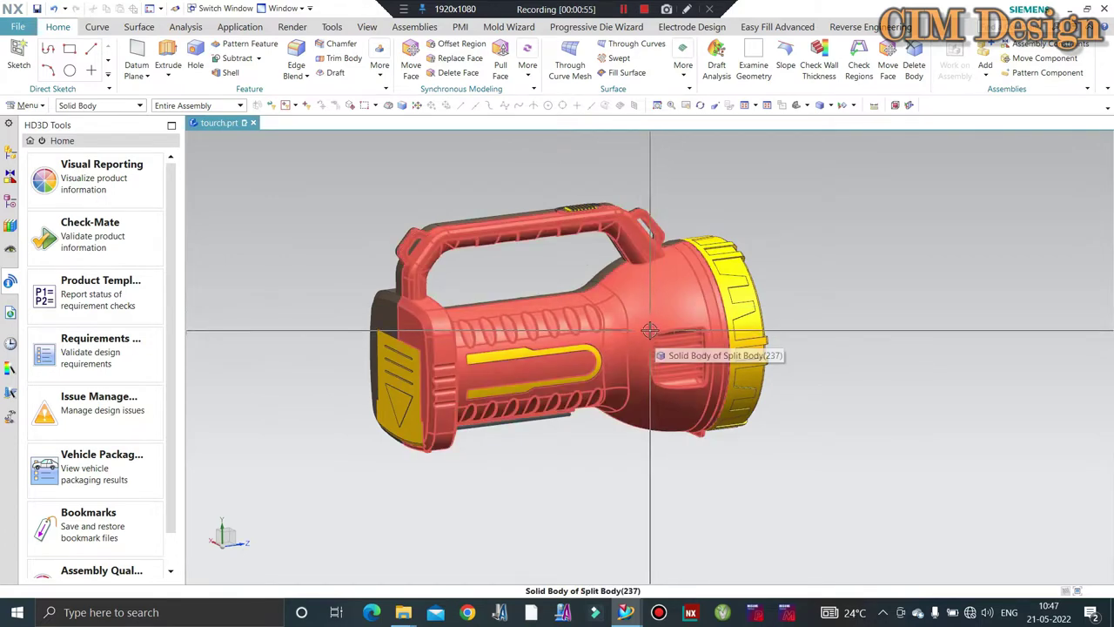
mouse_move(608, 247)
middle_down()
mouse_move(699, 155)
mouse_move(697, 169)
mouse_move(681, 70)
middle_up()
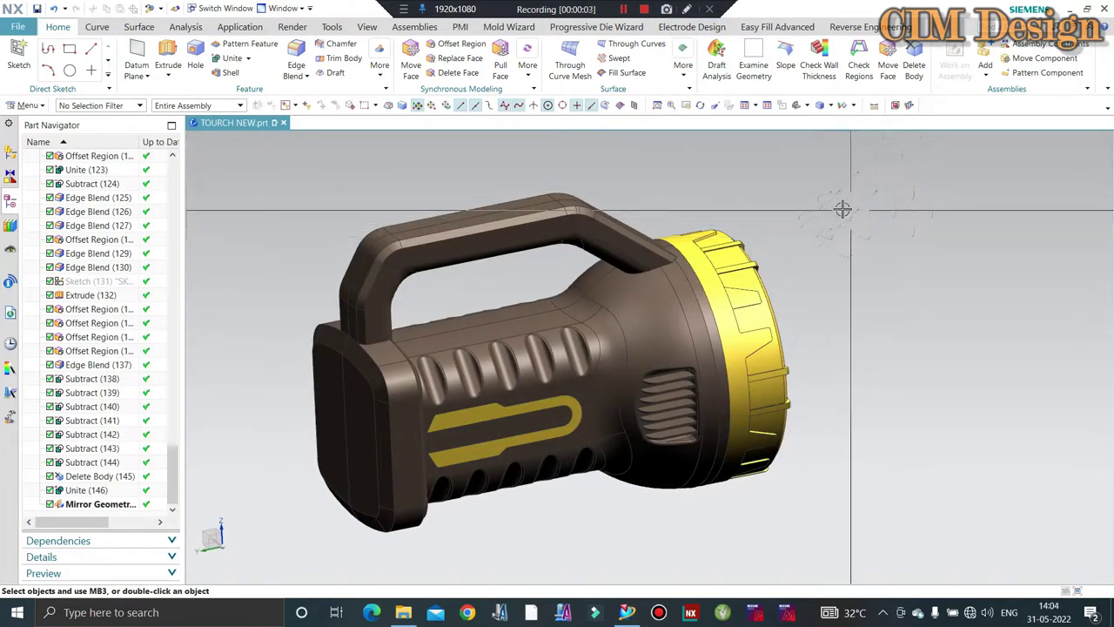
- Delete the Mirror Geometry feature from the Part Navigator
mouse_move(841, 206)
middle_down()
mouse_move(734, 236)
mouse_move(770, 246)
mouse_move(841, 227)
mouse_move(826, 228)
middle_up()
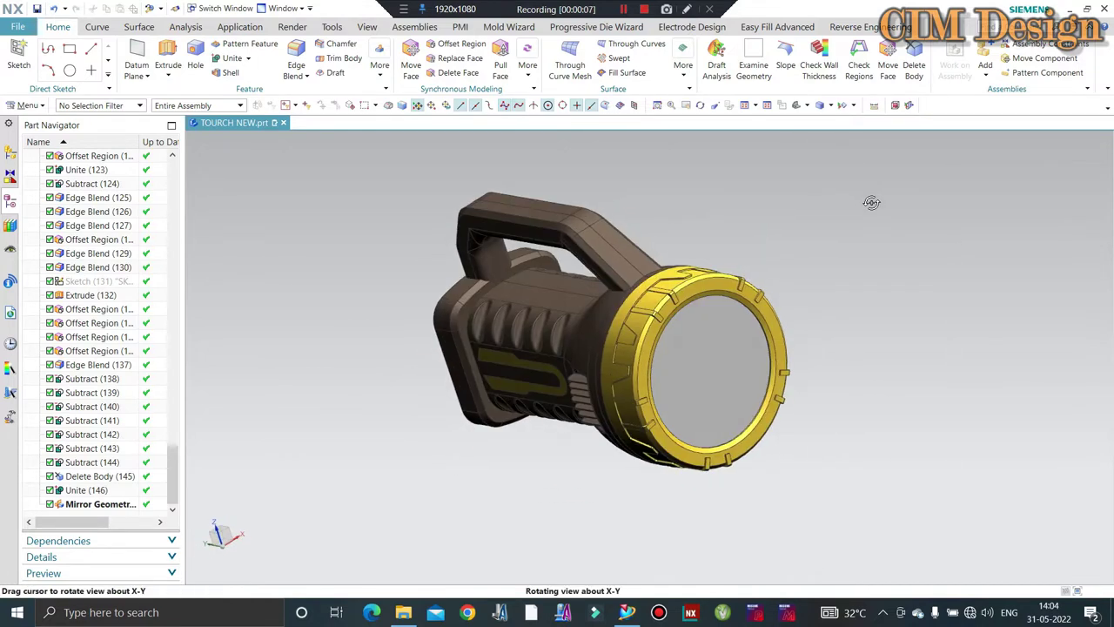
middle_drag(920, 188, 725, 341)
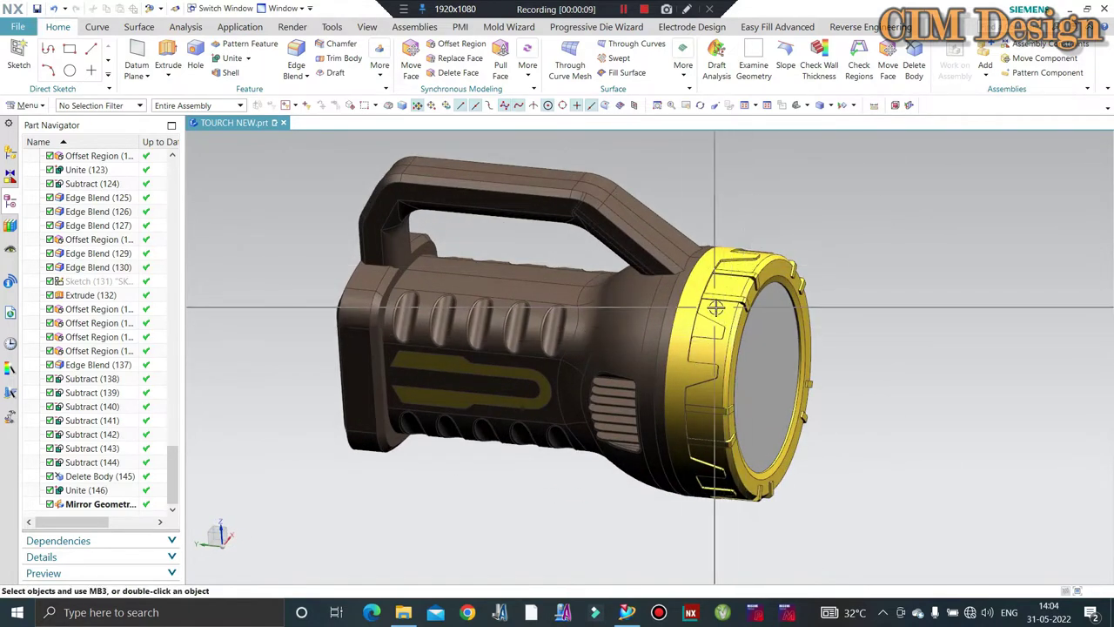
scroll(737, 347, down, 2)
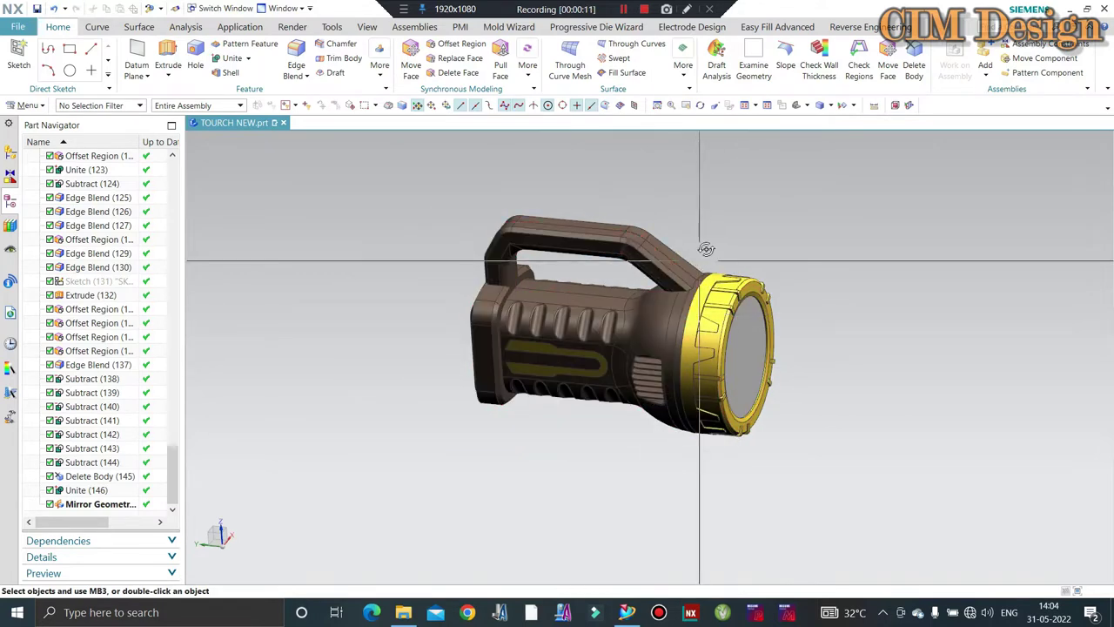
middle_drag(738, 333, 706, 209)
scroll(625, 227, up, 2)
scroll(615, 226, down, 2)
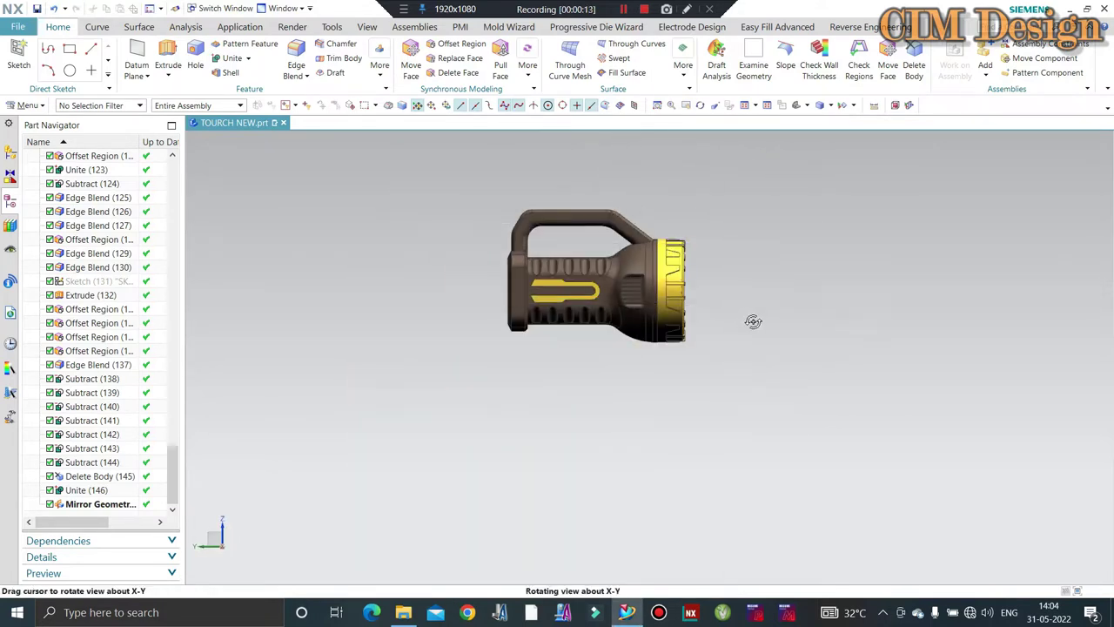
middle_drag(754, 321, 741, 309)
scroll(697, 198, up, 2)
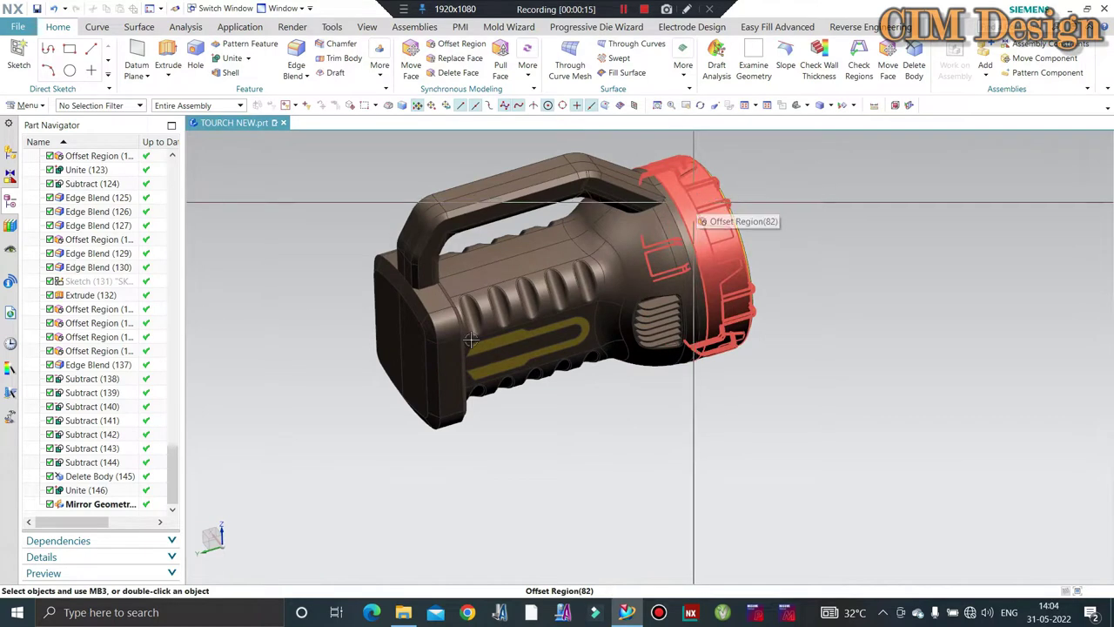
right_click(107, 506)
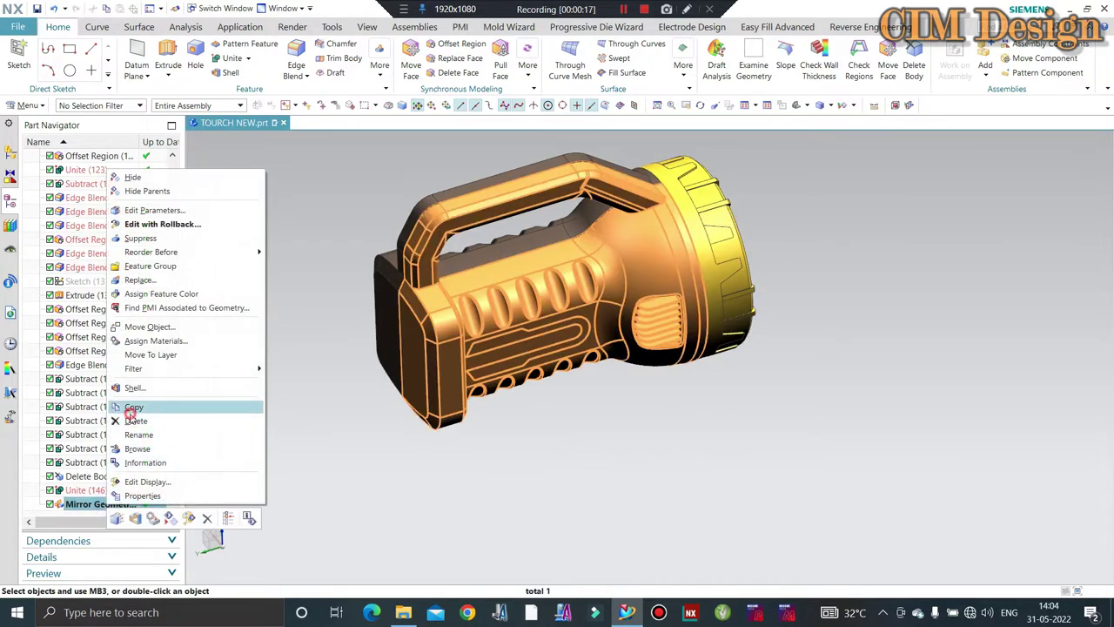
click(136, 420)
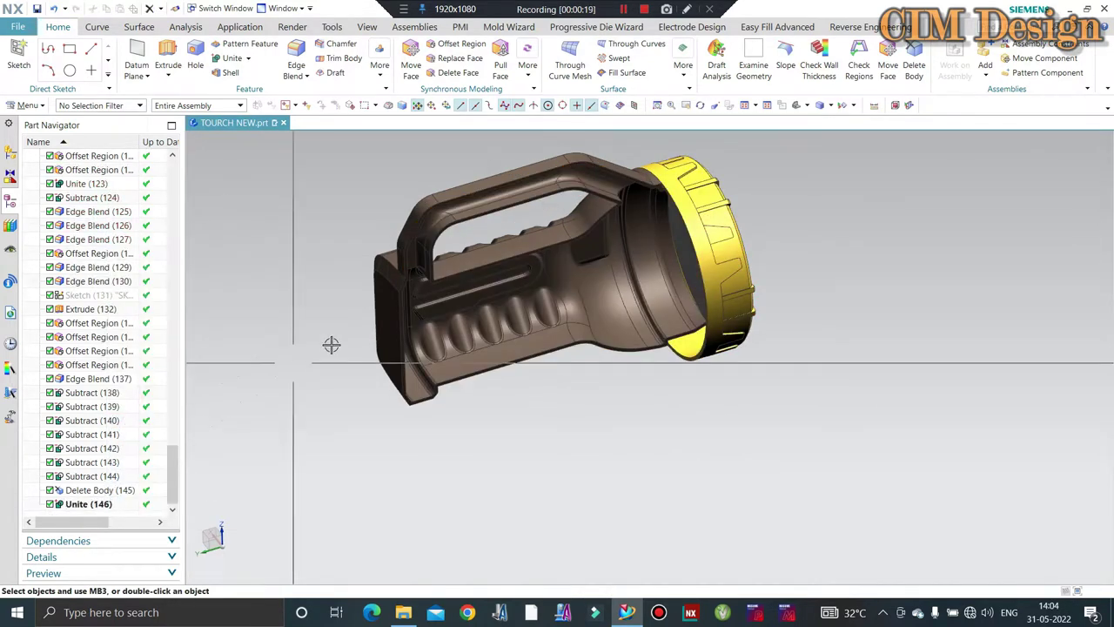
- Hide every body except the yellow front bezel ring, then orbit the isolated ring
middle_drag(332, 344, 749, 232)
scroll(749, 232, up, 3)
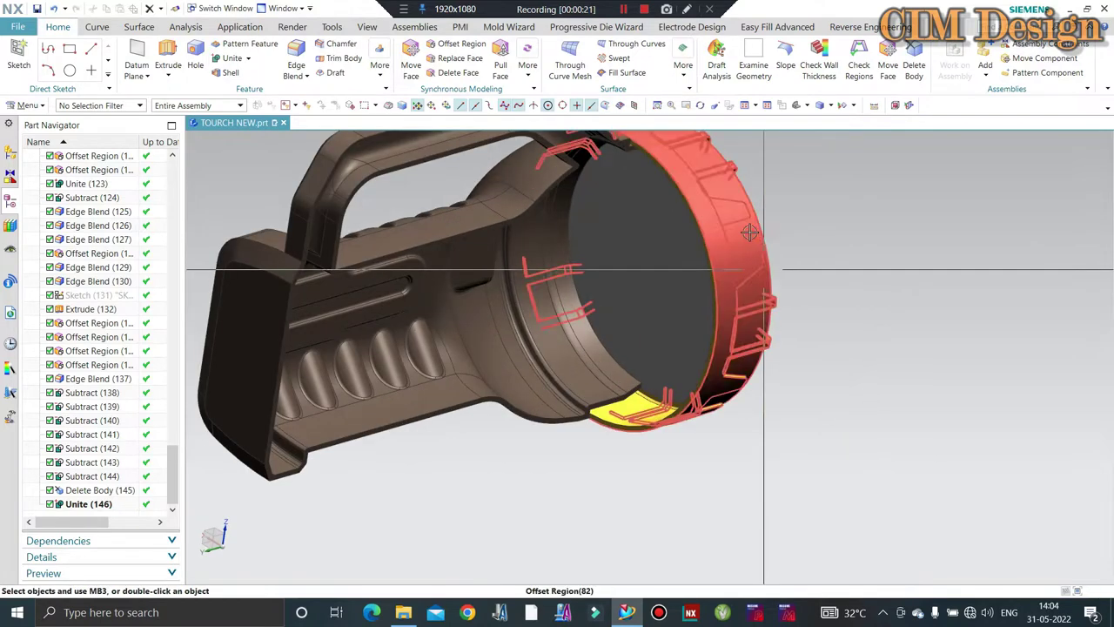
key(ctrl+b)
click(750, 233)
scroll(684, 244, down, 3)
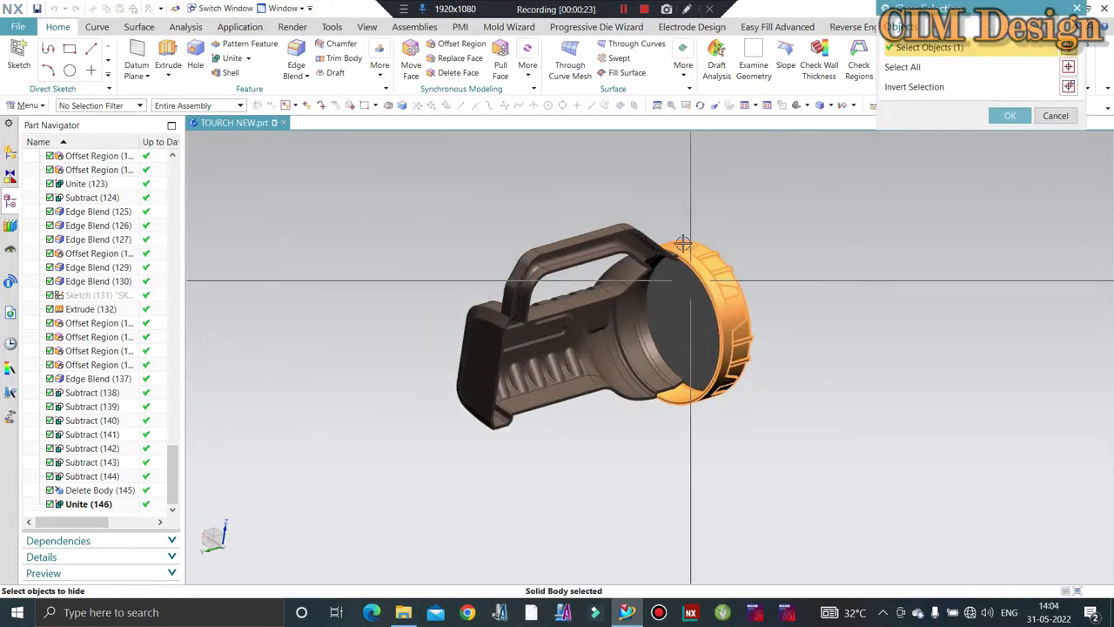
click(1069, 86)
middle_click(846, 218)
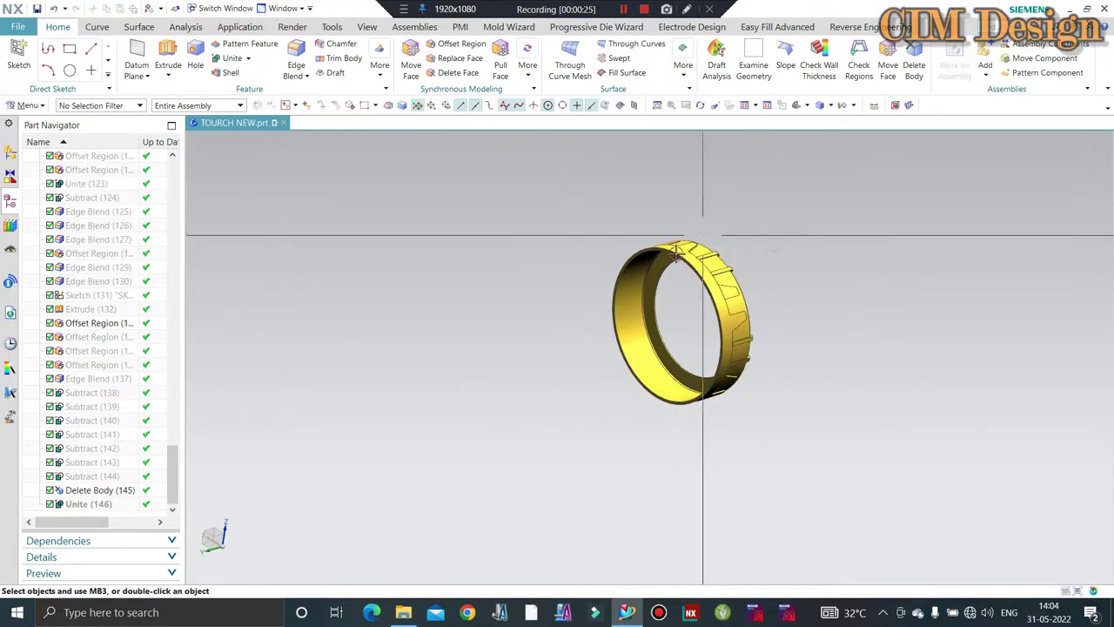
mouse_move(845, 218)
middle_down()
mouse_move(665, 330)
mouse_move(684, 403)
middle_up()
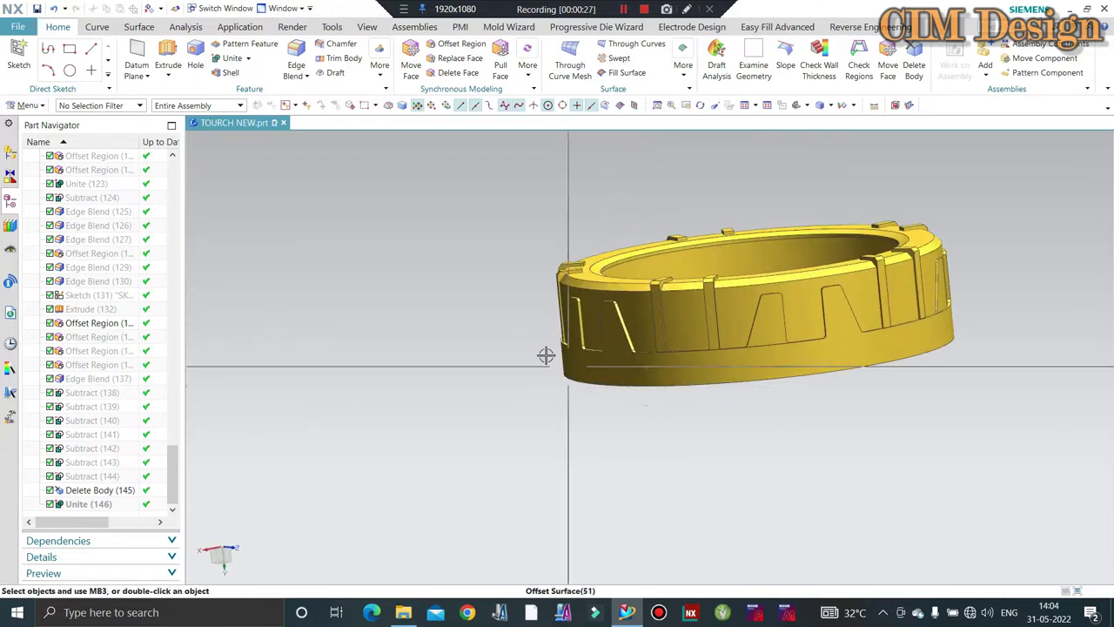
mouse_move(545, 356)
middle_down()
mouse_move(615, 393)
mouse_move(498, 324)
middle_up()
scroll(634, 399, up, 5)
scroll(498, 324, up, 3)
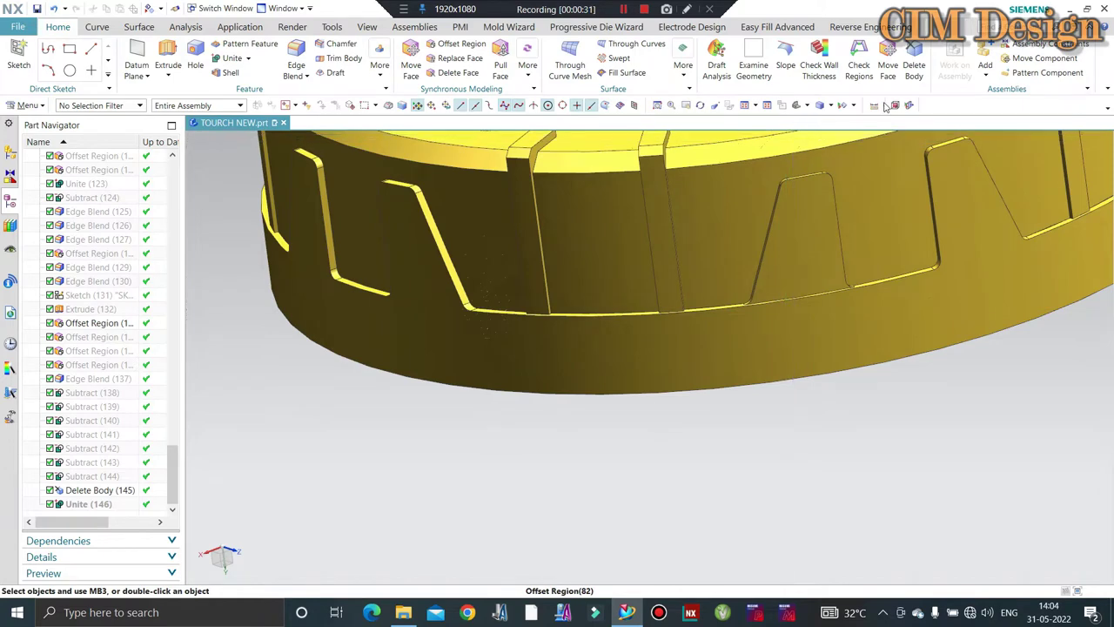
key(ctrl+shift+m)
scroll(631, 370, down, 3)
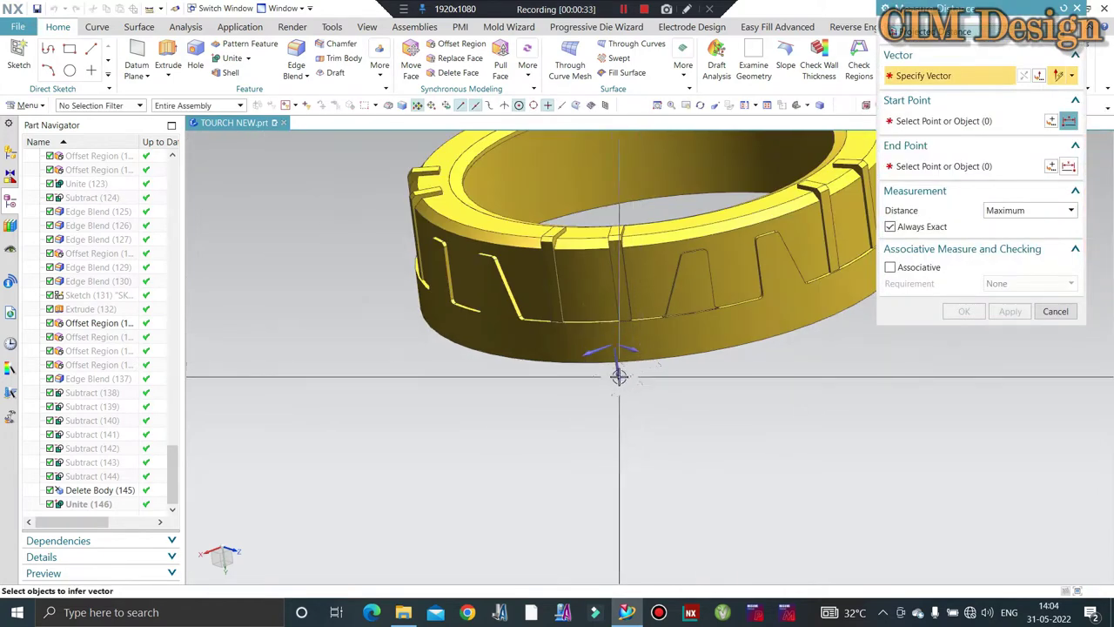
middle_click(680, 320)
scroll(485, 289, up, 6)
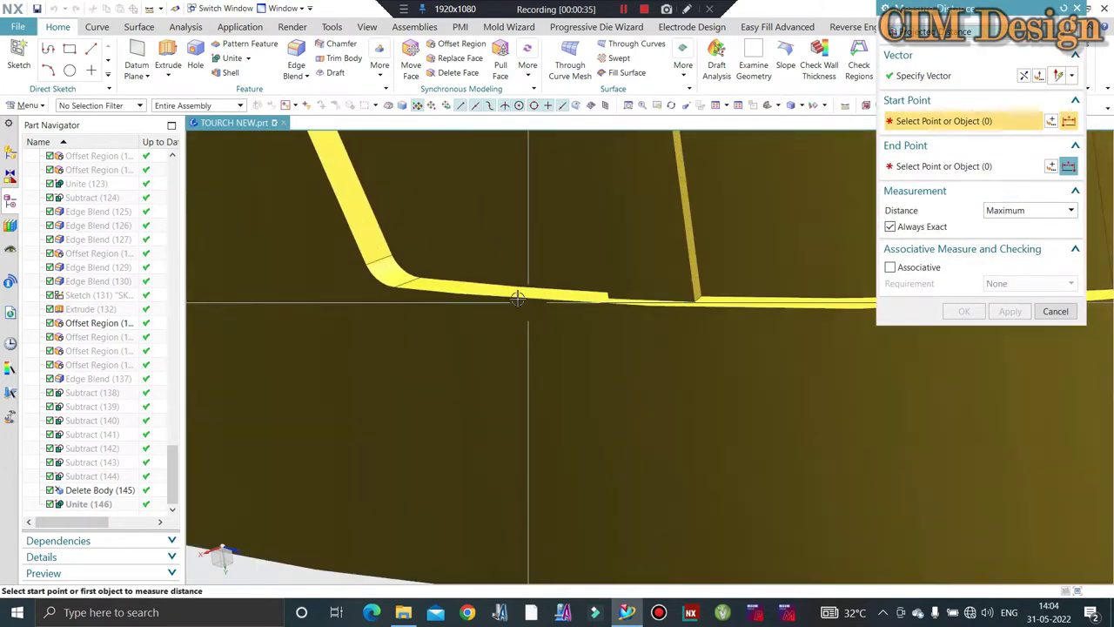
click(485, 288)
scroll(460, 378, down, 5)
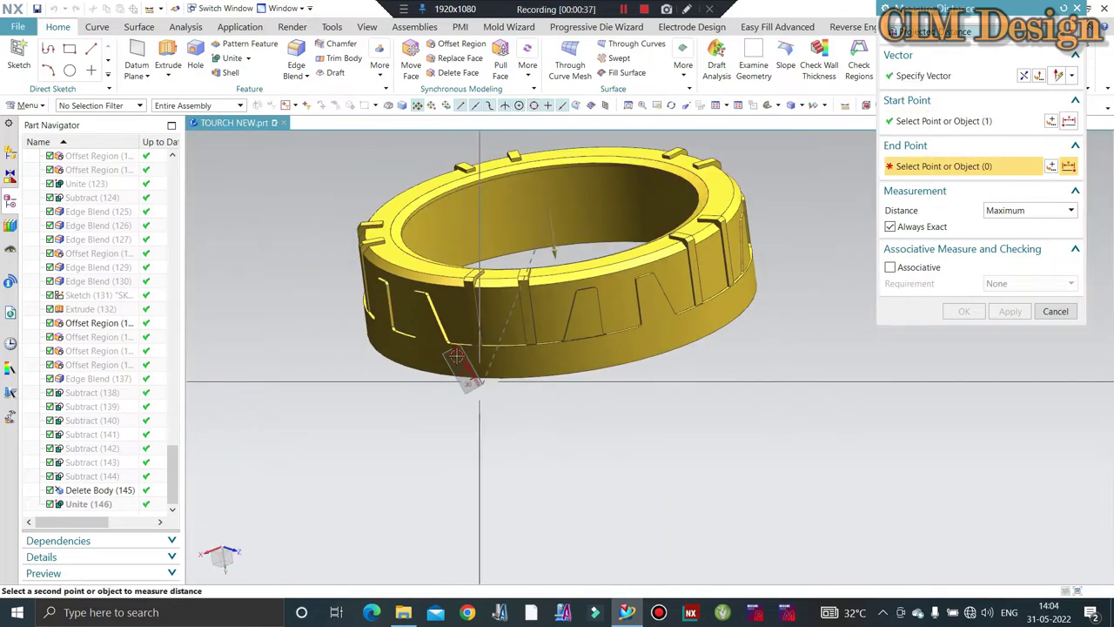
middle_drag(461, 378, 435, 332)
scroll(436, 331, up, 4)
click(361, 315)
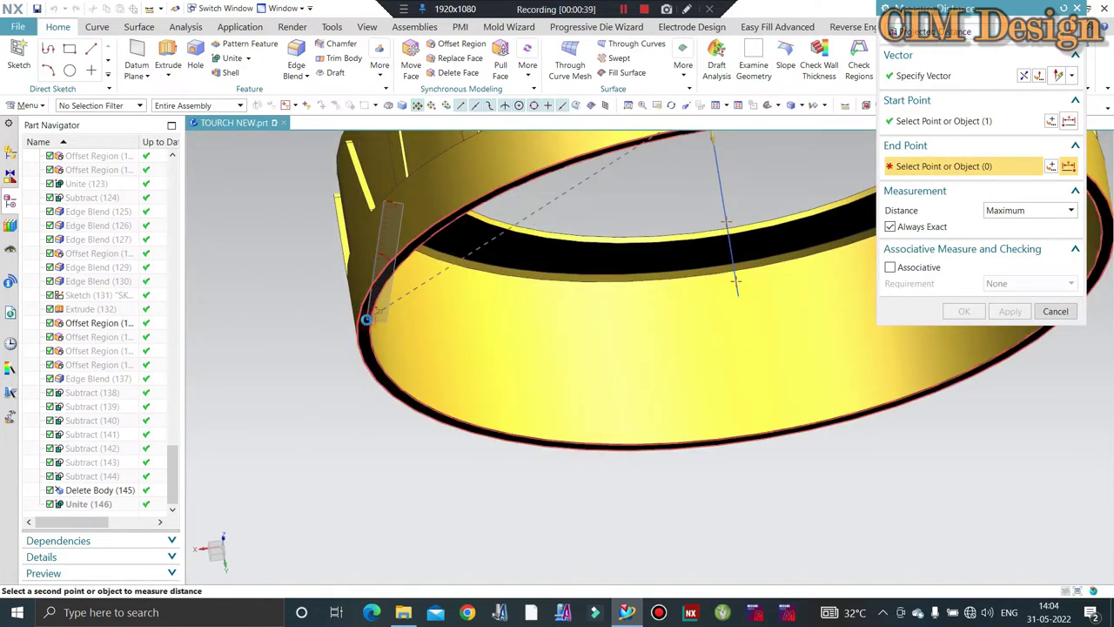
scroll(338, 361, down, 3)
scroll(548, 330, down, 2)
middle_click(549, 331)
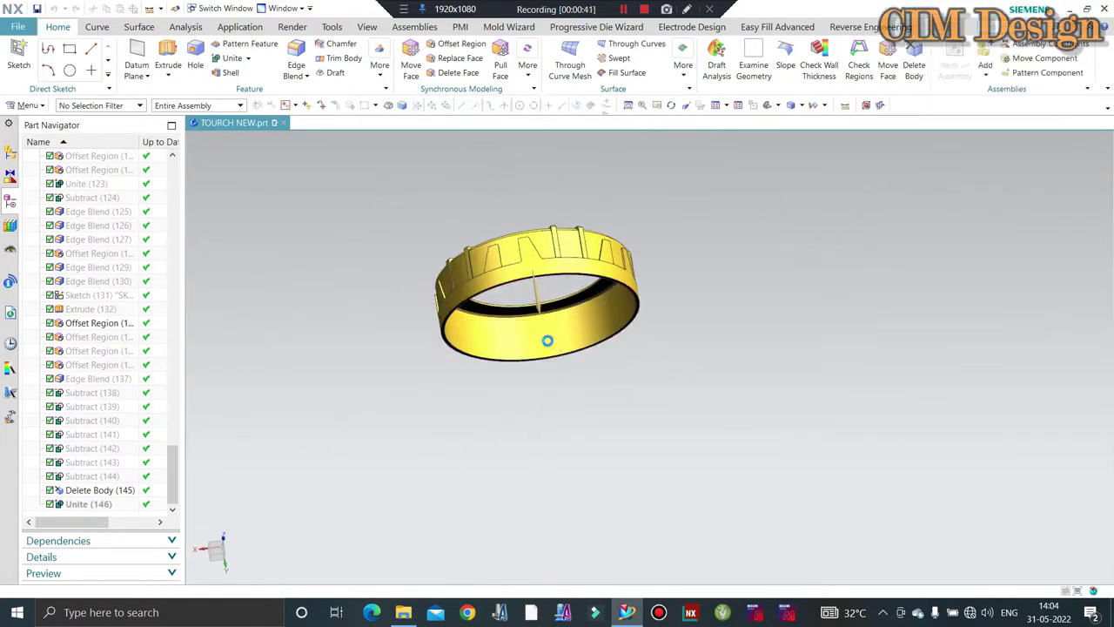
scroll(403, 281, up, 4)
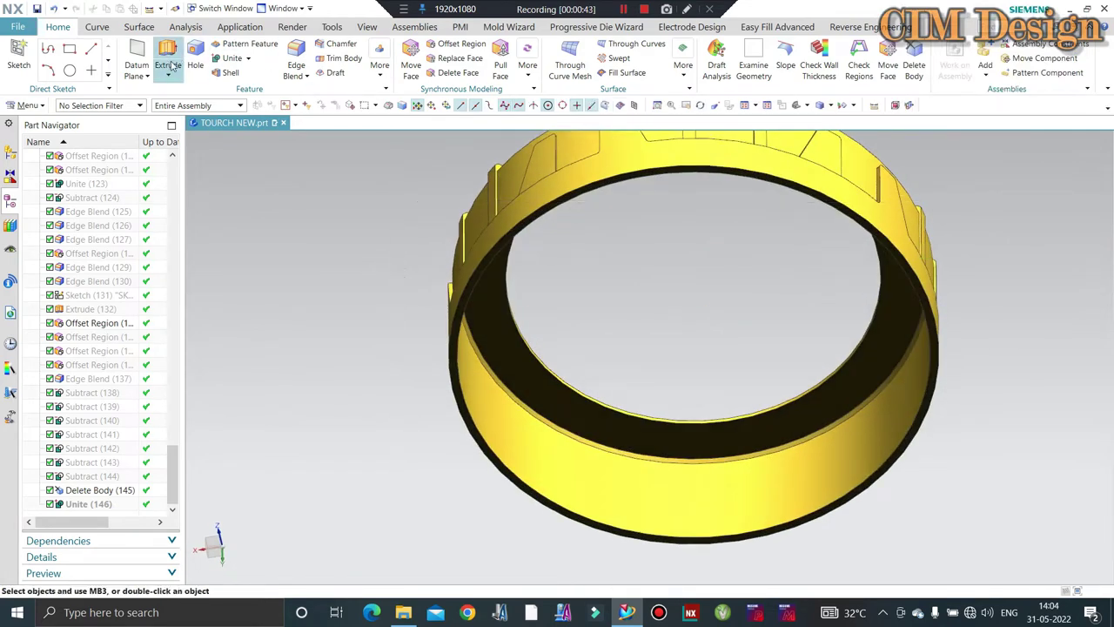
click(168, 65)
scroll(487, 365, down, 3)
scroll(487, 366, down, 2)
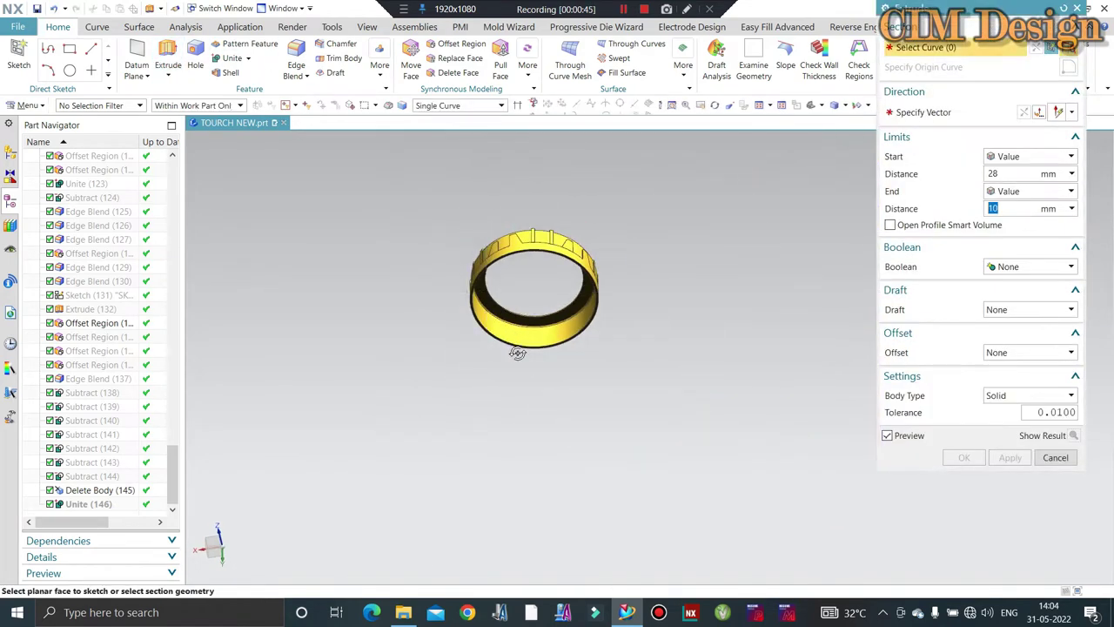
middle_drag(517, 350, 485, 282)
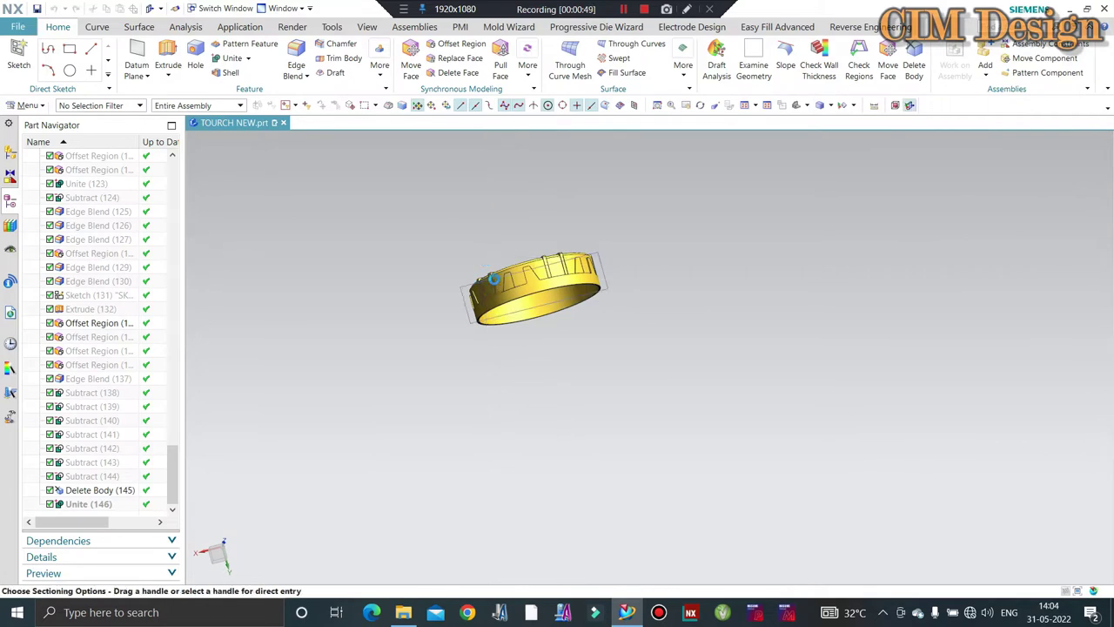
scroll(472, 319, up, 2)
scroll(442, 304, up, 3)
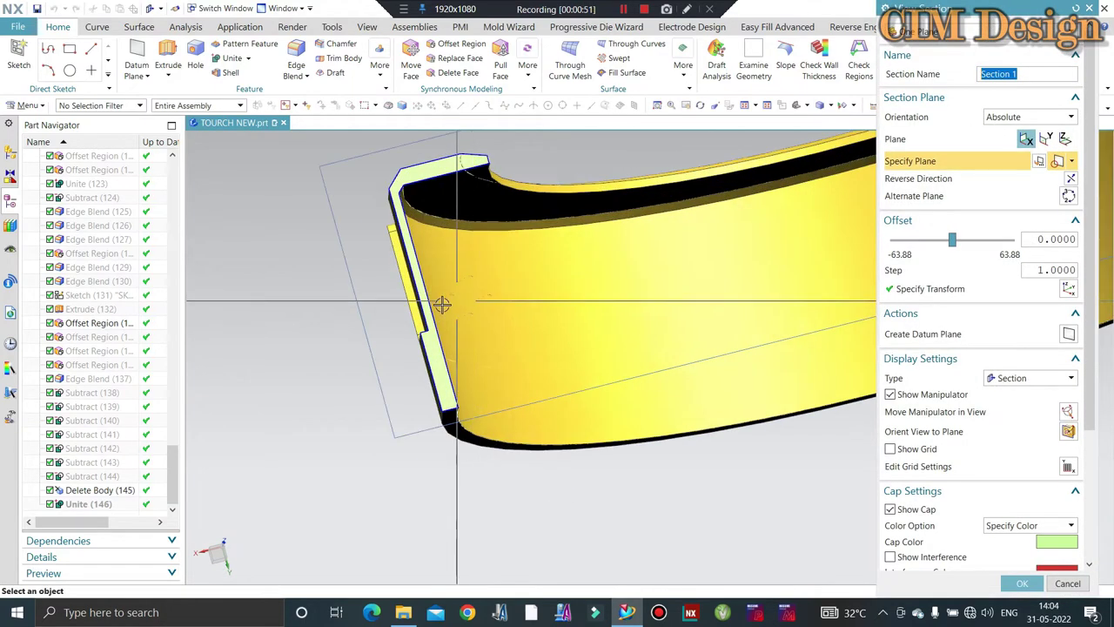
scroll(380, 292, up, 1)
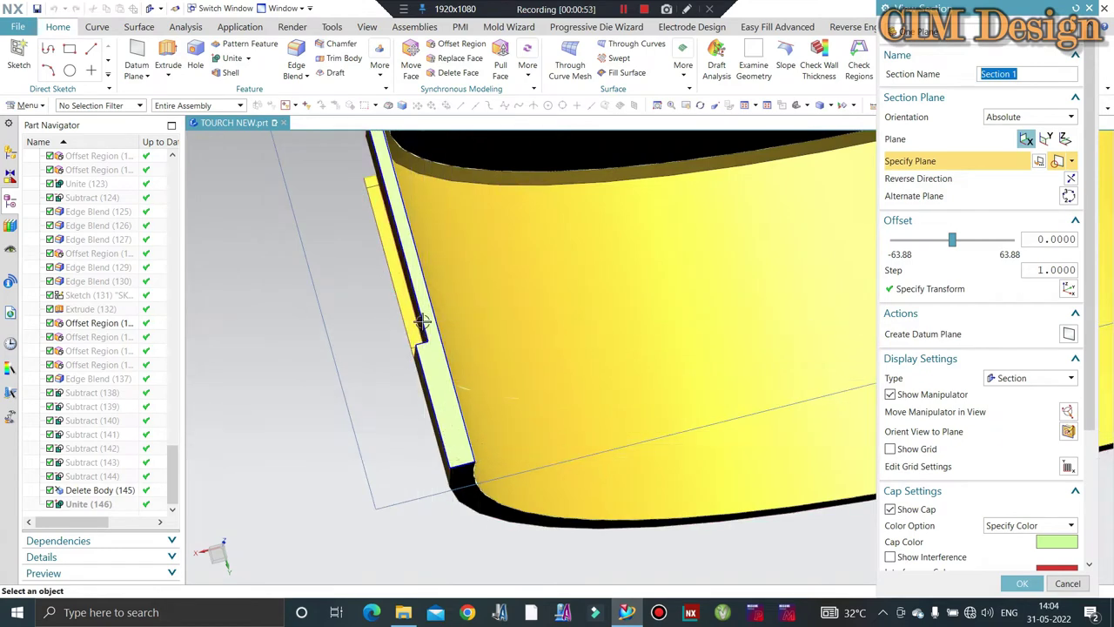
scroll(421, 320, down, 2)
scroll(430, 314, down, 2)
mouse_move(430, 313)
middle_down()
mouse_move(525, 328)
mouse_move(435, 288)
middle_up()
mouse_move(517, 289)
middle_down()
mouse_move(459, 279)
mouse_move(490, 374)
middle_up()
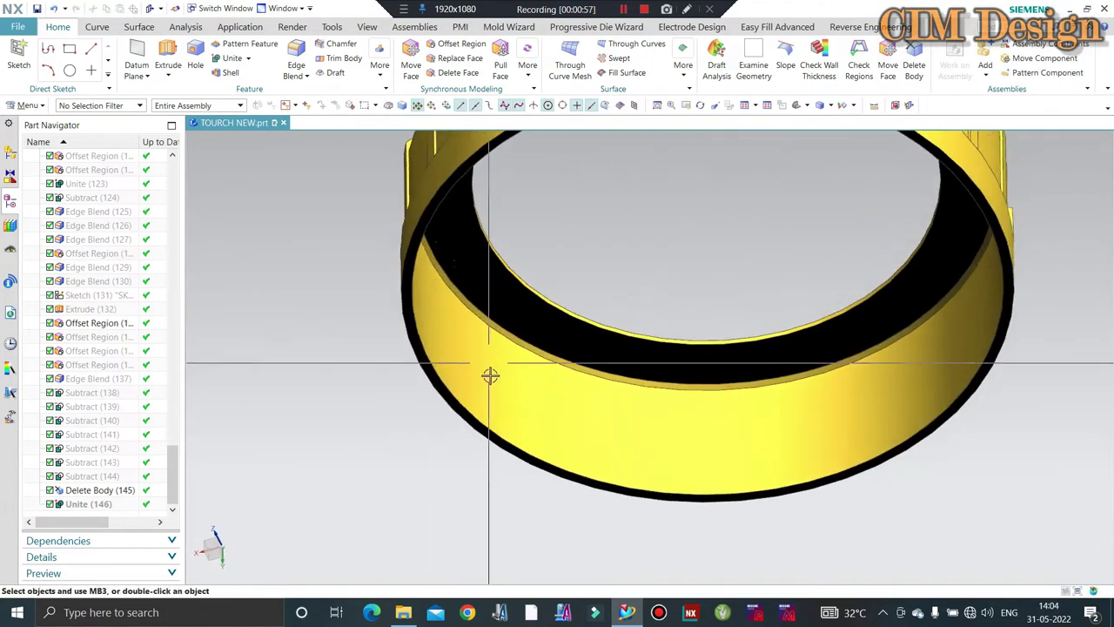
scroll(494, 331, up, 2)
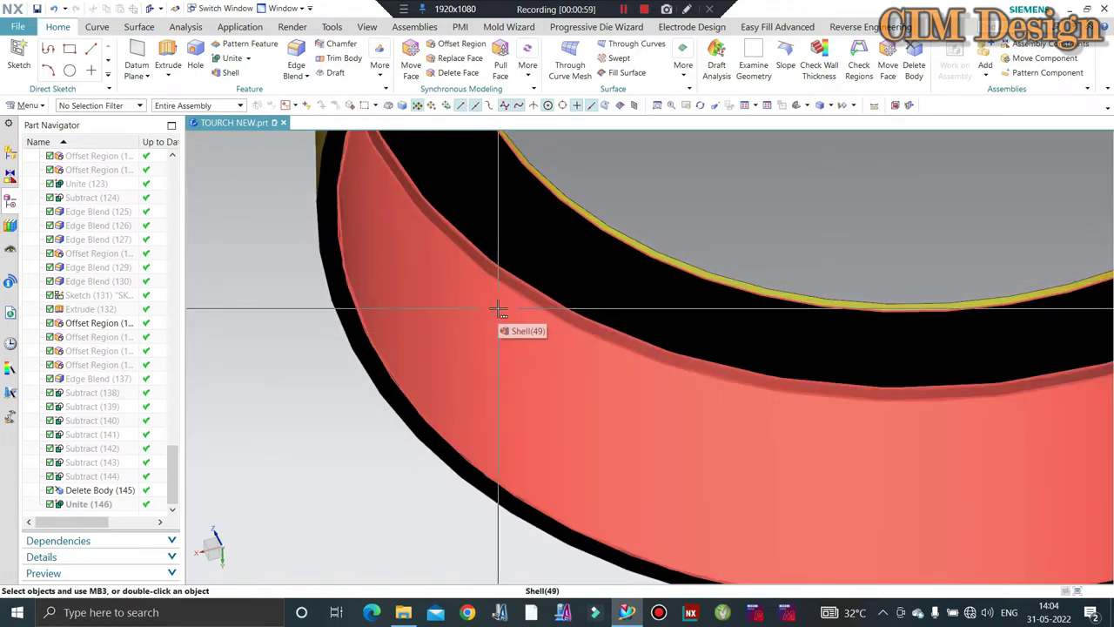
scroll(383, 311, down, 3)
scroll(448, 303, down, 2)
middle_drag(447, 304, 407, 255)
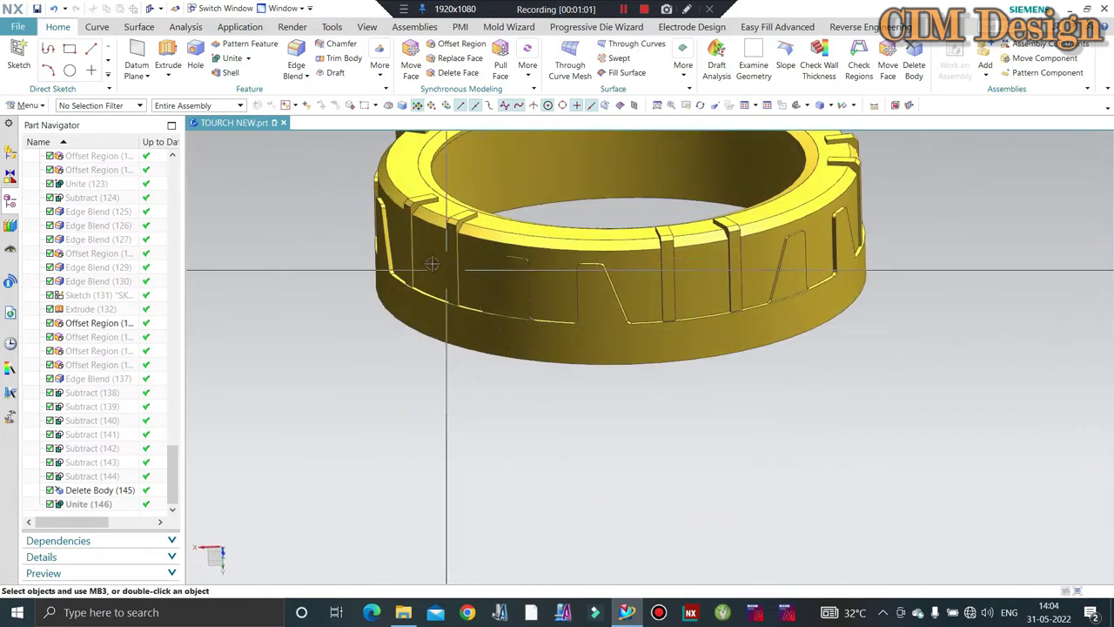
middle_drag(444, 302, 435, 218)
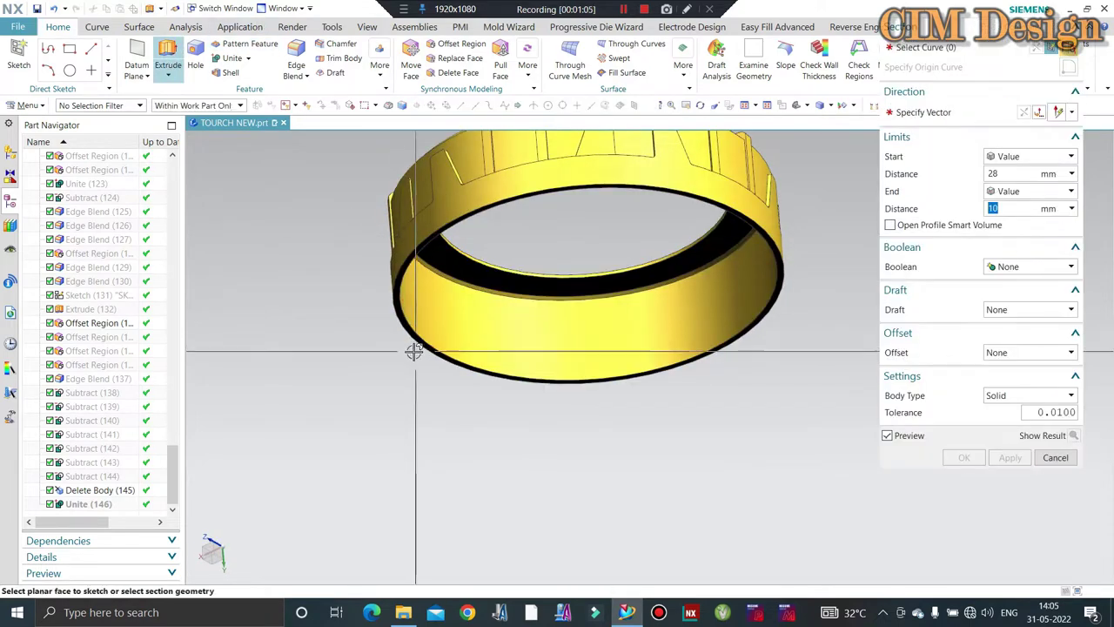
- Set the ring-edge extrusion to start Until Extended at the ring's shell face
scroll(416, 340, up, 3)
scroll(438, 371, down, 3)
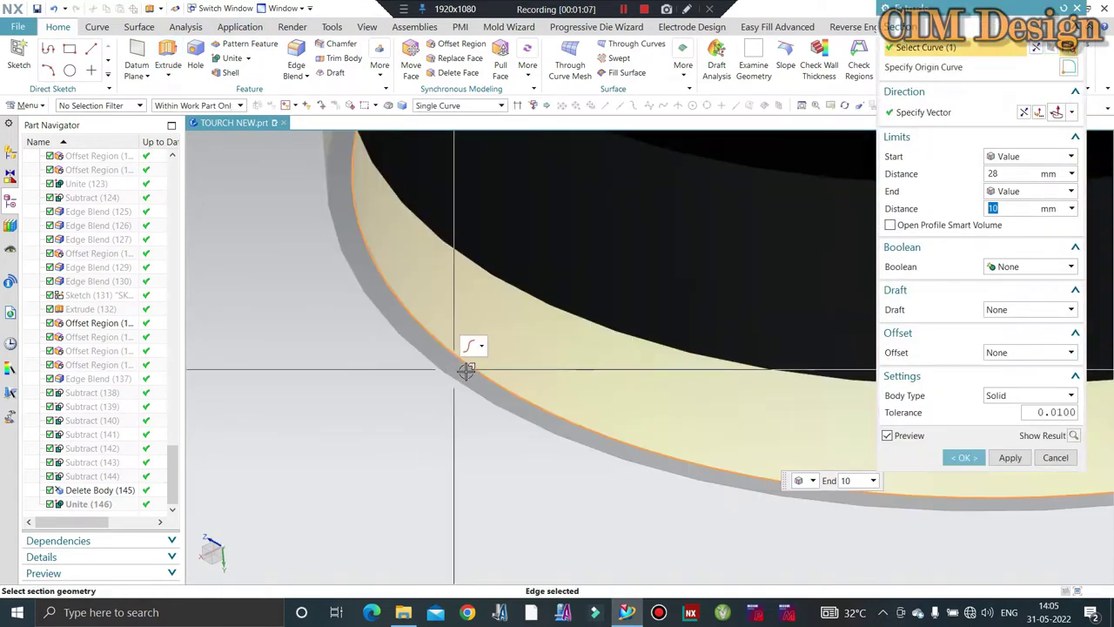
middle_drag(465, 368, 589, 330)
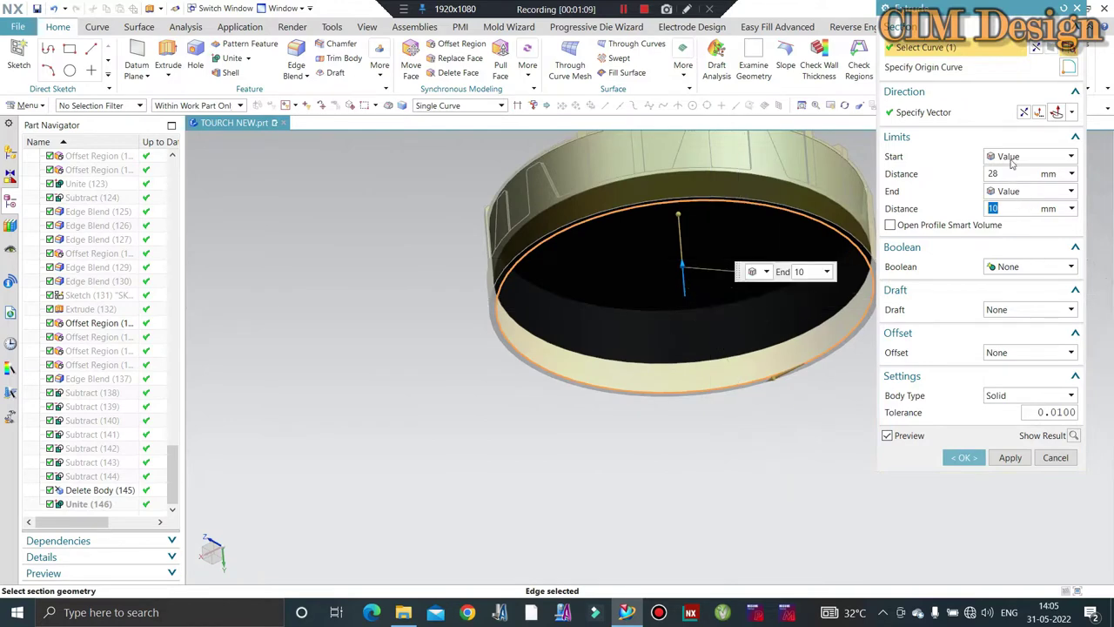
click(1013, 158)
click(1024, 223)
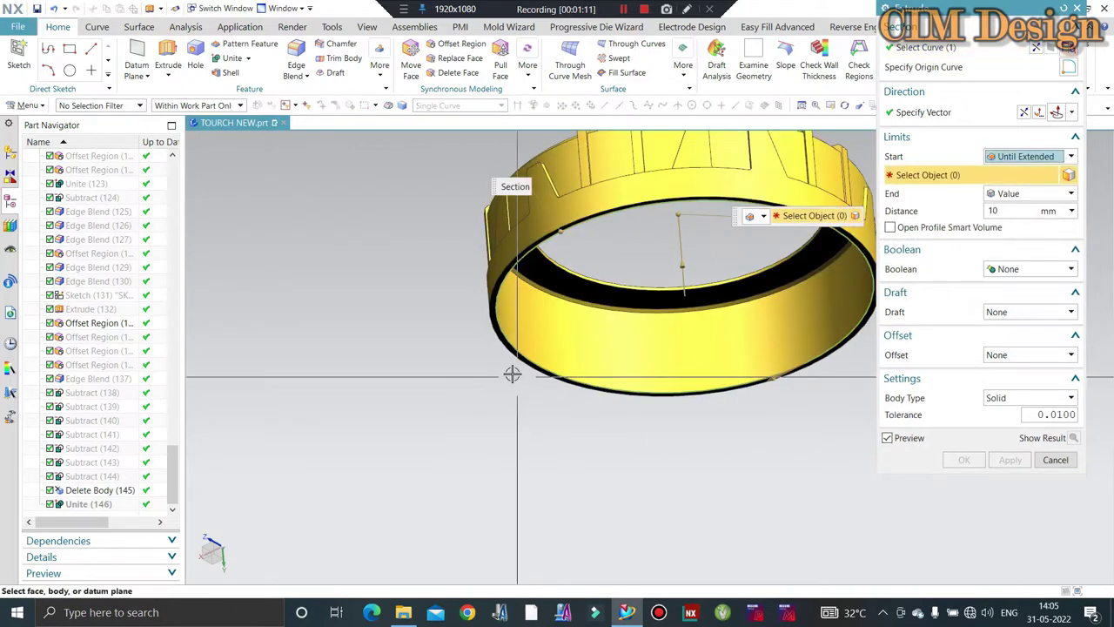
middle_drag(512, 373, 493, 348)
scroll(545, 227, up, 5)
click(545, 227)
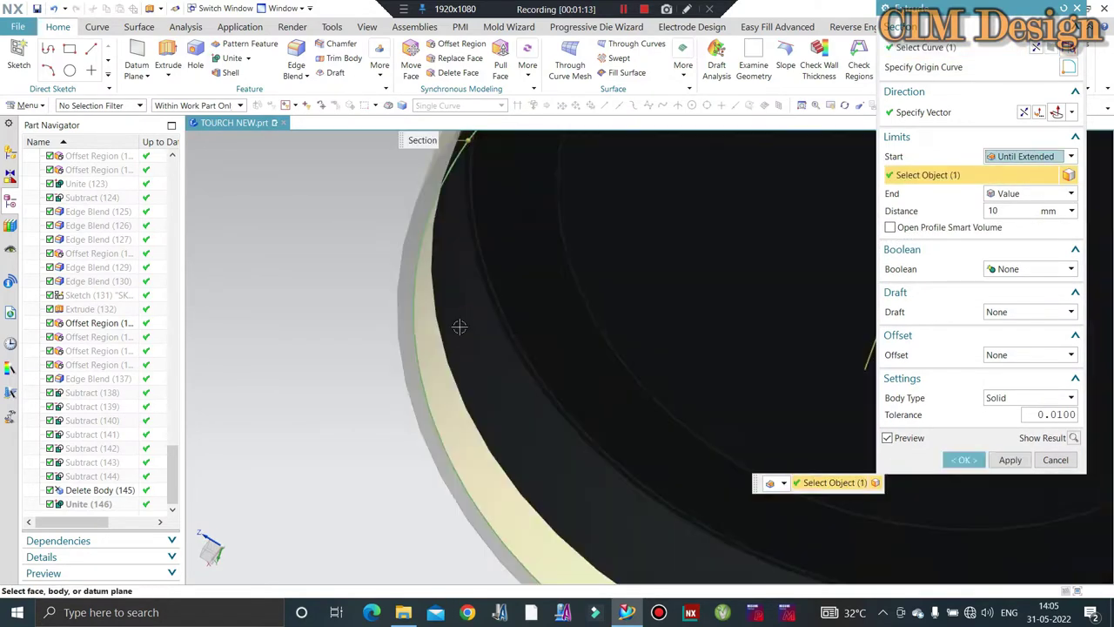
scroll(458, 323, down, 5)
- Give the extrusion a two-sided offset of 0 to -0.5 mm, ending at 10 mm, and confirm
click(1015, 354)
click(1014, 392)
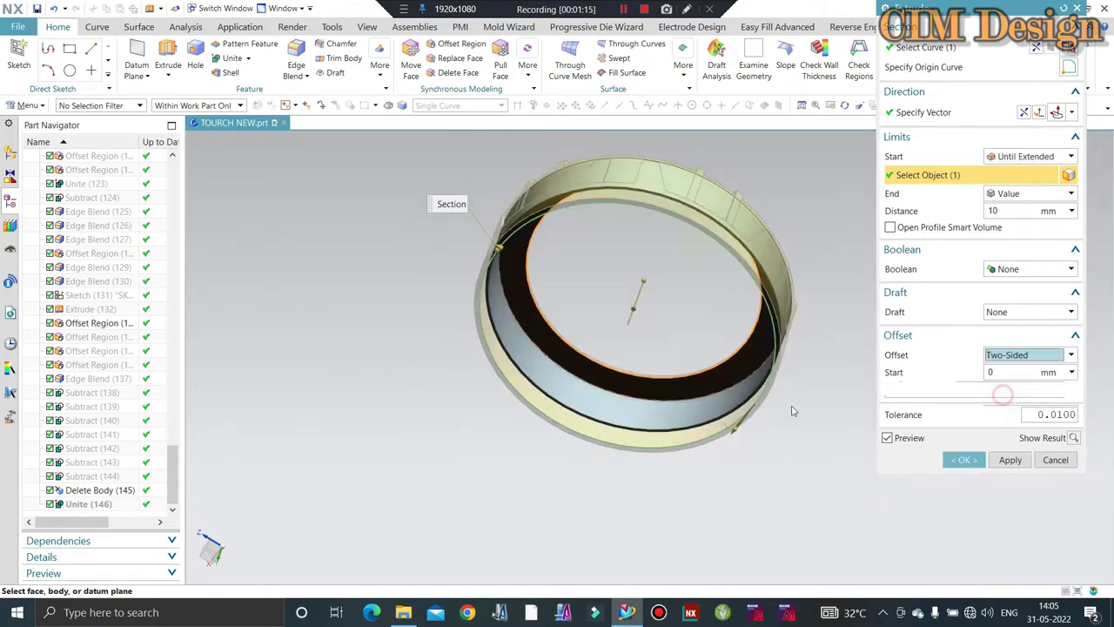
scroll(509, 353, up, 3)
scroll(511, 342, up, 3)
text(-0.5)
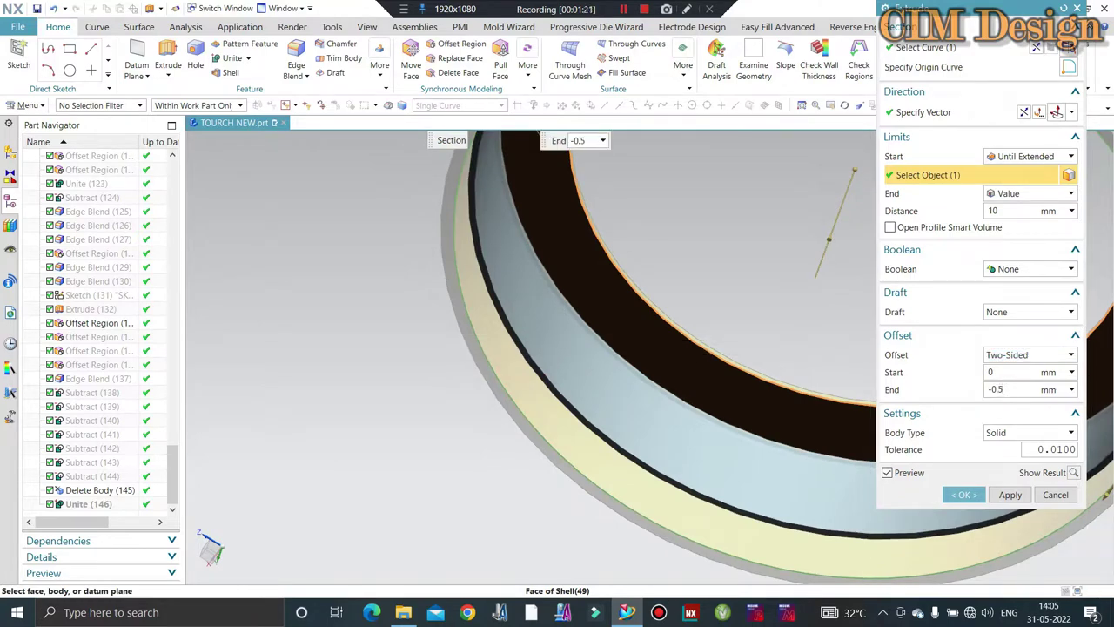
key(Return)
middle_click(612, 395)
scroll(612, 395, down, 5)
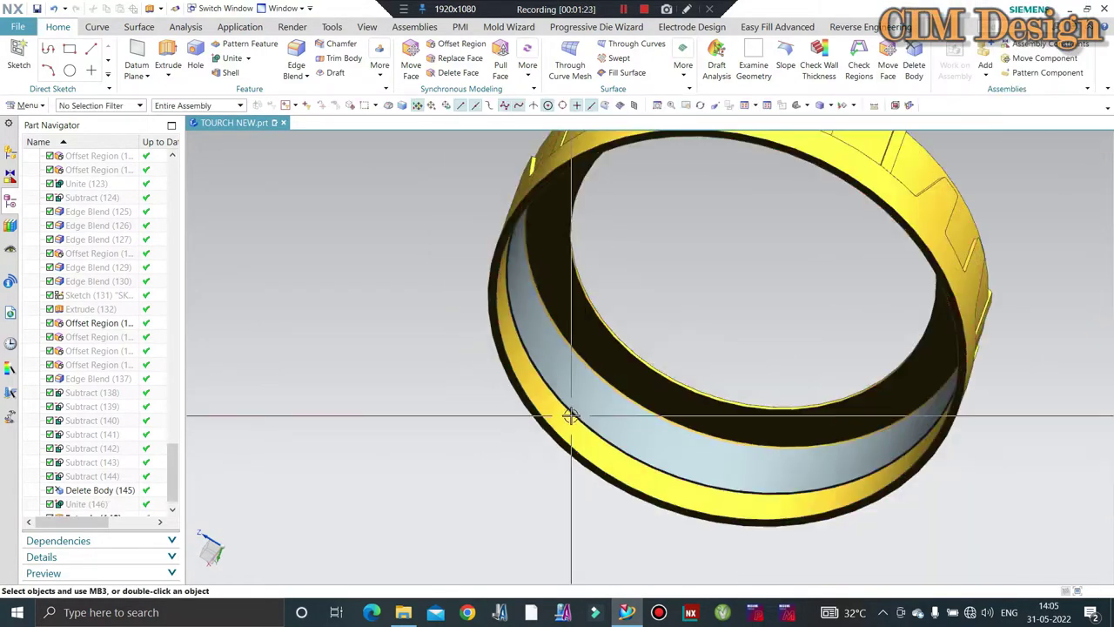
middle_drag(568, 409, 505, 349)
- Measure a distance along the band edge direction, first reading -3.7752 mm
scroll(505, 350, up, 3)
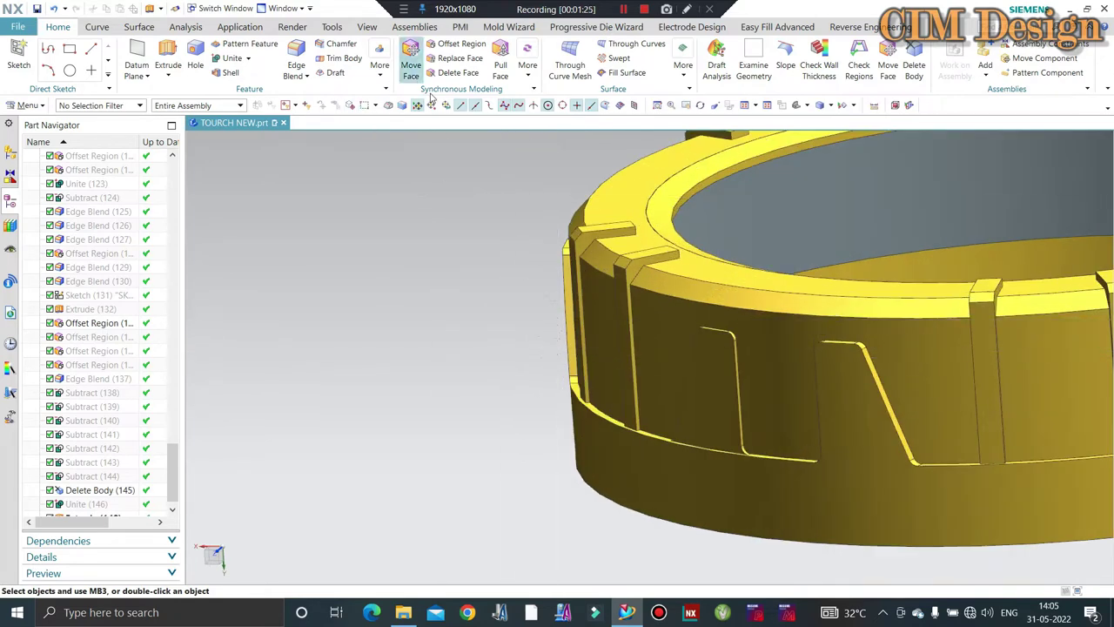
click(875, 103)
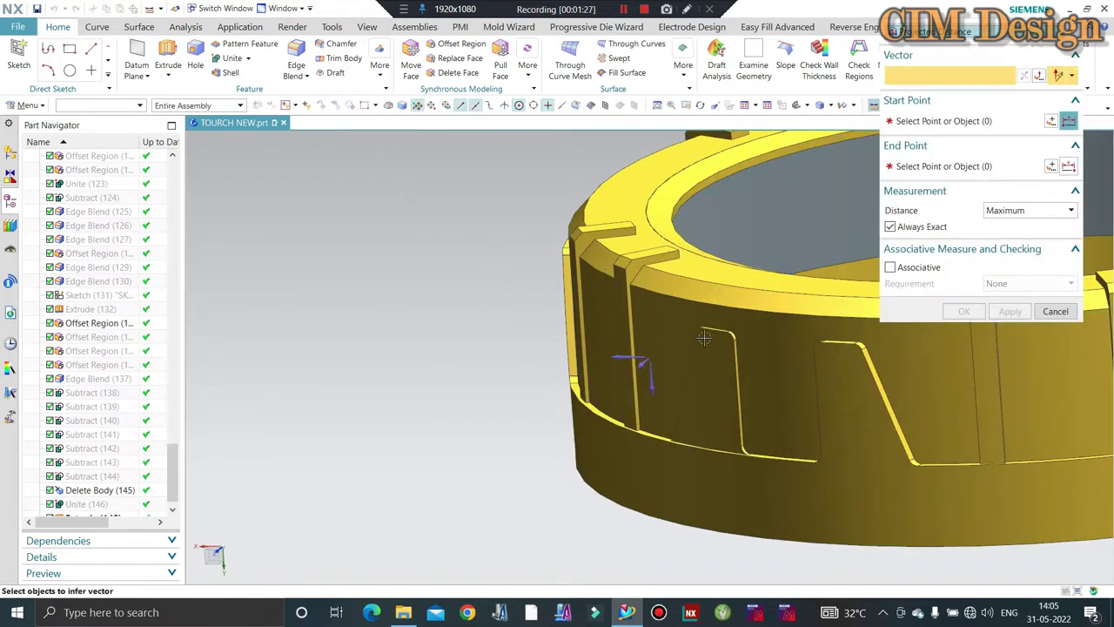
middle_drag(609, 319, 617, 331)
scroll(610, 340, up, 3)
scroll(544, 353, up, 2)
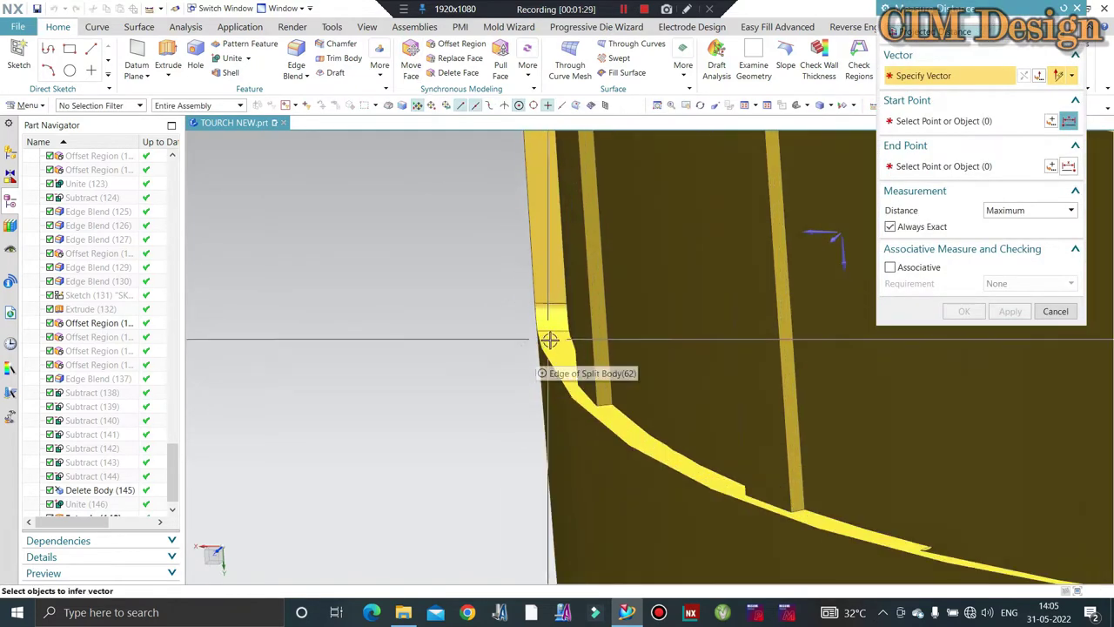
middle_drag(551, 336, 739, 410)
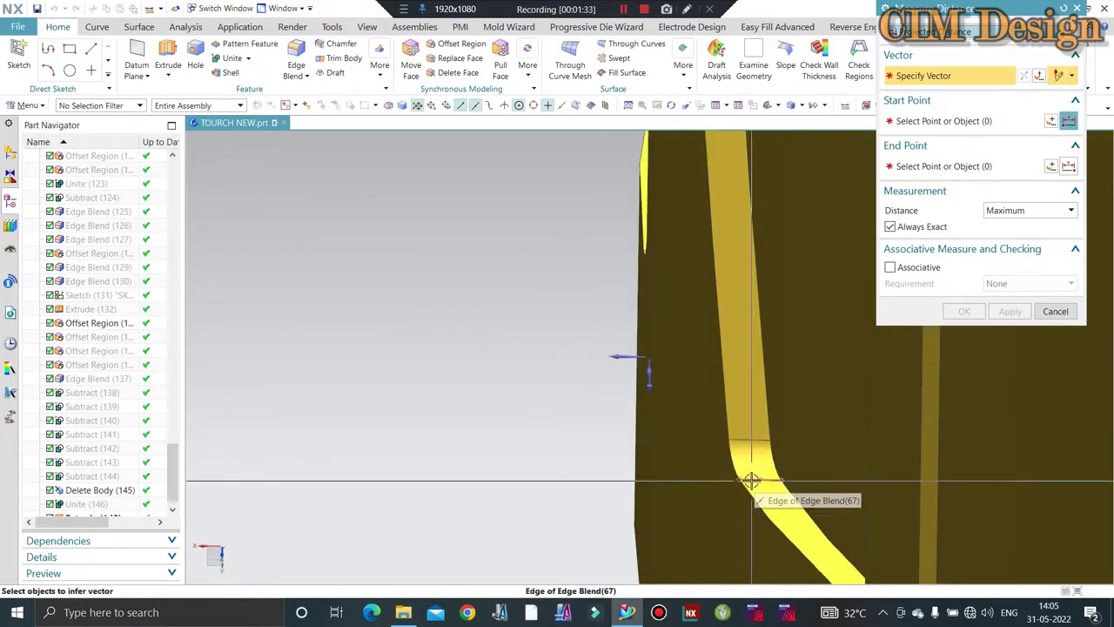
click(750, 480)
scroll(750, 470, up, 3)
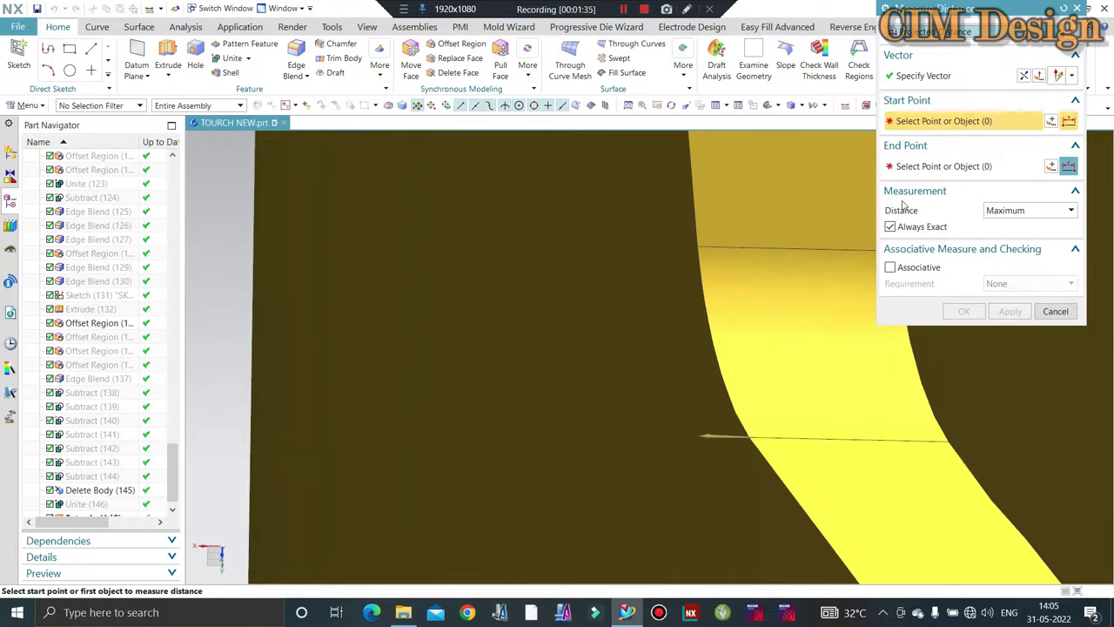
click(748, 437)
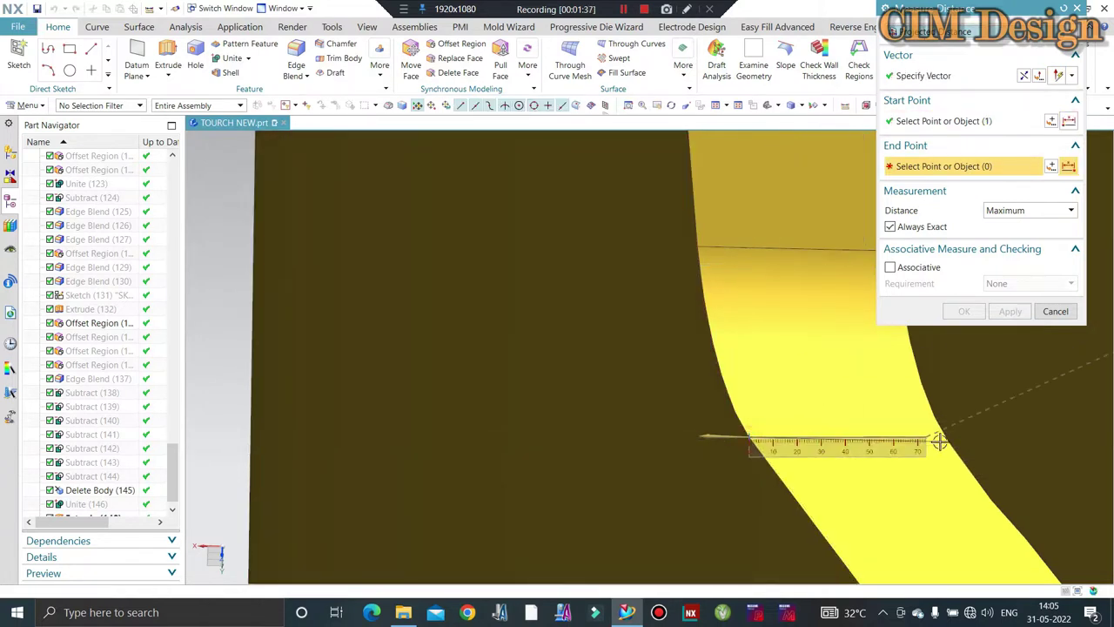
click(943, 444)
- Re-measure to the band edge for 1.0550 mm, then close the measurement
scroll(687, 405, down, 1)
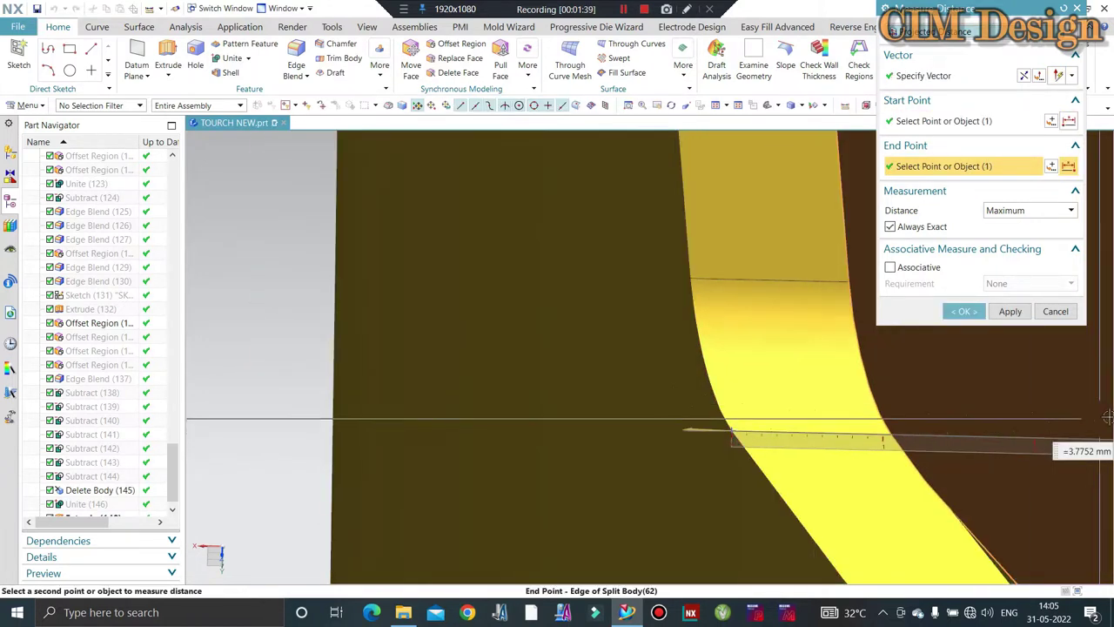
scroll(705, 401, down, 1)
scroll(722, 398, down, 1)
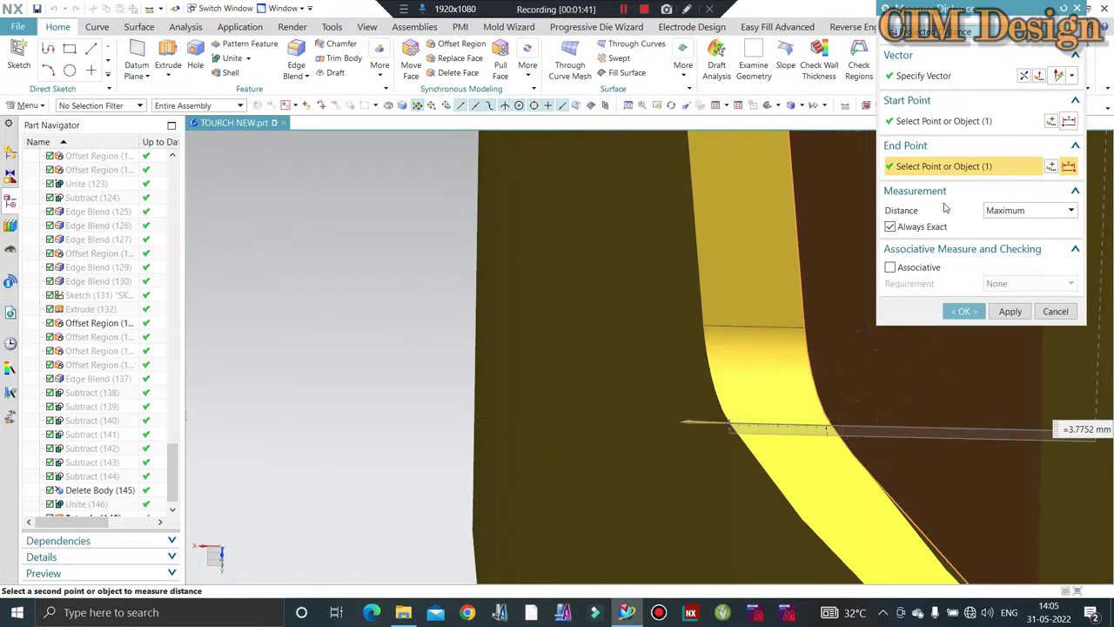
scroll(871, 432, up, 2)
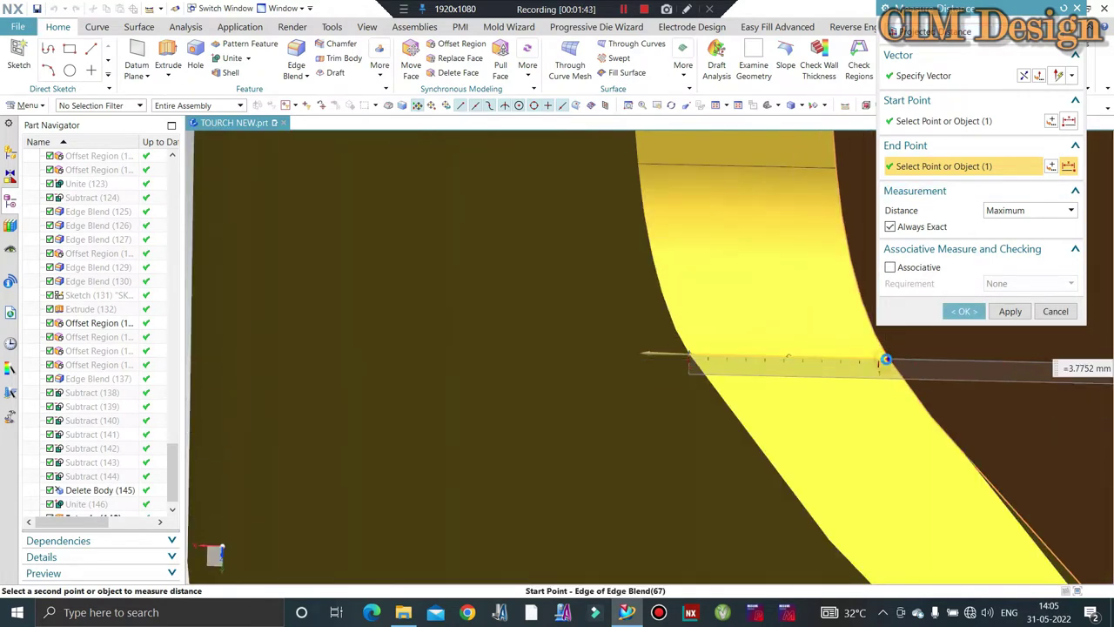
click(888, 359)
scroll(914, 352, down, 2)
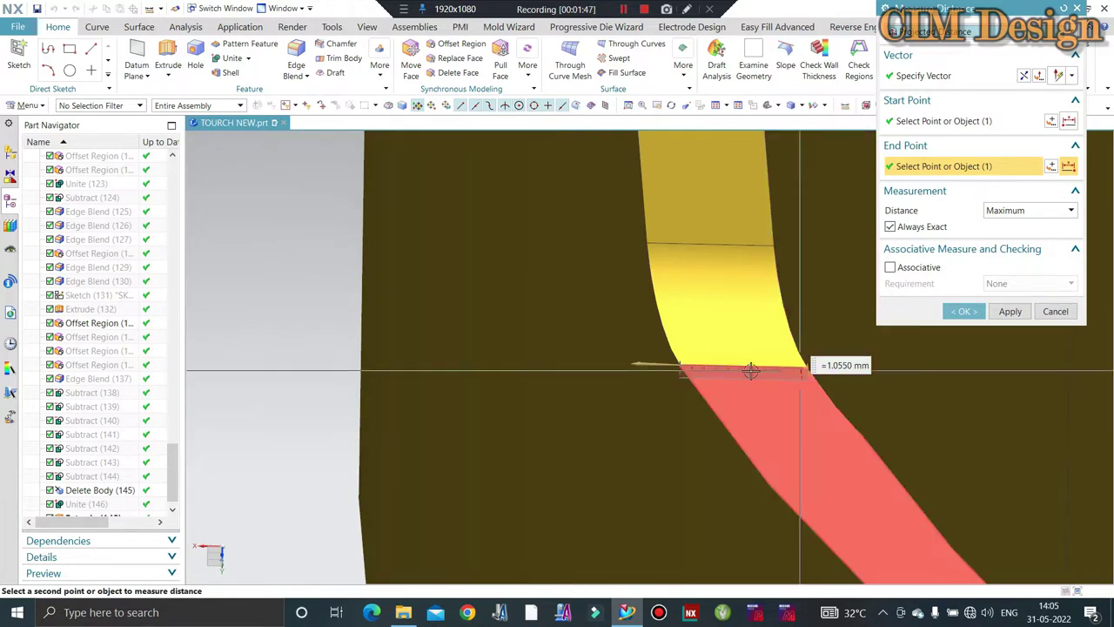
key(Escape)
scroll(567, 338, down, 3)
scroll(570, 342, down, 3)
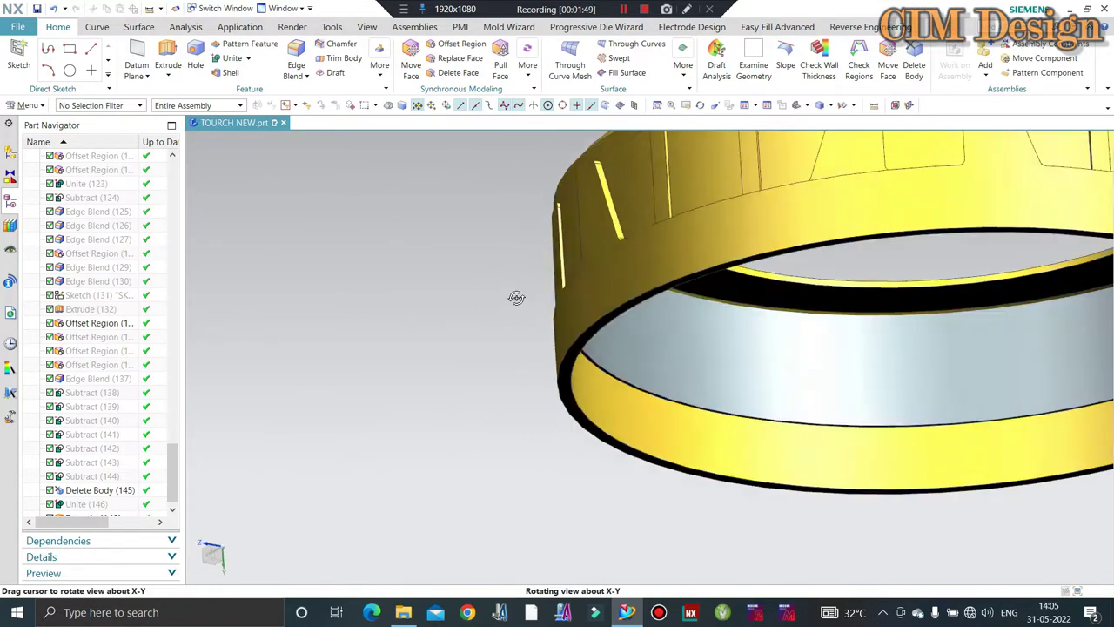
- Edit Extrude (148) so its two-sided offset ends at -1 mm
middle_drag(570, 342, 635, 380)
scroll(104, 504, down, 1)
double_click(106, 504)
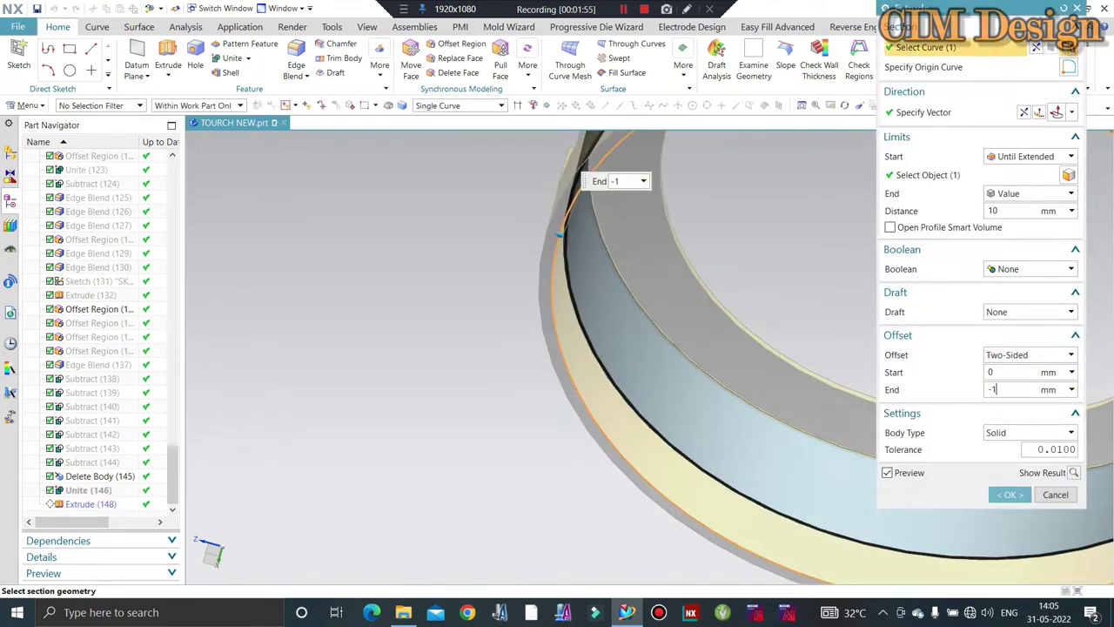
key(Return)
middle_click(569, 462)
- Change the Extrude (148) distance from 10 mm to 8 mm
scroll(497, 400, down, 3)
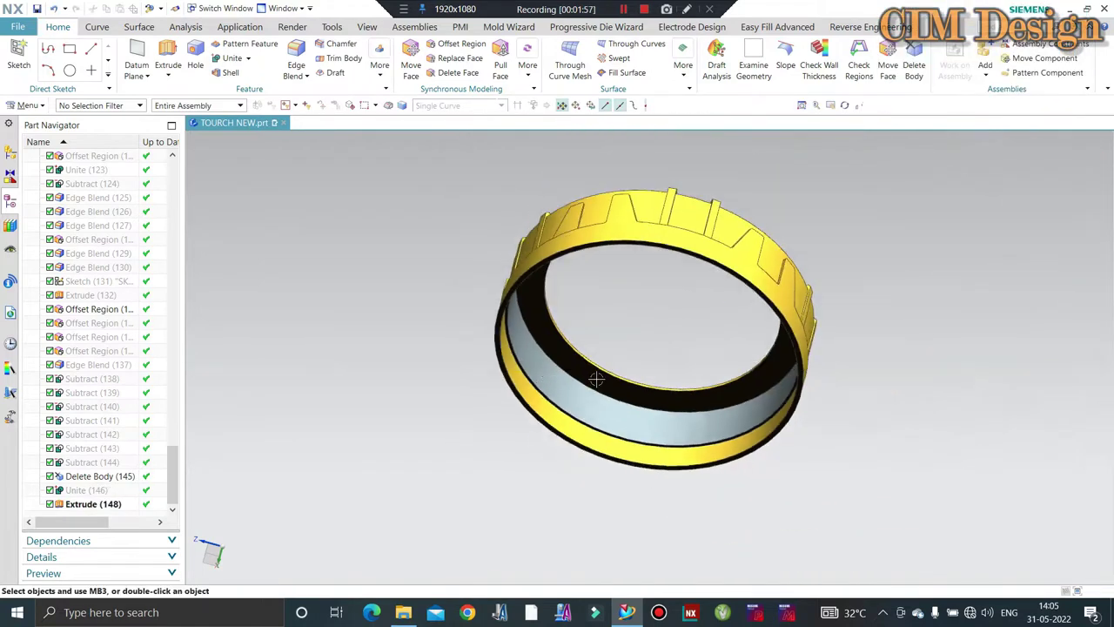
mouse_move(497, 401)
middle_down()
mouse_move(745, 312)
mouse_move(684, 293)
mouse_move(487, 443)
mouse_move(565, 450)
mouse_move(471, 364)
middle_up()
scroll(684, 294, up, 2)
scroll(500, 442, up, 3)
scroll(497, 443, down, 3)
scroll(471, 364, up, 2)
scroll(471, 364, up, 1)
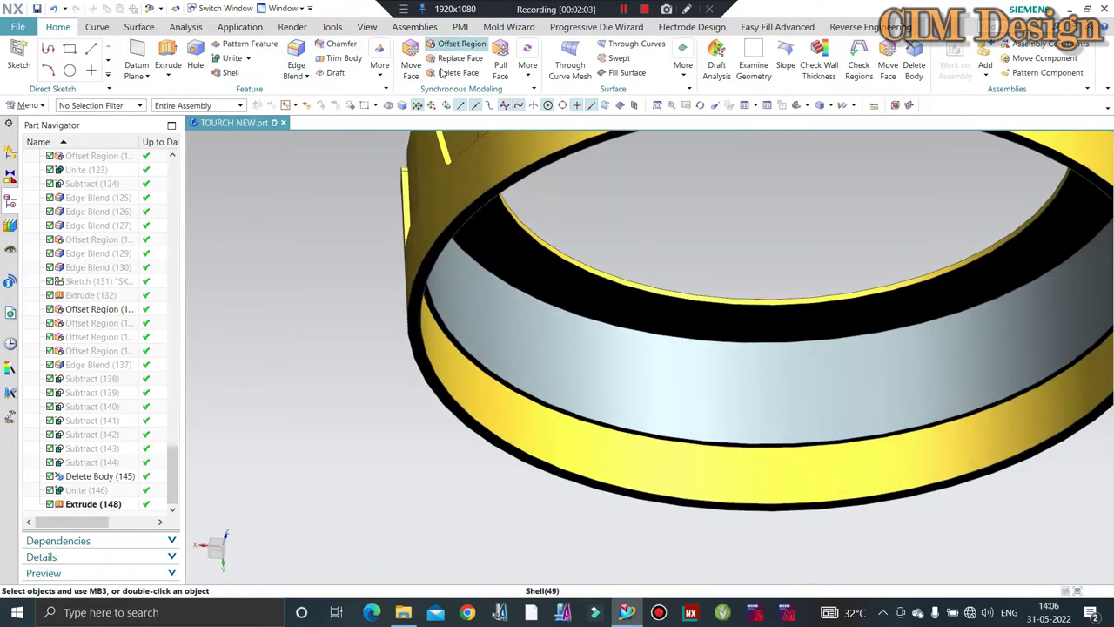
double_click(96, 505)
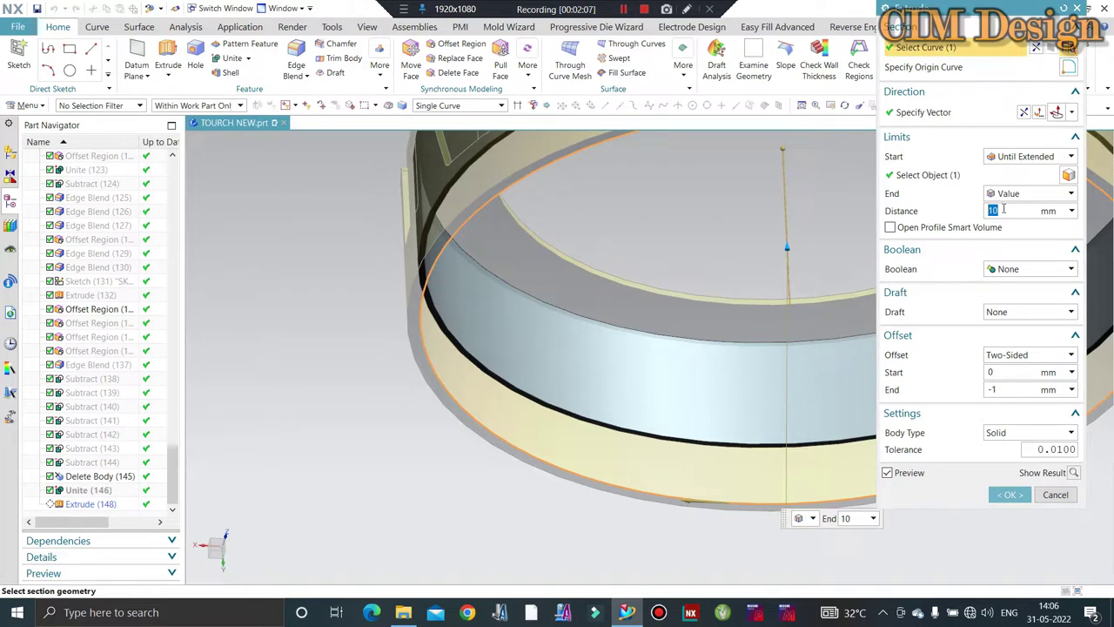
scroll(522, 427, down, 3)
scroll(505, 439, up, 3)
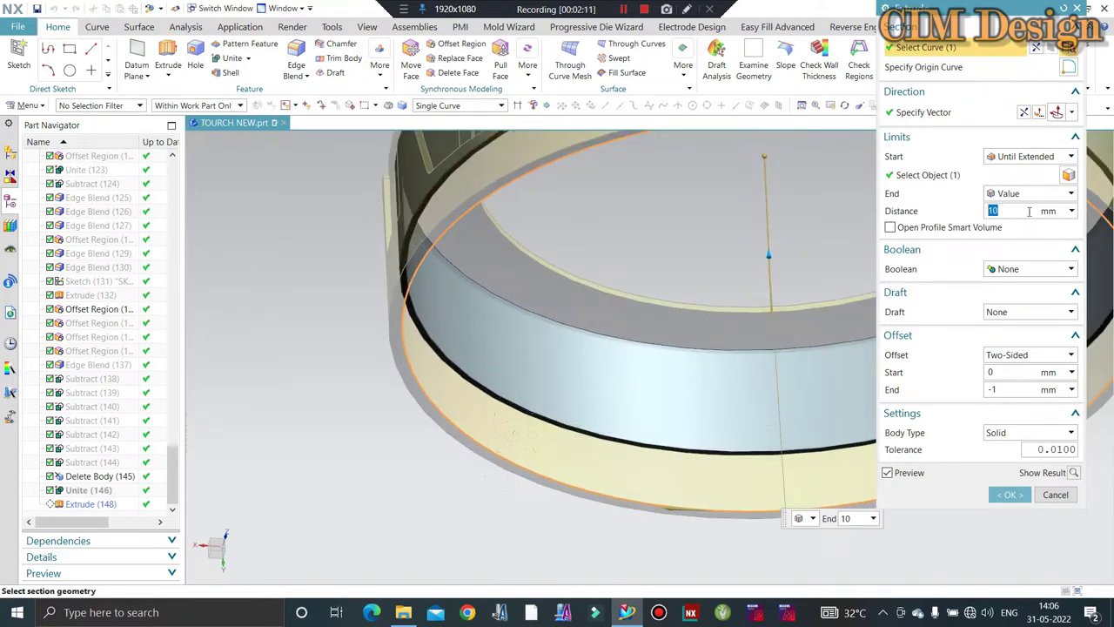
text(8)
middle_click(767, 263)
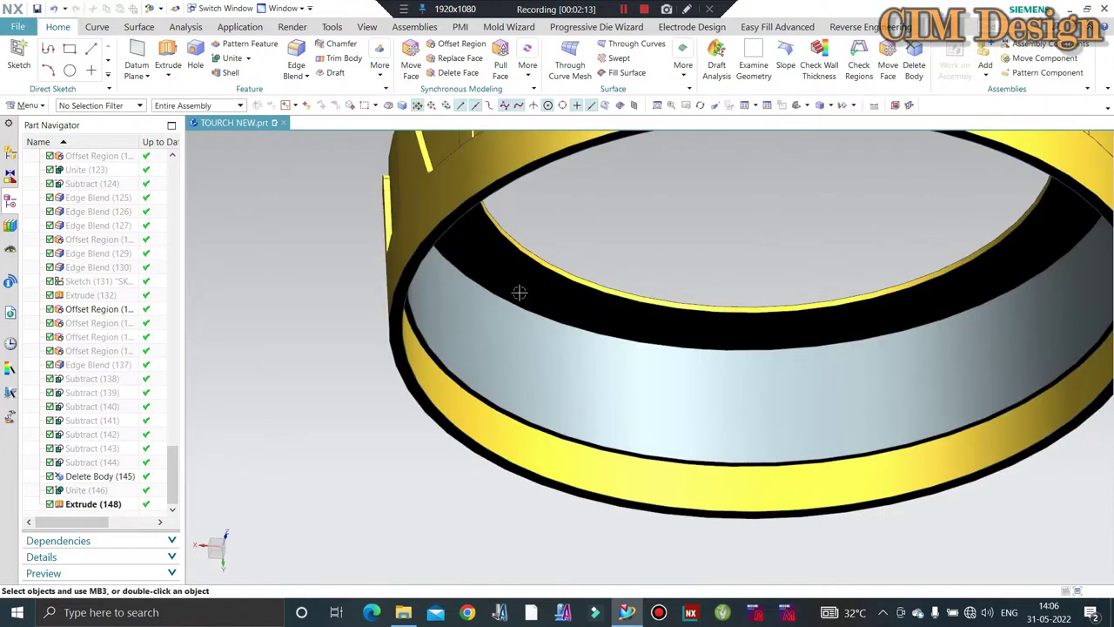
- Chamfer the inner band edge asymmetrically at 1 mm and 2 mm
click(338, 46)
scroll(496, 390, up, 3)
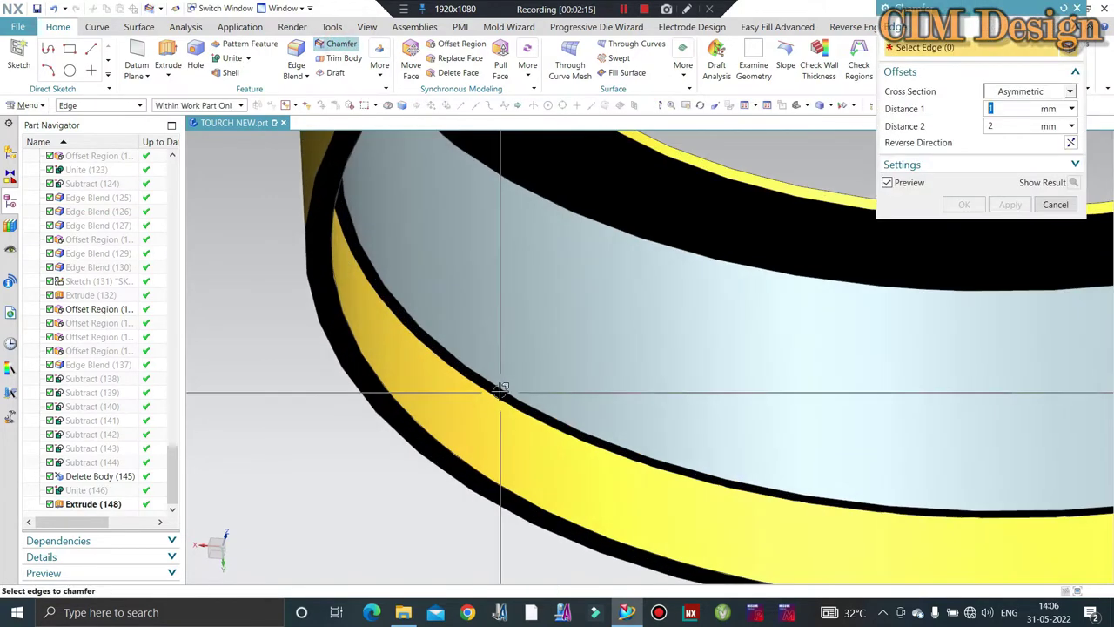
click(466, 423)
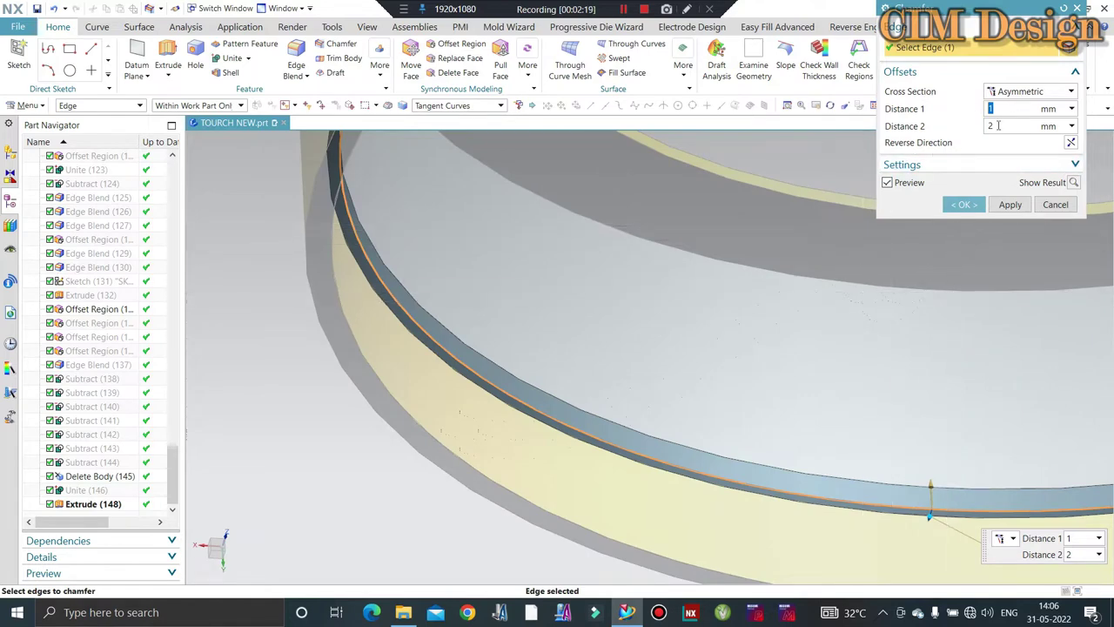
middle_click(591, 331)
scroll(588, 331, down, 3)
scroll(612, 353, down, 5)
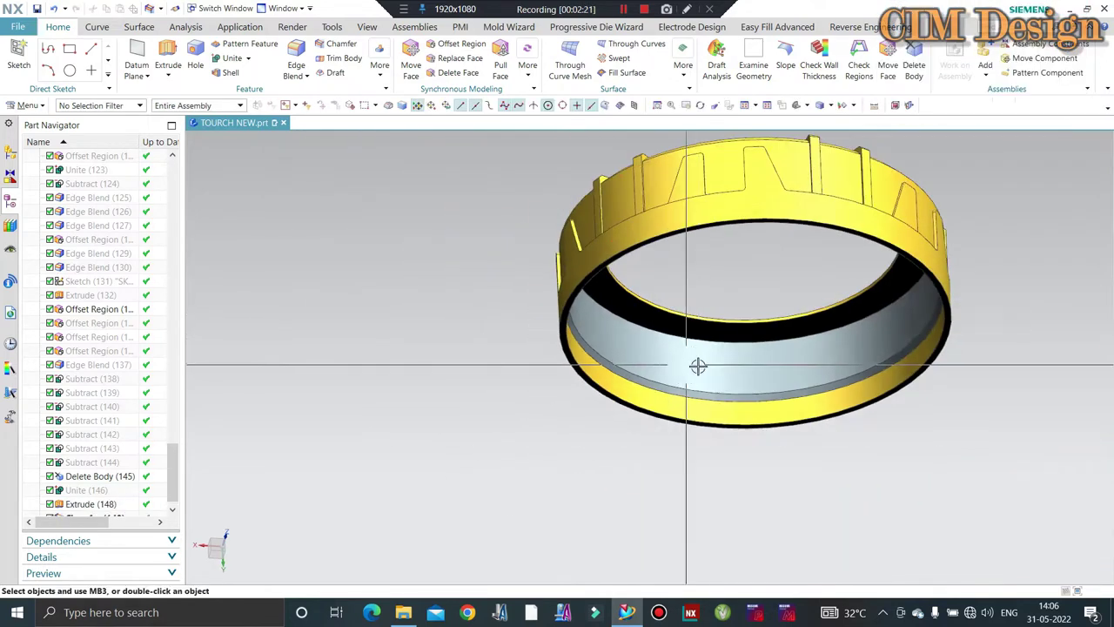
mouse_move(698, 365)
middle_down()
mouse_move(746, 389)
mouse_move(774, 355)
middle_up()
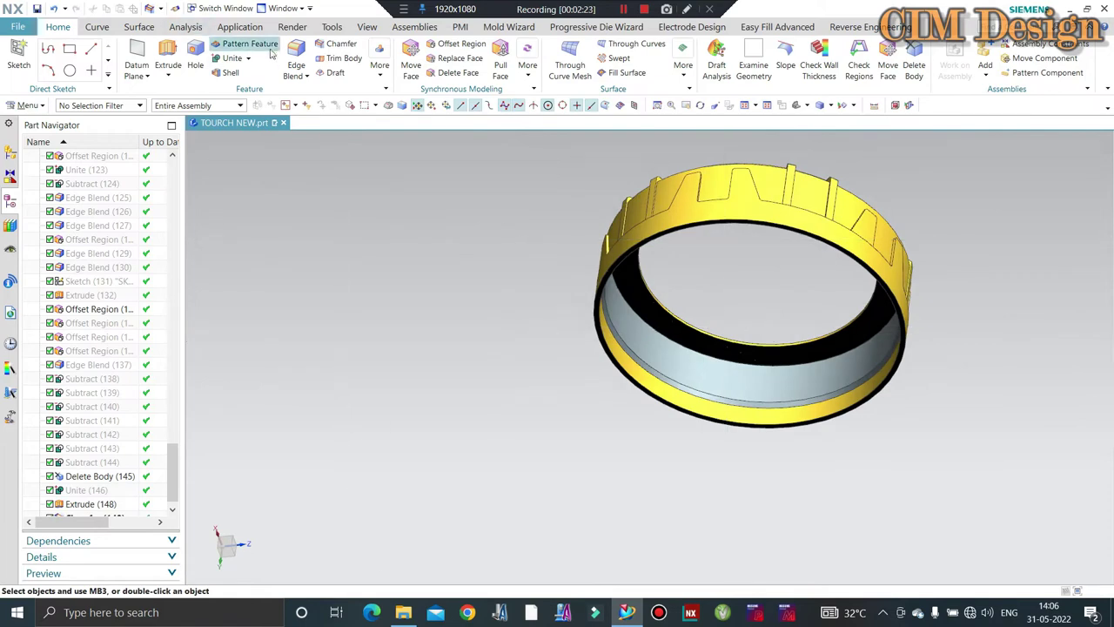
- Unite the inner band with the bezel ring into one body
click(230, 58)
scroll(641, 323, up, 3)
scroll(577, 415, up, 3)
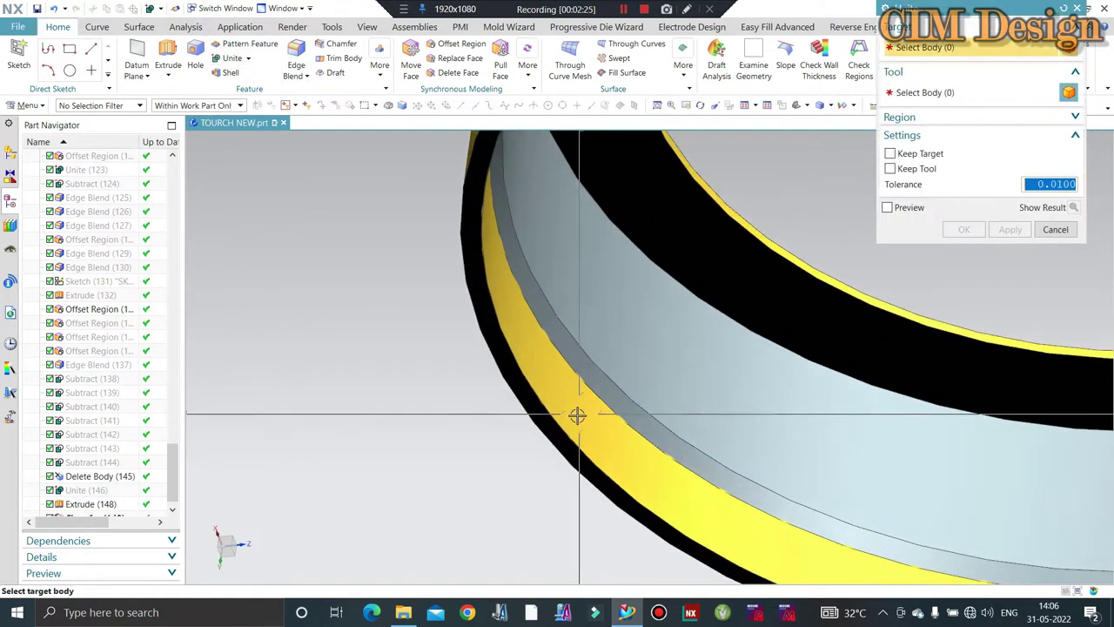
click(619, 348)
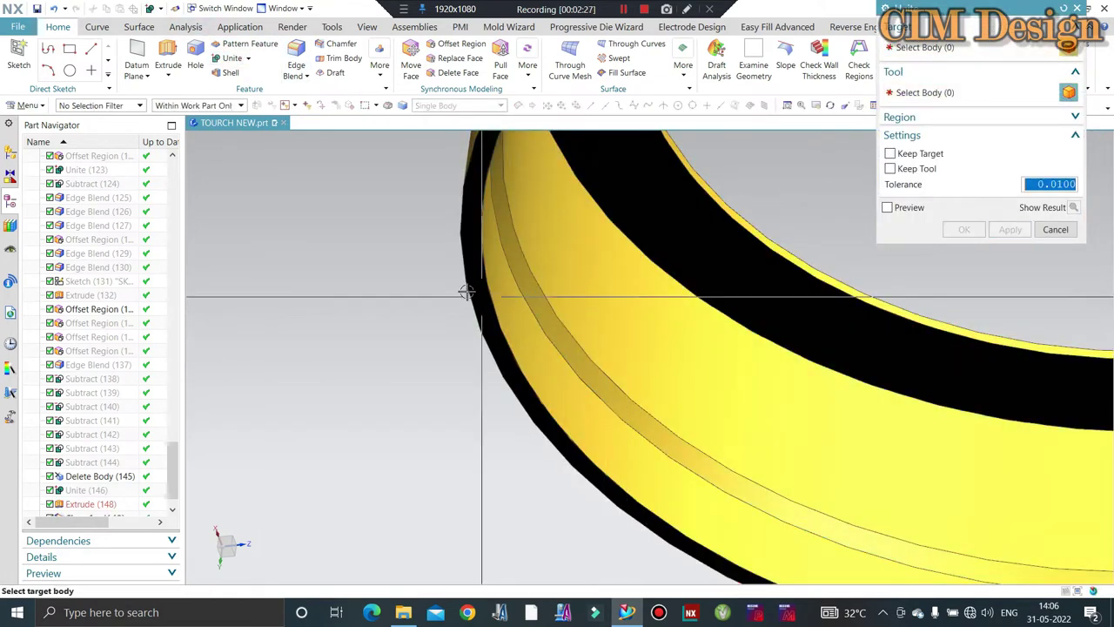
key(Escape)
scroll(451, 232, down, 2)
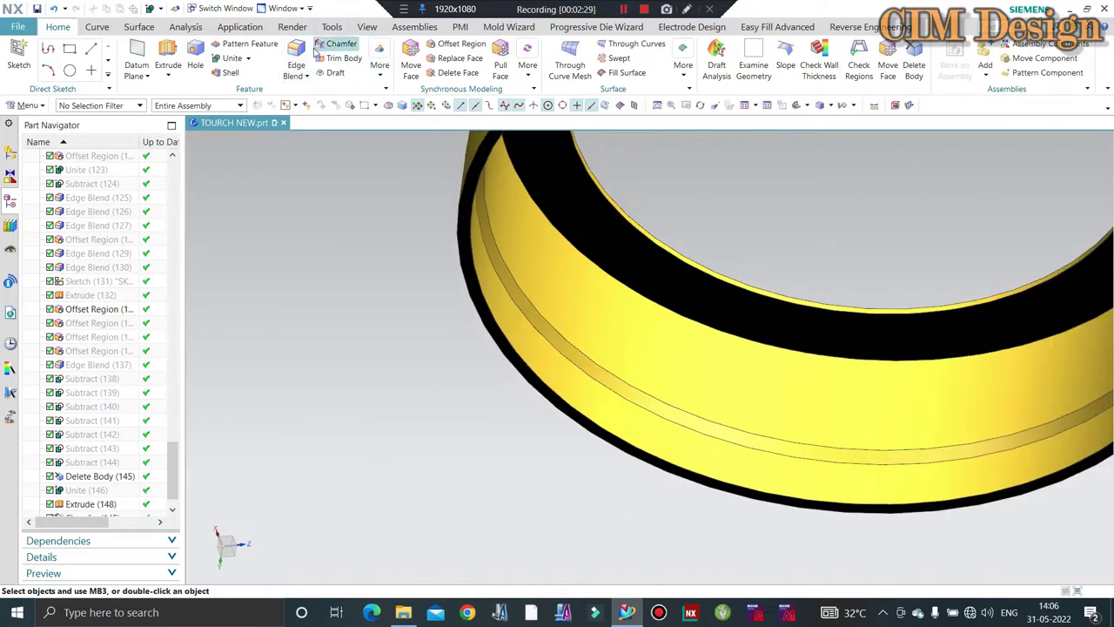
- Round the two tangent inner band edges with a 1.5 mm edge blend
key(b)
scroll(535, 324, up, 3)
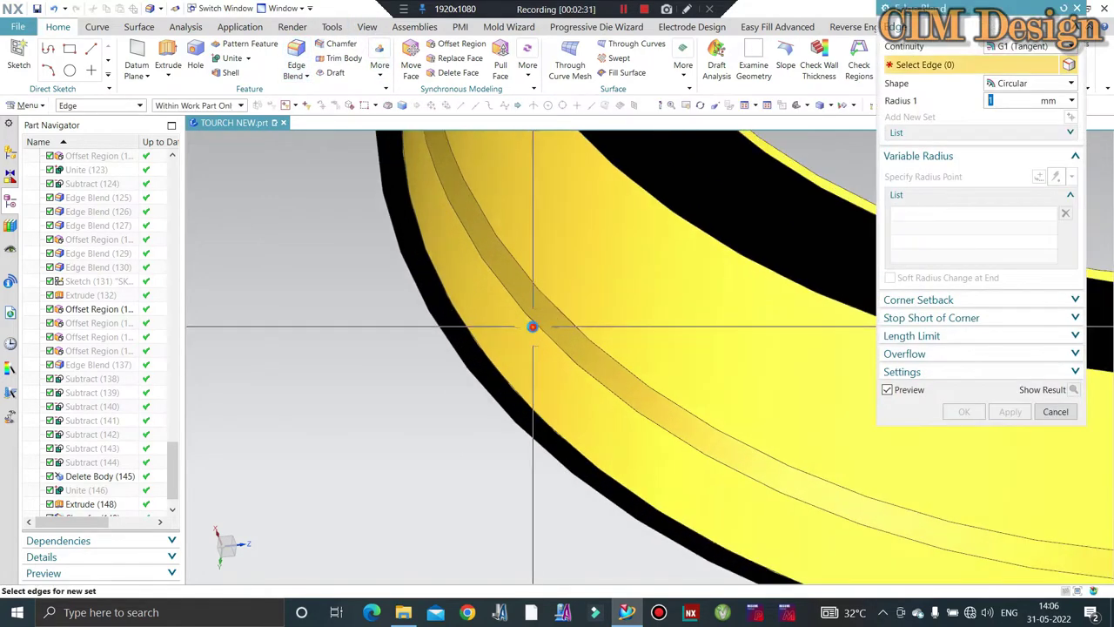
click(540, 285)
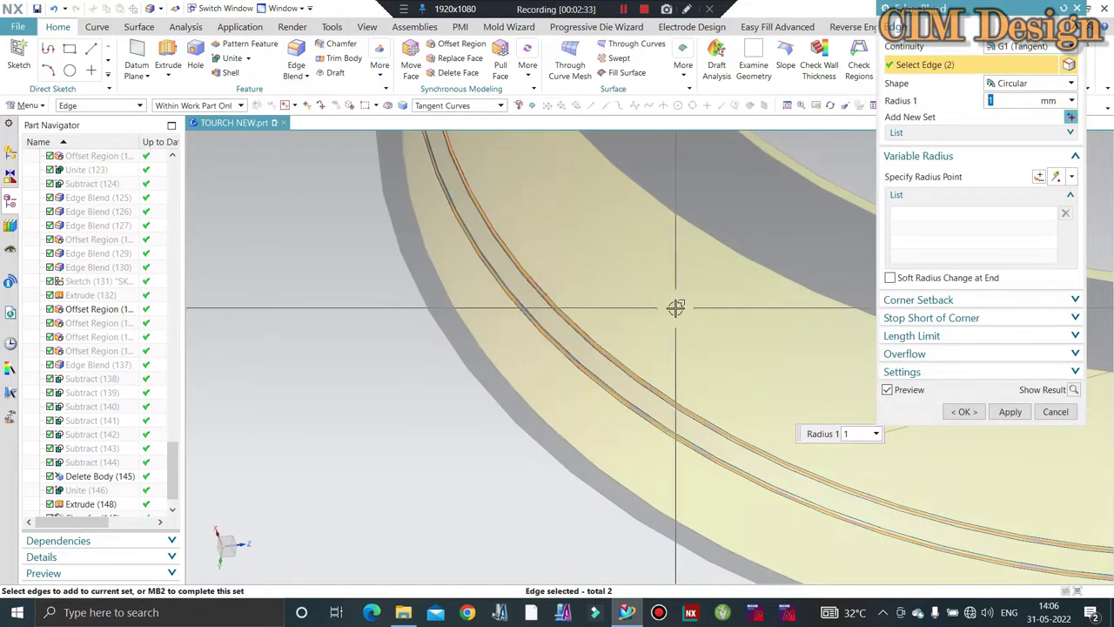
middle_click(648, 311)
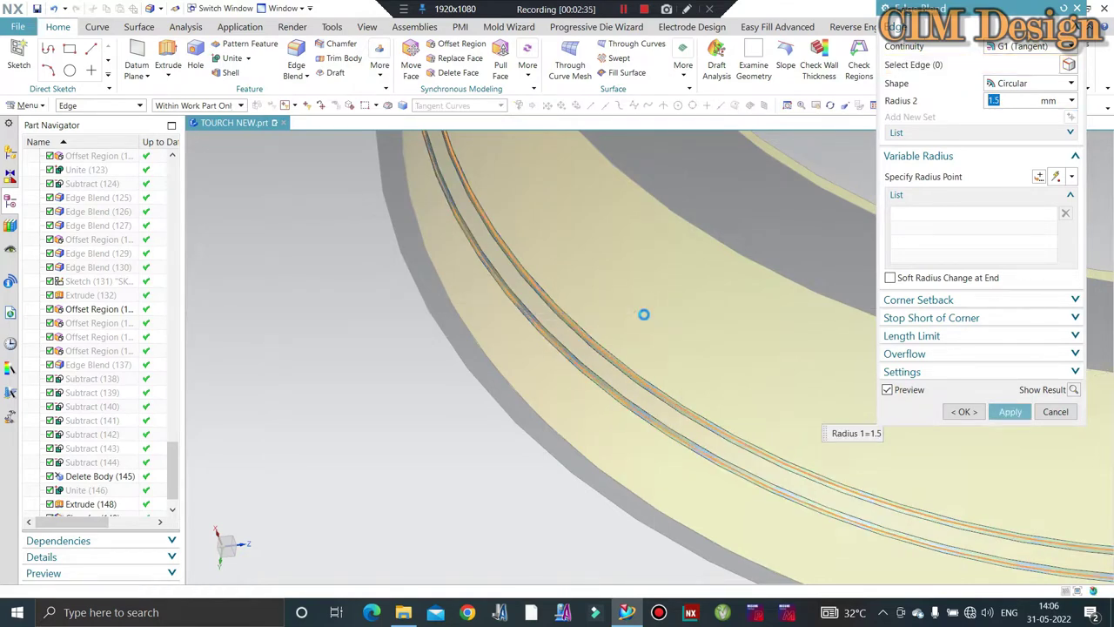
scroll(542, 373, down, 3)
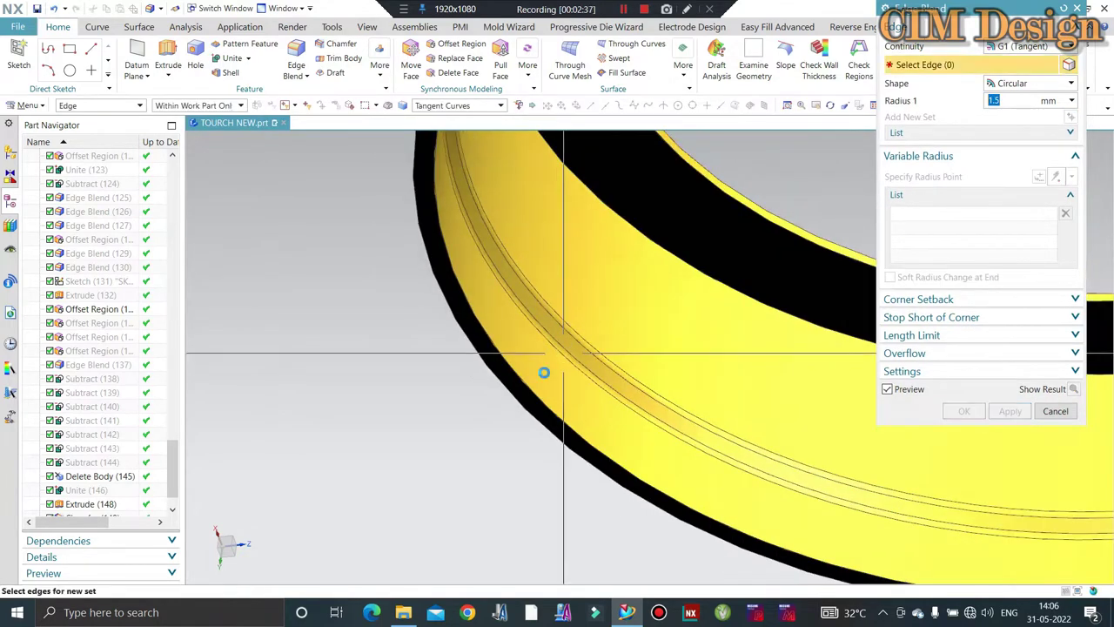
middle_click(542, 373)
- Reorient the view face-on, then obliquely, to inspect the blended band
scroll(534, 378, down, 5)
mouse_move(716, 340)
middle_down()
mouse_move(794, 351)
mouse_move(801, 294)
middle_up()
key(F8)
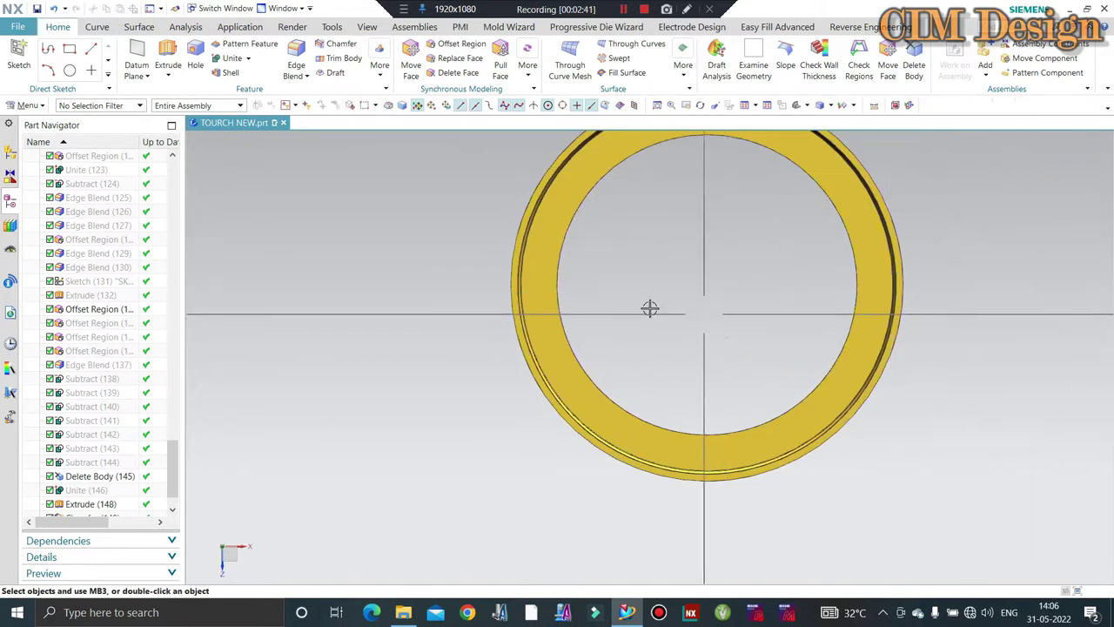
mouse_move(650, 308)
middle_down()
mouse_move(722, 361)
mouse_move(604, 391)
middle_up()
scroll(579, 330, up, 3)
scroll(555, 344, down, 1)
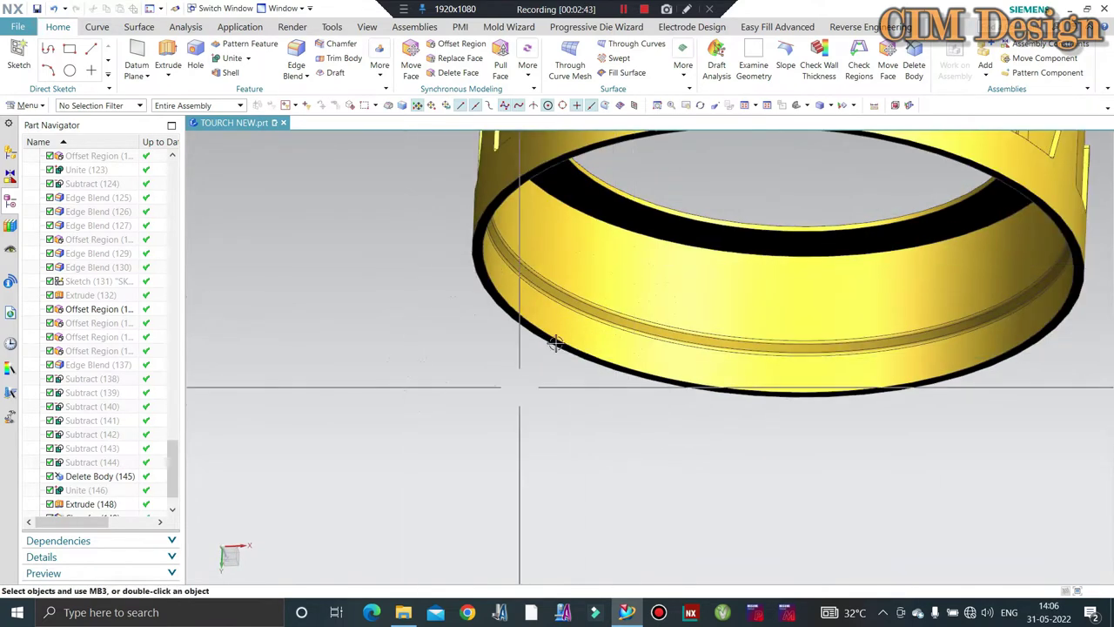
scroll(556, 344, down, 3)
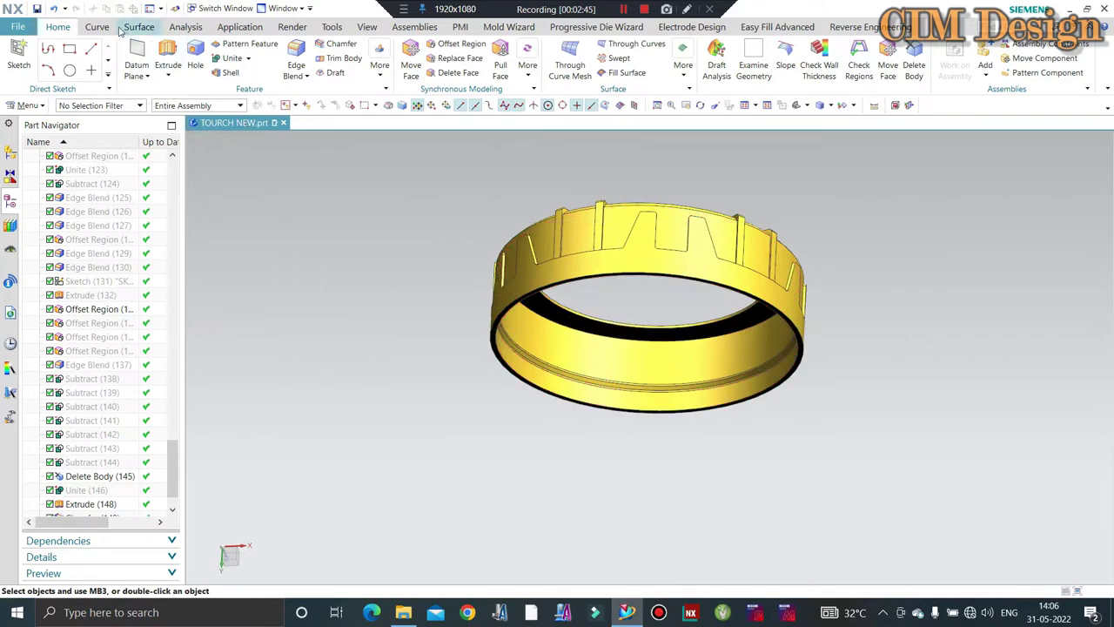
- Preview a 54.5 mm radius, 5 mm pitch, 3-turn helix, then cancel it
click(100, 25)
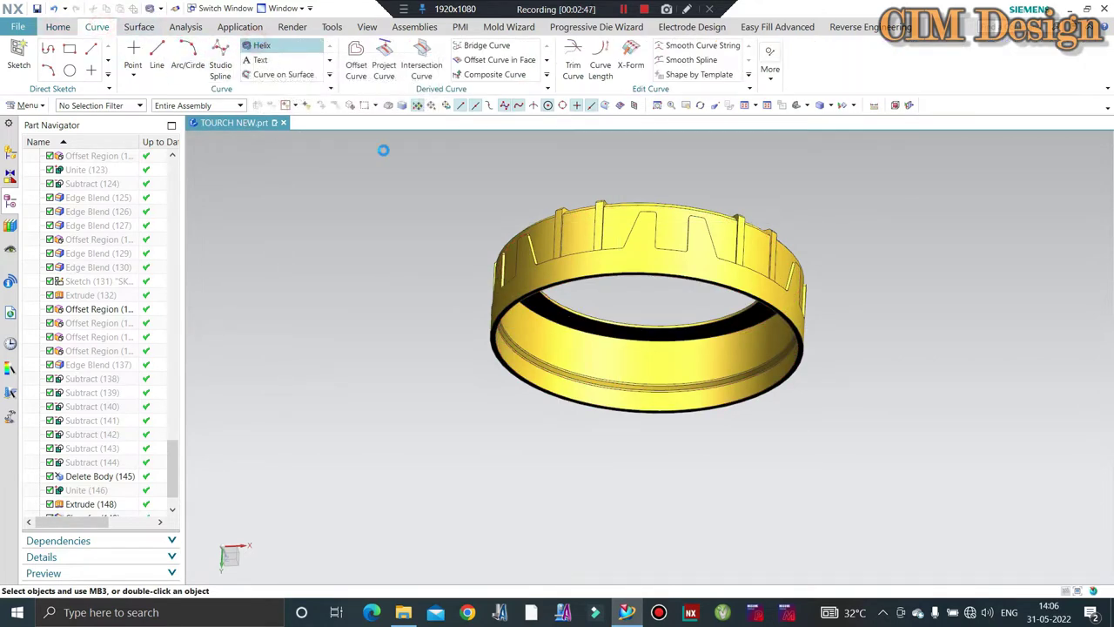
scroll(599, 299, down, 2)
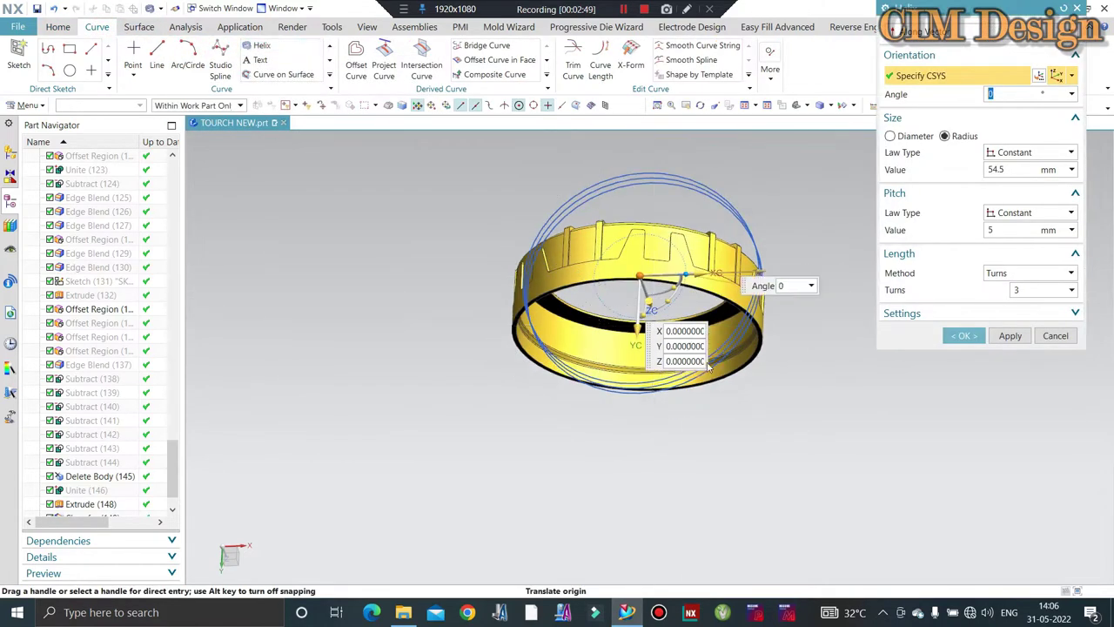
key(Escape)
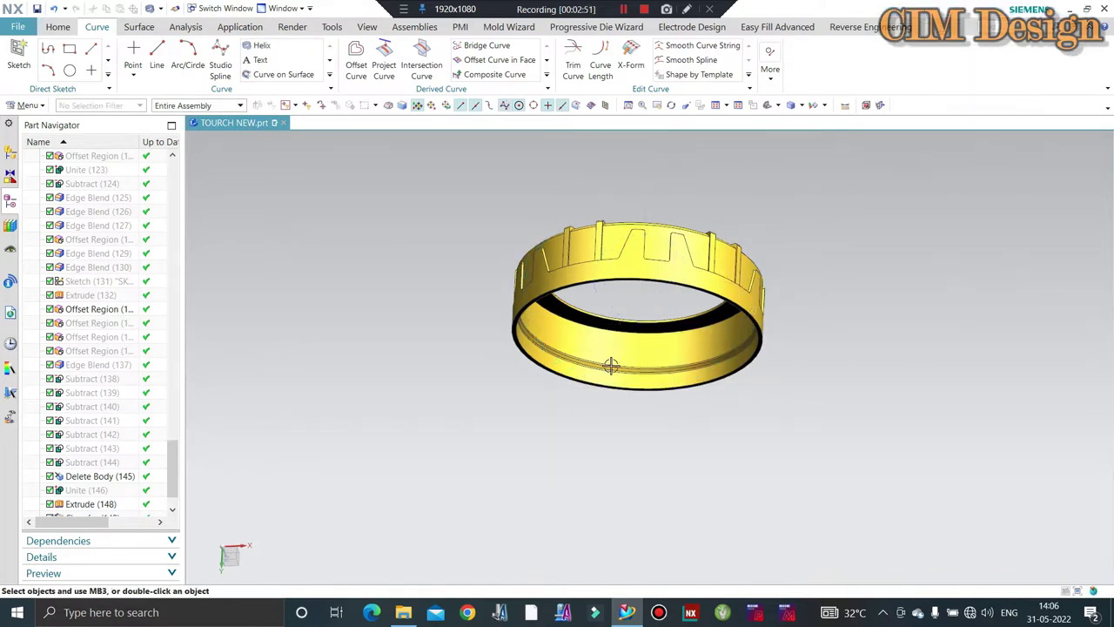
scroll(609, 357, up, 3)
- Check the band face's geometric properties, showing a 54.500 mm minimum radius
scroll(575, 322, up, 3)
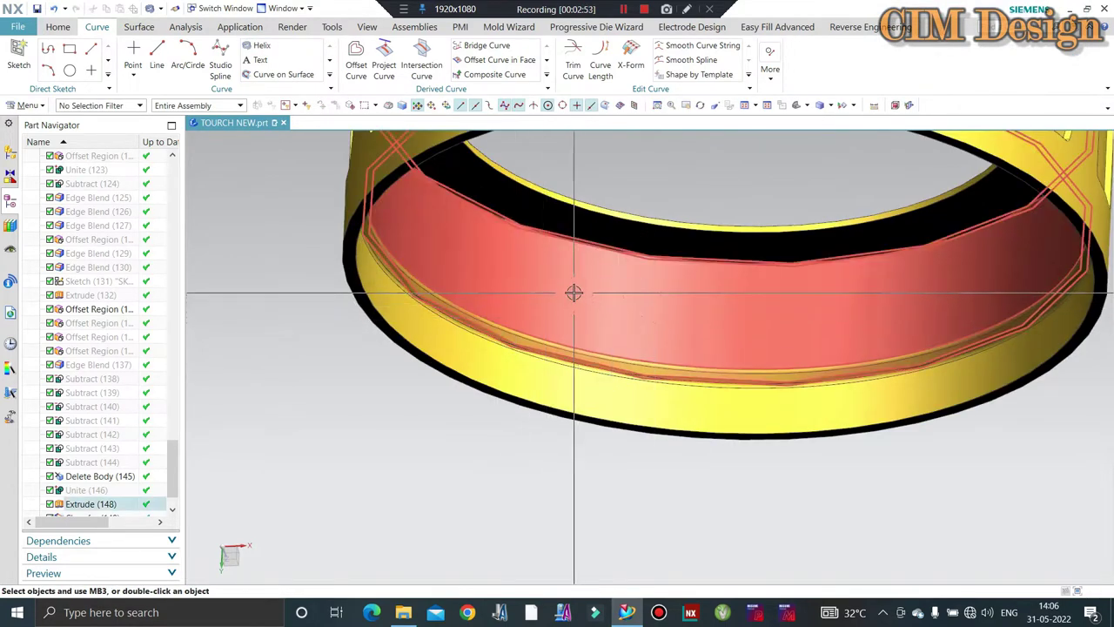
scroll(612, 331, down, 3)
scroll(379, 294, up, 3)
right_click(363, 299)
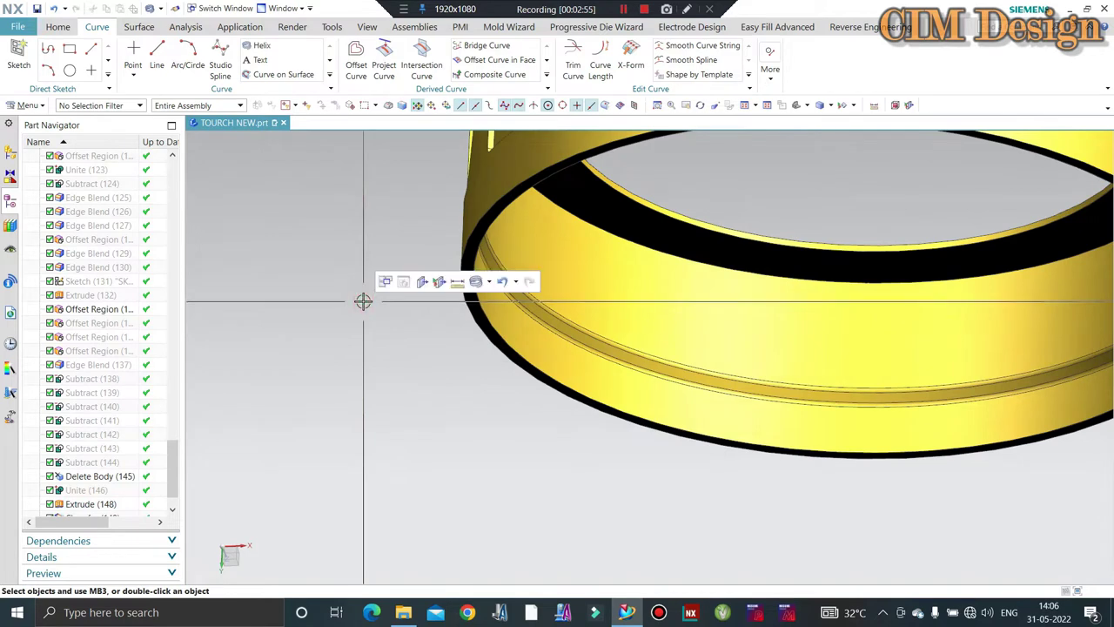
click(430, 303)
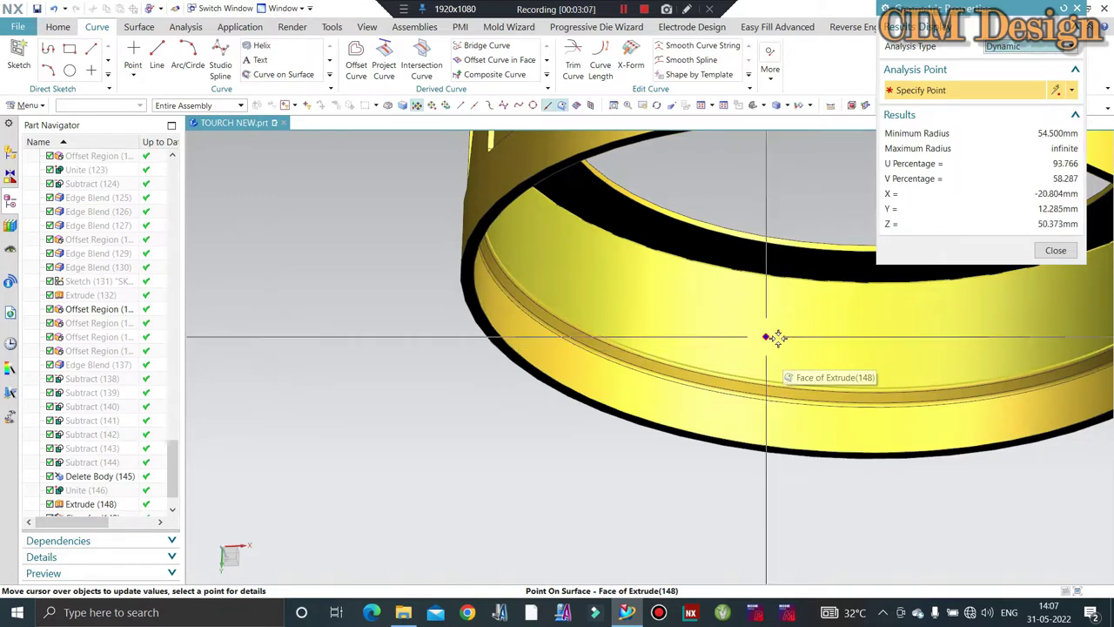
- Close the Analysis readout and orbit the ring to view its inner face and slotted rim
middle_click(771, 334)
scroll(511, 316, down, 2)
scroll(600, 323, down, 3)
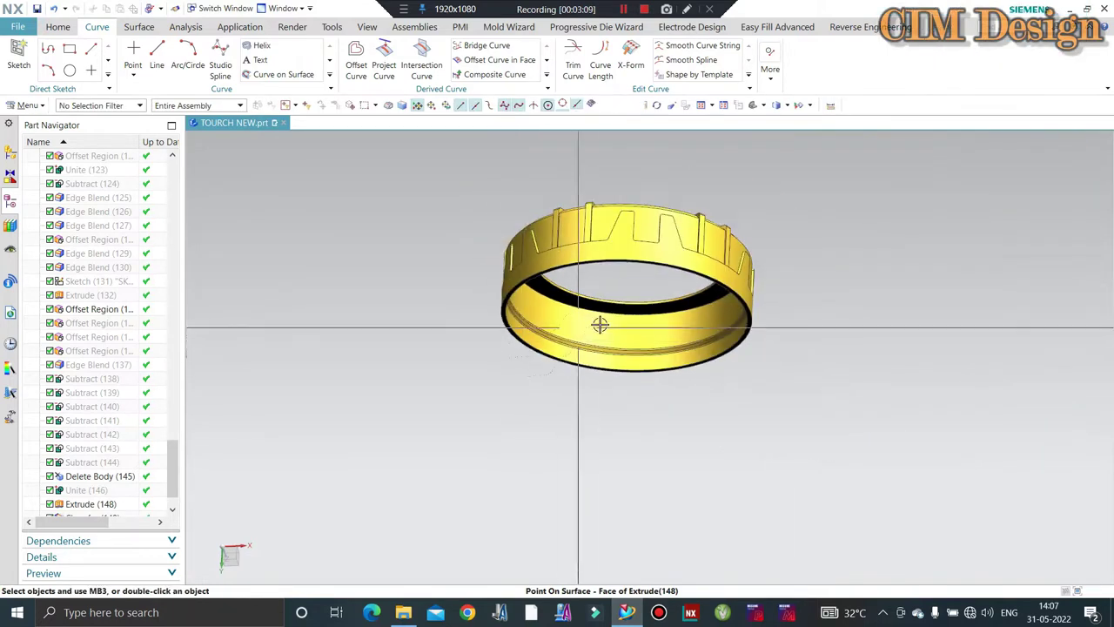
scroll(555, 309, up, 5)
mouse_move(555, 309)
middle_down()
mouse_move(654, 218)
mouse_move(572, 336)
mouse_move(523, 342)
mouse_move(549, 366)
middle_up()
scroll(564, 365, up, 3)
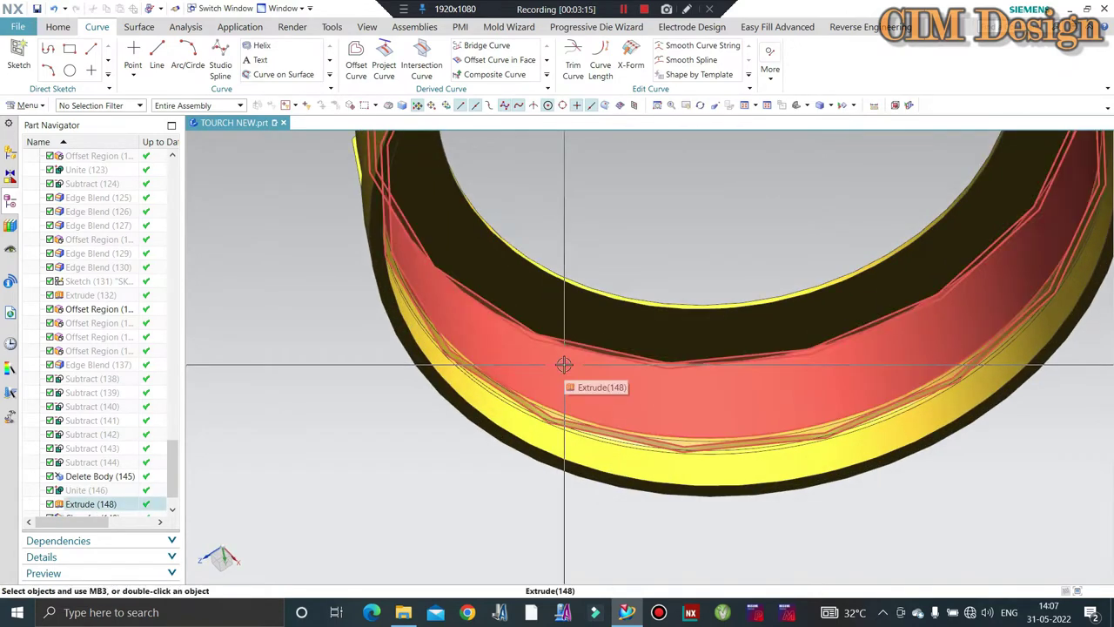
scroll(564, 365, down, 2)
scroll(564, 365, down, 3)
mouse_move(572, 416)
middle_down()
mouse_move(574, 333)
mouse_move(604, 318)
middle_up()
scroll(592, 386, up, 3)
scroll(538, 300, down, 2)
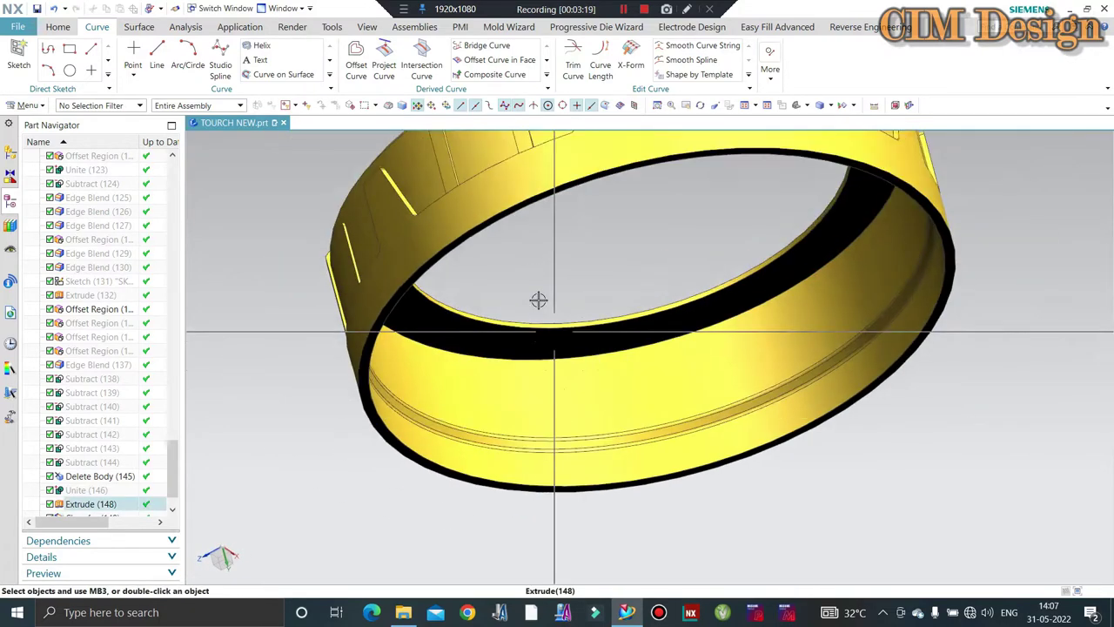
- Start a helix and rotate its CSYS about XC to align with the ring's axis
click(250, 45)
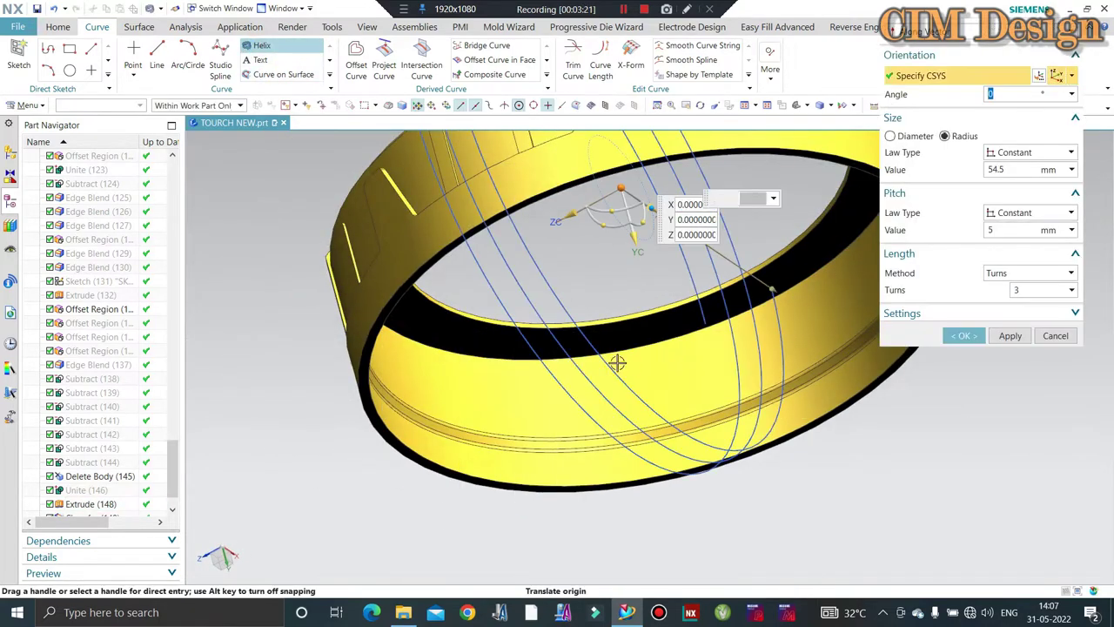
scroll(692, 337, down, 3)
mouse_move(670, 374)
middle_down()
mouse_move(704, 403)
mouse_move(653, 374)
mouse_move(628, 290)
middle_up()
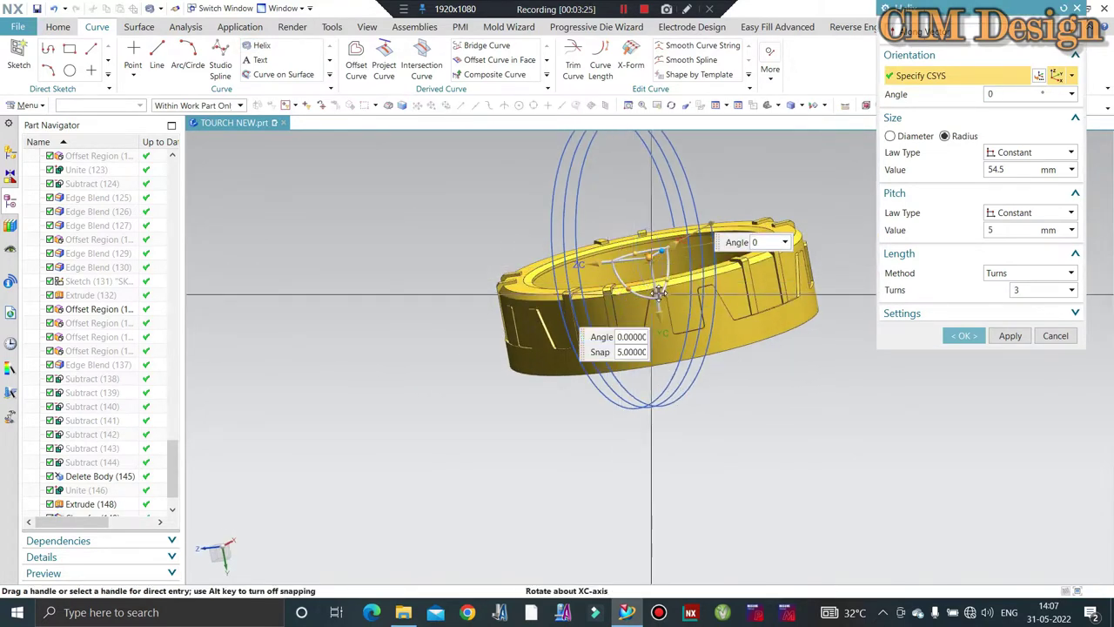
drag(658, 293, 678, 275)
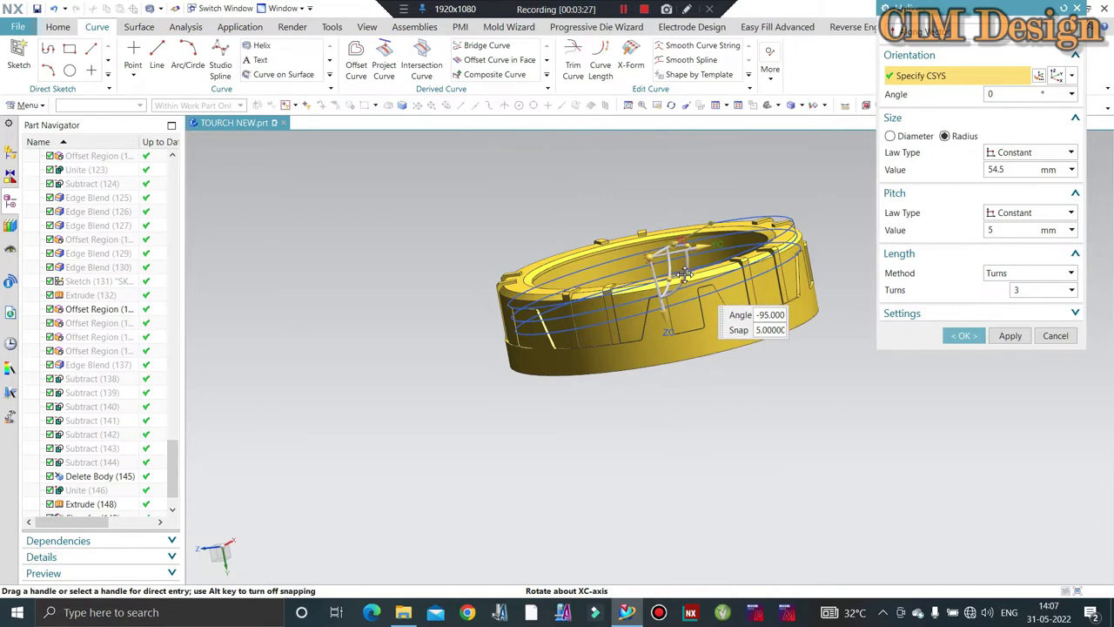
click(686, 275)
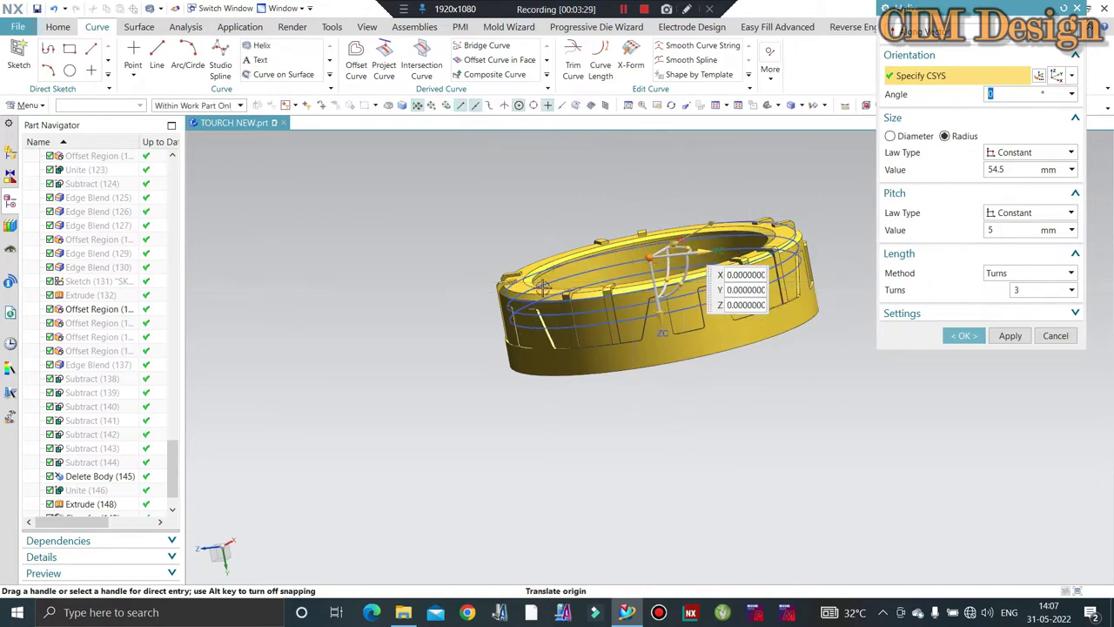
- Check the helix preview against the ring in a section view from several angles
key(ctrl+alt+f)
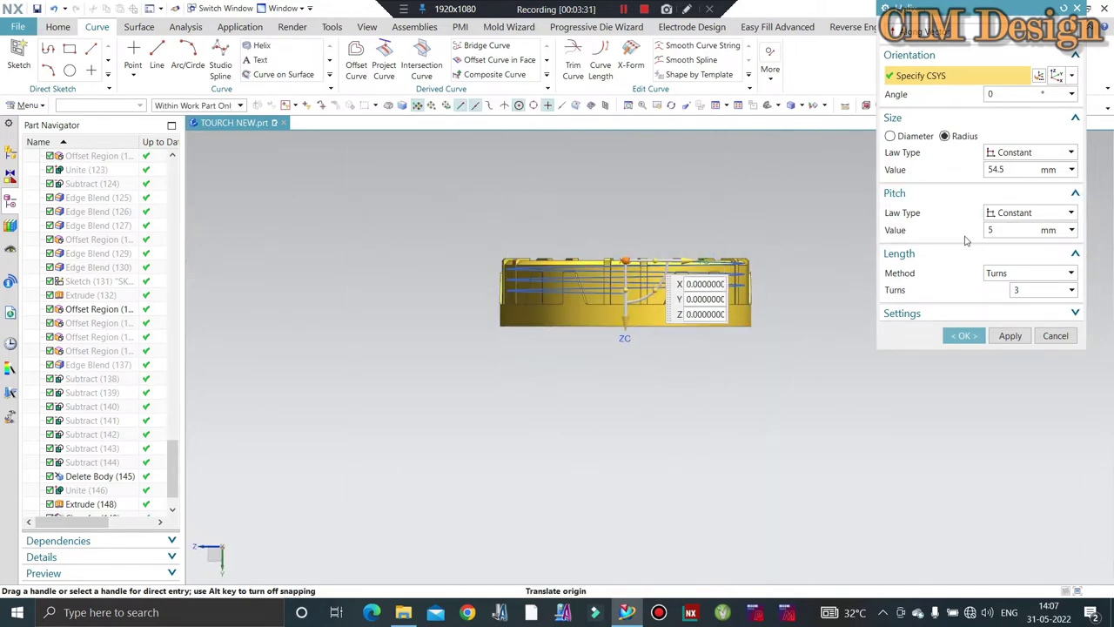
mouse_move(635, 430)
middle_down()
mouse_move(597, 398)
mouse_move(611, 388)
middle_up()
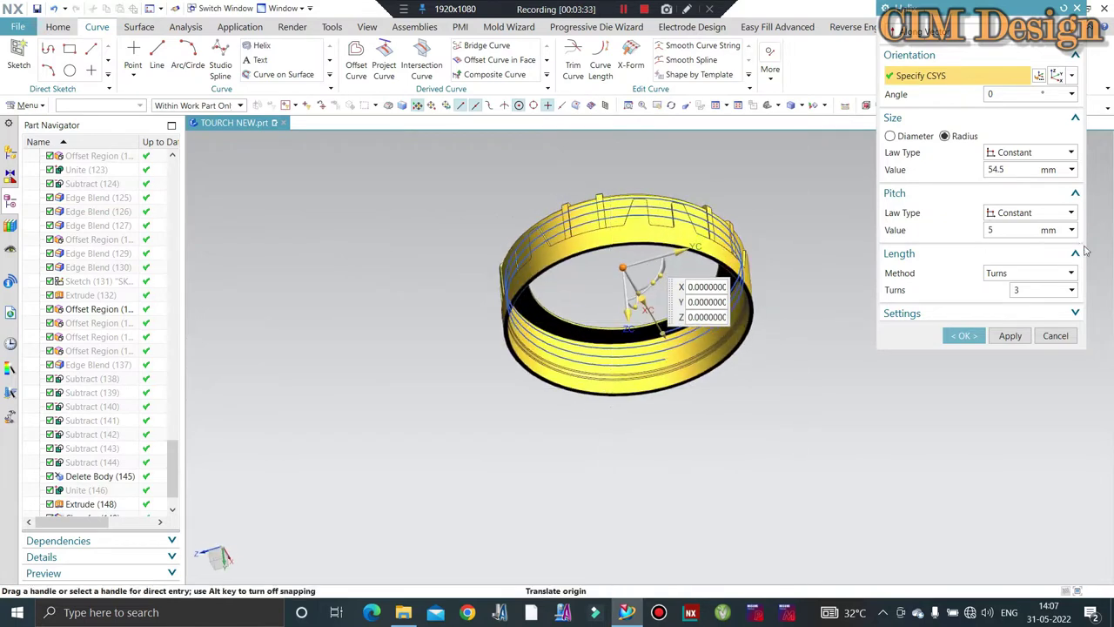
scroll(661, 350, up, 3)
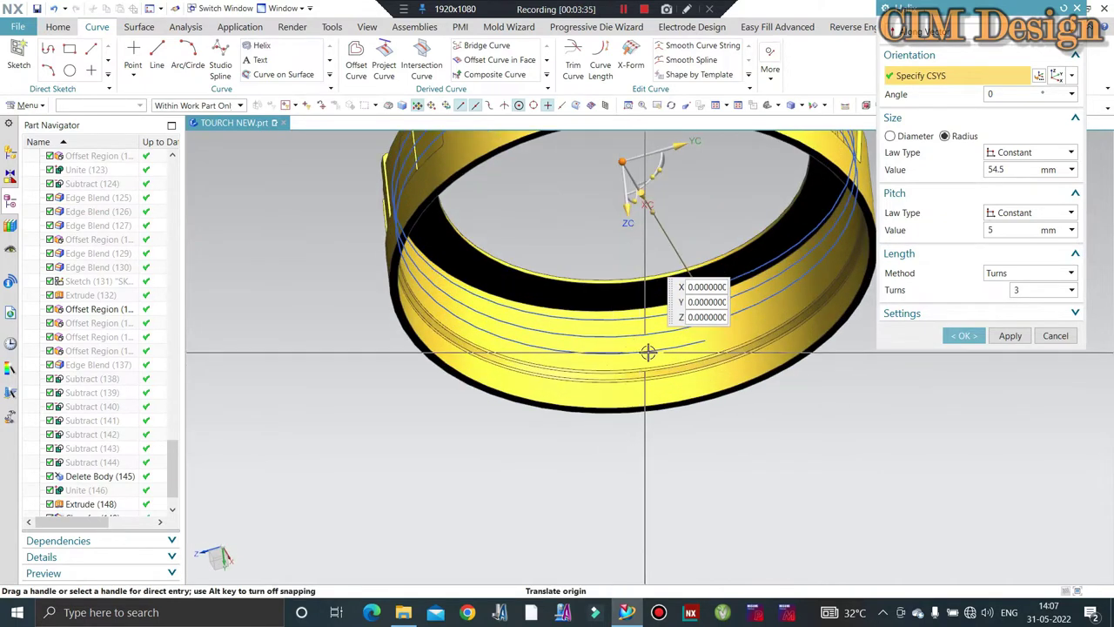
scroll(644, 344, up, 1)
scroll(610, 348, down, 2)
scroll(585, 348, down, 1)
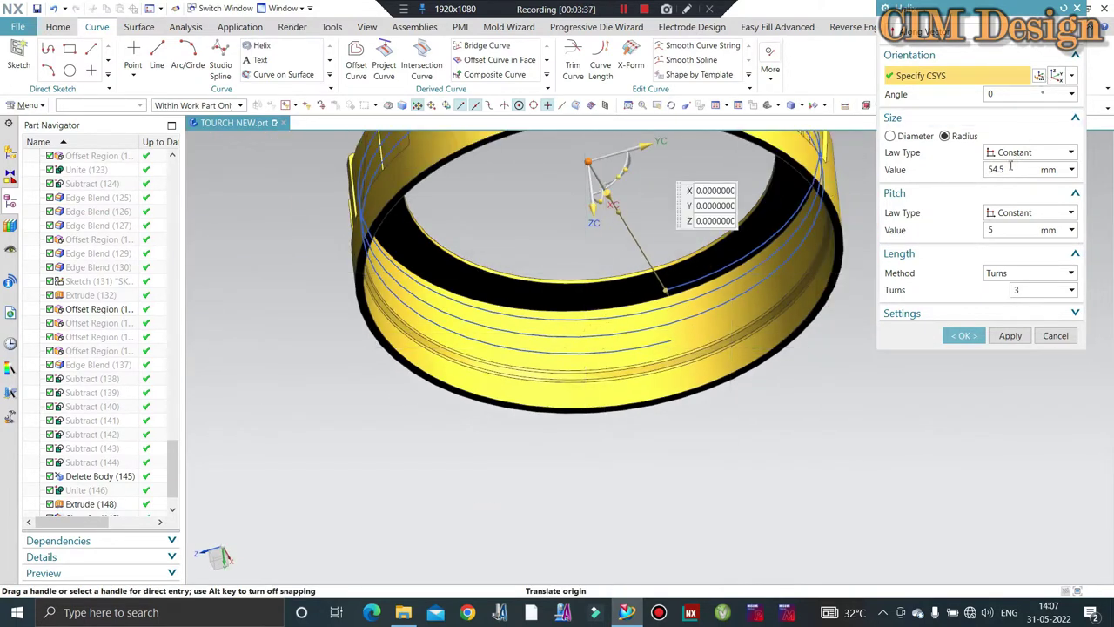
mouse_move(627, 311)
middle_down()
mouse_move(786, 468)
mouse_move(570, 470)
mouse_move(607, 354)
middle_up()
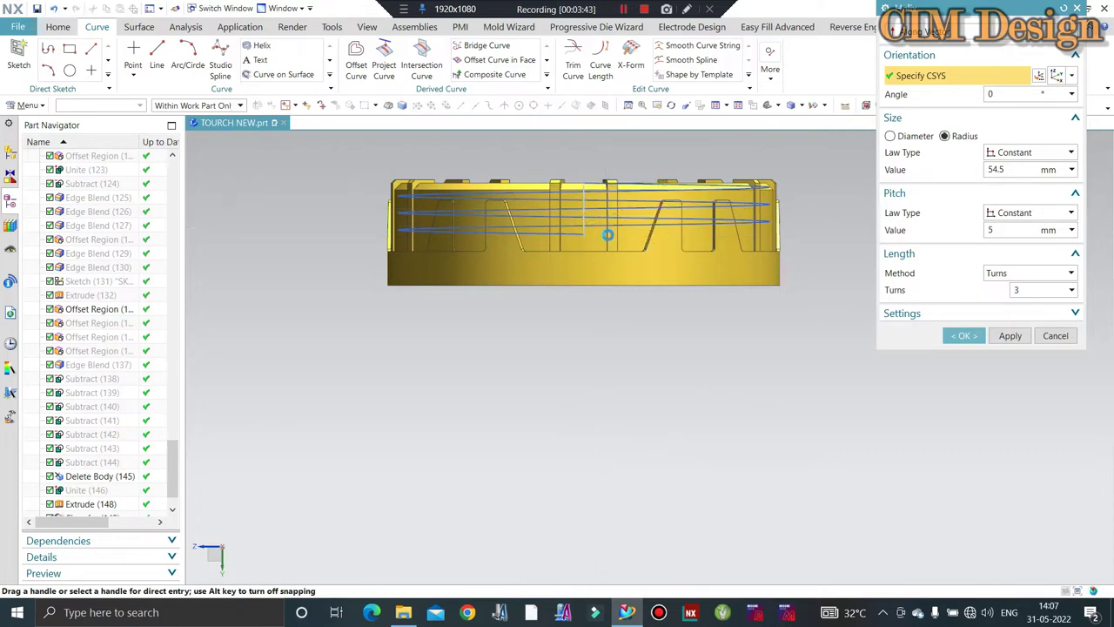
middle_click(607, 235)
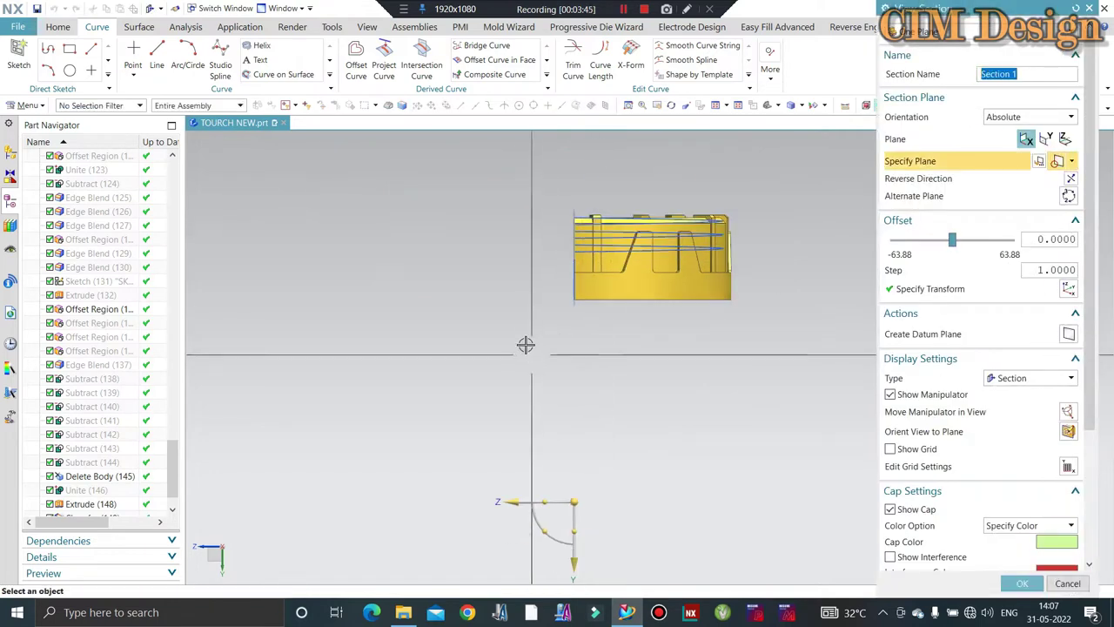
mouse_move(608, 235)
middle_down()
mouse_move(569, 342)
mouse_move(708, 347)
middle_up()
scroll(577, 356, down, 1)
scroll(582, 203, down, 3)
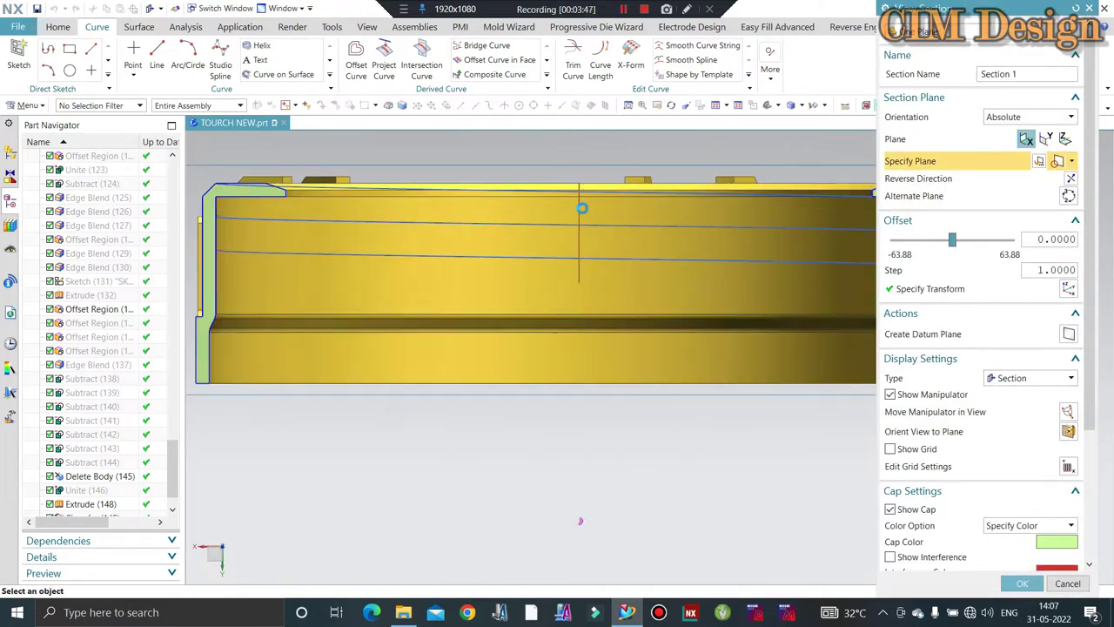
scroll(565, 212, up, 1)
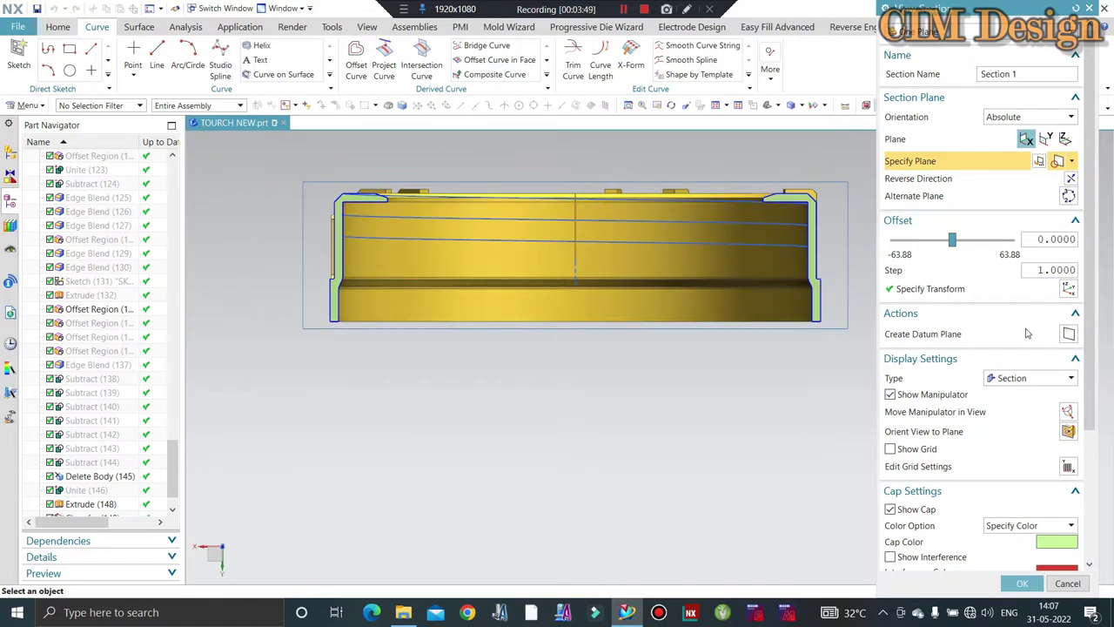
key(Escape)
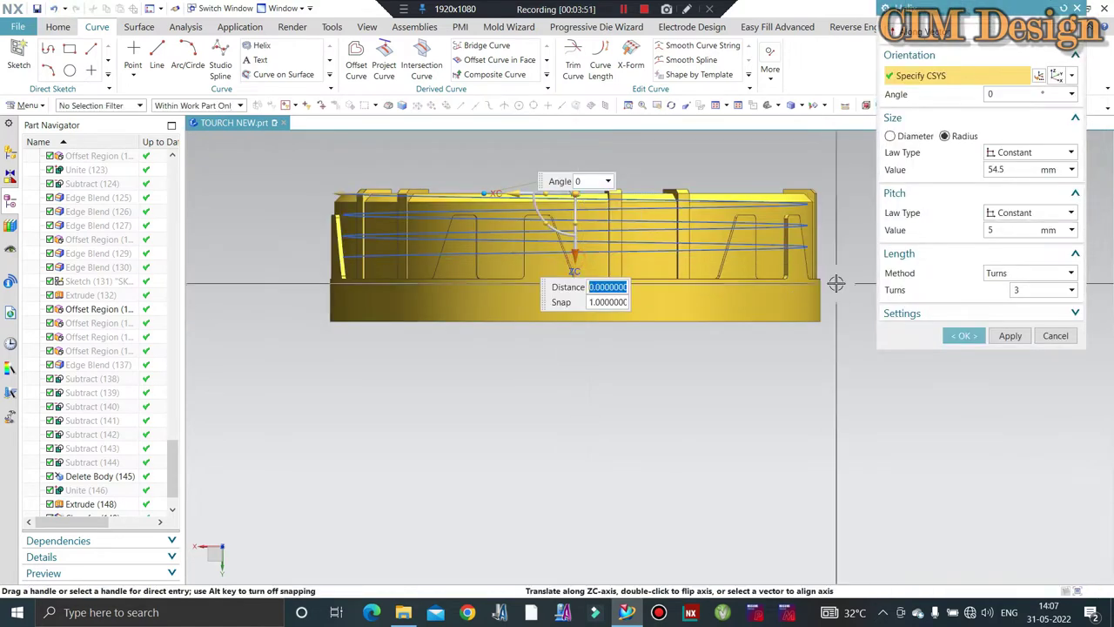
- Translate the helix origin 5 mm along ZC, keeping radius 54.5, pitch 5, 3 turns
text(5)
key(Return)
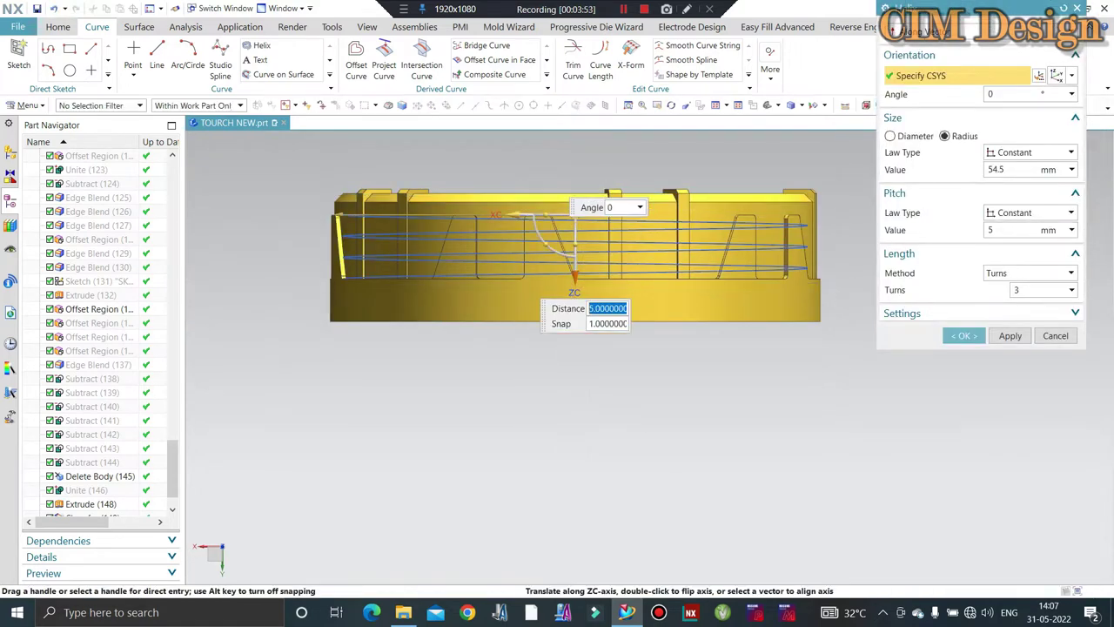
mouse_move(539, 252)
middle_down()
mouse_move(463, 123)
mouse_move(594, 288)
middle_up()
scroll(594, 287, up, 3)
scroll(595, 287, up, 3)
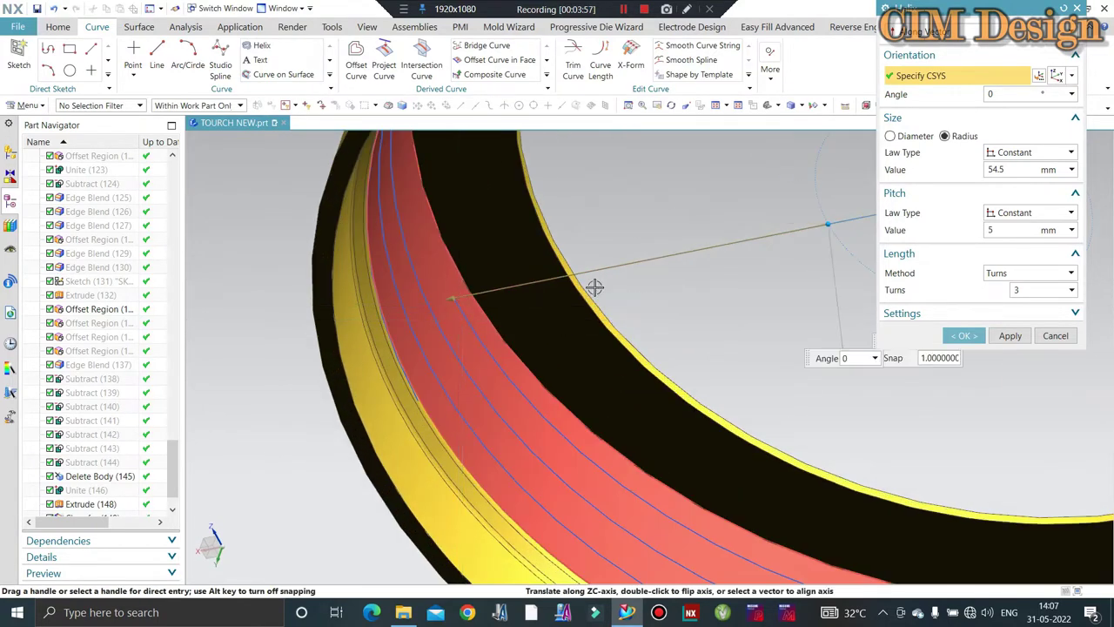
scroll(595, 287, down, 2)
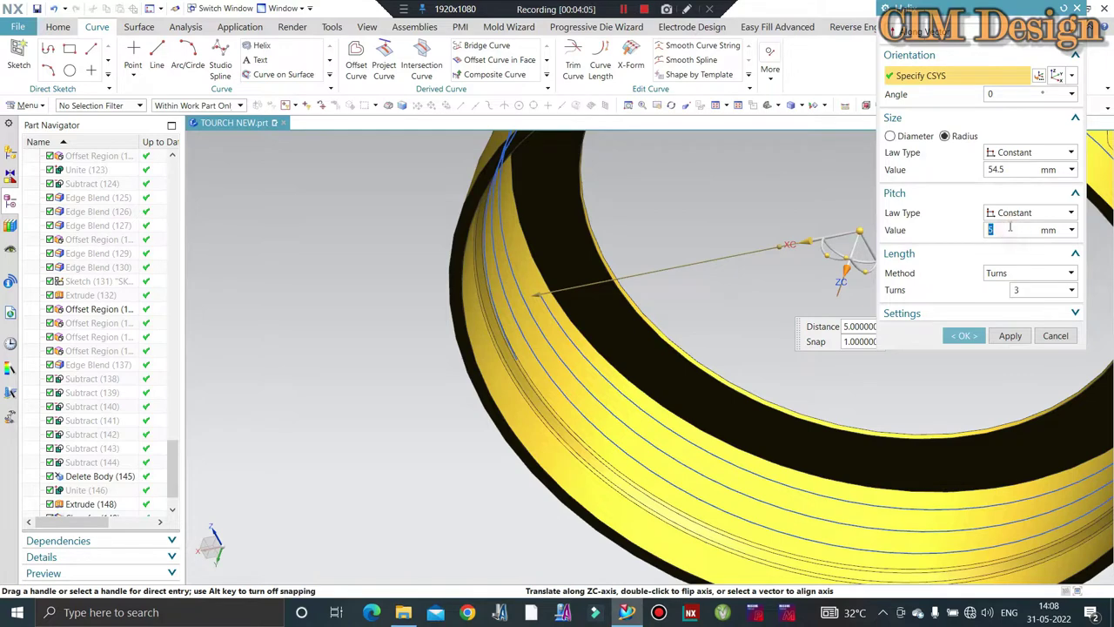
text(4)
- Create a right-hand helix with 4 mm pitch, 54.5 mm radius and 3 turns
key(Return)
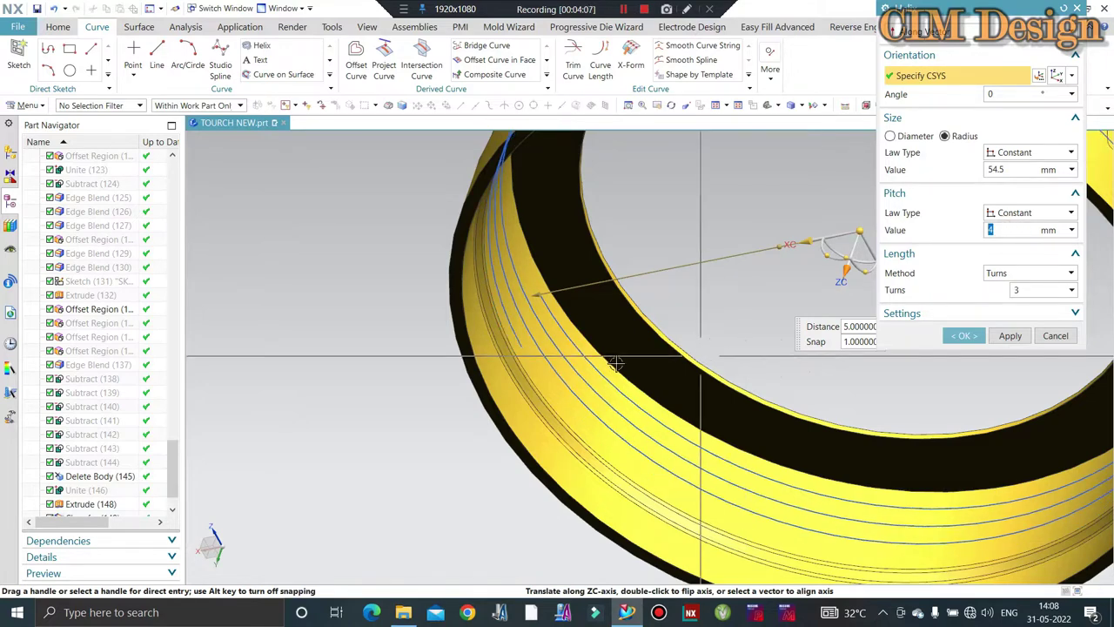
scroll(472, 381, down, 5)
mouse_move(473, 380)
middle_down()
mouse_move(472, 406)
mouse_move(462, 380)
middle_up()
scroll(612, 291, up, 5)
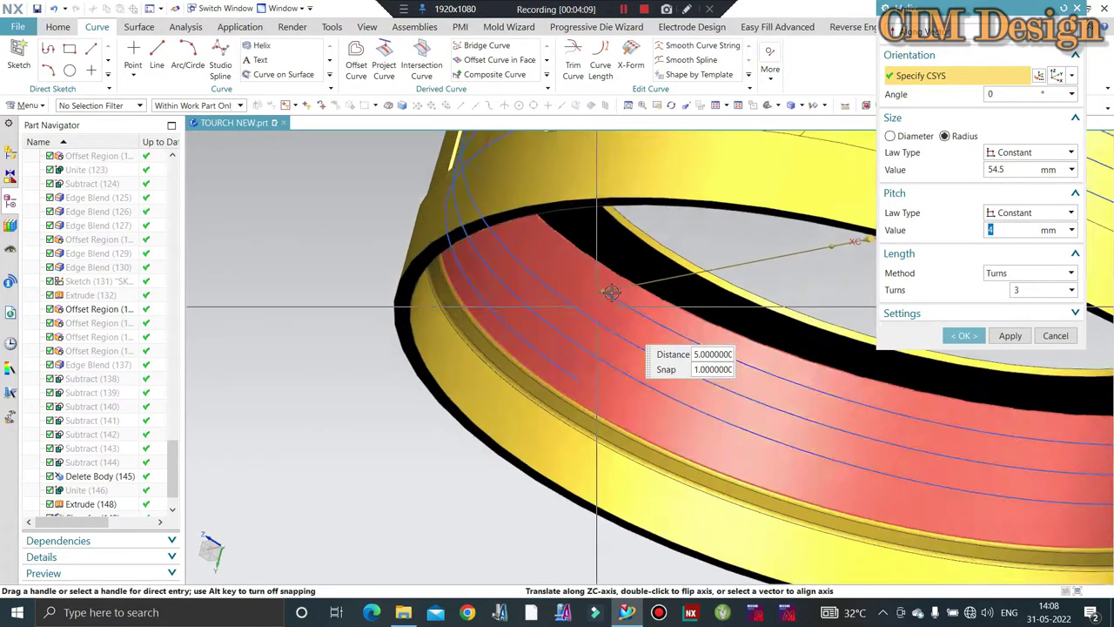
scroll(612, 293, up, 2)
scroll(610, 292, up, 1)
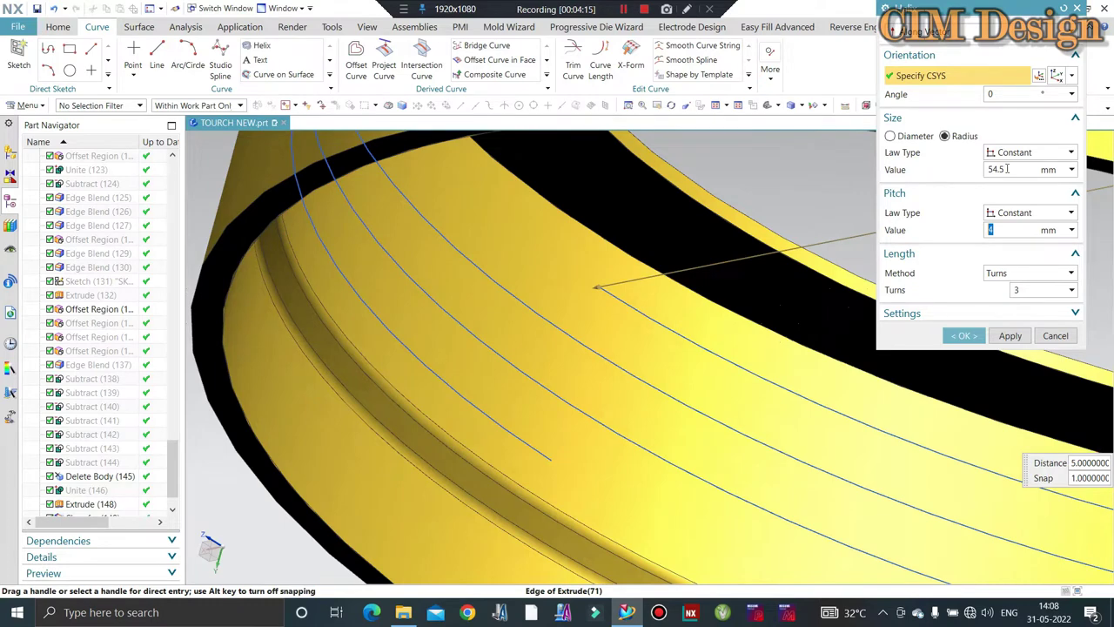
scroll(546, 297, down, 2)
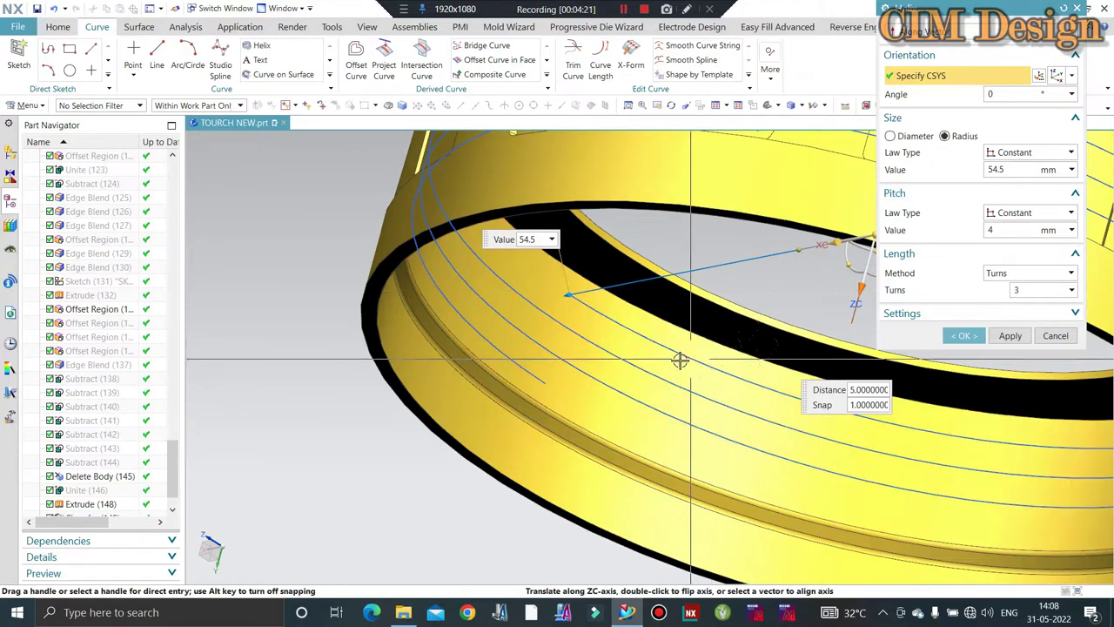
scroll(655, 362, down, 3)
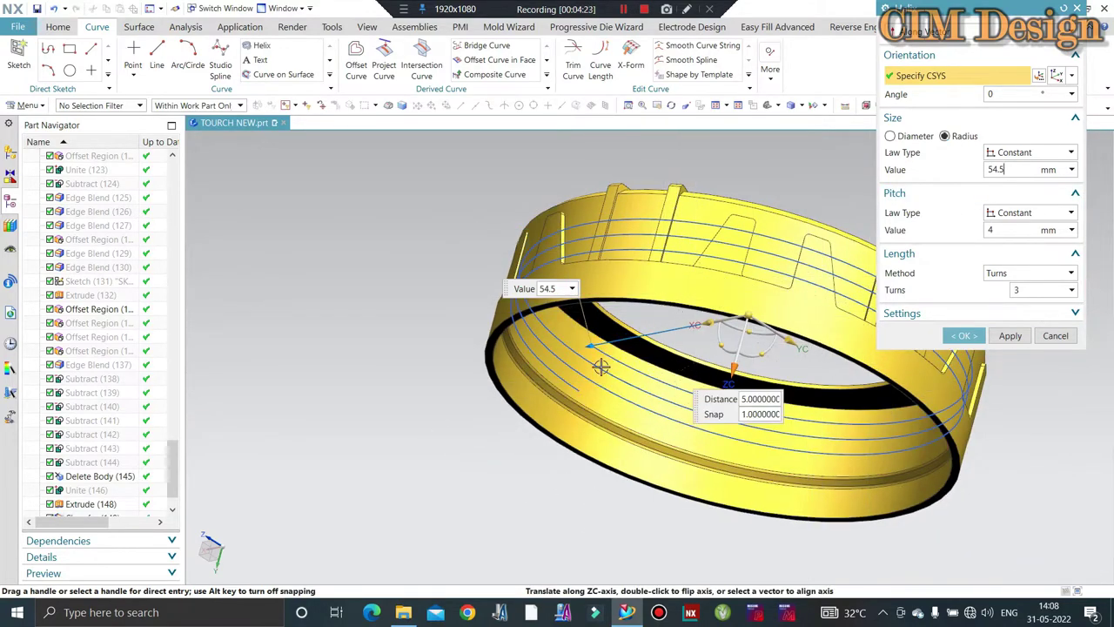
middle_drag(525, 434, 557, 422)
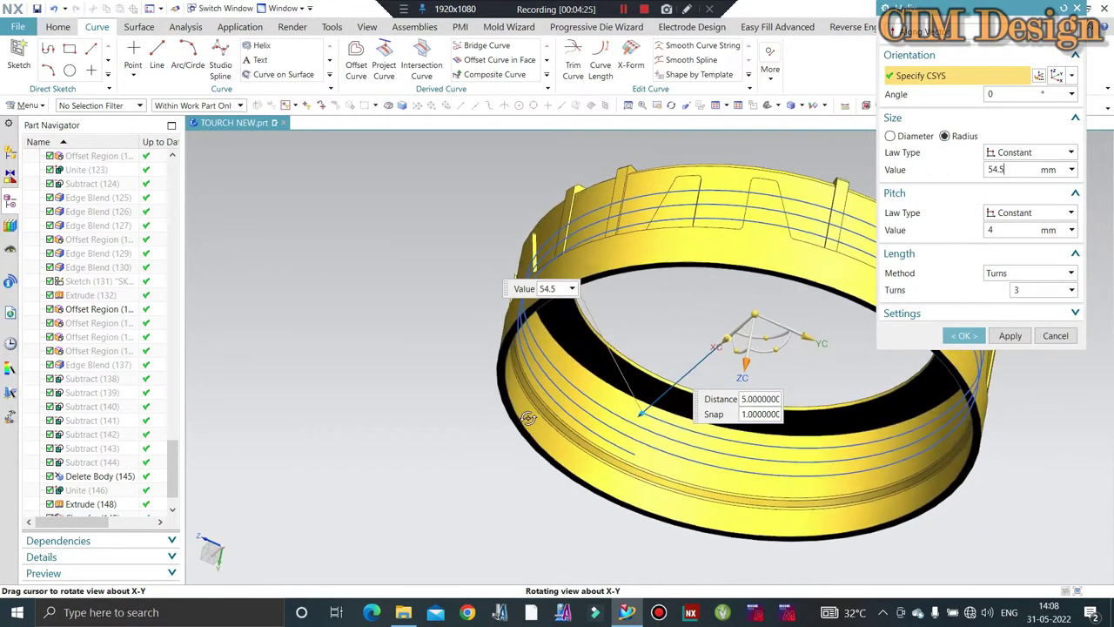
click(937, 320)
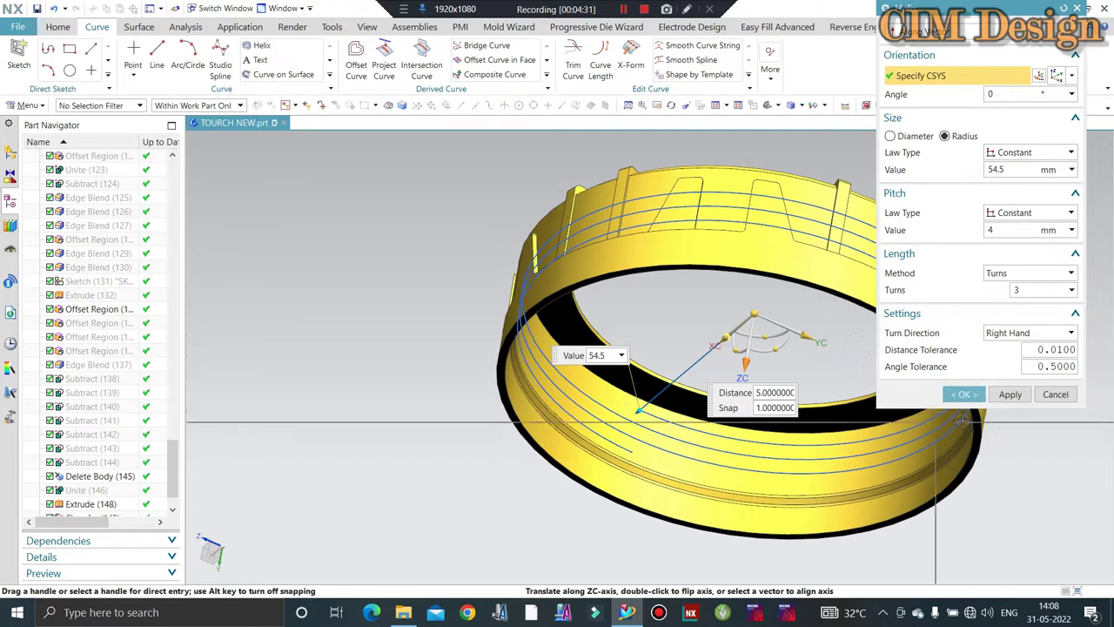
click(960, 395)
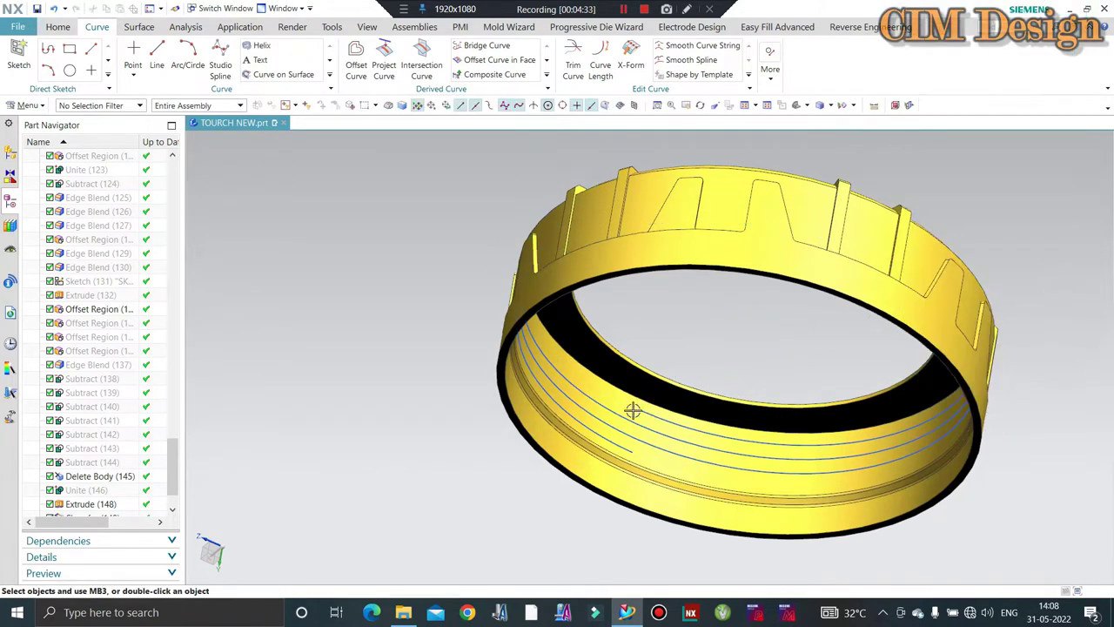
- Hide the ring body, picked with the Solid Body selection filter, using Ctrl+B
scroll(633, 410, down, 3)
mouse_move(632, 411)
middle_down()
mouse_move(579, 406)
mouse_move(601, 396)
middle_up()
scroll(607, 392, up, 3)
scroll(542, 333, up, 2)
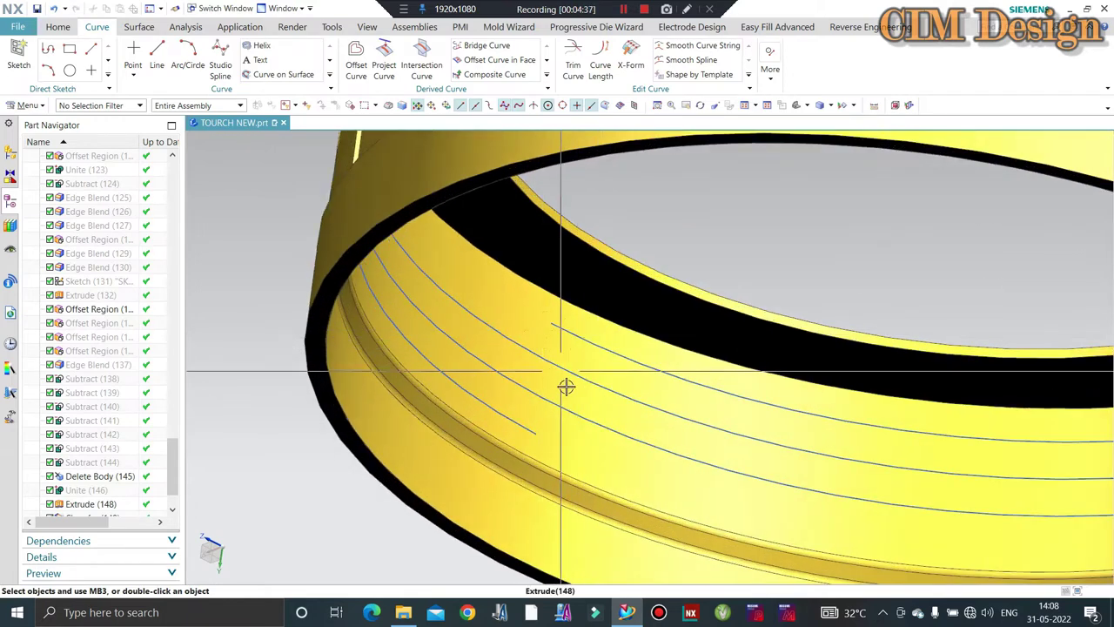
scroll(566, 386, down, 2)
scroll(453, 340, down, 2)
scroll(436, 262, down, 2)
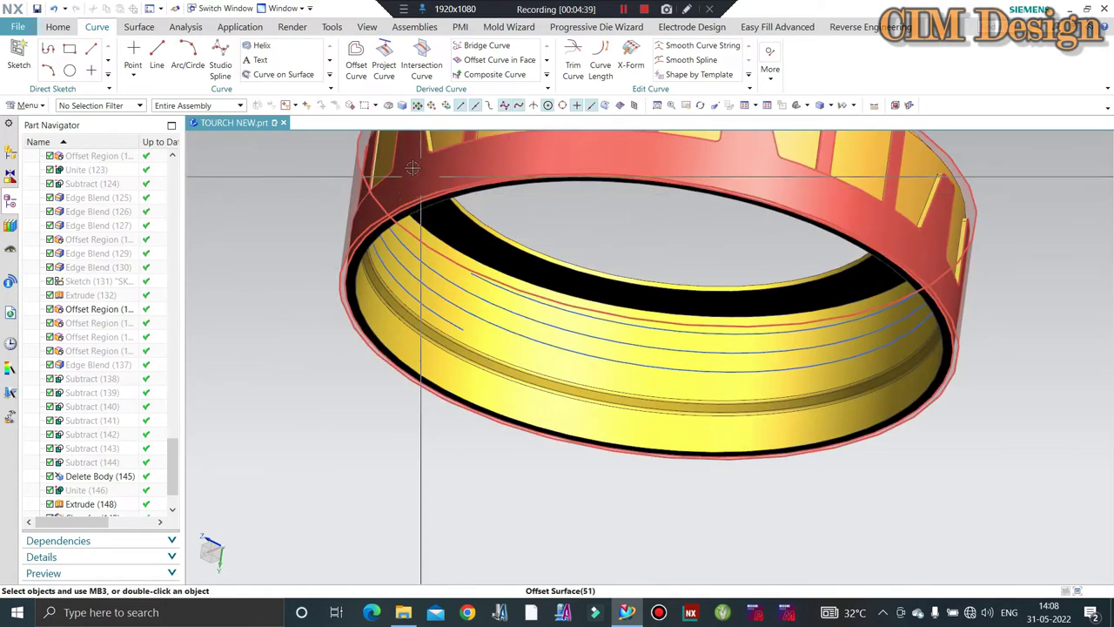
click(116, 105)
click(101, 254)
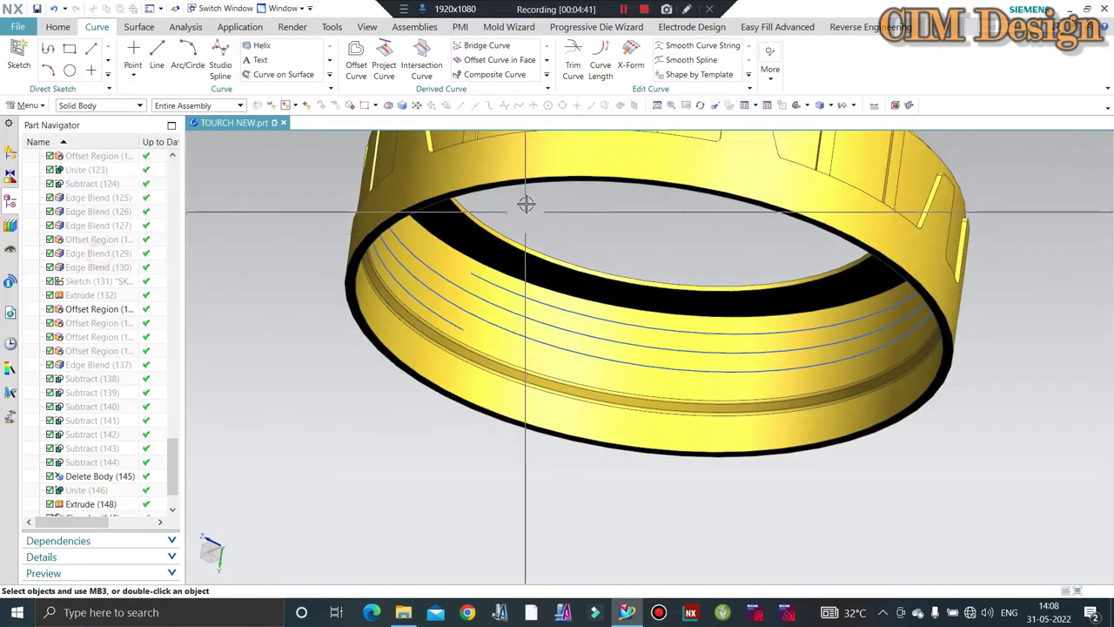
click(514, 319)
key(ctrl+b)
- Orbit and zoom to inspect the remaining 3-turn helix curve
mouse_move(512, 331)
middle_down()
mouse_move(572, 356)
mouse_move(522, 339)
middle_up()
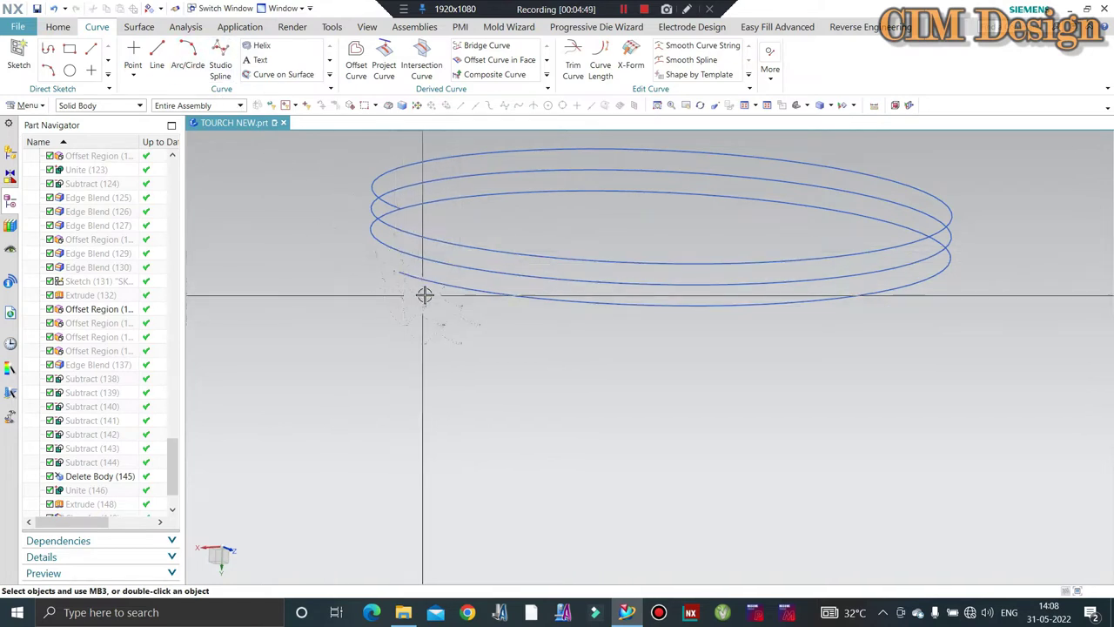
mouse_move(424, 296)
middle_down()
mouse_move(438, 298)
mouse_move(432, 289)
middle_up()
scroll(408, 214, up, 2)
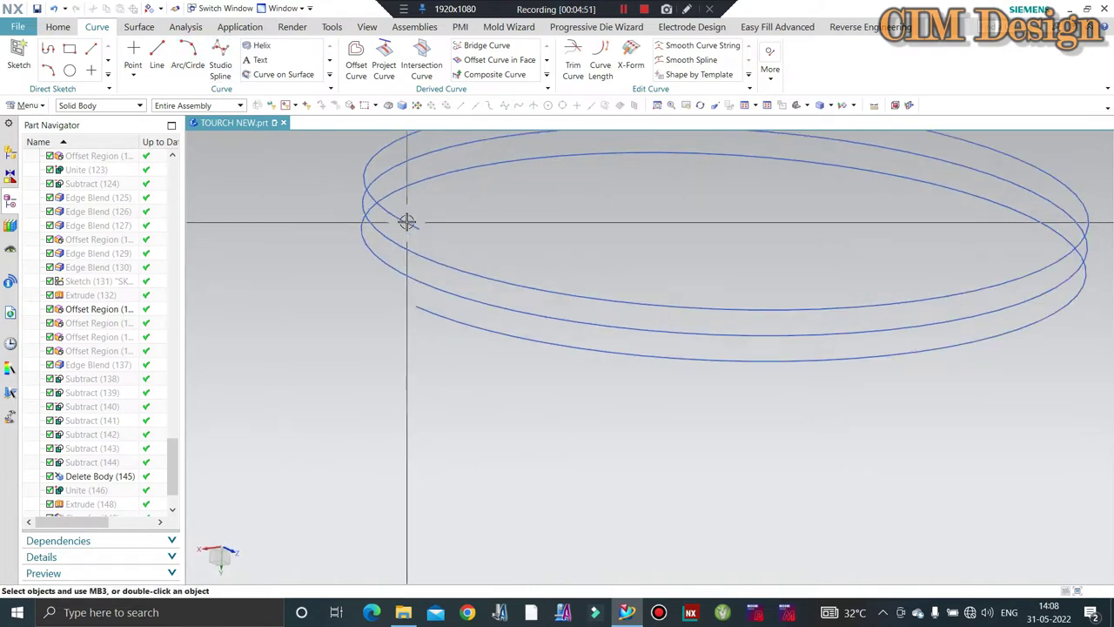
middle_drag(407, 221, 435, 269)
scroll(418, 303, down, 2)
scroll(427, 291, up, 2)
scroll(421, 270, down, 2)
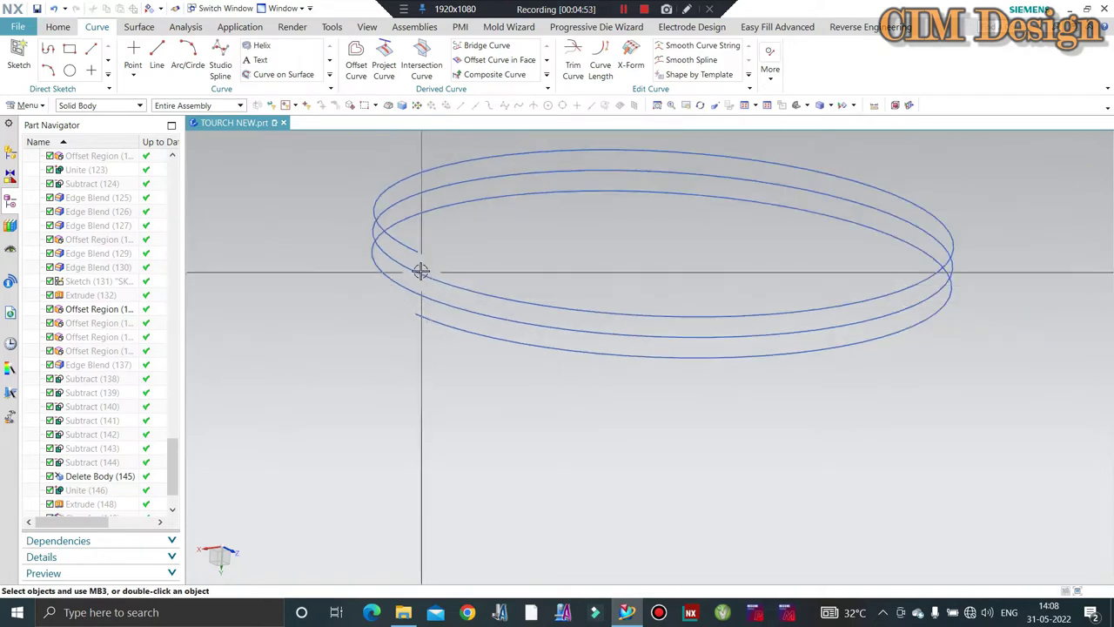
scroll(419, 261, up, 2)
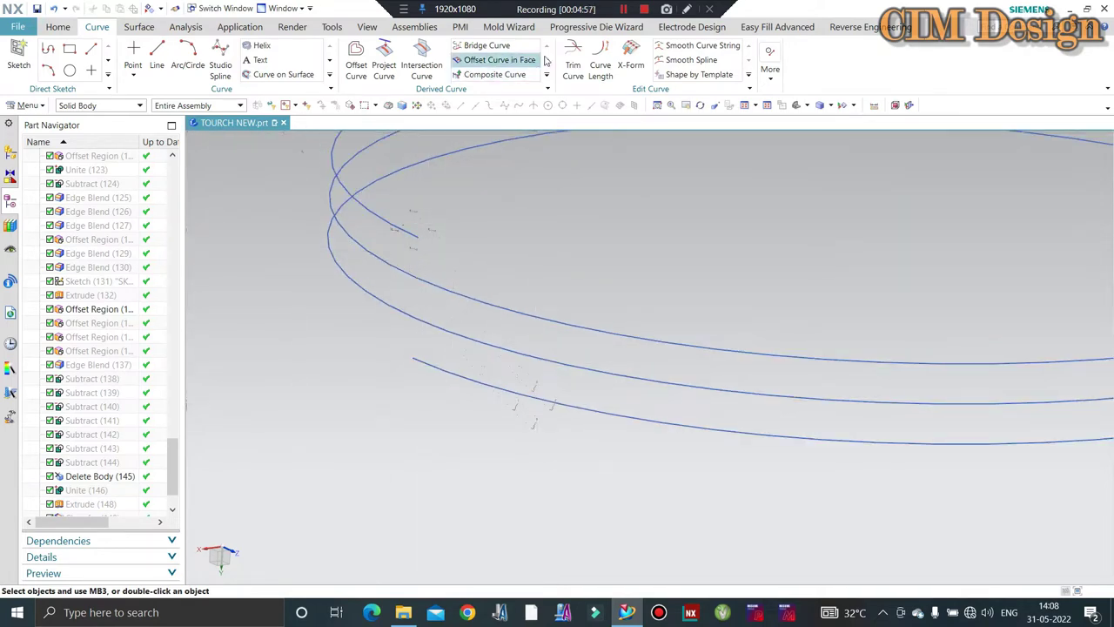
- Shorten the helix by 31 mm at its start with Curve Length
click(610, 59)
click(414, 359)
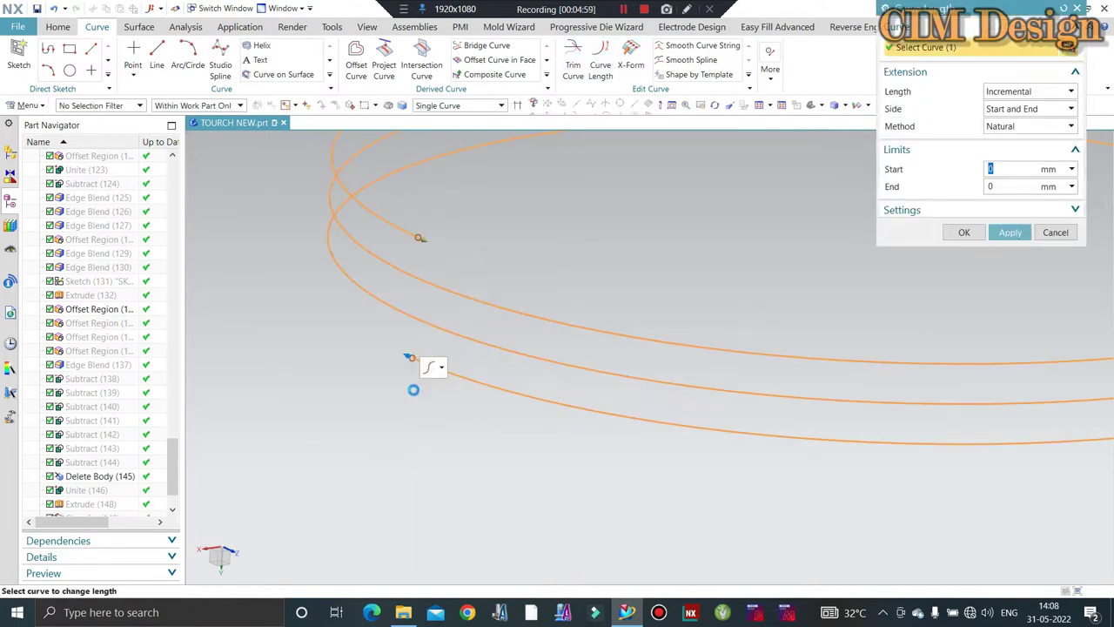
drag(493, 383, 647, 417)
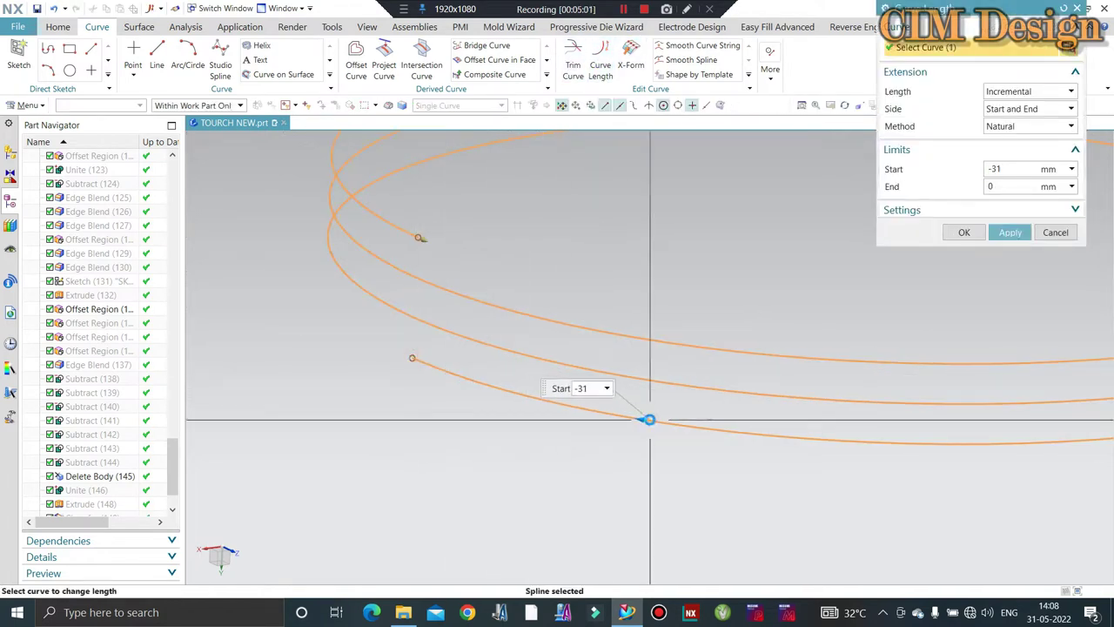
middle_click(356, 393)
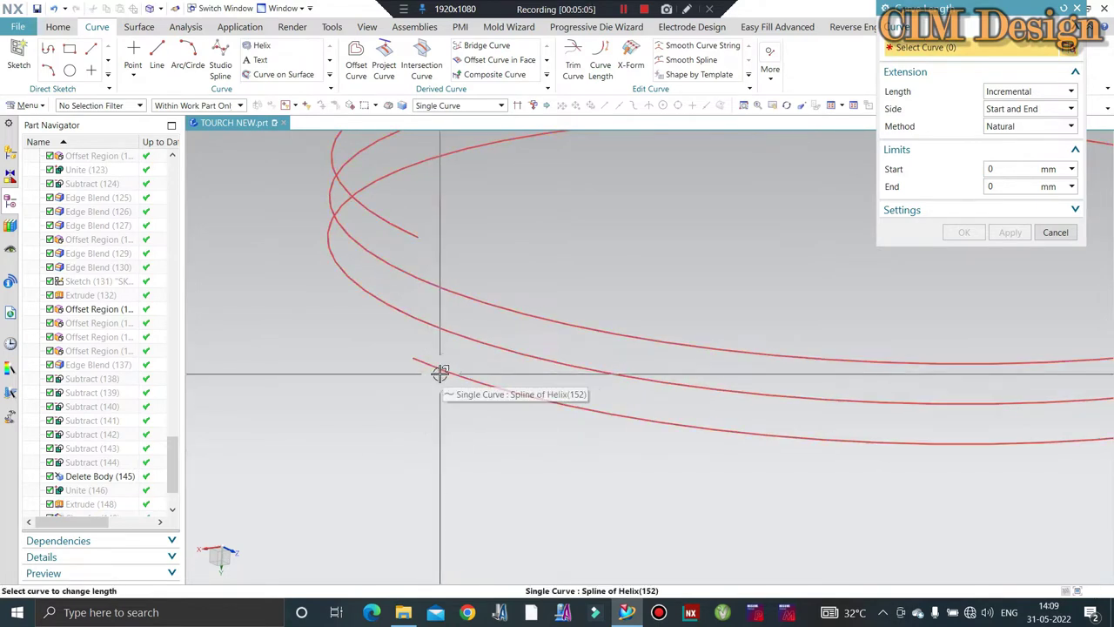
key(Escape)
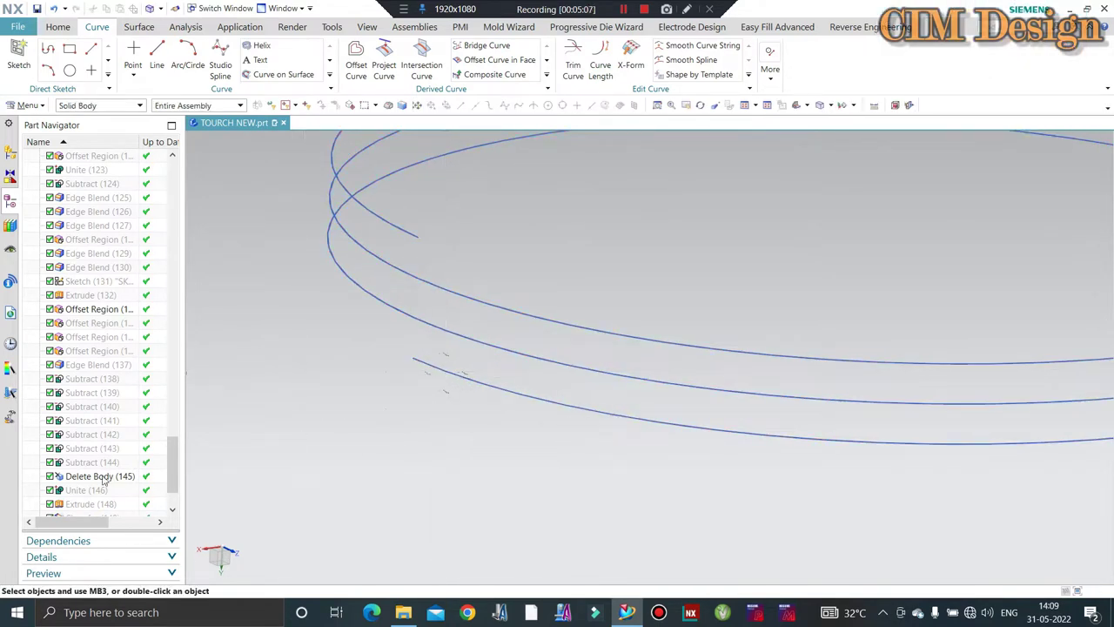
- Redefine Curve Length (153) as a total length of 996.333986 mm
scroll(103, 481, down, 2)
double_click(98, 504)
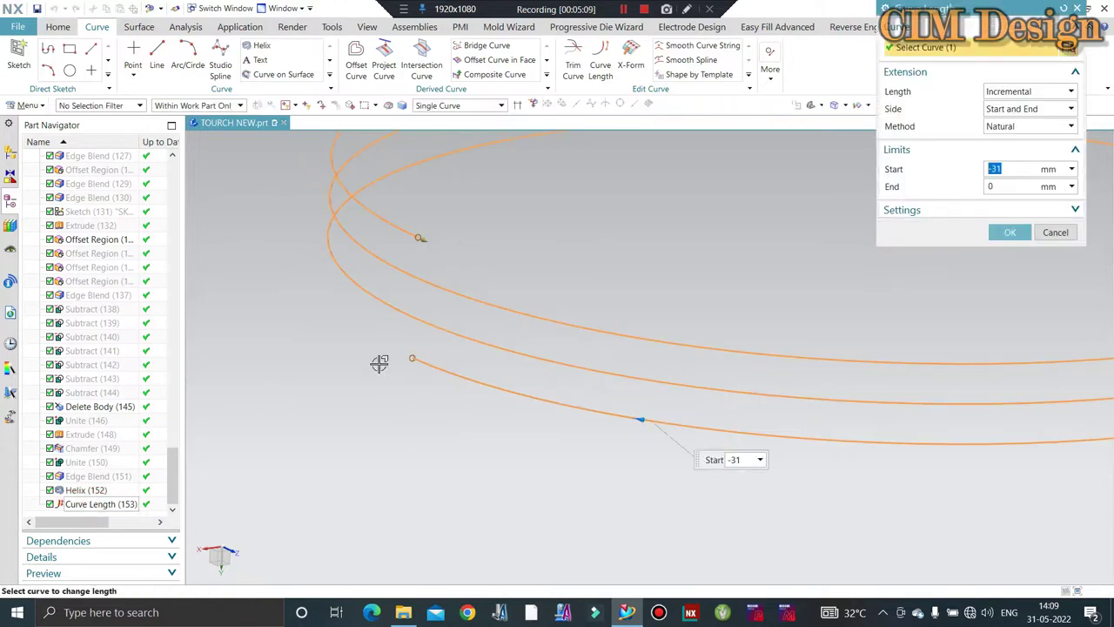
click(958, 210)
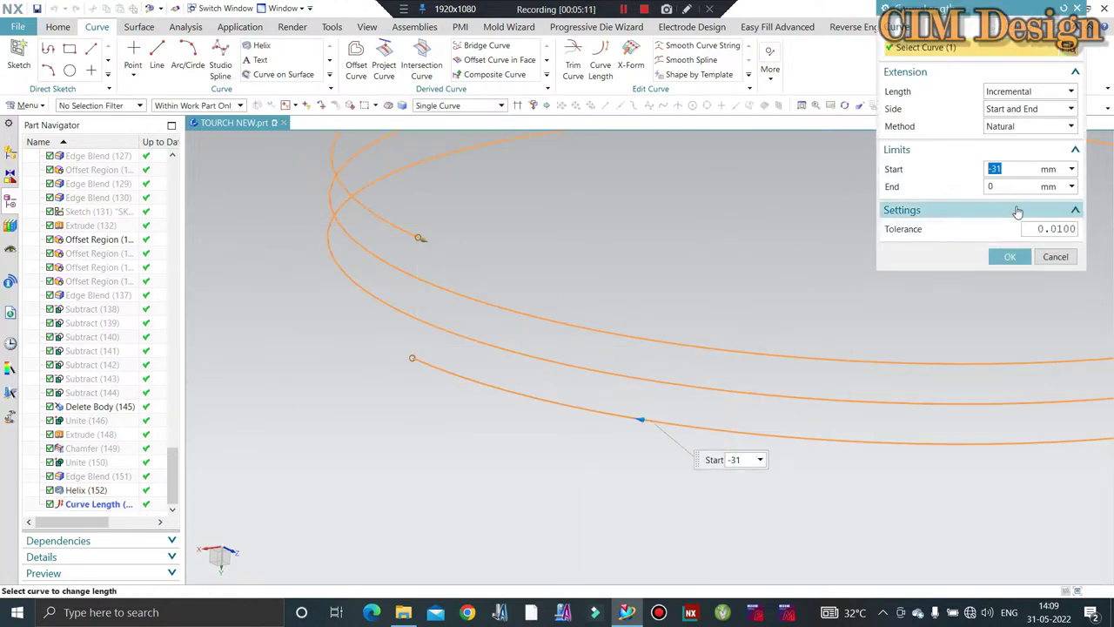
click(1021, 121)
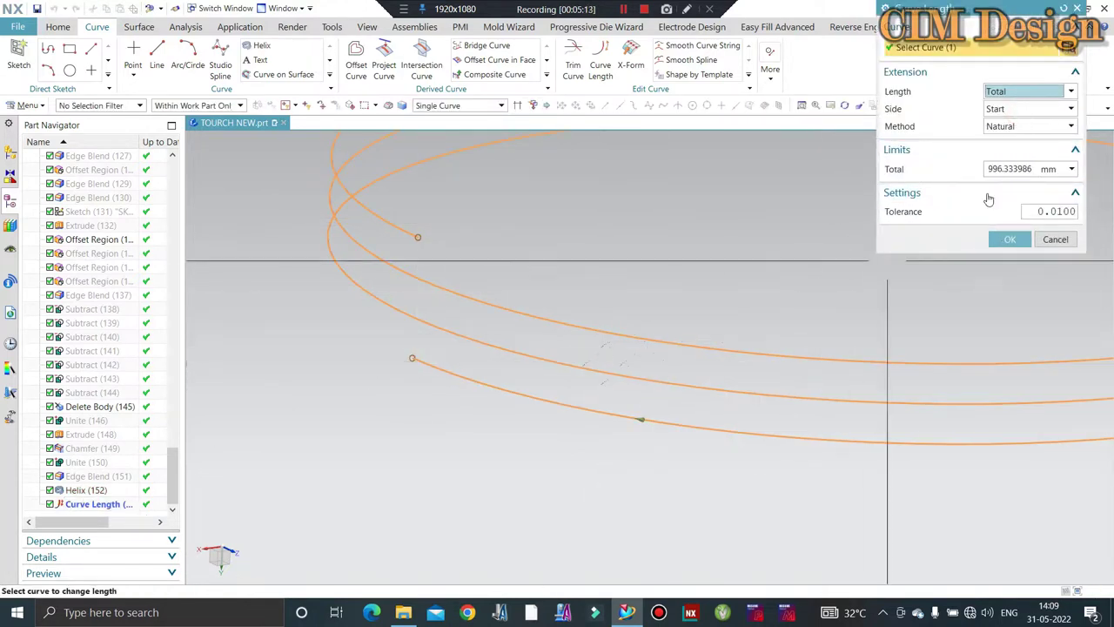
middle_click(756, 248)
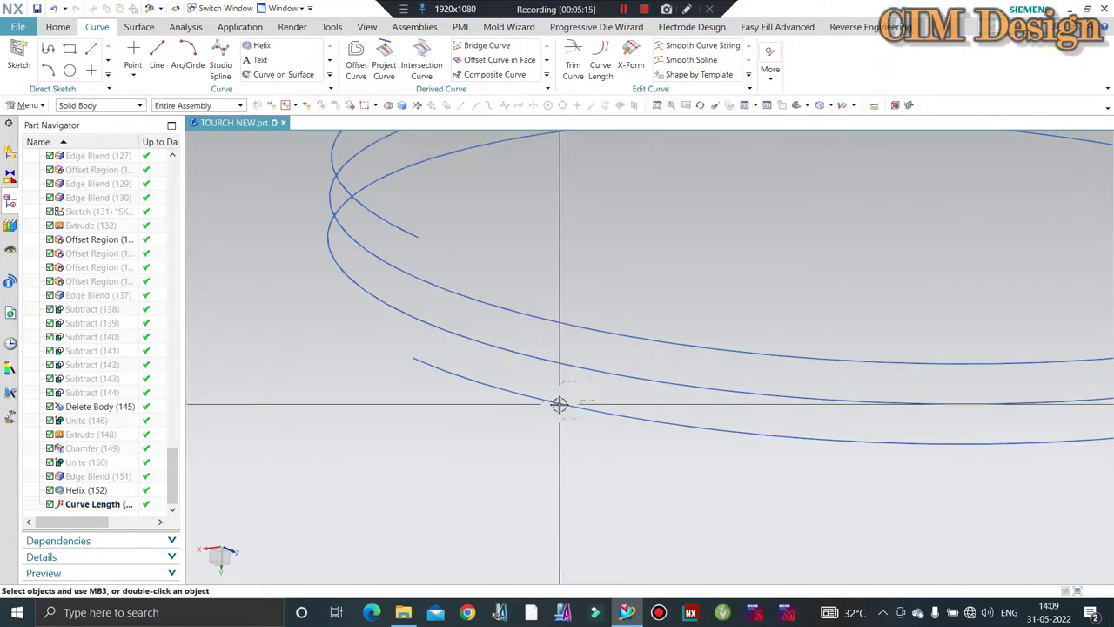
- Reset the selection filter to all objects and briefly swap shown and hidden objects
click(100, 105)
click(87, 114)
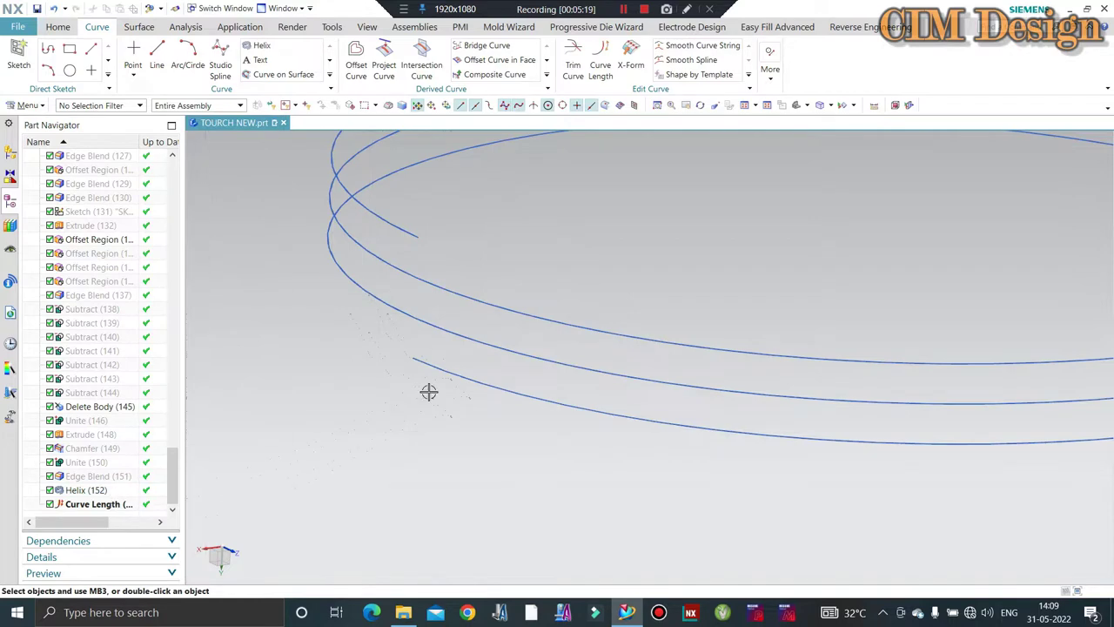
key(ctrl+shift+b)
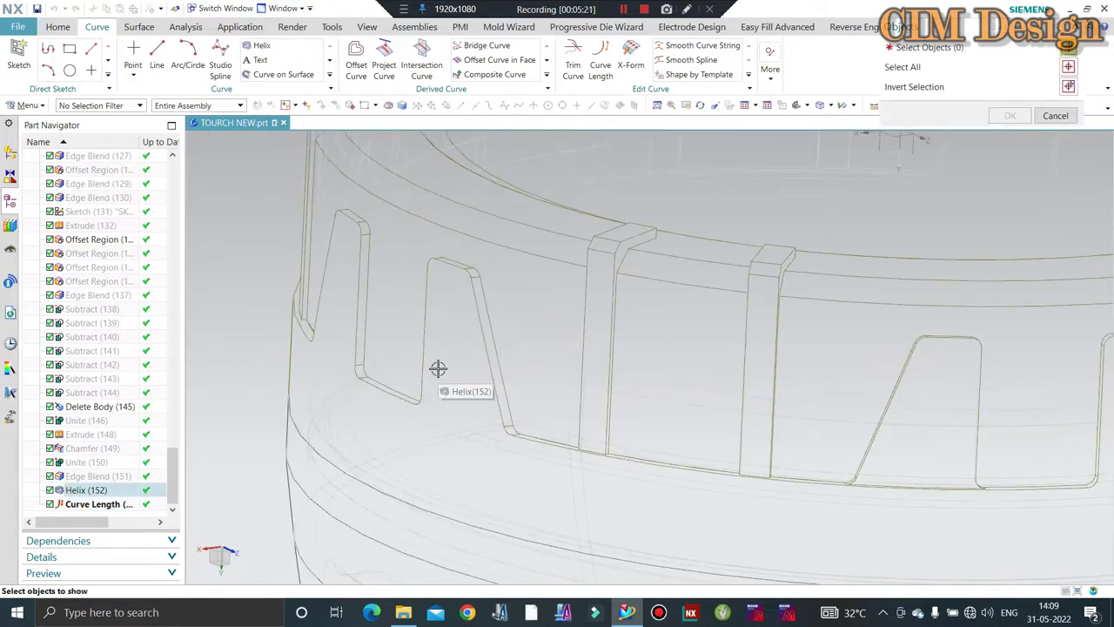
key(ctrl+f)
mouse_move(465, 330)
middle_down()
mouse_move(371, 261)
mouse_move(547, 296)
middle_up()
key(ctrl+shift+b)
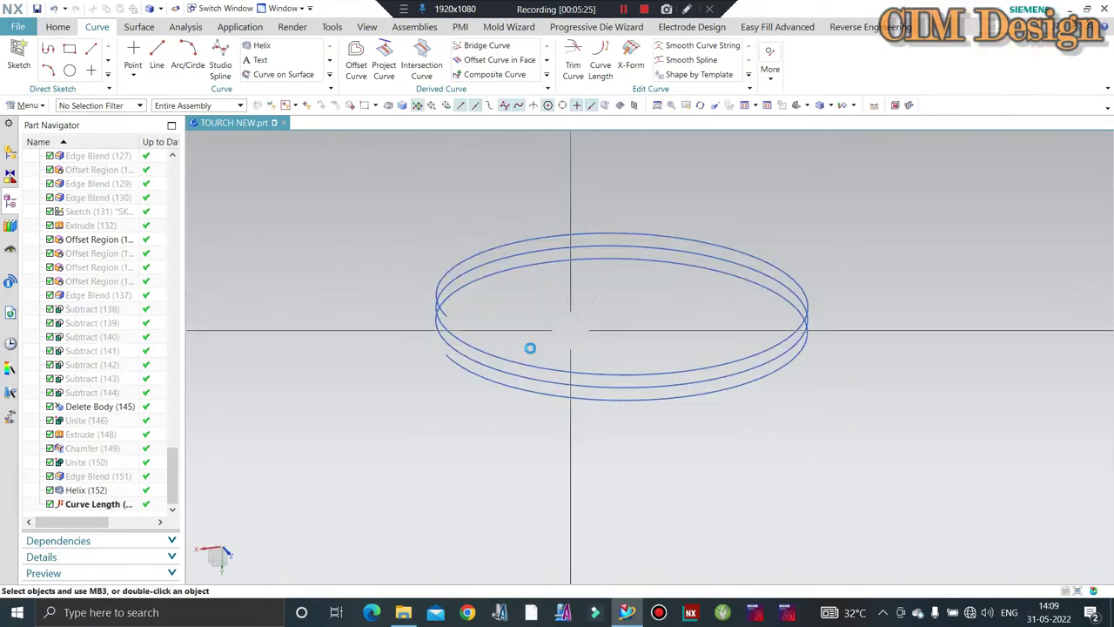
mouse_move(529, 348)
middle_down()
mouse_move(485, 398)
mouse_move(500, 405)
mouse_move(471, 381)
mouse_move(185, 474)
middle_up()
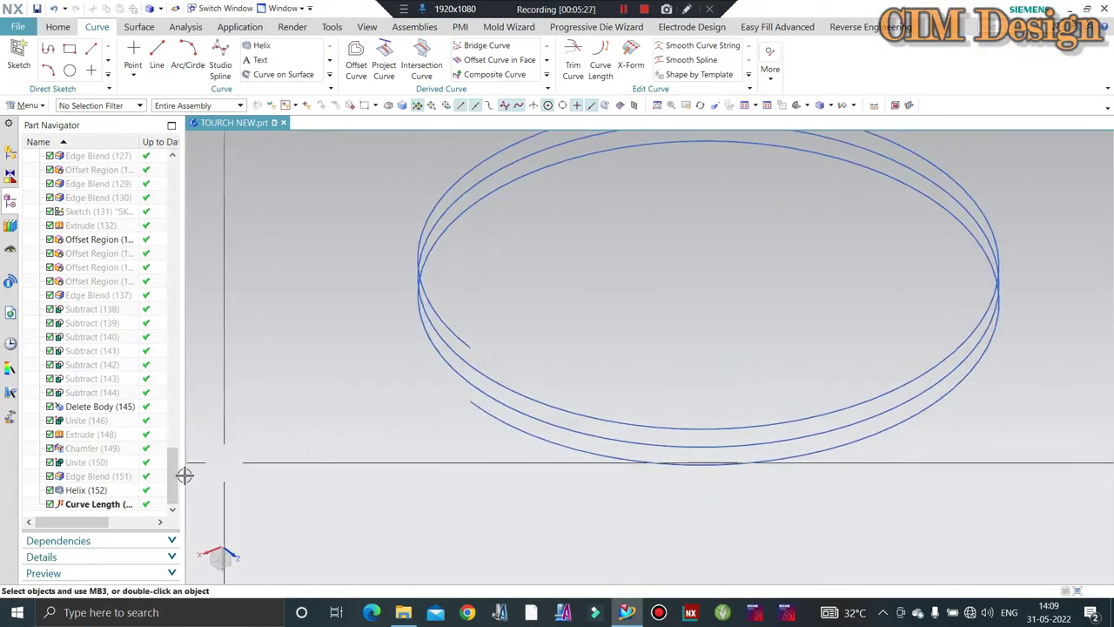
- Edit Curve Length (153) to trim 15.5 mm incrementally and symmetrically from both helix ends
double_click(97, 504)
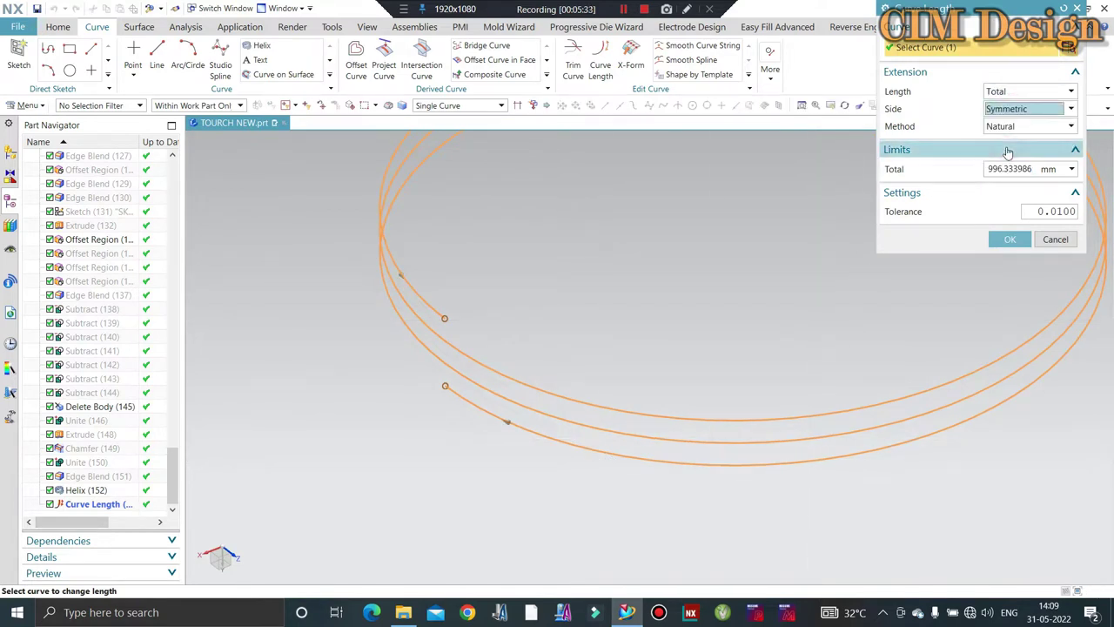
middle_drag(398, 293, 502, 294)
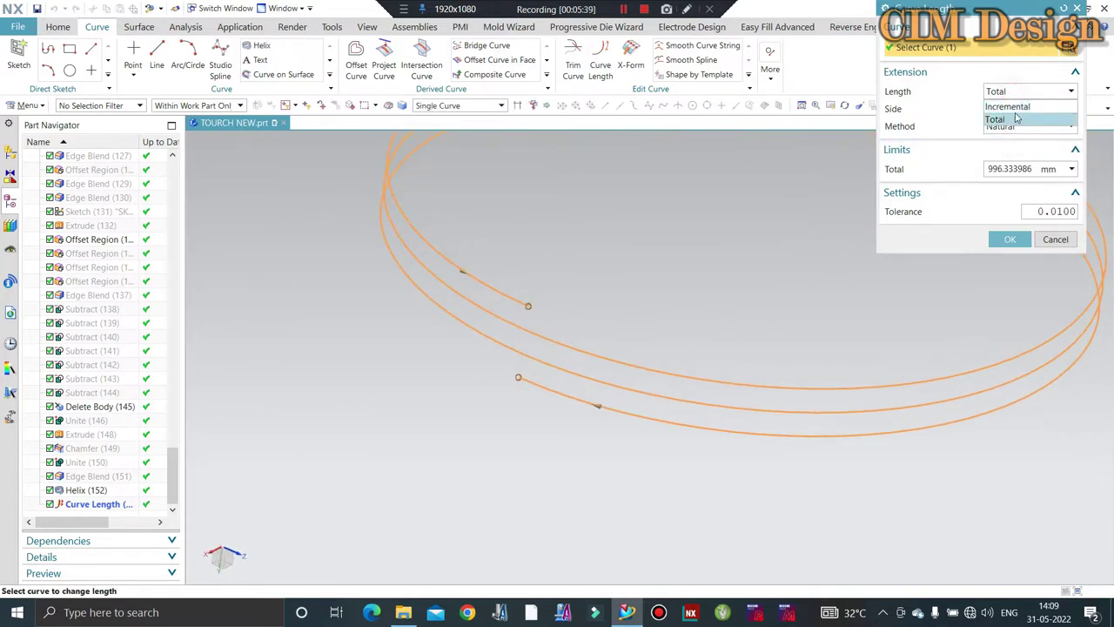
click(1010, 106)
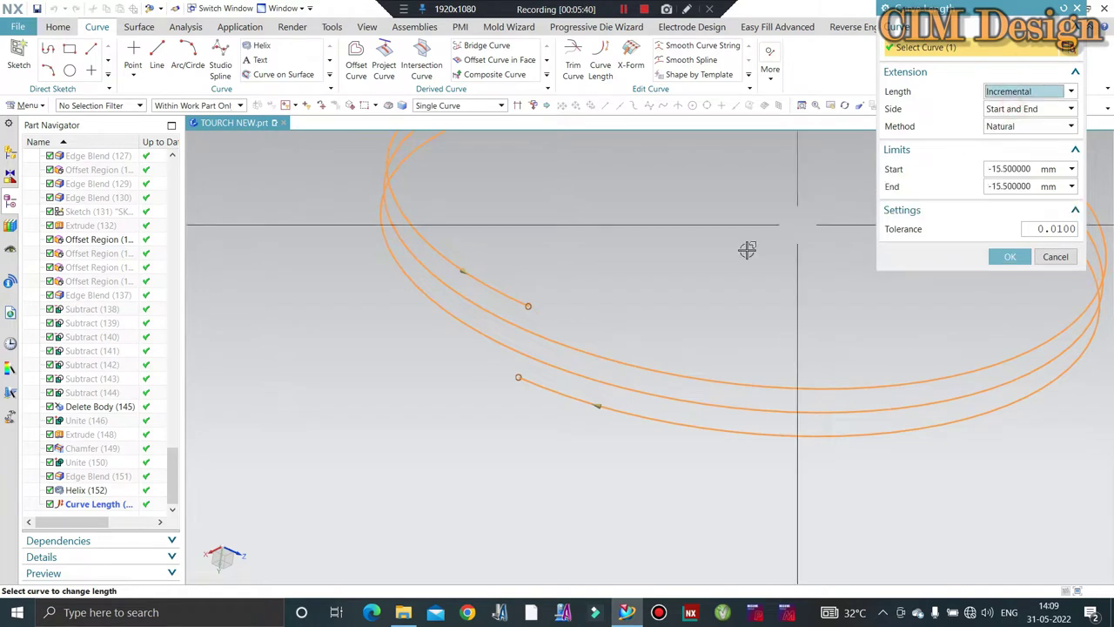
middle_click(617, 303)
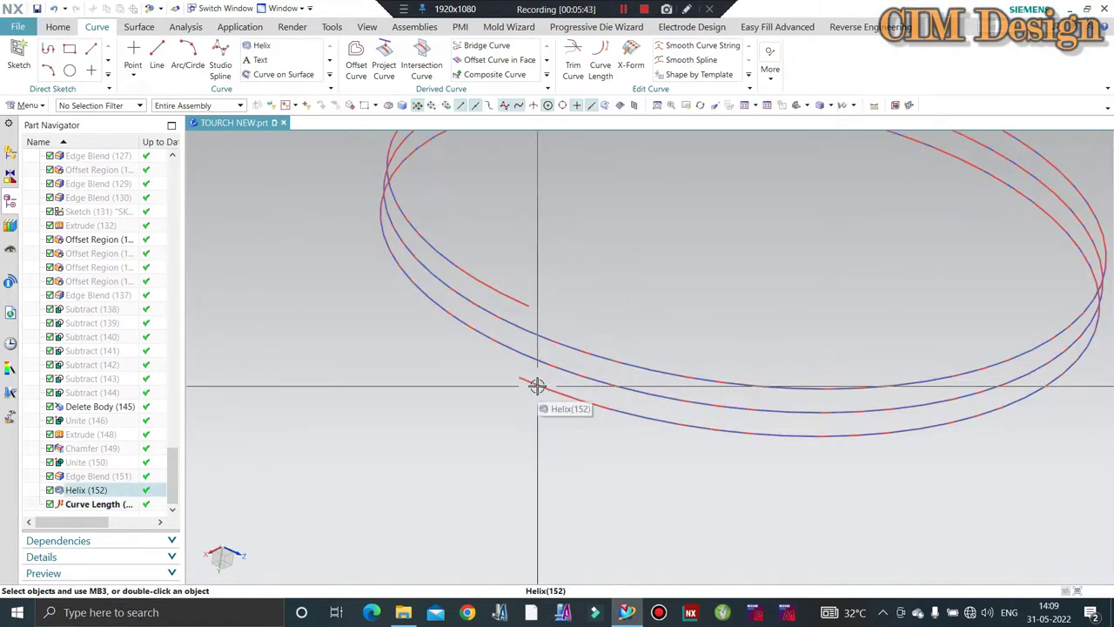
key(ctrl+shift+i)
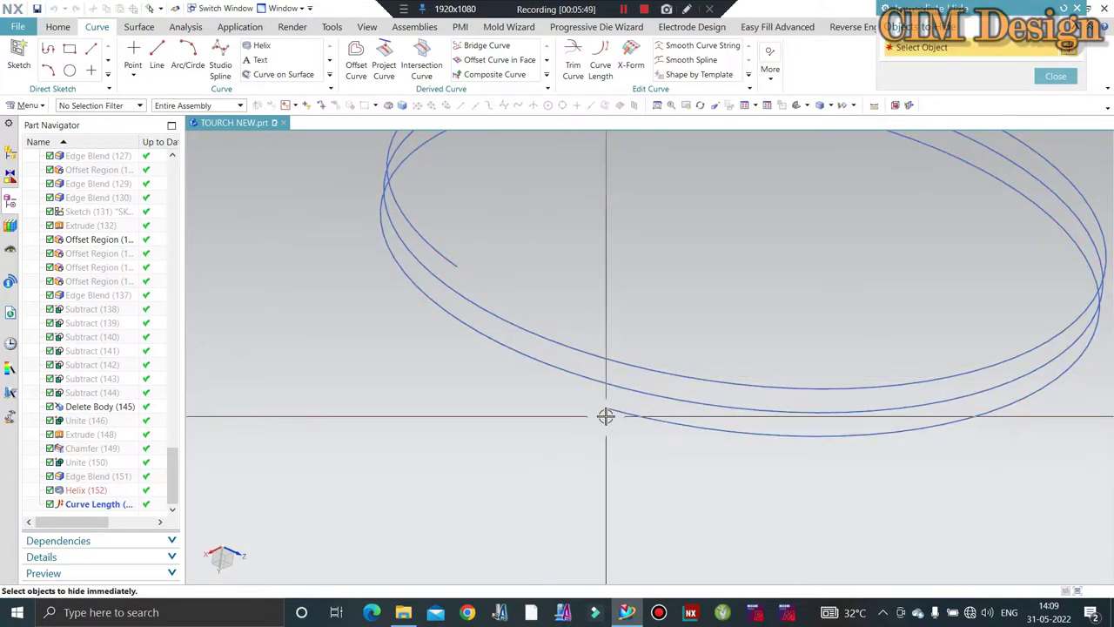
scroll(520, 281, down, 3)
middle_drag(520, 281, 517, 274)
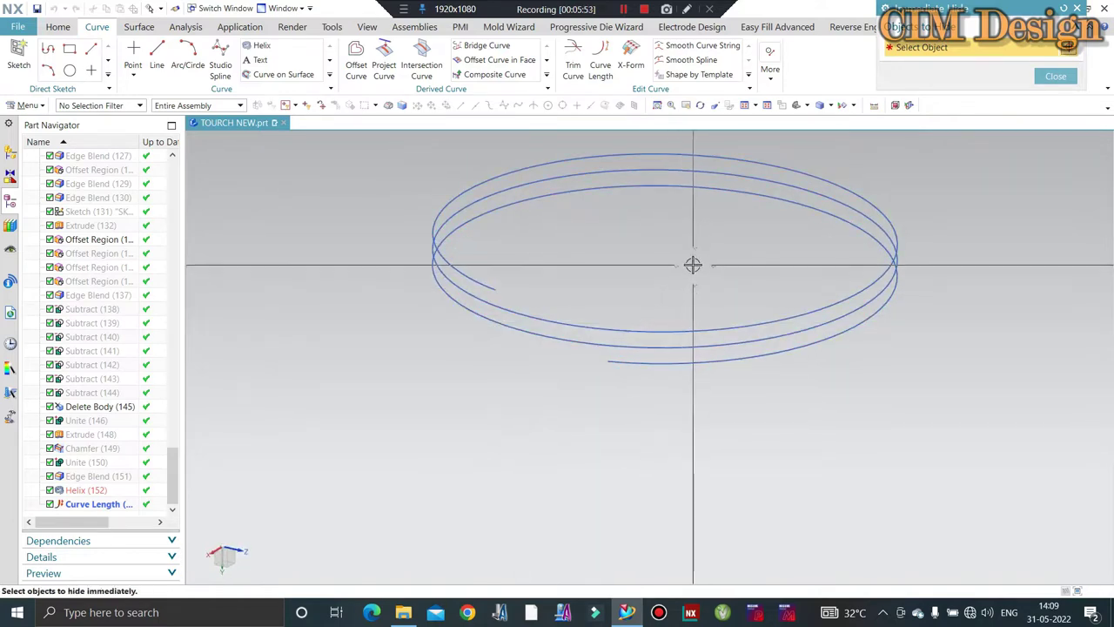
middle_click(900, 188)
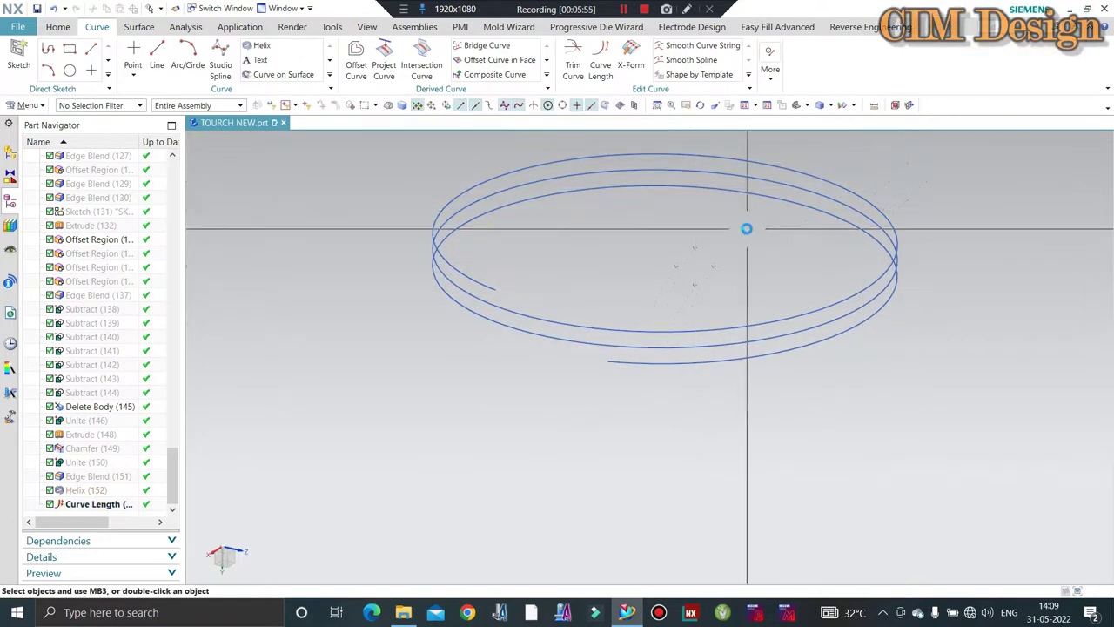
- Bring the hidden ring body back into view around the trimmed helix
key(ctrl+shift+k)
click(667, 335)
middle_click(667, 331)
mouse_move(666, 323)
middle_down()
mouse_move(563, 249)
mouse_move(549, 342)
middle_up()
- Orbit and zoom into the ring to inspect the helix along its inner face
mouse_move(484, 300)
middle_down()
mouse_move(510, 303)
mouse_move(480, 311)
mouse_move(507, 275)
mouse_move(587, 334)
mouse_move(597, 365)
middle_up()
scroll(586, 334, down, 3)
scroll(587, 313, up, 3)
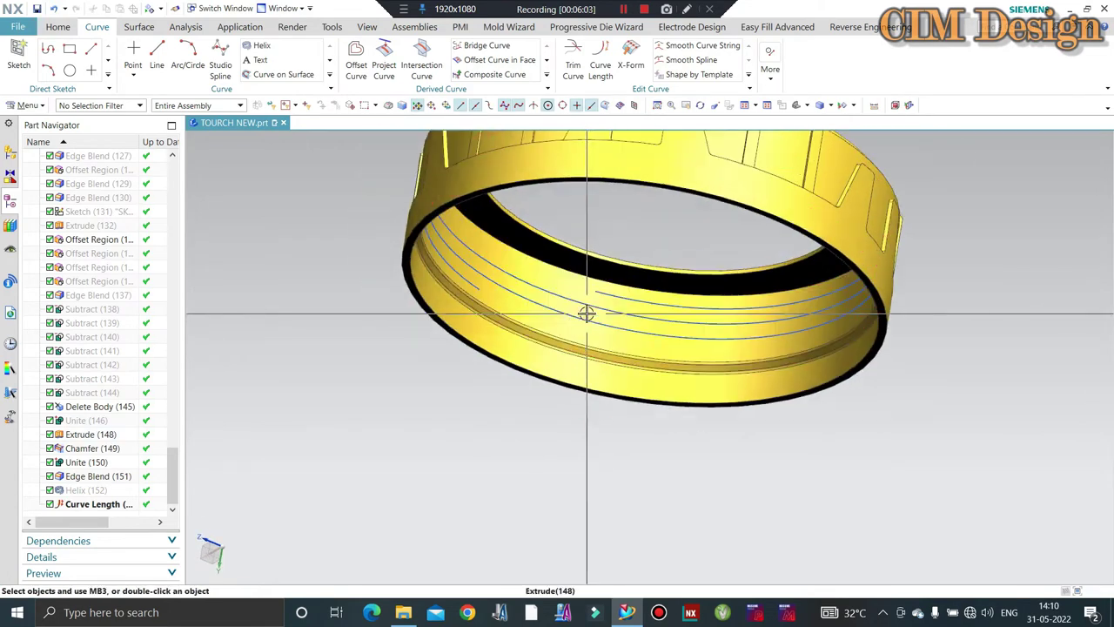
mouse_move(587, 313)
middle_down()
mouse_move(590, 323)
mouse_move(554, 318)
mouse_move(537, 287)
middle_up()
scroll(579, 326, up, 2)
scroll(569, 304, up, 3)
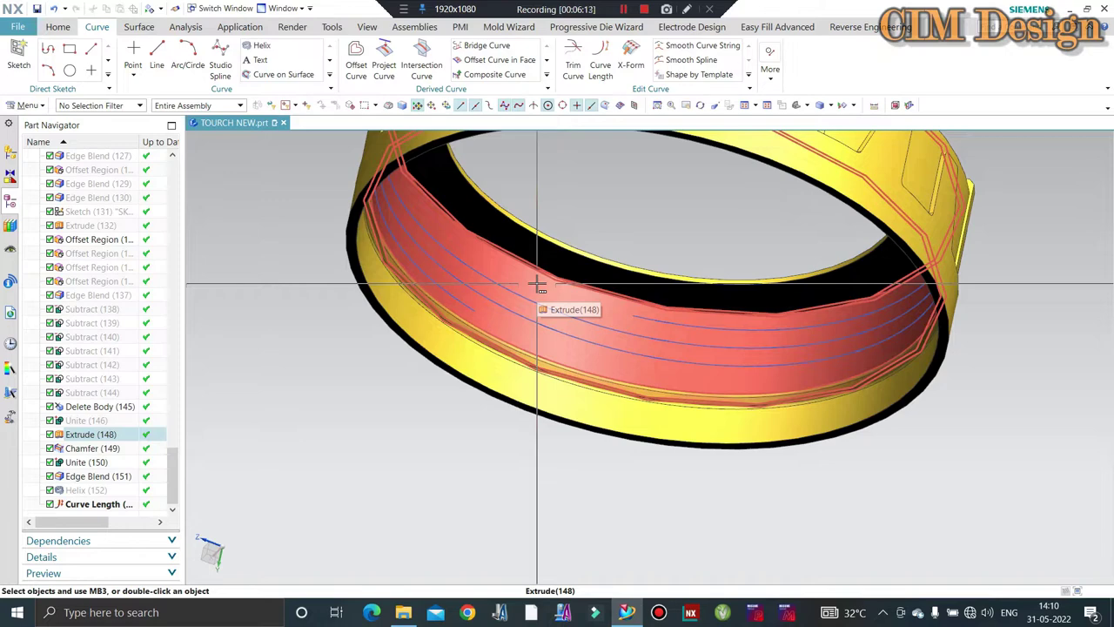
mouse_move(537, 285)
middle_down()
mouse_move(552, 388)
mouse_move(575, 320)
middle_up()
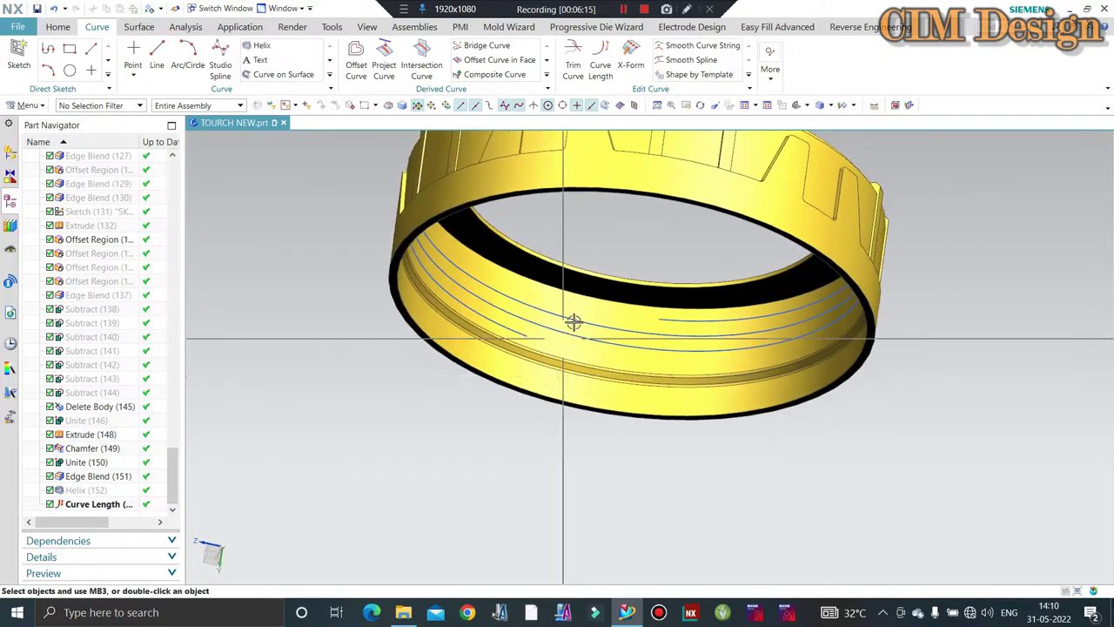
scroll(652, 296, up, 2)
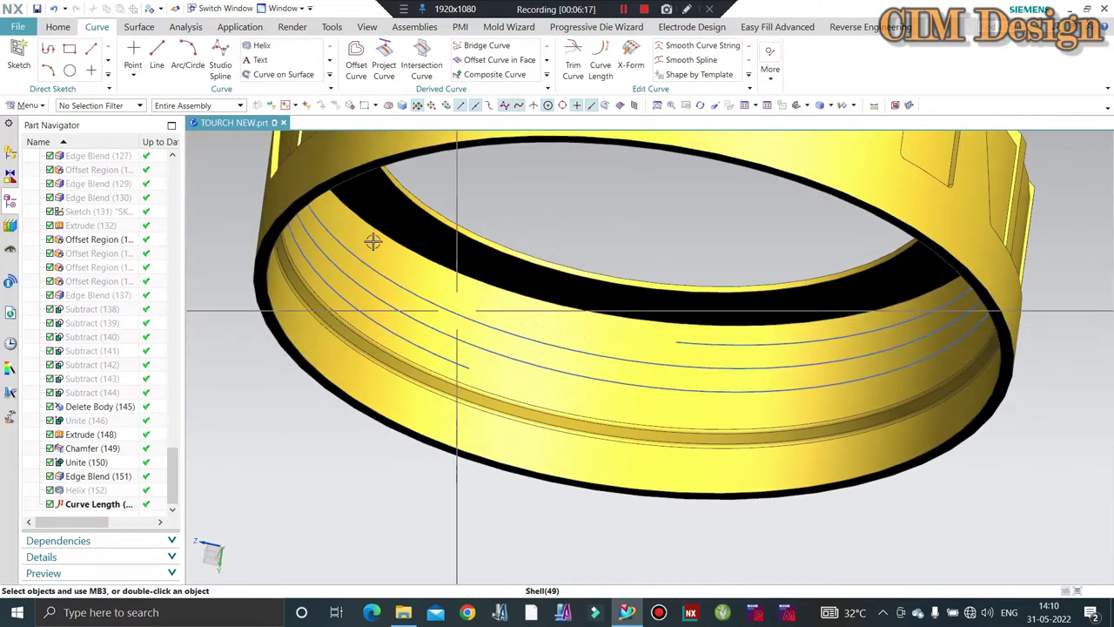
click(58, 27)
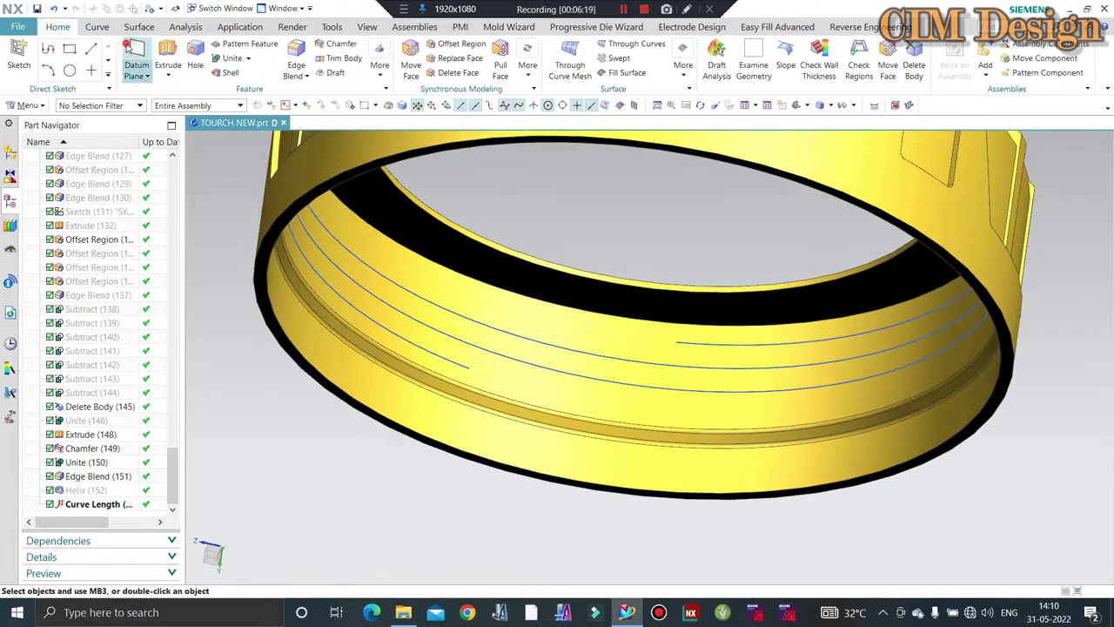
- Create a datum plane at the helix start and open a new sketch on it
click(466, 366)
middle_click(679, 343)
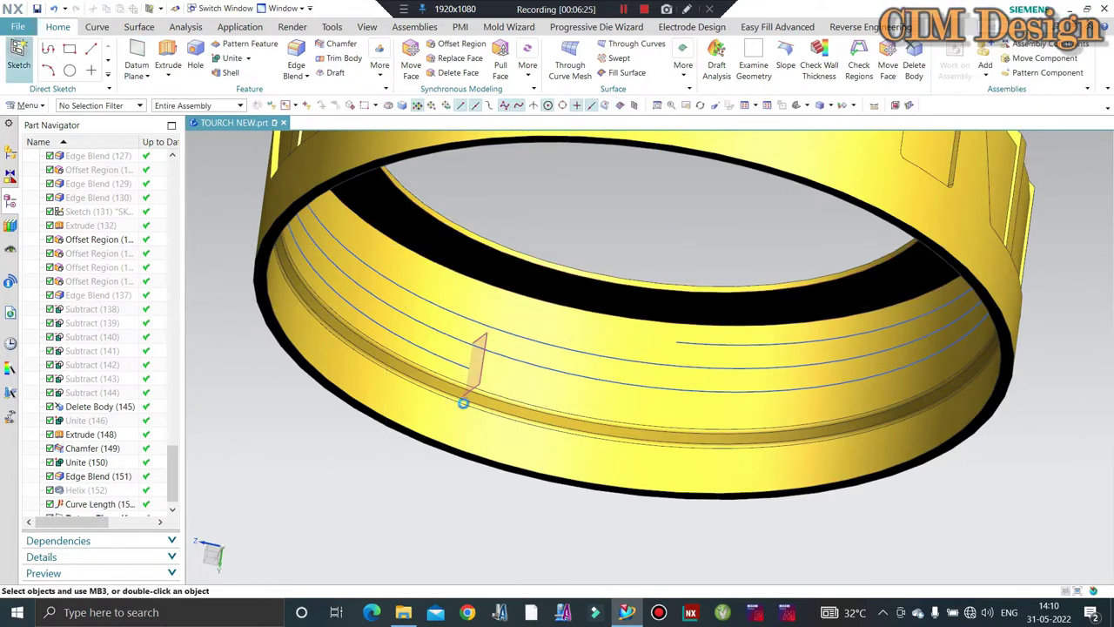
key(s)
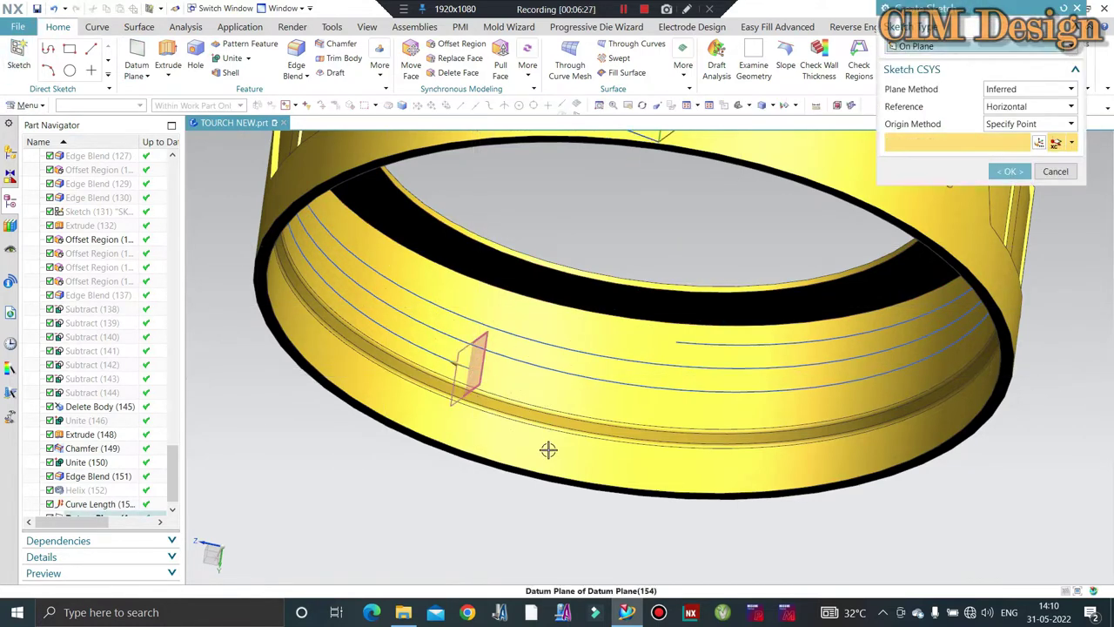
middle_click(549, 449)
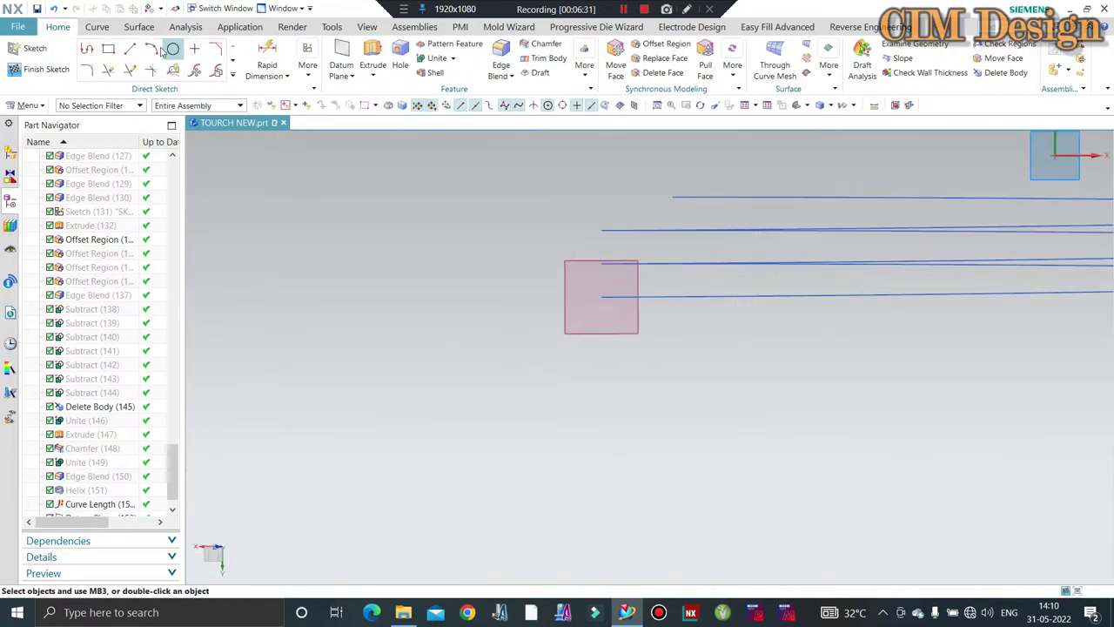
- Draw a rectangle at the helix start point on the datum plane
click(108, 49)
scroll(602, 290, up, 4)
scroll(597, 291, up, 3)
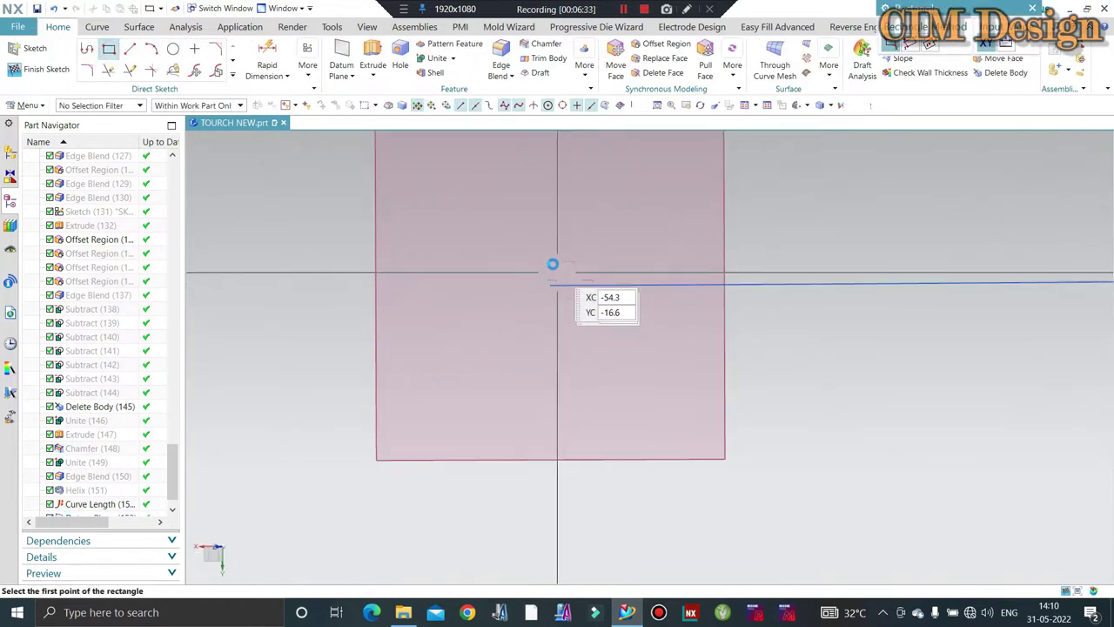
click(552, 252)
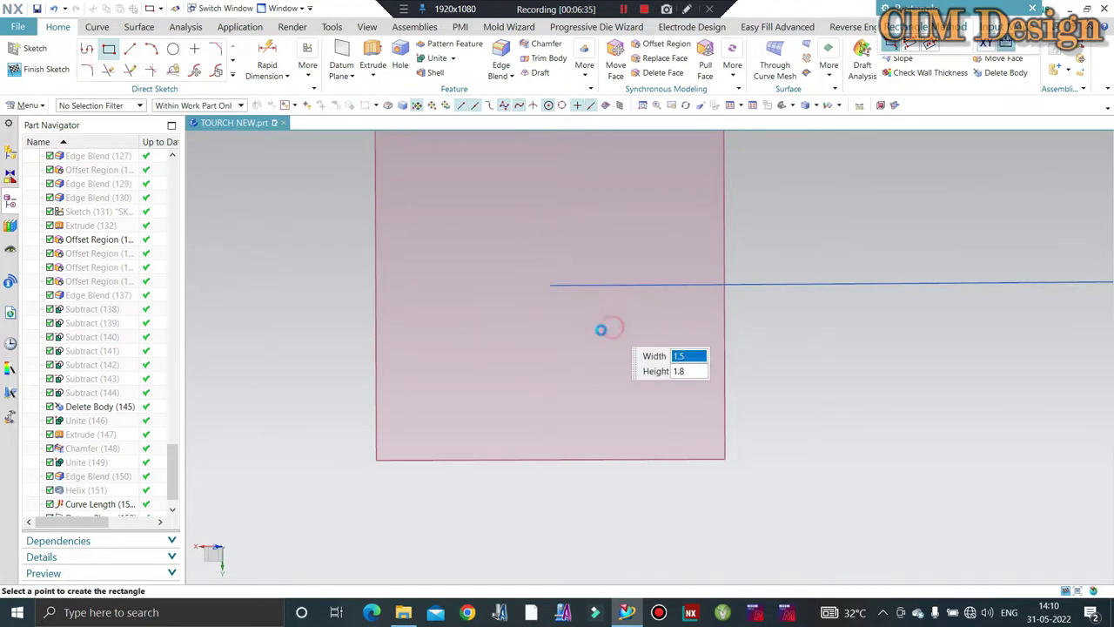
click(601, 329)
key(Escape)
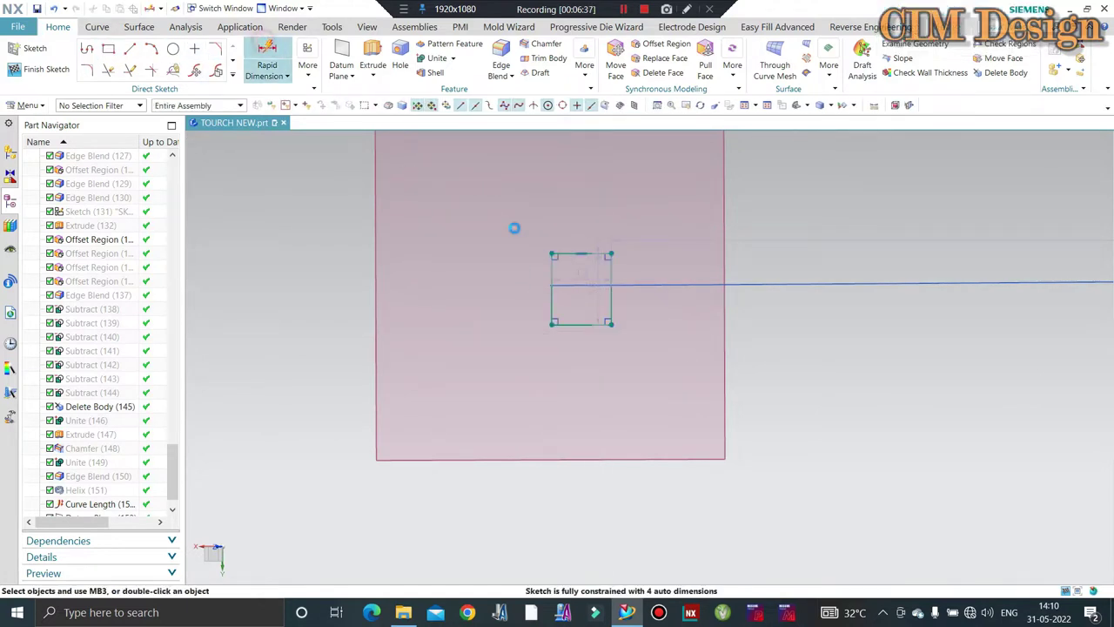
- Dimension both rectangle offsets from the axes to 0 with Rapid Dimension
key(d)
scroll(551, 286, up, 1)
click(554, 285)
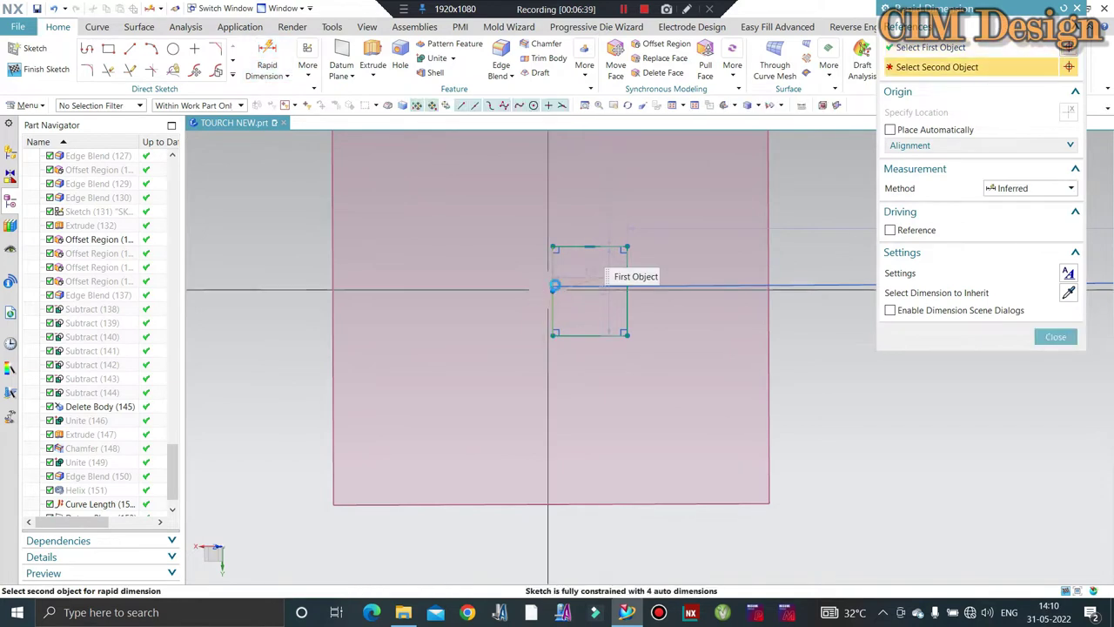
scroll(552, 285, up, 2)
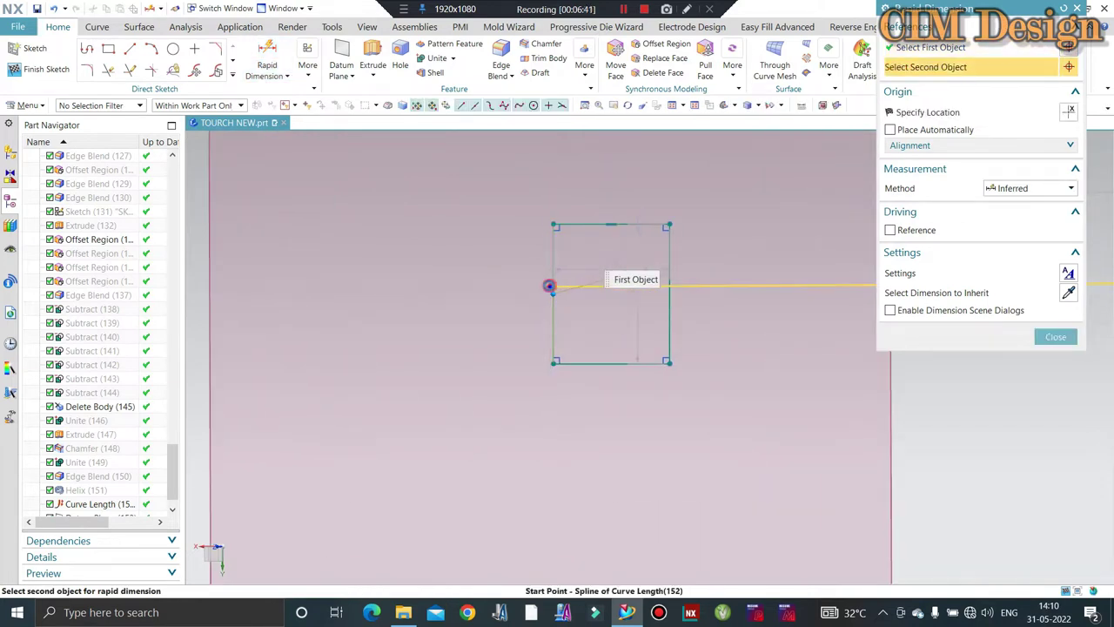
click(463, 291)
click(462, 291)
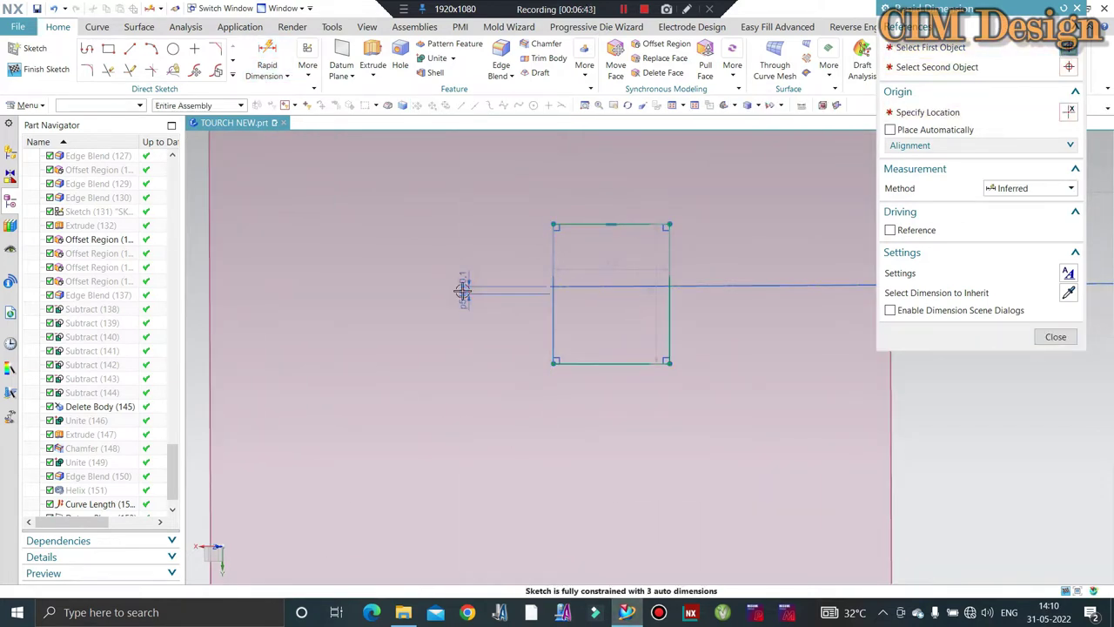
text(0.09624061)
key(Return)
scroll(551, 284, up, 2)
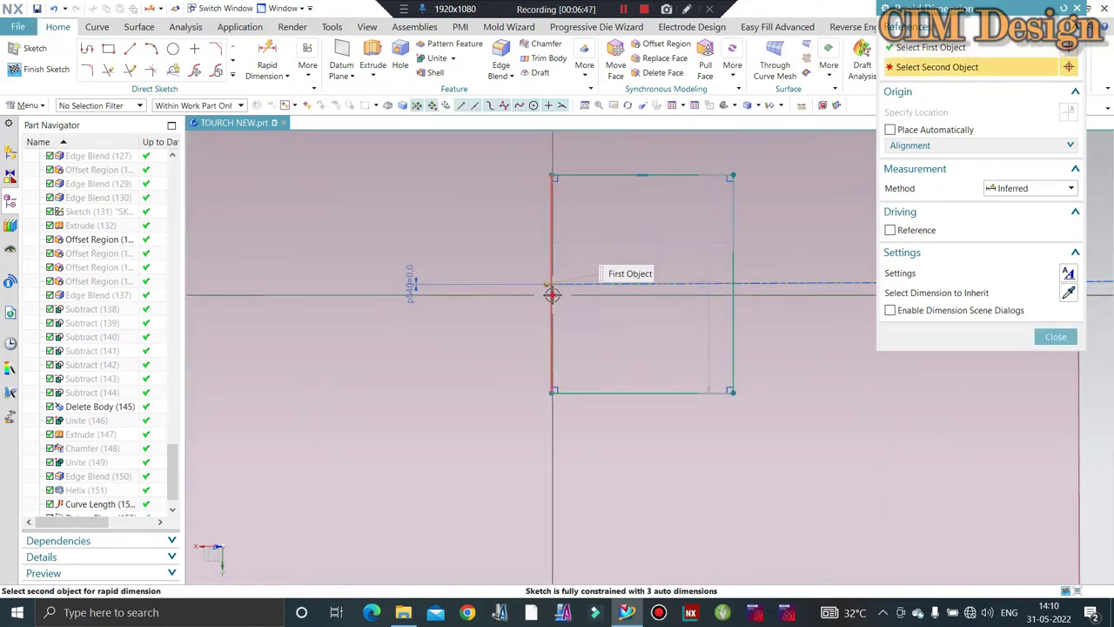
click(549, 448)
click(550, 447)
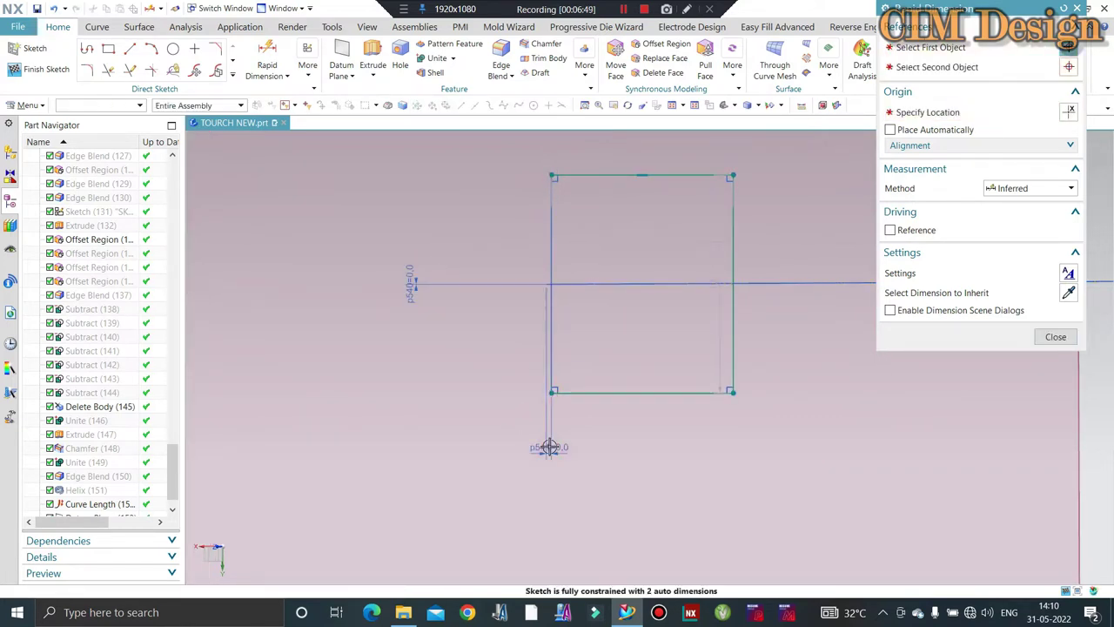
middle_click(639, 244)
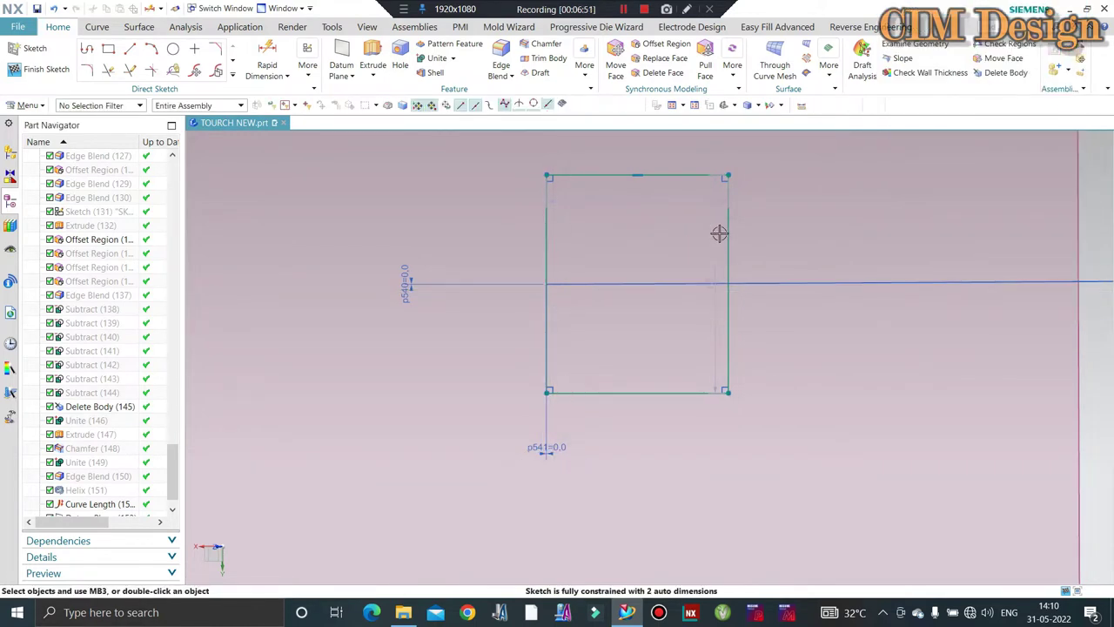
- Set the rectangle width to 1.5 and height to 1.3, then finish the sketch
click(644, 201)
click(825, 279)
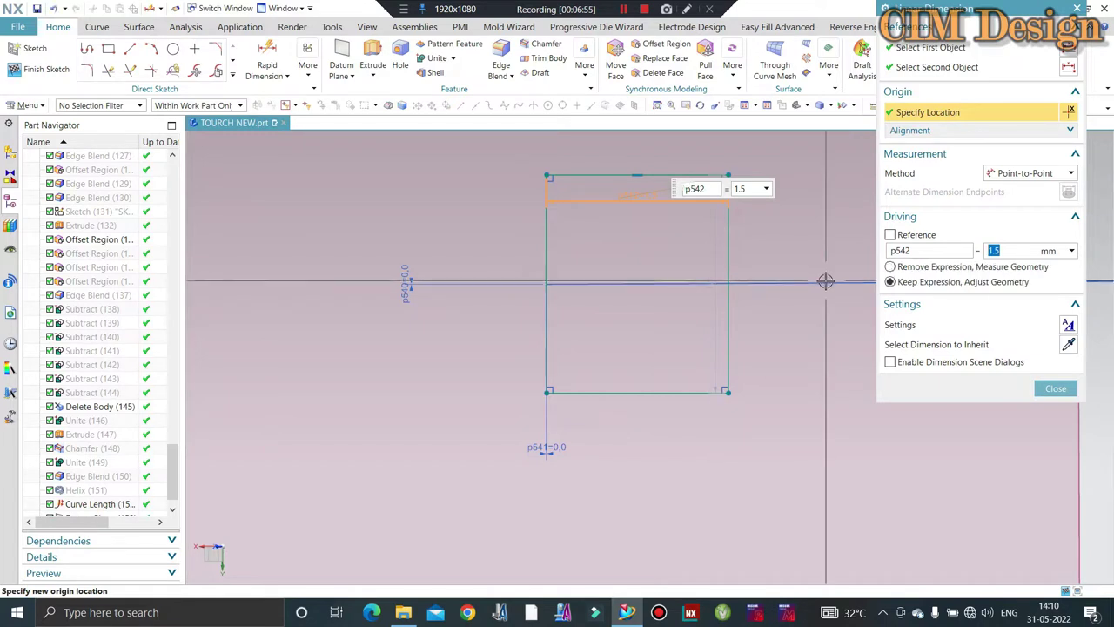
middle_click(826, 275)
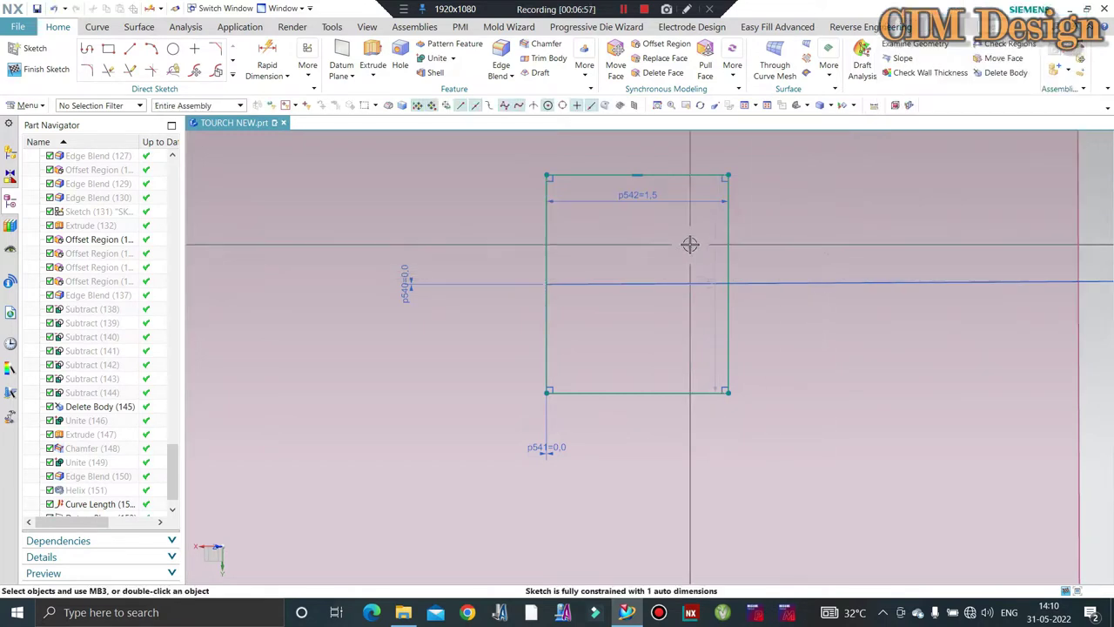
scroll(609, 261, down, 1)
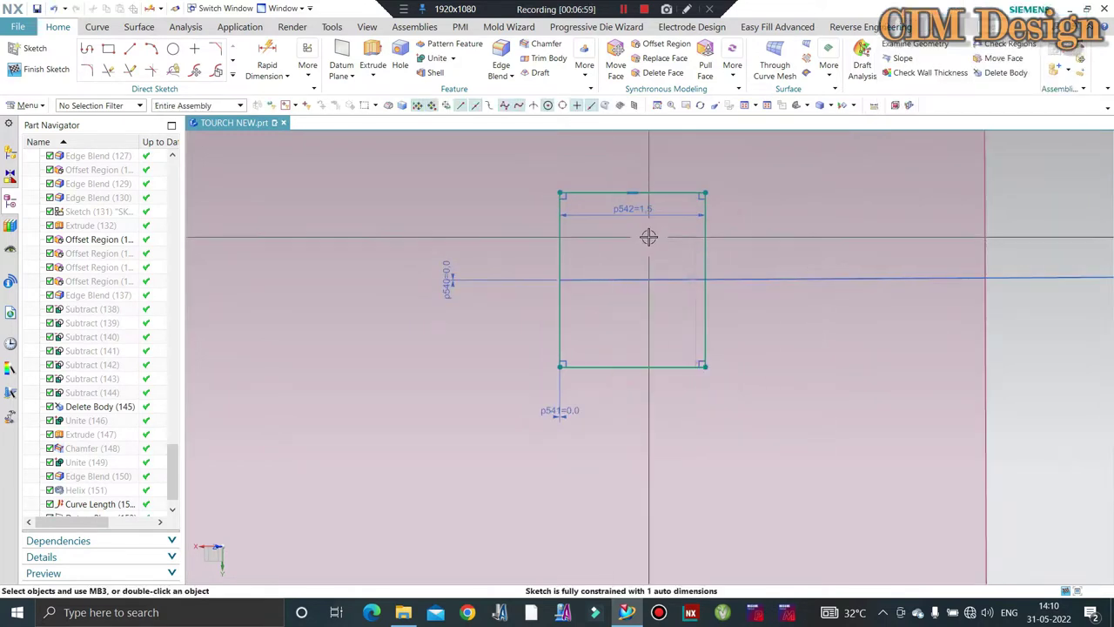
click(698, 301)
key(l)
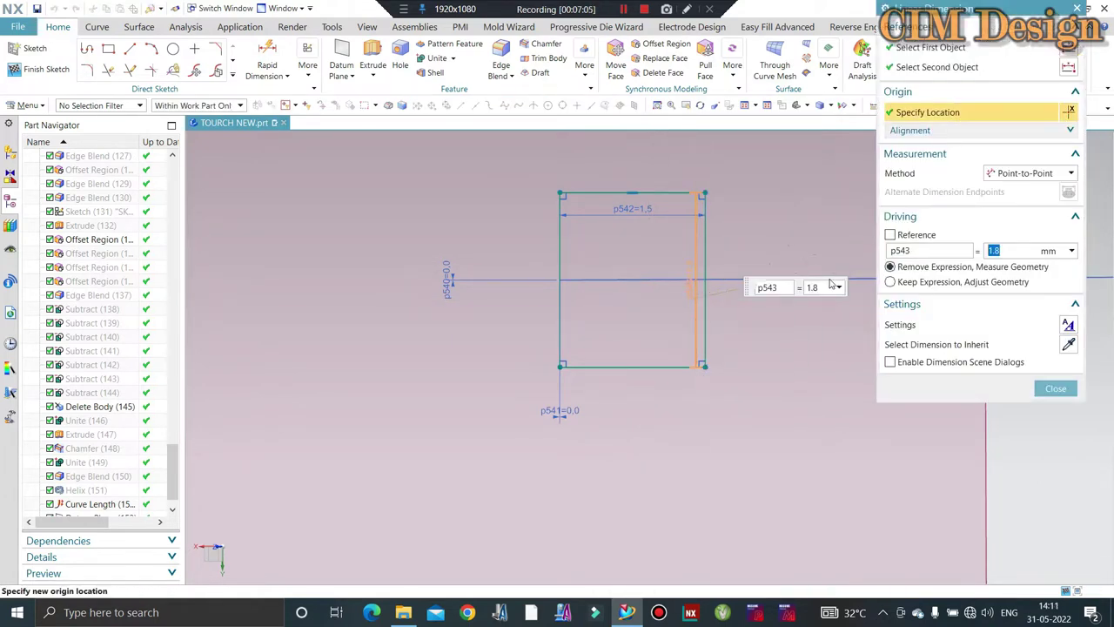
text(1.3)
key(Return)
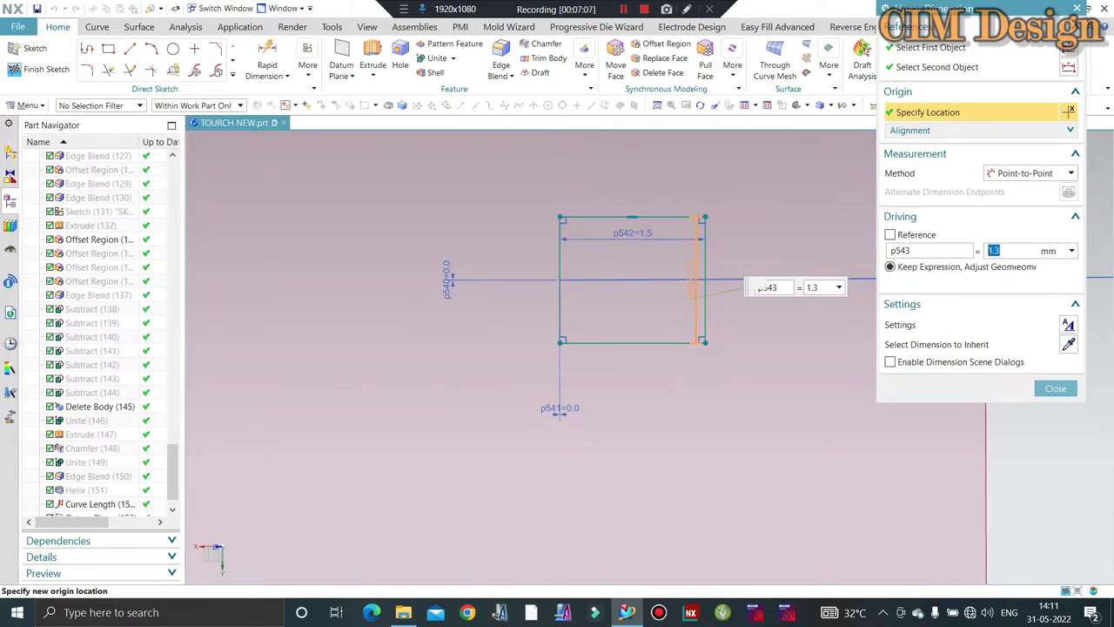
middle_click(829, 278)
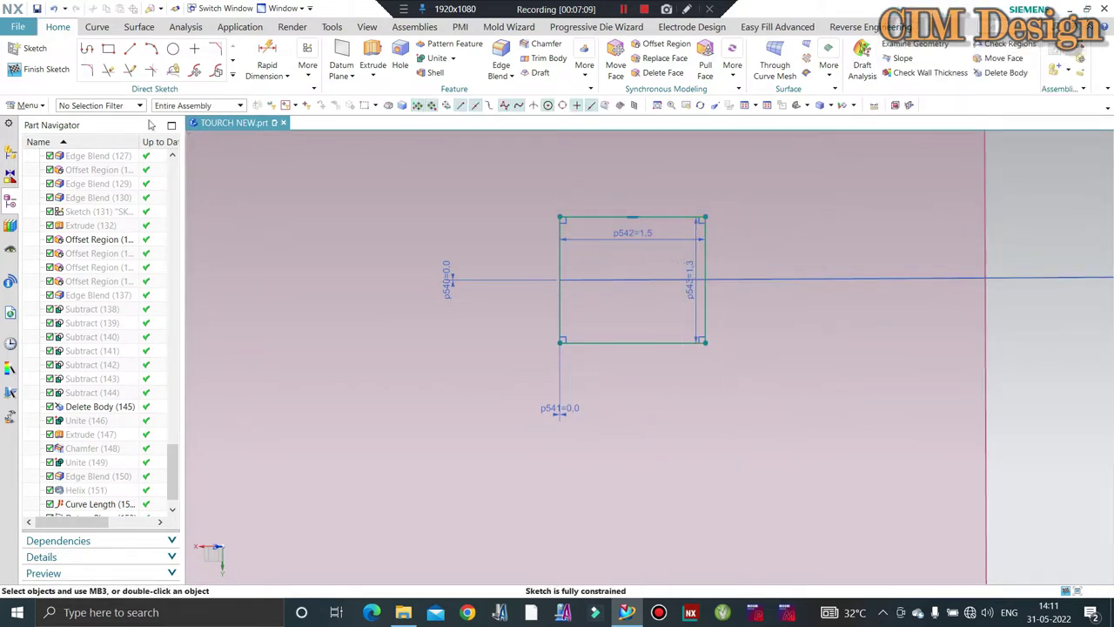
click(49, 73)
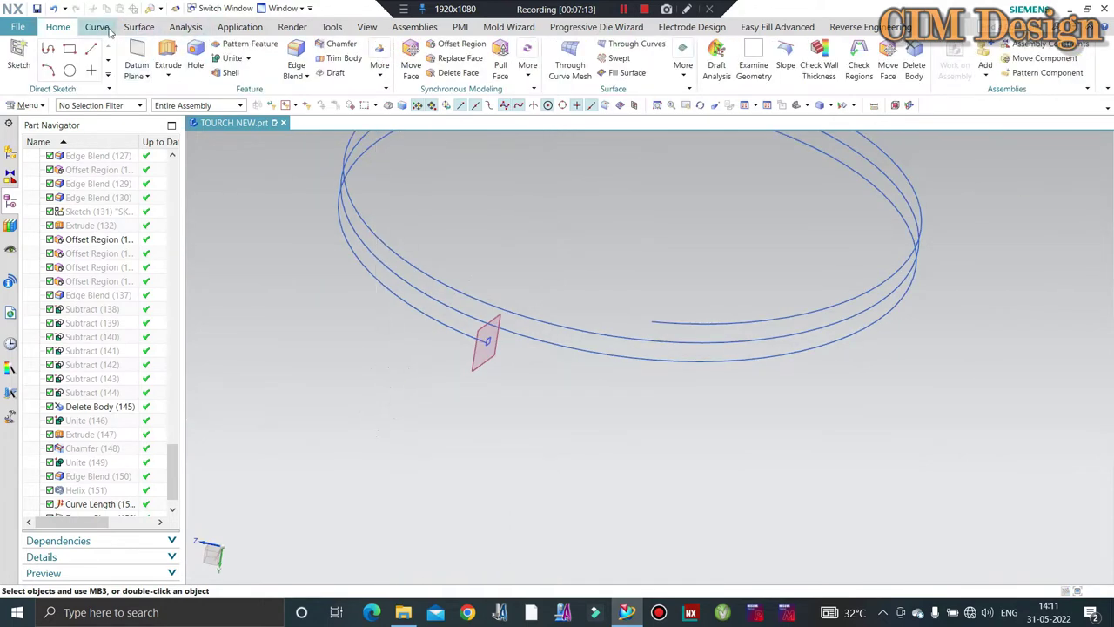
- Sweep the rectangle section along the helix guide with Preserve Shape enabled
click(139, 27)
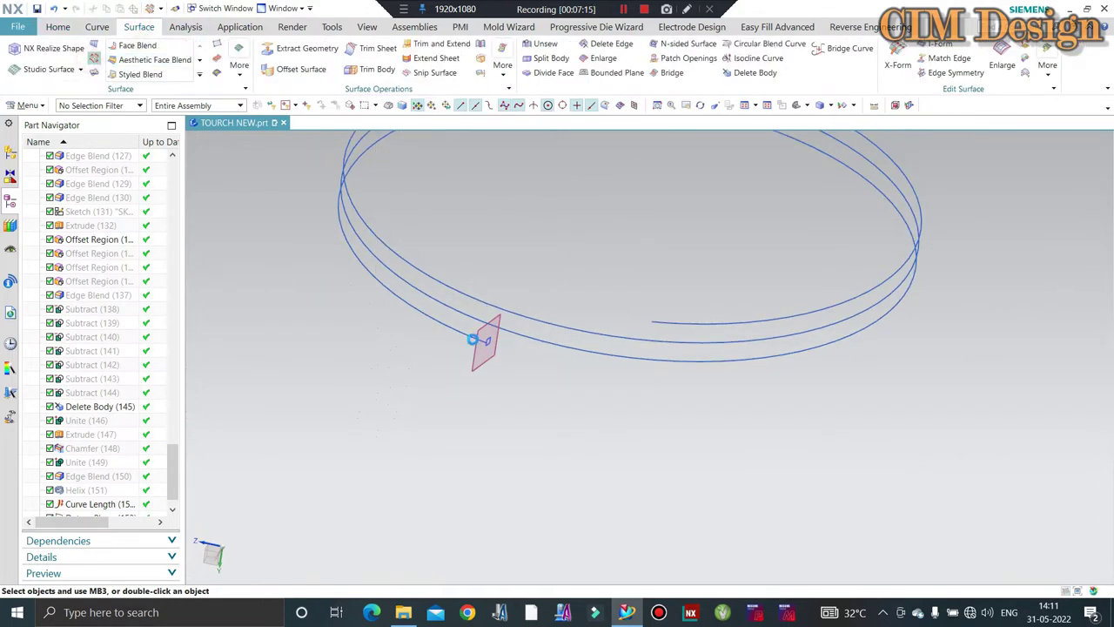
scroll(534, 334, up, 2)
scroll(534, 334, up, 2)
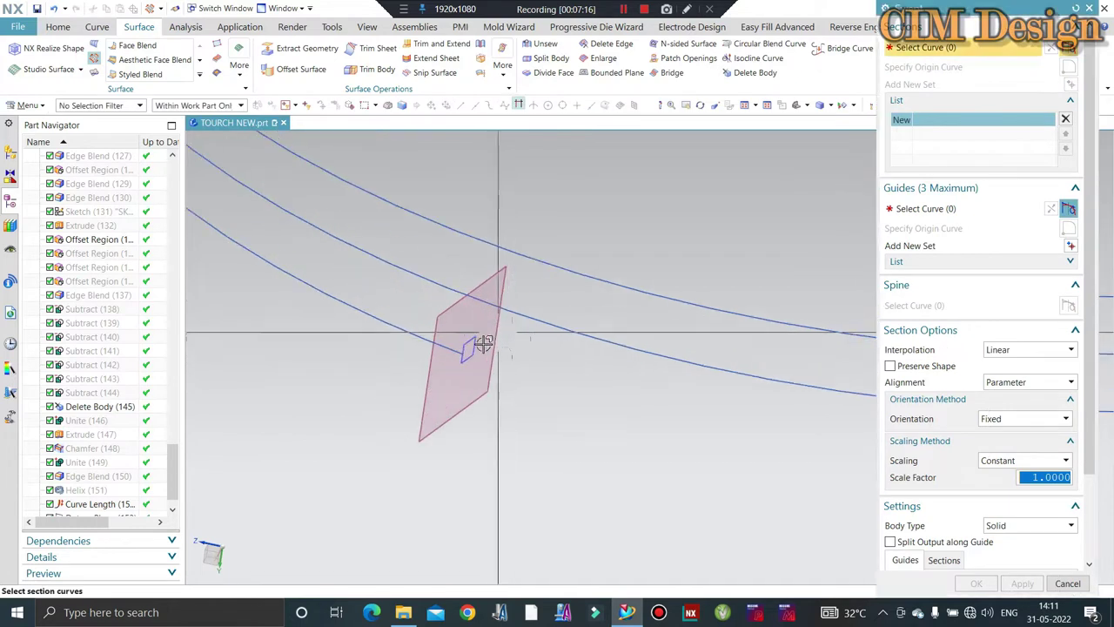
click(534, 334)
scroll(448, 325, up, 2)
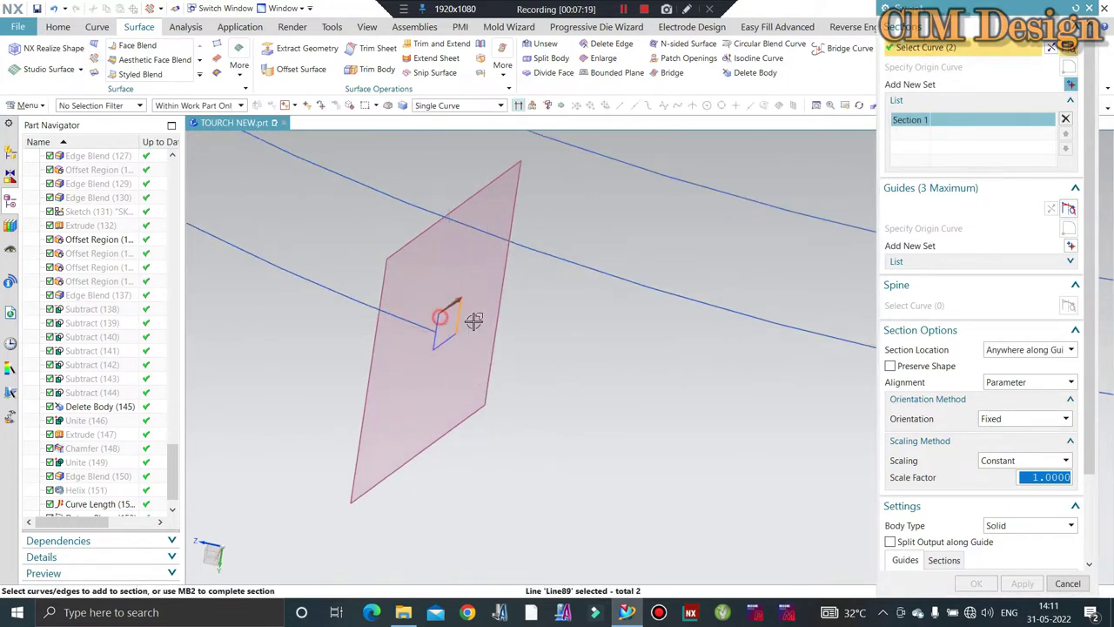
click(444, 341)
click(923, 208)
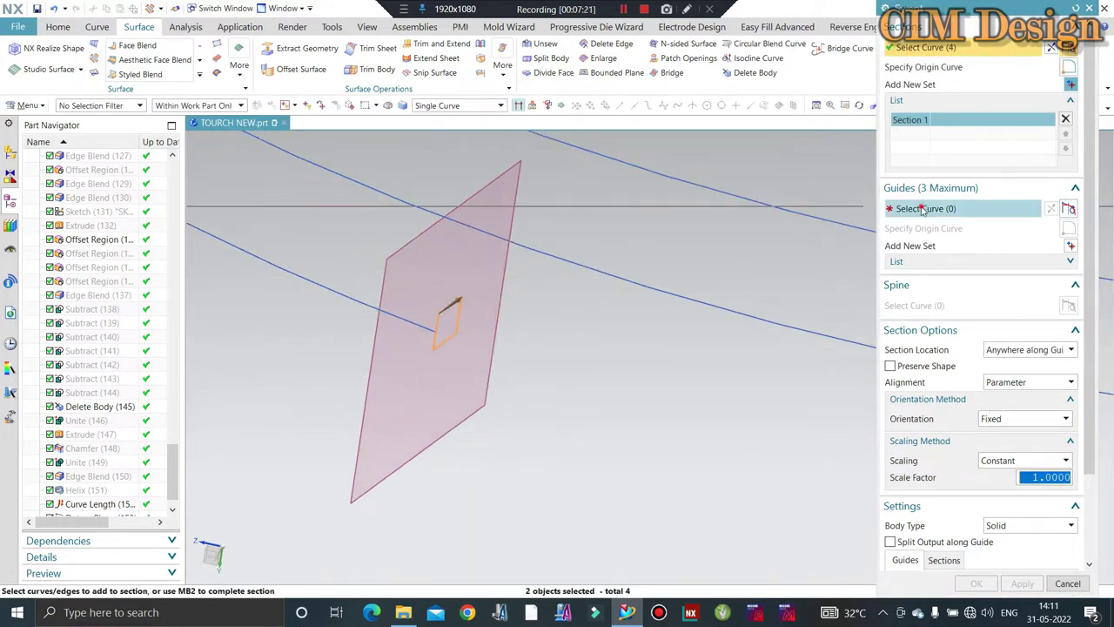
click(922, 208)
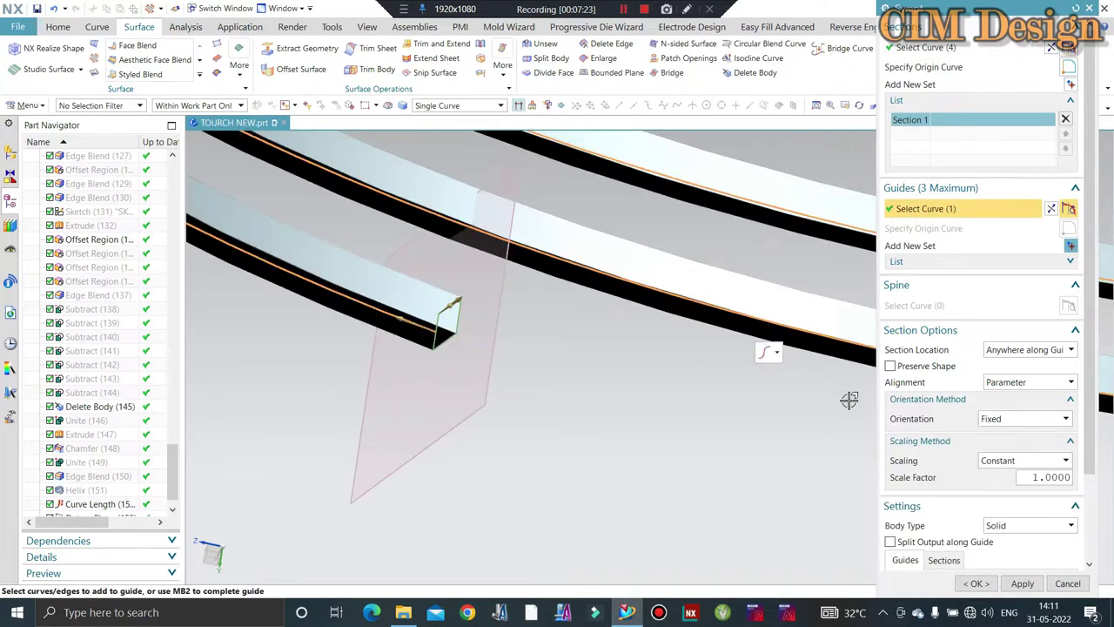
click(890, 367)
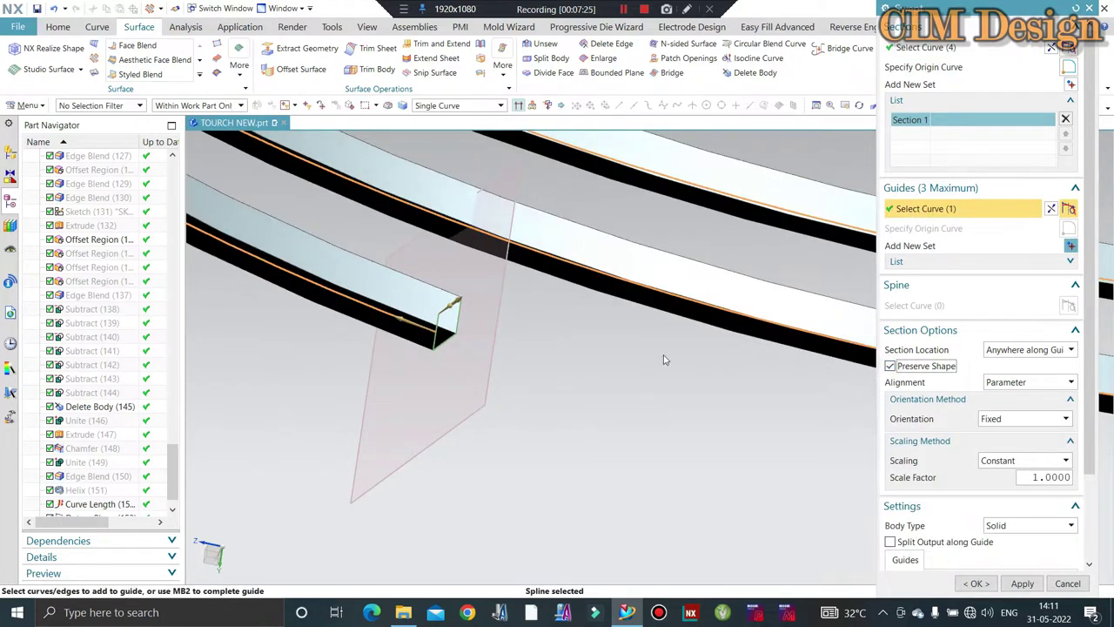
click(969, 583)
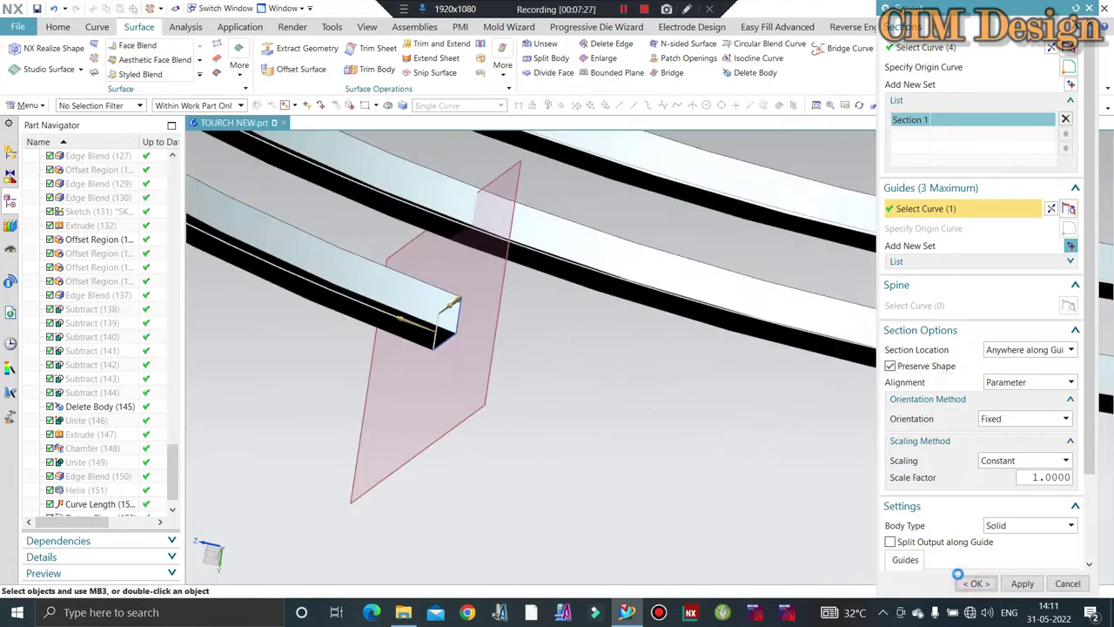
- Show the hidden yellow ring body again alongside the swept thread
scroll(580, 348, down, 5)
scroll(636, 355, down, 3)
scroll(636, 355, up, 1)
middle_drag(636, 355, 646, 349)
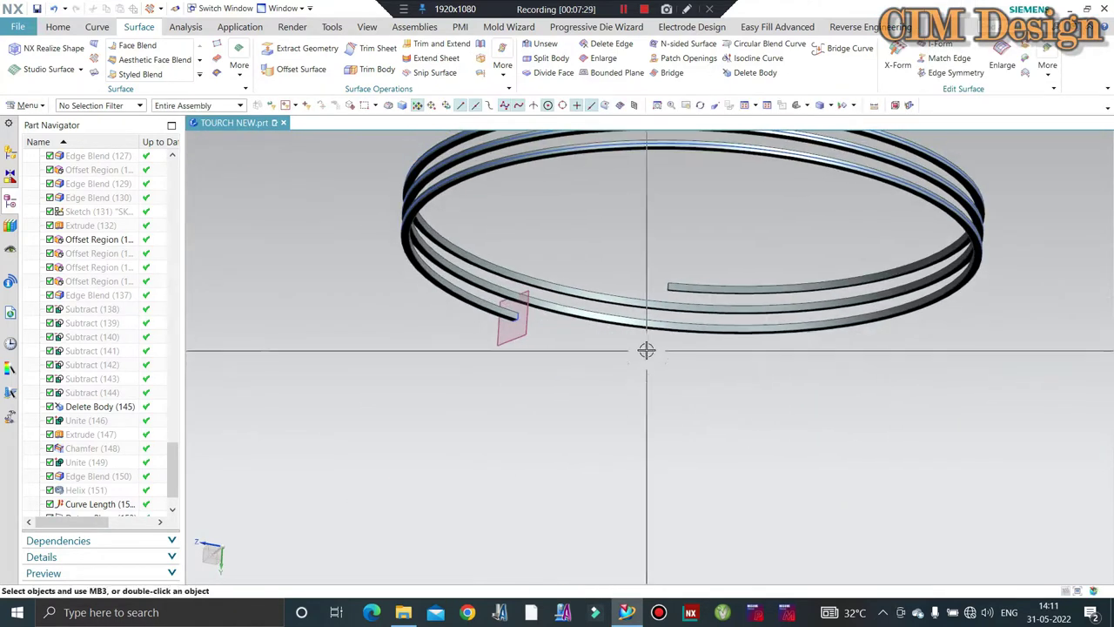
key(ctrl+shift+k)
click(534, 187)
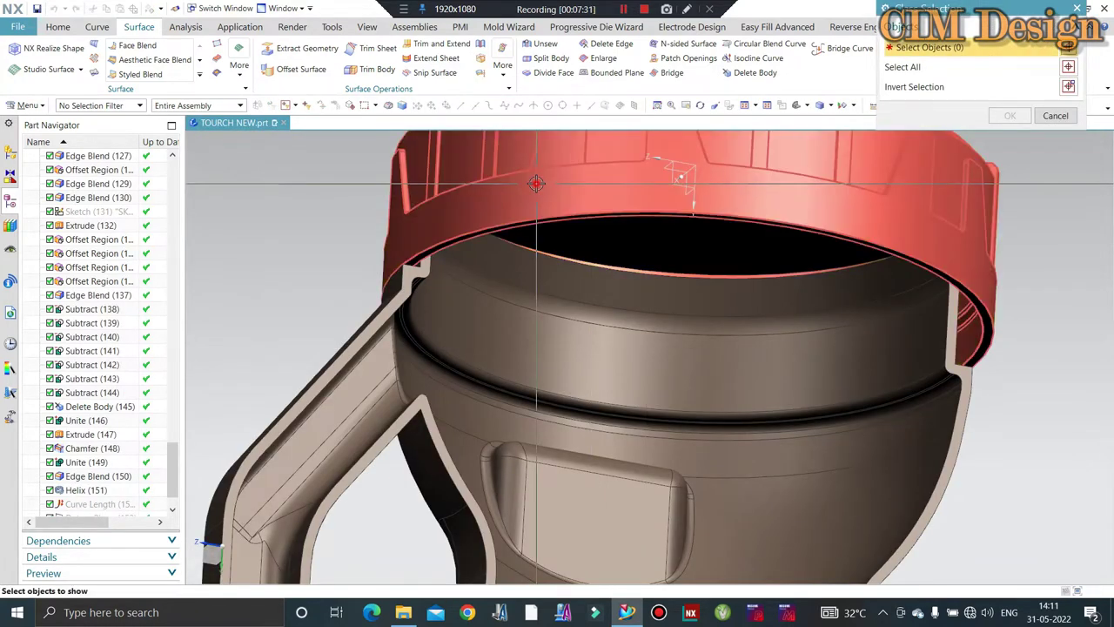
middle_click(567, 204)
mouse_move(610, 241)
middle_down()
mouse_move(578, 338)
mouse_move(400, 366)
mouse_move(590, 373)
mouse_move(511, 462)
middle_up()
scroll(578, 338, up, 3)
scroll(511, 462, up, 3)
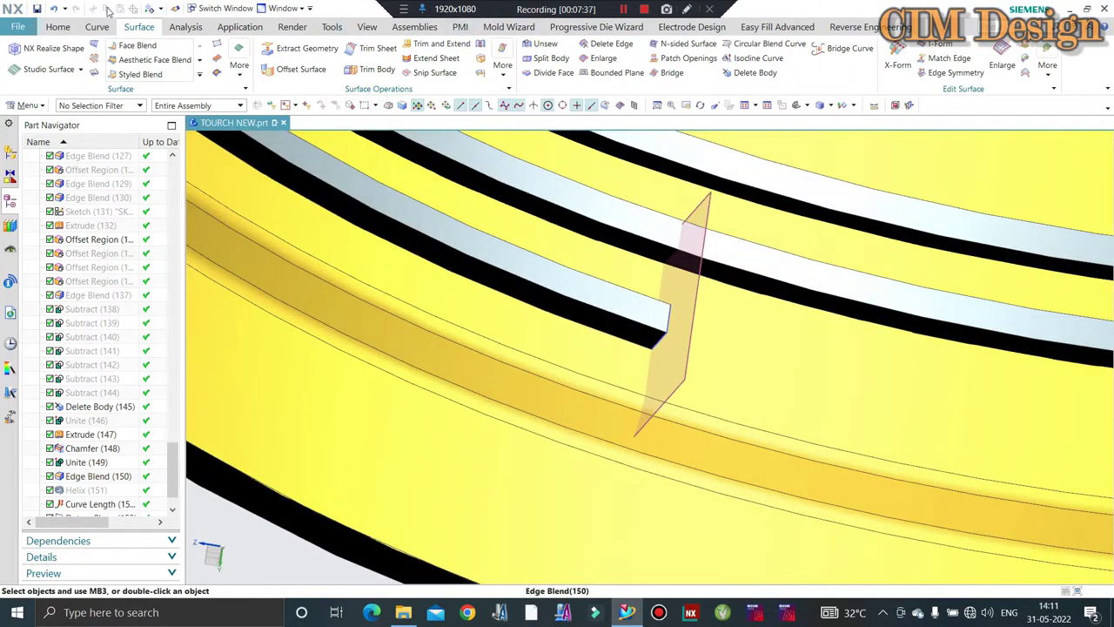
click(58, 29)
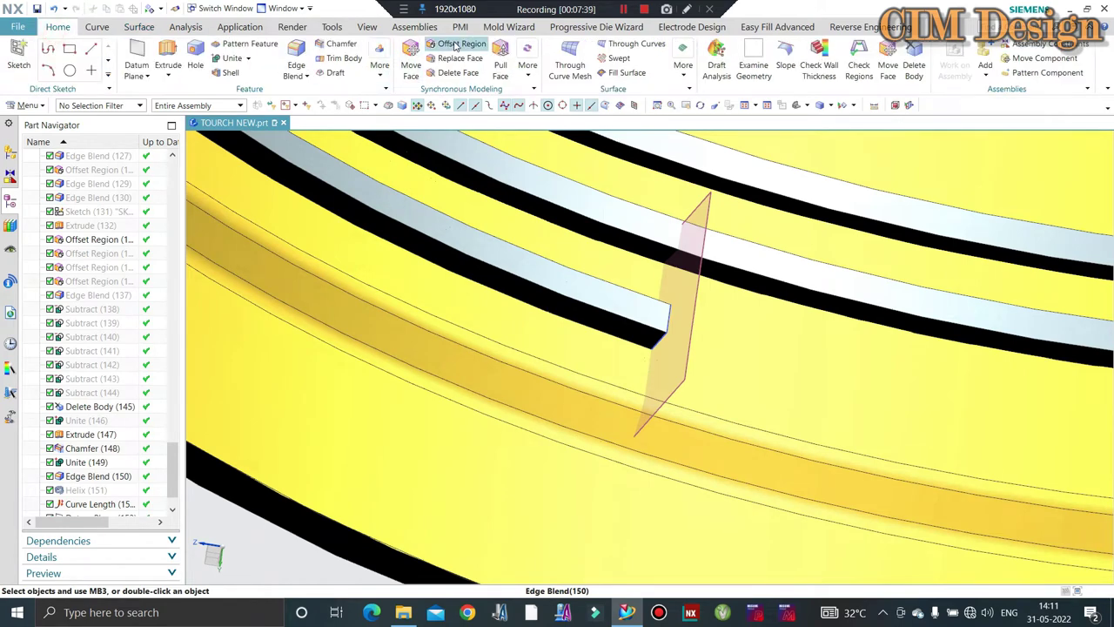
click(455, 45)
middle_drag(625, 353, 542, 333)
key(Escape)
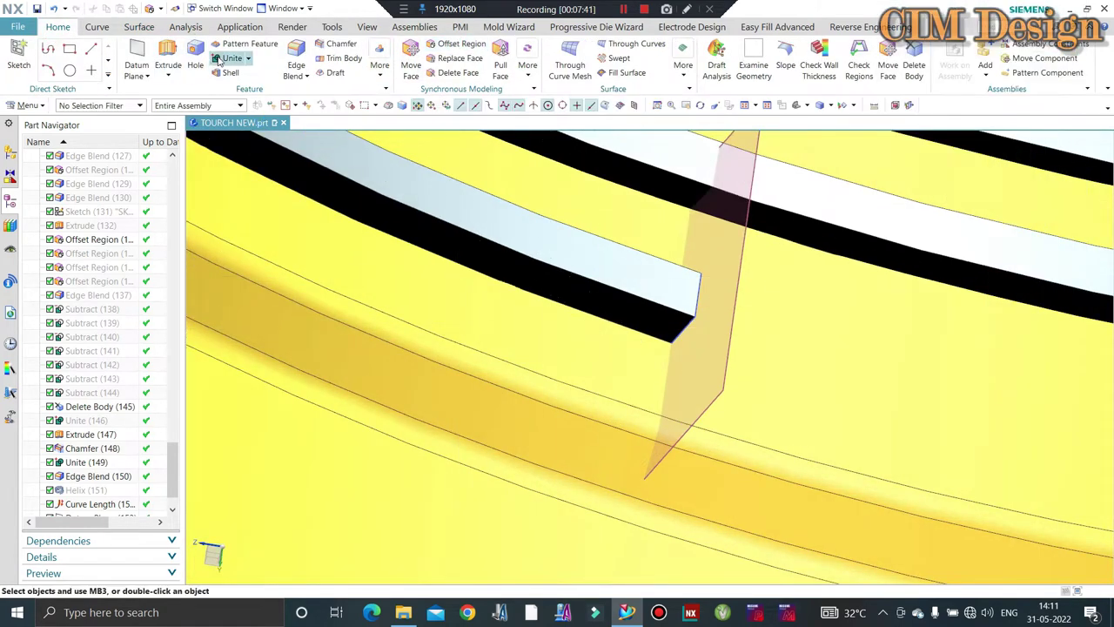
click(232, 59)
click(601, 288)
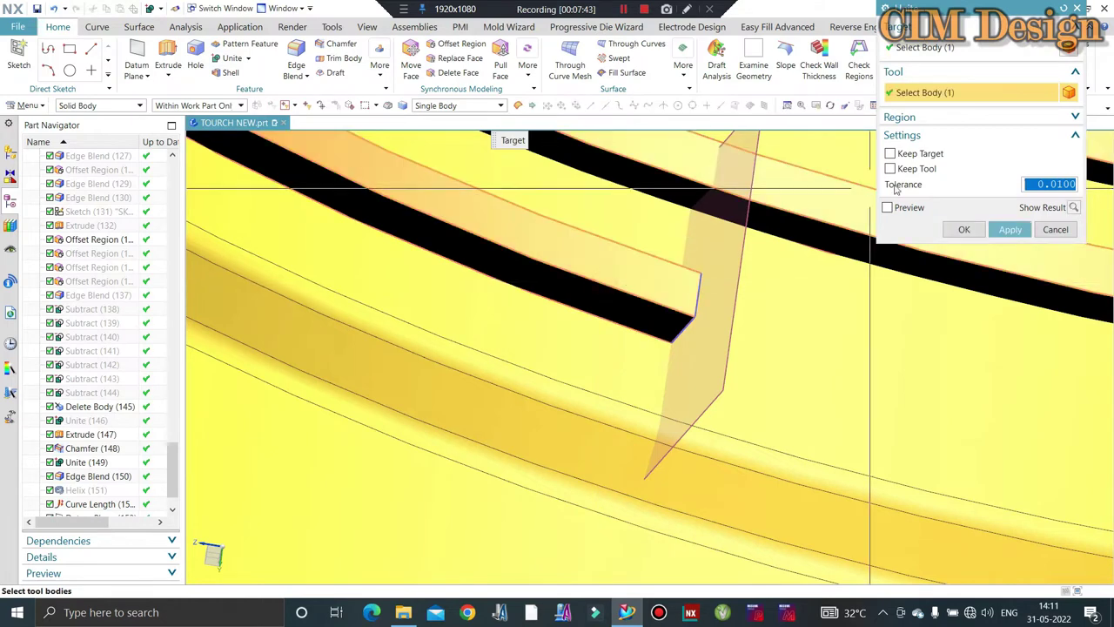
click(966, 229)
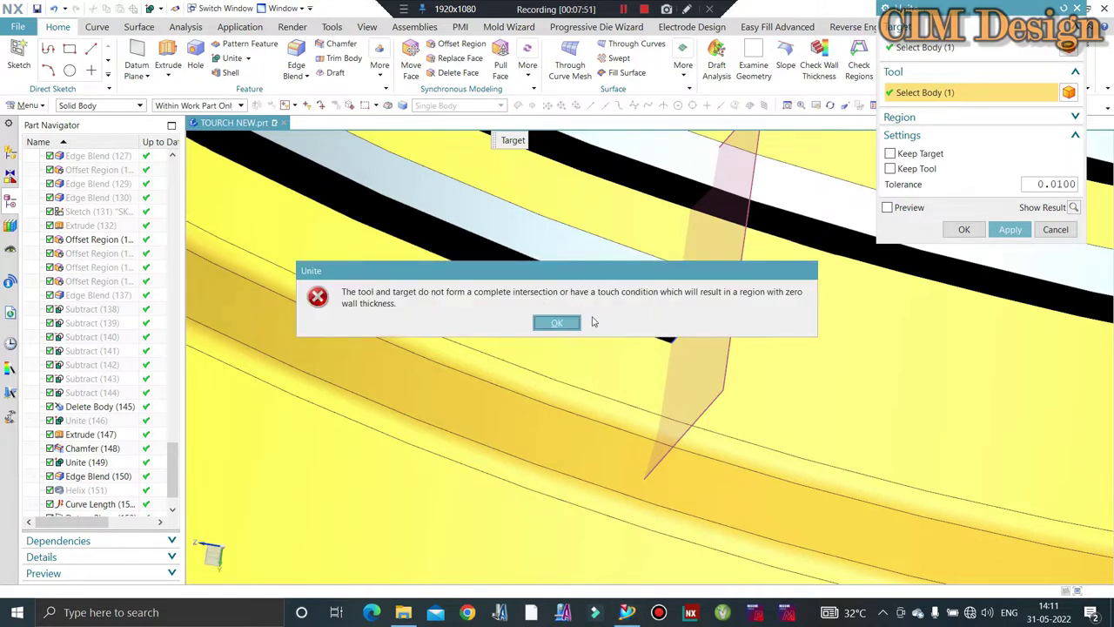
click(567, 321)
key(Escape)
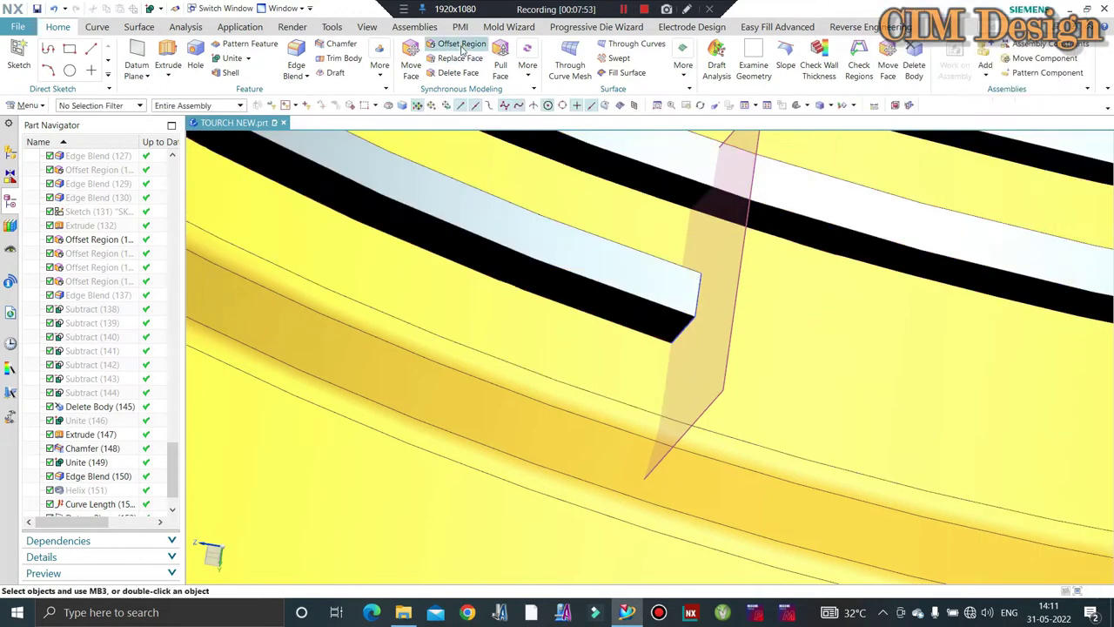
- Offset Face of Swept(155), chosen via QuickPick, outward by 0.1 mm
click(448, 50)
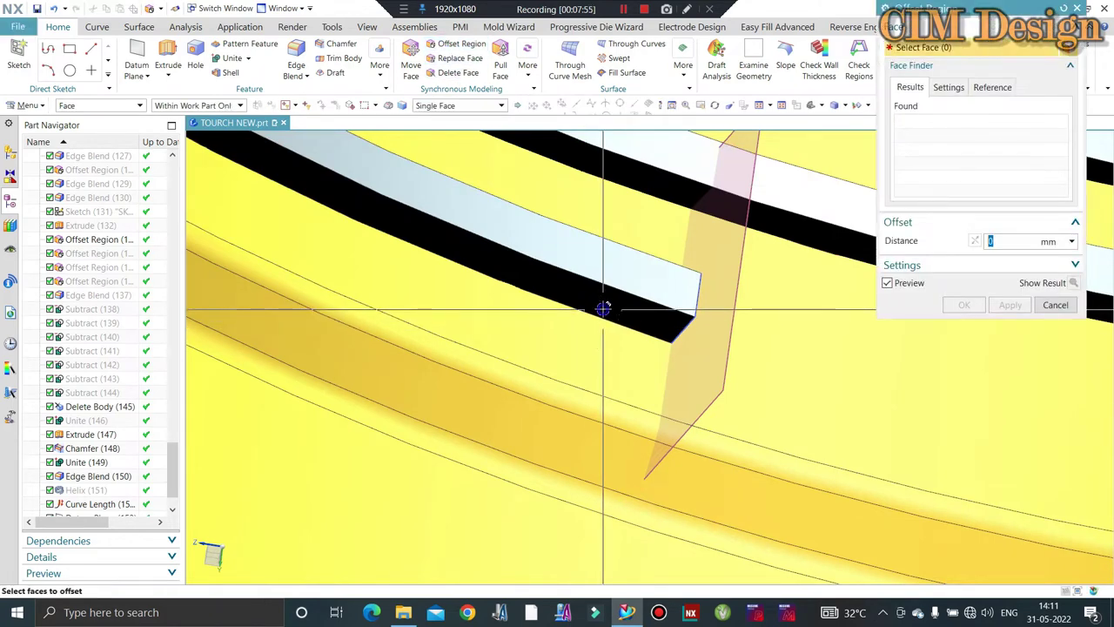
right_click(602, 309)
click(659, 31)
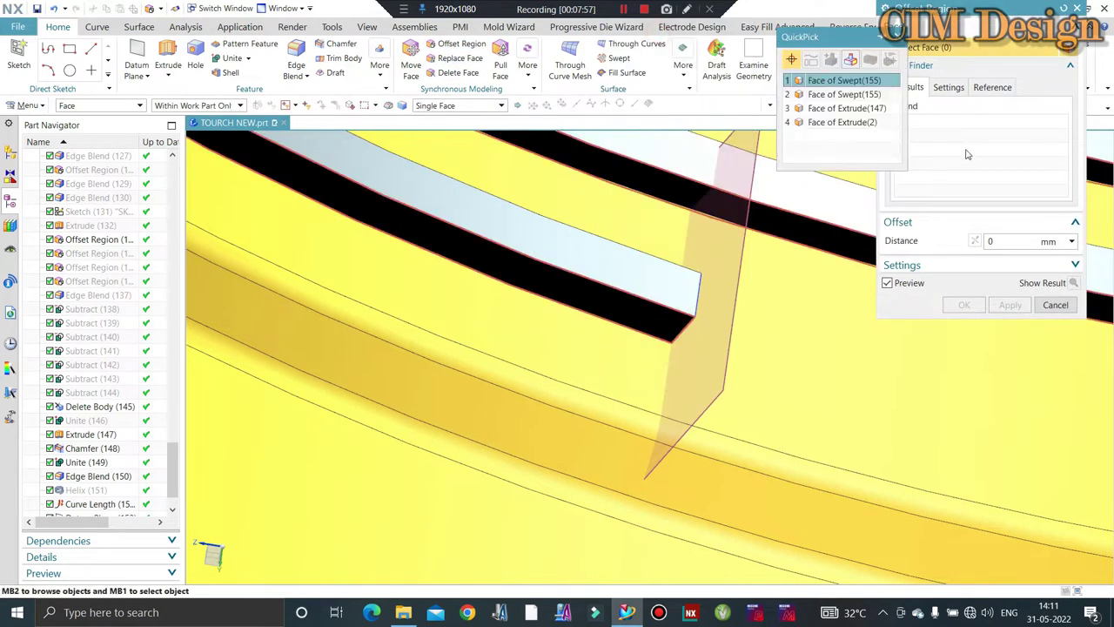
click(823, 93)
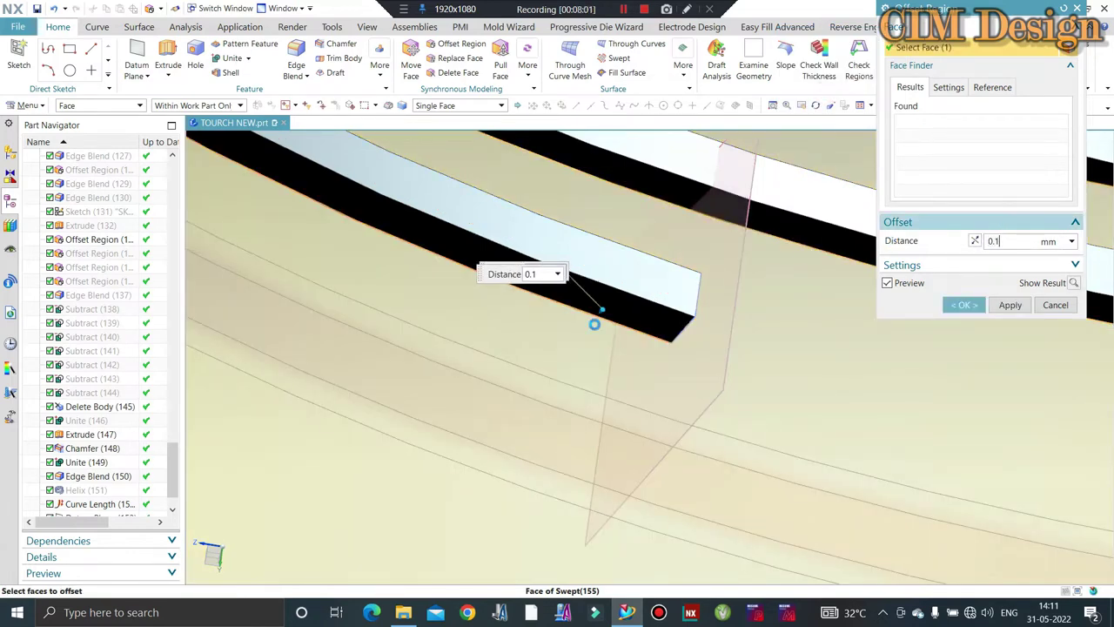
click(964, 307)
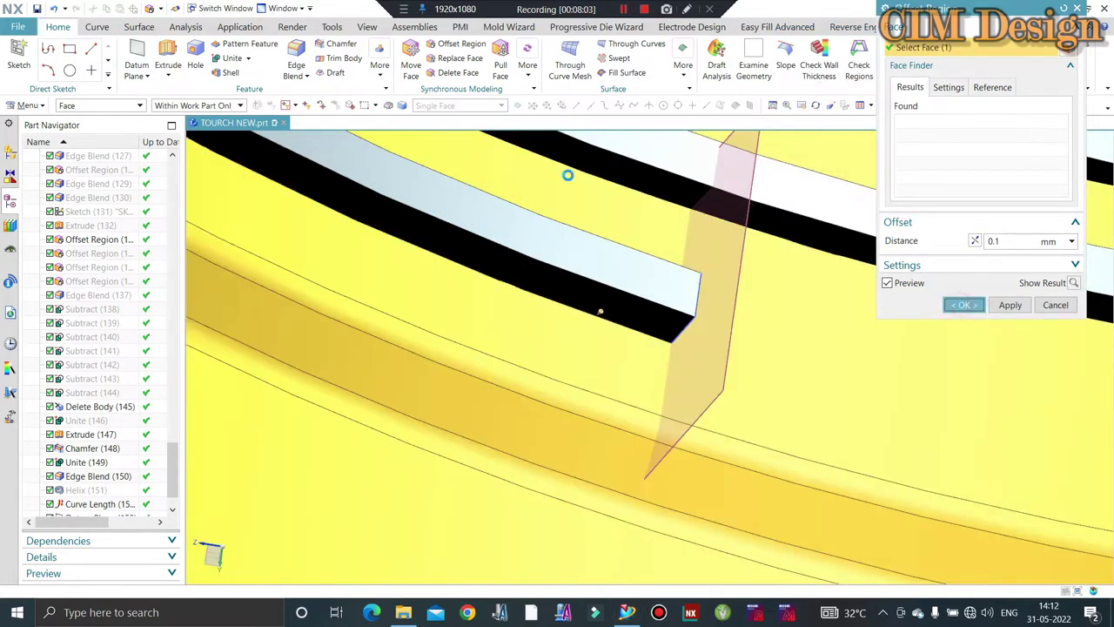
- Unite the thread body as tool with the ring as target
click(231, 58)
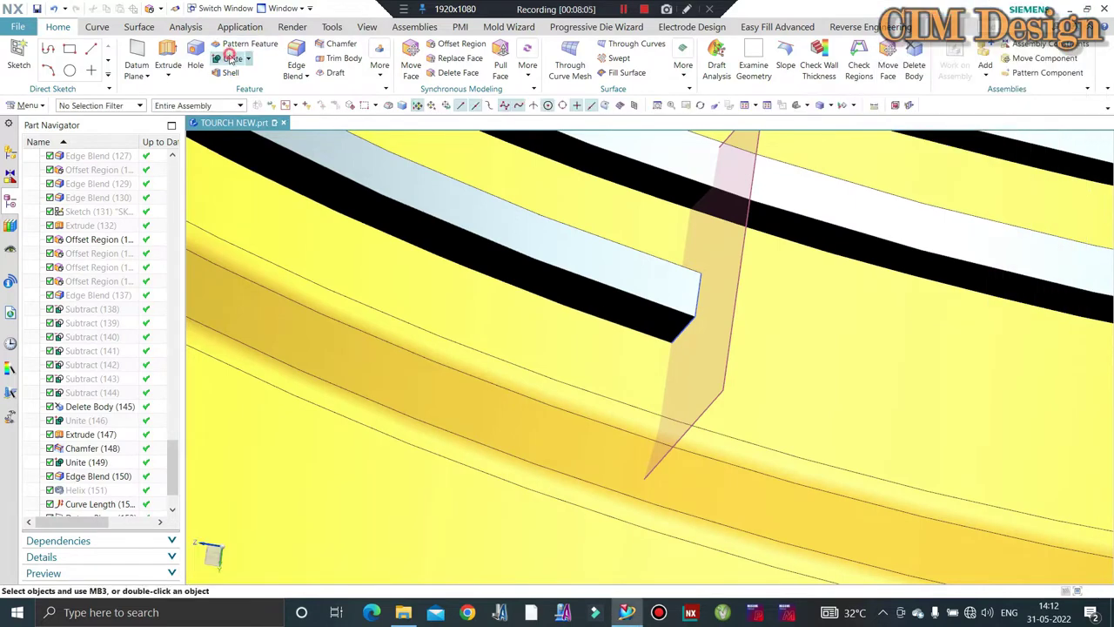
click(364, 292)
click(392, 204)
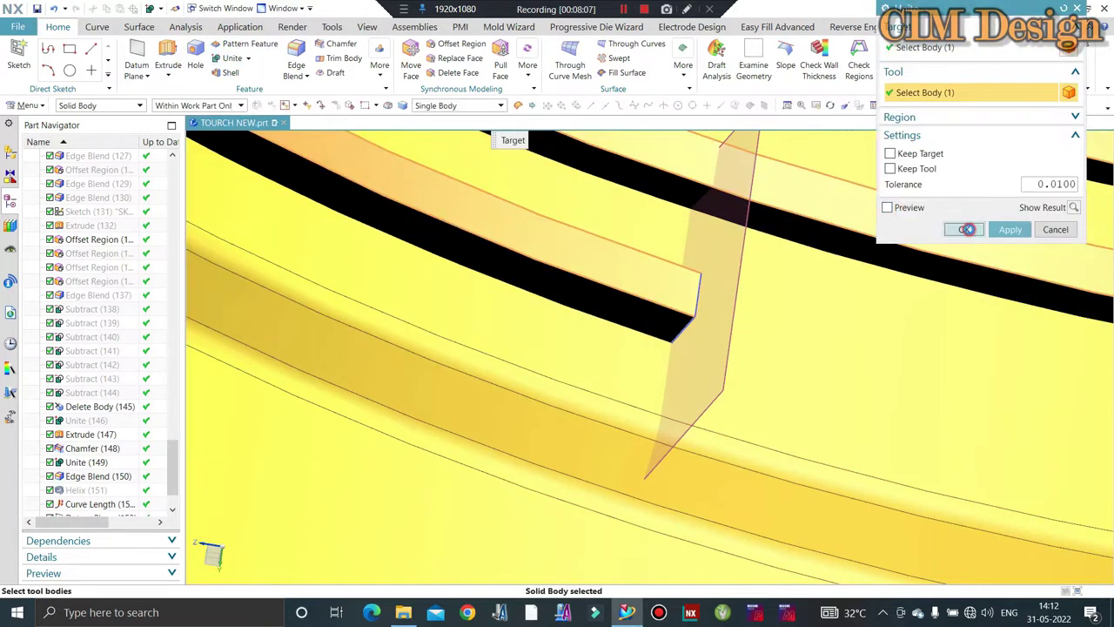
scroll(672, 351, down, 2)
scroll(741, 343, down, 4)
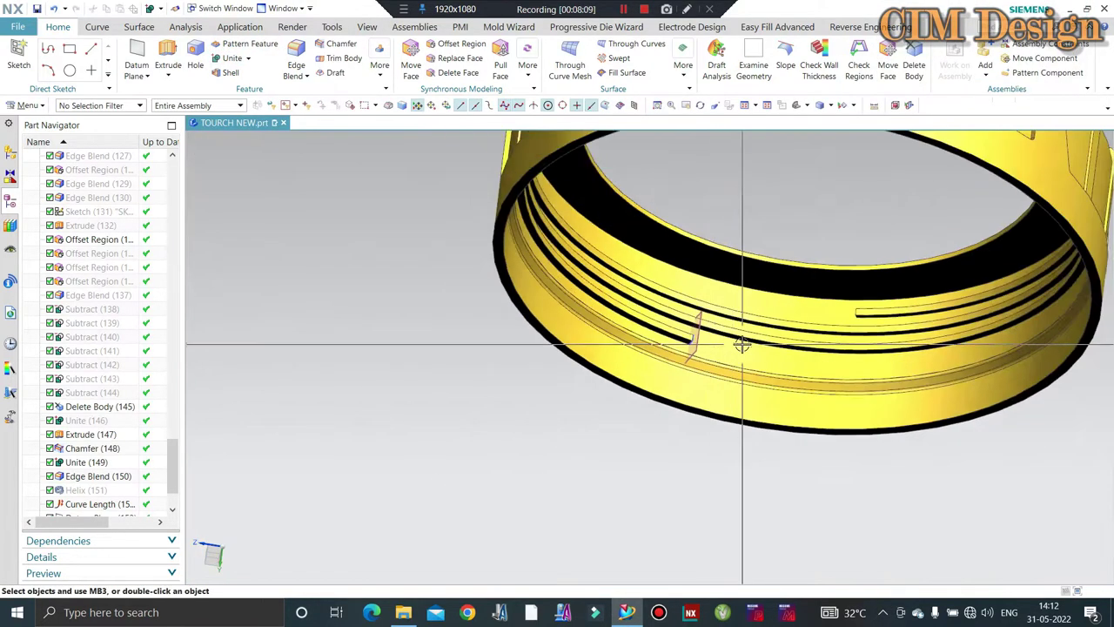
mouse_move(741, 342)
middle_down()
mouse_move(716, 337)
mouse_move(768, 297)
middle_up()
scroll(768, 298, up, 4)
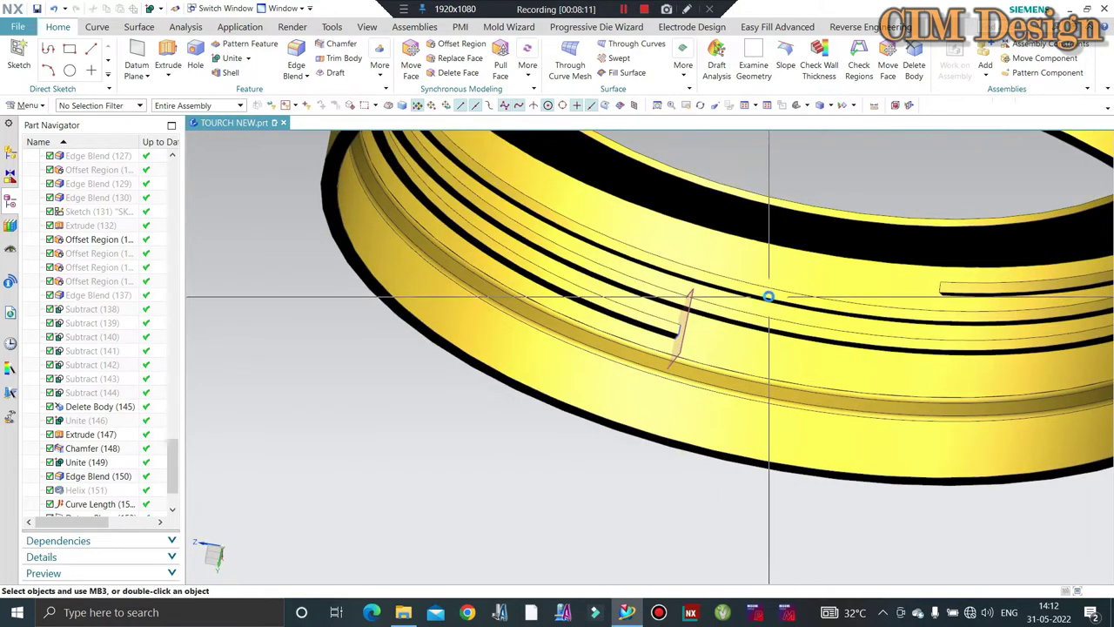
- Move the thread's profile sketch (Sketch 154) onto layer 100
key(ctrl+b)
scroll(769, 298, up, 2)
scroll(685, 323, up, 2)
click(688, 355)
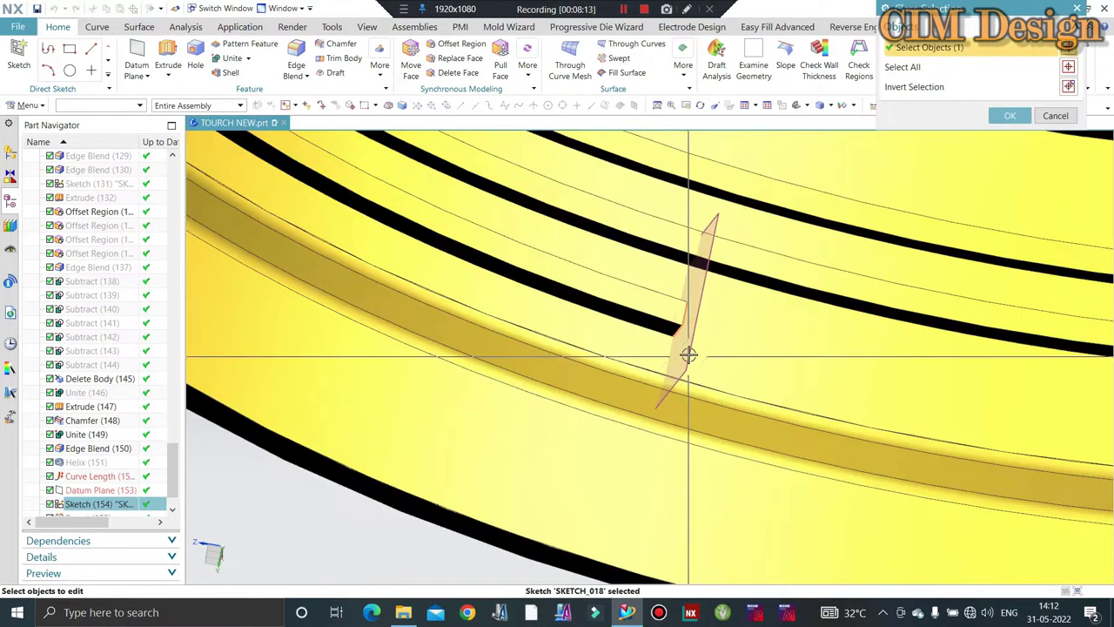
scroll(473, 383, down, 2)
scroll(473, 383, down, 3)
middle_click(793, 200)
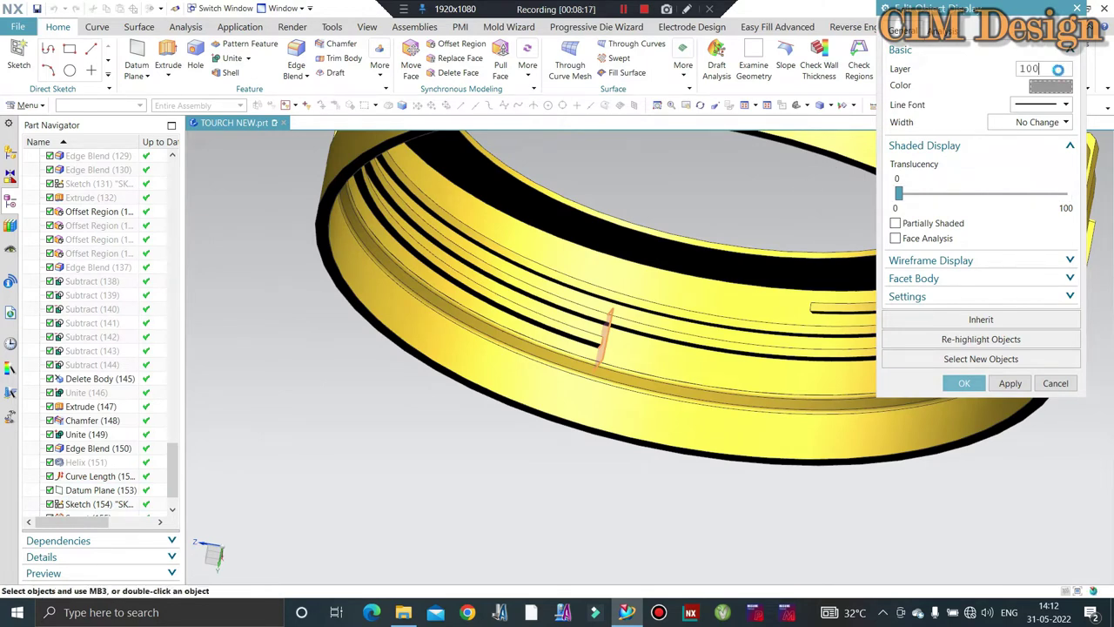
middle_drag(570, 330, 549, 336)
scroll(664, 322, up, 3)
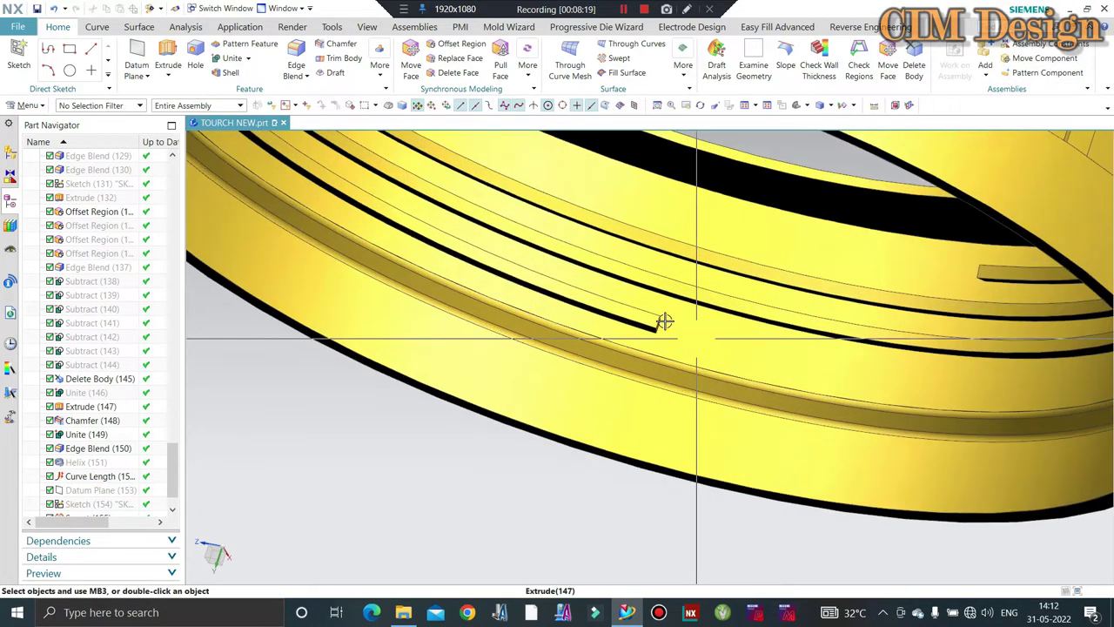
- Draft the first thread end at -75° from its stationary edge
click(338, 72)
scroll(661, 348, up, 3)
scroll(651, 315, up, 3)
scroll(611, 285, up, 2)
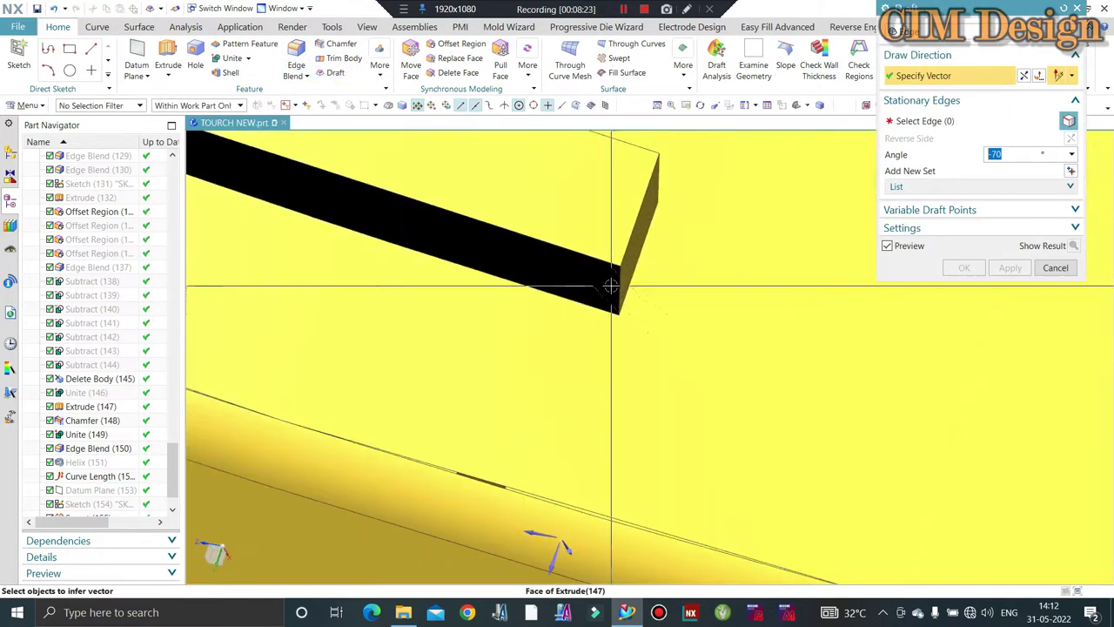
click(697, 328)
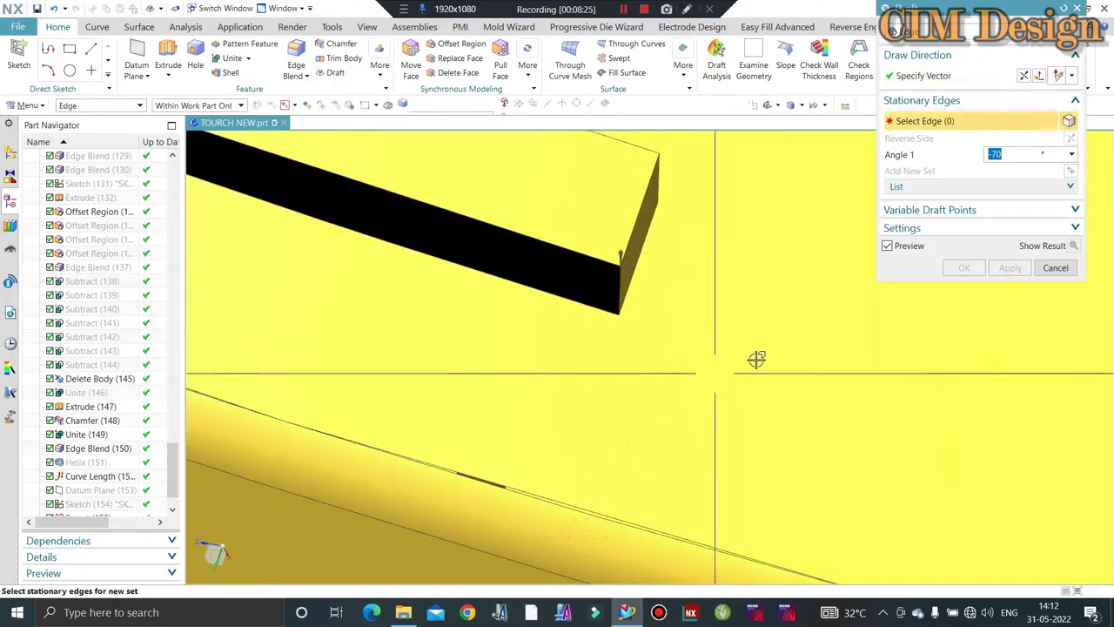
scroll(85, 470, down, 1)
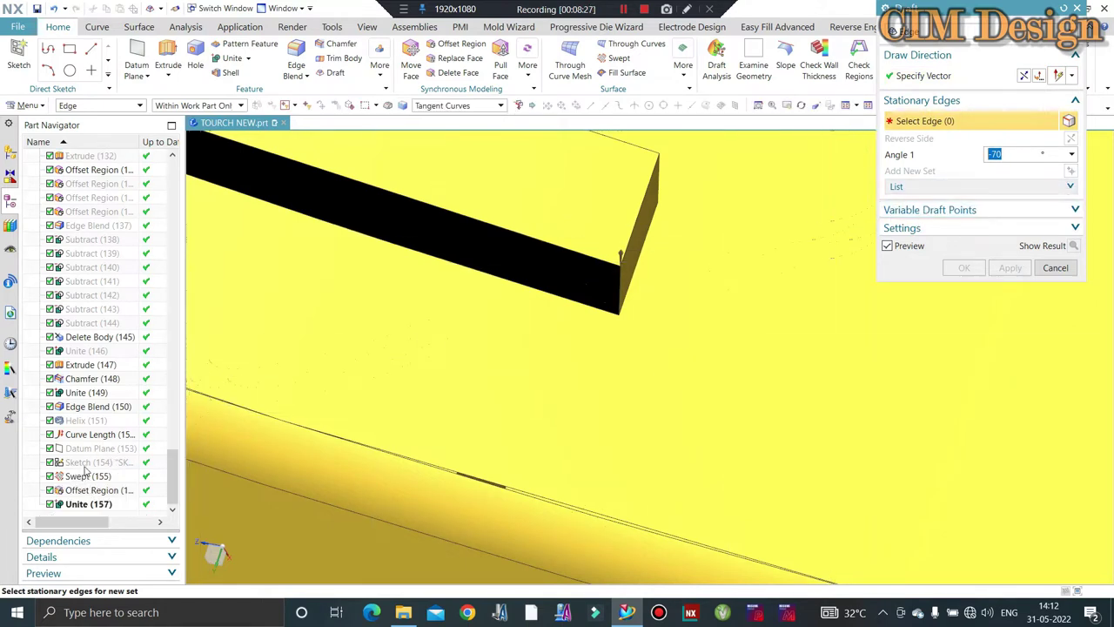
click(625, 261)
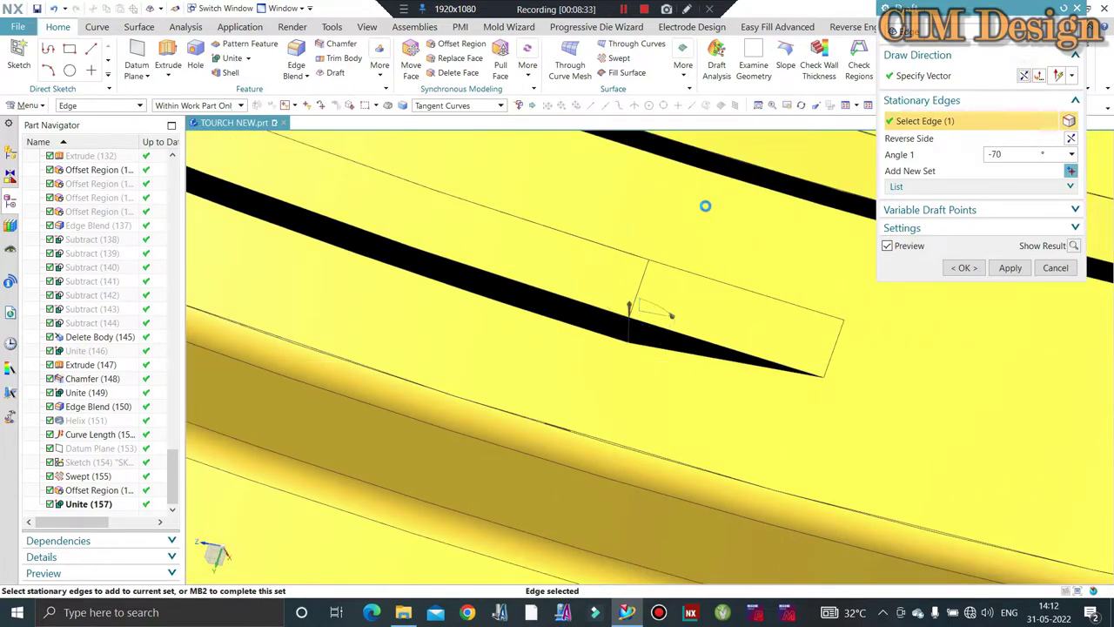
scroll(670, 290, down, 2)
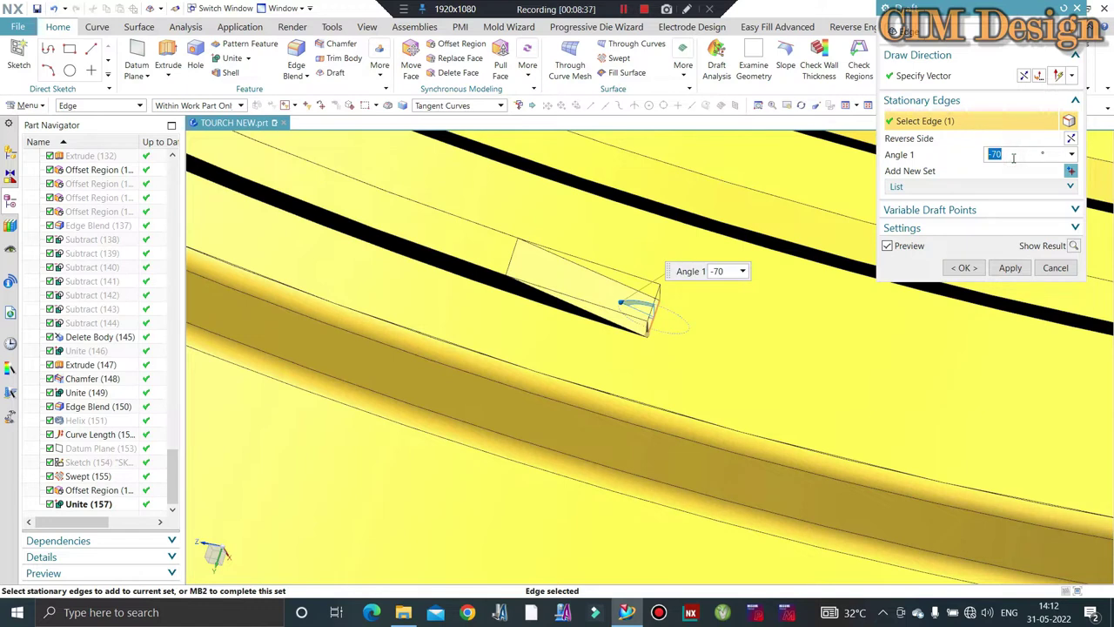
text(-7)
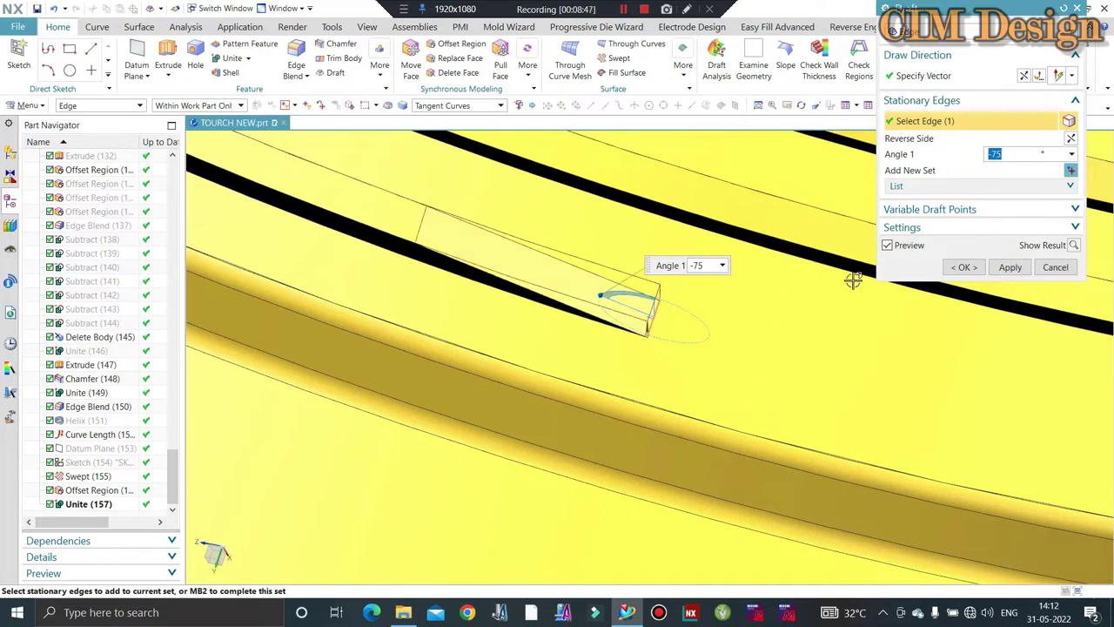
scroll(759, 326, down, 2)
scroll(759, 326, down, 2)
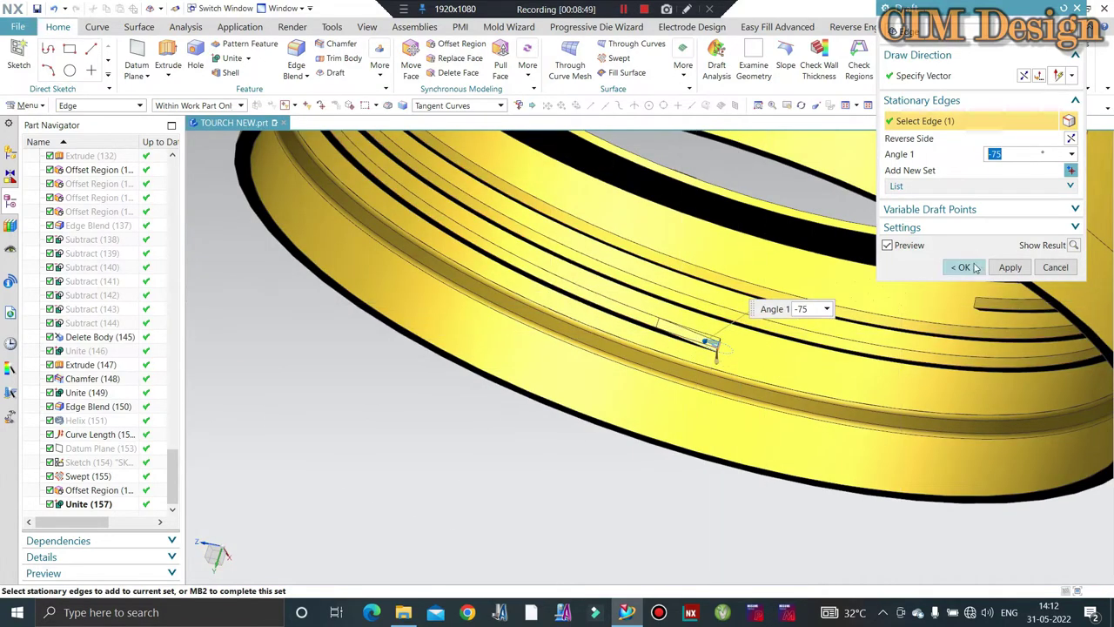
middle_click(663, 329)
- Draft the other thread end at -75° about two stationary edges
scroll(664, 329, down, 2)
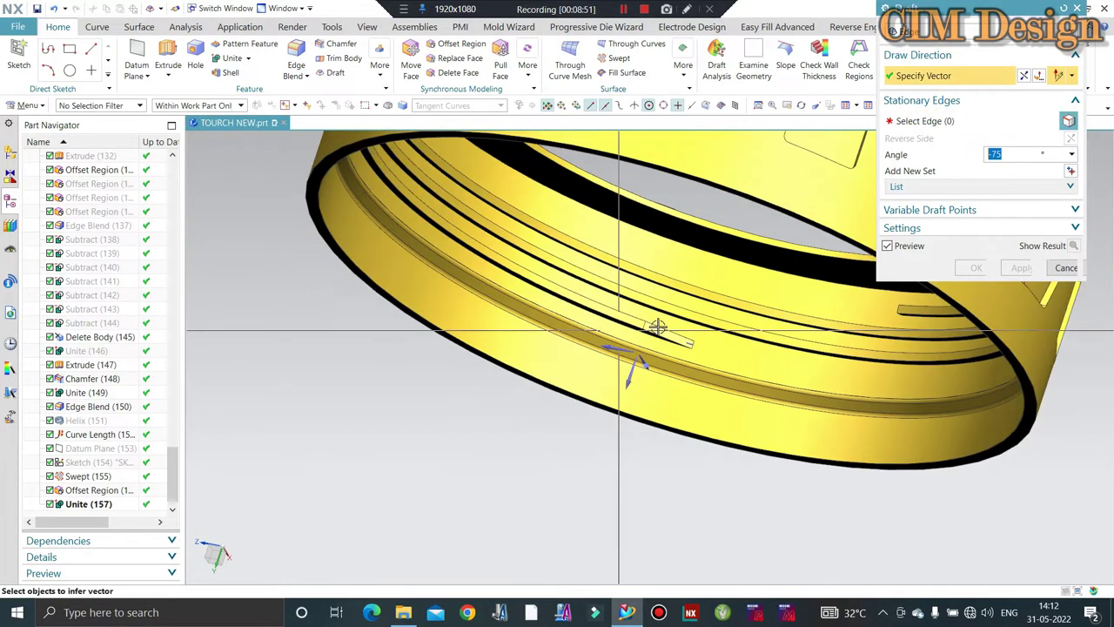
middle_drag(656, 323, 544, 340)
scroll(544, 339, up, 5)
scroll(544, 339, up, 3)
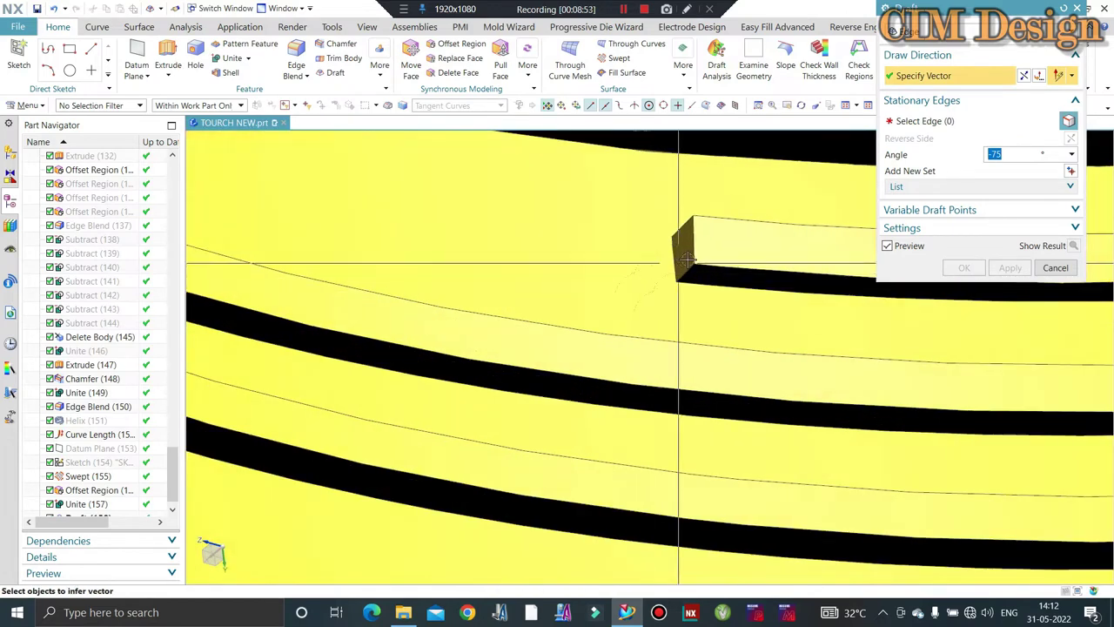
middle_click(687, 271)
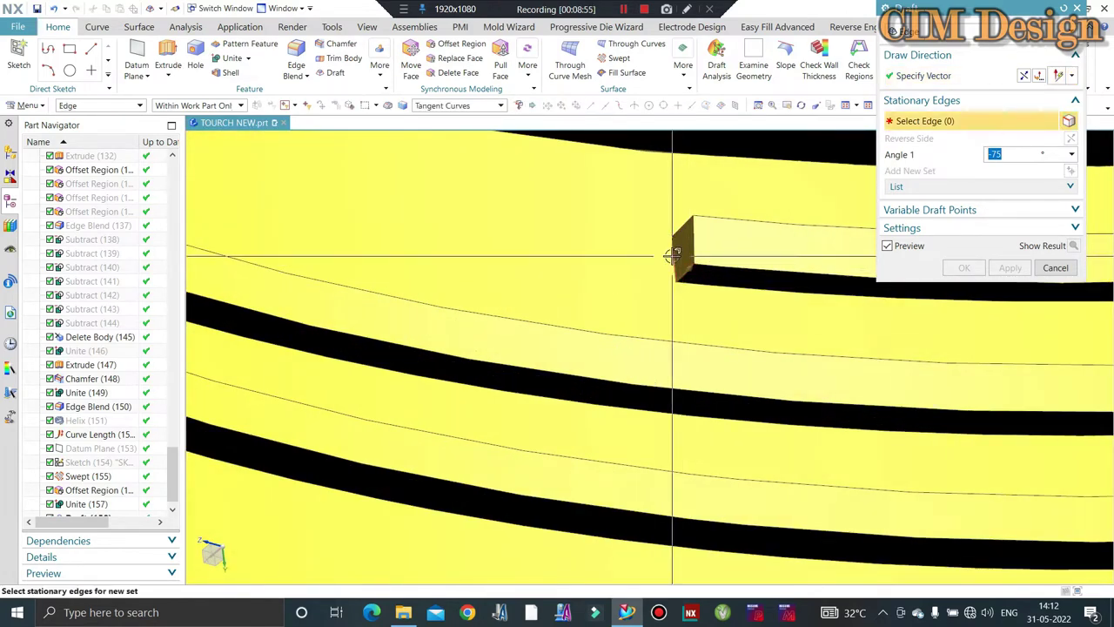
click(673, 256)
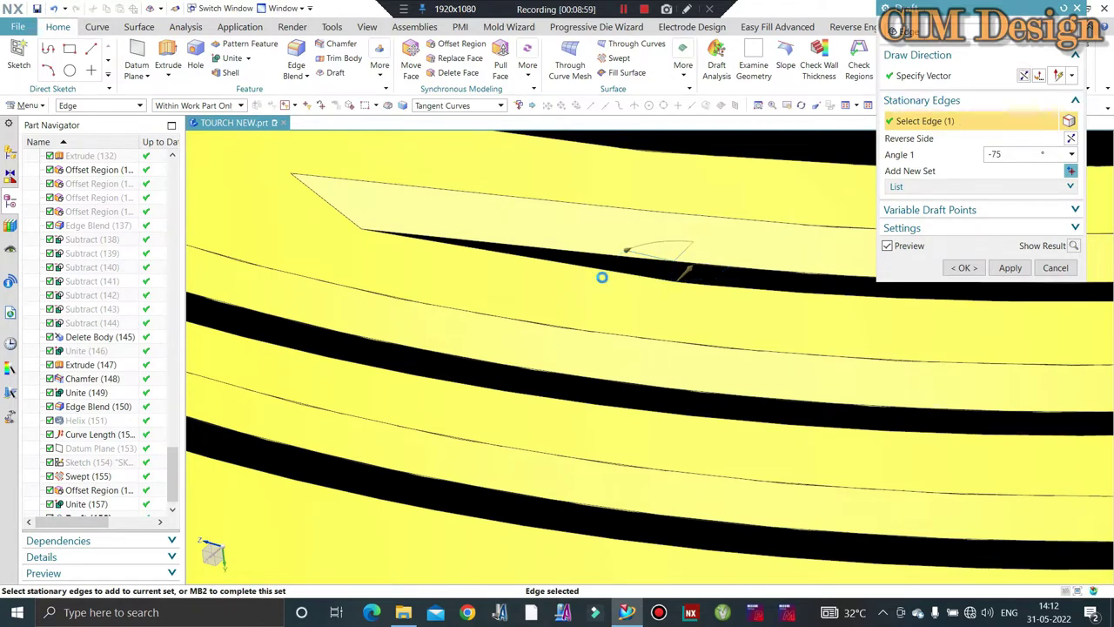
middle_drag(601, 277, 630, 283)
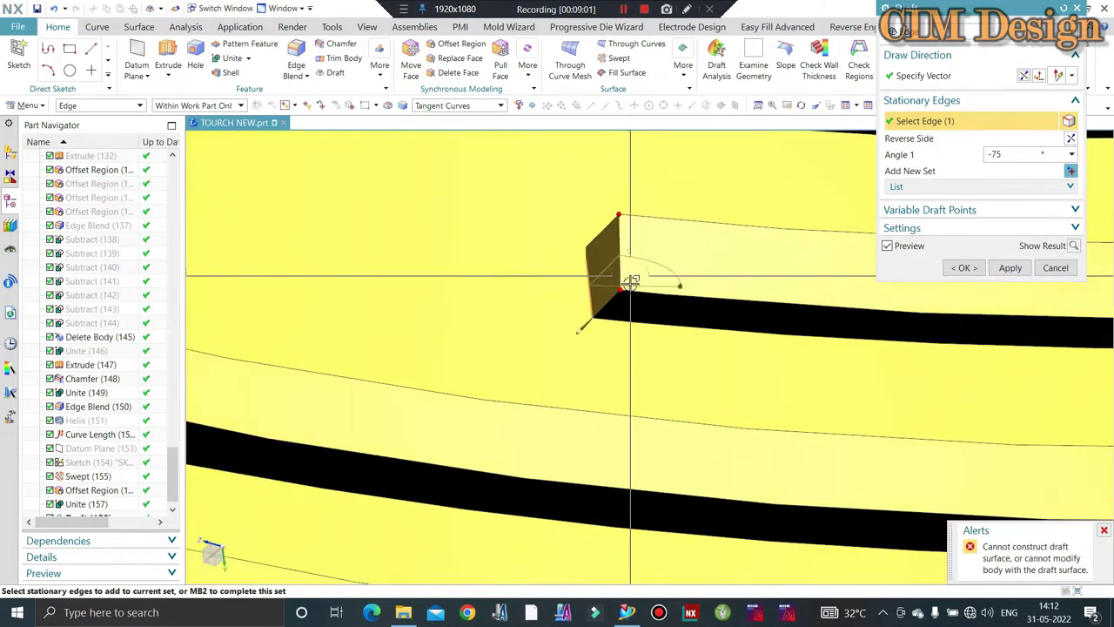
scroll(613, 265, up, 2)
scroll(601, 248, up, 2)
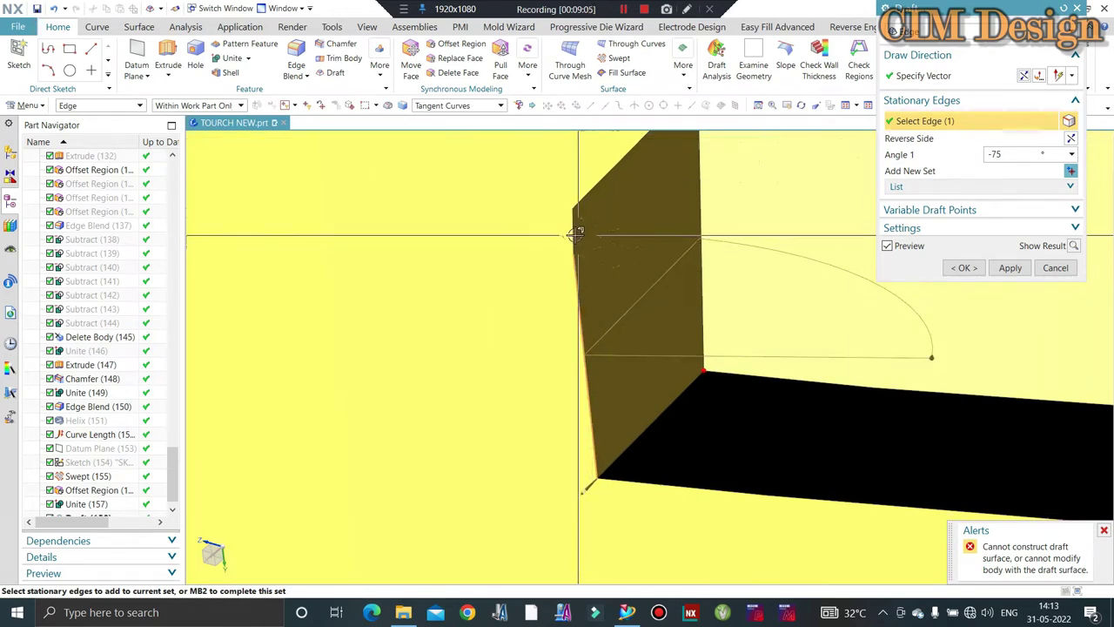
click(577, 233)
scroll(621, 293, down, 2)
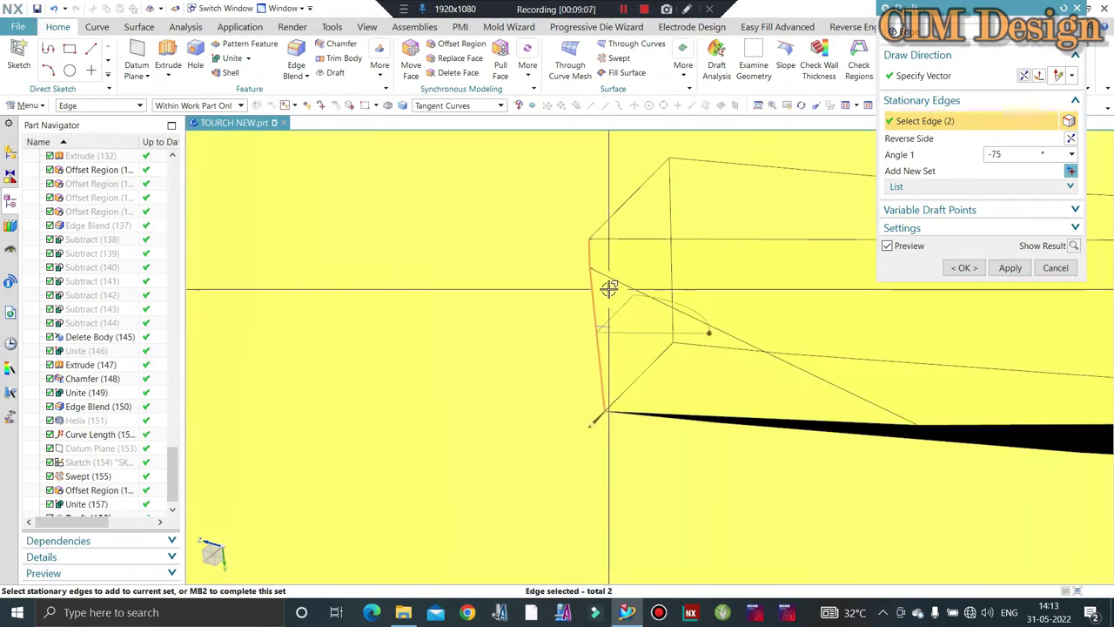
scroll(607, 289, down, 3)
middle_click(603, 286)
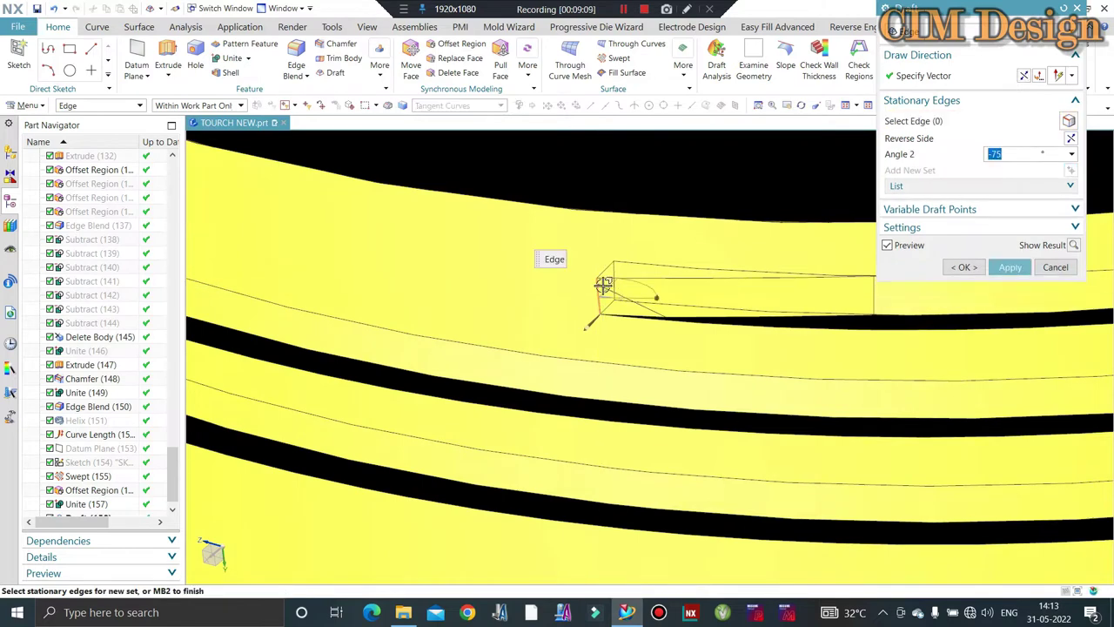
middle_click(604, 286)
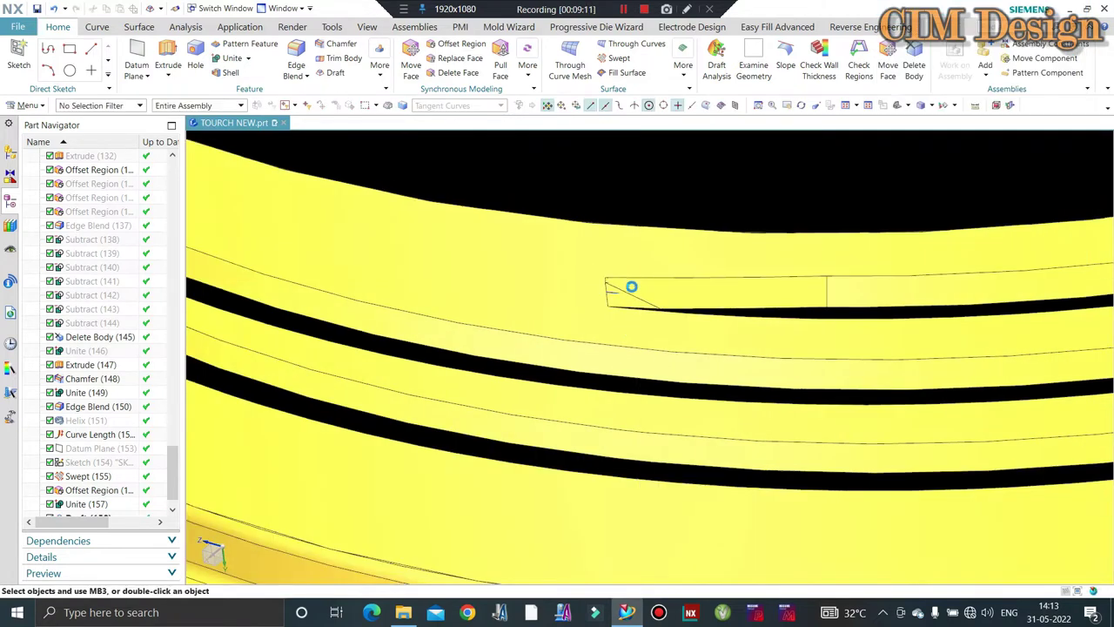
click(445, 73)
scroll(619, 288, up, 2)
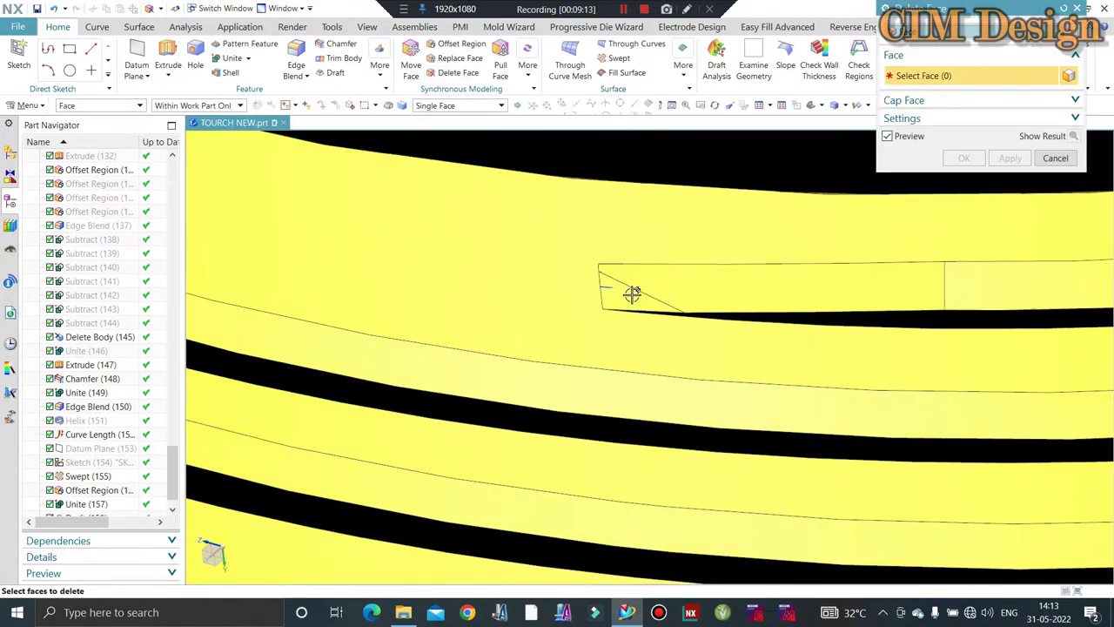
click(632, 293)
scroll(645, 302, up, 2)
shift+click(643, 296)
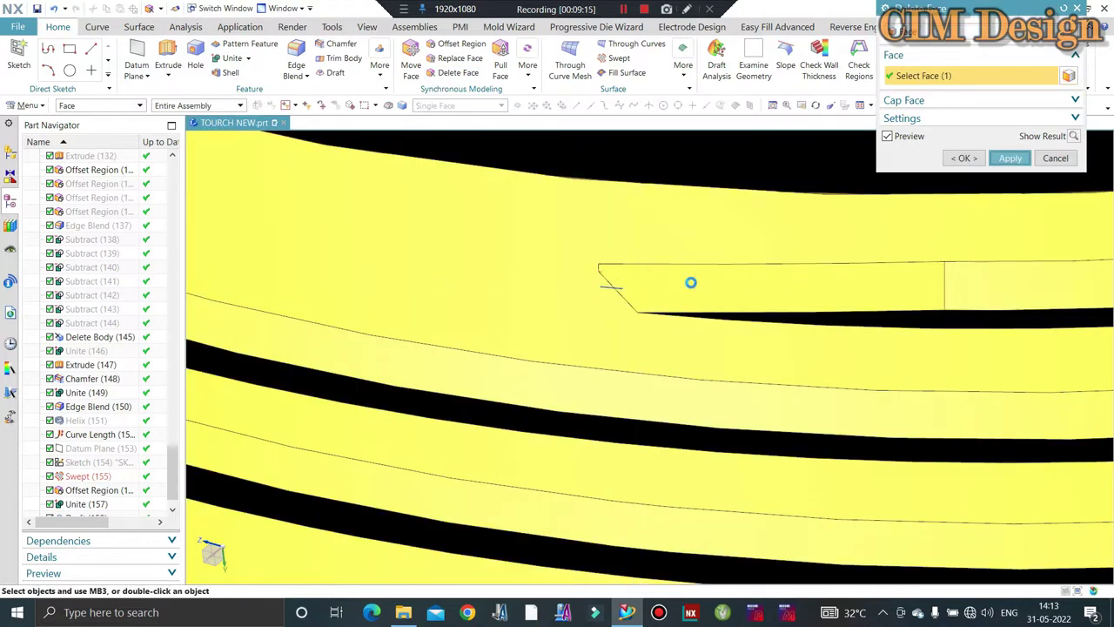
scroll(642, 290, down, 2)
scroll(622, 291, up, 2)
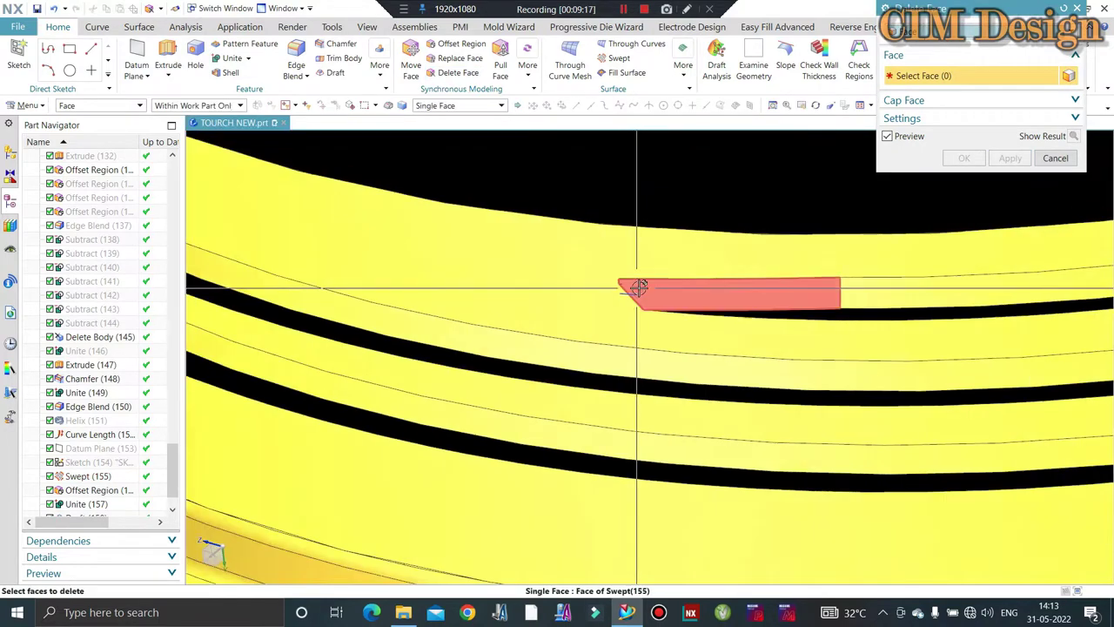
key(Escape)
scroll(838, 241, down, 2)
scroll(782, 250, down, 2)
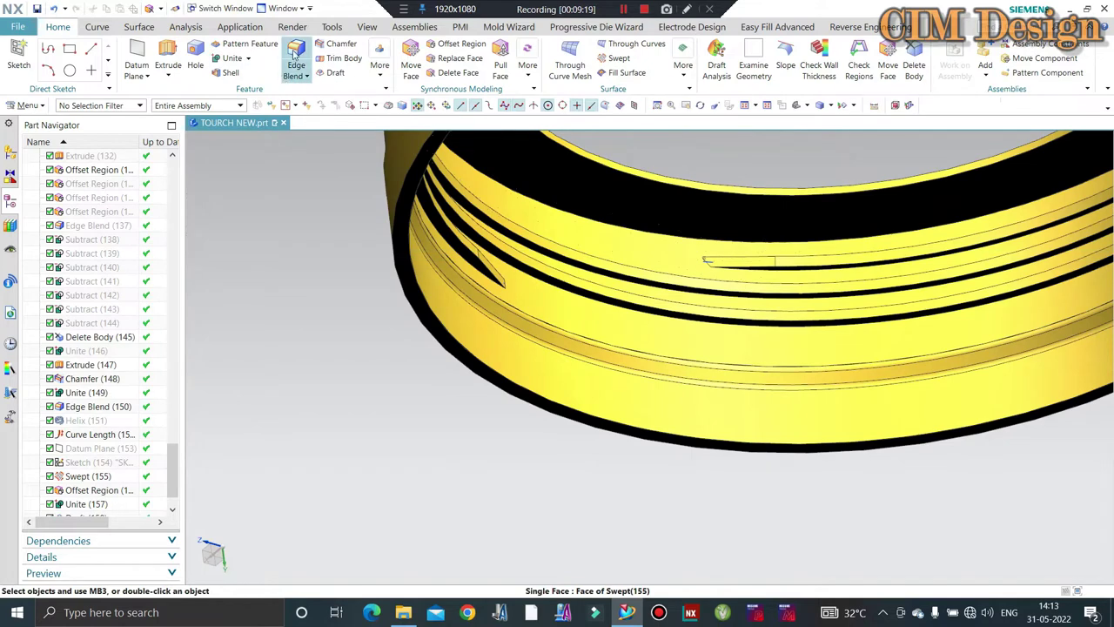
- Blend both thread-end edges with a 50 mm radius
scroll(779, 256, up, 2)
scroll(760, 273, up, 2)
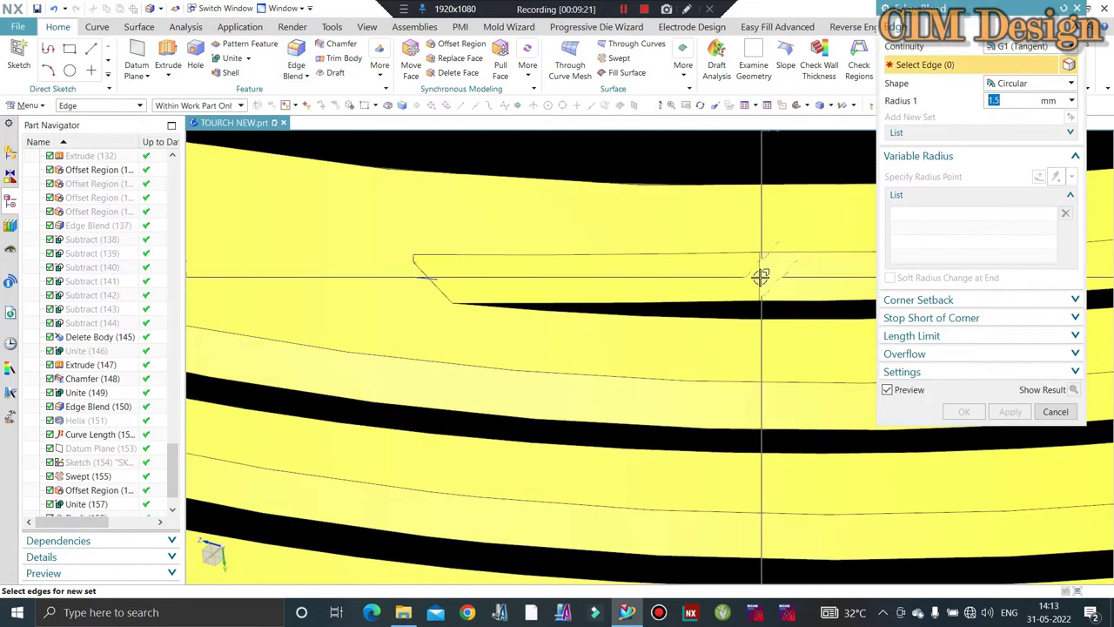
click(832, 277)
scroll(636, 279, down, 2)
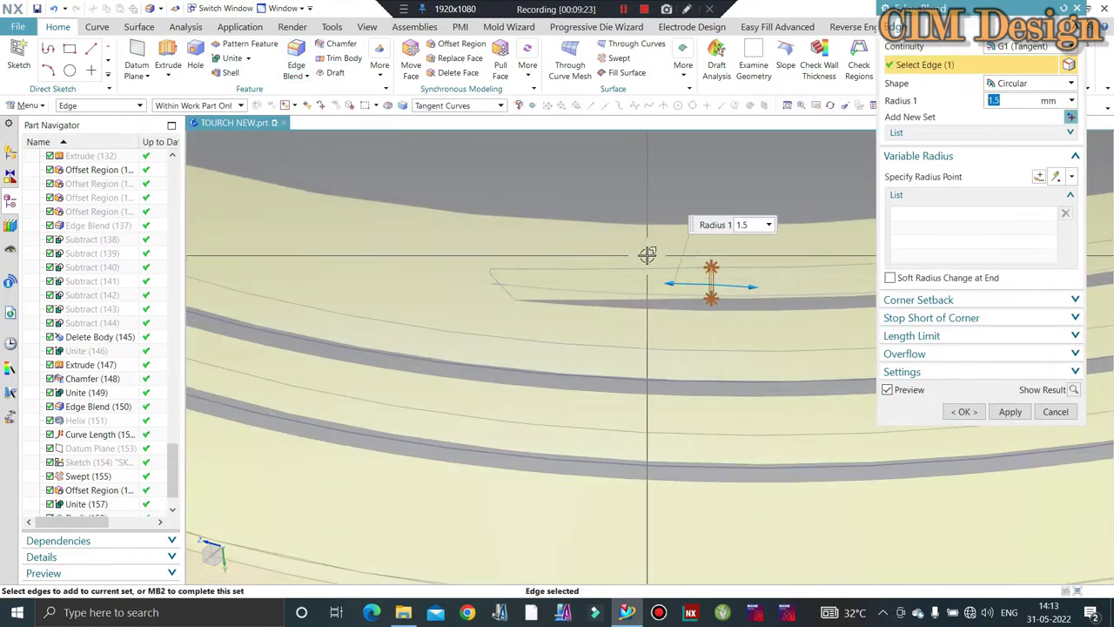
text(10)
key(Return)
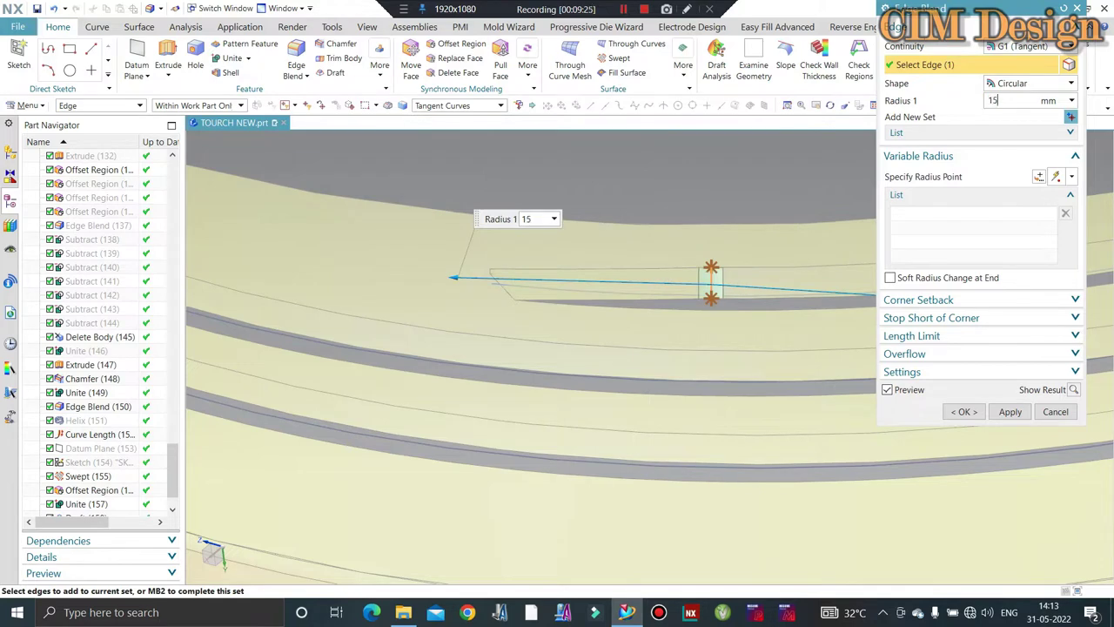
text(50)
key(Return)
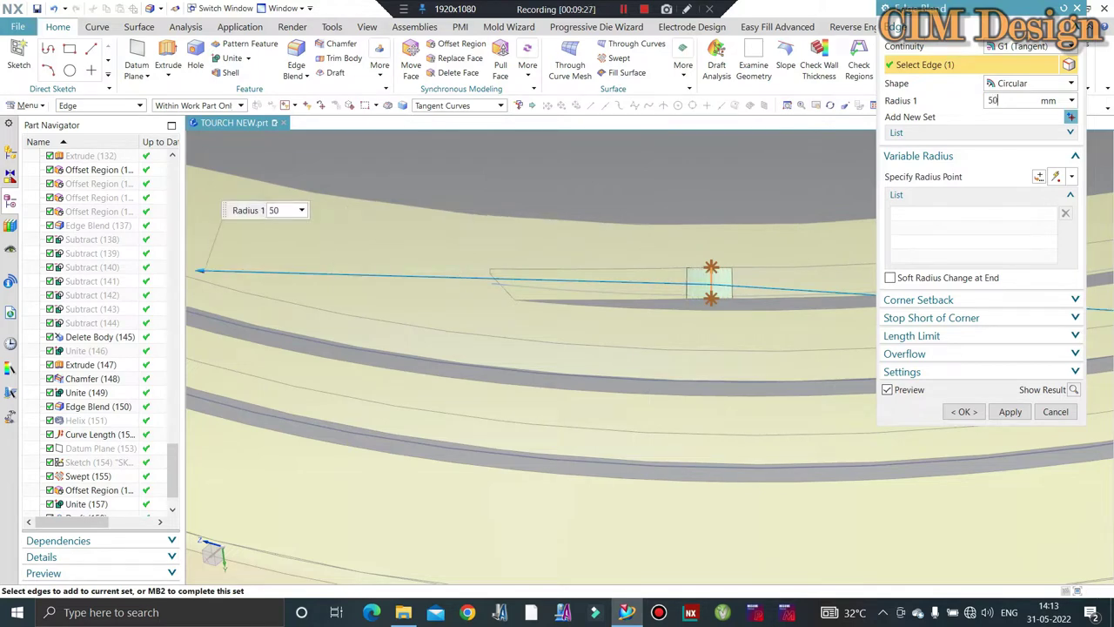
key(Return)
scroll(721, 274, down, 3)
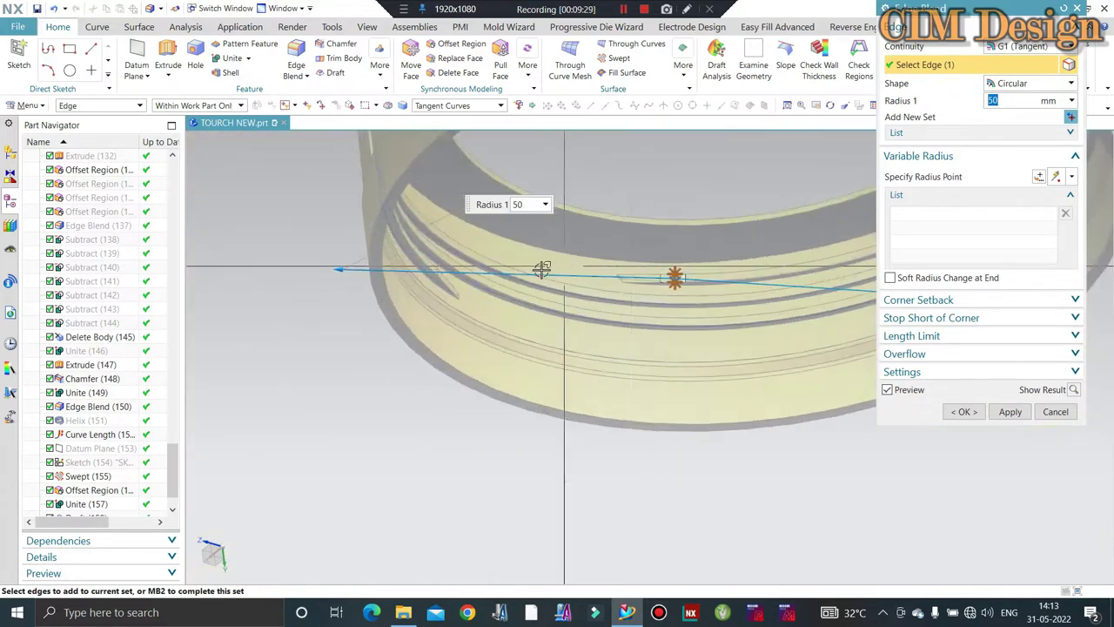
scroll(542, 270, up, 5)
scroll(349, 281, up, 3)
click(248, 291)
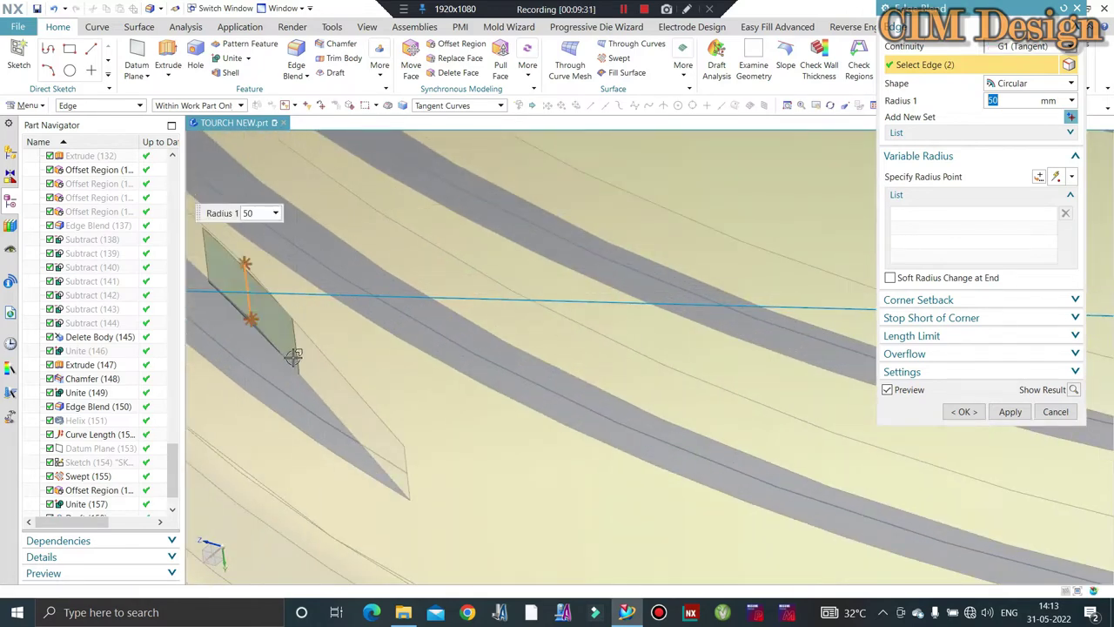
middle_click(382, 362)
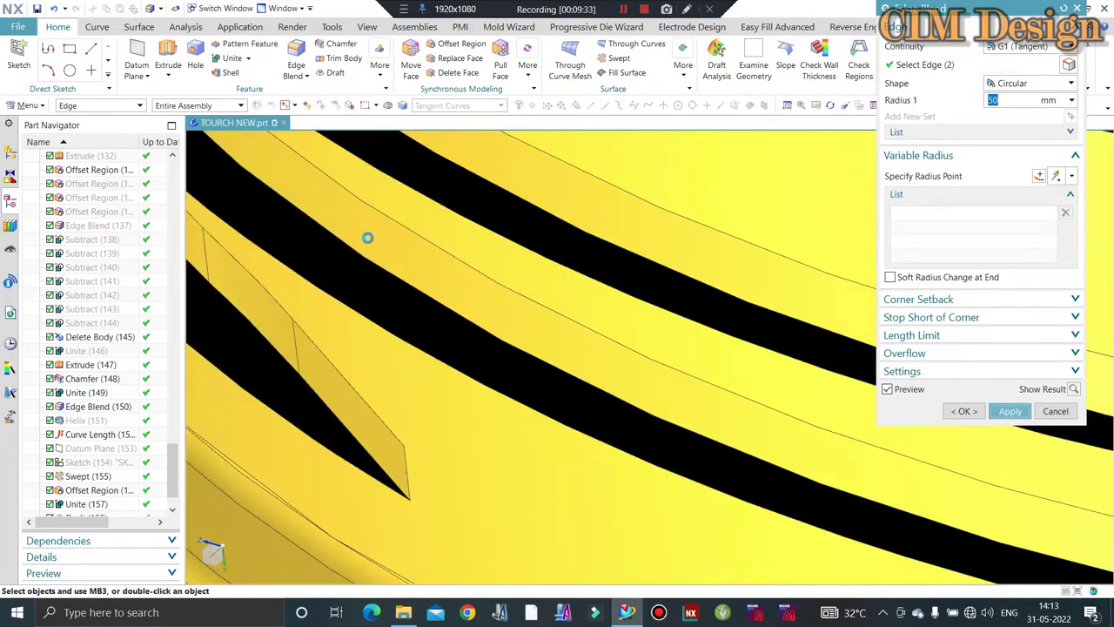
middle_click(322, 226)
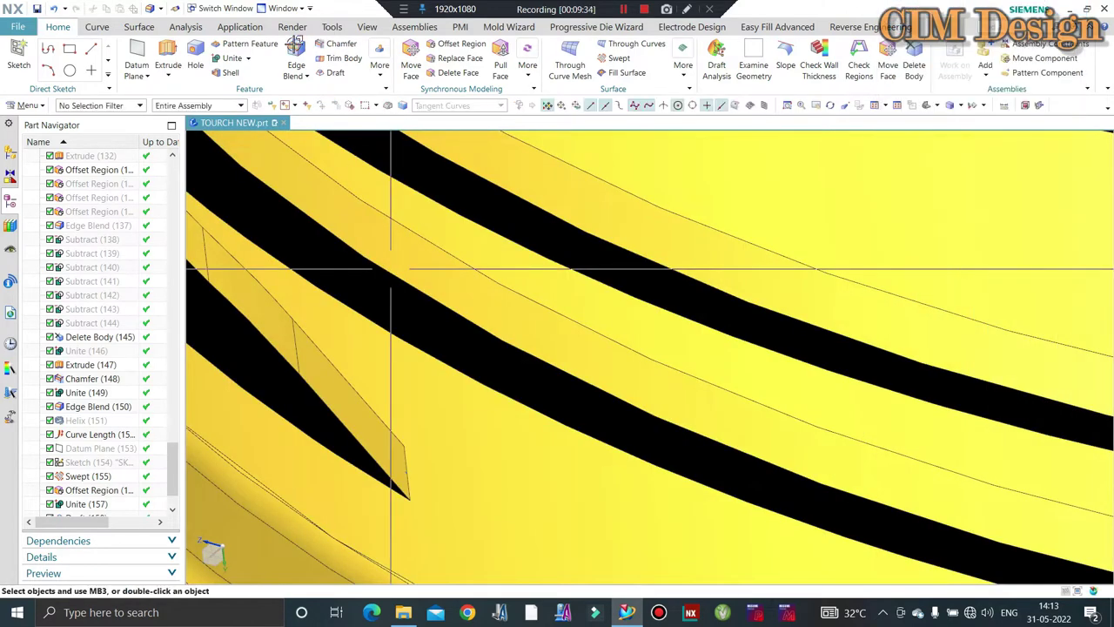
- Round ten thread edges picked as tangent curves with a 0.5 mm blend radius
click(341, 369)
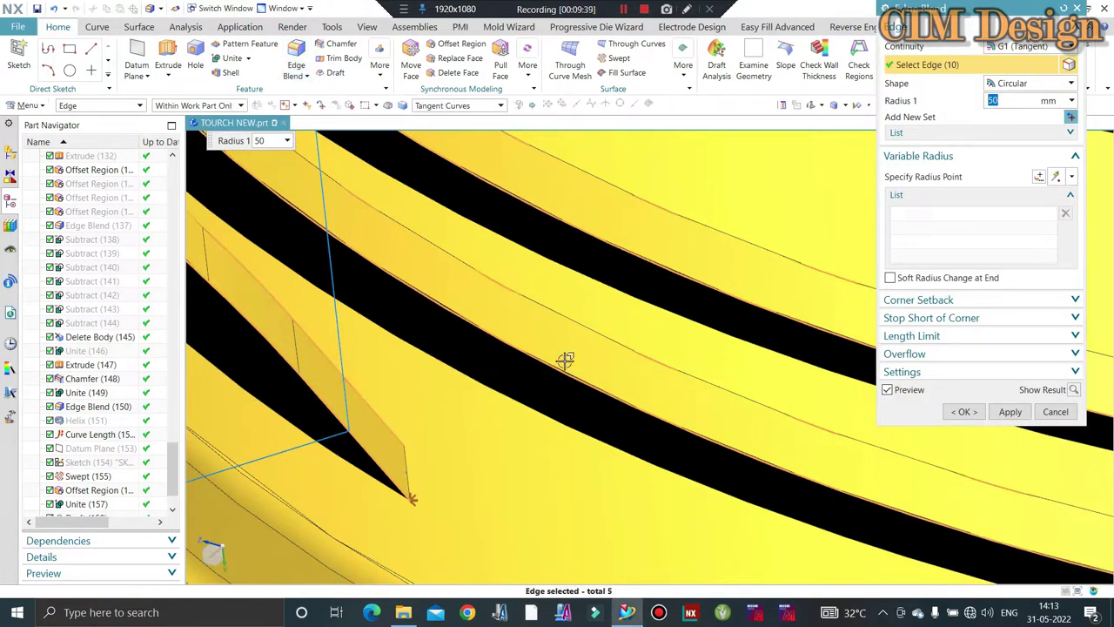
click(605, 360)
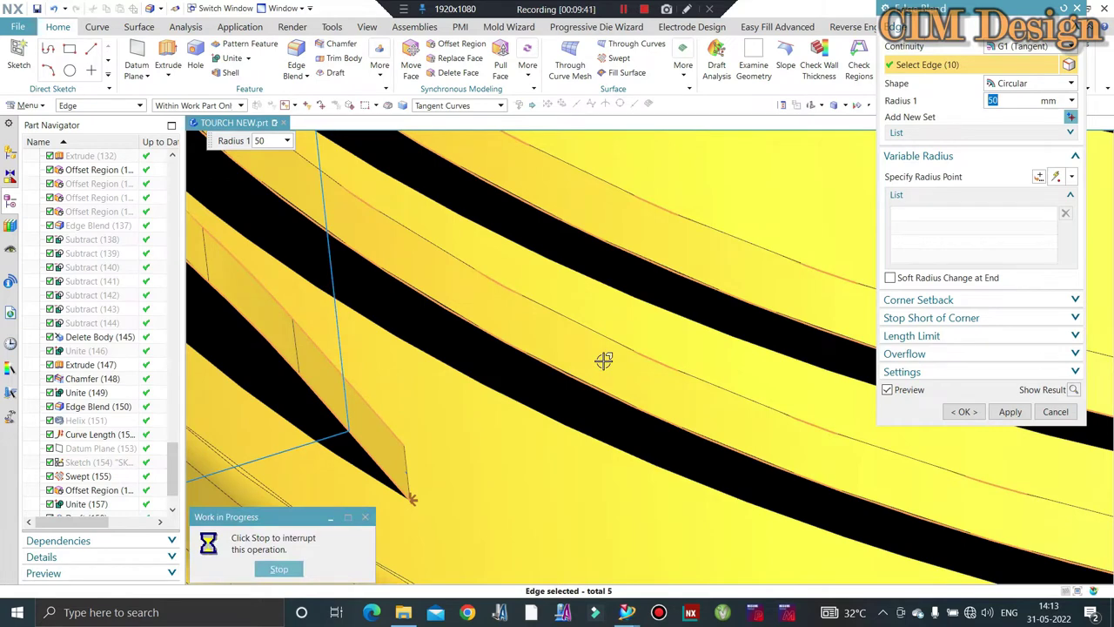
text(0.5)
key(Return)
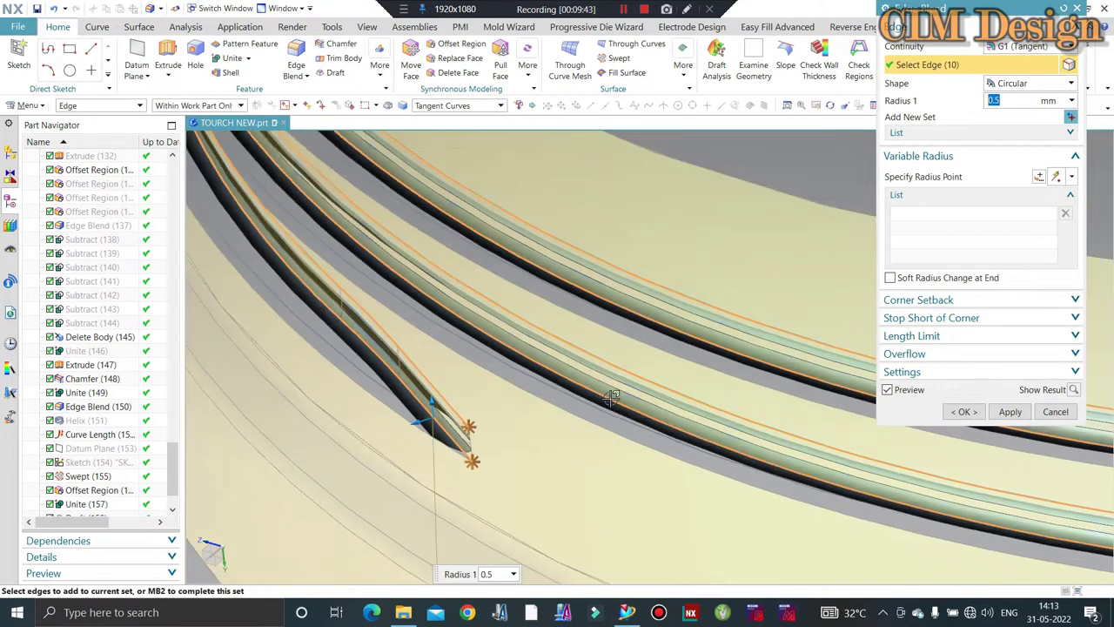
scroll(612, 398, down, 3)
scroll(809, 388, up, 3)
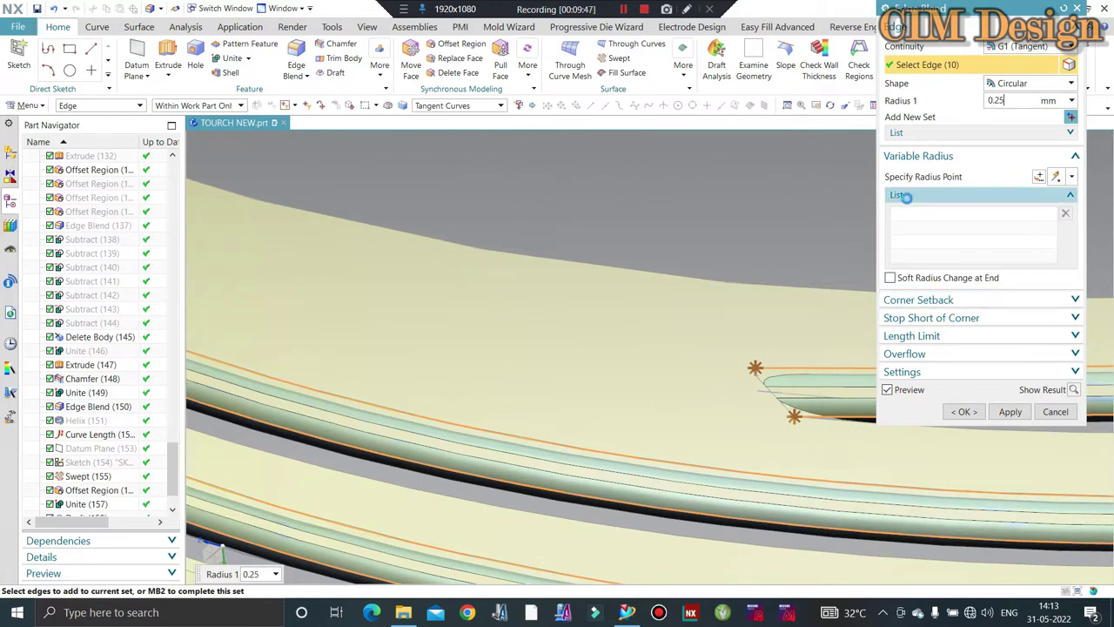
scroll(651, 331, down, 2)
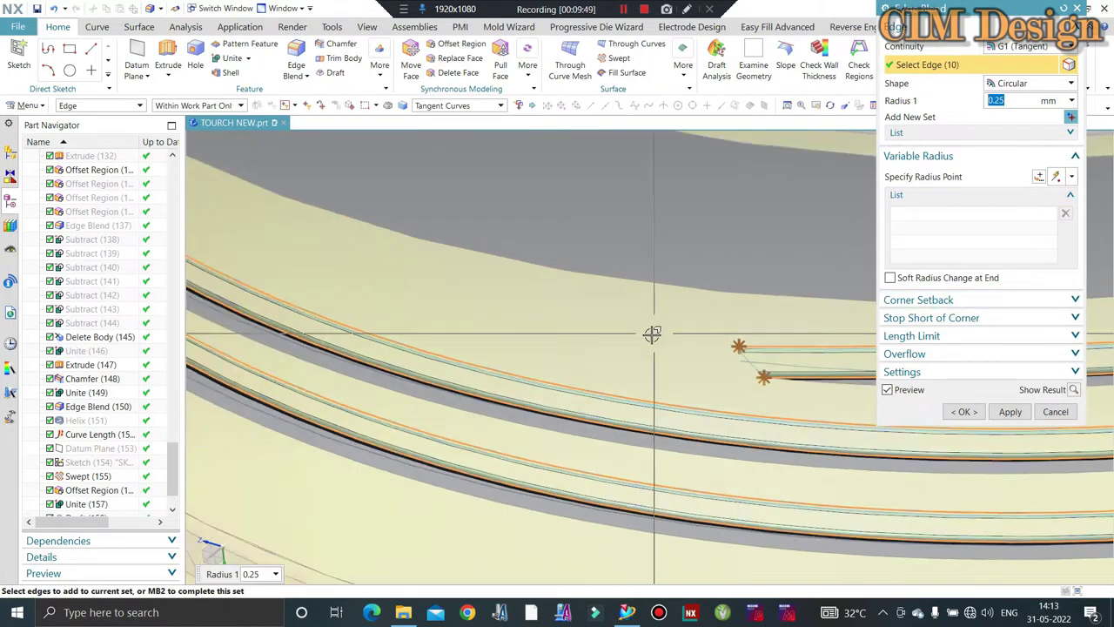
scroll(665, 323, down, 1)
text(0.5)
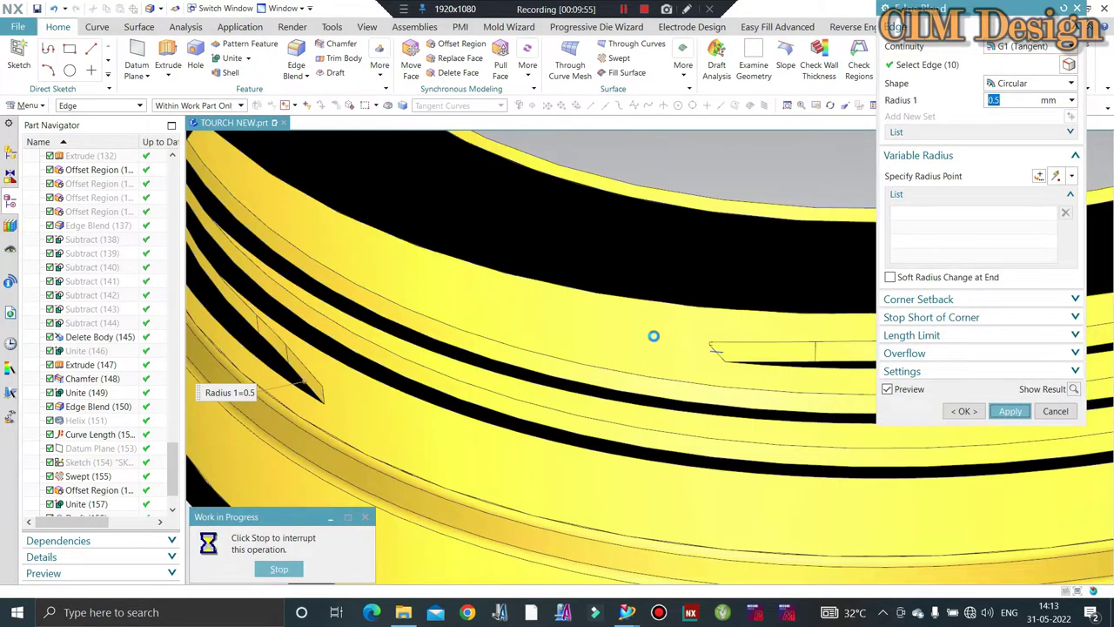
scroll(590, 343, down, 3)
scroll(590, 348, down, 2)
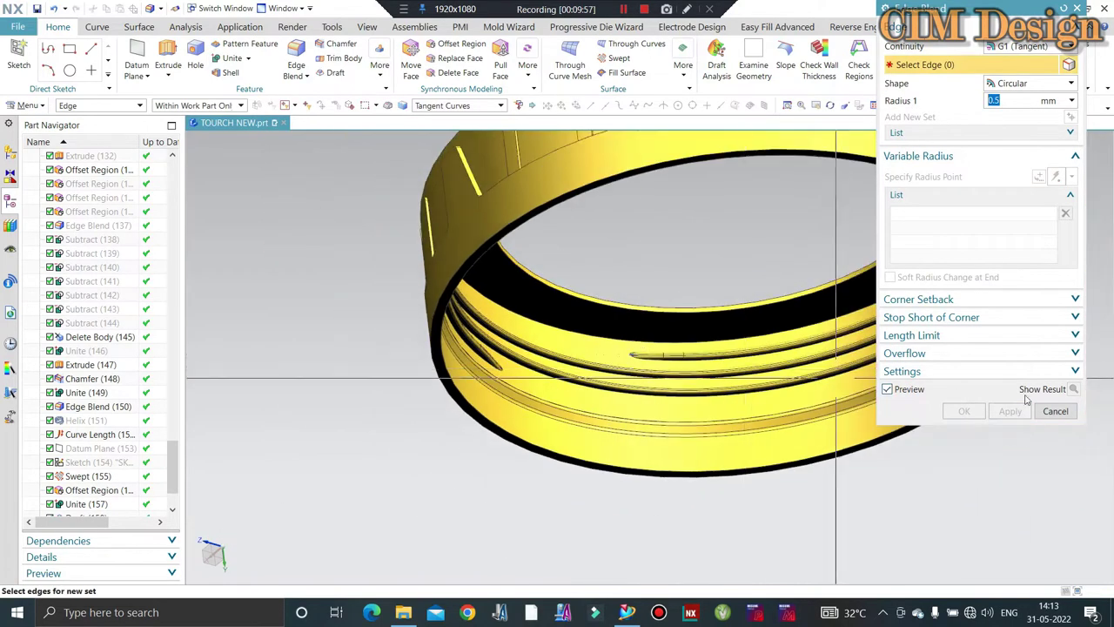
click(1057, 411)
scroll(771, 398, down, 3)
mouse_move(771, 398)
middle_down()
mouse_move(846, 259)
mouse_move(776, 219)
mouse_move(761, 218)
mouse_move(778, 323)
mouse_move(690, 418)
mouse_move(605, 362)
mouse_move(713, 374)
mouse_move(691, 392)
middle_up()
scroll(664, 398, up, 3)
scroll(605, 362, down, 3)
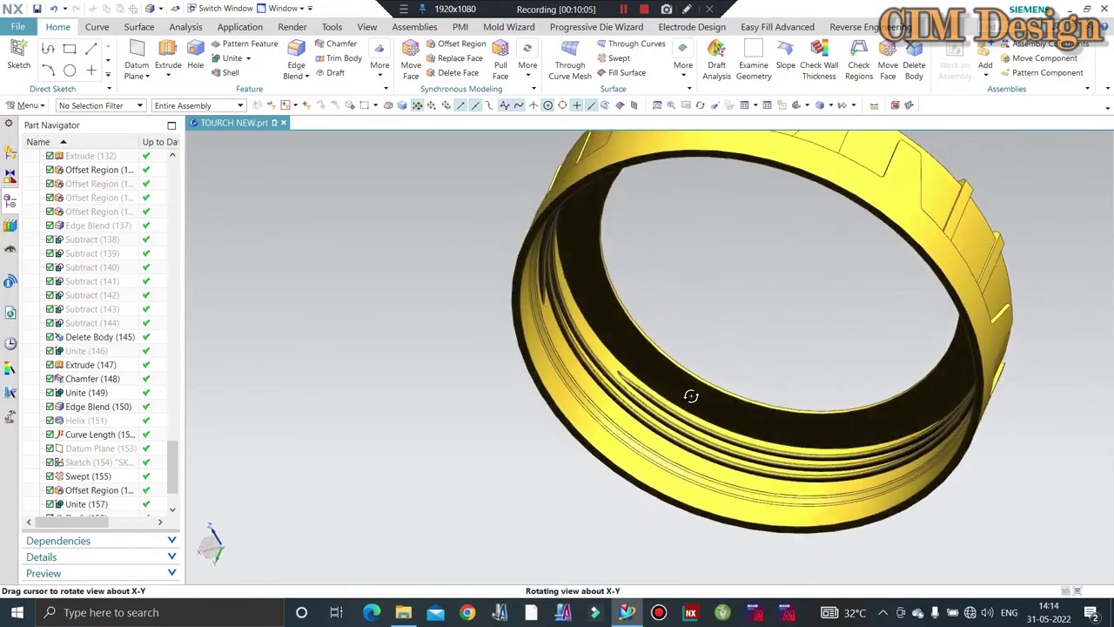
scroll(629, 358, up, 3)
scroll(628, 357, down, 3)
- Box-select every curve using the Curve filter and set their layer to 100
key(ctrl+j)
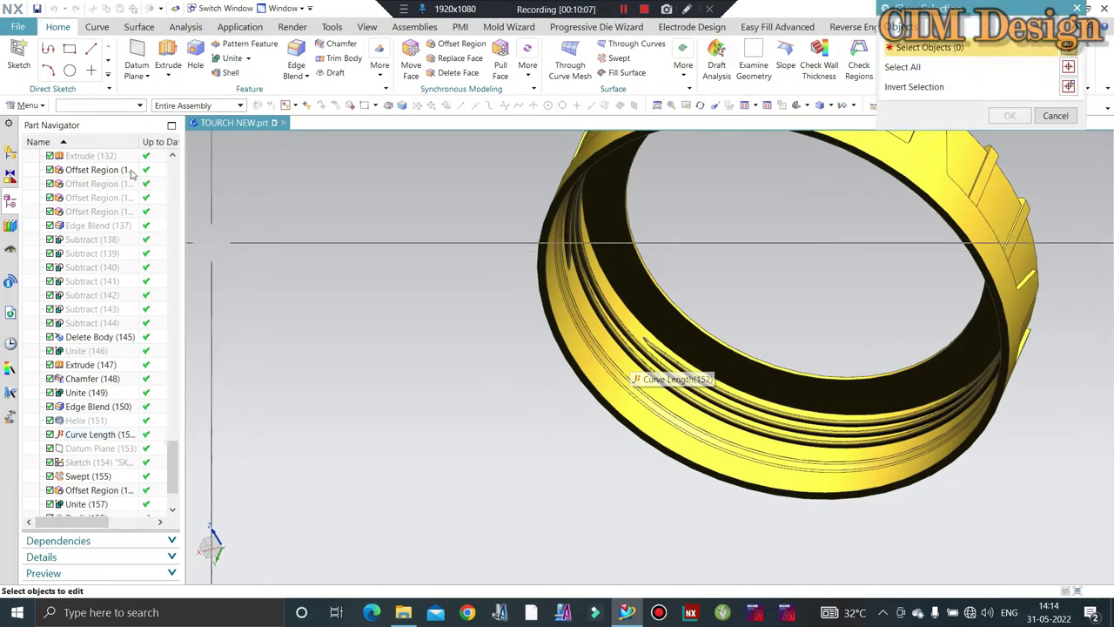
click(100, 105)
click(67, 144)
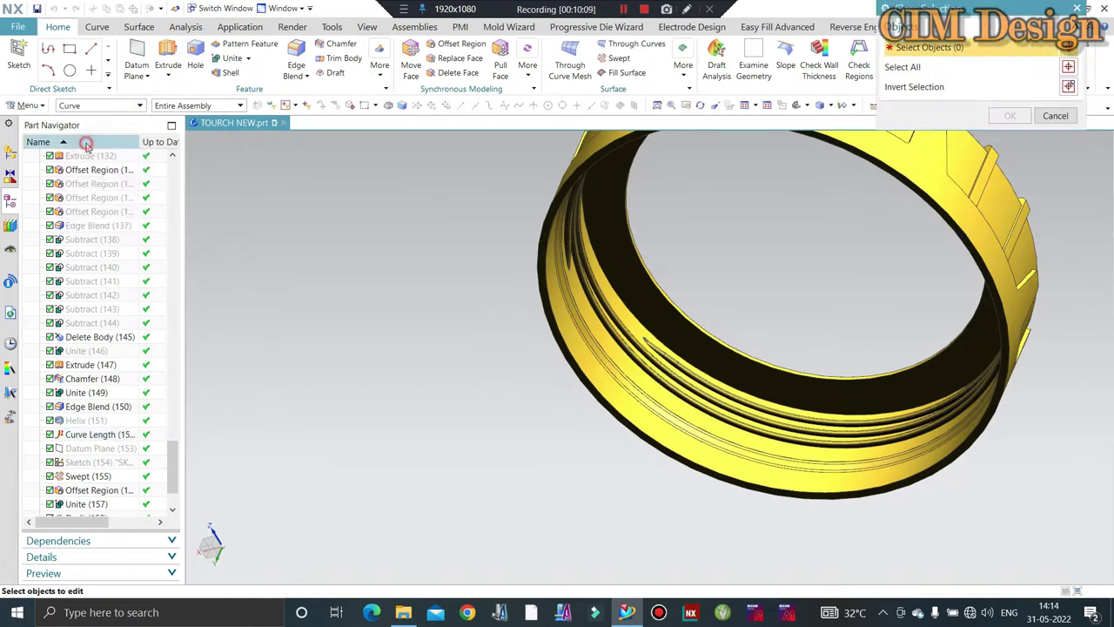
scroll(740, 298, down, 5)
drag(865, 181, 579, 450)
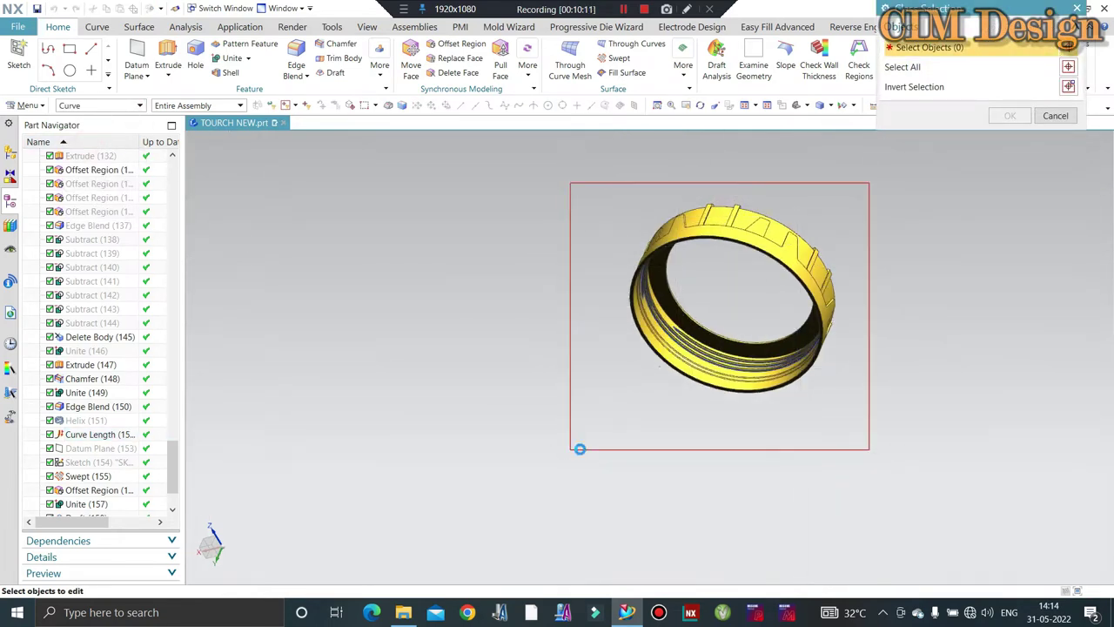
middle_click(789, 172)
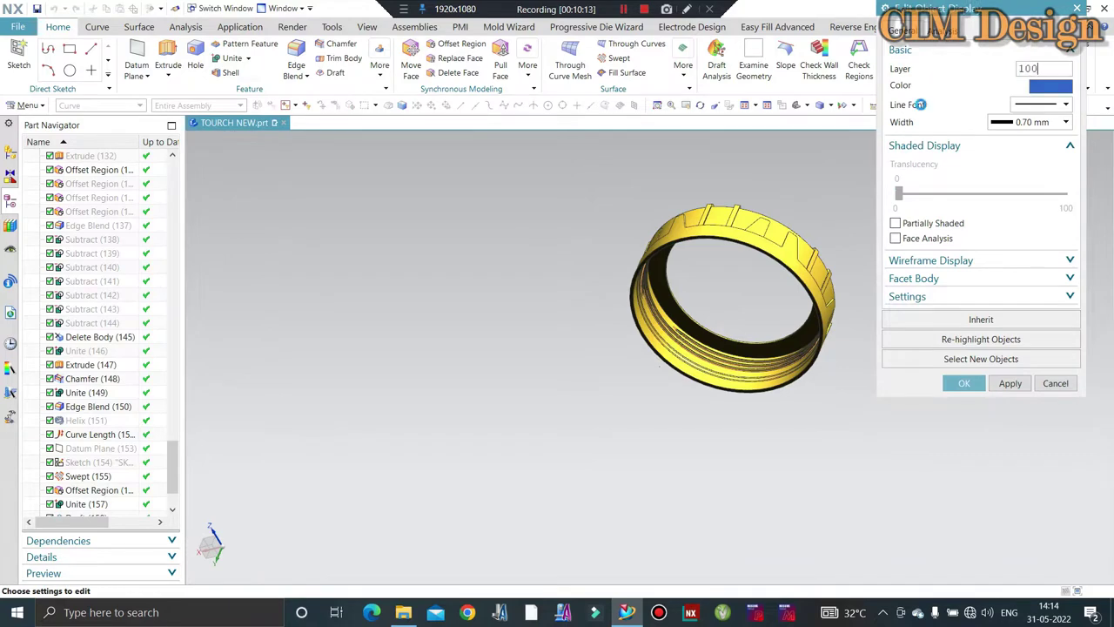
middle_click(920, 104)
mouse_move(861, 218)
middle_down()
mouse_move(580, 258)
mouse_move(596, 311)
mouse_move(604, 291)
middle_up()
scroll(604, 291, up, 3)
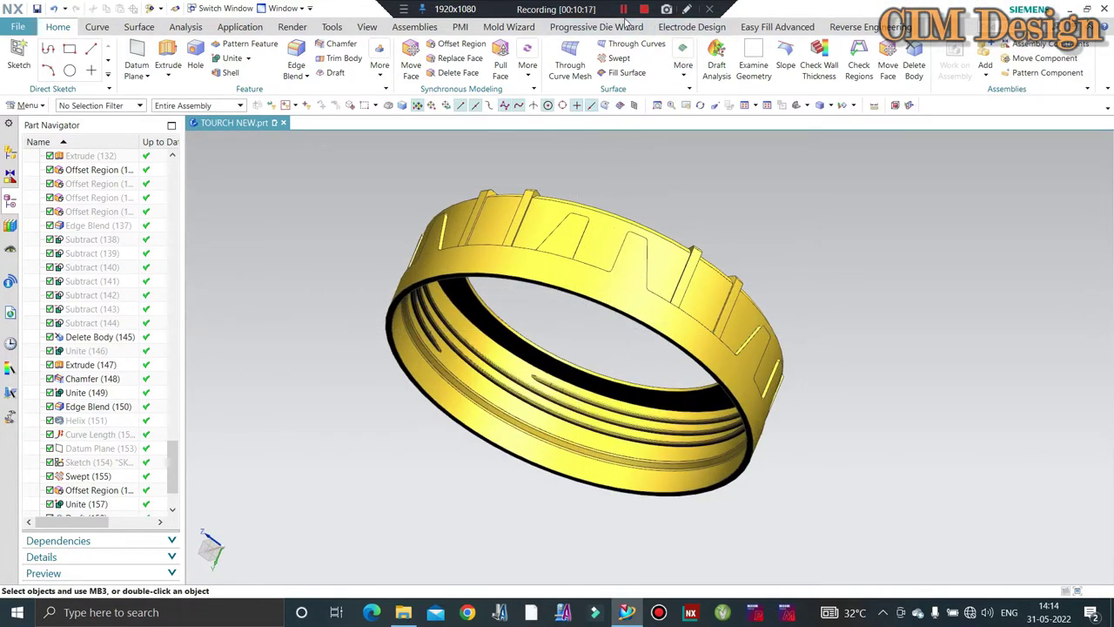
mouse_move(584, 232)
middle_down()
mouse_move(540, 289)
mouse_move(600, 331)
middle_up()
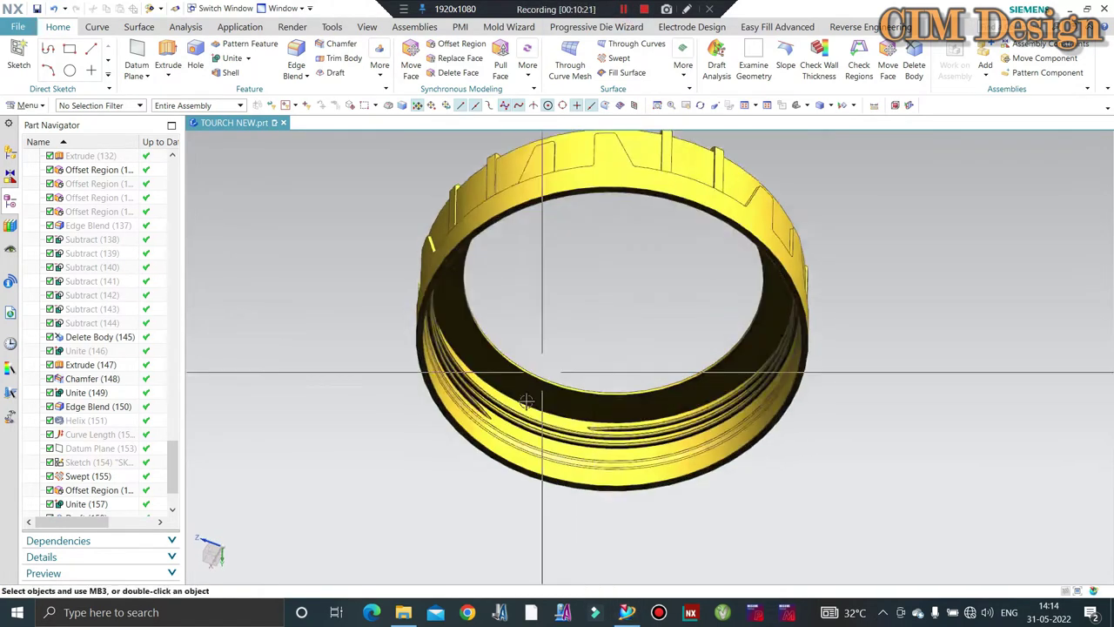
scroll(470, 416, up, 3)
scroll(470, 415, up, 2)
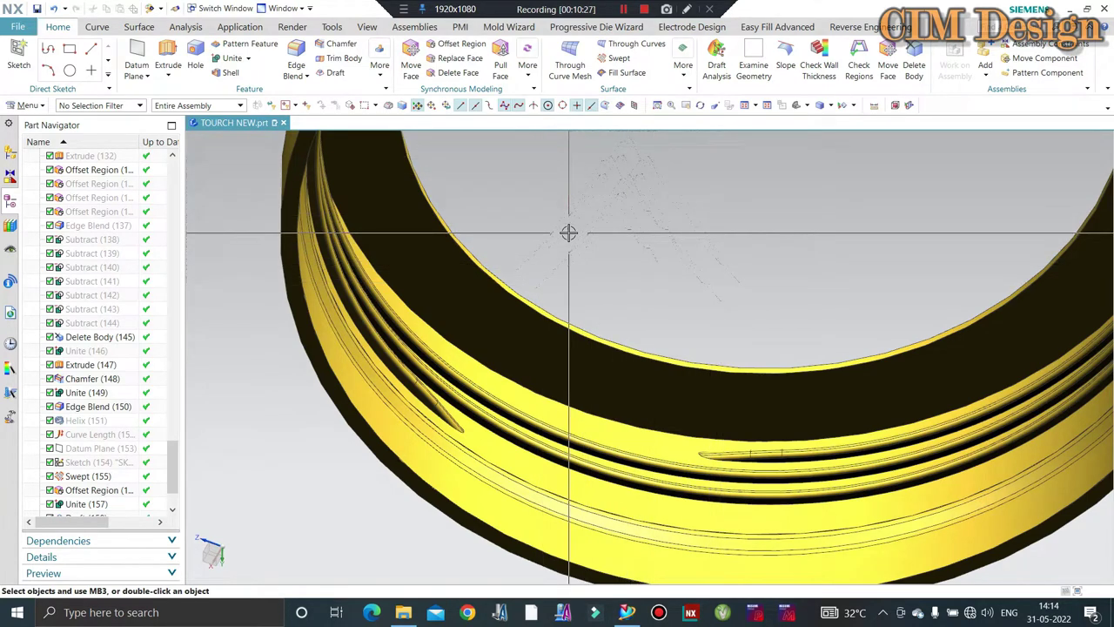
scroll(566, 340, down, 2)
scroll(572, 378, down, 2)
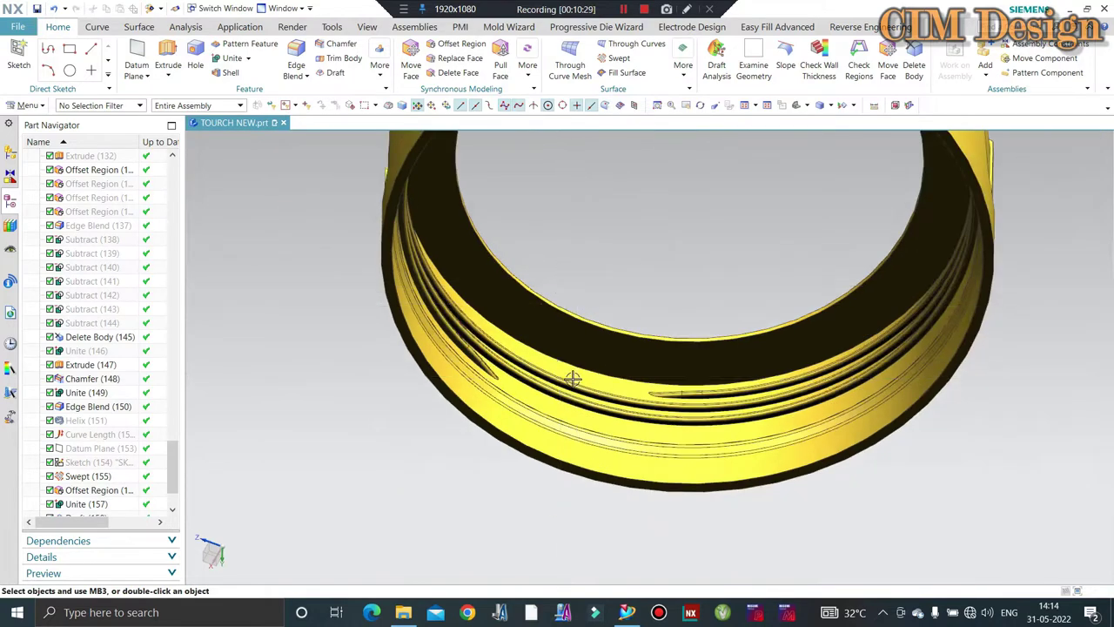
middle_drag(572, 378, 510, 391)
scroll(443, 335, up, 3)
scroll(443, 335, up, 1)
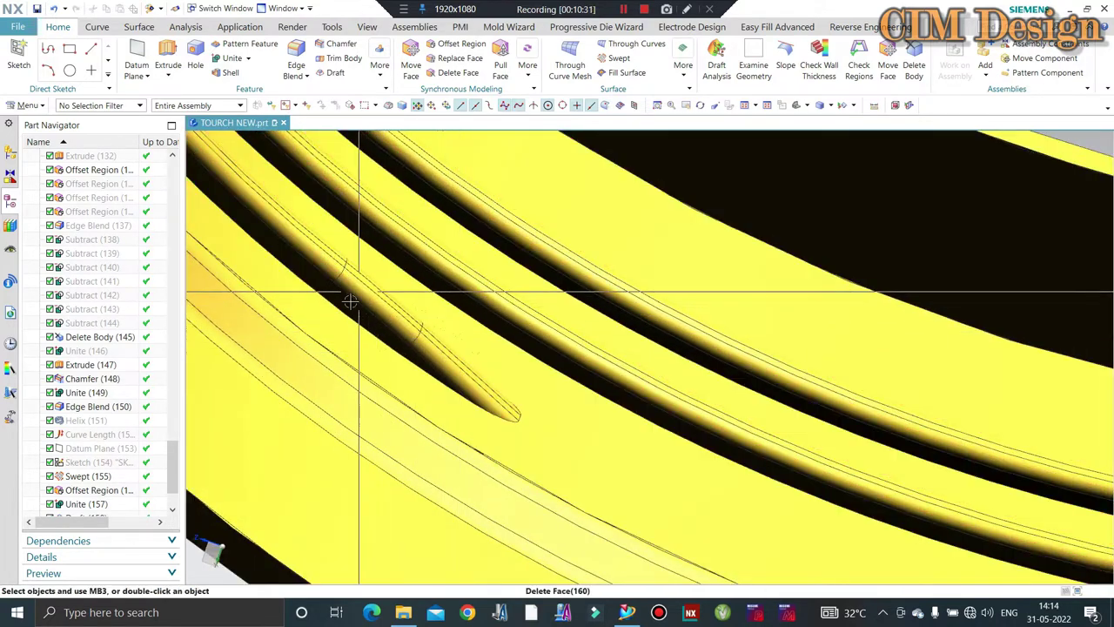
scroll(510, 298, up, 1)
scroll(466, 309, up, 1)
scroll(474, 304, up, 1)
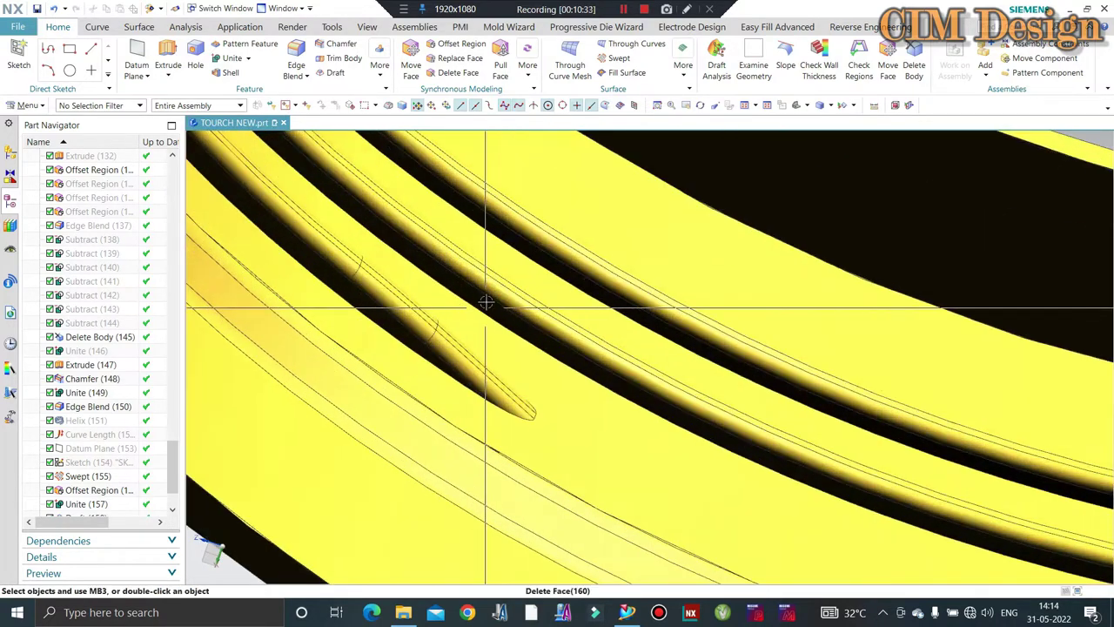
scroll(484, 292, up, 1)
scroll(494, 296, up, 1)
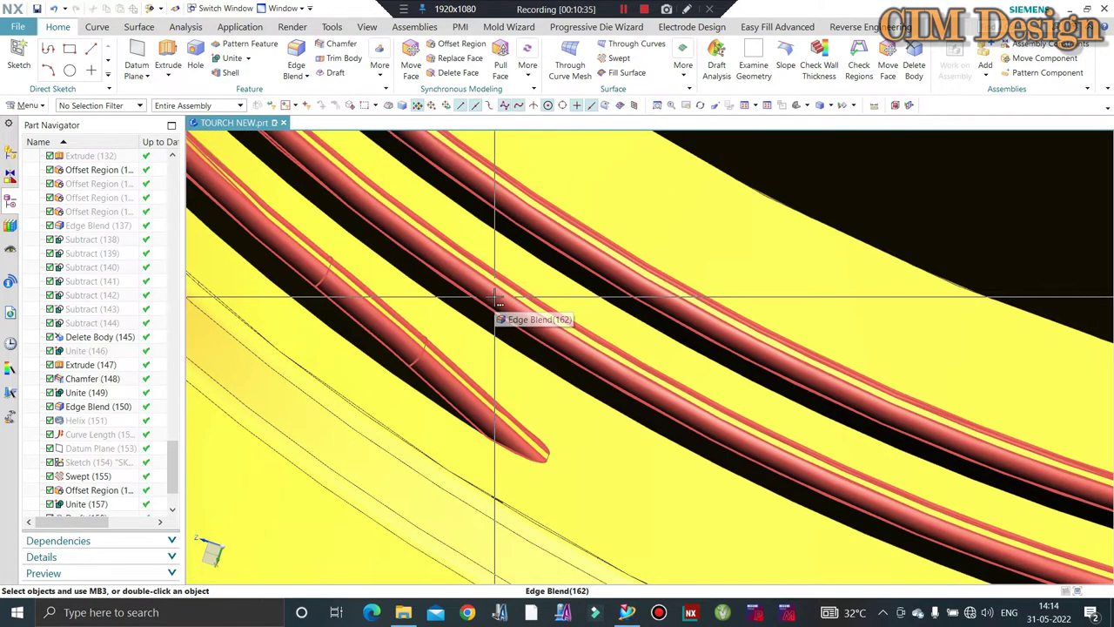
scroll(498, 305, down, 2)
scroll(522, 294, down, 2)
mouse_move(530, 290)
middle_down()
mouse_move(543, 301)
mouse_move(510, 296)
middle_up()
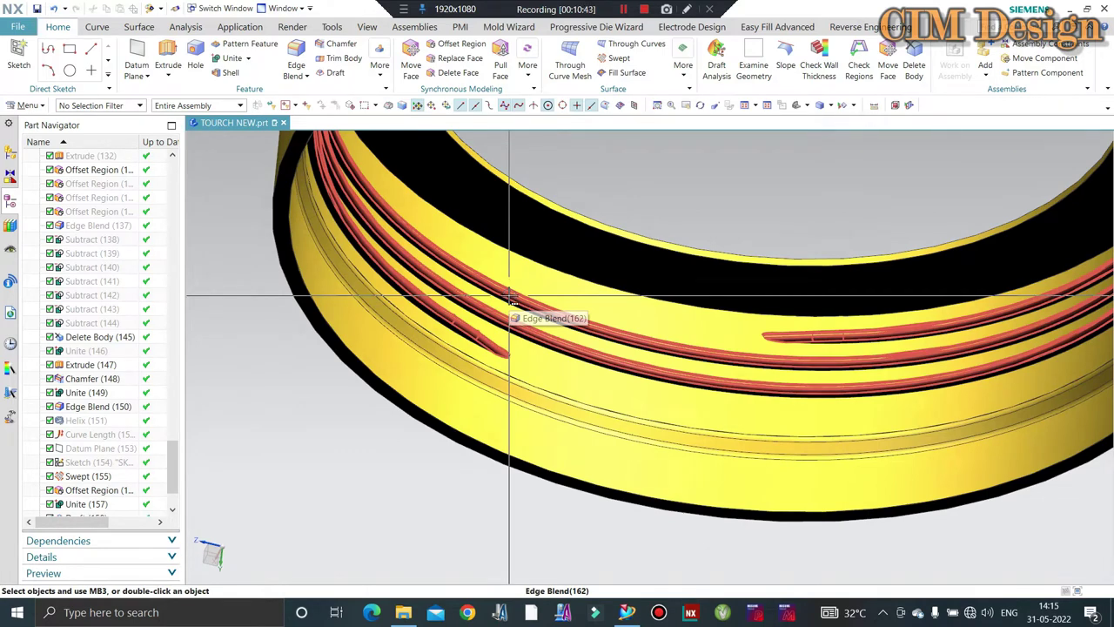
mouse_move(510, 296)
middle_down()
mouse_move(517, 377)
mouse_move(485, 374)
middle_up()
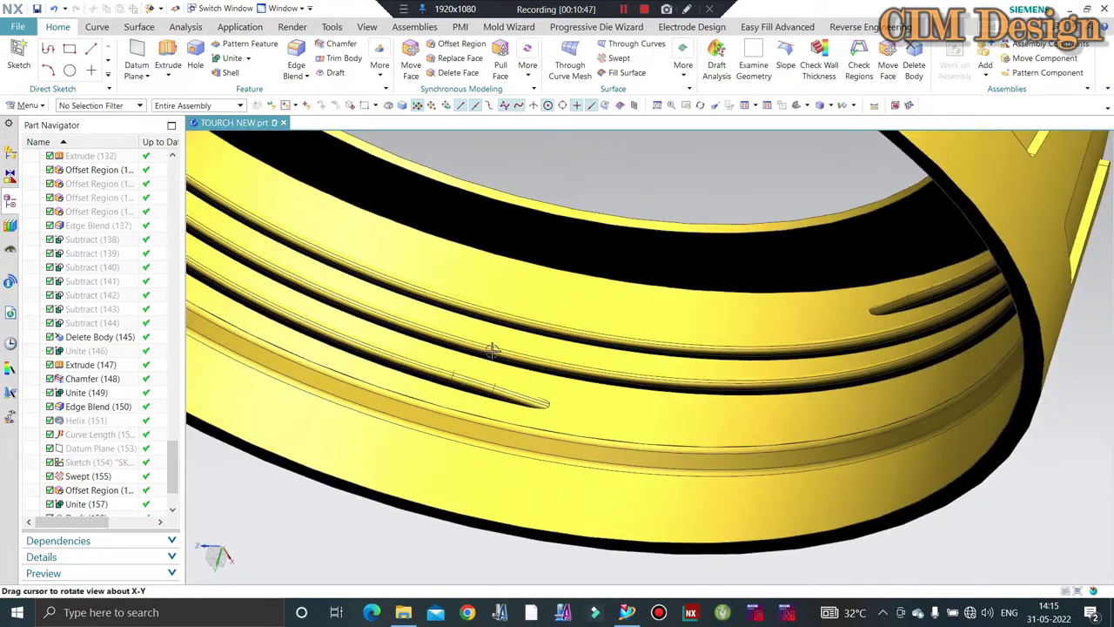
scroll(434, 359, up, 3)
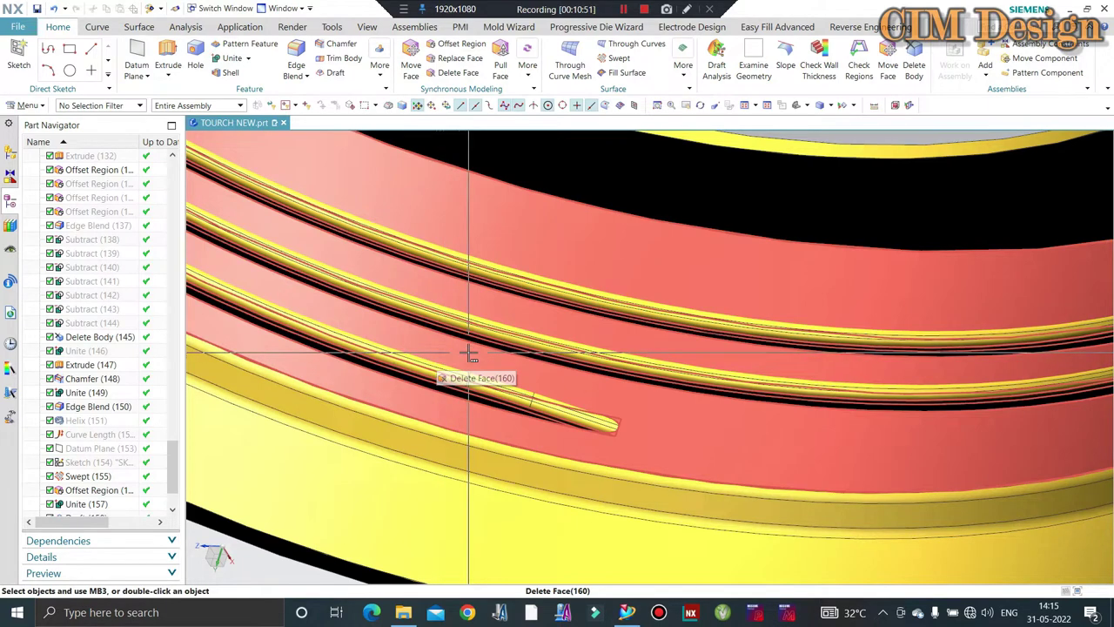
scroll(470, 353, down, 5)
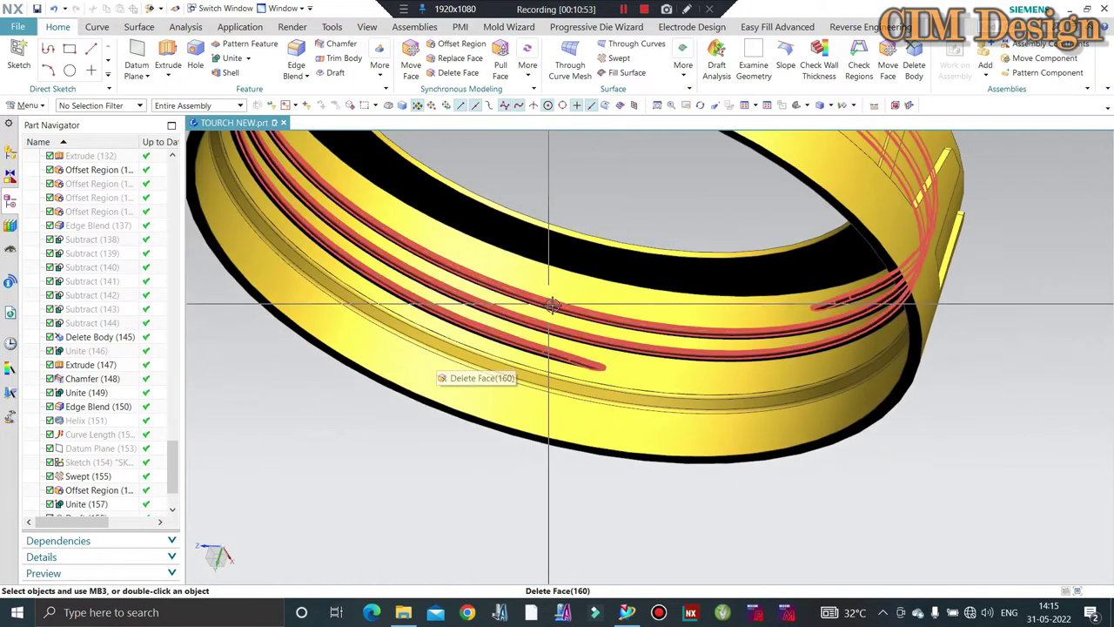
middle_drag(566, 306, 576, 305)
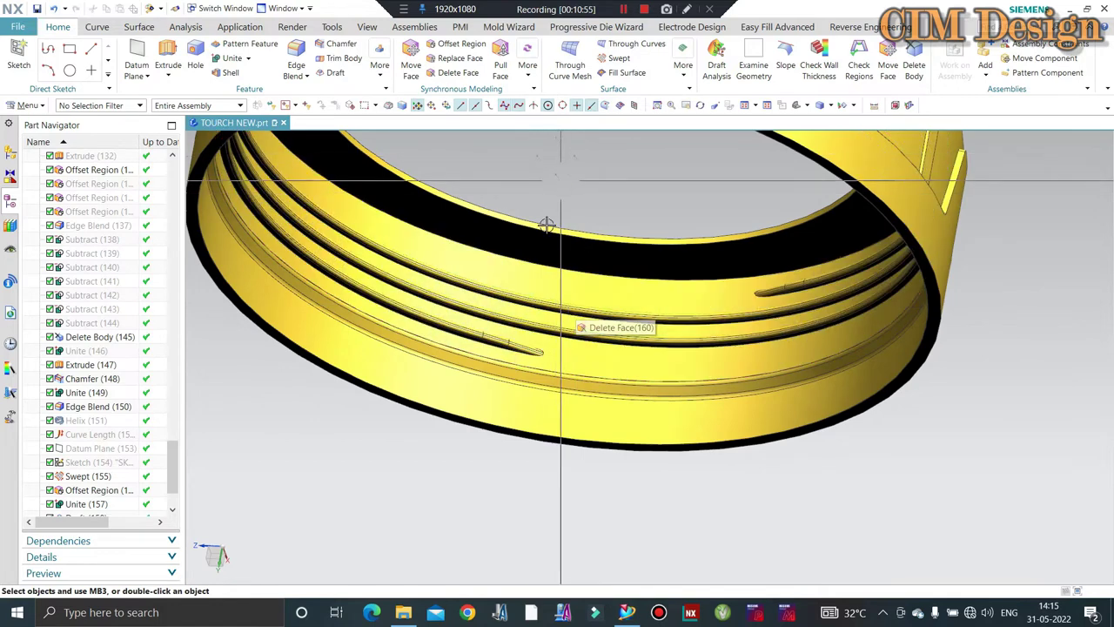
- Orbit and zoom around the ring to inspect the thread ends and the threaded bore from several angles
scroll(644, 256, down, 3)
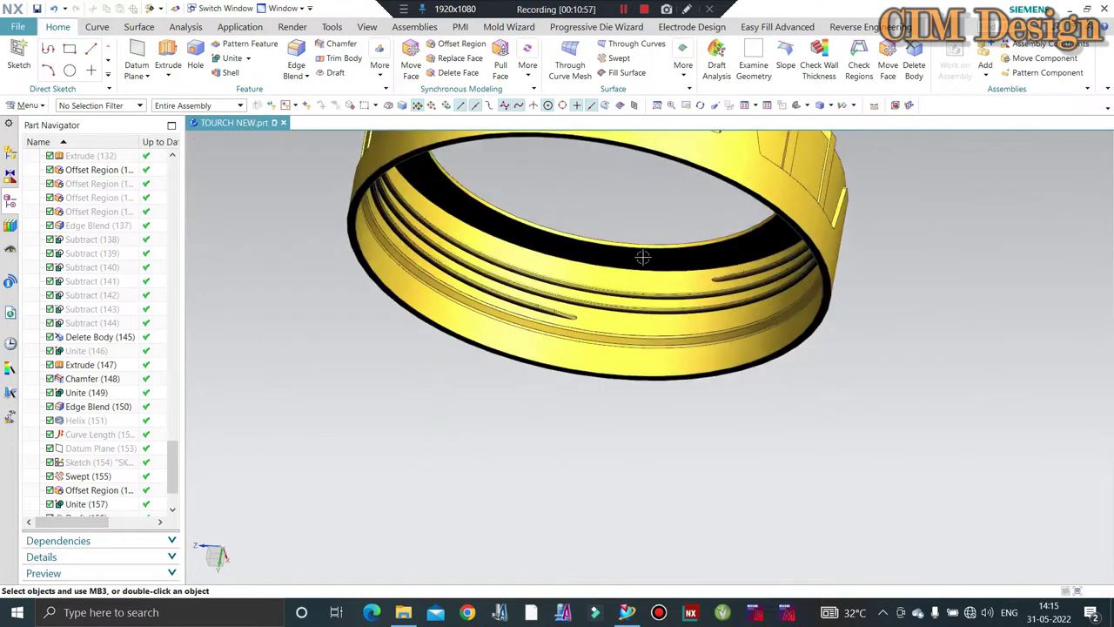
mouse_move(644, 256)
middle_down()
mouse_move(624, 232)
mouse_move(586, 305)
middle_up()
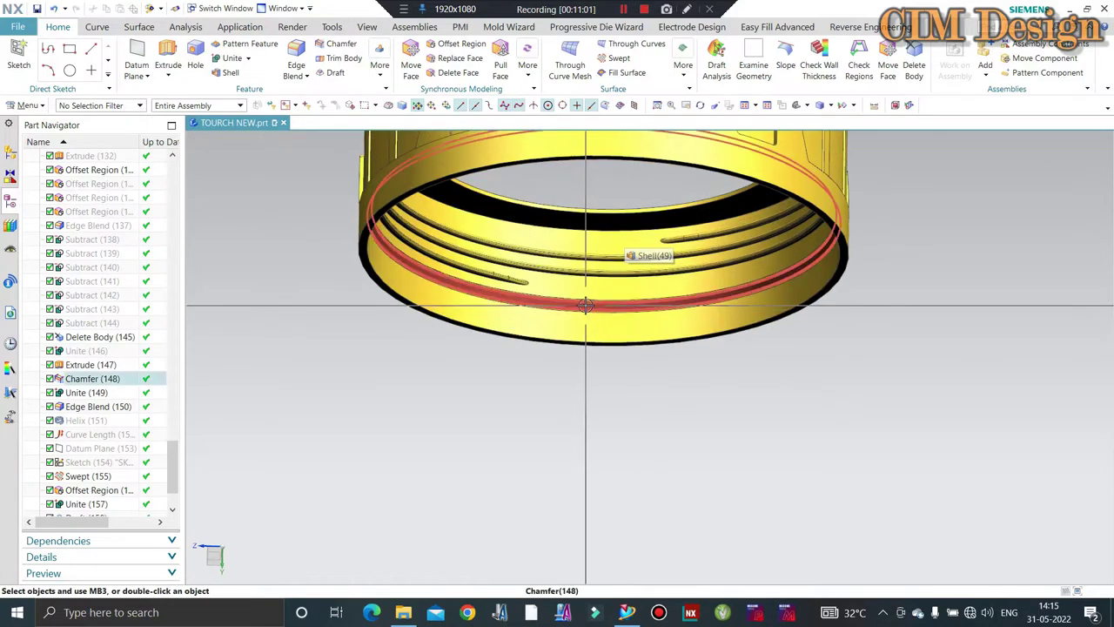
scroll(586, 305, up, 1)
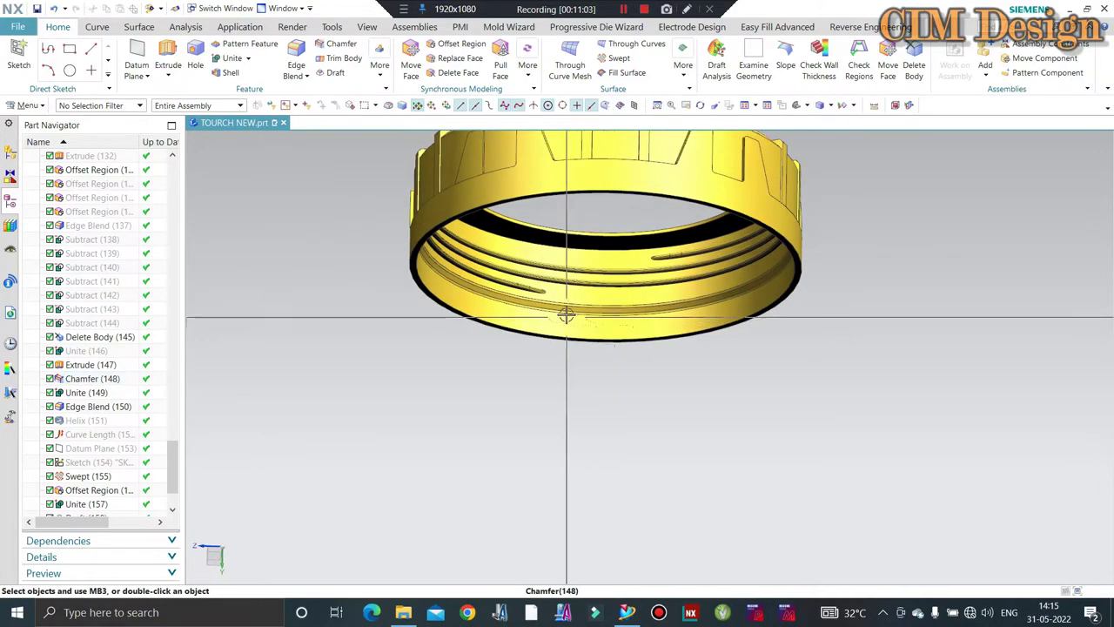
scroll(588, 304, up, 1)
scroll(592, 302, down, 2)
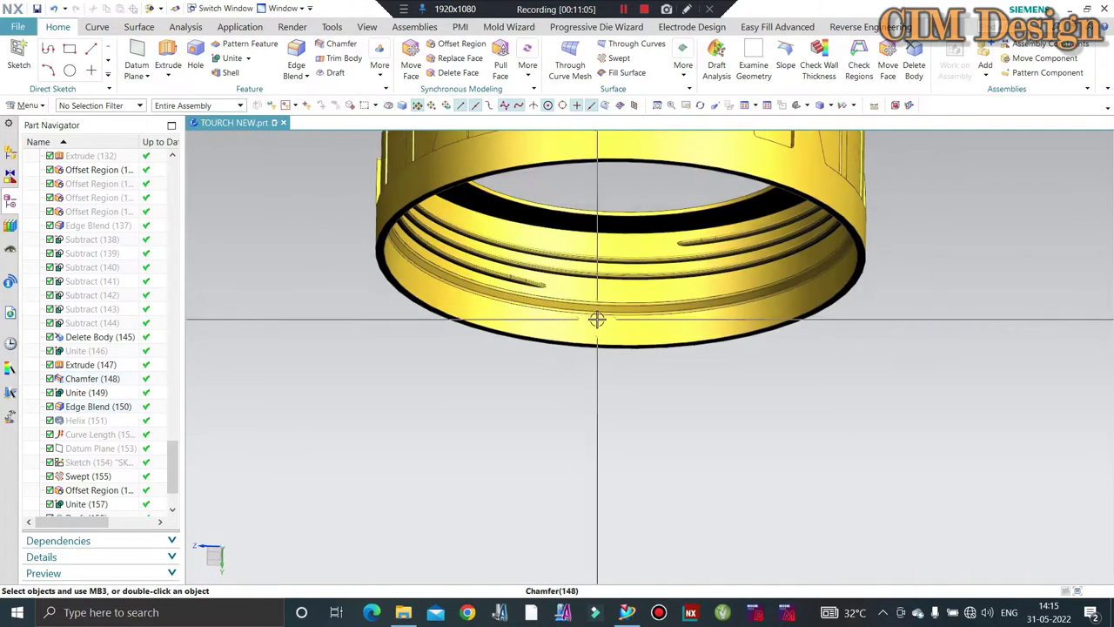
scroll(591, 302, up, 2)
scroll(588, 300, down, 2)
middle_drag(587, 300, 583, 292)
scroll(583, 291, up, 3)
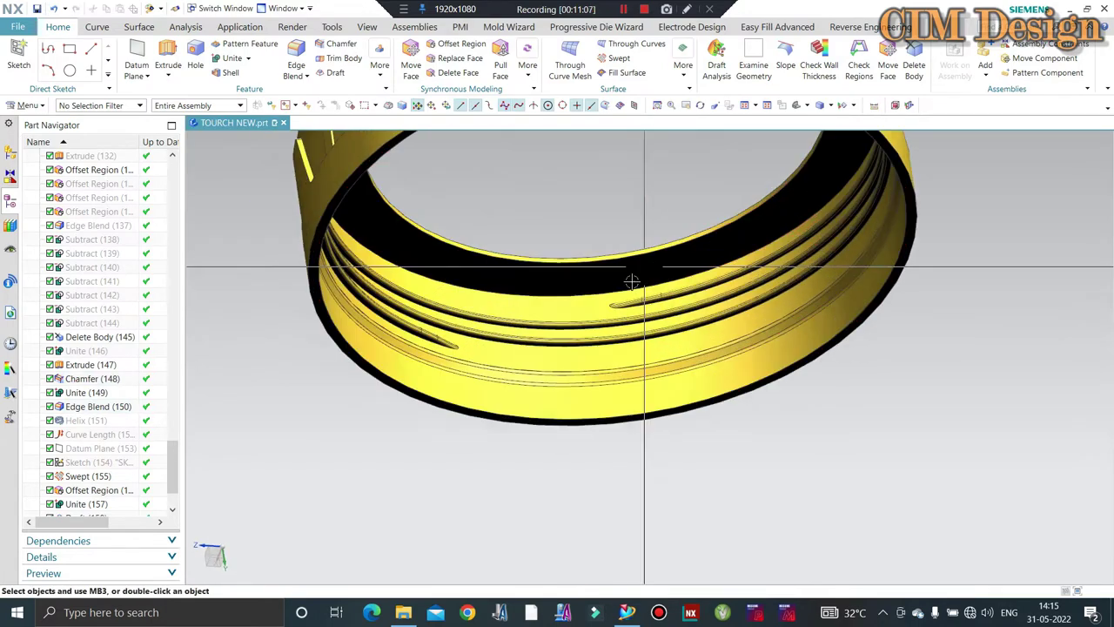
scroll(712, 307, down, 5)
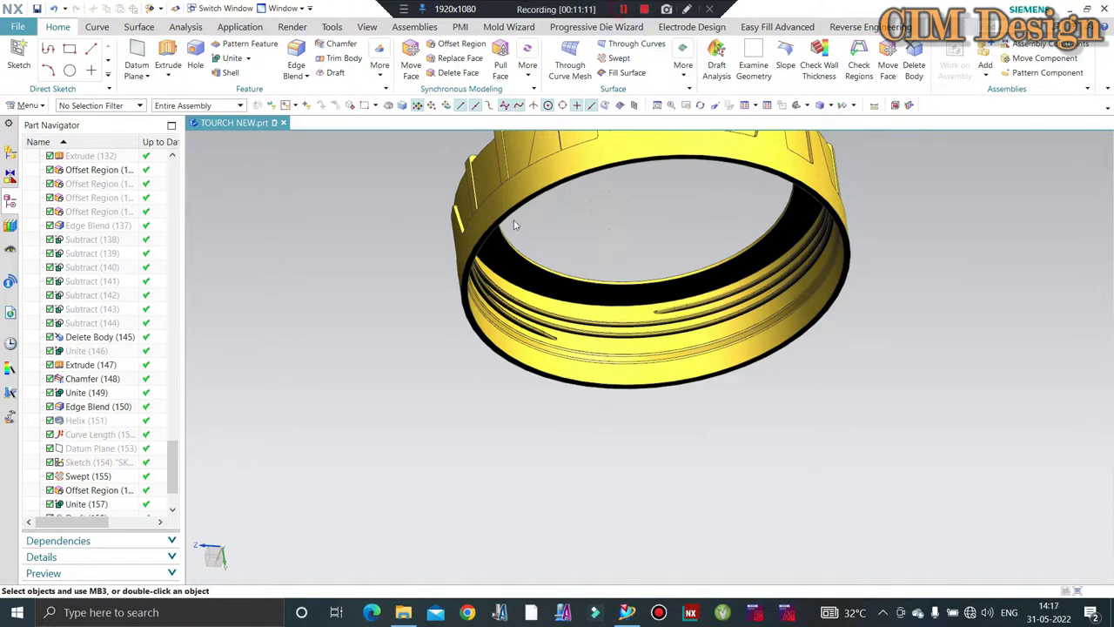
scroll(514, 225, down, 2)
middle_drag(514, 225, 562, 252)
scroll(567, 254, up, 4)
scroll(697, 316, down, 1)
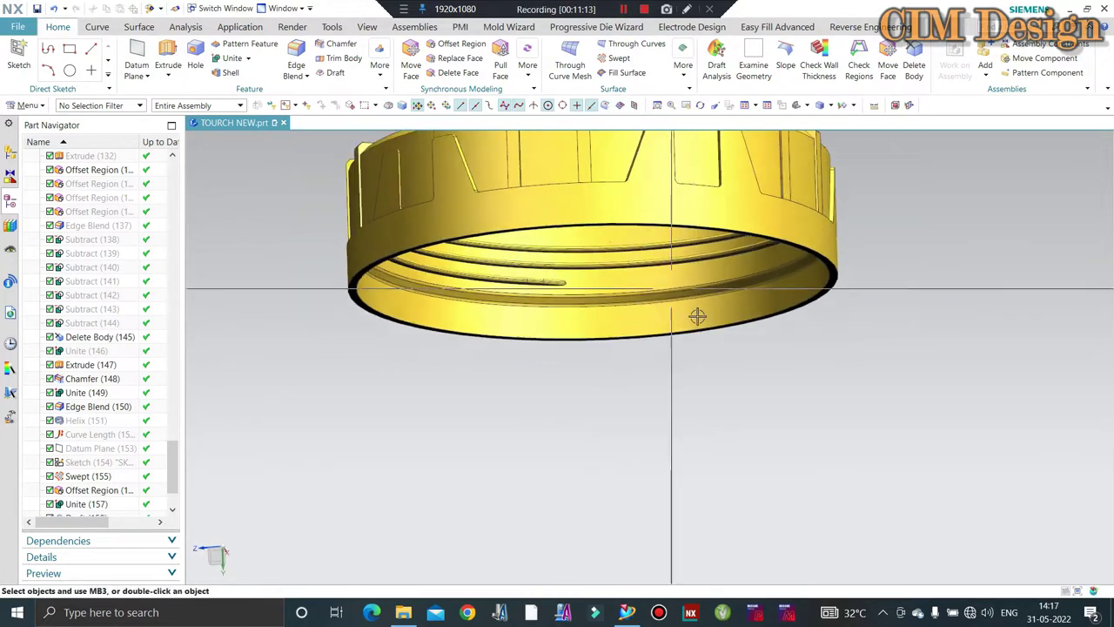
scroll(565, 291, up, 2)
scroll(559, 289, down, 1)
middle_drag(559, 289, 572, 333)
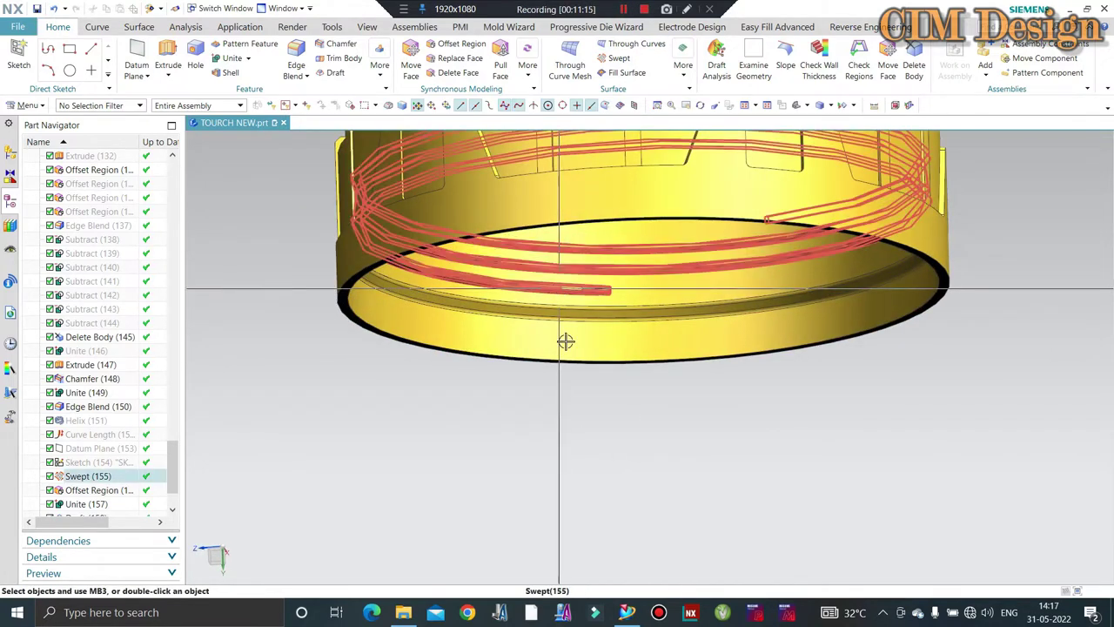
scroll(557, 309, up, 2)
scroll(540, 450, down, 2)
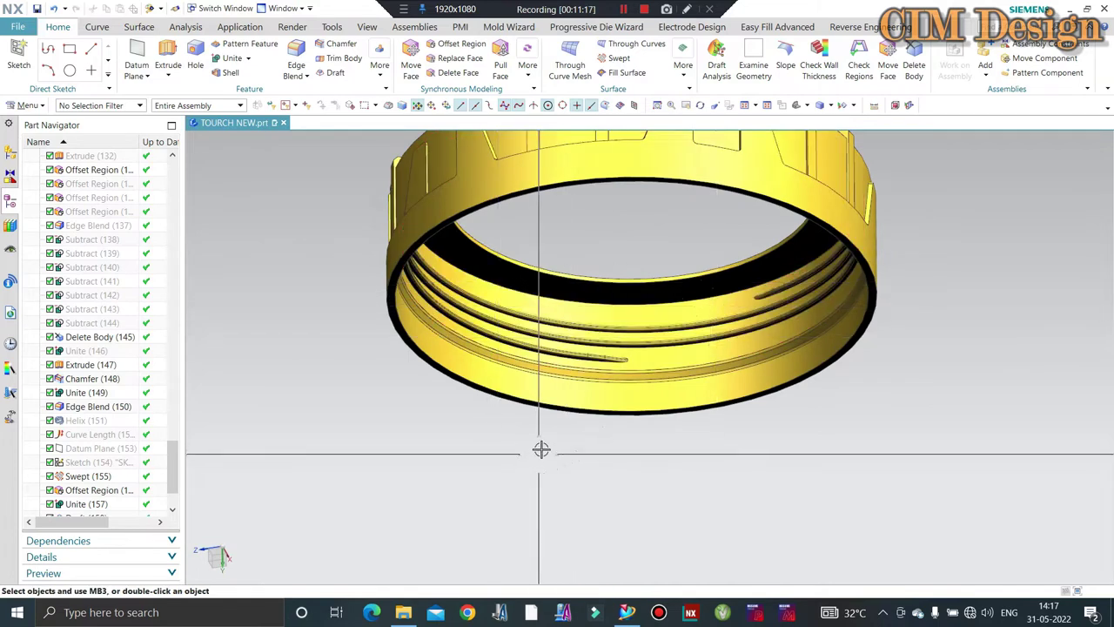
middle_drag(569, 380, 682, 398)
scroll(591, 373, down, 1)
scroll(591, 372, up, 1)
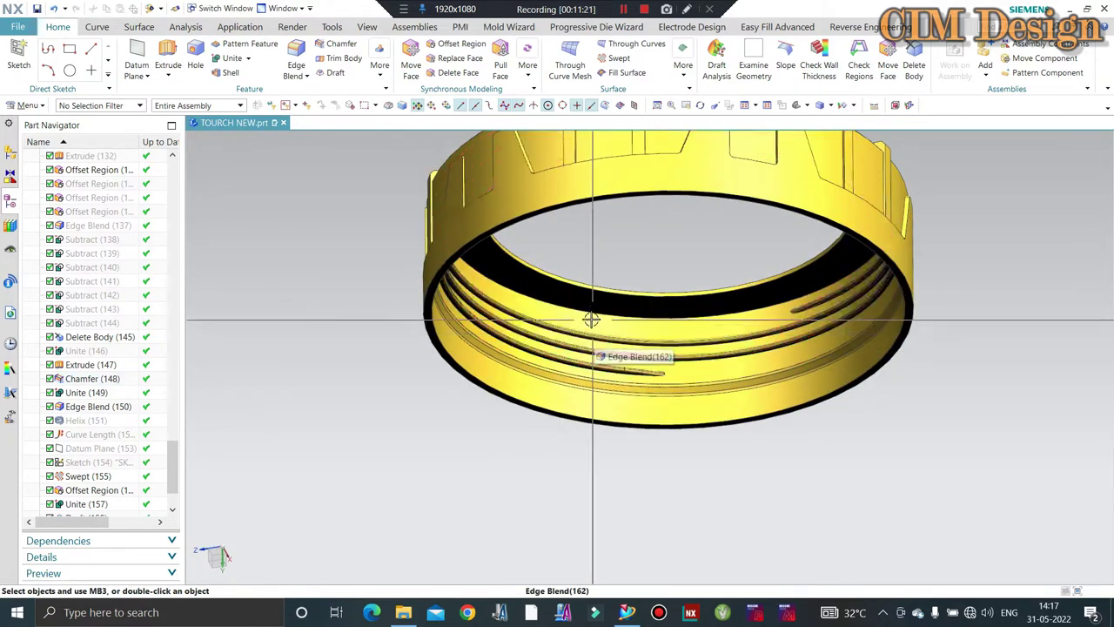
middle_drag(593, 333, 641, 368)
scroll(644, 366, down, 1)
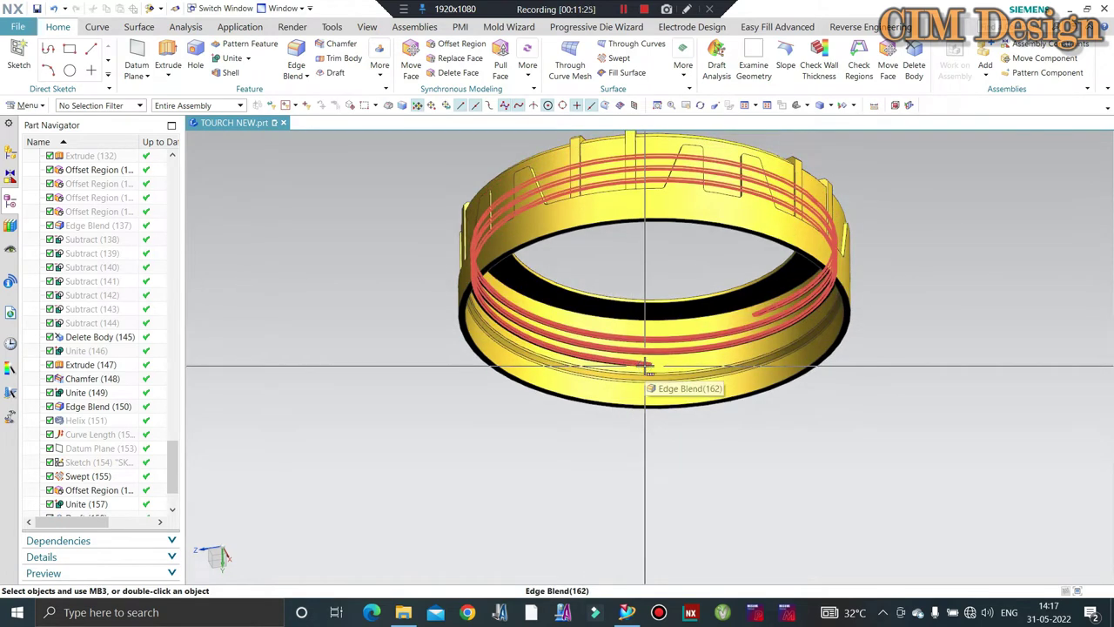
scroll(645, 366, up, 2)
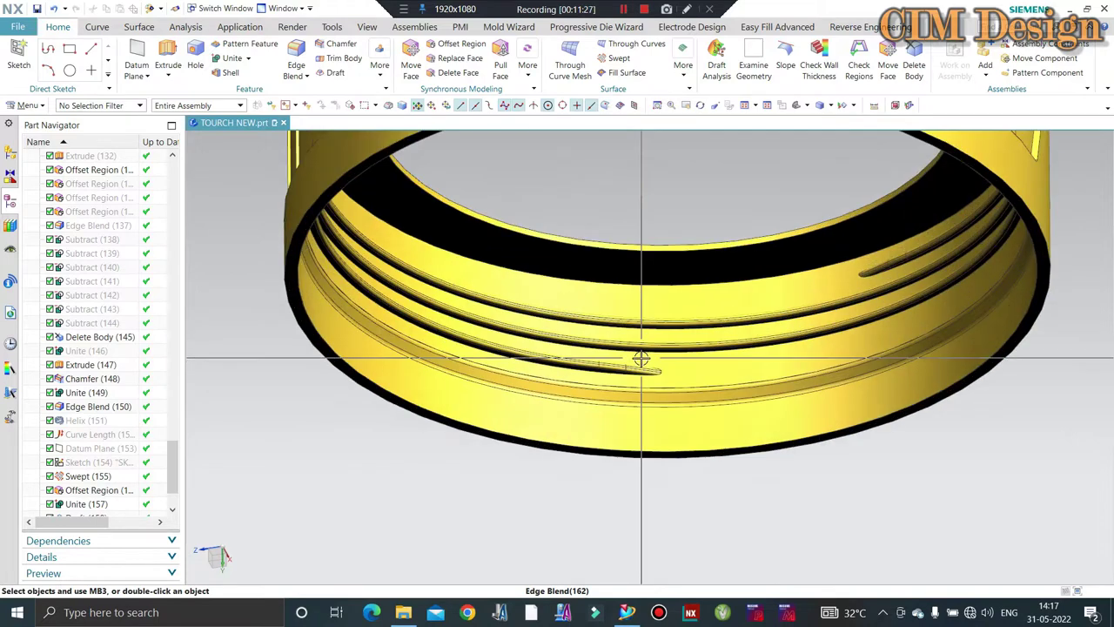
scroll(648, 362, up, 1)
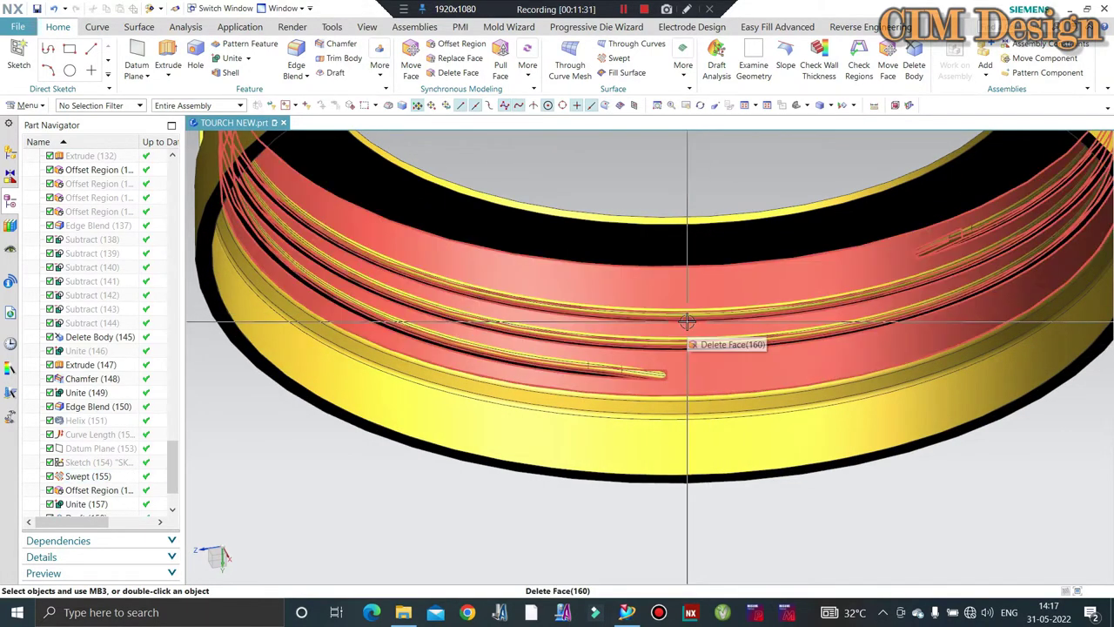
scroll(688, 322, down, 3)
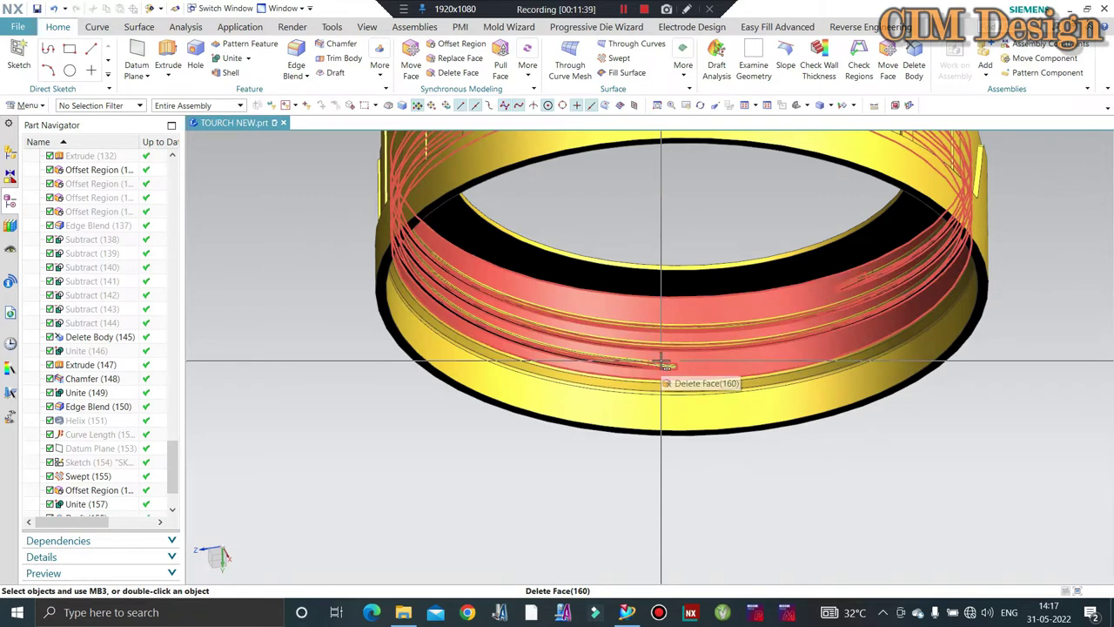
scroll(662, 363, up, 2)
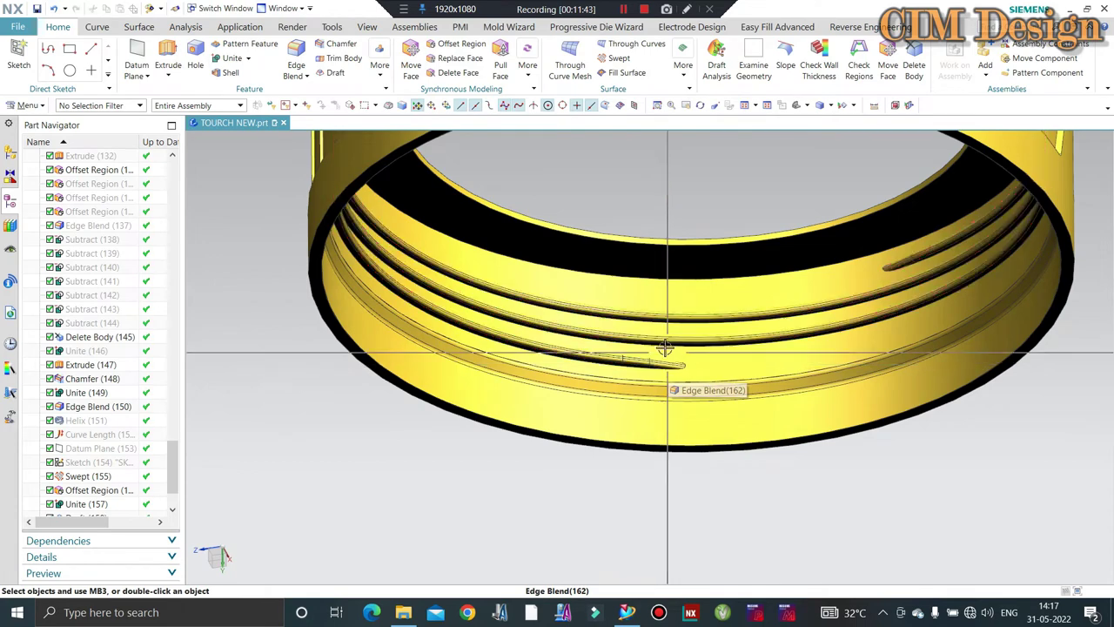
scroll(809, 332, down, 3)
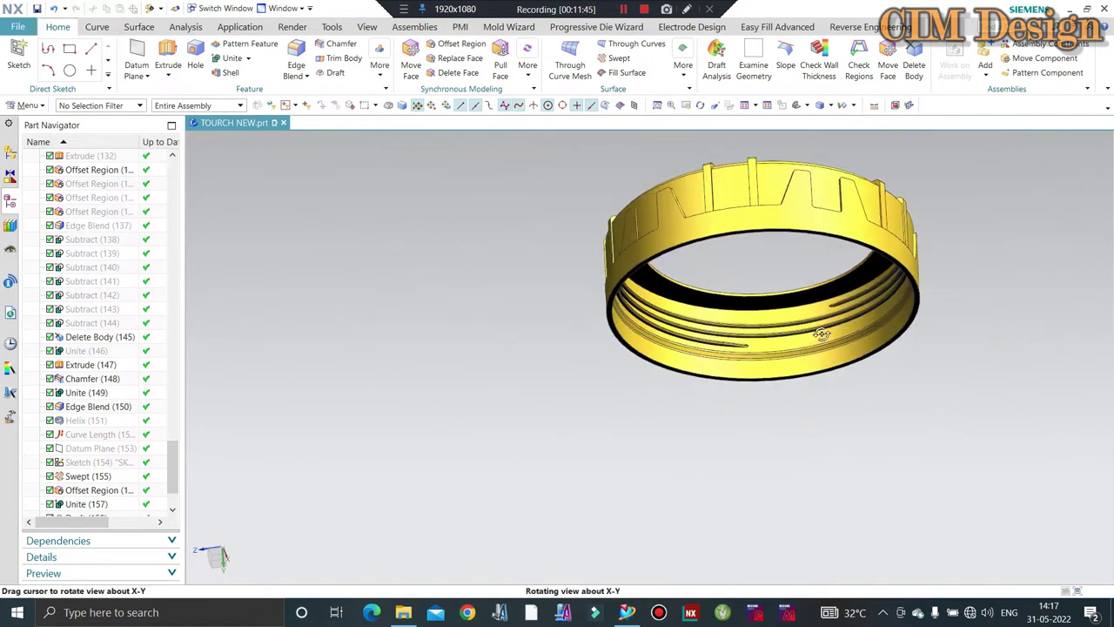
- Reopen Helix (151) for editing, showing its 54.5 mm radius, 4 mm pitch and 3 turns
mouse_move(810, 331)
middle_down()
mouse_move(862, 225)
mouse_move(771, 323)
middle_up()
scroll(760, 276, up, 5)
mouse_move(760, 276)
middle_down()
mouse_move(705, 391)
mouse_move(552, 370)
middle_up()
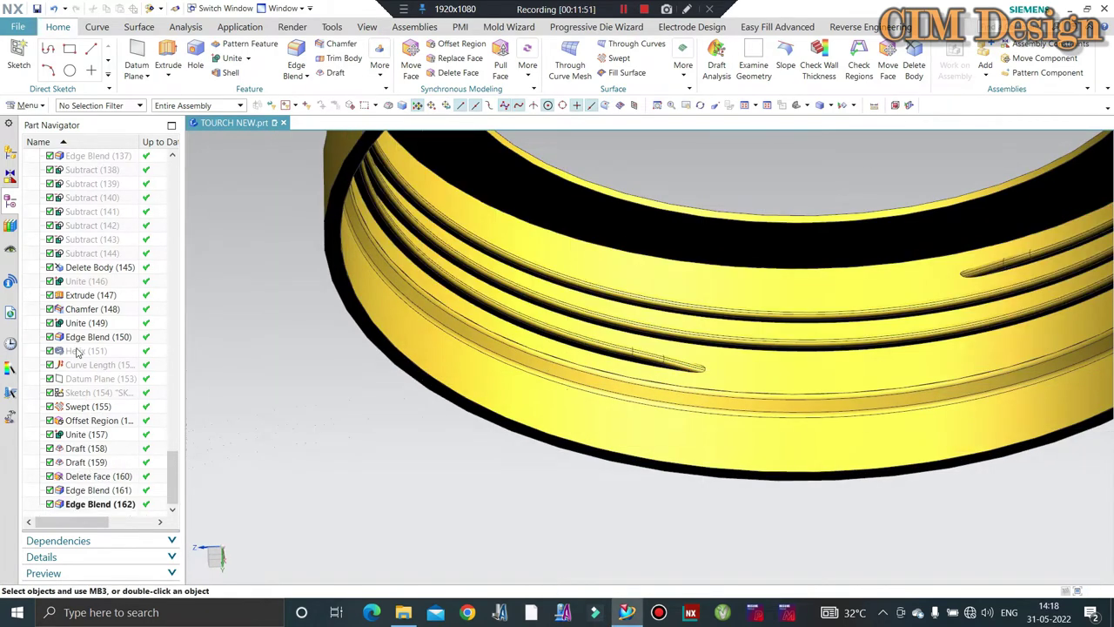
double_click(76, 351)
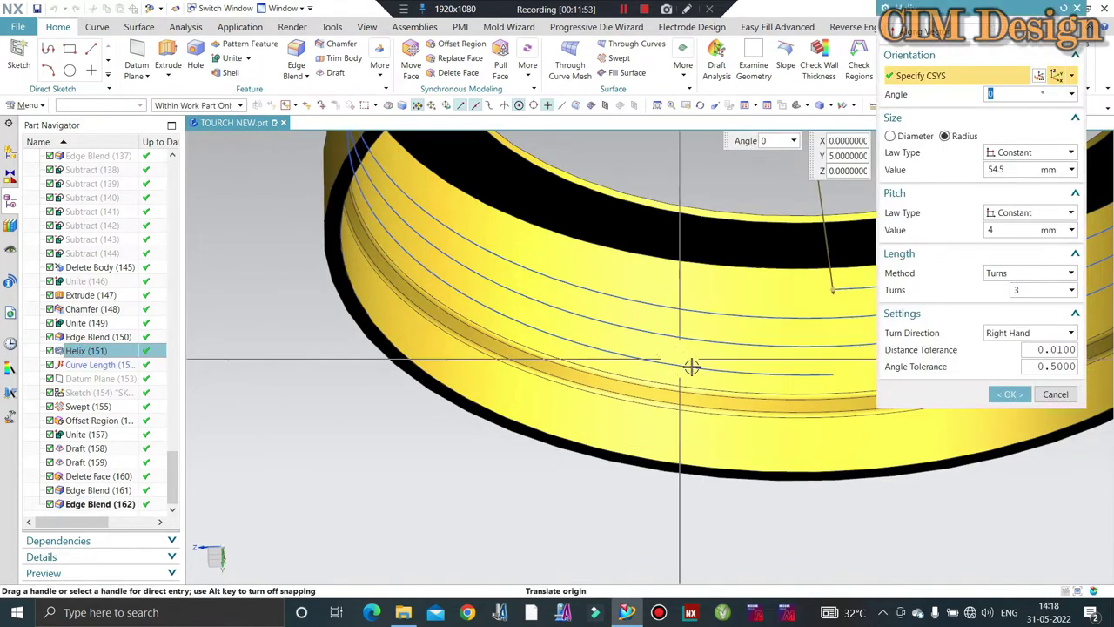
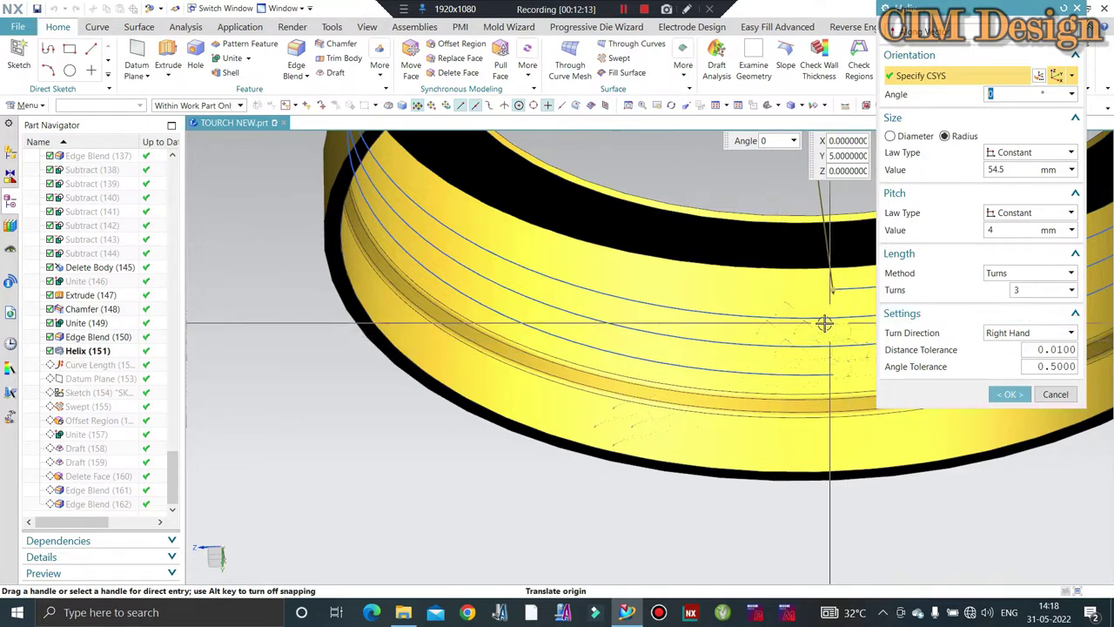
- Confirm the helix at radius 54.5 mm, pitch 4 mm, 3 turns, and inspect the thread grooves
click(1057, 394)
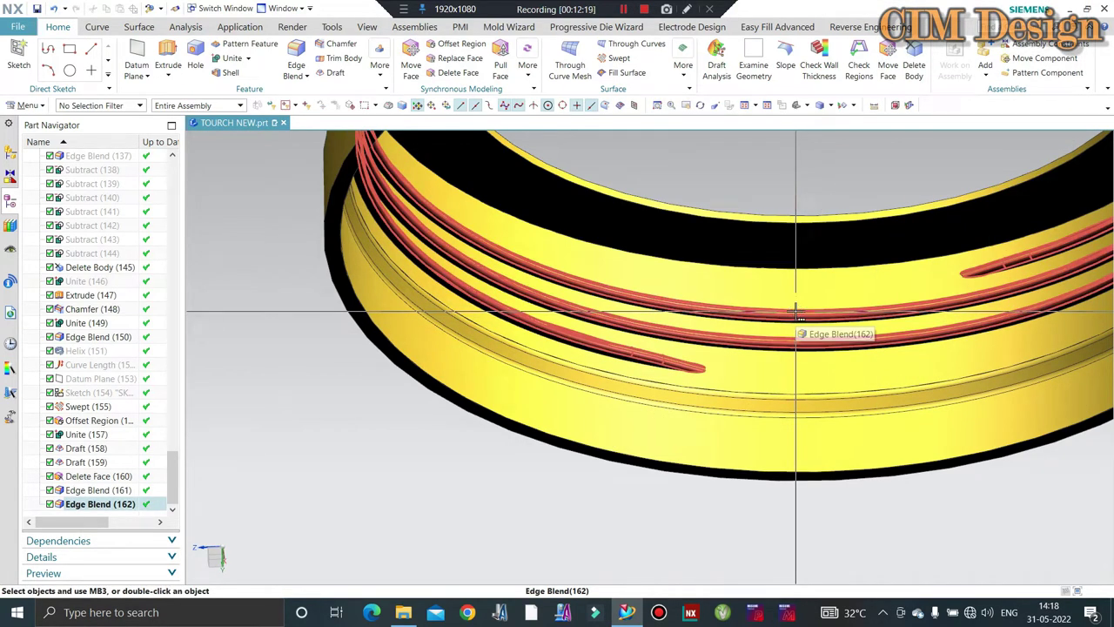
scroll(730, 338, up, 2)
scroll(711, 311, up, 1)
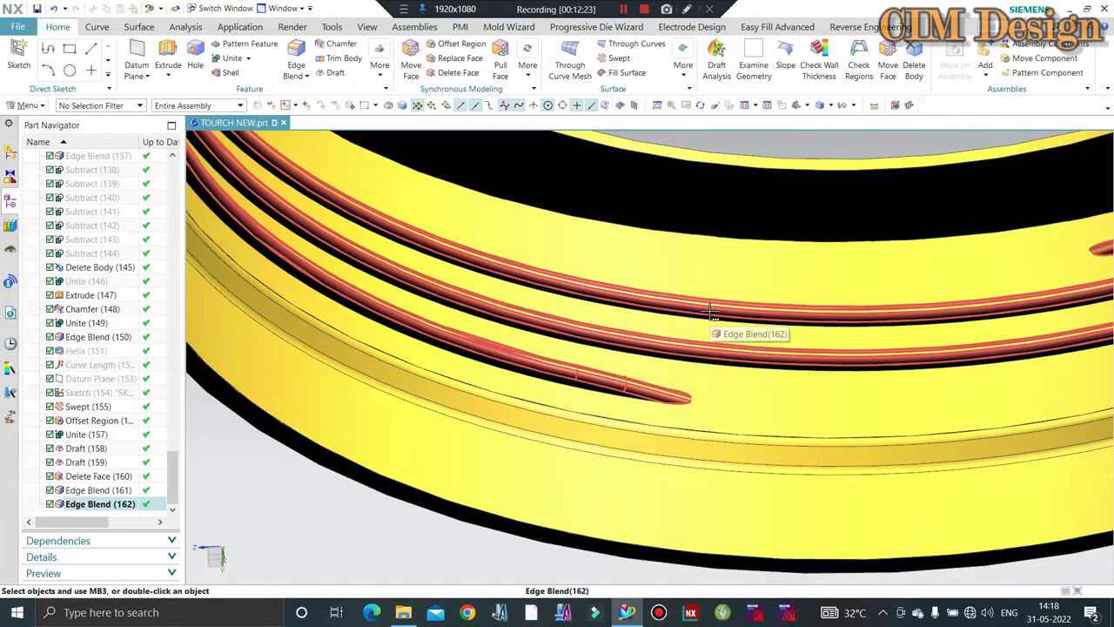
scroll(692, 329, down, 3)
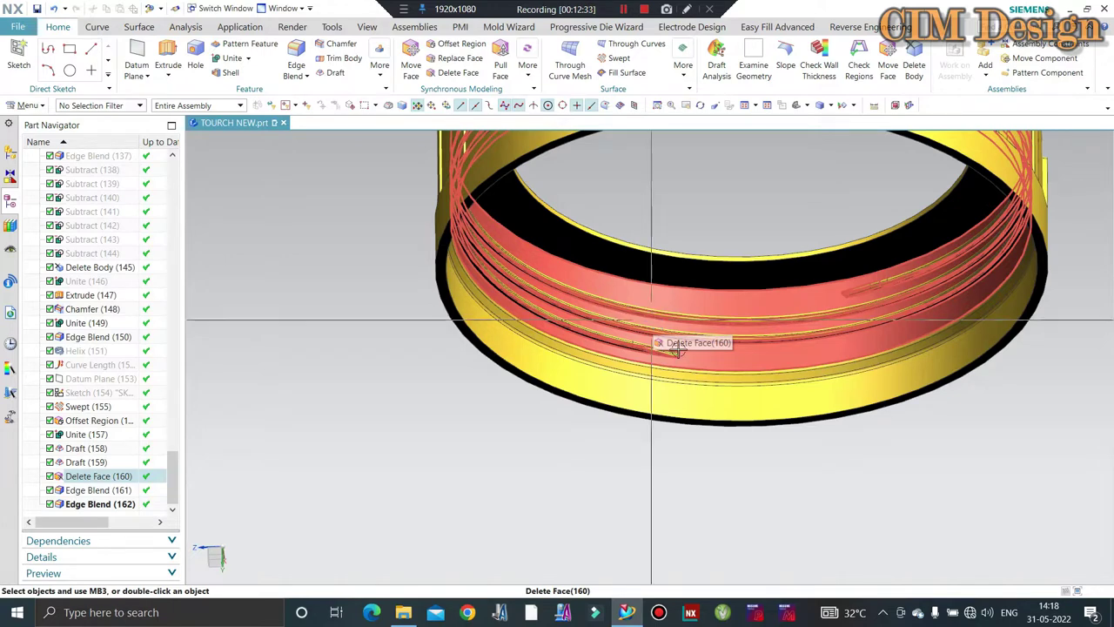
scroll(609, 298, down, 3)
scroll(609, 299, up, 3)
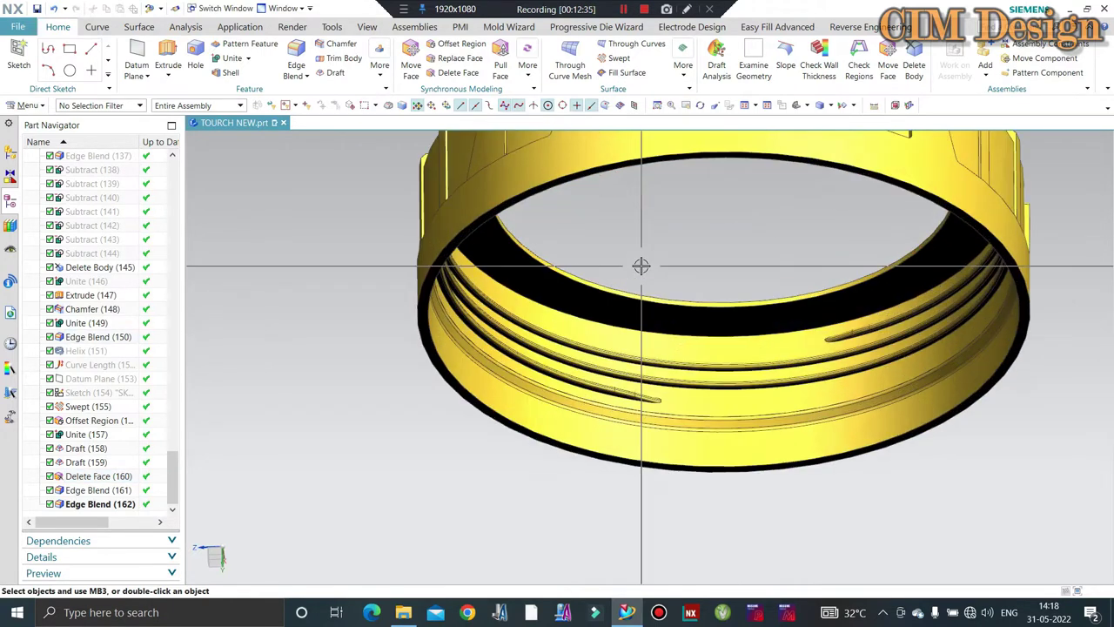
mouse_move(612, 264)
middle_down()
mouse_move(621, 288)
mouse_move(600, 266)
middle_up()
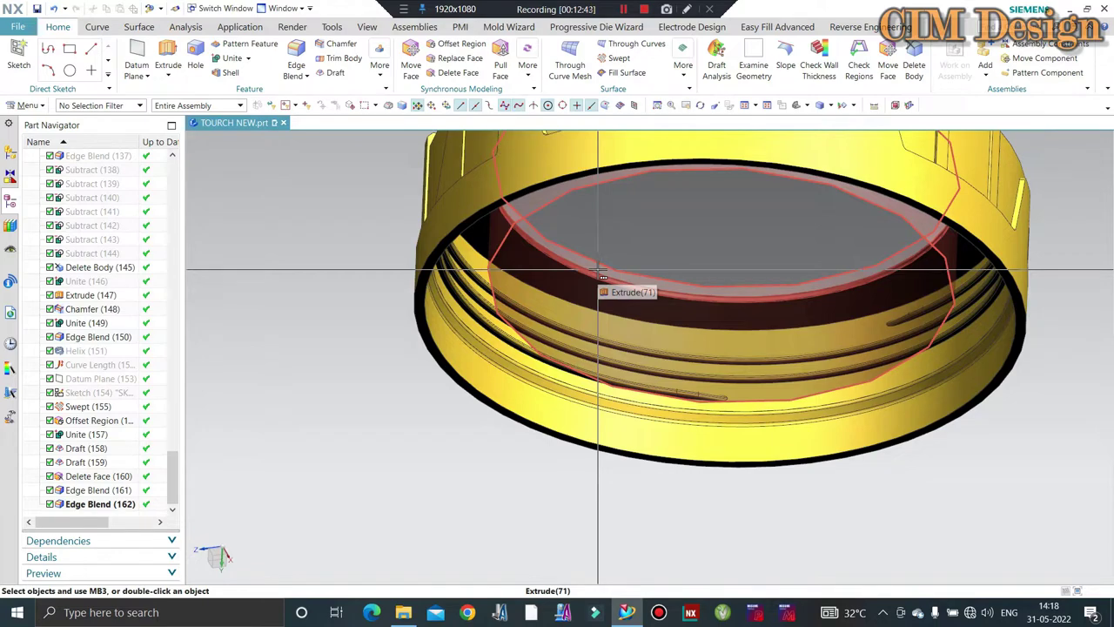
scroll(622, 291, up, 3)
middle_drag(622, 291, 662, 367)
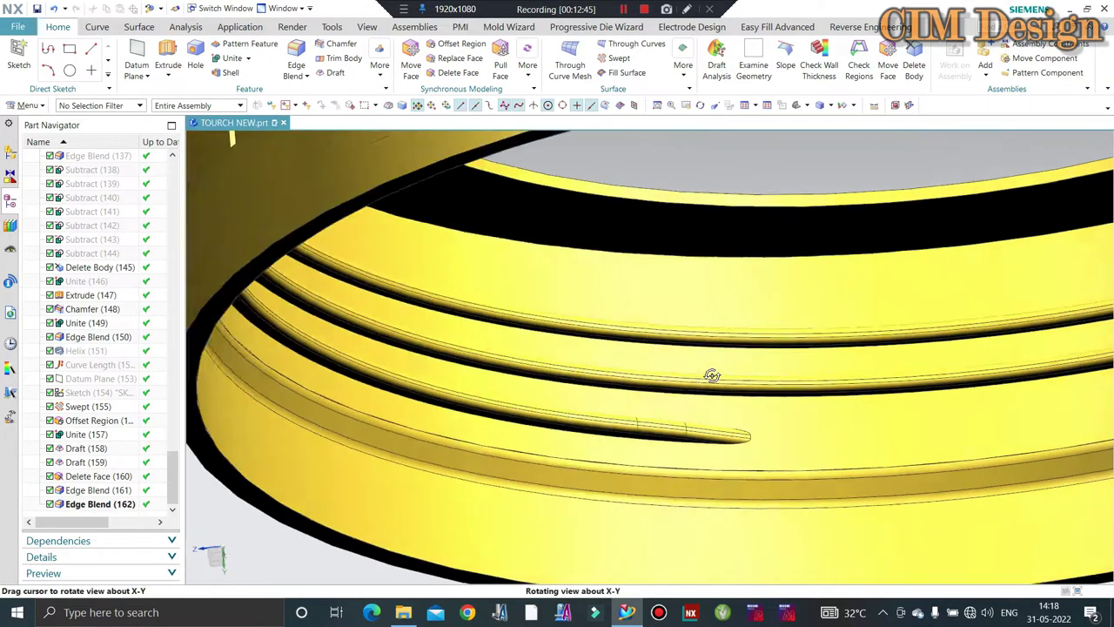
scroll(659, 366, down, 4)
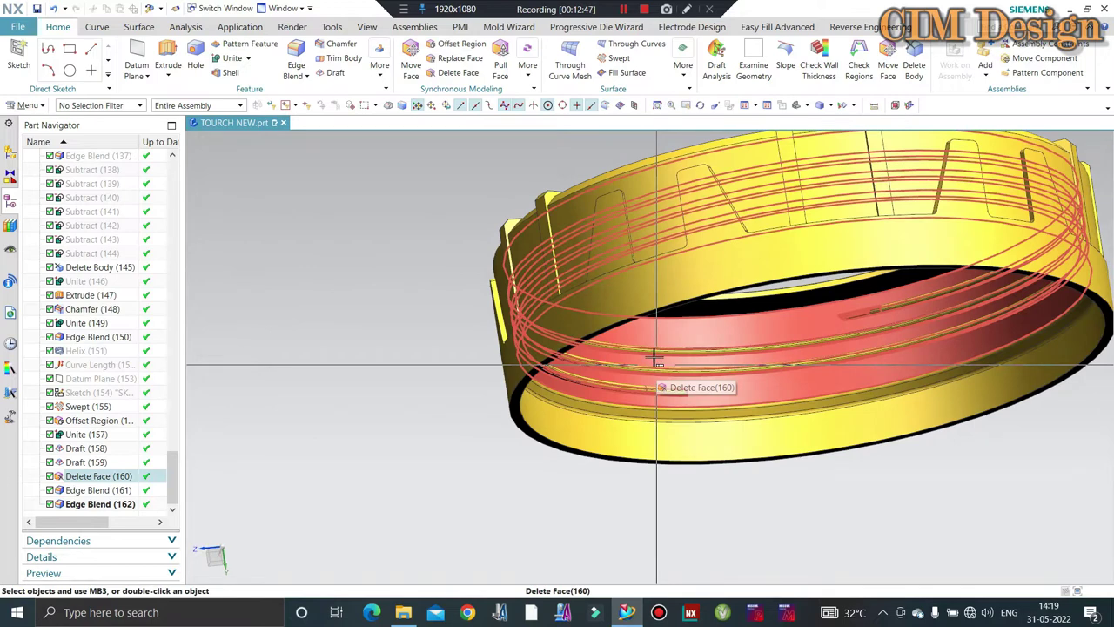
scroll(701, 366, up, 3)
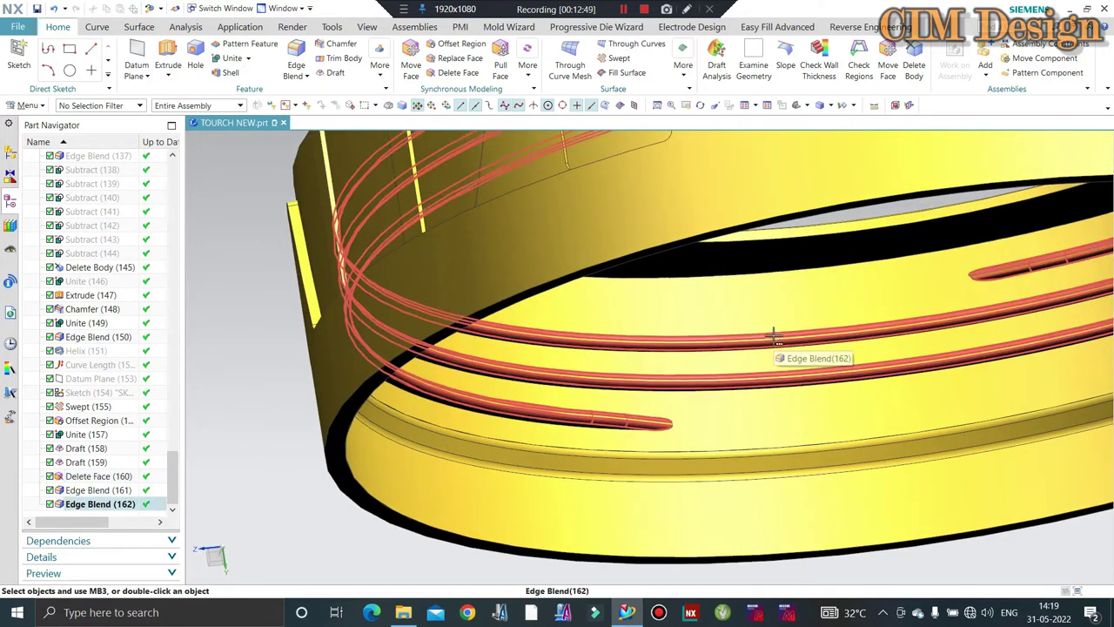
scroll(774, 336, down, 3)
scroll(566, 363, down, 2)
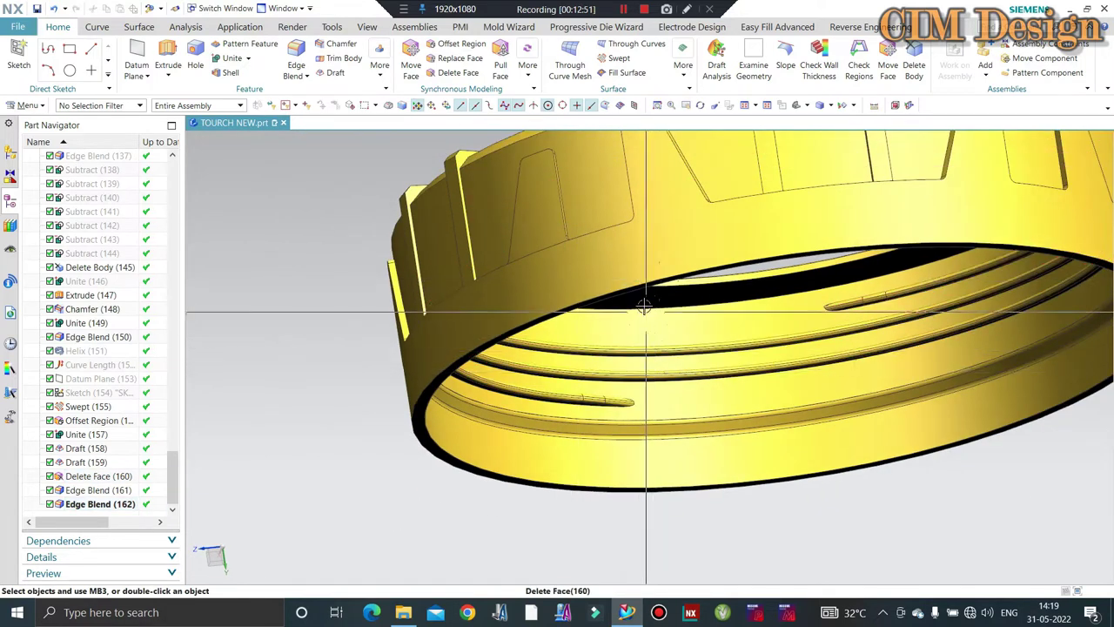
middle_drag(629, 384, 609, 386)
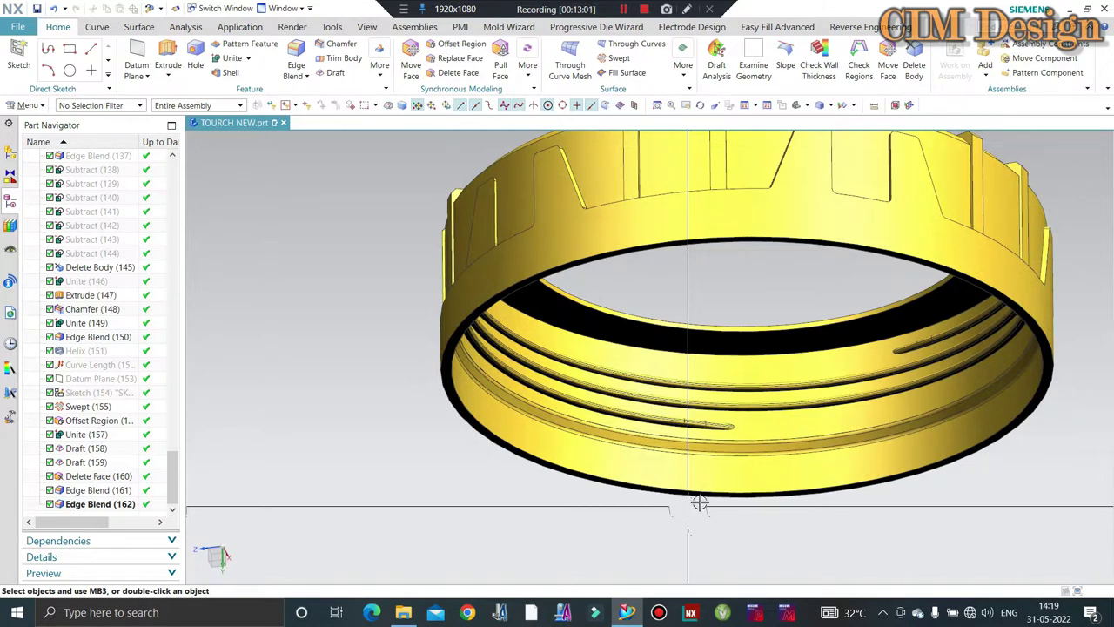
scroll(656, 385, down, 3)
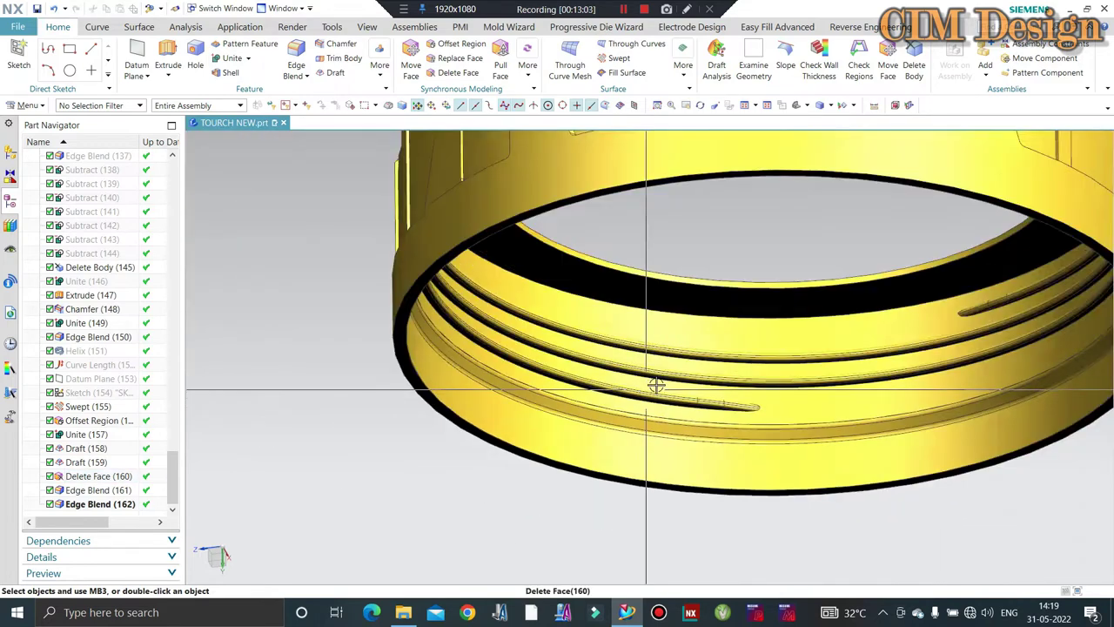
scroll(657, 385, up, 3)
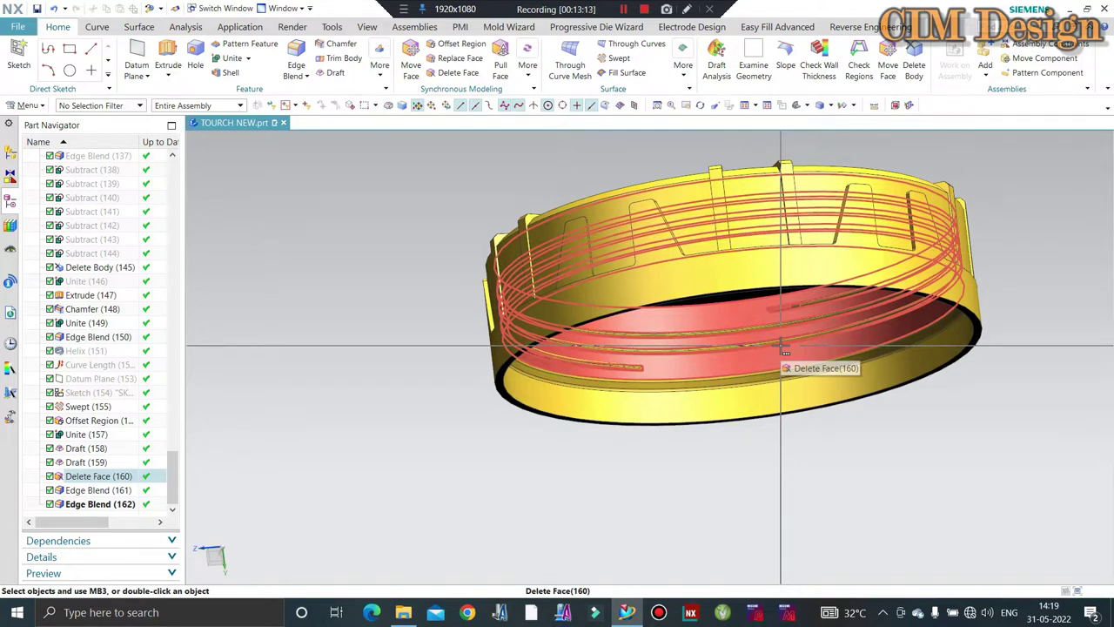
middle_drag(781, 348, 824, 380)
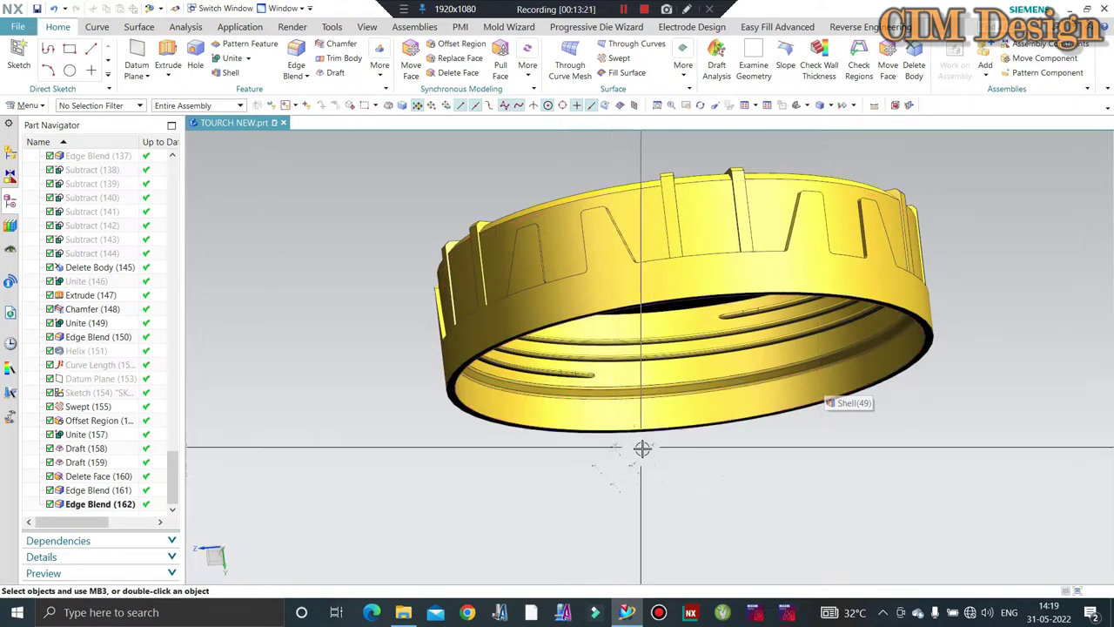
scroll(642, 447, down, 1)
mouse_move(575, 440)
middle_down()
mouse_move(607, 399)
mouse_move(320, 319)
middle_up()
scroll(606, 398, up, 2)
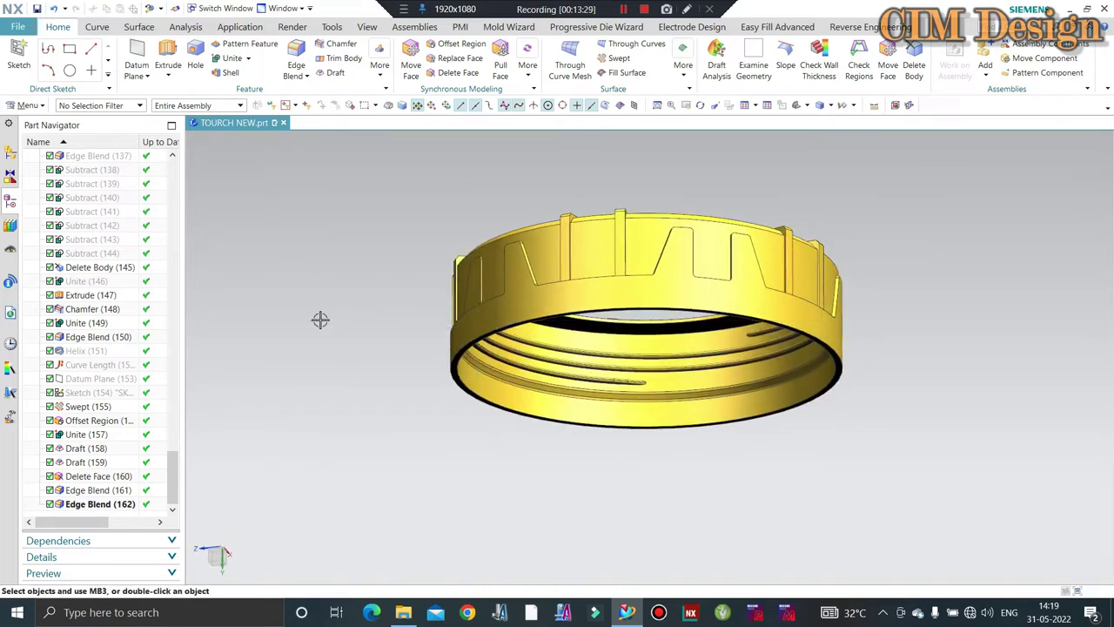
scroll(757, 296, up, 3)
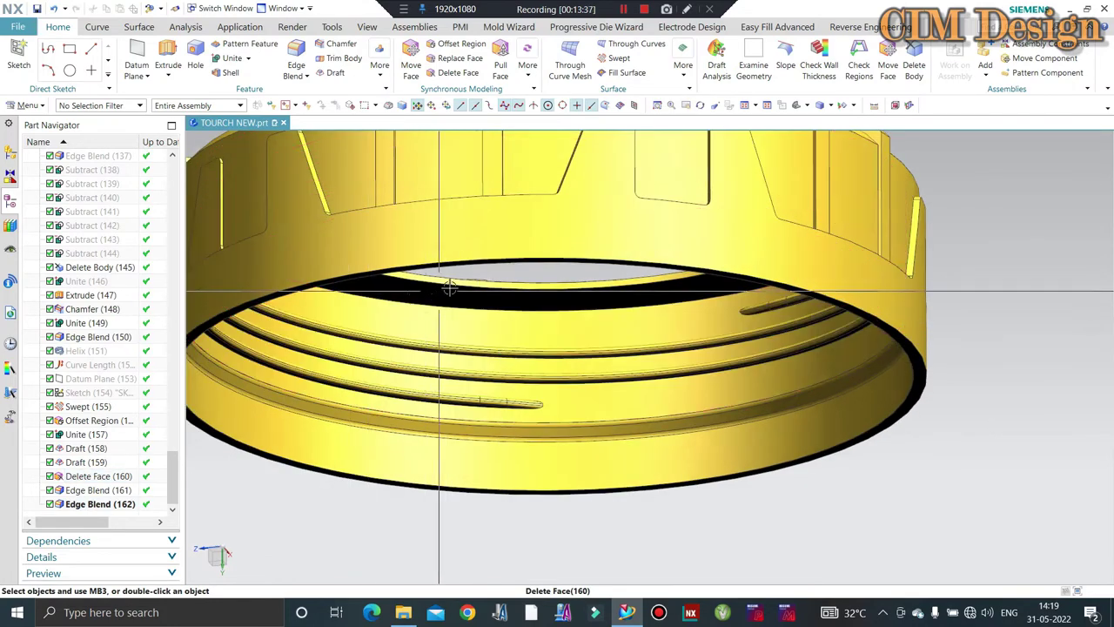
scroll(473, 360, up, 2)
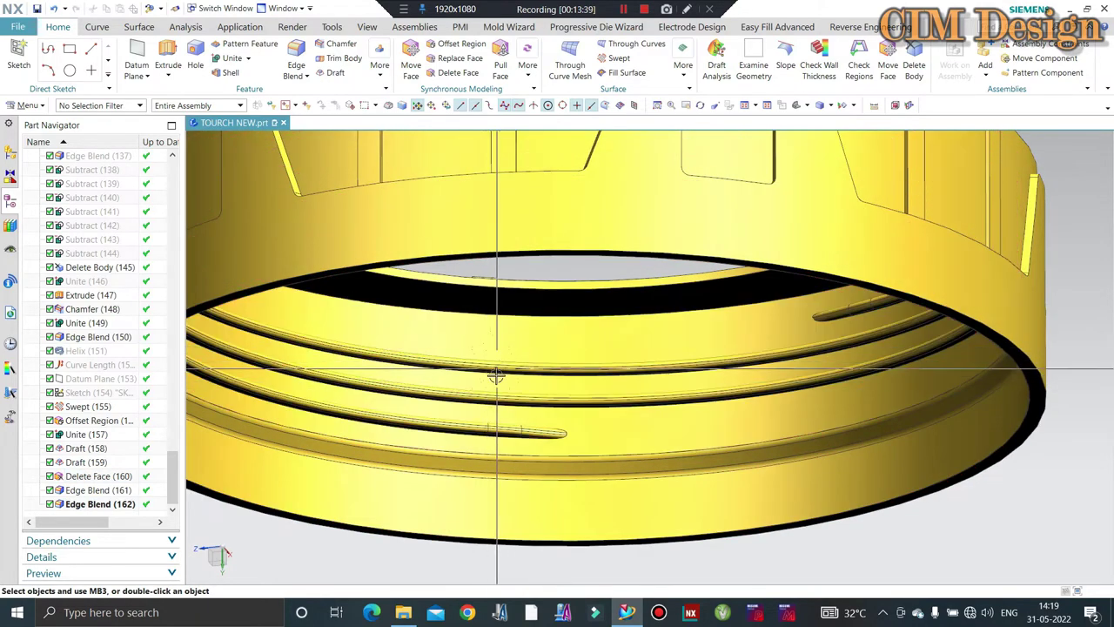
scroll(492, 370, up, 1)
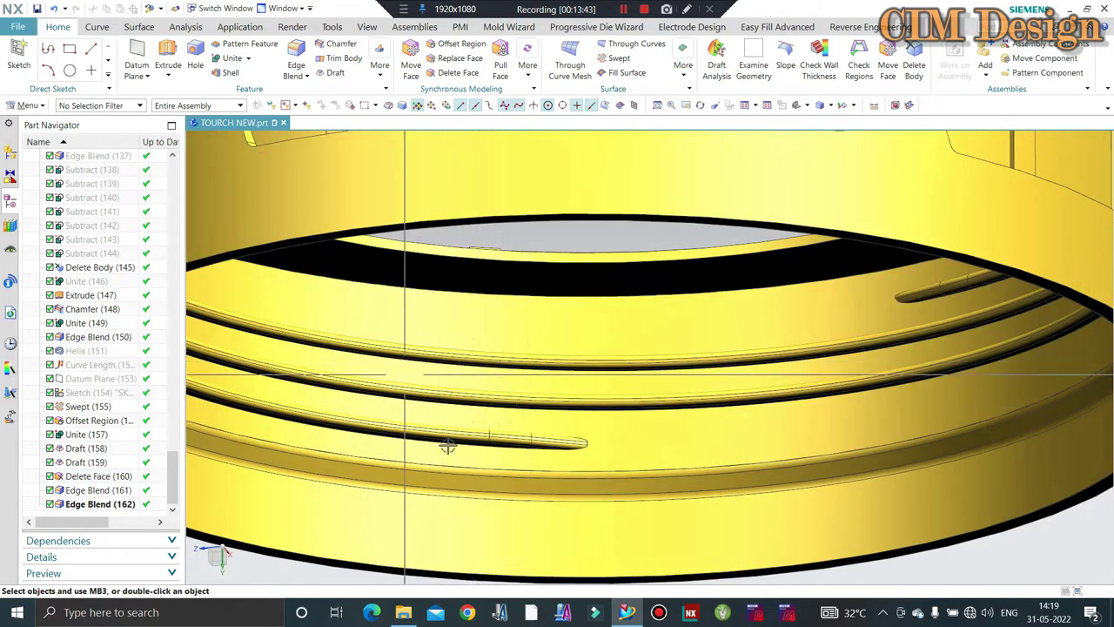
click(491, 360)
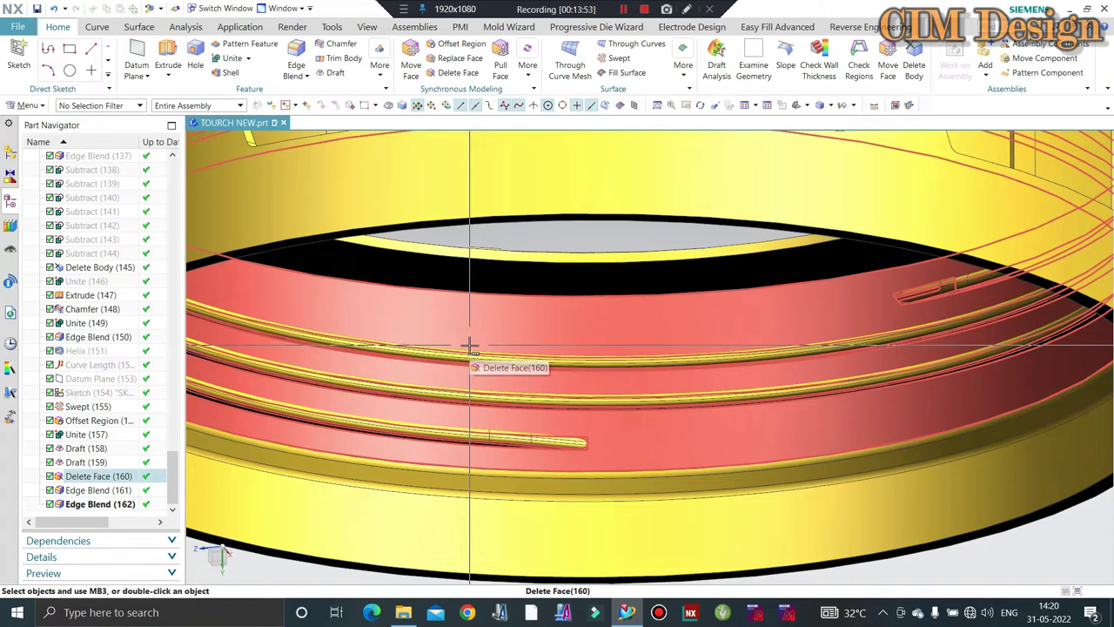
scroll(454, 348, down, 3)
scroll(623, 366, down, 2)
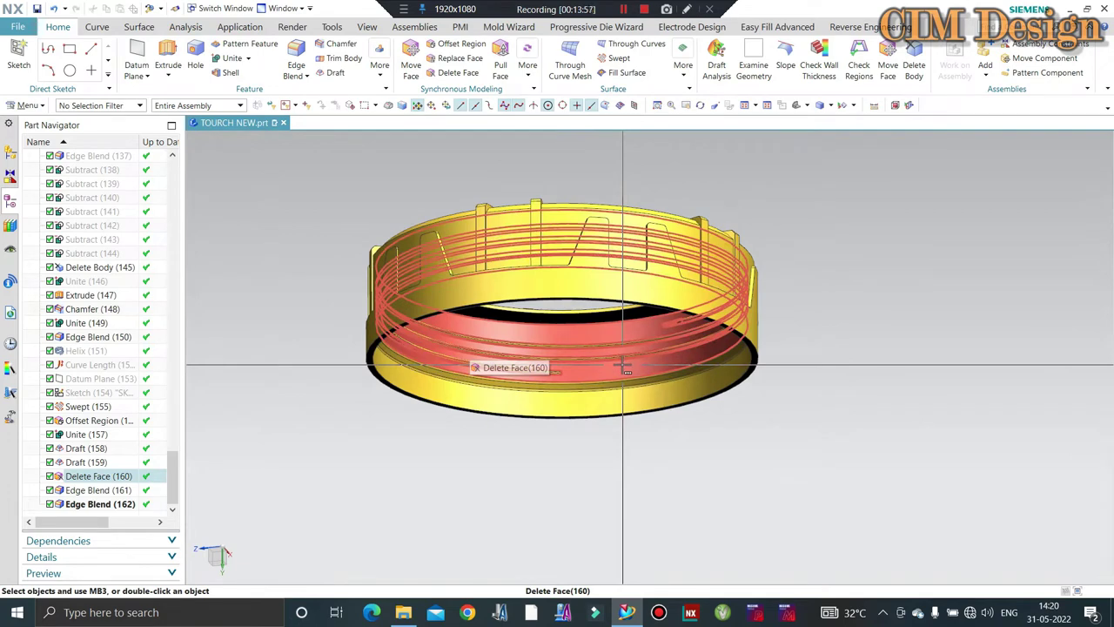
mouse_move(507, 406)
middle_down()
mouse_move(533, 376)
mouse_move(1020, 304)
middle_up()
key(F8)
scroll(510, 438, up, 3)
scroll(464, 479, up, 2)
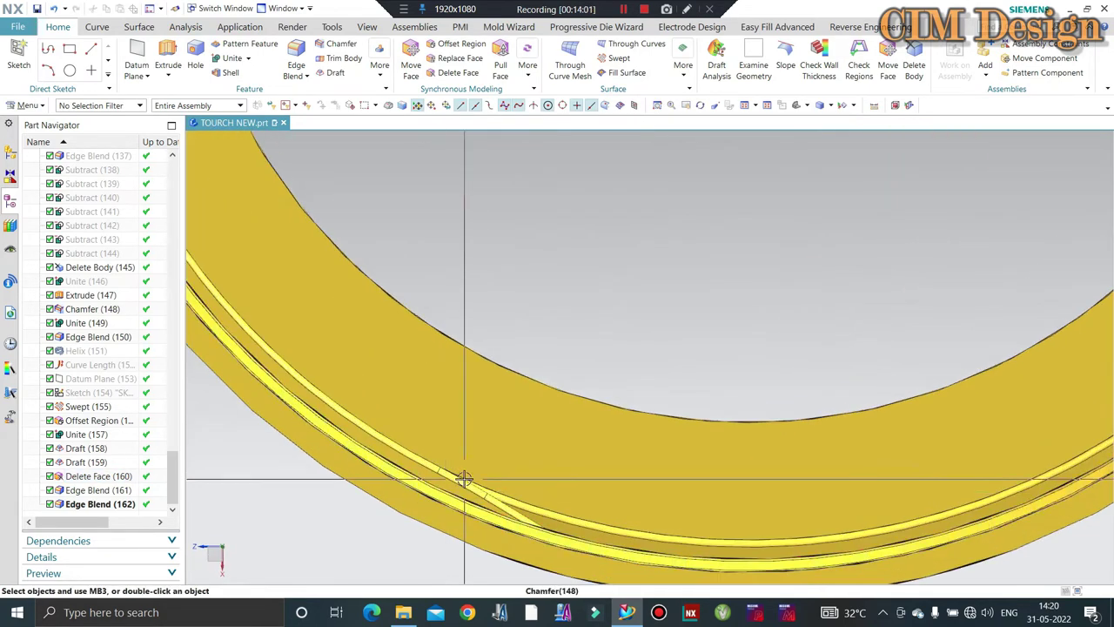
middle_drag(464, 479, 493, 517)
scroll(527, 478, down, 5)
mouse_move(527, 478)
middle_down()
mouse_move(593, 400)
mouse_move(546, 403)
middle_up()
key(F8)
scroll(609, 396, up, 2)
scroll(679, 379, down, 3)
scroll(659, 369, down, 2)
middle_drag(659, 368, 654, 410)
scroll(654, 413, up, 2)
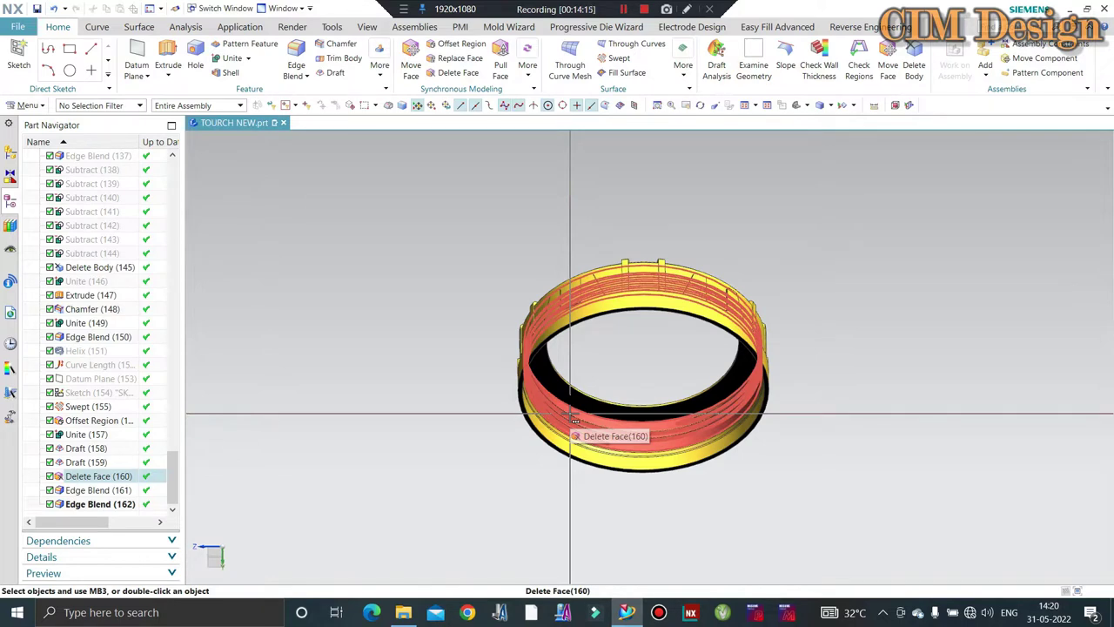
middle_drag(574, 421, 552, 455)
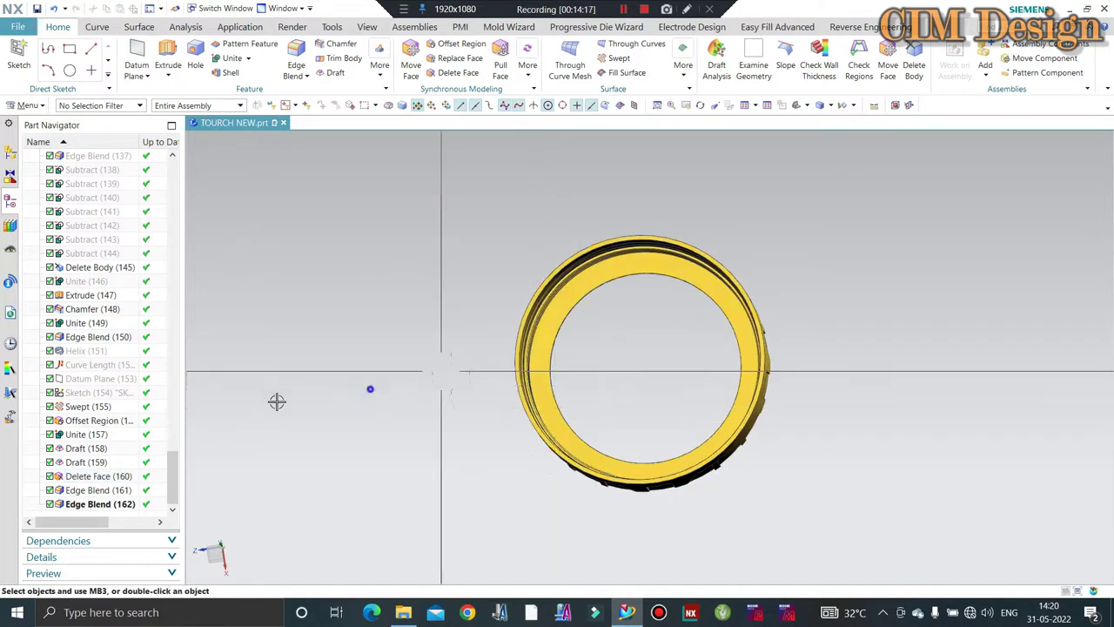
mouse_move(603, 326)
middle_down()
mouse_move(577, 386)
mouse_move(580, 363)
middle_up()
scroll(609, 404, up, 2)
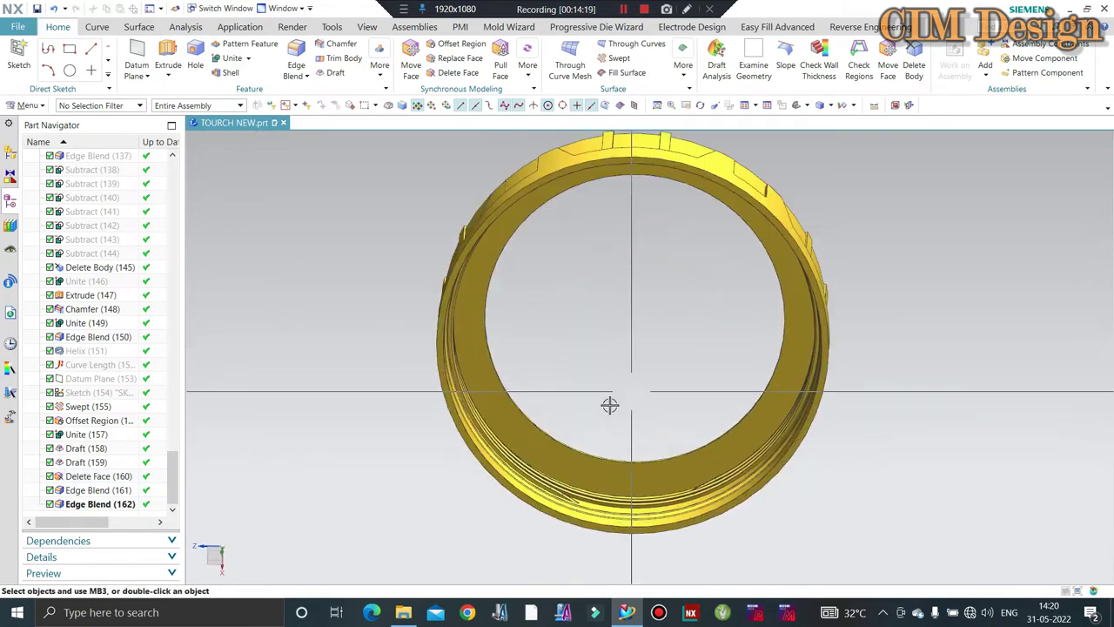
mouse_move(609, 403)
middle_down()
mouse_move(527, 473)
mouse_move(691, 393)
middle_up()
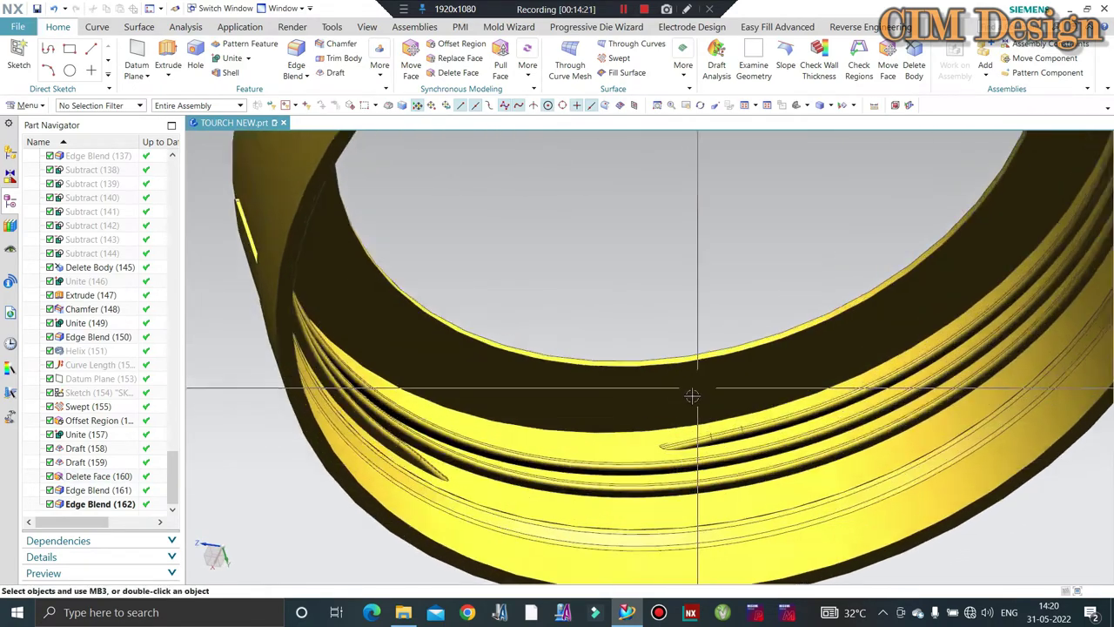
scroll(679, 433, down, 1)
middle_drag(679, 433, 632, 405)
scroll(609, 343, up, 3)
scroll(610, 349, up, 2)
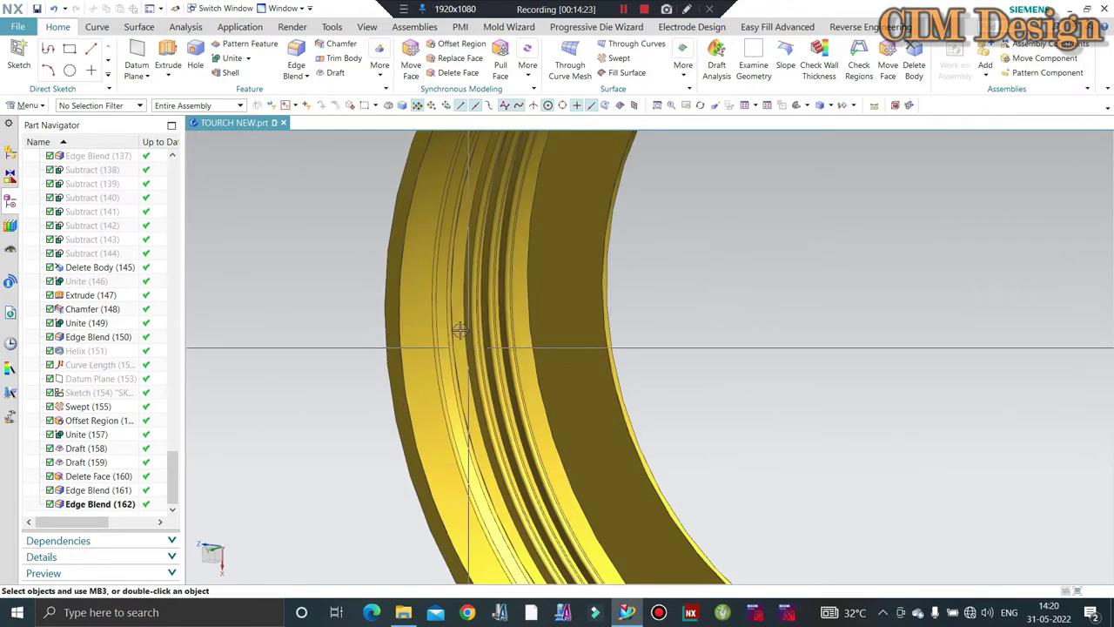
middle_drag(609, 242, 522, 275)
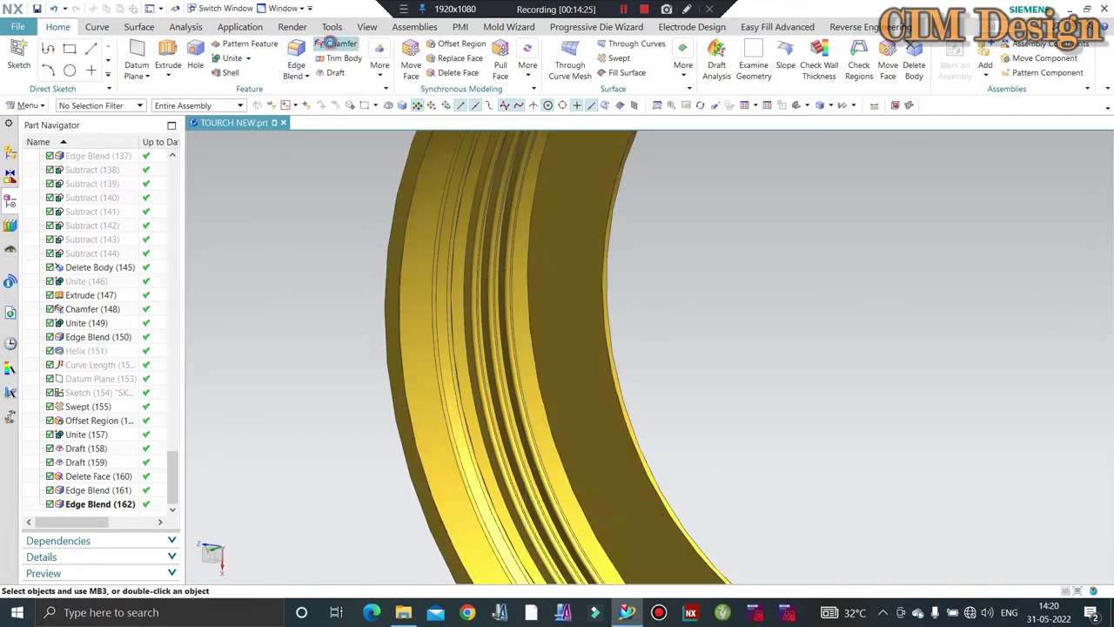
- Chamfer the ring's band edge with a 1 mm symmetric cross section
click(330, 42)
click(535, 275)
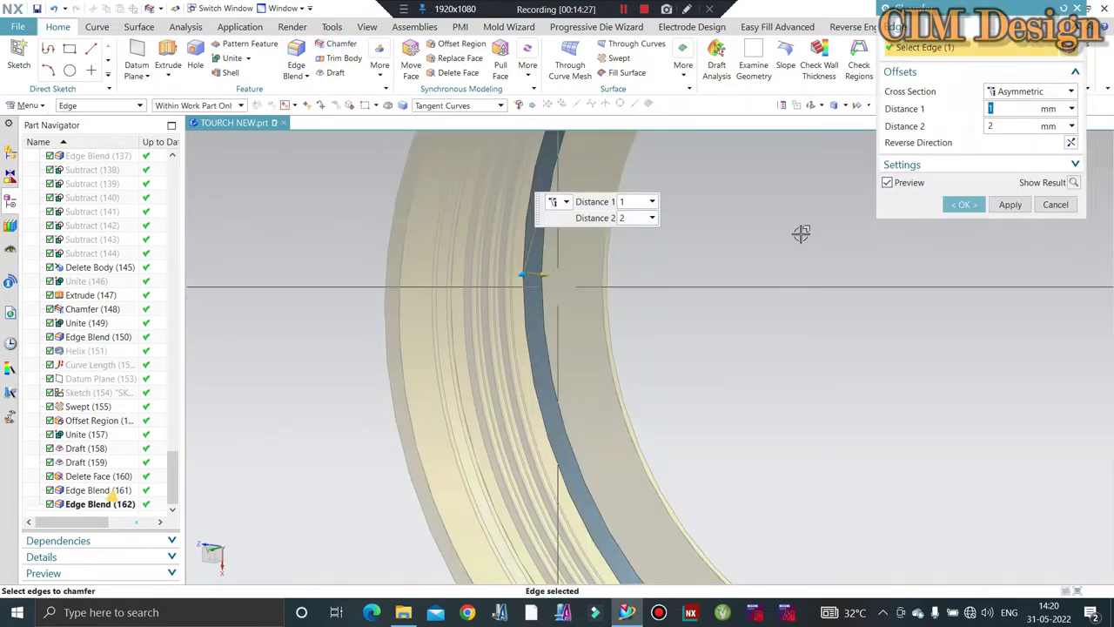
click(1027, 90)
click(1016, 102)
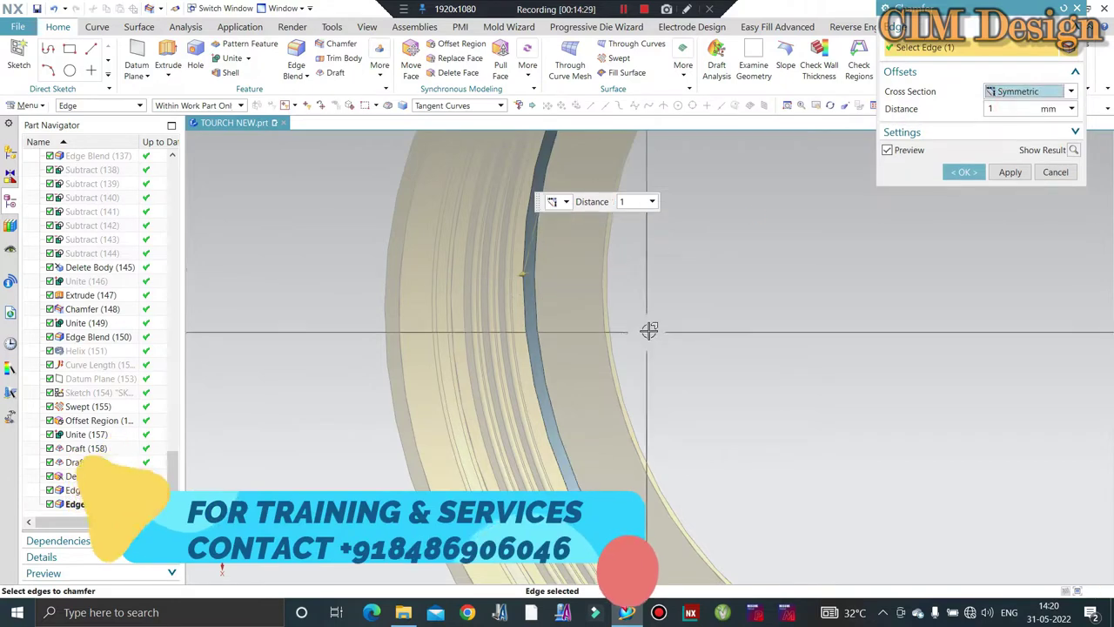
scroll(649, 330, down, 3)
text(0.5)
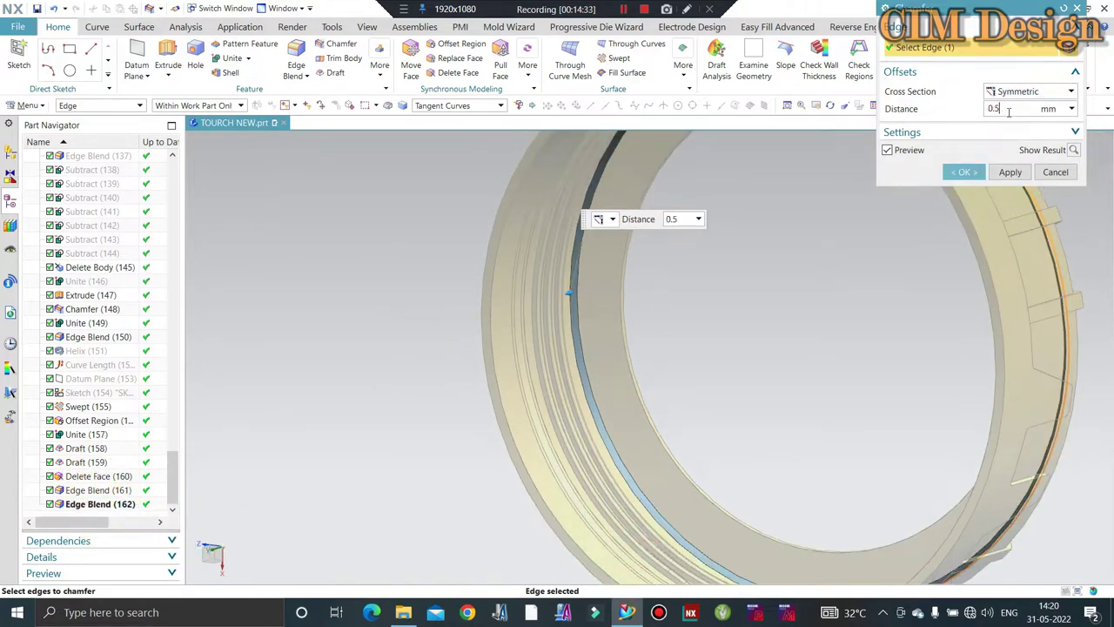
key(Return)
middle_click(712, 372)
scroll(670, 336, down, 3)
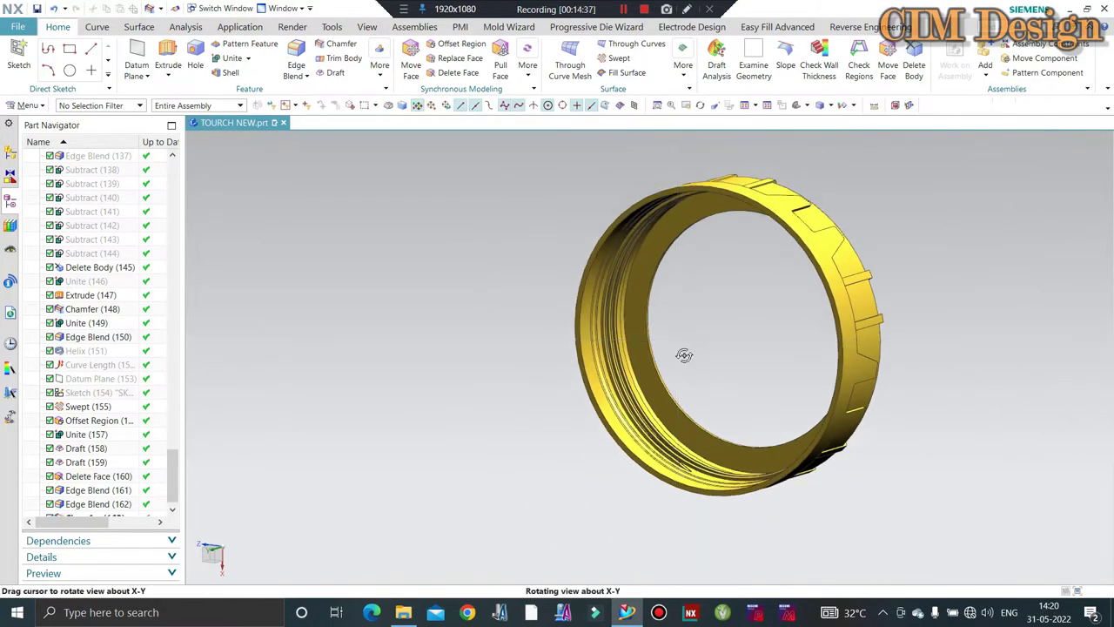
middle_drag(684, 353, 731, 383)
scroll(753, 406, up, 3)
scroll(753, 406, up, 2)
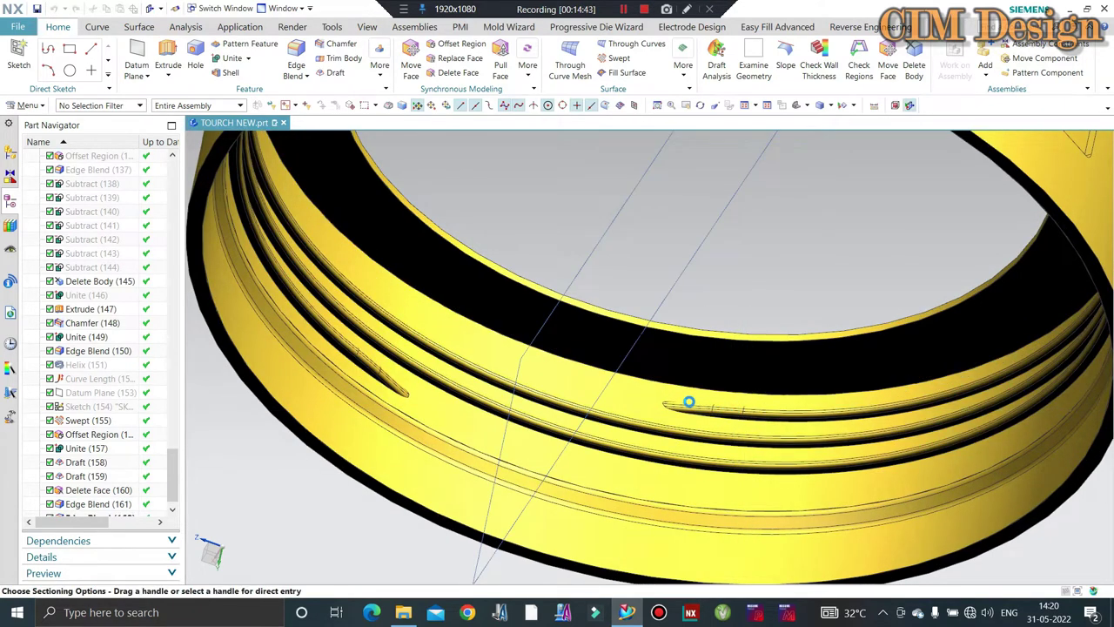
scroll(679, 386, down, 3)
middle_drag(594, 385, 612, 405)
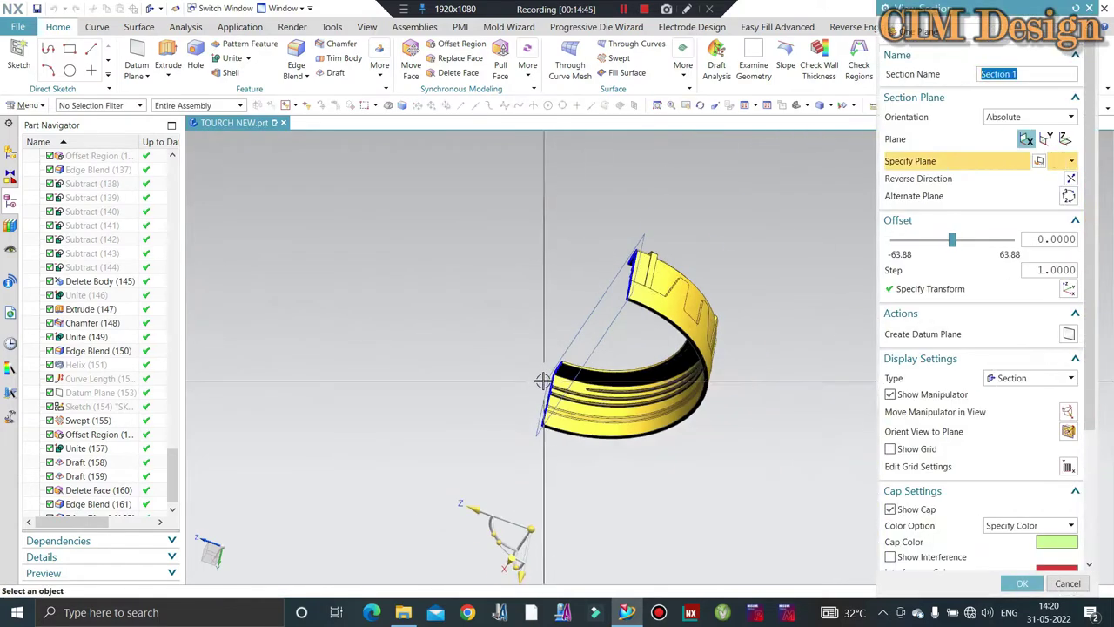
scroll(478, 391, up, 3)
scroll(348, 366, up, 2)
scroll(311, 363, up, 2)
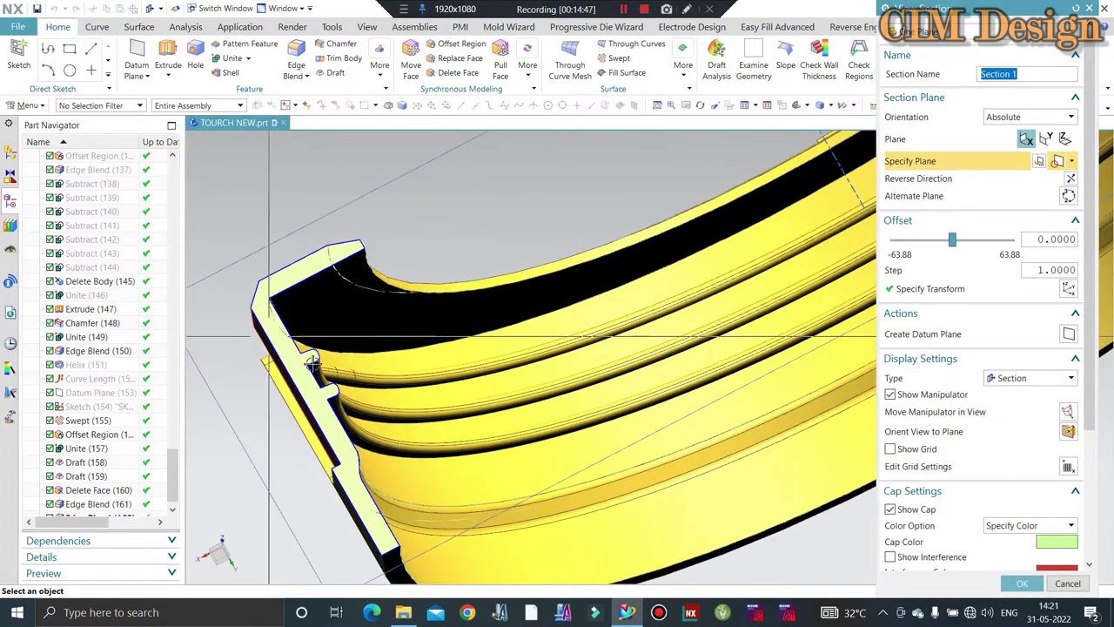
mouse_move(309, 391)
middle_down()
mouse_move(335, 417)
mouse_move(319, 273)
mouse_move(316, 298)
middle_up()
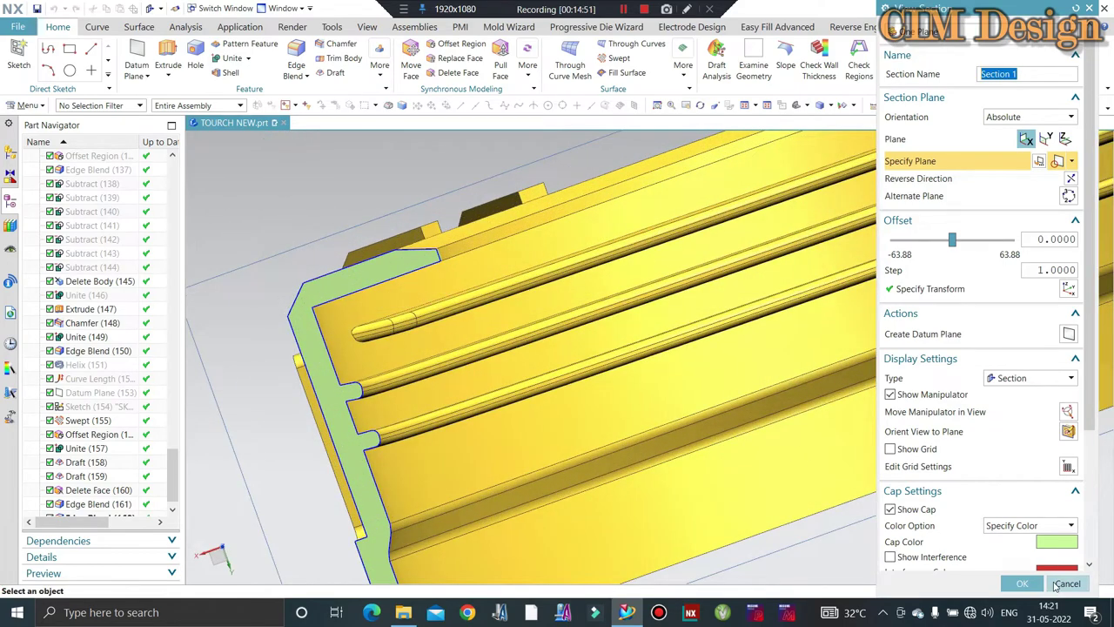
click(1056, 586)
mouse_move(661, 365)
middle_down()
mouse_move(472, 266)
mouse_move(477, 317)
middle_up()
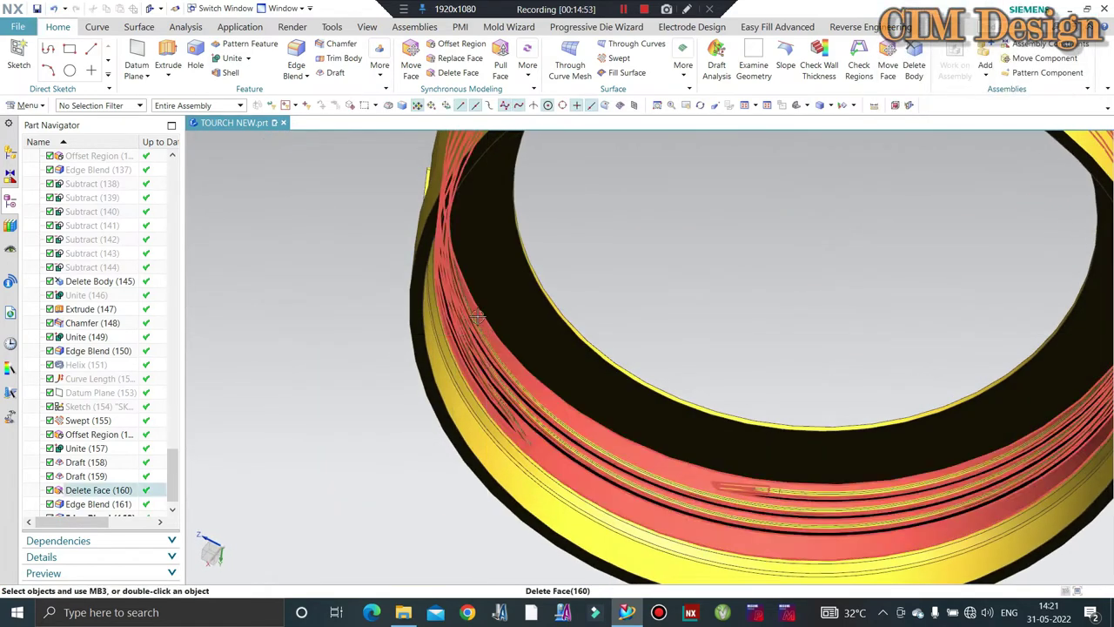
- Chamfer the inner rim edge of the threaded ring
click(324, 44)
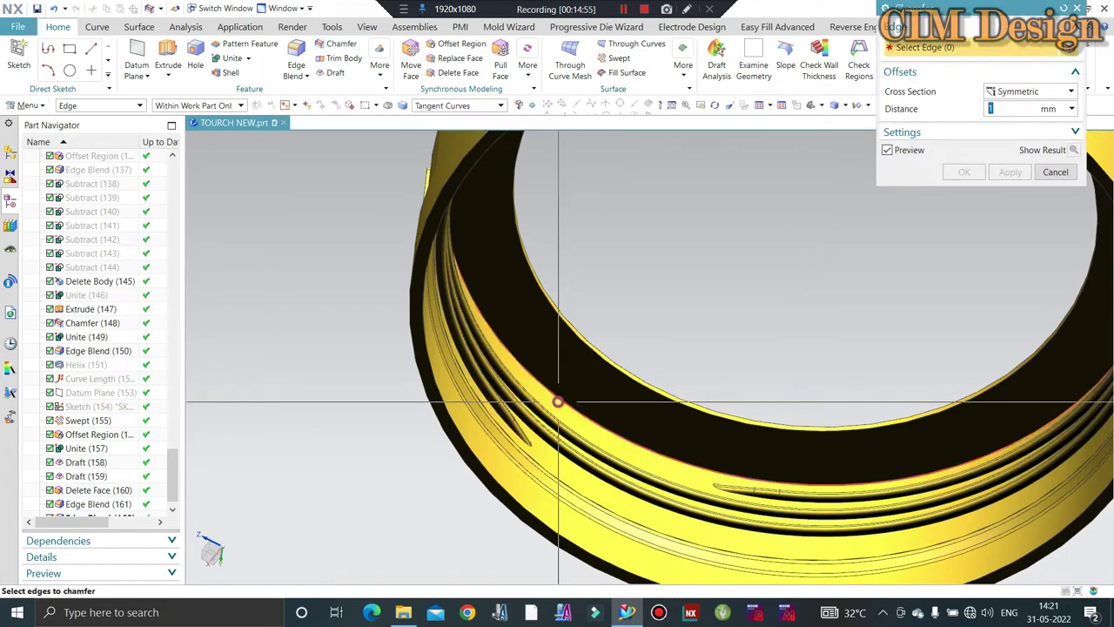
click(715, 383)
middle_click(692, 355)
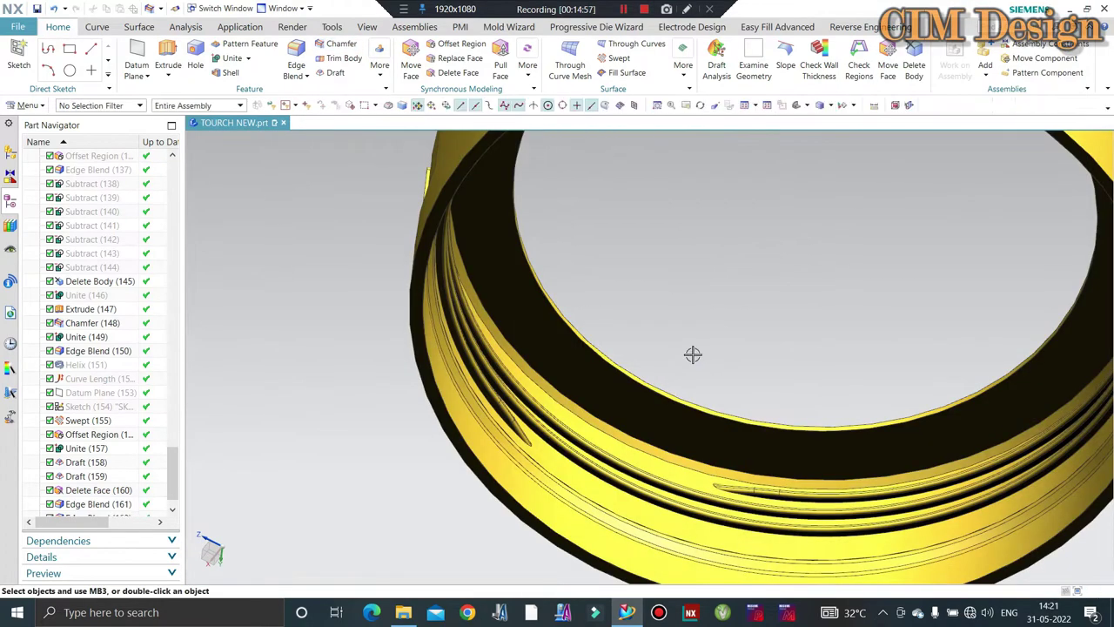
scroll(693, 365, up, 5)
mouse_move(694, 366)
middle_down()
mouse_move(743, 377)
mouse_move(590, 403)
middle_up()
key(F8)
middle_drag(675, 307, 547, 353)
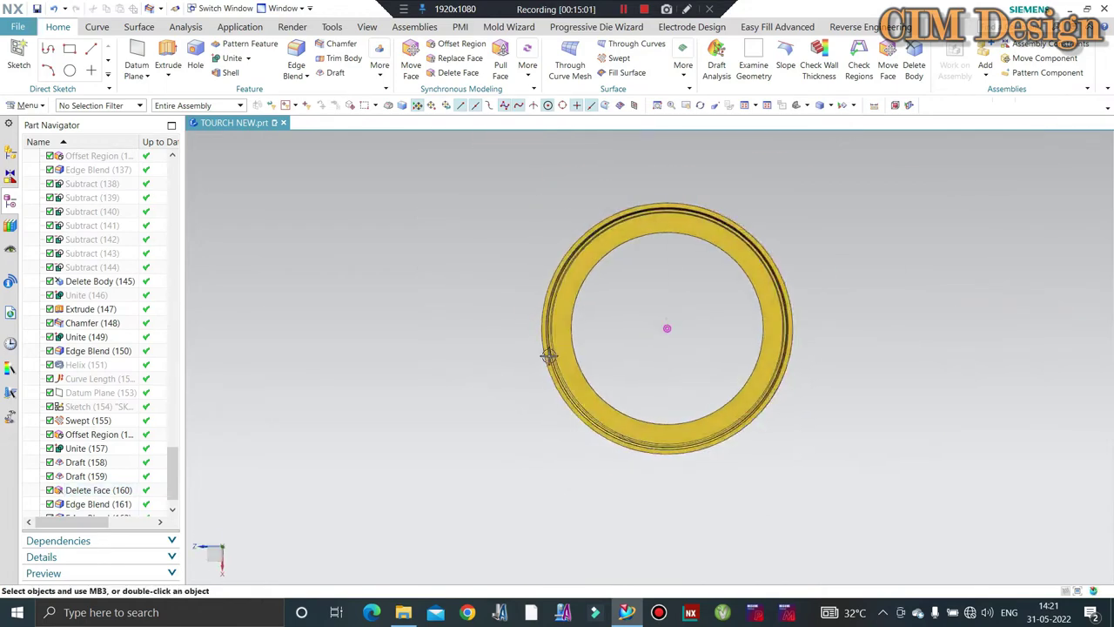
scroll(642, 326, down, 3)
mouse_move(642, 325)
middle_down()
mouse_move(643, 297)
mouse_move(661, 400)
middle_up()
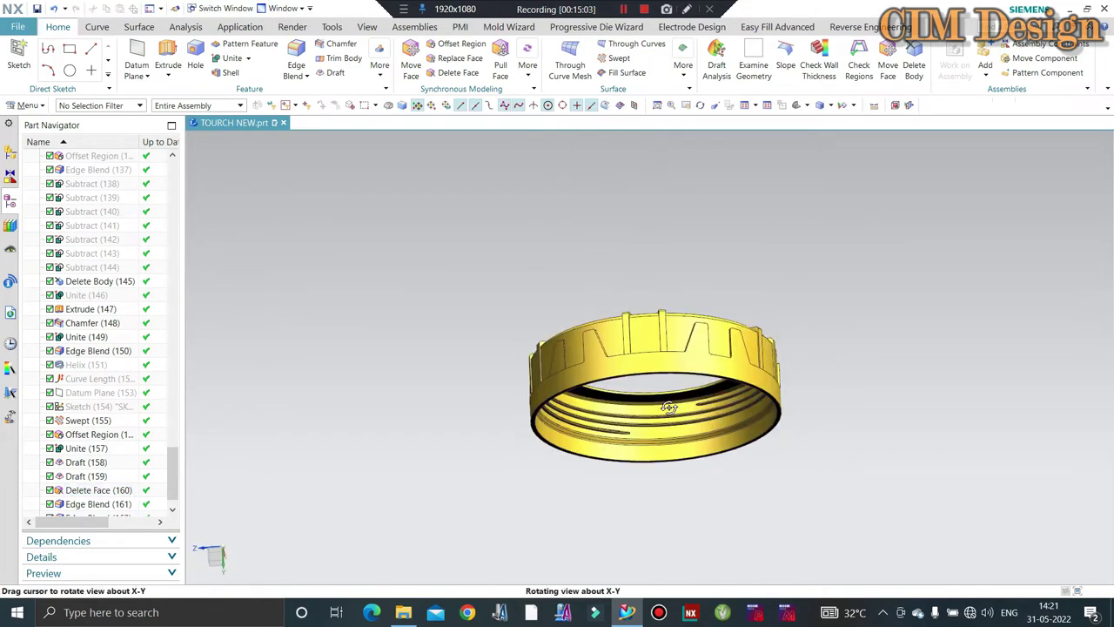
- Orbit and zoom around the ring to inspect the new chamfer and inner threads
scroll(569, 497, up, 3)
mouse_move(570, 497)
middle_down()
mouse_move(617, 427)
mouse_move(652, 484)
middle_up()
scroll(651, 484, down, 3)
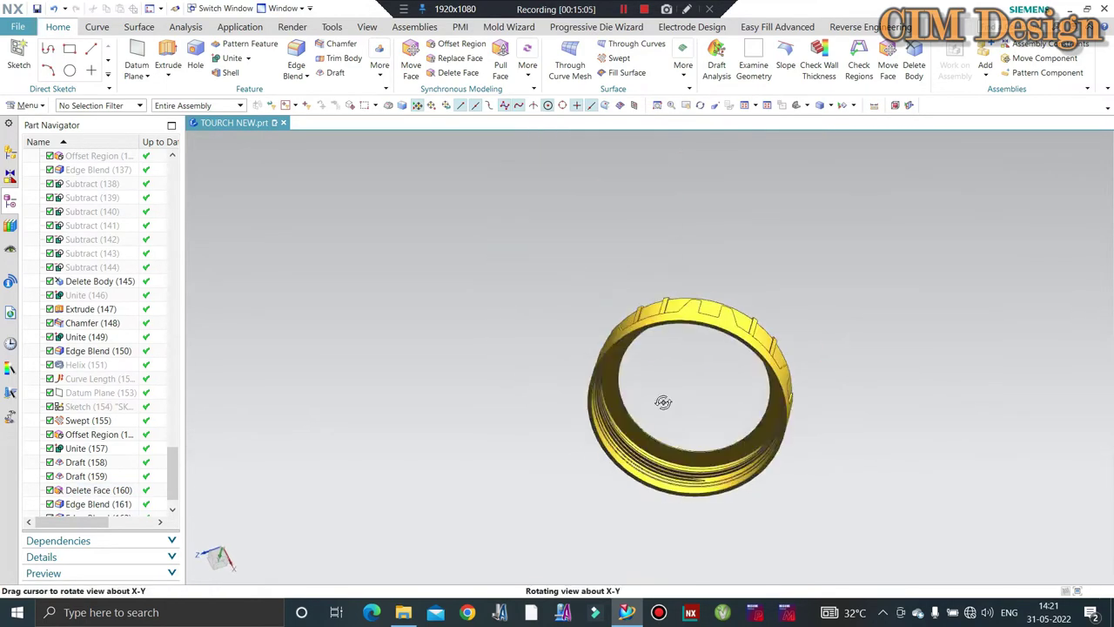
mouse_move(661, 398)
middle_down()
mouse_move(693, 398)
mouse_move(681, 403)
mouse_move(681, 511)
mouse_move(610, 539)
middle_up()
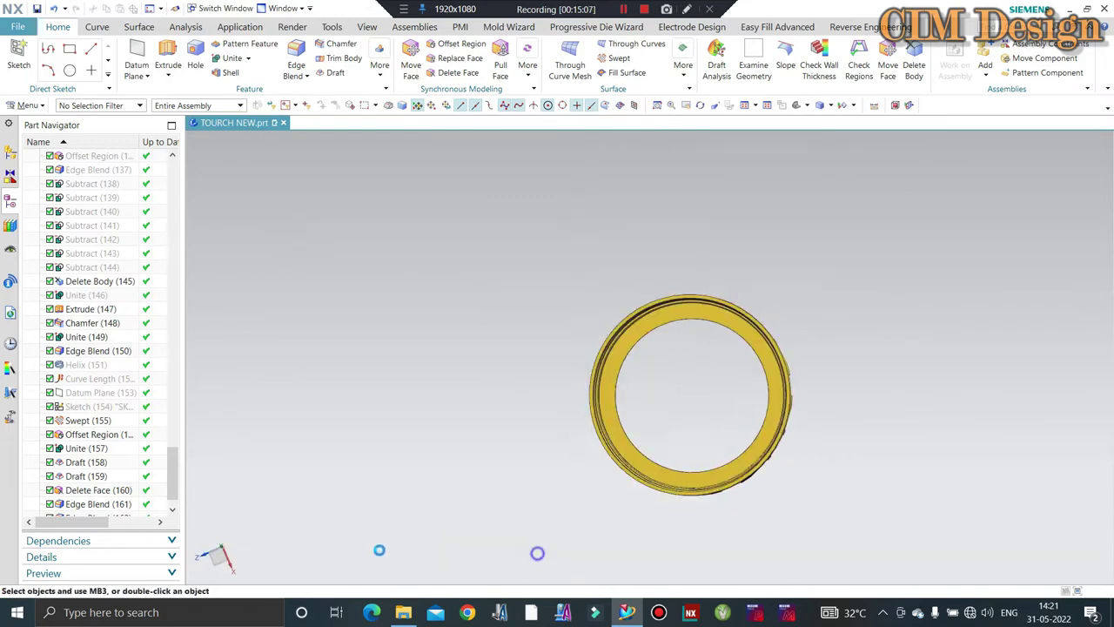
scroll(733, 387, up, 3)
middle_drag(801, 398, 774, 366)
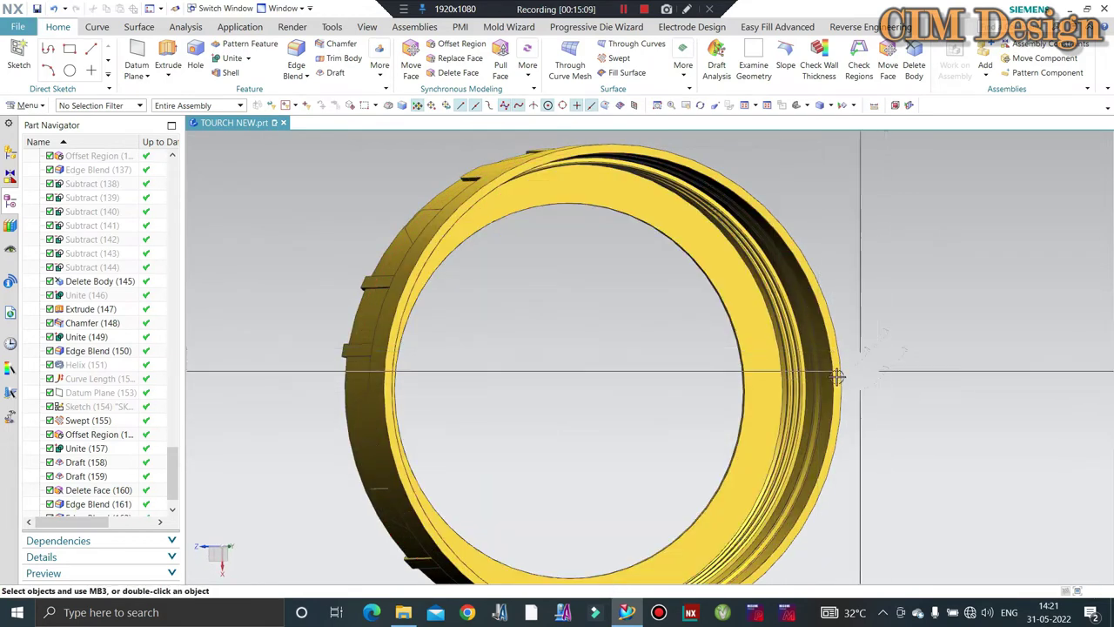
scroll(835, 376, down, 3)
mouse_move(503, 400)
middle_down()
mouse_move(711, 351)
mouse_move(220, 411)
mouse_move(126, 394)
middle_up()
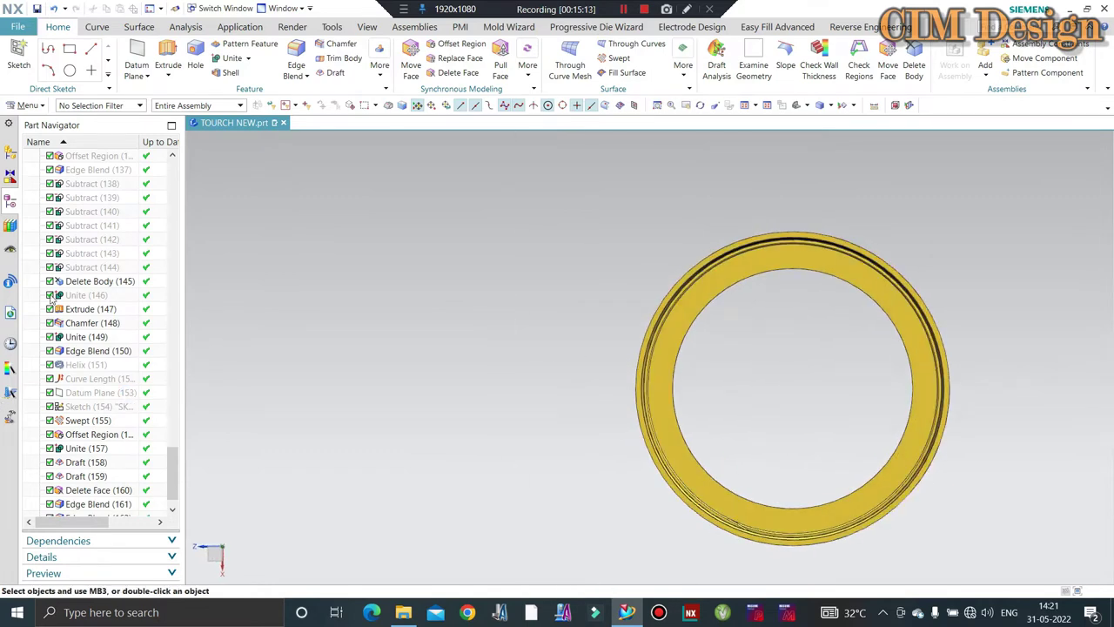
scroll(52, 298, down, 1)
scroll(597, 284, down, 2)
scroll(634, 318, up, 3)
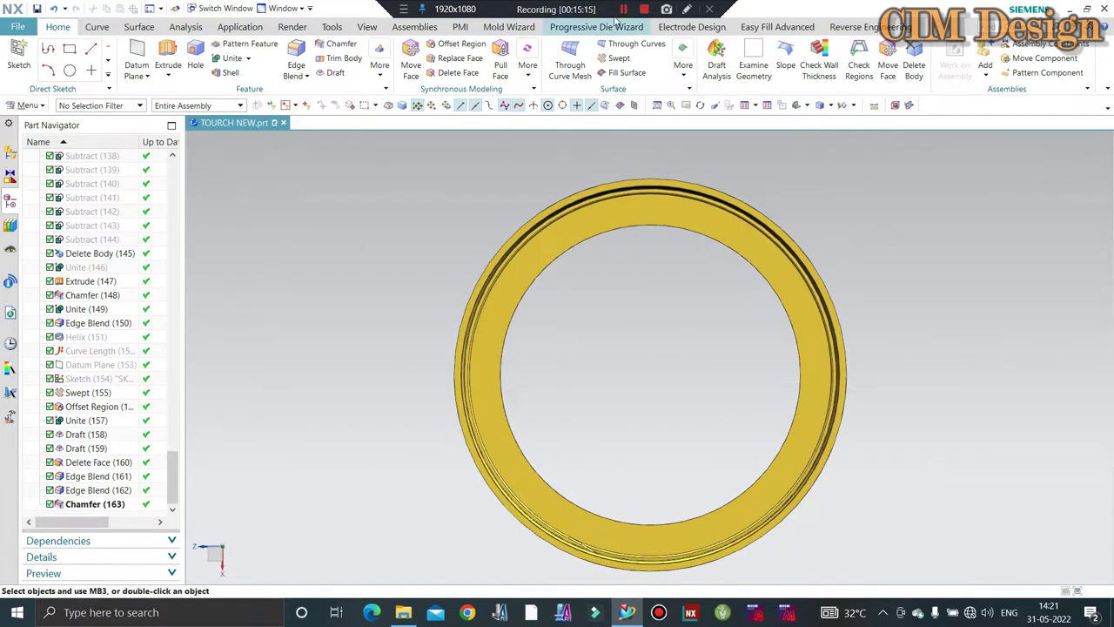
scroll(629, 154, down, 2)
scroll(739, 288, up, 2)
mouse_move(739, 288)
middle_down()
mouse_move(629, 273)
mouse_move(671, 342)
mouse_move(681, 304)
mouse_move(651, 315)
mouse_move(619, 398)
mouse_move(601, 401)
middle_up()
scroll(651, 315, up, 2)
scroll(580, 397, up, 3)
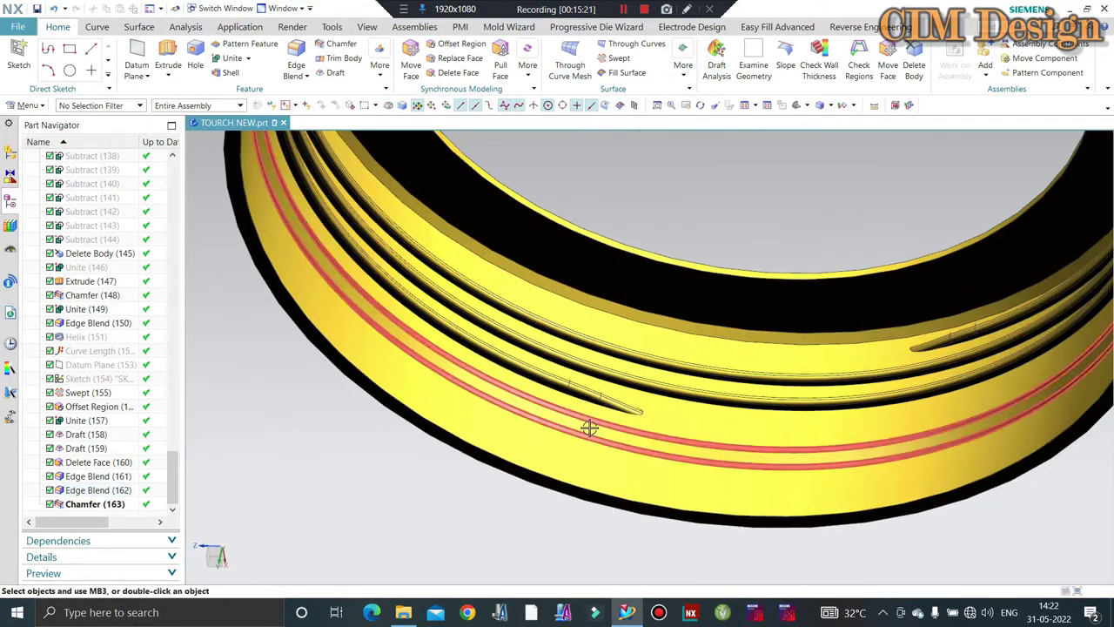
scroll(589, 427, down, 3)
scroll(580, 423, up, 3)
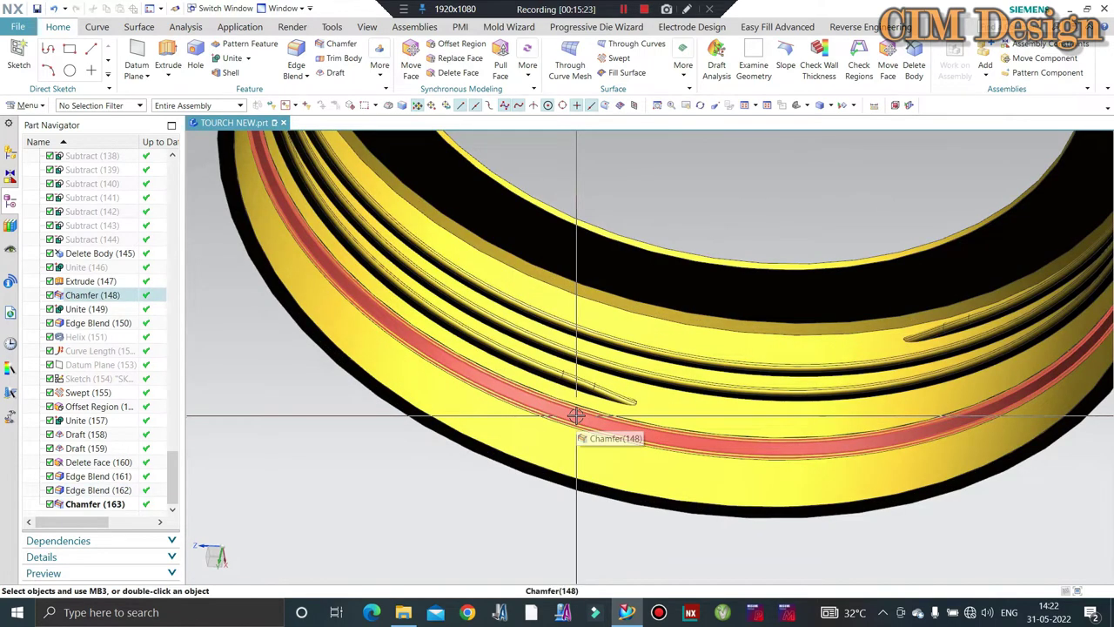
scroll(576, 415, down, 3)
scroll(598, 405, down, 2)
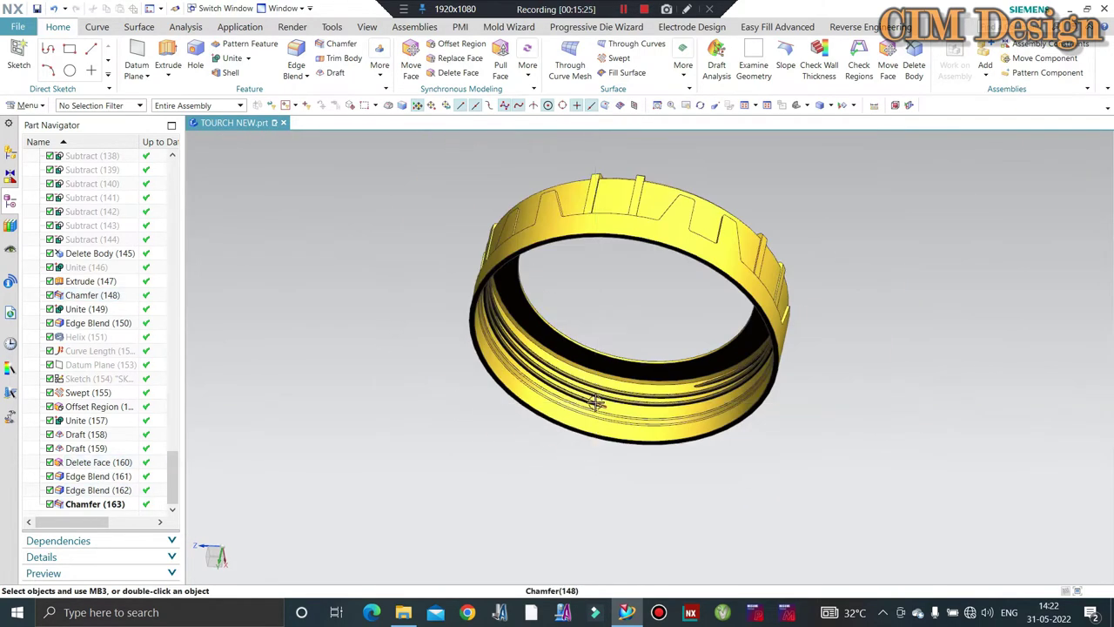
middle_drag(596, 402, 604, 361)
scroll(696, 301, up, 2)
scroll(764, 296, up, 2)
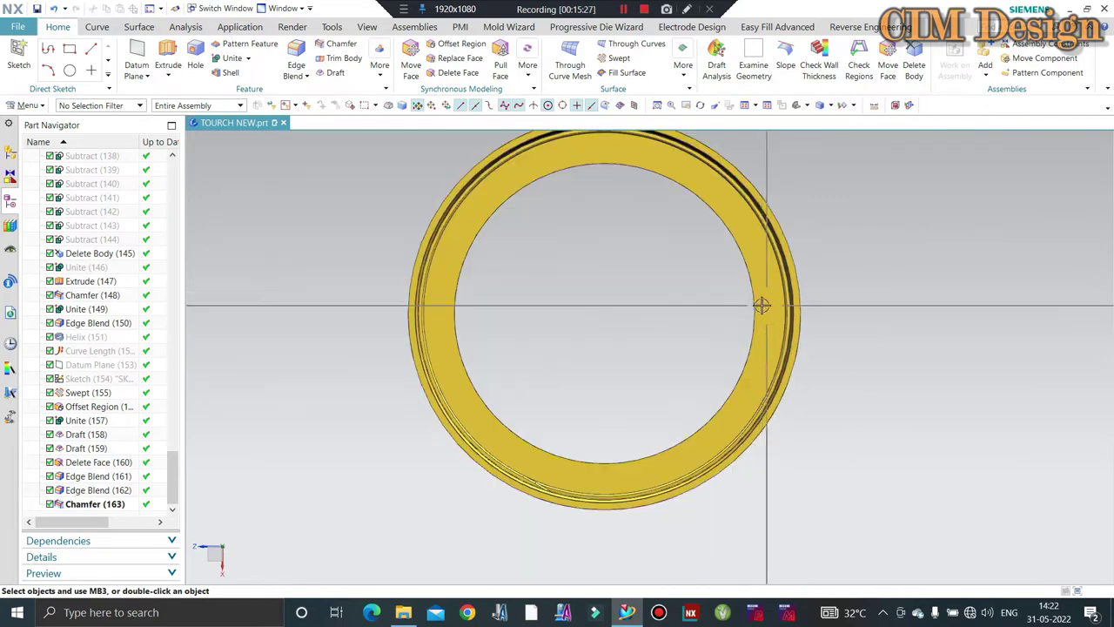
middle_drag(762, 305, 746, 331)
key(F8)
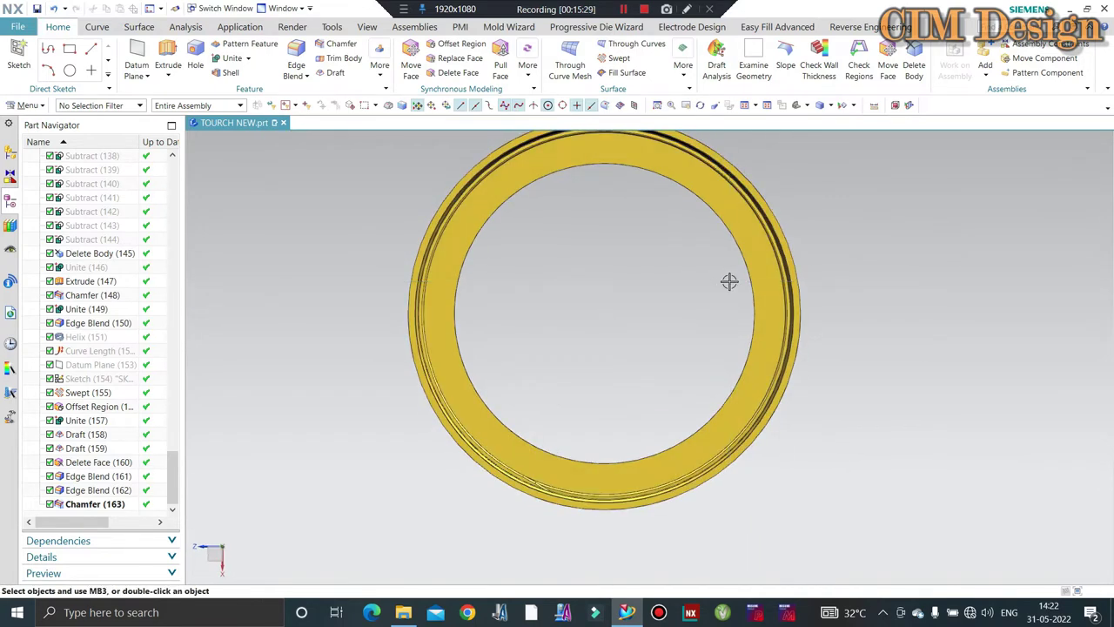
- Show the torch body, hide its shell body, and select the datum CSYS to show
key(ctrl+shift+k)
click(742, 351)
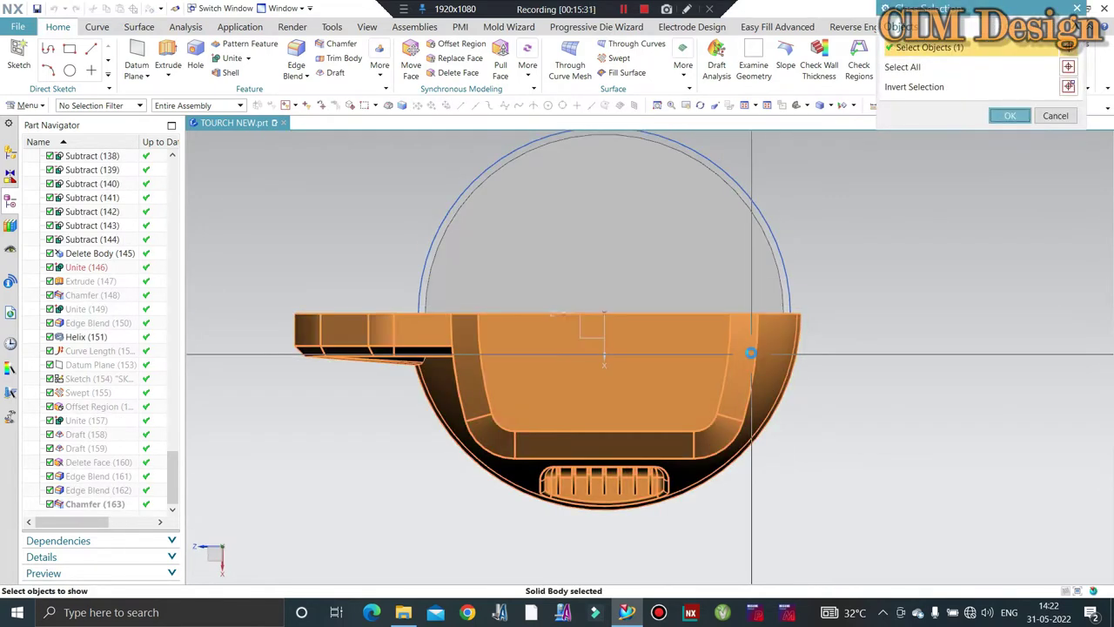
middle_click(747, 353)
mouse_move(747, 352)
middle_down()
mouse_move(789, 348)
mouse_move(678, 392)
middle_up()
click(676, 527)
key(ctrl+b)
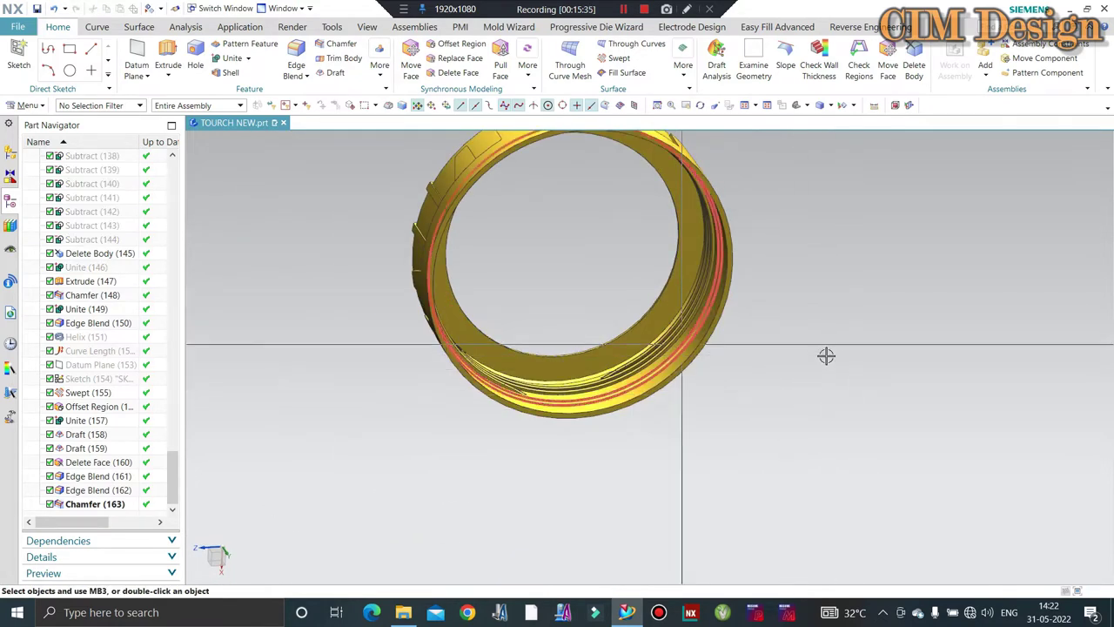
key(F8)
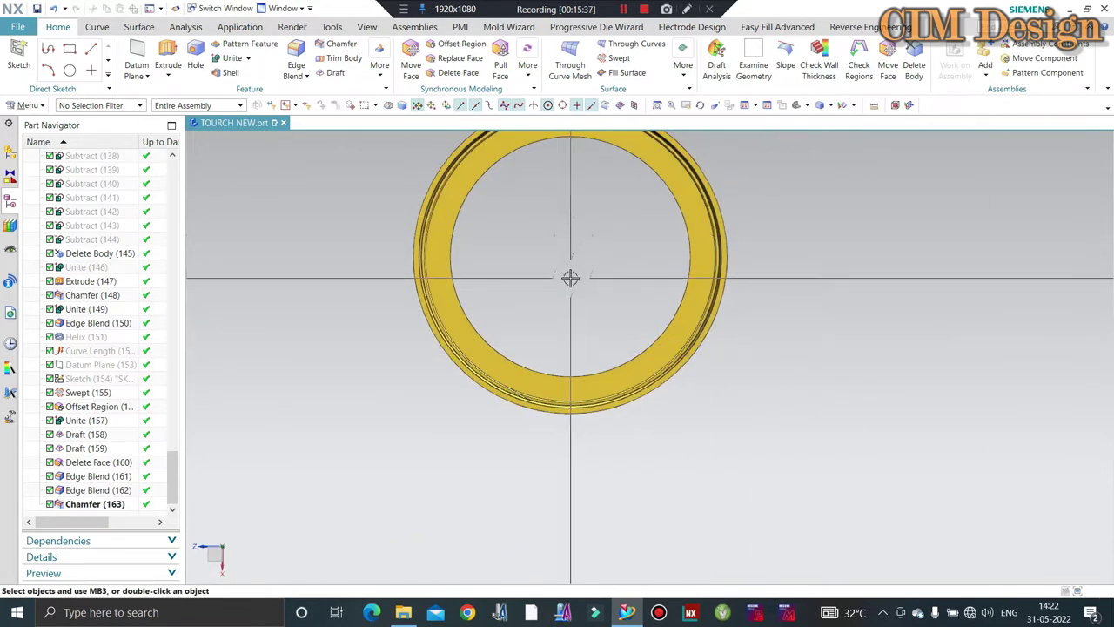
key(ctrl+shift+k)
click(569, 303)
- Finish showing the datum coordinate system and cancel a first Extrude attempt
middle_click(550, 273)
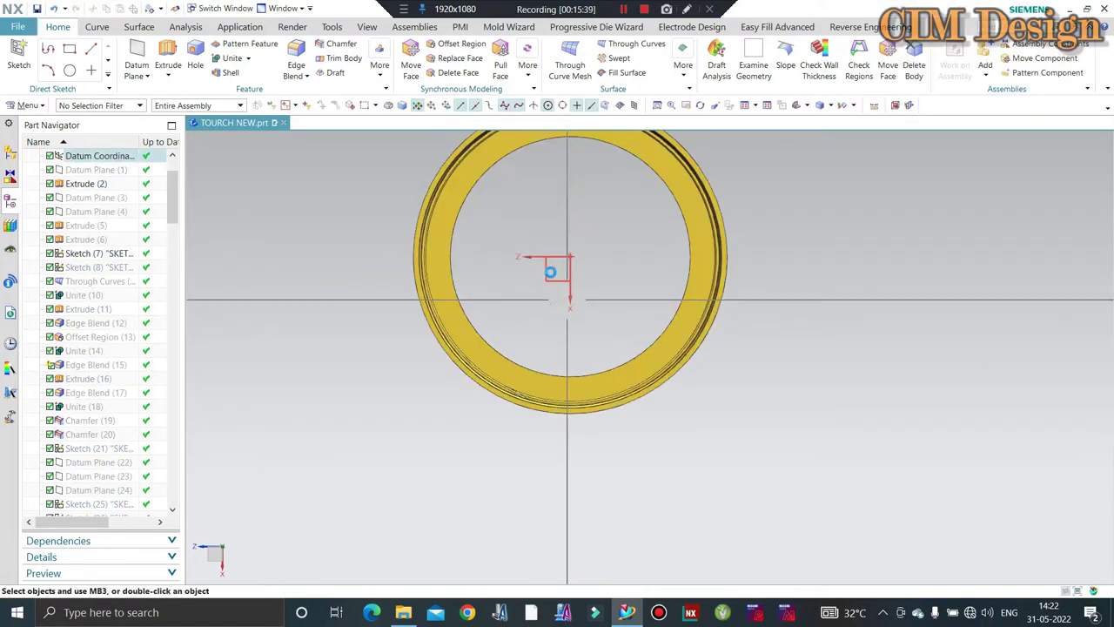
key(Escape)
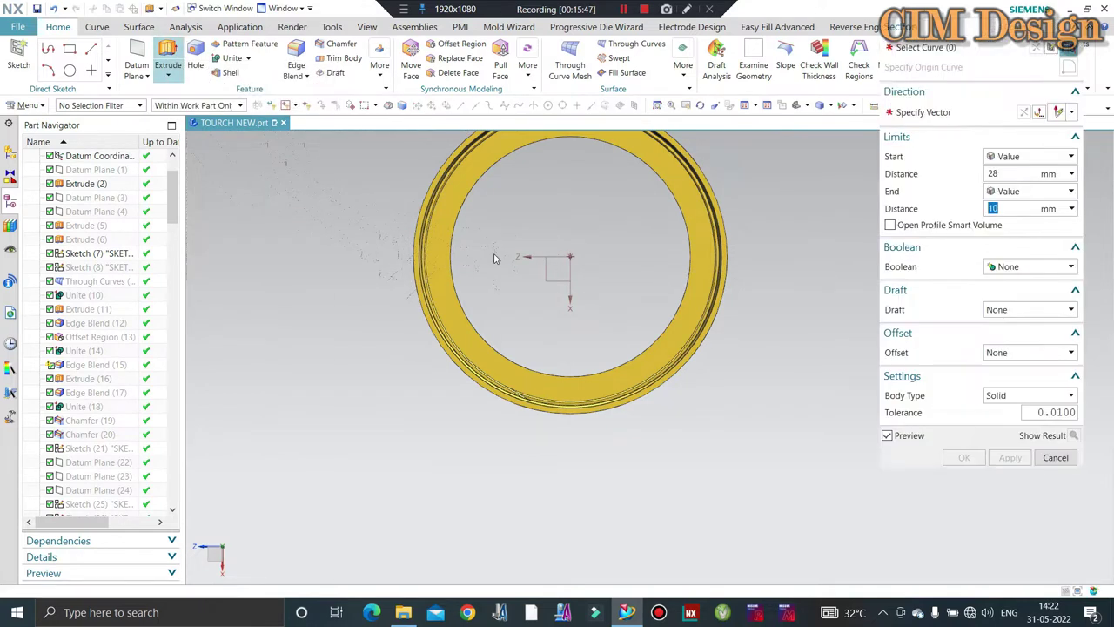
mouse_move(510, 277)
middle_down()
mouse_move(499, 277)
mouse_move(554, 267)
middle_up()
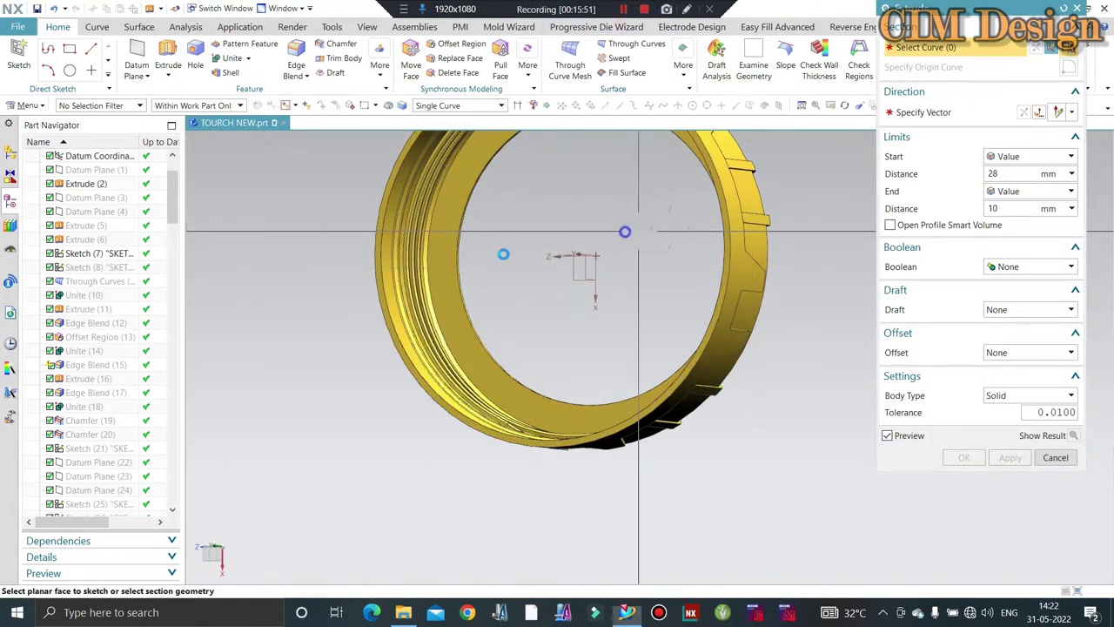
middle_drag(625, 232, 542, 282)
mouse_move(476, 296)
middle_down()
mouse_move(557, 287)
mouse_move(534, 269)
middle_up()
click(1055, 458)
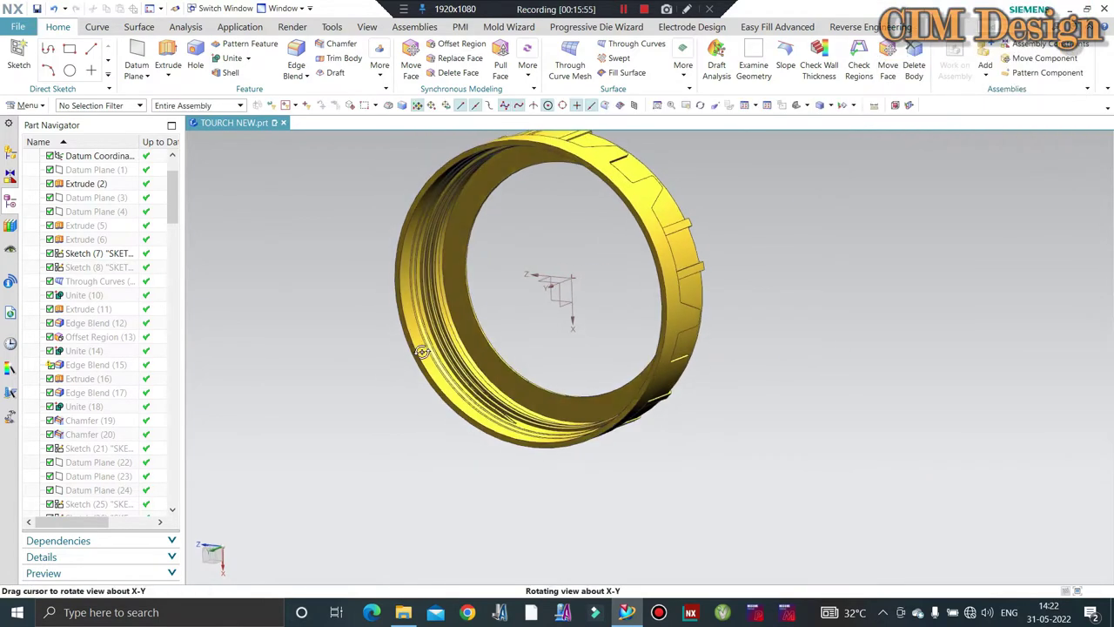
- Pick the ring's flat end face to start SKETCH_019 as the extrude section
scroll(436, 316, up, 3)
scroll(453, 268, up, 3)
scroll(409, 252, down, 5)
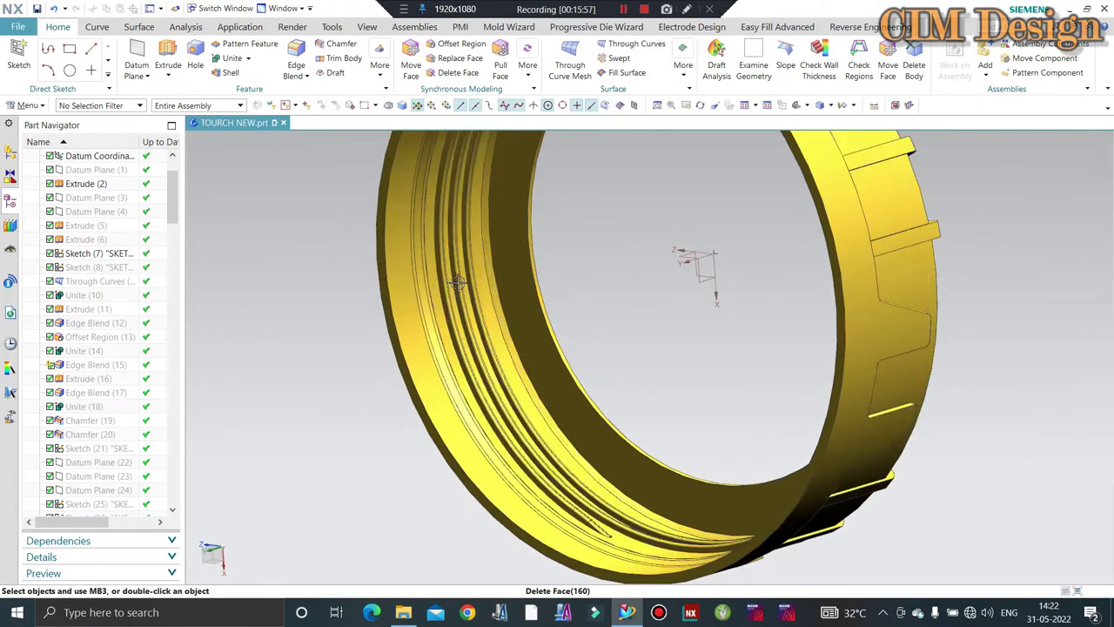
middle_drag(409, 252, 406, 235)
scroll(406, 233, up, 2)
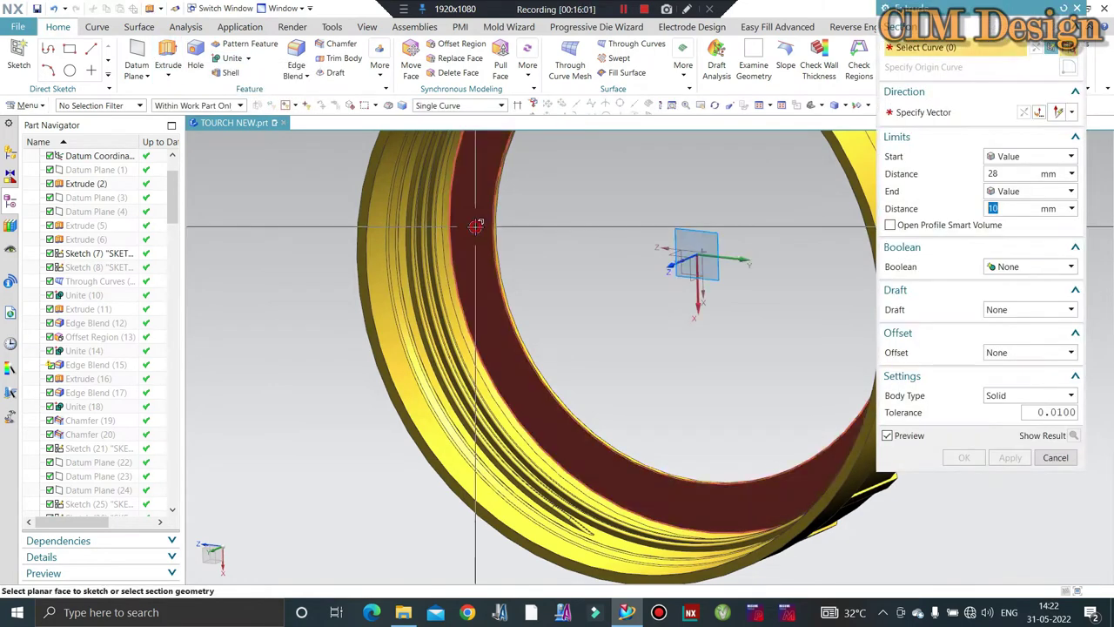
click(486, 270)
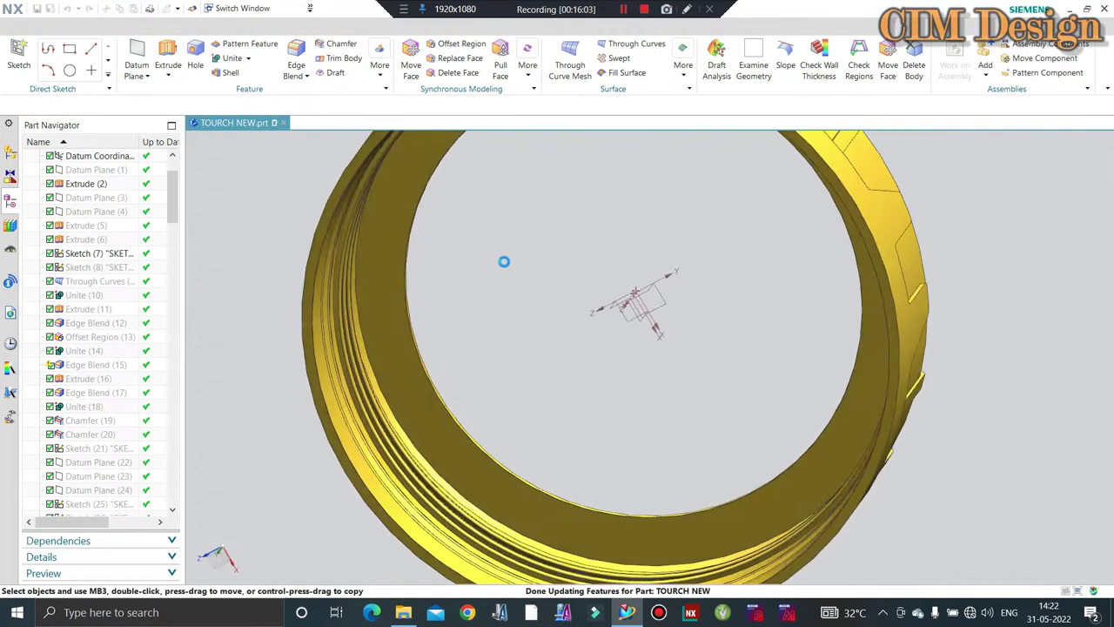
middle_drag(592, 261, 522, 252)
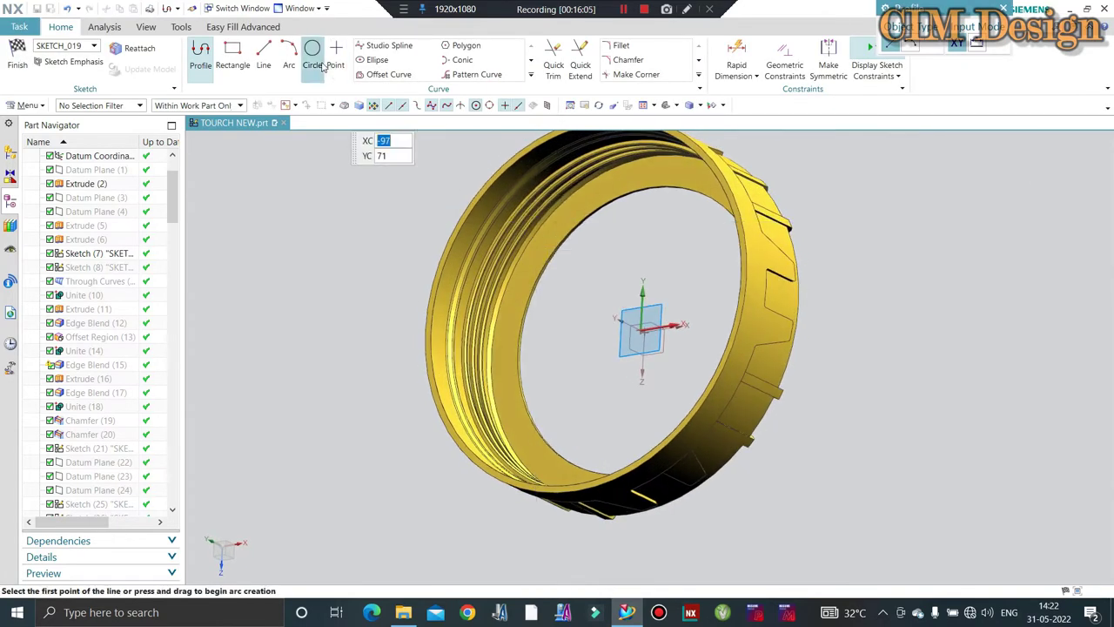
- Project the ring's chamfer edge into SKETCH_019 and view the sketch face-on
click(531, 75)
click(471, 106)
scroll(488, 326, down, 3)
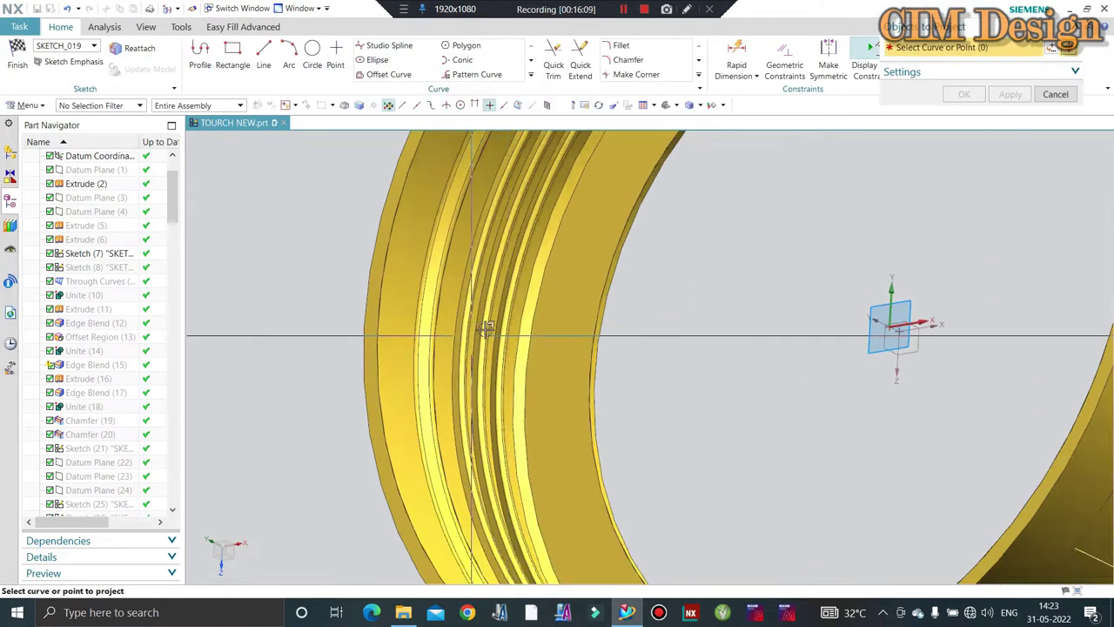
scroll(530, 306, down, 2)
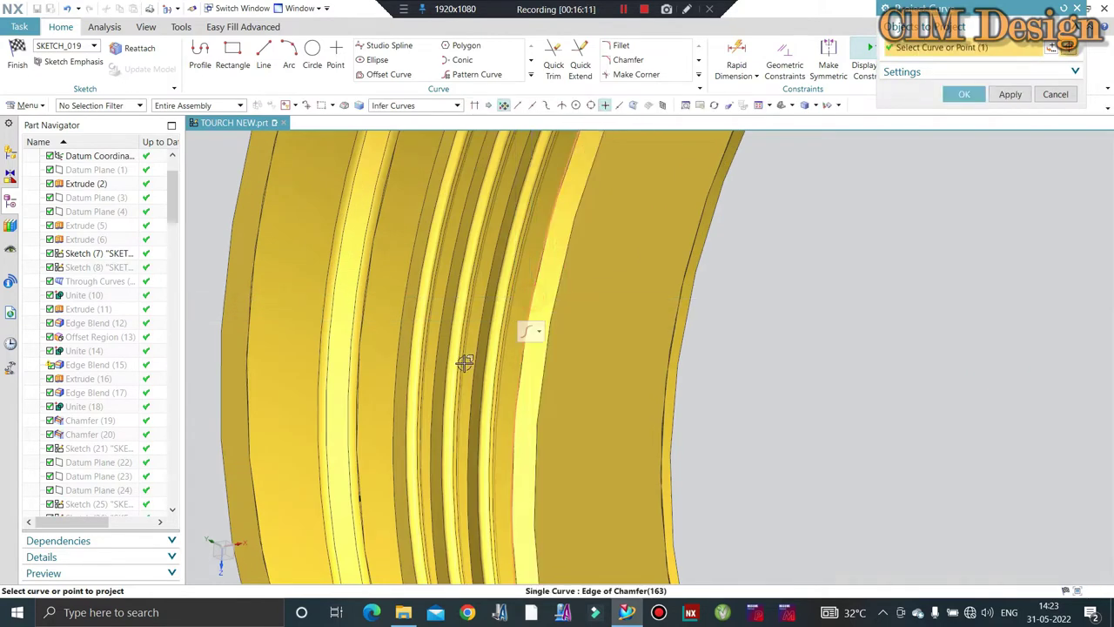
scroll(465, 363, up, 3)
middle_click(638, 298)
key(shift+F8)
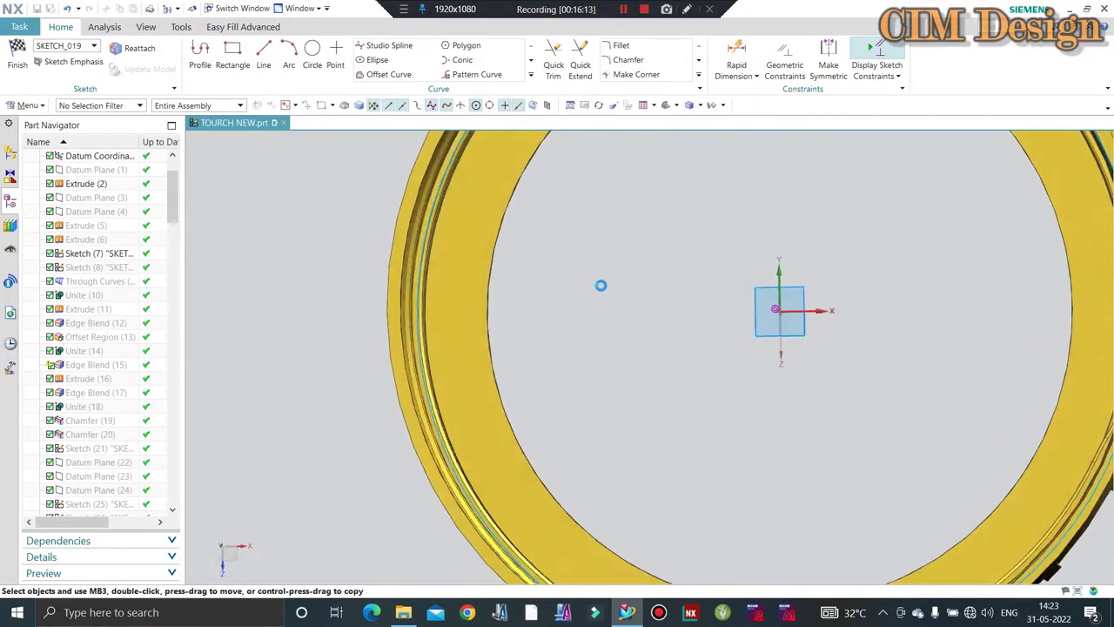
mouse_move(590, 286)
middle_down()
mouse_move(753, 306)
mouse_move(798, 231)
mouse_move(952, 323)
middle_up()
key(shift+F8)
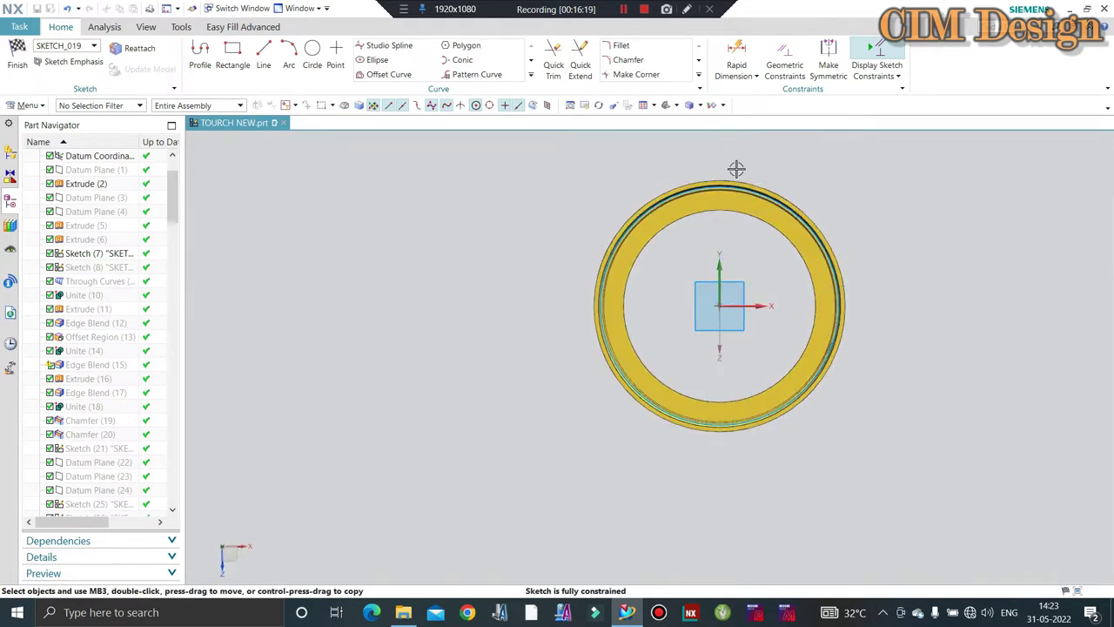
scroll(736, 168, up, 5)
scroll(542, 128, down, 2)
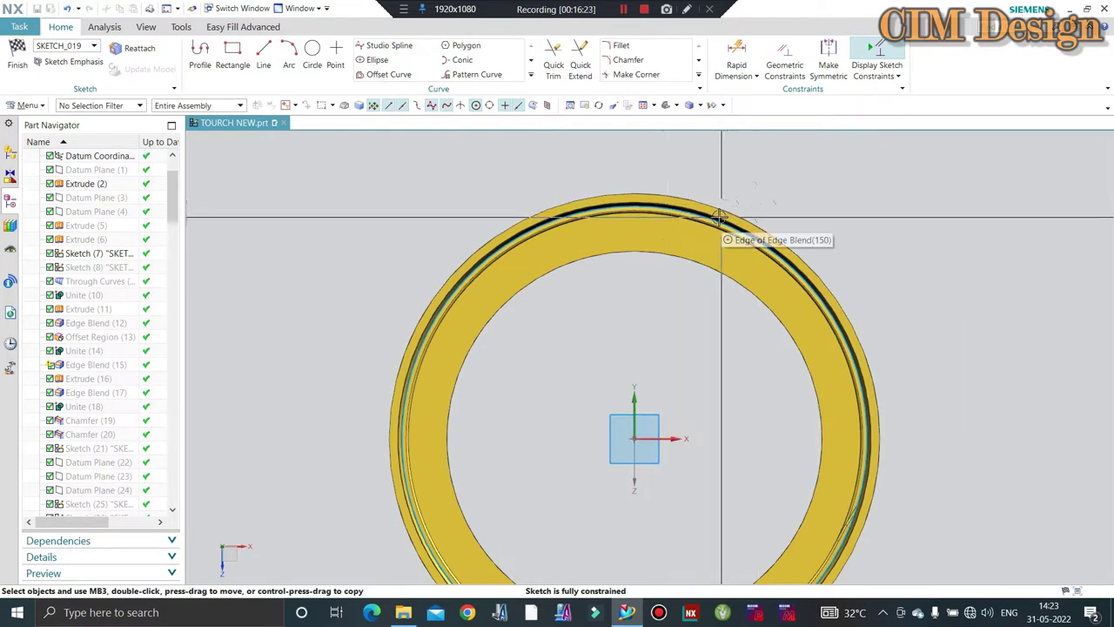
scroll(716, 218, down, 2)
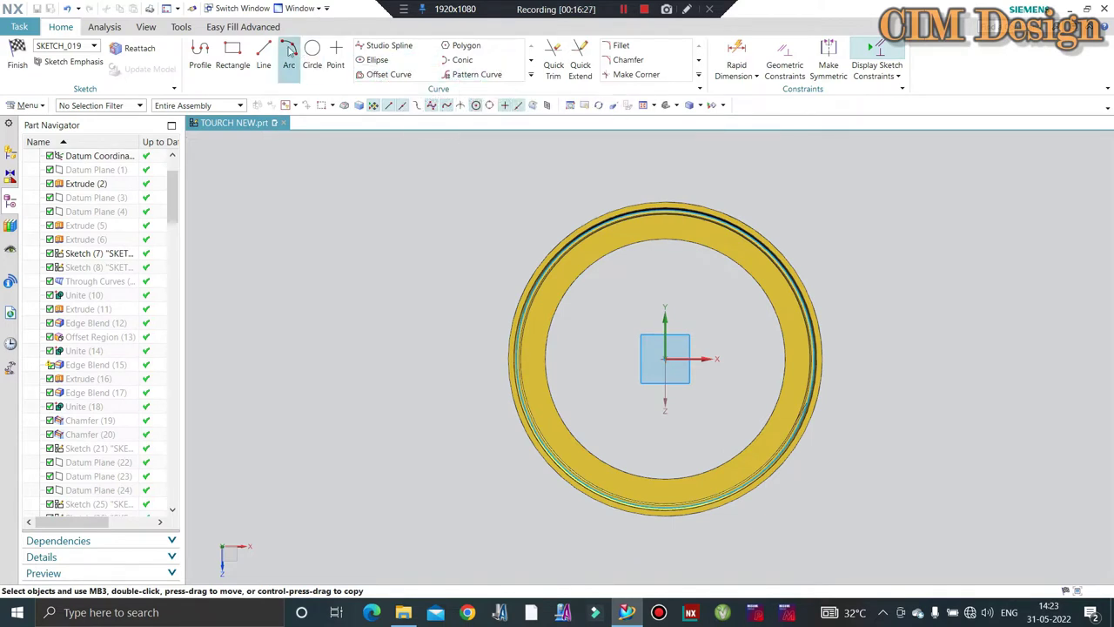
- Draw two vertical lines up and down from the ring's centre
click(665, 359)
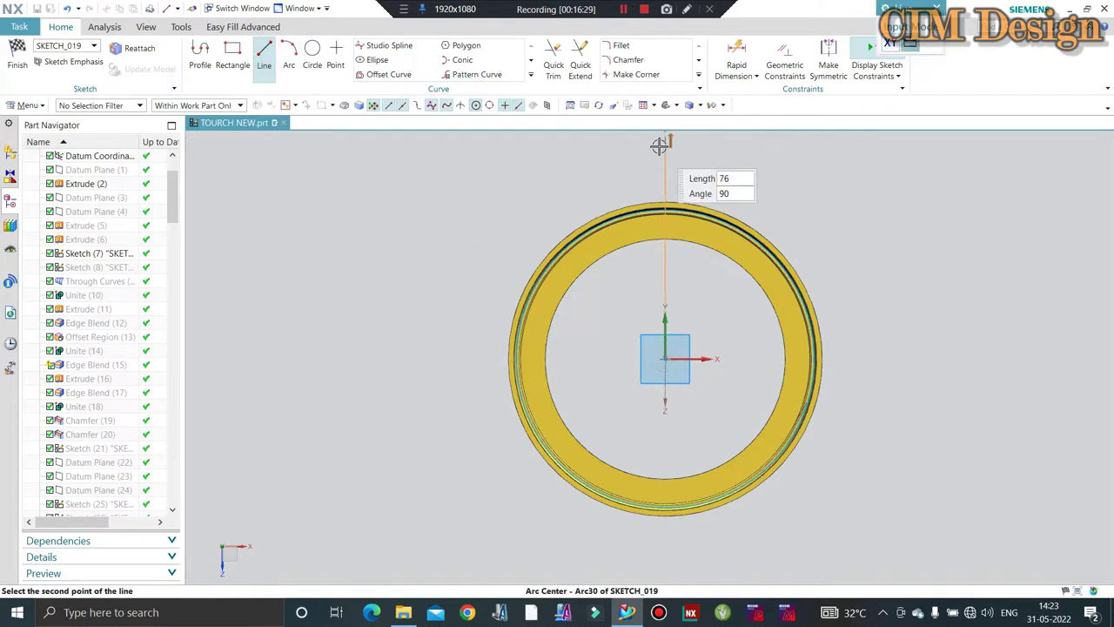
click(659, 145)
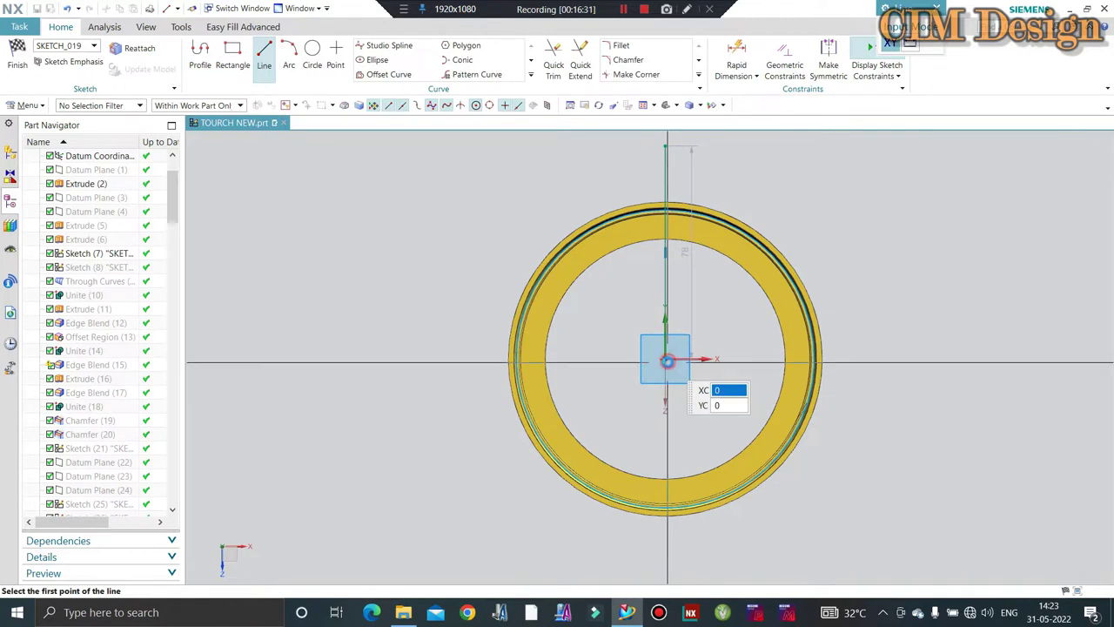
click(666, 360)
click(666, 558)
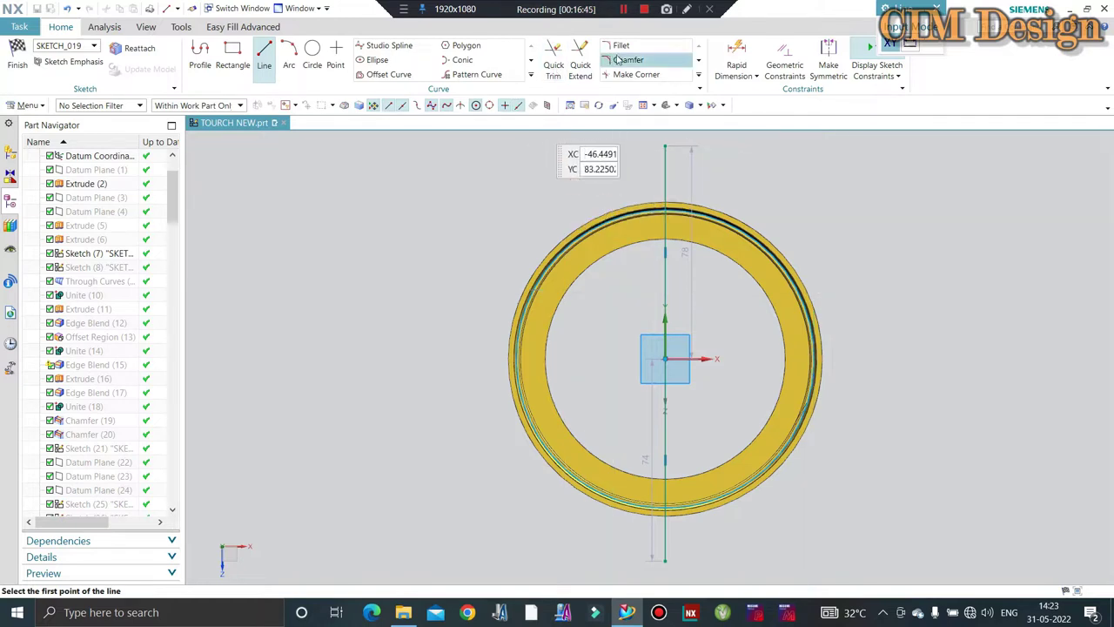
- Offset the vertical centre lines symmetrically by 15 mm on both sides
click(400, 76)
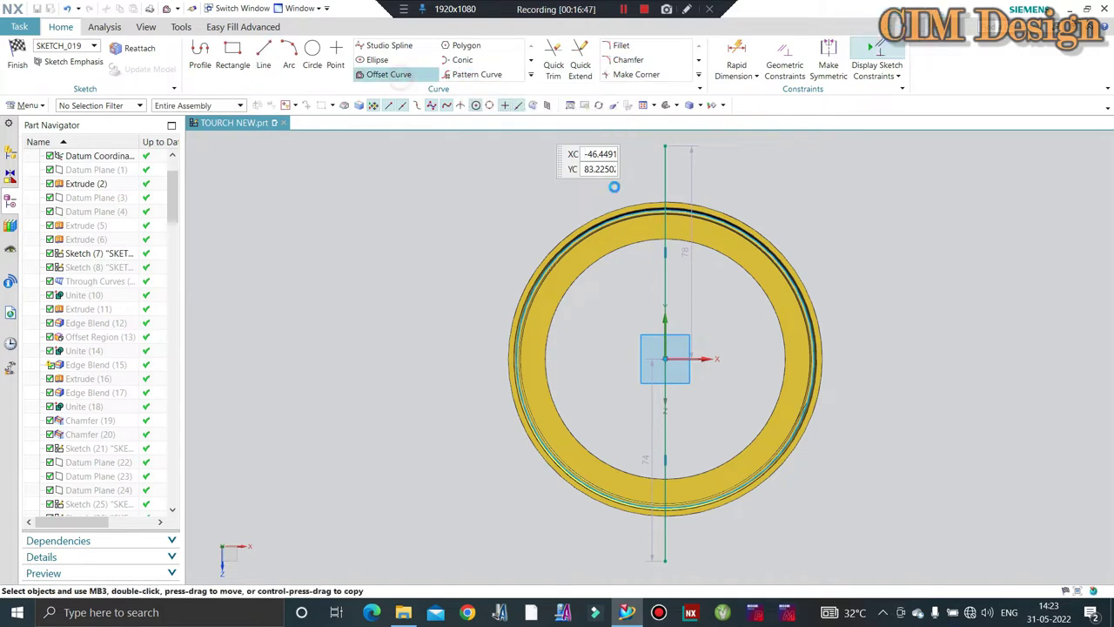
click(673, 432)
click(673, 433)
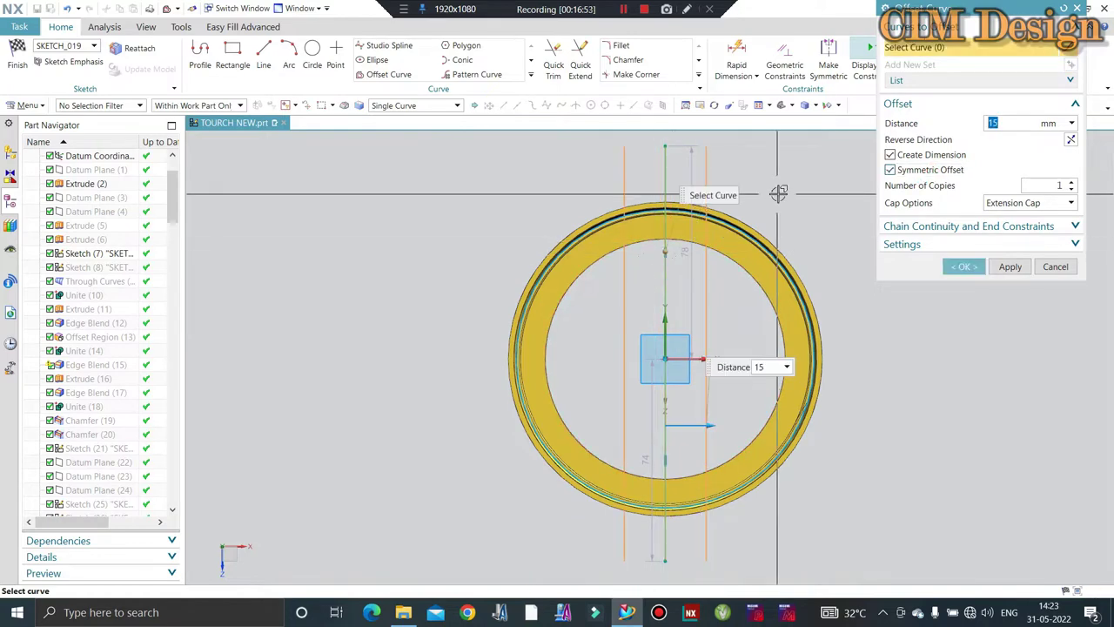
middle_click(657, 167)
- Convert the vertical centre lines to reference geometry
right_click(663, 165)
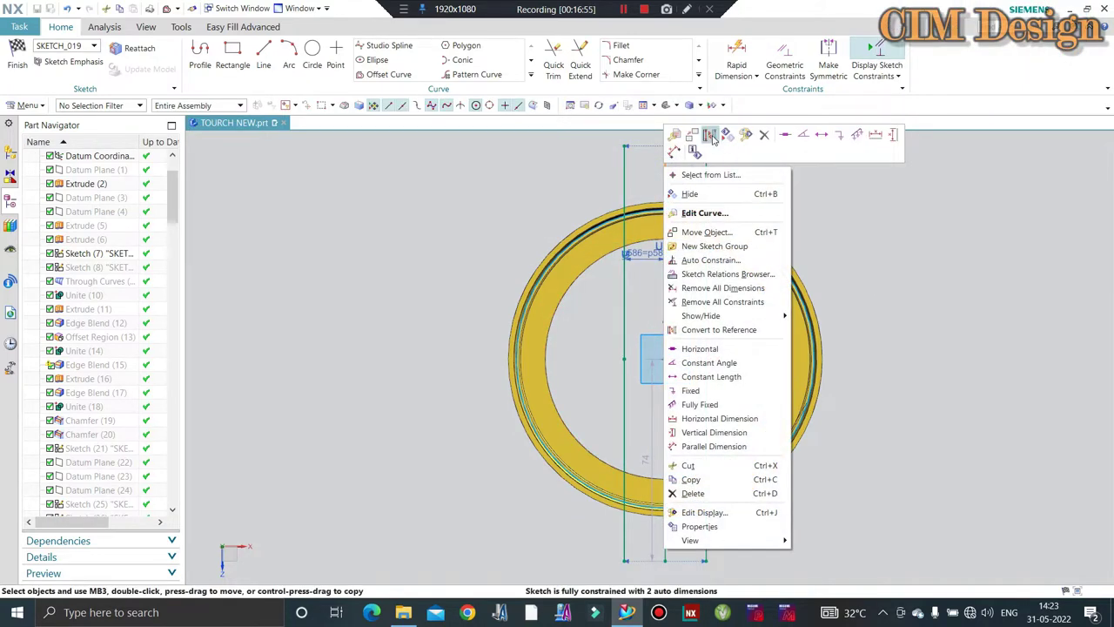
key(Escape)
right_click(667, 547)
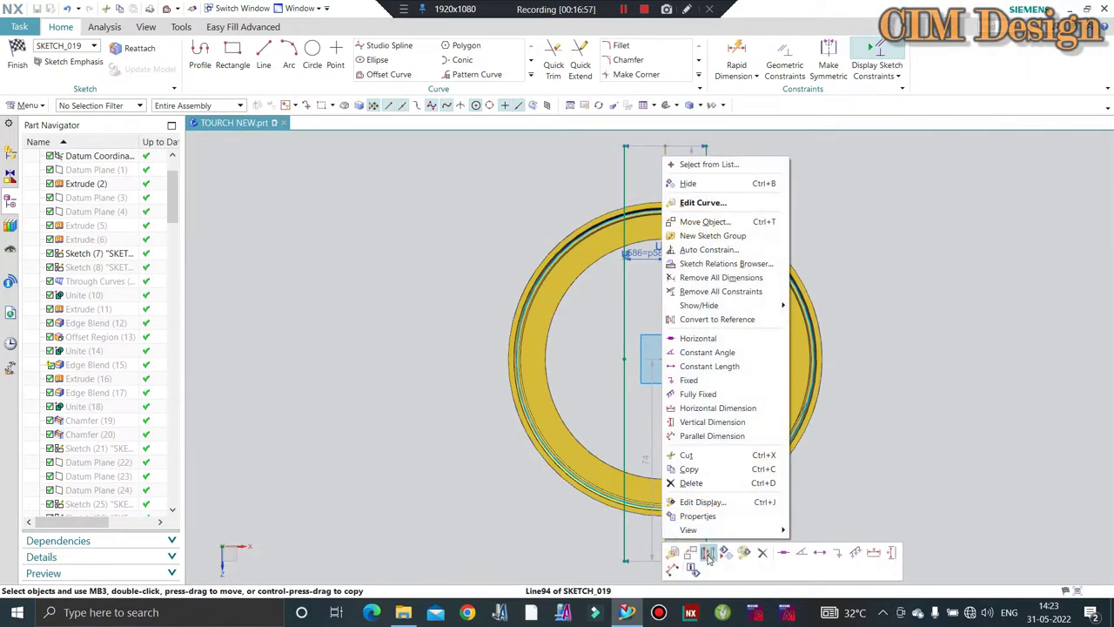
click(710, 553)
click(554, 61)
scroll(653, 207, up, 3)
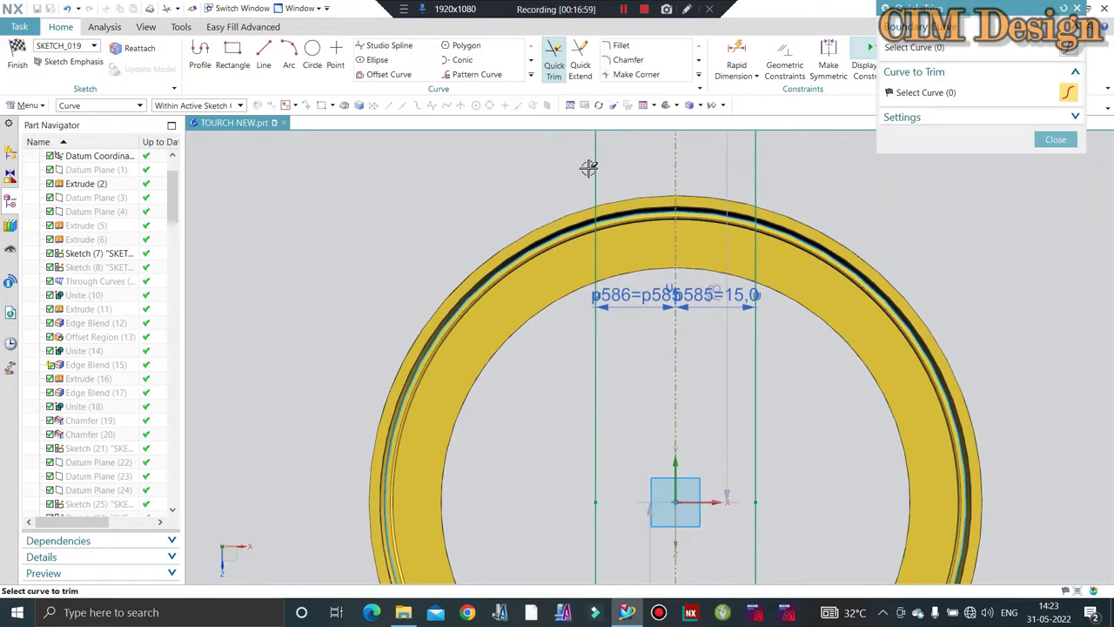
- Quick Trim the excess ring curve and offset line segments
click(527, 251)
scroll(769, 185, down, 3)
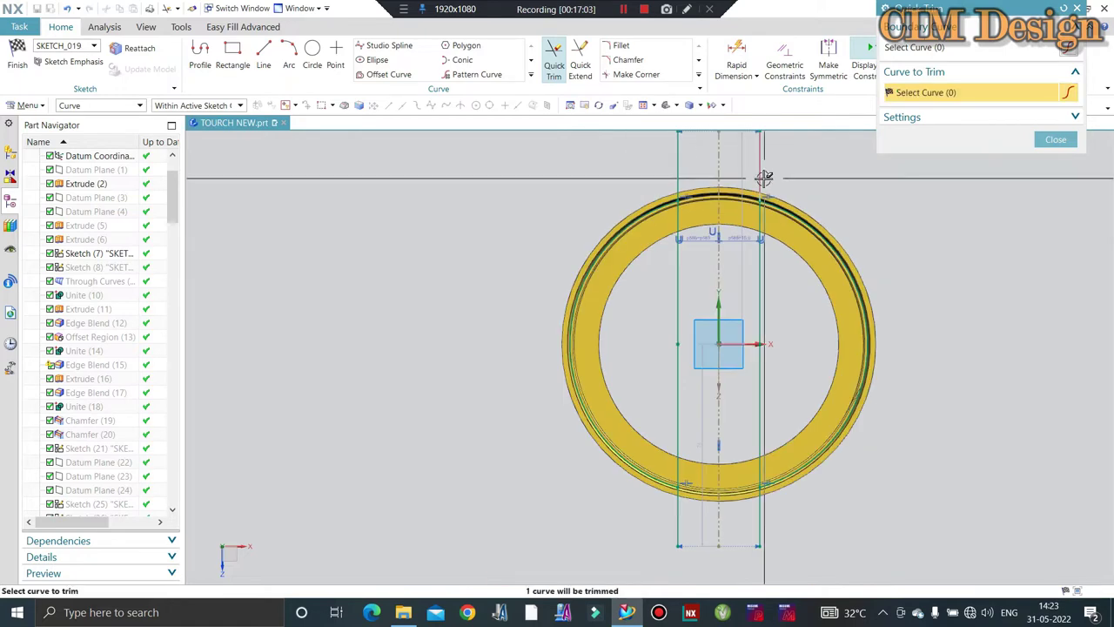
click(773, 526)
scroll(778, 505, up, 1)
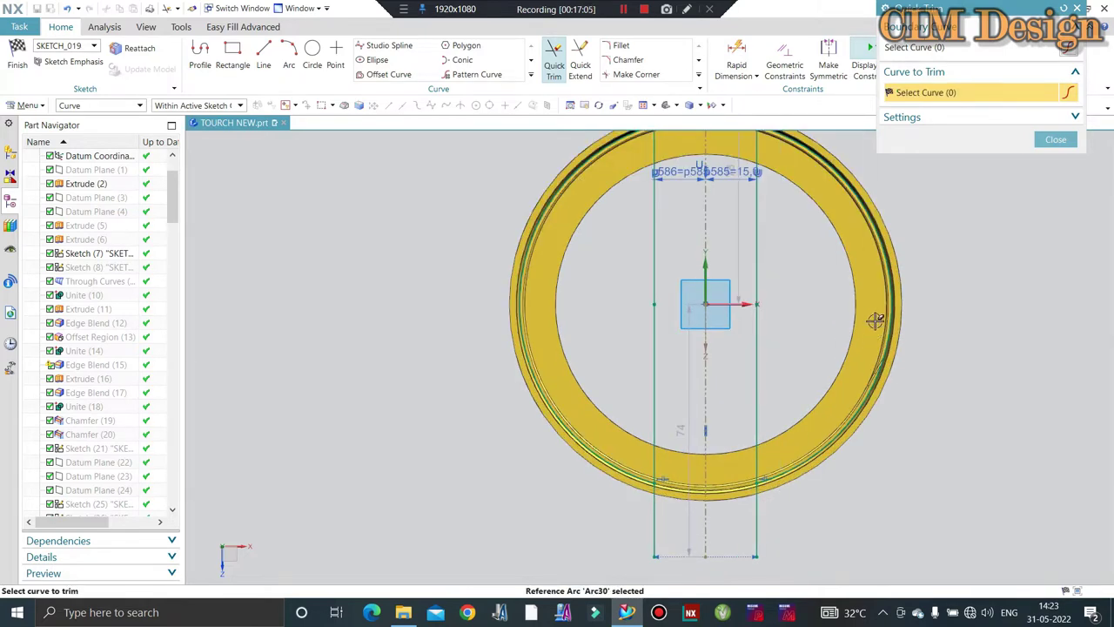
scroll(801, 241, down, 3)
scroll(795, 249, up, 5)
scroll(776, 241, down, 1)
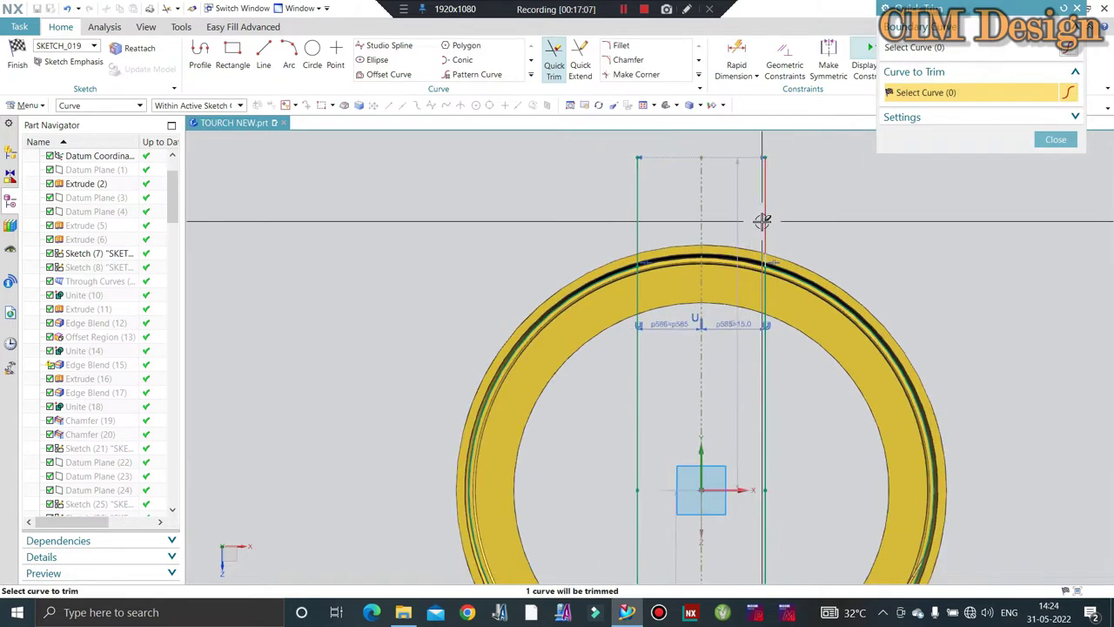
scroll(679, 221, down, 2)
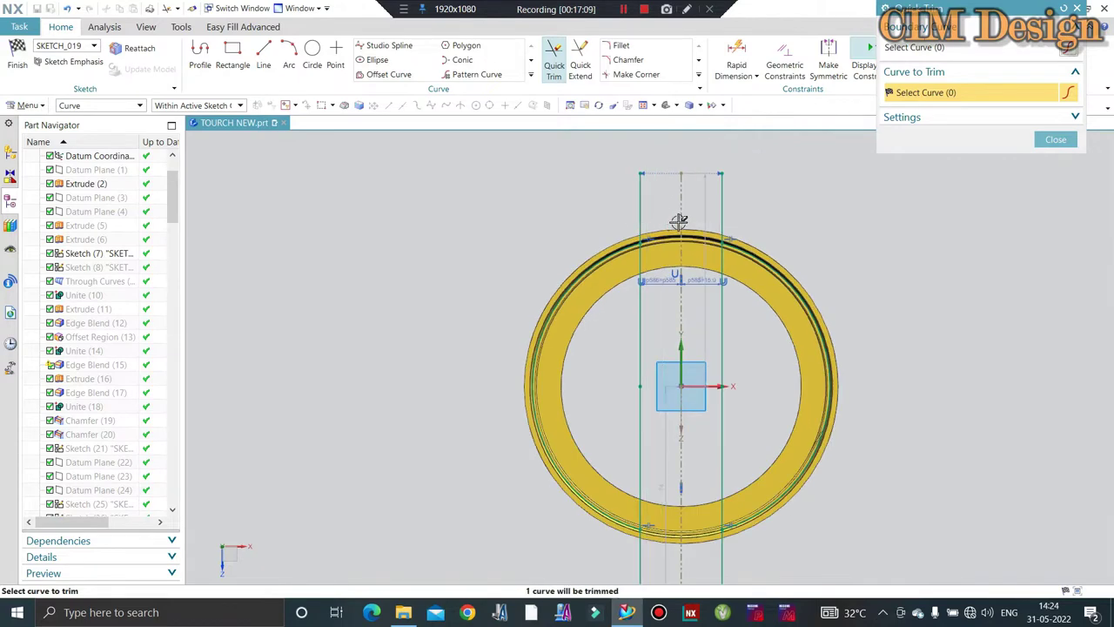
scroll(679, 221, up, 3)
key(Escape)
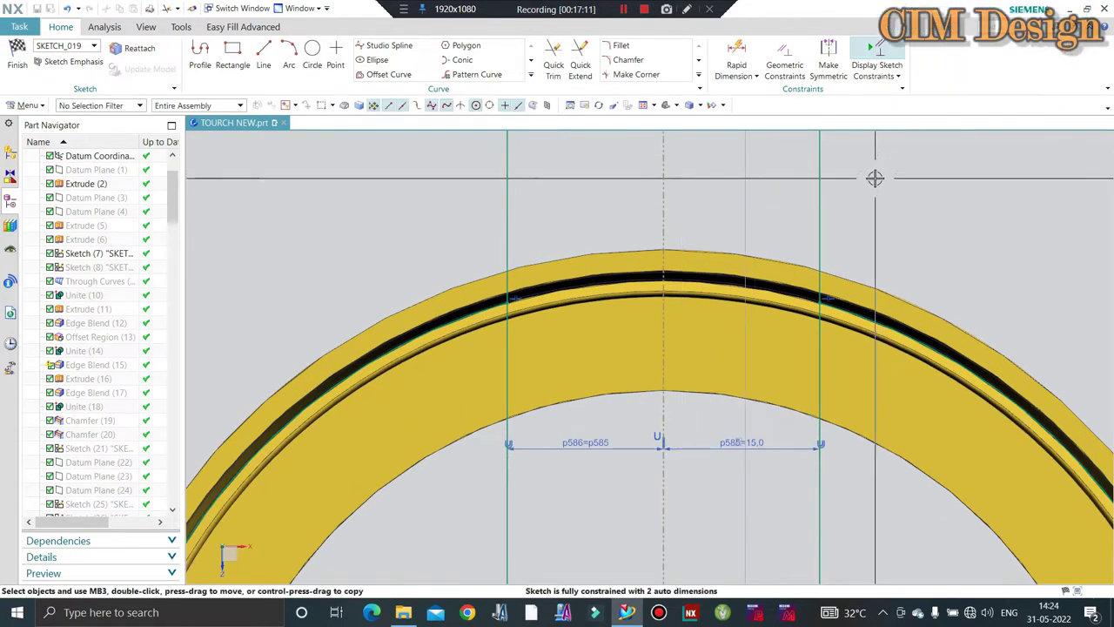
- Make a corner between the right offset line and the ring arc
scroll(694, 166, down, 1)
scroll(746, 169, down, 1)
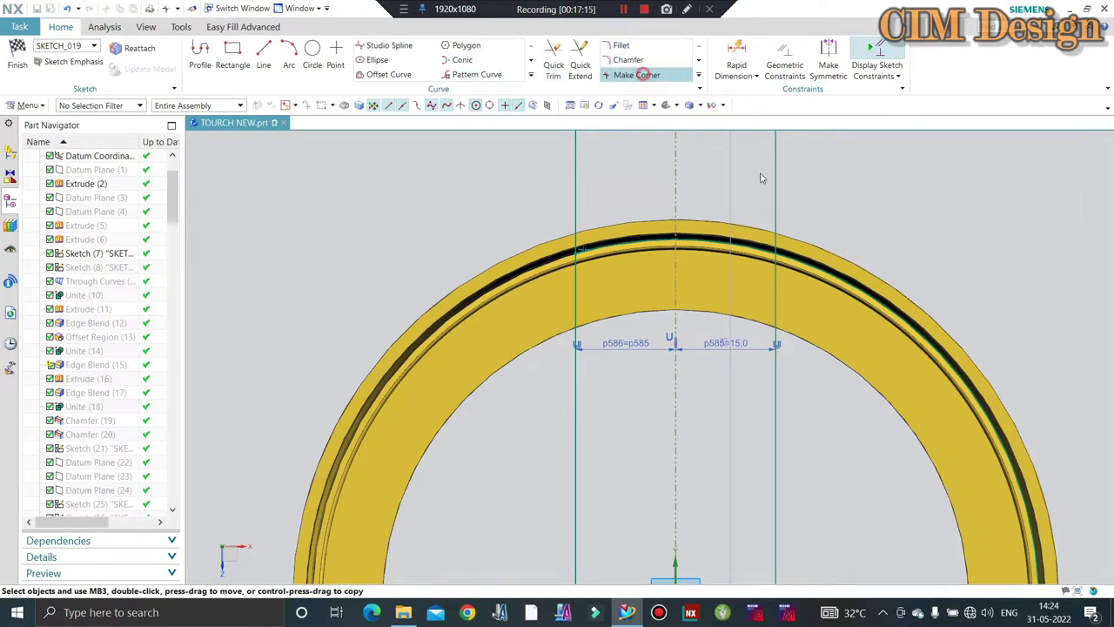
click(776, 211)
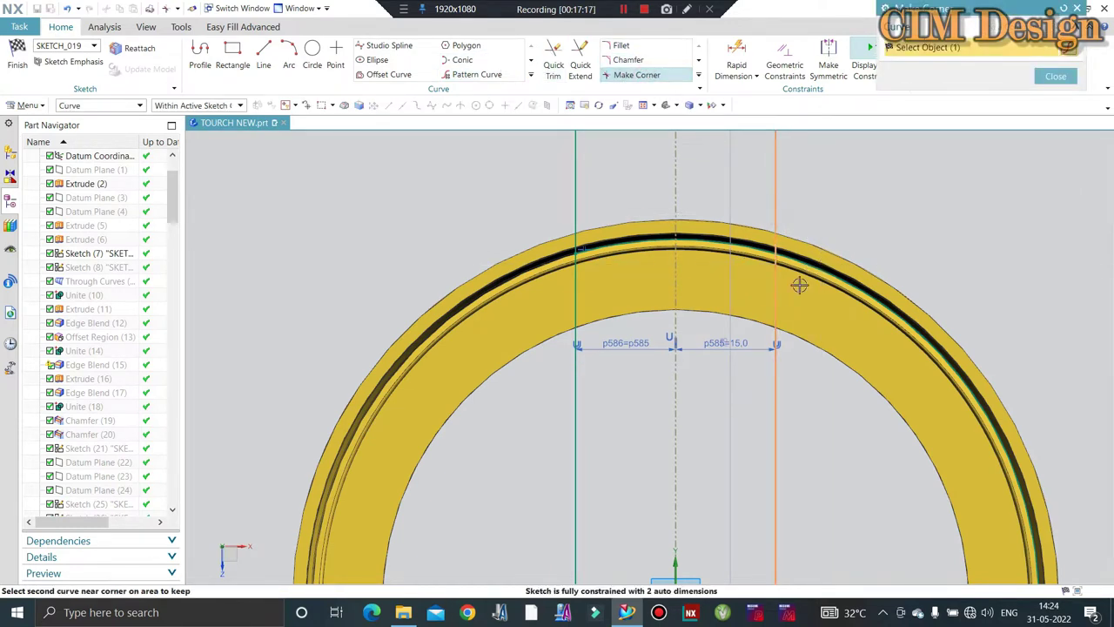
click(809, 131)
scroll(798, 182, down, 3)
scroll(684, 447, up, 2)
scroll(674, 443, up, 1)
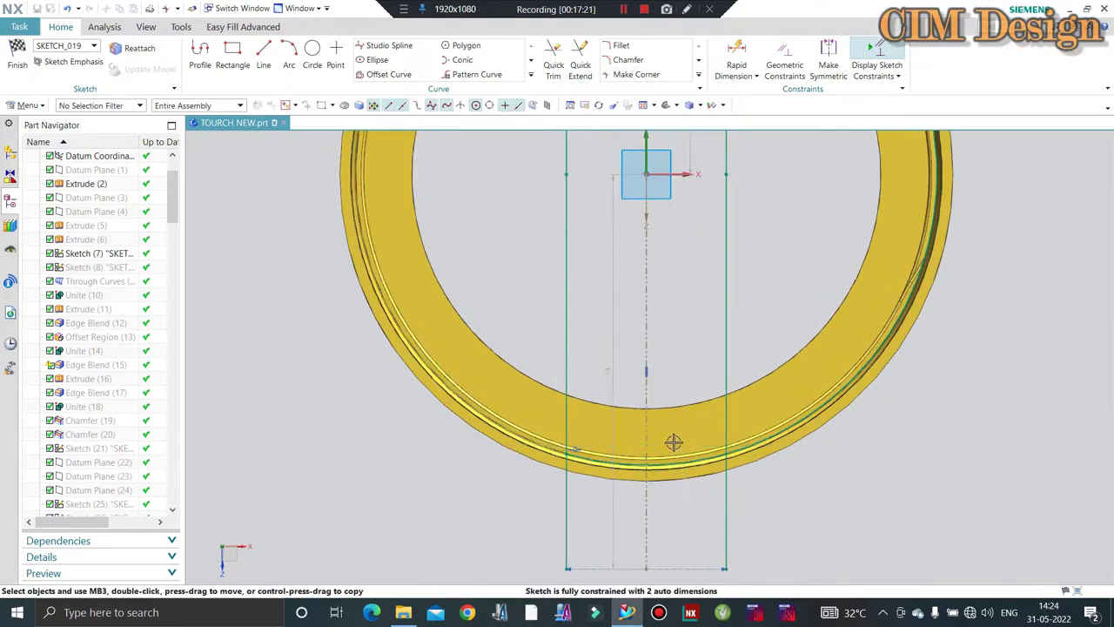
- Trim the remaining excess segments and finish the sketch
click(557, 66)
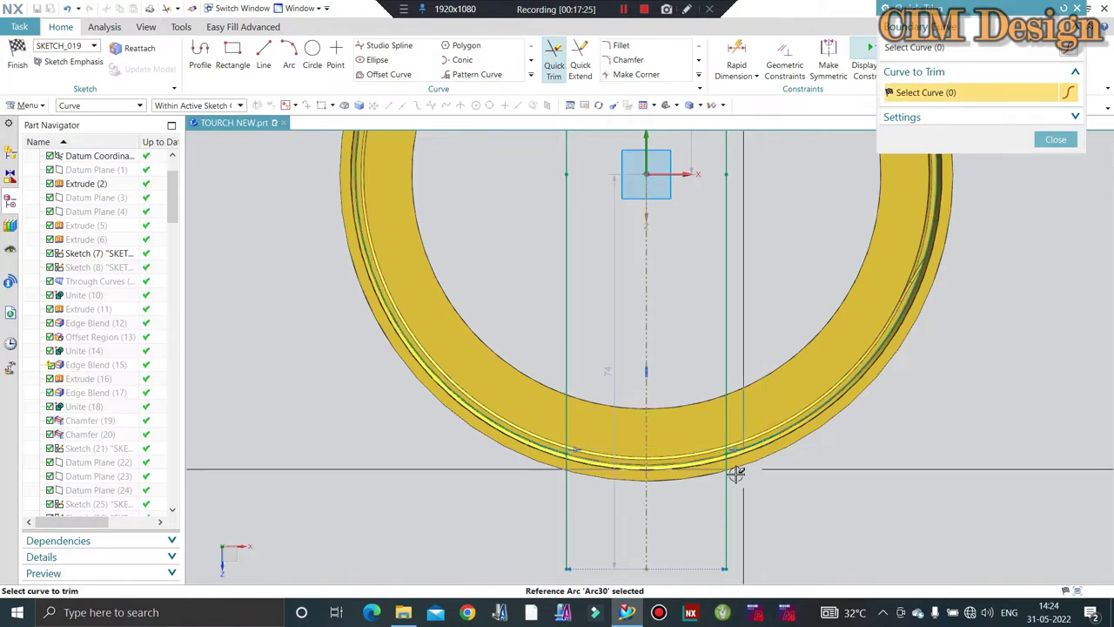
middle_click(784, 405)
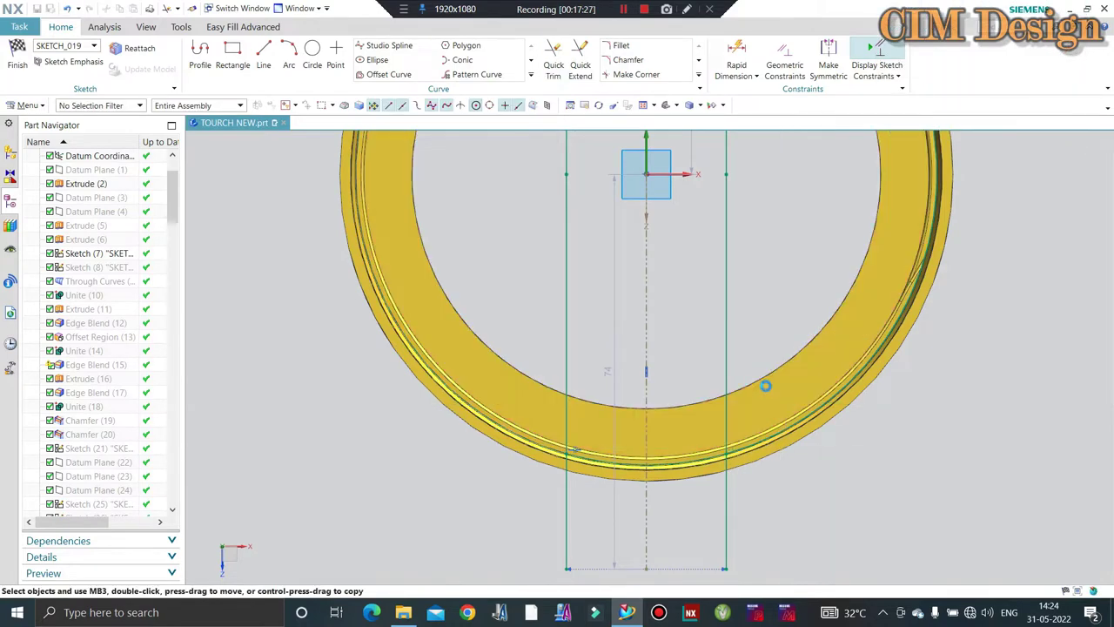
scroll(766, 384, down, 2)
scroll(625, 446, down, 3)
mouse_move(625, 447)
middle_down()
mouse_move(637, 304)
mouse_move(291, 193)
middle_up()
scroll(637, 304, up, 5)
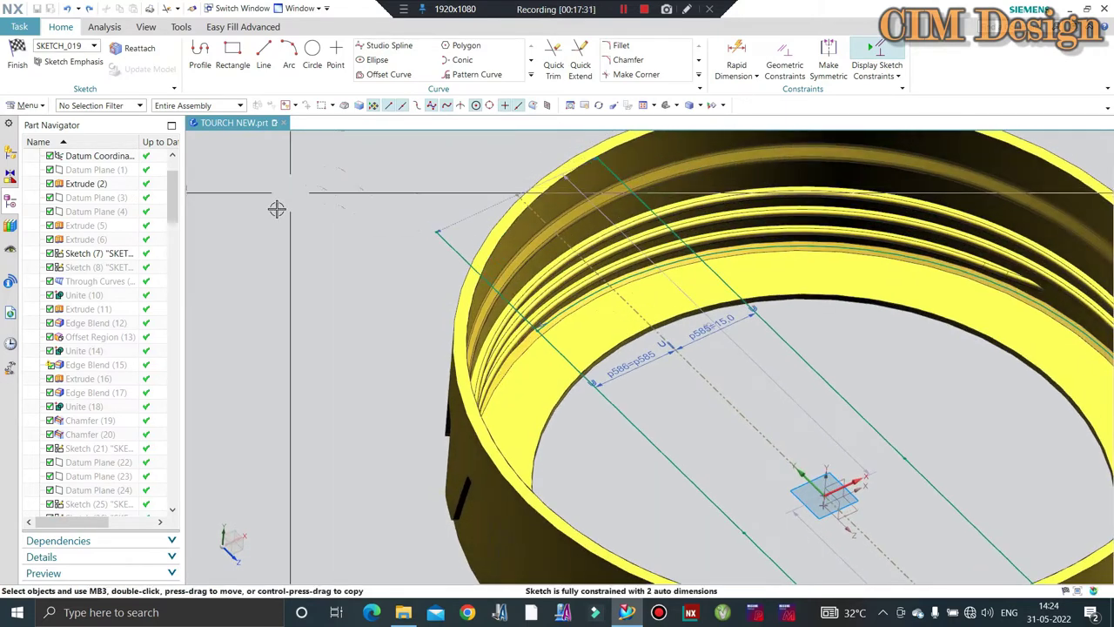
click(26, 61)
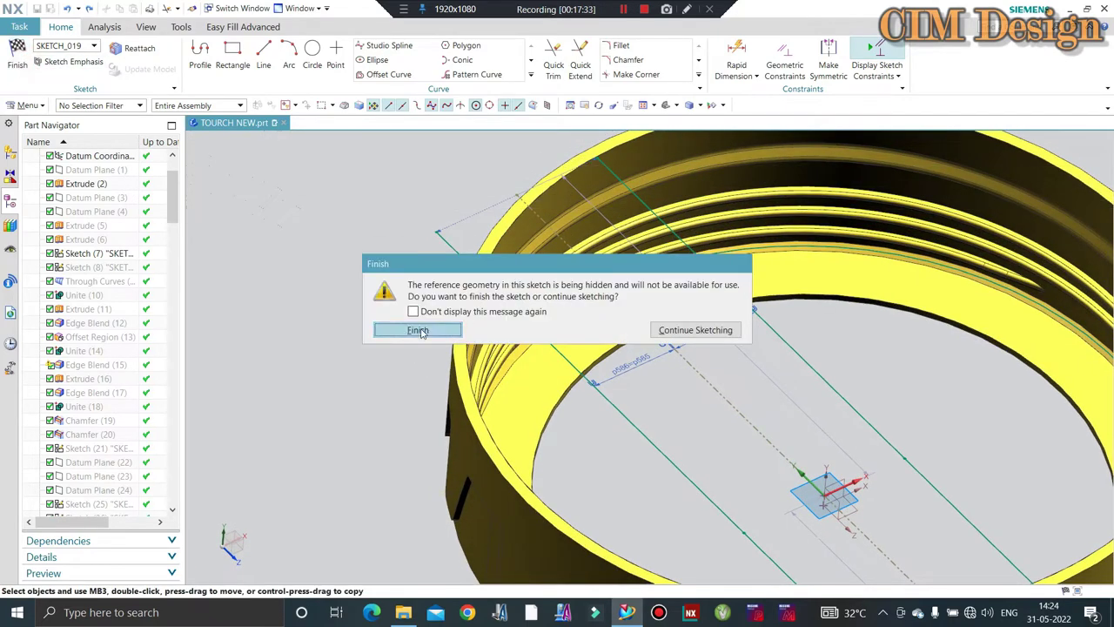
click(418, 330)
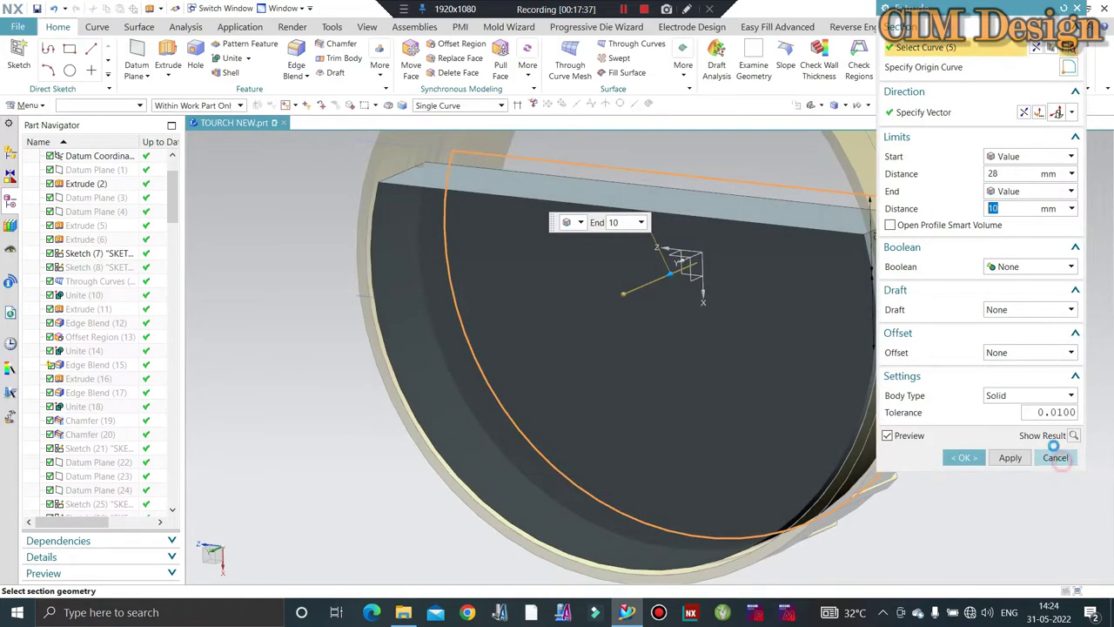
- Cancel the pending extrude, keep the sketch, and hide the solid ring
click(1055, 458)
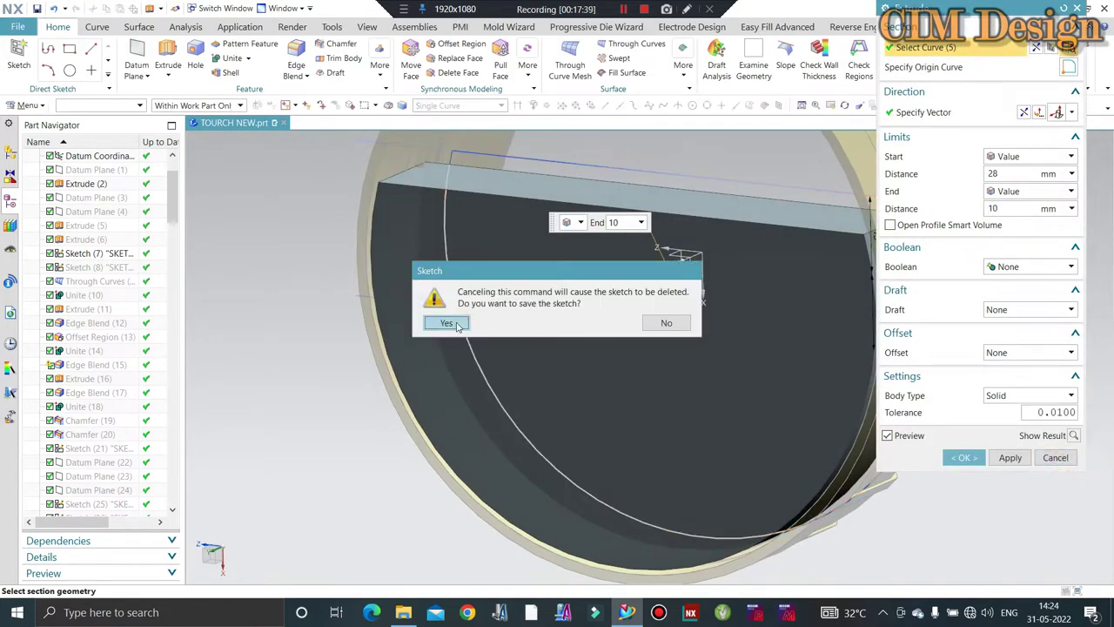
click(447, 323)
middle_drag(522, 287, 472, 176)
key(ctrl+b)
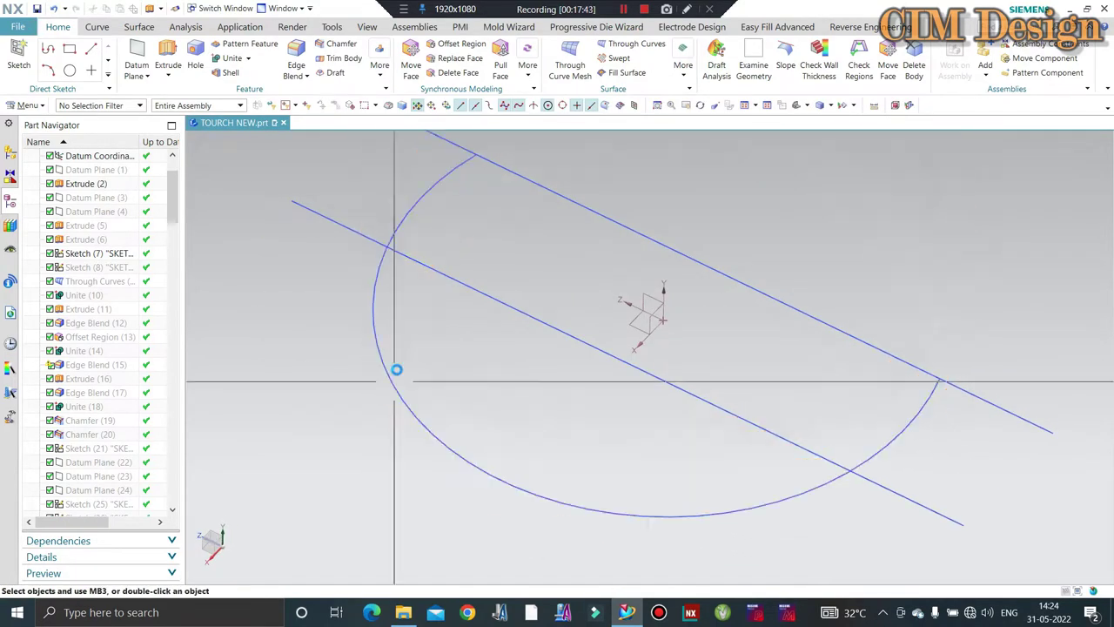
scroll(396, 324, up, 2)
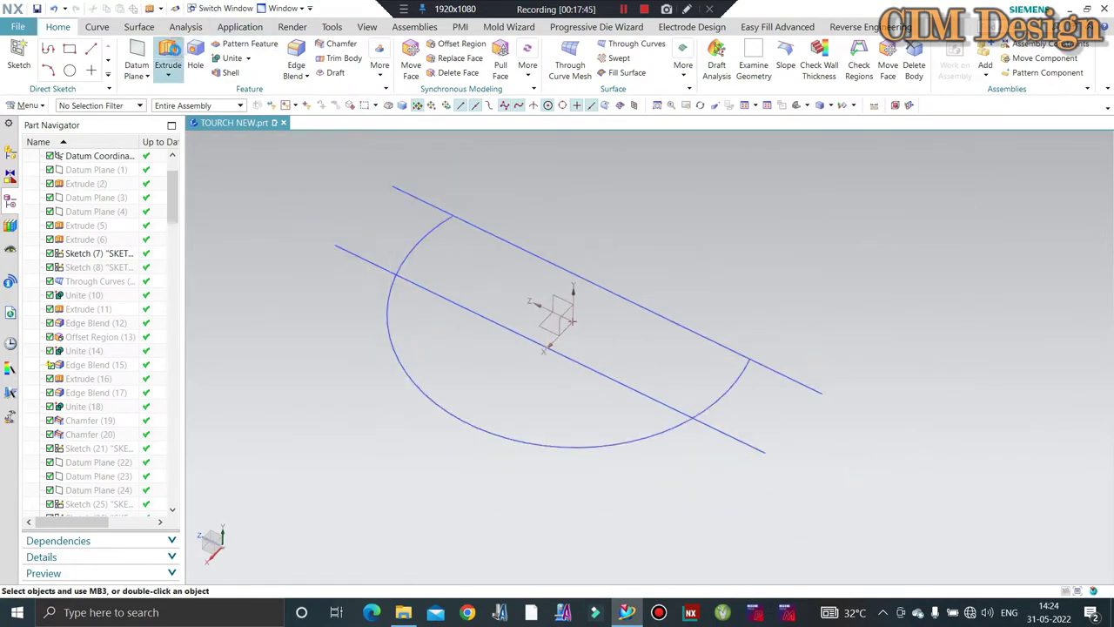
- Extrude the sketch's enclosed region as Region Boundary Curves from 28 mm to 0 mm
click(168, 56)
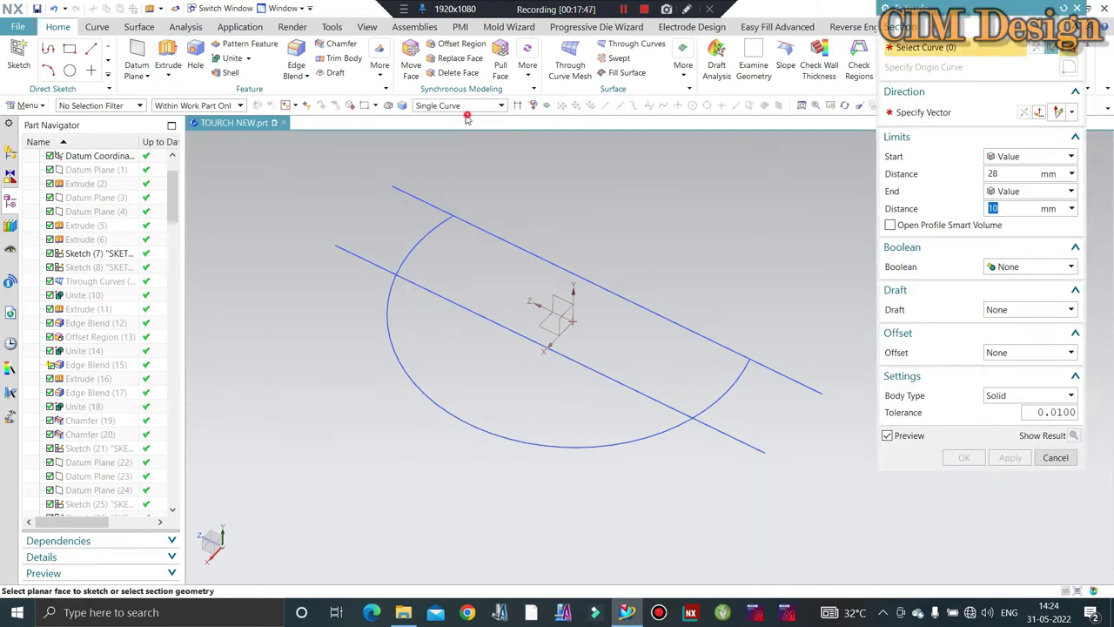
click(466, 105)
click(456, 195)
click(600, 274)
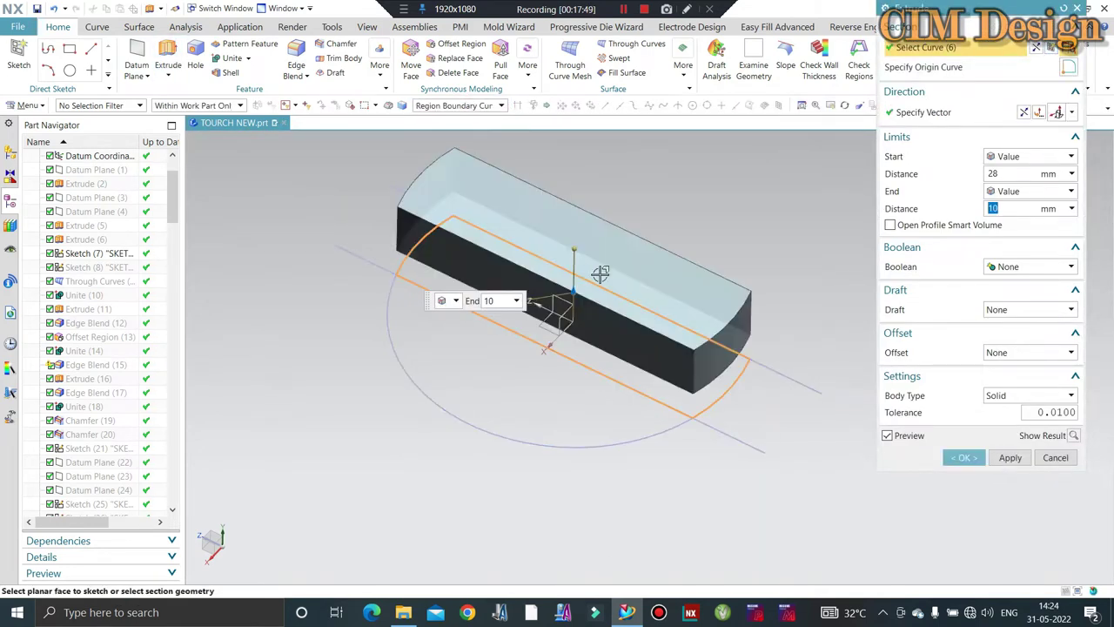
text(0)
key(Return)
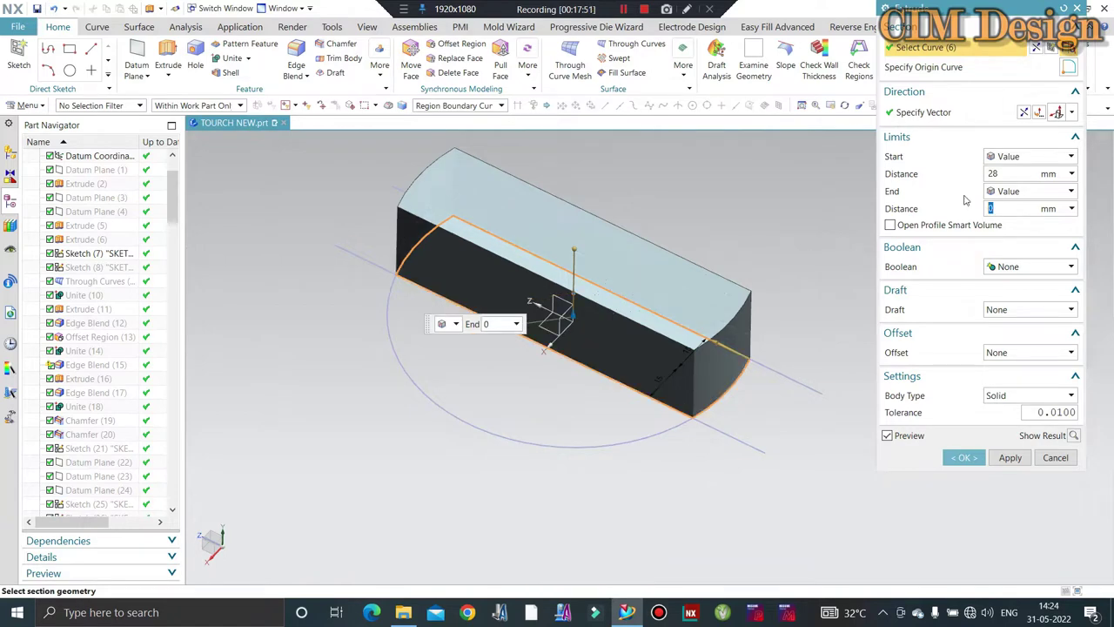
middle_click(962, 201)
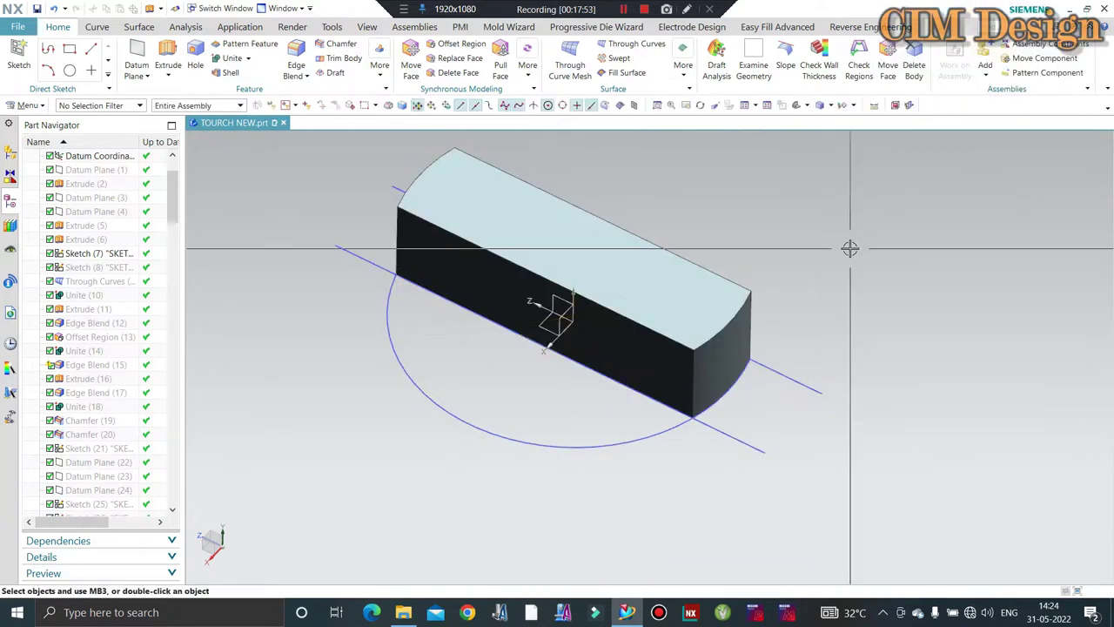
- Show the hidden yellow threaded ring again around the new block
key(ctrl+shift+k)
click(760, 331)
middle_click(763, 331)
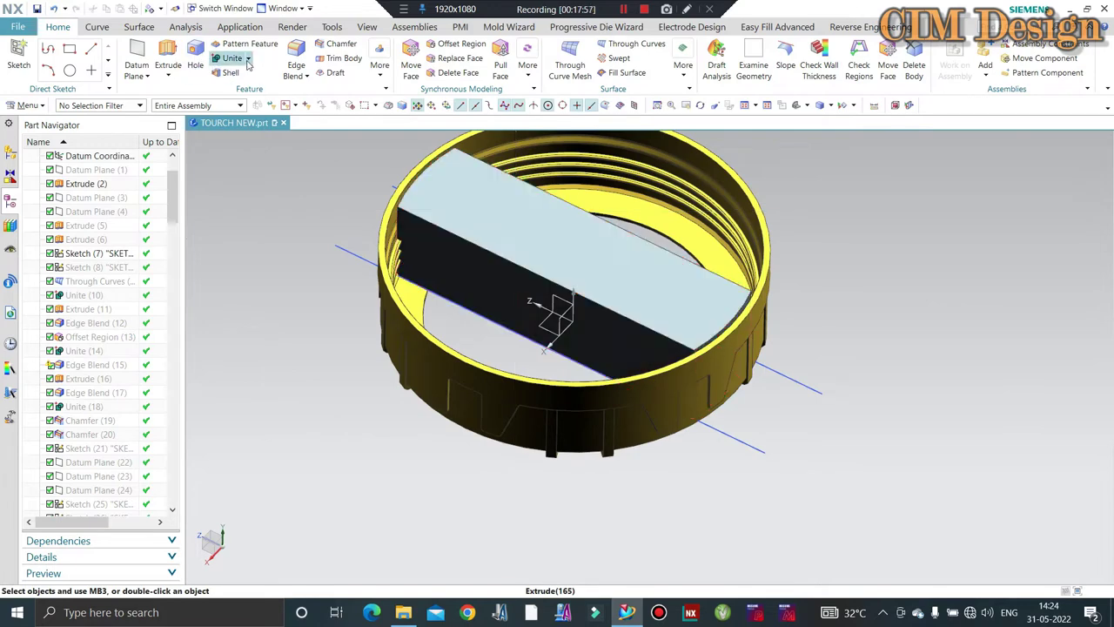
- Subtract the block from the threaded ring to cut notches through its band
click(242, 90)
click(744, 380)
click(442, 241)
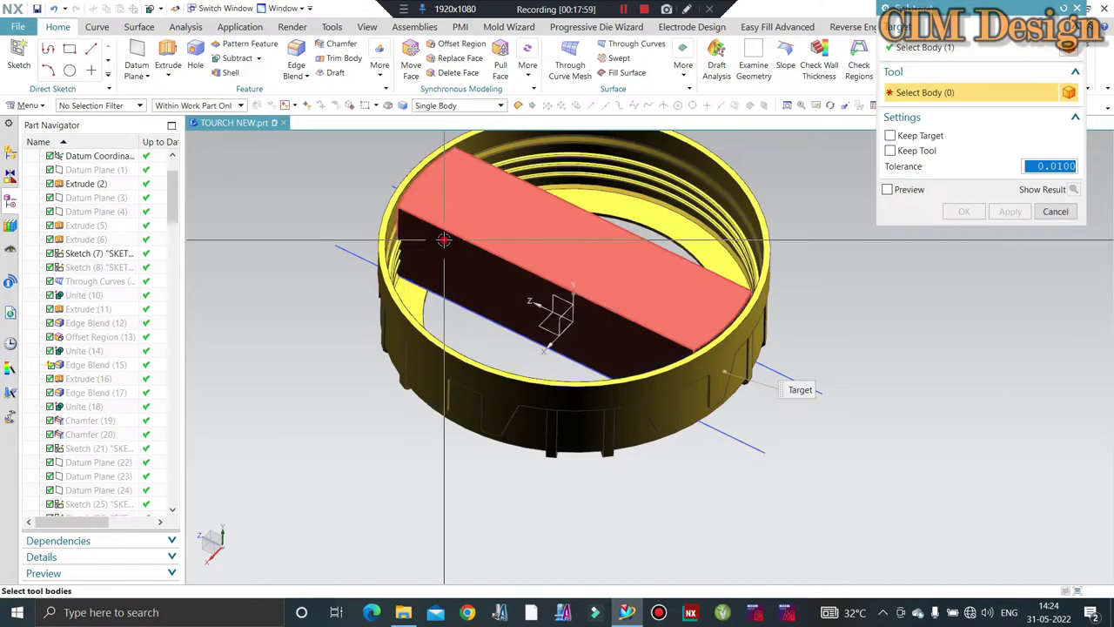
middle_click(644, 251)
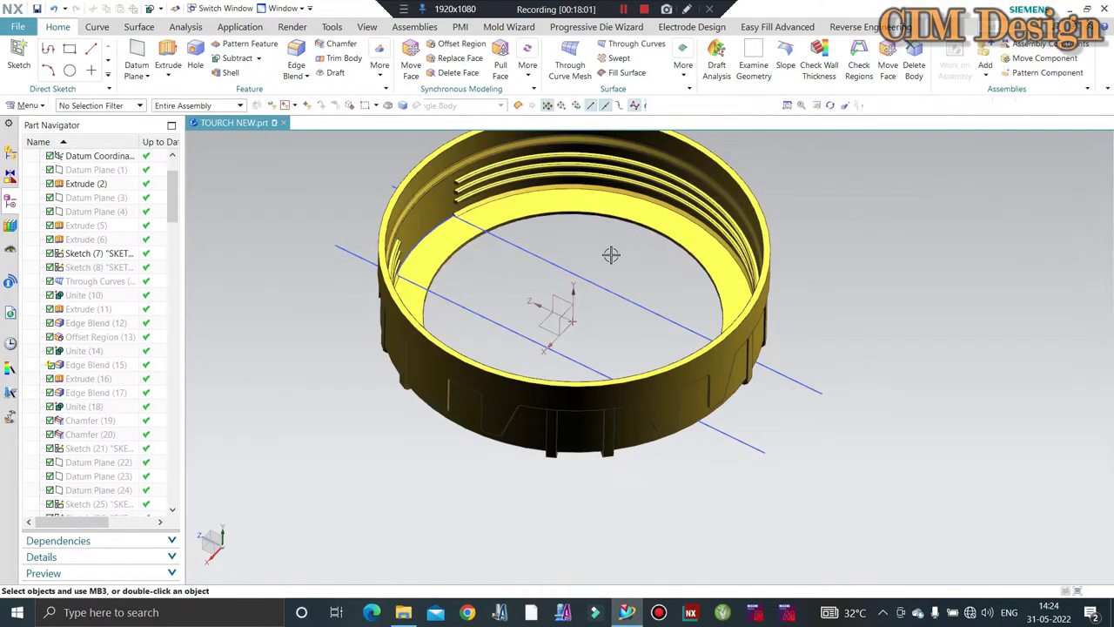
mouse_move(612, 252)
middle_down()
mouse_move(560, 298)
mouse_move(567, 278)
middle_up()
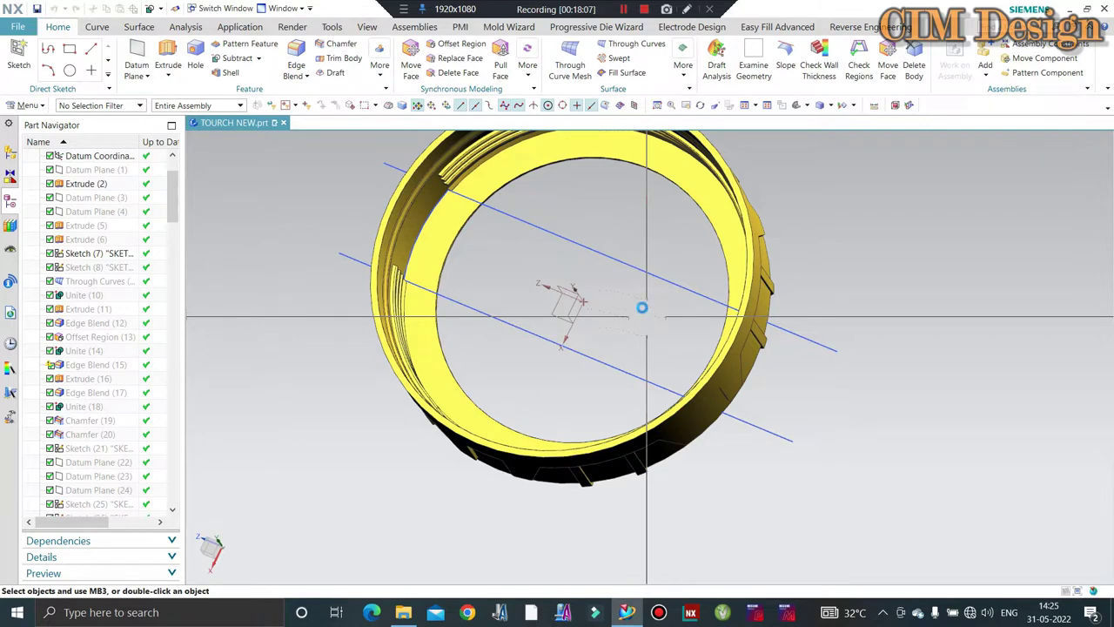
- Clear the sketch lines from view with Edit Object Display (Ctrl+J)
key(ctrl+j)
click(613, 257)
middle_click(592, 298)
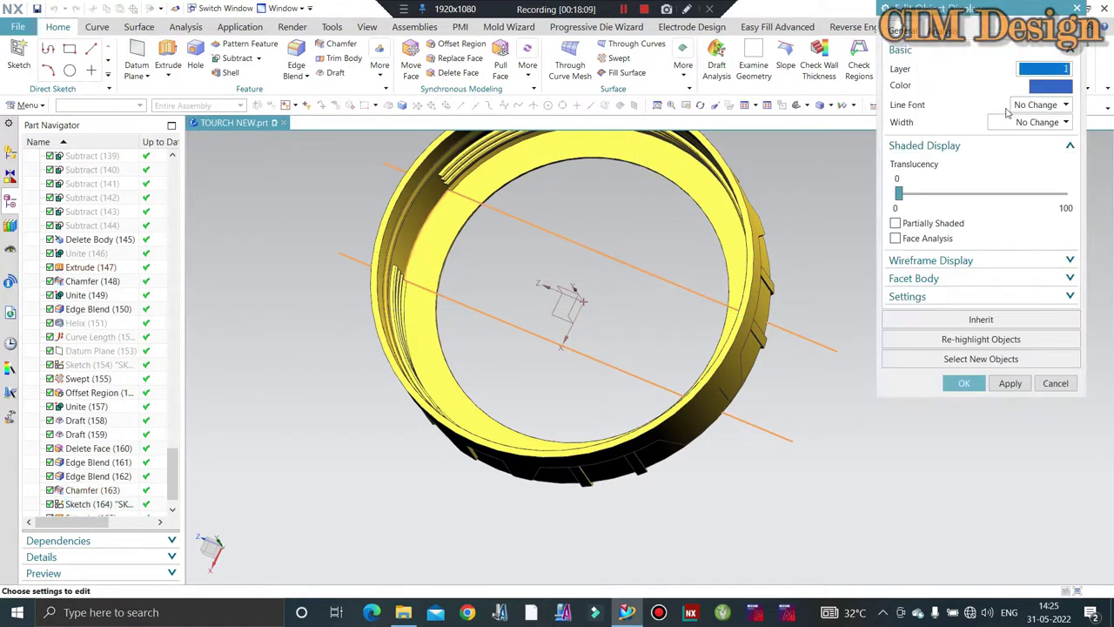
key(Return)
scroll(559, 279, down, 3)
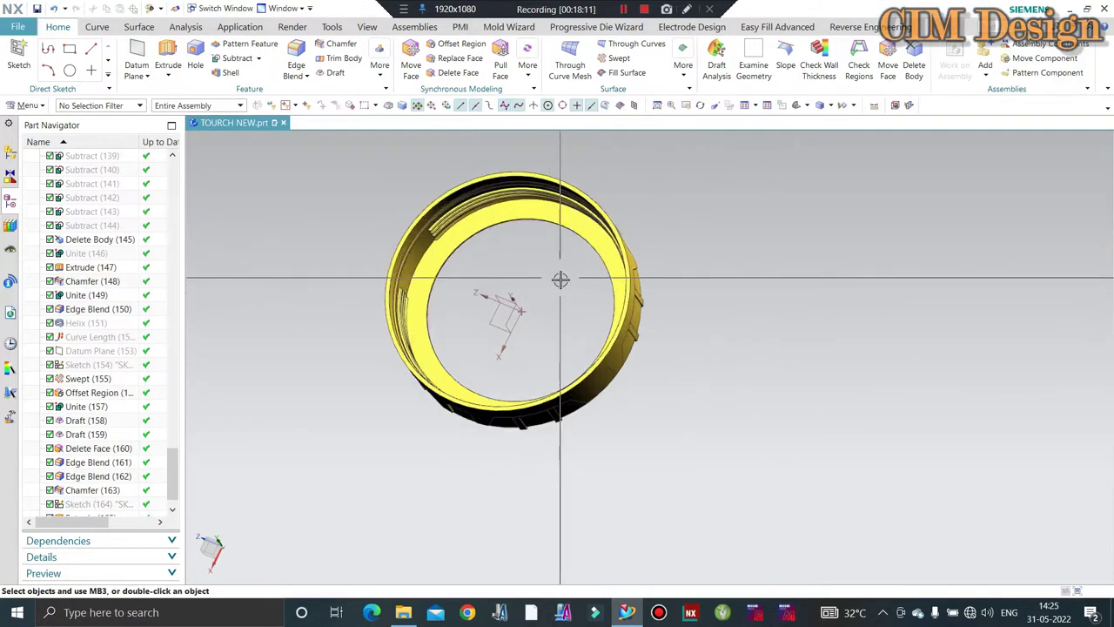
middle_drag(560, 279, 615, 311)
scroll(616, 252, up, 5)
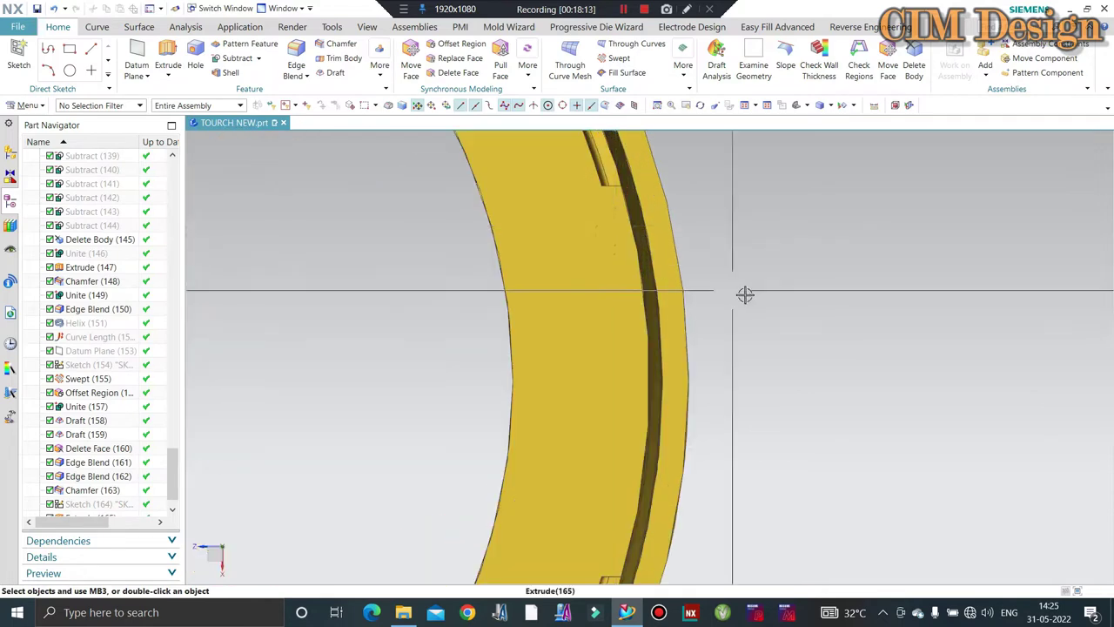
scroll(744, 296, down, 3)
scroll(136, 502, down, 1)
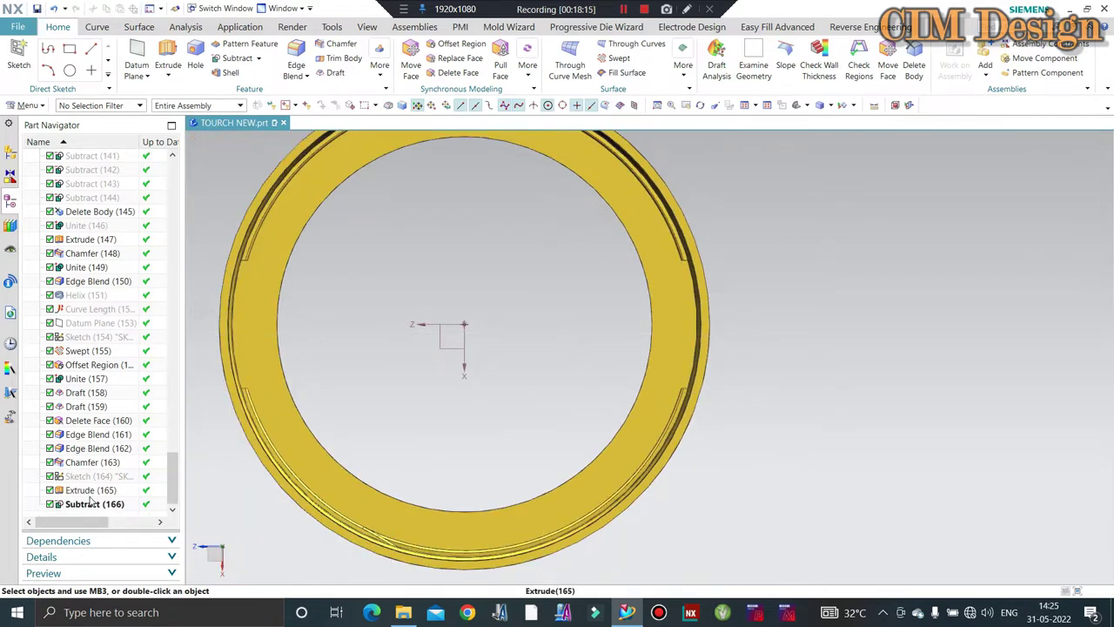
- Edit Extrude (165) to add a -2° draft from section, tapering the ring's notches
double_click(89, 491)
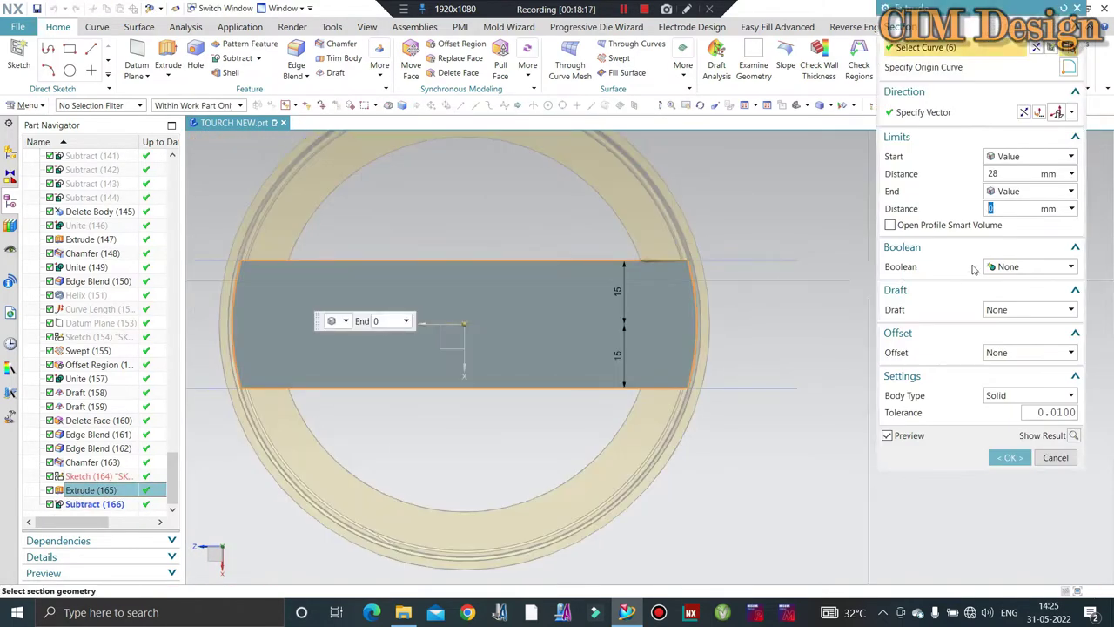
click(1000, 310)
click(1001, 349)
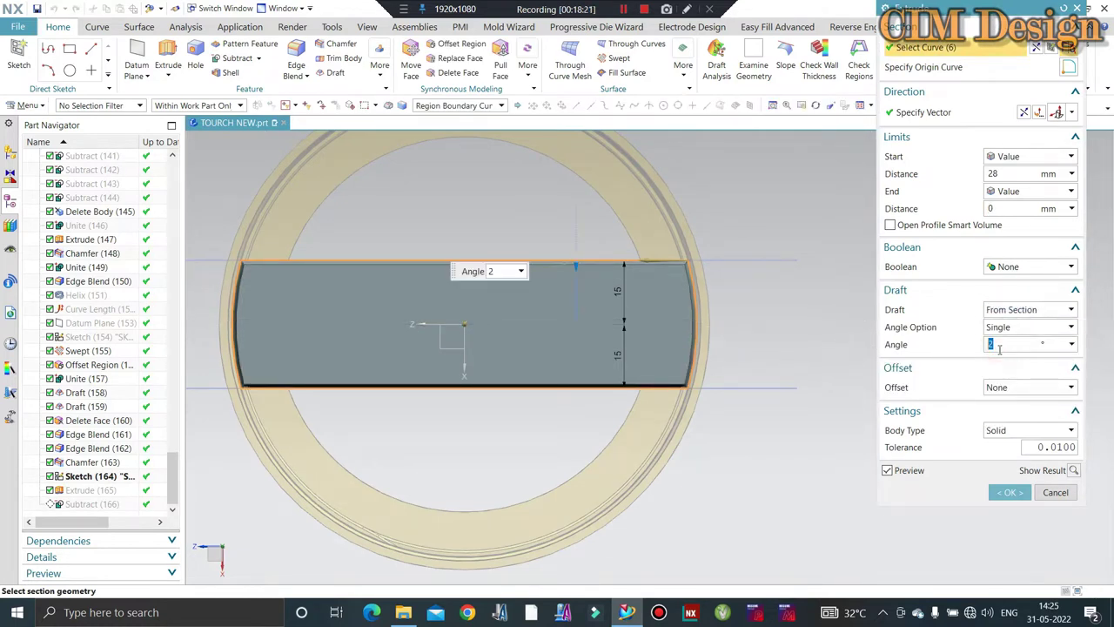
text(-2)
key(Return)
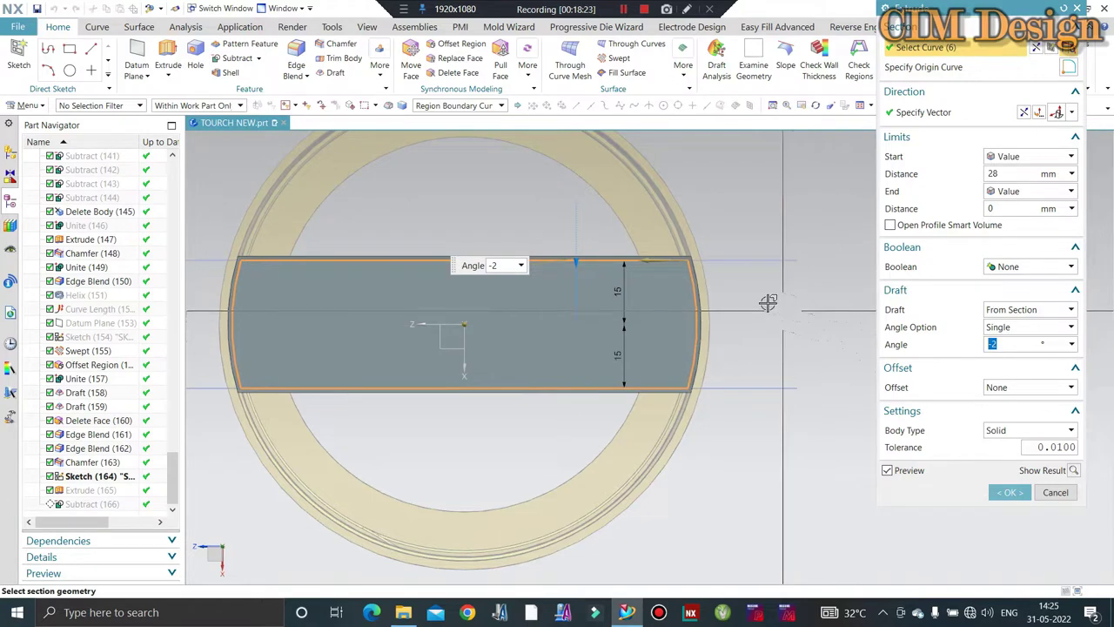
mouse_move(740, 299)
middle_down()
mouse_move(759, 316)
mouse_move(704, 334)
mouse_move(788, 323)
mouse_move(911, 260)
mouse_move(748, 304)
mouse_move(702, 299)
mouse_move(701, 257)
mouse_move(751, 266)
mouse_move(739, 341)
mouse_move(586, 266)
middle_up()
middle_click(704, 335)
scroll(749, 304, up, 3)
scroll(748, 304, down, 3)
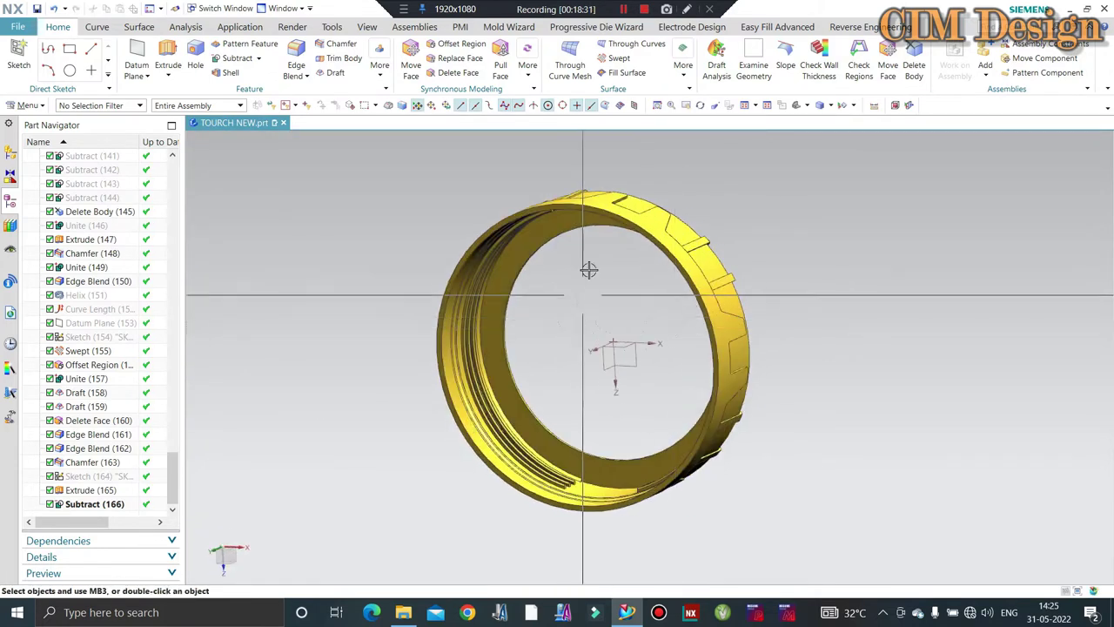
middle_drag(598, 446, 690, 402)
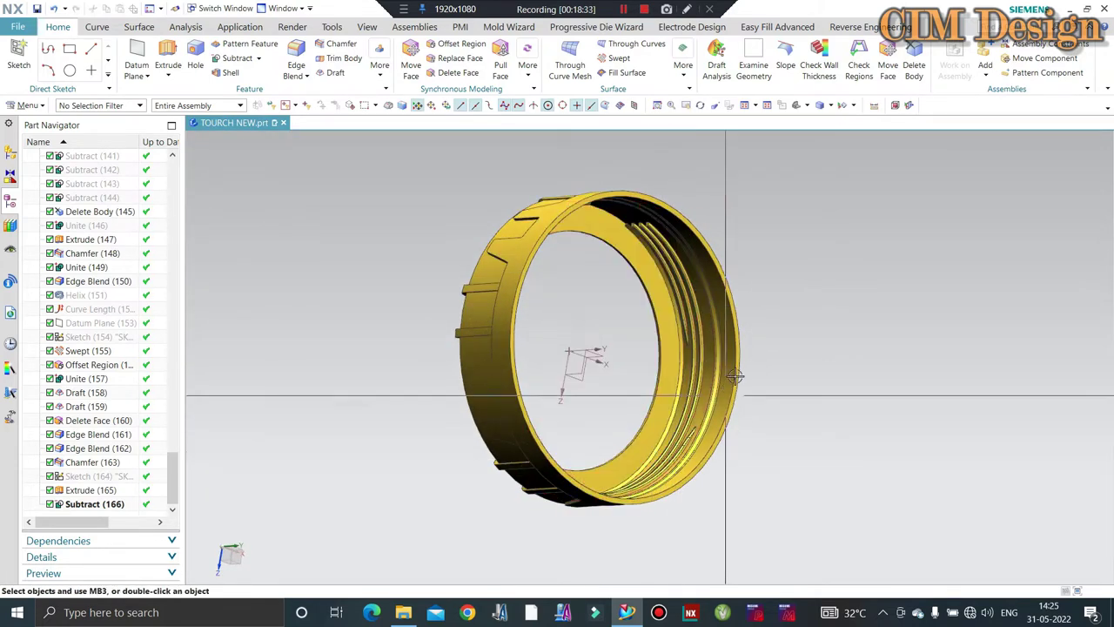
middle_drag(714, 458, 739, 382)
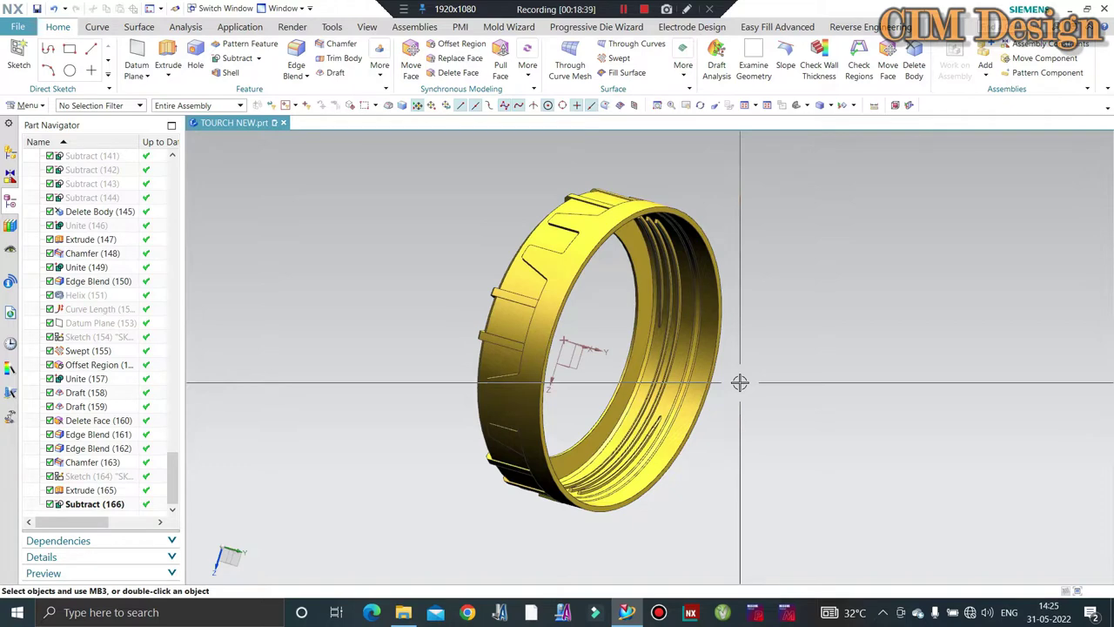
mouse_move(740, 383)
middle_down()
mouse_move(722, 357)
mouse_move(674, 392)
mouse_move(683, 501)
mouse_move(525, 365)
middle_up()
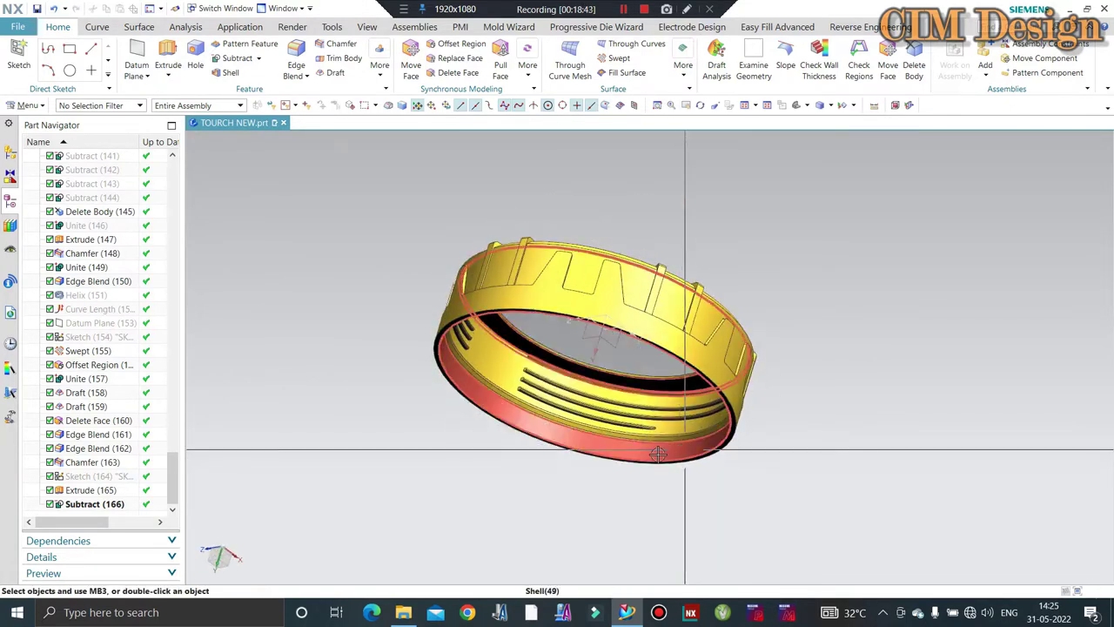
scroll(524, 365, up, 3)
scroll(524, 366, up, 3)
scroll(695, 398, down, 1)
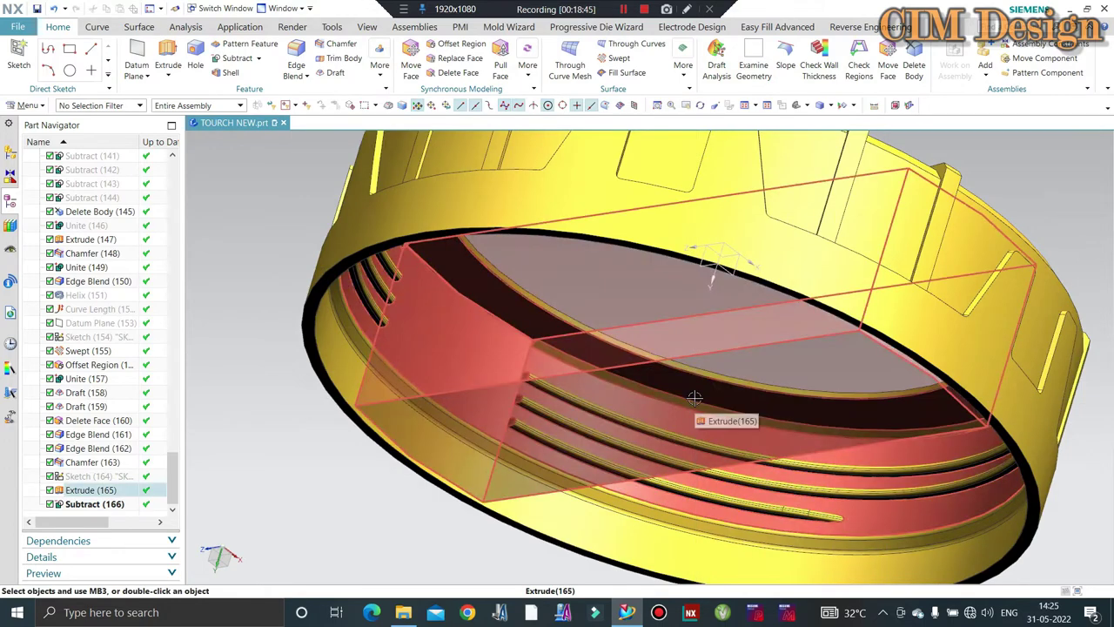
scroll(696, 401, down, 3)
scroll(531, 470, down, 2)
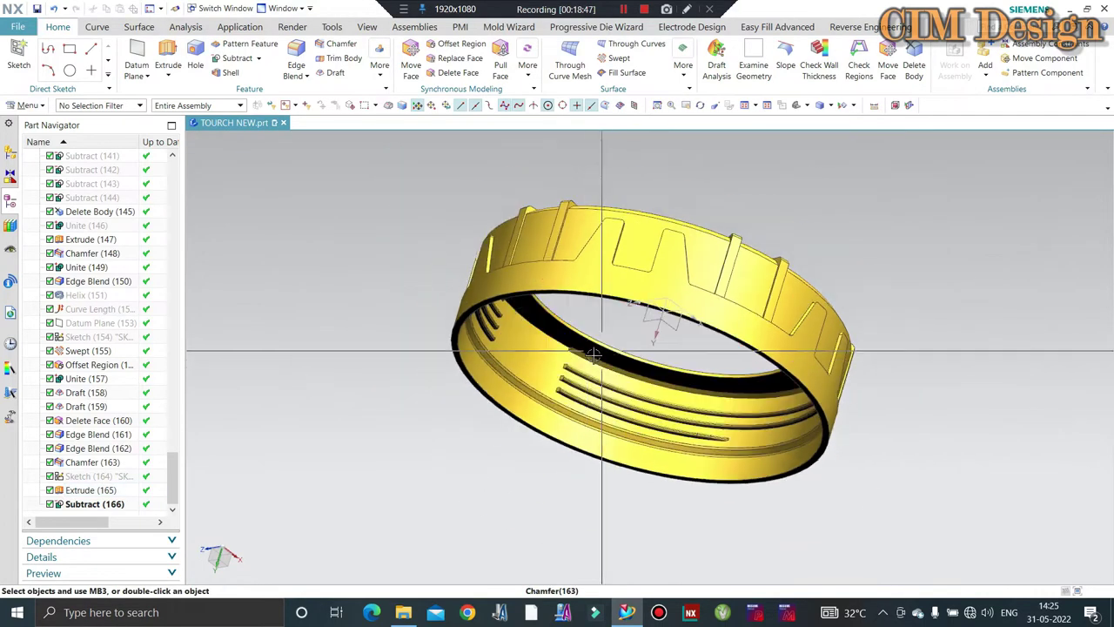
middle_drag(531, 470, 597, 478)
scroll(597, 478, up, 2)
scroll(572, 473, up, 2)
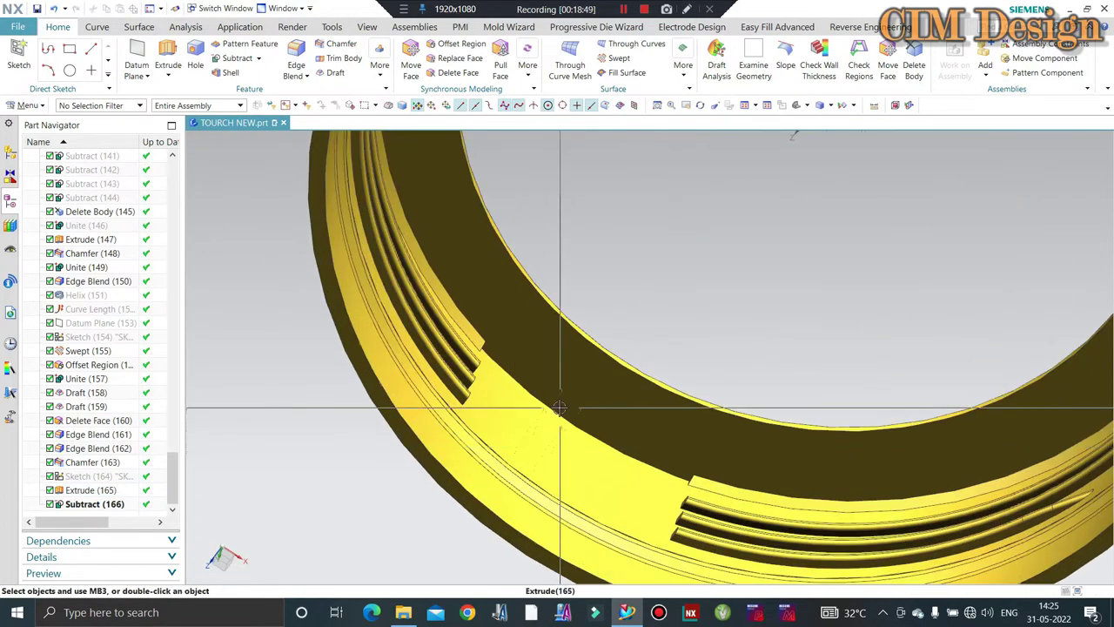
scroll(549, 419, down, 1)
middle_drag(548, 420, 601, 375)
scroll(600, 374, up, 3)
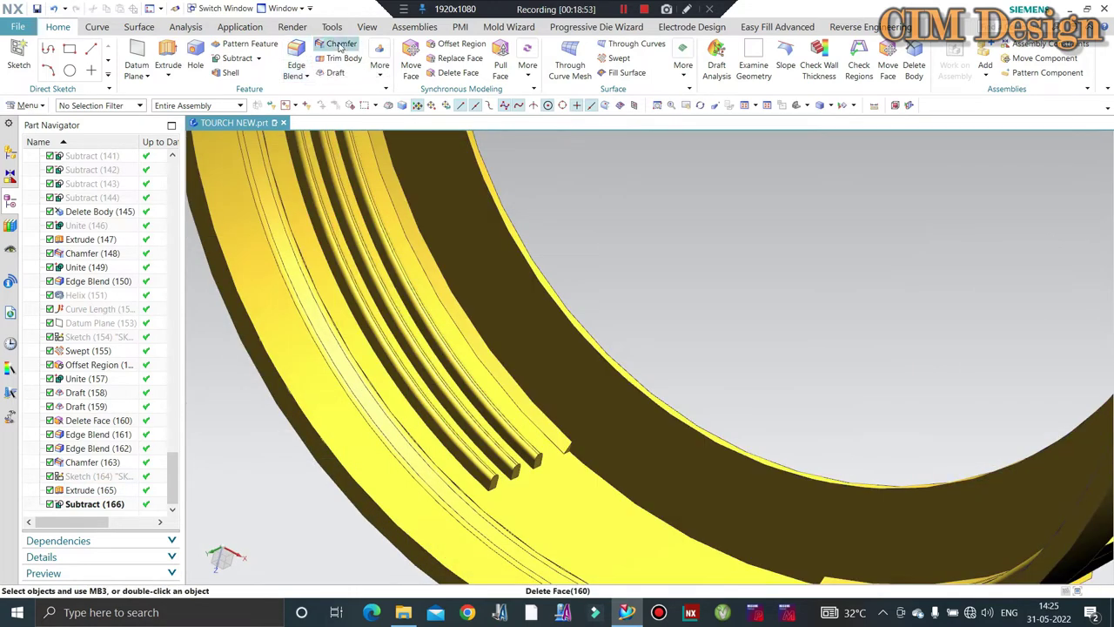
- Chamfer the ring edge symmetrically by 1 mm and save the TOUCH NEW part
click(340, 45)
click(598, 473)
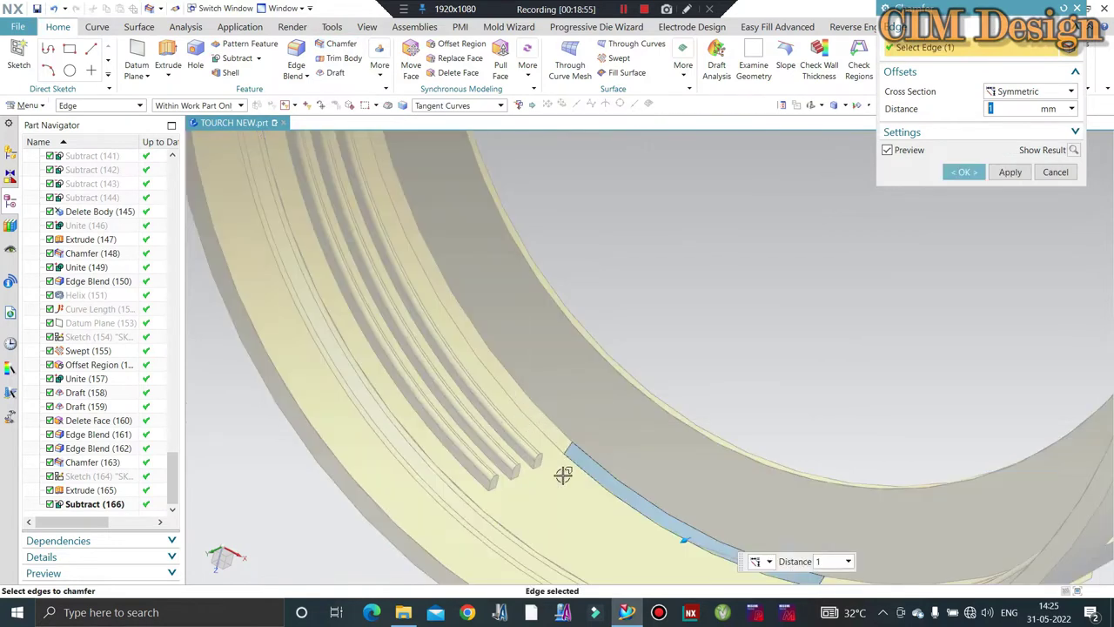
scroll(609, 392, down, 3)
mouse_move(687, 305)
middle_down()
mouse_move(667, 373)
mouse_move(659, 323)
middle_up()
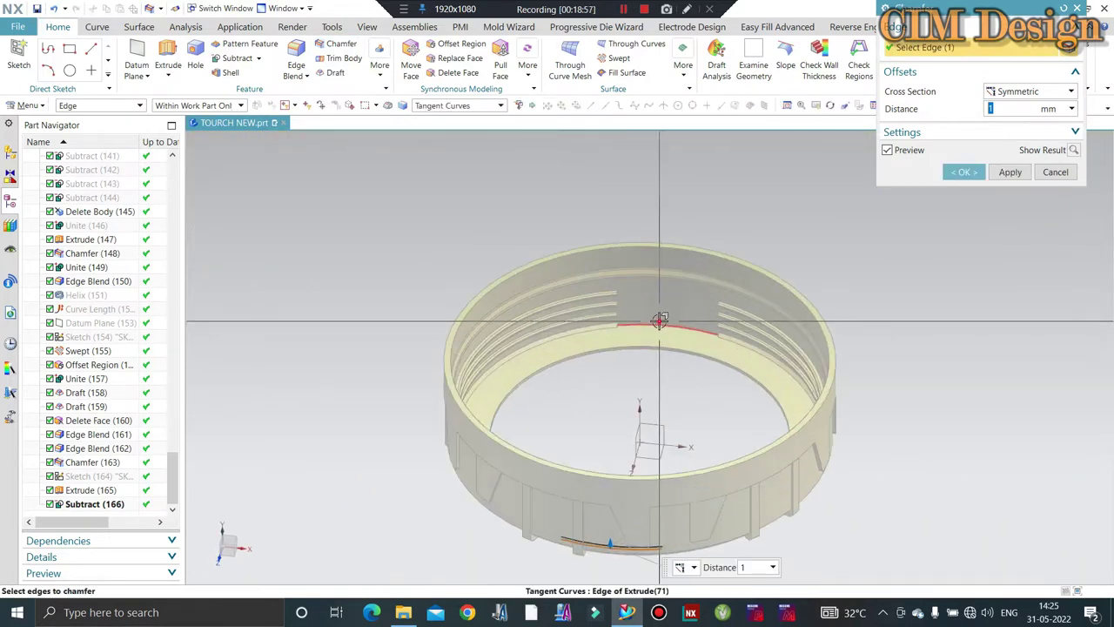
middle_click(682, 364)
scroll(769, 296, down, 3)
middle_drag(768, 296, 754, 368)
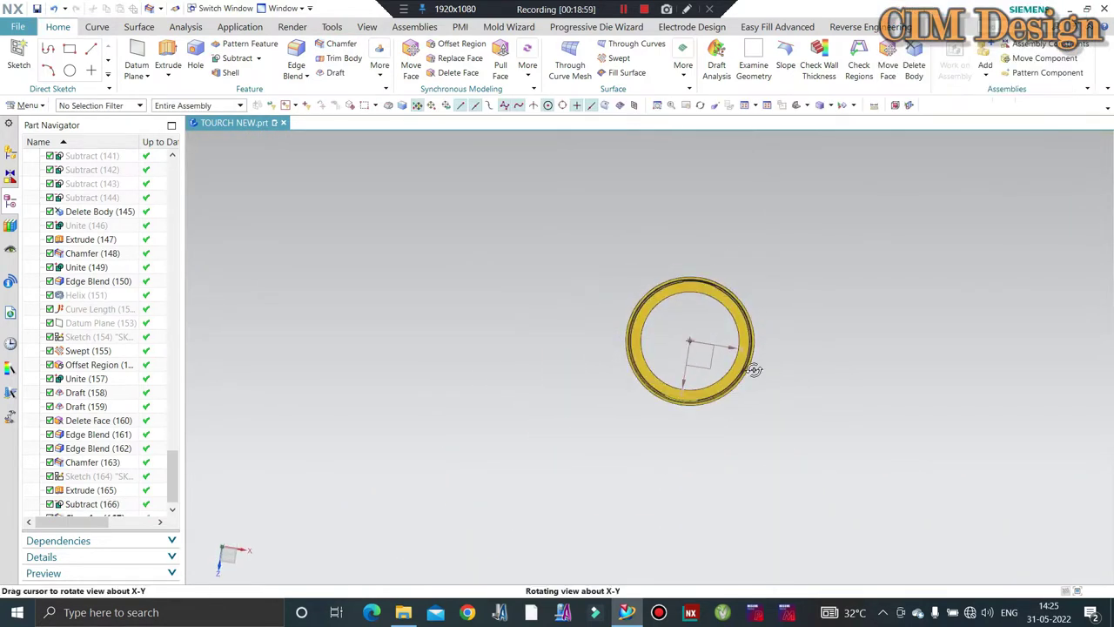
scroll(714, 334, up, 3)
scroll(714, 334, down, 3)
middle_drag(622, 331, 708, 363)
key(ctrl+s)
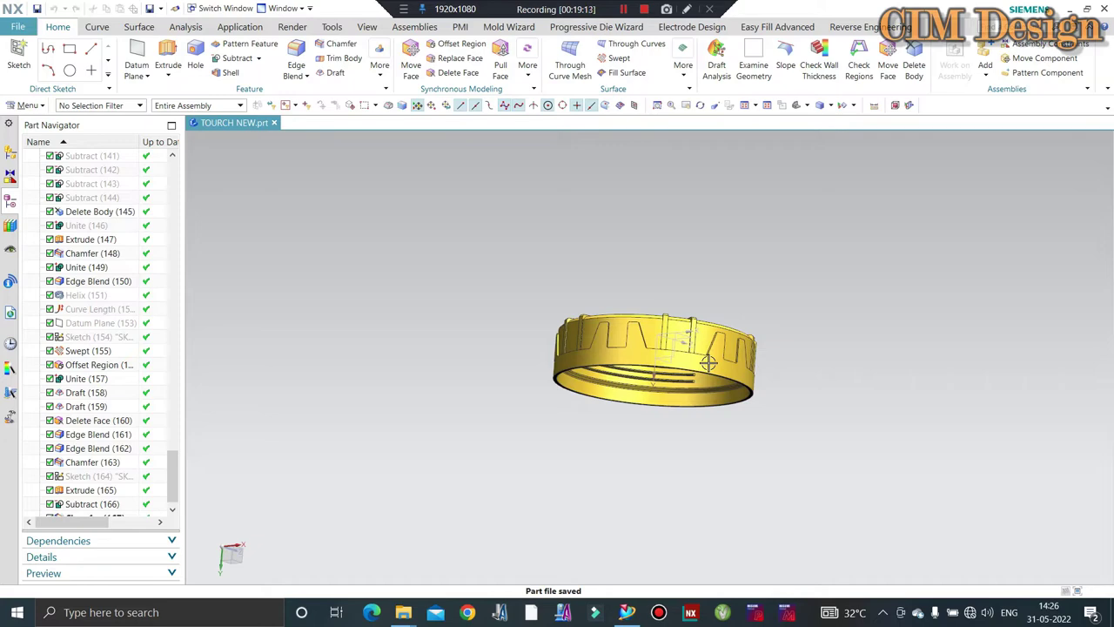
- Unhide everything, then hide the Through Curves surface, yellow ring and torch body
scroll(787, 353, up, 3)
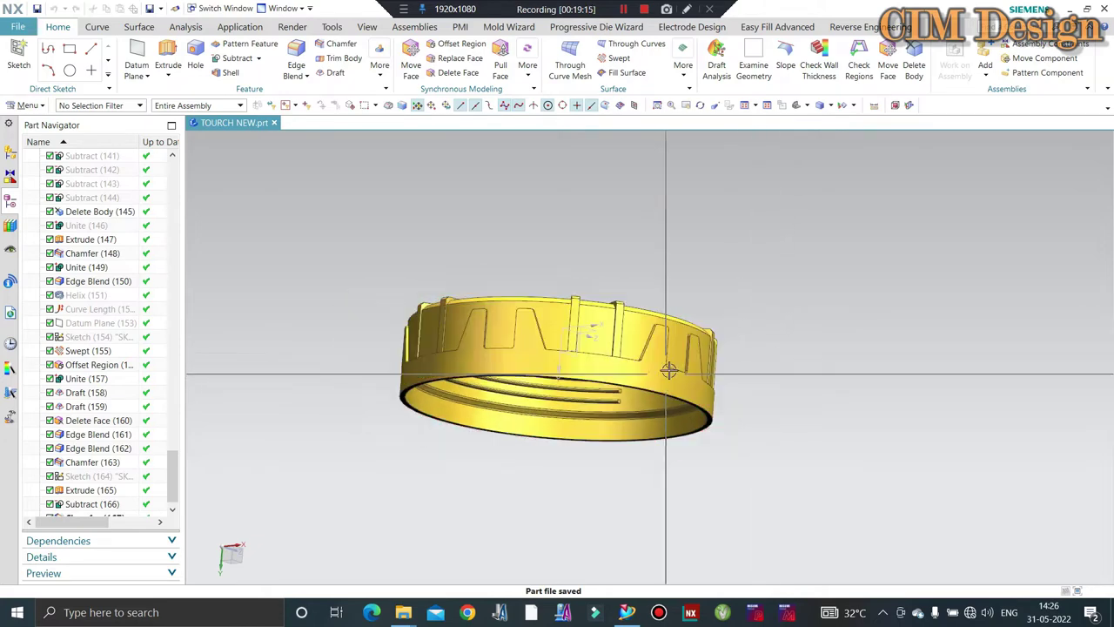
middle_drag(788, 353, 597, 348)
scroll(658, 373, up, 2)
key(ctrl+shift+u)
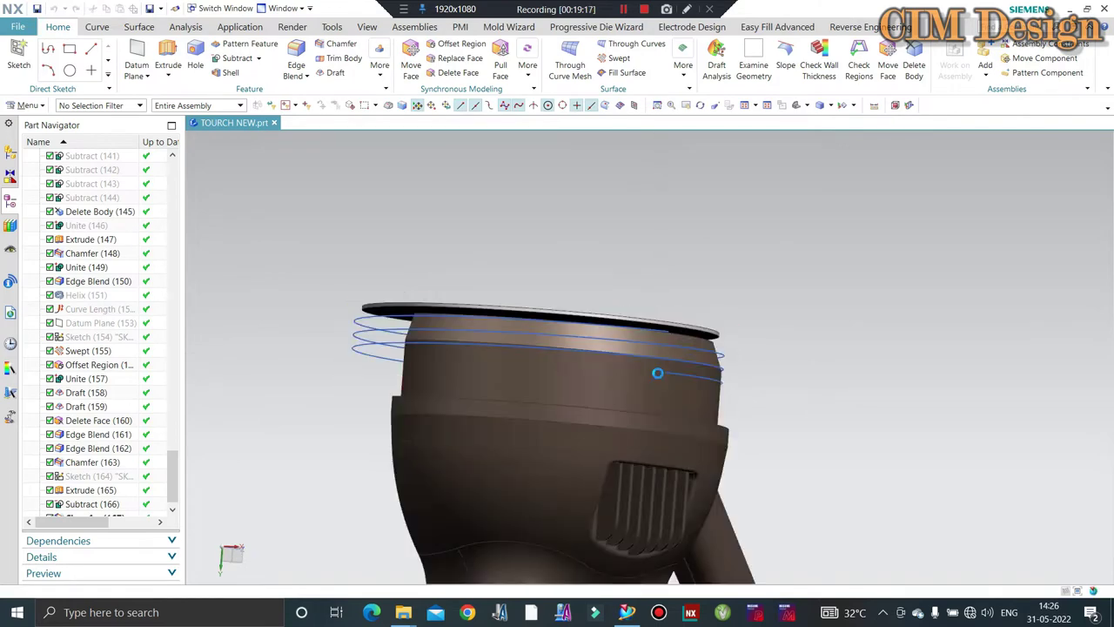
middle_drag(529, 380, 575, 333)
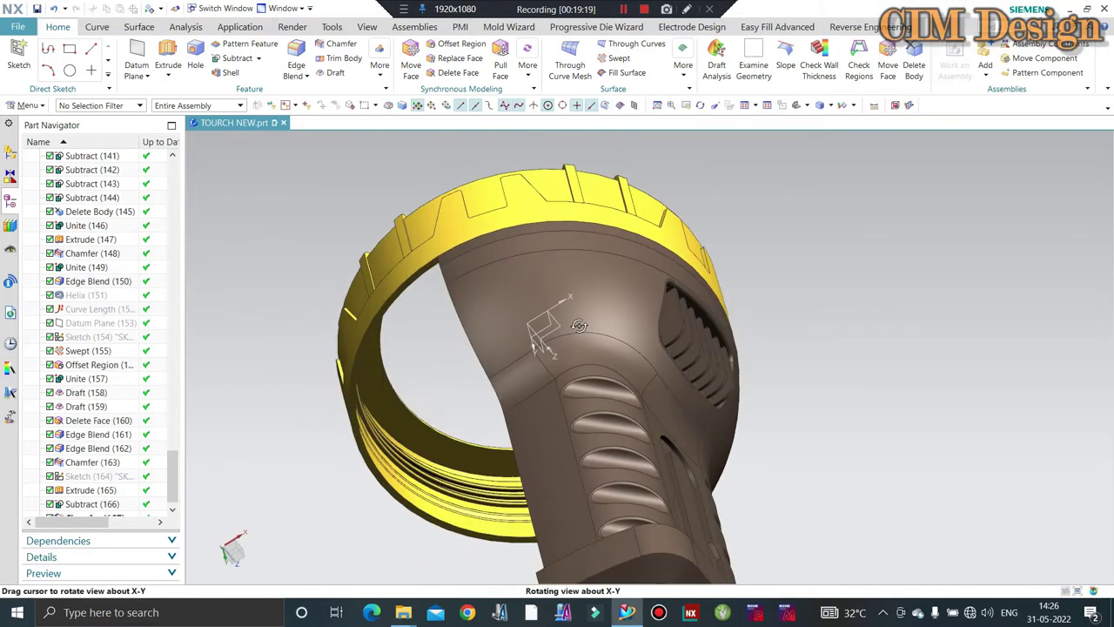
click(575, 333)
key(ctrl+b)
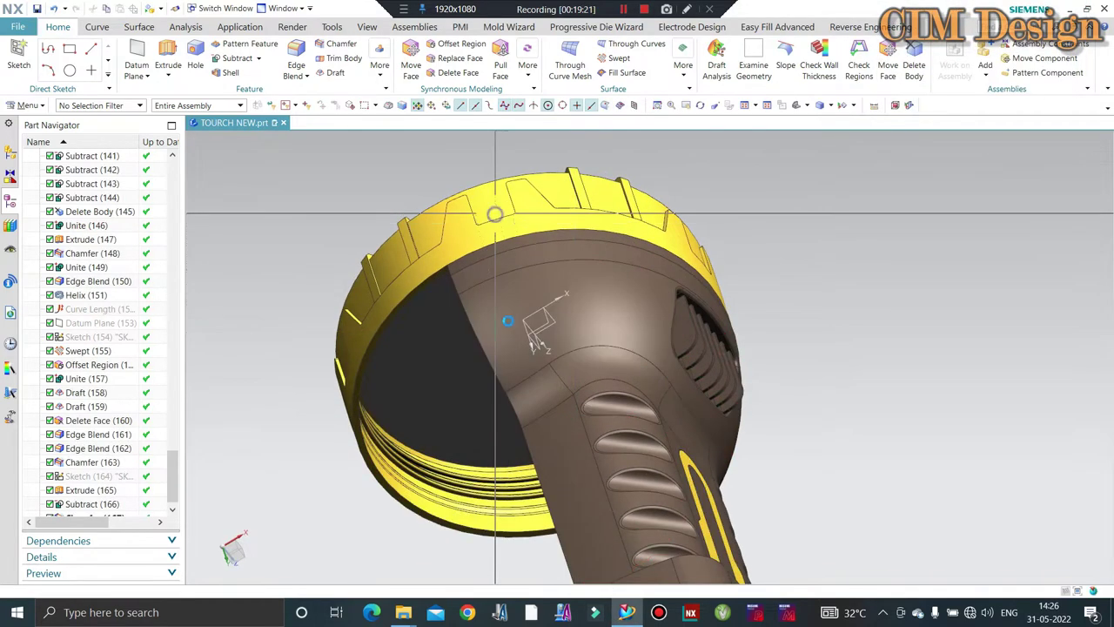
click(494, 214)
key(ctrl+b)
click(509, 279)
key(ctrl+b)
- Hide the helix curves through Edit Object Display
key(ctrl+j)
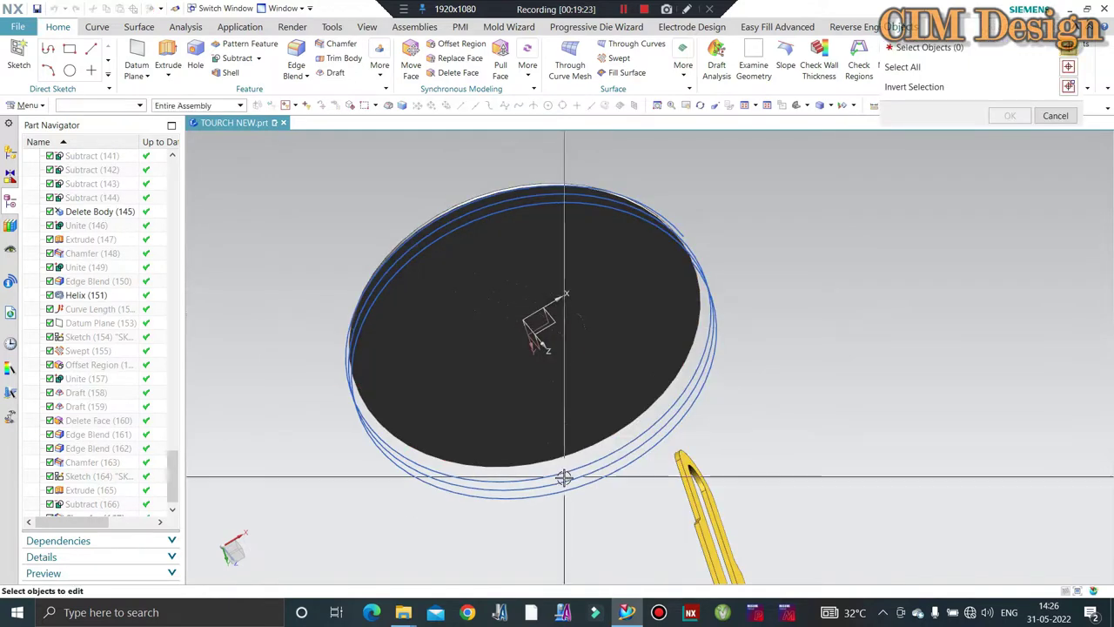
click(564, 477)
middle_click(654, 279)
key(Return)
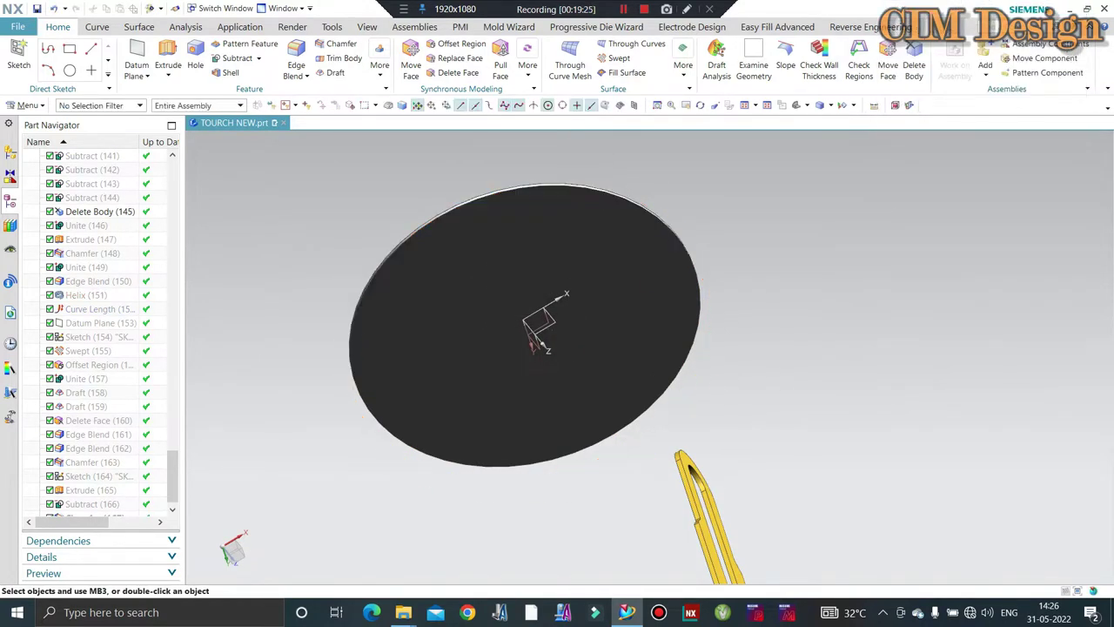
- Show the torch body and yellow ring again
middle_drag(654, 304, 594, 427)
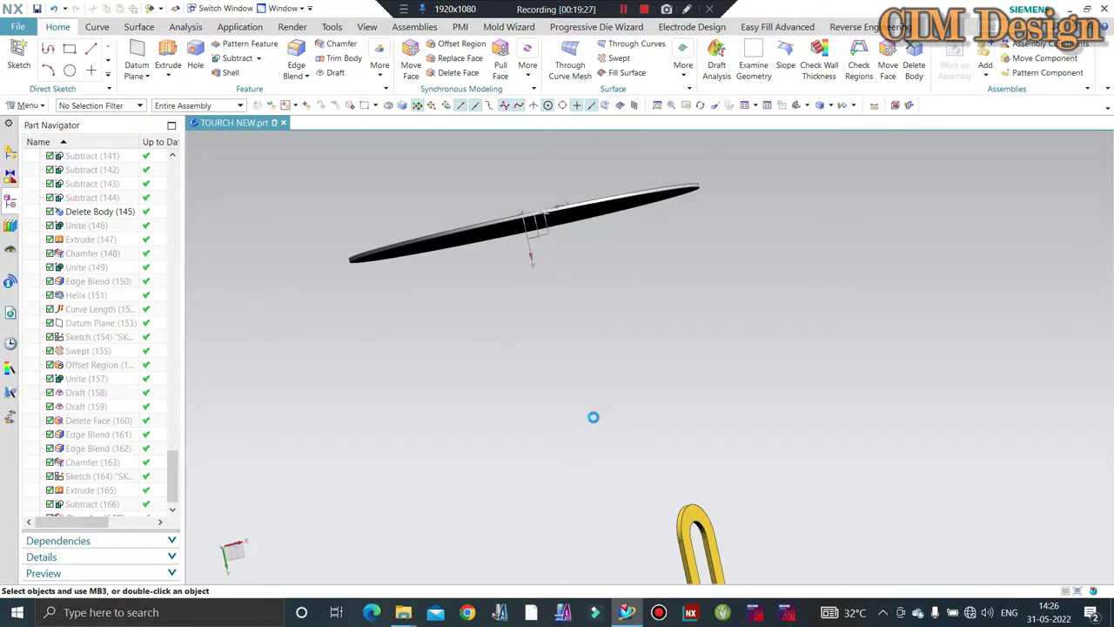
key(ctrl+shift+k)
click(548, 296)
middle_click(486, 296)
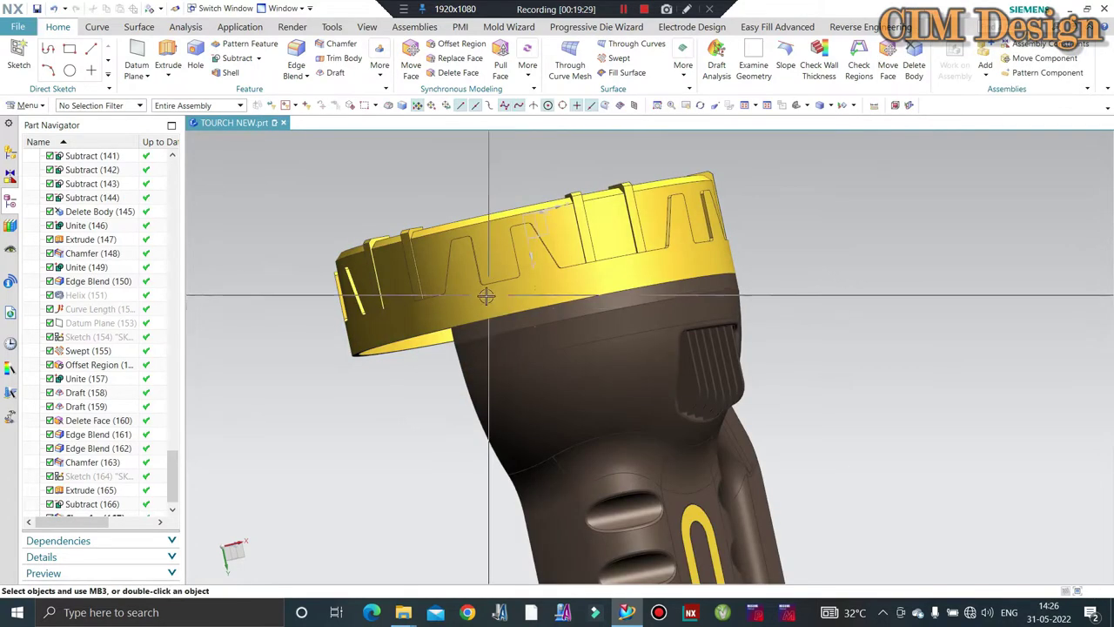
mouse_move(486, 295)
middle_down()
mouse_move(523, 408)
mouse_move(488, 329)
middle_up()
- Set the yellow ring cap's translucency to 30
key(ctrl+j)
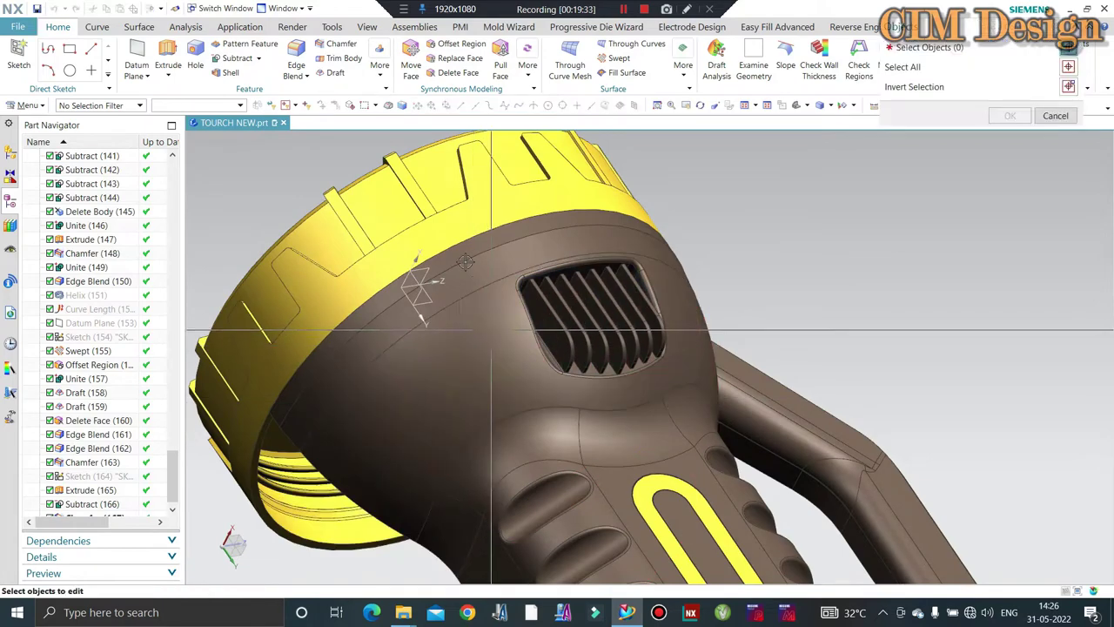
click(460, 229)
middle_click(882, 171)
drag(995, 191, 967, 190)
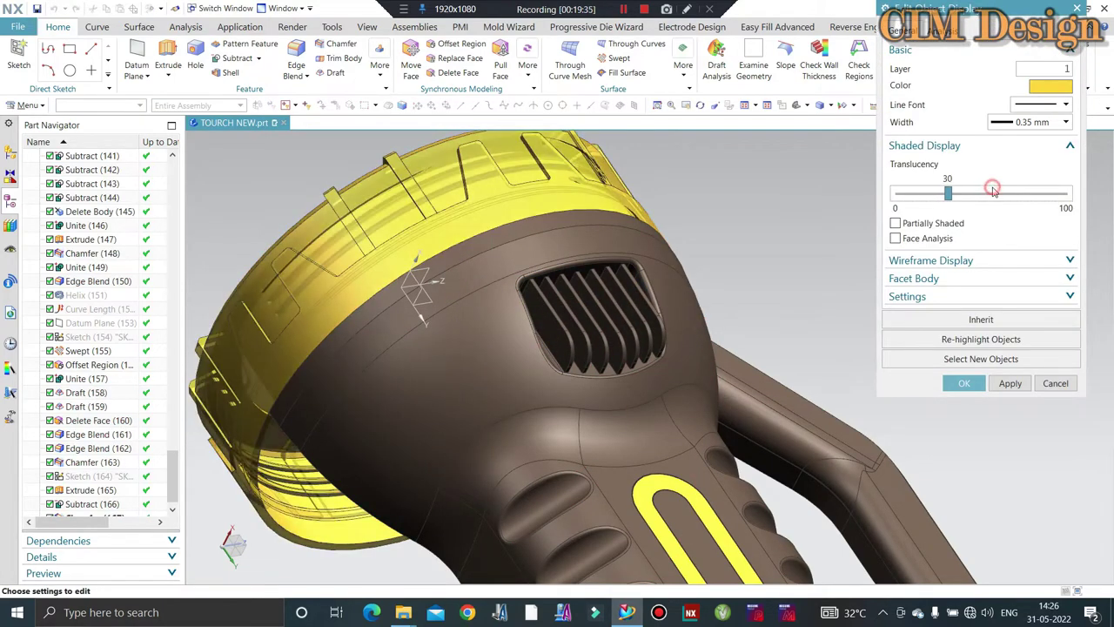
click(965, 383)
- Temporarily hide the ring to inspect the body rim, then restore it
mouse_move(522, 296)
middle_down()
mouse_move(506, 320)
mouse_move(490, 224)
mouse_move(457, 229)
mouse_move(366, 438)
middle_up()
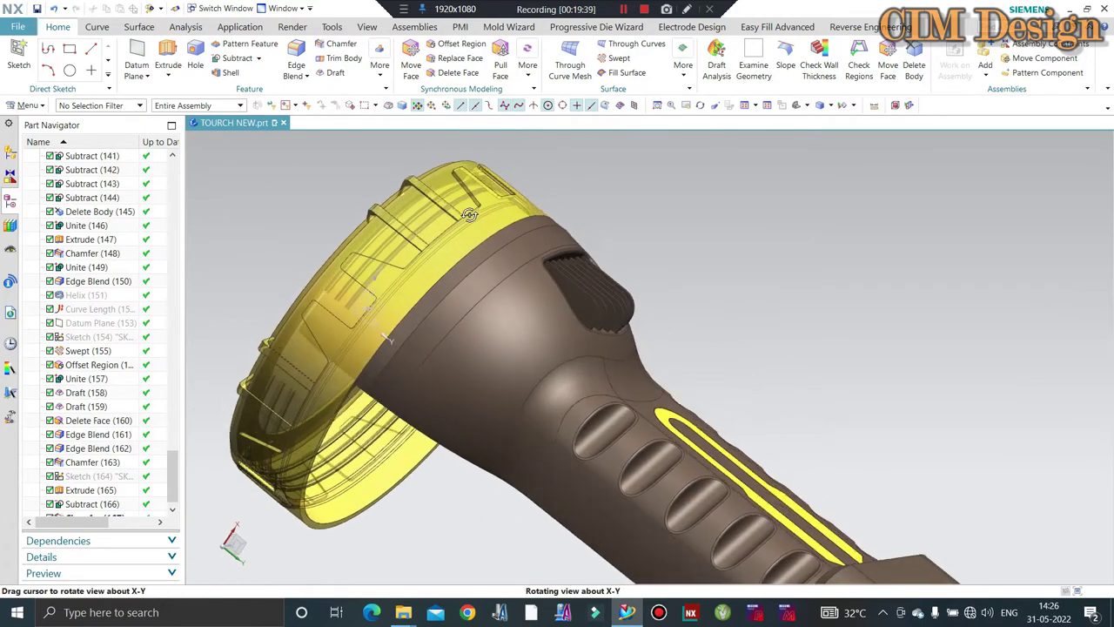
click(366, 438)
key(ctrl+b)
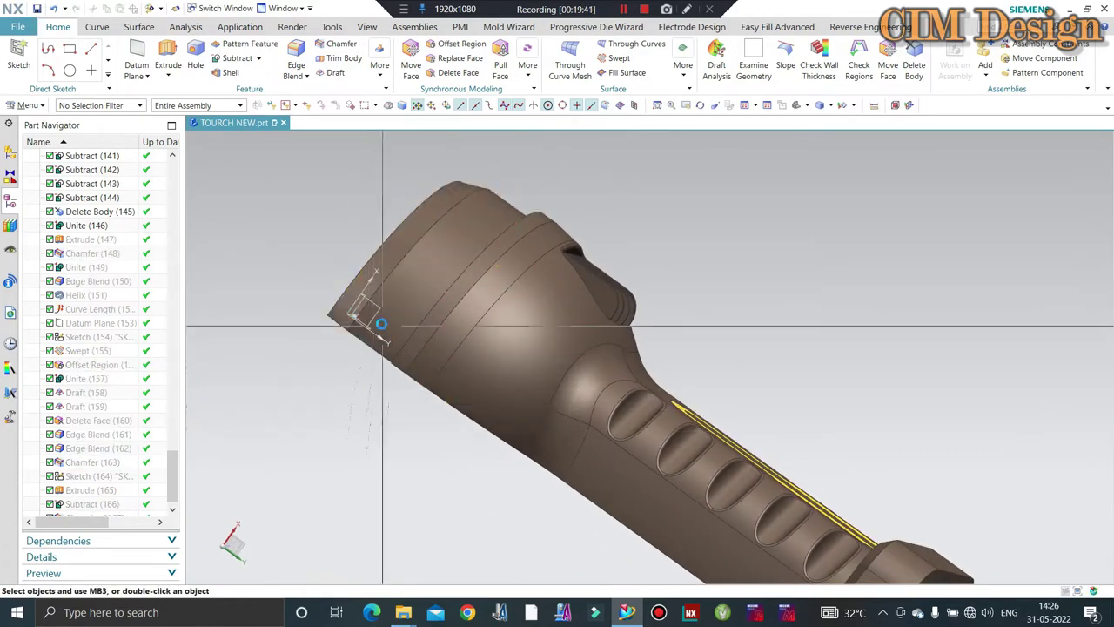
middle_drag(383, 322, 391, 300)
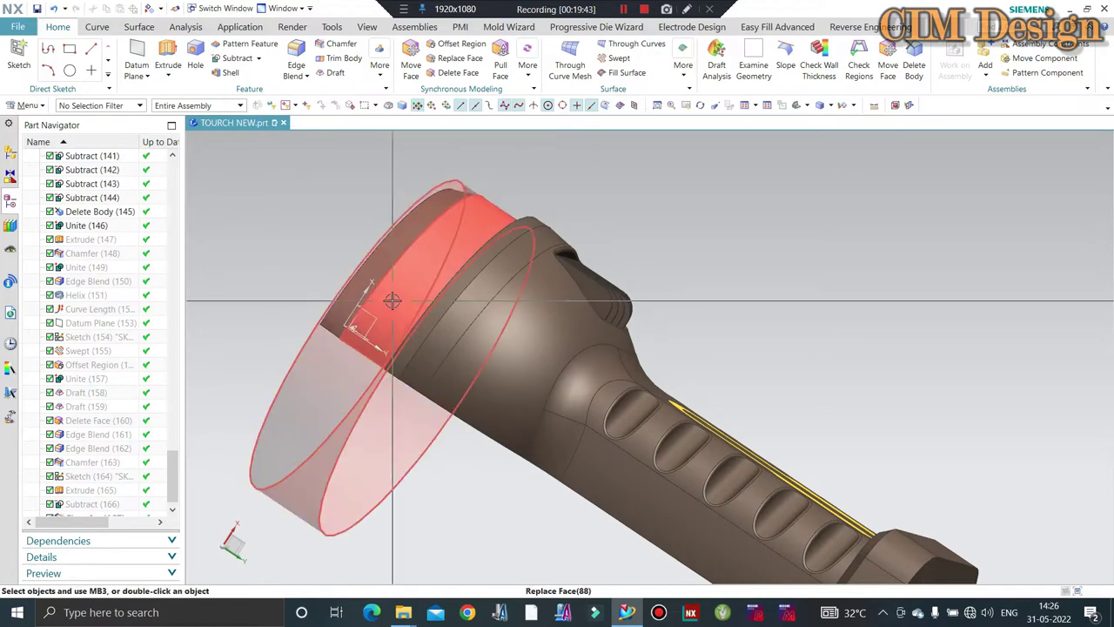
key(ctrl+z)
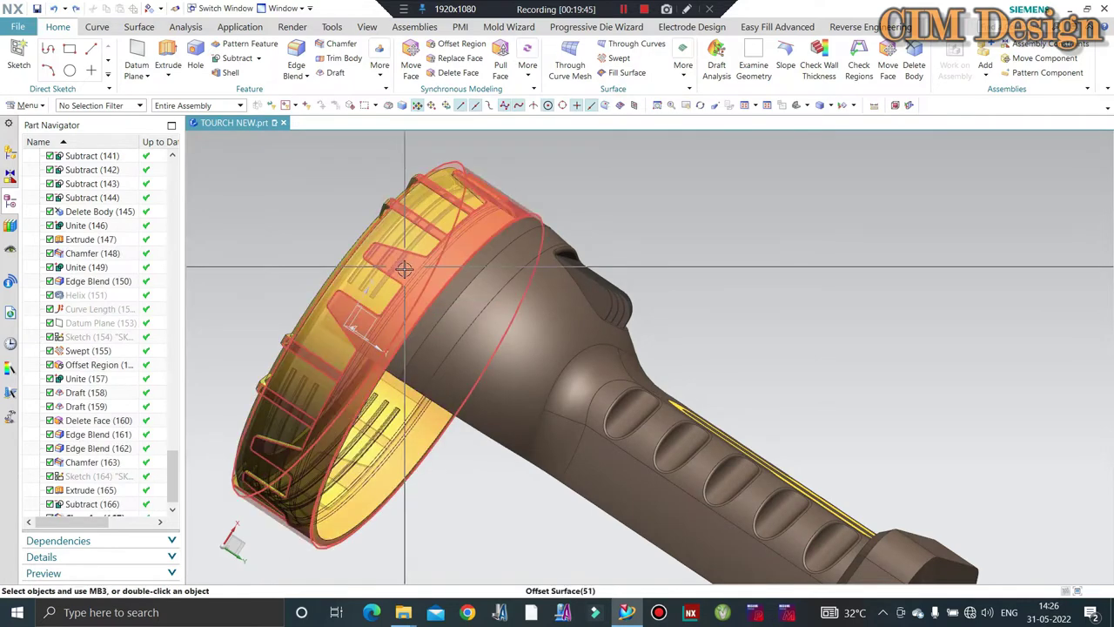
mouse_move(391, 299)
middle_down()
mouse_move(419, 246)
mouse_move(409, 275)
middle_up()
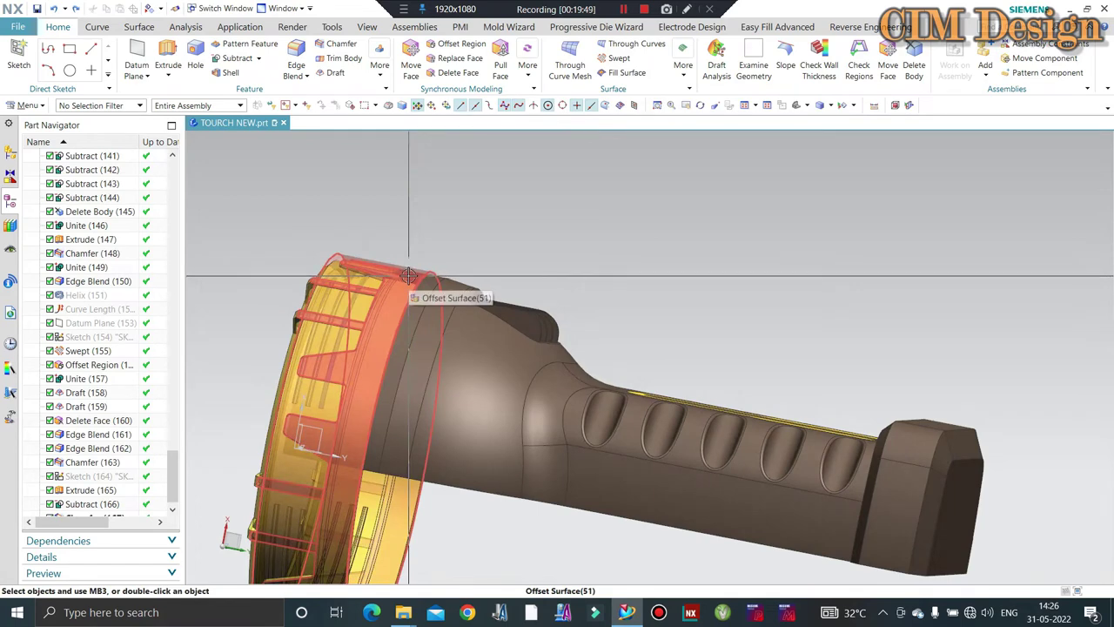
mouse_move(408, 277)
middle_down()
mouse_move(484, 277)
mouse_move(474, 282)
middle_up()
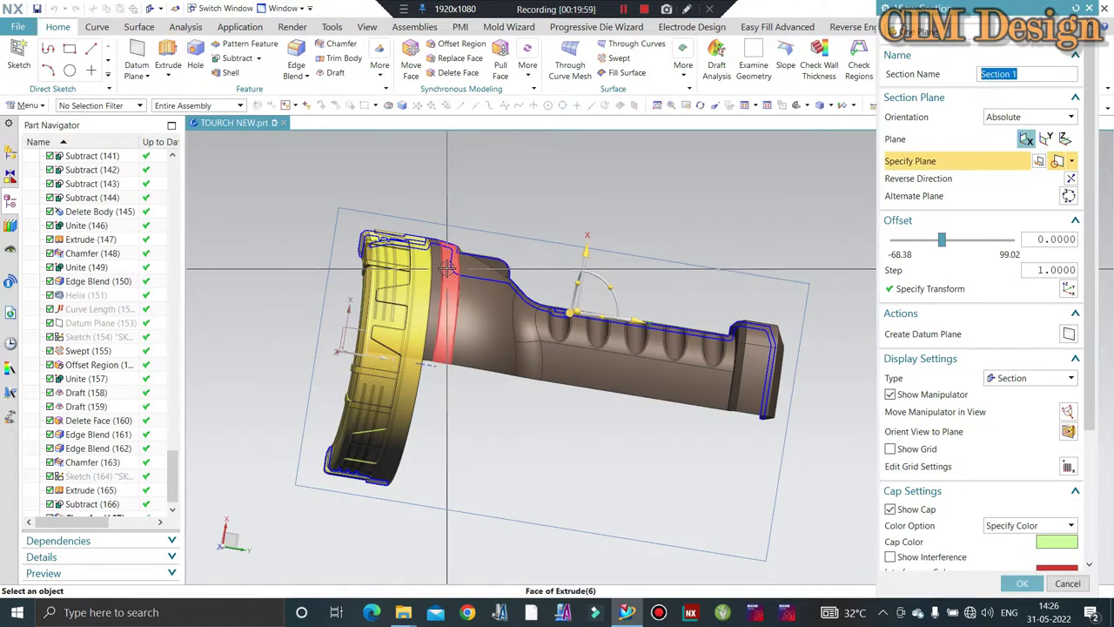
mouse_move(446, 270)
middle_down()
mouse_move(657, 229)
mouse_move(727, 242)
middle_up()
scroll(726, 242, down, 3)
scroll(727, 242, down, 3)
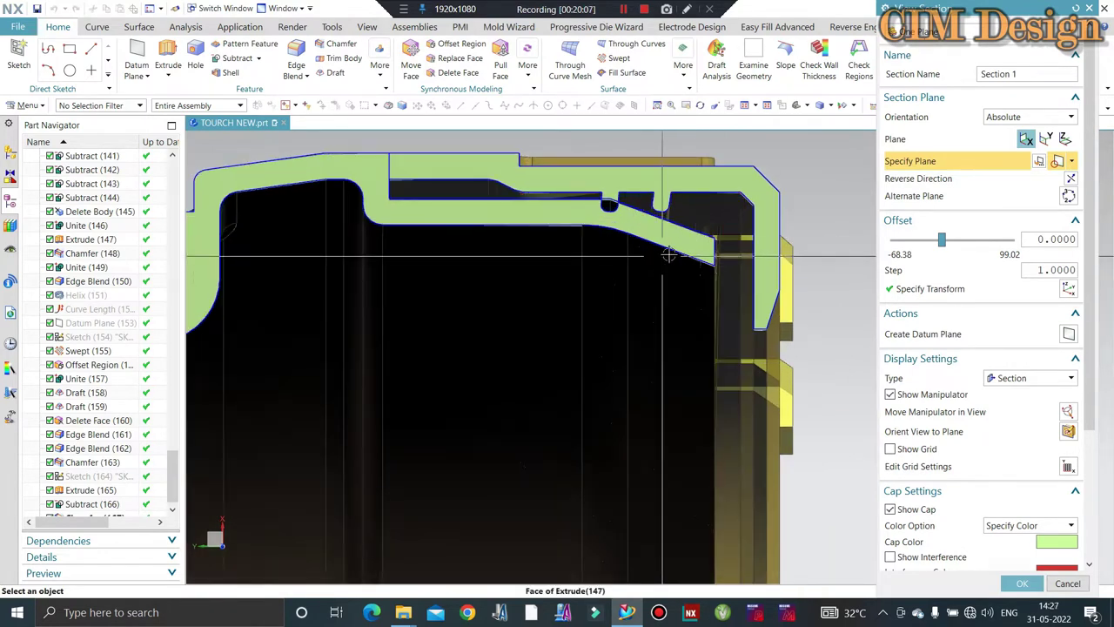
middle_drag(664, 256, 497, 238)
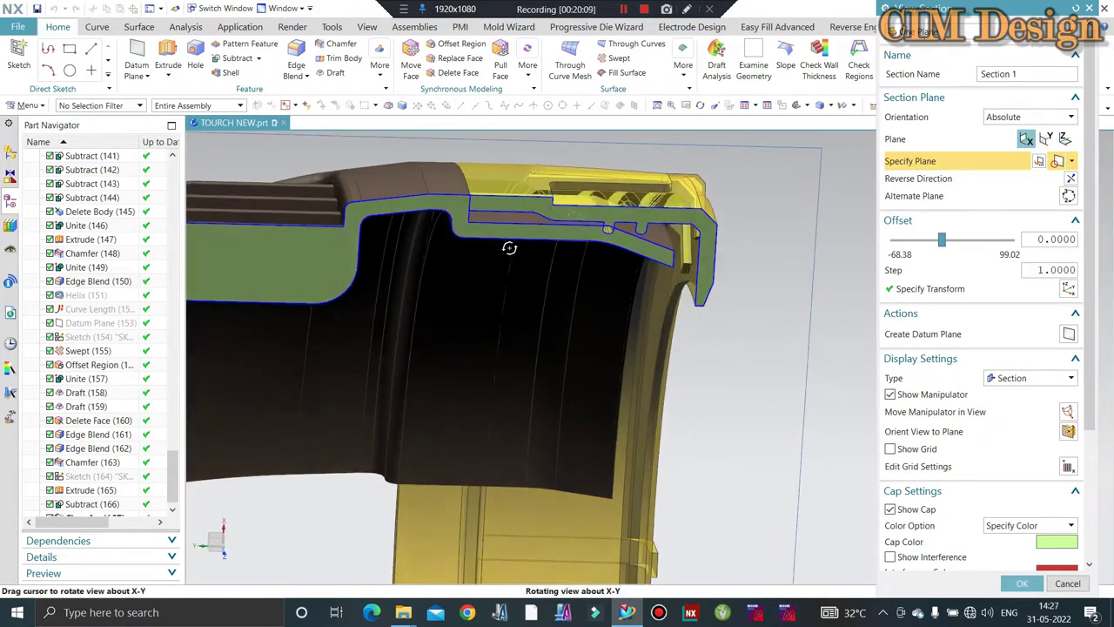
middle_drag(497, 237, 502, 226)
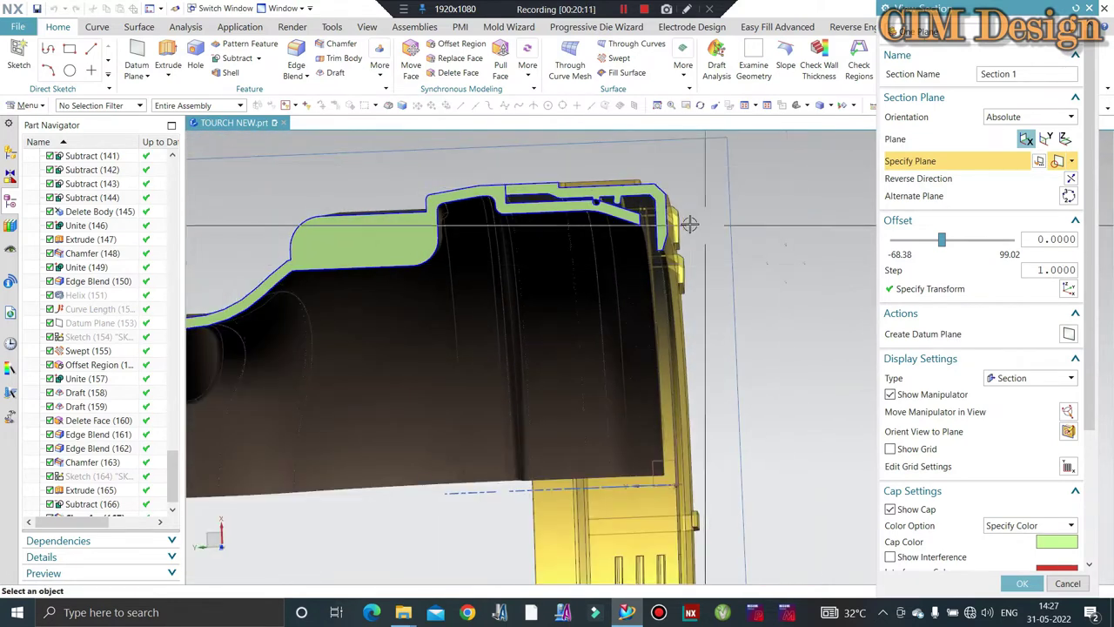
click(1068, 583)
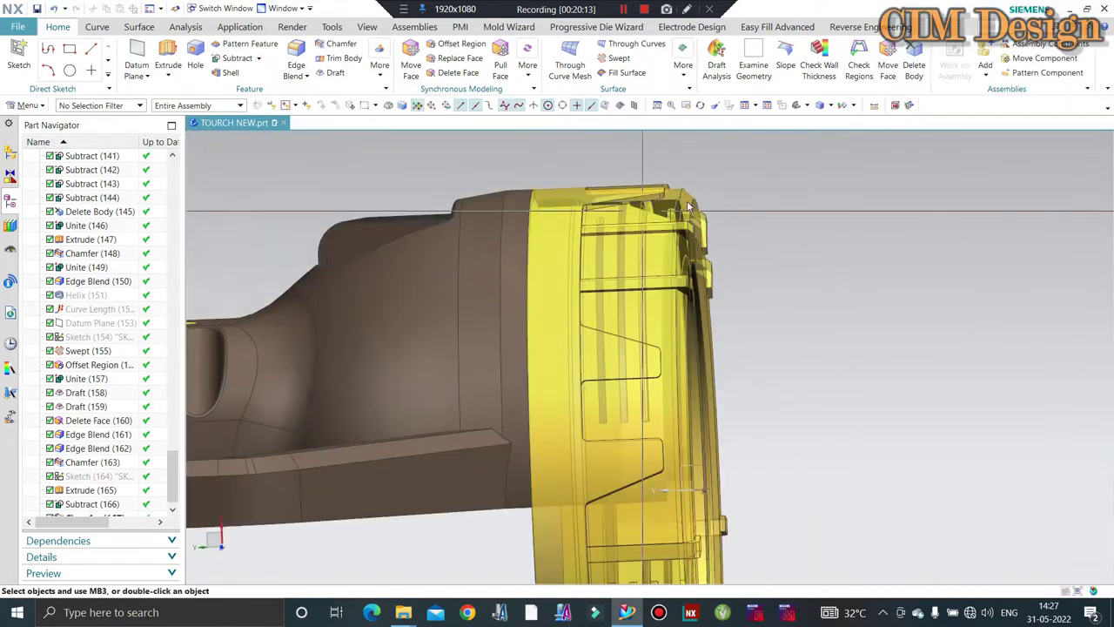
- Show the hidden torch body again alongside the yellow ring
scroll(584, 246, down, 5)
middle_drag(583, 246, 644, 174)
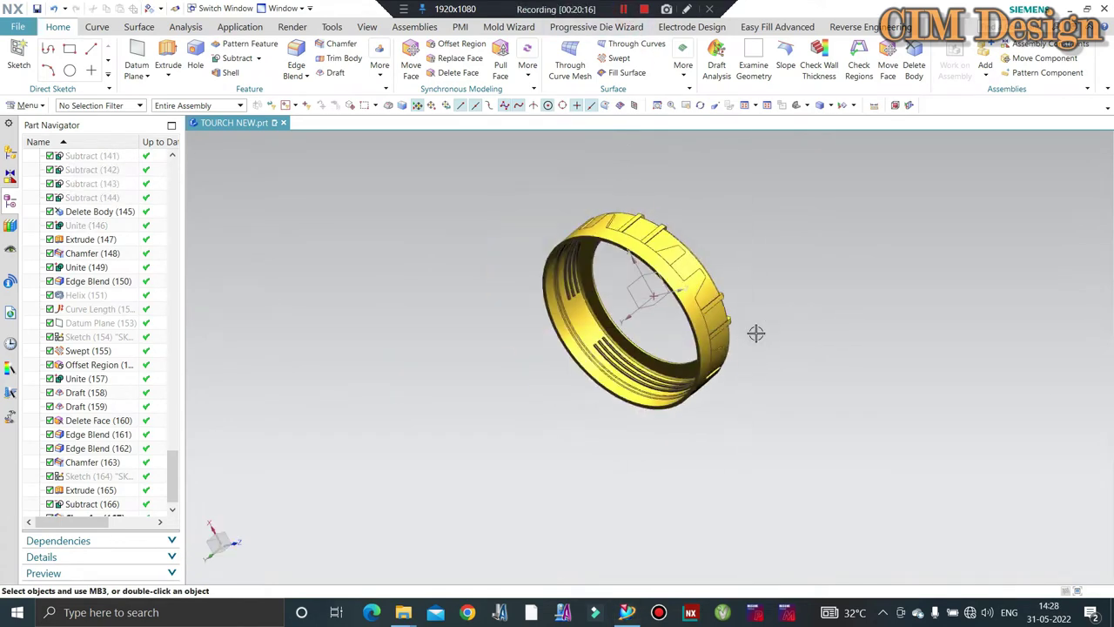
middle_drag(756, 331, 766, 288)
scroll(741, 305, up, 3)
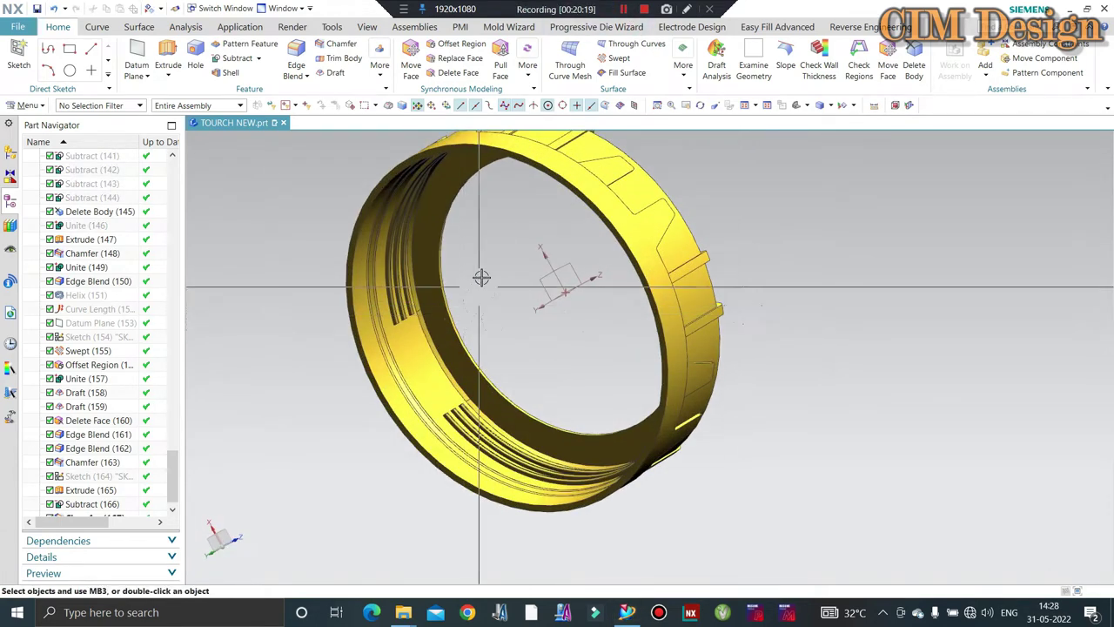
key(Home)
key(ctrl+shift+k)
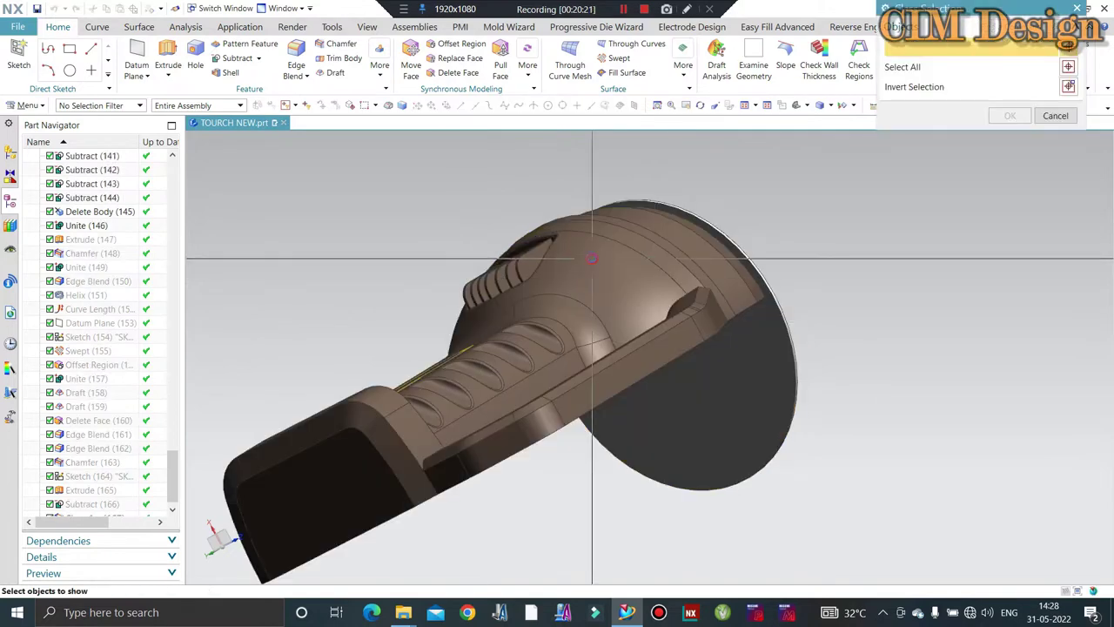
click(639, 279)
middle_click(627, 294)
- Set the yellow ring cap's translucency to 40
middle_drag(619, 296, 688, 261)
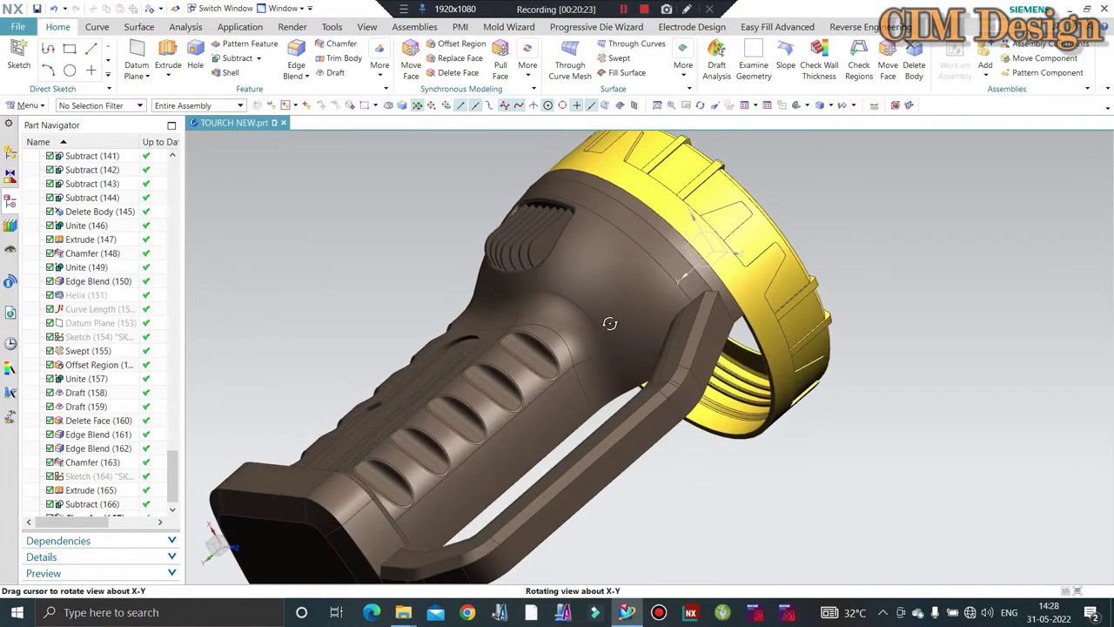
key(ctrl+j)
click(728, 216)
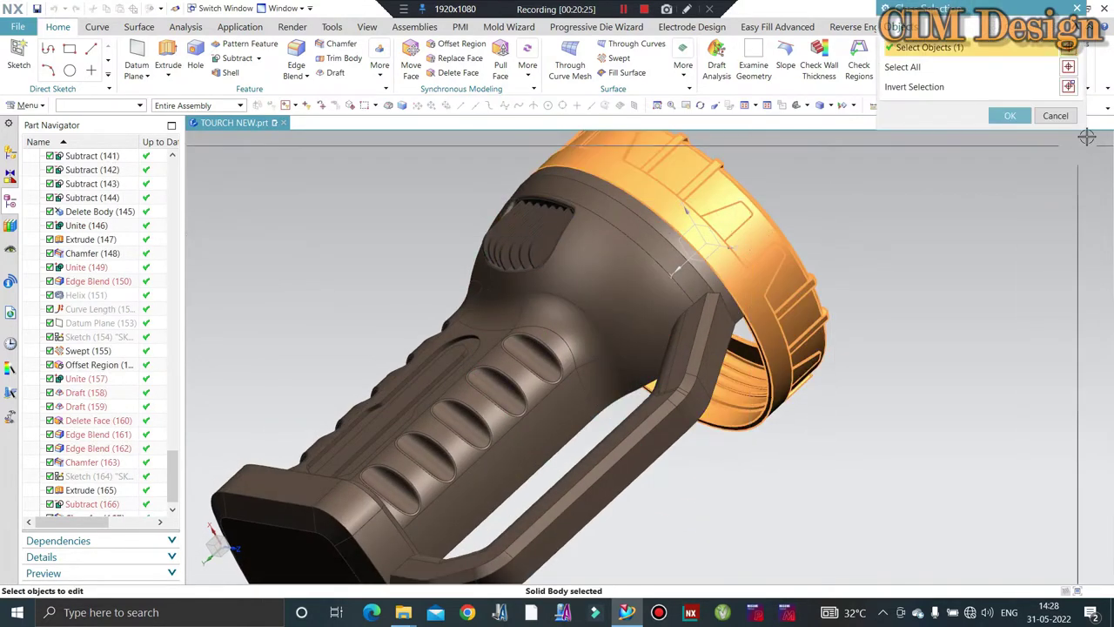
middle_click(958, 185)
drag(956, 190, 966, 190)
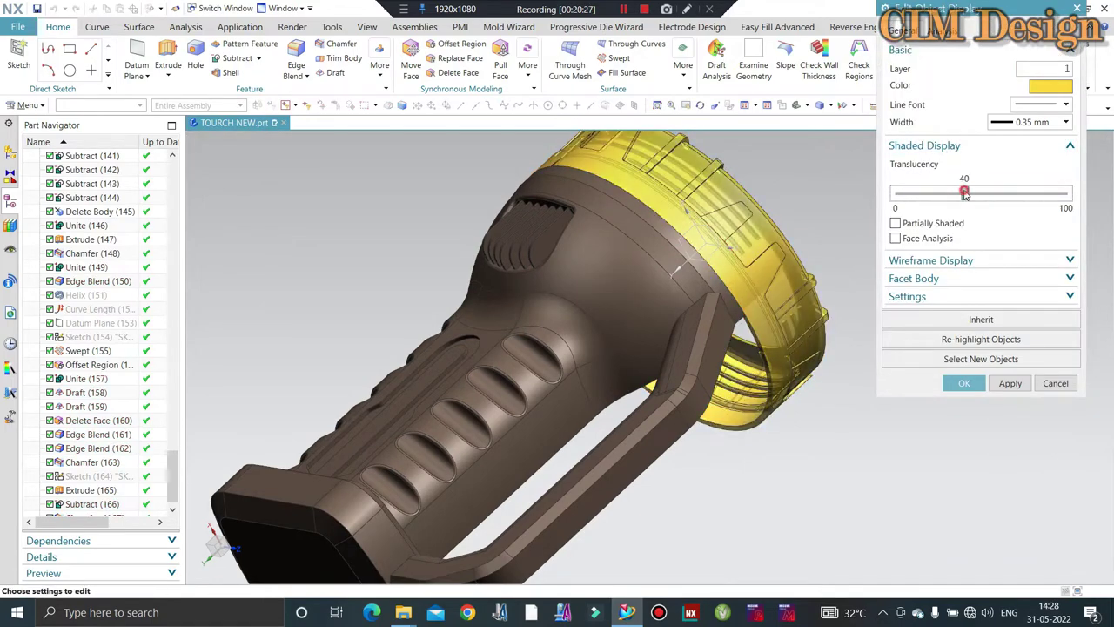
middle_click(652, 241)
middle_drag(652, 241, 790, 266)
scroll(790, 266, up, 2)
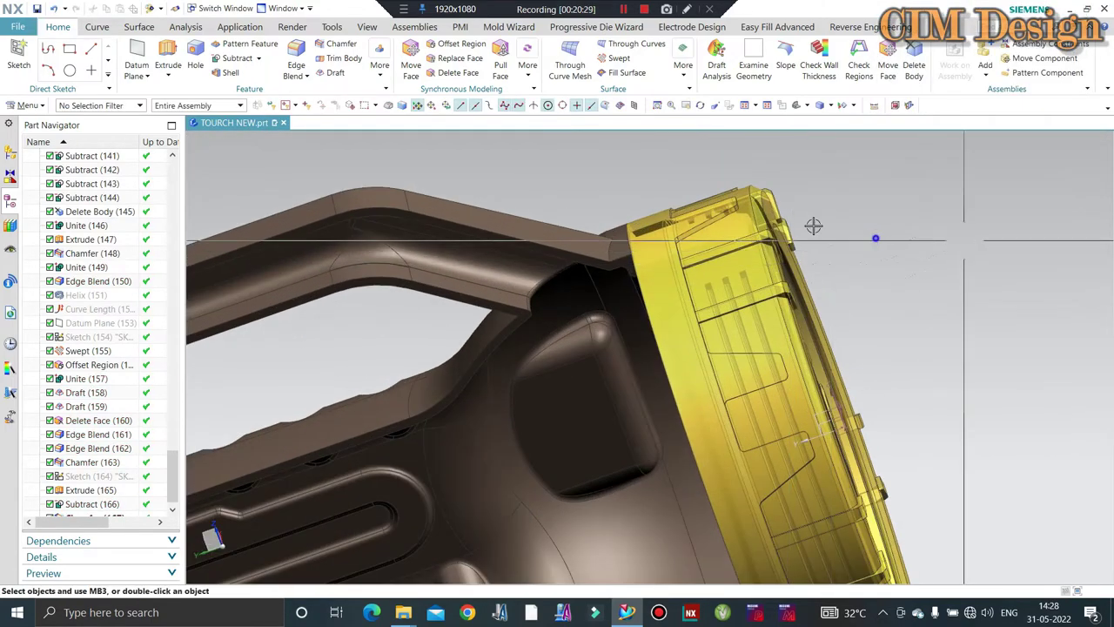
scroll(813, 226, up, 1)
scroll(793, 242, up, 1)
scroll(791, 328, up, 1)
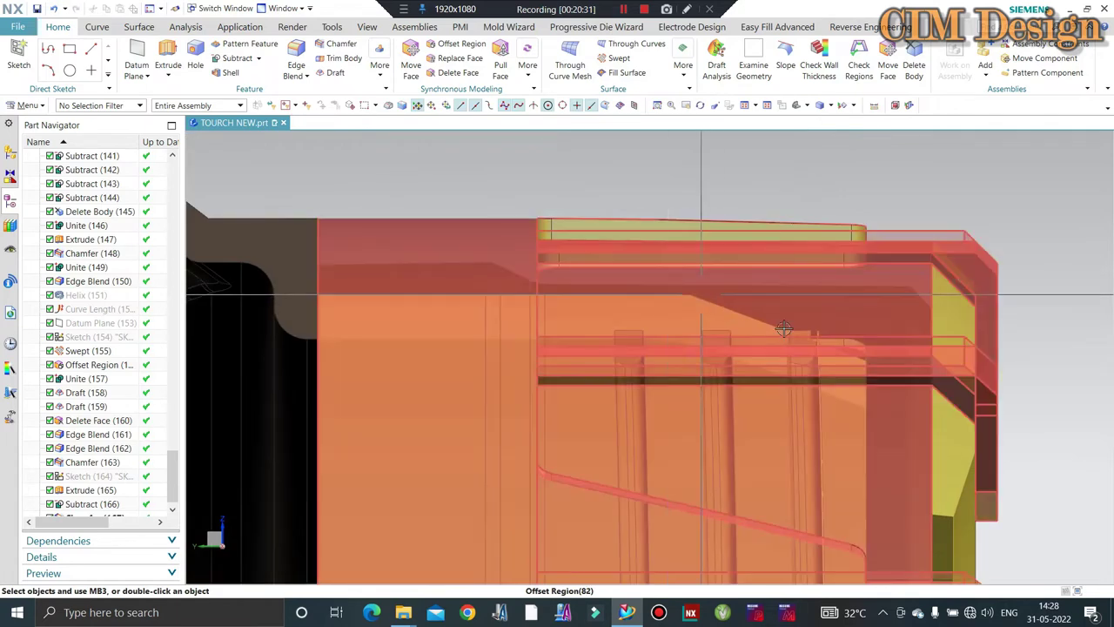
scroll(762, 341, up, 1)
scroll(785, 352, up, 1)
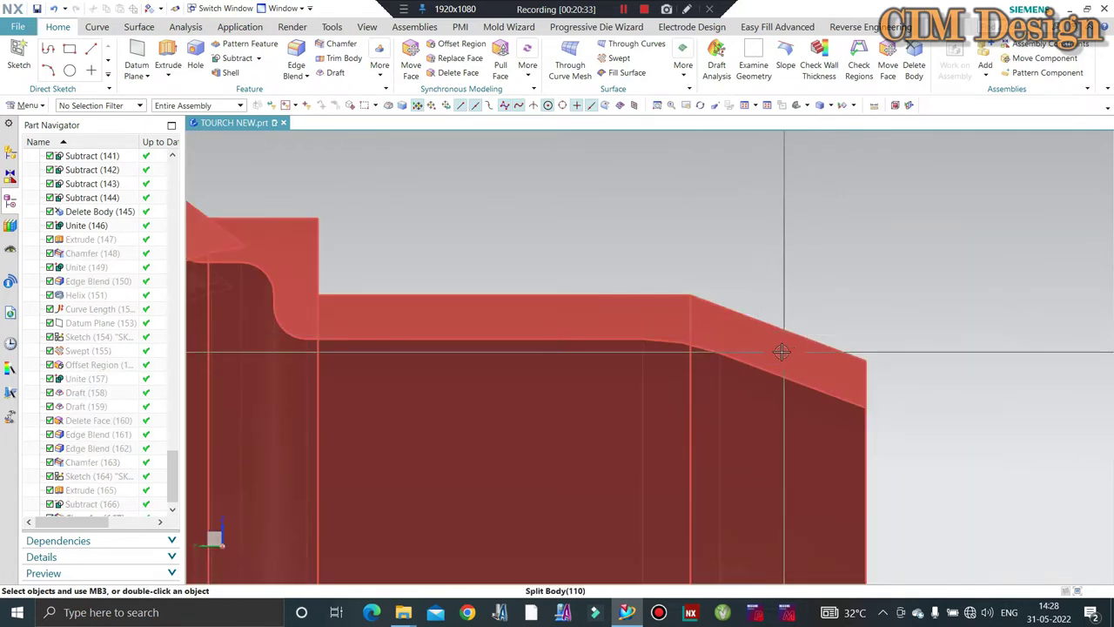
scroll(771, 356, up, 1)
scroll(786, 331, up, 1)
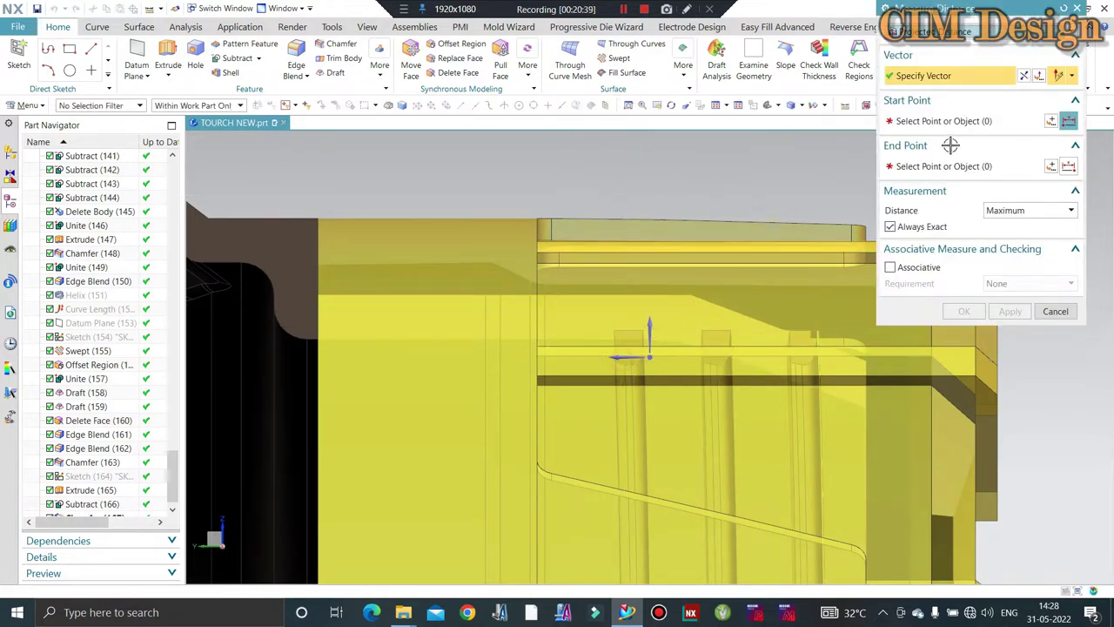
- Measure the body rim gap along a vector as 5.2995 mm, then close the measurement
click(631, 350)
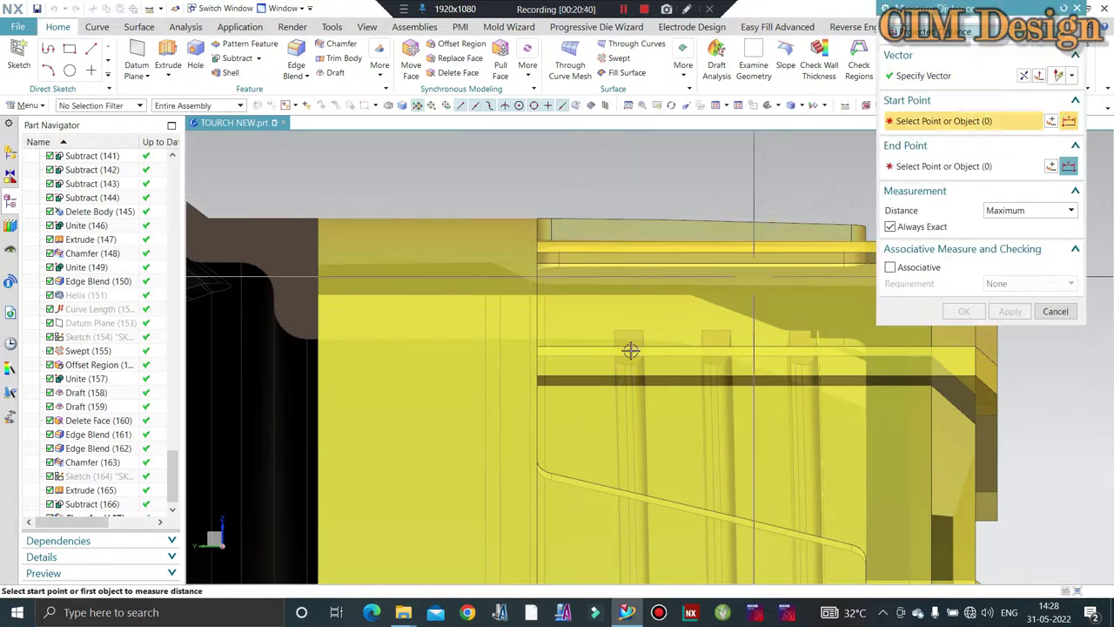
click(689, 296)
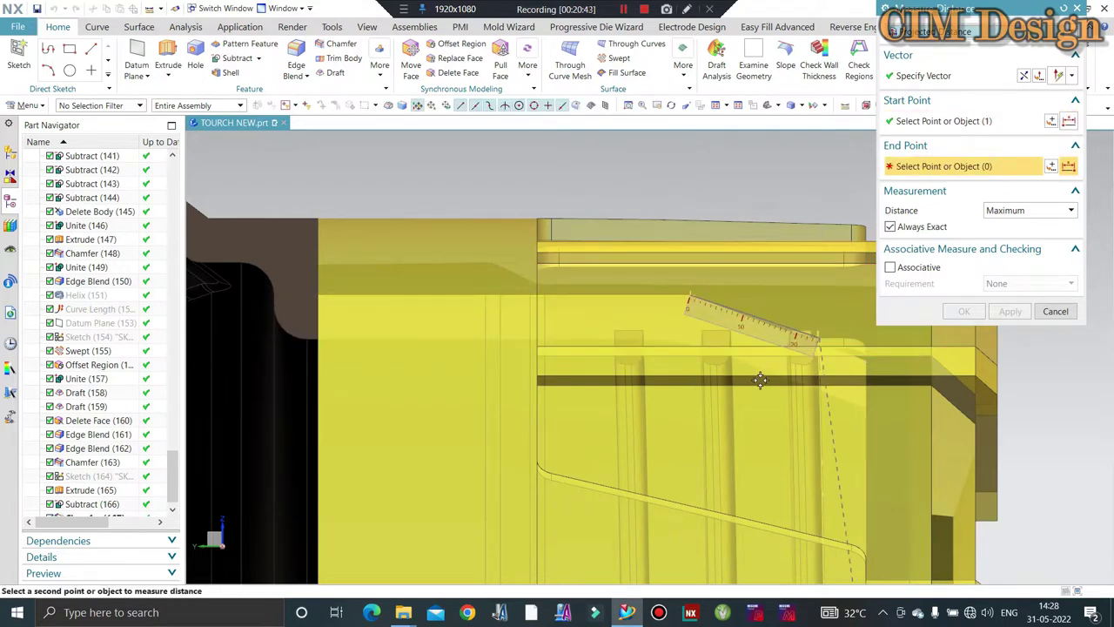
middle_drag(766, 348, 812, 340)
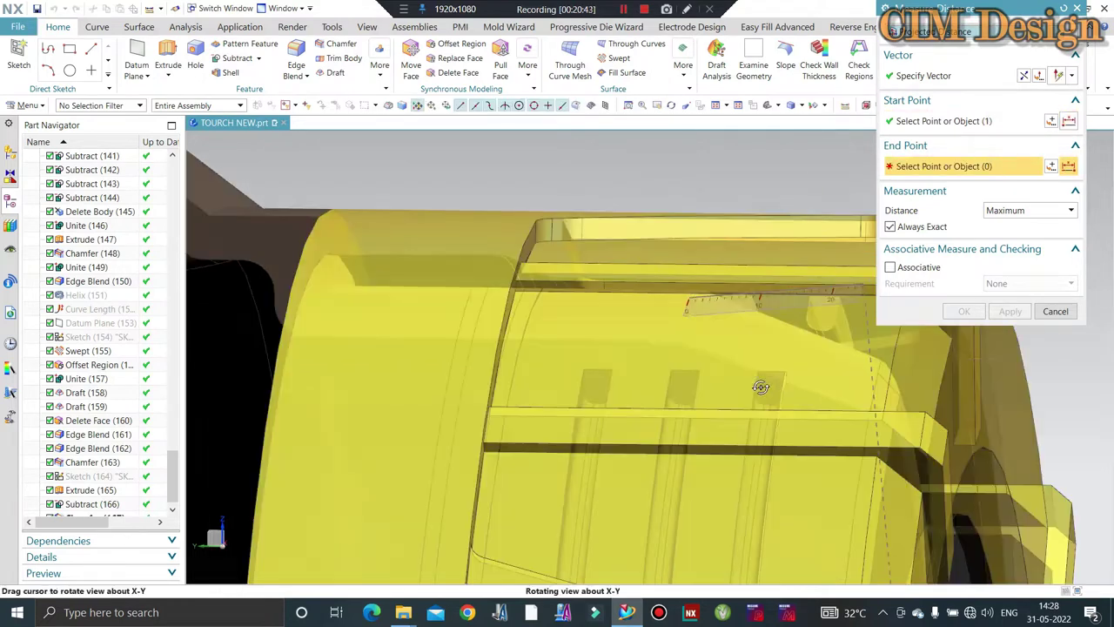
click(834, 315)
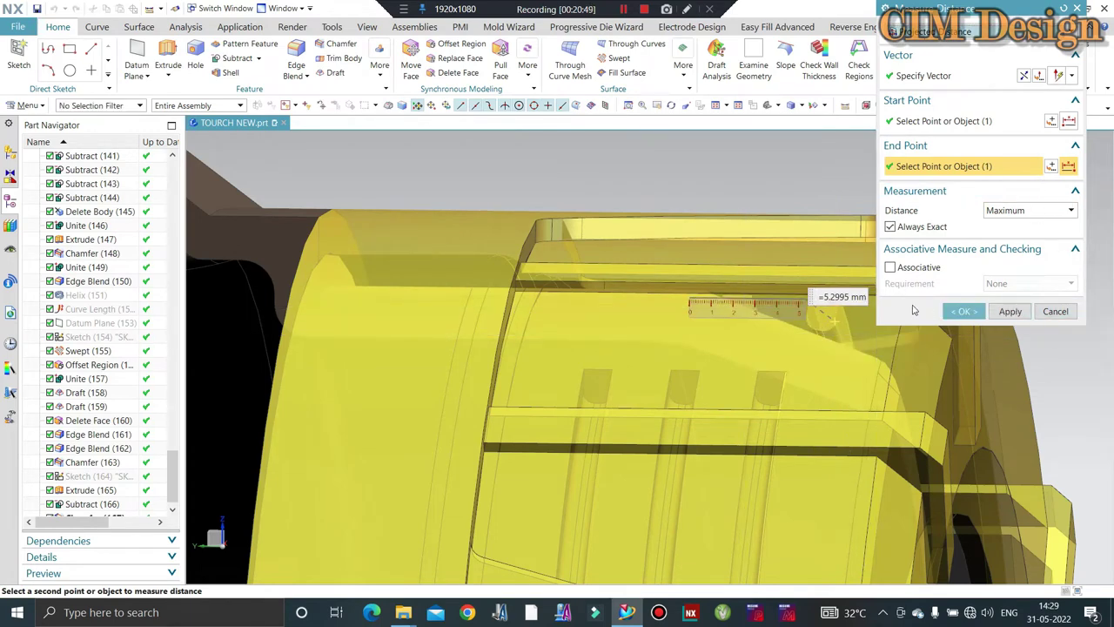
click(962, 311)
middle_drag(569, 182, 575, 196)
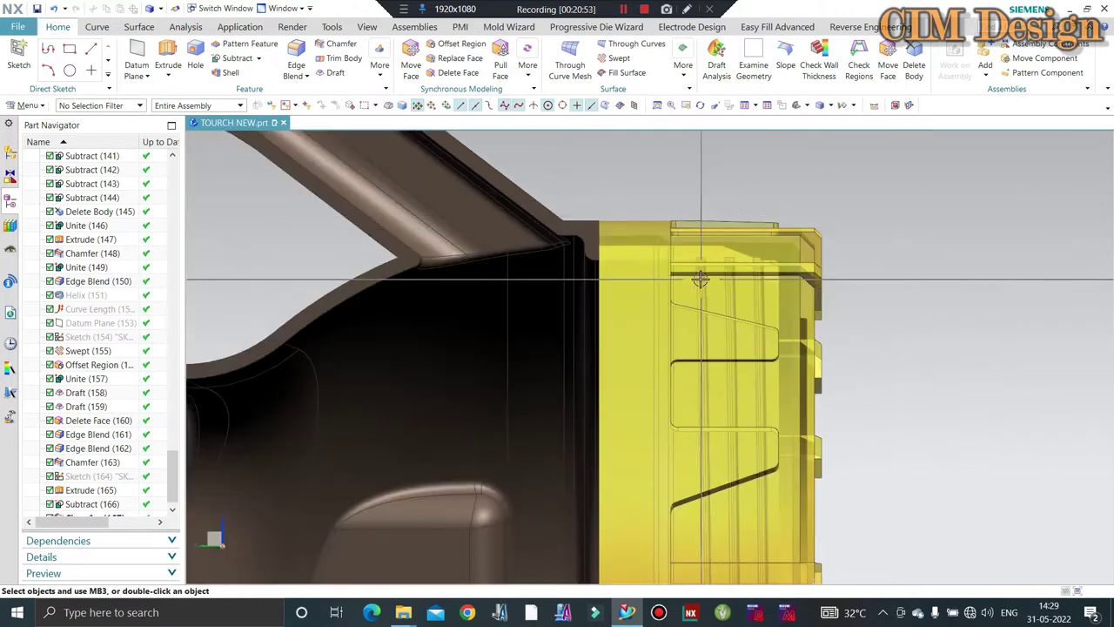
- Move the 31 selected ring faces 5 mm along the specified vector
mouse_move(574, 197)
middle_down()
mouse_move(505, 285)
mouse_move(479, 266)
mouse_move(632, 200)
mouse_move(804, 267)
mouse_move(660, 207)
middle_up()
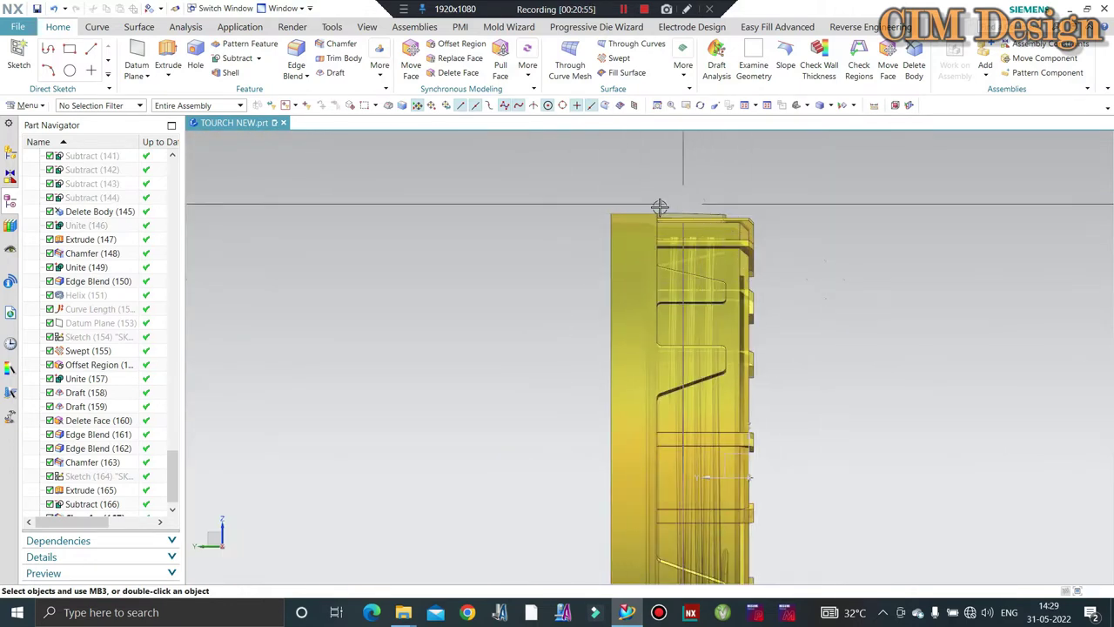
middle_drag(612, 159, 609, 166)
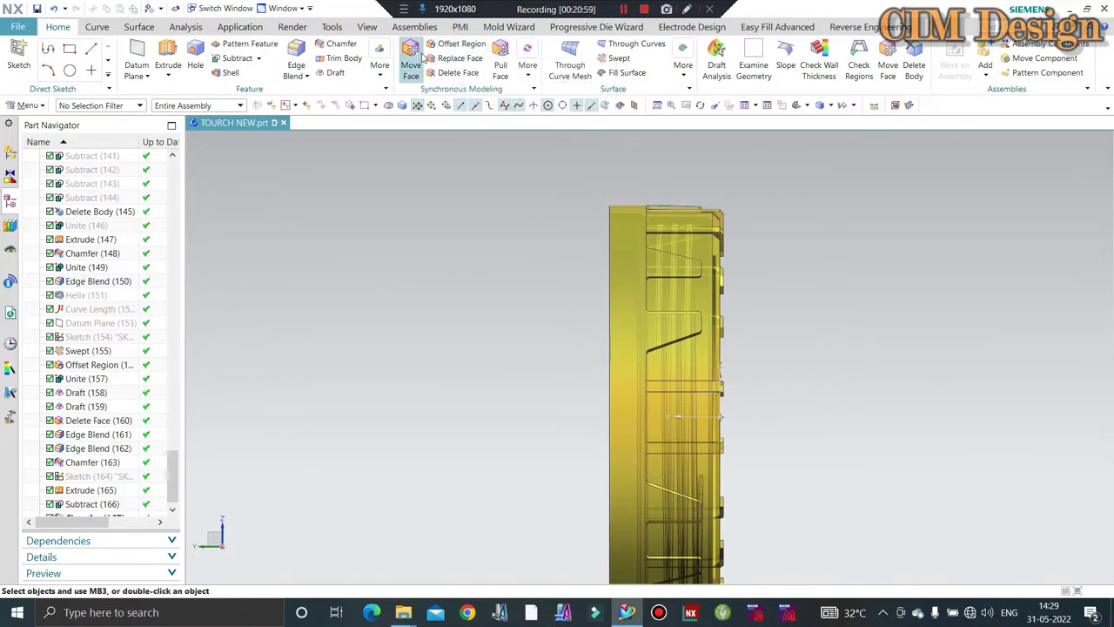
scroll(670, 178, down, 2)
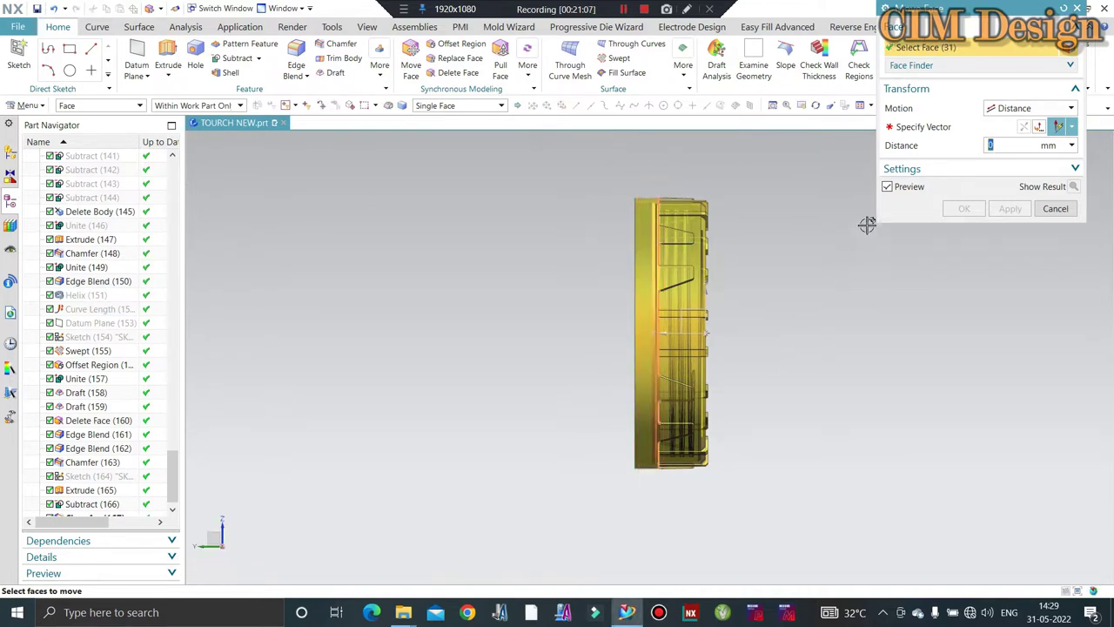
click(609, 356)
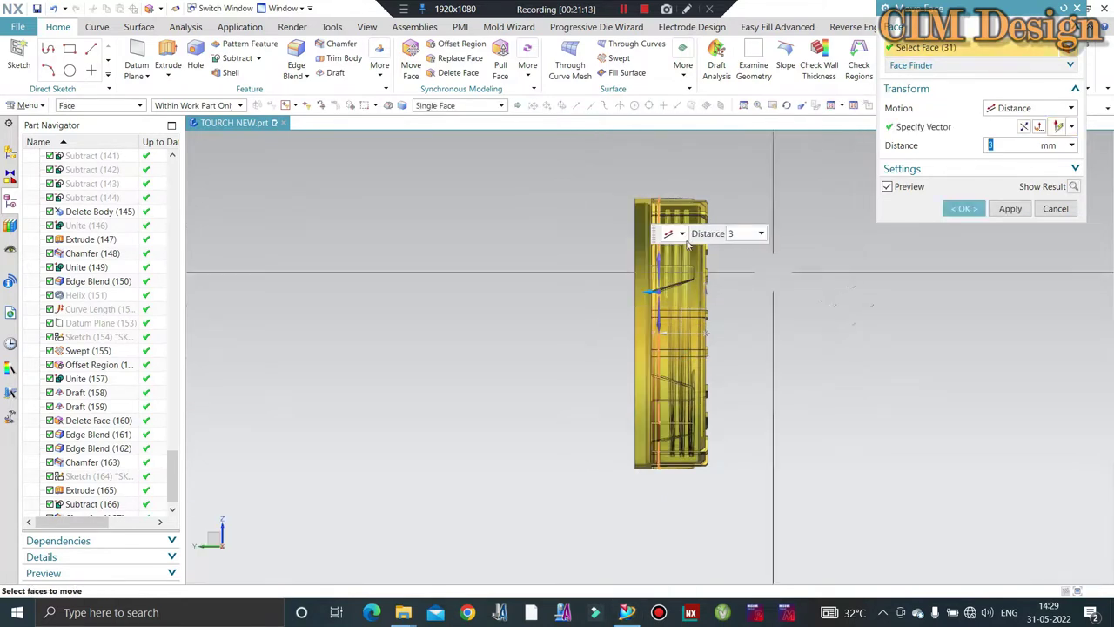
scroll(645, 191, up, 2)
scroll(648, 195, up, 2)
scroll(651, 199, up, 1)
scroll(651, 198, down, 2)
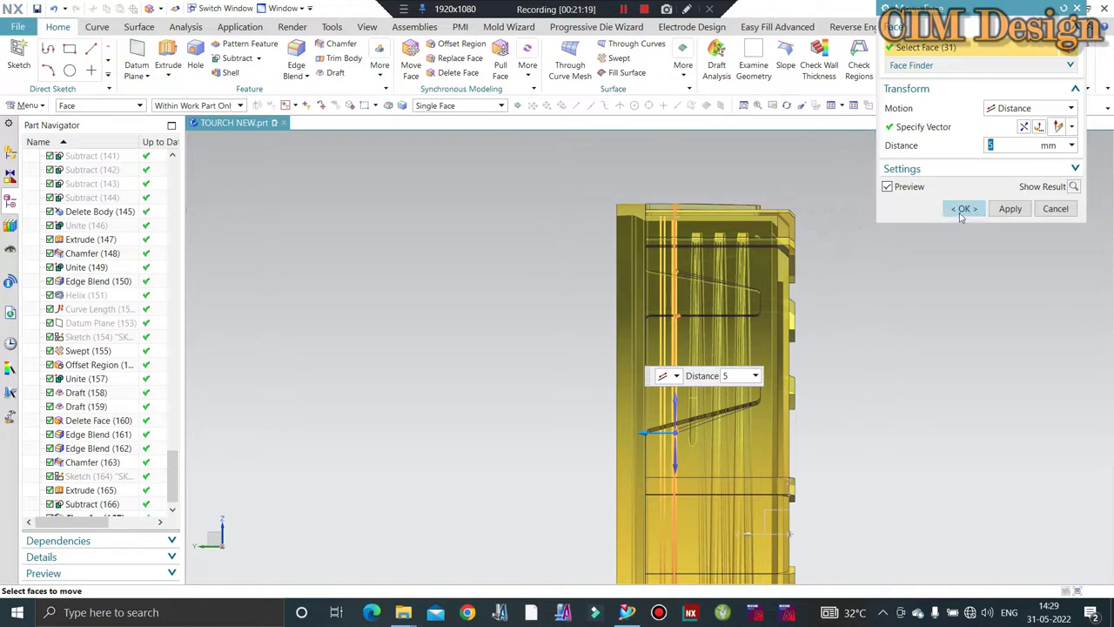
click(962, 213)
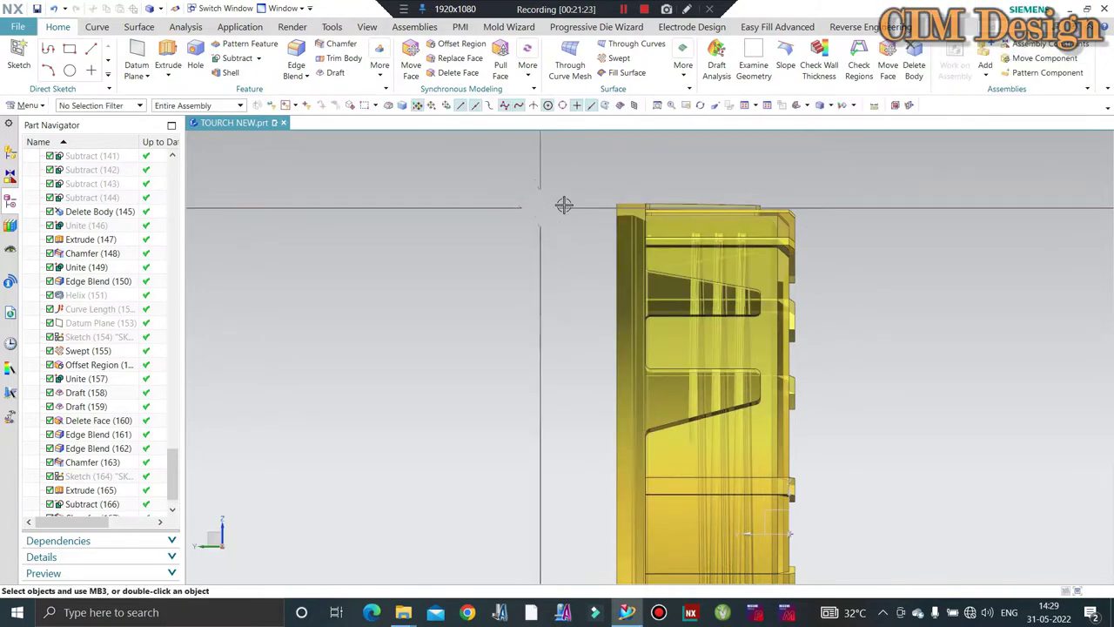
mouse_move(564, 206)
middle_down()
mouse_move(841, 248)
mouse_move(869, 235)
middle_up()
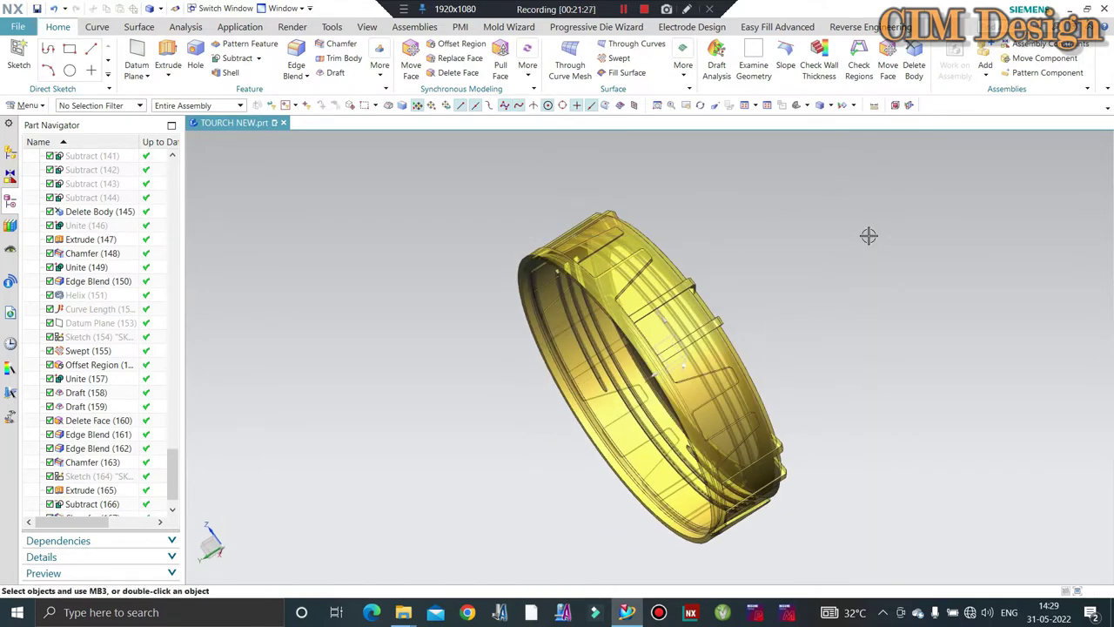
mouse_move(868, 235)
middle_down()
mouse_move(745, 335)
mouse_move(806, 288)
middle_up()
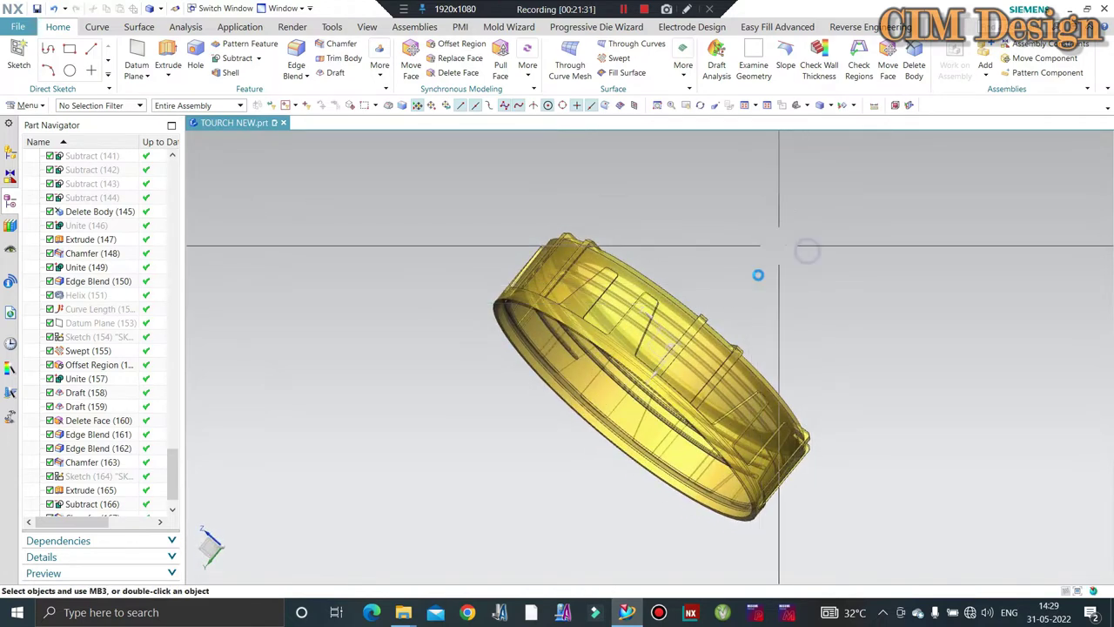
- Make the ring fully opaque and snap to an orthographic side view
key(ctrl+j)
middle_click(639, 338)
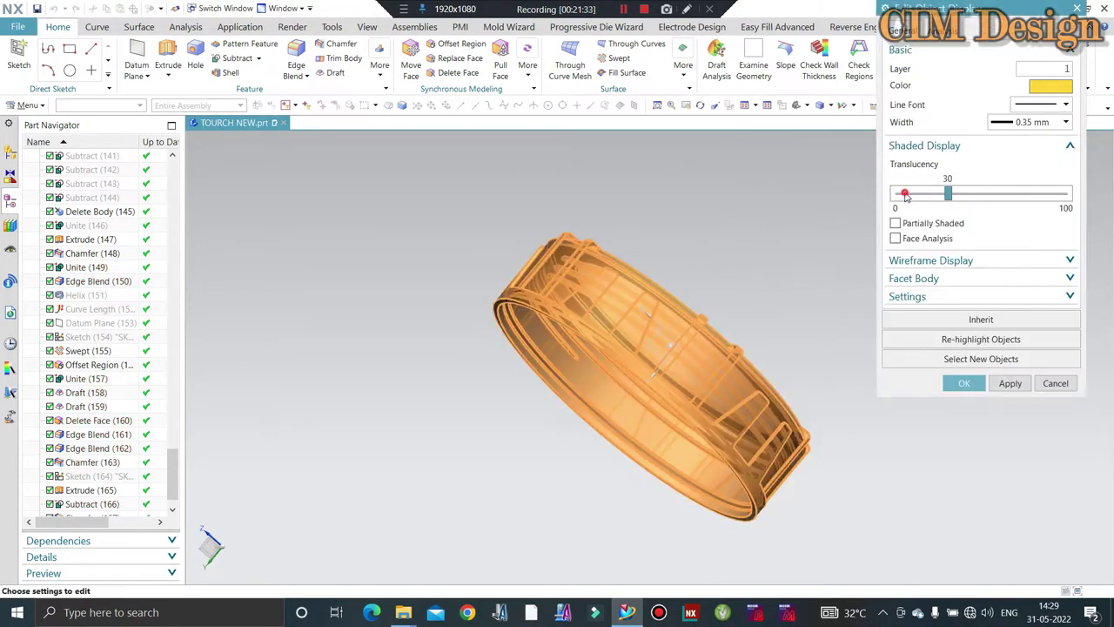
drag(906, 195, 900, 195)
middle_click(770, 241)
mouse_move(684, 281)
middle_down()
mouse_move(729, 326)
mouse_move(653, 368)
mouse_move(679, 298)
mouse_move(657, 301)
mouse_move(673, 230)
mouse_move(666, 248)
middle_up()
key(ctrl+alt+r)
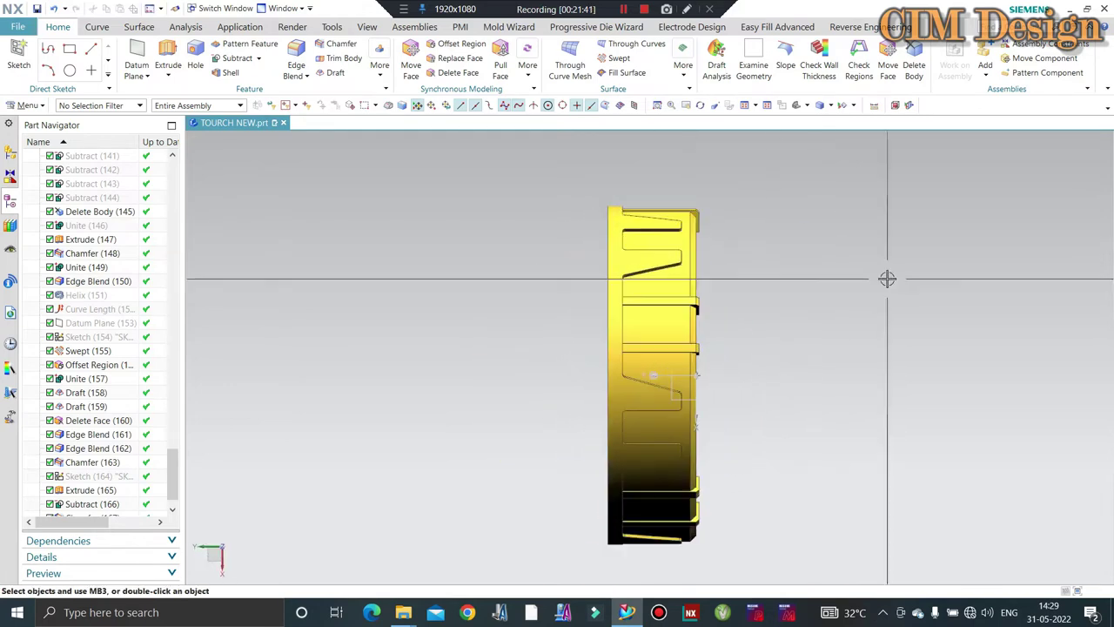
- Set the ring to 40% translucency and cancel the pending face move
key(ctrl+j)
click(701, 251)
middle_click(719, 267)
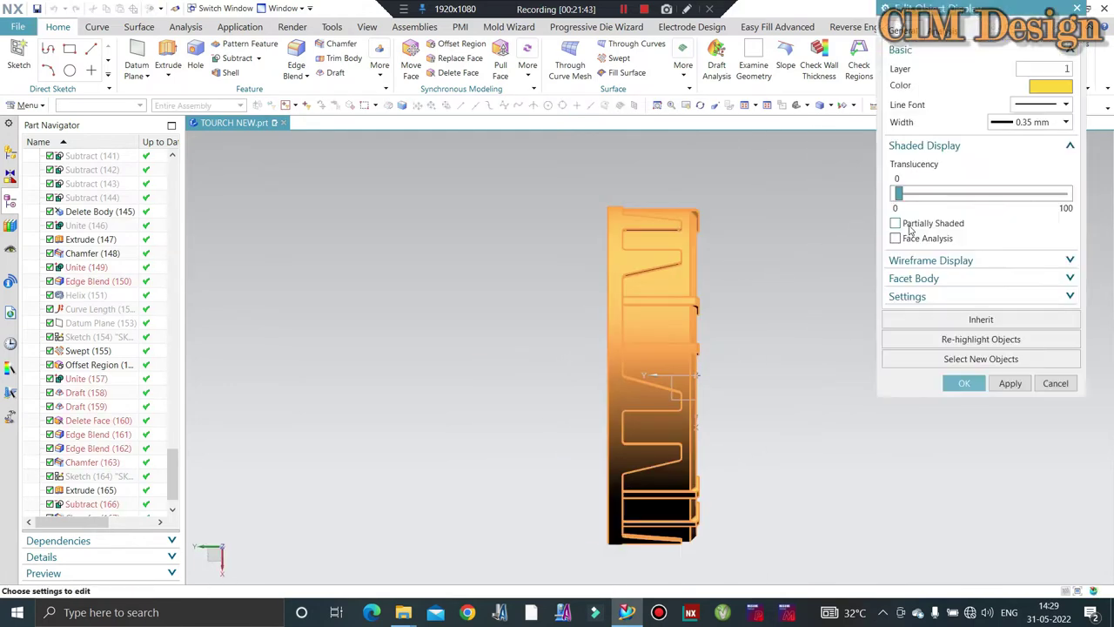
click(958, 196)
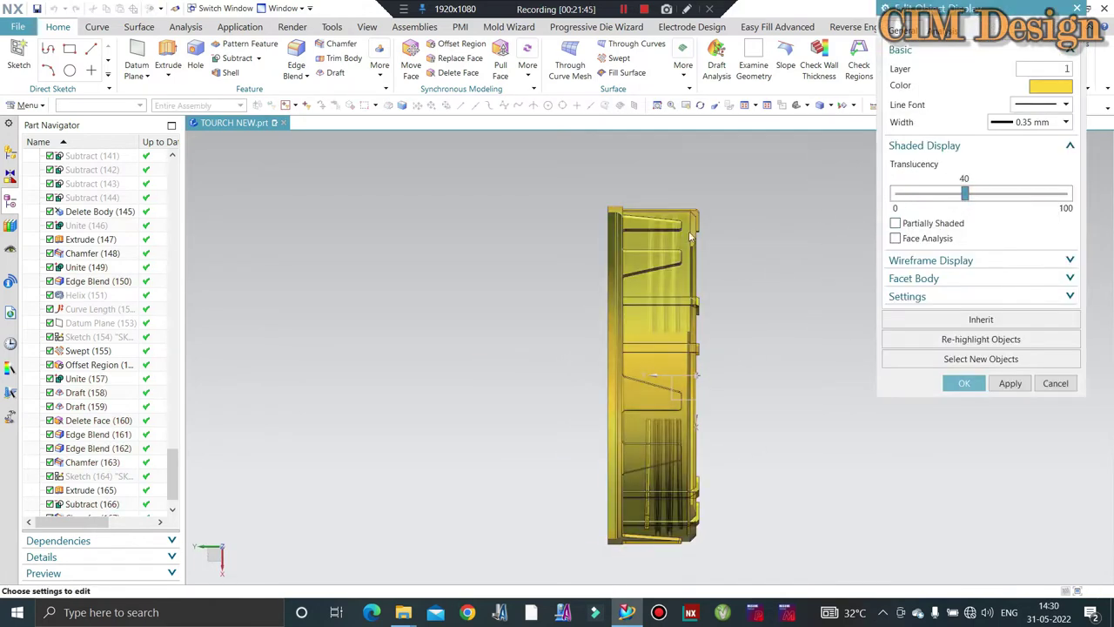
scroll(688, 231, up, 1)
scroll(686, 218, up, 4)
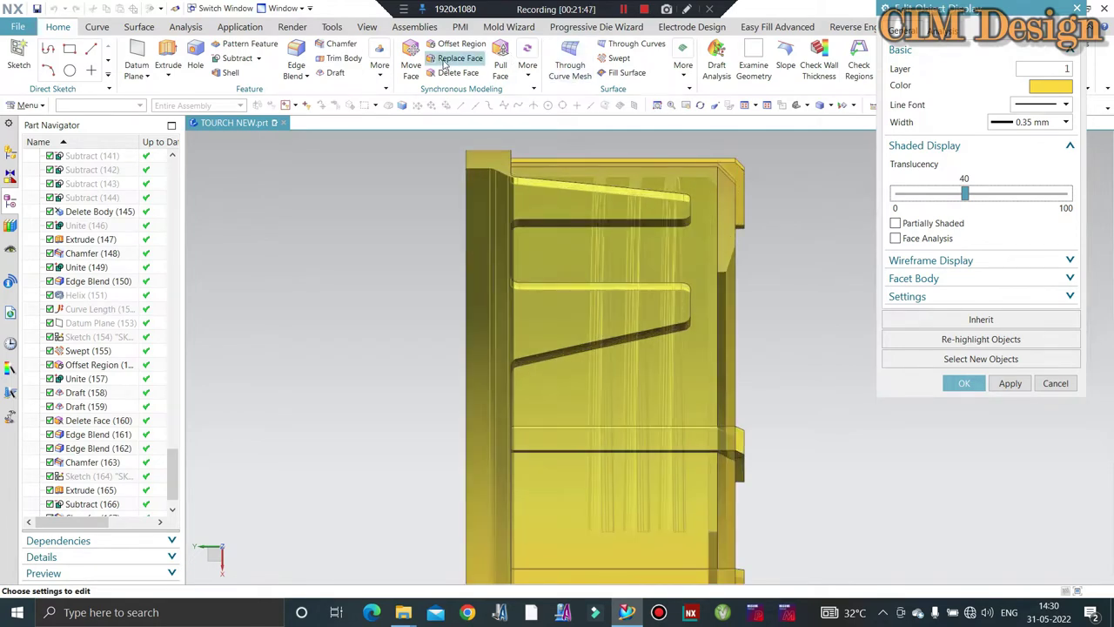
middle_click(411, 53)
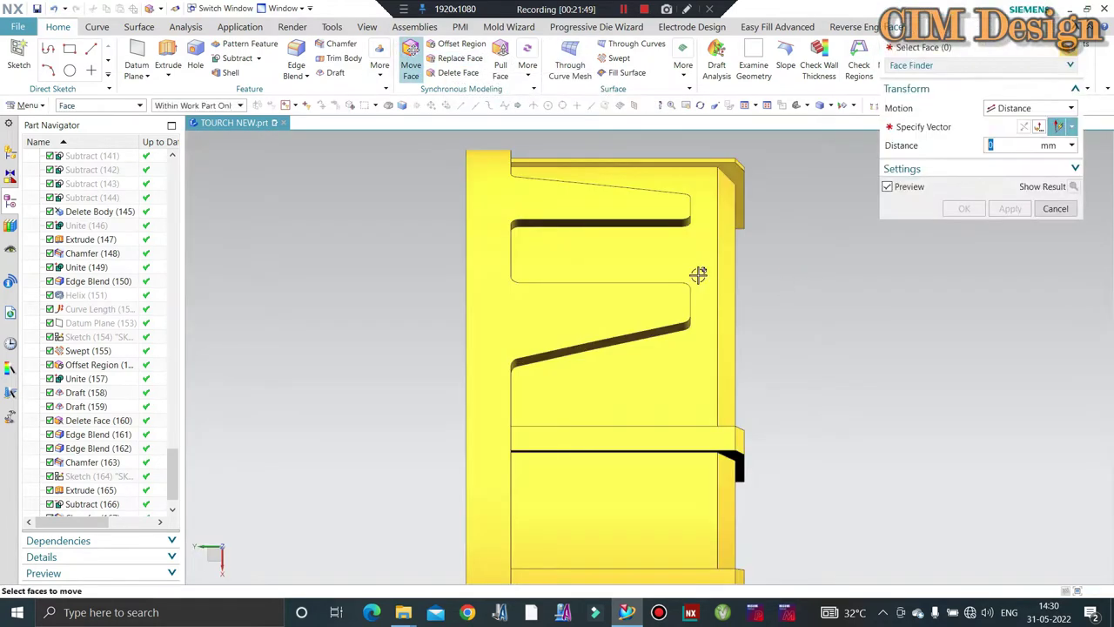
key(Escape)
- Raise the ring's translucency to 60% and view it edge-on, then obliquely
key(ctrl+j)
click(640, 219)
middle_click(915, 241)
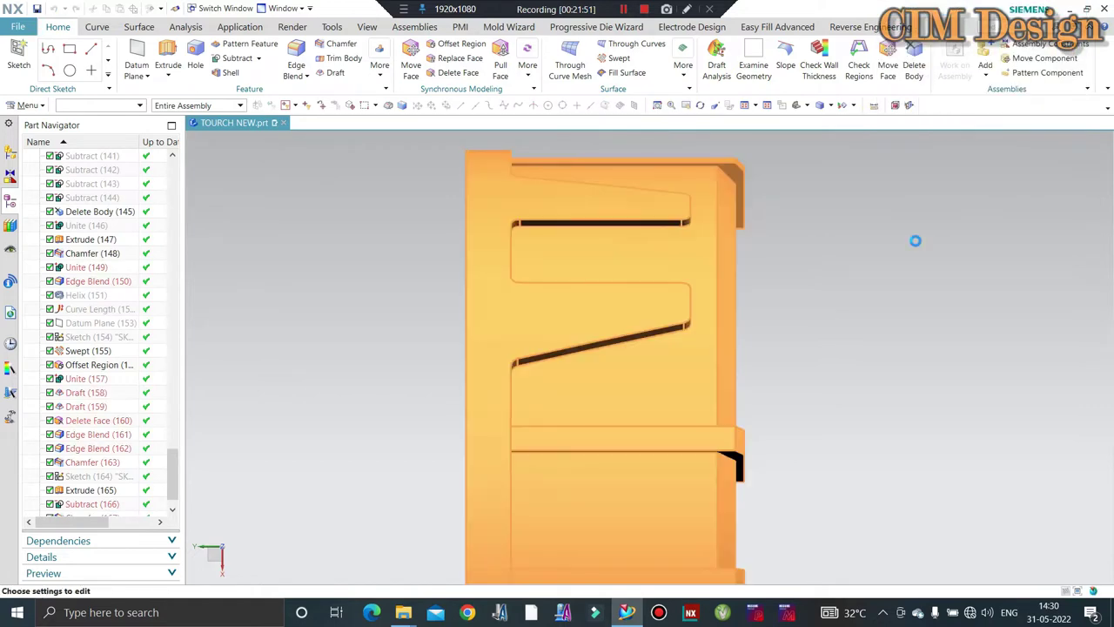
click(1017, 191)
middle_click(849, 254)
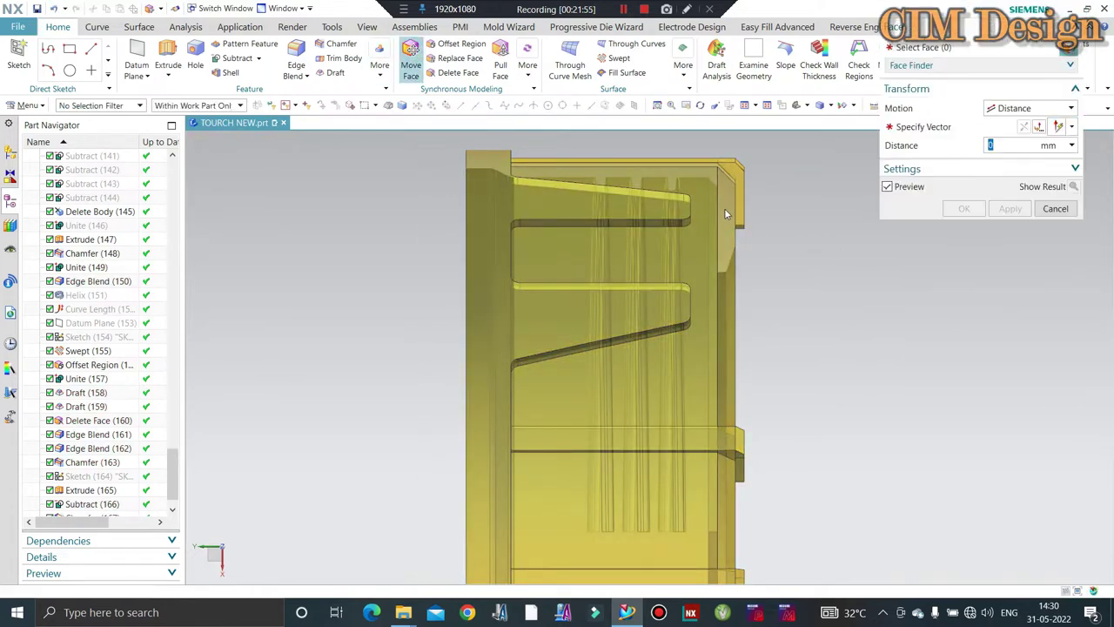
middle_drag(781, 178, 688, 193)
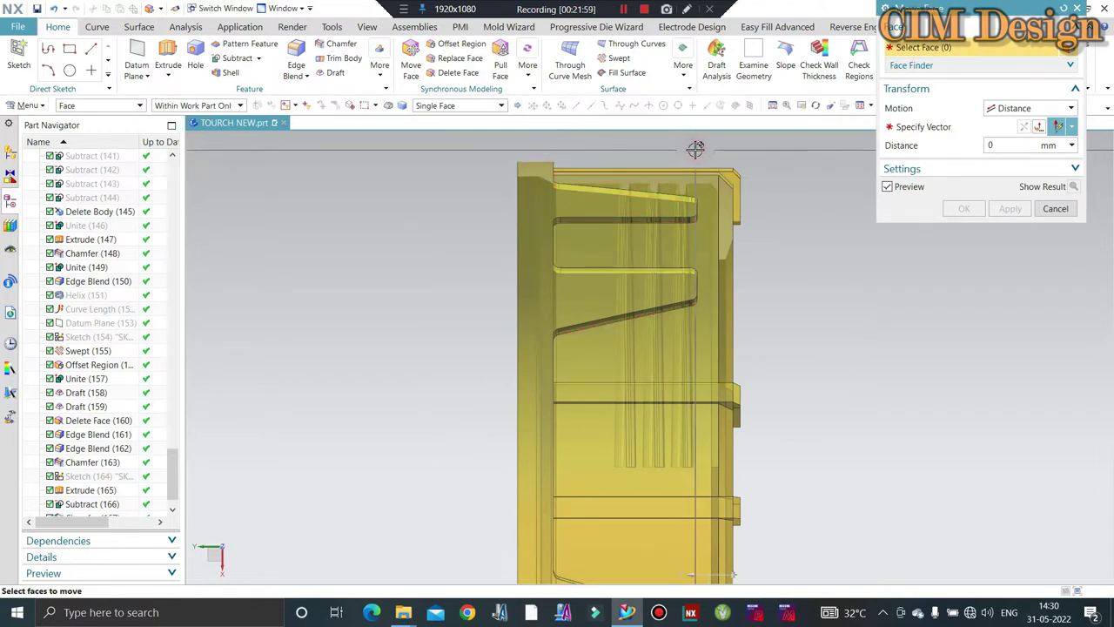
key(F8)
scroll(688, 296, down, 2)
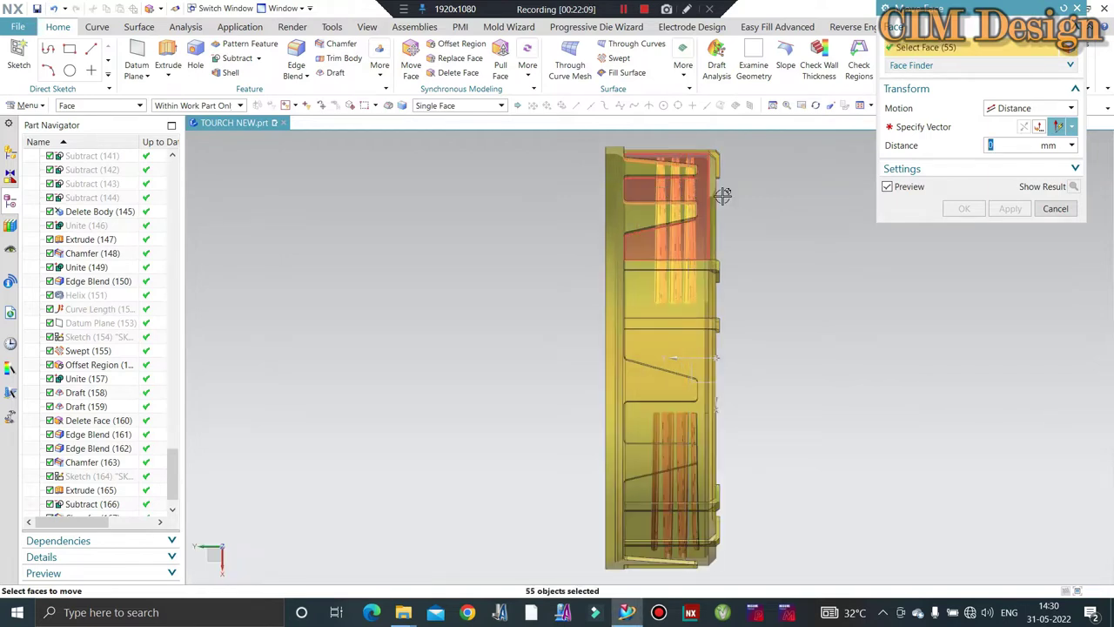
scroll(723, 191, up, 5)
scroll(714, 214, down, 6)
mouse_move(695, 233)
middle_down()
mouse_move(651, 250)
mouse_move(557, 376)
middle_up()
- Try moving the 55 selected ring faces by 5 mm, cancelling after the geometry error
scroll(651, 250, up, 3)
scroll(610, 304, down, 3)
scroll(557, 376, up, 4)
scroll(504, 331, up, 3)
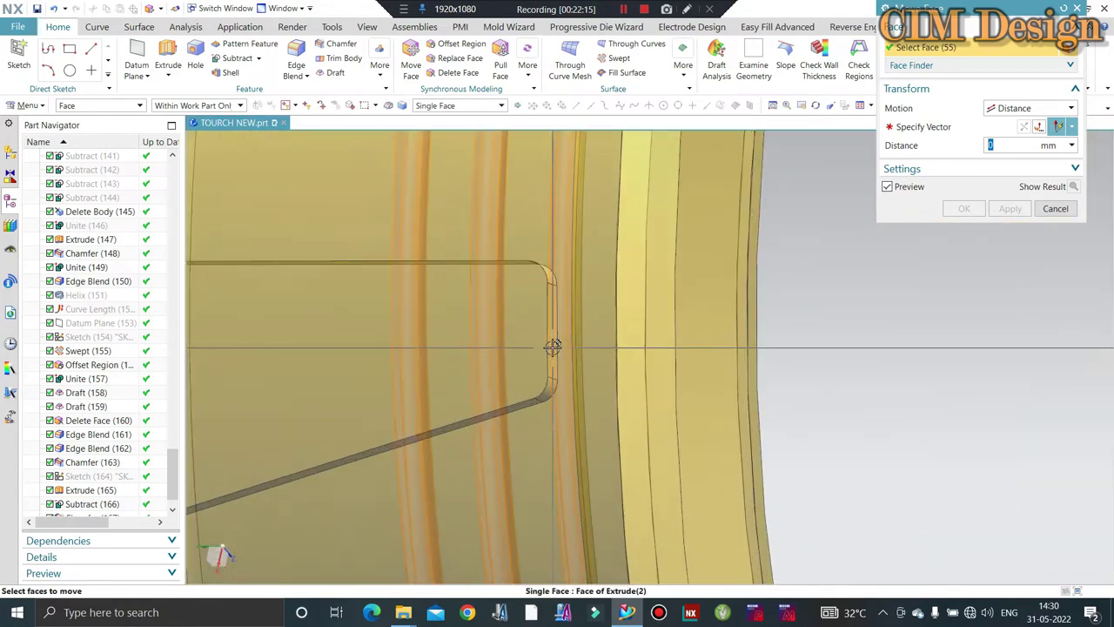
scroll(477, 297, up, 1)
scroll(477, 298, down, 3)
scroll(557, 328, down, 2)
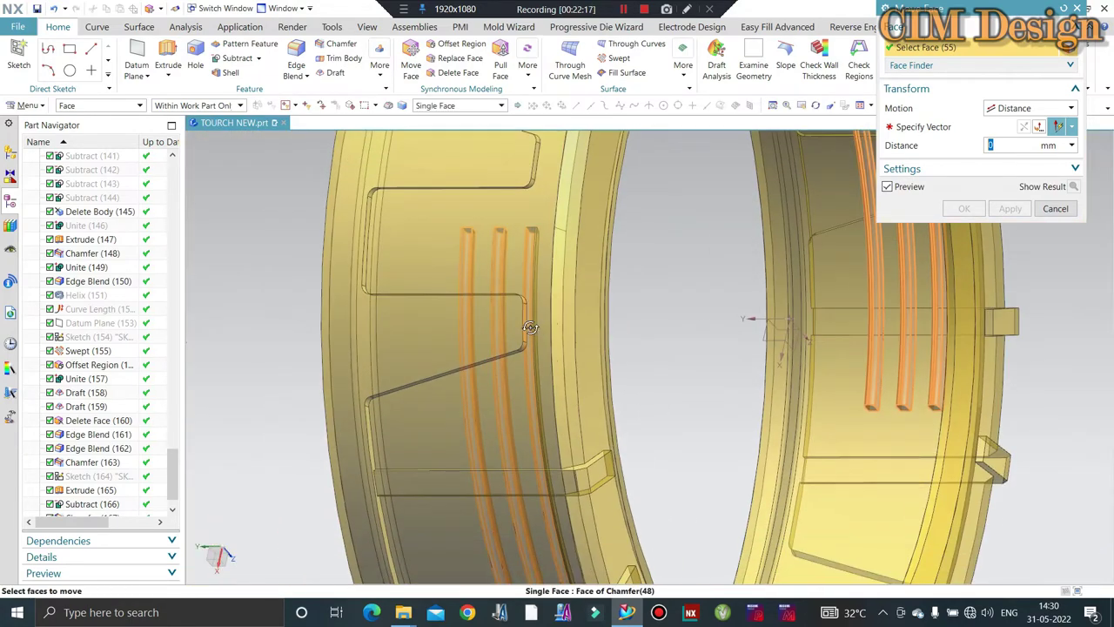
mouse_move(557, 328)
middle_down()
mouse_move(520, 305)
mouse_move(571, 358)
mouse_move(832, 340)
mouse_move(792, 233)
middle_up()
middle_click(792, 234)
click(639, 355)
text(5)
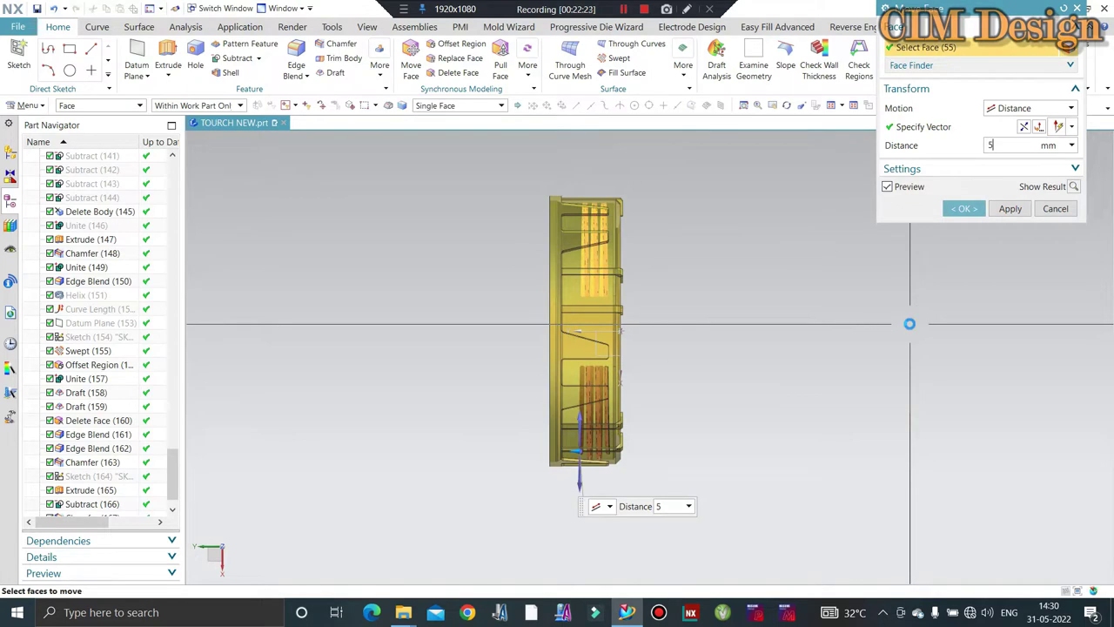
key(Return)
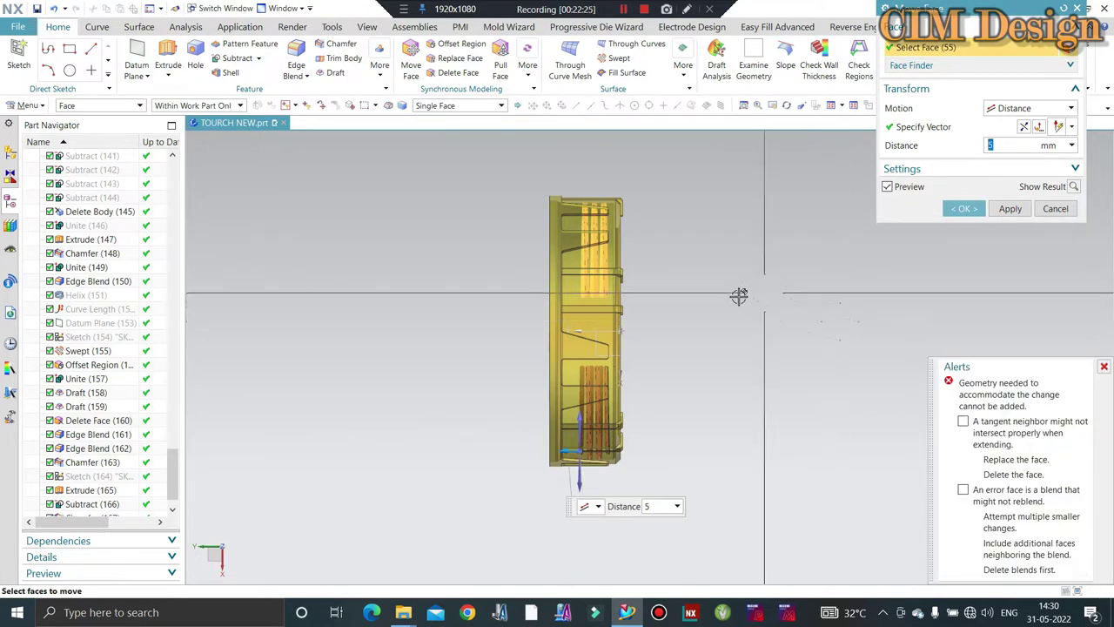
key(Escape)
mouse_move(697, 278)
middle_down()
mouse_move(771, 236)
mouse_move(580, 265)
mouse_move(641, 269)
middle_up()
key(ctrl+j)
- Make the ring fully opaque and set the face selection rule to Tangent Faces
click(641, 269)
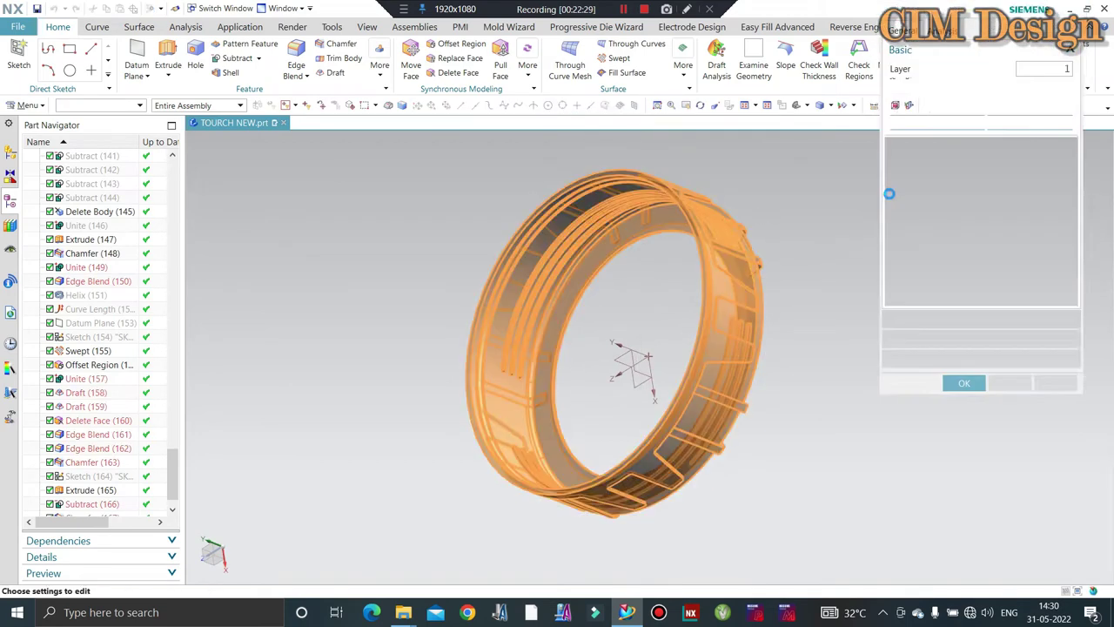
drag(977, 193, 900, 193)
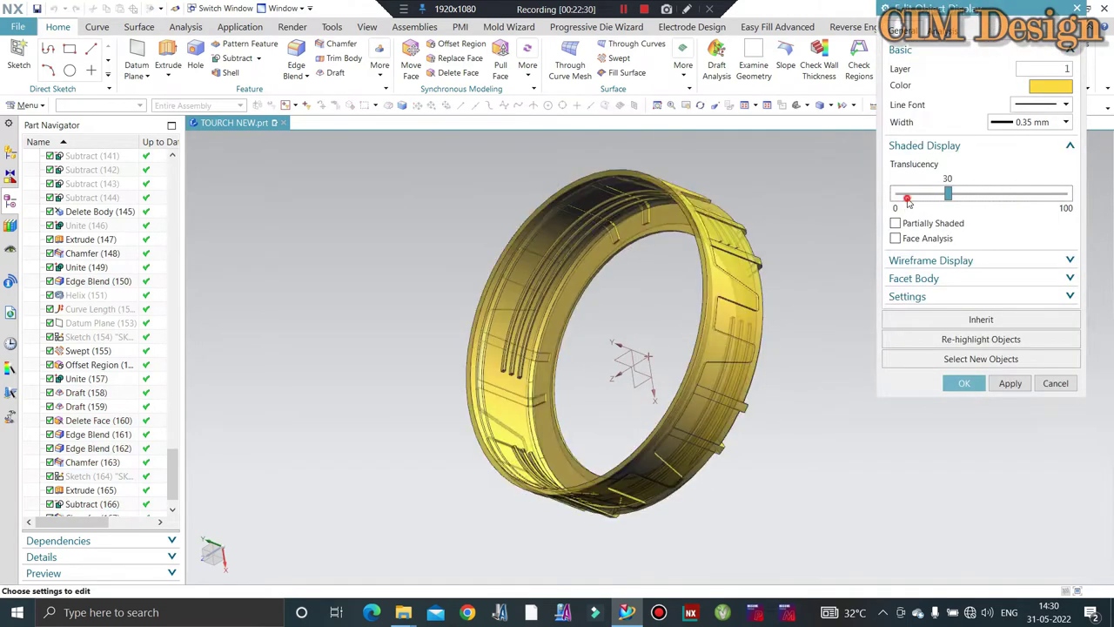
middle_click(729, 257)
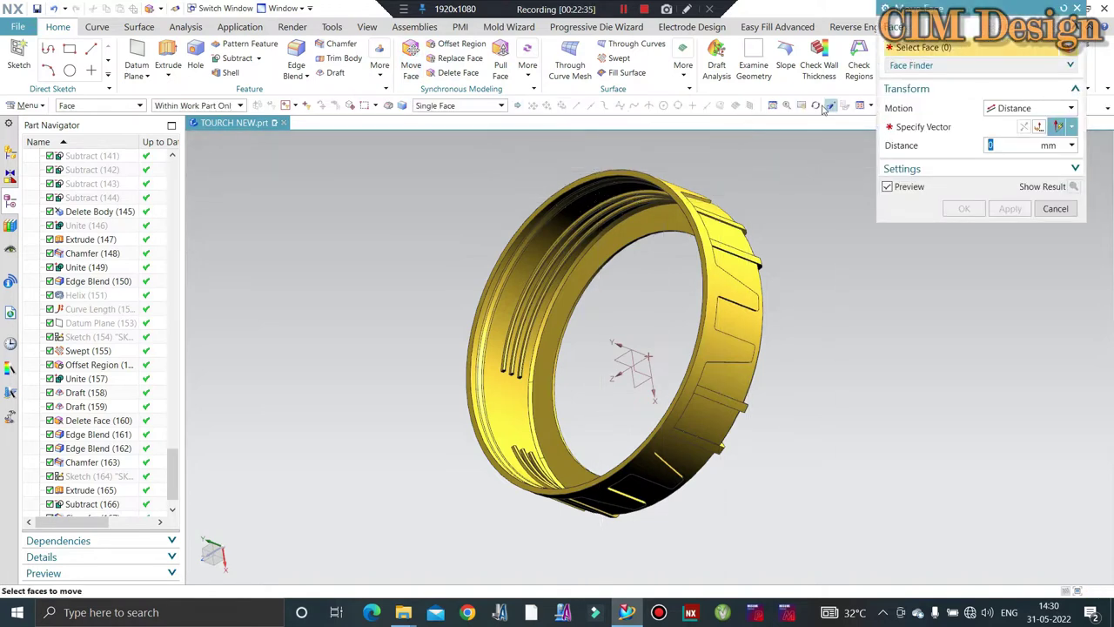
click(462, 106)
click(439, 142)
scroll(517, 272, up, 3)
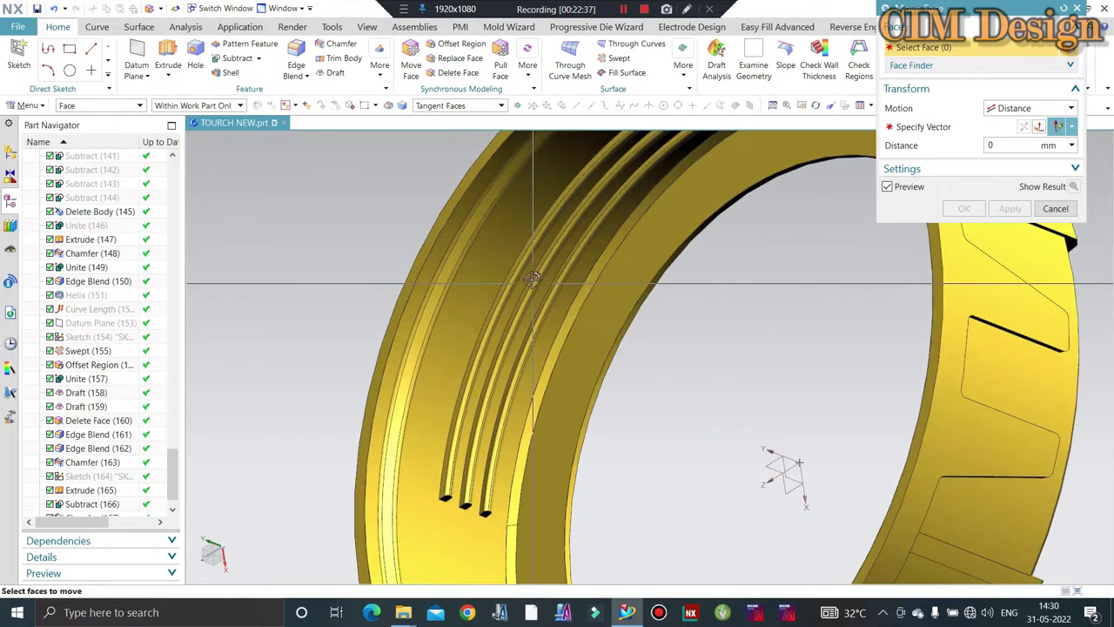
scroll(518, 272, up, 3)
scroll(518, 273, down, 3)
- Select the 36 rib faces, accept the inferred direction, and try a 4 mm move
click(524, 298)
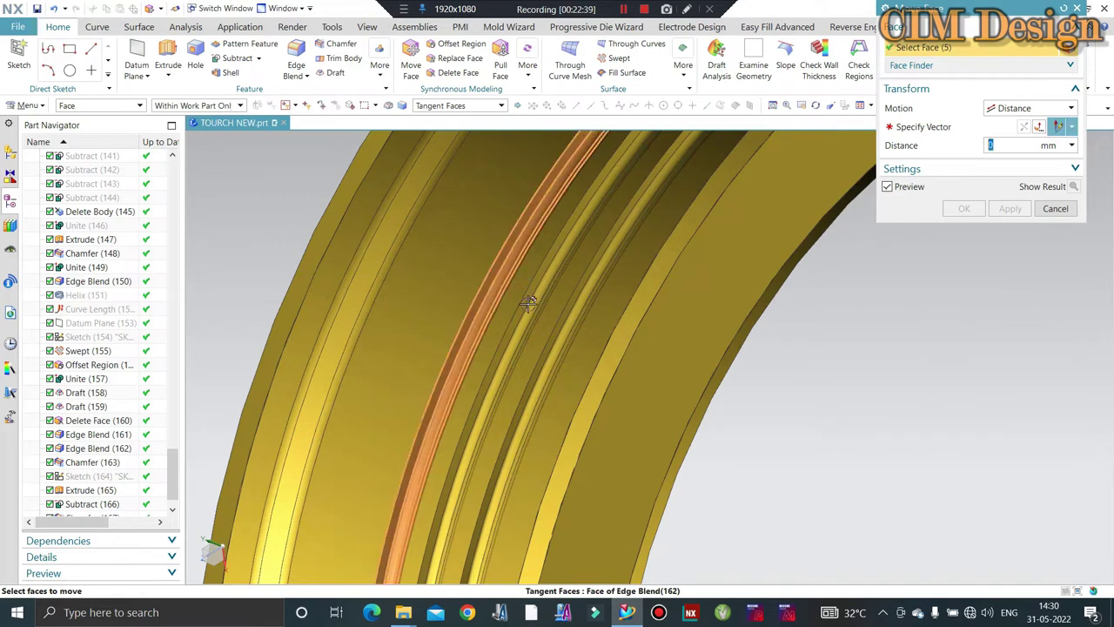
click(575, 304)
scroll(488, 278, down, 3)
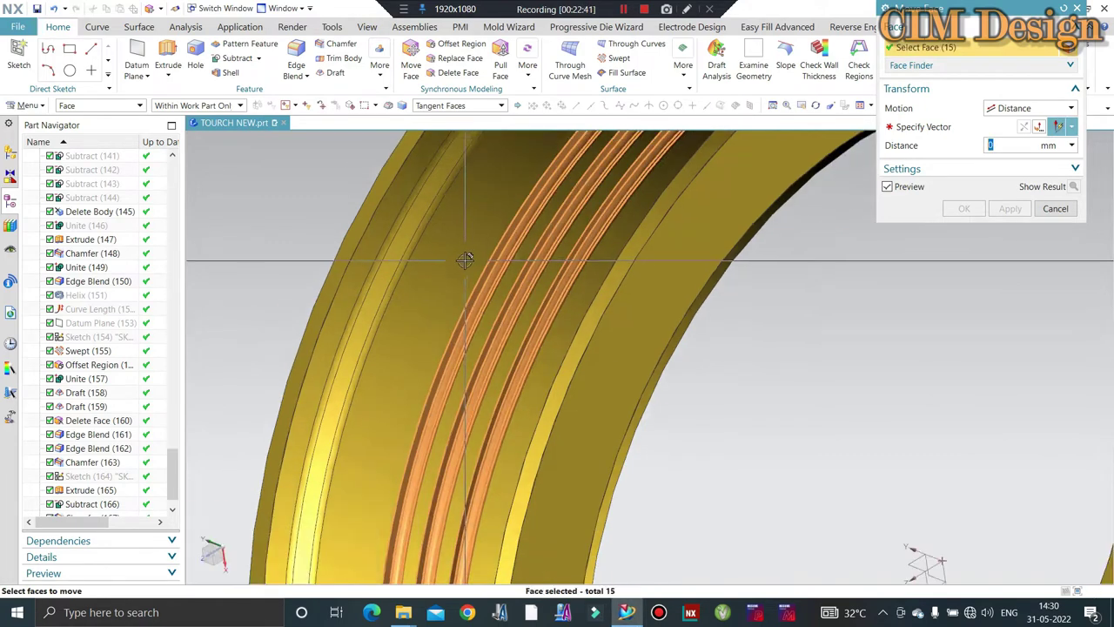
scroll(454, 257, down, 3)
scroll(466, 488, up, 5)
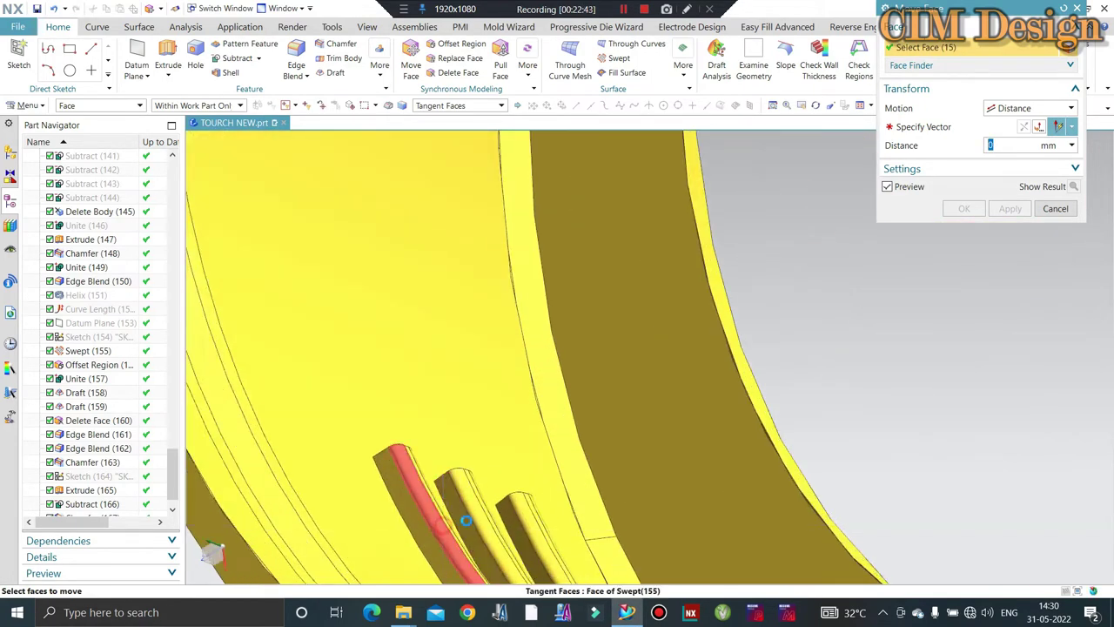
click(472, 514)
click(472, 515)
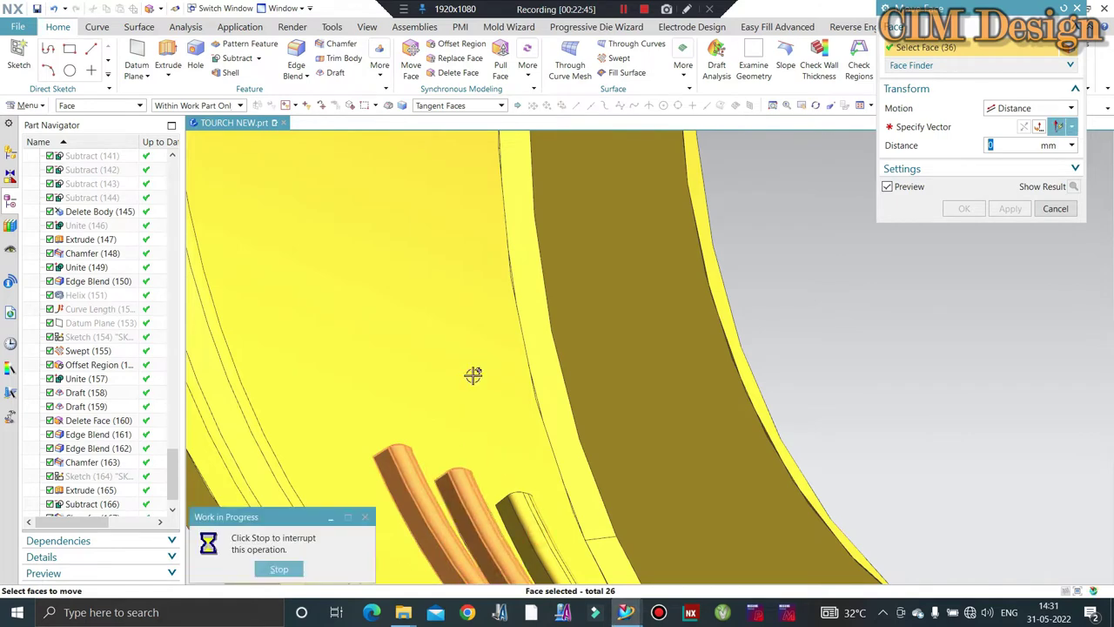
scroll(473, 375, down, 5)
scroll(473, 375, down, 2)
middle_click(835, 212)
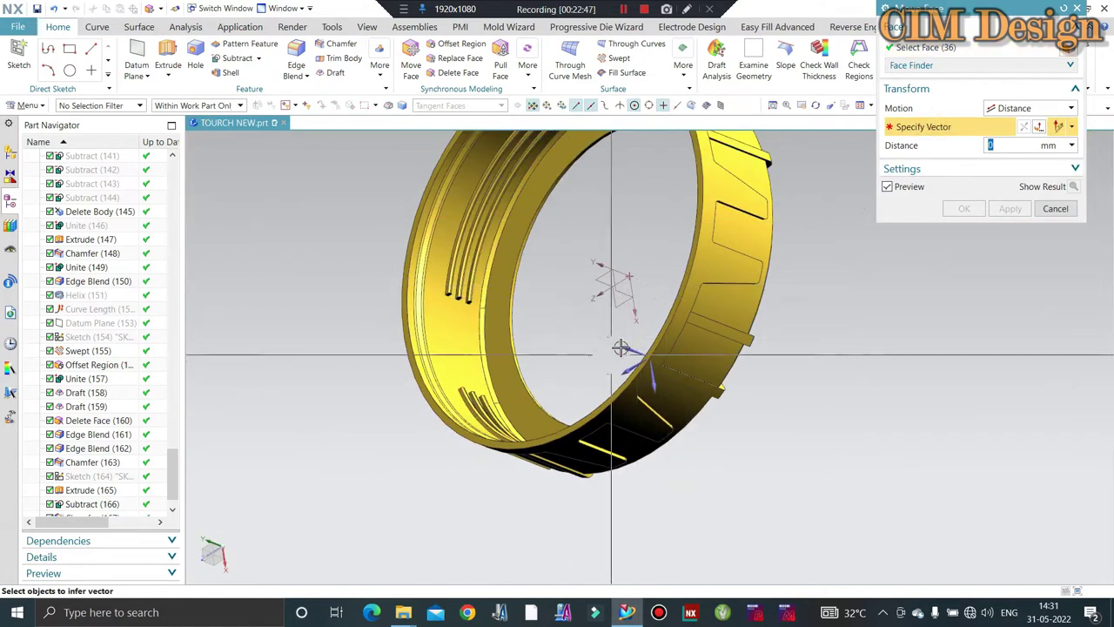
middle_click(888, 370)
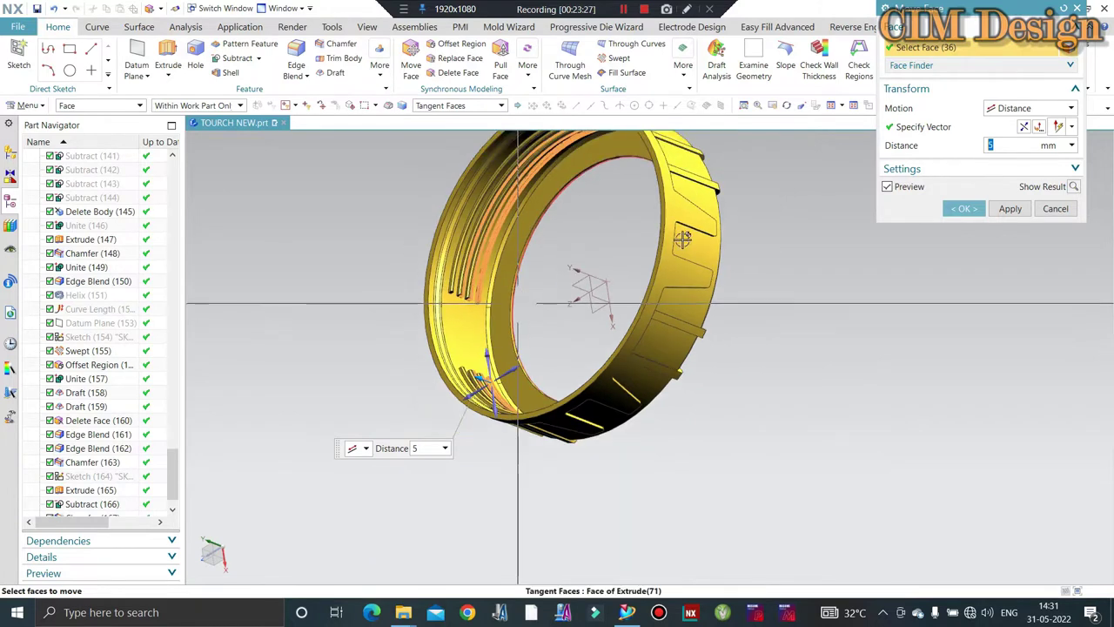
scroll(514, 300, down, 1)
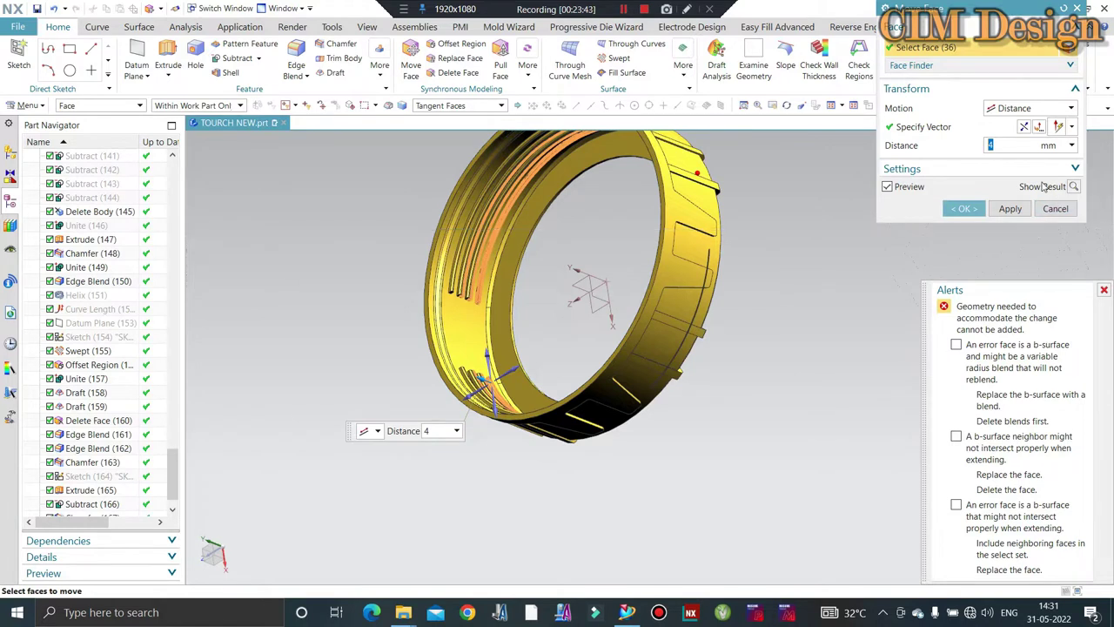
text(5)
- Dismiss the alert and commit the 36 rib faces at 5 mm, creating Move Face (169)
click(984, 206)
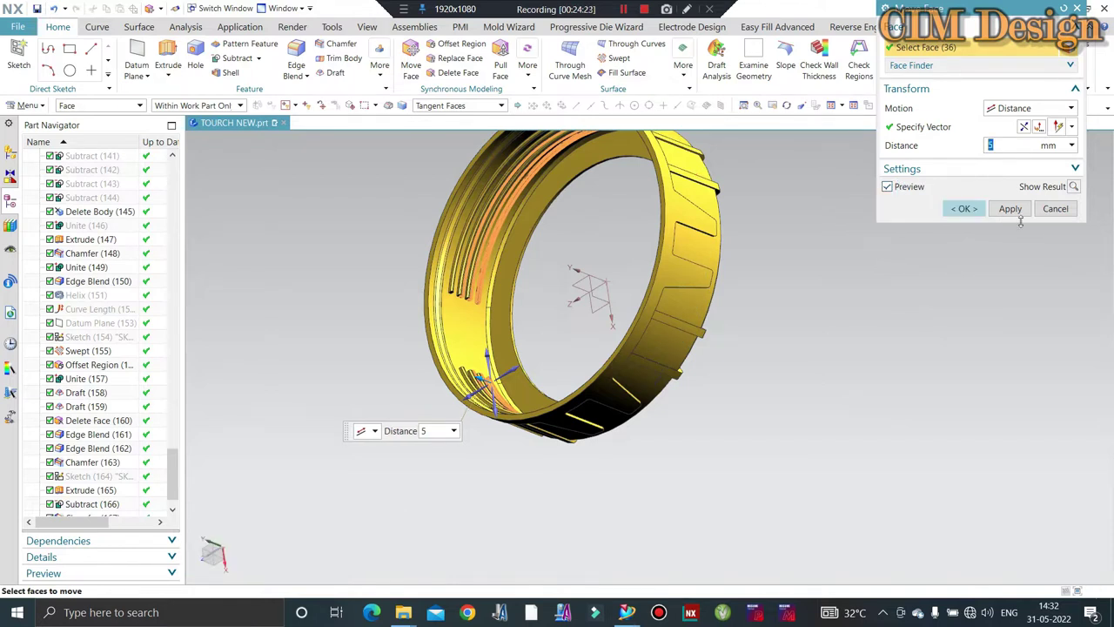
click(964, 209)
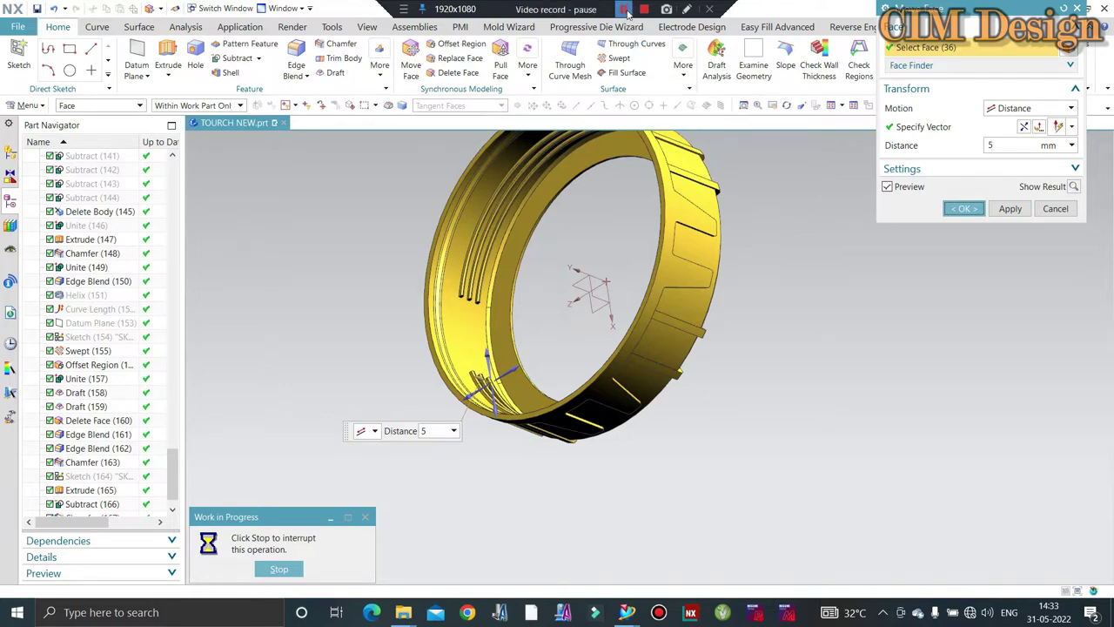
scroll(87, 505, down, 1)
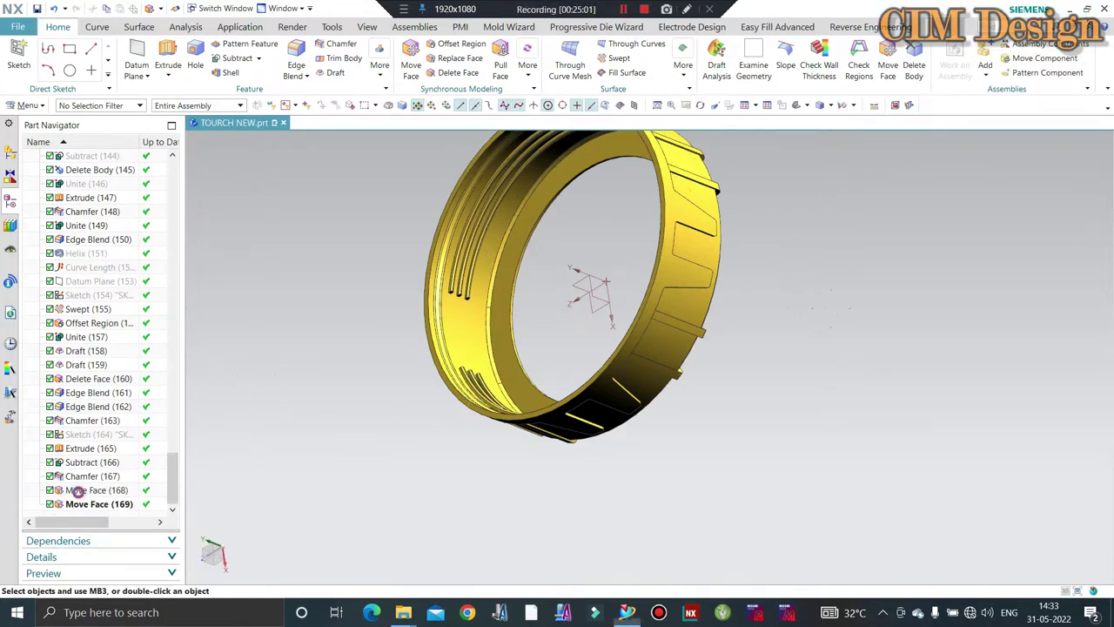
- Edit Move Face (168) to a 4 mm distance and orbit to inspect the ring
click(76, 490)
double_click(77, 490)
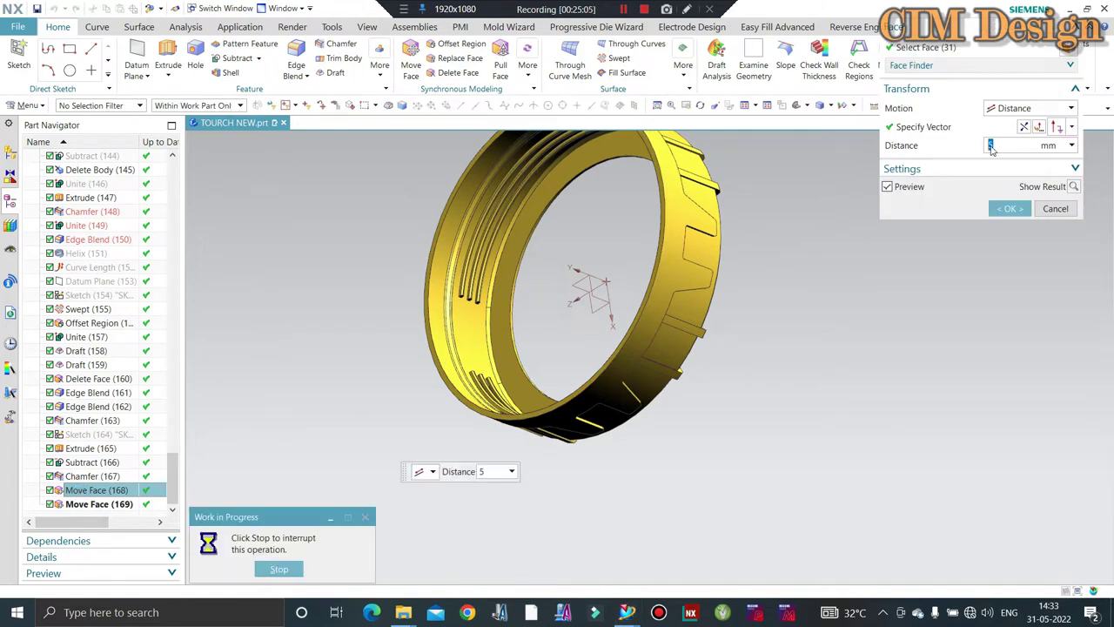
text(4)
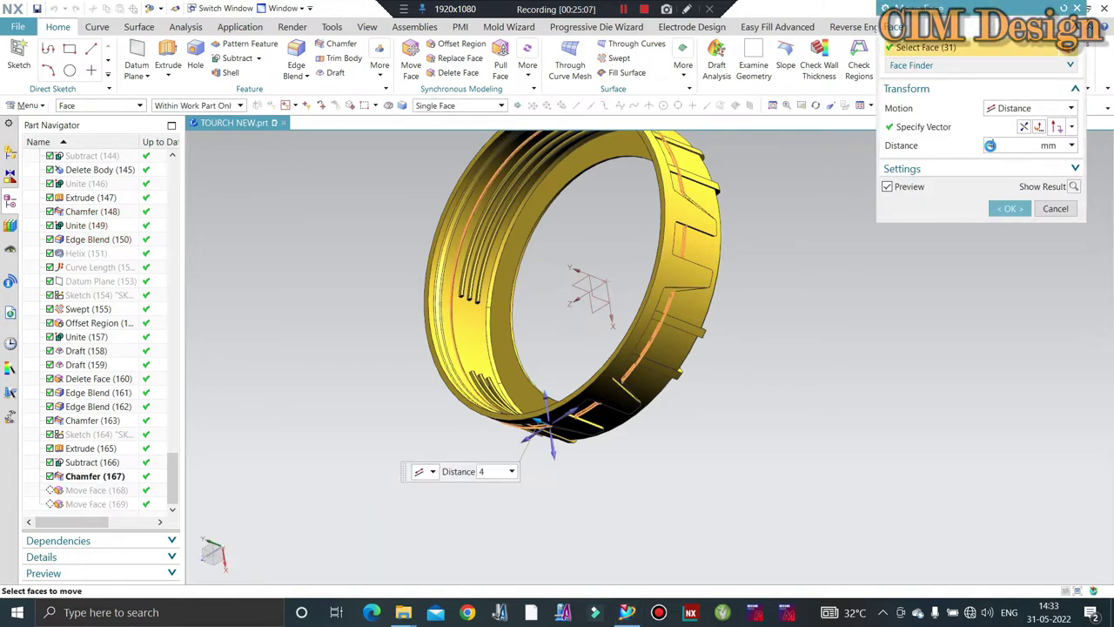
click(1002, 209)
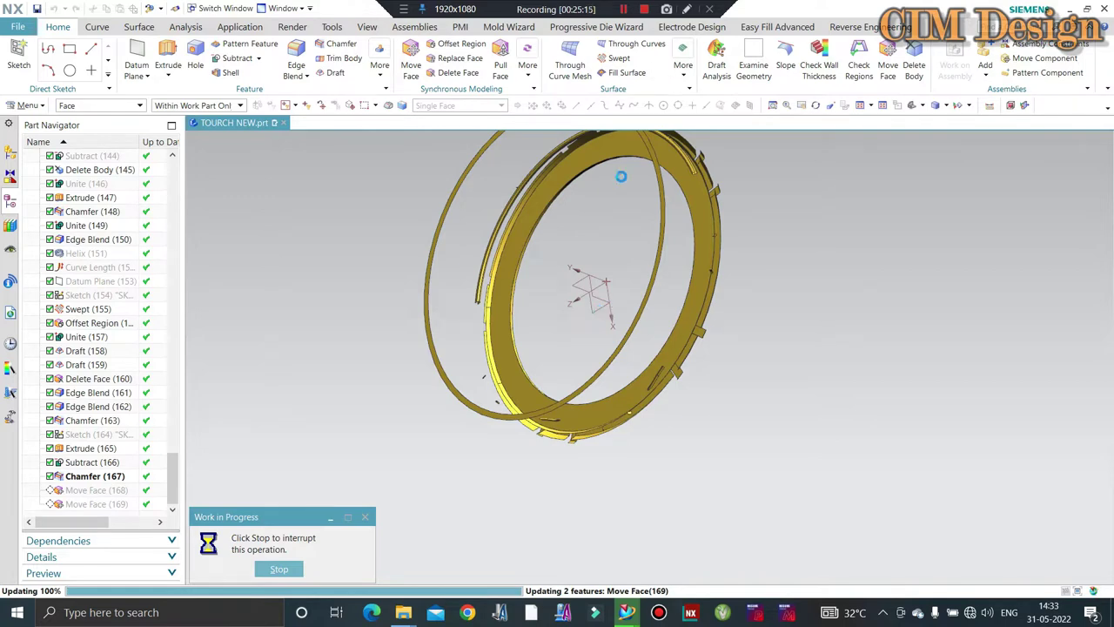
click(626, 9)
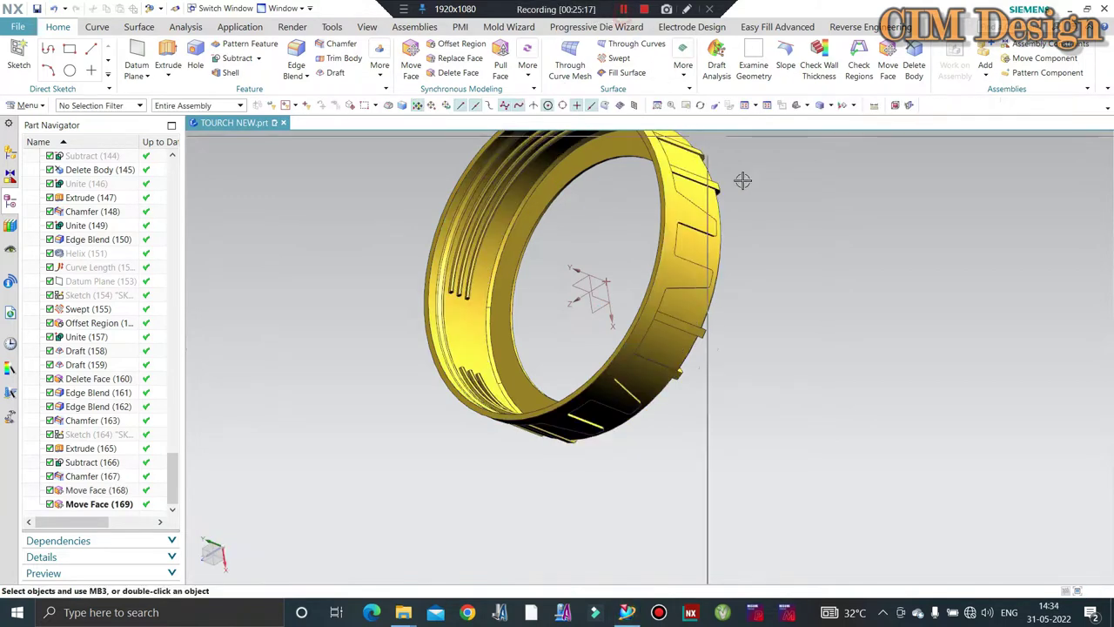
mouse_move(645, 261)
middle_down()
mouse_move(670, 294)
mouse_move(397, 415)
mouse_move(466, 392)
middle_up()
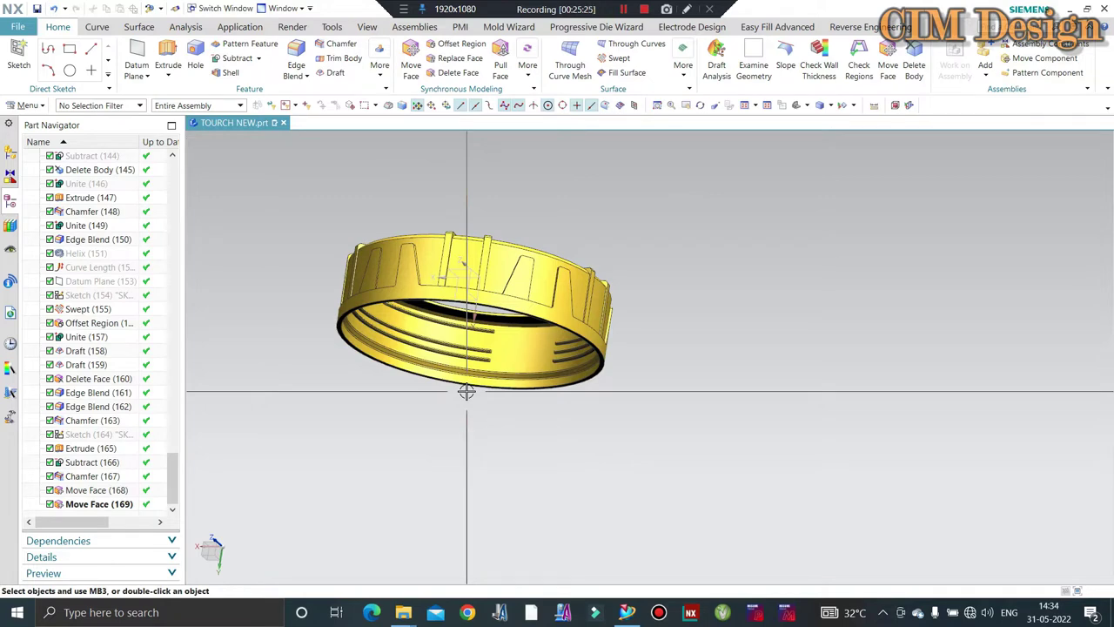
mouse_move(467, 391)
middle_down()
mouse_move(478, 325)
mouse_move(488, 345)
mouse_move(471, 305)
middle_up()
- Move the 11 inner groove faces of the ring 5 mm along the specified vector
scroll(579, 357, up, 4)
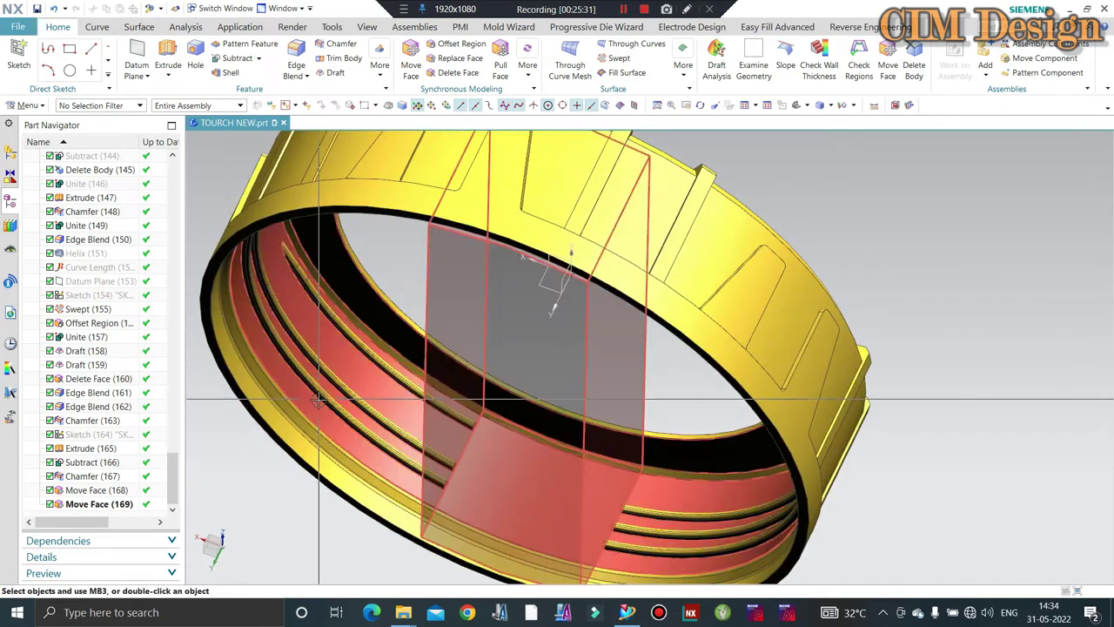
scroll(578, 357, up, 4)
scroll(579, 356, down, 3)
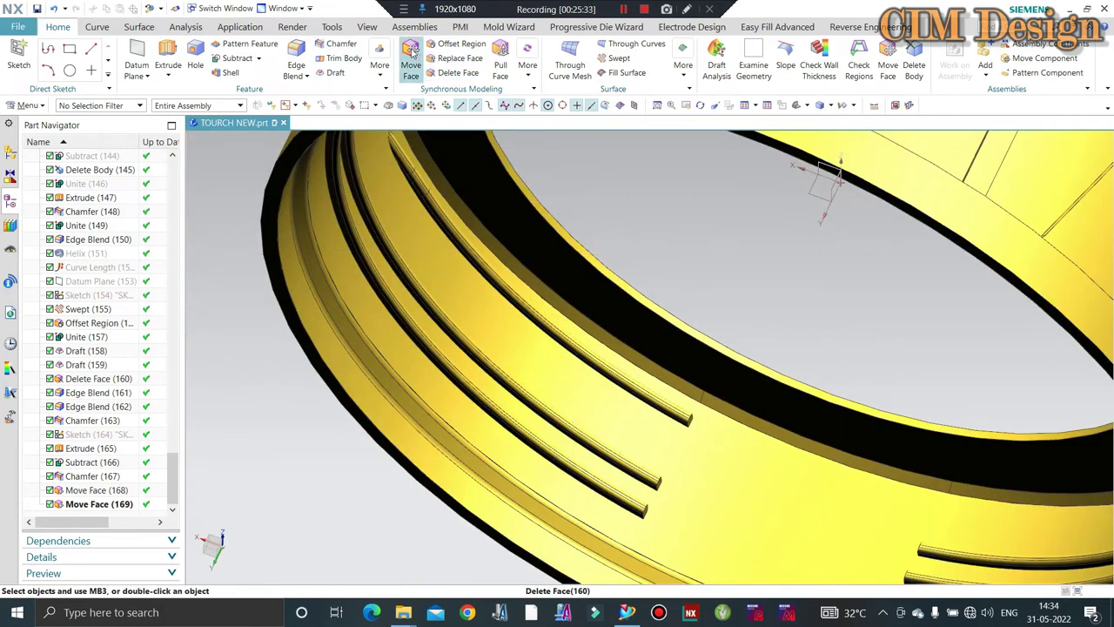
click(411, 65)
scroll(550, 327, up, 2)
scroll(549, 329, up, 4)
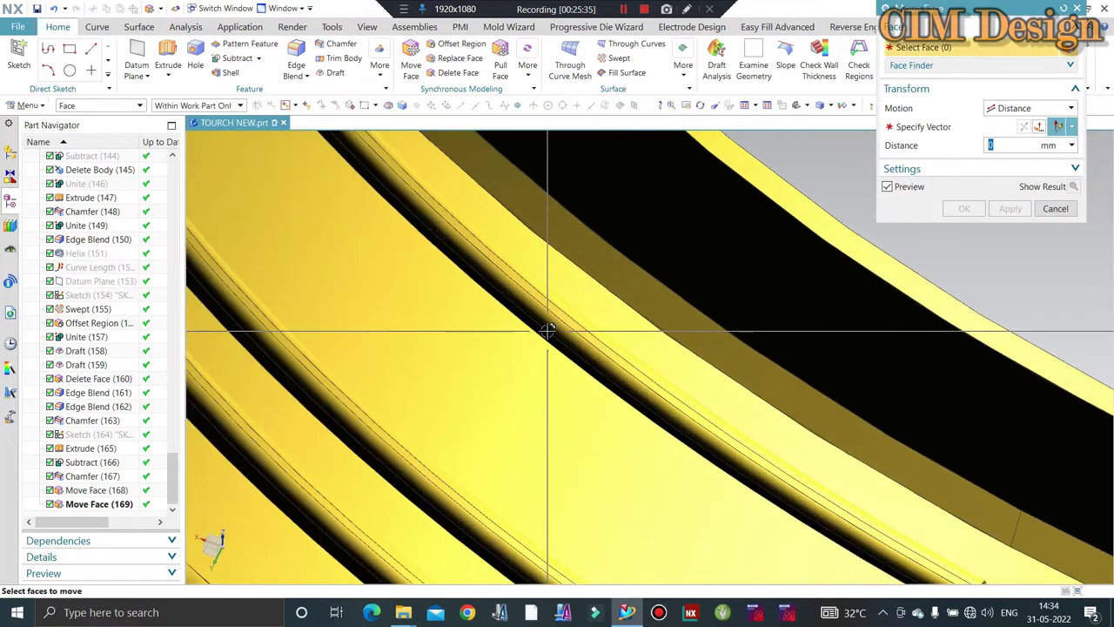
click(559, 317)
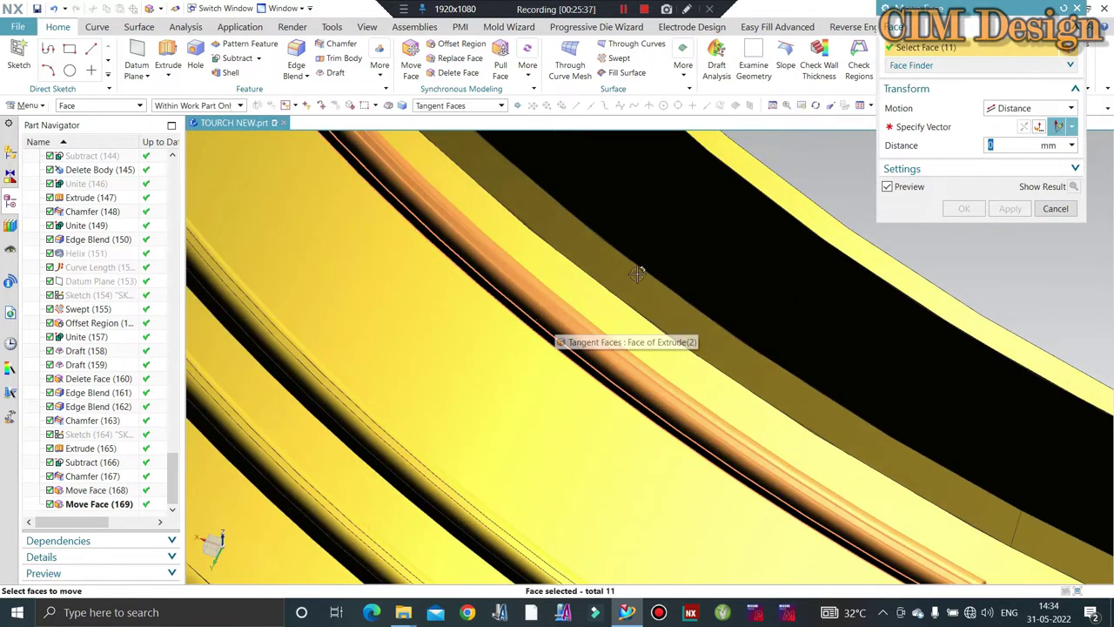
middle_click(685, 220)
scroll(686, 220, down, 2)
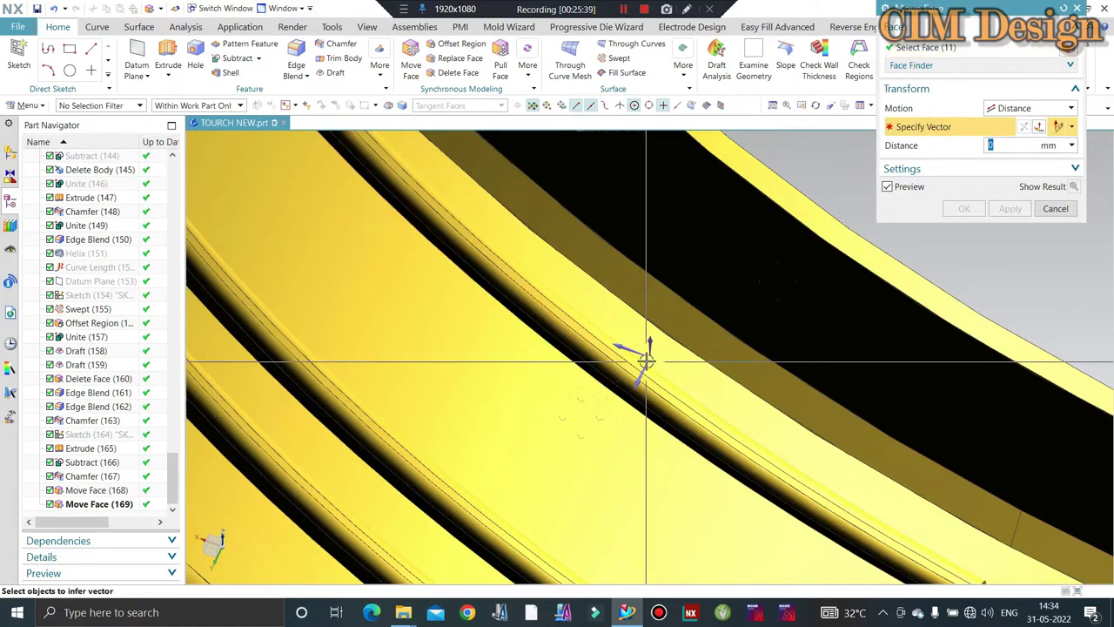
click(672, 363)
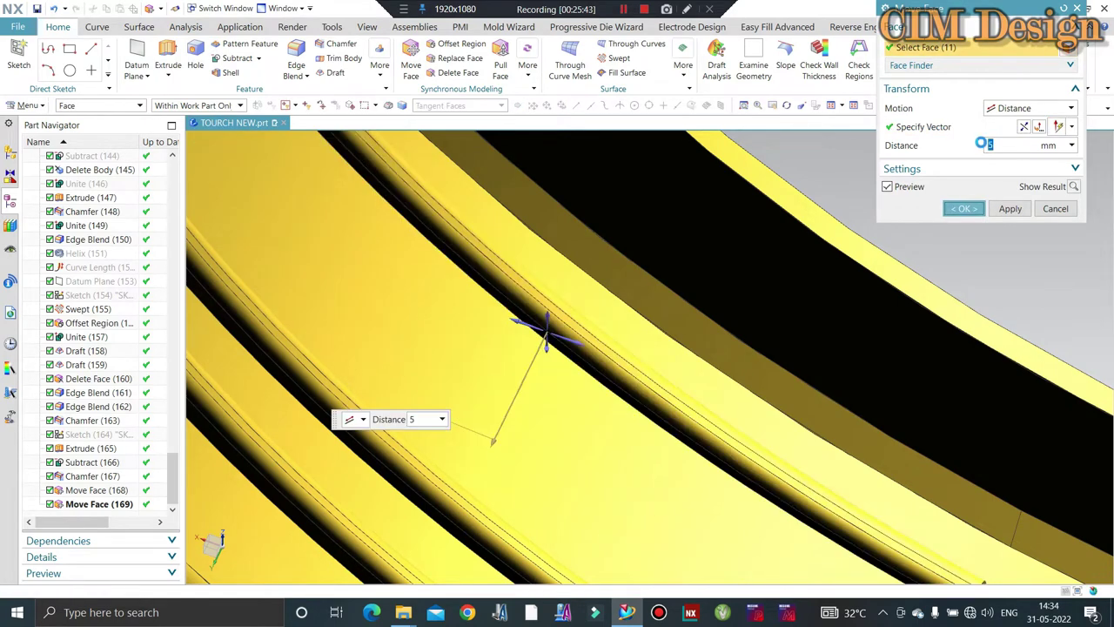
middle_click(828, 251)
scroll(796, 240, down, 3)
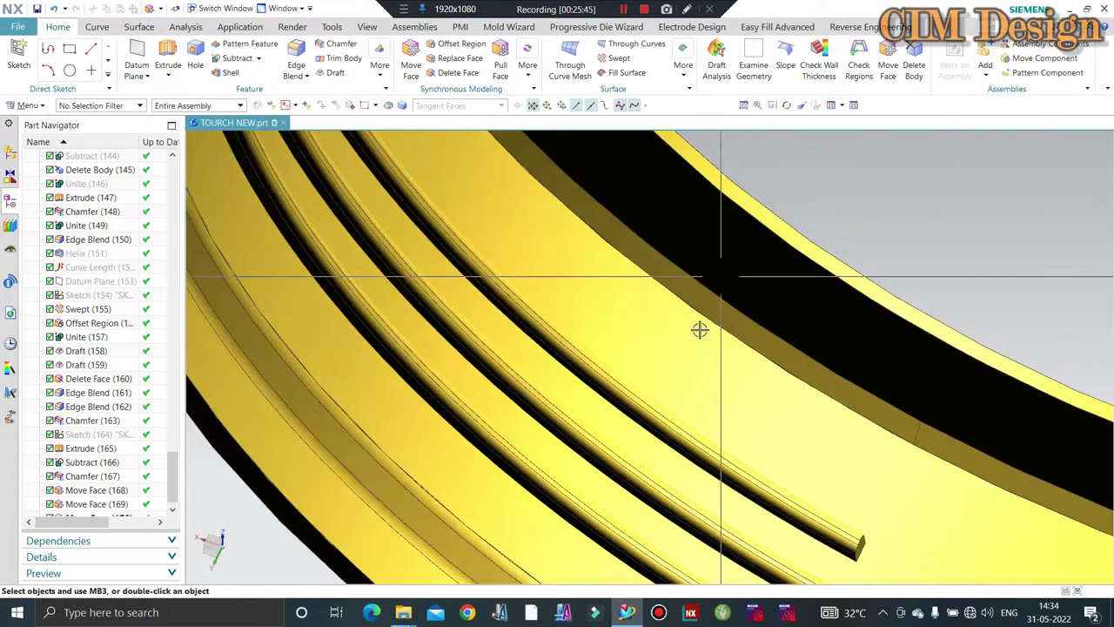
mouse_move(702, 328)
middle_down()
mouse_move(936, 287)
mouse_move(927, 227)
mouse_move(940, 287)
middle_up()
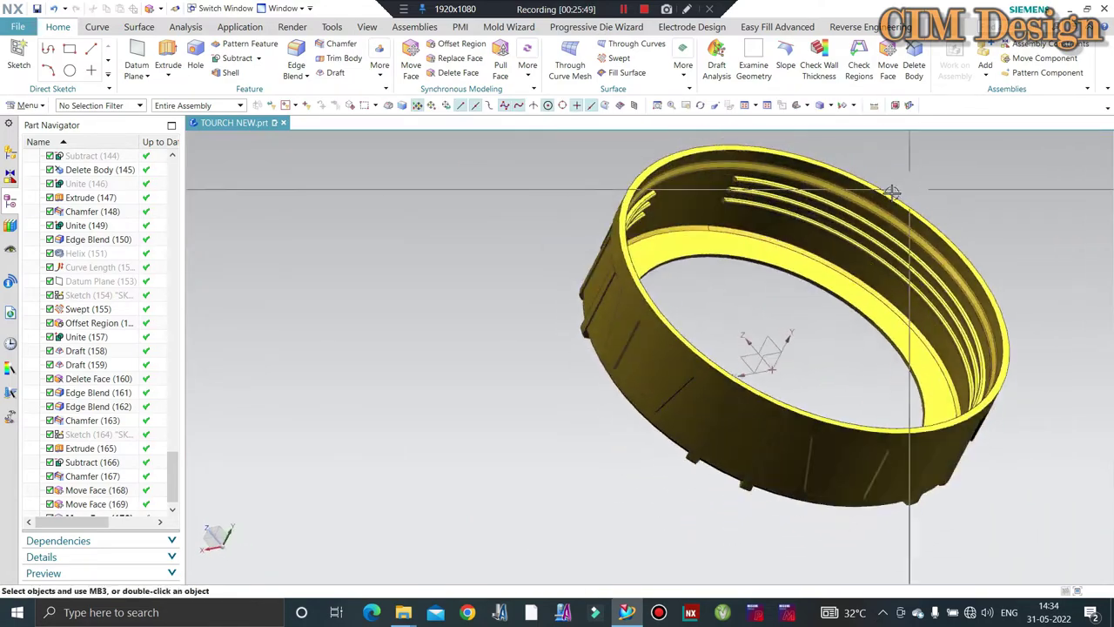
- Show the hidden brown torch body with Ctrl+Shift+K, then select the yellow ring cap
mouse_move(871, 375)
middle_down()
mouse_move(851, 405)
mouse_move(898, 409)
mouse_move(887, 255)
mouse_move(766, 233)
mouse_move(756, 245)
mouse_move(804, 348)
mouse_move(853, 287)
mouse_move(923, 330)
mouse_move(677, 261)
mouse_move(766, 278)
mouse_move(803, 366)
middle_up()
scroll(803, 348, up, 3)
scroll(972, 325, down, 2)
scroll(804, 410, down, 2)
scroll(803, 410, up, 3)
mouse_move(803, 410)
middle_down()
mouse_move(776, 281)
mouse_move(771, 299)
middle_up()
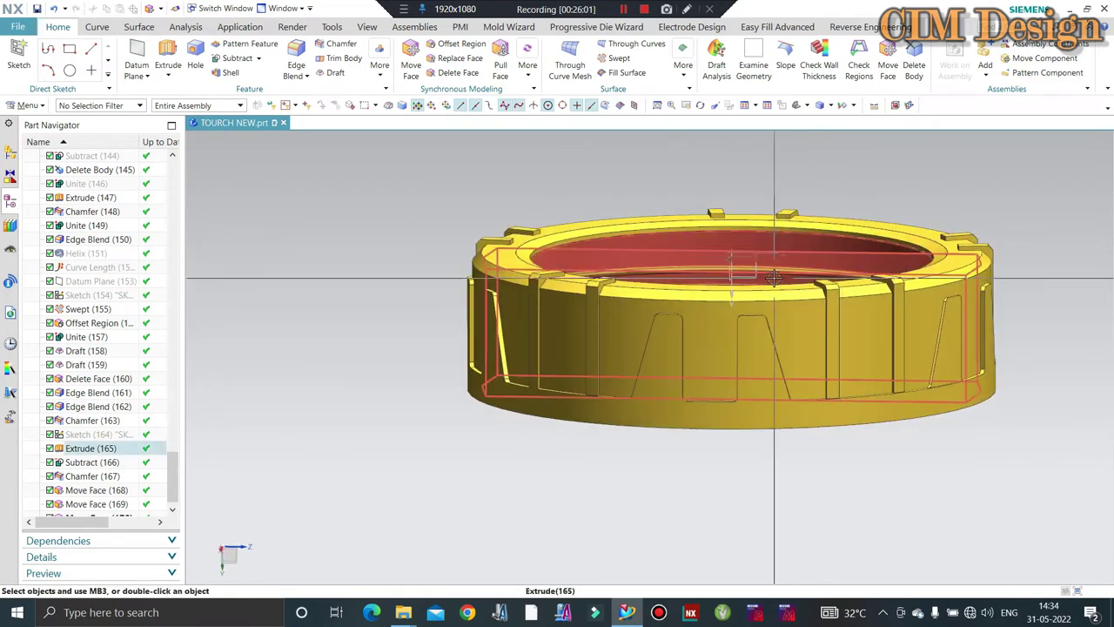
key(ctrl+shift+k)
click(620, 346)
middle_click(619, 346)
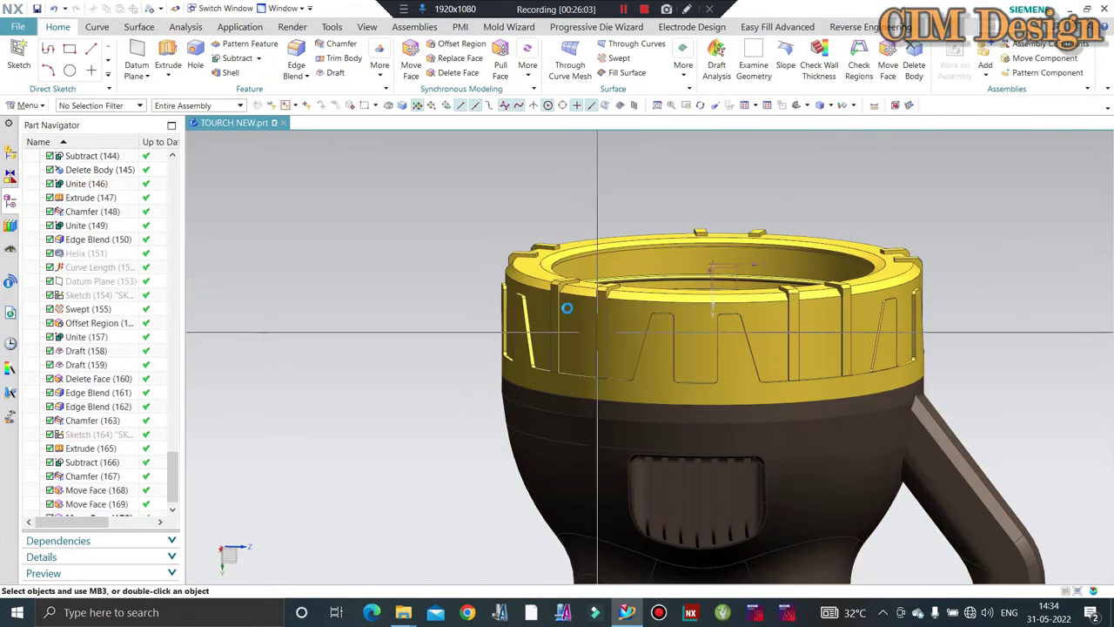
mouse_move(567, 308)
middle_down()
mouse_move(612, 189)
mouse_move(668, 286)
middle_up()
scroll(668, 287, down, 2)
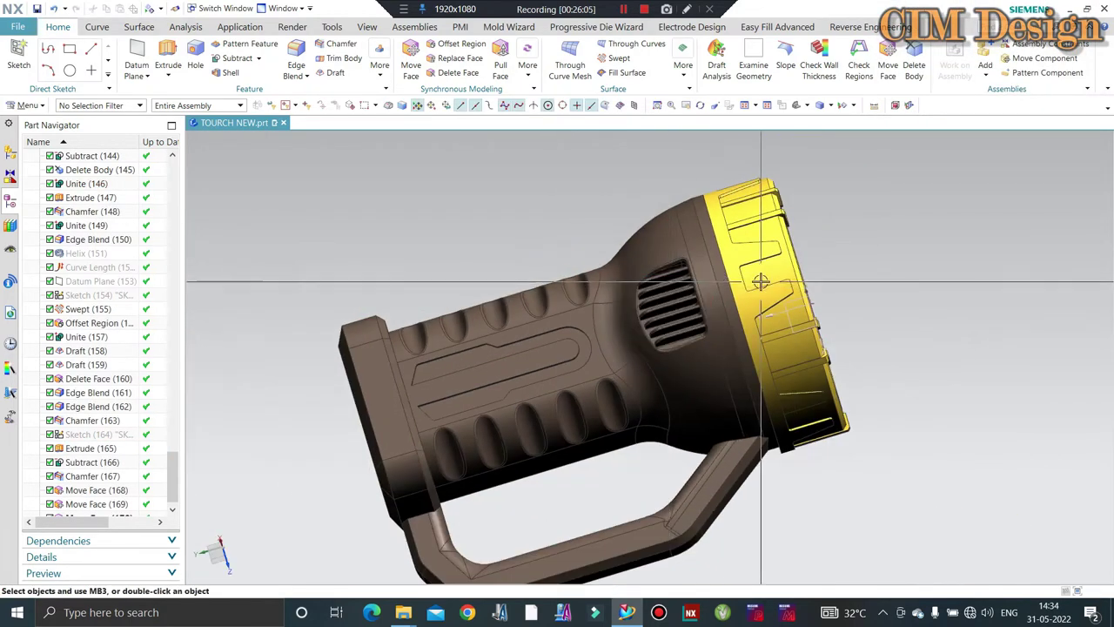
click(758, 278)
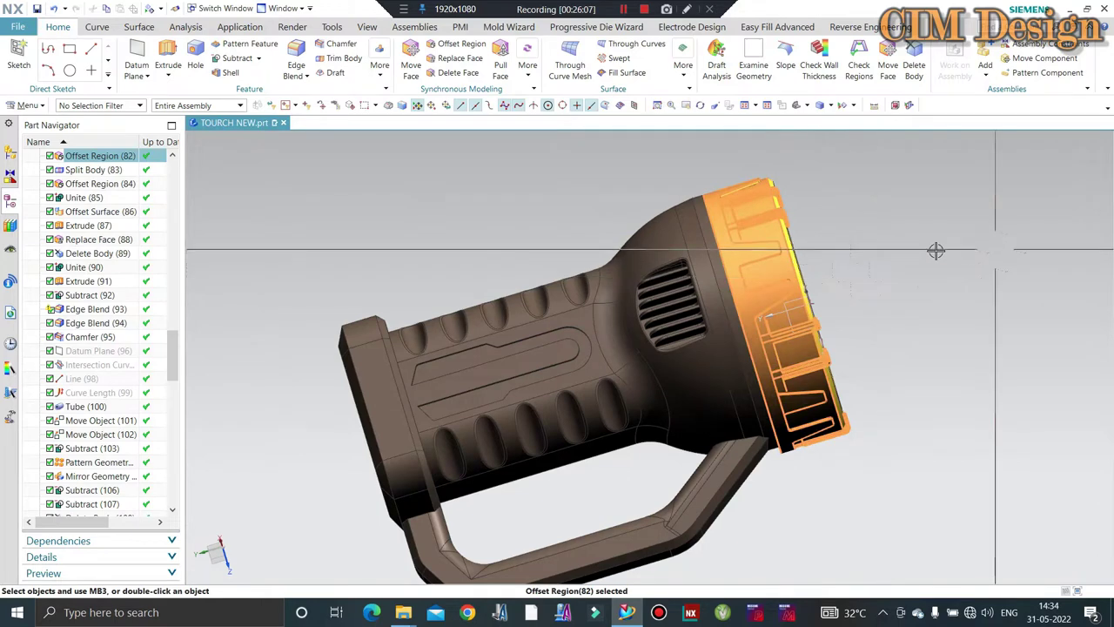
- Set the yellow ring cap's translucency to 10 and snap to a flat side view
key(ctrl+j)
middle_click(819, 285)
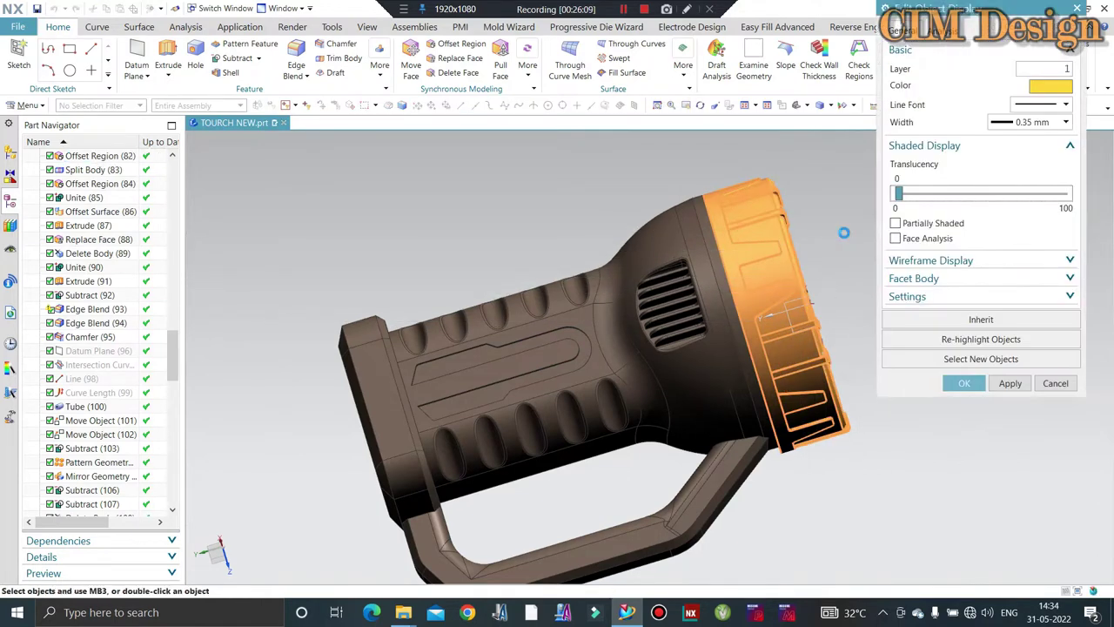
key(ctrl+j)
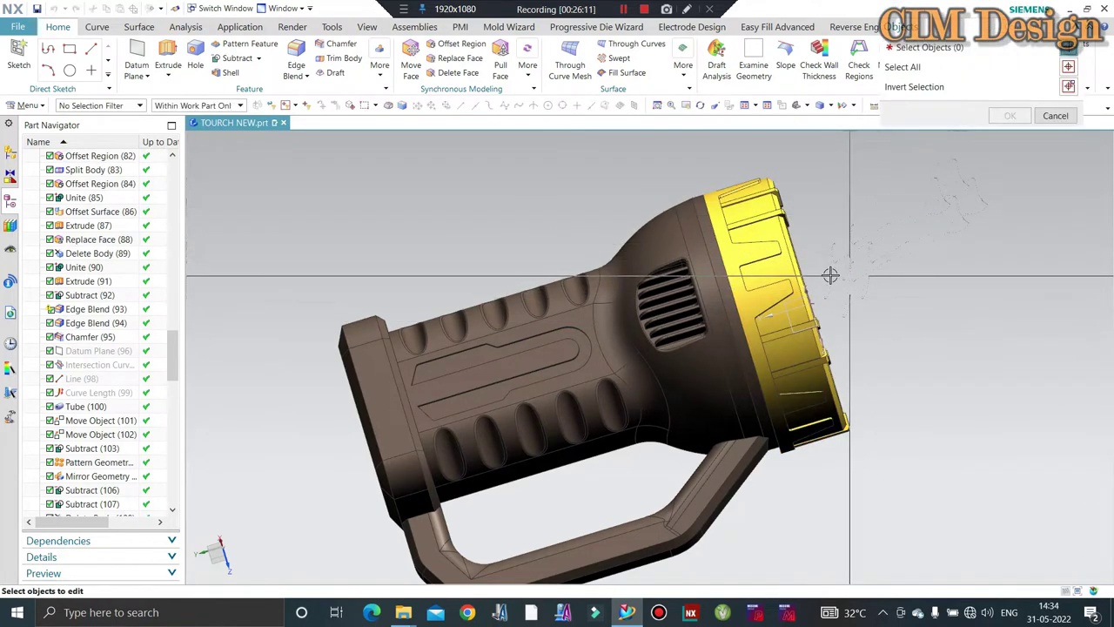
click(833, 281)
middle_click(857, 223)
drag(988, 193, 1000, 195)
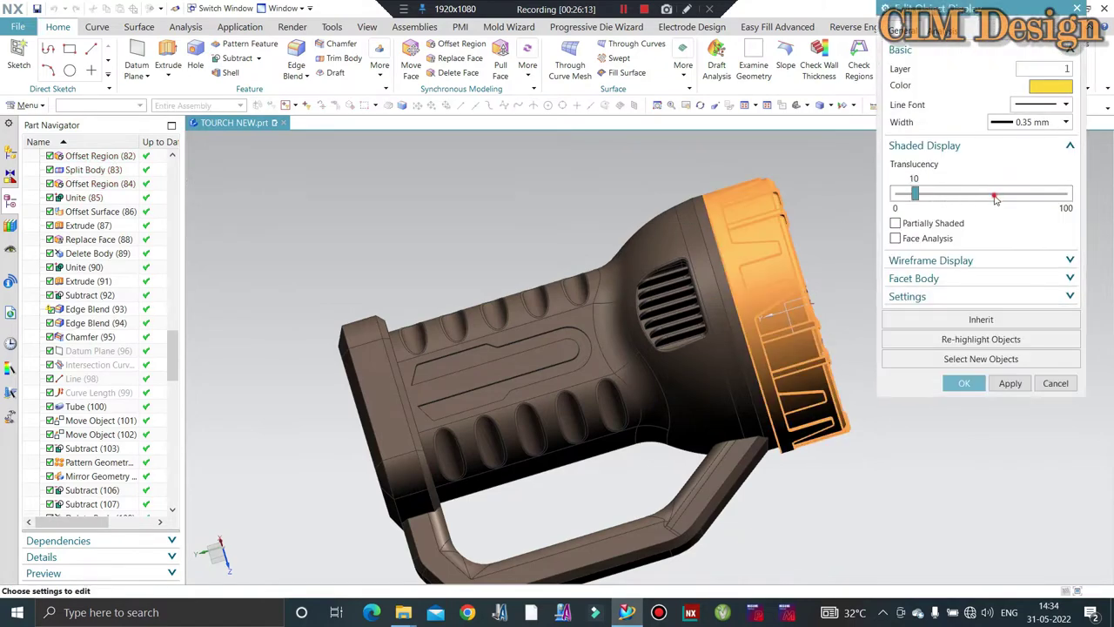
middle_click(796, 211)
scroll(779, 203, up, 3)
mouse_move(779, 202)
middle_down()
mouse_move(786, 166)
mouse_move(769, 154)
mouse_move(772, 168)
mouse_move(821, 162)
middle_up()
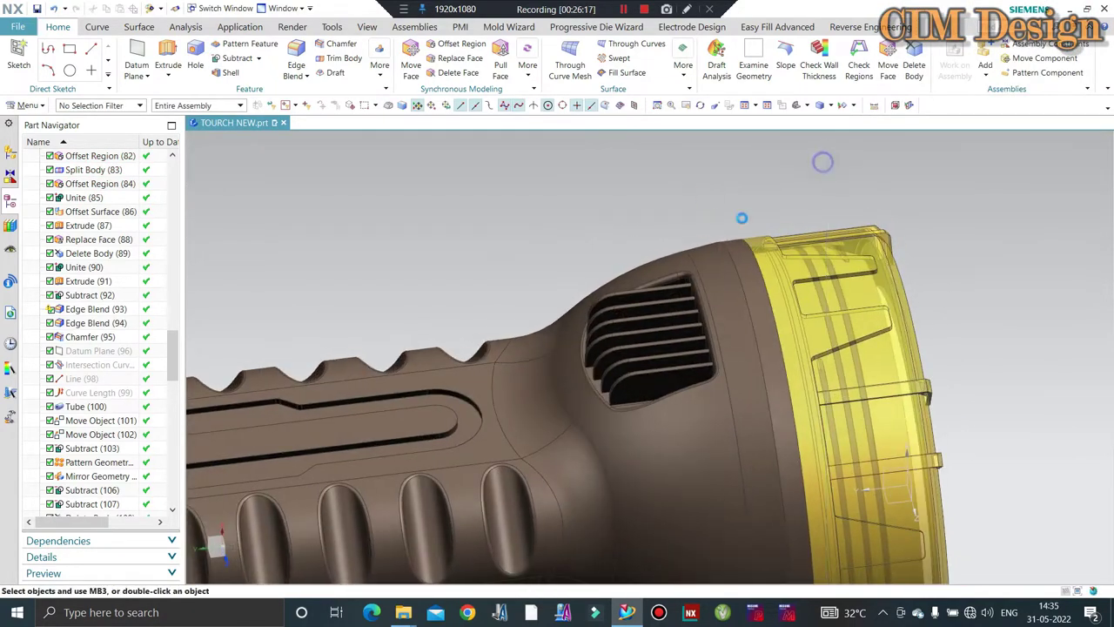
key(F8)
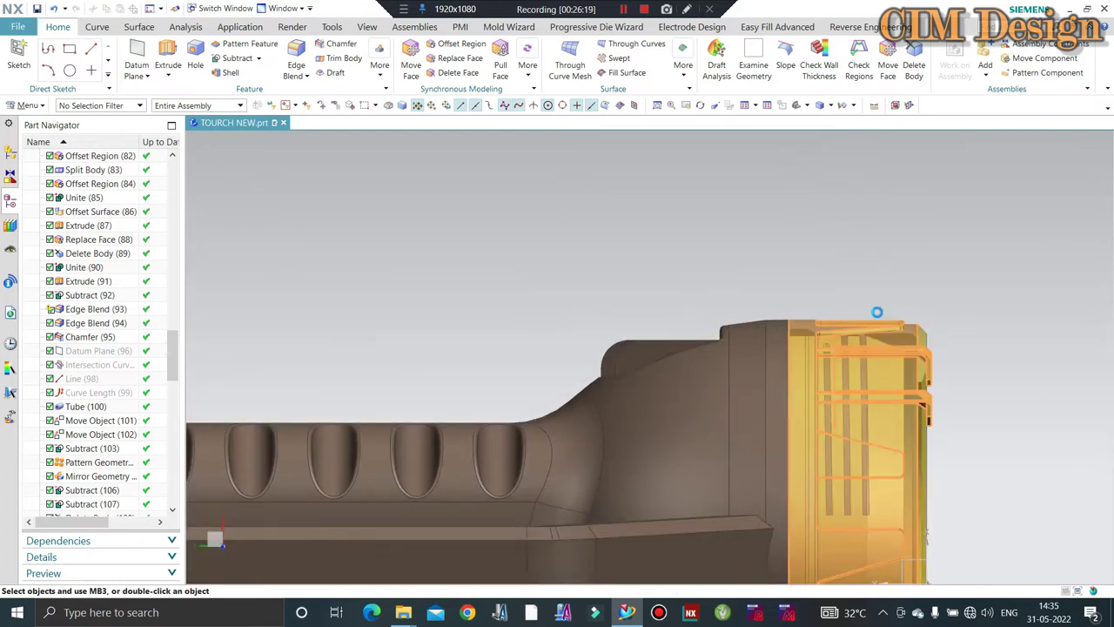
- Hide the yellow cap with Ctrl+B and turn the bare brown torch body to inspect it
scroll(876, 311, down, 3)
mouse_move(858, 316)
middle_down()
mouse_move(861, 330)
mouse_move(869, 272)
mouse_move(893, 273)
mouse_move(863, 149)
middle_up()
scroll(869, 272, up, 3)
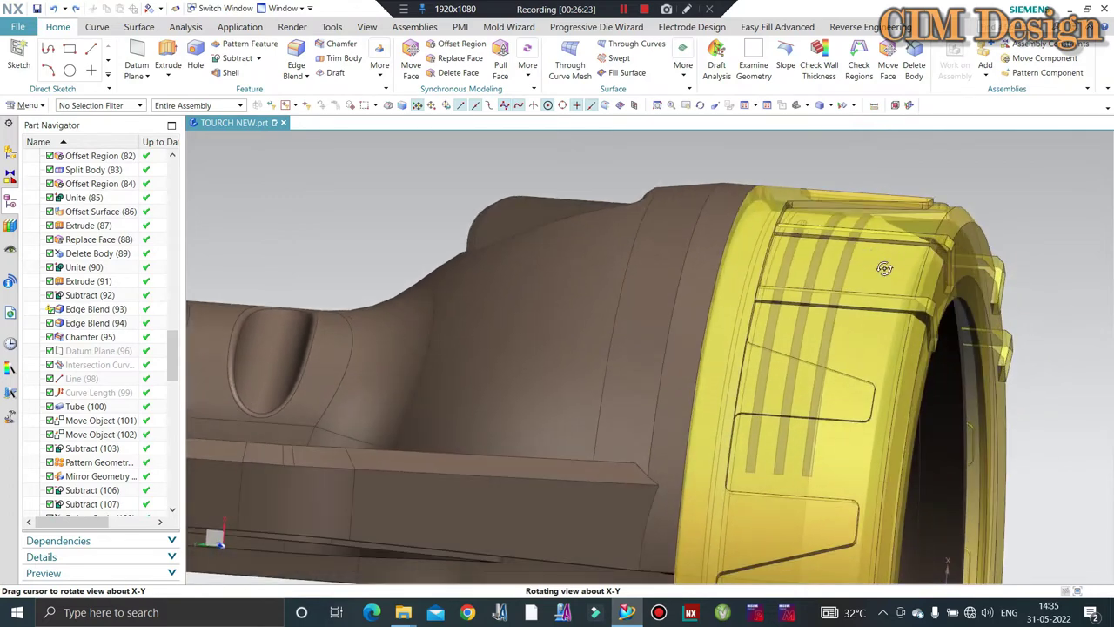
key(F8)
scroll(919, 208, up, 3)
scroll(918, 209, down, 3)
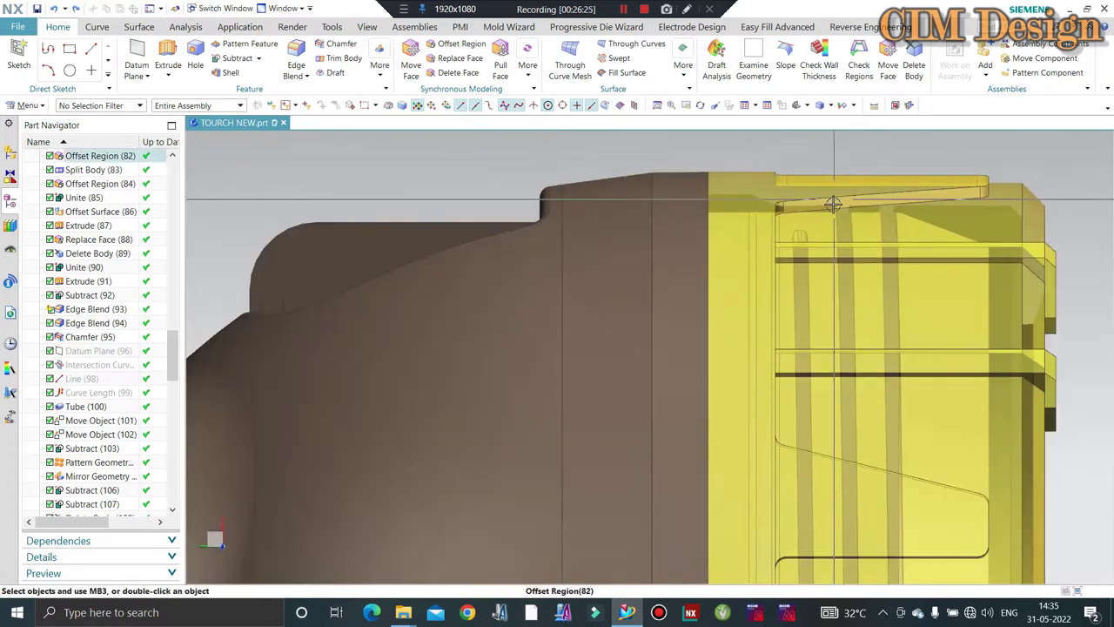
scroll(918, 209, up, 2)
key(ctrl+b)
scroll(878, 250, down, 4)
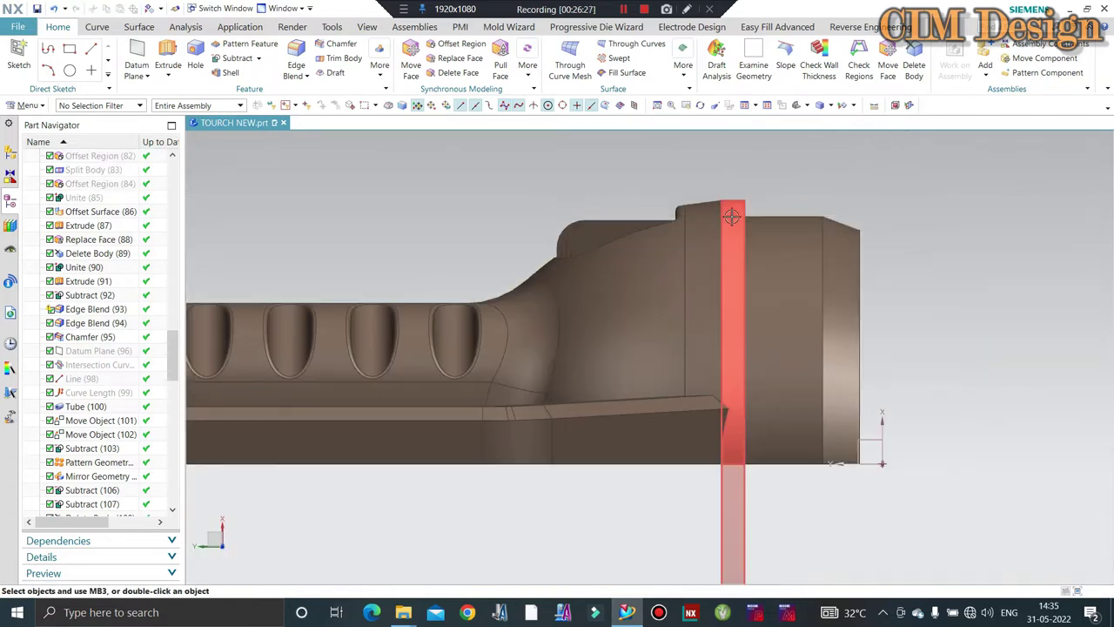
middle_drag(879, 250, 733, 223)
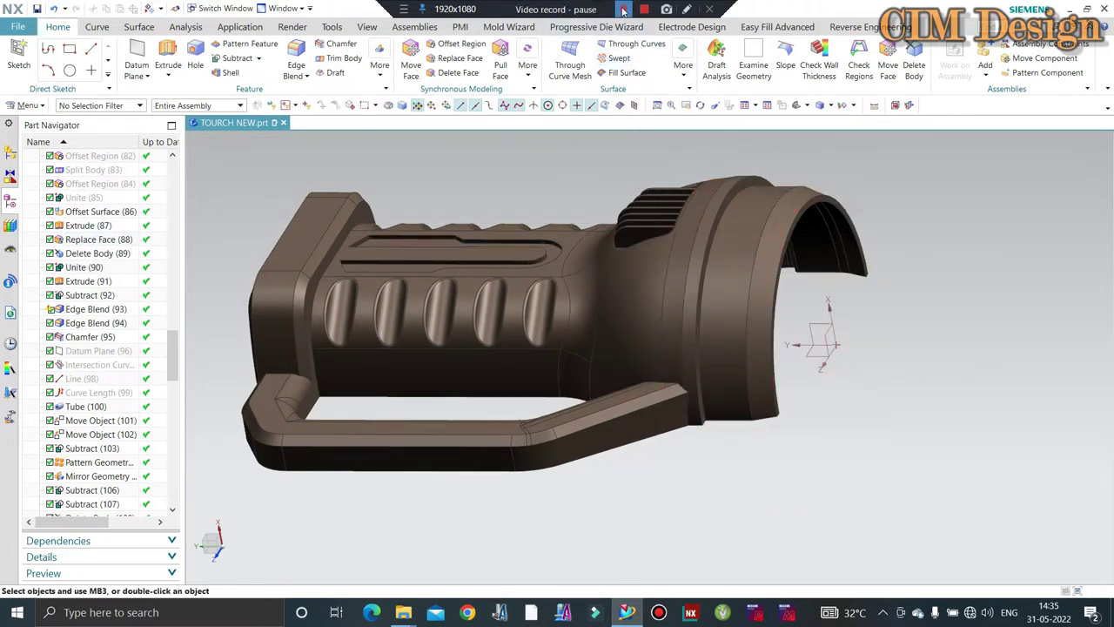
mouse_move(662, 227)
middle_down()
mouse_move(749, 223)
mouse_move(812, 259)
mouse_move(882, 252)
mouse_move(795, 264)
mouse_move(838, 266)
mouse_move(783, 262)
middle_up()
scroll(774, 278, up, 3)
scroll(778, 253, up, 2)
scroll(777, 253, up, 2)
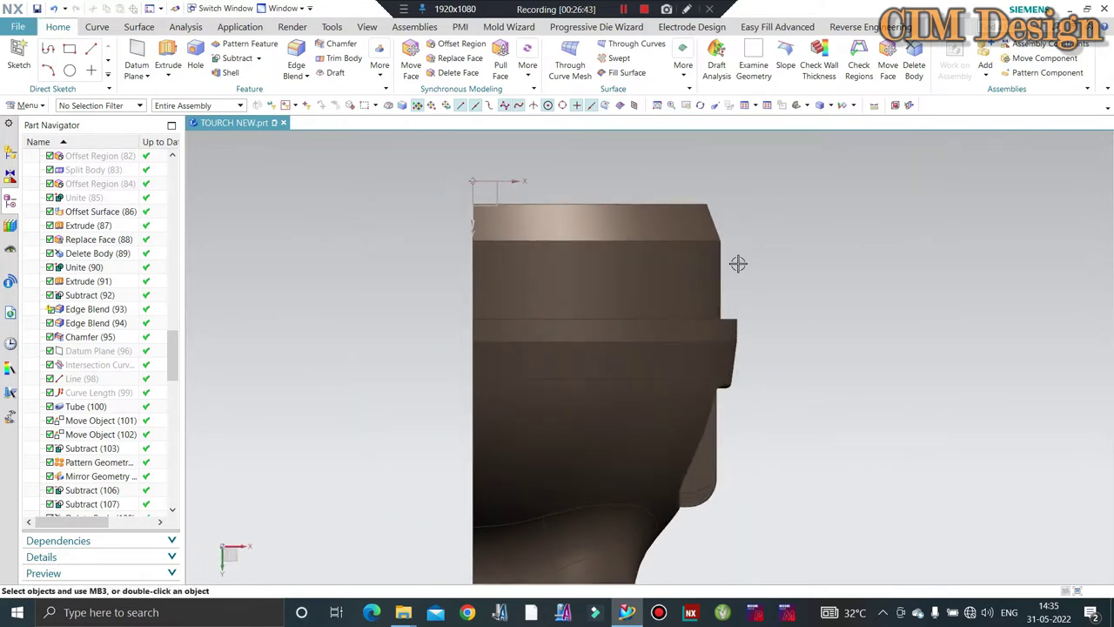
- Switch to the Curve tools and briefly open, then close, the geometric properties analysis
click(96, 26)
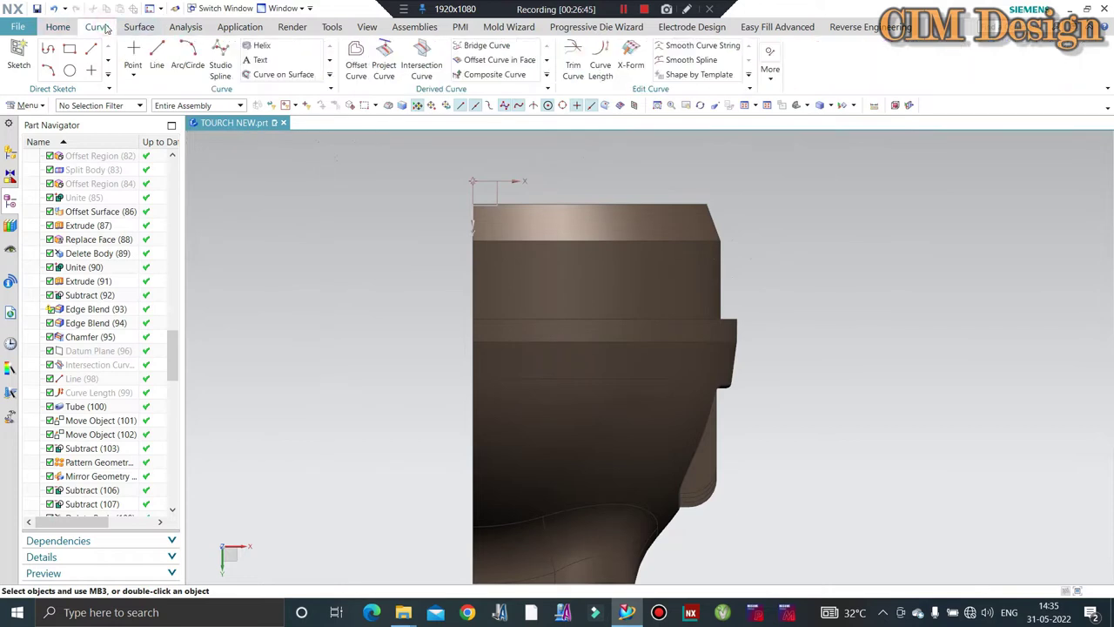
key(ctrl+shift+g)
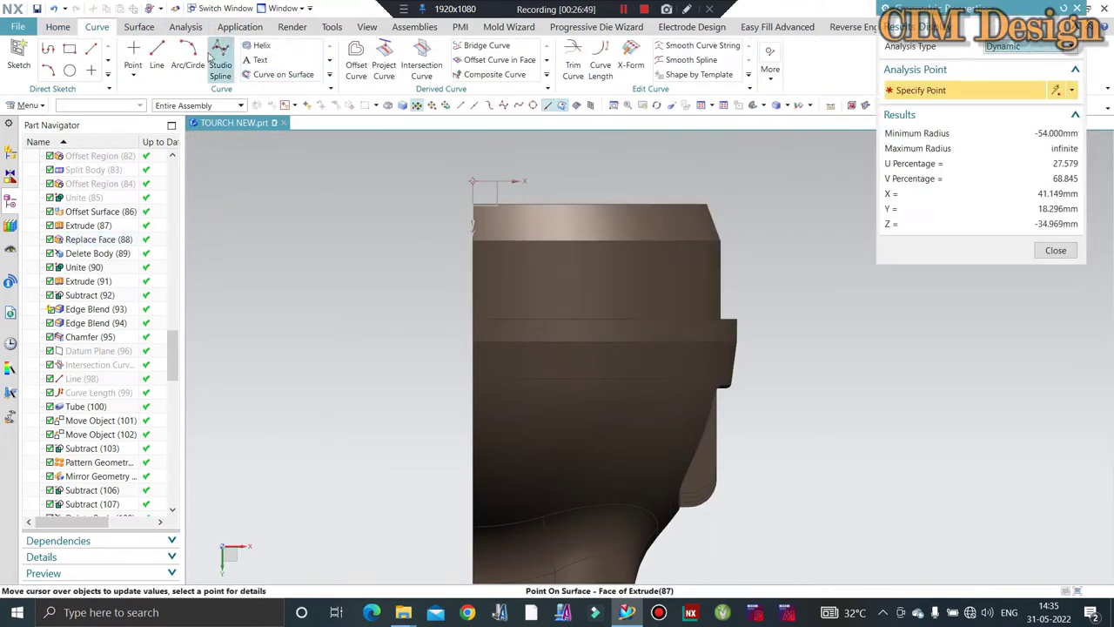
click(1055, 251)
scroll(876, 276, up, 2)
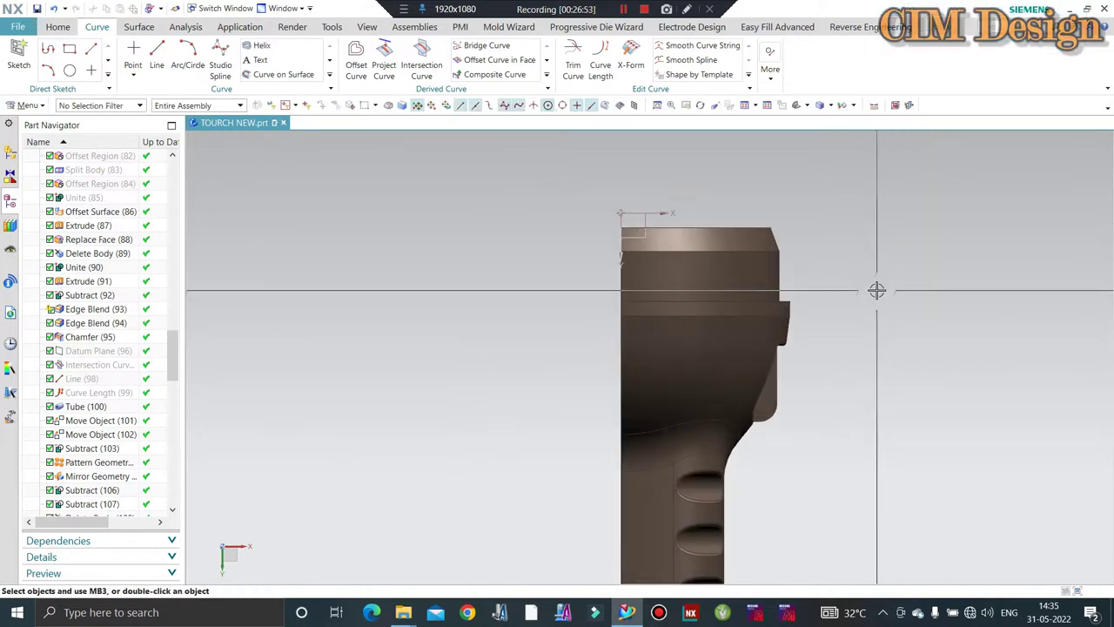
scroll(876, 290, up, 3)
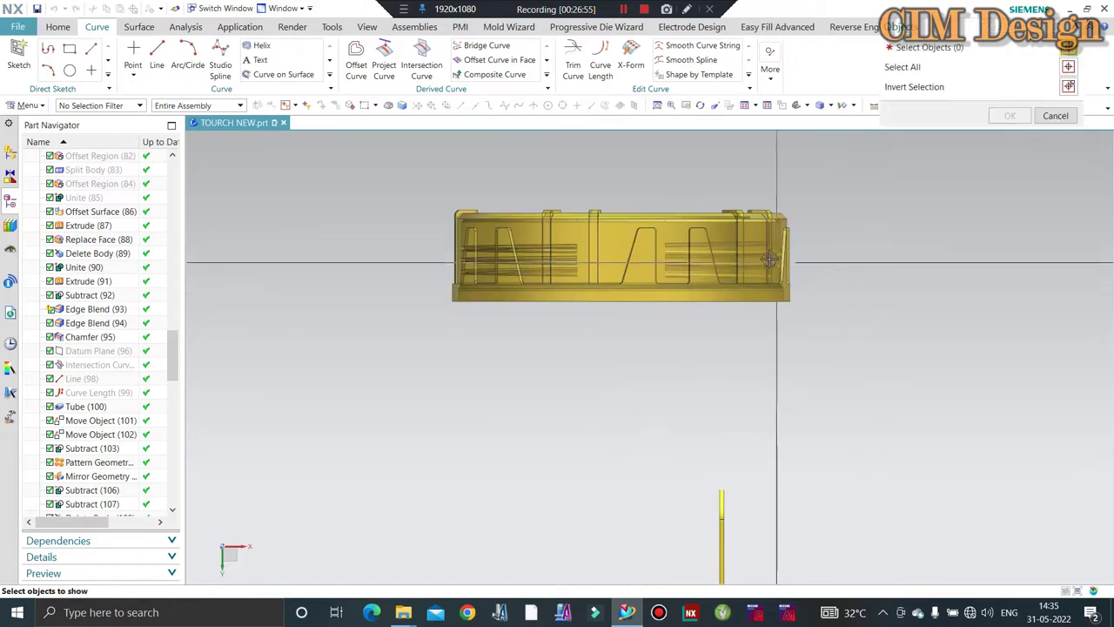
- Pick the hidden yellow cap to show it again and start a section view
click(722, 261)
middle_drag(723, 261, 753, 280)
scroll(753, 281, up, 2)
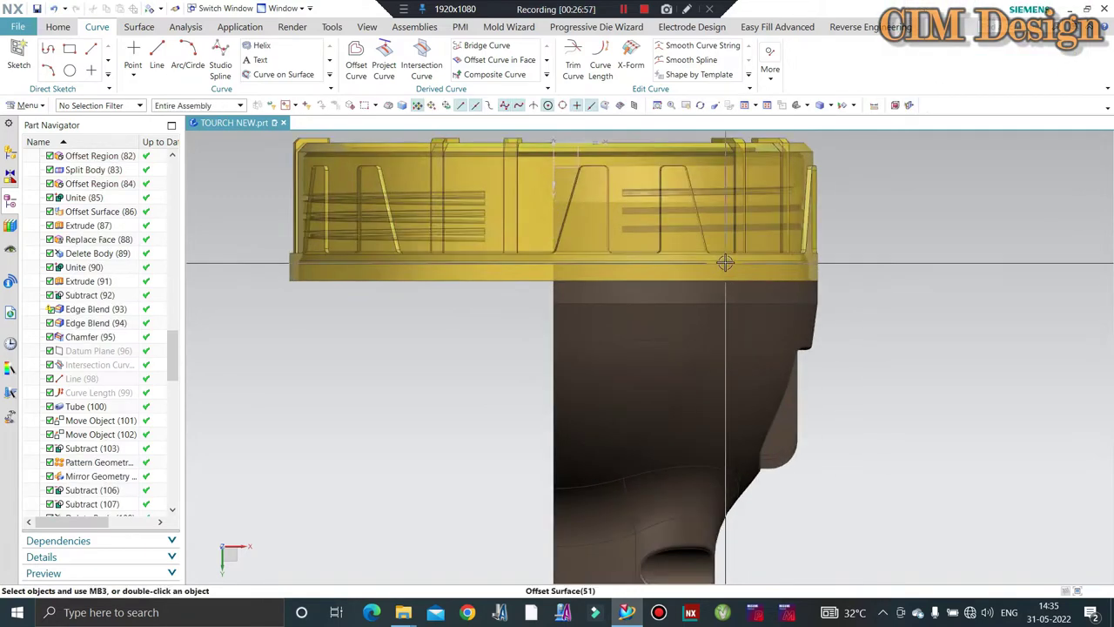
double_click(722, 289)
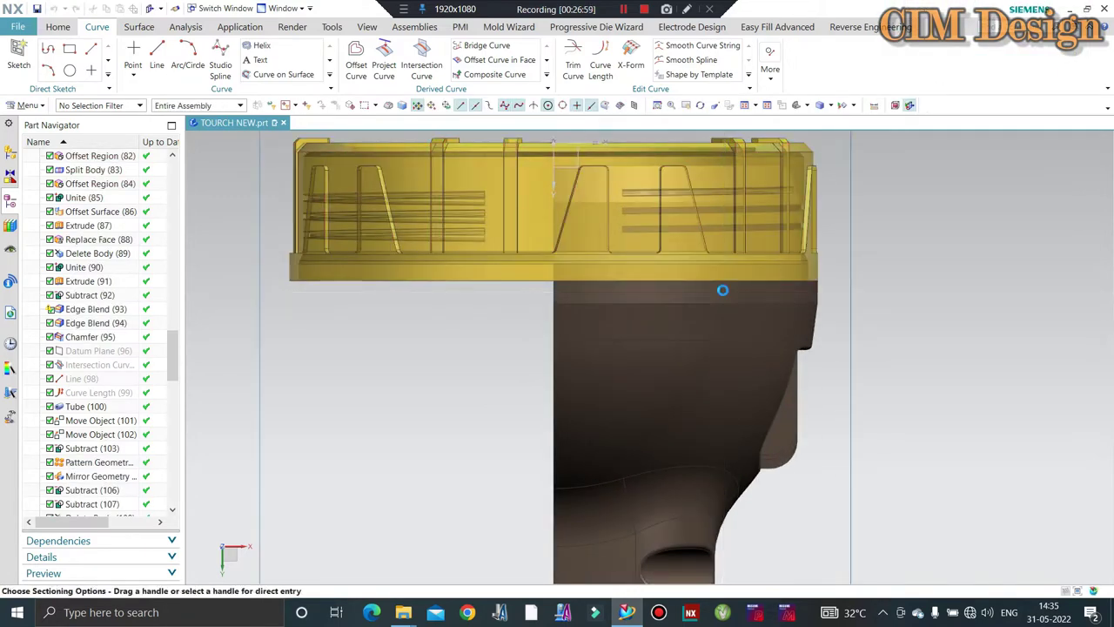
mouse_move(722, 290)
middle_down()
mouse_move(608, 225)
mouse_move(214, 227)
middle_up()
scroll(516, 200, up, 2)
scroll(516, 200, up, 3)
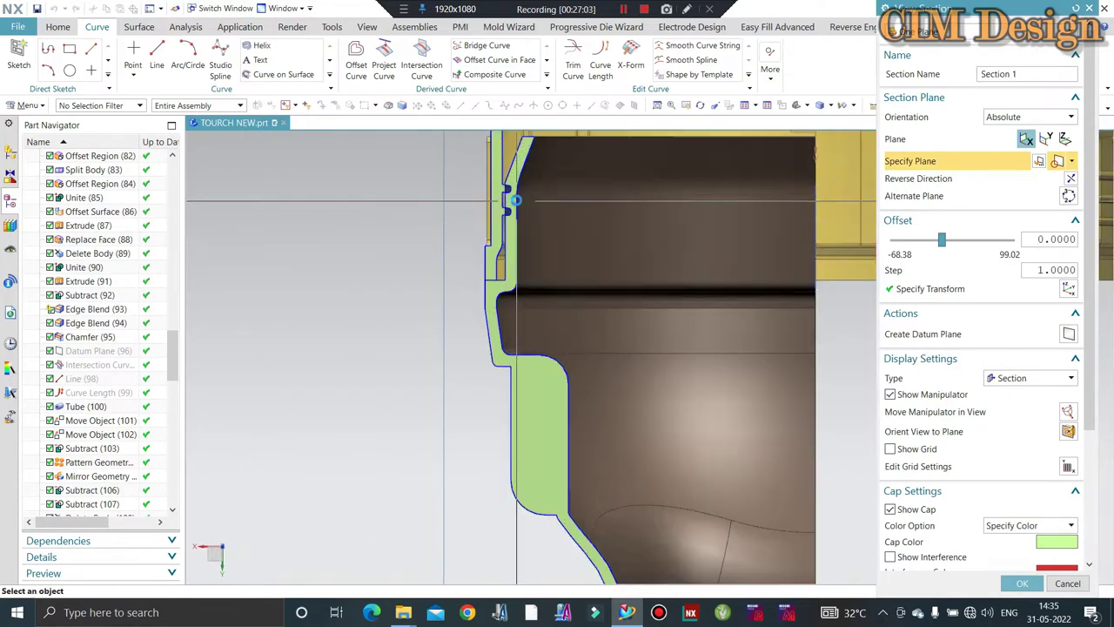
scroll(517, 200, up, 2)
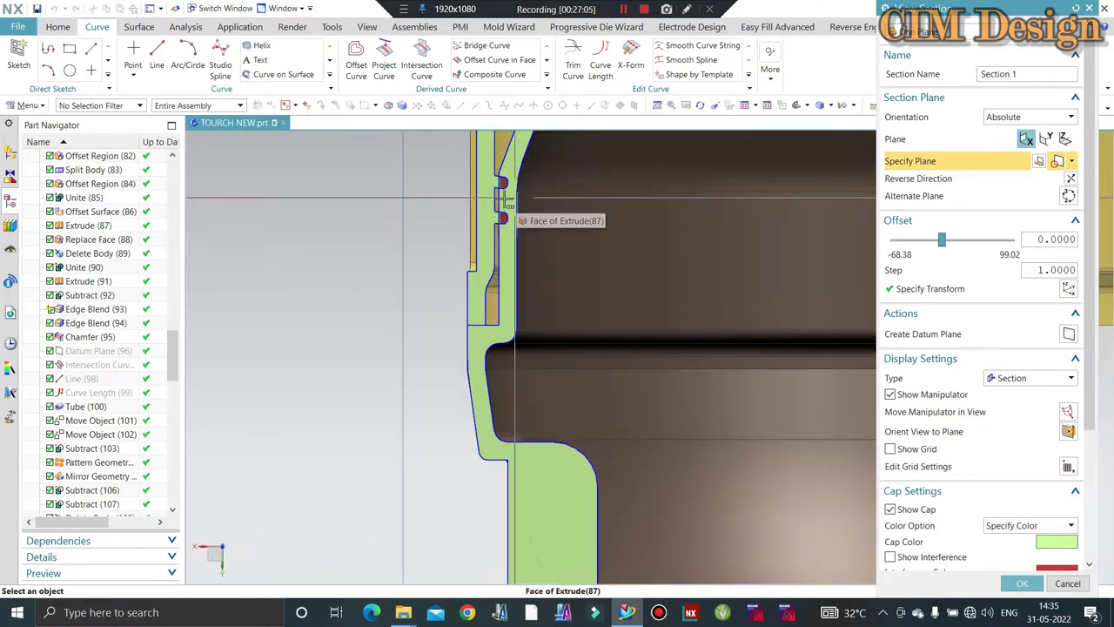
scroll(503, 198, up, 2)
scroll(503, 198, up, 1)
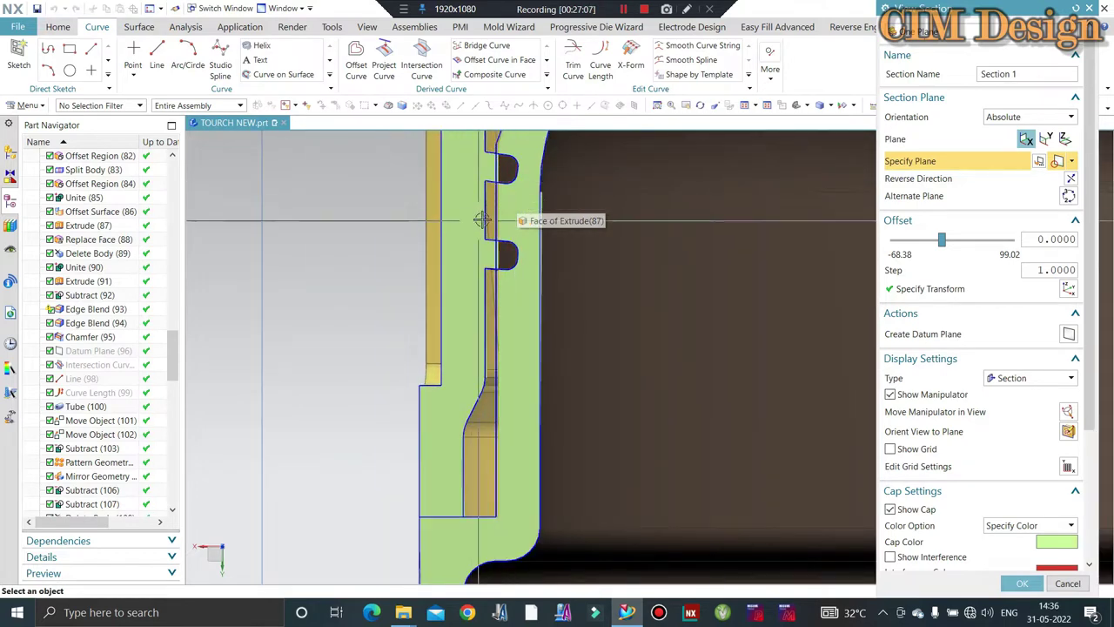
scroll(502, 216, down, 3)
scroll(490, 218, up, 3)
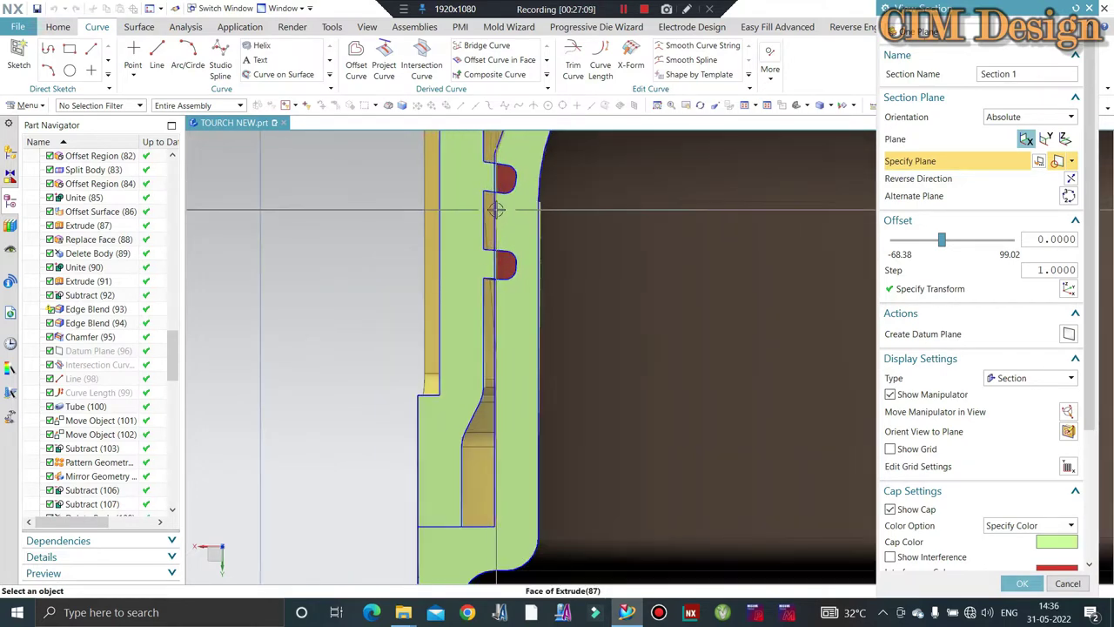
scroll(498, 219, down, 3)
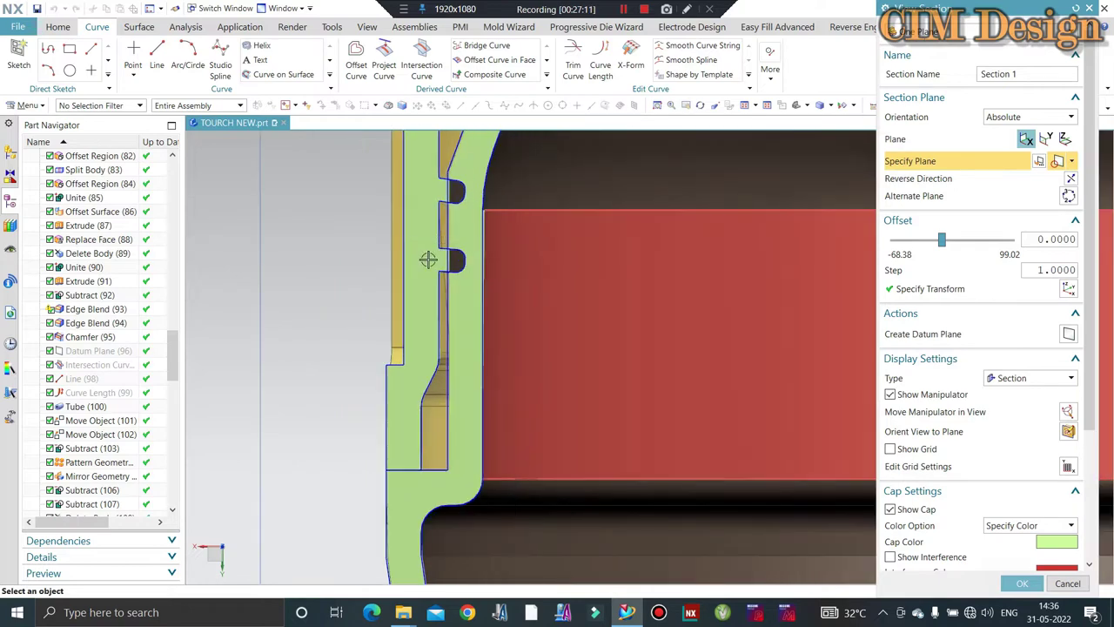
scroll(581, 305, down, 2)
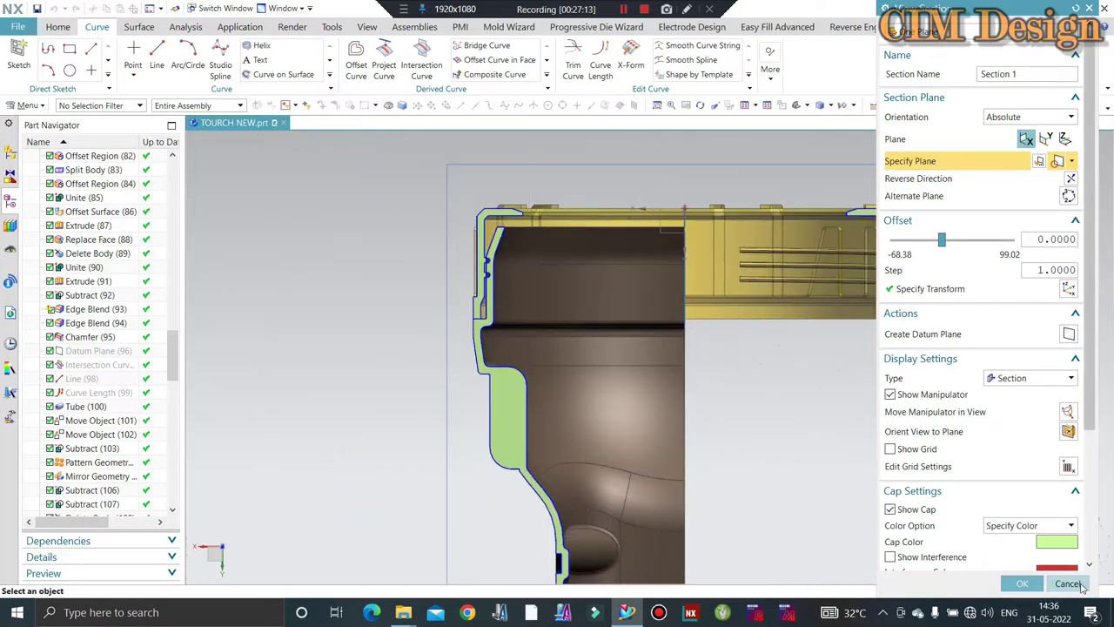
scroll(488, 261, up, 2)
scroll(486, 253, up, 2)
key(Escape)
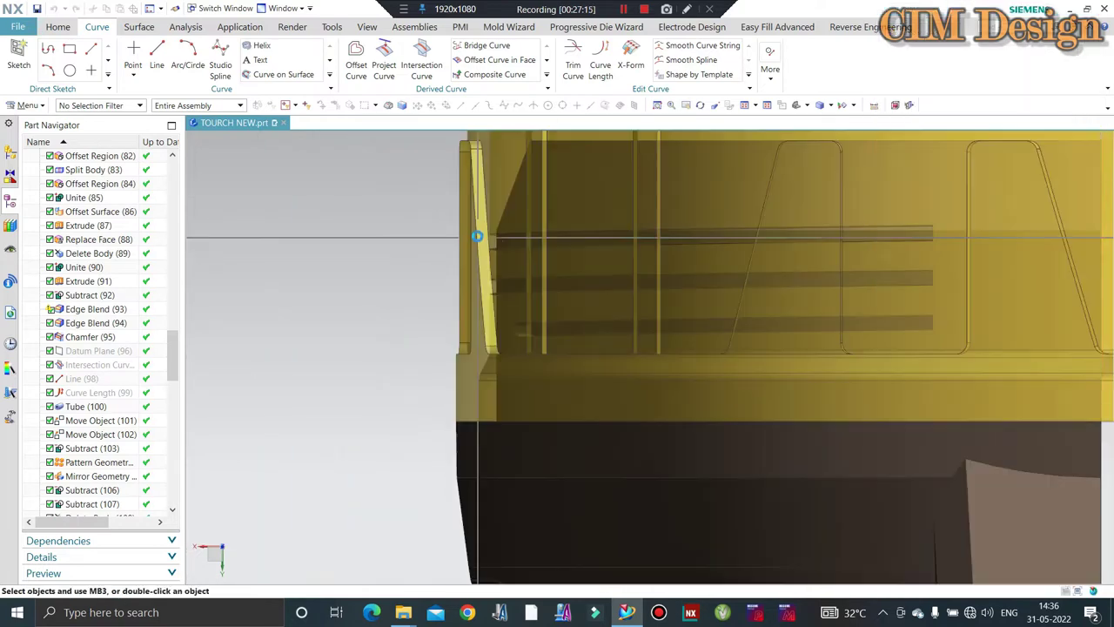
scroll(490, 242, down, 1)
- Start an Offset Region on the torch body with the front rim in view
mouse_move(528, 331)
middle_down()
mouse_move(457, 299)
mouse_move(440, 268)
middle_up()
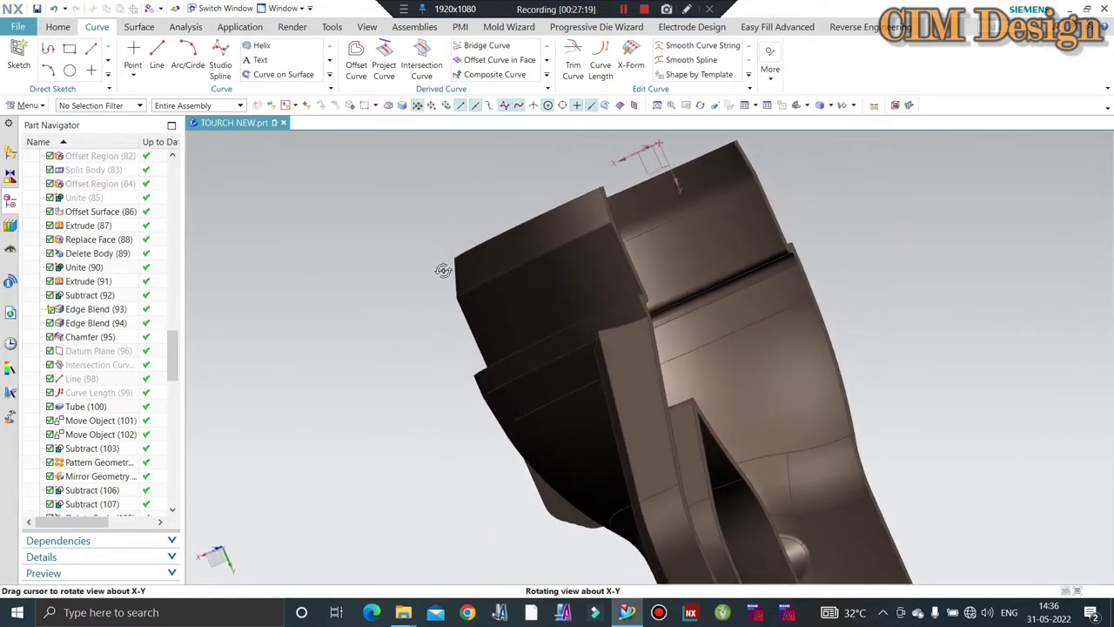
click(139, 28)
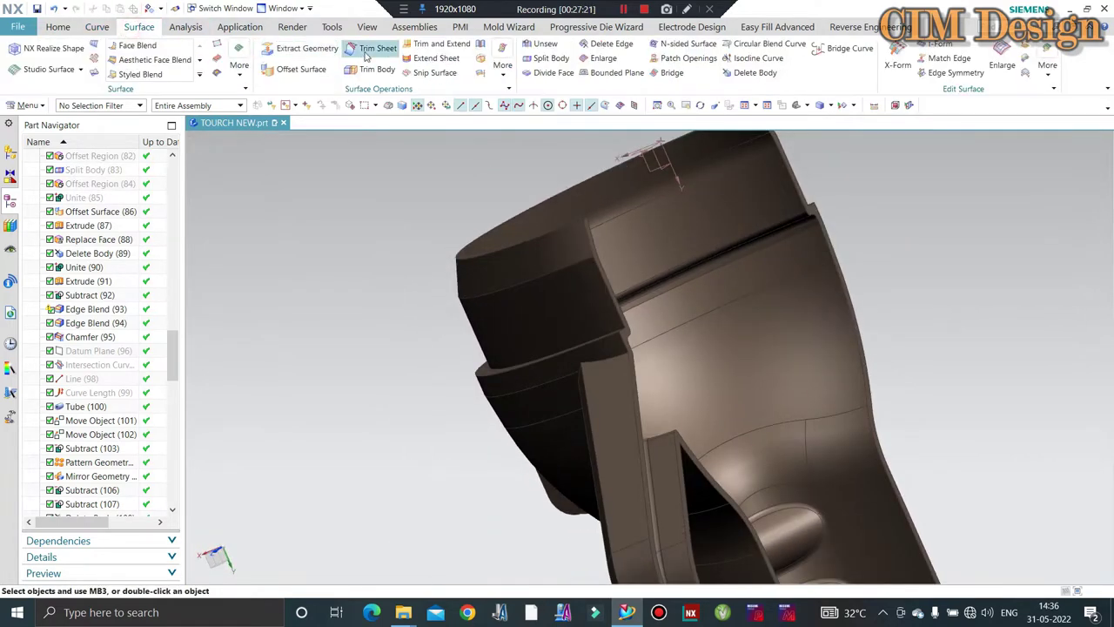
click(58, 28)
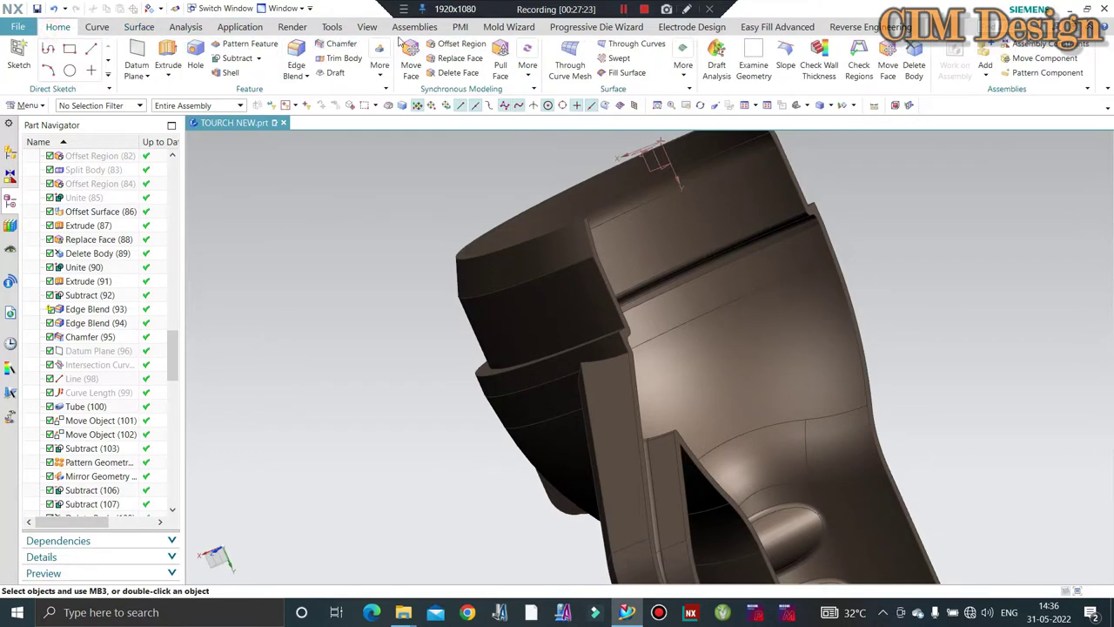
click(450, 45)
middle_drag(523, 287, 547, 310)
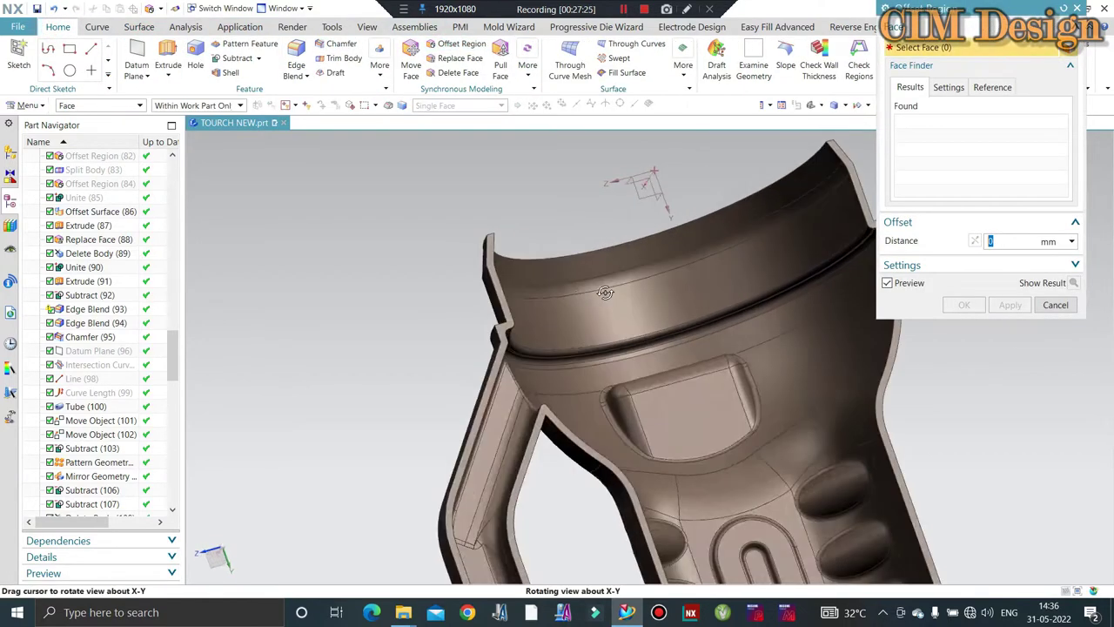
scroll(546, 310, up, 3)
scroll(720, 210, up, 2)
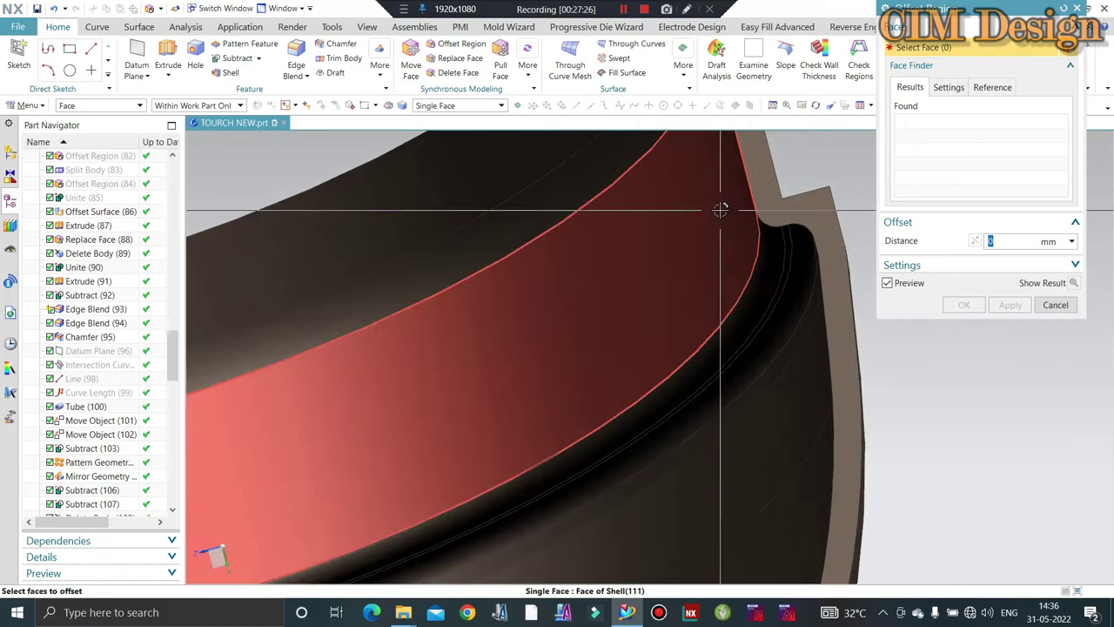
- Offset the selected rim face by 1 mm and inspect the offset rim
click(710, 353)
scroll(711, 353, down, 3)
text(1)
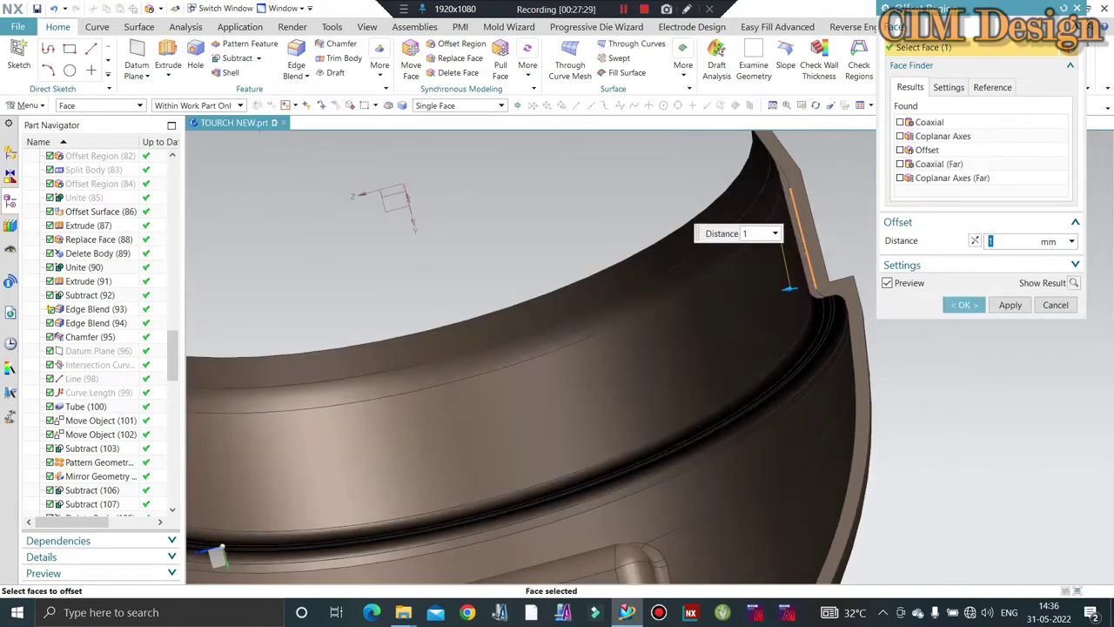
scroll(849, 376, down, 3)
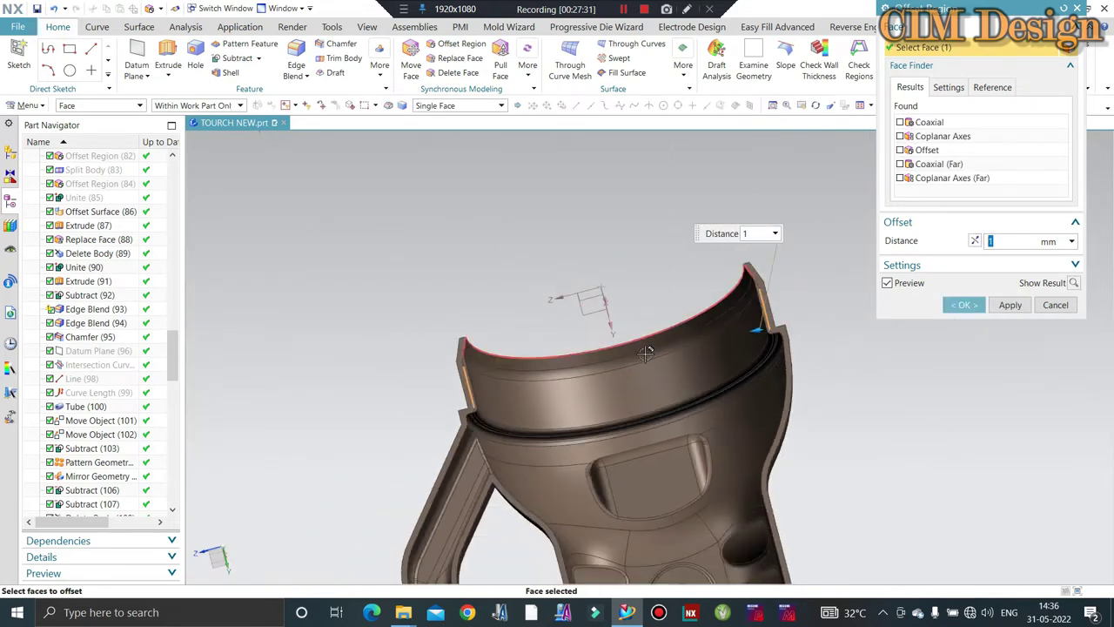
middle_drag(849, 376, 552, 380)
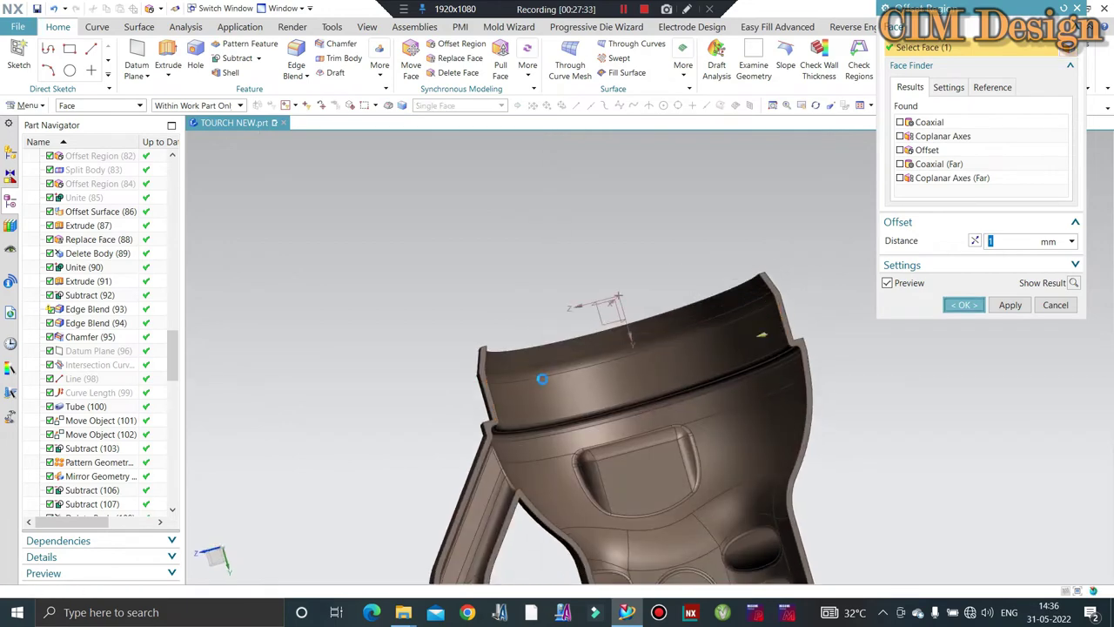
middle_click(529, 380)
middle_drag(443, 416, 473, 413)
scroll(553, 416, up, 3)
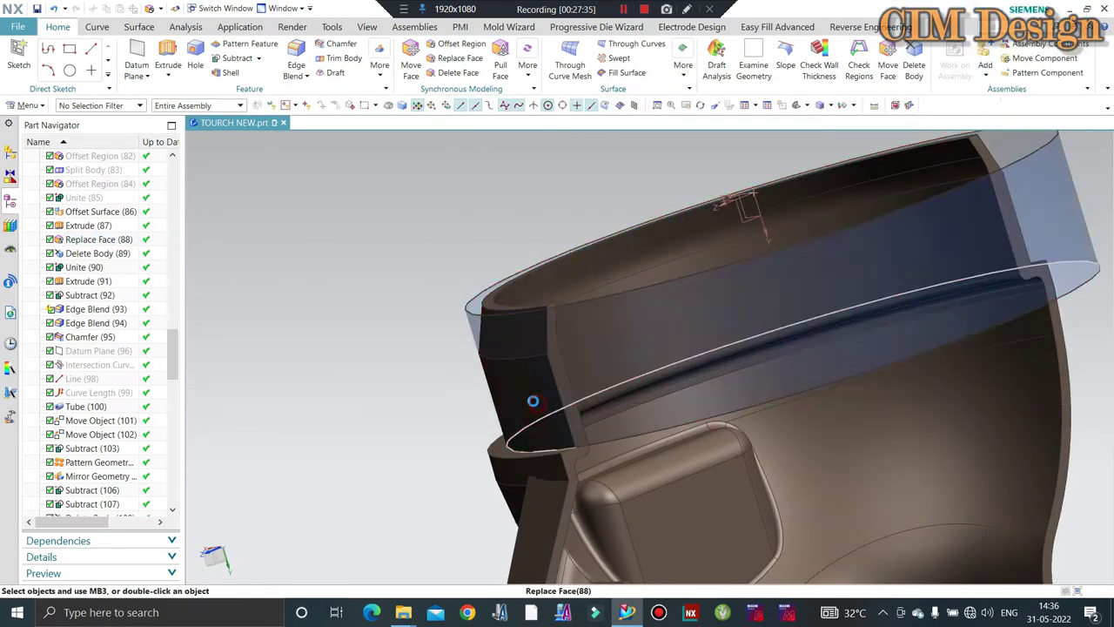
- Offset the rim's side face by -1 mm and view the yellow cap seated on the body
click(444, 44)
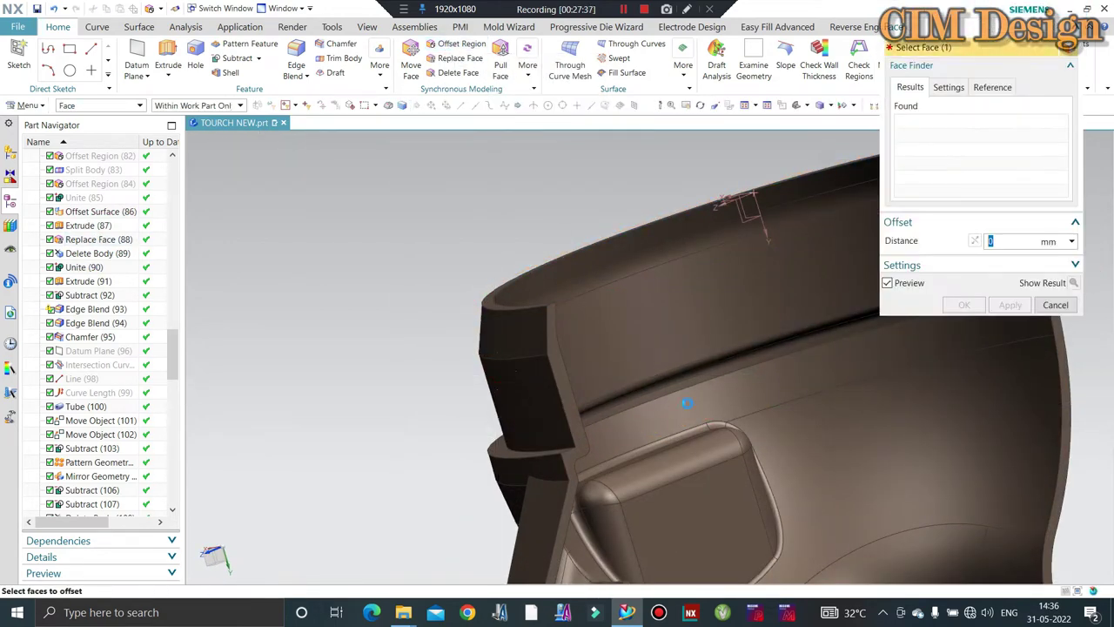
click(557, 405)
text(-1)
key(Return)
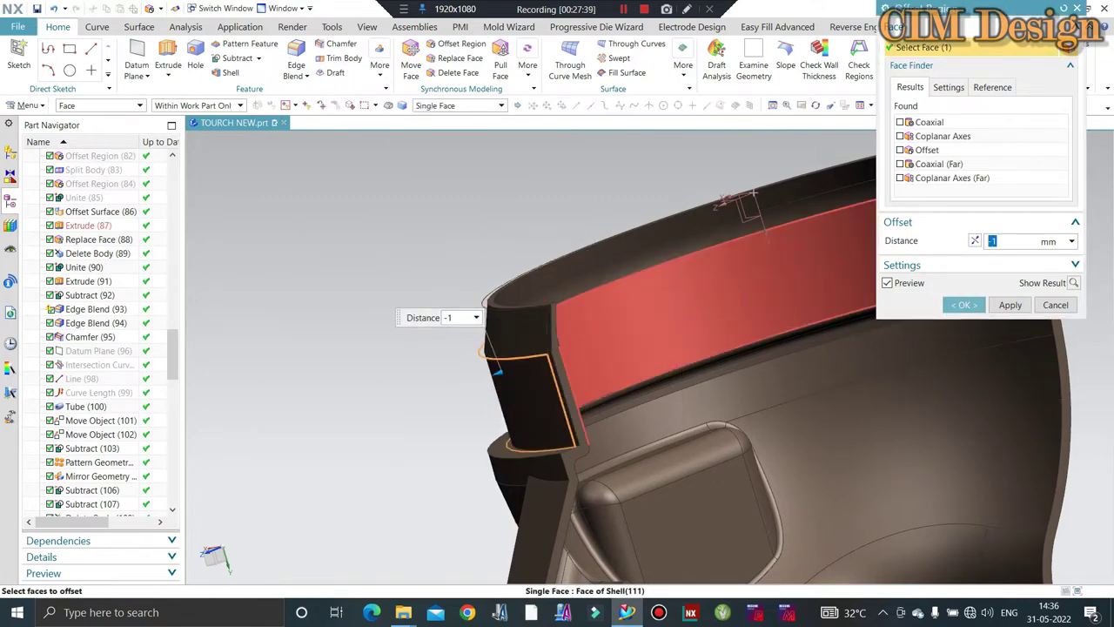
middle_drag(523, 333, 355, 331)
scroll(355, 331, up, 3)
scroll(443, 313, down, 2)
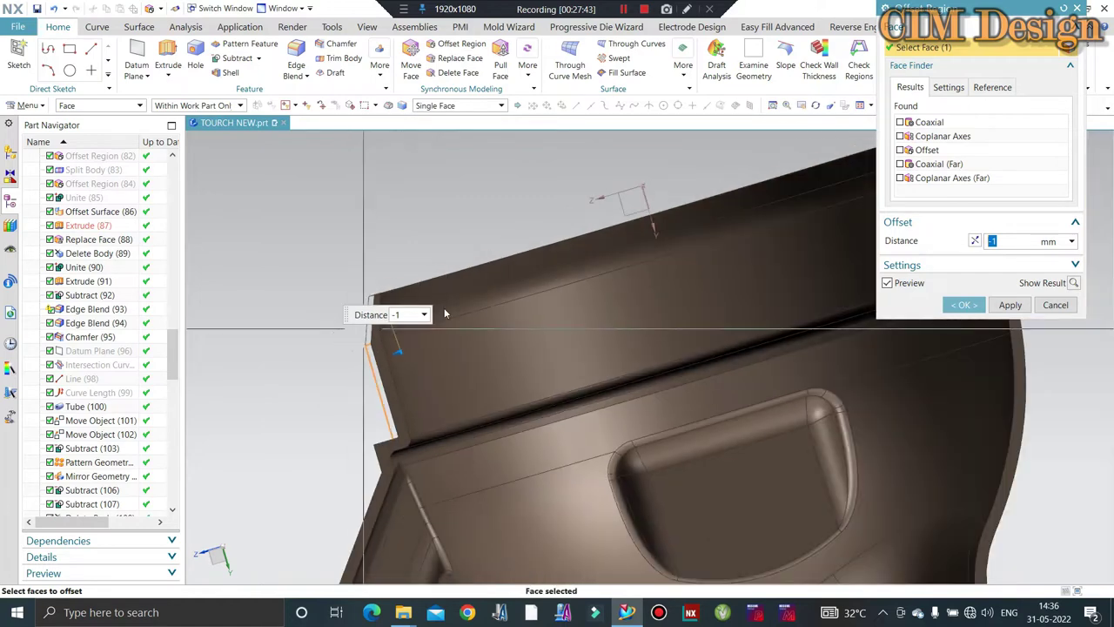
scroll(467, 276, up, 2)
middle_click(458, 282)
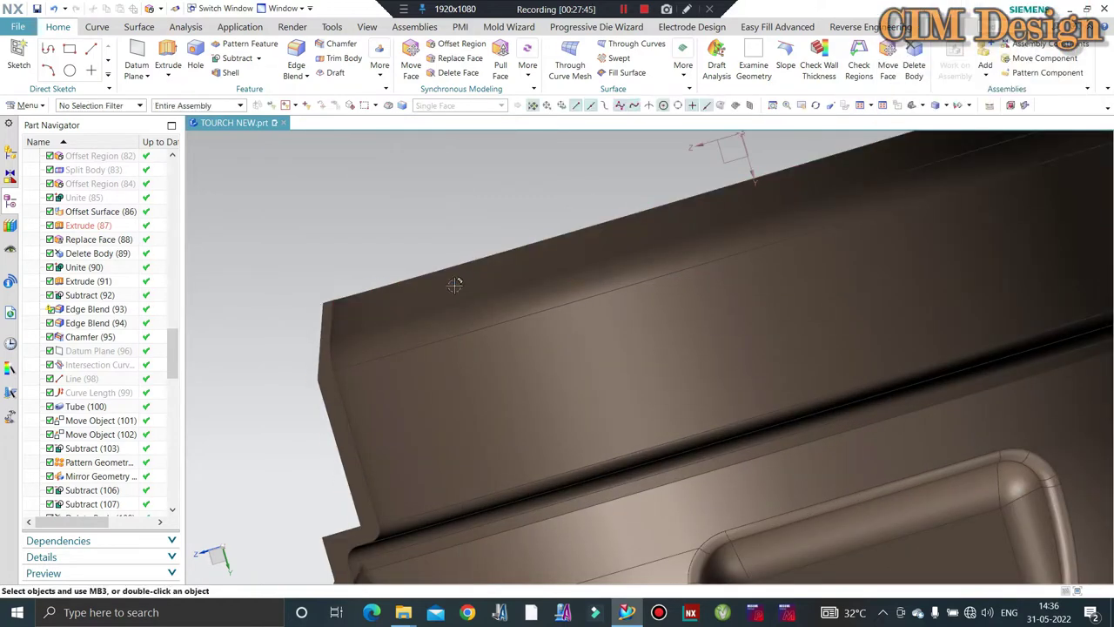
mouse_move(458, 281)
middle_down()
mouse_move(404, 342)
mouse_move(444, 331)
middle_up()
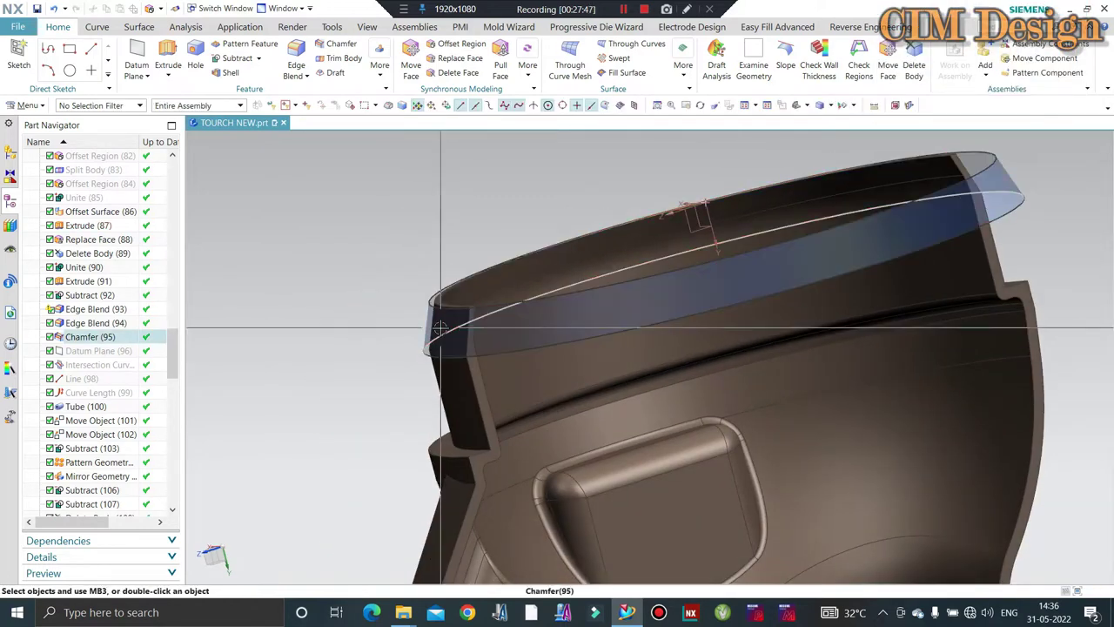
scroll(371, 345, up, 3)
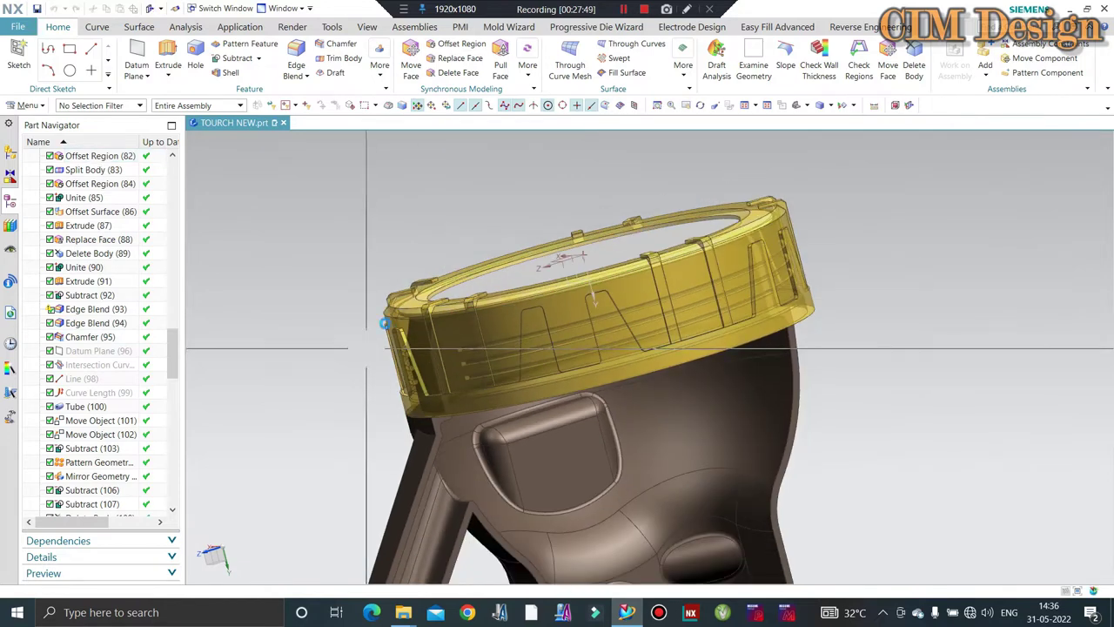
- Zoom into the side-on cross-section to inspect how the cap wall meets the rim
mouse_move(416, 284)
middle_down()
mouse_move(455, 231)
mouse_move(546, 280)
mouse_move(567, 263)
middle_up()
scroll(345, 278, down, 3)
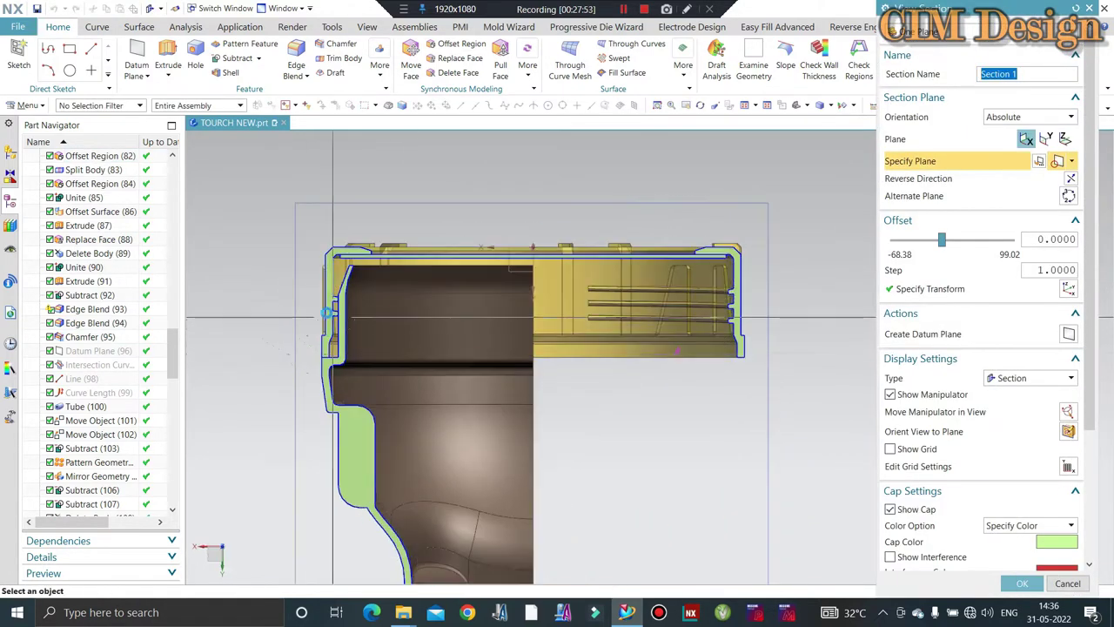
scroll(348, 296, down, 3)
scroll(349, 296, down, 2)
scroll(368, 236, down, 2)
scroll(369, 236, down, 1)
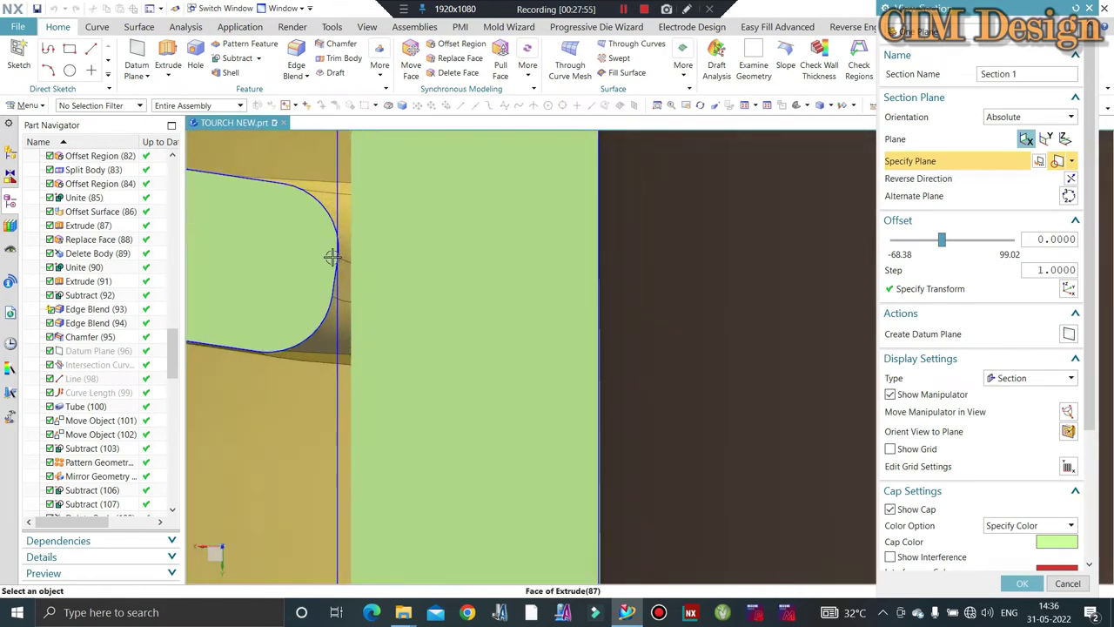
scroll(331, 261, down, 2)
scroll(331, 265, up, 1)
scroll(340, 275, up, 2)
scroll(348, 282, up, 2)
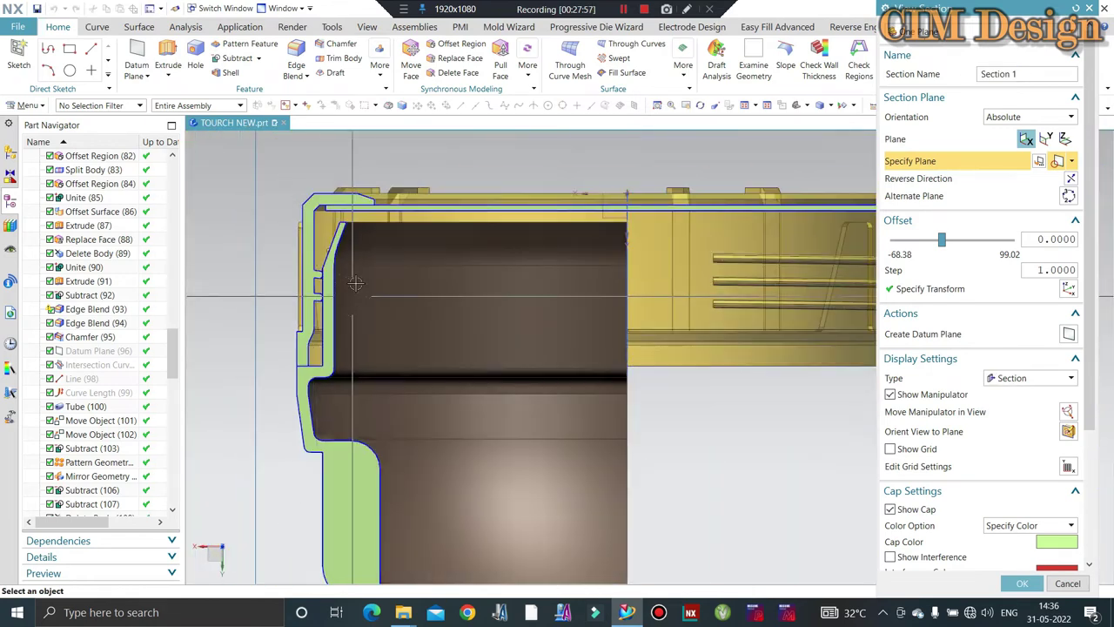
scroll(357, 294, down, 1)
scroll(356, 294, down, 2)
scroll(357, 291, down, 1)
scroll(364, 274, down, 1)
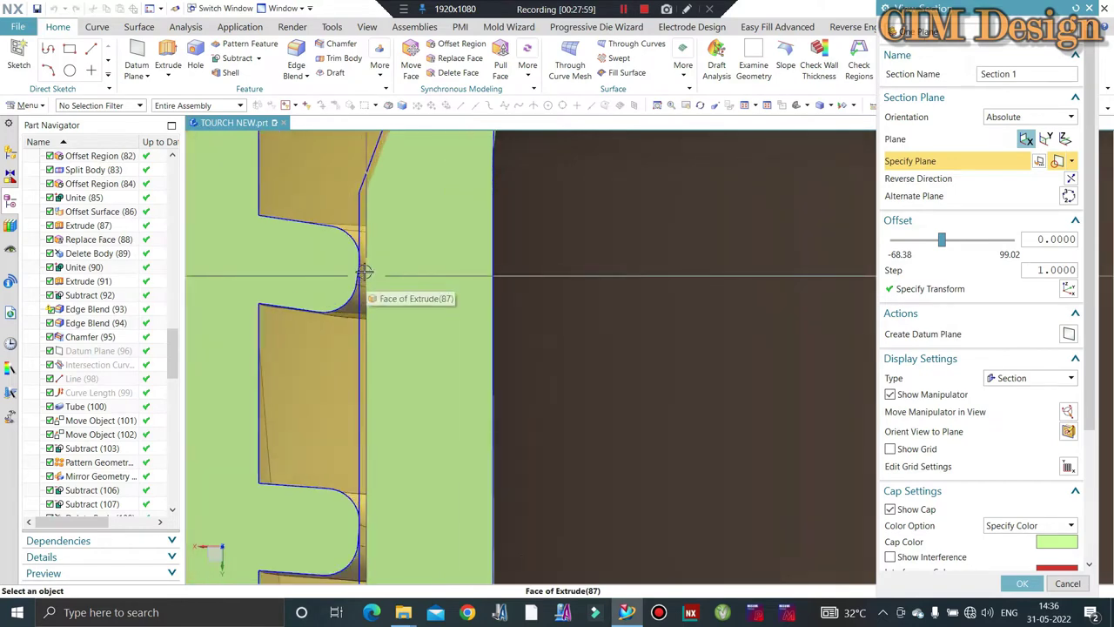
scroll(364, 269, down, 2)
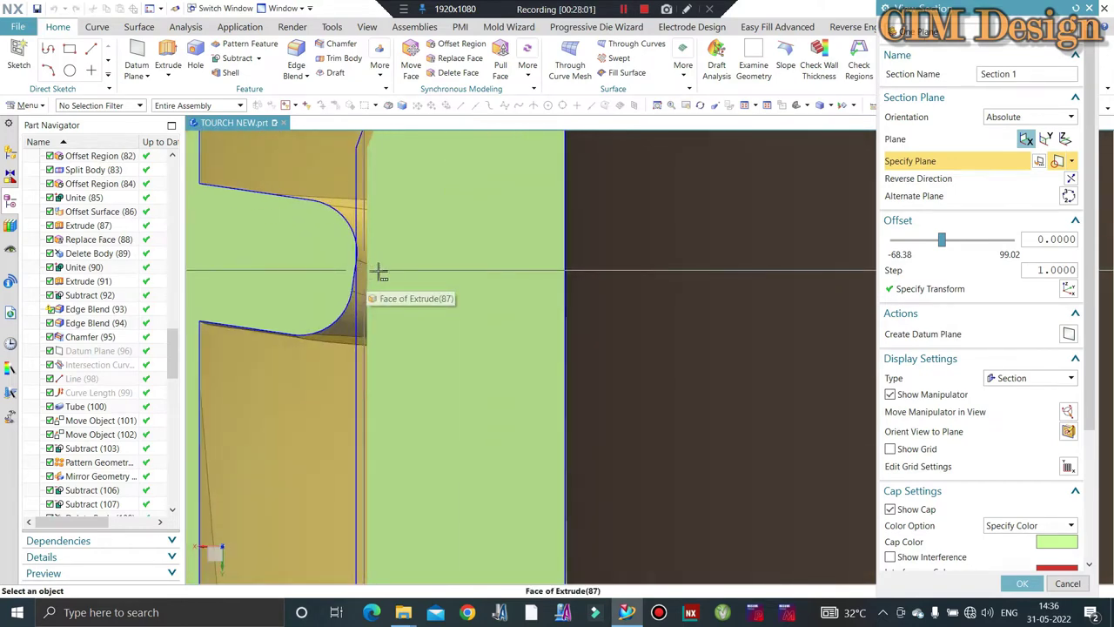
- Turn off the section view and orbit to an angled view of the uncut body
click(1067, 583)
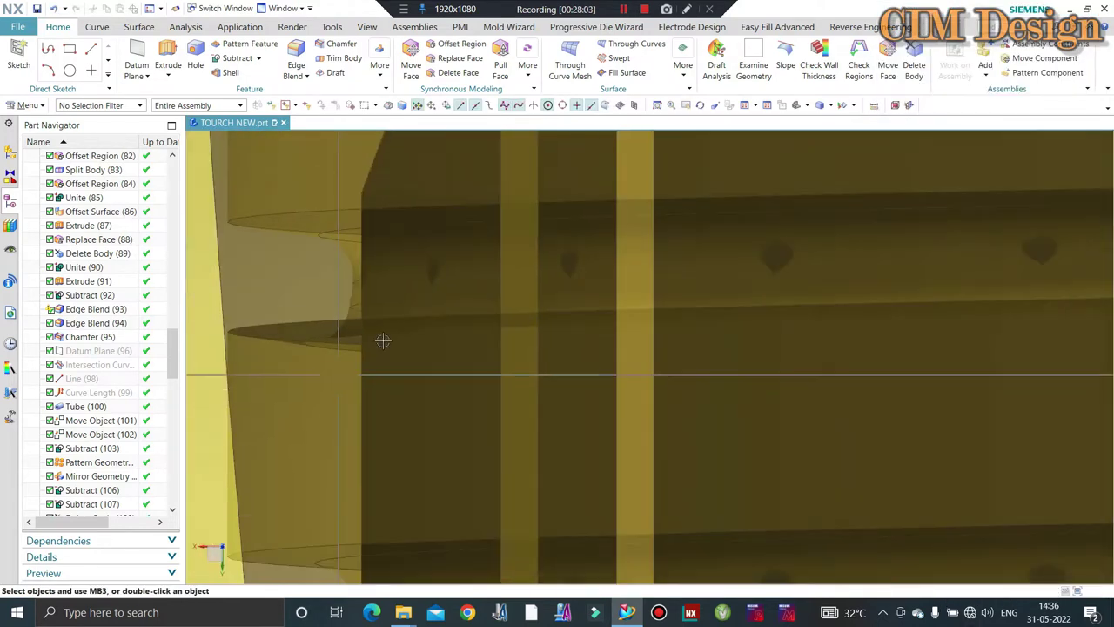
scroll(284, 310, down, 3)
scroll(392, 383, up, 3)
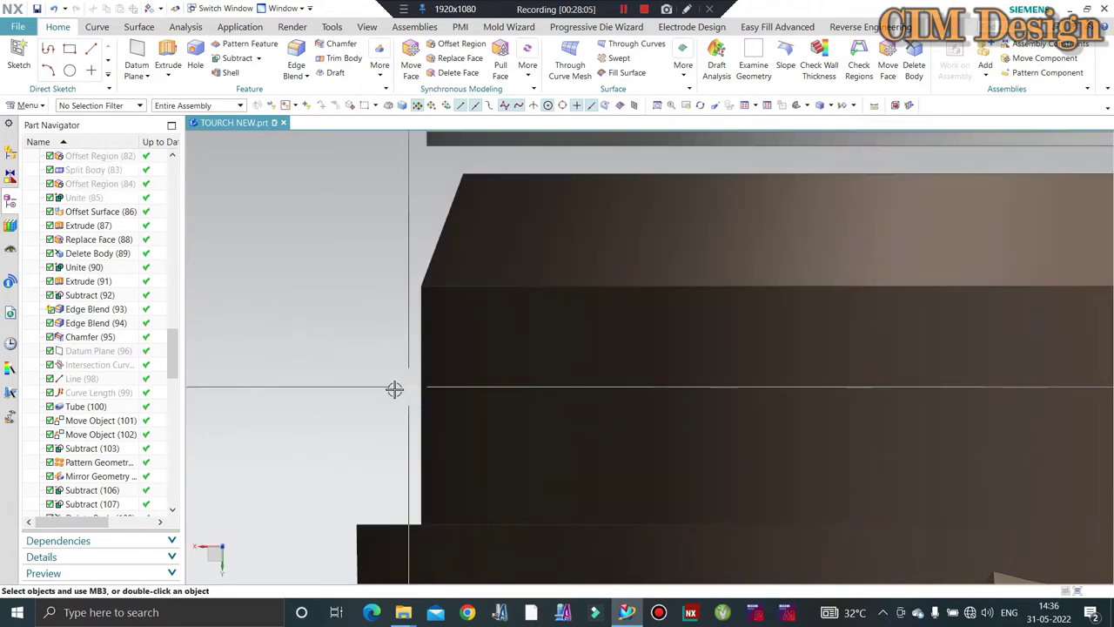
scroll(488, 349, up, 2)
mouse_move(557, 313)
middle_down()
mouse_move(443, 326)
mouse_move(455, 326)
middle_up()
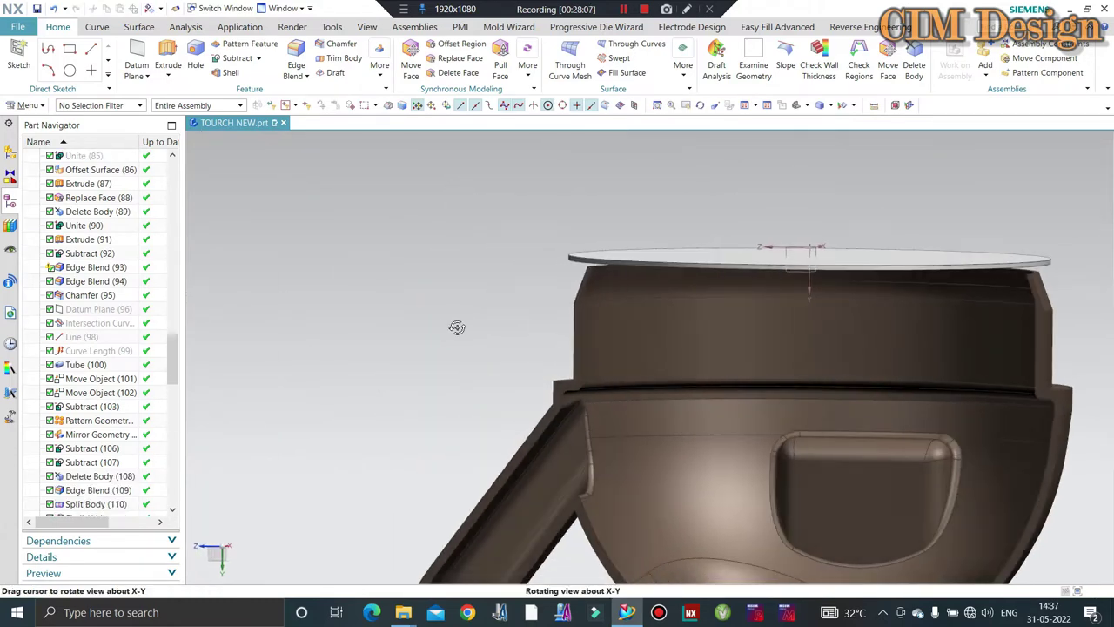
middle_drag(586, 413, 405, 331)
- Reopen Offset Region (171), then (172), from the Part Navigator and confirm the 1.2 mm distance
scroll(619, 351, down, 3)
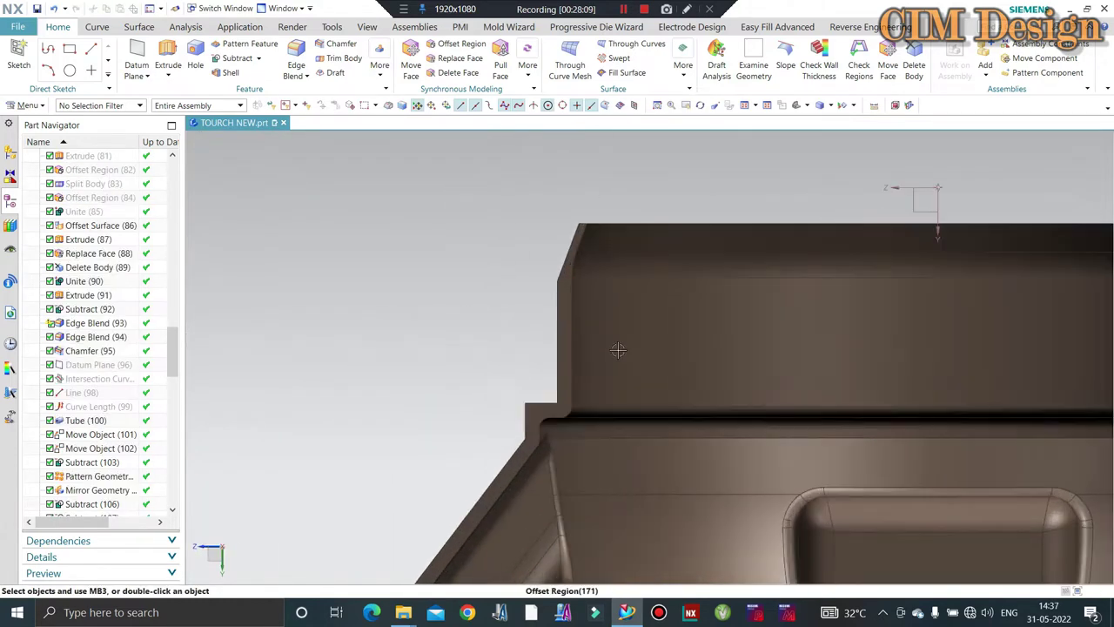
scroll(76, 514, down, 5)
scroll(75, 514, down, 10)
scroll(80, 516, down, 3)
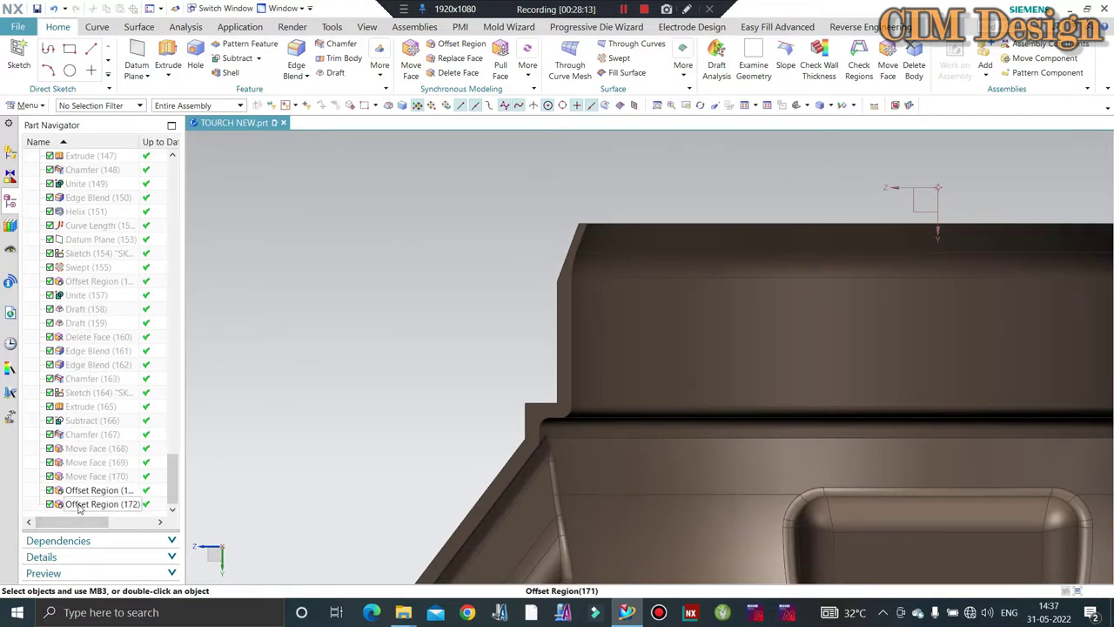
double_click(87, 490)
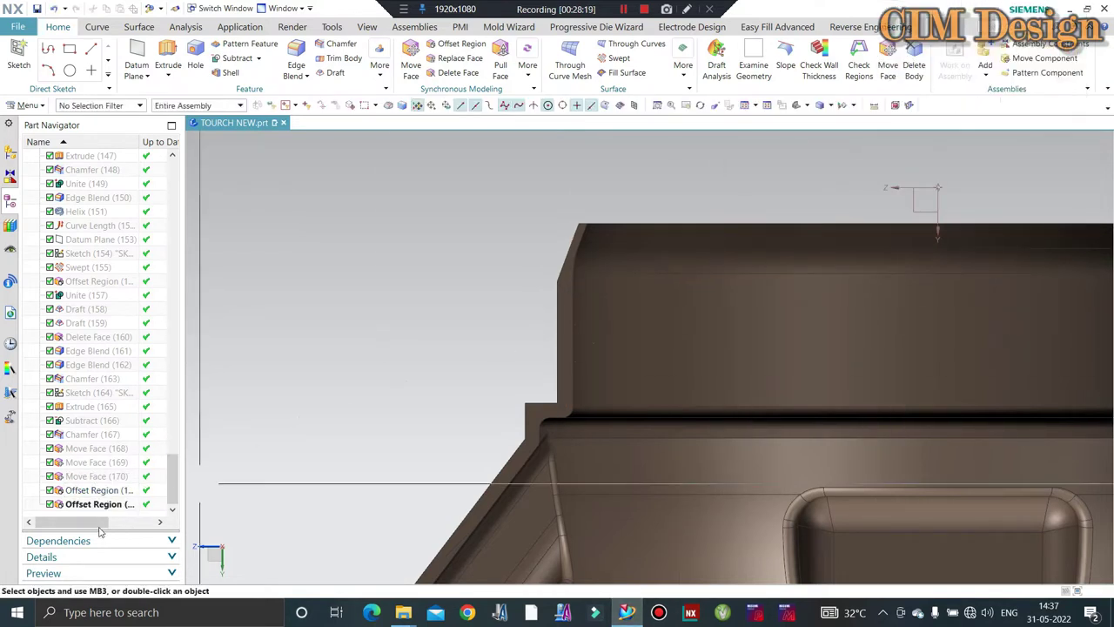
double_click(83, 505)
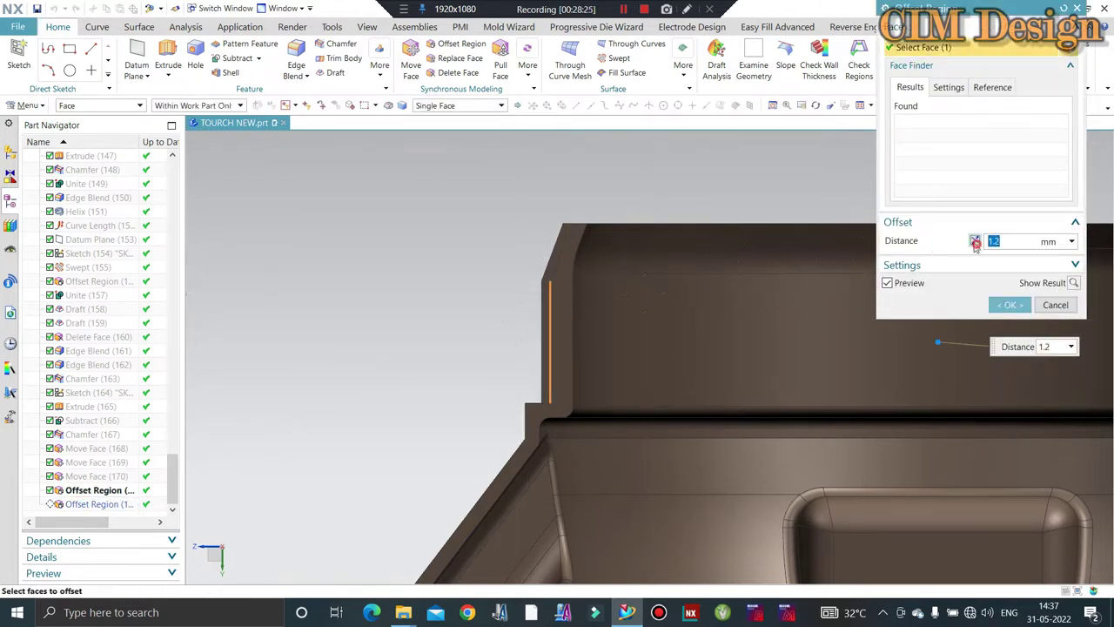
middle_click(575, 305)
mouse_move(552, 304)
middle_down()
mouse_move(580, 293)
mouse_move(542, 311)
middle_up()
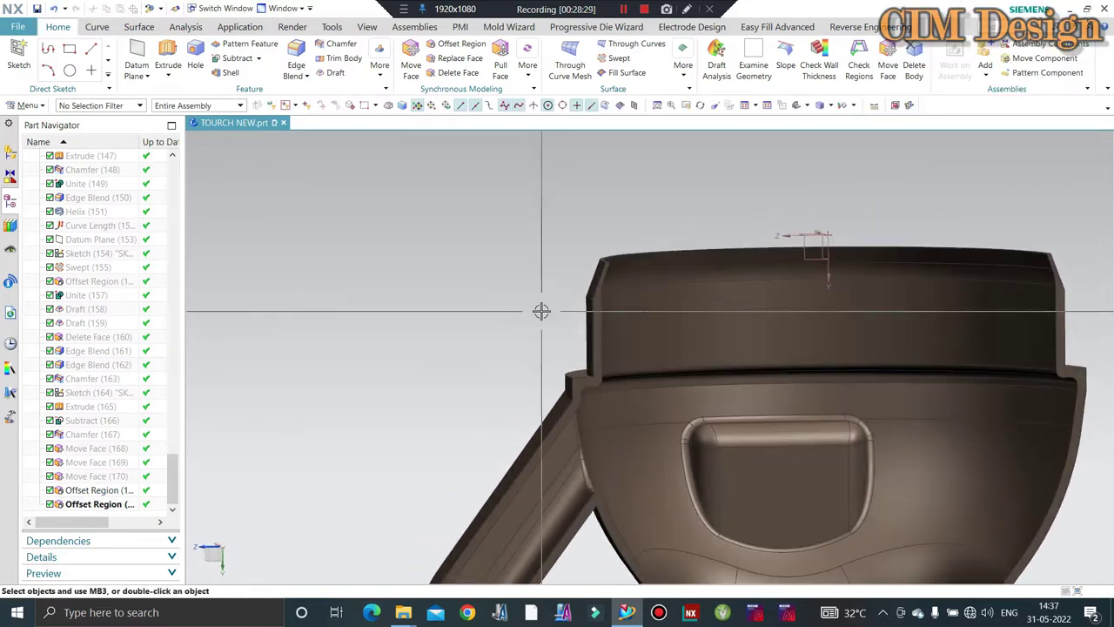
scroll(542, 311, up, 3)
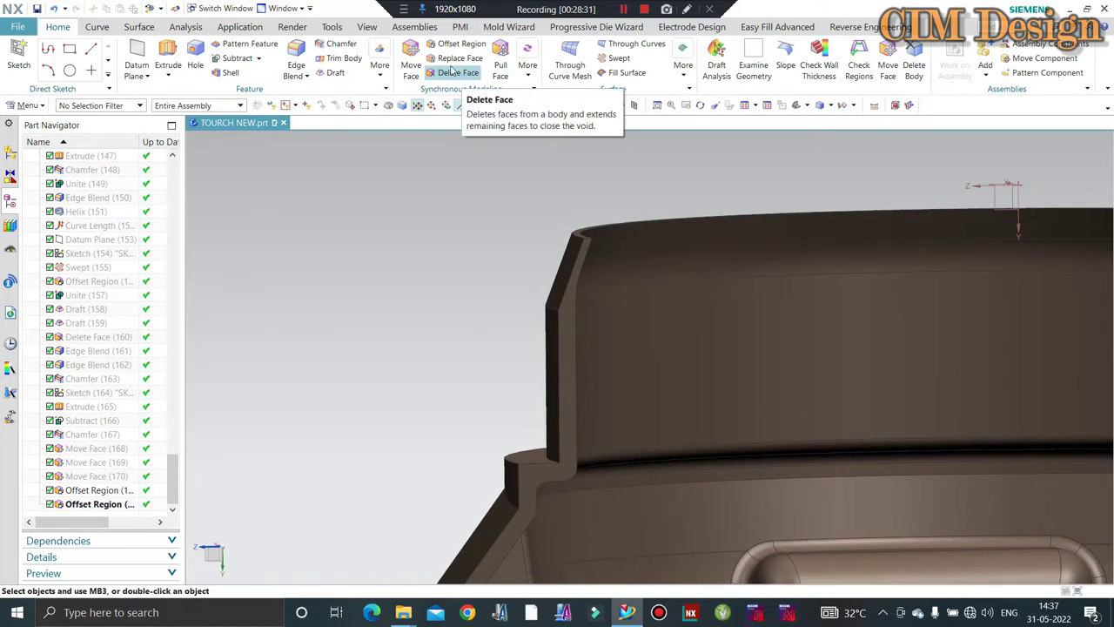
- Offset the picked rim face by 1 mm and orbit out to show the full capped torch
click(456, 43)
click(719, 279)
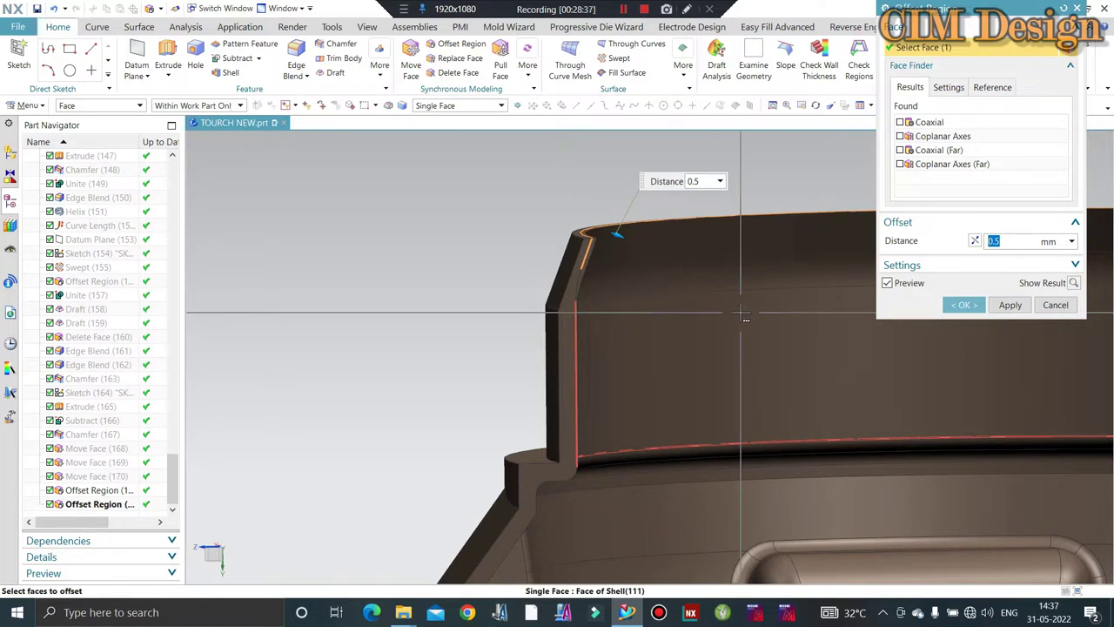
text(1)
key(Return)
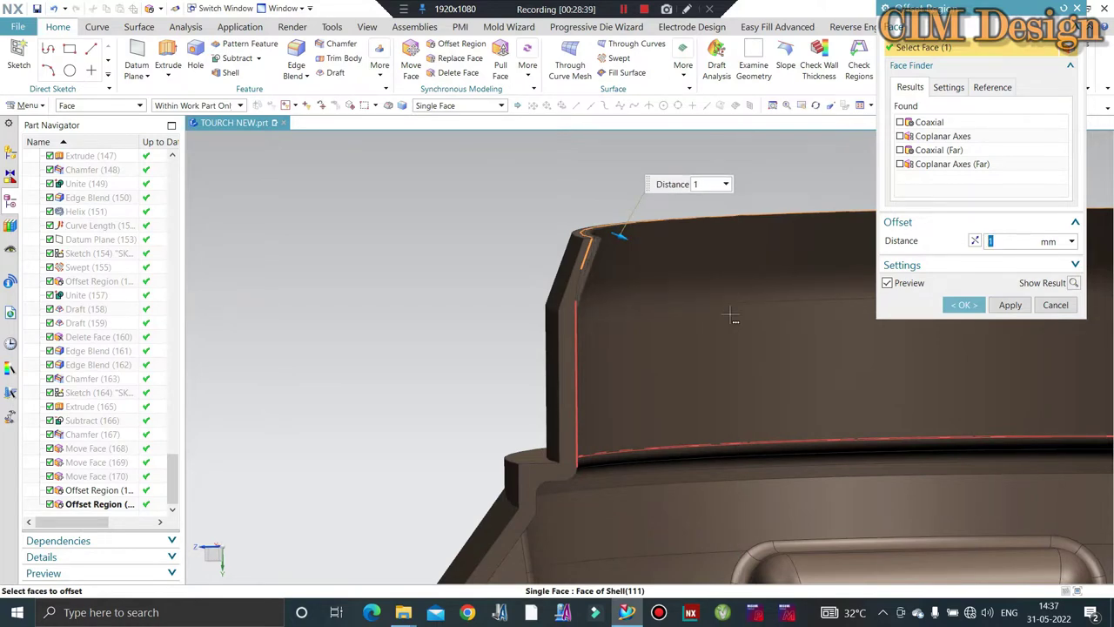
click(963, 304)
mouse_move(957, 316)
middle_down()
mouse_move(522, 266)
mouse_move(731, 263)
mouse_move(778, 276)
mouse_move(692, 256)
mouse_move(656, 266)
mouse_move(728, 259)
middle_up()
scroll(779, 276, up, 3)
scroll(702, 259, down, 3)
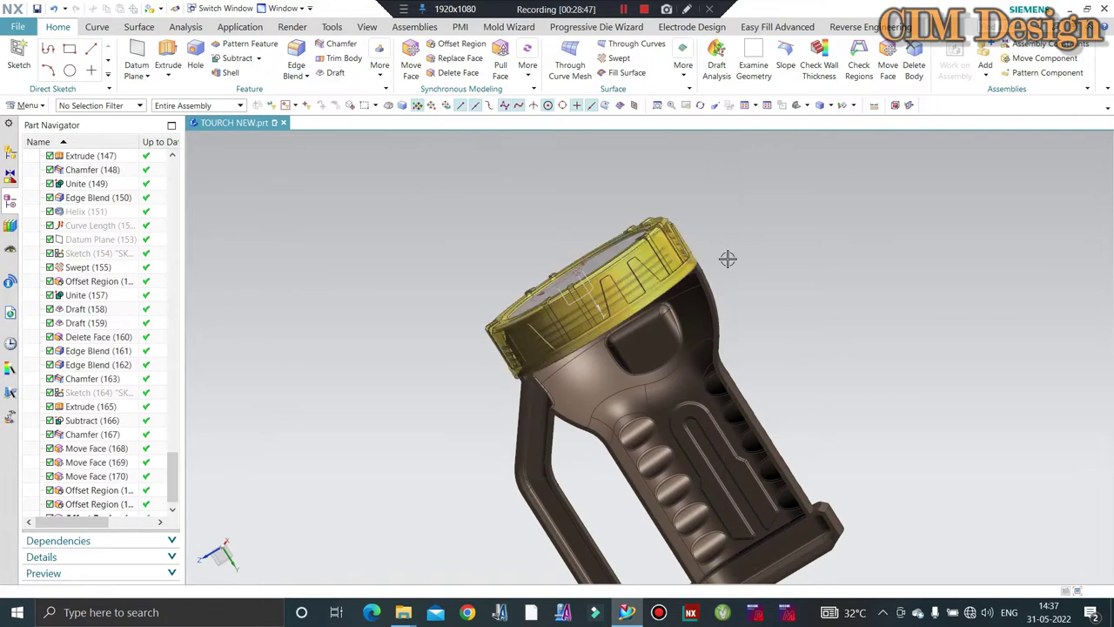
scroll(617, 277, up, 2)
key(ctrl+b)
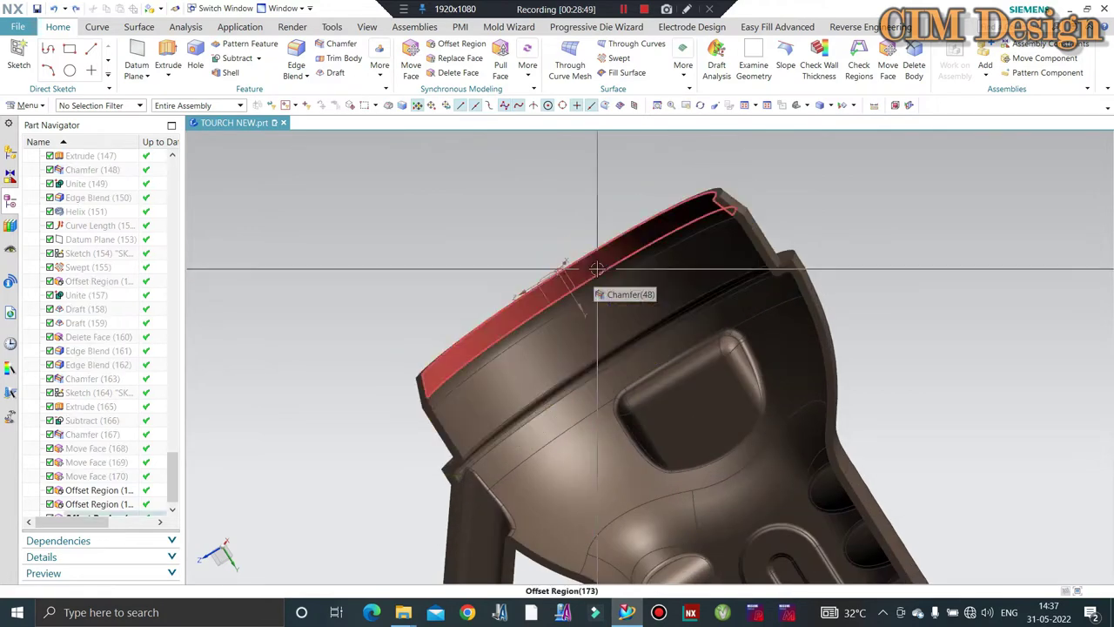
key(ctrl+shift+k)
click(597, 268)
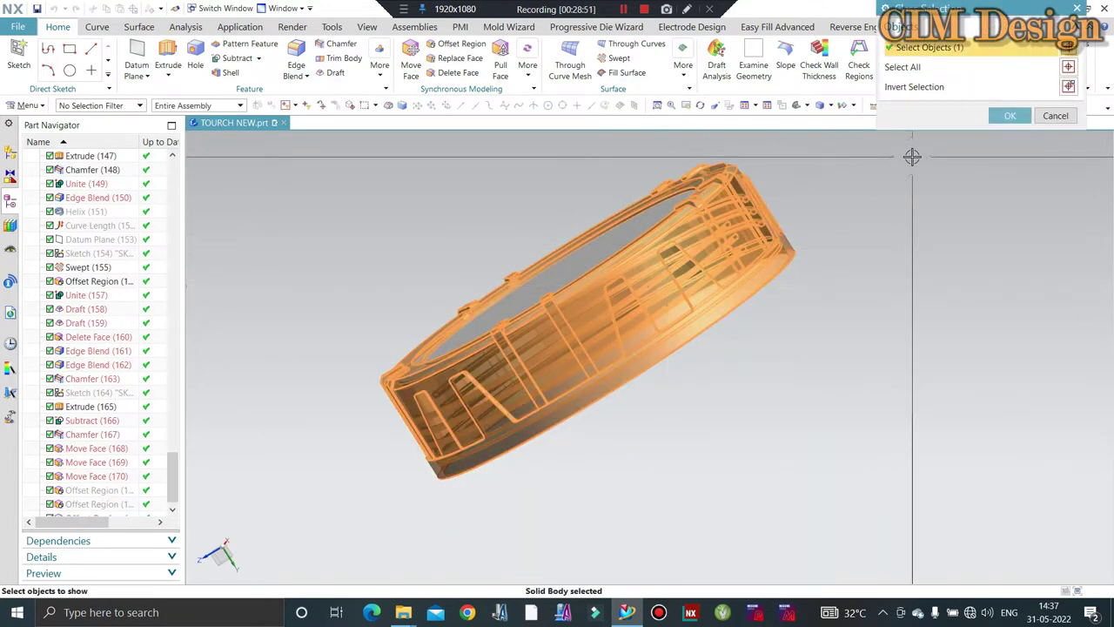
click(1010, 115)
key(ctrl+alt+f)
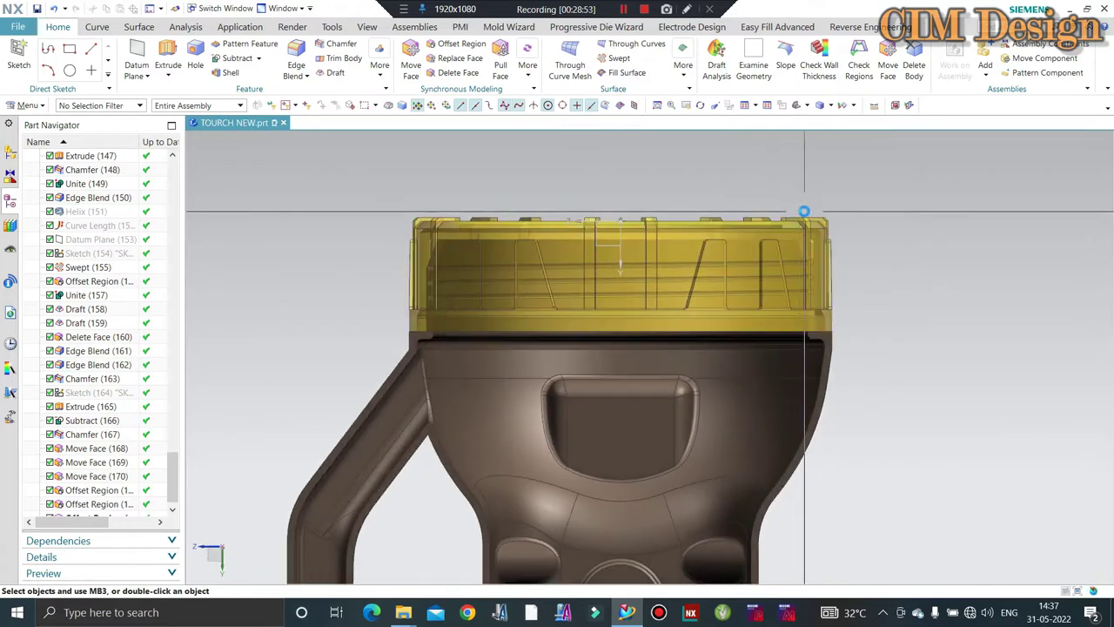
key(ctrl+h)
middle_drag(510, 279, 640, 254)
key(F8)
scroll(281, 267, up, 2)
scroll(349, 274, up, 2)
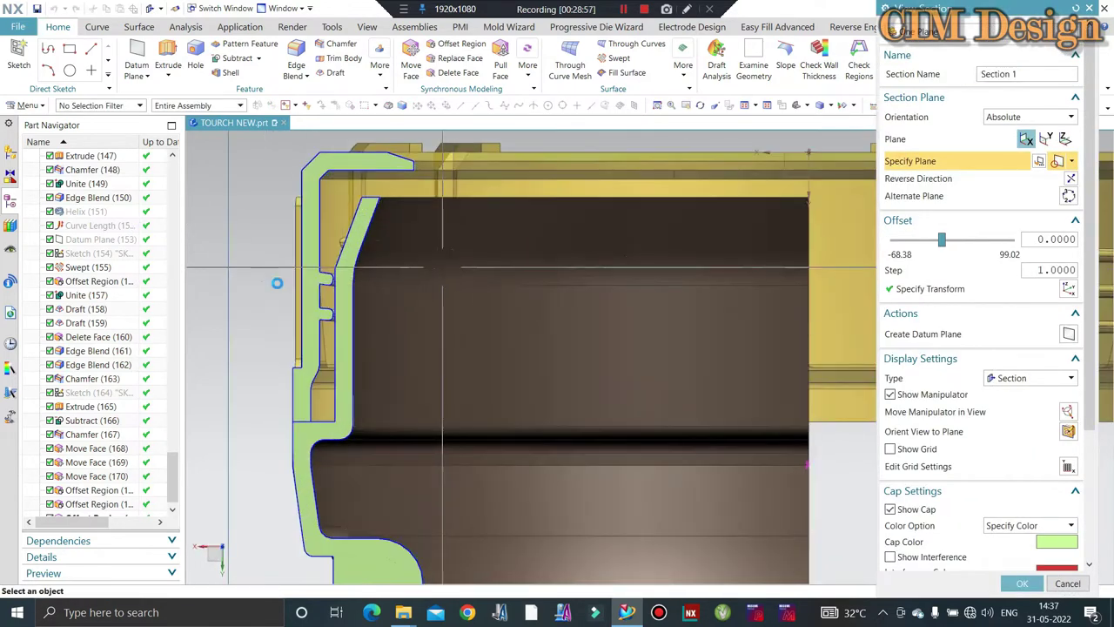
scroll(414, 278, up, 2)
scroll(372, 284, down, 1)
scroll(372, 284, down, 2)
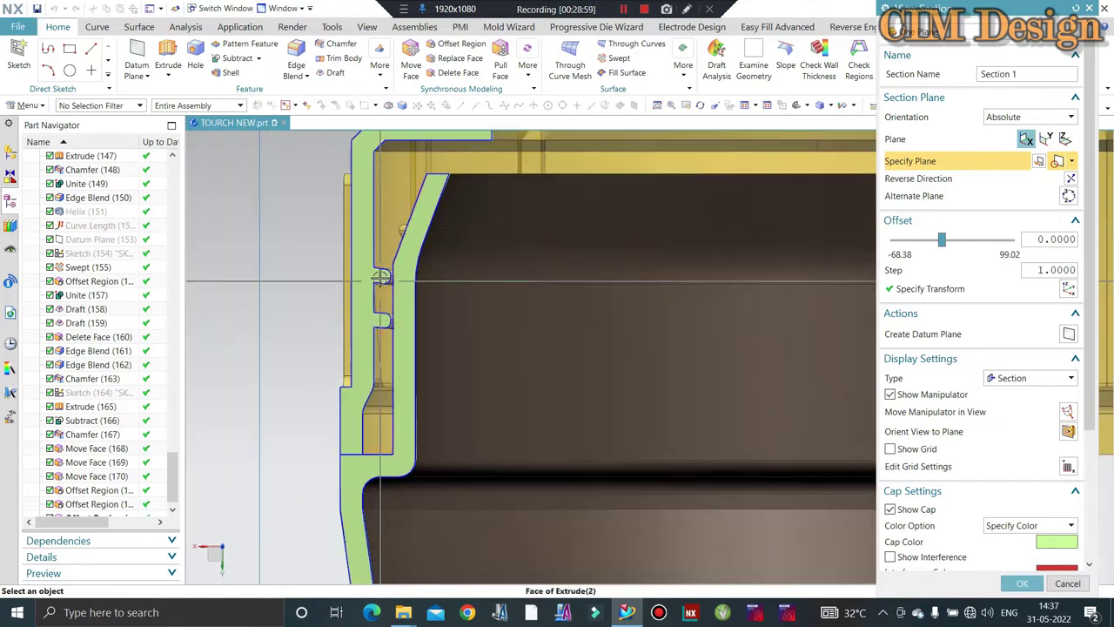
mouse_move(371, 285)
middle_down()
mouse_move(426, 279)
mouse_move(423, 248)
middle_up()
key(F8)
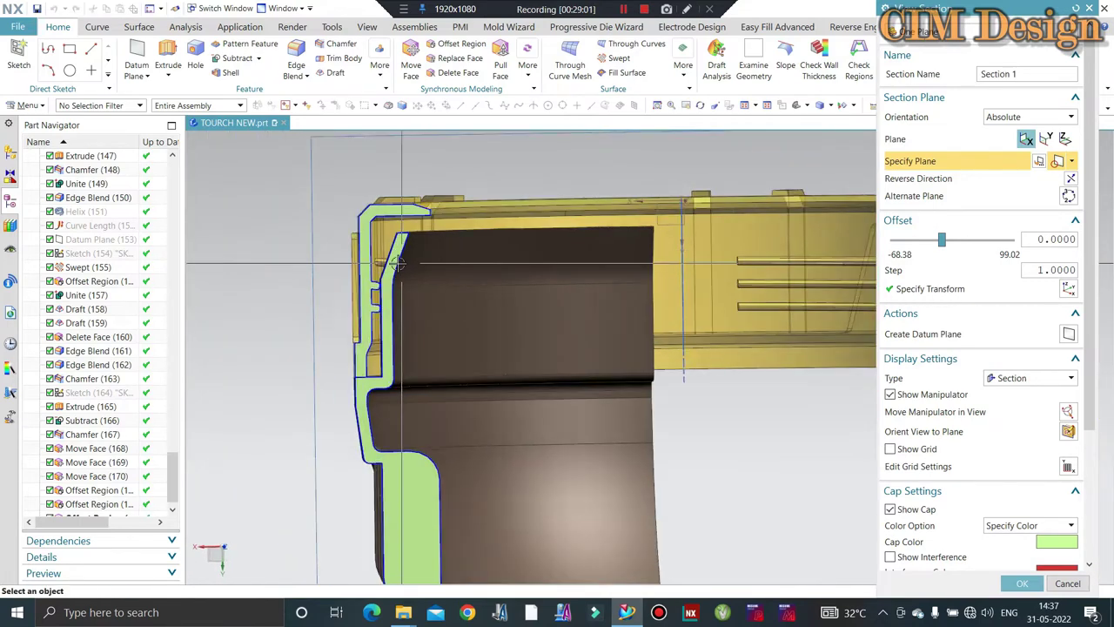
scroll(340, 262, up, 2)
scroll(338, 261, up, 2)
scroll(339, 262, down, 2)
scroll(339, 261, down, 3)
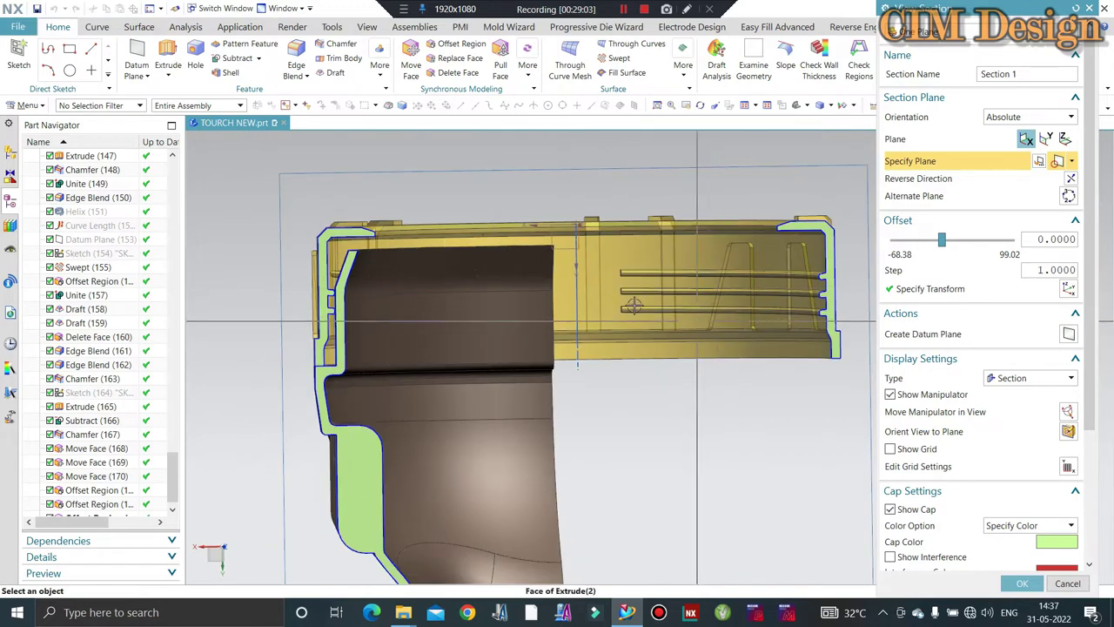
click(1069, 584)
middle_drag(636, 403, 389, 346)
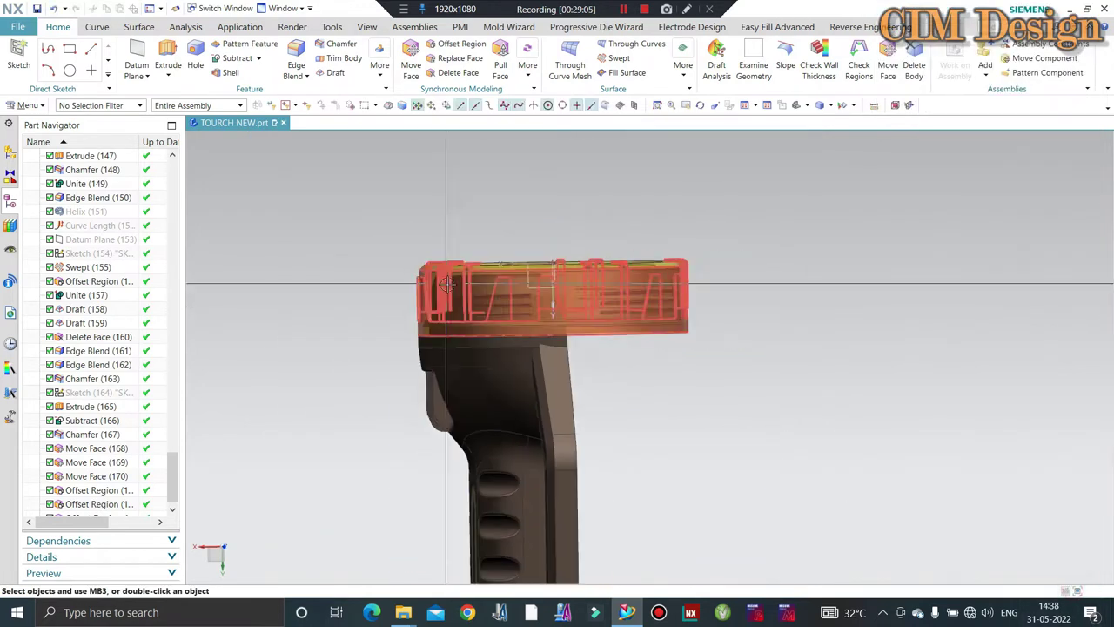
- Close the Geometric Properties results after reading the -52.8 mm rim radius
scroll(389, 346, up, 5)
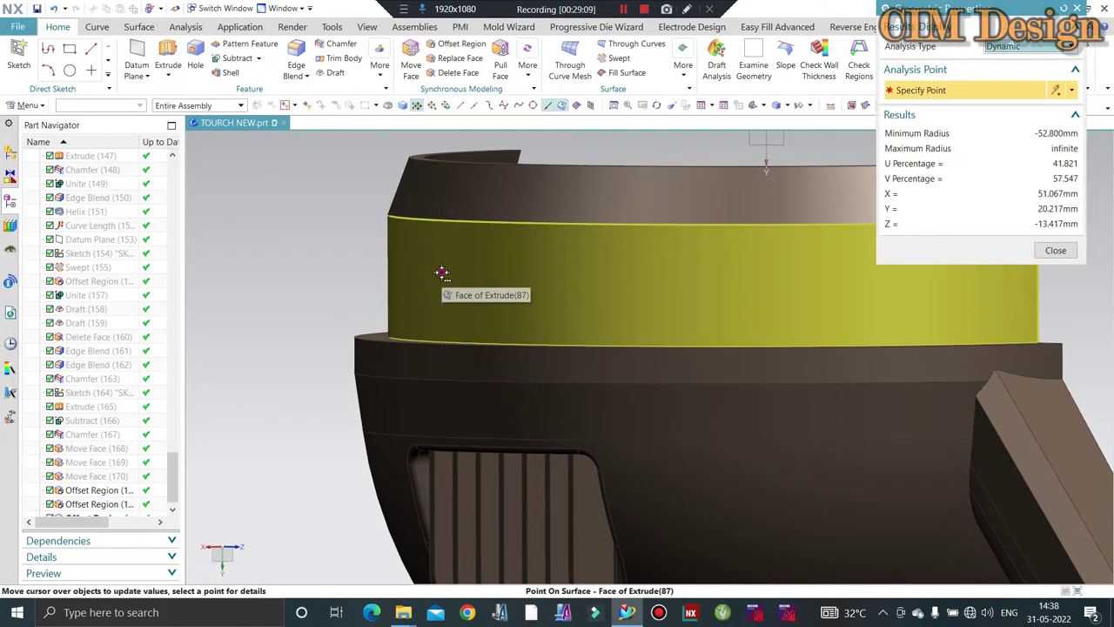
scroll(442, 272, down, 2)
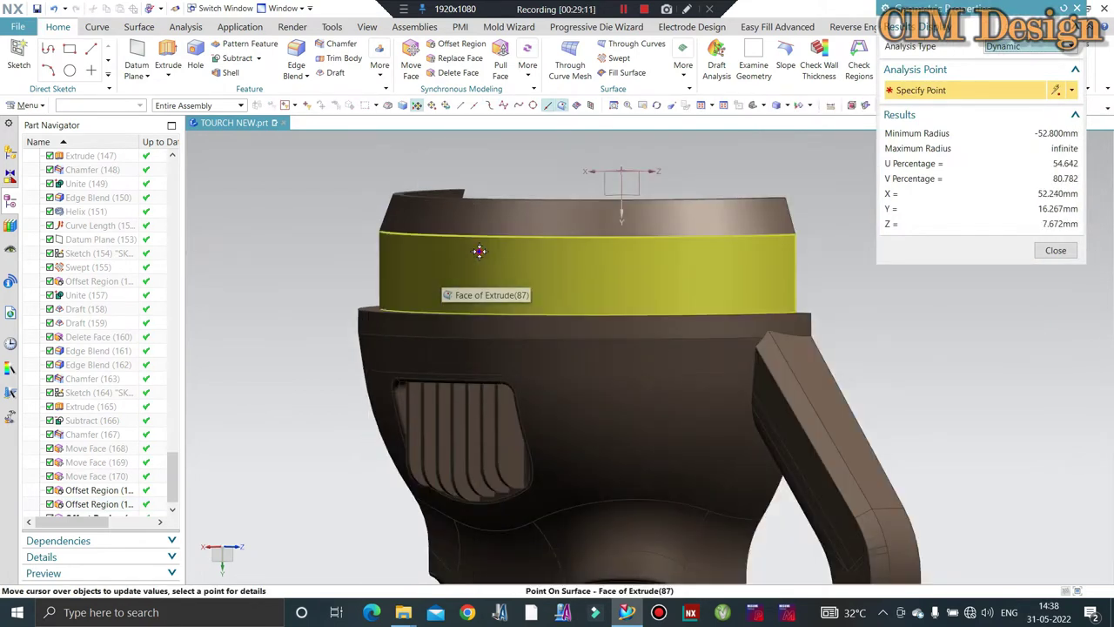
click(1055, 251)
click(144, 28)
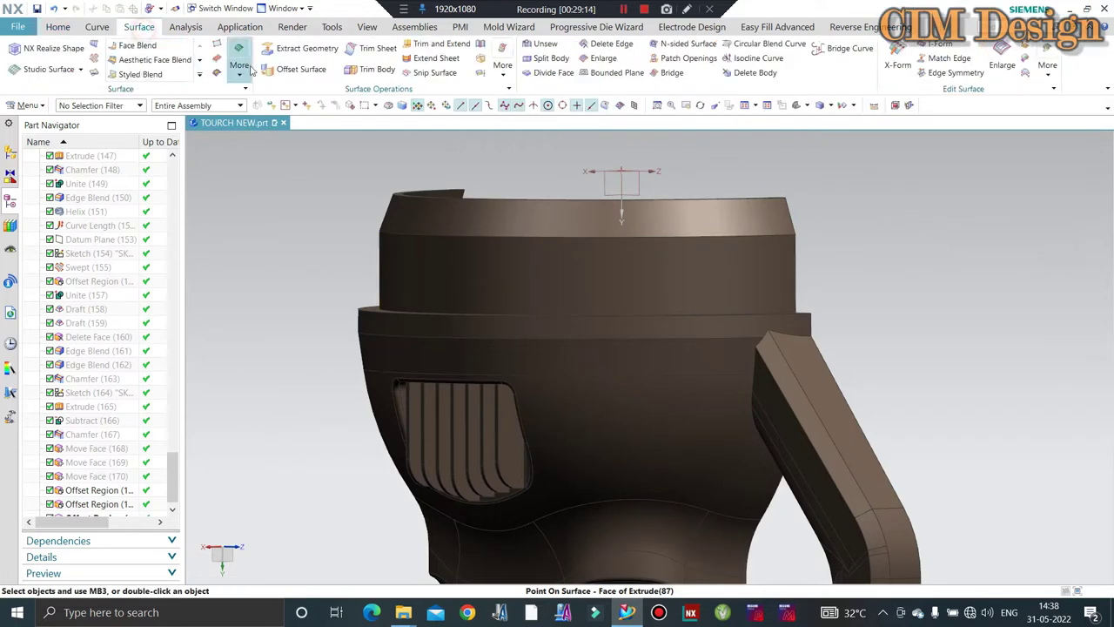
click(99, 27)
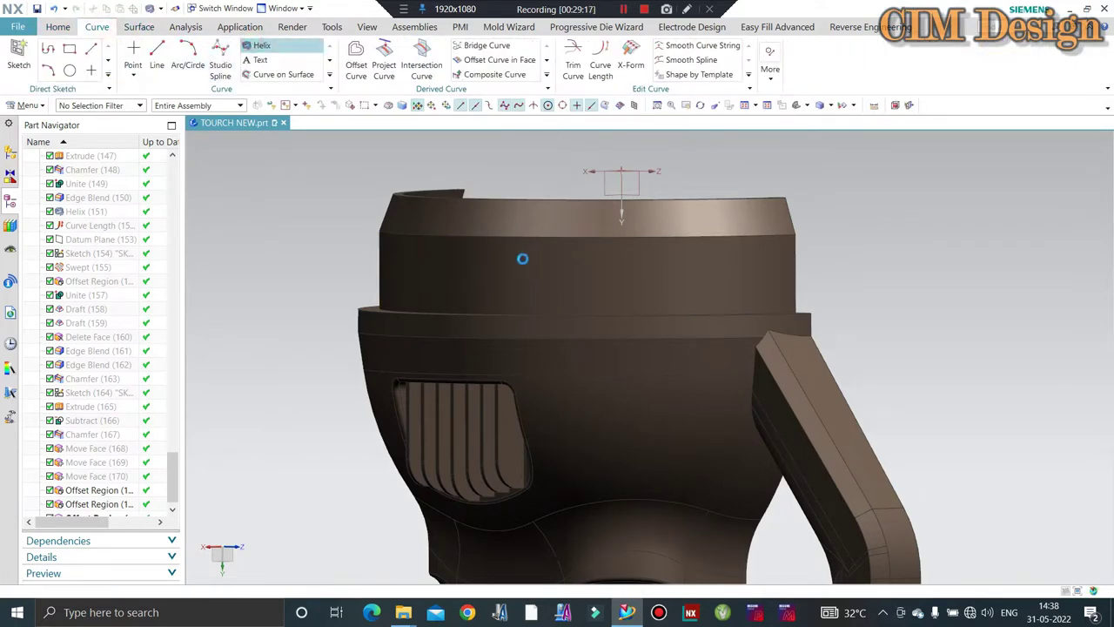
scroll(538, 310, down, 3)
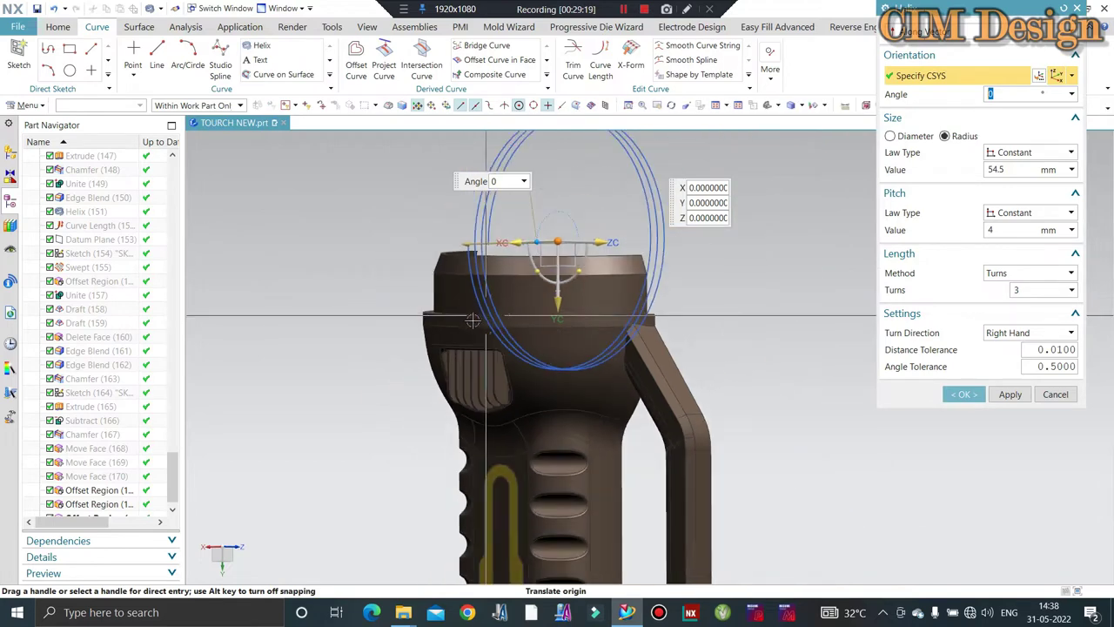
middle_drag(538, 311, 542, 276)
drag(540, 276, 557, 216)
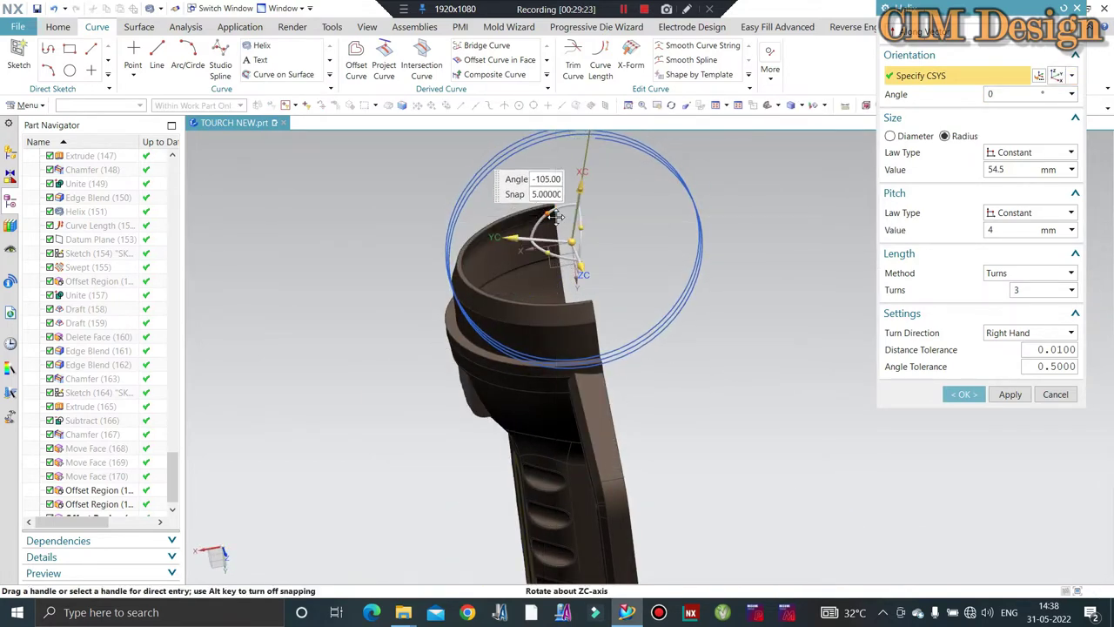
key(Escape)
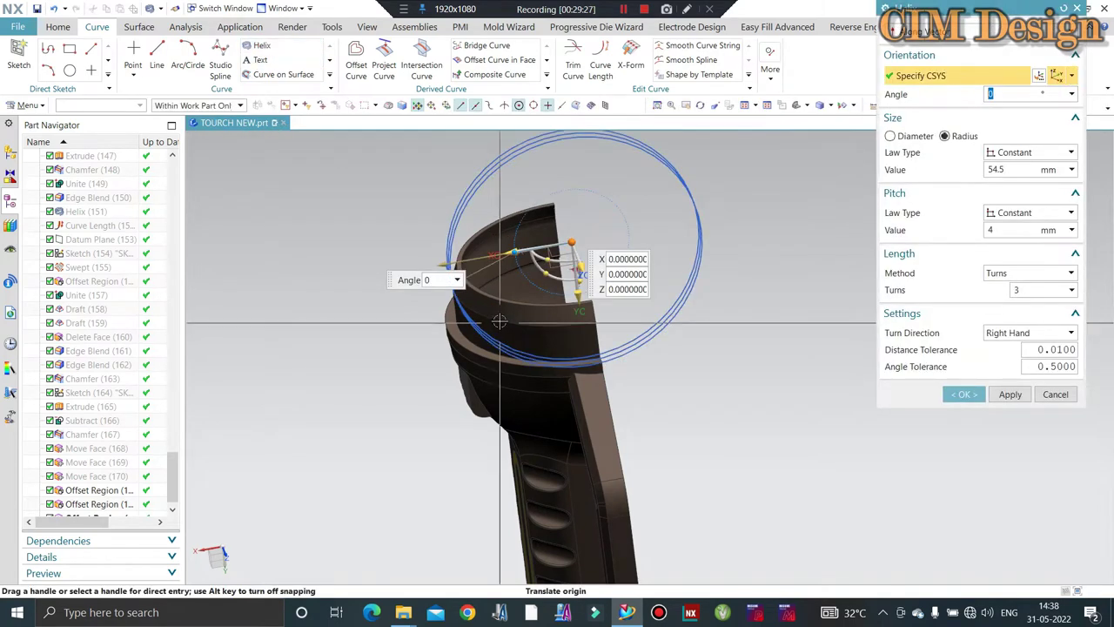
middle_drag(557, 201, 682, 202)
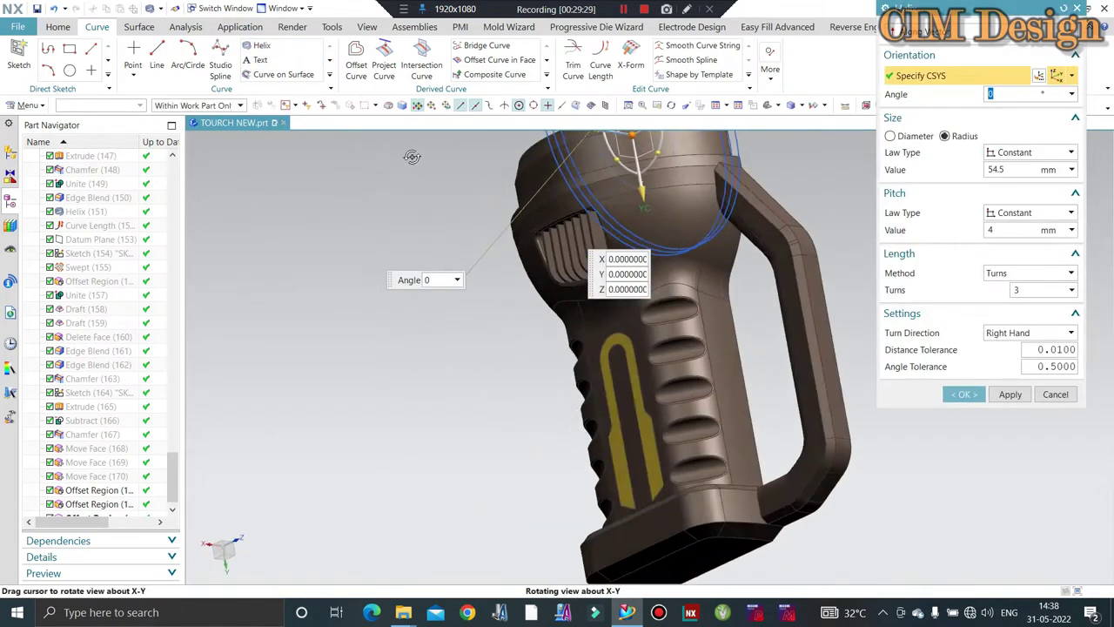
scroll(546, 237, down, 3)
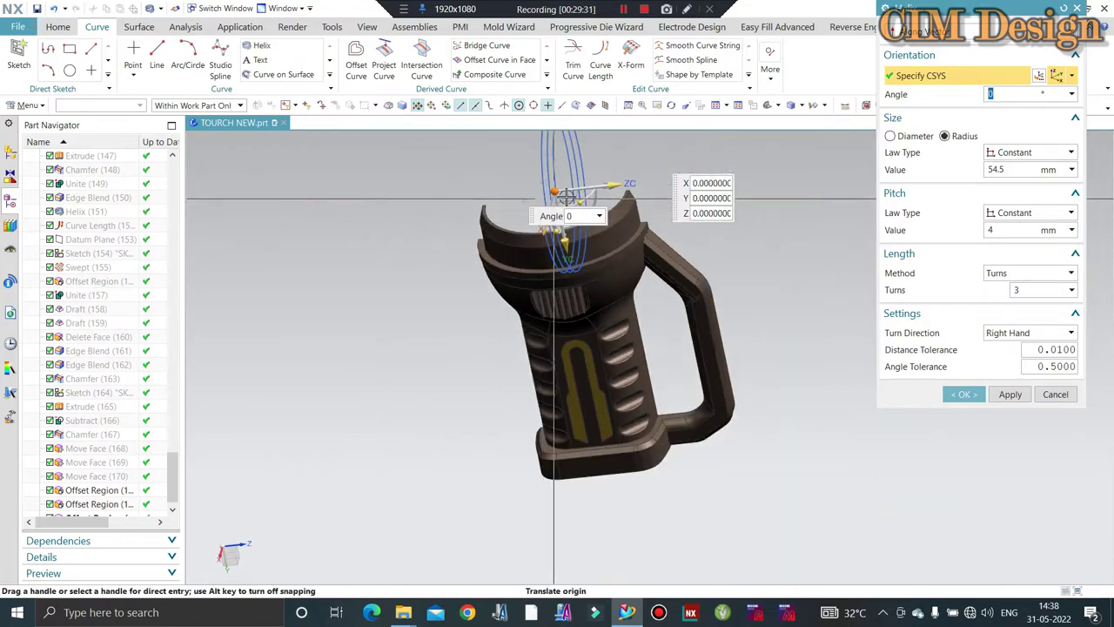
scroll(522, 214, up, 5)
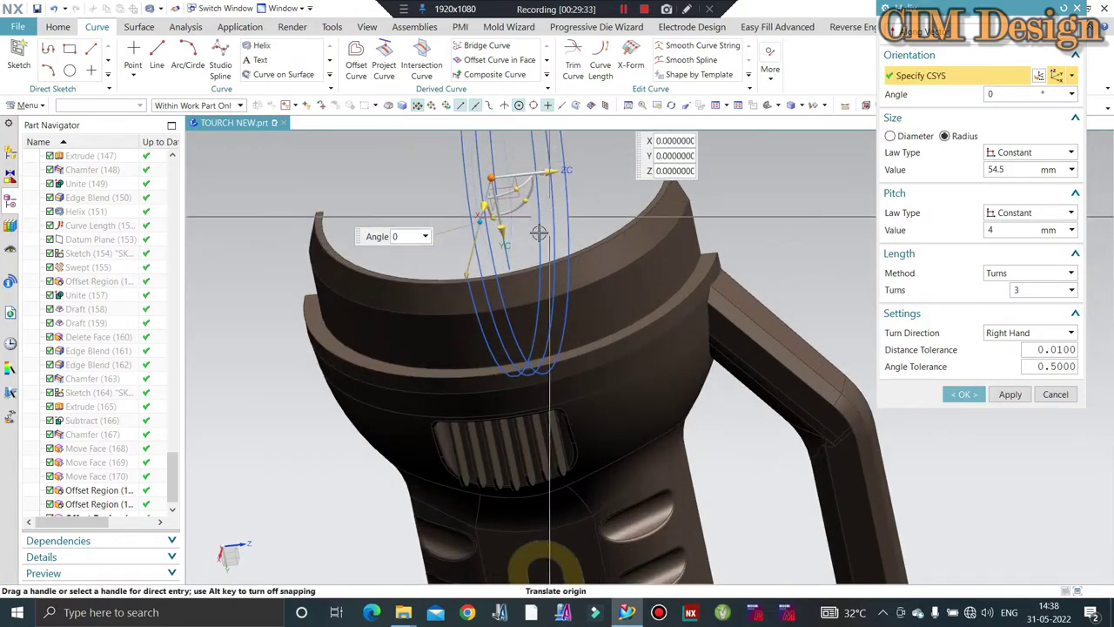
mouse_move(519, 202)
mouse_down()
mouse_move(529, 165)
mouse_move(513, 155)
mouse_up()
text(52.)
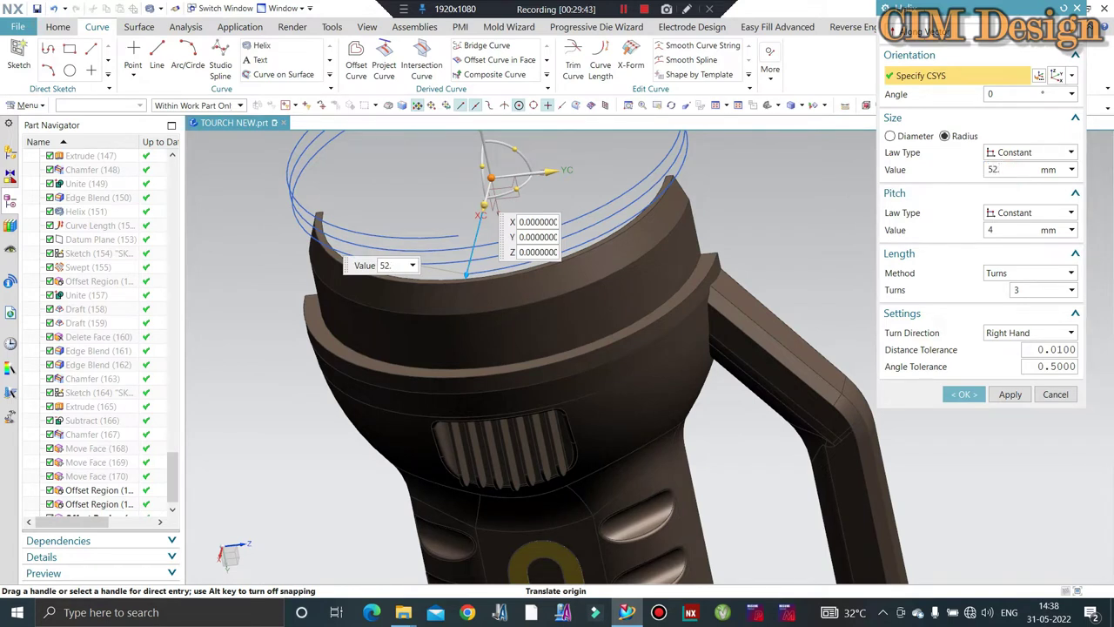
text(8)
key(Return)
text(g)
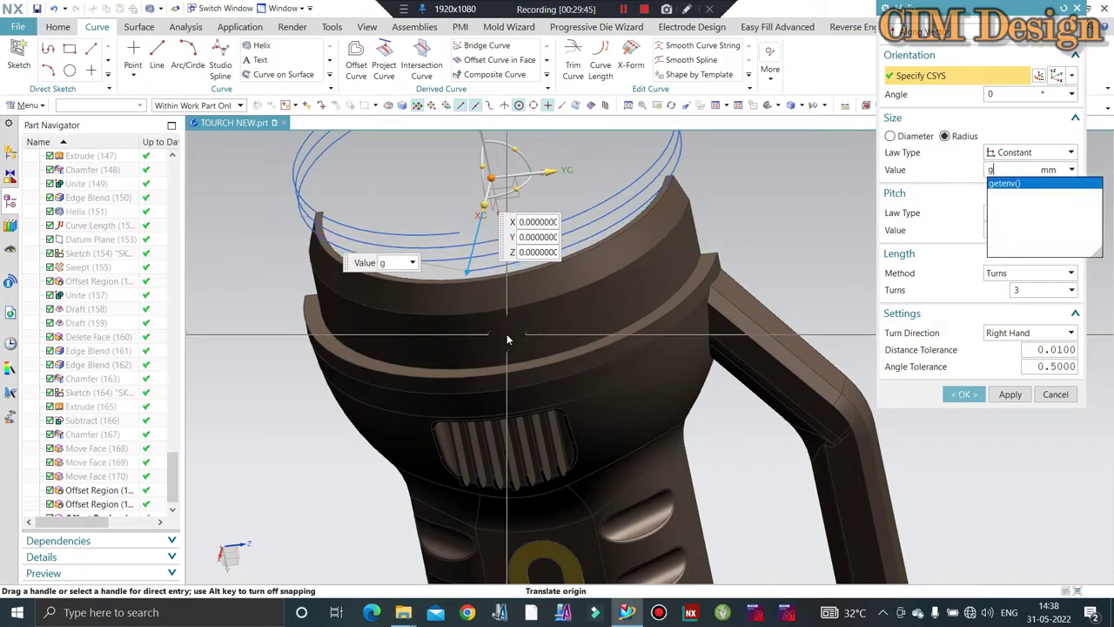
key(Escape)
key(Escape)
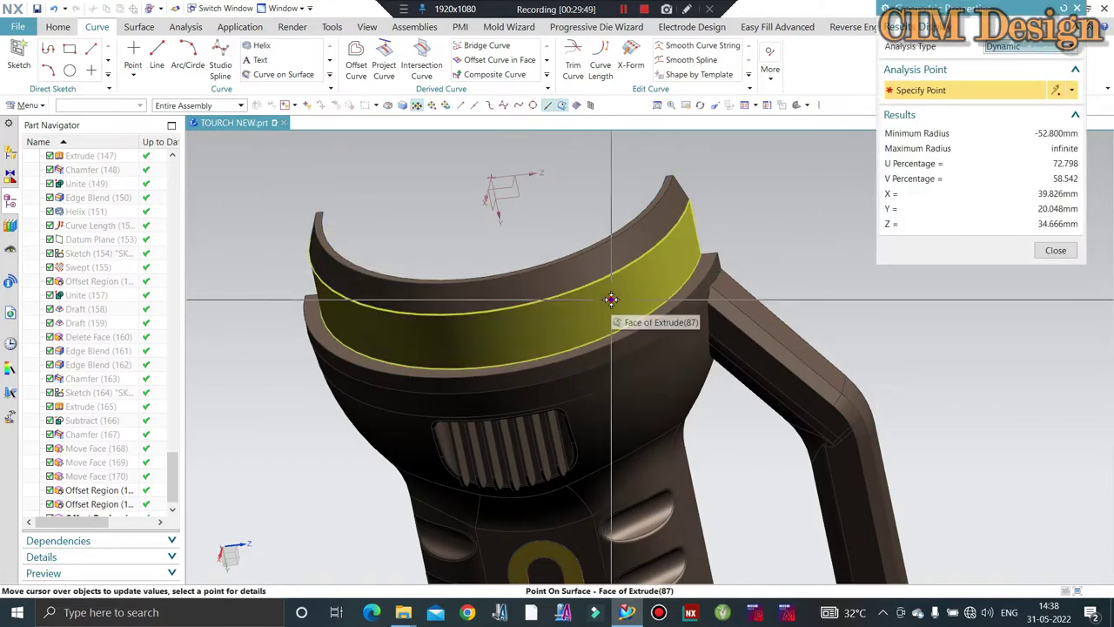
- Orient the helix around the torch head and set its radius to 52.8 mm
key(Escape)
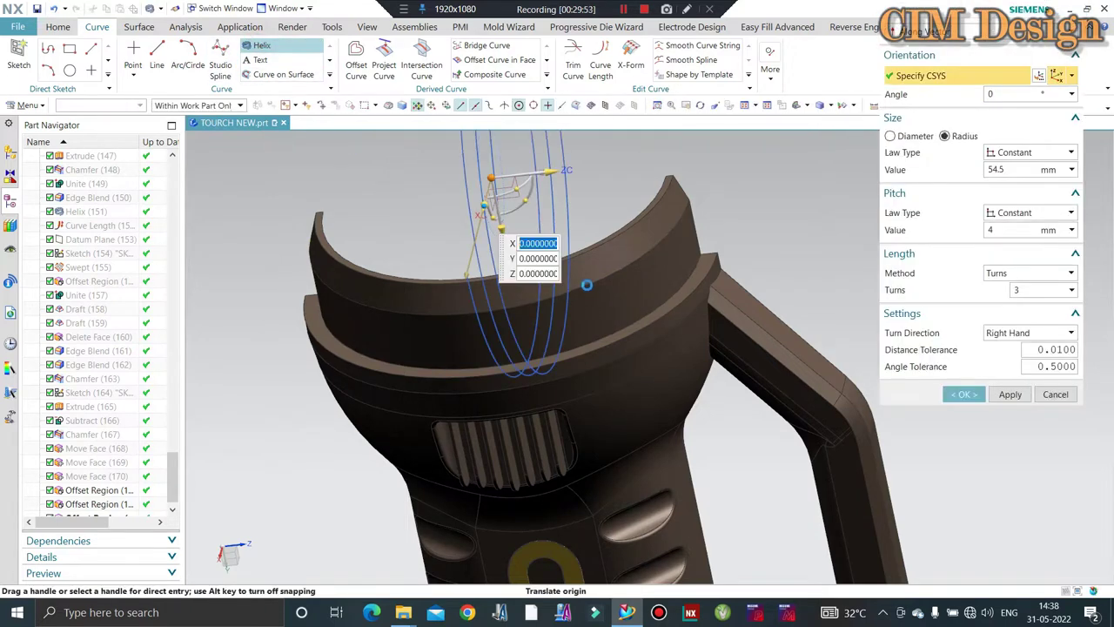
drag(526, 206, 517, 141)
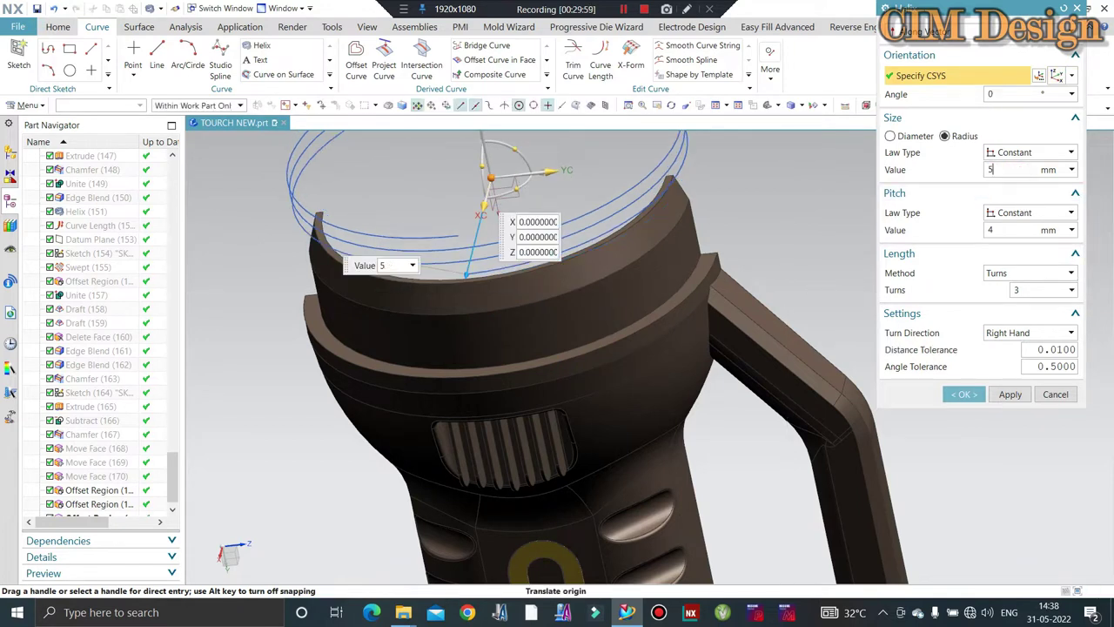
click(1031, 169)
text(2.8)
key(Return)
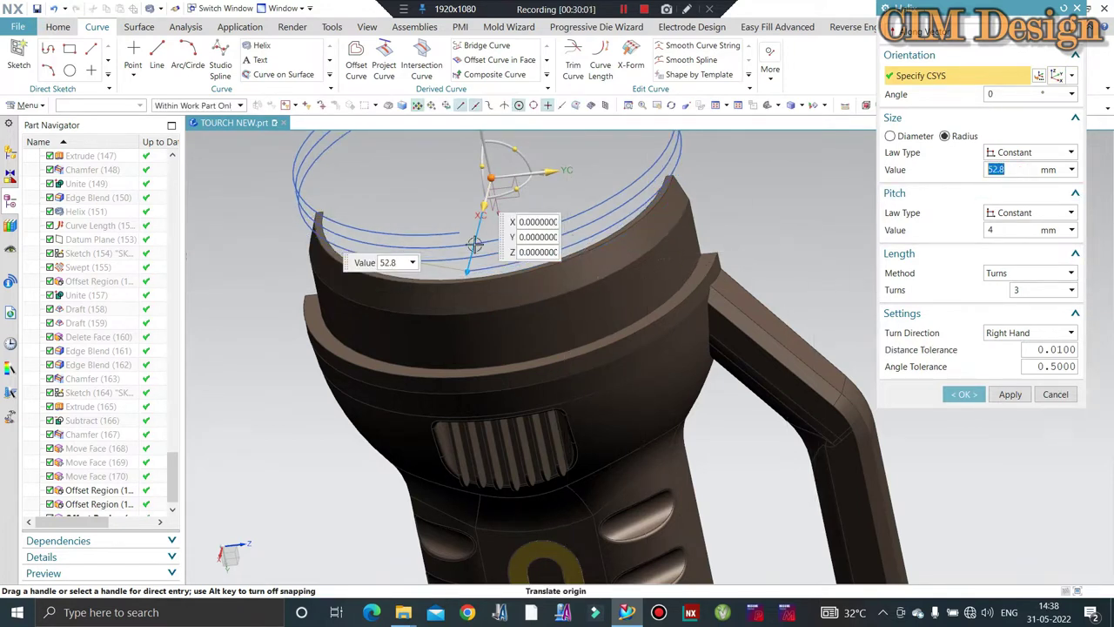
- In front view, move the helix along ZC by -10 mm, then +1 mm and -1 mm
key(ctrl+alt+f)
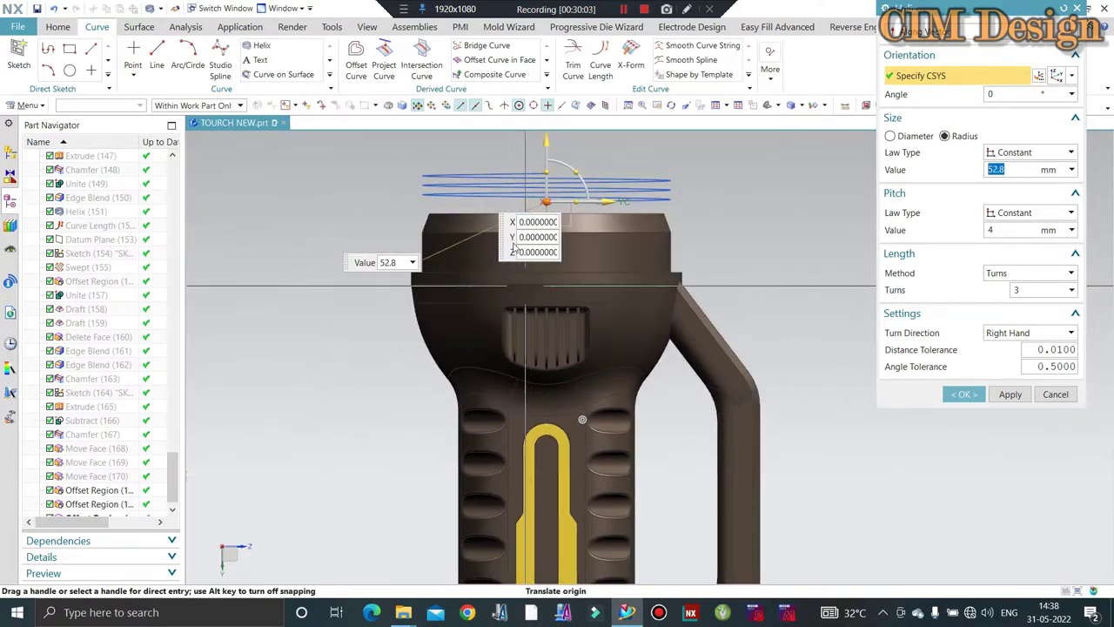
scroll(550, 164, up, 2)
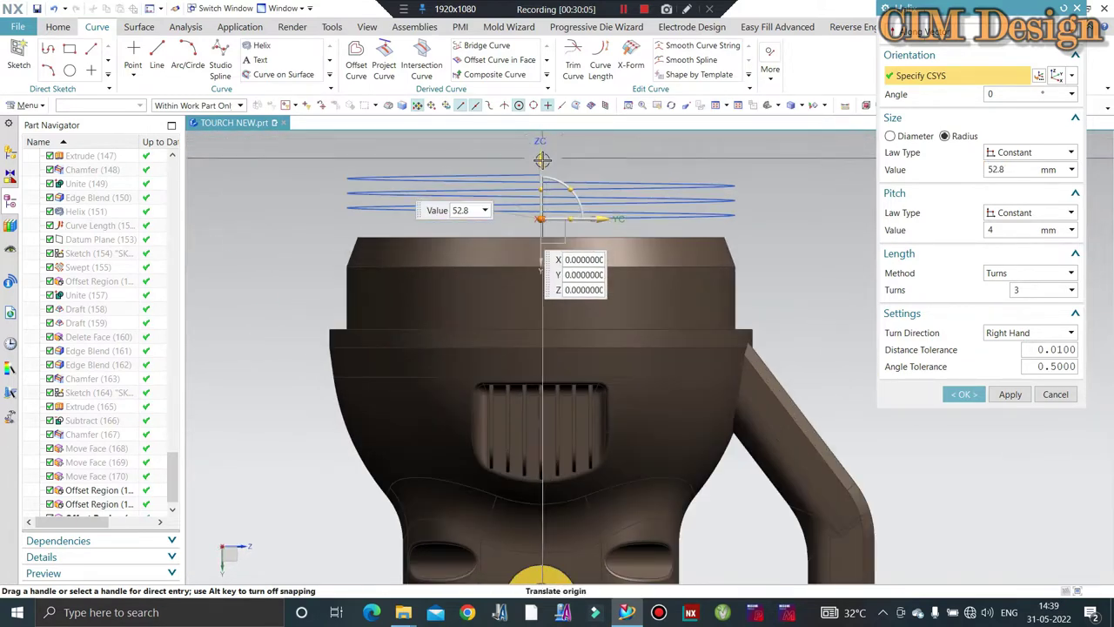
scroll(547, 162, up, 1)
click(540, 178)
text(-10)
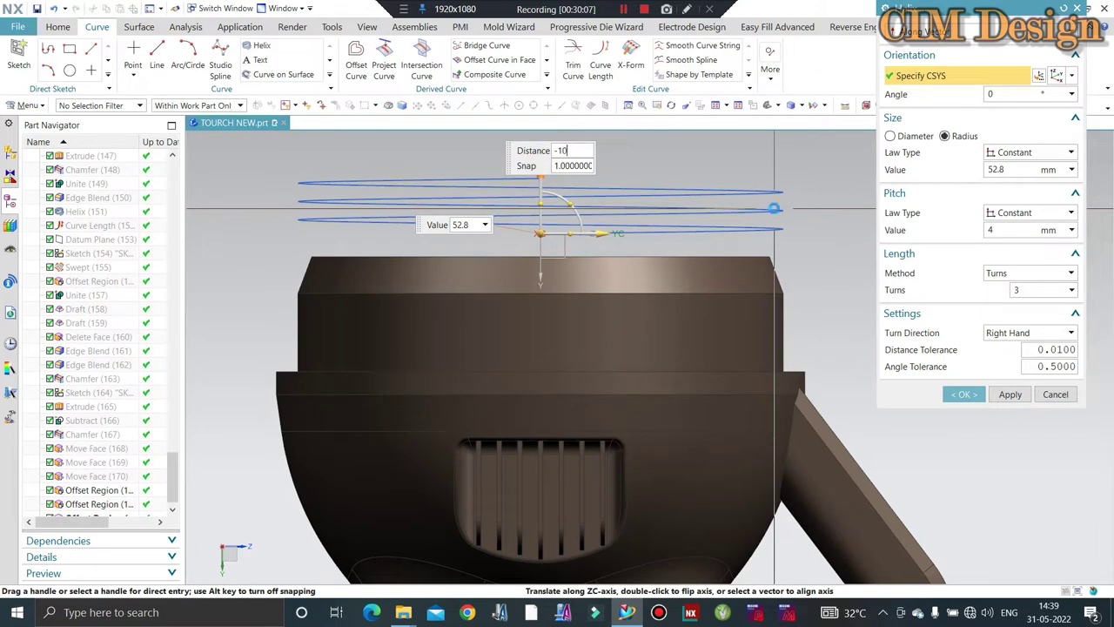
key(Return)
key(Return)
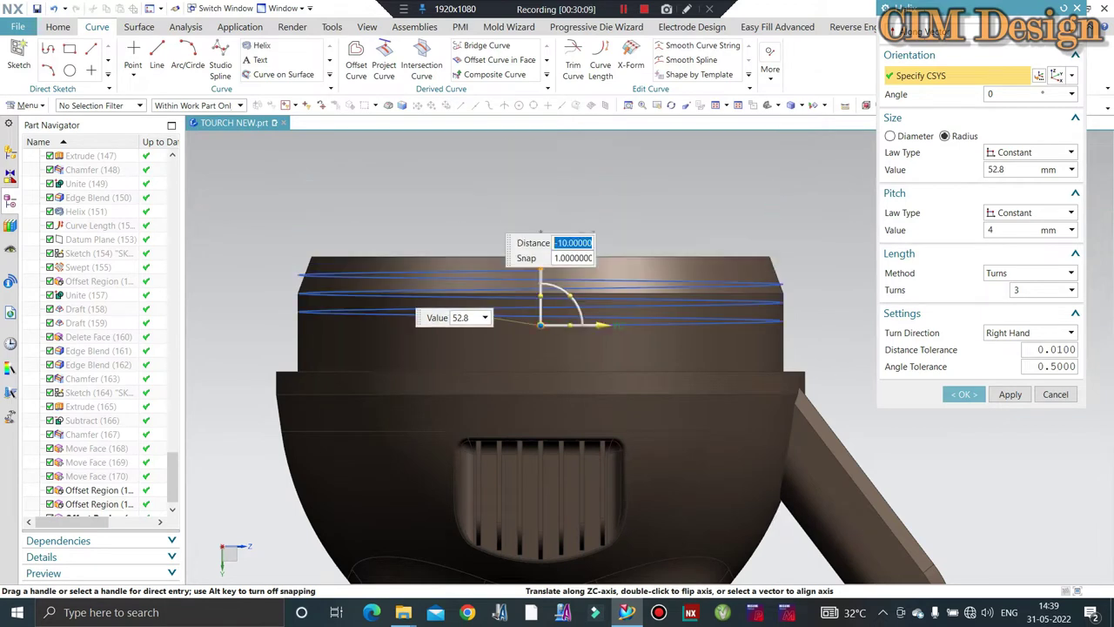
key(Return)
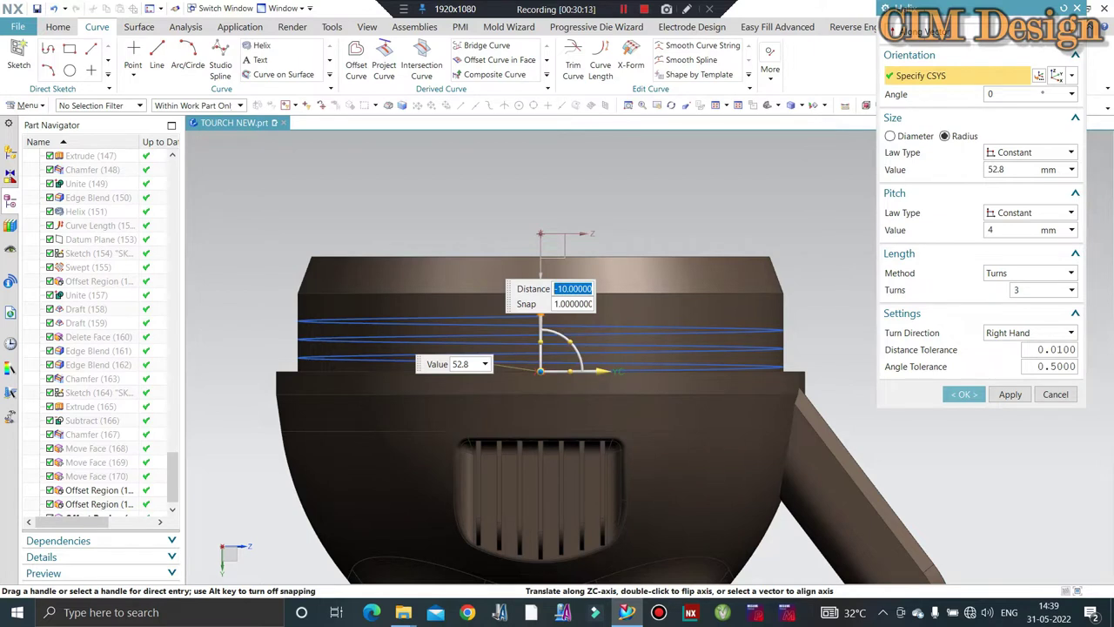
text(1)
key(Return)
key(Return)
key(Return)
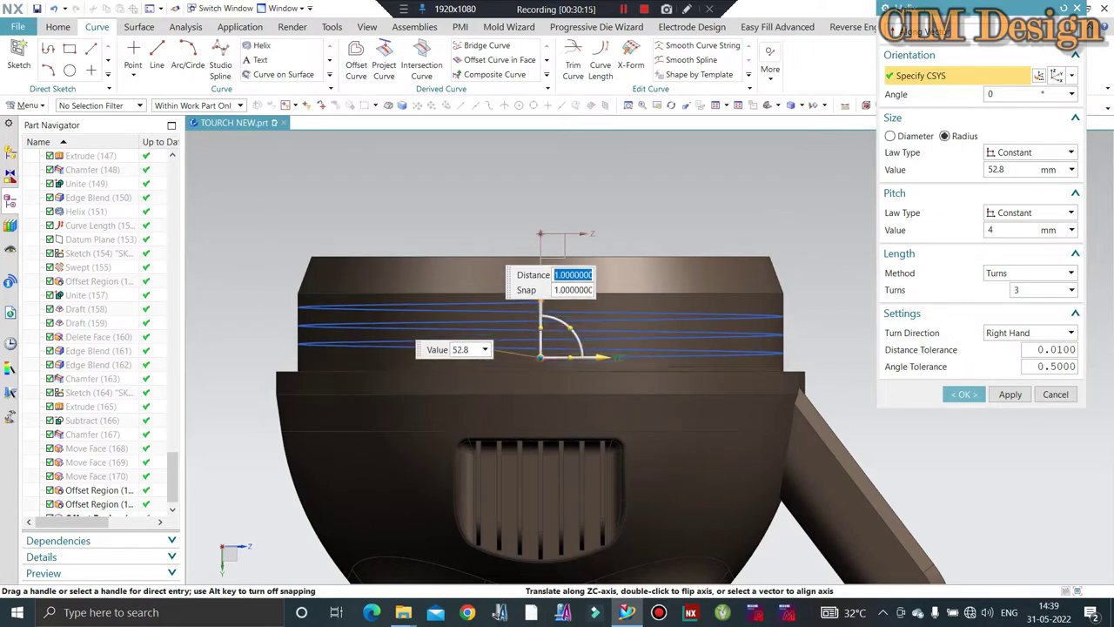
key(Return)
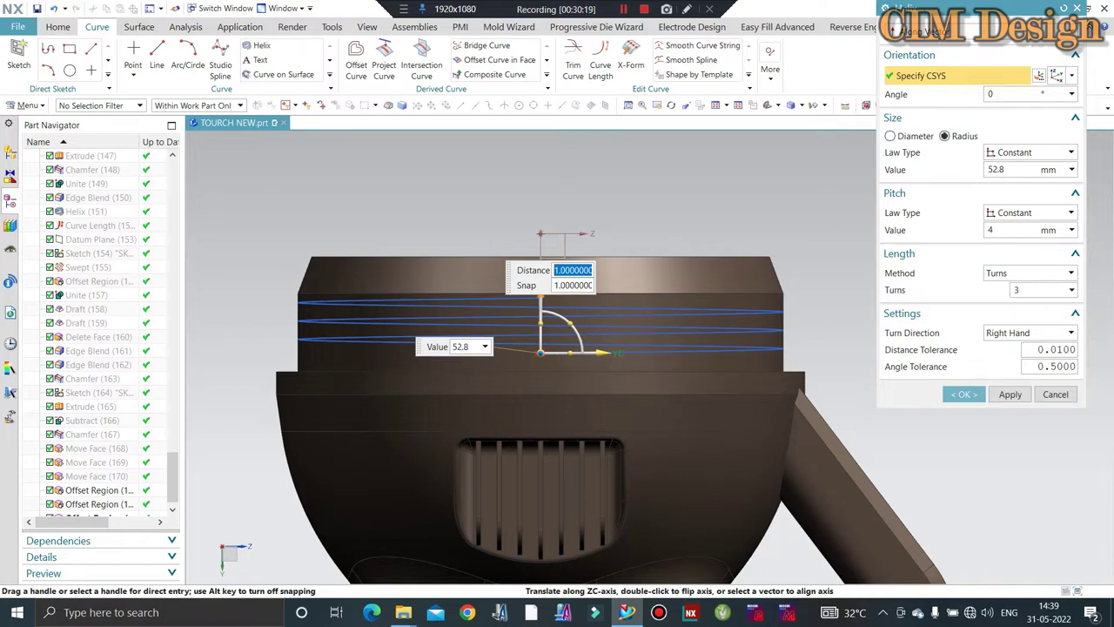
text(-1)
key(Return)
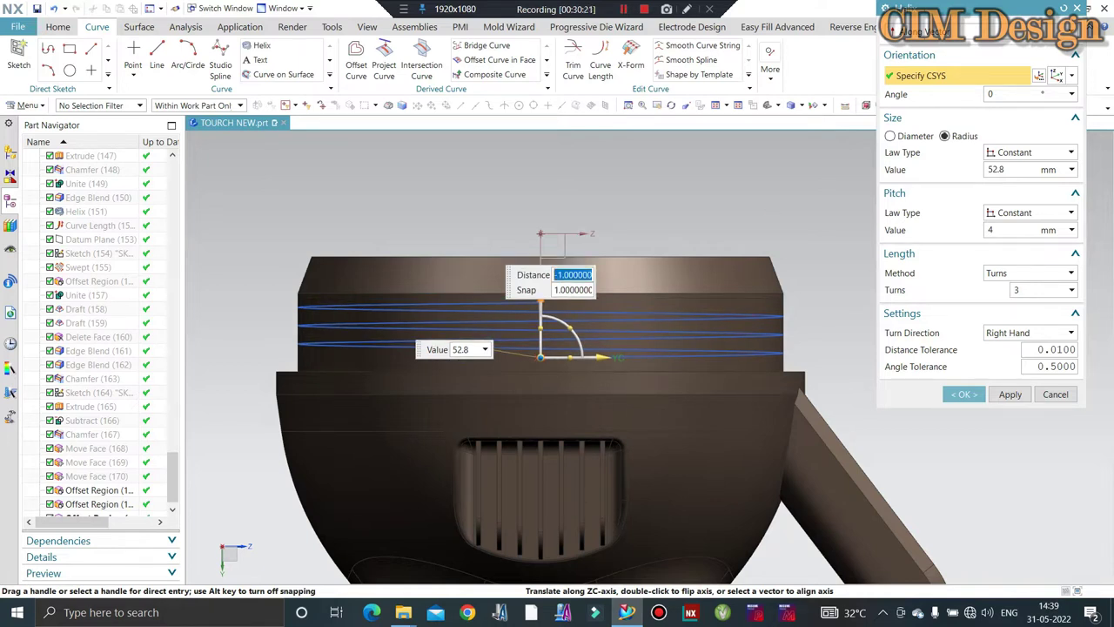
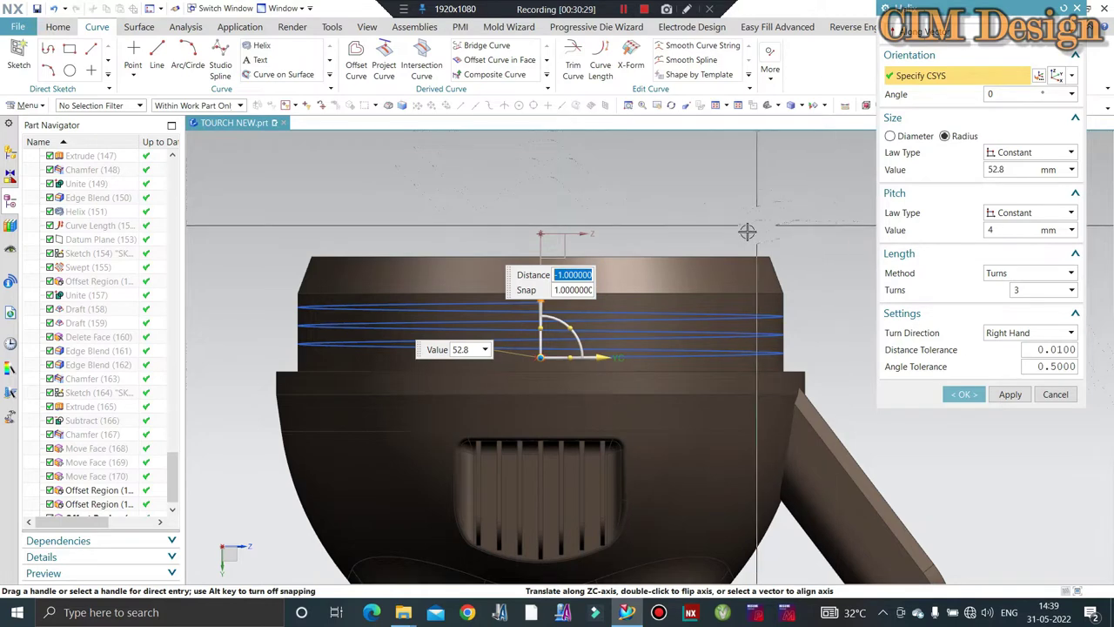
- Finish the 3-turn helix (radius 52.8, pitch 4) and show the hidden head body
middle_click(629, 209)
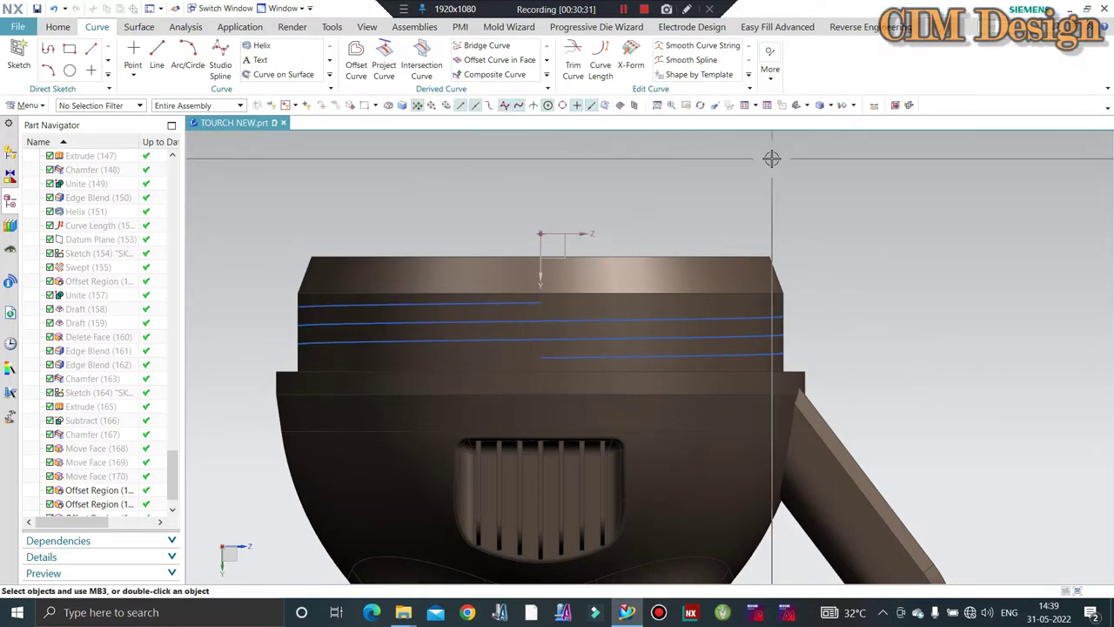
key(ctrl+shift+k)
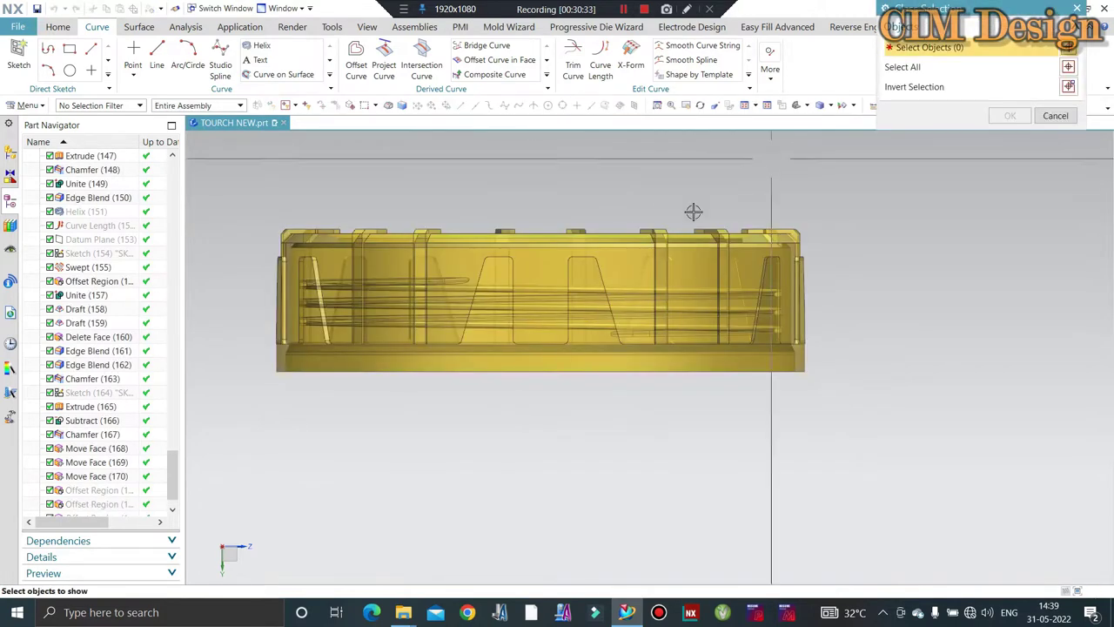
click(692, 235)
middle_click(570, 310)
scroll(574, 296, up, 3)
scroll(625, 257, up, 3)
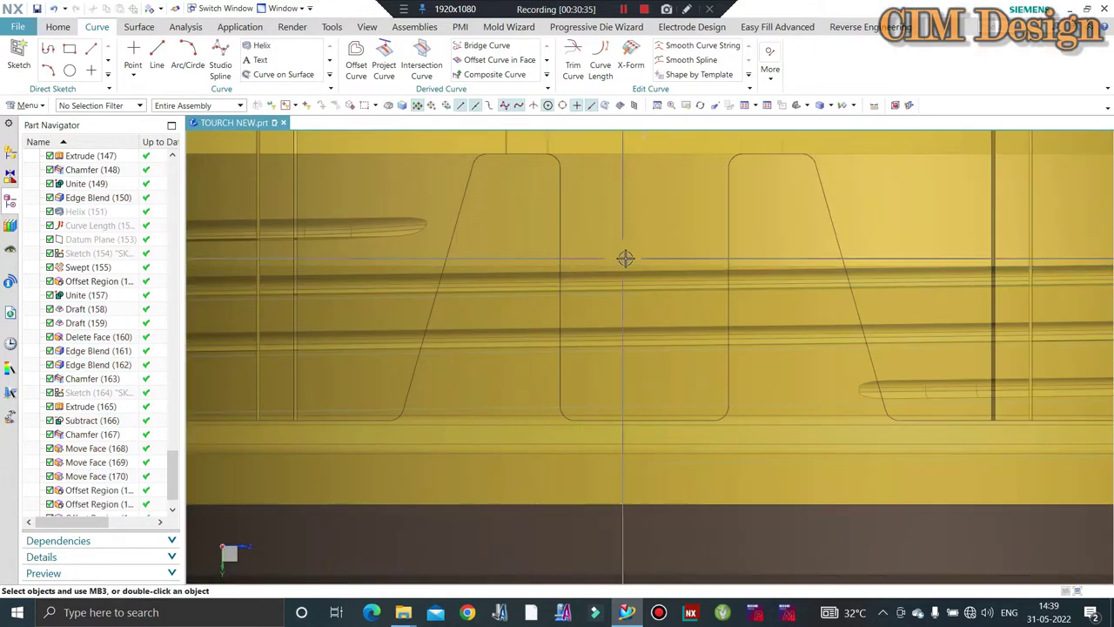
scroll(625, 258, down, 2)
scroll(566, 200, down, 3)
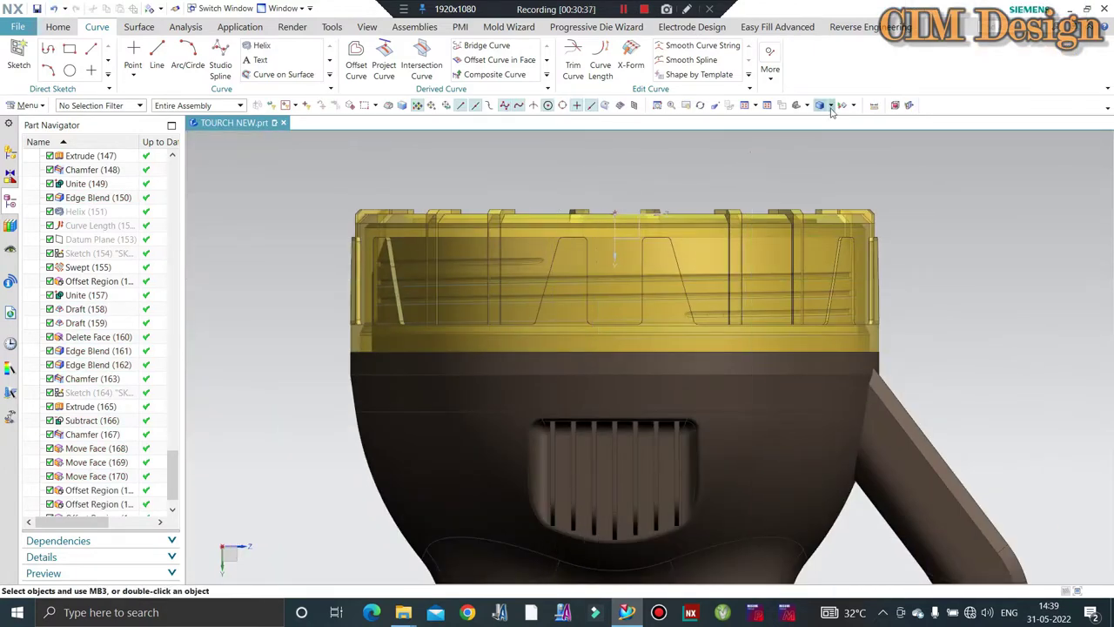
- Switch the model display to Static Wireframe
click(831, 106)
click(847, 184)
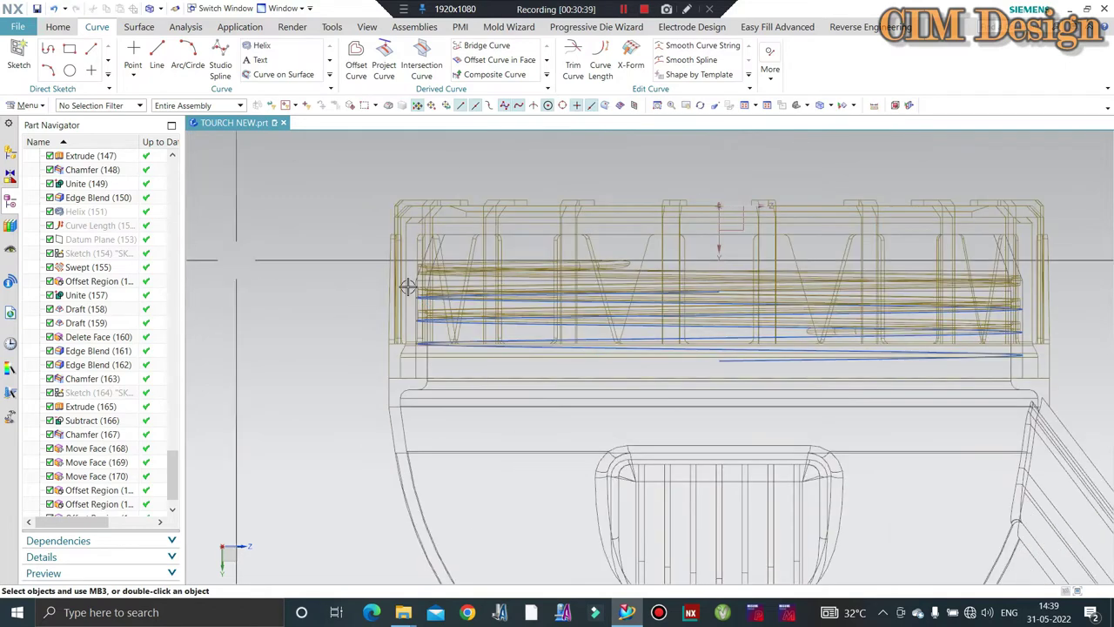
scroll(409, 286, up, 1)
scroll(417, 296, up, 1)
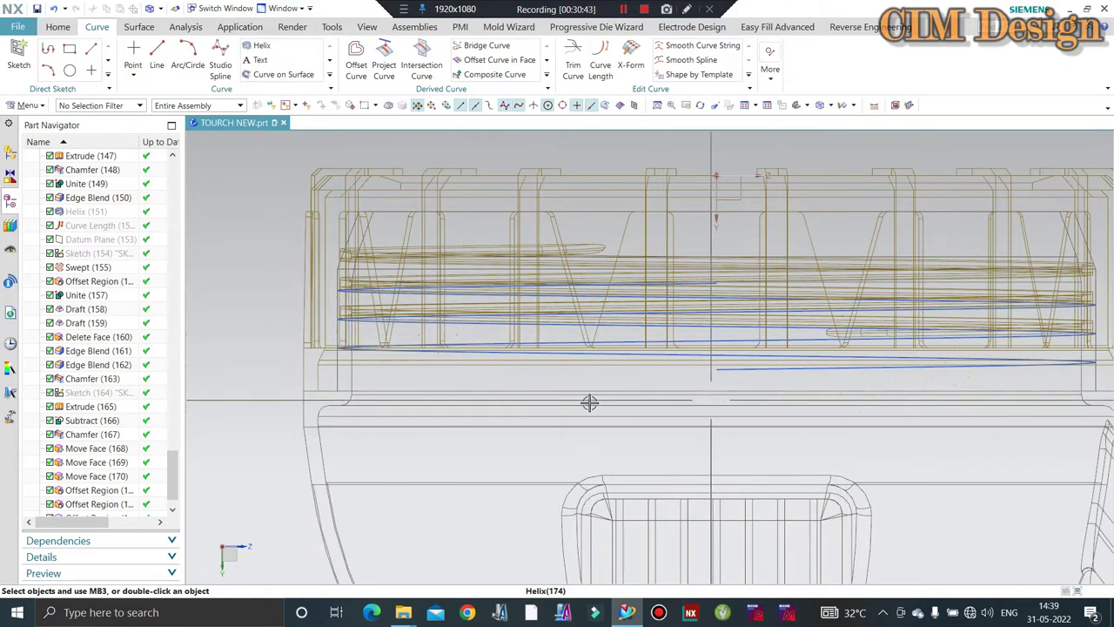
scroll(91, 513, down, 1)
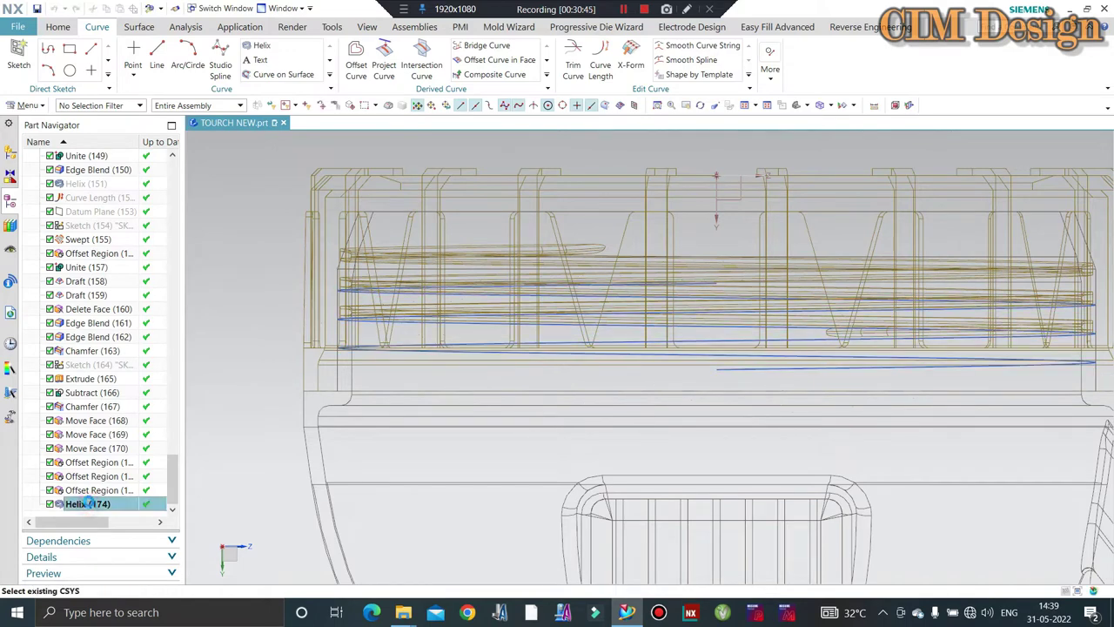
- Edit Helix (174) to raise its origin 1 mm along ZC
double_click(87, 503)
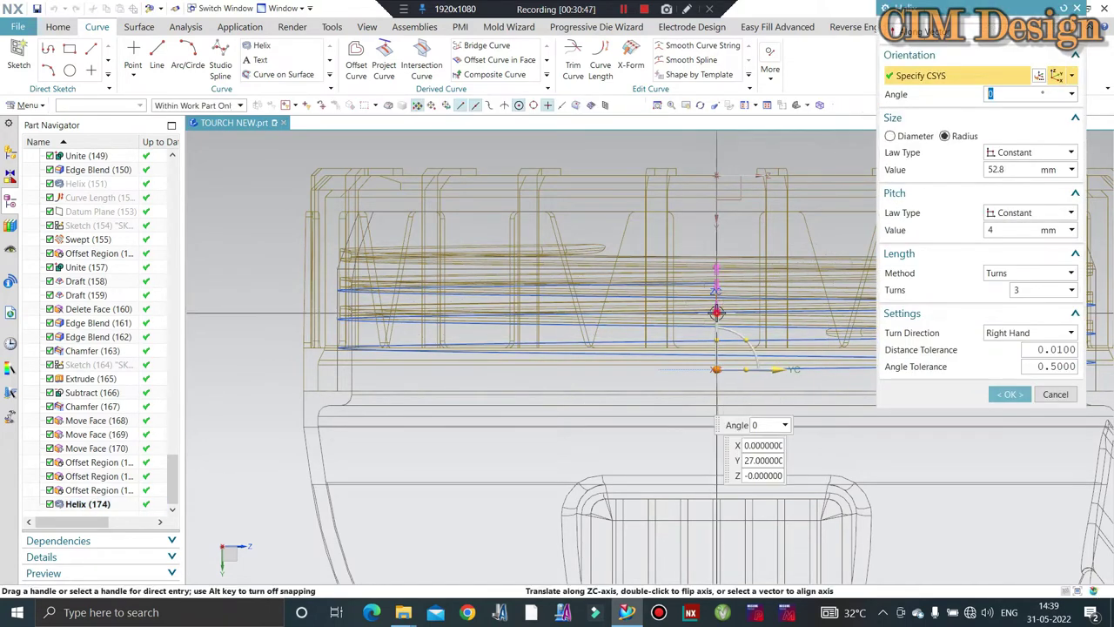
click(715, 304)
key(Return)
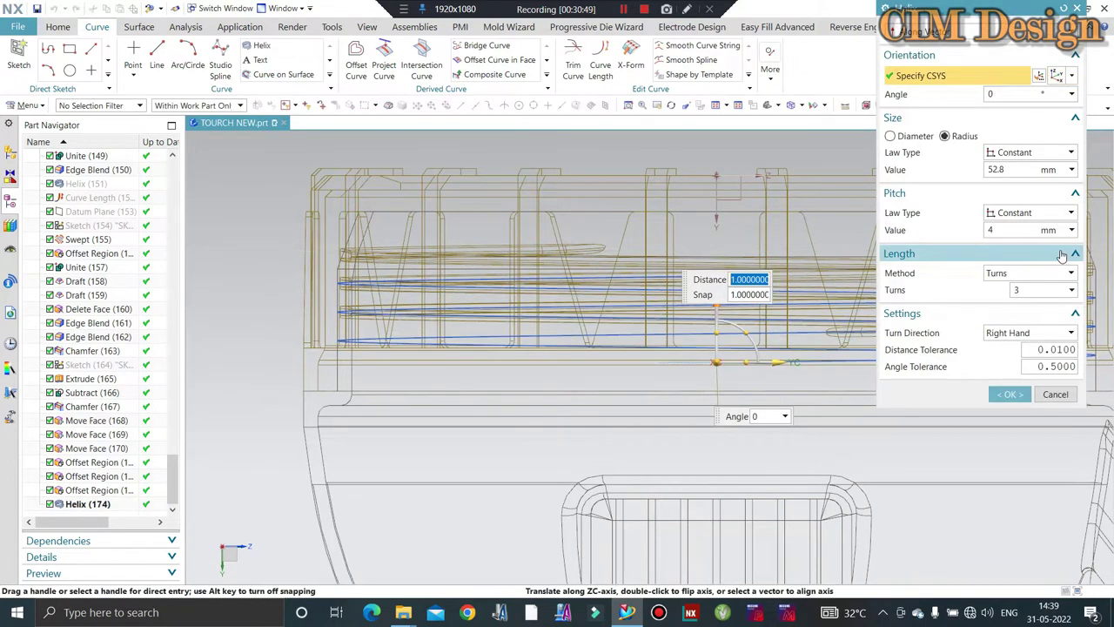
key(Return)
key(Return)
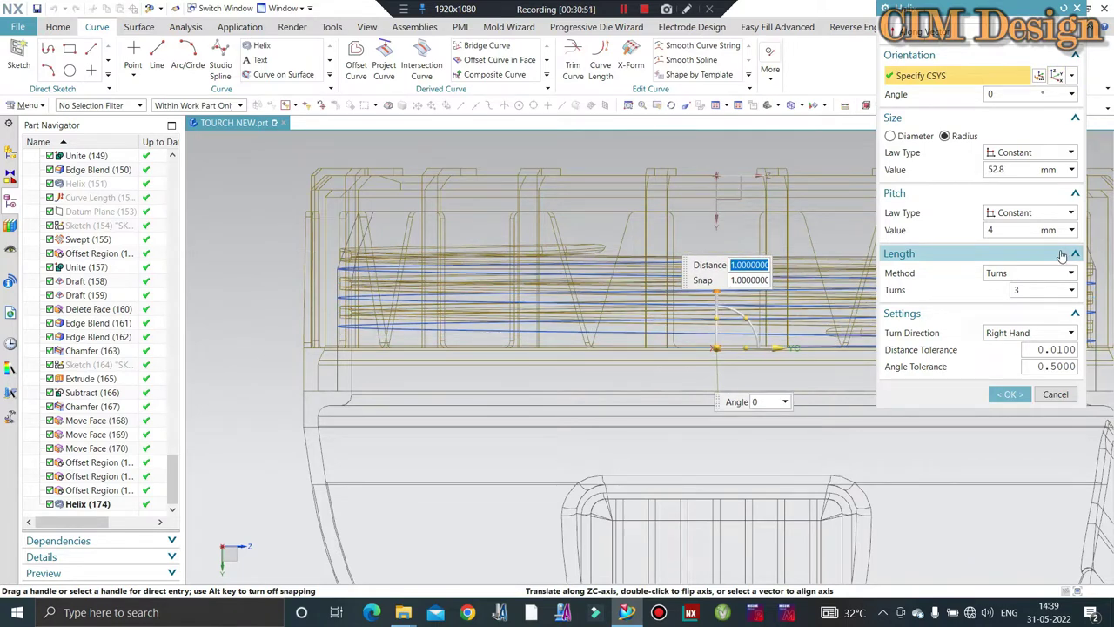
middle_click(1062, 254)
scroll(527, 304, up, 2)
scroll(380, 241, up, 2)
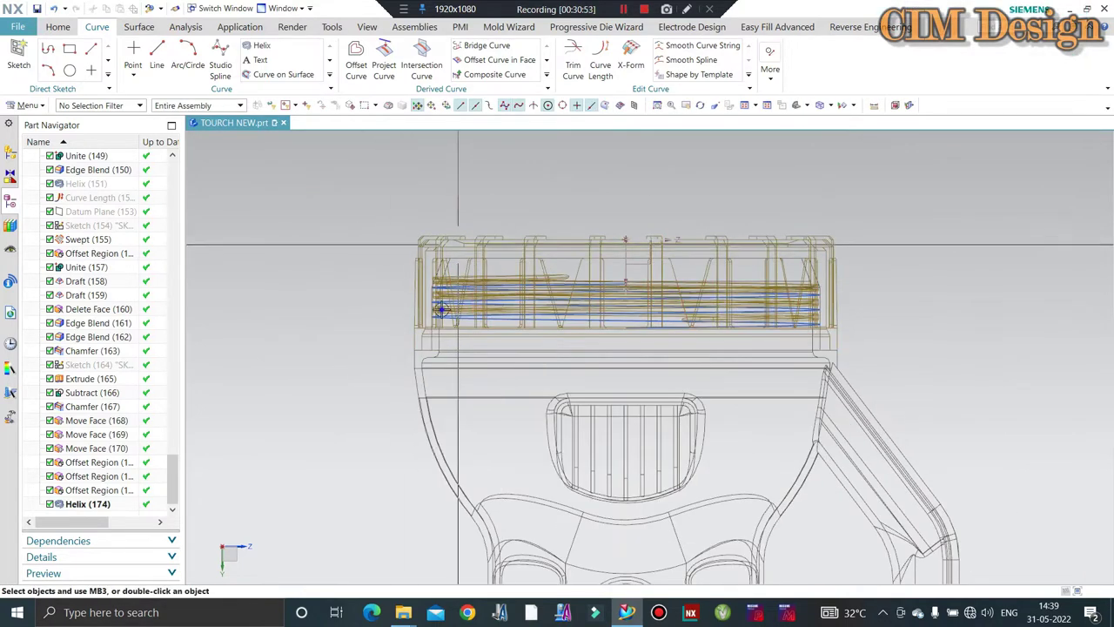
- Select the torch head's top face for a Move Face
mouse_move(566, 305)
middle_down()
mouse_move(594, 332)
mouse_move(564, 308)
mouse_move(535, 249)
middle_up()
scroll(534, 249, down, 2)
mouse_move(487, 296)
middle_down()
mouse_move(361, 246)
mouse_move(371, 249)
middle_up()
click(58, 27)
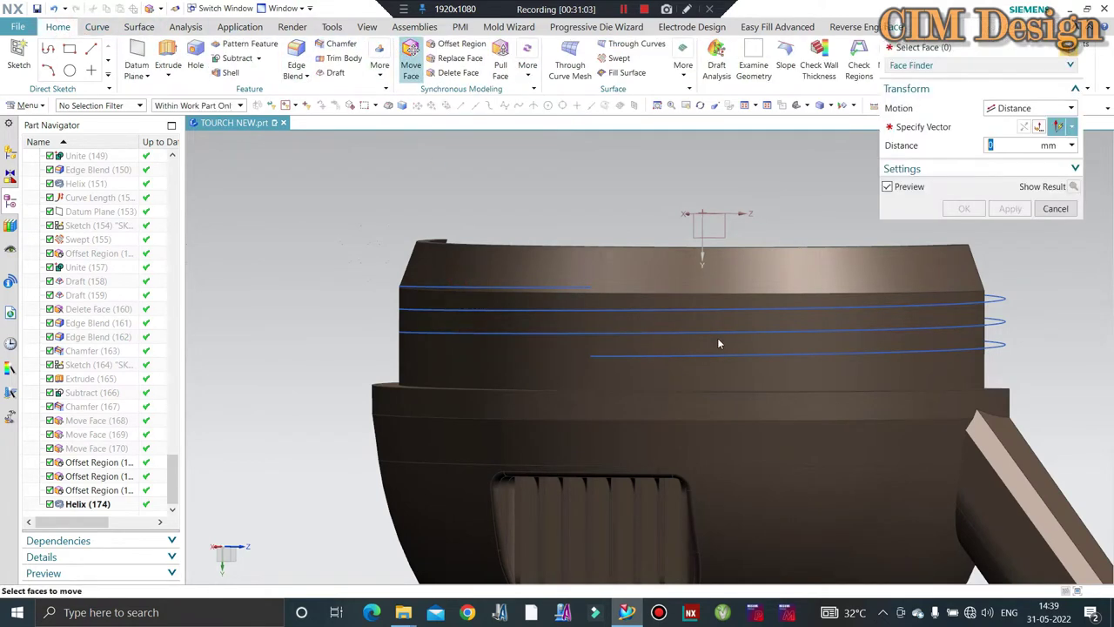
click(727, 287)
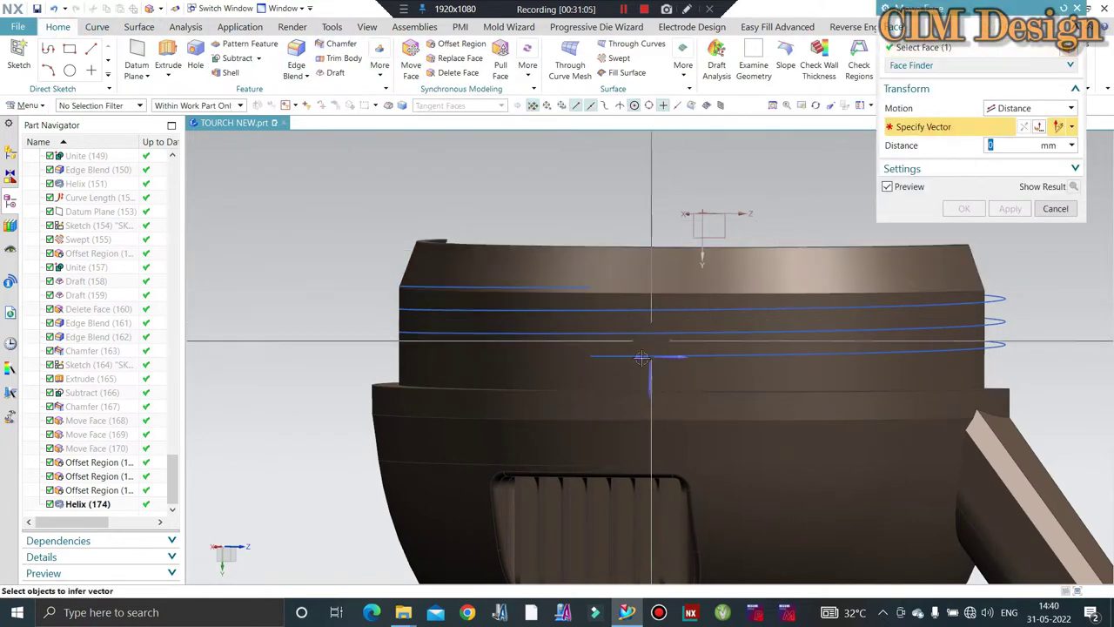
- Move the top face -3 mm along the head axis
click(470, 287)
text(-1)
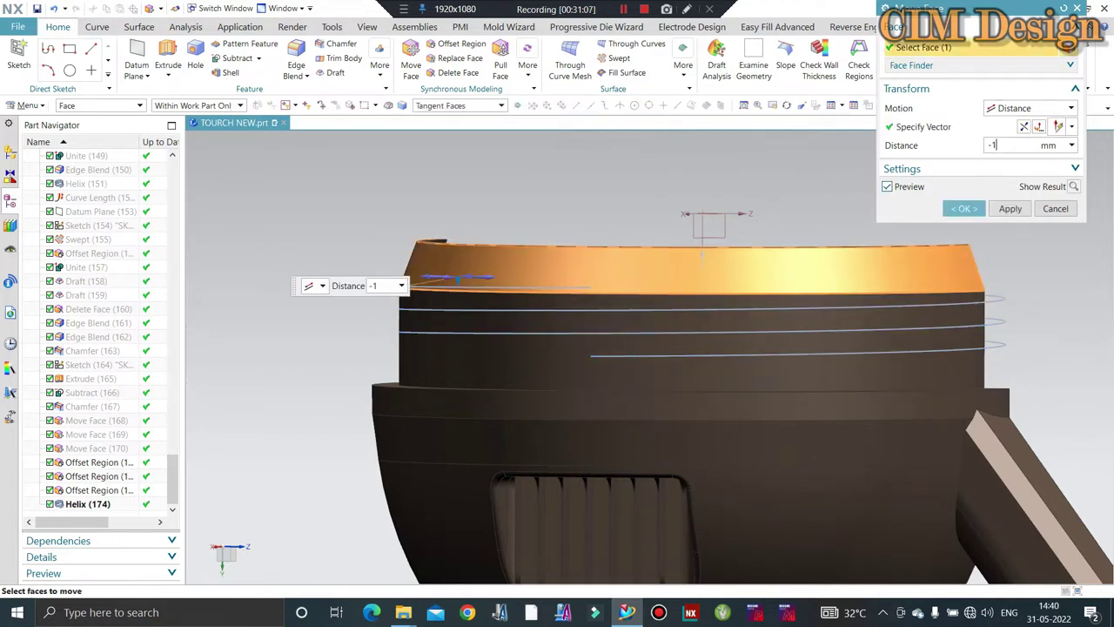
text(-2)
key(Return)
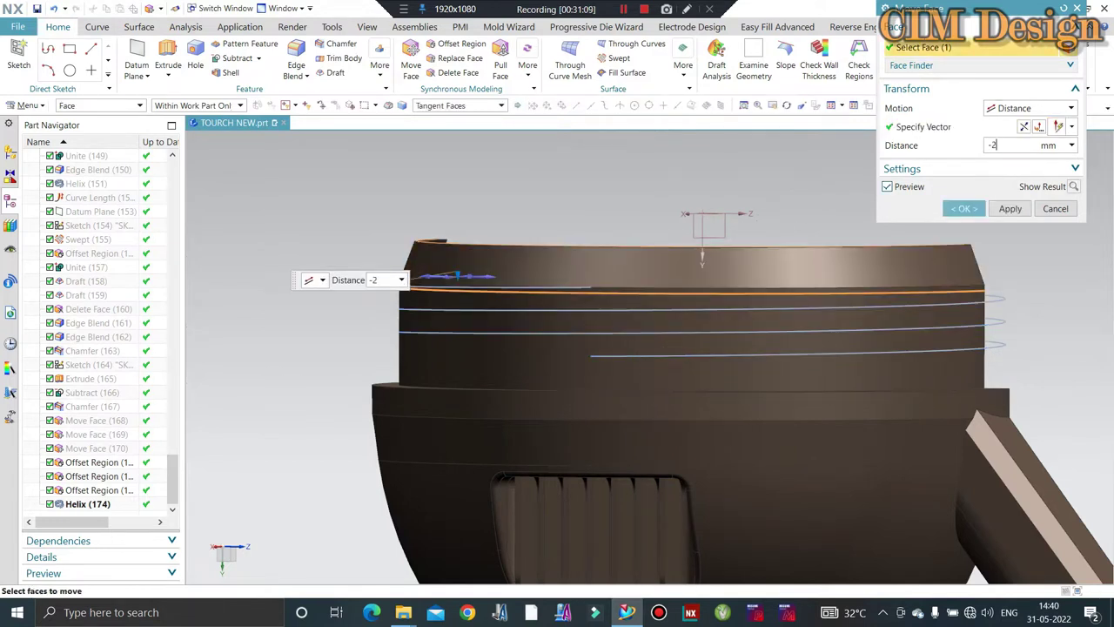
key(Return)
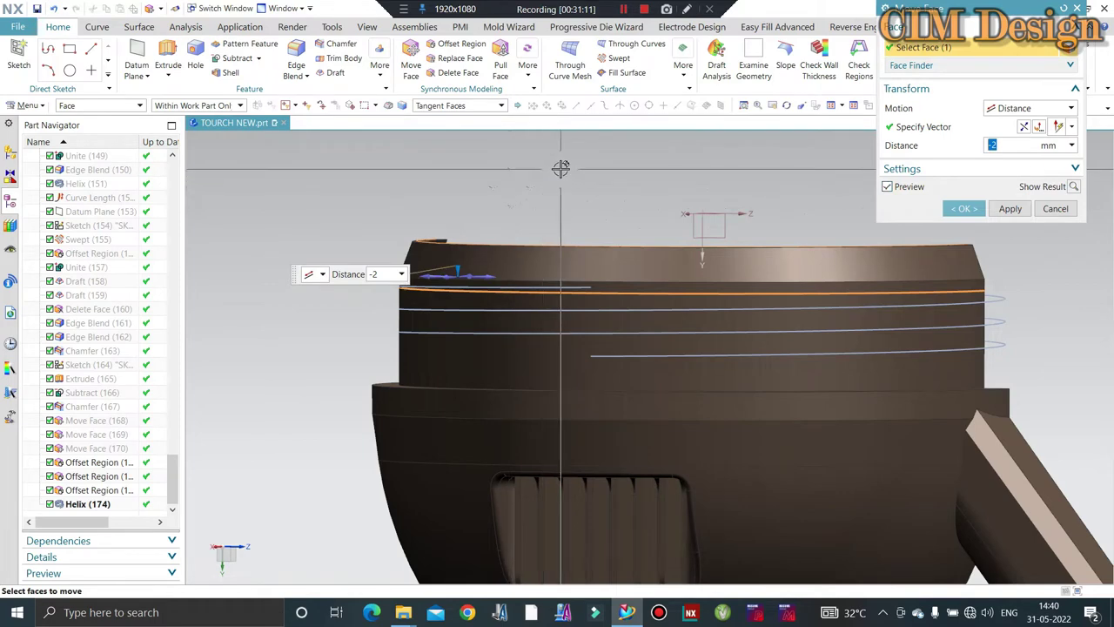
text(-3)
key(Return)
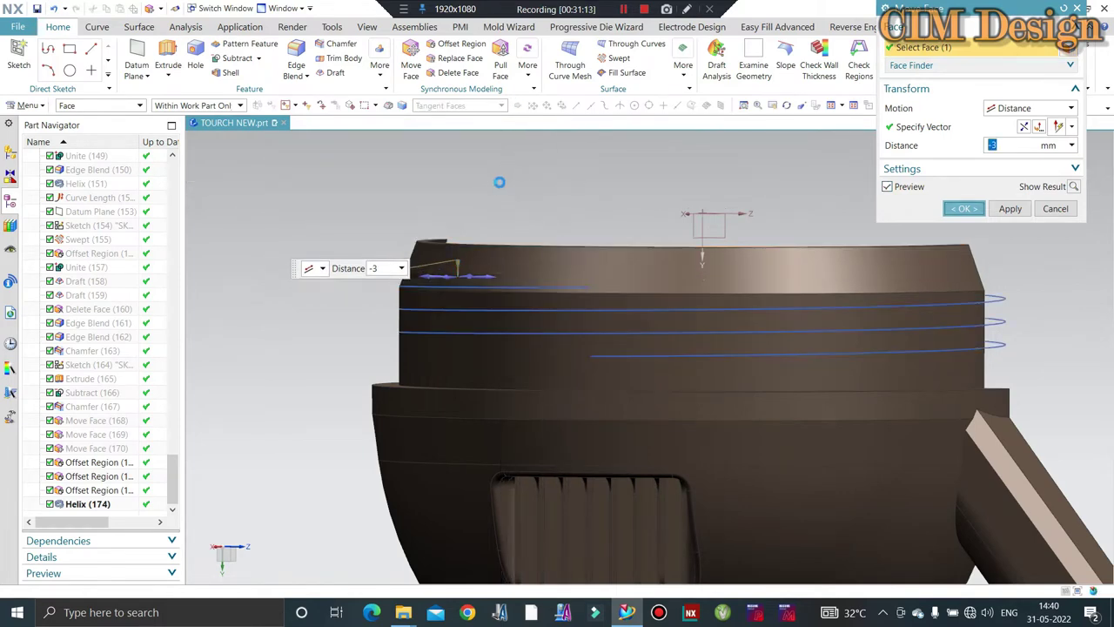
middle_click(500, 181)
scroll(522, 197, down, 2)
mouse_move(613, 210)
middle_down()
mouse_move(552, 199)
mouse_move(580, 189)
mouse_move(569, 204)
mouse_move(625, 150)
middle_up()
scroll(634, 249, up, 2)
- Orbit around the torch head and snap to the front view with F8
scroll(635, 249, up, 1)
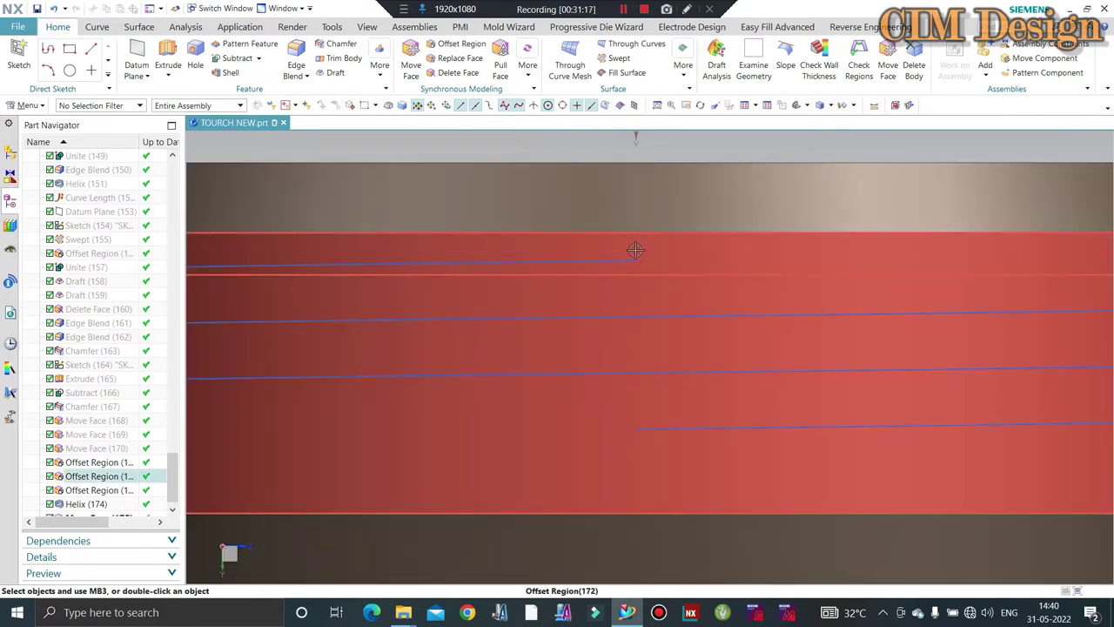
scroll(615, 284, down, 3)
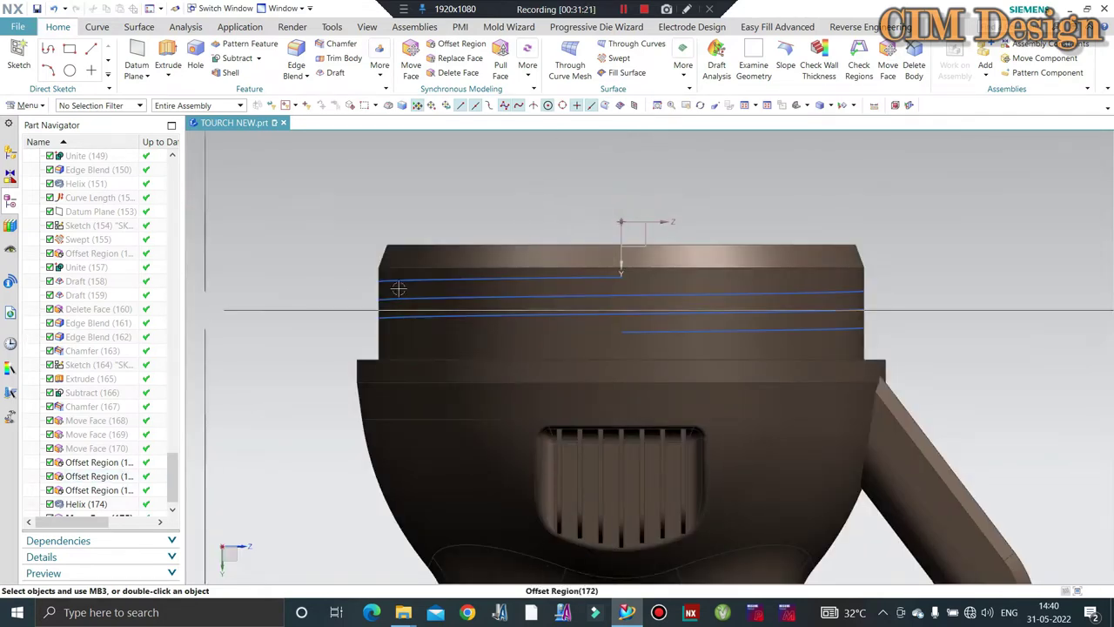
scroll(614, 284, down, 2)
mouse_move(558, 280)
middle_down()
mouse_move(450, 280)
mouse_move(323, 336)
middle_up()
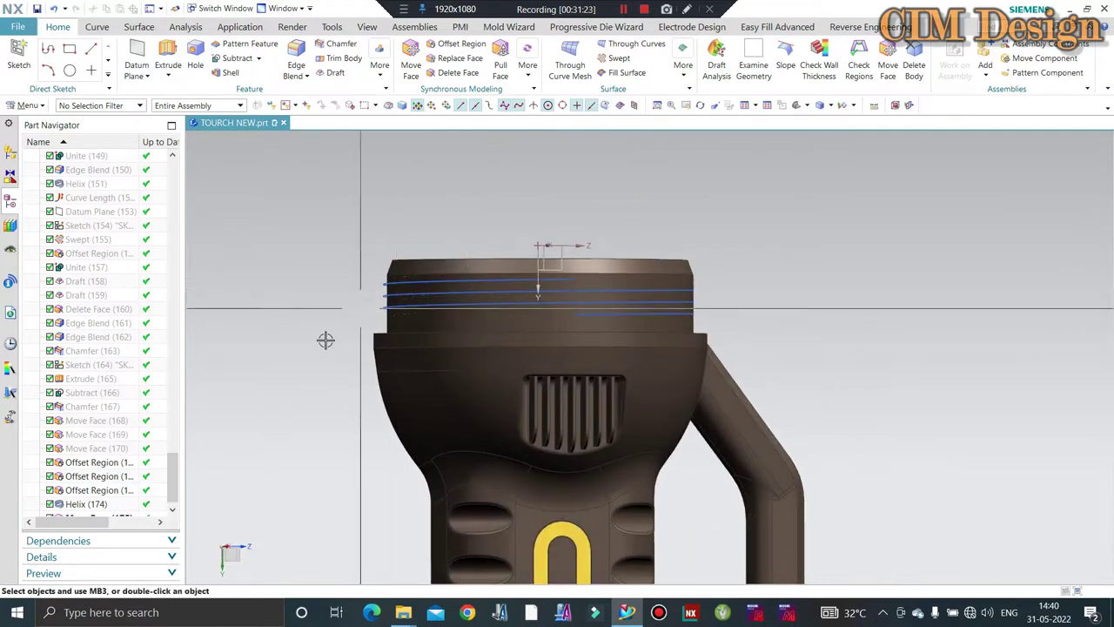
scroll(524, 276, up, 2)
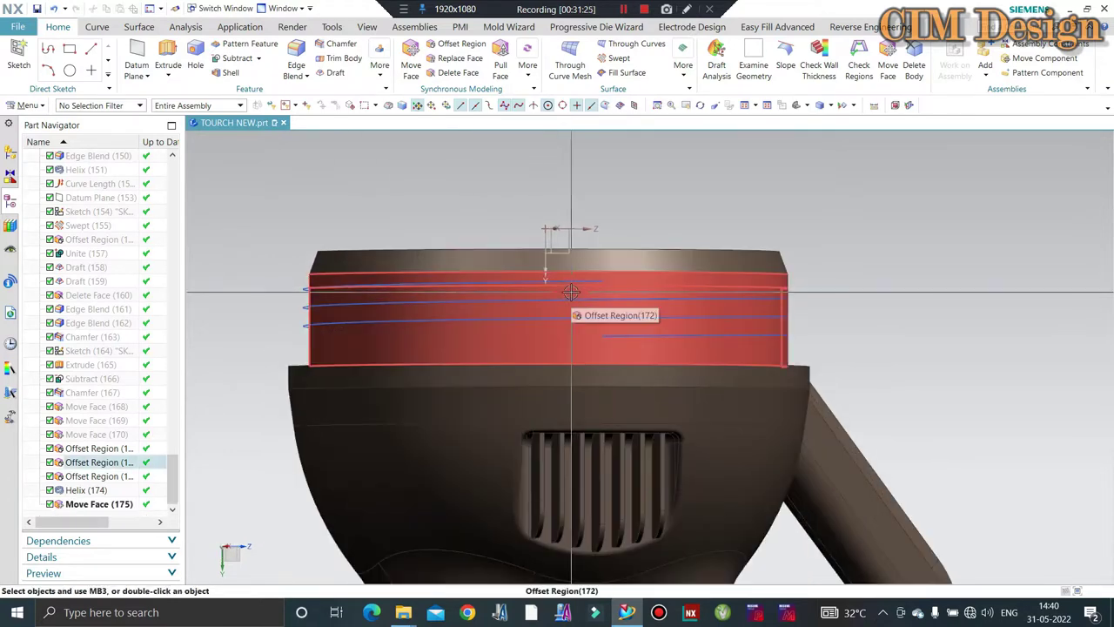
scroll(488, 357, down, 1)
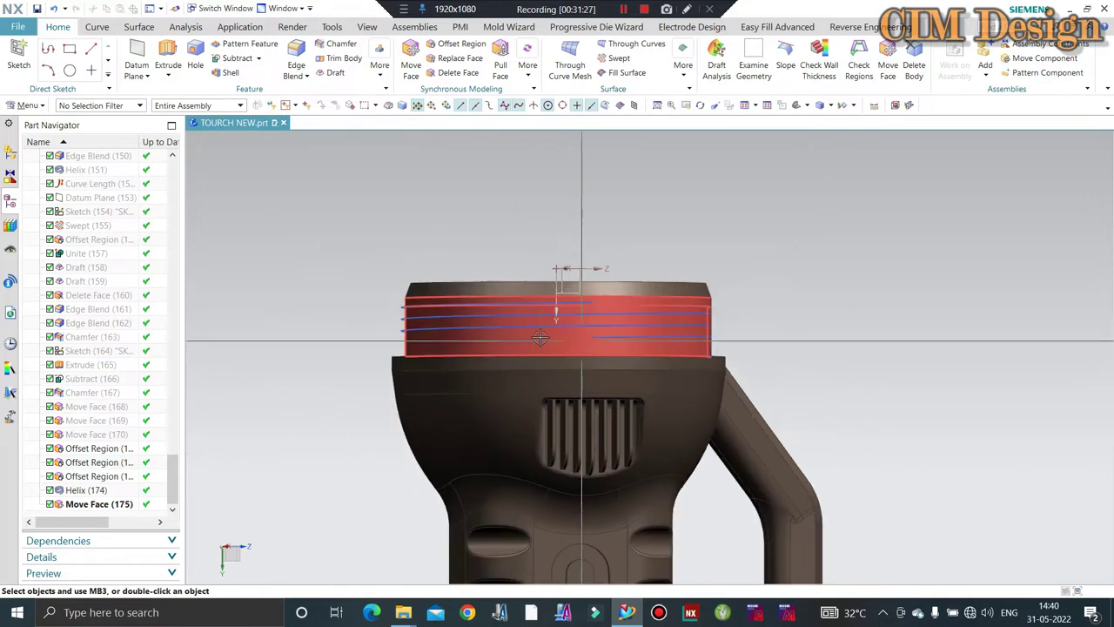
middle_drag(488, 357, 458, 271)
key(F8)
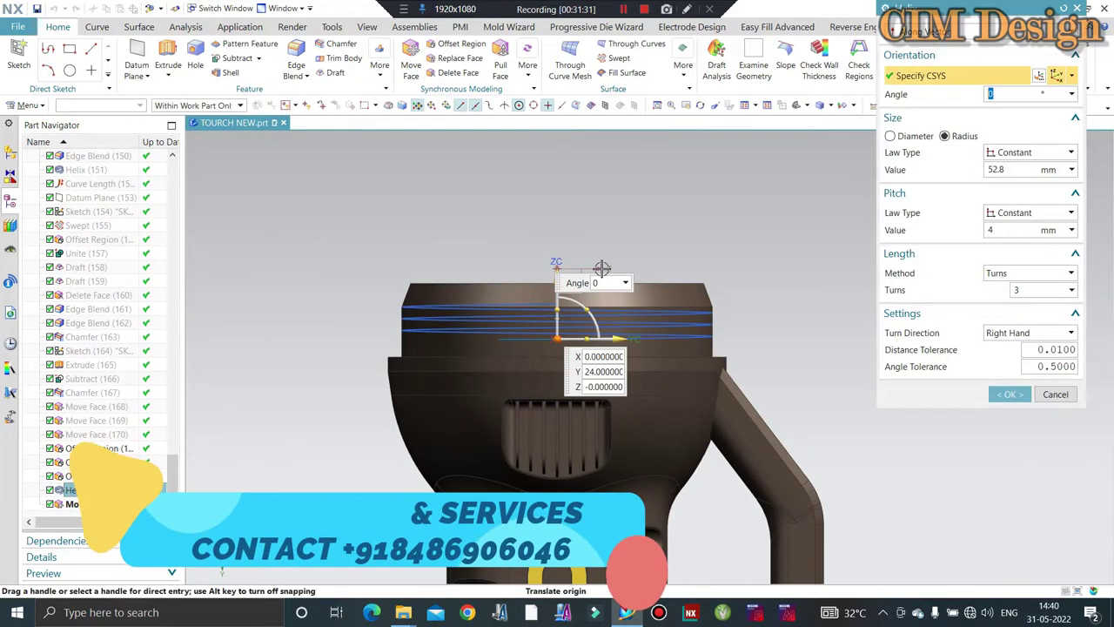
middle_drag(329, 388, 255, 217)
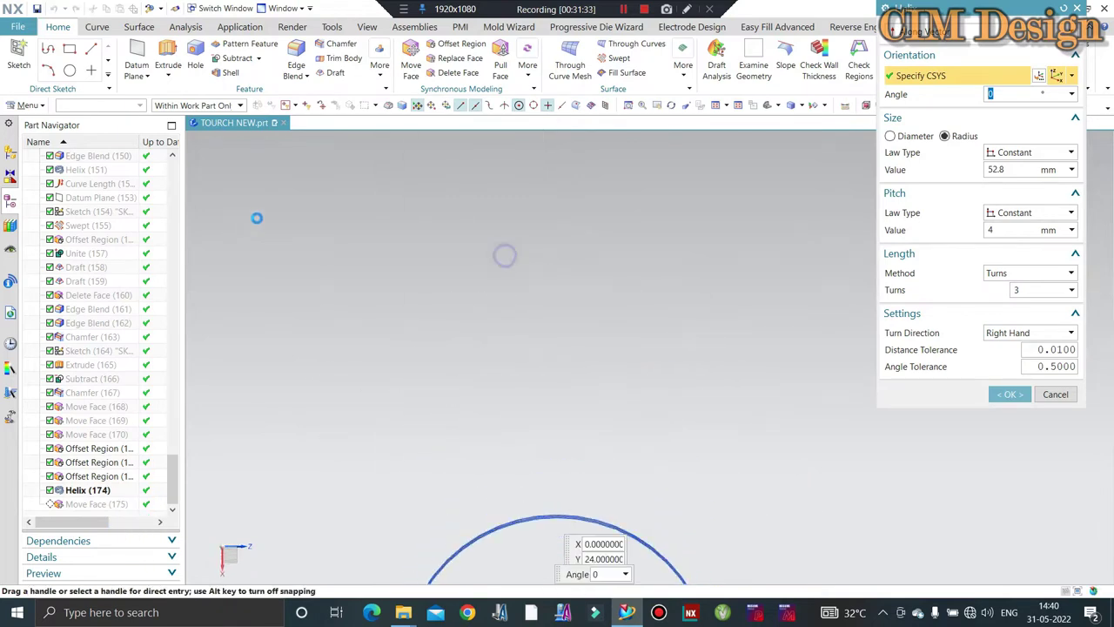
- Rotate the helix orientation 90° about its ZC axis
scroll(461, 121, down, 1)
scroll(522, 257, up, 3)
scroll(519, 339, up, 2)
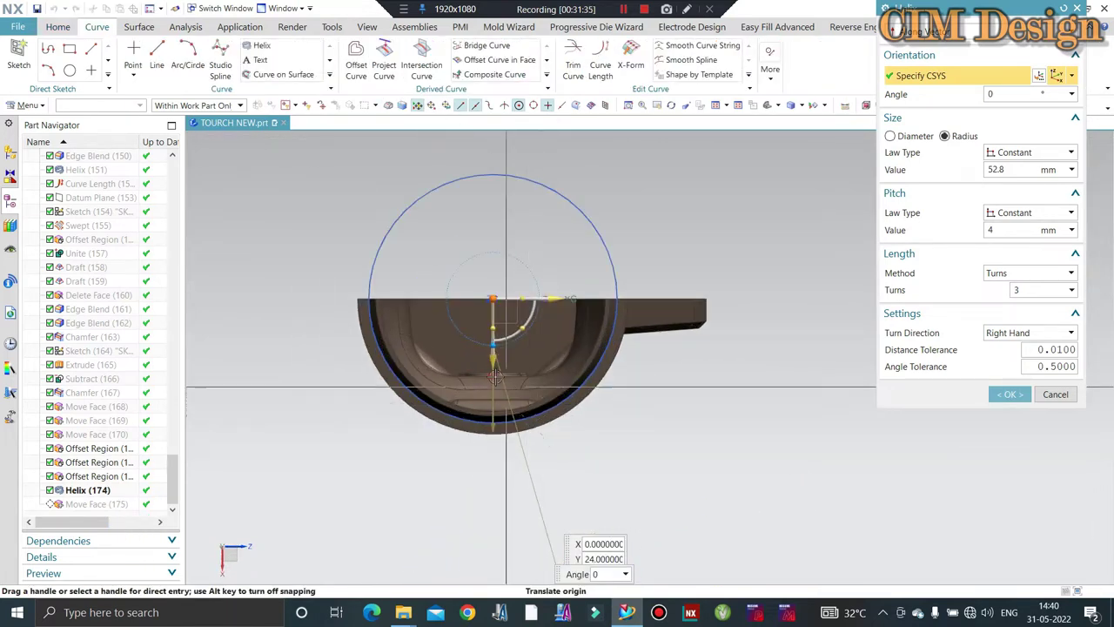
scroll(462, 225, up, 1)
click(518, 283)
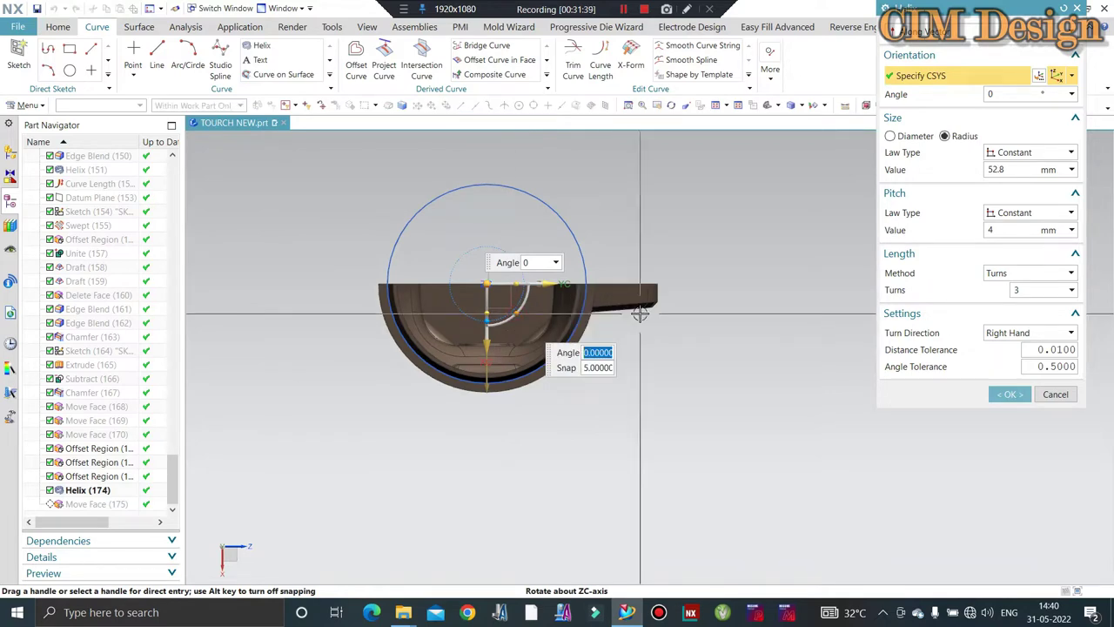
text(0)
key(Return)
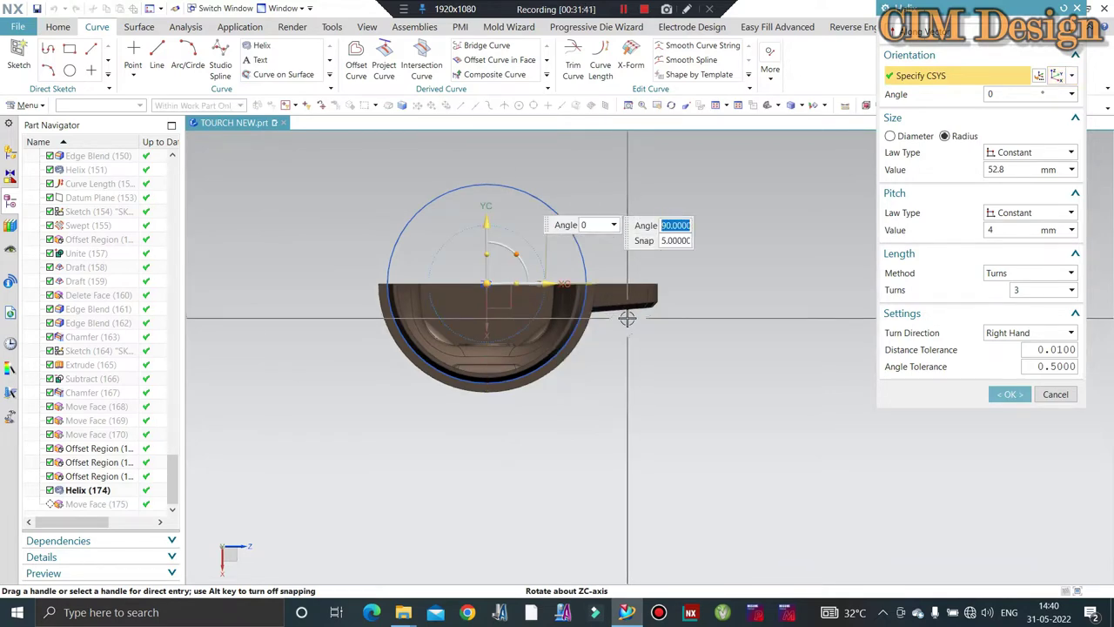
middle_click(629, 319)
mouse_move(598, 368)
middle_down()
mouse_move(609, 298)
mouse_move(714, 242)
middle_up()
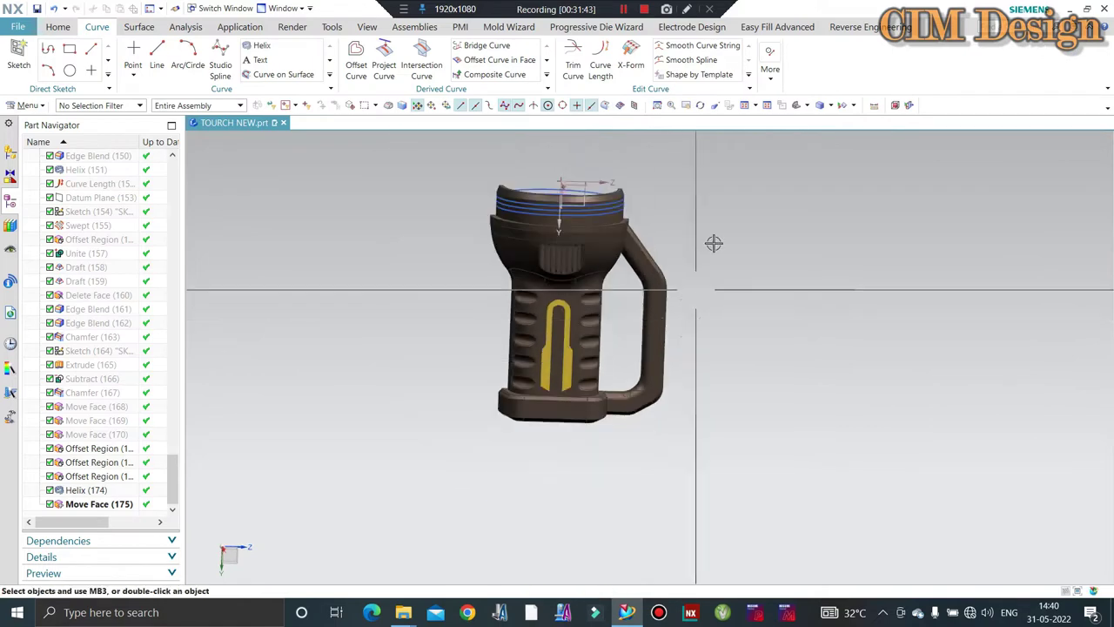
- Create a datum plane through the helix start point and place a new sketch on it
scroll(529, 198, down, 4)
scroll(529, 198, down, 2)
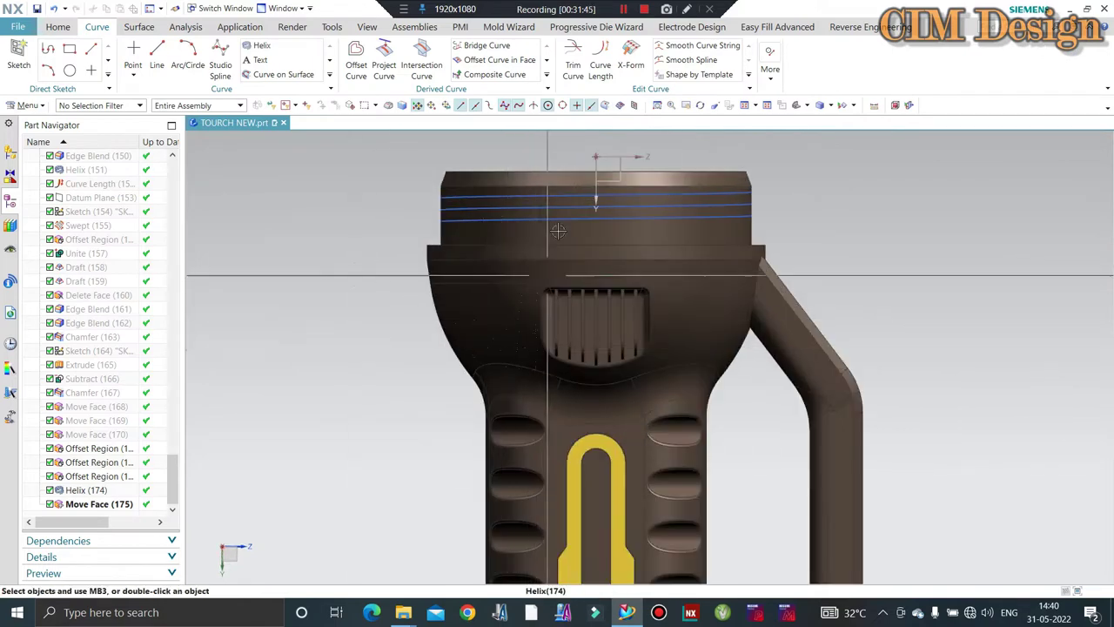
scroll(545, 161, down, 2)
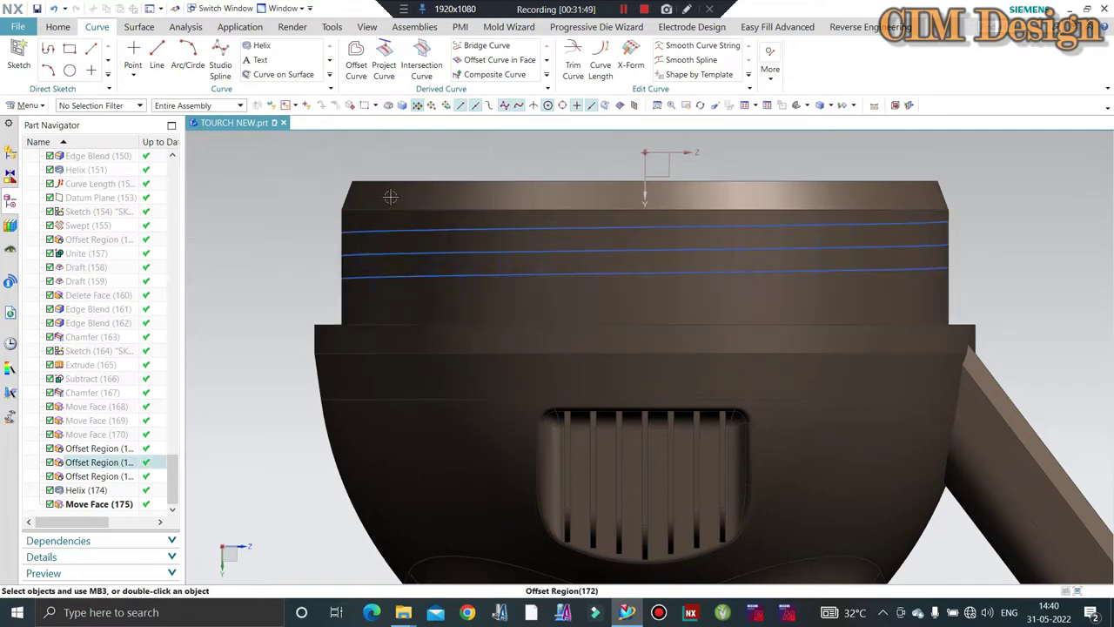
scroll(386, 235, up, 2)
mouse_move(407, 245)
middle_down()
mouse_move(430, 249)
mouse_move(408, 294)
mouse_move(436, 286)
mouse_move(430, 333)
mouse_move(370, 341)
middle_up()
scroll(366, 127, down, 2)
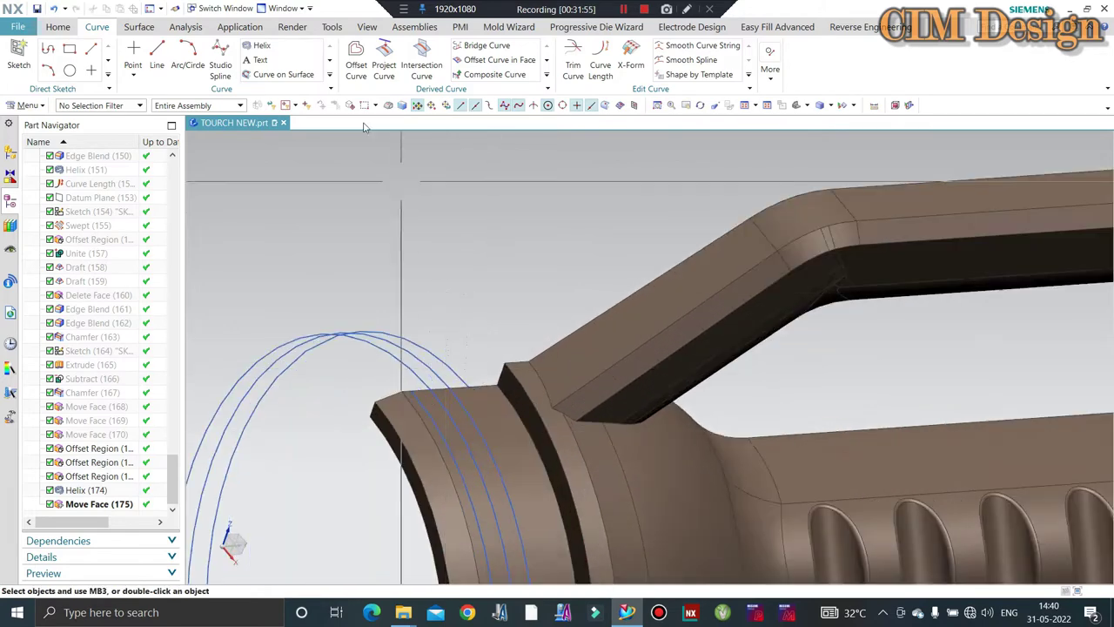
click(58, 27)
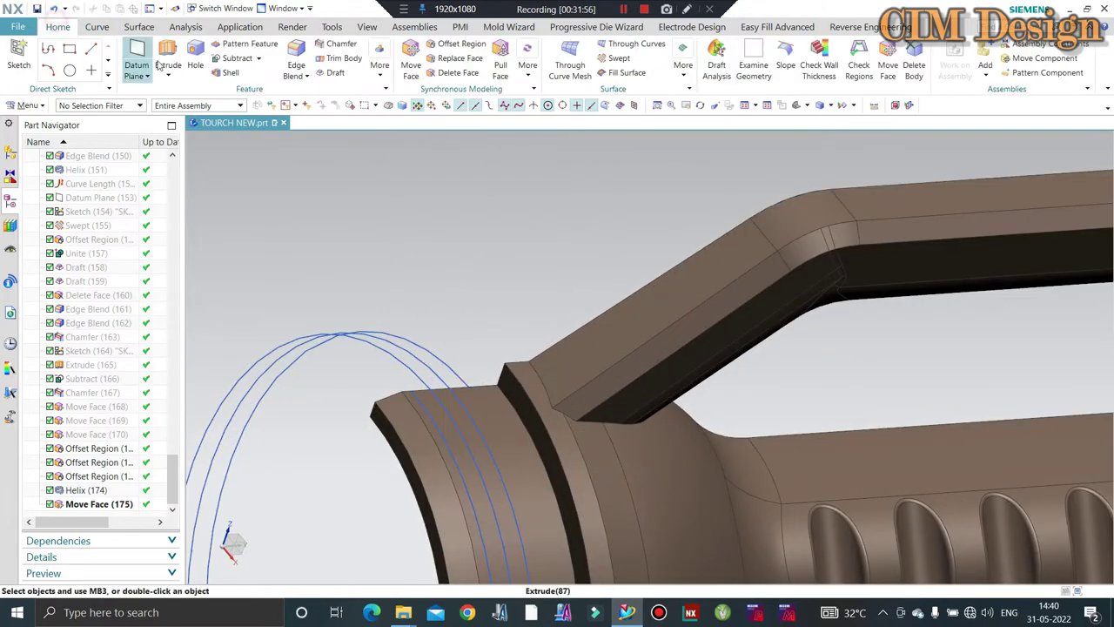
click(467, 397)
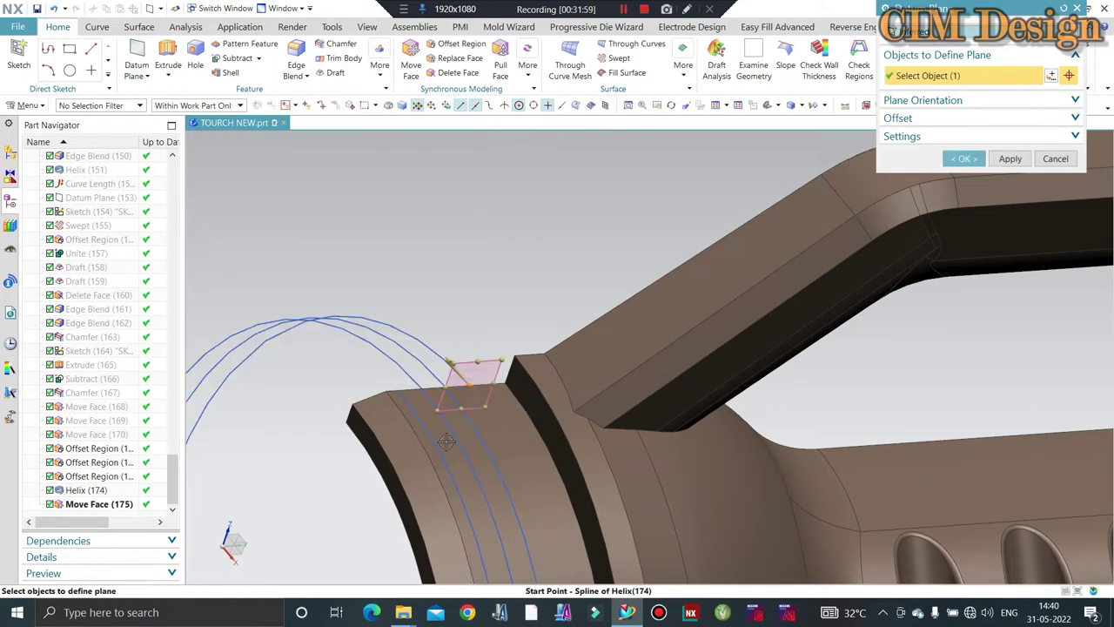
middle_click(442, 384)
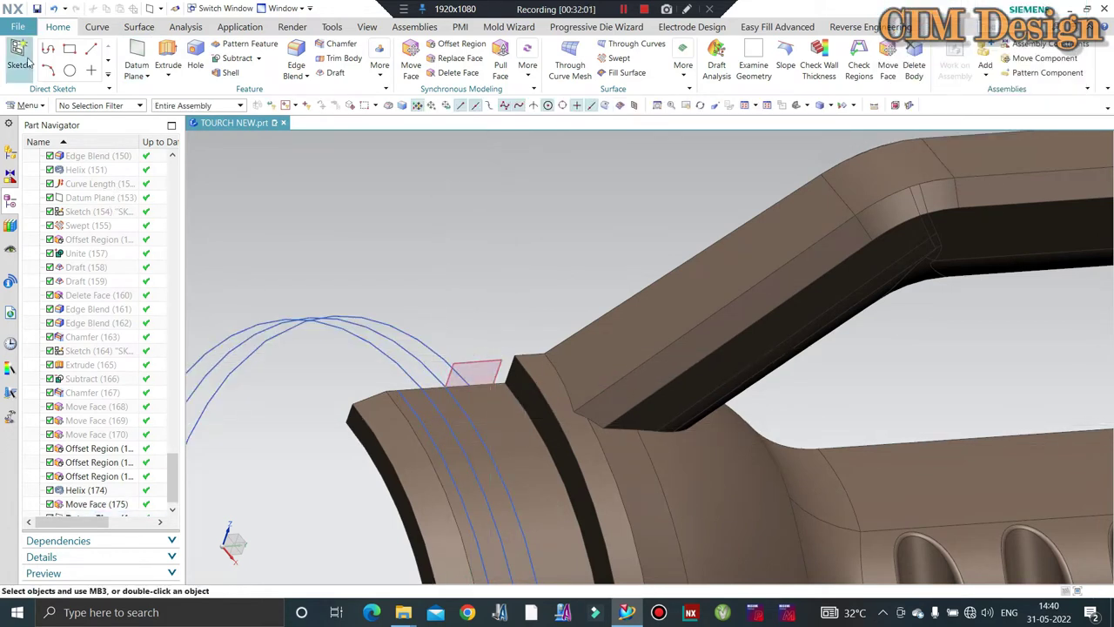
click(488, 363)
middle_click(488, 363)
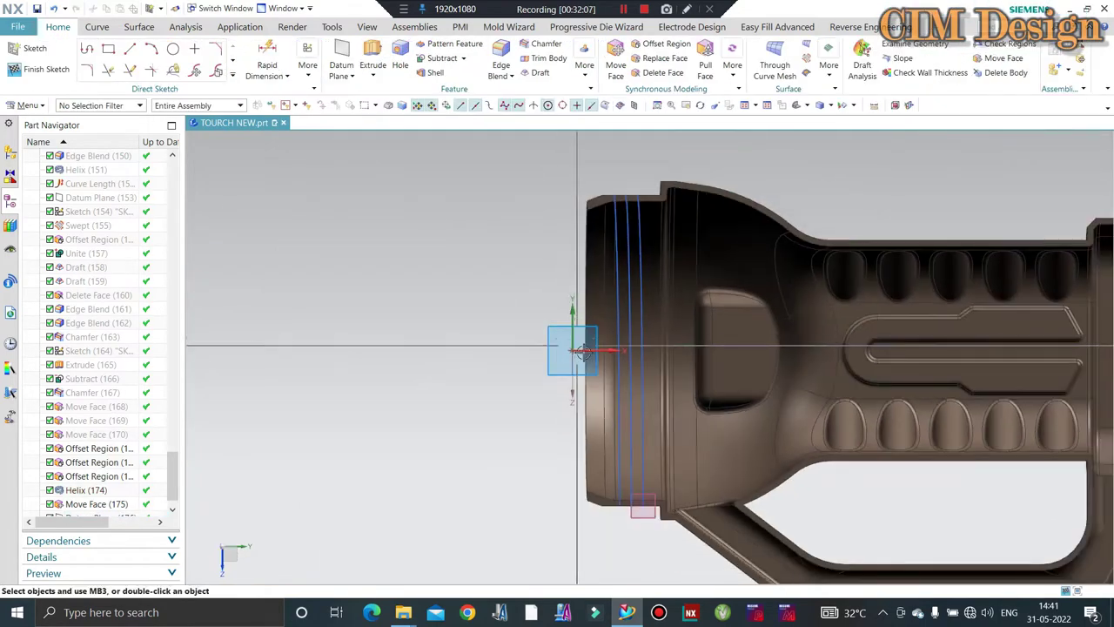
- Draw the rib profile rectangle on the datum plane at the helix start
mouse_move(583, 351)
middle_down()
mouse_move(664, 256)
mouse_move(443, 276)
mouse_move(456, 304)
mouse_move(478, 286)
mouse_move(259, 331)
middle_up()
scroll(836, 157, up, 2)
scroll(677, 189, up, 2)
scroll(677, 190, up, 5)
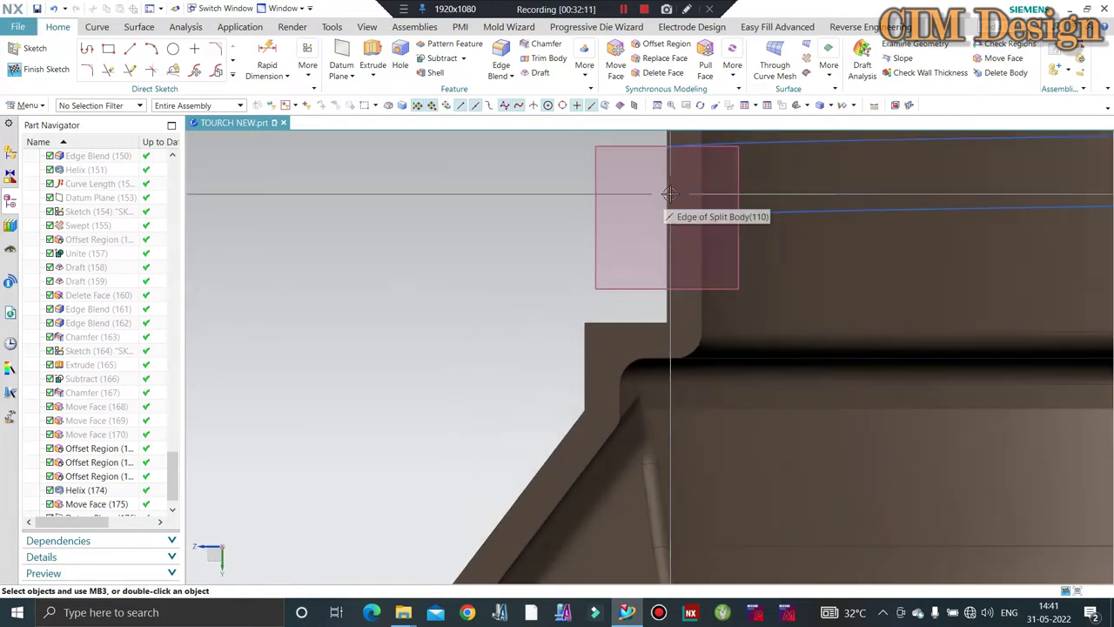
scroll(670, 196, up, 2)
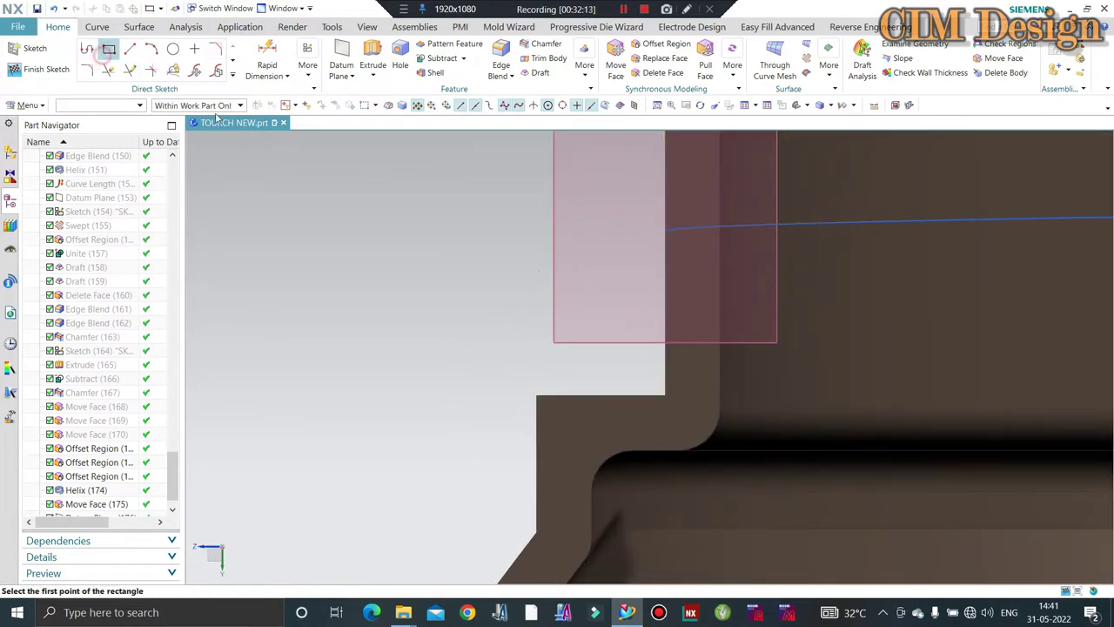
scroll(659, 308, down, 2)
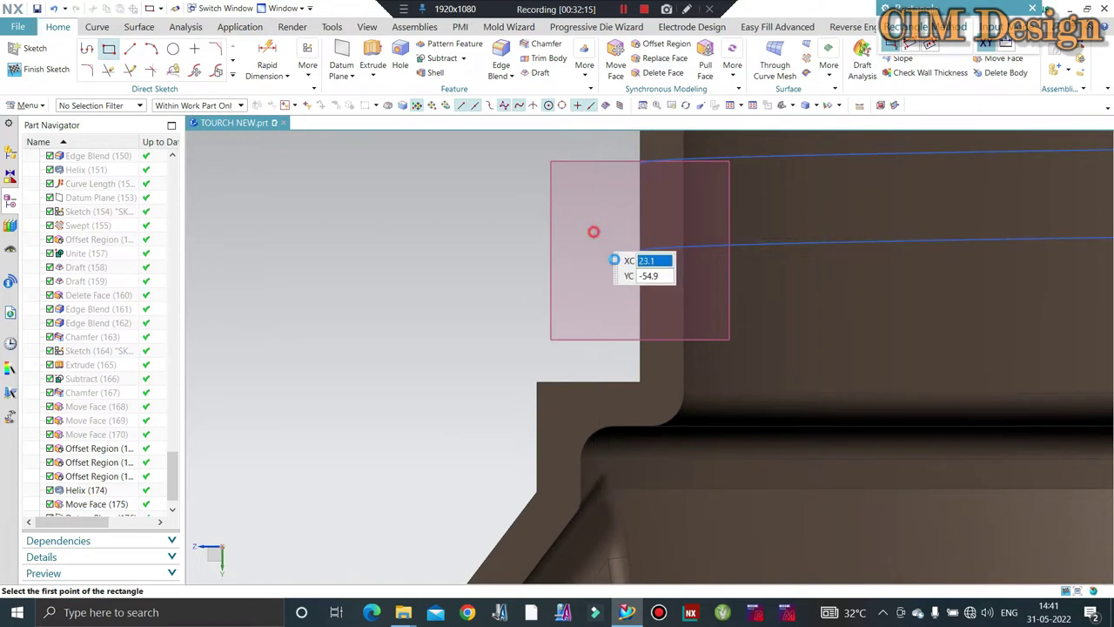
click(594, 232)
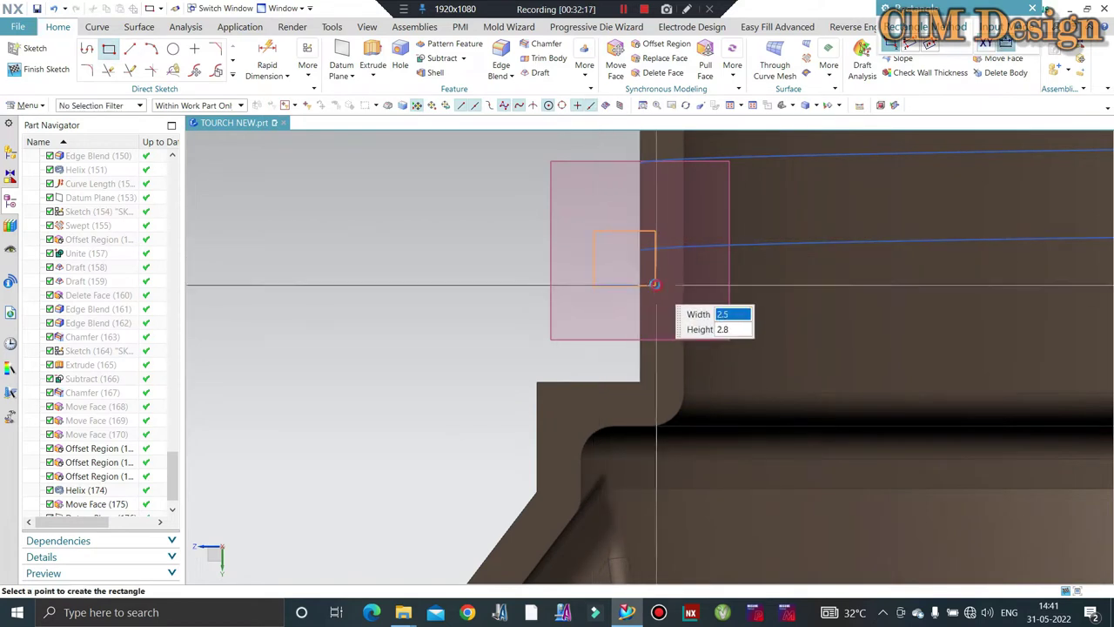
click(655, 284)
key(Escape)
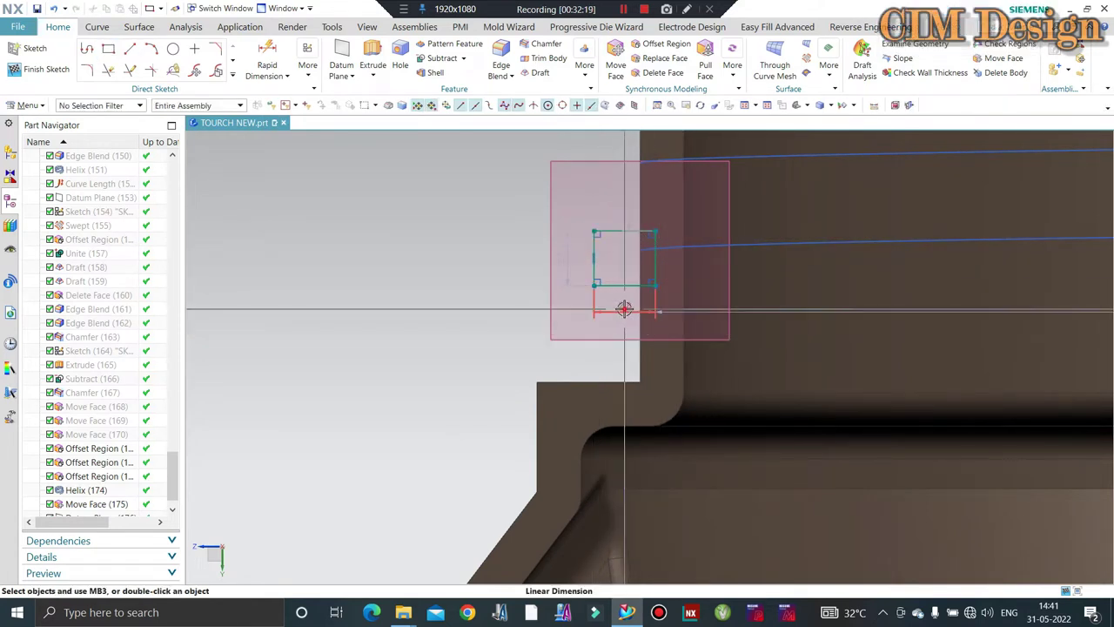
- Dimension the rectangle's right edge to the helix point at distance 0
double_click(624, 306)
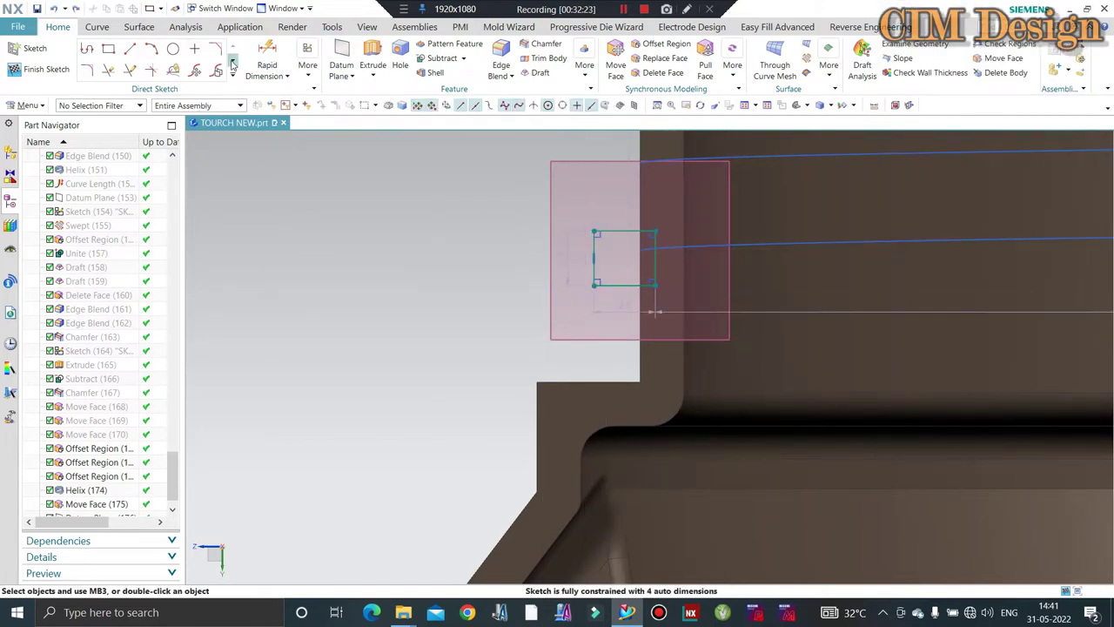
click(655, 257)
click(722, 251)
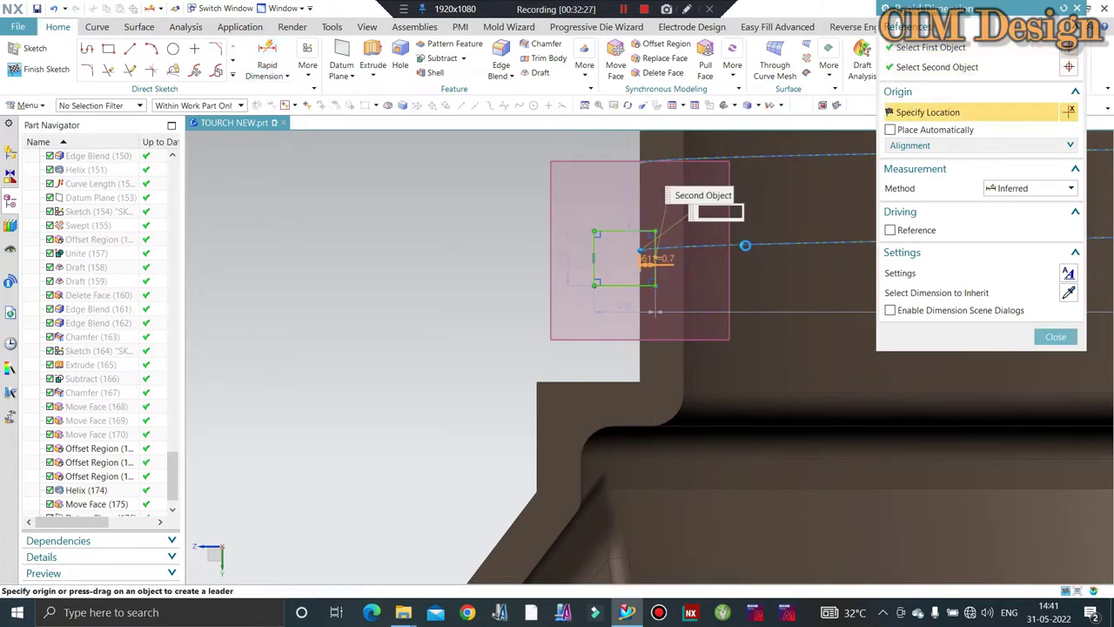
click(656, 229)
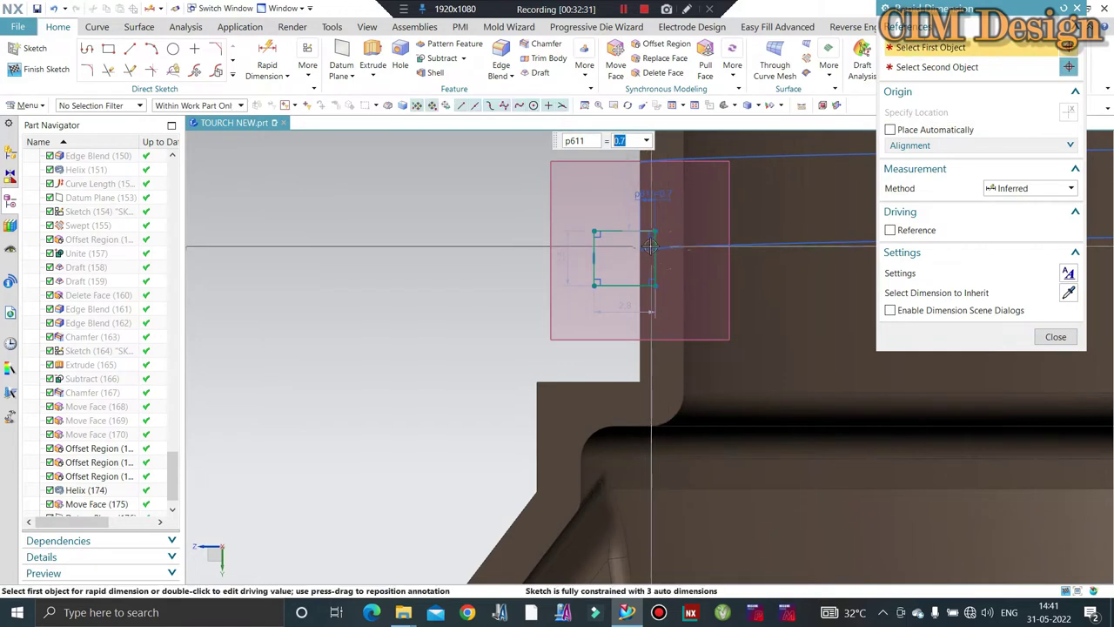
text(0)
key(Return)
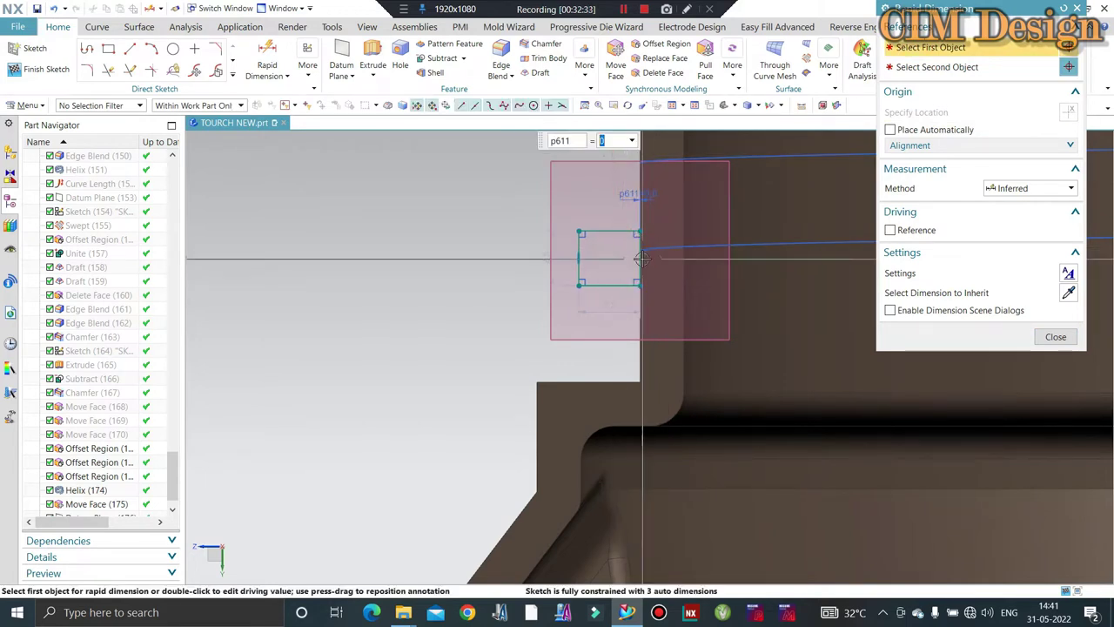
click(638, 248)
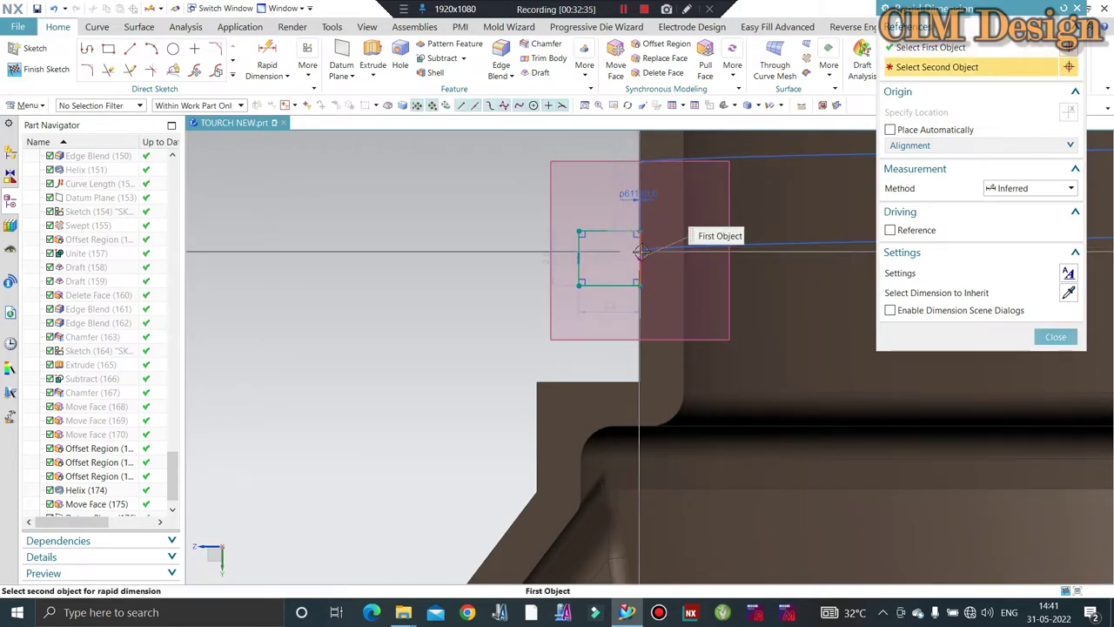
scroll(640, 254, up, 2)
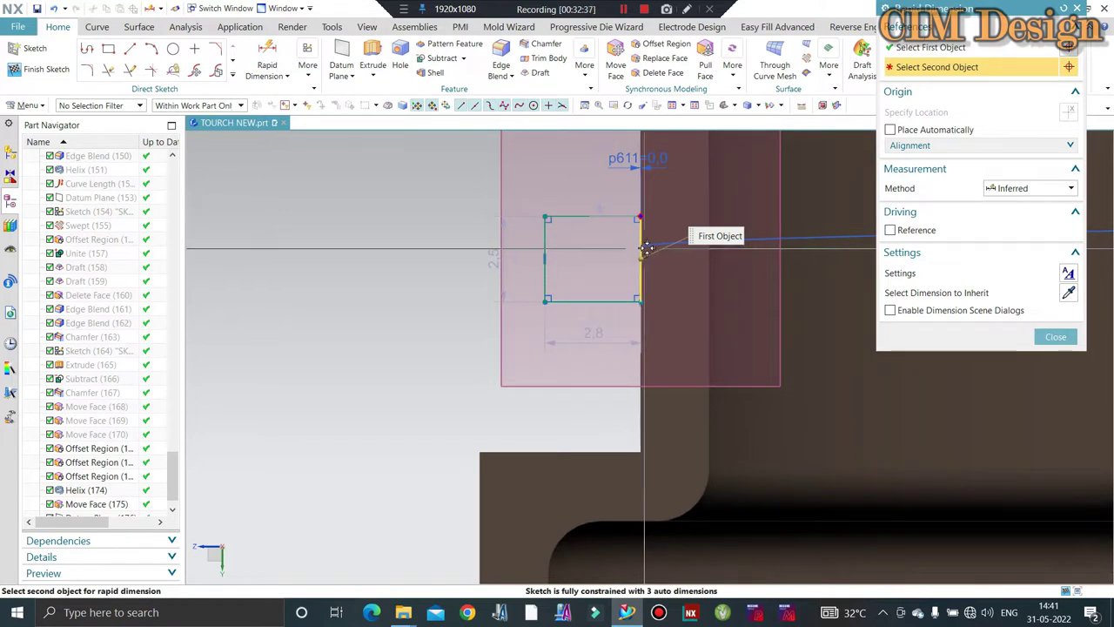
scroll(643, 249, up, 2)
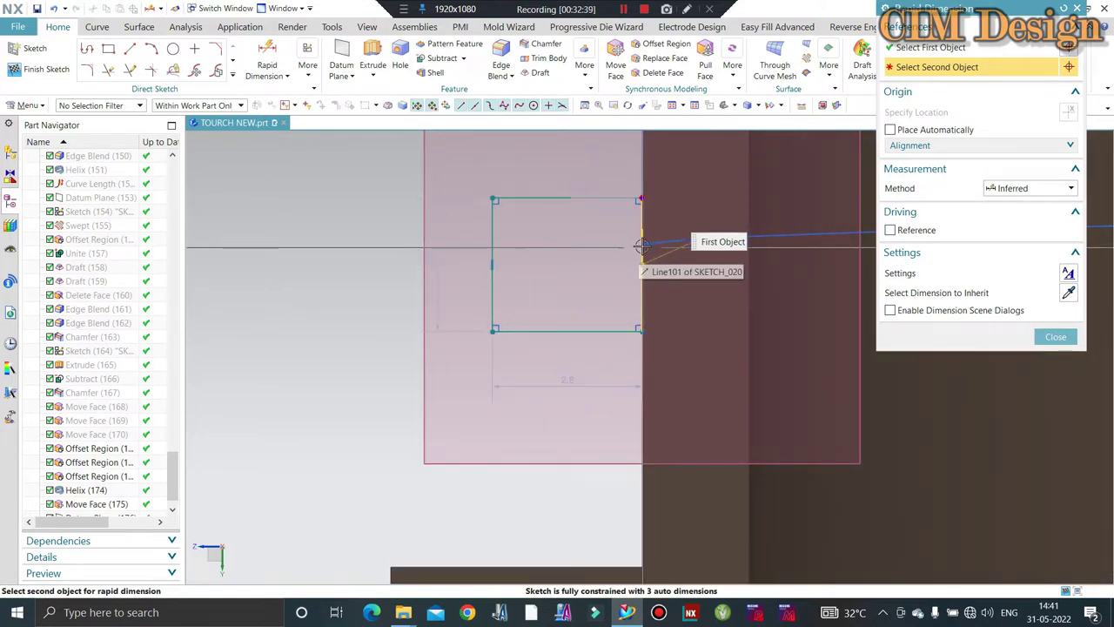
scroll(640, 246, up, 2)
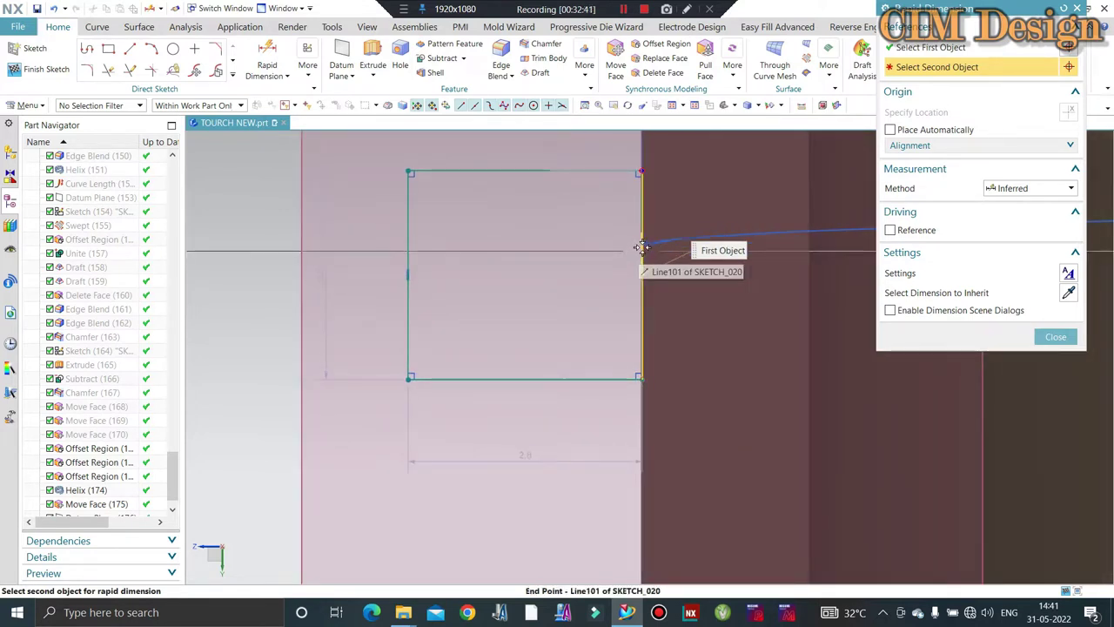
scroll(643, 253, down, 1)
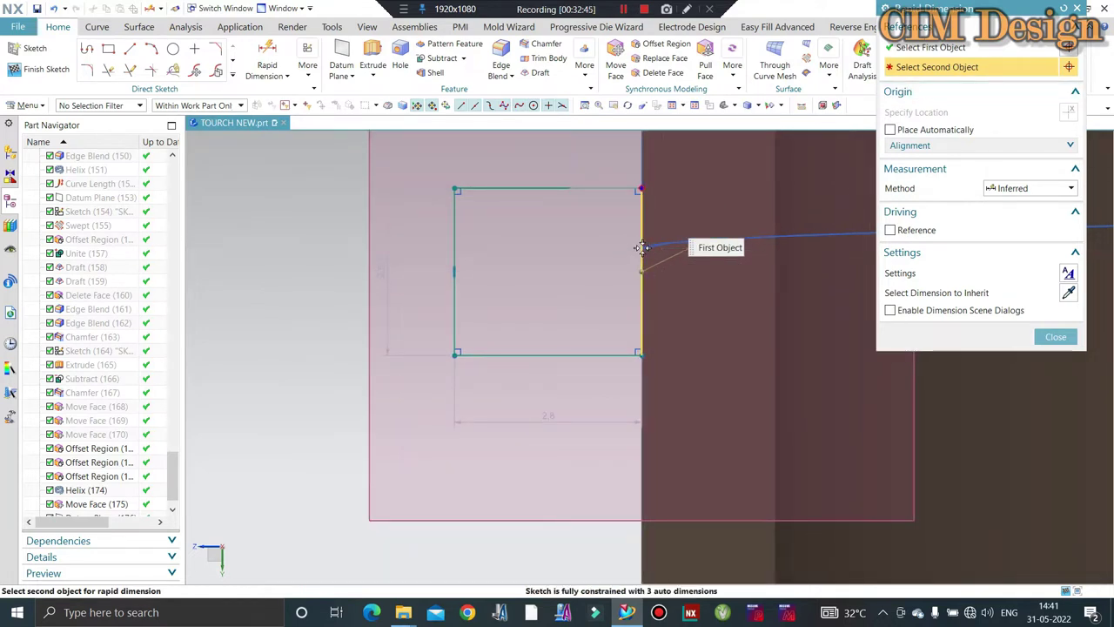
scroll(639, 252, up, 3)
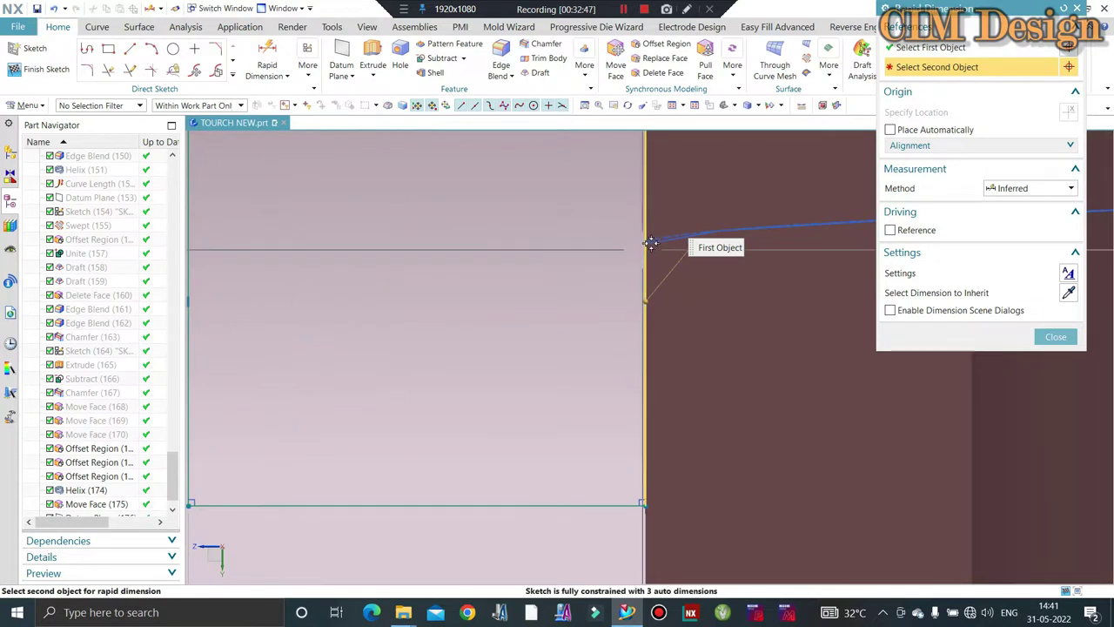
click(679, 241)
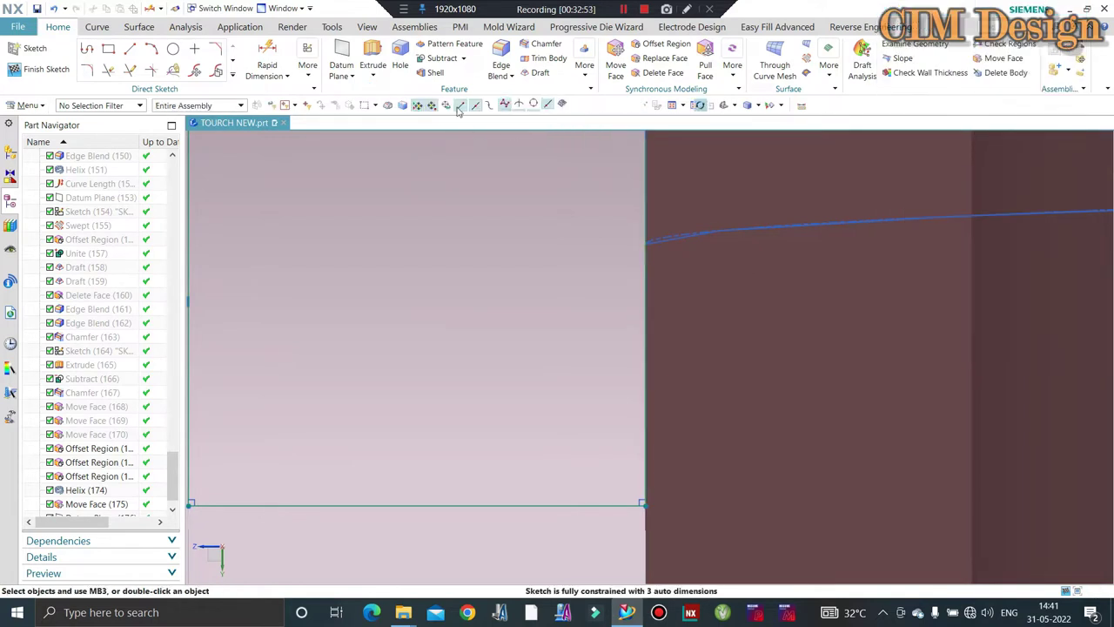
- Add a vertical offset dimension of 0 from the right edge midpoint
click(642, 246)
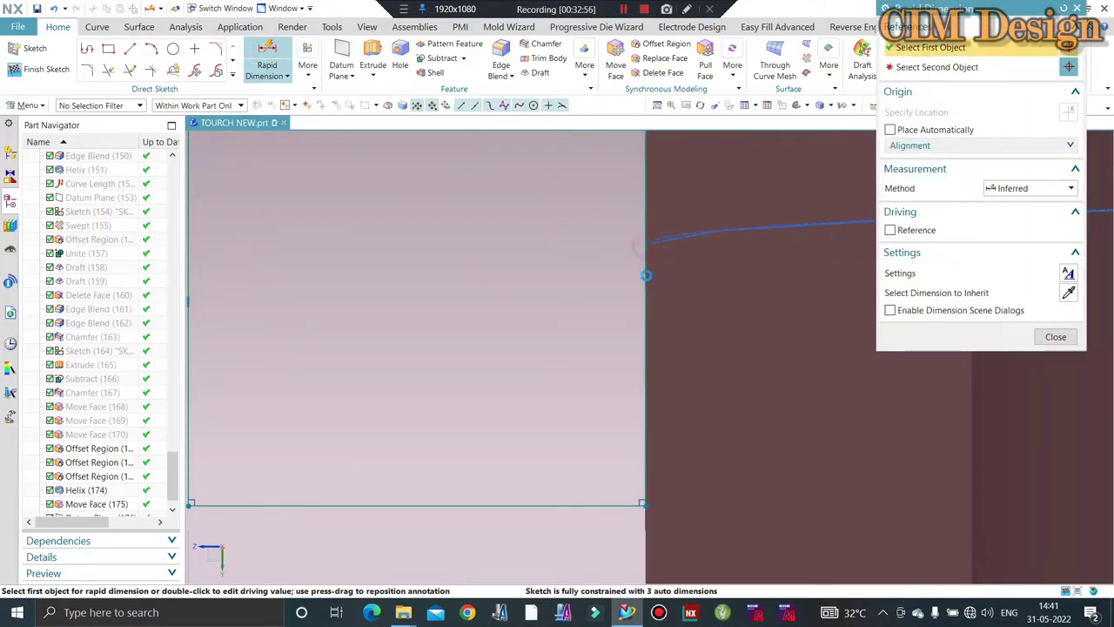
click(644, 282)
scroll(643, 283, down, 1)
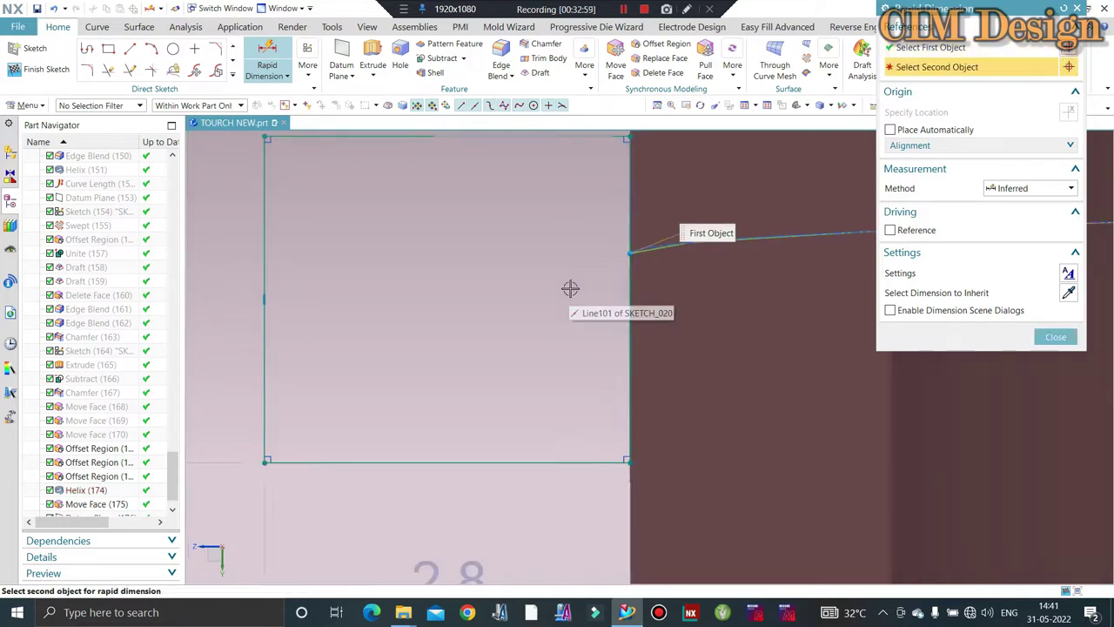
click(628, 298)
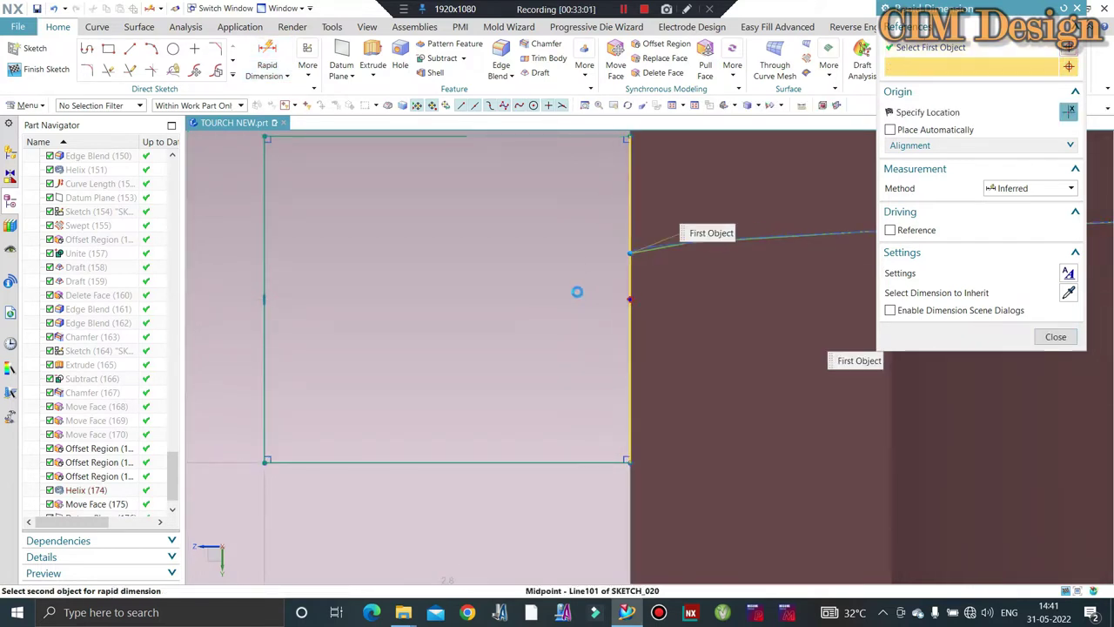
click(506, 278)
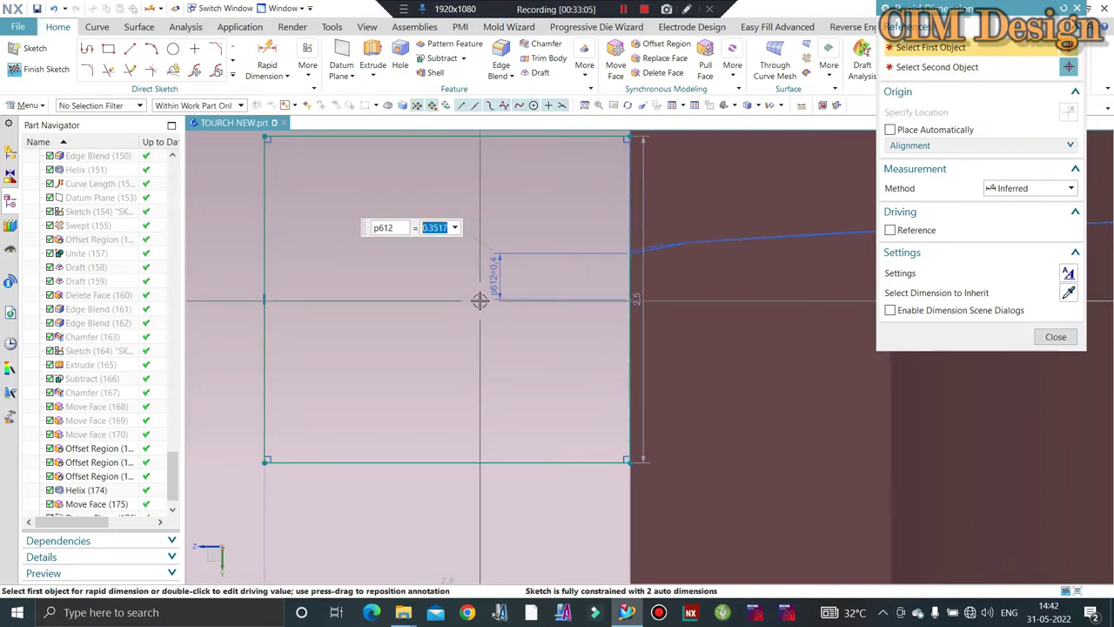
text(0)
key(Return)
scroll(488, 314, down, 2)
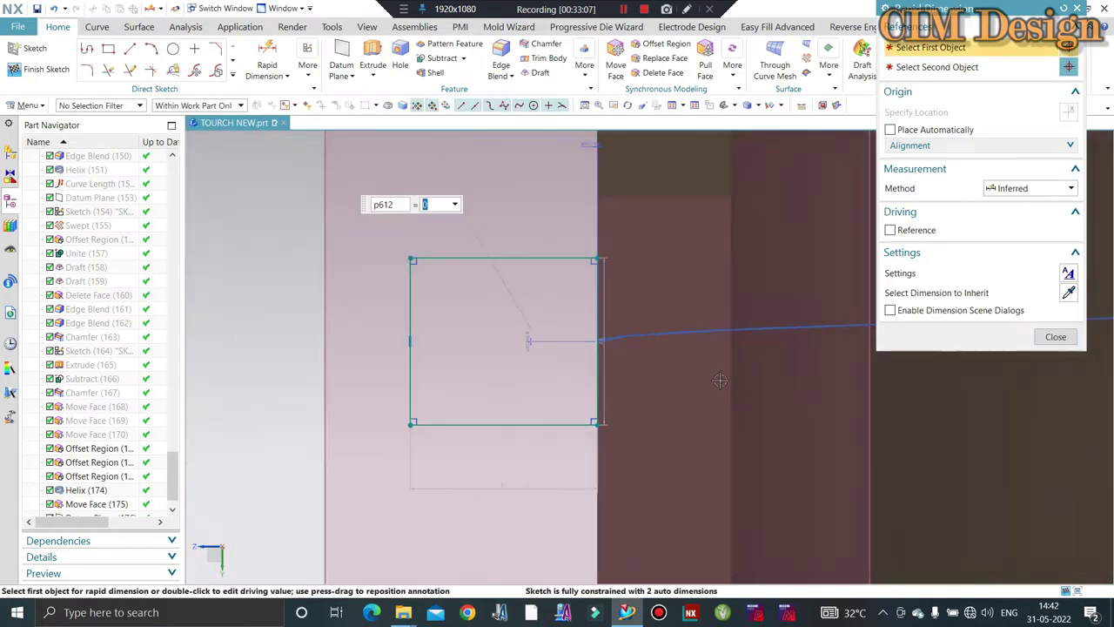
click(1055, 337)
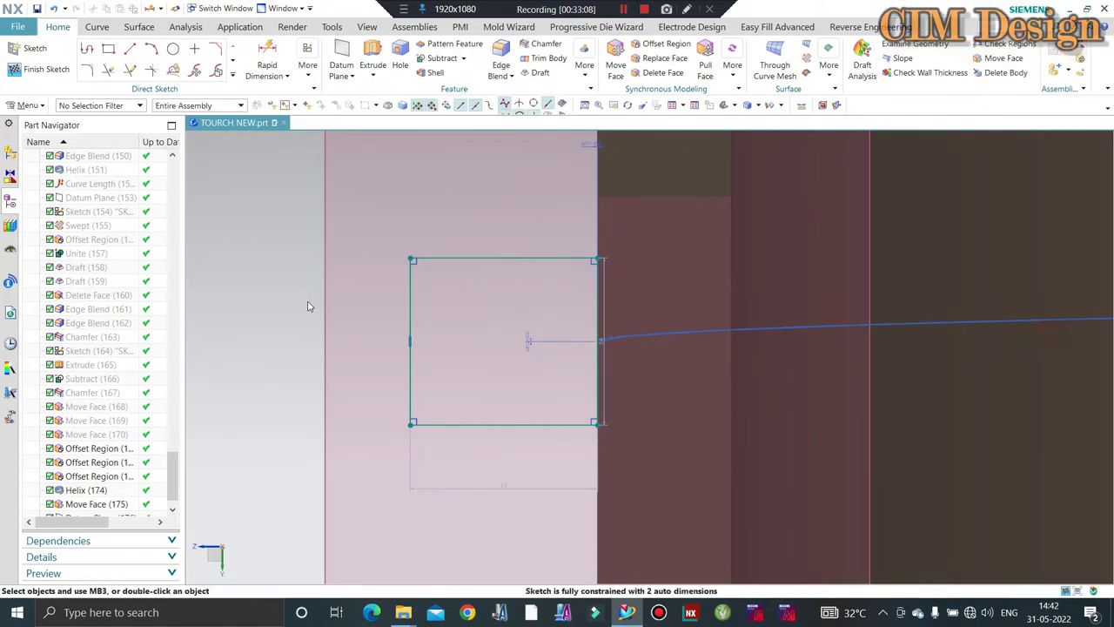
- Change the rectangle width dimension from 2.8 to 1.5
double_click(506, 482)
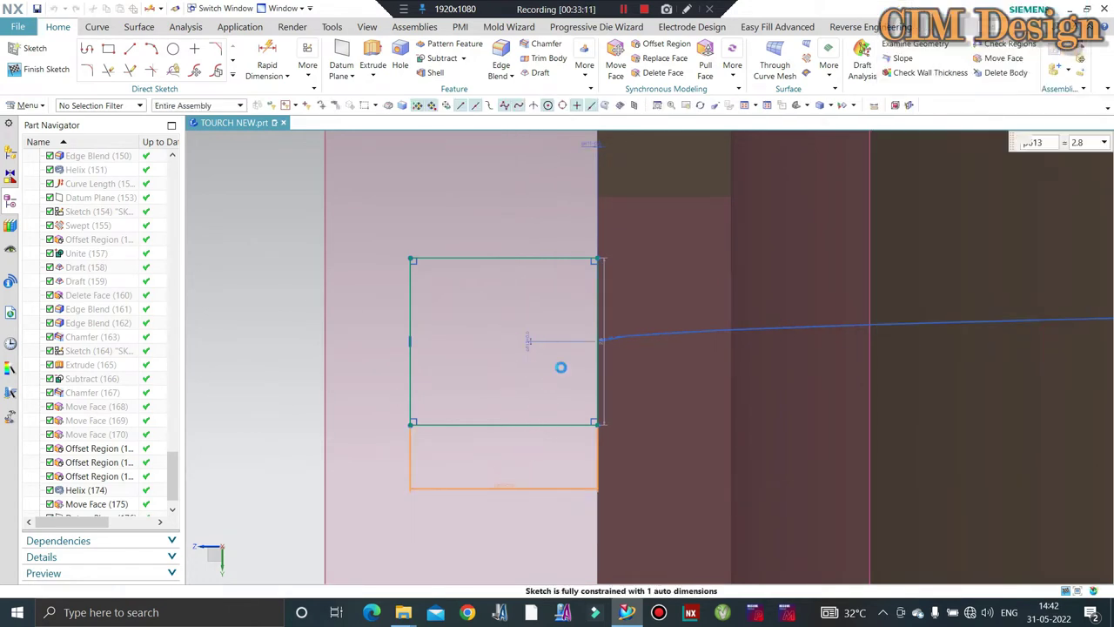
text(1.5)
key(Return)
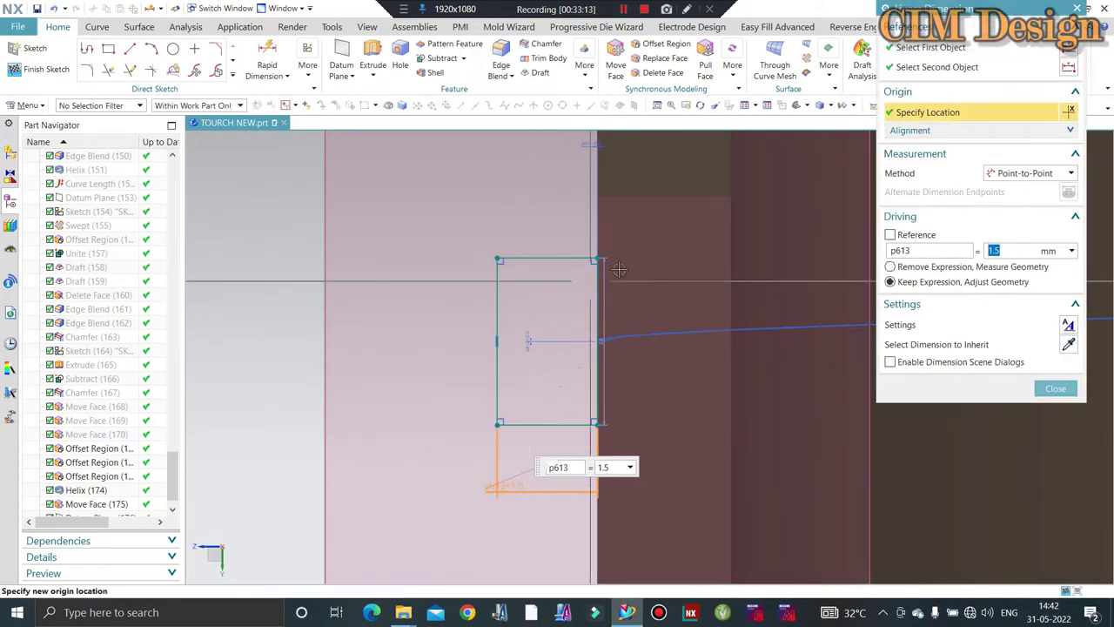
click(1055, 389)
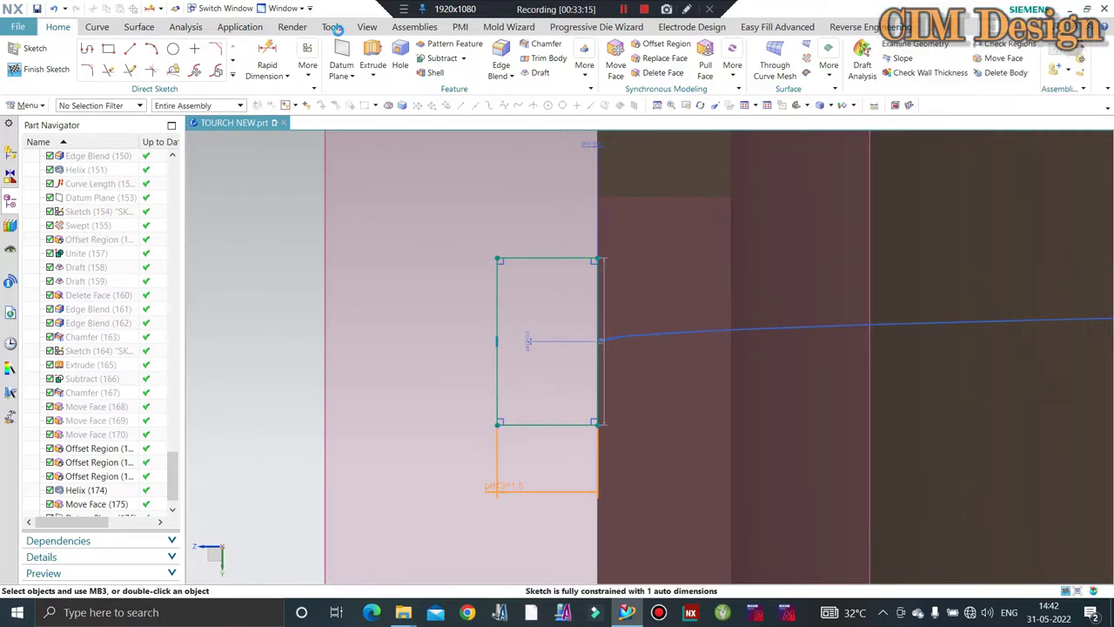
click(547, 258)
key(Escape)
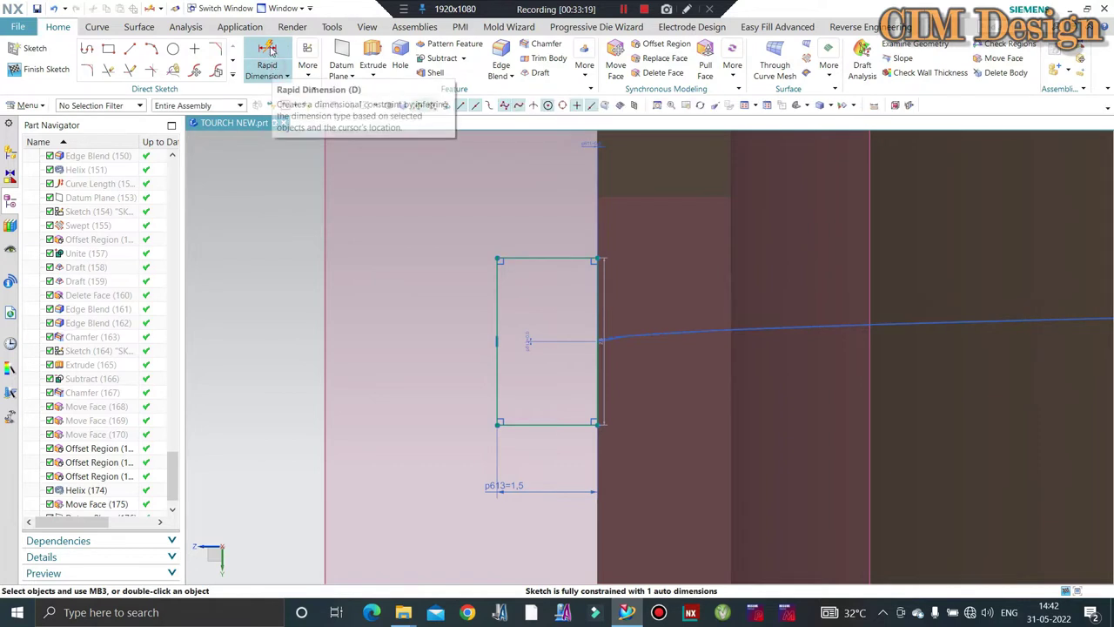
- Dimension the rectangle height along the left edge, trying 1 then 1.2
click(267, 59)
click(496, 291)
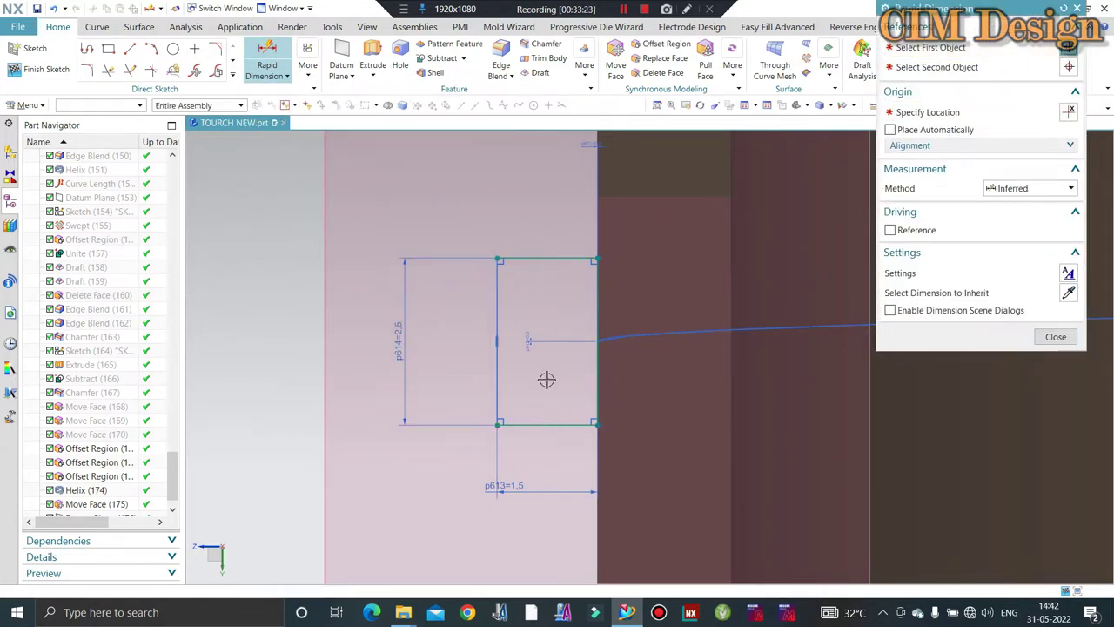
text(1)
key(Return)
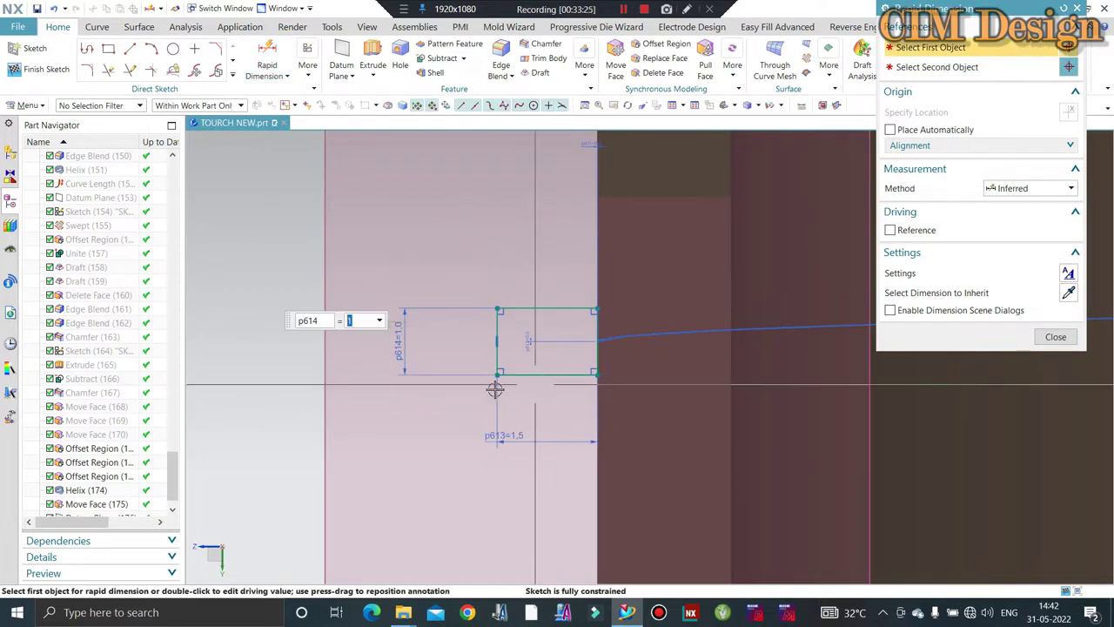
text(.2)
key(Return)
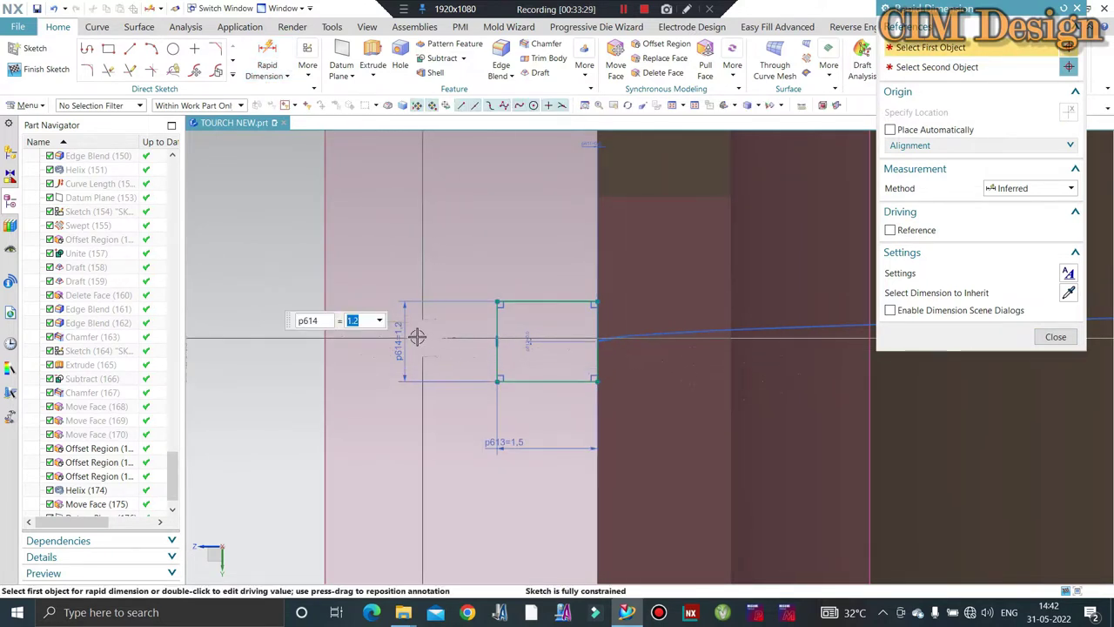
click(1055, 336)
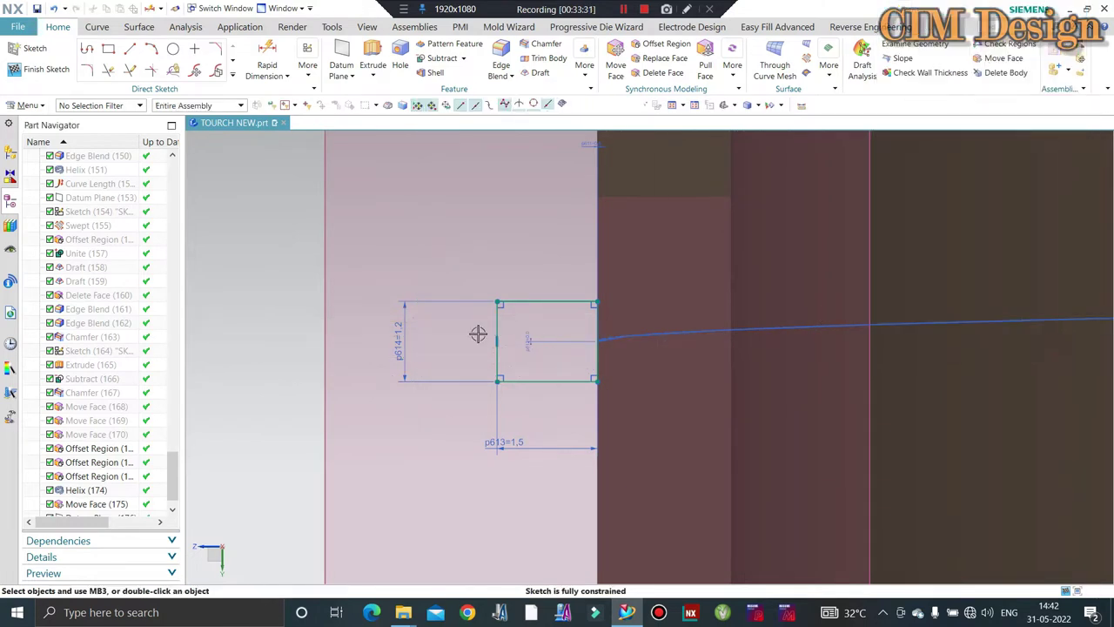
- Set height dimension p614 to 1.5 and finish the sketch
double_click(403, 341)
text(1.5)
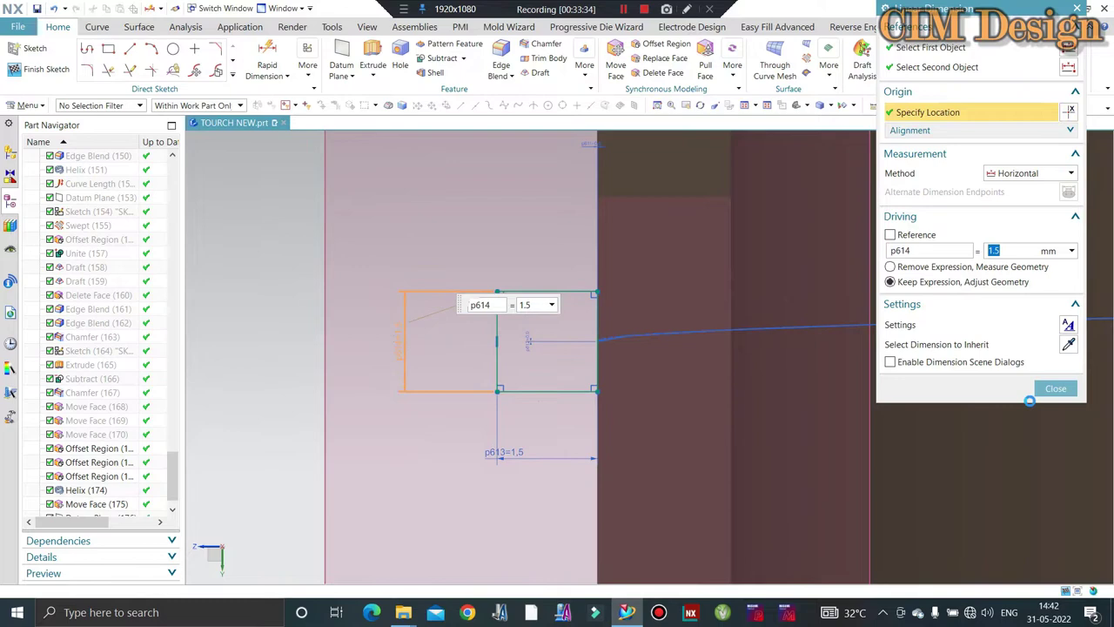
click(1041, 388)
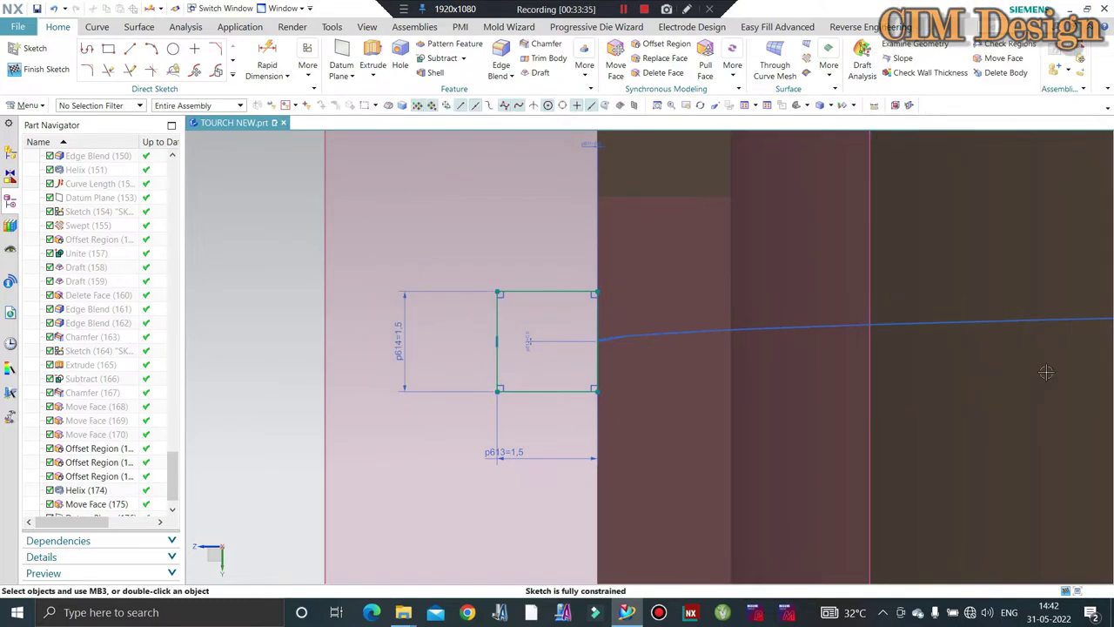
click(26, 73)
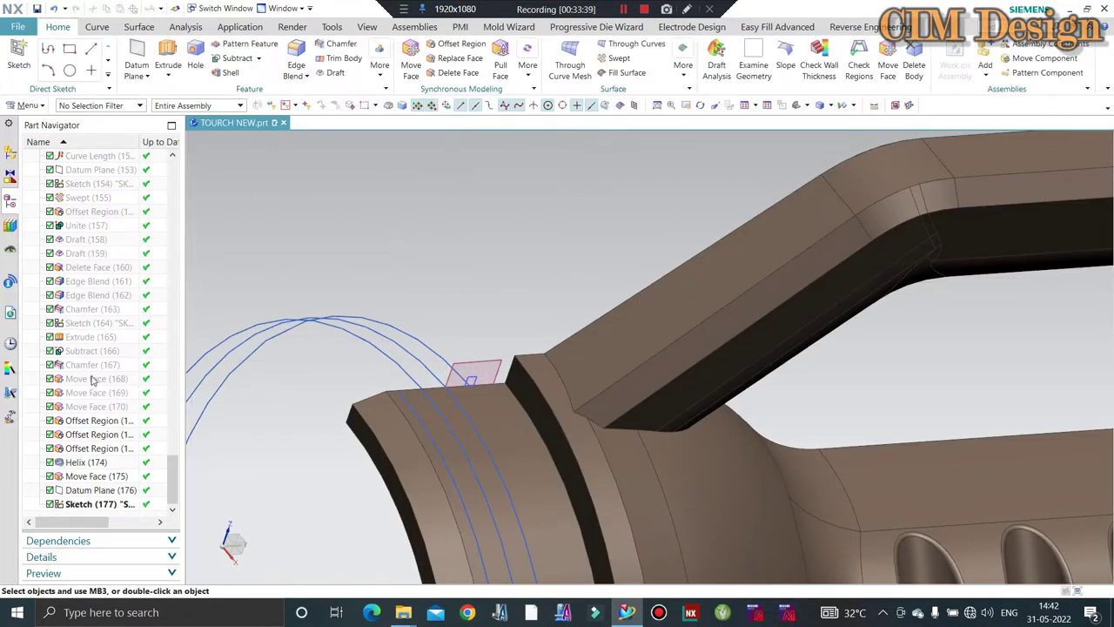
- Inspect Sketch (154) sizes and leave it unchanged
scroll(81, 216, up, 2)
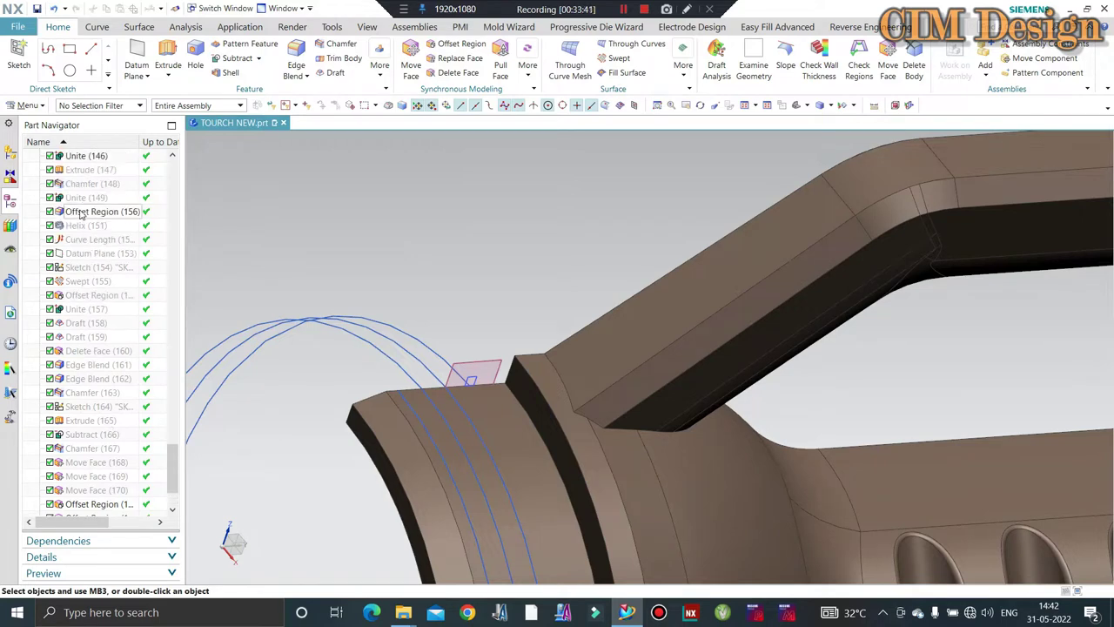
scroll(81, 216, up, 1)
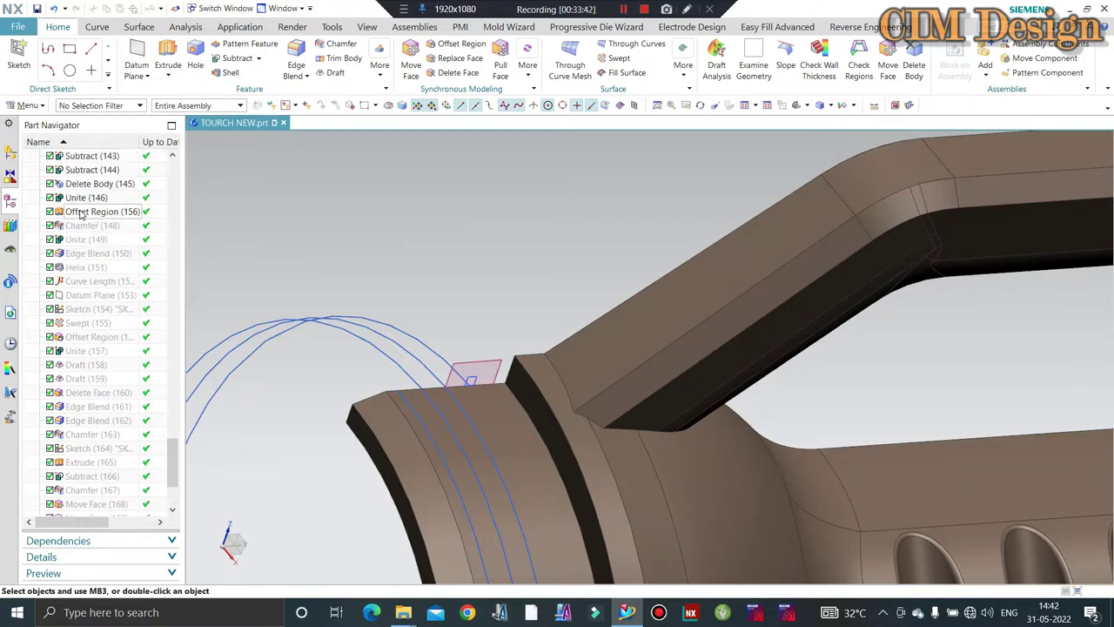
double_click(83, 308)
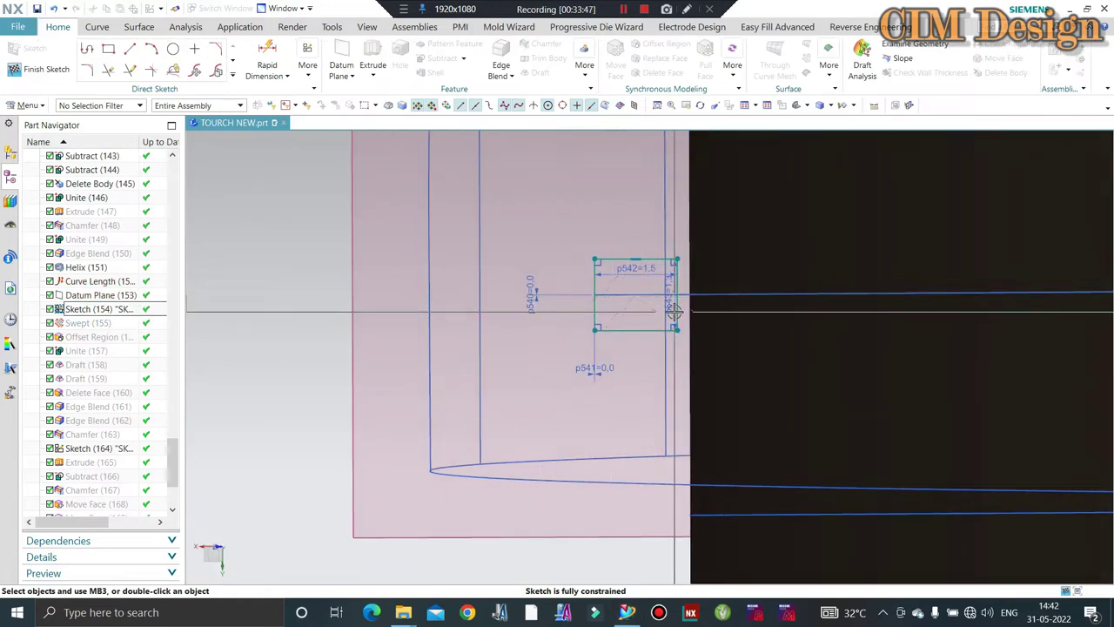
click(48, 70)
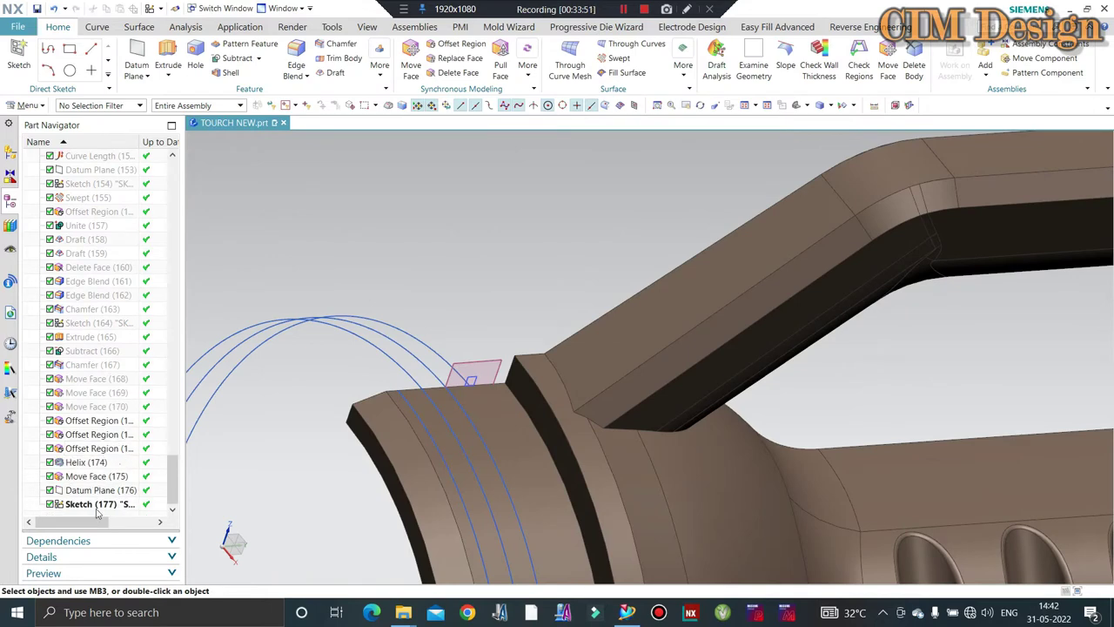
- In Sketch (177), set p614 to 1.3 and finish the sketch
double_click(95, 505)
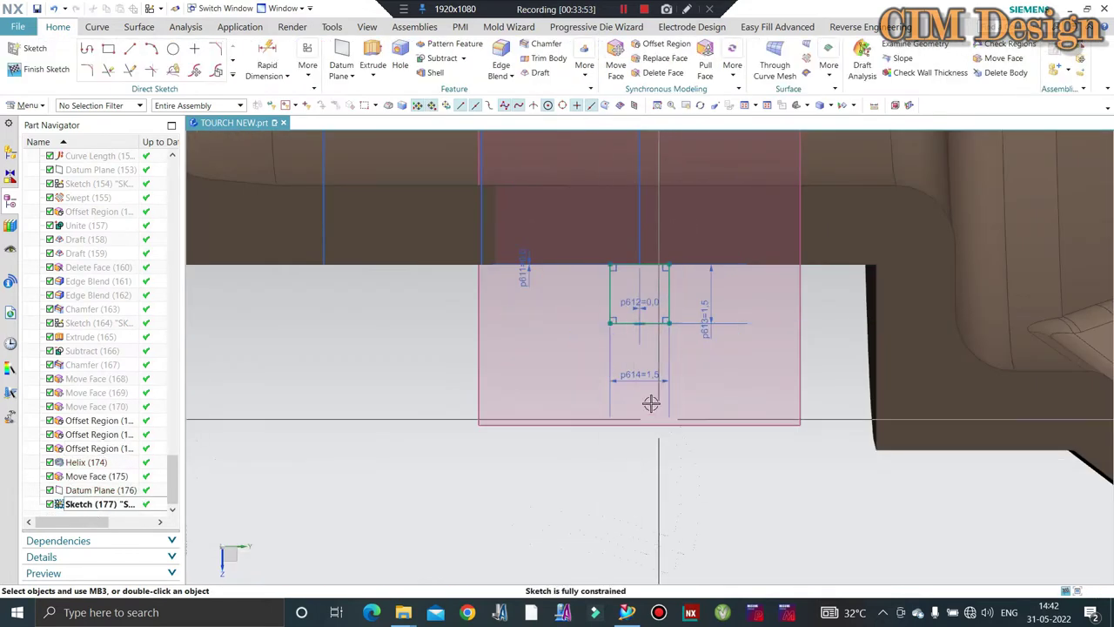
double_click(638, 381)
text(1.3)
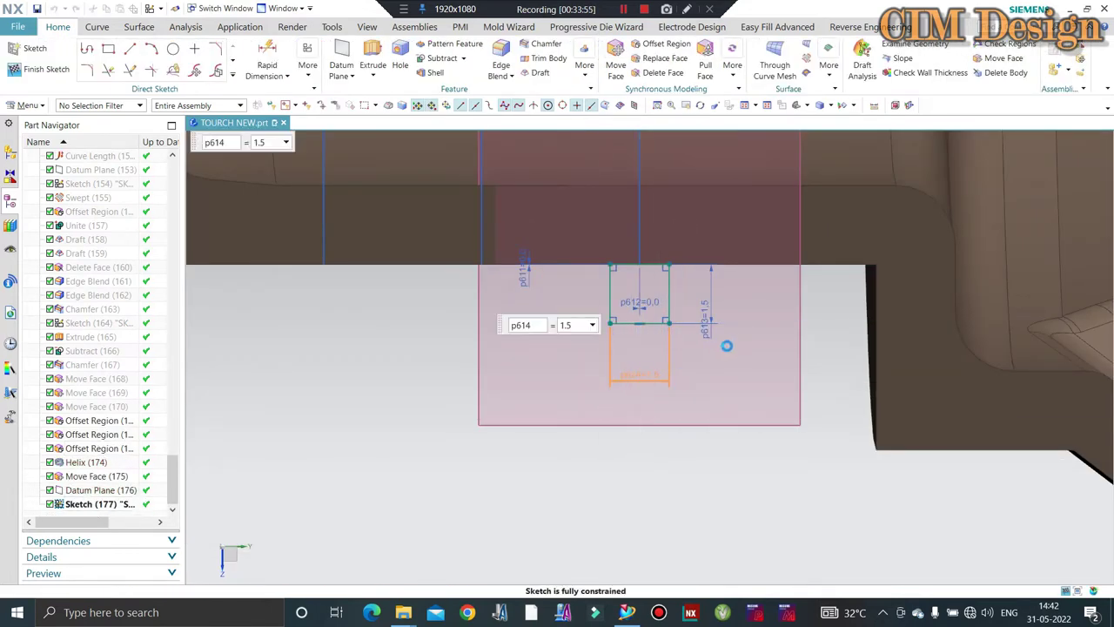
key(Return)
middle_click(828, 300)
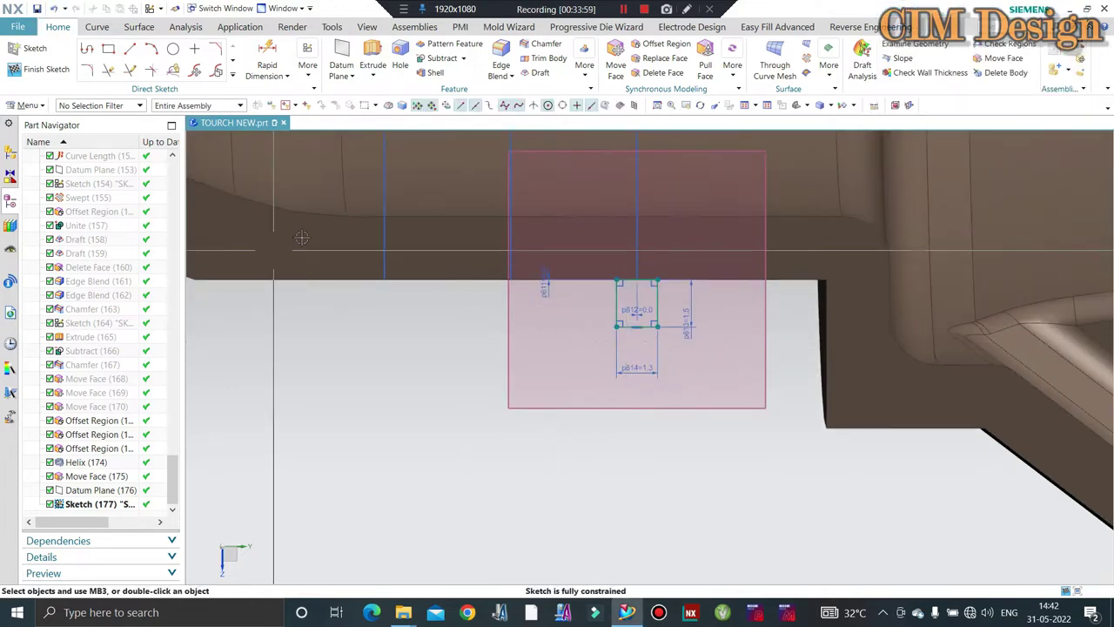
click(31, 72)
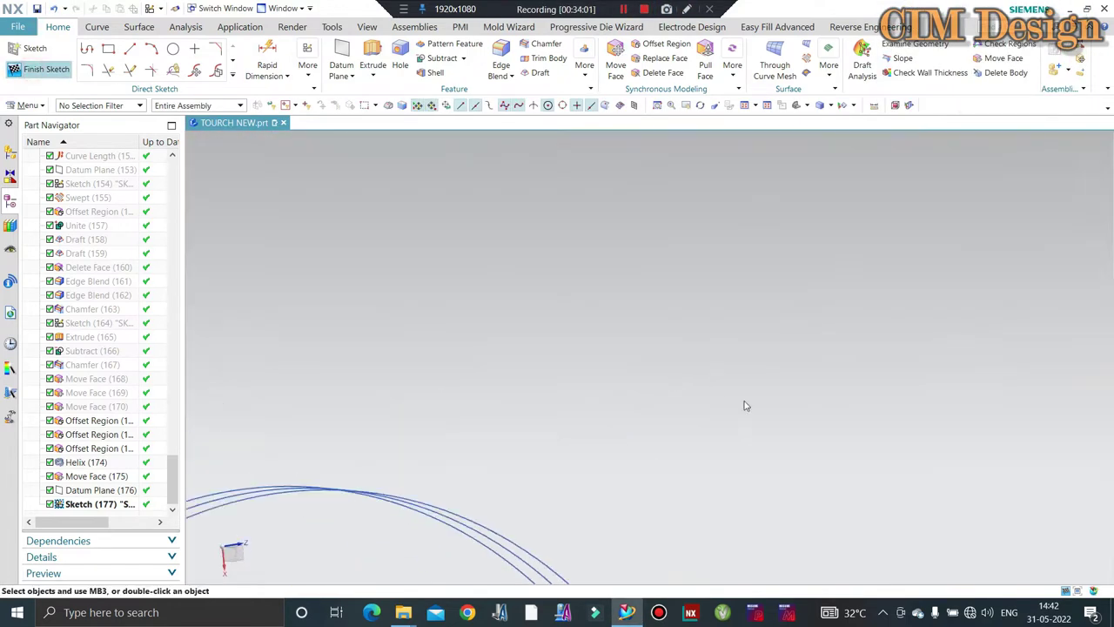
- Start a Swept feature using the 1.3 × 1.5 rectangle as its section
click(138, 27)
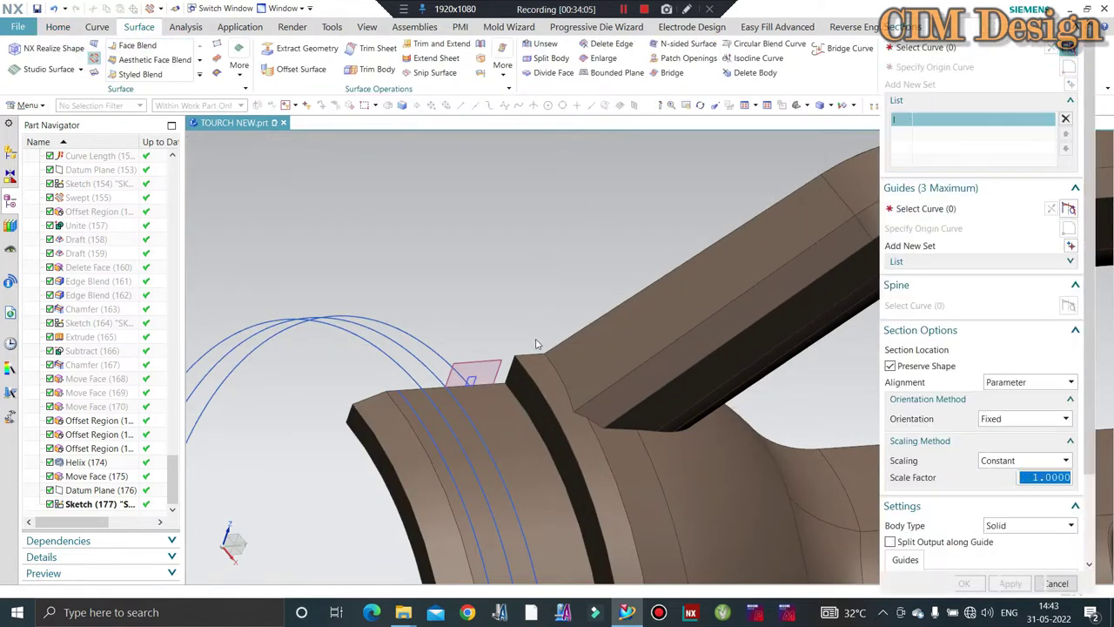
scroll(458, 421, up, 5)
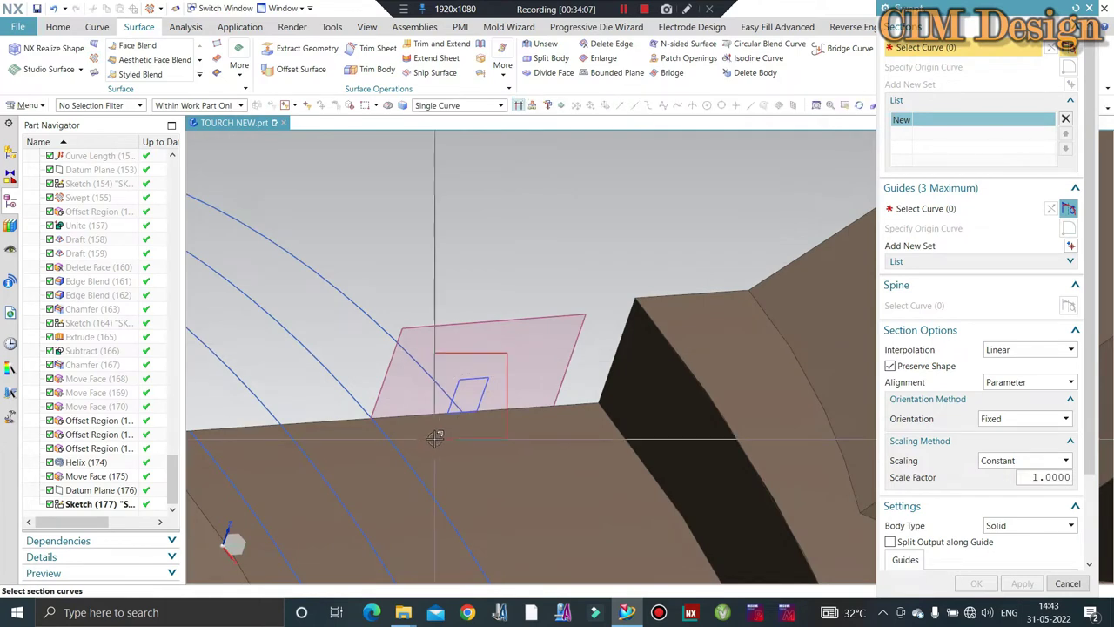
middle_click(784, 308)
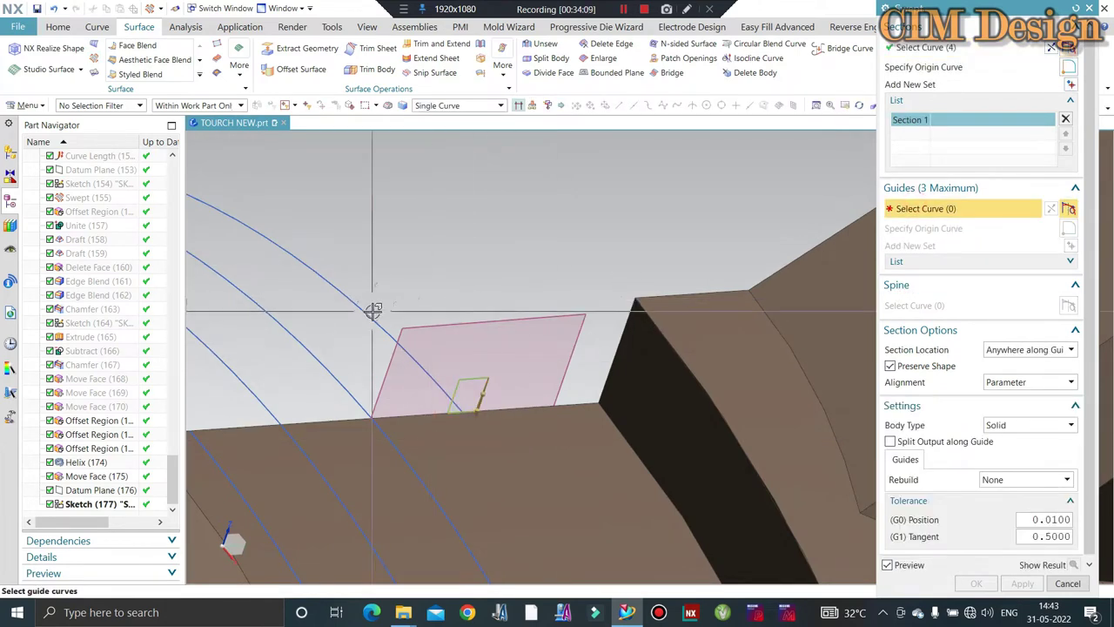
- Use the helix as the guide to create the three-turn swept rib
scroll(530, 294, down, 2)
scroll(540, 296, down, 3)
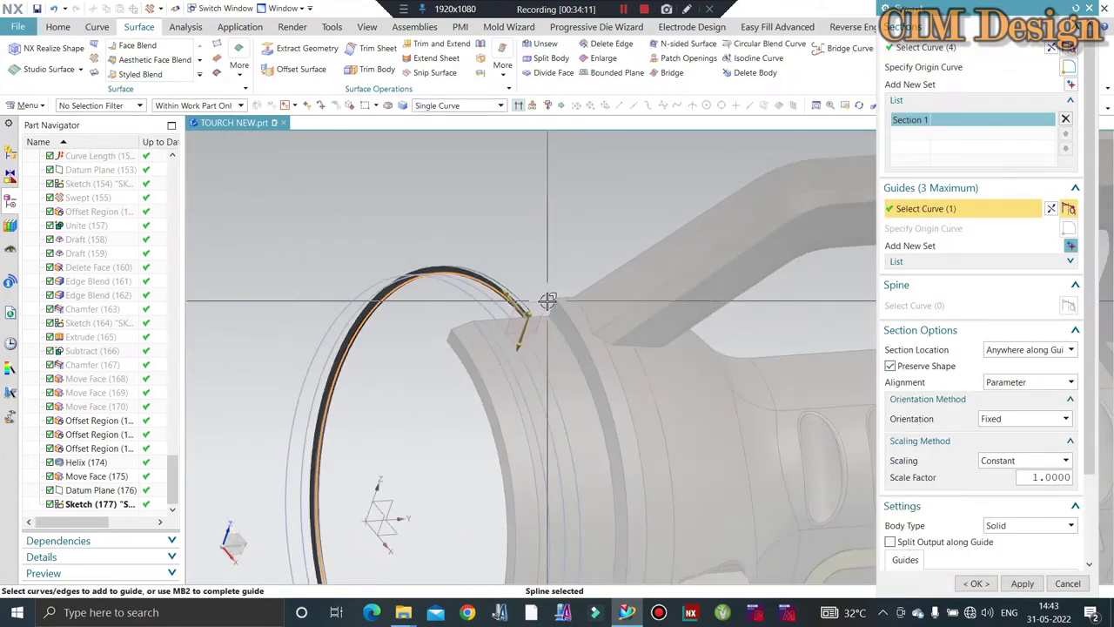
scroll(449, 253, down, 2)
scroll(450, 253, down, 3)
scroll(433, 418, up, 4)
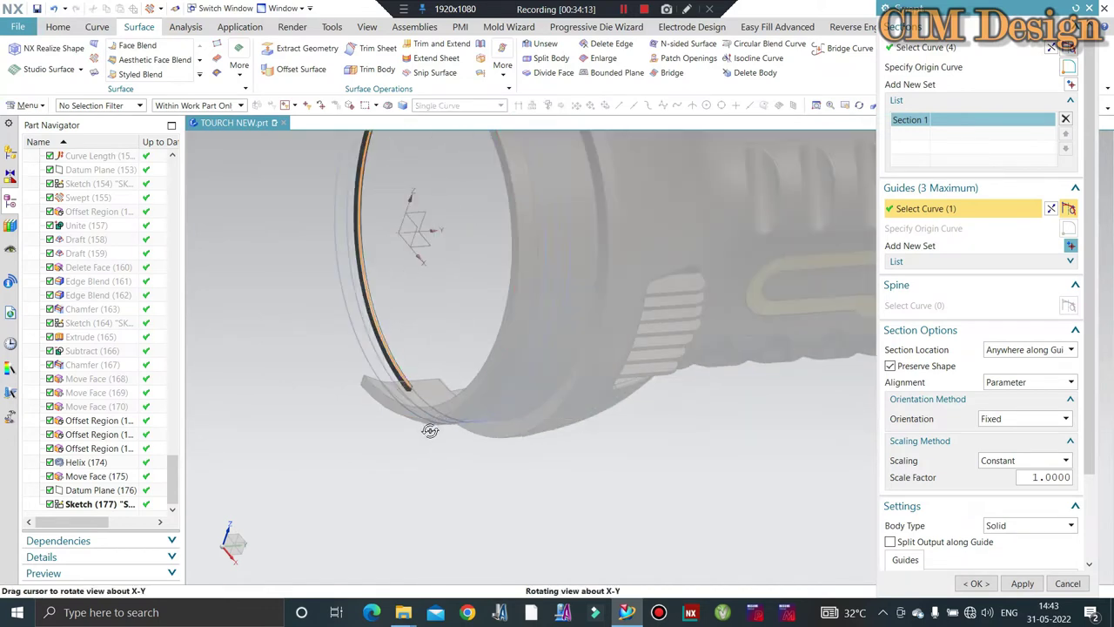
middle_drag(430, 430, 631, 161)
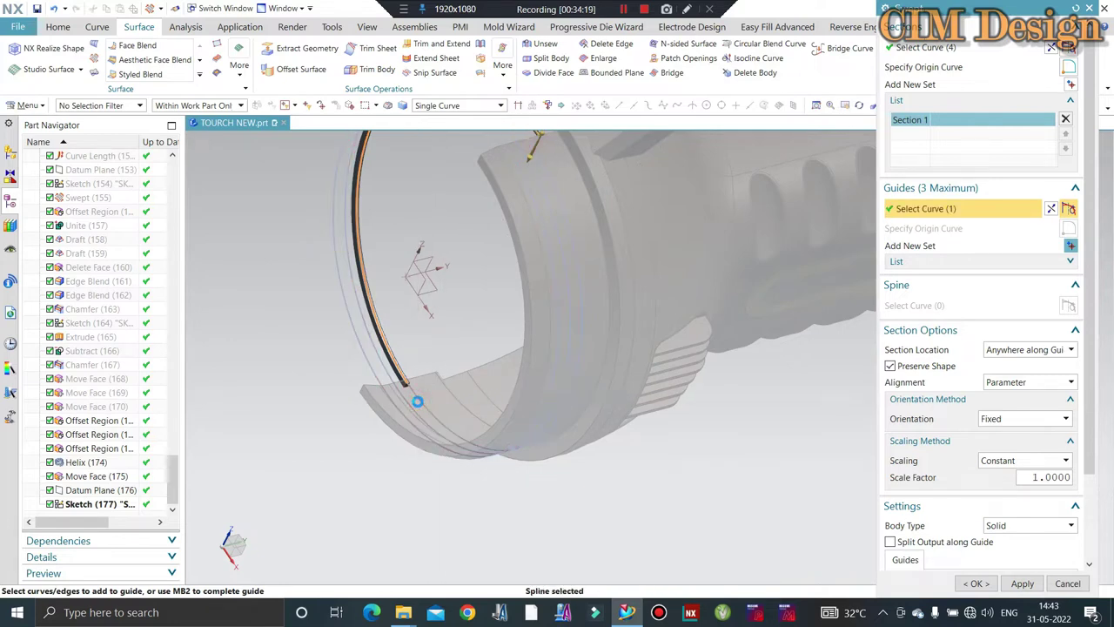
click(391, 341)
scroll(391, 341, down, 3)
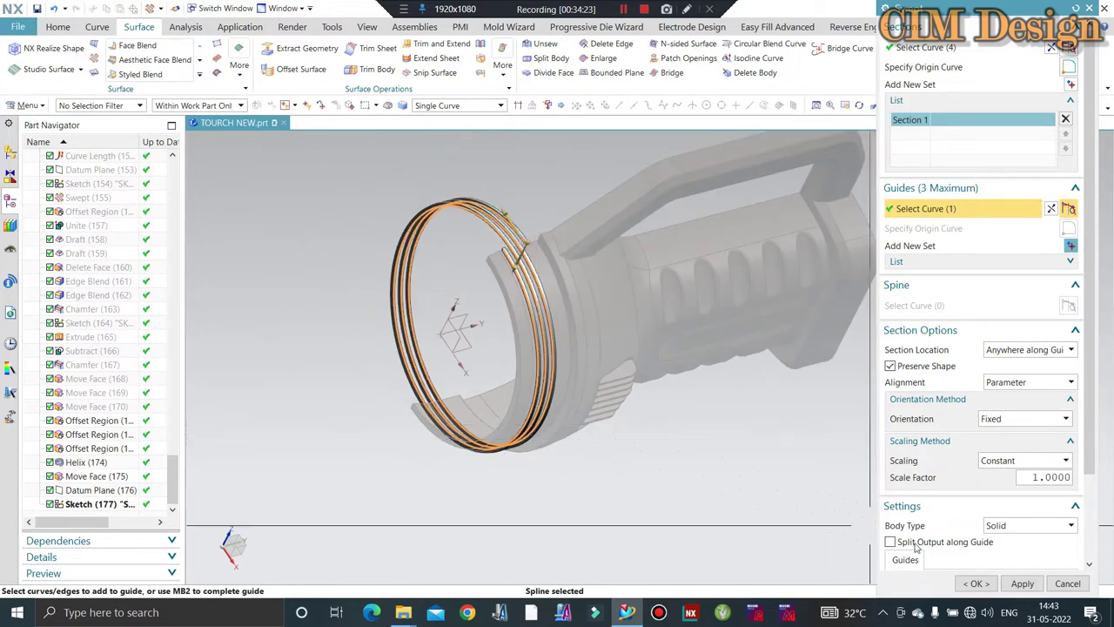
scroll(533, 222, up, 5)
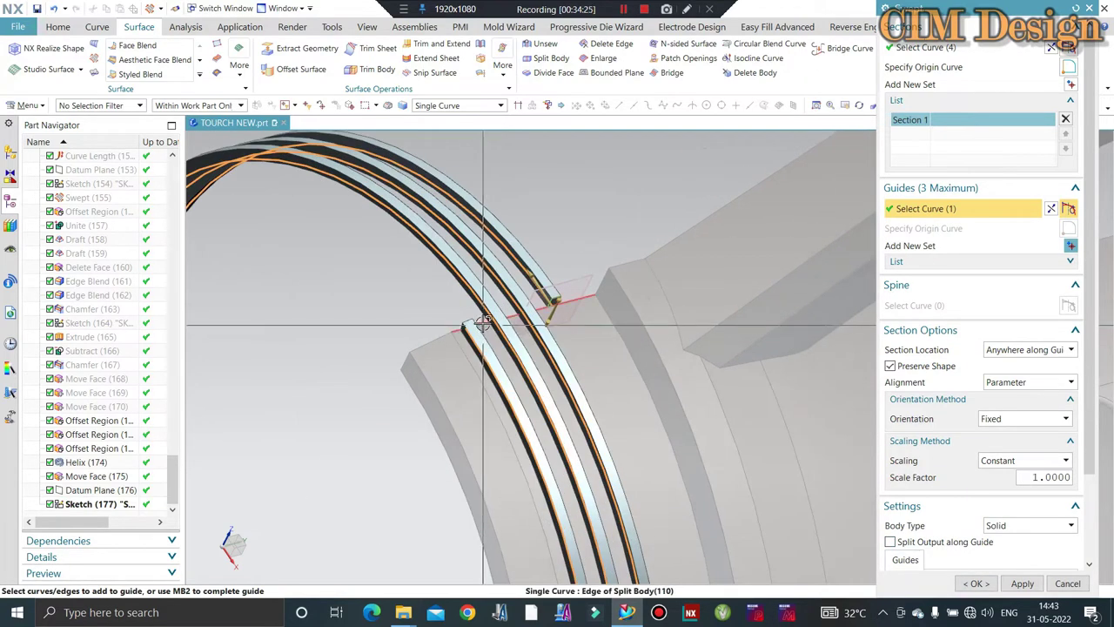
middle_click(484, 321)
middle_click(528, 271)
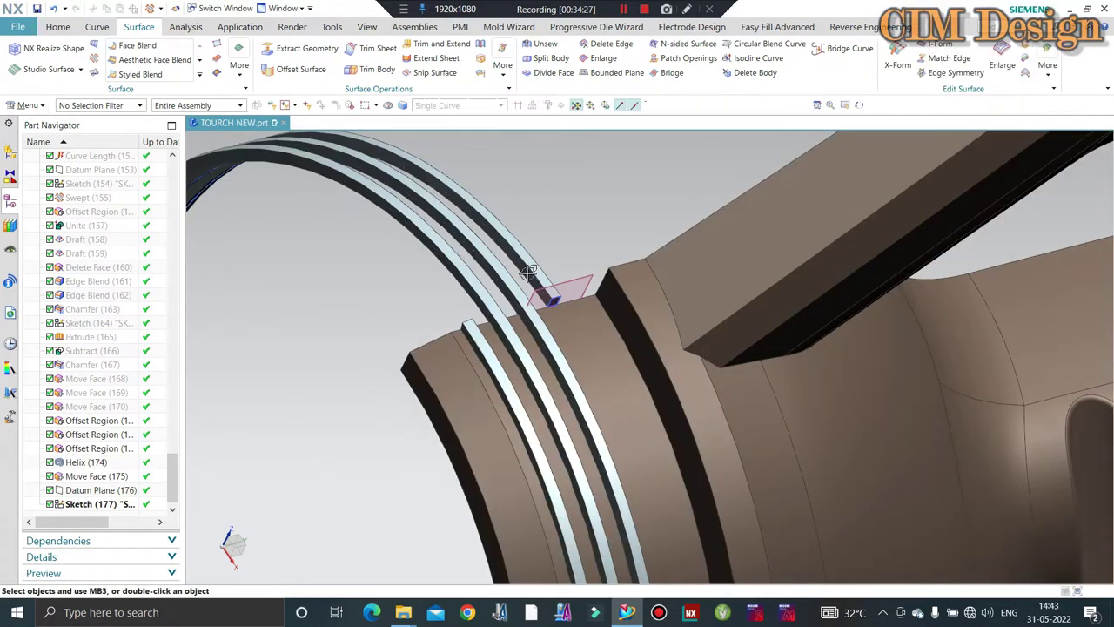
- Orbit and zoom around the torch head to inspect the helical ribs
scroll(529, 272, down, 3)
middle_drag(513, 278, 470, 261)
scroll(461, 247, up, 3)
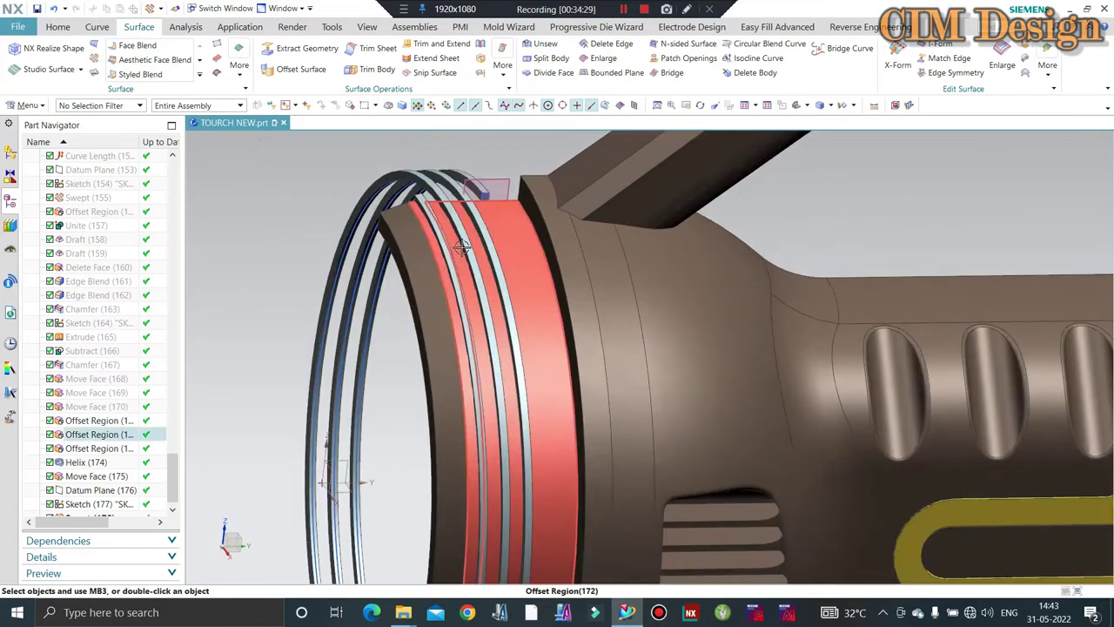
scroll(461, 247, up, 2)
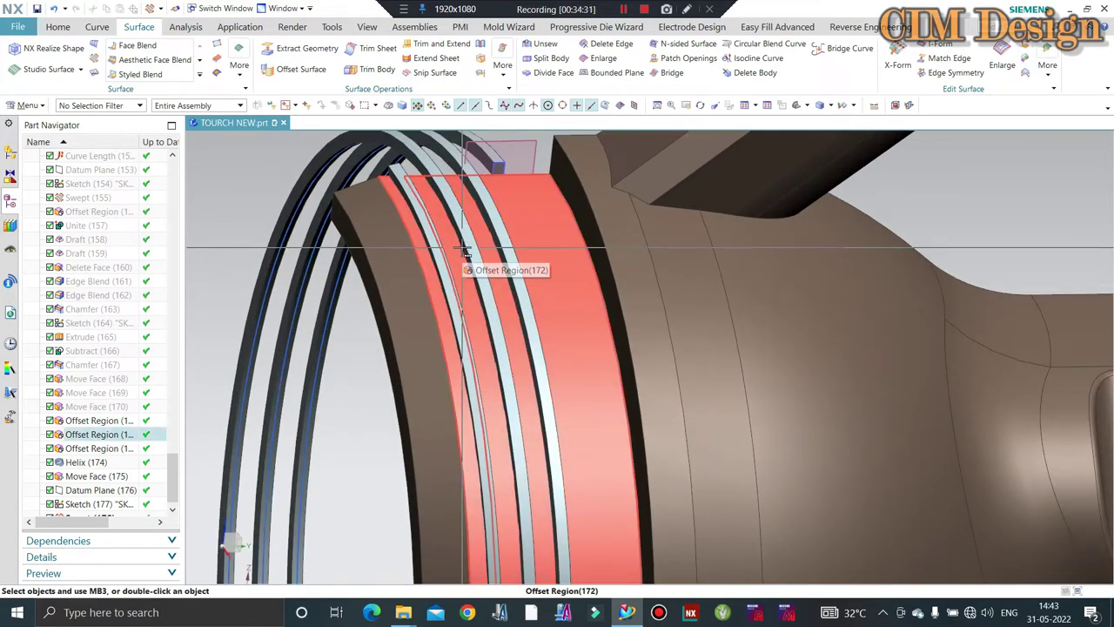
scroll(465, 250, down, 4)
mouse_move(470, 253)
middle_down()
mouse_move(508, 203)
mouse_move(473, 249)
middle_up()
scroll(551, 201, up, 4)
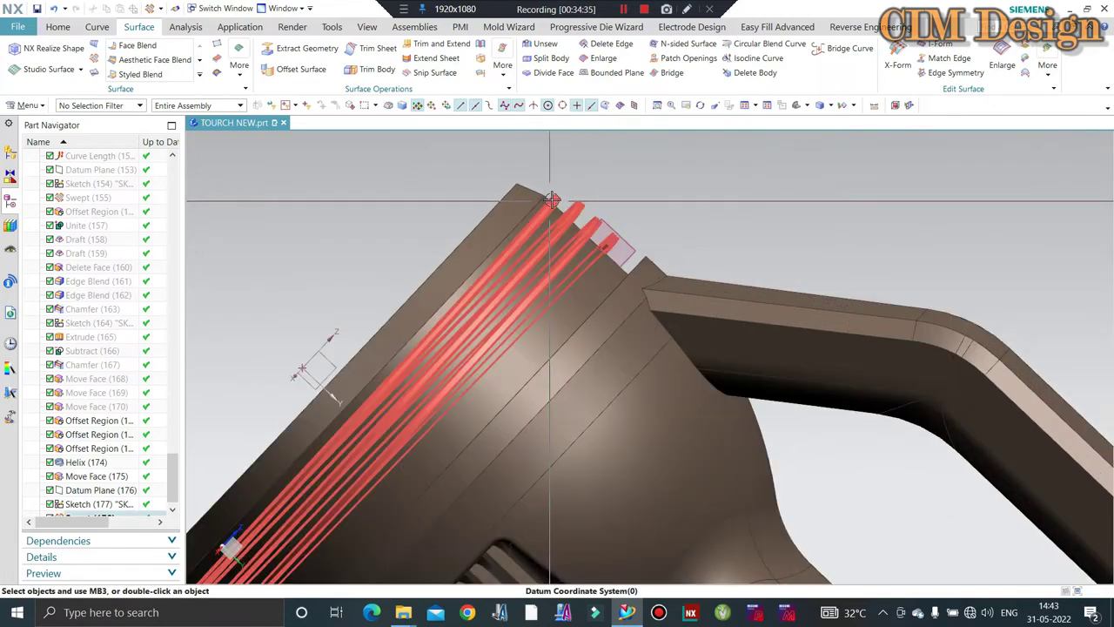
scroll(551, 200, down, 2)
scroll(570, 209, down, 2)
mouse_move(572, 212)
middle_down()
mouse_move(613, 219)
mouse_move(560, 240)
middle_up()
scroll(560, 241, down, 2)
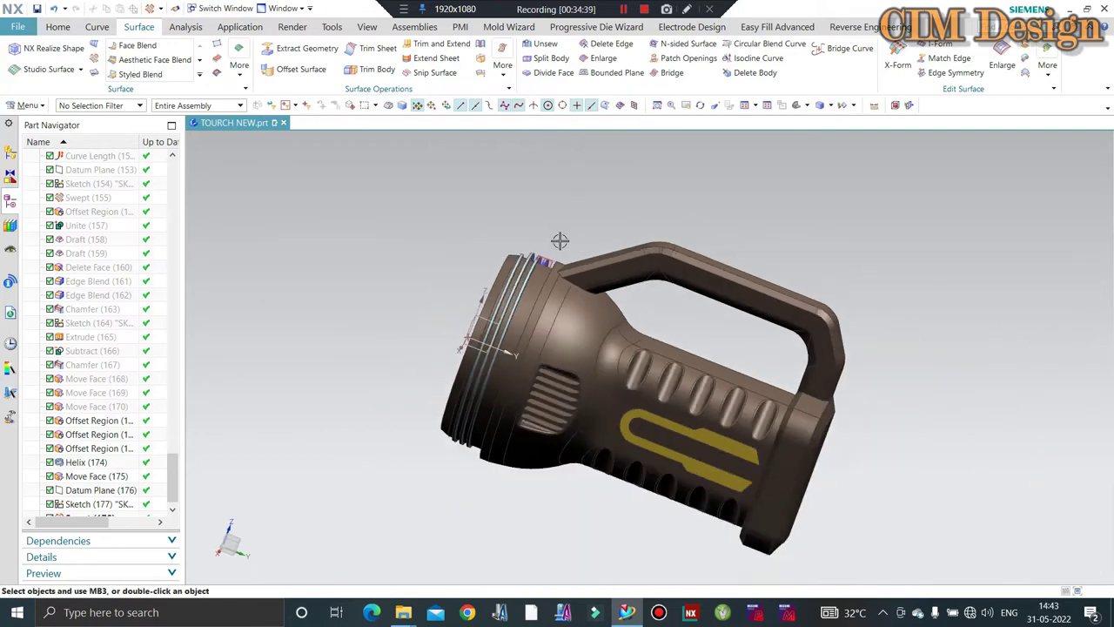
scroll(417, 129, up, 3)
scroll(522, 141, up, 3)
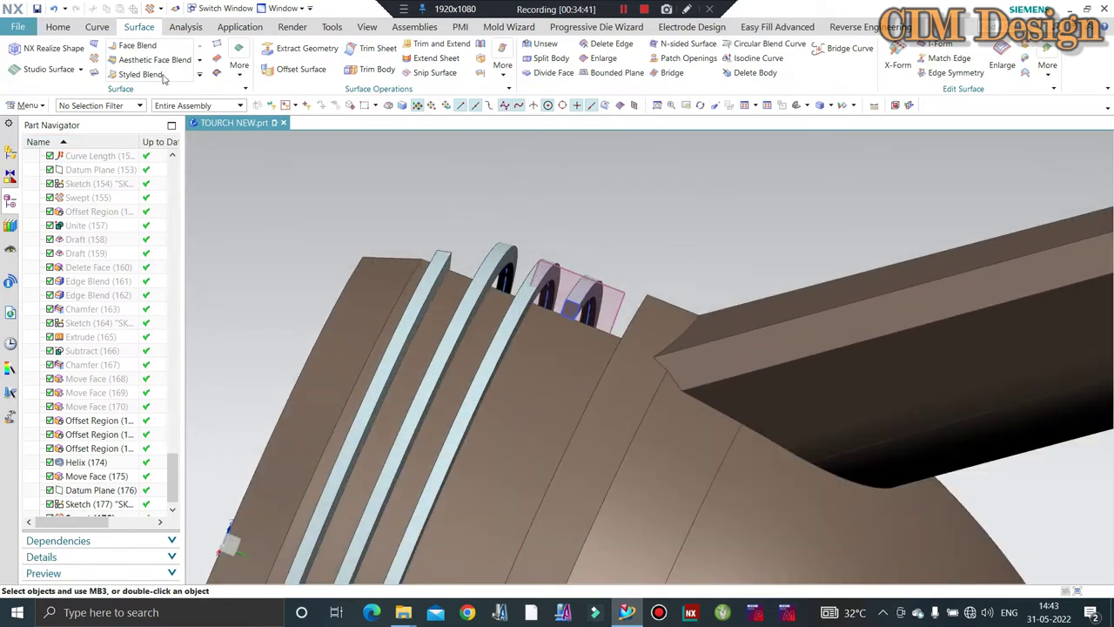
- Round the swept rib's edges with a 0.5 mm edge blend
click(58, 27)
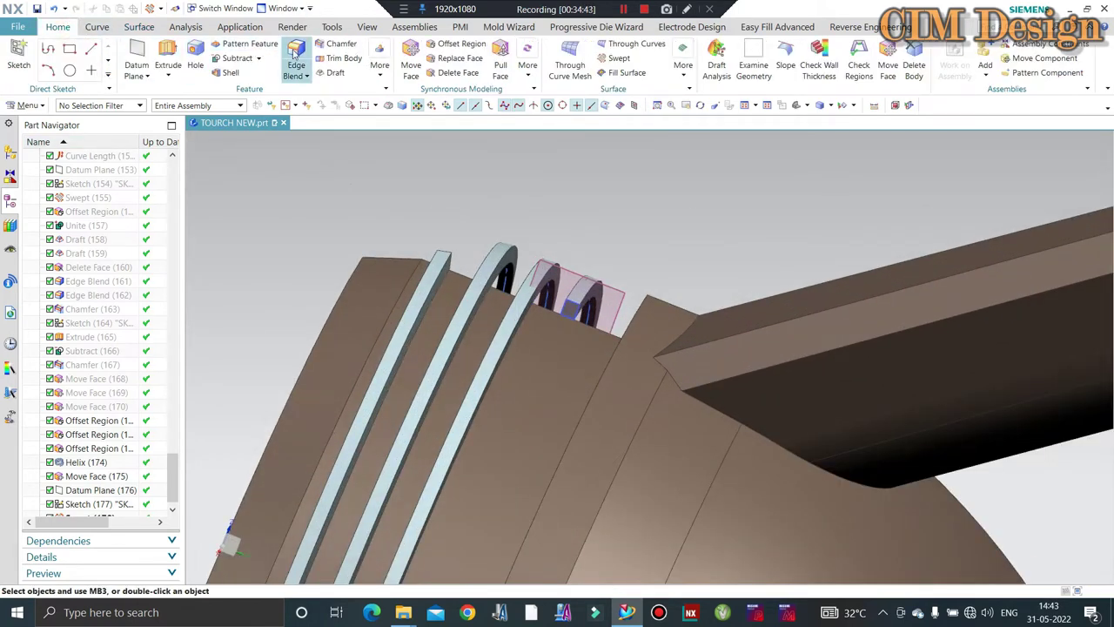
key(b)
click(456, 284)
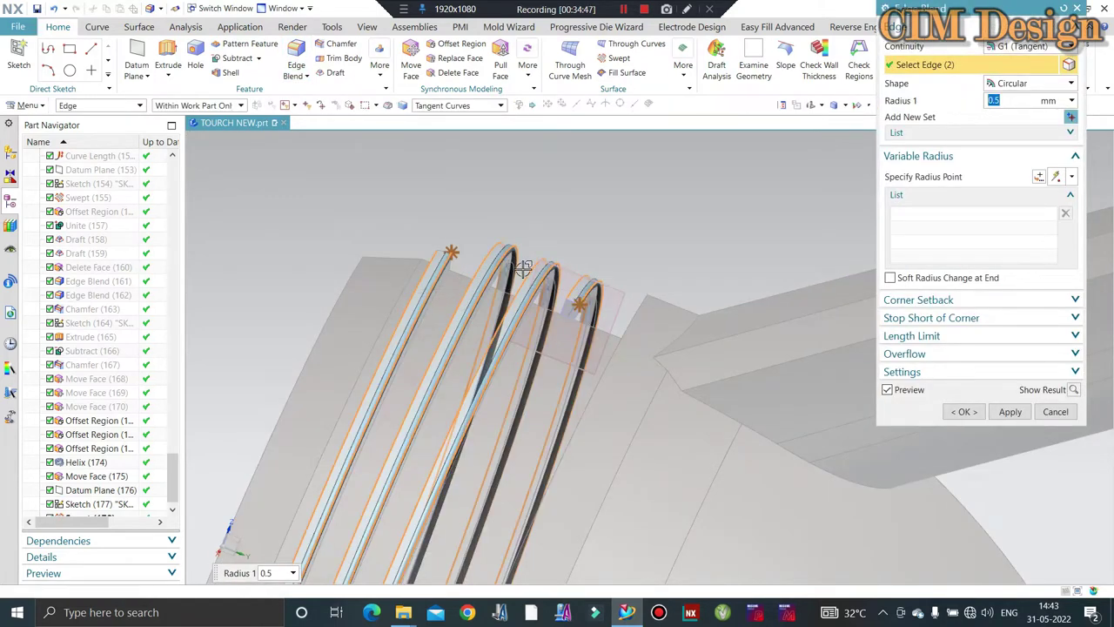
click(963, 411)
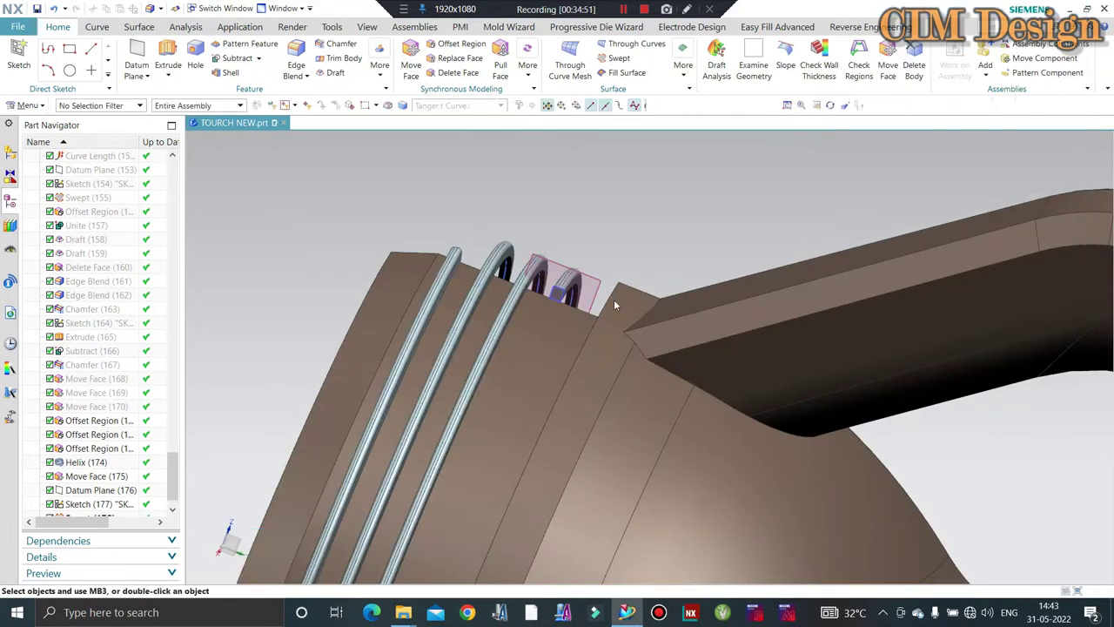
middle_drag(783, 406, 383, 136)
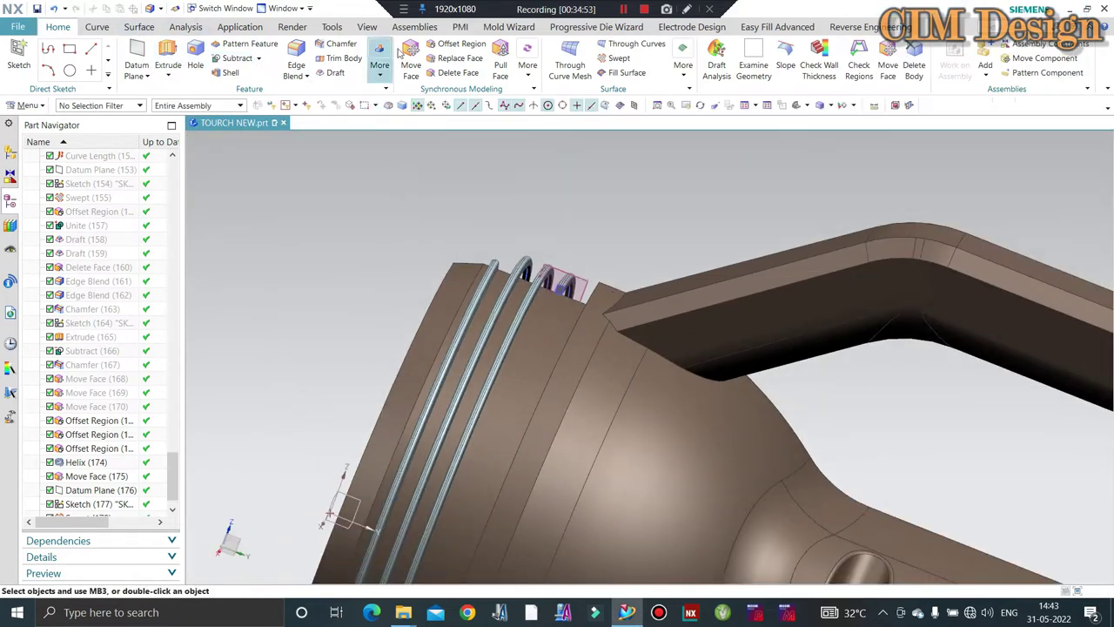
- Trim the rib coil with Trim Body at Datum Plane (176), distance -10 mm
click(140, 29)
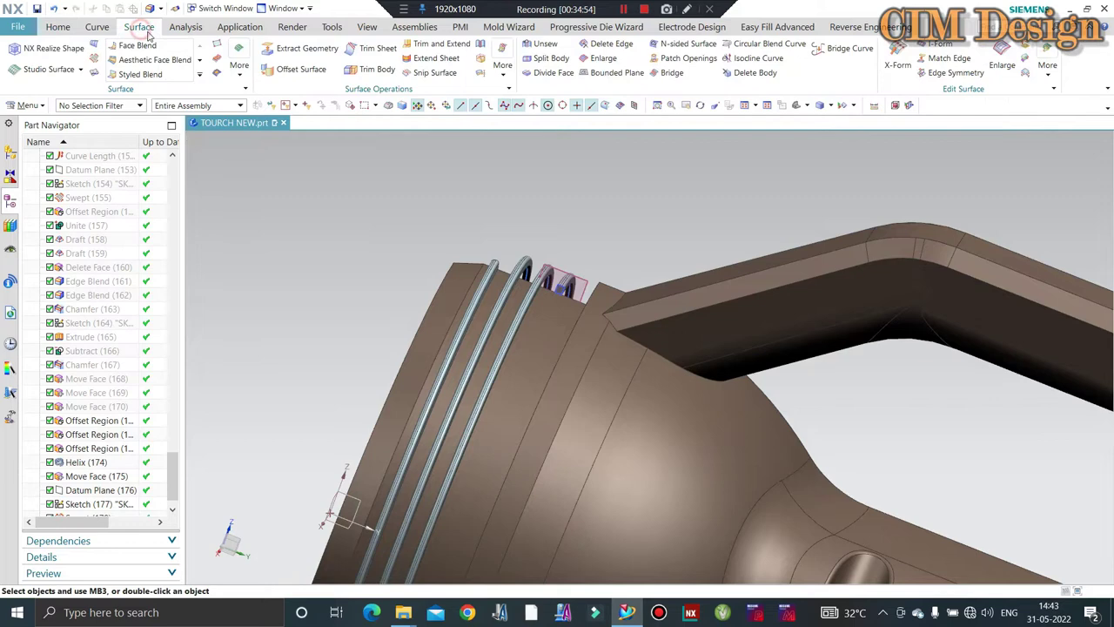
click(368, 71)
click(531, 281)
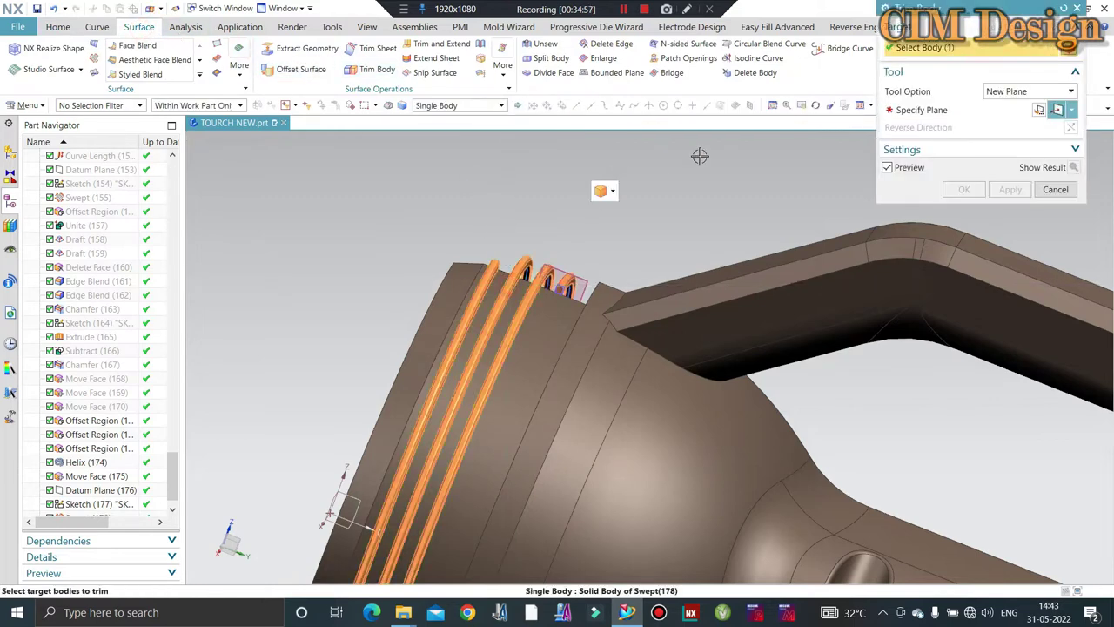
click(1074, 109)
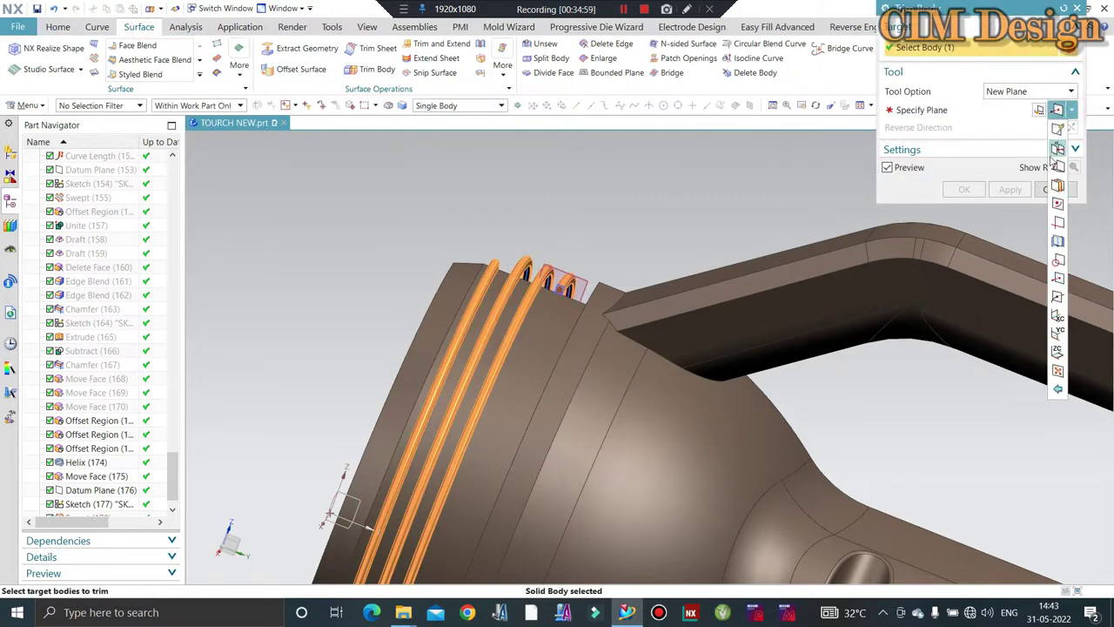
click(1056, 159)
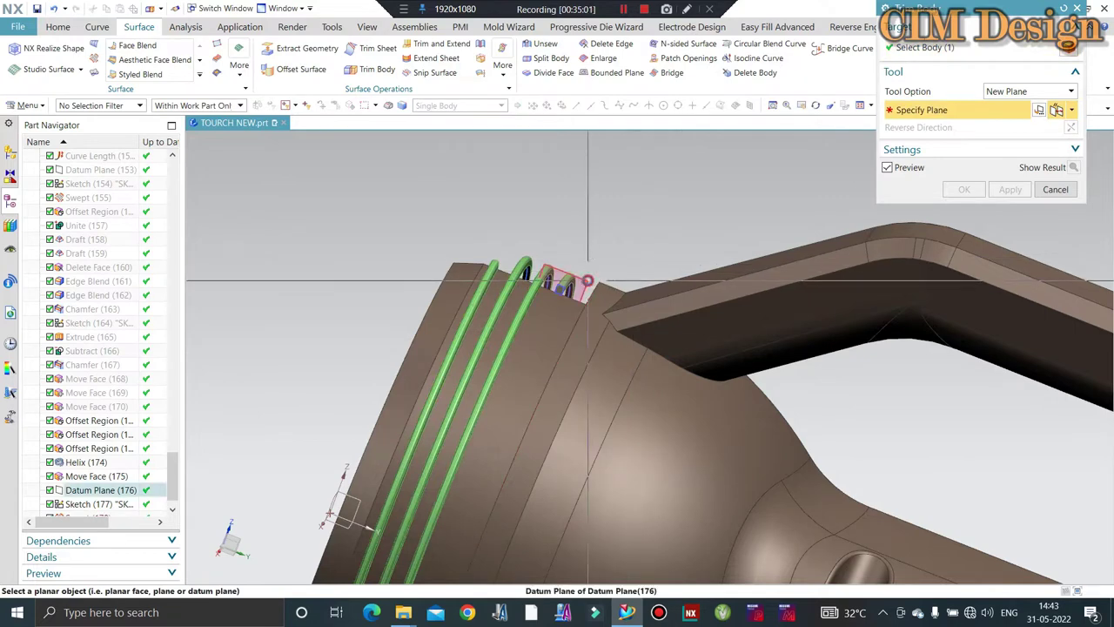
click(100, 490)
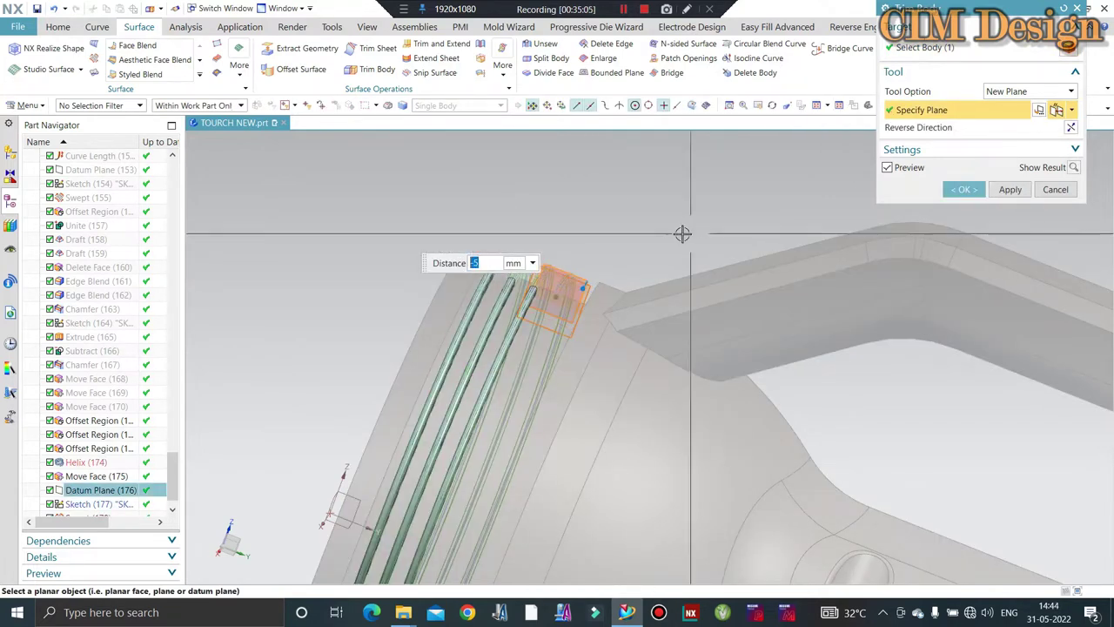
text(0)
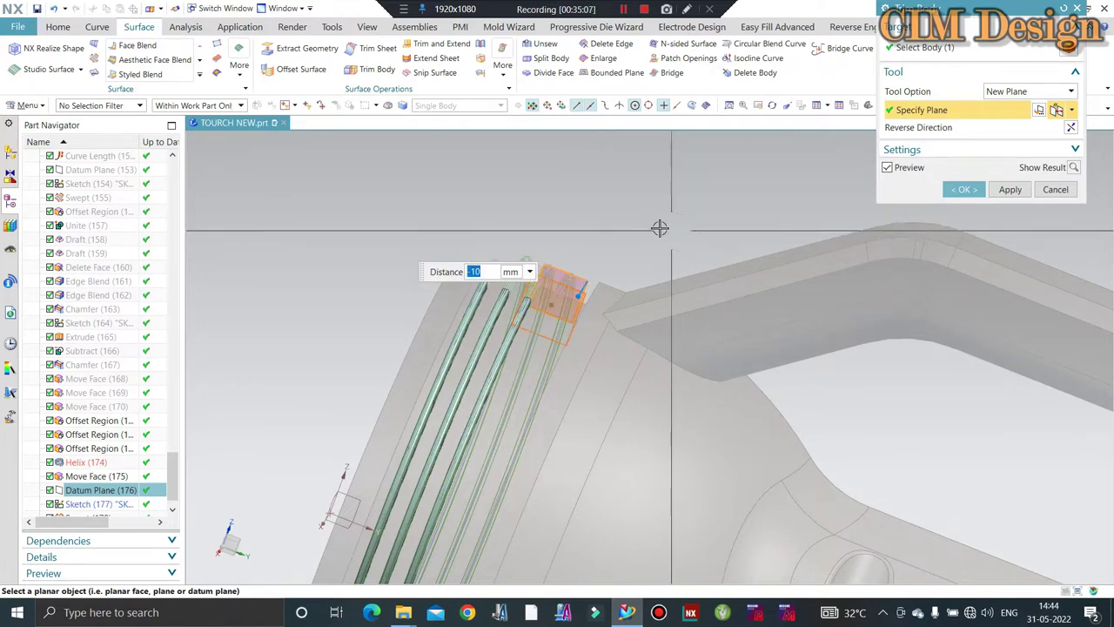
middle_click(641, 218)
- Hide the helix curve by moving it to layer 100
mouse_move(632, 219)
middle_down()
mouse_move(577, 174)
mouse_move(487, 296)
mouse_move(461, 368)
middle_up()
scroll(479, 304, down, 3)
scroll(477, 309, down, 2)
scroll(475, 311, down, 3)
scroll(475, 311, up, 5)
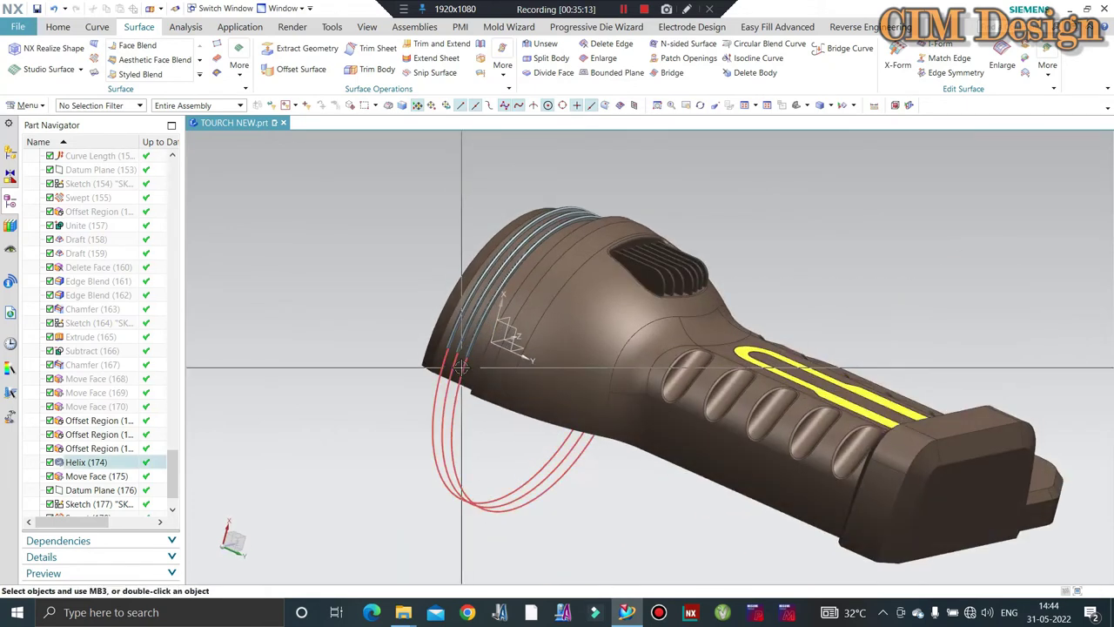
click(468, 401)
key(ctrl+j)
text(100)
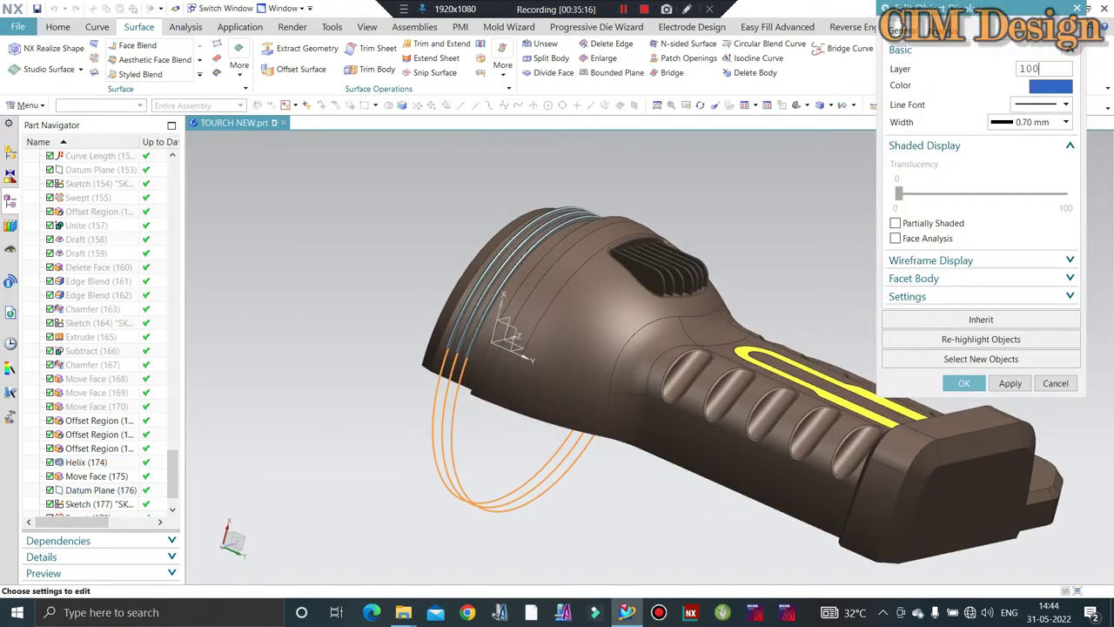
key(Return)
mouse_move(397, 380)
middle_down()
mouse_move(398, 435)
mouse_move(372, 506)
mouse_move(249, 473)
mouse_move(311, 378)
mouse_move(231, 331)
middle_up()
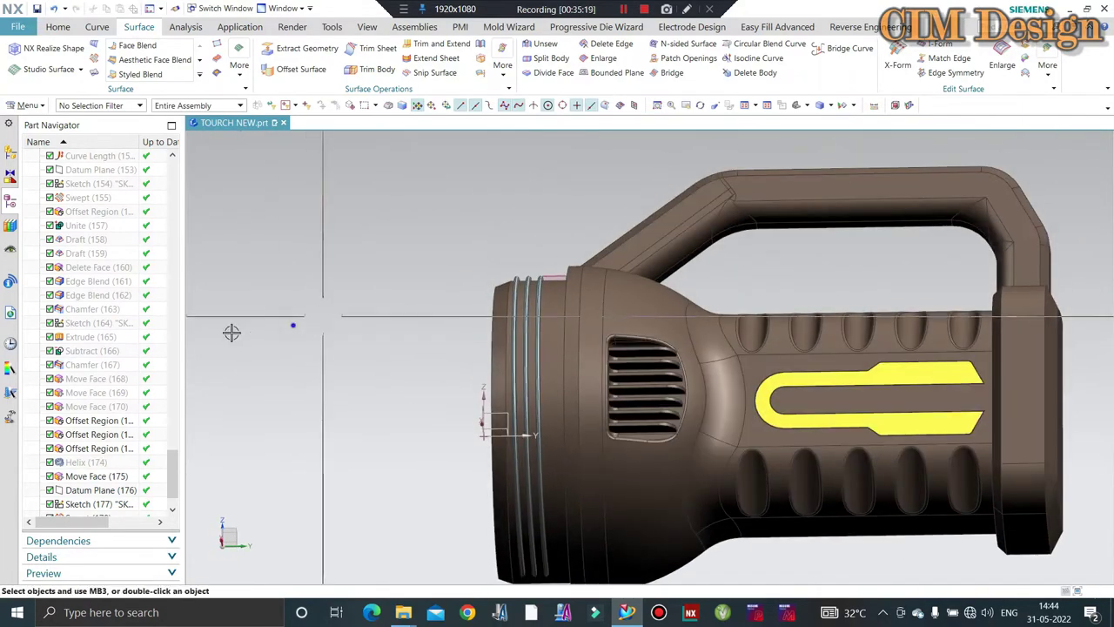
scroll(502, 288, up, 5)
scroll(487, 244, up, 2)
scroll(484, 236, down, 2)
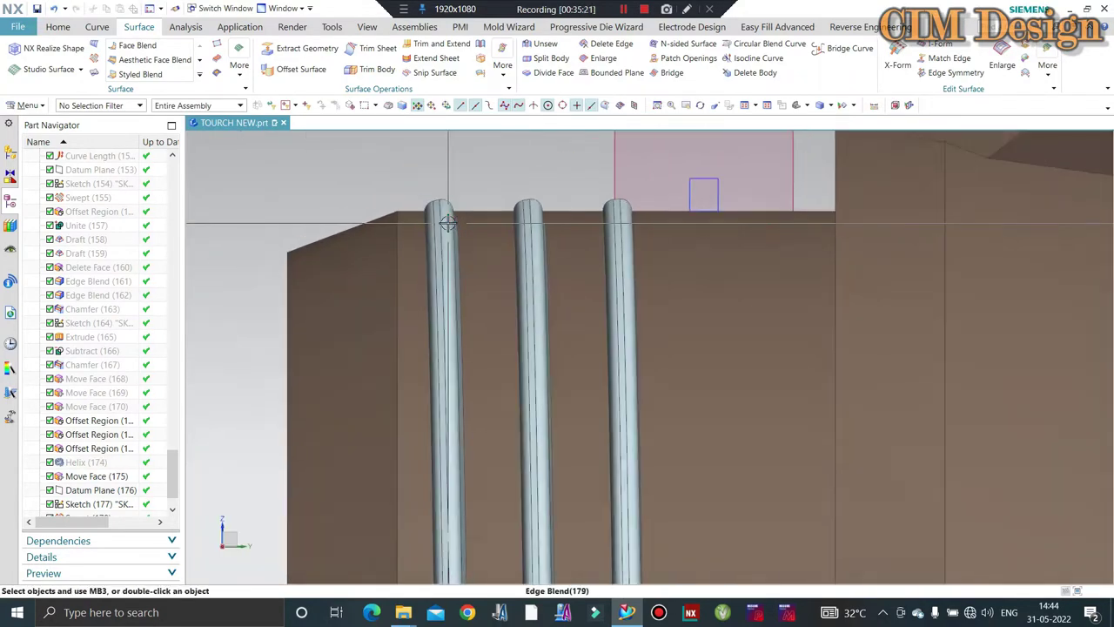
scroll(484, 237, down, 2)
mouse_move(484, 237)
middle_down()
mouse_move(441, 386)
mouse_move(622, 199)
mouse_move(541, 346)
mouse_move(487, 261)
mouse_move(443, 150)
middle_up()
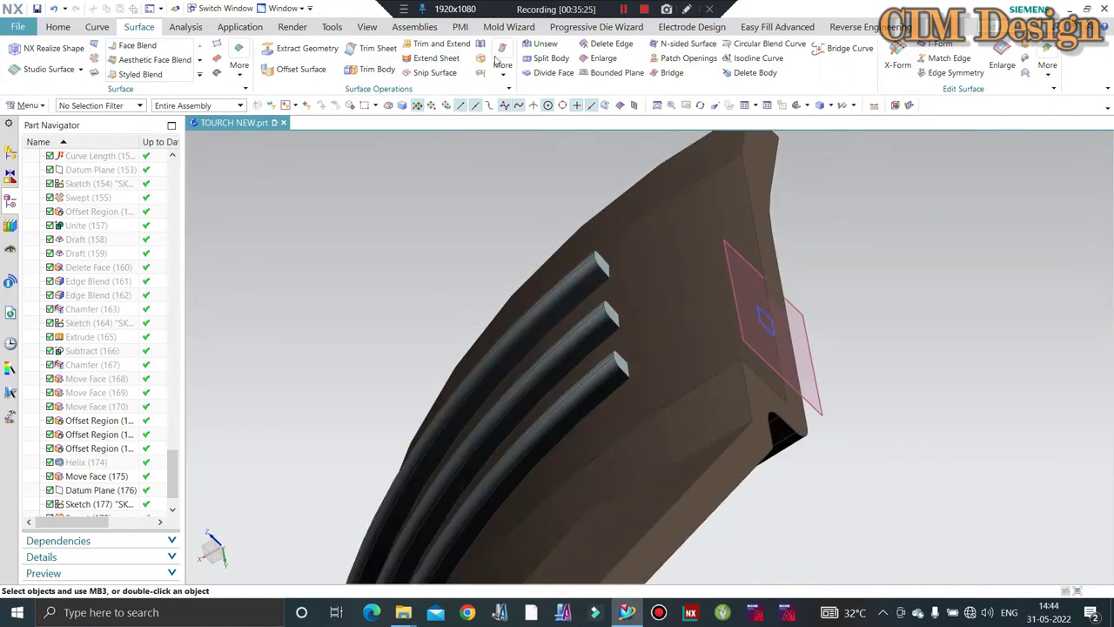
click(59, 27)
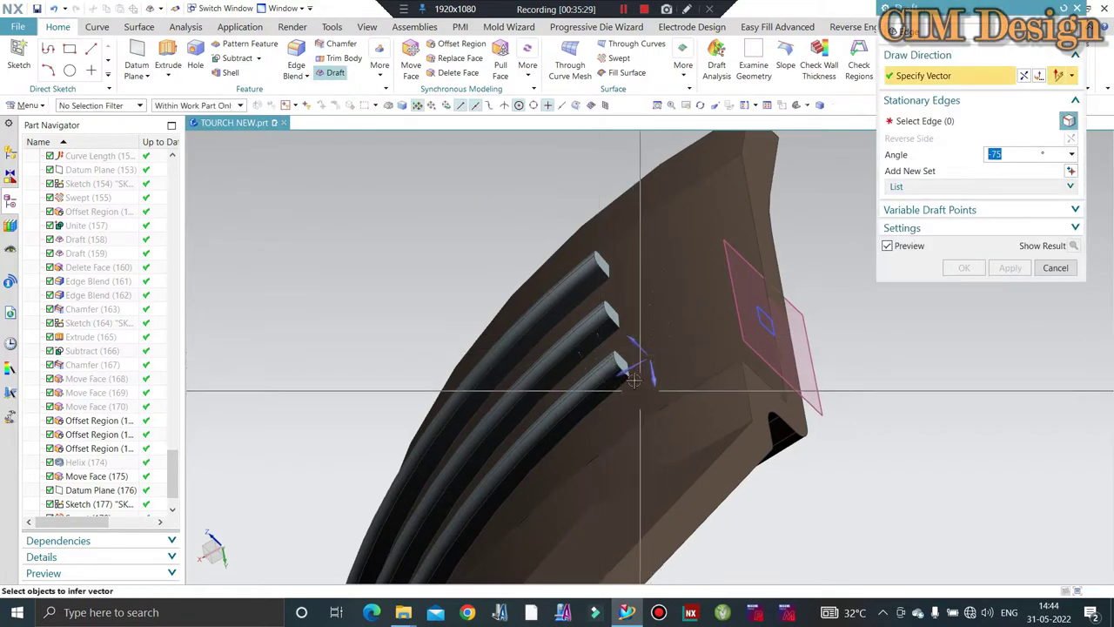
click(620, 317)
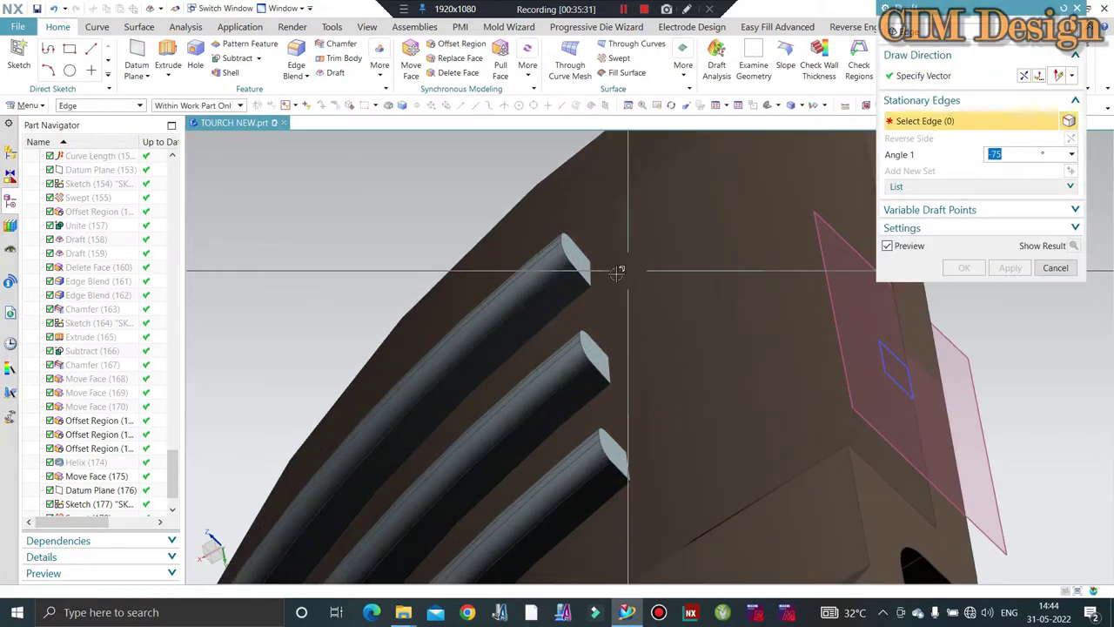
scroll(600, 279, down, 2)
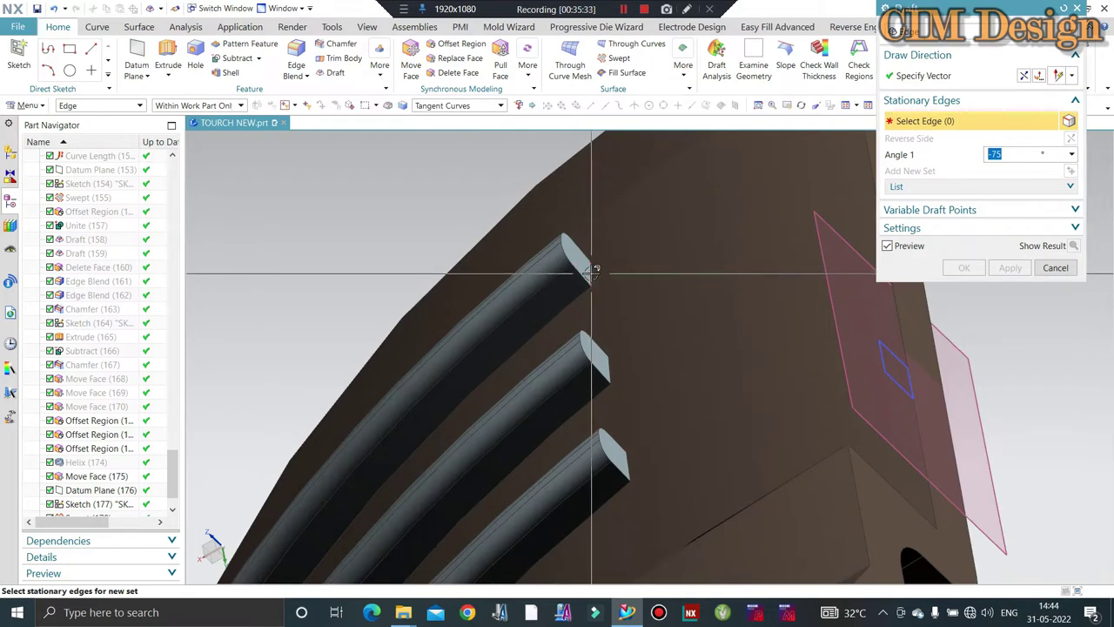
click(591, 273)
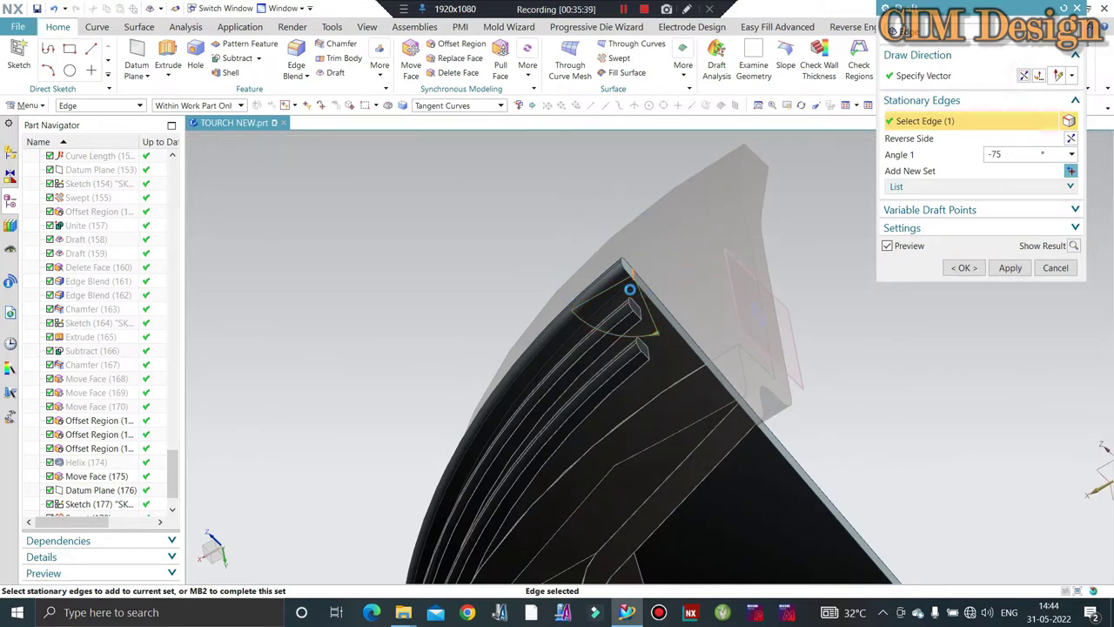
scroll(627, 265, up, 3)
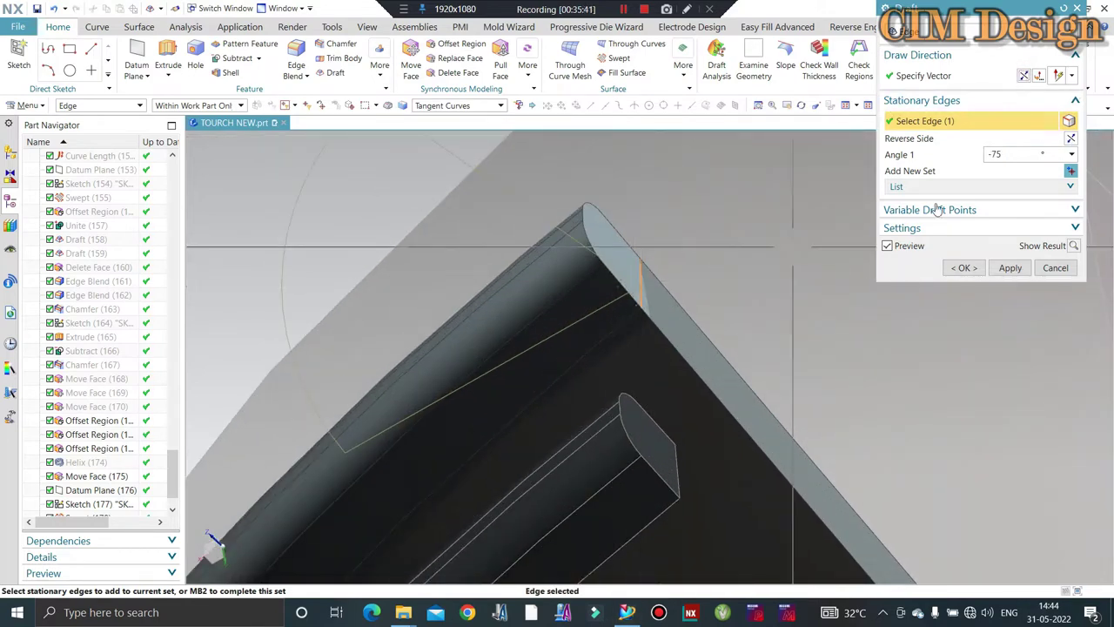
key(Escape)
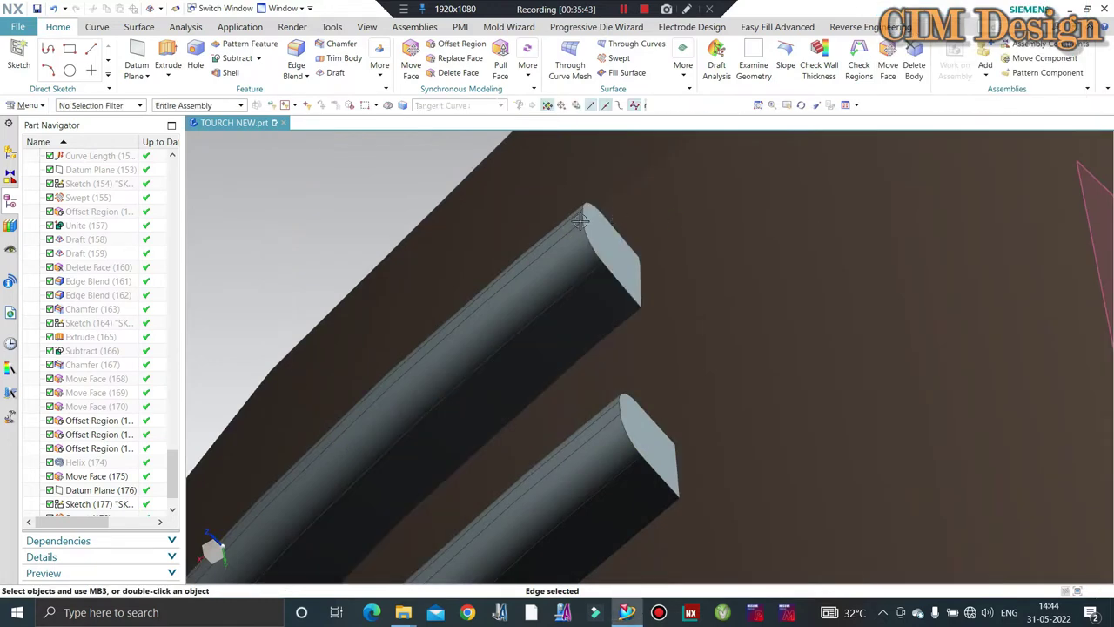
- Start an Extrude with the selection filter set to Single Curve
click(168, 54)
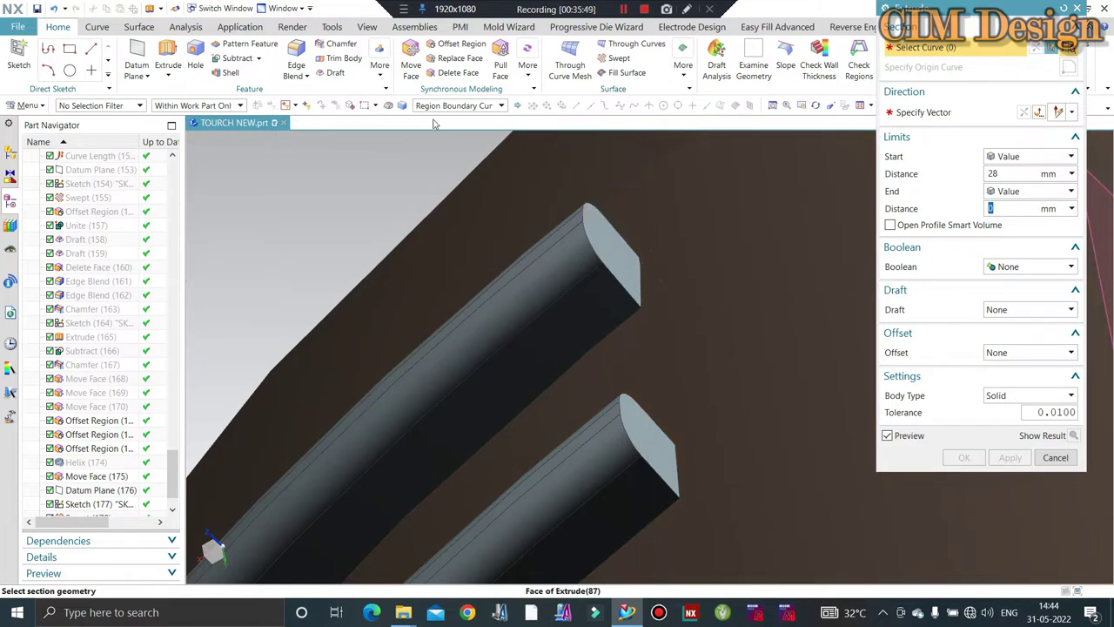
click(432, 105)
click(432, 106)
click(431, 105)
click(436, 120)
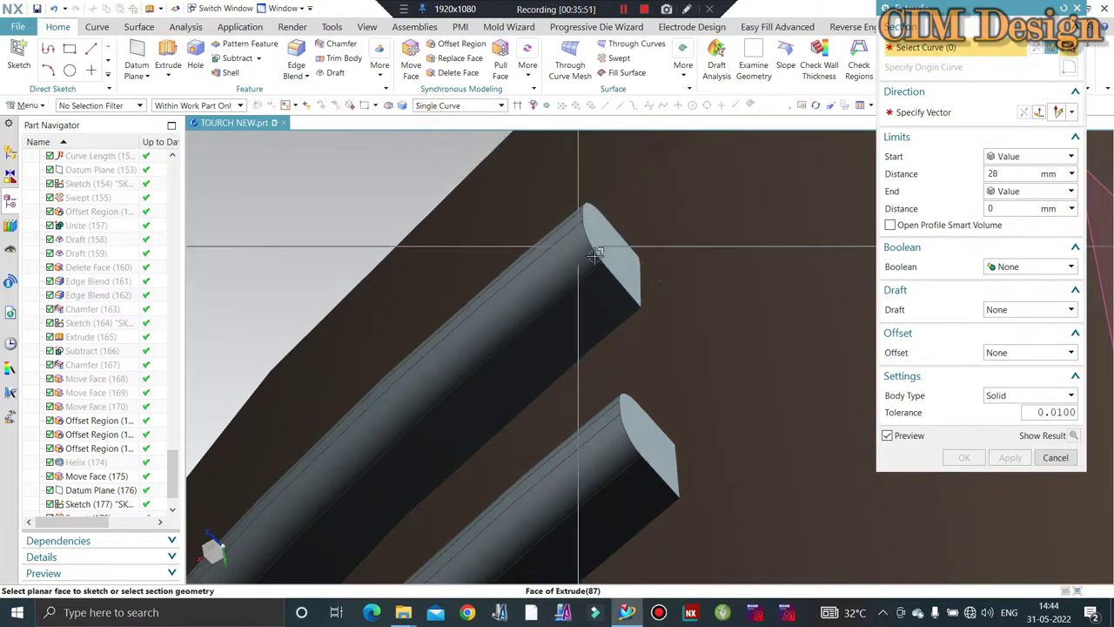
click(641, 279)
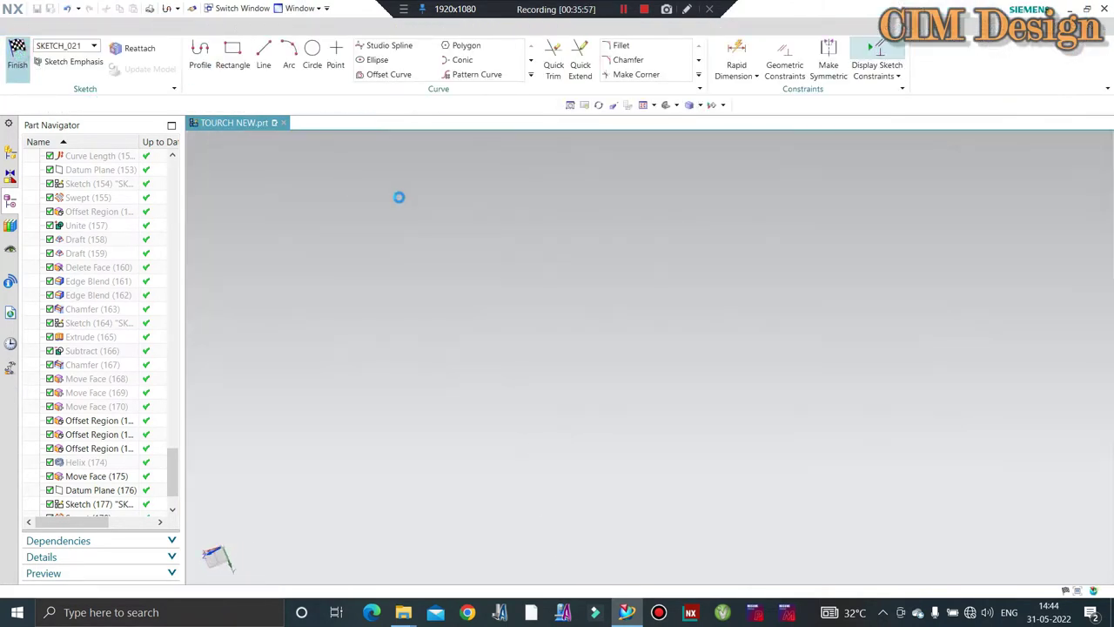
key(ctrl+q)
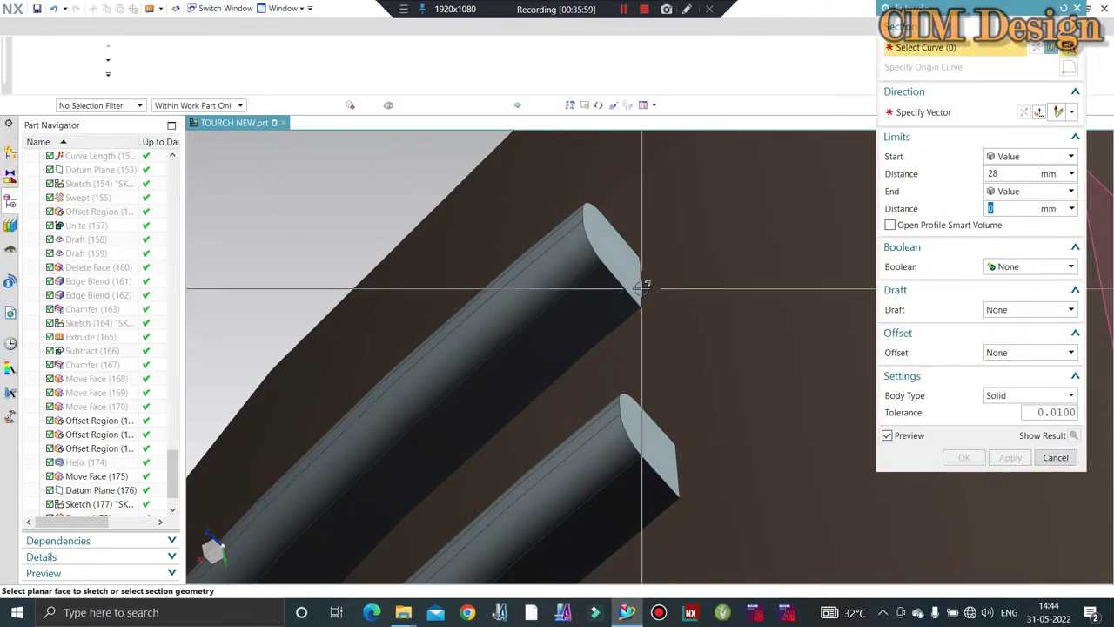
- Extrude the three rib end edges from Start 28 mm to End 0 mm
click(639, 296)
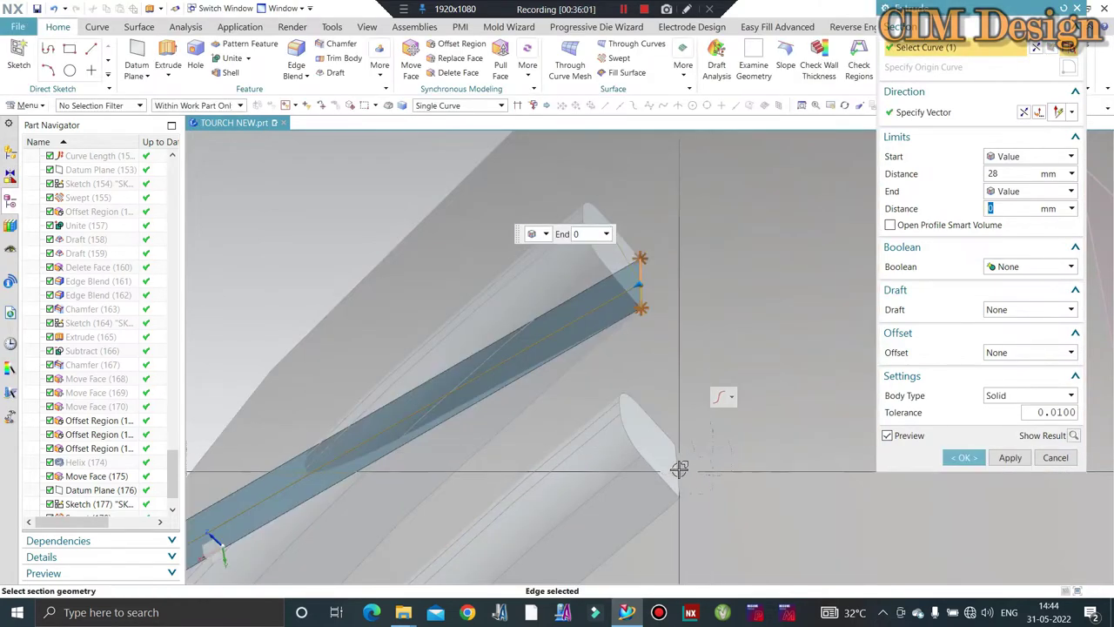
click(677, 471)
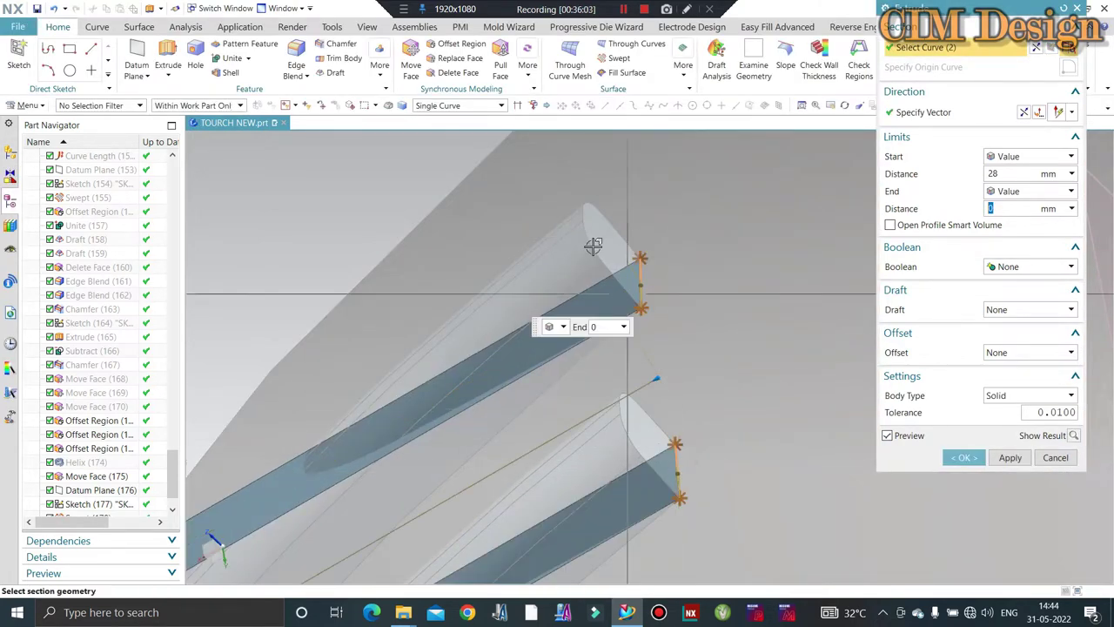
middle_drag(592, 244, 624, 369)
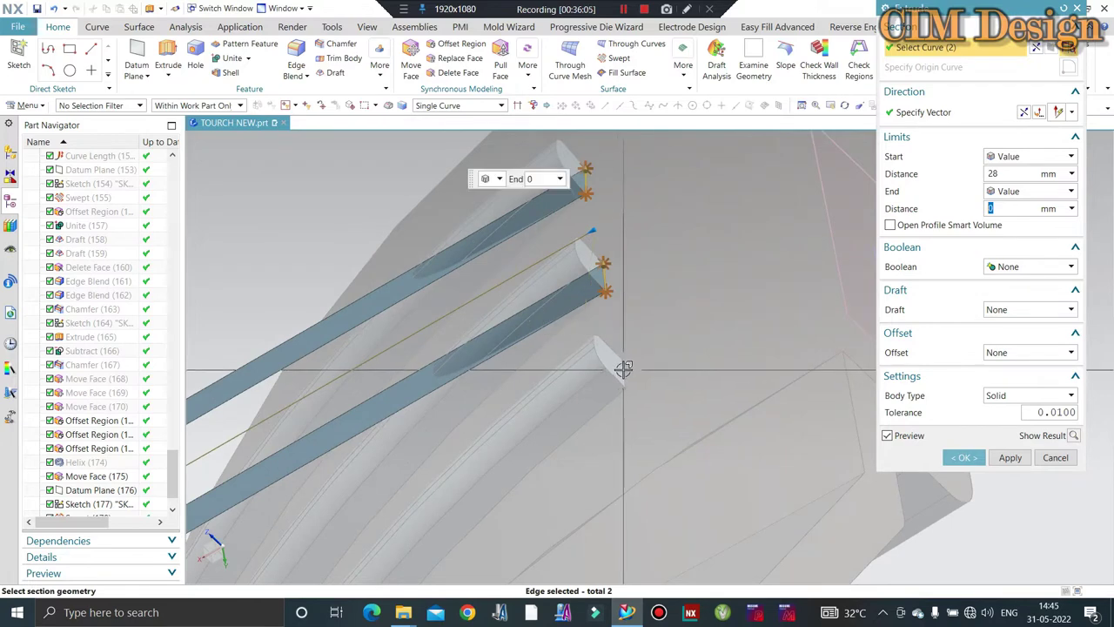
click(626, 373)
middle_drag(716, 365, 567, 235)
middle_click(564, 225)
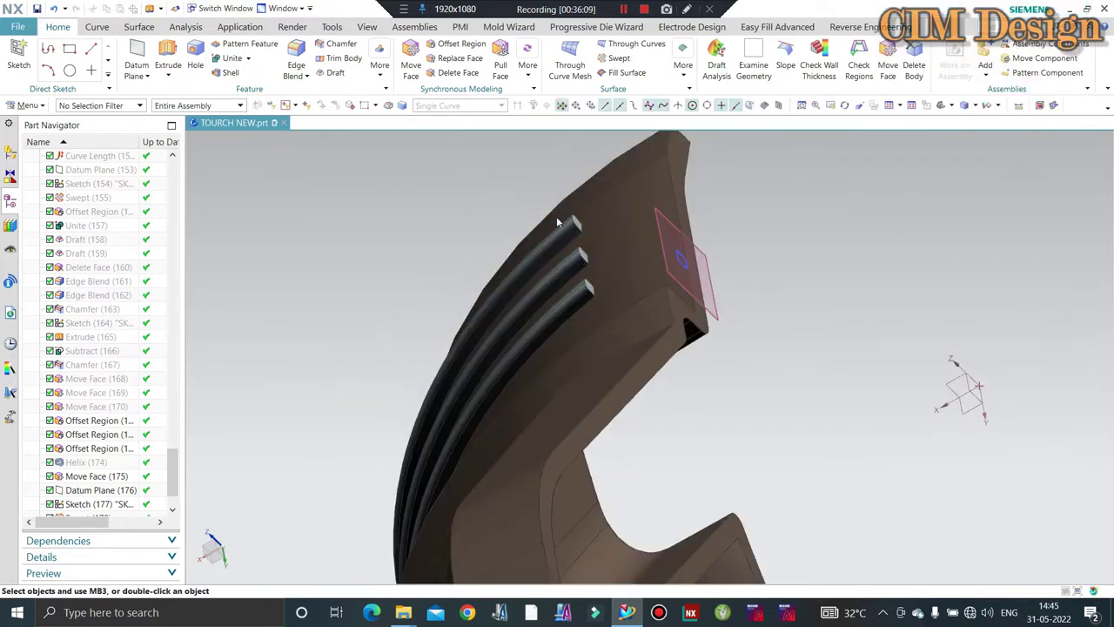
scroll(408, 139, down, 3)
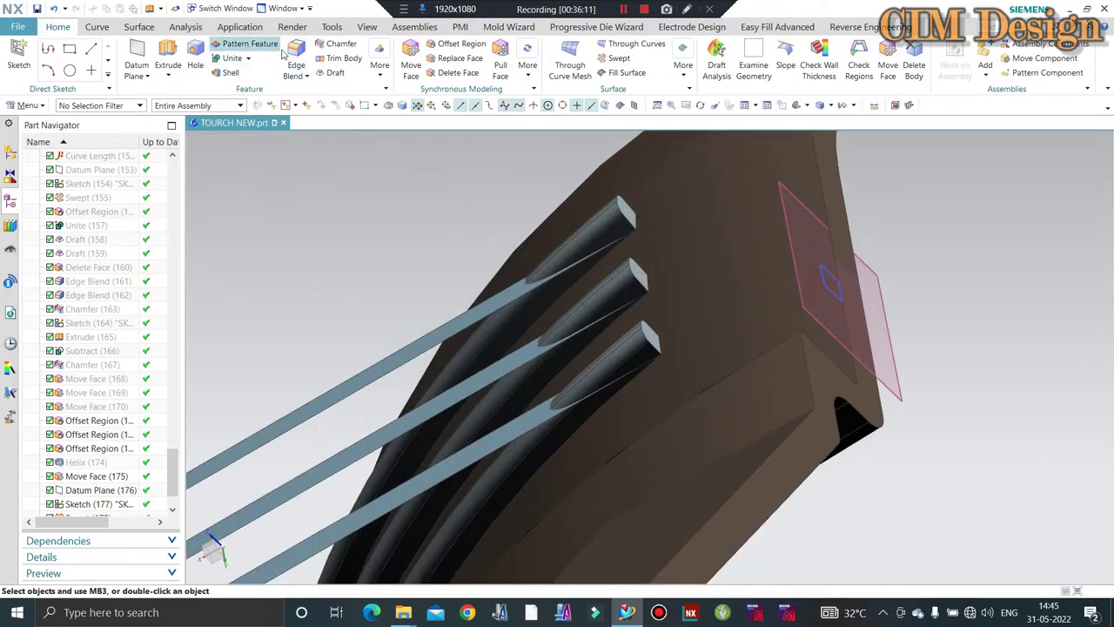
- Extend the strip sheets' edges by 1 mm with Extend Sheet
click(139, 27)
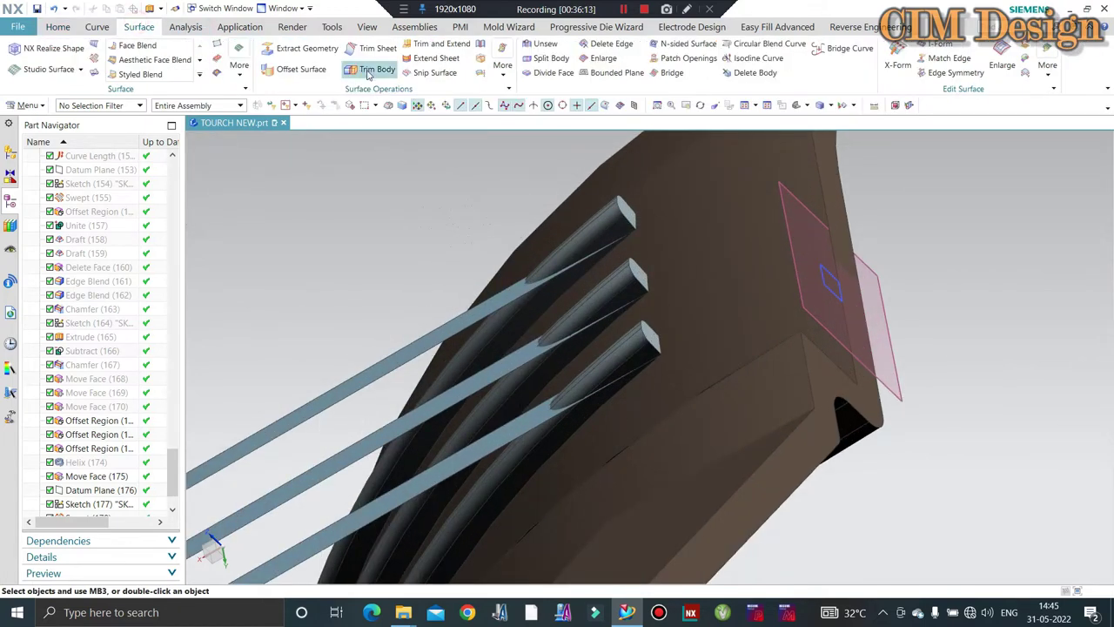
click(423, 61)
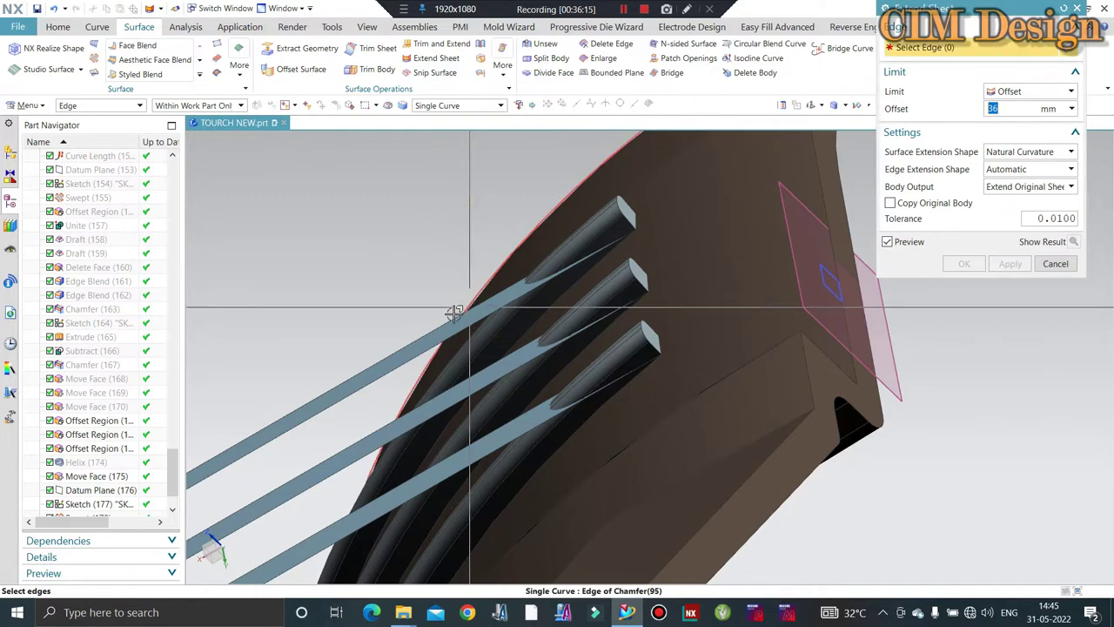
click(410, 357)
text(1)
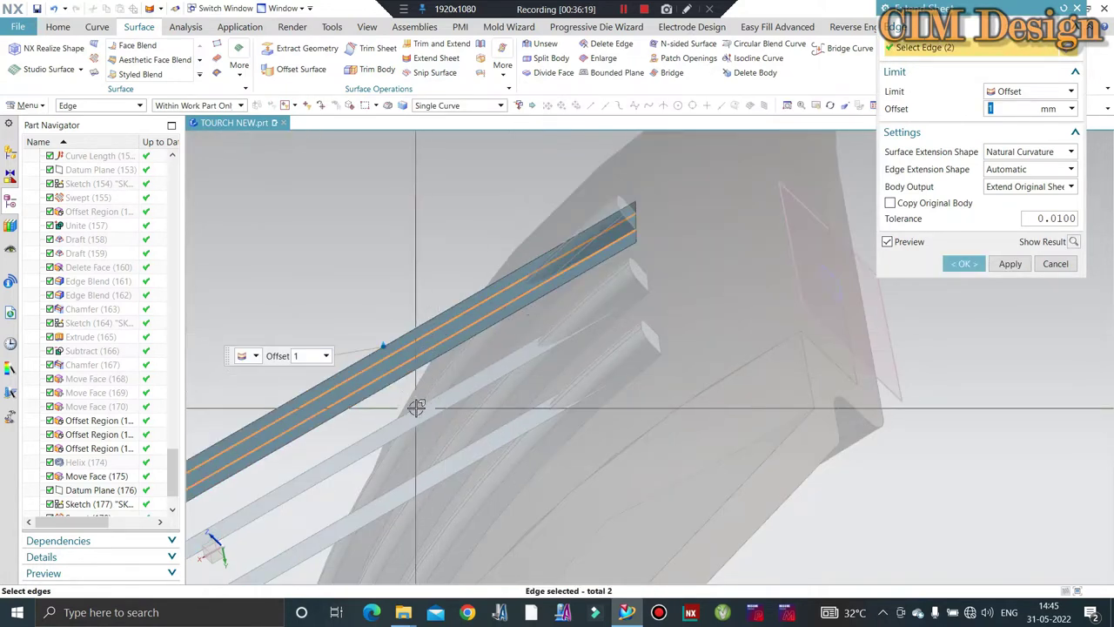
click(338, 474)
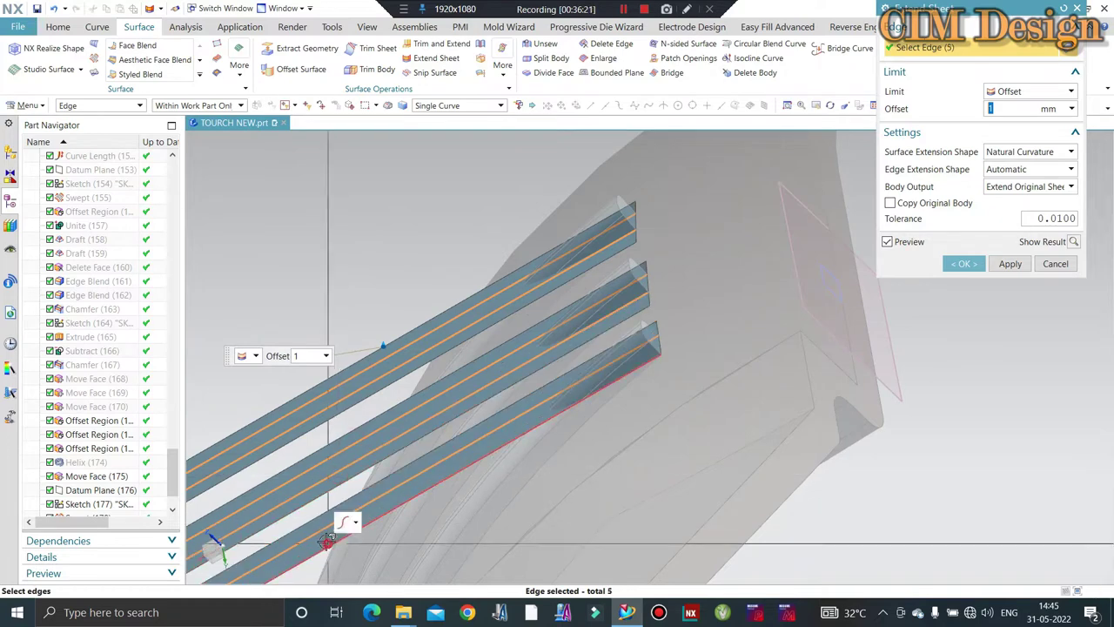
middle_click(339, 403)
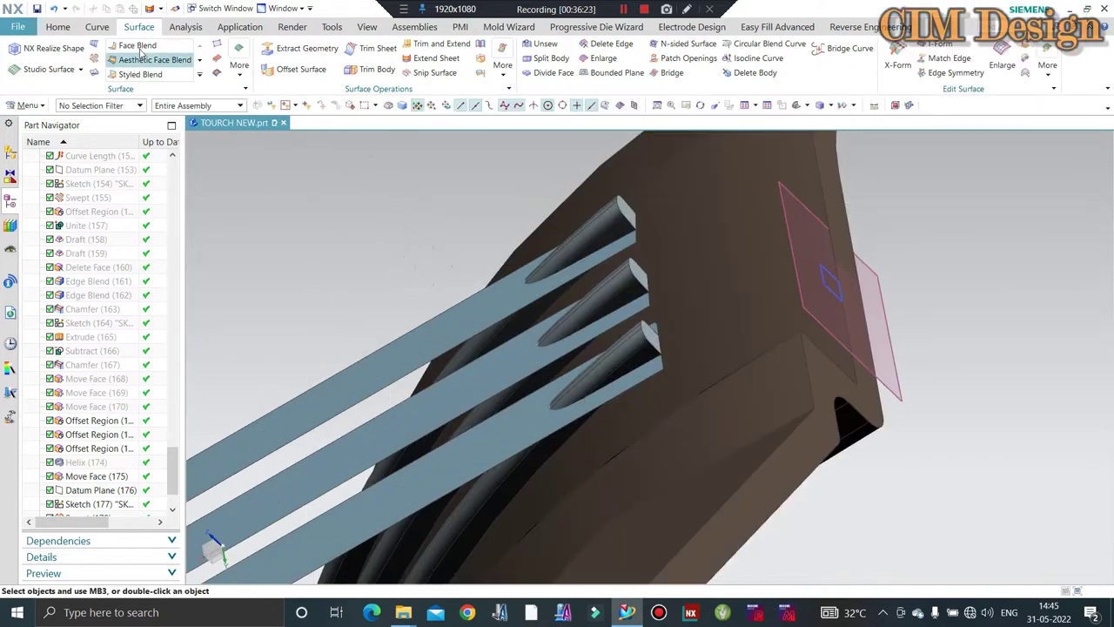
- Trim the top rib back to the top strip face with Trim Body
click(373, 68)
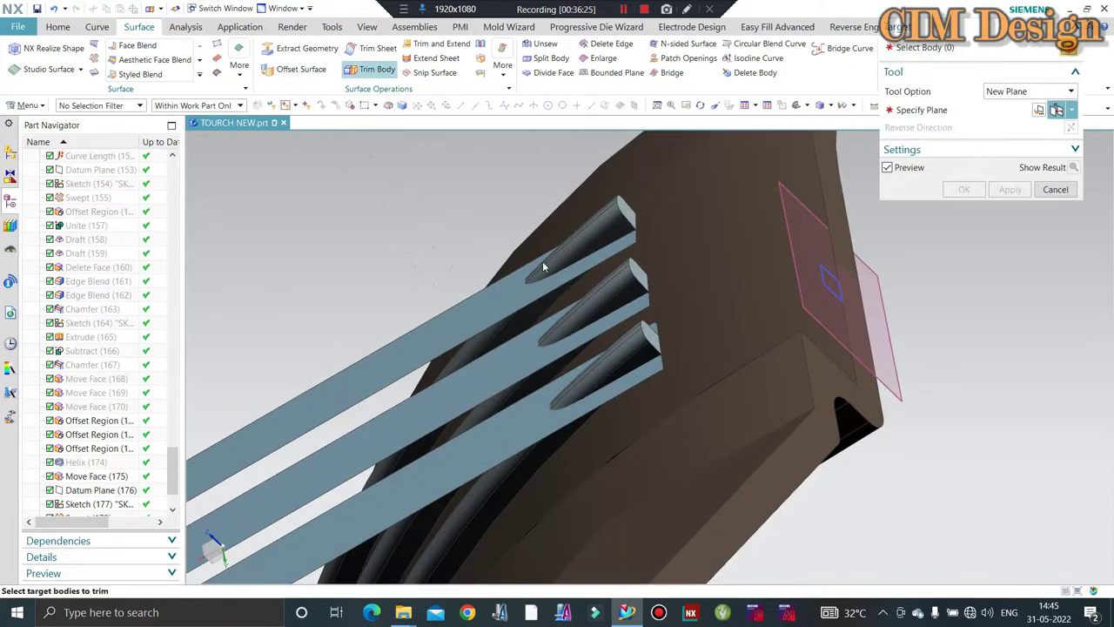
click(391, 380)
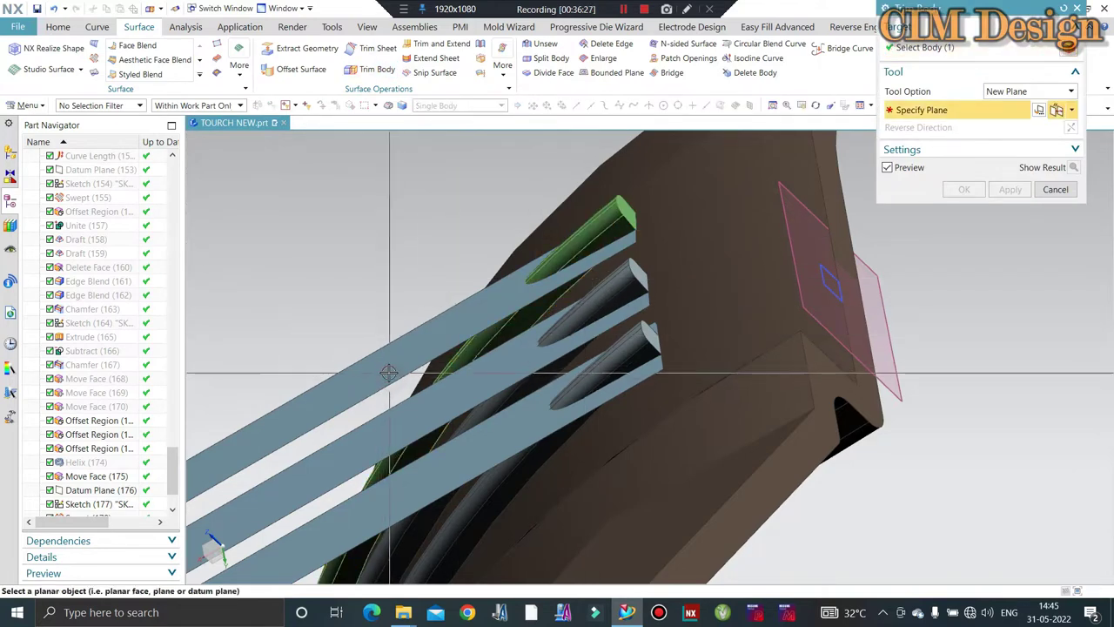
click(1010, 106)
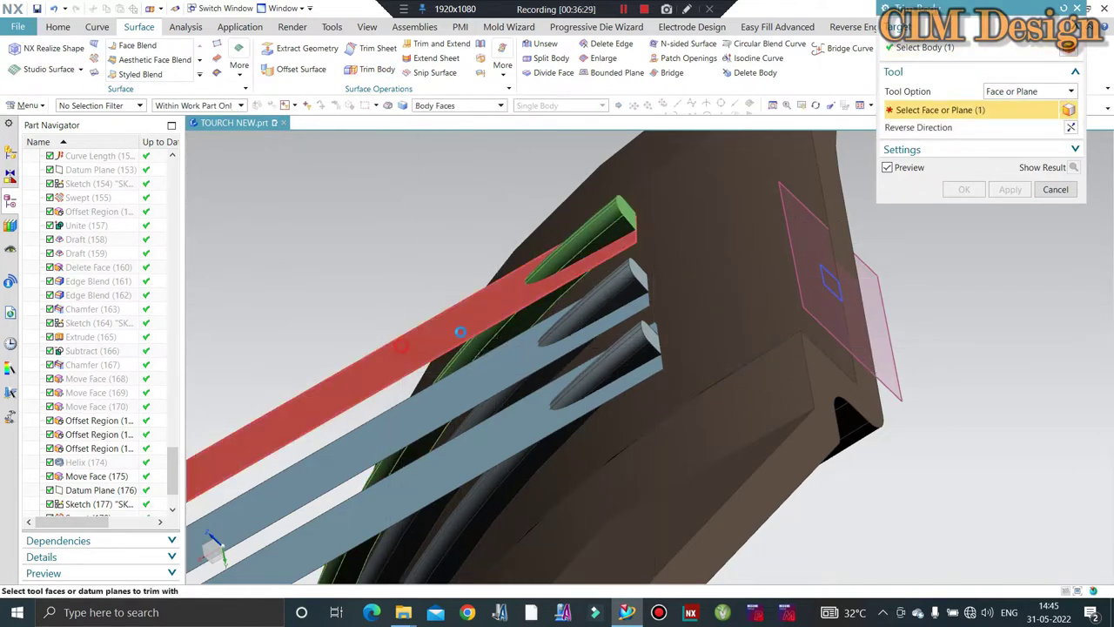
click(457, 320)
click(1010, 189)
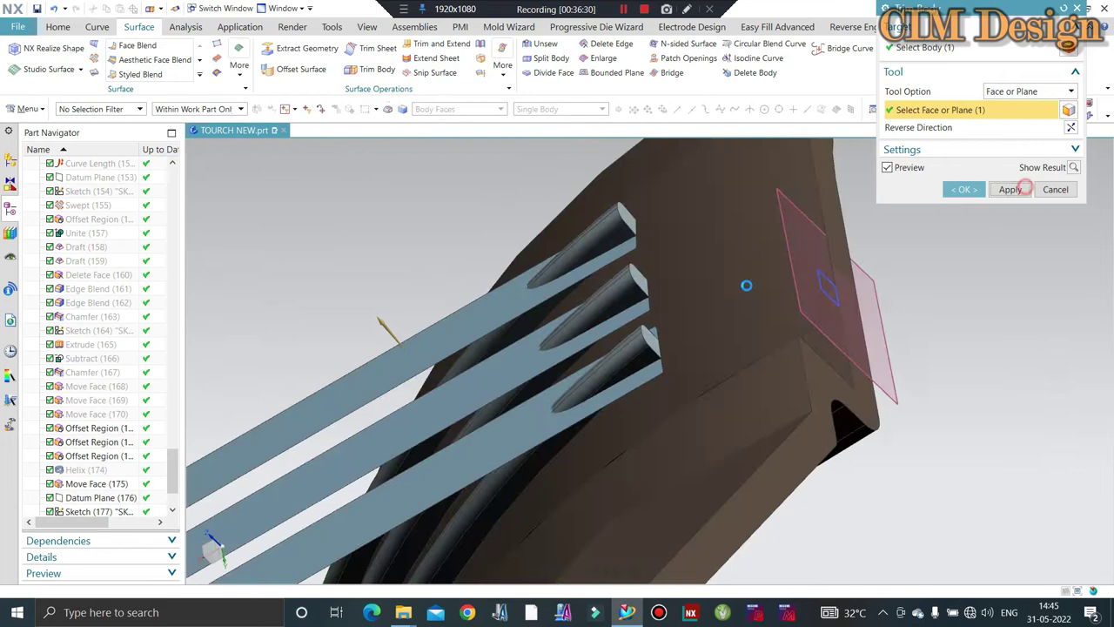
- Trim the middle and bottom ribs back to their strip faces
click(606, 305)
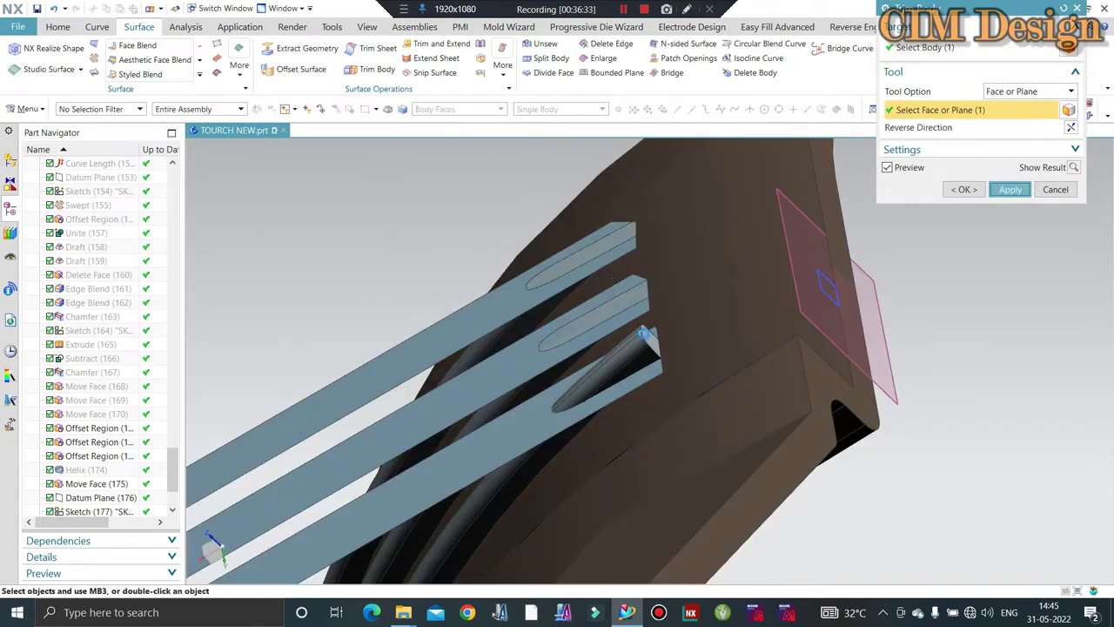
shift+click(615, 376)
click(614, 376)
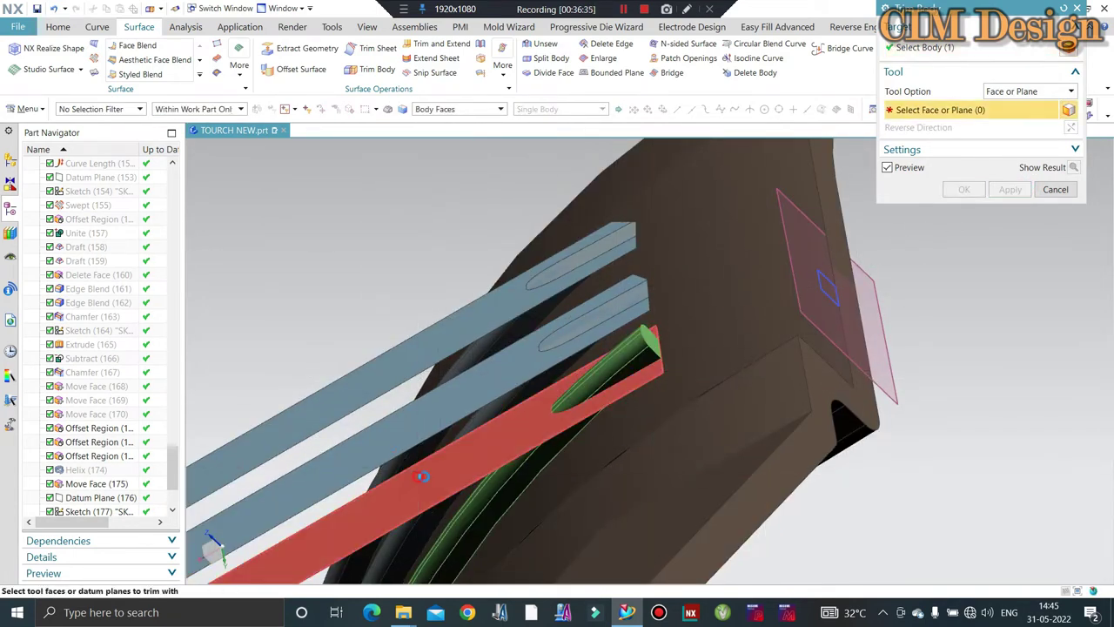
click(510, 450)
click(1010, 189)
scroll(654, 237, down, 3)
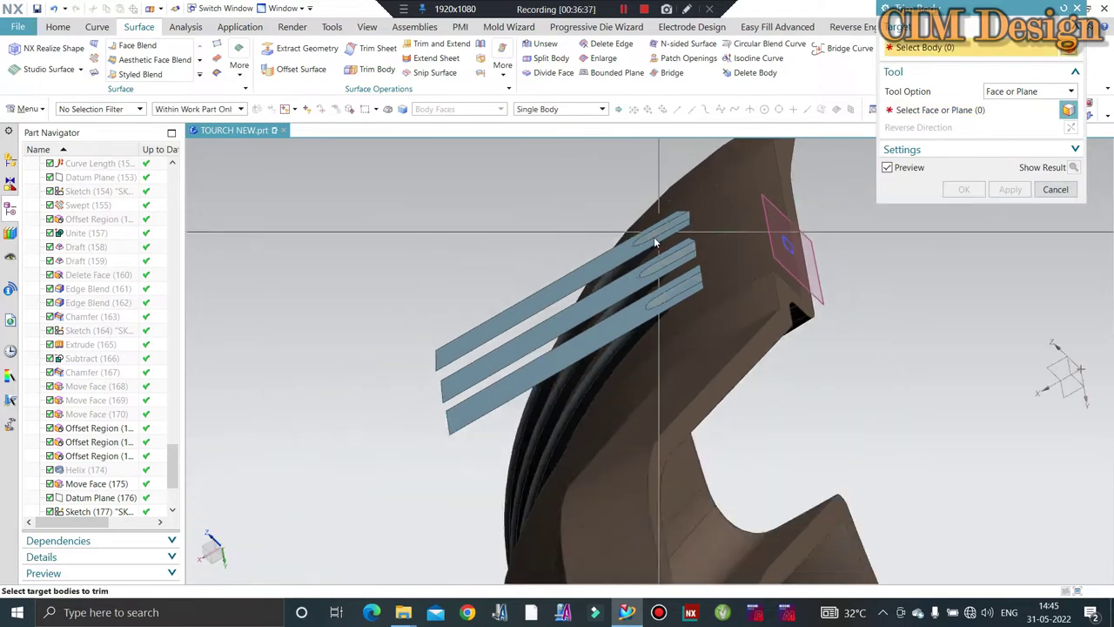
mouse_move(653, 237)
middle_down()
mouse_move(635, 286)
mouse_move(797, 167)
middle_up()
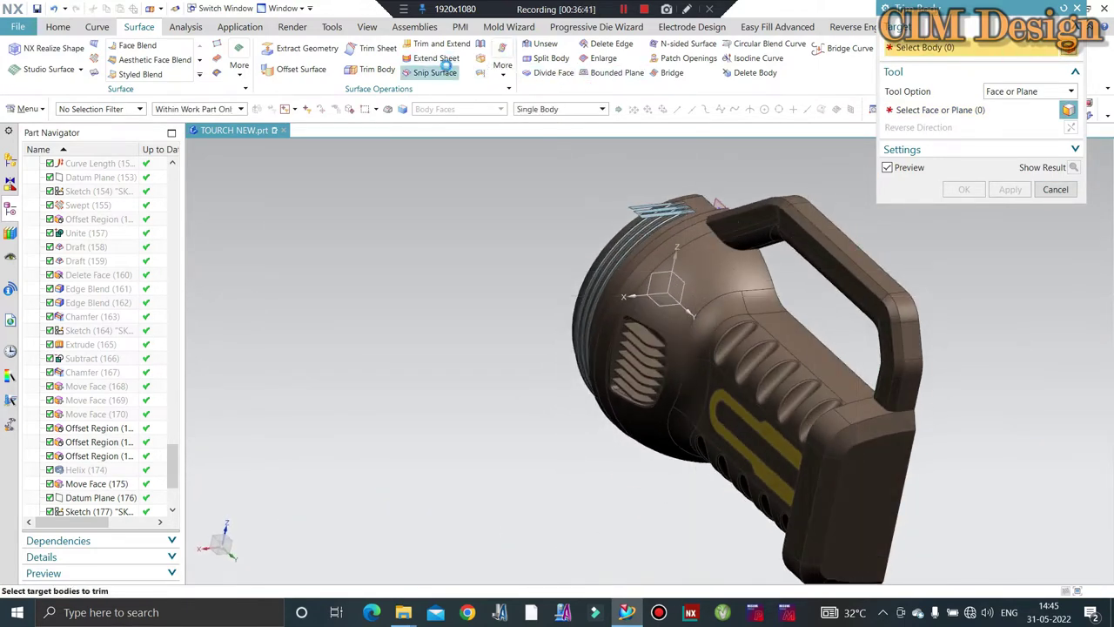
key(Escape)
click(239, 65)
click(58, 27)
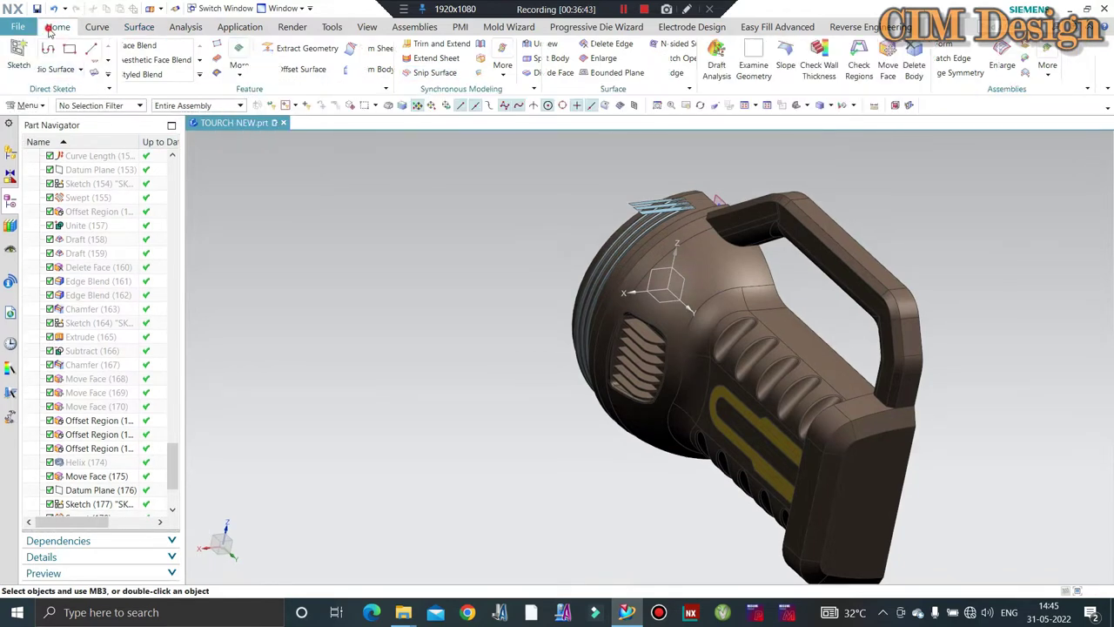
- Start Mirror Geometry with a principal plane as the mirror plane
click(380, 70)
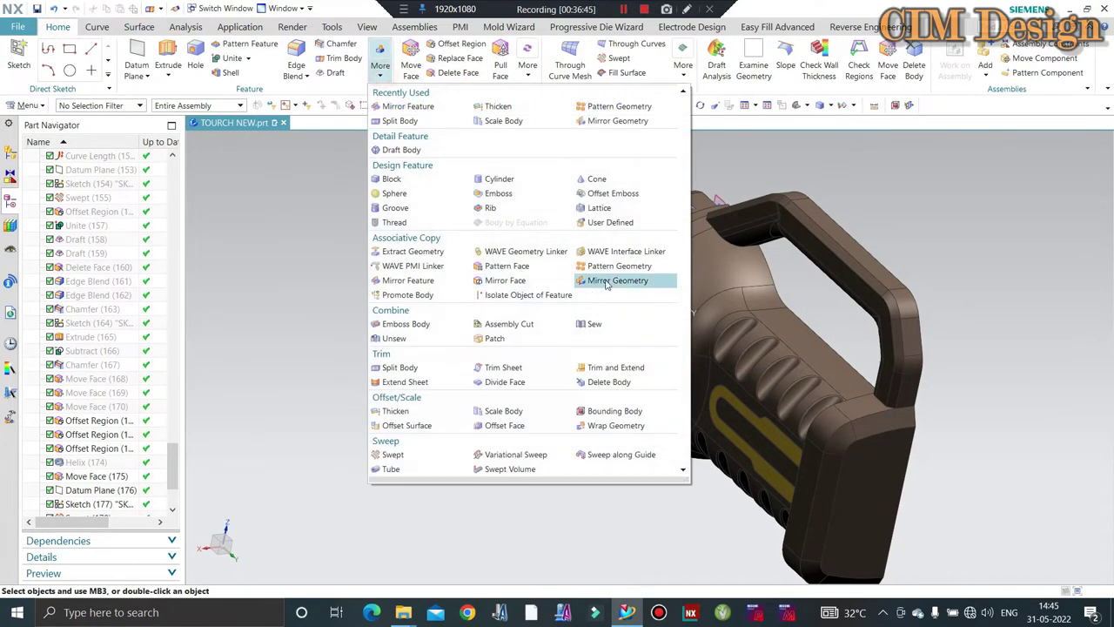
click(589, 278)
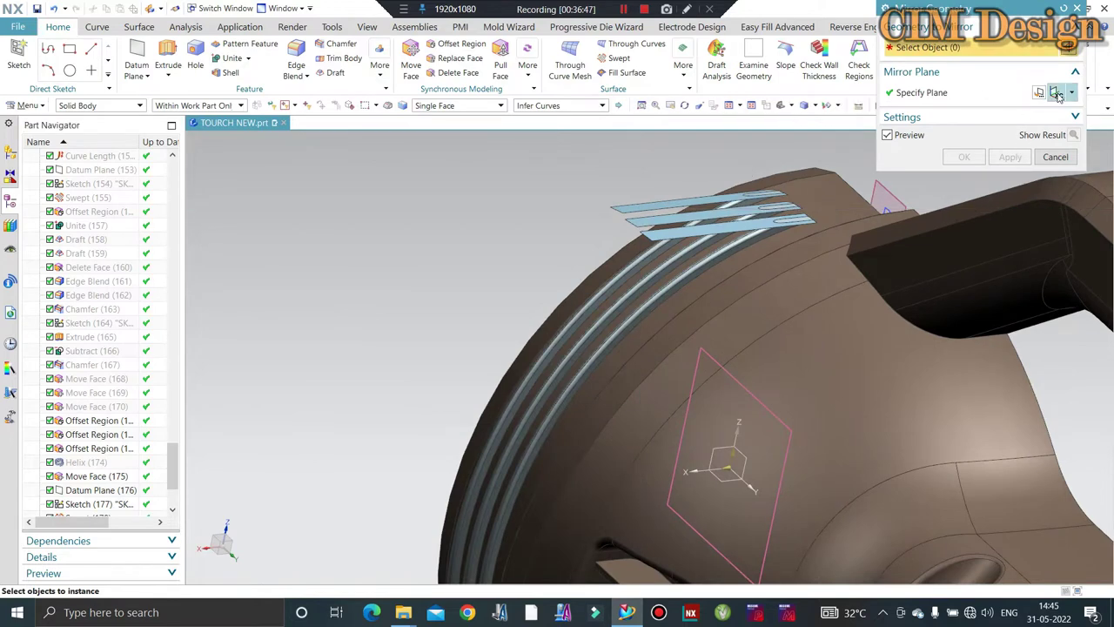
click(1075, 90)
click(1056, 322)
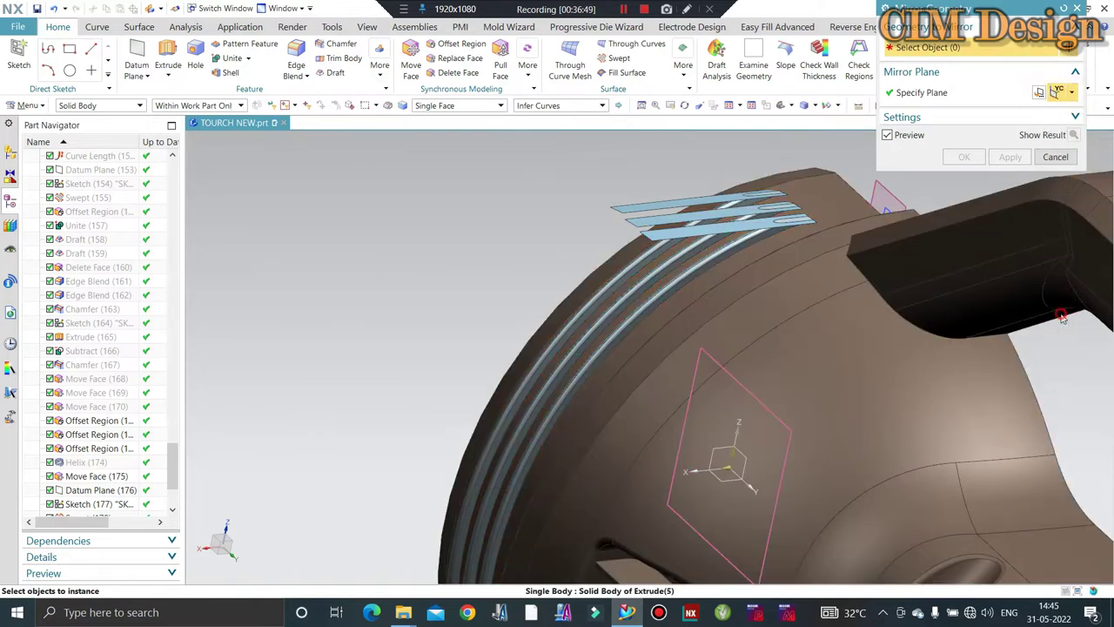
click(1073, 92)
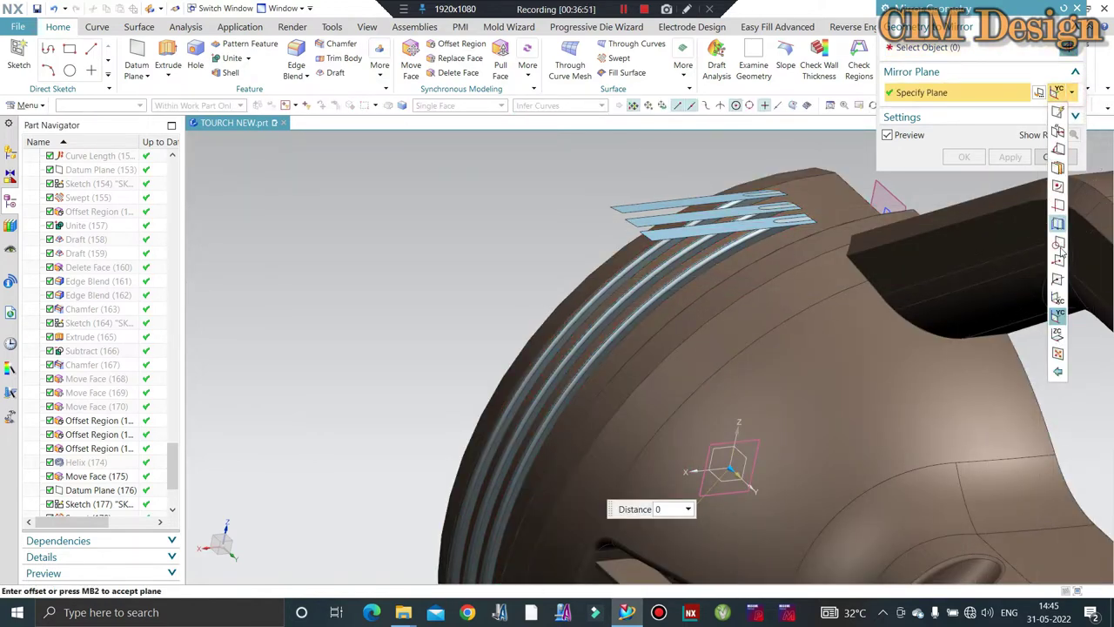
click(1060, 333)
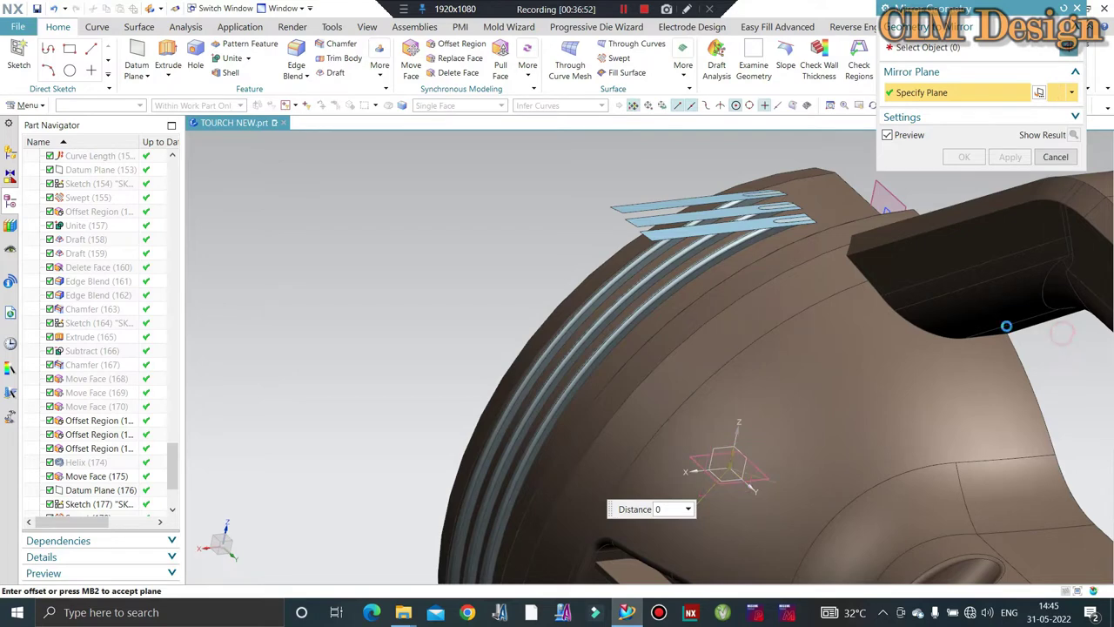
middle_click(903, 59)
scroll(626, 206, up, 3)
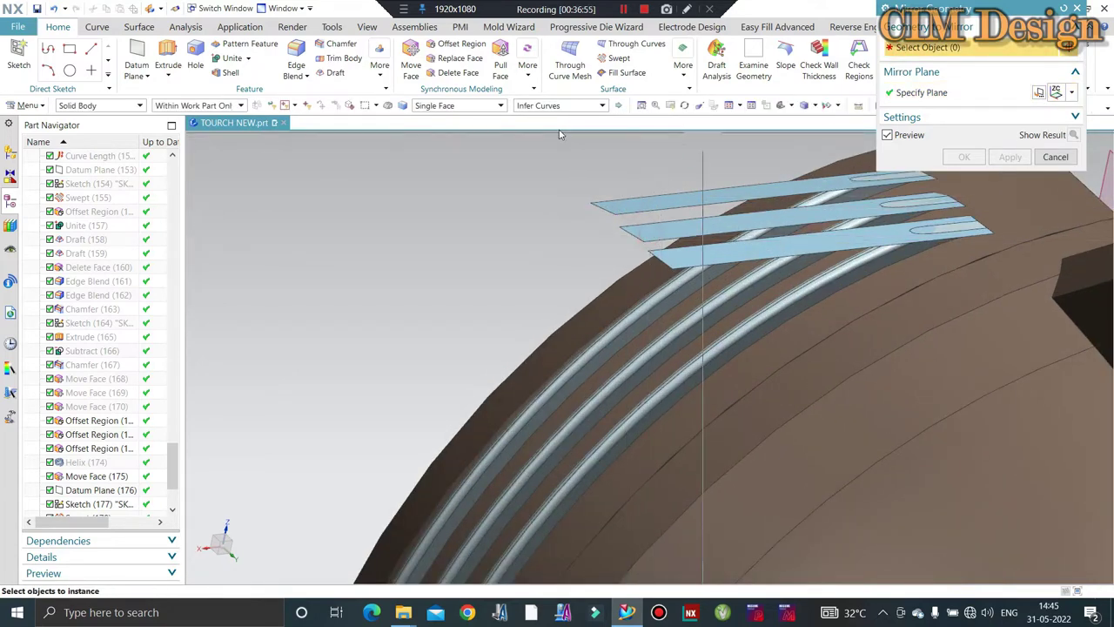
- Select the strip sheet bodies and mirror them across to the opposite side
click(139, 105)
click(87, 118)
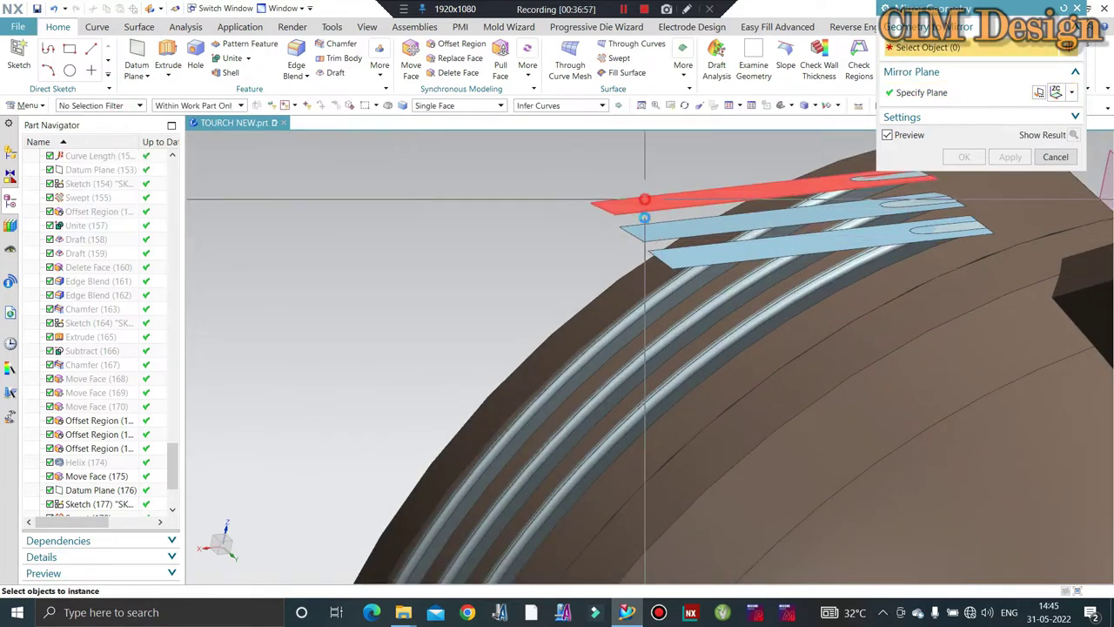
click(662, 202)
click(648, 235)
scroll(557, 247, down, 2)
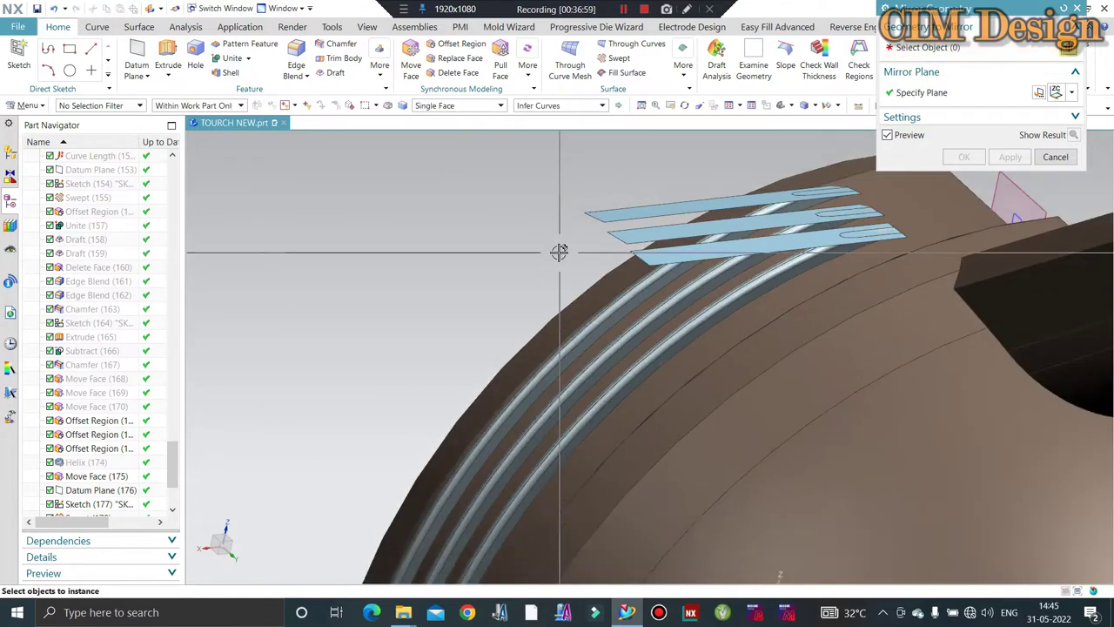
scroll(557, 251, down, 3)
mouse_move(570, 306)
middle_down()
mouse_move(642, 273)
mouse_move(540, 304)
mouse_move(362, 252)
middle_up()
scroll(540, 304, up, 3)
scroll(540, 303, up, 3)
scroll(361, 252, up, 2)
scroll(361, 252, up, 2)
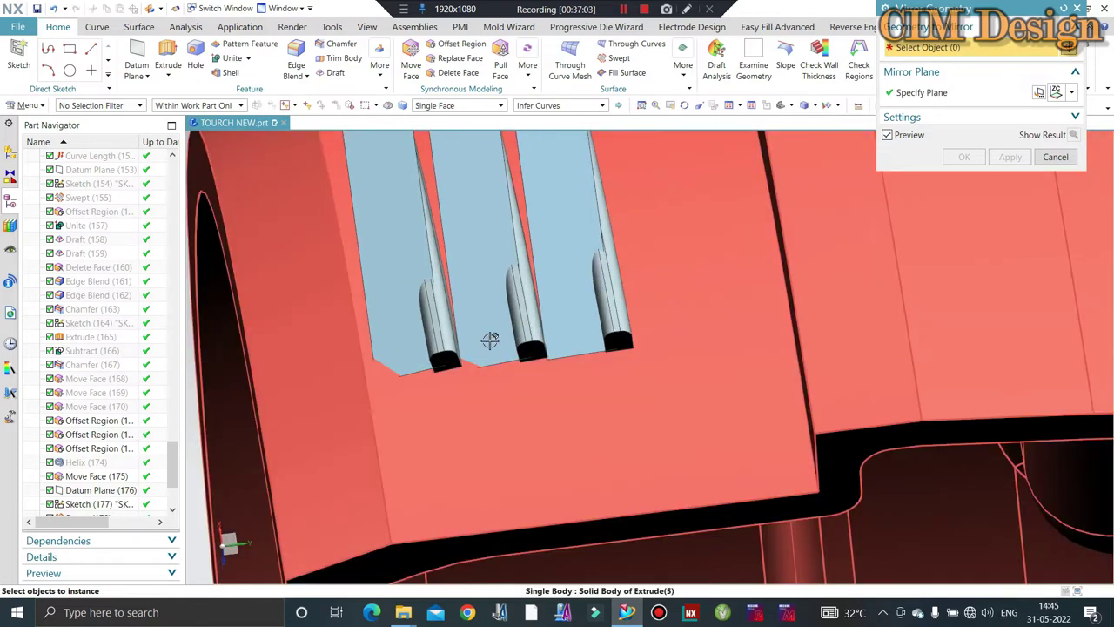
scroll(361, 253, up, 2)
key(Escape)
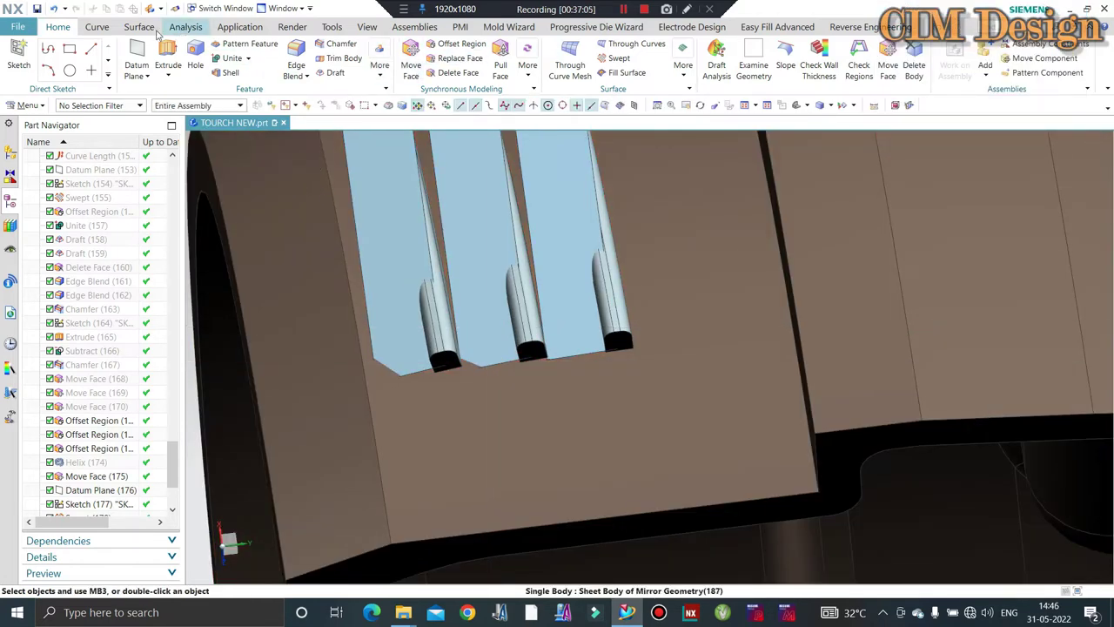
- Extend the edges of three strip sheets with Extend Sheet
click(142, 27)
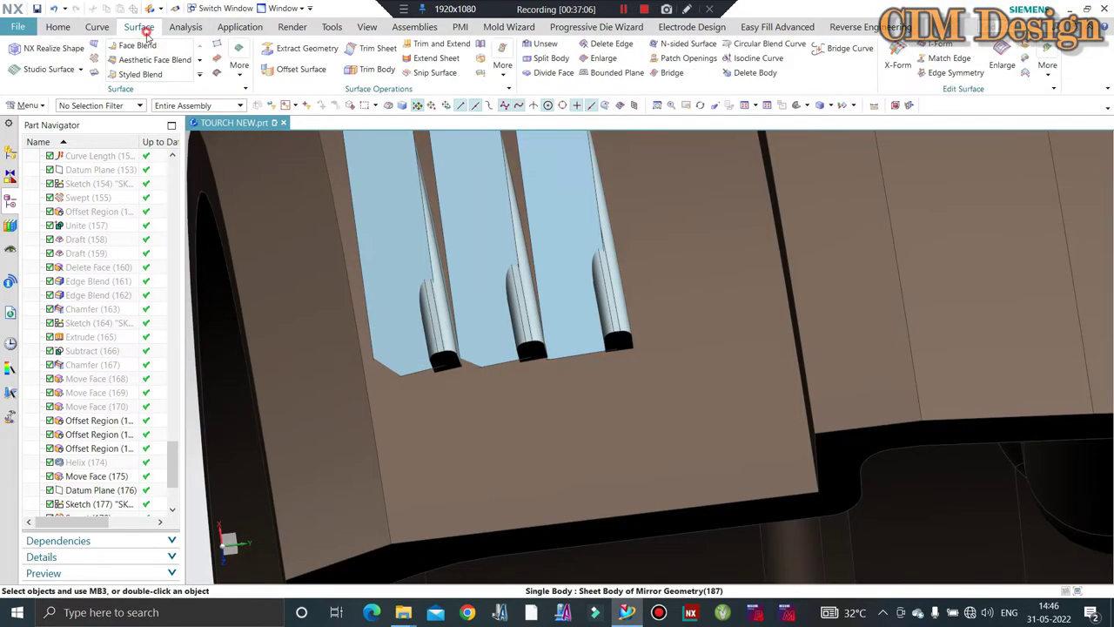
click(425, 210)
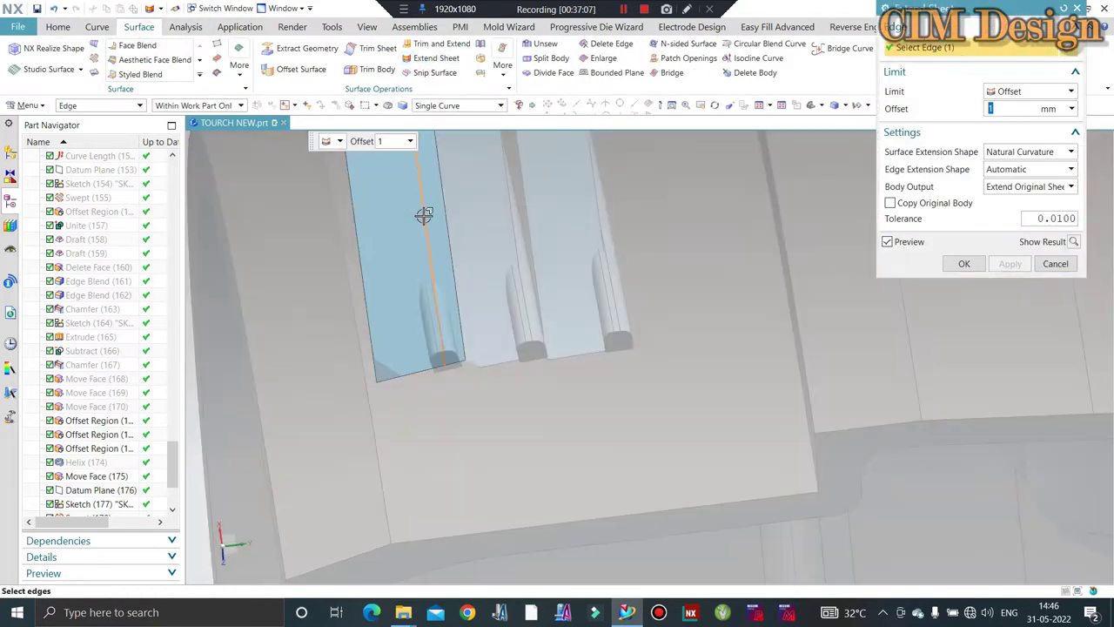
click(513, 203)
click(595, 198)
middle_click(649, 255)
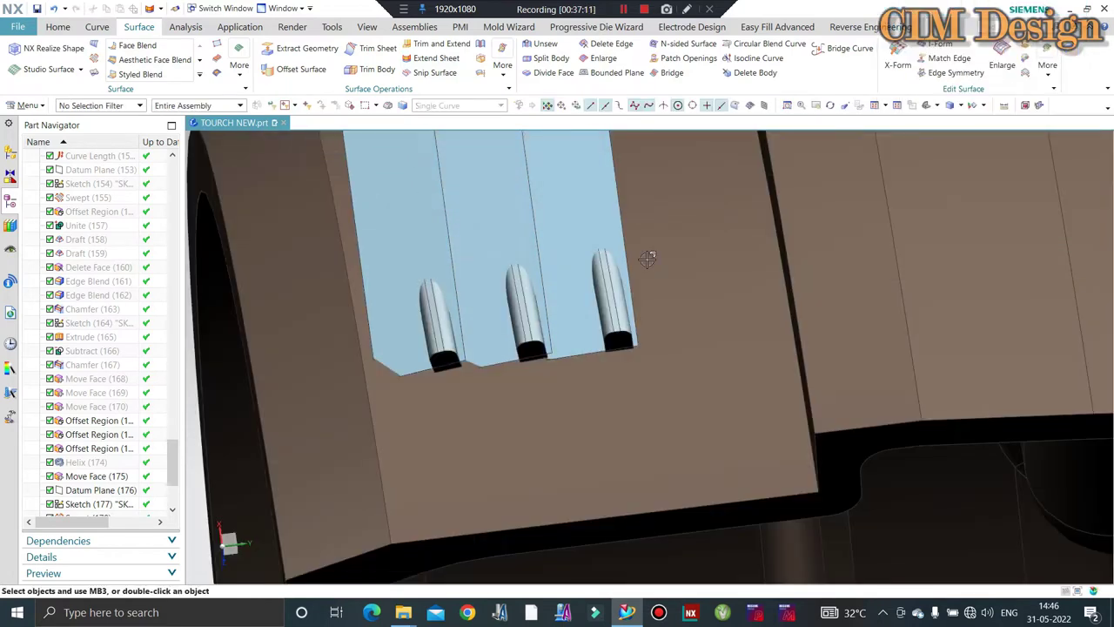
scroll(495, 340, up, 3)
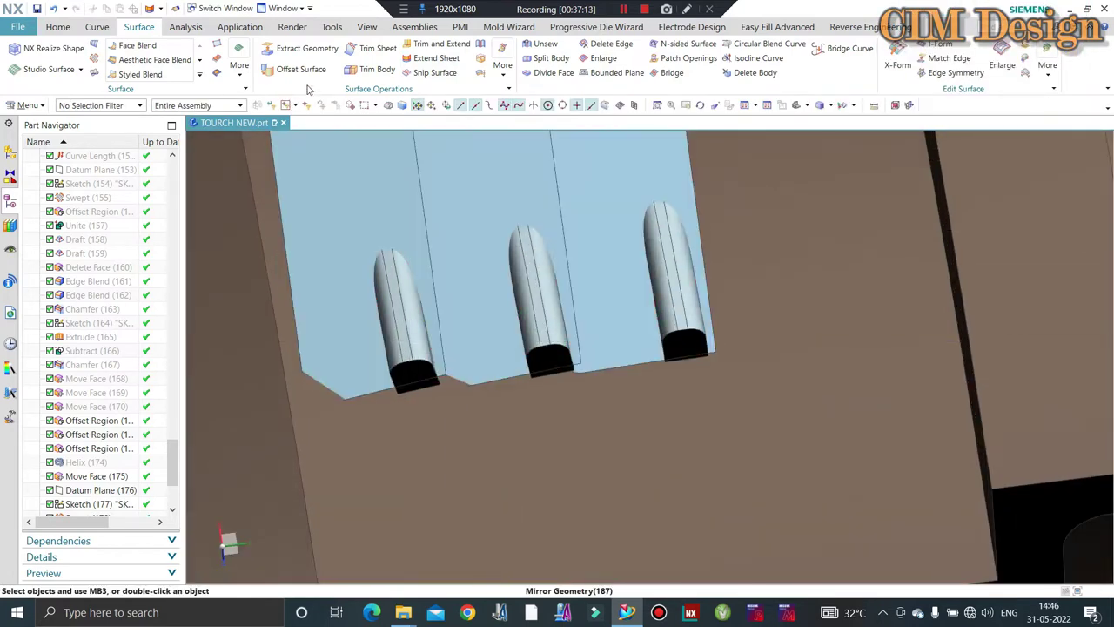
- Trim the left rib against its strip face with Trim Body
click(414, 309)
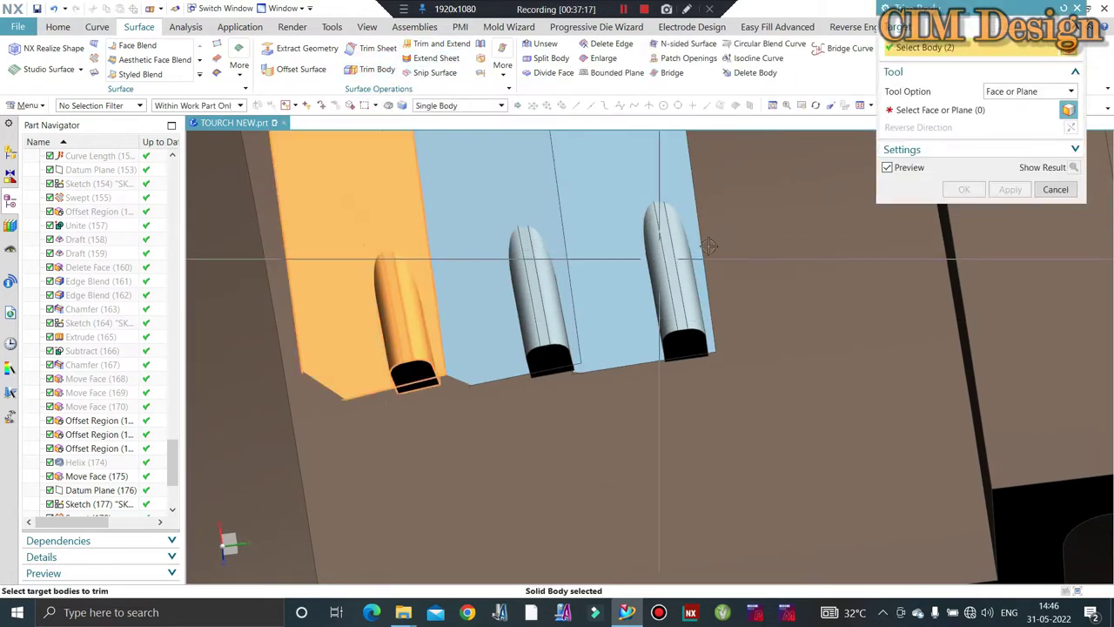
shift+click(331, 230)
middle_click(340, 193)
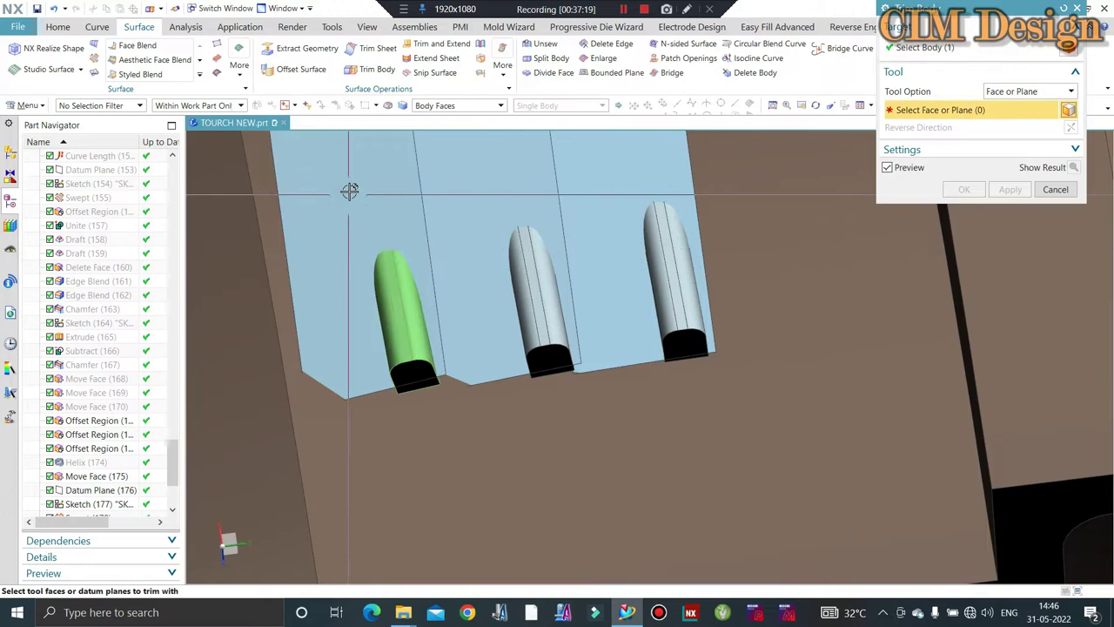
click(391, 226)
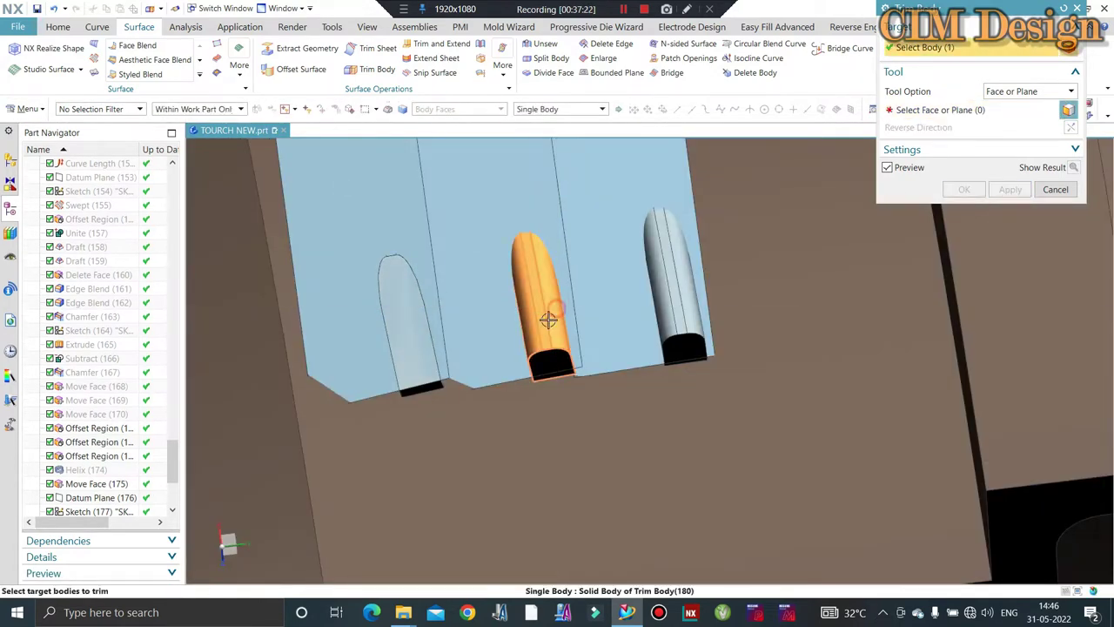
- Trim the middle rib against its strip face, creating Trim Body (192)
click(547, 319)
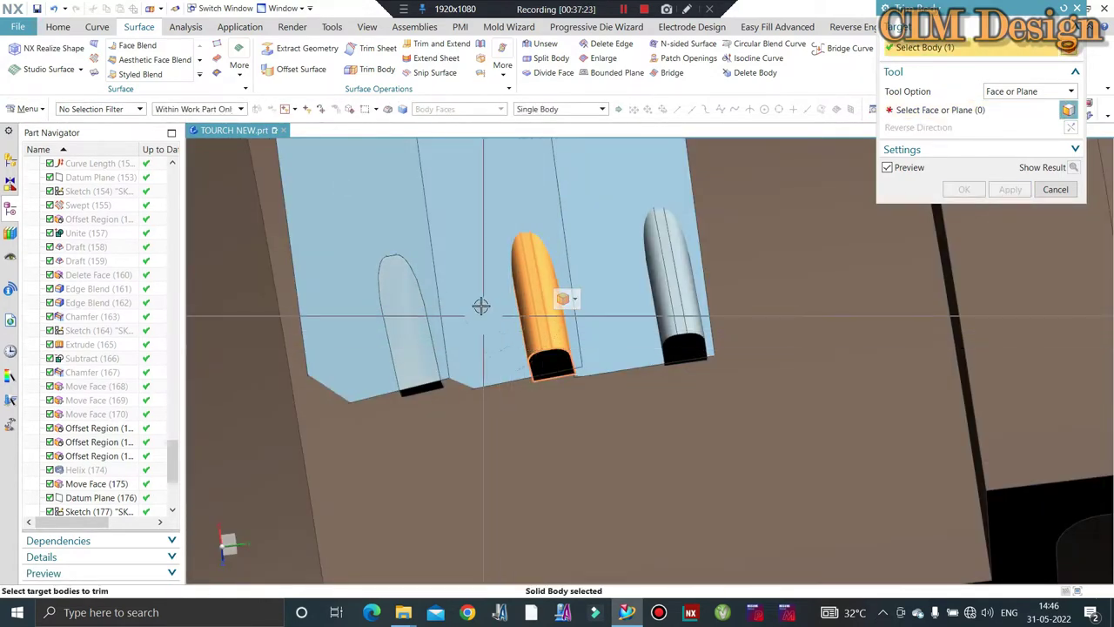
click(500, 216)
middle_click(498, 187)
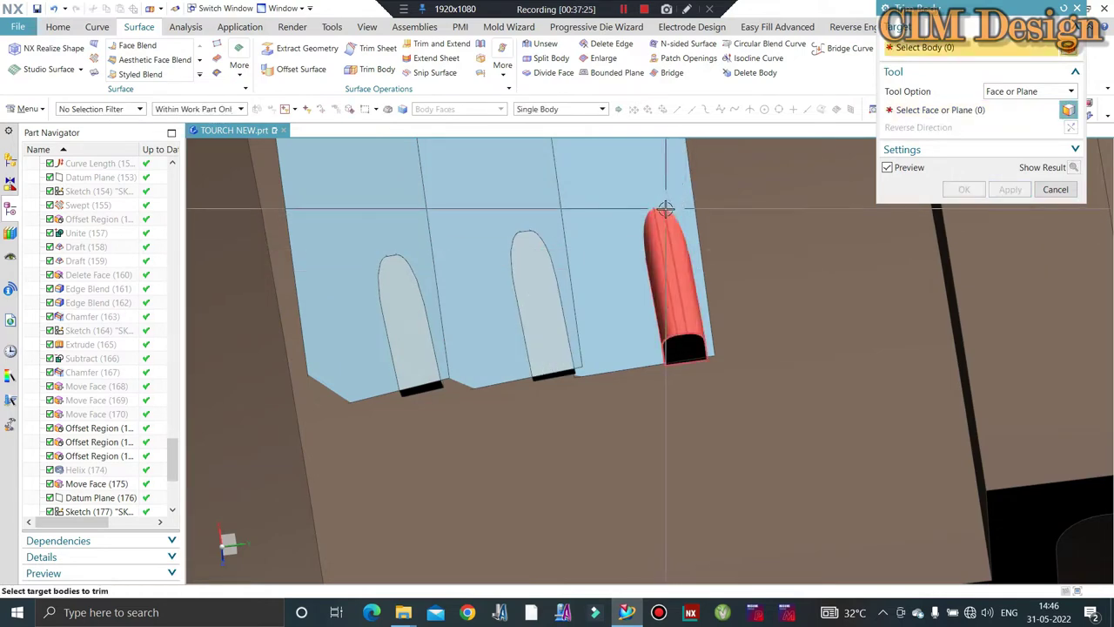
mouse_move(482, 361)
middle_down()
mouse_move(487, 343)
mouse_move(521, 422)
middle_up()
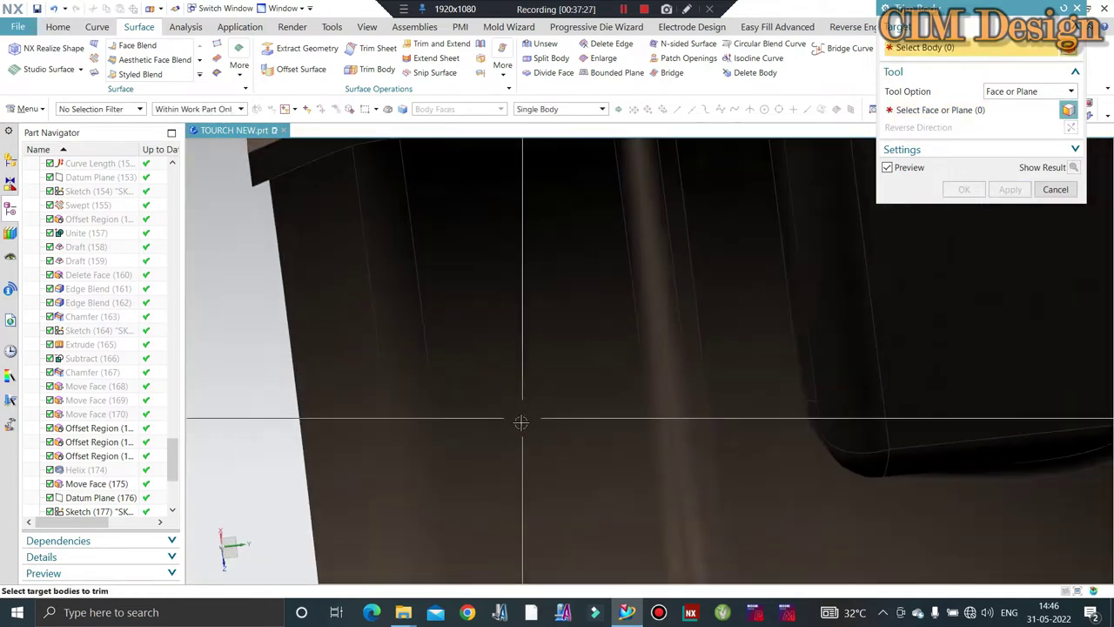
scroll(520, 422, down, 5)
scroll(496, 383, up, 3)
scroll(478, 361, up, 2)
scroll(422, 335, down, 1)
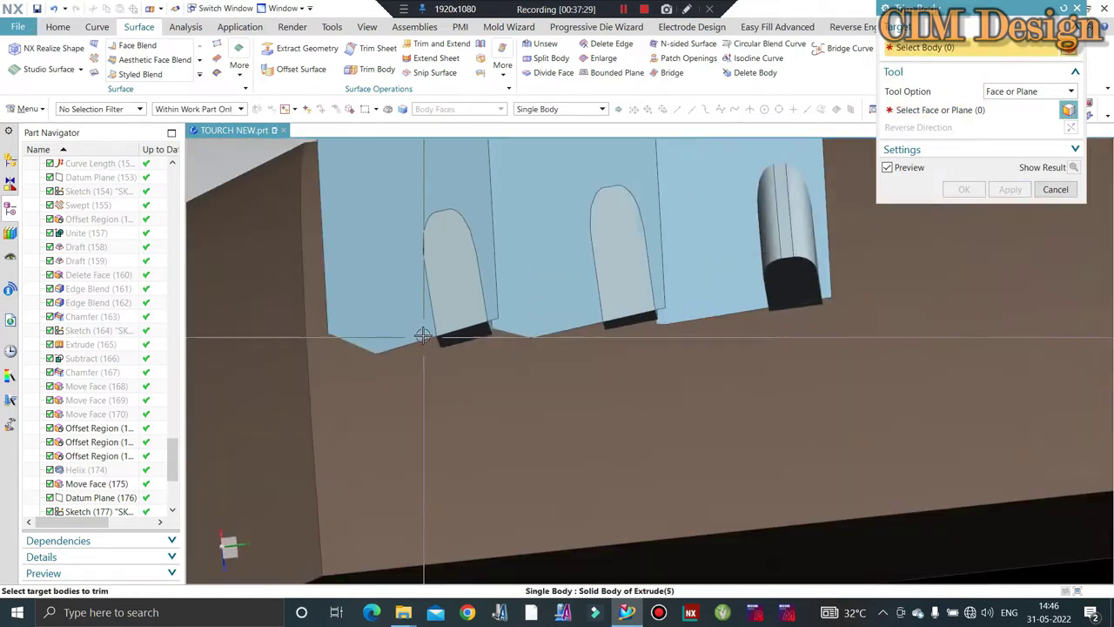
middle_drag(422, 335, 708, 281)
middle_click(708, 282)
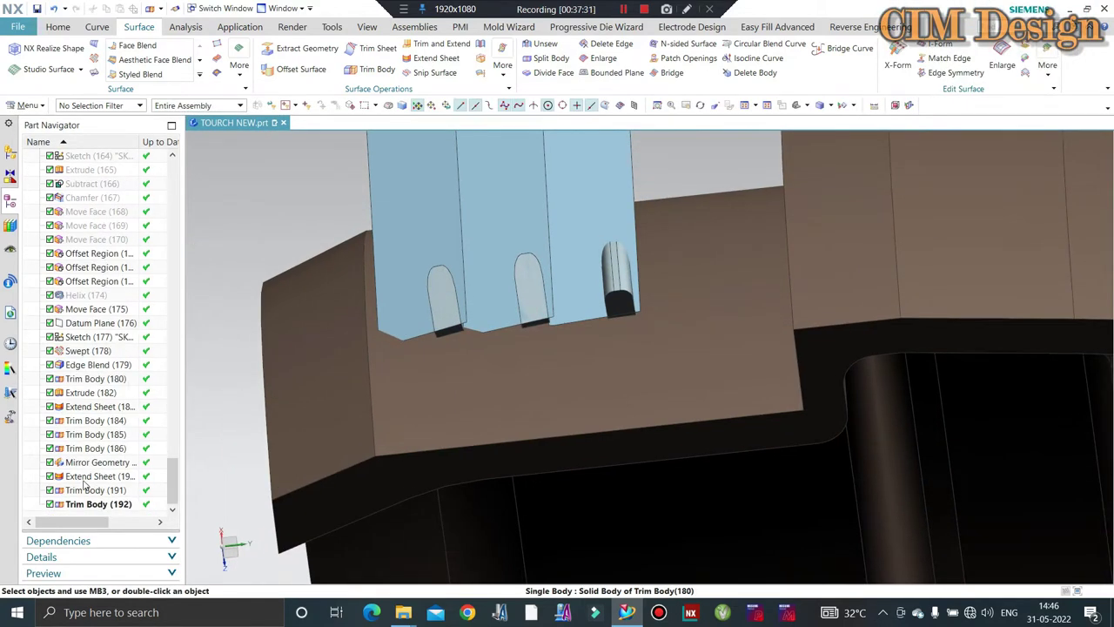
- Hide the Extend Sheet and Mirror Geometry features from the Part Navigator
click(83, 480)
shift+click(79, 462)
right_click(79, 462)
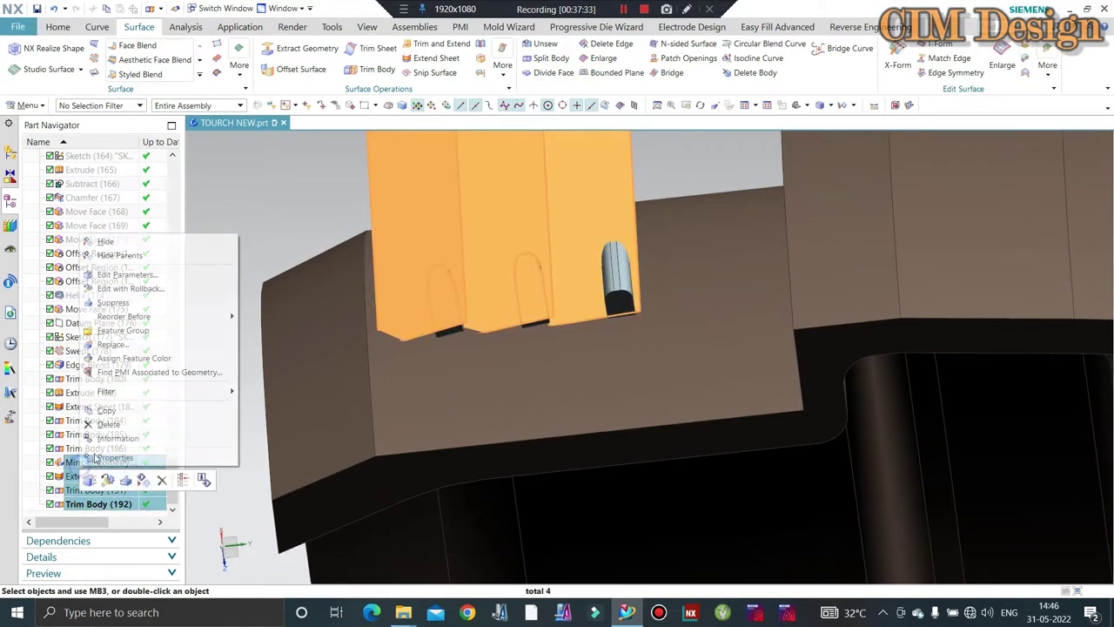
click(174, 428)
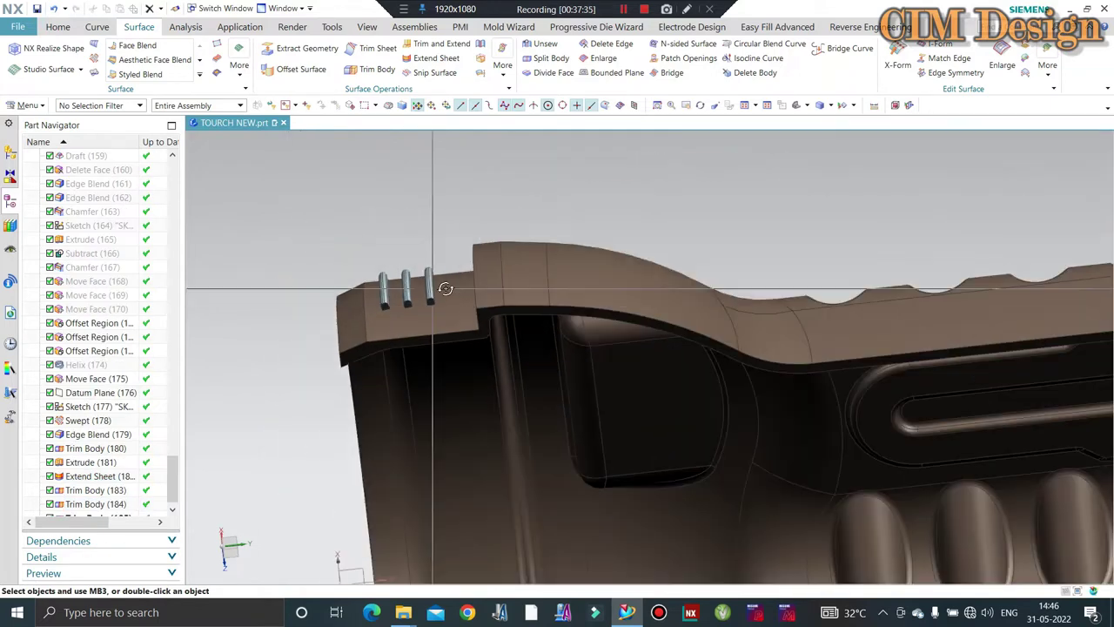
middle_drag(288, 290, 636, 301)
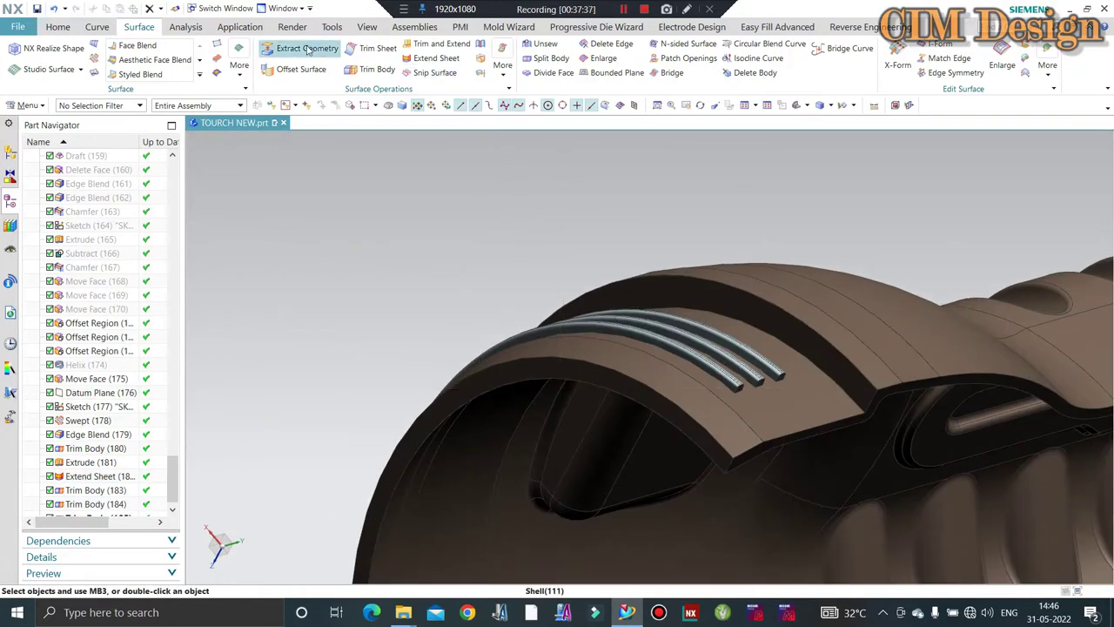
- Start an Extrude and pick the first rib rod's end edge
click(71, 27)
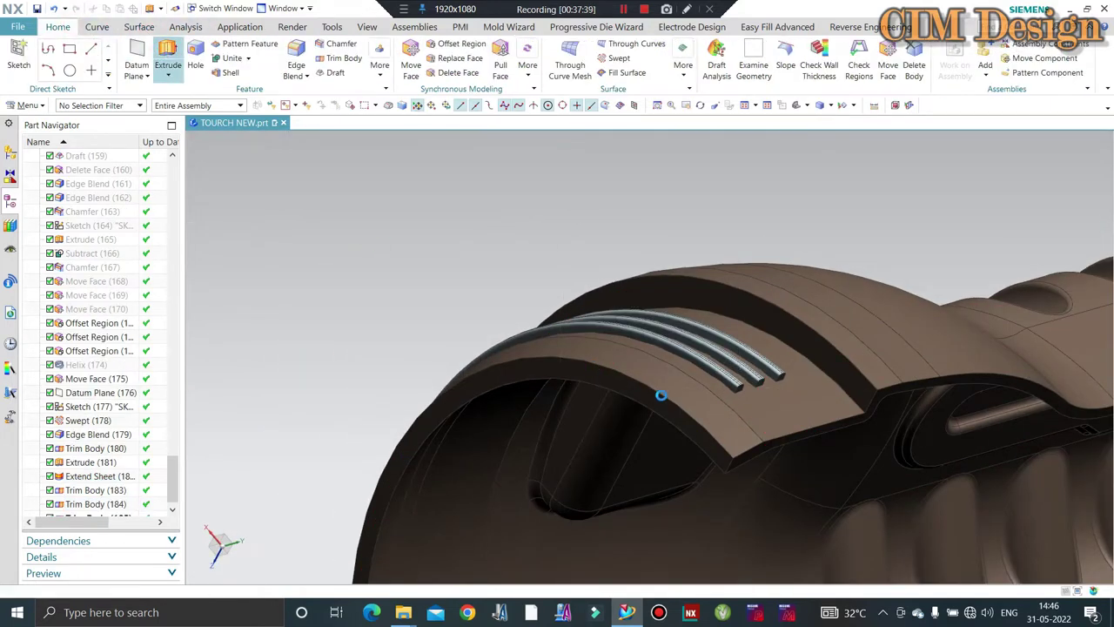
scroll(734, 403, up, 3)
scroll(734, 407, up, 2)
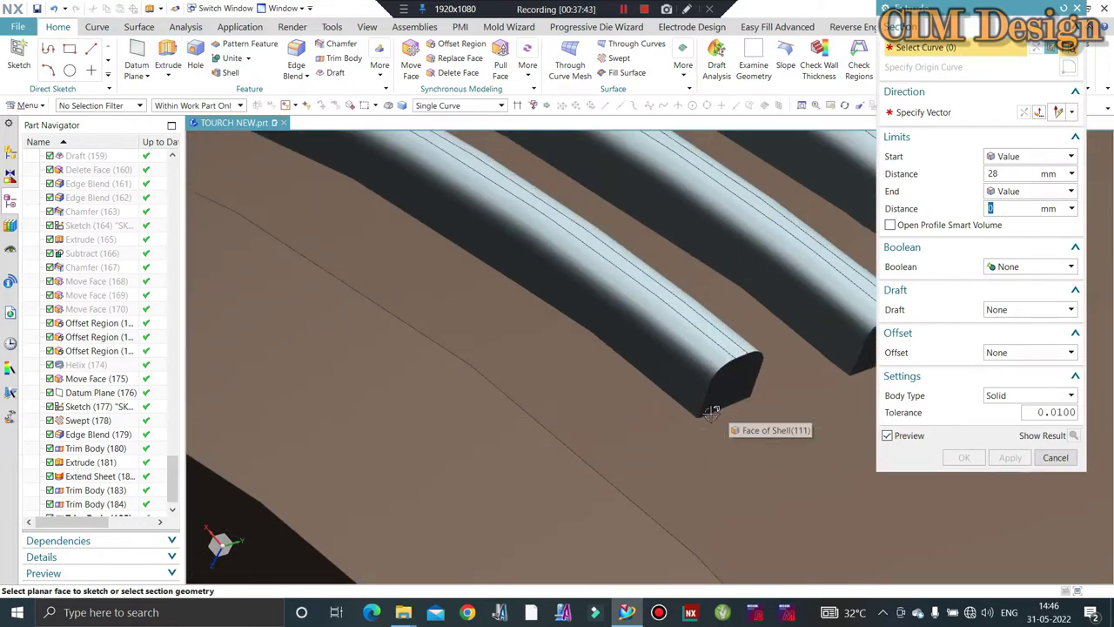
click(711, 413)
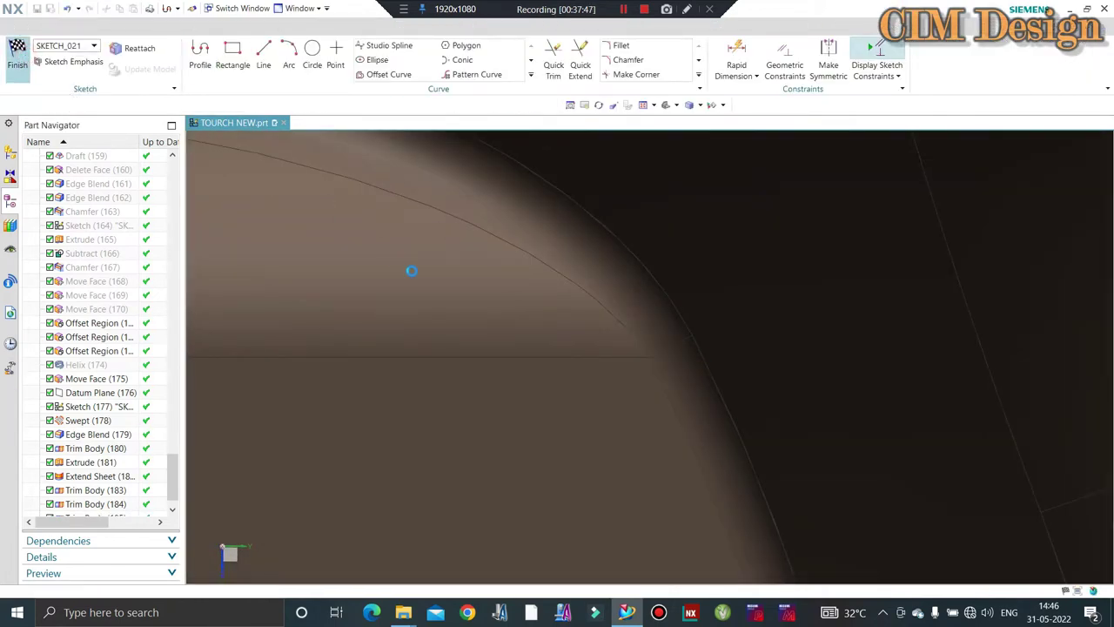
key(ctrl+q)
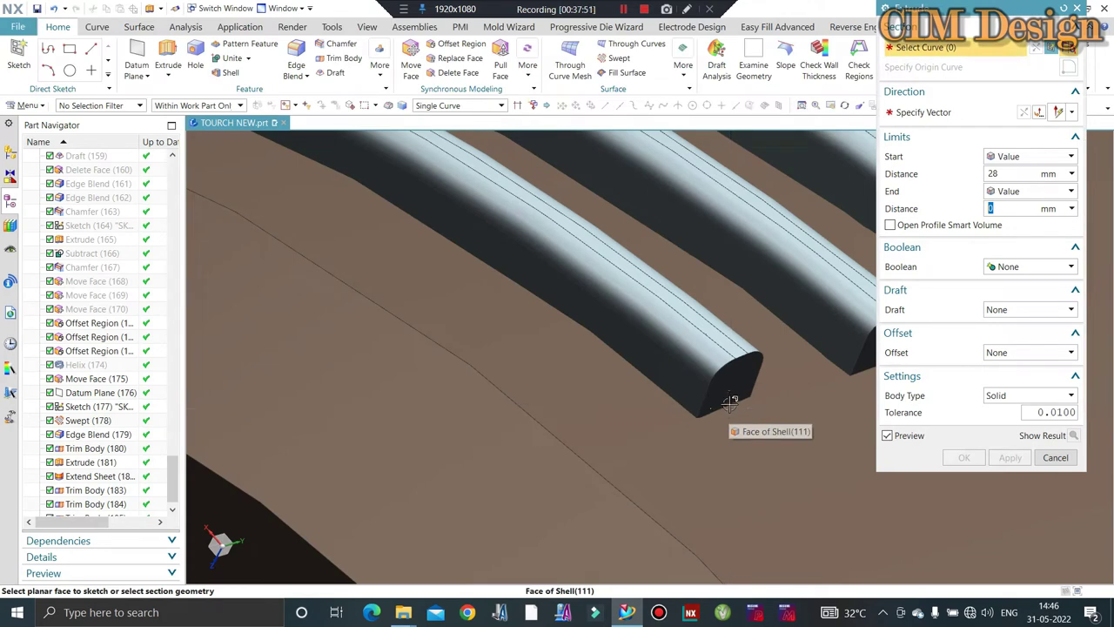
click(730, 403)
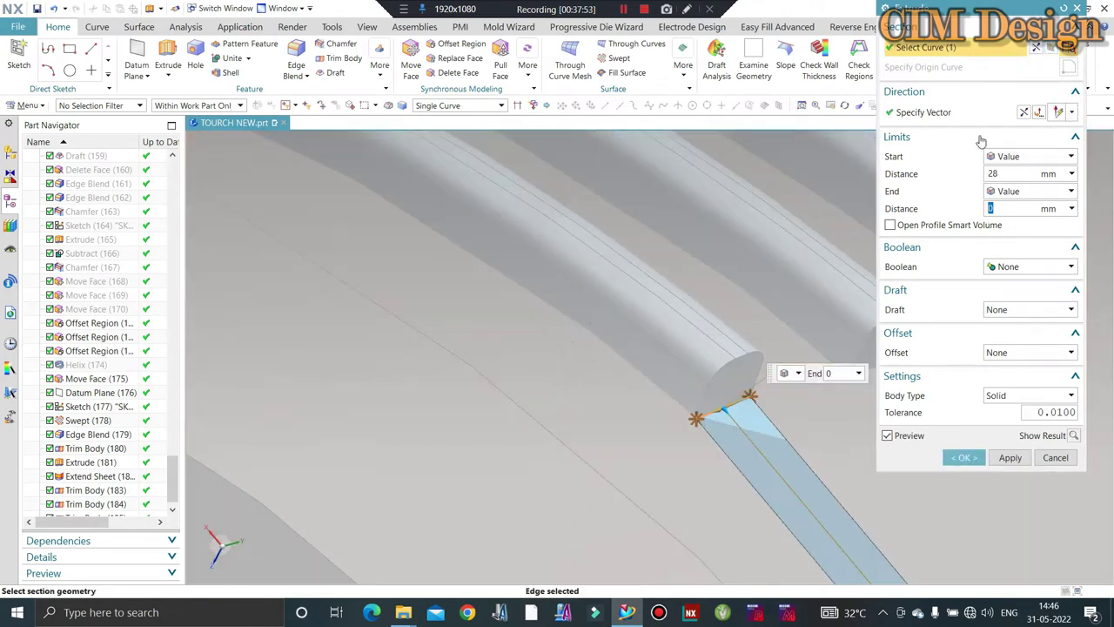
click(942, 113)
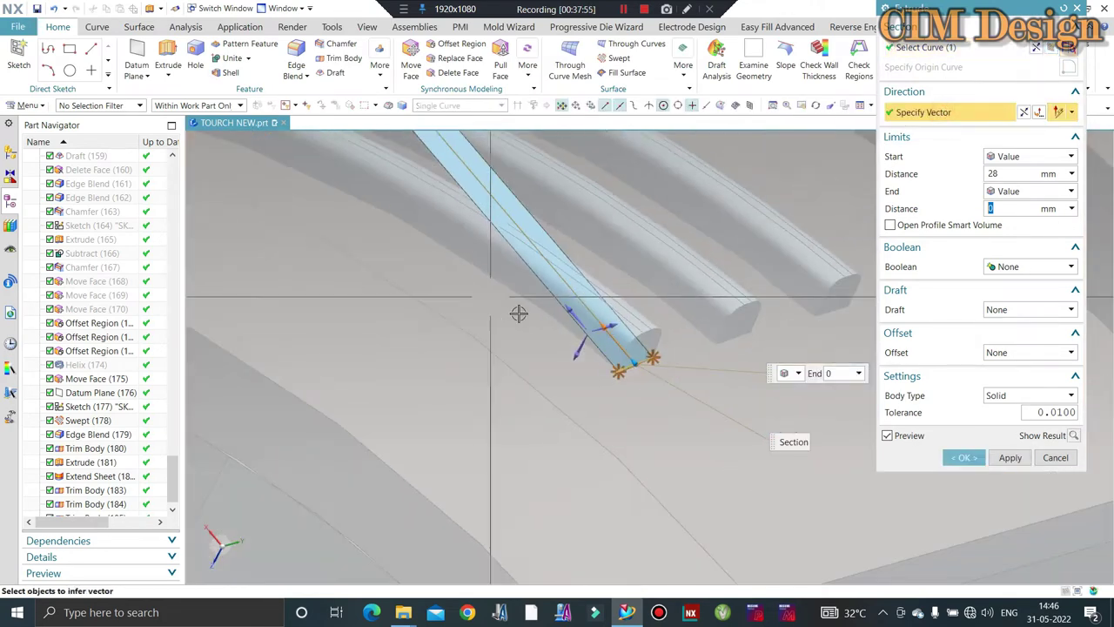
- Add the other two rod end edges and extrude the sheets 28 mm
middle_drag(518, 309, 1010, 174)
middle_drag(809, 252, 706, 309)
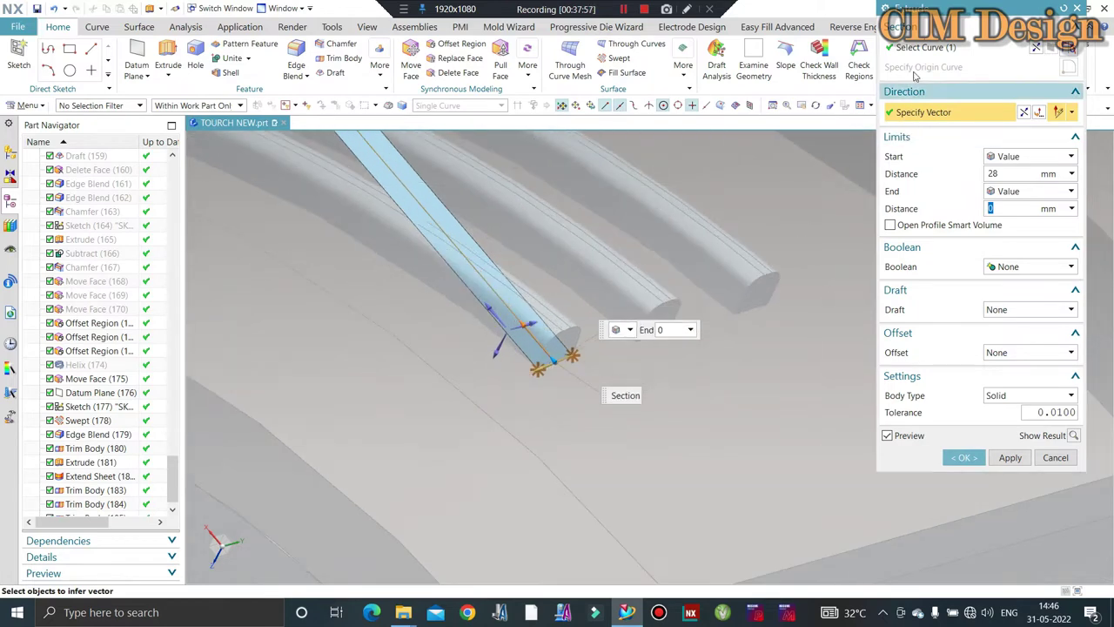
scroll(653, 337, up, 4)
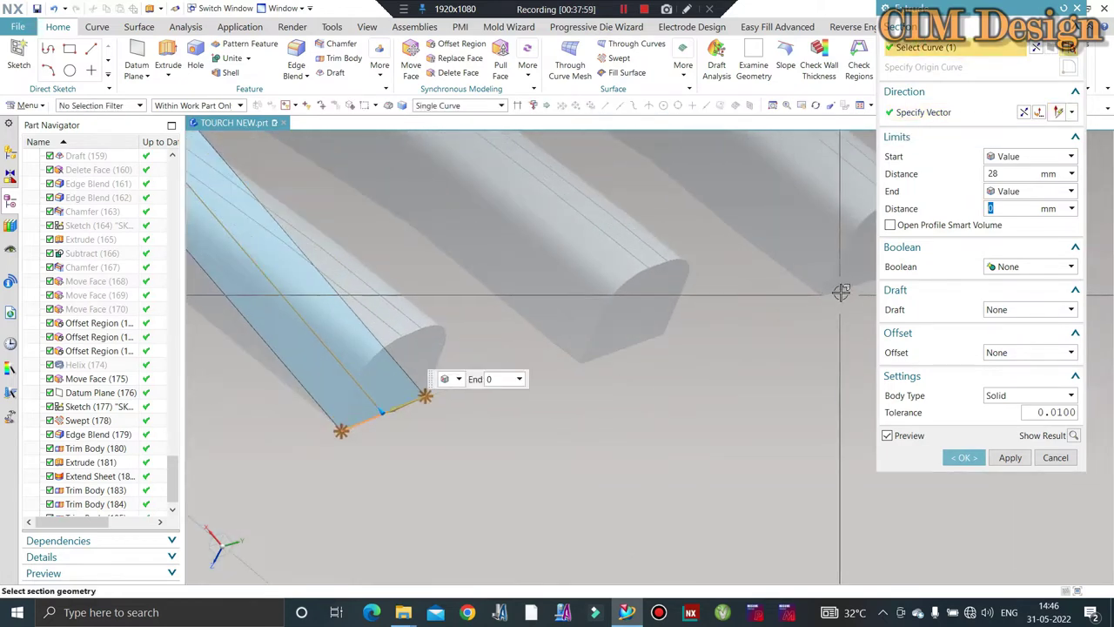
click(642, 347)
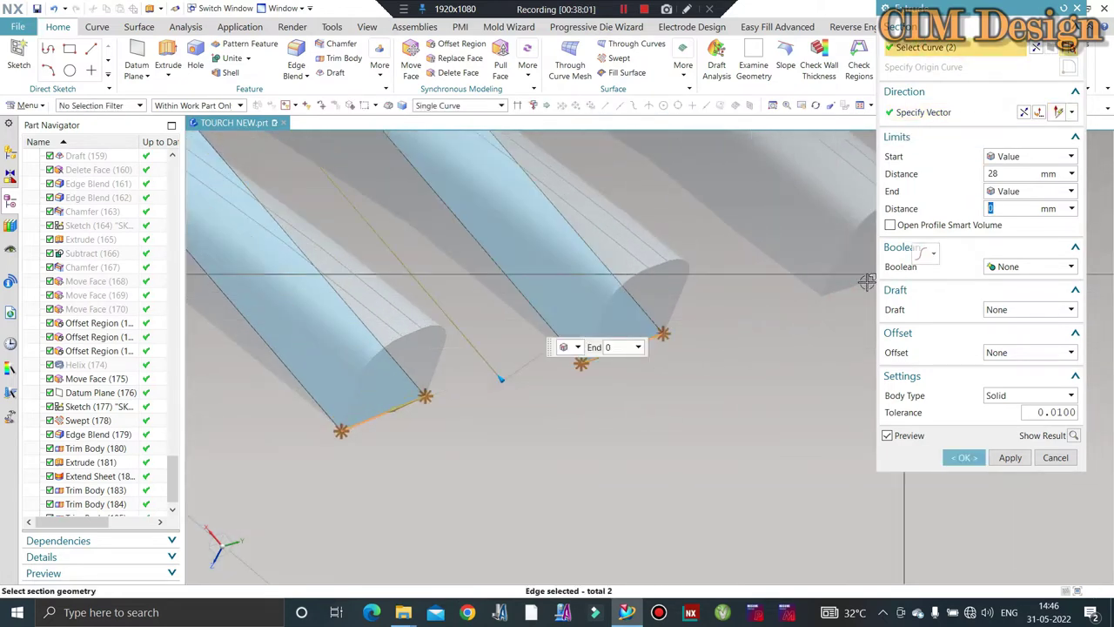
middle_drag(848, 288, 719, 303)
click(746, 294)
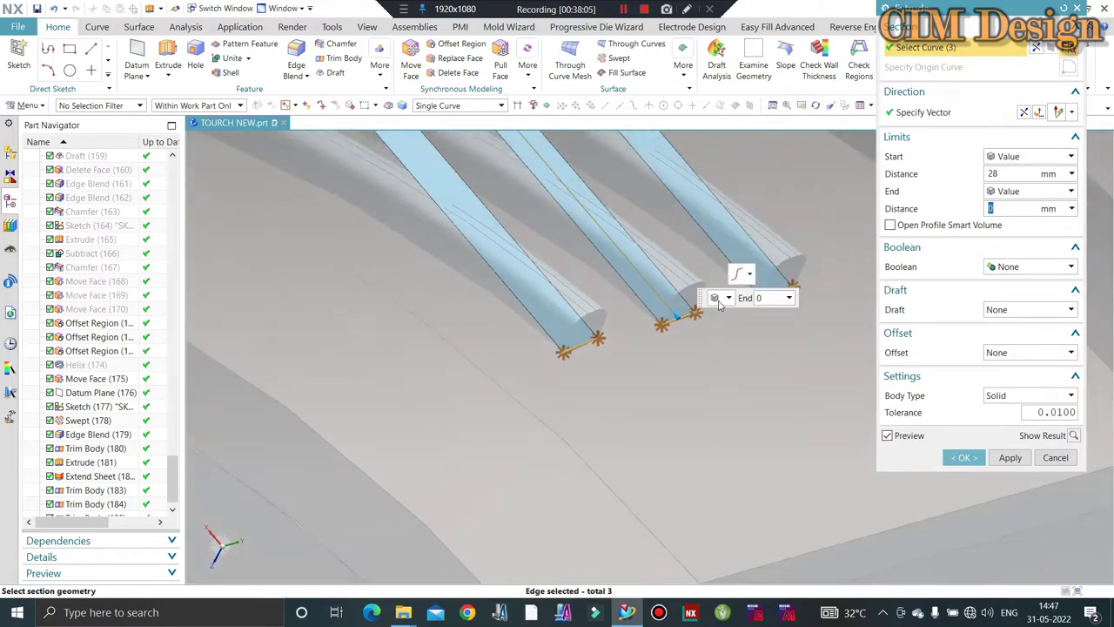
middle_click(712, 300)
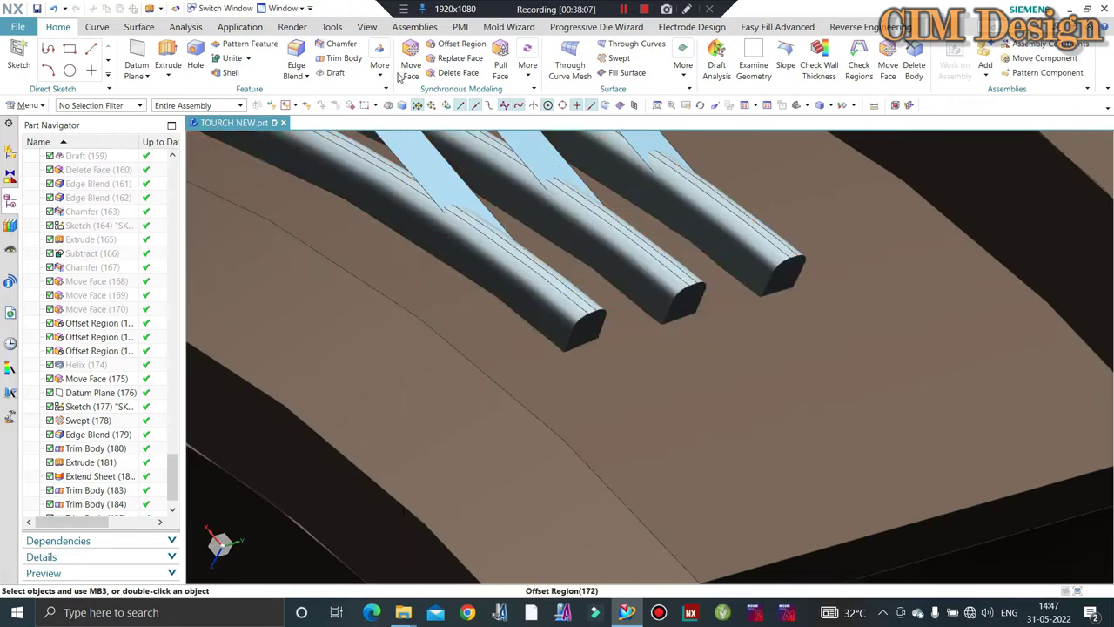
- Extend the edges of the three new sheets by 1 mm with Extend Sheet
click(140, 27)
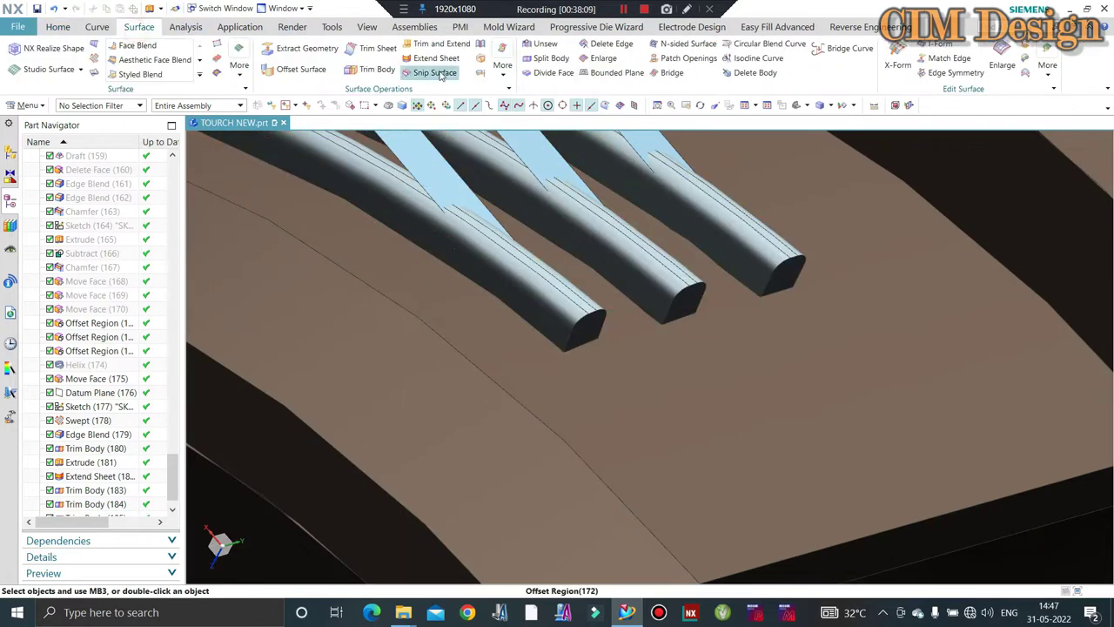
click(453, 161)
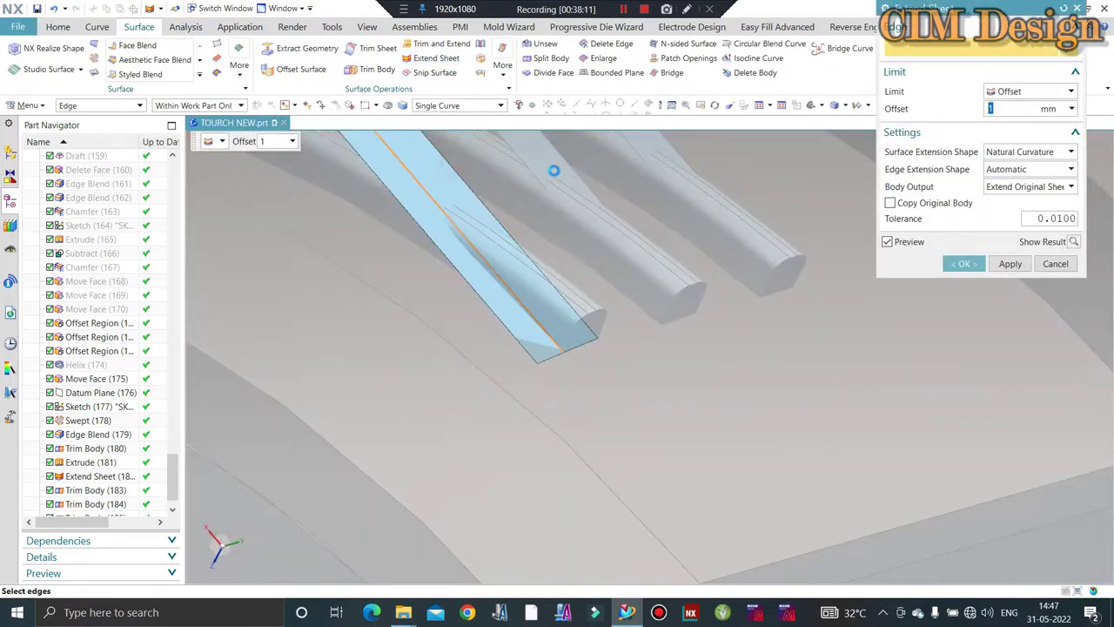
click(547, 155)
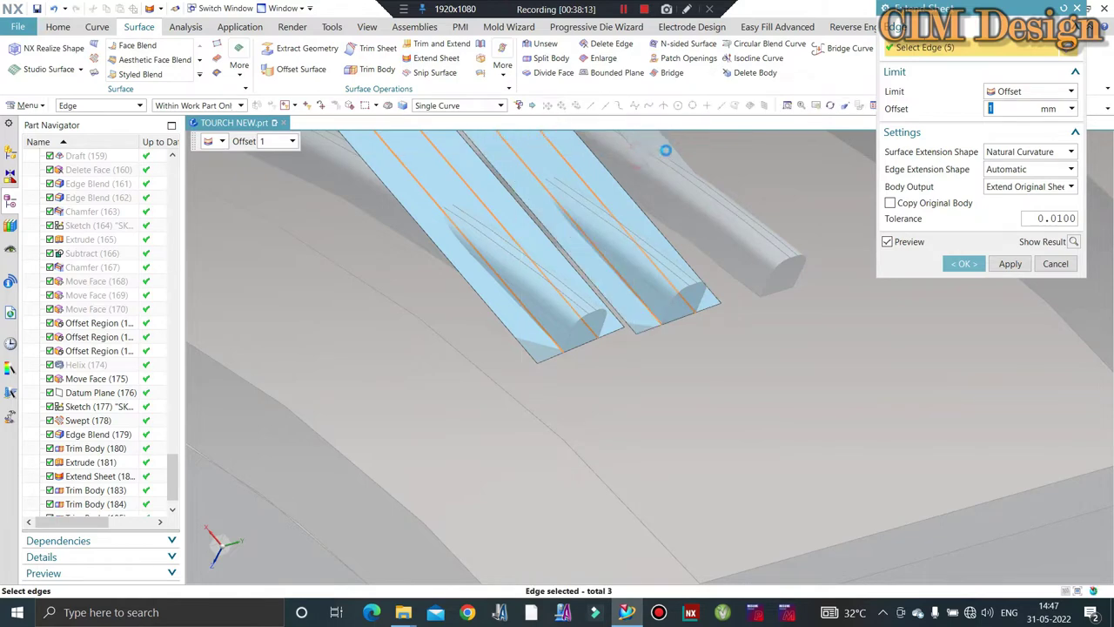
click(666, 149)
middle_click(664, 155)
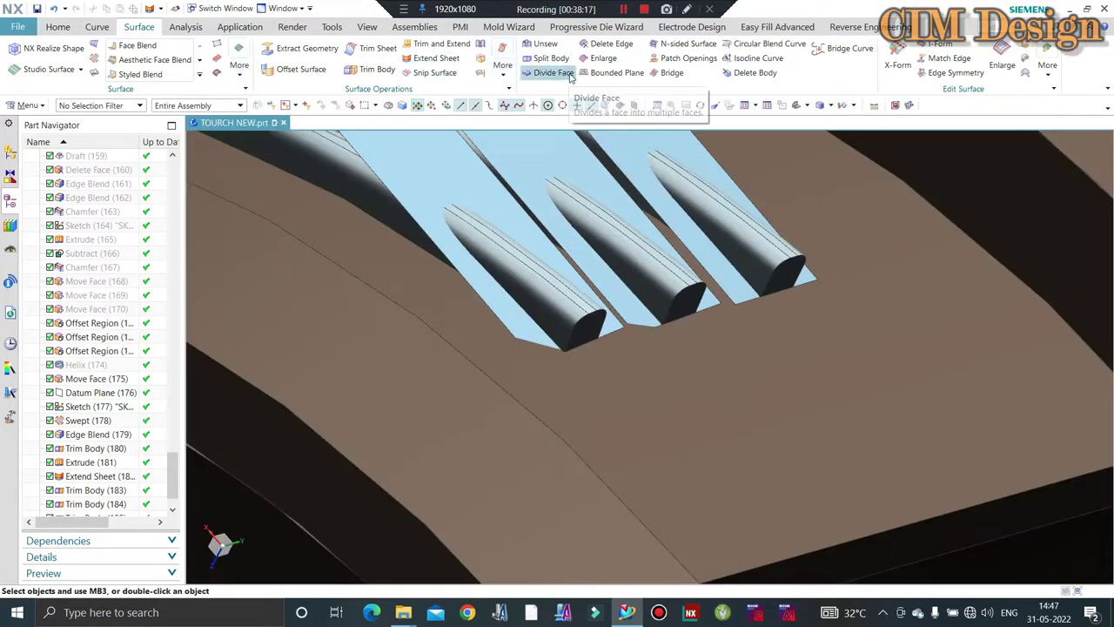
- Trim each of the three rib rods back with its own extended sheet using Trim Body
click(543, 284)
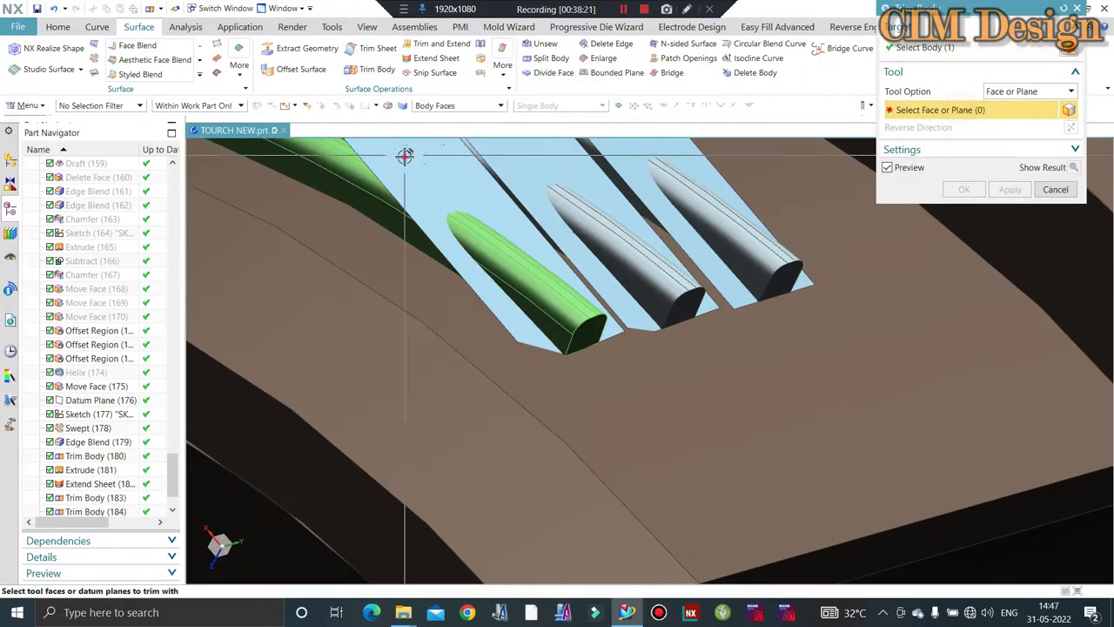
click(404, 155)
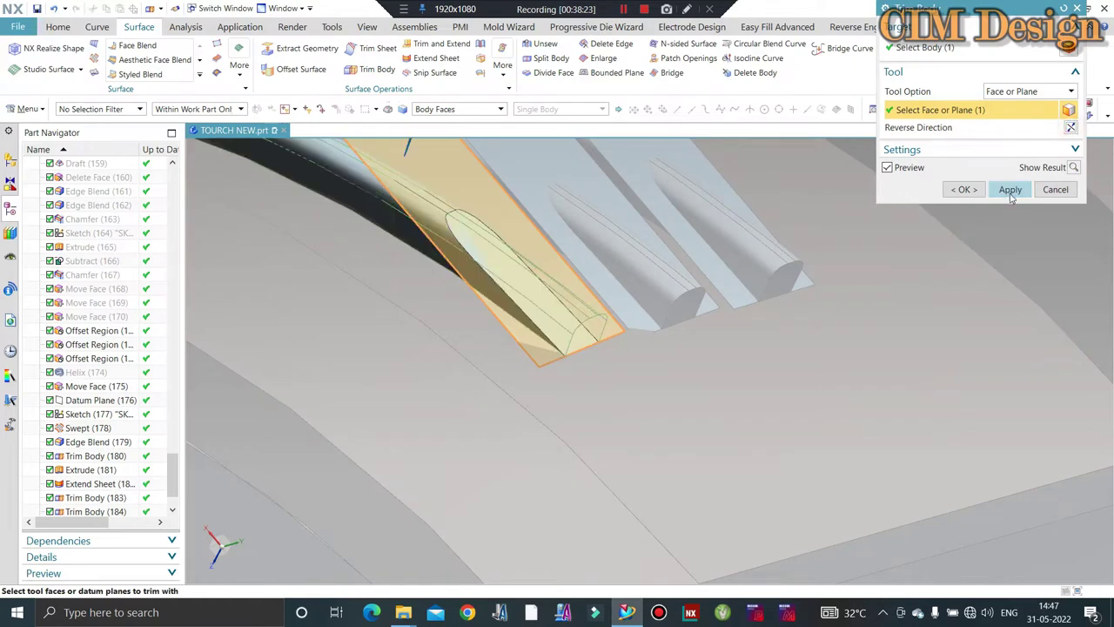
click(1011, 189)
click(563, 191)
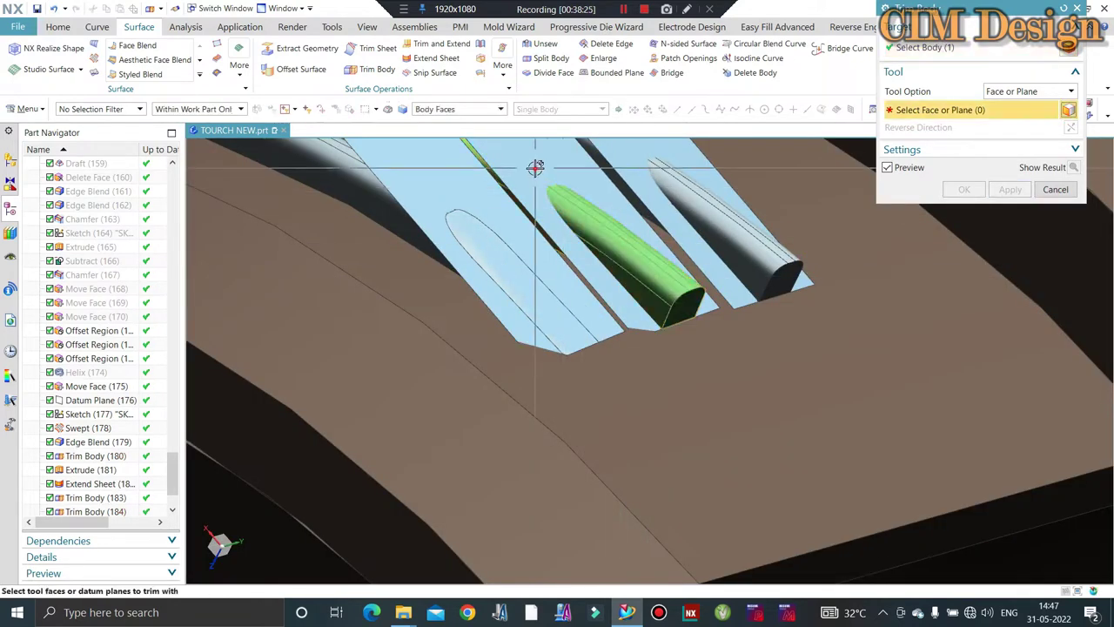
click(535, 168)
click(1010, 189)
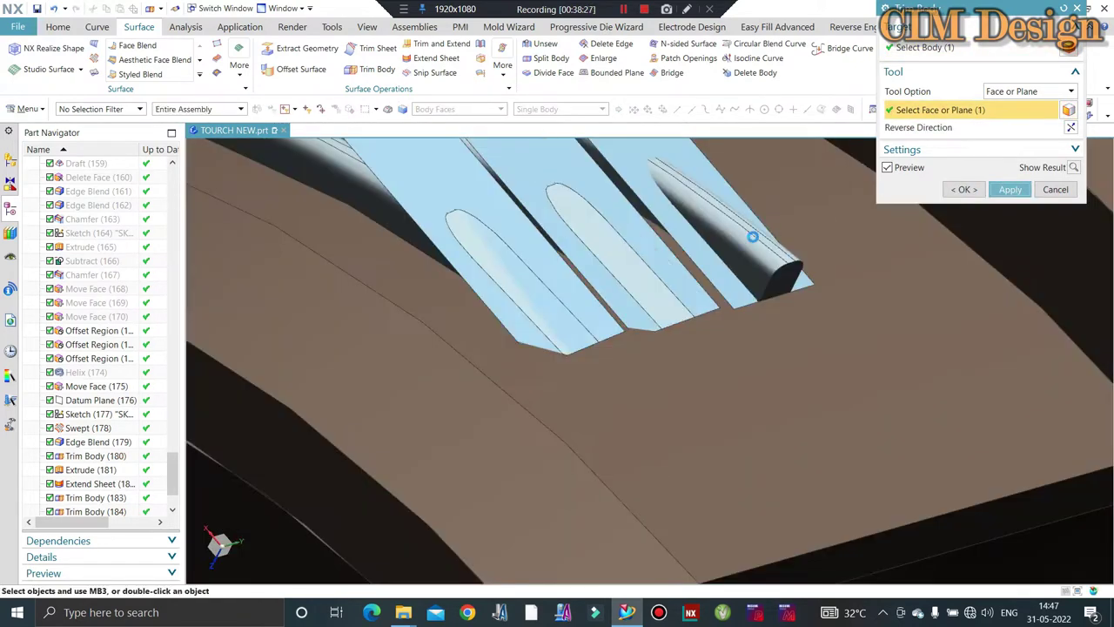
click(644, 174)
click(620, 159)
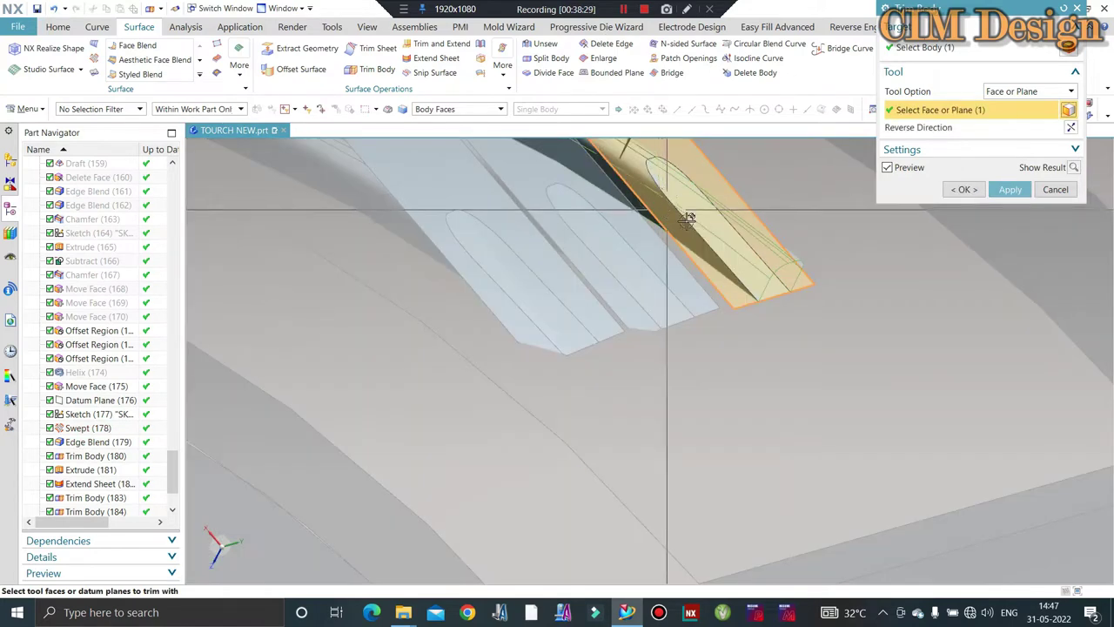
middle_click(652, 208)
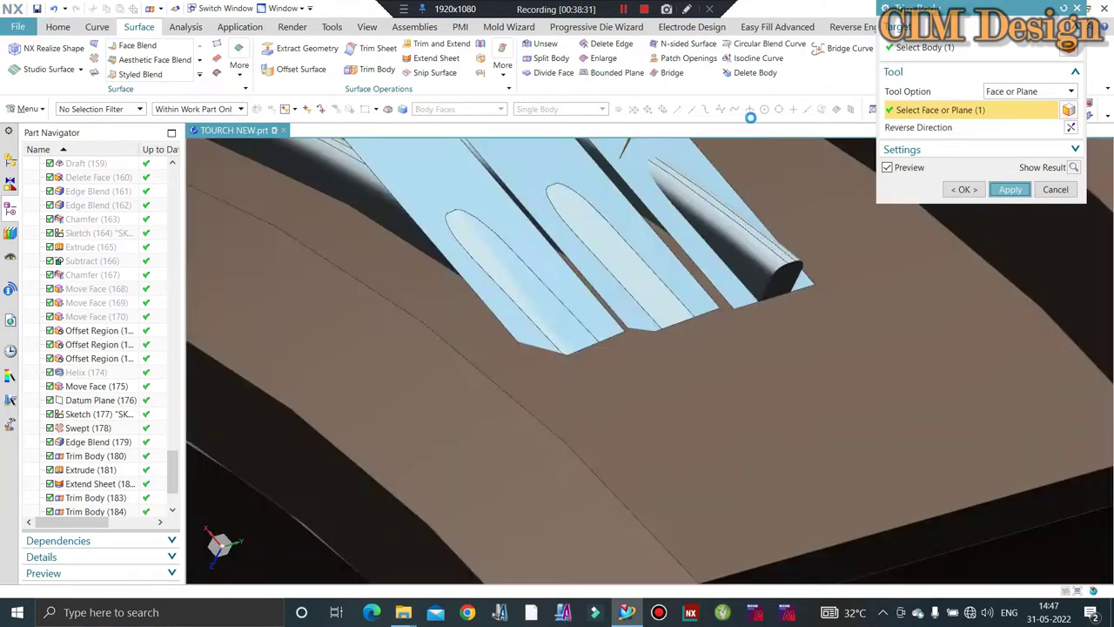
- Delete the three trimming sheets and the two older leftover sheet bodies near the head
click(754, 72)
click(557, 164)
click(696, 200)
click(455, 169)
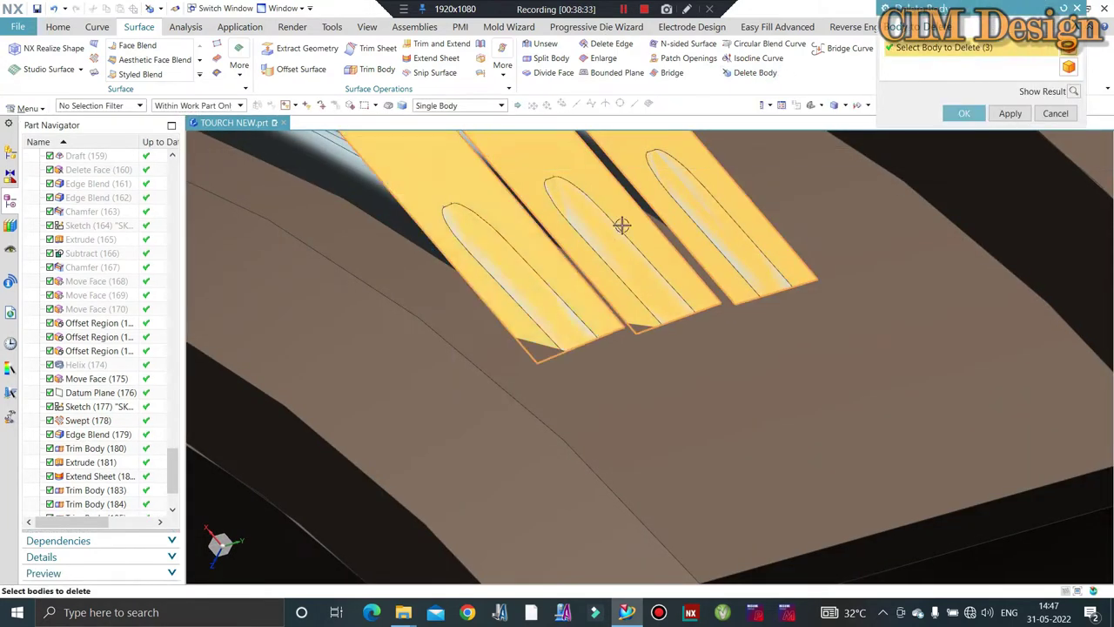
scroll(627, 218, up, 3)
scroll(544, 287, up, 3)
middle_drag(590, 235, 466, 188)
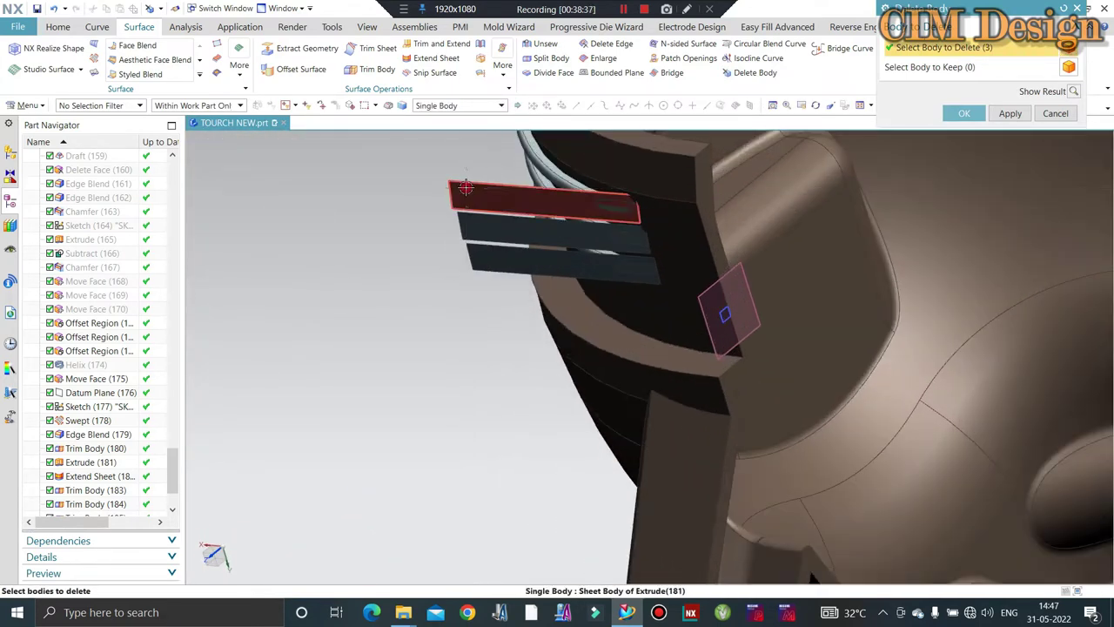
click(466, 188)
click(481, 228)
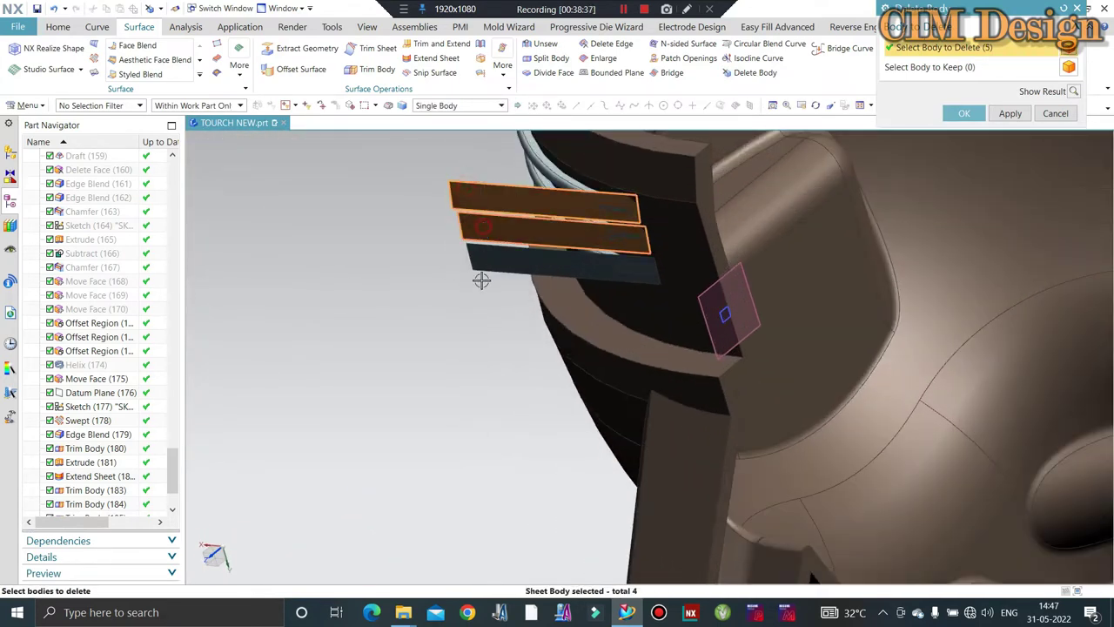
middle_click(461, 282)
- Inspect the head ribs and check Layer Settings listing work layer 1, layers 61 and 100
mouse_move(430, 293)
middle_down()
mouse_move(566, 239)
mouse_move(699, 273)
mouse_move(674, 259)
middle_up()
scroll(601, 248, up, 3)
scroll(609, 250, up, 3)
scroll(666, 252, down, 5)
scroll(609, 257, up, 5)
scroll(522, 254, up, 3)
middle_drag(522, 254, 523, 251)
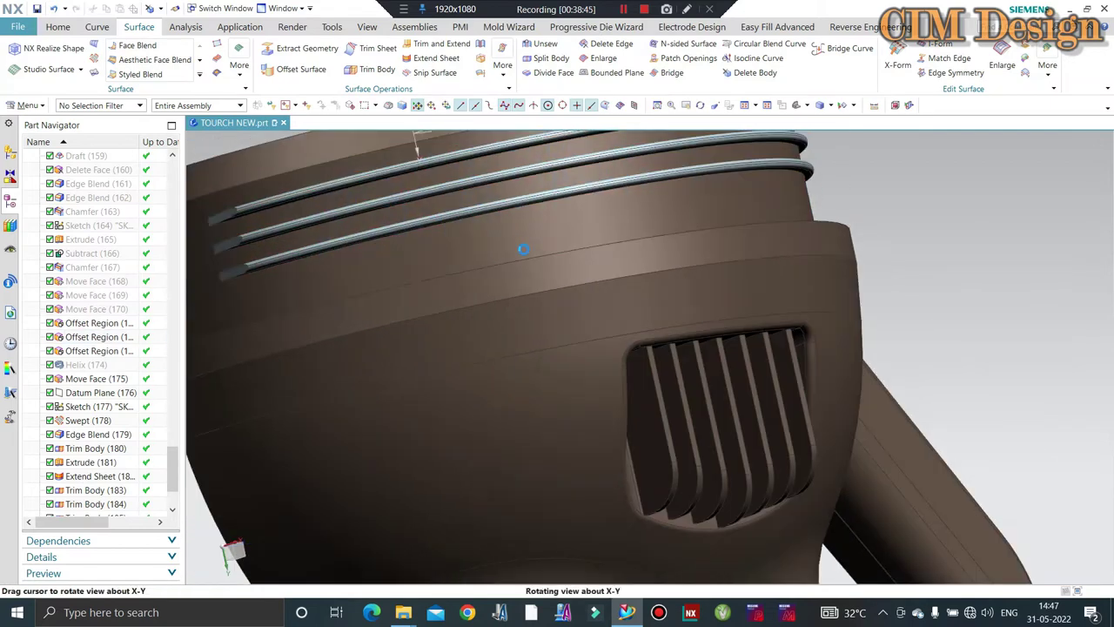
scroll(519, 256, down, 2)
click(391, 241)
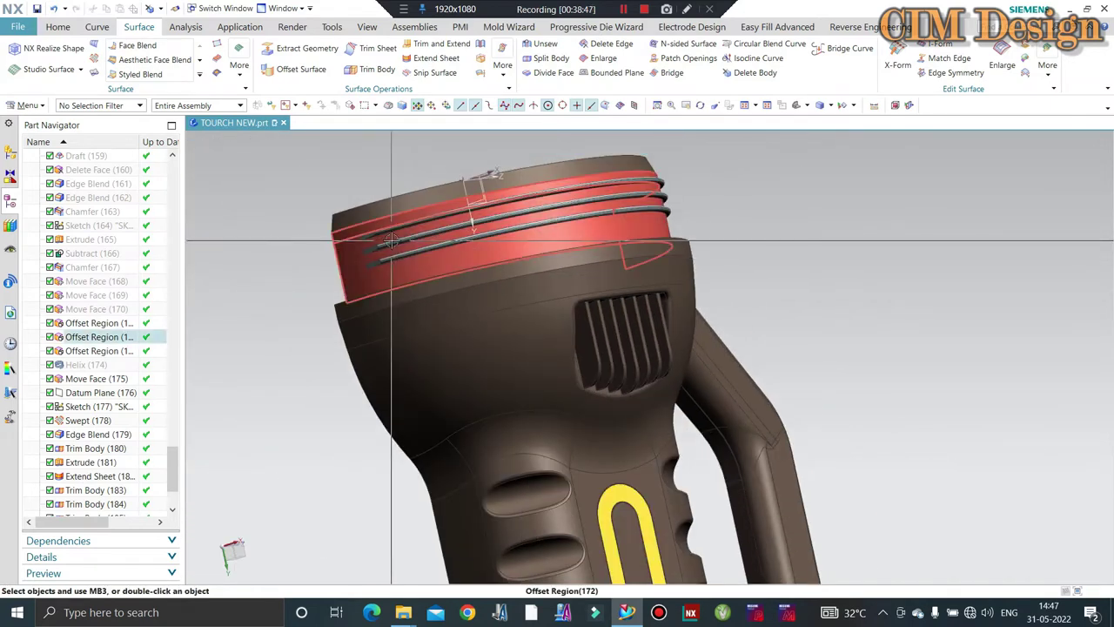
key(Escape)
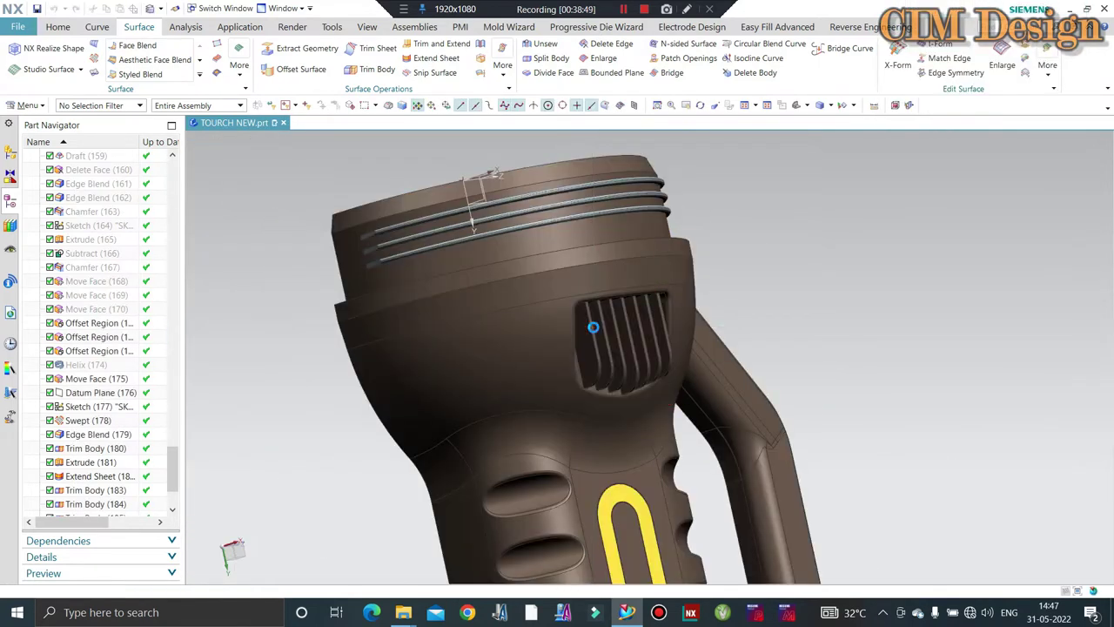
key(ctrl+l)
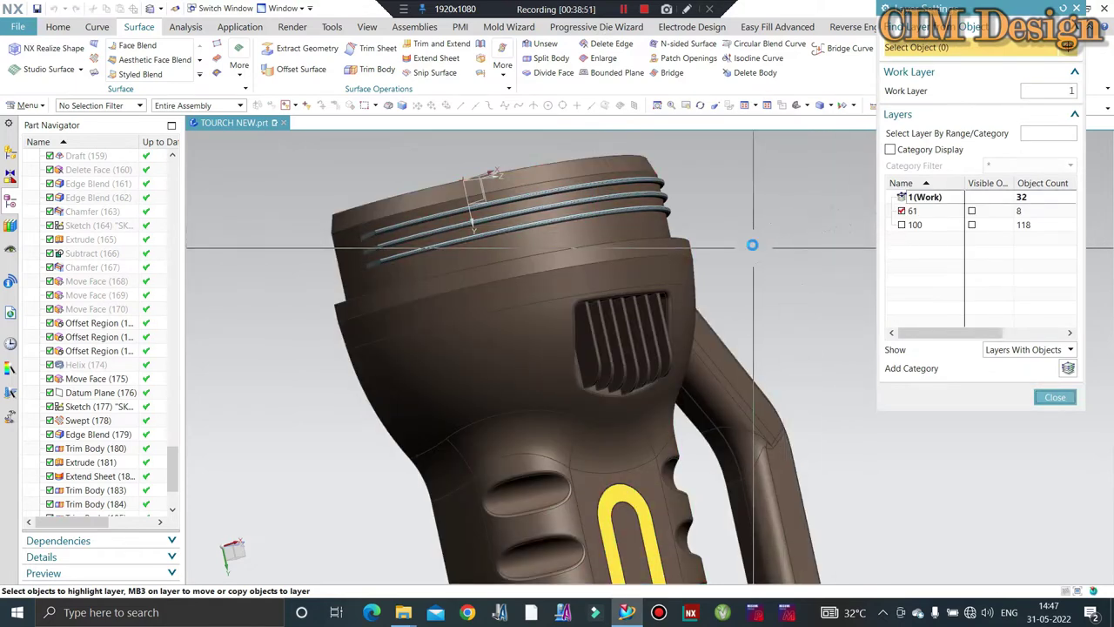
key(Escape)
- Make layer 100 visible in the Layer Settings
key(ctrl+l)
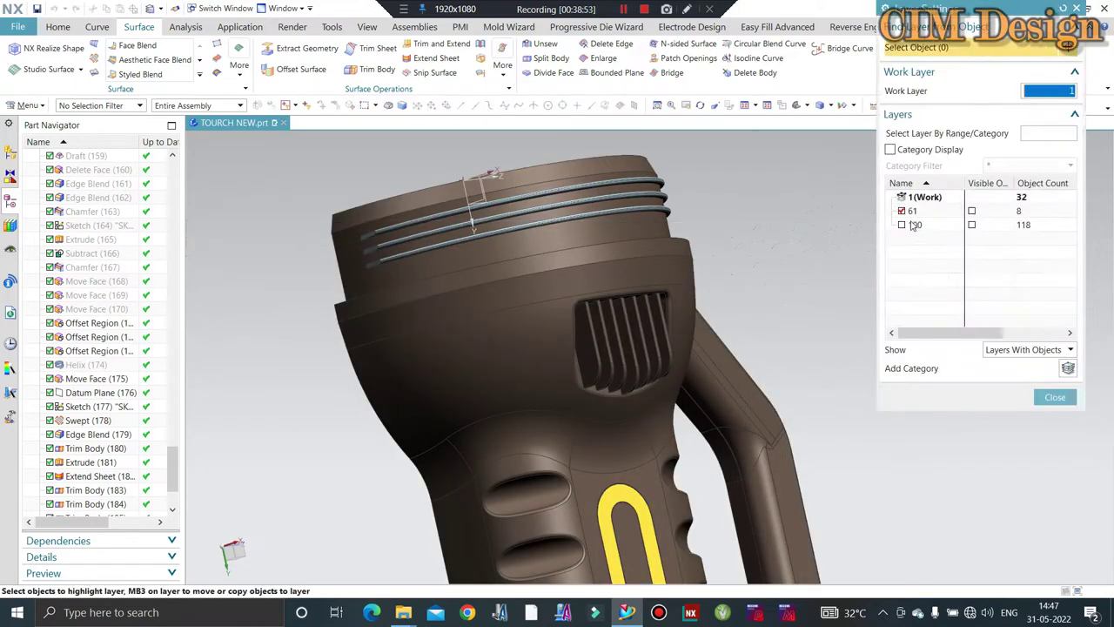
click(901, 225)
key(Escape)
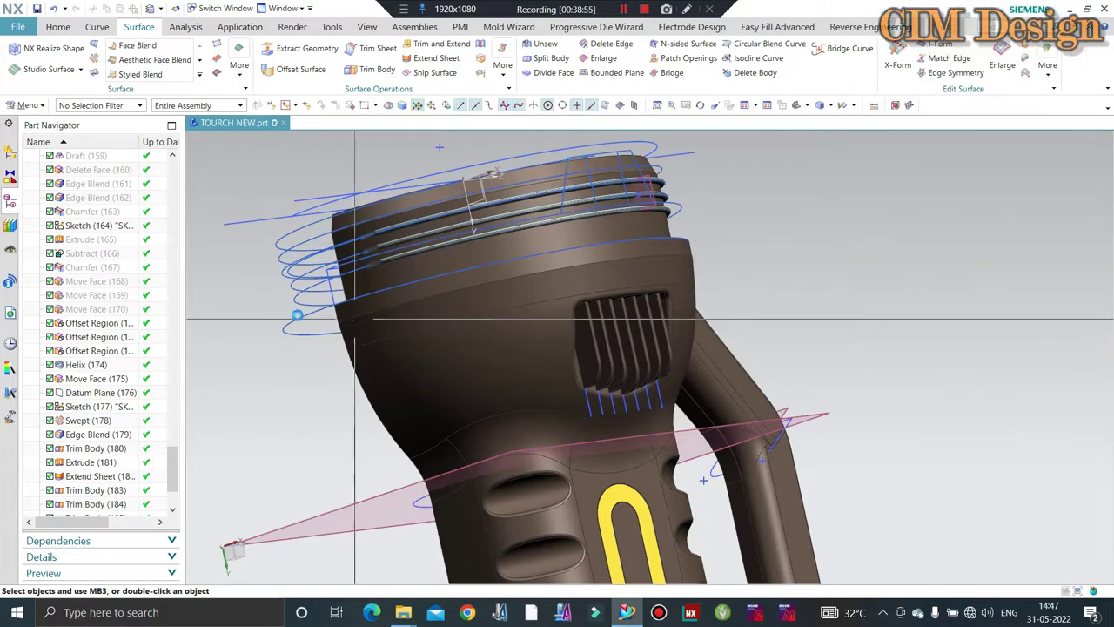
- Move the Helix (174) curves onto layer 1 with Object Display (Ctrl+J)
middle_drag(294, 319, 331, 262)
scroll(330, 261, down, 3)
scroll(348, 270, down, 3)
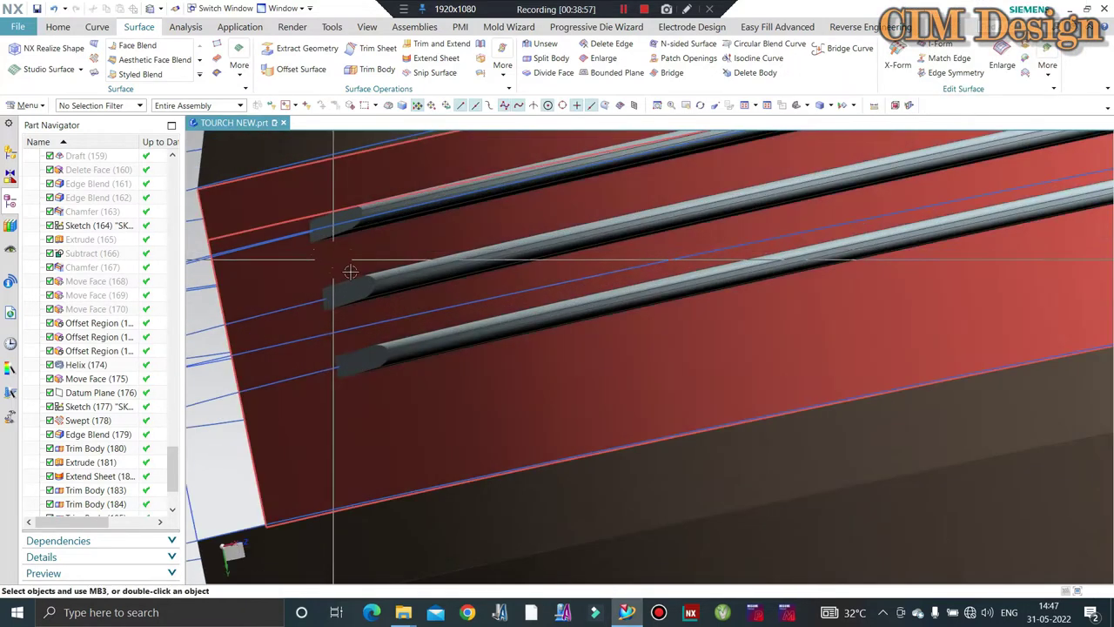
scroll(481, 325, down, 2)
scroll(482, 325, up, 2)
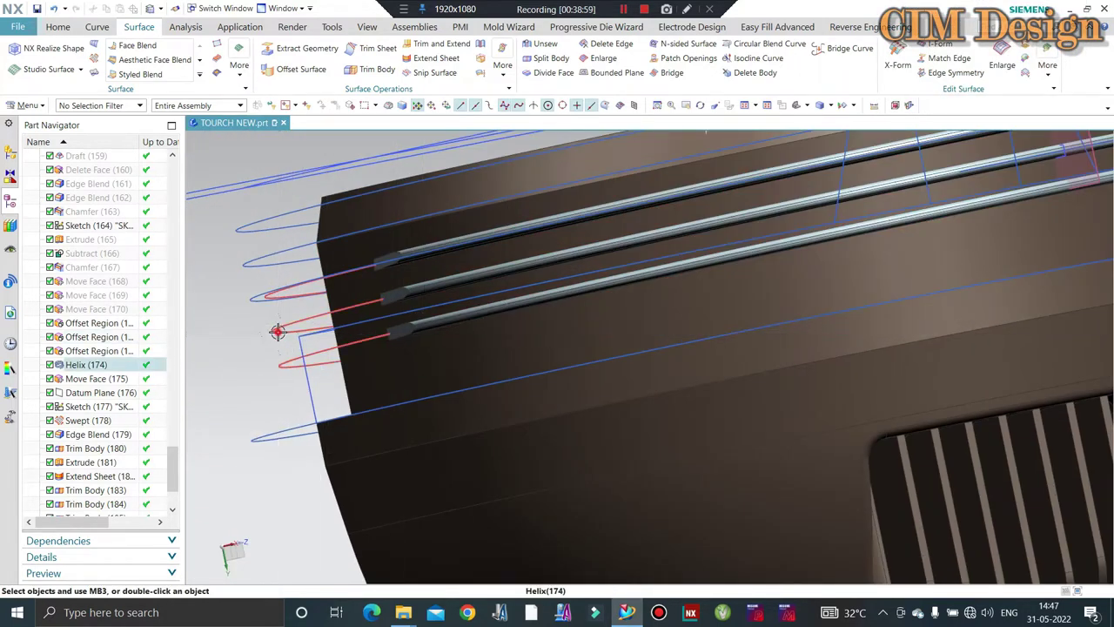
click(279, 329)
scroll(127, 425, down, 3)
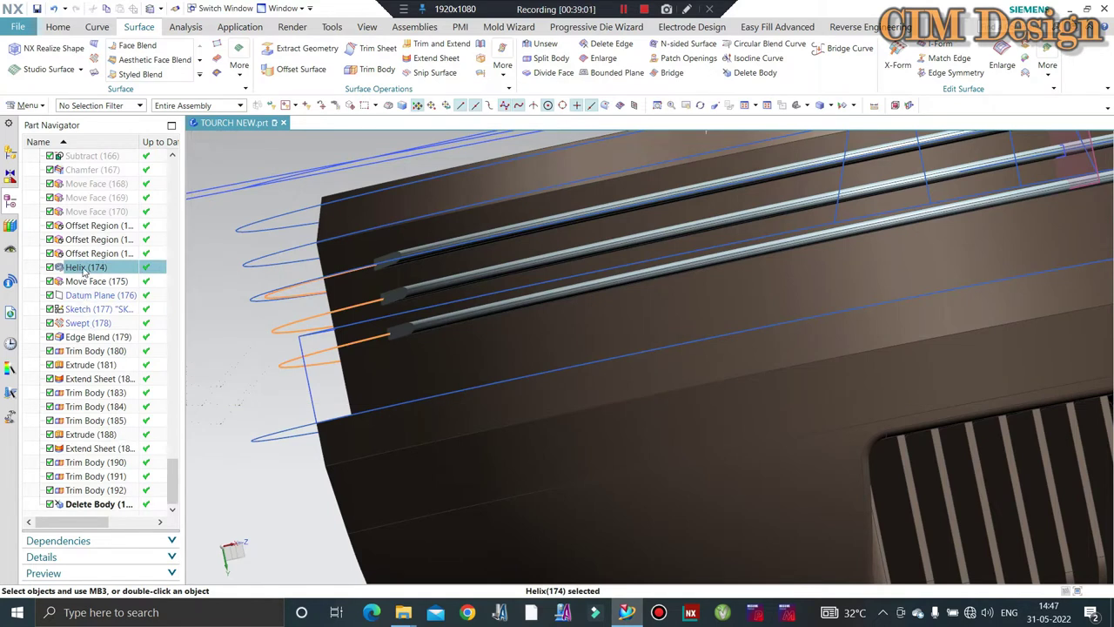
key(ctrl+j)
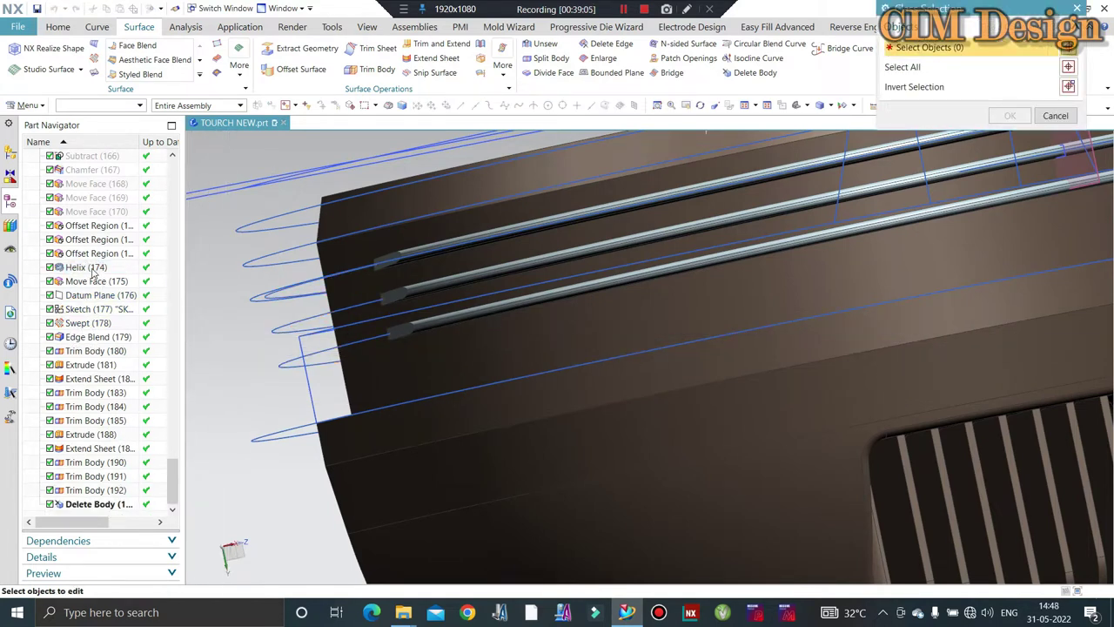
key(Return)
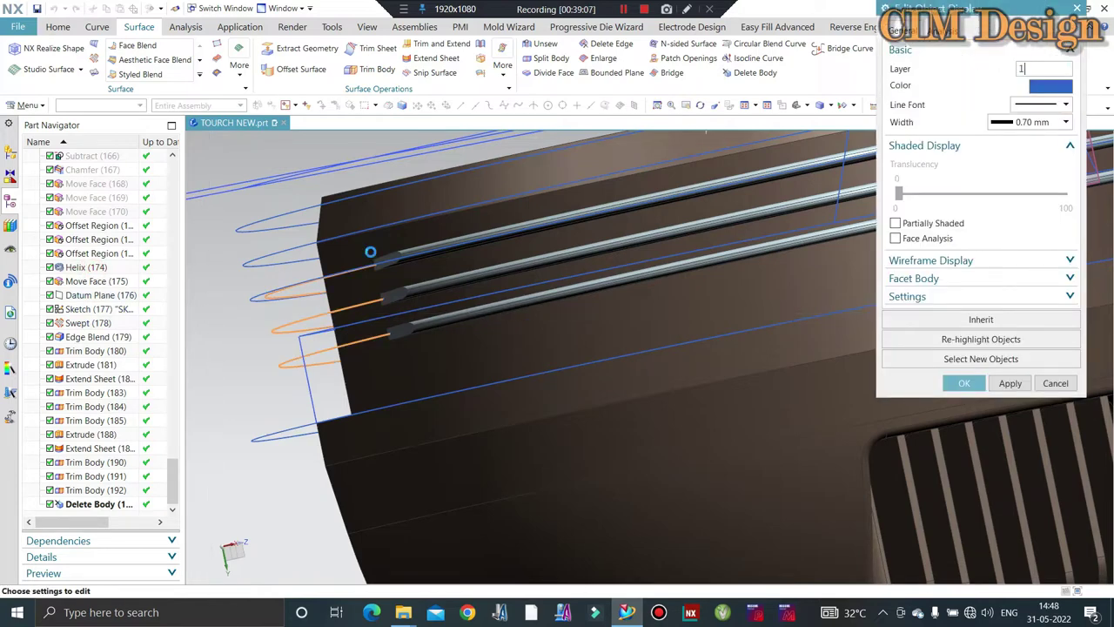
key(Return)
key(ctrl+l)
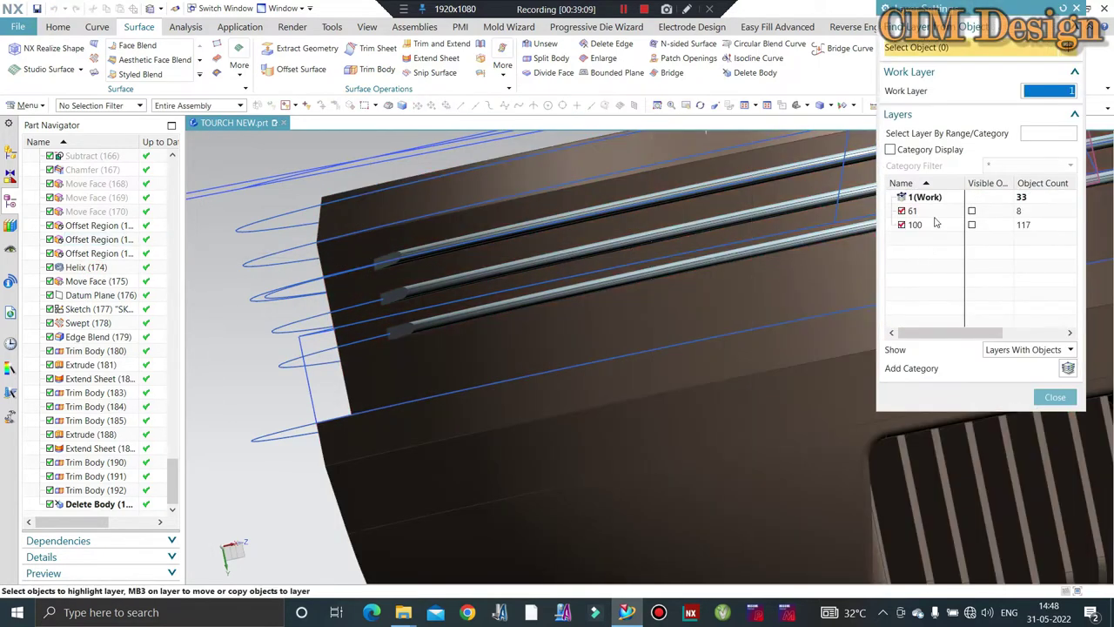
- Hide layer 100 and confirm the helix curves still show around the whole torch
click(903, 226)
scroll(261, 314, down, 5)
middle_drag(261, 313, 438, 319)
scroll(393, 308, up, 2)
scroll(393, 308, down, 2)
scroll(393, 308, down, 1)
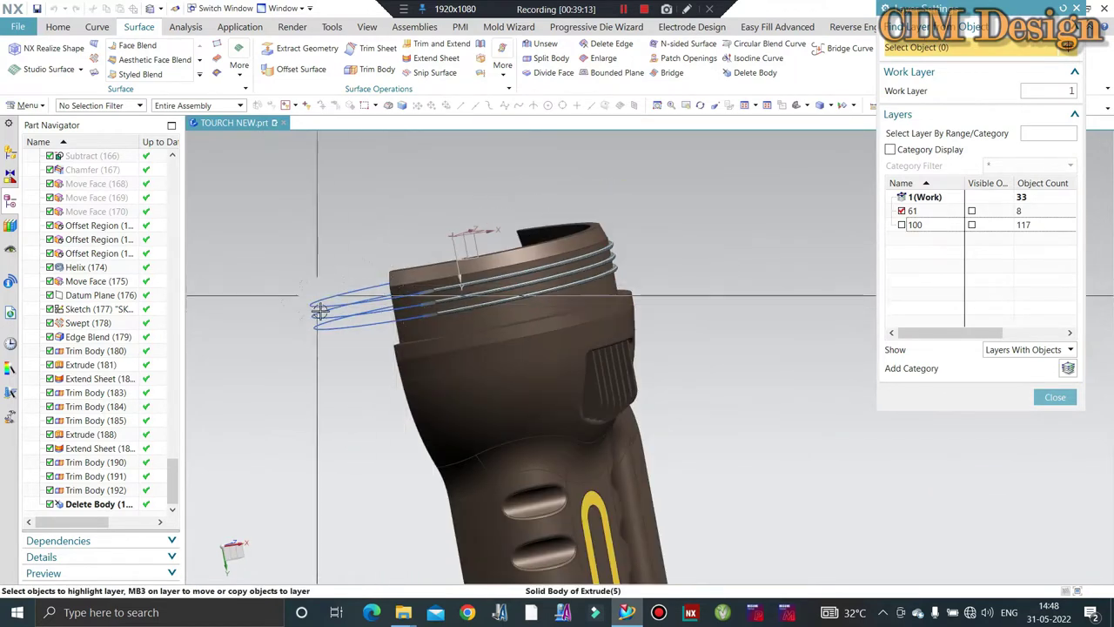
scroll(386, 287, up, 4)
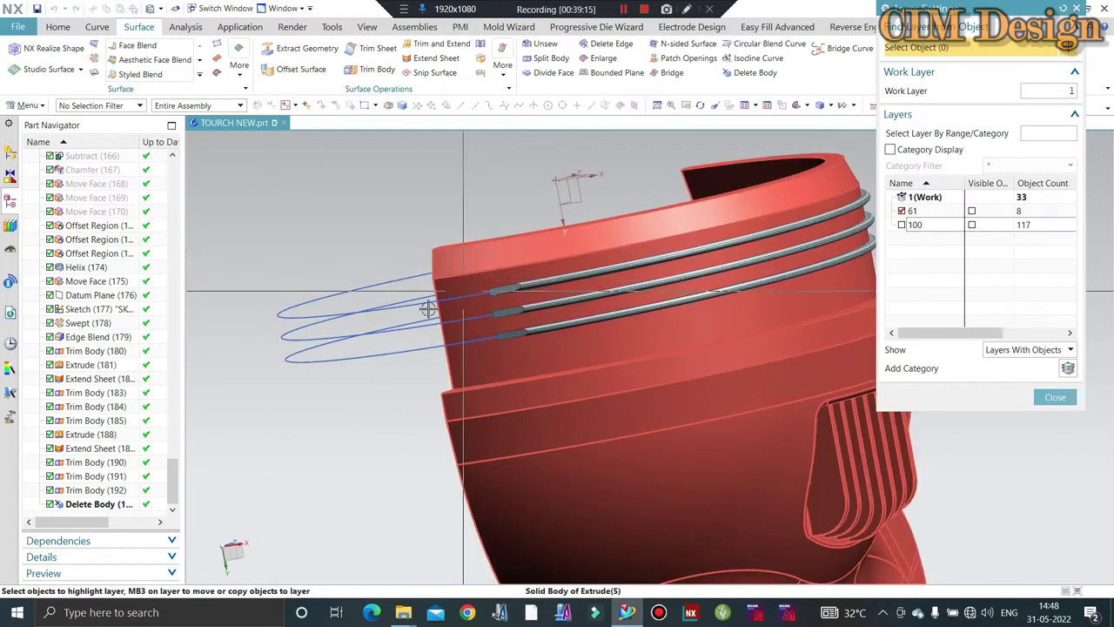
scroll(364, 319, down, 2)
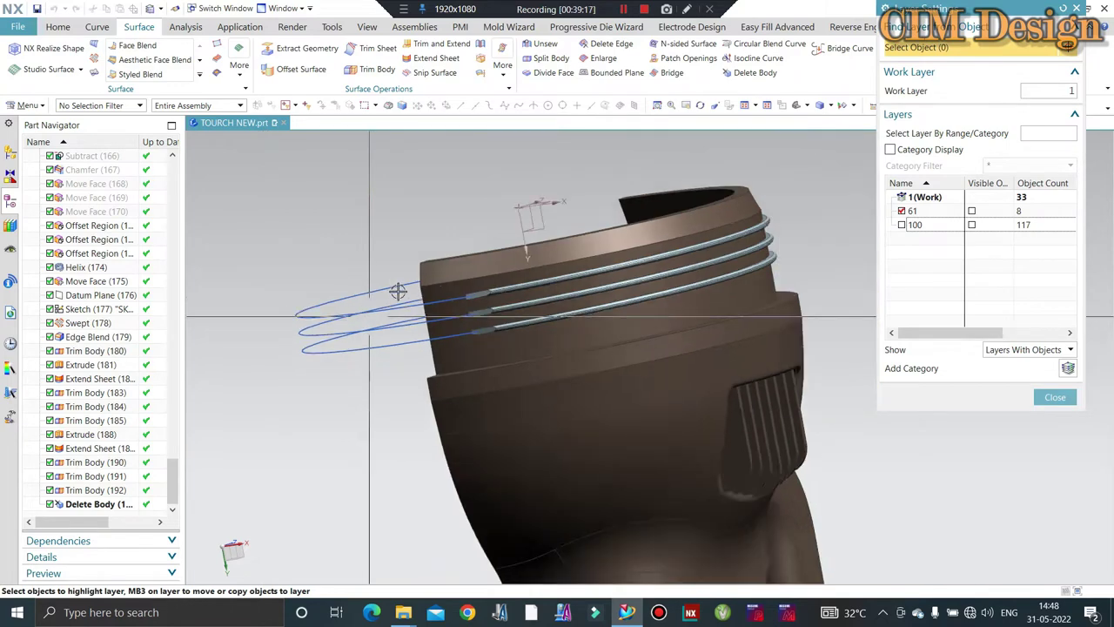
- Inspect the torch head from top, side and 3-D views, then close Layer Settings
middle_drag(365, 321, 424, 338)
scroll(488, 283, up, 3)
scroll(500, 270, up, 2)
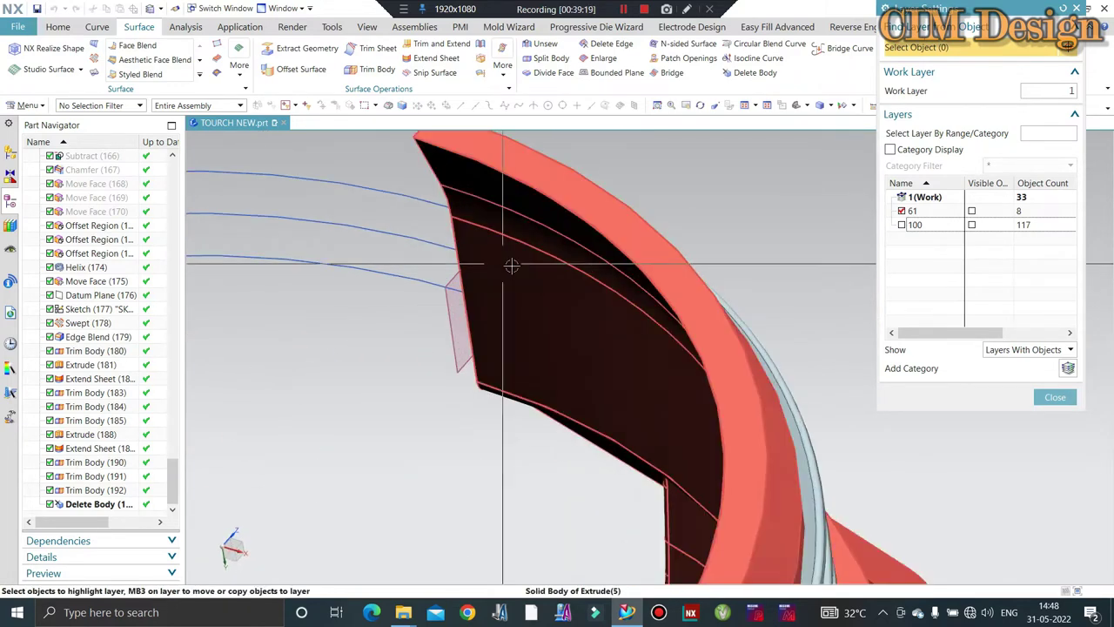
scroll(505, 265, down, 3)
mouse_move(505, 261)
middle_down()
mouse_move(465, 277)
mouse_move(459, 319)
middle_up()
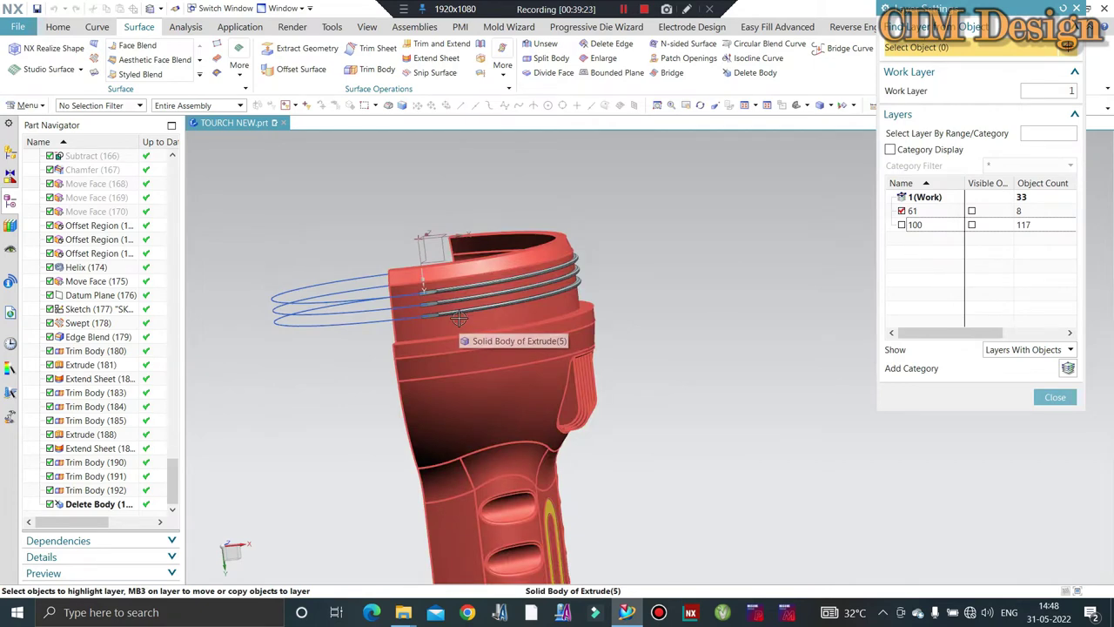
scroll(459, 319, up, 1)
scroll(436, 313, up, 1)
scroll(410, 311, up, 1)
scroll(410, 309, up, 1)
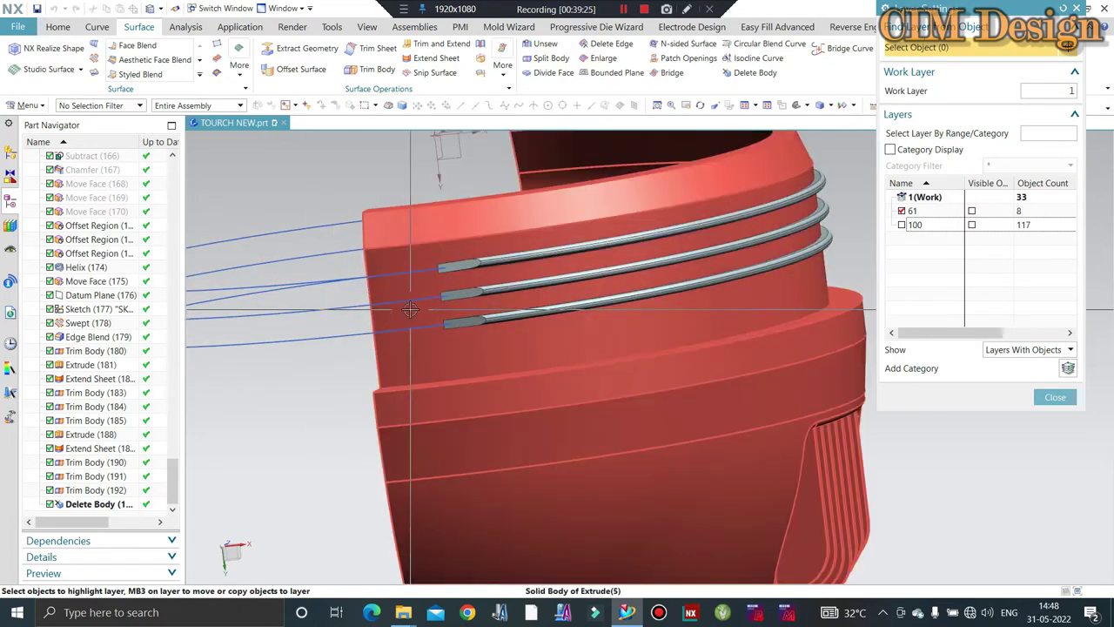
key(F8)
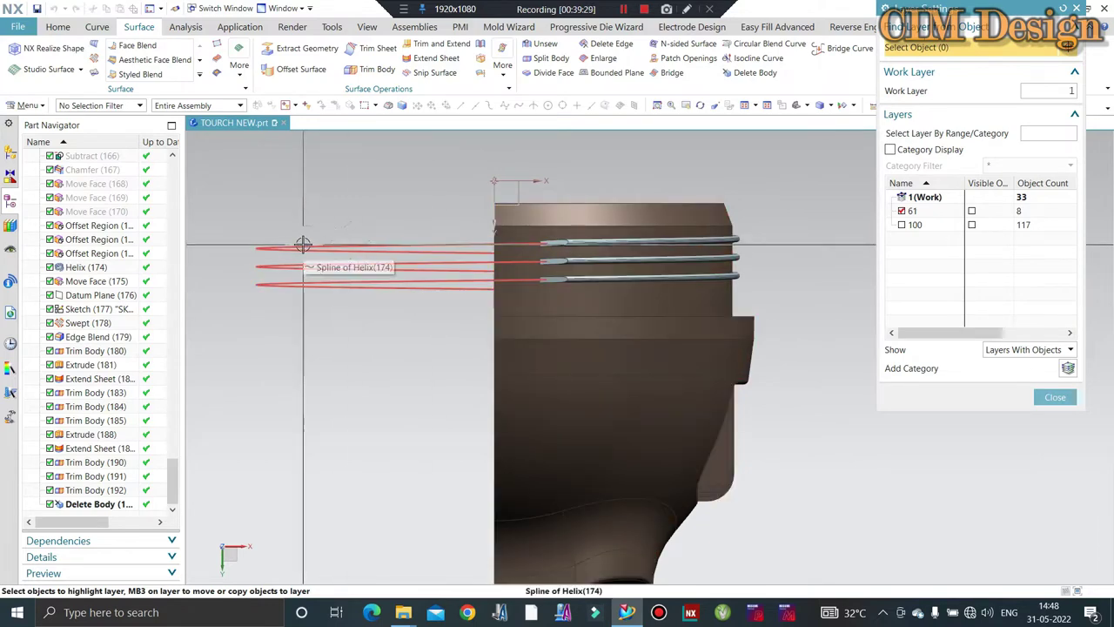
middle_drag(302, 244, 560, 313)
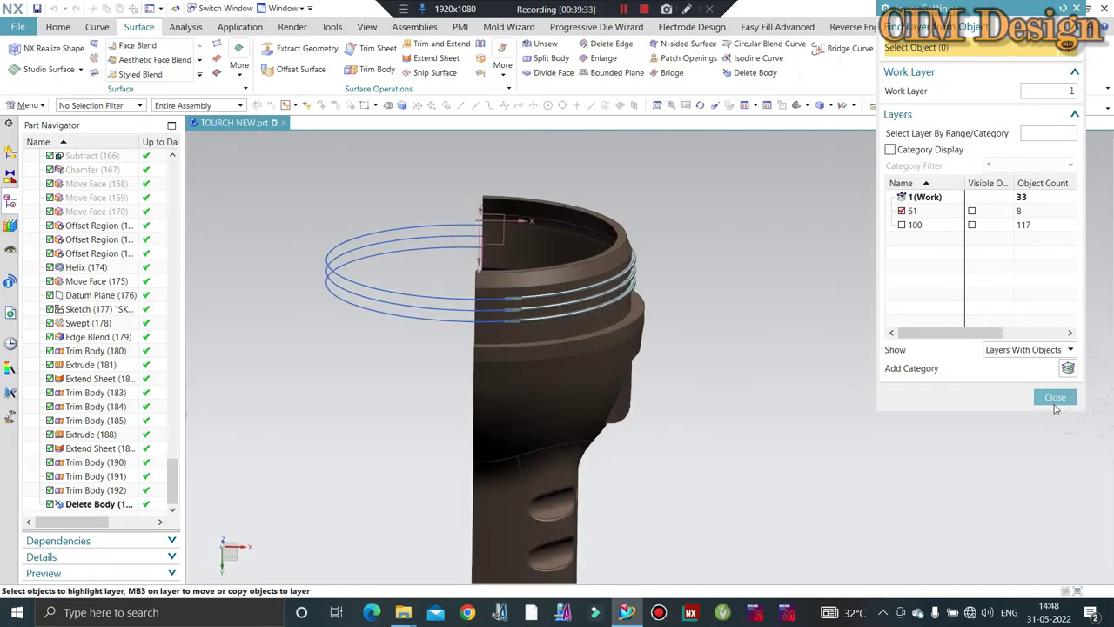
click(1055, 397)
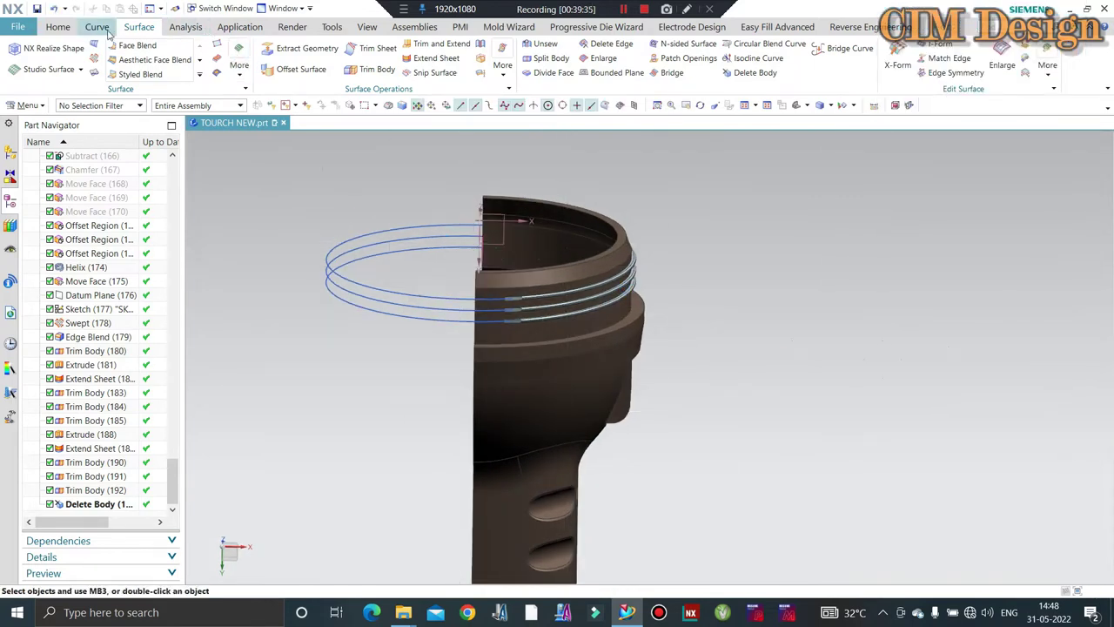
- Split the torch solid with a New Plane placed on a head face at the groove band
click(596, 241)
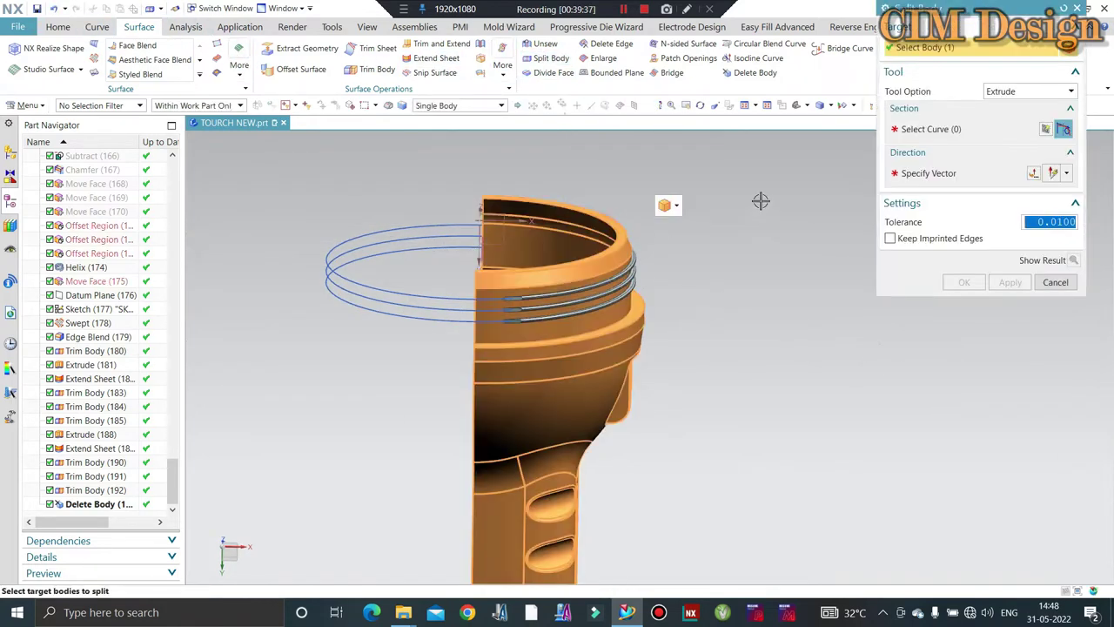
click(1002, 91)
click(1006, 119)
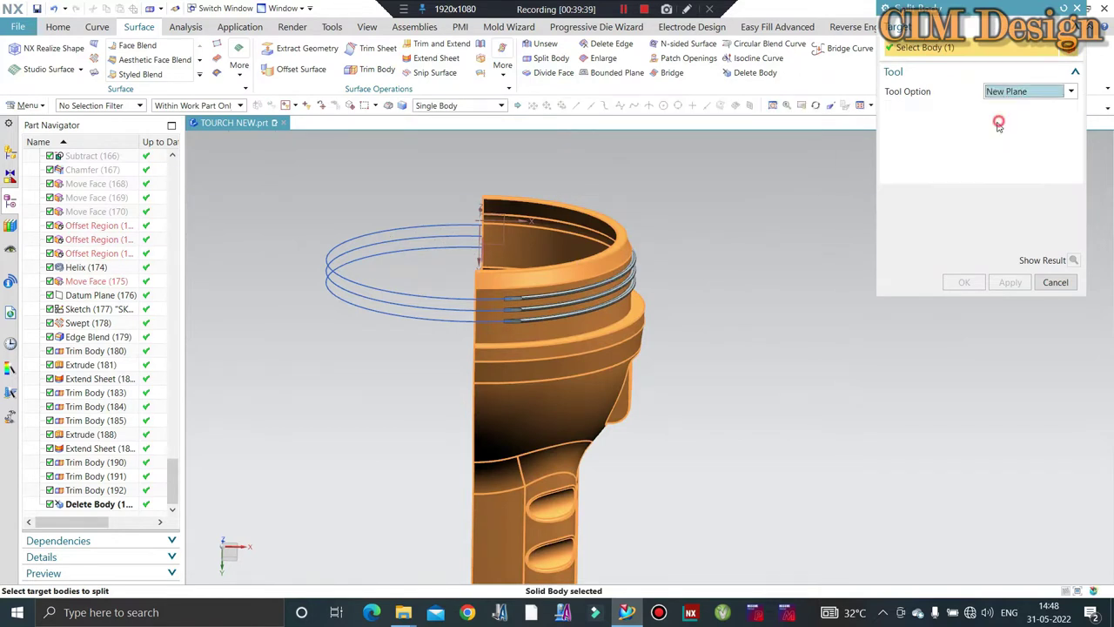
click(637, 316)
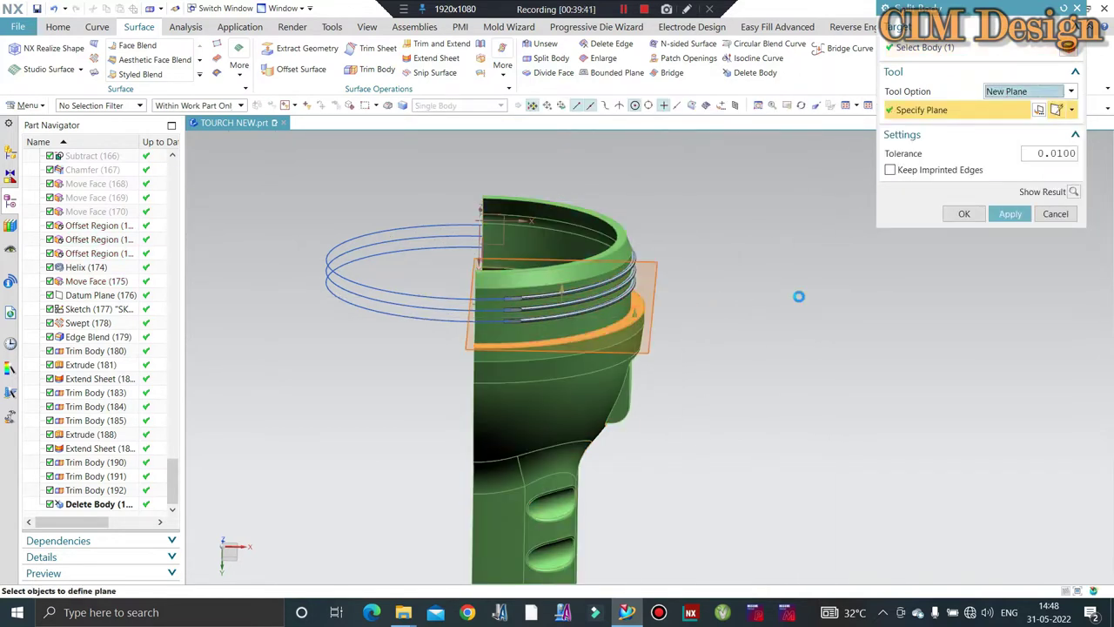
middle_click(801, 296)
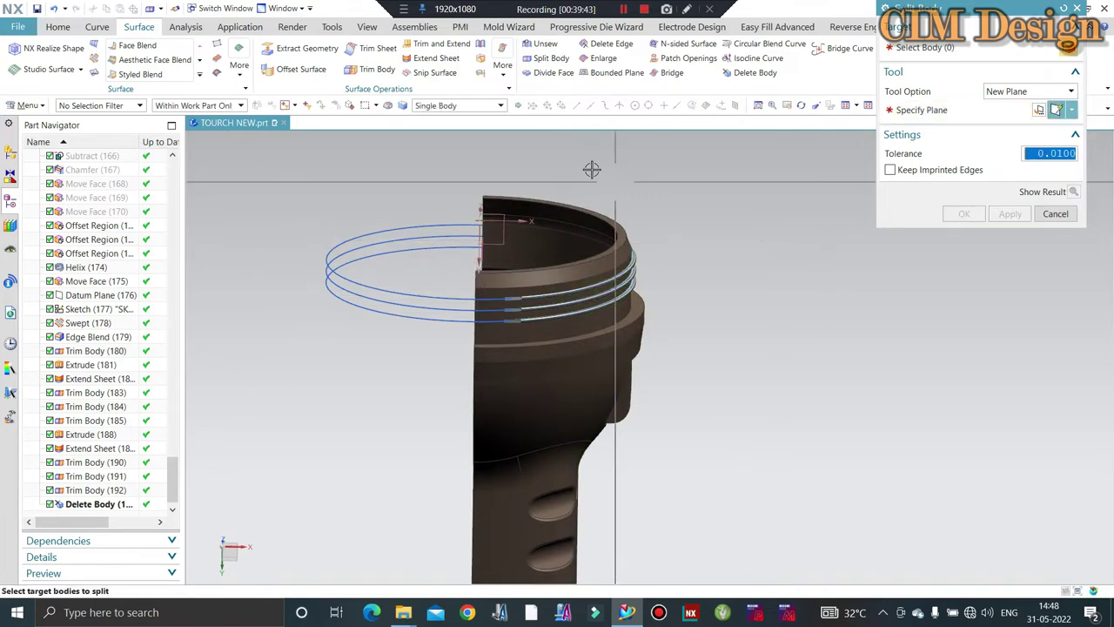
click(1056, 214)
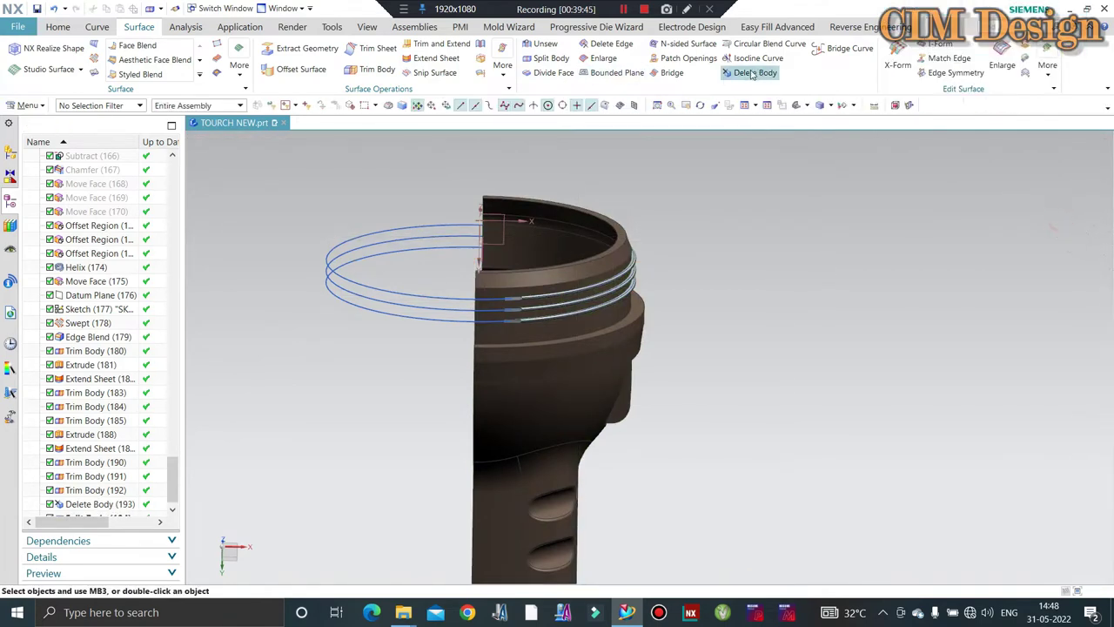
click(241, 68)
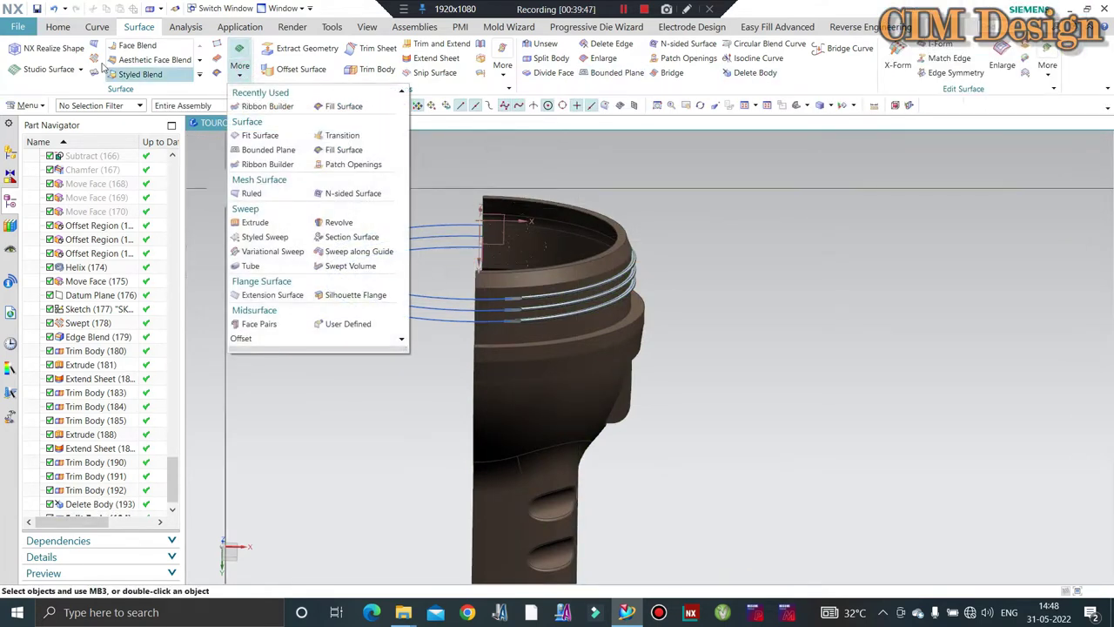
click(58, 26)
click(379, 66)
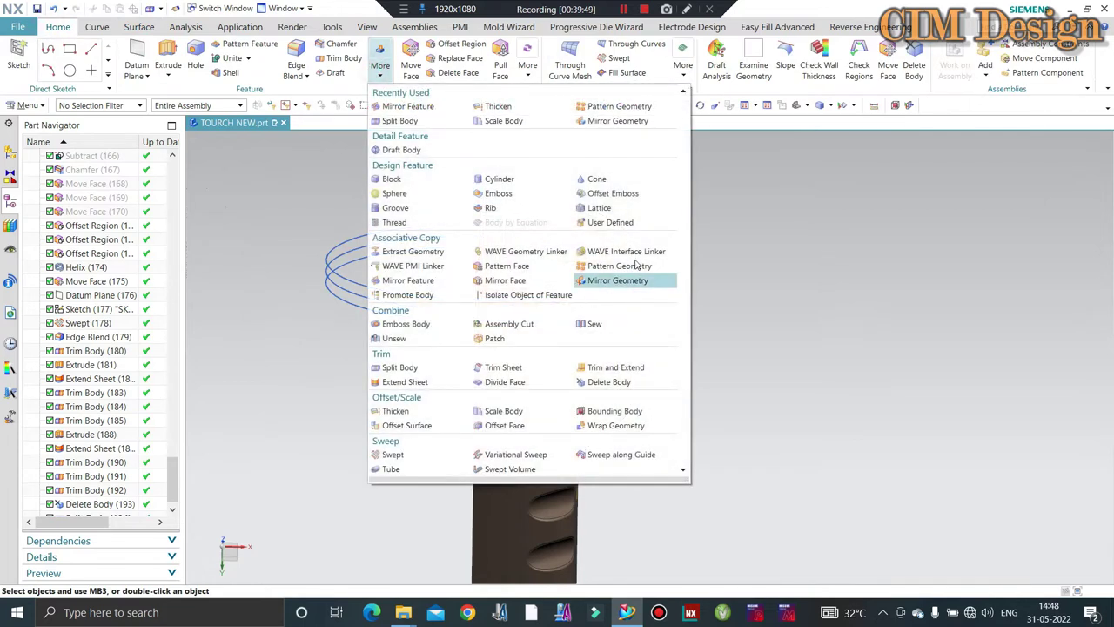
click(609, 282)
click(628, 254)
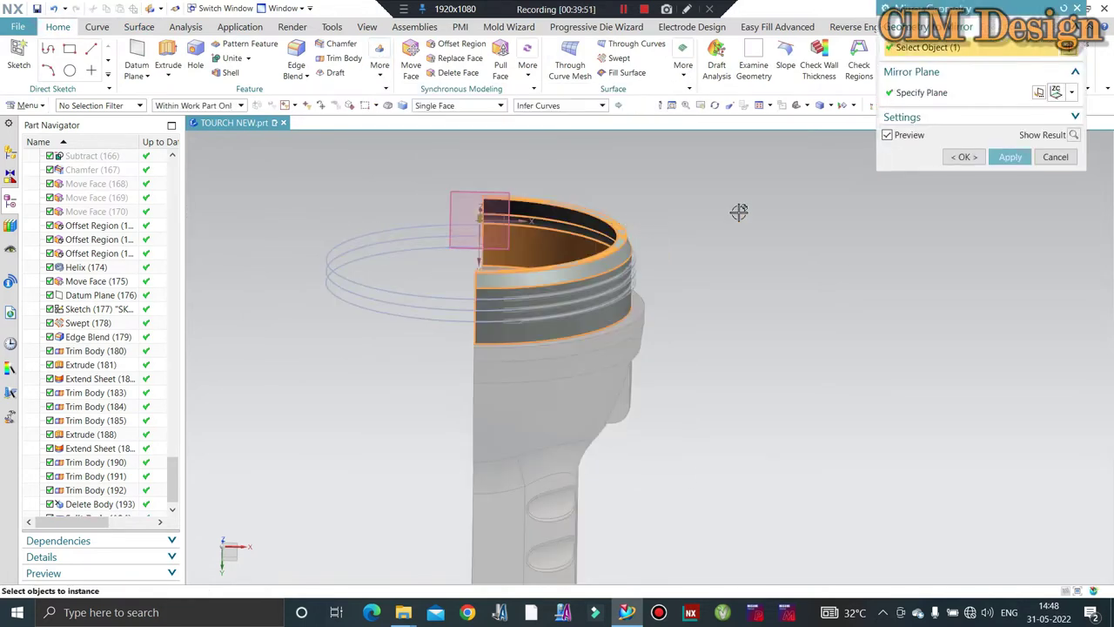
click(1071, 93)
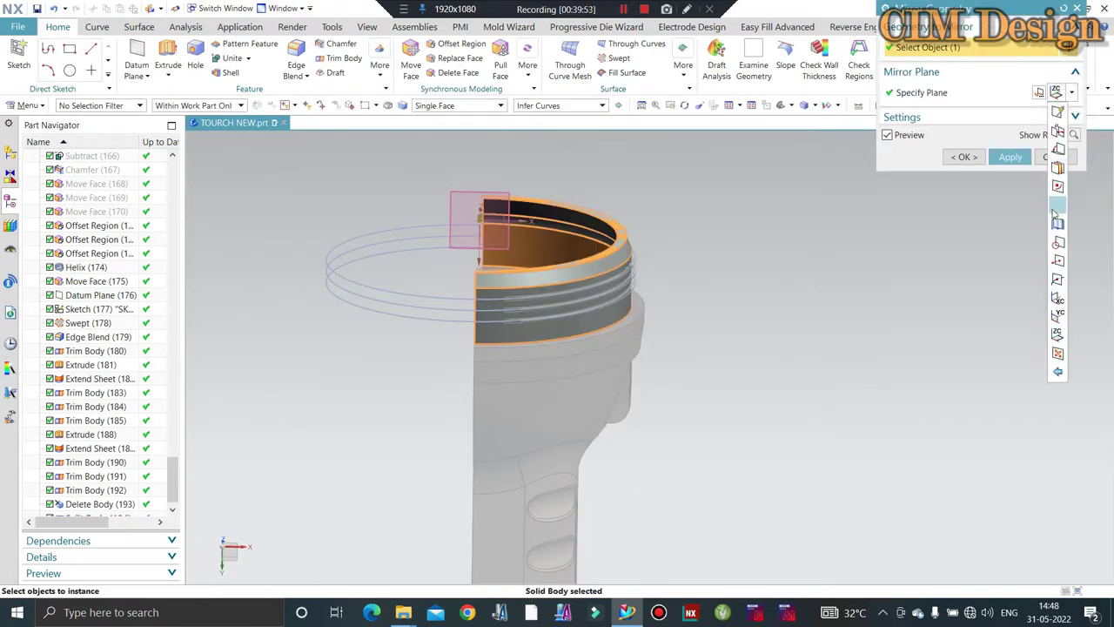
click(1056, 298)
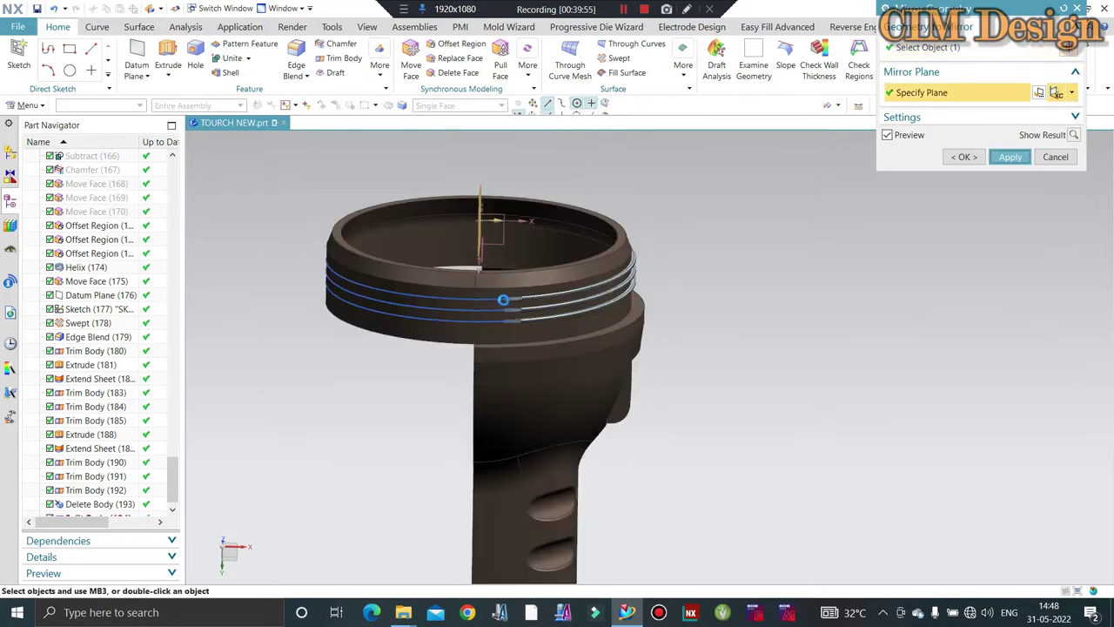
scroll(360, 336, up, 2)
scroll(361, 336, down, 2)
mouse_move(360, 336)
middle_down()
mouse_move(451, 253)
mouse_move(553, 285)
mouse_move(479, 322)
mouse_move(498, 307)
mouse_move(552, 324)
mouse_move(551, 311)
mouse_move(649, 219)
mouse_move(615, 286)
middle_up()
scroll(452, 253, up, 2)
scroll(554, 285, down, 2)
scroll(356, 364, up, 3)
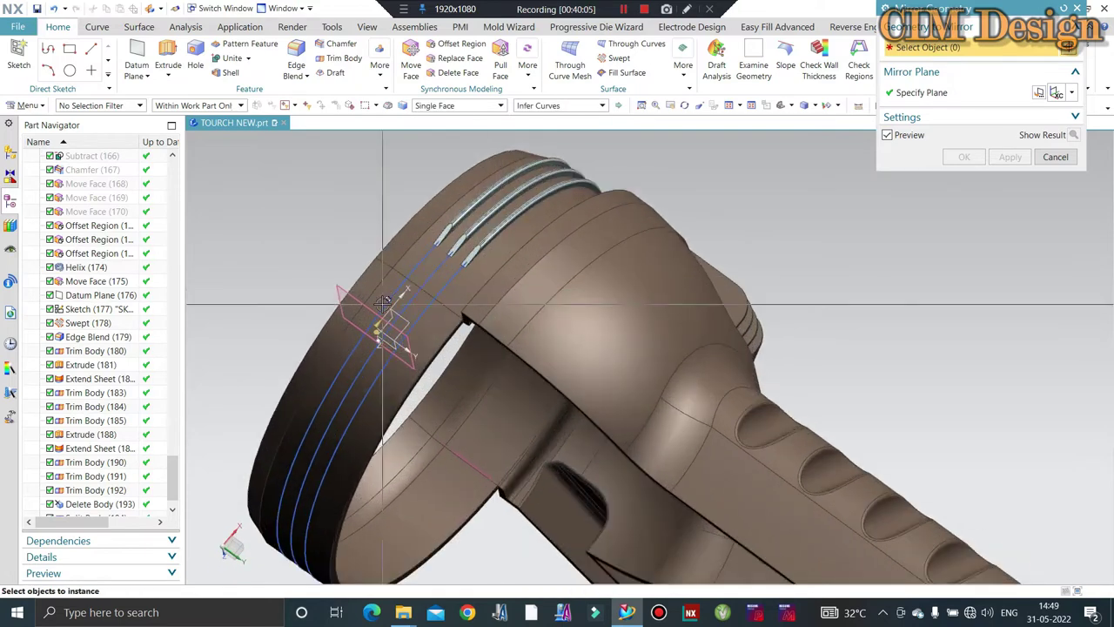
click(1041, 157)
scroll(519, 253, down, 3)
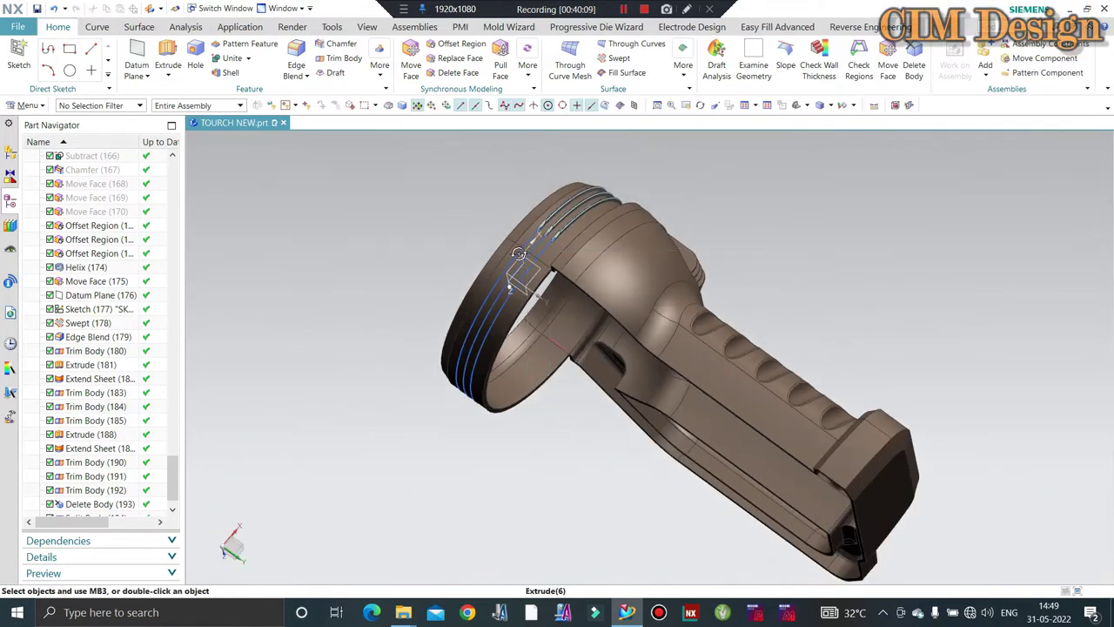
mouse_move(519, 253)
middle_down()
mouse_move(595, 229)
mouse_move(514, 265)
middle_up()
scroll(594, 229, up, 3)
scroll(595, 229, up, 2)
scroll(595, 229, down, 2)
scroll(514, 266, up, 2)
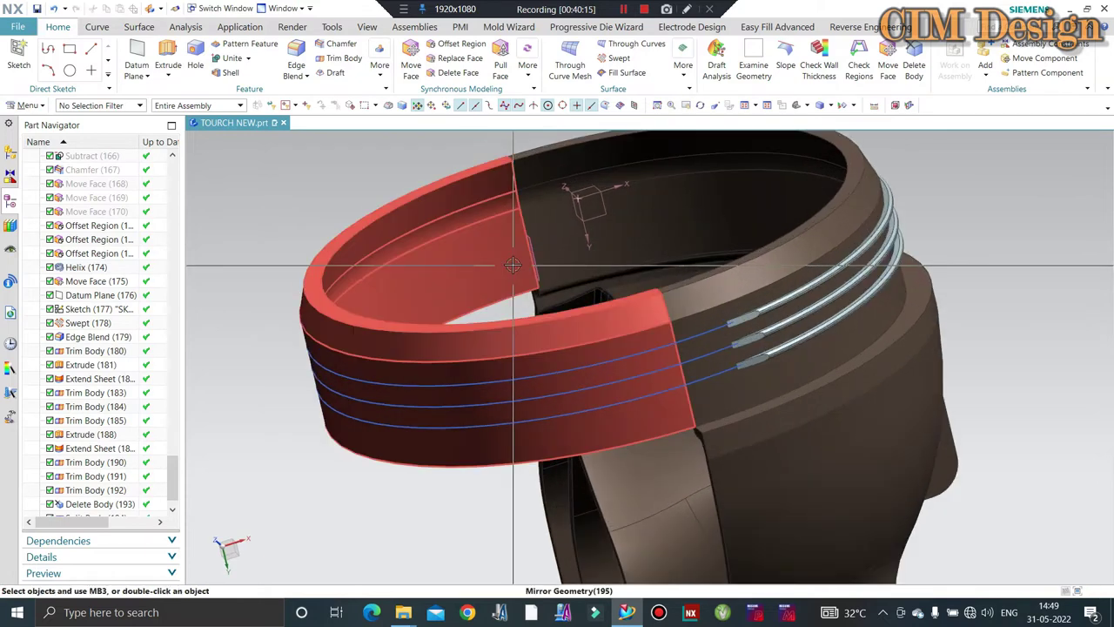
scroll(514, 266, down, 2)
middle_drag(530, 232, 612, 272)
- Sweep the four-edge square profile along the blue groove helix, creating Swept (196)
scroll(612, 272, up, 2)
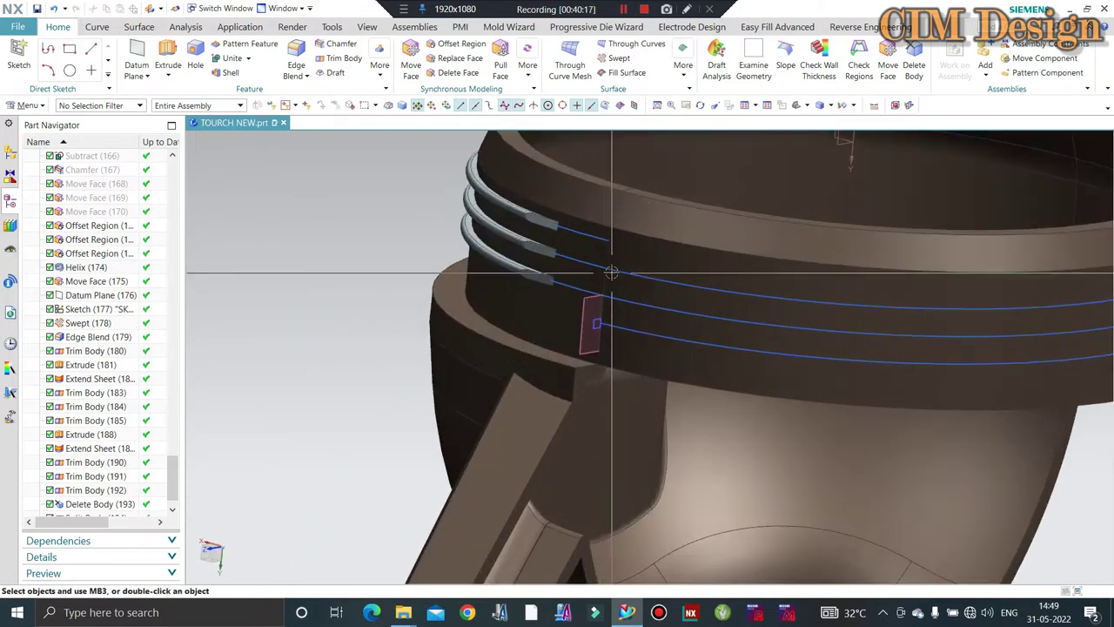
scroll(612, 272, up, 2)
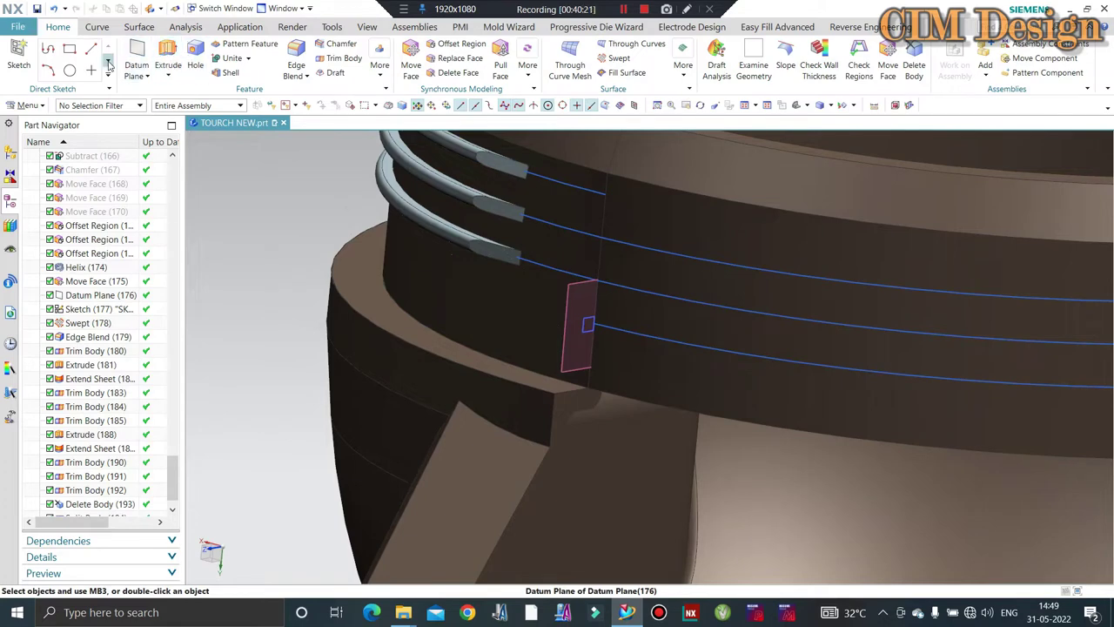
click(132, 29)
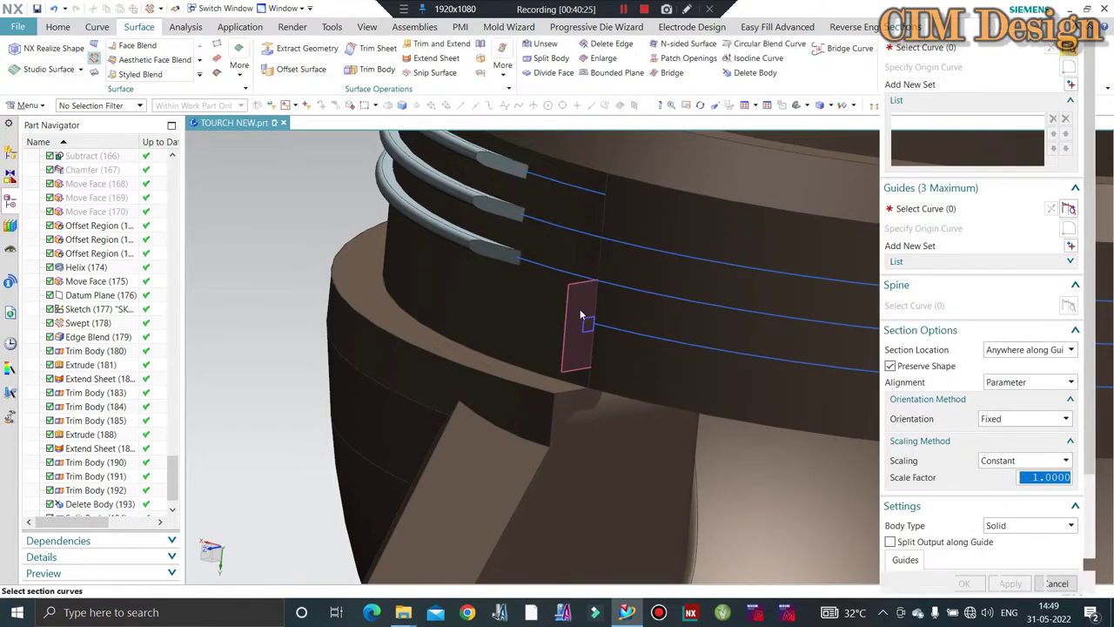
scroll(579, 308, up, 1)
scroll(582, 312, up, 2)
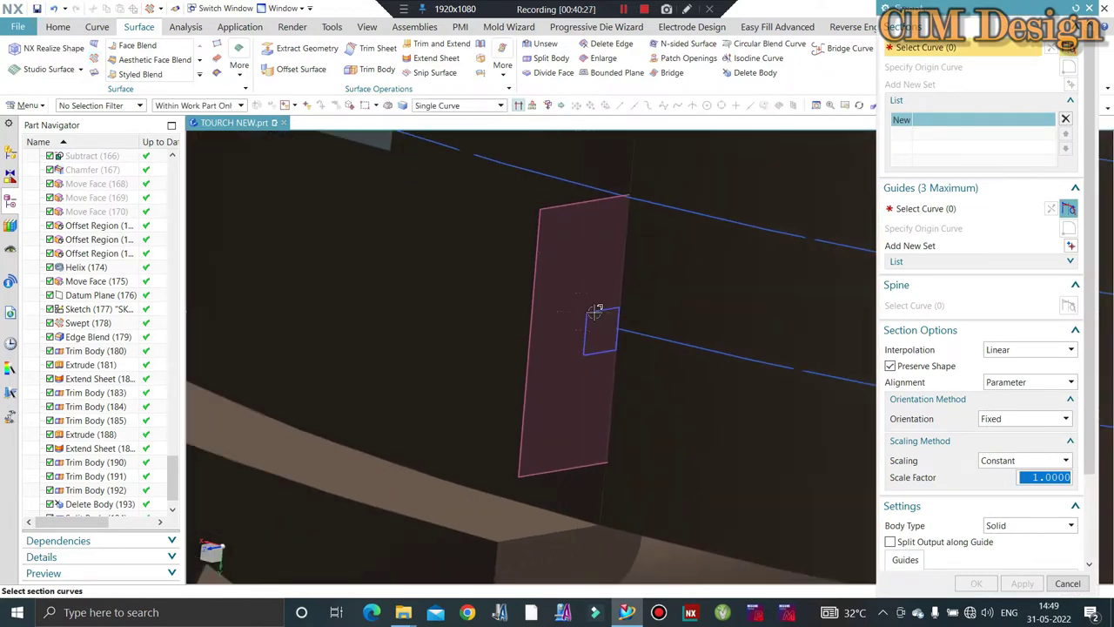
click(593, 330)
scroll(593, 330, up, 1)
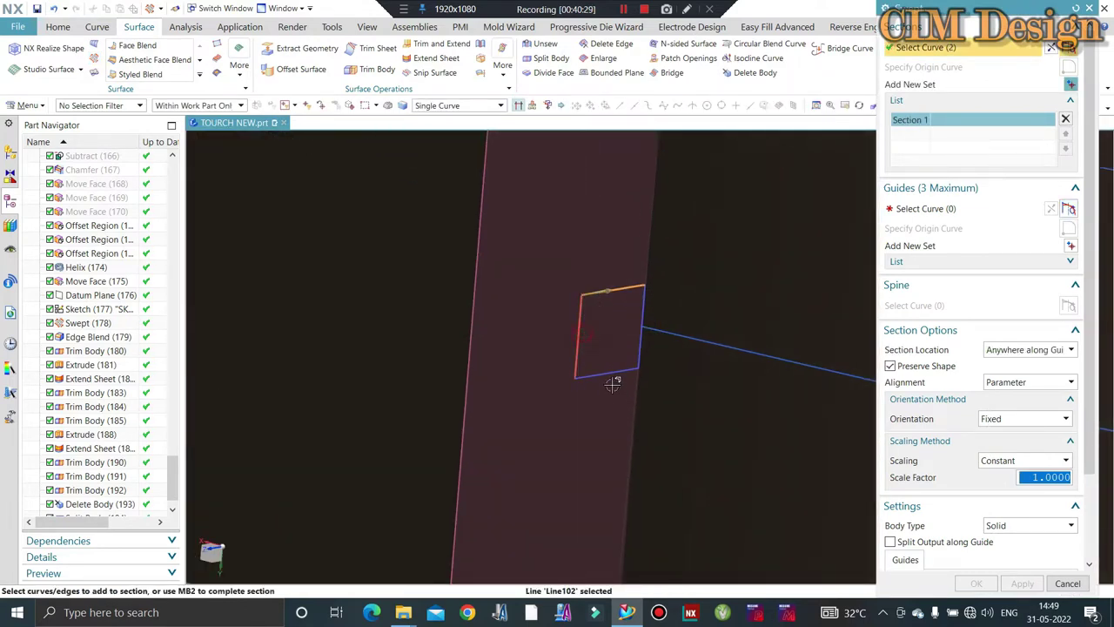
click(636, 349)
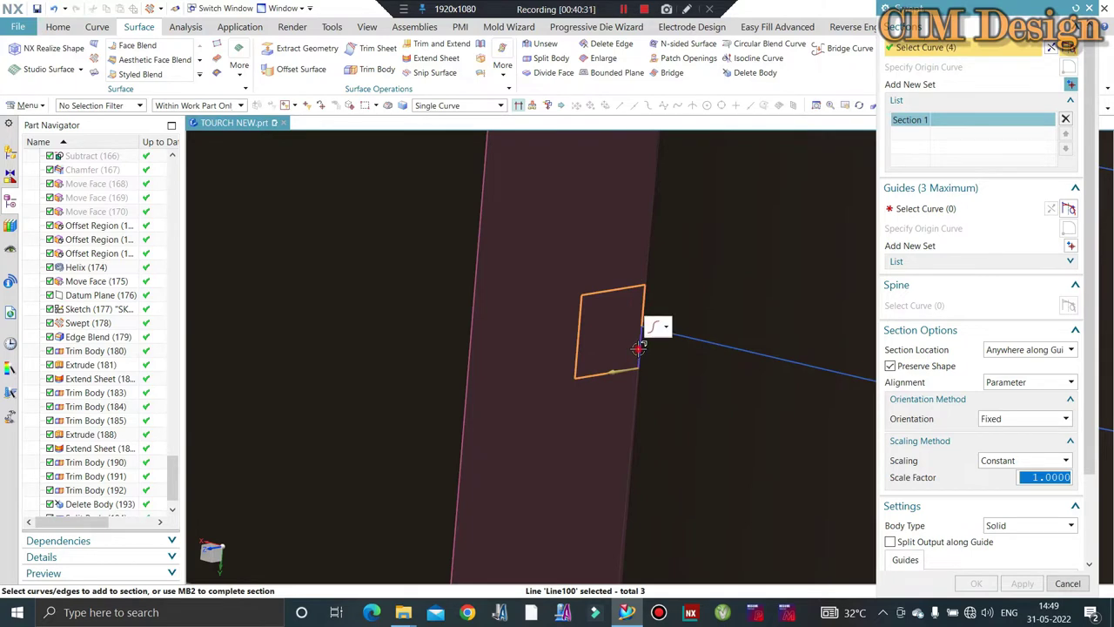
click(944, 208)
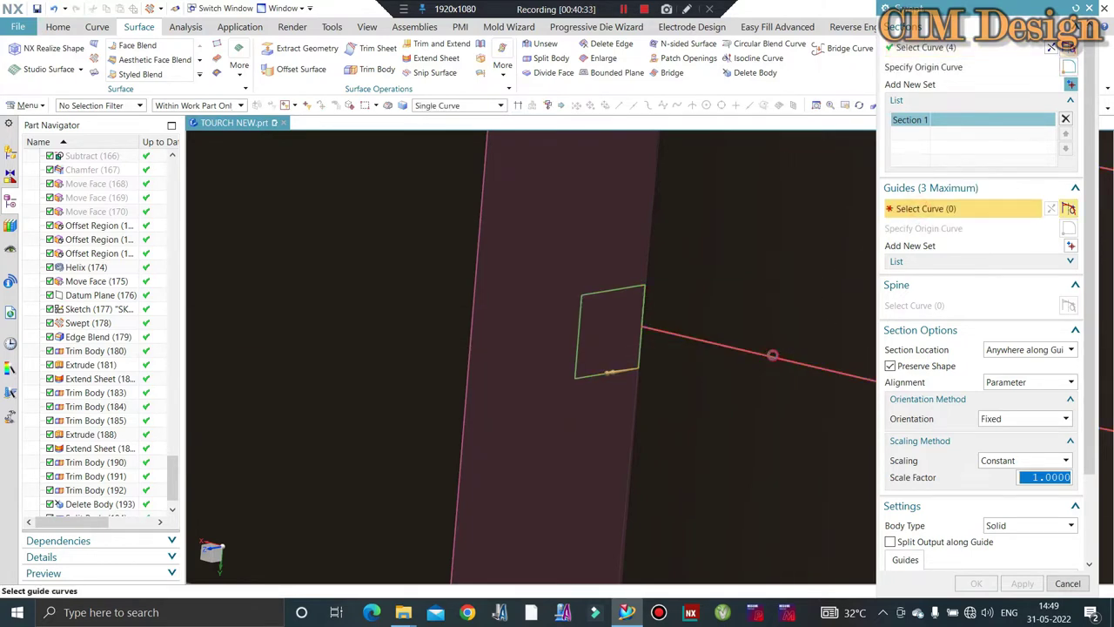
click(774, 356)
scroll(374, 277, down, 3)
scroll(527, 336, down, 3)
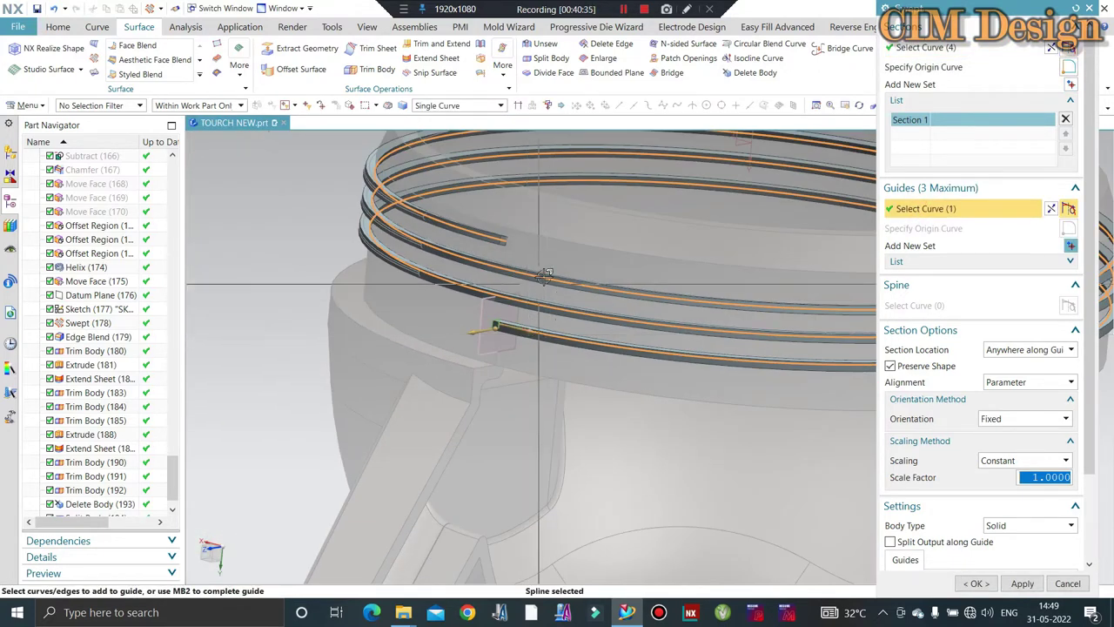
shift+click(569, 272)
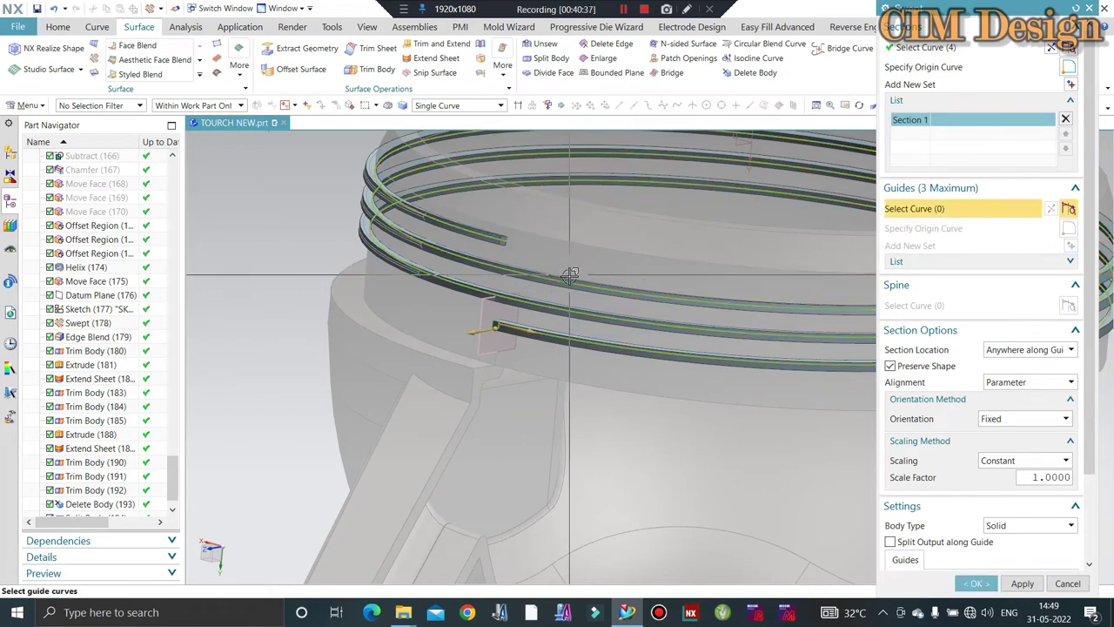
key(Escape)
scroll(567, 271, up, 2)
scroll(550, 241, up, 2)
scroll(478, 242, up, 2)
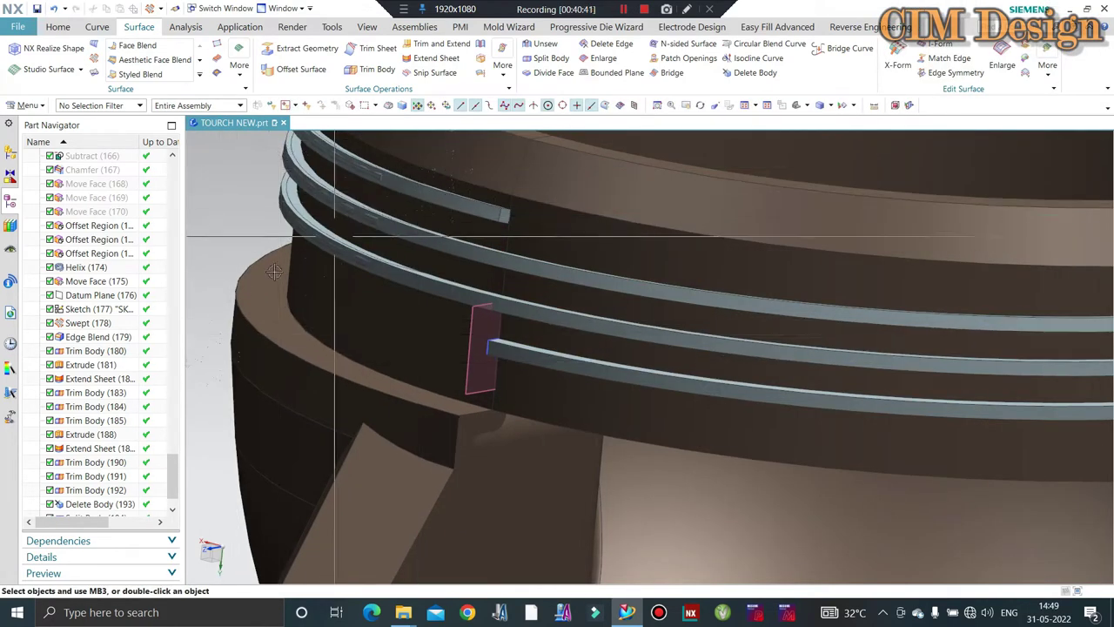
scroll(110, 414, down, 1)
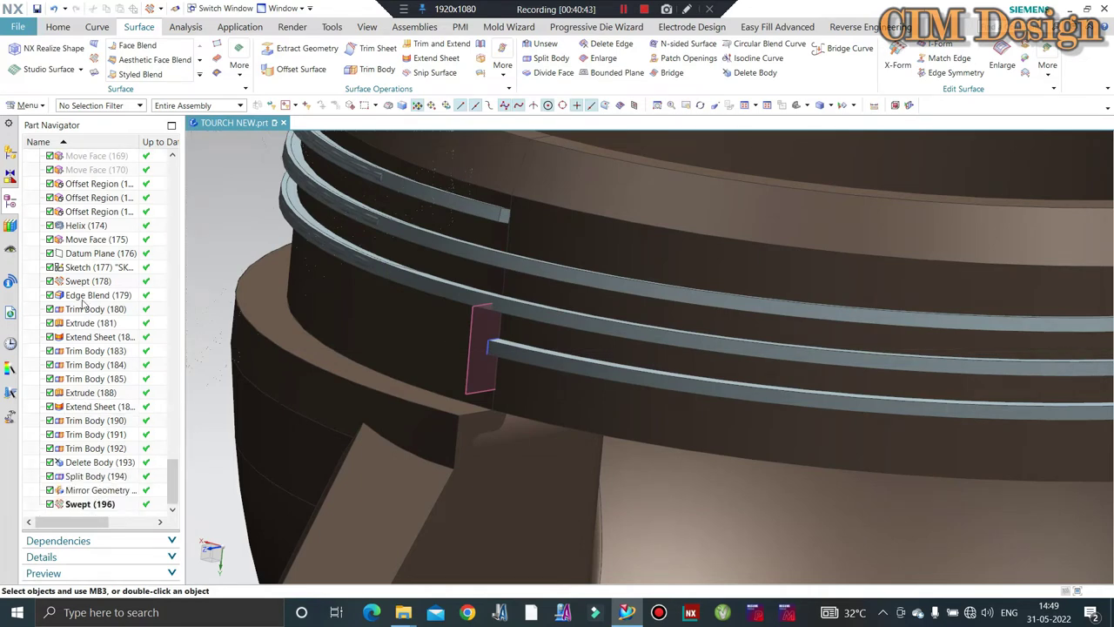
- Edit Trim Body (180) to use Datum Plane (176) as its trimming plane
click(84, 309)
double_click(80, 309)
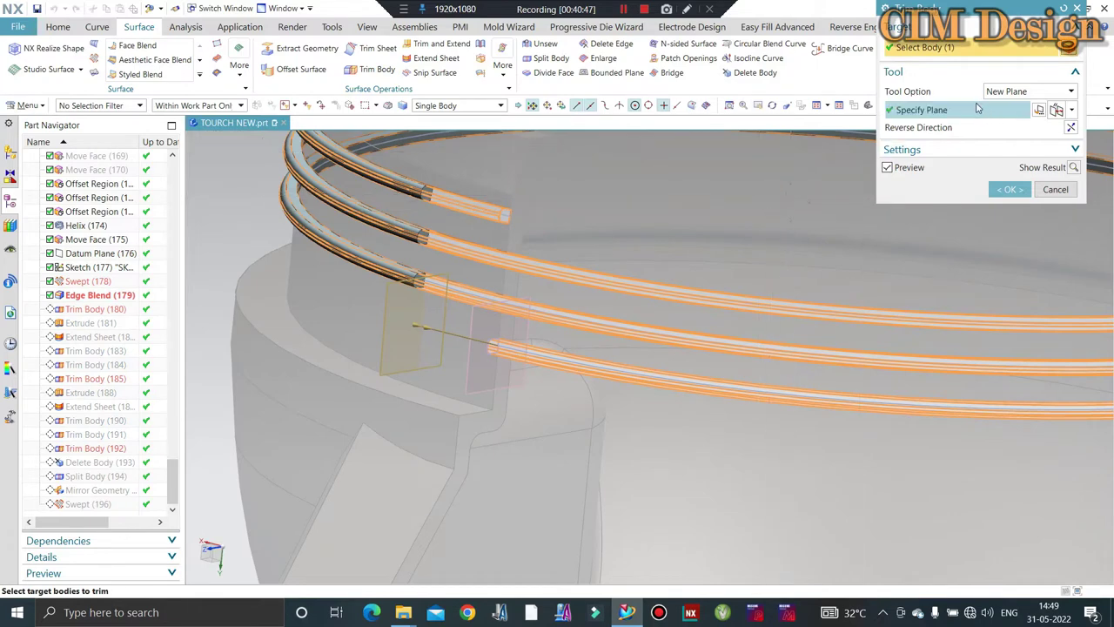
click(416, 329)
middle_click(505, 261)
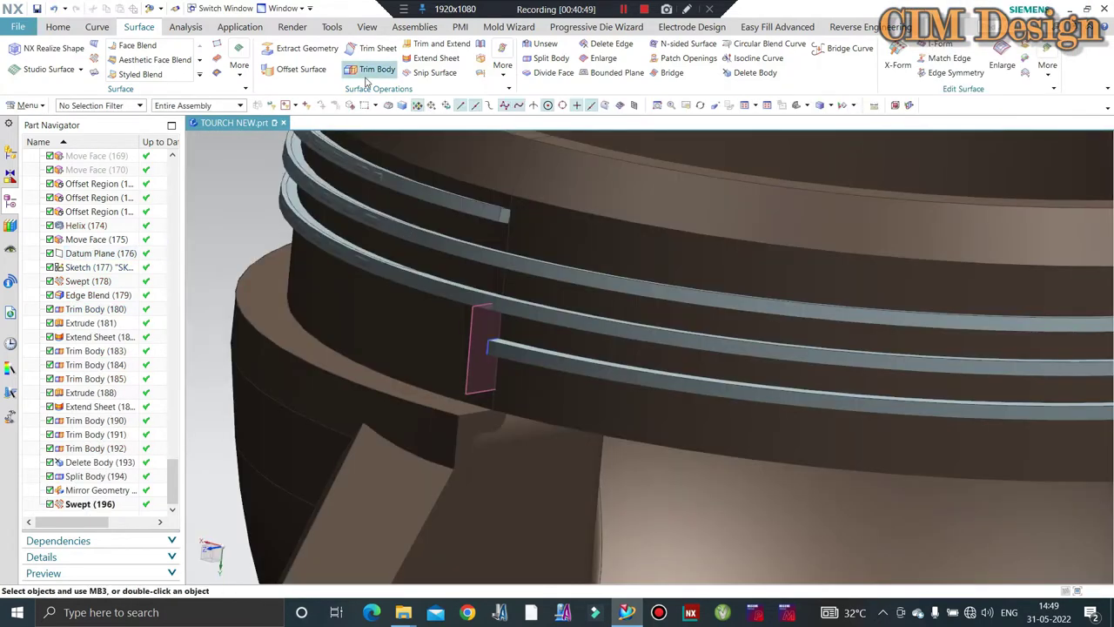
- Trim the Swept (196) rib with a new plane offset -10 mm from Datum Plane (176)
click(557, 268)
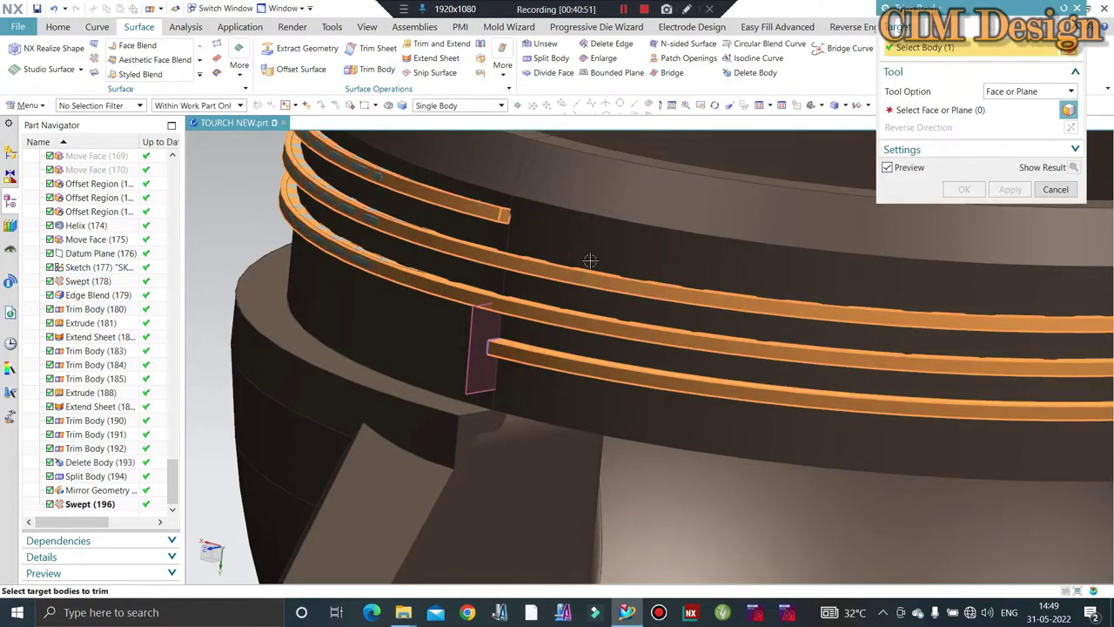
middle_click(510, 276)
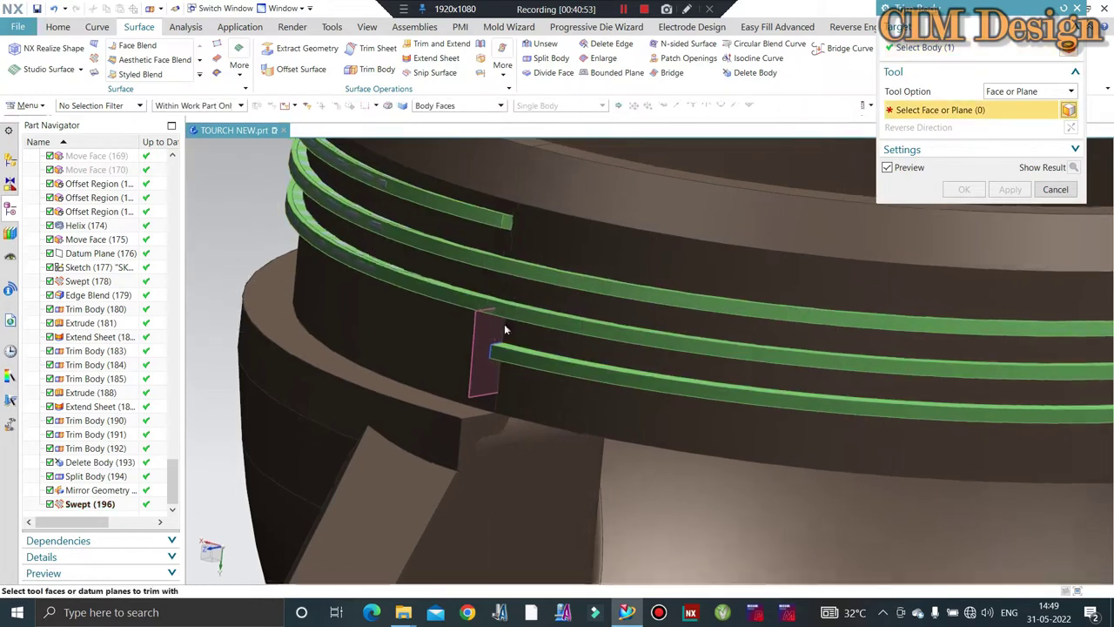
click(1022, 120)
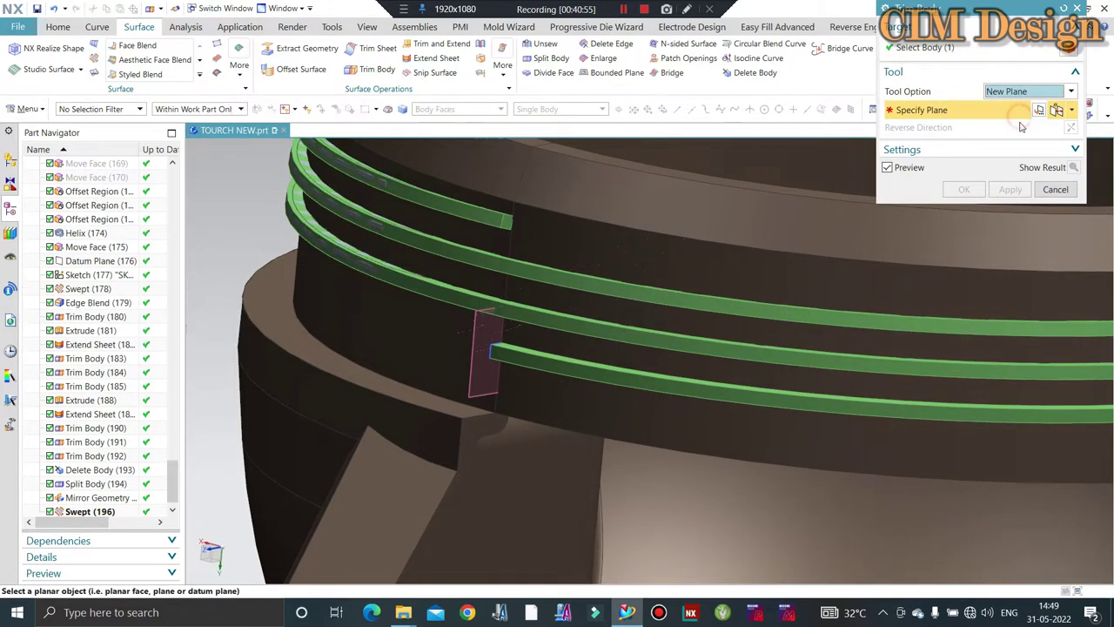
click(484, 348)
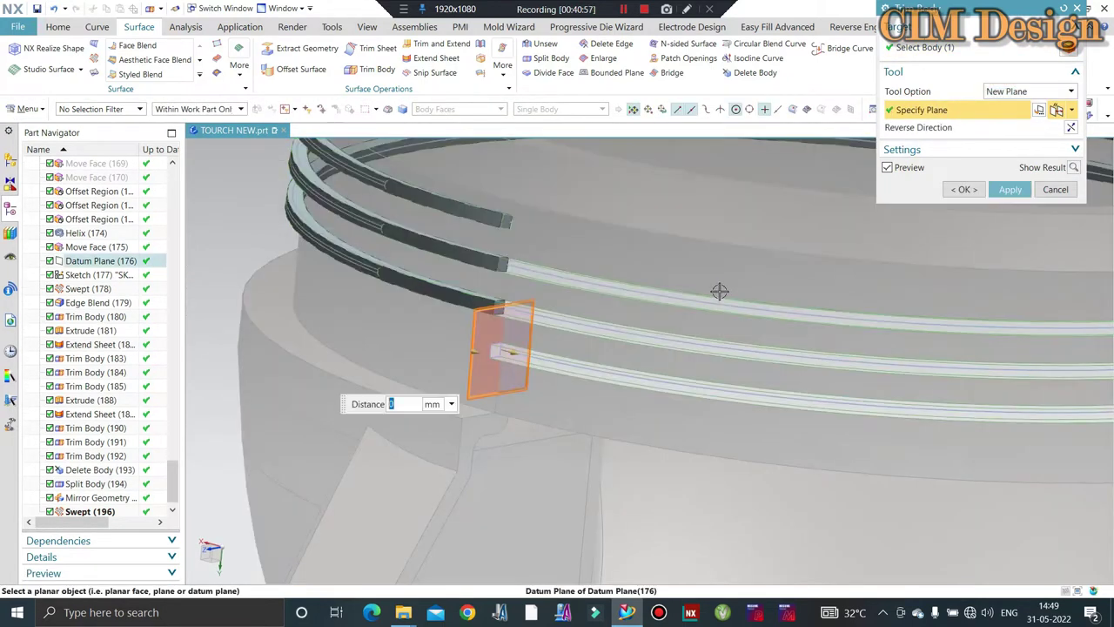
text(0)
key(Return)
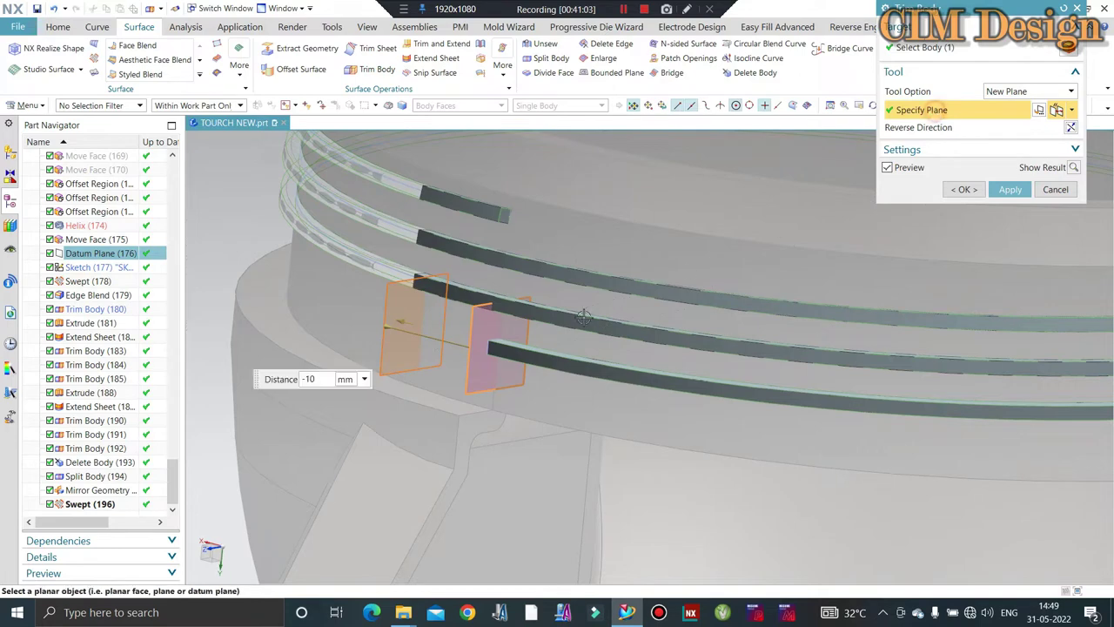
click(330, 374)
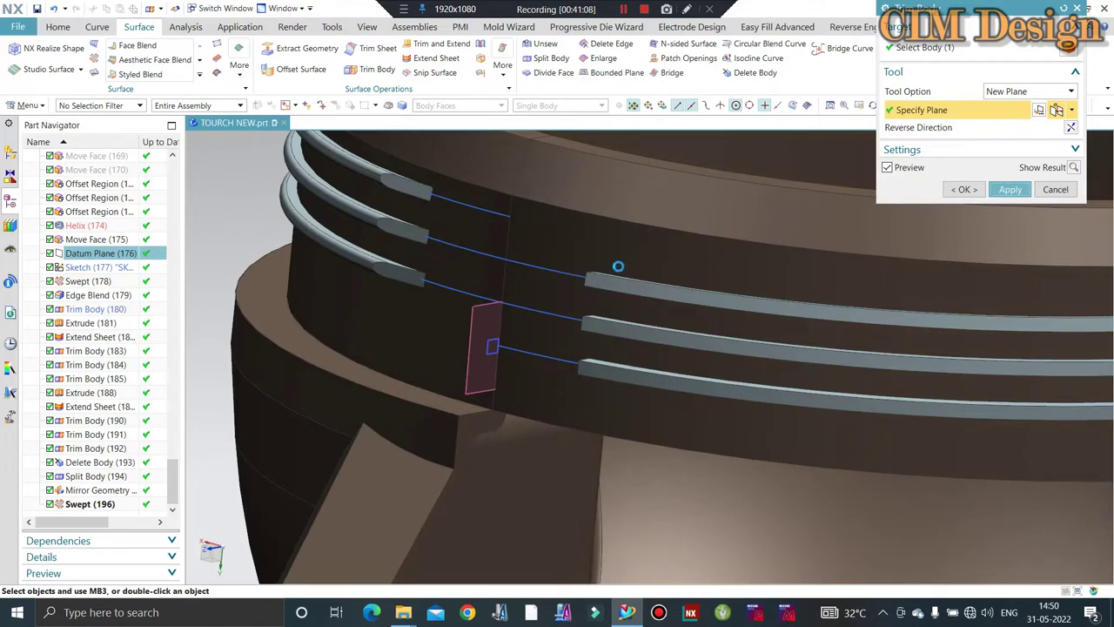
middle_click(618, 266)
- Orbit and zoom around the torch head to inspect the trimmed ribs
middle_drag(618, 266, 927, 335)
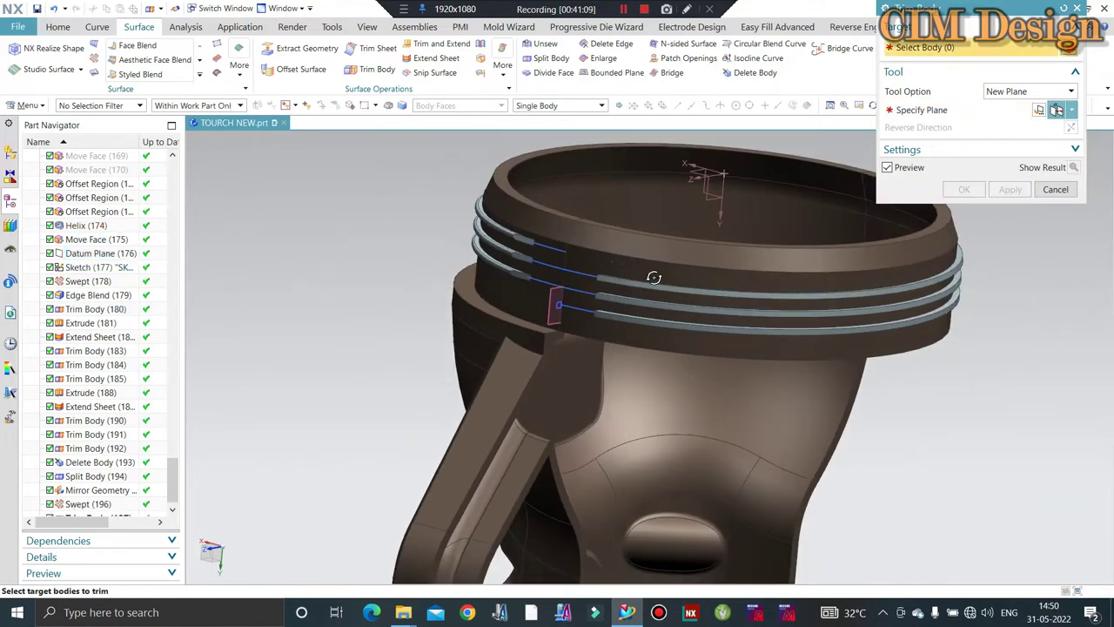
scroll(926, 335, up, 1)
scroll(905, 252, up, 3)
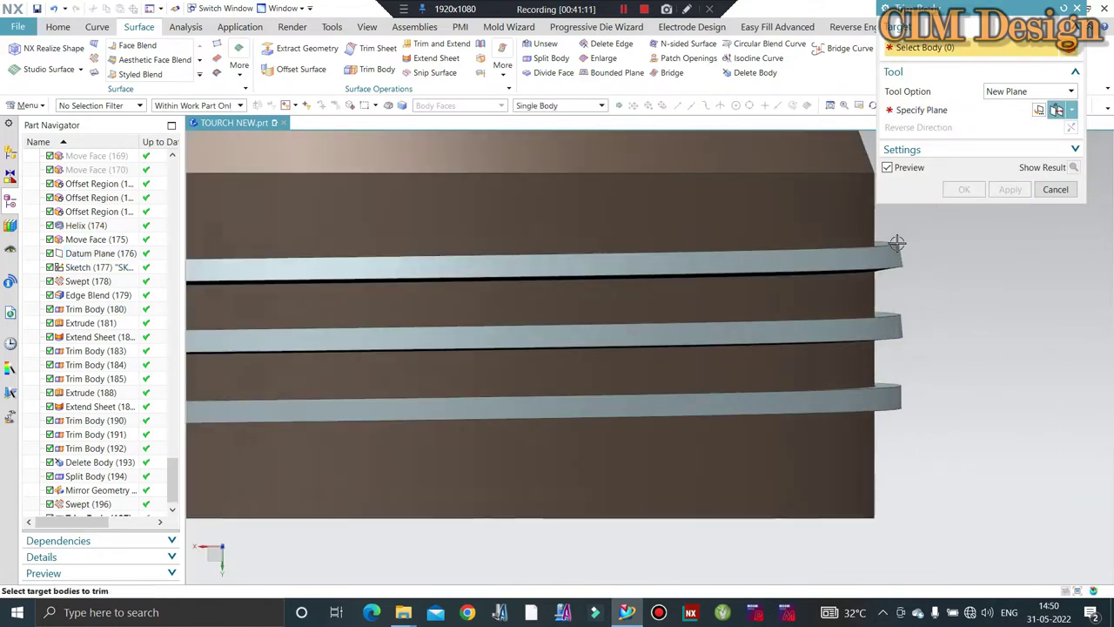
scroll(994, 257, down, 1)
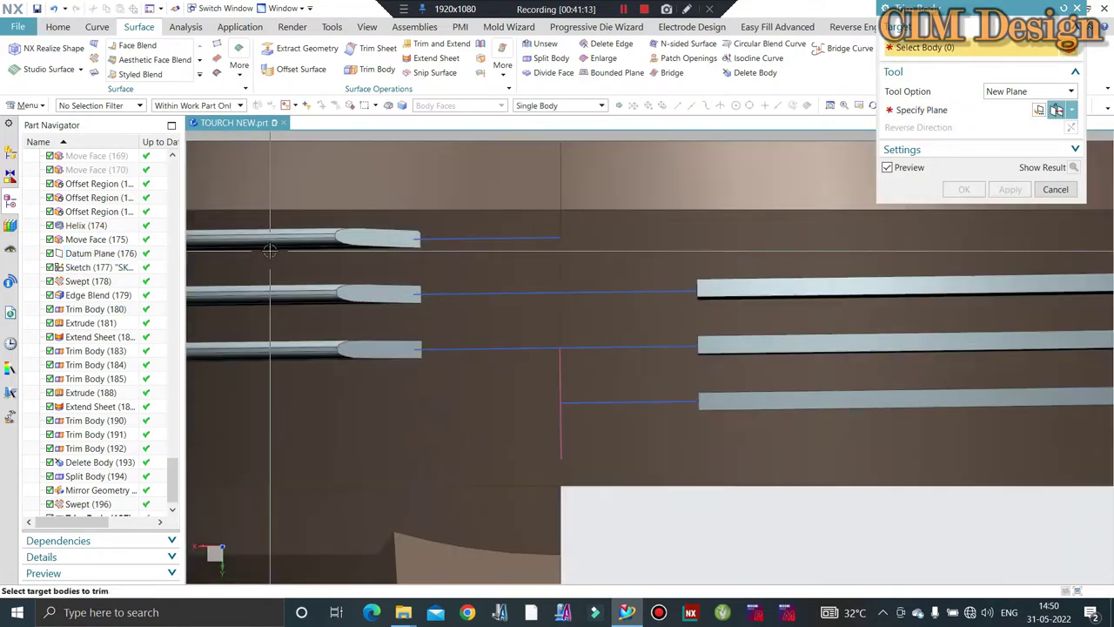
scroll(494, 253, down, 3)
scroll(501, 231, down, 2)
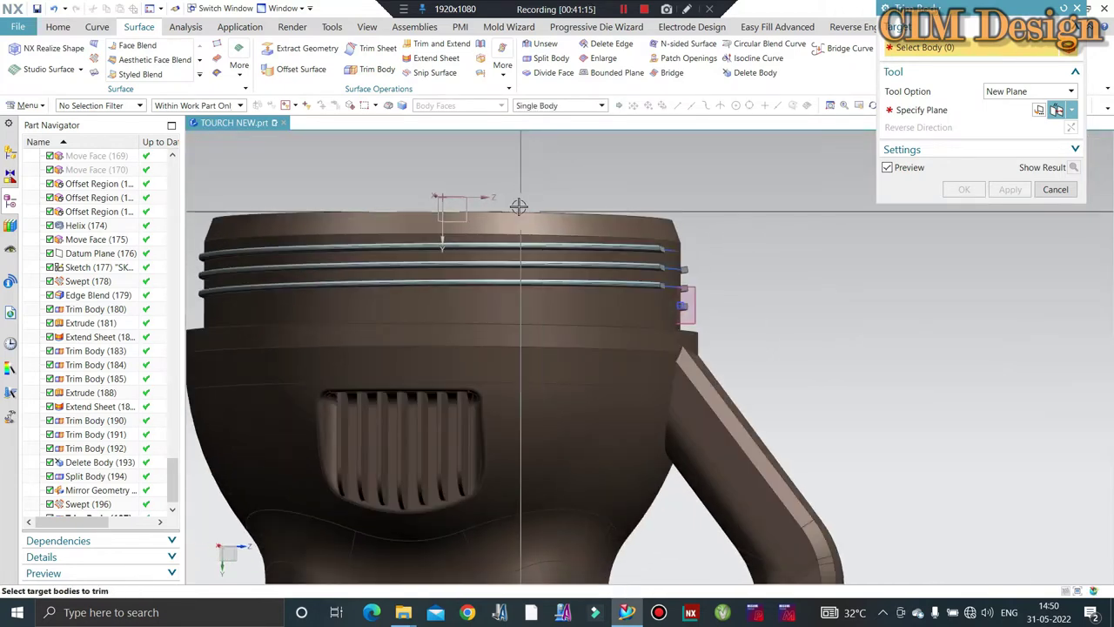
scroll(597, 162, up, 1)
scroll(652, 247, up, 3)
scroll(653, 246, up, 3)
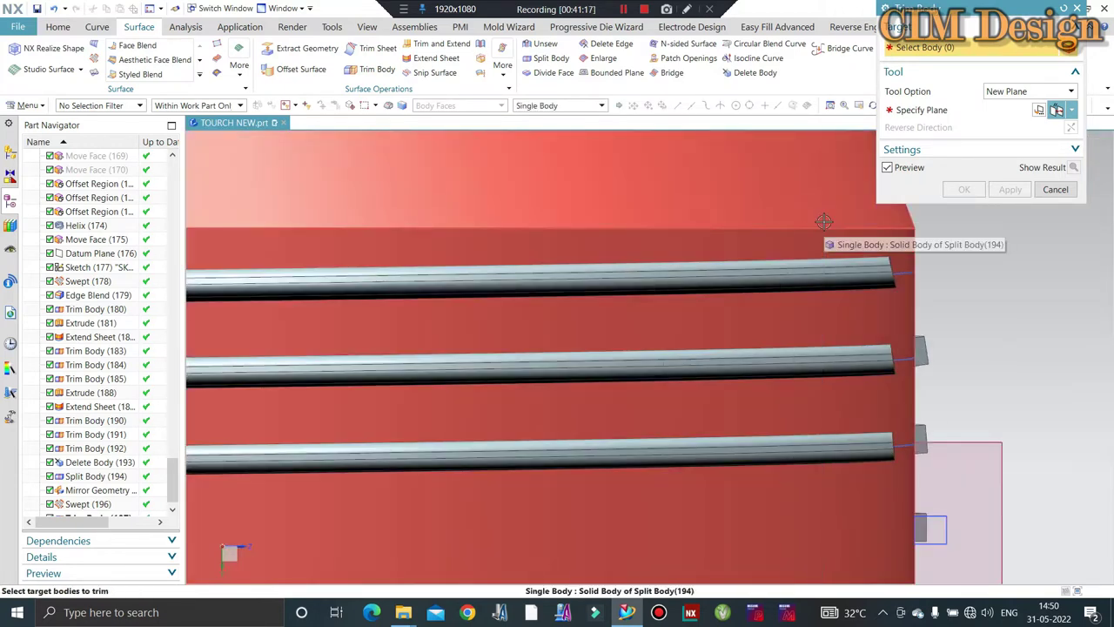
scroll(762, 357, up, 2)
scroll(762, 358, down, 2)
scroll(876, 427, down, 1)
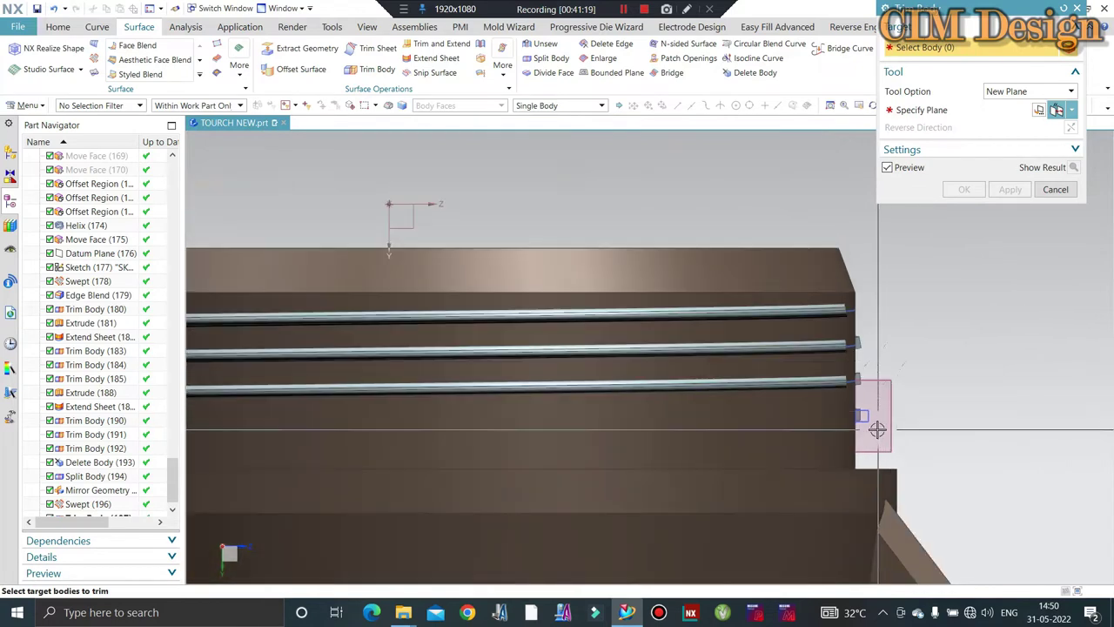
scroll(848, 406, up, 3)
scroll(838, 400, down, 2)
mouse_move(877, 354)
middle_down()
mouse_move(813, 365)
mouse_move(535, 218)
middle_up()
scroll(671, 241, down, 2)
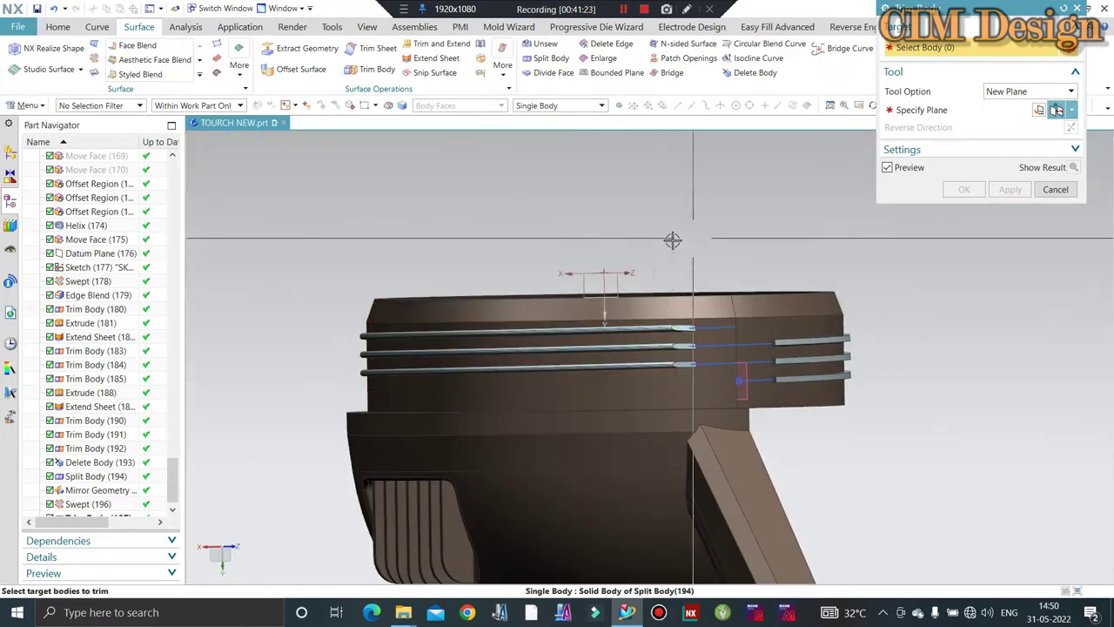
scroll(524, 237, down, 1)
scroll(642, 269, up, 1)
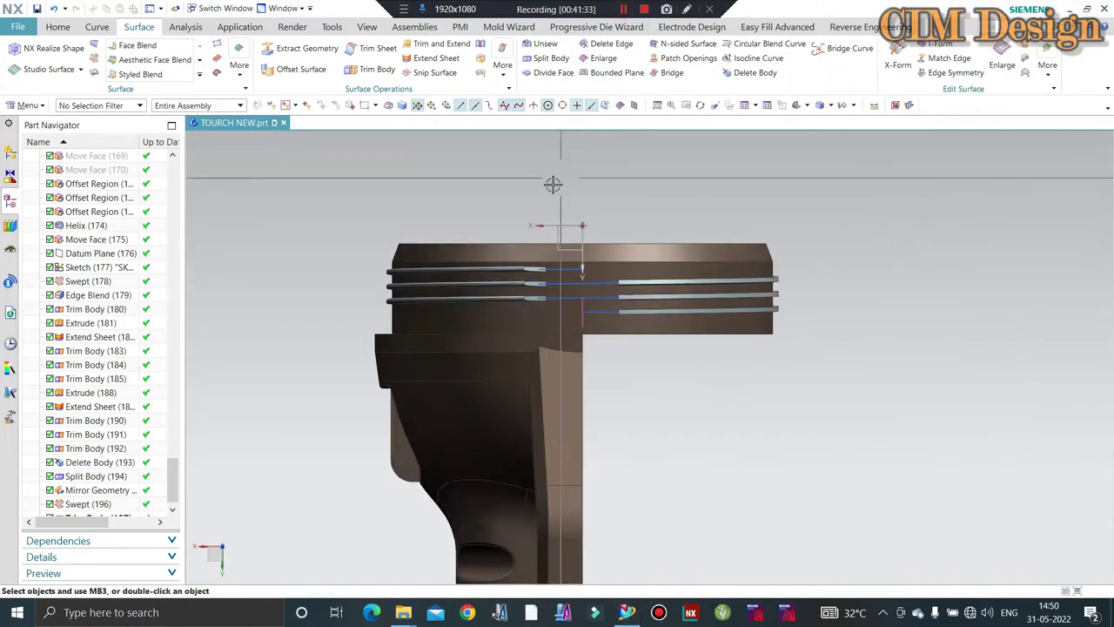
- Make Edge Blend (179) the current feature, then select Trim Body (180) through Trim Body (197)
middle_drag(552, 182, 561, 234)
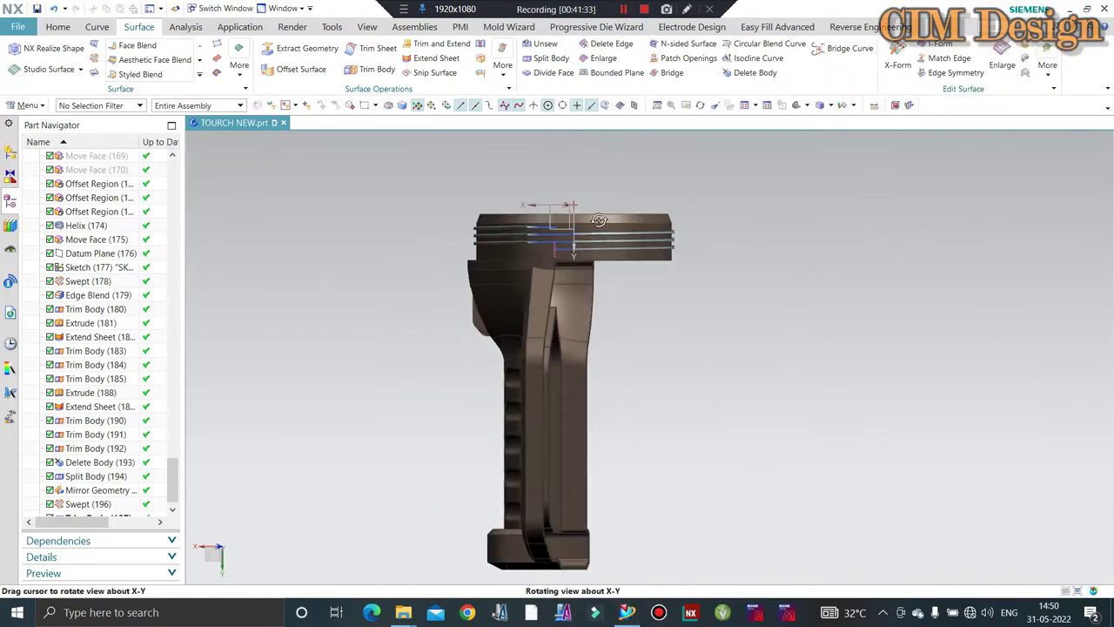
scroll(562, 234, up, 2)
scroll(574, 209, up, 2)
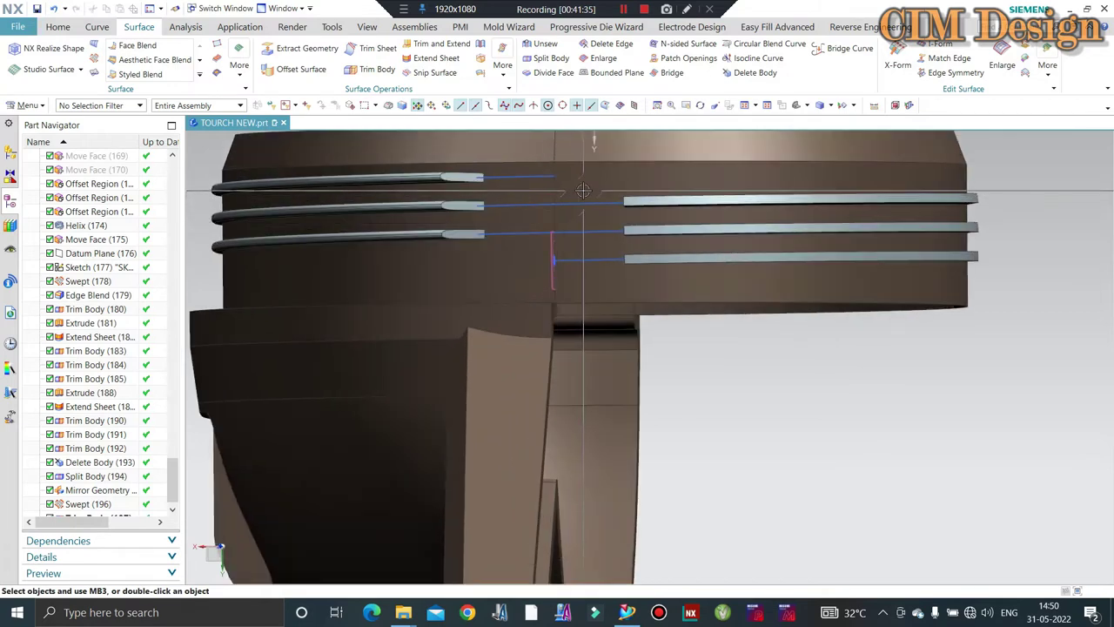
scroll(585, 186, up, 2)
scroll(552, 201, down, 2)
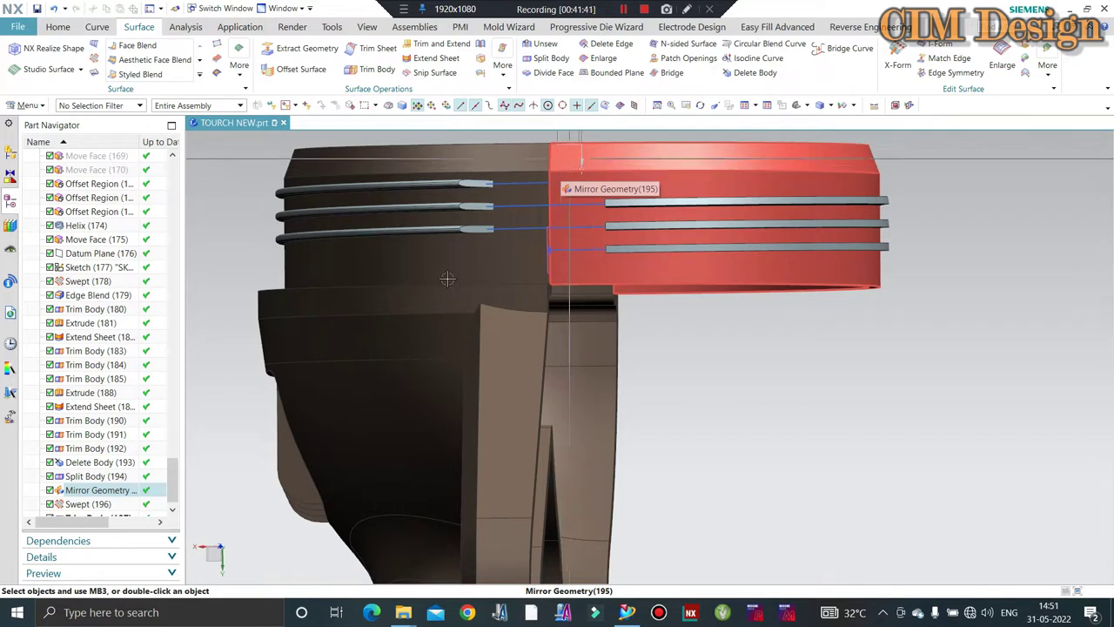
scroll(96, 496, down, 1)
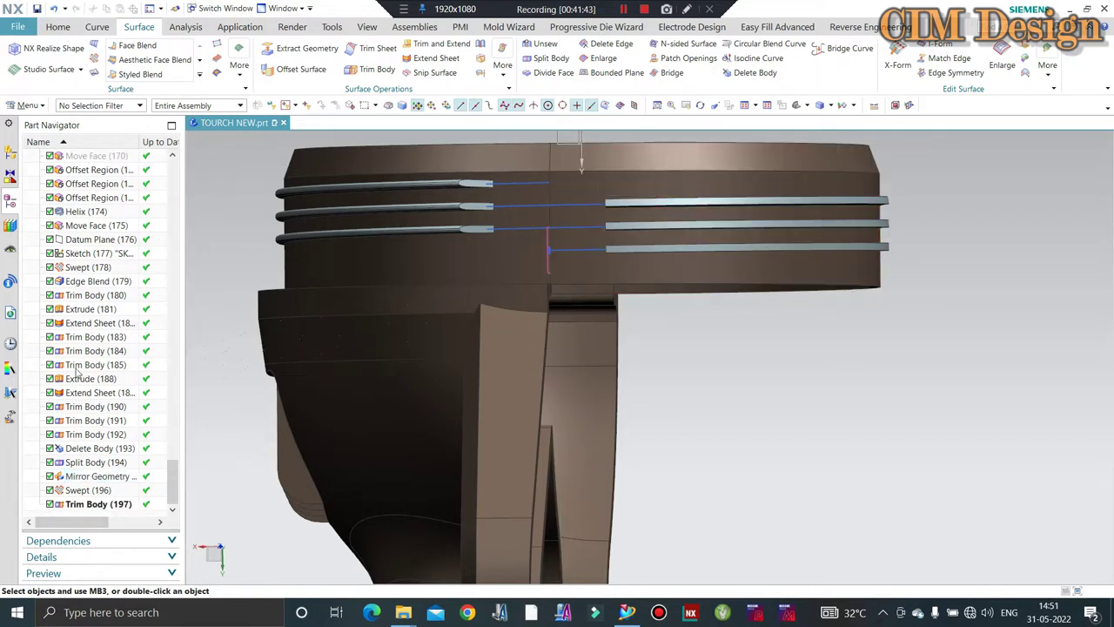
click(78, 295)
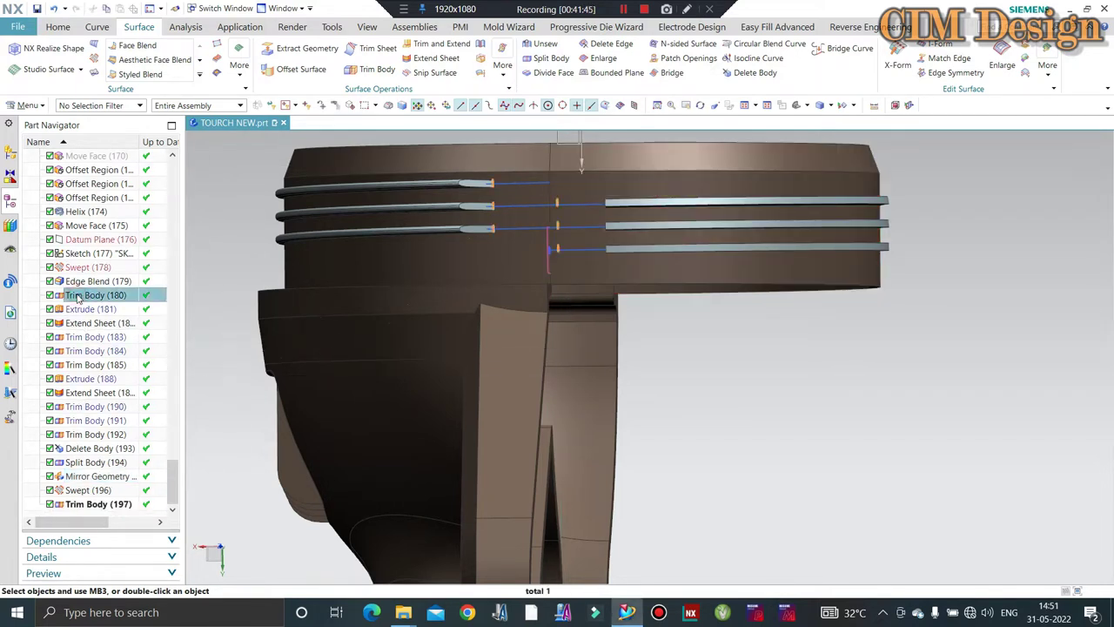
right_click(77, 296)
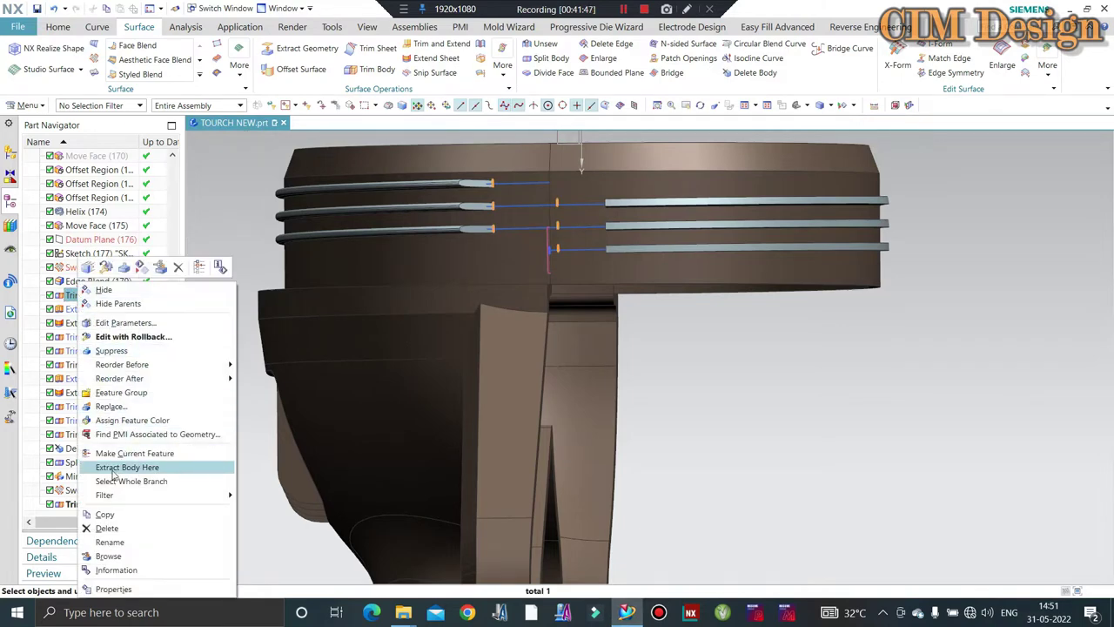
right_click(74, 267)
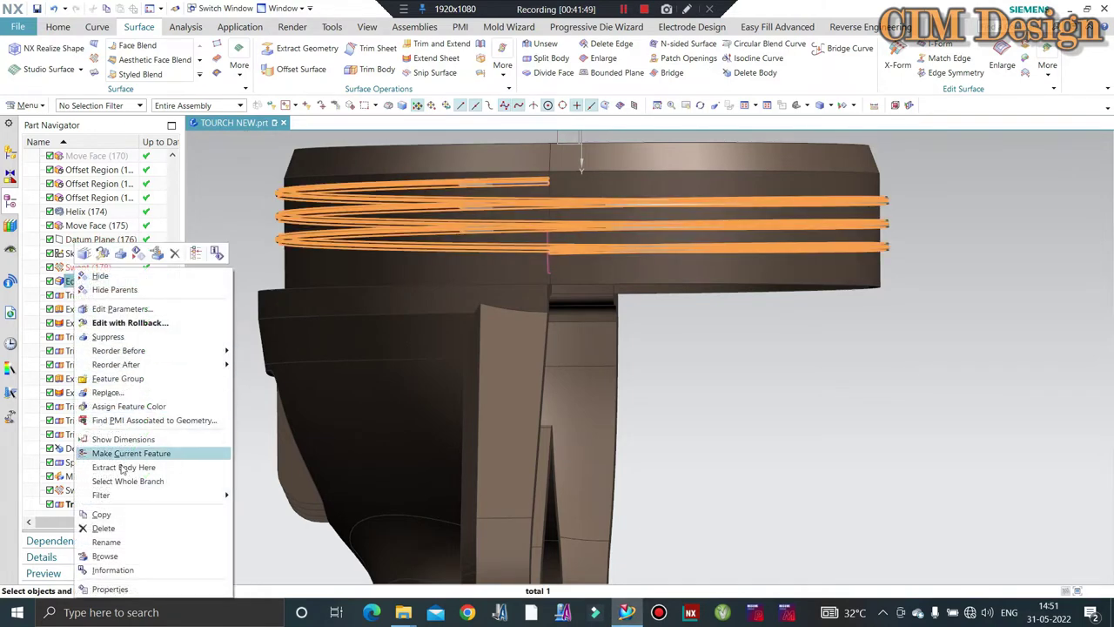
click(116, 456)
mouse_move(497, 256)
middle_down()
mouse_move(621, 235)
mouse_move(749, 159)
mouse_move(679, 161)
middle_up()
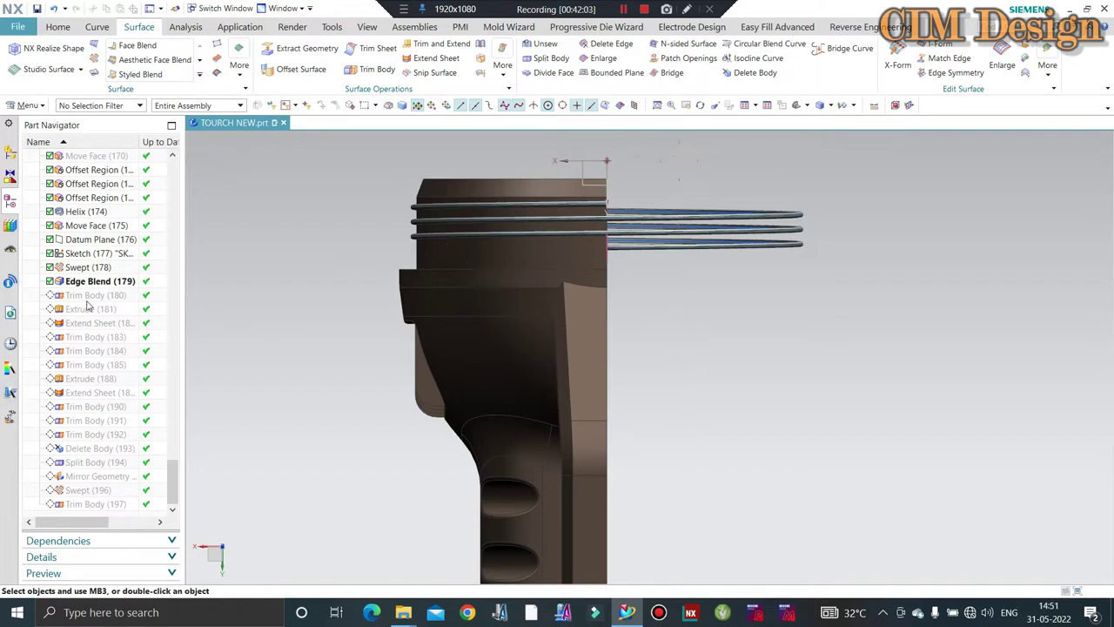
shift+click(87, 304)
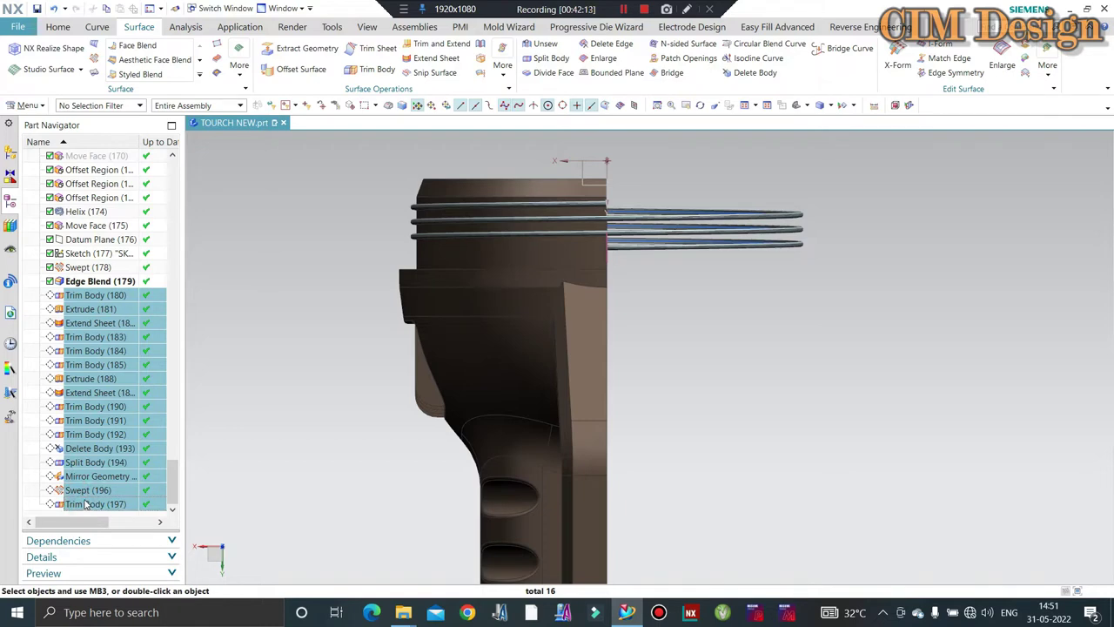
- Delete the sixteen features after Edge Blend (179), confirming the Pre Delete Notification
key(Delete)
key(Return)
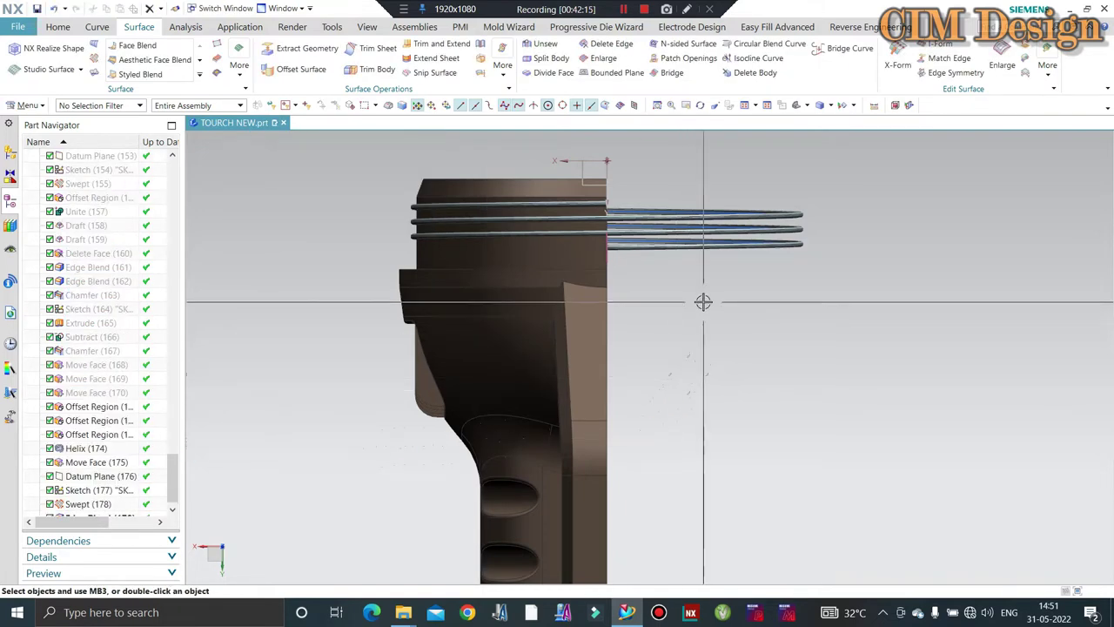
scroll(701, 301, down, 3)
scroll(656, 235, up, 3)
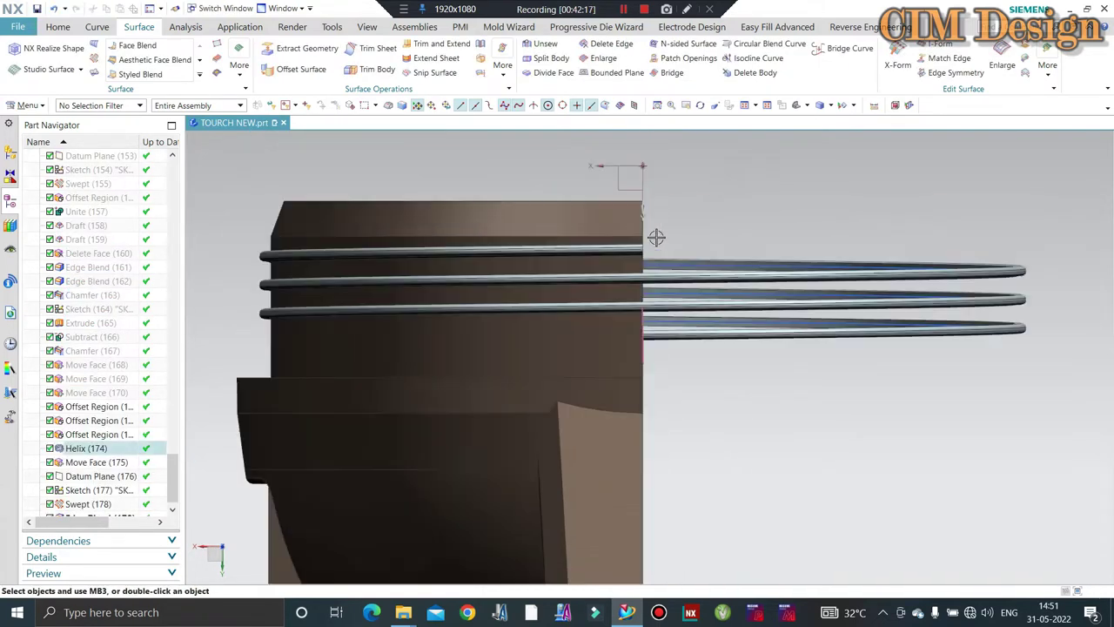
scroll(656, 235, up, 3)
scroll(657, 235, up, 2)
scroll(656, 235, down, 3)
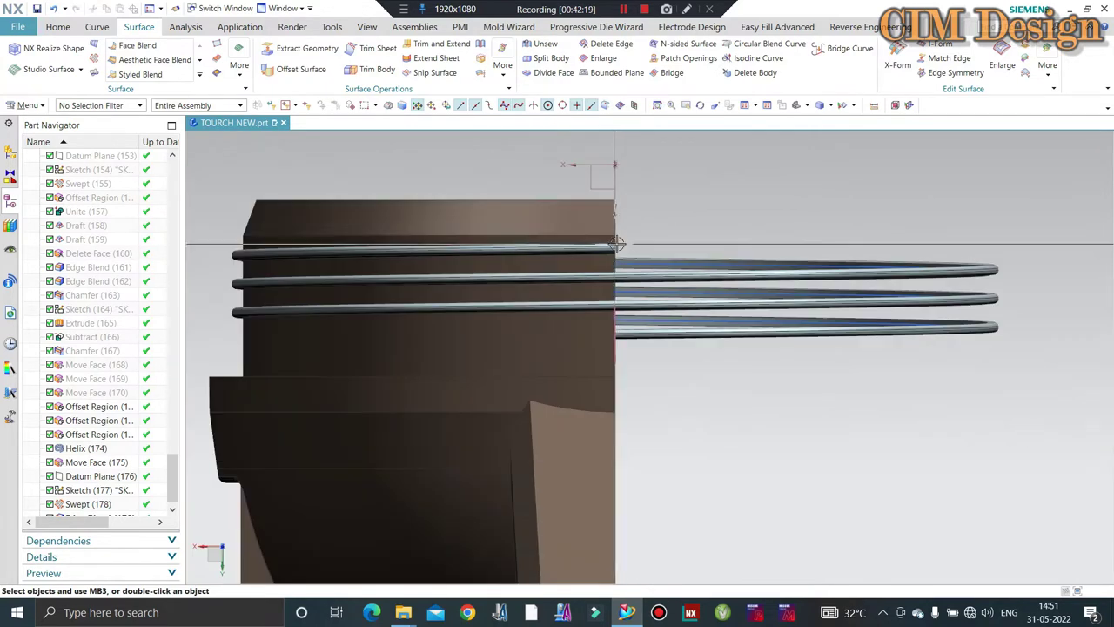
- Orbit and zoom around the head to inspect the three swept helical rib coils
middle_drag(637, 226, 646, 202)
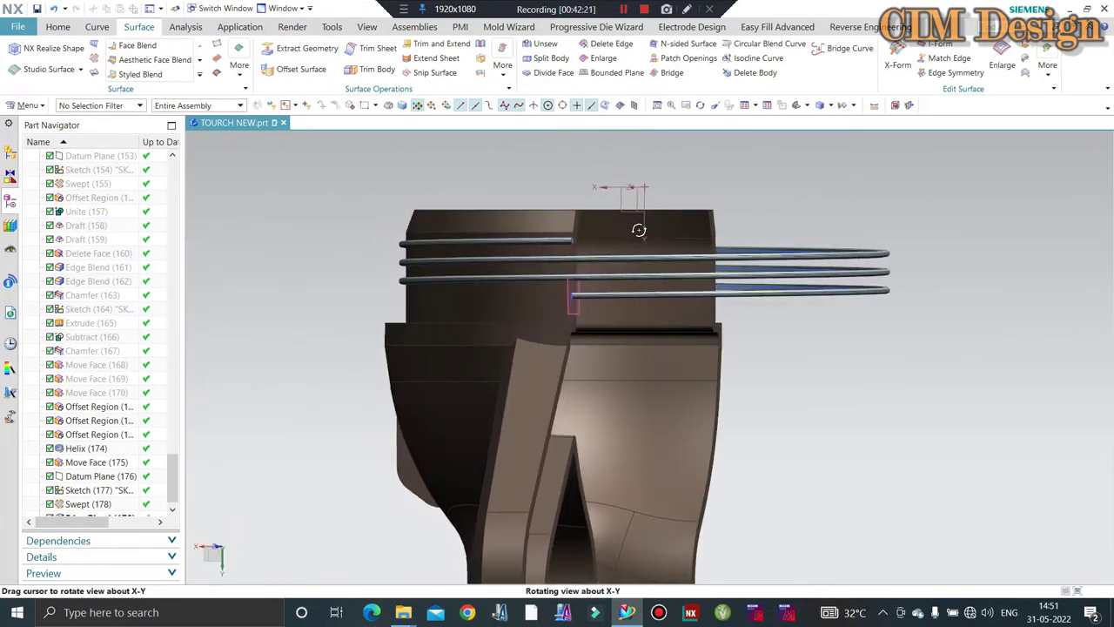
scroll(661, 174, up, 2)
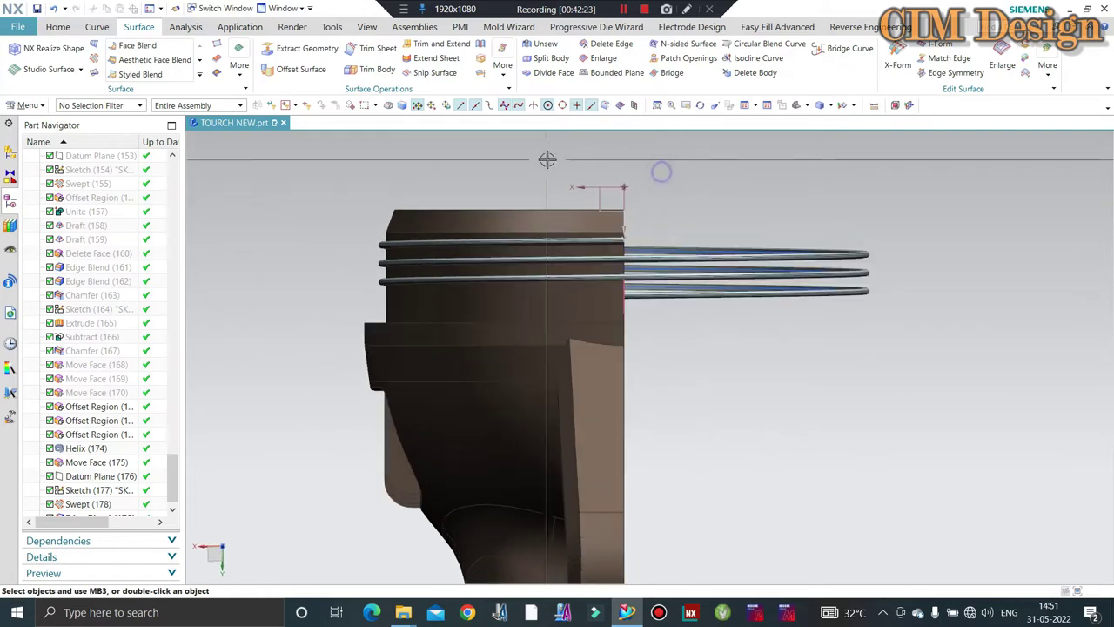
scroll(688, 238, up, 2)
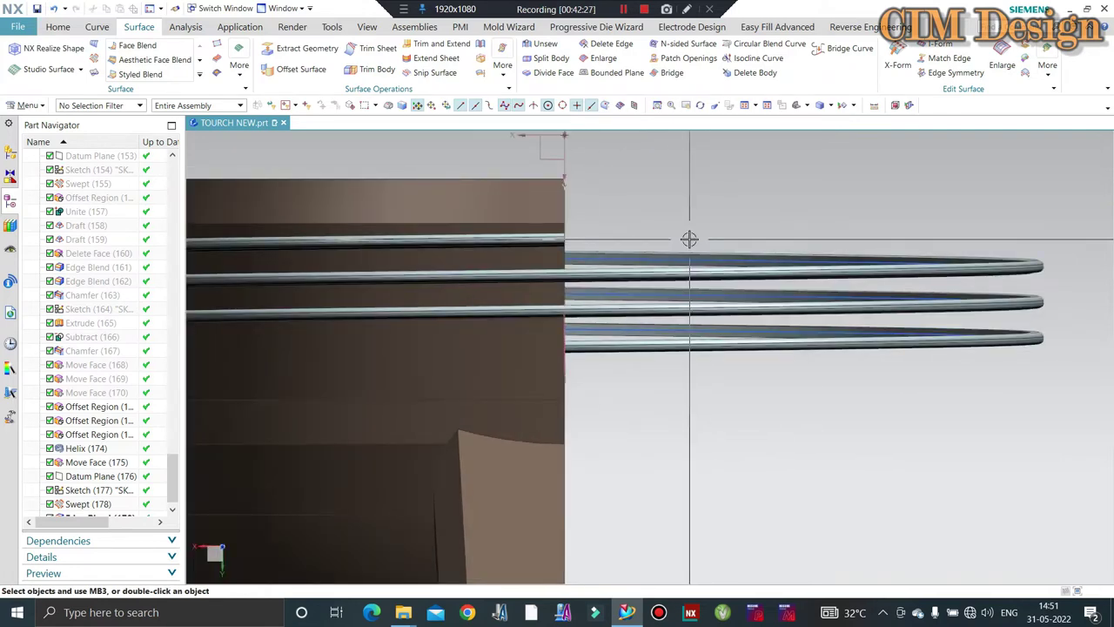
scroll(689, 238, down, 3)
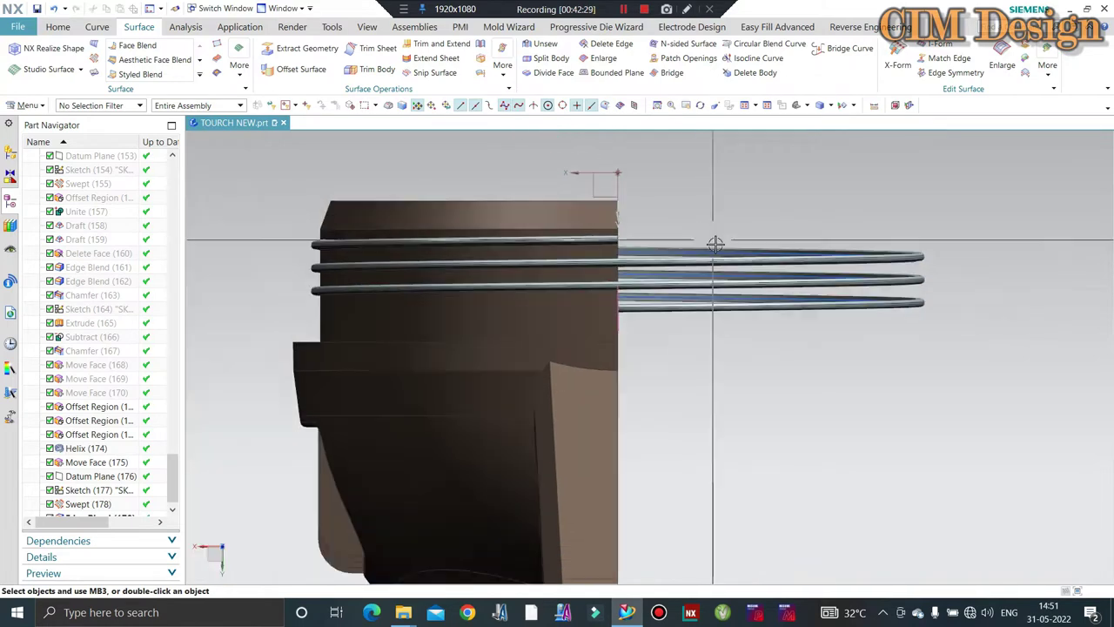
mouse_move(756, 182)
middle_down()
mouse_move(743, 191)
mouse_move(793, 165)
mouse_move(674, 206)
middle_up()
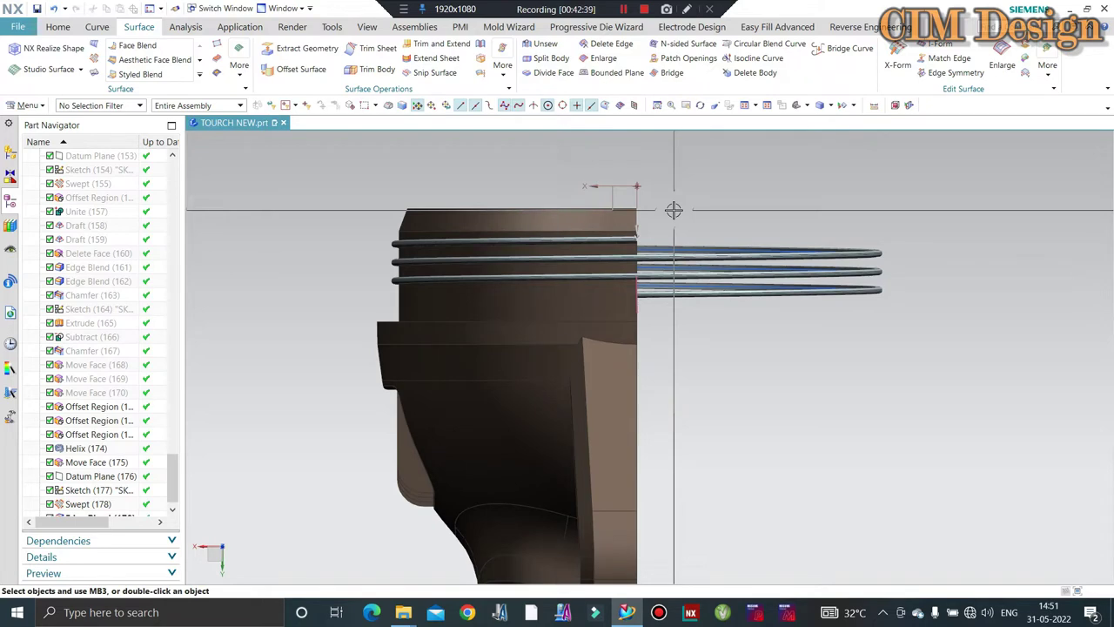
mouse_move(674, 210)
middle_down()
mouse_move(650, 251)
mouse_move(689, 214)
middle_up()
scroll(746, 181, up, 2)
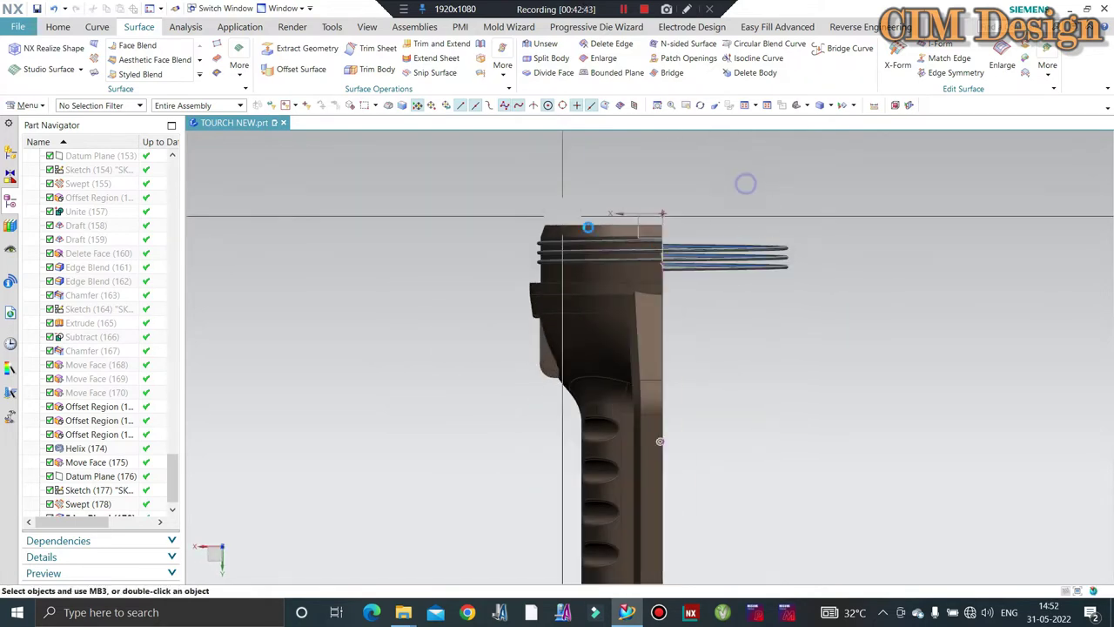
scroll(620, 257, up, 2)
middle_drag(620, 257, 557, 227)
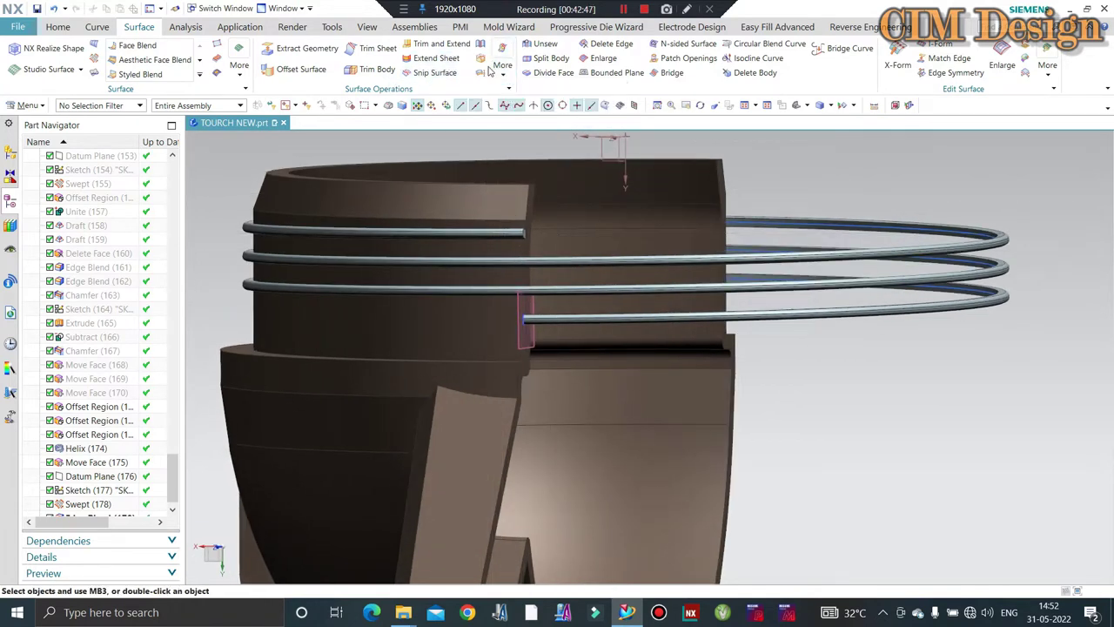
- Split the torch head body with a plane defined by a picked face
click(736, 239)
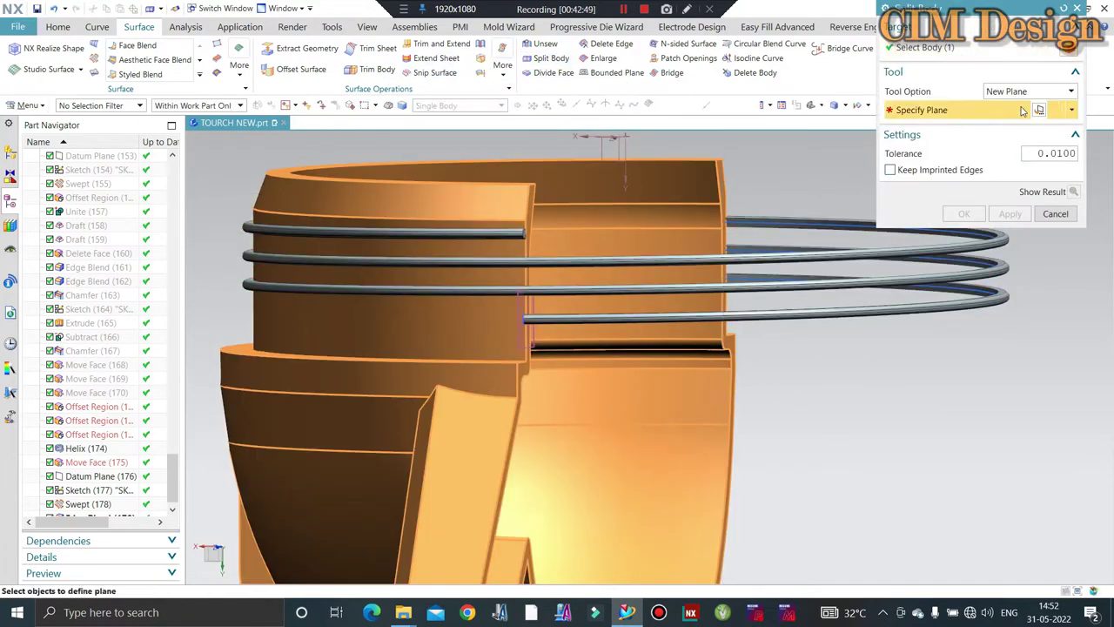
scroll(352, 405, up, 2)
click(251, 328)
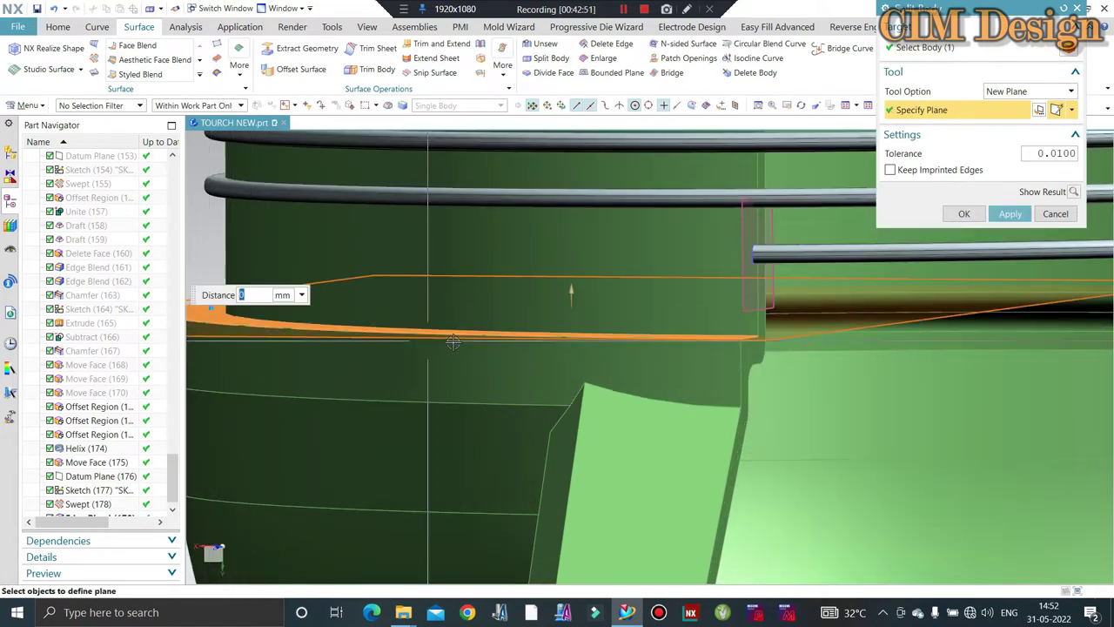
middle_click(453, 343)
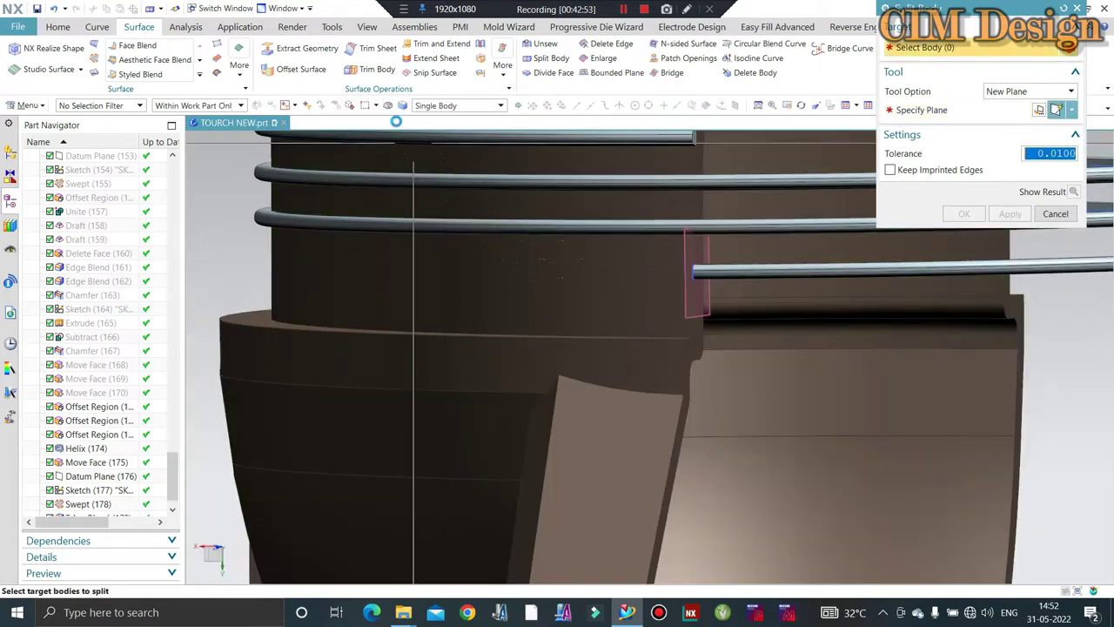
- Mirror the split half of the ribbed head band, creating Mirror Geometry (195)
click(239, 68)
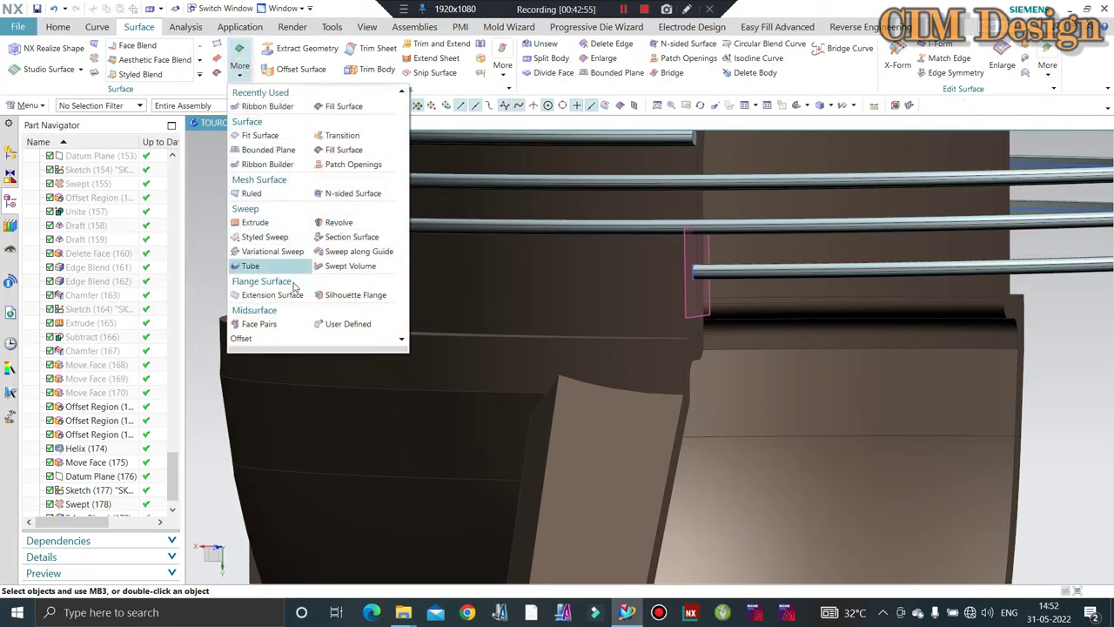
scroll(132, 59, up, 2)
click(381, 70)
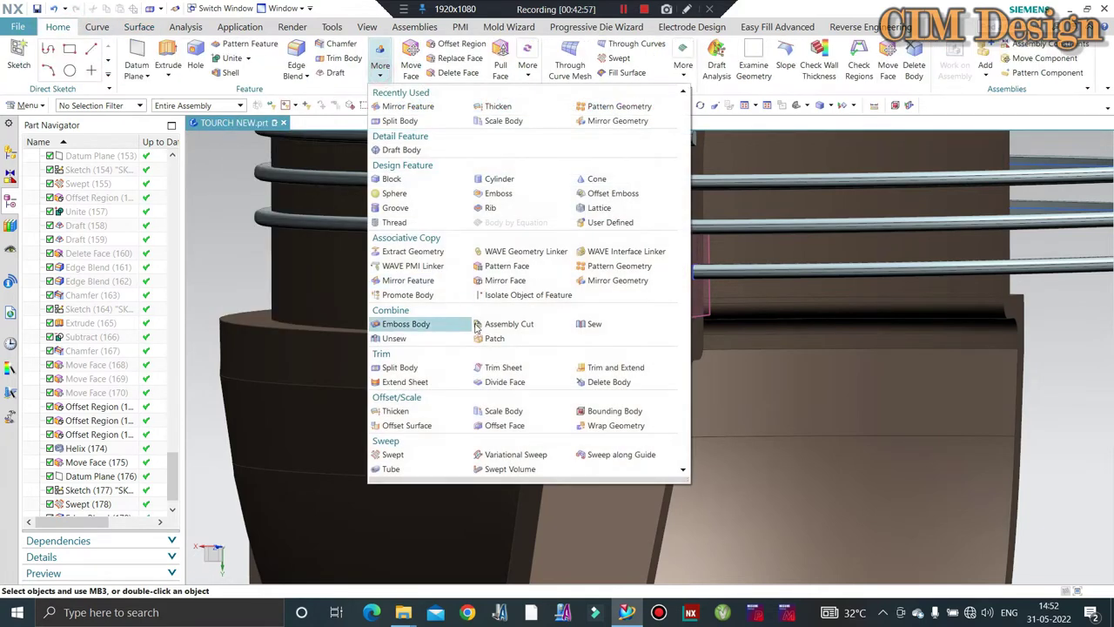
click(602, 279)
click(505, 293)
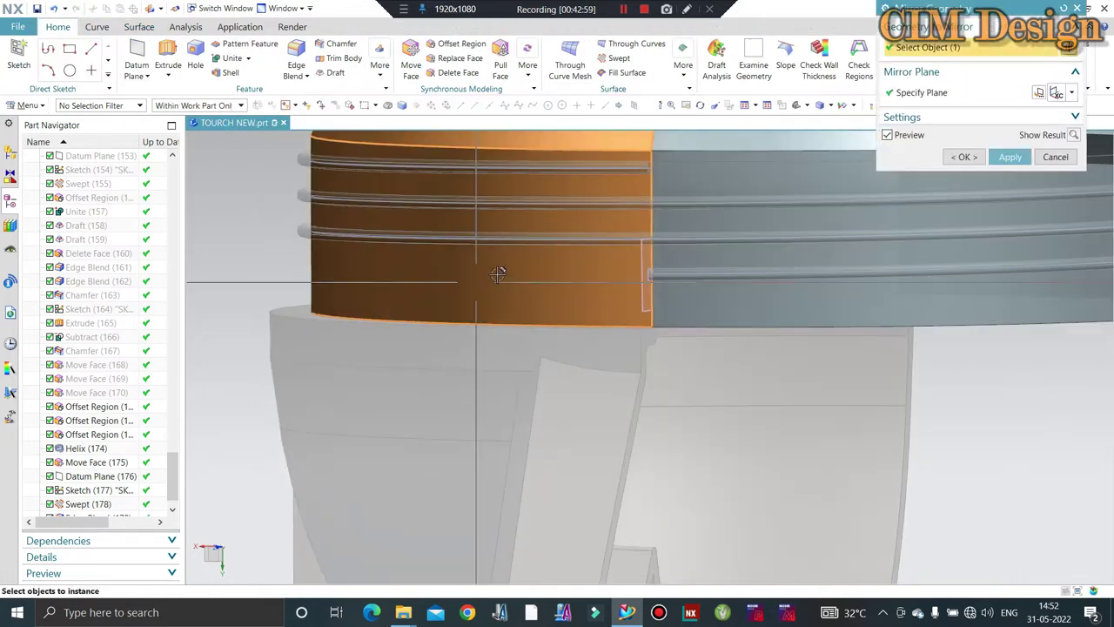
scroll(513, 266, down, 5)
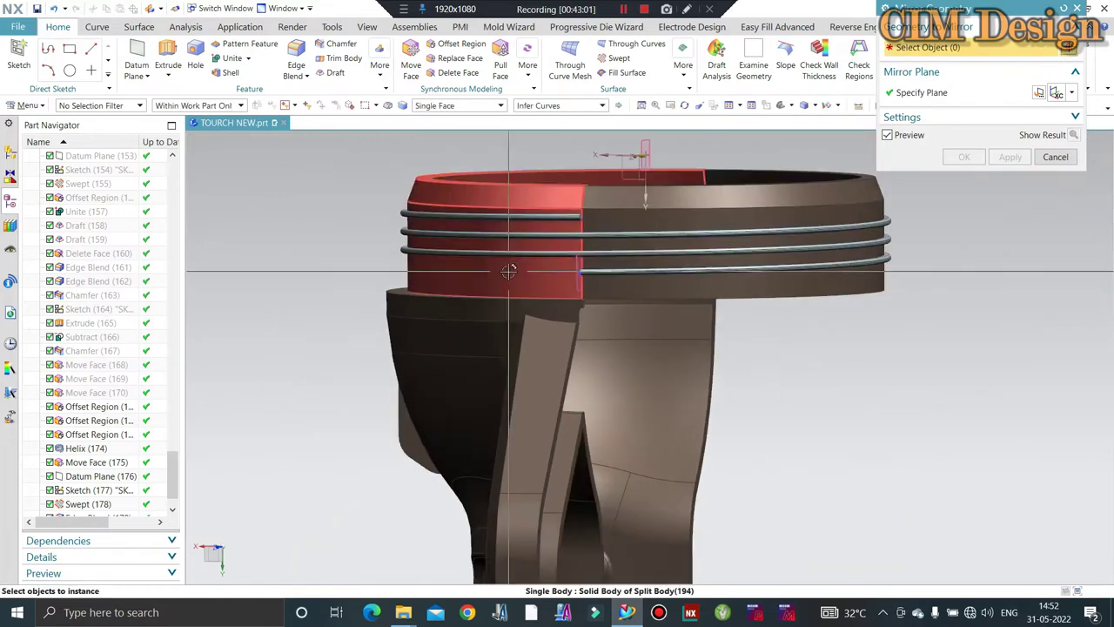
key(Escape)
scroll(492, 150, up, 2)
scroll(413, 218, up, 2)
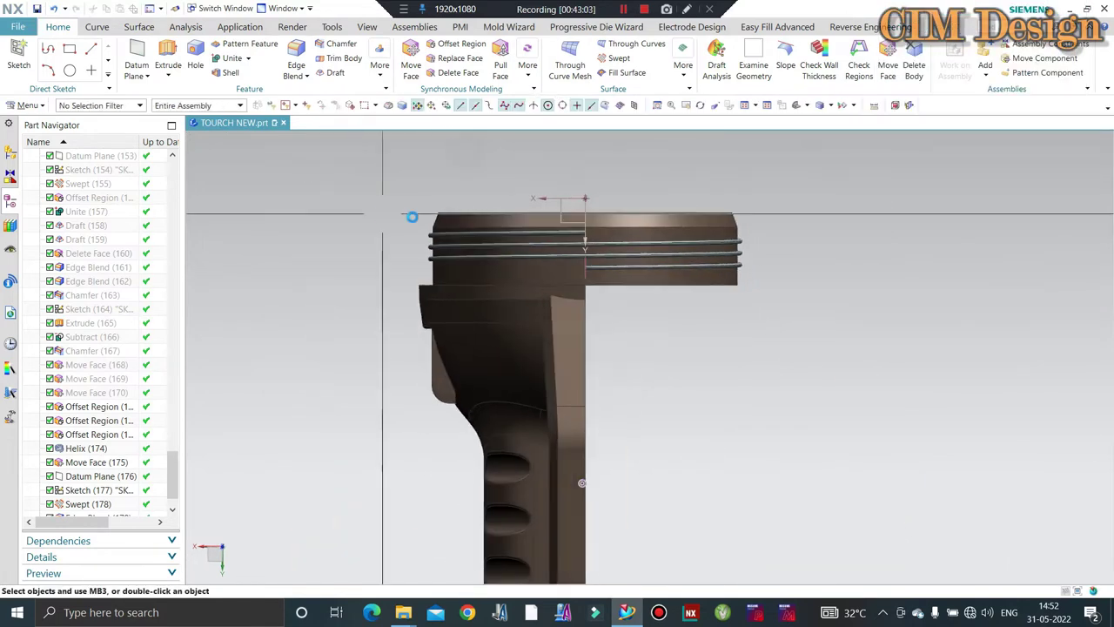
scroll(600, 228, up, 2)
scroll(610, 229, up, 1)
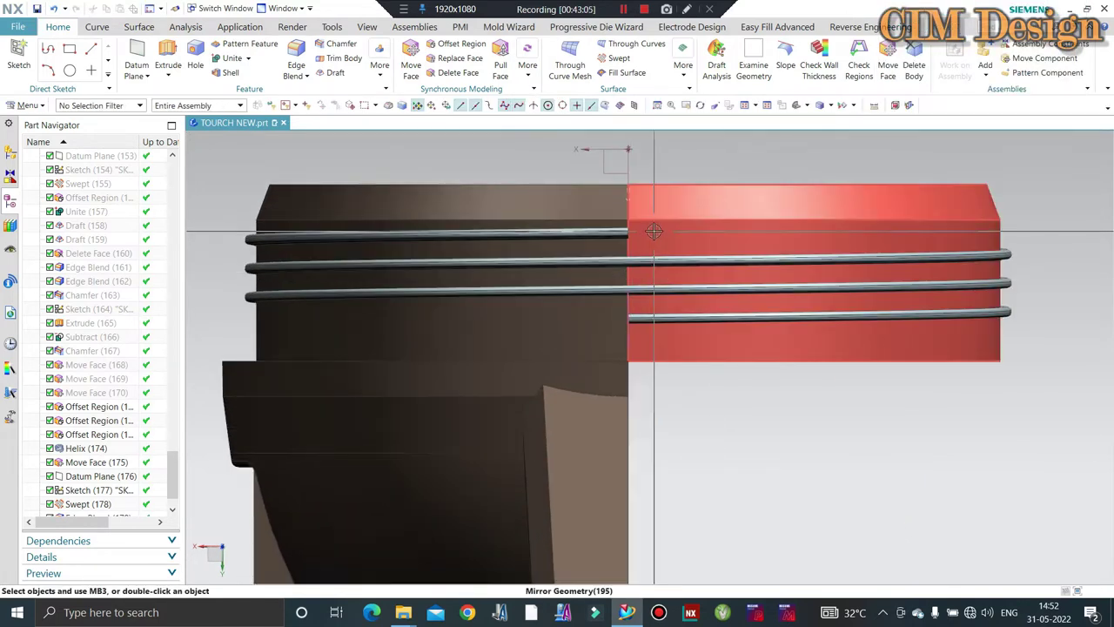
scroll(609, 235, up, 2)
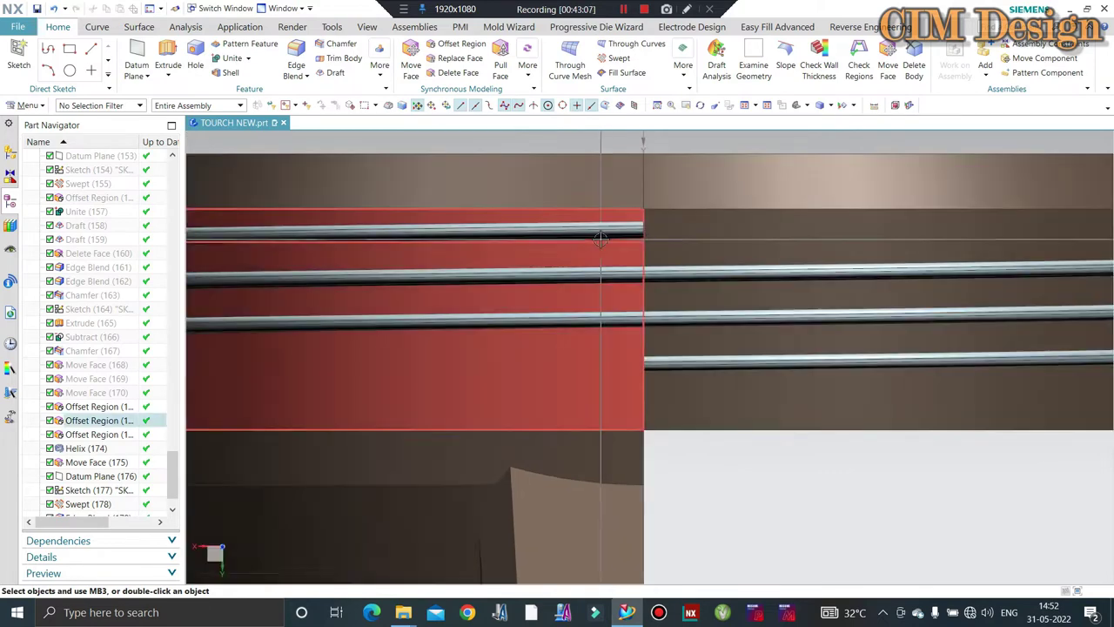
scroll(614, 218, down, 2)
- Start a Split Body with the helical wire rib coils selected, cutting plane still unset
click(139, 27)
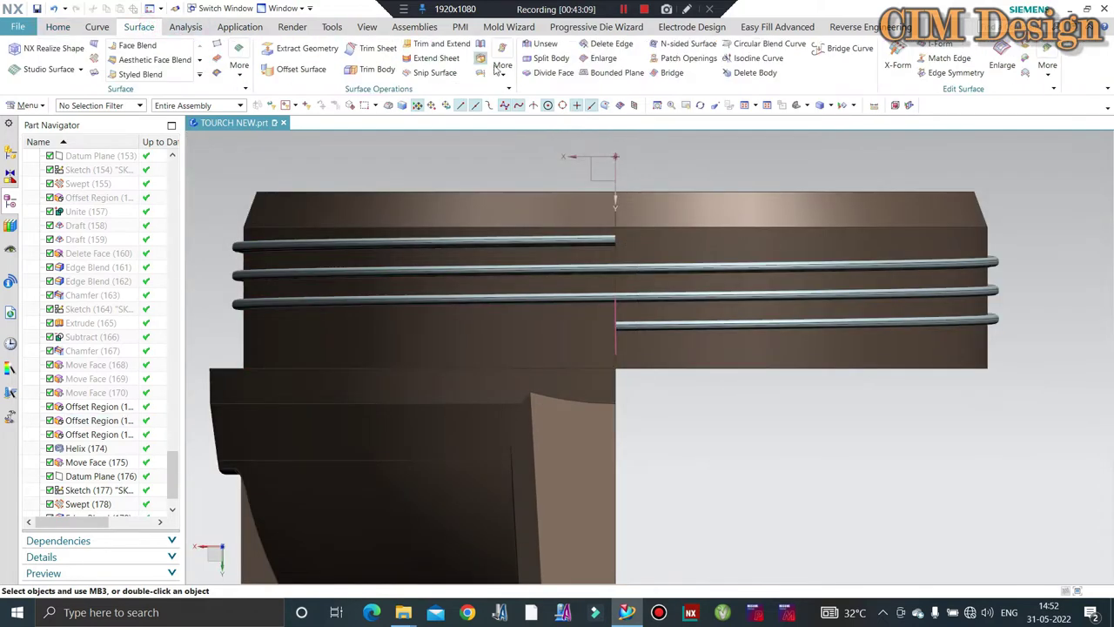
click(569, 252)
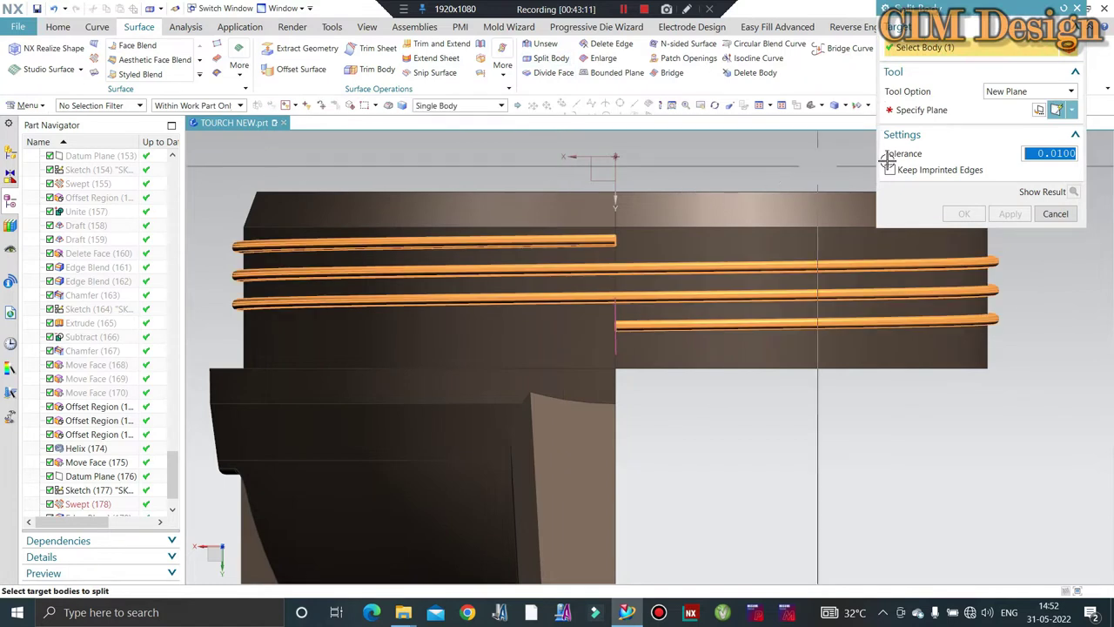
click(964, 111)
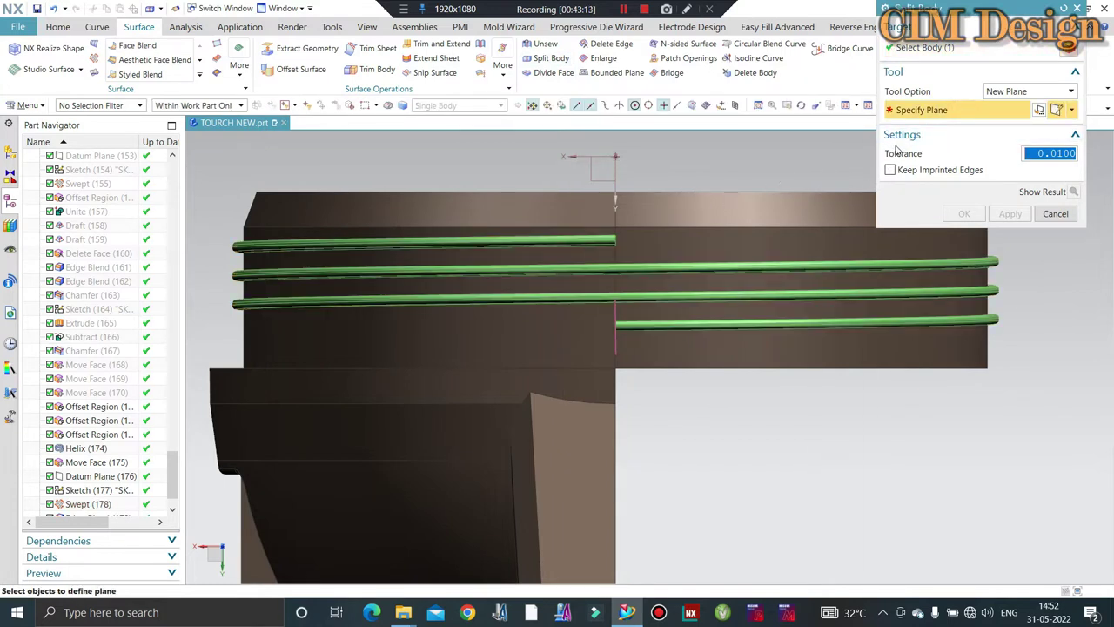
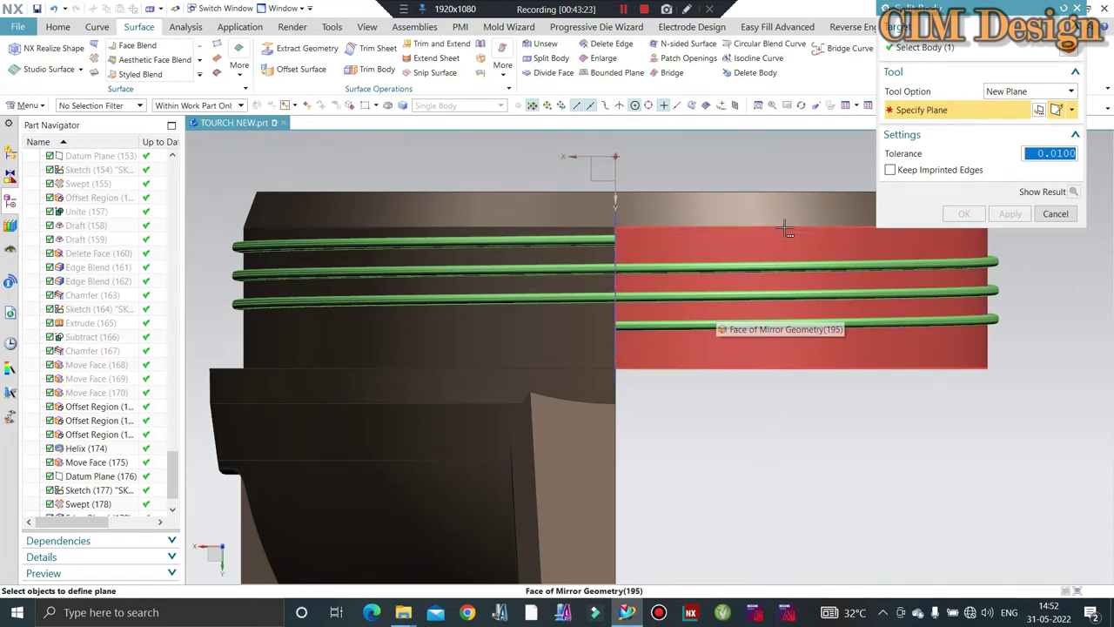
- Split the ring tubes with a new plane offset 10 mm from the YZ plane
scroll(803, 183, down, 2)
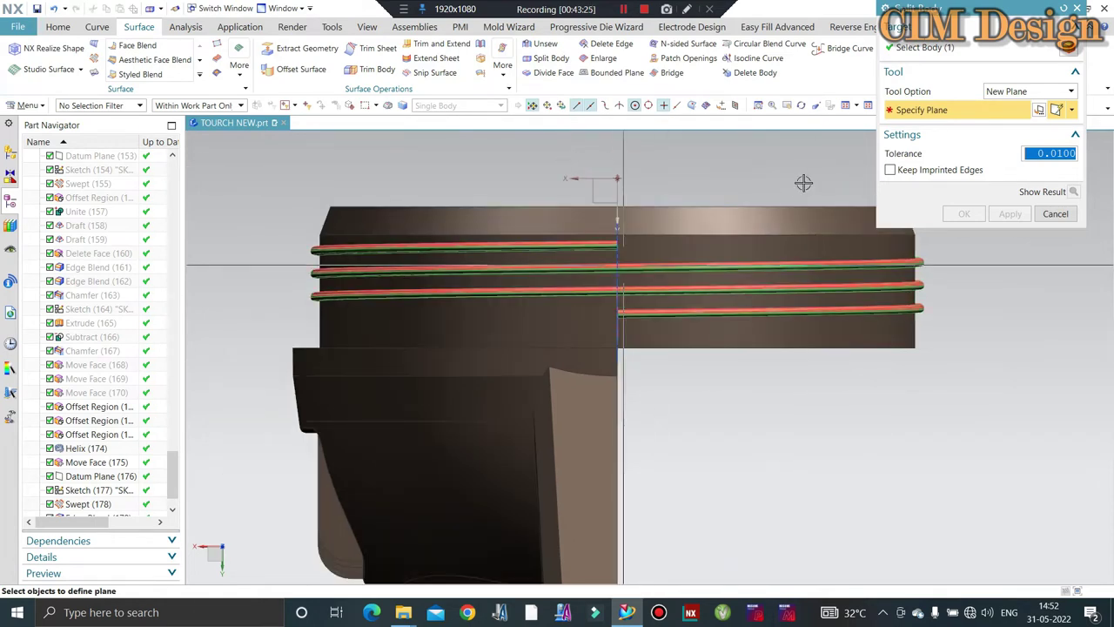
scroll(919, 253, up, 5)
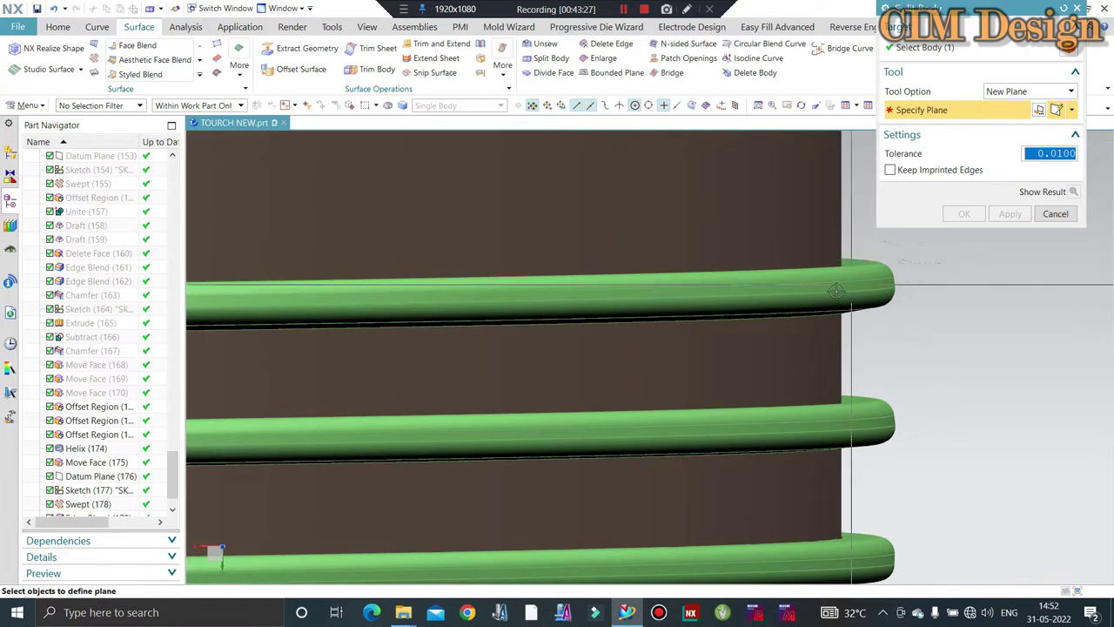
scroll(922, 261, down, 5)
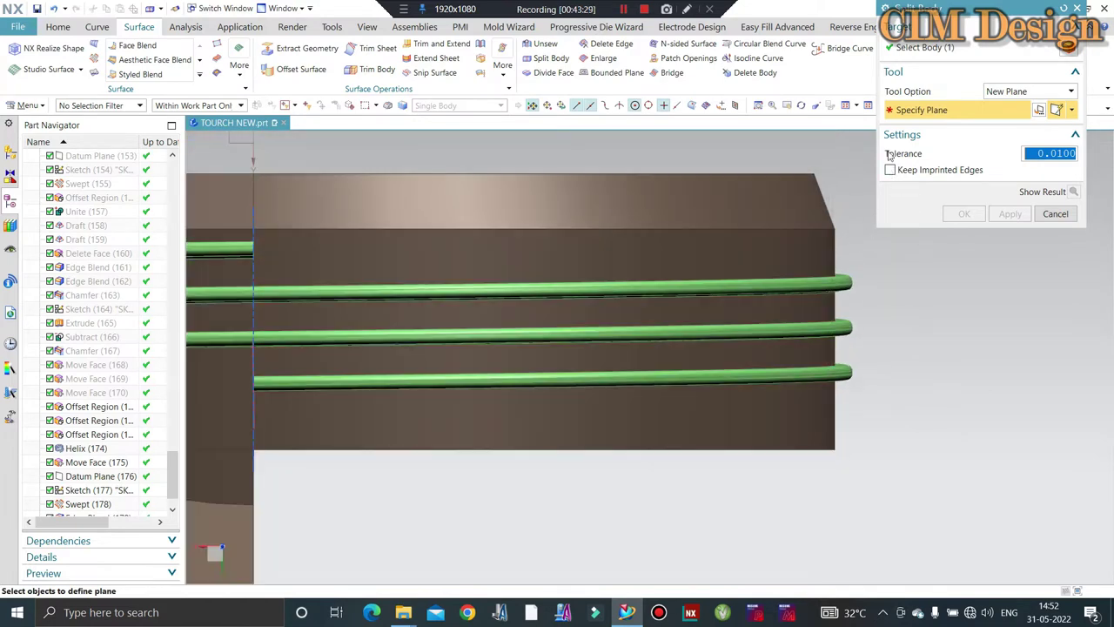
scroll(731, 172, down, 2)
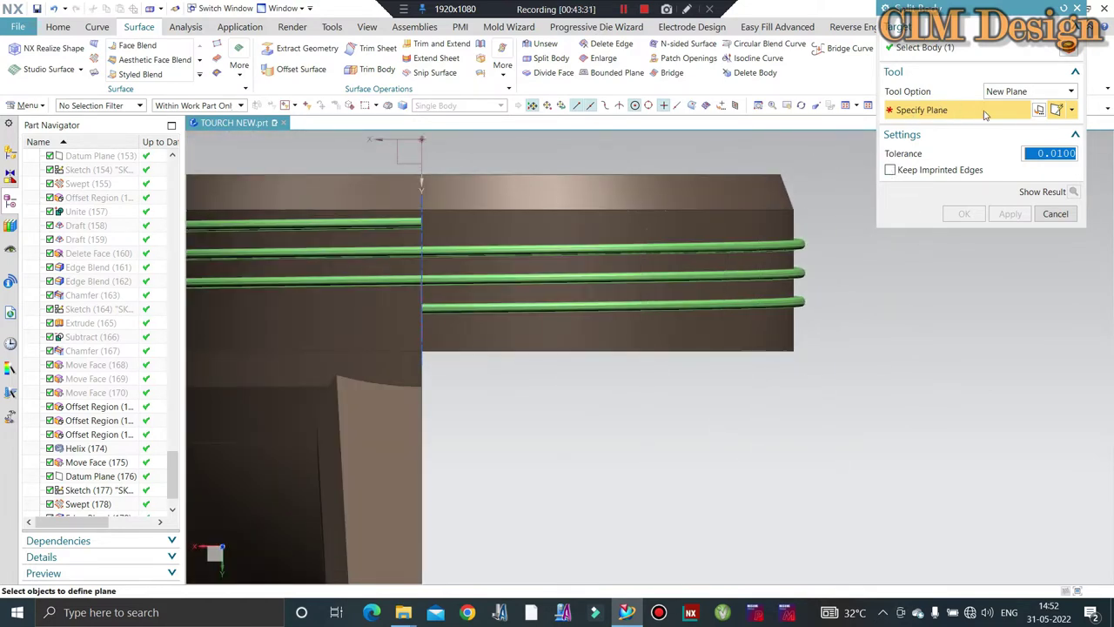
middle_drag(905, 148, 540, 187)
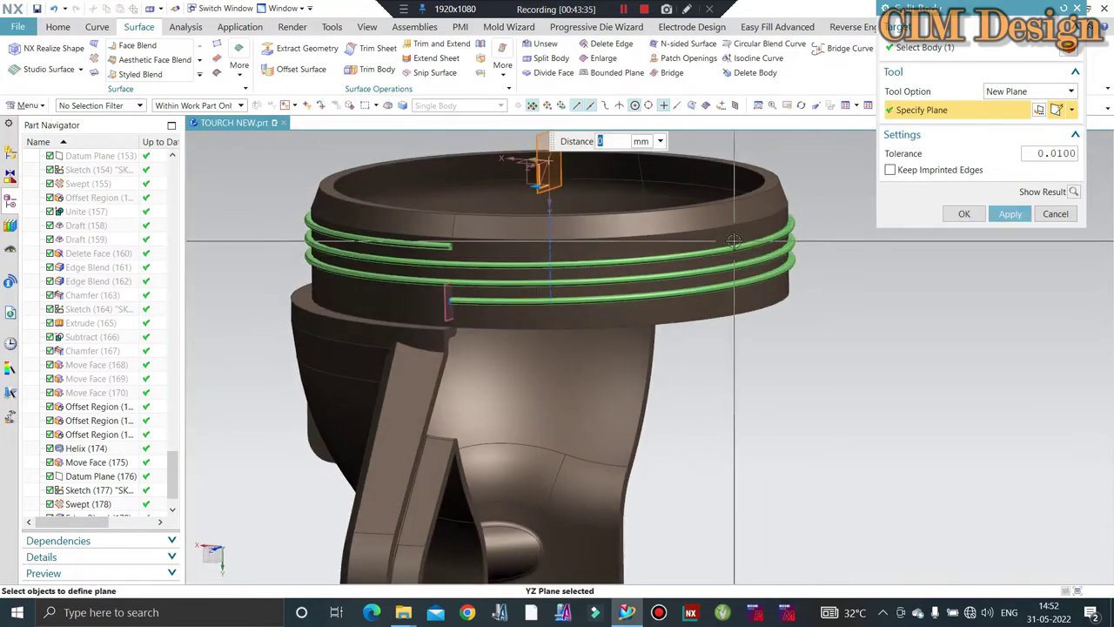
text(10)
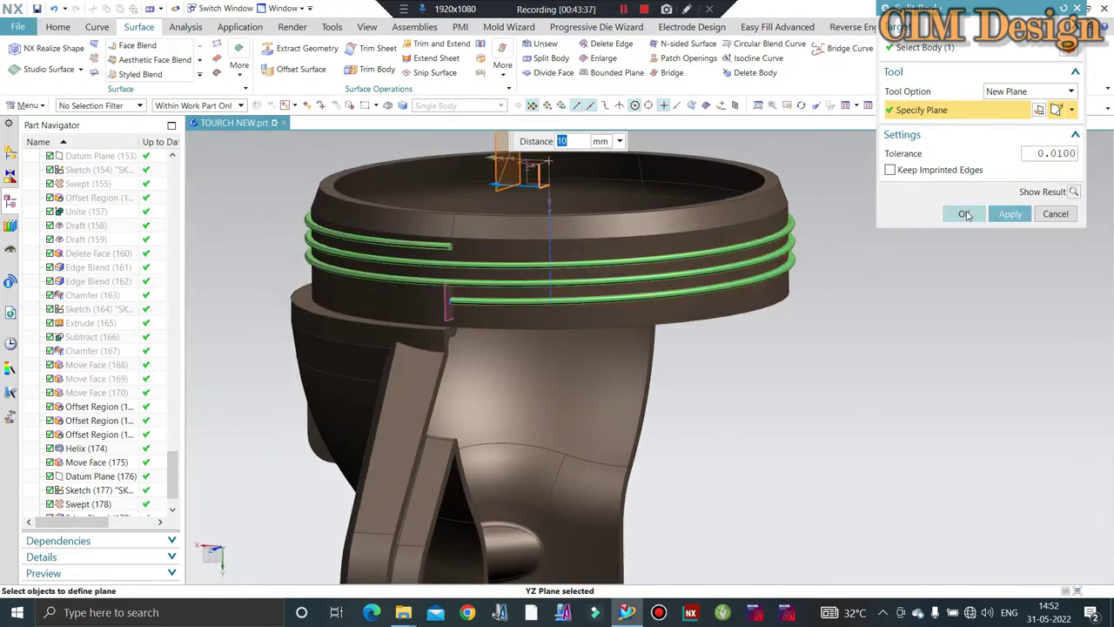
click(1010, 213)
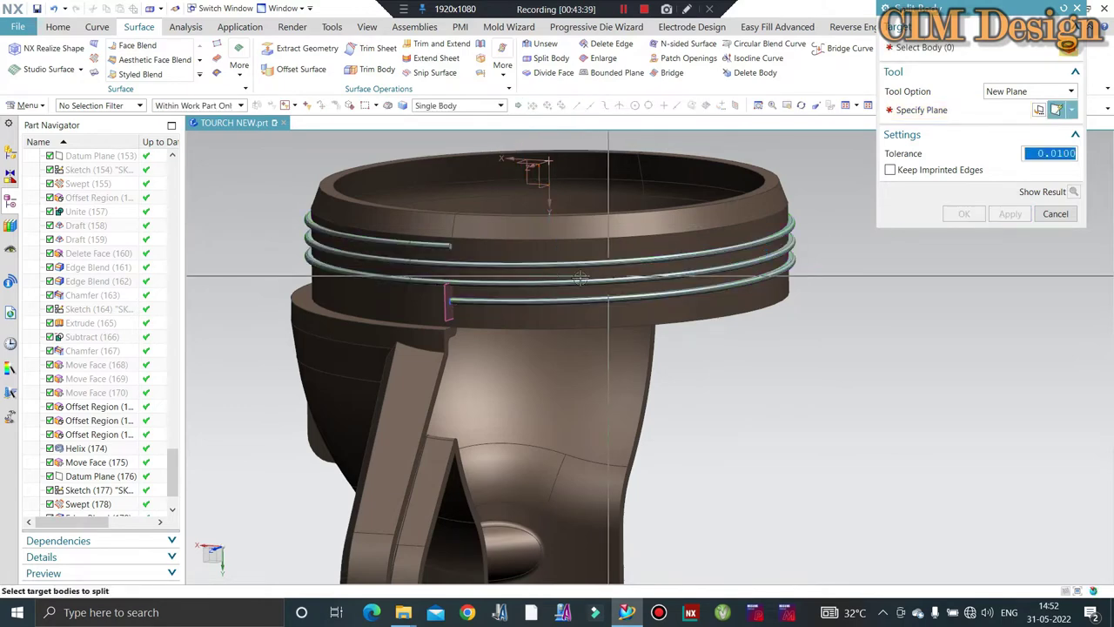
- Split the three ring tubes again with a plane offset -10 mm from the YZ plane
click(544, 263)
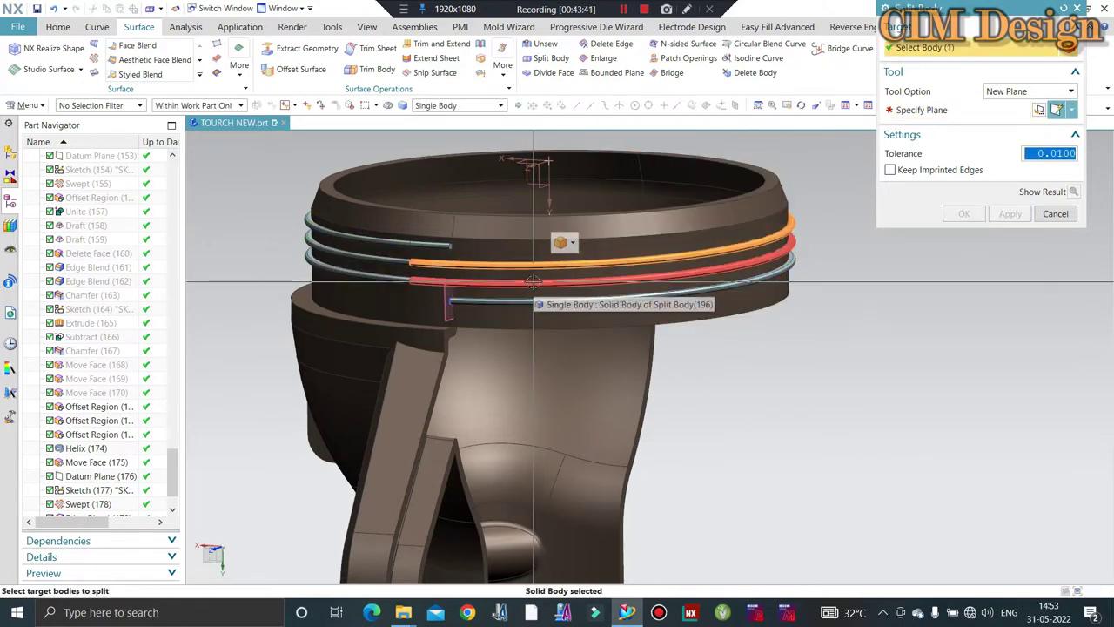
click(534, 281)
click(531, 298)
click(921, 110)
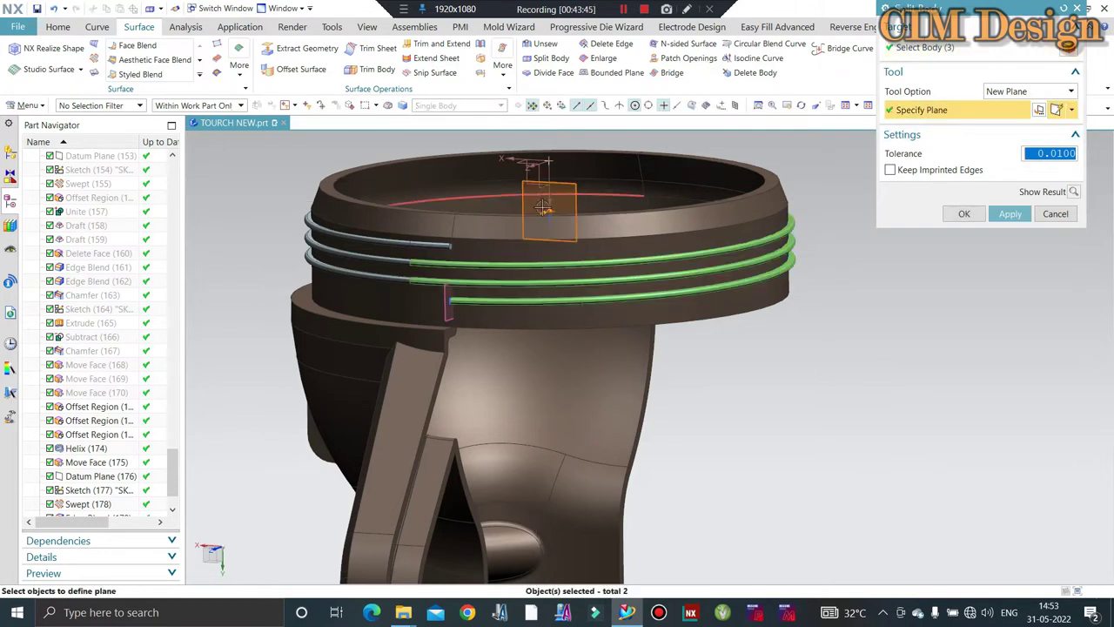
click(551, 207)
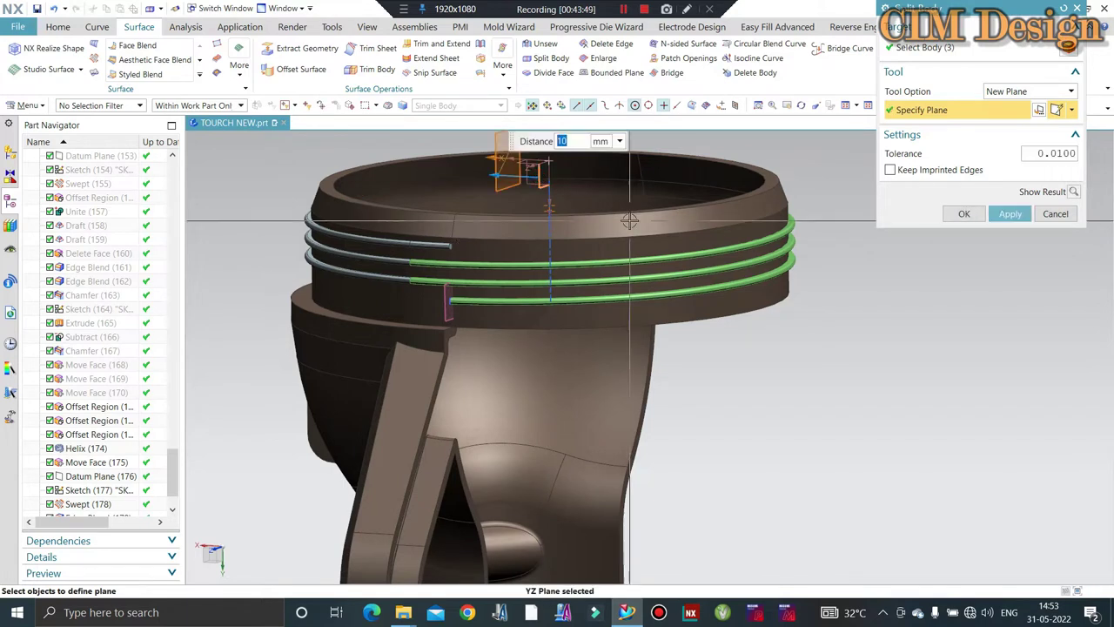
text(-)
key(Return)
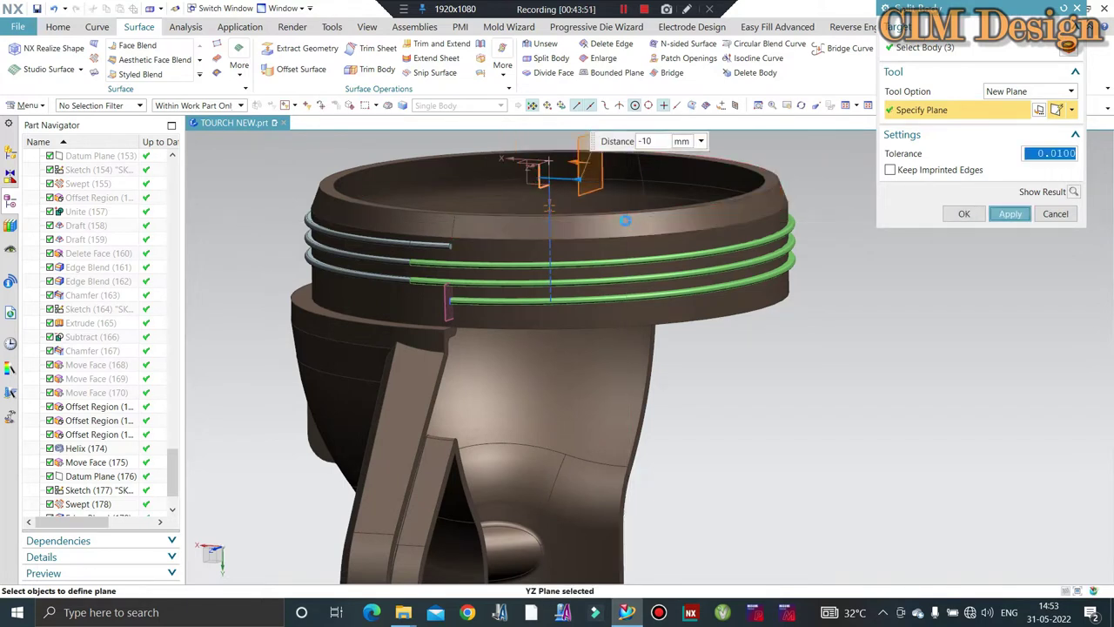
middle_click(604, 230)
- Close Split Body and select four short ring-tube pieces for Delete Body
middle_click(597, 252)
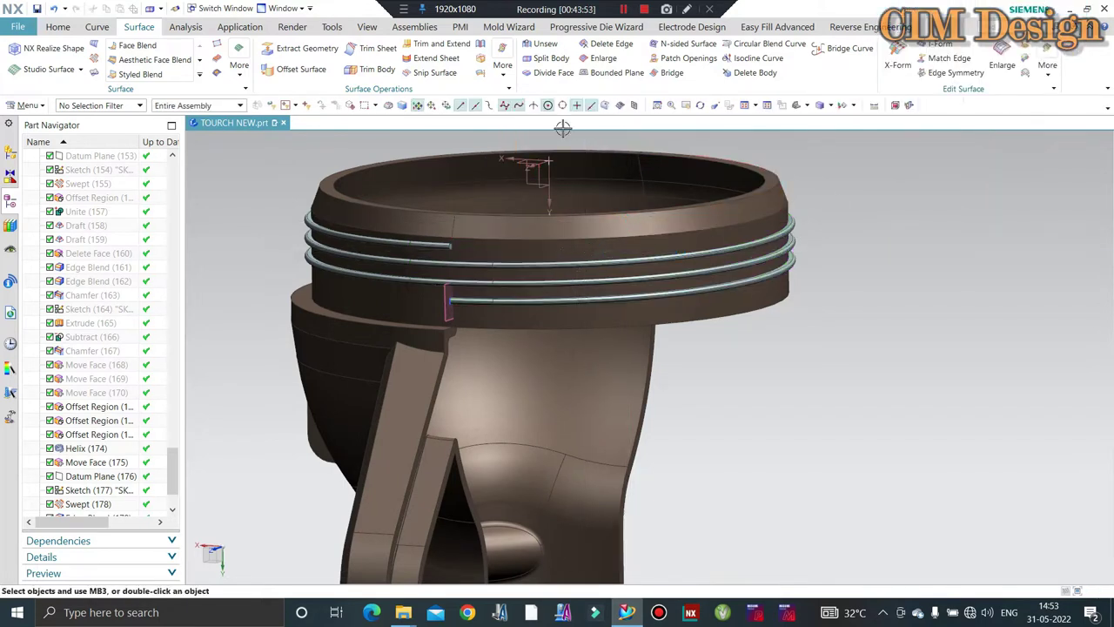
click(735, 74)
scroll(435, 248, up, 3)
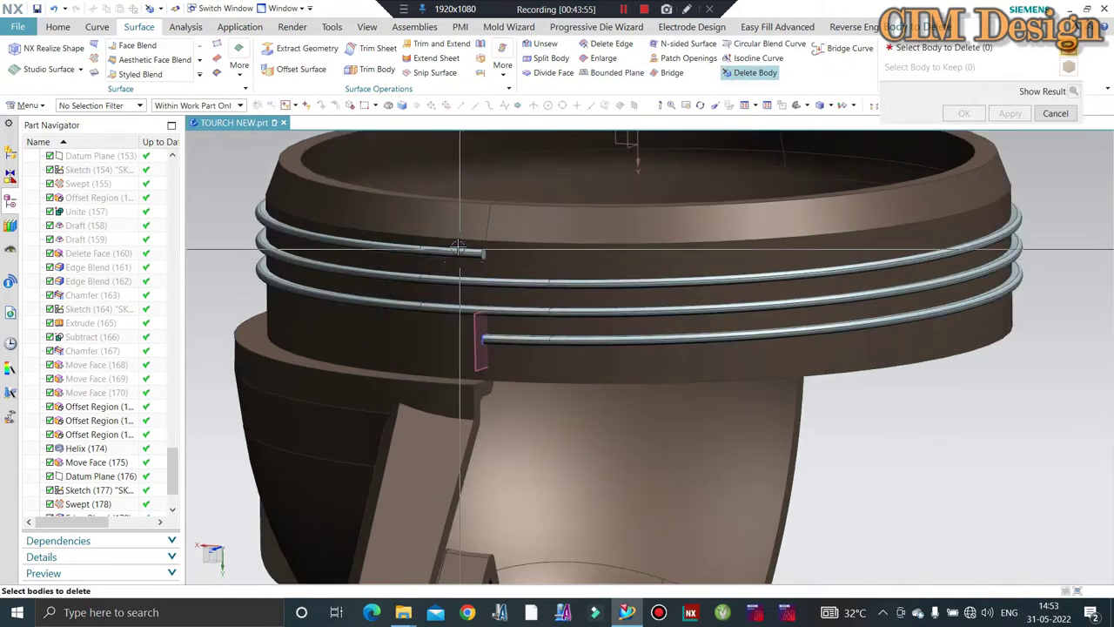
scroll(440, 257, up, 2)
click(439, 258)
click(472, 315)
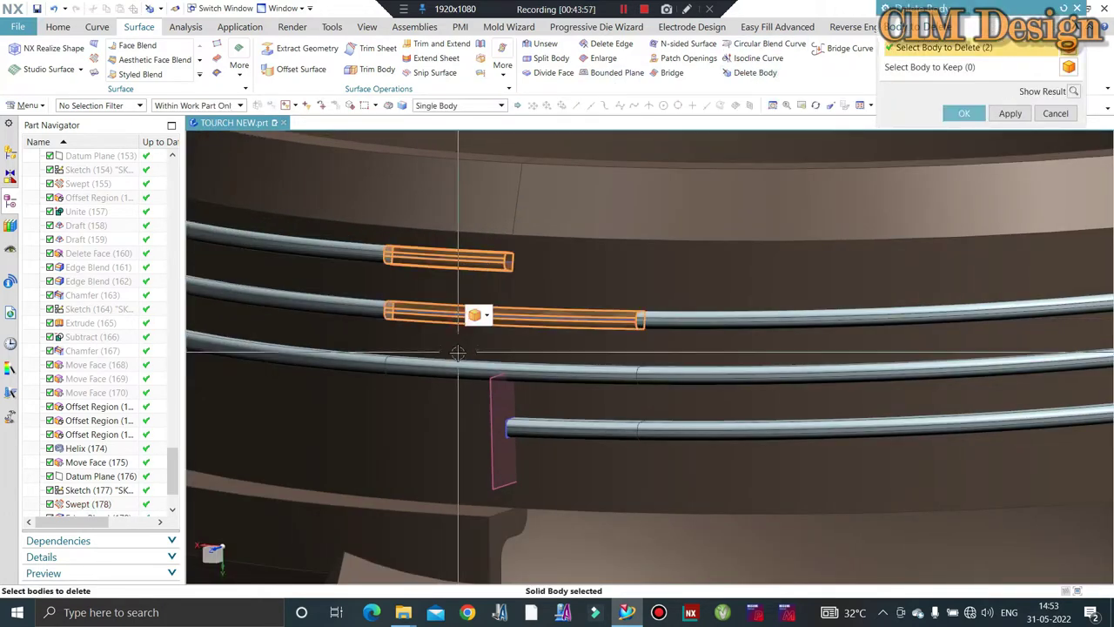
click(497, 371)
click(549, 426)
- Add the last two short pieces and delete all six tube segments
scroll(549, 401, down, 5)
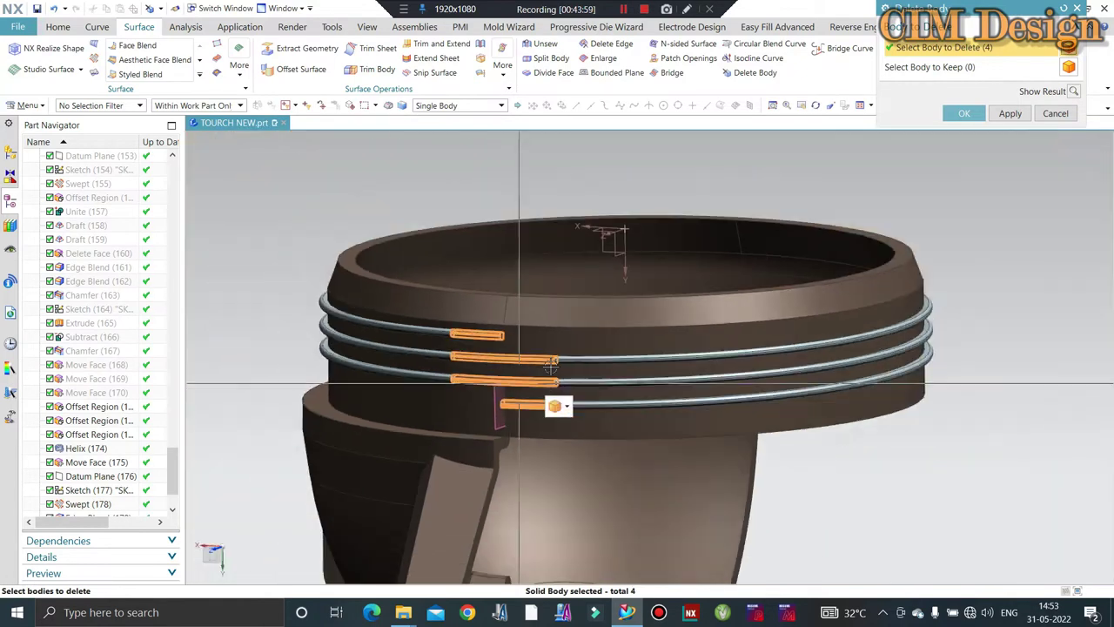
scroll(548, 400, down, 3)
mouse_move(549, 401)
middle_down()
mouse_move(474, 359)
mouse_move(458, 322)
middle_up()
scroll(457, 322, up, 4)
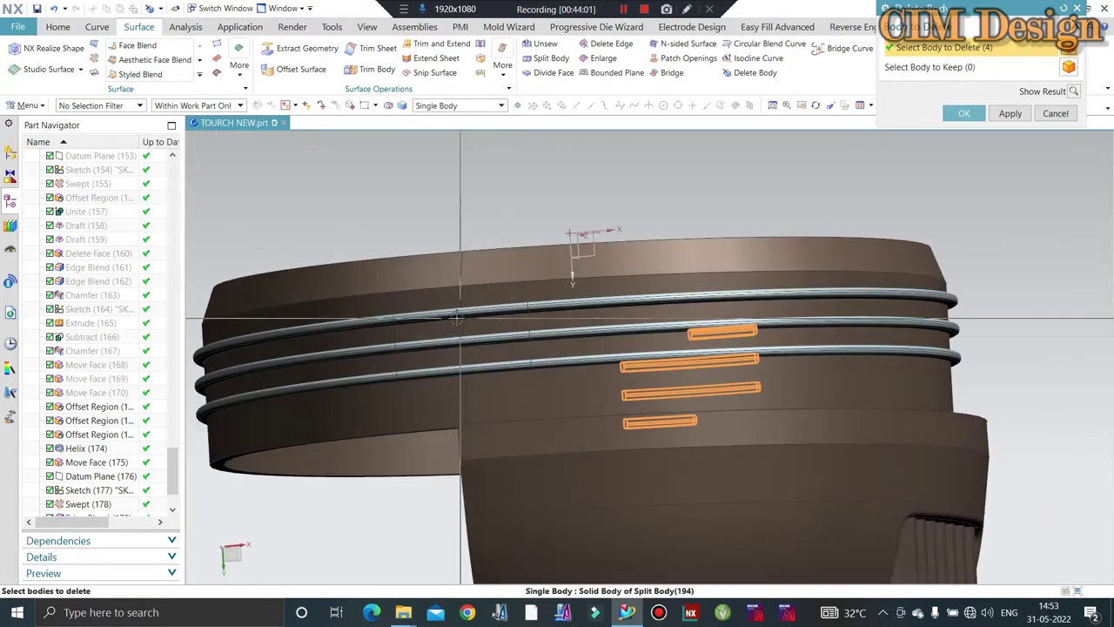
click(444, 319)
click(436, 369)
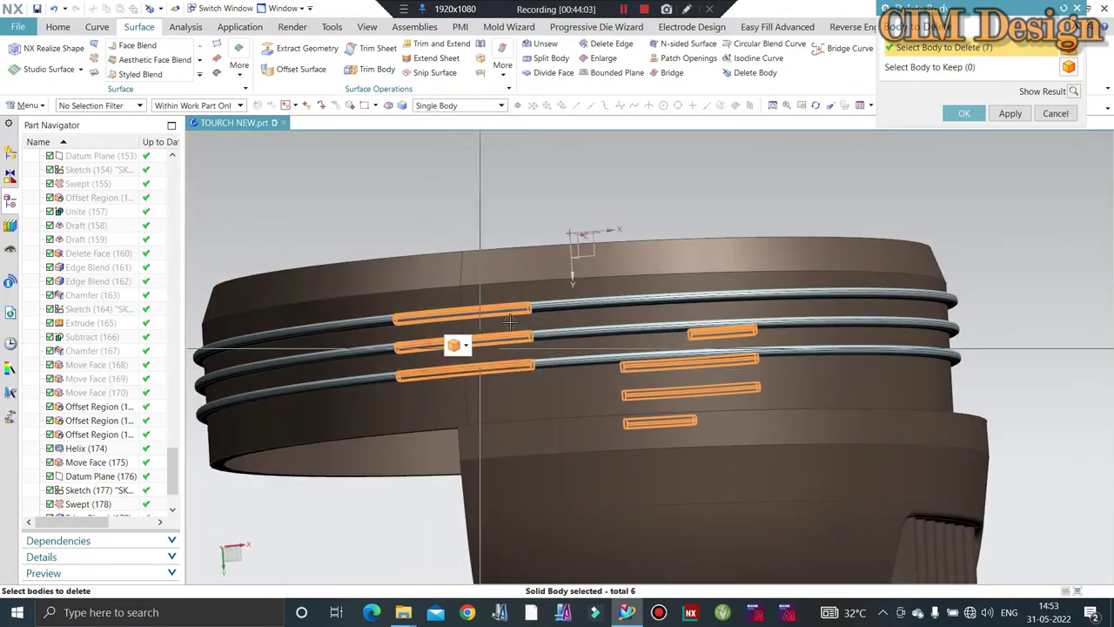
middle_click(436, 369)
scroll(521, 292, down, 4)
middle_drag(521, 292, 572, 180)
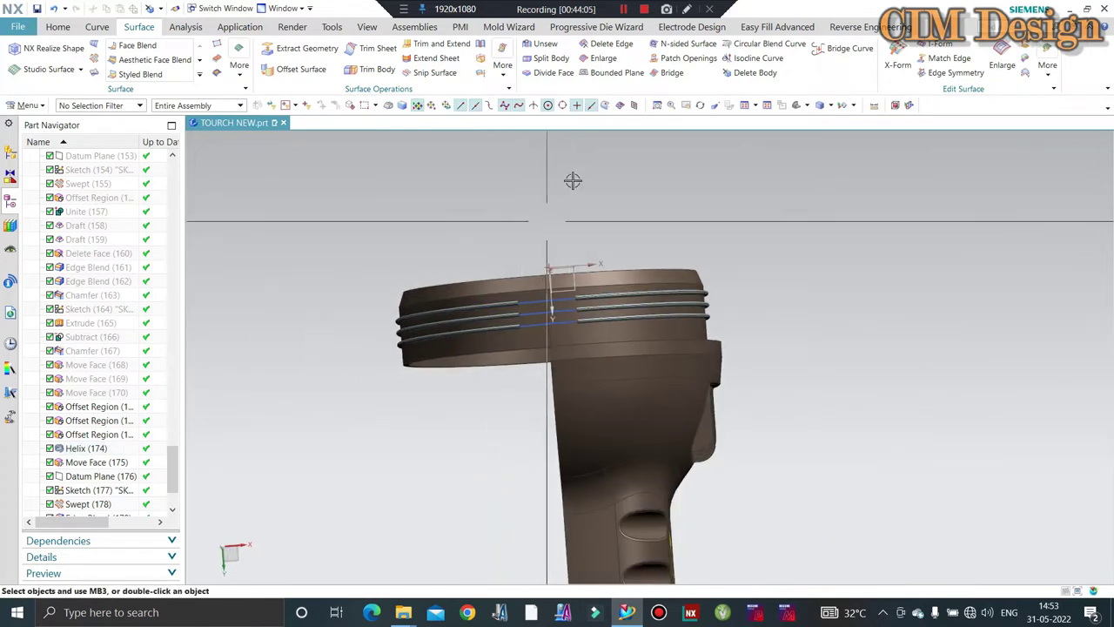
scroll(637, 270, up, 4)
mouse_move(637, 271)
middle_down()
mouse_move(757, 241)
mouse_move(749, 231)
middle_up()
key(F8)
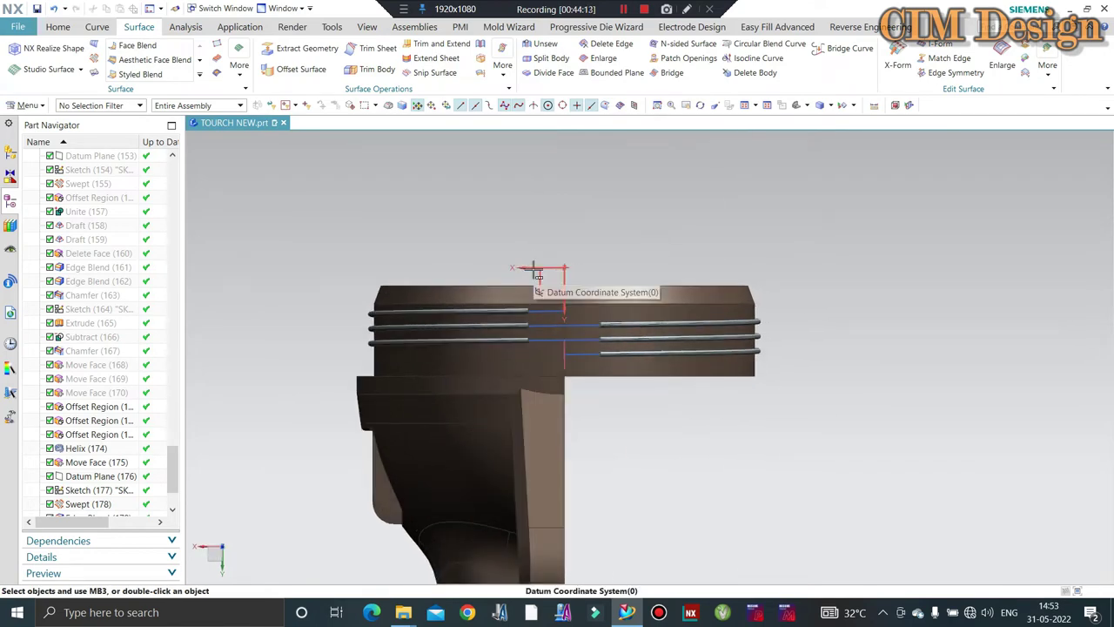
scroll(477, 316, up, 3)
scroll(616, 323, up, 2)
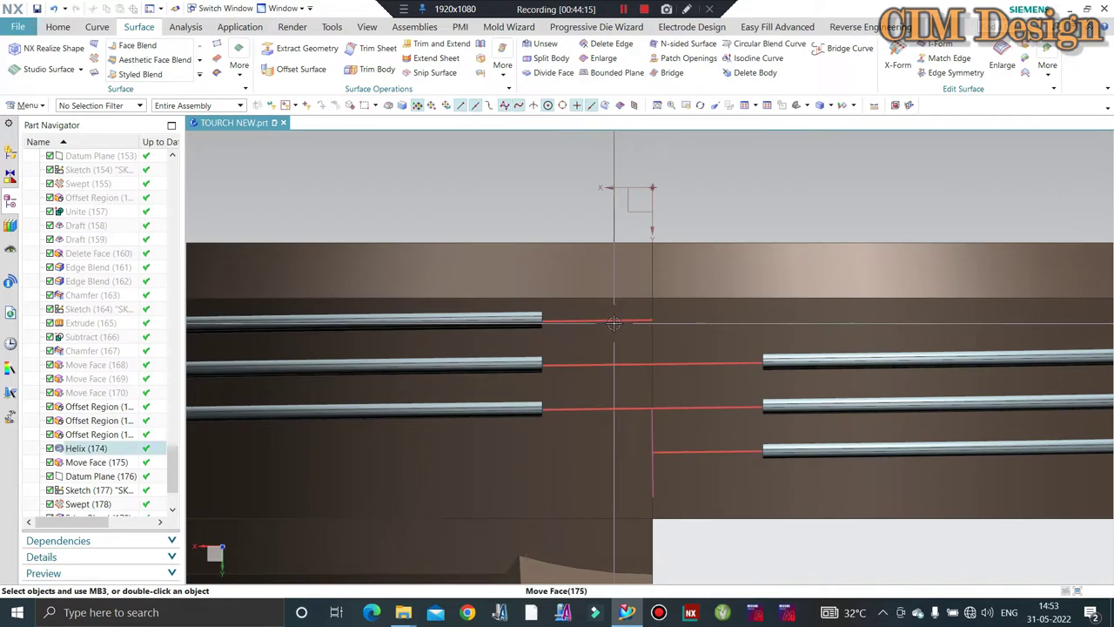
scroll(615, 323, down, 3)
scroll(572, 343, down, 1)
scroll(572, 343, down, 1)
mouse_move(572, 343)
middle_down()
mouse_move(672, 255)
mouse_move(616, 224)
middle_up()
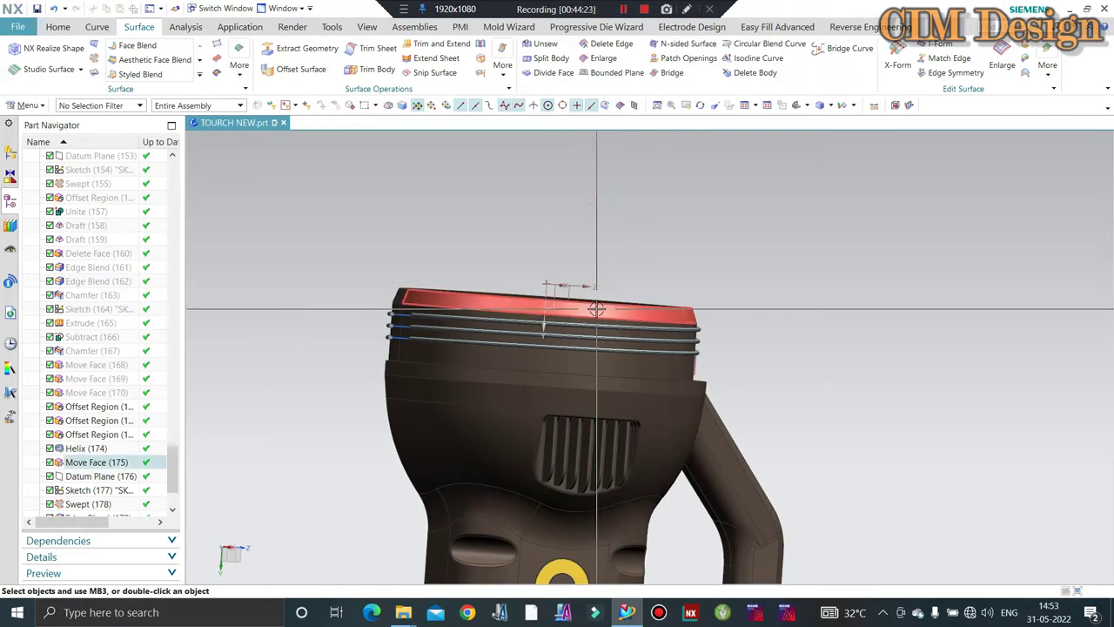
mouse_move(603, 338)
middle_down()
mouse_move(733, 217)
mouse_move(602, 211)
mouse_move(566, 180)
middle_up()
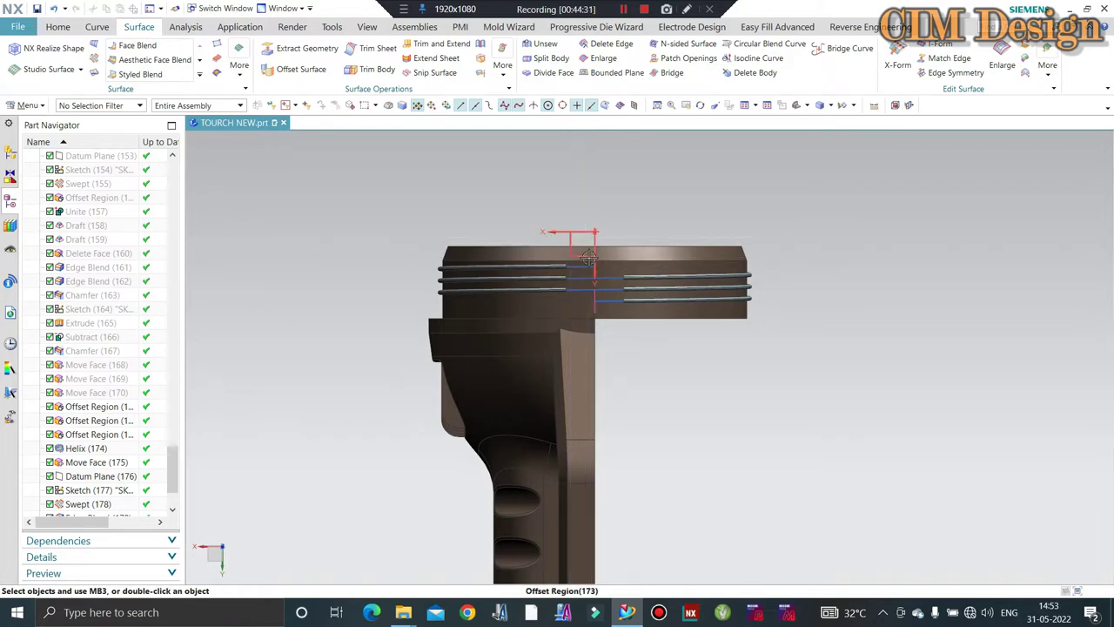
scroll(589, 258, up, 3)
mouse_move(589, 257)
middle_down()
mouse_move(460, 273)
mouse_move(522, 200)
mouse_move(532, 162)
mouse_move(346, 168)
middle_up()
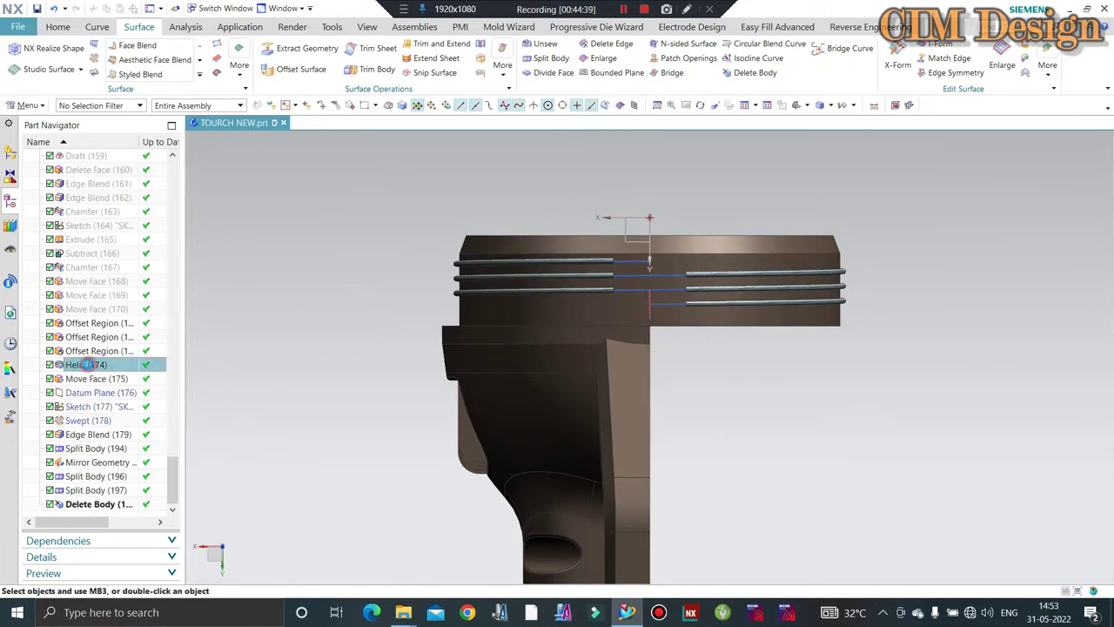
- Add one turn to Helix (174) so a fourth ring tube wraps the head
double_click(87, 364)
scroll(658, 259, up, 3)
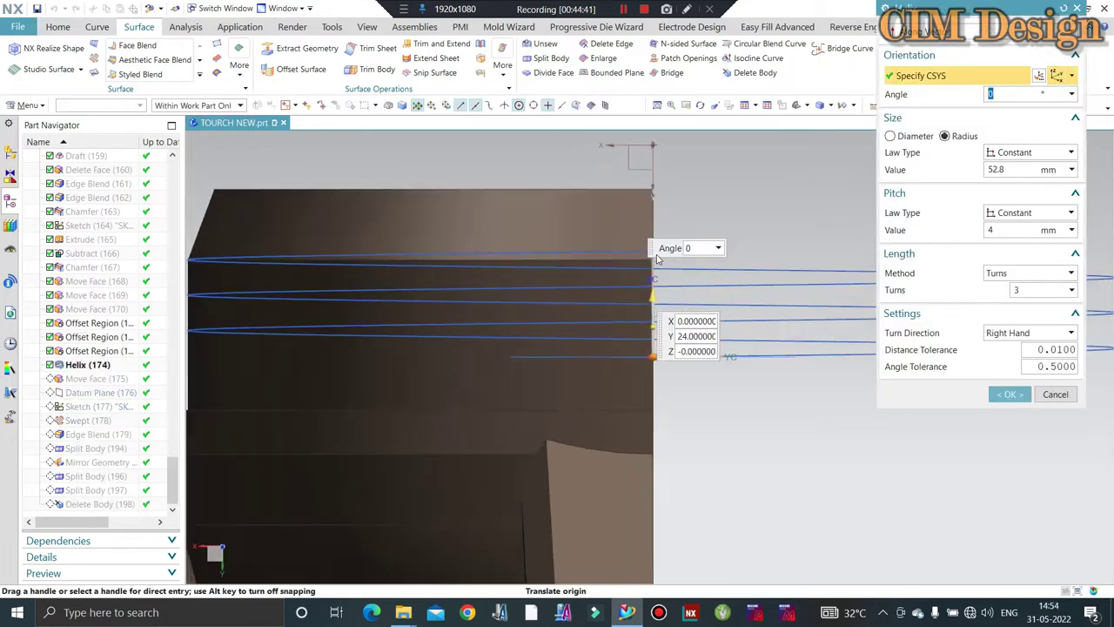
scroll(658, 258, up, 1)
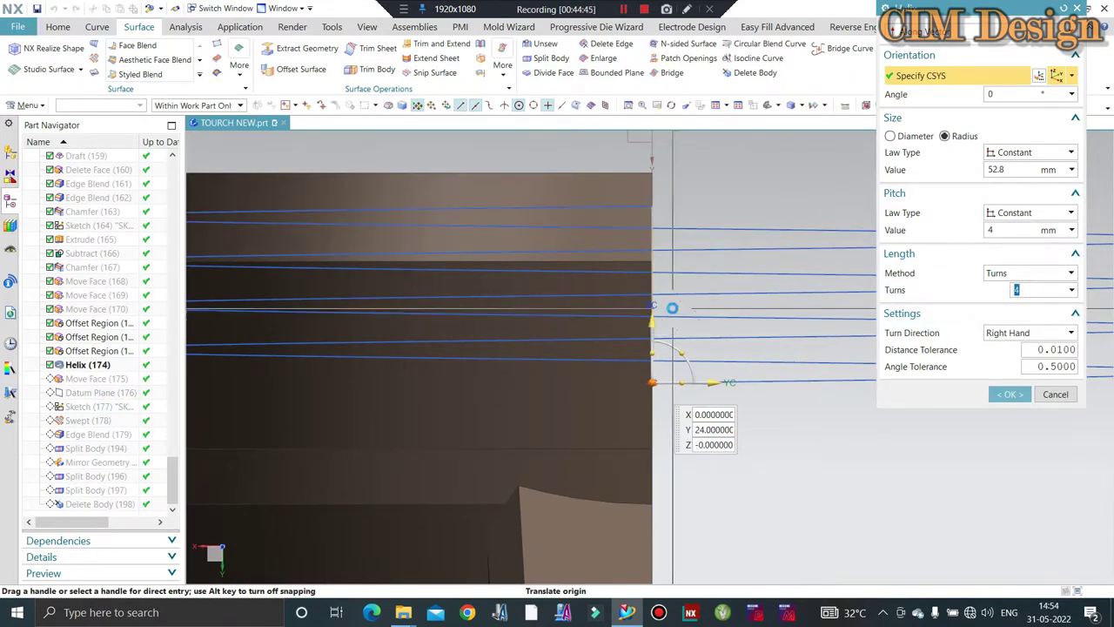
key(Return)
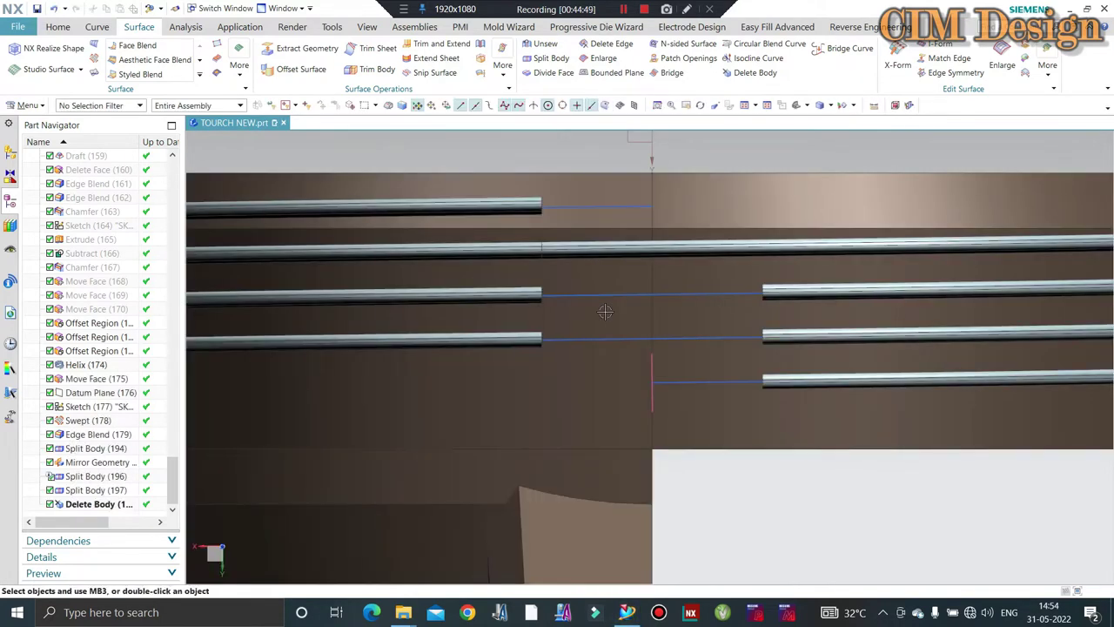
scroll(605, 311, down, 5)
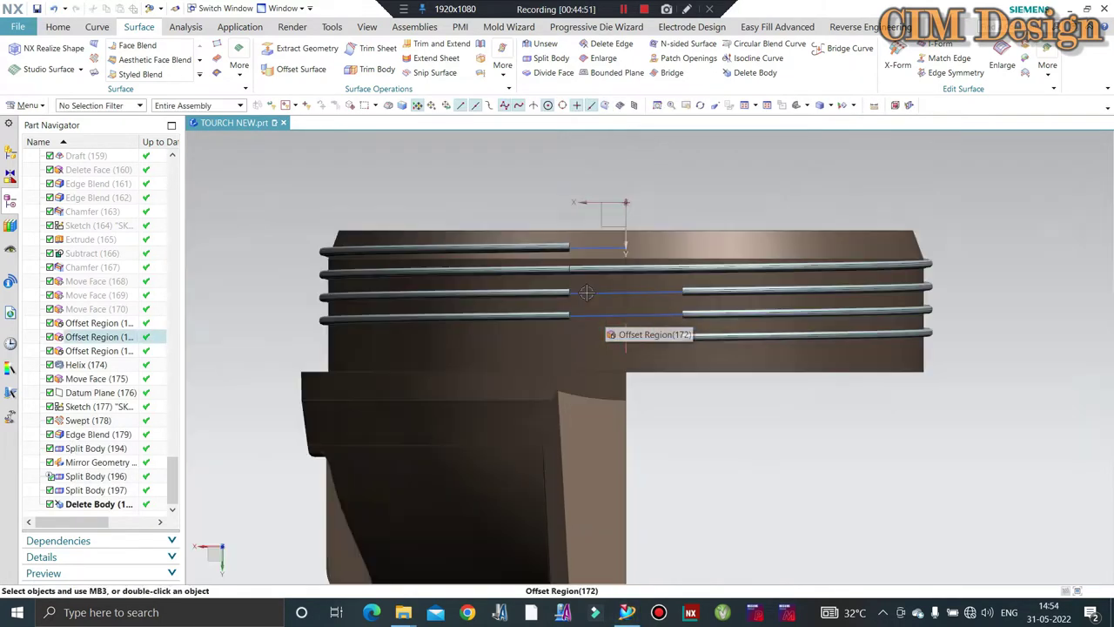
mouse_move(608, 279)
middle_down()
mouse_move(629, 270)
mouse_move(543, 271)
middle_up()
scroll(630, 270, up, 3)
scroll(873, 342, up, 3)
scroll(873, 342, down, 4)
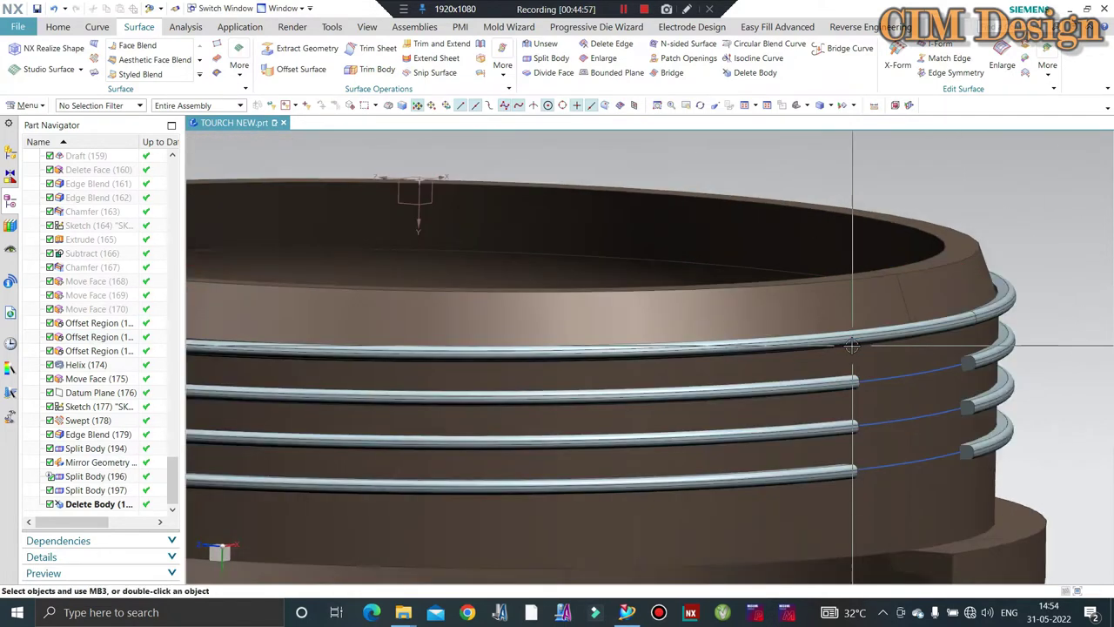
scroll(542, 145, down, 2)
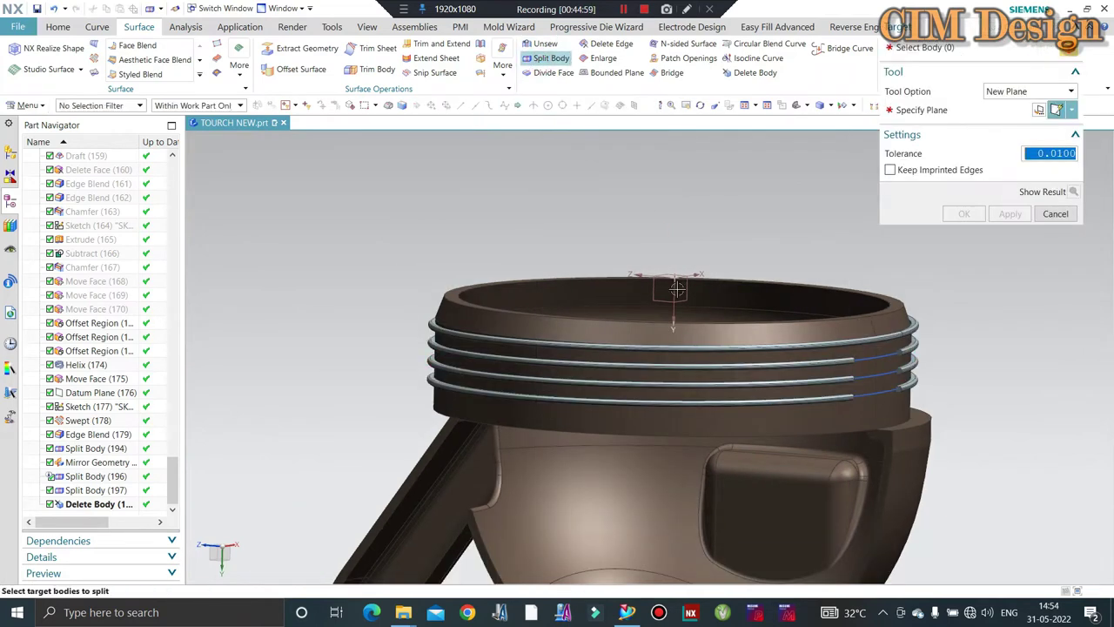
- Split the top ring tube at the YZ datum plane
scroll(447, 331, up, 3)
scroll(409, 239, up, 3)
scroll(461, 263, down, 3)
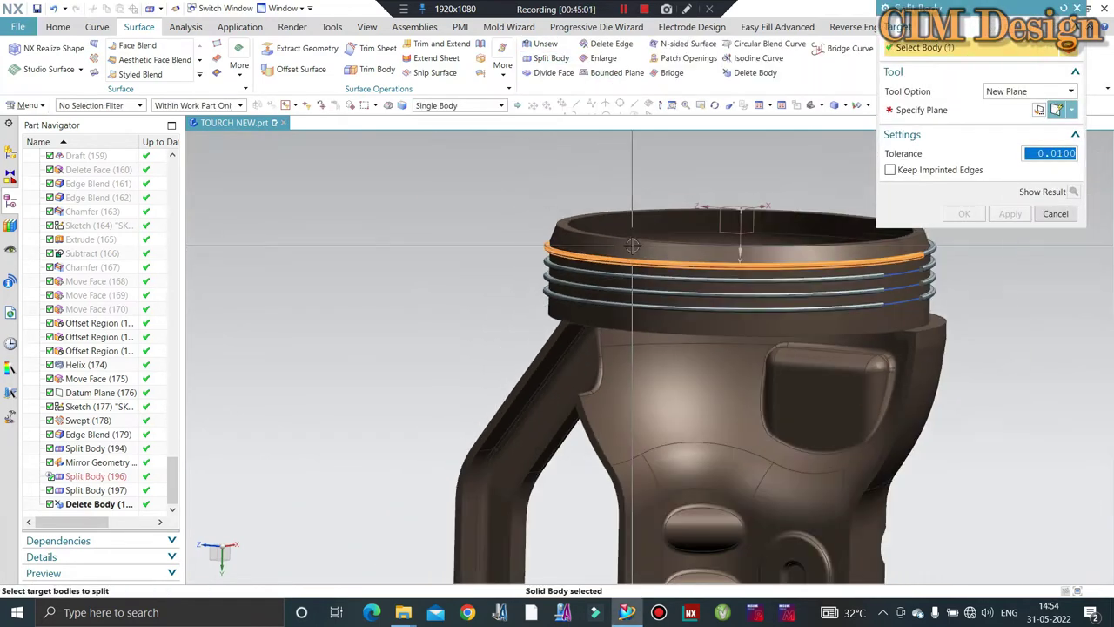
mouse_move(641, 274)
middle_down()
mouse_move(652, 296)
mouse_move(628, 263)
mouse_move(730, 260)
mouse_move(677, 284)
mouse_move(707, 354)
middle_up()
middle_click(921, 151)
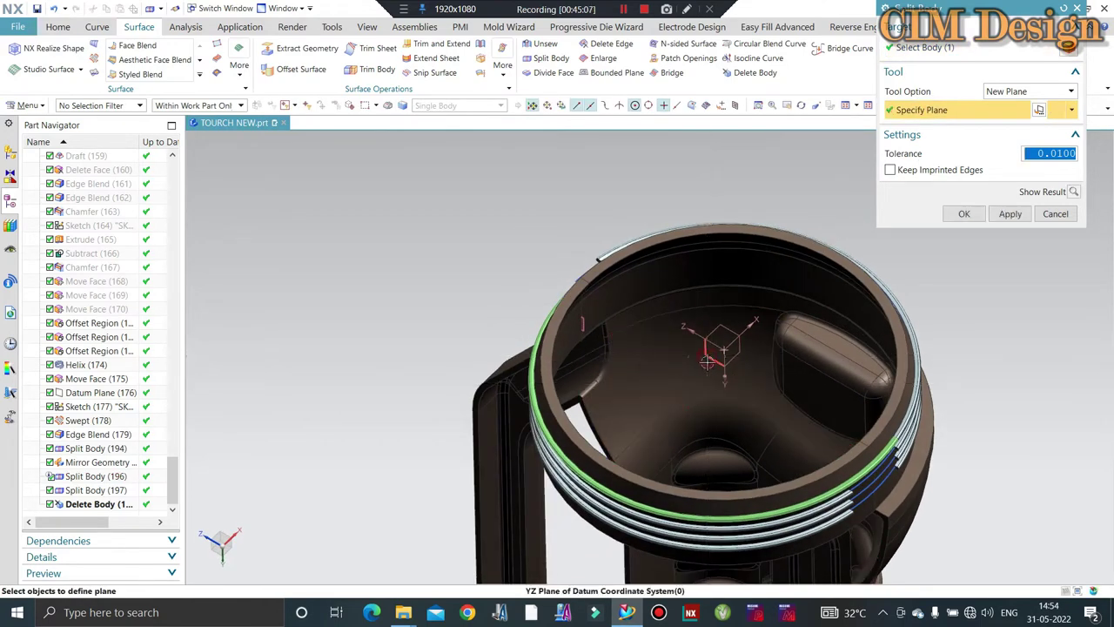
middle_click(759, 333)
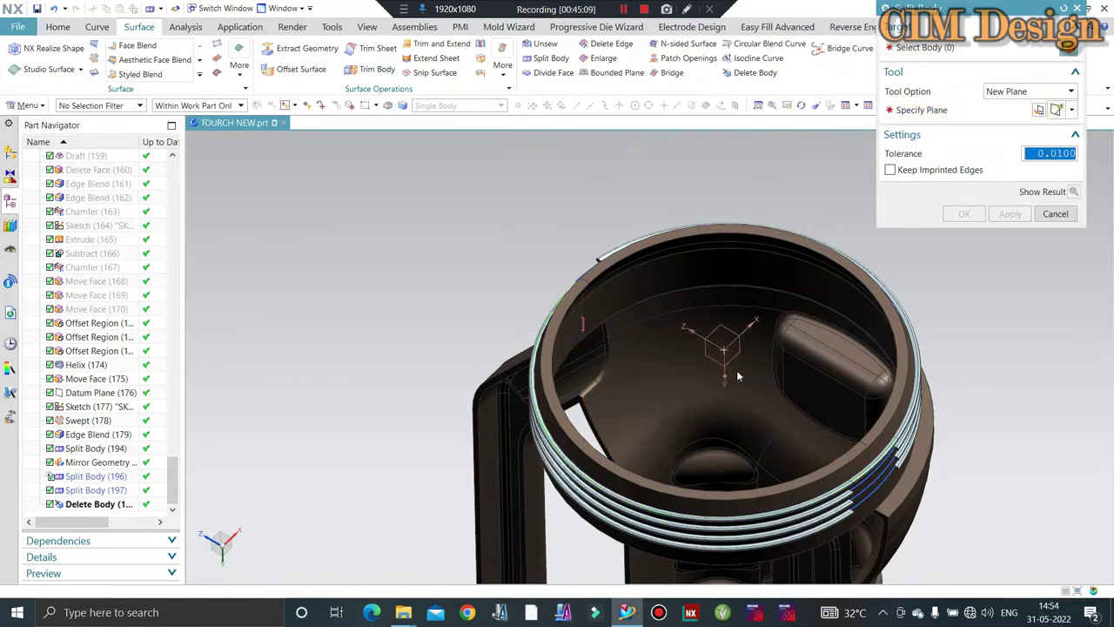
mouse_move(760, 333)
middle_down()
mouse_move(723, 321)
mouse_move(744, 317)
middle_up()
scroll(744, 318, up, 3)
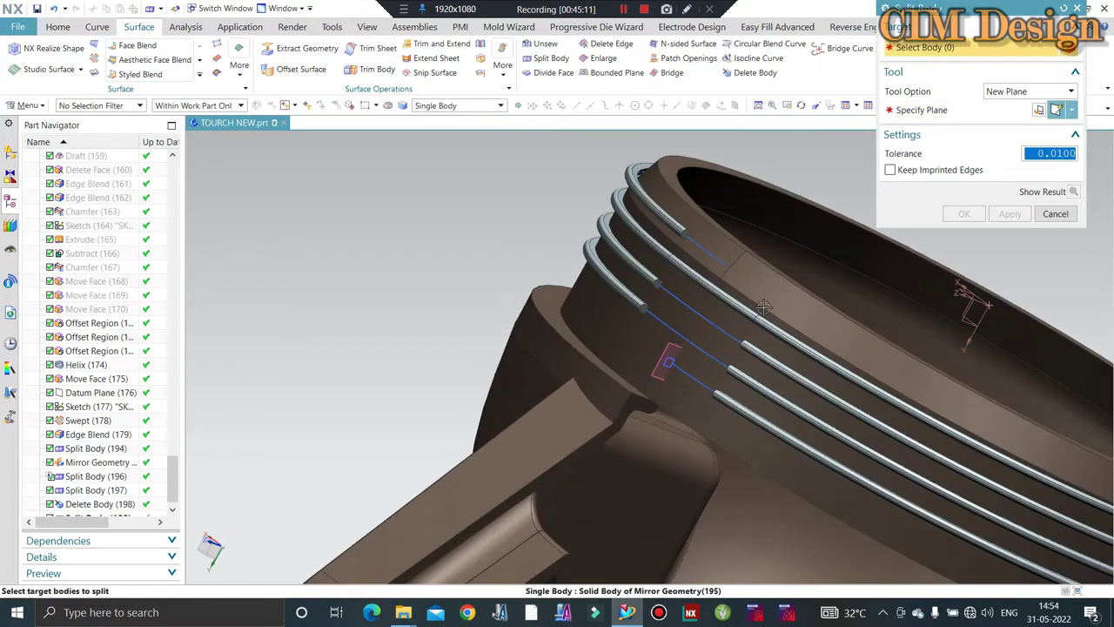
- Delete the two short seam pieces of the top ring tube
key(Escape)
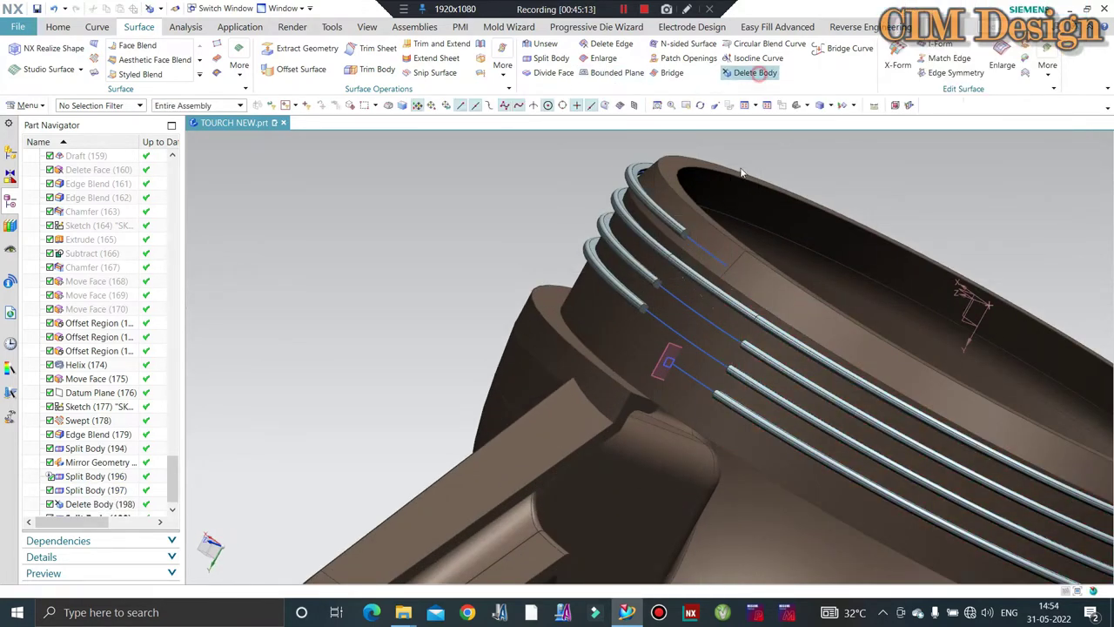
scroll(545, 243, down, 2)
scroll(545, 243, down, 1)
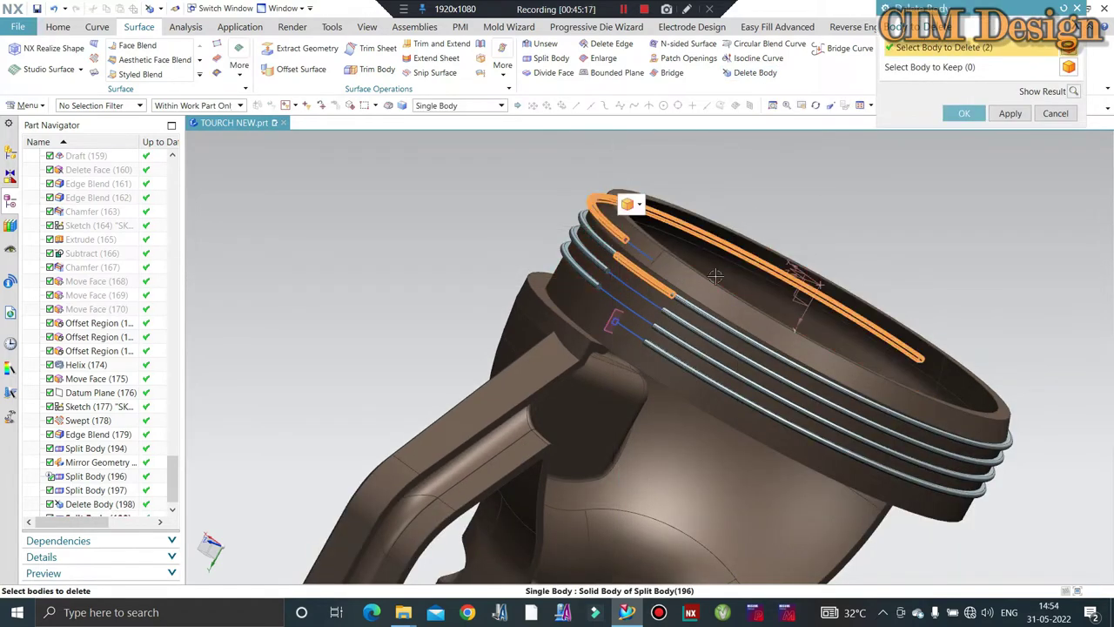
middle_drag(715, 276, 435, 312)
scroll(428, 337, up, 2)
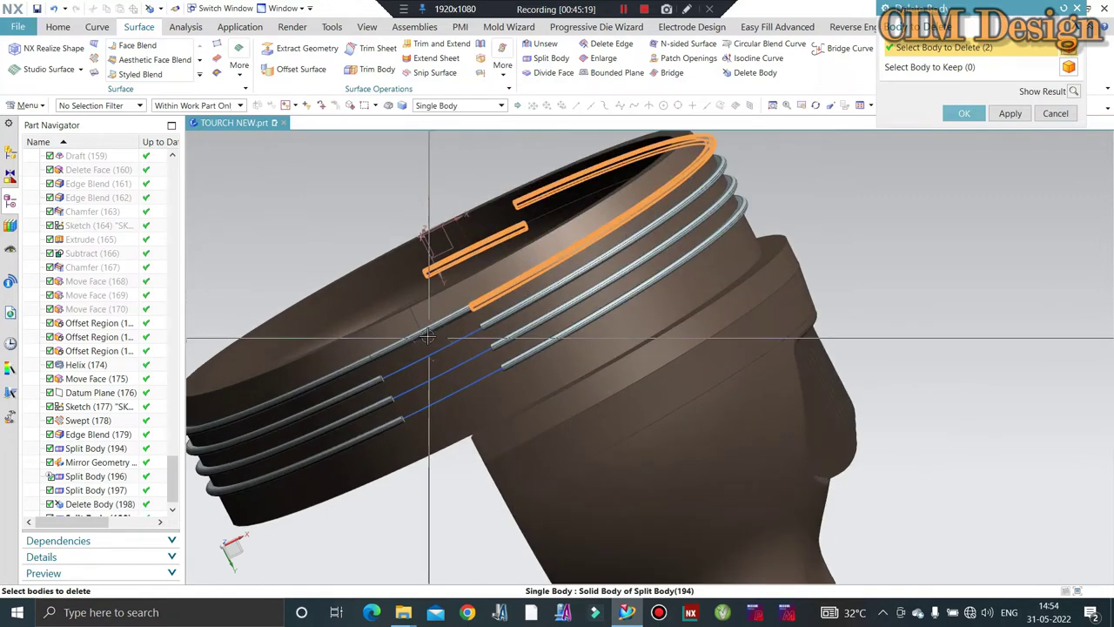
middle_click(420, 346)
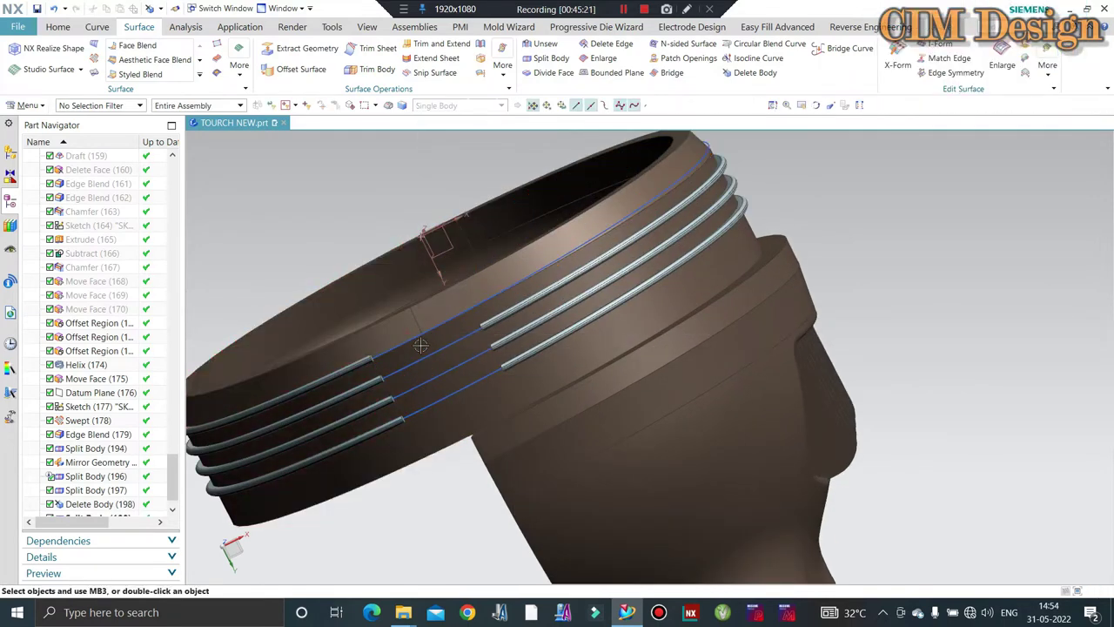
scroll(421, 346, down, 3)
mouse_move(421, 345)
middle_down()
mouse_move(679, 261)
mouse_move(426, 256)
mouse_move(493, 235)
mouse_move(744, 236)
middle_up()
- Orbit and zoom around the head to inspect the ring grooves
scroll(688, 267, up, 3)
scroll(503, 310, down, 3)
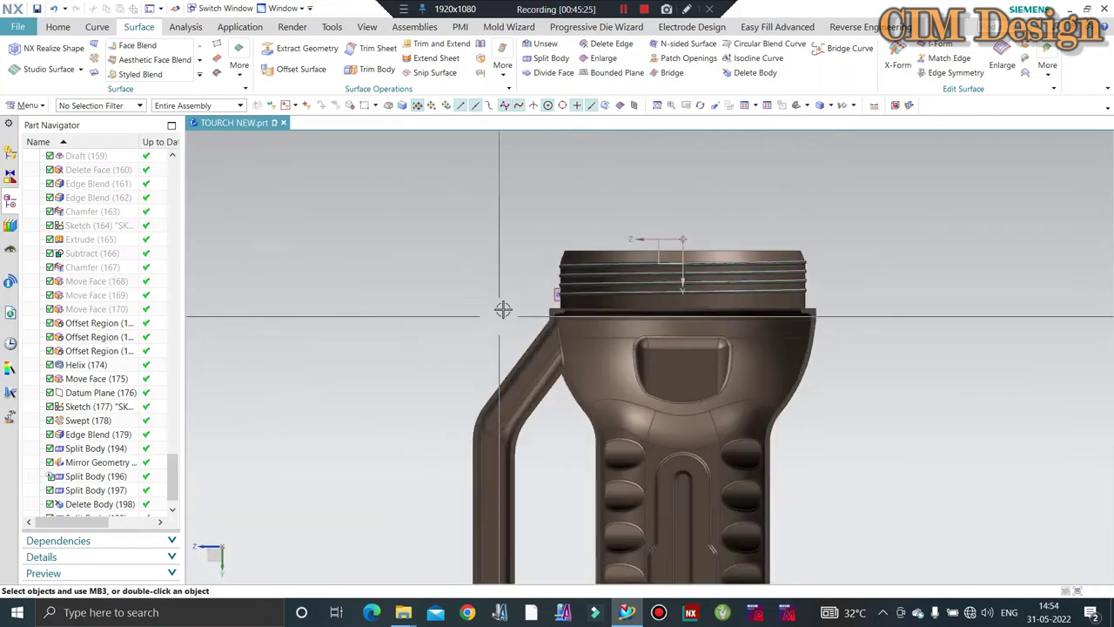
scroll(503, 309, up, 3)
middle_drag(503, 309, 733, 259)
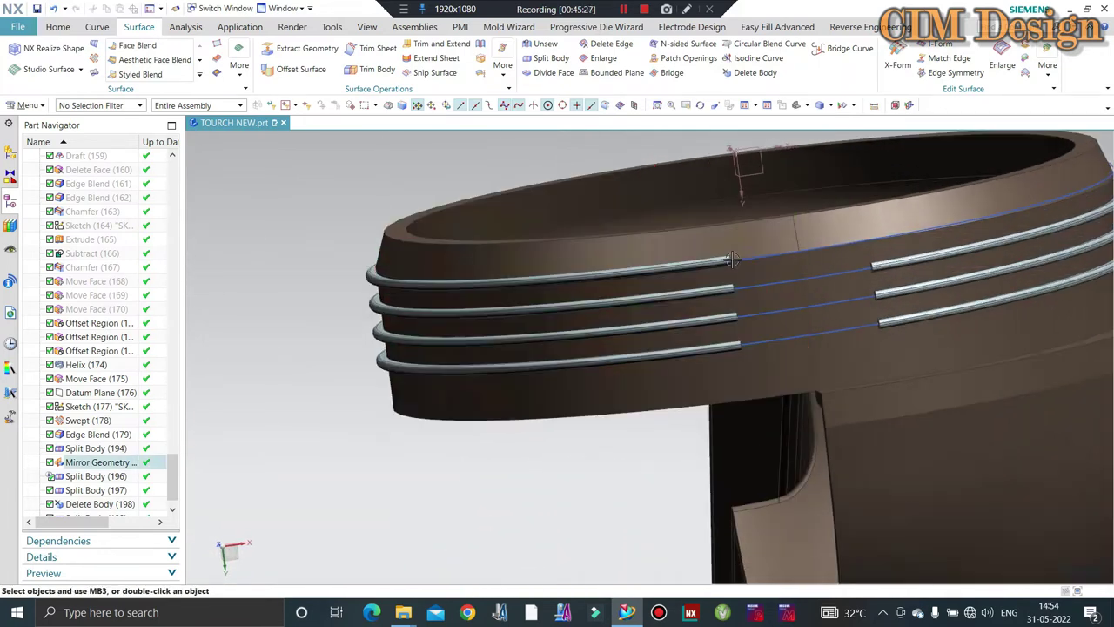
scroll(732, 260, up, 3)
scroll(685, 305, down, 5)
mouse_move(684, 306)
middle_down()
mouse_move(775, 287)
mouse_move(886, 335)
mouse_move(655, 309)
middle_up()
scroll(775, 288, up, 3)
scroll(775, 287, down, 1)
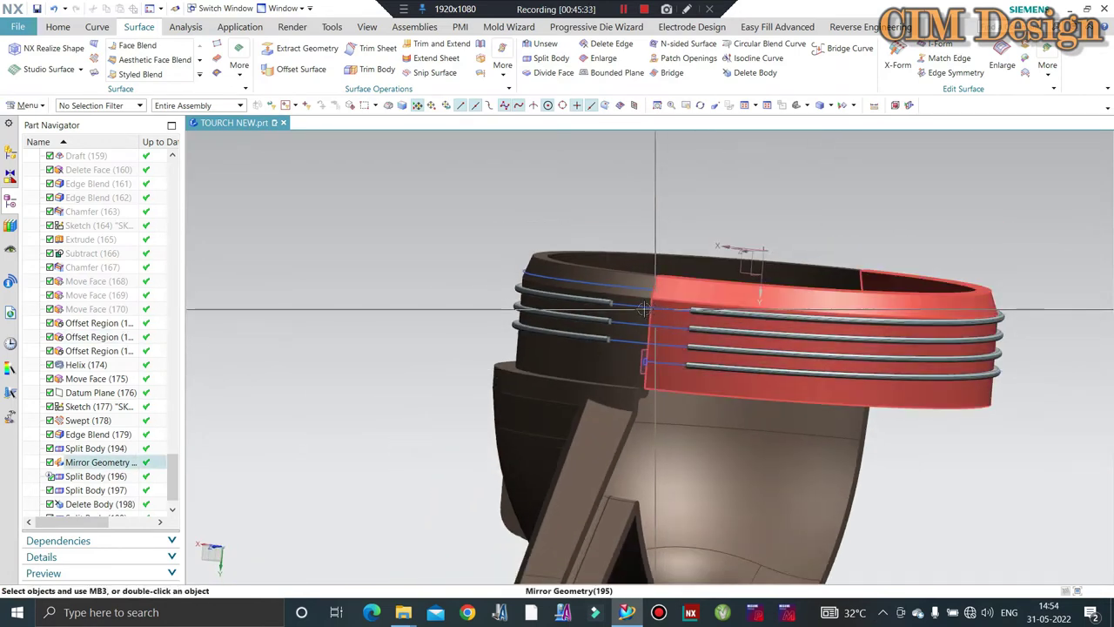
scroll(649, 308, up, 3)
- Hide all curves through Show and Hide (Ctrl+W)
key(ctrl+w)
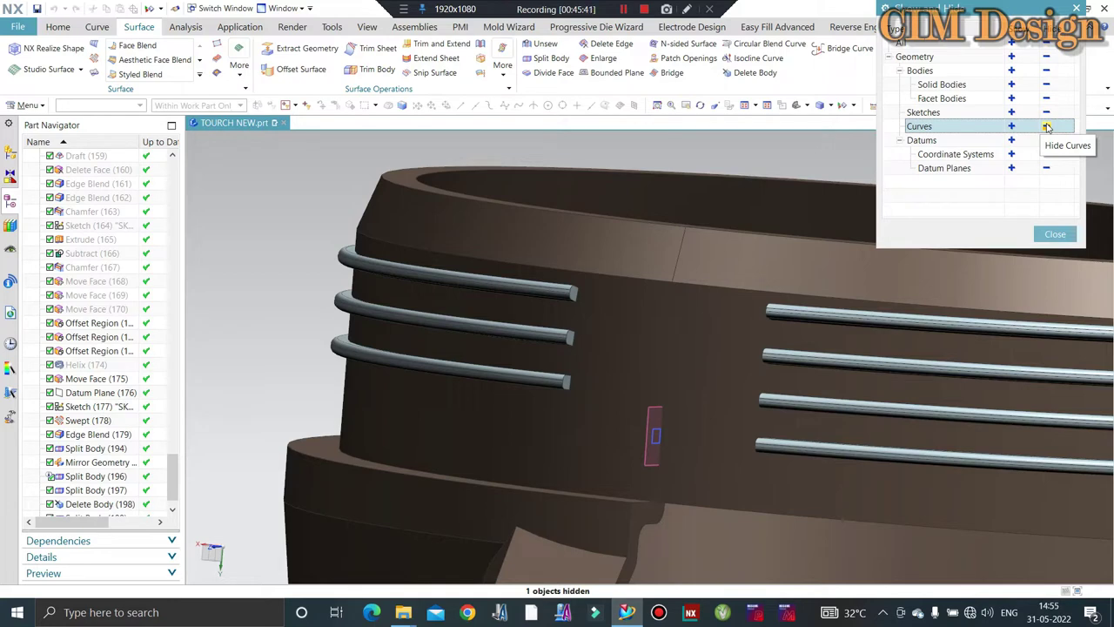
click(1040, 128)
mouse_move(610, 305)
middle_down()
mouse_move(504, 260)
mouse_move(548, 267)
middle_up()
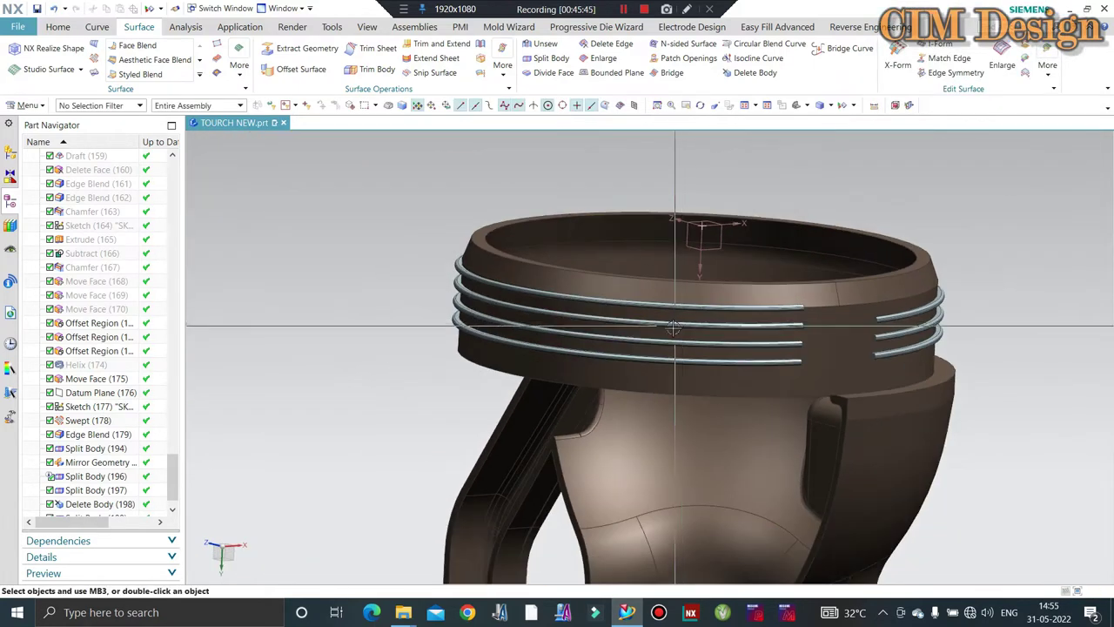
mouse_move(679, 313)
middle_down()
mouse_move(738, 328)
mouse_move(560, 154)
middle_up()
scroll(744, 294, up, 2)
scroll(712, 302, up, 2)
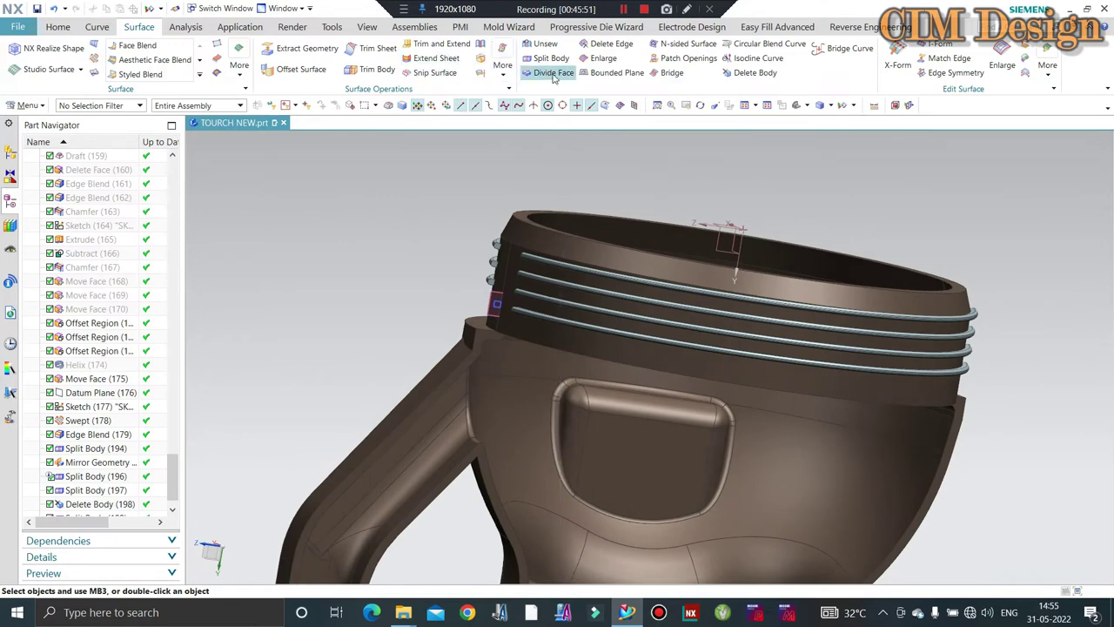
click(546, 59)
scroll(636, 265, up, 1)
- Trim the top ring tube at the XY datum plane
key(Escape)
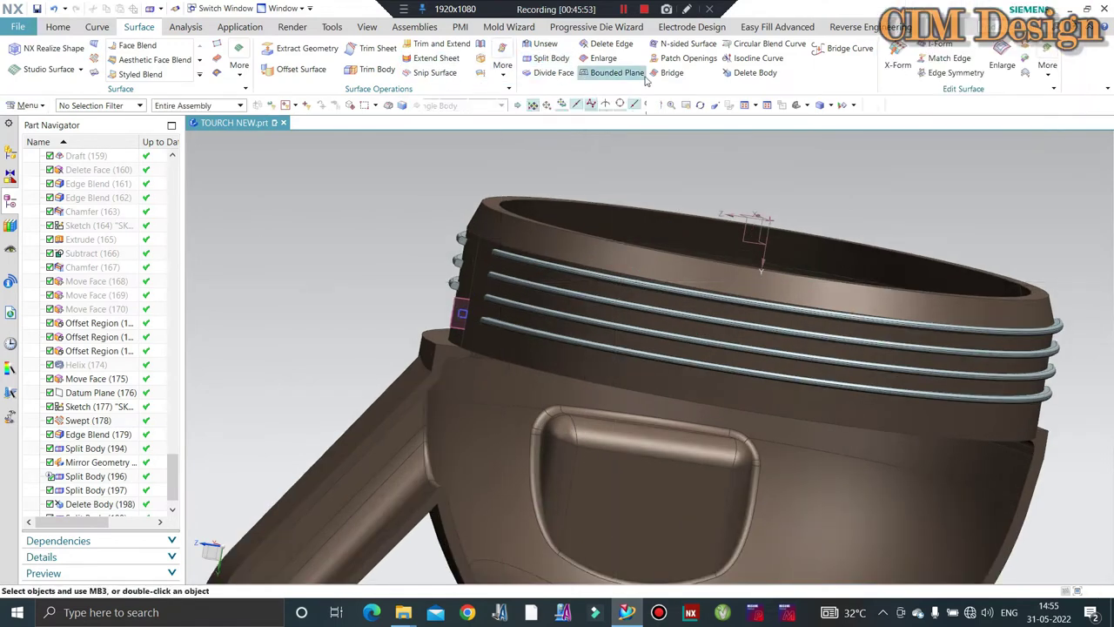
click(377, 70)
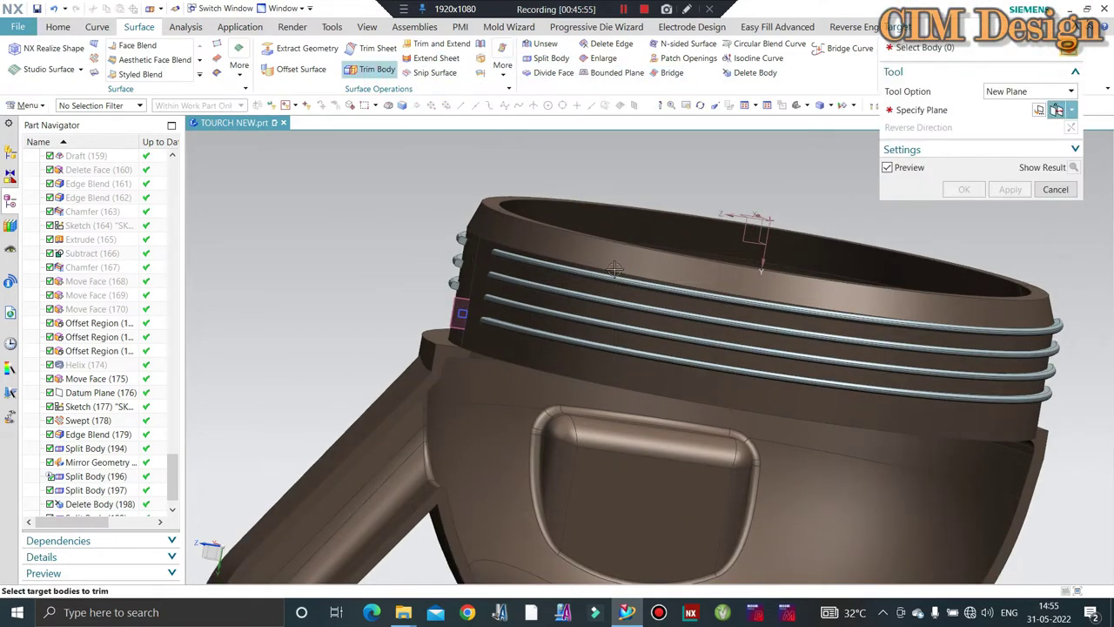
scroll(600, 261, up, 2)
click(601, 274)
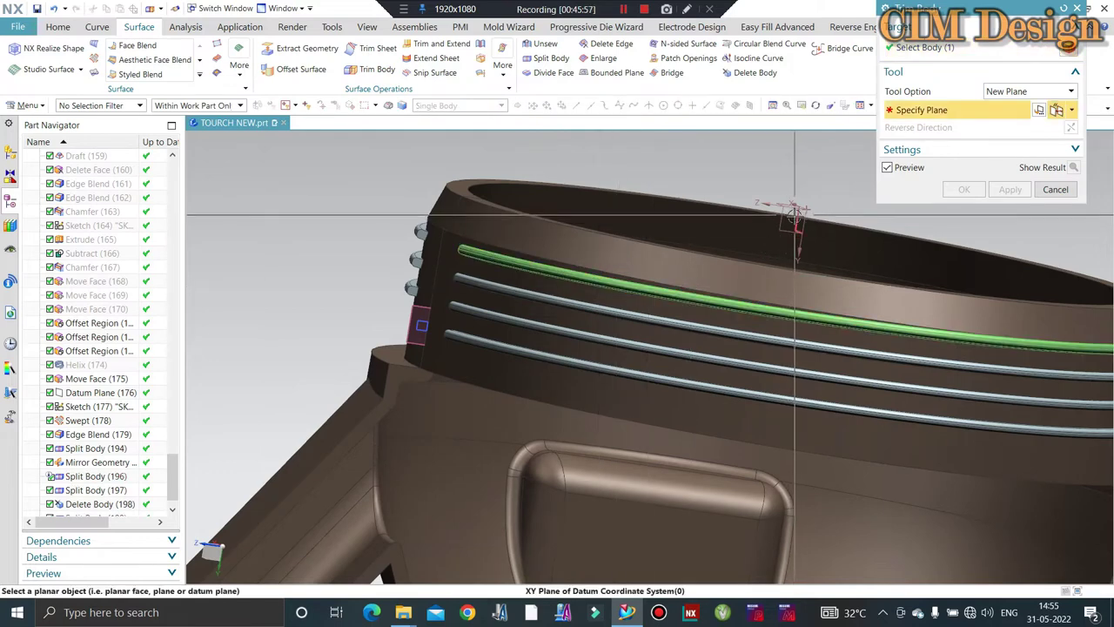
click(788, 229)
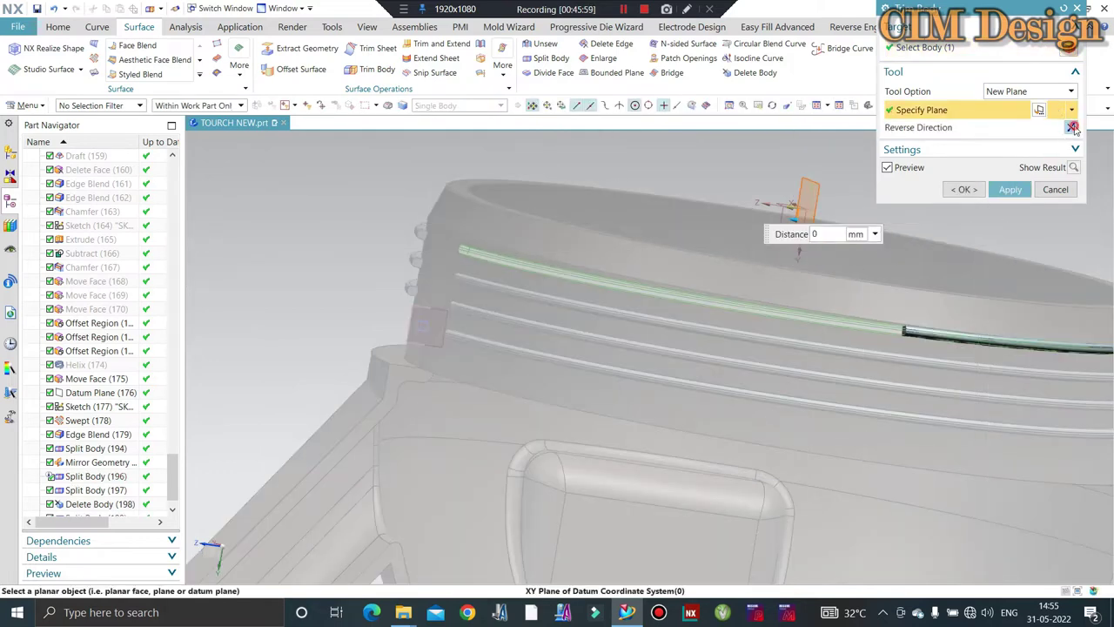
click(1010, 189)
- Trim the bottom ring tube at the XY datum plane as well
scroll(692, 314, down, 2)
scroll(692, 314, down, 2)
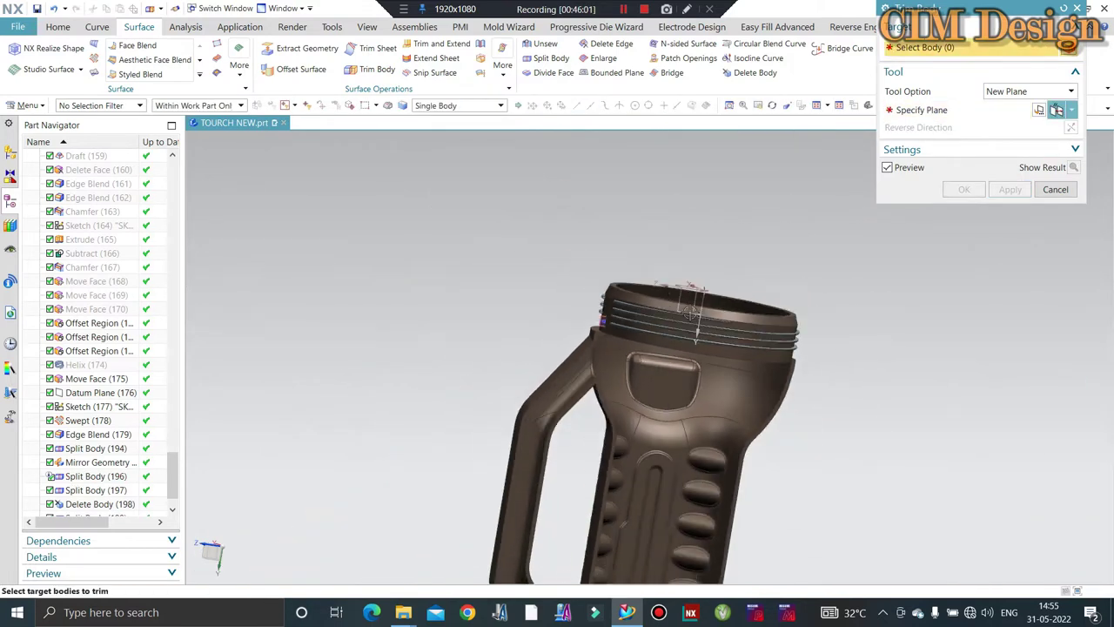
mouse_move(692, 312)
middle_down()
mouse_move(778, 308)
mouse_move(816, 321)
mouse_move(876, 311)
mouse_move(745, 316)
middle_up()
scroll(781, 310, up, 2)
scroll(662, 331, up, 2)
mouse_move(661, 331)
middle_down()
mouse_move(552, 326)
mouse_move(585, 348)
mouse_move(601, 339)
mouse_move(580, 334)
mouse_move(644, 303)
middle_up()
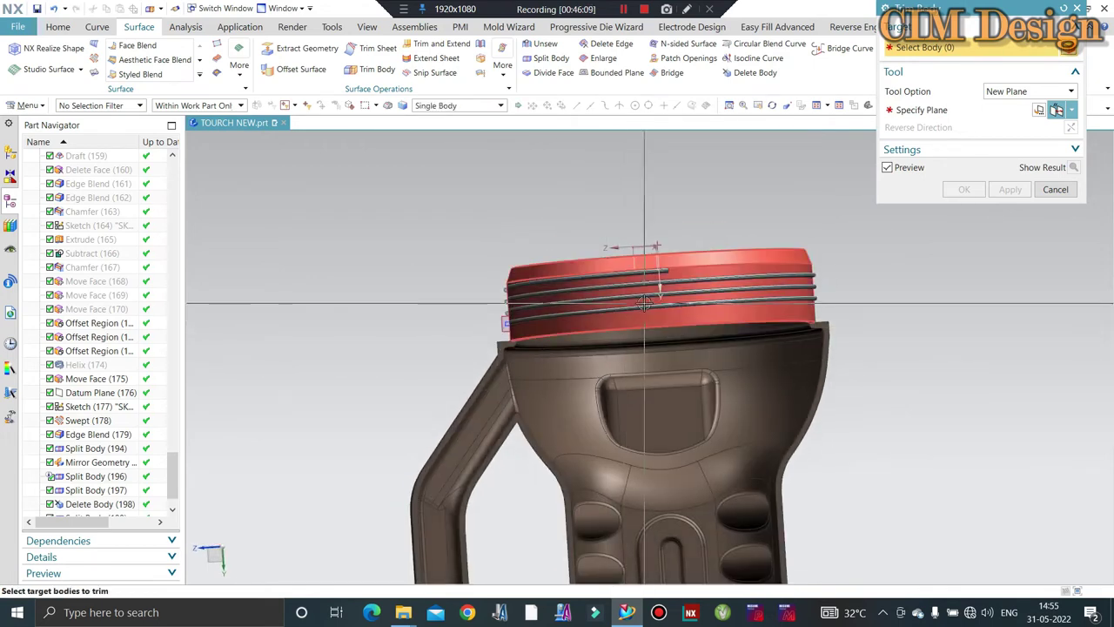
scroll(615, 332, up, 2)
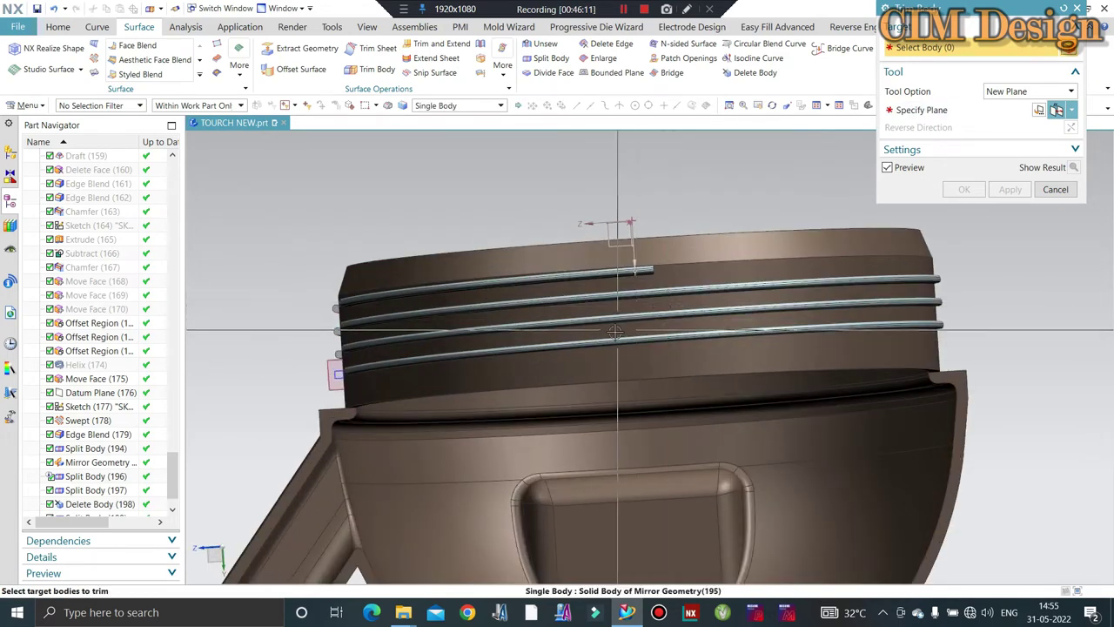
click(608, 342)
mouse_move(607, 342)
middle_down()
mouse_move(694, 332)
mouse_move(550, 314)
middle_up()
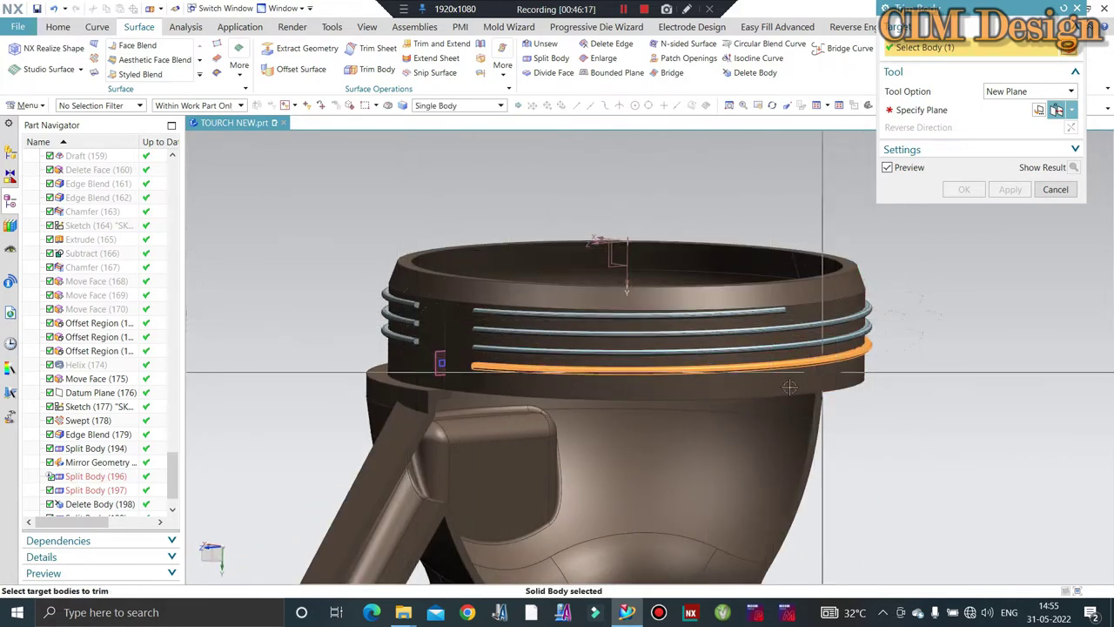
middle_drag(734, 395, 699, 382)
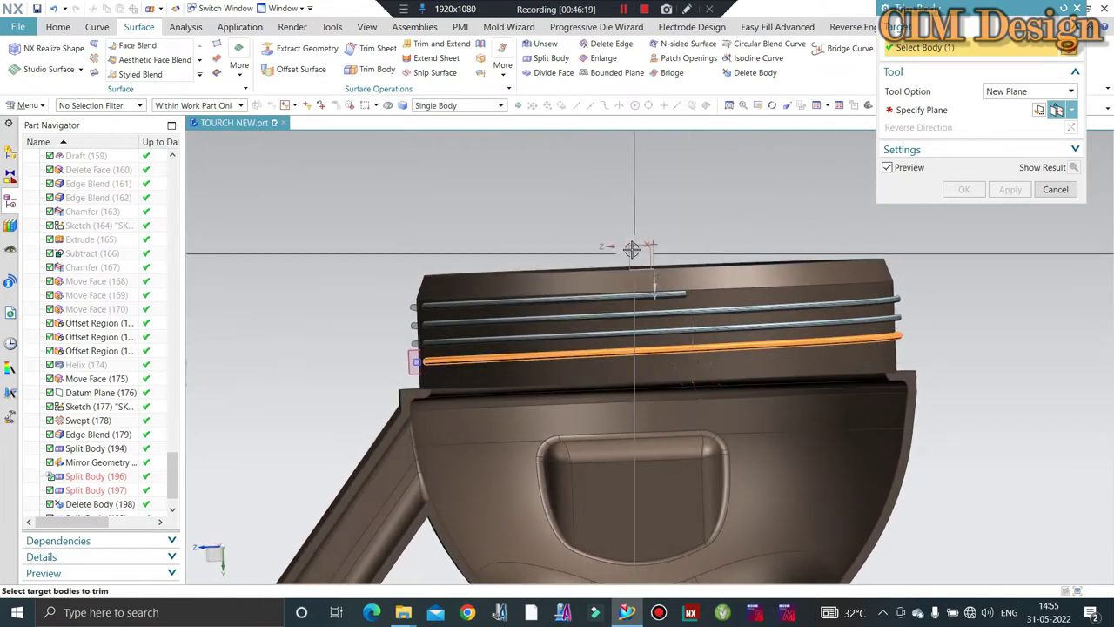
click(962, 117)
middle_drag(752, 249, 766, 260)
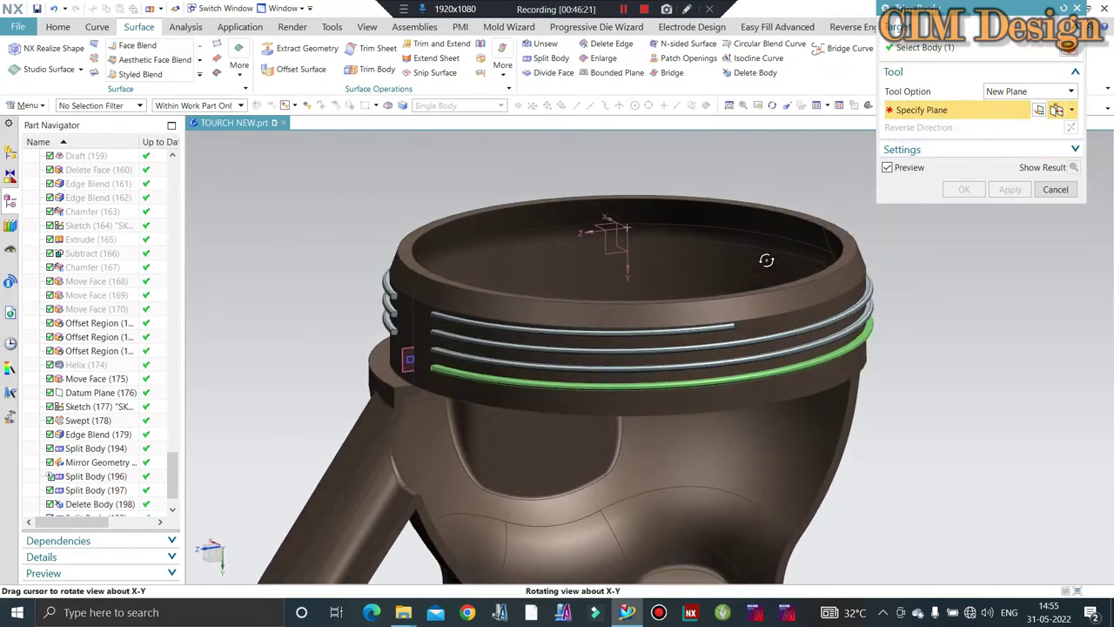
click(613, 248)
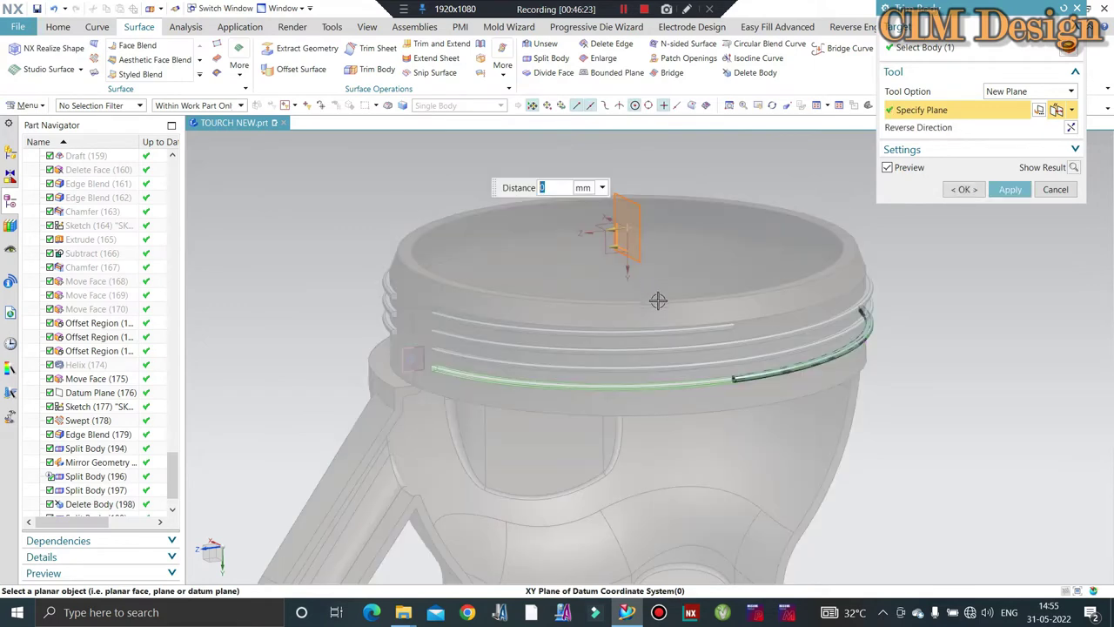
click(964, 189)
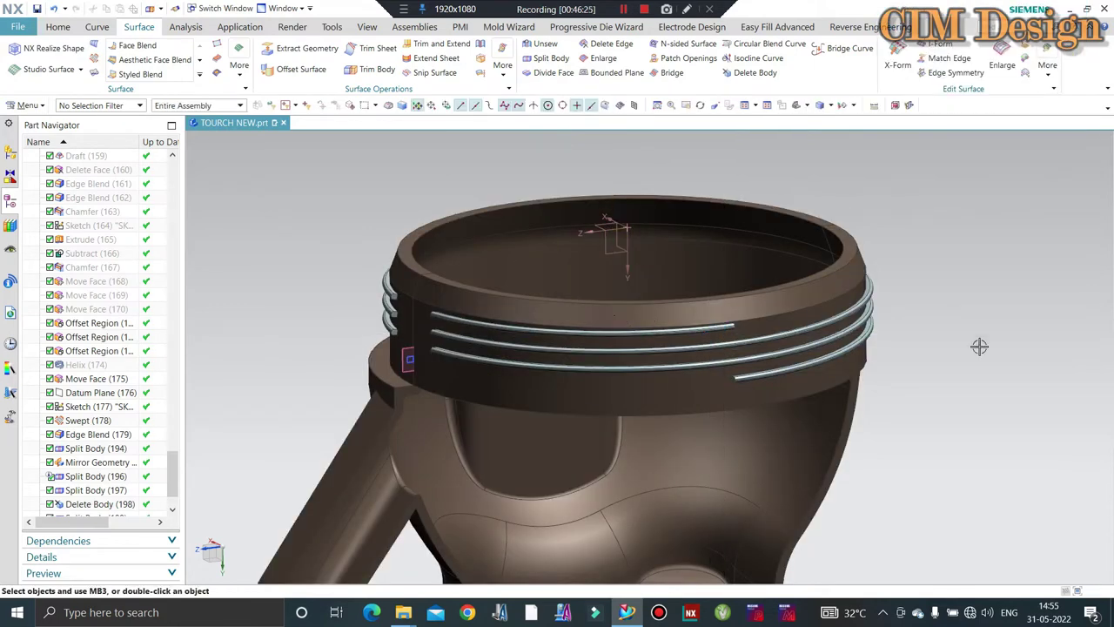
- Orbit around the head to inspect the trimmed ring tubes
scroll(875, 335, down, 3)
mouse_move(875, 335)
middle_down()
mouse_move(784, 219)
mouse_move(562, 320)
middle_up()
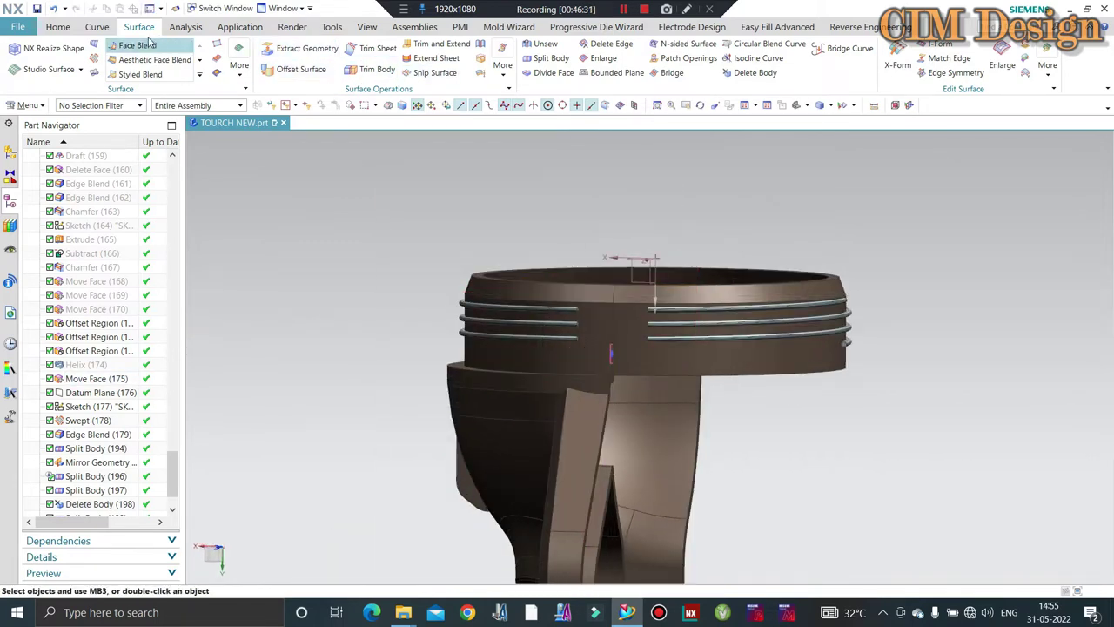
click(57, 29)
scroll(610, 277, up, 3)
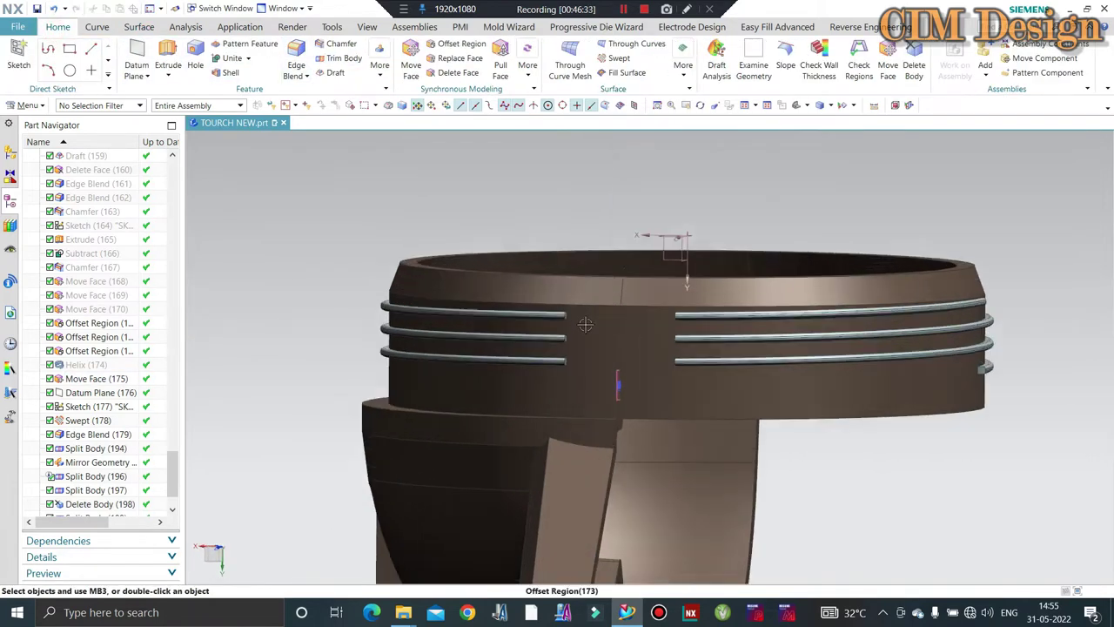
scroll(566, 304, up, 4)
middle_drag(537, 326, 656, 308)
scroll(433, 155, down, 5)
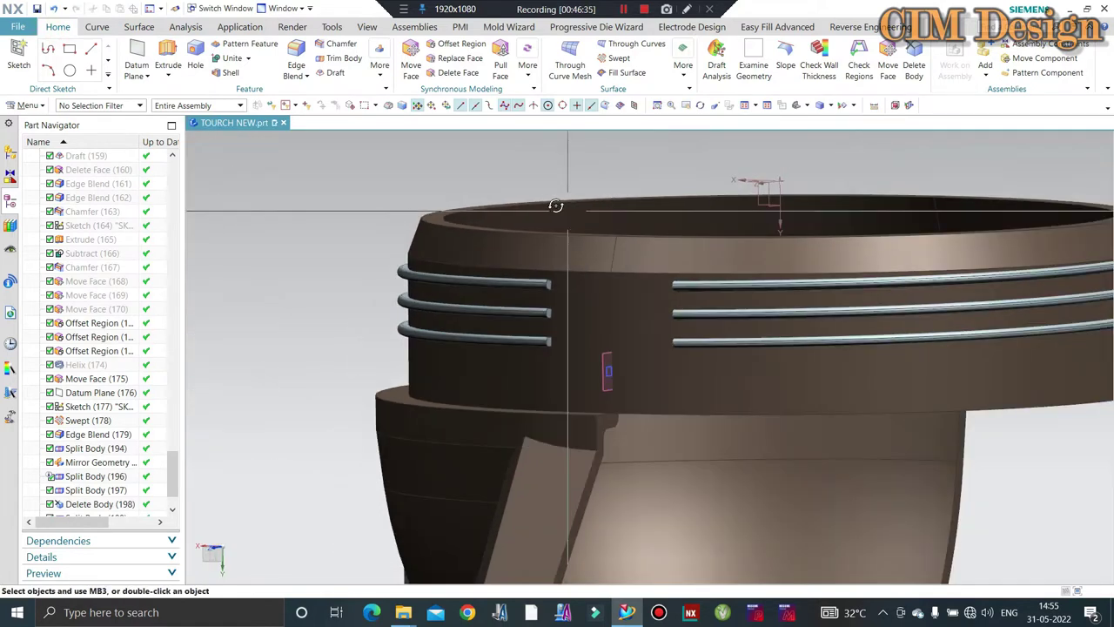
scroll(495, 154, up, 2)
scroll(505, 217, up, 2)
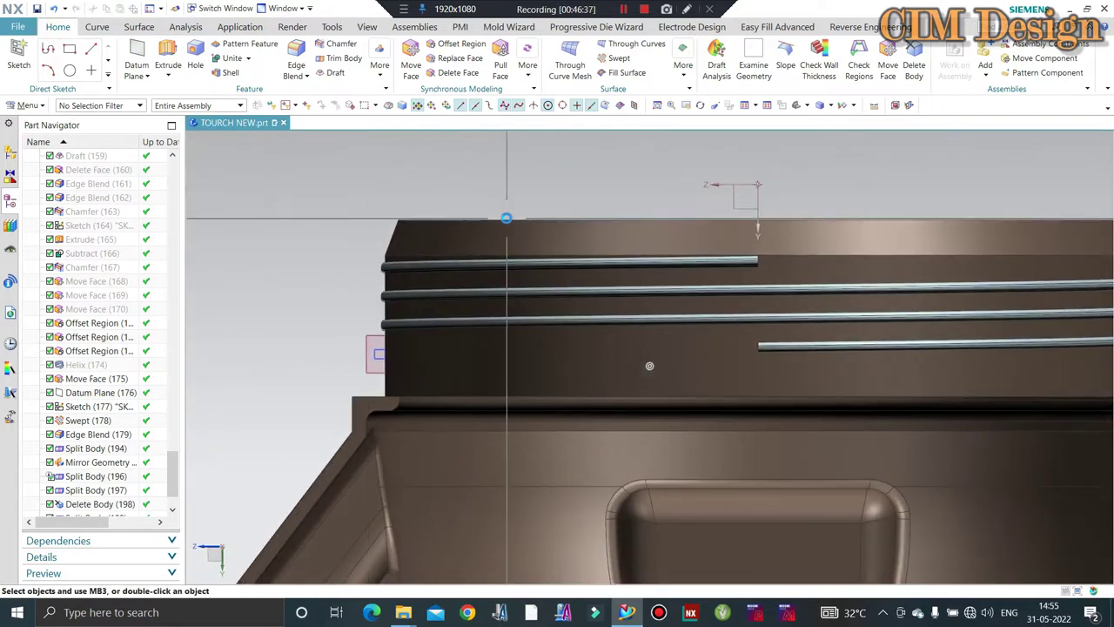
scroll(113, 496, down, 2)
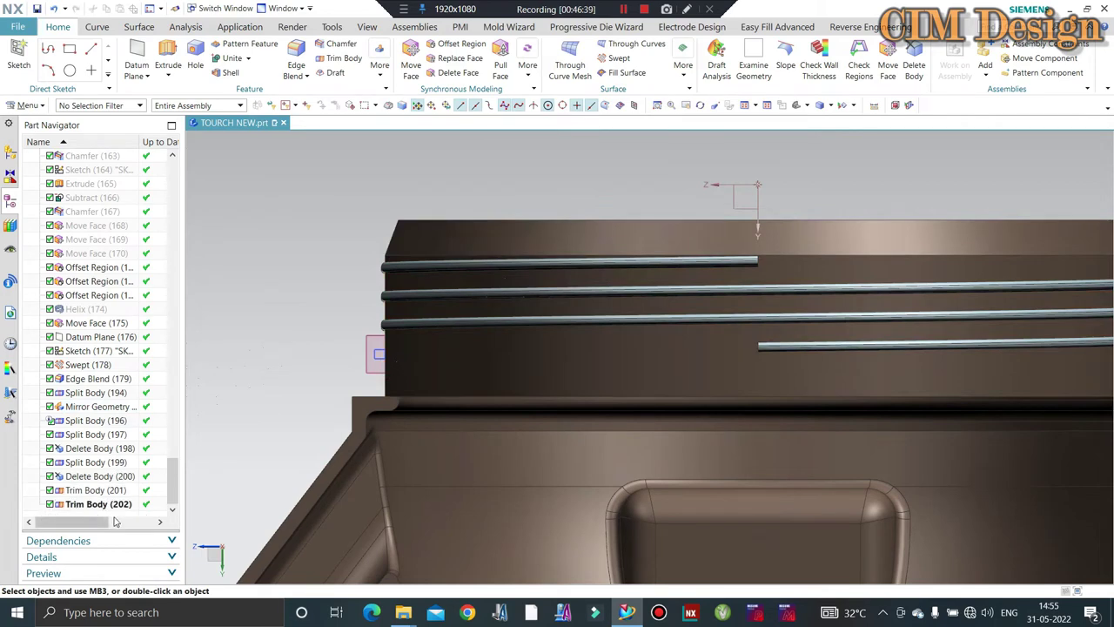
- Delete the Trim Body (202) feature from the Part Navigator
right_click(97, 503)
click(125, 435)
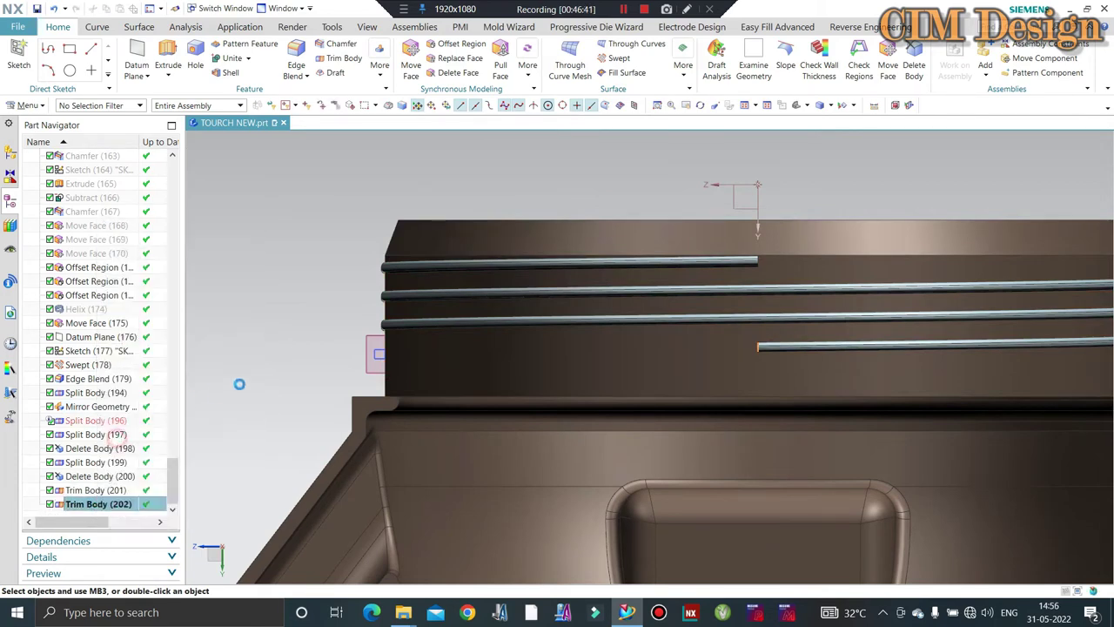
scroll(348, 379, down, 3)
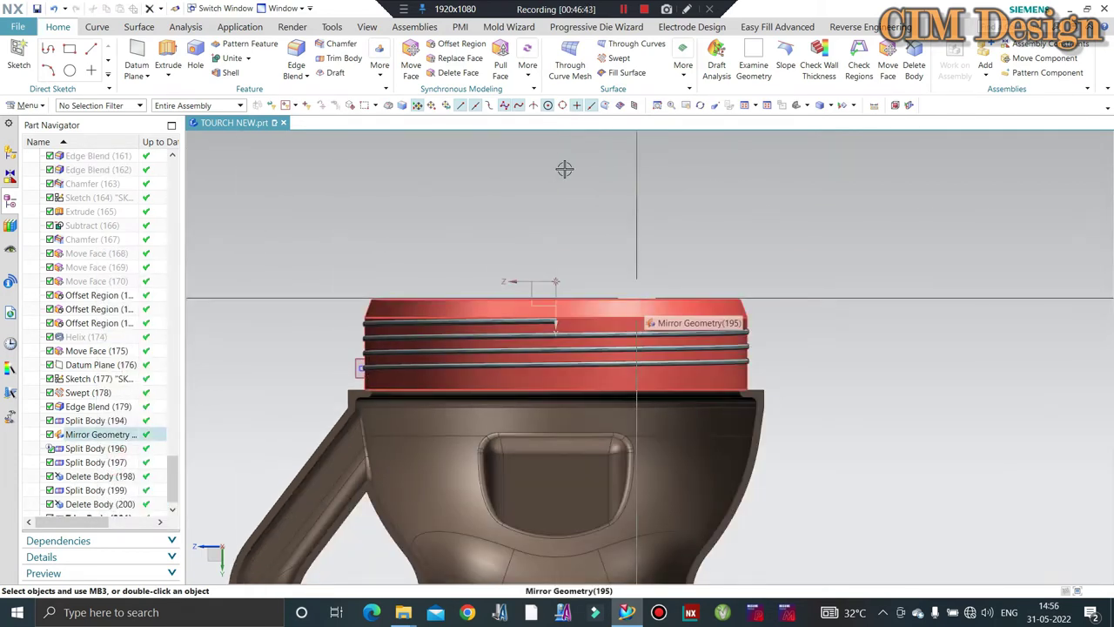
middle_drag(534, 231, 642, 247)
scroll(507, 246, up, 3)
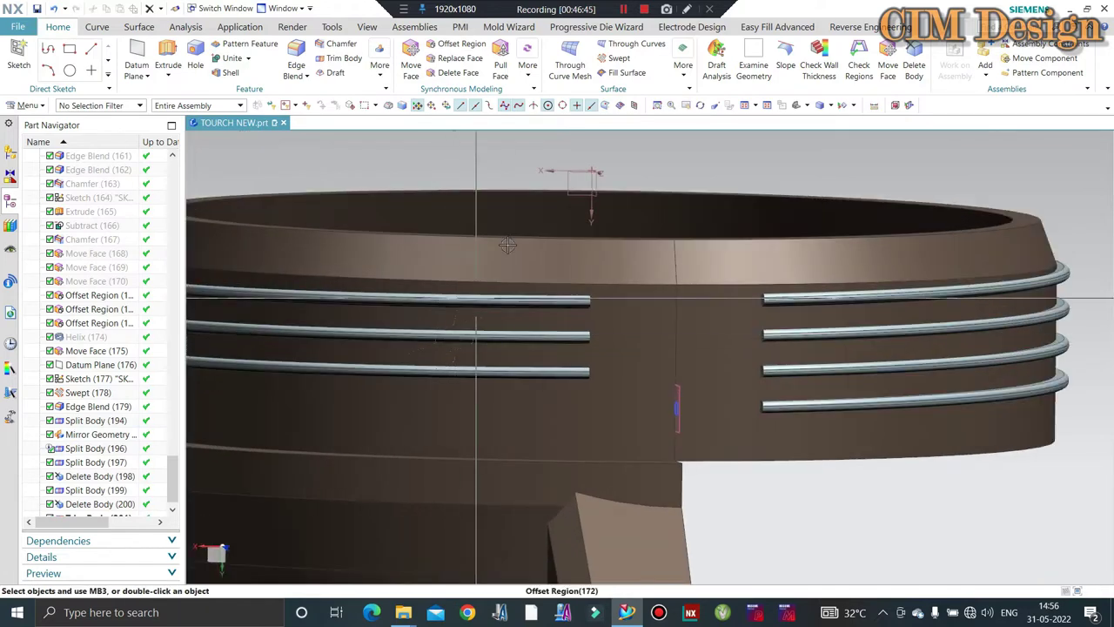
click(231, 59)
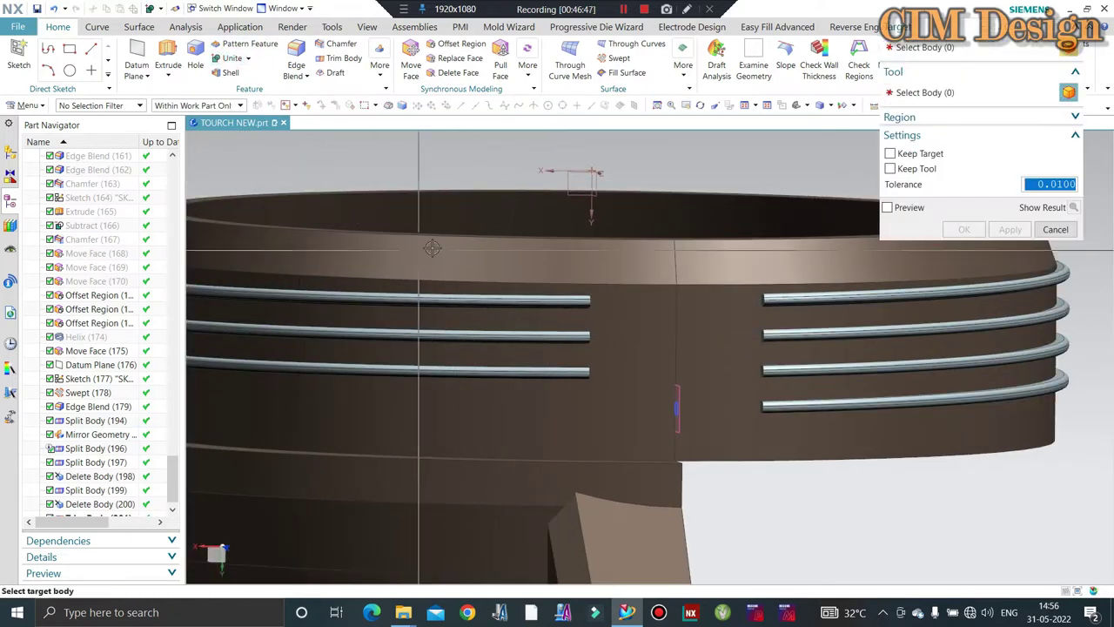
key(Escape)
middle_drag(540, 331, 586, 326)
scroll(409, 314, up, 3)
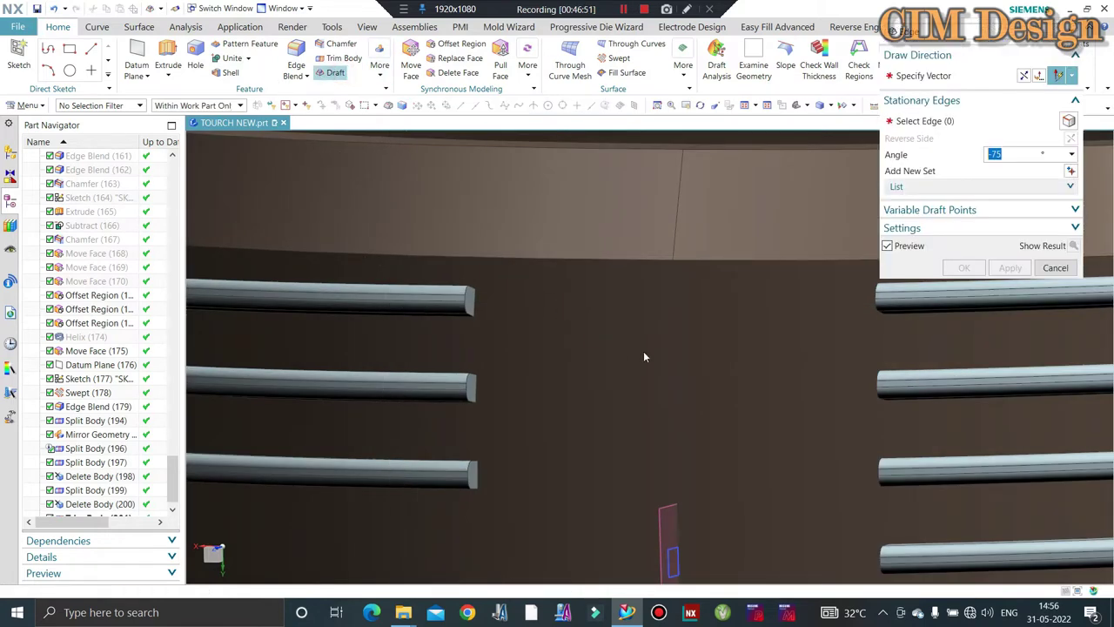
scroll(661, 349, down, 1)
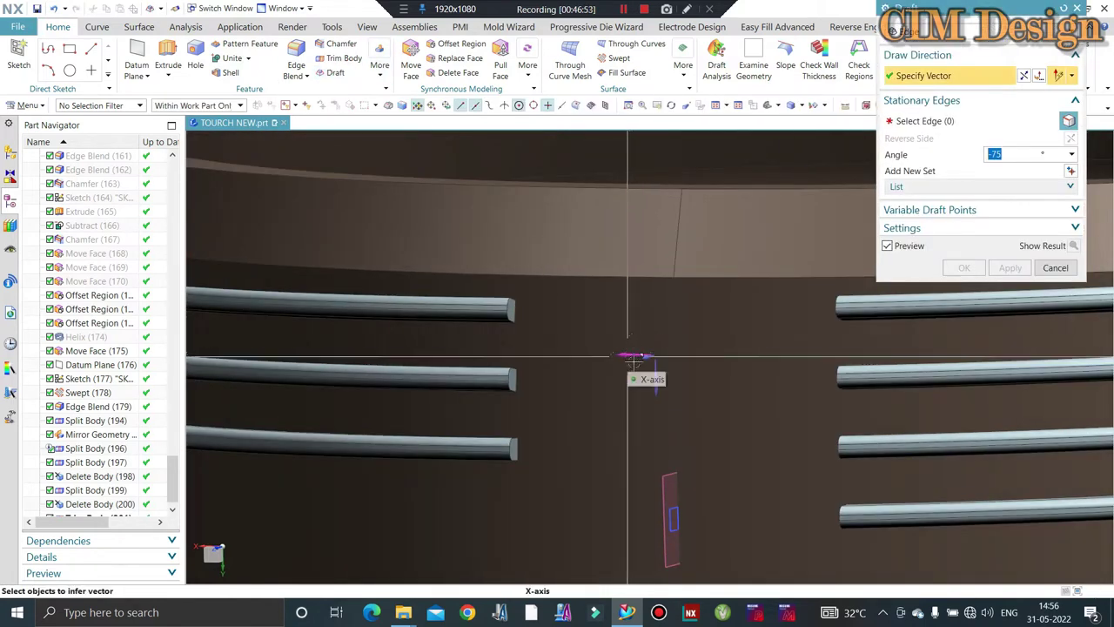
click(955, 121)
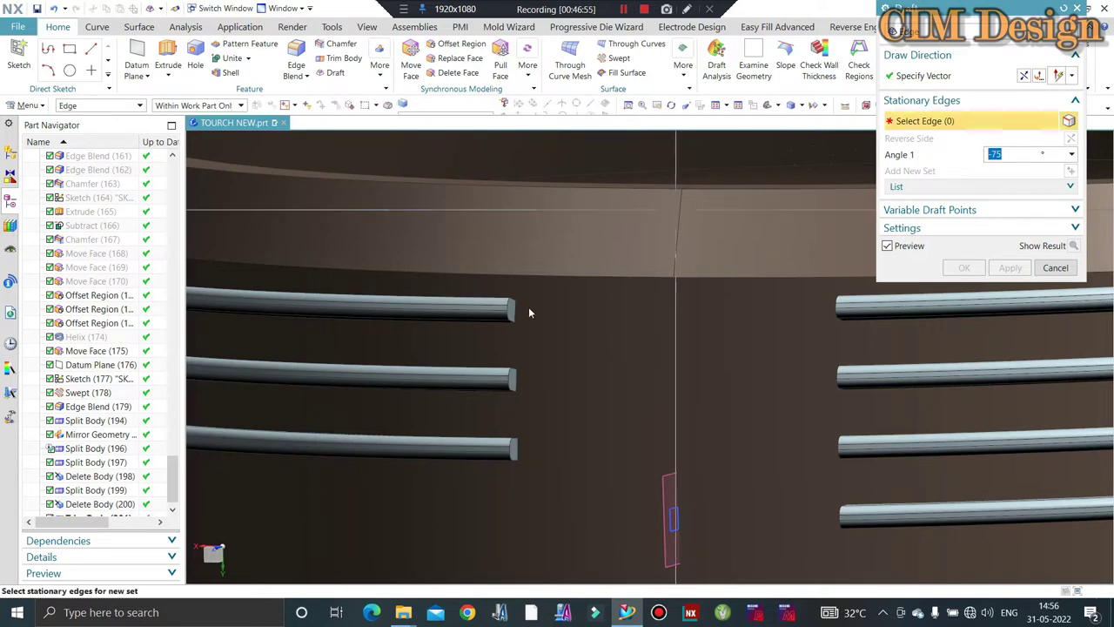
scroll(528, 310, up, 3)
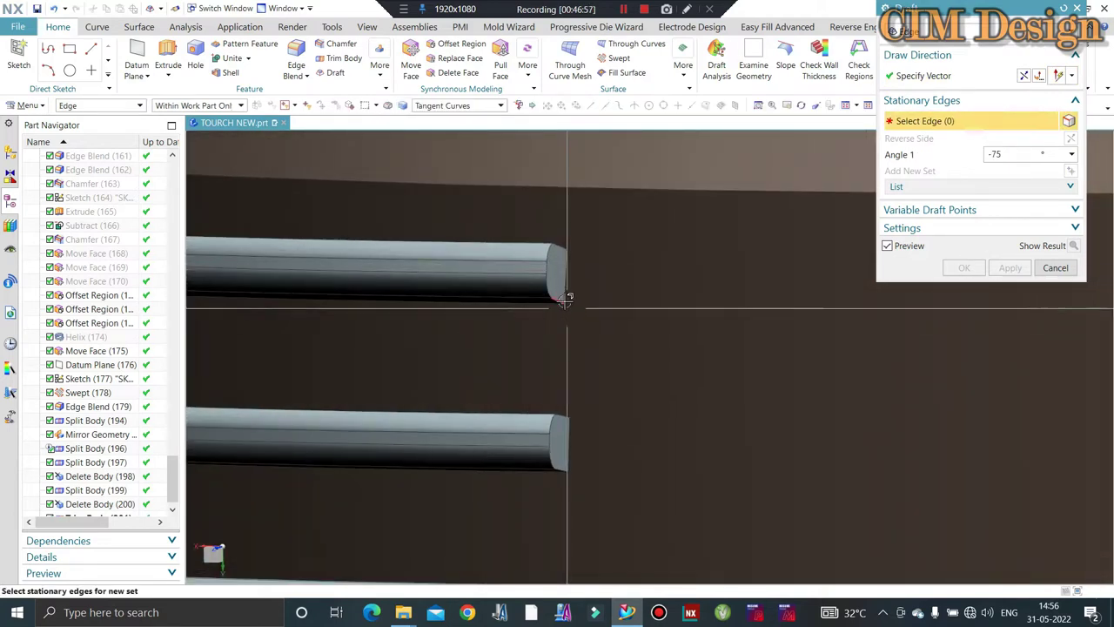
click(564, 290)
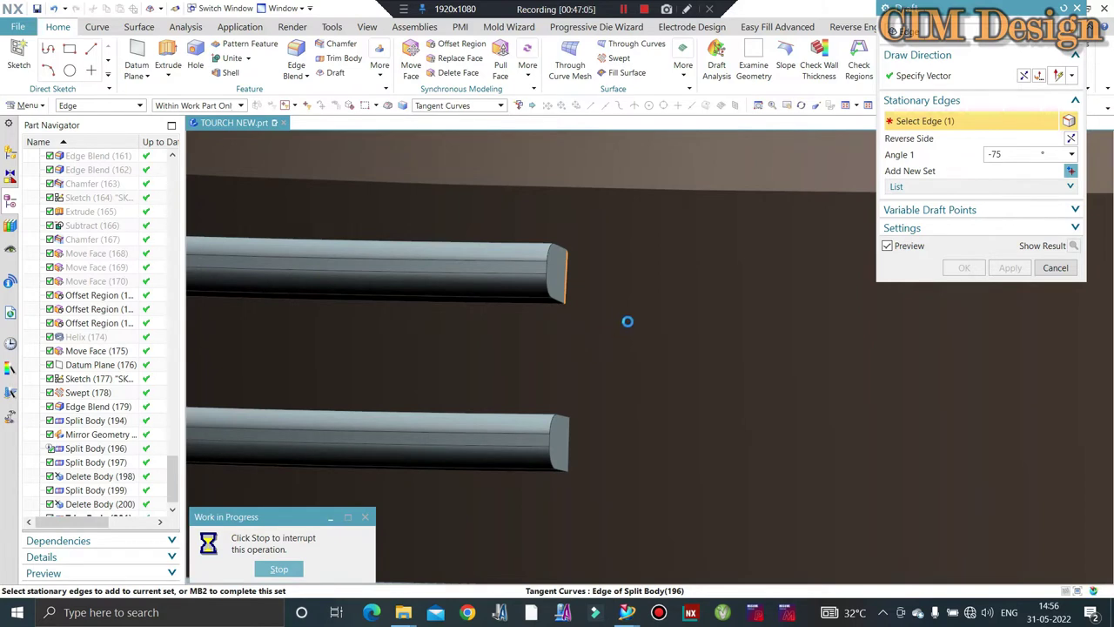
key(Escape)
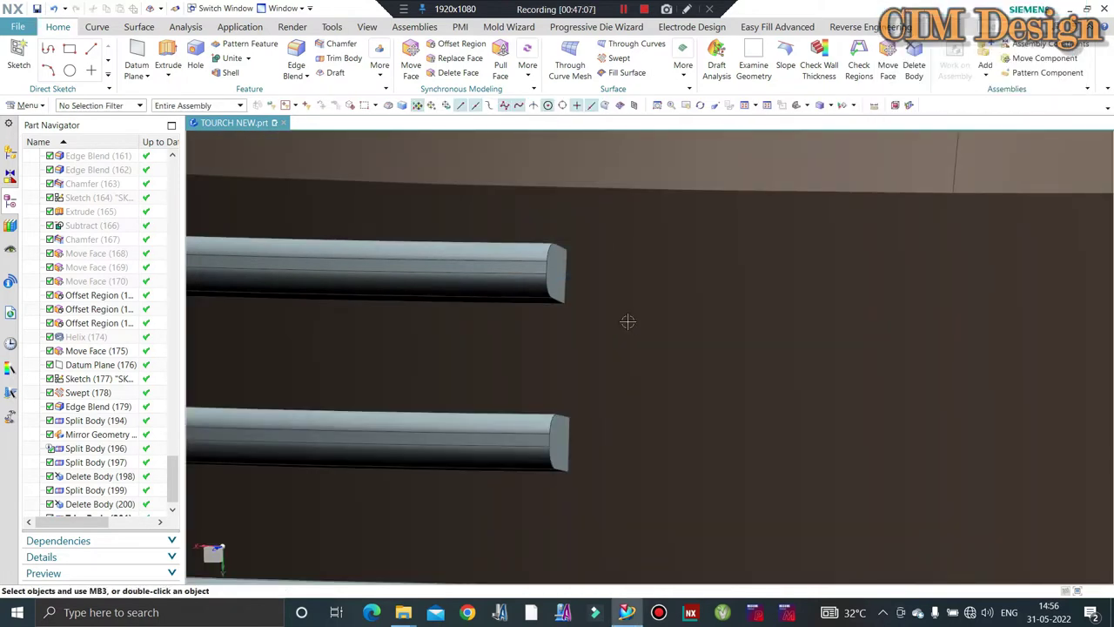
- Start an extrusion from the top tube's end edge with a From Section draft of 5°
click(433, 231)
click(168, 57)
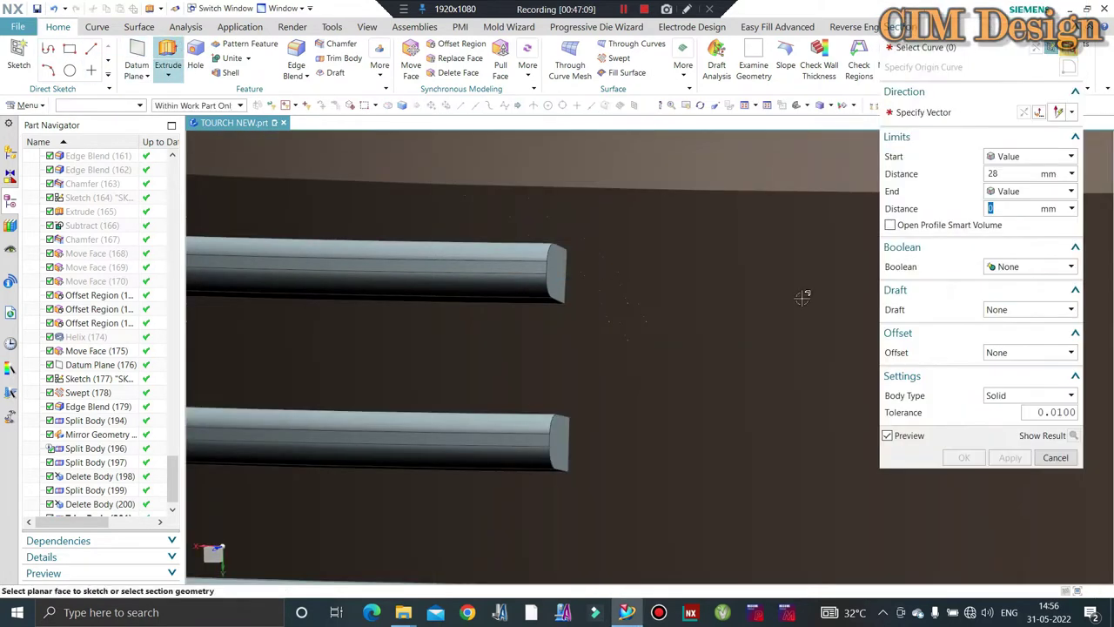
mouse_move(803, 294)
middle_down()
mouse_move(592, 352)
mouse_move(585, 335)
middle_up()
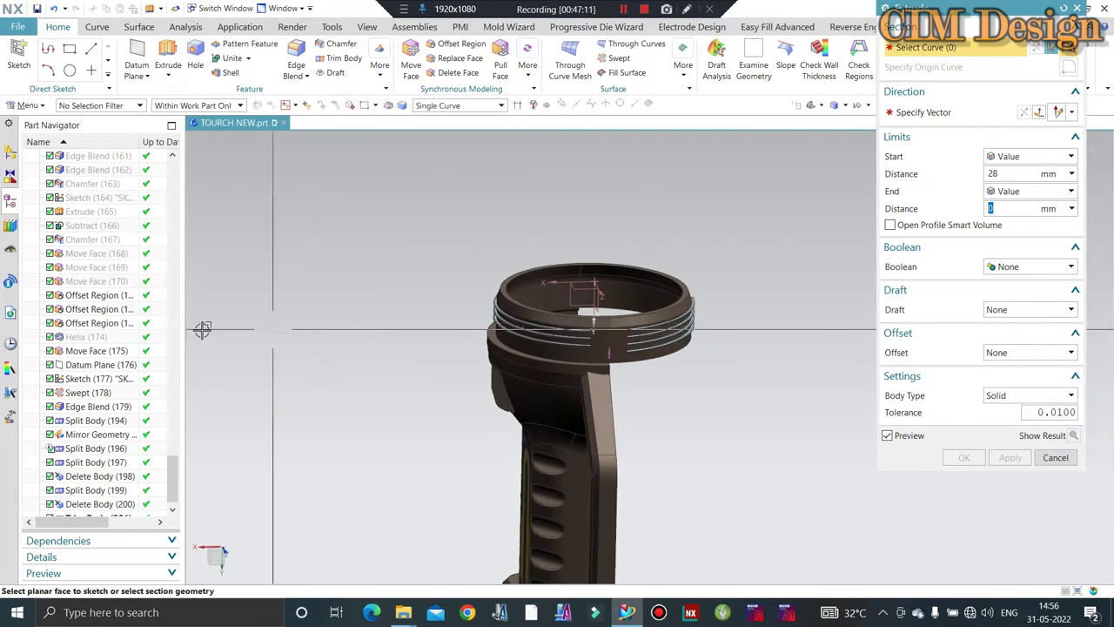
scroll(540, 316, up, 2)
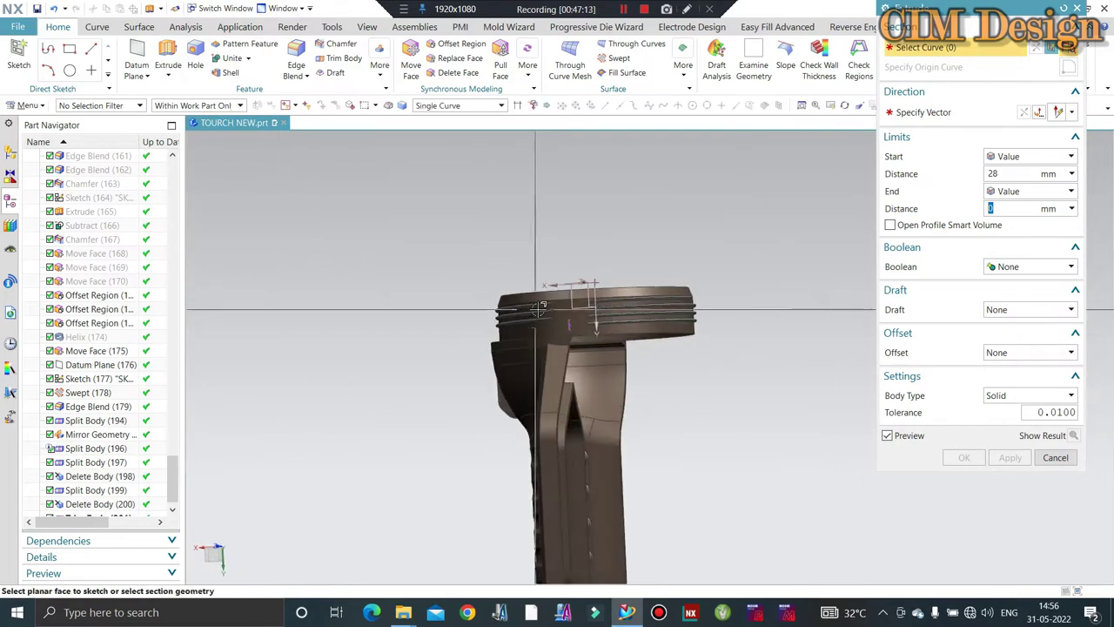
scroll(540, 296, up, 3)
scroll(540, 279, up, 3)
scroll(540, 262, up, 3)
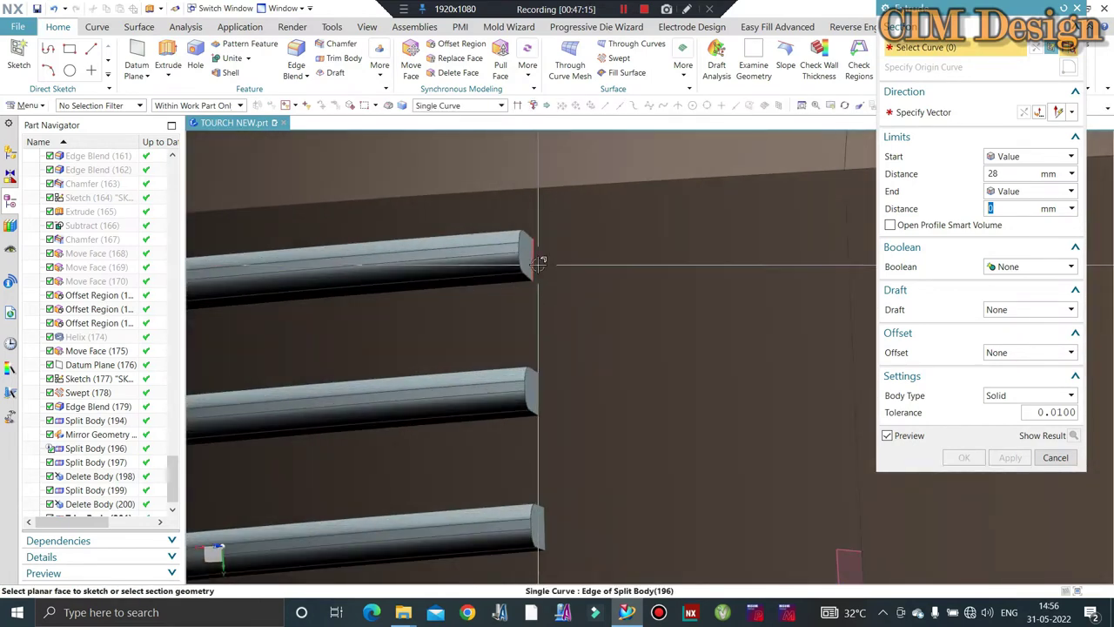
click(539, 262)
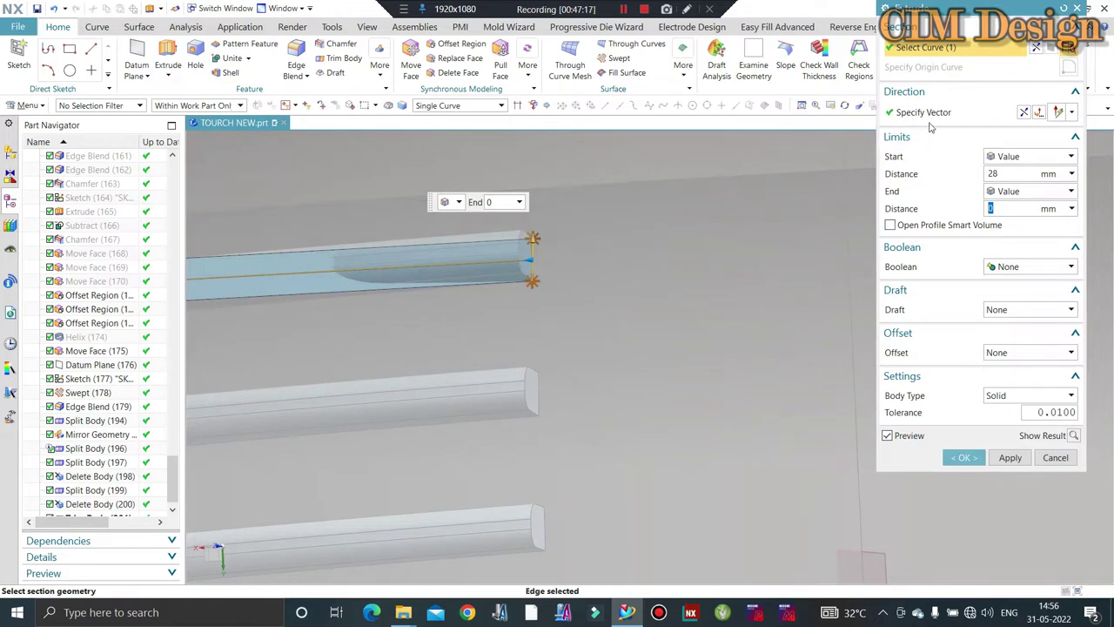
click(924, 113)
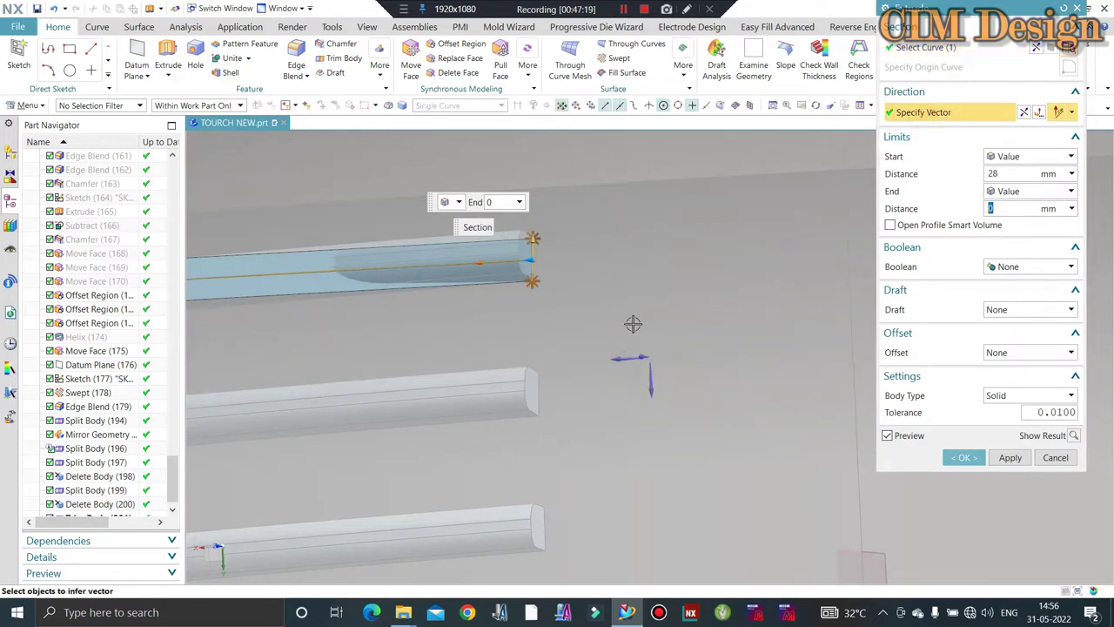
click(1001, 314)
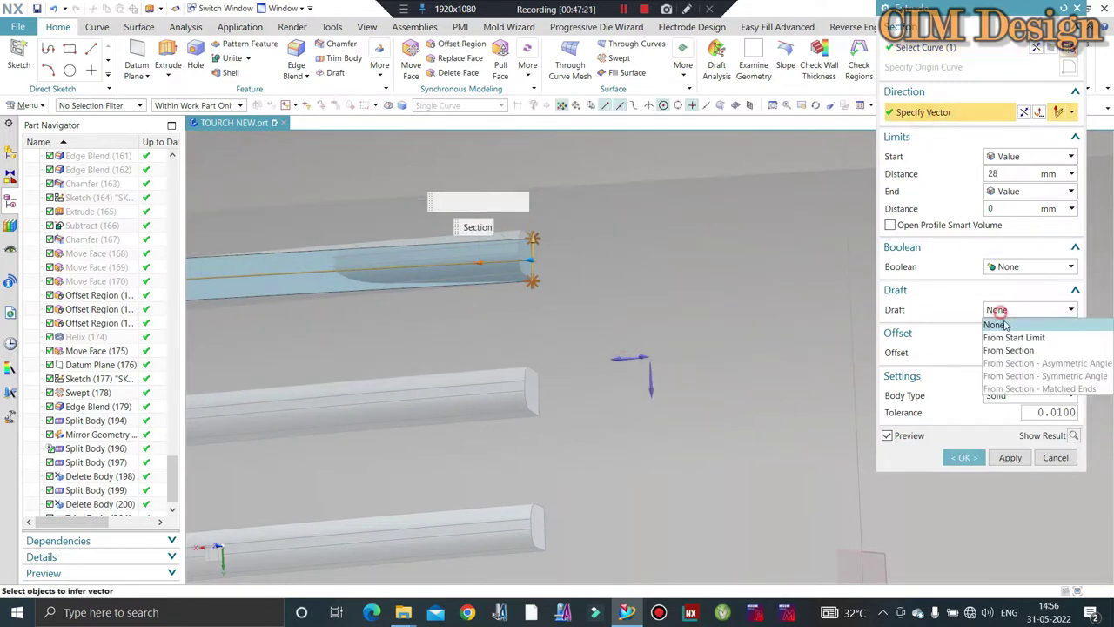
click(997, 350)
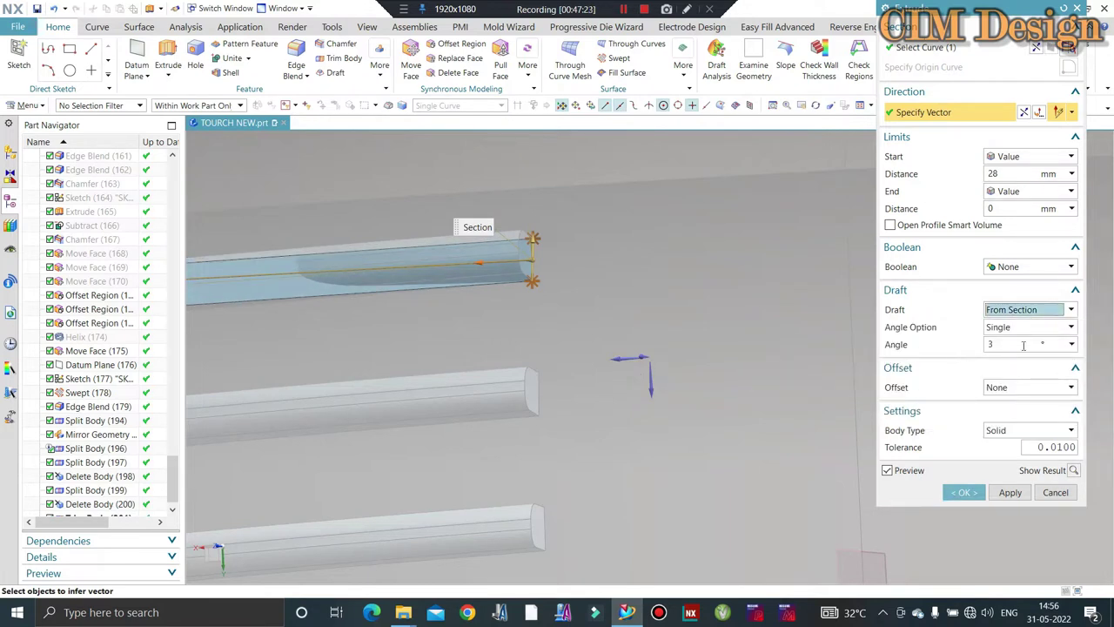
text(5)
key(Return)
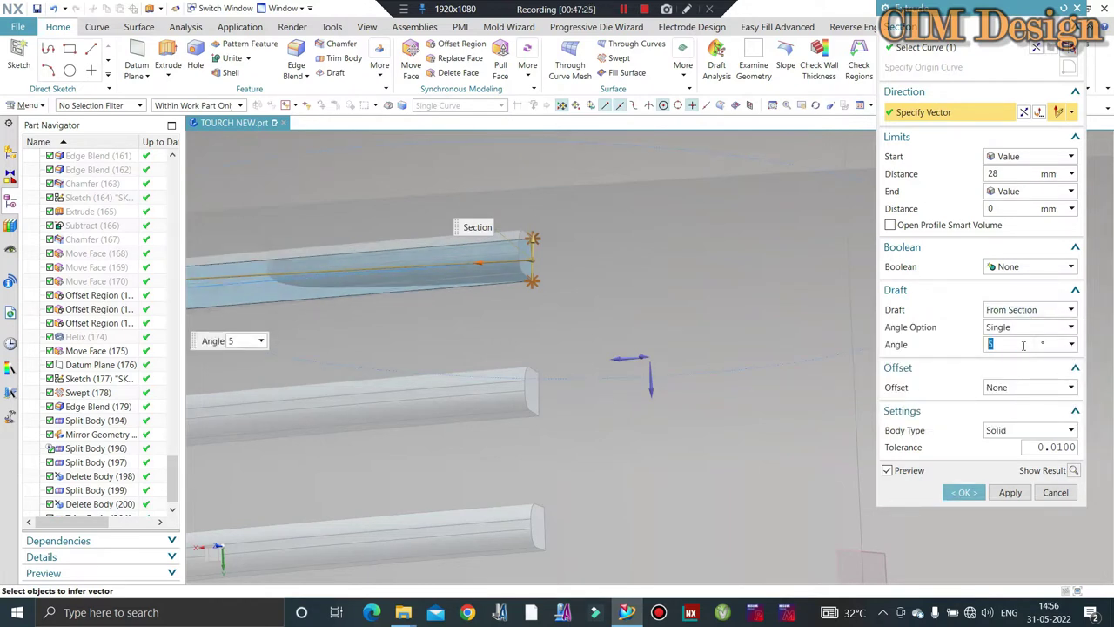
- Add the middle and bottom tube end edges to the section and apply the tapered extrusion
click(927, 47)
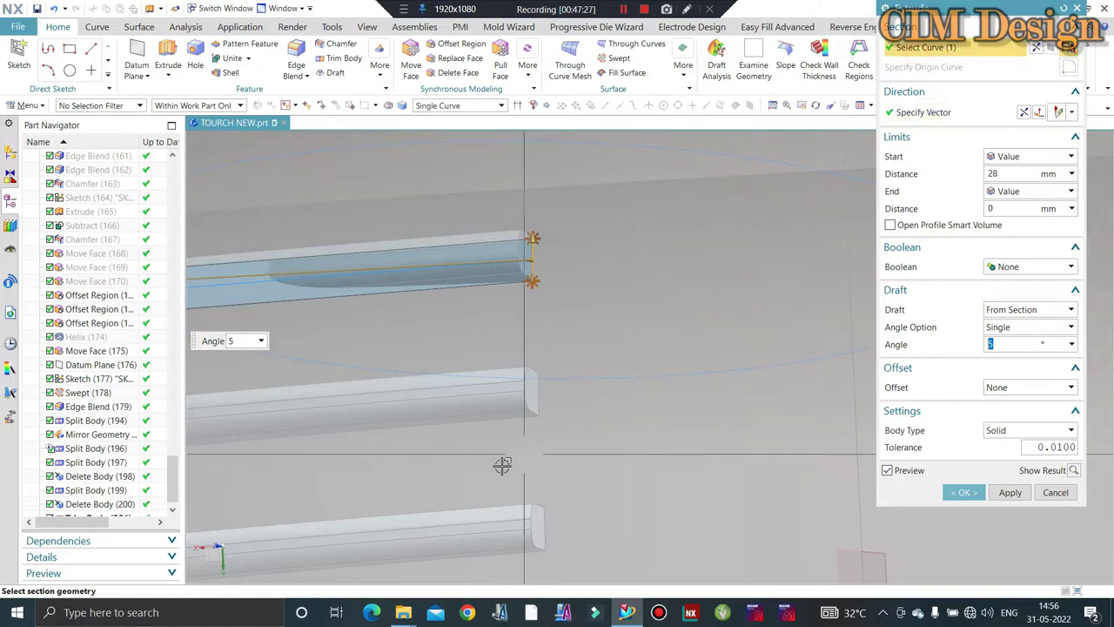
click(541, 399)
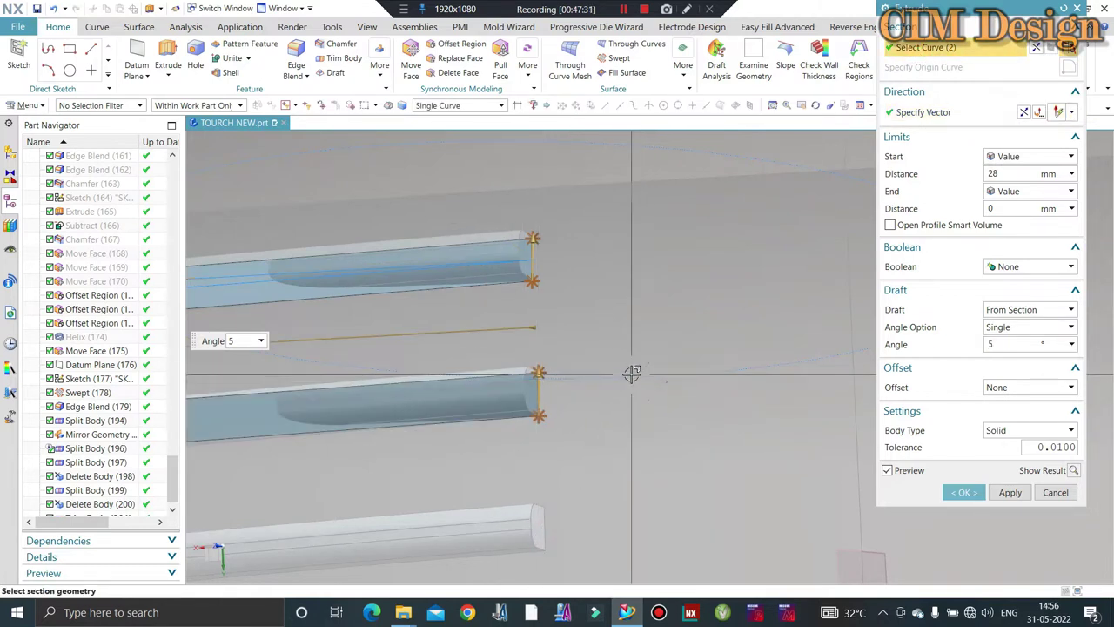
click(548, 518)
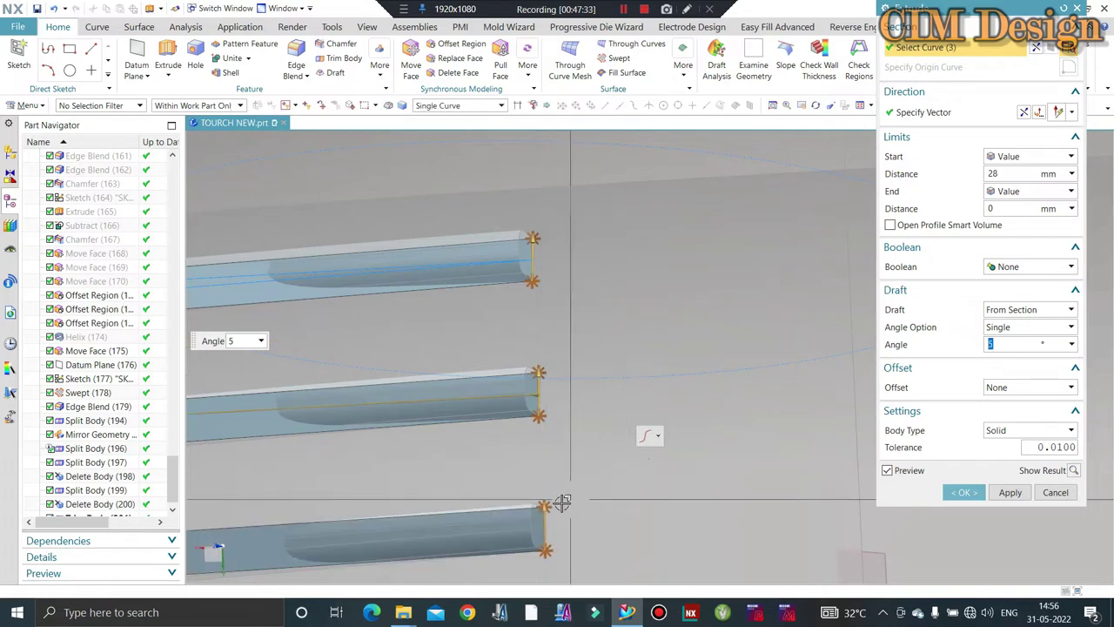
scroll(568, 369, down, 3)
scroll(563, 344, down, 3)
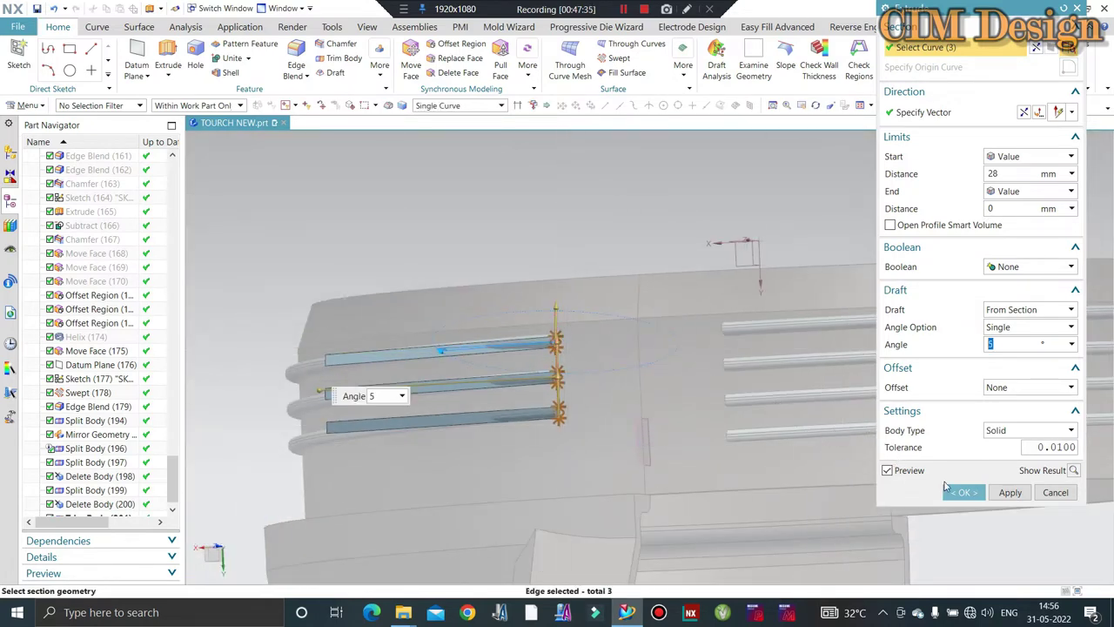
mouse_move(522, 348)
middle_down()
mouse_move(478, 388)
mouse_move(563, 374)
middle_up()
scroll(652, 203, up, 3)
scroll(636, 215, up, 3)
scroll(610, 294, up, 2)
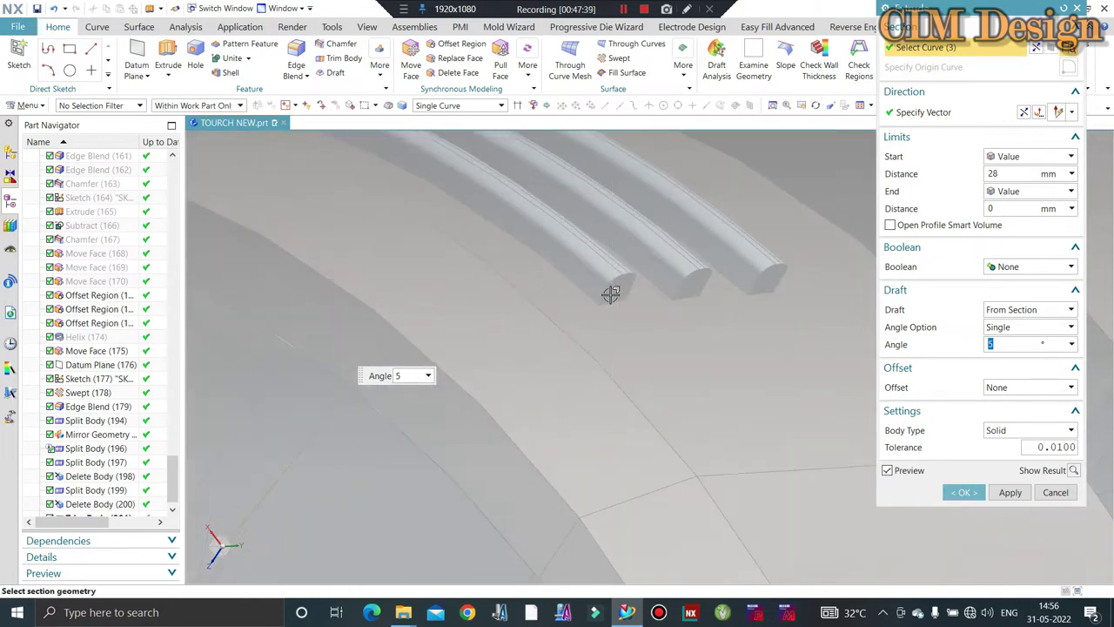
click(614, 310)
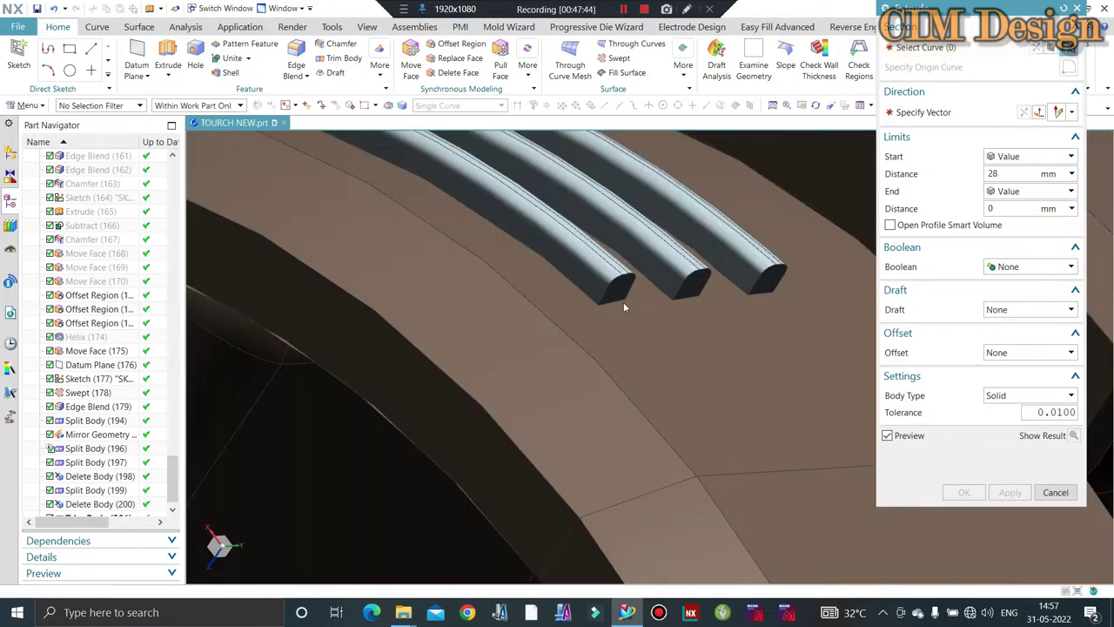
click(620, 301)
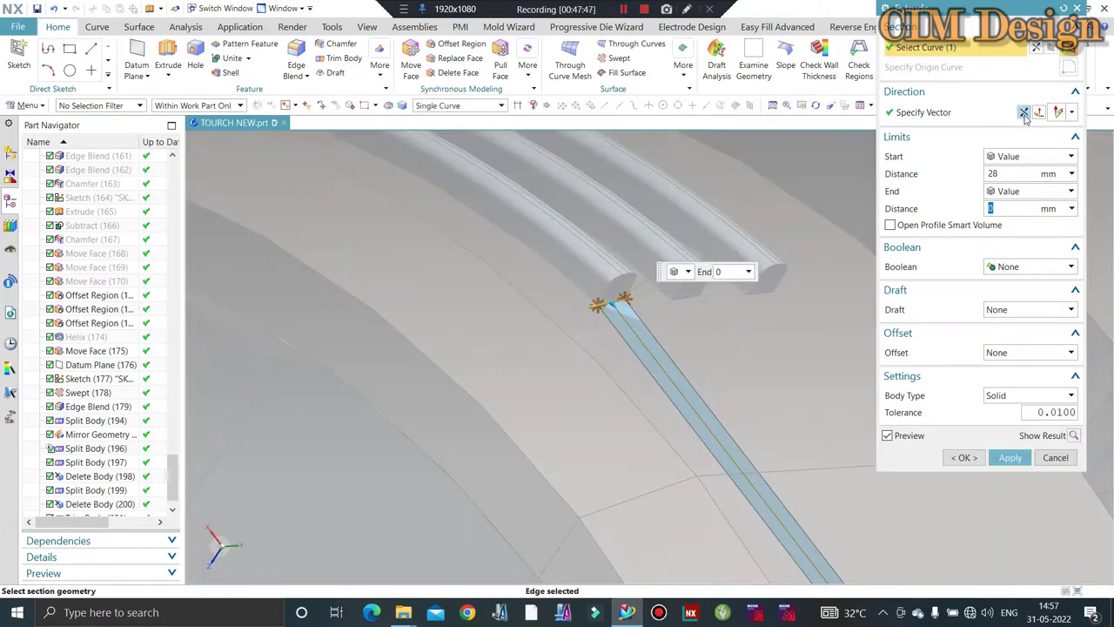
- Reverse the extrusion with a -5° From Section draft on the other two tube ends and create it
click(1025, 113)
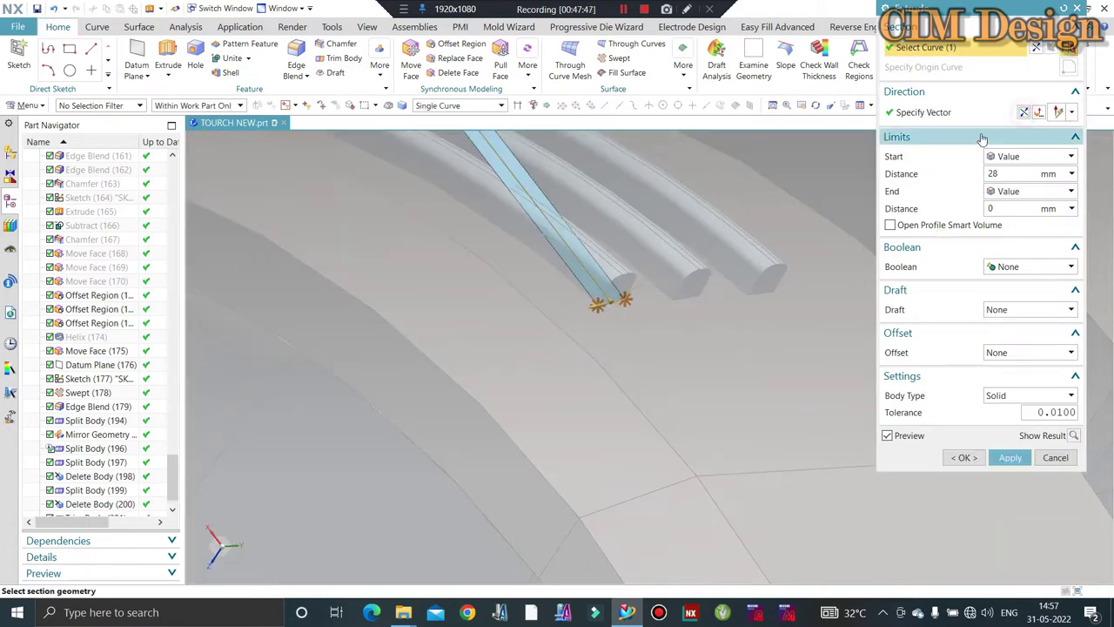
click(1013, 313)
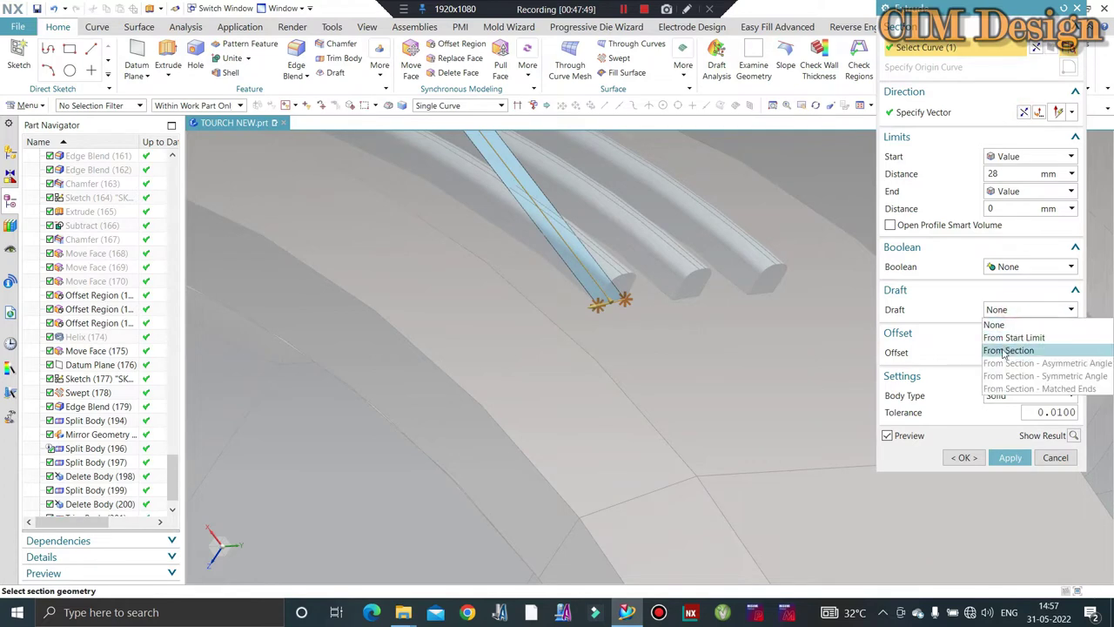
click(1006, 351)
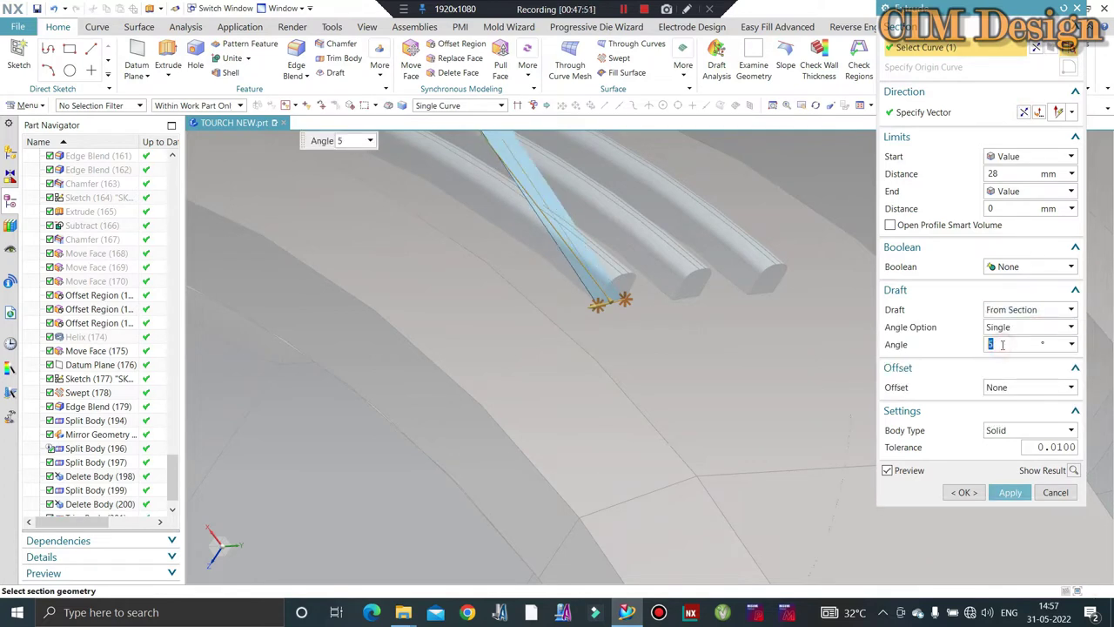
text(-5)
key(Return)
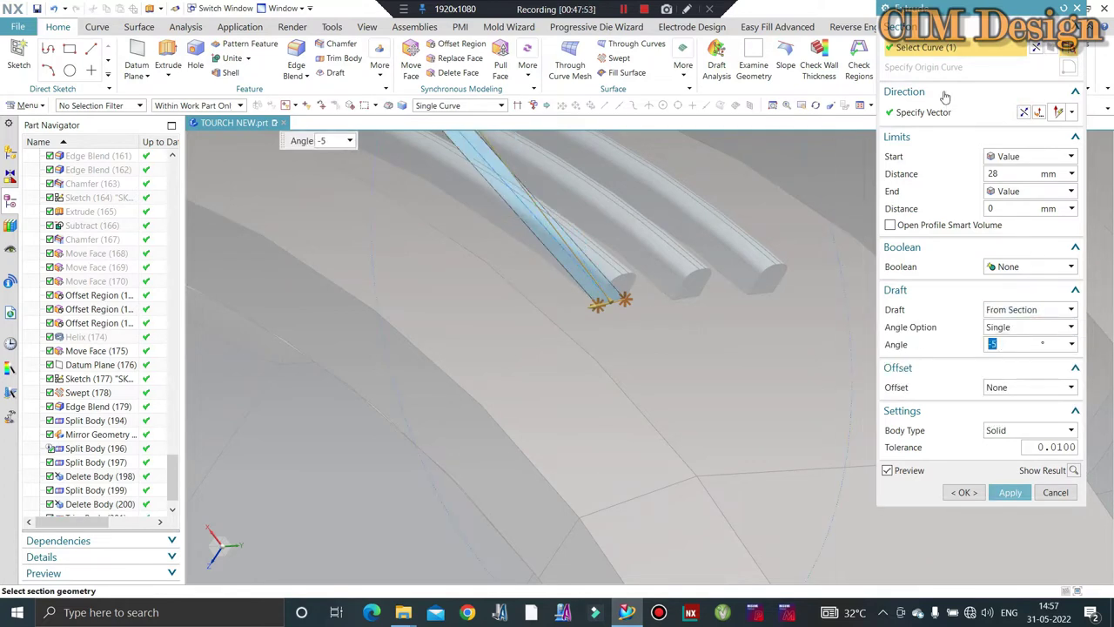
click(688, 301)
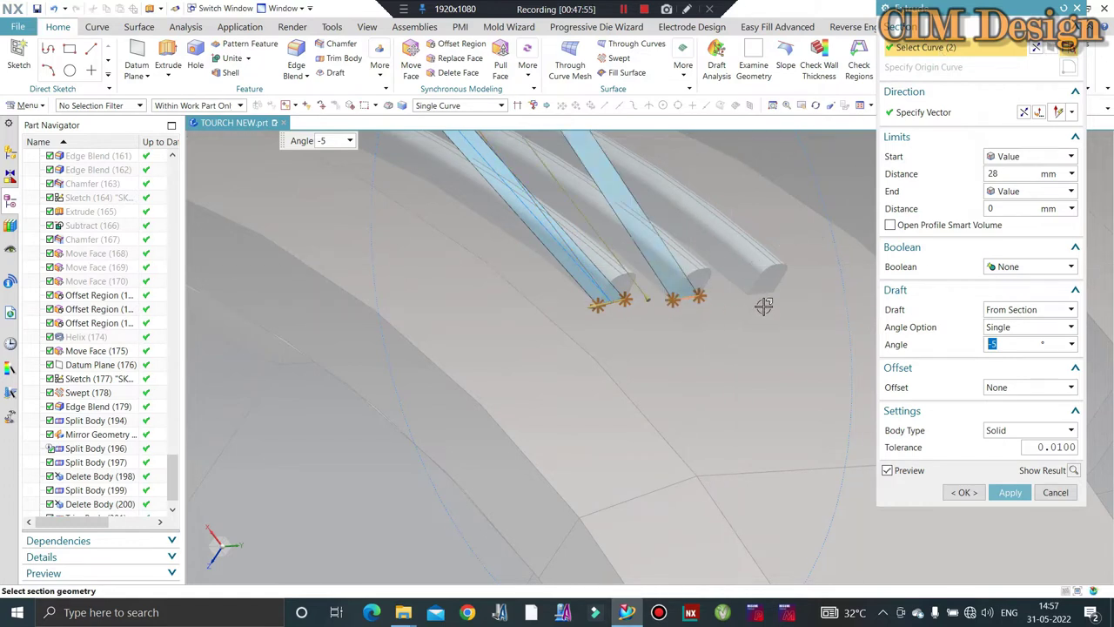
click(762, 294)
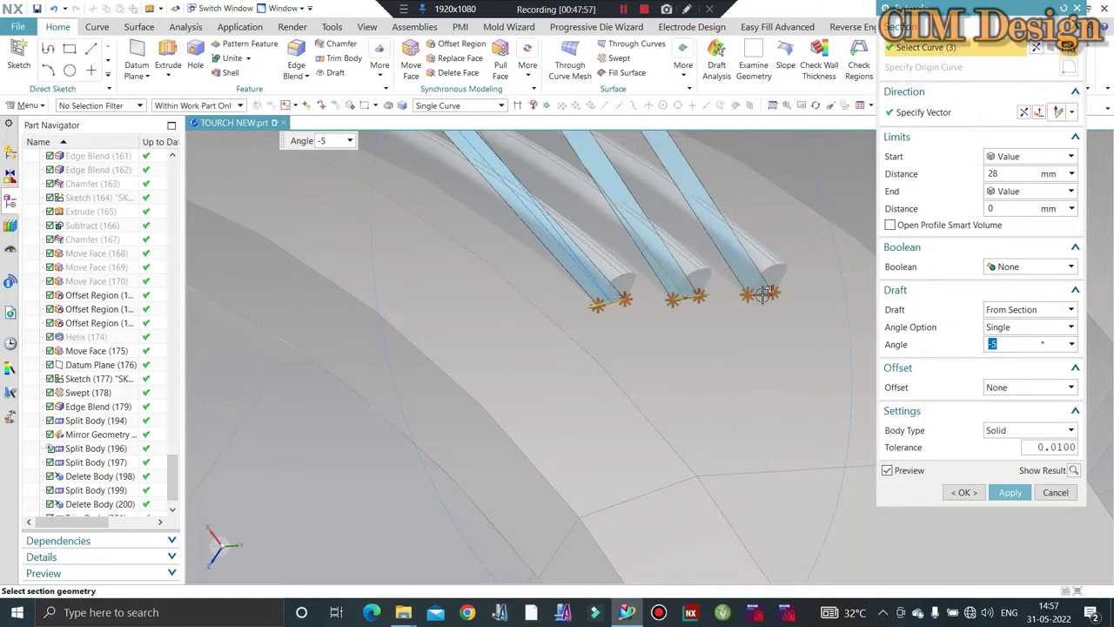
click(967, 492)
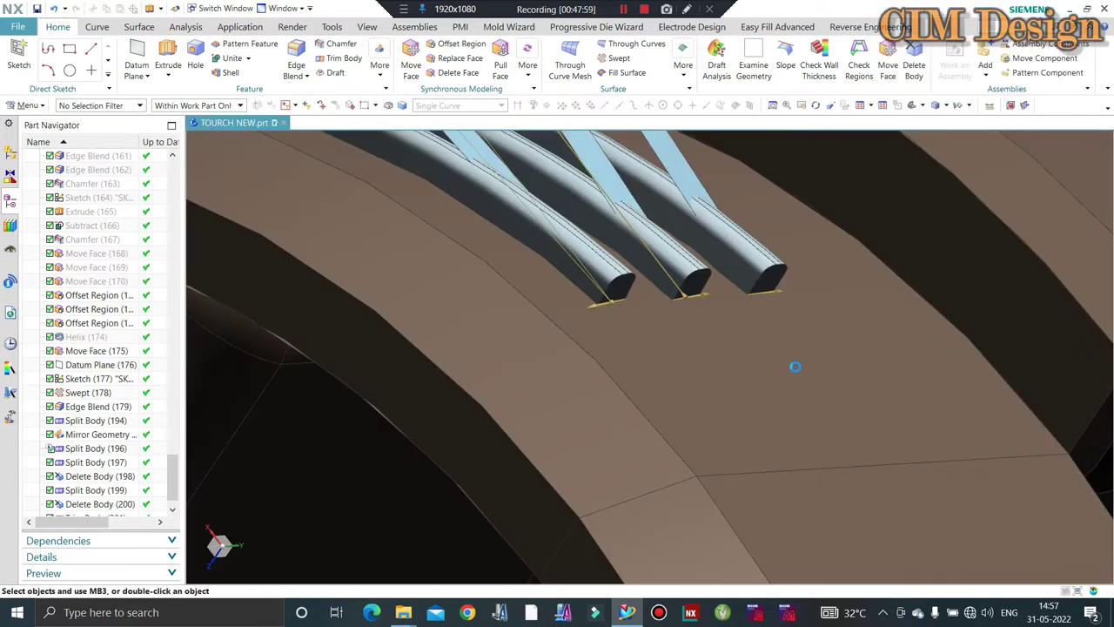
- Extend the three extruded strip sheets by 1 mm at their end edges
click(139, 27)
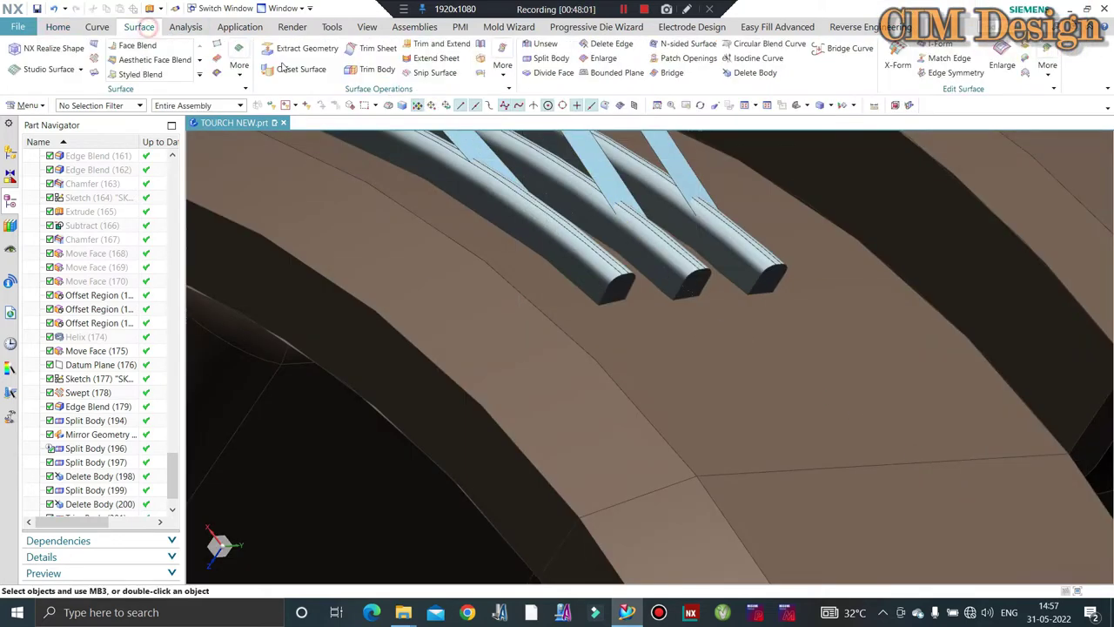
click(435, 67)
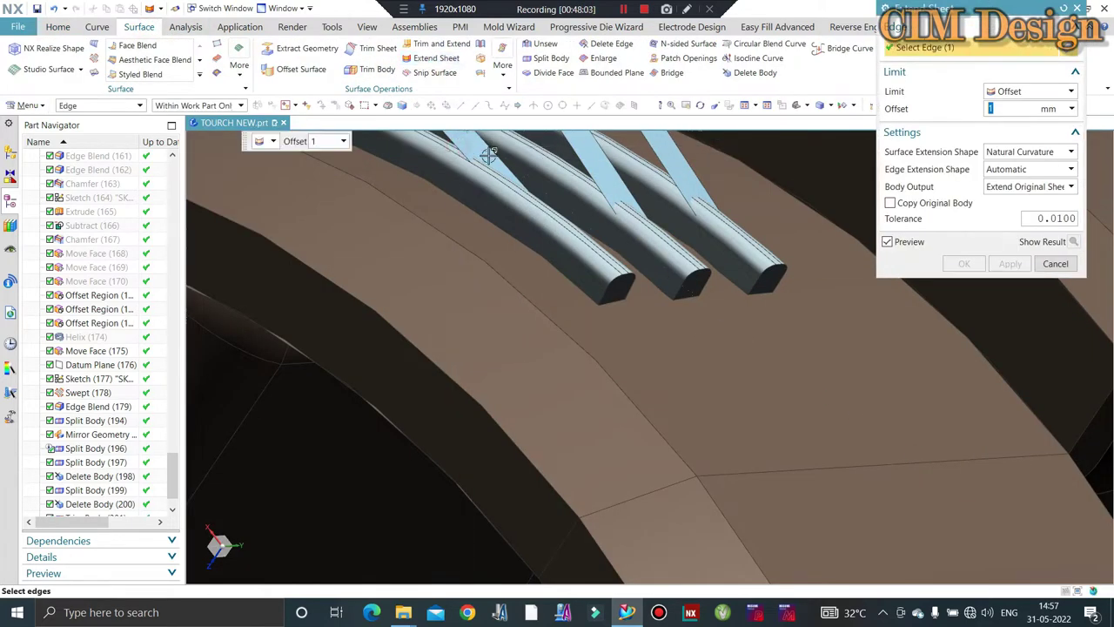
click(487, 155)
click(614, 169)
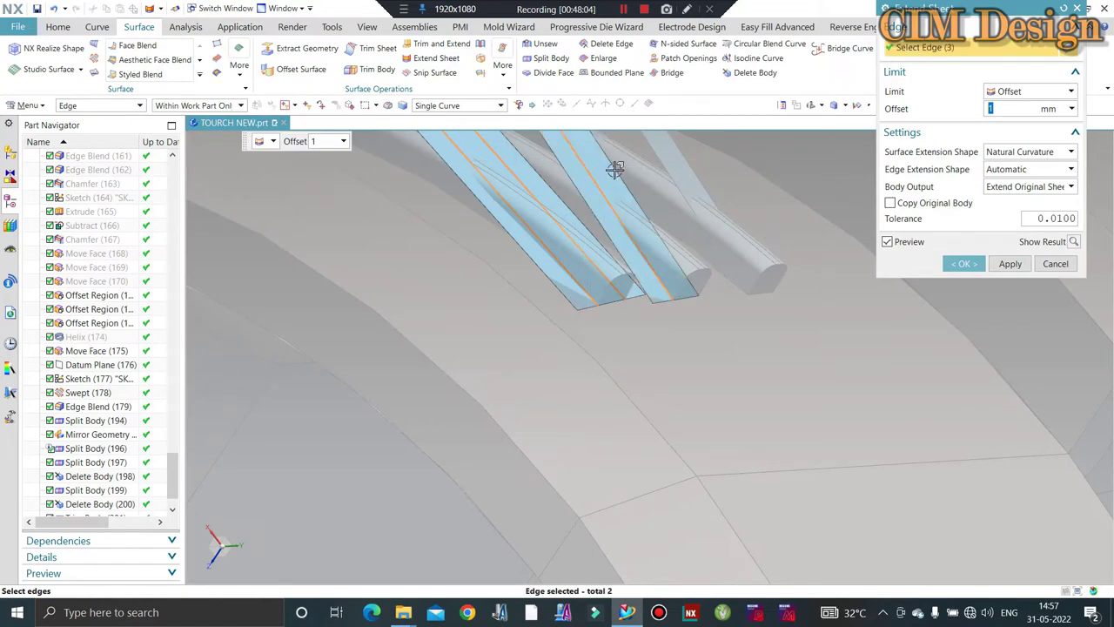
click(695, 172)
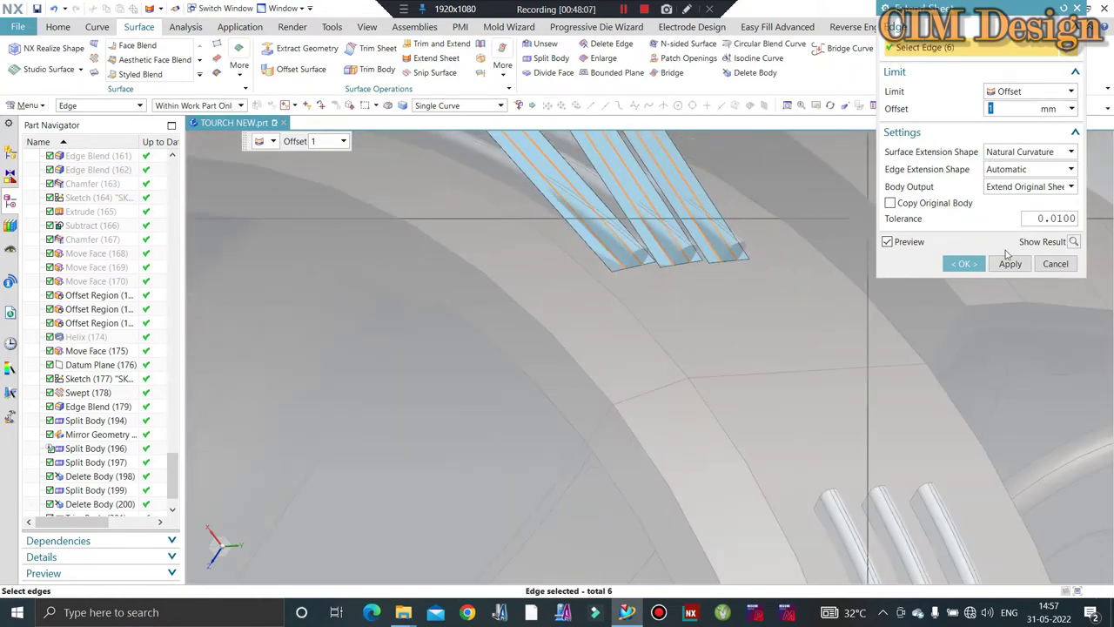
click(1009, 264)
key(Escape)
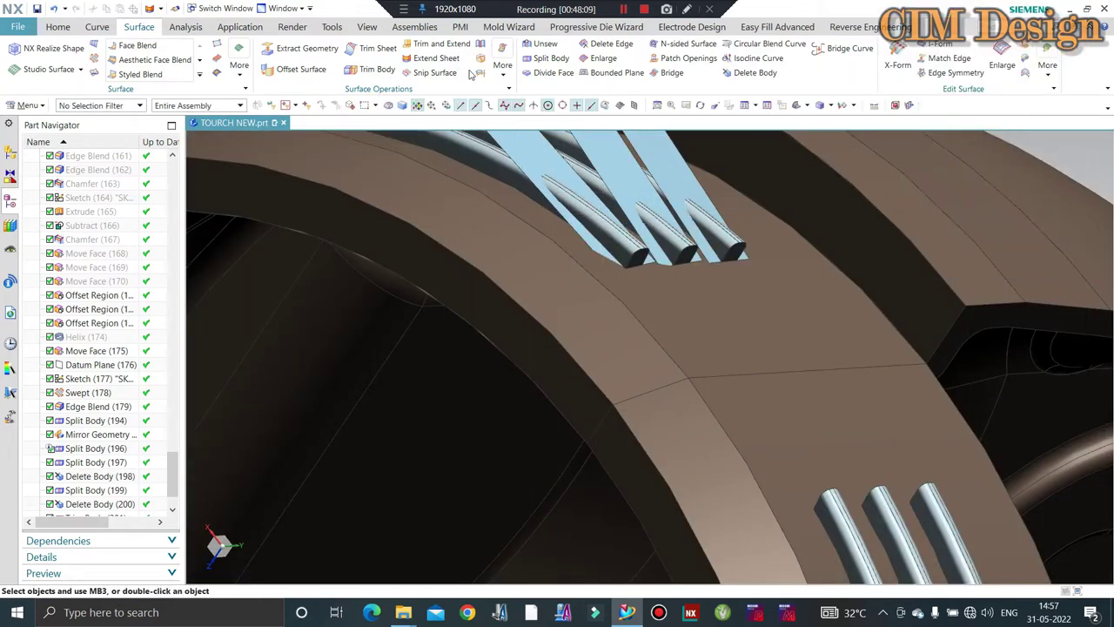
- Trim the first tube body against its strip face
click(368, 71)
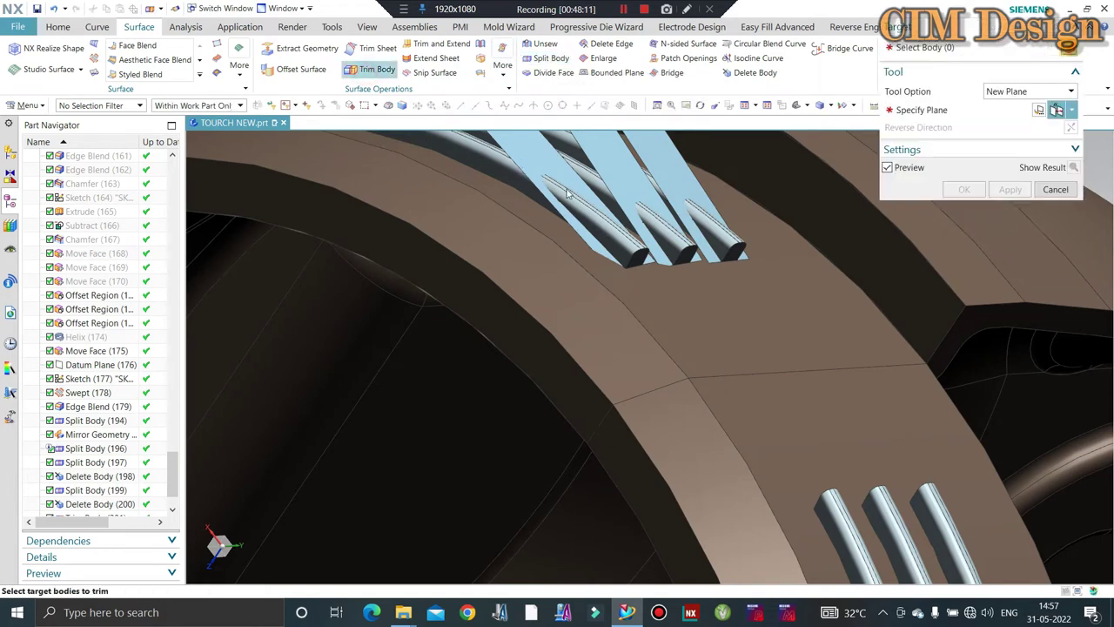
scroll(602, 228, up, 2)
click(659, 199)
click(918, 116)
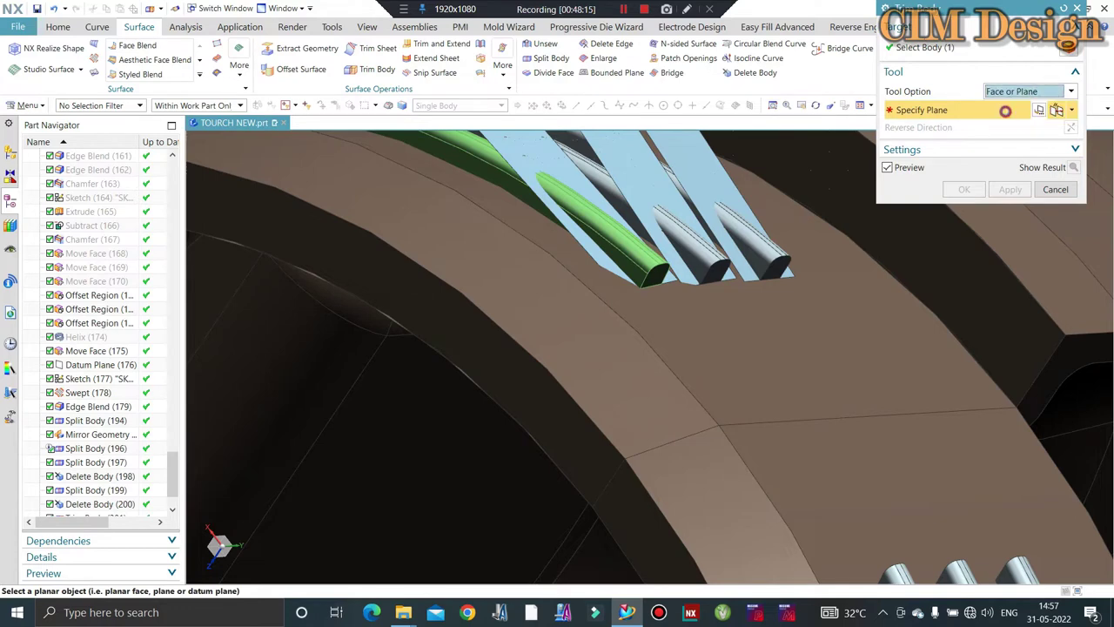
click(526, 167)
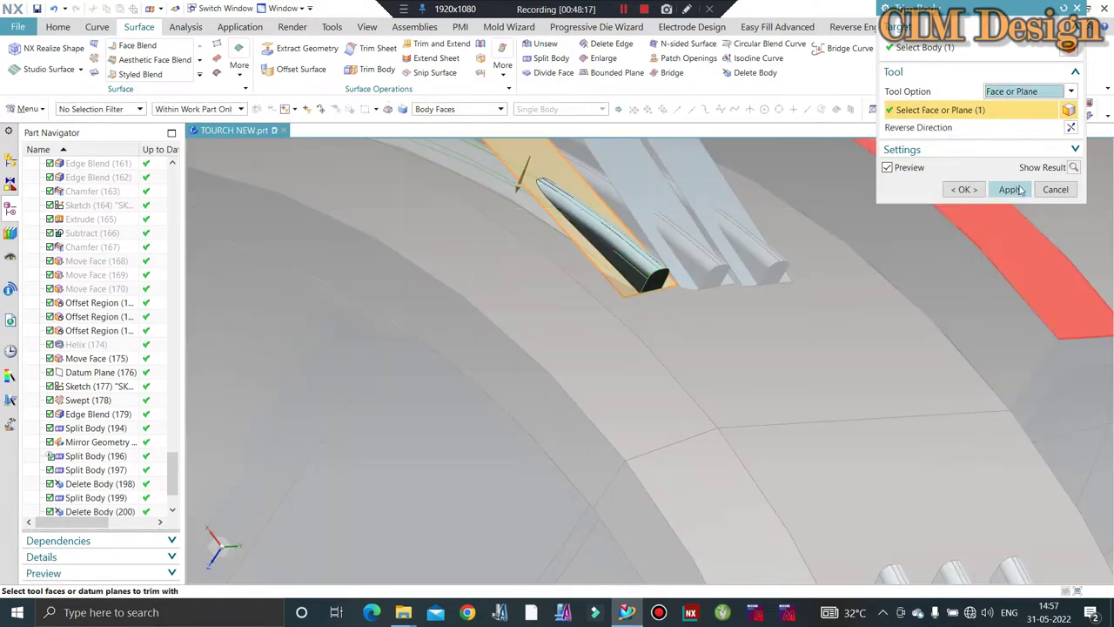
click(1010, 190)
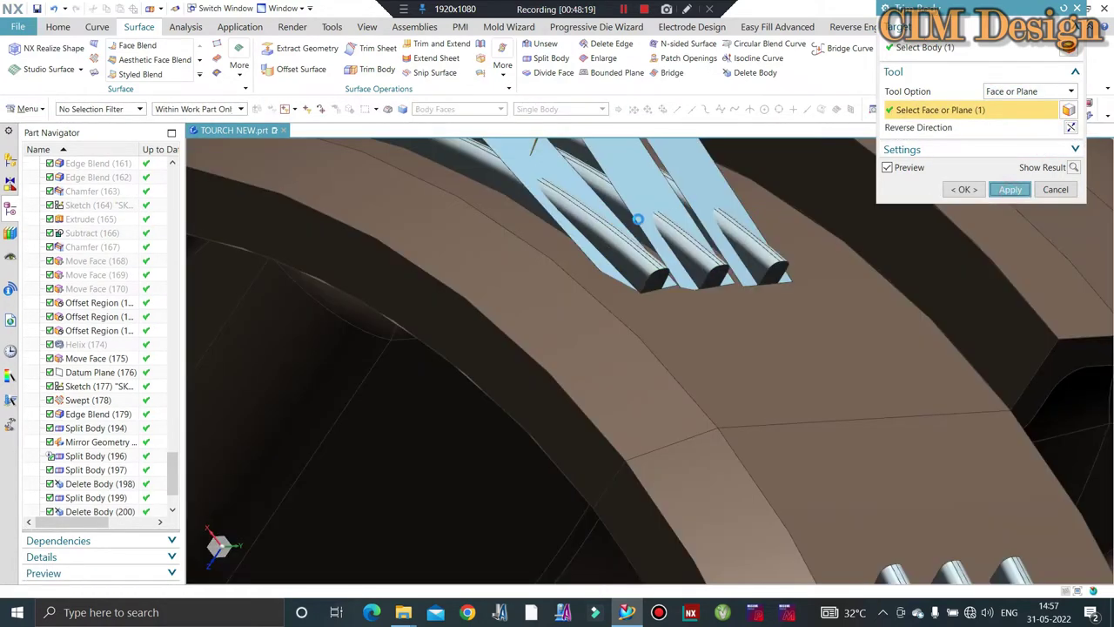
- Trim the second tube against its strip face and select the third tube to trim
click(680, 228)
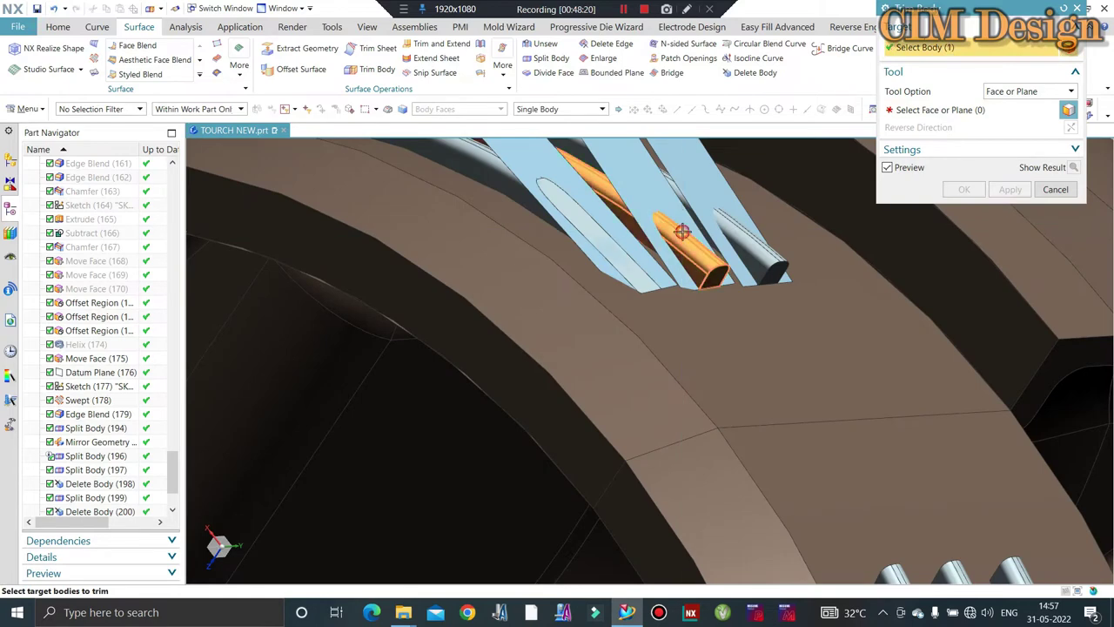
middle_click(648, 190)
click(648, 190)
click(1010, 190)
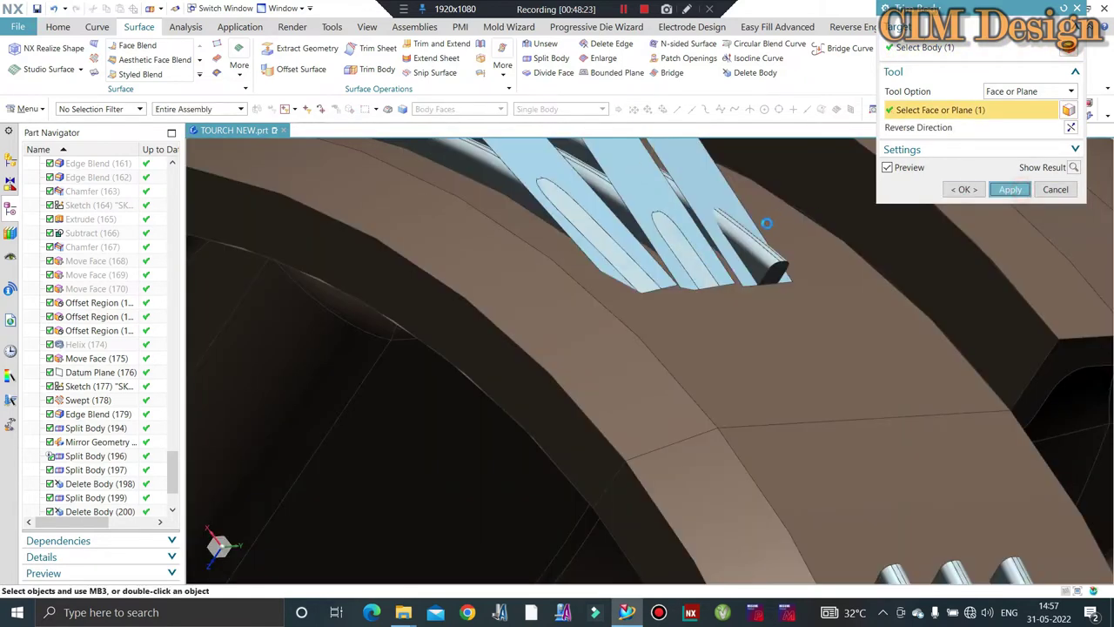
click(747, 249)
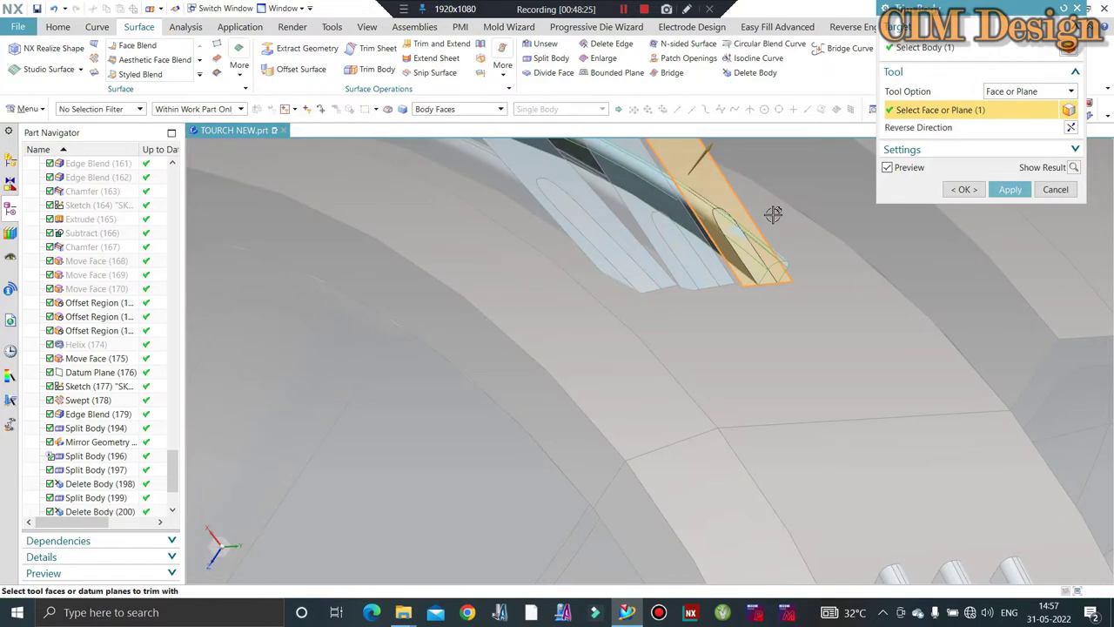
shift+click(749, 235)
- Close the trim tool and review the tapered strip extrusion Extrude (204) in edit mode
scroll(578, 228, up, 5)
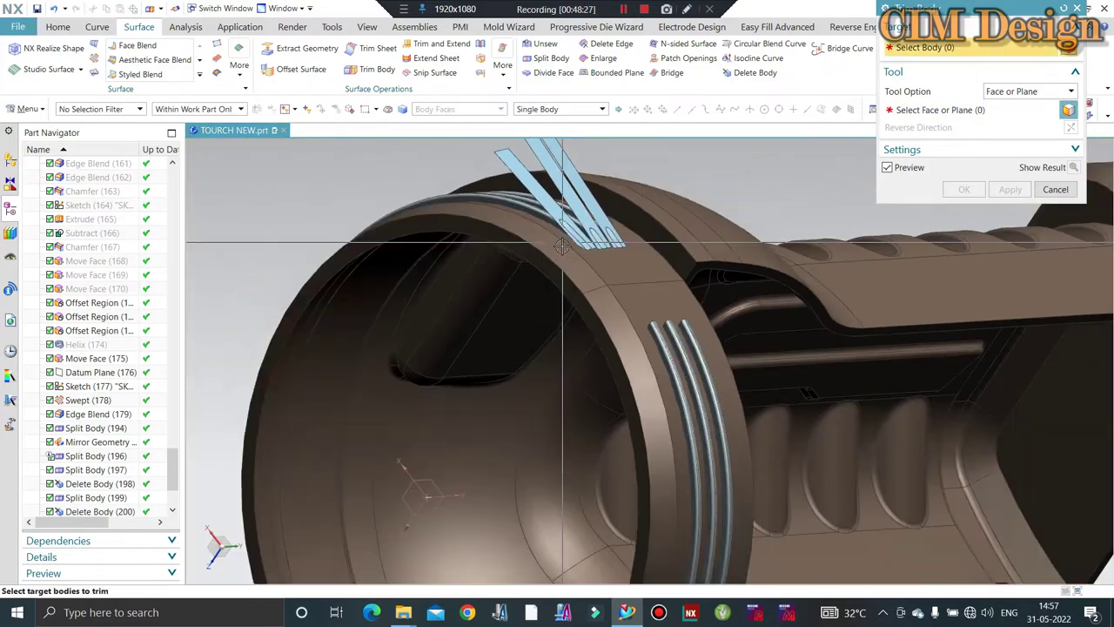
mouse_move(578, 228)
middle_down()
mouse_move(611, 276)
mouse_move(477, 251)
mouse_move(607, 267)
mouse_move(557, 261)
middle_up()
key(Escape)
scroll(477, 252, down, 4)
scroll(477, 252, up, 4)
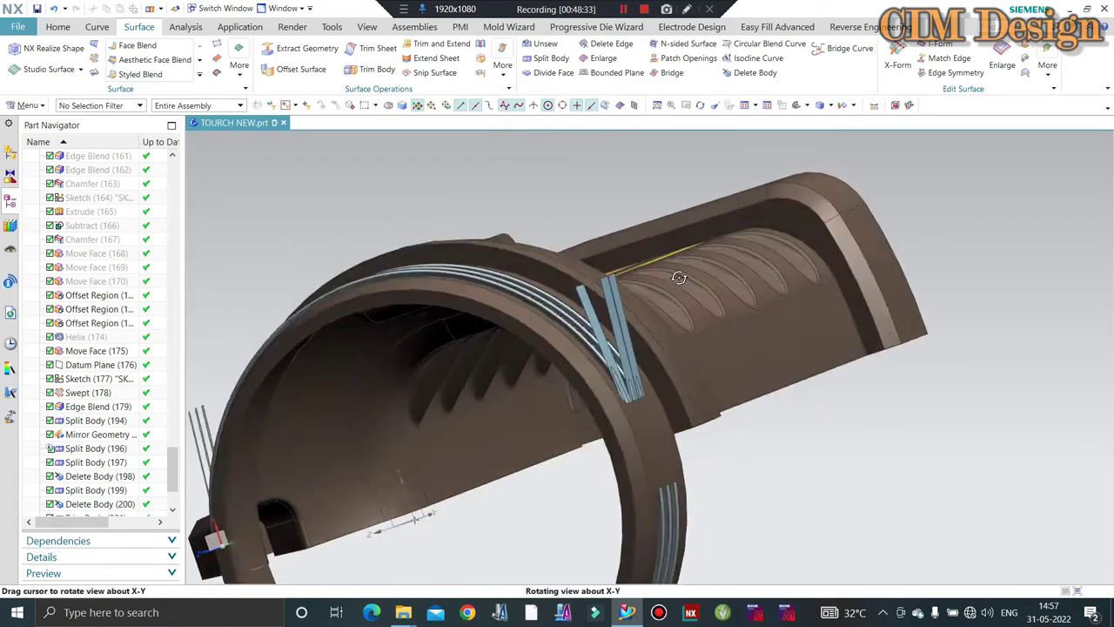
scroll(540, 261, down, 2)
scroll(531, 261, down, 3)
scroll(99, 496, down, 3)
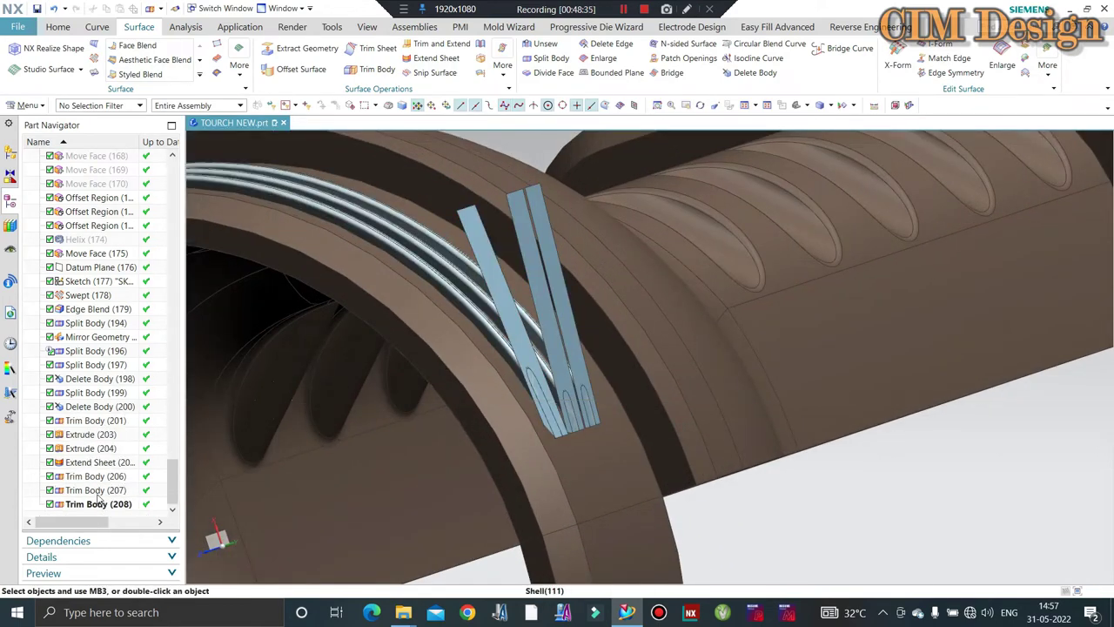
double_click(81, 449)
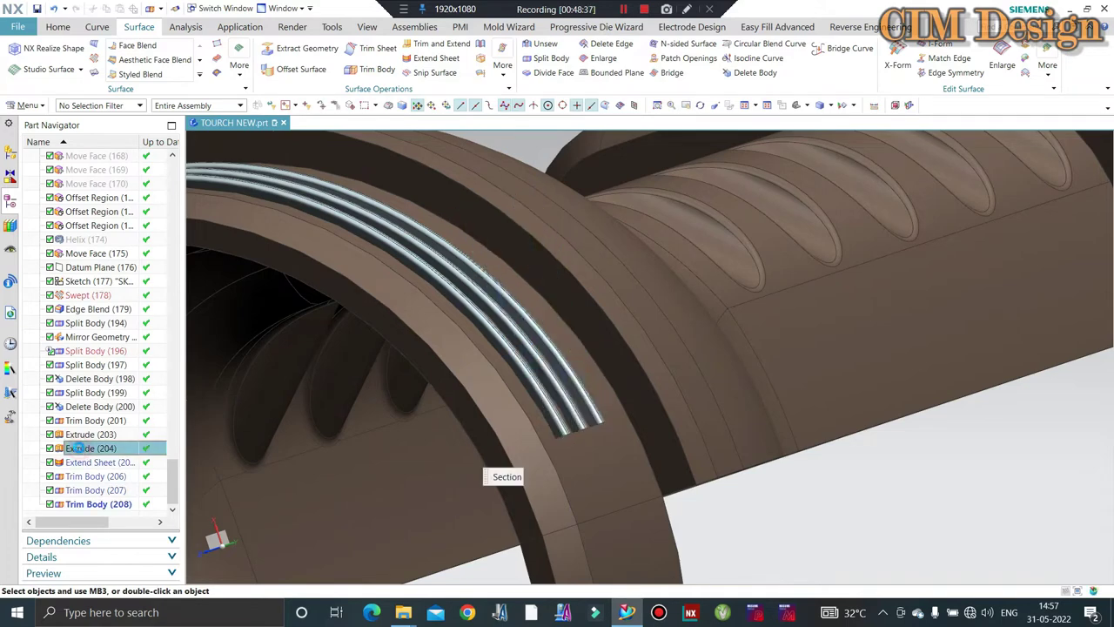
scroll(576, 416, down, 2)
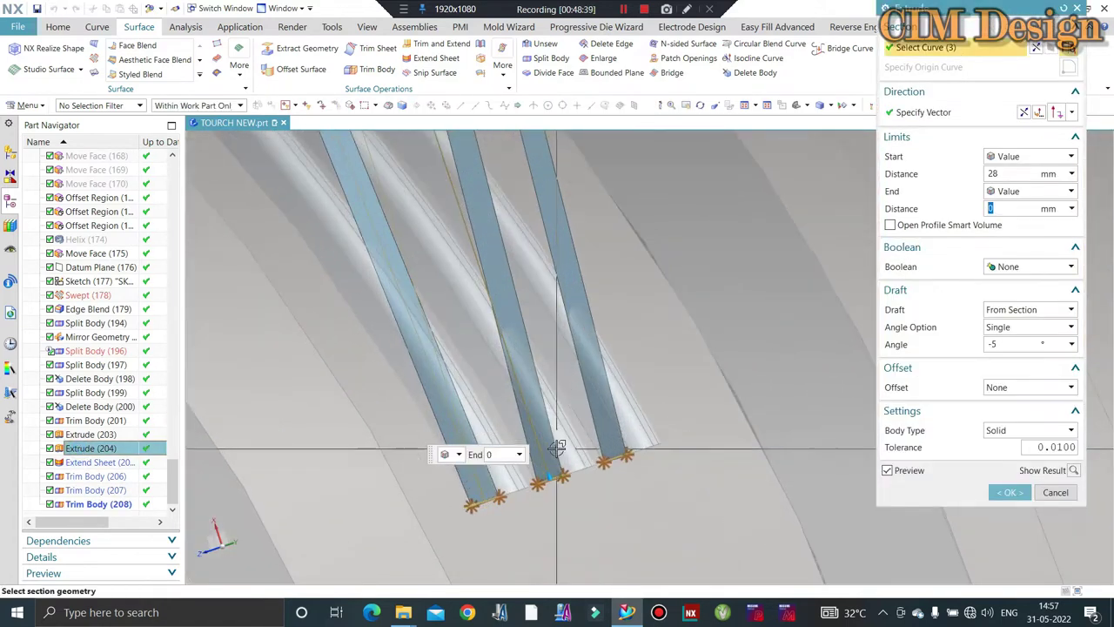
scroll(578, 411, down, 2)
scroll(579, 407, up, 1)
middle_drag(580, 407, 572, 171)
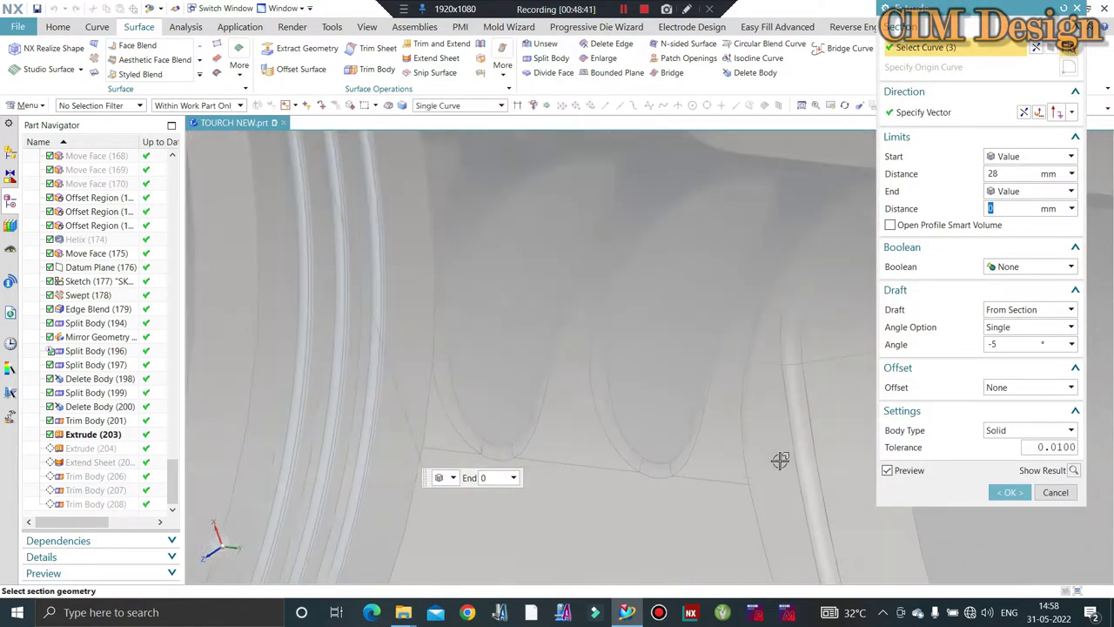
scroll(574, 174, down, 2)
scroll(697, 235, down, 2)
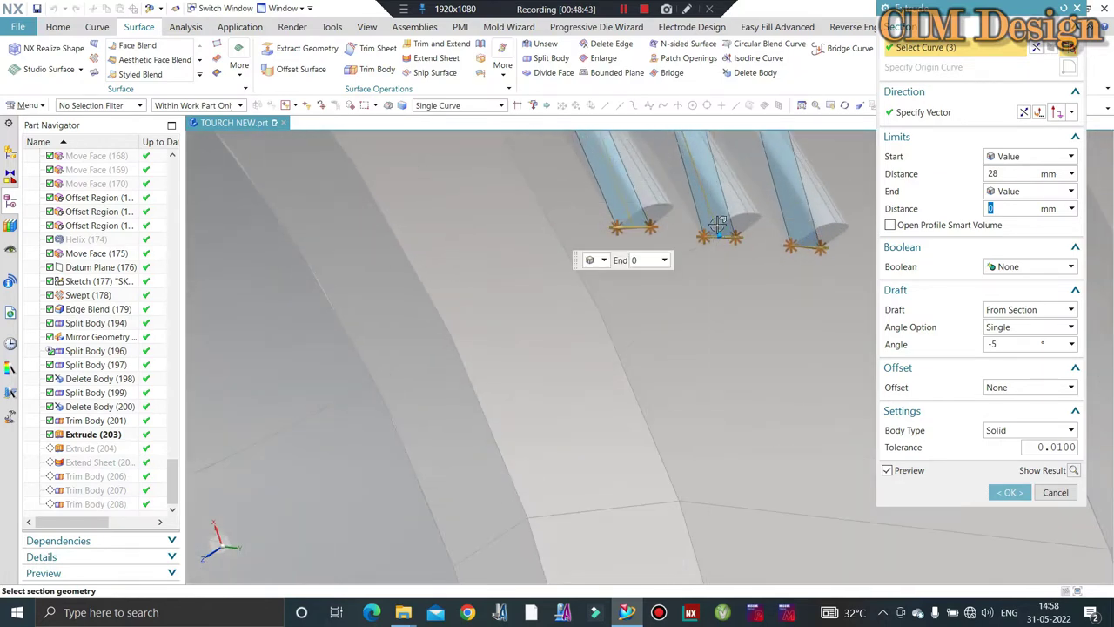
middle_click(706, 260)
- Check Trim Body (208)'s information, then delete Trim Body (207) and (208)
scroll(723, 237, up, 2)
scroll(298, 369, up, 1)
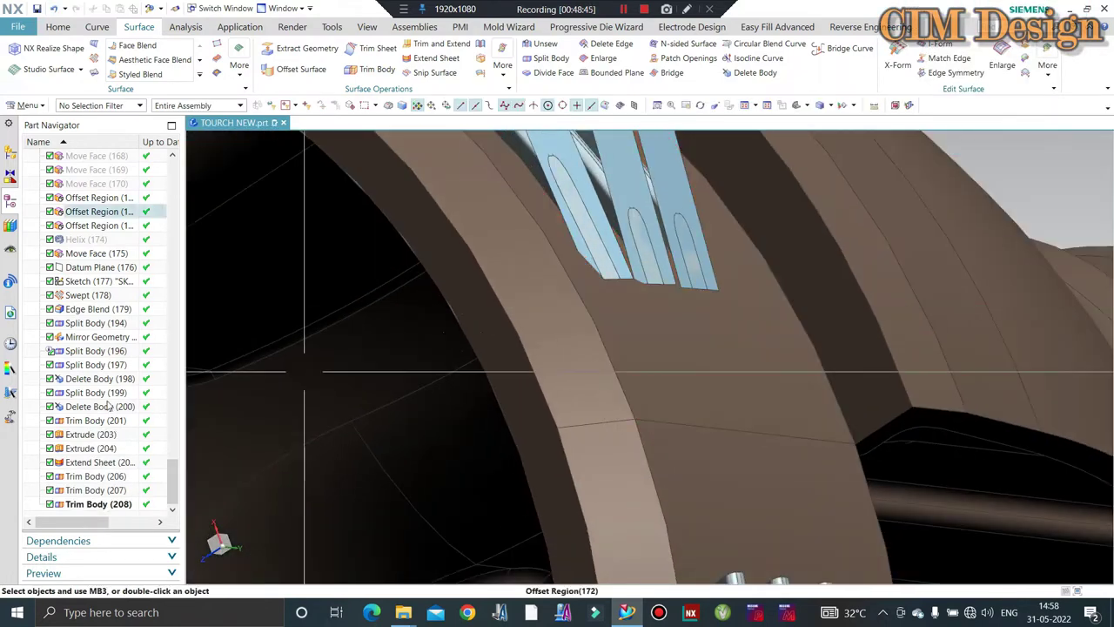
right_click(81, 491)
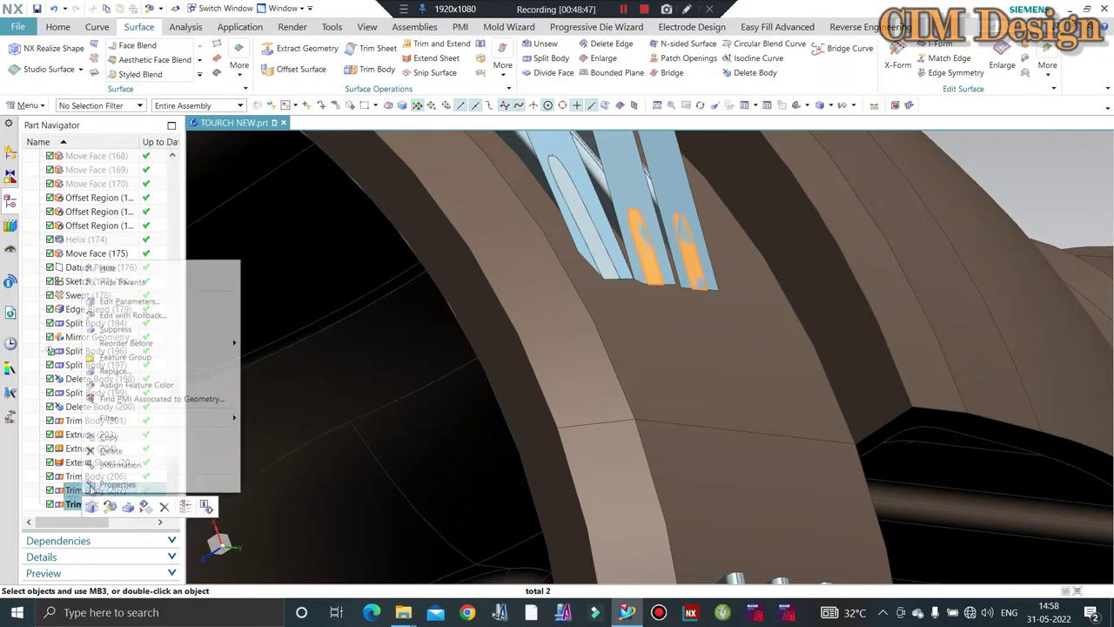
click(120, 446)
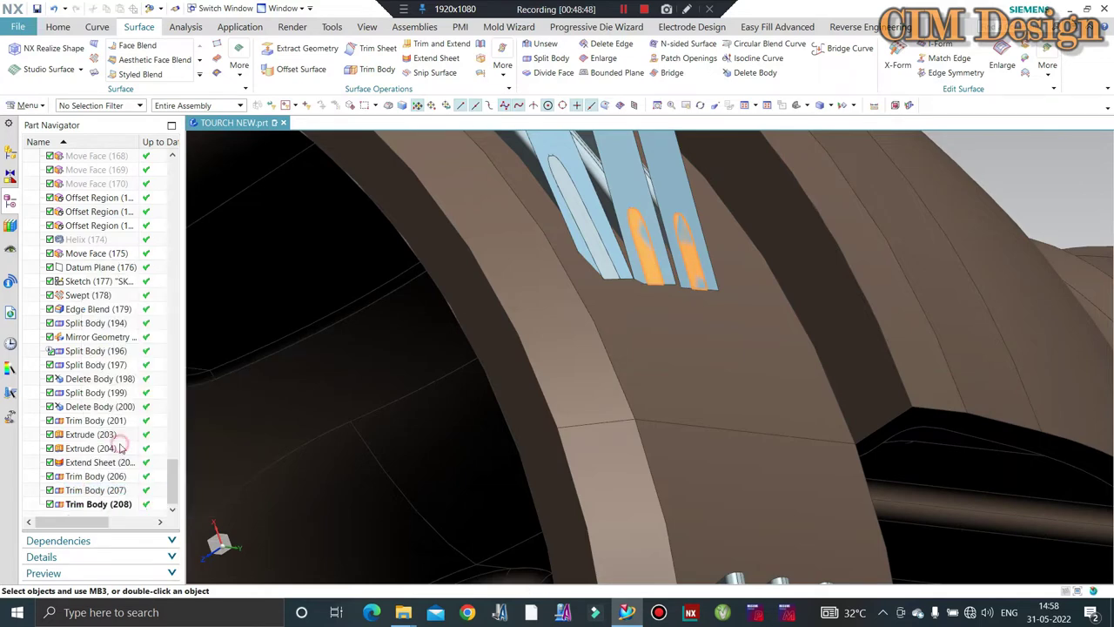
right_click(84, 507)
click(97, 473)
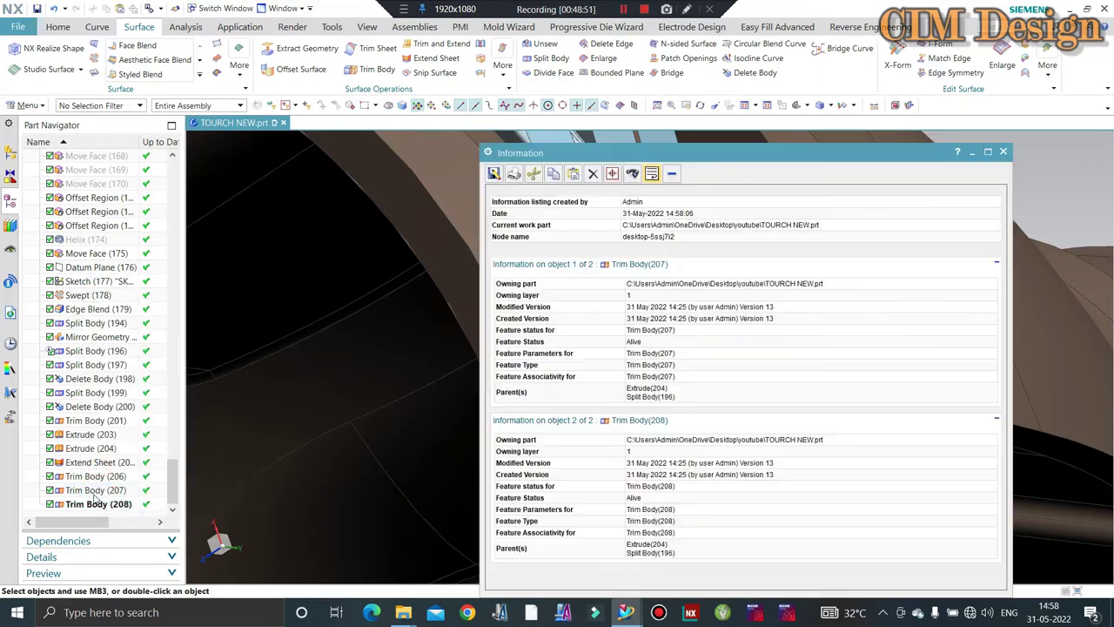
click(114, 493)
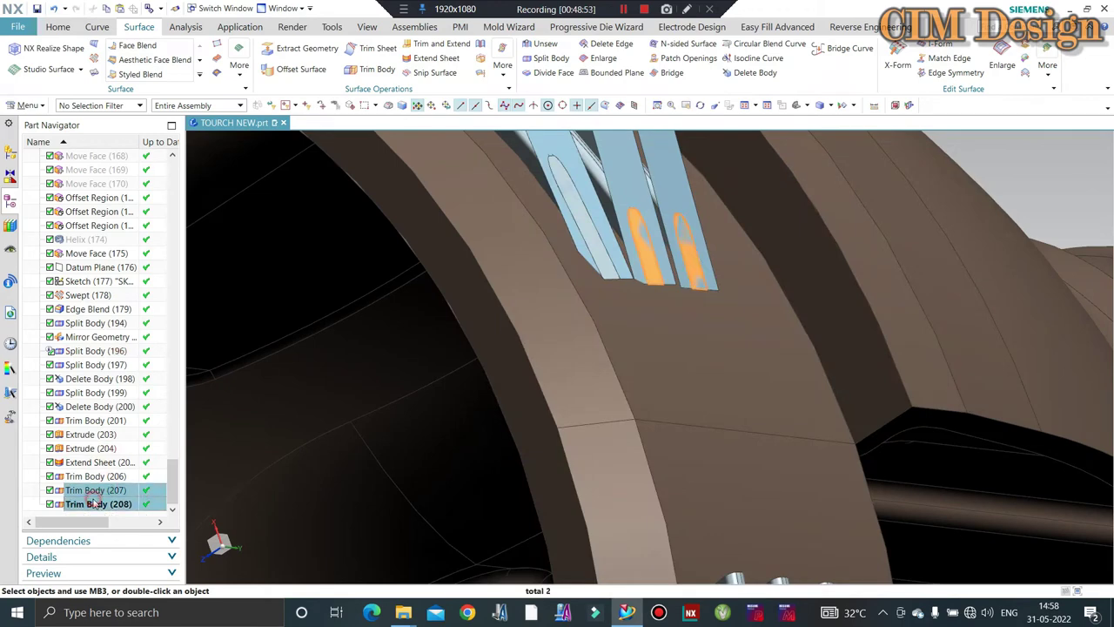
right_click(94, 503)
click(106, 460)
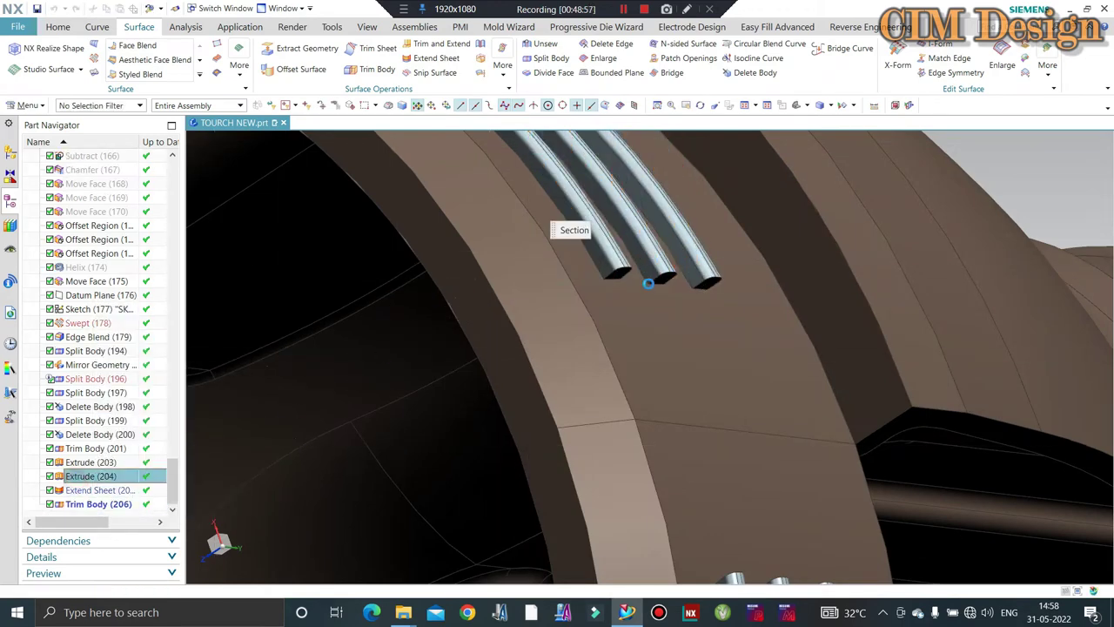
- Extrude the tube's bottom end edge 28 mm, flipped, with a -5° From Section draft
scroll(648, 283, up, 3)
scroll(650, 283, up, 3)
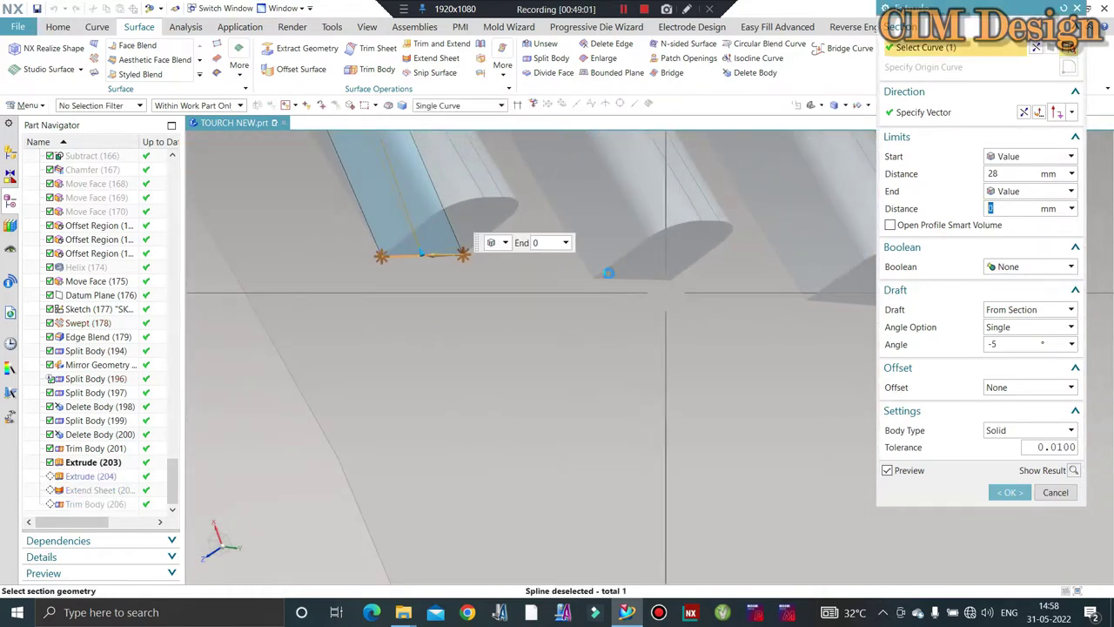
middle_click(683, 303)
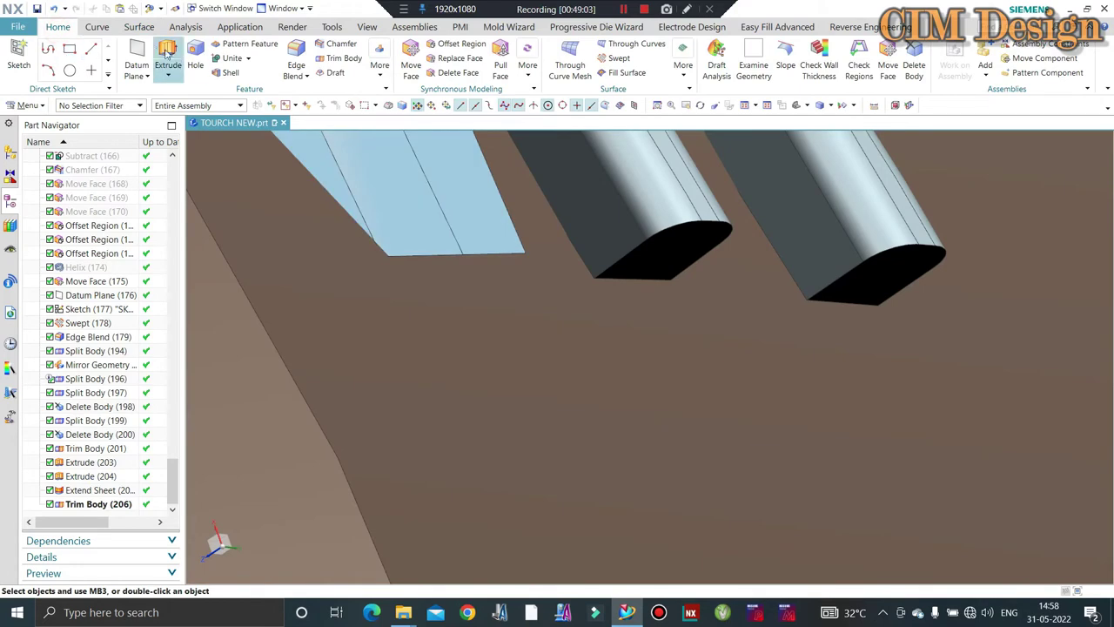
click(649, 283)
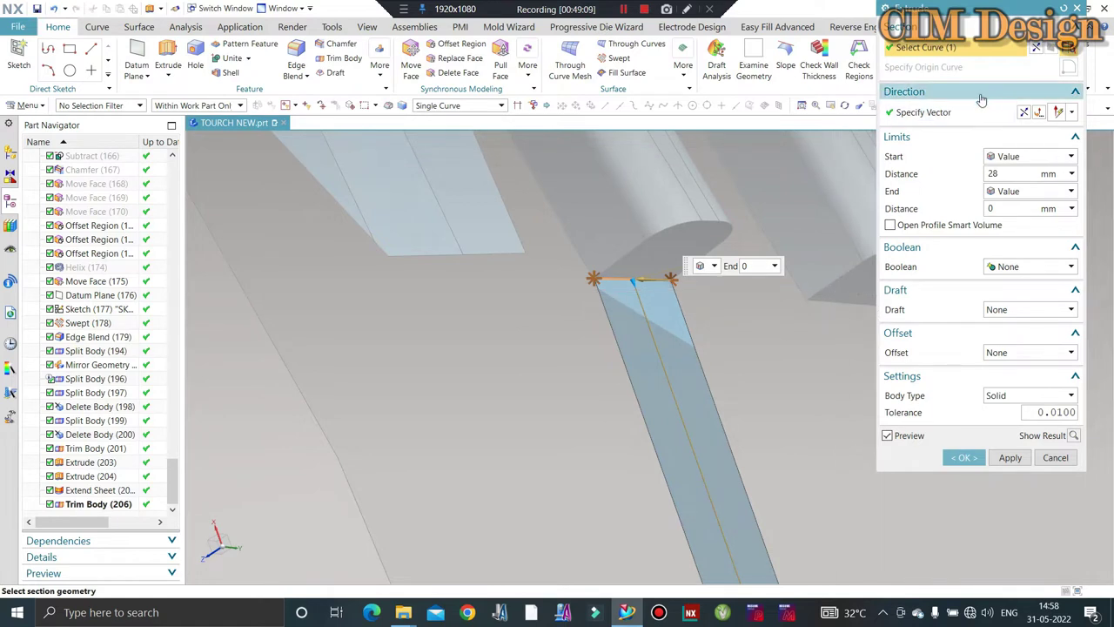
click(923, 112)
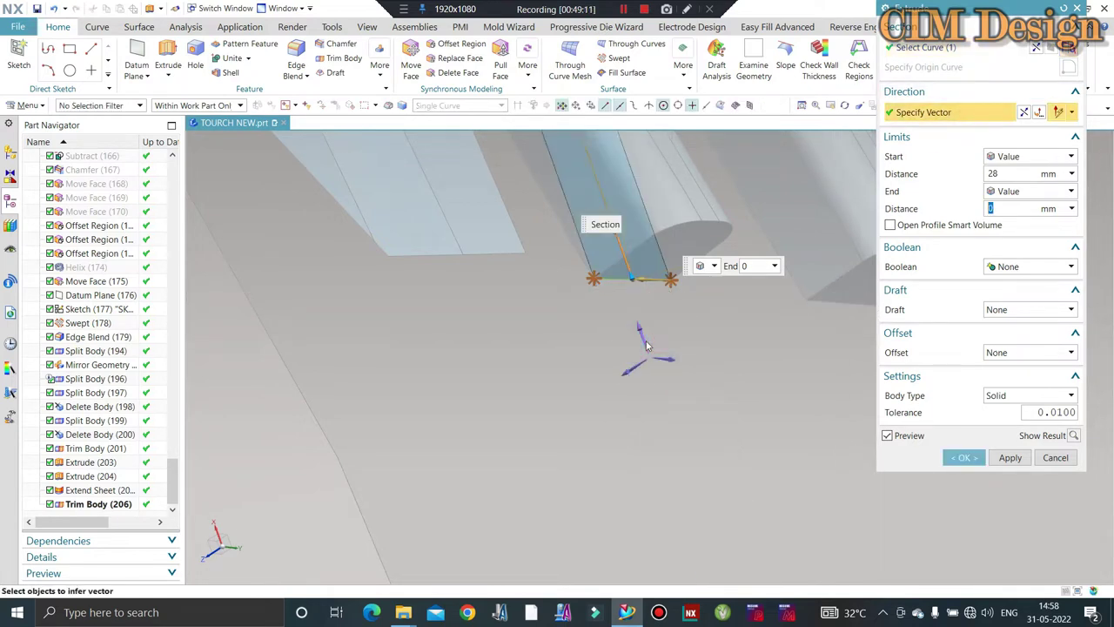
click(1031, 352)
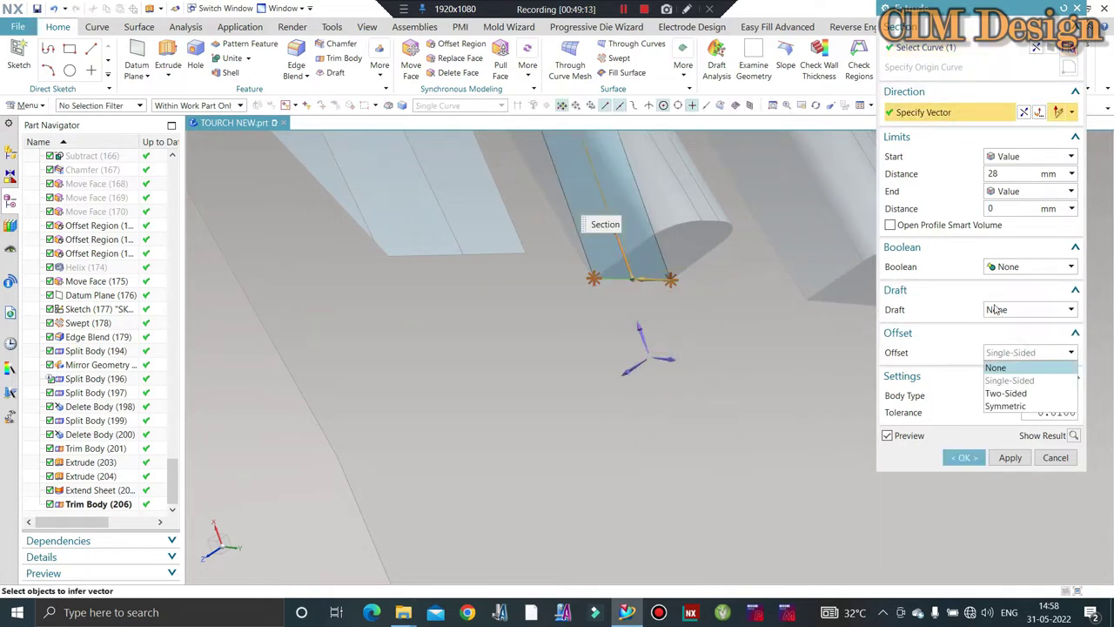
click(996, 309)
click(997, 309)
click(1001, 348)
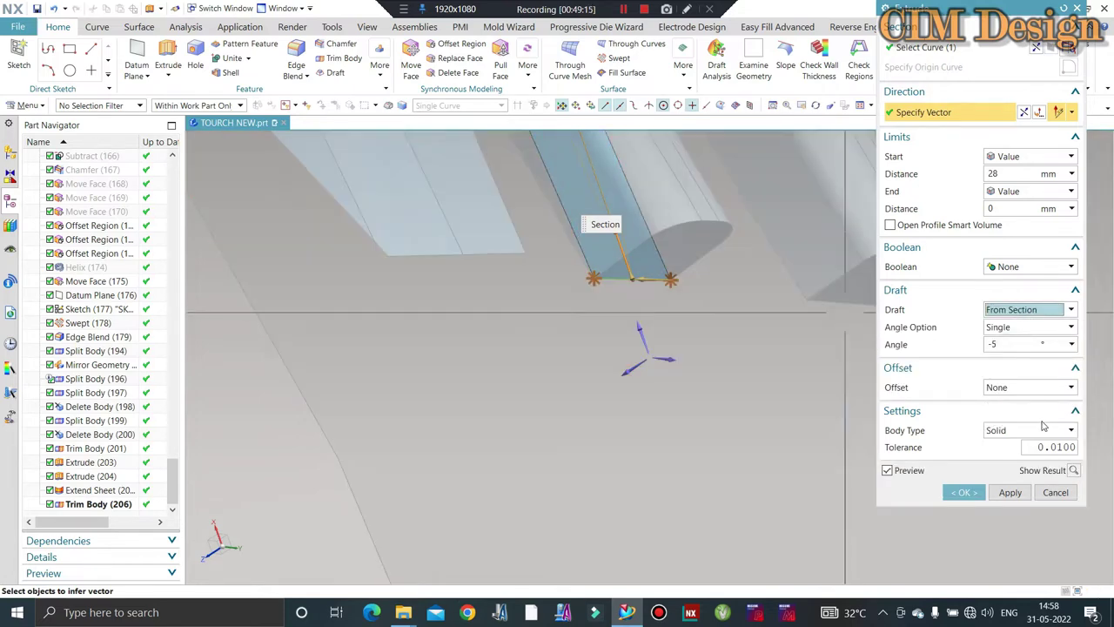
click(1011, 493)
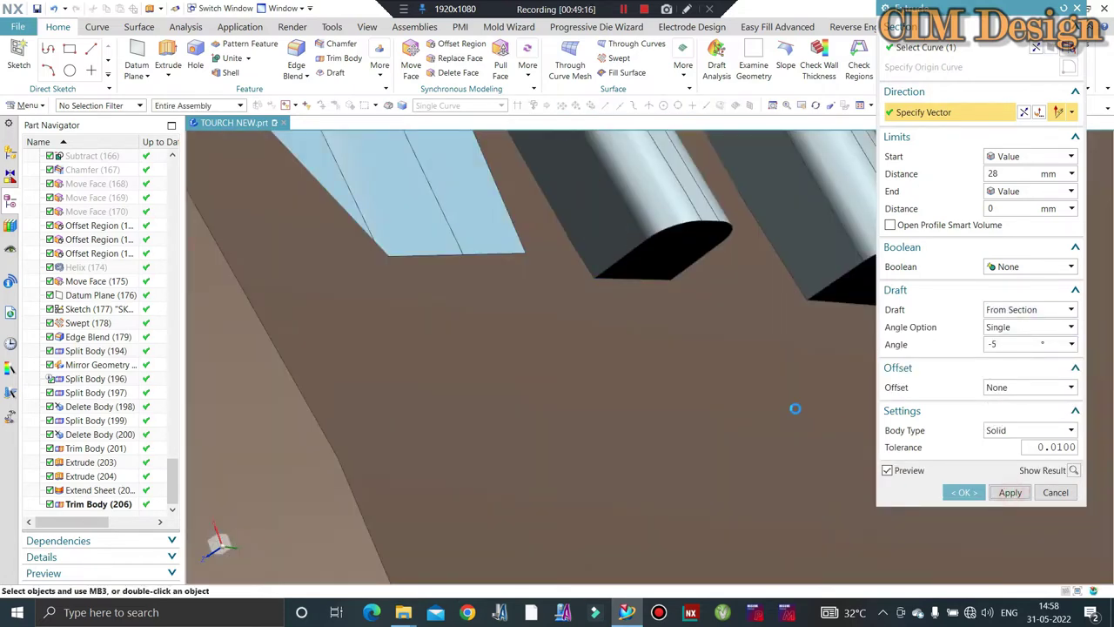
middle_click(845, 299)
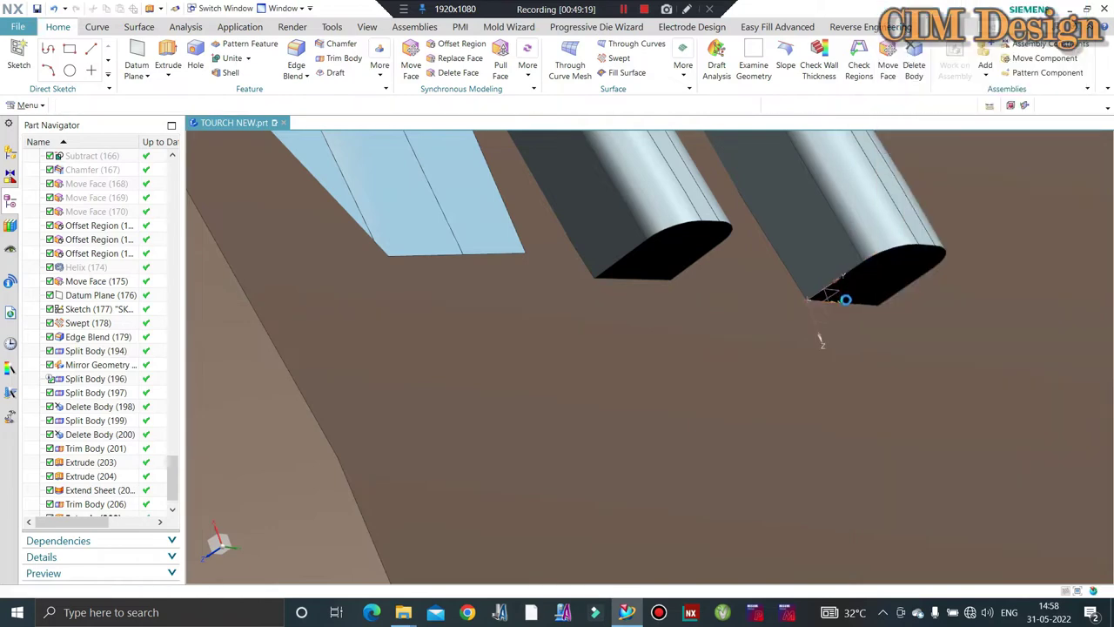
- Try a From Section drafted extrusion on the next tube's end edge, dismissing the draft failure messages
double_click(841, 305)
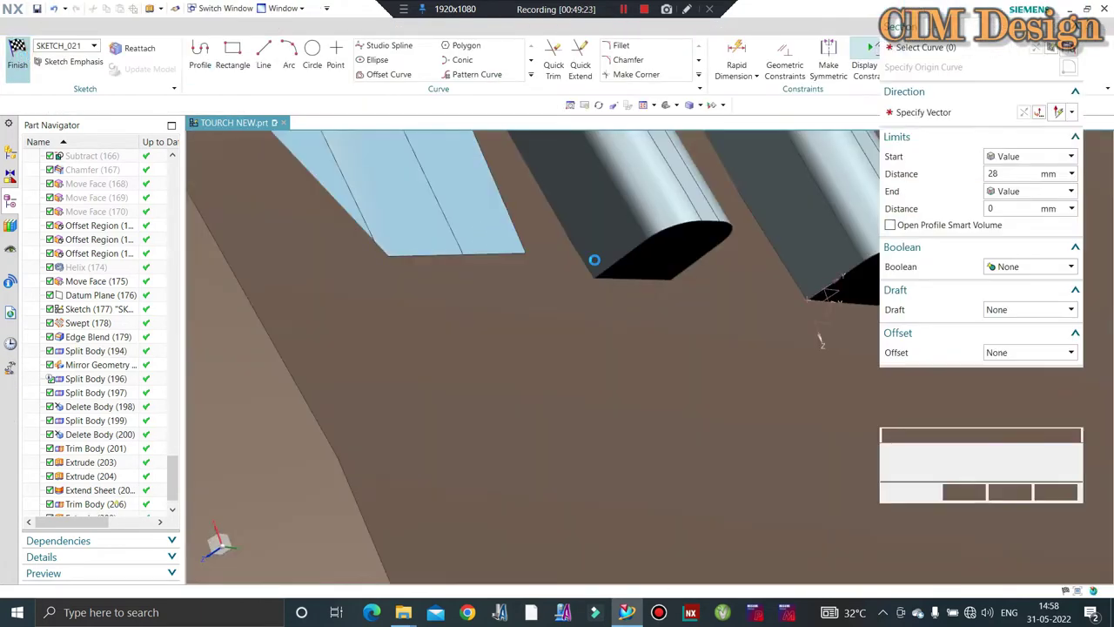
click(859, 299)
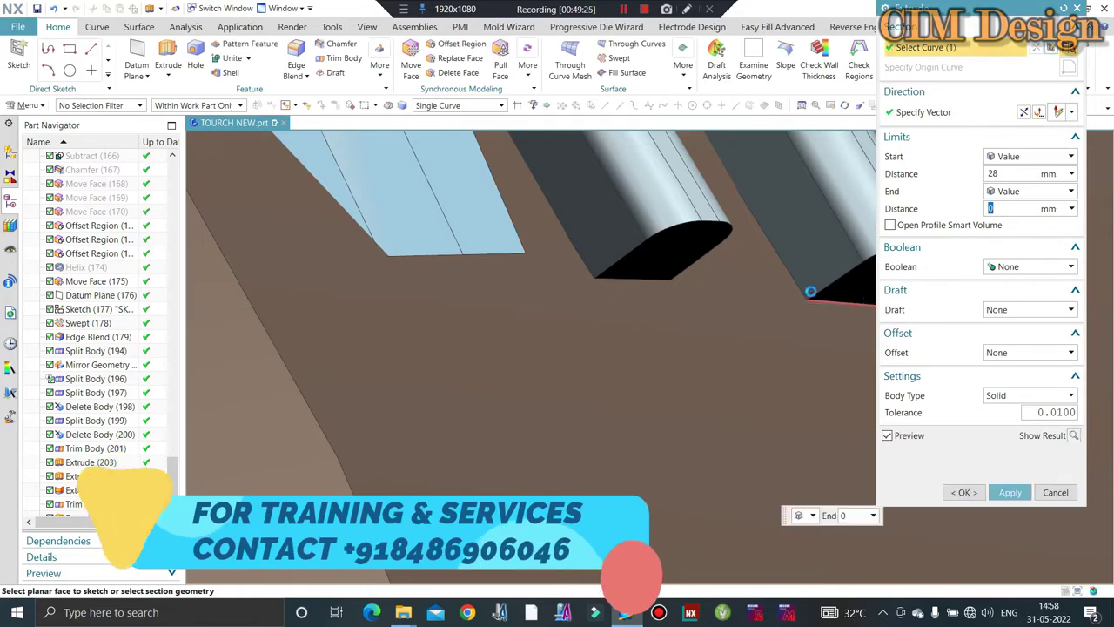
click(946, 115)
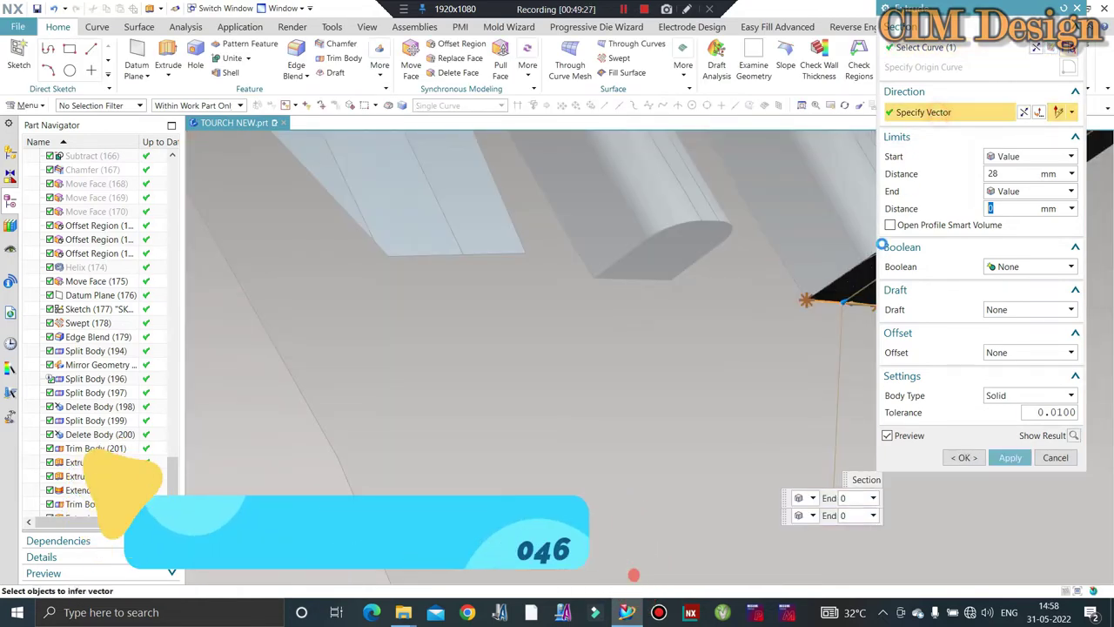
click(1020, 312)
click(1015, 349)
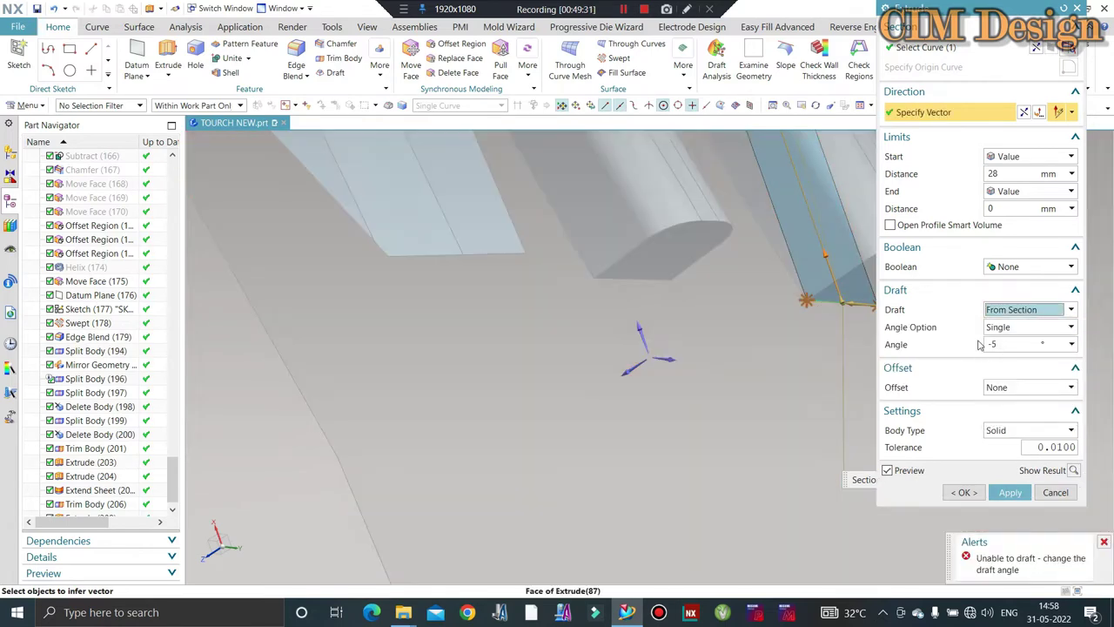
scroll(674, 373, up, 4)
scroll(687, 356, up, 3)
scroll(686, 356, up, 3)
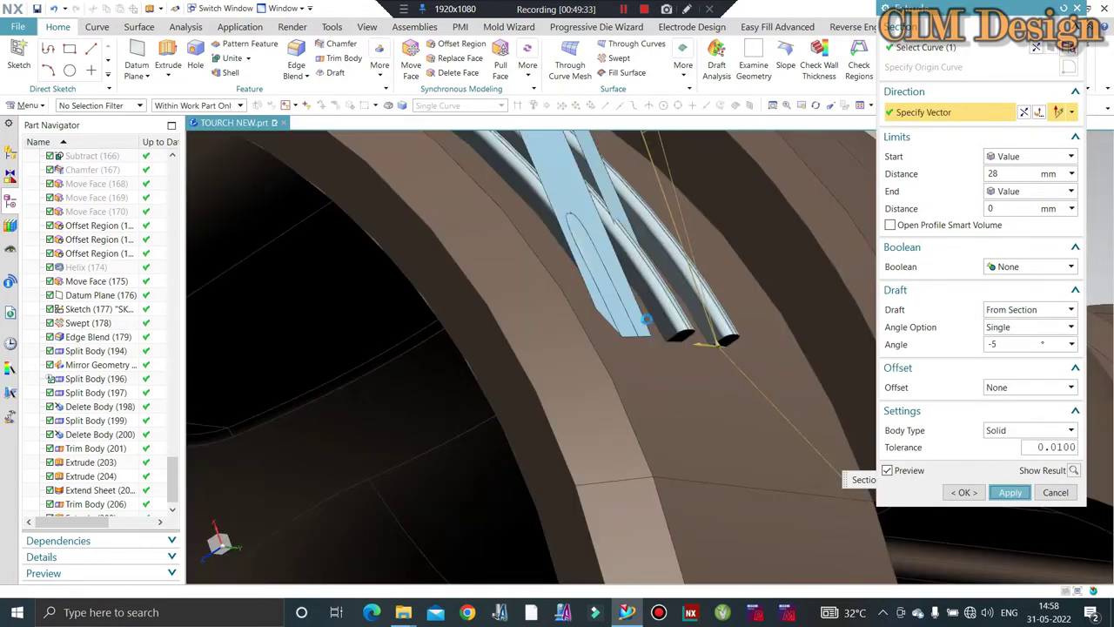
click(645, 320)
click(557, 323)
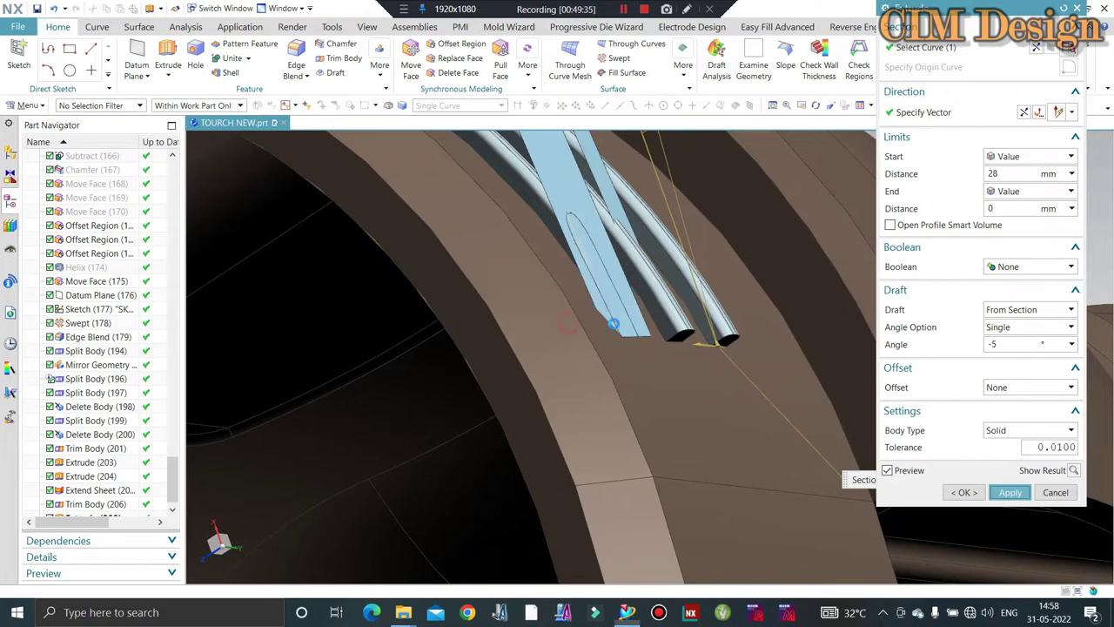
click(724, 328)
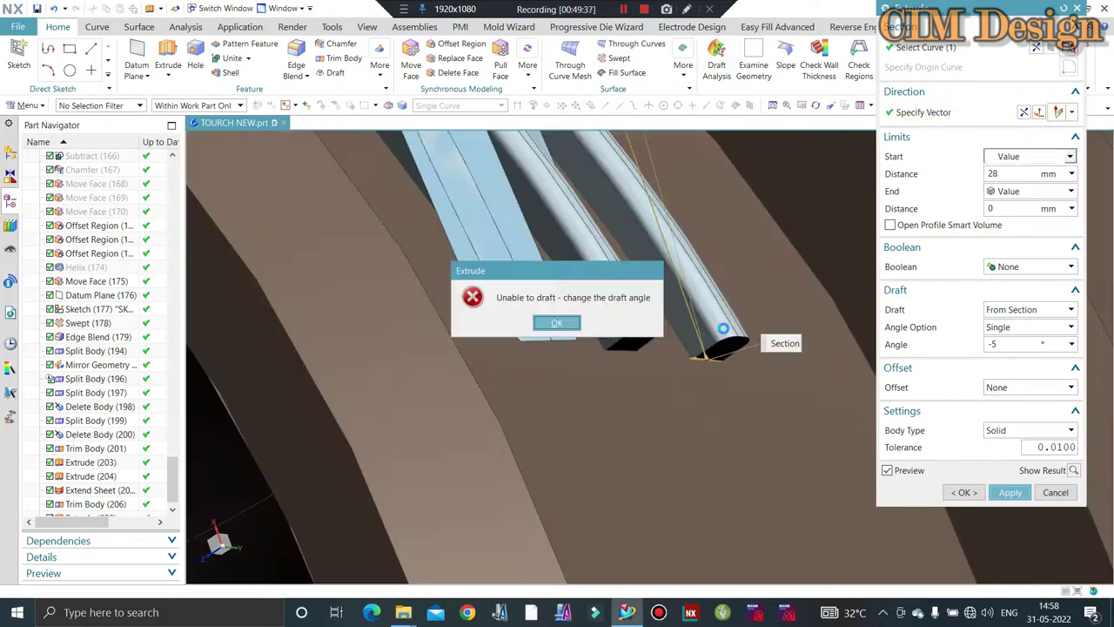
click(557, 324)
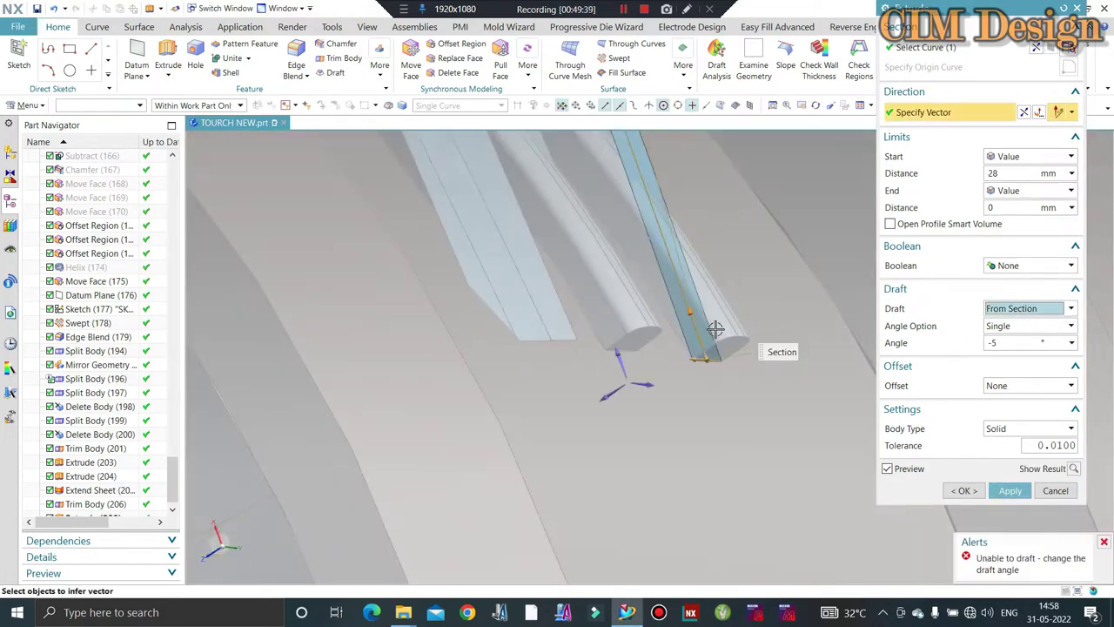
- Change the draft angle to 5°, then abandon the extrusion after it fails again
scroll(589, 340, down, 2)
scroll(591, 340, down, 2)
mouse_move(591, 339)
middle_down()
mouse_move(371, 236)
mouse_move(465, 267)
mouse_move(626, 409)
middle_up()
scroll(645, 417, down, 3)
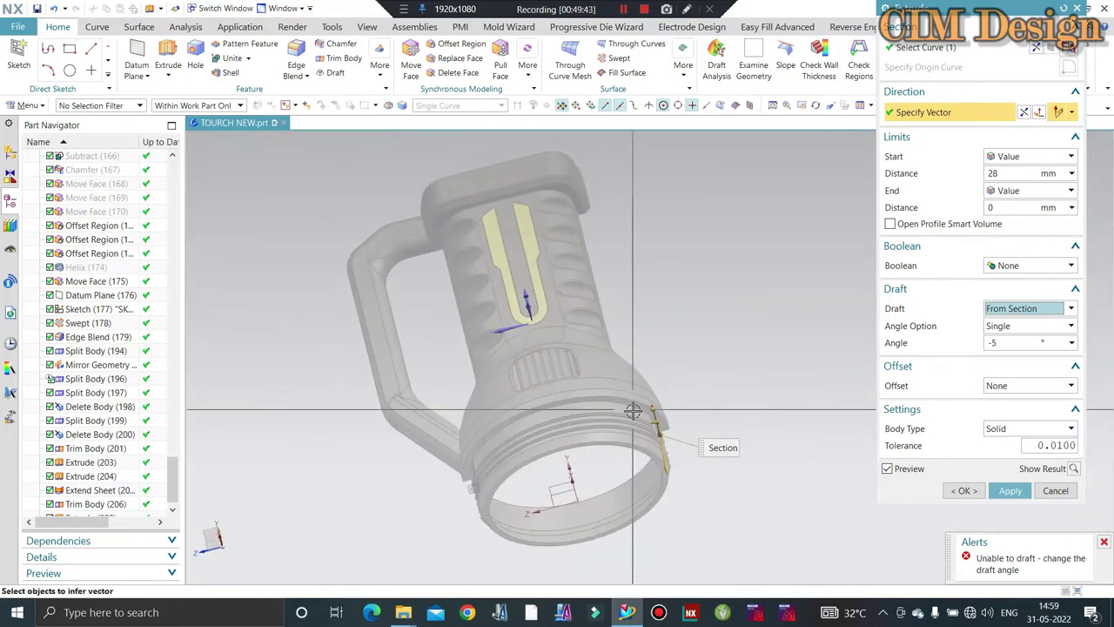
scroll(688, 435, up, 3)
scroll(695, 437, up, 2)
scroll(695, 437, up, 2)
scroll(695, 428, up, 2)
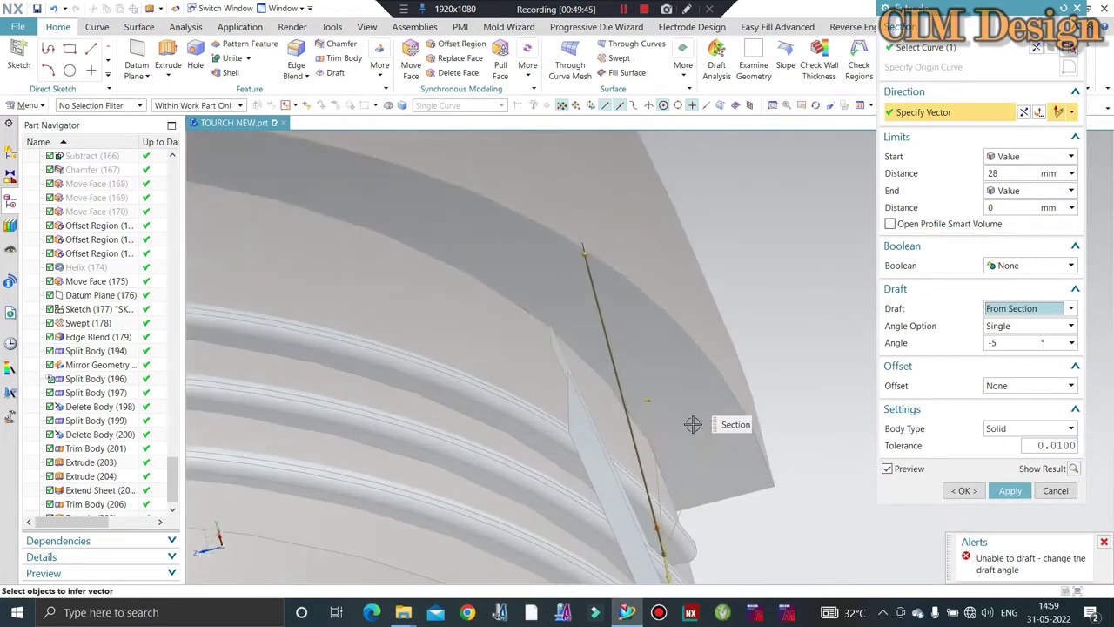
scroll(688, 423, up, 2)
scroll(688, 423, up, 1)
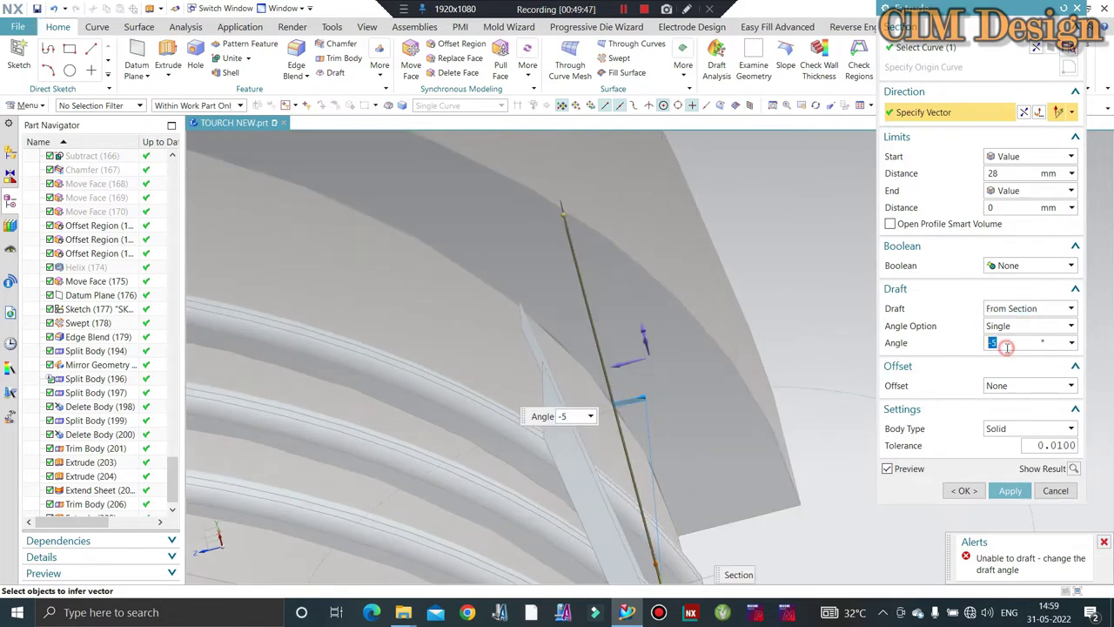
click(1031, 342)
text(5)
key(Return)
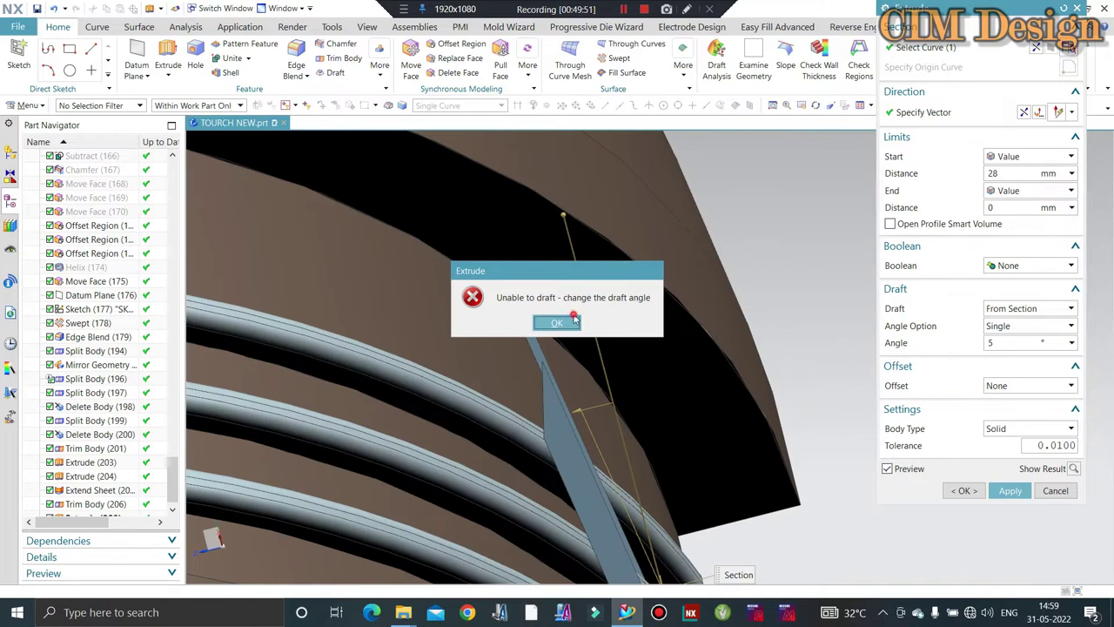
click(574, 320)
key(Escape)
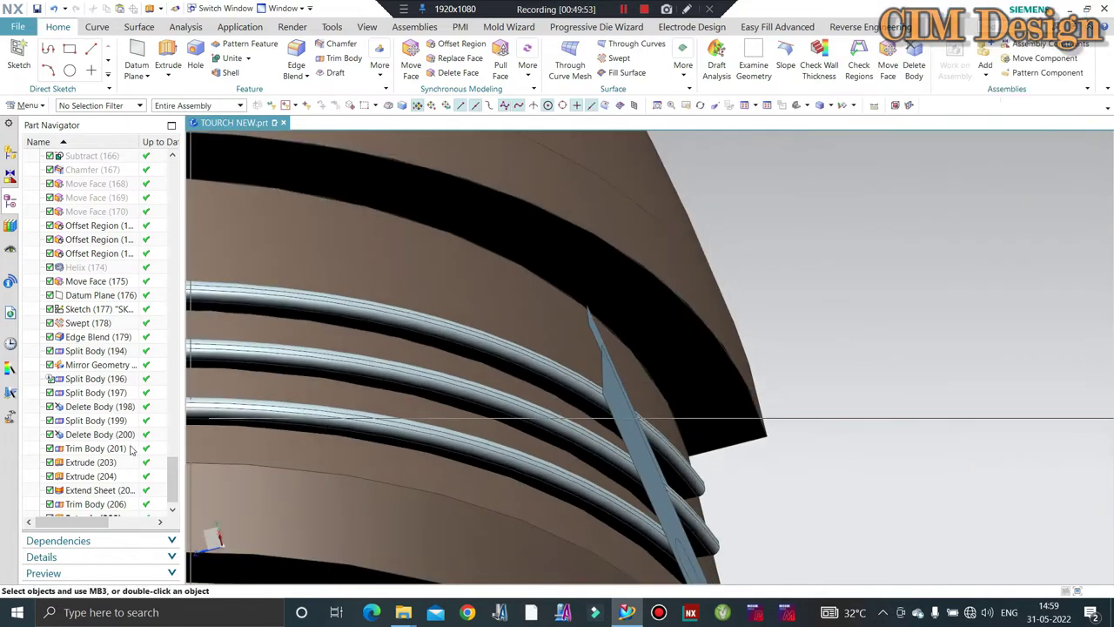
- Delete the Extend Sheet, Trim Body (206) and Extrude (209) features, then Extrude (204)
scroll(48, 509, down, 1)
ctrl+click(79, 507)
ctrl+click(79, 476)
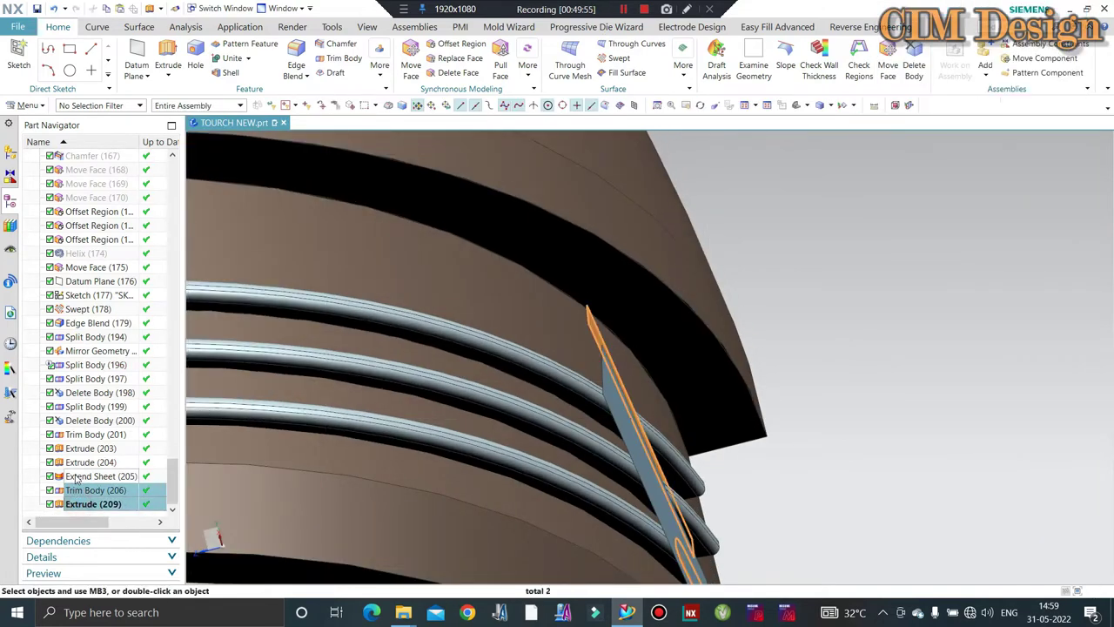
right_click(80, 476)
click(104, 433)
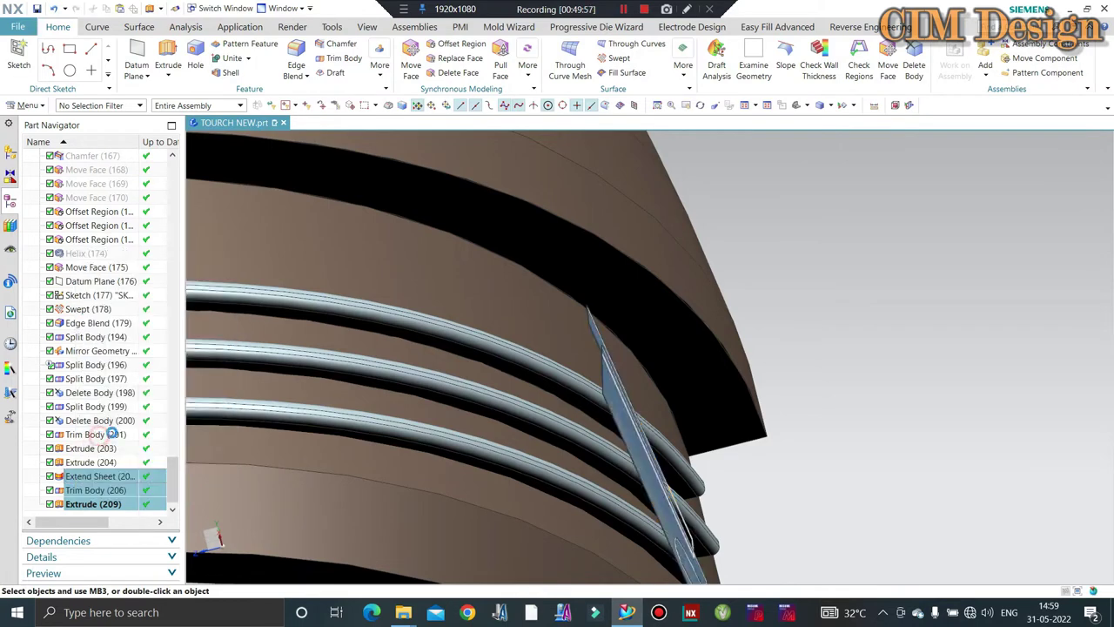
middle_drag(578, 368, 614, 383)
scroll(64, 511, down, 1)
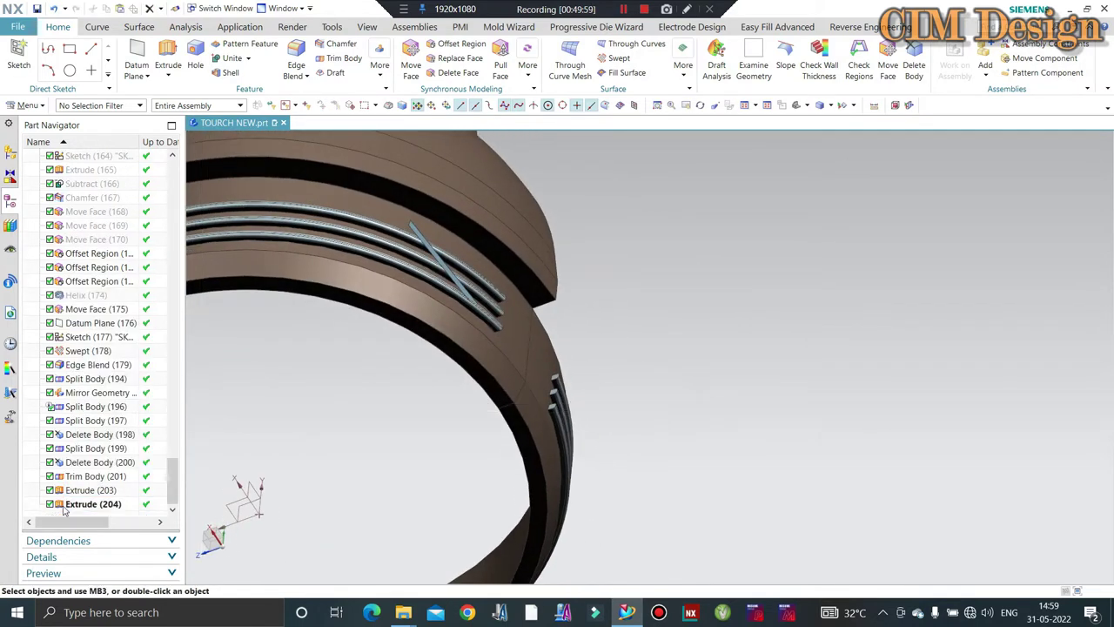
right_click(75, 513)
click(104, 427)
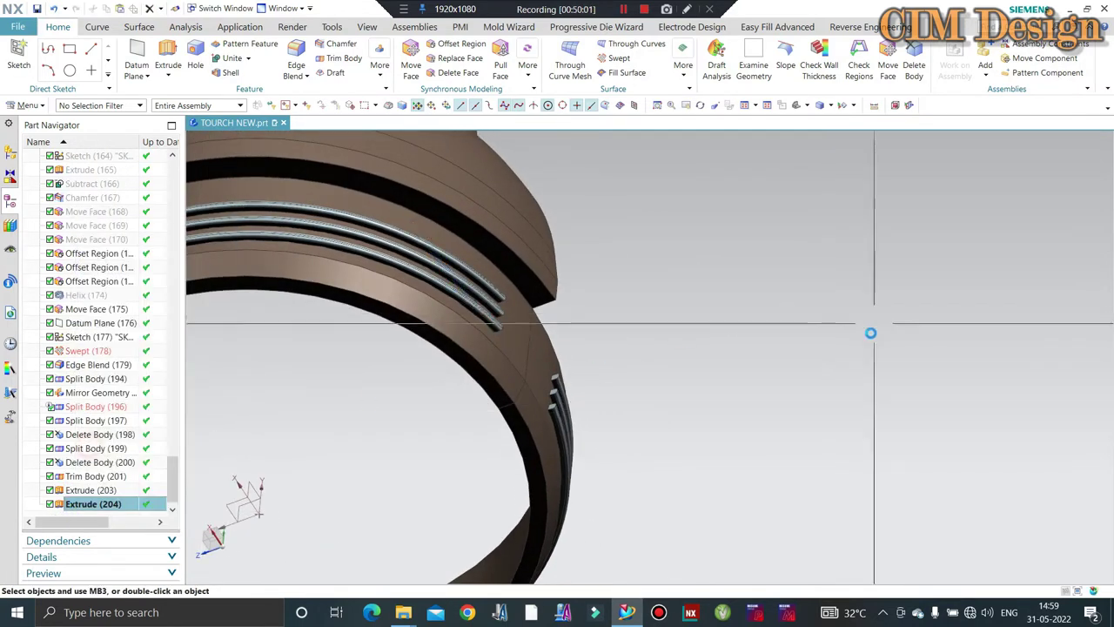
mouse_move(870, 331)
middle_down()
mouse_move(659, 381)
mouse_move(644, 261)
middle_up()
scroll(644, 261, up, 5)
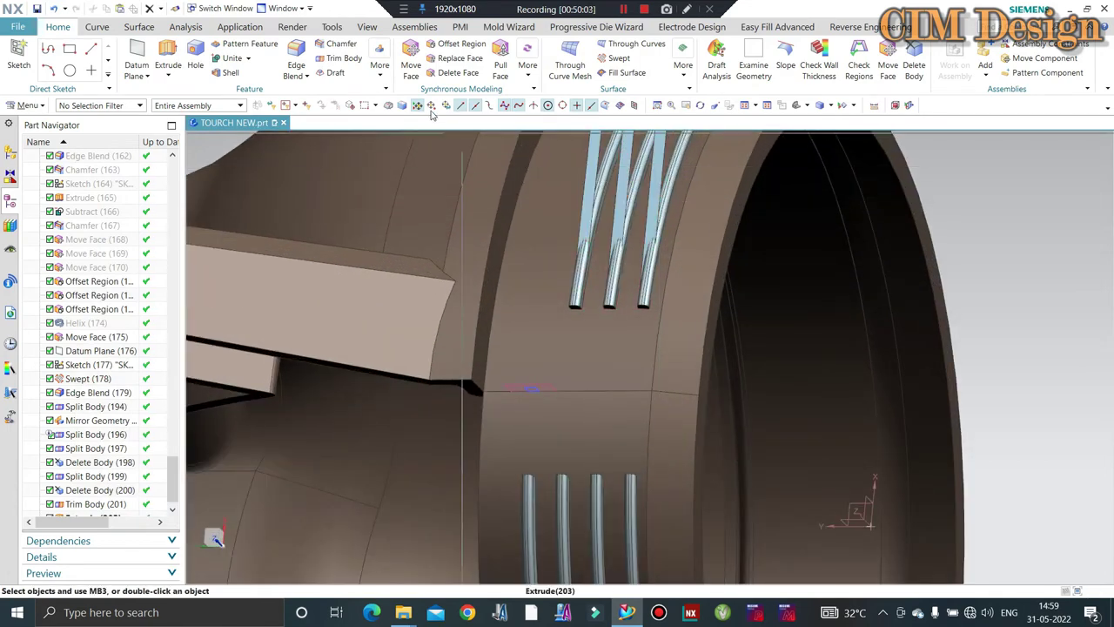
- Start an Extend Sheet on the left tube's sheet edges
click(139, 26)
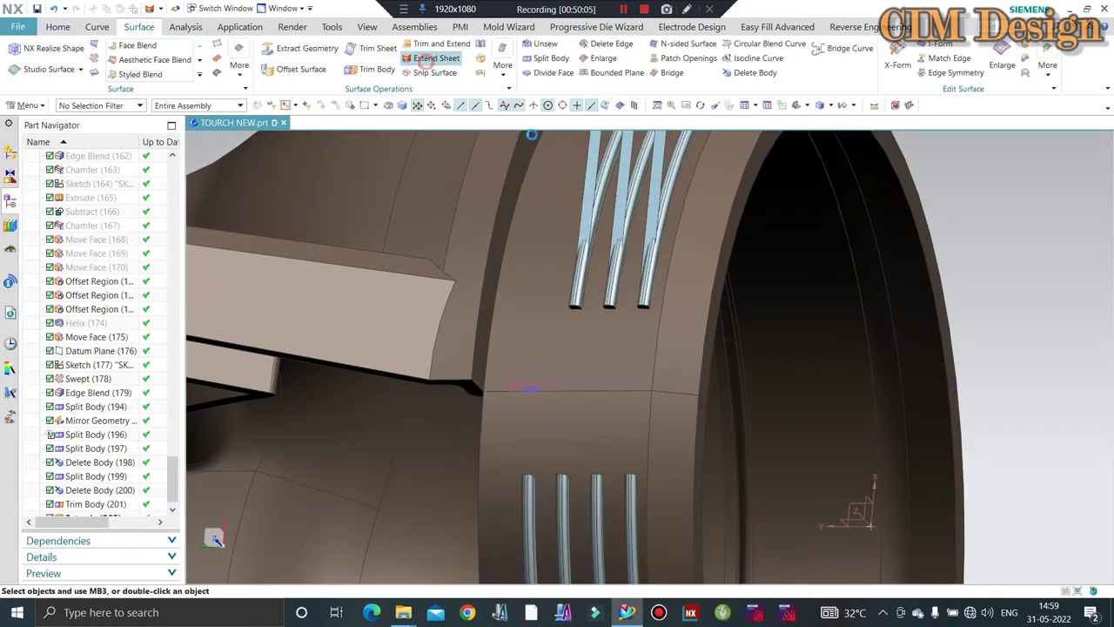
click(431, 58)
scroll(598, 180, up, 5)
- Extend the sheet edges at the left, middle and right tube ends by 1 mm
click(561, 172)
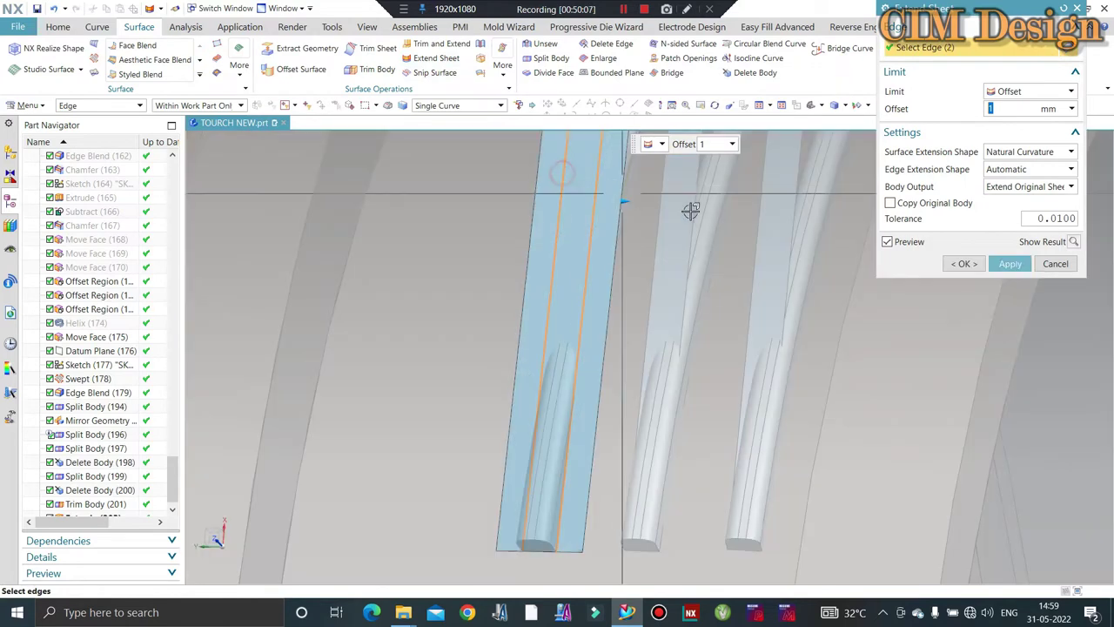
click(664, 212)
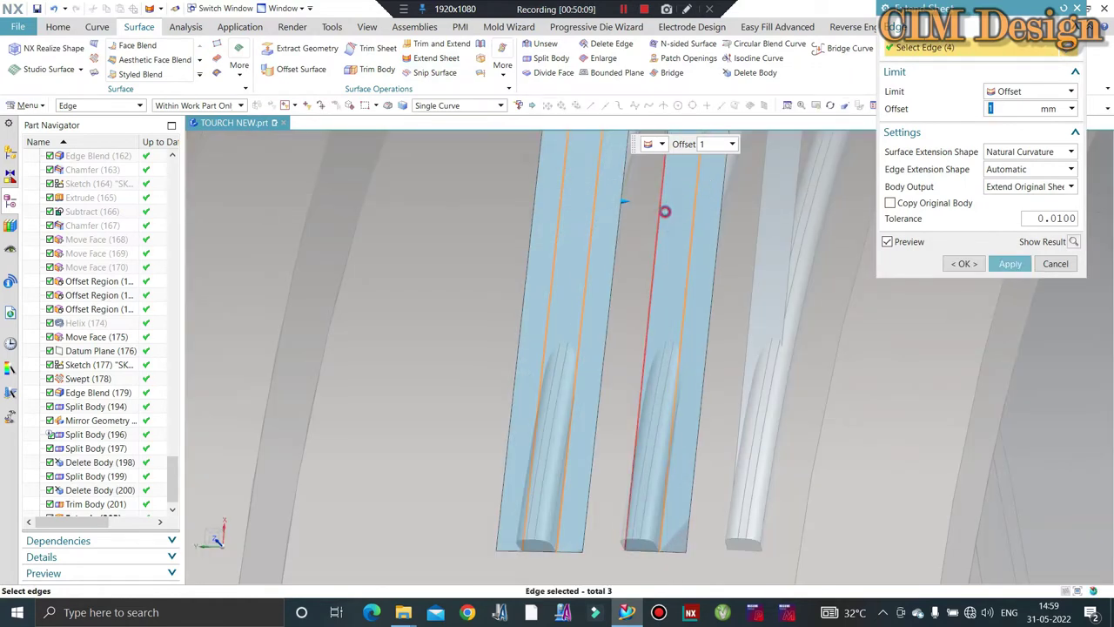
click(766, 209)
middle_click(779, 249)
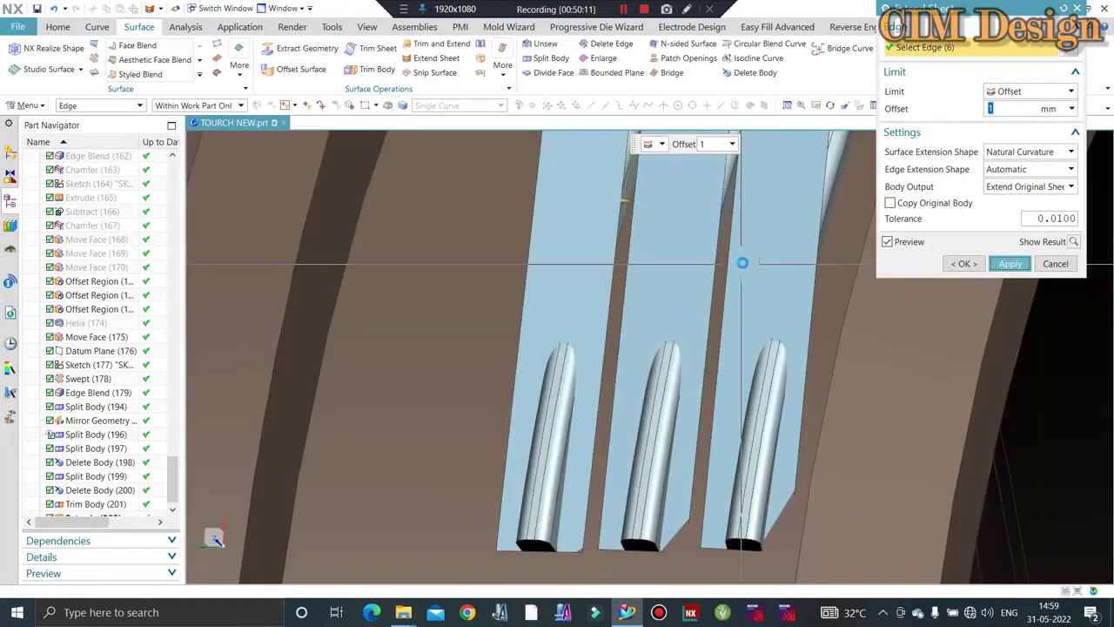
- Trim the left and middle tubes against their extension sheets with Trim Body
click(374, 68)
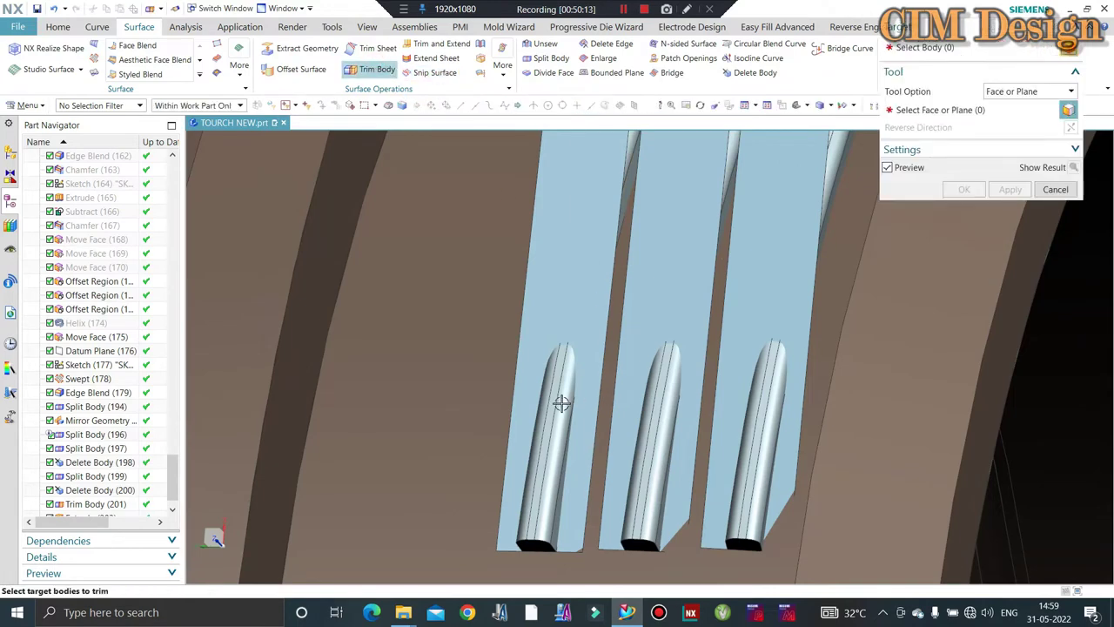
click(563, 397)
click(604, 187)
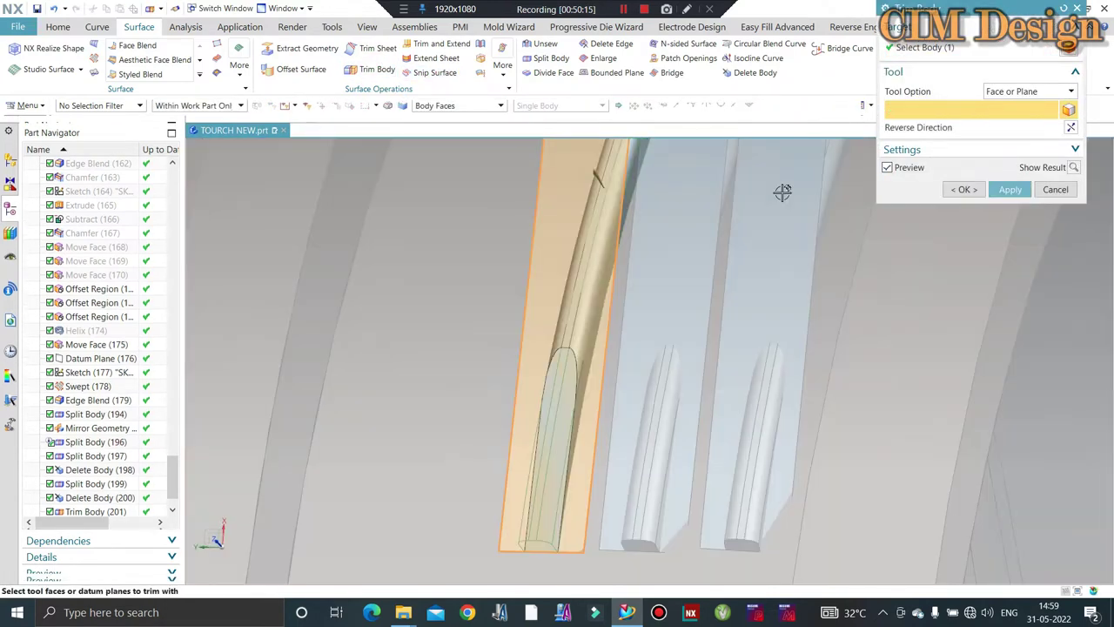
click(1009, 189)
click(666, 383)
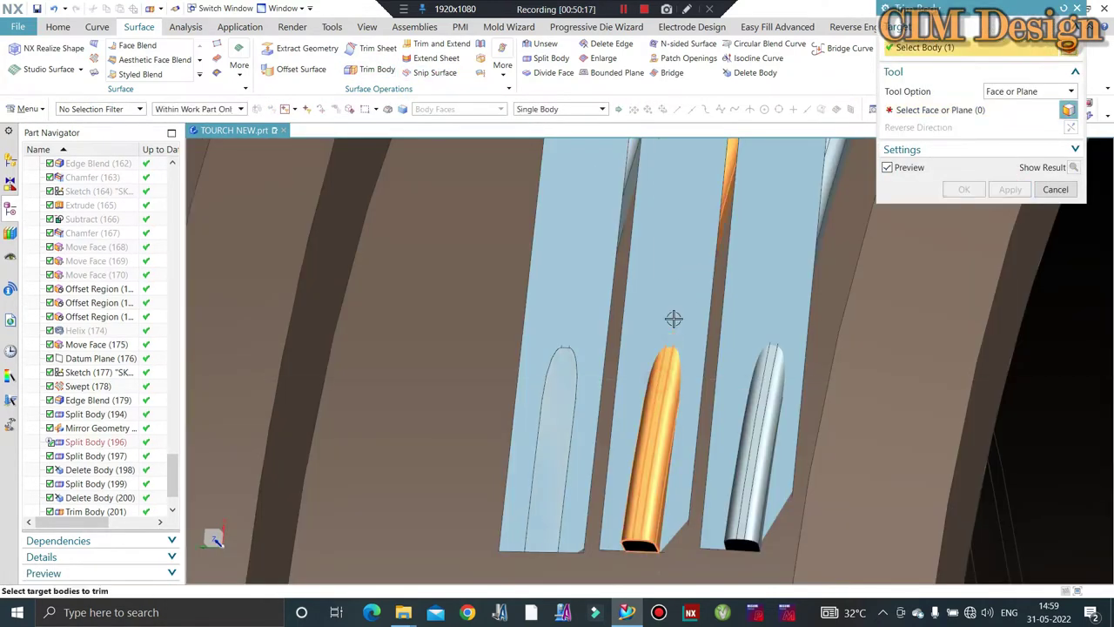
click(686, 236)
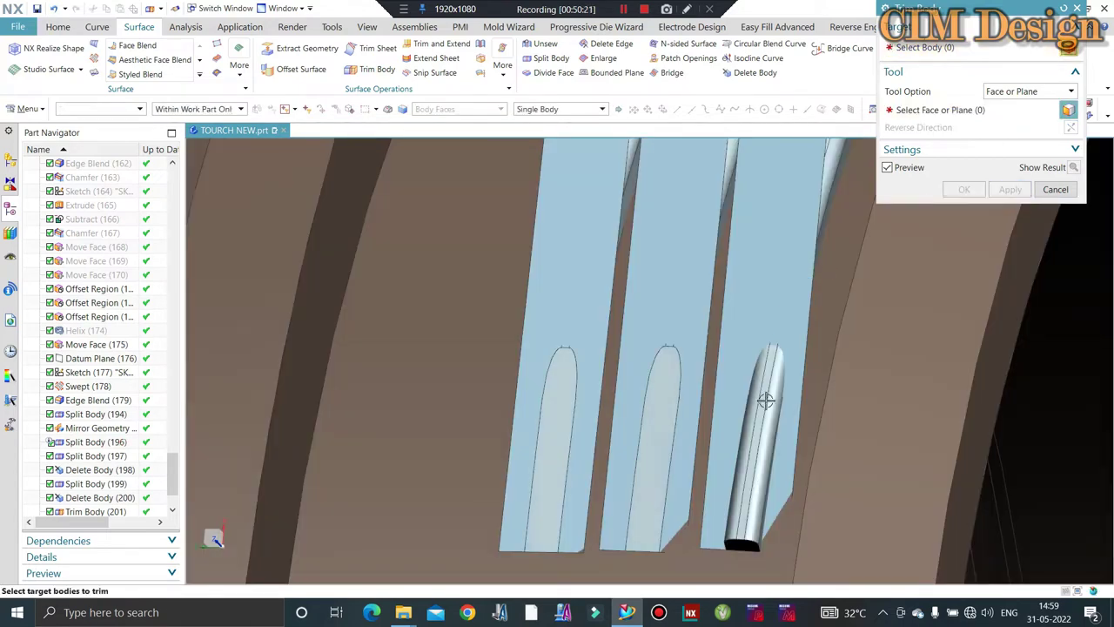
click(766, 400)
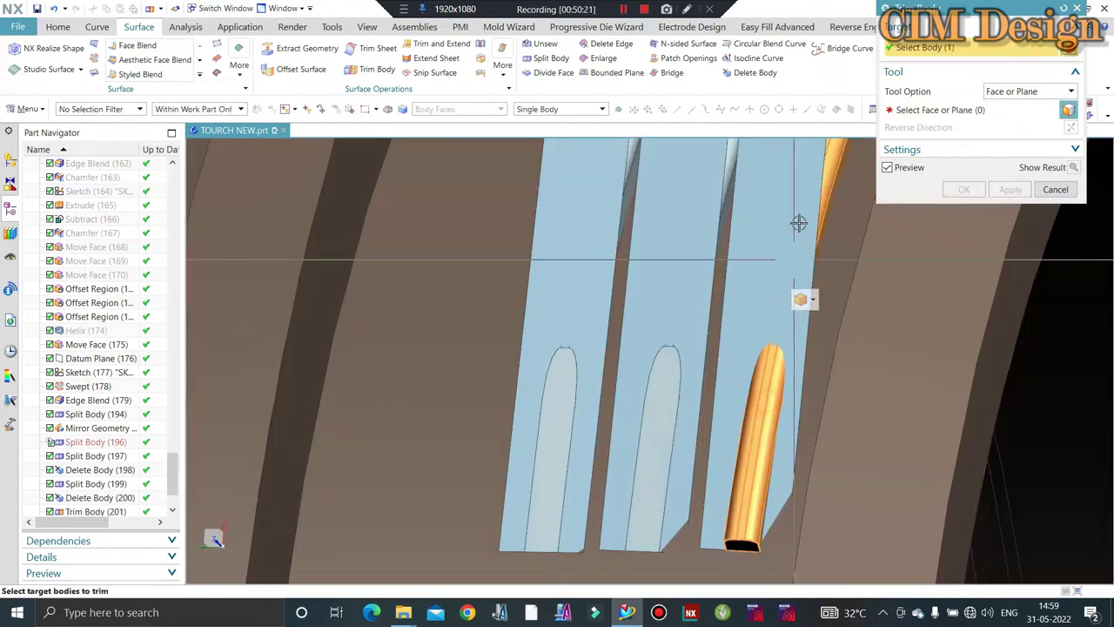
- Trim the right tube against its sheet face with trim tolerance set to 0.001
click(761, 218)
scroll(775, 231, up, 2)
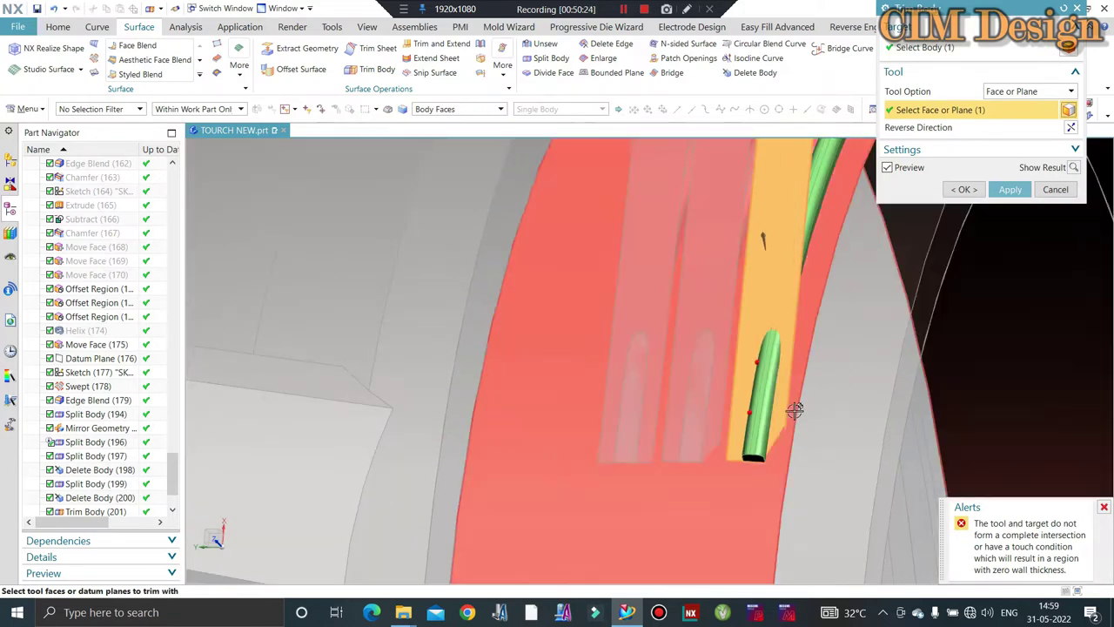
scroll(794, 409, down, 2)
middle_drag(746, 406, 968, 391)
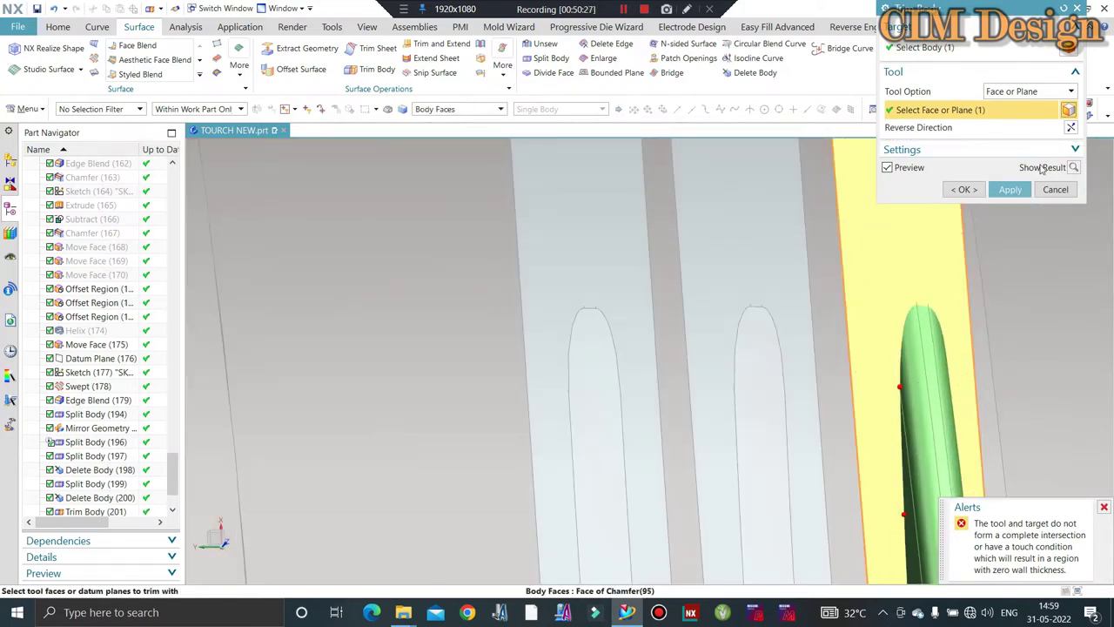
click(992, 150)
text(0.256)
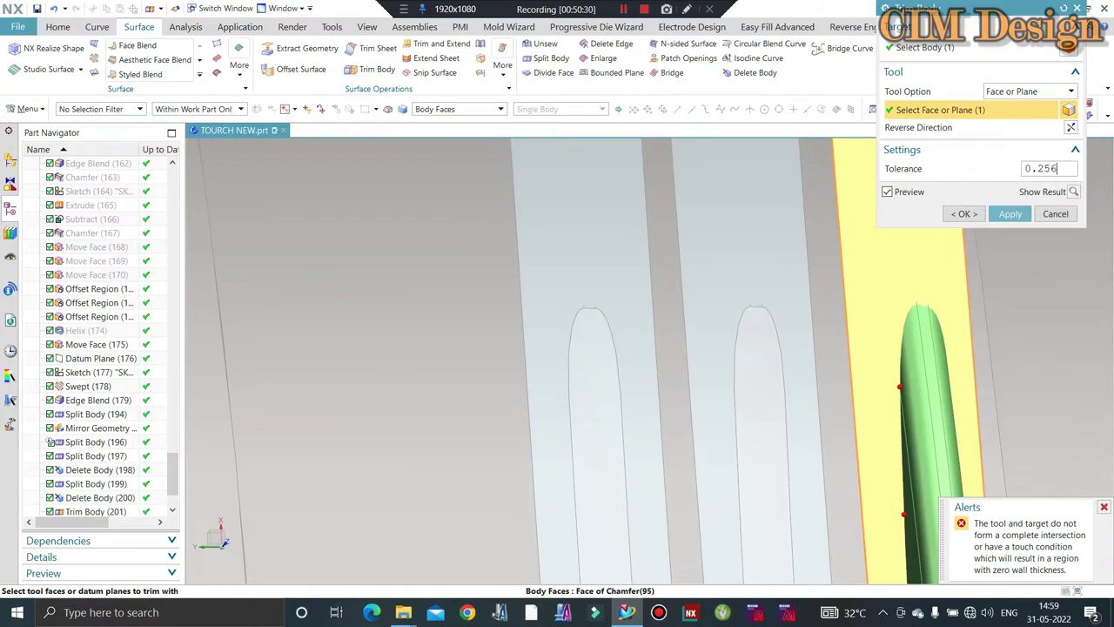
double_click(1042, 170)
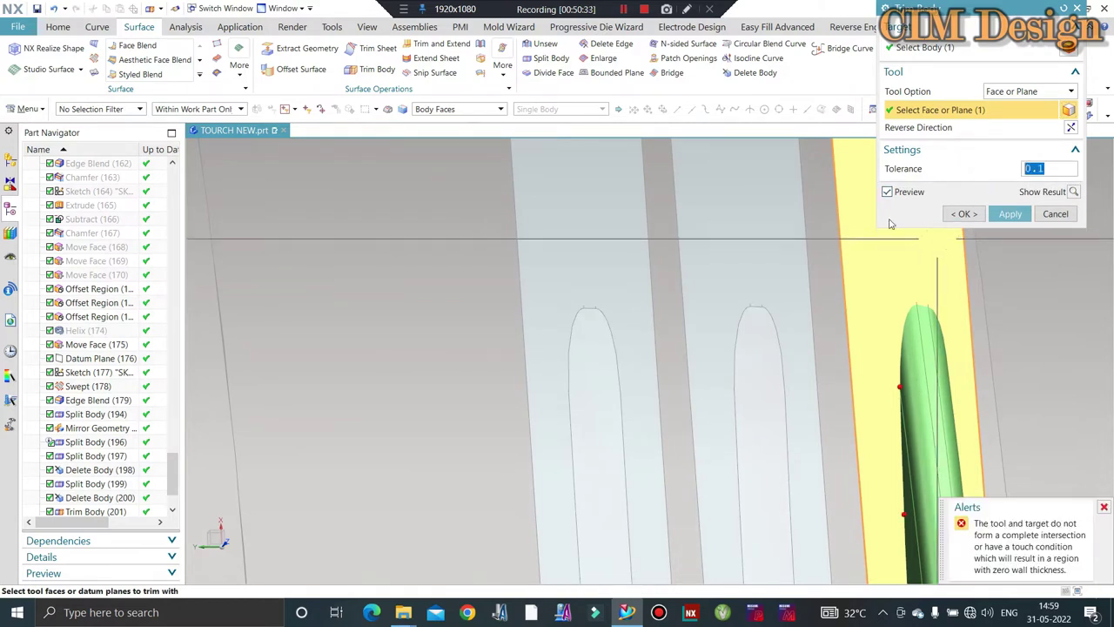
text(1)
key(Return)
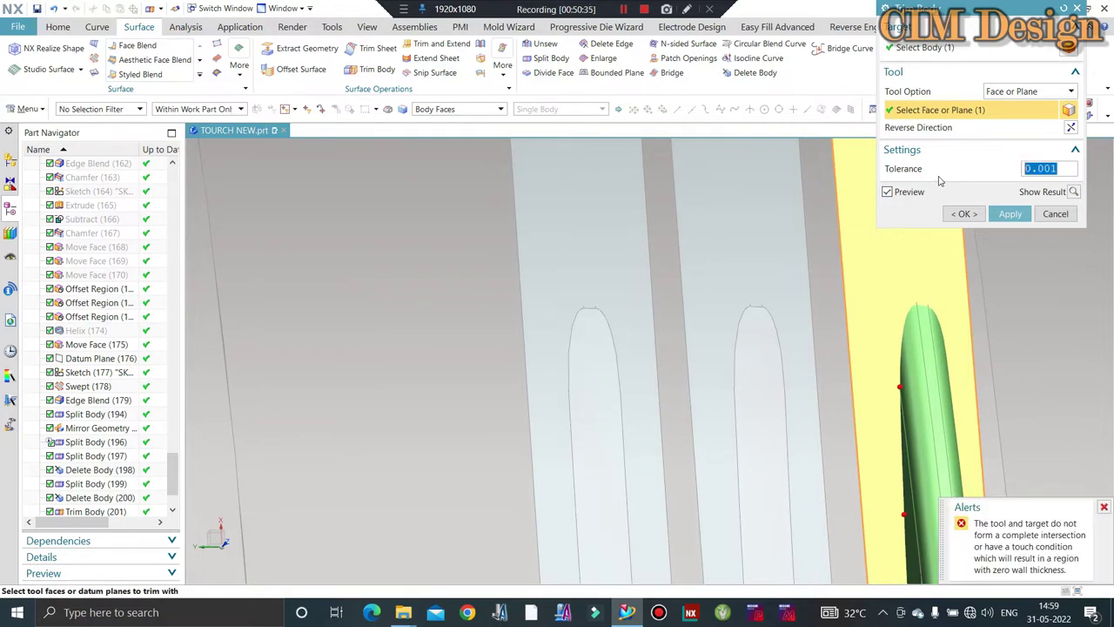
mouse_move(635, 192)
middle_down()
mouse_move(1001, 417)
mouse_move(528, 98)
middle_up()
middle_click(1000, 418)
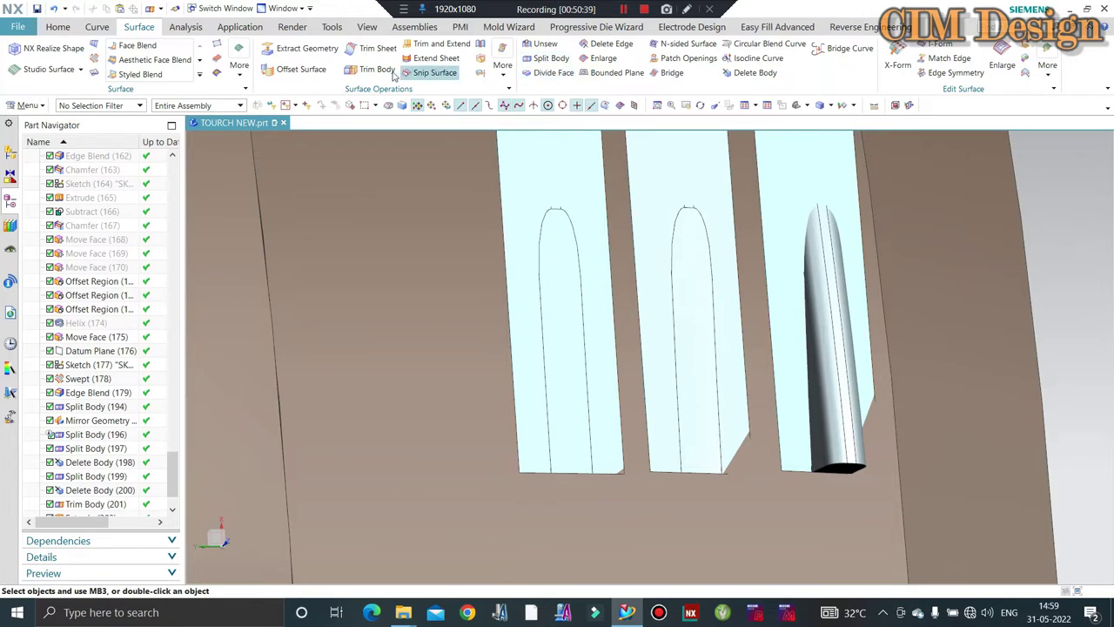
- Extend the right tube's bottom sheet edge a further 1 mm
middle_drag(790, 450, 853, 472)
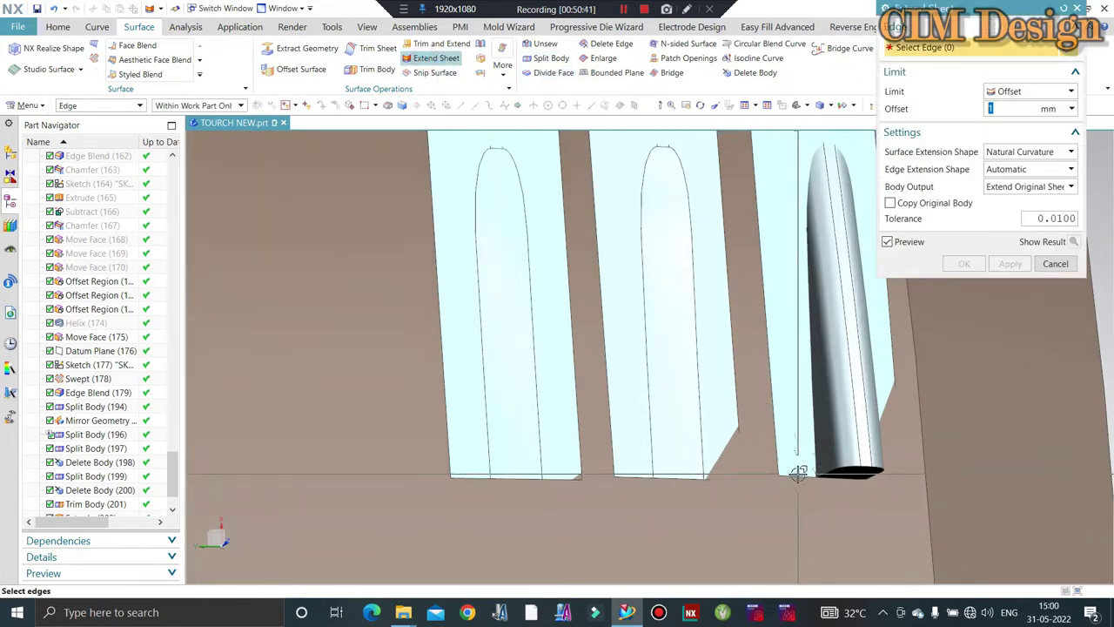
click(801, 474)
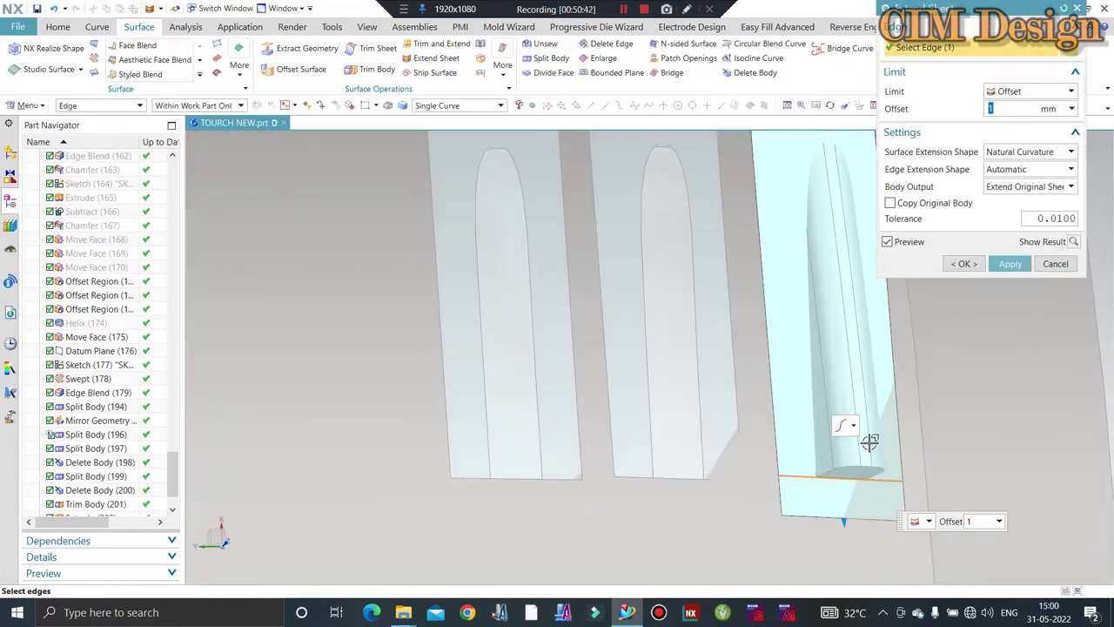
middle_click(897, 368)
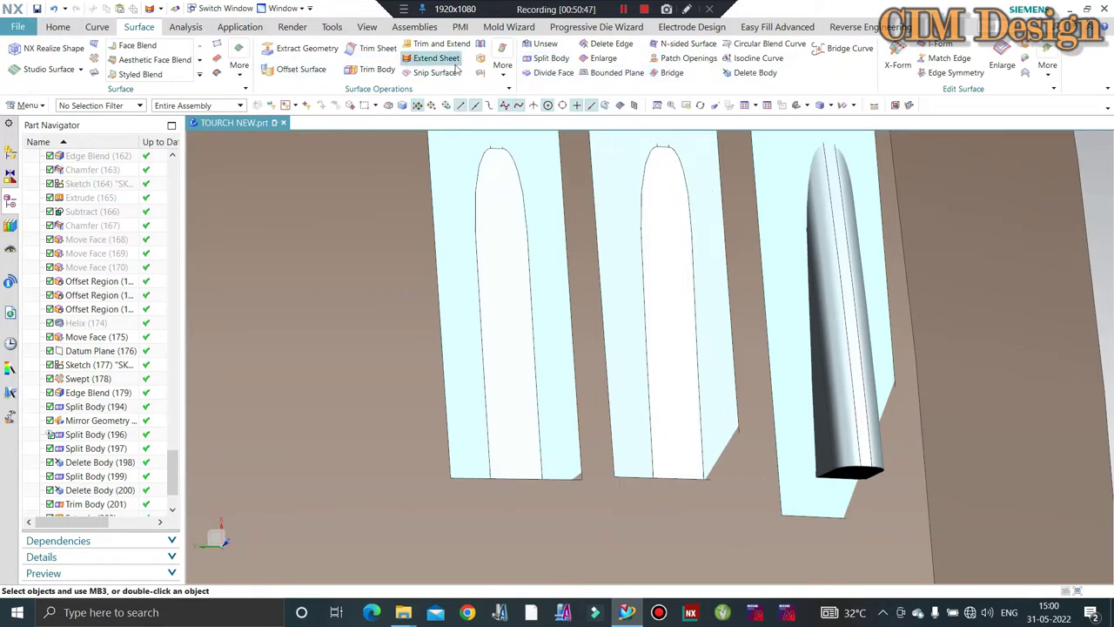
- Start trimming the right tube with the flat sheet face, then cancel it
click(837, 286)
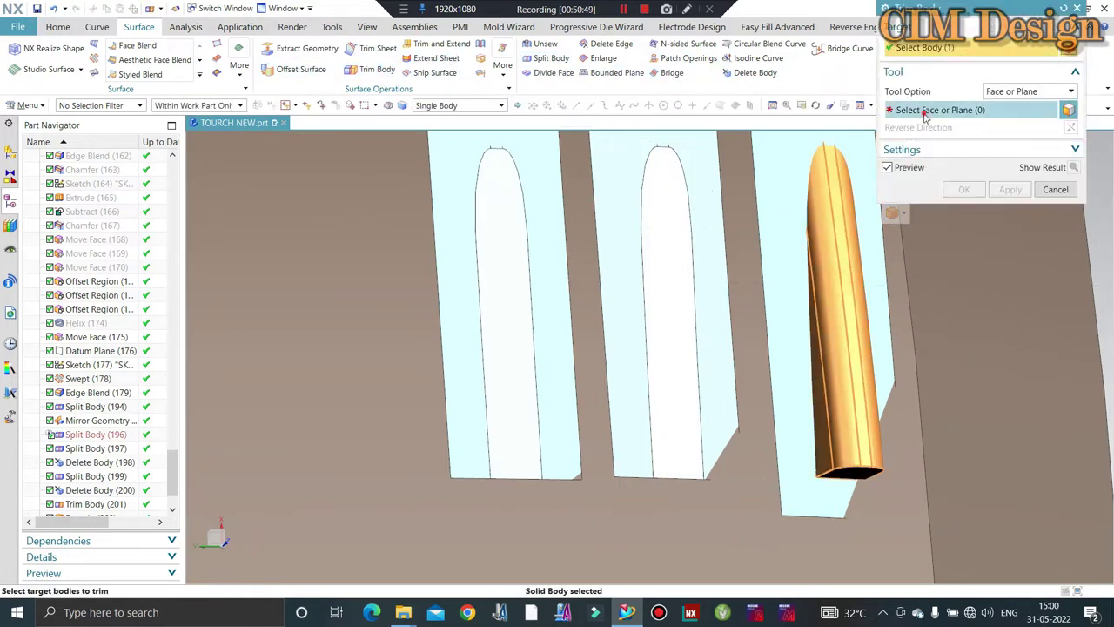
click(800, 294)
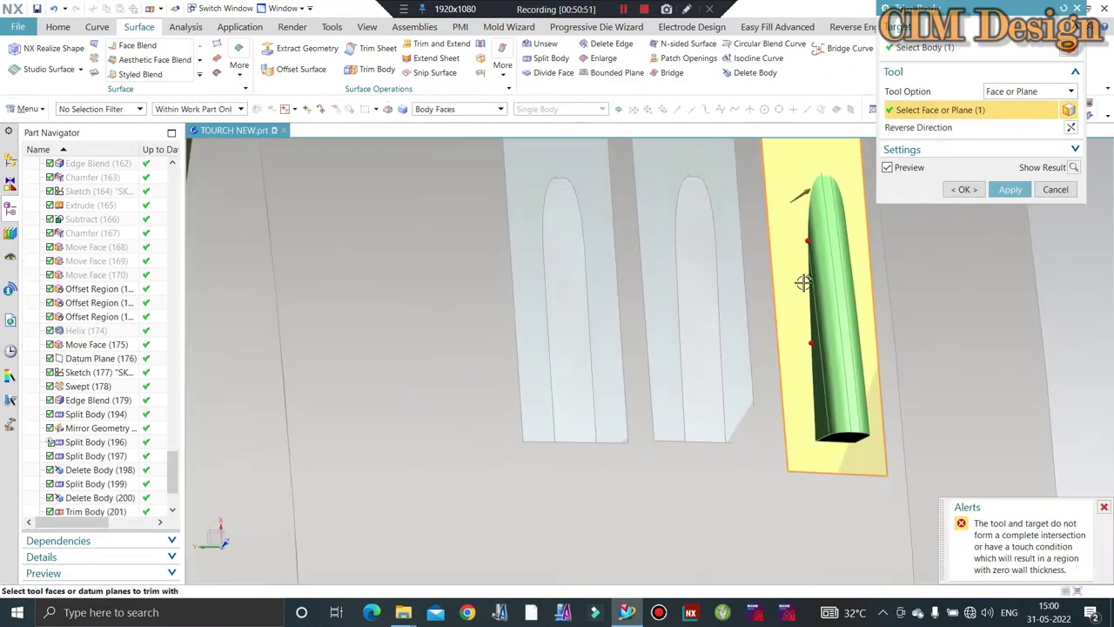
scroll(802, 283, down, 5)
key(Escape)
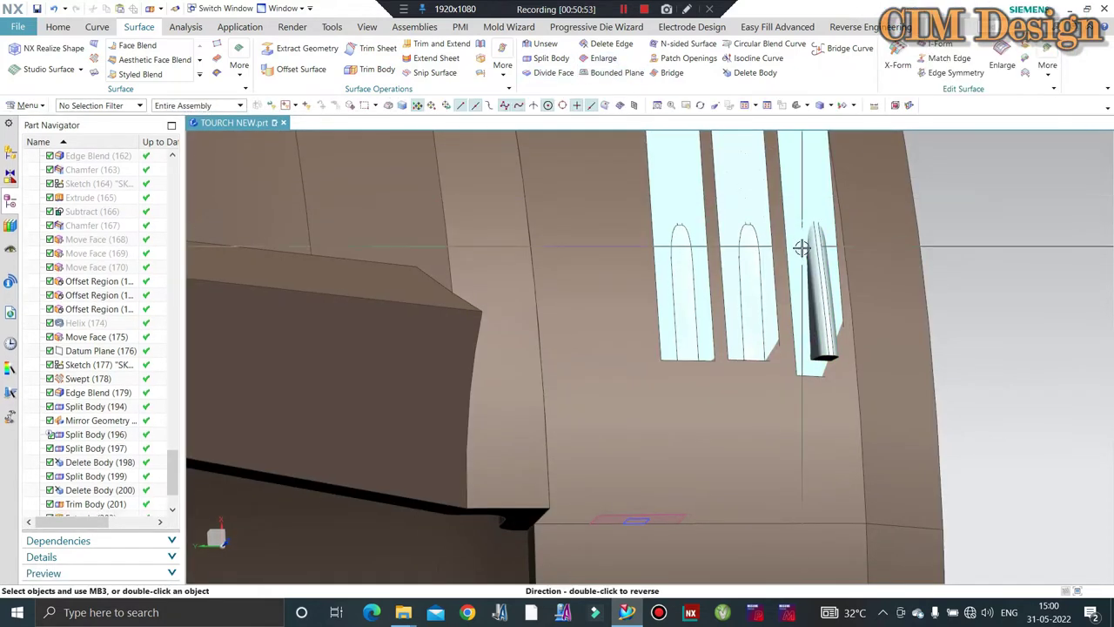
- Orbit and zoom around the ring seam to inspect the tube ends at the light-blue cutting sheets
scroll(800, 248, down, 5)
middle_drag(775, 251, 470, 300)
scroll(592, 199, up, 5)
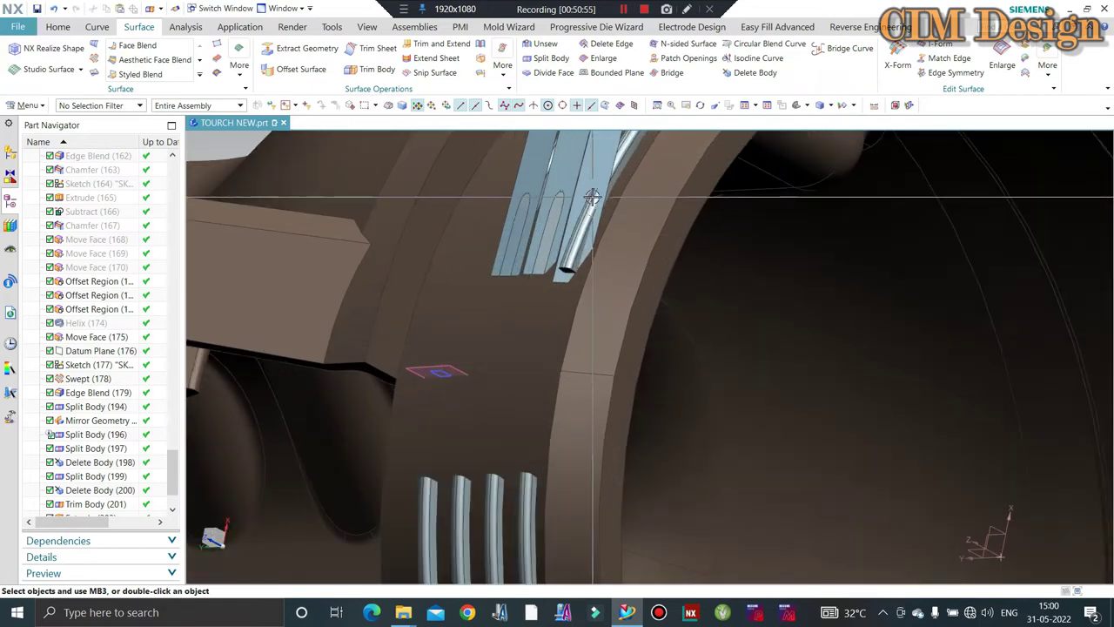
scroll(592, 198, up, 2)
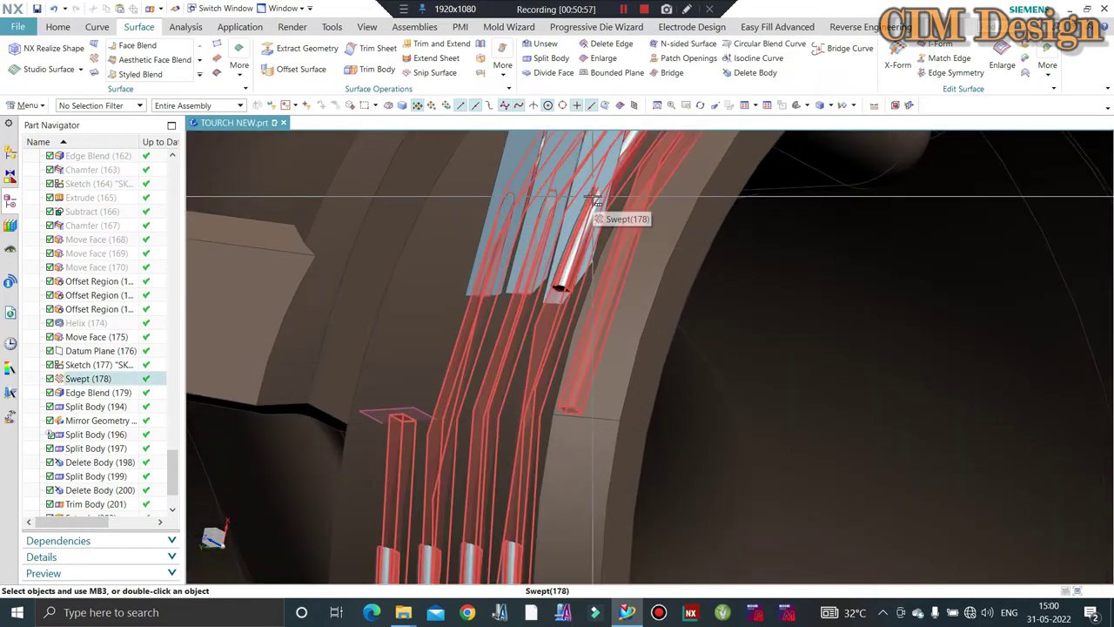
scroll(594, 202, down, 2)
scroll(594, 250, down, 3)
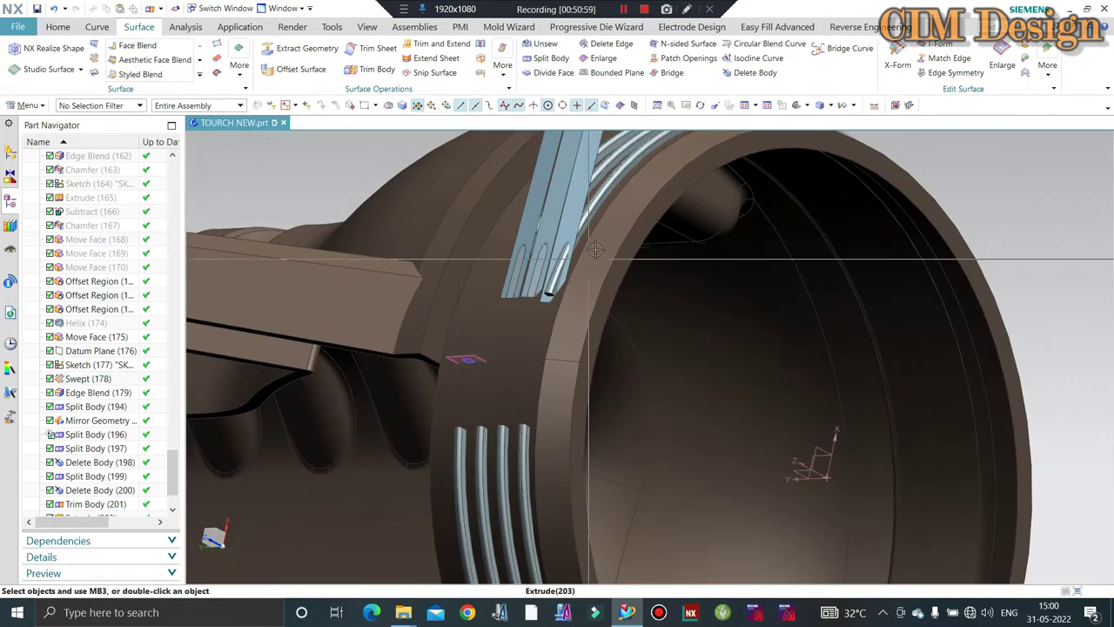
scroll(594, 250, down, 2)
mouse_move(595, 251)
middle_down()
mouse_move(620, 241)
mouse_move(636, 213)
mouse_move(783, 301)
middle_up()
scroll(645, 226, up, 3)
scroll(696, 287, up, 2)
scroll(624, 272, up, 3)
scroll(624, 273, up, 1)
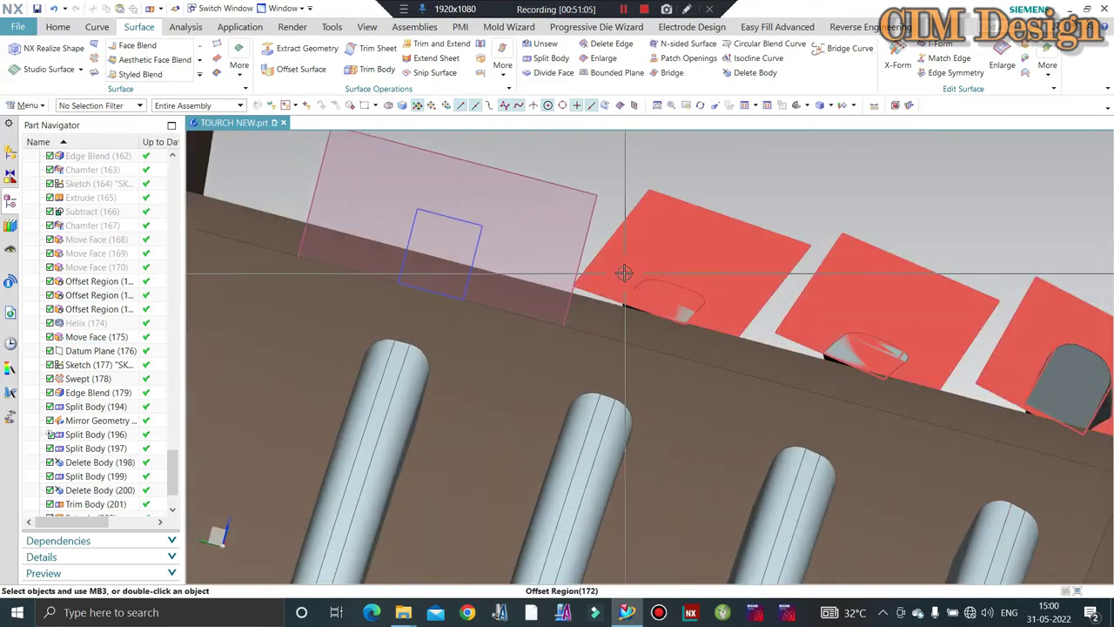
scroll(630, 259, down, 2)
scroll(672, 287, up, 2)
mouse_move(630, 259)
middle_down()
mouse_move(671, 287)
mouse_move(666, 300)
middle_up()
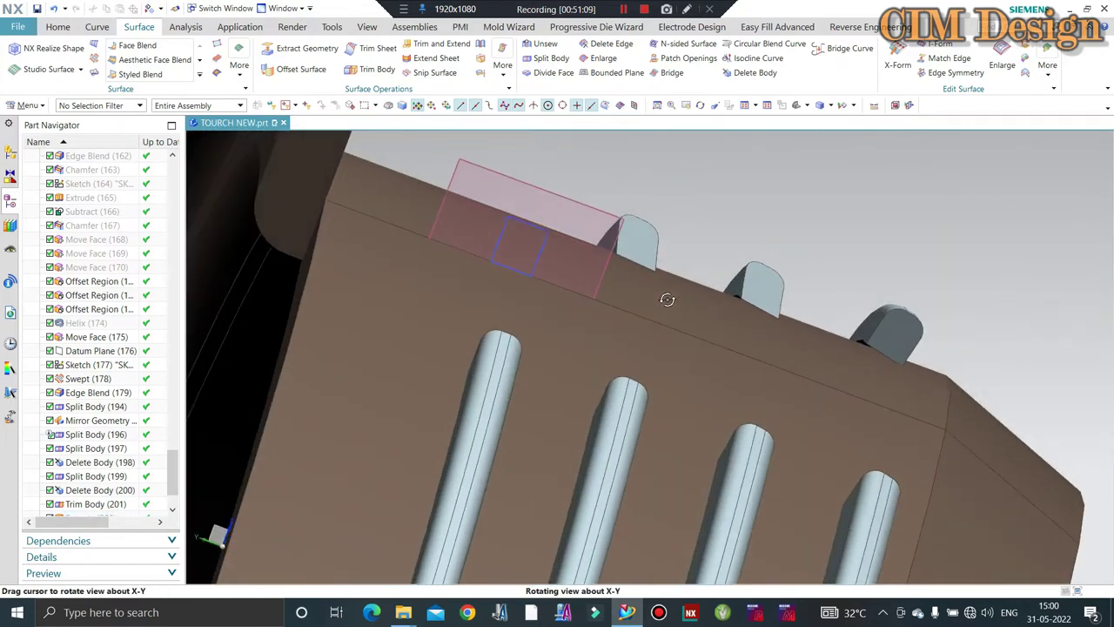
mouse_move(667, 300)
middle_down()
mouse_move(655, 296)
mouse_move(571, 359)
mouse_move(646, 368)
mouse_move(684, 323)
mouse_move(643, 325)
mouse_move(601, 287)
middle_up()
scroll(670, 283, down, 5)
scroll(647, 273, down, 4)
scroll(659, 347, up, 6)
scroll(597, 281, up, 4)
scroll(597, 281, up, 2)
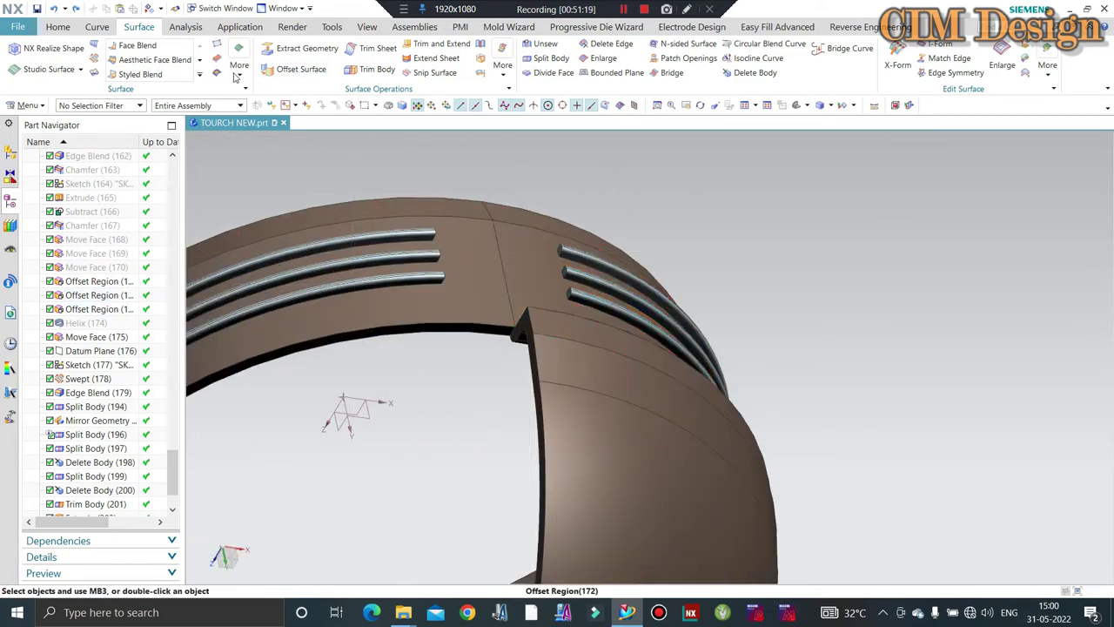
- Bring up the general modelling tools and zoom in on the ring end
click(57, 27)
middle_drag(626, 214, 570, 243)
scroll(570, 244, down, 3)
scroll(570, 244, up, 3)
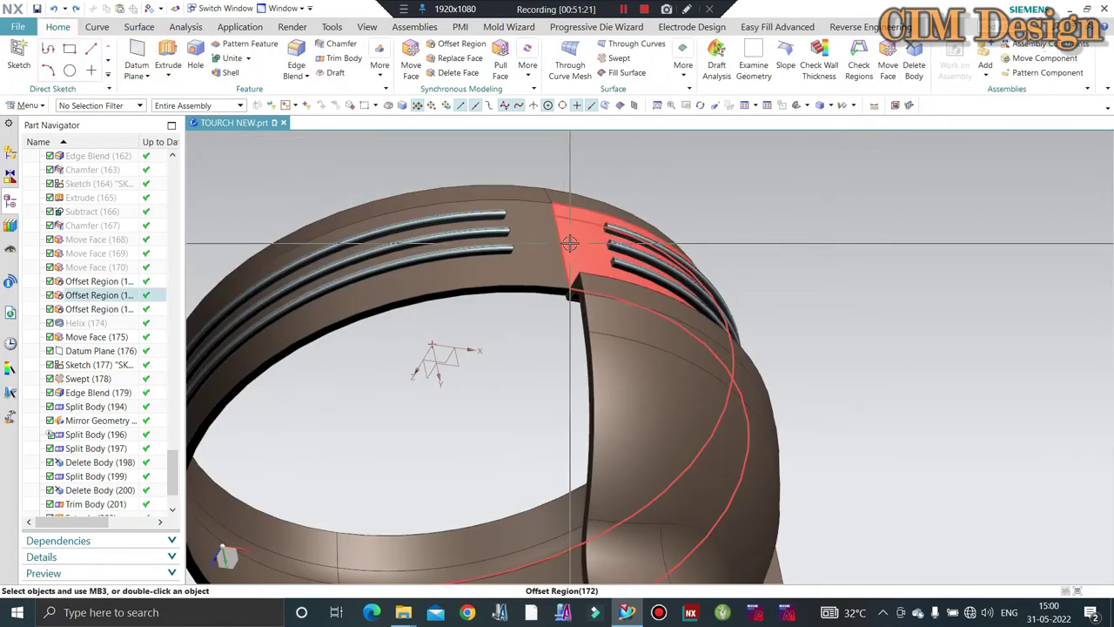
scroll(578, 261, up, 2)
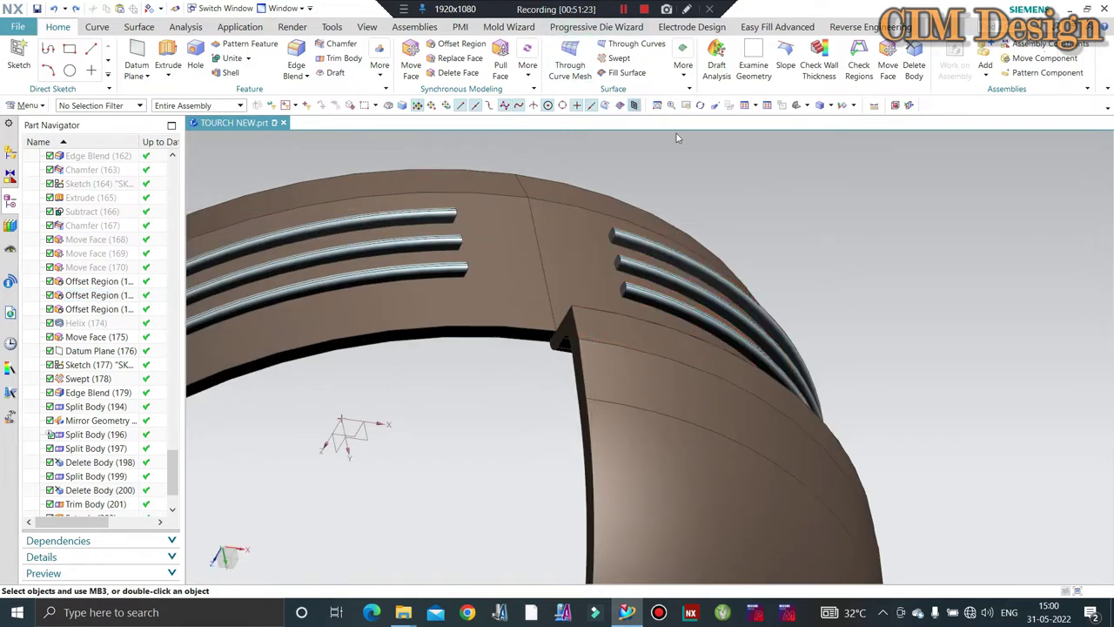
scroll(644, 239, down, 3)
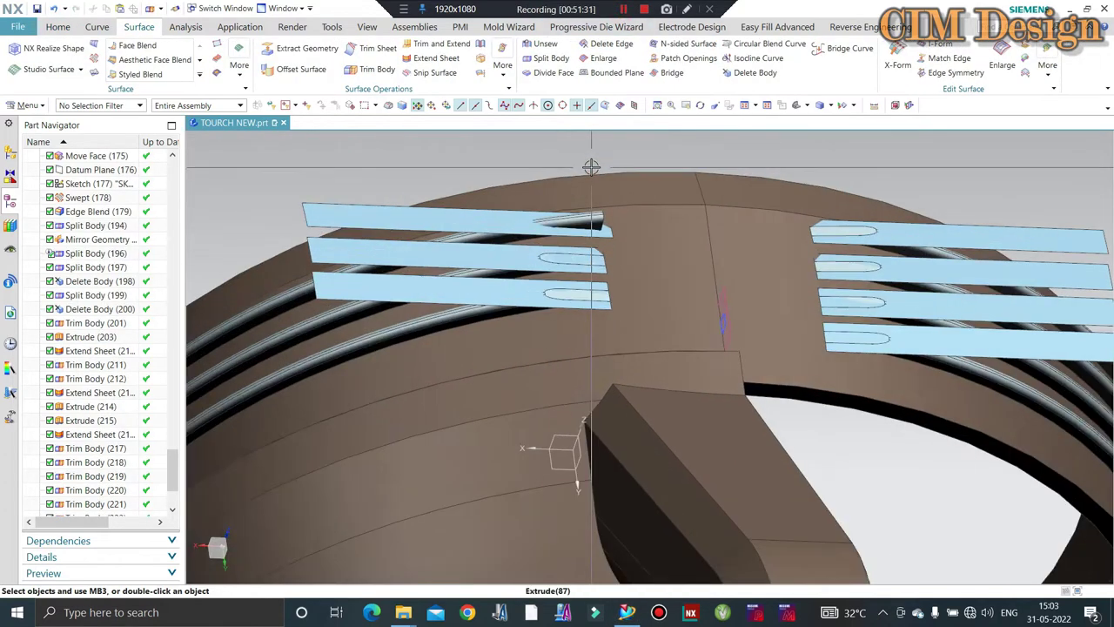
scroll(591, 167, up, 2)
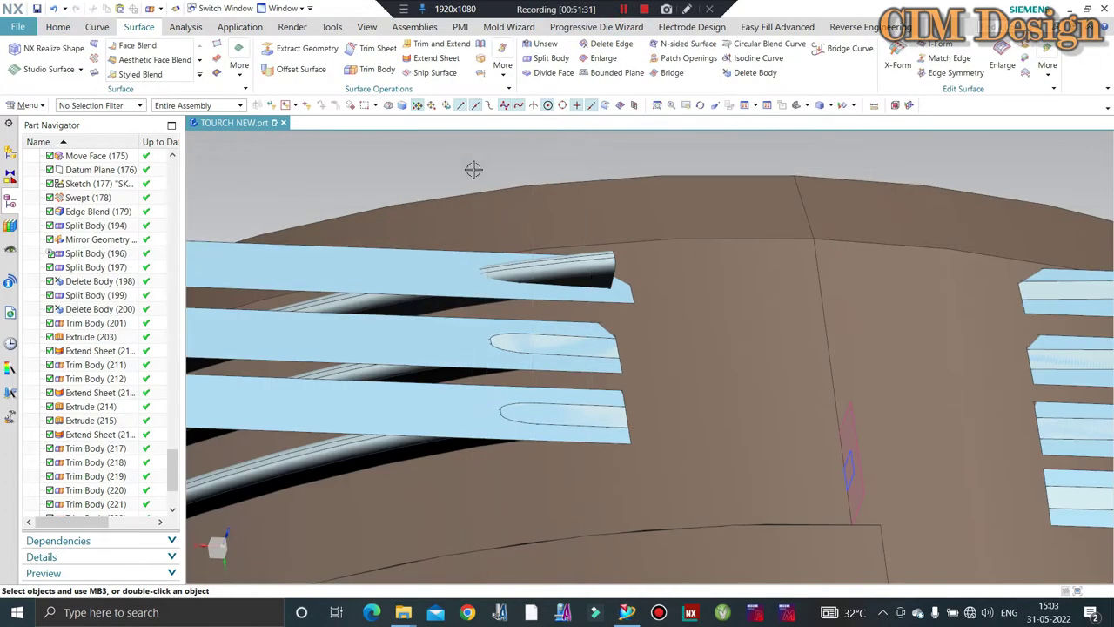
- Trim the upper tube end against its cutting sheet face
click(377, 69)
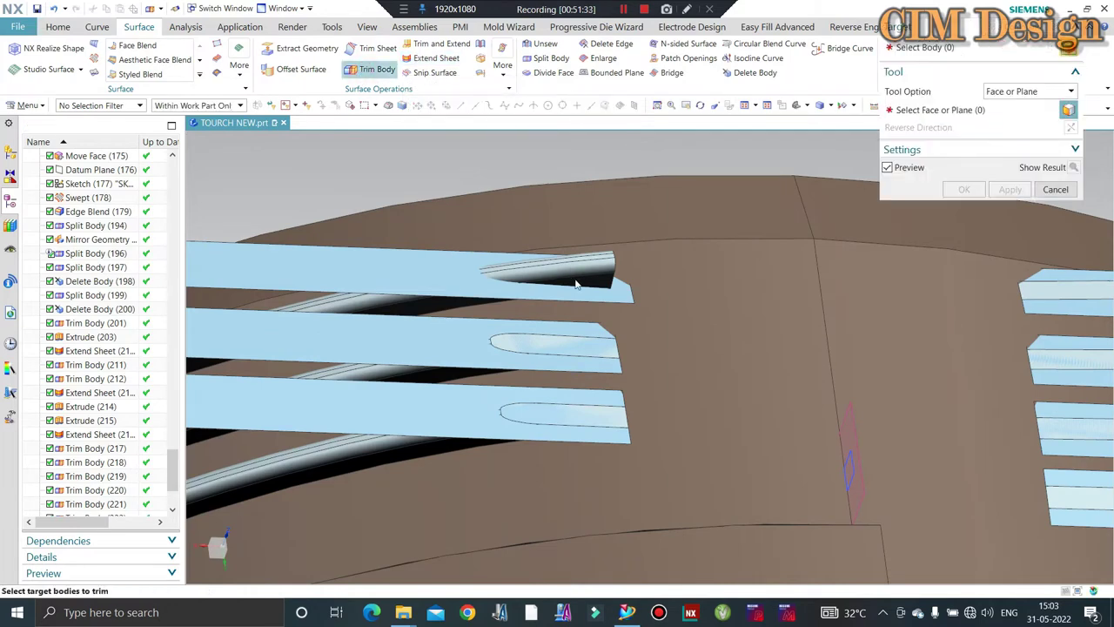
click(548, 268)
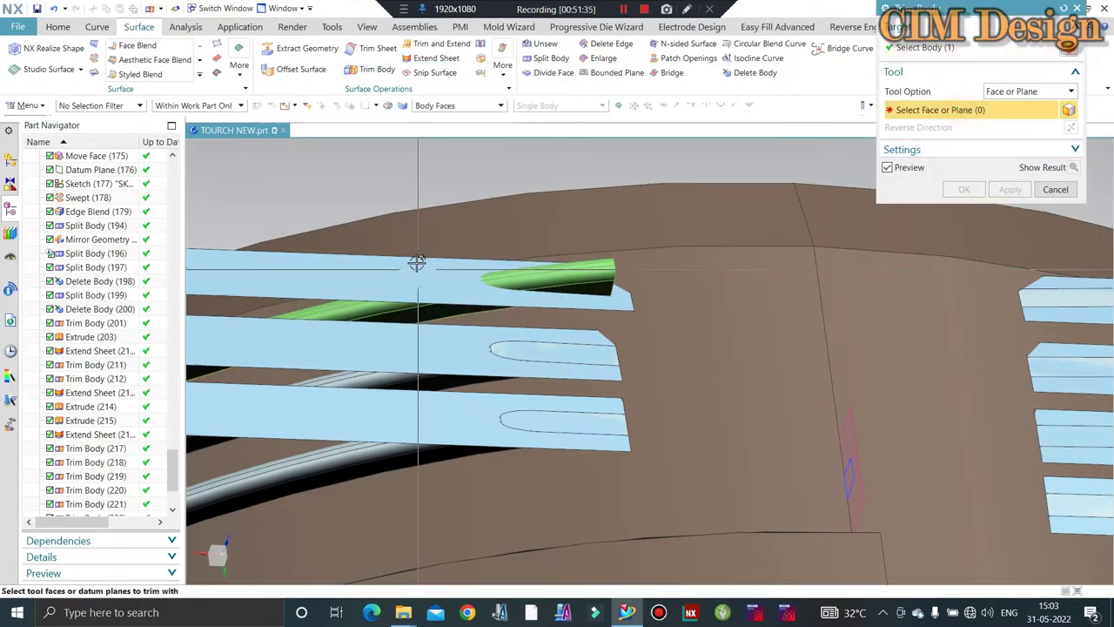
click(401, 277)
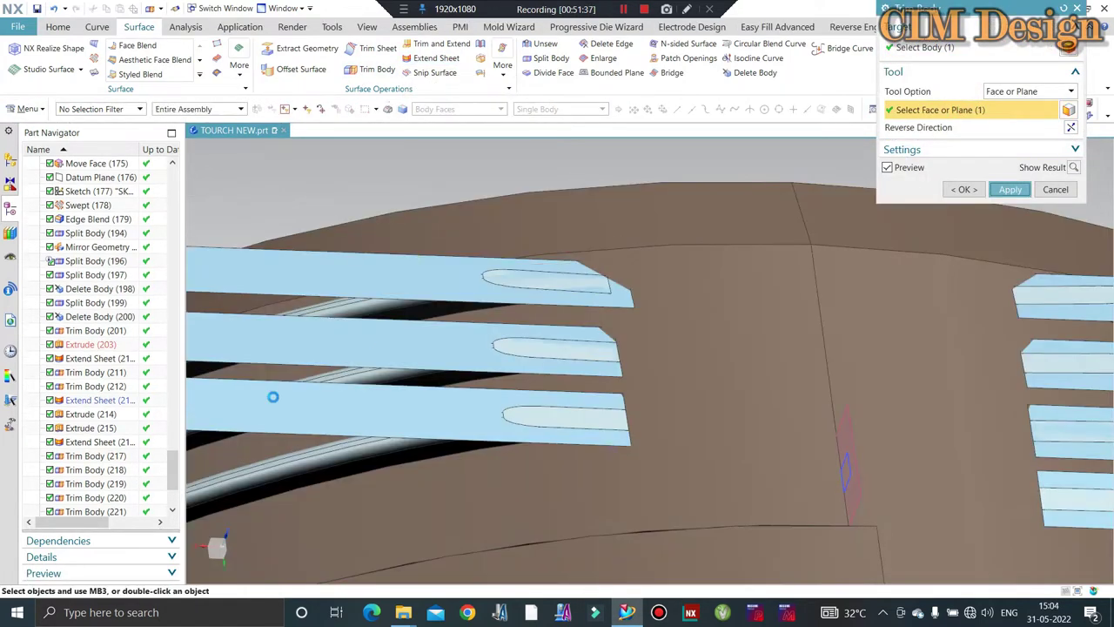
middle_click(273, 393)
- Review the Extend Sheet and Extrude (215) features, leaving draft at None and both unchanged
double_click(94, 430)
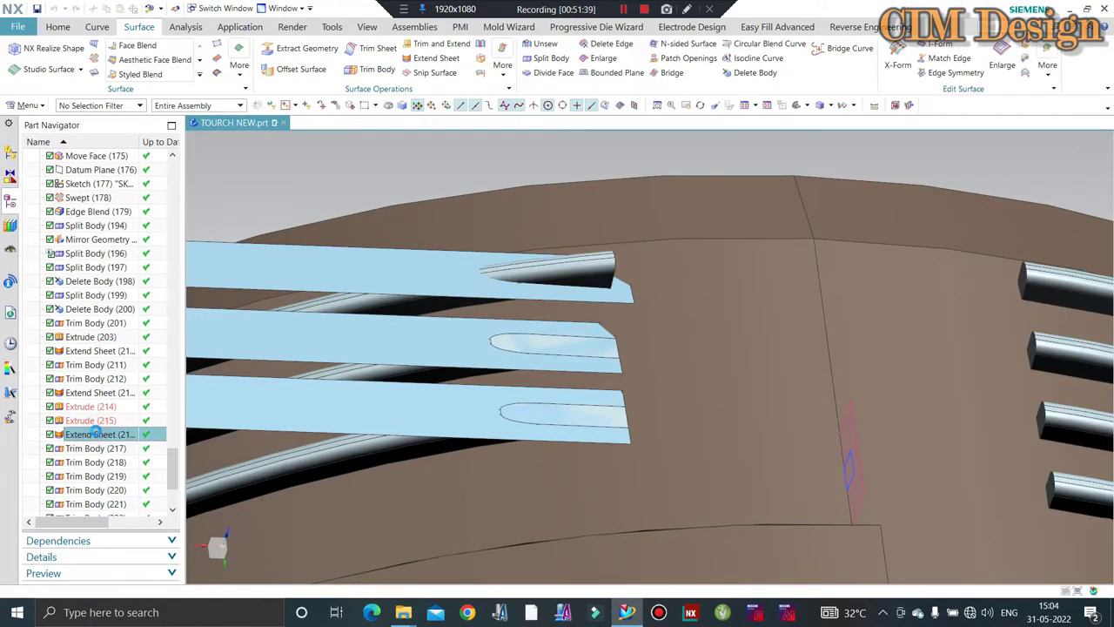
middle_click(87, 430)
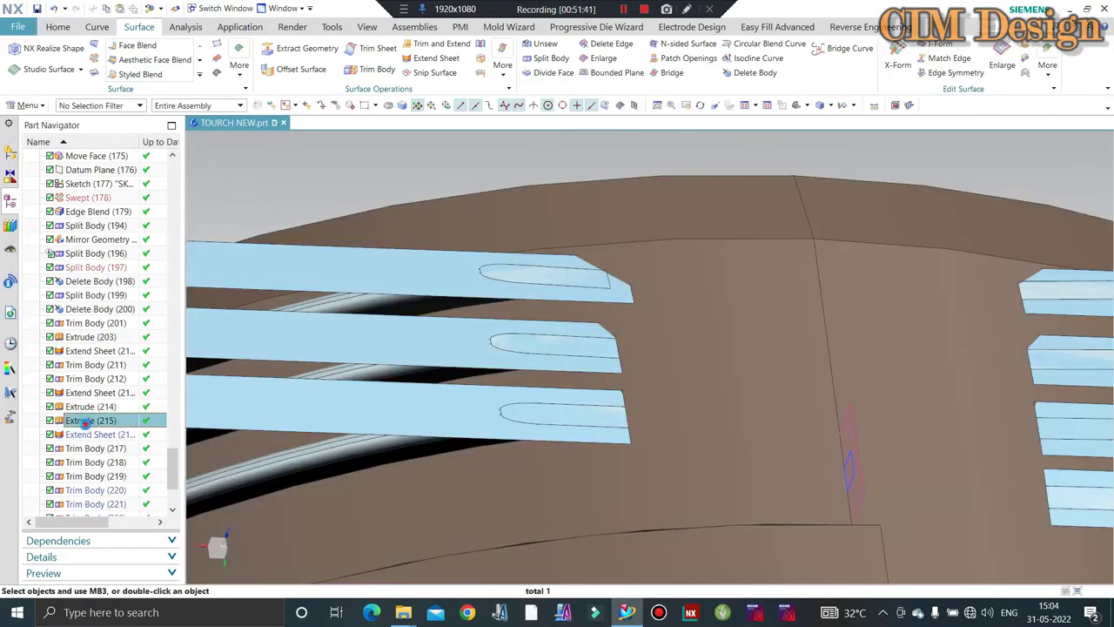
double_click(84, 423)
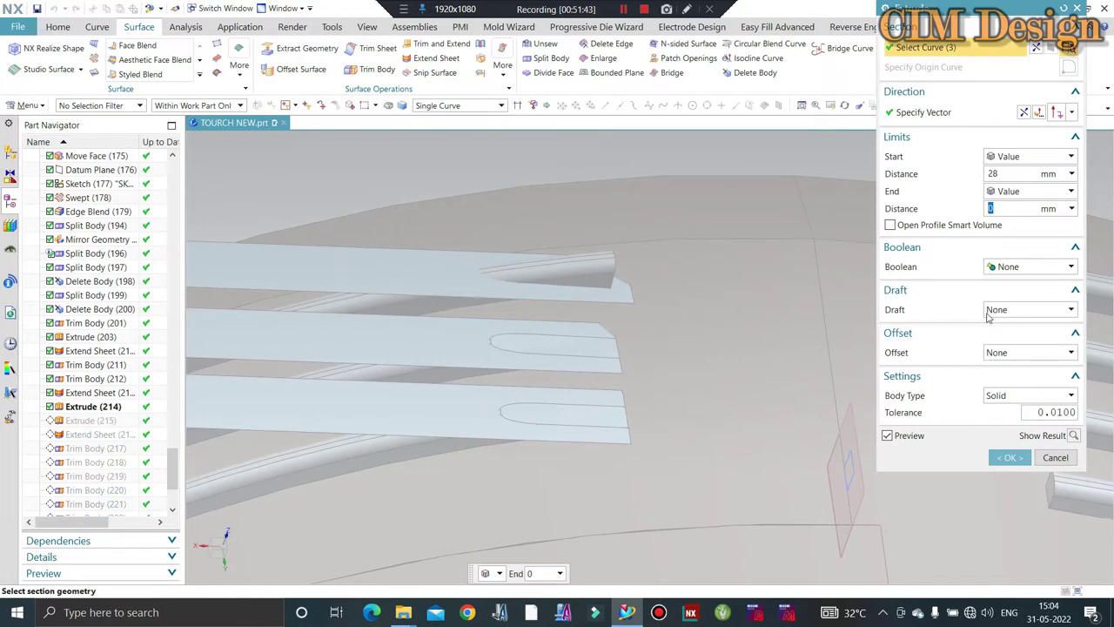
click(988, 309)
click(1001, 310)
middle_click(657, 281)
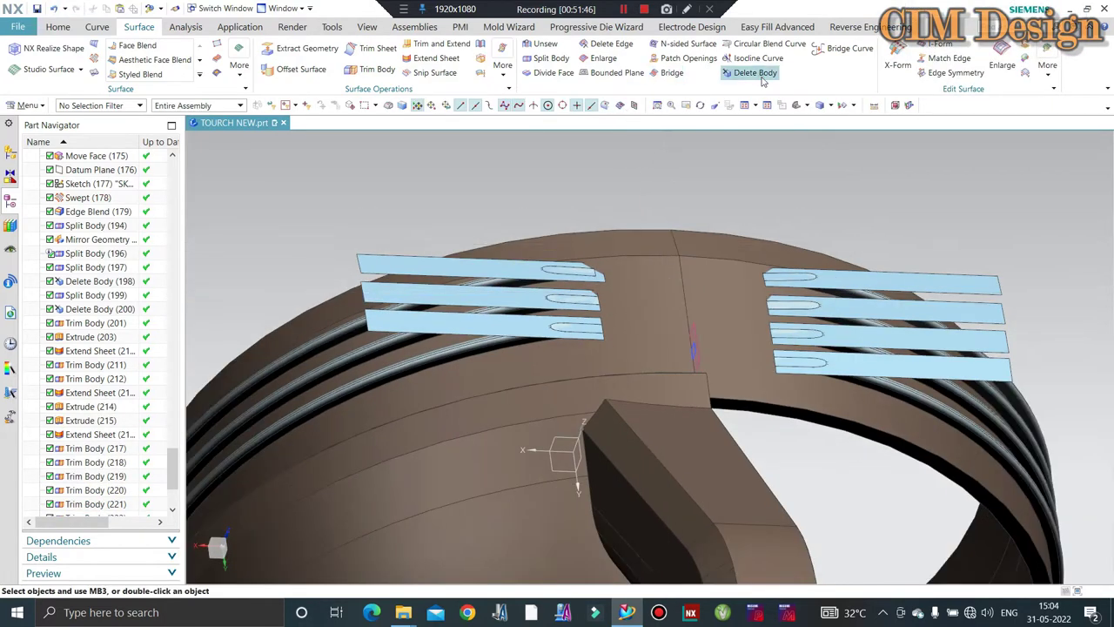
- Delete the seven light-blue cutting sheets, four on the right and three on the left
click(762, 77)
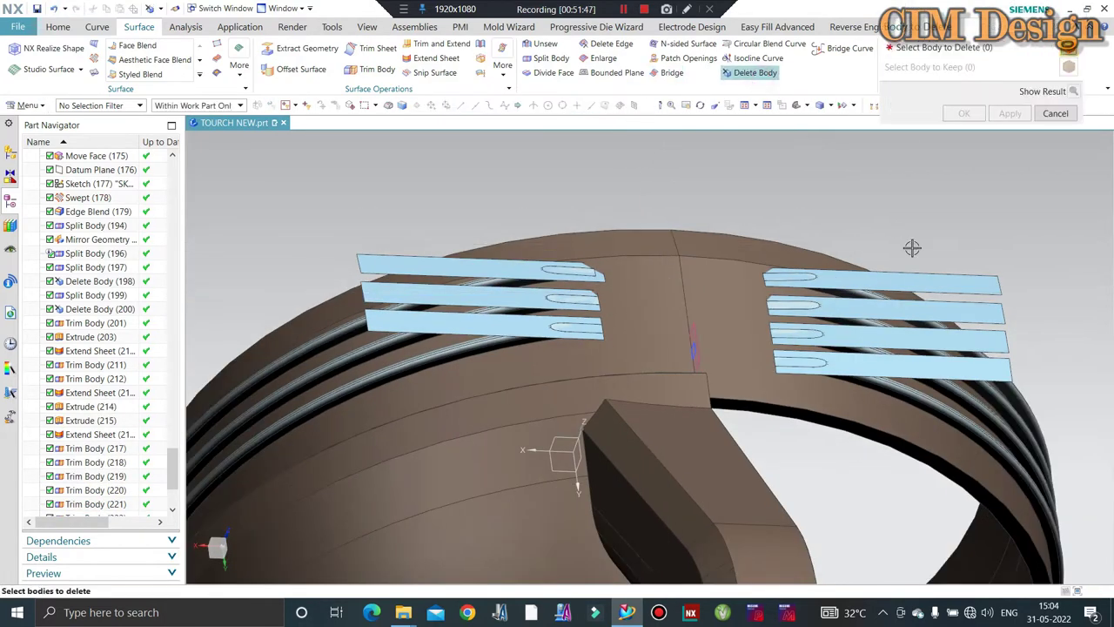
click(947, 285)
click(963, 310)
click(967, 329)
click(958, 366)
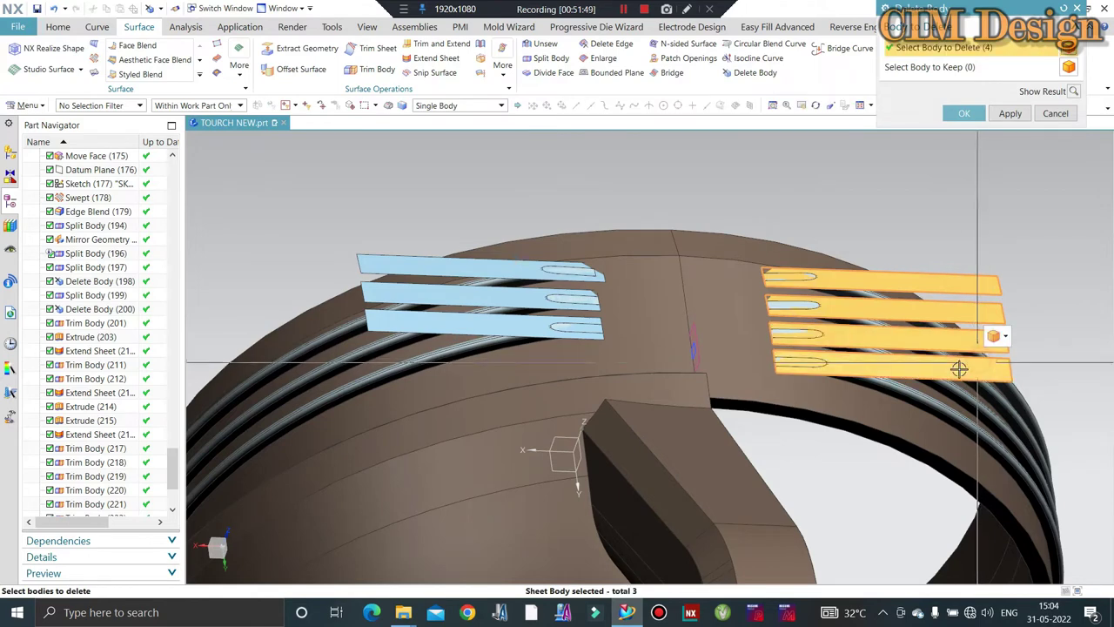
click(431, 269)
click(428, 292)
click(435, 324)
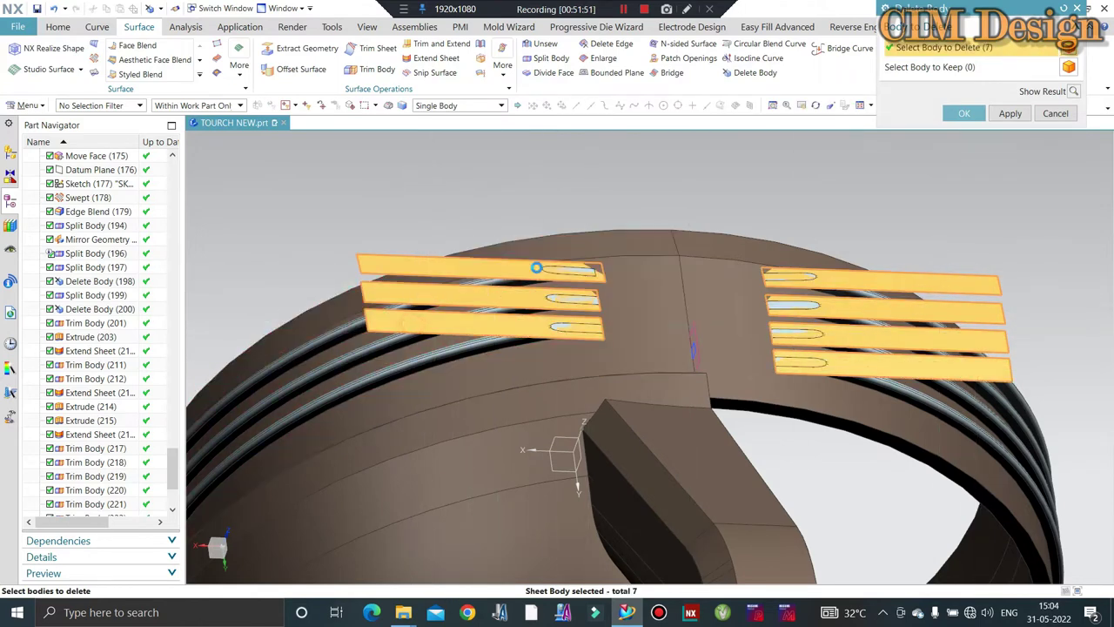
middle_click(534, 267)
mouse_move(534, 266)
middle_down()
mouse_move(668, 258)
mouse_move(610, 287)
middle_up()
scroll(668, 258, down, 3)
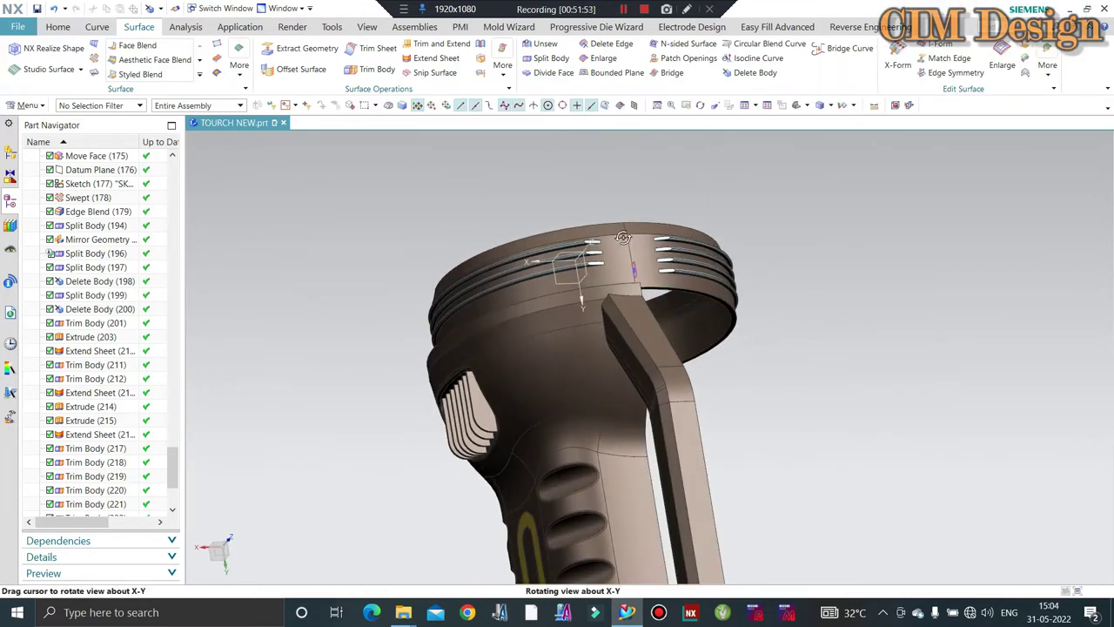
click(58, 26)
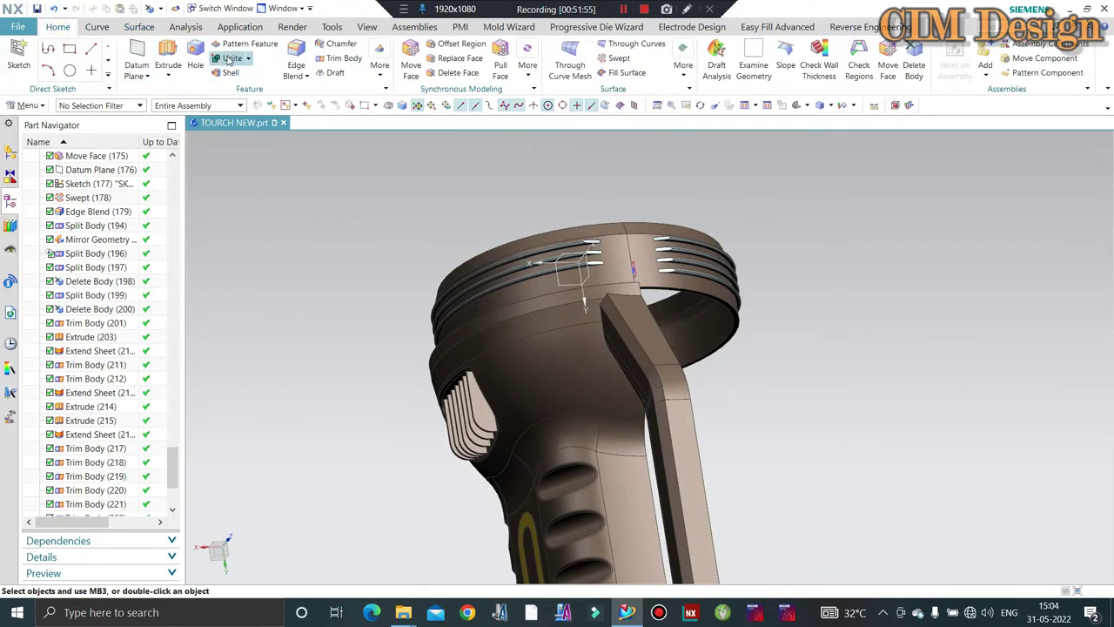
- Try uniting the three ring tubes with the head, then dismiss the zero-thickness failure
click(231, 59)
scroll(619, 249, up, 3)
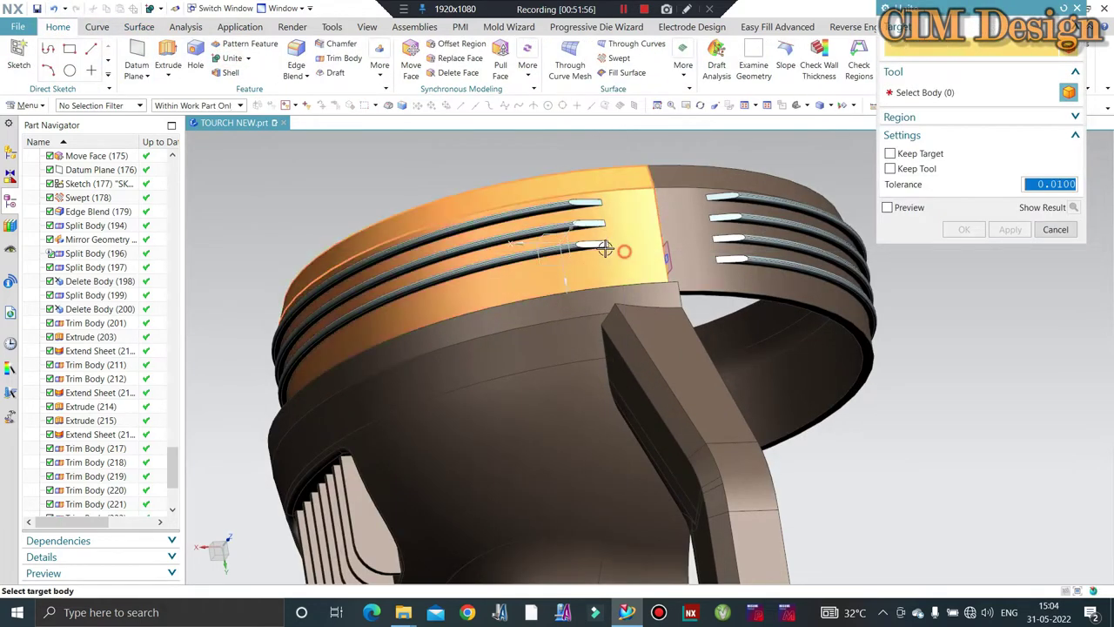
click(501, 261)
click(512, 236)
click(510, 218)
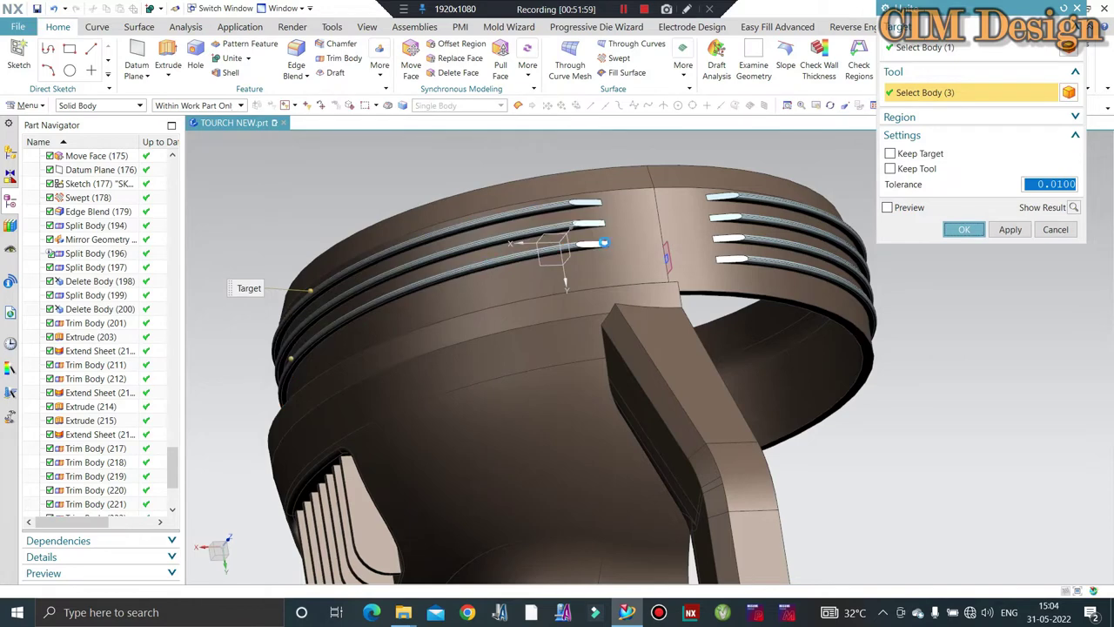
middle_click(675, 226)
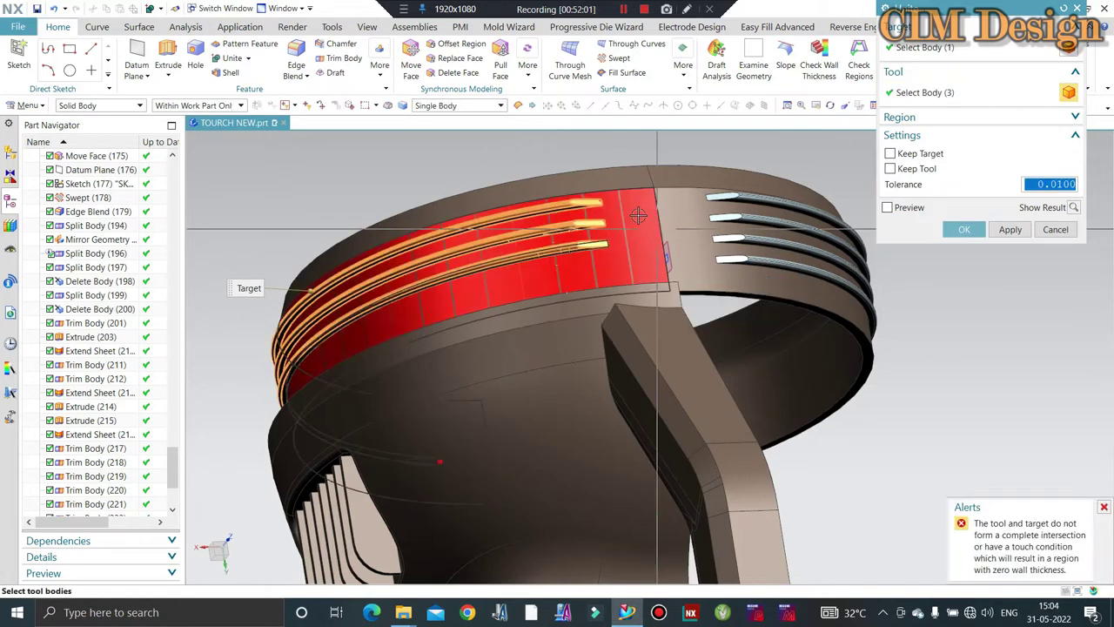
key(Escape)
- Hide the torch body with Ctrl+B so only the ring tubes remain visible
scroll(633, 209, down, 3)
key(ctrl+b)
scroll(635, 209, up, 3)
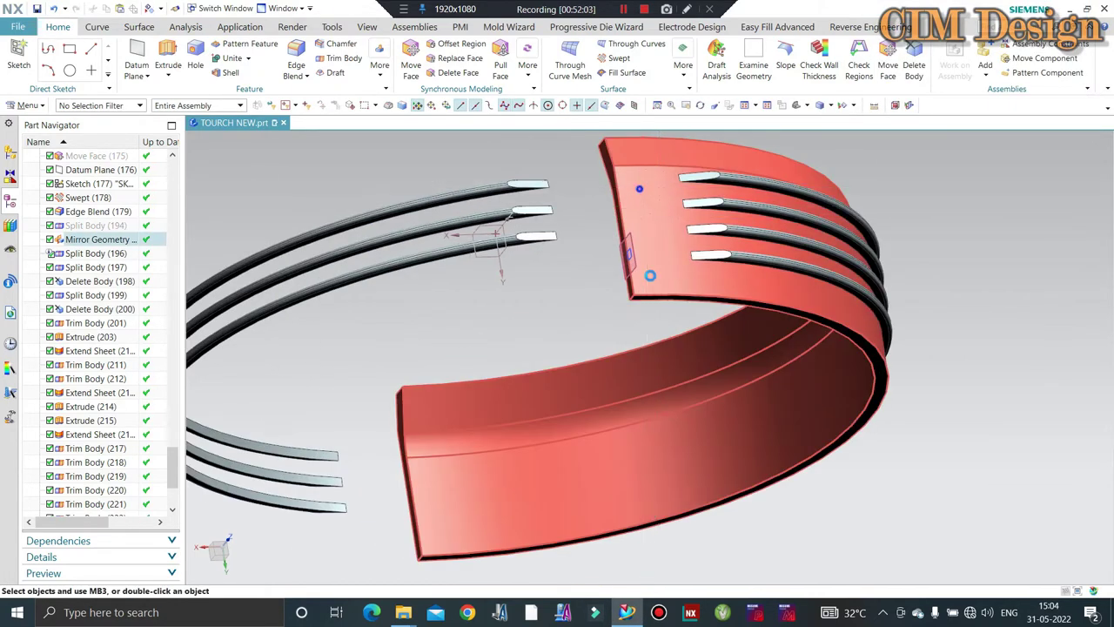
click(474, 48)
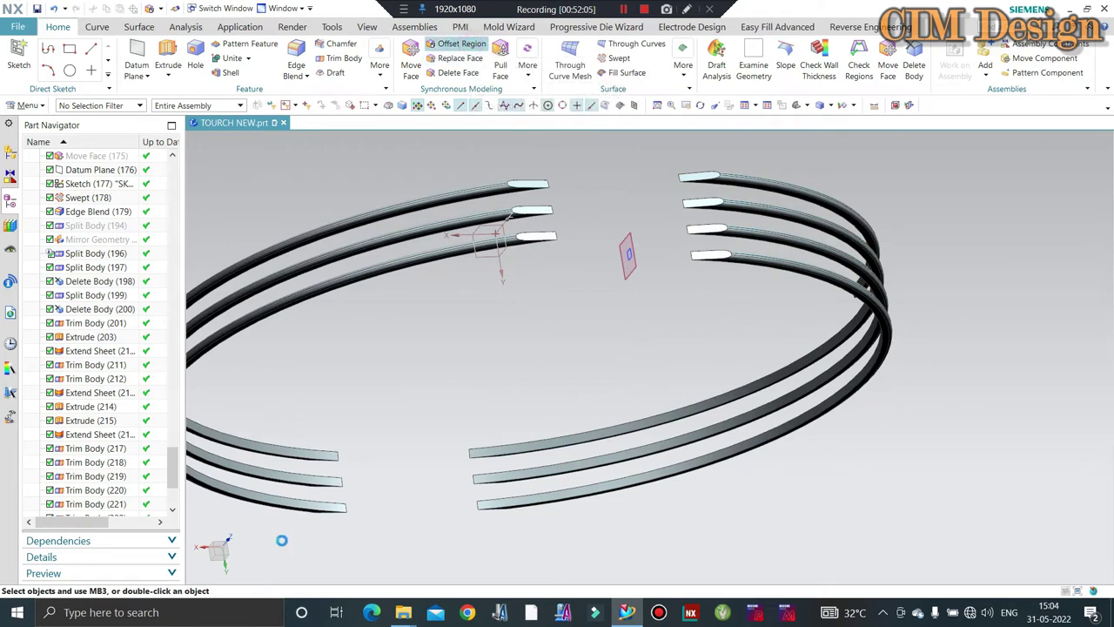
scroll(308, 441, up, 3)
- Offset three left, three right and one further ring-tube face by 0.1 mm with Offset Region
scroll(308, 444, up, 2)
click(305, 447)
click(296, 494)
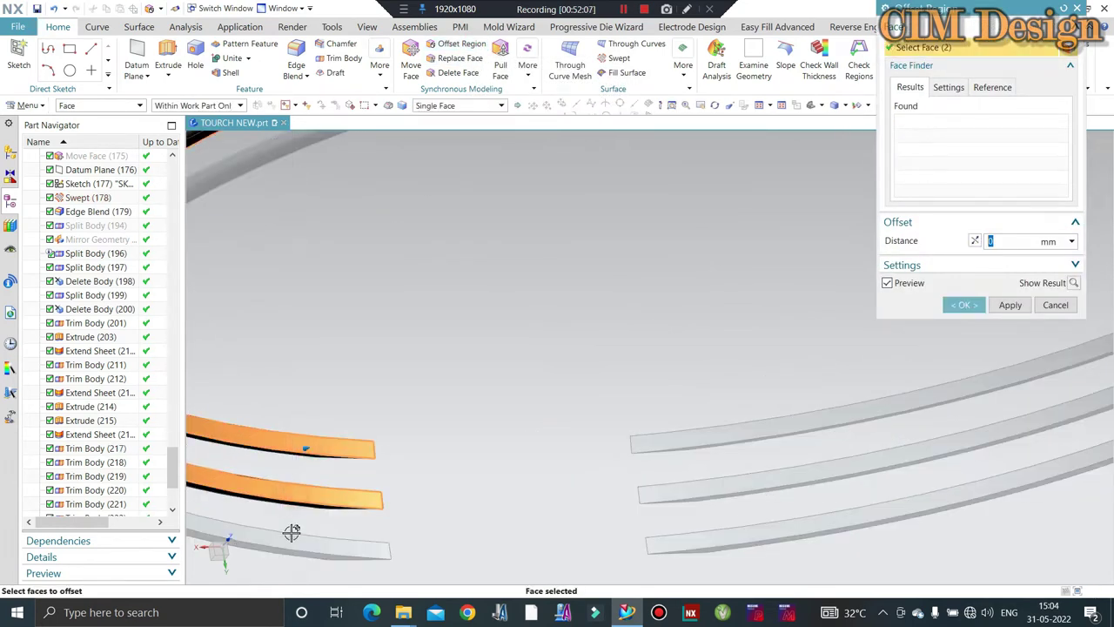
click(296, 544)
click(661, 435)
click(680, 490)
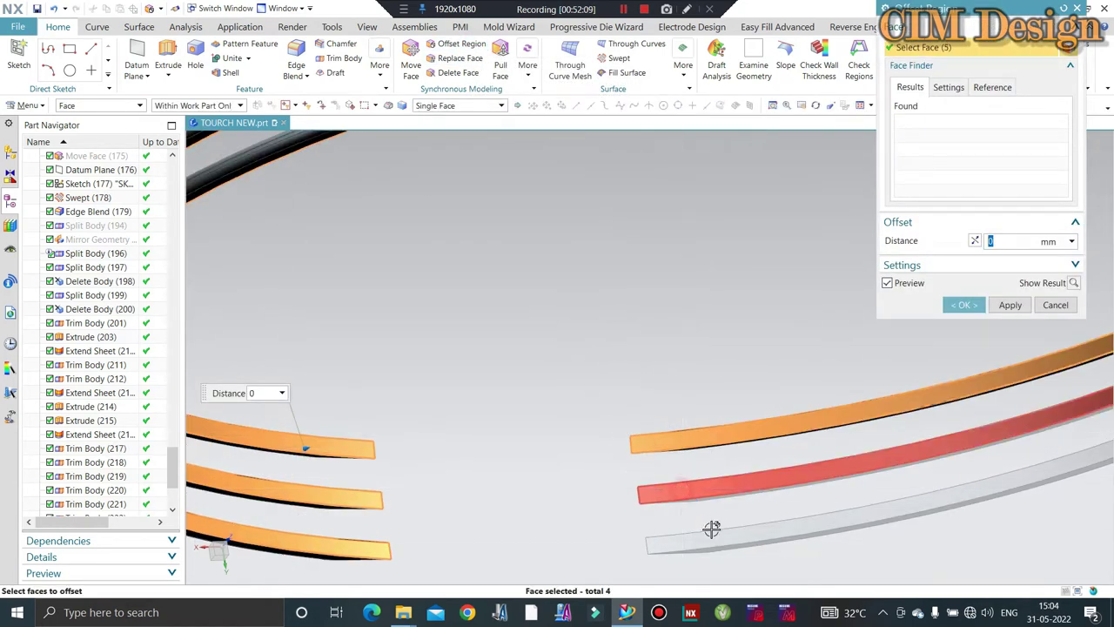
click(687, 544)
scroll(574, 523, down, 3)
scroll(591, 322, down, 2)
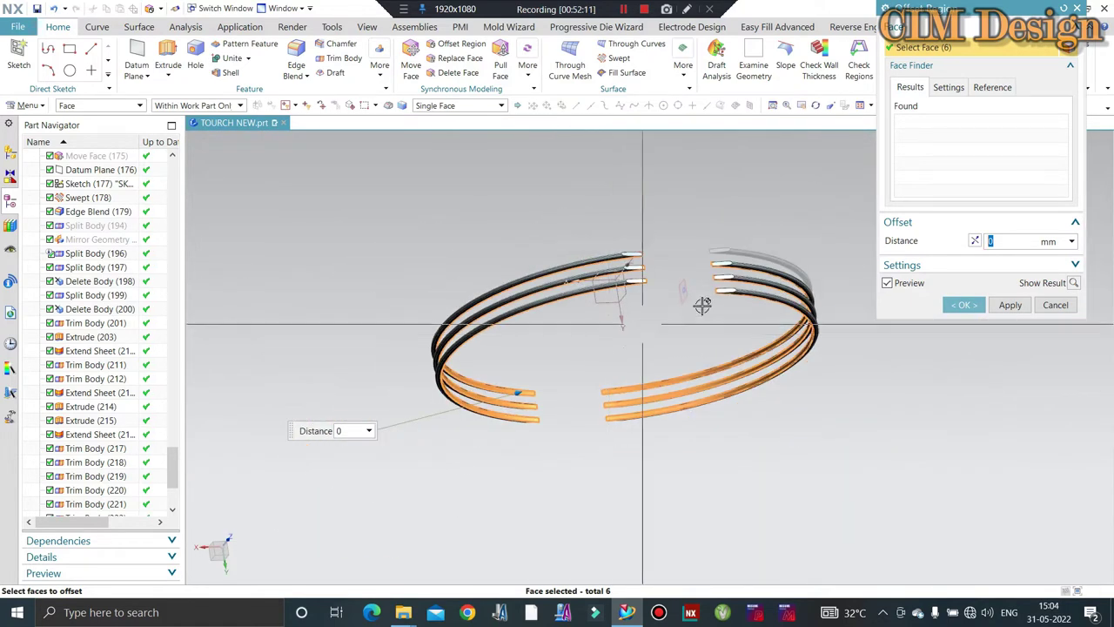
middle_drag(694, 319, 745, 317)
scroll(744, 316, up, 3)
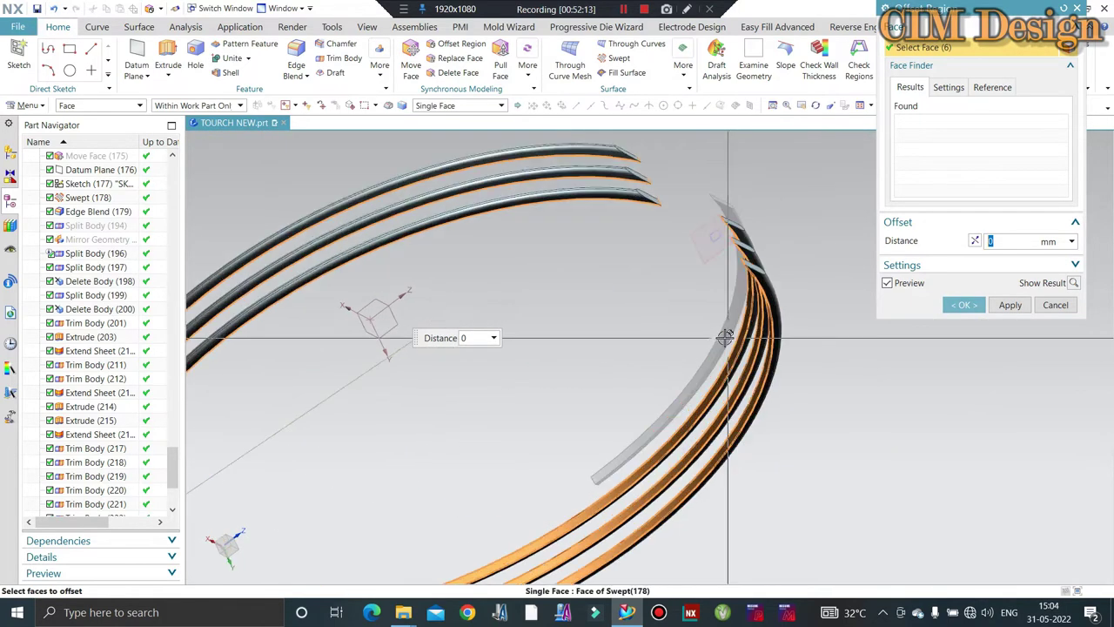
click(736, 261)
text(.1)
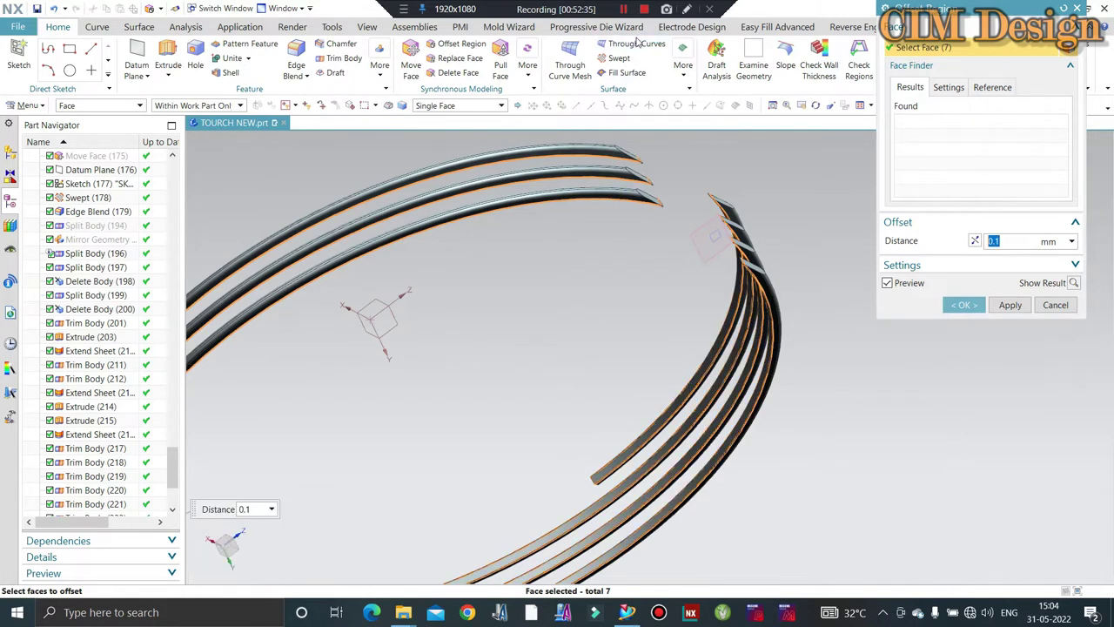
click(964, 299)
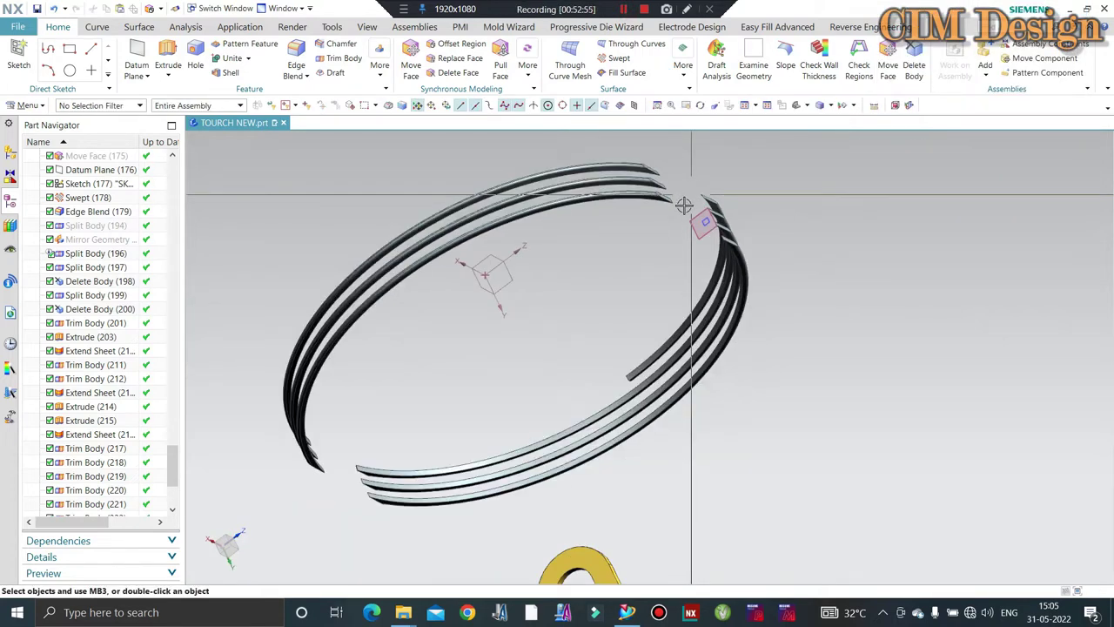
scroll(705, 192, down, 3)
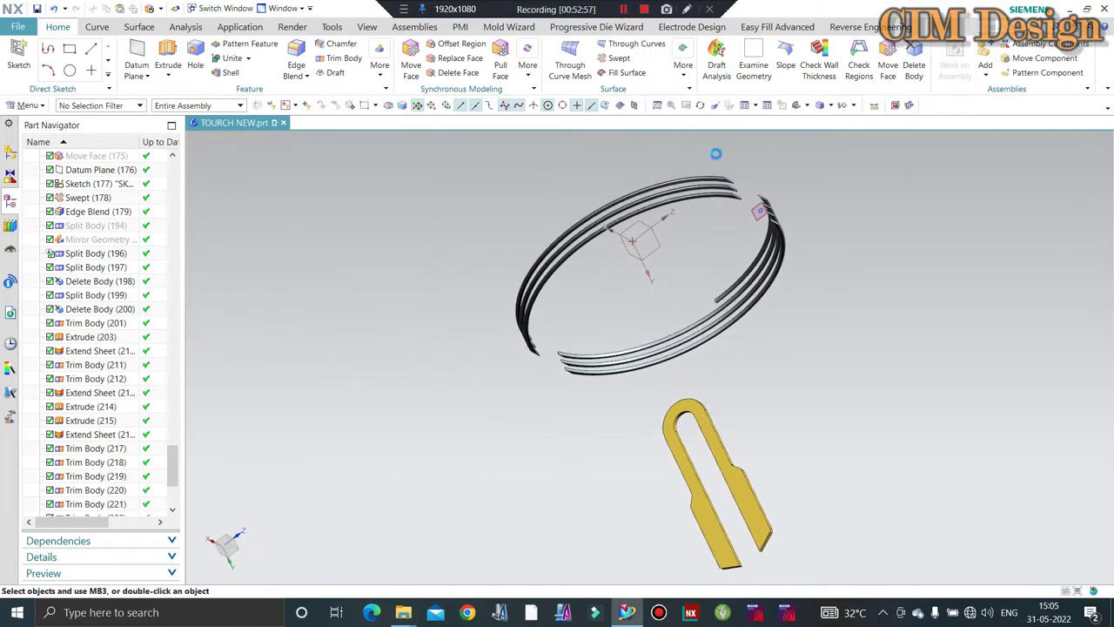
- Show the hidden torch body and head ring again around the ring tubes
key(ctrl+shift+k)
click(764, 309)
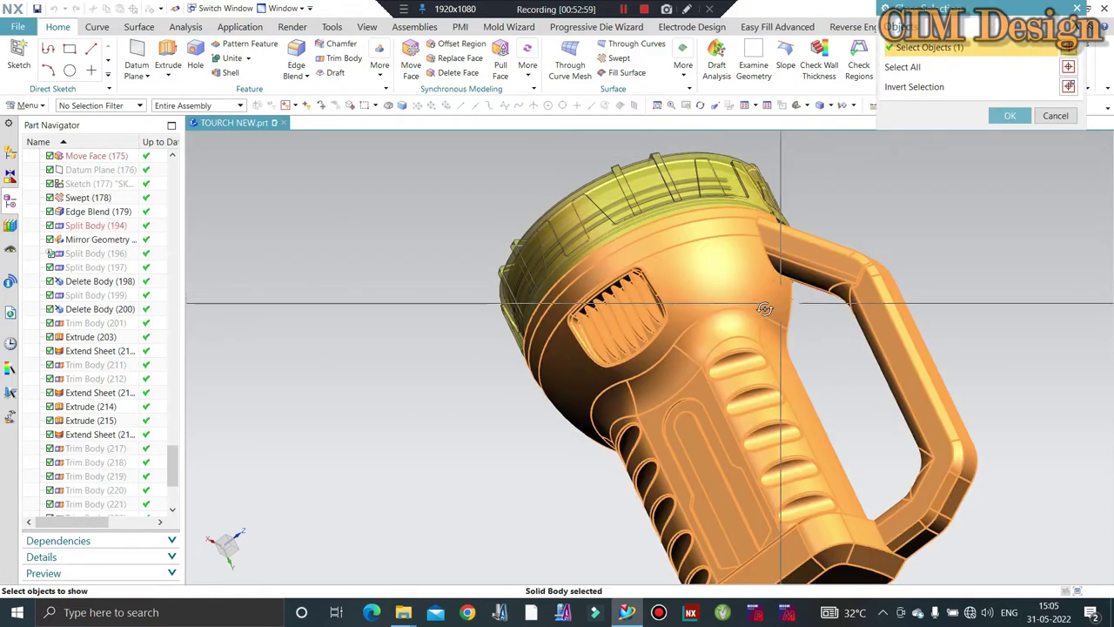
middle_click(765, 309)
click(809, 300)
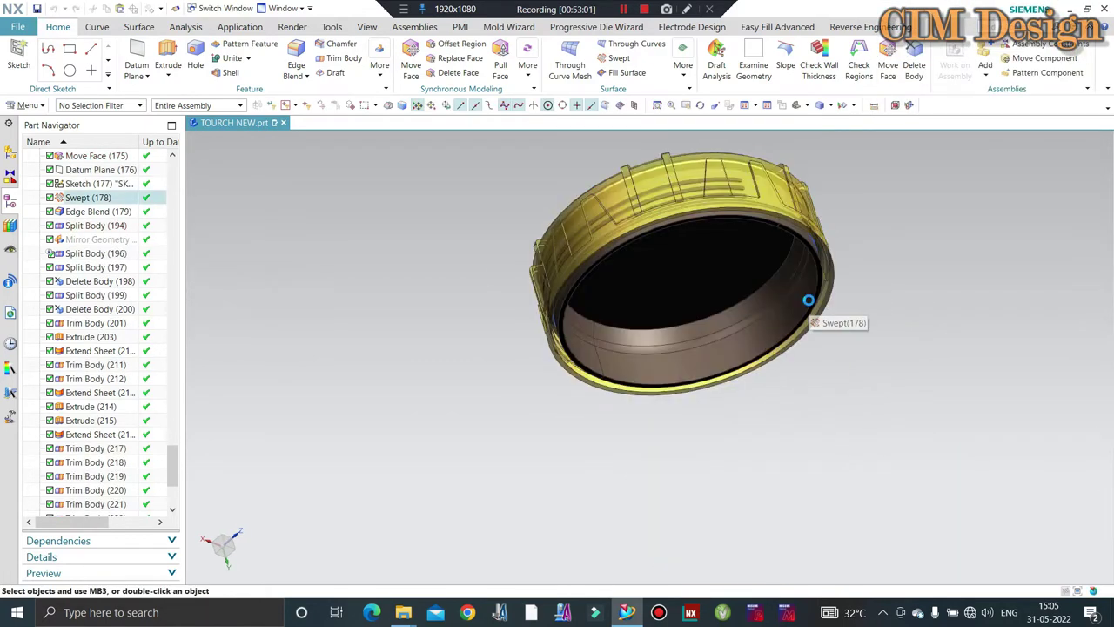
key(ctrl+shift+k)
click(778, 315)
middle_click(778, 315)
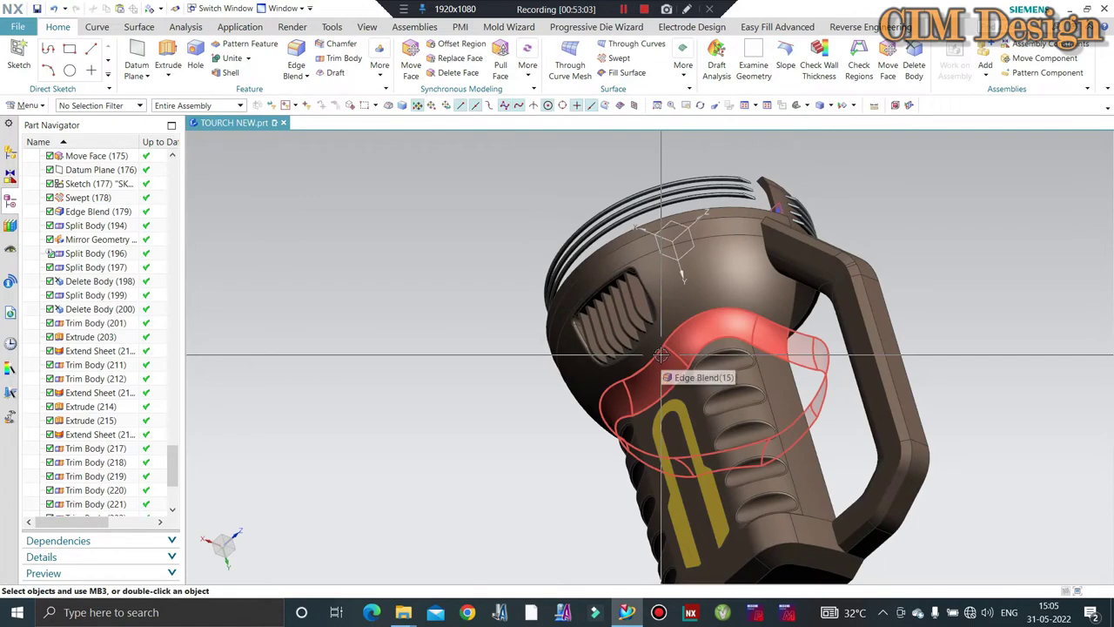
key(ctrl+shift+k)
click(575, 296)
middle_click(603, 240)
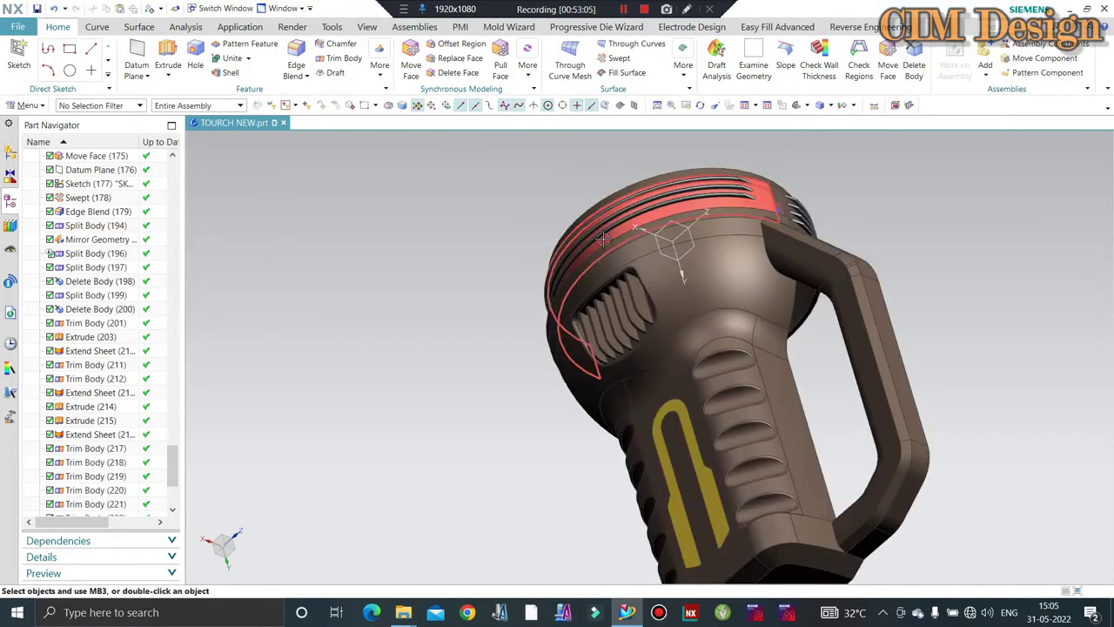
middle_drag(603, 239, 428, 52)
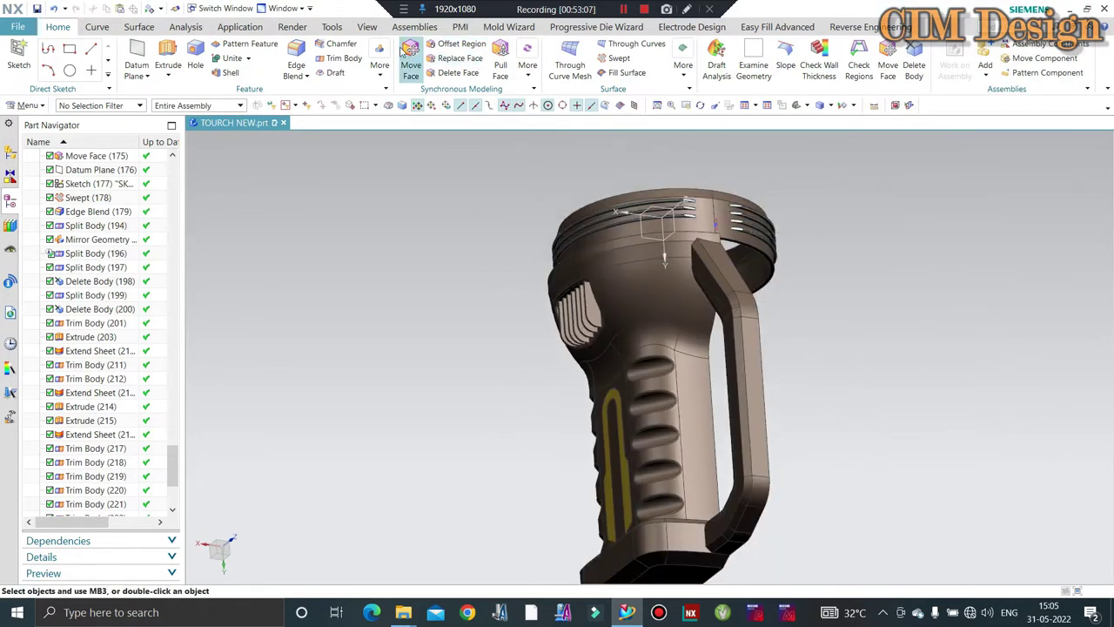
- Unite the three left tube ends into the head ring as target
click(233, 58)
scroll(696, 209, down, 2)
scroll(696, 209, down, 3)
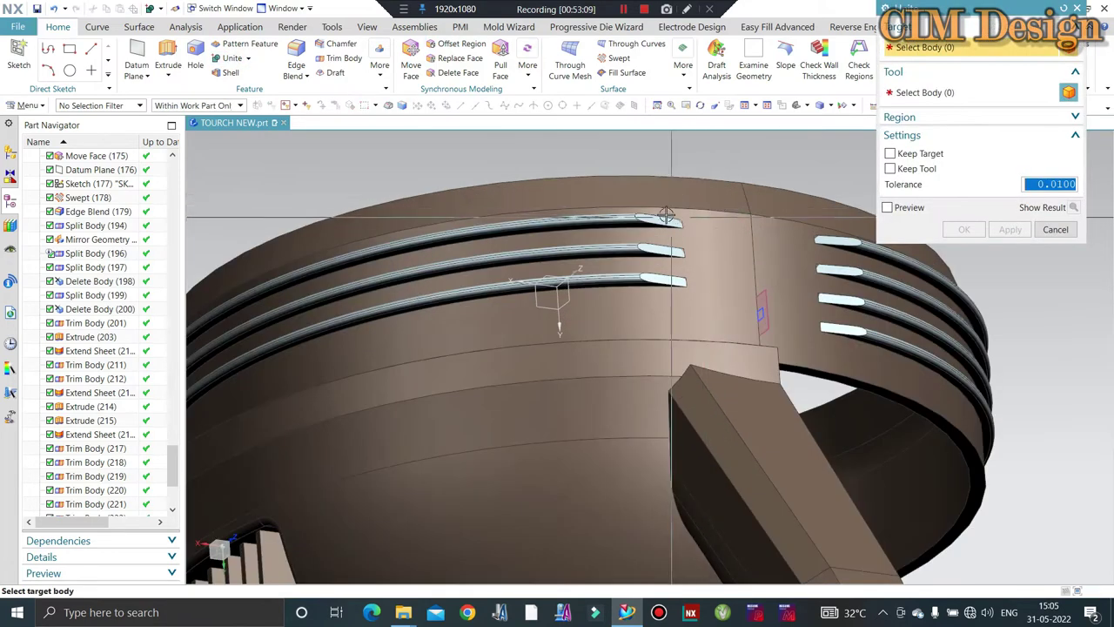
click(575, 273)
click(649, 223)
click(624, 250)
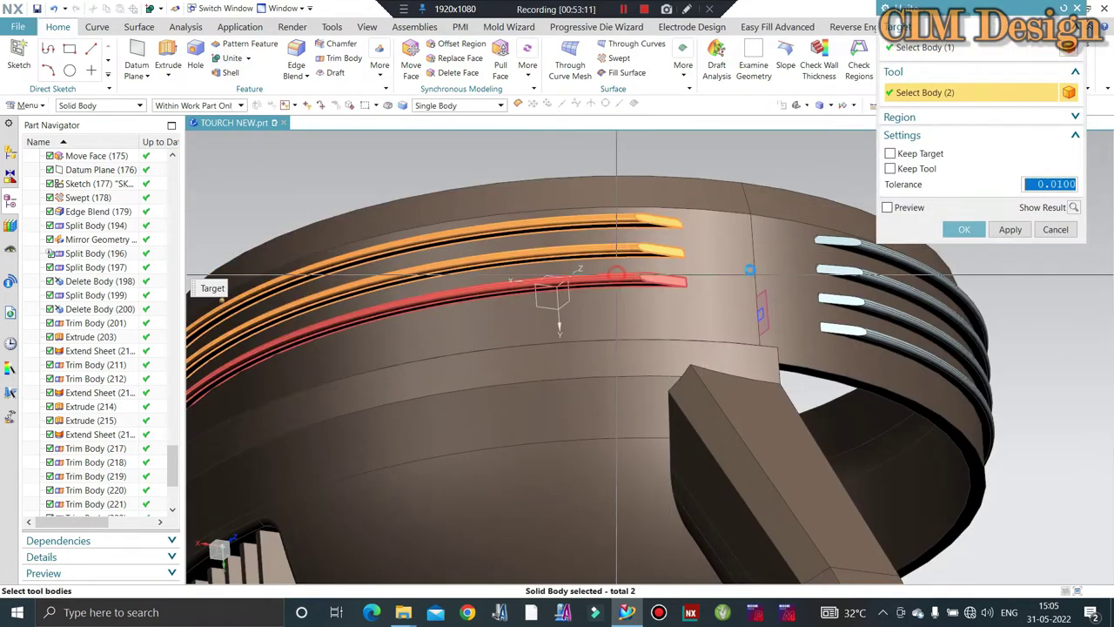
click(634, 278)
click(1009, 229)
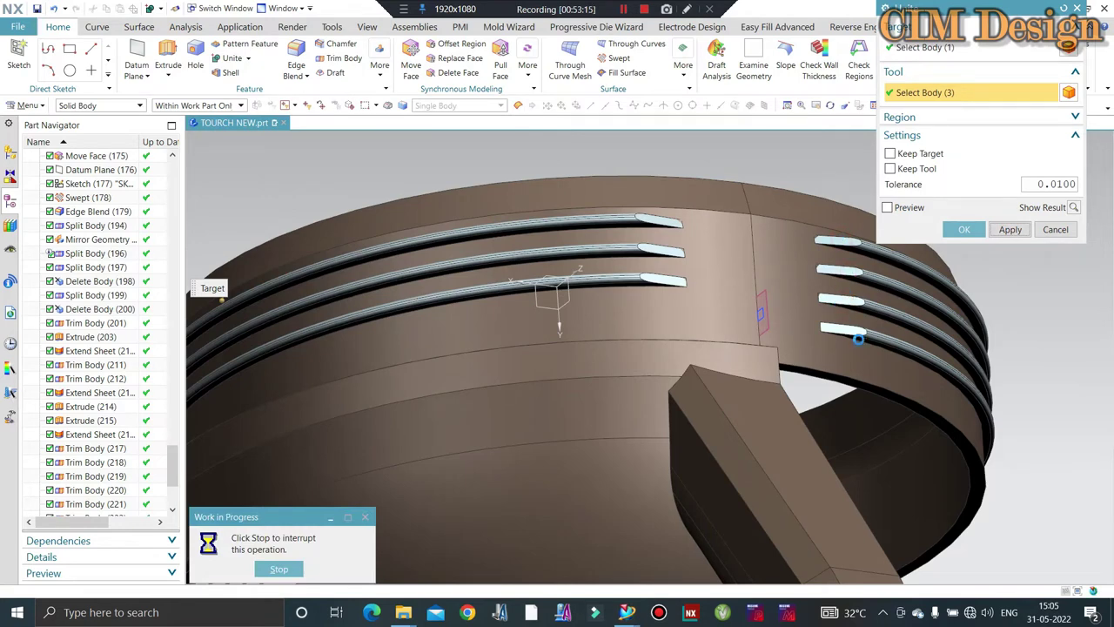
- Unite the four right-side tube ends into the head ring
click(835, 242)
click(837, 272)
click(840, 301)
click(842, 329)
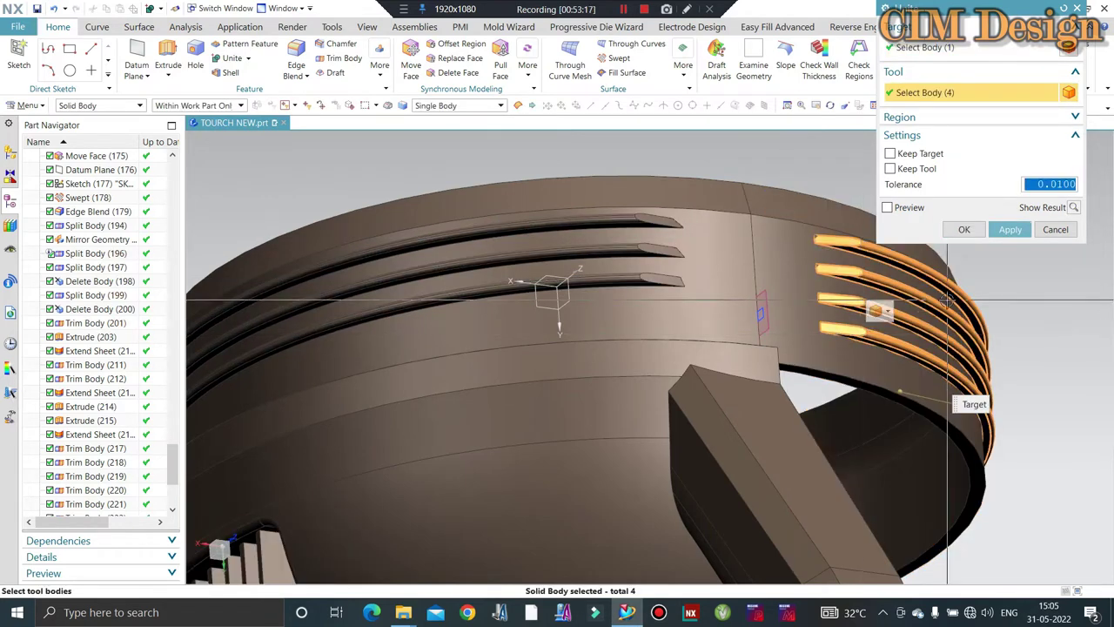
middle_click(800, 208)
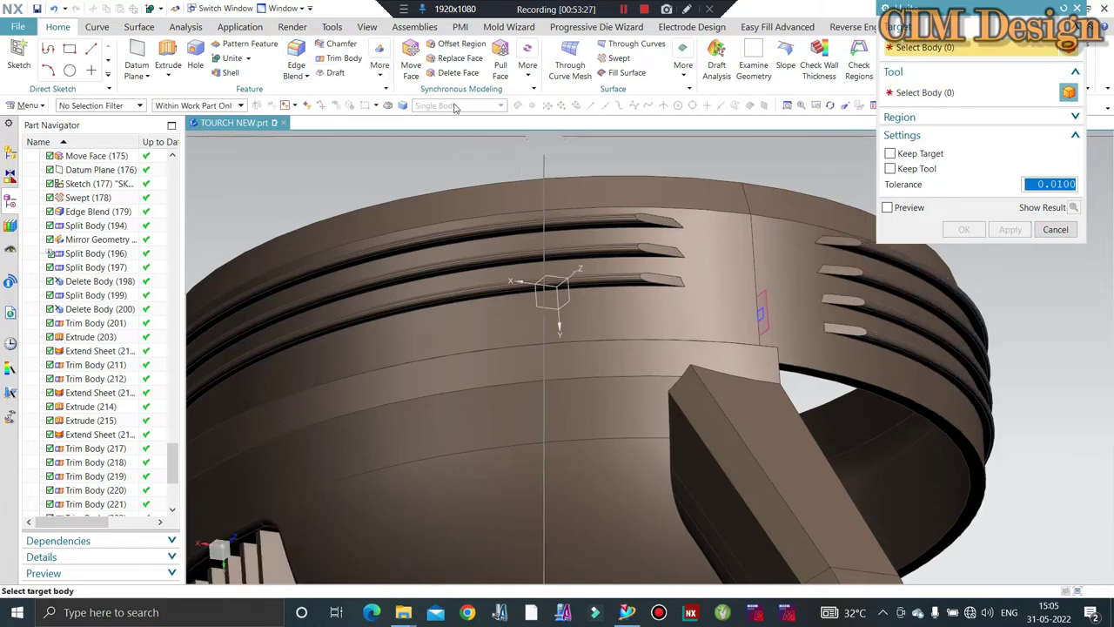
- Start a 0.5 mm Edge Blend on the top, middle, bottom and a right-side tube end's edges
click(293, 56)
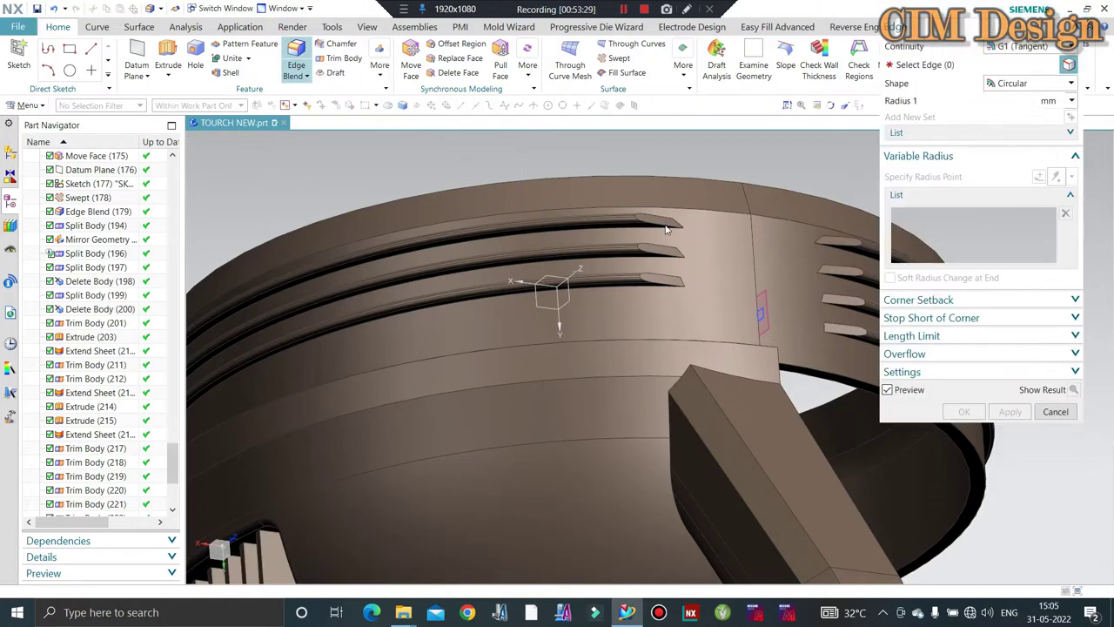
scroll(661, 209, up, 5)
click(651, 232)
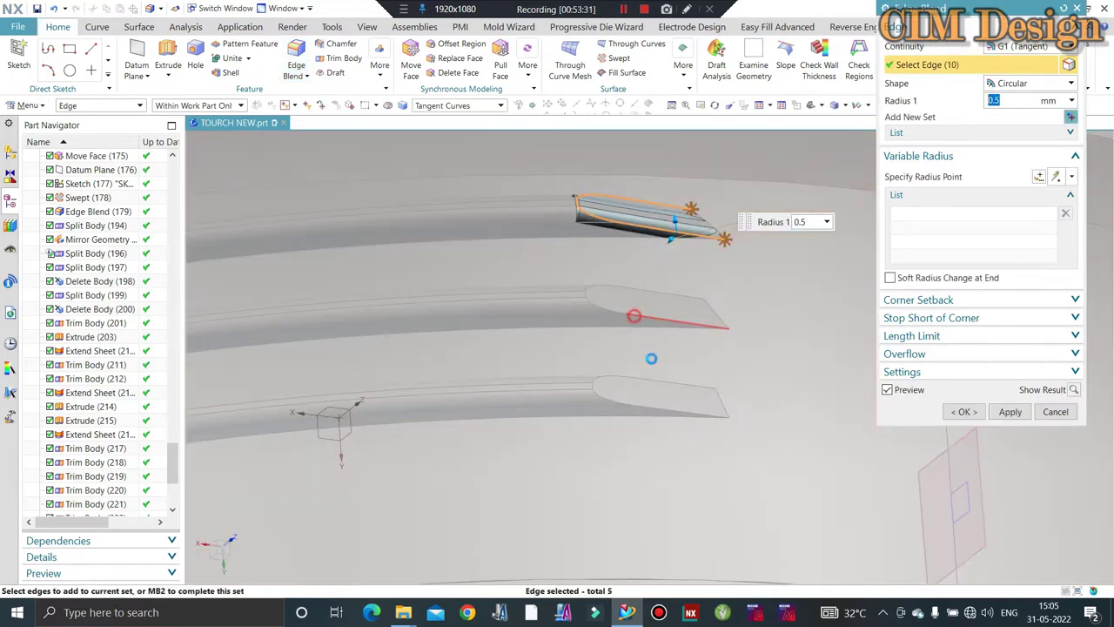
click(643, 319)
click(646, 406)
scroll(417, 296, down, 3)
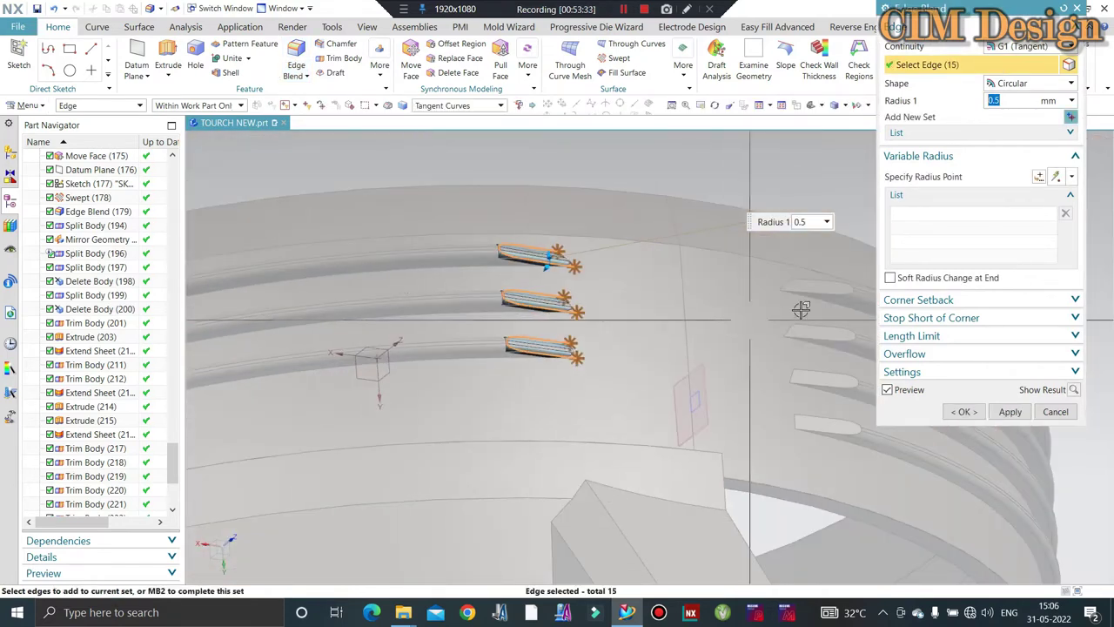
click(801, 308)
middle_drag(801, 308, 487, 227)
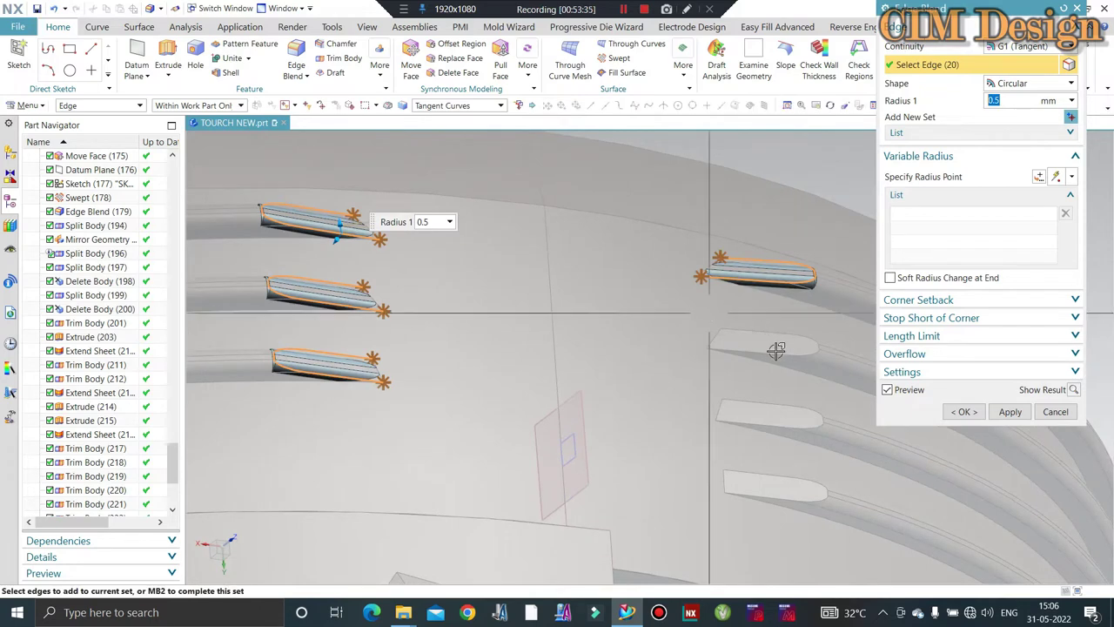
- Add the remaining tube ends' edges and apply the 0.5 mm blend
click(775, 494)
scroll(580, 281, down, 5)
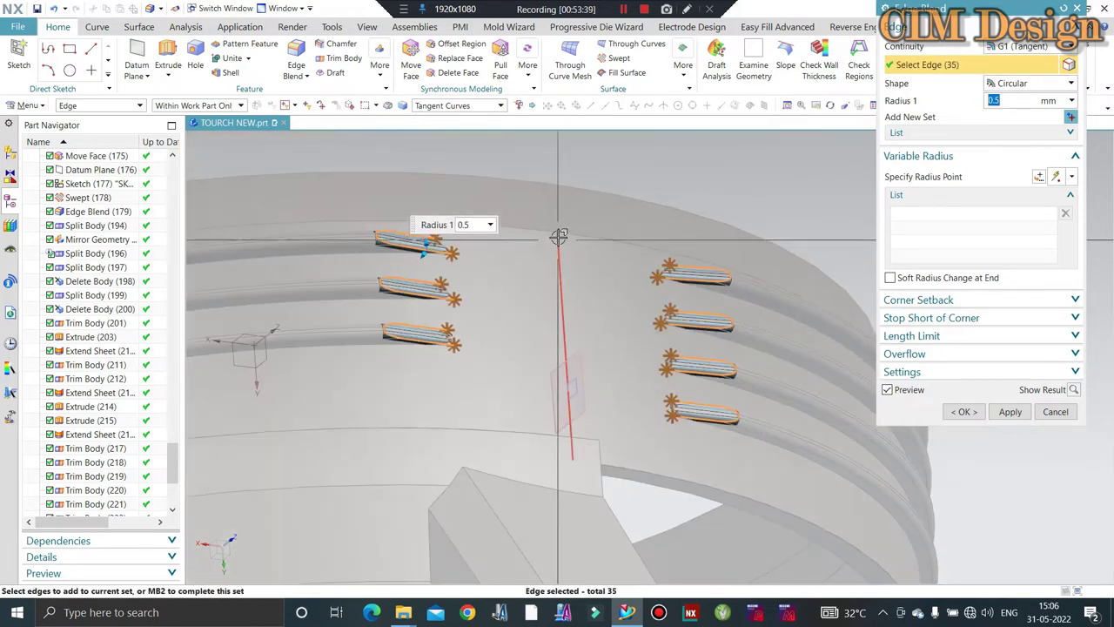
mouse_move(560, 236)
middle_down()
mouse_move(771, 236)
mouse_move(609, 222)
middle_up()
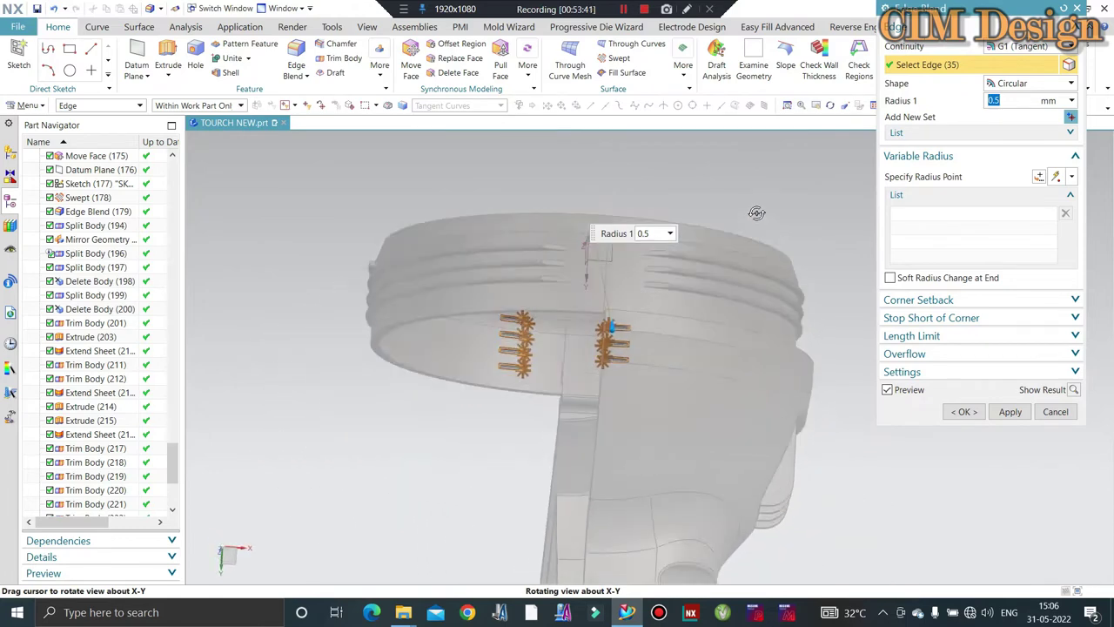
scroll(586, 219, up, 3)
scroll(545, 206, up, 2)
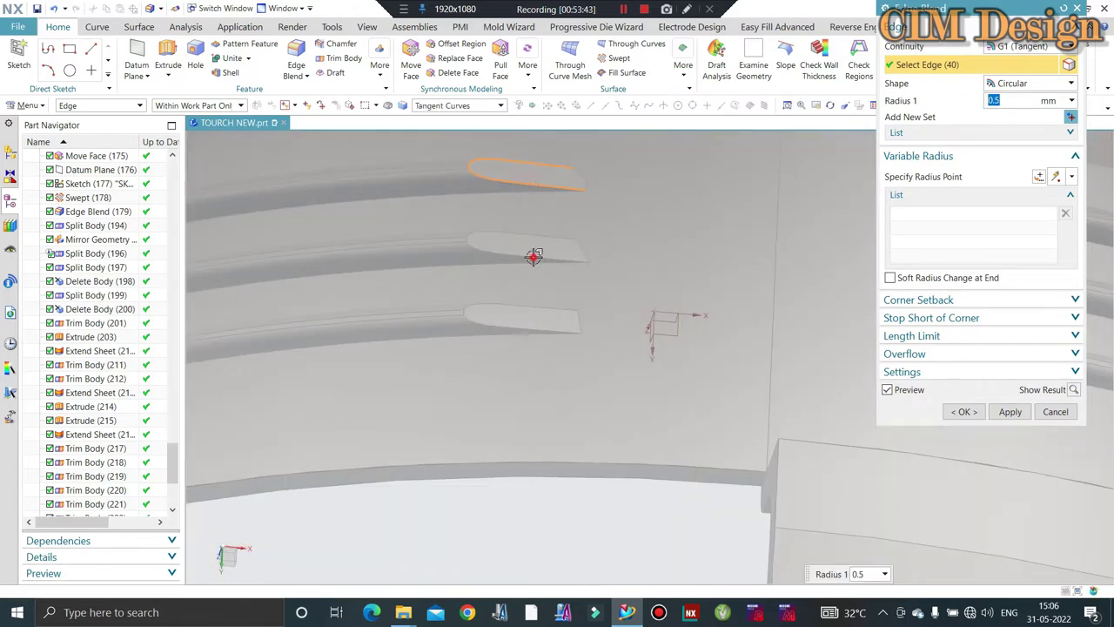
click(397, 257)
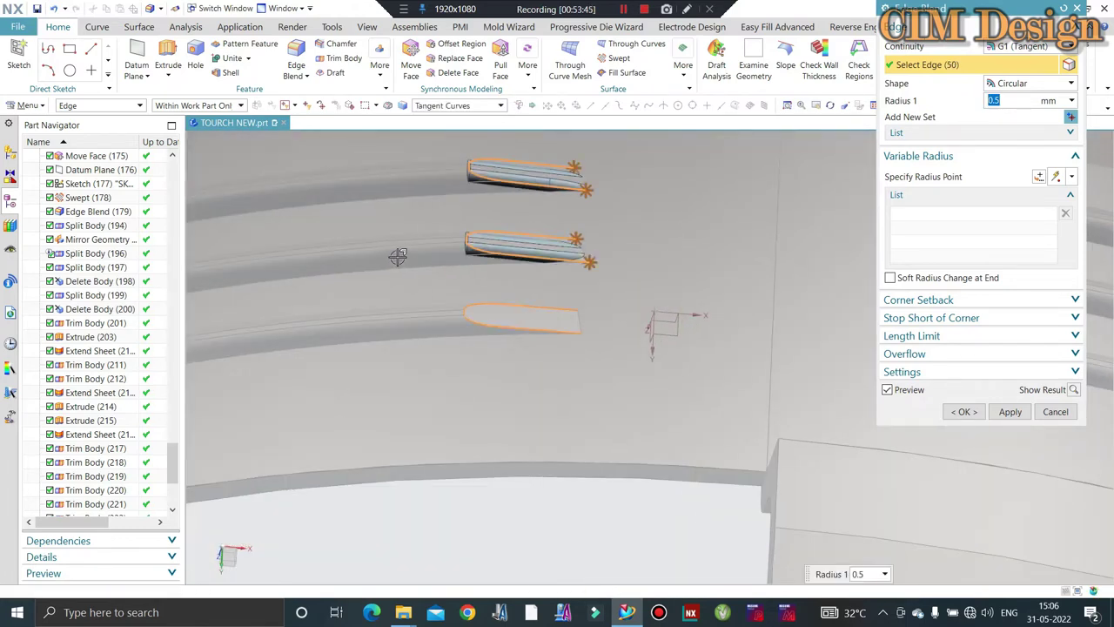
scroll(383, 228, down, 2)
mouse_move(373, 224)
middle_down()
mouse_move(656, 241)
mouse_move(631, 189)
middle_up()
click(631, 189)
click(615, 255)
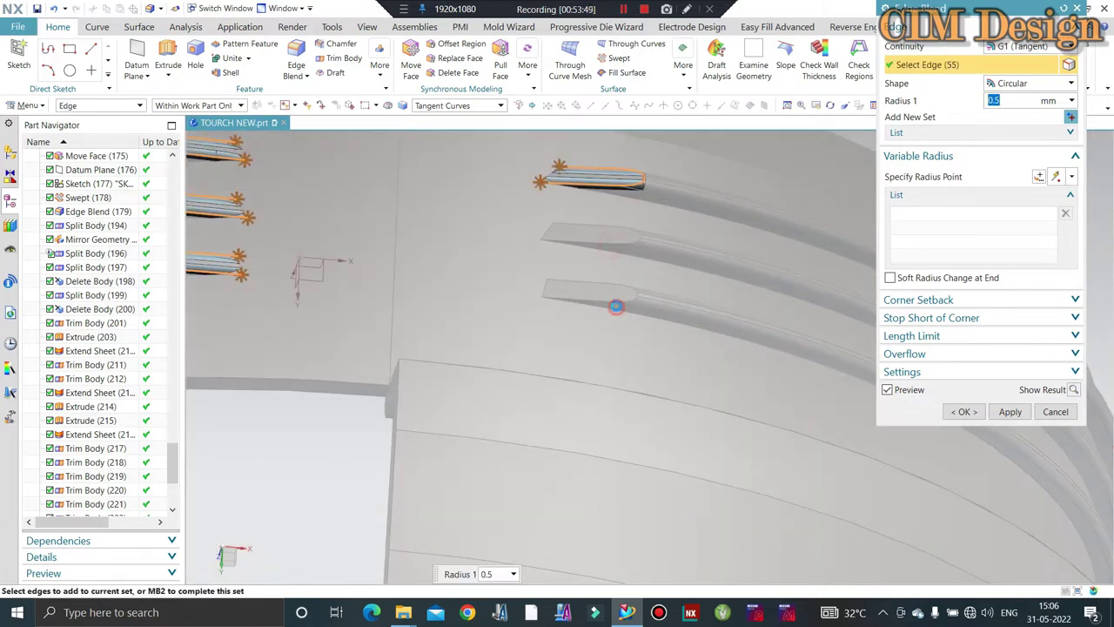
middle_click(678, 326)
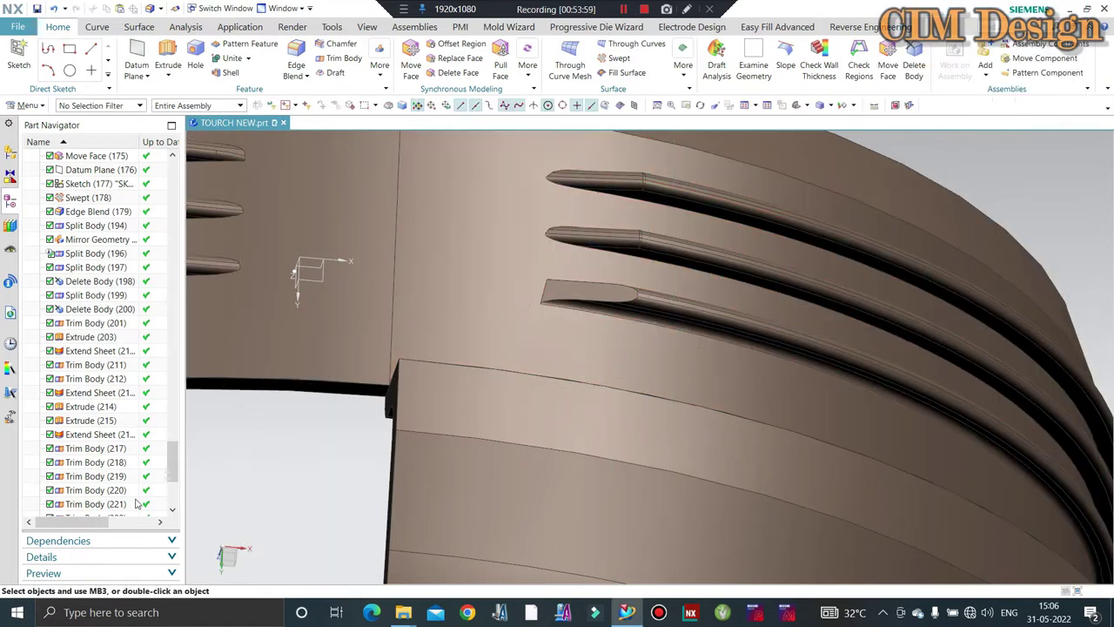
- Reopen Edge Blend (235) for editing and confirm it
scroll(136, 503, down, 5)
double_click(100, 504)
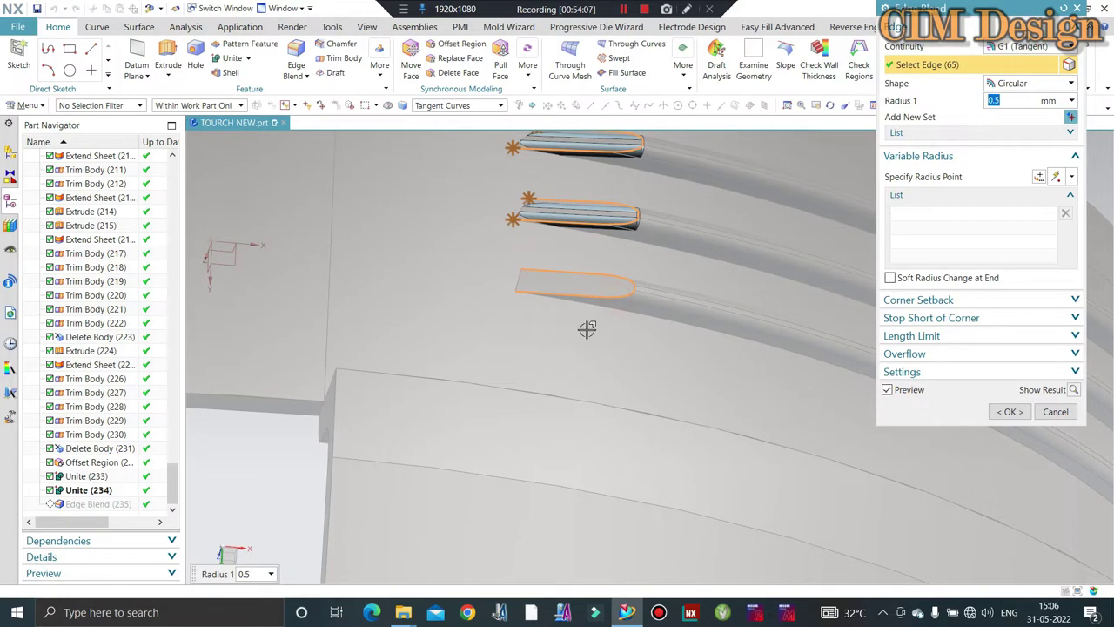
middle_click(583, 303)
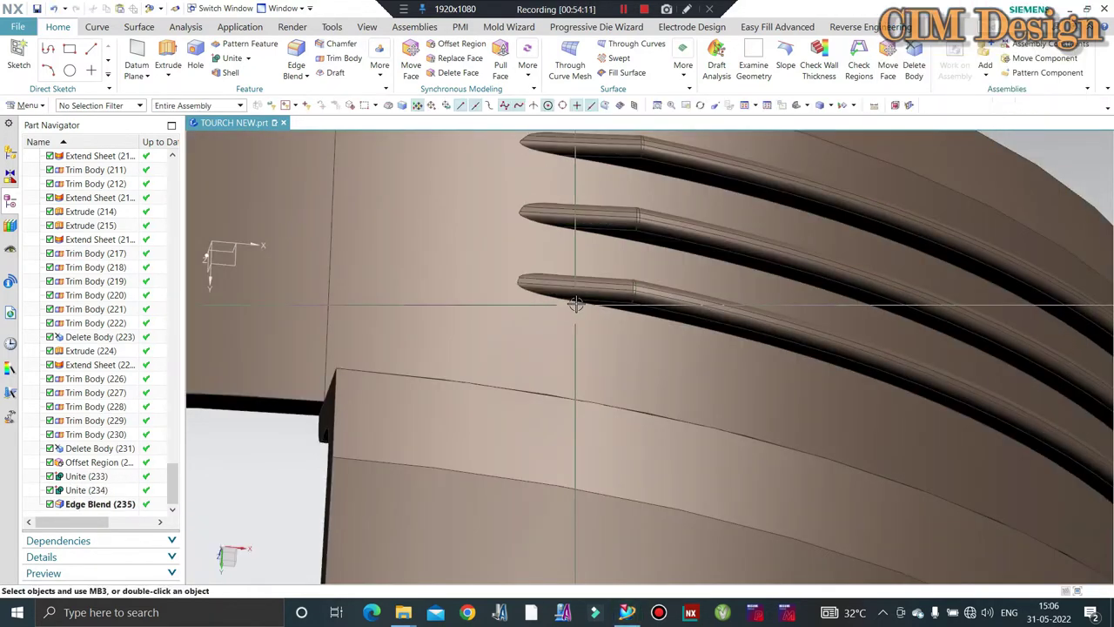
- Snap to the front view and zoom in on the top tube end
mouse_move(574, 305)
middle_down()
mouse_move(729, 292)
mouse_move(652, 209)
middle_up()
key(F8)
scroll(539, 302, up, 5)
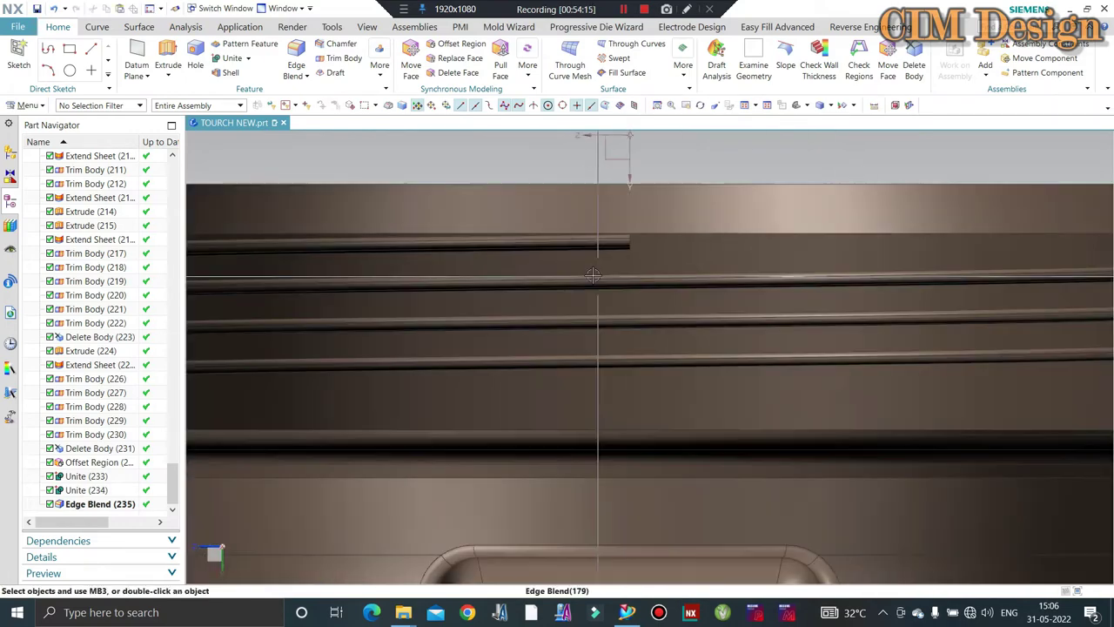
scroll(539, 302, down, 6)
scroll(495, 172, up, 2)
scroll(495, 172, up, 4)
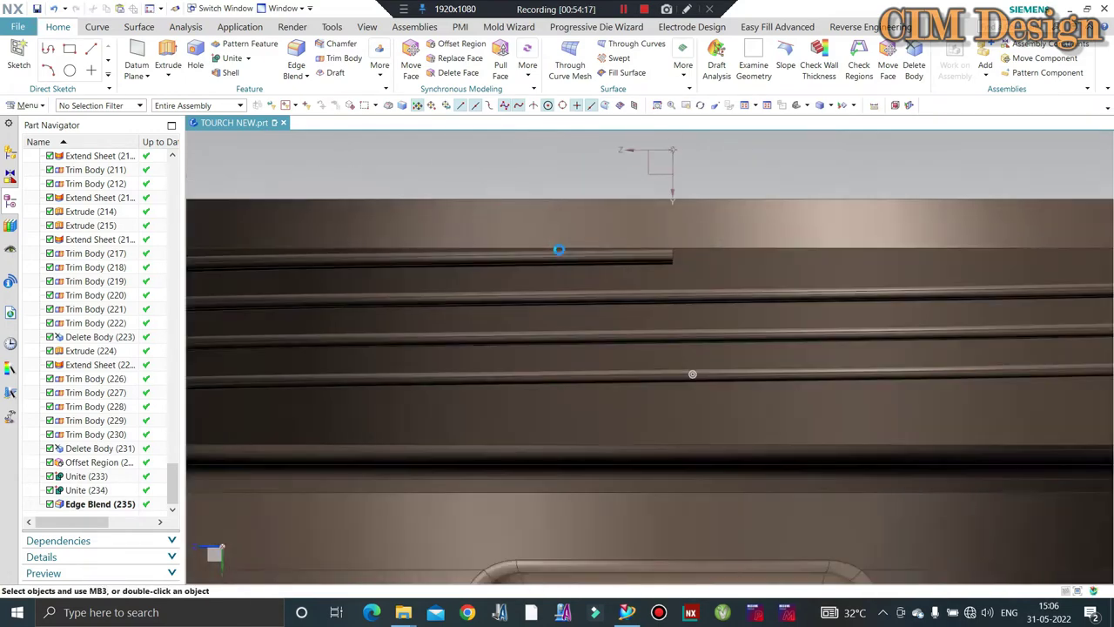
middle_drag(560, 249, 535, 241)
scroll(504, 199, up, 2)
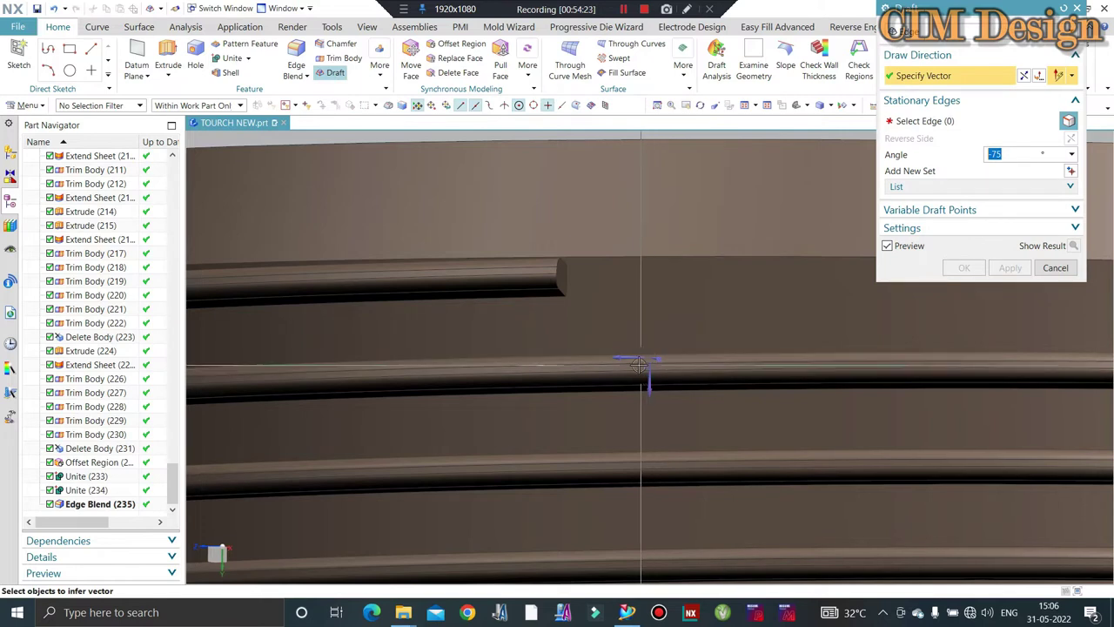
- Draft the top tube end at -75° with its end edge held stationary
click(627, 360)
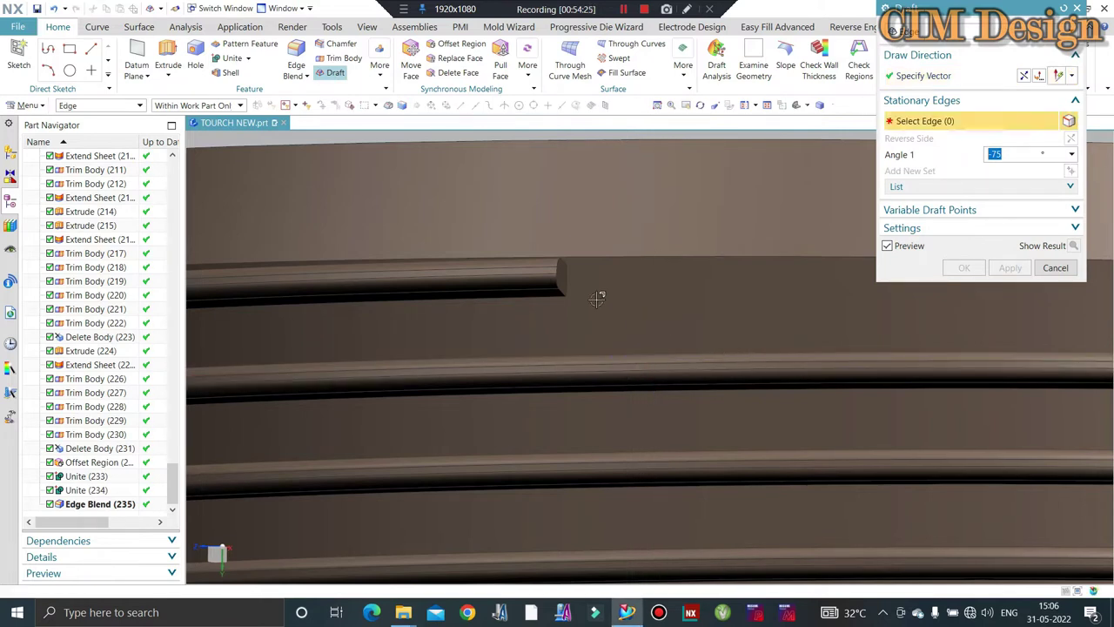
click(567, 281)
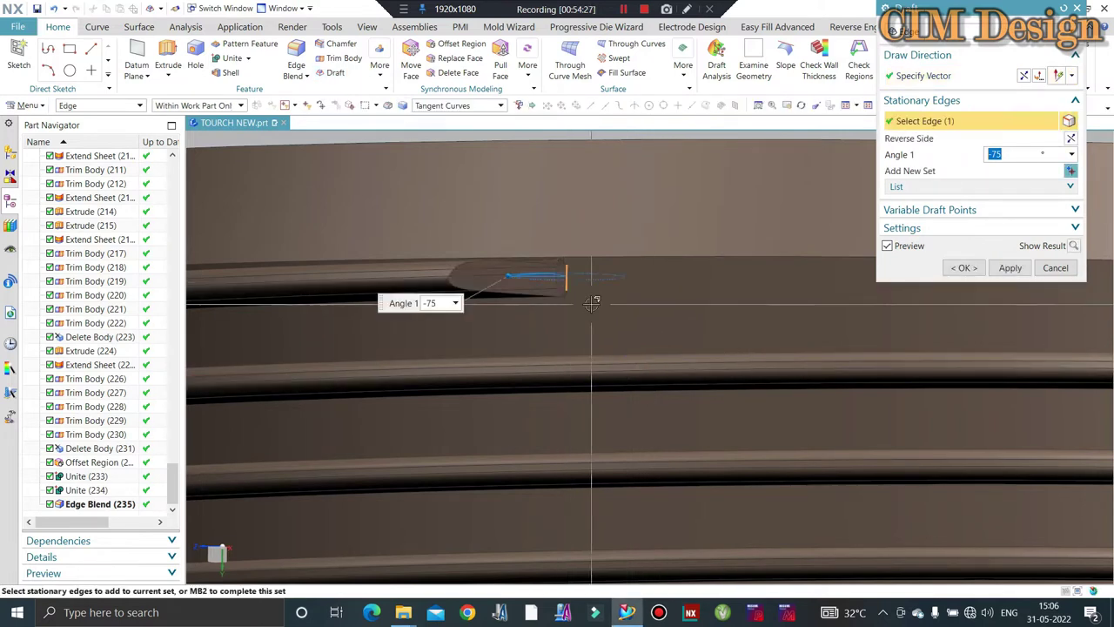
click(975, 178)
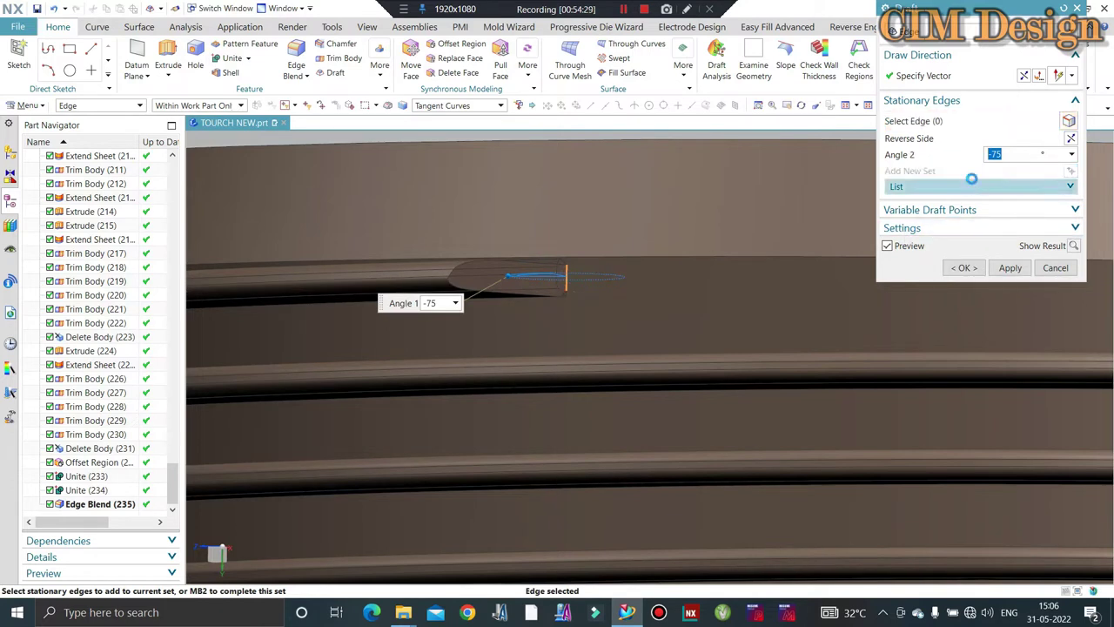
click(329, 70)
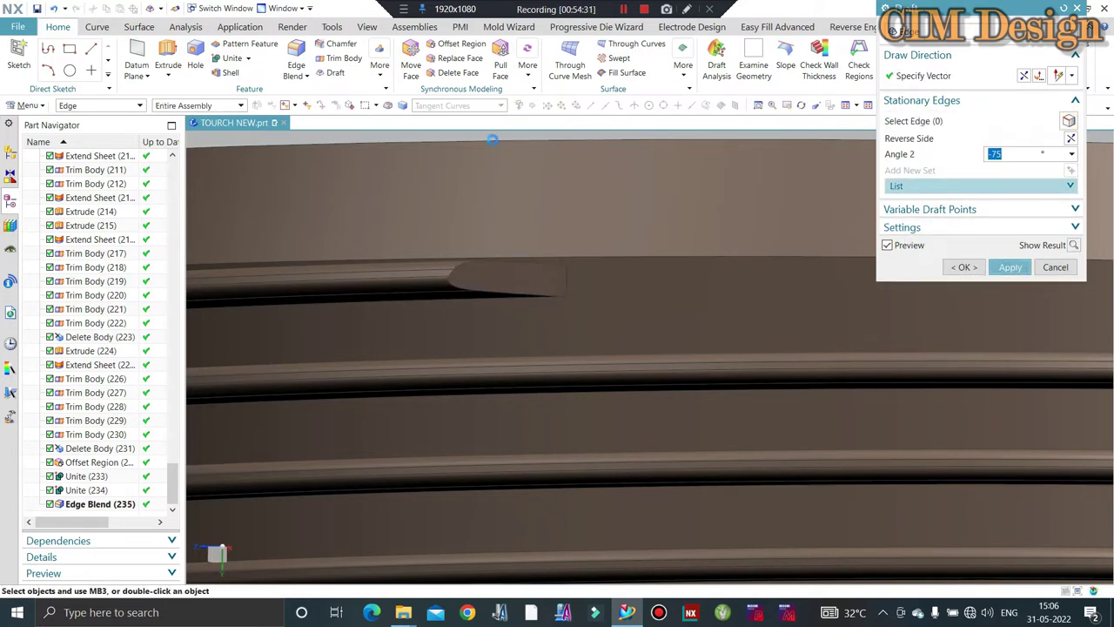
key(Escape)
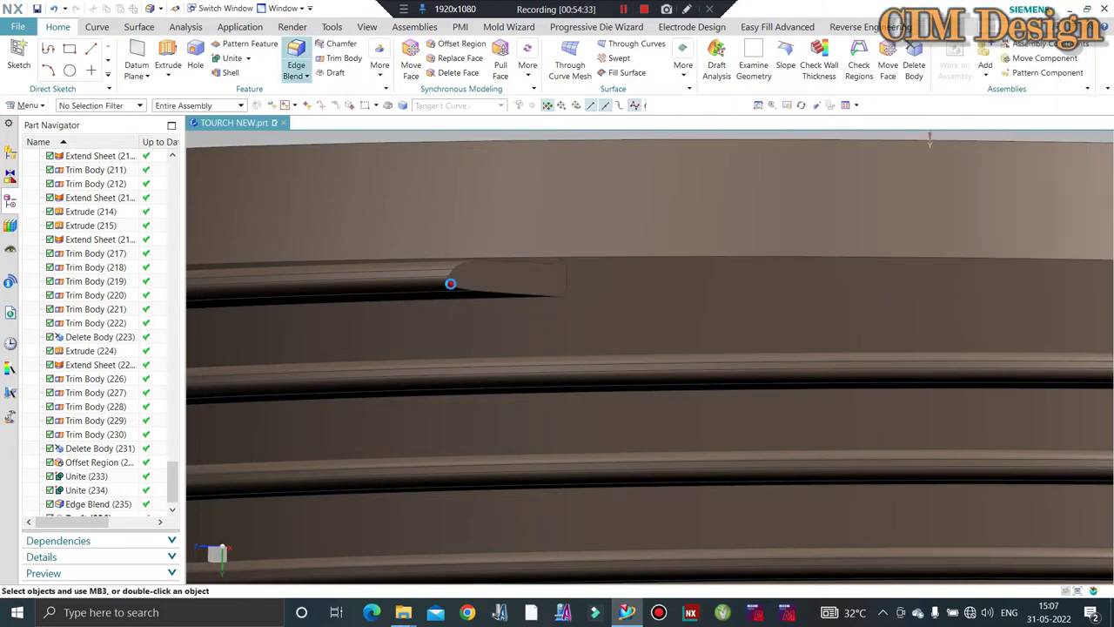
- Round the drafted top tube tip's edges with a 0.5 mm Edge Blend (237)
key(b)
click(538, 295)
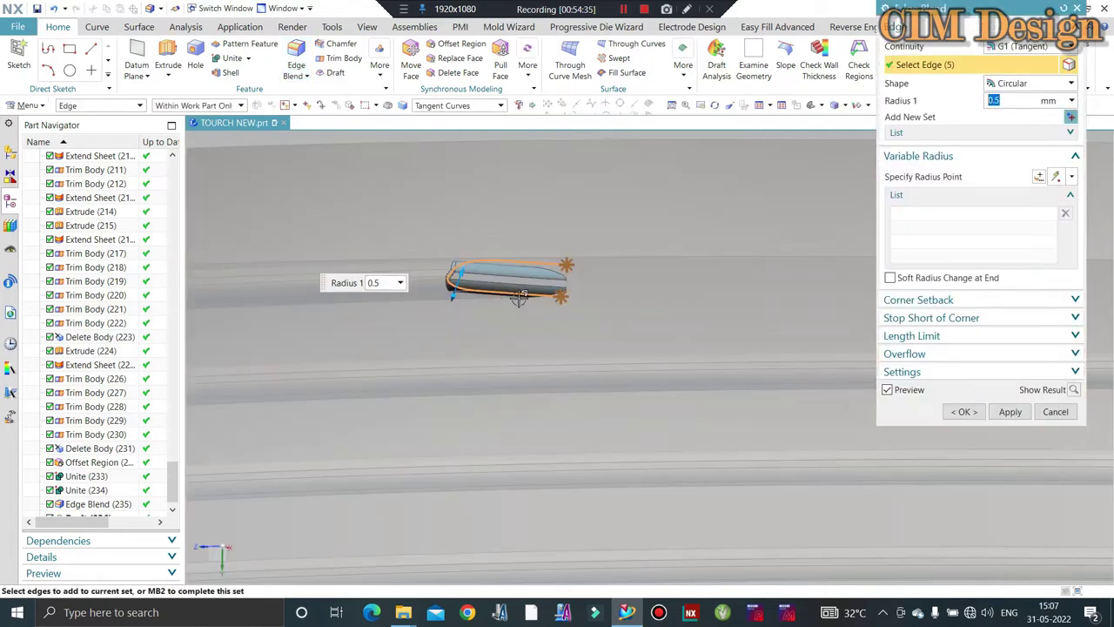
middle_click(515, 294)
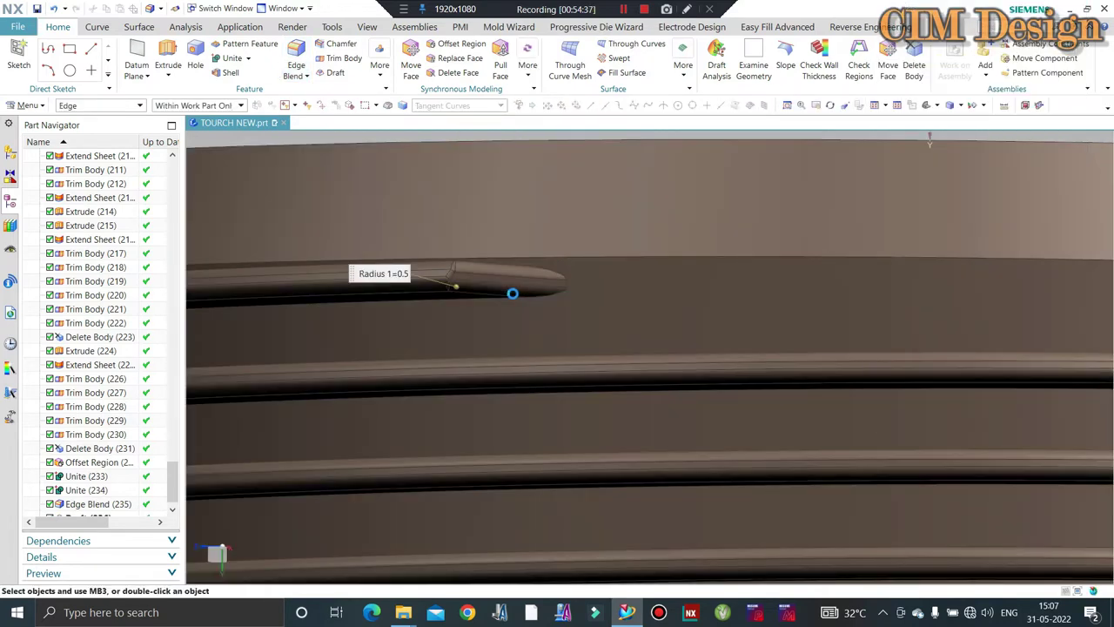
- Zoom out to view the whole part and select Draft (236) in the Part Navigator
scroll(532, 294, down, 4)
scroll(600, 288, up, 5)
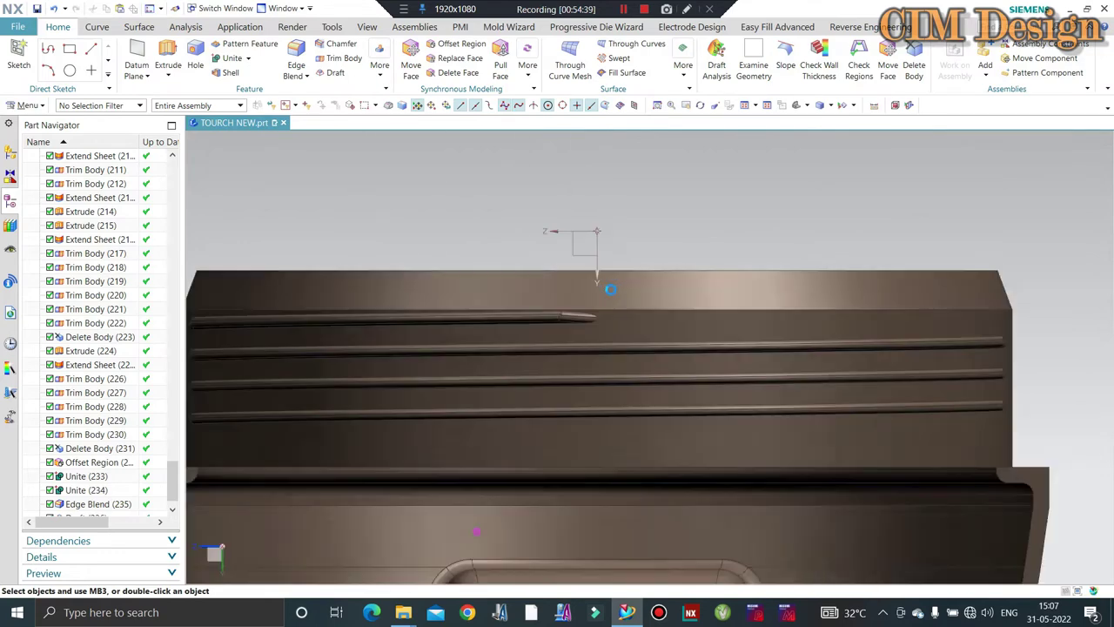
scroll(550, 319, down, 3)
scroll(592, 391, down, 3)
mouse_move(592, 391)
middle_down()
mouse_move(626, 316)
mouse_move(580, 383)
middle_up()
scroll(627, 216, up, 3)
scroll(264, 381, up, 2)
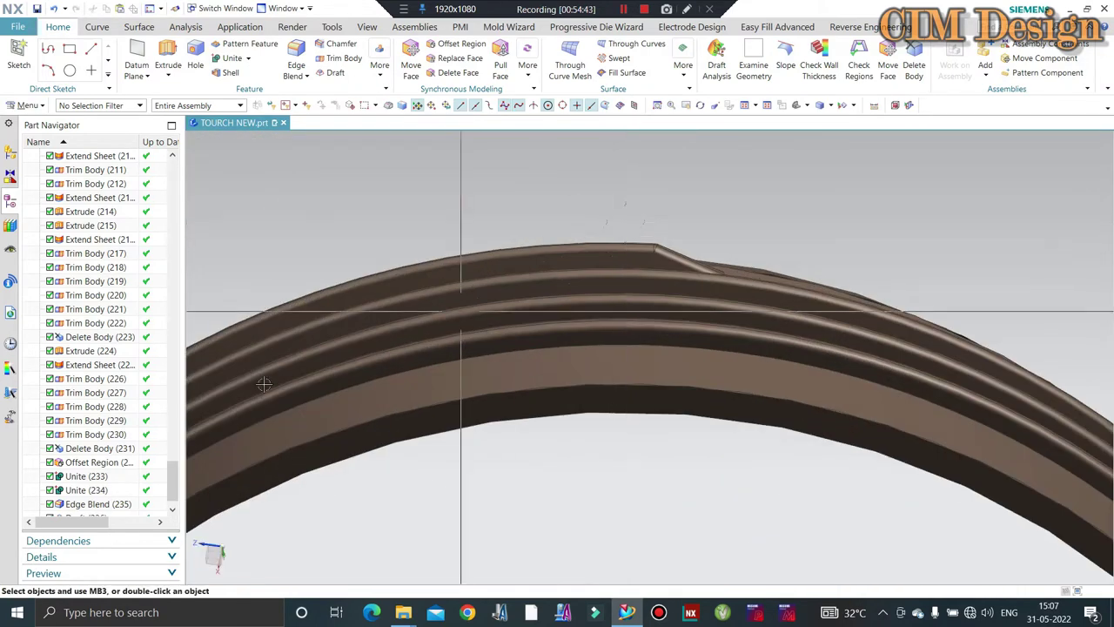
scroll(80, 525, down, 1)
click(93, 491)
- Delete the Draft (236) and Edge Blend (237) features
right_click(93, 491)
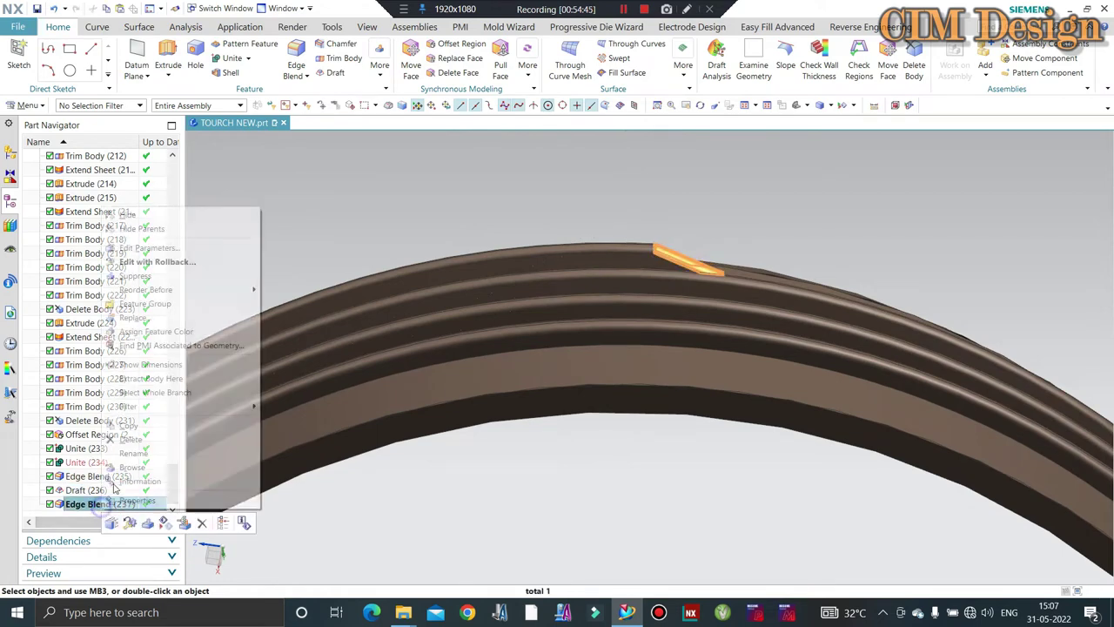
shift+click(85, 497)
right_click(84, 497)
click(104, 452)
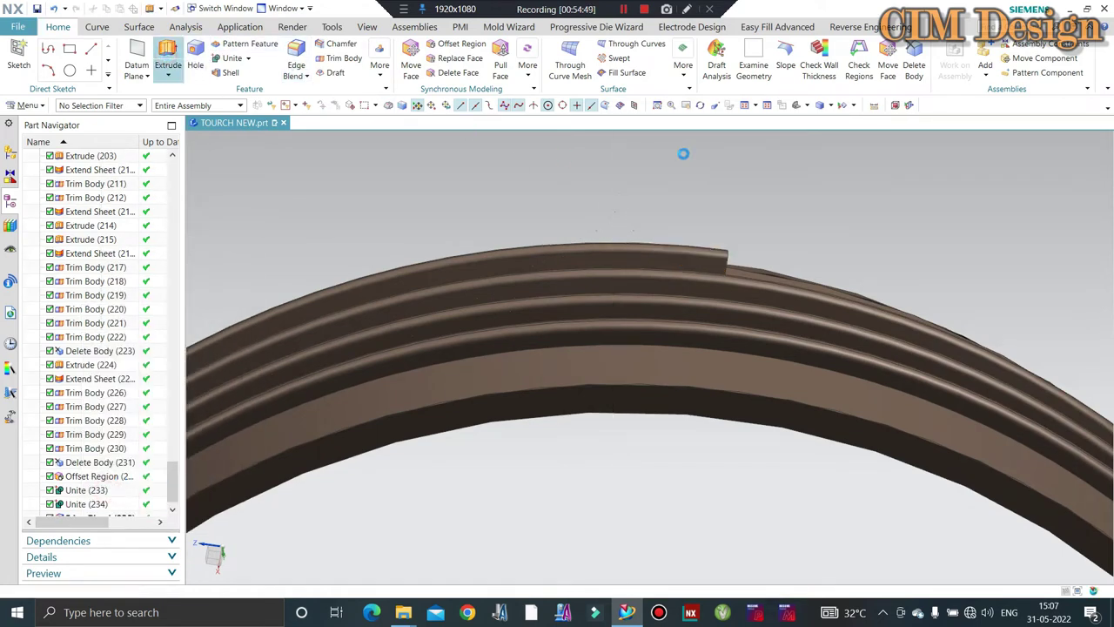
- Extrude the top tube's end edge into a 28 mm flat strip sheet
mouse_move(683, 153)
middle_down()
mouse_move(758, 174)
mouse_move(558, 256)
middle_up()
scroll(564, 294, down, 2)
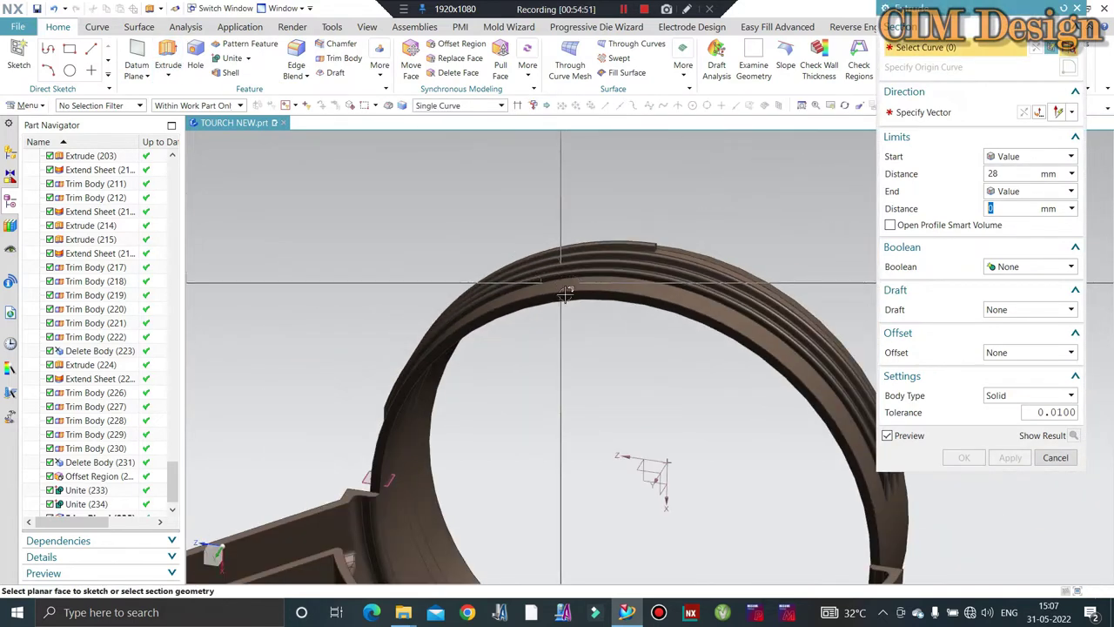
middle_drag(565, 294, 566, 279)
scroll(609, 261, up, 3)
scroll(693, 217, up, 2)
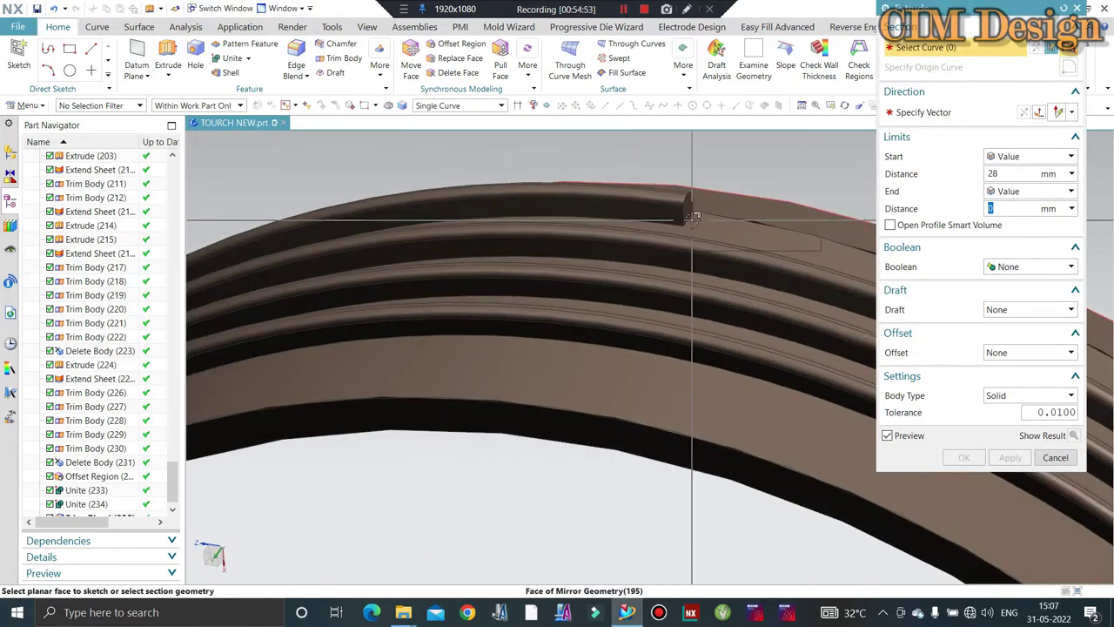
key(Escape)
key(ctrl+z)
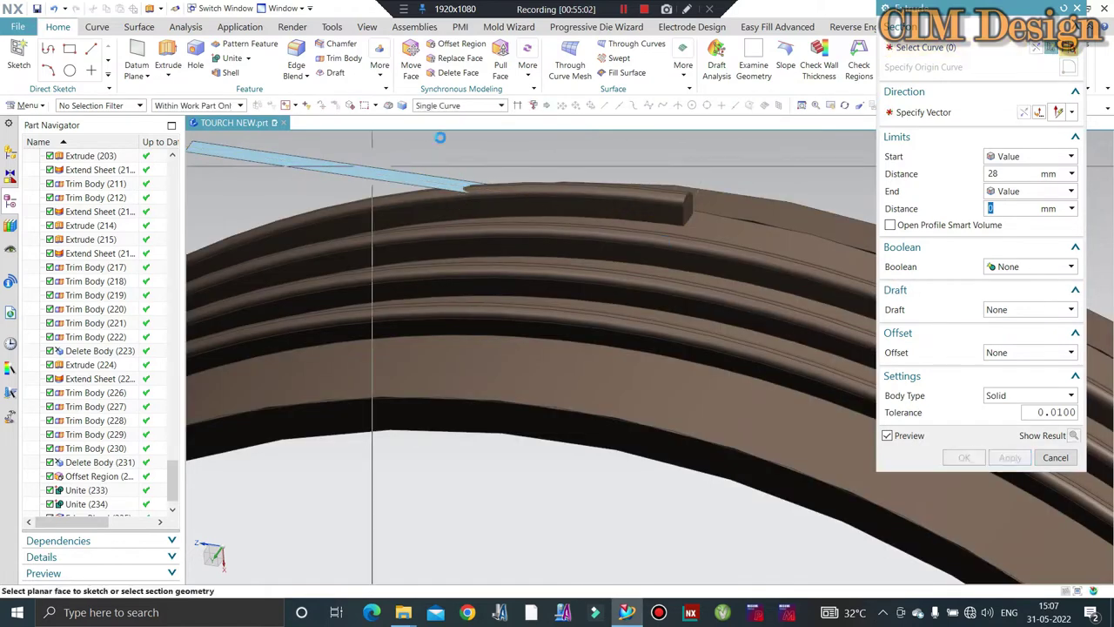
middle_click(664, 242)
scroll(470, 82, down, 2)
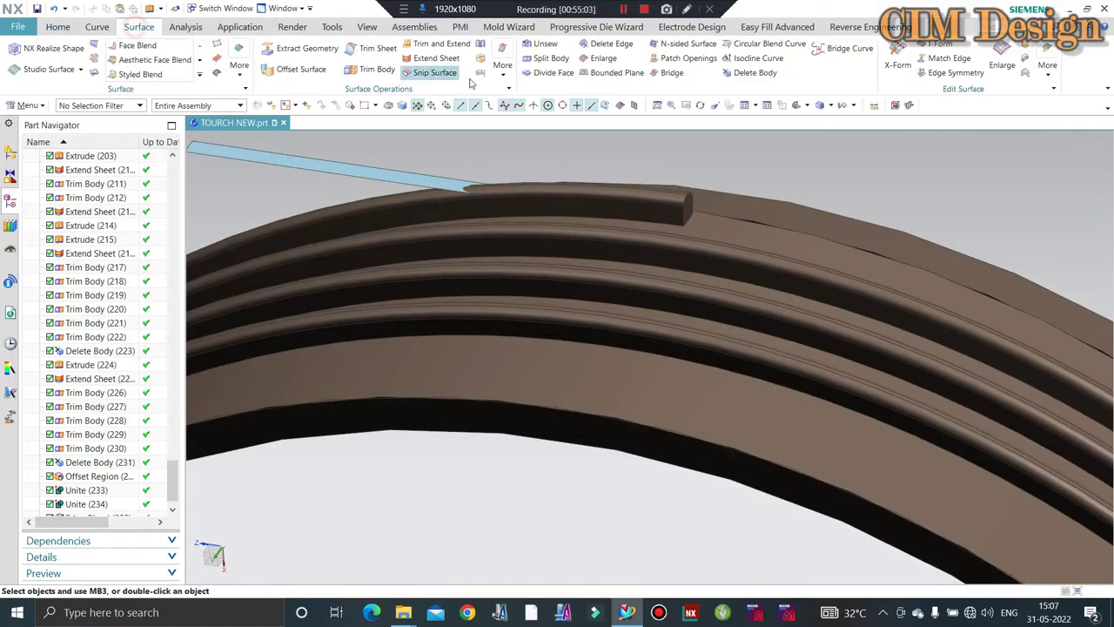
- Extend the strip sheet from its edge
click(430, 57)
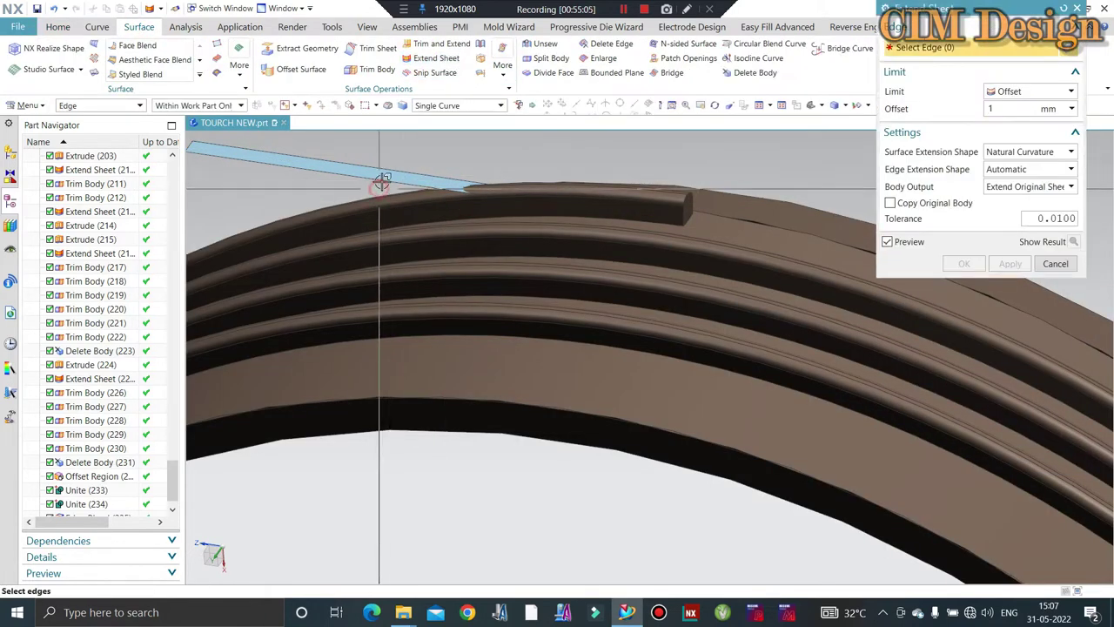
click(381, 168)
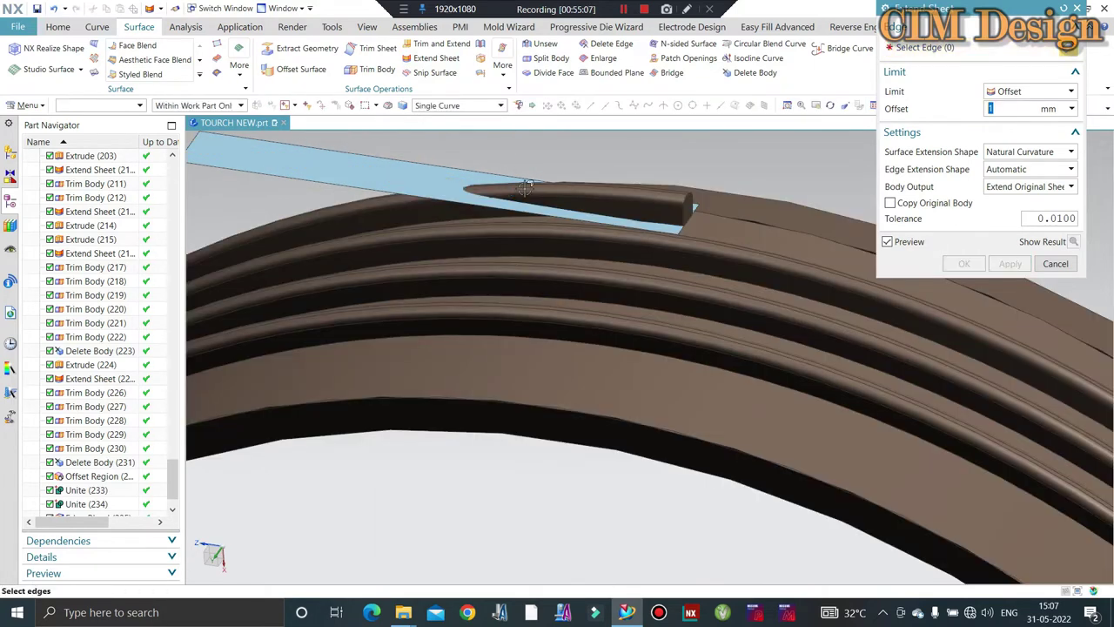
middle_click(428, 74)
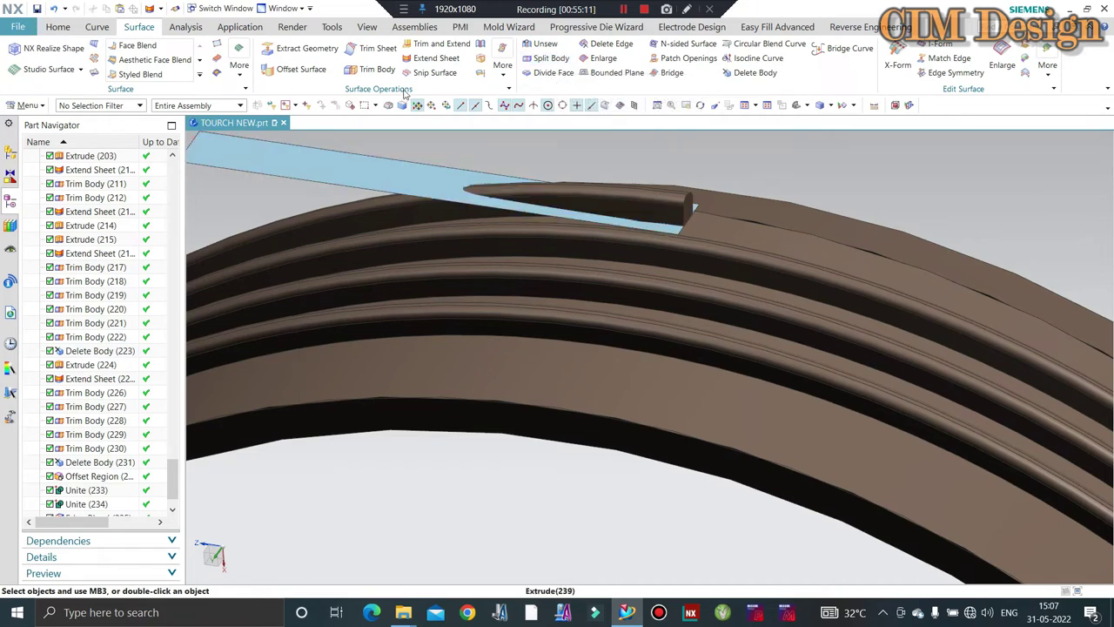
- Trim the ring body with the strip sheet to taper the top tube end
click(380, 69)
click(495, 224)
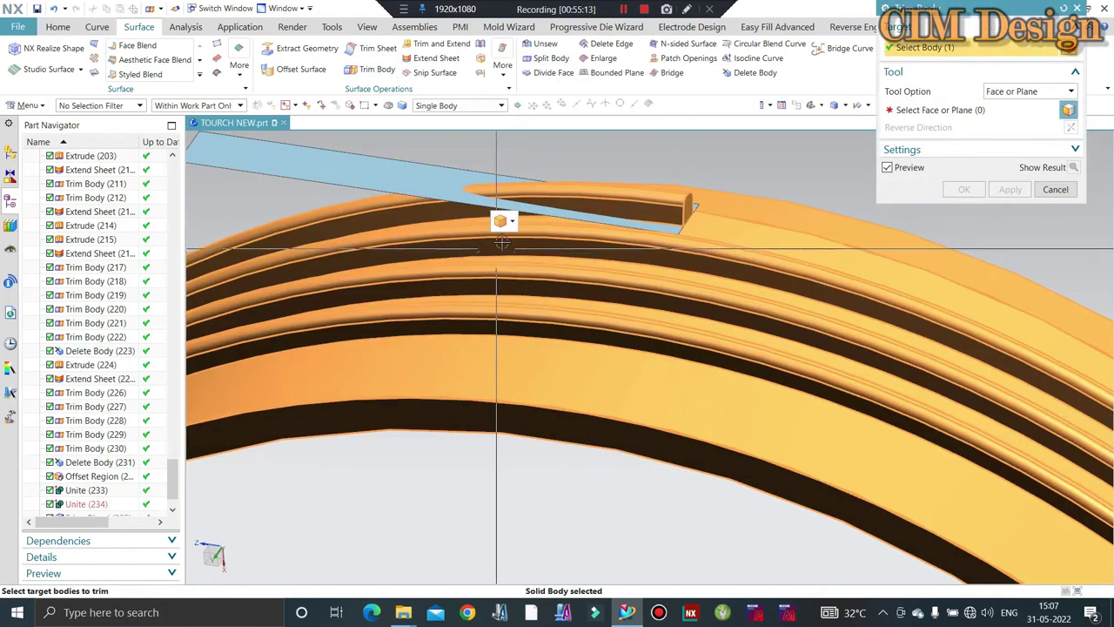
click(548, 207)
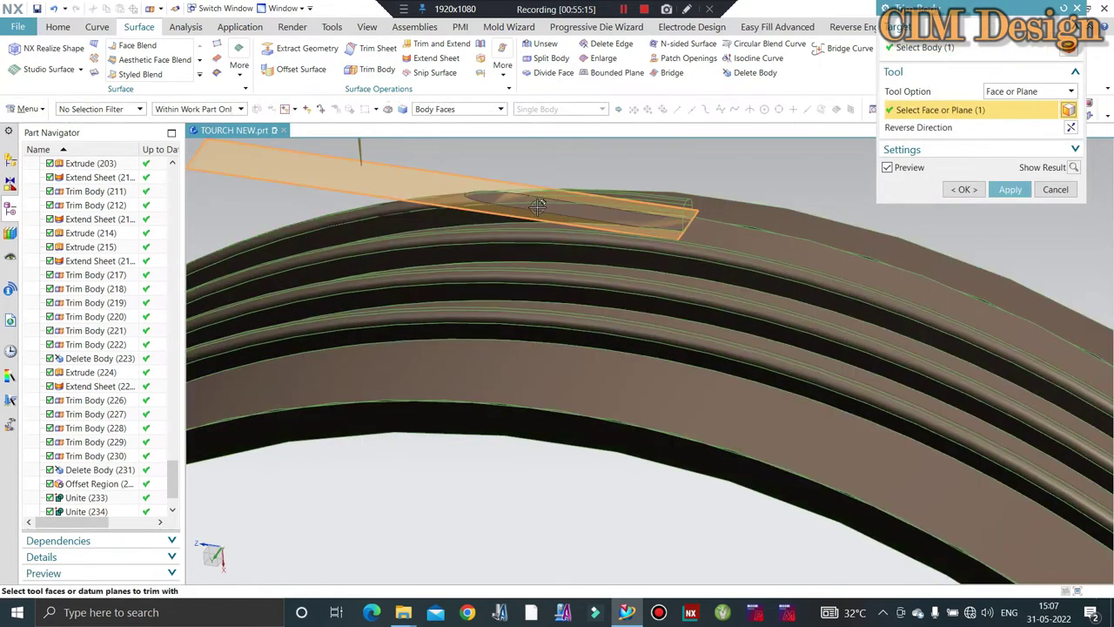
middle_click(552, 207)
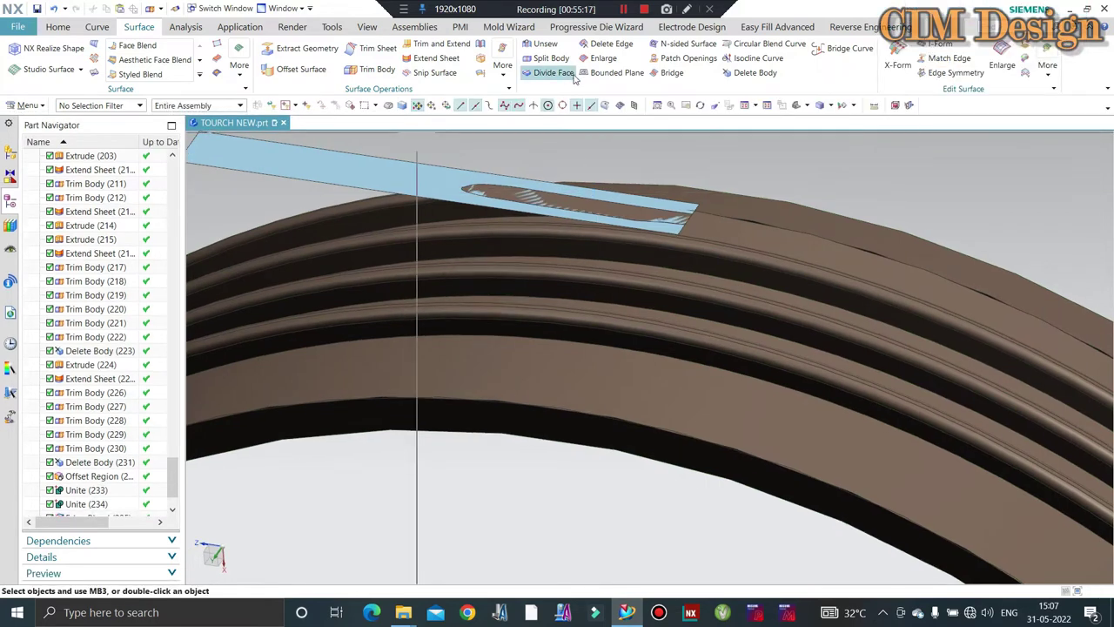
- Delete the leftover strip sheet body
click(380, 178)
middle_click(525, 179)
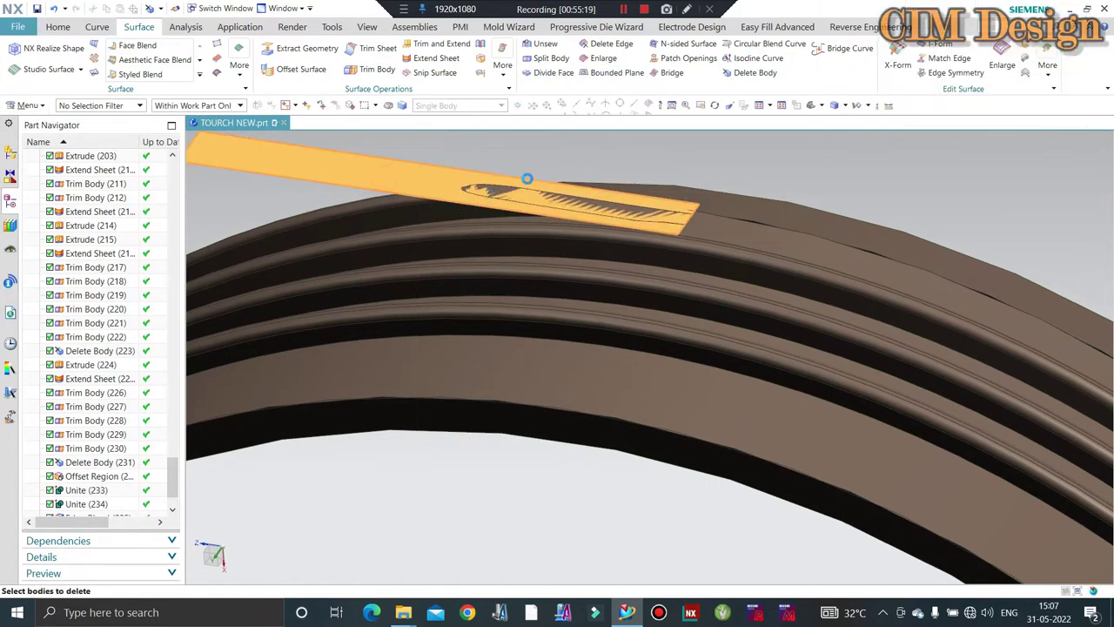
click(59, 27)
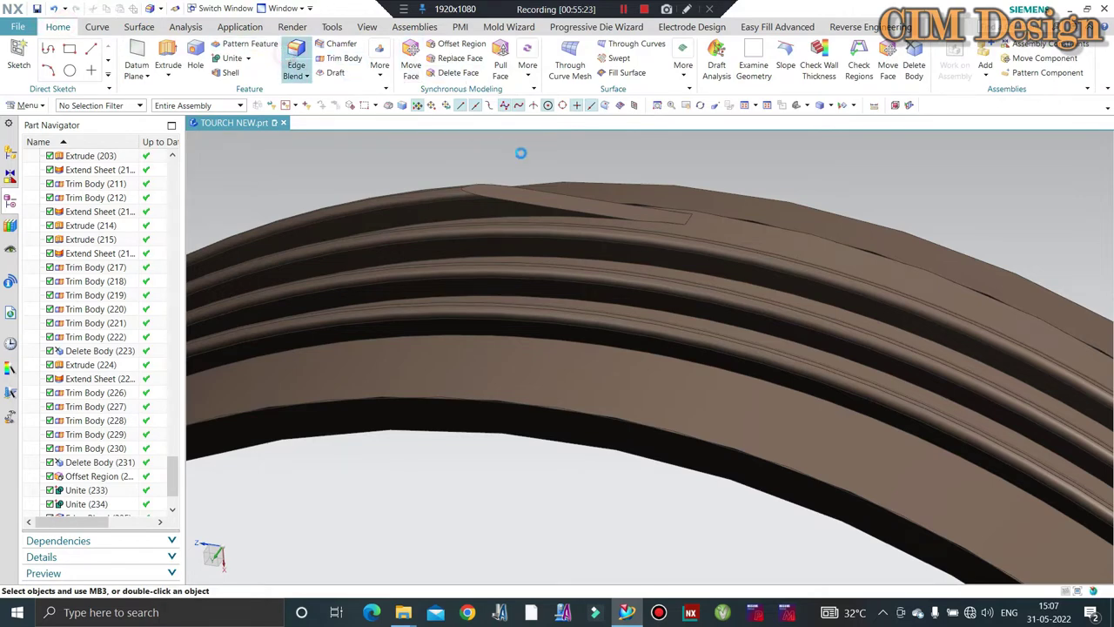
- Blend the five edges of the trimmed top tube tip at 0.5 mm, then zoom in on the tip
click(492, 202)
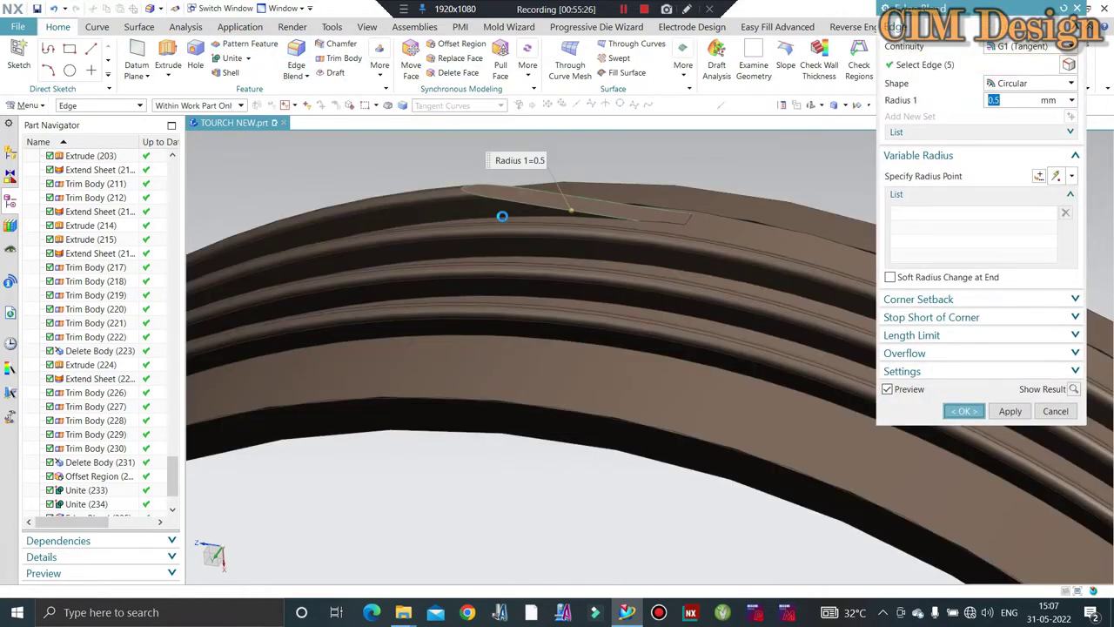
middle_click(501, 218)
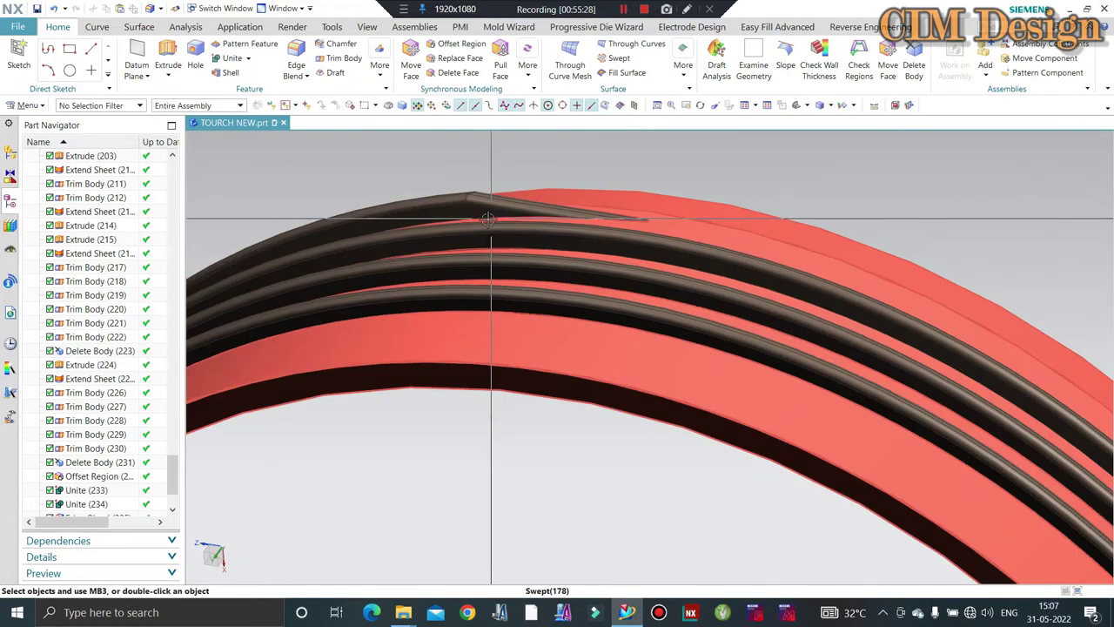
scroll(488, 218, down, 5)
mouse_move(522, 366)
middle_down()
mouse_move(557, 253)
mouse_move(431, 182)
middle_up()
scroll(457, 195, up, 5)
scroll(457, 195, down, 3)
scroll(431, 183, up, 3)
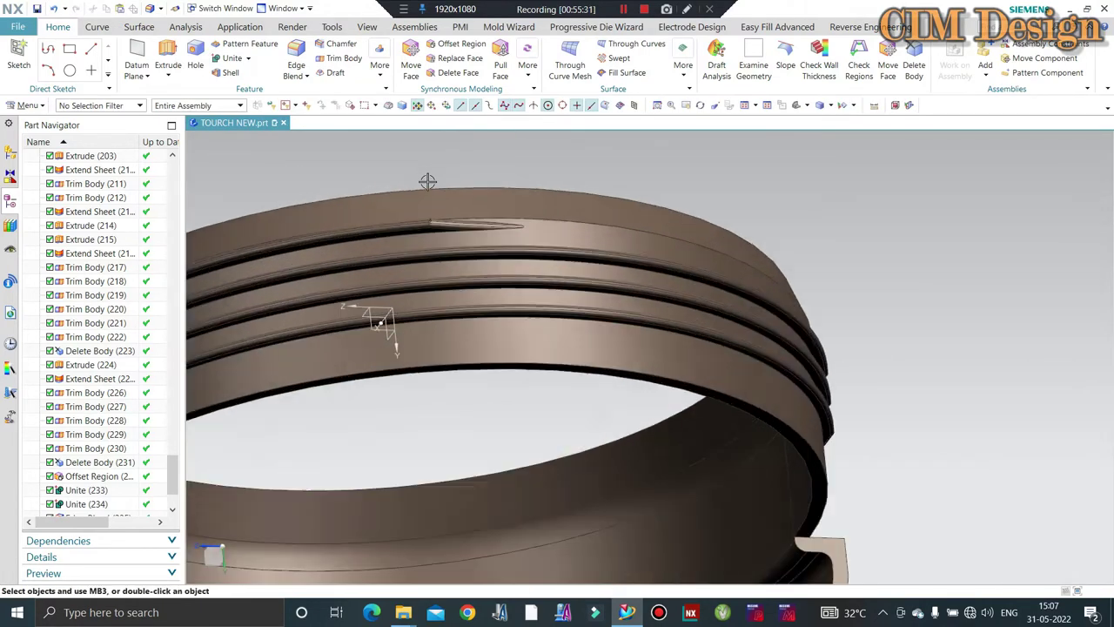
scroll(442, 236, up, 3)
scroll(442, 236, up, 3)
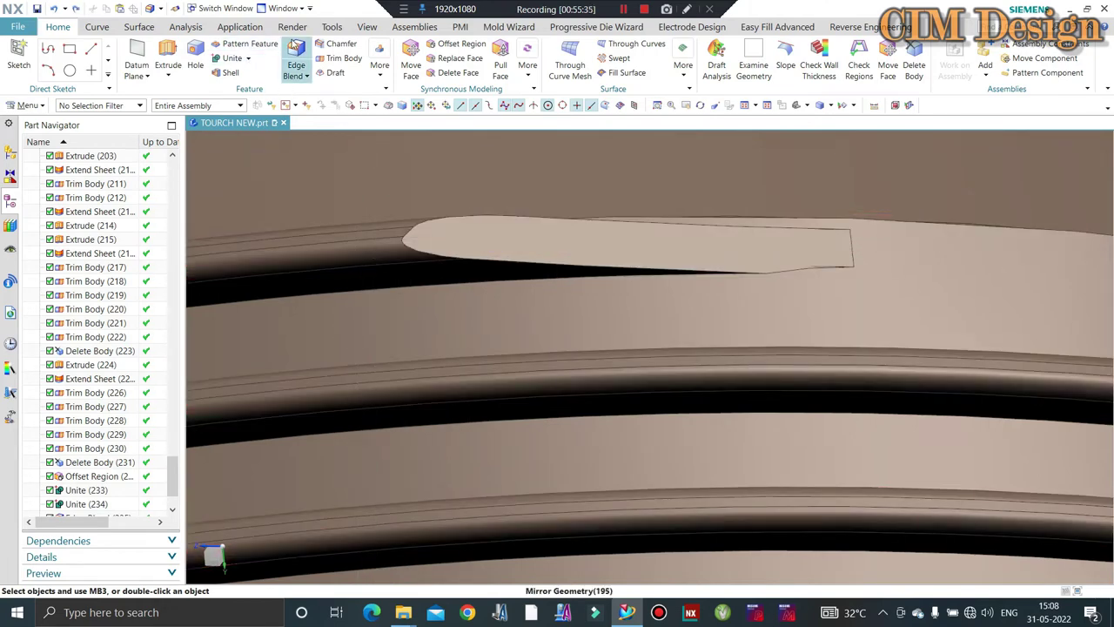
- Try a 10 mm Single Curve blend on the tip edge, then delete the rounded tip faces
scroll(426, 192, up, 2)
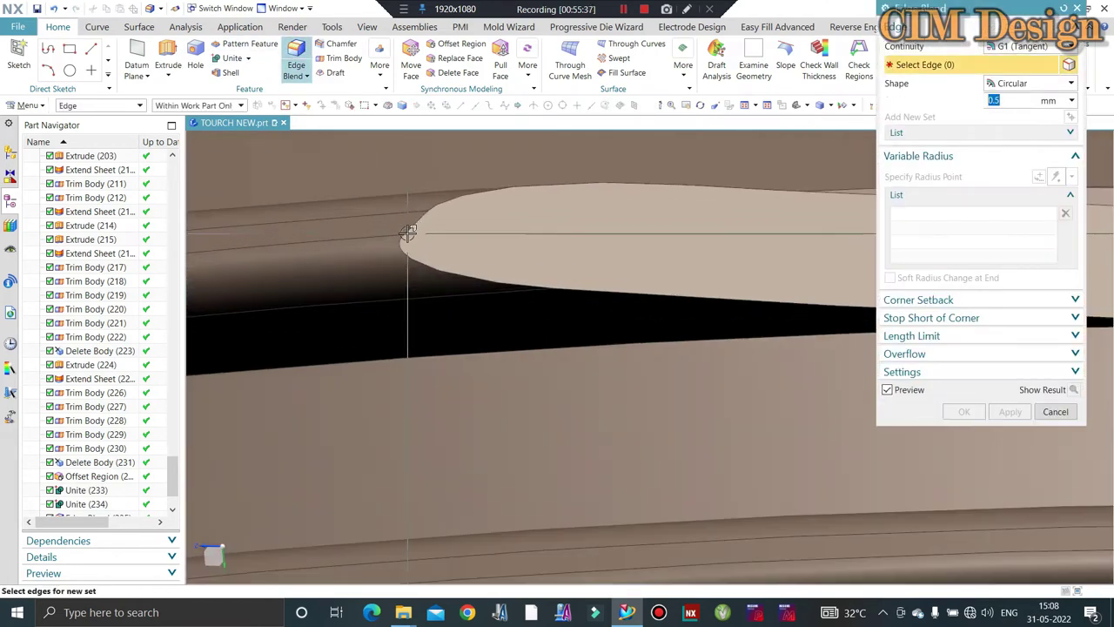
click(428, 109)
click(429, 118)
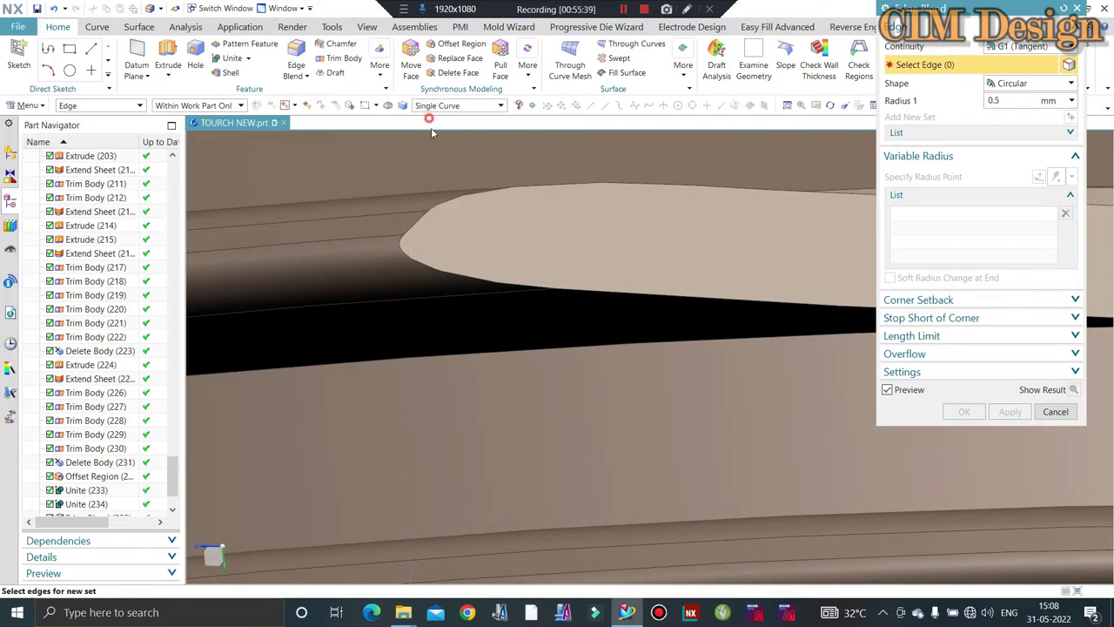
click(421, 231)
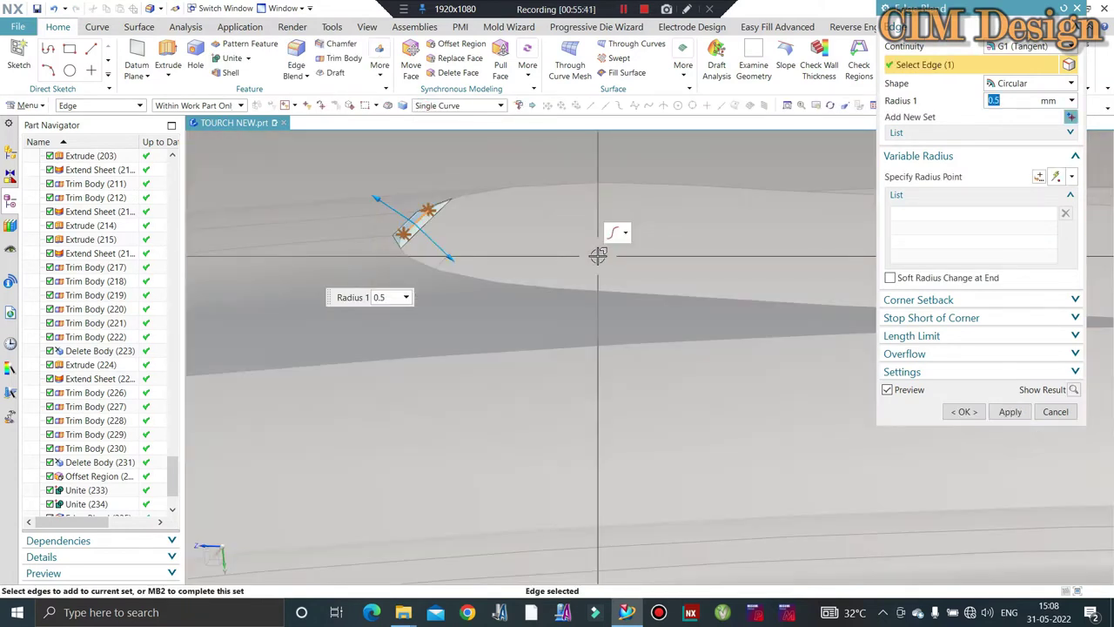
text(10)
key(Return)
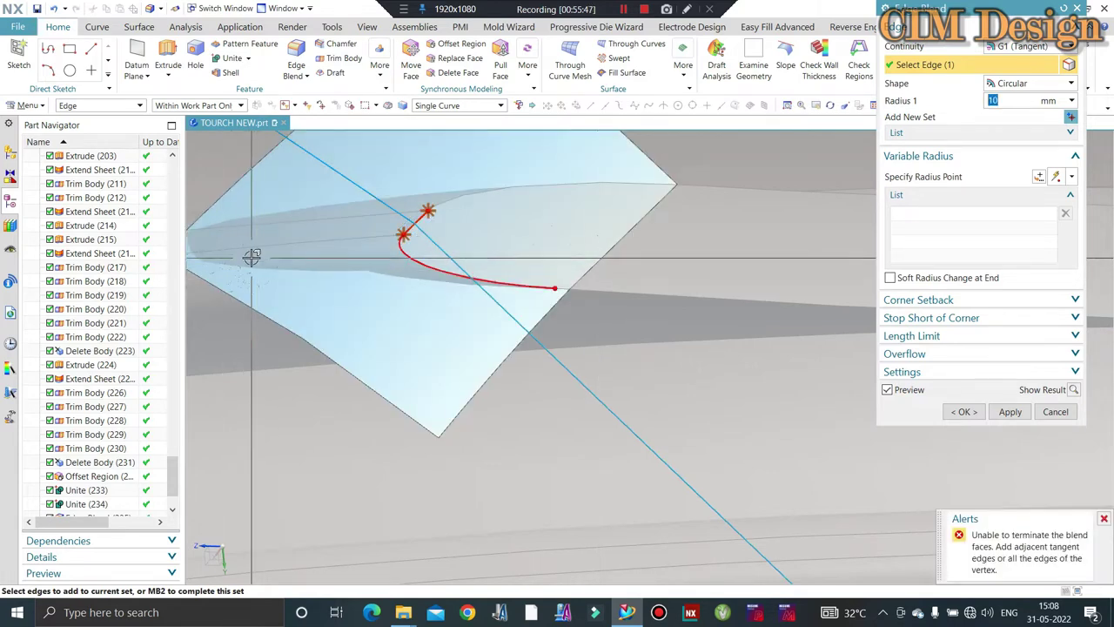
middle_click(415, 266)
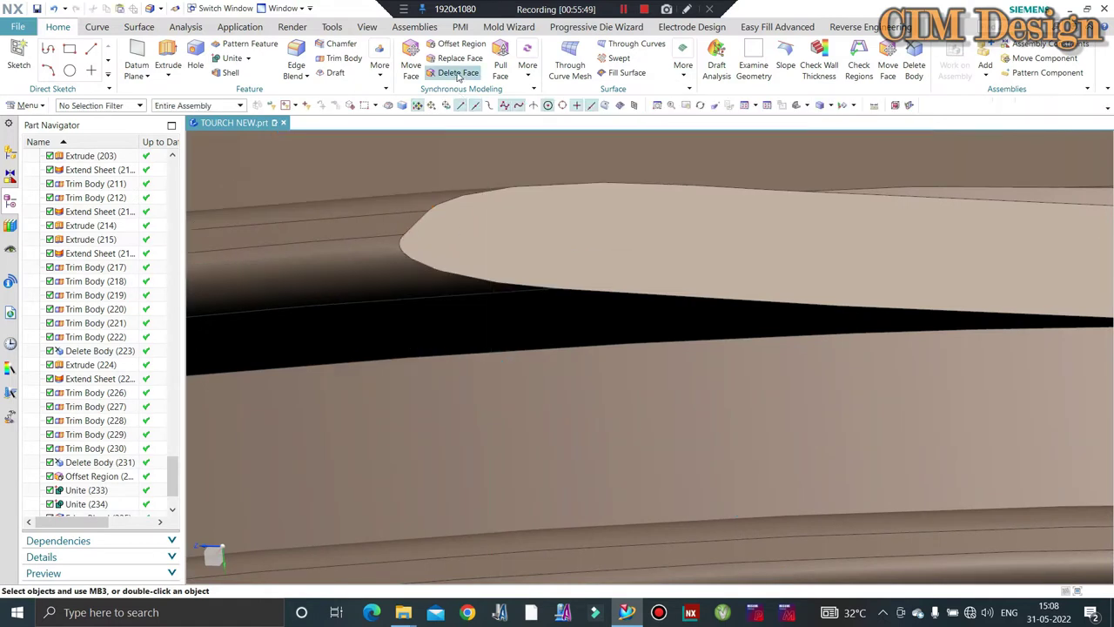
click(459, 75)
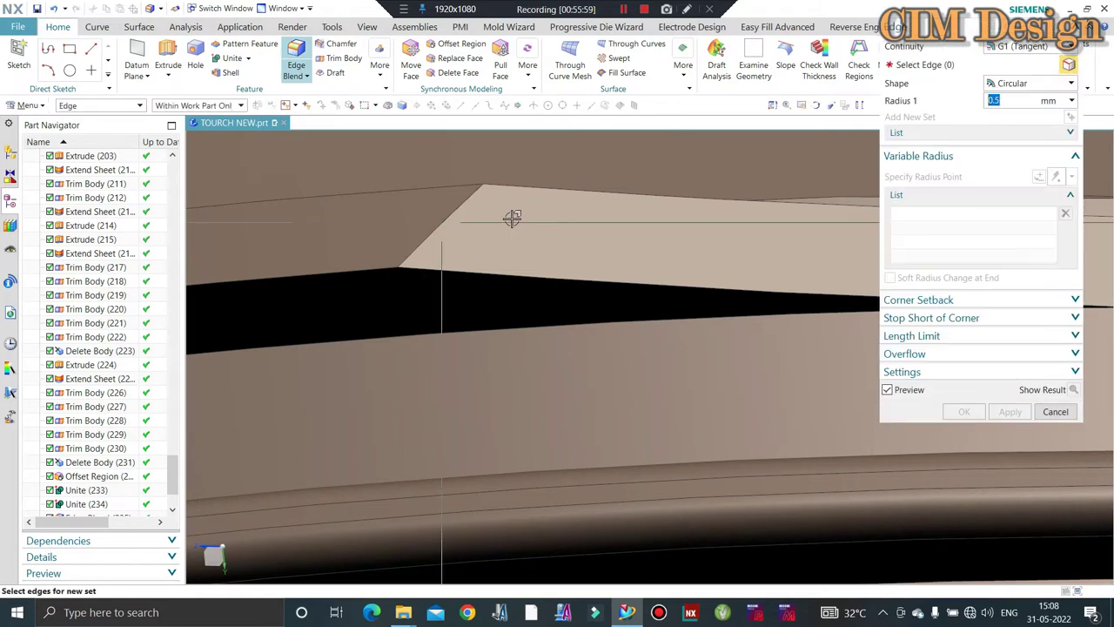
click(438, 236)
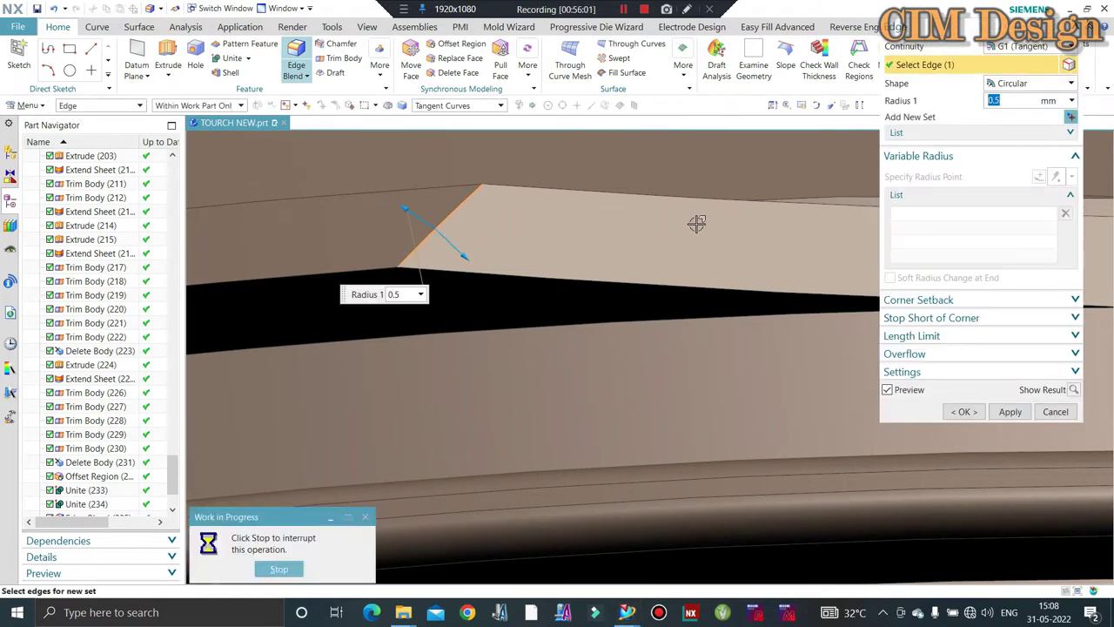
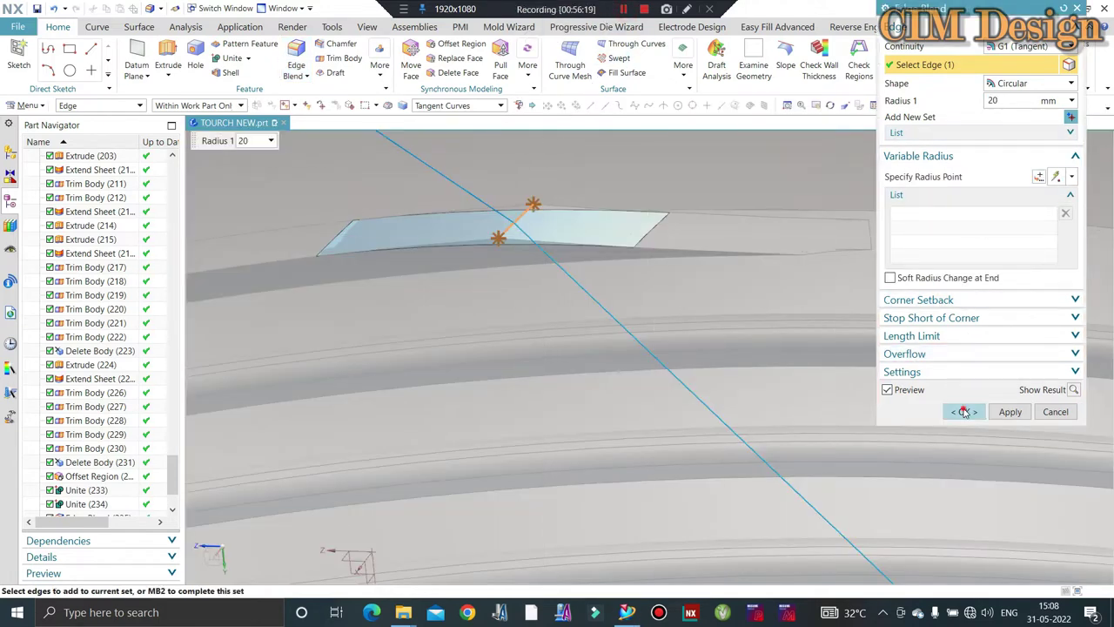
- Commit the 20 mm blend, then round the groove's upper end edges with a 0.5 mm edge blend
click(963, 412)
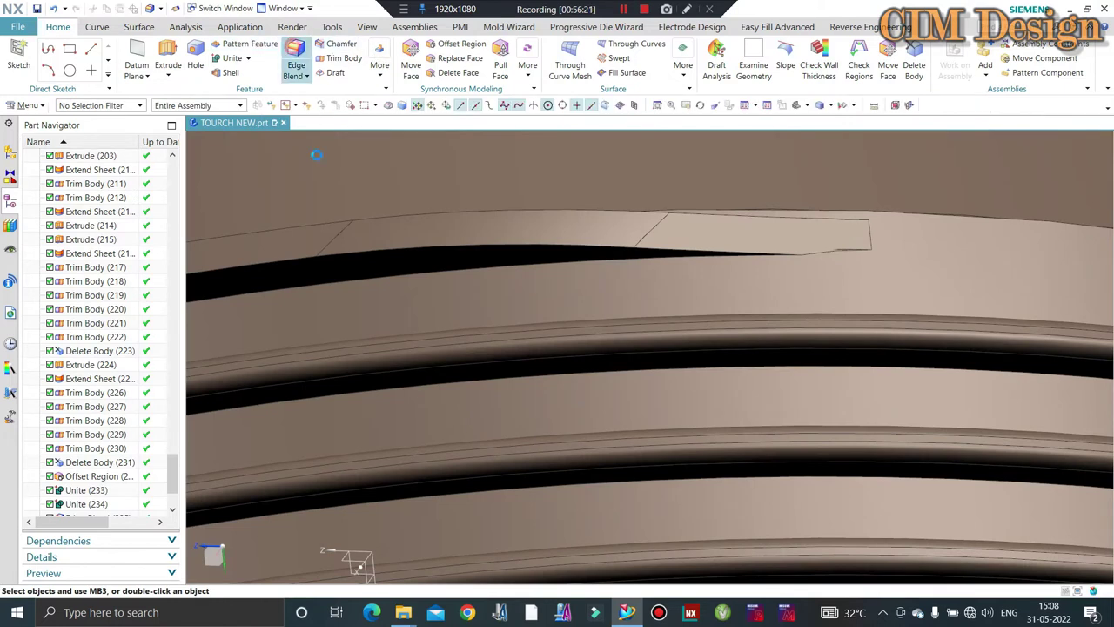
key(b)
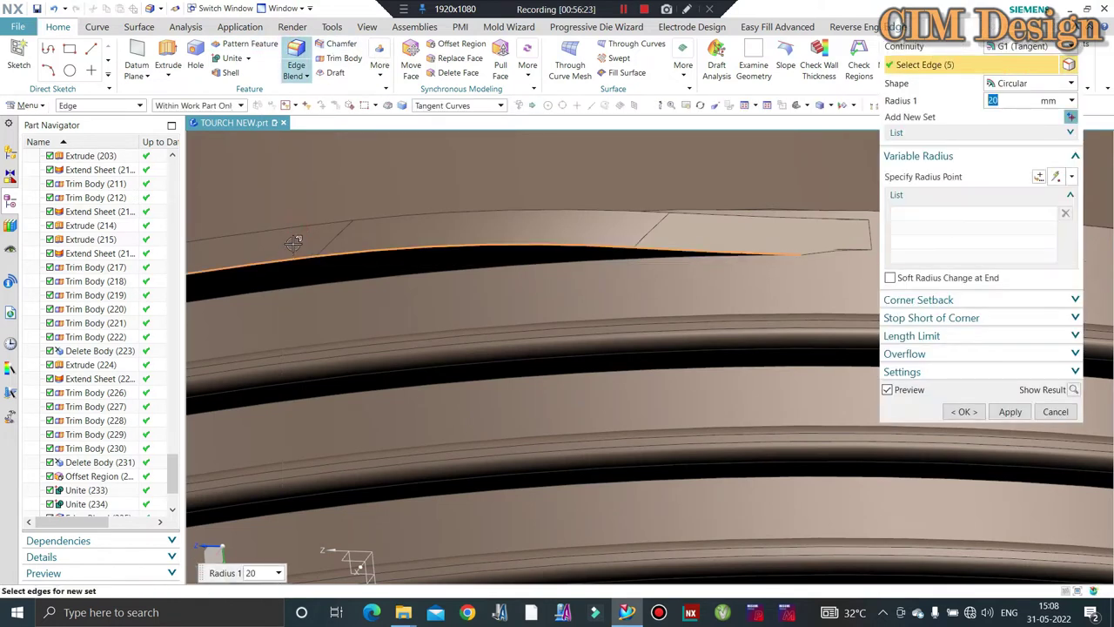
click(299, 231)
text(0.5)
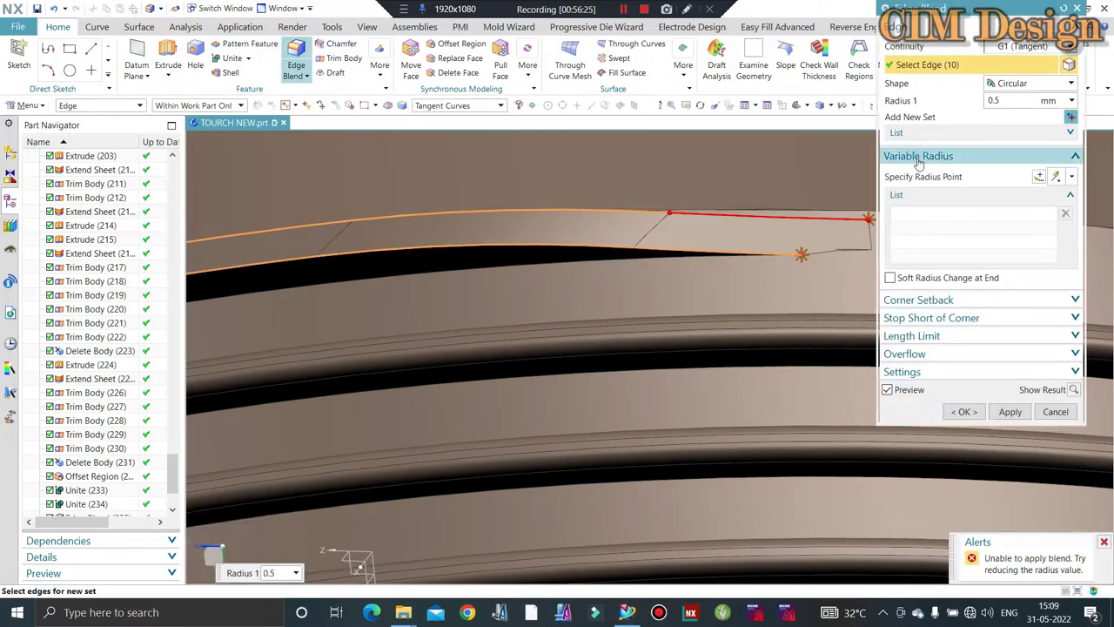
key(Return)
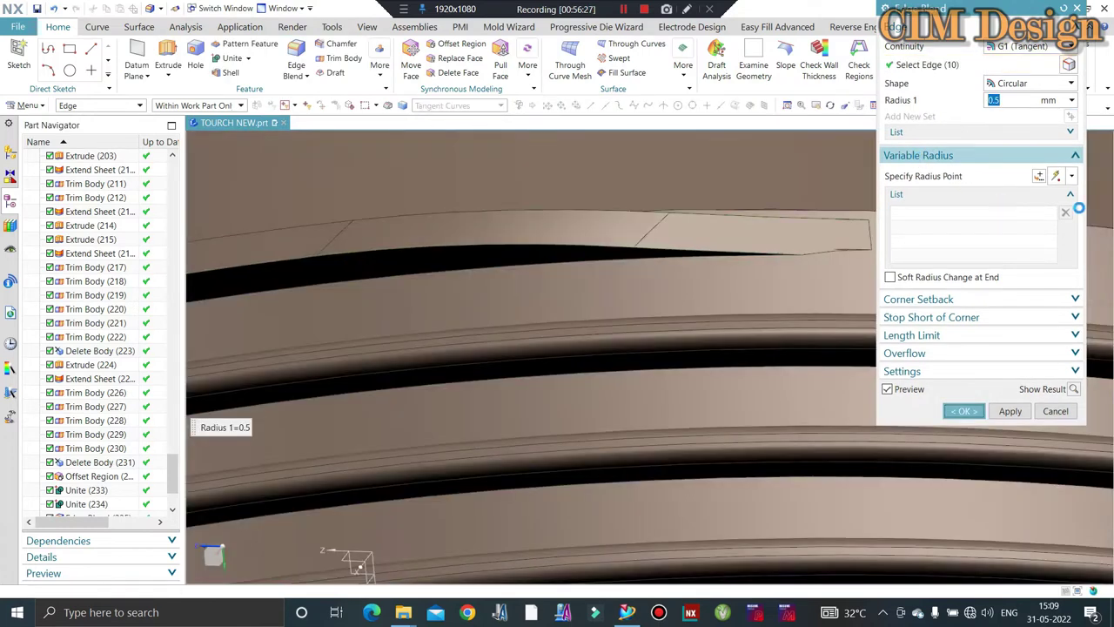
middle_click(586, 296)
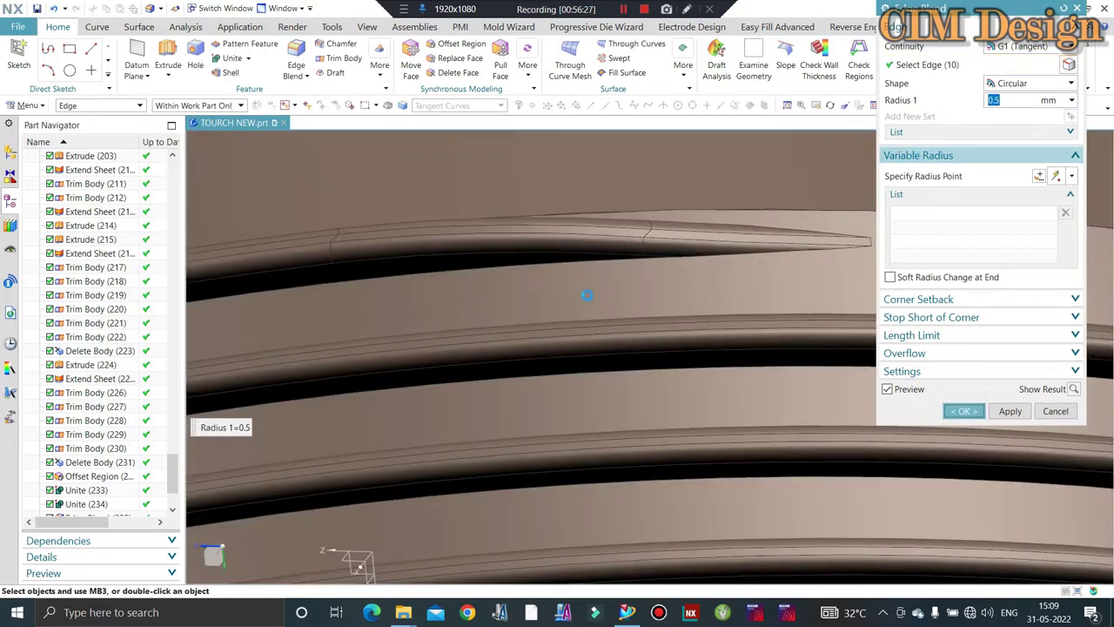
scroll(538, 231, down, 5)
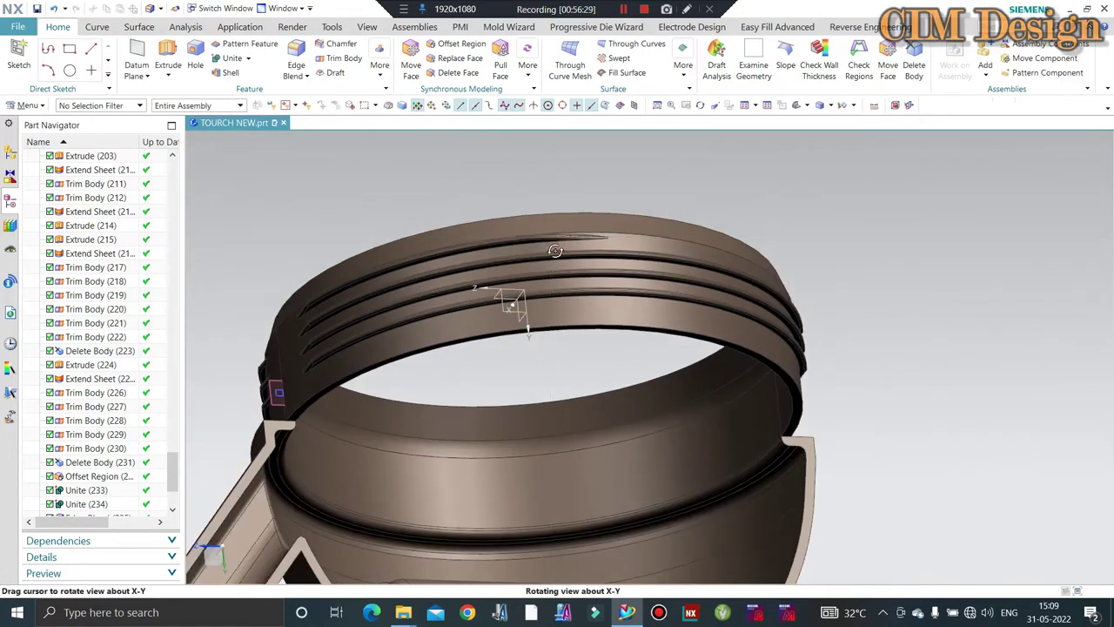
middle_drag(497, 374, 592, 241)
scroll(592, 241, up, 3)
scroll(327, 277, down, 2)
middle_drag(522, 287, 588, 280)
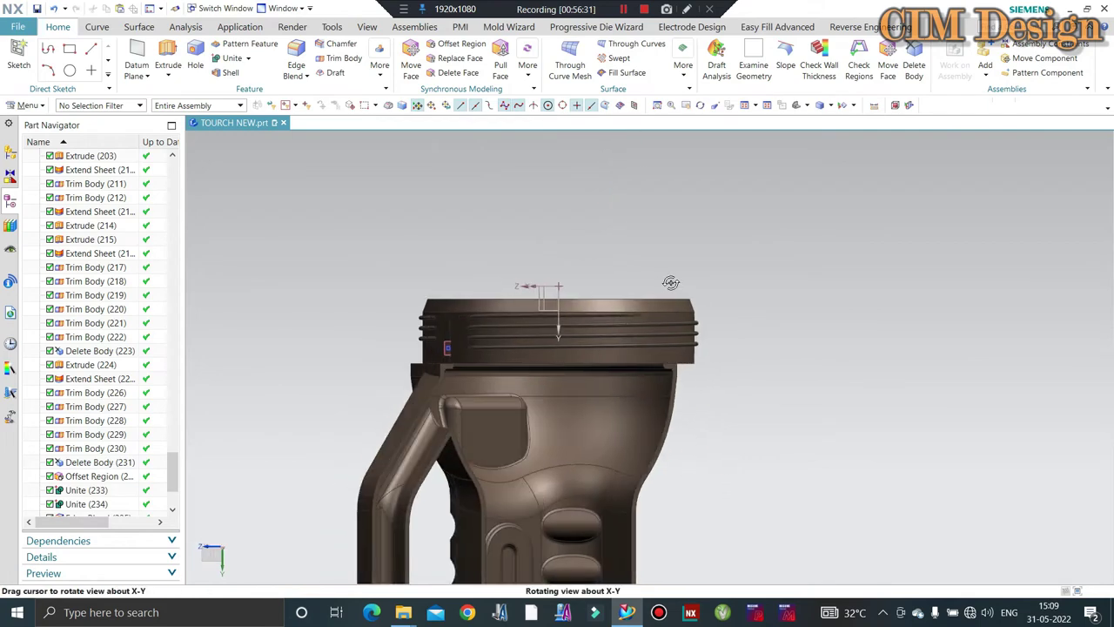
scroll(706, 316, up, 5)
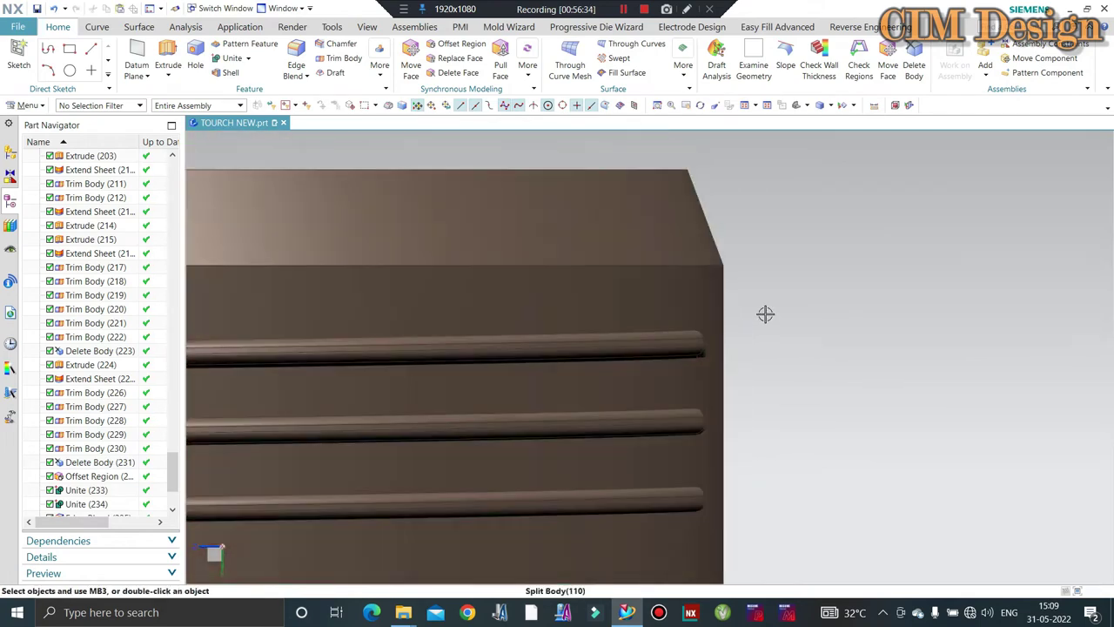
mouse_move(763, 313)
middle_down()
mouse_move(722, 294)
mouse_move(632, 286)
mouse_move(610, 252)
mouse_move(538, 222)
middle_up()
scroll(652, 269, down, 3)
scroll(610, 265, up, 5)
scroll(659, 286, down, 1)
scroll(659, 286, down, 3)
scroll(632, 287, up, 3)
scroll(632, 266, down, 3)
scroll(632, 266, down, 3)
scroll(609, 253, up, 3)
scroll(672, 277, down, 3)
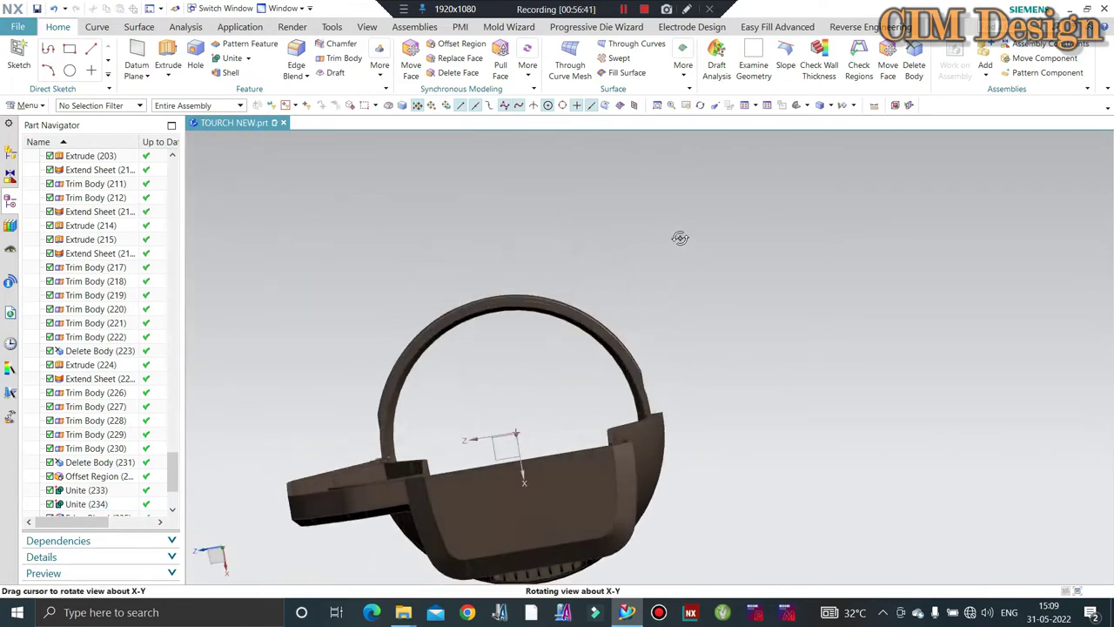
middle_drag(680, 238, 860, 257)
scroll(678, 239, up, 2)
scroll(661, 248, up, 2)
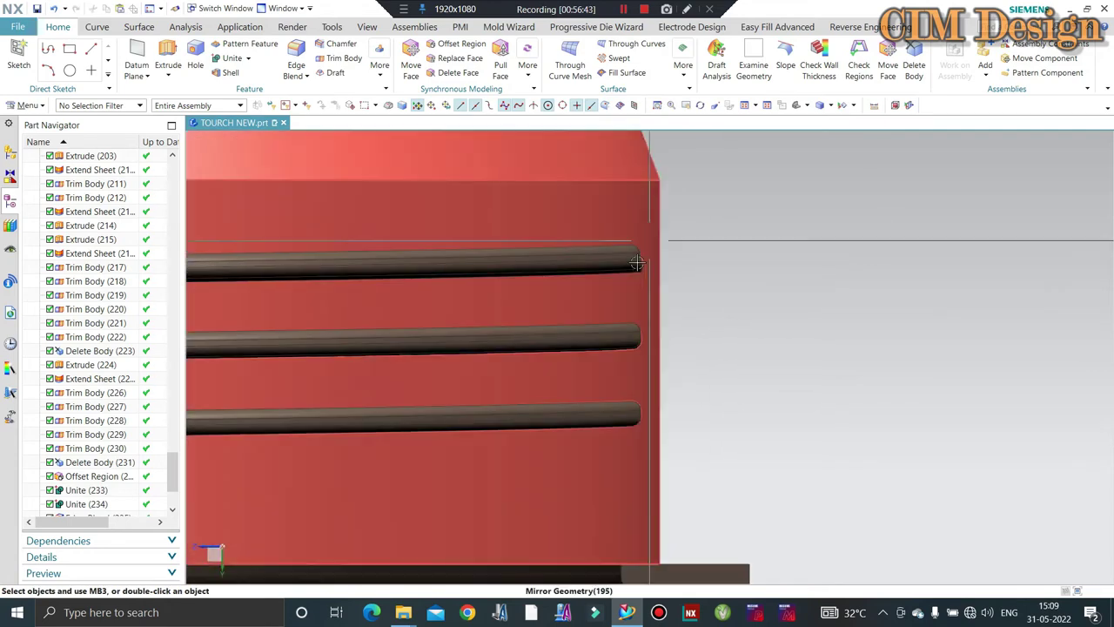
scroll(644, 259, up, 2)
scroll(642, 261, down, 2)
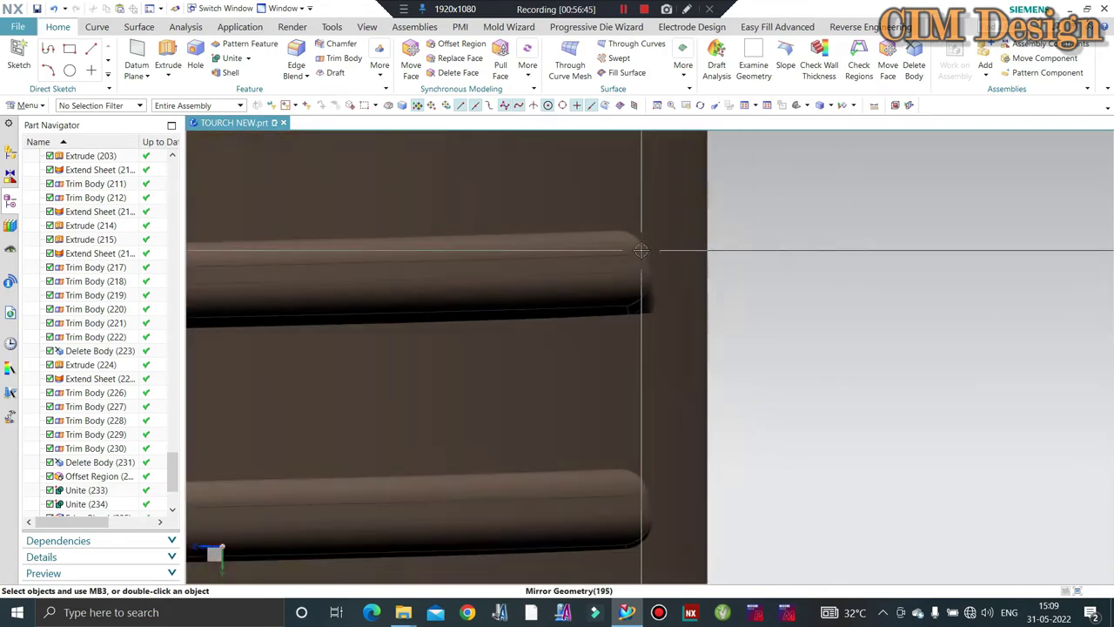
scroll(644, 262, down, 2)
middle_drag(648, 261, 655, 258)
scroll(642, 224, down, 2)
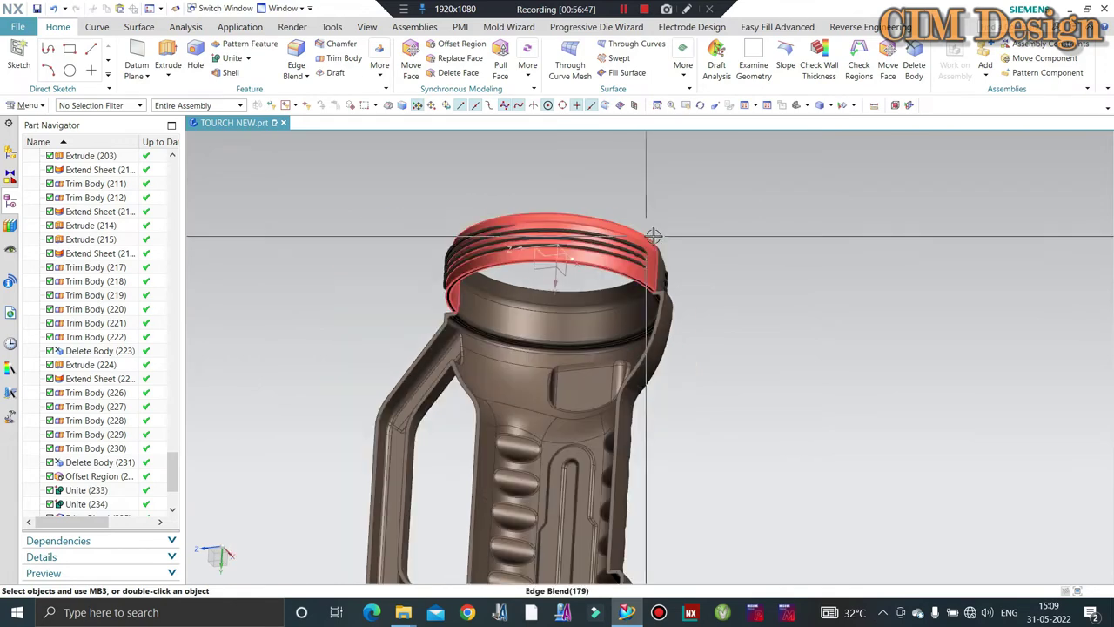
middle_drag(645, 219, 651, 215)
scroll(657, 226, up, 3)
scroll(667, 241, up, 3)
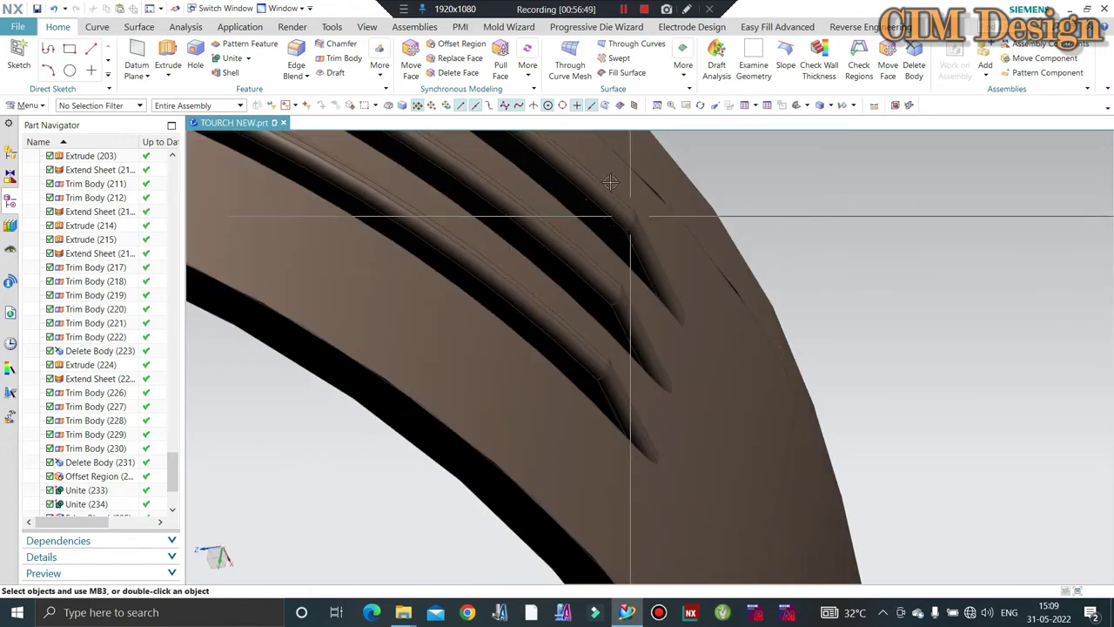
scroll(756, 265, down, 5)
mouse_move(661, 148)
middle_down()
mouse_move(699, 166)
mouse_move(654, 241)
mouse_move(488, 253)
middle_up()
scroll(477, 257, up, 3)
scroll(477, 257, down, 2)
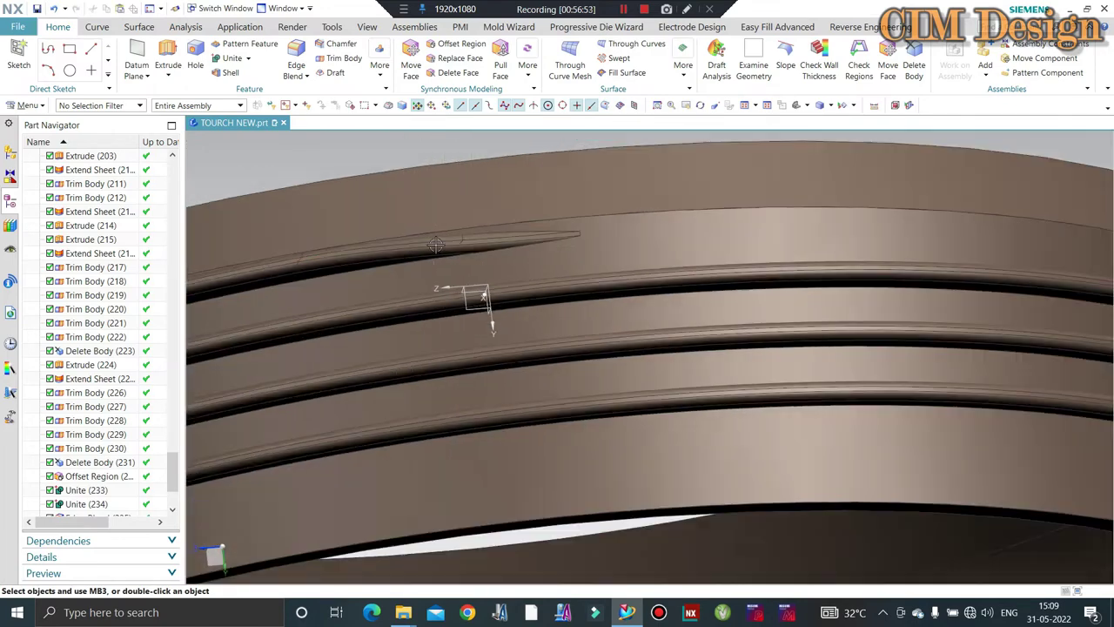
scroll(751, 279, down, 3)
middle_drag(751, 278, 592, 252)
scroll(558, 245, up, 3)
scroll(754, 249, down, 3)
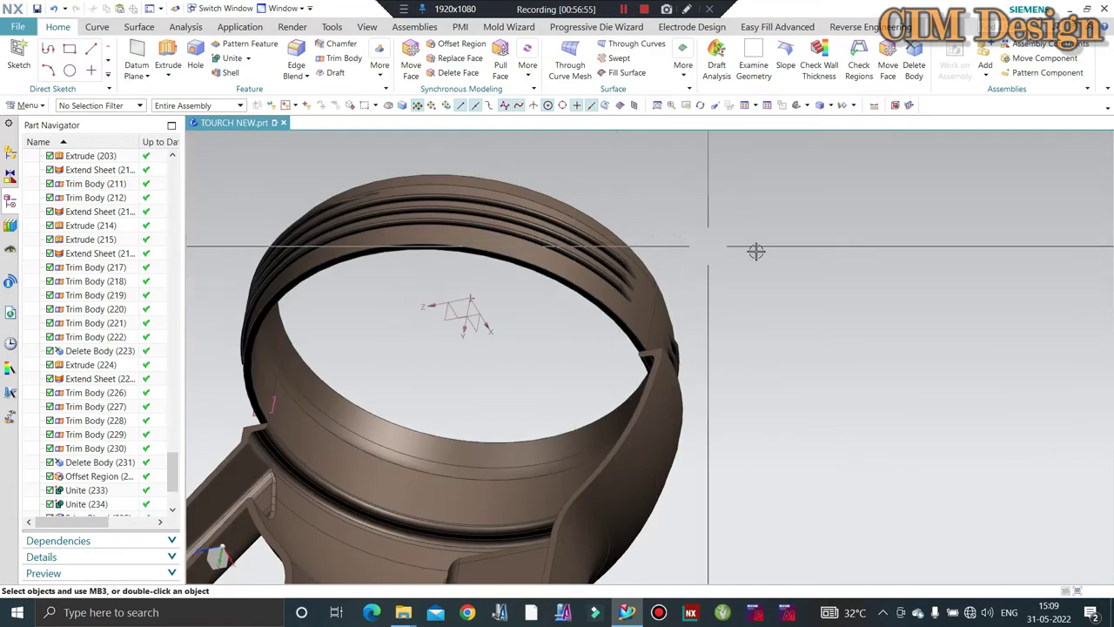
scroll(754, 249, down, 2)
mouse_move(754, 249)
middle_down()
mouse_move(718, 260)
mouse_move(679, 139)
middle_up()
scroll(719, 260, up, 3)
scroll(718, 259, down, 2)
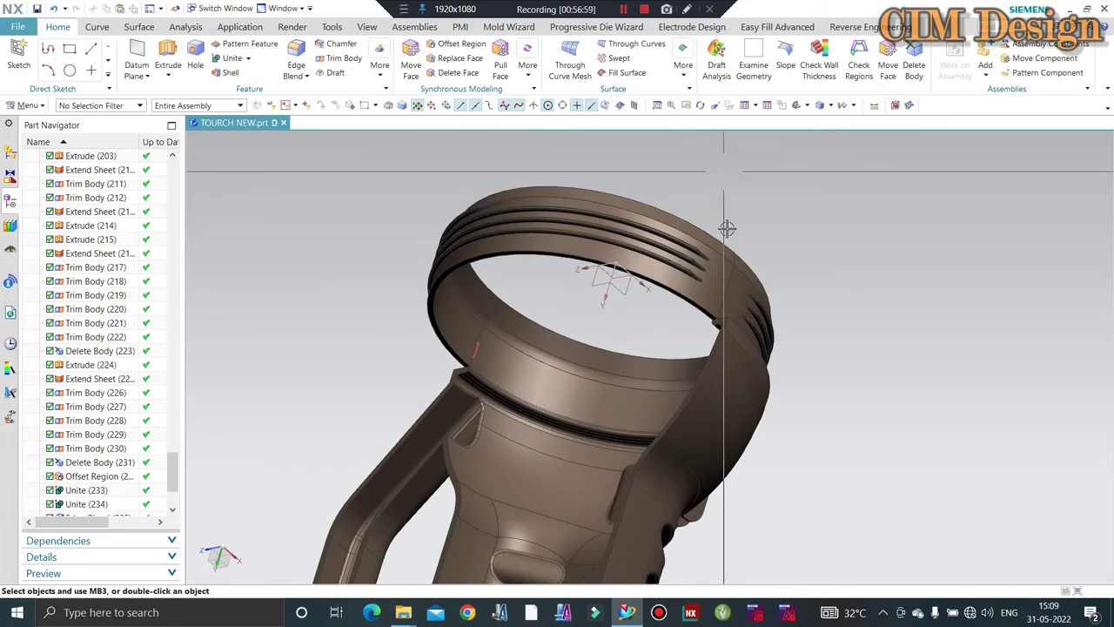
scroll(609, 244, up, 2)
scroll(522, 250, up, 2)
scroll(484, 251, up, 1)
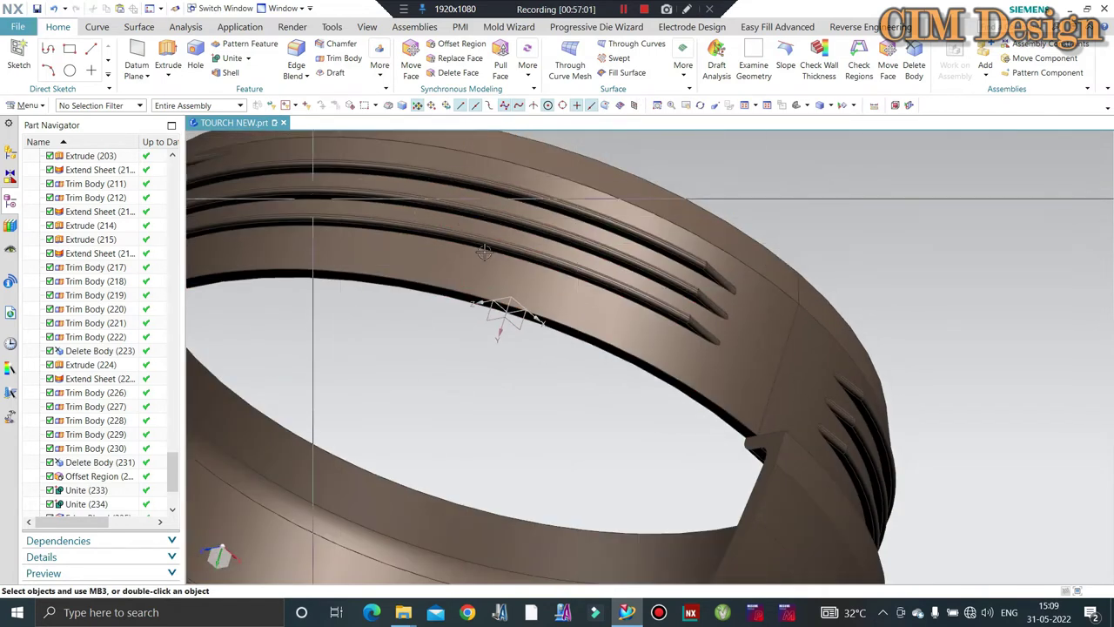
scroll(484, 252, down, 2)
middle_drag(484, 252, 484, 194)
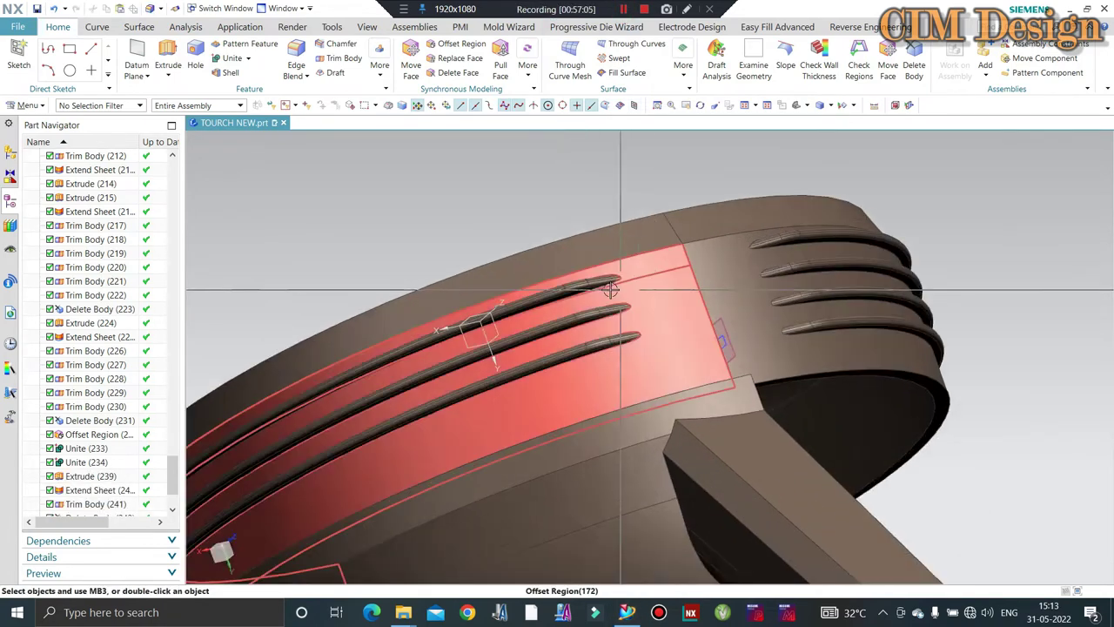
- Rotate and snap to an orthogonal view of the torch body
scroll(611, 290, down, 3)
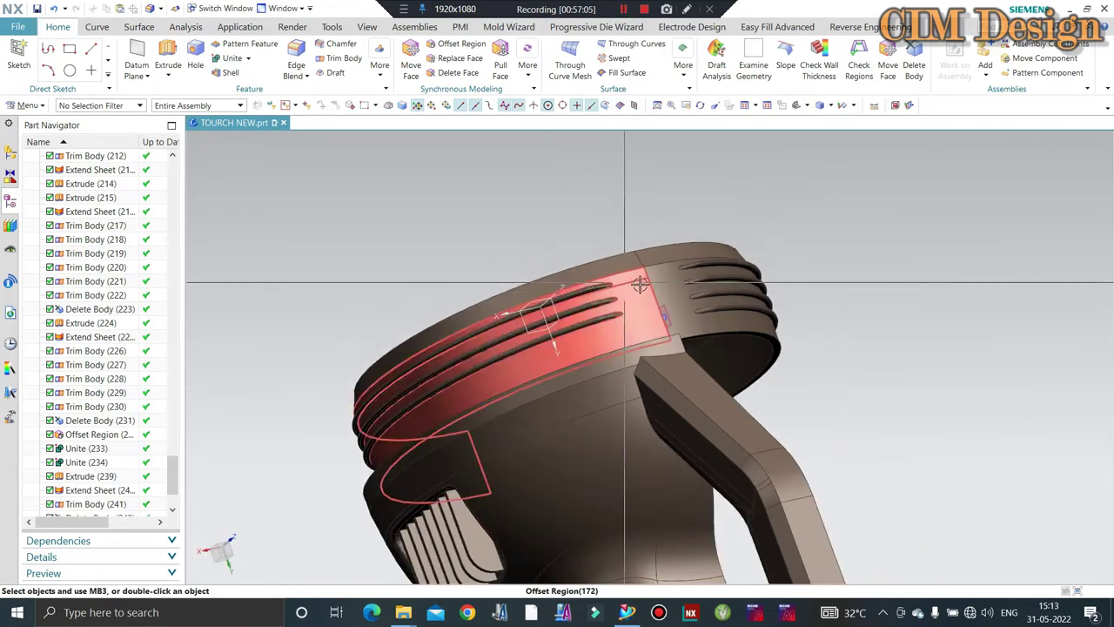
middle_drag(709, 281, 592, 229)
key(F8)
scroll(671, 311, up, 3)
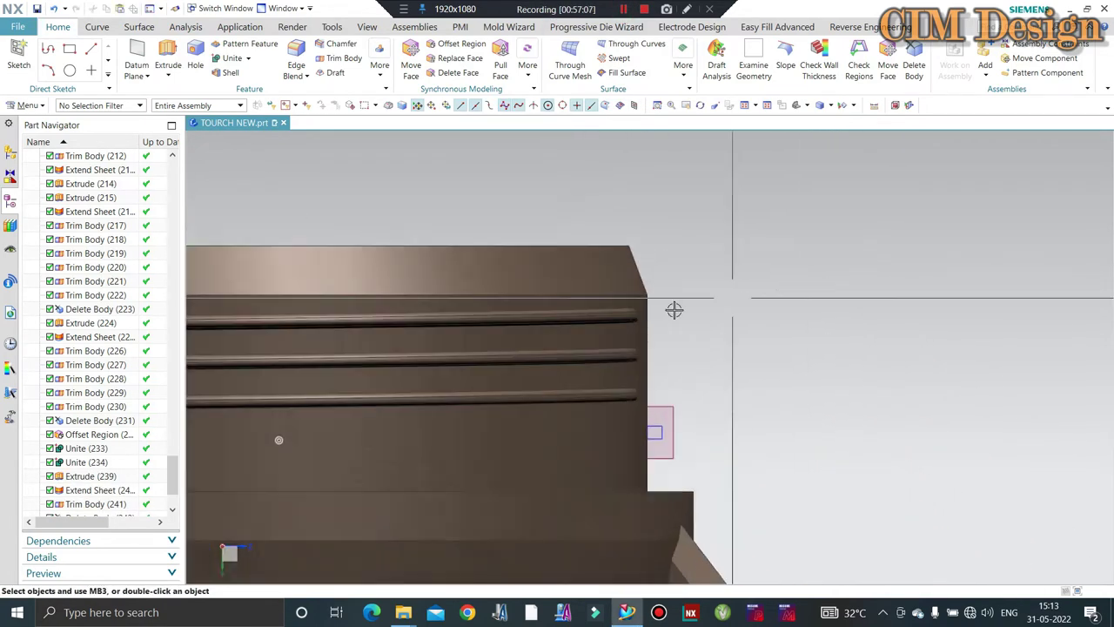
scroll(473, 282, up, 3)
scroll(473, 282, up, 2)
scroll(706, 304, down, 3)
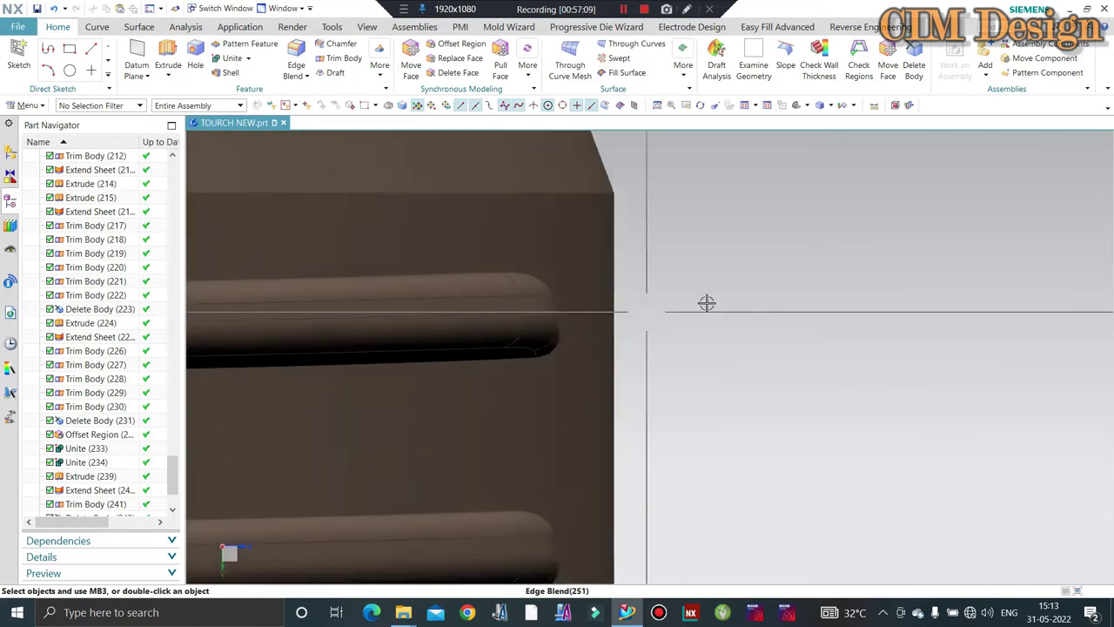
scroll(774, 301, down, 3)
scroll(597, 279, down, 3)
- Inspect the grooved ring from several angles and select Edge Blend (251) in the Part Navigator
mouse_move(597, 279)
middle_down()
mouse_move(656, 356)
mouse_move(645, 274)
middle_up()
middle_drag(510, 263, 614, 315)
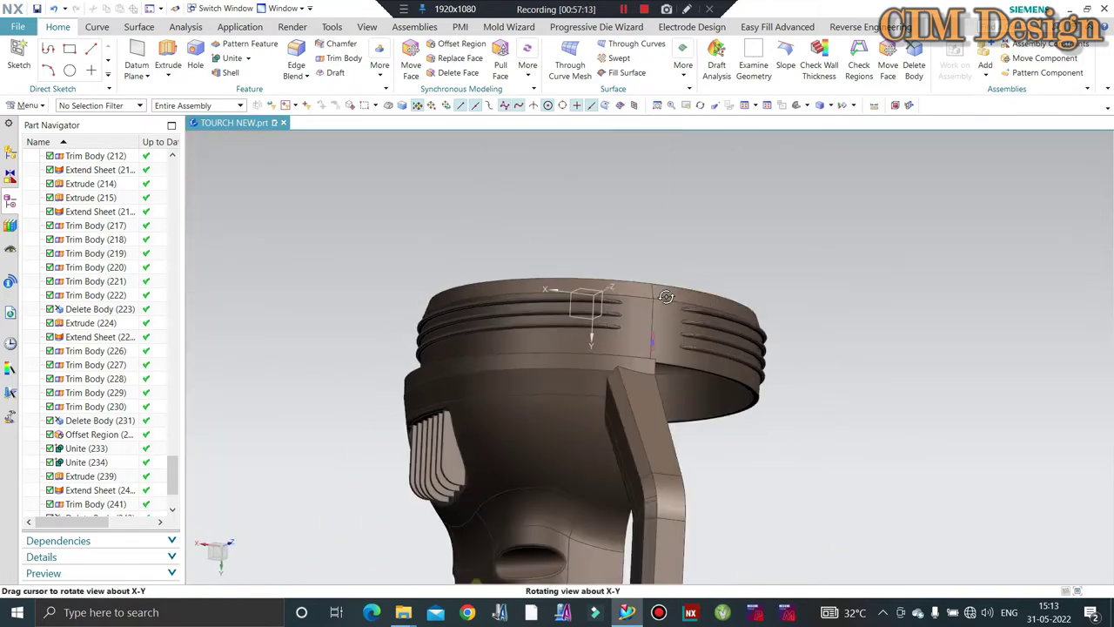
scroll(614, 315, up, 5)
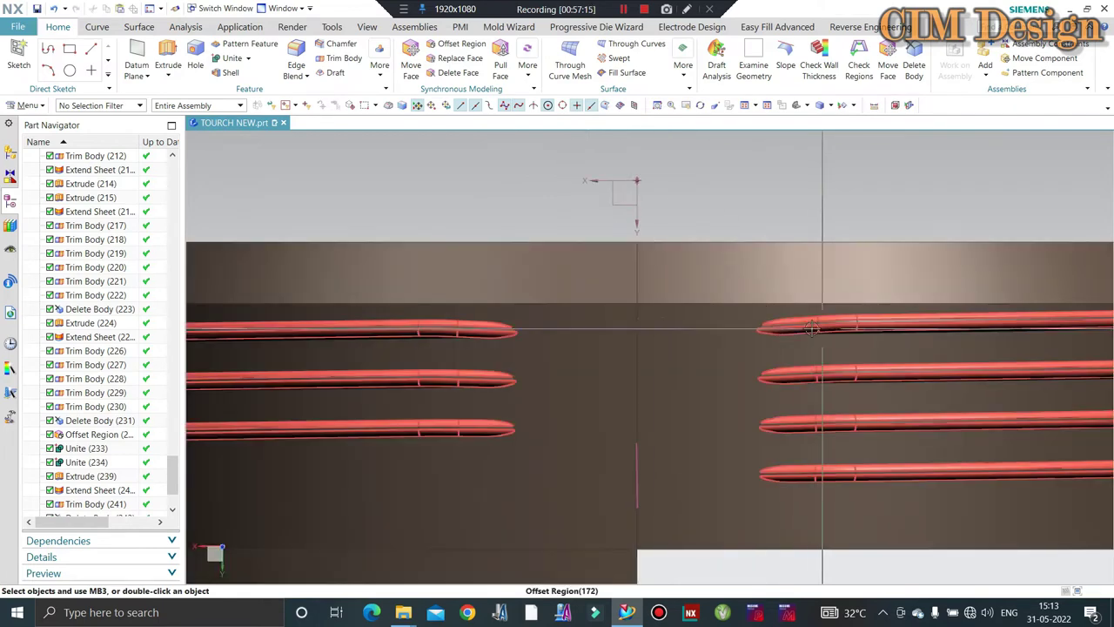
scroll(344, 397, down, 4)
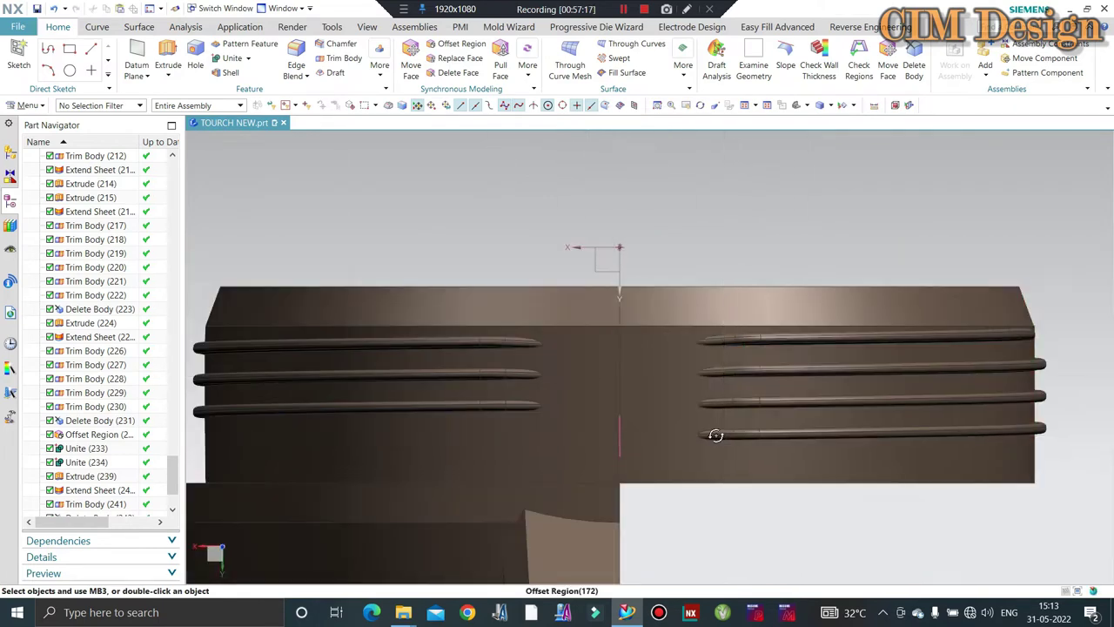
mouse_move(709, 435)
middle_down()
mouse_move(517, 394)
mouse_move(566, 386)
middle_up()
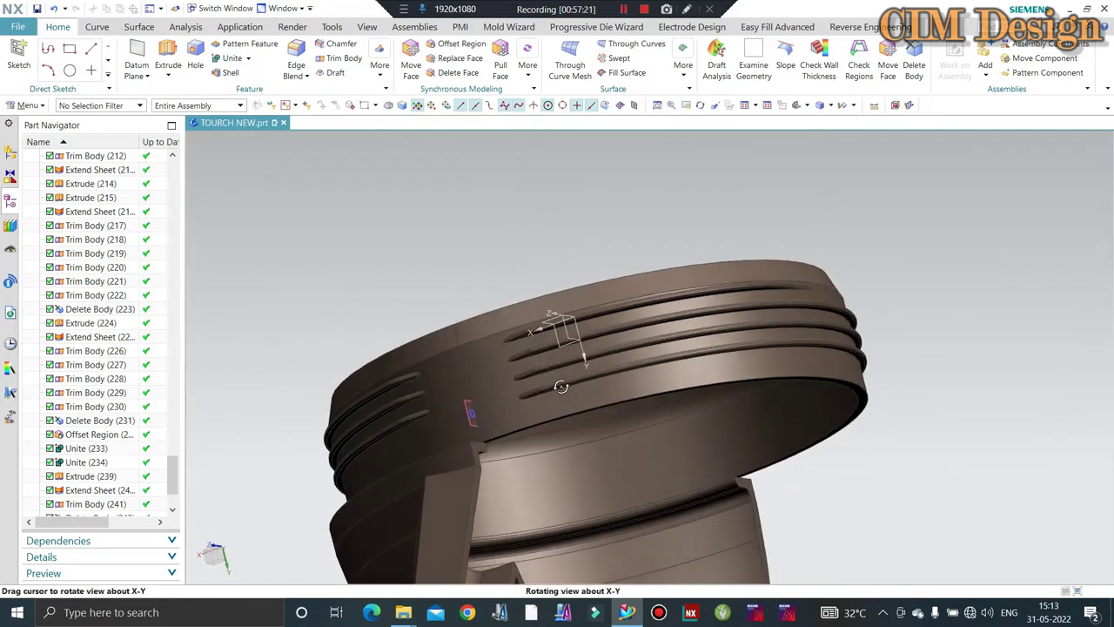
scroll(548, 387, up, 3)
scroll(533, 385, up, 2)
scroll(535, 386, down, 3)
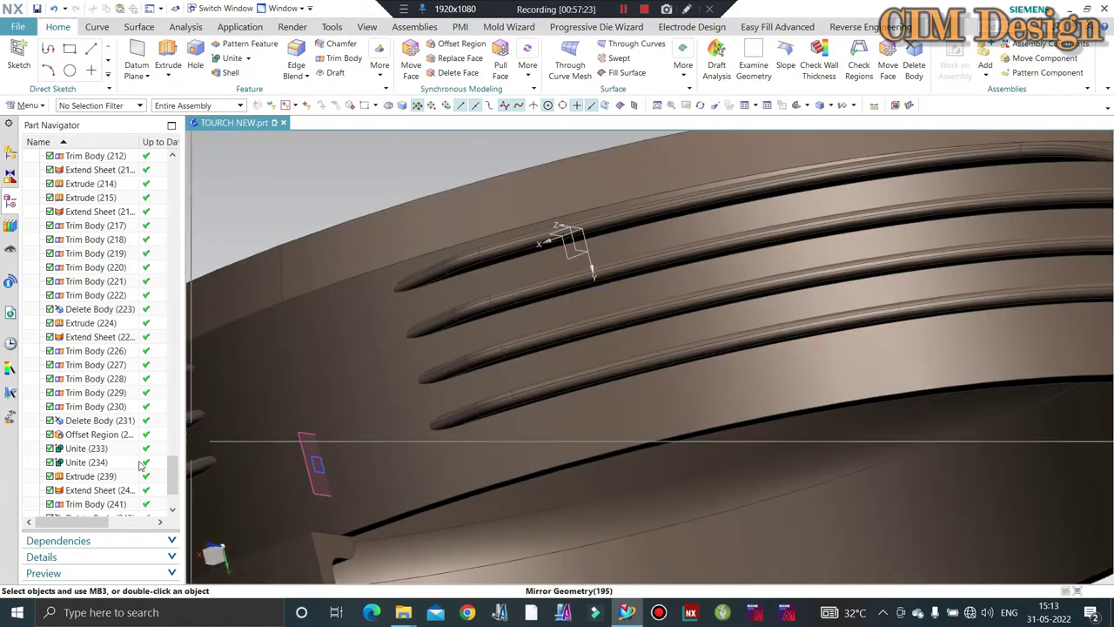
scroll(90, 496, down, 2)
click(90, 504)
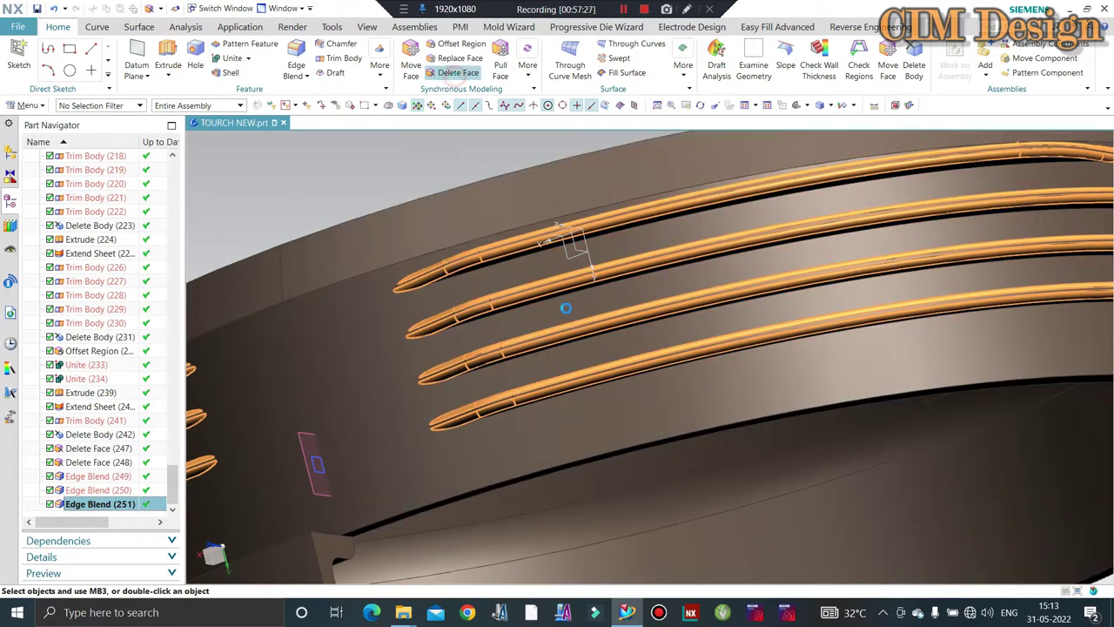
- Start Delete Face and select six groove-end blend faces on the ring
middle_drag(566, 308, 394, 409)
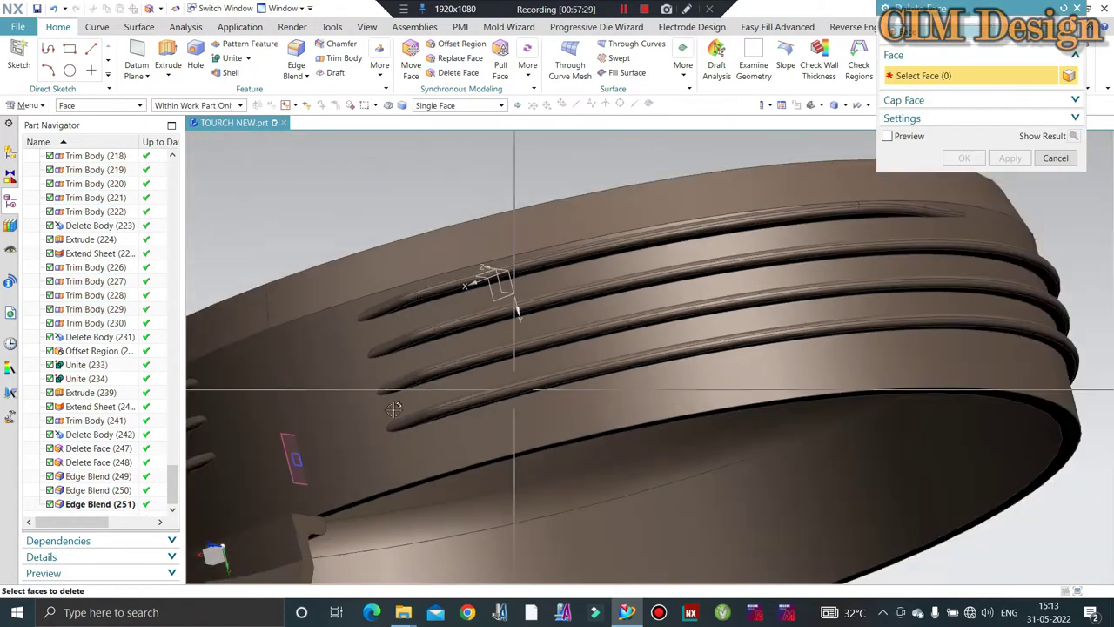
scroll(394, 409, up, 2)
scroll(435, 405, down, 2)
scroll(488, 402, down, 3)
scroll(553, 399, down, 2)
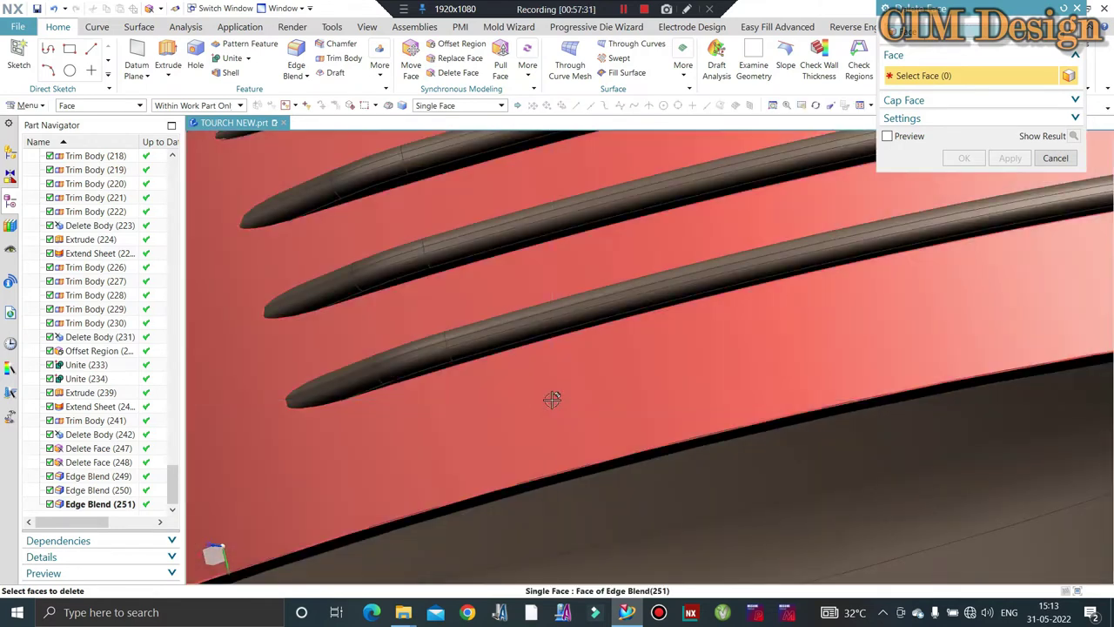
scroll(783, 261, down, 1)
scroll(522, 365, down, 1)
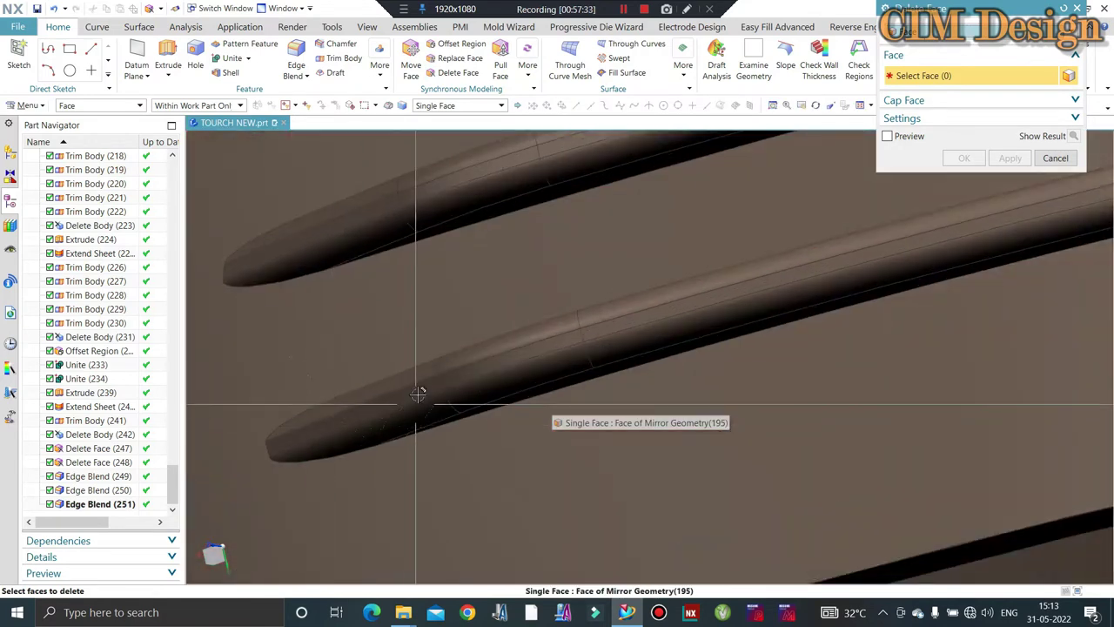
click(426, 378)
click(498, 352)
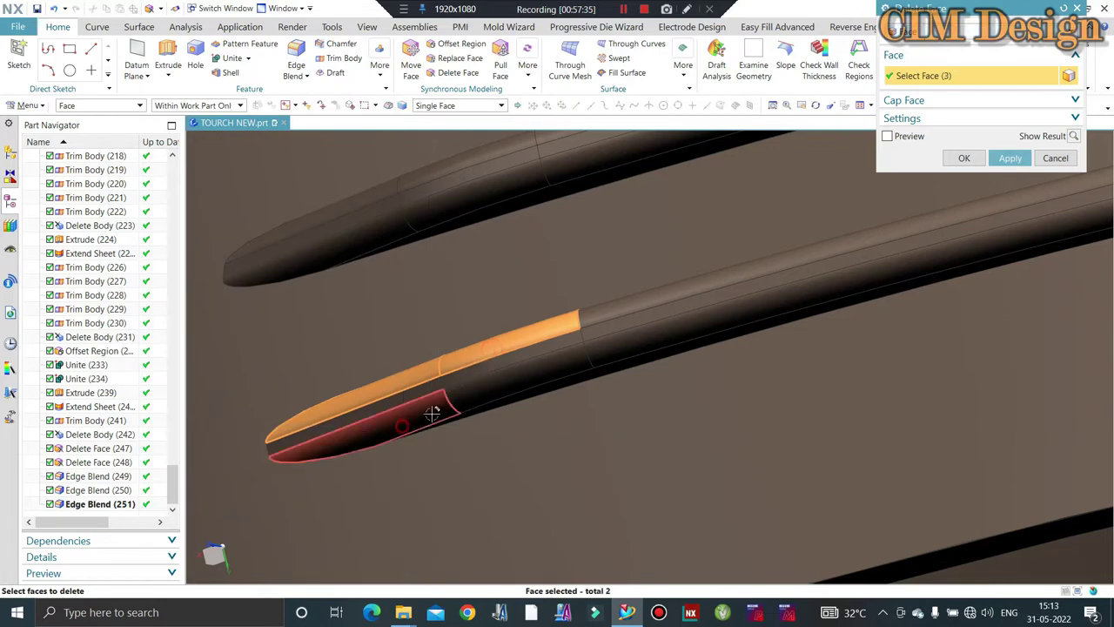
click(442, 403)
click(570, 359)
scroll(600, 327, up, 1)
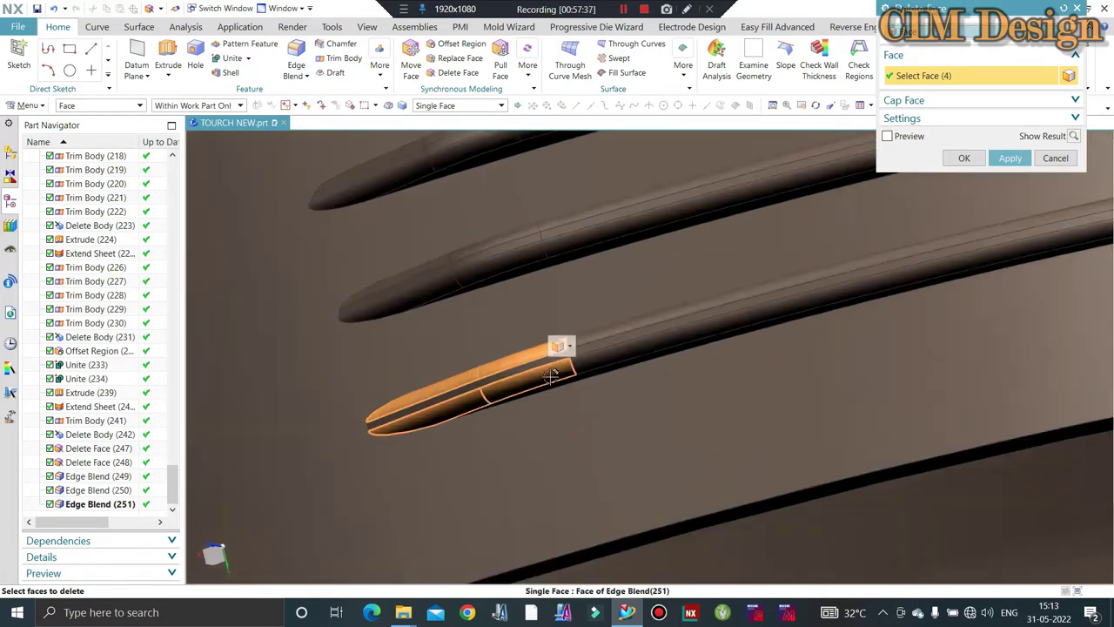
scroll(561, 341, up, 2)
scroll(583, 341, down, 1)
click(589, 338)
scroll(578, 356, down, 2)
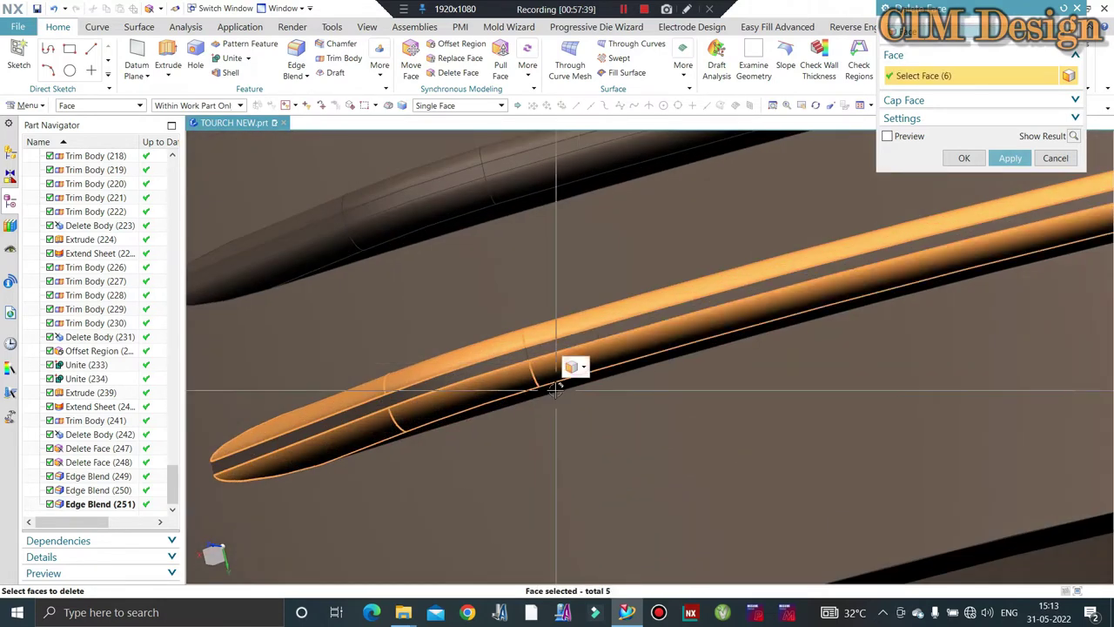
click(554, 390)
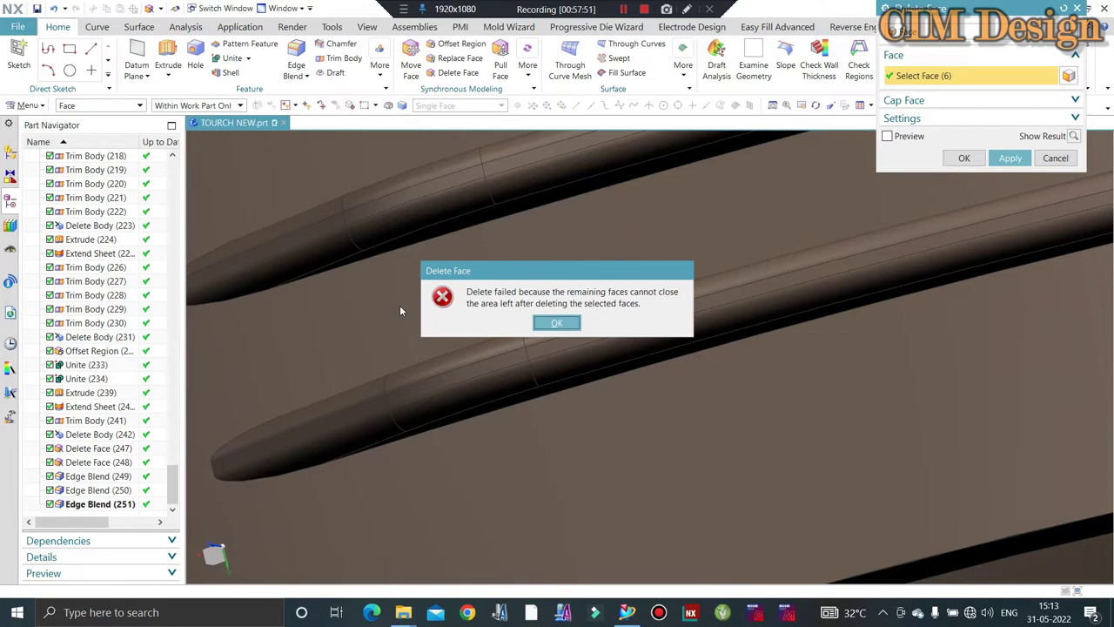
- After the failure message, add four more groove blend faces and confirm the deletion
click(557, 323)
scroll(851, 221, down, 5)
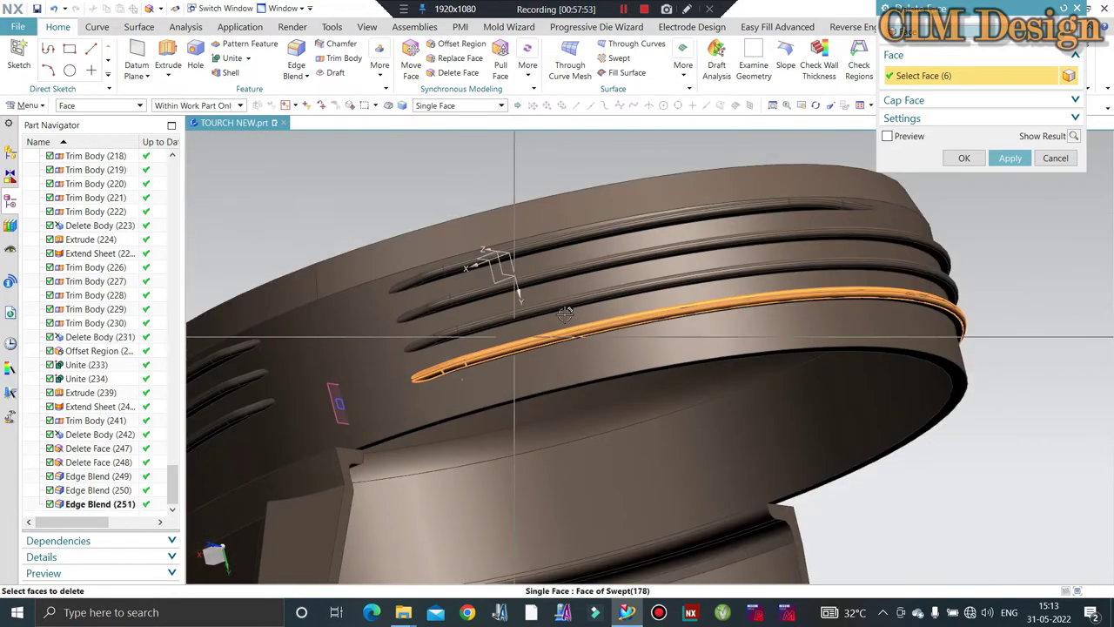
middle_drag(850, 221, 882, 336)
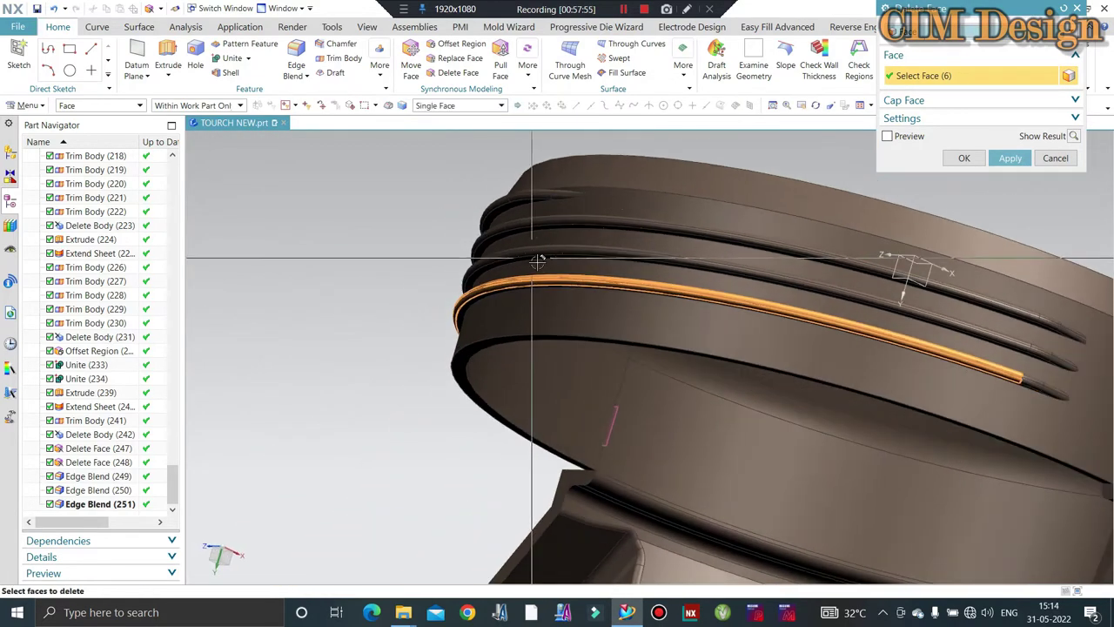
scroll(935, 372, up, 3)
scroll(935, 371, up, 3)
click(985, 331)
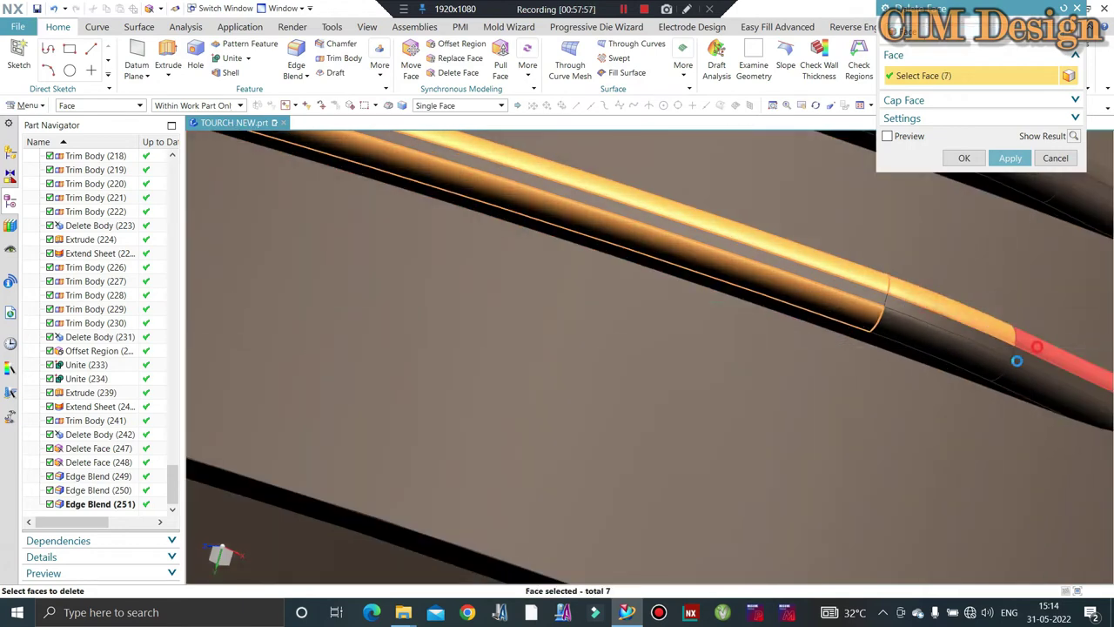
click(941, 351)
click(1045, 386)
click(843, 365)
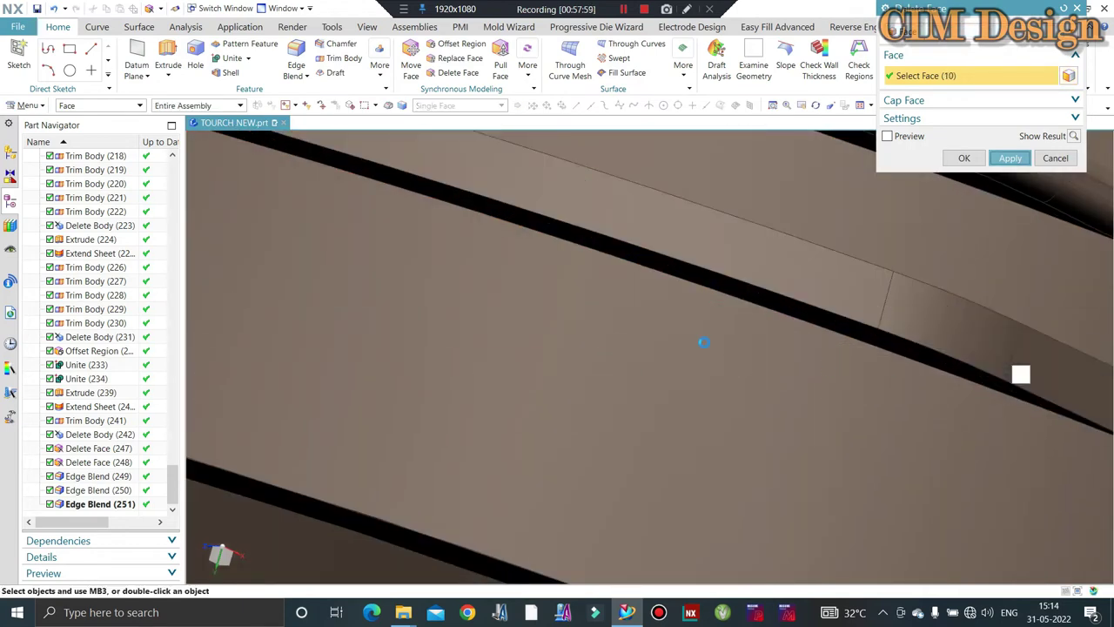
scroll(697, 345, down, 5)
mouse_move(692, 348)
middle_down()
mouse_move(651, 339)
mouse_move(992, 148)
middle_up()
click(1055, 157)
- Use Resize Blend to set the groove-end blend face on the ring to a 40 mm radius
scroll(766, 209, down, 3)
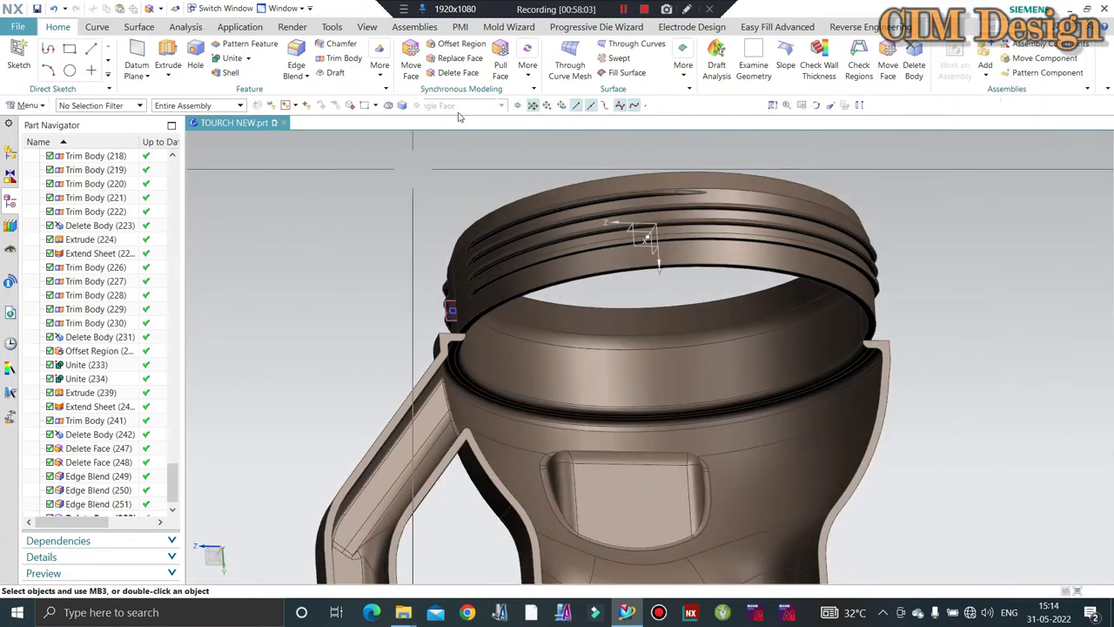
click(527, 63)
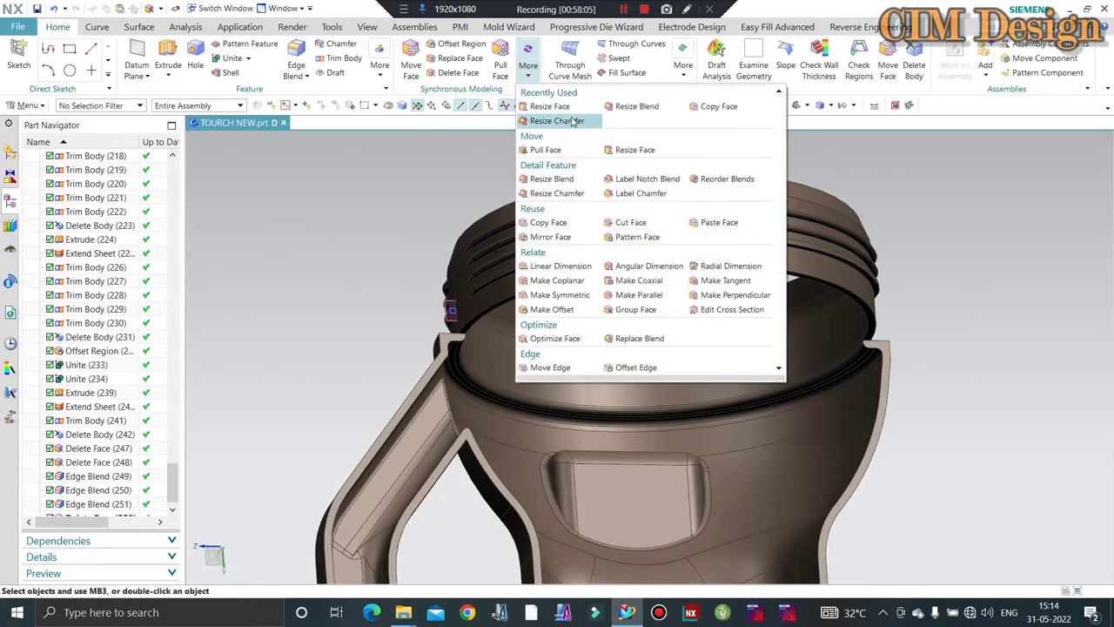
click(623, 107)
middle_drag(281, 316, 432, 295)
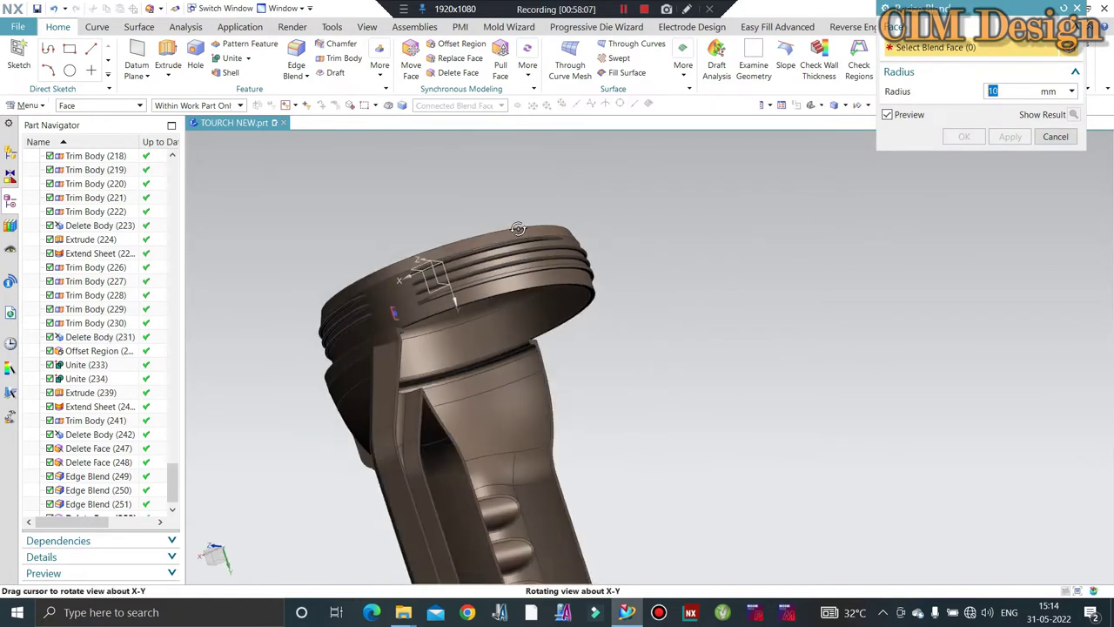
scroll(432, 294, up, 2)
scroll(432, 295, up, 3)
click(544, 289)
text(40)
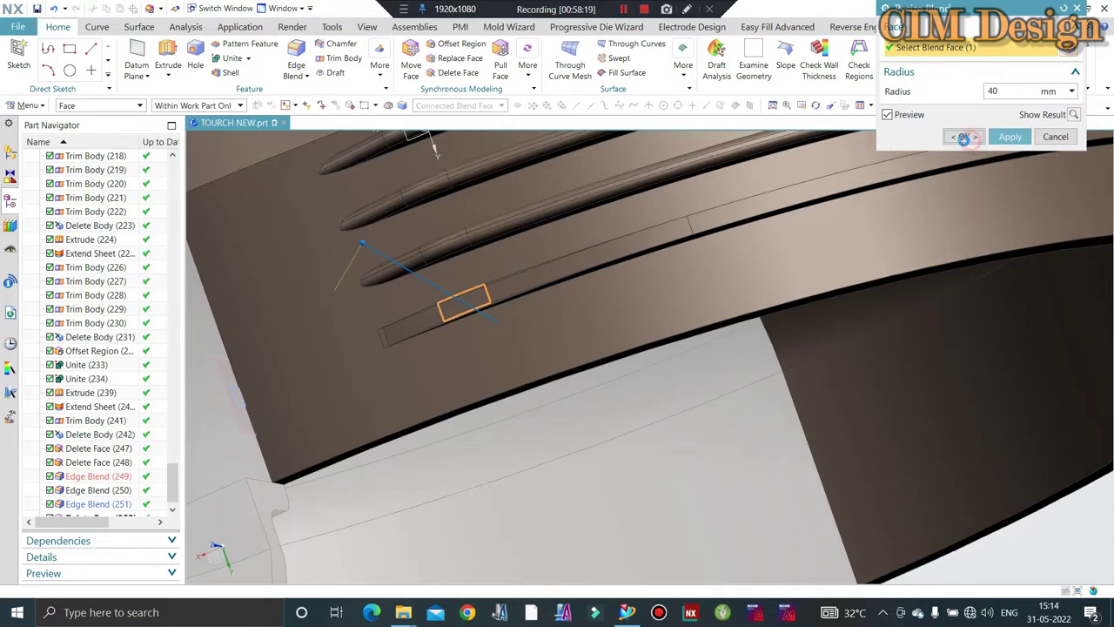
click(963, 138)
- Round the groove edge chain with a 0.5 mm edge blend
middle_drag(581, 292, 438, 124)
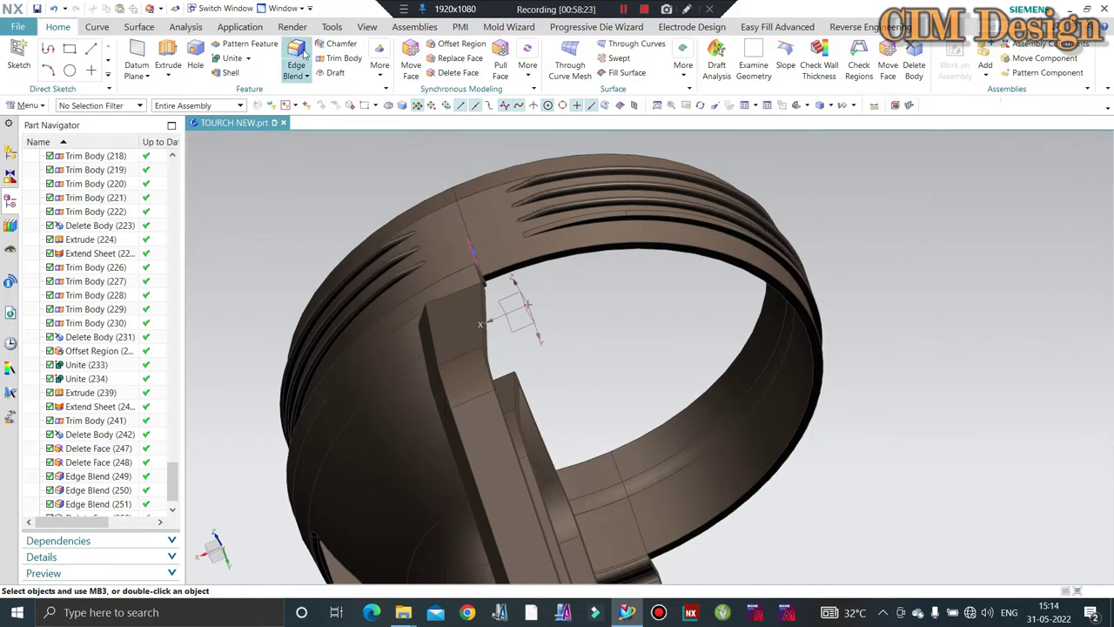
scroll(682, 216, up, 5)
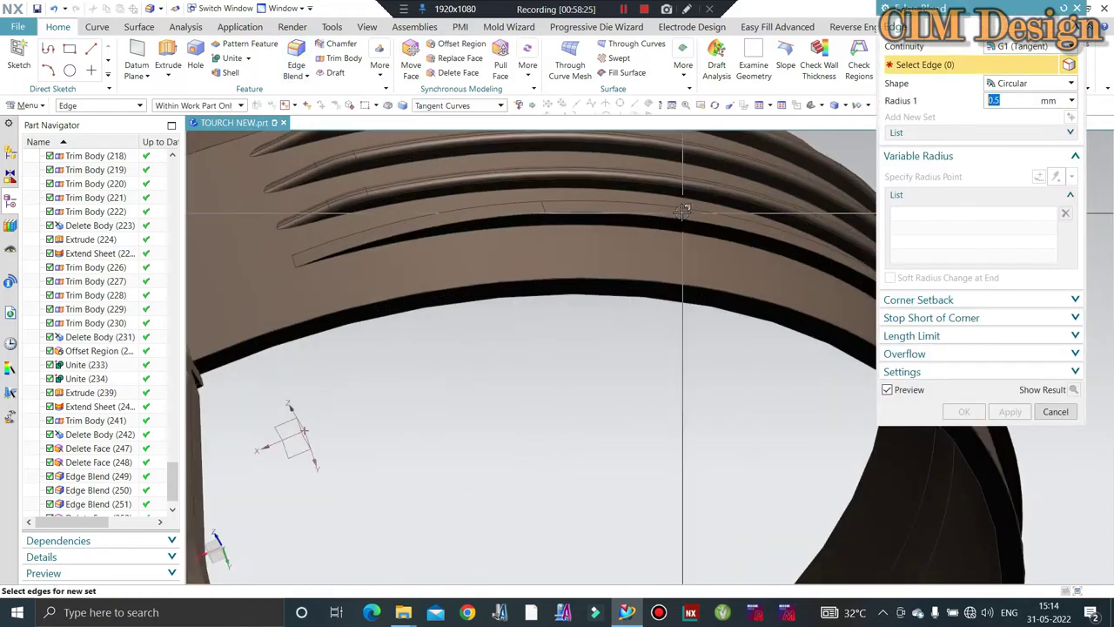
click(661, 207)
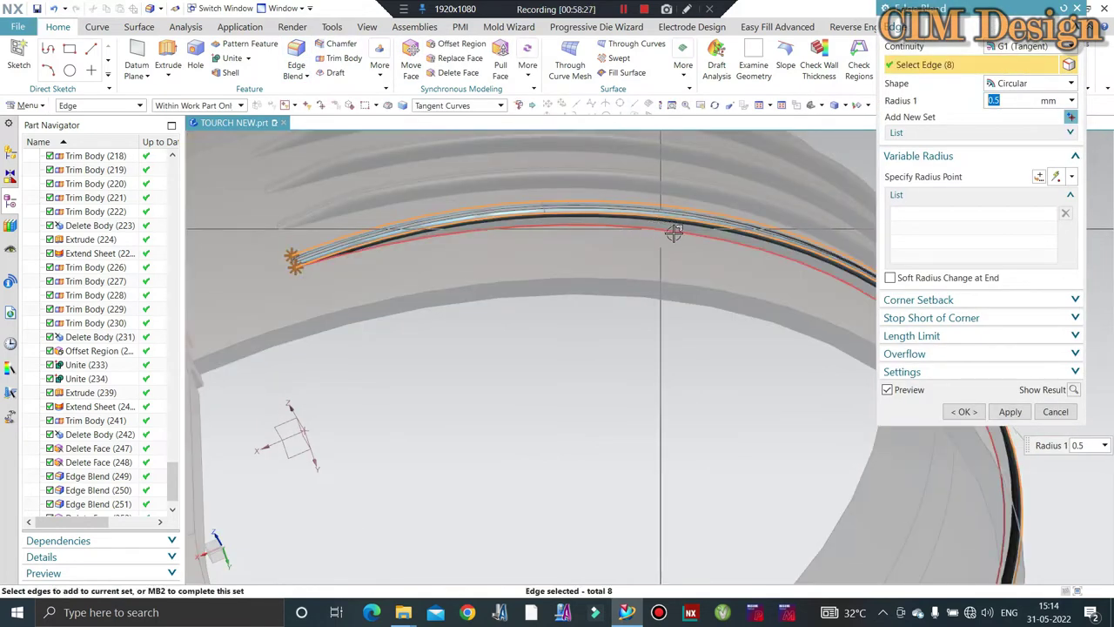
middle_click(628, 246)
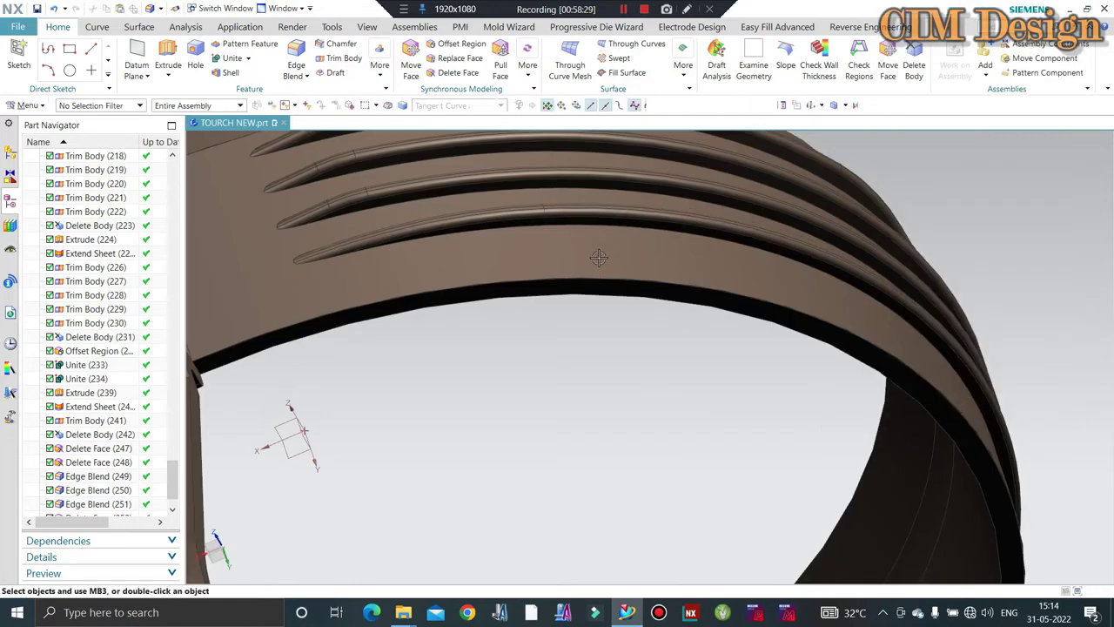
- Turn the flashlight upright and select Edge Blend (250) in the feature history
scroll(599, 257, down, 5)
mouse_move(599, 257)
middle_down()
mouse_move(685, 224)
mouse_move(453, 287)
mouse_move(510, 241)
mouse_move(603, 252)
middle_up()
scroll(684, 225, up, 5)
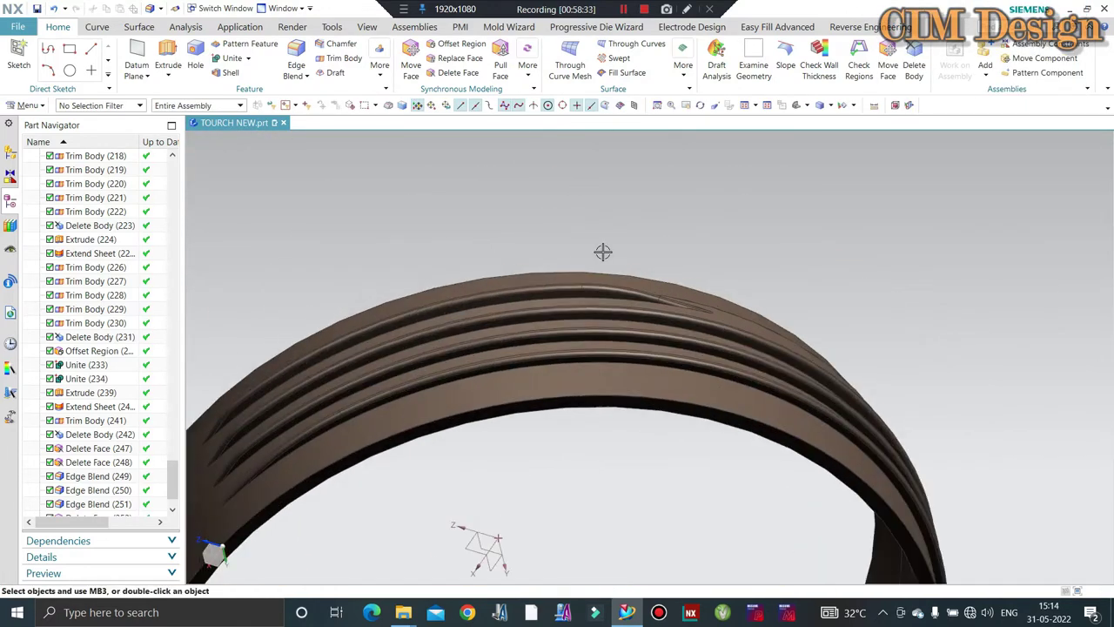
scroll(604, 252, up, 5)
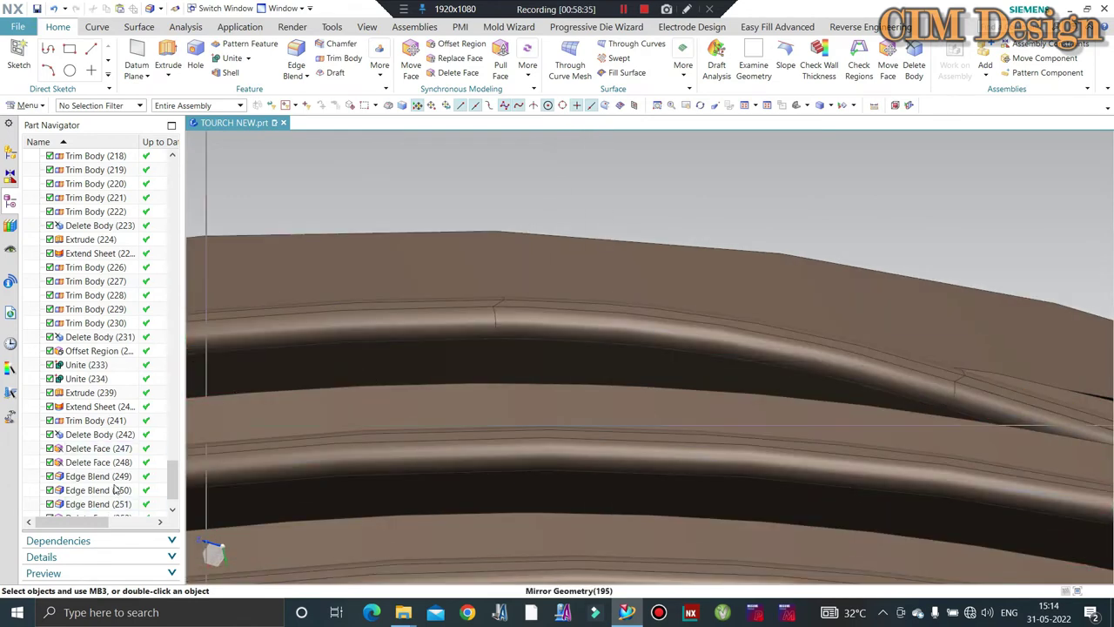
scroll(100, 470, down, 1)
click(93, 450)
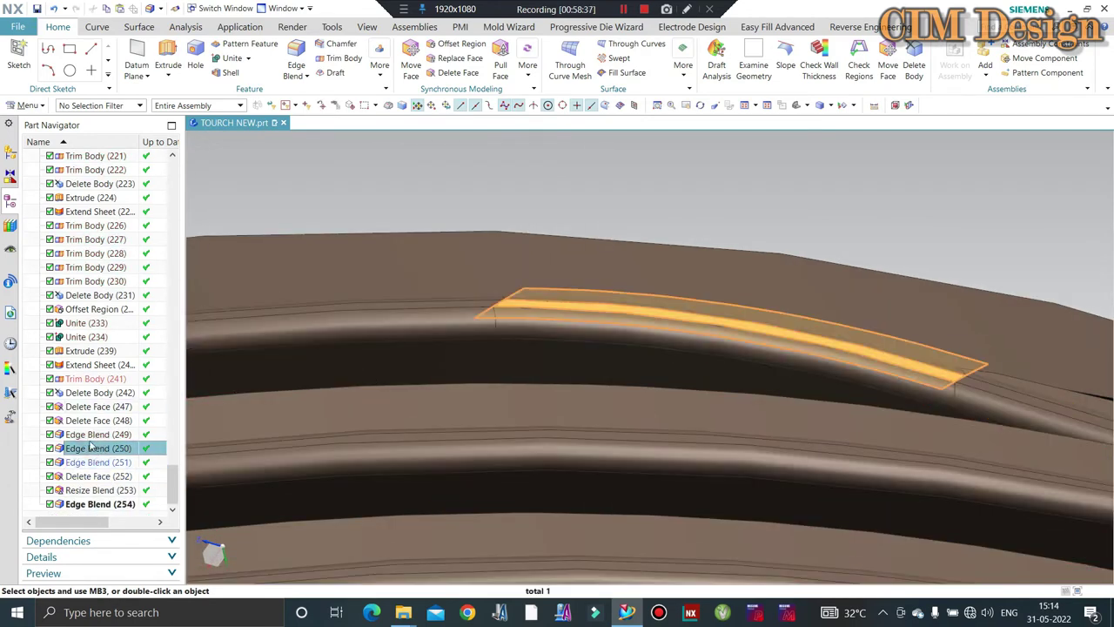
- Open an earlier edge blend for editing and close it without changes
double_click(90, 434)
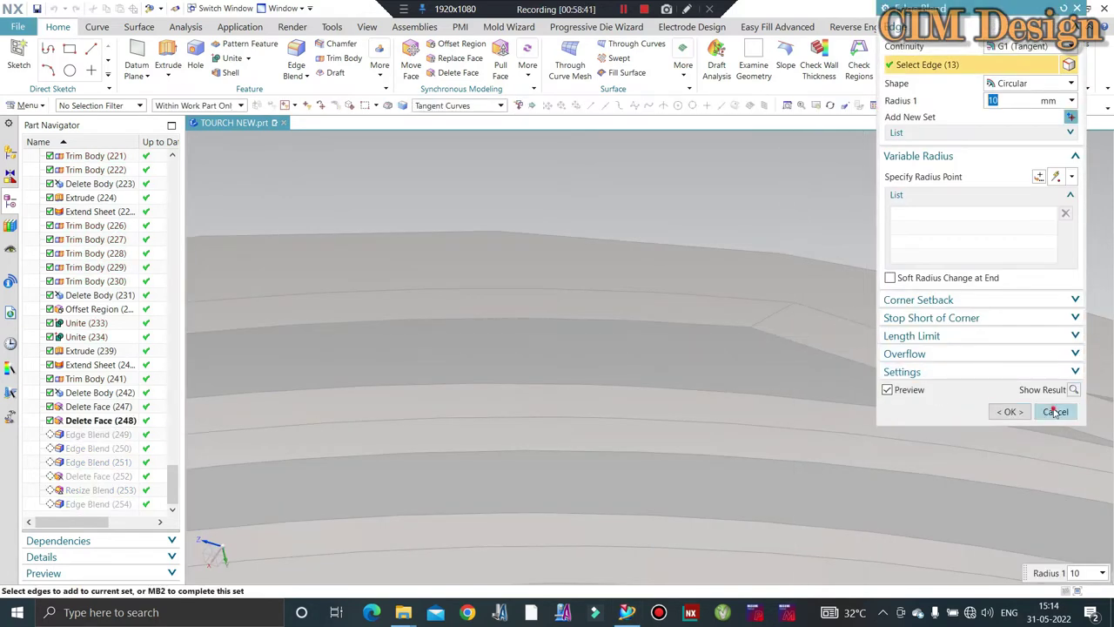
click(1056, 412)
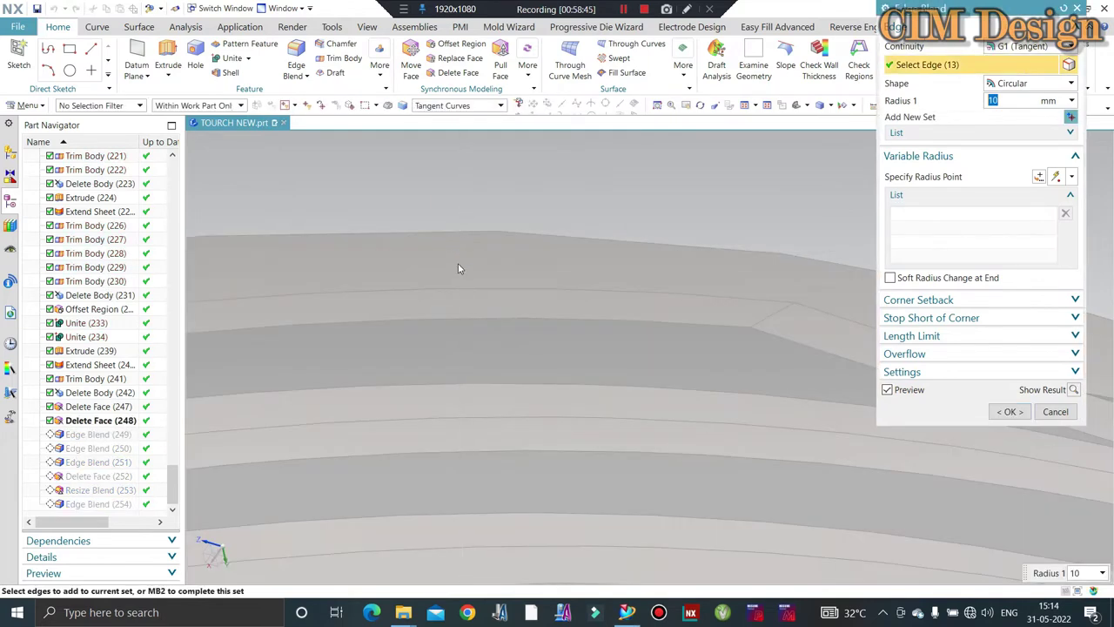
click(1052, 412)
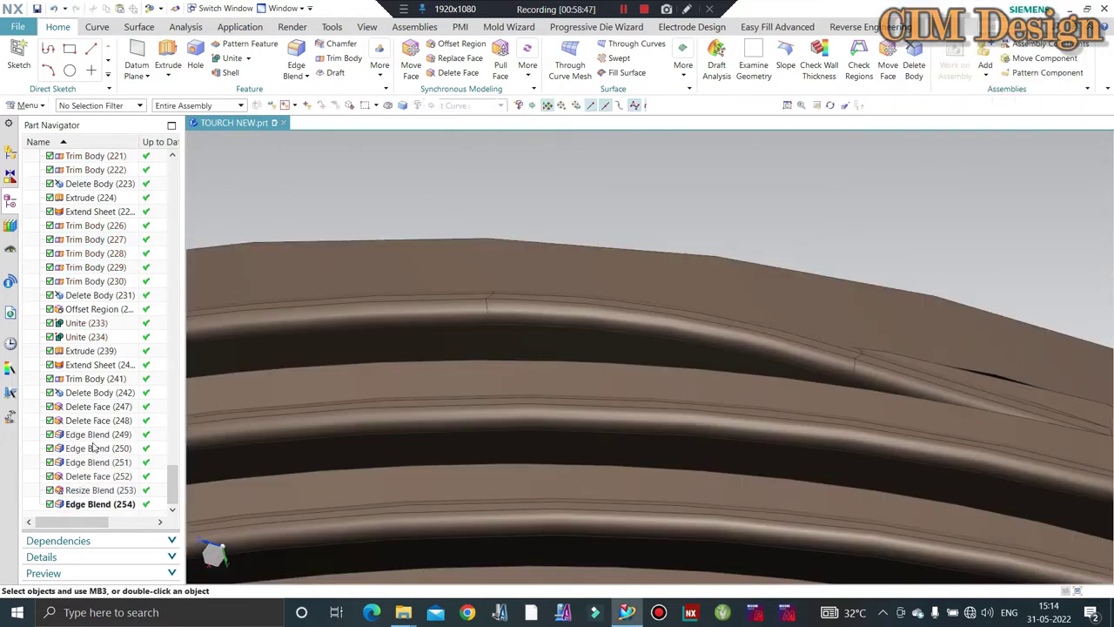
- Change Edge Blend (250) to a 25 mm radius and accept it
double_click(91, 446)
text(30)
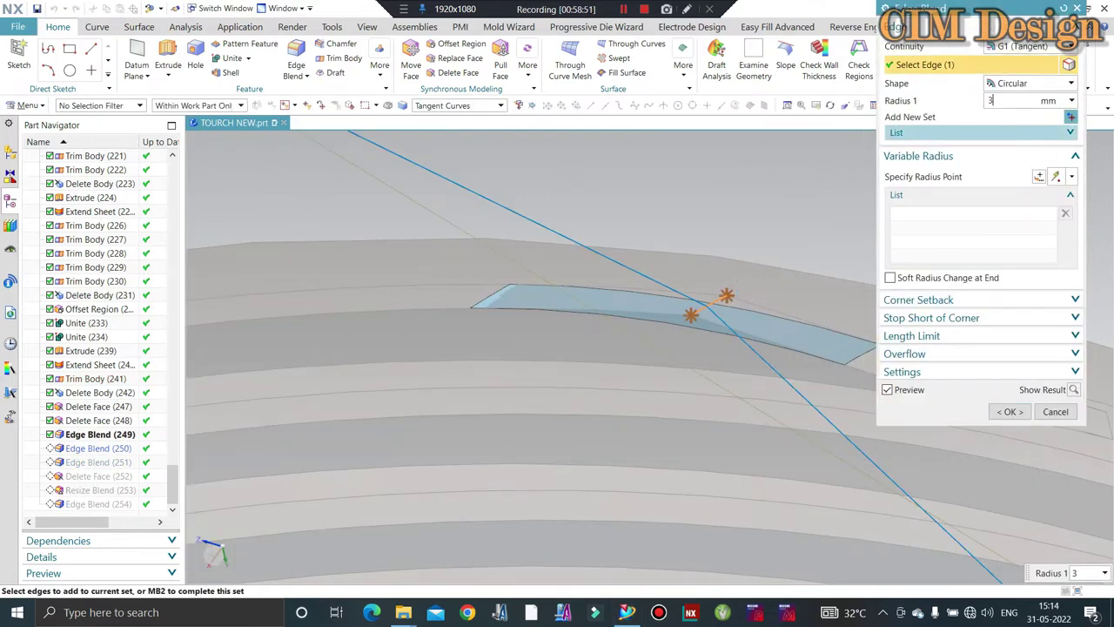
middle_drag(540, 288, 470, 270)
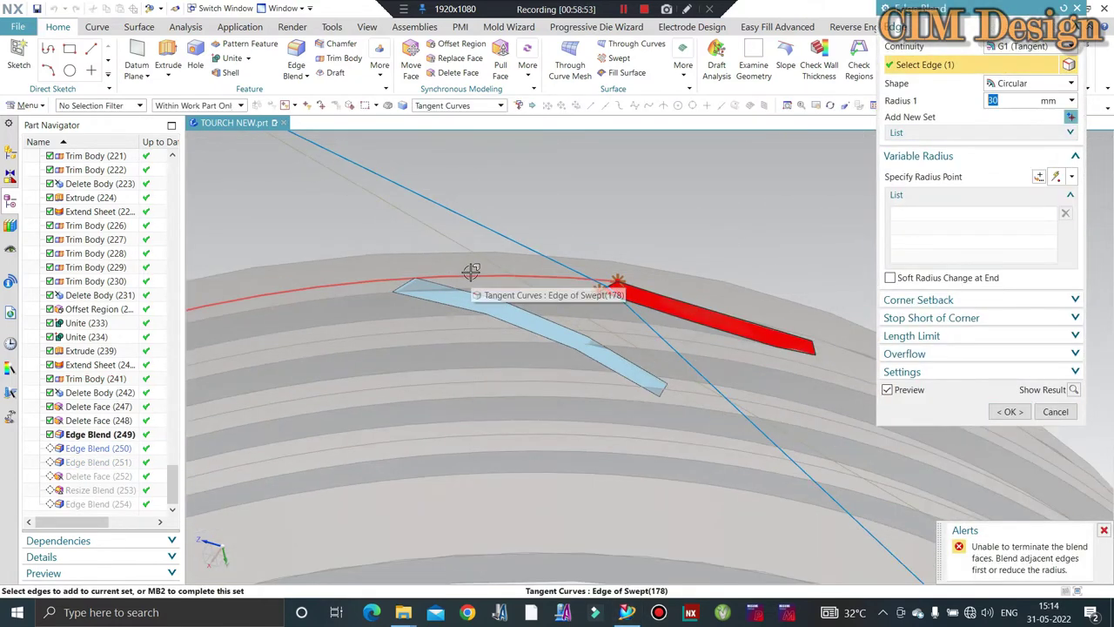
text(25)
key(Return)
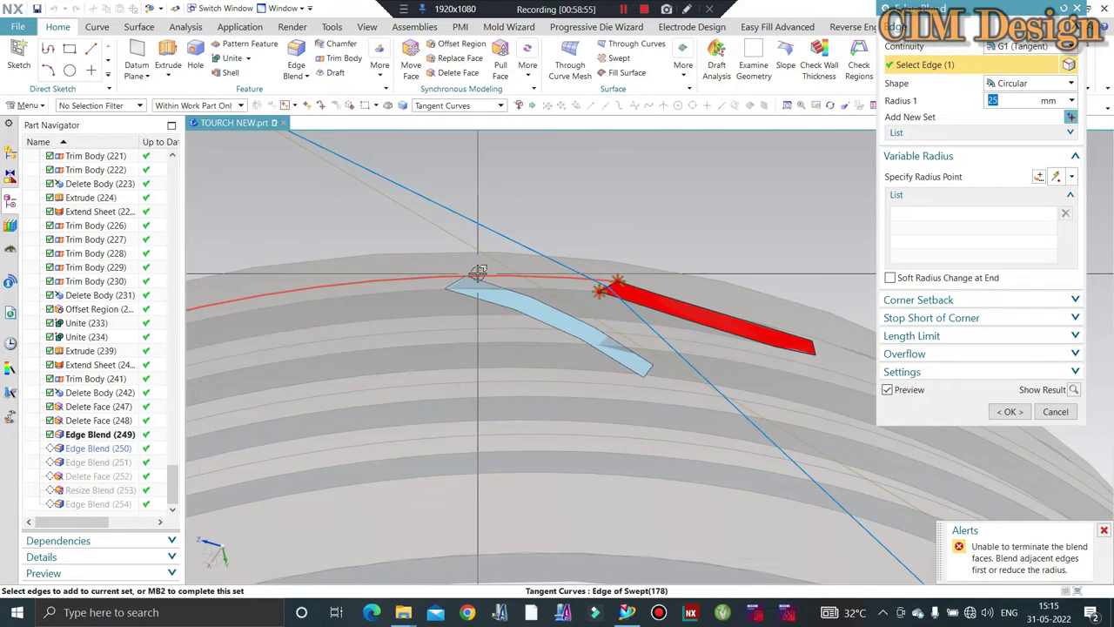
middle_click(459, 318)
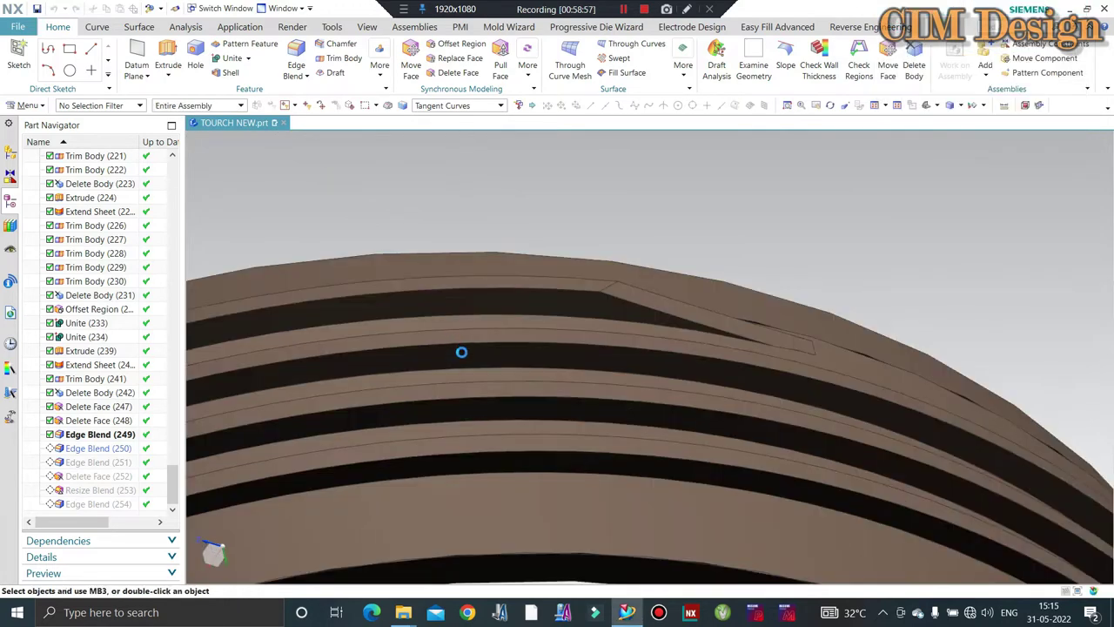
- Start Delete Face and pick the first six tube faces at the groove end
click(451, 75)
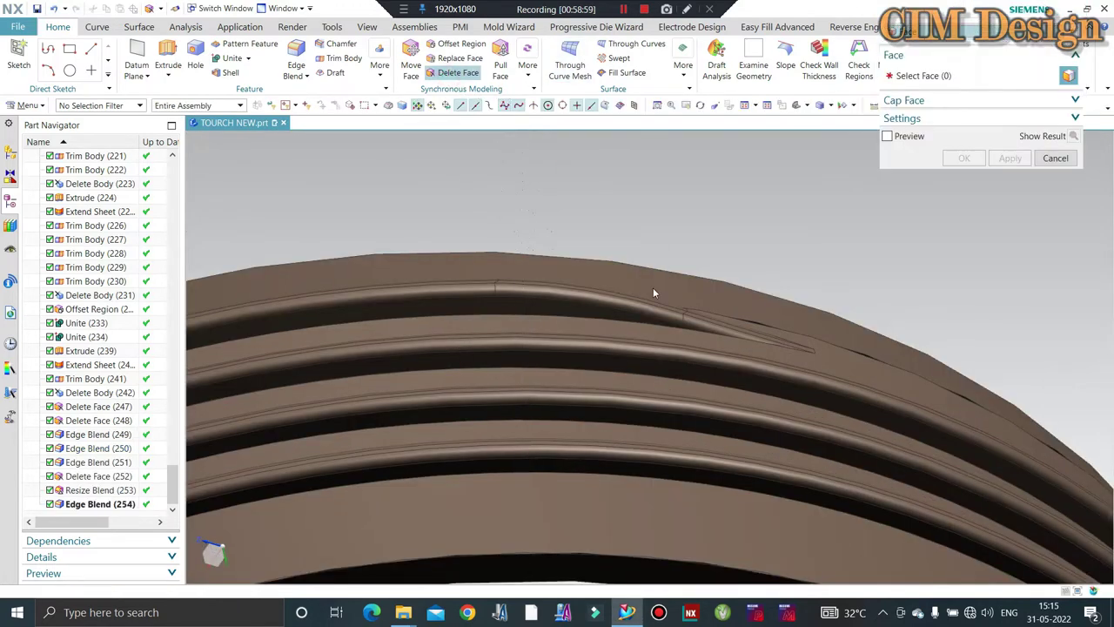
scroll(697, 296, up, 3)
scroll(697, 296, up, 2)
click(701, 280)
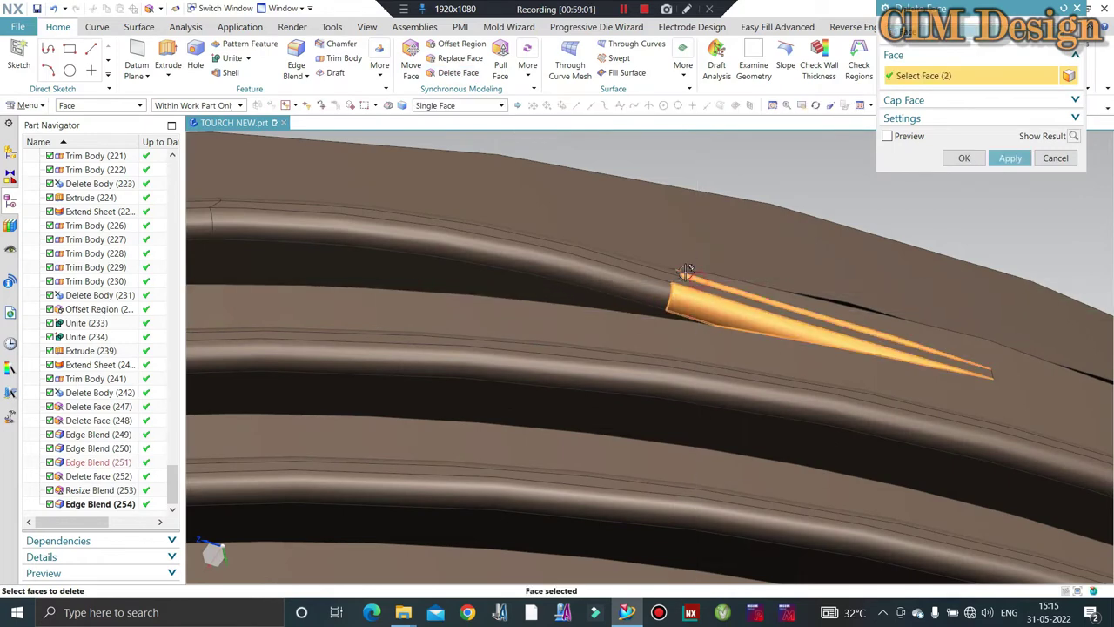
click(670, 277)
click(641, 256)
mouse_move(642, 256)
middle_down()
mouse_move(1049, 330)
mouse_move(587, 291)
middle_up()
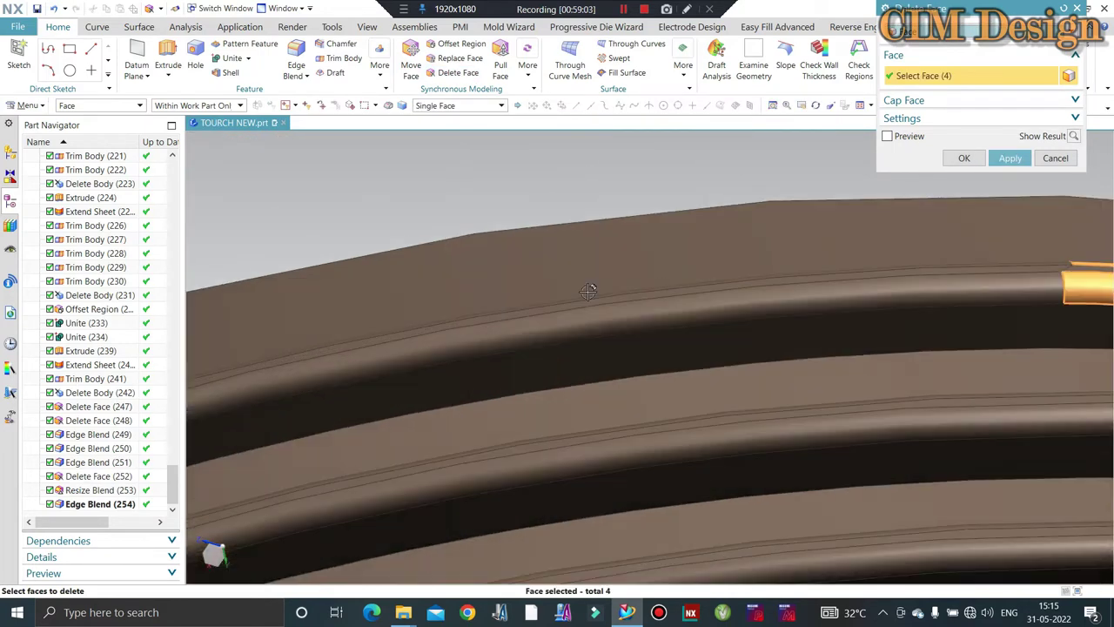
click(945, 295)
click(940, 266)
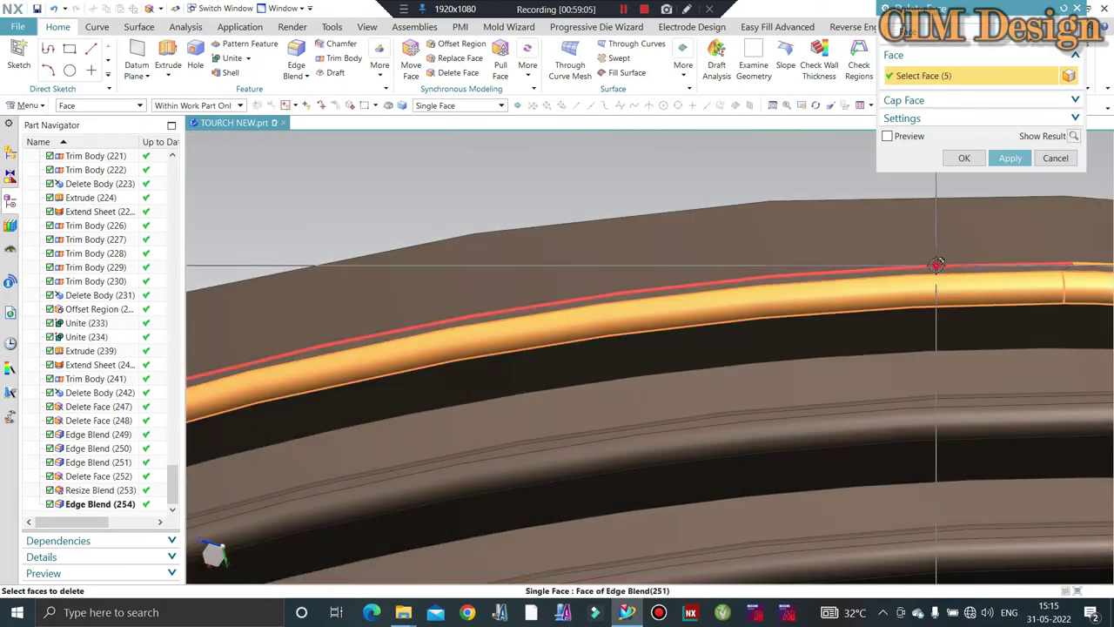
- Add the remaining tube faces around the ring and confirm the deletion
scroll(940, 265, down, 3)
scroll(940, 265, down, 3)
middle_drag(940, 266, 474, 306)
scroll(474, 307, up, 5)
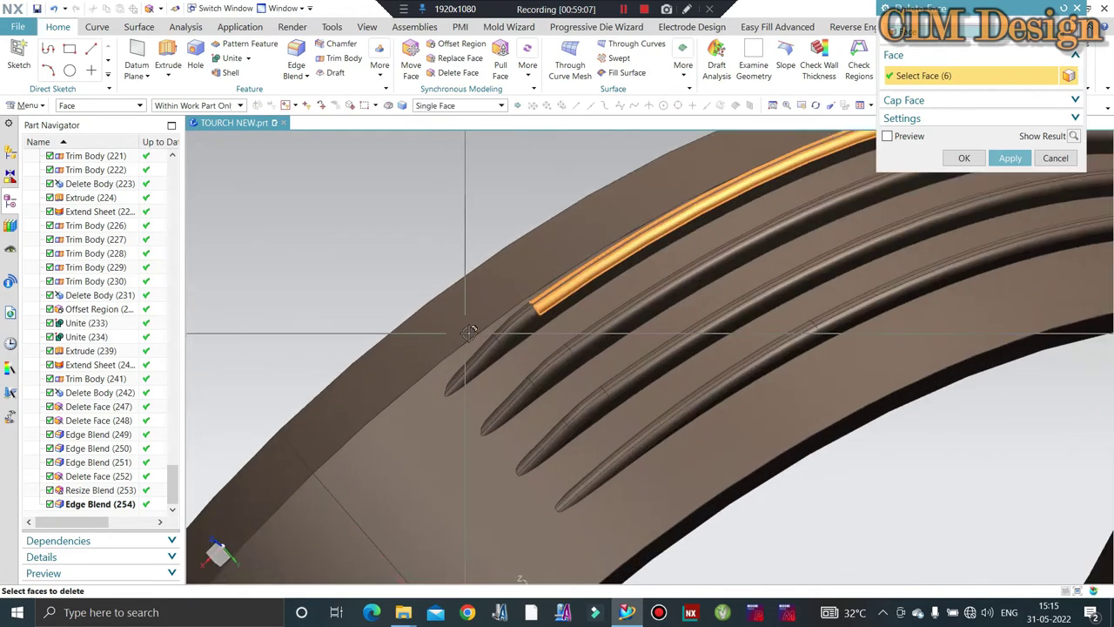
scroll(592, 326, up, 3)
click(501, 346)
click(458, 342)
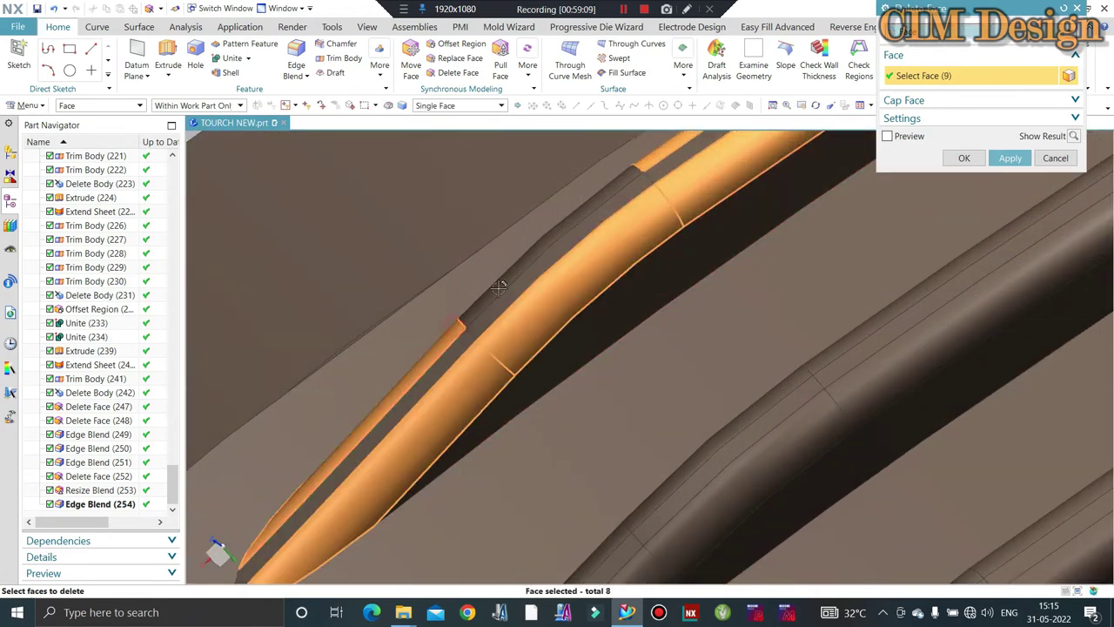
click(460, 341)
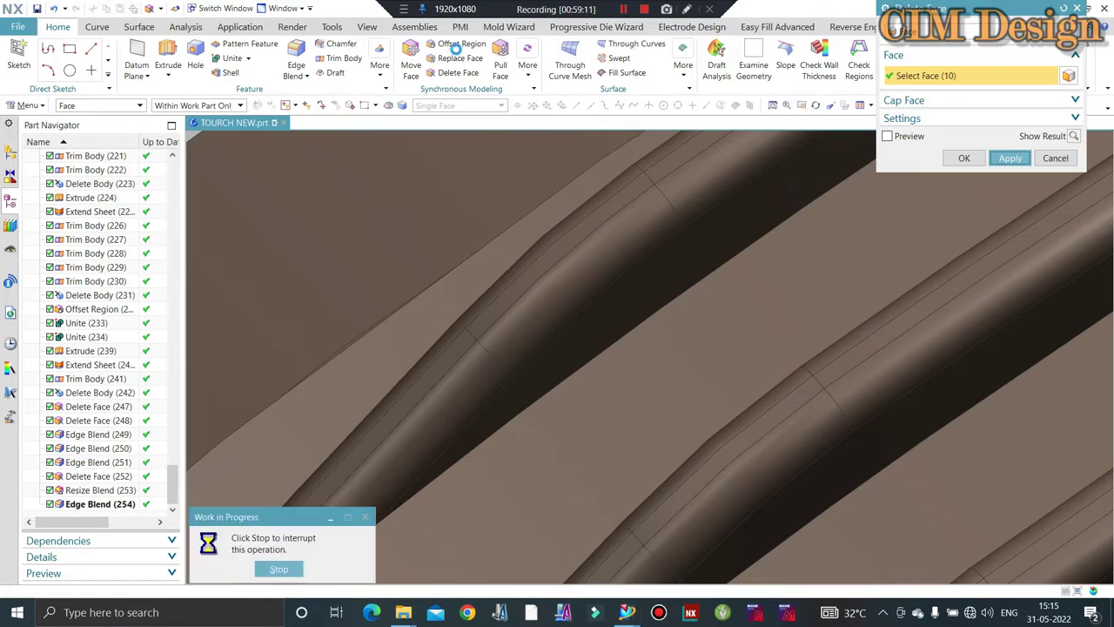
click(96, 26)
click(494, 74)
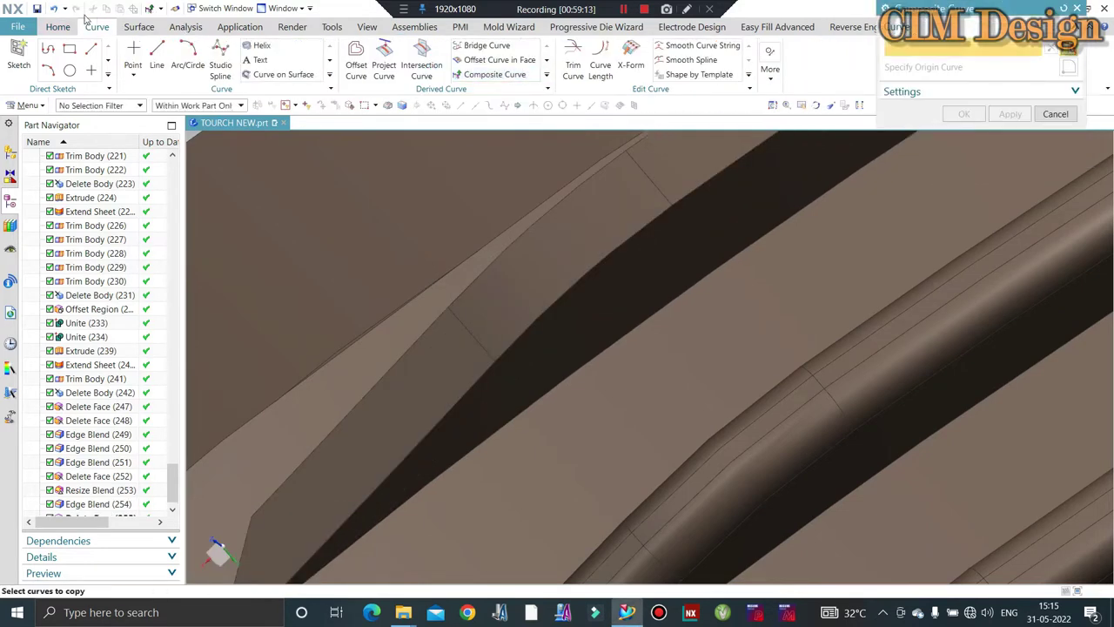
click(58, 27)
click(527, 61)
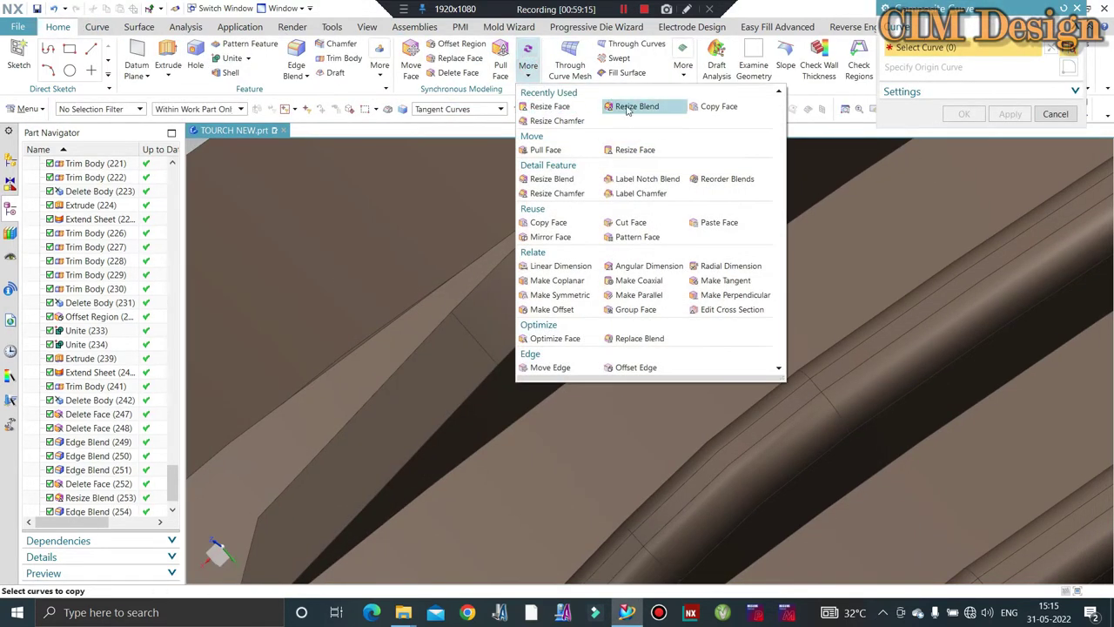
click(620, 108)
scroll(527, 293, down, 3)
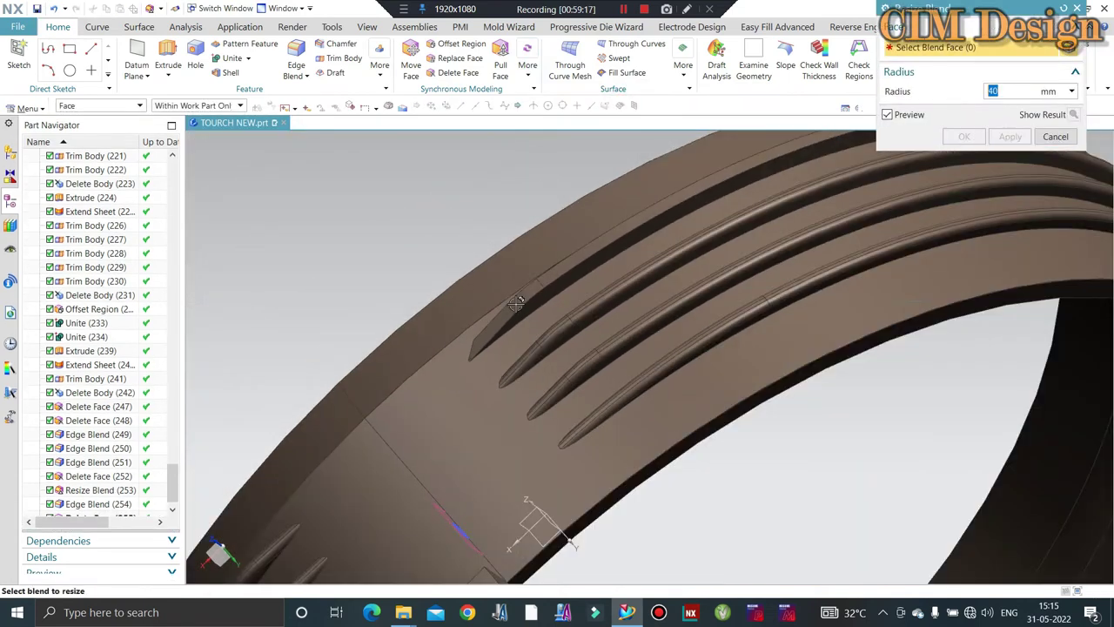
scroll(514, 296, down, 2)
middle_drag(512, 298, 442, 328)
scroll(778, 319, up, 2)
scroll(644, 202, up, 3)
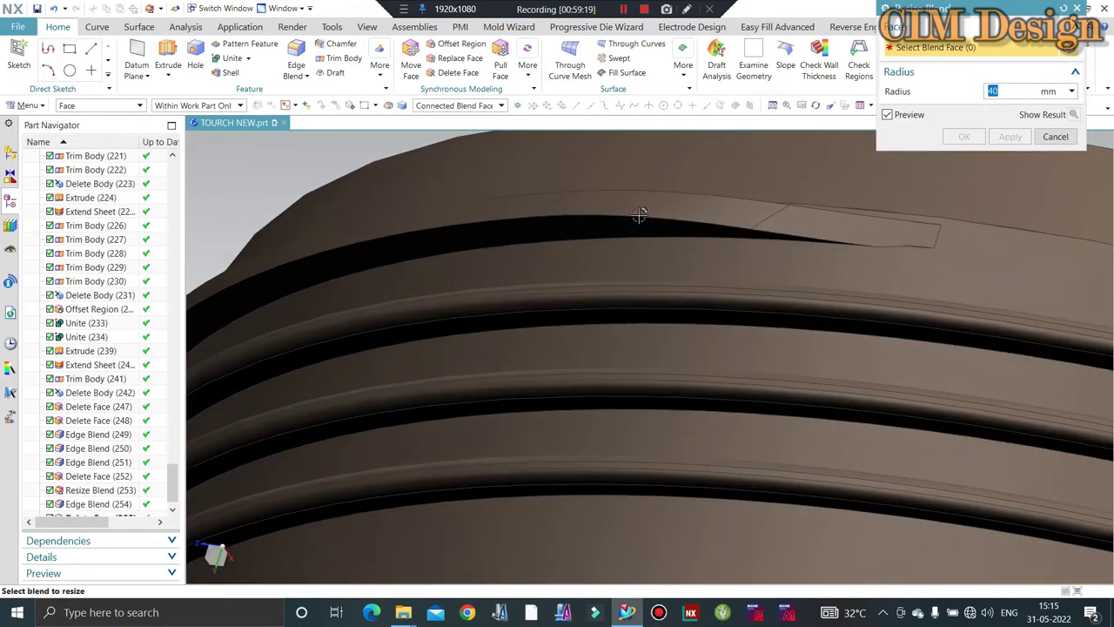
scroll(644, 202, up, 2)
click(645, 202)
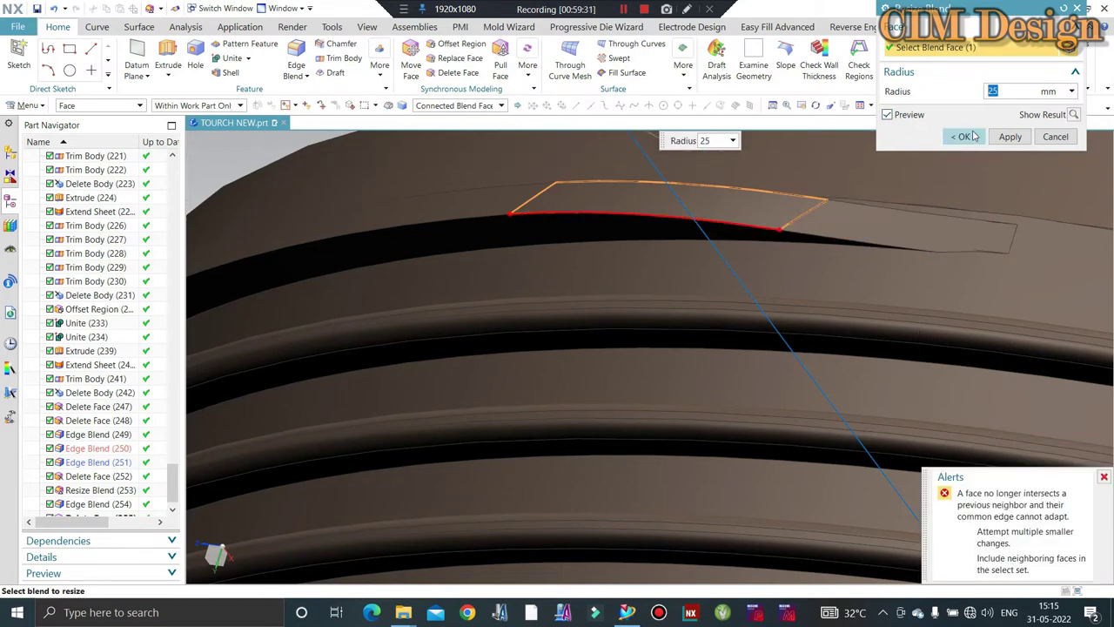
key(Escape)
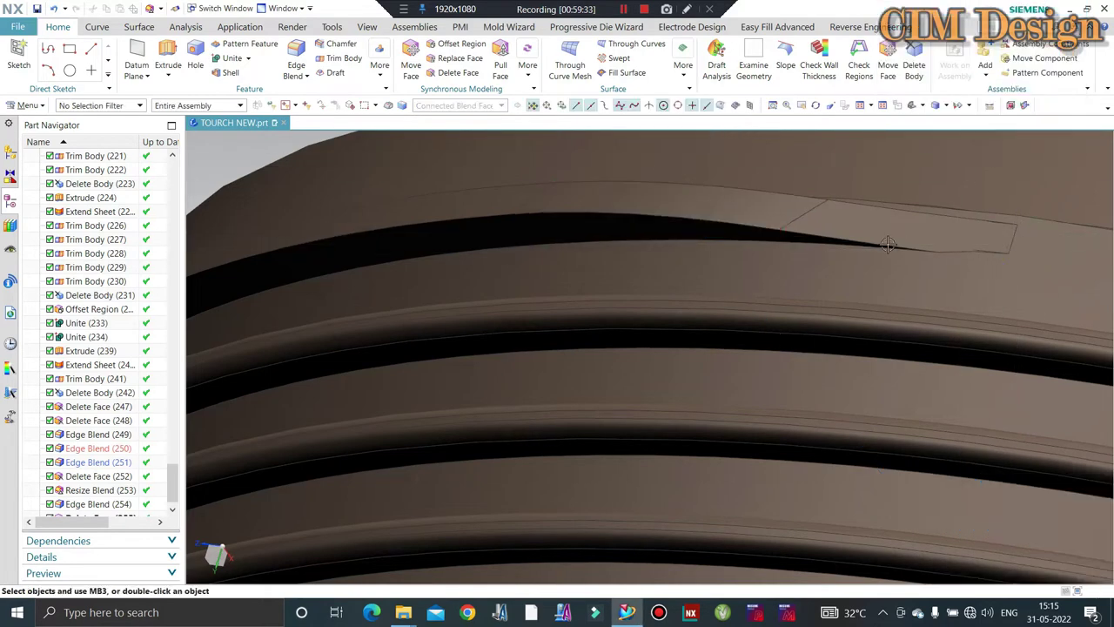
scroll(723, 254, down, 3)
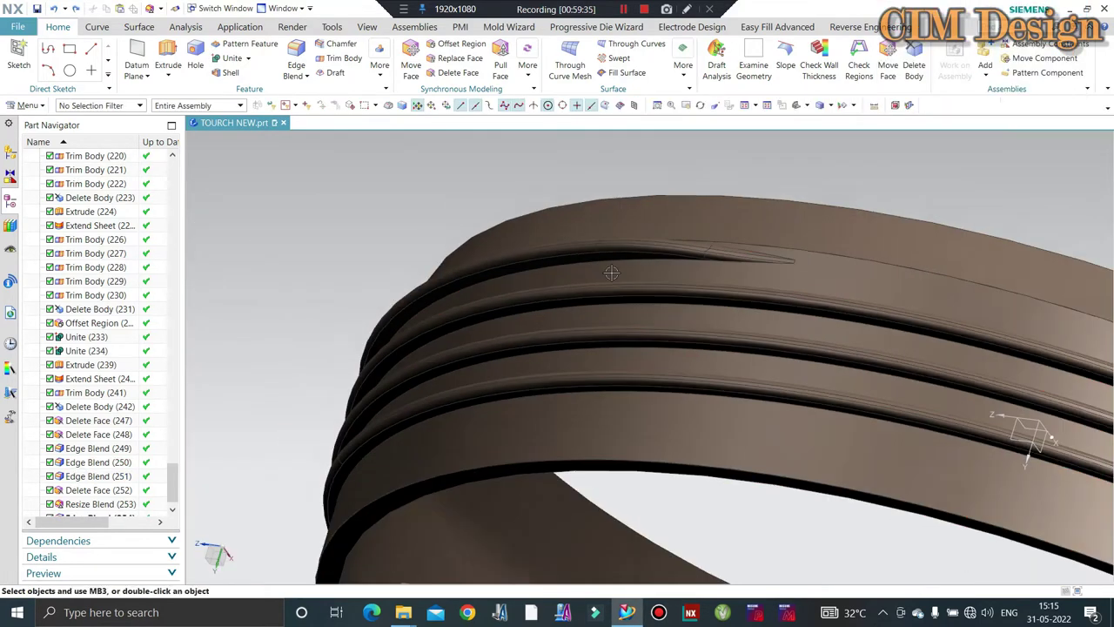
scroll(697, 249, down, 3)
mouse_move(671, 241)
middle_down()
mouse_move(746, 241)
mouse_move(763, 221)
middle_up()
scroll(746, 240, up, 3)
scroll(689, 248, down, 3)
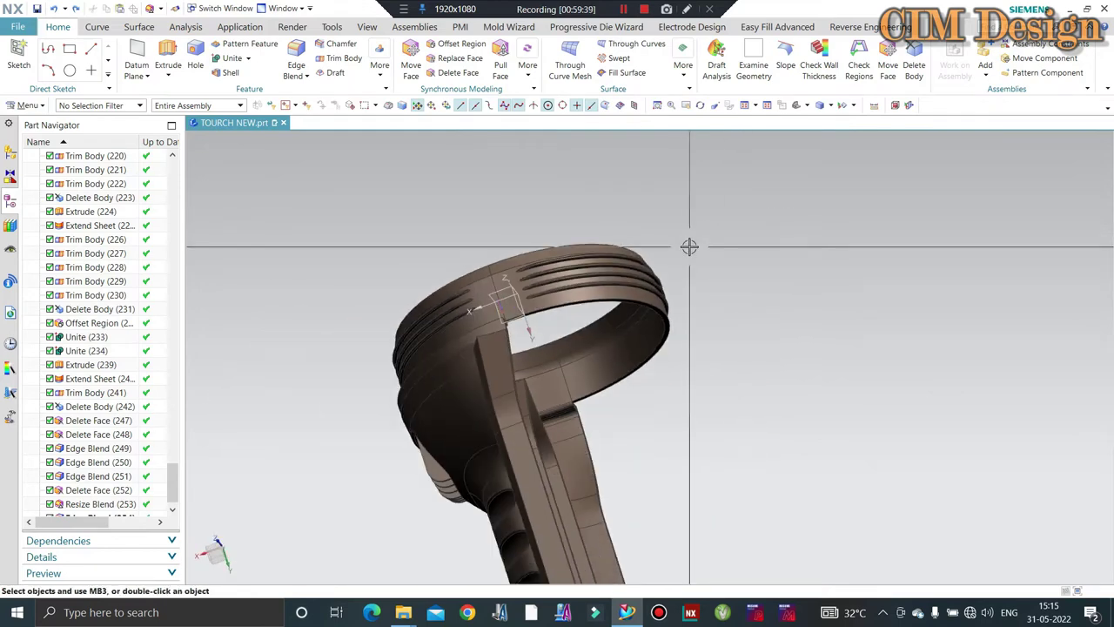
middle_drag(688, 247, 589, 274)
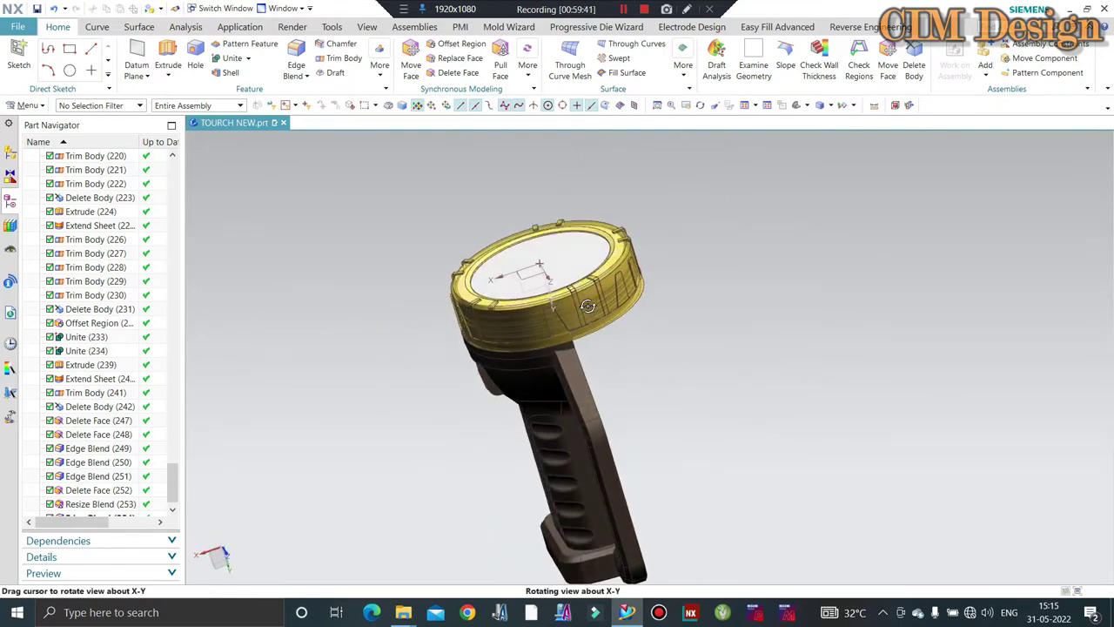
key(ctrl+h)
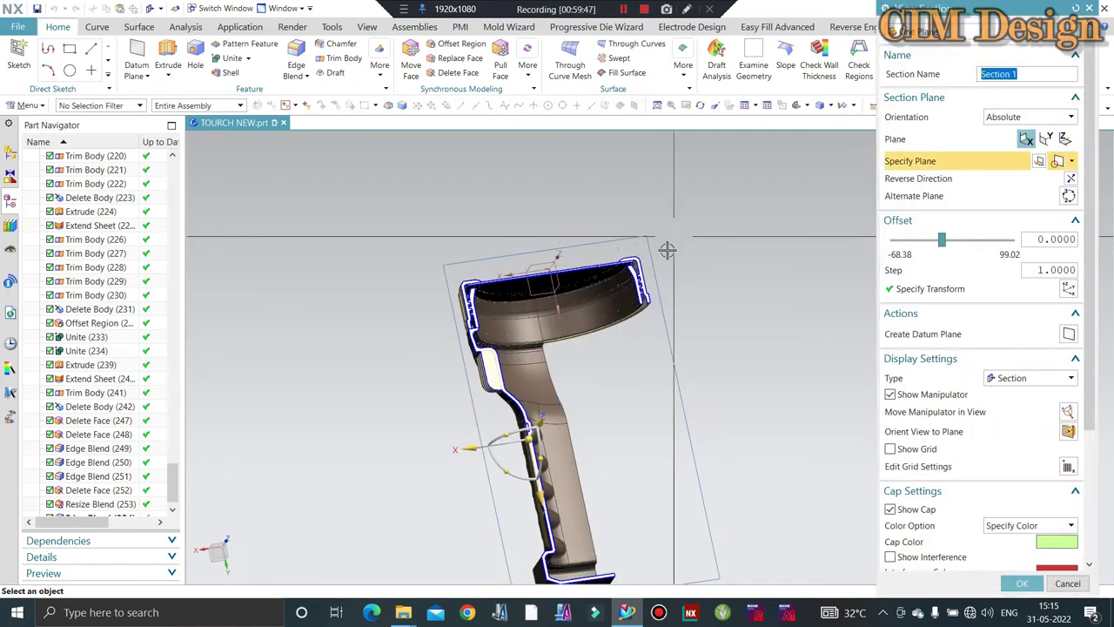
scroll(667, 249, up, 3)
scroll(703, 205, up, 2)
scroll(696, 218, up, 2)
scroll(666, 253, up, 2)
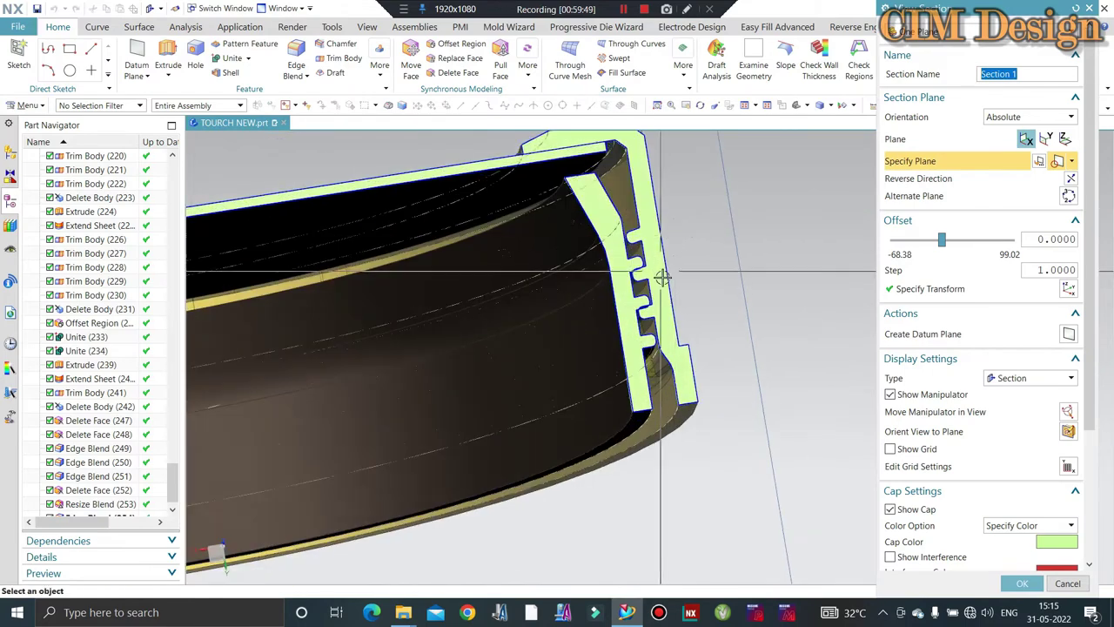
scroll(644, 305, up, 2)
scroll(632, 337, up, 2)
scroll(632, 337, down, 2)
scroll(622, 304, down, 2)
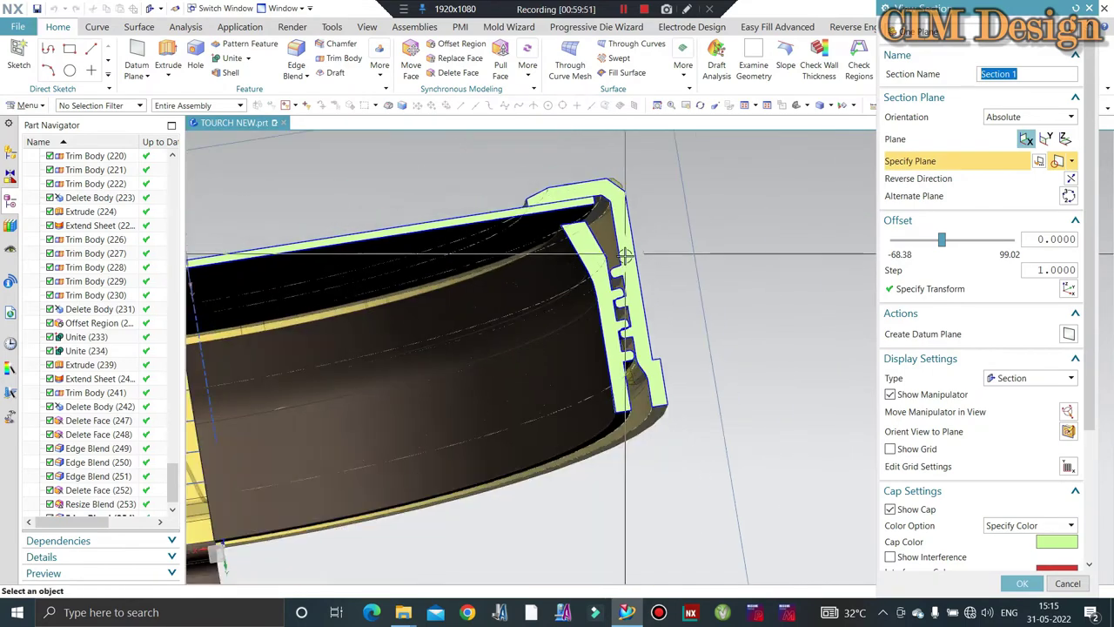
scroll(622, 296, up, 3)
scroll(616, 300, up, 2)
scroll(626, 299, down, 3)
key(F8)
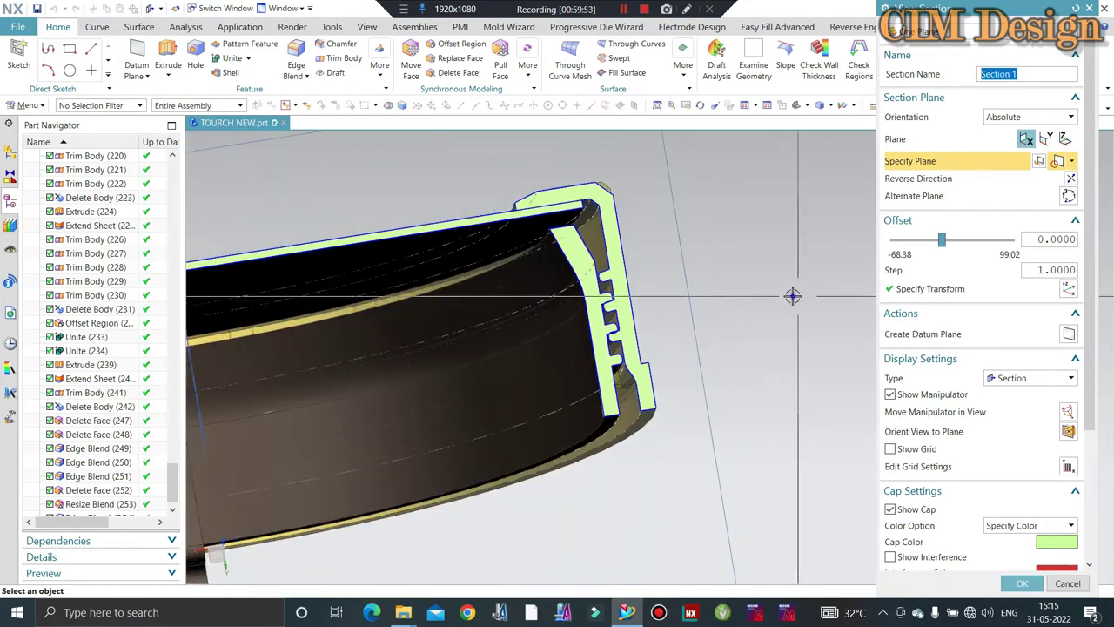
scroll(609, 200, up, 2)
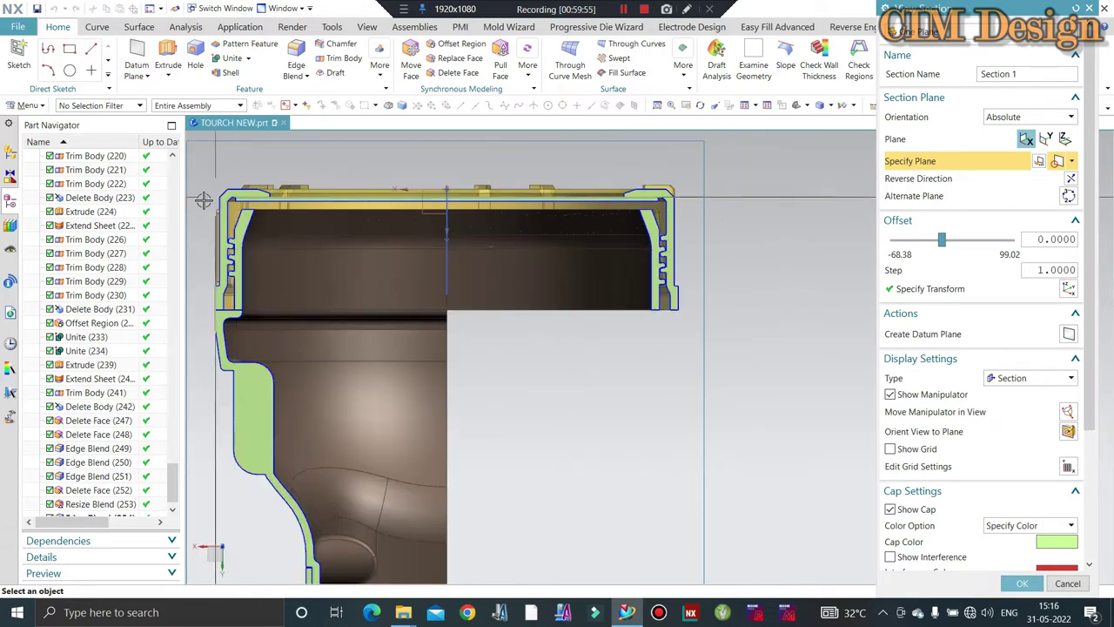
scroll(284, 293, up, 3)
scroll(261, 339, up, 1)
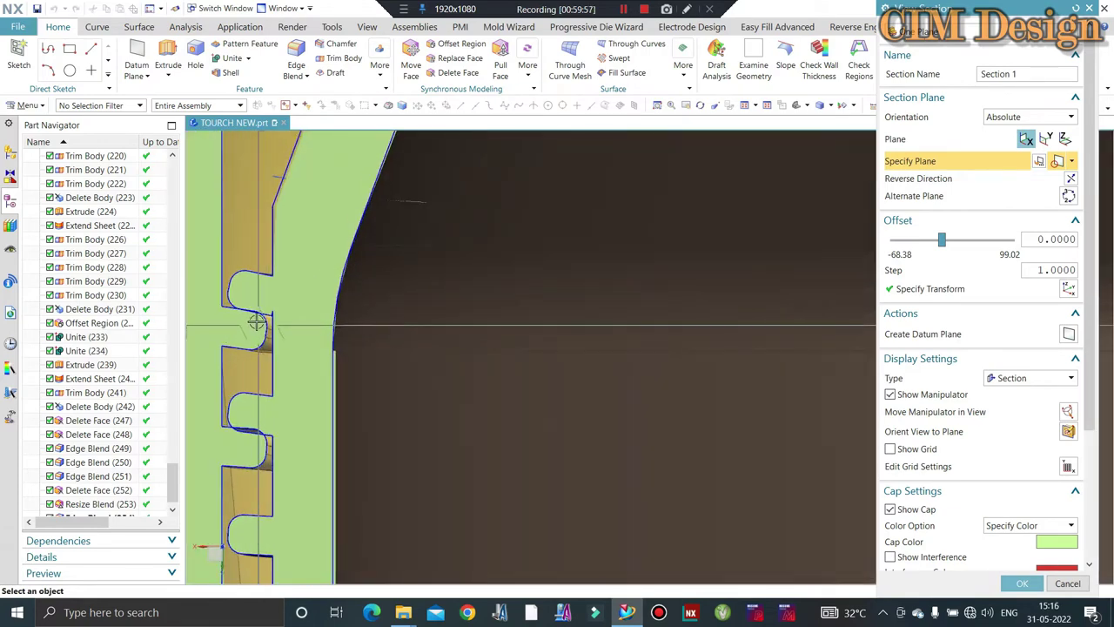
scroll(279, 309, down, 2)
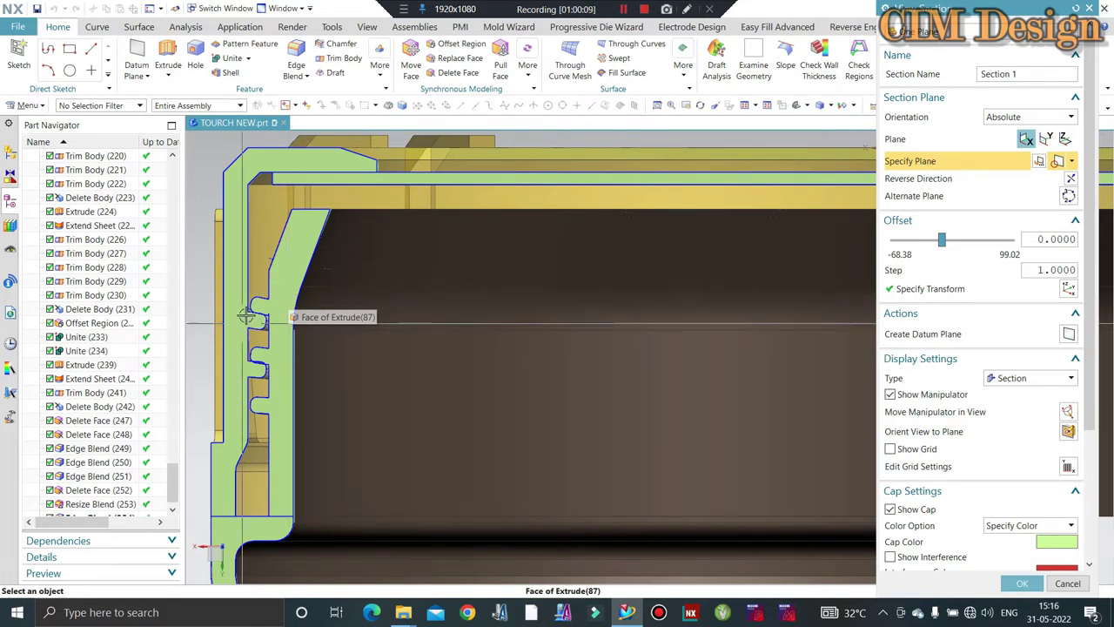
scroll(287, 296, up, 2)
scroll(287, 296, up, 2)
scroll(298, 252, down, 5)
scroll(298, 253, down, 3)
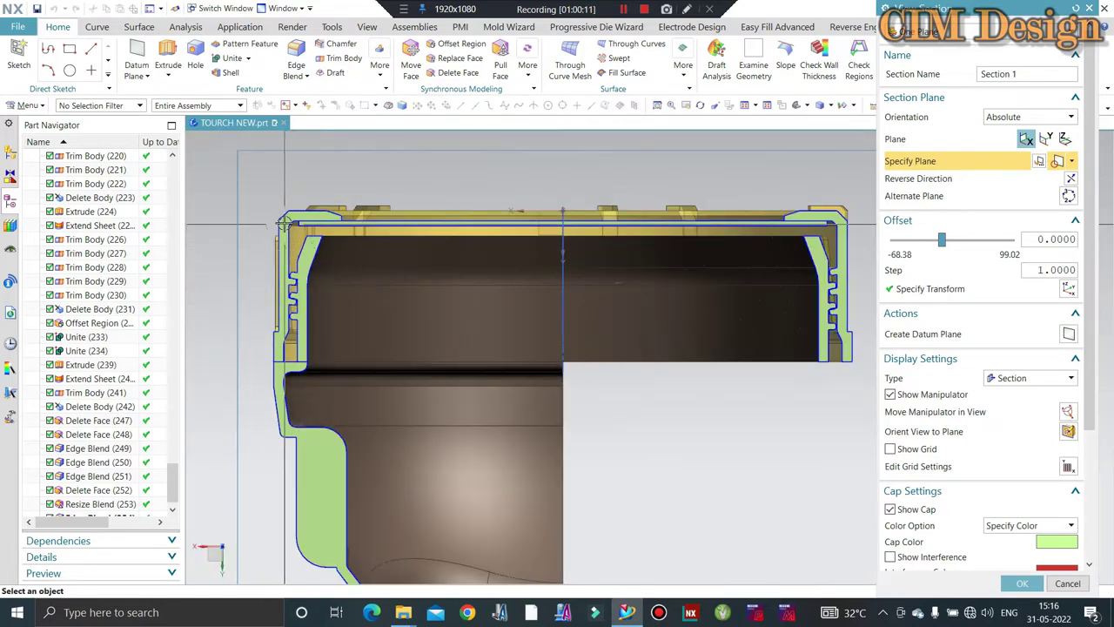
- Close the section view, select the thread guide curves and profile sketch, then cancel
click(1089, 8)
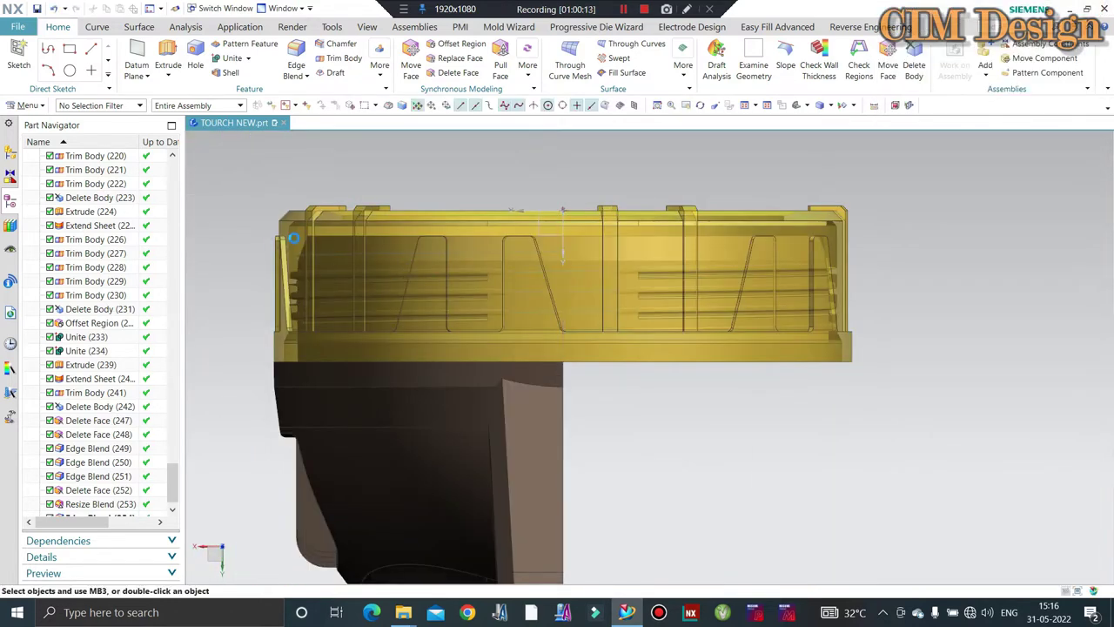
mouse_move(305, 360)
middle_down()
mouse_move(523, 191)
mouse_move(546, 205)
middle_up()
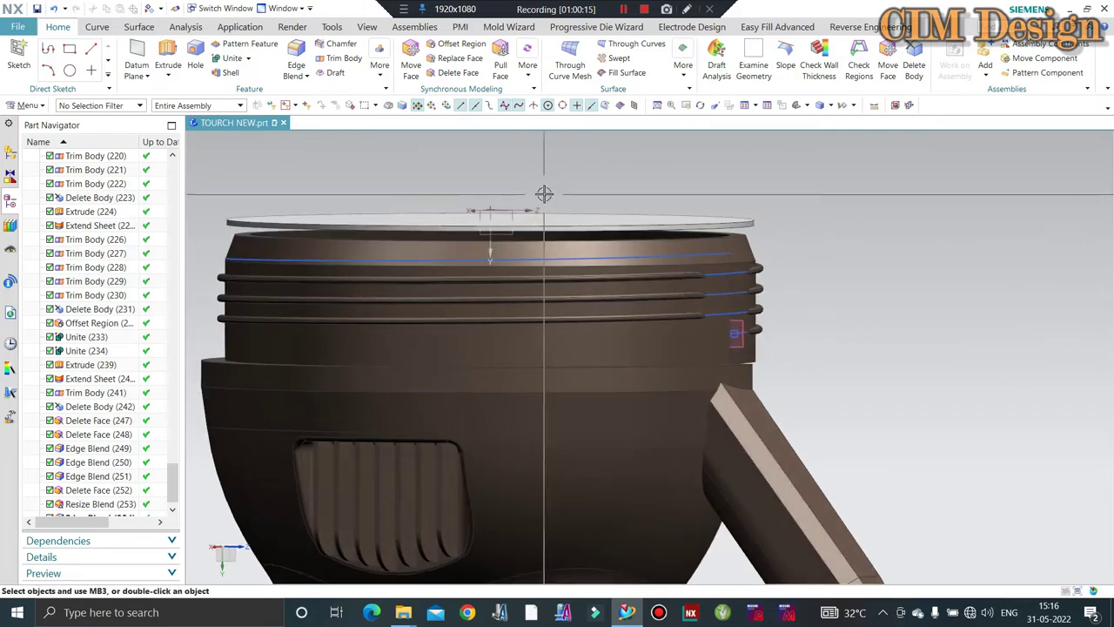
key(ctrl+j)
scroll(729, 273, up, 2)
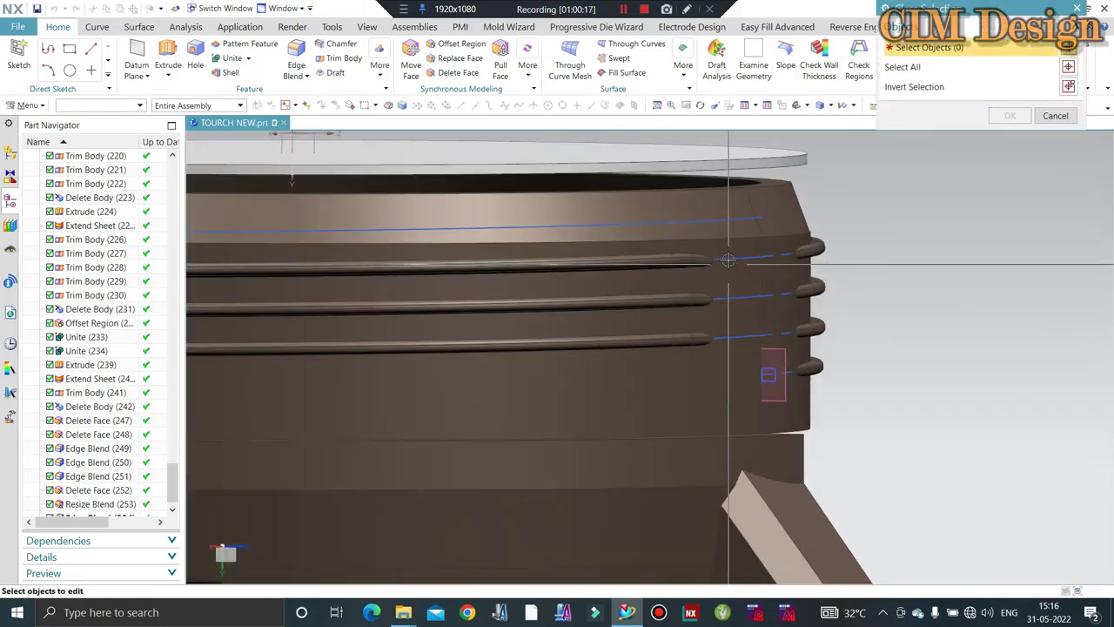
click(728, 259)
click(769, 373)
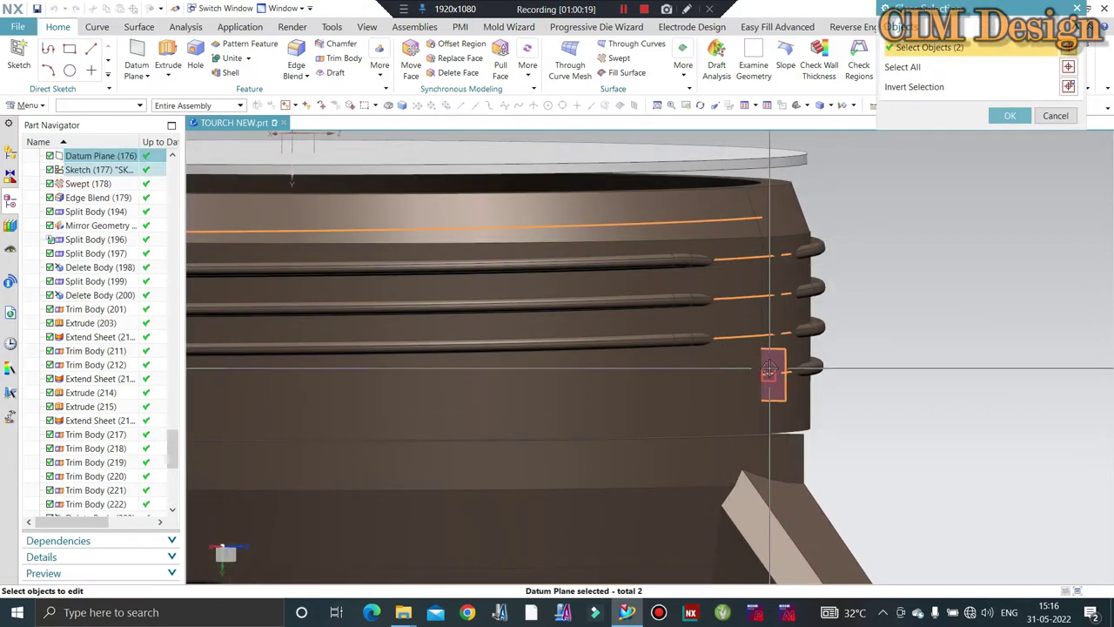
click(769, 372)
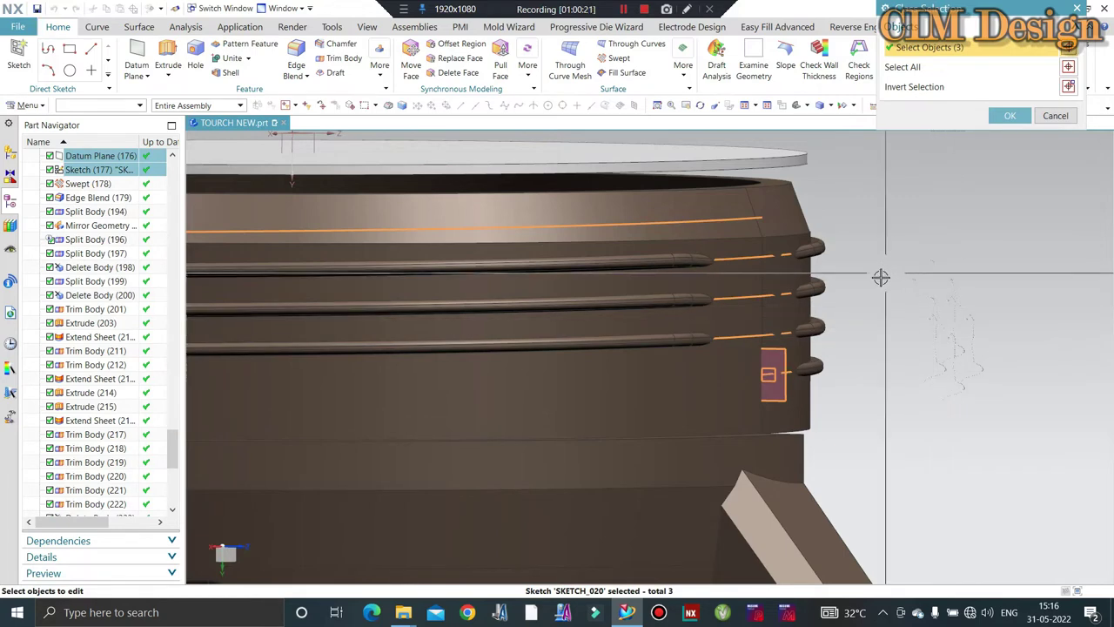
middle_drag(880, 273, 843, 326)
key(Escape)
- Scroll the Part Navigator and select the Swept (178) feature
scroll(77, 371, down, 8)
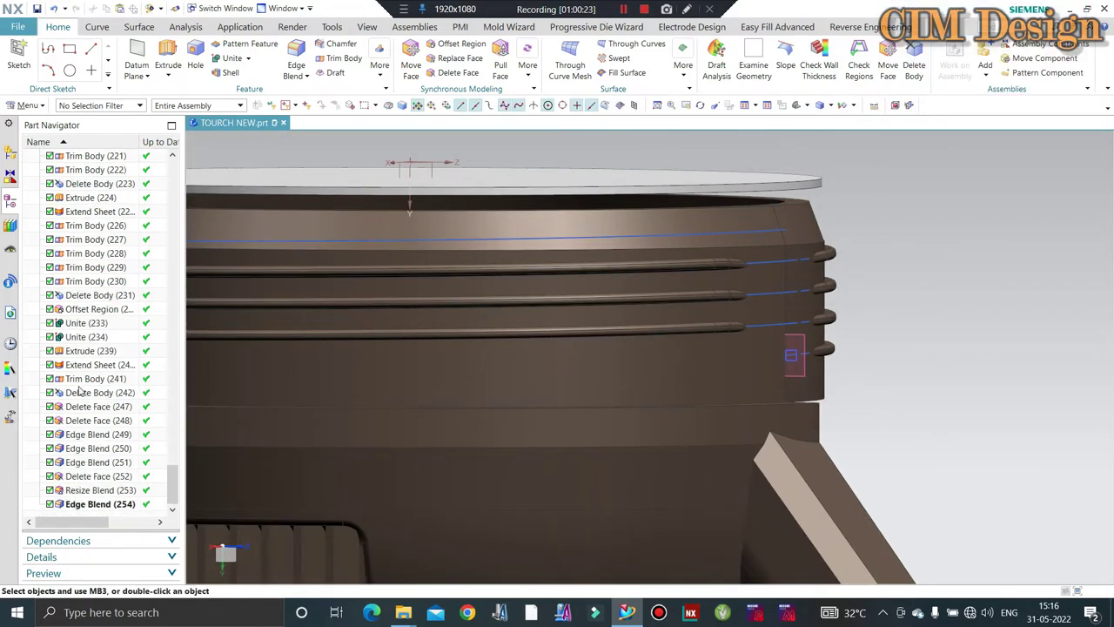
scroll(75, 329, up, 2)
scroll(83, 315, up, 2)
scroll(87, 262, up, 3)
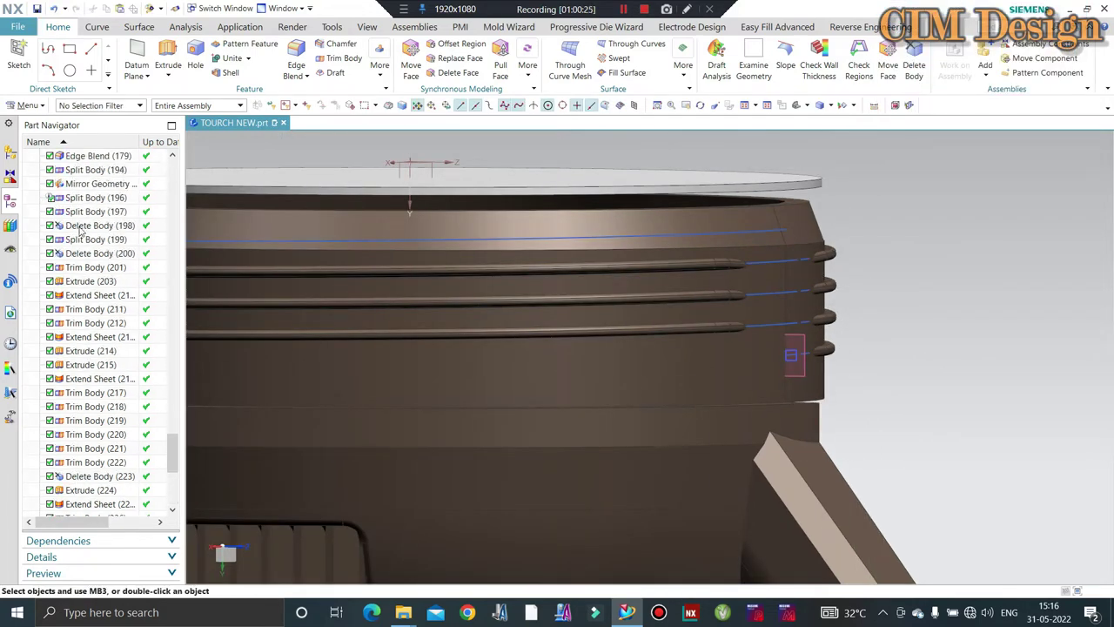
scroll(82, 244, up, 2)
click(81, 228)
- Open Swept (178) for editing and review its section location, alignment and orientation options
double_click(80, 228)
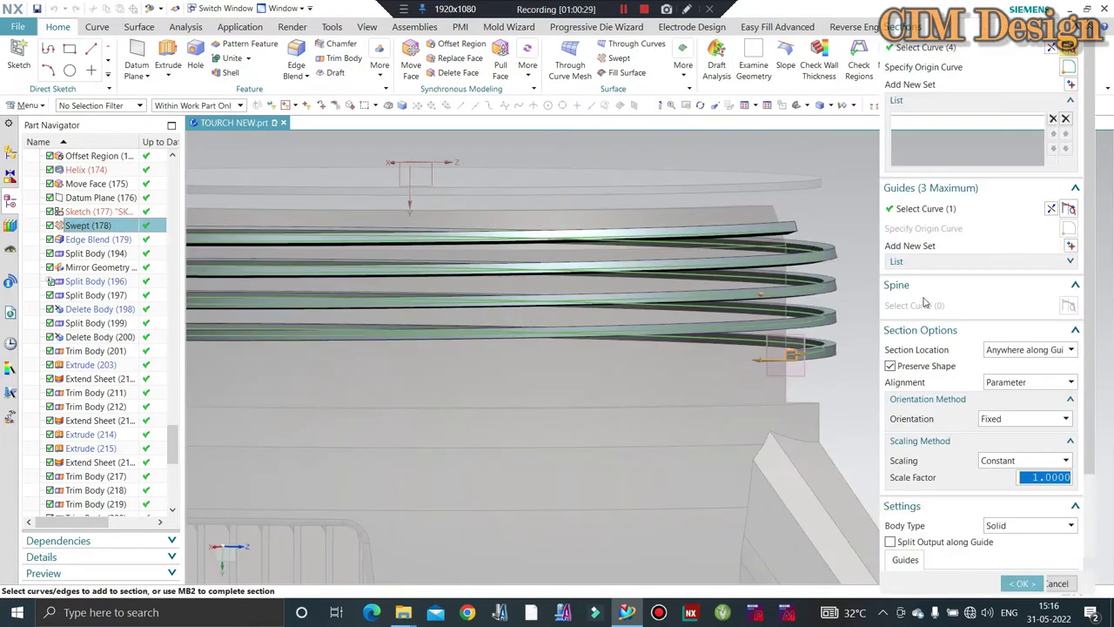
click(1006, 353)
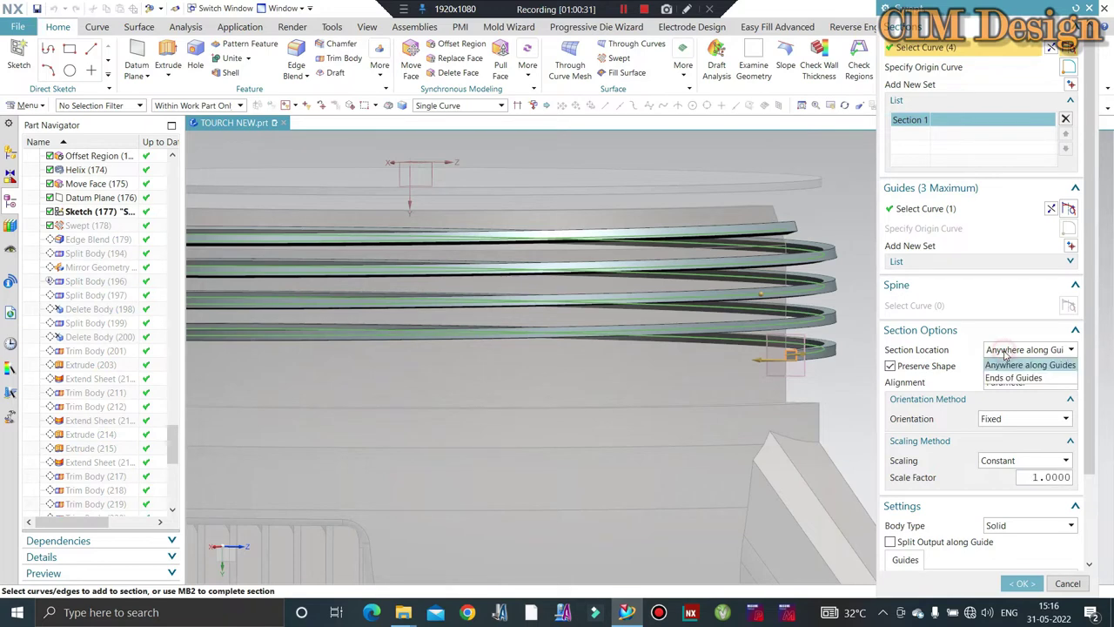
click(1005, 364)
click(1010, 384)
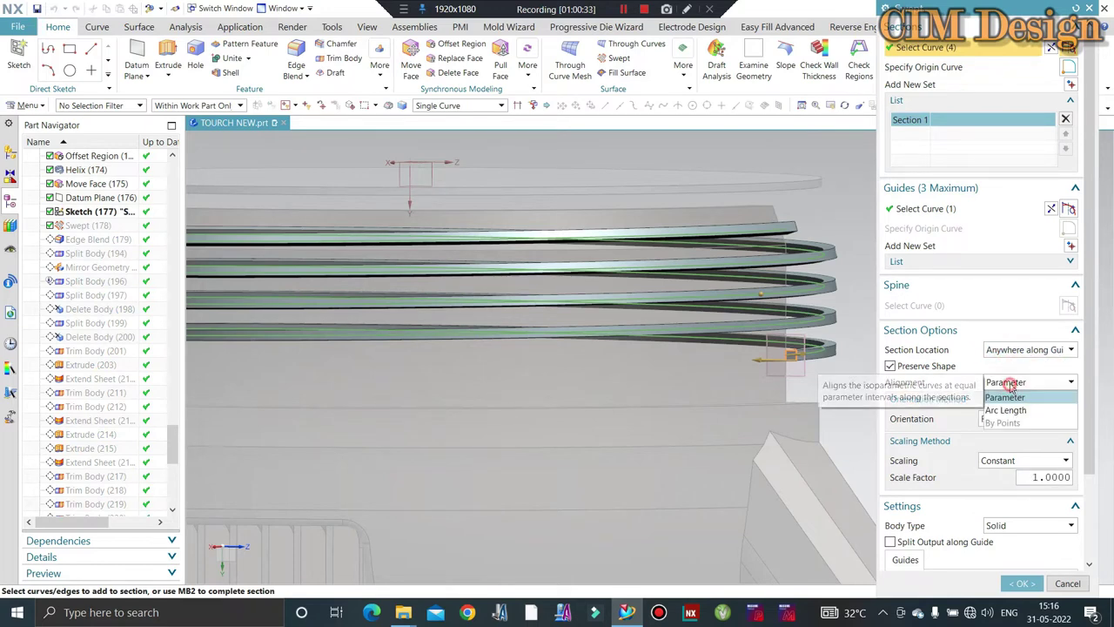
click(1005, 397)
click(1007, 419)
click(1007, 419)
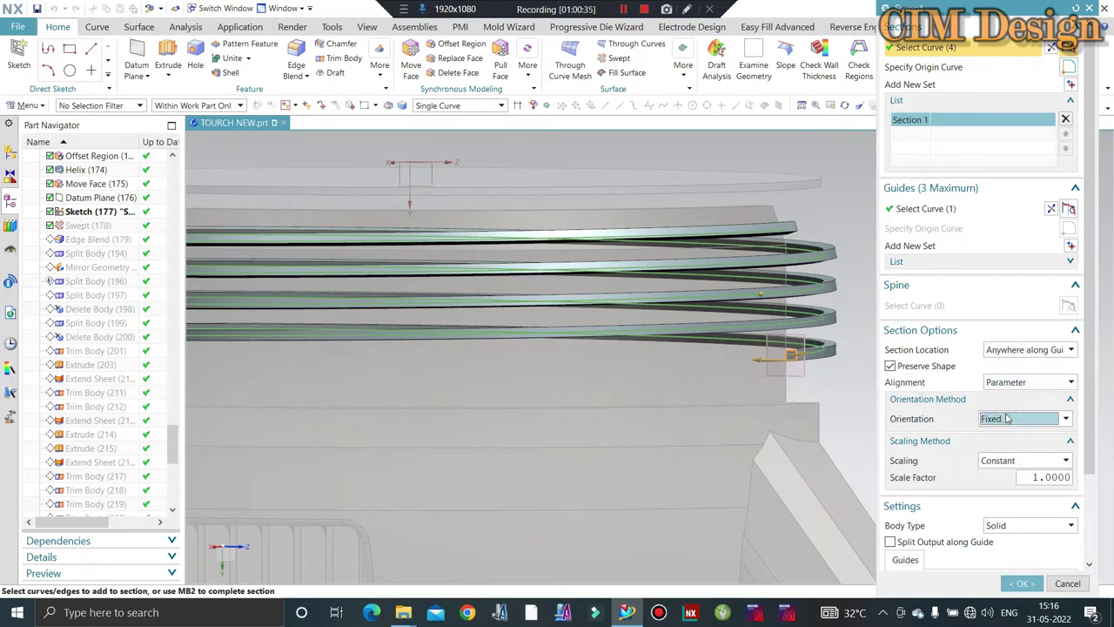
mouse_move(866, 396)
middle_down()
mouse_move(723, 329)
mouse_move(703, 365)
middle_up()
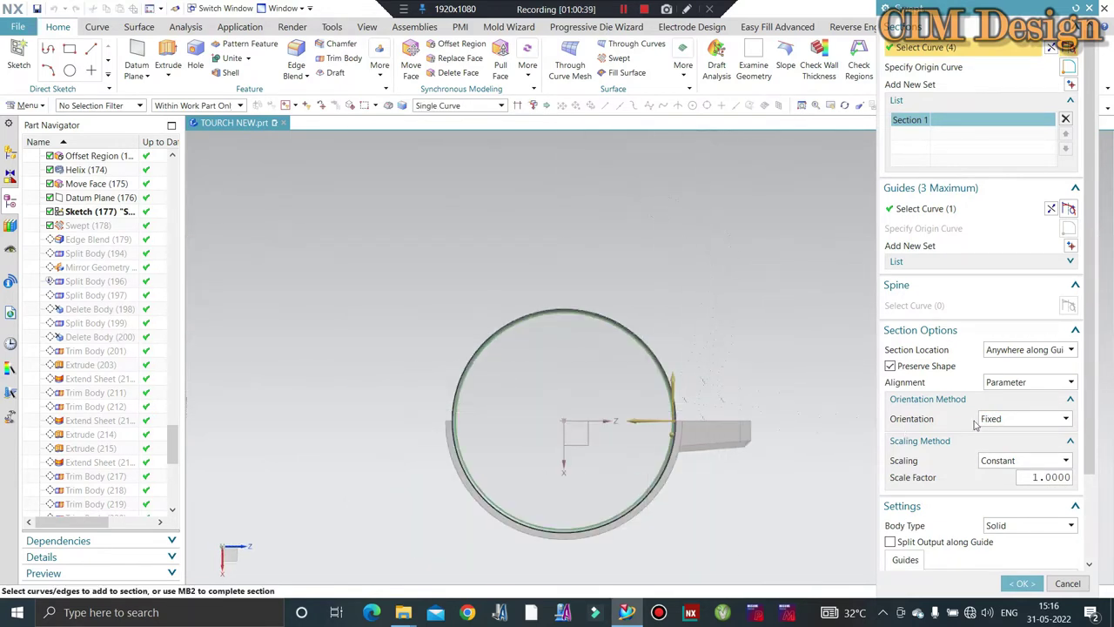
- Set orientation to Vector Direction, toggle Reverse Direction twice, then cancel the edit
click(1006, 420)
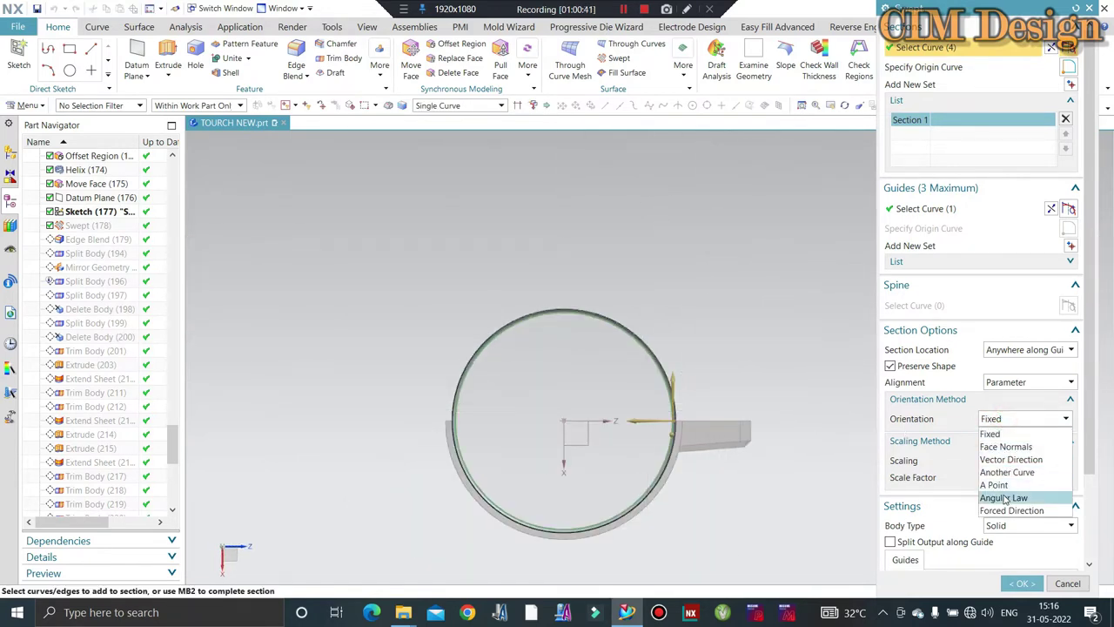
click(992, 459)
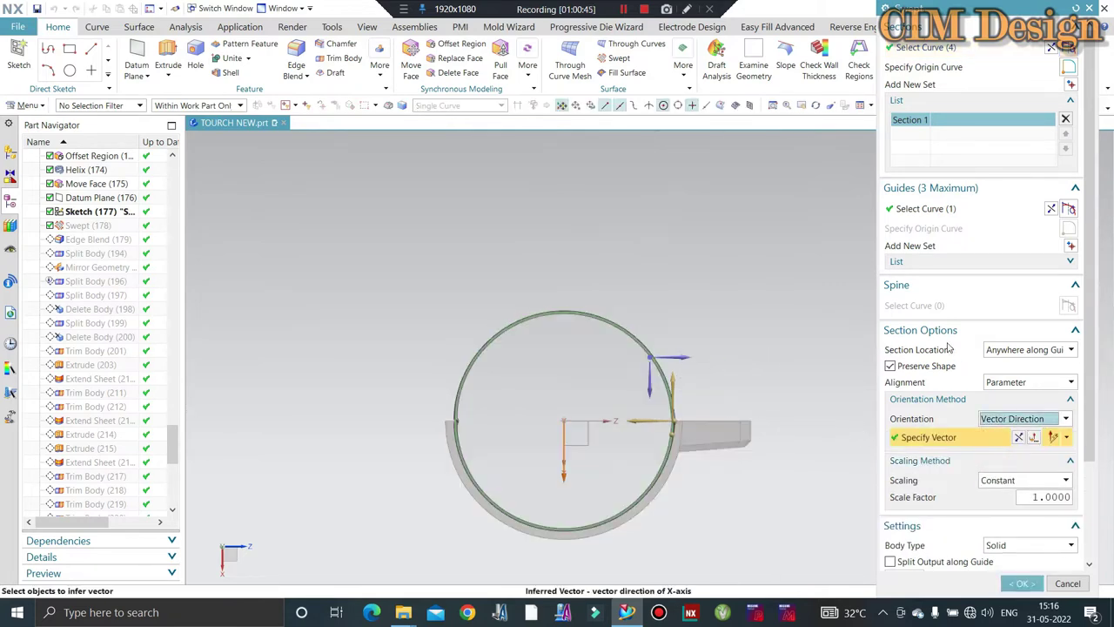
middle_drag(602, 326, 603, 240)
scroll(687, 222, up, 2)
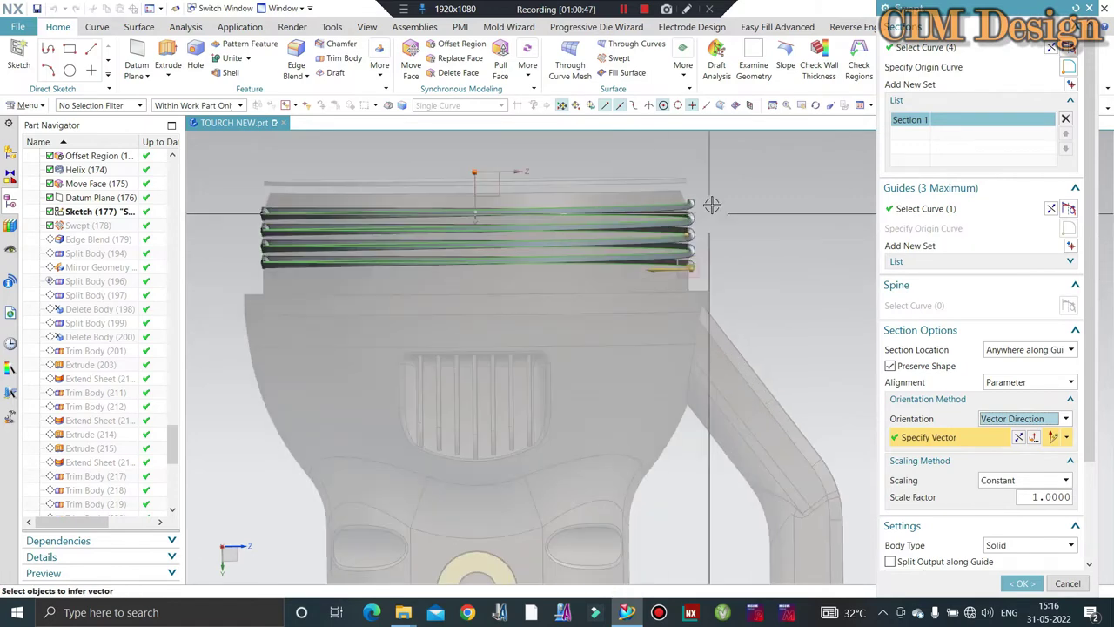
scroll(689, 200, up, 2)
middle_drag(689, 293, 508, 311)
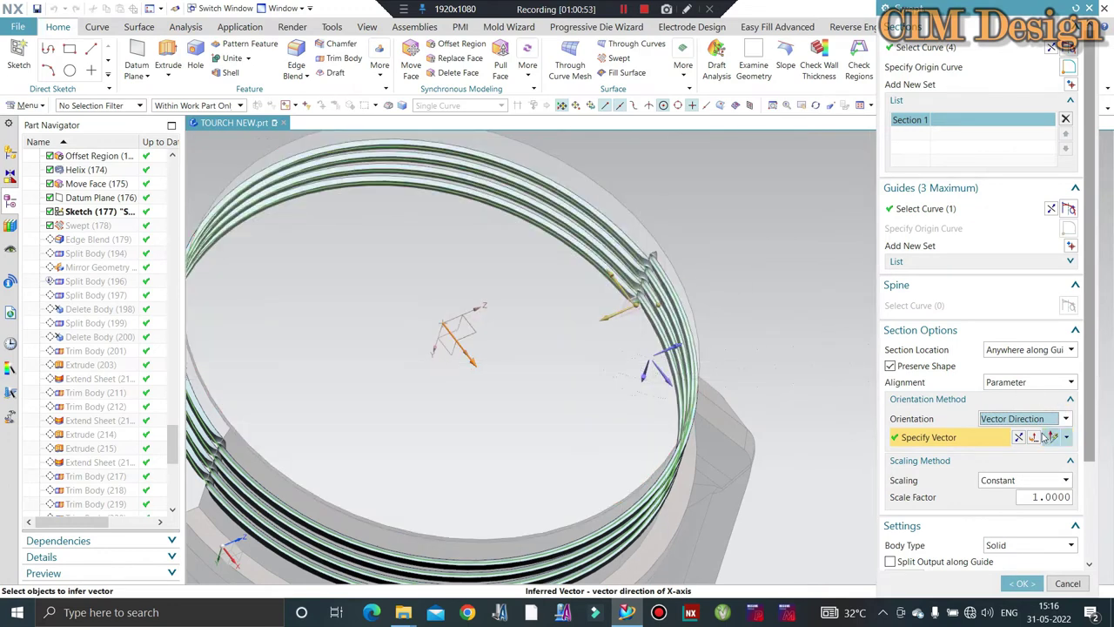
click(1018, 438)
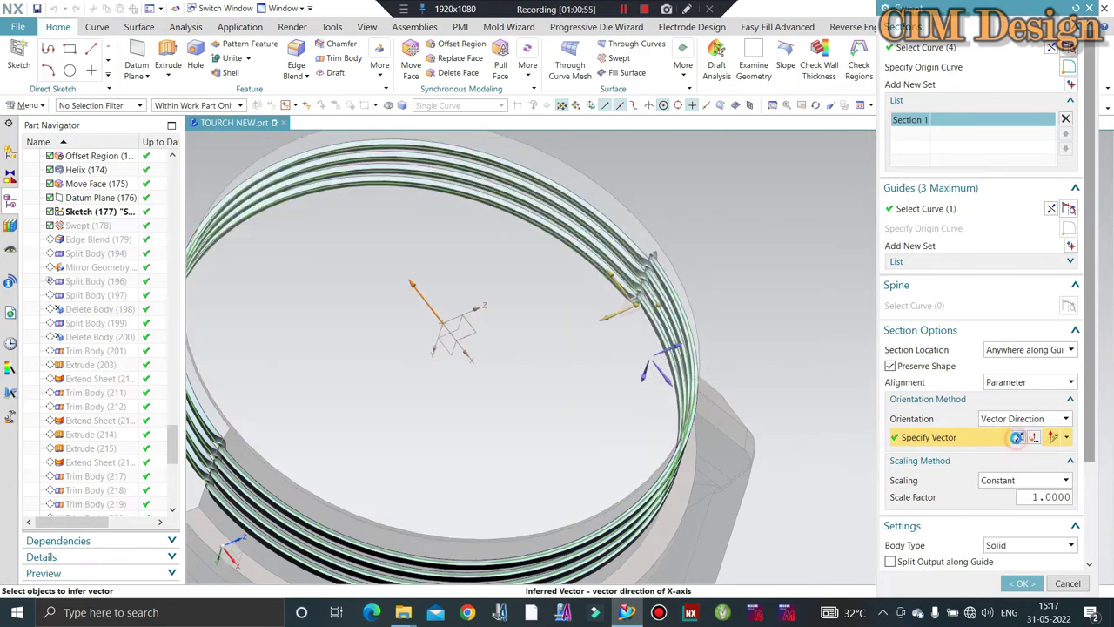
click(1019, 438)
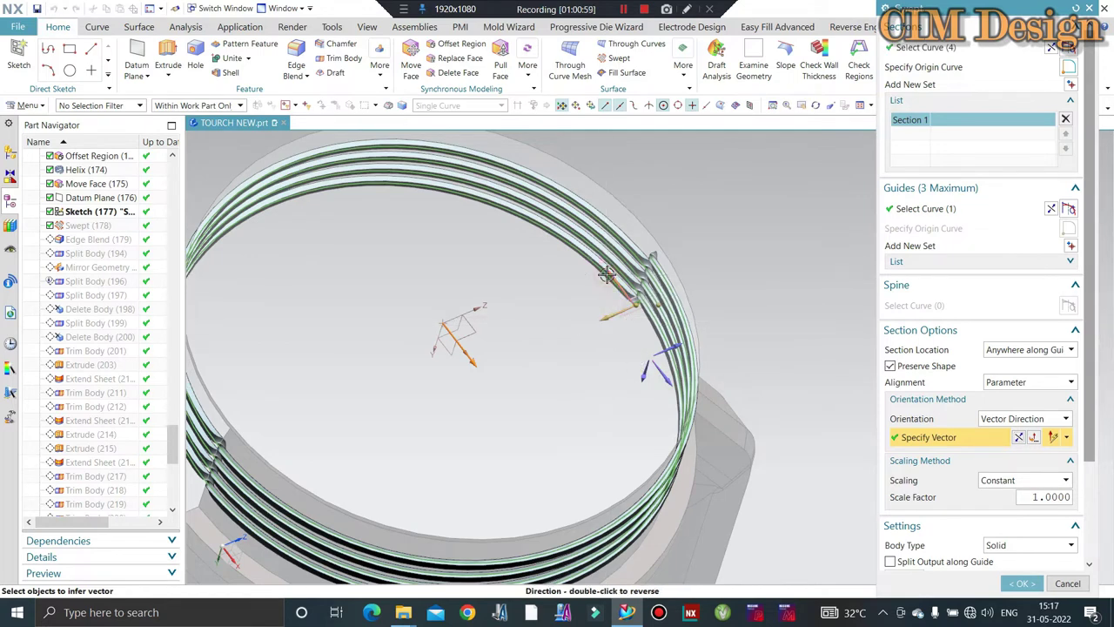
click(1067, 583)
middle_drag(841, 311, 774, 226)
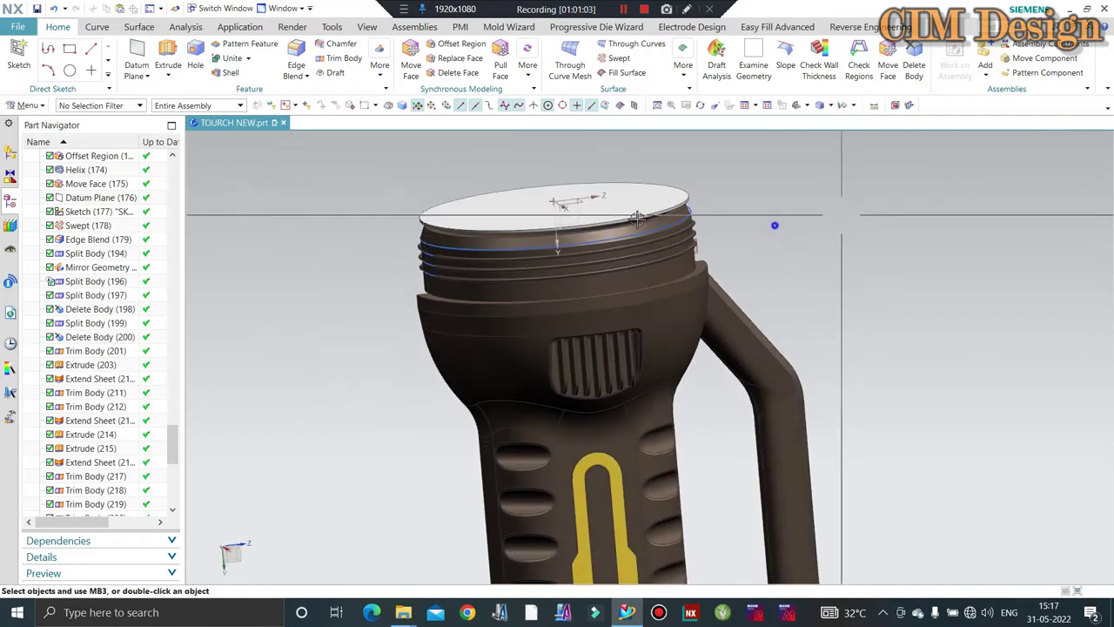
key(F8)
scroll(627, 195, up, 5)
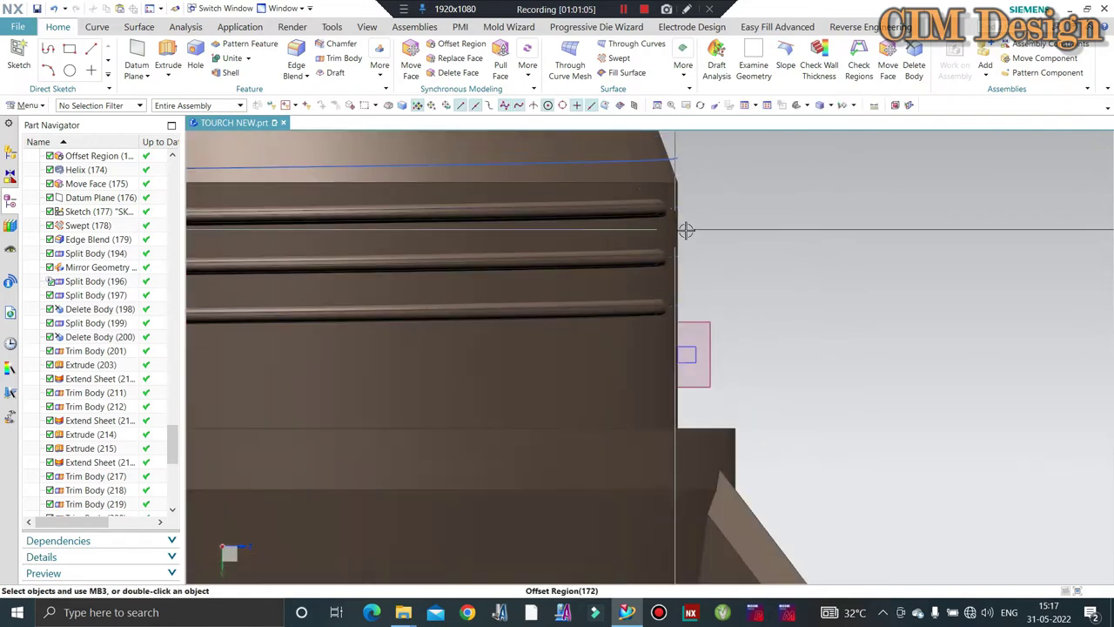
scroll(682, 224, down, 5)
scroll(682, 224, down, 3)
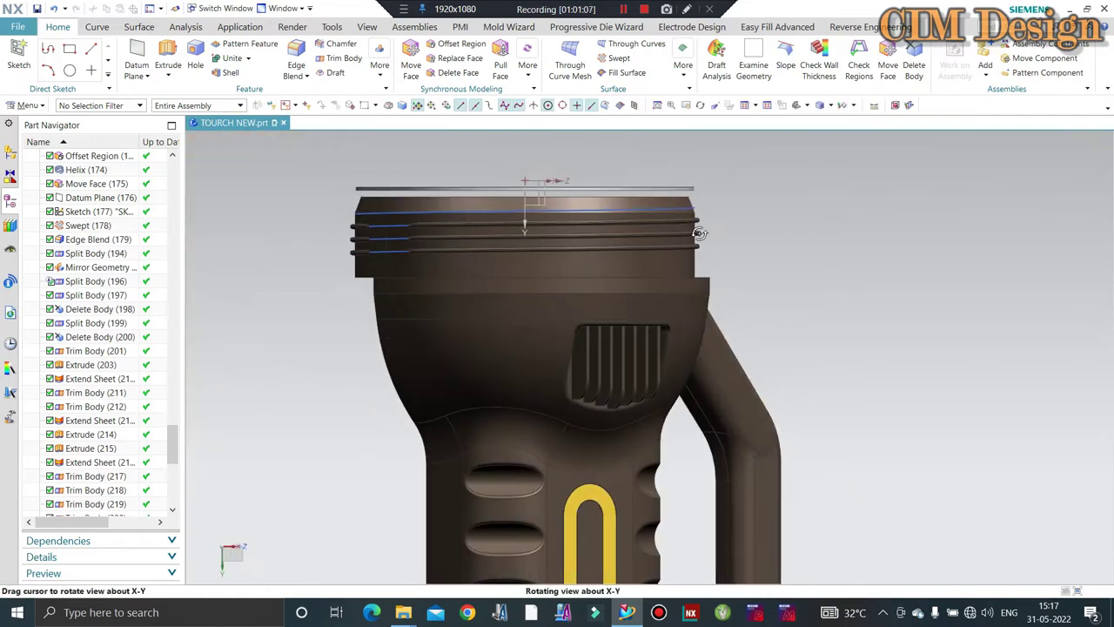
mouse_move(682, 225)
middle_down()
mouse_move(771, 241)
mouse_move(759, 224)
mouse_move(933, 261)
middle_up()
scroll(772, 241, up, 5)
key(F8)
scroll(780, 235, up, 5)
scroll(780, 235, up, 3)
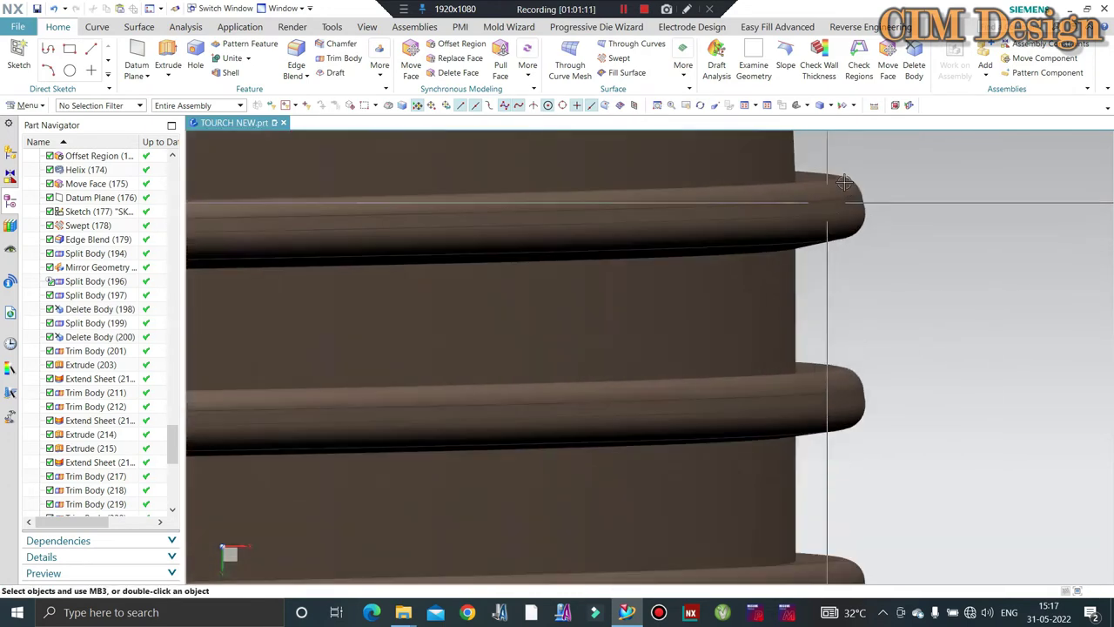
scroll(780, 235, up, 2)
scroll(764, 185, down, 3)
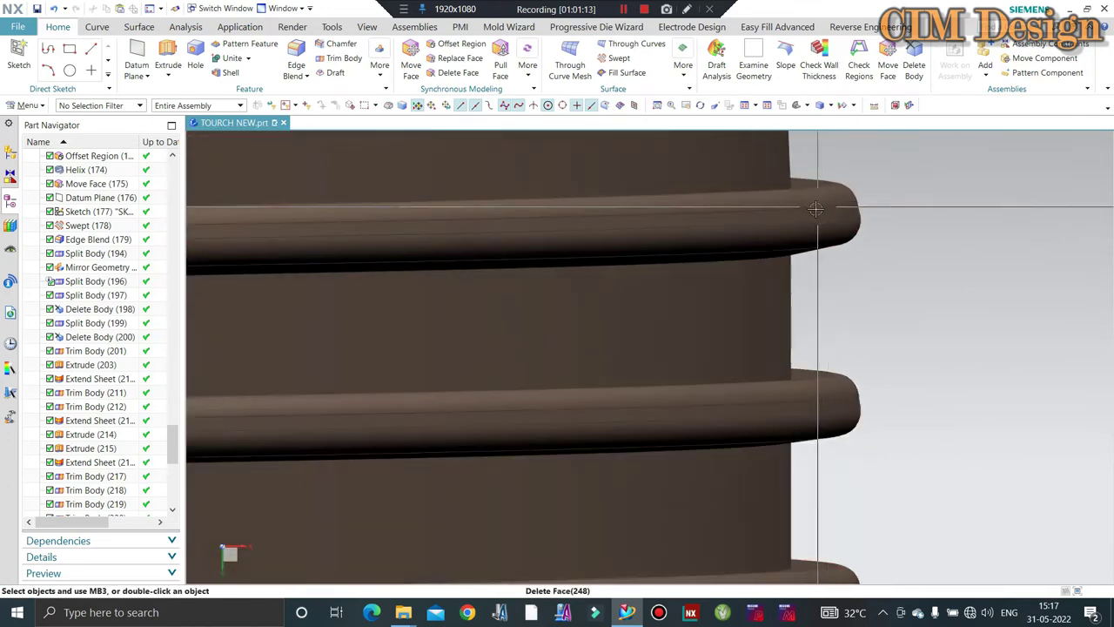
scroll(749, 244, up, 1)
scroll(744, 260, up, 3)
scroll(744, 259, down, 2)
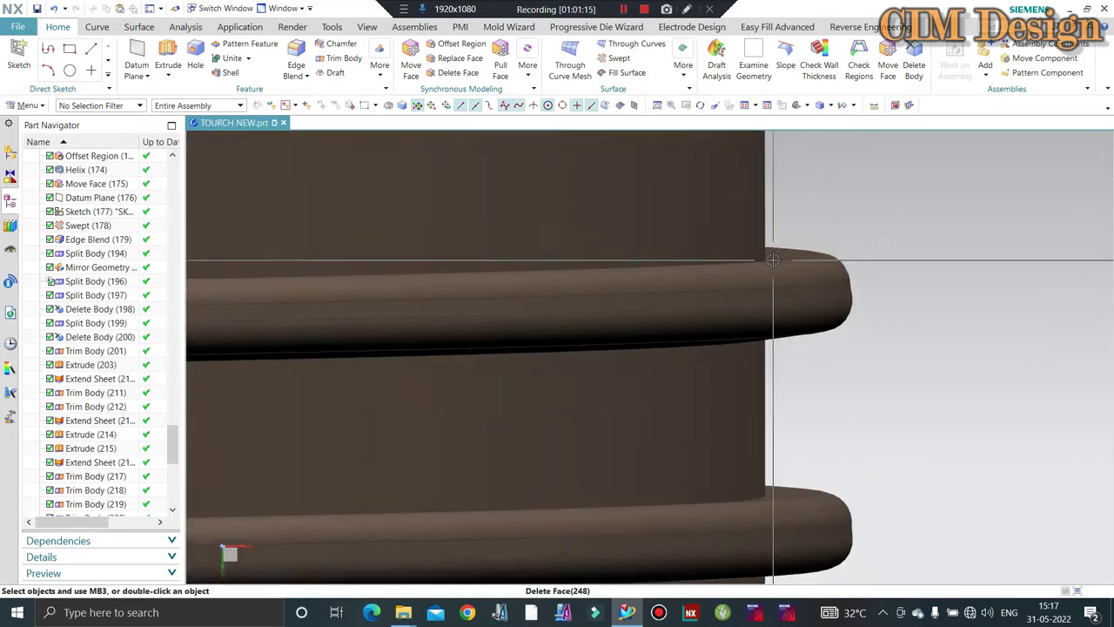
scroll(740, 262, down, 2)
scroll(736, 261, down, 1)
scroll(730, 260, down, 1)
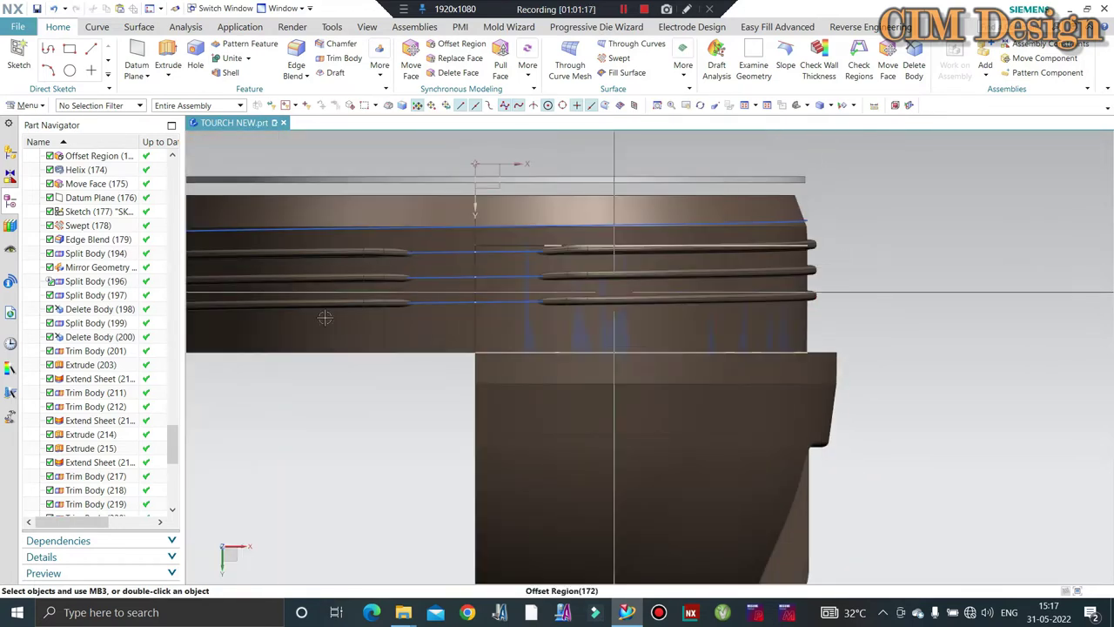
scroll(602, 179, down, 3)
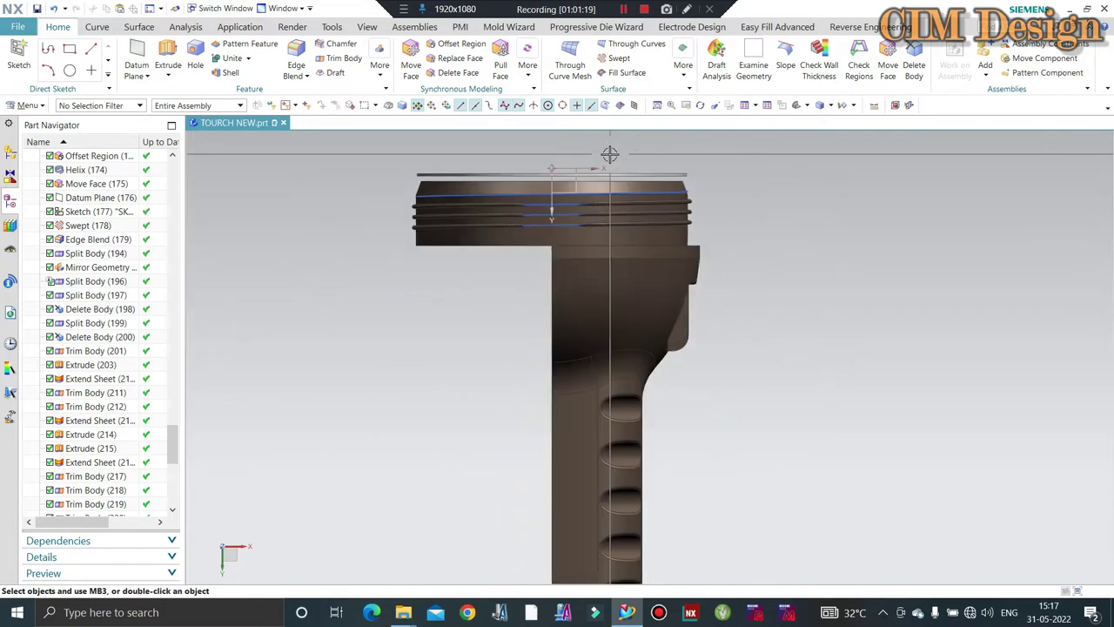
scroll(764, 270, up, 5)
scroll(378, 229, down, 2)
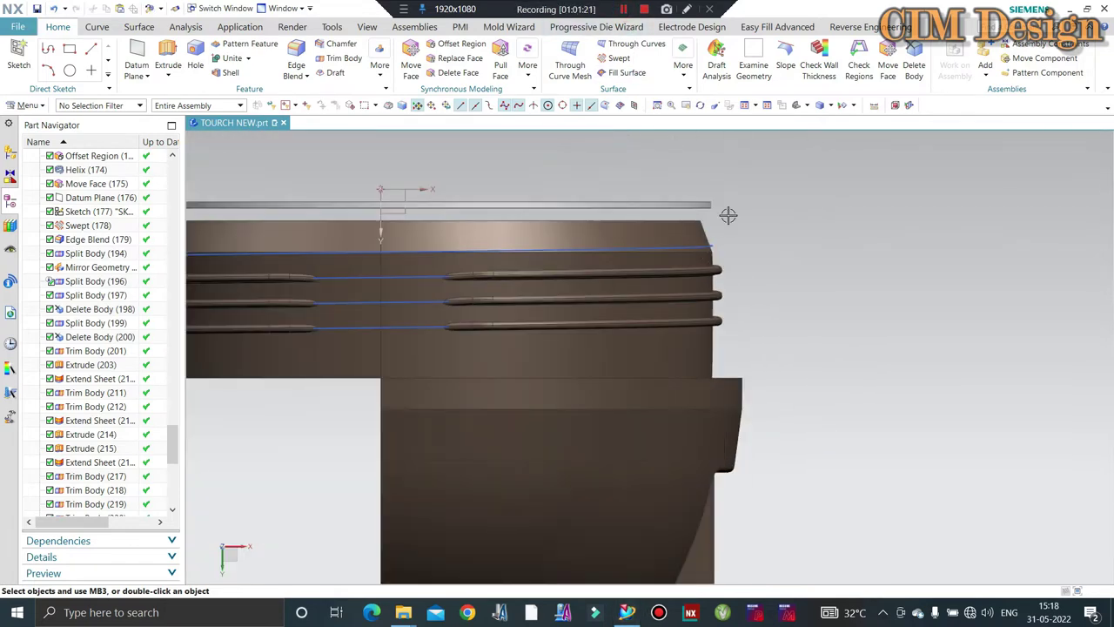
scroll(734, 266, up, 2)
scroll(615, 229, up, 1)
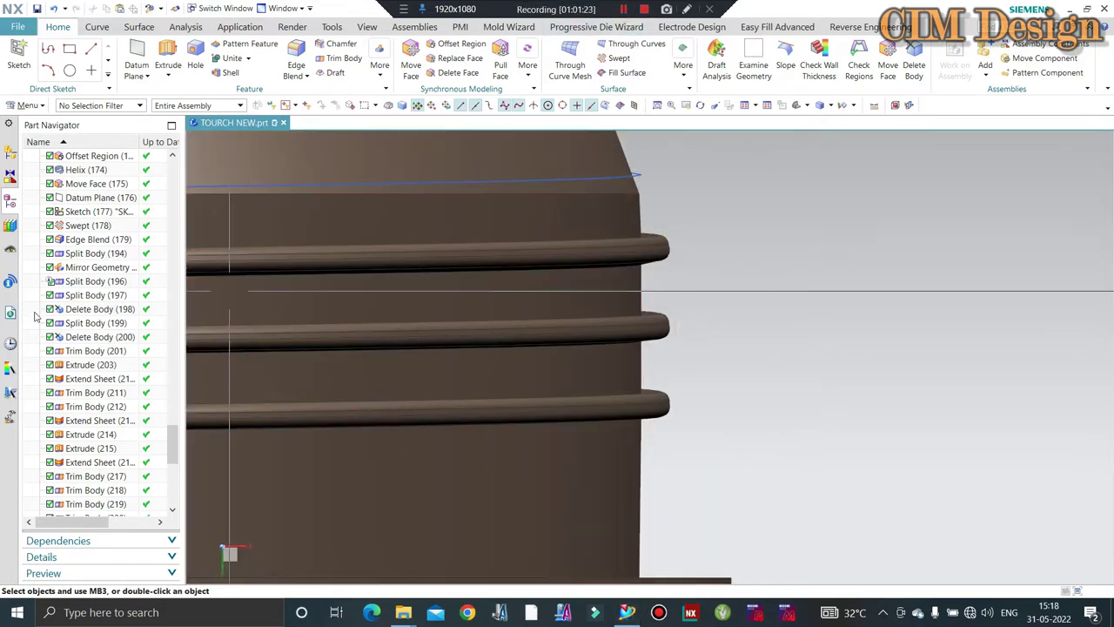
- Edit Swept (178) to use Vector Direction orientation with the picked vector, keeping Parameter alignment
click(84, 225)
double_click(84, 225)
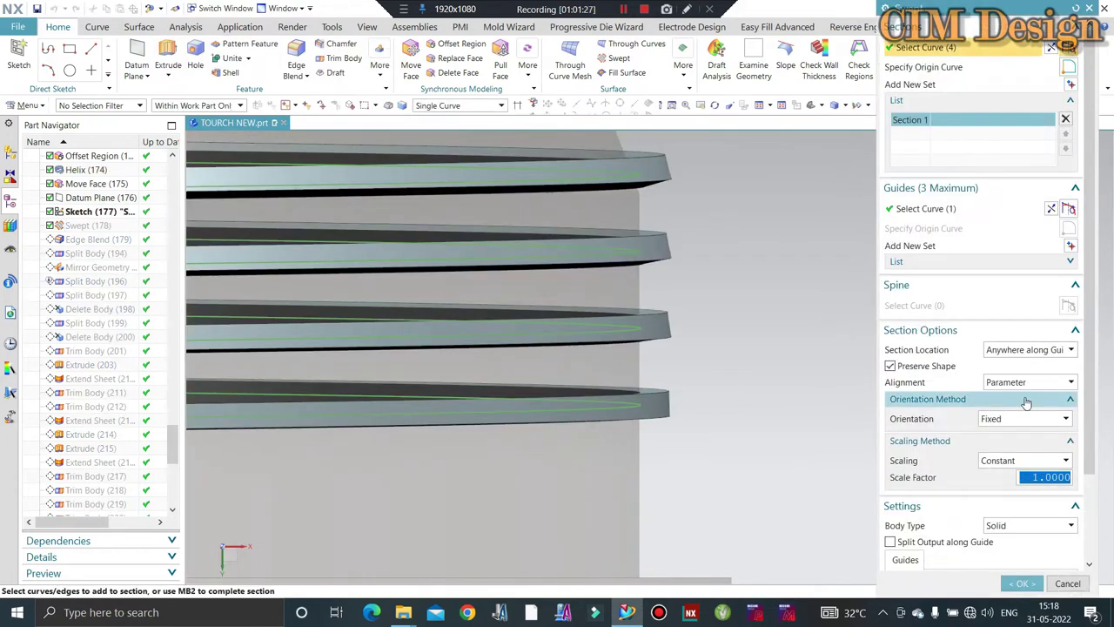
click(1005, 384)
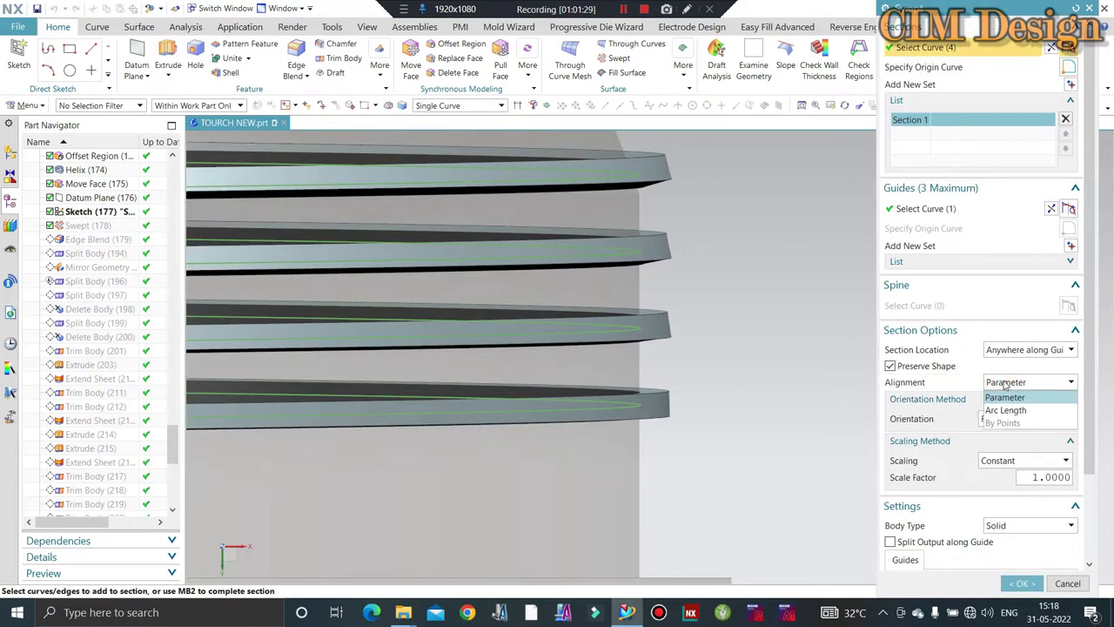
click(1006, 396)
click(1014, 418)
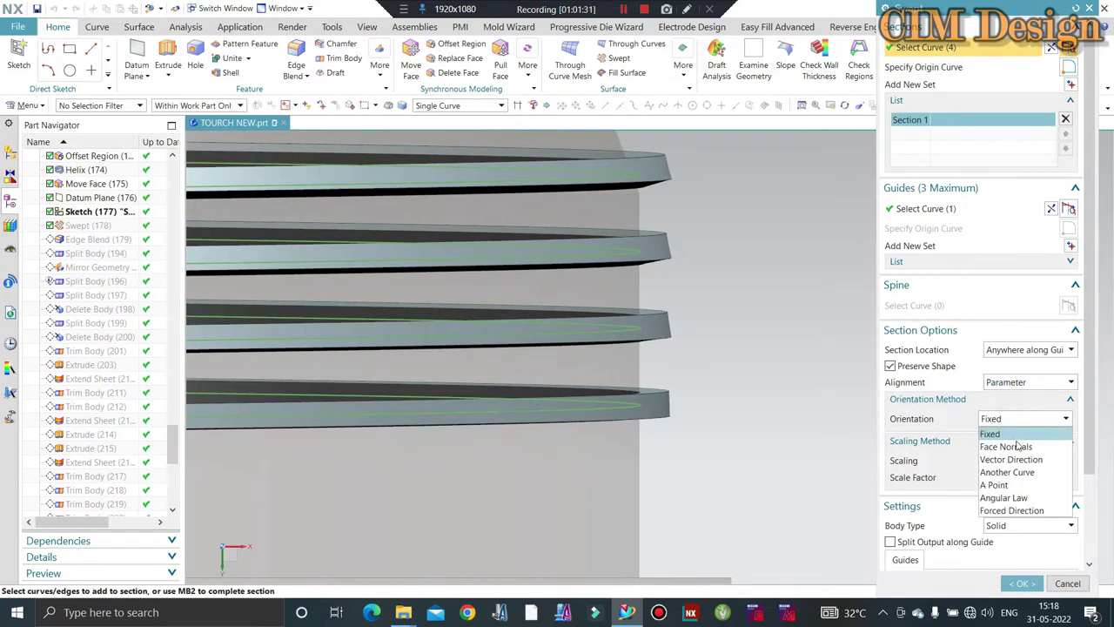
click(1010, 458)
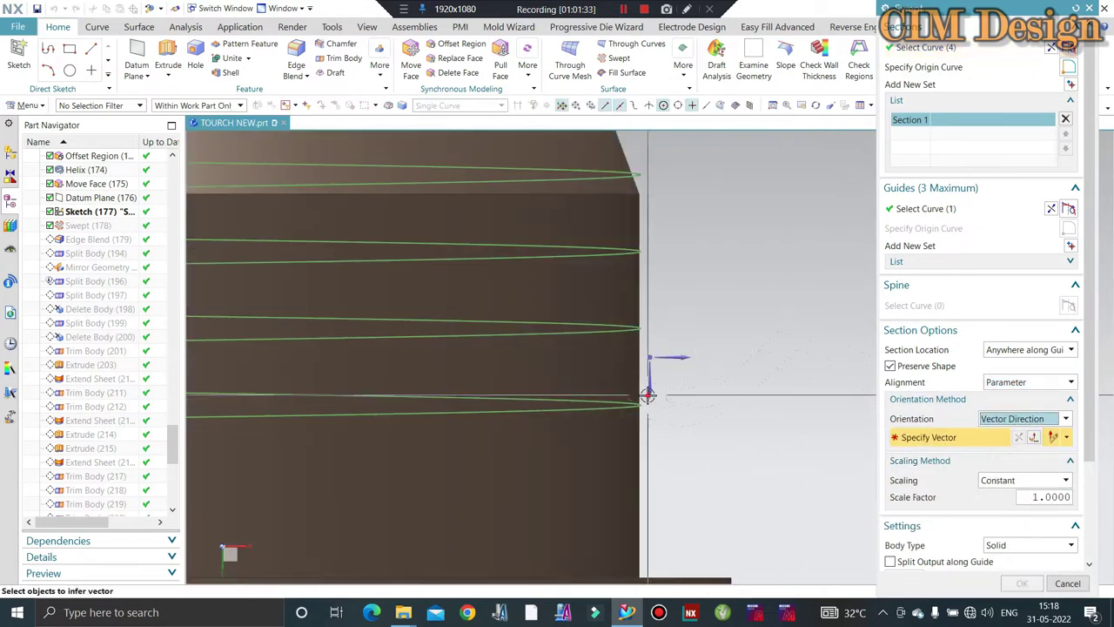
click(672, 403)
middle_click(761, 300)
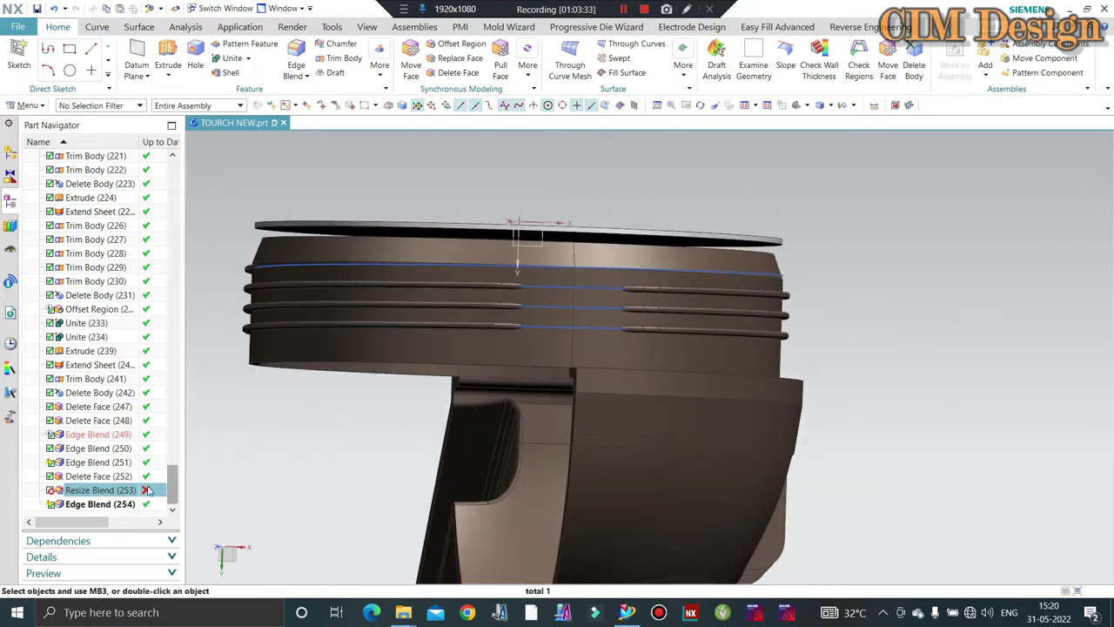
- Stop the failing Resize Blend (253) recalculation and delete that feature
double_click(106, 493)
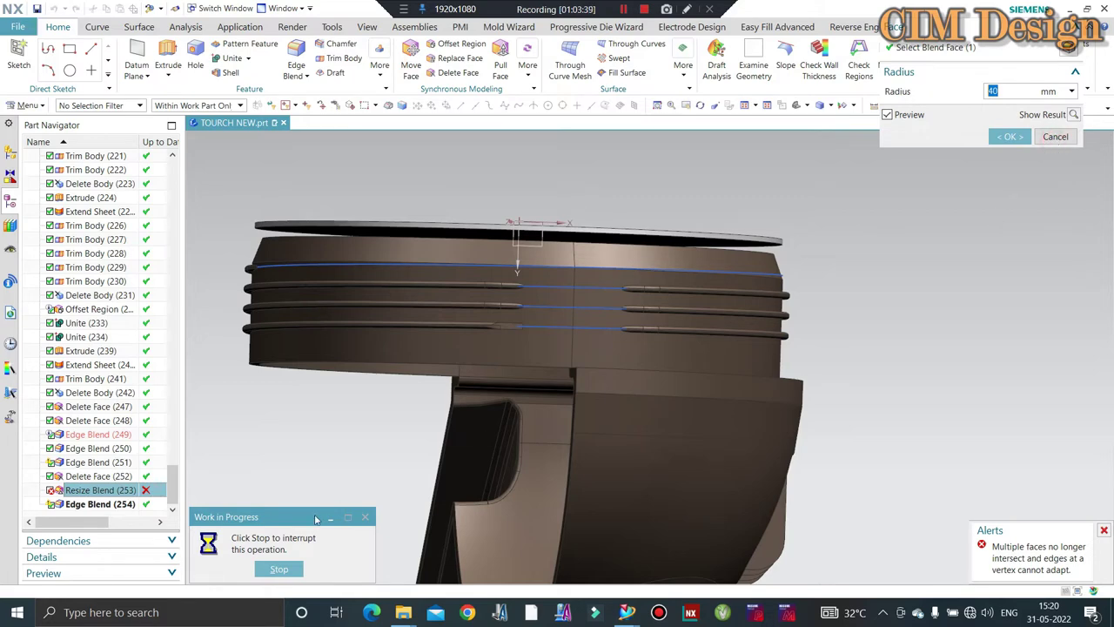
click(279, 570)
key(Escape)
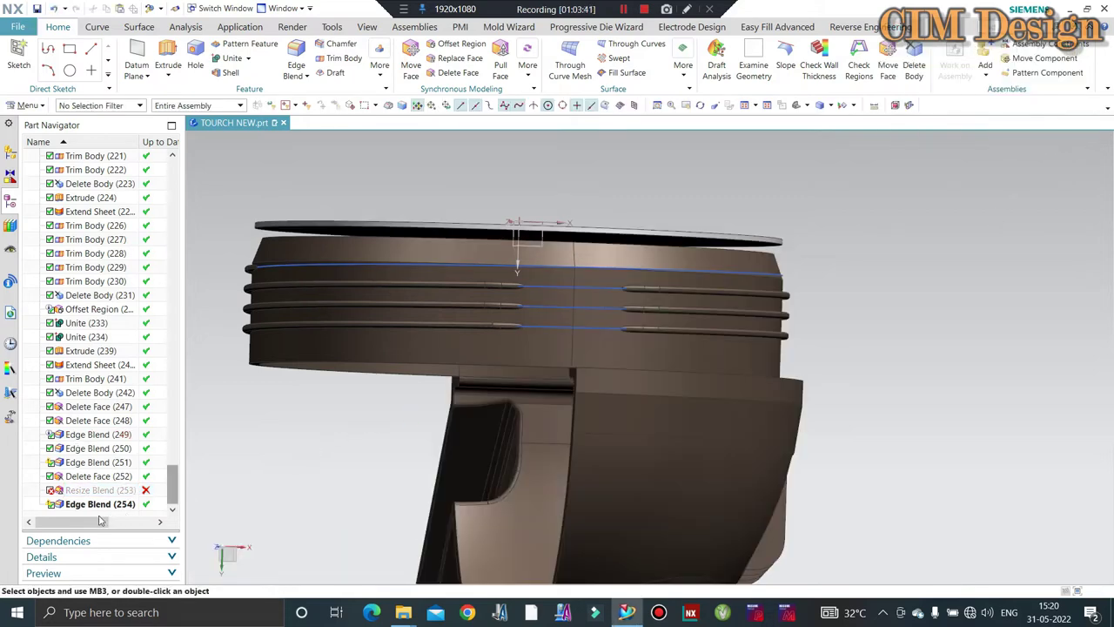
right_click(94, 493)
click(122, 422)
- Use Edit Object Display (Ctrl+J) to take the blue thread guide curves off display
middle_drag(479, 339, 809, 266)
scroll(809, 266, up, 3)
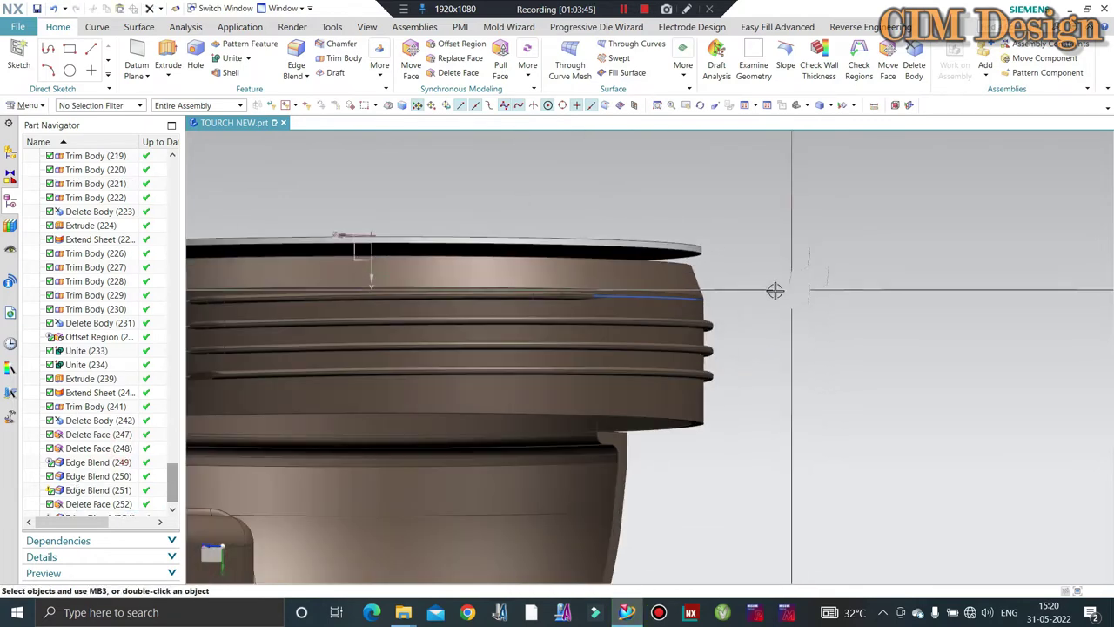
key(ctrl+j)
click(706, 301)
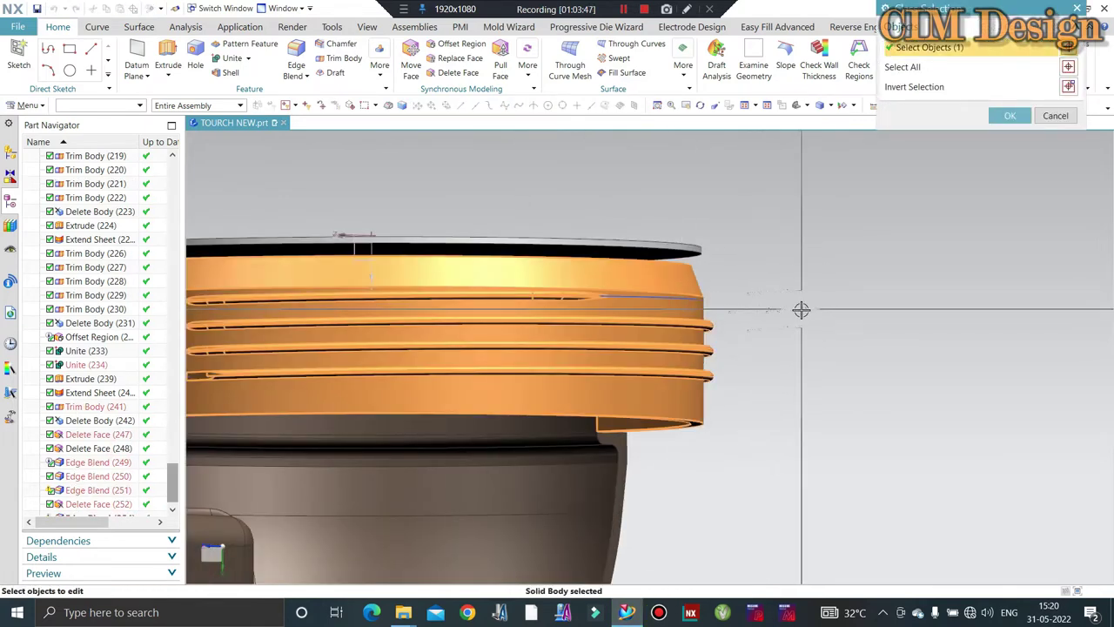
middle_click(853, 312)
scroll(853, 312, down, 2)
middle_drag(853, 311, 750, 338)
key(ctrl+j)
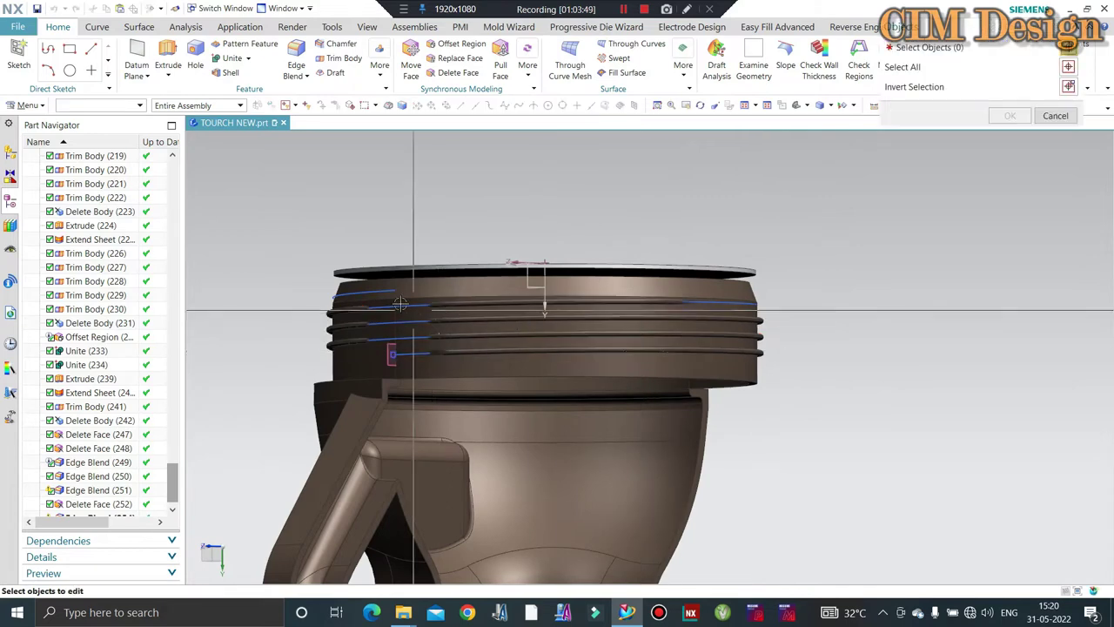
middle_click(544, 313)
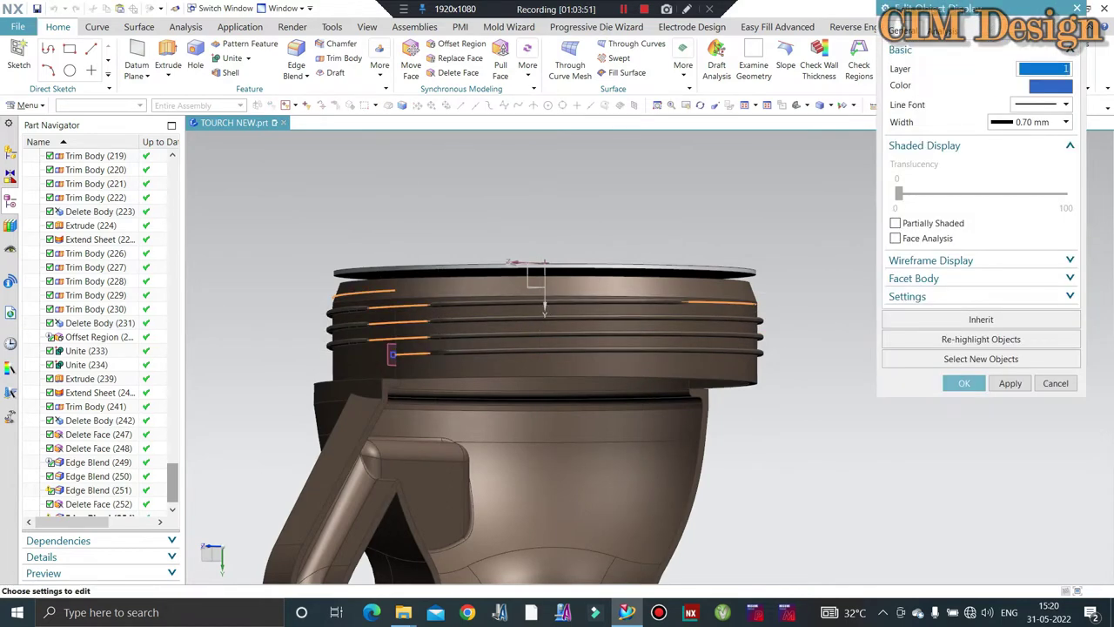
middle_click(544, 304)
middle_drag(544, 305, 870, 266)
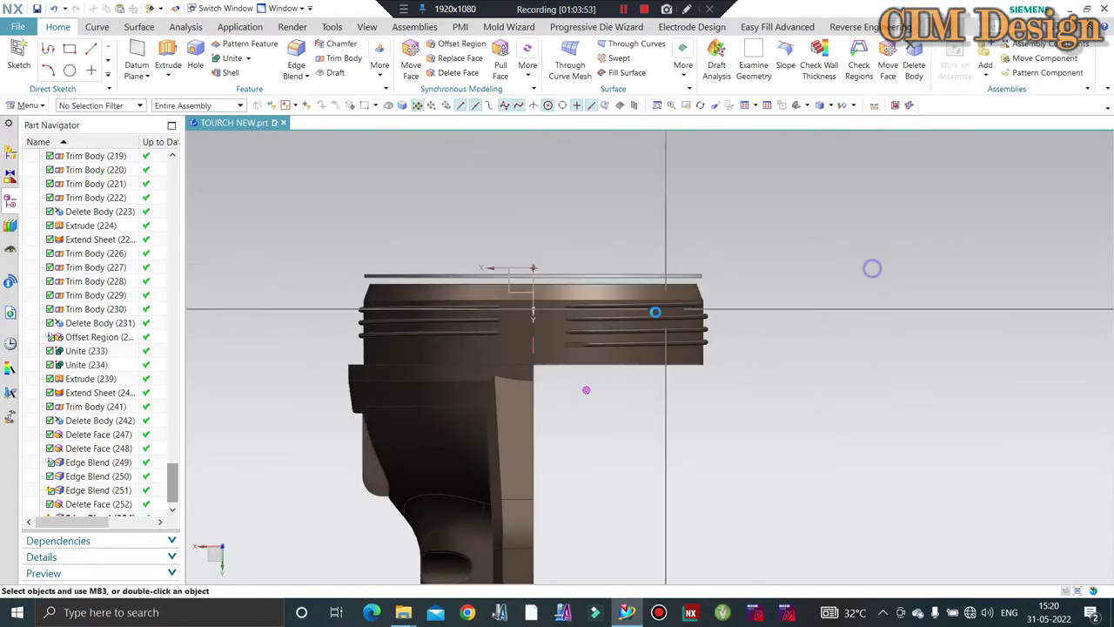
scroll(488, 337, up, 3)
middle_drag(490, 323, 615, 236)
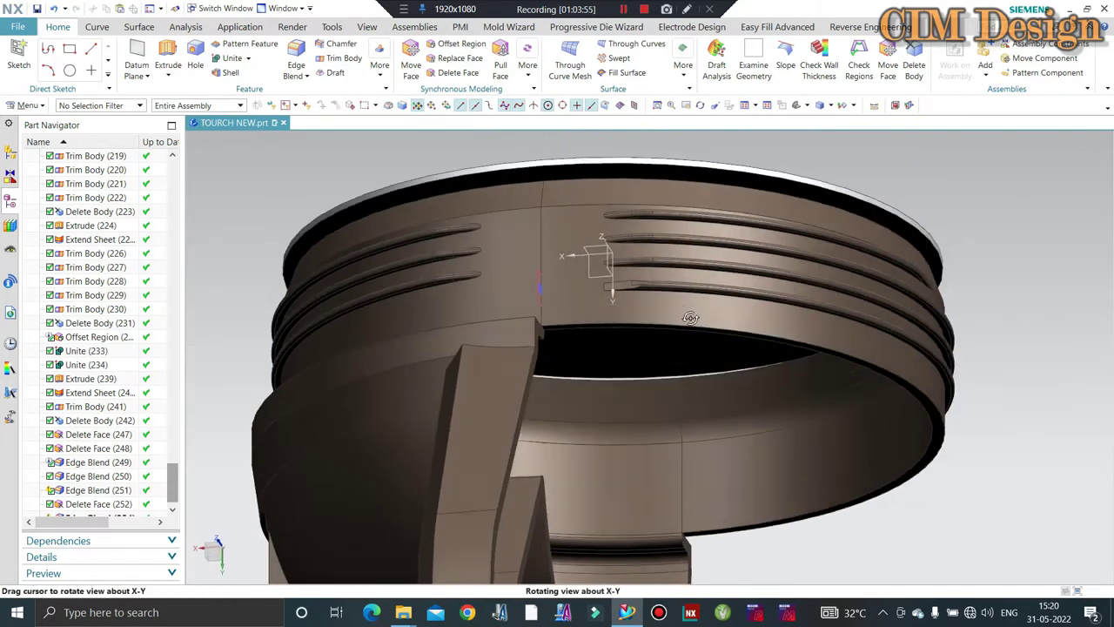
scroll(614, 236, up, 3)
scroll(614, 237, up, 3)
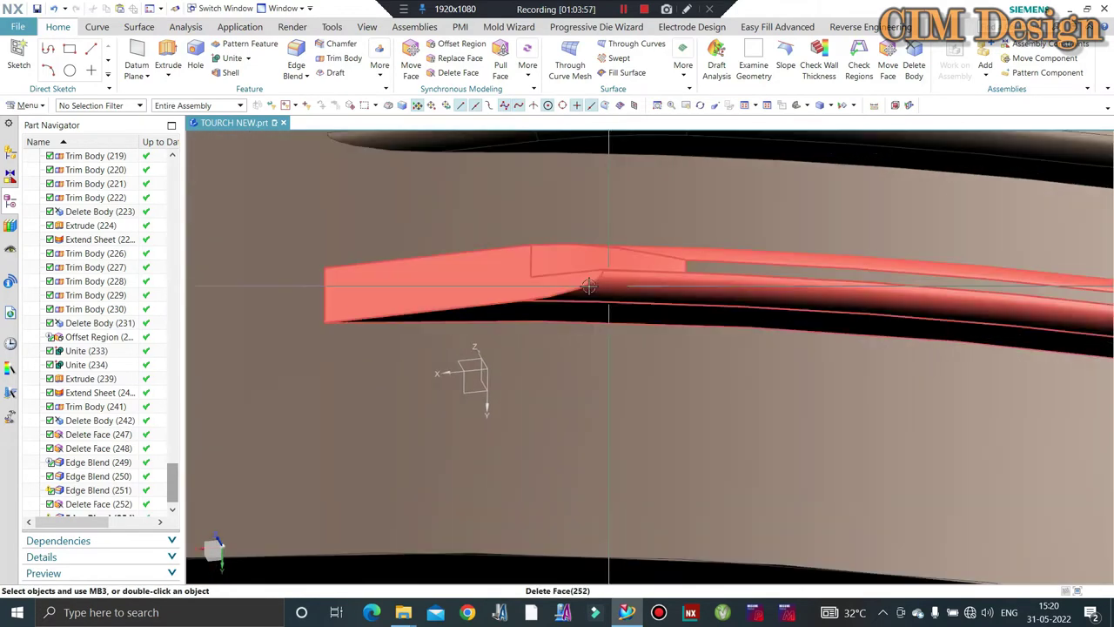
scroll(88, 464, down, 1)
middle_drag(562, 311, 609, 295)
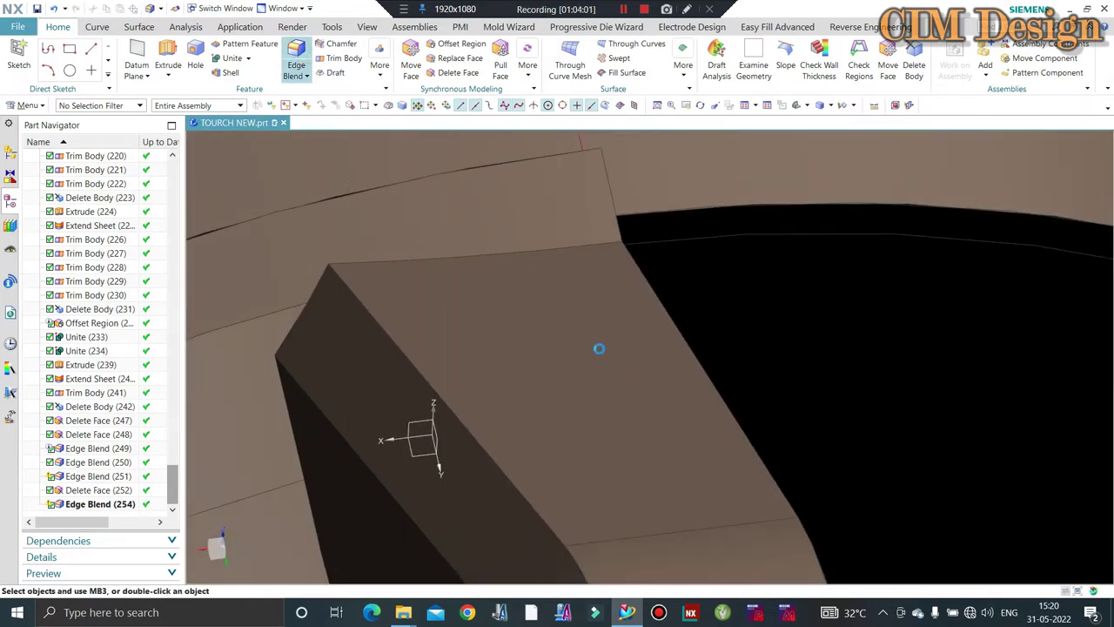
scroll(700, 296, down, 3)
scroll(696, 287, up, 2)
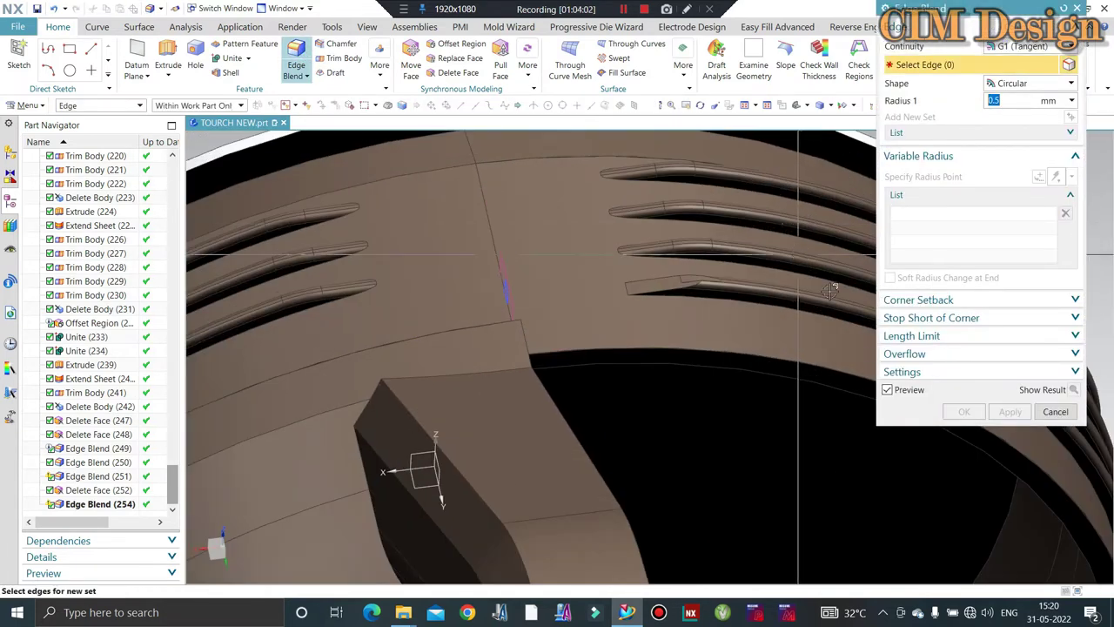
click(1053, 411)
scroll(666, 278, up, 3)
scroll(406, 249, up, 2)
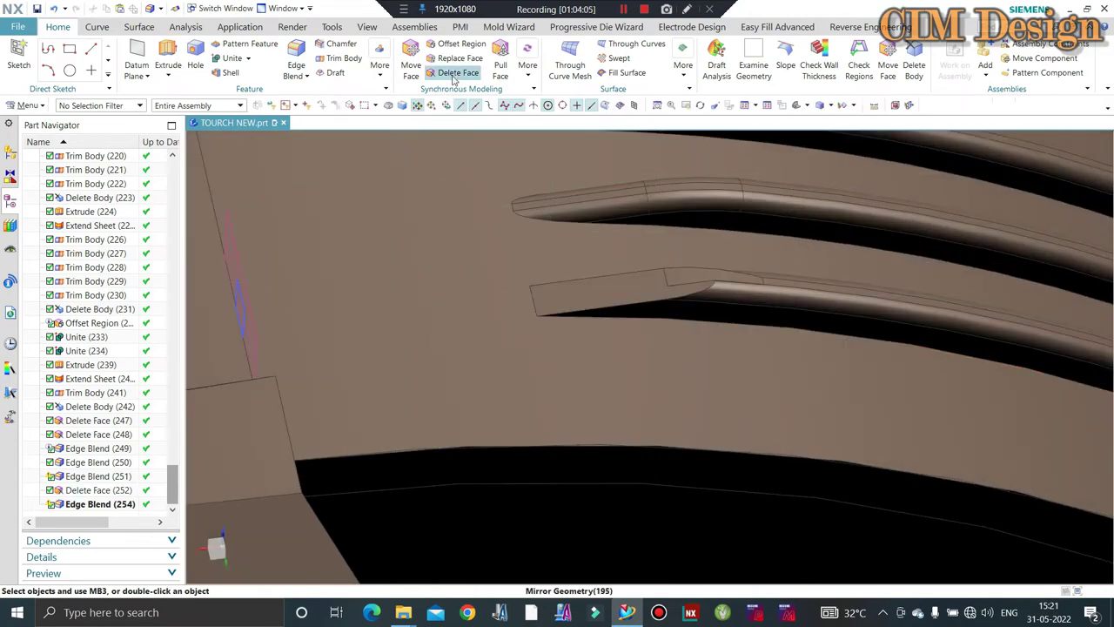
click(794, 279)
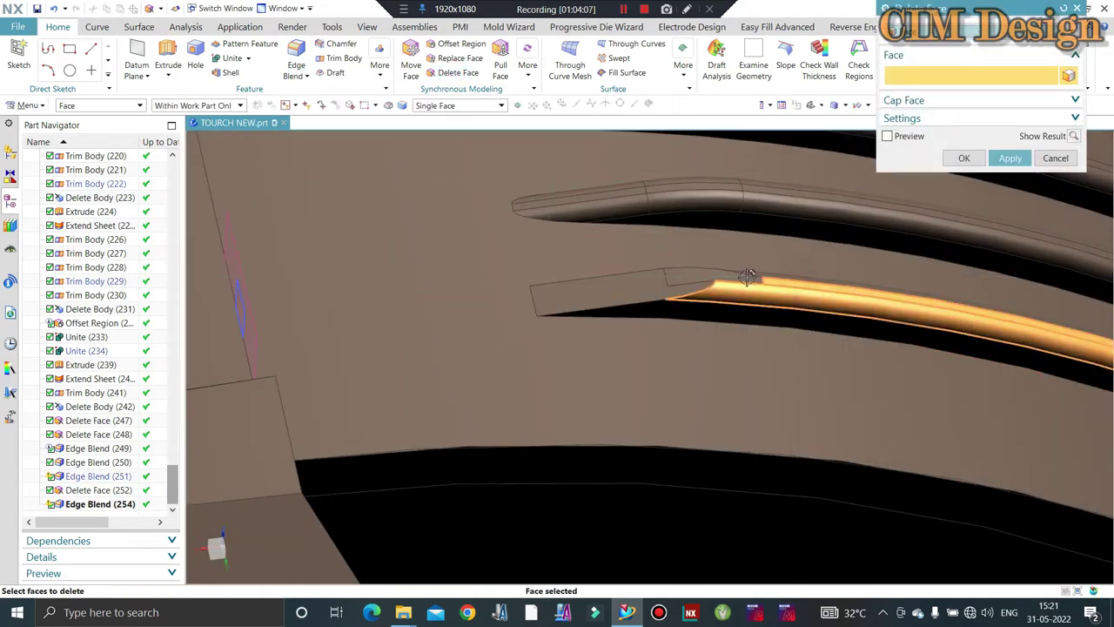
scroll(789, 281, up, 3)
shift+click(771, 268)
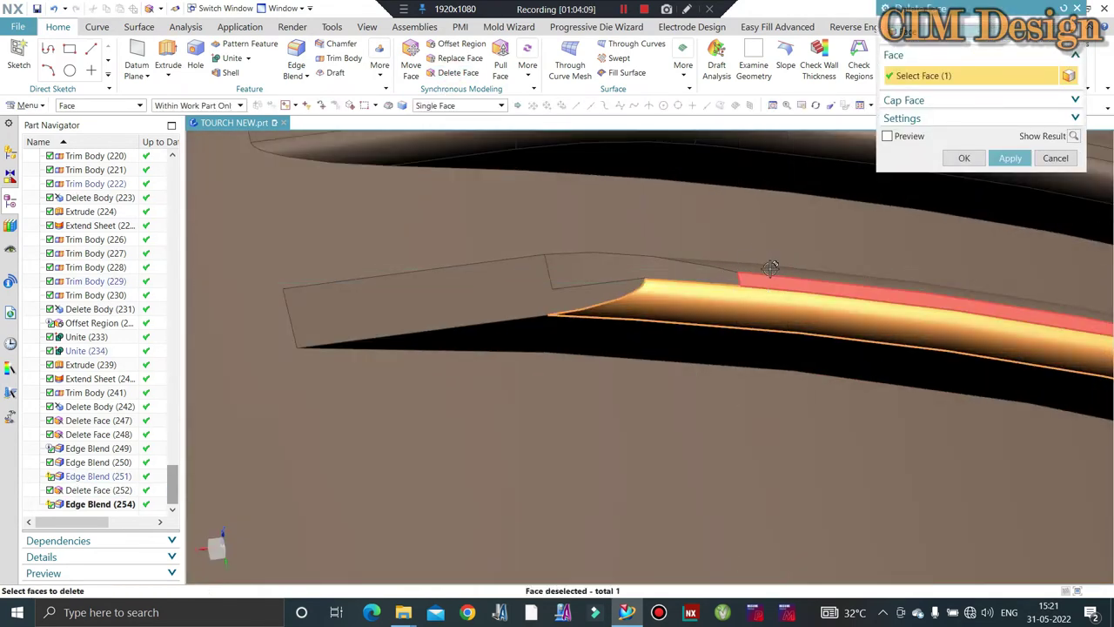
click(760, 275)
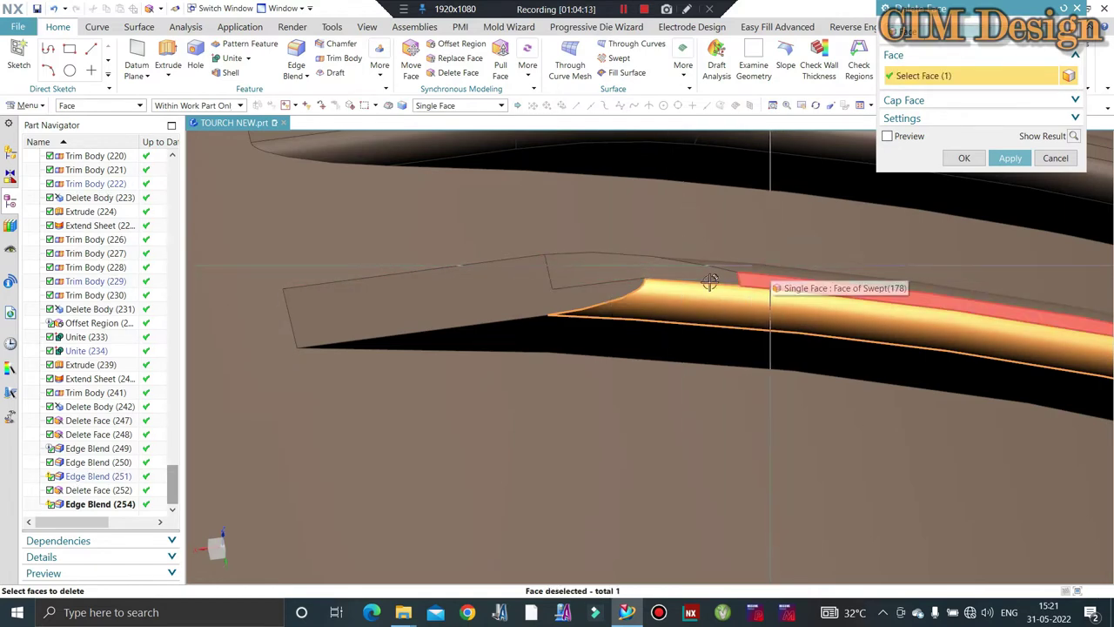
scroll(710, 281, down, 3)
middle_drag(710, 282, 443, 385)
scroll(802, 516, up, 2)
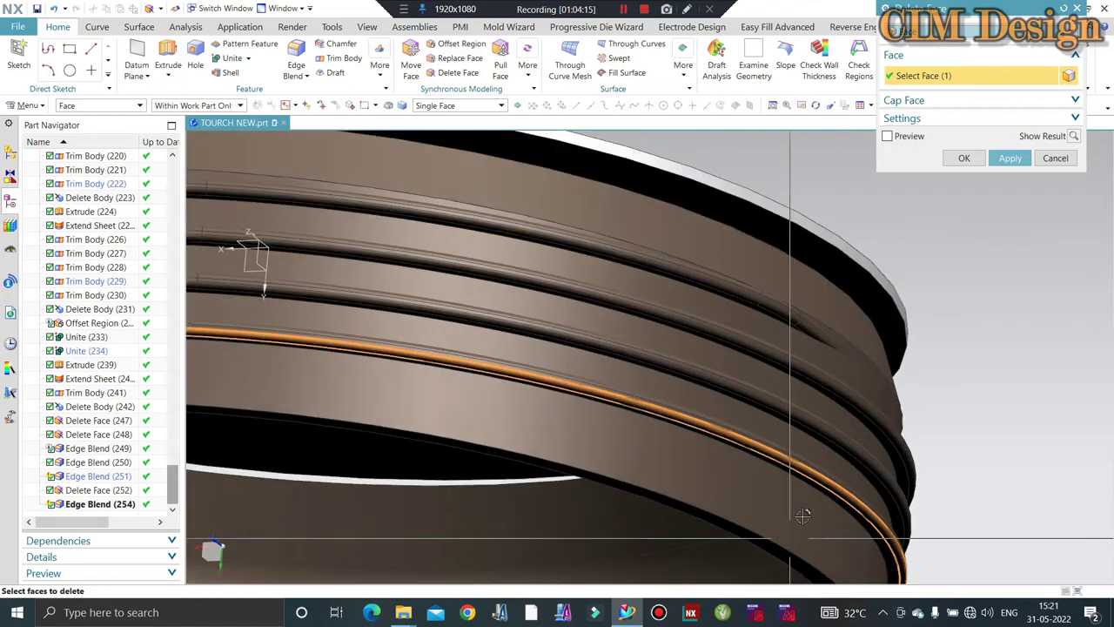
scroll(803, 516, up, 2)
click(858, 429)
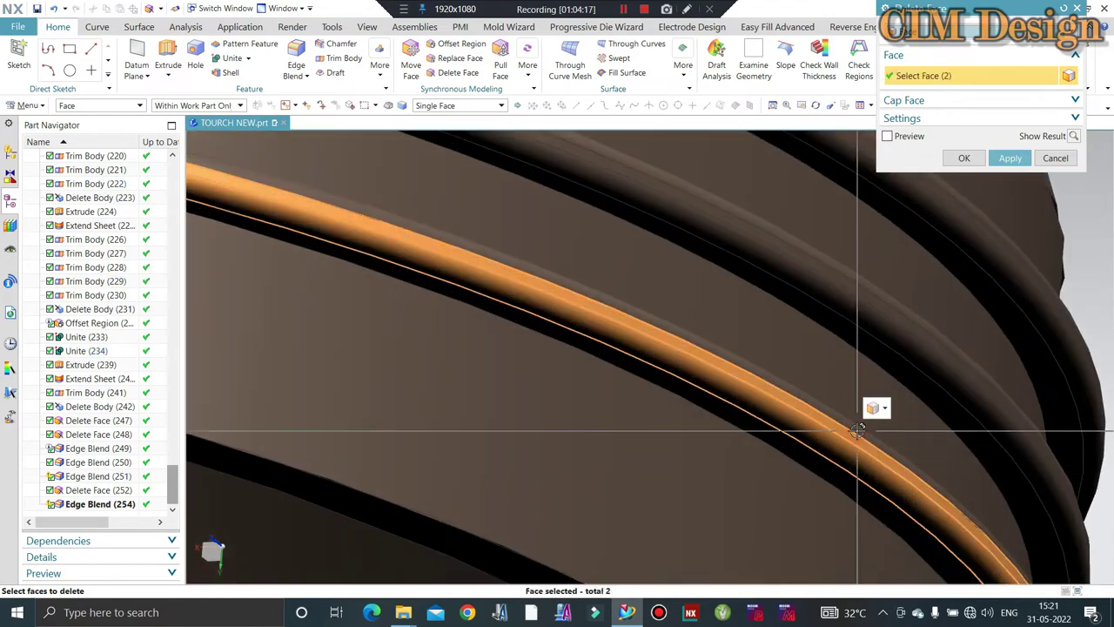
click(841, 435)
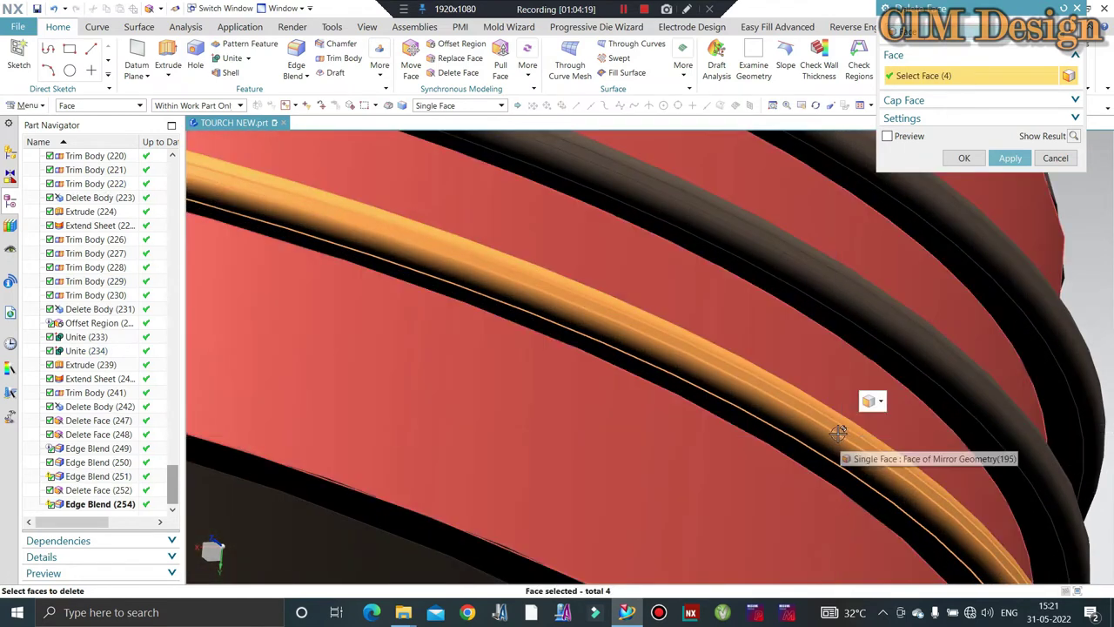
shift+click(838, 433)
scroll(862, 417, down, 2)
scroll(879, 405, down, 2)
scroll(827, 396, down, 2)
scroll(783, 389, down, 2)
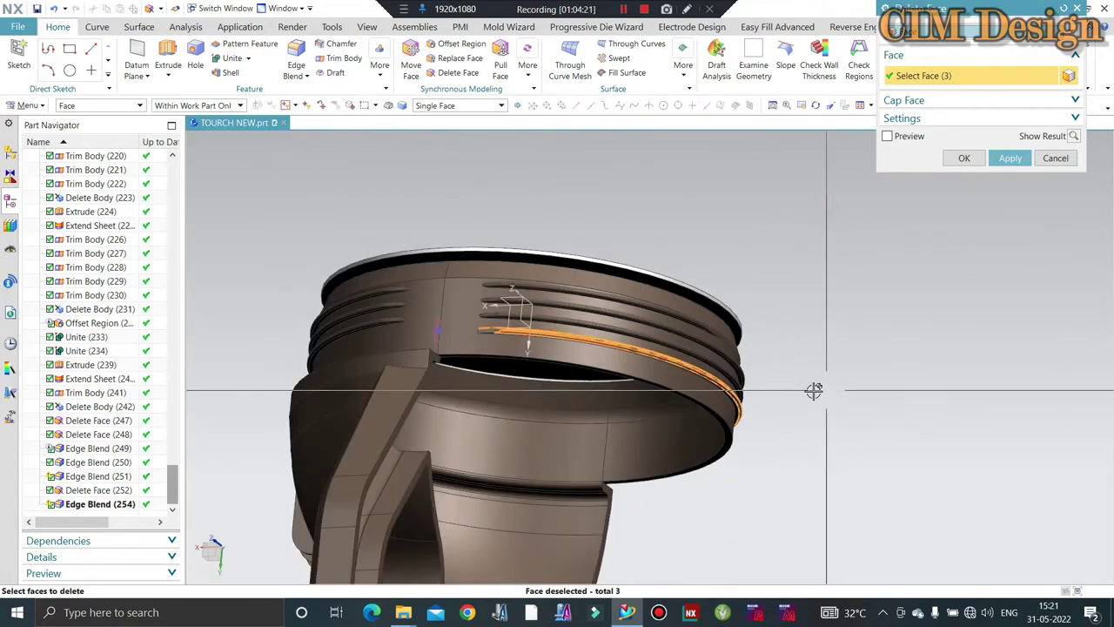
middle_drag(813, 391, 597, 319)
scroll(517, 231, up, 3)
scroll(773, 284, up, 3)
scroll(773, 284, up, 2)
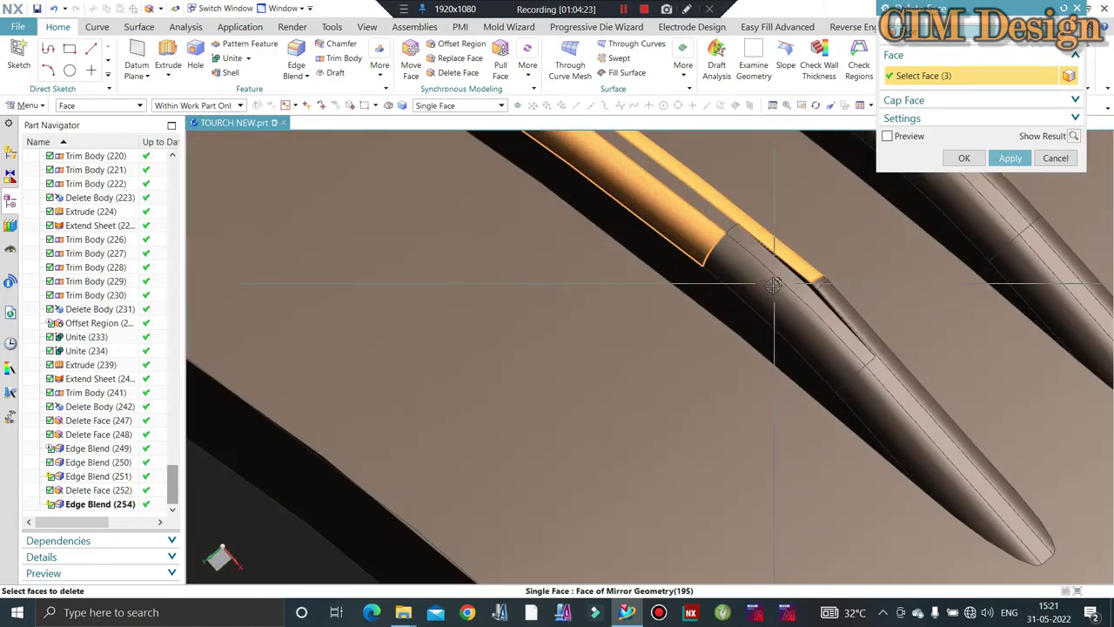
click(783, 270)
click(790, 265)
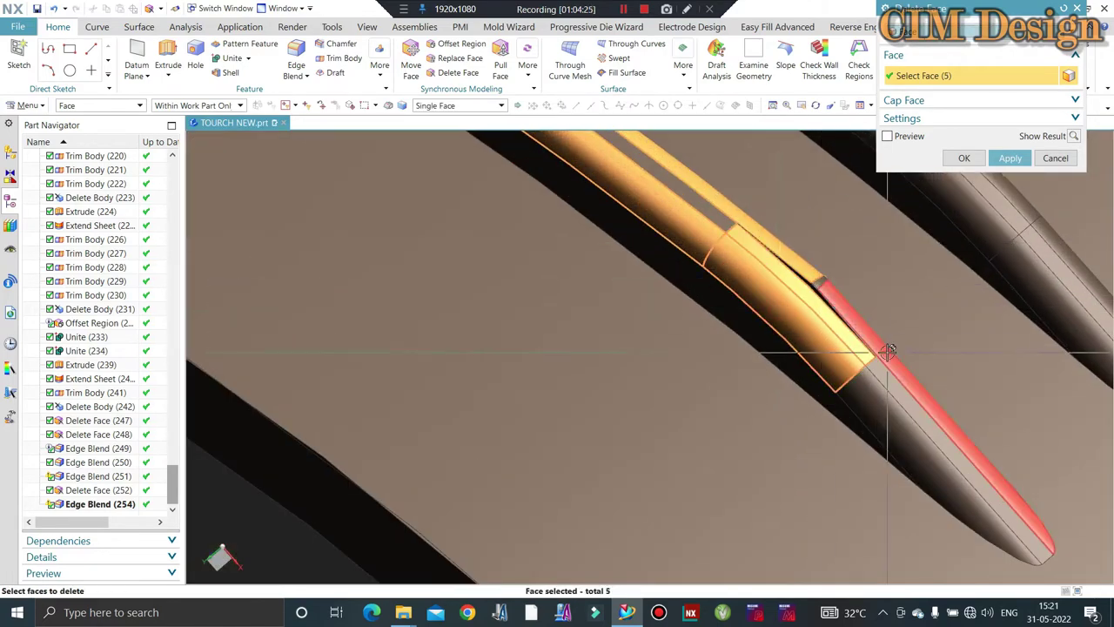
click(887, 351)
click(869, 370)
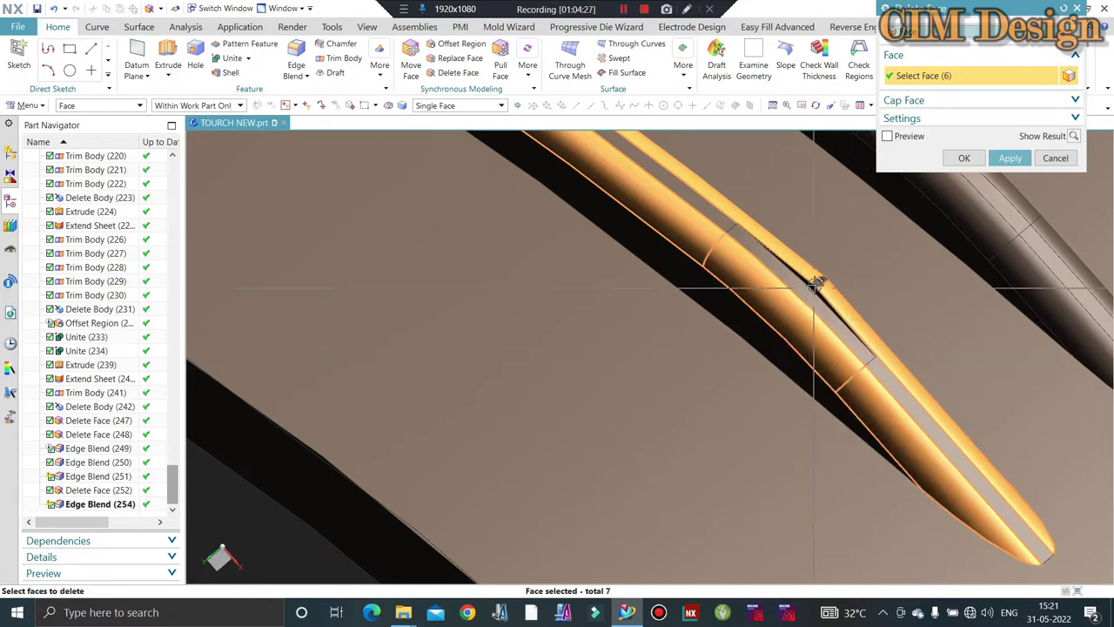
middle_click(812, 319)
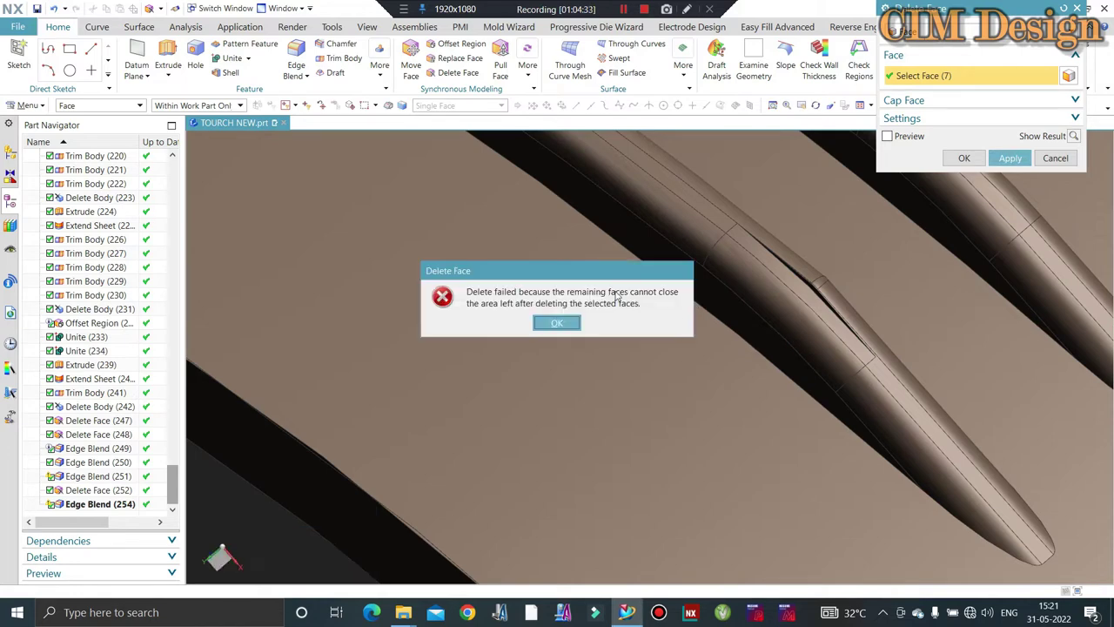
click(557, 323)
key(Escape)
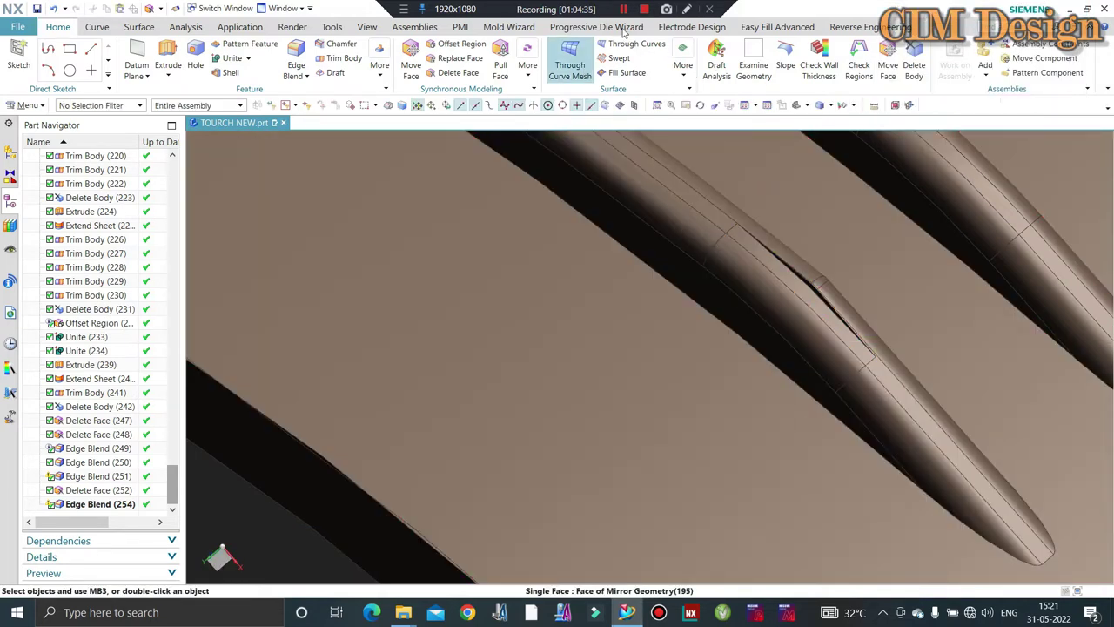
- Hide SKETCH_020 and Datum Plane (176) in the head, then open Show for hidden objects
click(470, 76)
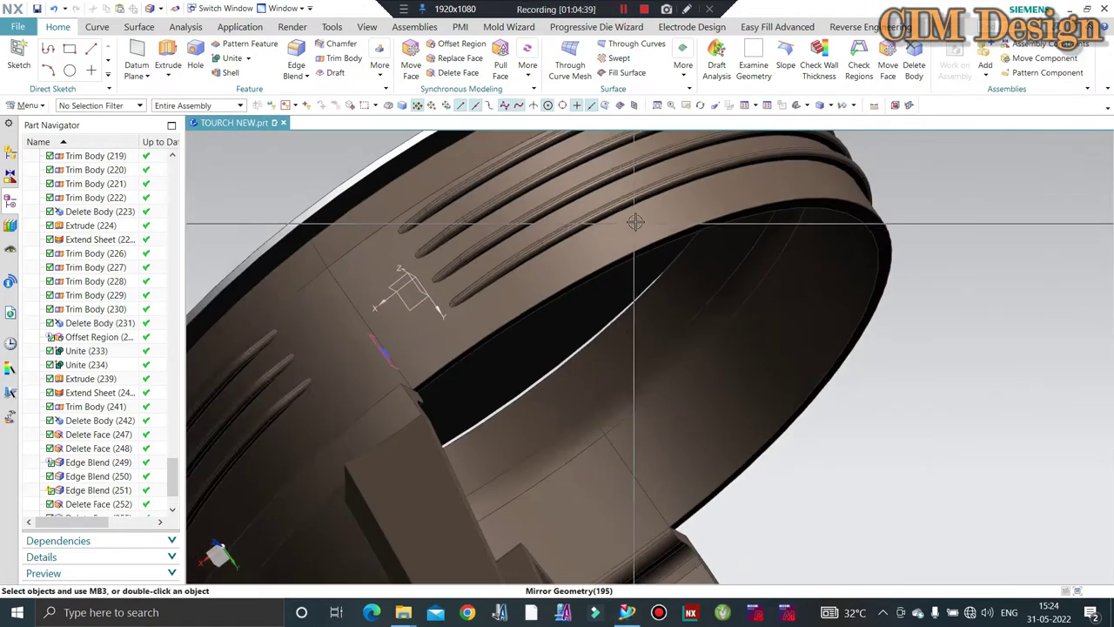
mouse_move(635, 219)
middle_down()
mouse_move(651, 246)
mouse_move(816, 206)
mouse_move(855, 210)
middle_up()
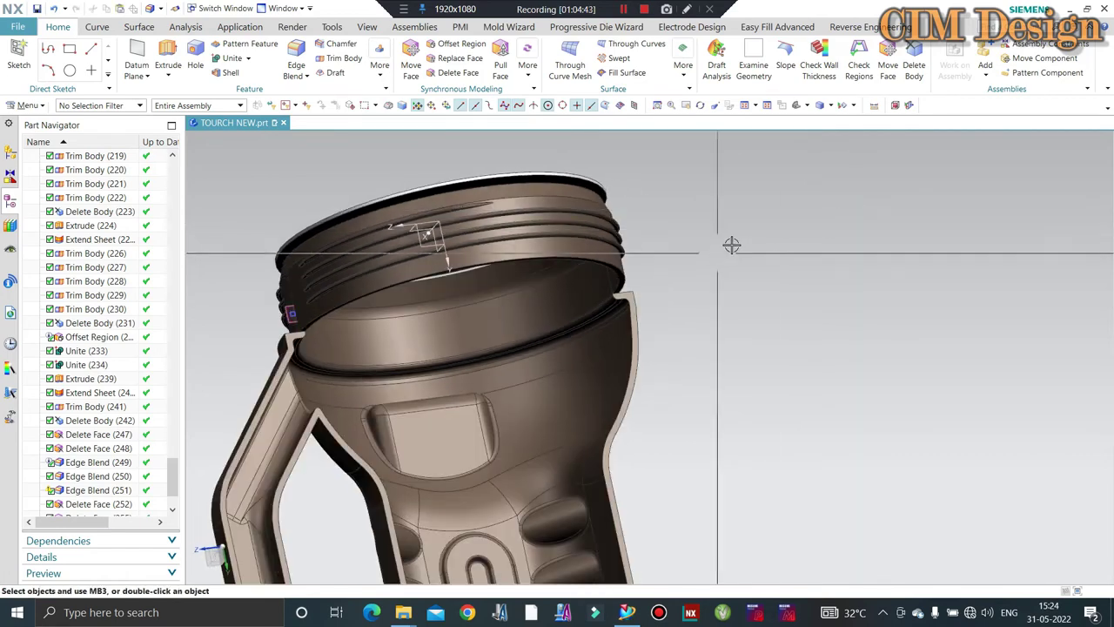
mouse_move(731, 245)
middle_down()
mouse_move(736, 288)
mouse_move(522, 269)
mouse_move(552, 300)
middle_up()
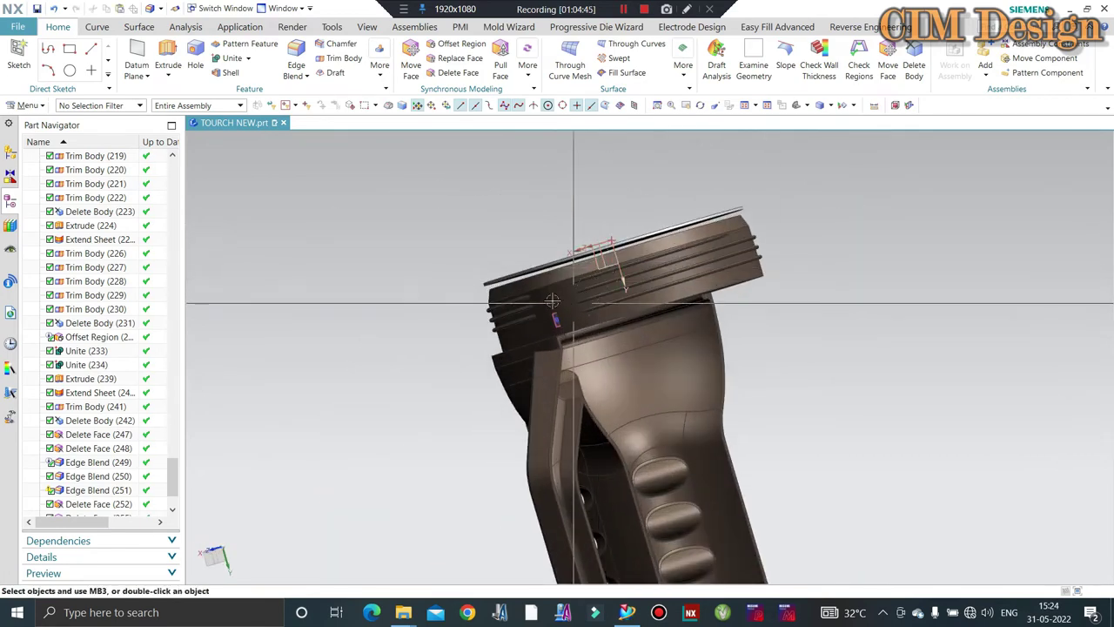
scroll(552, 300, up, 5)
scroll(561, 327, up, 2)
click(566, 337)
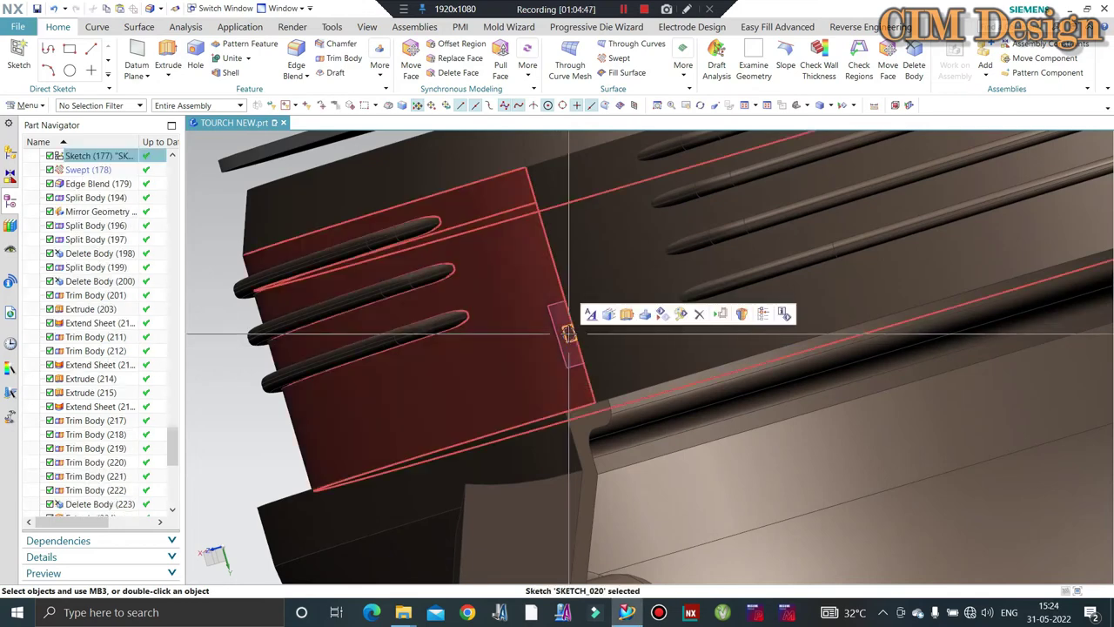
scroll(565, 336, up, 3)
scroll(565, 336, down, 1)
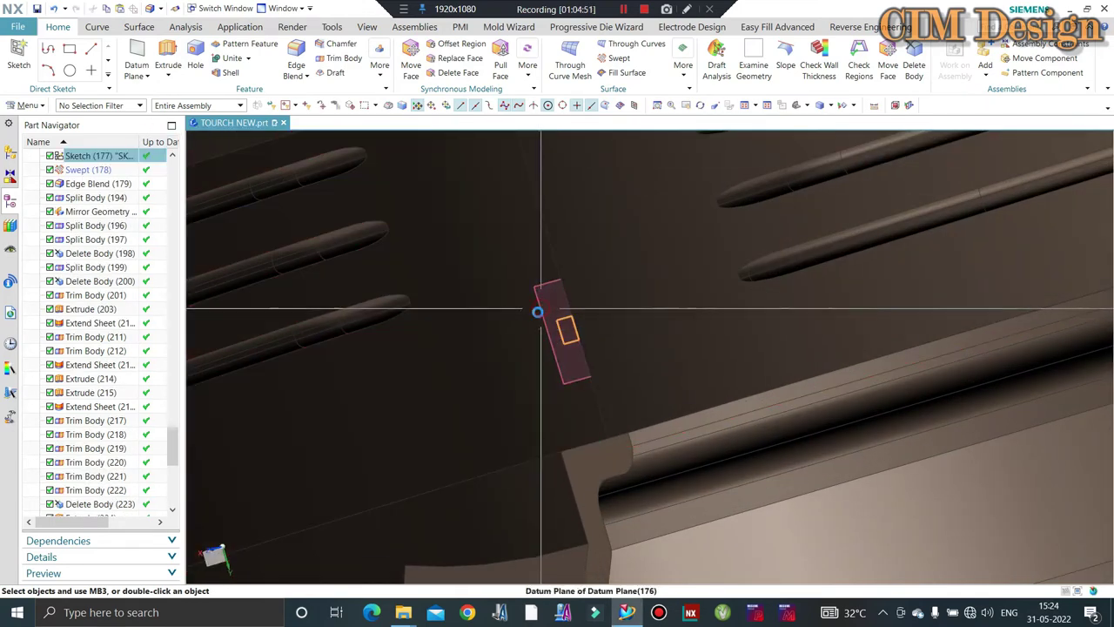
click(530, 317)
key(ctrl+j)
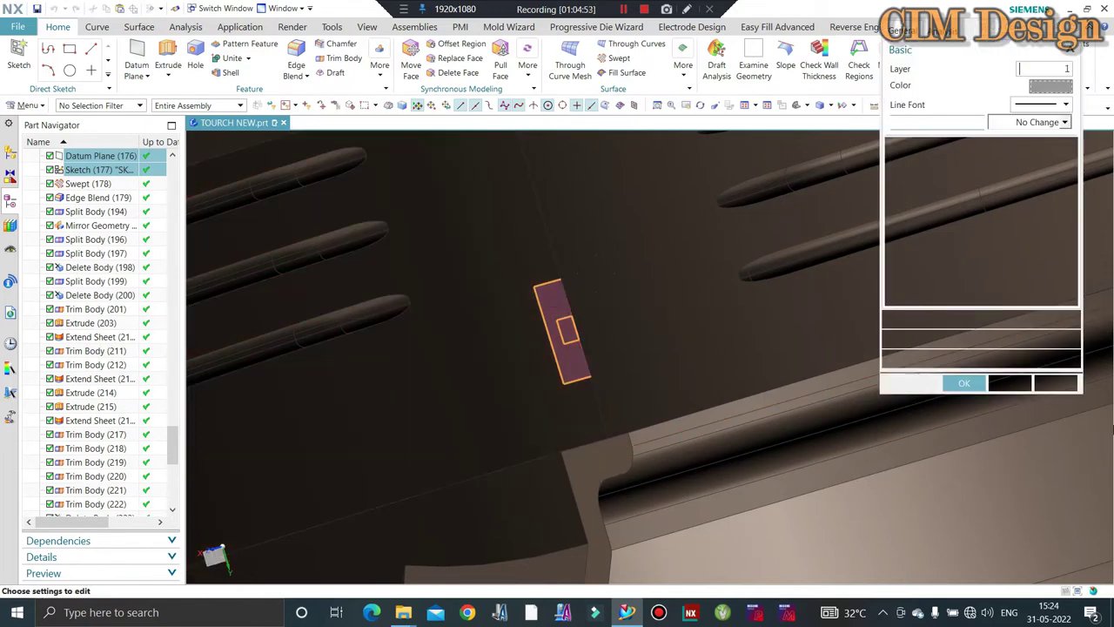
key(Return)
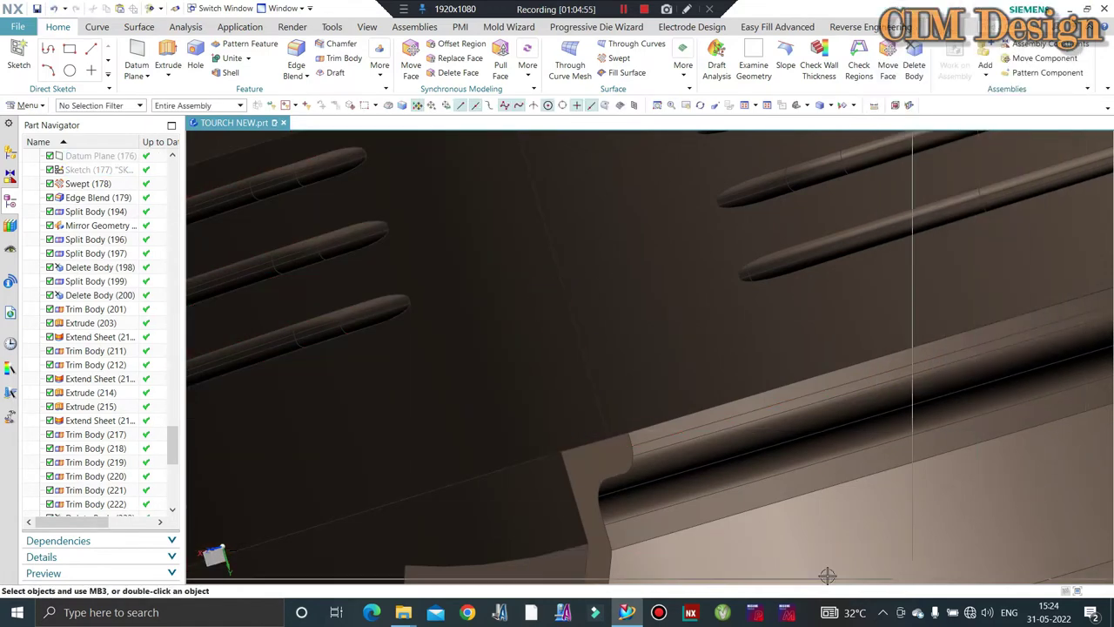
key(ctrl+f)
key(ctrl+shift+k)
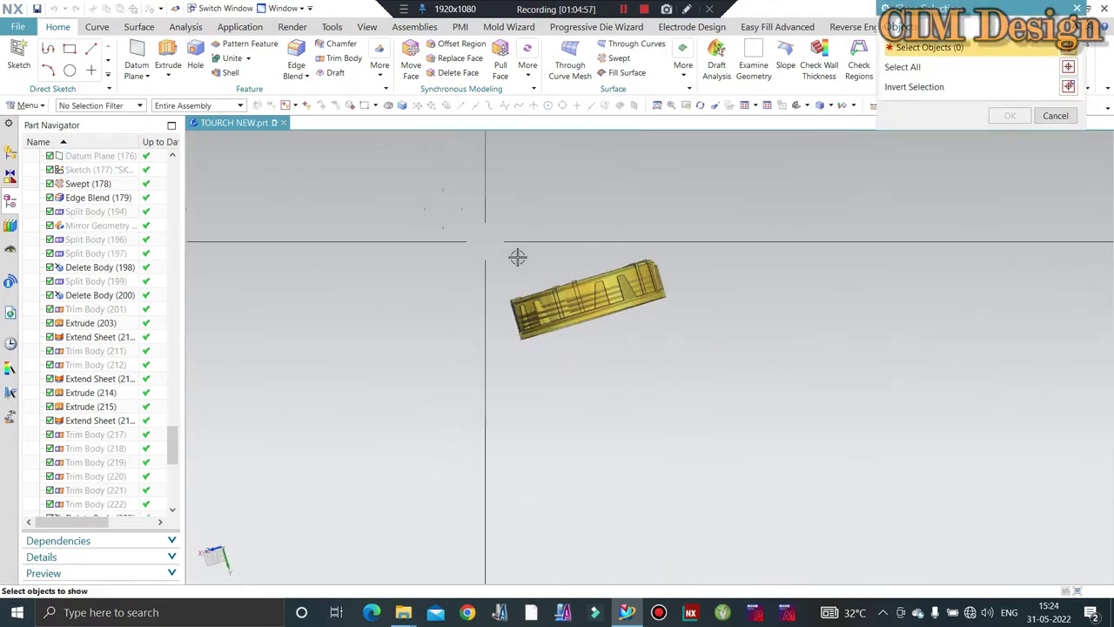
- Show the hidden yellow bezel body again and zoom toward the ring's groove section
click(558, 296)
middle_click(529, 330)
mouse_move(529, 331)
middle_down()
mouse_move(559, 241)
mouse_move(546, 252)
middle_up()
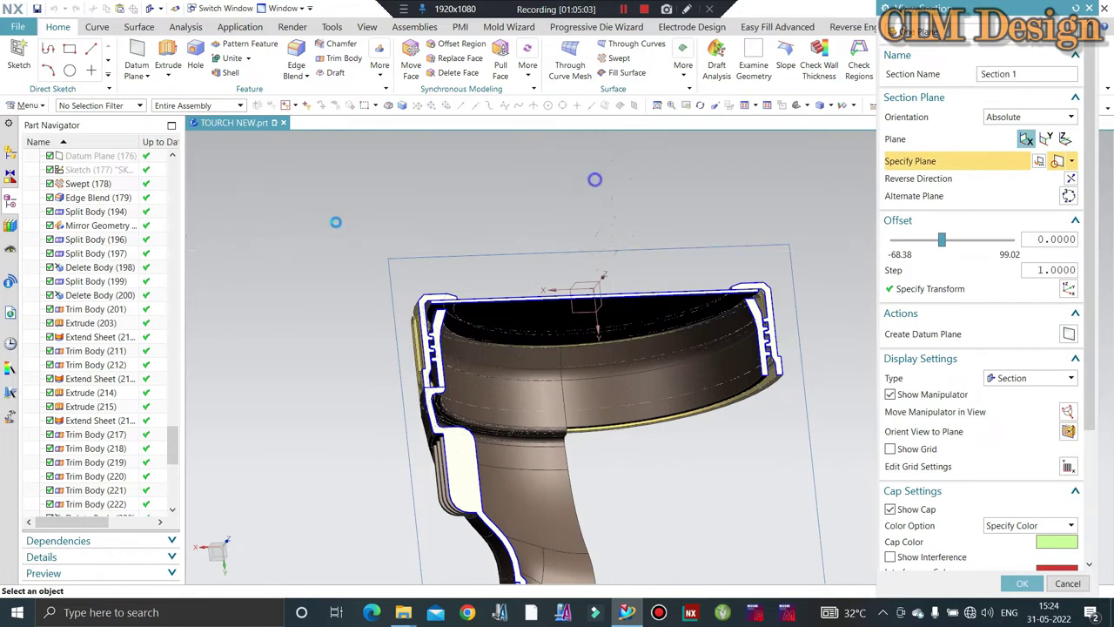
scroll(358, 291, up, 3)
scroll(377, 256, up, 2)
scroll(461, 233, up, 2)
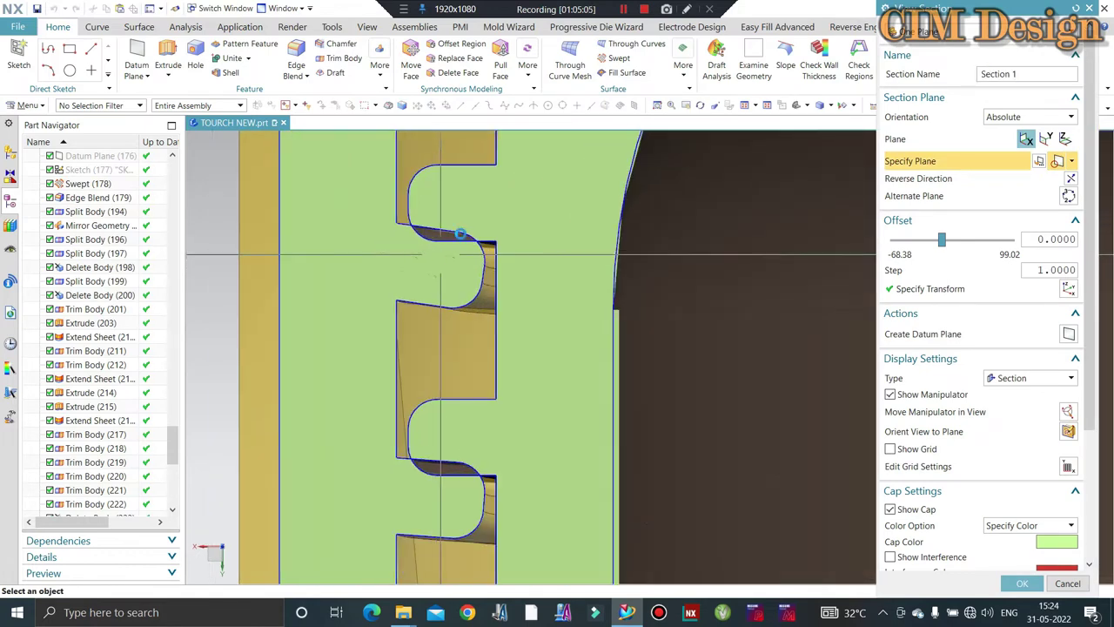
scroll(390, 296, down, 2)
scroll(390, 404, down, 3)
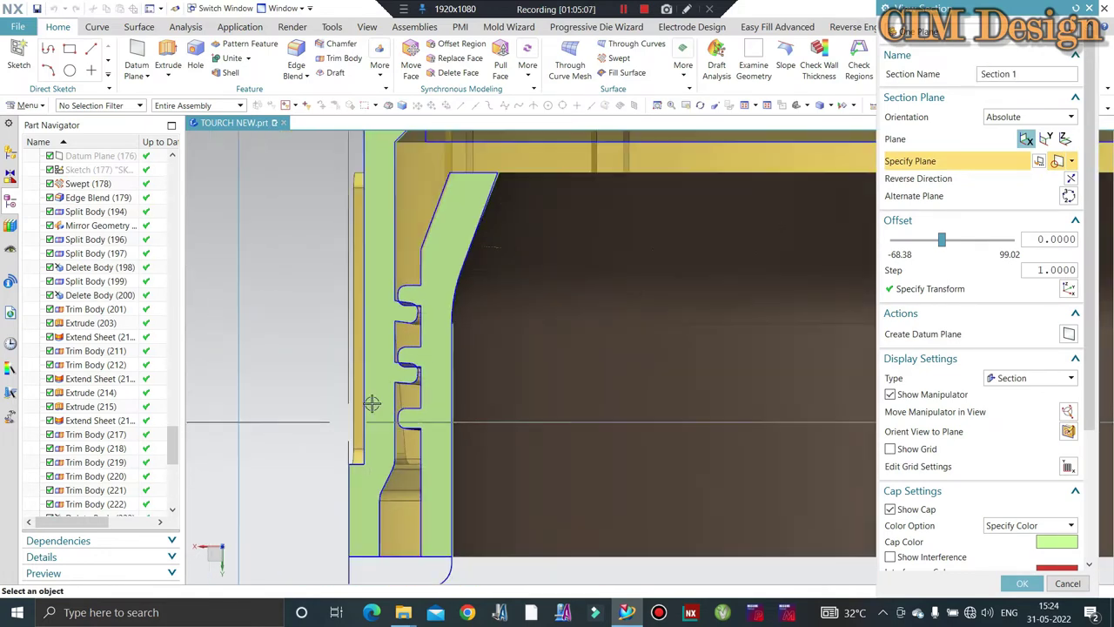
scroll(404, 270, up, 2)
scroll(362, 281, down, 3)
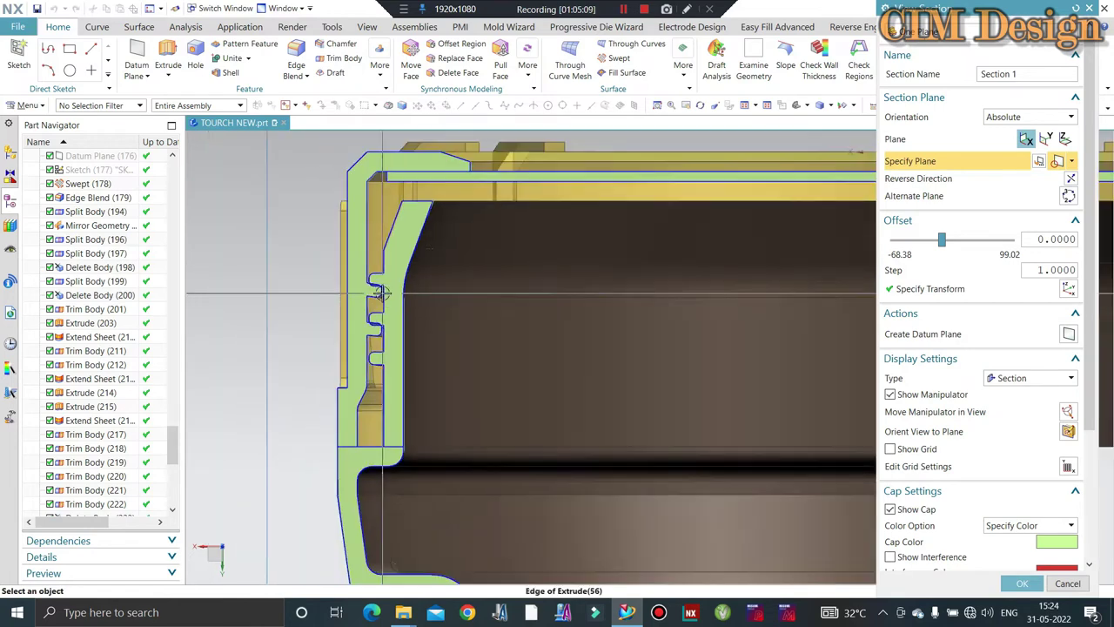
- Inspect the thread groove profile in the section, then close the section view
scroll(361, 281, down, 2)
scroll(722, 249, up, 1)
scroll(733, 249, up, 2)
scroll(733, 249, up, 2)
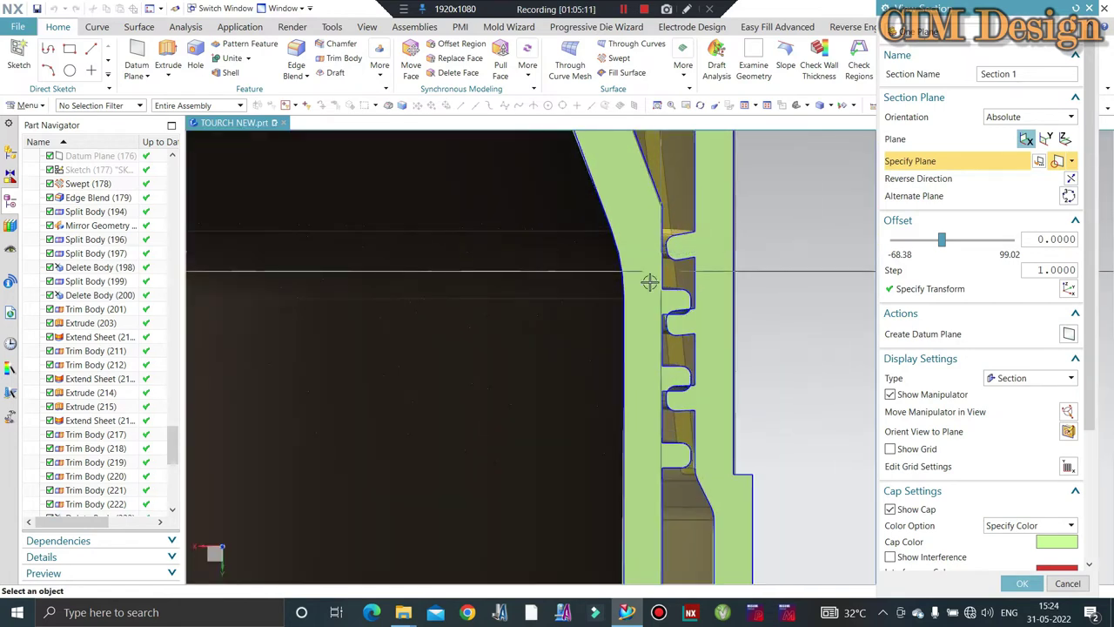
scroll(650, 282, up, 2)
scroll(679, 306, up, 1)
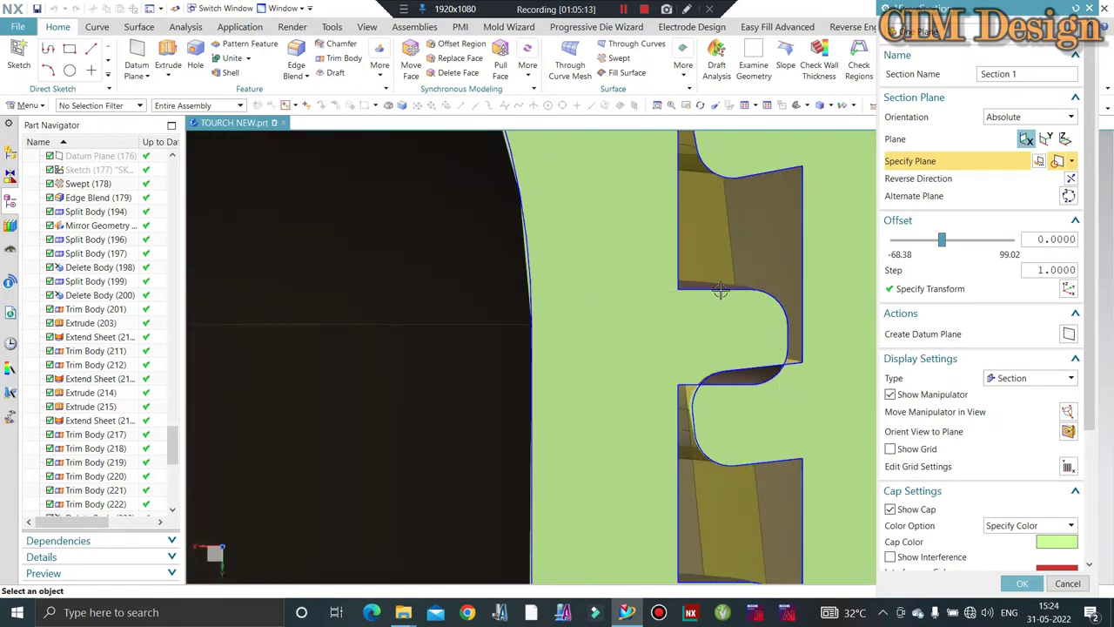
scroll(720, 290, down, 2)
scroll(739, 467, down, 2)
scroll(737, 258, up, 2)
scroll(813, 277, up, 1)
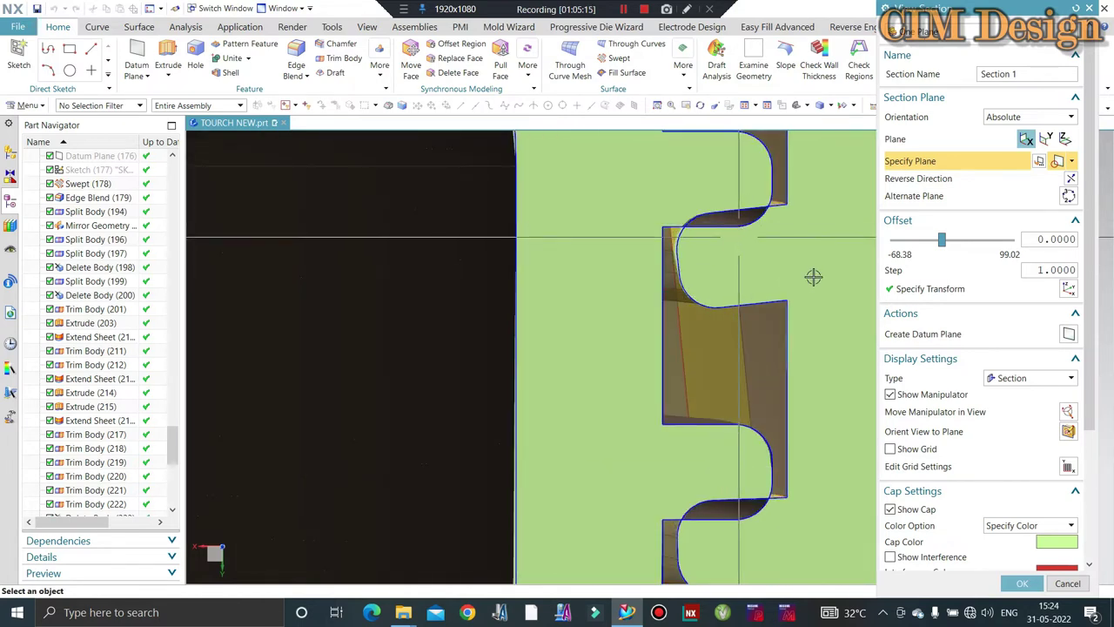
scroll(813, 276, down, 1)
click(1067, 584)
scroll(702, 323, down, 2)
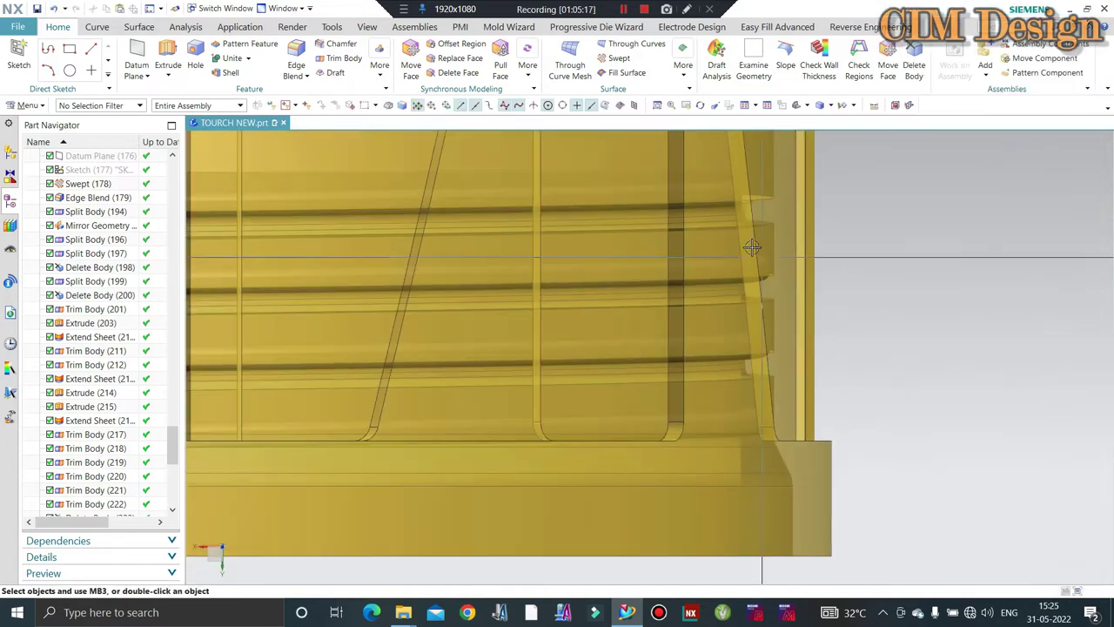
scroll(687, 262, down, 2)
scroll(653, 208, down, 2)
scroll(522, 316, up, 2)
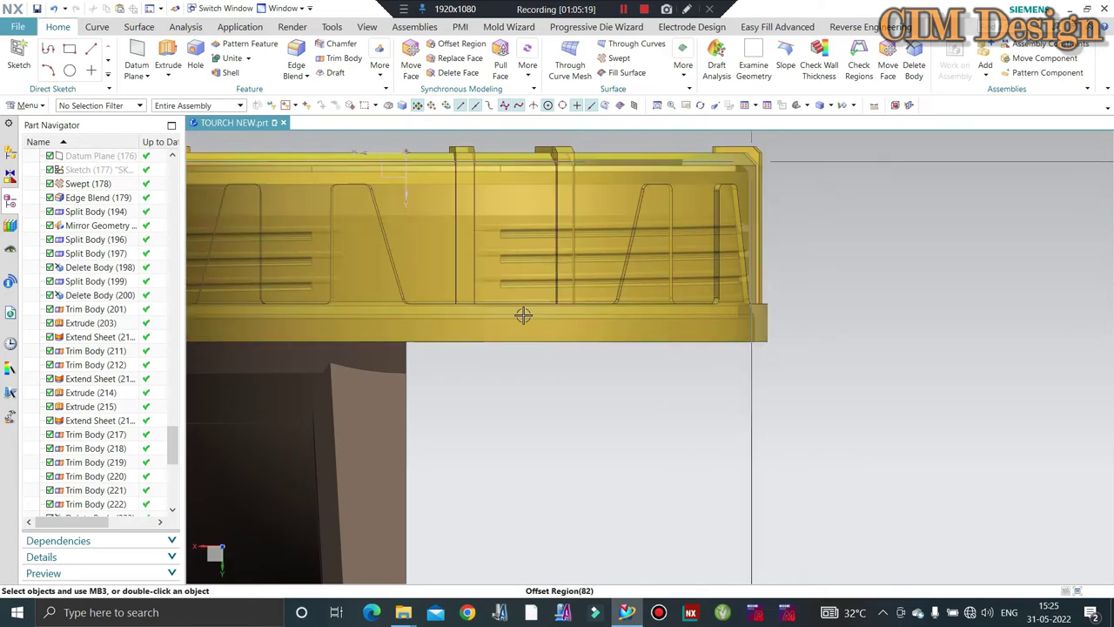
scroll(368, 404, down, 2)
mouse_move(401, 403)
middle_down()
mouse_move(466, 345)
mouse_move(468, 373)
middle_up()
scroll(467, 374, down, 2)
scroll(438, 394, up, 2)
scroll(438, 393, up, 3)
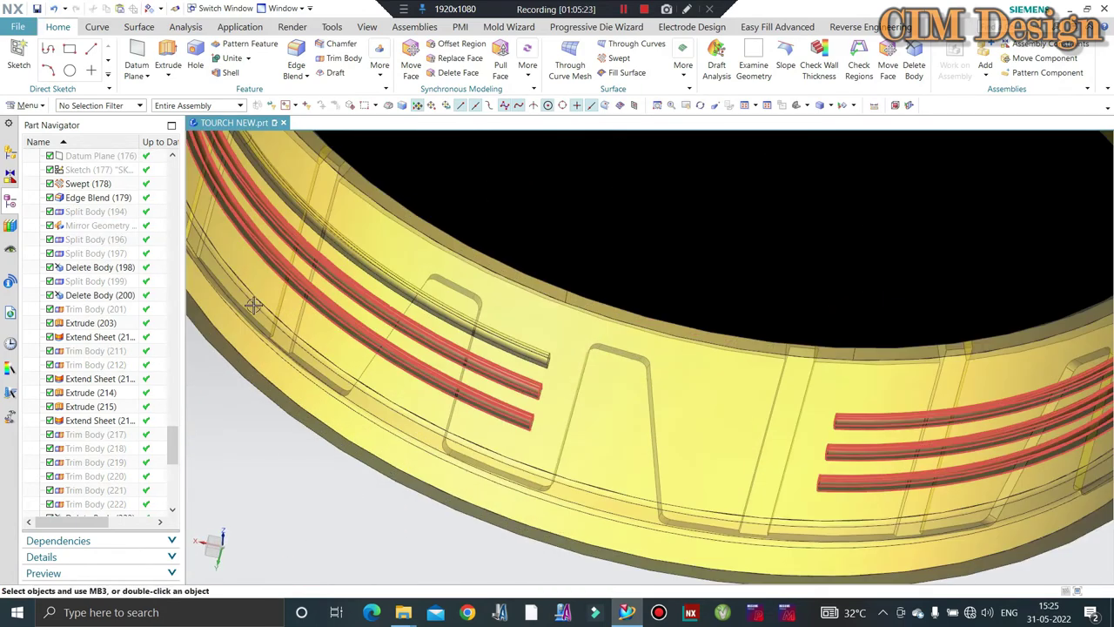
scroll(663, 372, down, 1)
scroll(663, 372, down, 2)
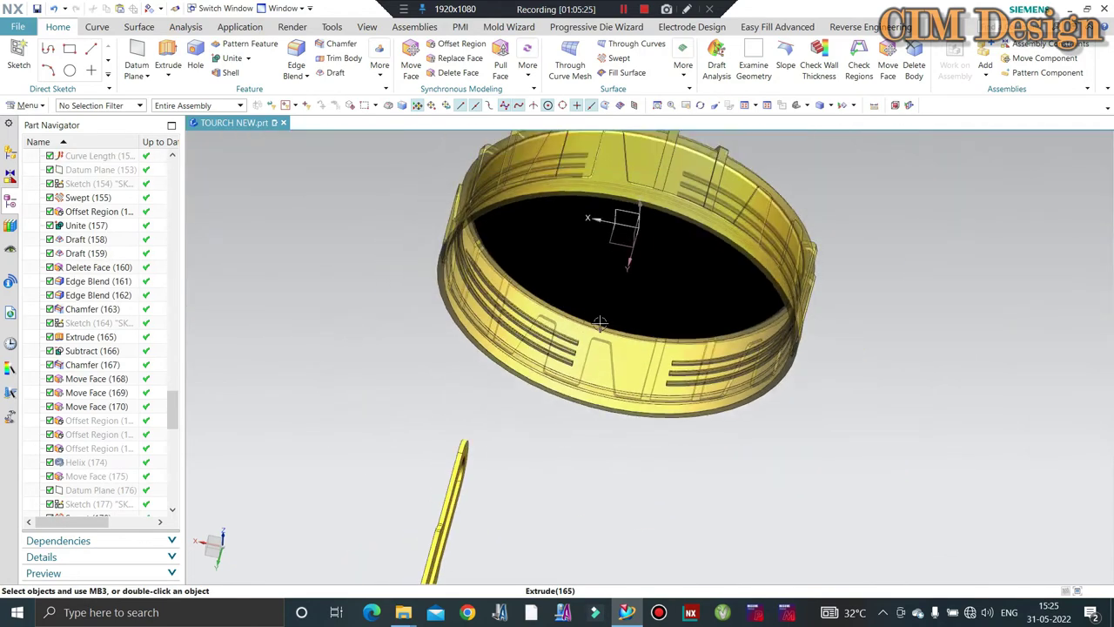
middle_drag(597, 229, 604, 218)
scroll(604, 218, up, 2)
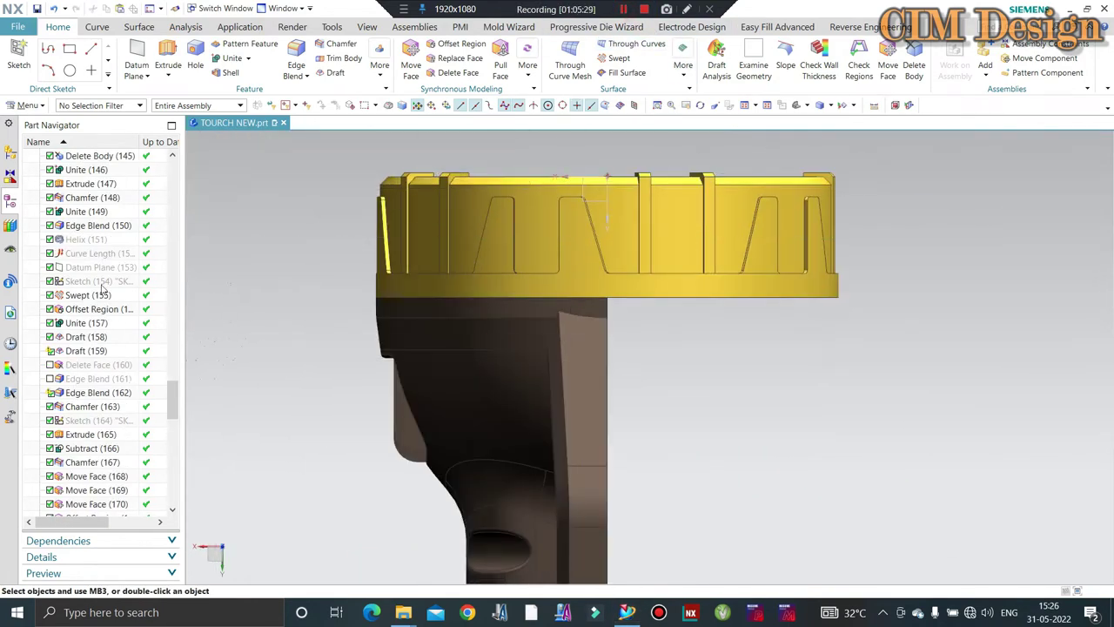
middle_drag(487, 253, 557, 251)
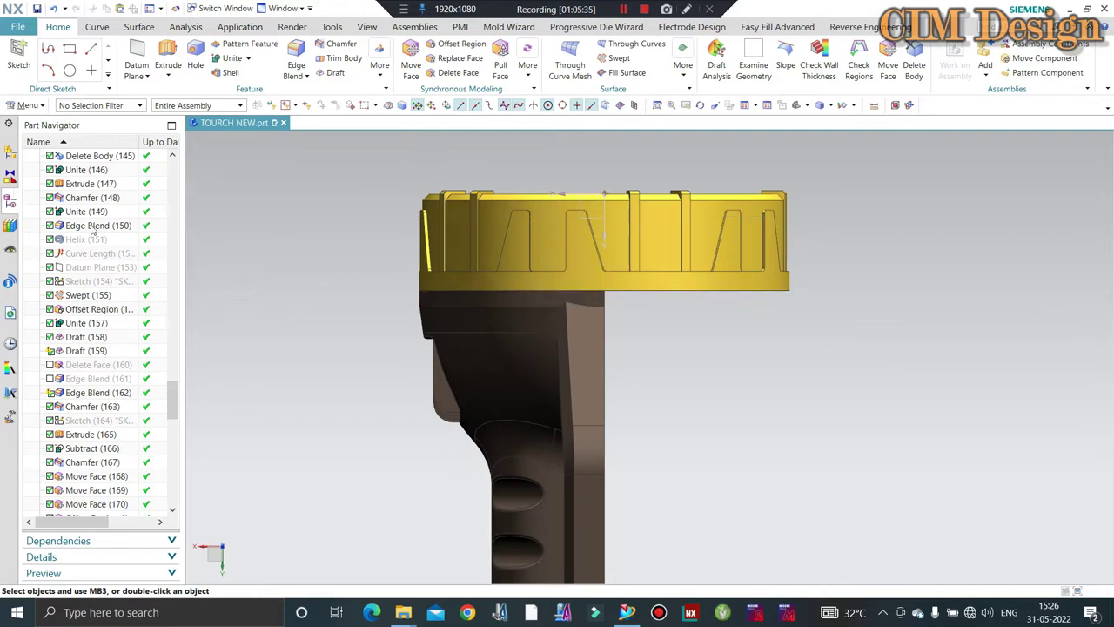
double_click(87, 295)
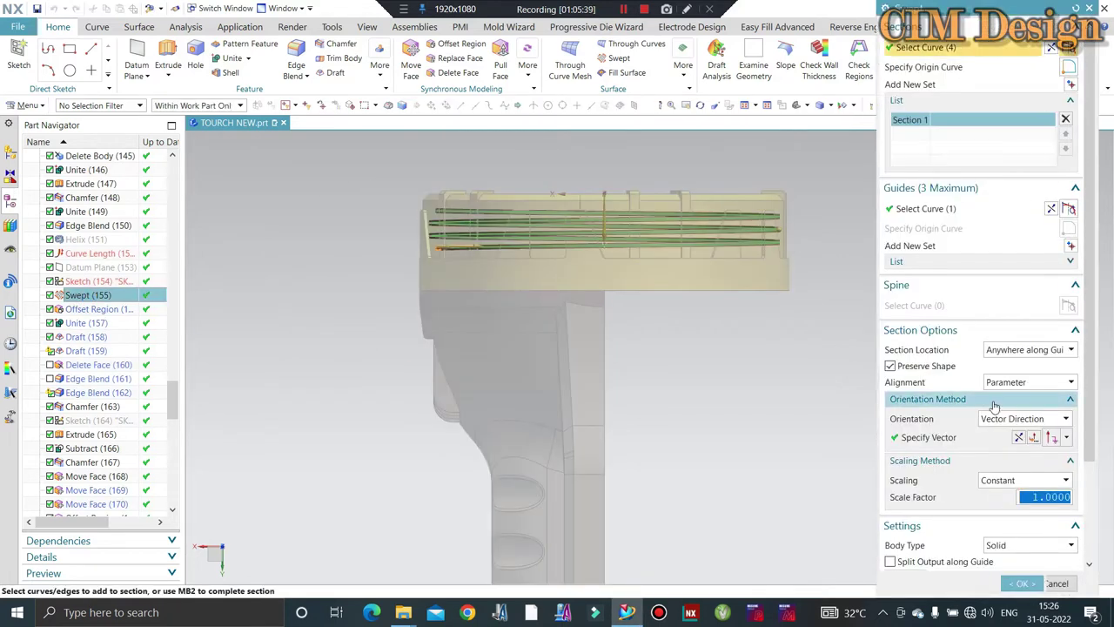
click(1003, 419)
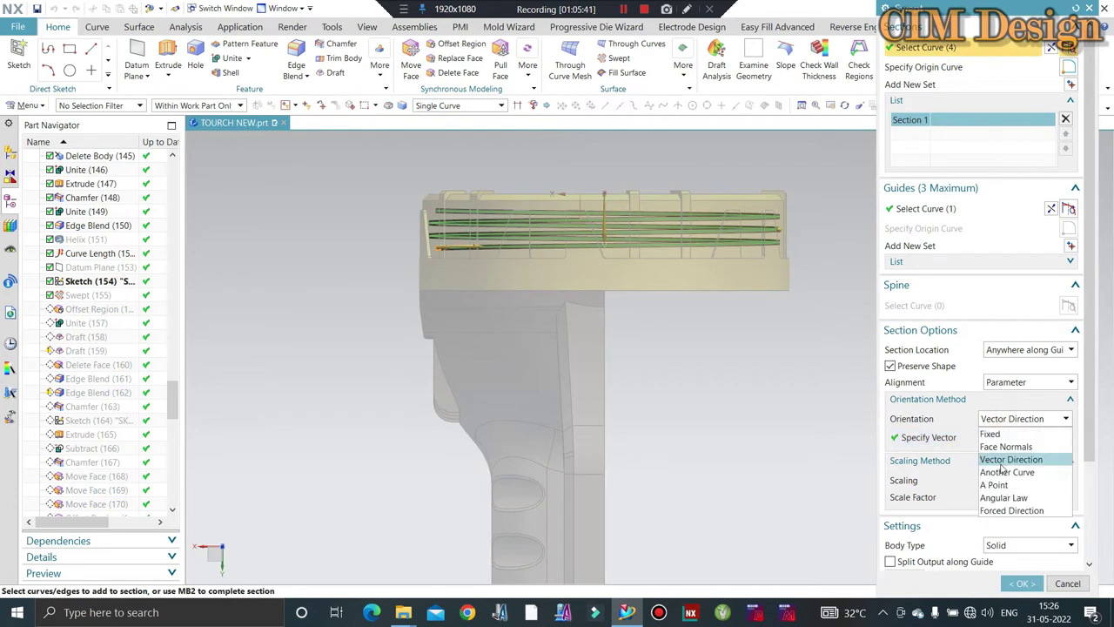
click(960, 445)
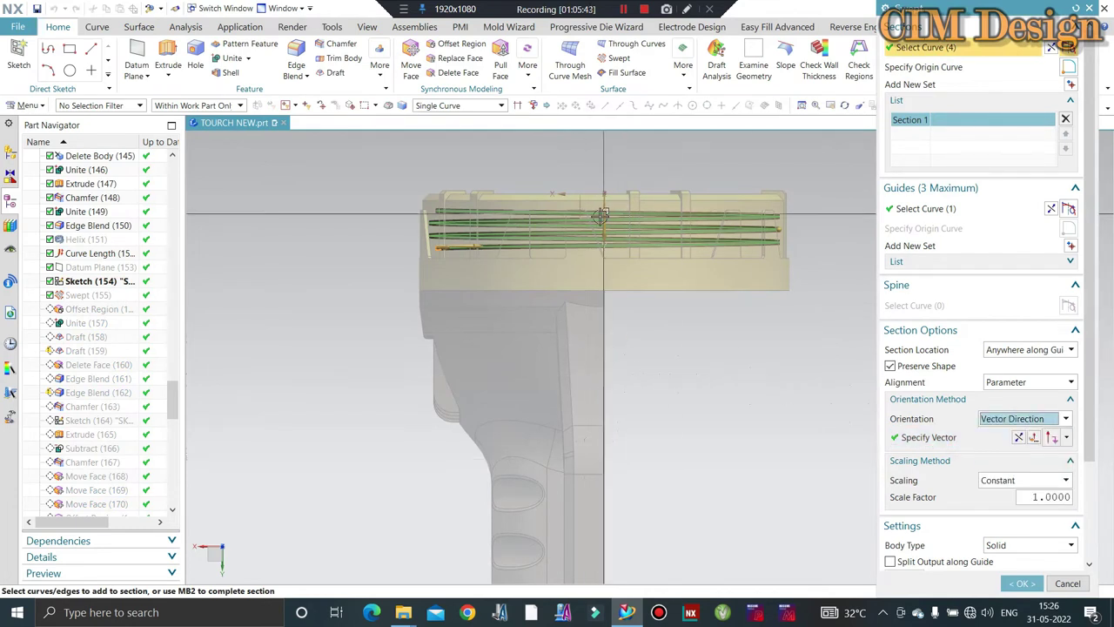
click(1070, 583)
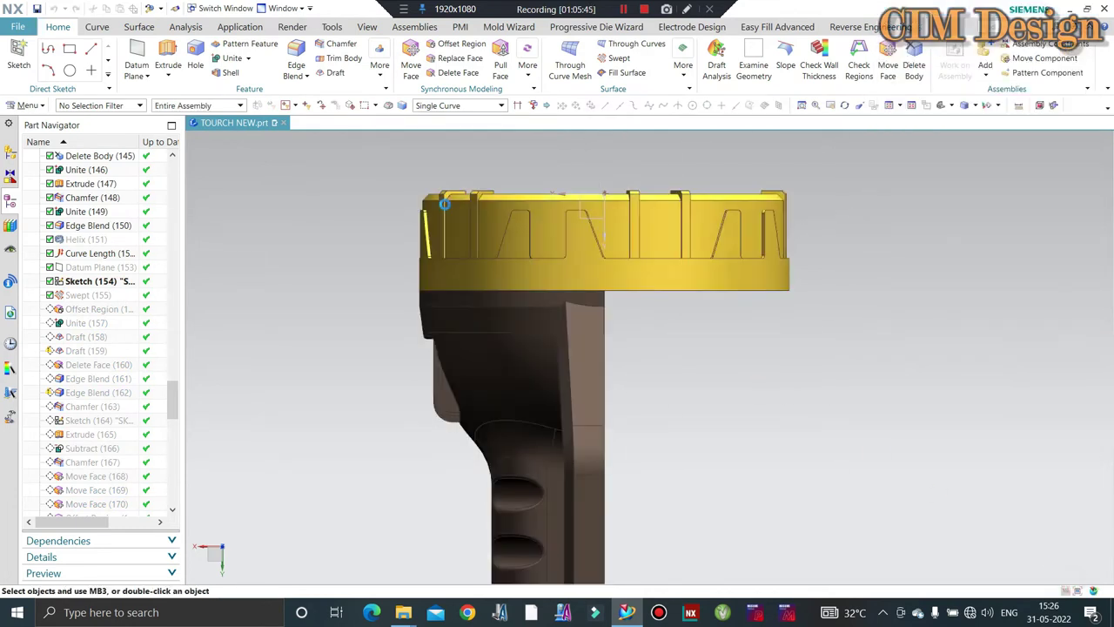
right_click(86, 382)
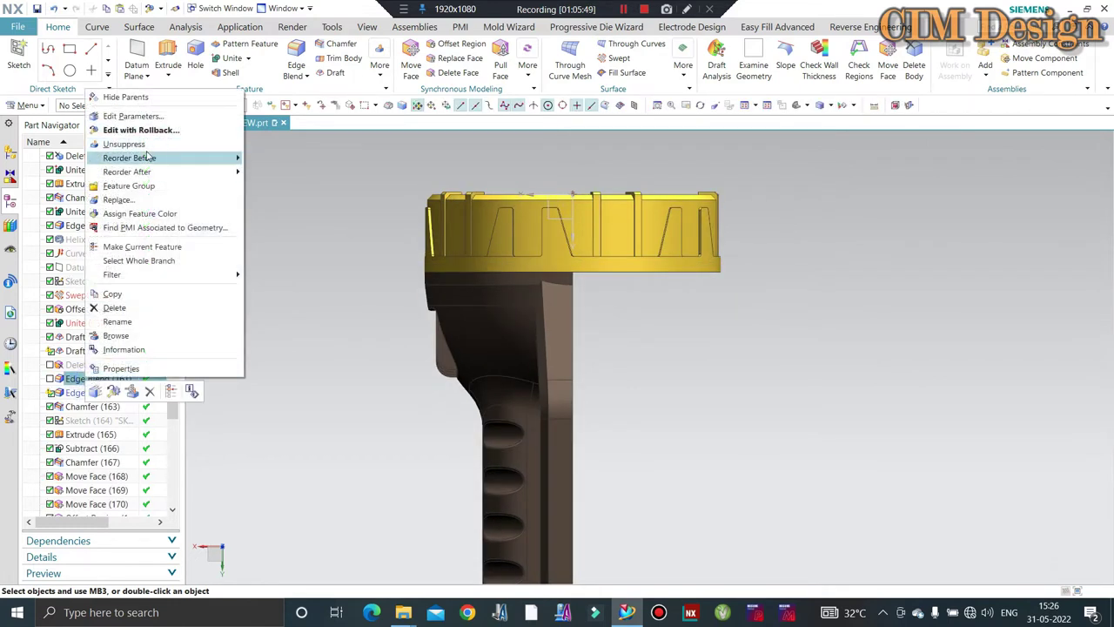
scroll(319, 231, down, 2)
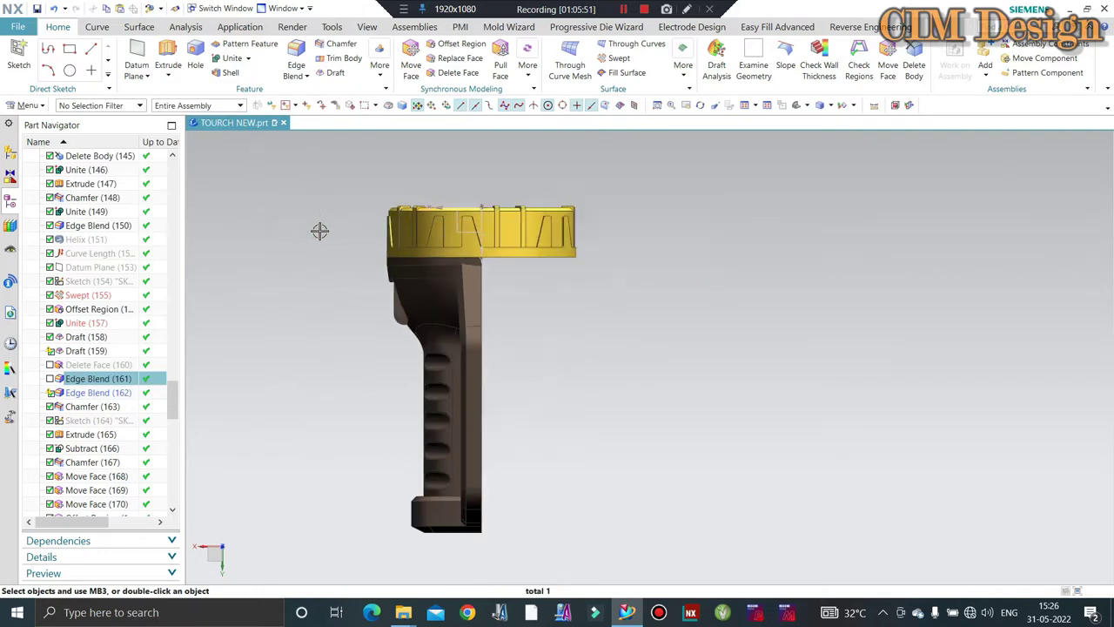
key(ctrl+h)
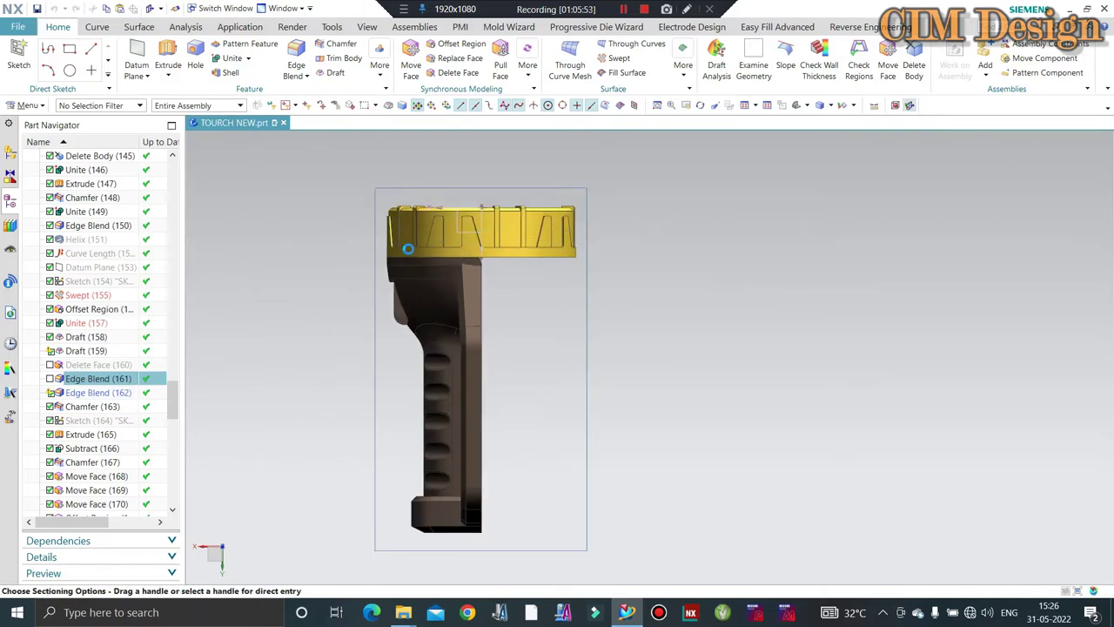
scroll(337, 199, up, 2)
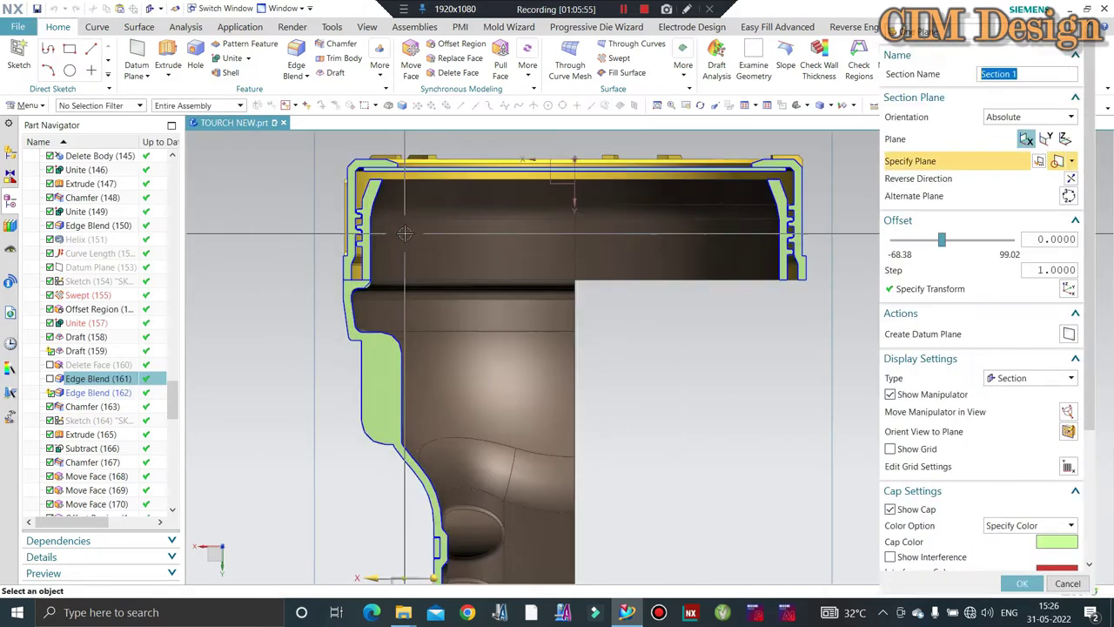
scroll(337, 199, up, 2)
scroll(337, 198, up, 2)
scroll(331, 237, up, 2)
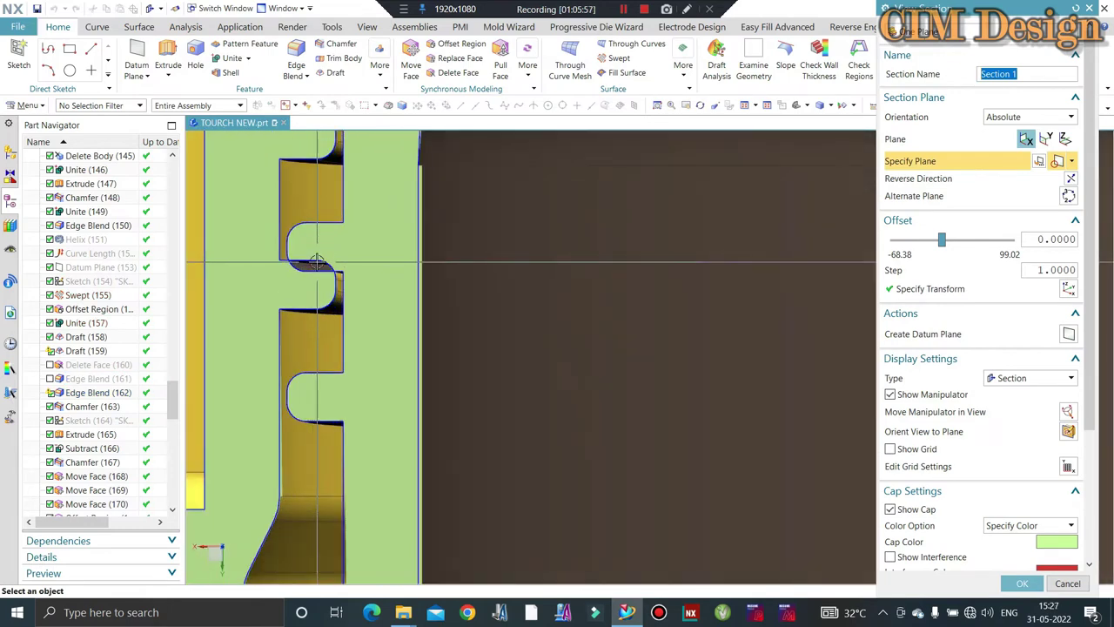
scroll(319, 279, down, 2)
scroll(319, 278, down, 2)
scroll(318, 296, down, 1)
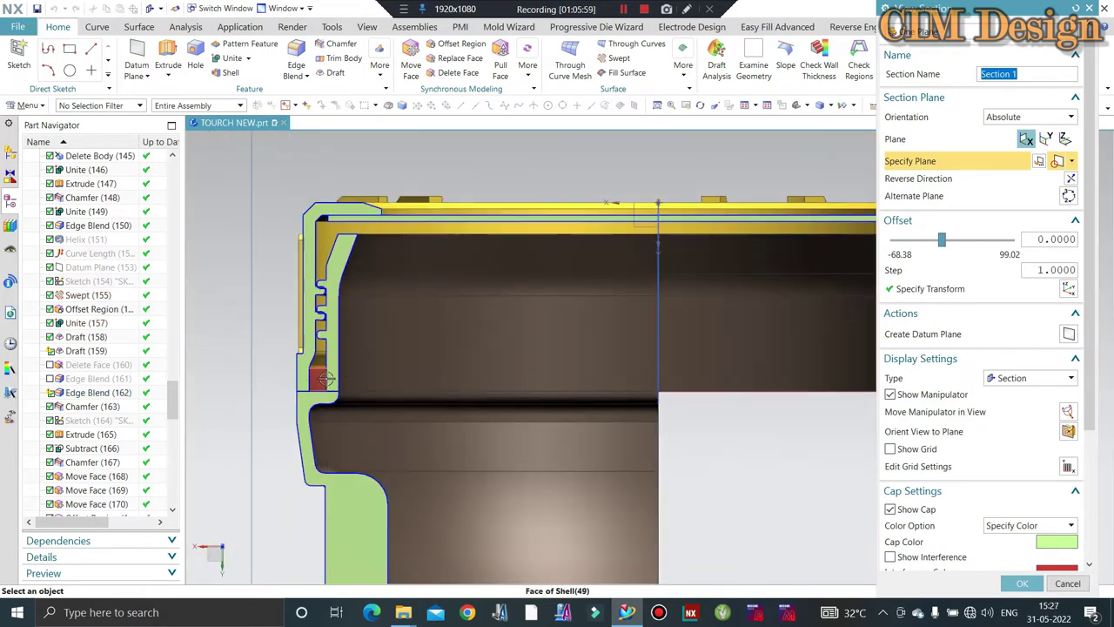
scroll(318, 305, up, 1)
scroll(318, 311, up, 2)
scroll(317, 311, up, 1)
scroll(369, 316, down, 1)
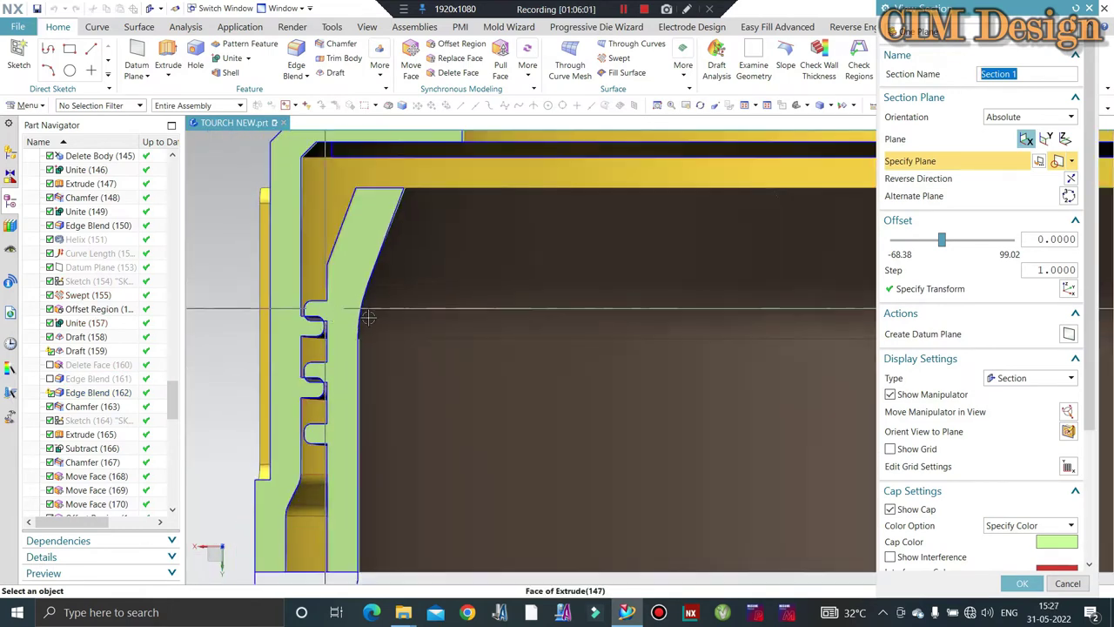
scroll(481, 274, down, 3)
scroll(797, 318, up, 3)
scroll(803, 316, up, 3)
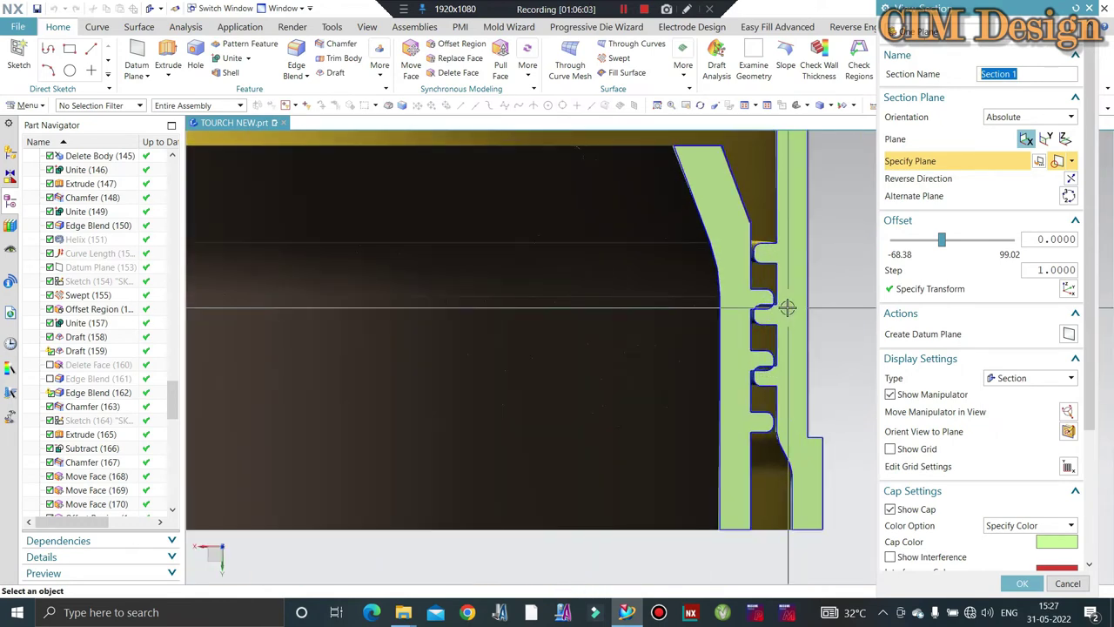
scroll(957, 503, down, 1)
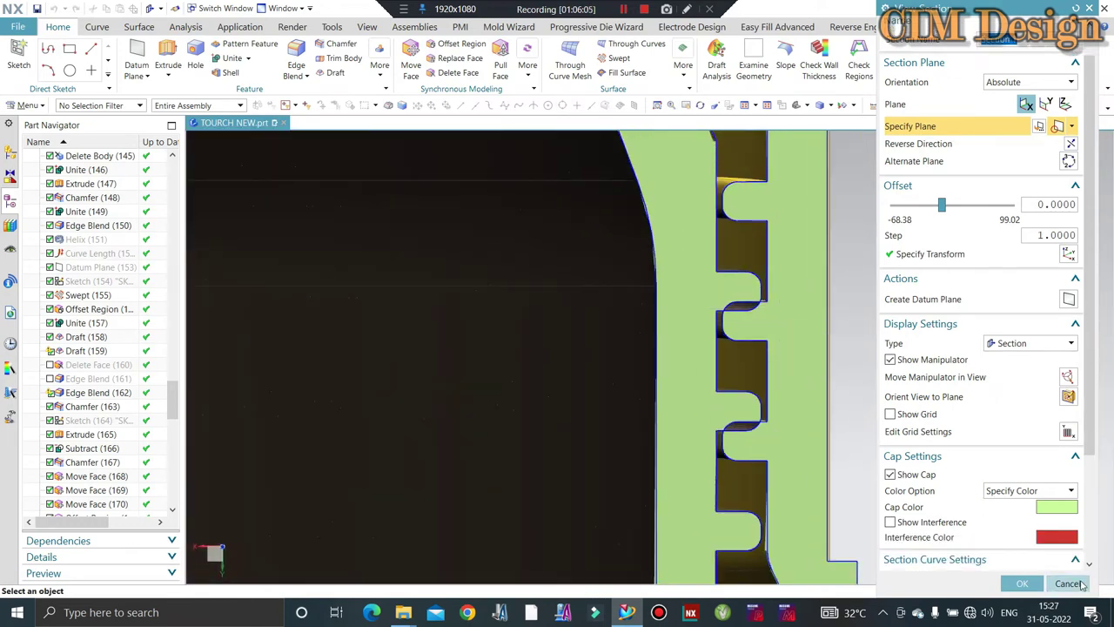
click(1082, 584)
scroll(736, 391, down, 2)
scroll(719, 305, down, 3)
- Orbit and zoom around the flashlight to look over the head from several angles
middle_drag(749, 299, 687, 269)
scroll(661, 287, up, 2)
scroll(543, 240, down, 2)
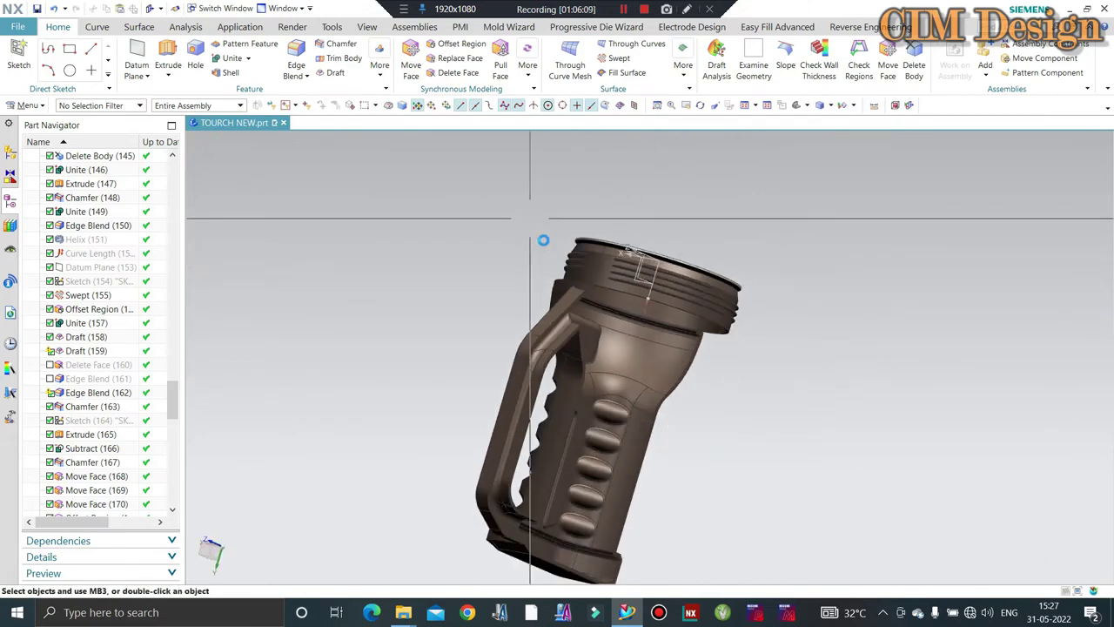
mouse_move(543, 240)
middle_down()
mouse_move(699, 266)
mouse_move(581, 236)
middle_up()
scroll(601, 254, up, 3)
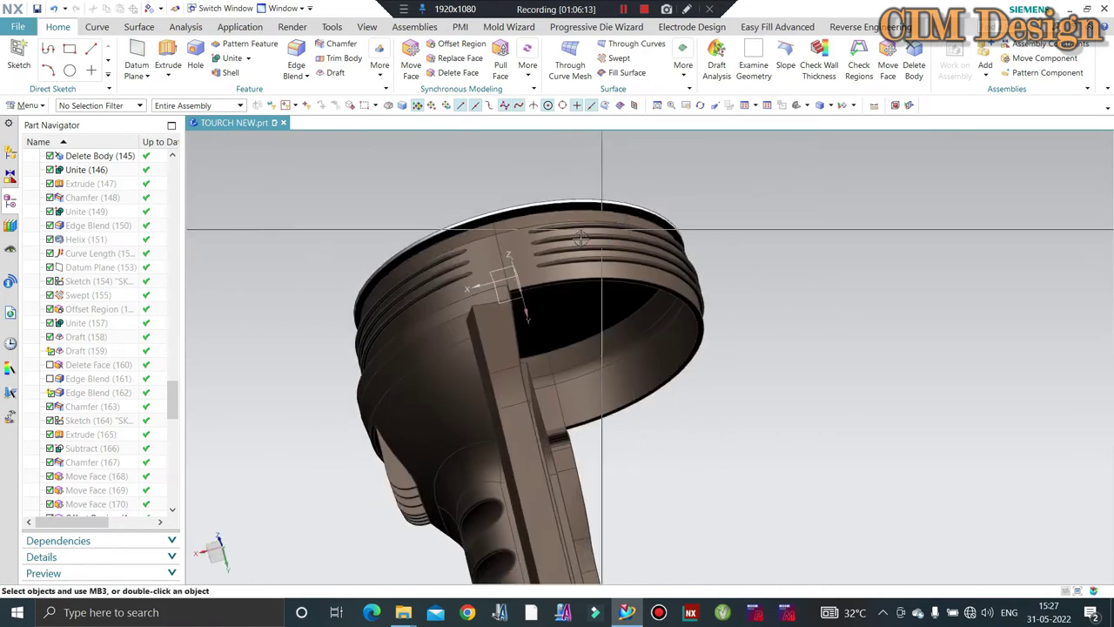
scroll(578, 244, down, 2)
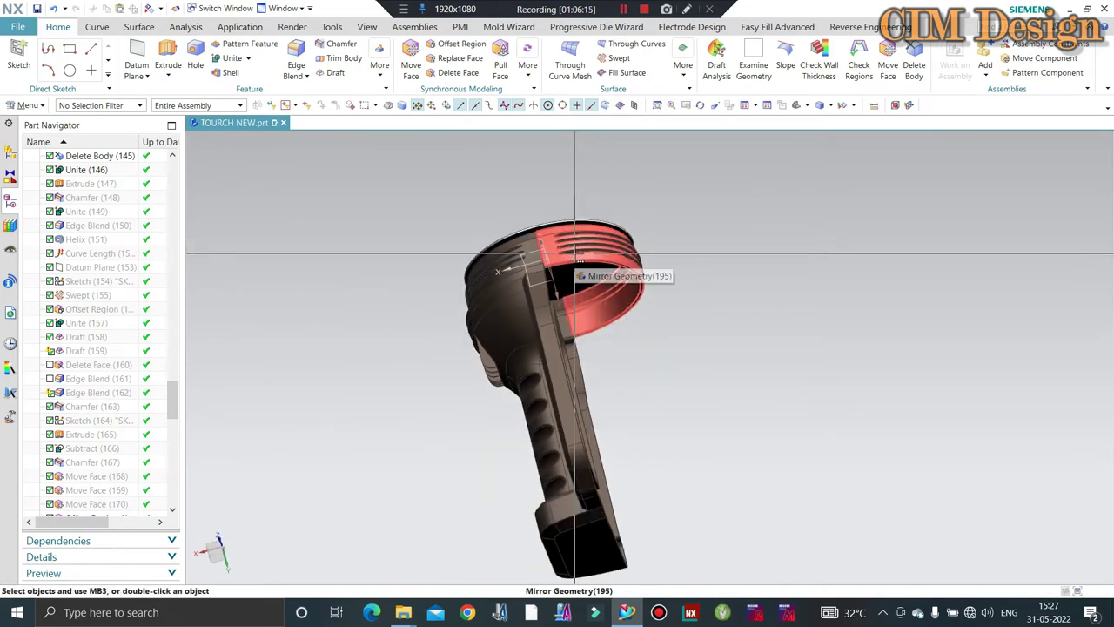
mouse_move(574, 254)
middle_down()
mouse_move(433, 252)
mouse_move(432, 284)
middle_up()
scroll(558, 327, up, 3)
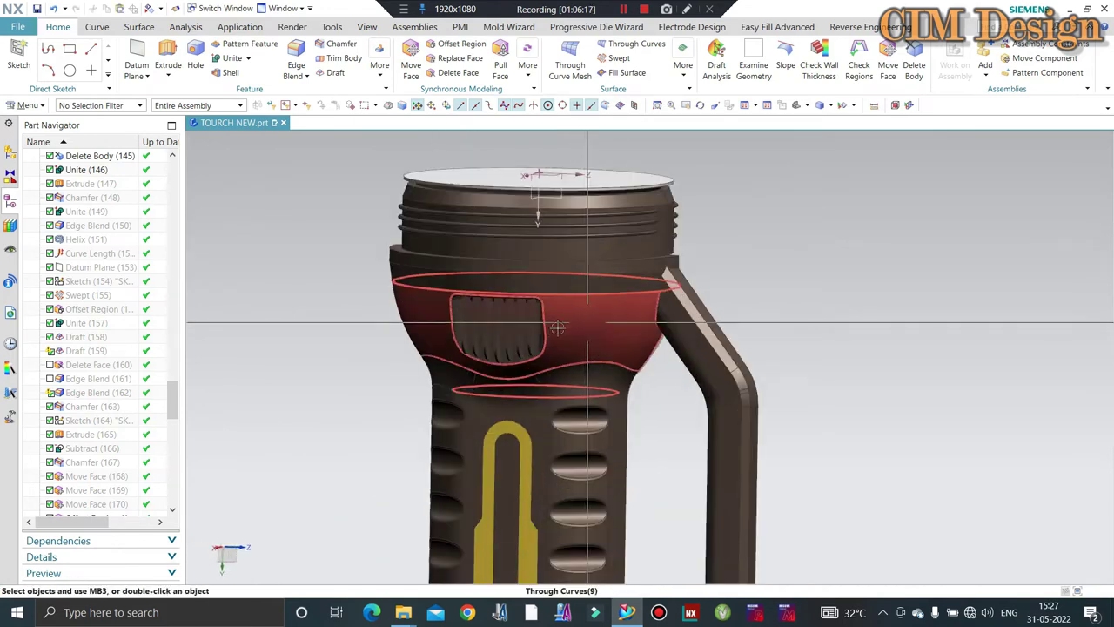
mouse_move(557, 327)
middle_down()
mouse_move(517, 316)
mouse_move(634, 241)
mouse_move(566, 318)
mouse_move(489, 250)
middle_up()
scroll(517, 316, down, 4)
scroll(490, 250, up, 3)
scroll(489, 250, up, 2)
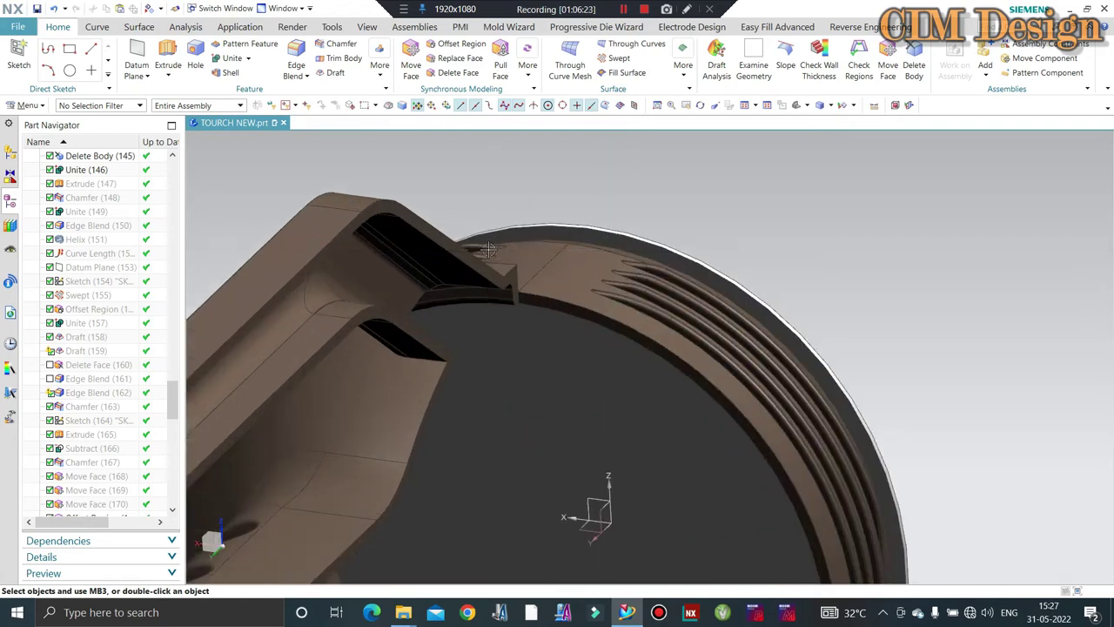
scroll(490, 250, down, 5)
- Return to the angled Home view of the whole flashlight and save TOUCH NEW.prt
double_click(545, 239)
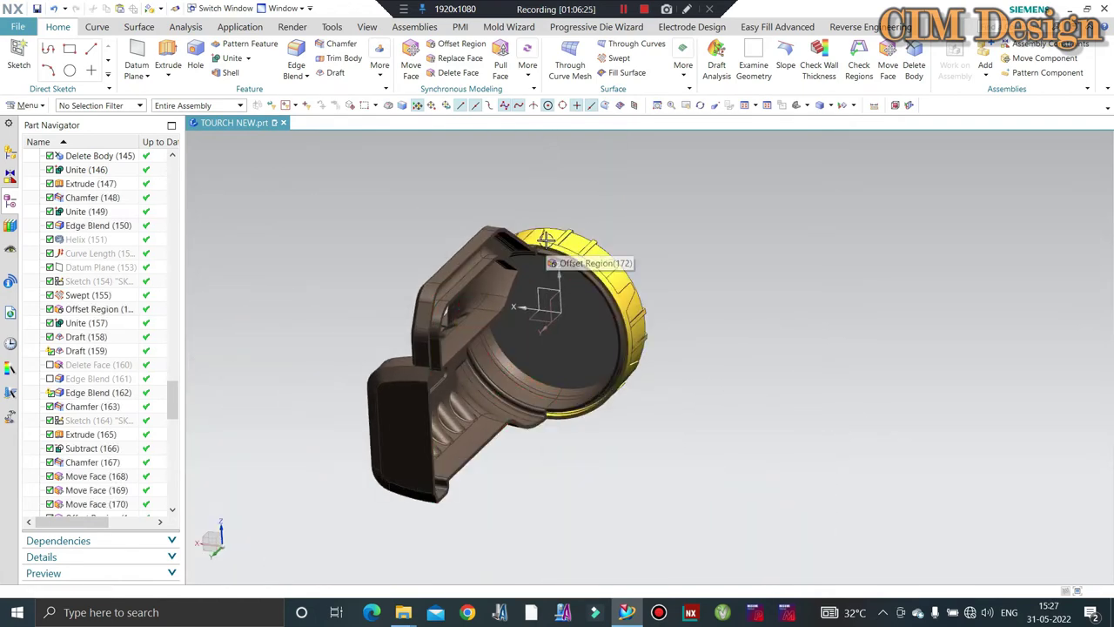
key(Home)
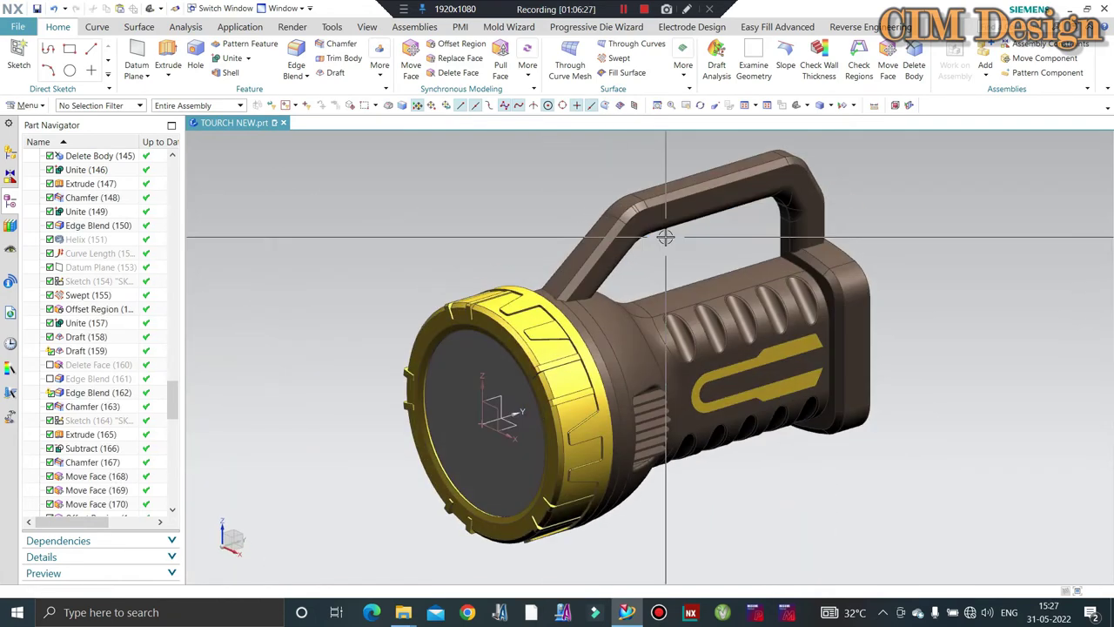
key(ctrl+s)
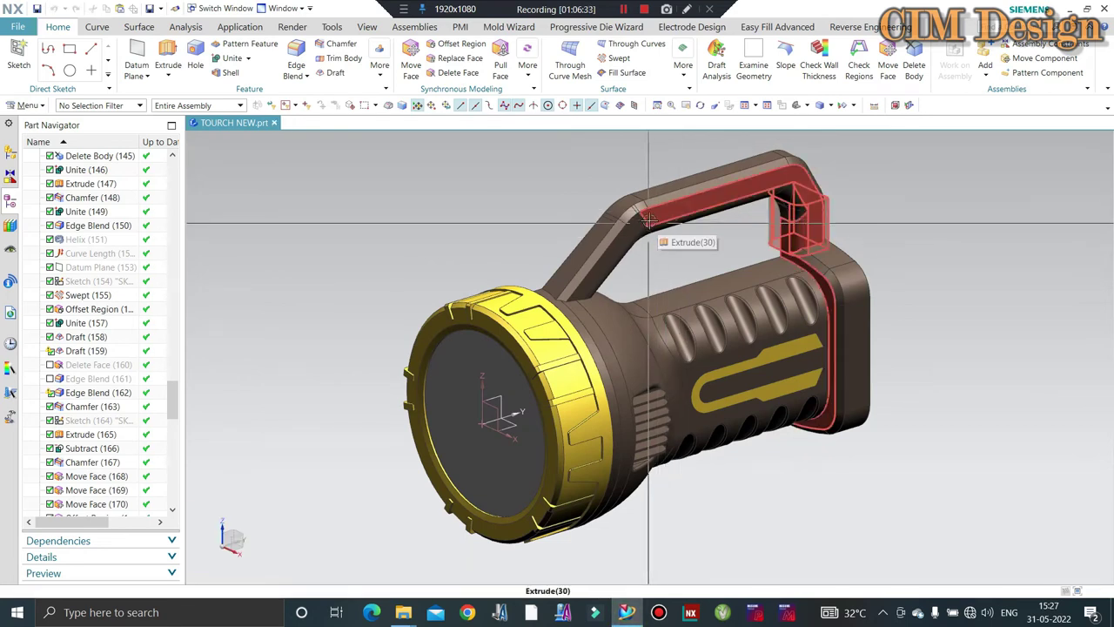
- Rotate the flashlight to view its other side and save the part again
scroll(520, 309, down, 2)
middle_drag(519, 309, 355, 348)
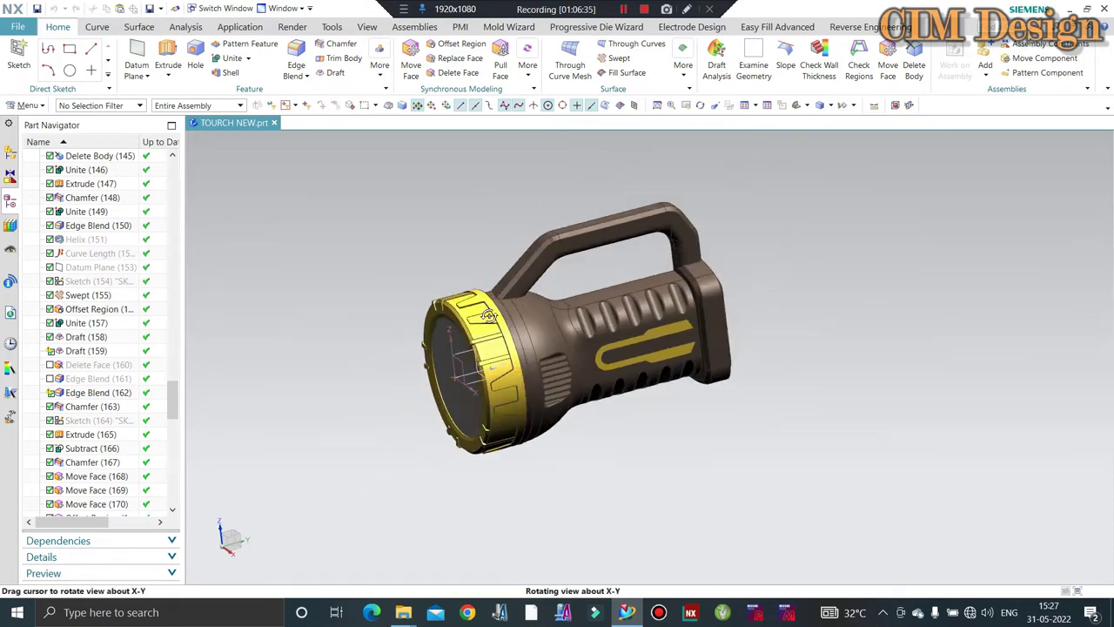
scroll(355, 348, up, 3)
scroll(523, 331, down, 3)
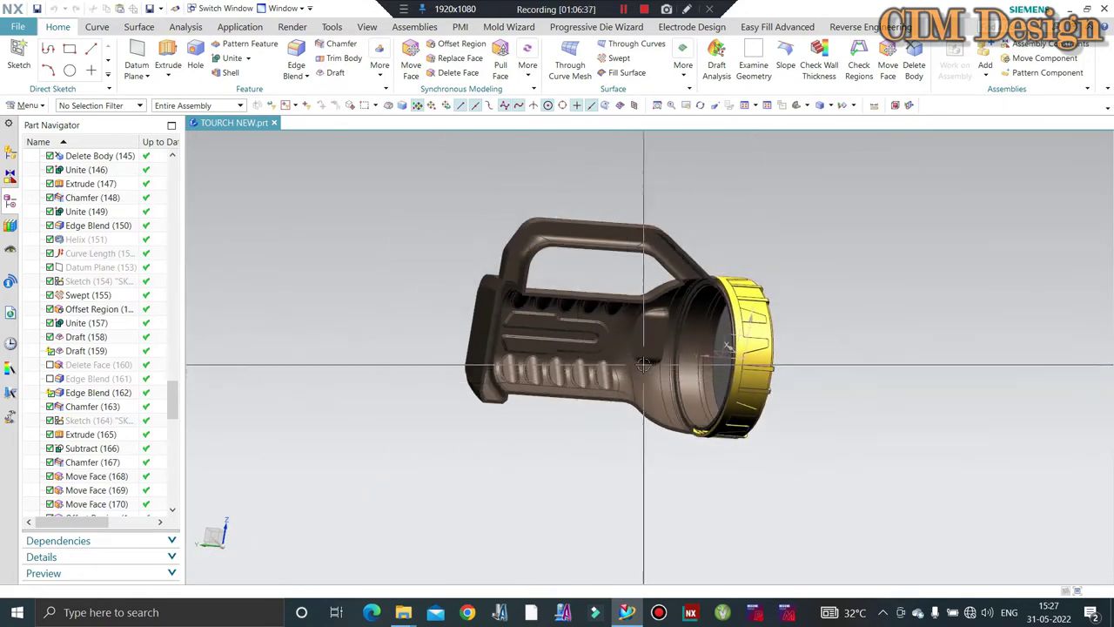
scroll(674, 296, up, 3)
scroll(674, 296, up, 2)
scroll(609, 274, down, 4)
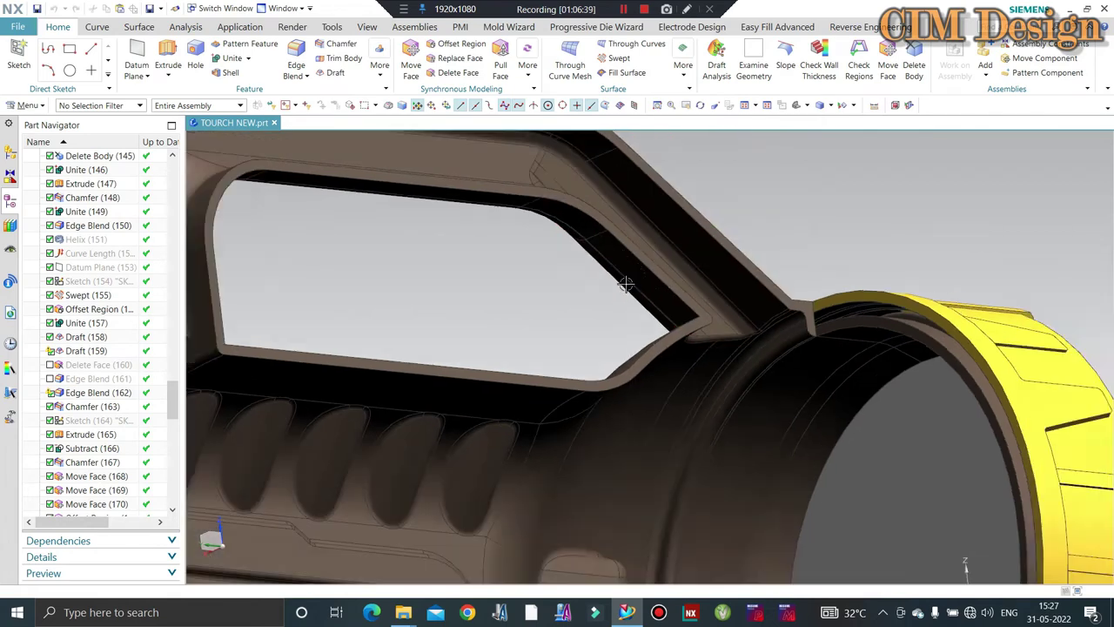
scroll(515, 341, up, 1)
middle_drag(515, 341, 608, 416)
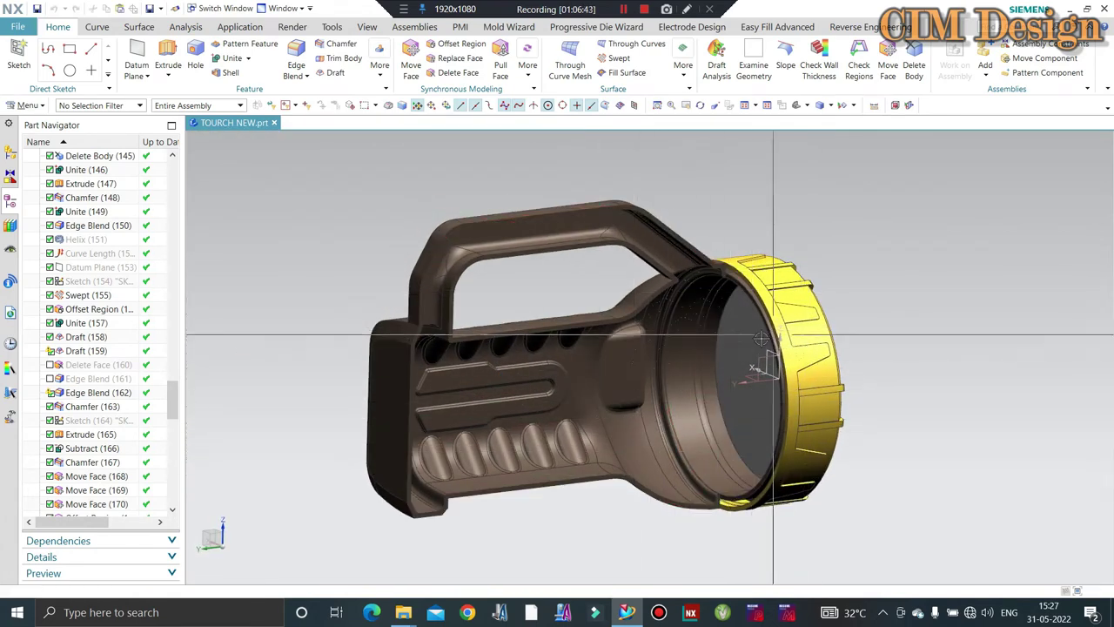
key(ctrl+s)
scroll(604, 340, up, 1)
scroll(440, 320, down, 2)
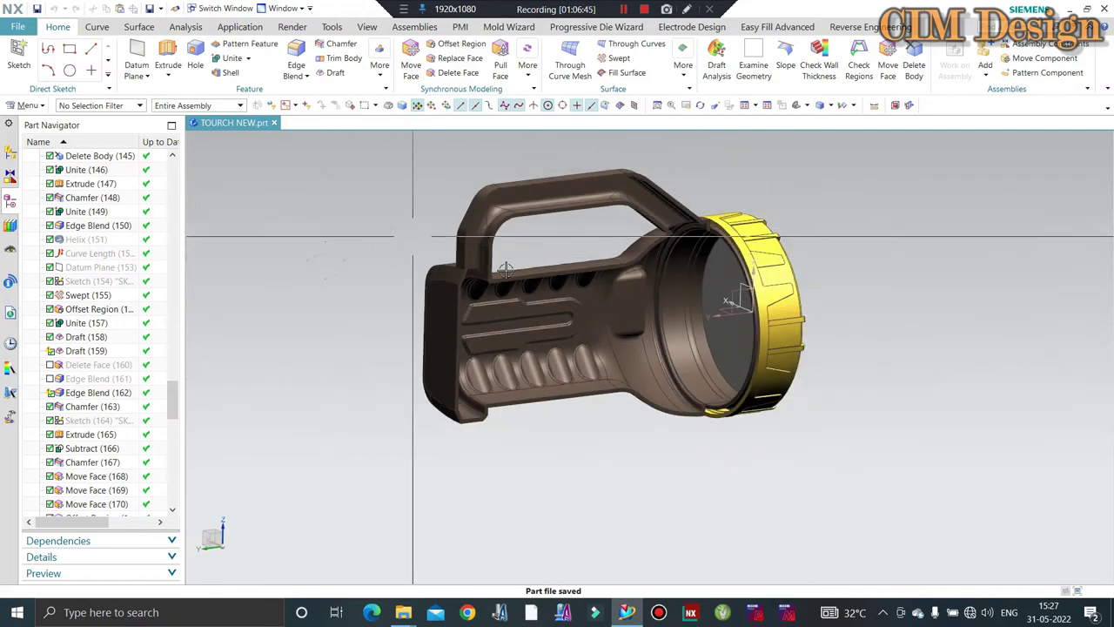
middle_drag(596, 299, 583, 302)
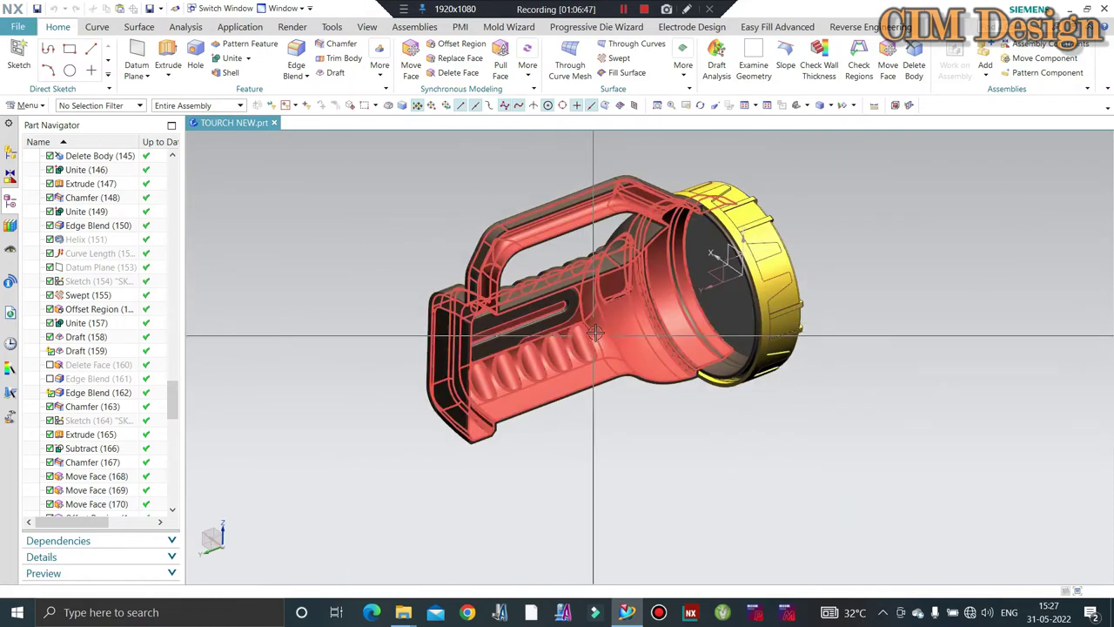
middle_drag(575, 320, 597, 315)
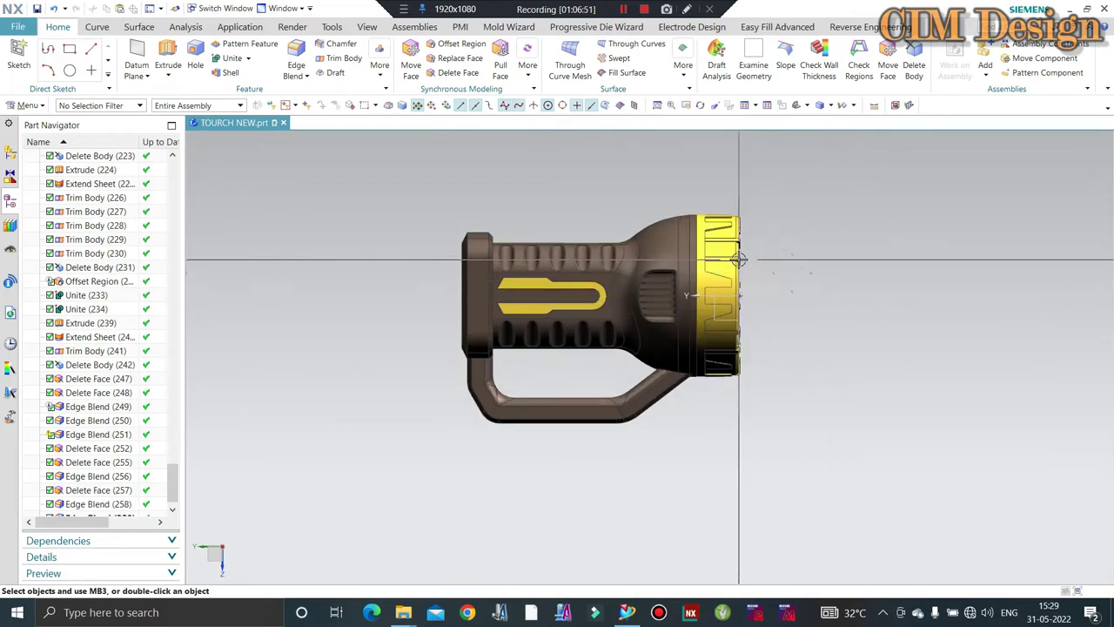
- Section the model, orient flat to the section plane to inspect the grooves, then close it
scroll(813, 247, up, 3)
scroll(813, 247, down, 1)
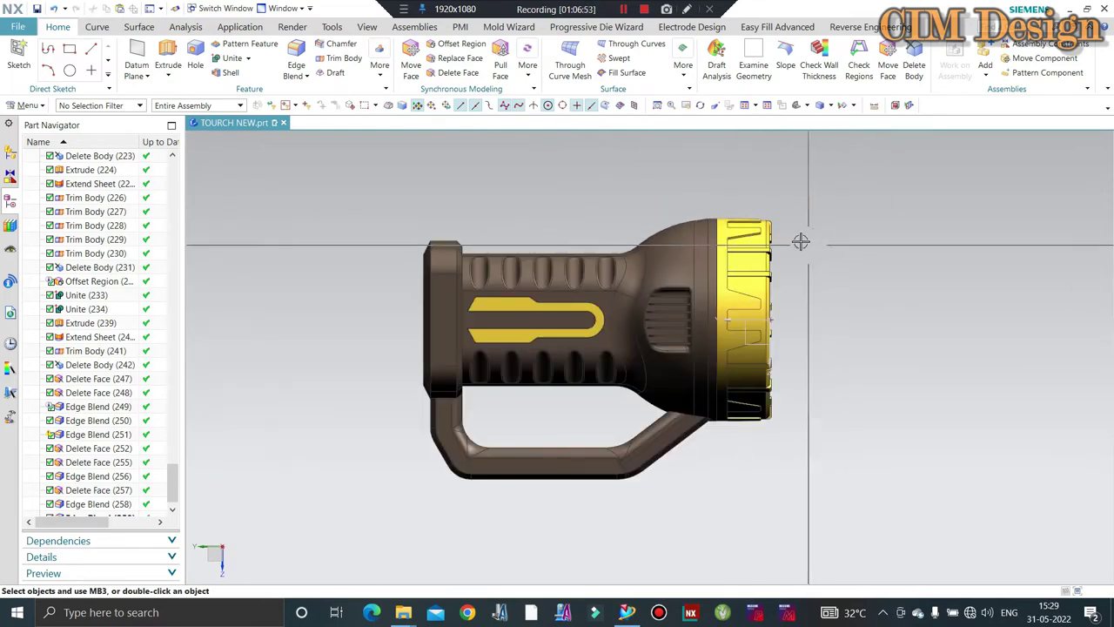
scroll(744, 233, up, 1)
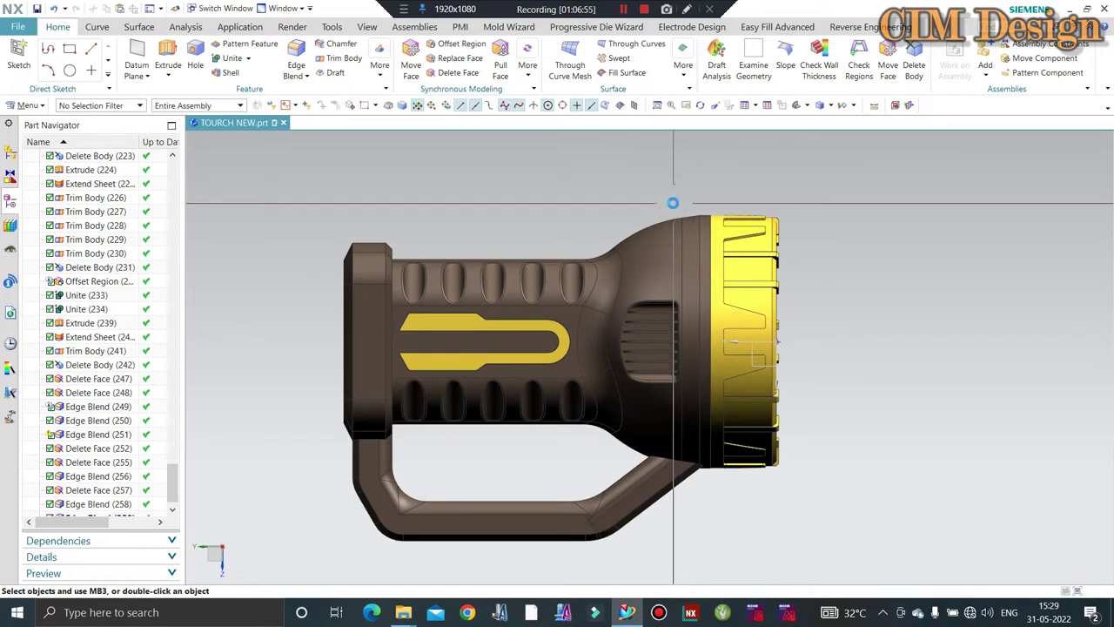
key(ctrl+h)
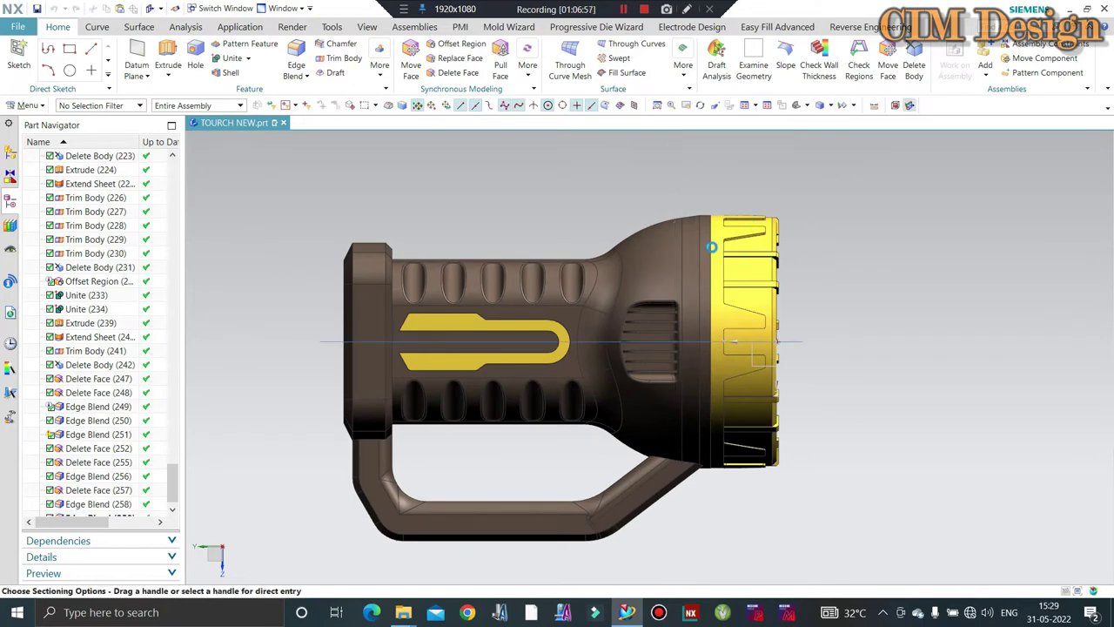
middle_drag(712, 247, 639, 180)
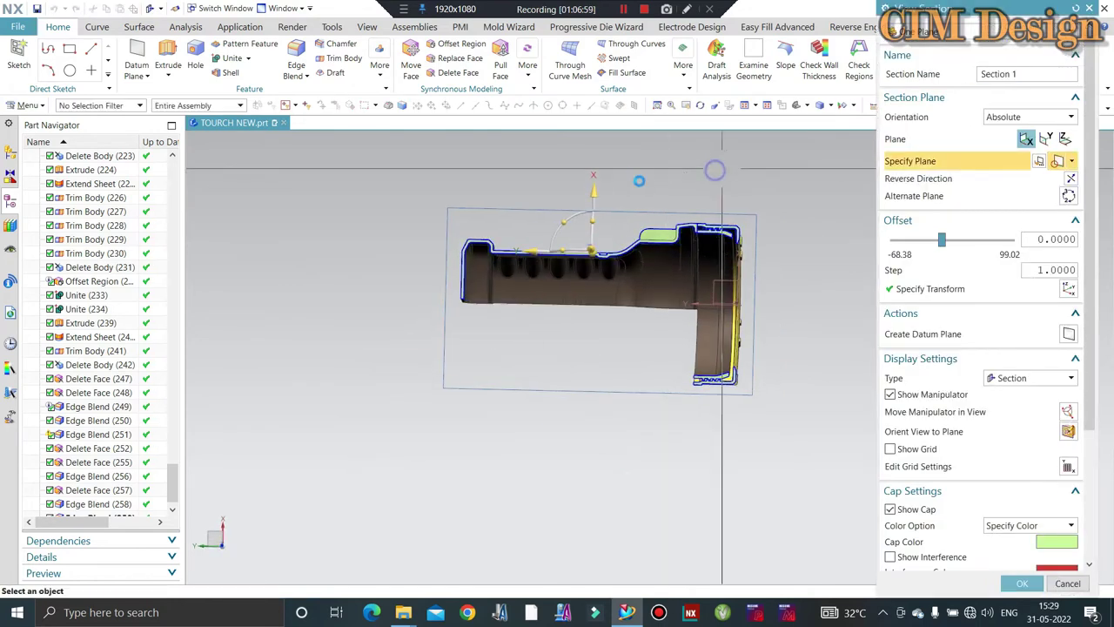
click(1068, 431)
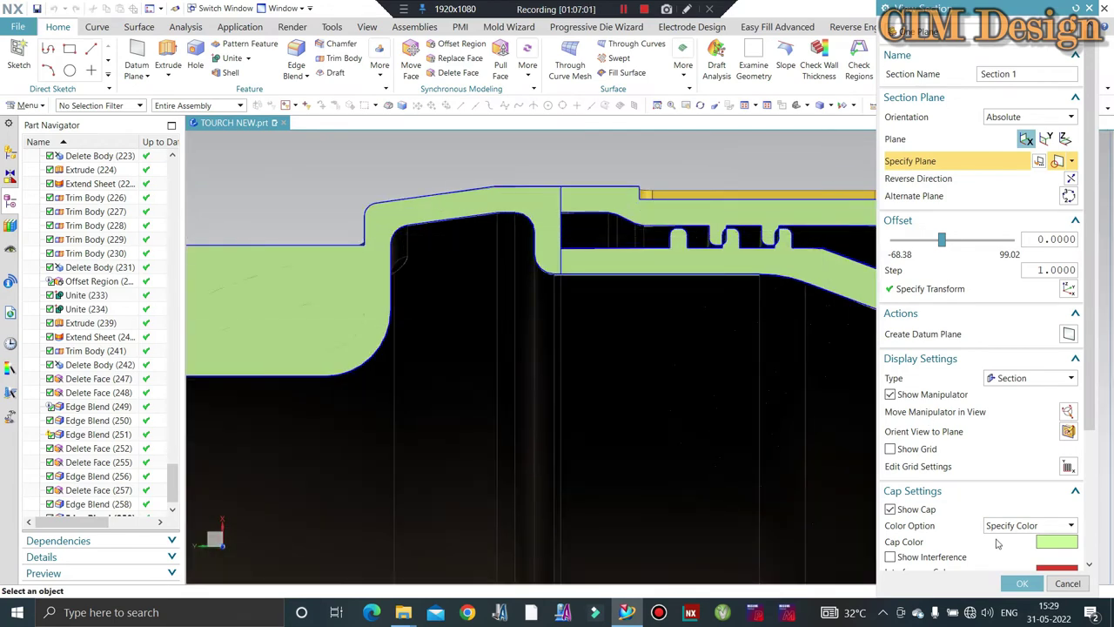
click(1068, 583)
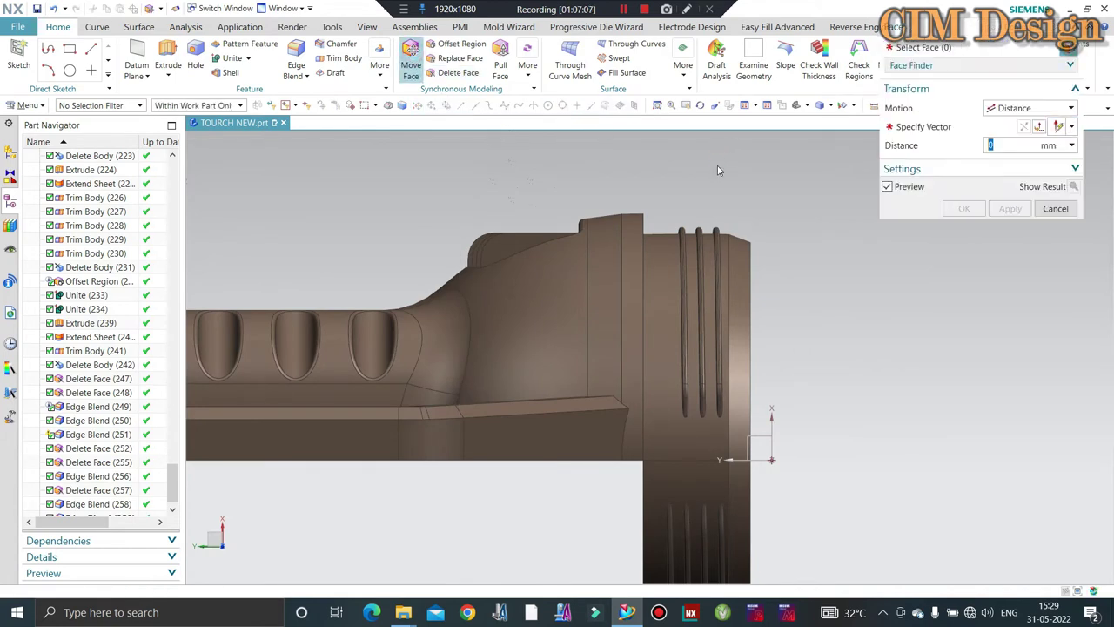
- Box-select the groove faces around the lamp head and deselect two unwanted faces
scroll(725, 165, down, 2)
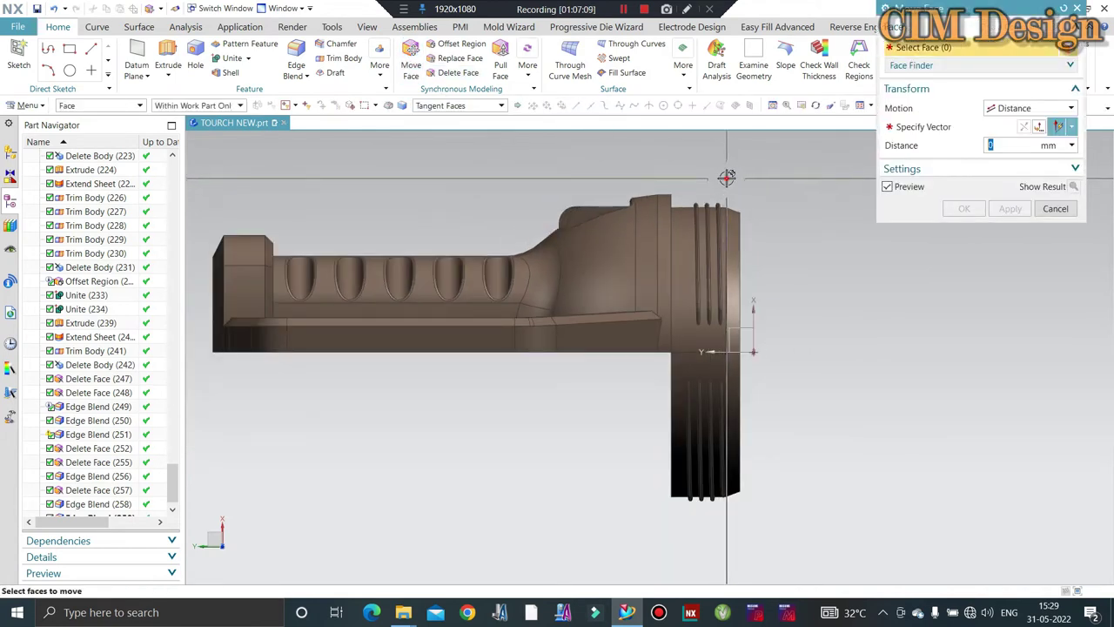
drag(726, 177, 683, 533)
middle_drag(786, 252, 837, 205)
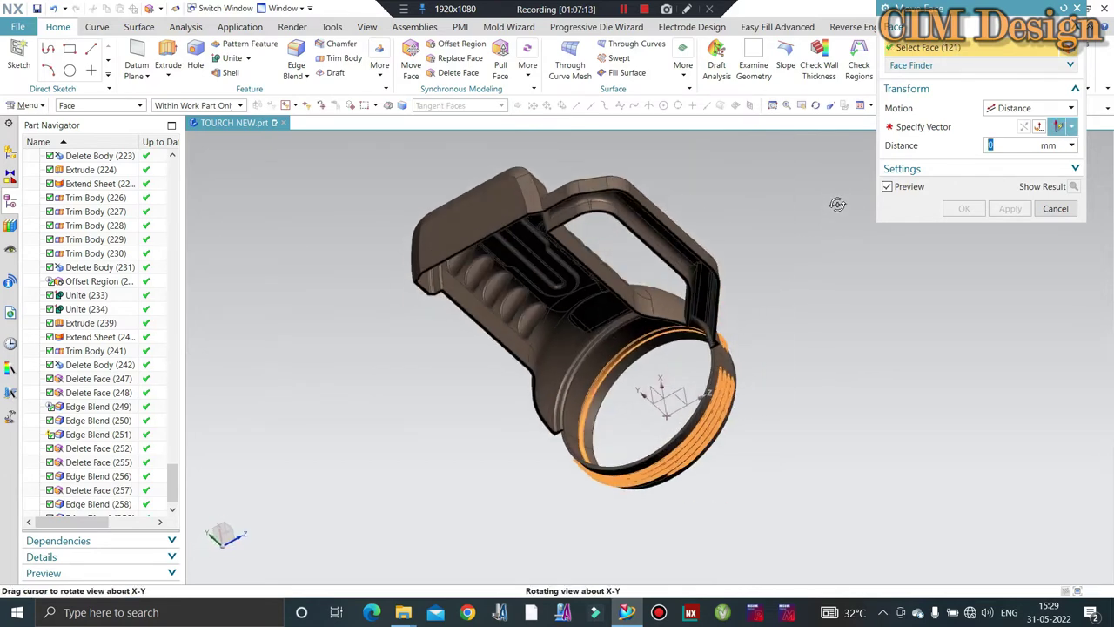
scroll(610, 348, up, 3)
scroll(610, 348, up, 3)
shift+click(558, 307)
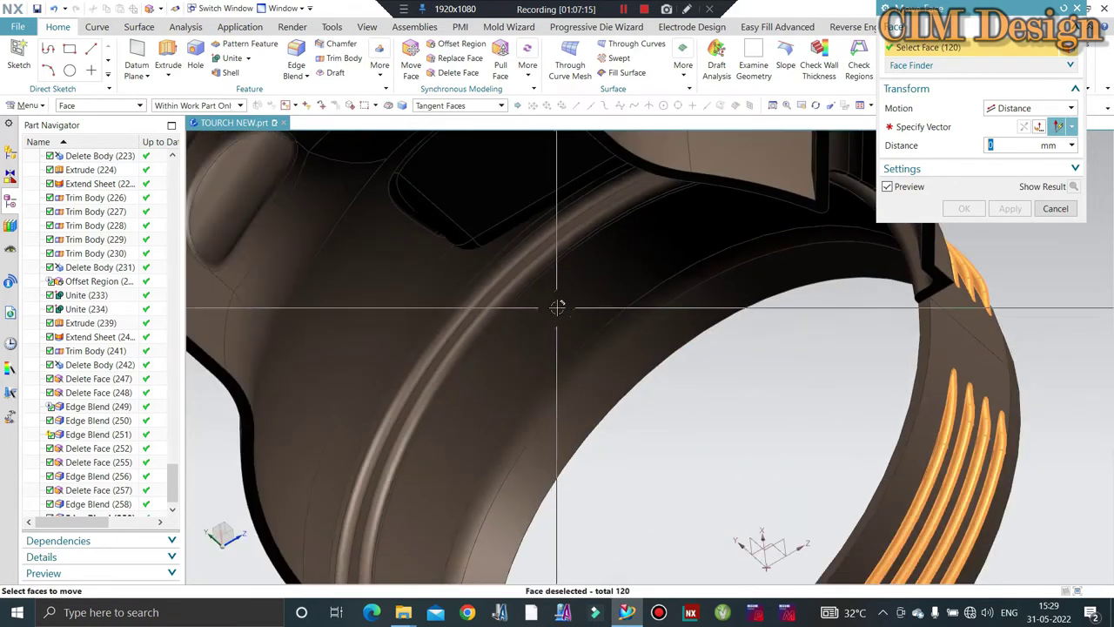
scroll(557, 306, down, 3)
scroll(557, 306, down, 3)
shift+click(559, 310)
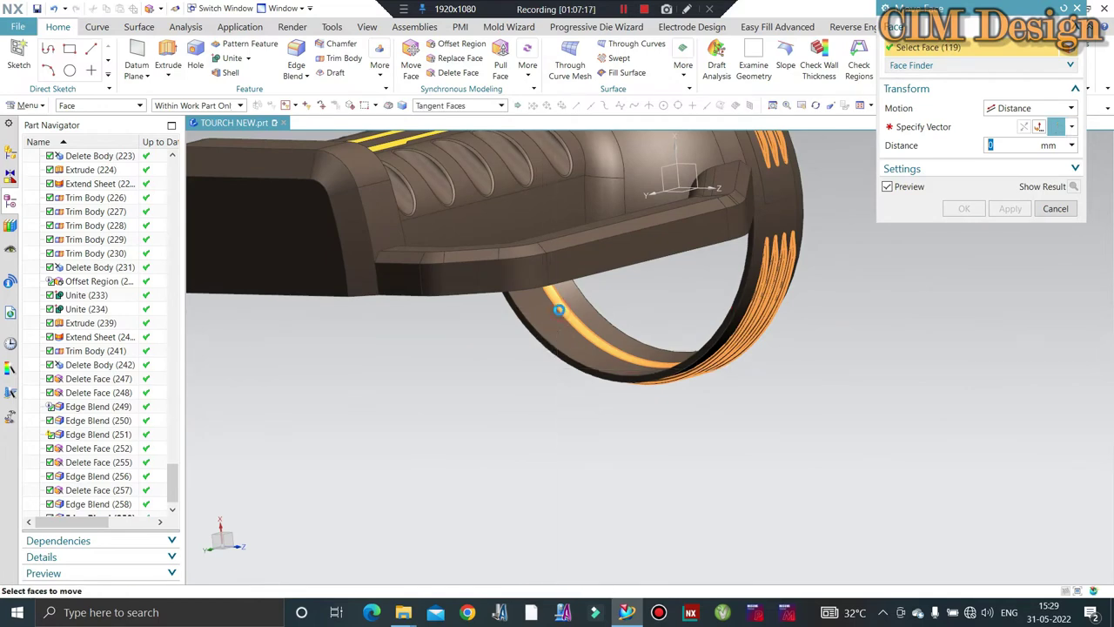
scroll(558, 310, down, 3)
scroll(522, 349, down, 3)
- Move the selected groove faces 0.25 mm along the axis direction
middle_drag(522, 323, 802, 210)
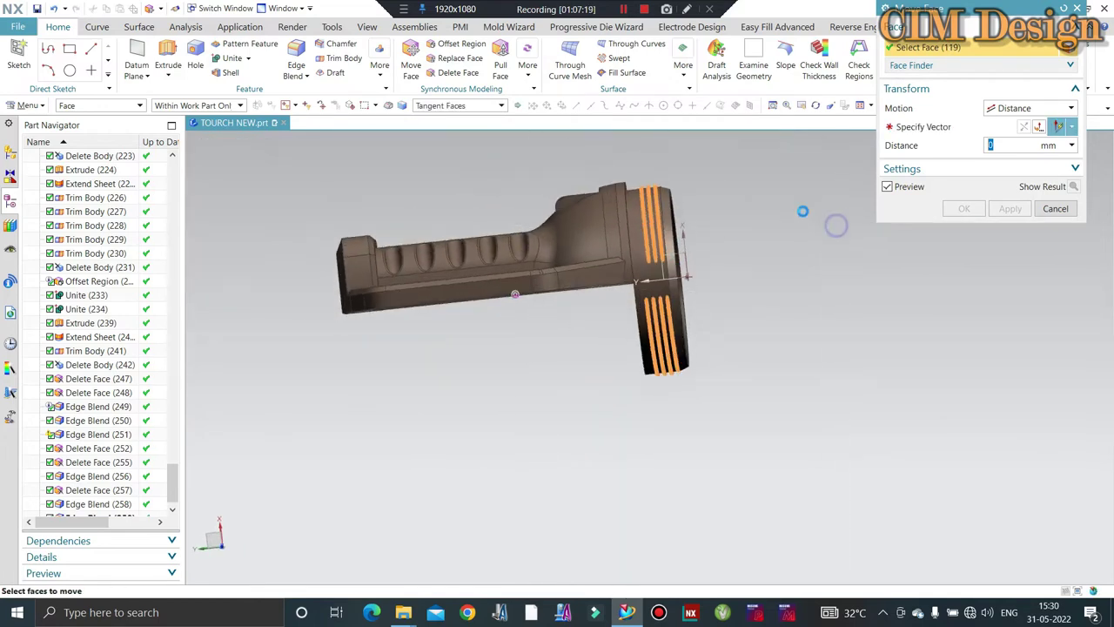
key(F8)
click(938, 126)
click(612, 357)
text(.25)
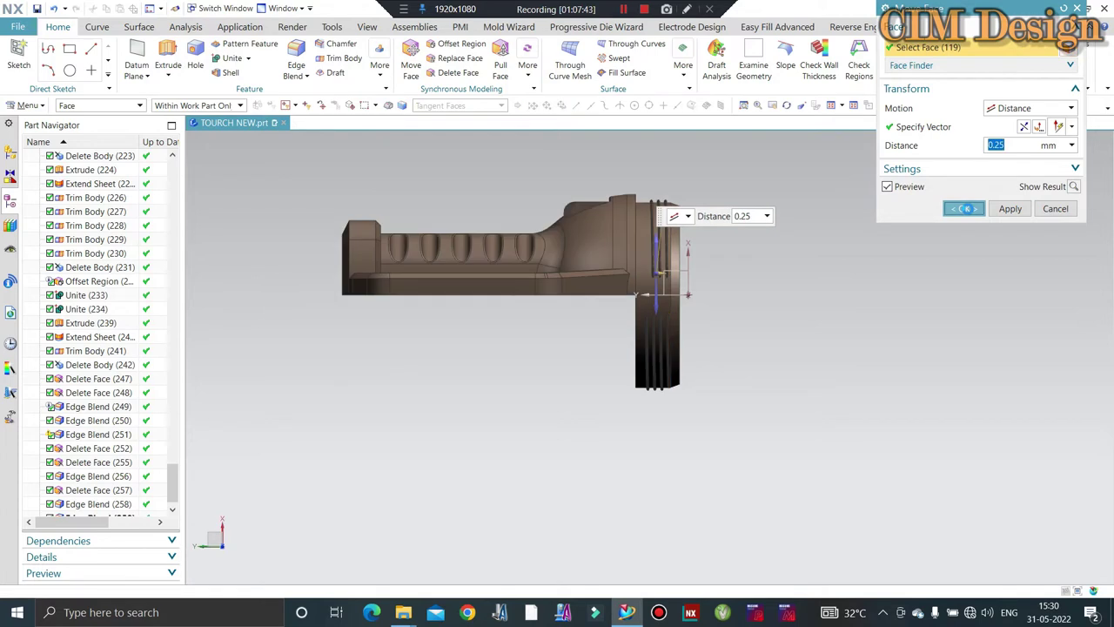
click(964, 208)
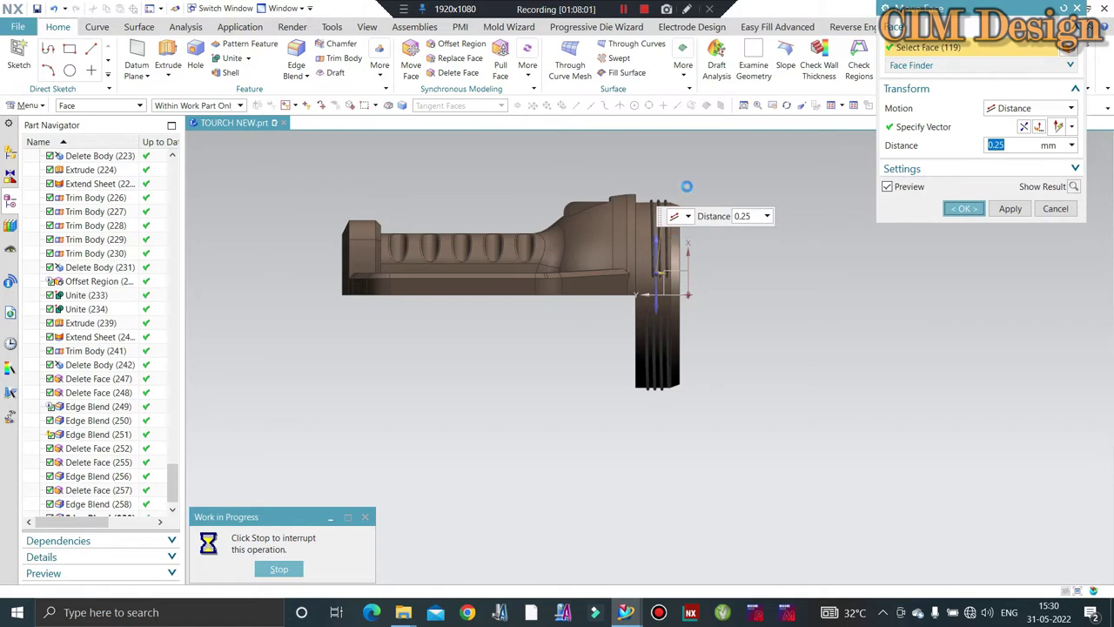
scroll(685, 186, up, 1)
- Show the hidden yellow bezel ring again
scroll(624, 250, up, 1)
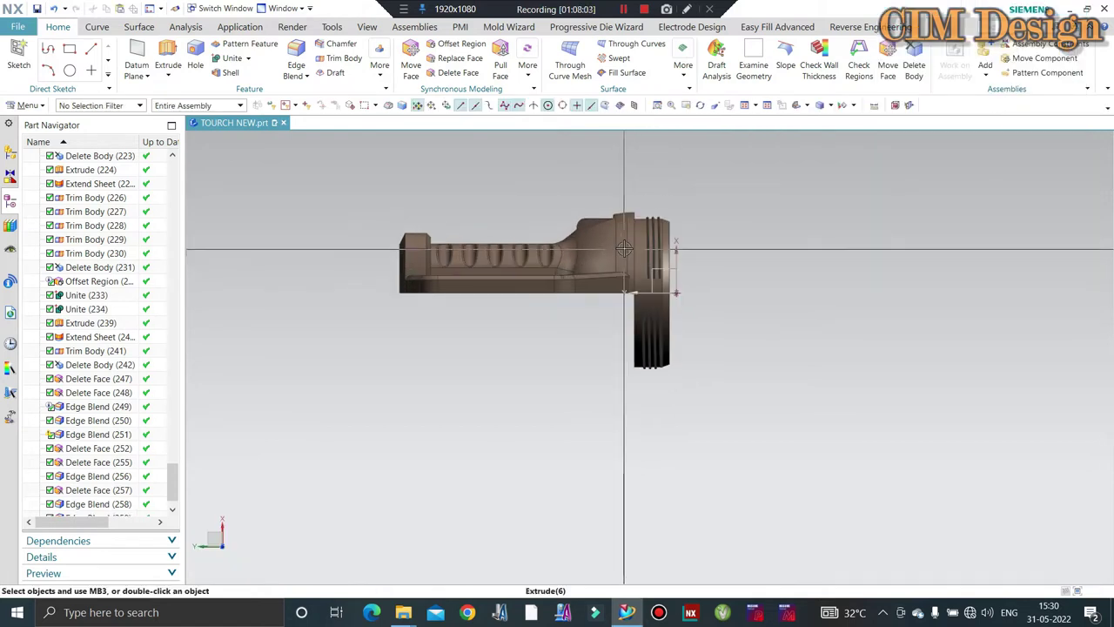
middle_drag(624, 250, 619, 200)
key(ctrl+shift+k)
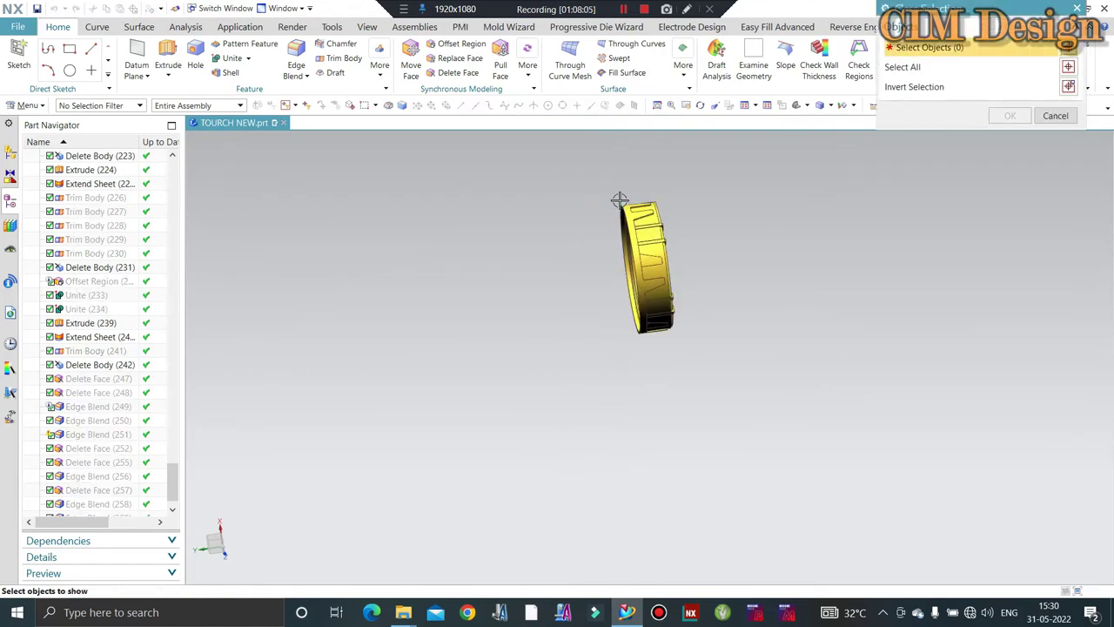
click(648, 222)
middle_click(711, 209)
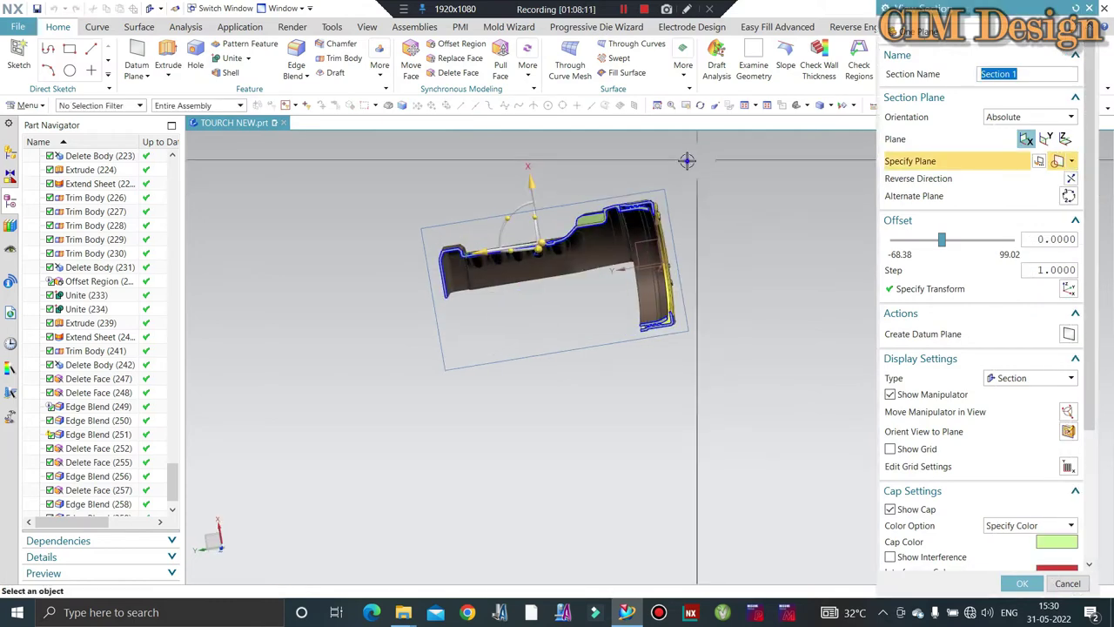
- Zoom into the threads in a flat-on section and turn on Show Interference
key(F8)
scroll(675, 248, up, 2)
scroll(671, 249, up, 2)
scroll(671, 250, up, 2)
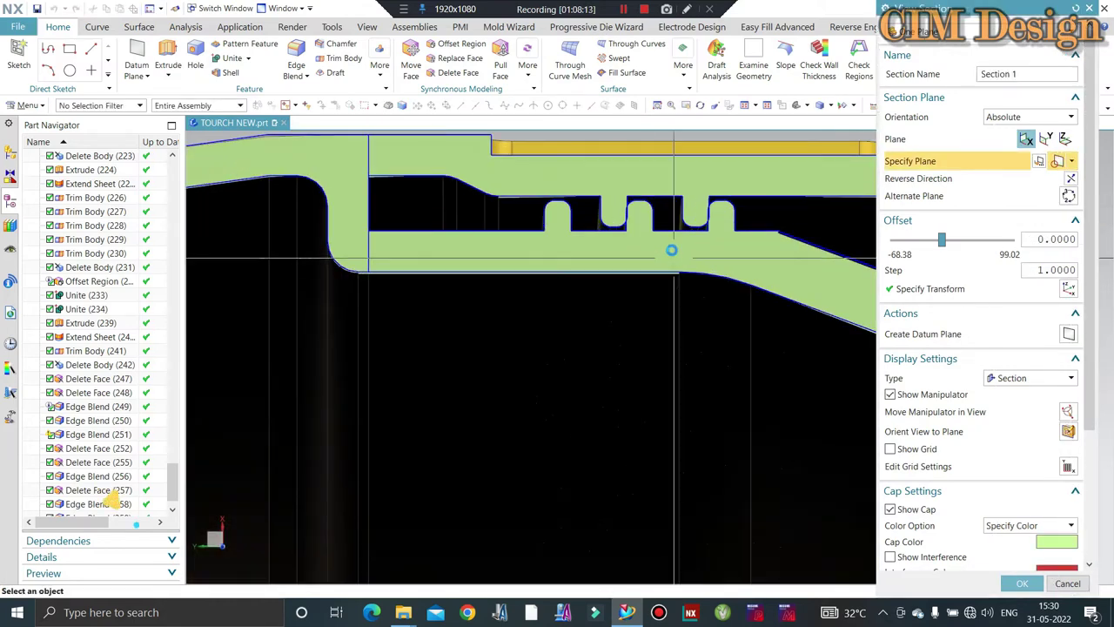
scroll(671, 250, up, 2)
scroll(689, 204, up, 2)
scroll(742, 190, up, 2)
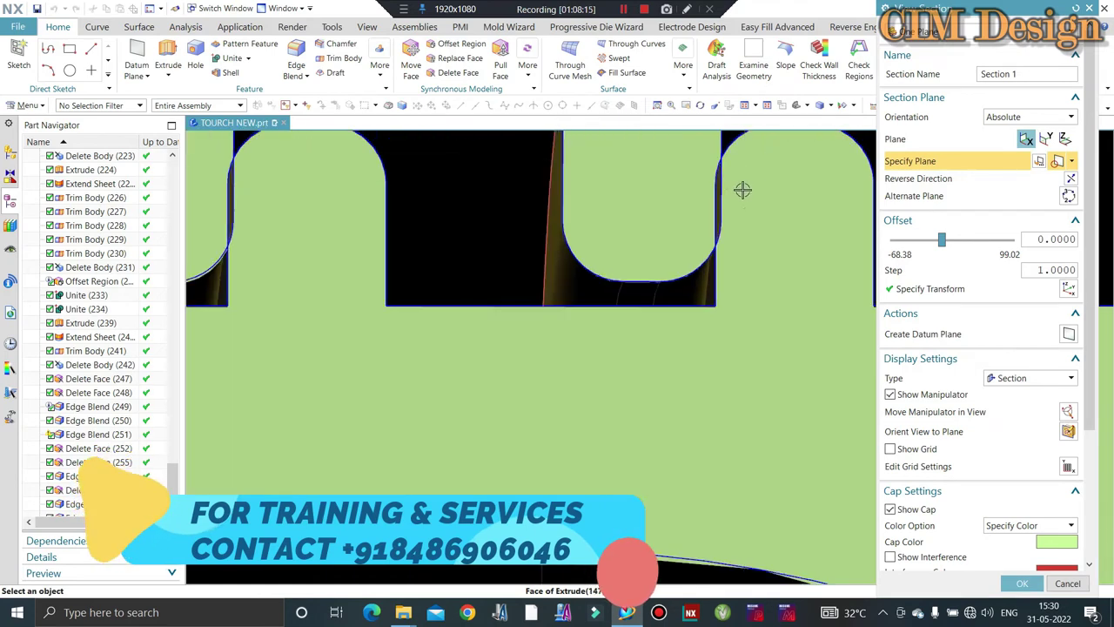
scroll(742, 190, up, 2)
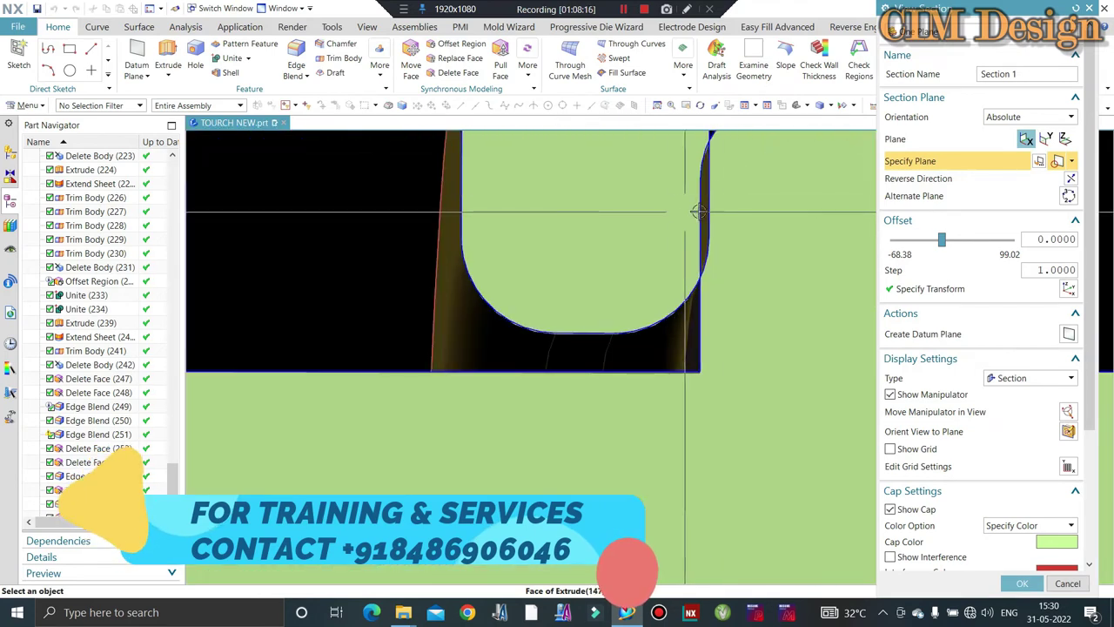
scroll(913, 533, down, 2)
click(889, 522)
scroll(788, 287, down, 4)
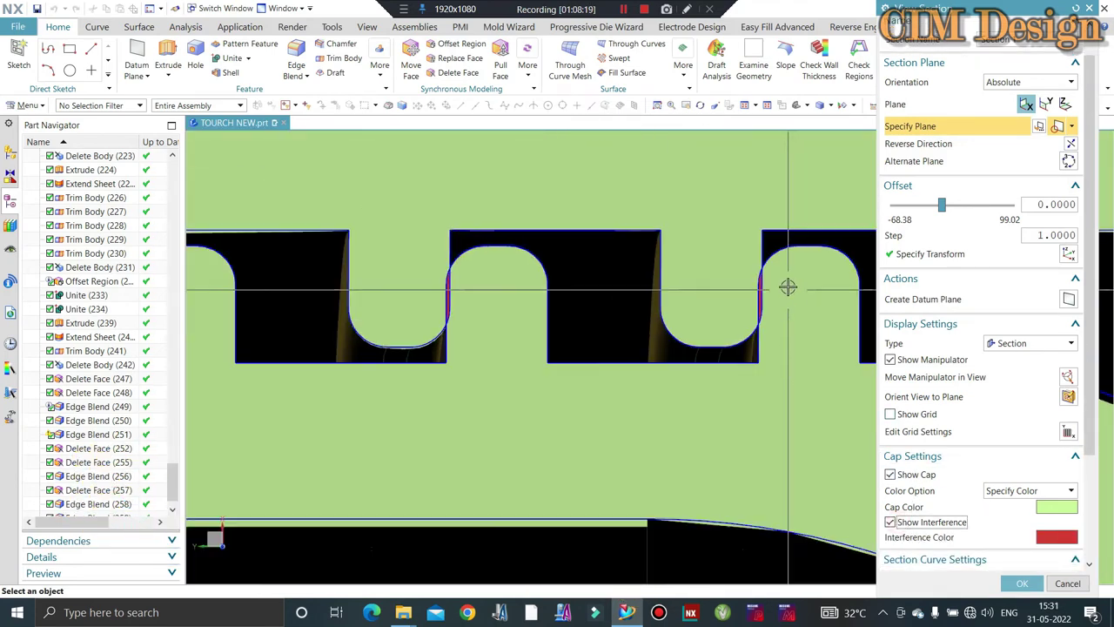
scroll(570, 319, down, 1)
scroll(540, 254, down, 2)
scroll(659, 205, down, 1)
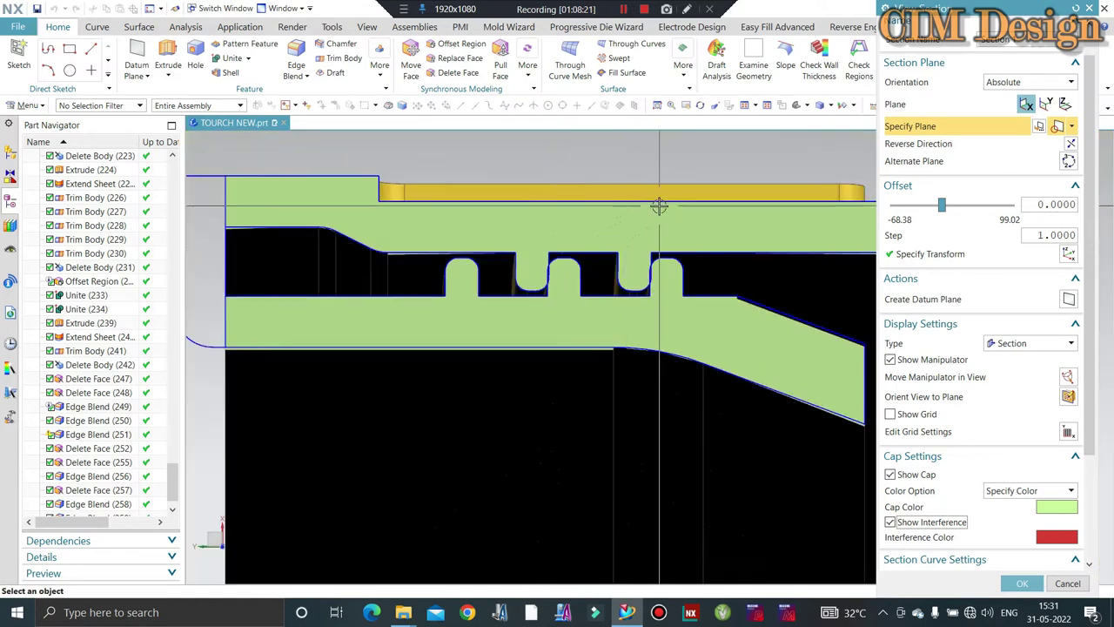
scroll(659, 206, down, 1)
key(Escape)
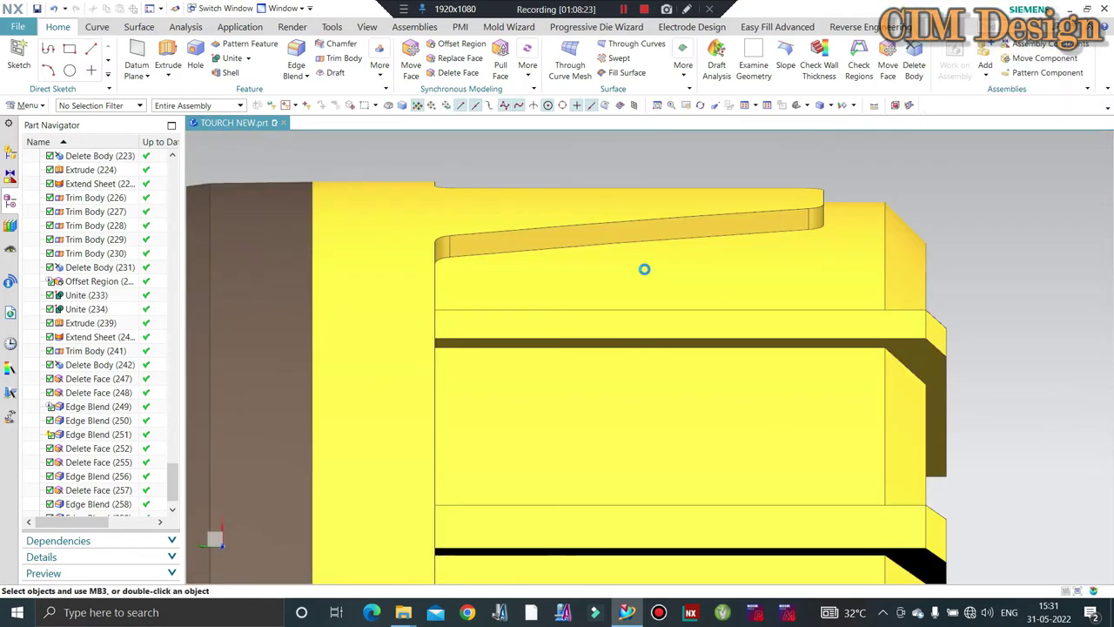
mouse_move(644, 269)
middle_down()
mouse_move(368, 301)
mouse_move(427, 301)
mouse_move(473, 239)
middle_up()
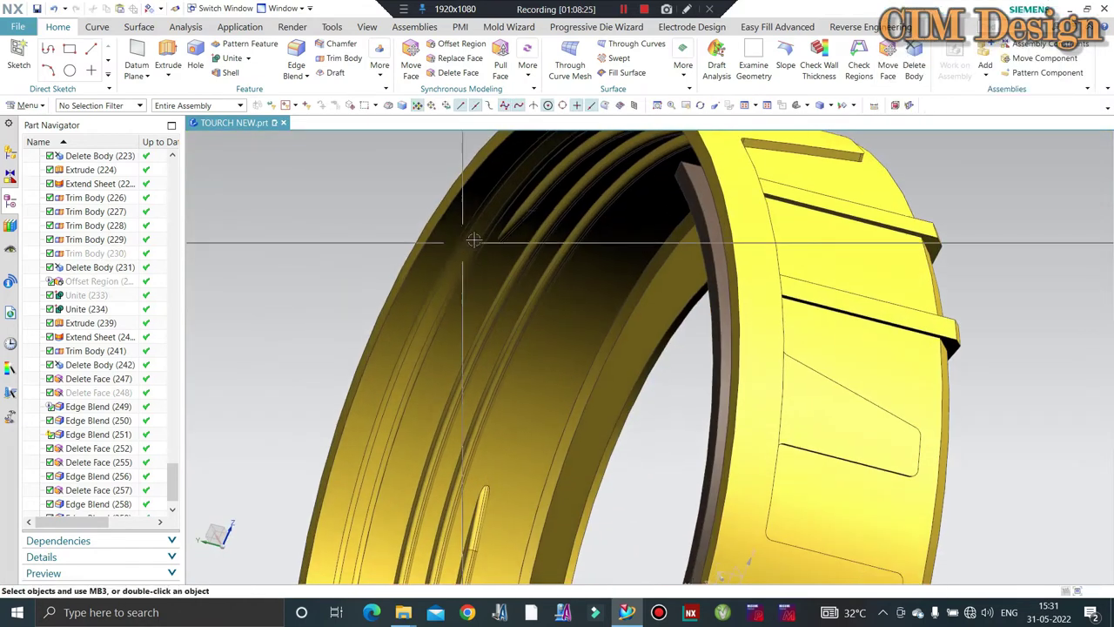
scroll(541, 223, down, 2)
mouse_move(542, 223)
middle_down()
mouse_move(568, 267)
mouse_move(522, 348)
middle_up()
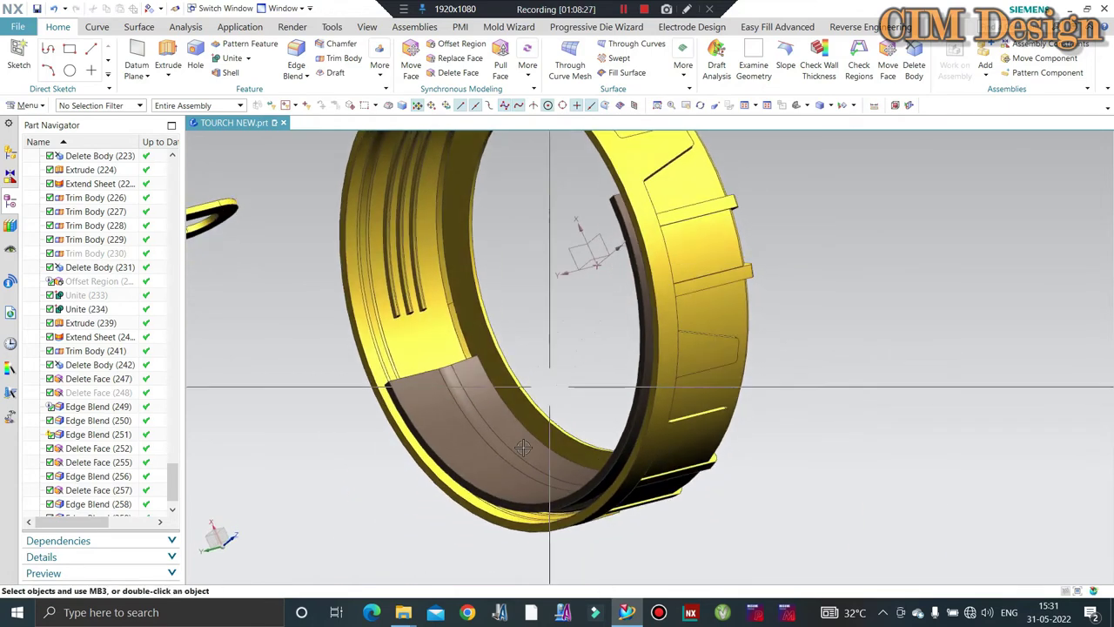
scroll(510, 451, up, 2)
scroll(510, 451, down, 2)
mouse_move(435, 360)
middle_down()
mouse_move(430, 209)
mouse_move(478, 214)
middle_up()
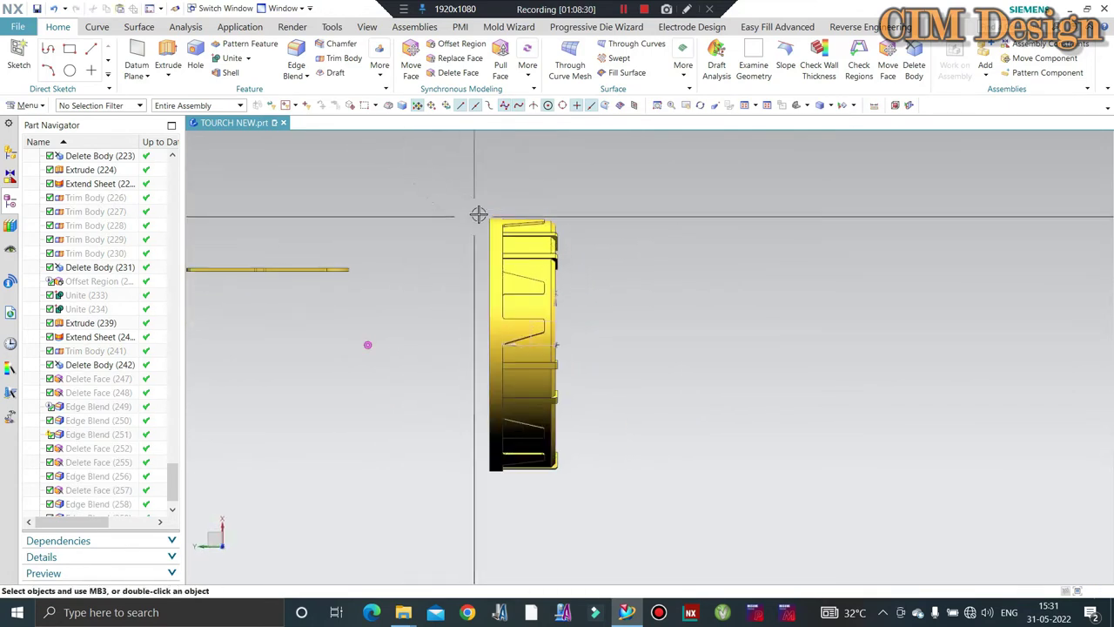
key(ctrl+j)
click(539, 299)
middle_click(951, 168)
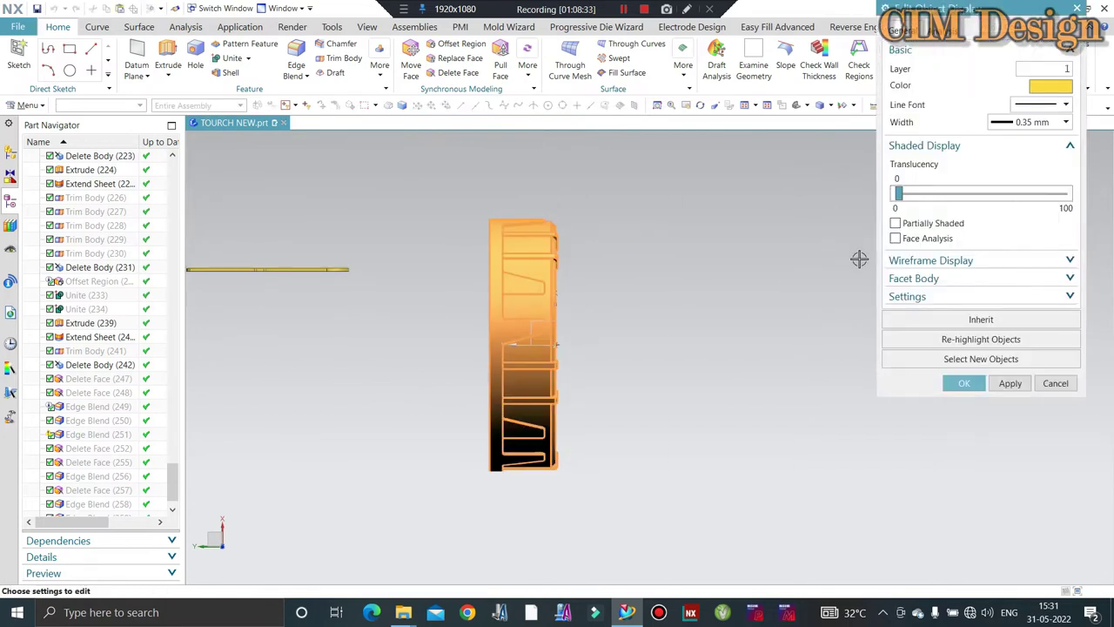
click(989, 191)
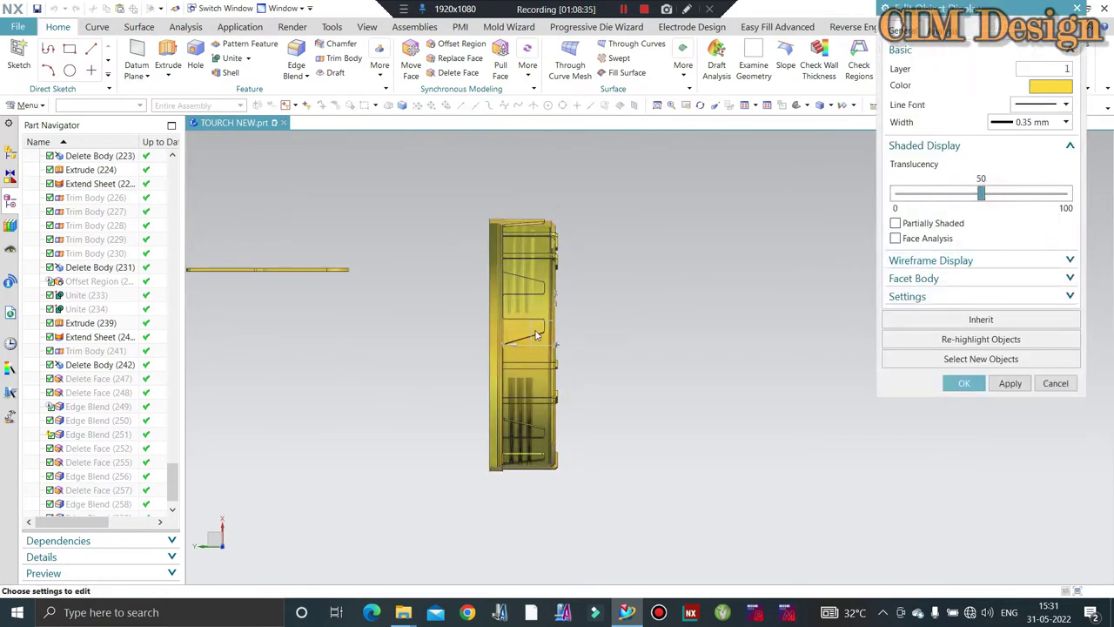
scroll(536, 336, up, 2)
middle_click(501, 295)
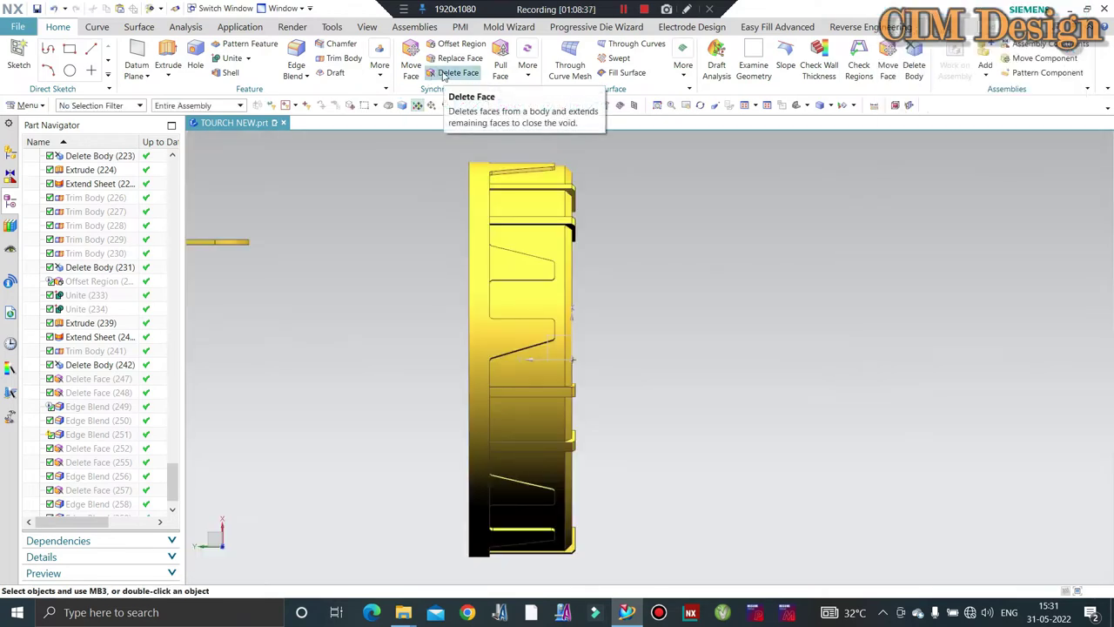
- Start Move Face and select the first three inner groove faces of the bezel ring
click(414, 58)
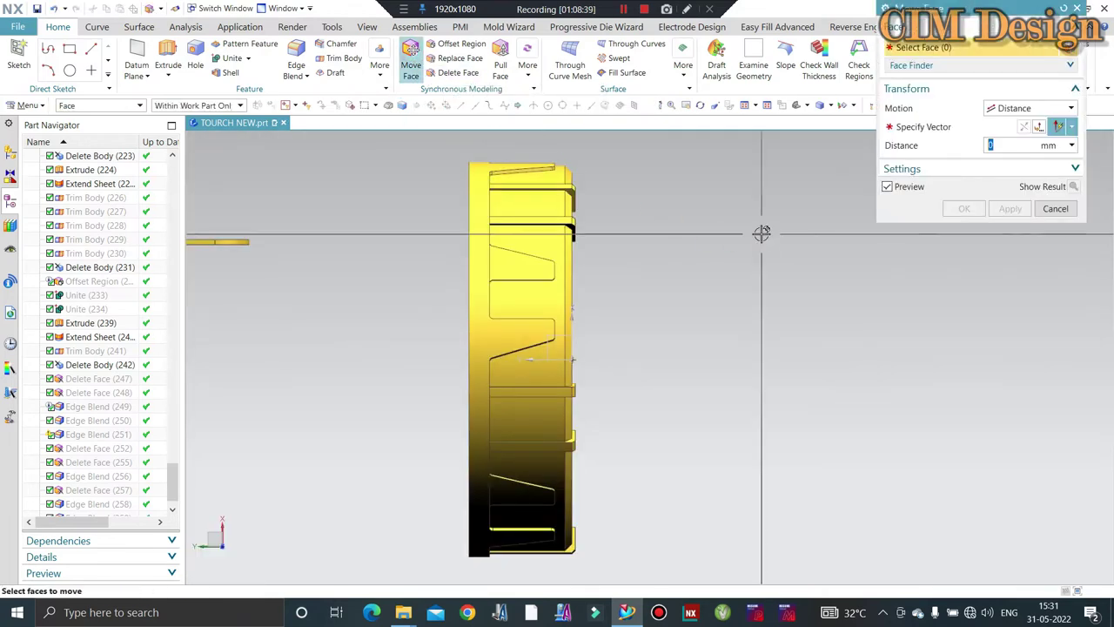
scroll(764, 246, down, 2)
middle_drag(795, 219, 488, 366)
scroll(450, 384, up, 3)
scroll(450, 384, up, 2)
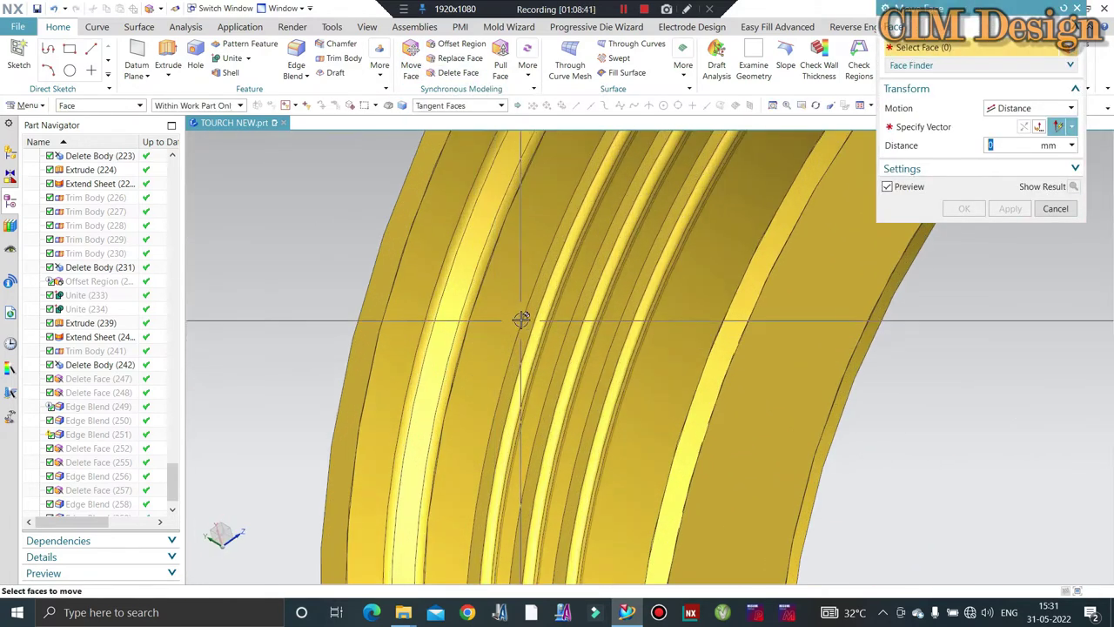
click(577, 346)
click(614, 359)
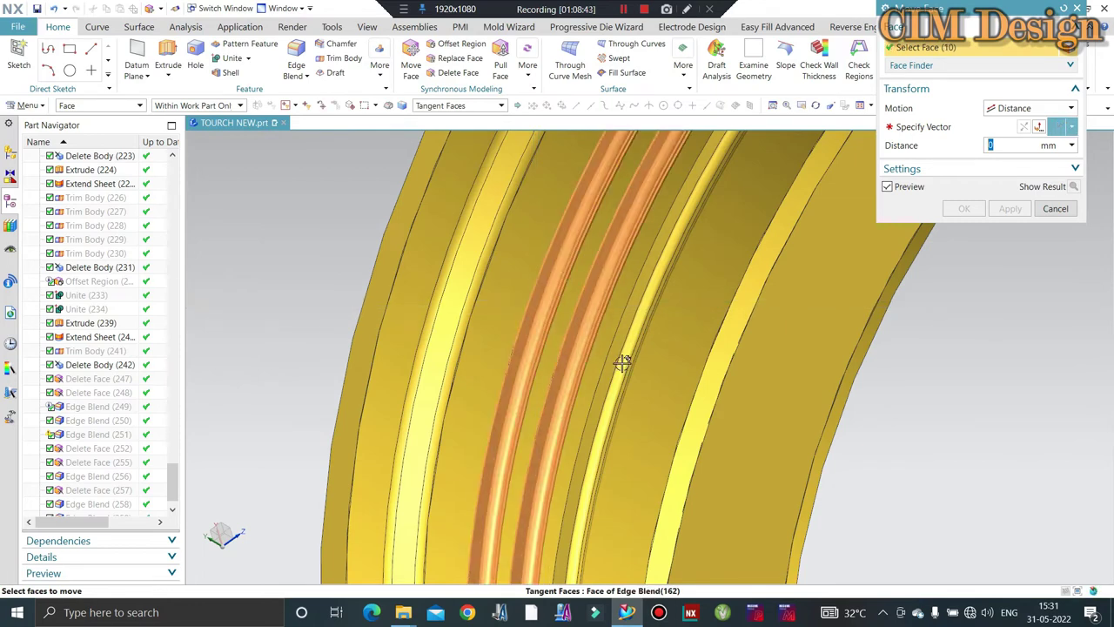
click(622, 364)
- Add the remaining inner thread groove faces, 41 in total, to the selection
scroll(570, 300, down, 3)
middle_drag(567, 290, 584, 467)
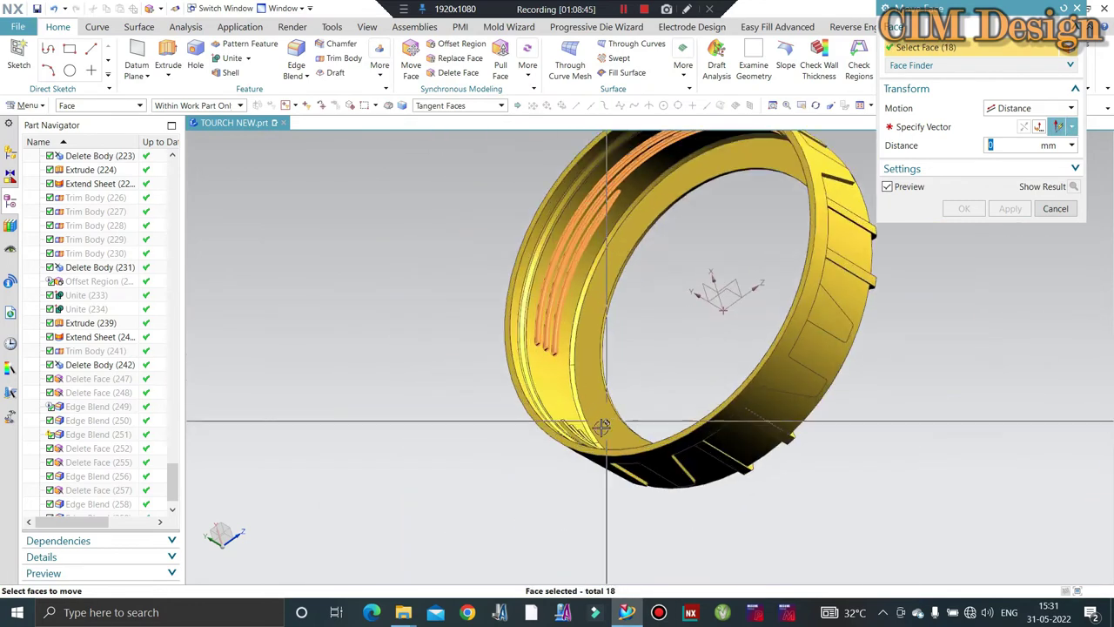
scroll(454, 368, up, 3)
scroll(455, 367, up, 3)
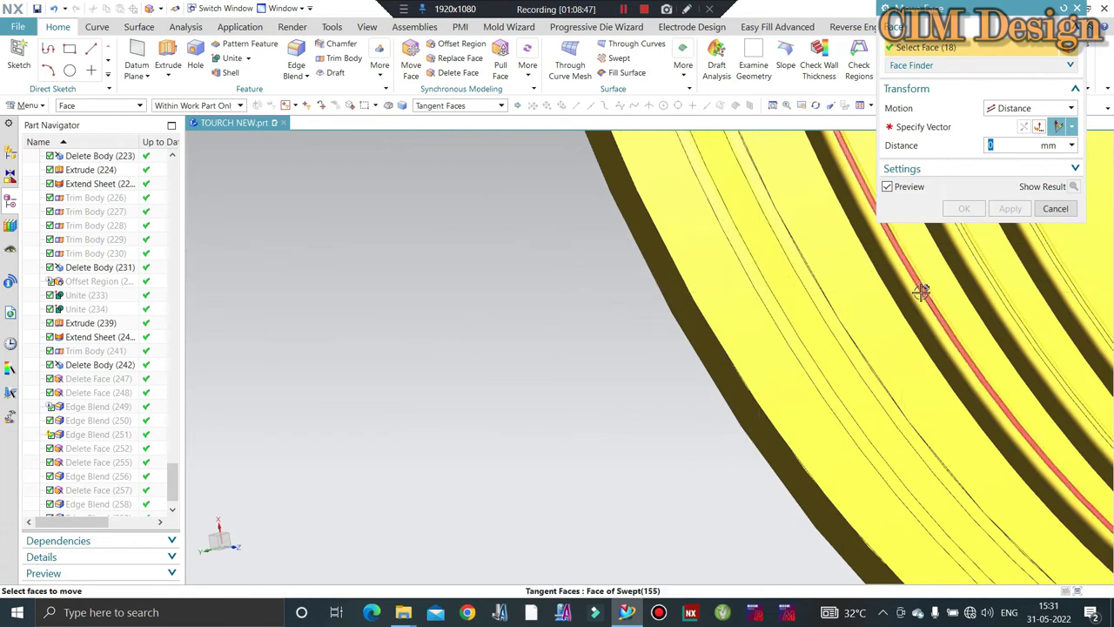
click(982, 284)
click(1011, 265)
scroll(528, 263, down, 2)
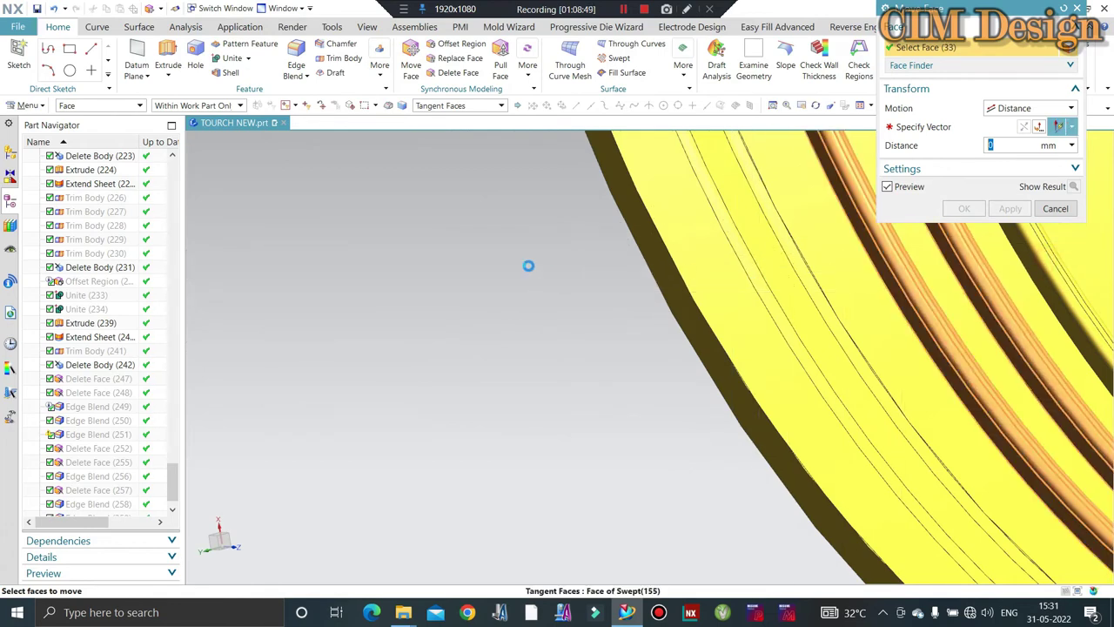
scroll(485, 269, down, 3)
scroll(423, 304, down, 3)
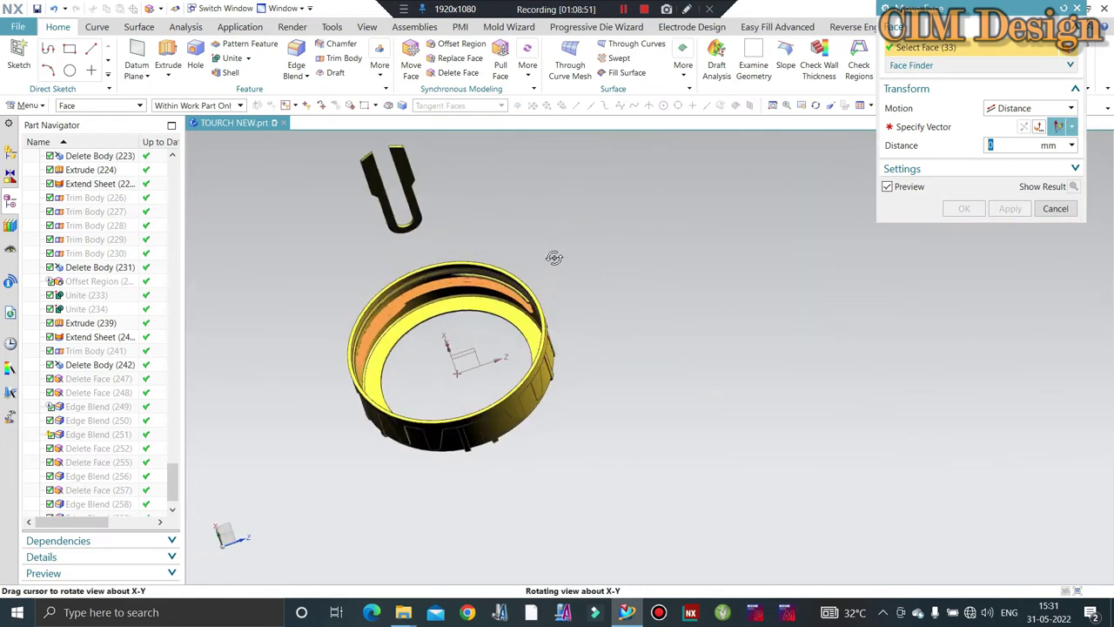
middle_drag(509, 312, 594, 249)
scroll(391, 323, up, 5)
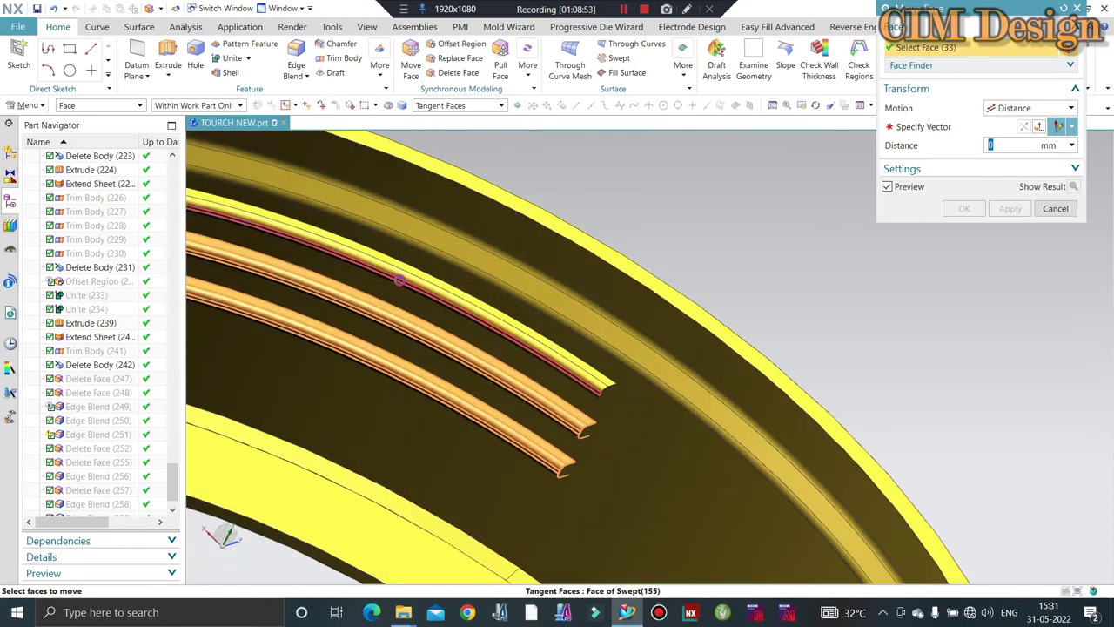
scroll(536, 198, down, 3)
scroll(557, 235, down, 3)
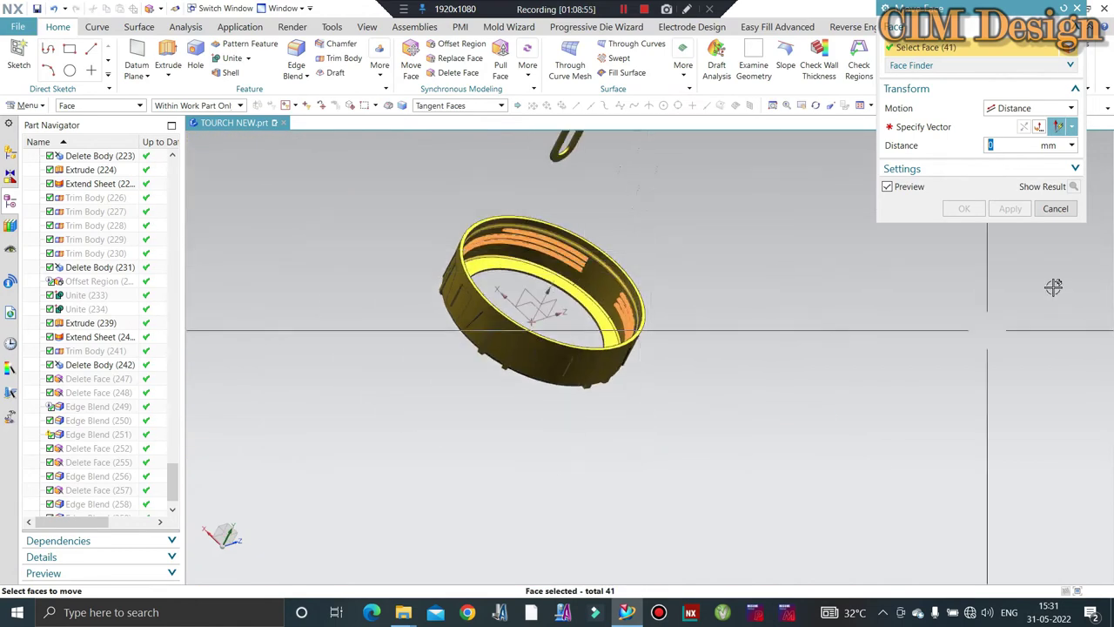
- Set the move direction from the ring and apply a 0.1 mm face move
click(924, 128)
scroll(729, 336, up, 3)
scroll(649, 352, up, 2)
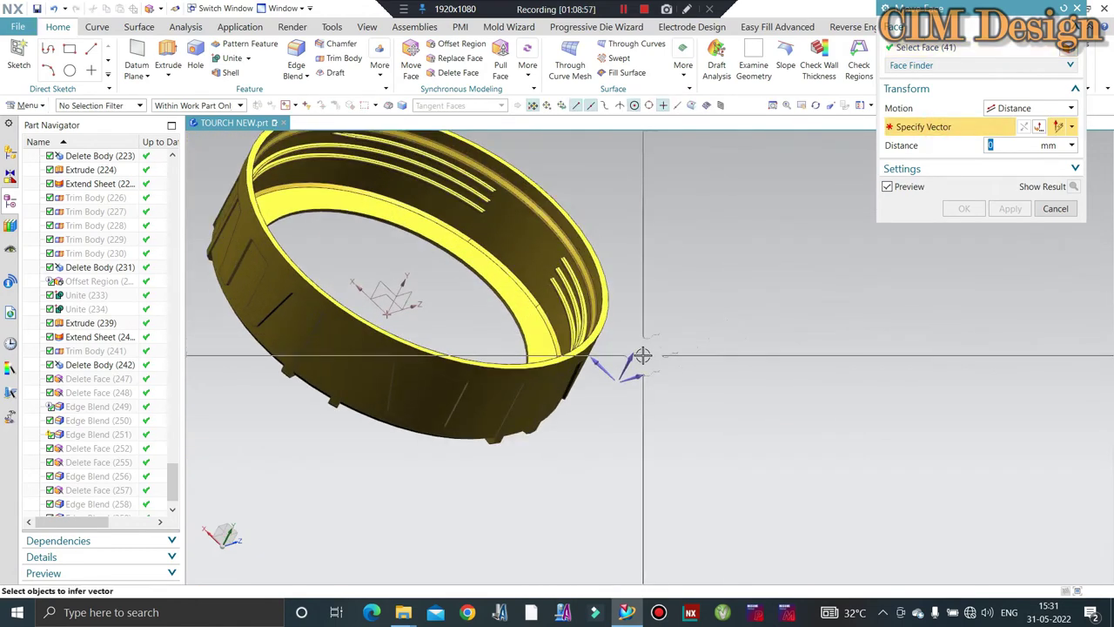
click(639, 354)
text(.1)
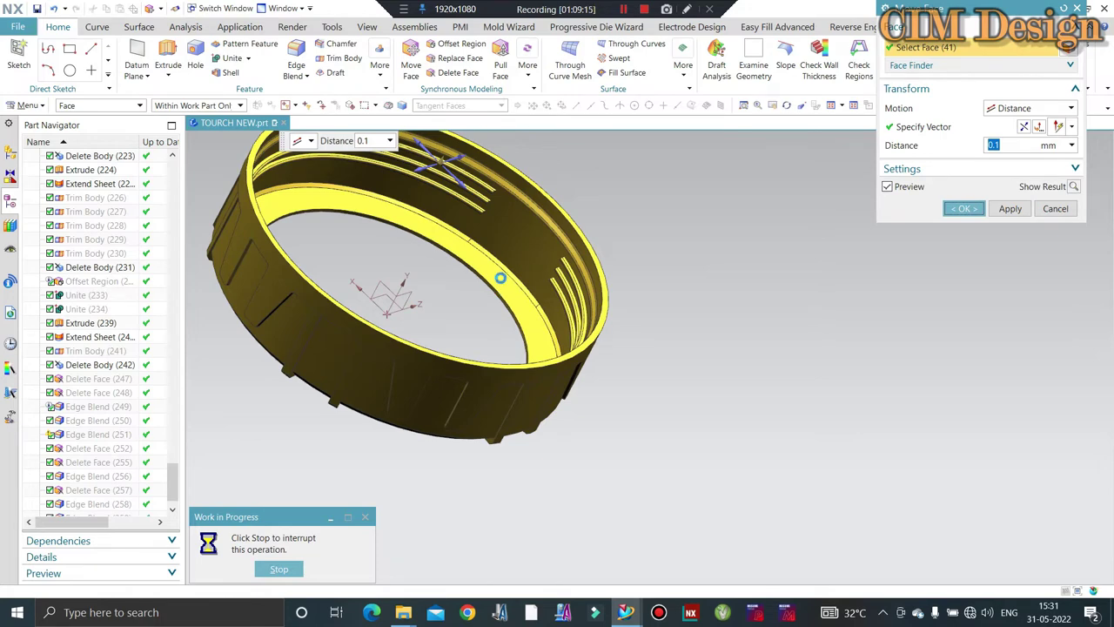
middle_click(498, 277)
scroll(714, 274, down, 3)
mouse_move(714, 274)
middle_down()
mouse_move(660, 330)
mouse_move(701, 269)
middle_up()
scroll(701, 269, down, 2)
scroll(700, 313, up, 3)
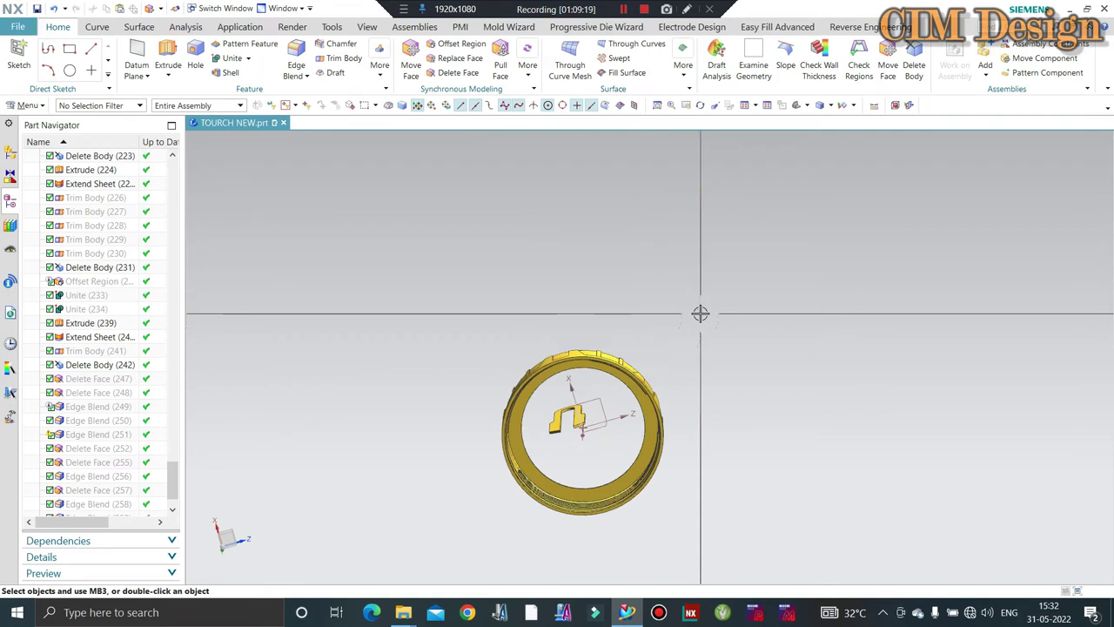
- Inspect the threaded fit between bezel ring and head in a section view, then close it
middle_drag(662, 311, 701, 333)
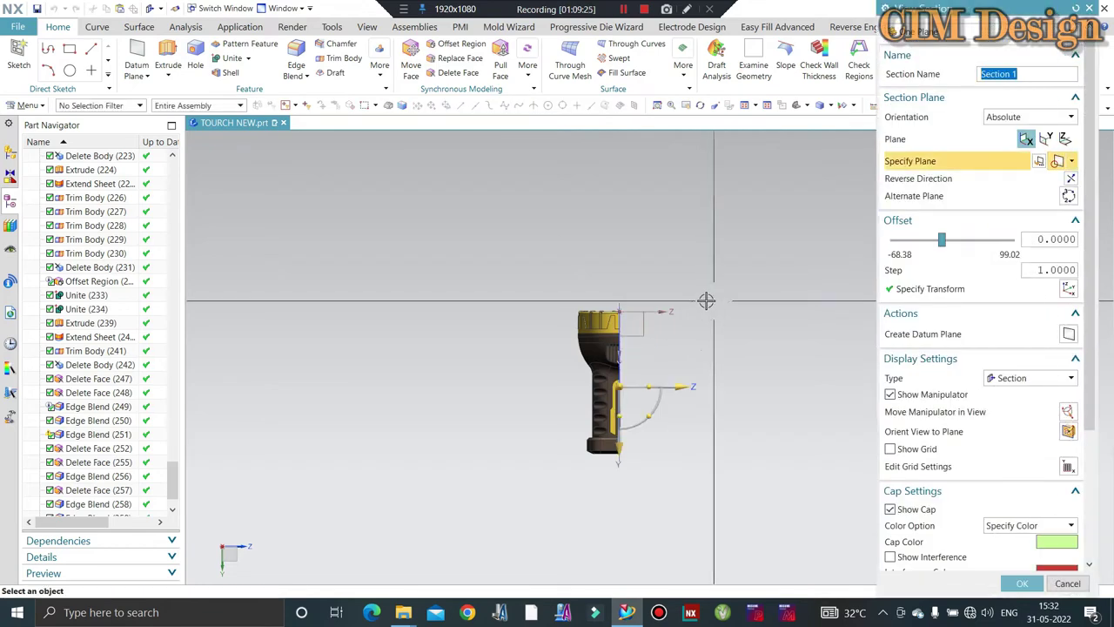
scroll(609, 322, up, 3)
scroll(592, 320, up, 2)
scroll(591, 319, up, 2)
scroll(583, 318, up, 3)
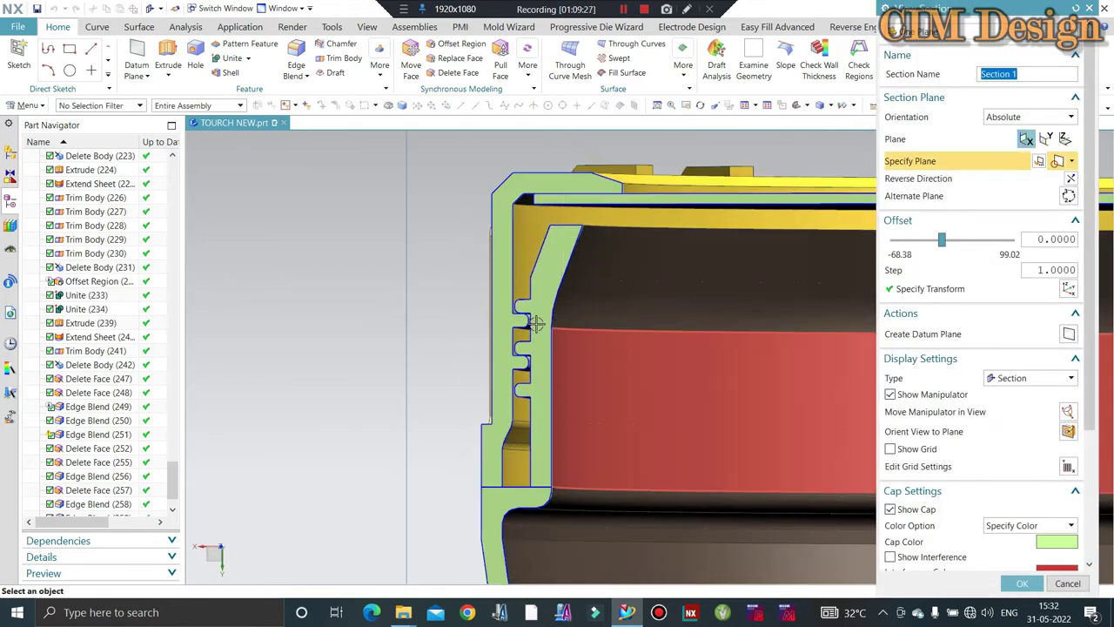
scroll(557, 316, up, 3)
scroll(523, 304, up, 2)
scroll(488, 289, down, 2)
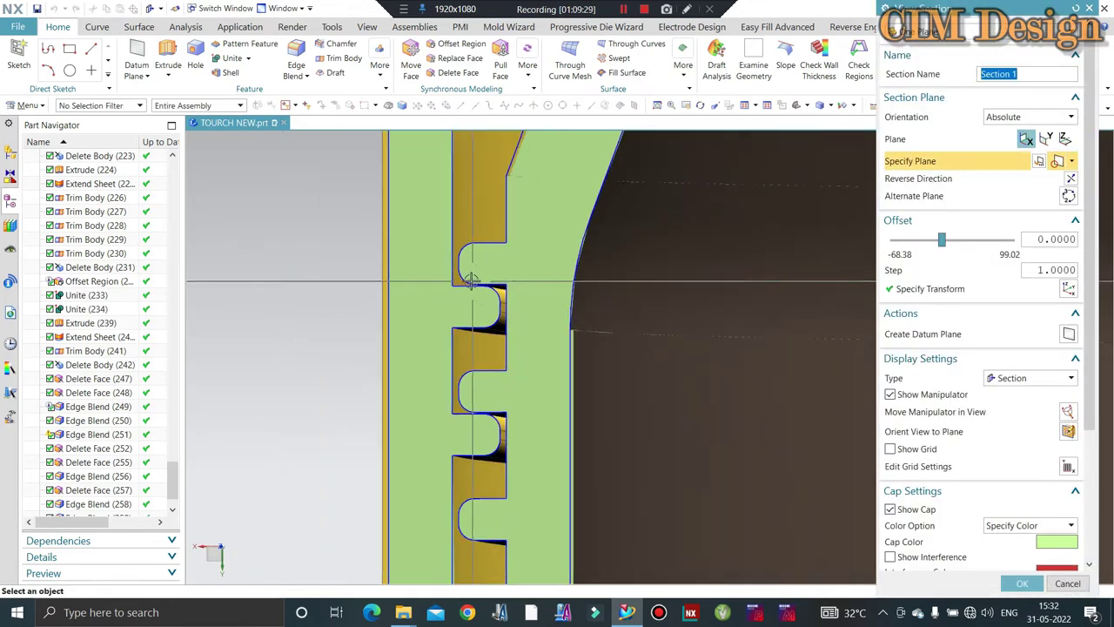
scroll(470, 284, down, 3)
scroll(449, 271, down, 4)
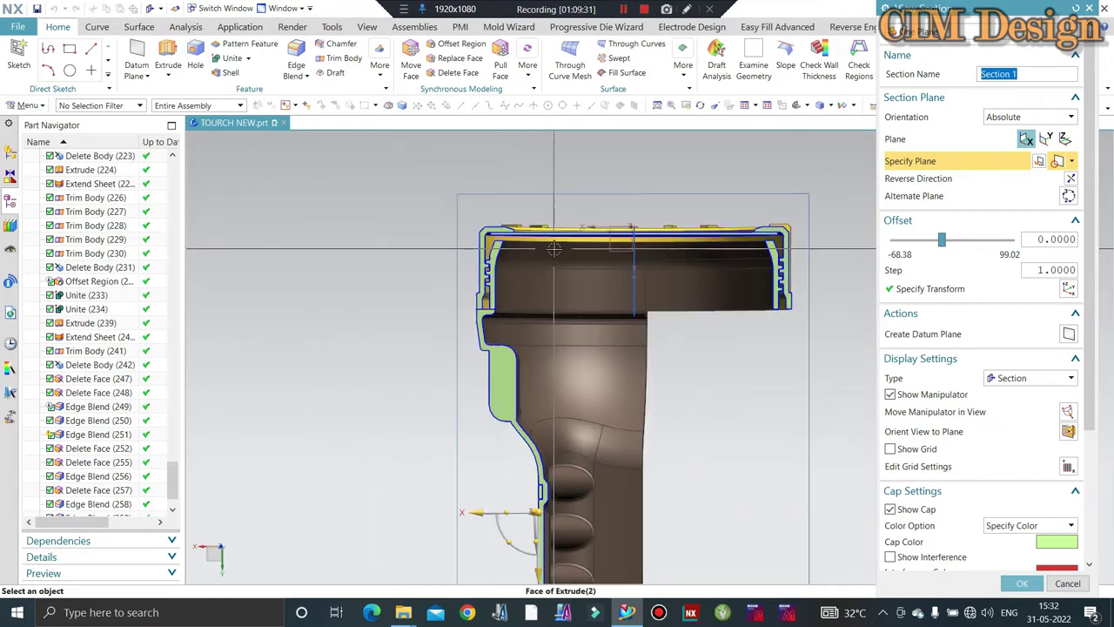
scroll(483, 244, up, 1)
scroll(490, 237, up, 2)
scroll(489, 238, up, 2)
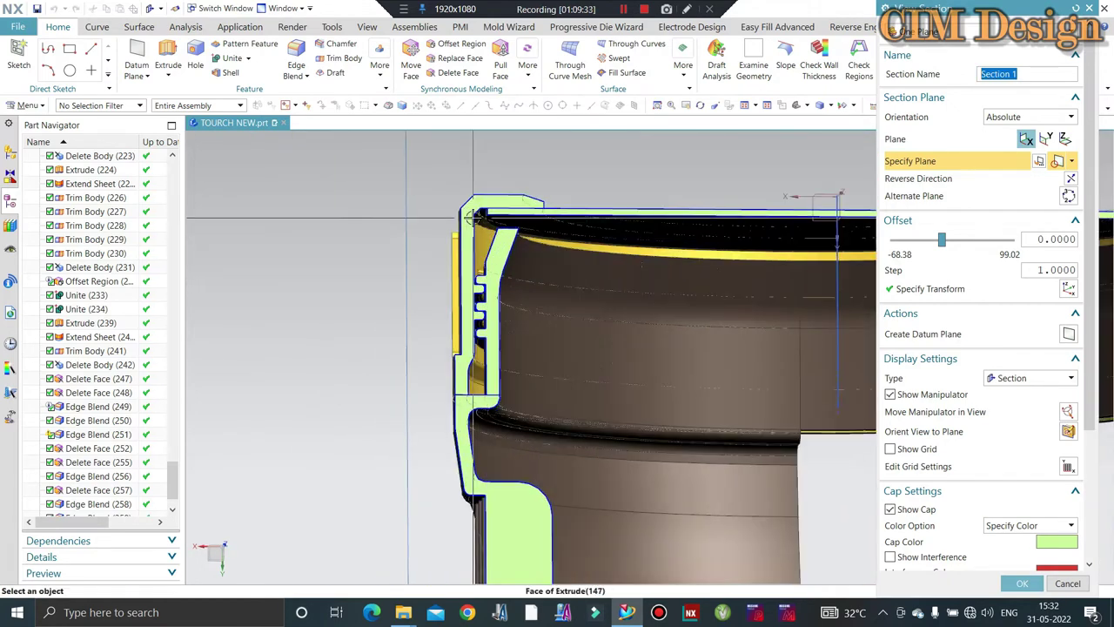
scroll(487, 242, up, 3)
scroll(487, 246, up, 1)
scroll(487, 246, down, 3)
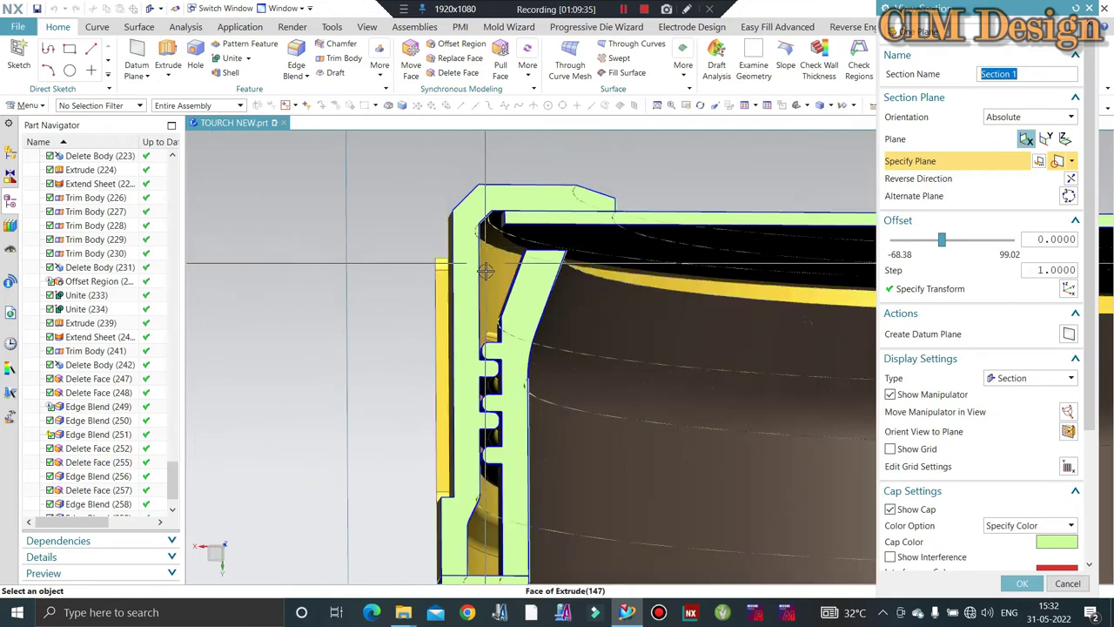
click(1070, 583)
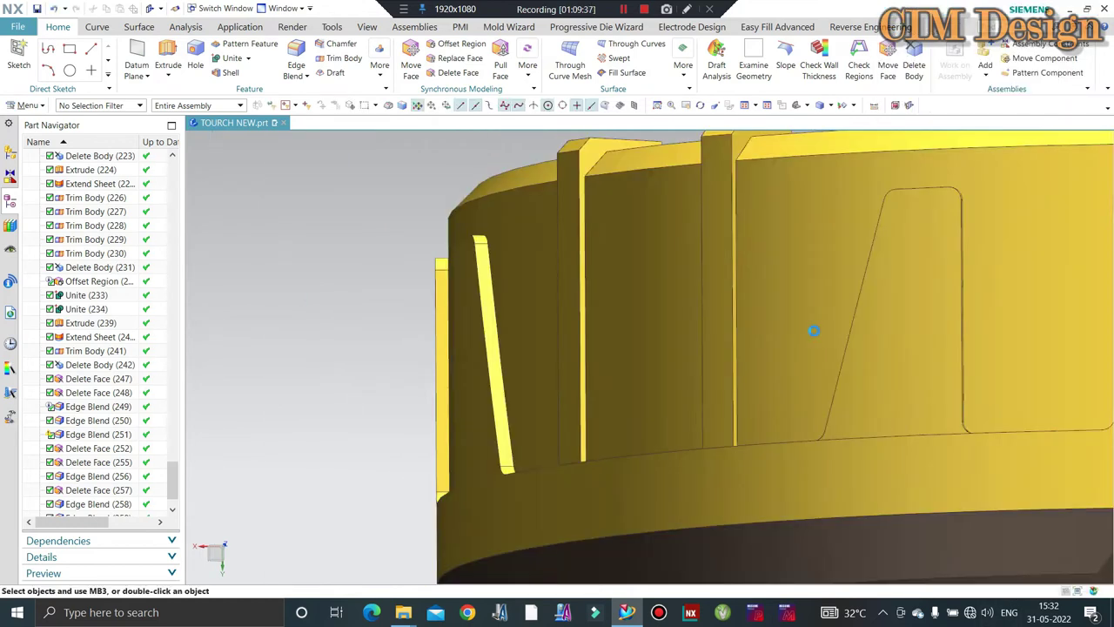
- Return to the trimetric Home view and save TOUCH NEW.prt
scroll(662, 296, down, 4)
mouse_move(644, 287)
middle_down()
mouse_move(664, 297)
mouse_move(604, 268)
middle_up()
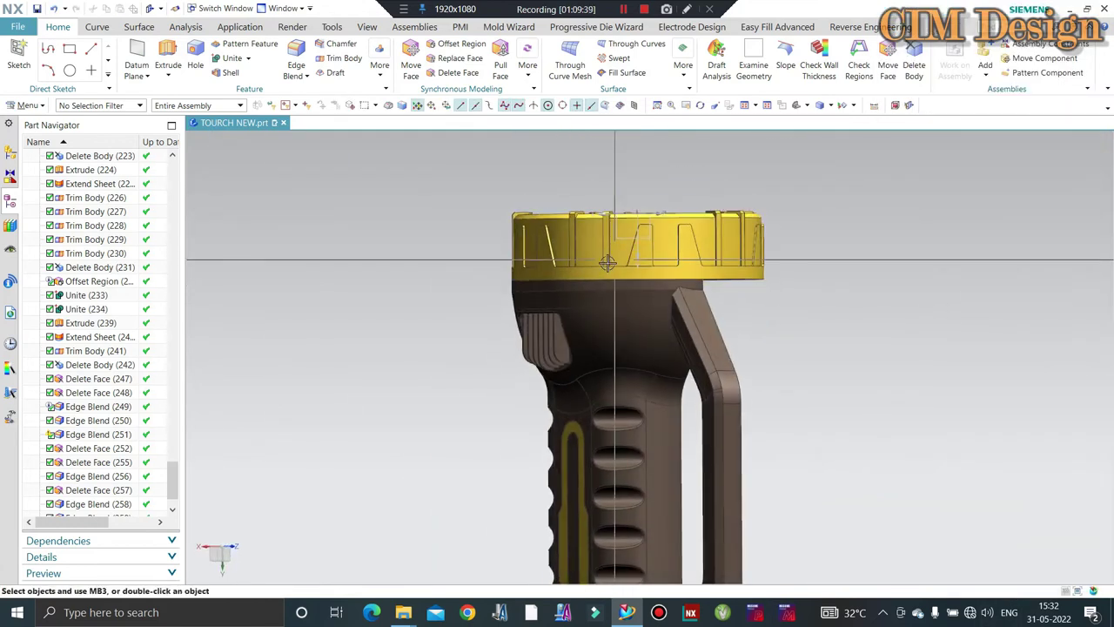
key(Home)
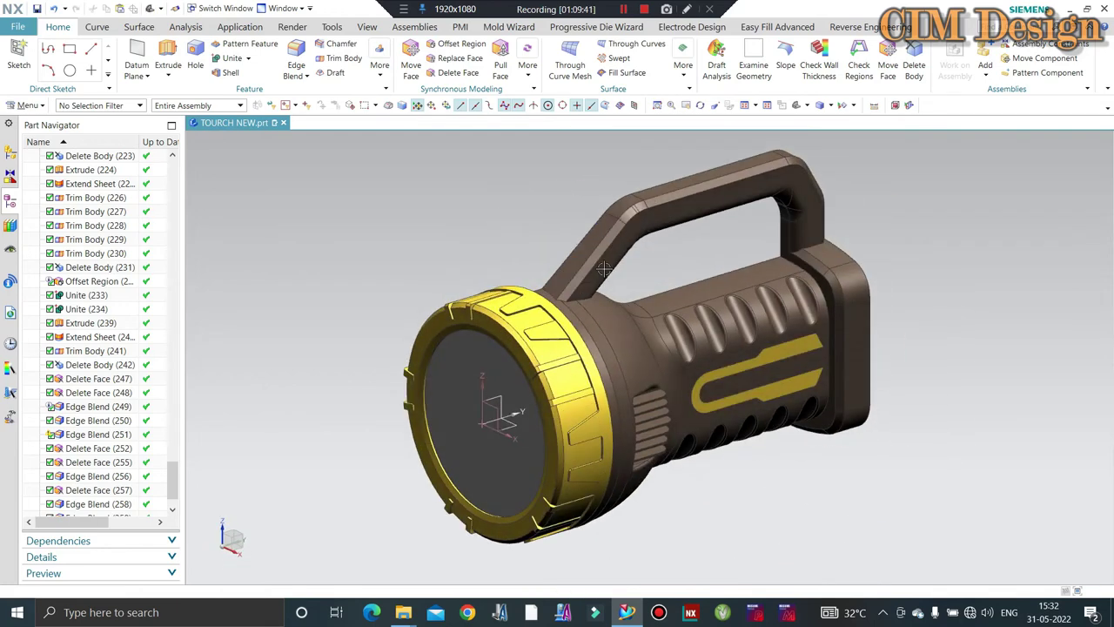
key(ctrl+s)
key(ctrl+j)
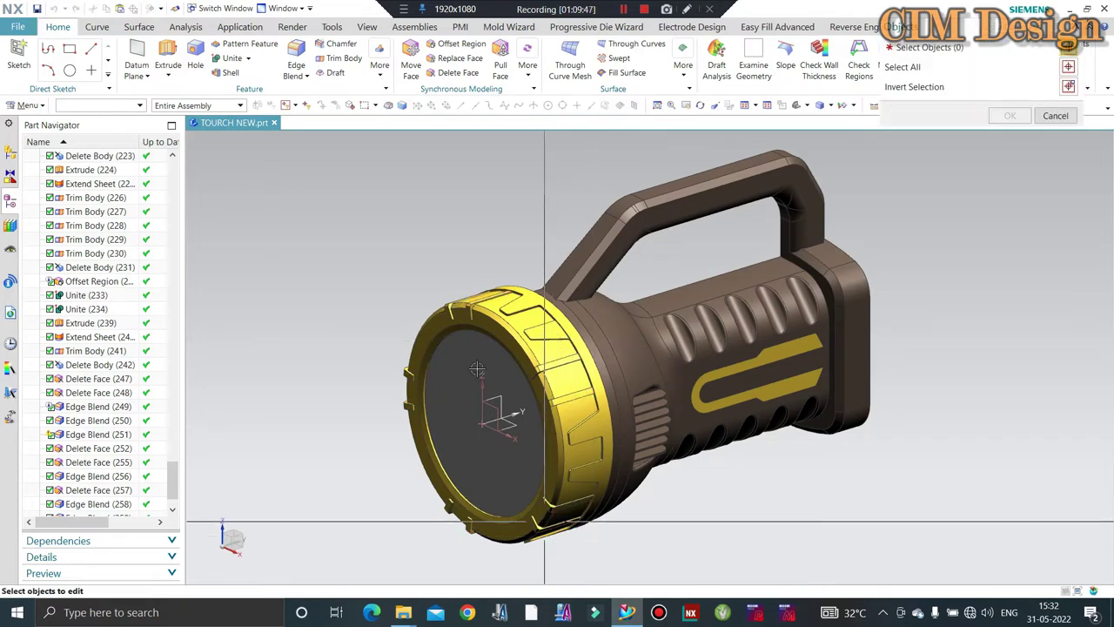
click(477, 384)
middle_click(477, 384)
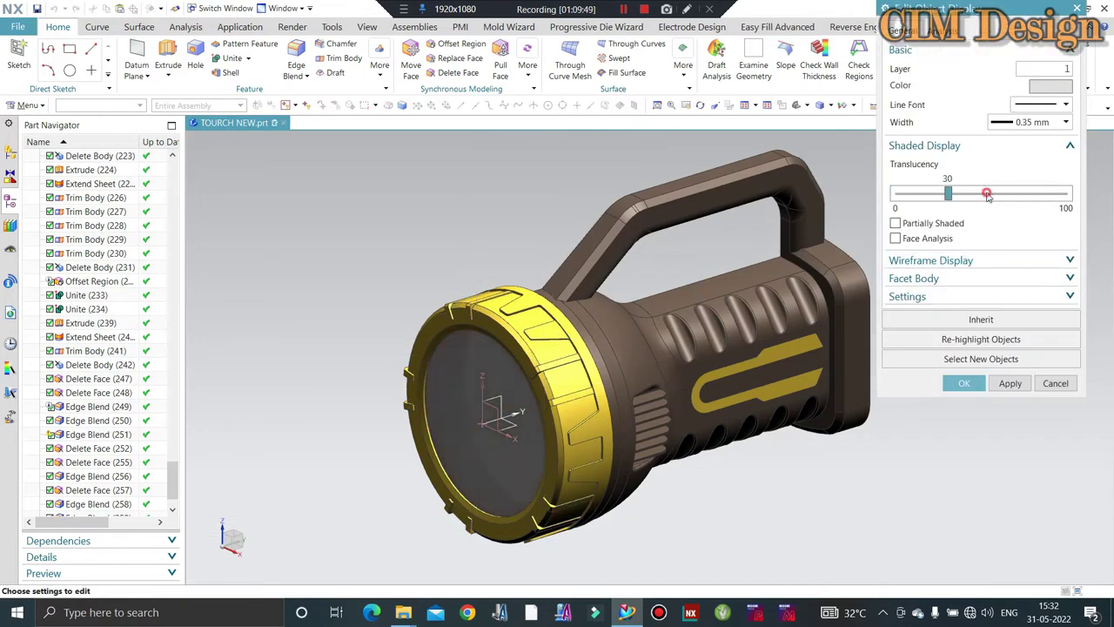
drag(974, 199, 1029, 192)
middle_click(629, 342)
scroll(629, 342, down, 3)
mouse_move(630, 343)
middle_down()
mouse_move(698, 415)
mouse_move(667, 380)
middle_up()
scroll(667, 380, up, 3)
scroll(667, 381, up, 2)
scroll(666, 381, down, 2)
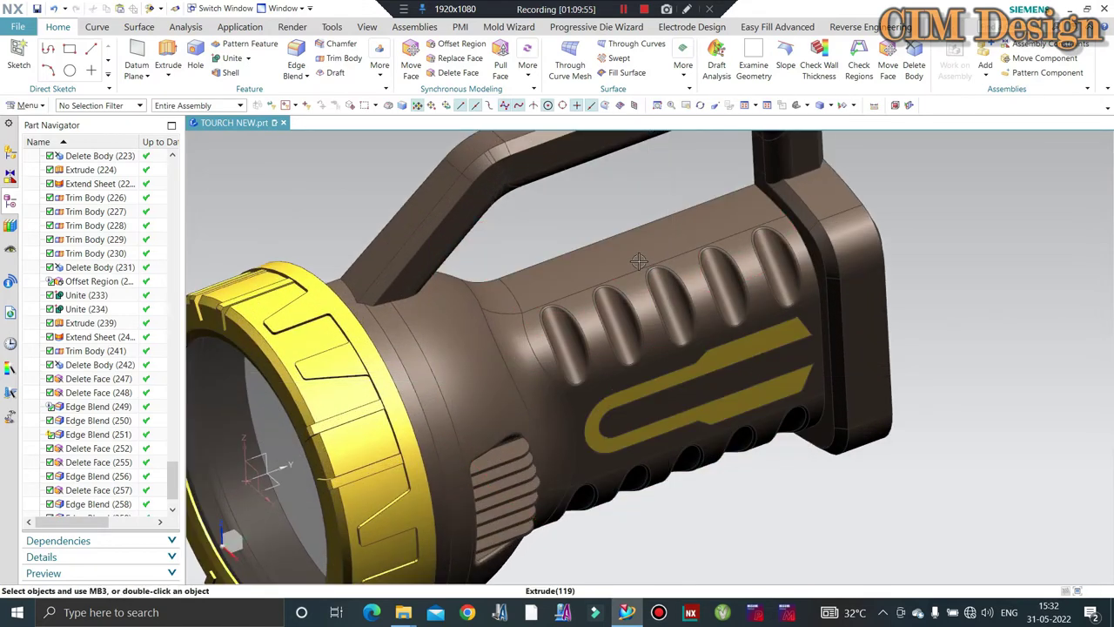
scroll(607, 320, down, 2)
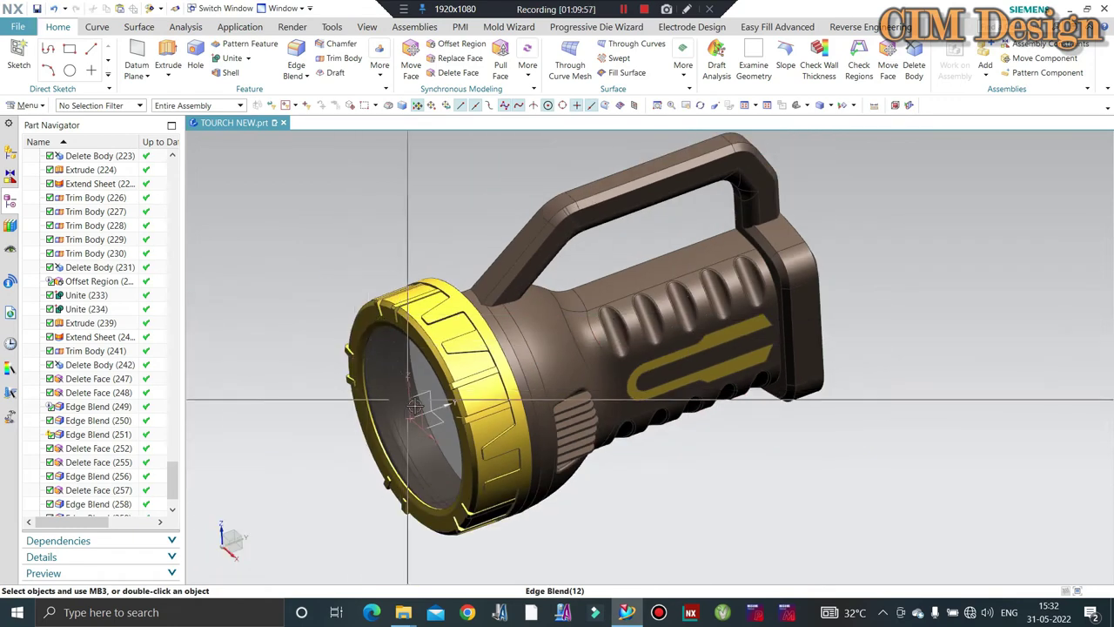
scroll(426, 413, up, 2)
scroll(446, 363, down, 2)
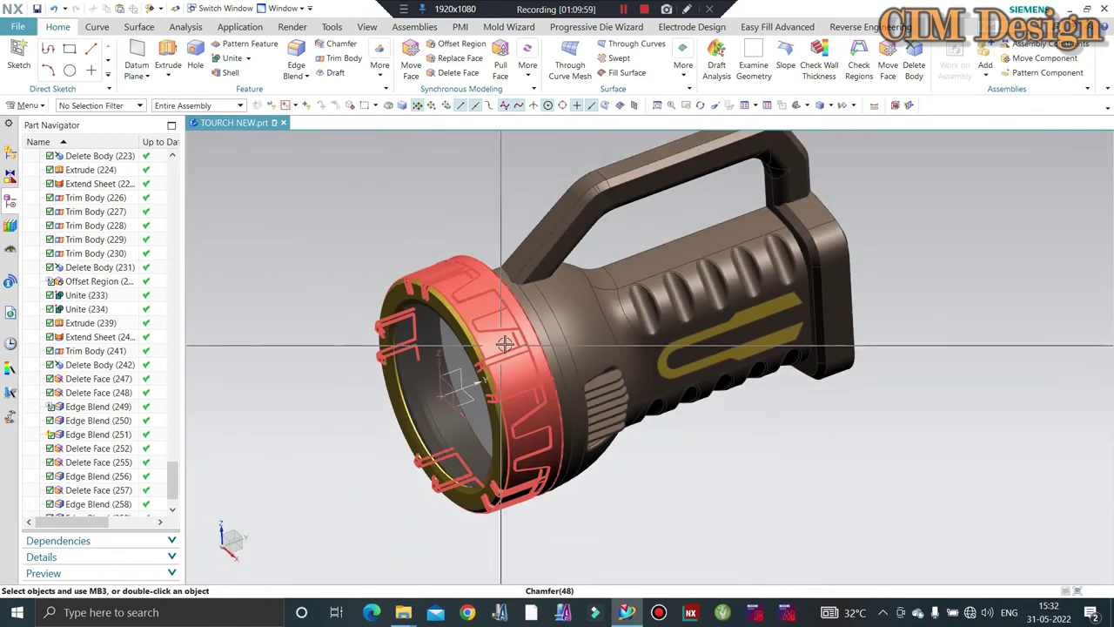
scroll(499, 339, up, 2)
scroll(499, 339, down, 2)
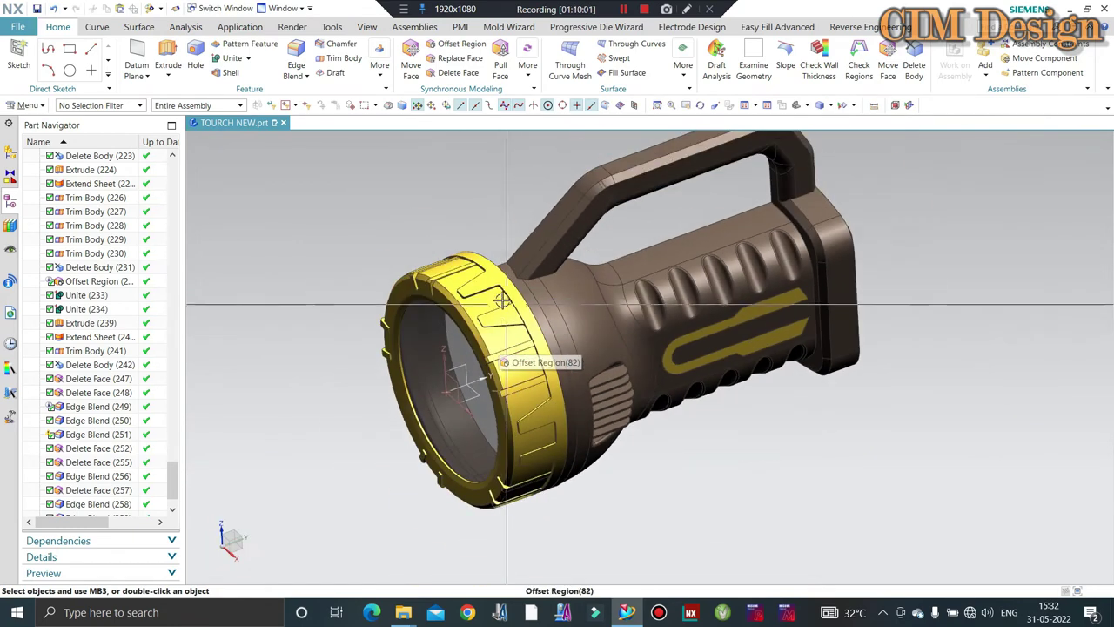
mouse_move(447, 318)
middle_down()
mouse_move(487, 247)
mouse_move(634, 275)
middle_up()
scroll(486, 247, up, 2)
scroll(487, 248, up, 2)
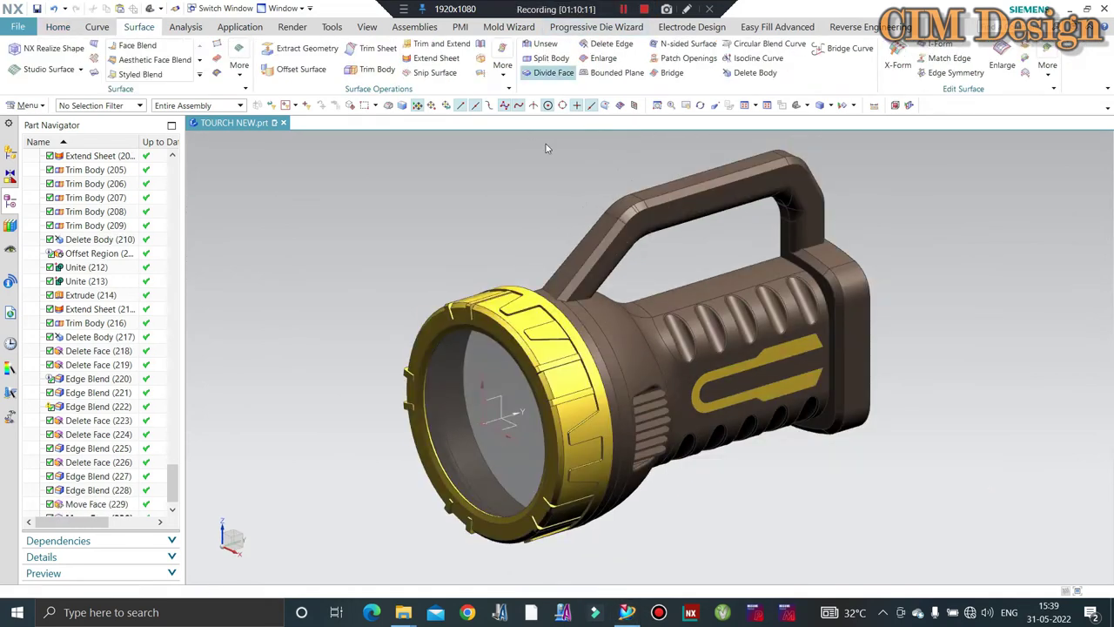
- Hide the yellow bezel ring and the threaded ring with Ctrl+B
click(510, 445)
key(ctrl+b)
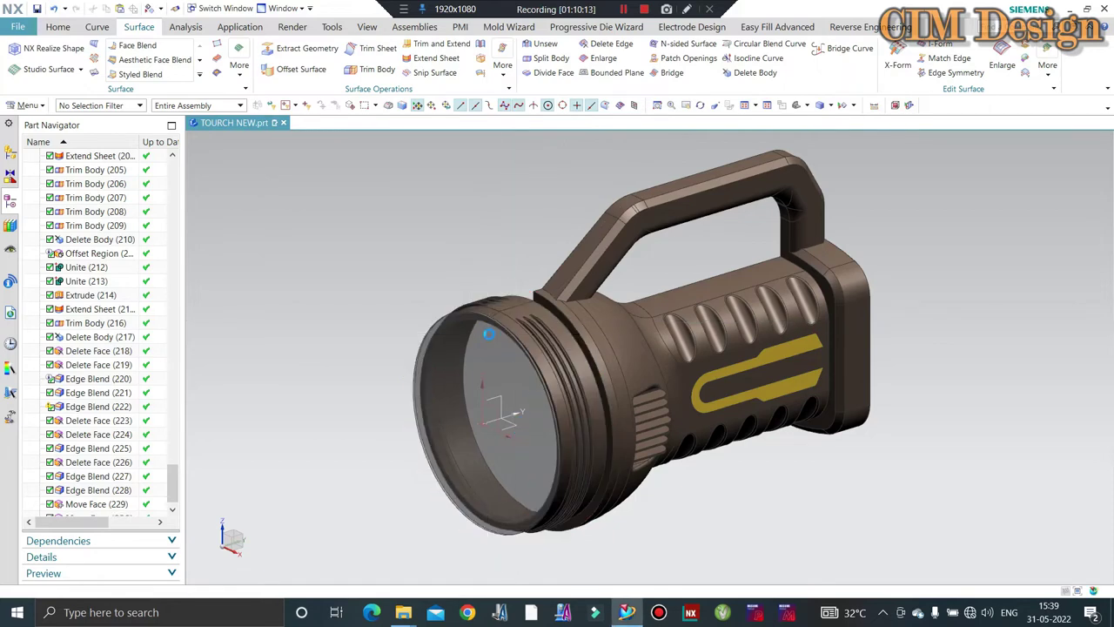
scroll(468, 282, up, 3)
scroll(460, 336, down, 3)
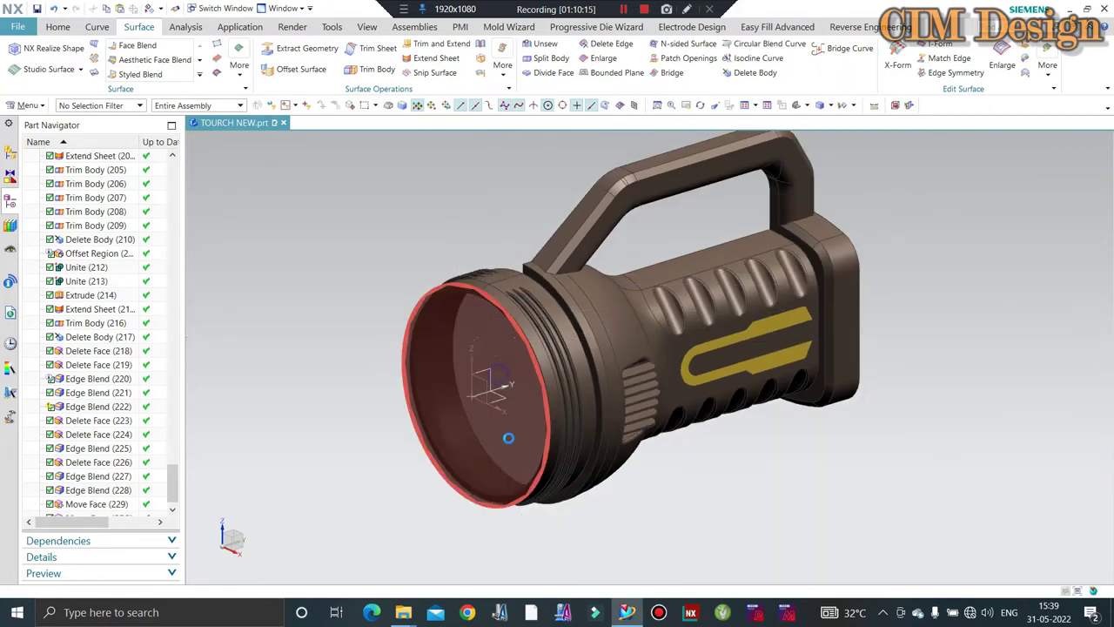
mouse_move(510, 436)
middle_down()
mouse_move(528, 249)
mouse_move(468, 315)
middle_up()
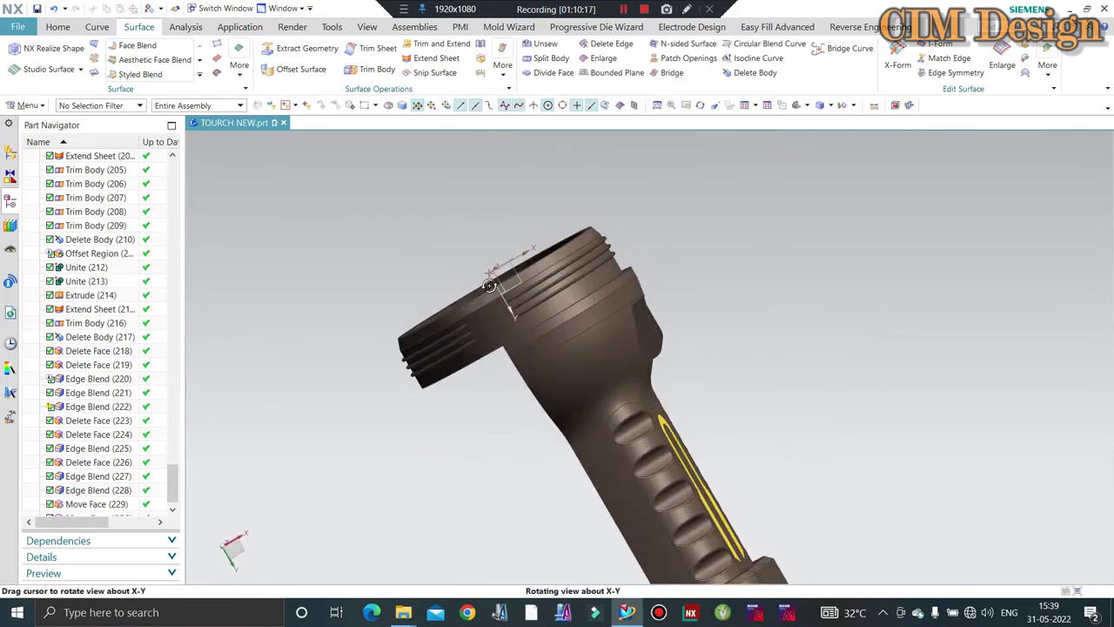
scroll(468, 315, up, 3)
scroll(452, 331, up, 3)
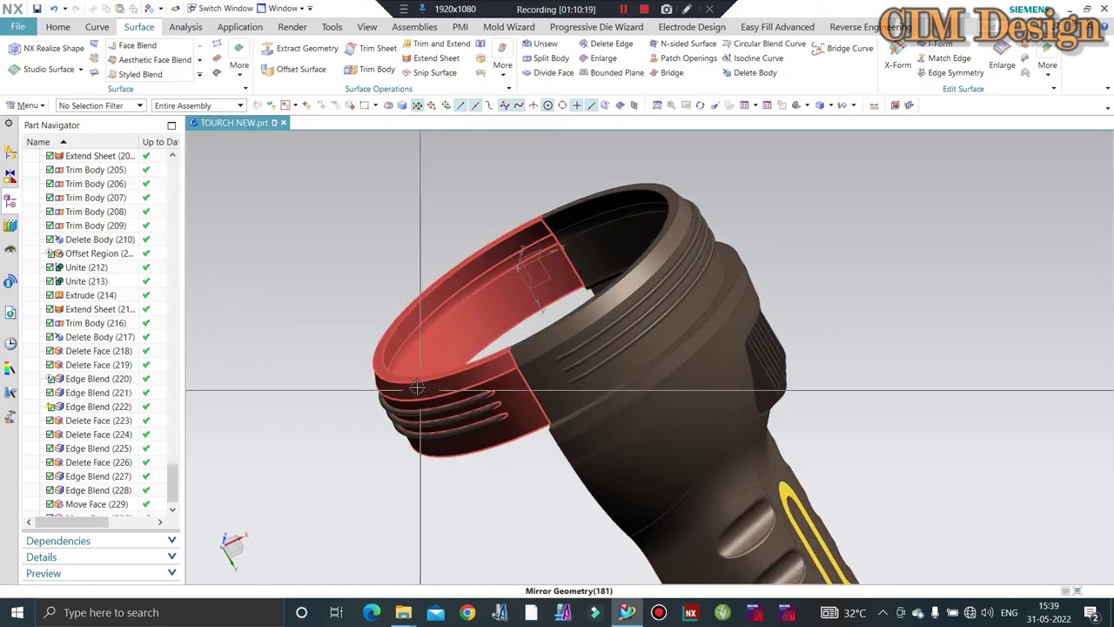
click(428, 390)
key(ctrl+b)
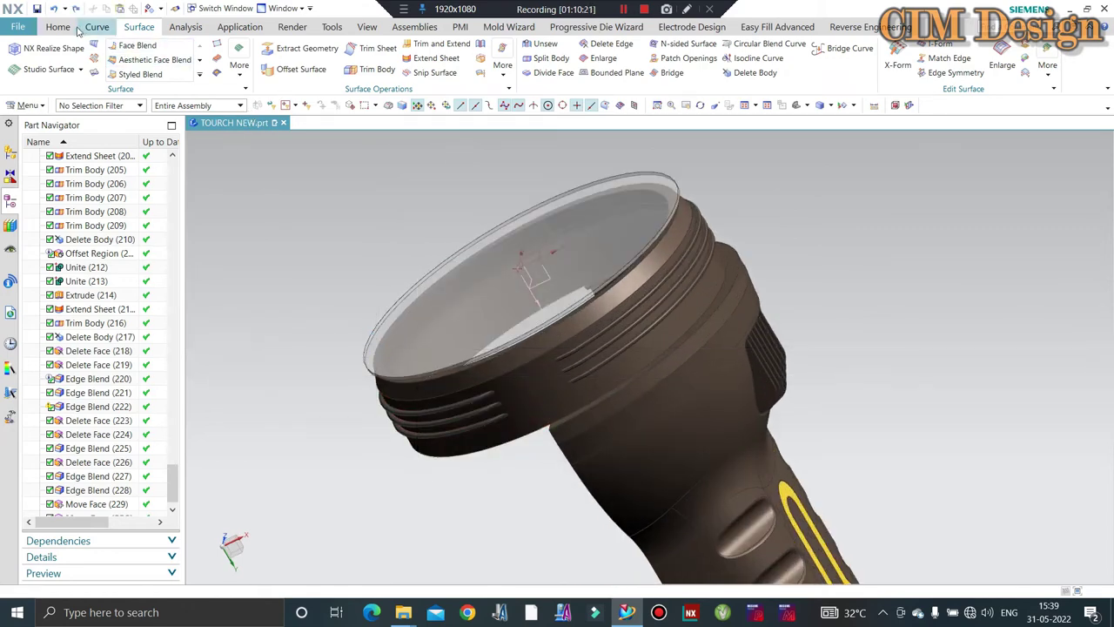
- Create a datum plane offset -45 mm from the head's front face
click(56, 27)
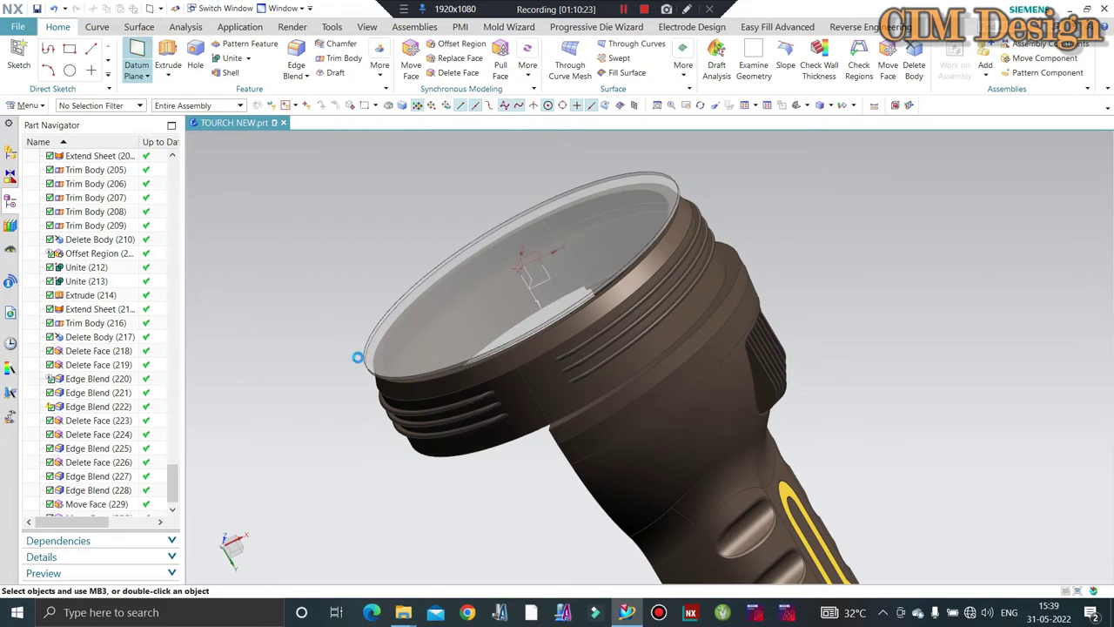
middle_drag(349, 386, 374, 340)
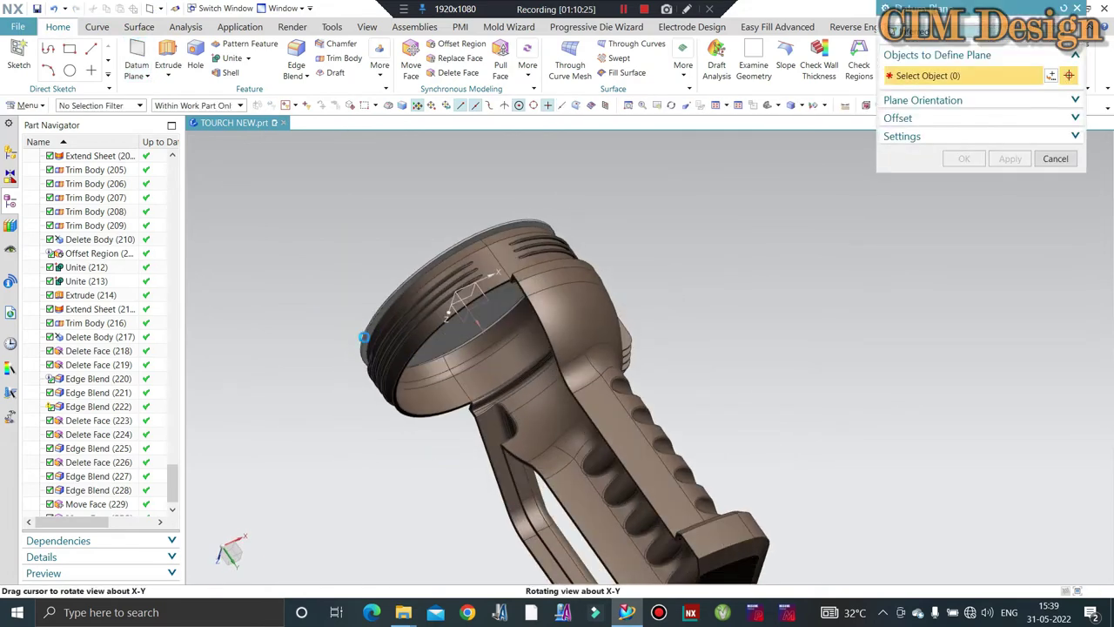
scroll(380, 331, up, 5)
click(369, 378)
middle_drag(368, 378, 452, 331)
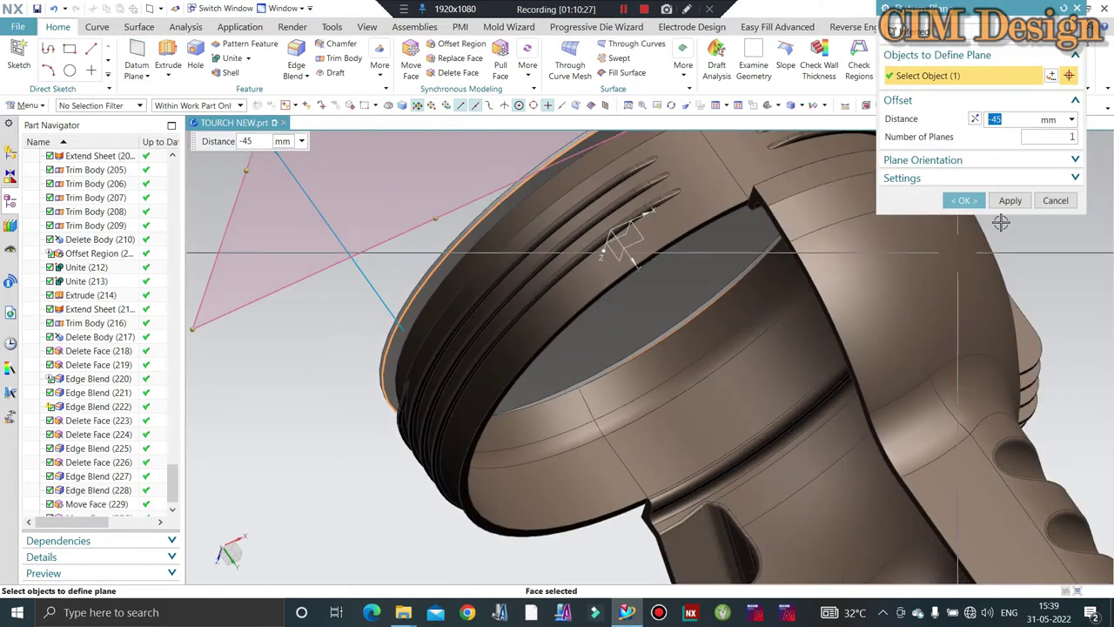
scroll(642, 241, down, 3)
scroll(641, 240, down, 3)
middle_click(642, 240)
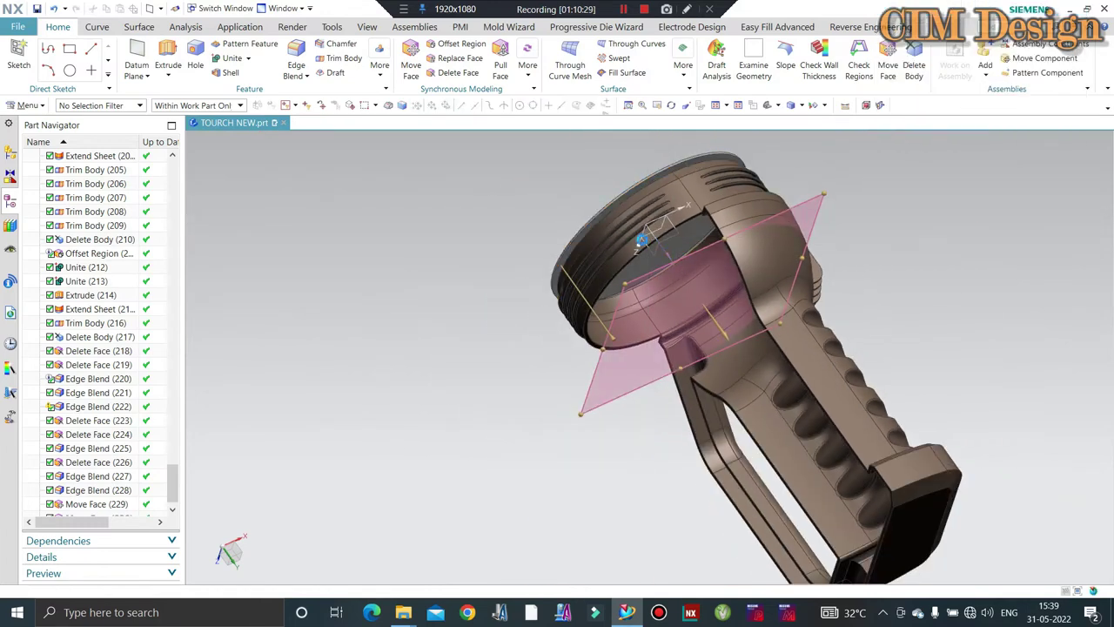
scroll(612, 247, up, 5)
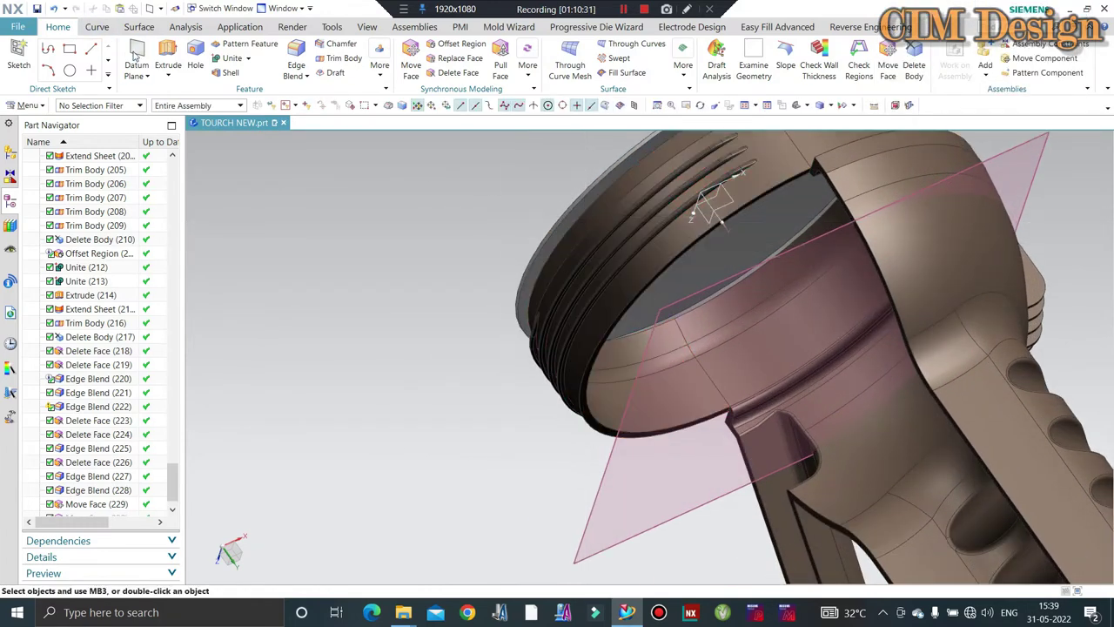
- Sketch a 35 mm circle centred at the origin on the offset datum plane
click(19, 54)
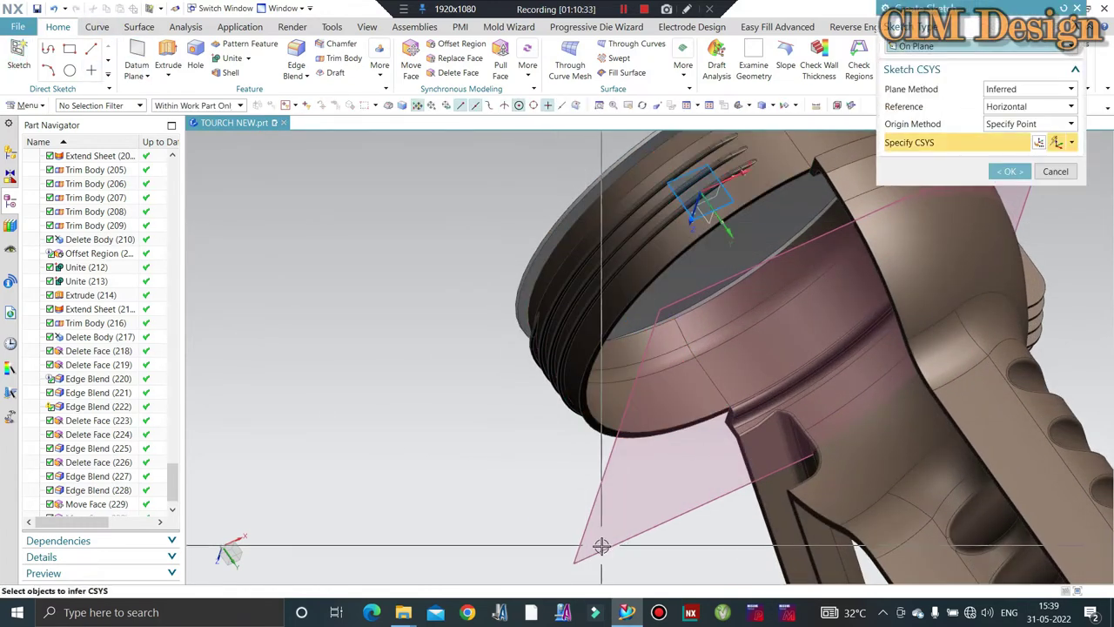
click(592, 537)
middle_click(515, 396)
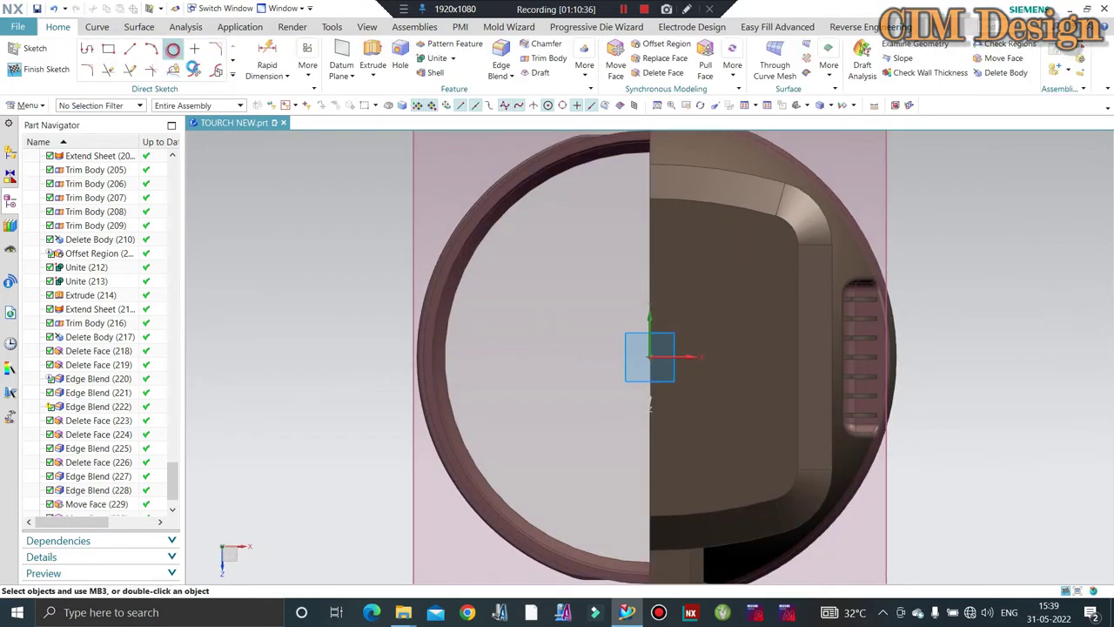
click(173, 49)
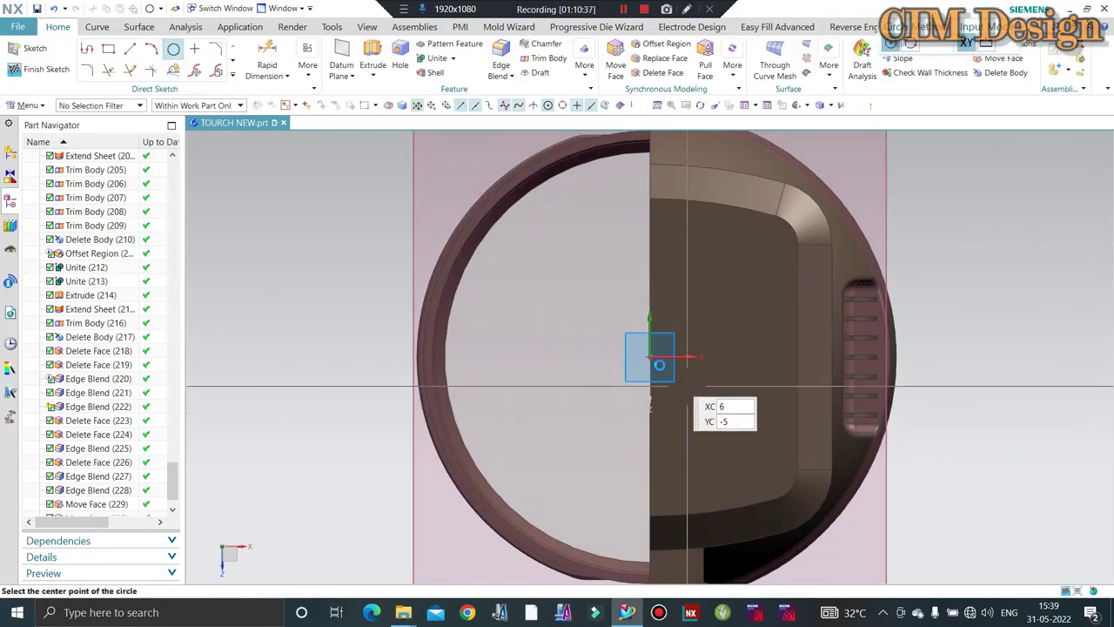
click(650, 357)
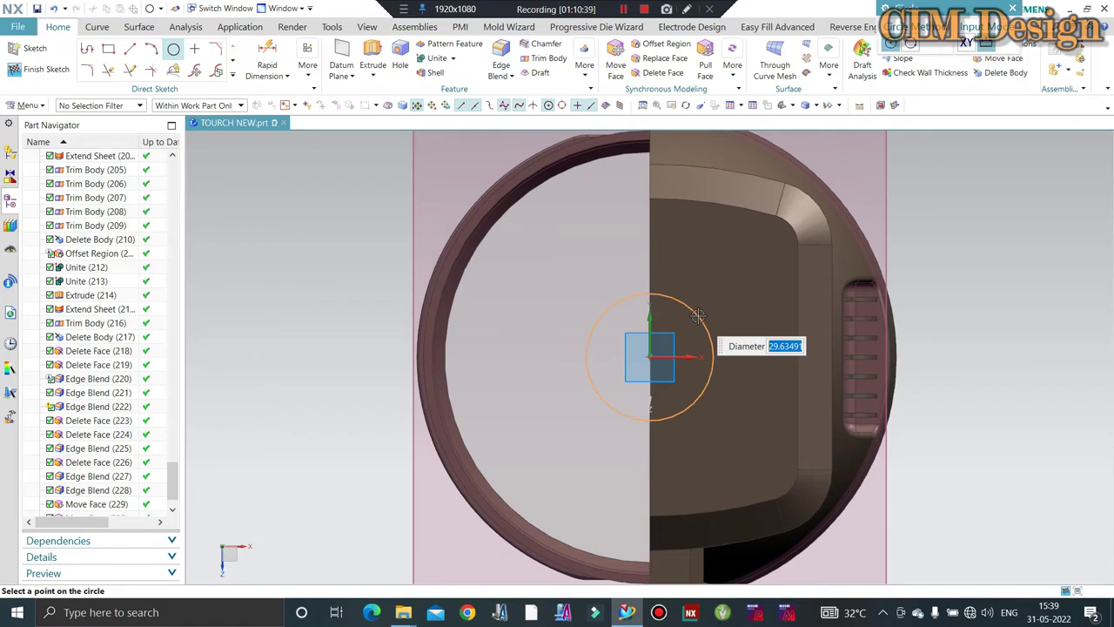
scroll(597, 348, down, 3)
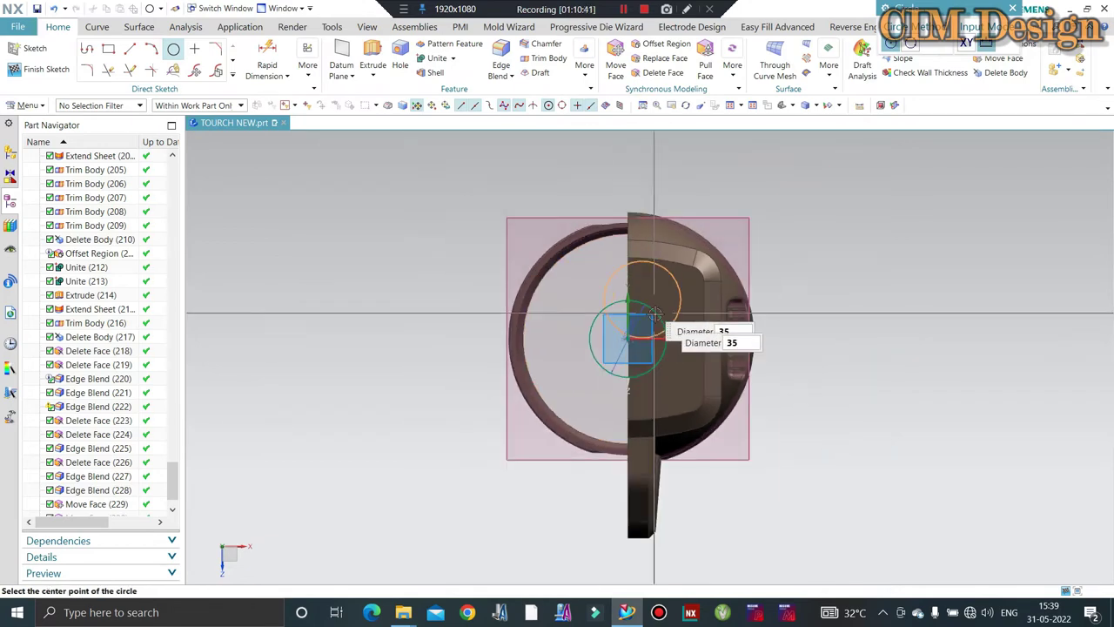
middle_drag(597, 348, 770, 470)
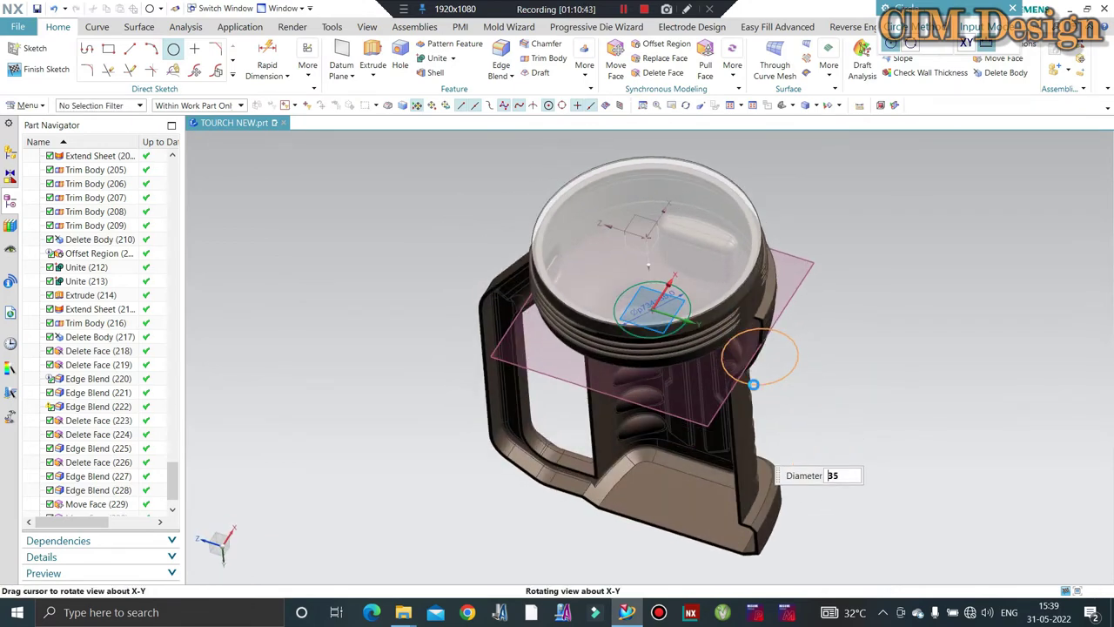
click(35, 69)
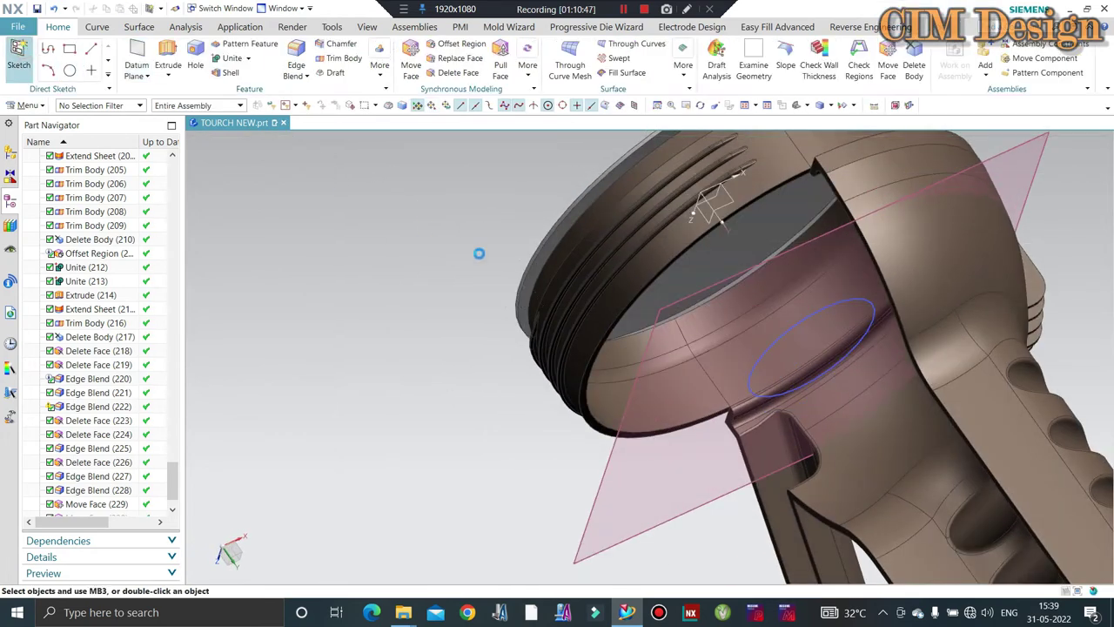
- Start a new sketch on the head face and begin a circle at its origin
key(s)
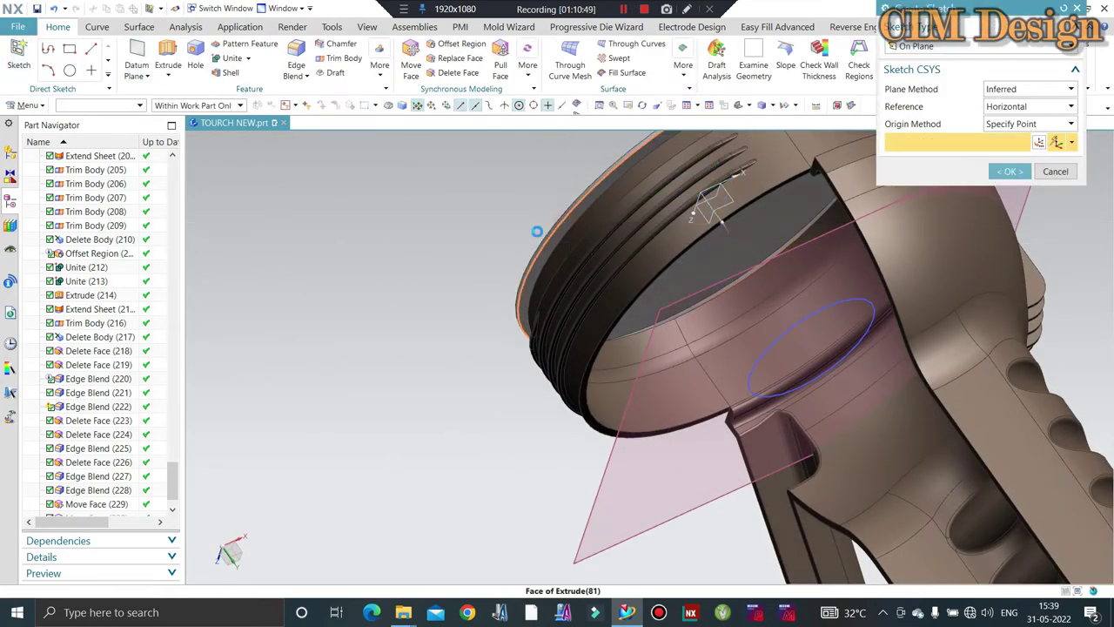
click(537, 232)
middle_click(440, 238)
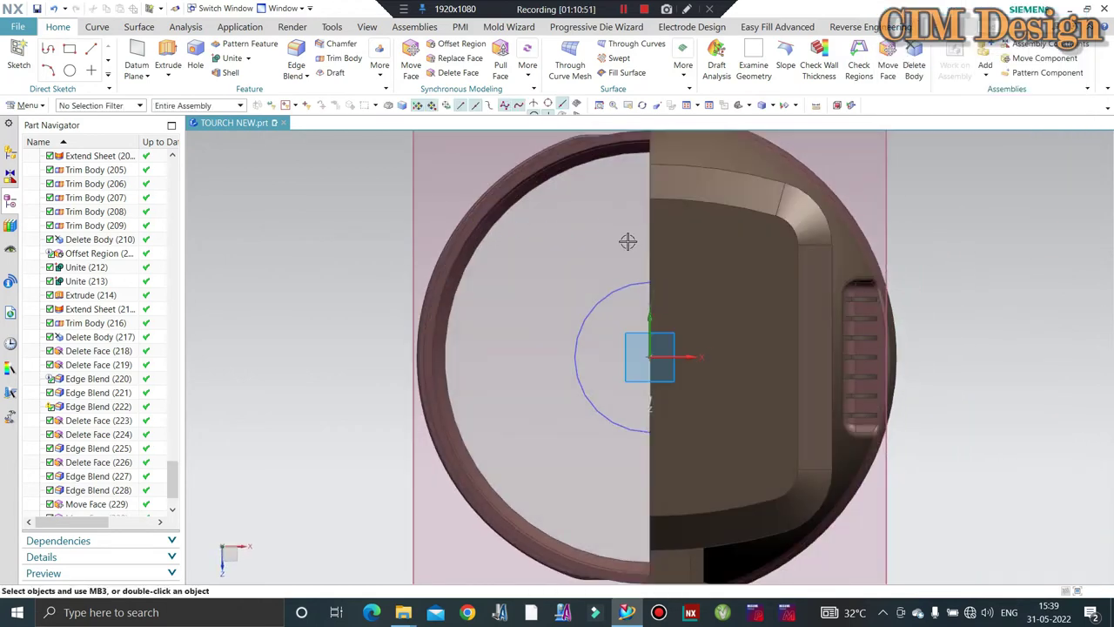
middle_drag(628, 241, 854, 283)
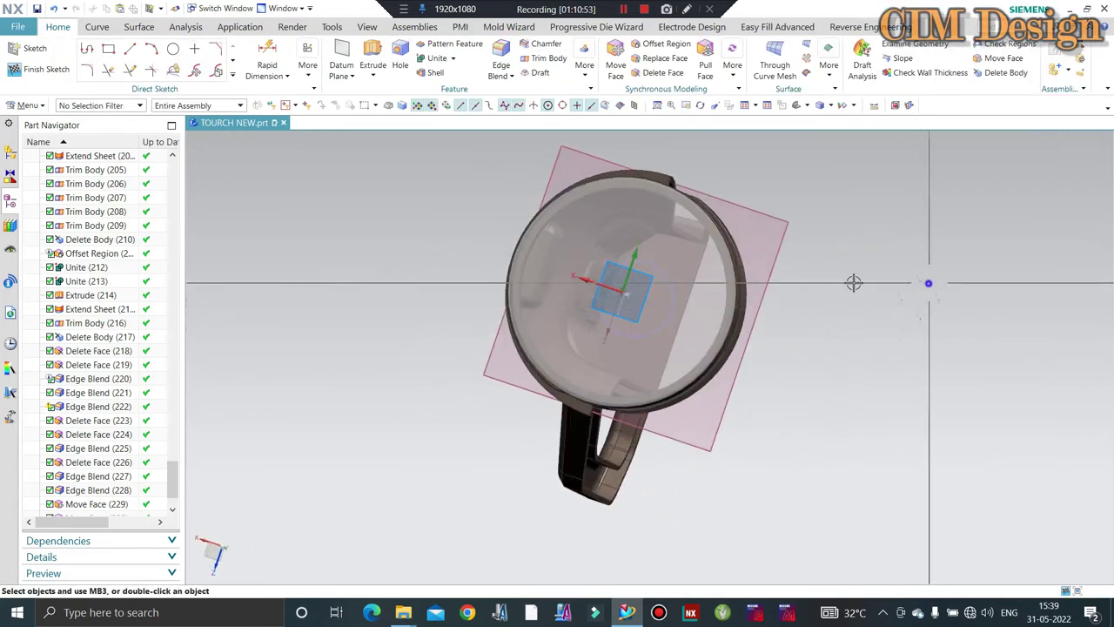
key(F8)
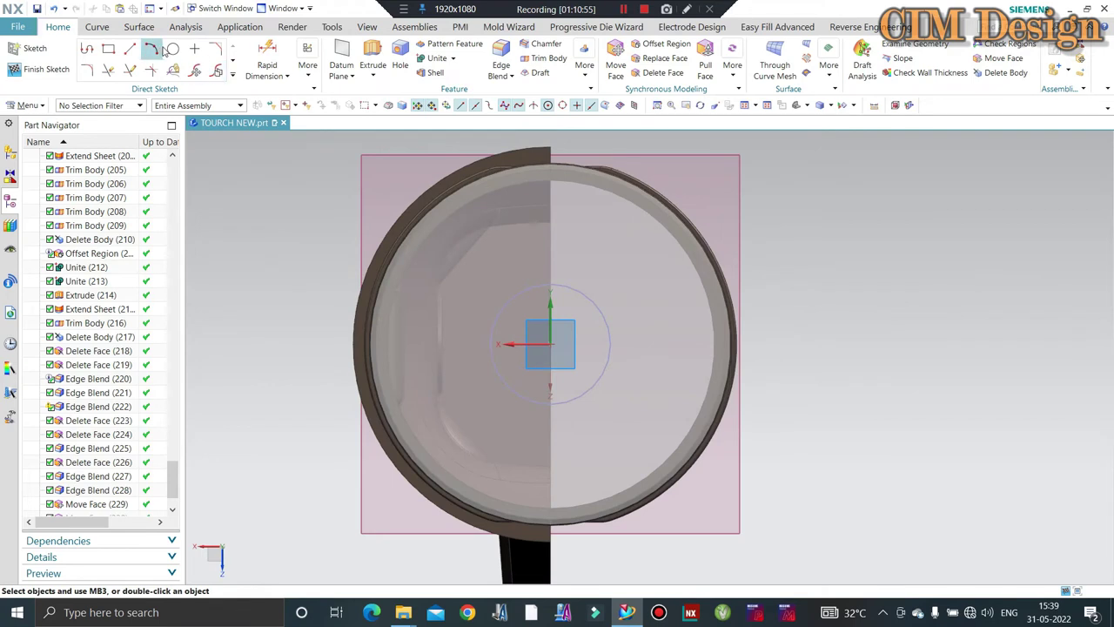
click(554, 344)
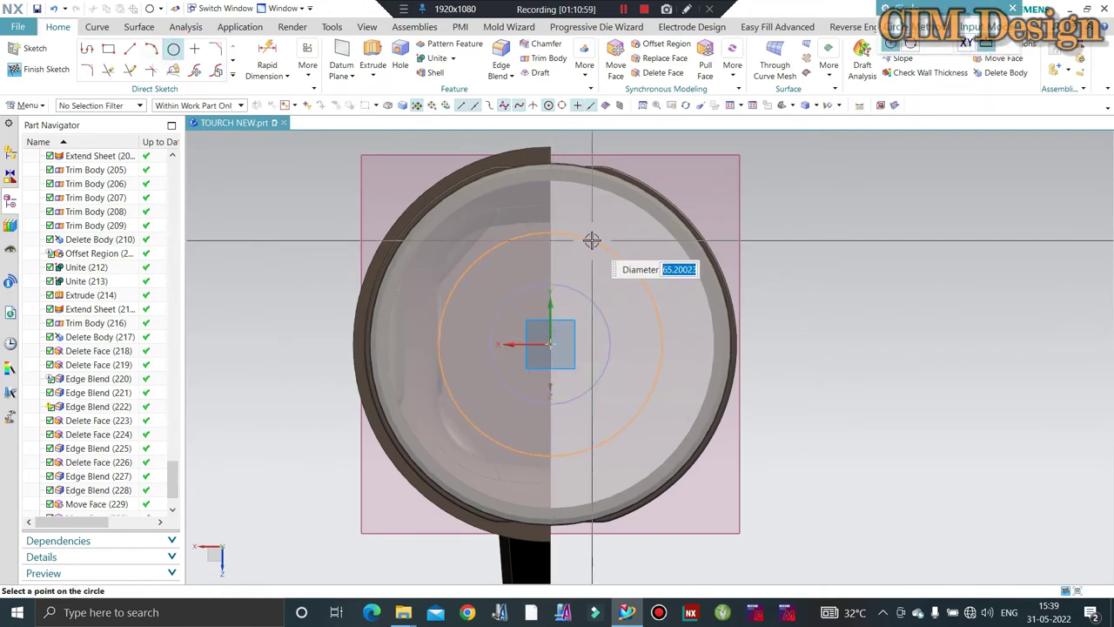
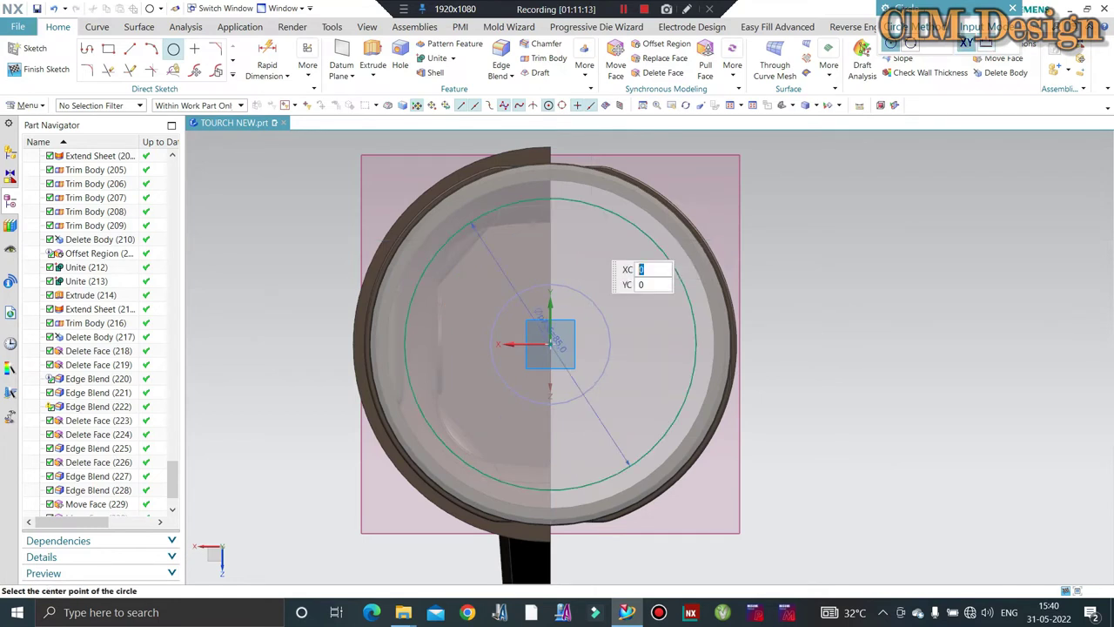
- Confirm the head circle's 90 mm diameter and finish the sketch
key(Escape)
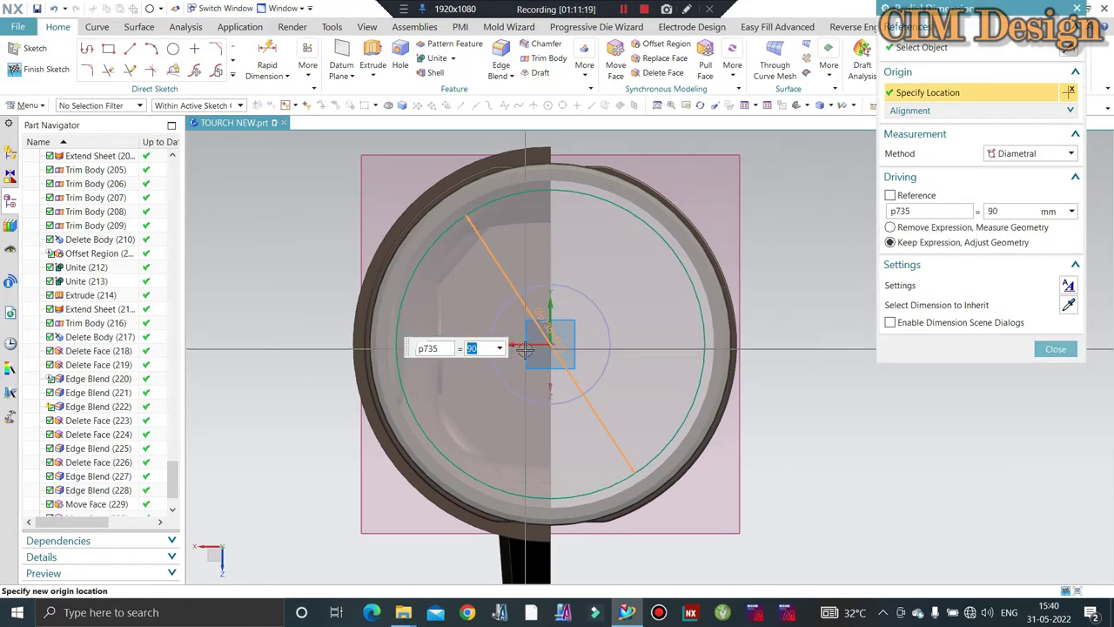
scroll(609, 314, down, 2)
middle_drag(642, 298, 661, 166)
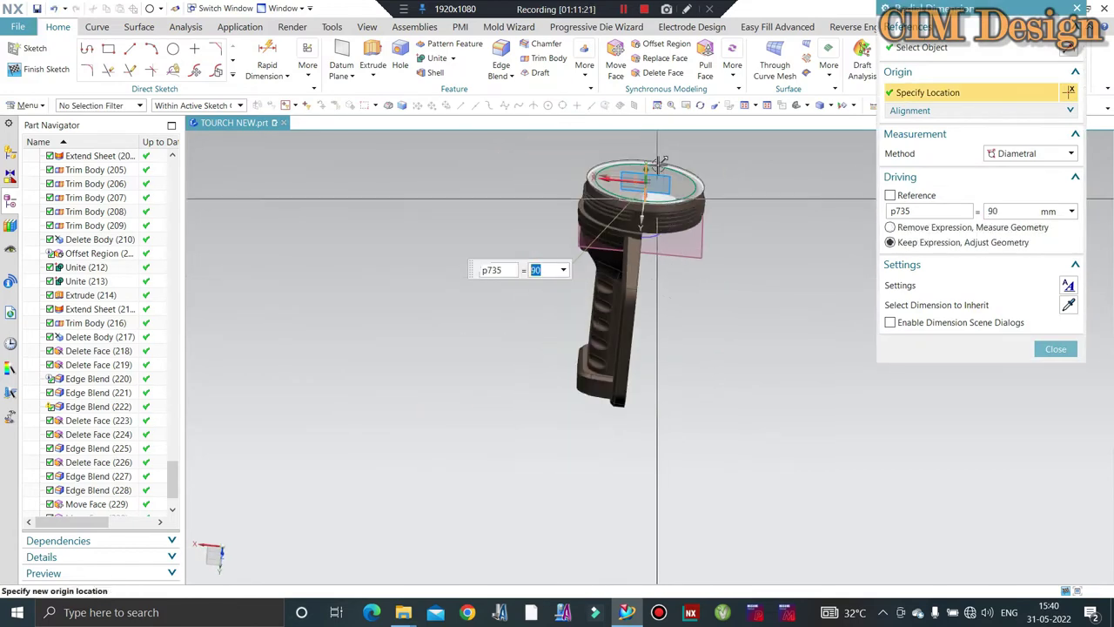
scroll(661, 166, up, 3)
middle_click(641, 180)
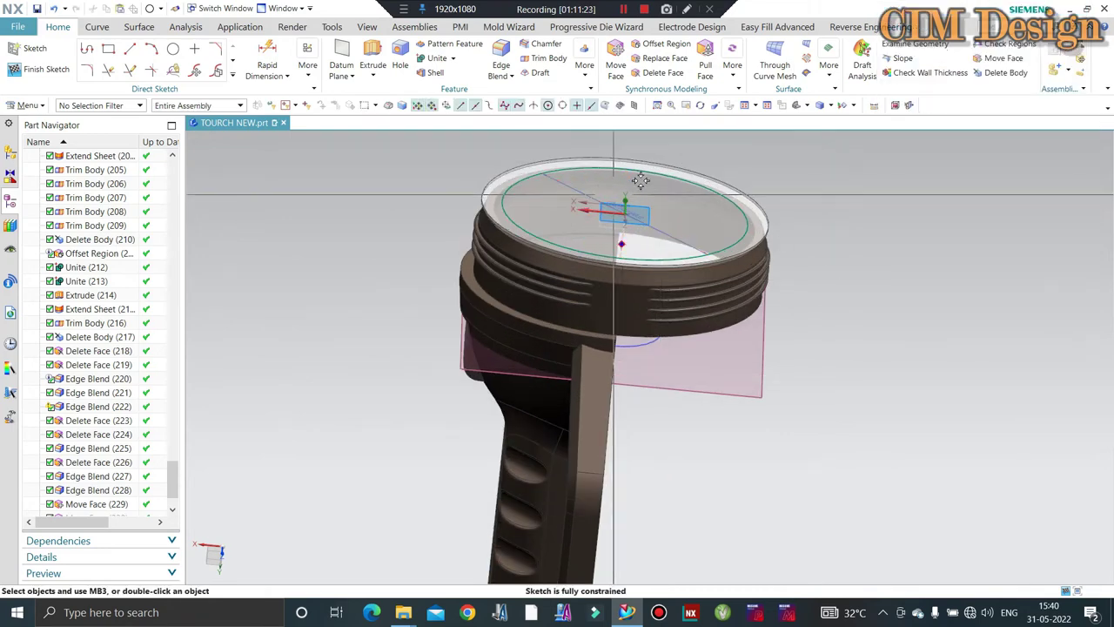
key(ctrl+q)
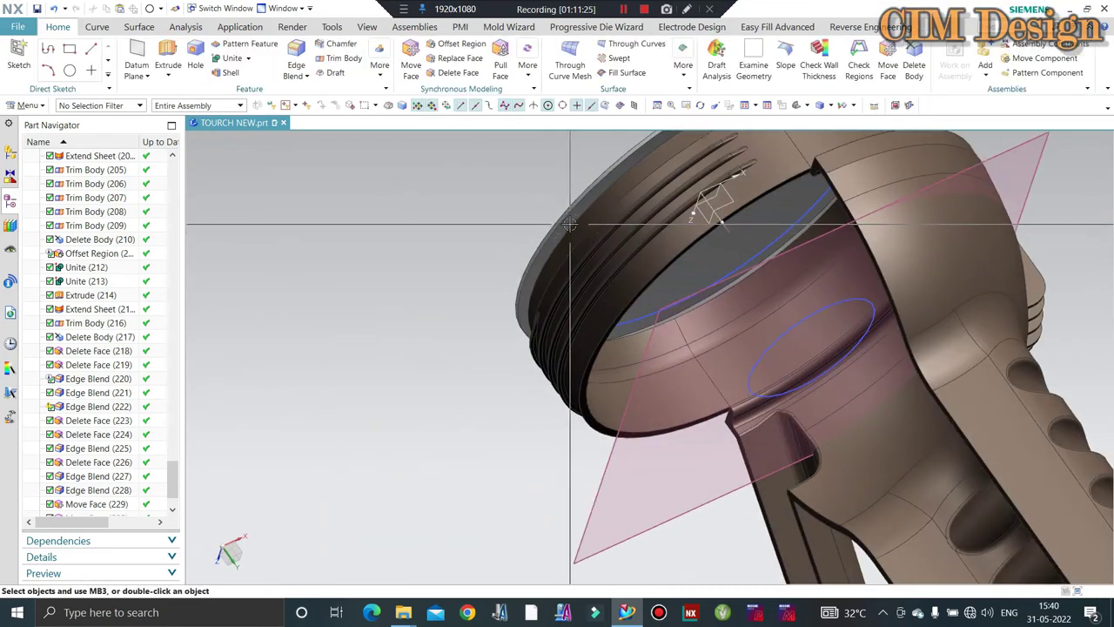
mouse_move(566, 305)
middle_down()
mouse_move(582, 385)
mouse_move(584, 319)
middle_up()
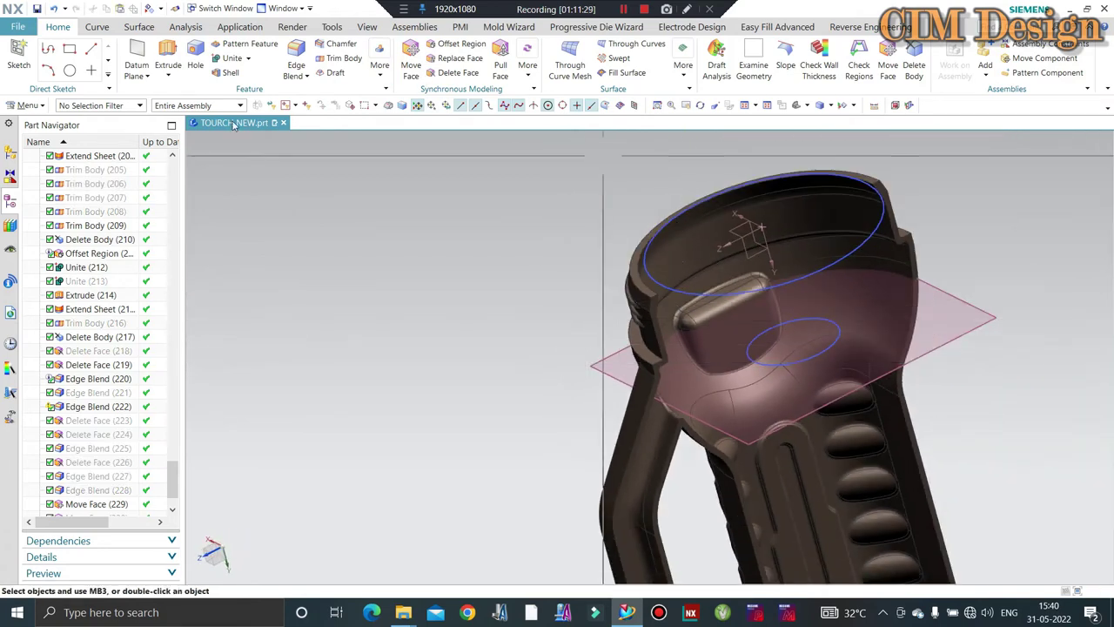
- Extrude the 90 mm rim circle 28 mm upward as a separate solid cylinder
click(162, 57)
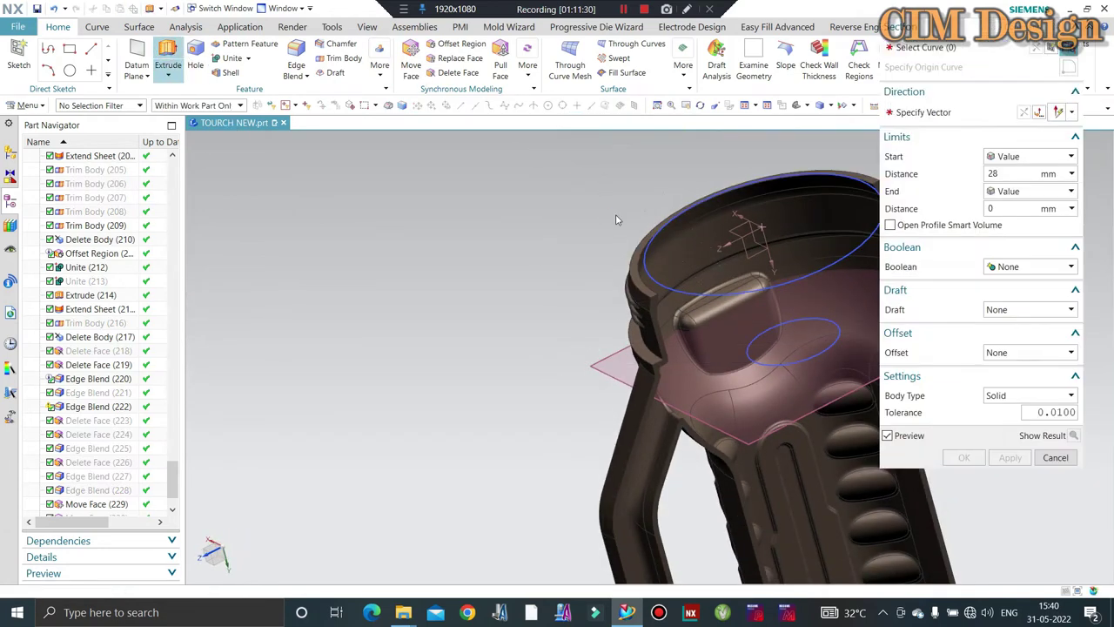
click(673, 288)
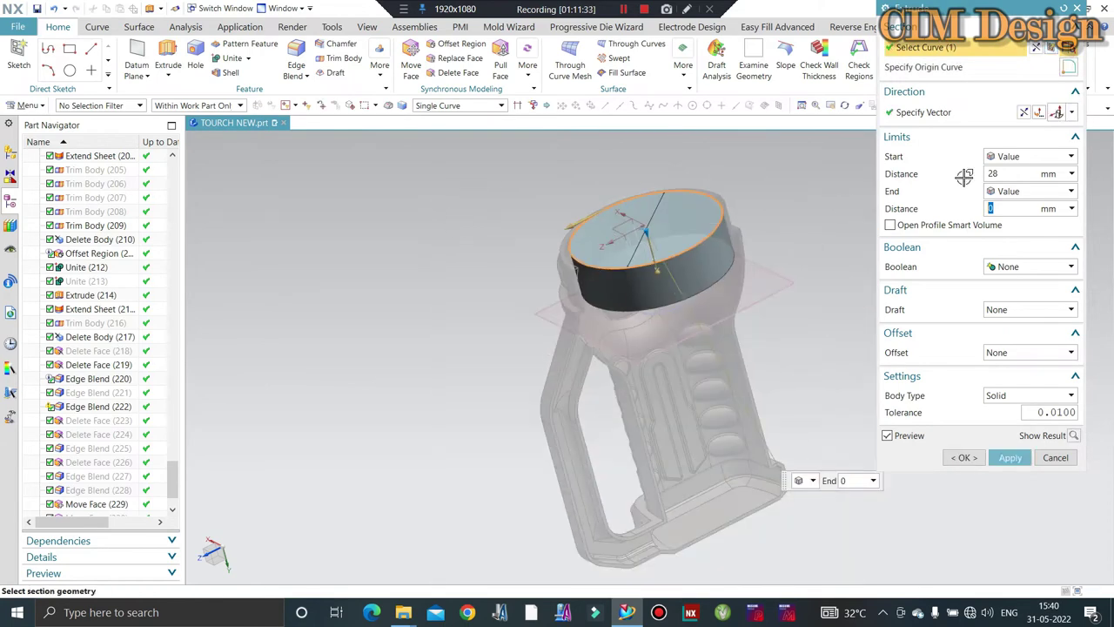
click(1072, 112)
click(1057, 131)
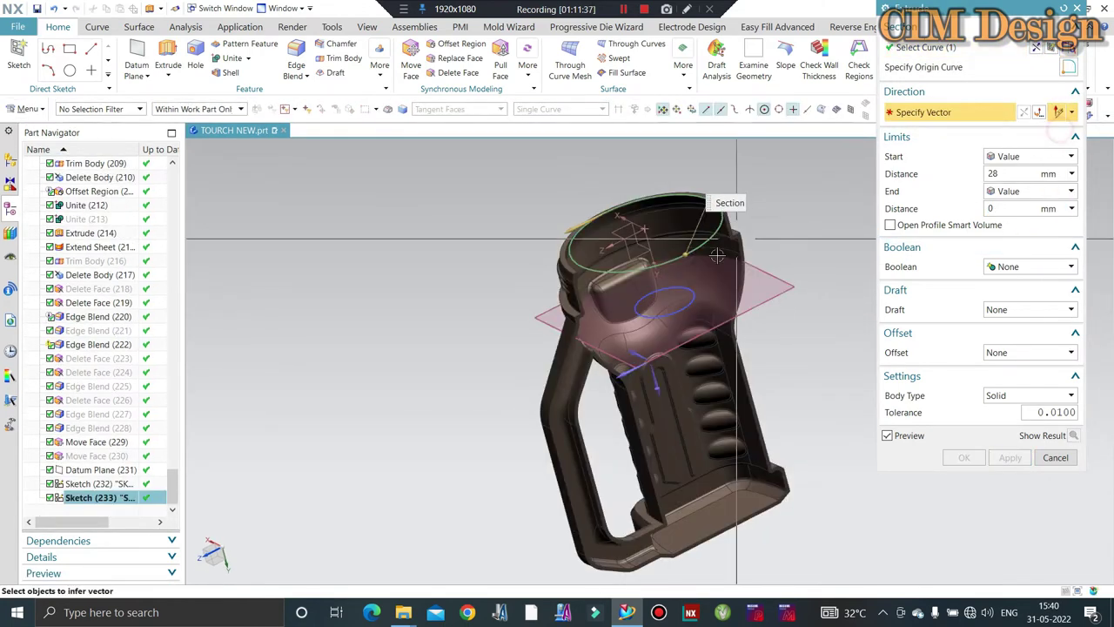
click(656, 383)
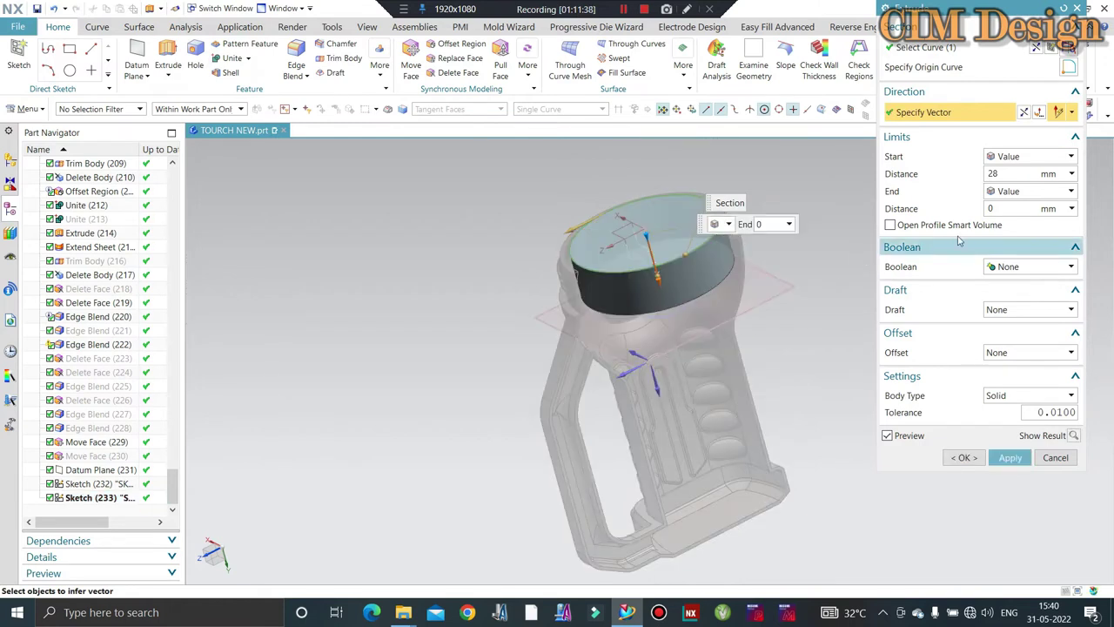
click(1025, 114)
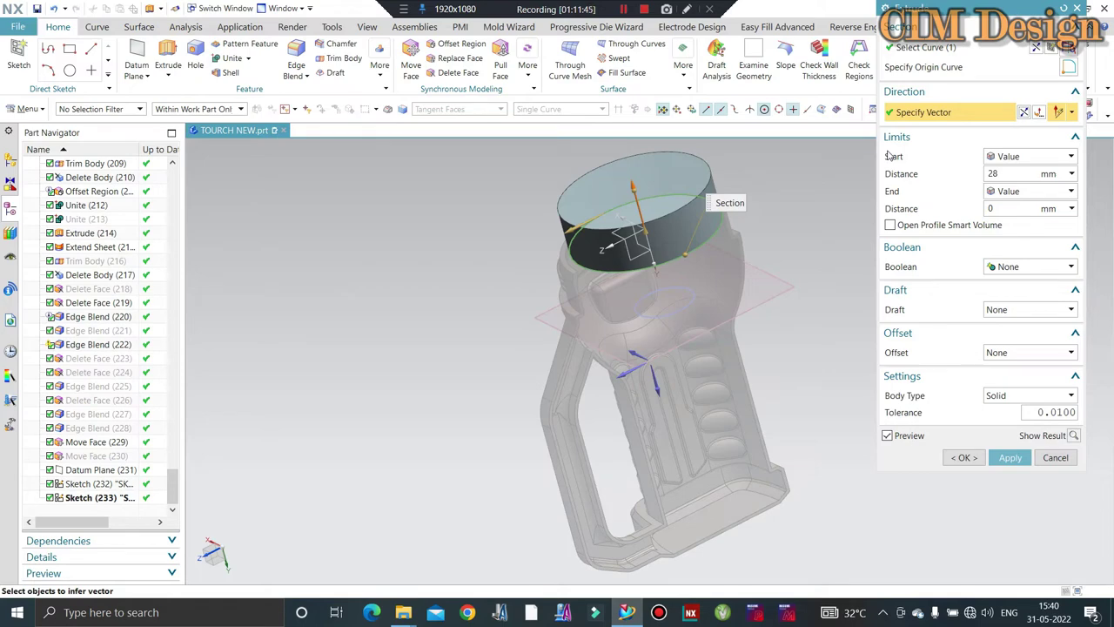
middle_click(842, 231)
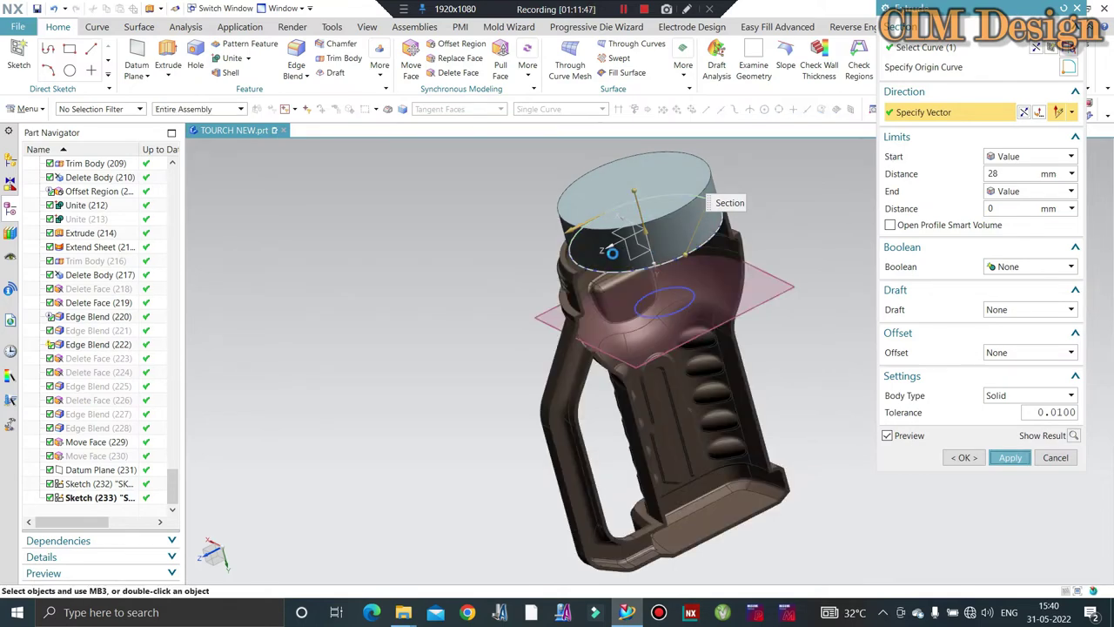
click(139, 28)
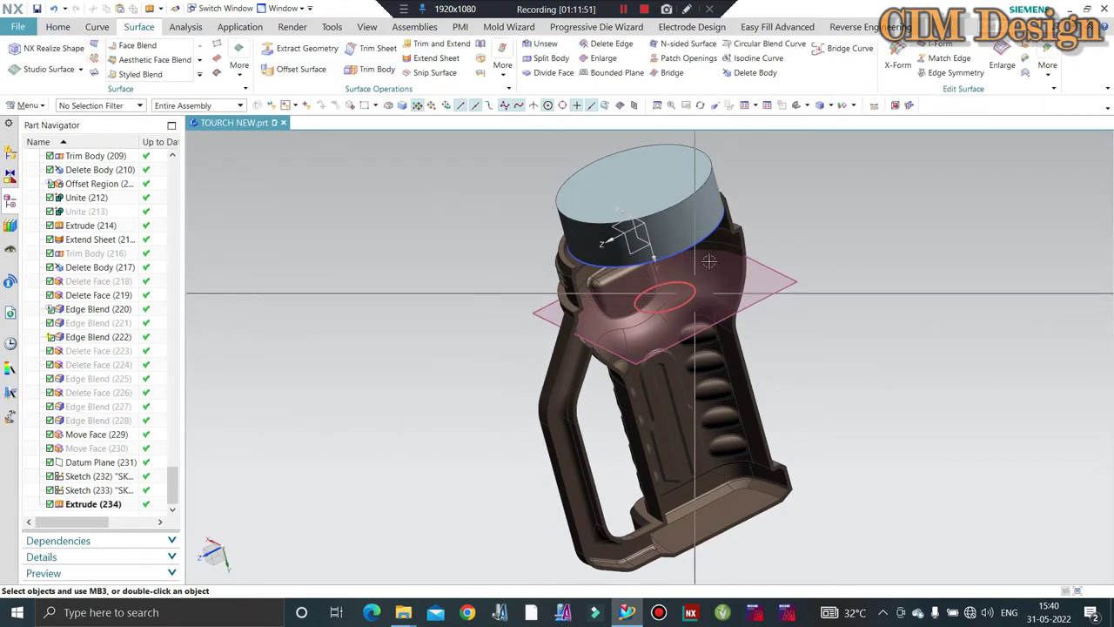
- Loft a surface from the small inner circle to the cylinder's top edge, G1 tangent to its wall
scroll(723, 292, up, 3)
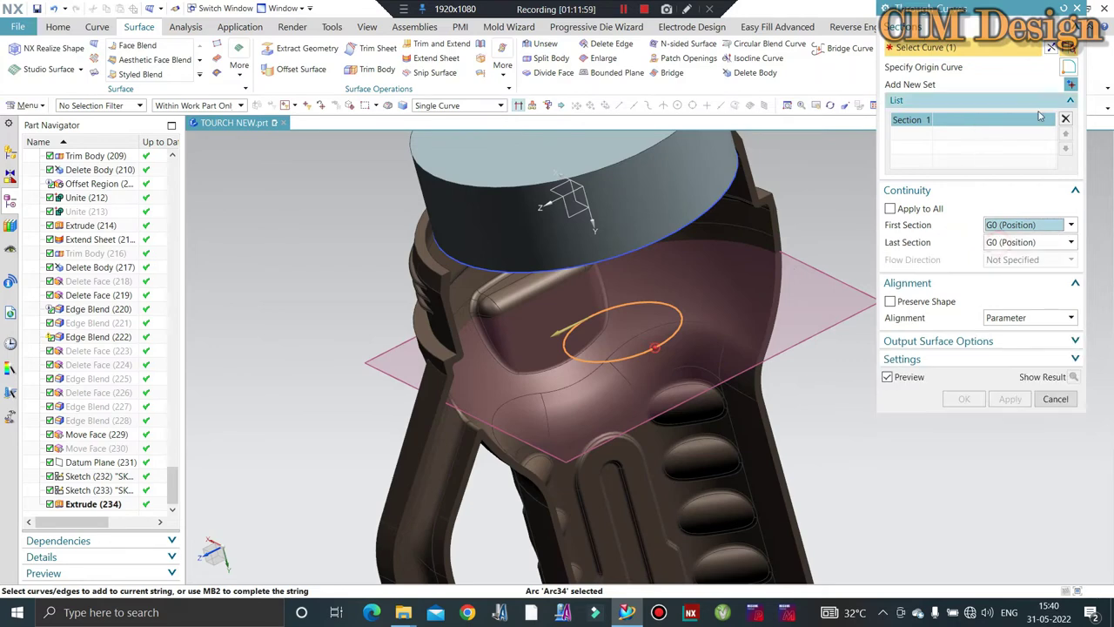
click(1070, 84)
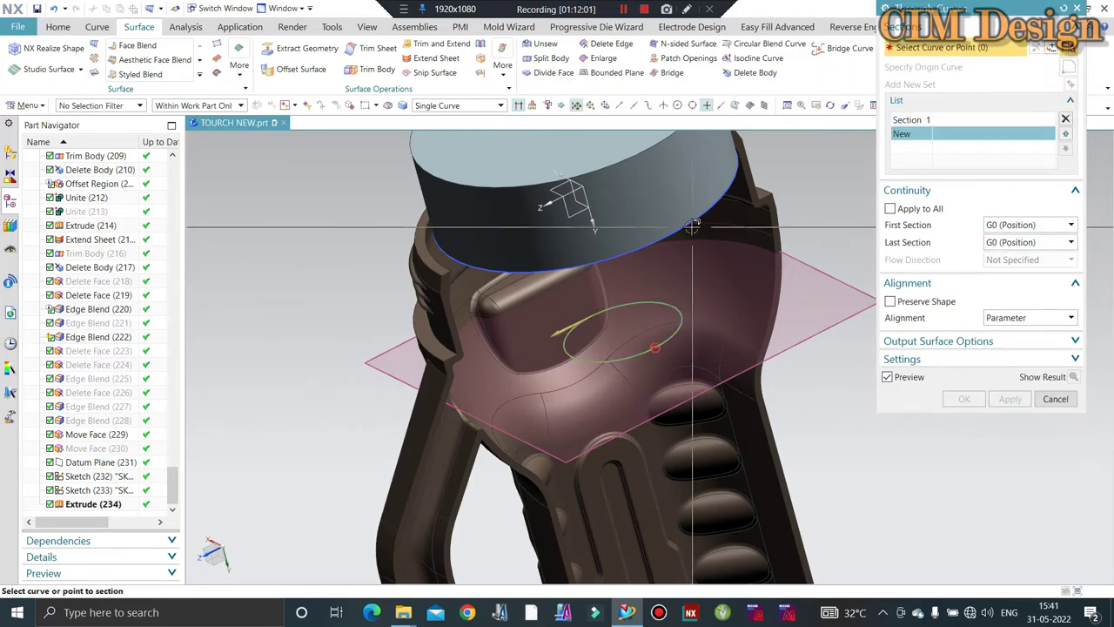
click(690, 225)
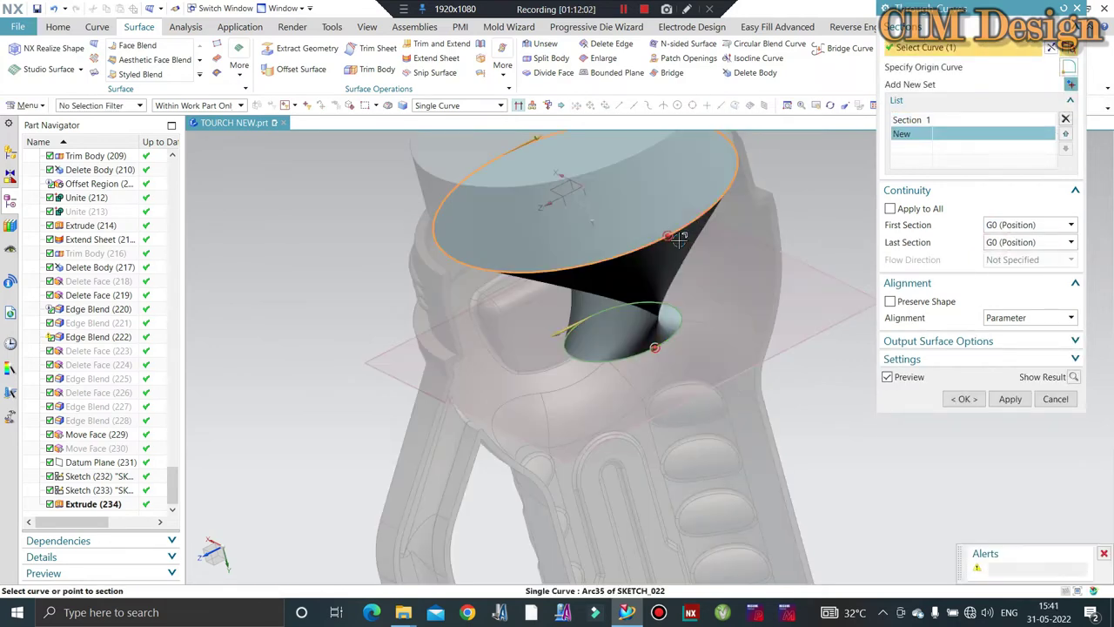
click(1049, 50)
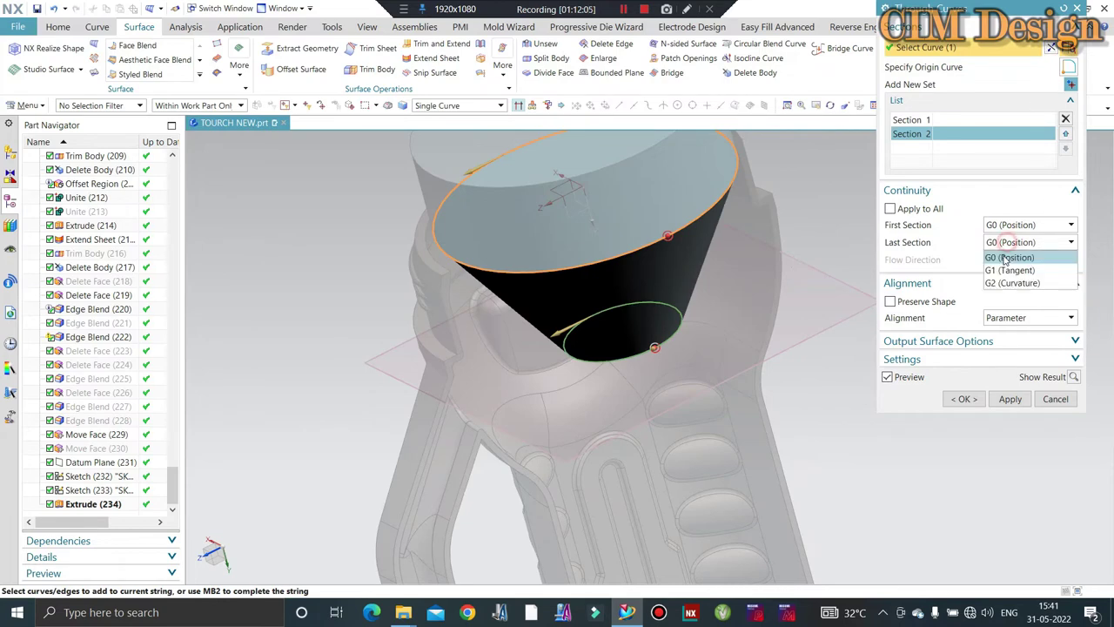
click(1006, 271)
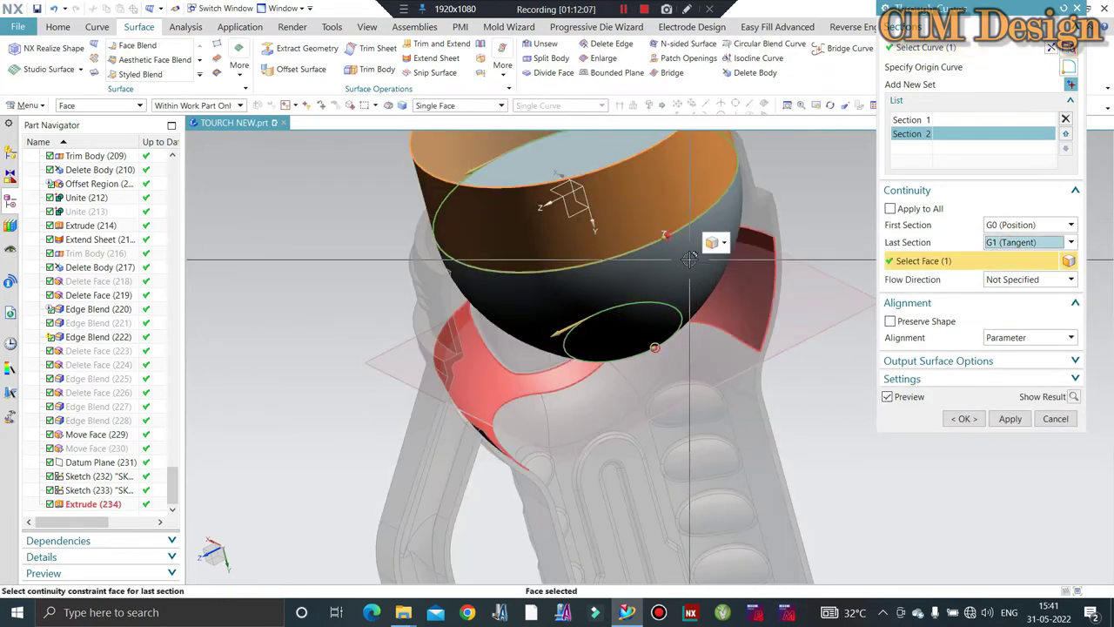
click(688, 260)
middle_click(689, 259)
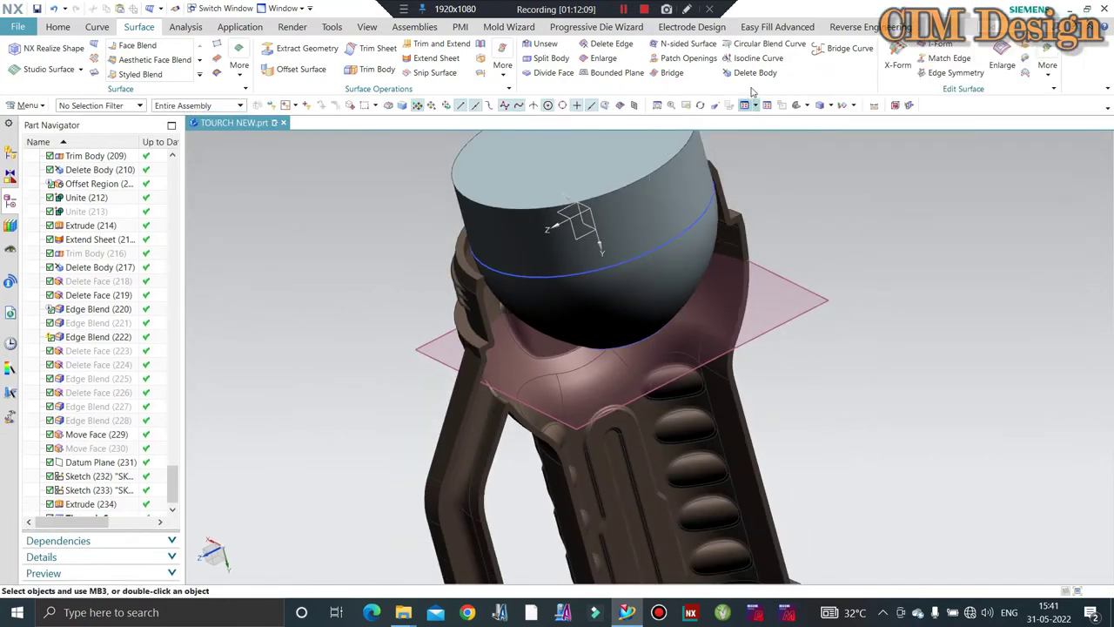
click(752, 72)
- Delete the helper cylinder body, then orbit to inspect the bowl and grip
click(664, 209)
middle_click(663, 208)
mouse_move(663, 209)
middle_down()
mouse_move(896, 317)
mouse_move(913, 286)
middle_up()
scroll(580, 415, up, 3)
mouse_move(580, 415)
middle_down()
mouse_move(551, 410)
mouse_move(587, 256)
mouse_move(587, 266)
mouse_move(560, 271)
middle_up()
scroll(551, 411, down, 3)
scroll(561, 271, up, 3)
middle_drag(400, 239, 458, 226)
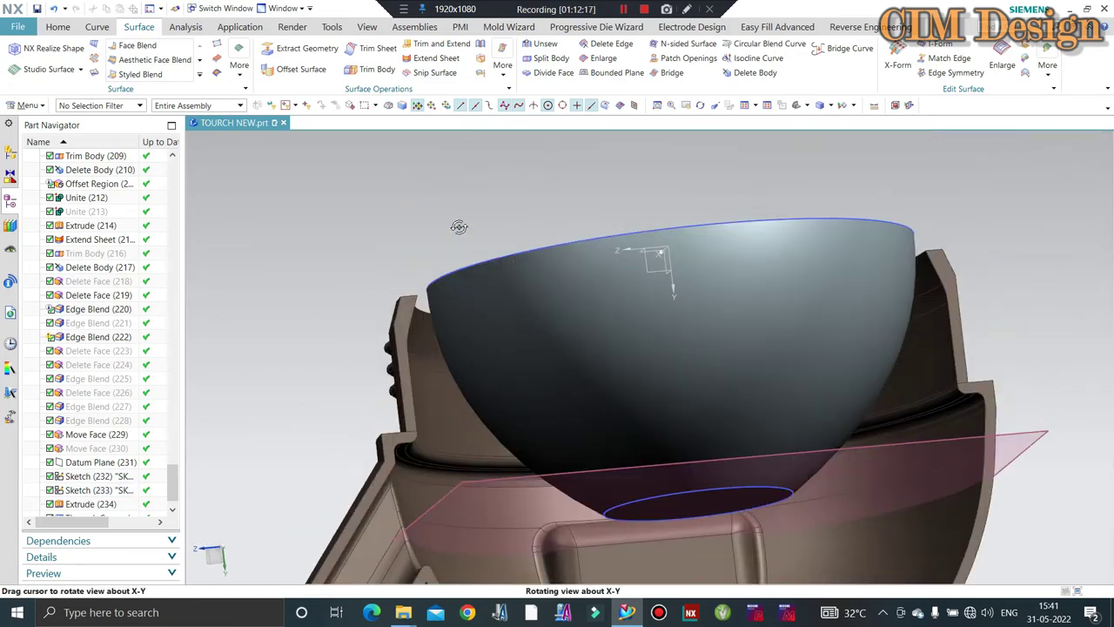
scroll(432, 284, up, 3)
scroll(433, 283, down, 3)
middle_drag(432, 284, 461, 256)
scroll(460, 256, up, 2)
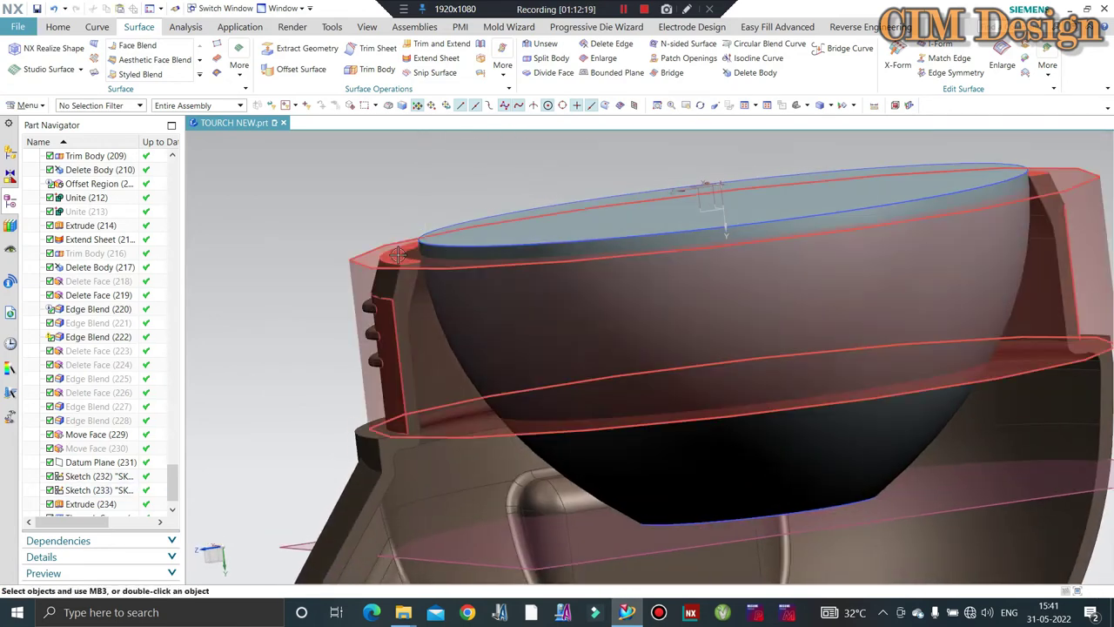
scroll(404, 242, up, 2)
- Show the hidden inner bowl surface again
key(ctrl+shift+k)
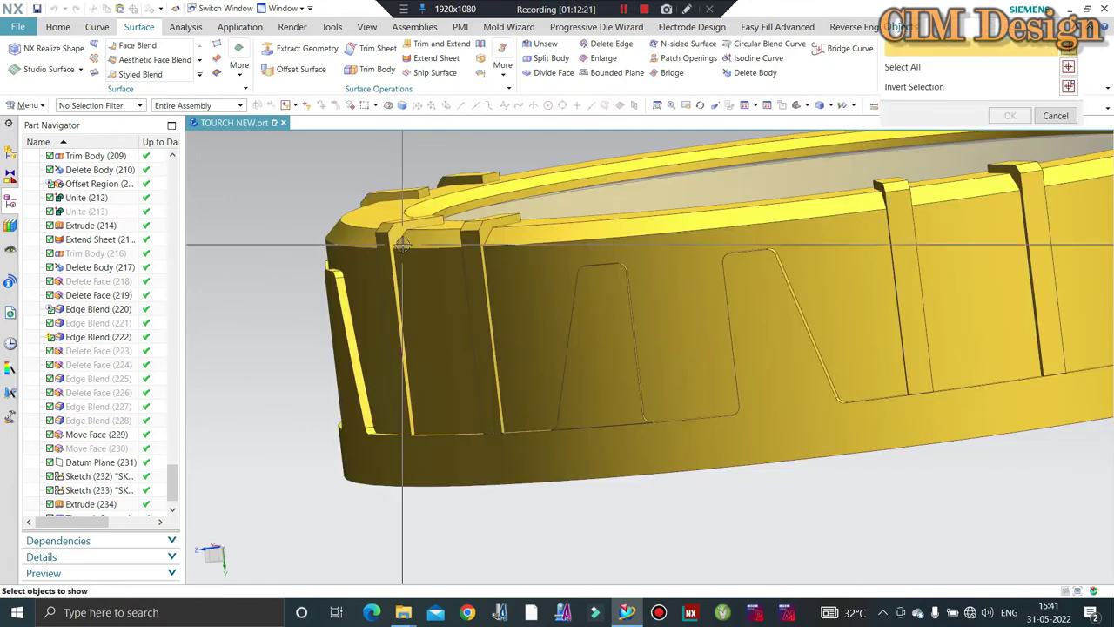
click(587, 212)
middle_click(587, 211)
middle_drag(587, 211, 482, 219)
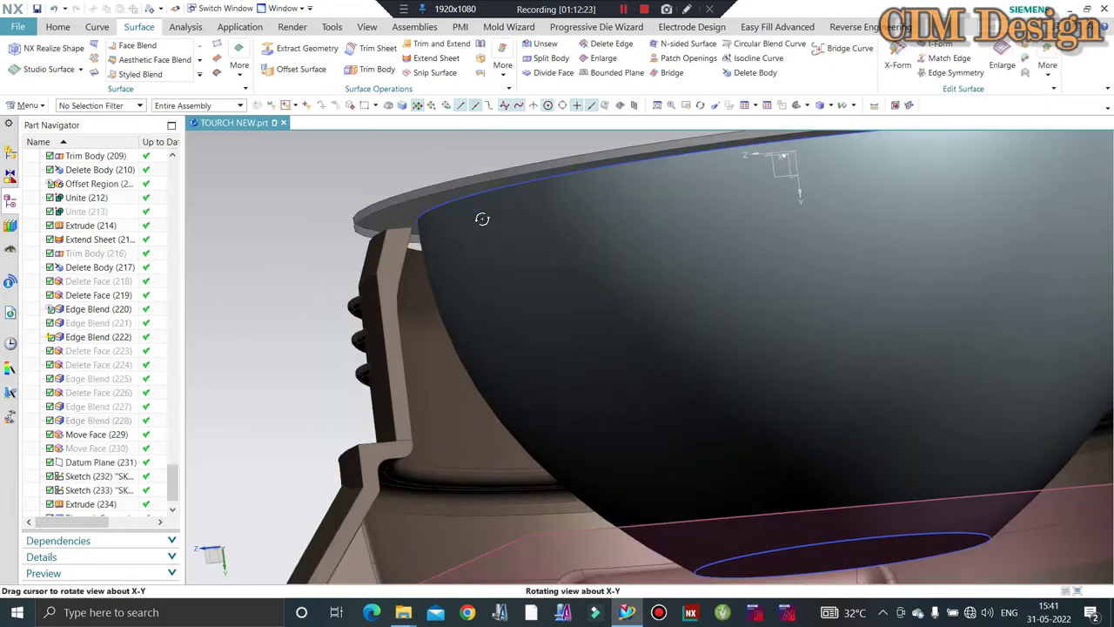
click(57, 25)
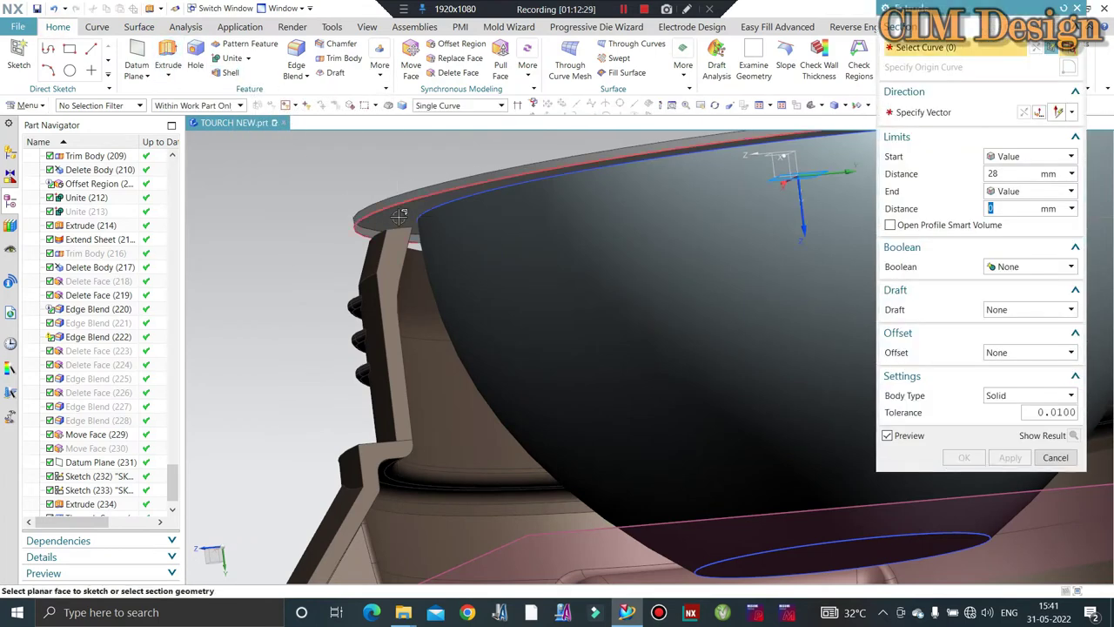
- Project the bowl's outer circular edge into a sketch
key(Escape)
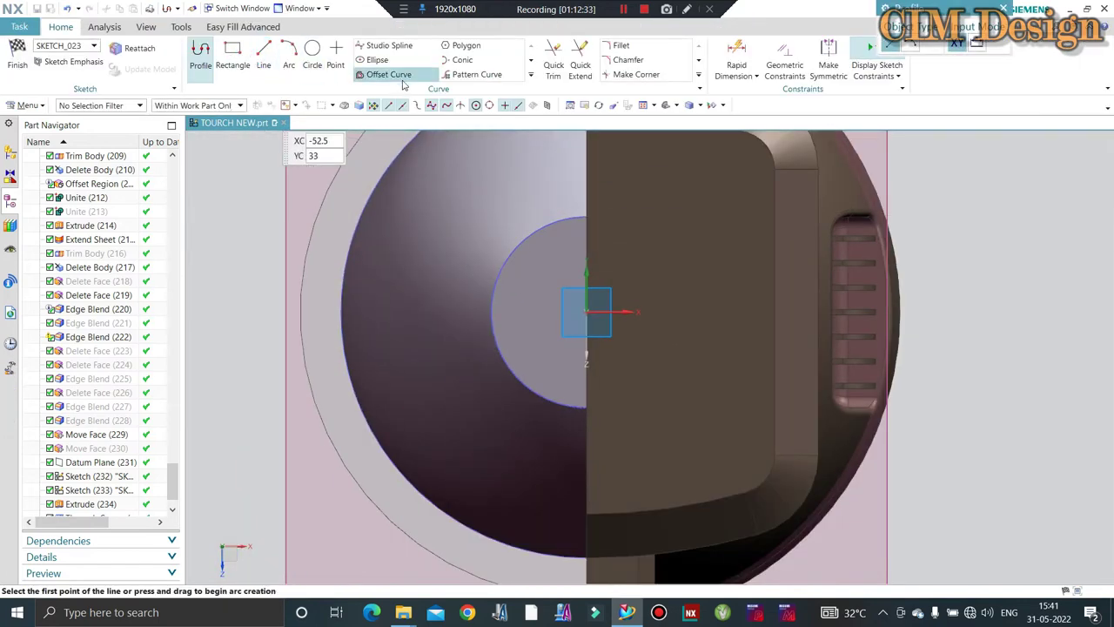
click(529, 76)
click(456, 106)
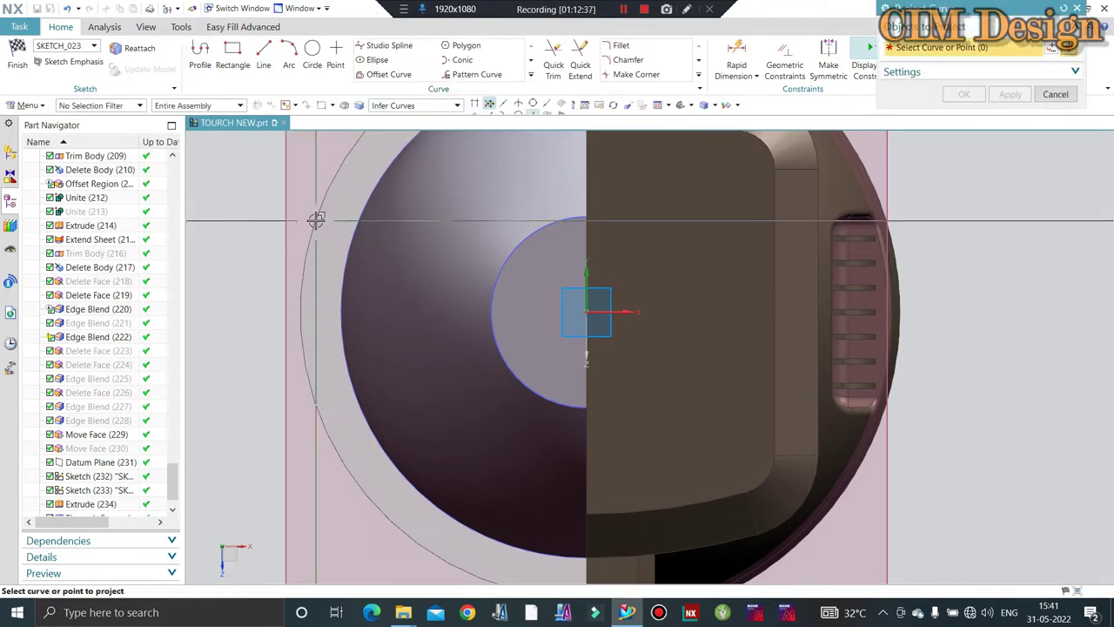
click(316, 222)
scroll(493, 242, down, 5)
mouse_move(493, 242)
middle_down()
mouse_move(604, 390)
mouse_move(508, 244)
mouse_move(455, 235)
middle_up()
middle_click(604, 390)
scroll(509, 243, up, 3)
scroll(509, 244, up, 3)
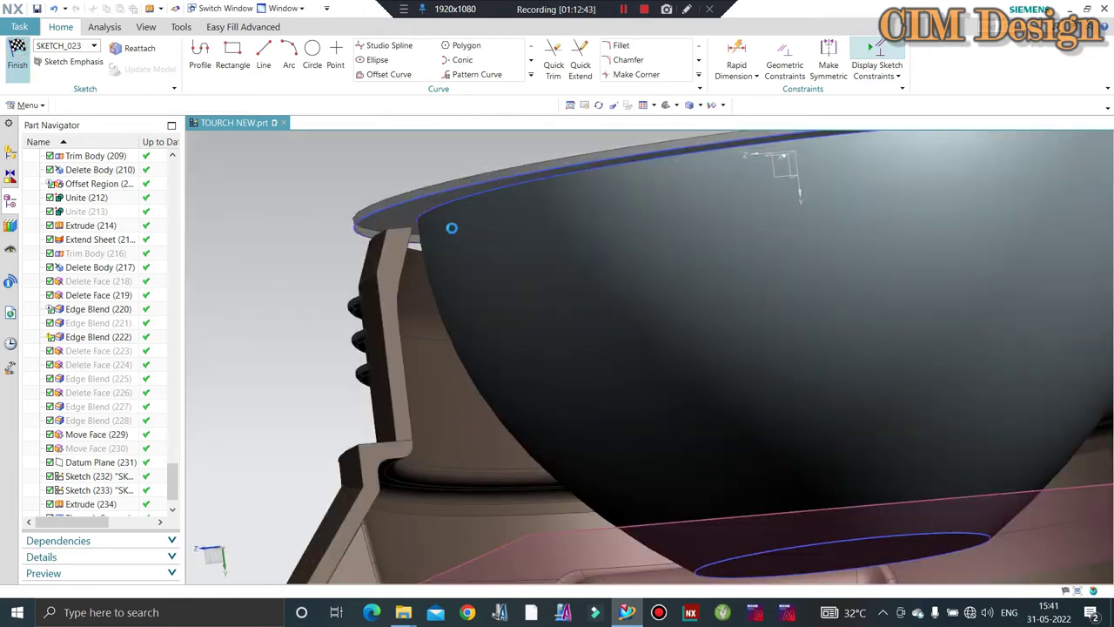
- Extrude the projected circle into a 1.2 mm thick disc capping the reflector
key(x)
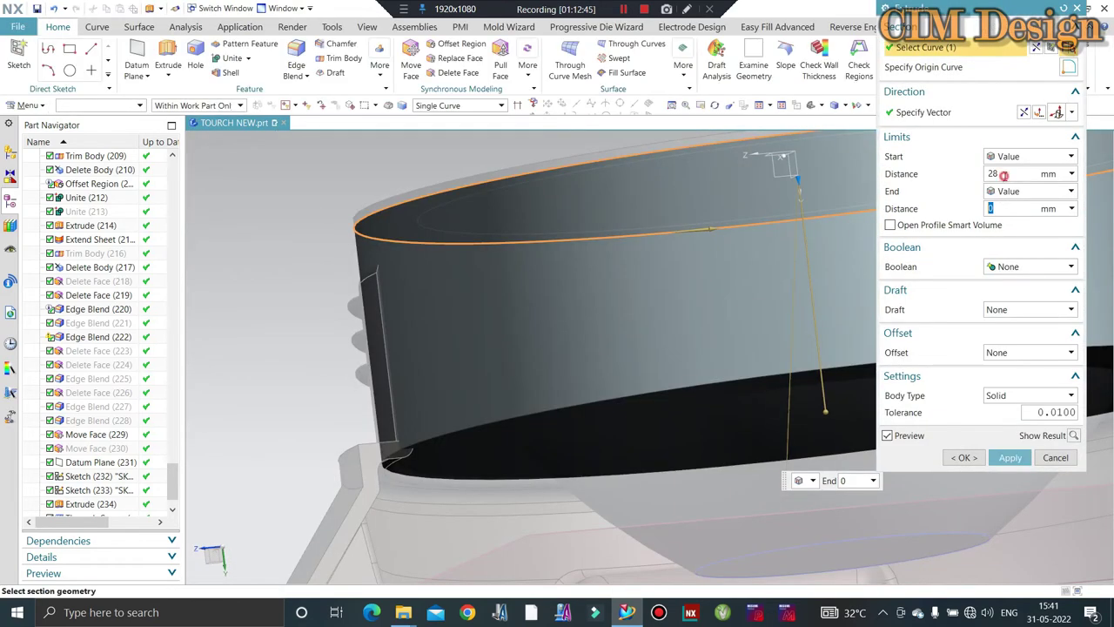
click(1003, 175)
text(1.2)
key(Return)
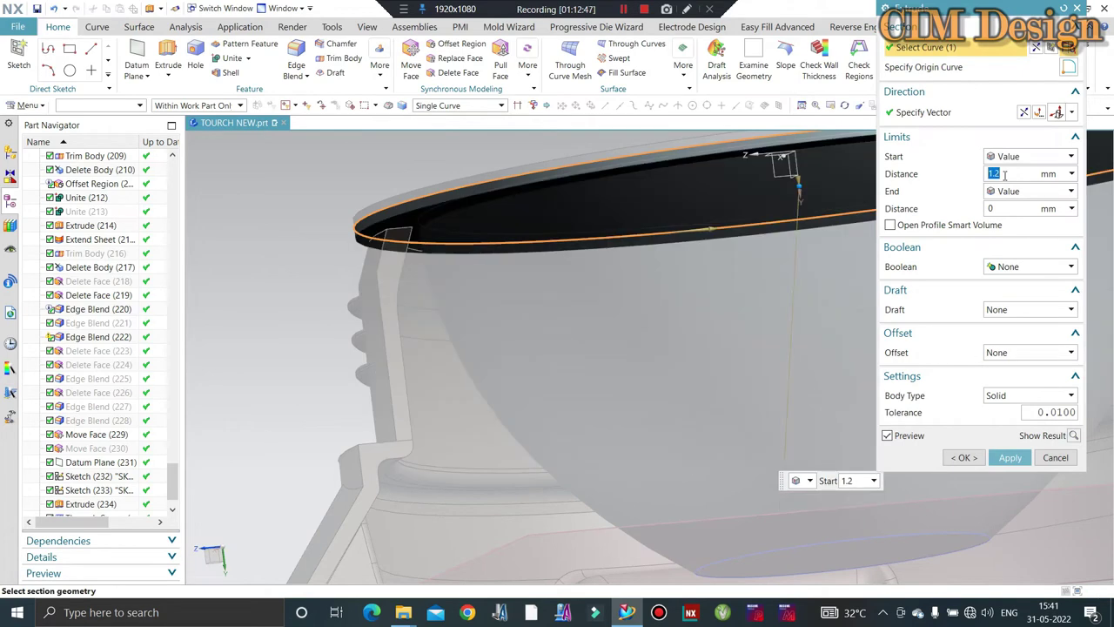
scroll(712, 276, down, 1)
key(Return)
scroll(522, 261, down, 3)
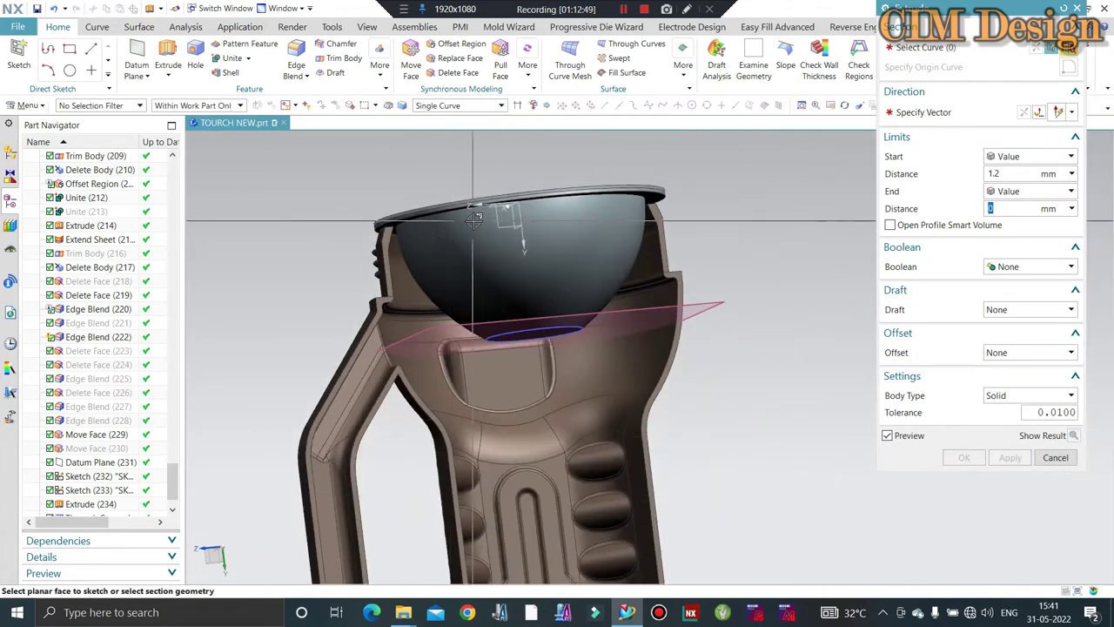
scroll(468, 233, down, 1)
key(Escape)
scroll(443, 214, up, 3)
scroll(410, 219, up, 2)
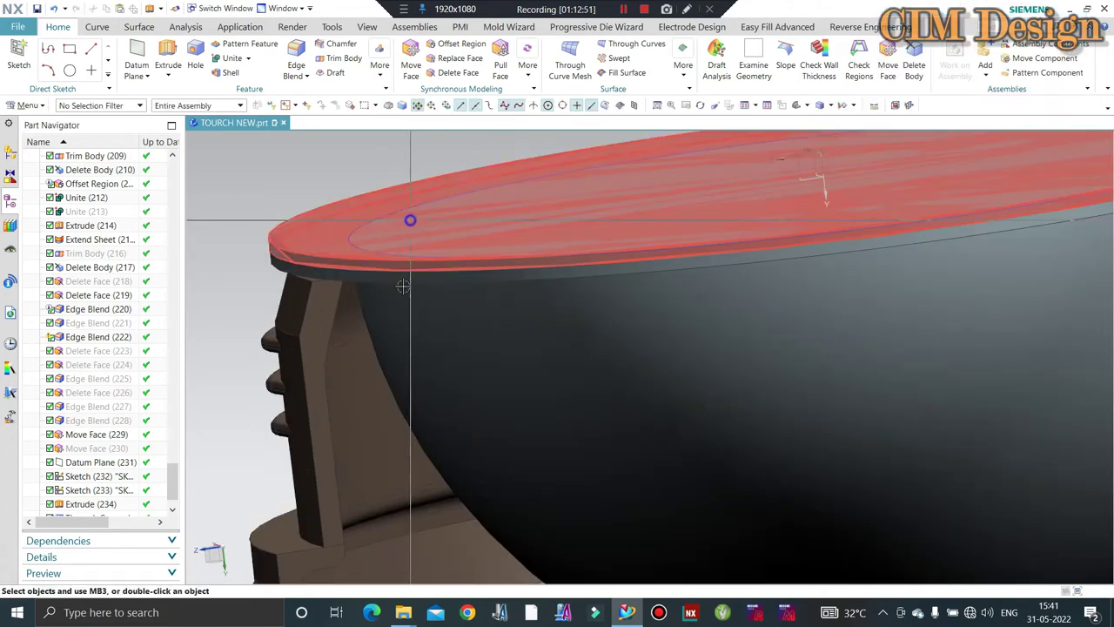
scroll(396, 273, up, 2)
scroll(396, 272, down, 2)
- Shell the bowl to a 1.2 mm wall, removing its flat top face
scroll(396, 272, down, 2)
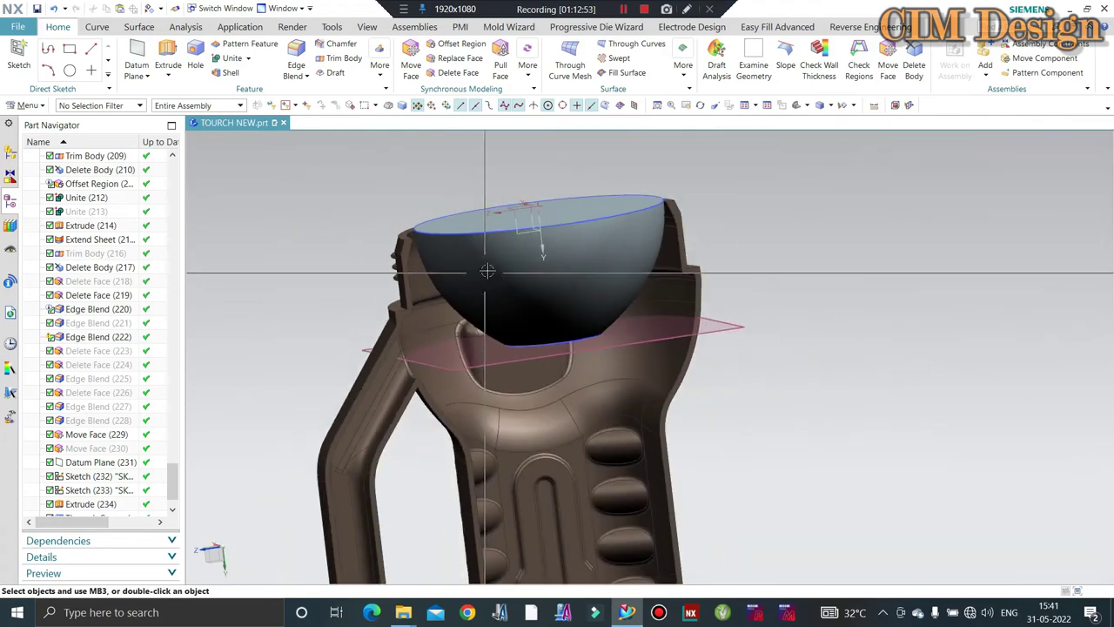
middle_drag(470, 261, 493, 273)
click(139, 27)
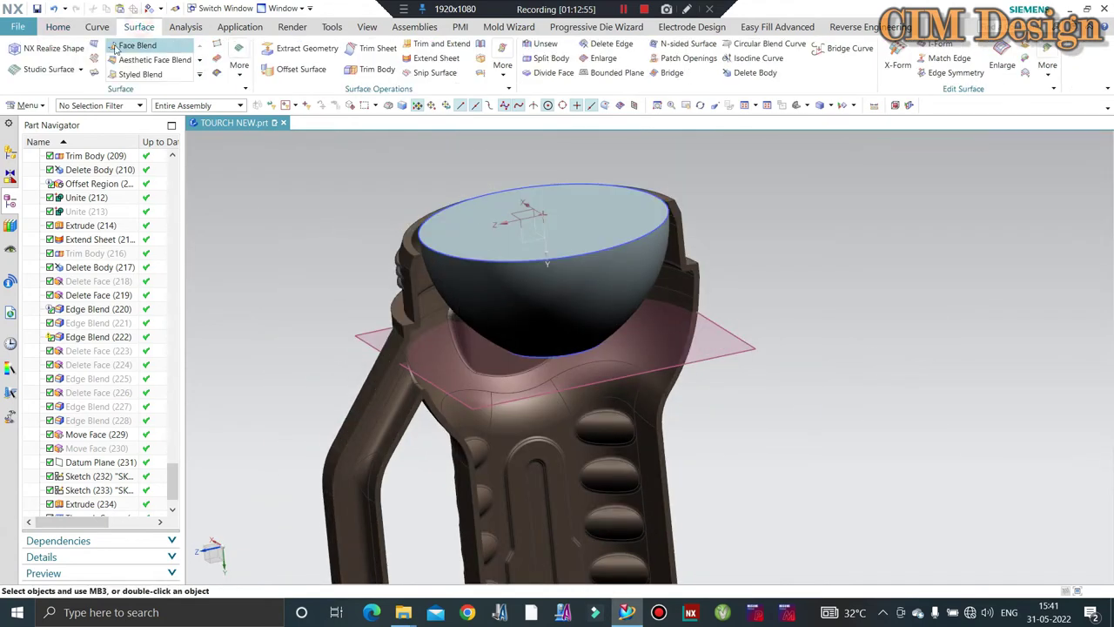
click(58, 27)
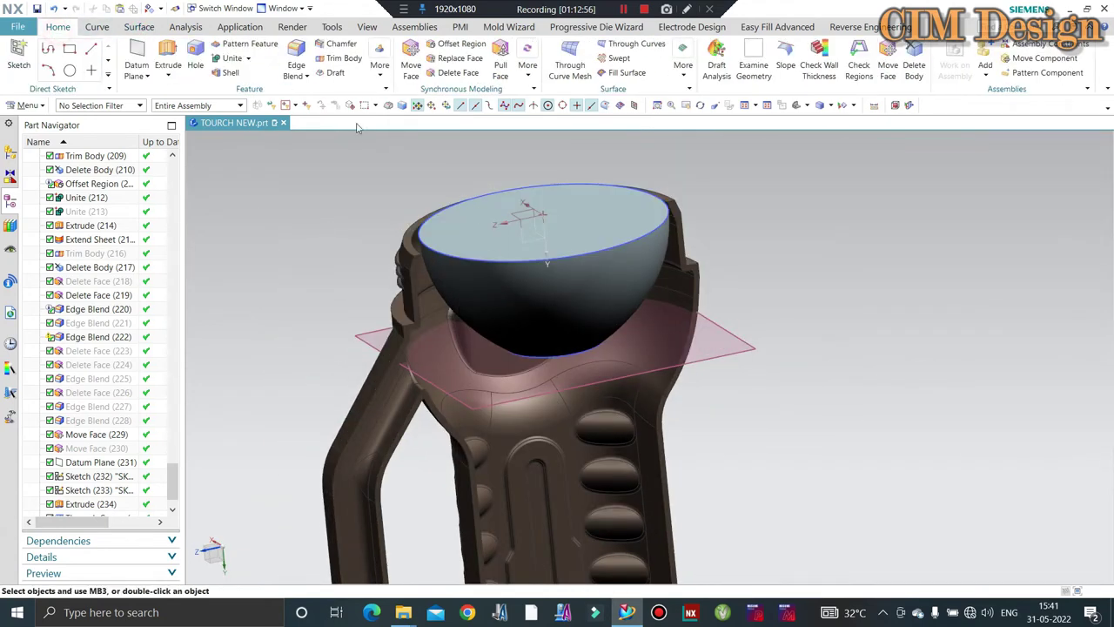
click(511, 244)
click(988, 119)
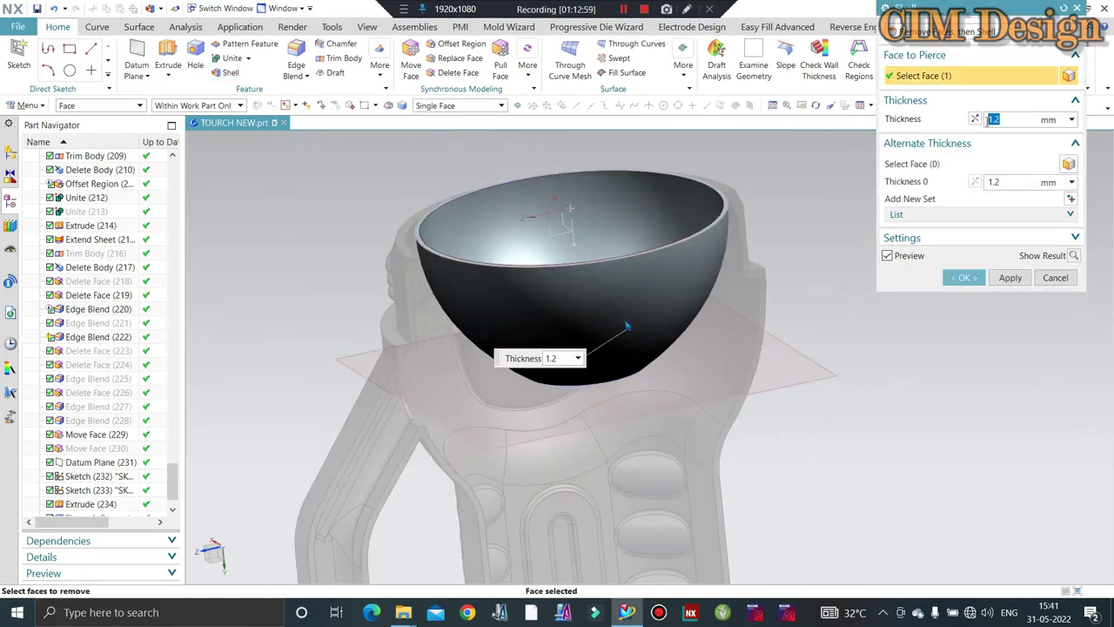
middle_drag(597, 241, 488, 252)
scroll(458, 249, up, 3)
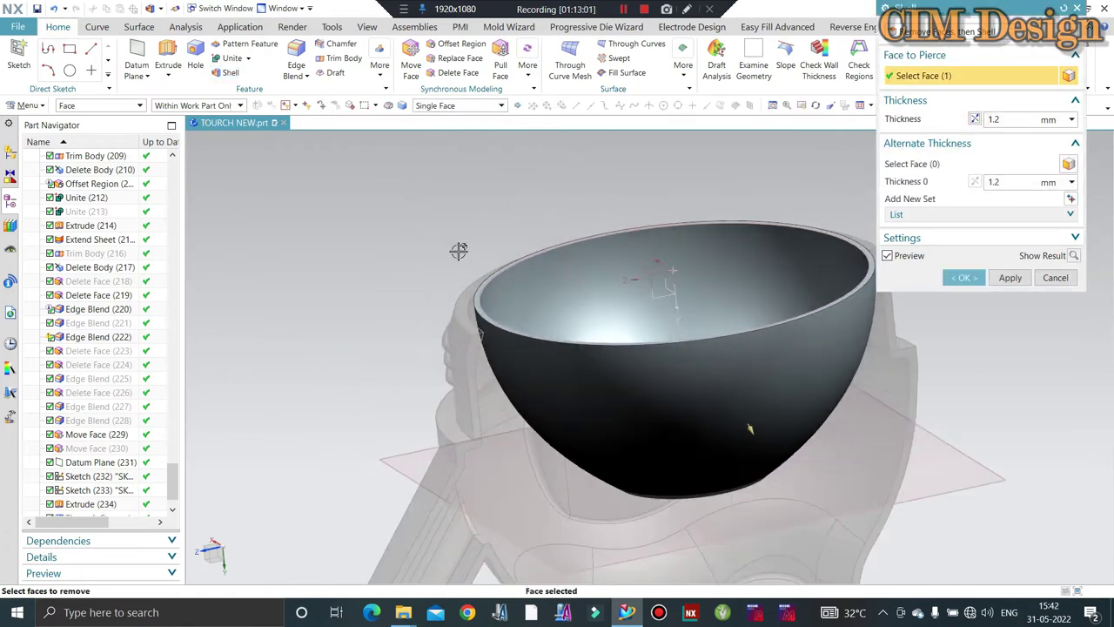
scroll(438, 266, up, 2)
scroll(577, 336, down, 3)
middle_drag(578, 336, 584, 331)
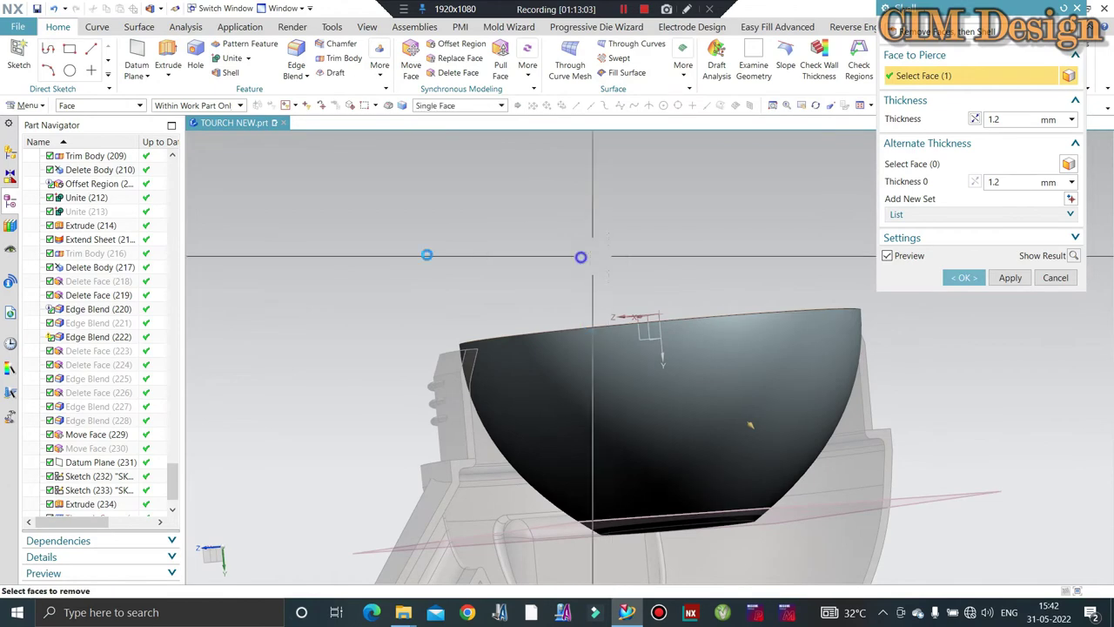
middle_drag(593, 256, 541, 328)
key(Escape)
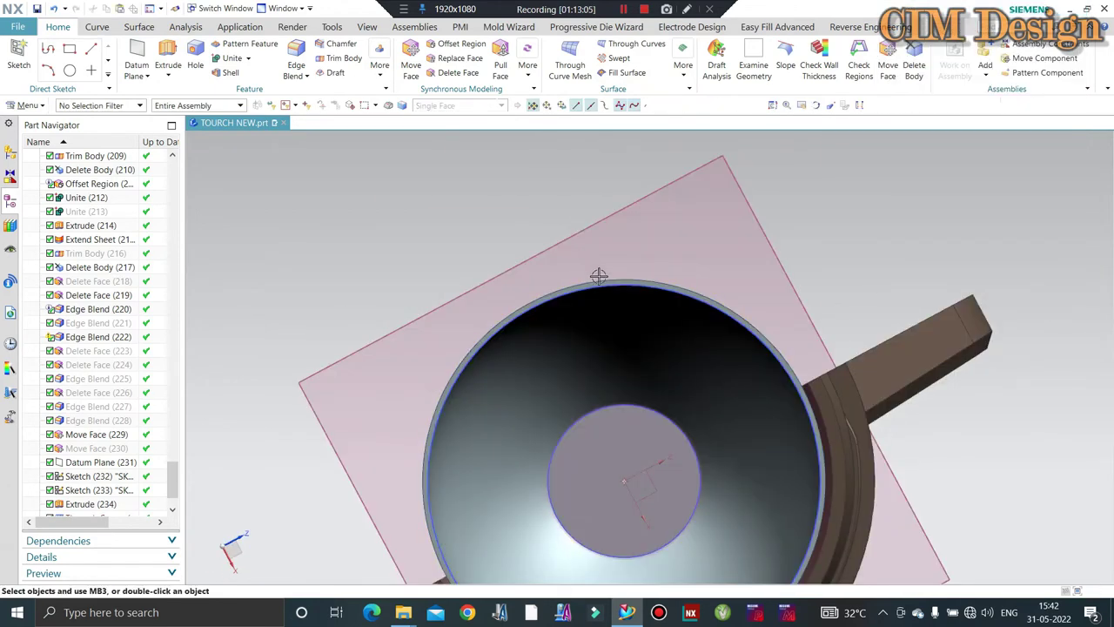
scroll(597, 273, down, 3)
middle_drag(641, 316, 644, 261)
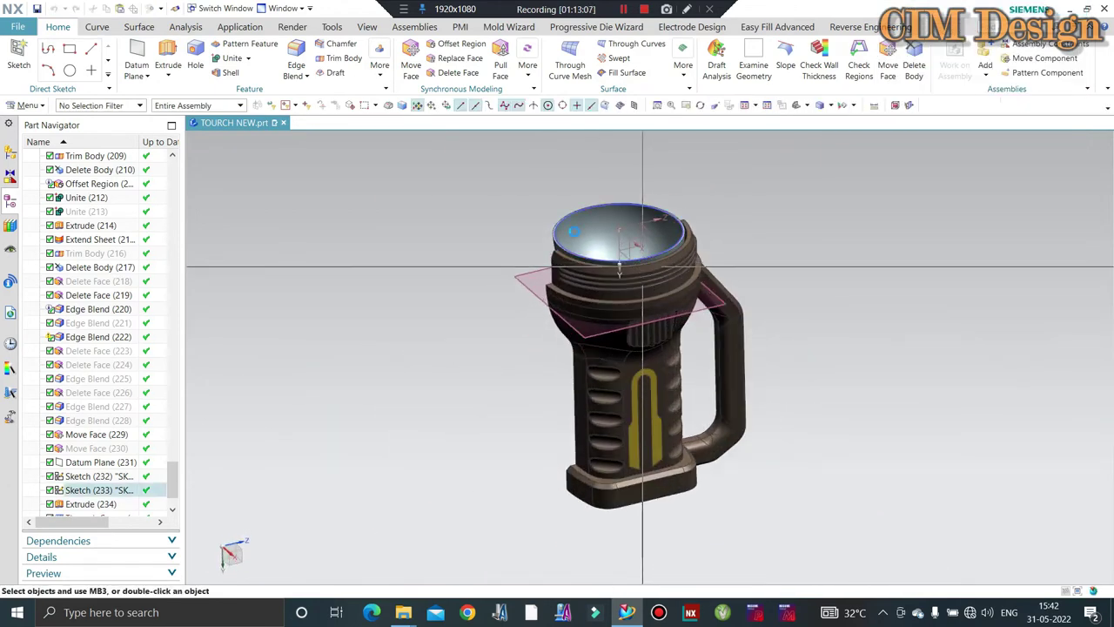
- Move Datum Plane (231) and Sketches (232, 233) to another layer
key(ctrl+j)
scroll(644, 261, up, 2)
click(527, 294)
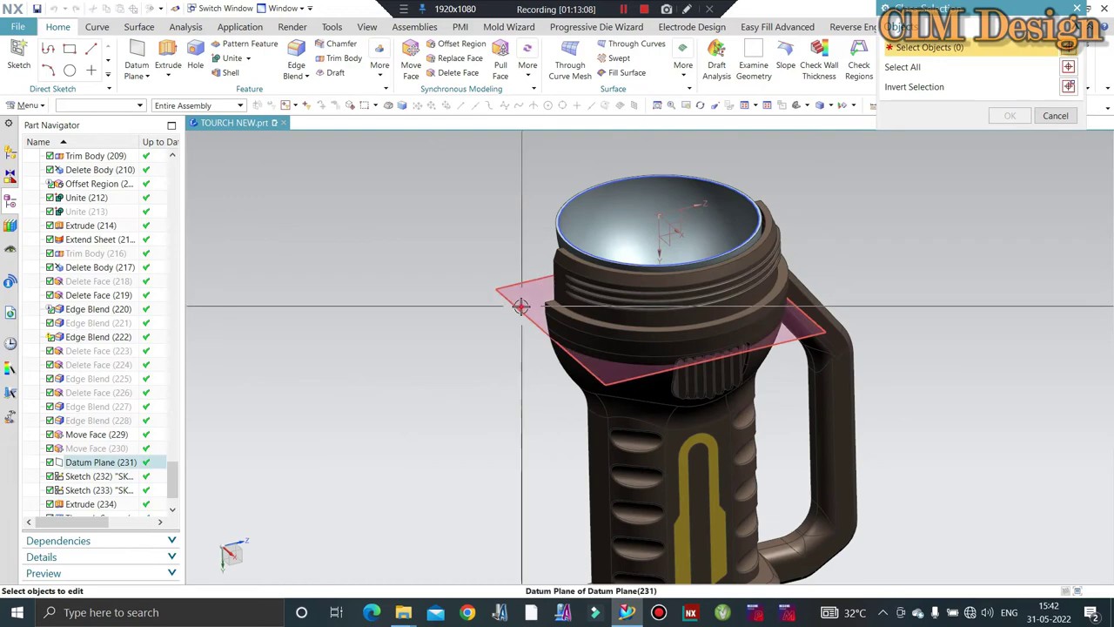
click(557, 208)
middle_drag(558, 208, 641, 323)
middle_click(641, 323)
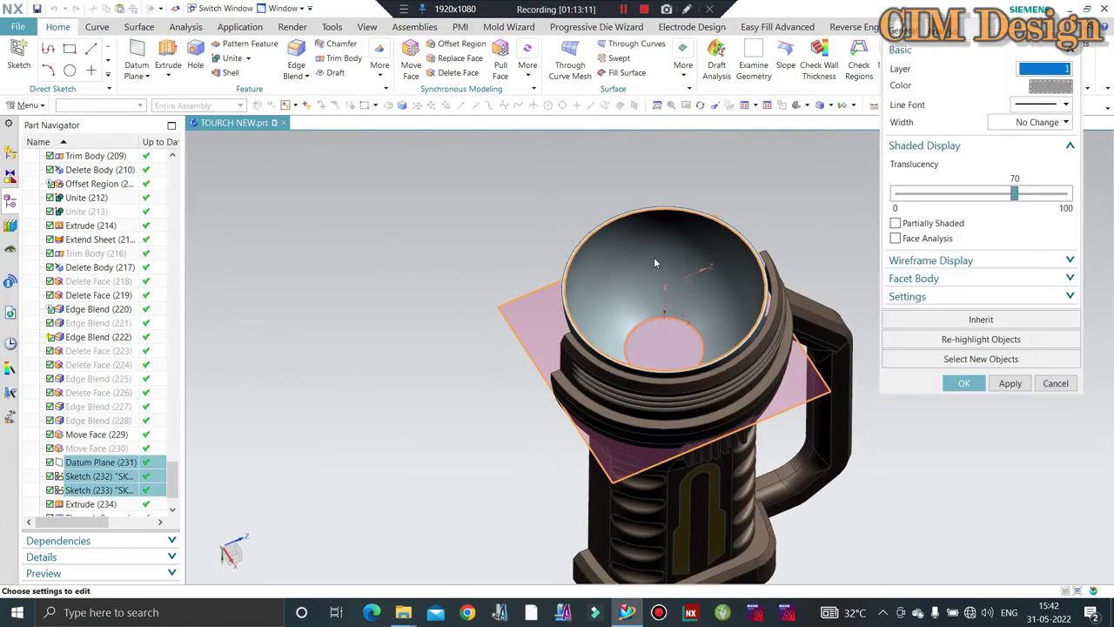
middle_drag(654, 257, 657, 250)
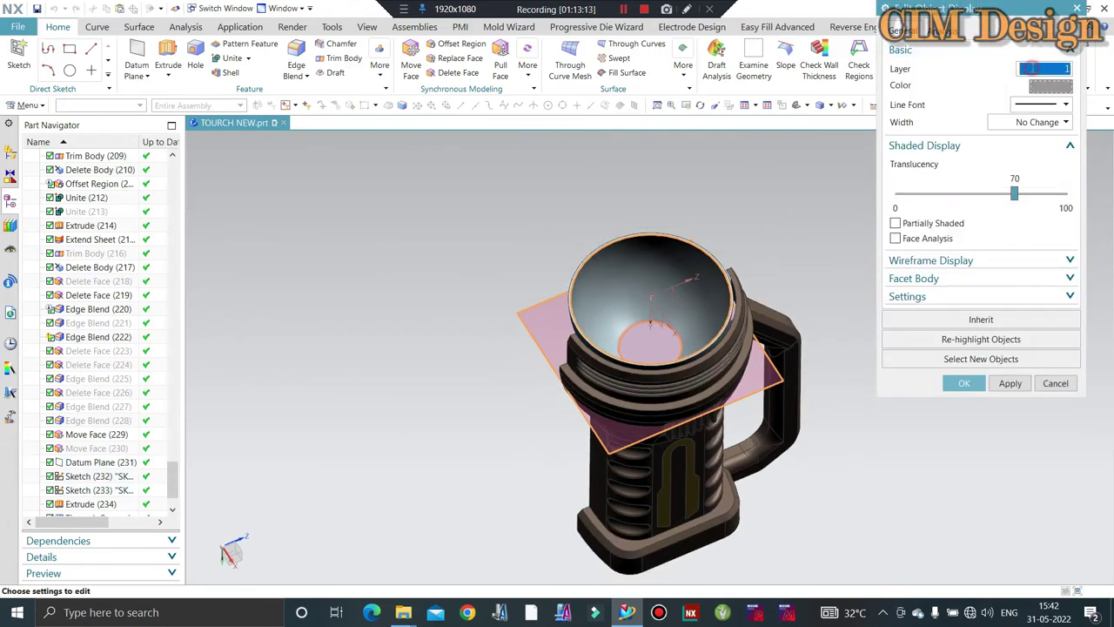
key(Return)
mouse_move(679, 348)
middle_down()
mouse_move(747, 306)
mouse_move(734, 224)
middle_up()
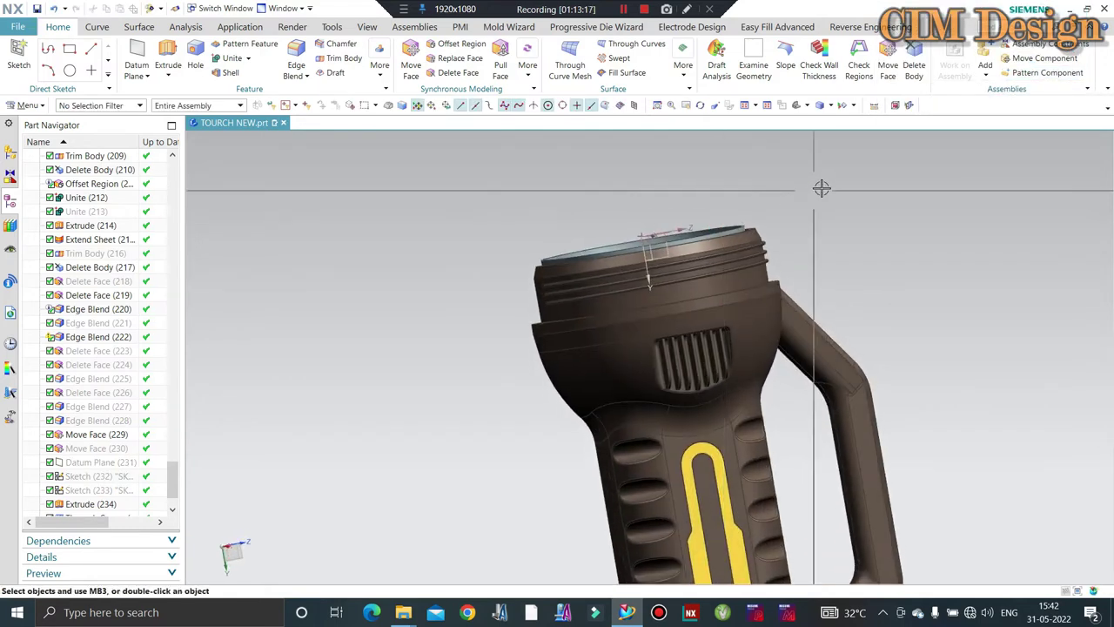
scroll(730, 229, up, 3)
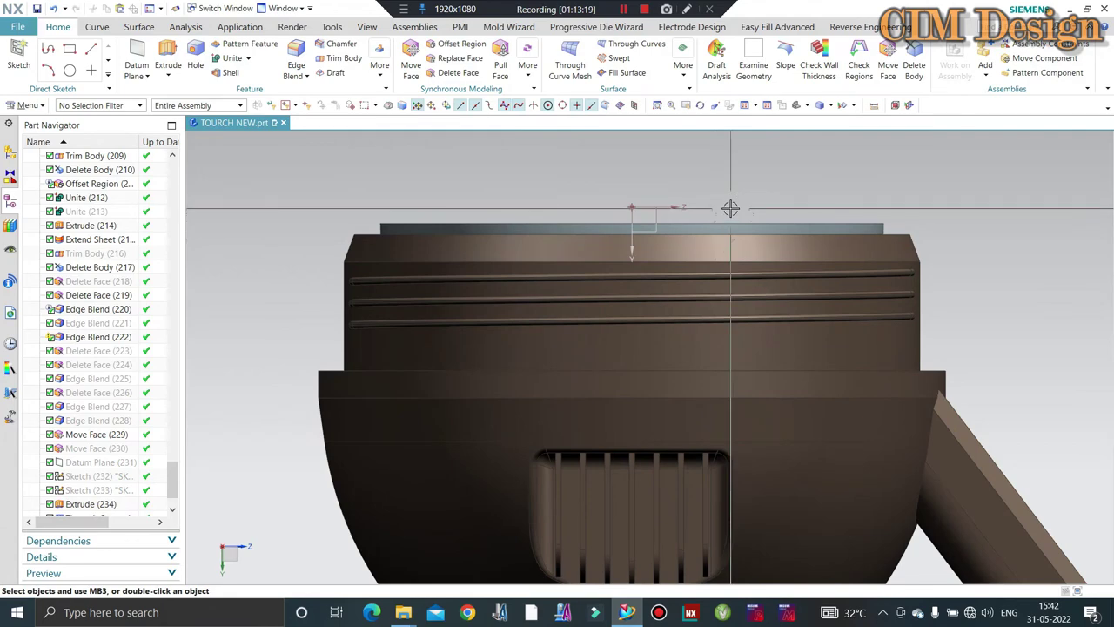
- Show the hidden thin disc above the rim again
key(ctrl+shift+k)
mouse_move(635, 219)
middle_down()
mouse_move(649, 260)
mouse_move(644, 226)
middle_up()
click(633, 231)
middle_click(636, 241)
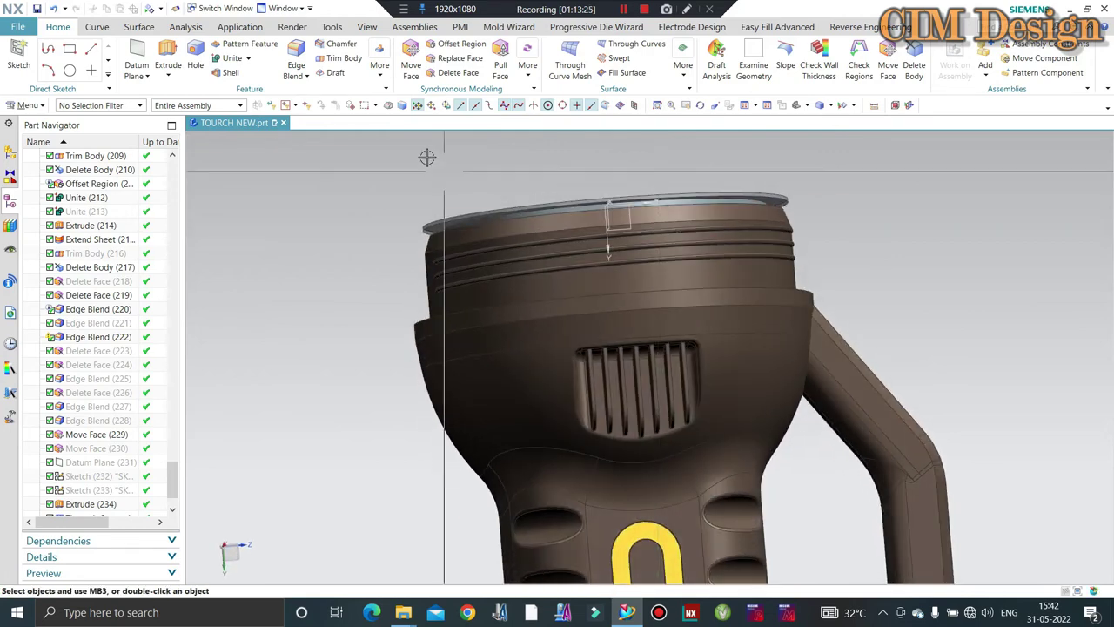
scroll(369, 189, up, 5)
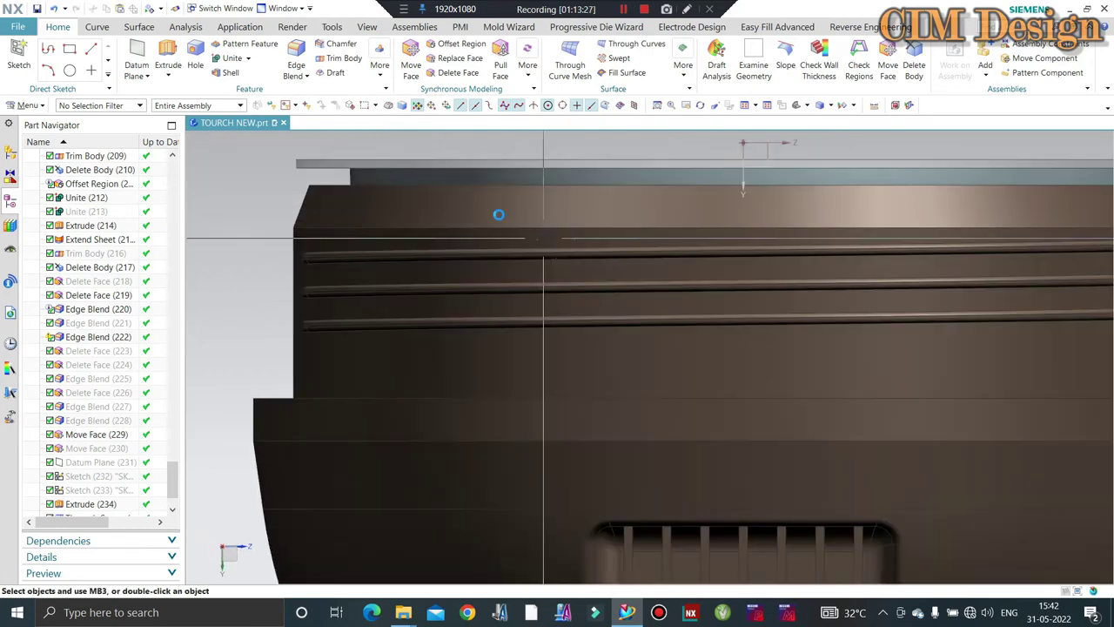
scroll(369, 188, down, 3)
scroll(369, 187, up, 3)
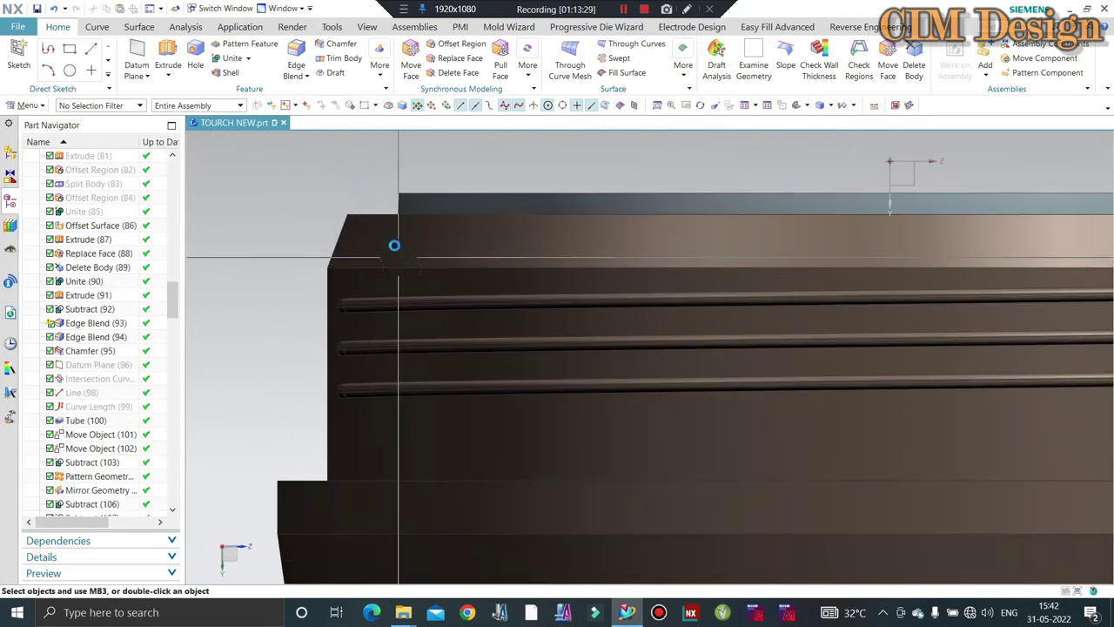
middle_drag(370, 186, 340, 124)
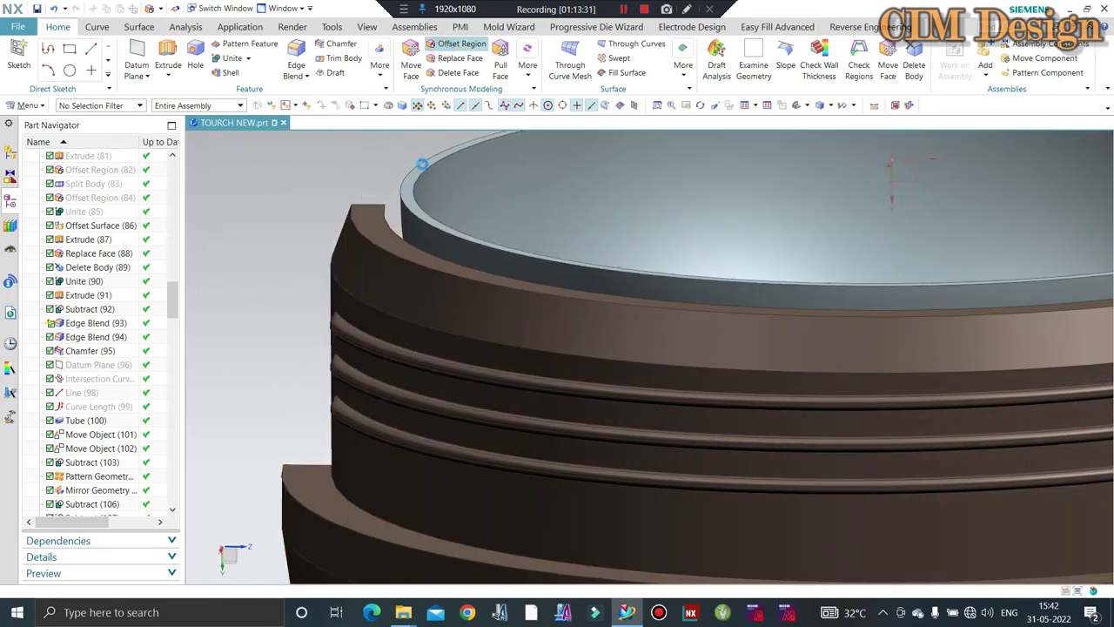
key(Escape)
scroll(392, 140, down, 5)
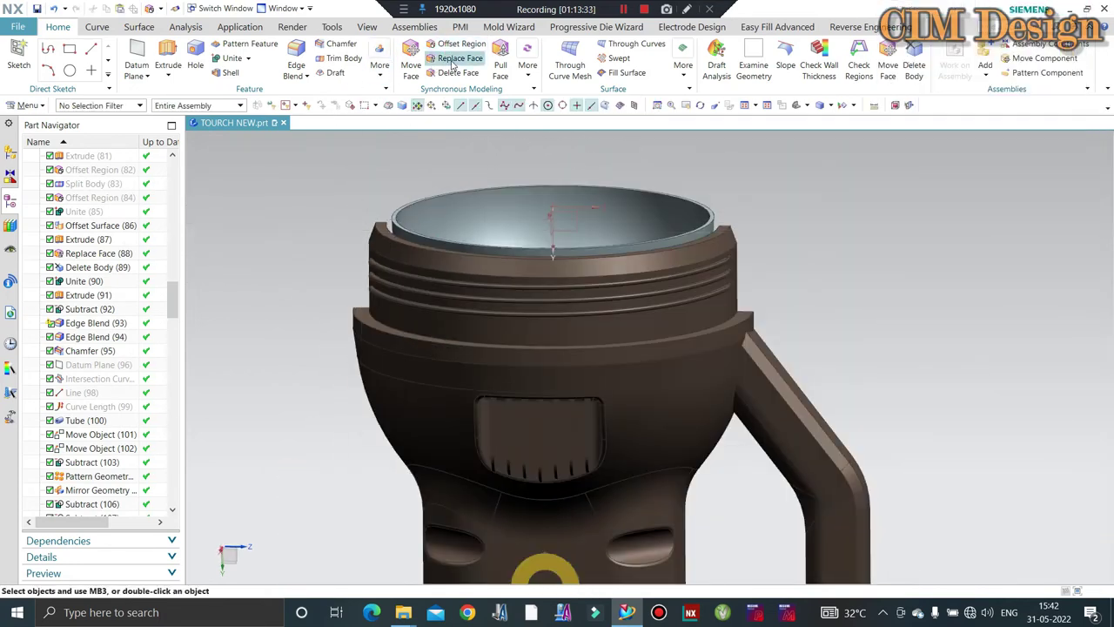
scroll(399, 231, up, 2)
- Trim the reflector bowl with a new plane on the rim's top face
click(399, 228)
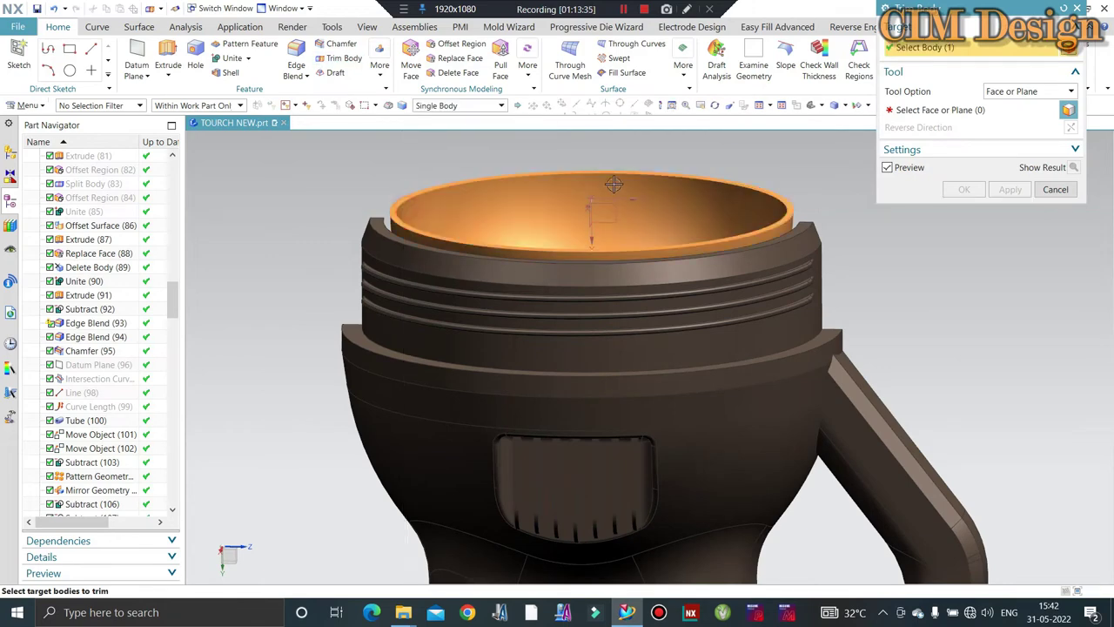
click(1011, 120)
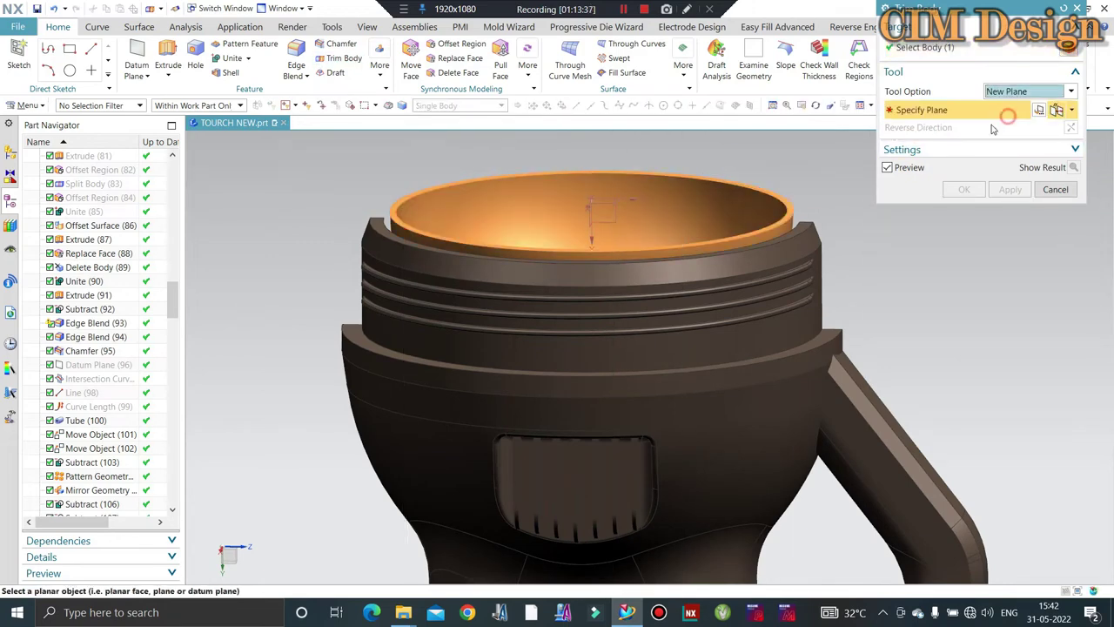
scroll(386, 289, up, 3)
scroll(393, 203, up, 2)
click(394, 202)
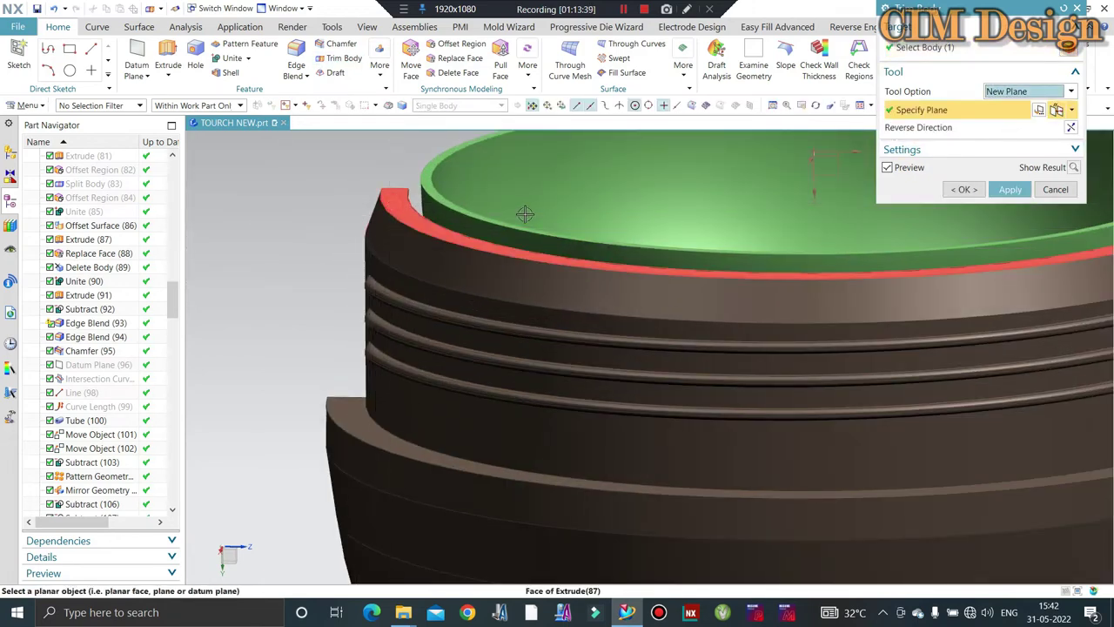
middle_drag(523, 226, 525, 213)
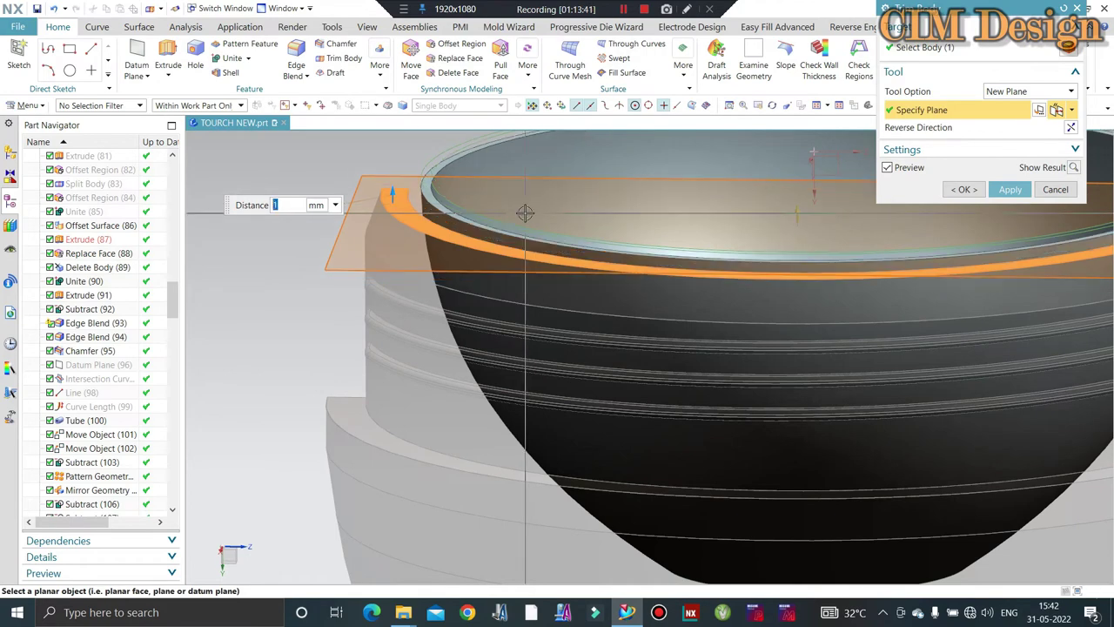
scroll(522, 226, down, 2)
middle_click(514, 258)
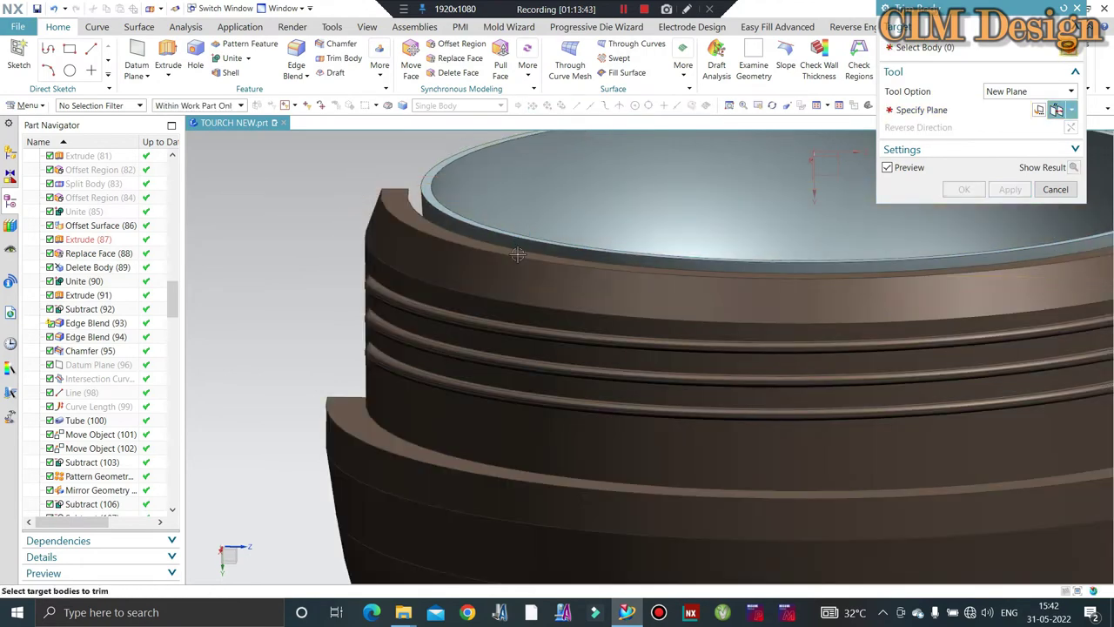
- Show the hidden head ring body again and check it in F8 side view
key(ctrl+shift+k)
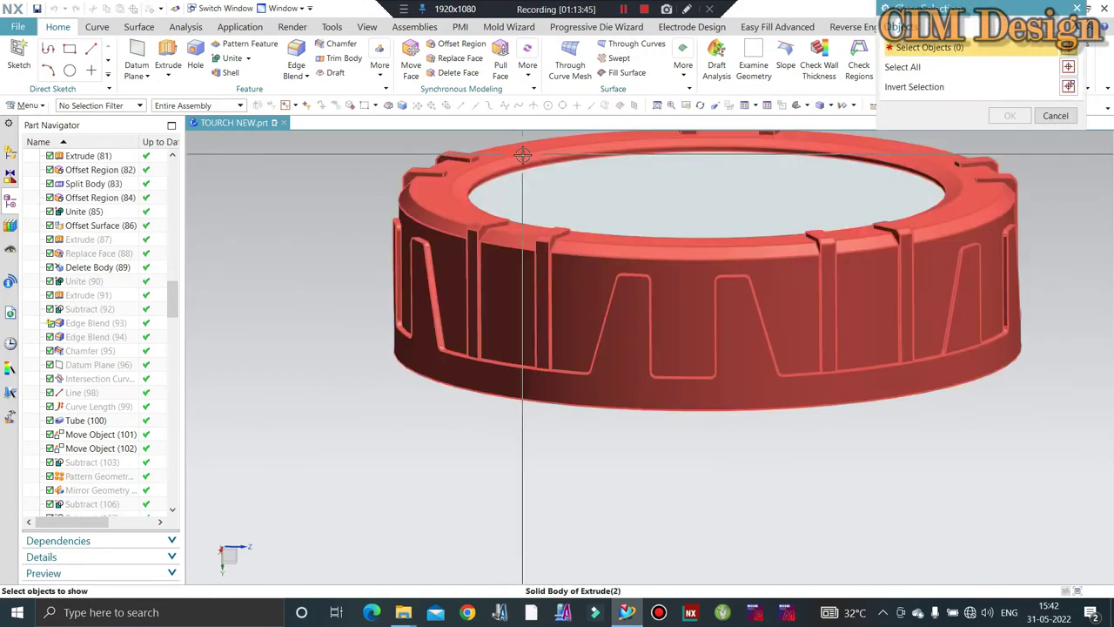
mouse_move(546, 196)
middle_down()
mouse_move(523, 150)
mouse_move(542, 299)
middle_up()
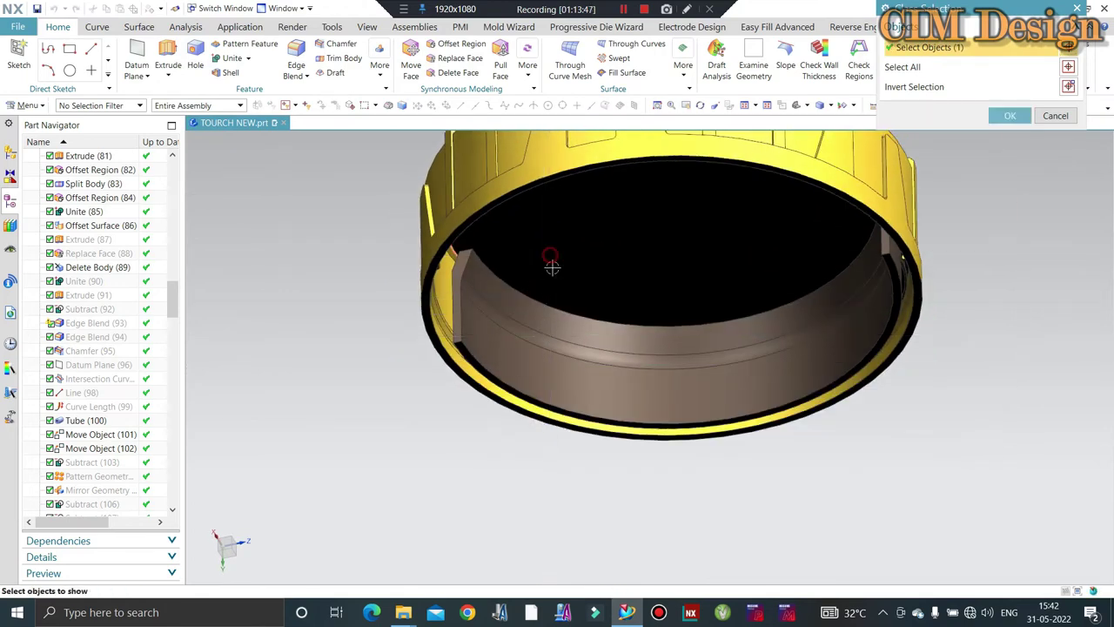
double_click(550, 265)
key(F8)
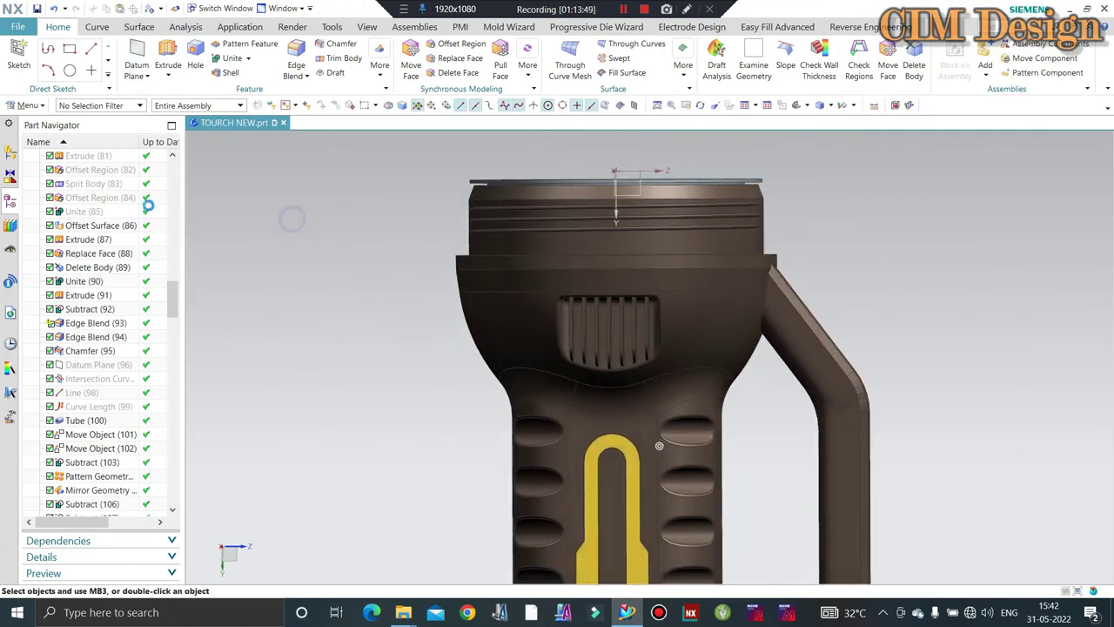
scroll(458, 181, up, 5)
middle_drag(458, 181, 455, 179)
key(F8)
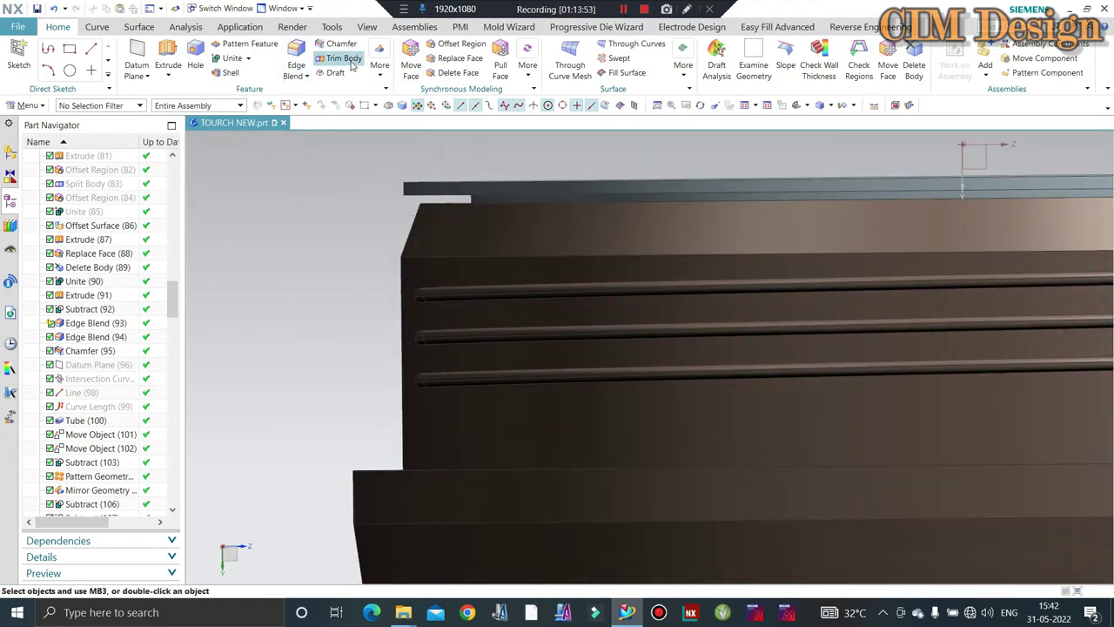
- Split the top disc with an extrusion of the bowl's rim edge, in Static Wireframe
click(139, 27)
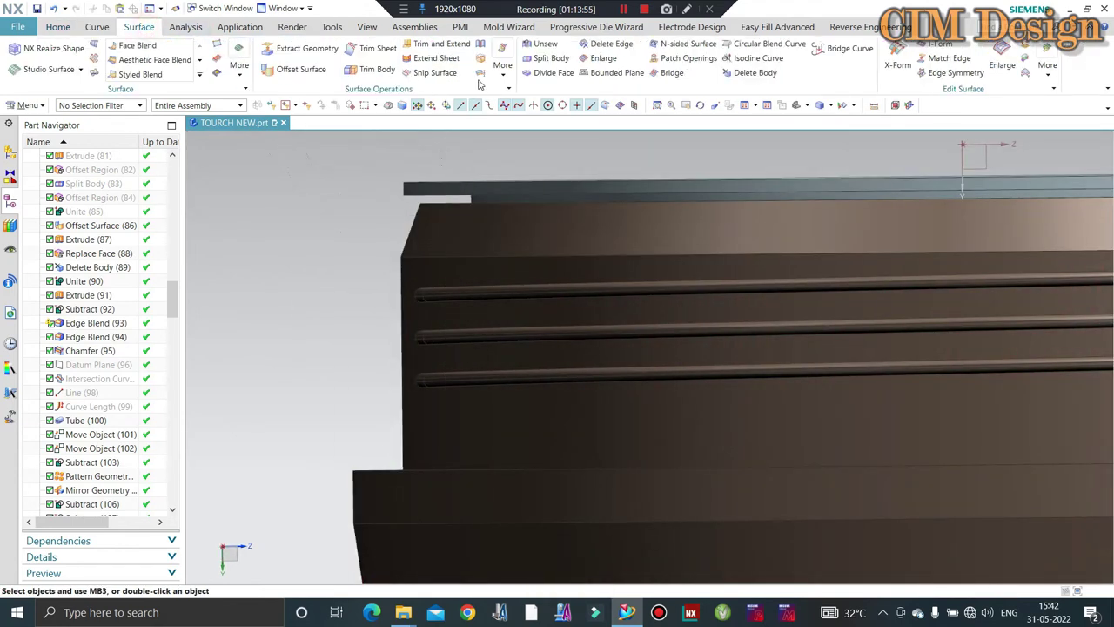
click(550, 59)
click(766, 188)
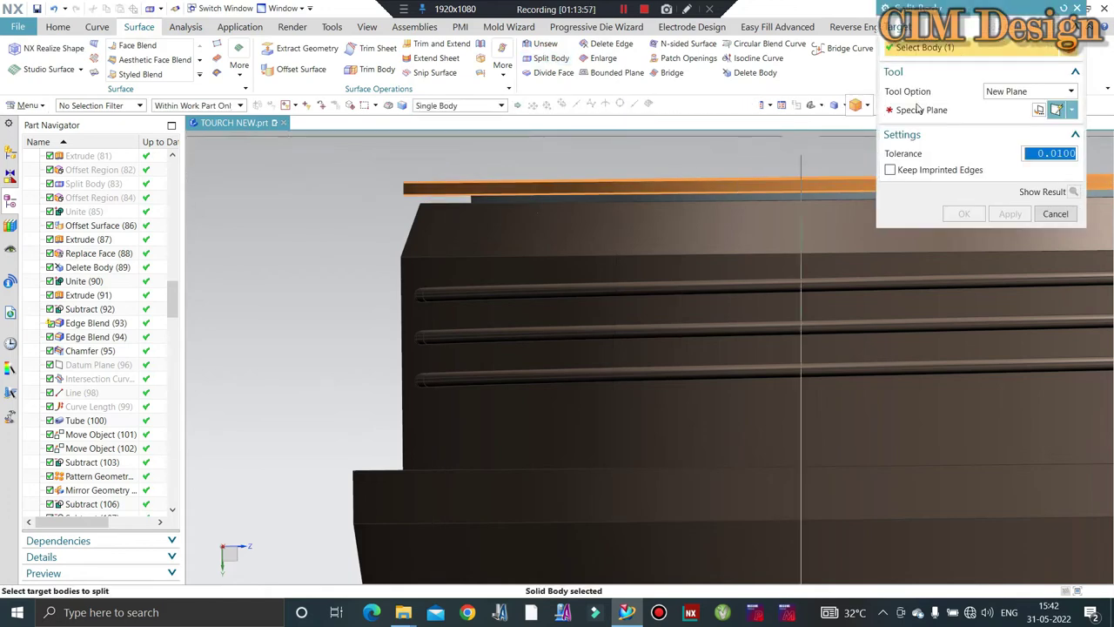
click(999, 133)
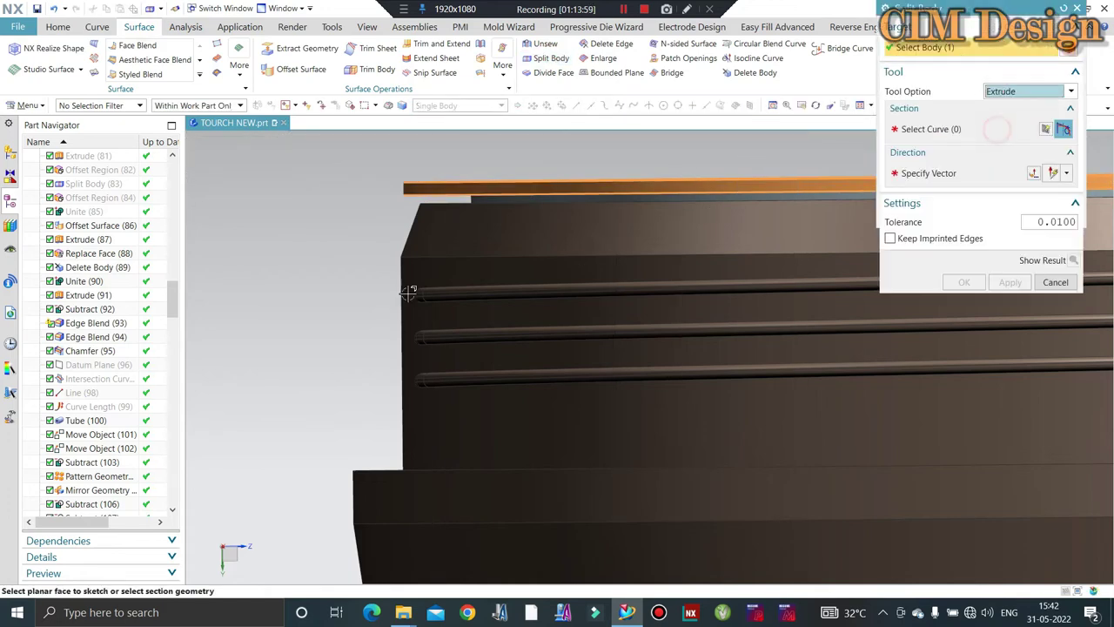
mouse_move(410, 293)
middle_down()
mouse_move(473, 261)
mouse_move(396, 244)
middle_up()
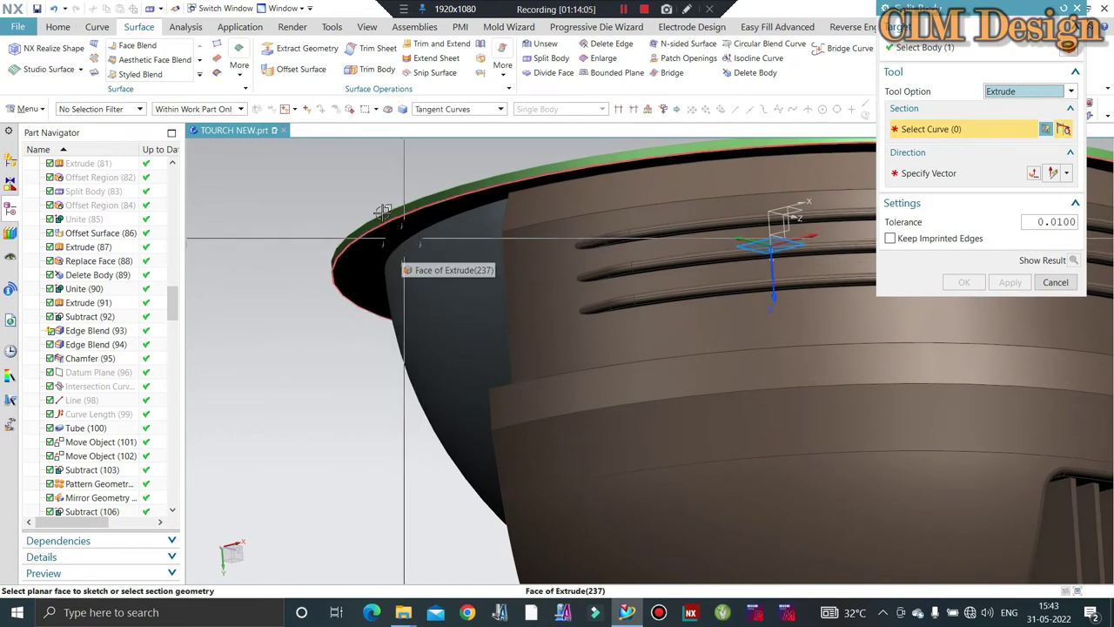
drag(947, 16, 1045, 139)
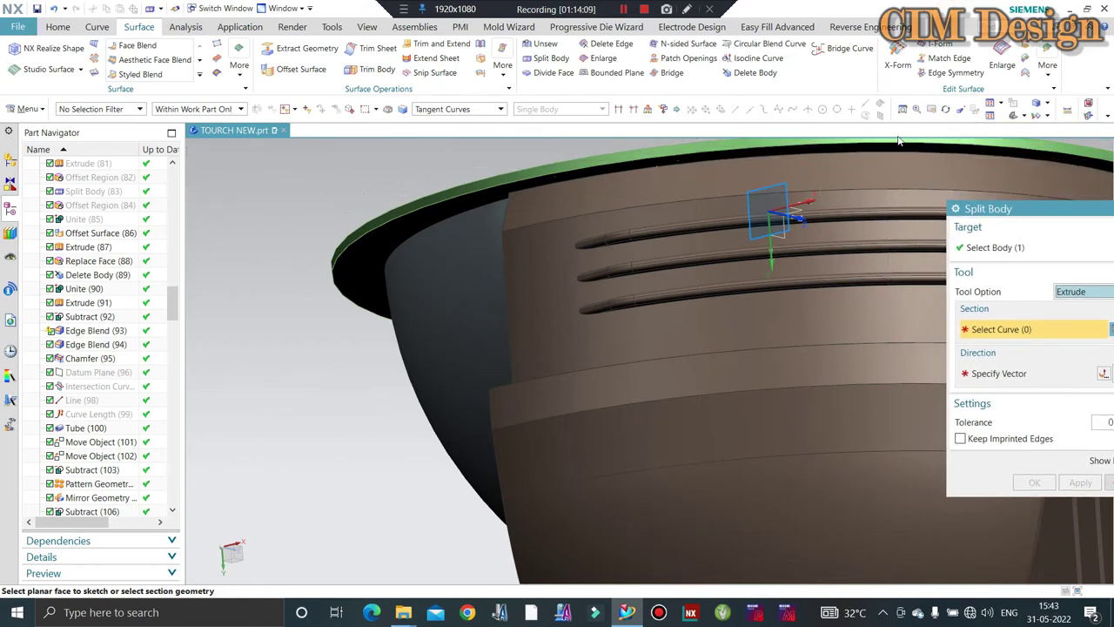
click(1049, 105)
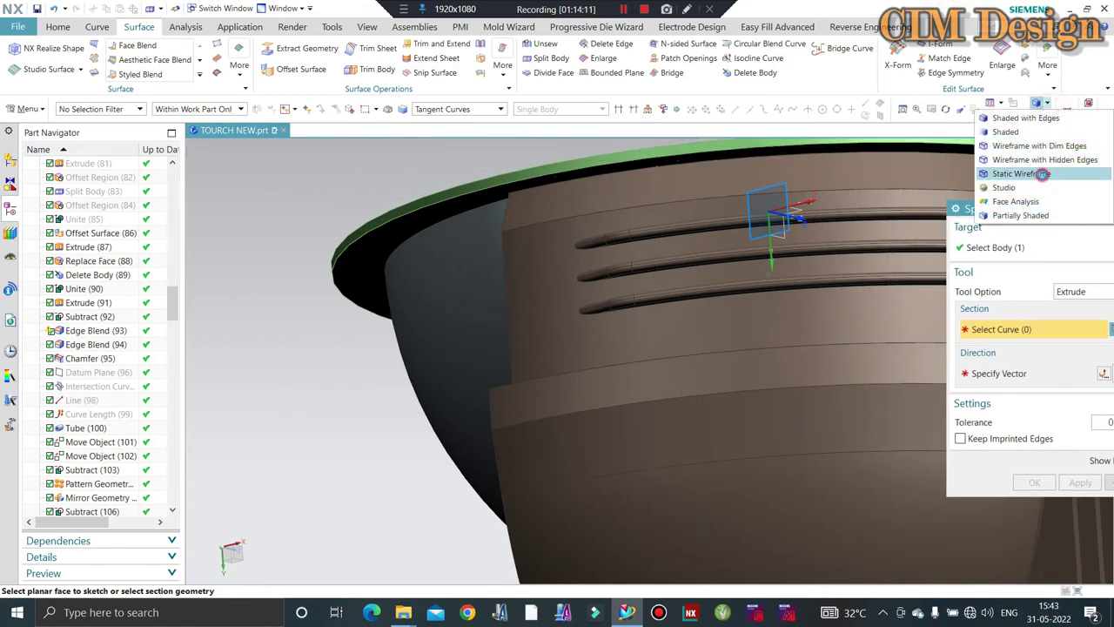
click(1042, 173)
click(441, 342)
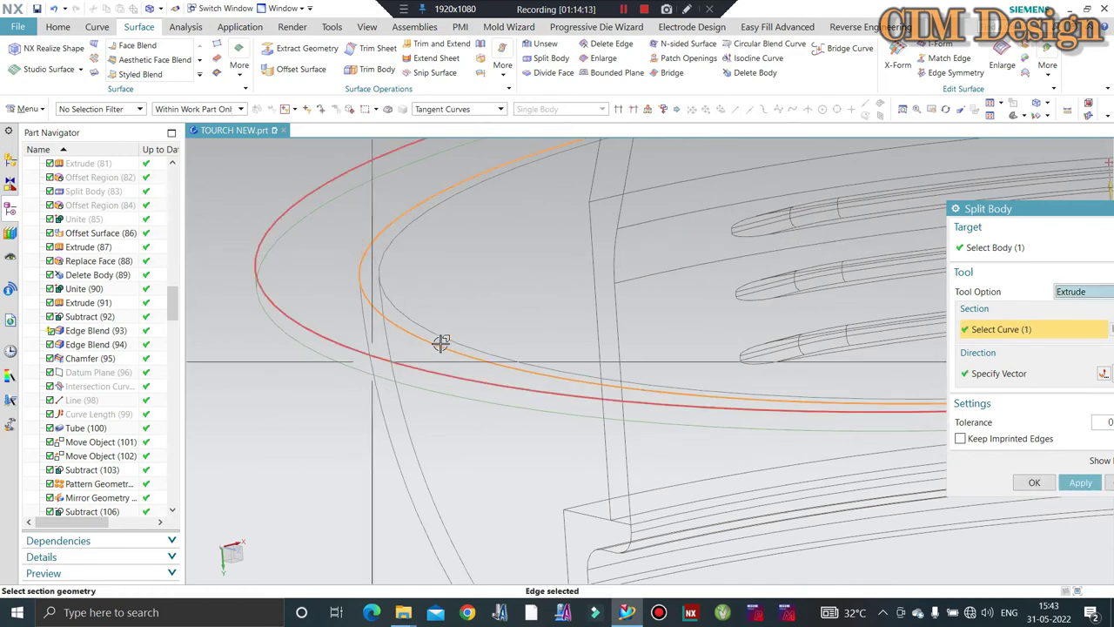
click(998, 375)
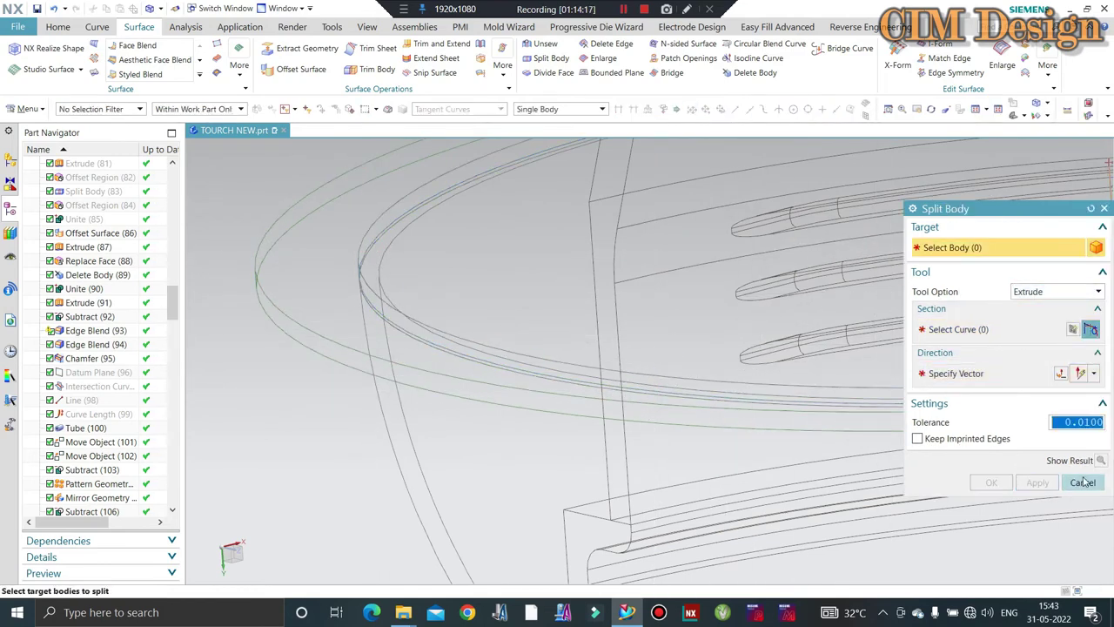
middle_click(470, 302)
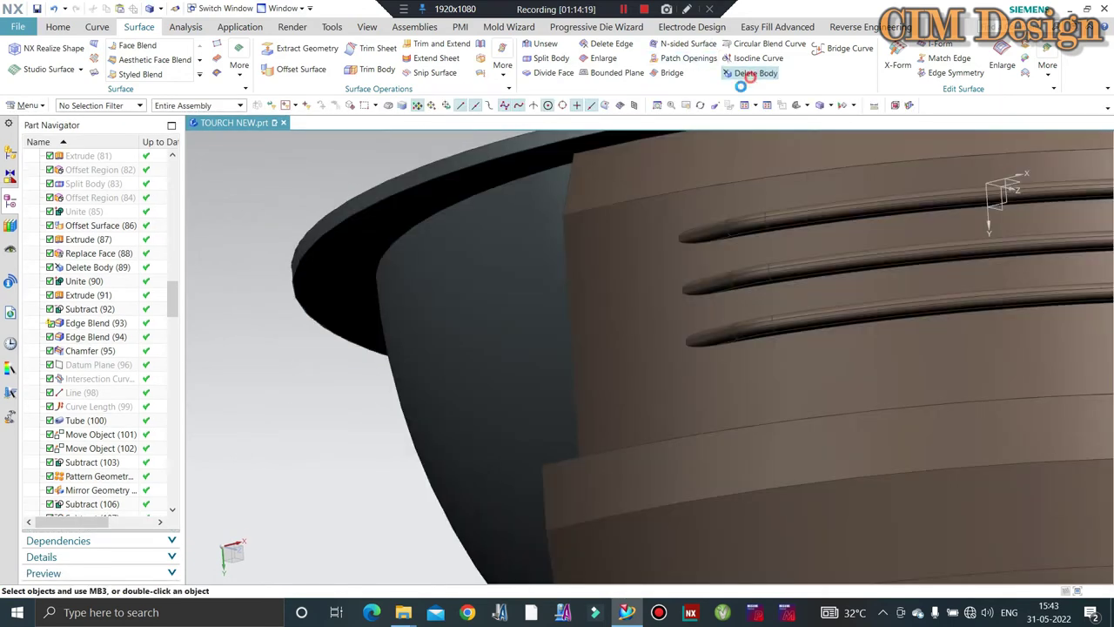
- Delete the split-off body inside the lamp shell
click(748, 75)
middle_drag(339, 261, 470, 363)
click(507, 386)
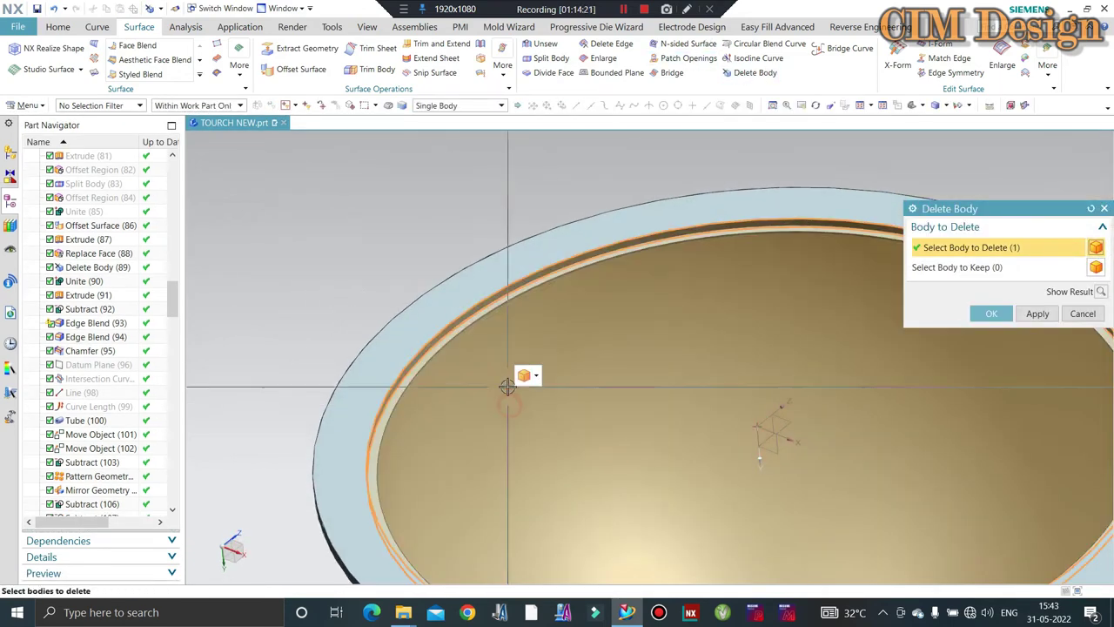
middle_click(508, 386)
scroll(459, 304, down, 3)
middle_drag(517, 236, 522, 281)
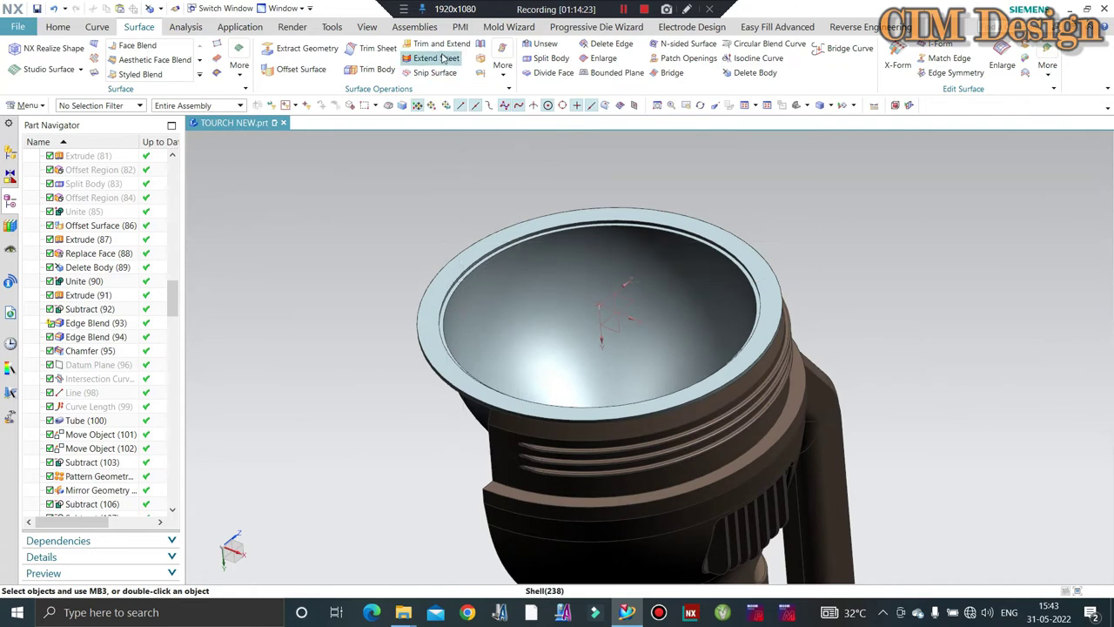
- Replace the rim face with the bowl's inner face so they match
click(58, 26)
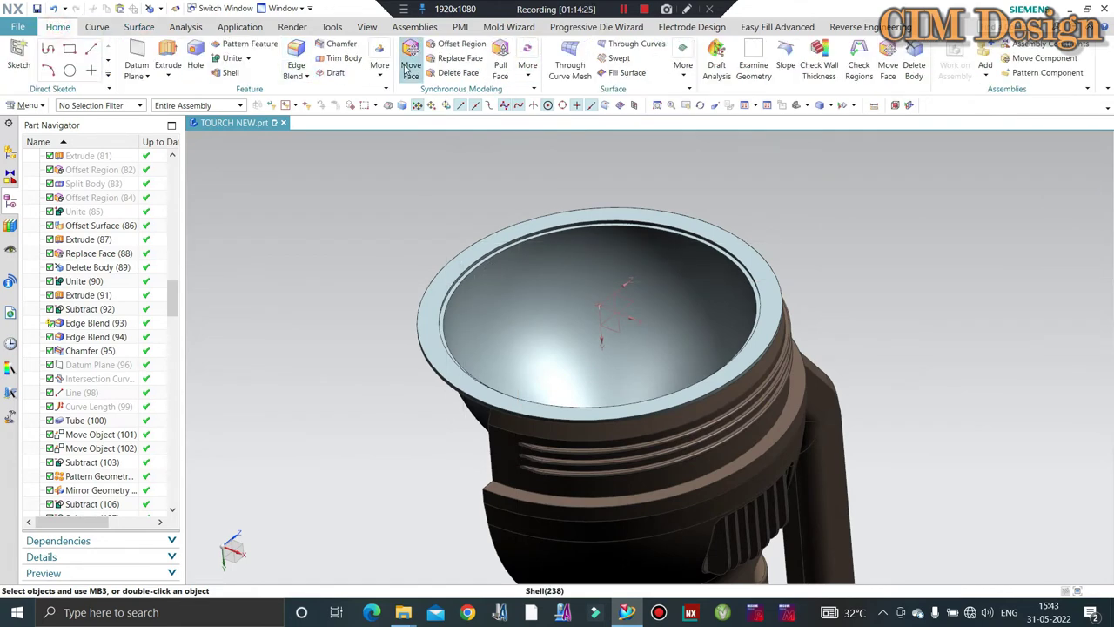
click(450, 59)
scroll(468, 256, up, 5)
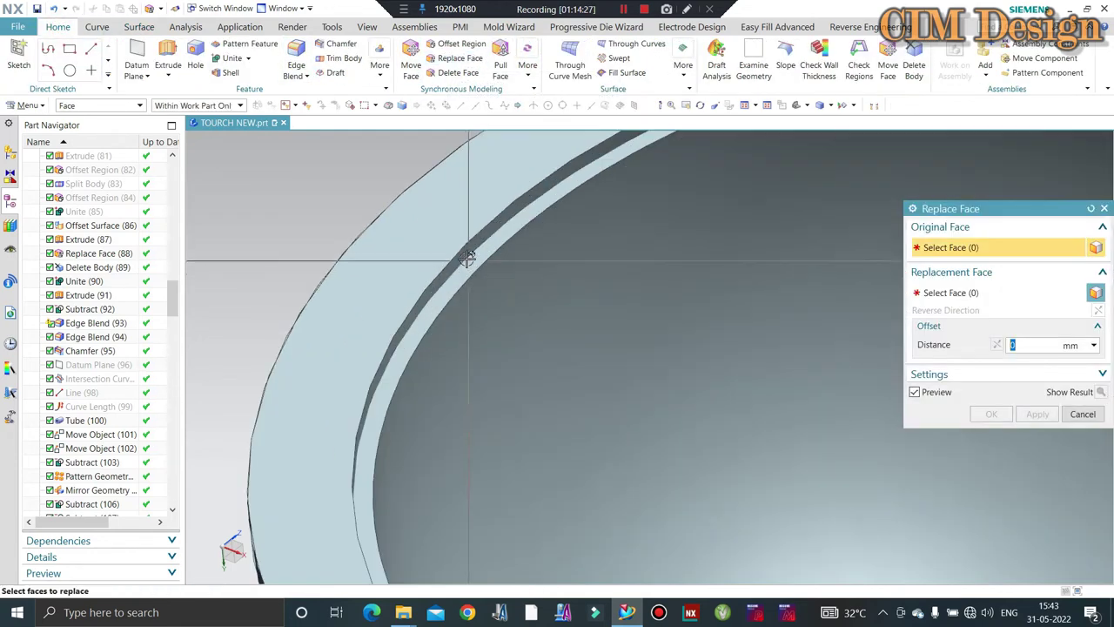
click(463, 253)
click(495, 295)
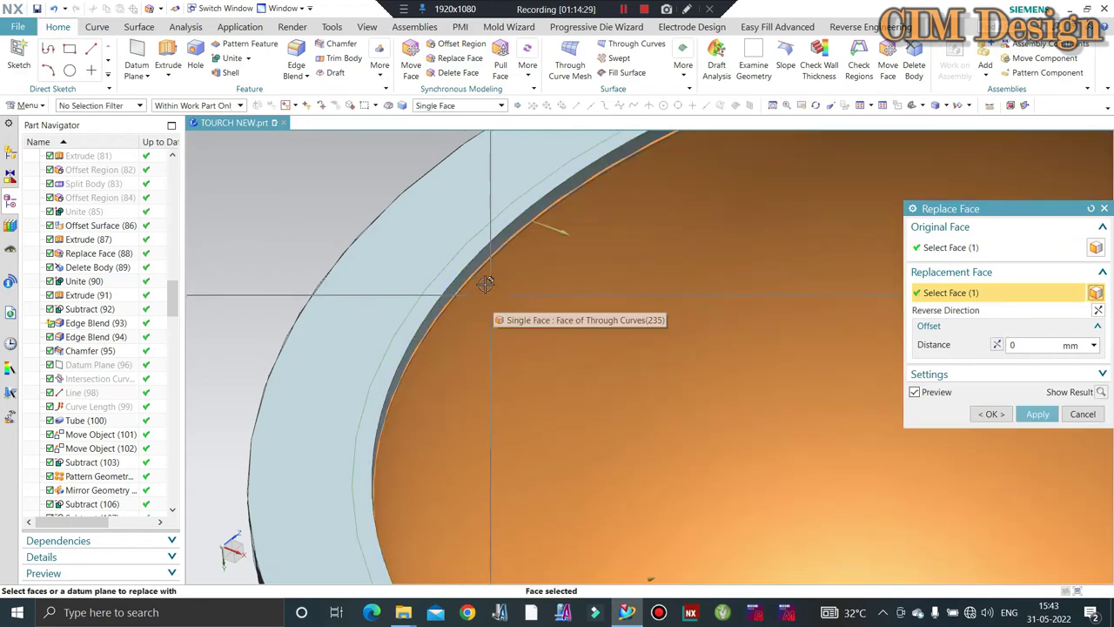
middle_click(490, 289)
scroll(444, 257, down, 3)
key(Escape)
- Unite the rim body with the bowl body
click(233, 58)
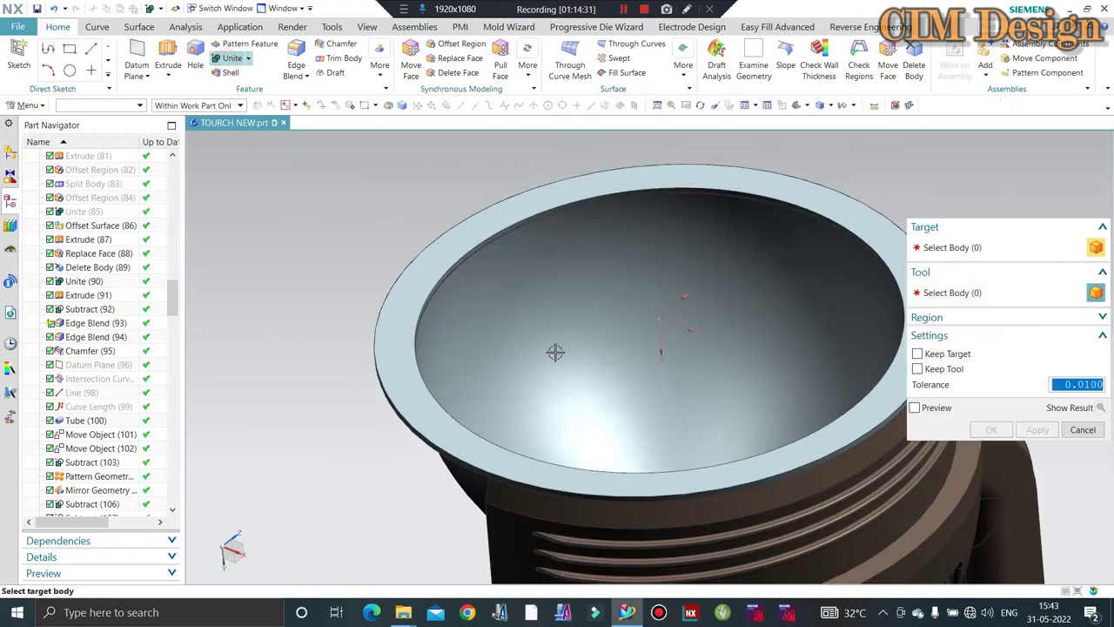
click(439, 383)
click(450, 322)
middle_click(451, 321)
scroll(610, 295, down, 3)
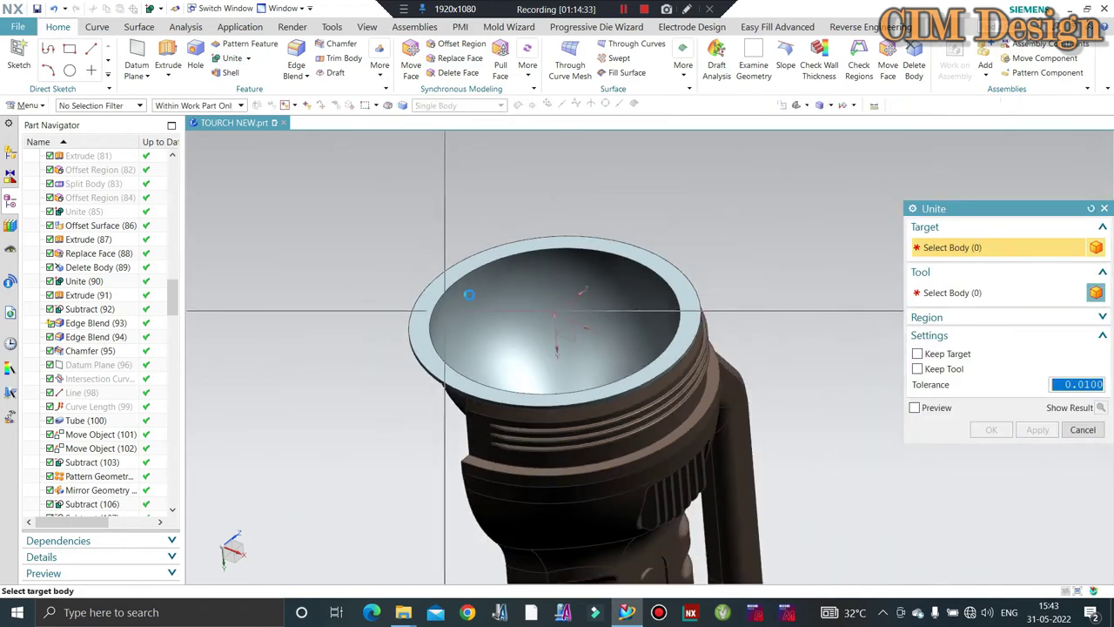
key(Escape)
- Tilt the view and choose the hidden yellow ring body to show again
scroll(618, 280, up, 2)
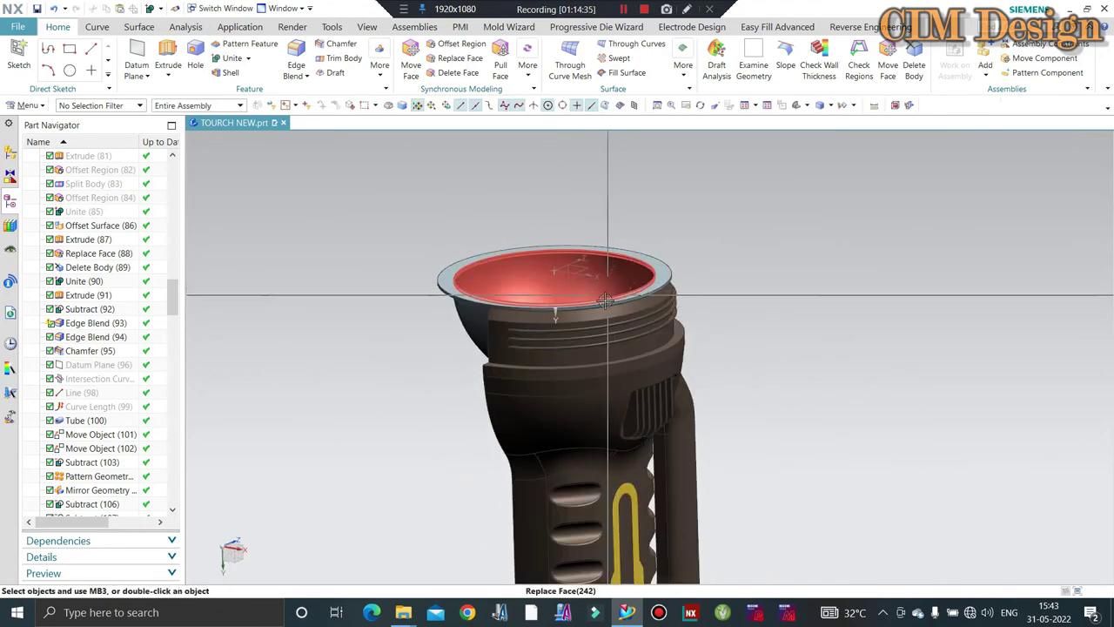
scroll(459, 288, up, 3)
scroll(459, 288, up, 2)
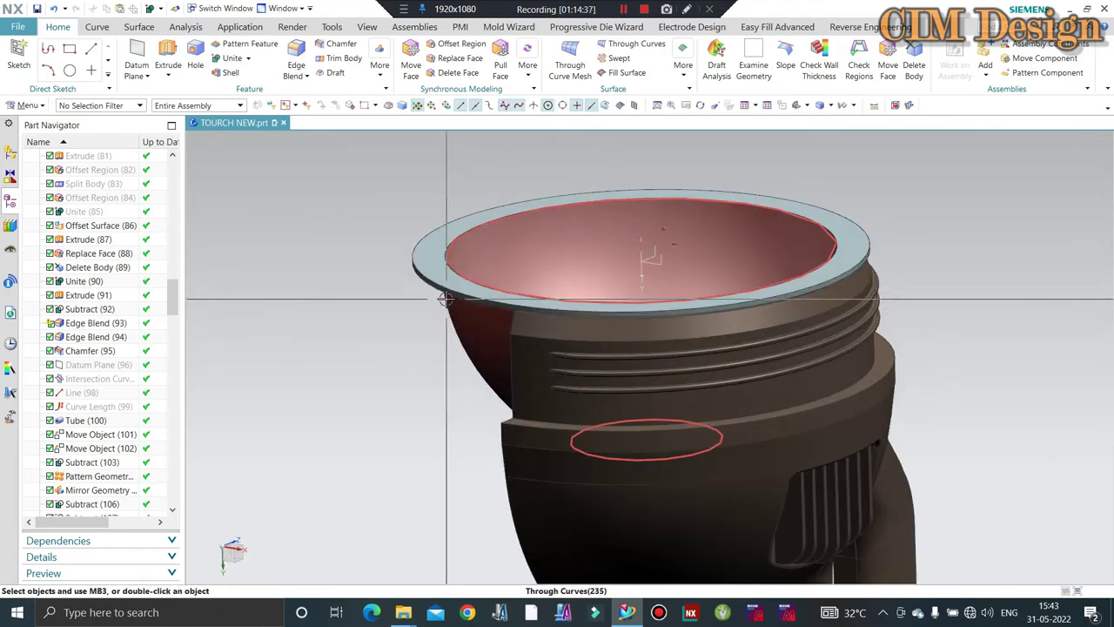
scroll(429, 326, down, 4)
middle_drag(428, 326, 428, 313)
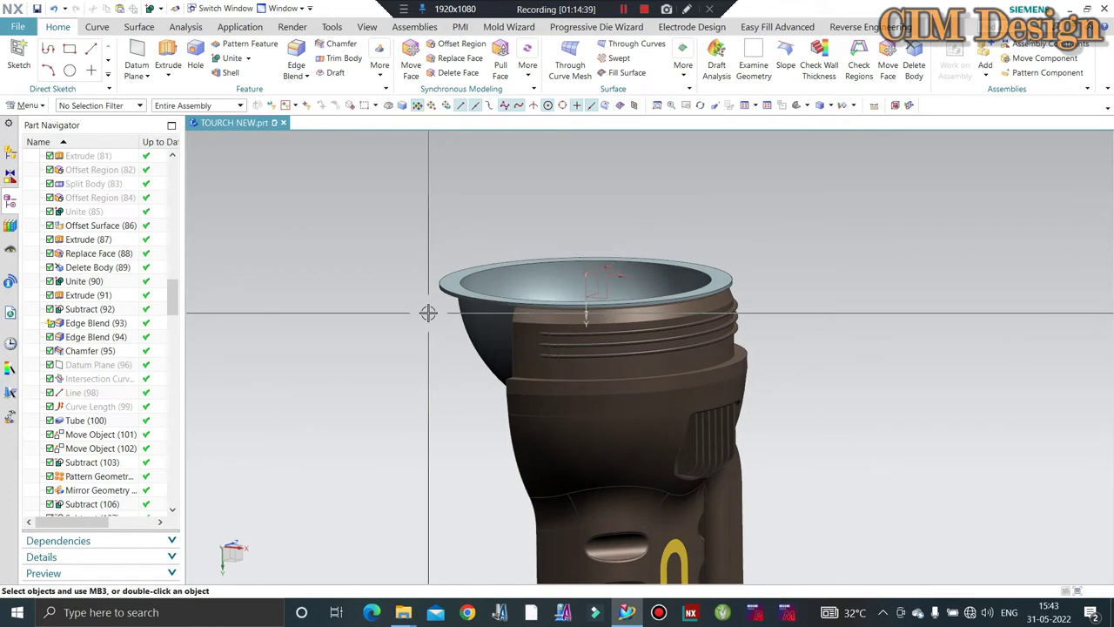
key(ctrl+shift+k)
click(551, 294)
- Make both parts of the yellow bezel ring visible again
click(559, 290)
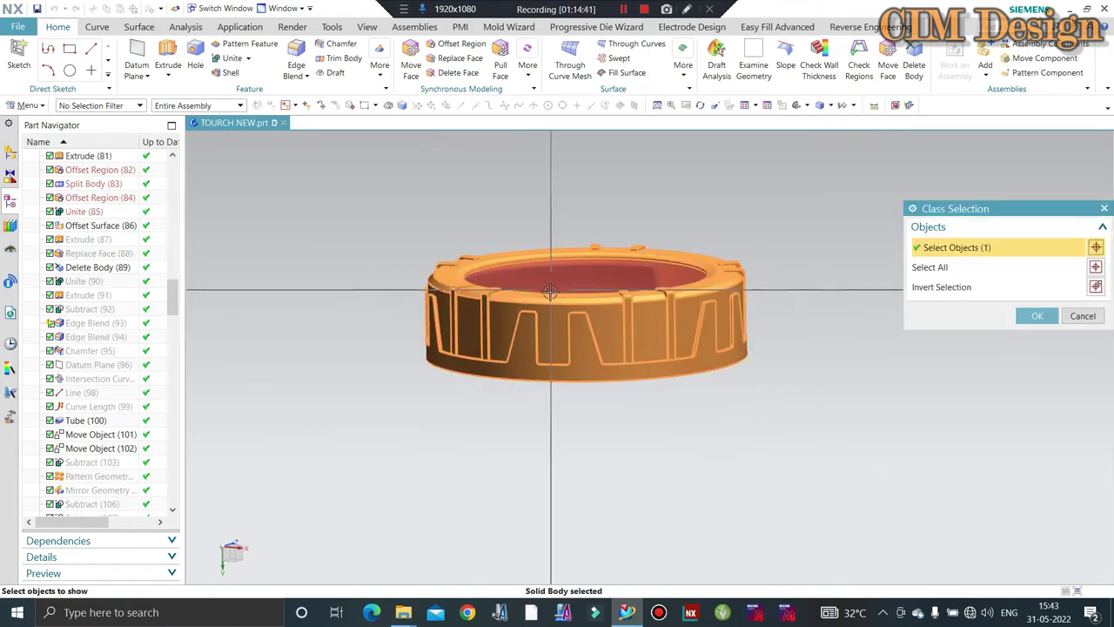
middle_click(585, 229)
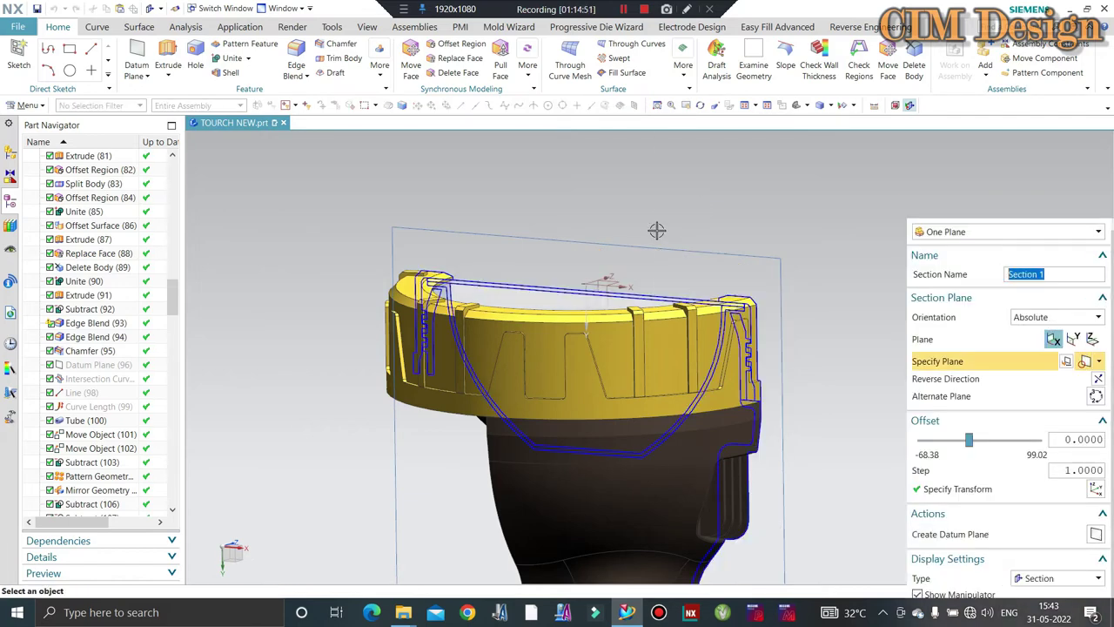
middle_drag(655, 228, 591, 188)
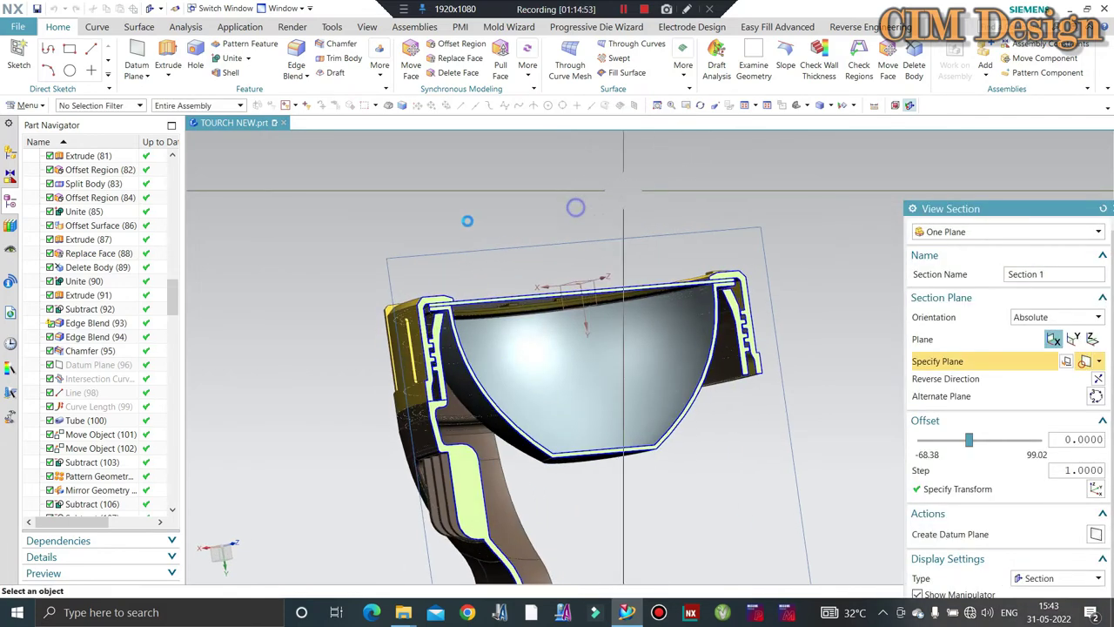
- Zoom around the torch head's section cut to inspect it, then turn the cut off
scroll(627, 226, up, 2)
scroll(714, 252, up, 3)
scroll(784, 269, up, 3)
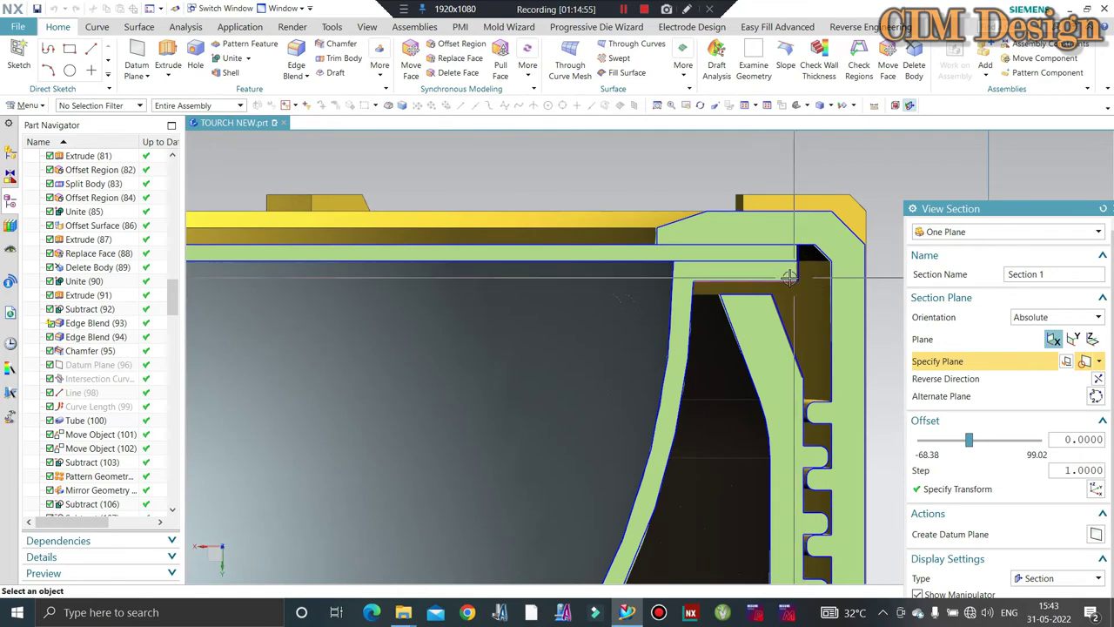
scroll(788, 277, down, 2)
scroll(759, 264, up, 1)
scroll(765, 264, up, 1)
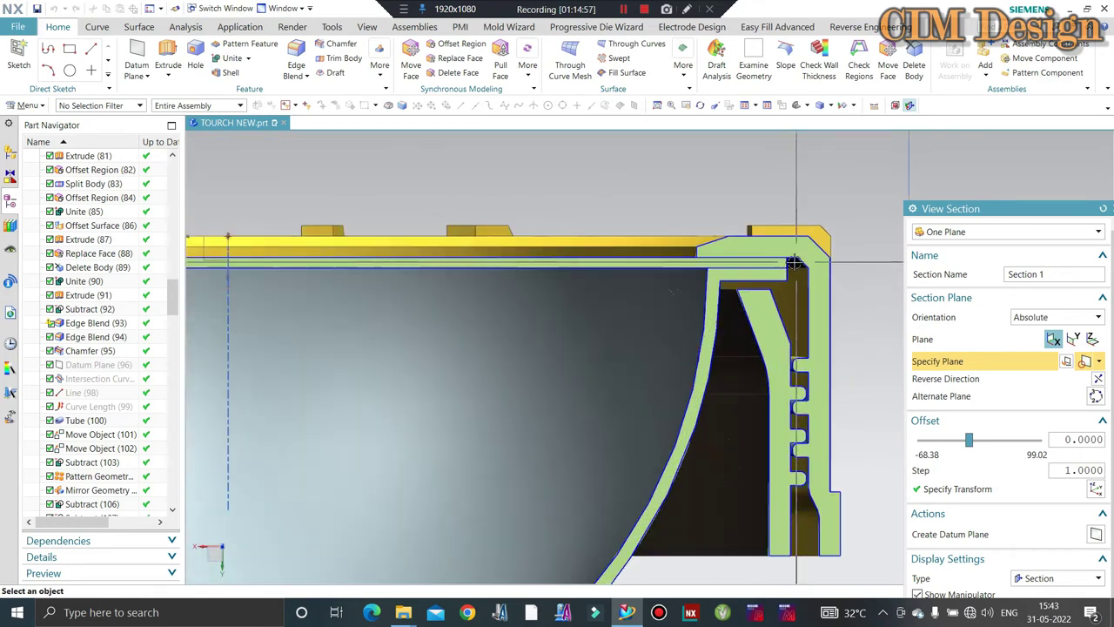
scroll(770, 265, up, 1)
scroll(777, 267, up, 1)
scroll(738, 302, down, 3)
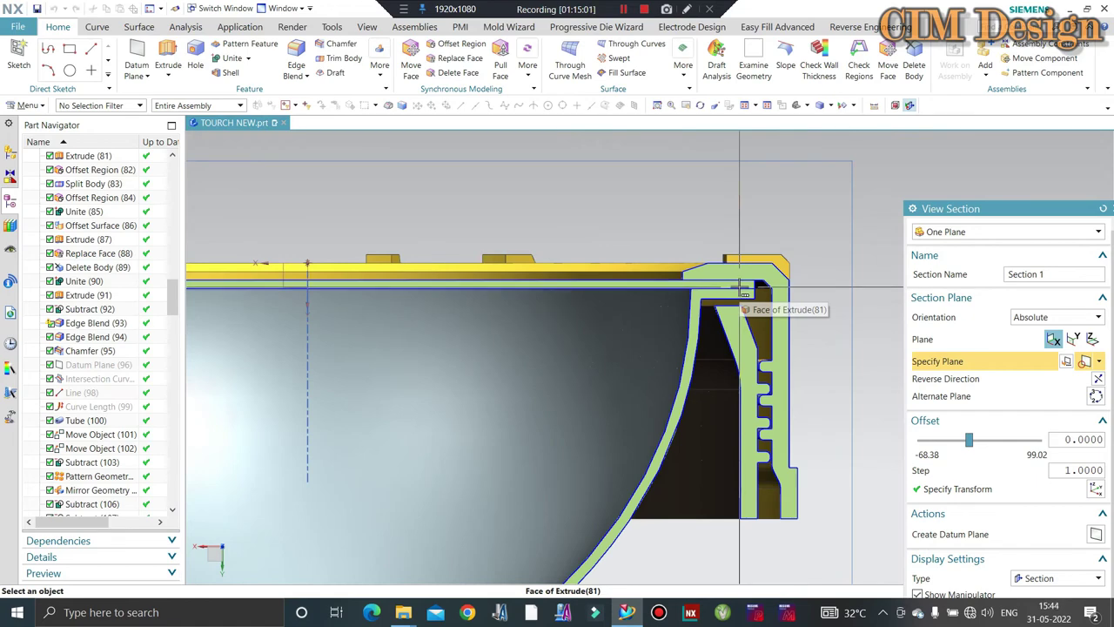
scroll(693, 278, down, 3)
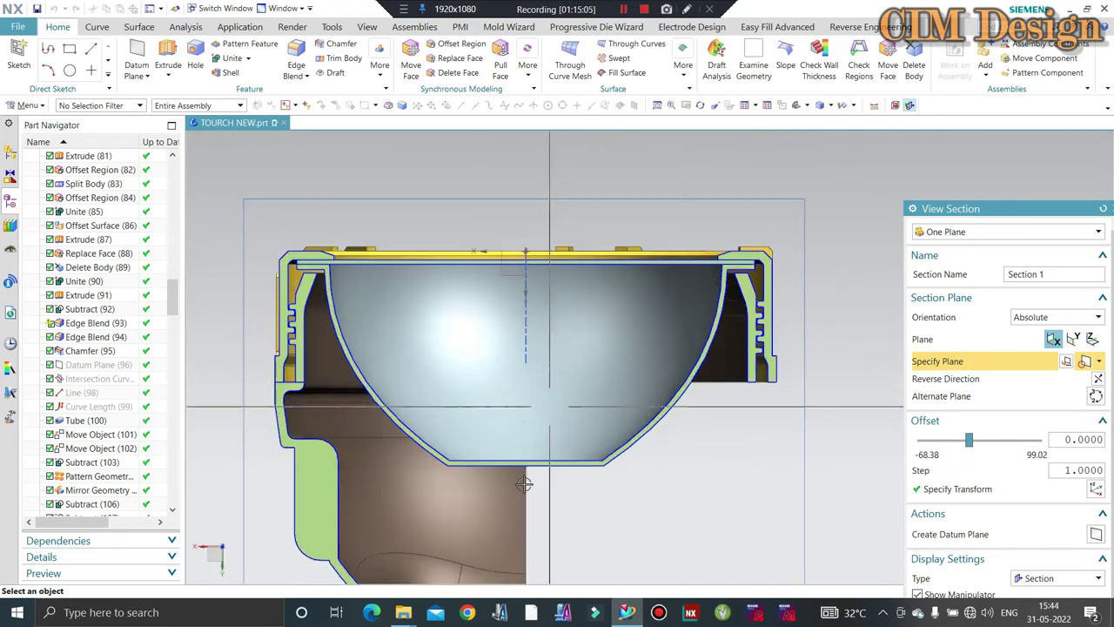
scroll(563, 380, up, 3)
scroll(603, 360, down, 2)
scroll(604, 359, down, 1)
scroll(400, 248, up, 2)
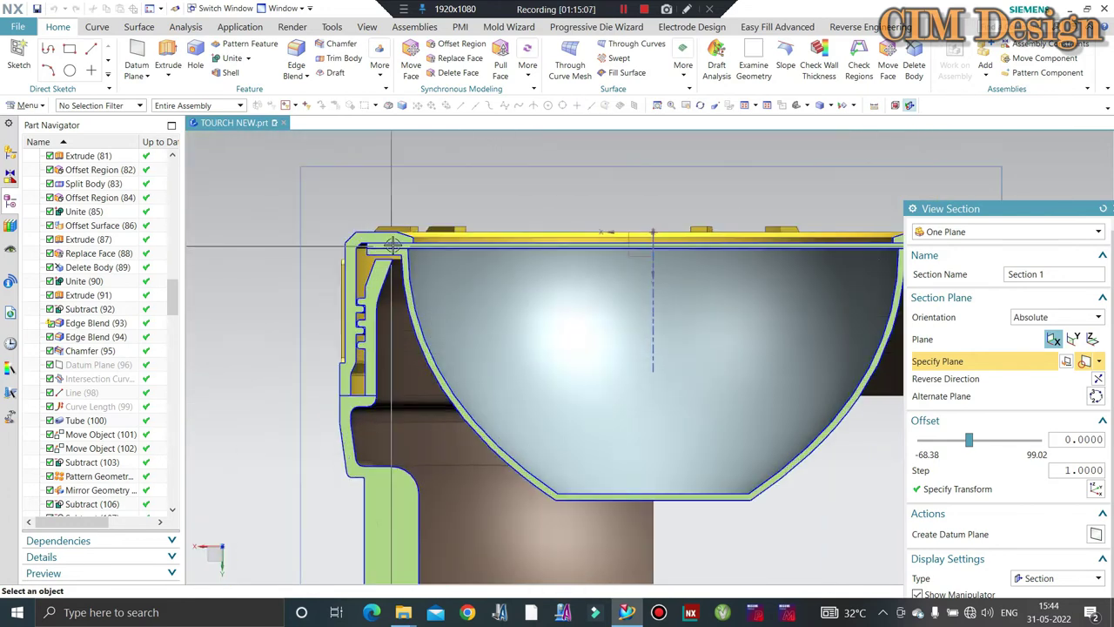
scroll(396, 251, up, 1)
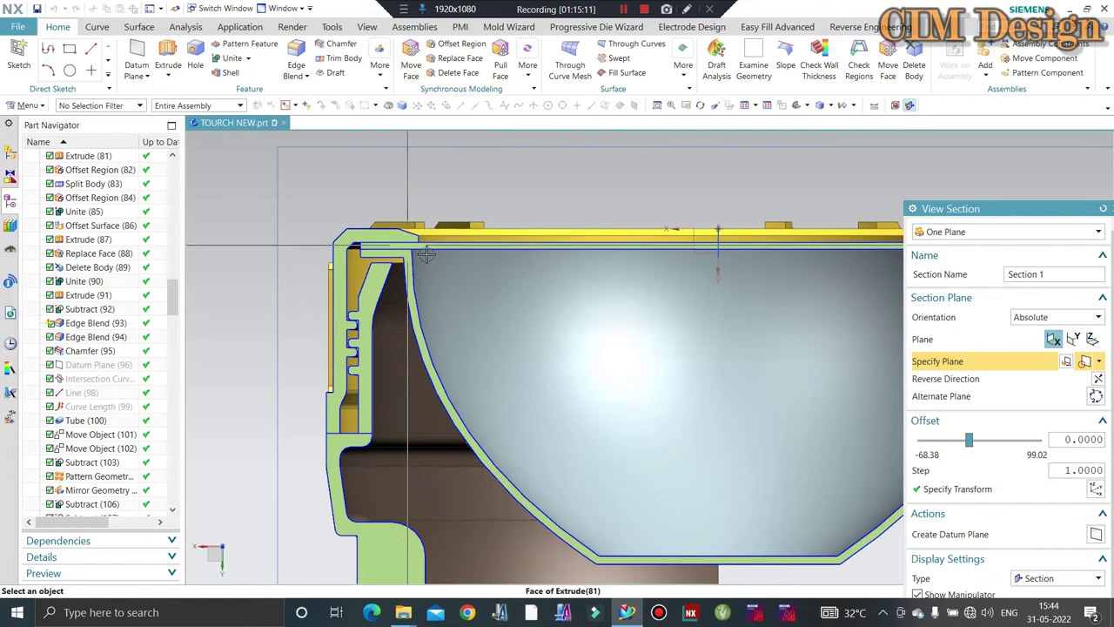
scroll(375, 237, up, 2)
key(Escape)
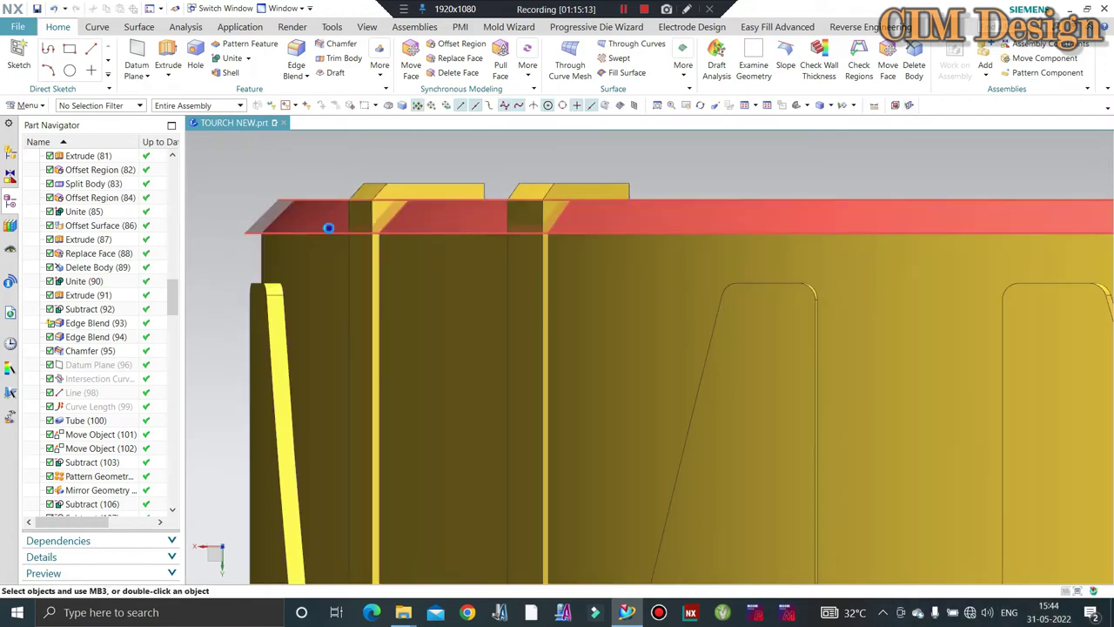
scroll(331, 231, down, 3)
scroll(348, 269, down, 2)
middle_drag(365, 299, 377, 309)
scroll(348, 261, up, 2)
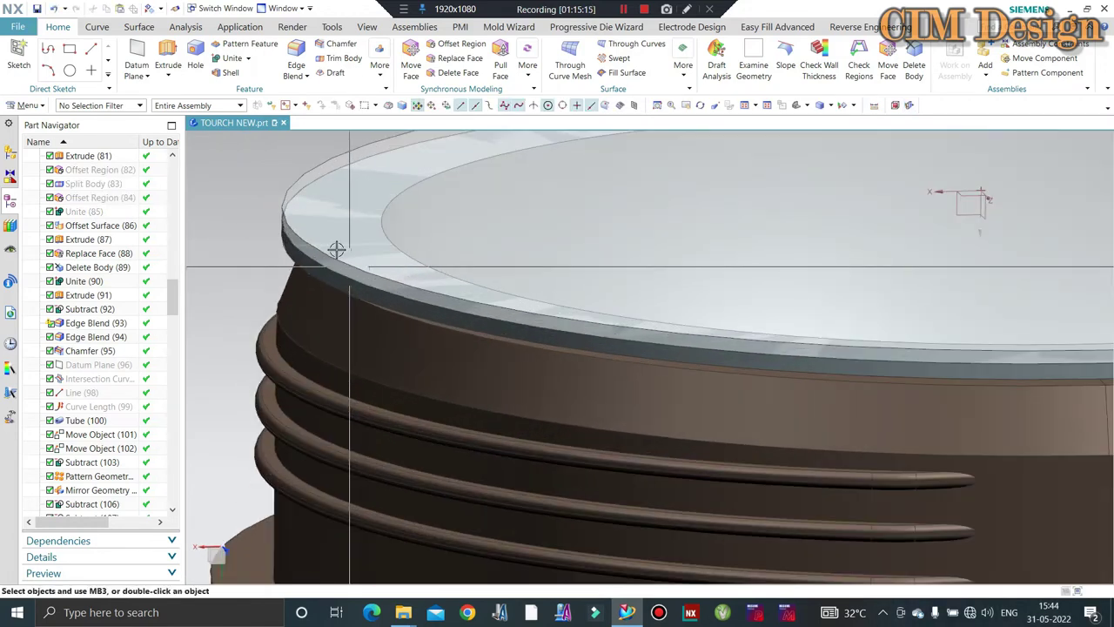
click(463, 44)
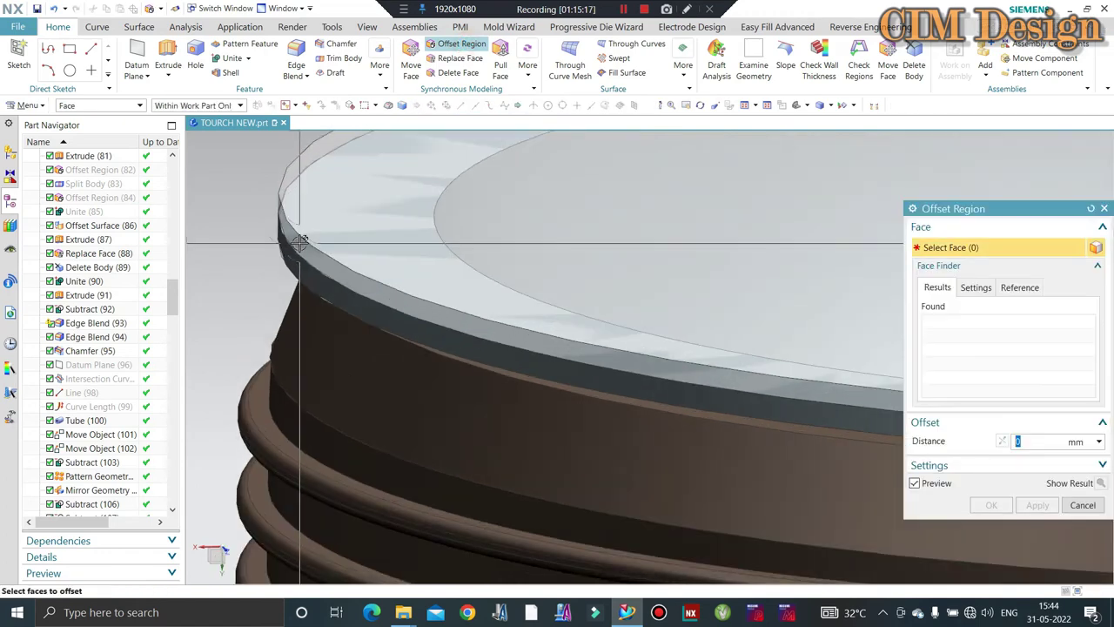
key(Escape)
scroll(301, 217, up, 1)
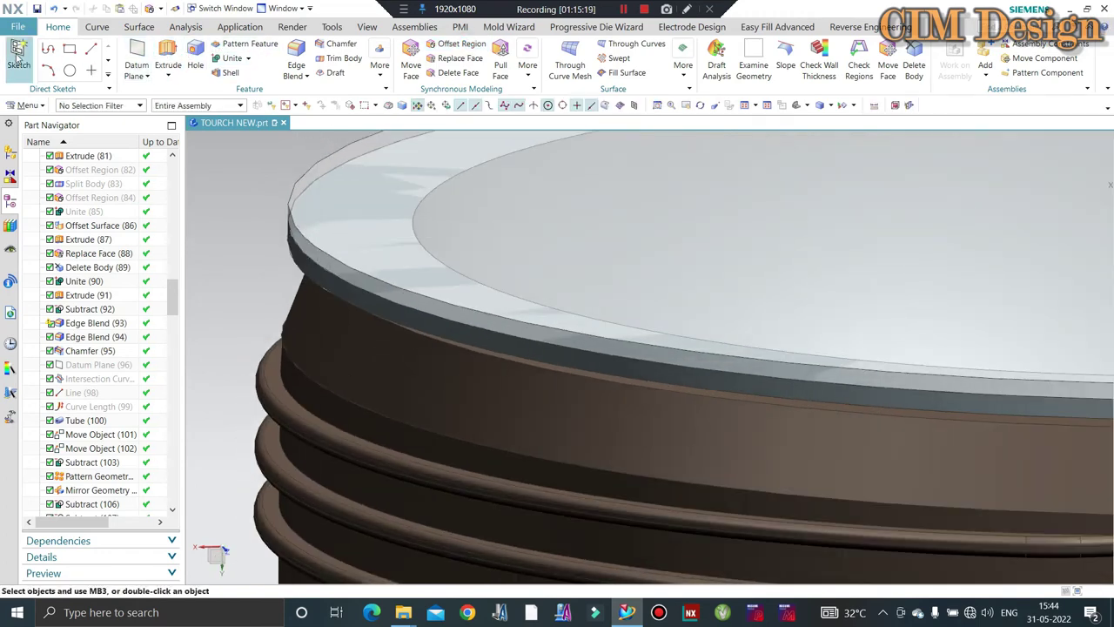
- Start a new sketch on the lens-head top face
click(364, 232)
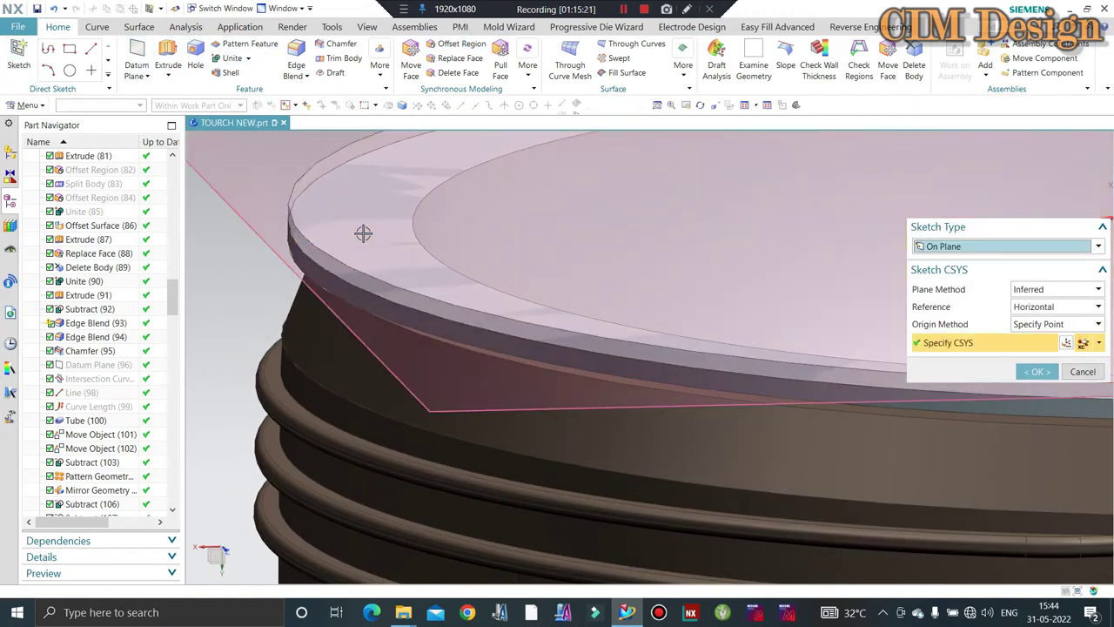
middle_click(383, 217)
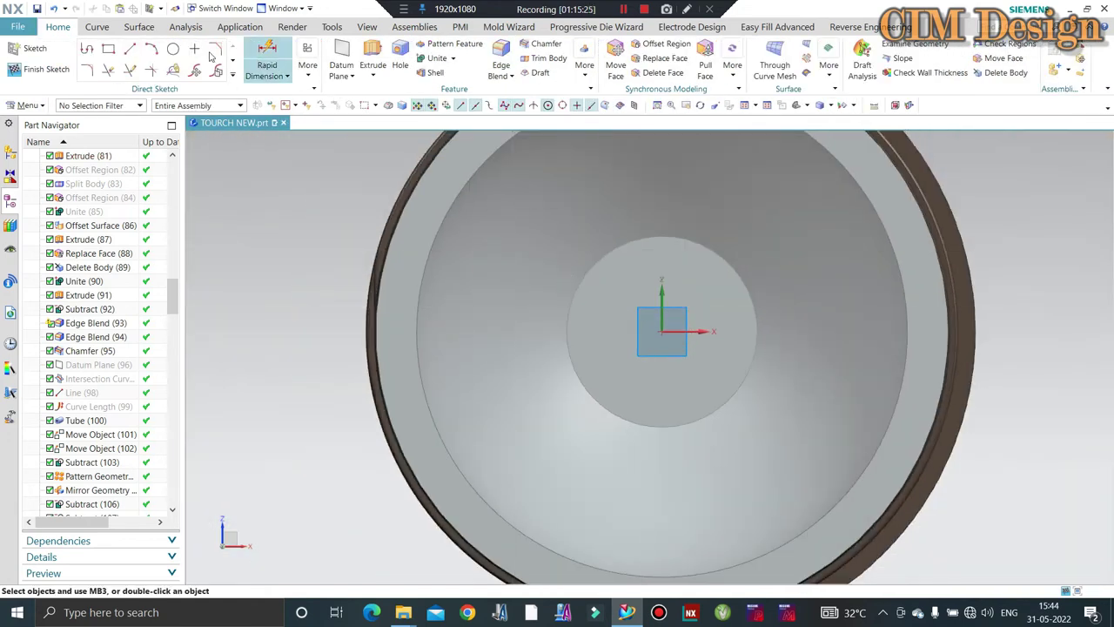
click(173, 49)
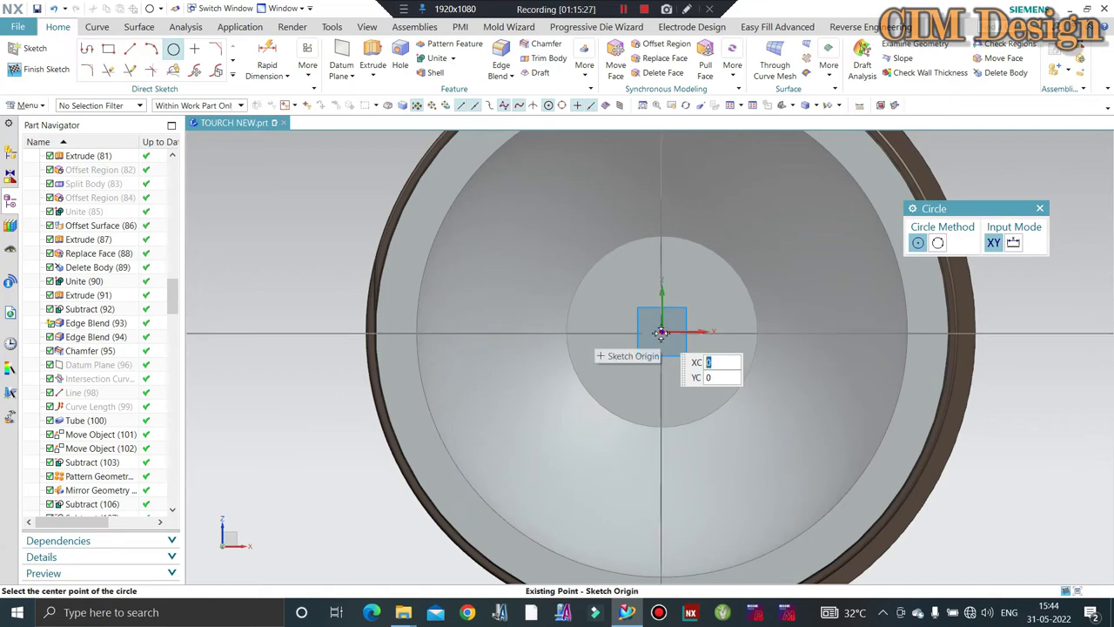
key(Escape)
- Offset the outer rim edge 1.2 mm inward, one-sided only, and finish the sketch
click(229, 77)
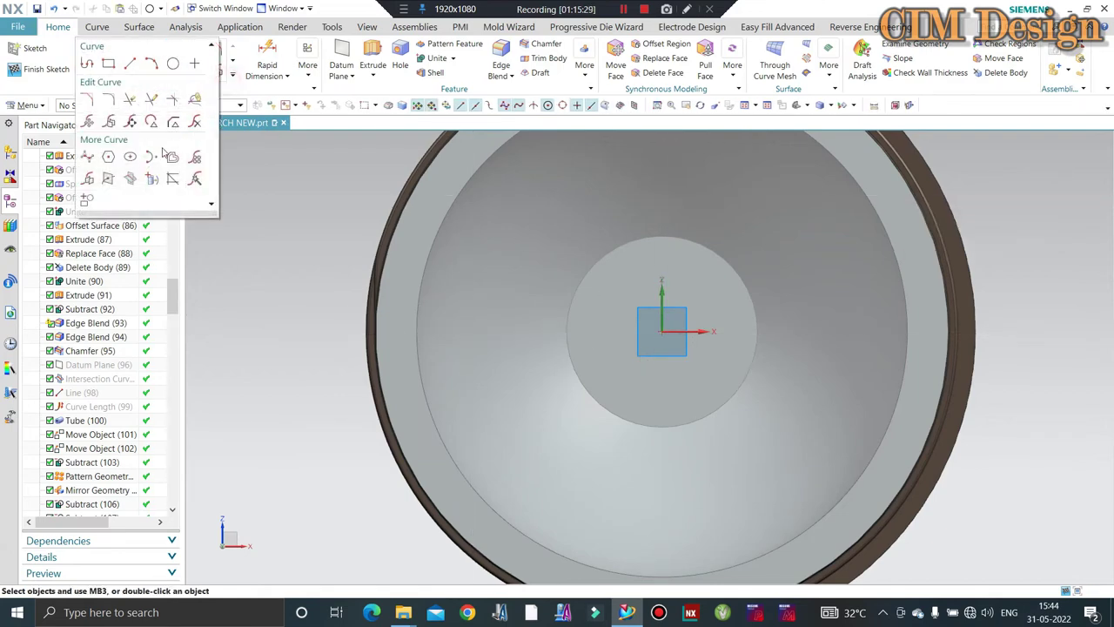
click(173, 157)
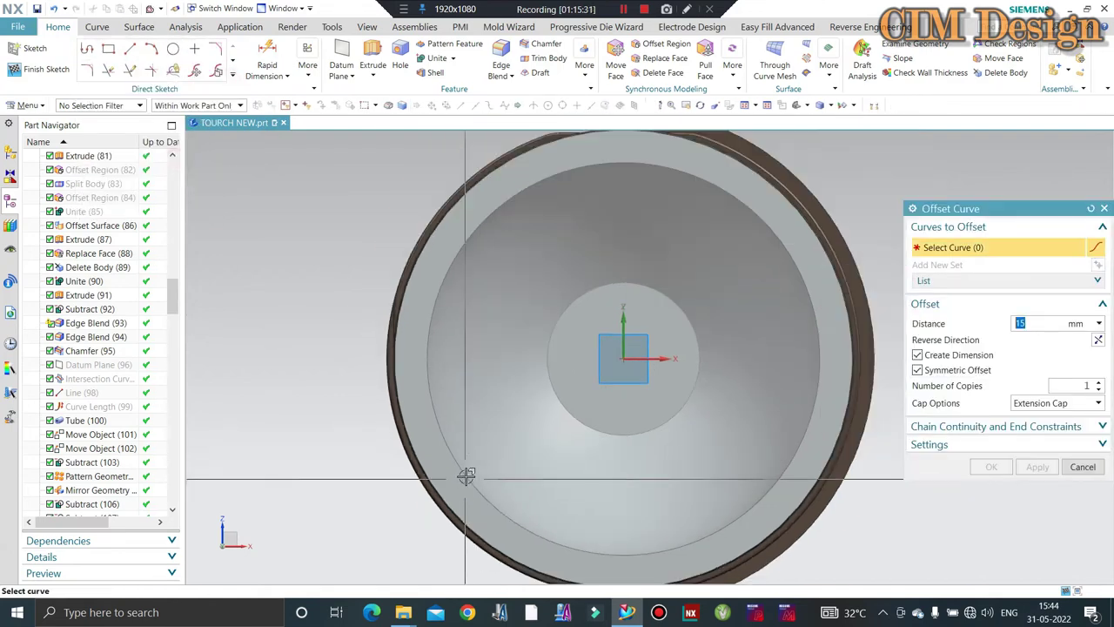
mouse_move(484, 424)
middle_down()
mouse_move(493, 380)
mouse_move(539, 497)
mouse_move(534, 304)
middle_up()
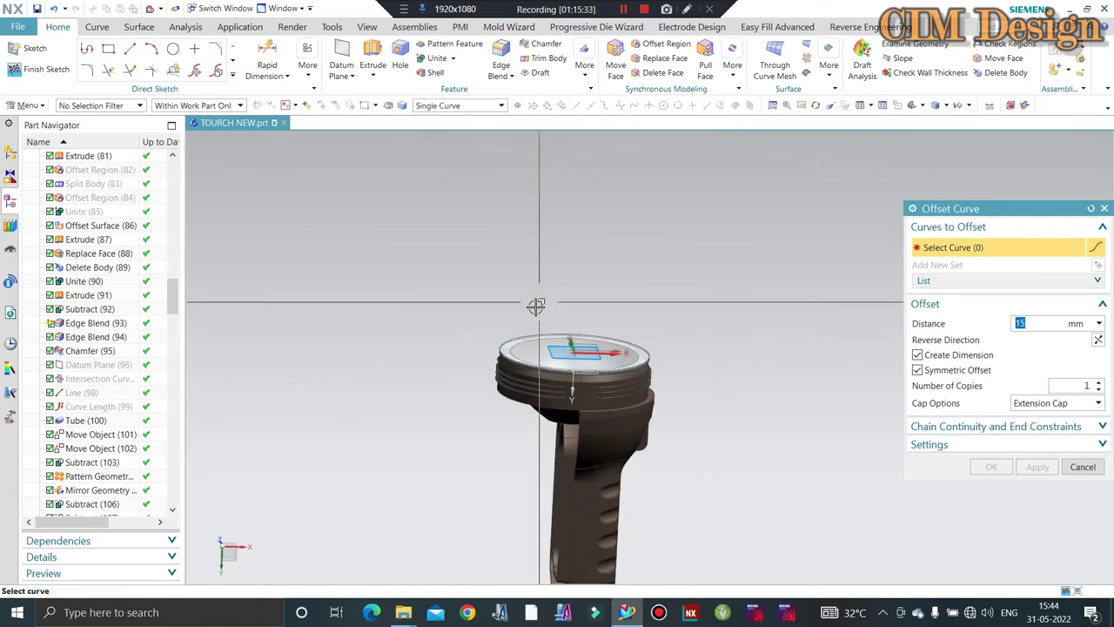
scroll(464, 448, up, 5)
scroll(445, 377, up, 3)
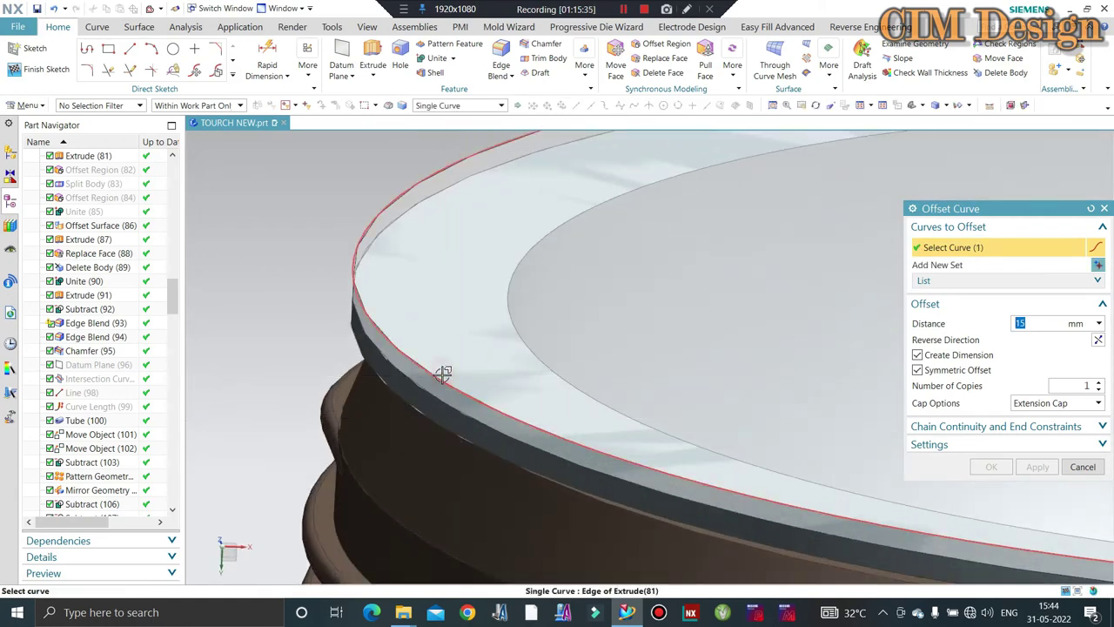
click(443, 373)
text(1.5)
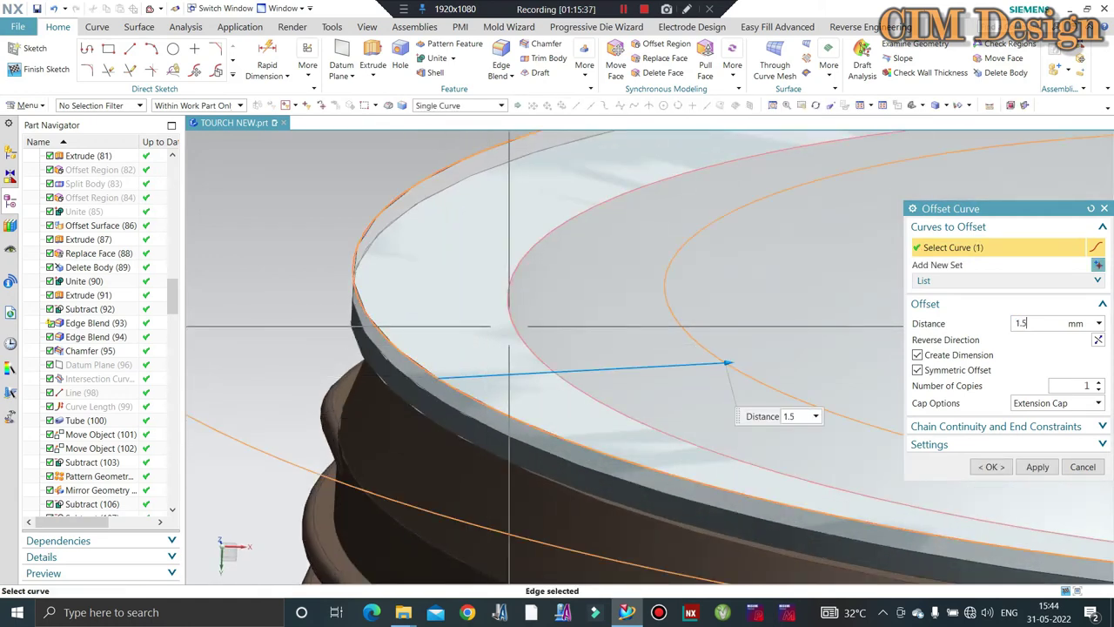
key(Return)
click(918, 370)
text(1.2)
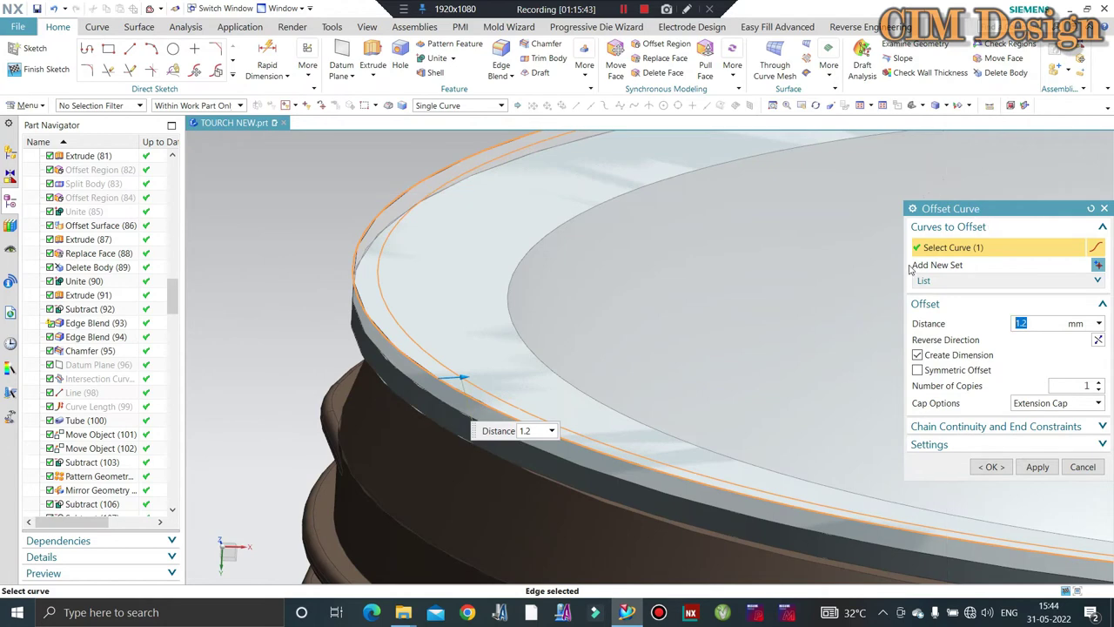
key(Return)
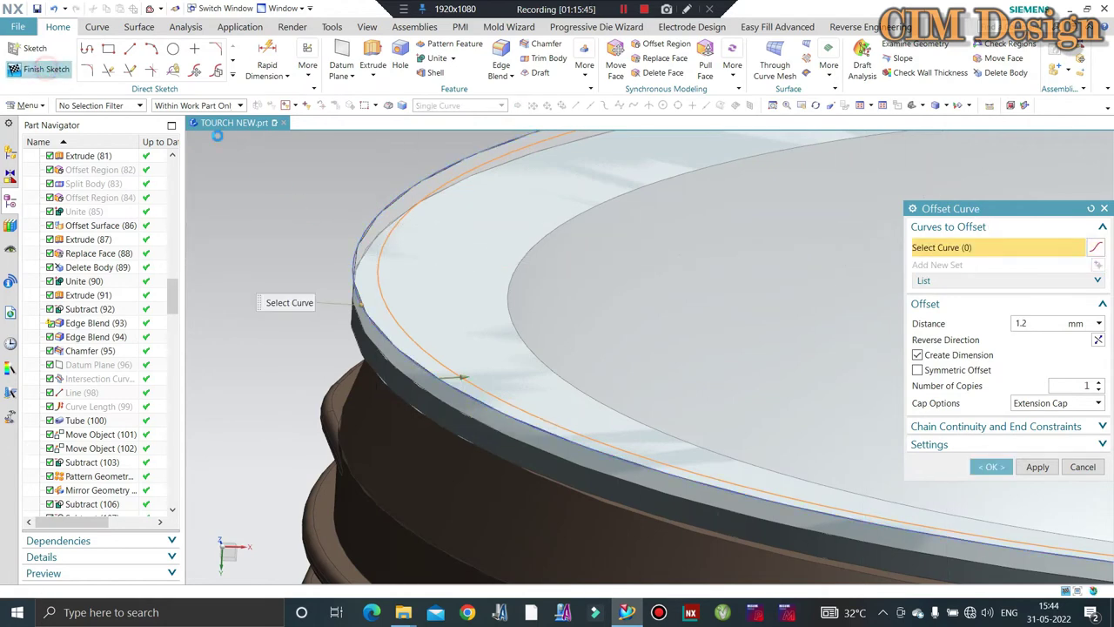
key(ctrl+q)
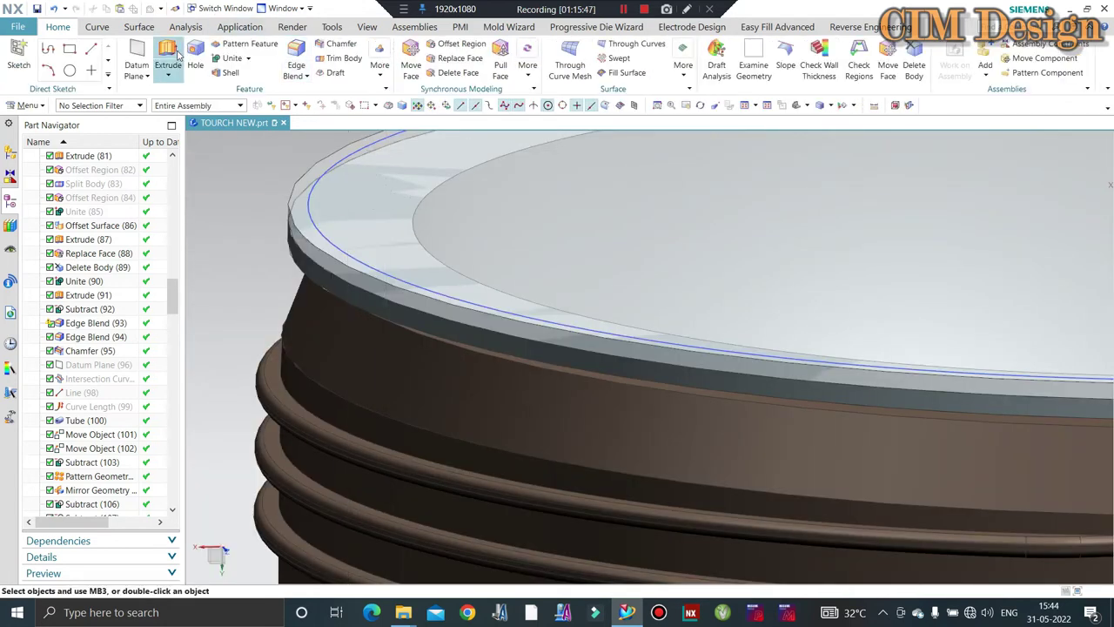
- Split the top body along the 1.2 mm offset curve
click(132, 27)
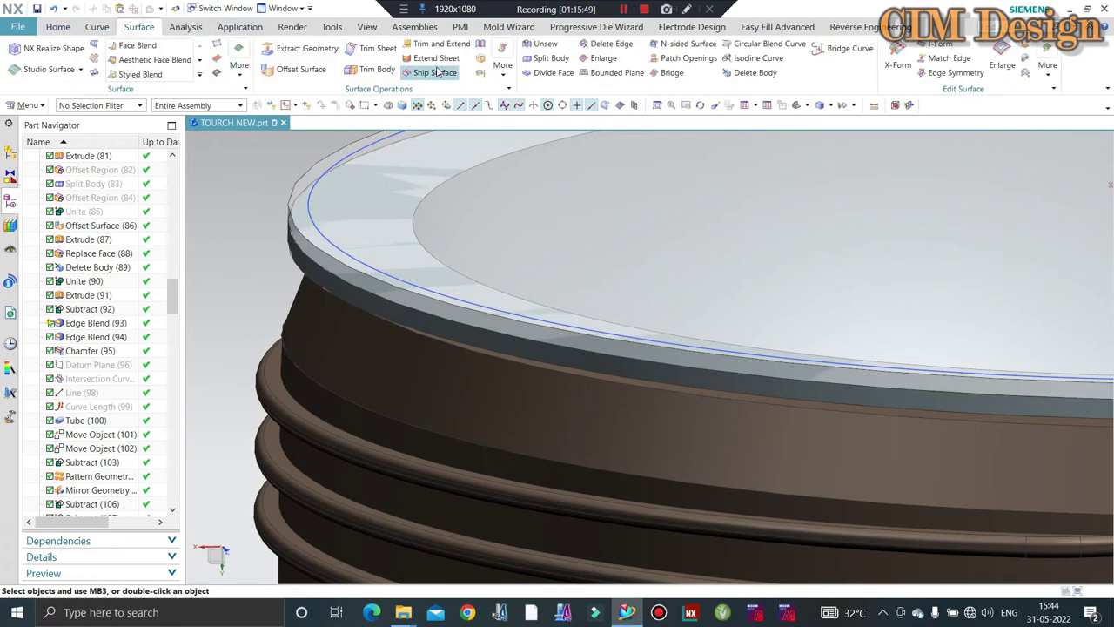
click(522, 181)
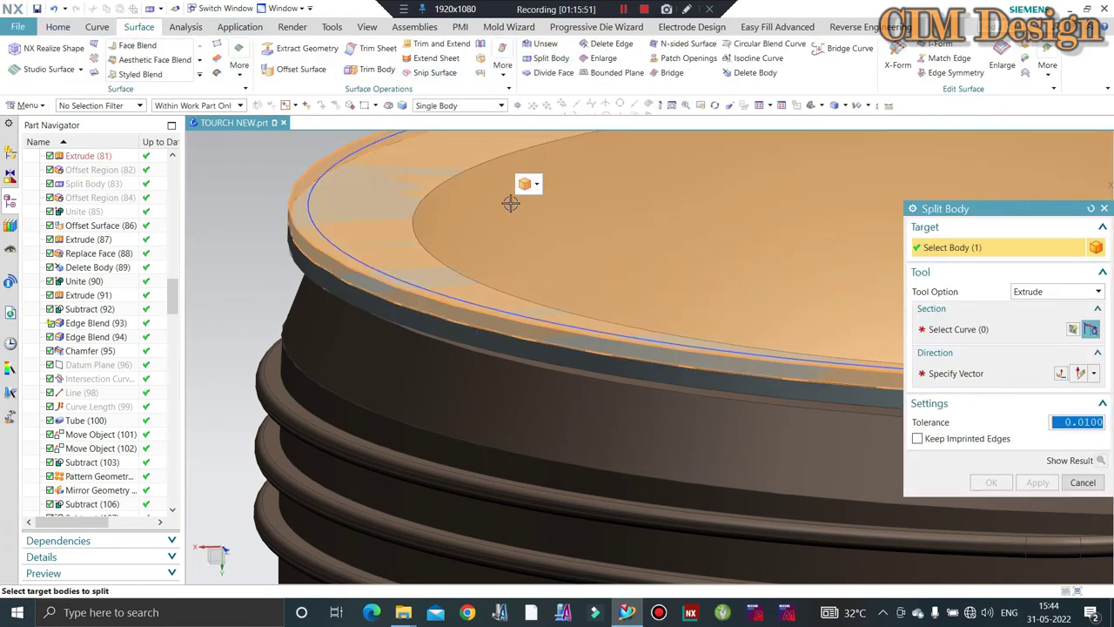
middle_click(324, 196)
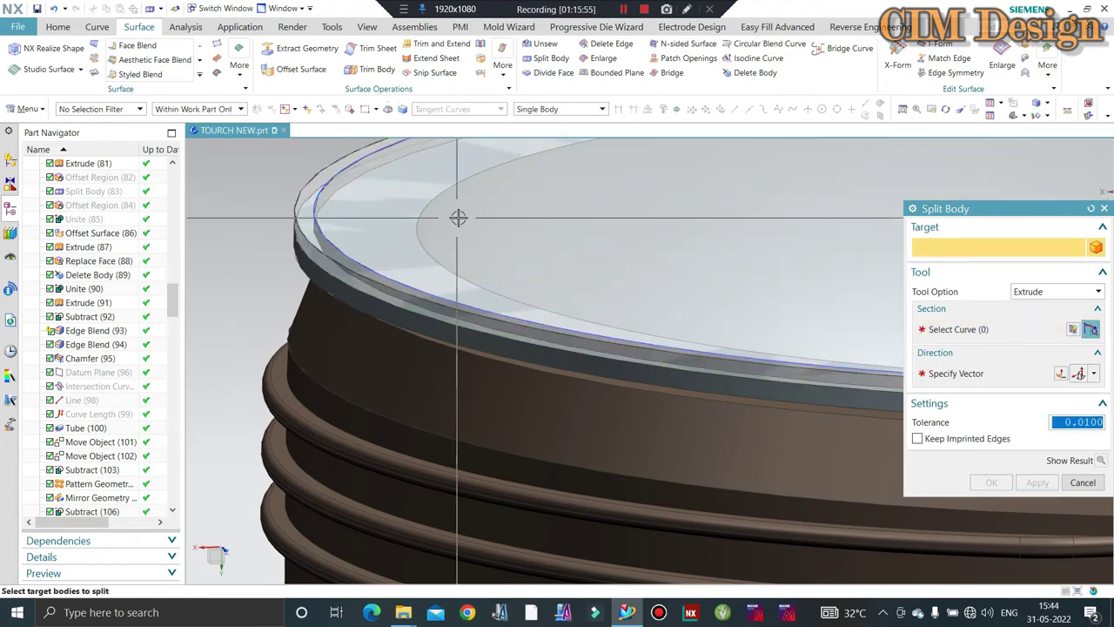
click(1082, 482)
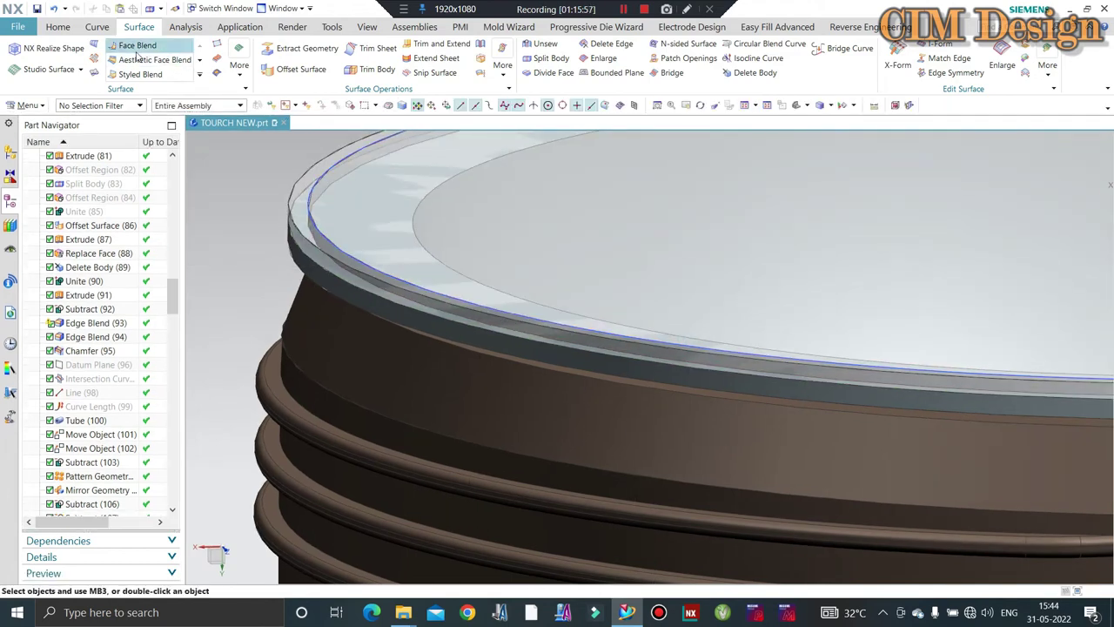
- Unite the top body with the rim body
click(59, 27)
click(226, 61)
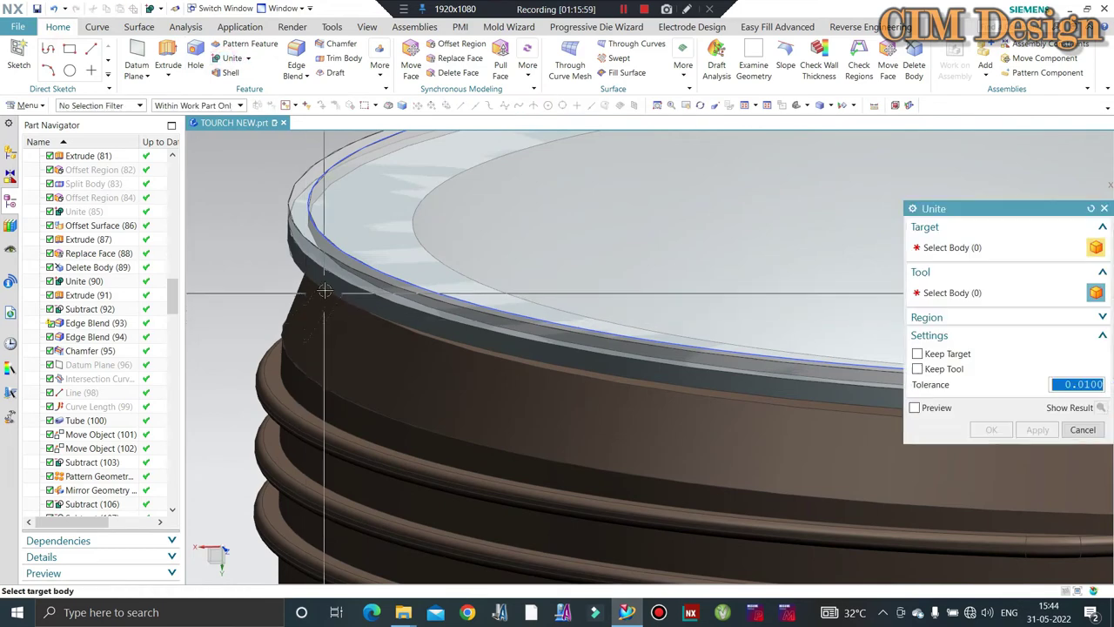
click(391, 209)
click(274, 244)
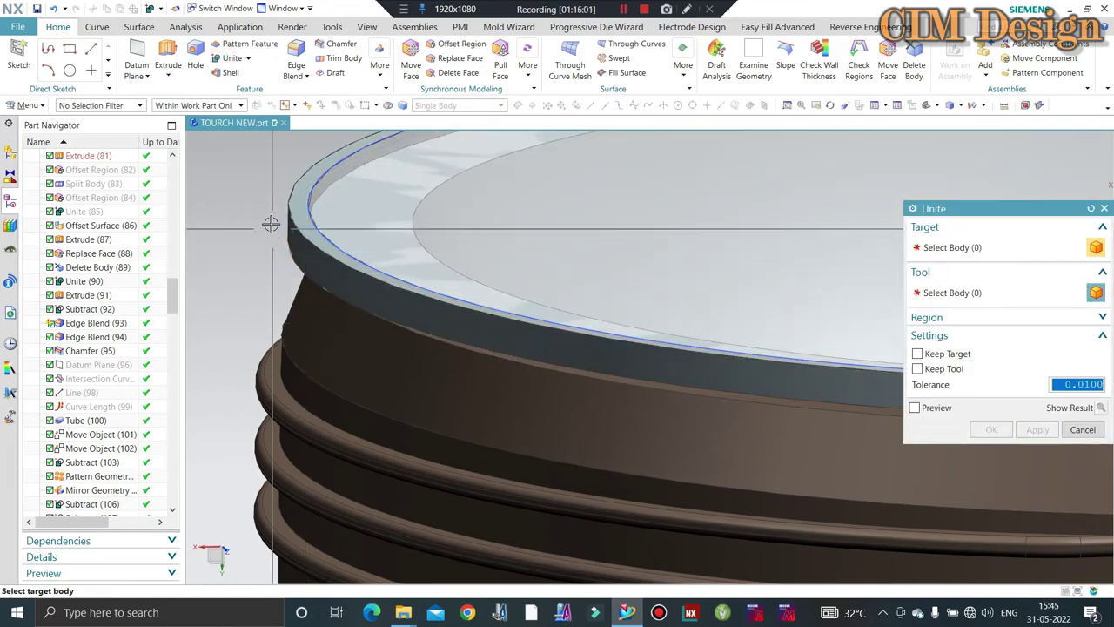
scroll(473, 241, down, 3)
middle_click(286, 184)
scroll(287, 201, up, 2)
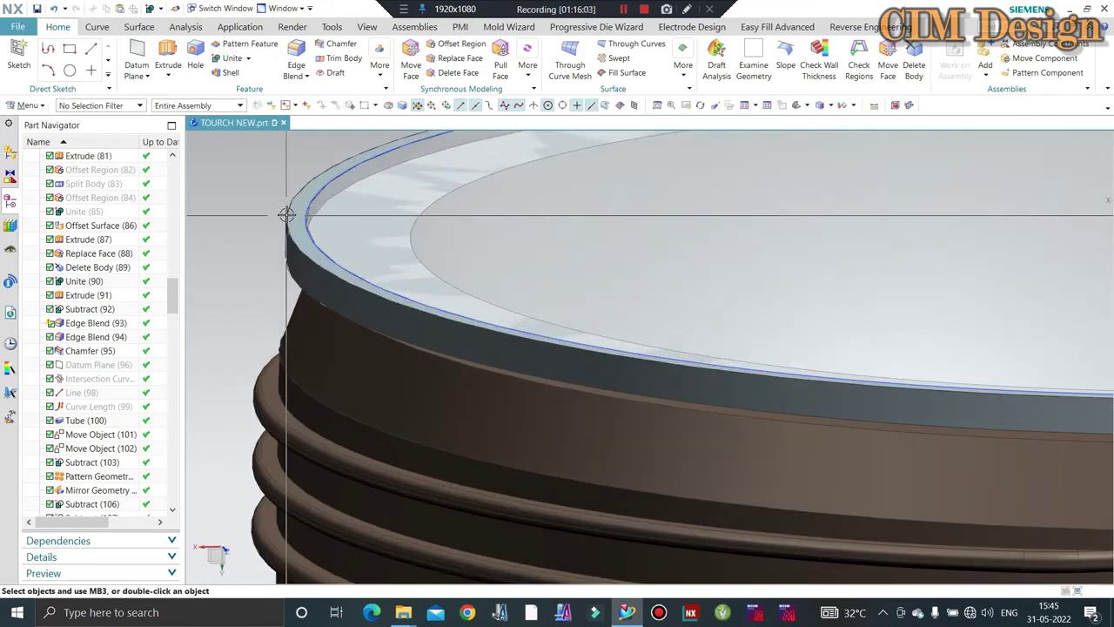
scroll(300, 227, up, 2)
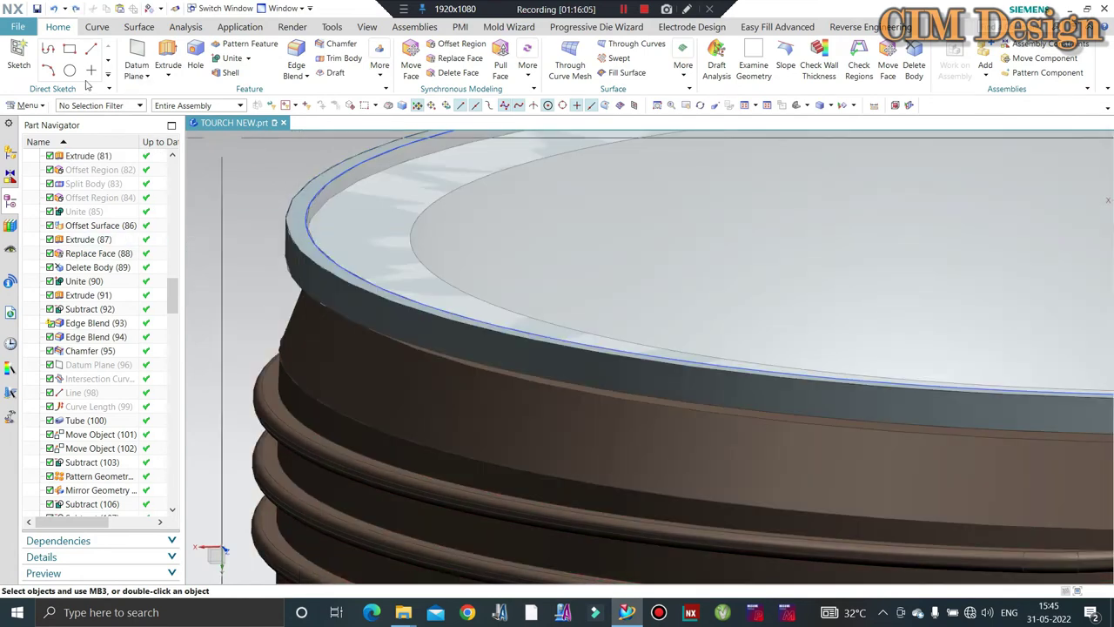
- Filter selection to Solid Body and offset the rim's top face by 0.5 mm
click(80, 105)
click(78, 254)
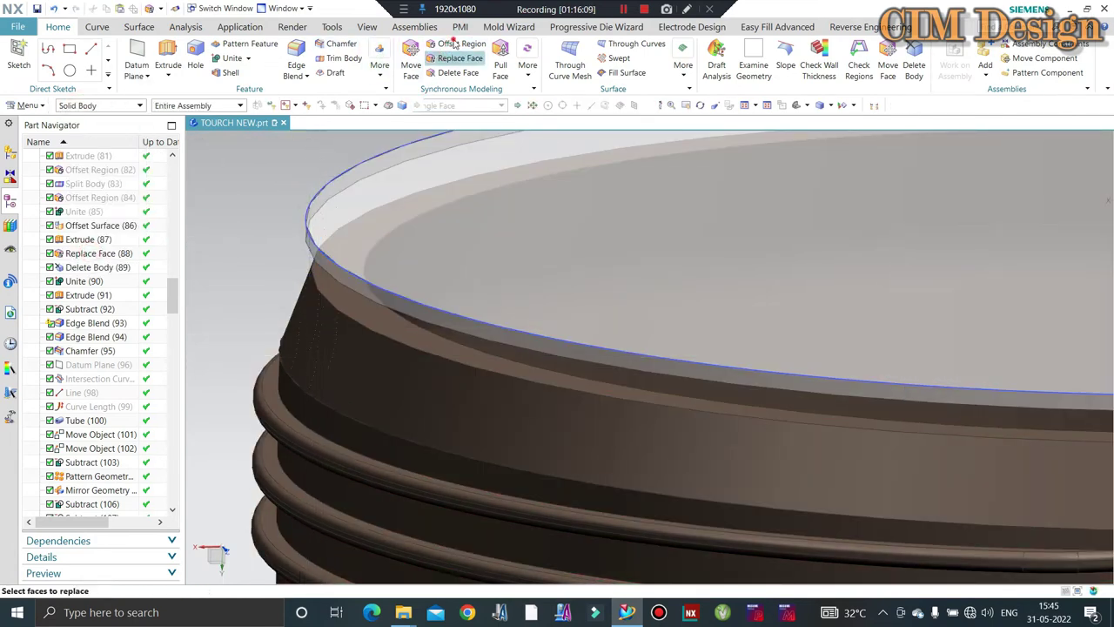
click(453, 44)
click(560, 322)
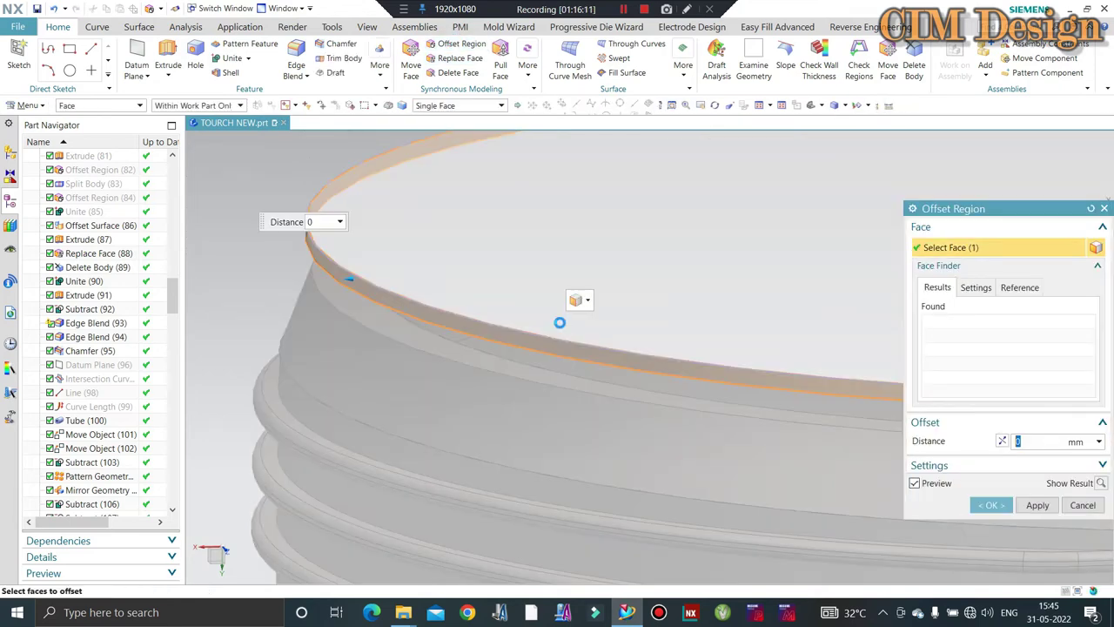
key(Return)
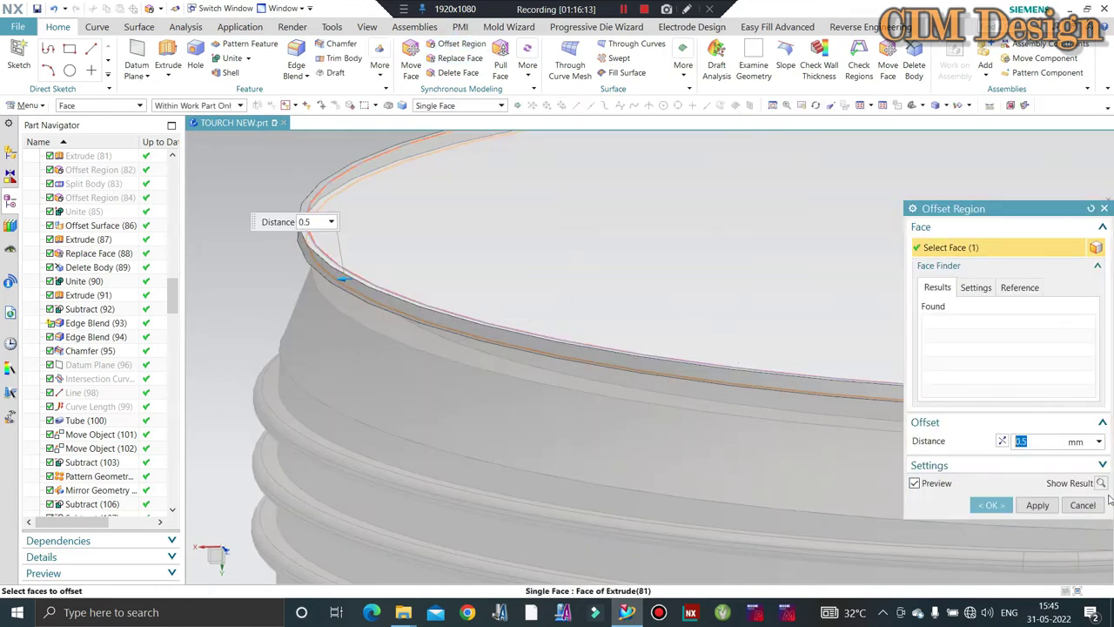
middle_click(990, 453)
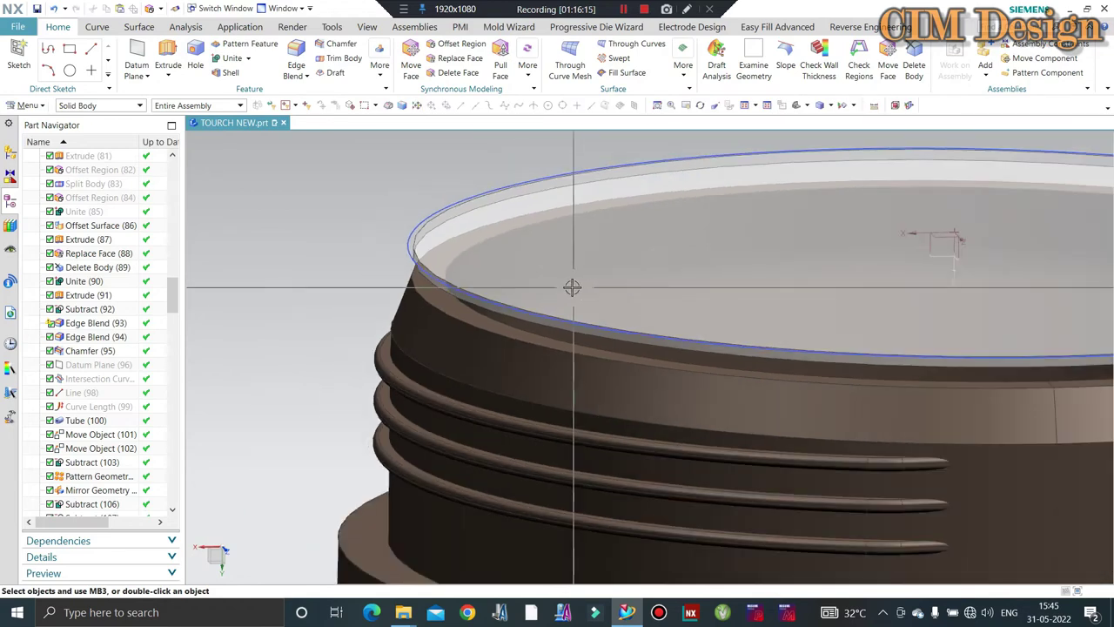
key(ctrl+j)
- Change the display settings of the offset-curve sketch
click(441, 304)
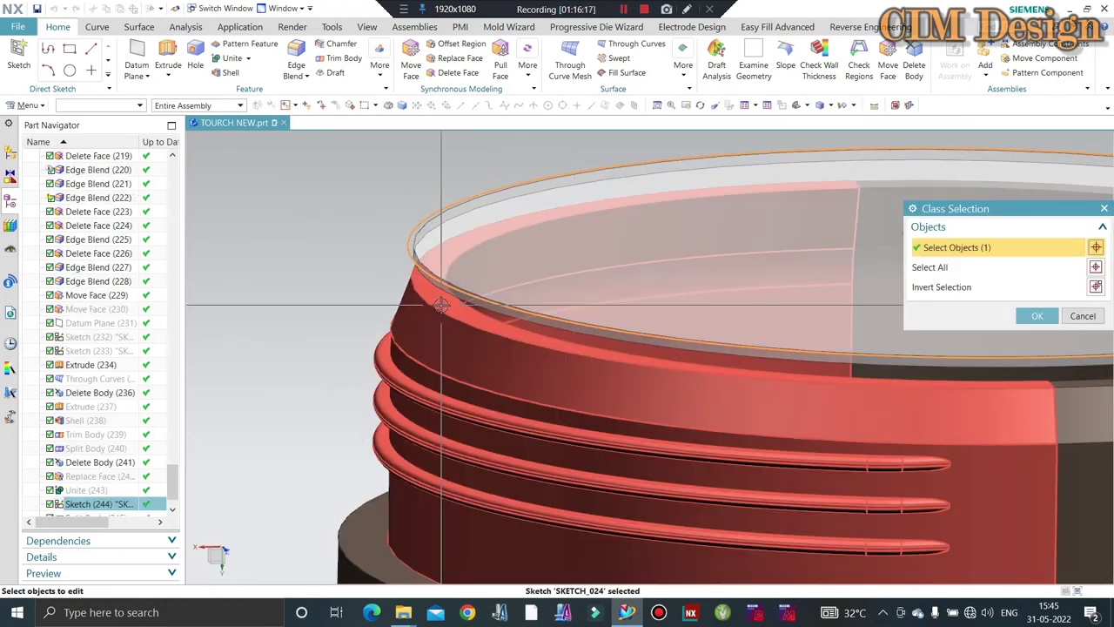
middle_click(442, 305)
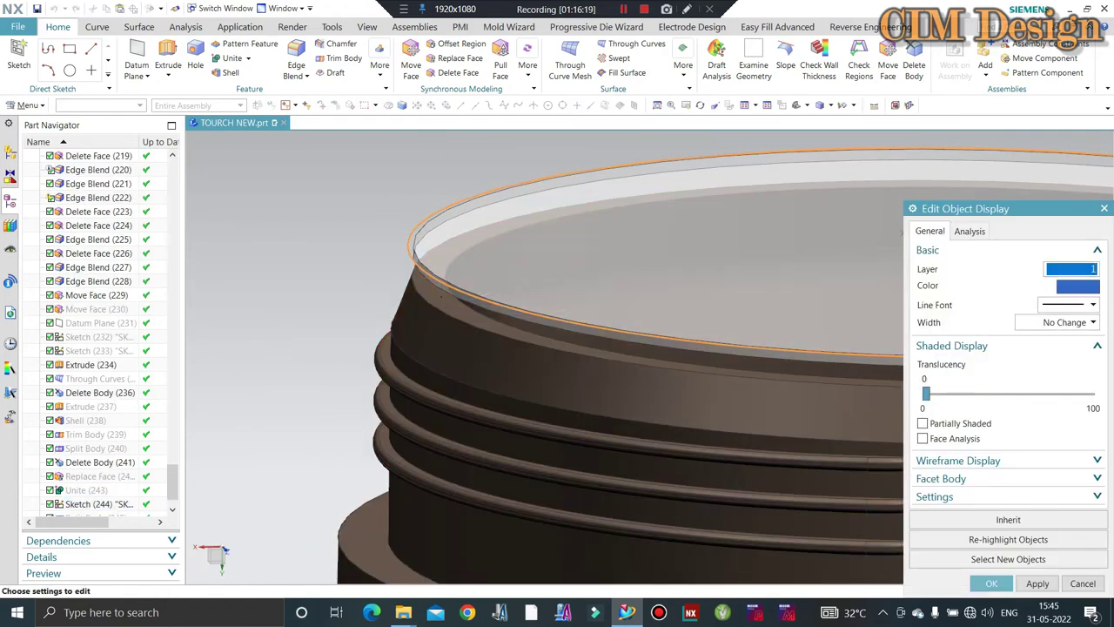
middle_click(441, 304)
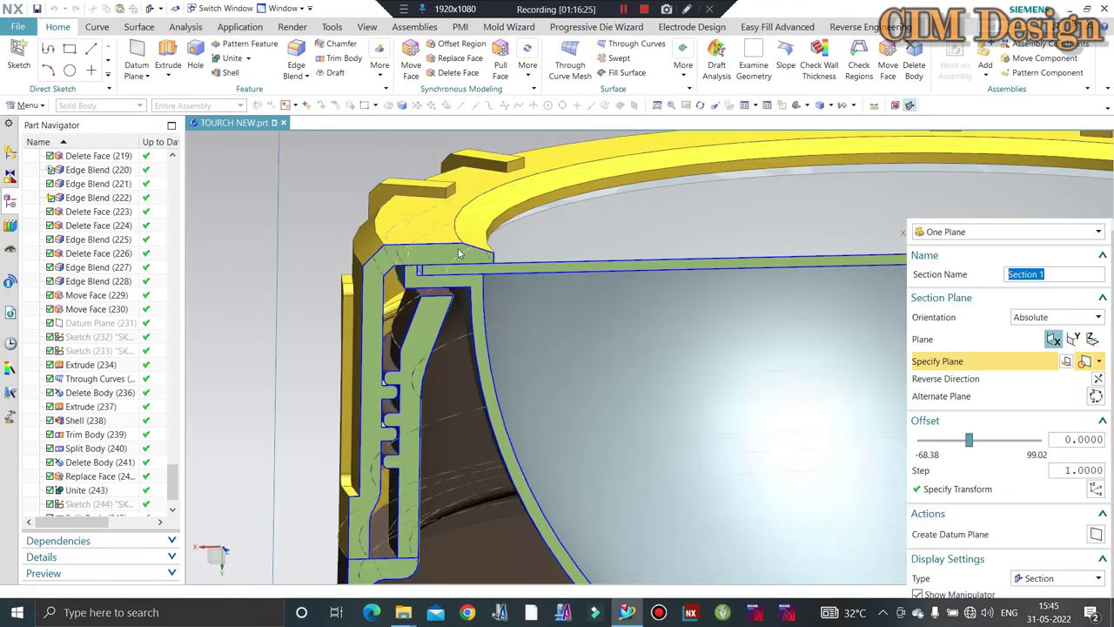
- View the sectioned model from above, toggling the section cut off and back on
scroll(419, 269, down, 3)
scroll(418, 268, up, 2)
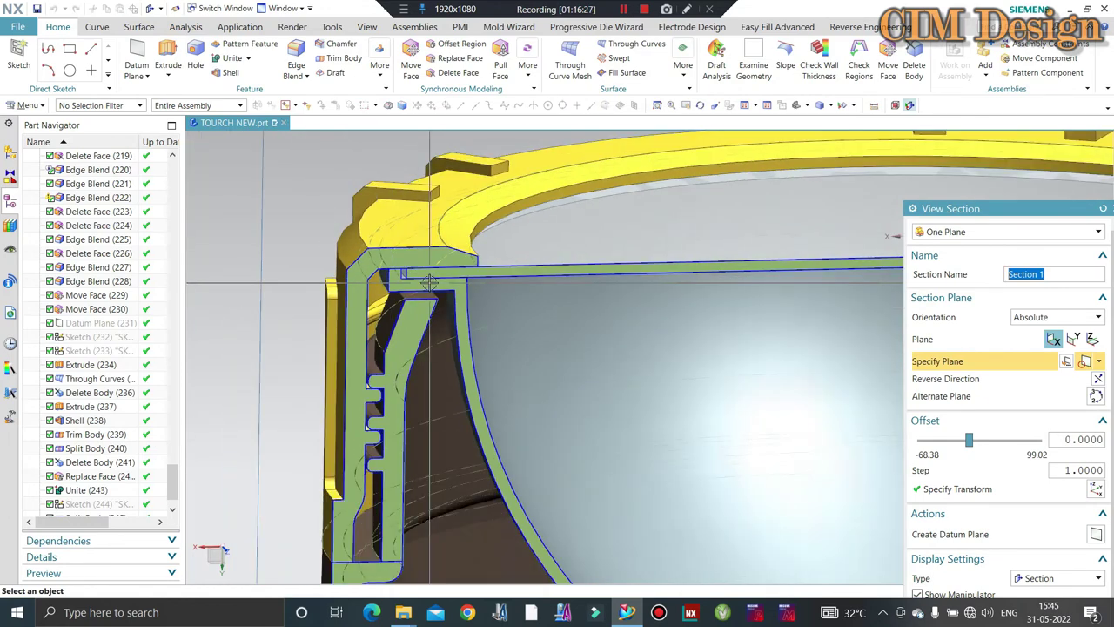
scroll(423, 266, up, 3)
mouse_move(428, 265)
middle_down()
mouse_move(434, 241)
mouse_move(418, 244)
mouse_move(435, 222)
middle_up()
key(Escape)
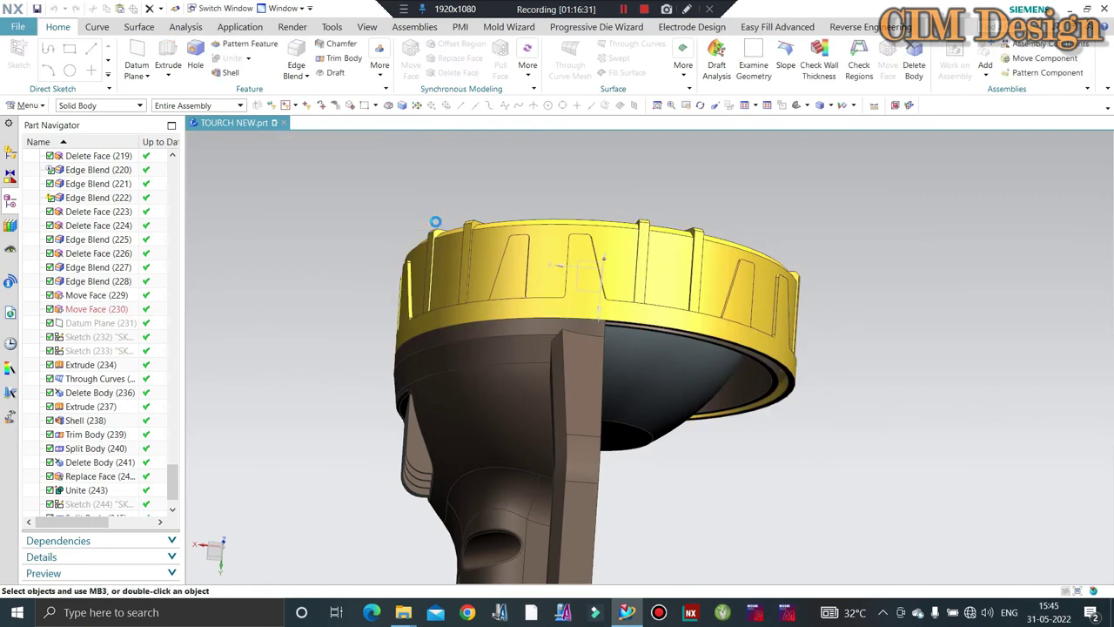
key(ctrl+h)
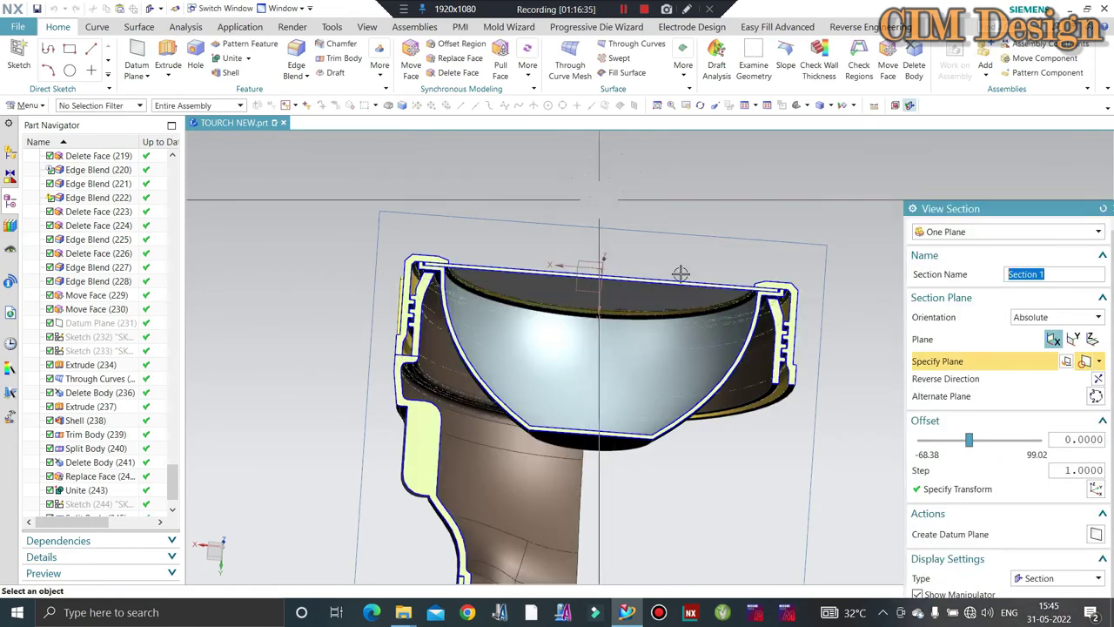
- Inspect the sectioned bowl and bezel profile at several angles, then close the section view
scroll(810, 317, up, 2)
scroll(788, 338, up, 2)
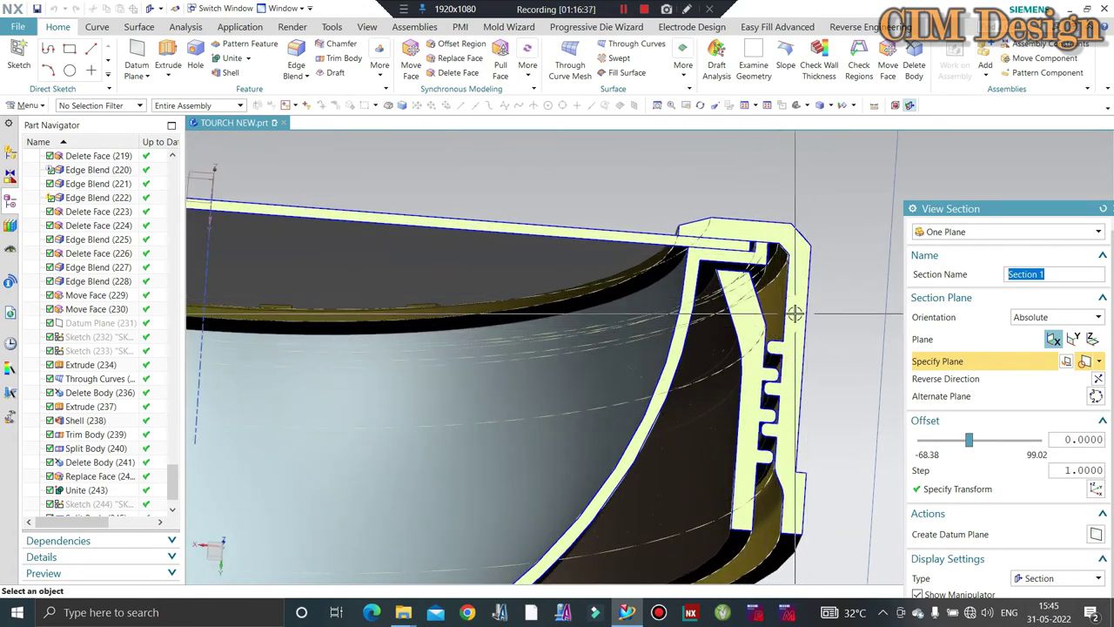
middle_drag(788, 338, 778, 278)
scroll(778, 279, down, 3)
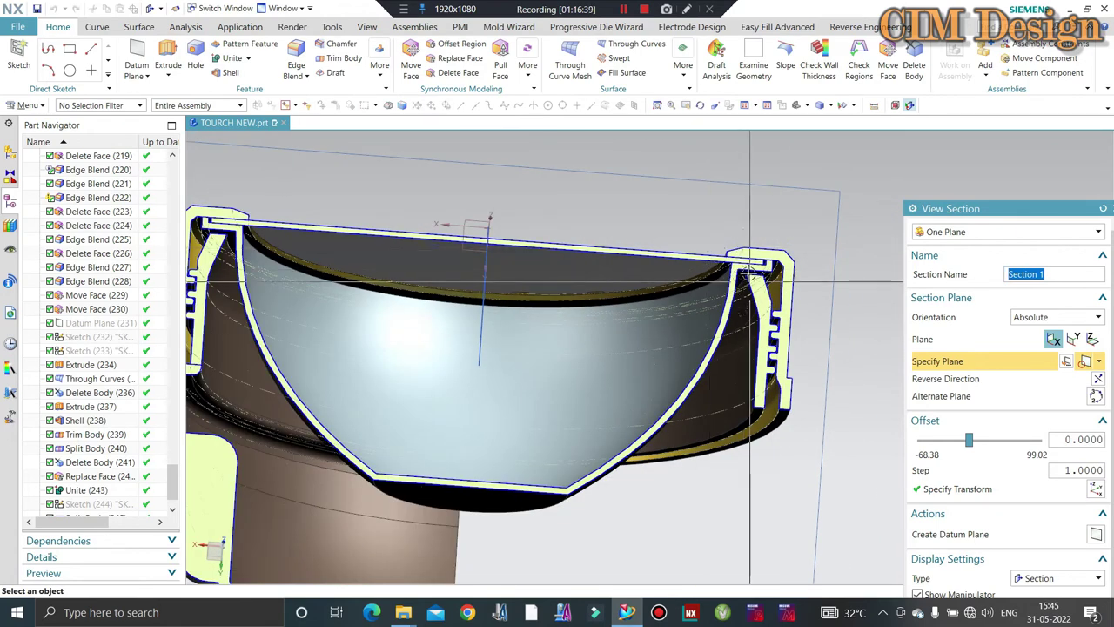
scroll(422, 266, up, 3)
scroll(422, 265, up, 2)
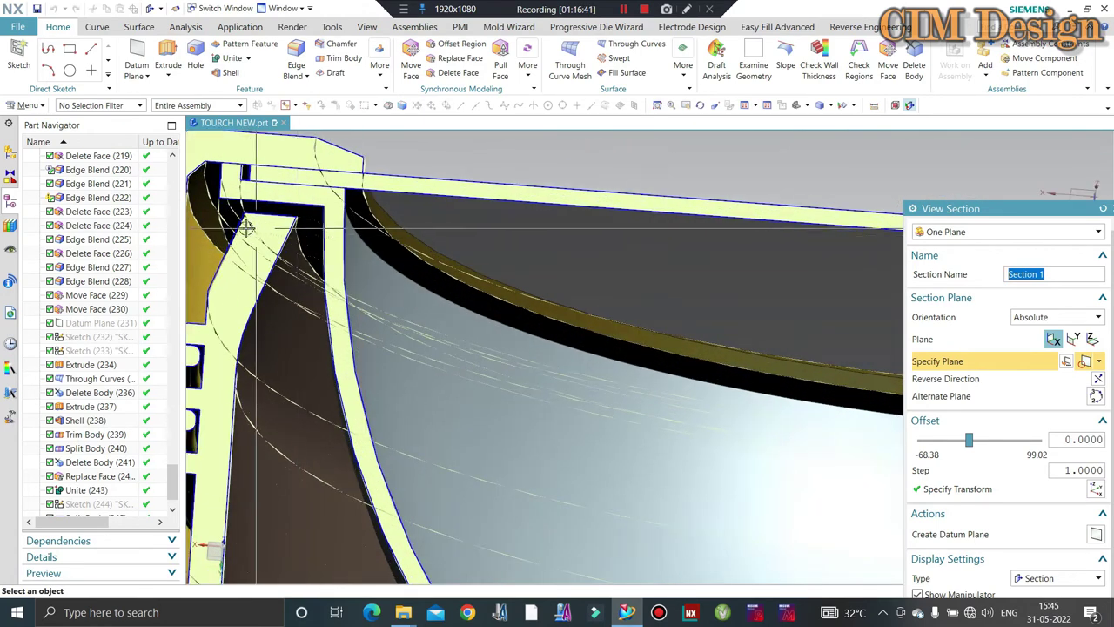
scroll(358, 217, down, 3)
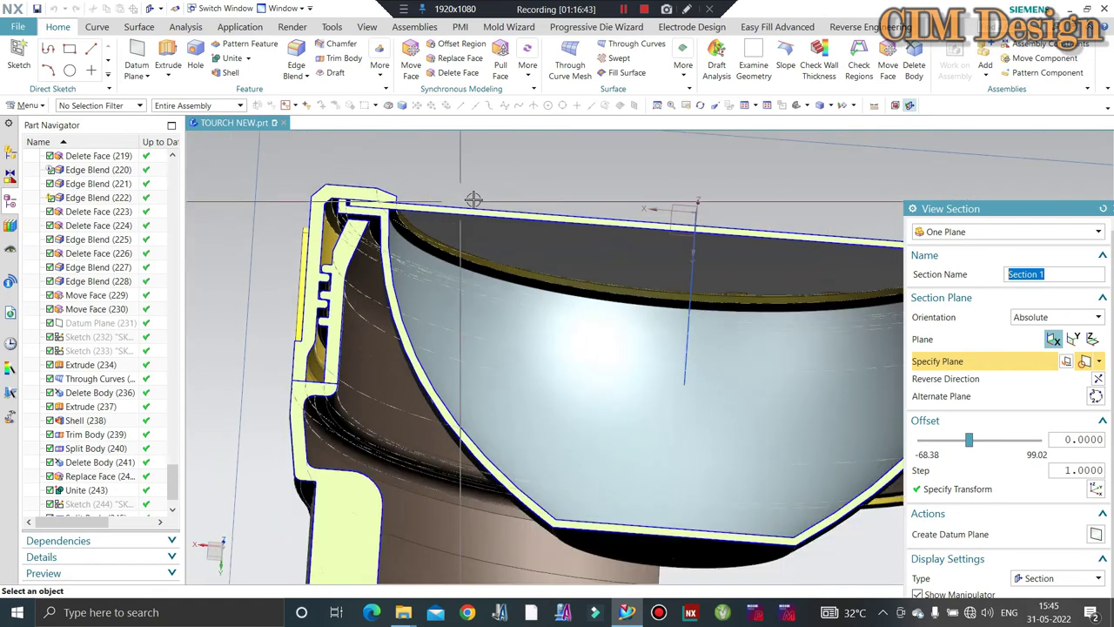
middle_drag(473, 199, 594, 162)
key(Escape)
- Orbit the full torch head to review the handle and threads
scroll(555, 195, down, 2)
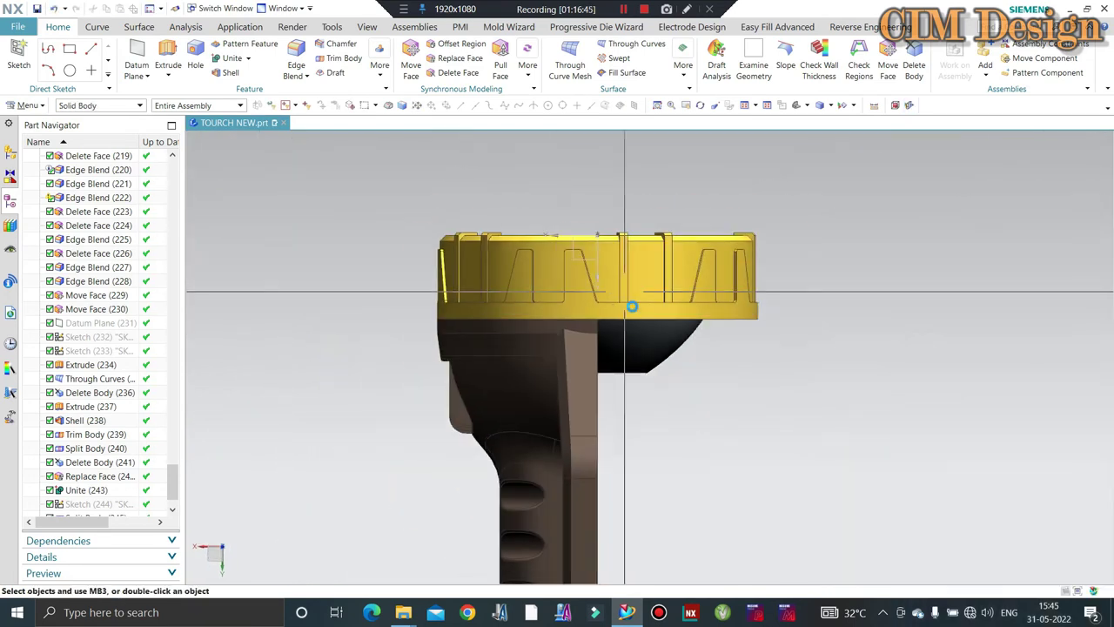
middle_drag(632, 304, 597, 380)
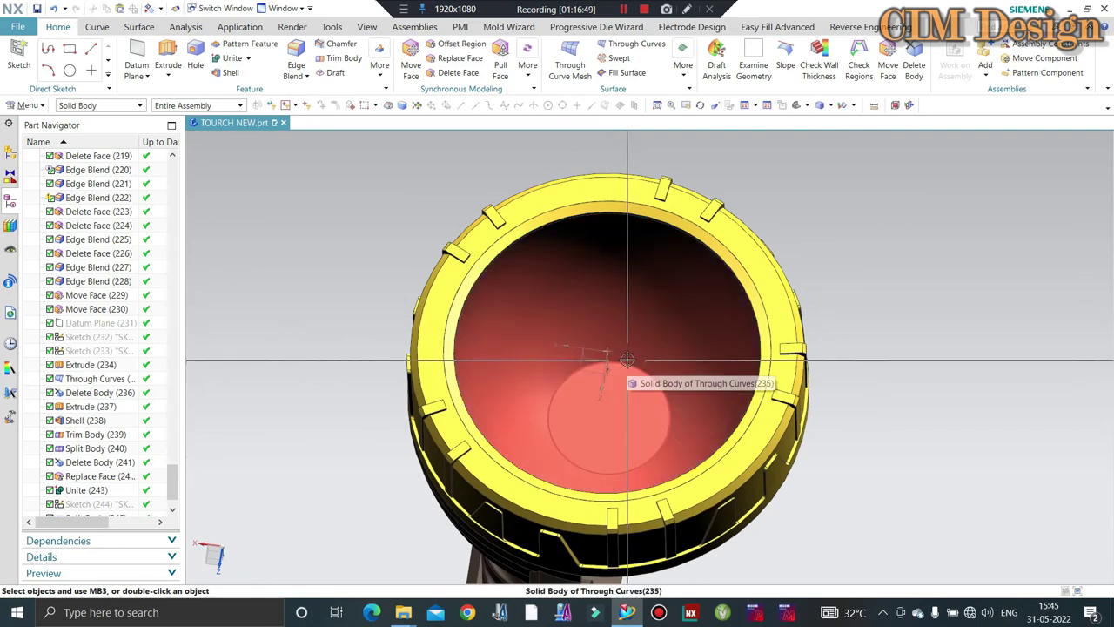
scroll(626, 405, up, 3)
scroll(615, 398, down, 3)
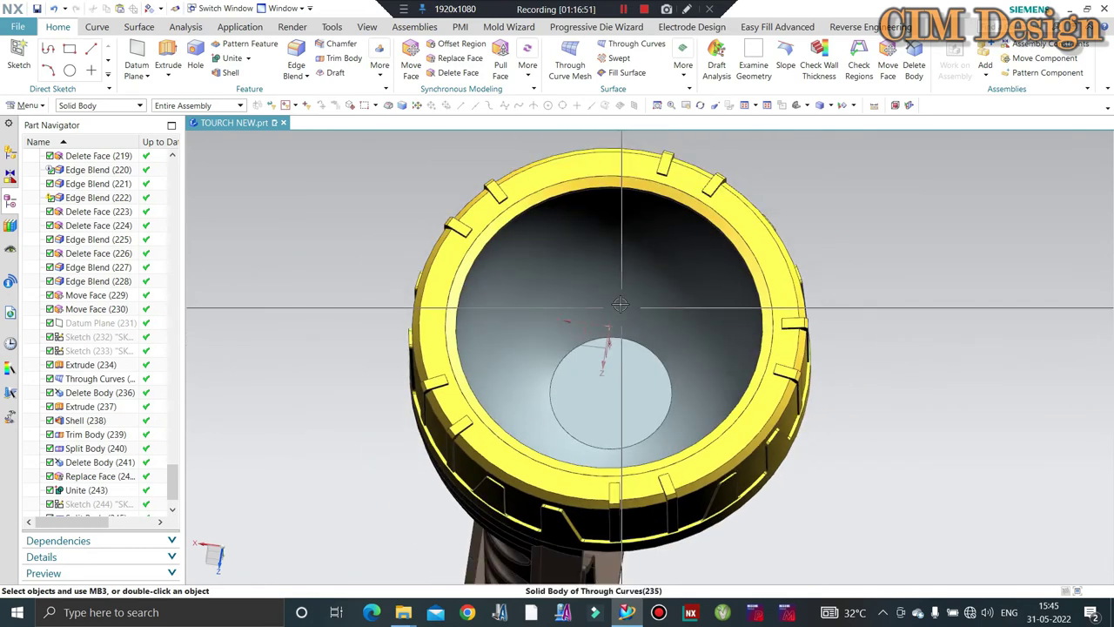
middle_drag(601, 400, 616, 377)
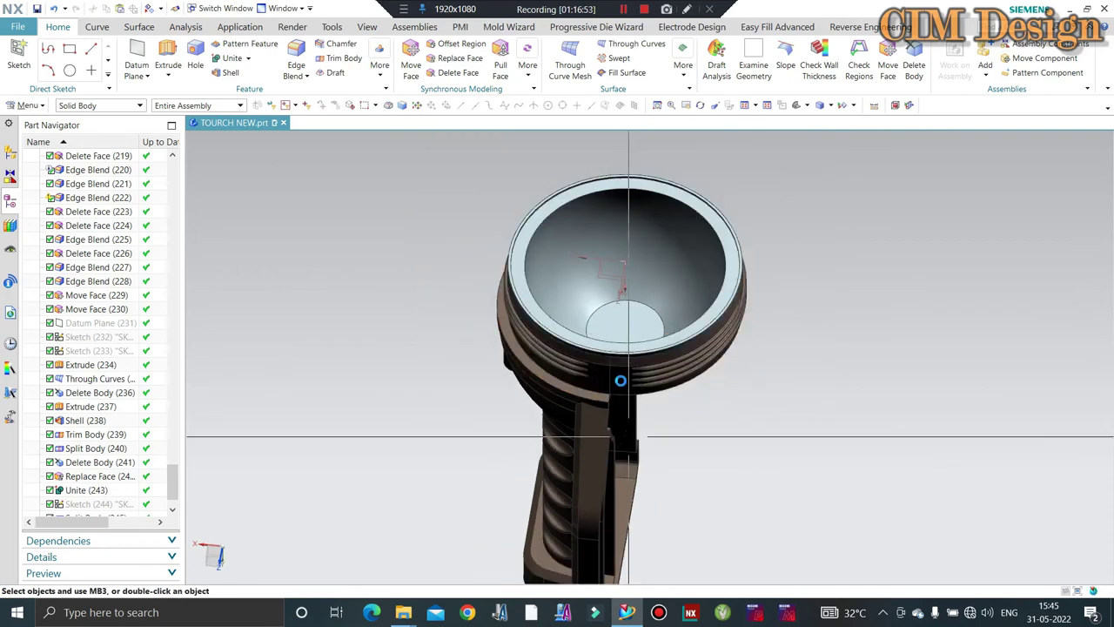
scroll(565, 407, up, 2)
mouse_move(565, 406)
middle_down()
mouse_move(592, 418)
mouse_move(597, 366)
middle_up()
scroll(597, 348, down, 3)
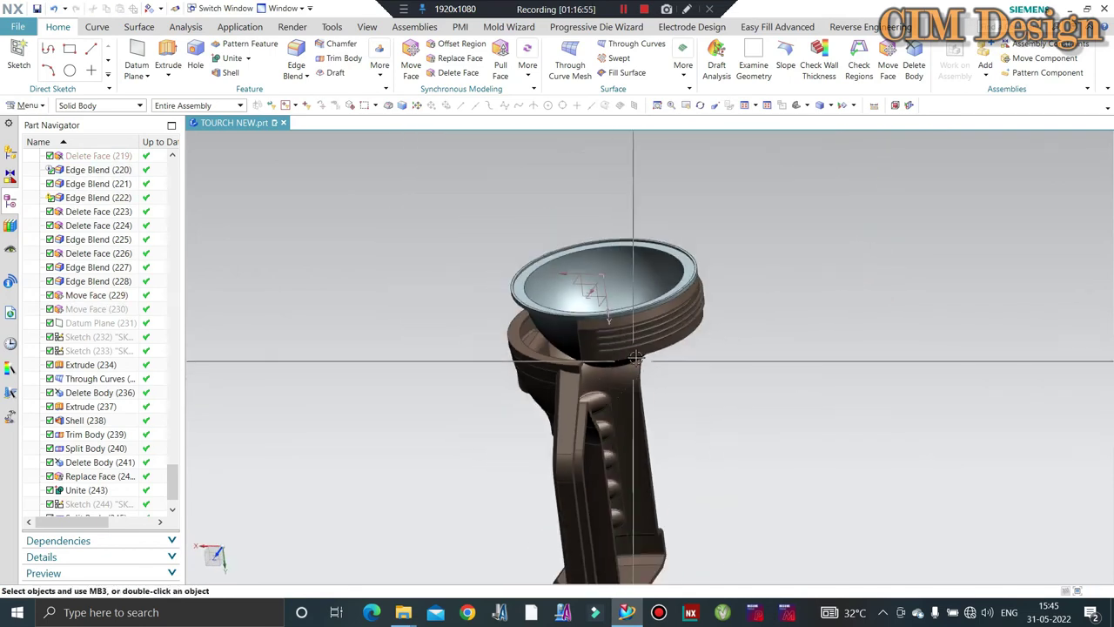
scroll(598, 339, up, 3)
- Change the reflector bowl body's colour to light grey
key(ctrl+j)
click(599, 339)
click(1033, 316)
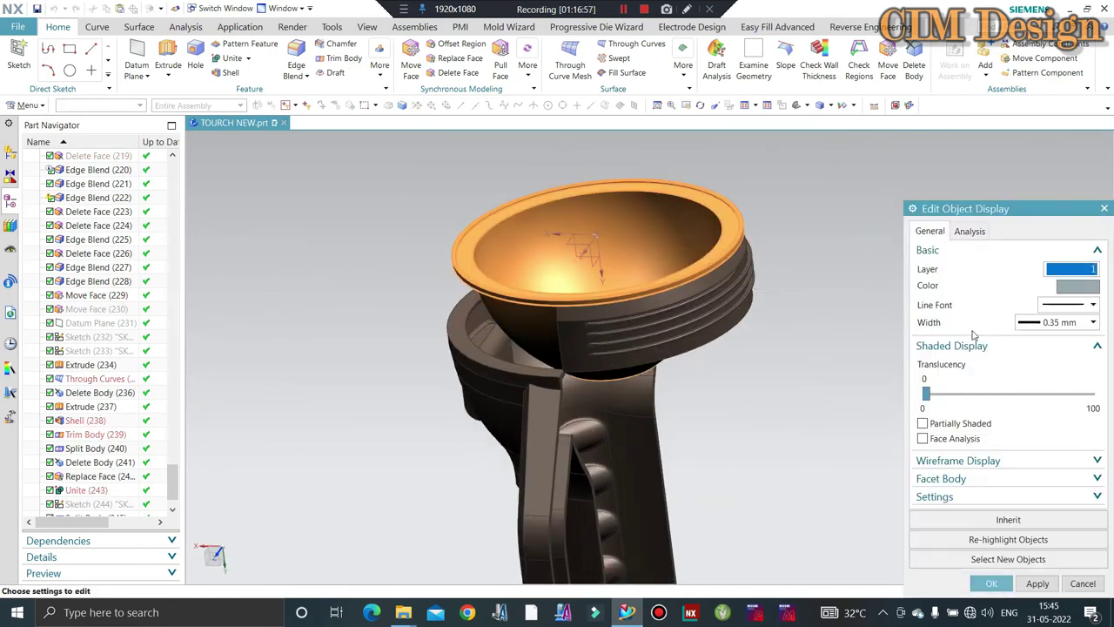
click(1078, 287)
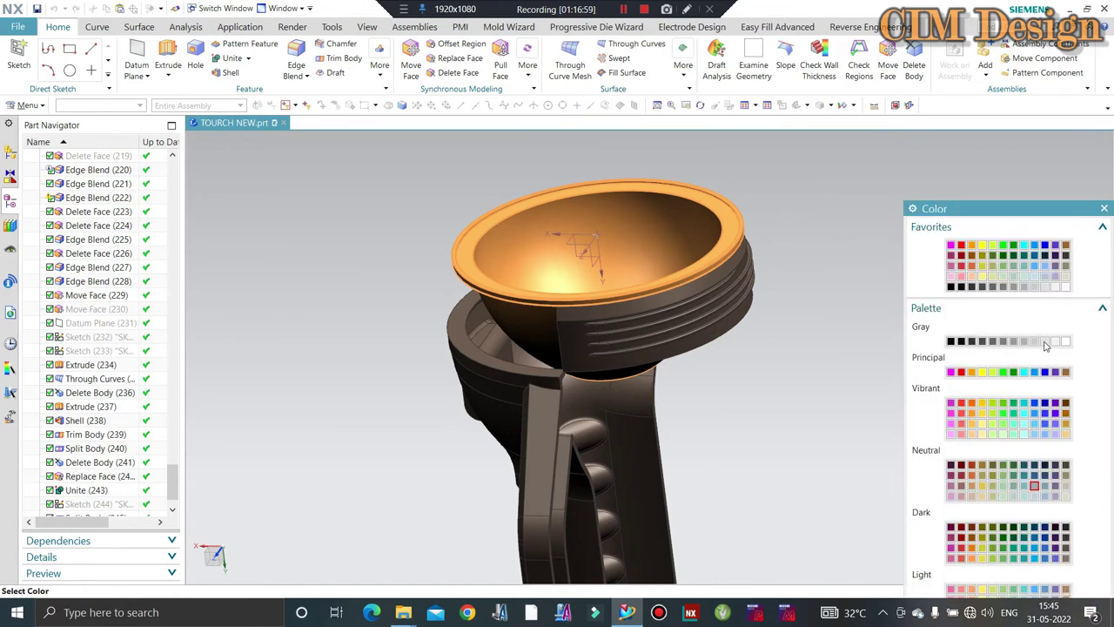
click(1044, 341)
double_click(1057, 342)
middle_click(829, 305)
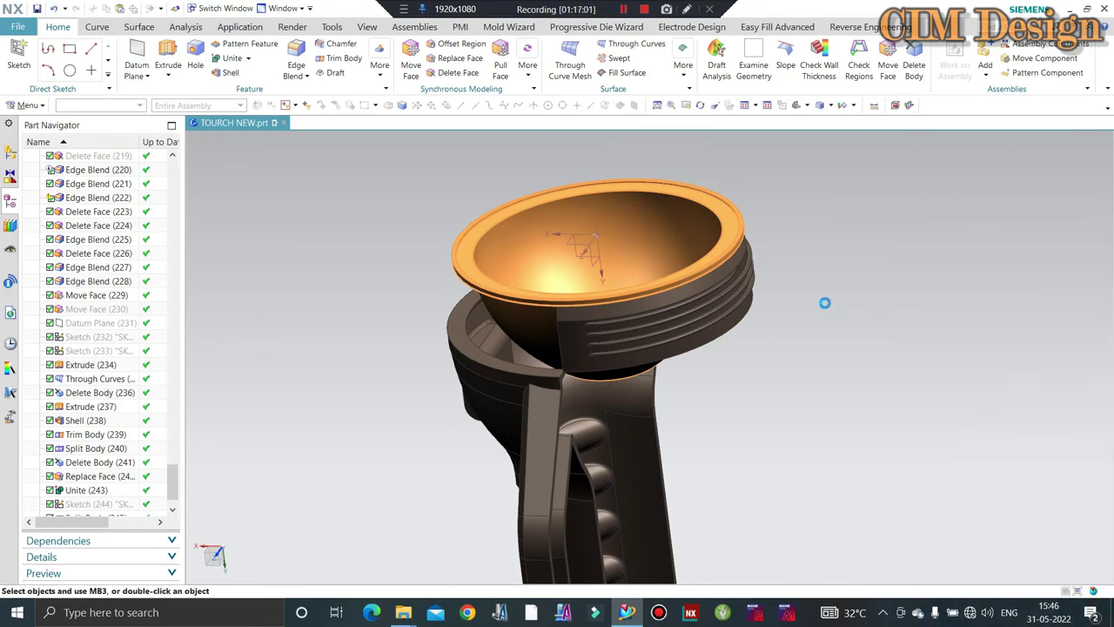
- Start an extrusion from a 25 mm circle sketched at the centre of the bowl base
mouse_move(825, 304)
middle_down()
mouse_move(801, 311)
mouse_move(825, 358)
middle_up()
scroll(703, 352, up, 3)
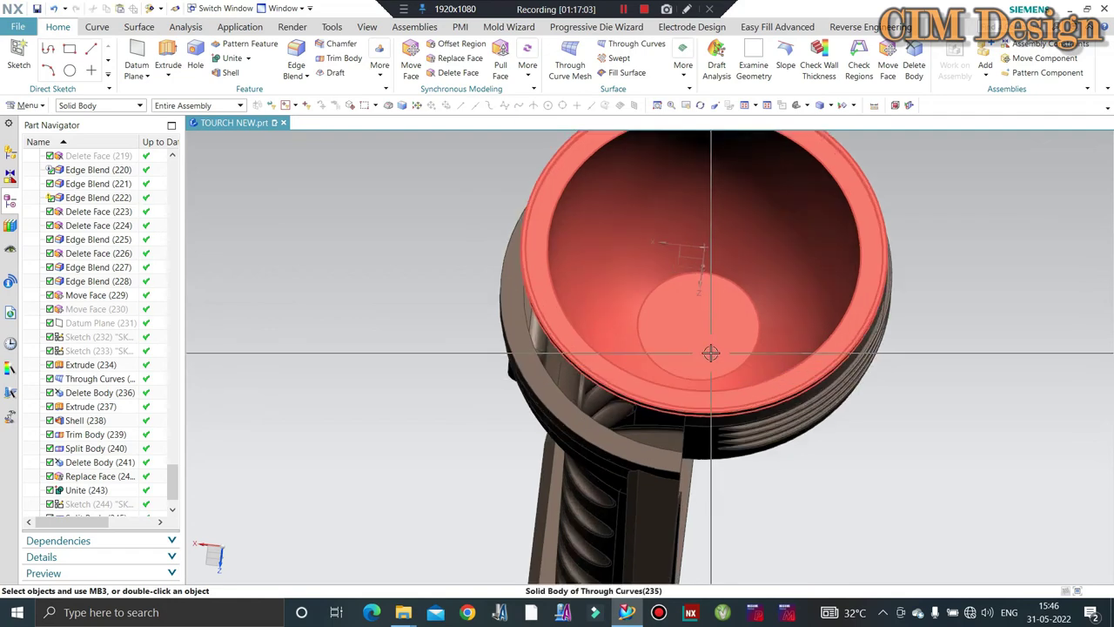
mouse_move(708, 353)
middle_down()
mouse_move(712, 372)
mouse_move(706, 361)
middle_up()
scroll(706, 361, up, 3)
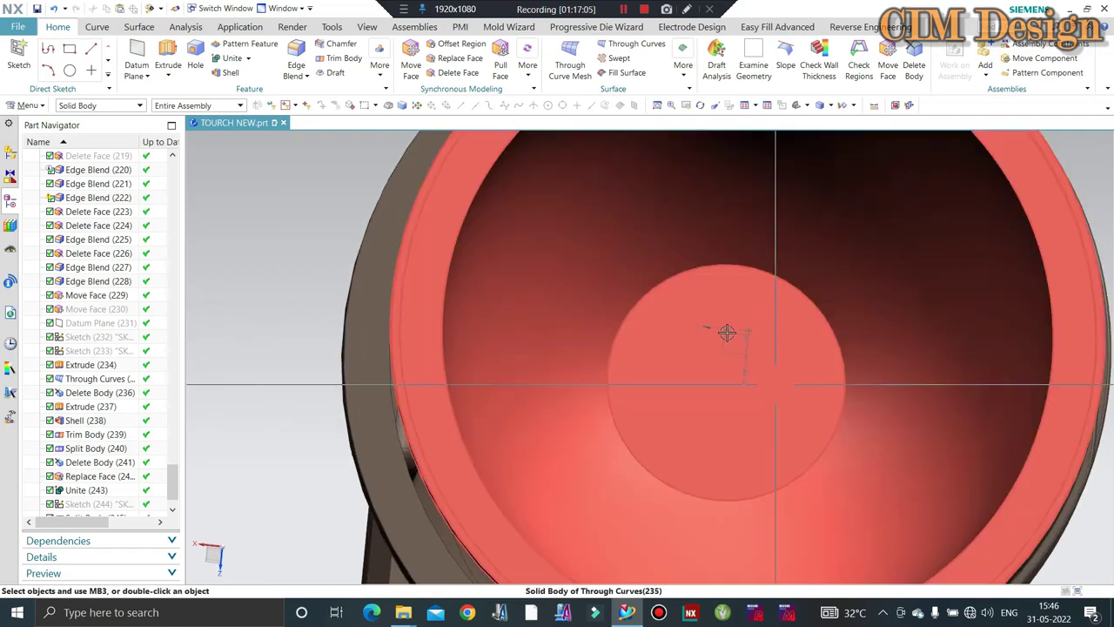
click(169, 54)
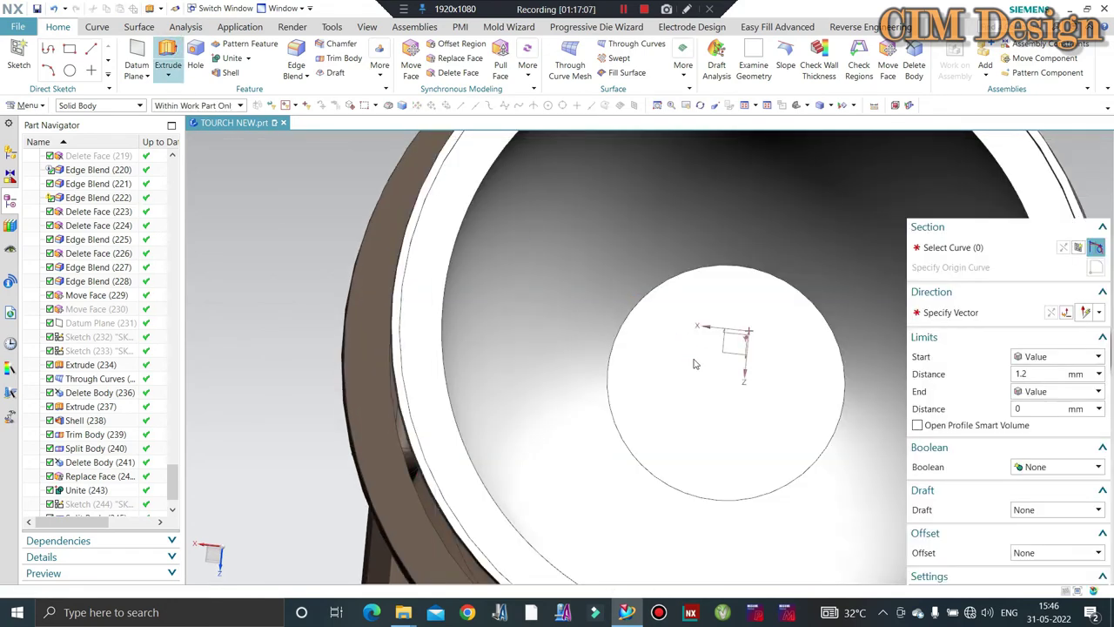
click(700, 362)
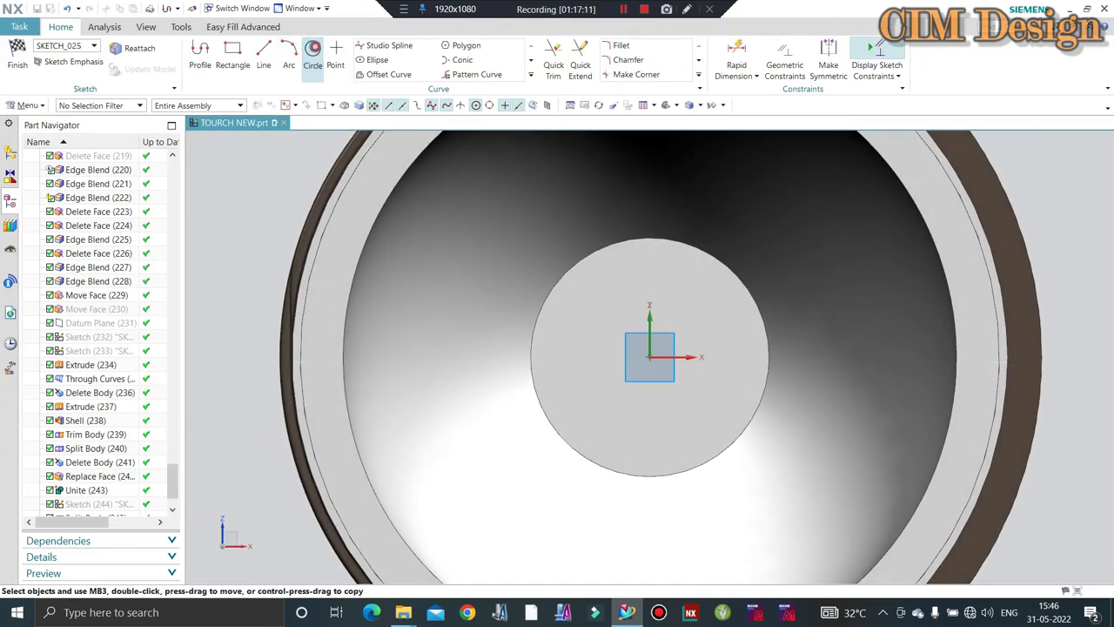
click(313, 53)
click(651, 357)
text(25)
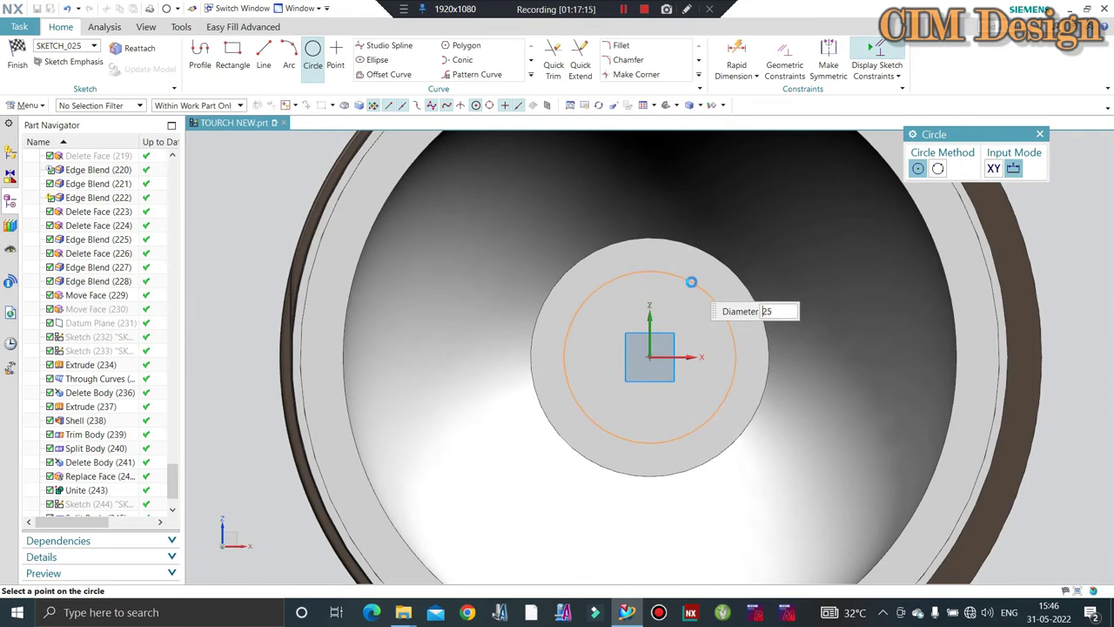
click(360, 275)
key(Escape)
key(ctrl+q)
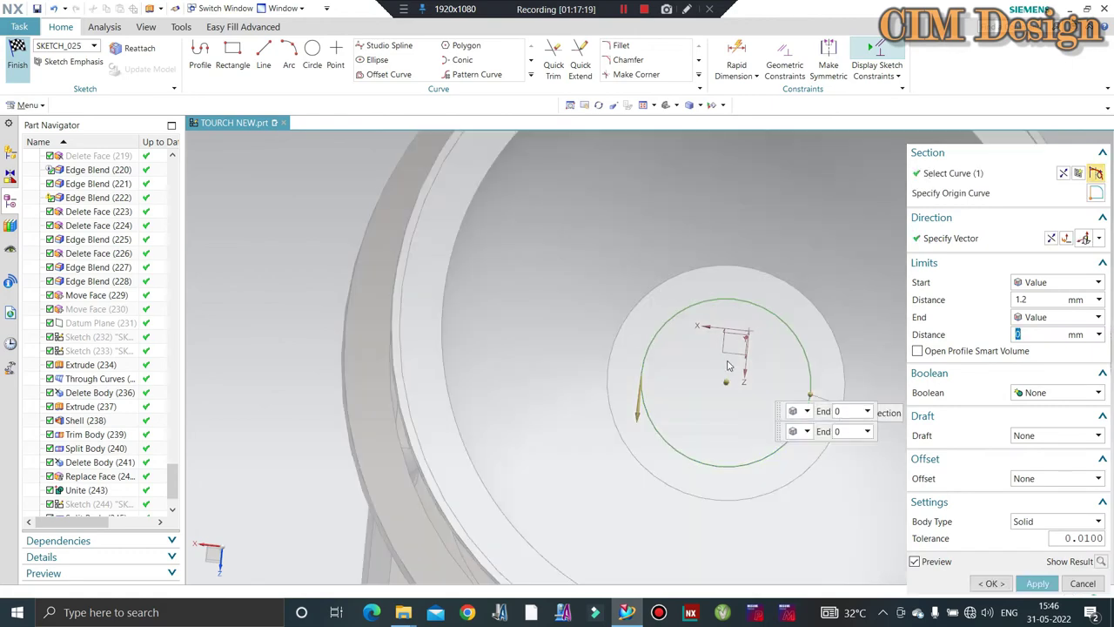
- Reverse the extrusion direction and apply the 2.4 mm disc
scroll(719, 364, down, 3)
middle_drag(716, 357, 698, 319)
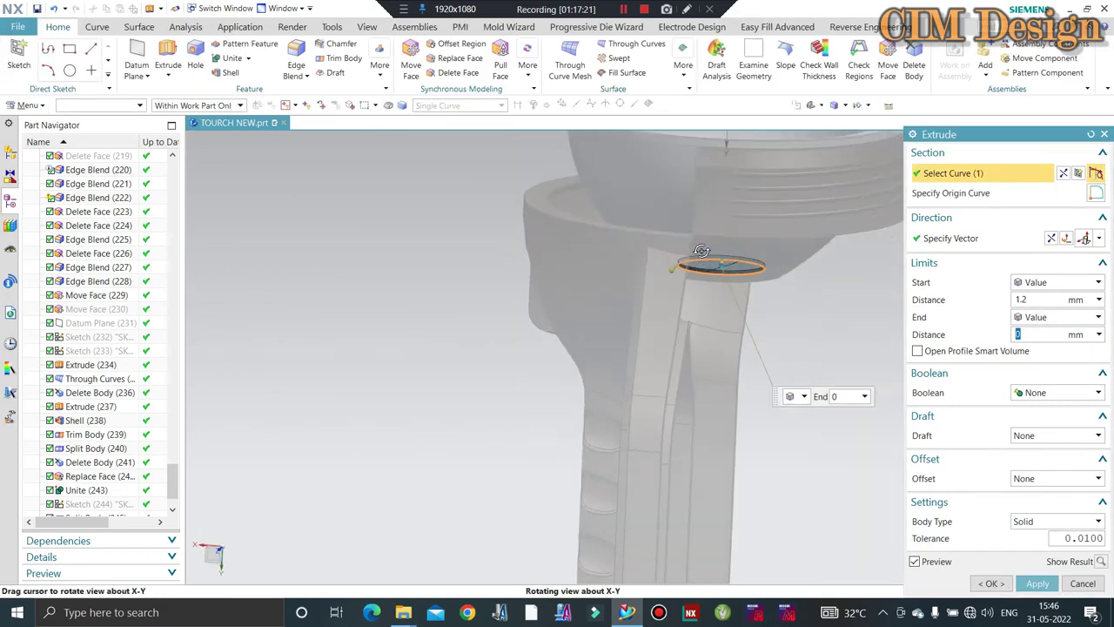
scroll(771, 308, up, 2)
scroll(691, 291, up, 3)
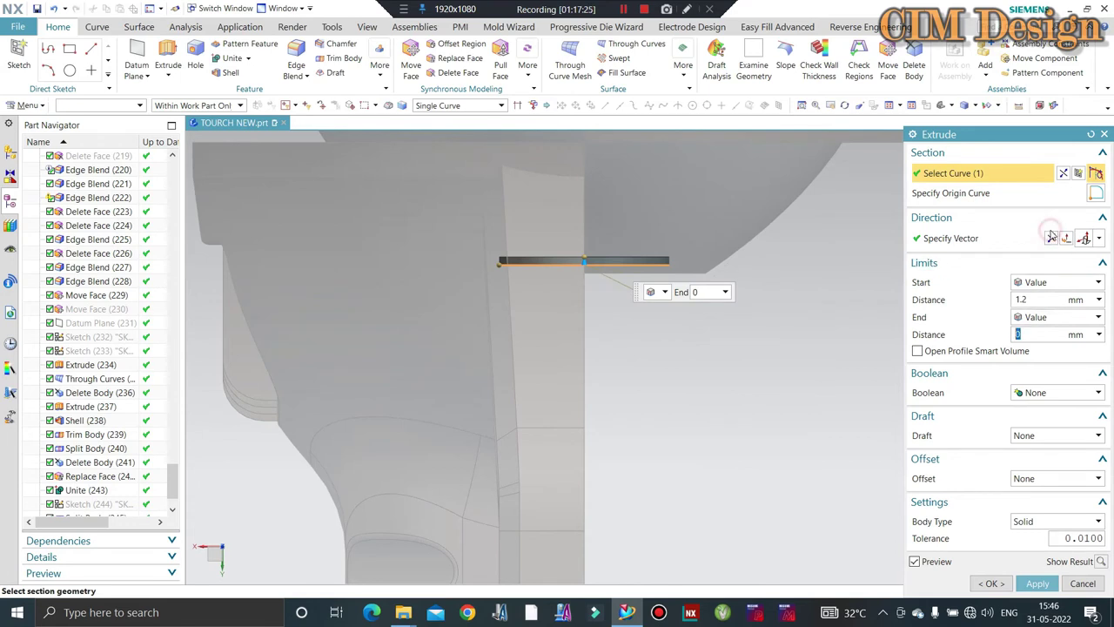
click(1052, 239)
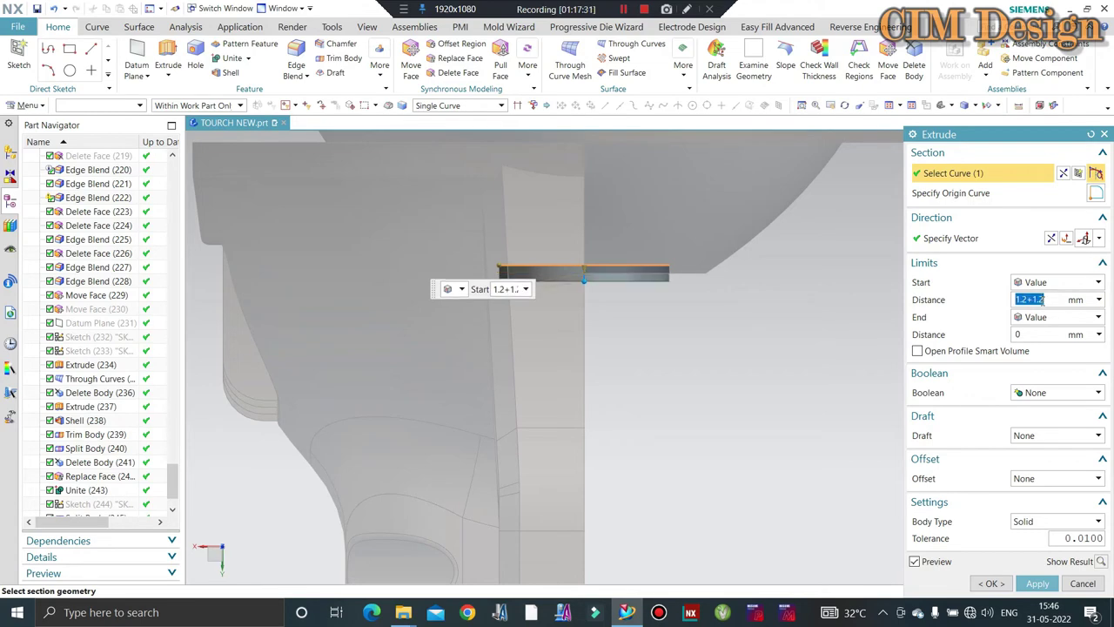
mouse_move(763, 313)
middle_down()
mouse_move(758, 343)
mouse_move(738, 357)
middle_up()
key(Escape)
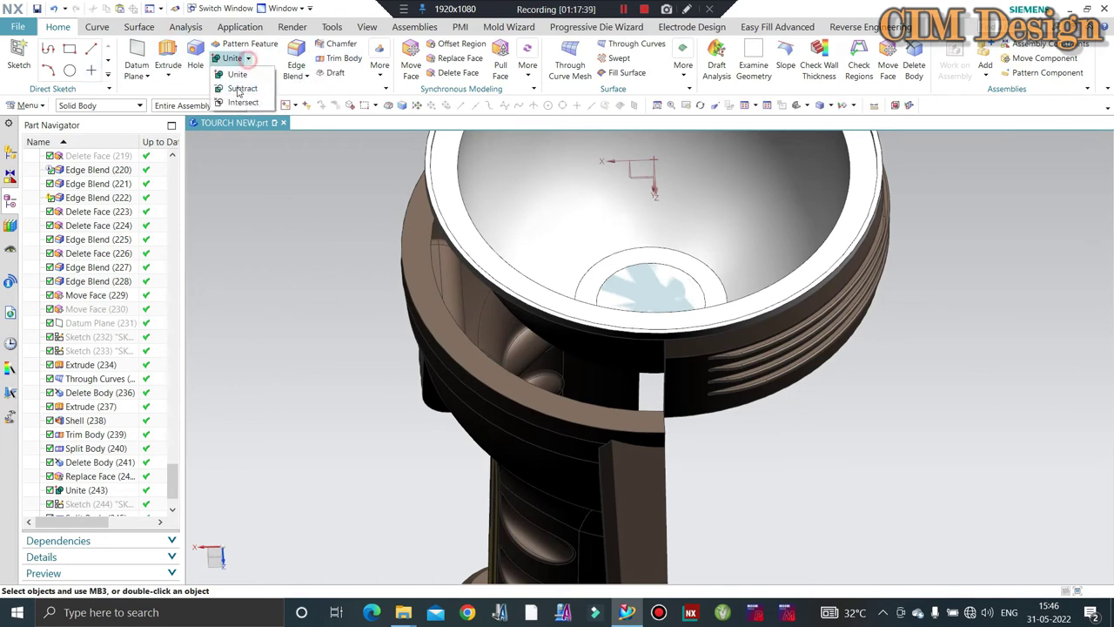
- Subtract the disc from the bowl, then edit the subtraction to keep the disc as a tool
click(239, 89)
click(642, 235)
click(649, 278)
middle_click(736, 312)
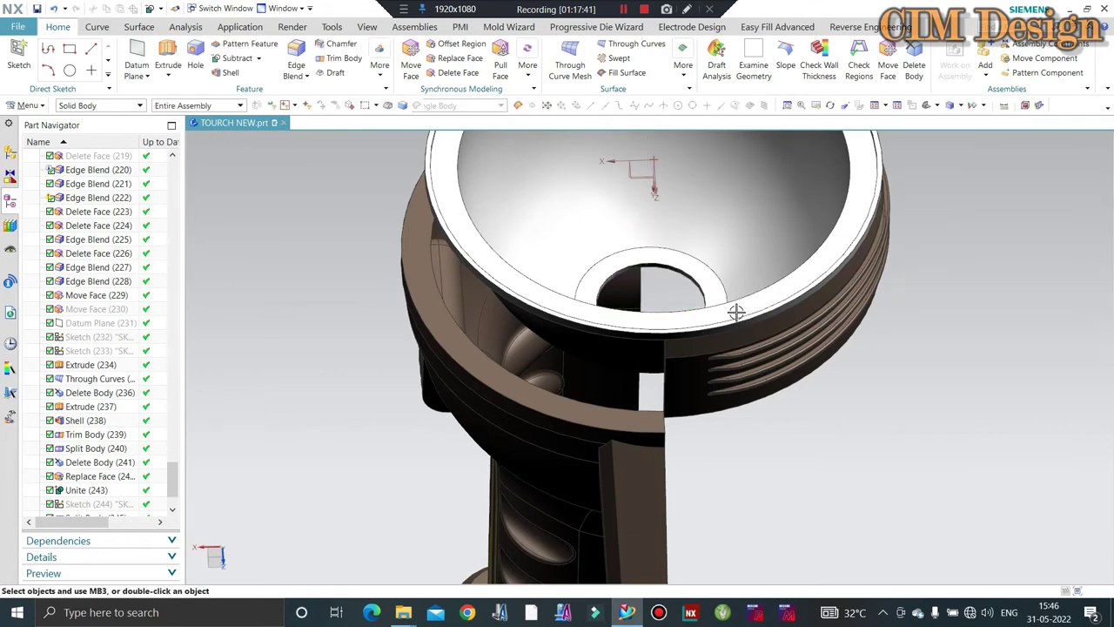
middle_drag(657, 238, 609, 261)
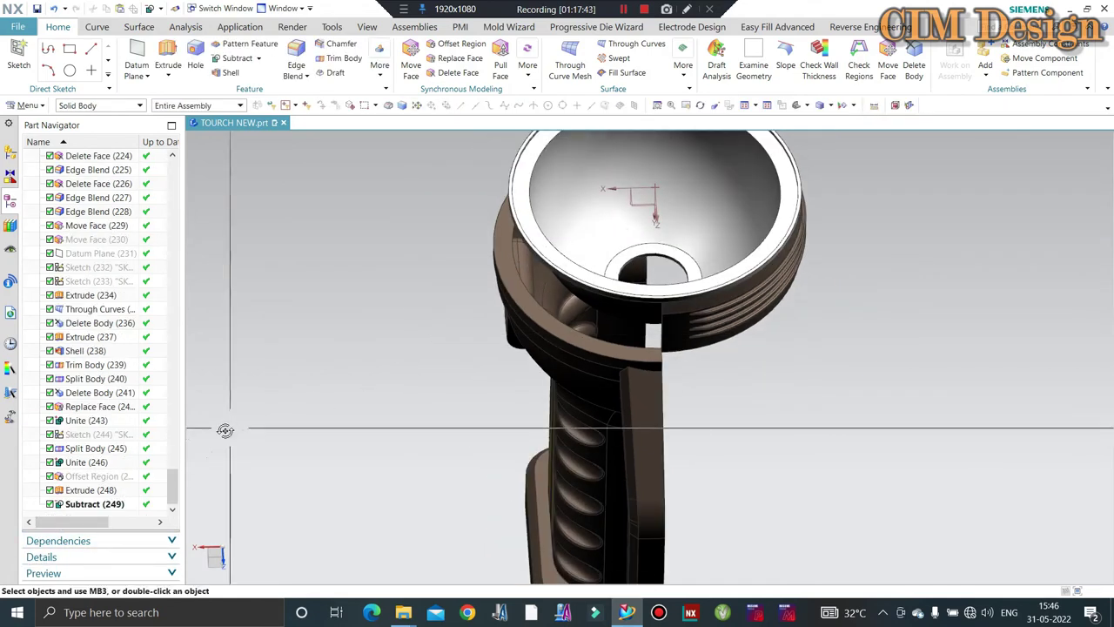
double_click(94, 504)
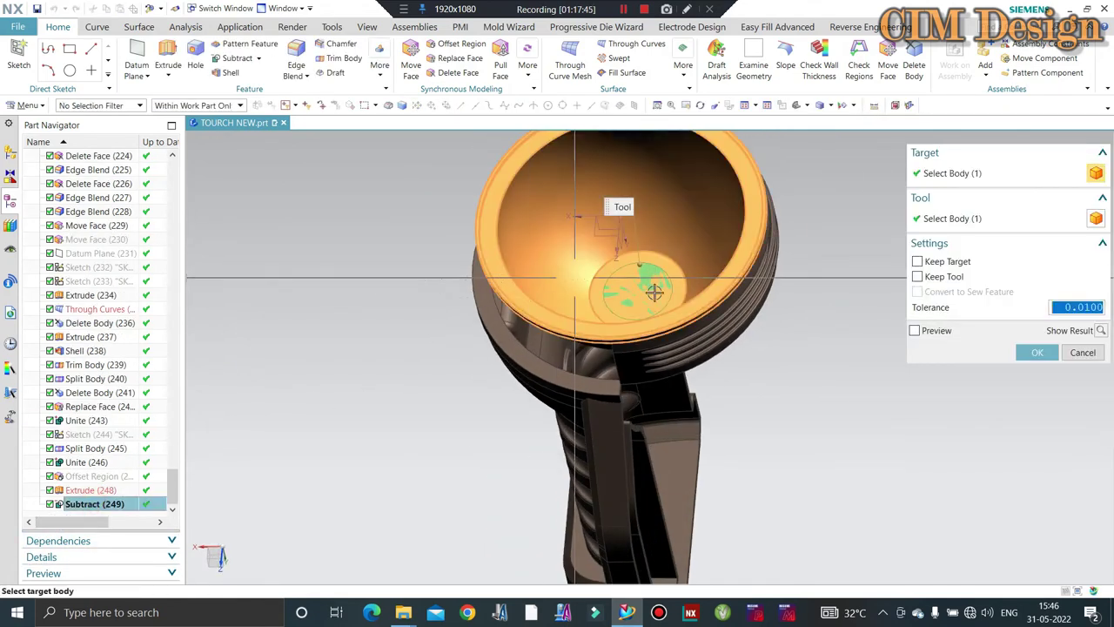
middle_click(873, 300)
- Offset the disc's circular top face by -0.5 mm
scroll(667, 289, up, 2)
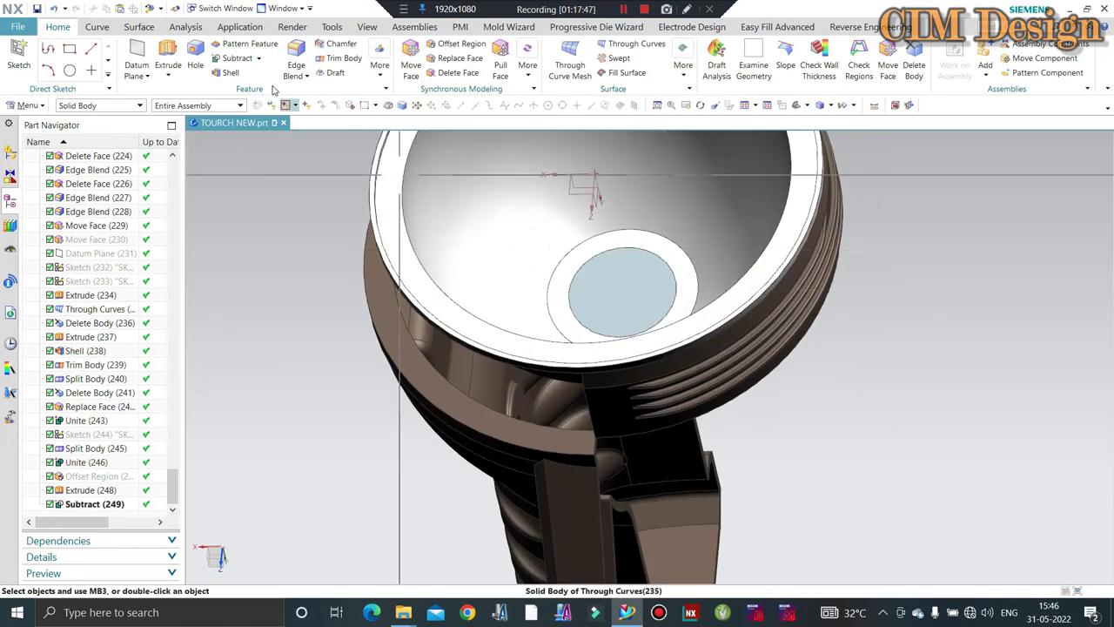
click(455, 44)
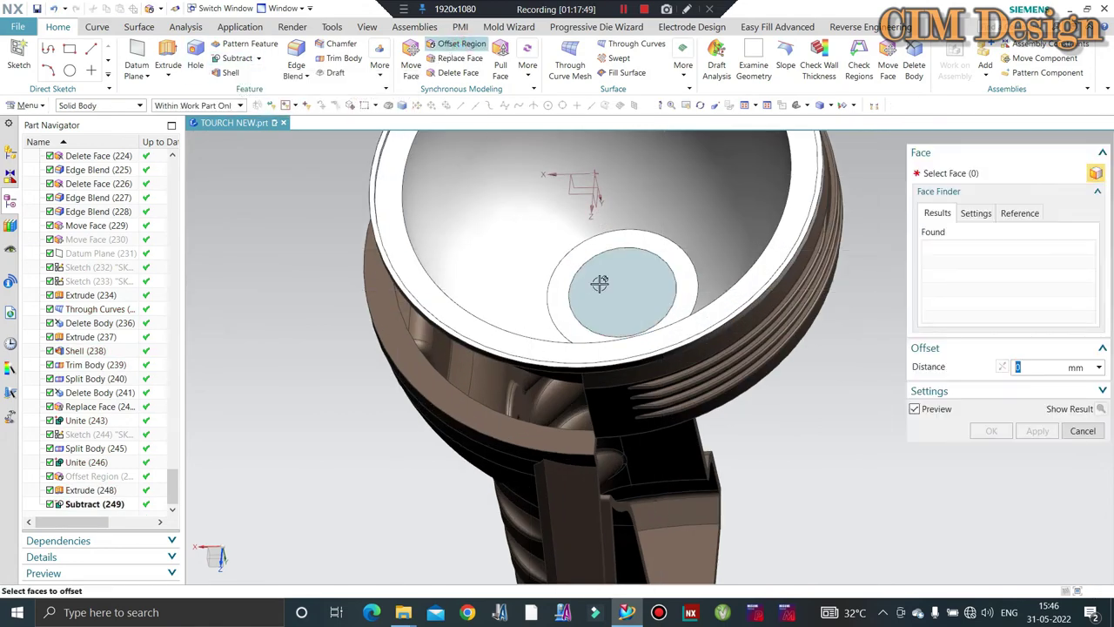
click(600, 283)
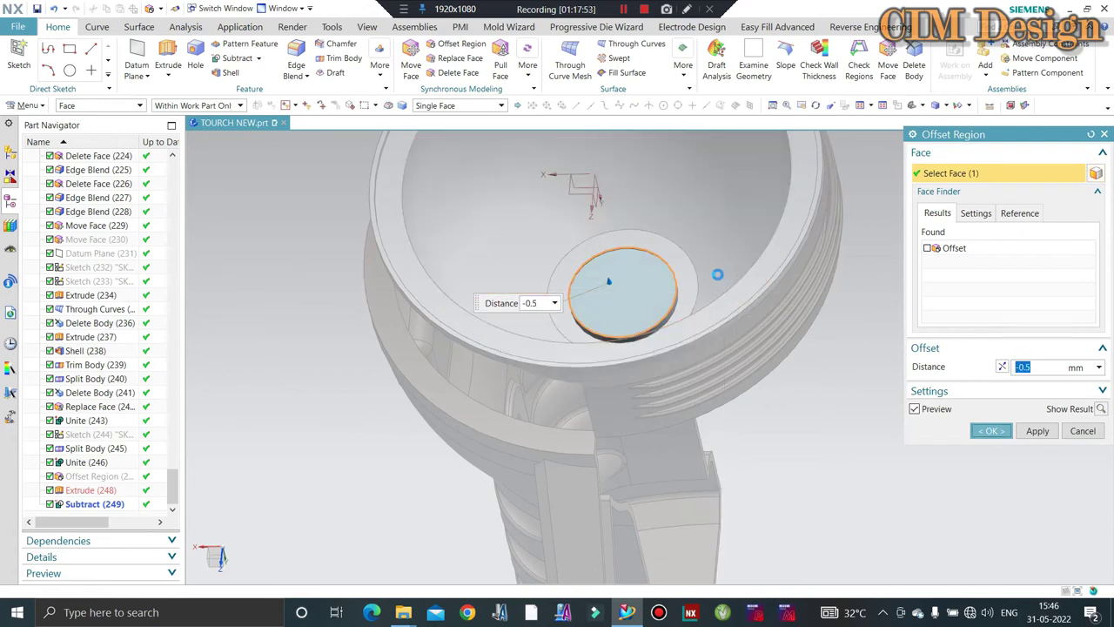
middle_click(716, 276)
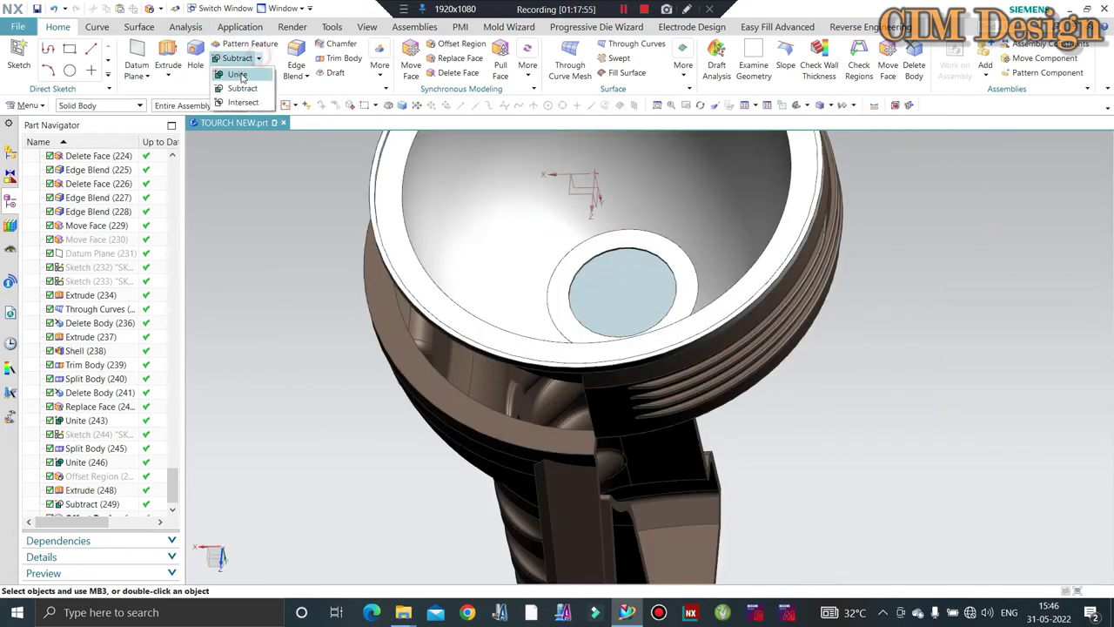
- Unite the disc with the bowl to form the stepped seat
click(238, 75)
click(587, 288)
click(639, 294)
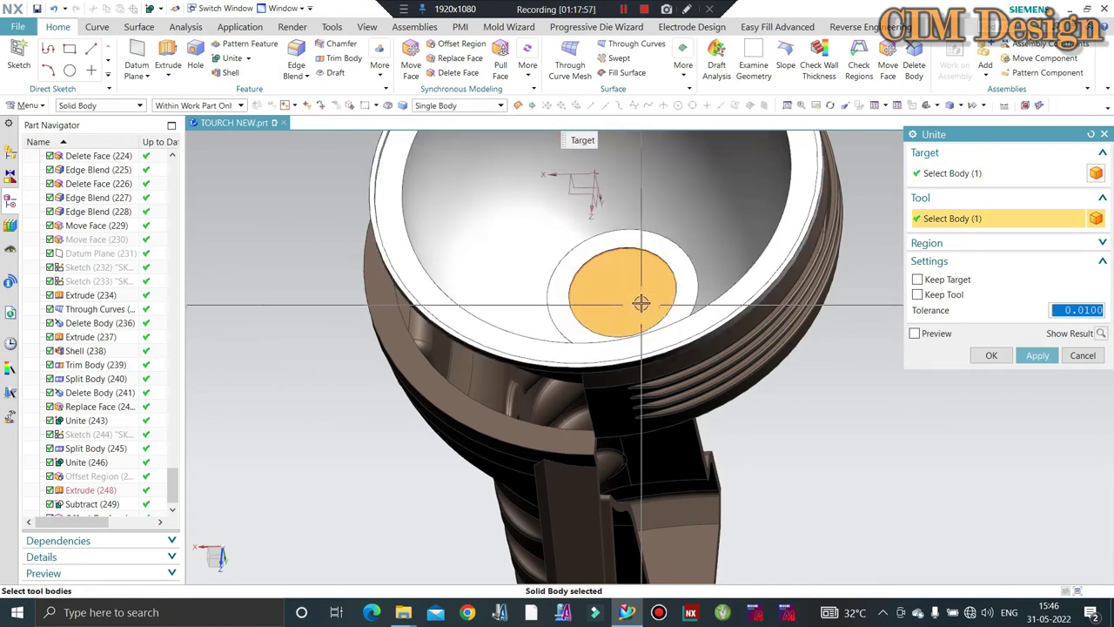
middle_click(760, 225)
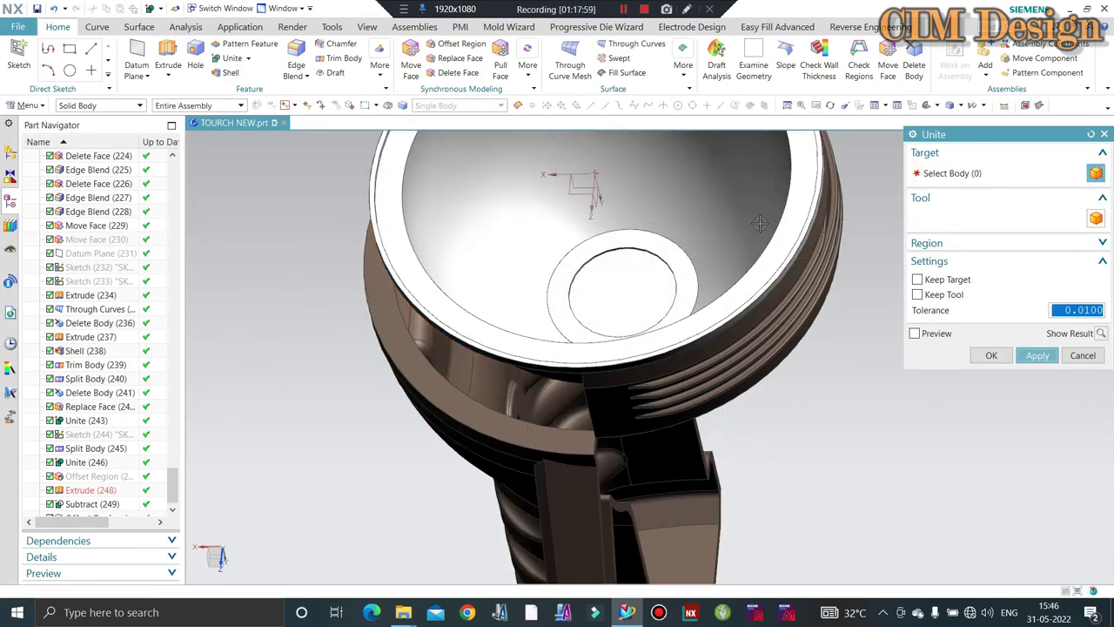
middle_click(733, 259)
key(ctrl+g)
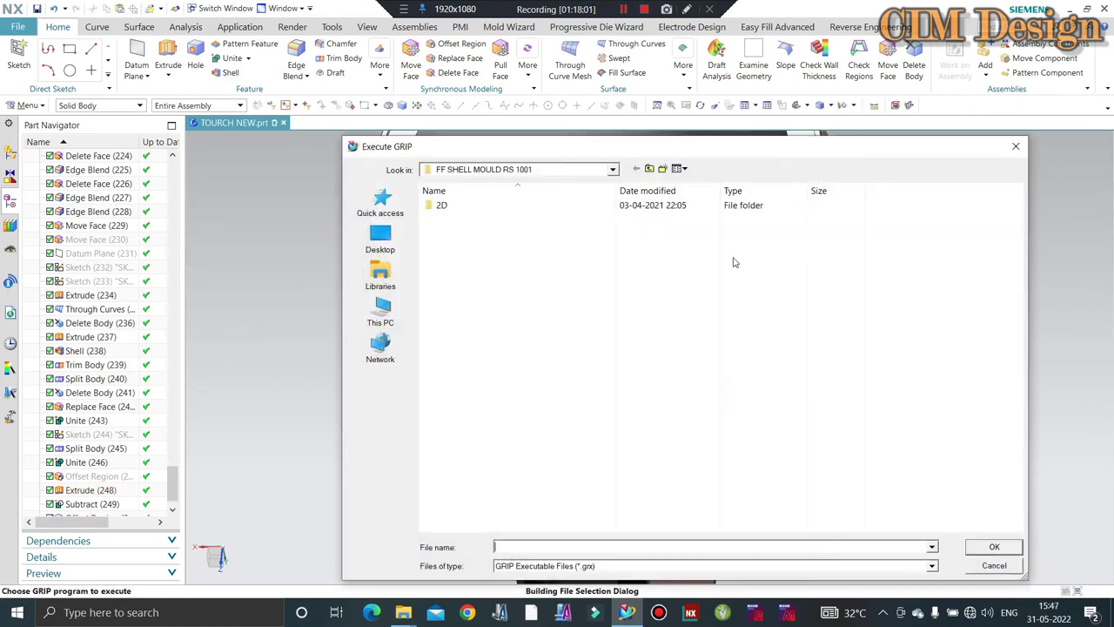
- Turn on the section view and tilt the model to expose the bowl's bottom ring
key(Escape)
key(ctrl+h)
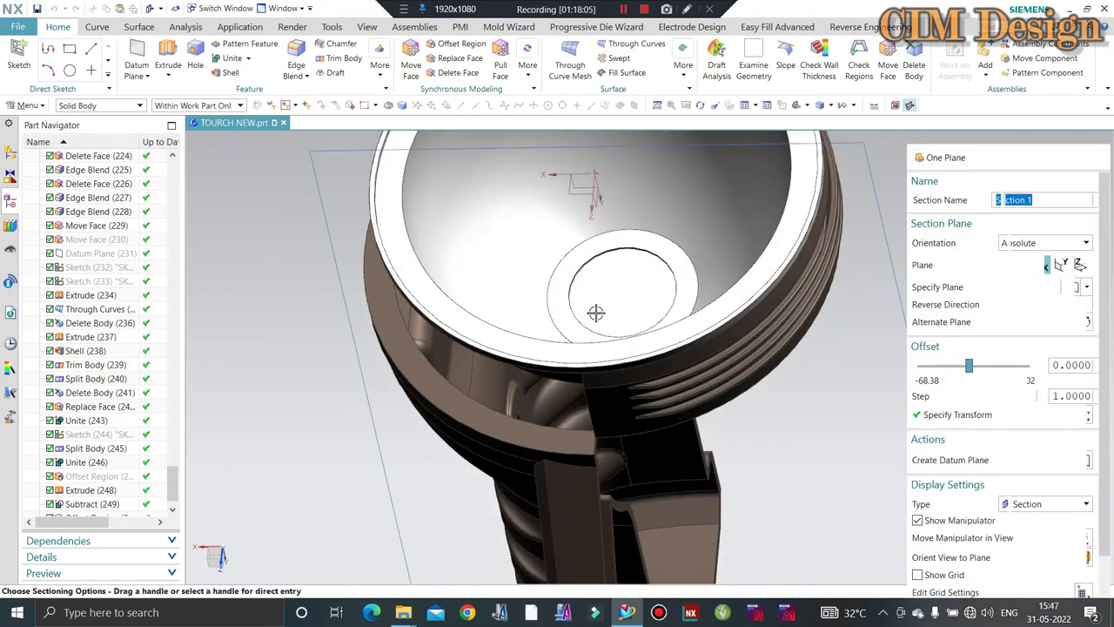
mouse_move(587, 313)
middle_down()
mouse_move(627, 266)
mouse_move(566, 253)
mouse_move(589, 229)
middle_up()
scroll(626, 266, up, 2)
scroll(613, 256, up, 3)
scroll(606, 252, up, 3)
middle_click(591, 263)
scroll(591, 263, down, 3)
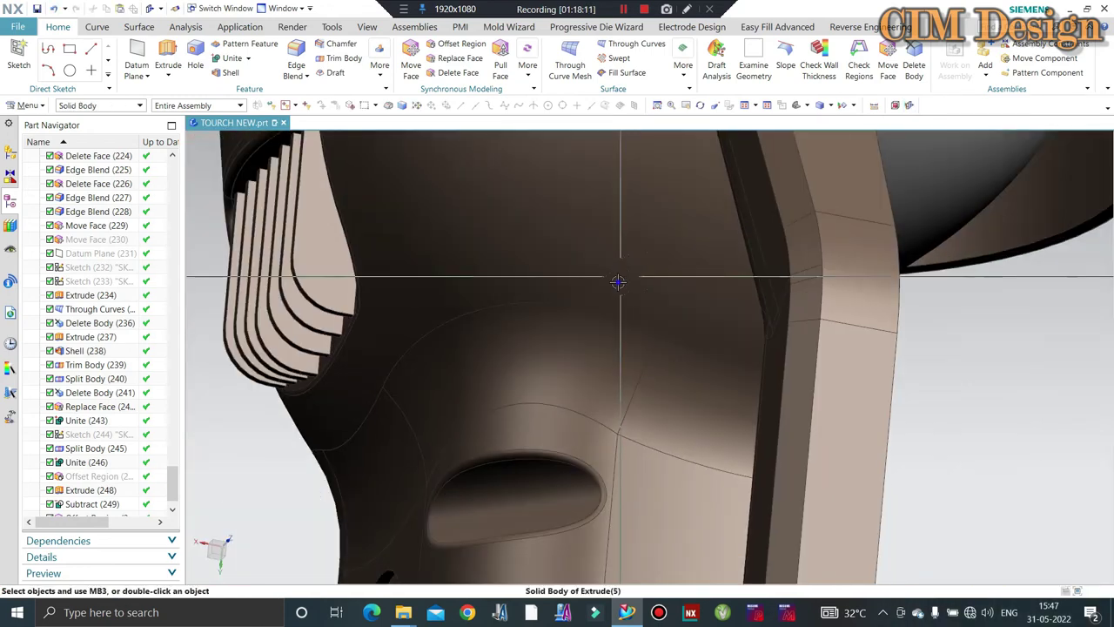
scroll(618, 281, down, 3)
middle_drag(654, 343, 661, 339)
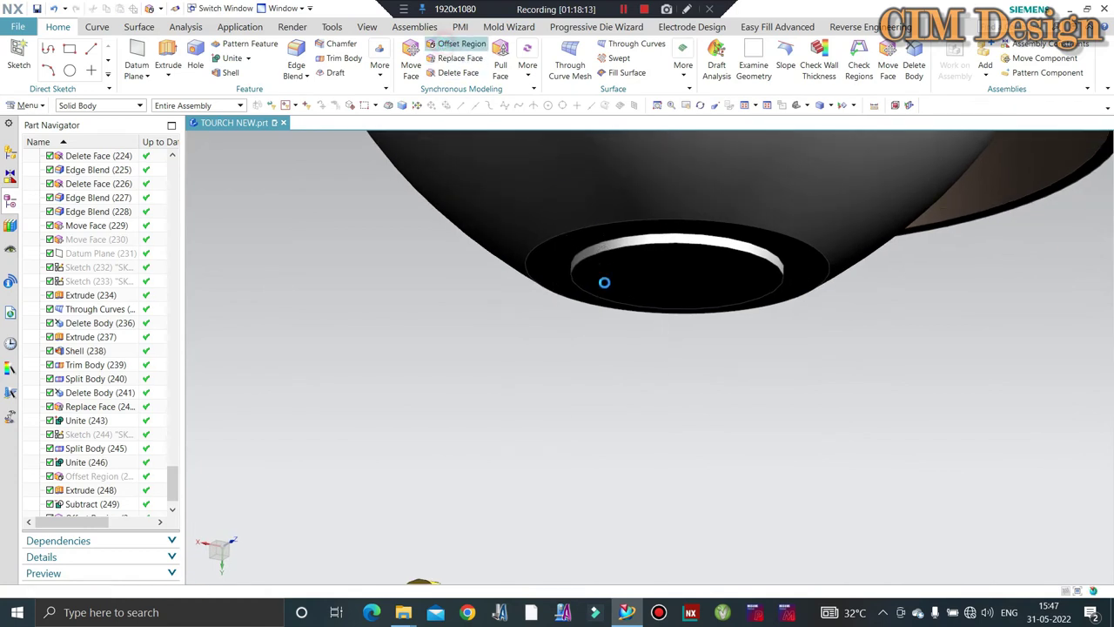
- Offset the seat's ring face by 0.6 mm
click(650, 248)
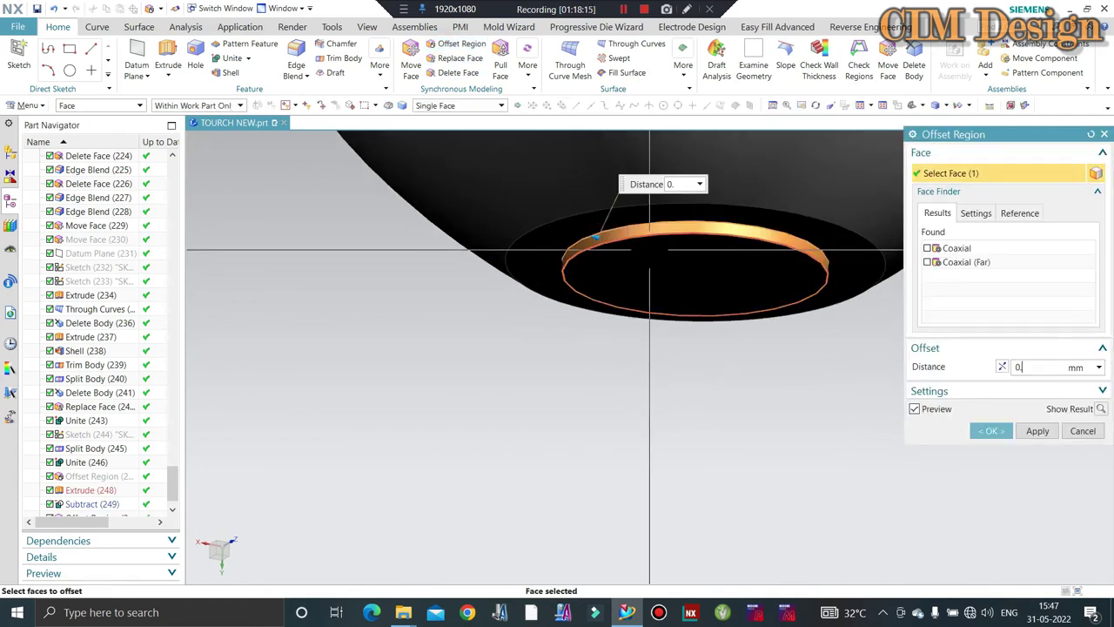
text(6)
key(Return)
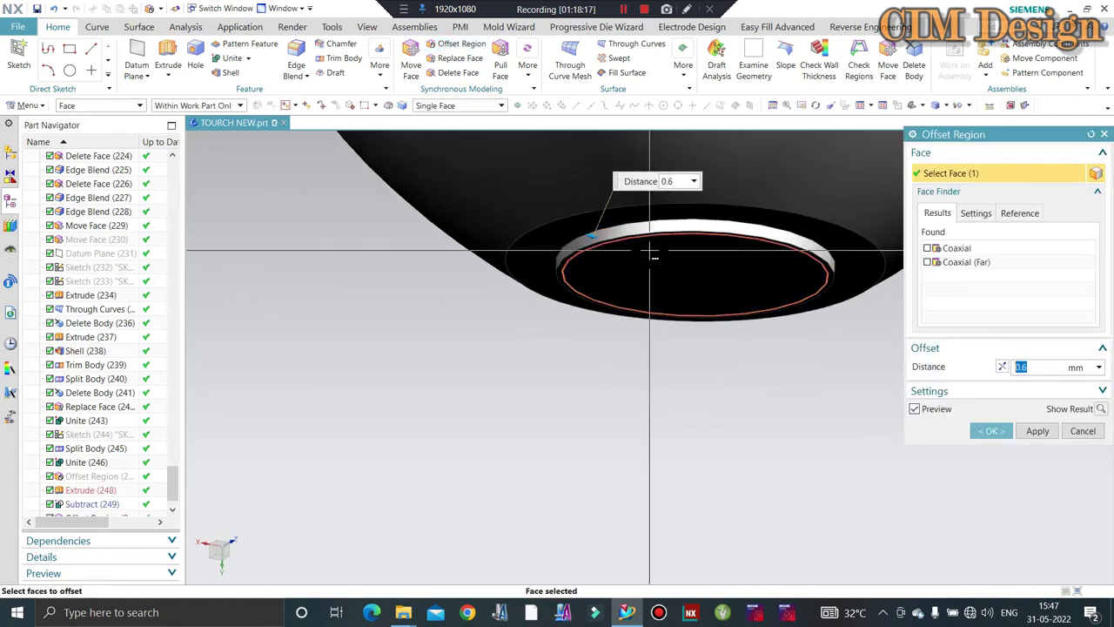
middle_click(649, 253)
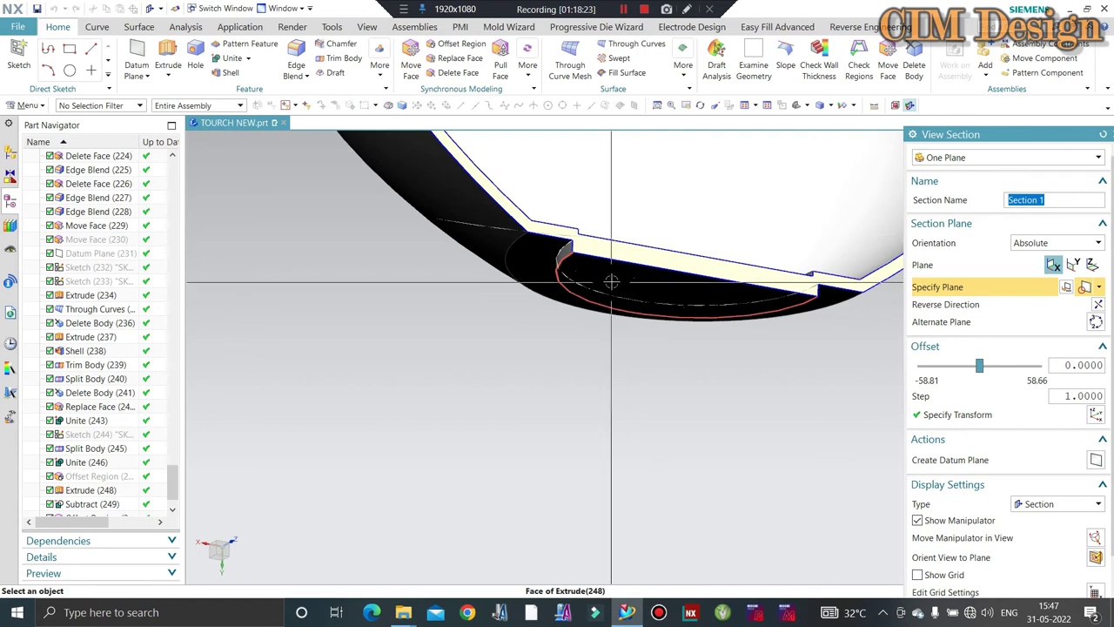
- Edit the ring face offset, changing it to 1.2 mm
key(Escape)
middle_drag(609, 280, 583, 305)
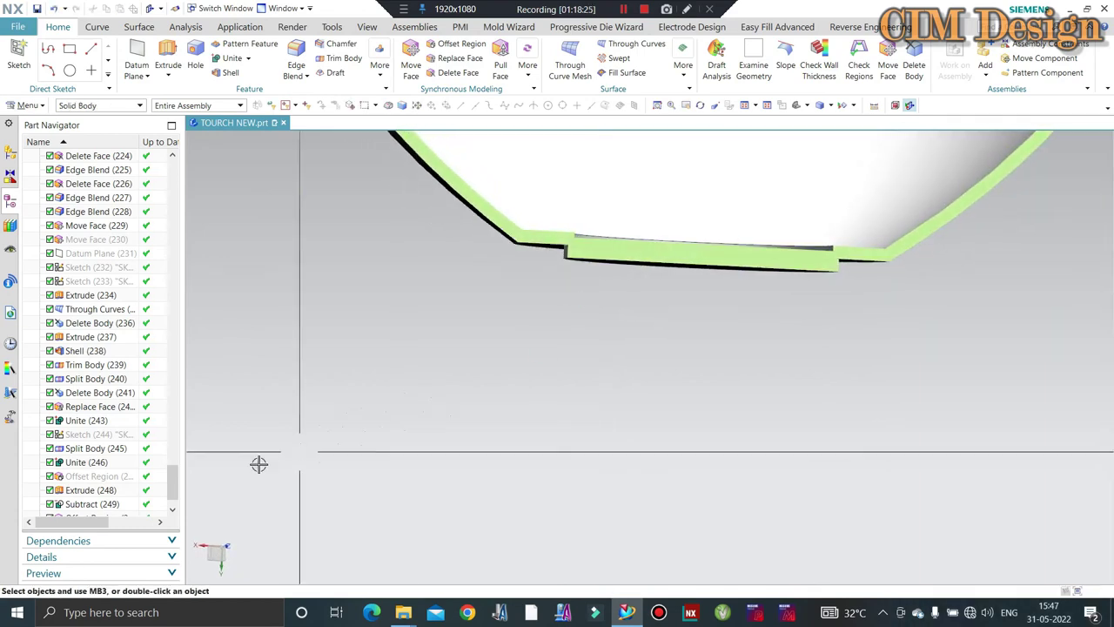
scroll(96, 496, down, 1)
double_click(96, 505)
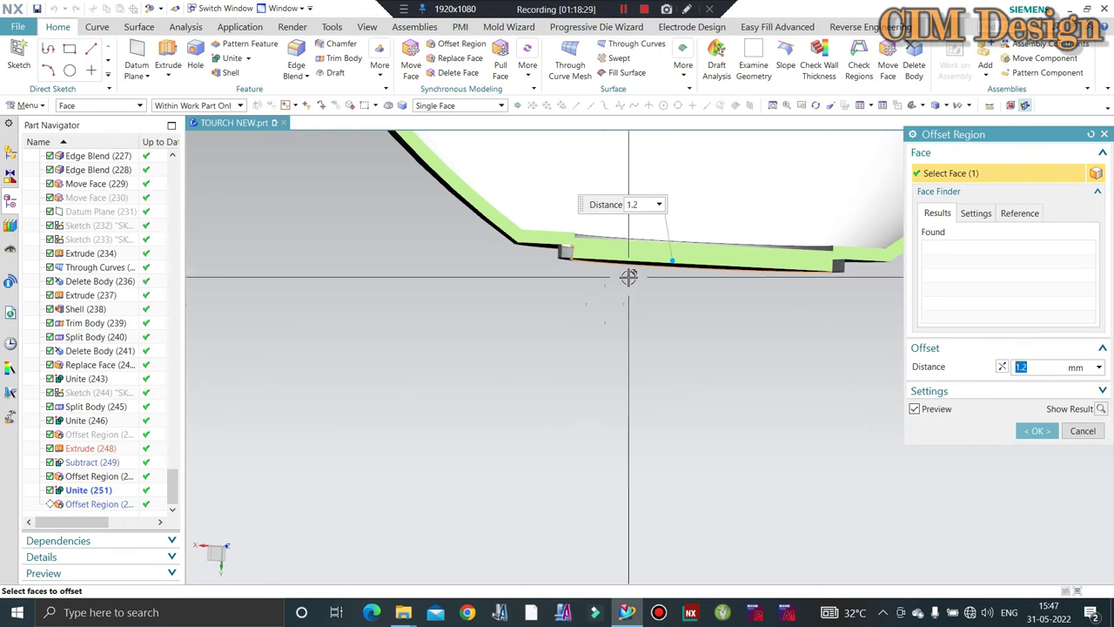
middle_click(628, 277)
- Offset the seat's floor face by 0.6 mm
middle_drag(627, 276, 623, 322)
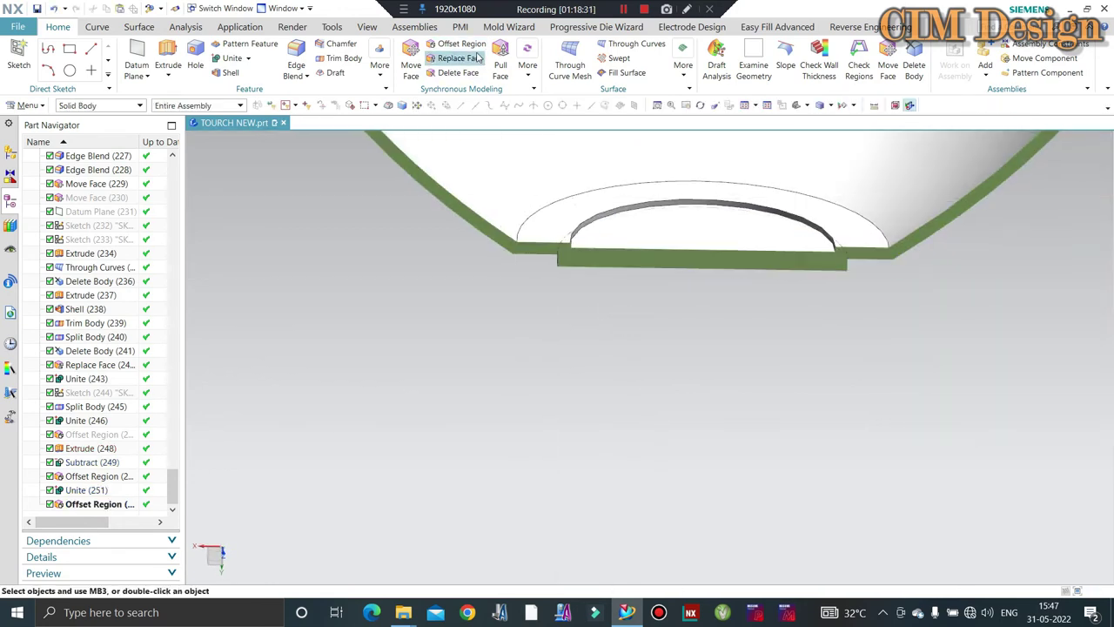
click(702, 235)
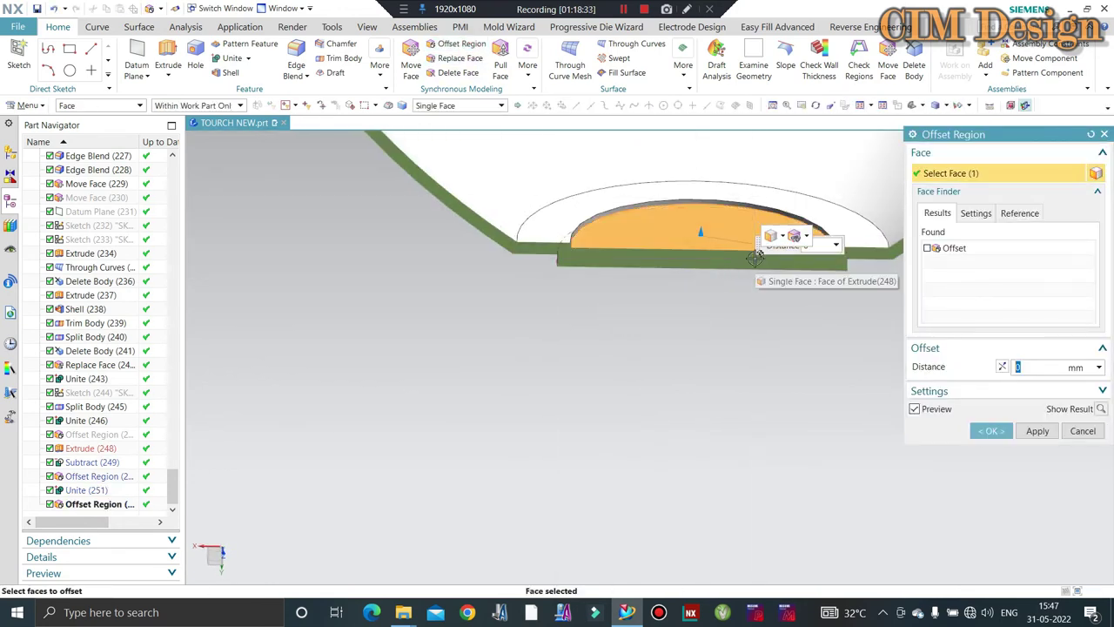
text(.6)
key(Return)
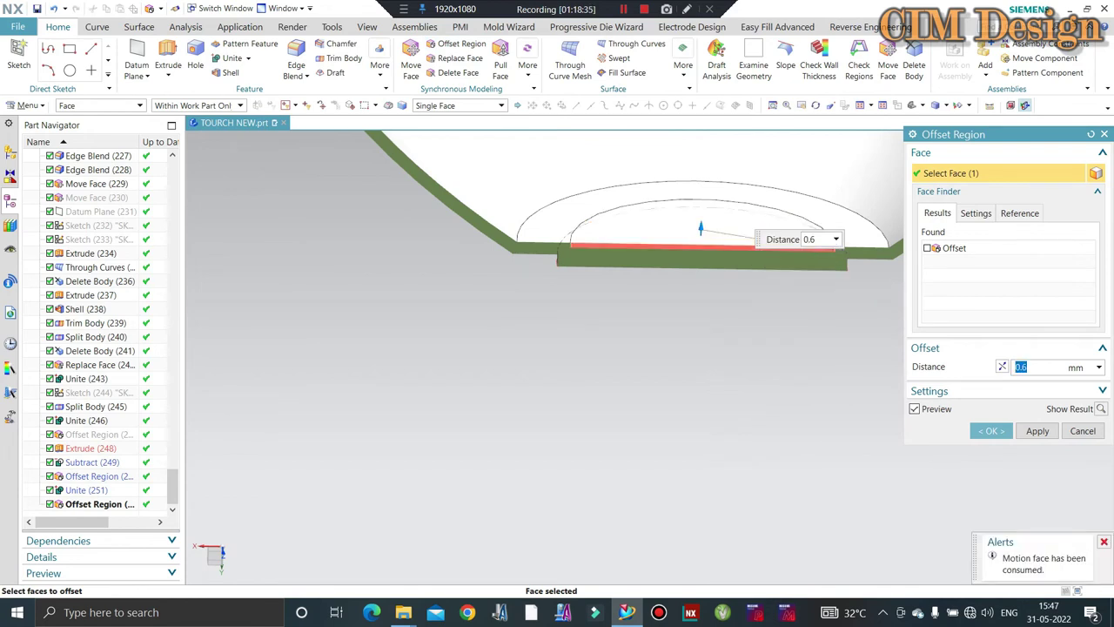
middle_click(719, 374)
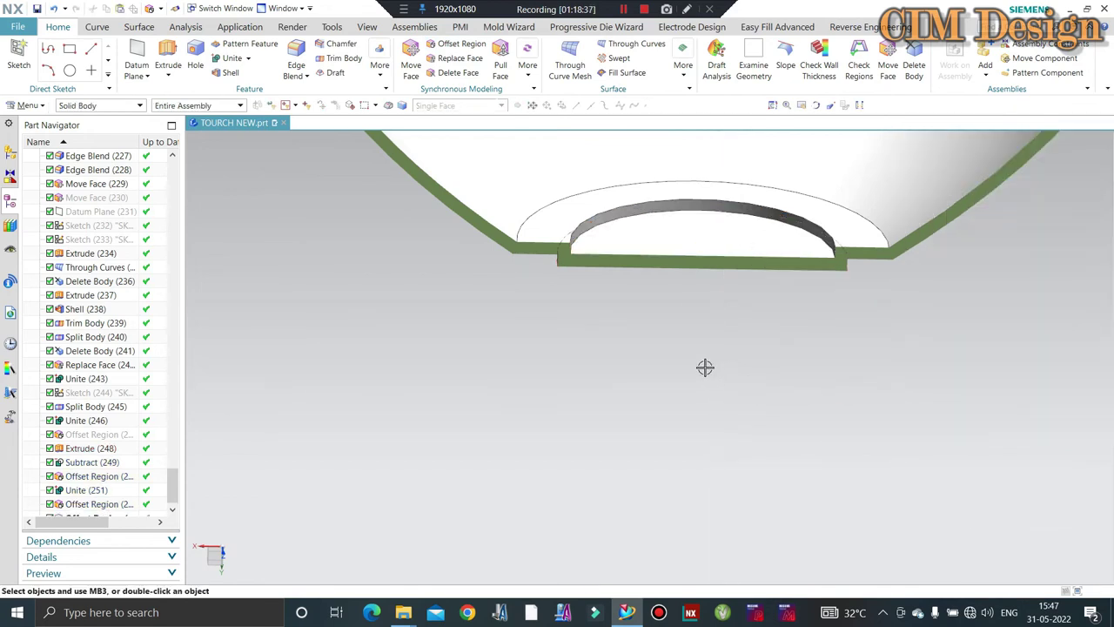
scroll(688, 340, down, 2)
mouse_move(661, 295)
middle_down()
mouse_move(699, 281)
mouse_move(642, 316)
mouse_move(677, 169)
mouse_move(686, 228)
middle_up()
- Sketch a circle at the origin and try a subtracting extrude, cancelling it after the error
key(ctrl+alt+f)
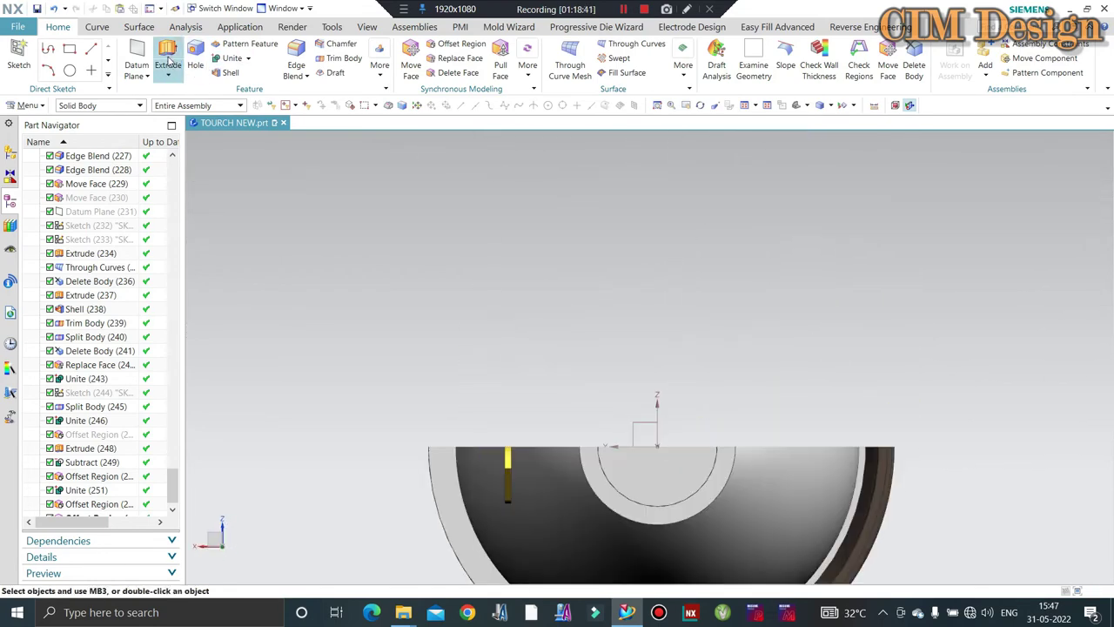
key(Escape)
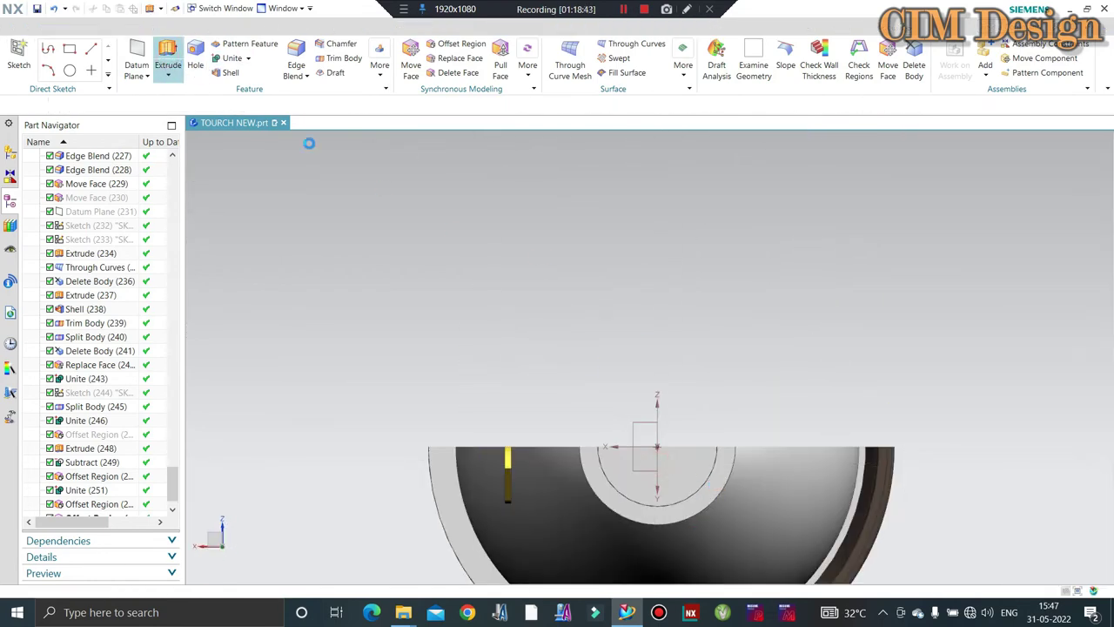
middle_drag(714, 484, 233, 123)
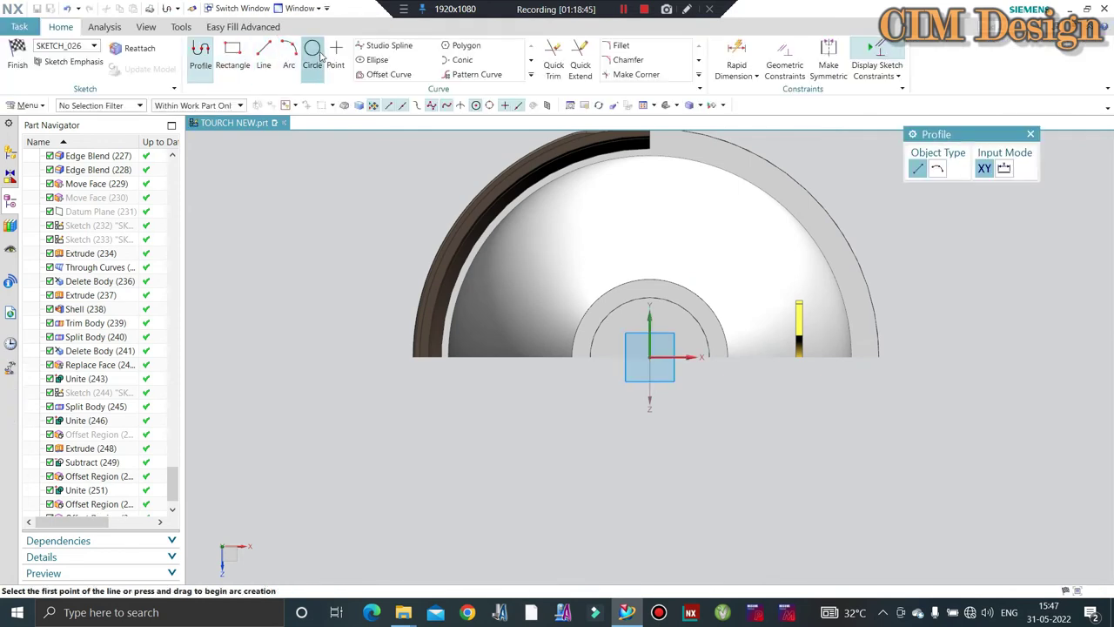
click(317, 56)
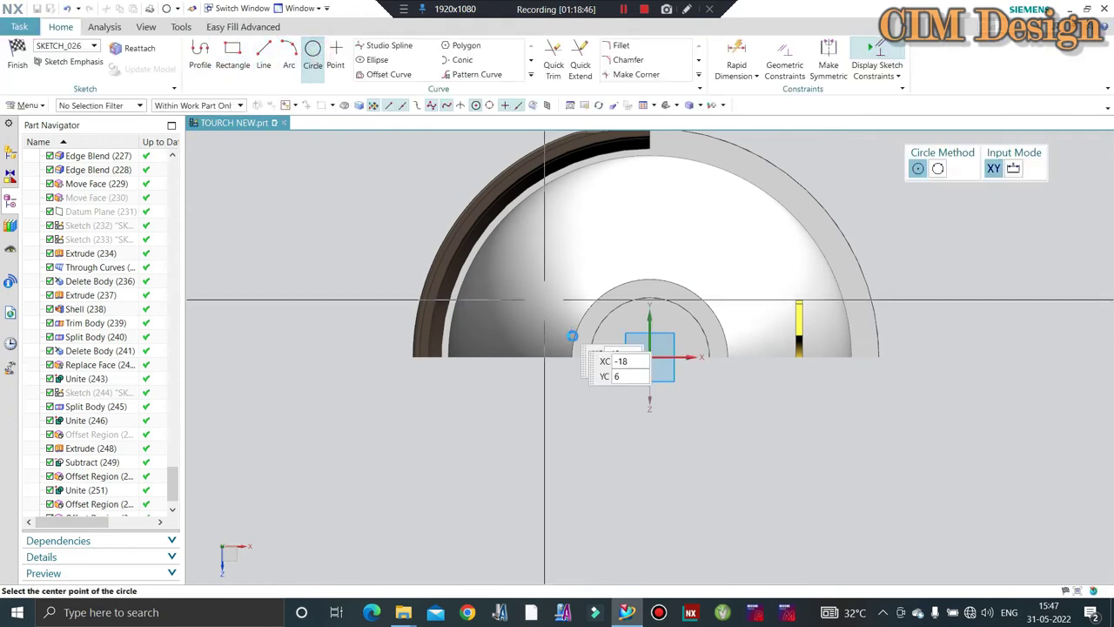
click(648, 360)
text(8)
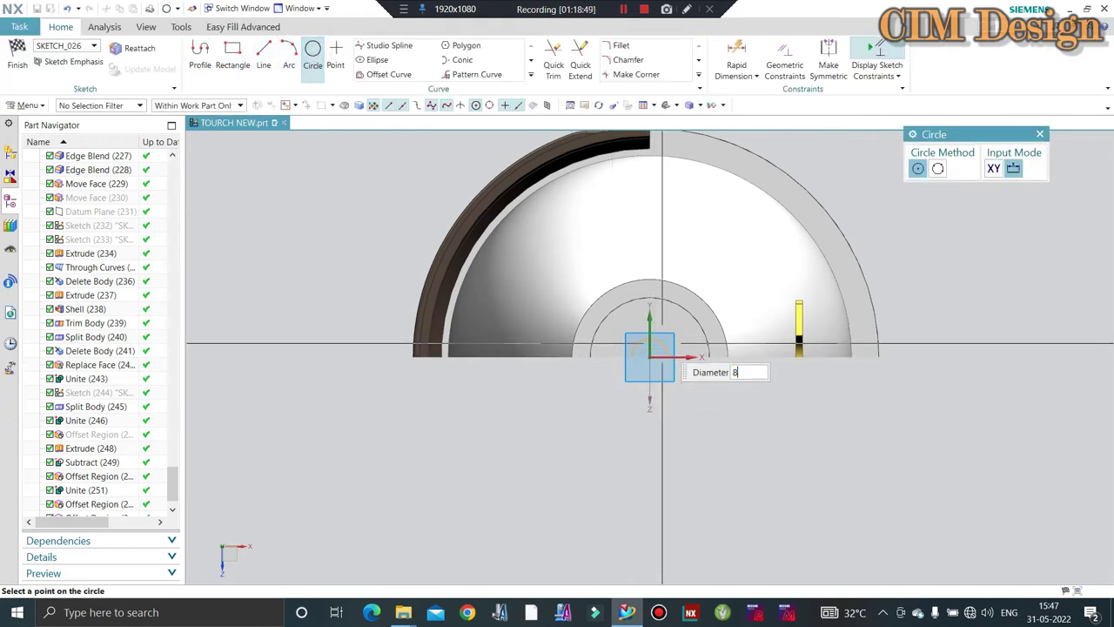
key(Escape)
click(17, 58)
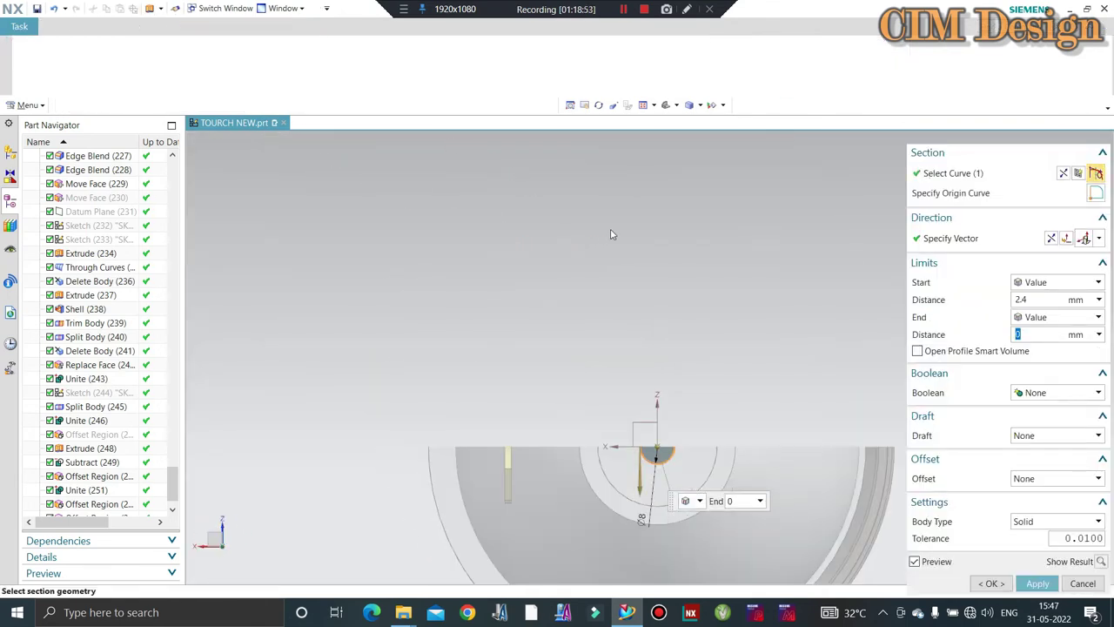
click(1064, 391)
click(1040, 436)
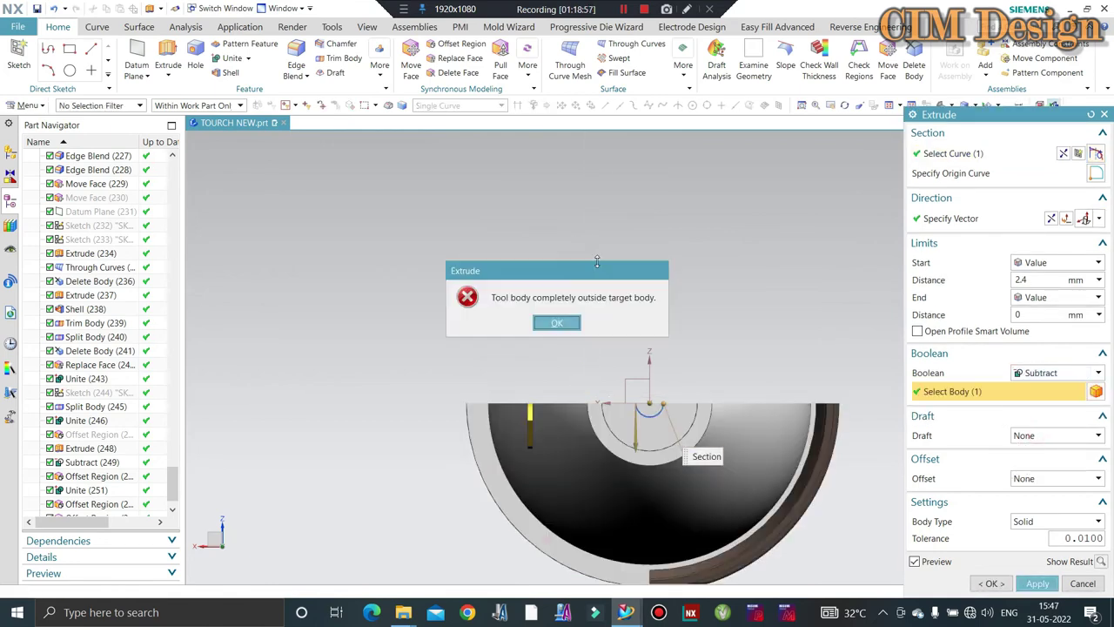
click(576, 322)
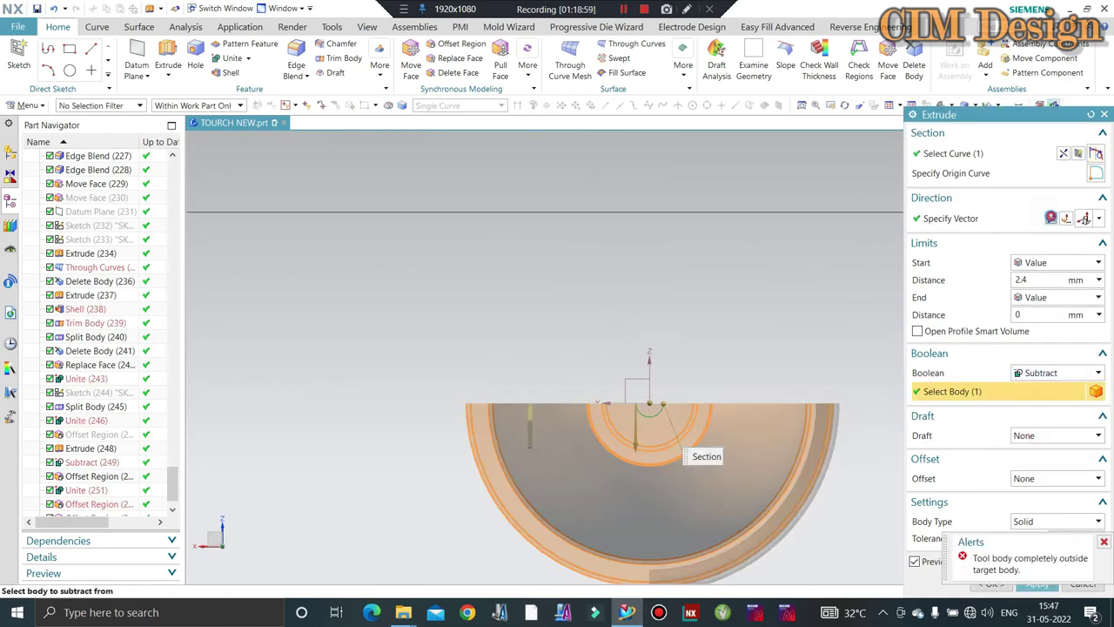
middle_drag(607, 298, 621, 360)
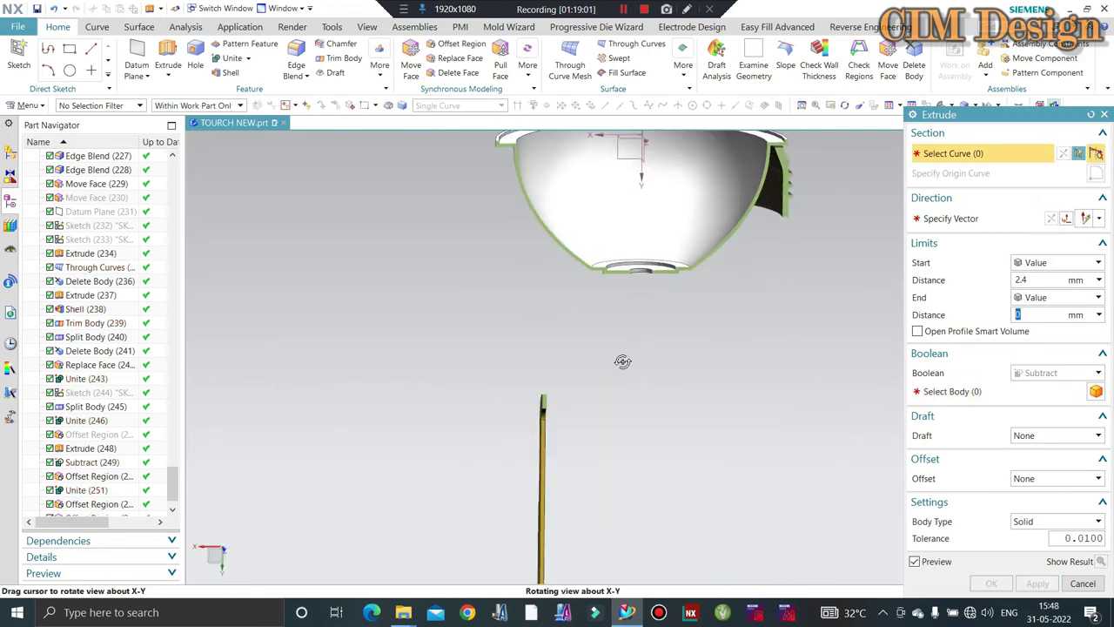
key(Escape)
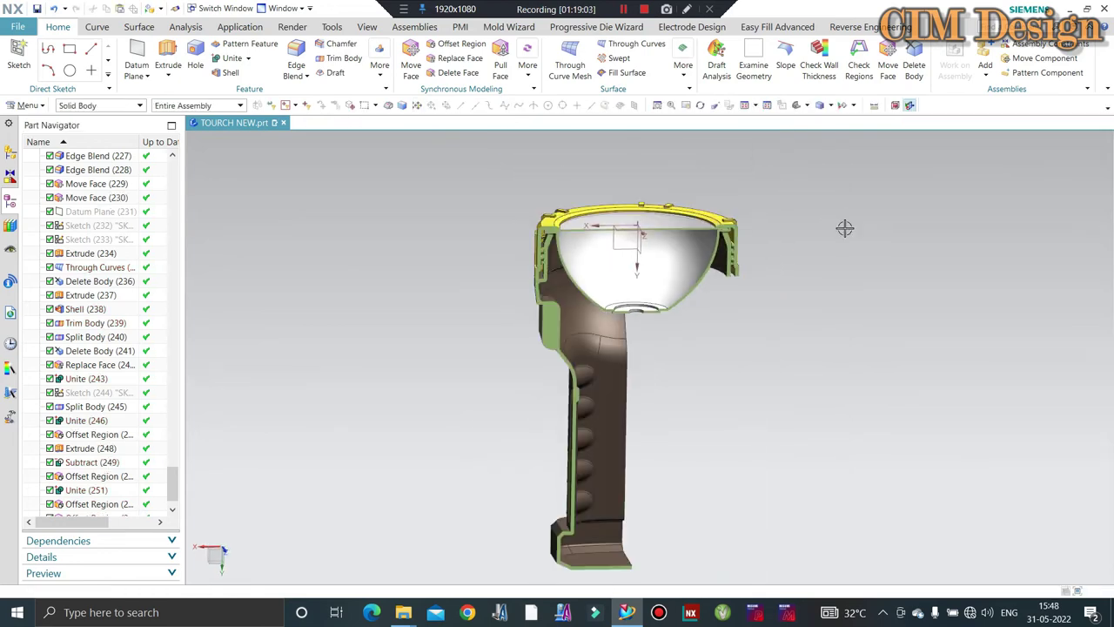
- Turn off the section cut and view the whole torch from the side
click(909, 105)
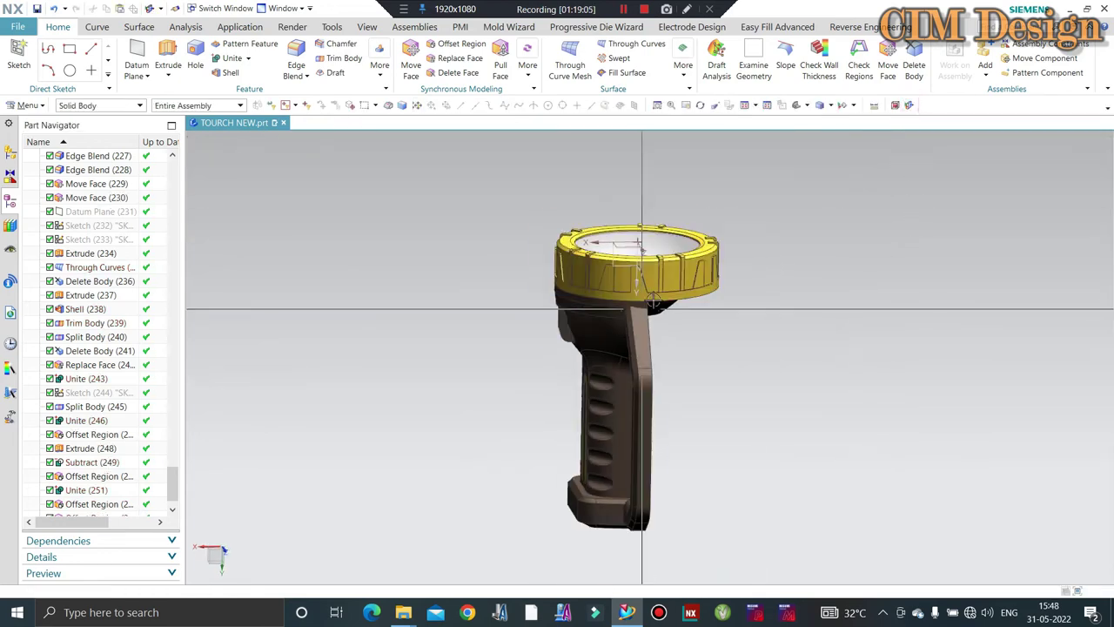
mouse_move(641, 339)
middle_down()
mouse_move(710, 342)
mouse_move(746, 388)
mouse_move(698, 335)
middle_up()
scroll(746, 389, up, 5)
scroll(698, 336, up, 3)
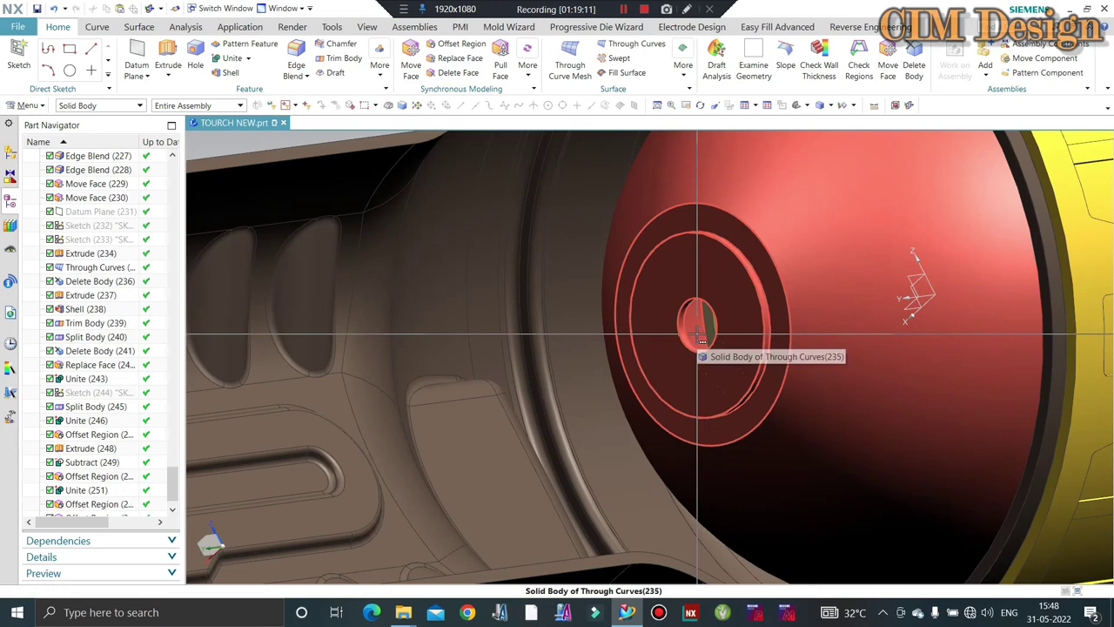
scroll(702, 338, up, 3)
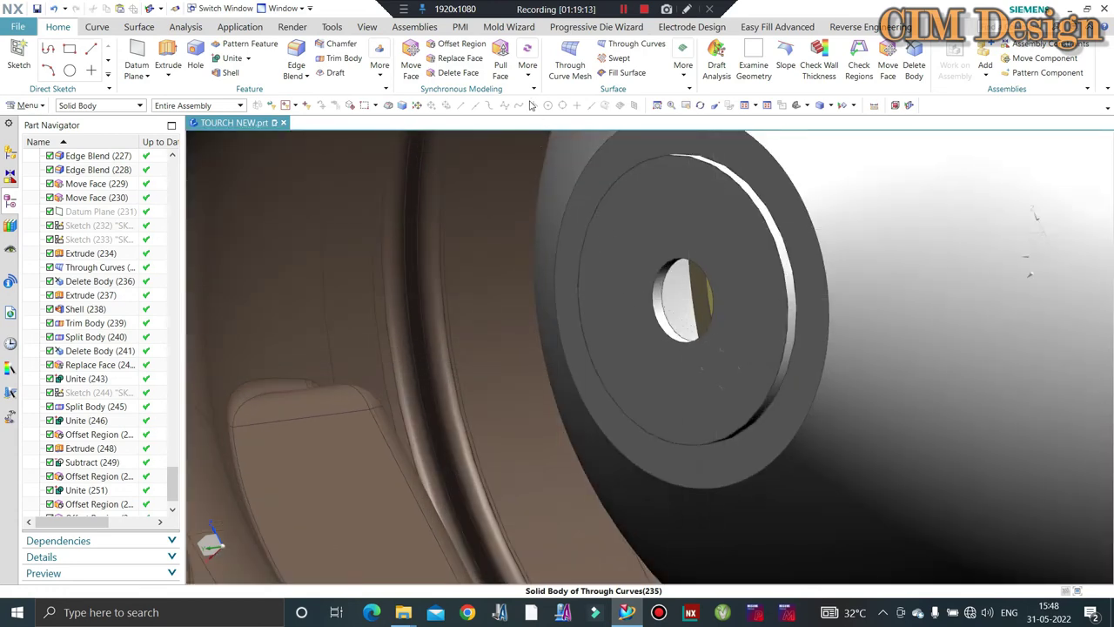
- Resize the central hole's inner face to a 5 mm diameter
click(532, 73)
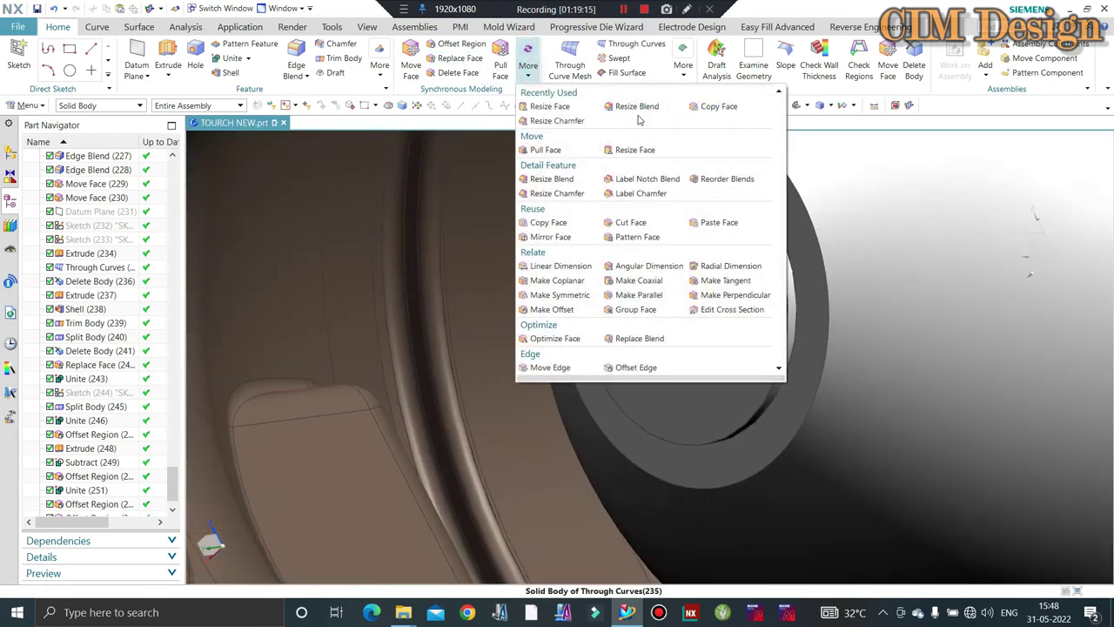
click(570, 108)
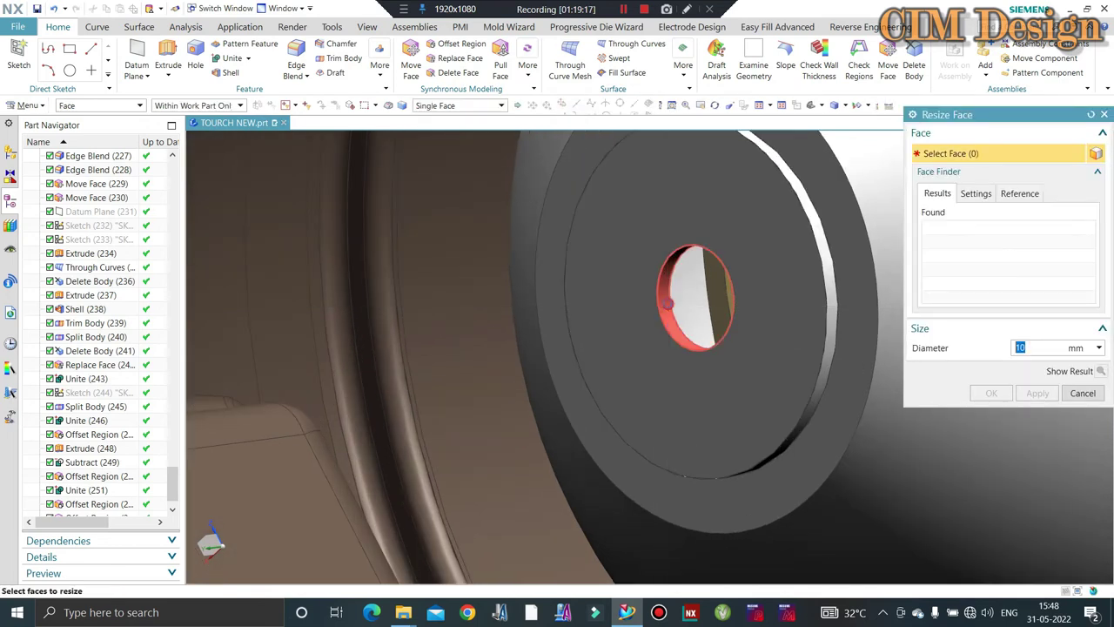
click(688, 309)
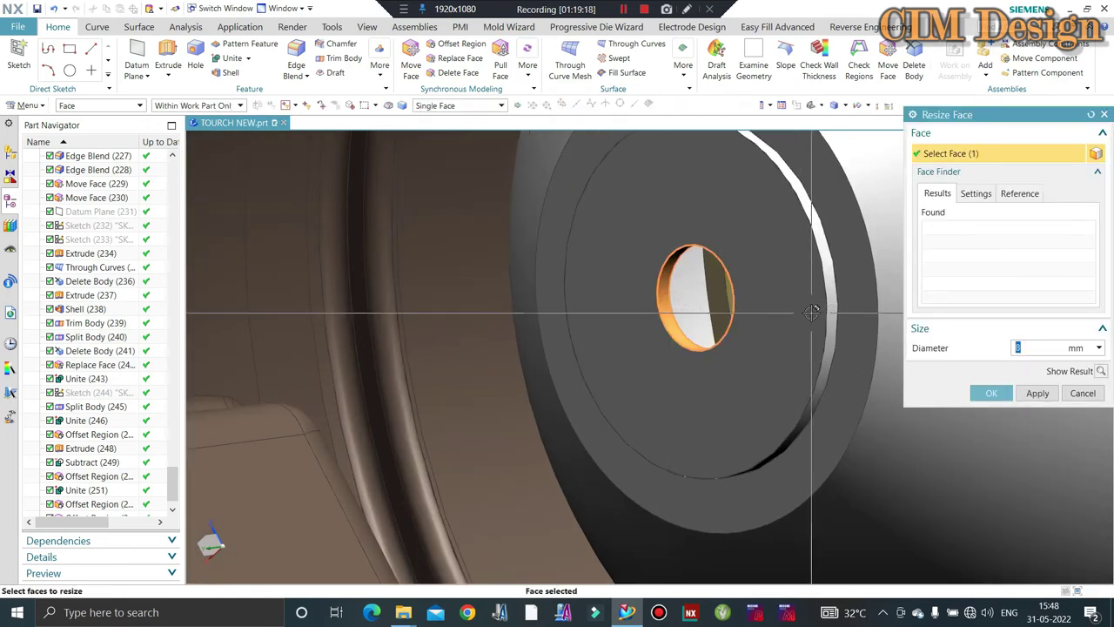
middle_click(828, 202)
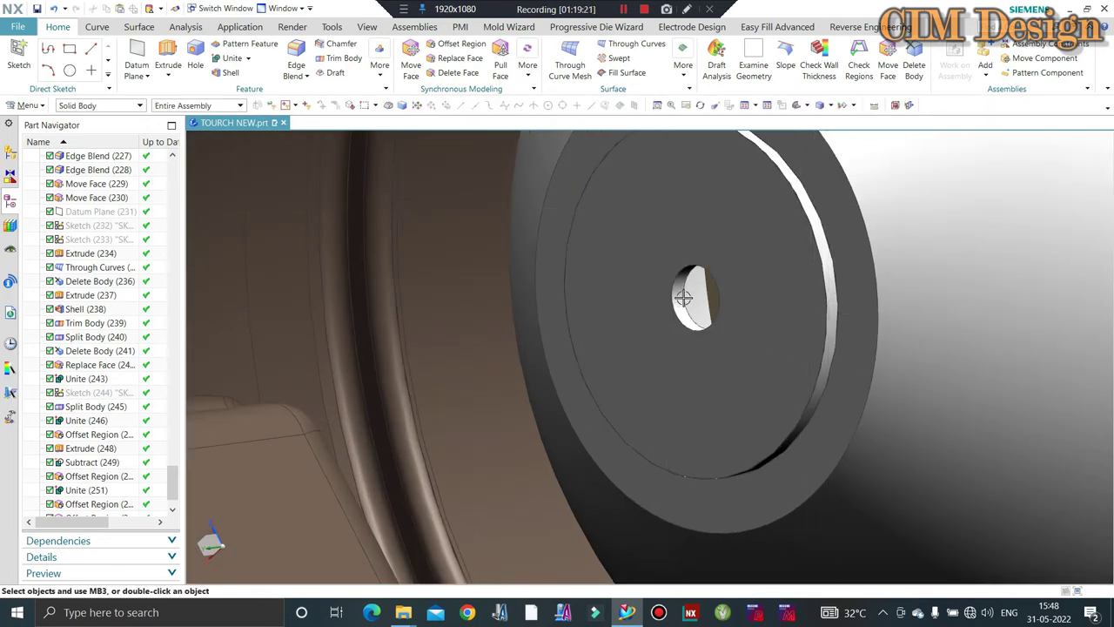
scroll(683, 297, down, 3)
scroll(688, 298, down, 5)
scroll(693, 298, down, 2)
middle_drag(696, 298, 712, 298)
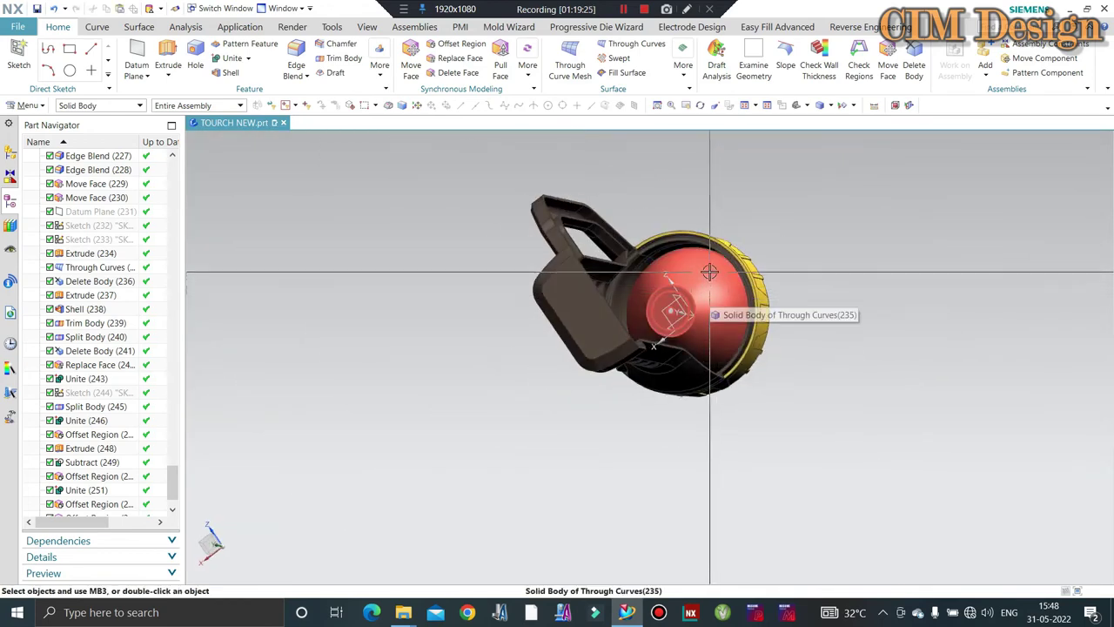
middle_drag(698, 344, 607, 419)
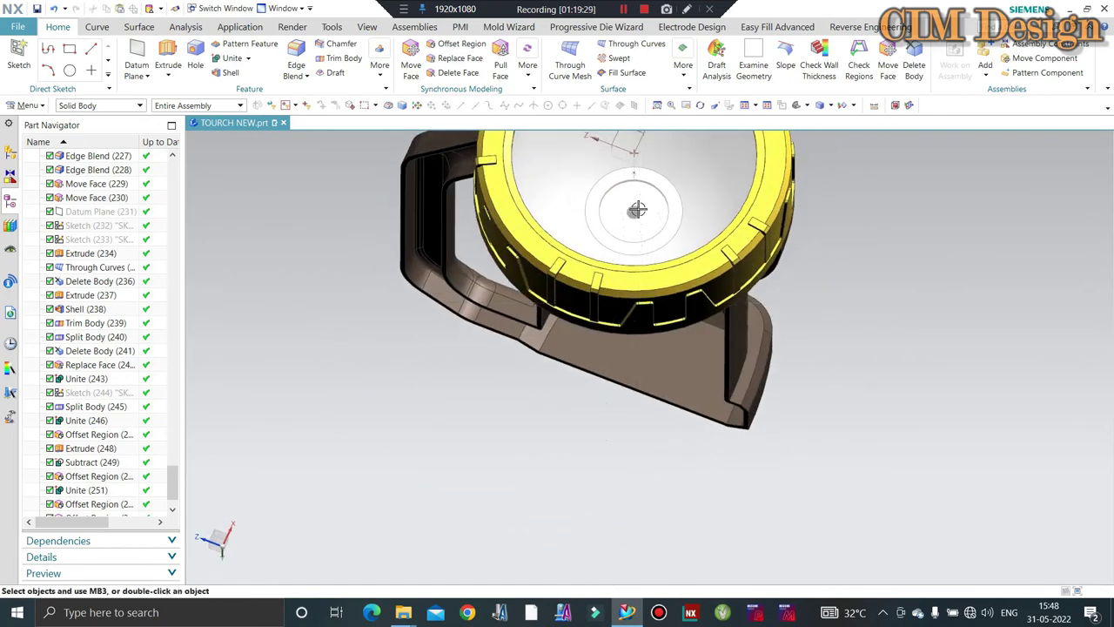
scroll(614, 208, up, 3)
scroll(635, 228, up, 2)
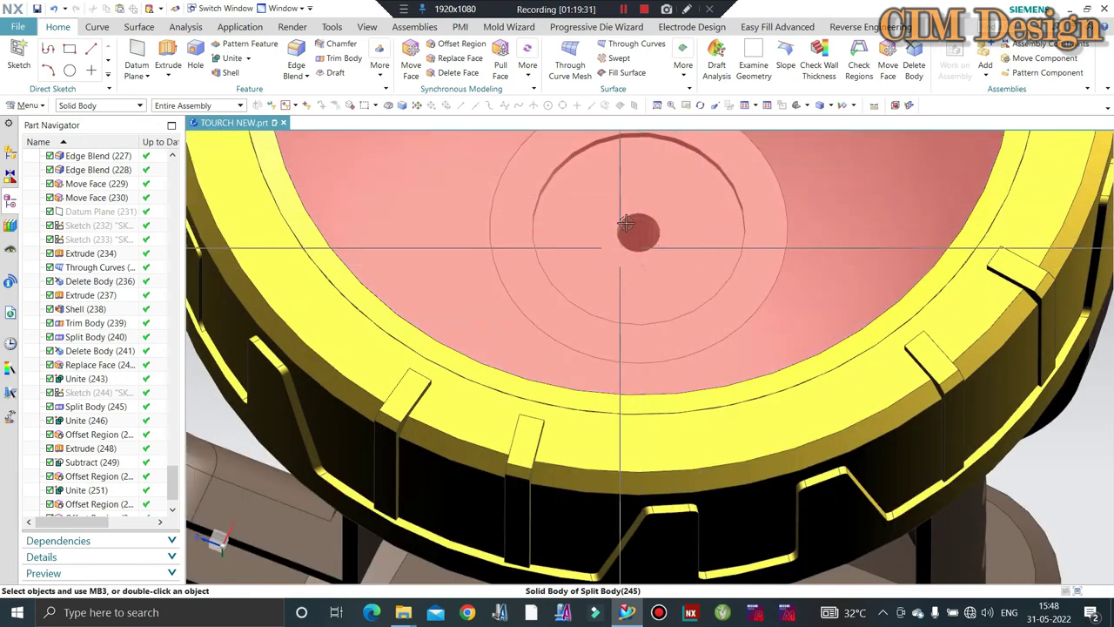
scroll(626, 225, down, 3)
middle_drag(659, 273, 688, 209)
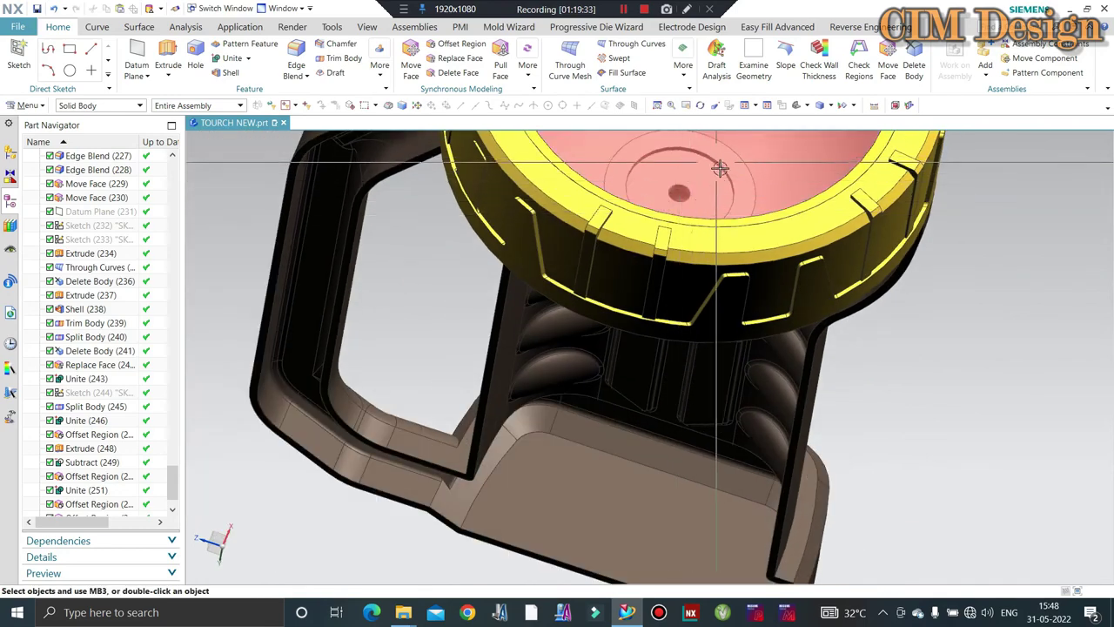
scroll(677, 207, up, 2)
scroll(676, 182, down, 3)
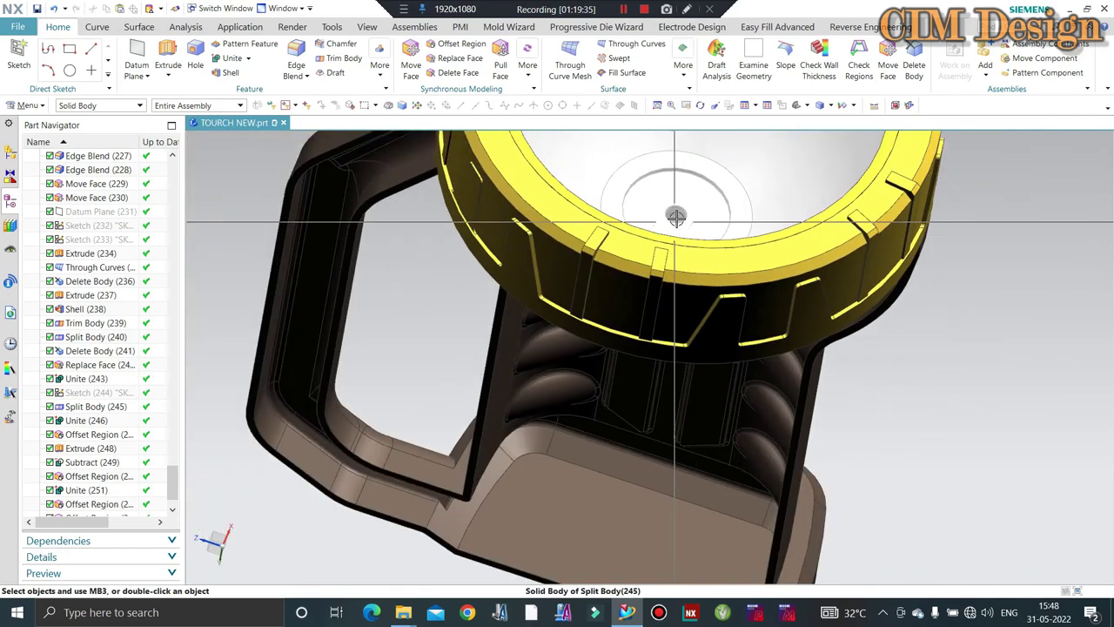
mouse_move(676, 182)
middle_down()
mouse_move(692, 186)
mouse_move(644, 226)
mouse_move(657, 317)
mouse_move(612, 234)
middle_up()
scroll(634, 241, up, 4)
scroll(634, 240, down, 2)
scroll(664, 236, down, 2)
scroll(644, 294, up, 2)
scroll(600, 259, up, 2)
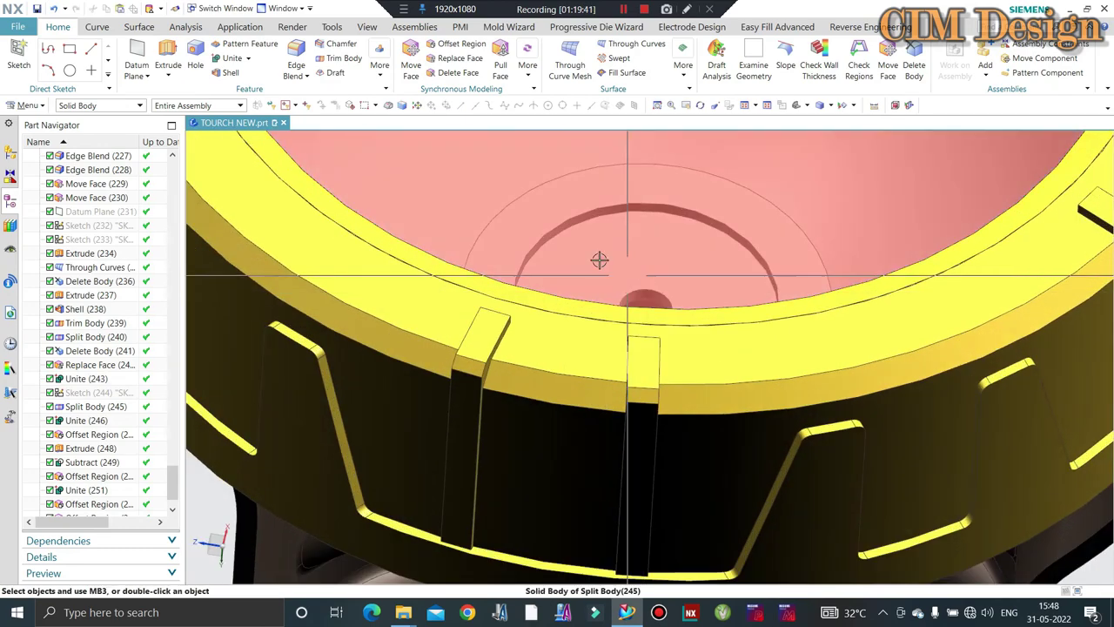
scroll(624, 275, down, 1)
middle_drag(624, 276, 617, 298)
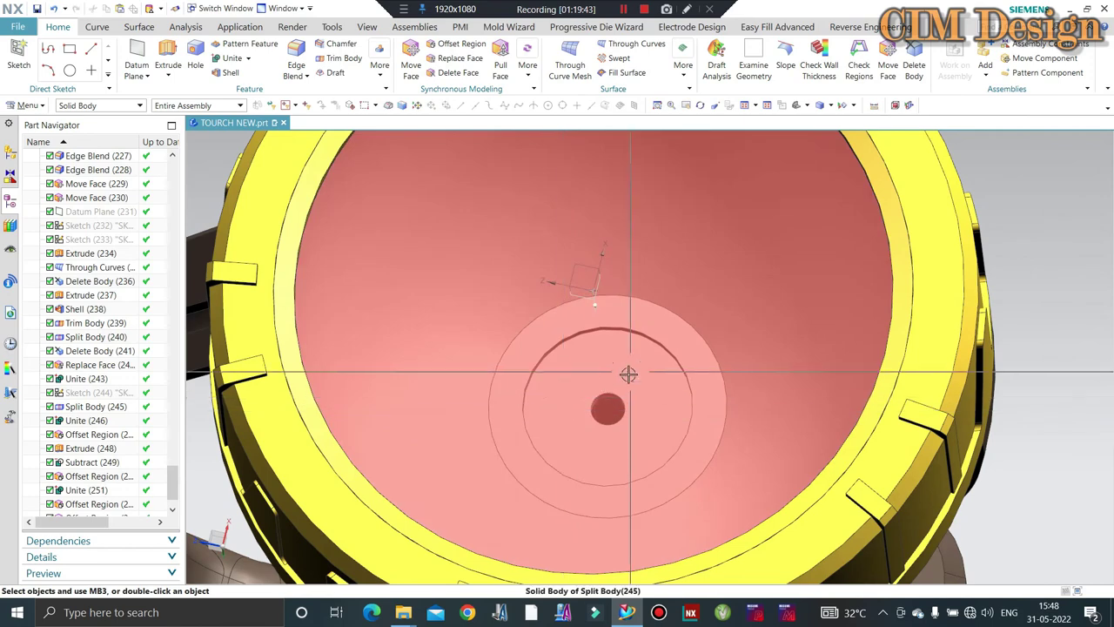
scroll(628, 373, down, 2)
scroll(662, 392, down, 1)
key(F8)
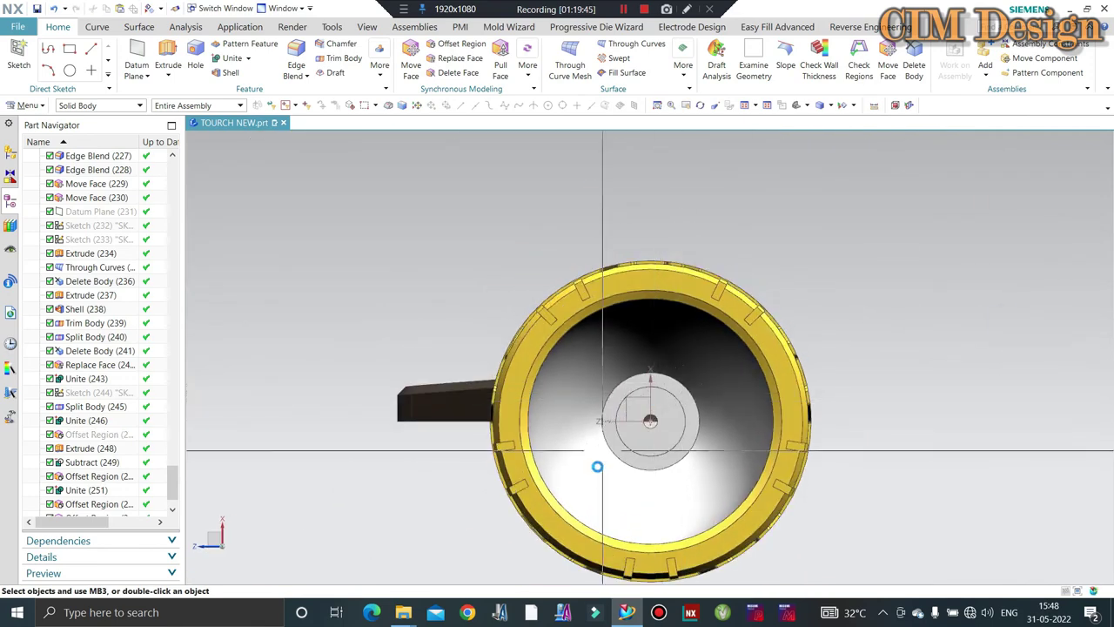
scroll(600, 461, up, 2)
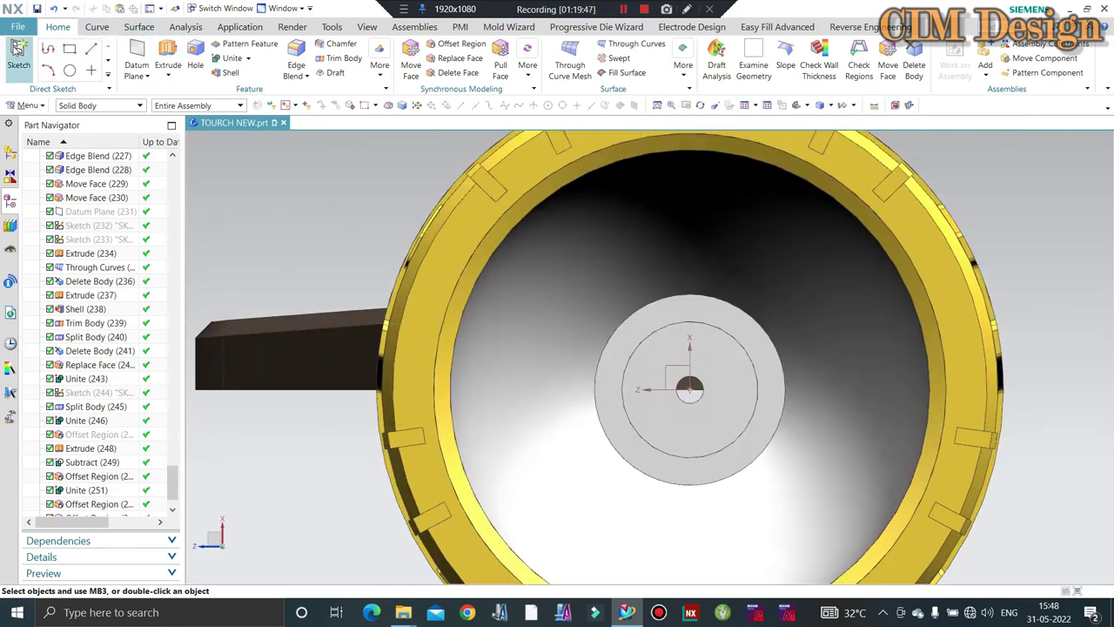
- Start a sketch on the reflector seat face and draw a circle at the origin
click(18, 52)
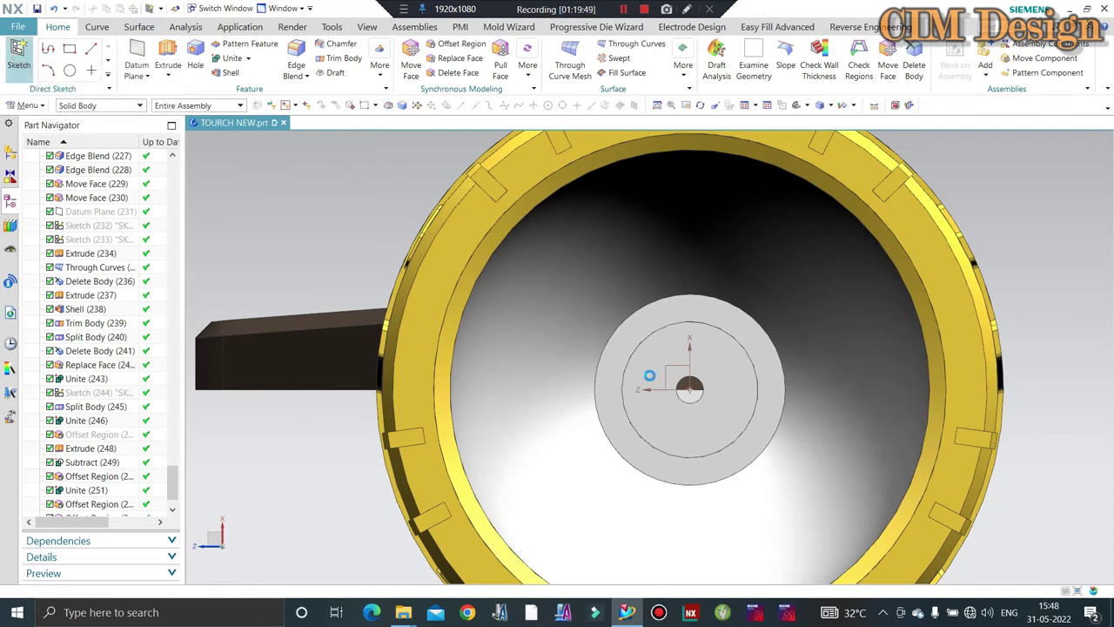
click(652, 375)
middle_click(653, 374)
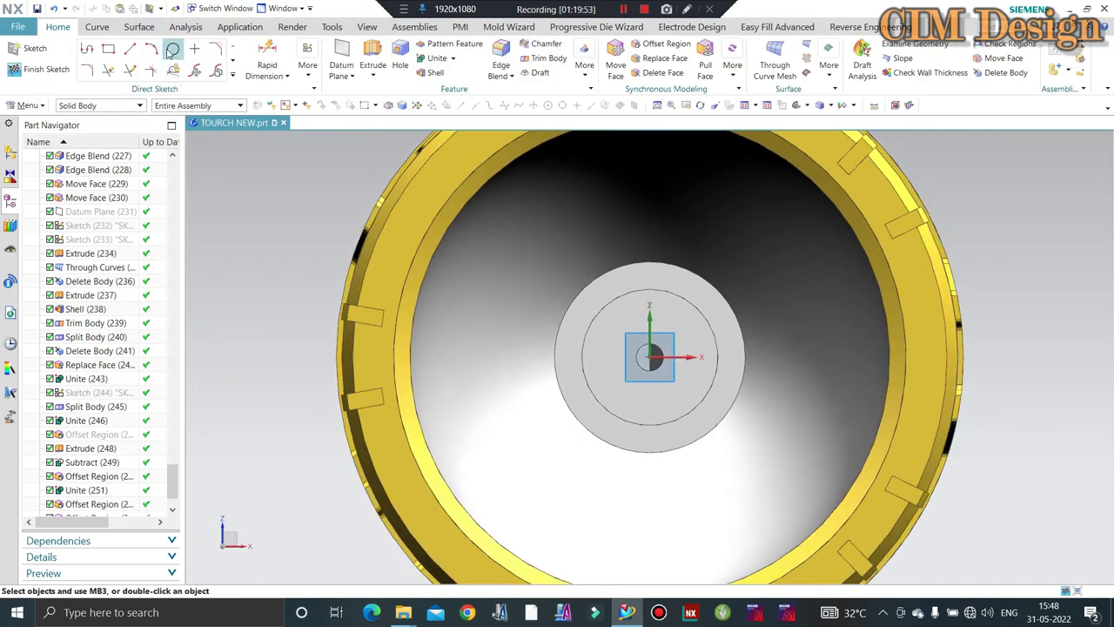
click(171, 50)
scroll(653, 366, up, 3)
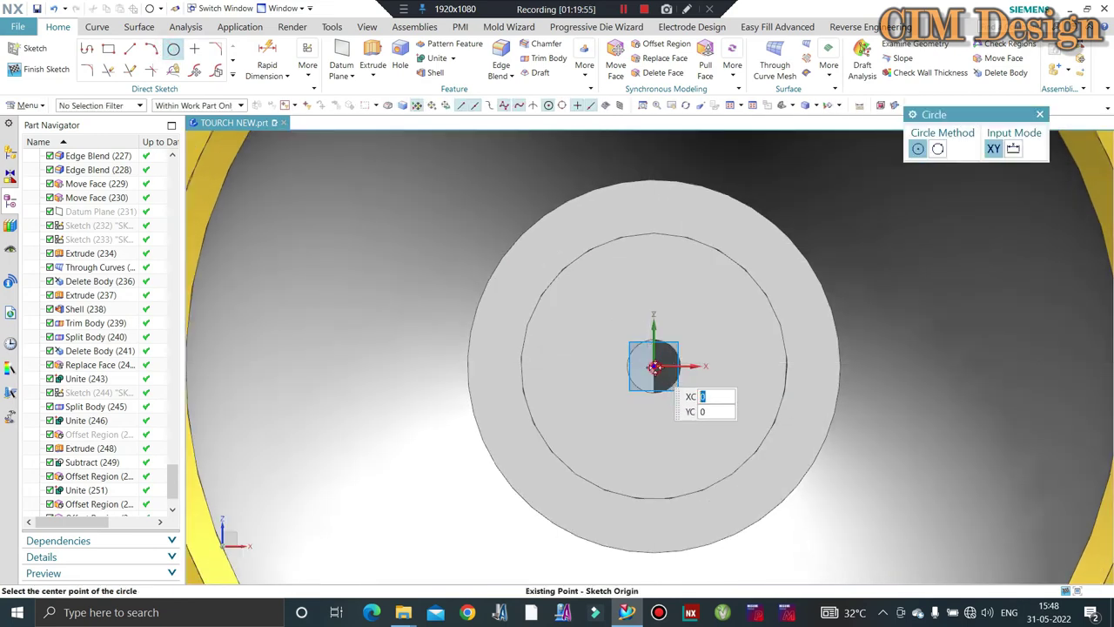
click(653, 366)
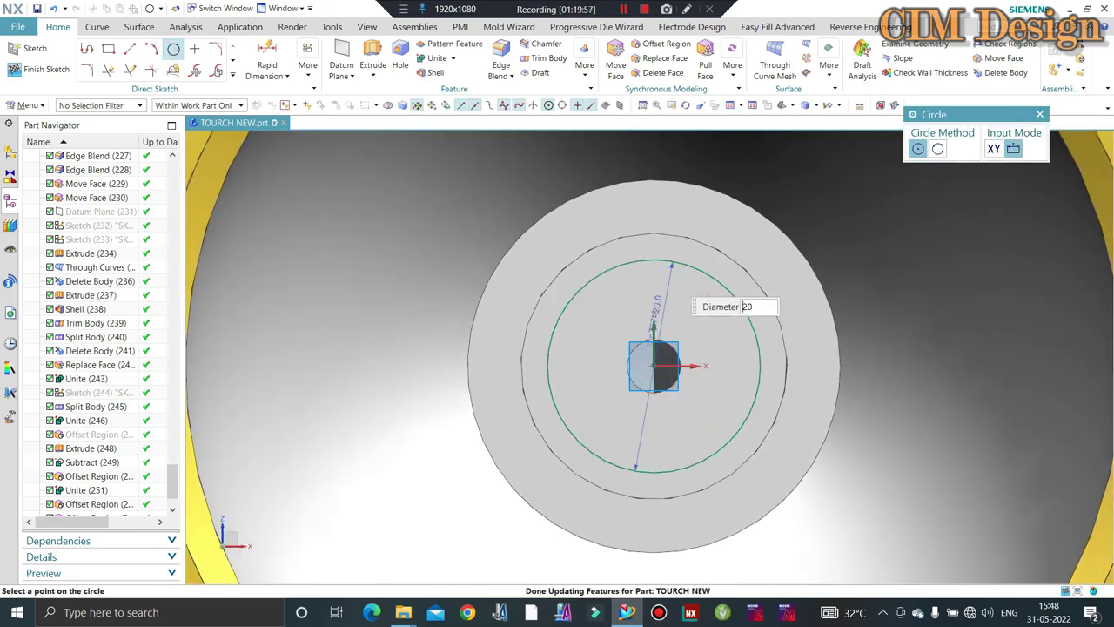
key(Escape)
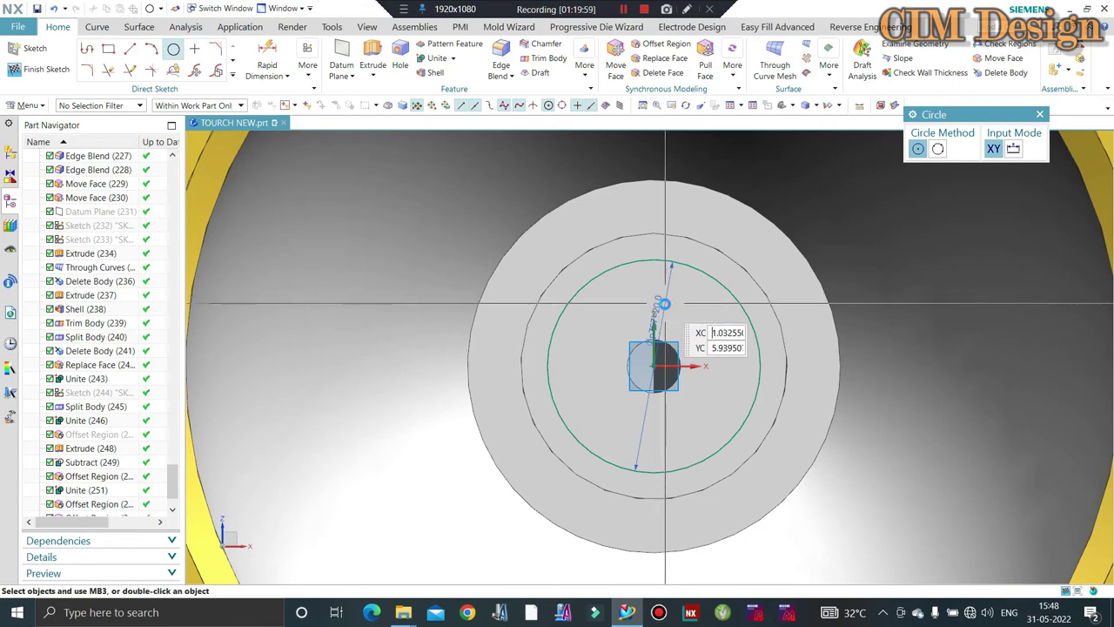
key(ctrl+j)
key(Escape)
- Set the circle's diameter to 16 mm and finish the sketch
click(100, 106)
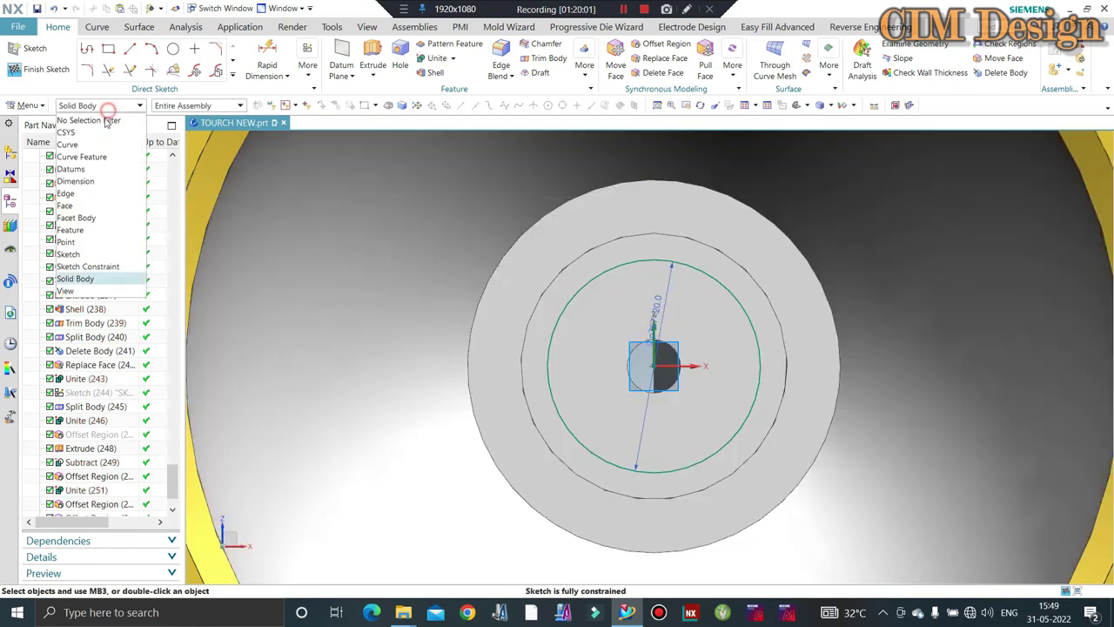
click(91, 116)
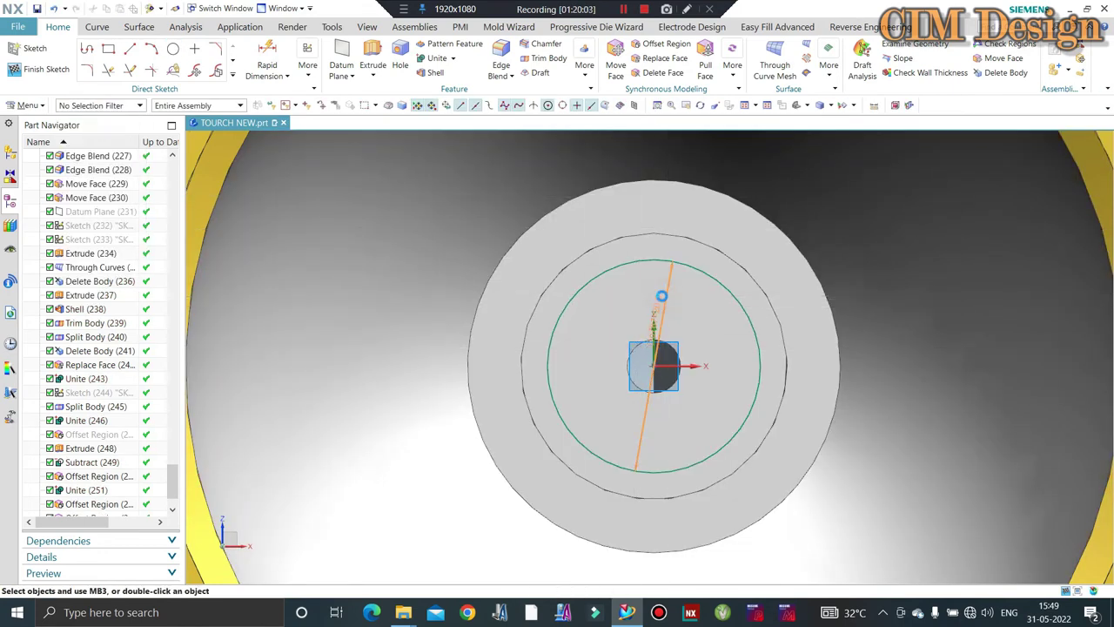
double_click(662, 296)
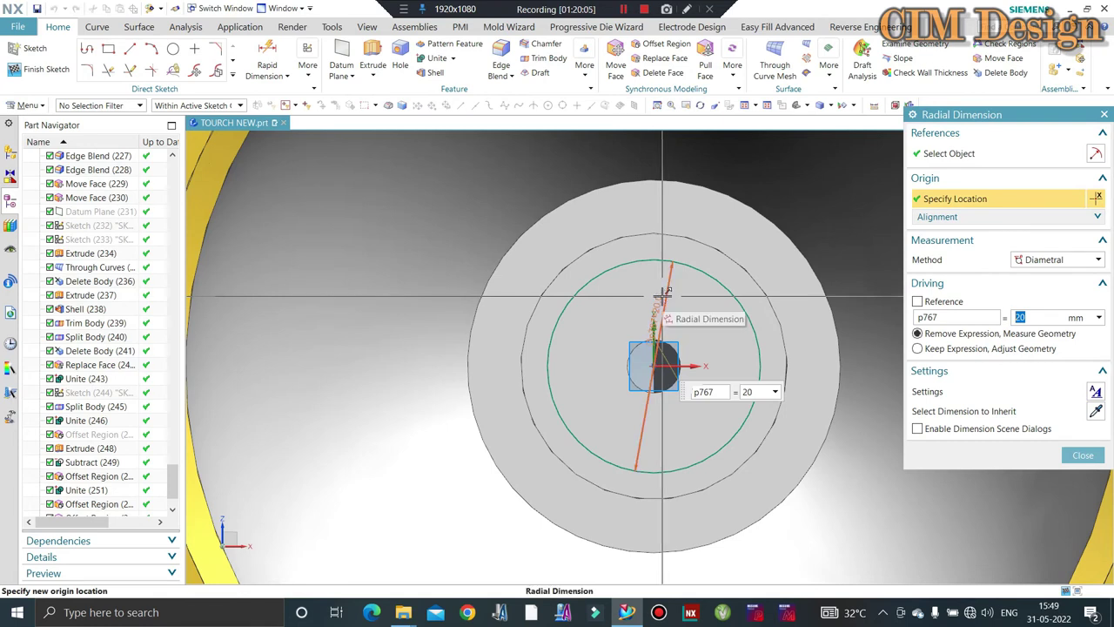
key(Return)
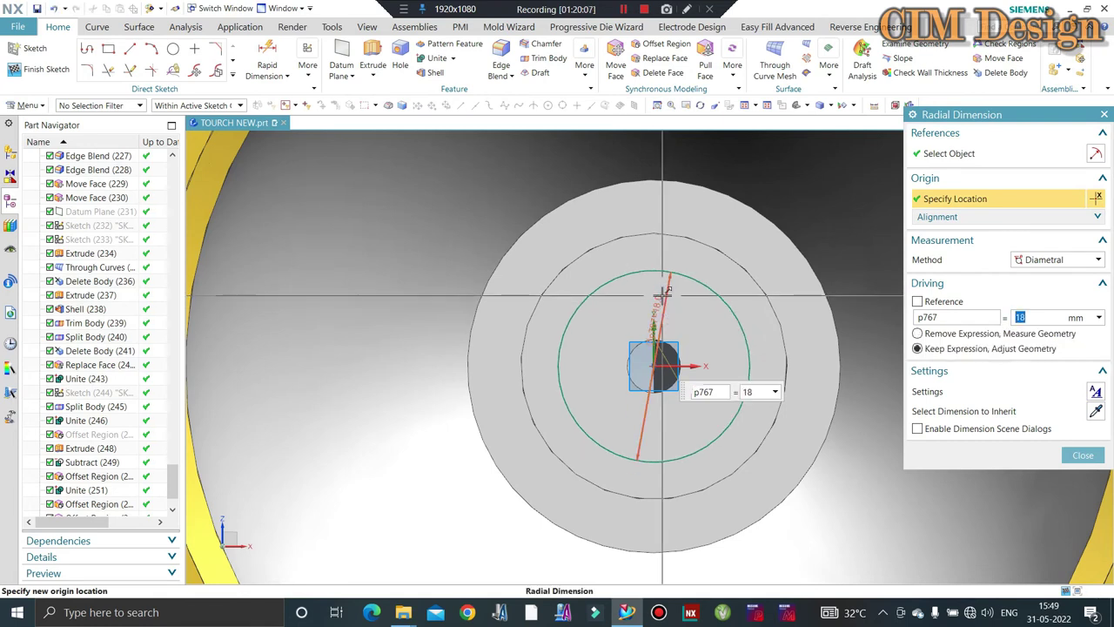
key(Return)
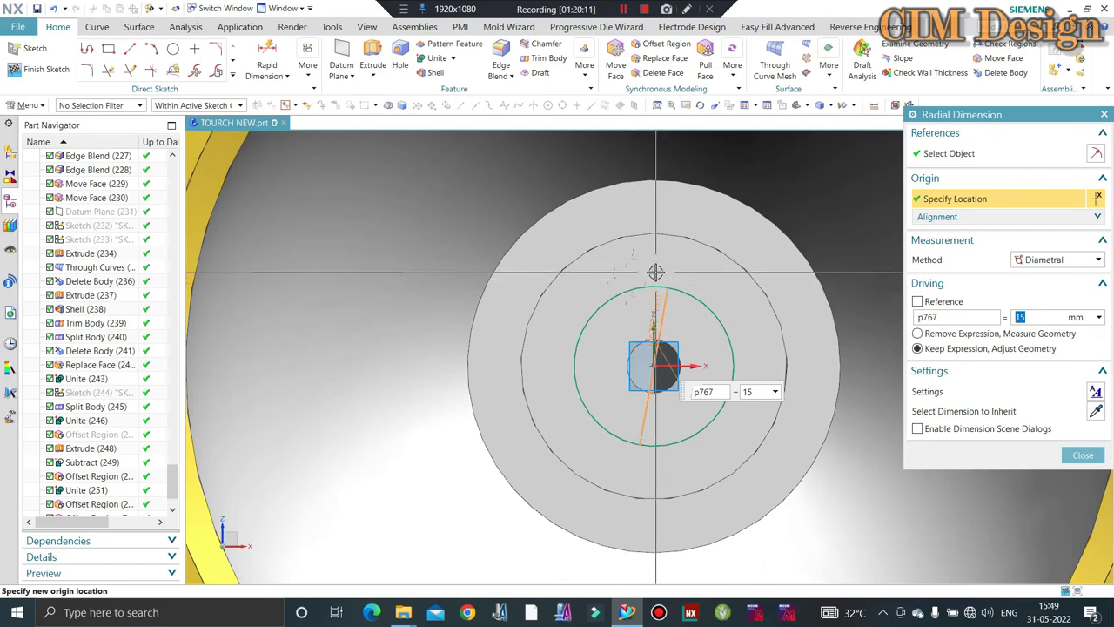
text(16)
key(Return)
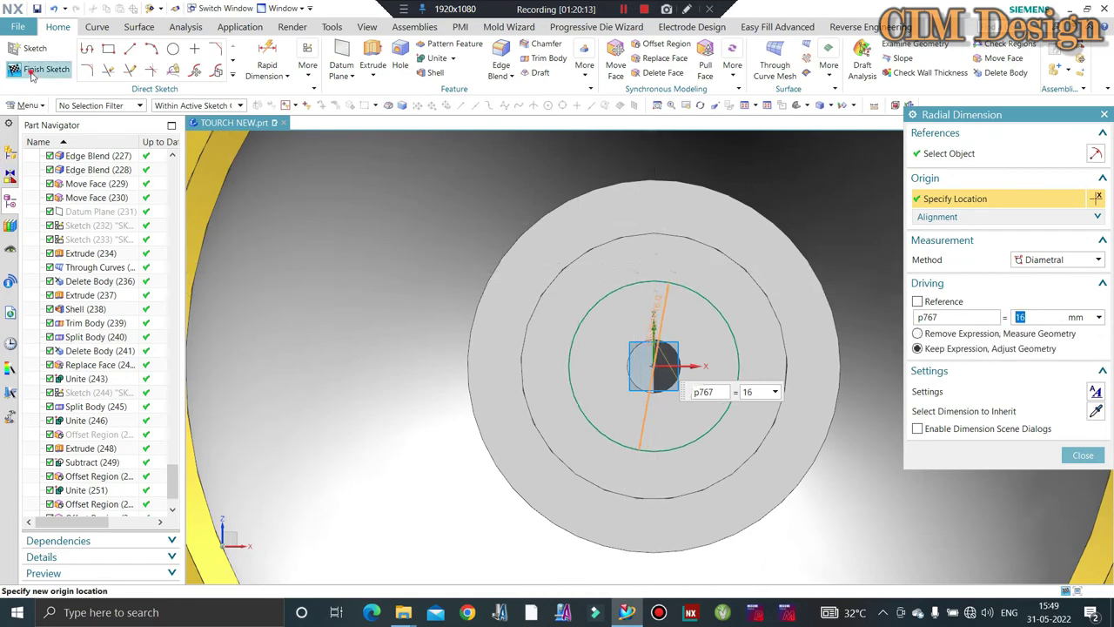
click(32, 76)
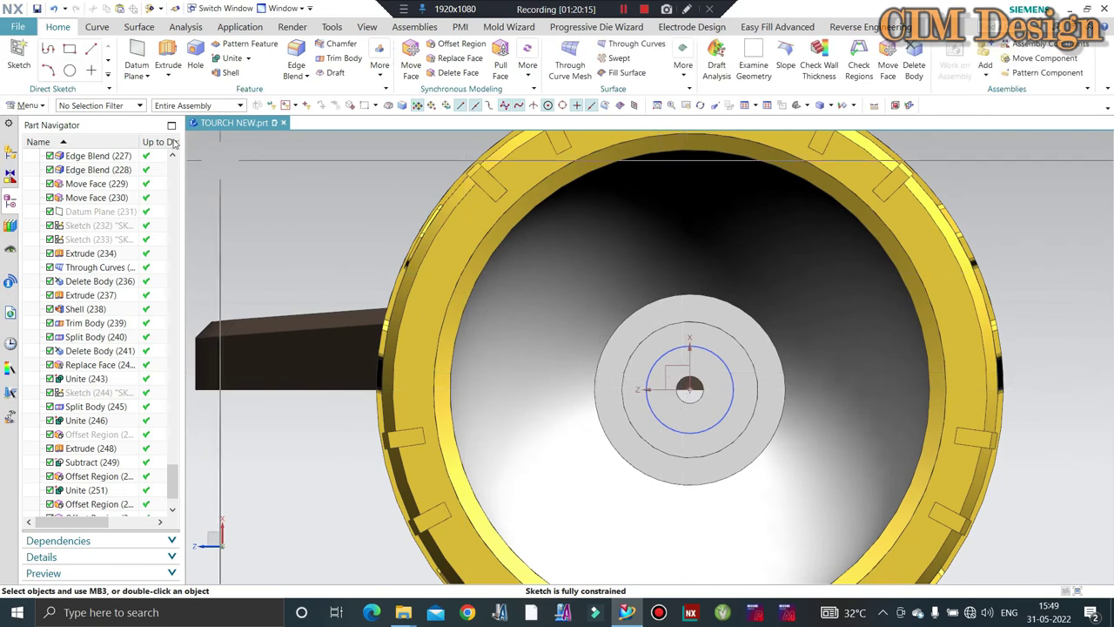
- Add a point sketch for the hole positions, viewing the torch from below
click(73, 70)
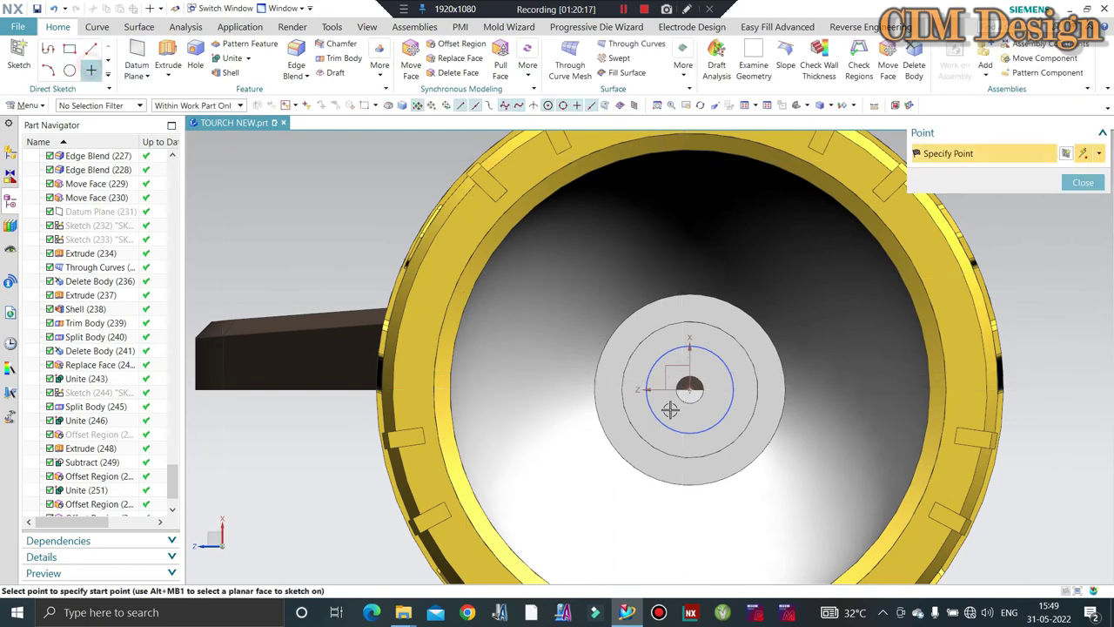
mouse_move(716, 391)
middle_down()
mouse_move(724, 356)
mouse_move(733, 370)
mouse_move(727, 257)
middle_up()
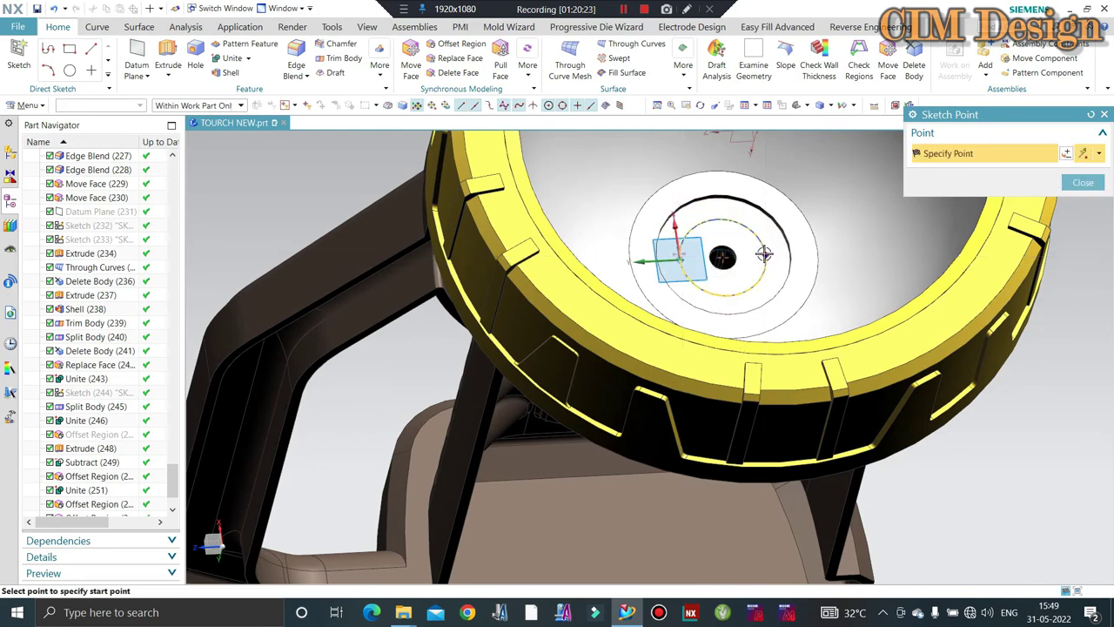
key(Escape)
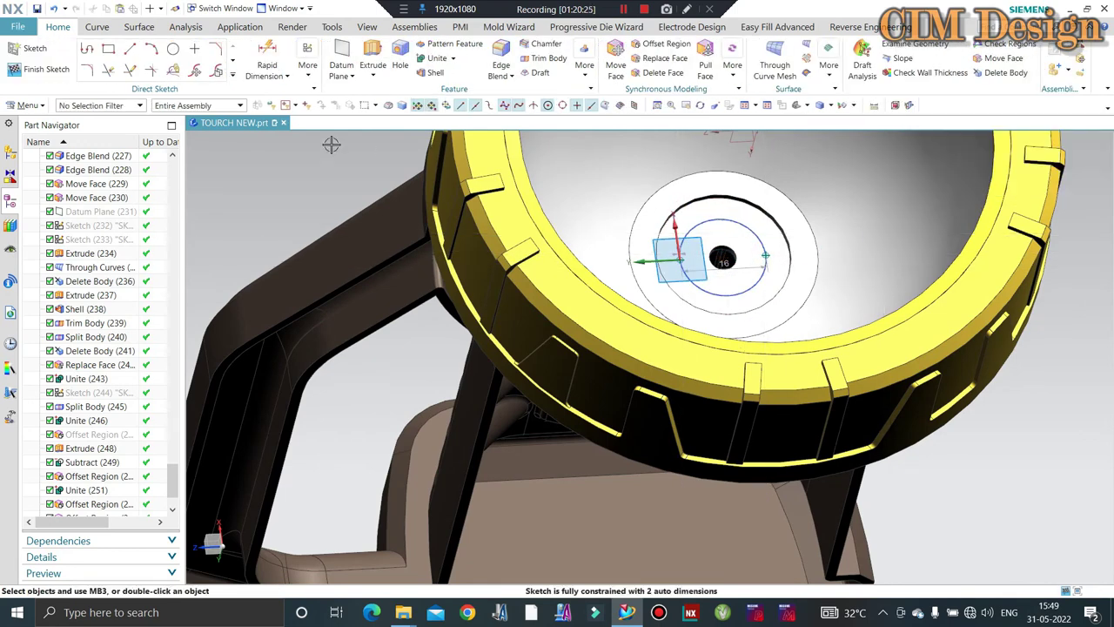
click(52, 68)
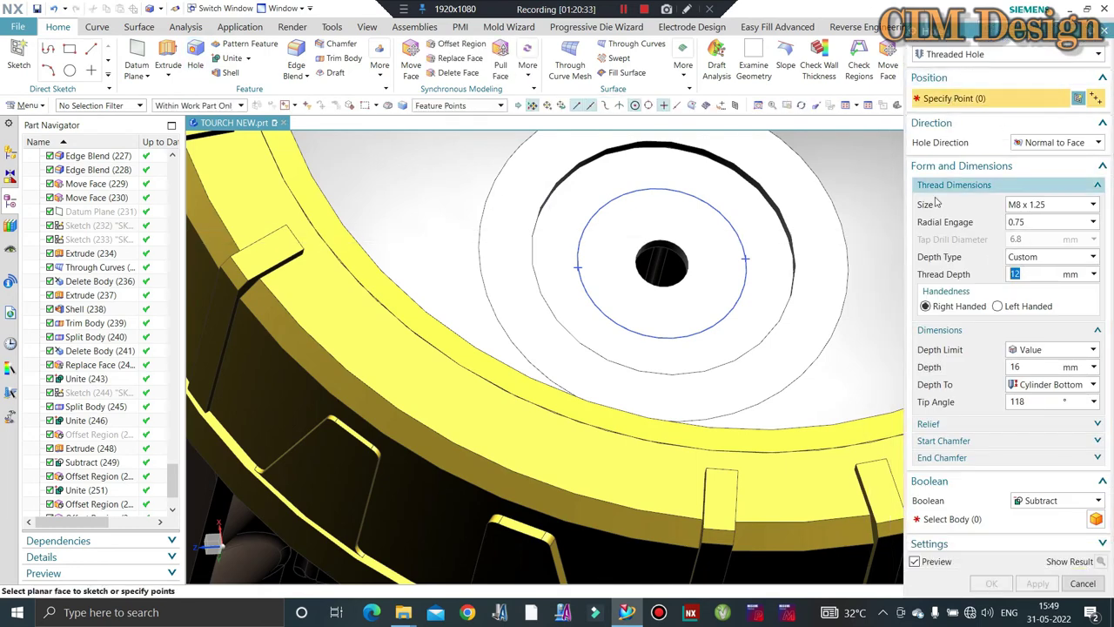
- Create two M4 x 0.7 threaded holes, 8 mm deep, on opposite sides of the 16 mm circle
click(1053, 204)
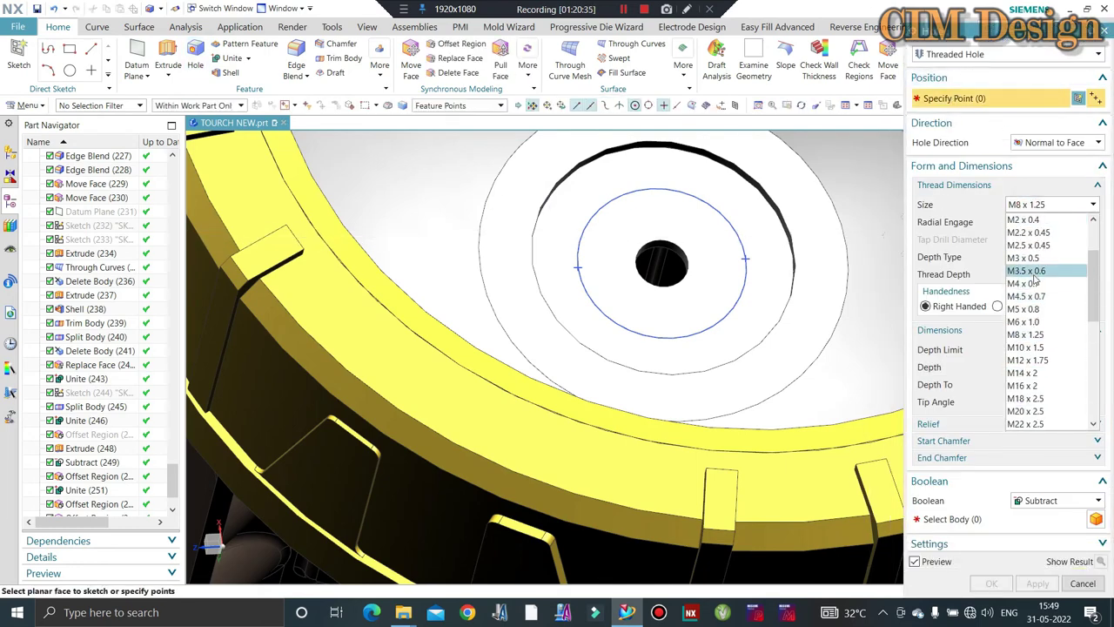
click(1024, 284)
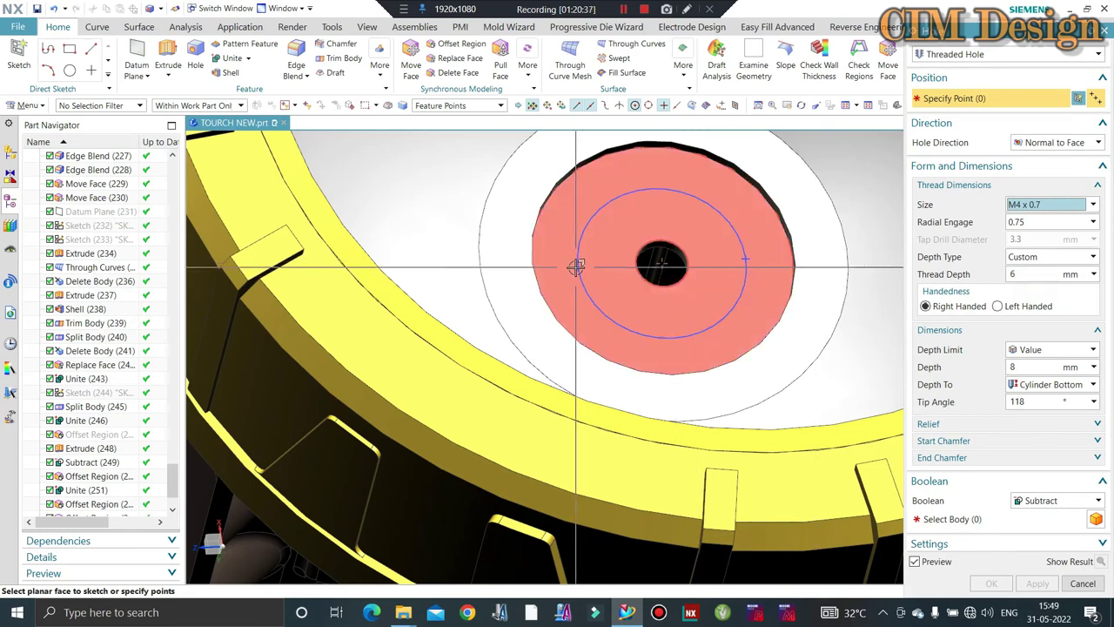
click(661, 262)
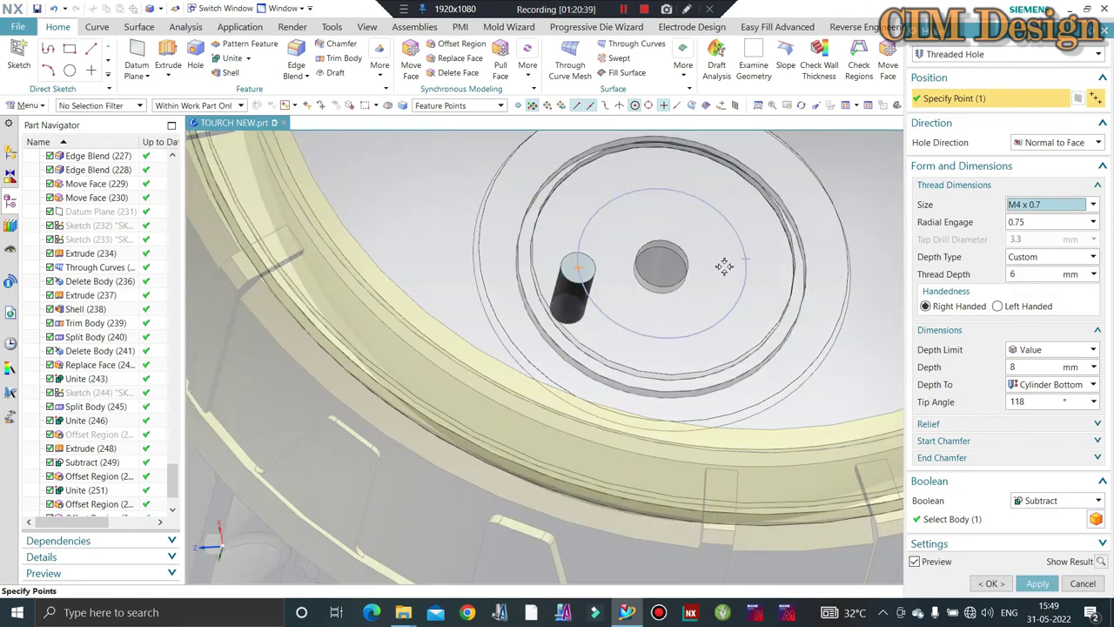
click(747, 258)
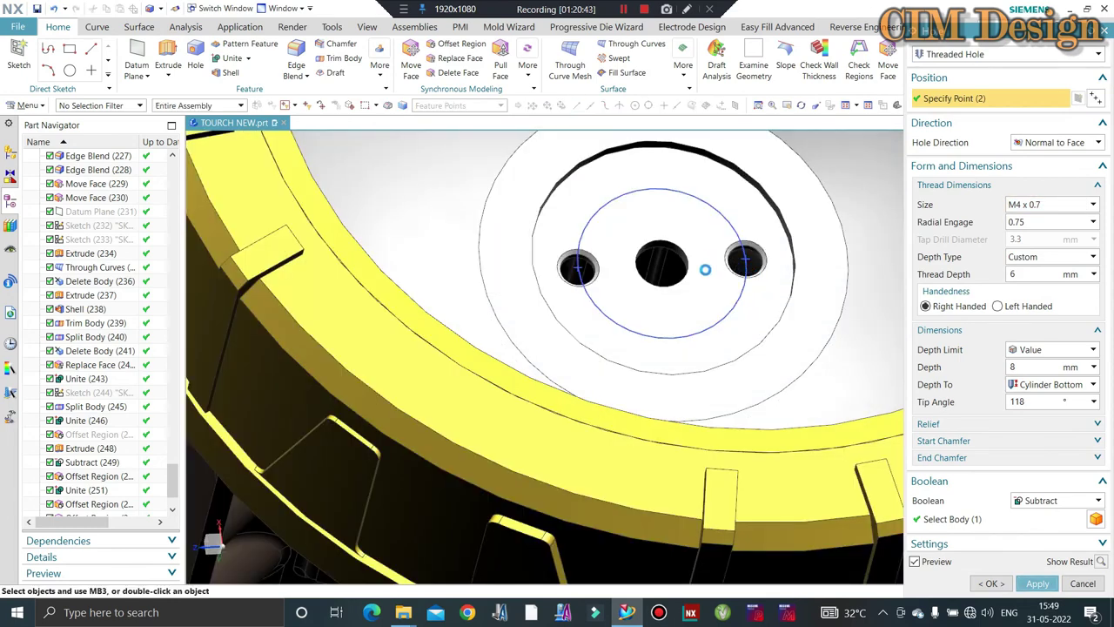
scroll(710, 278, down, 1)
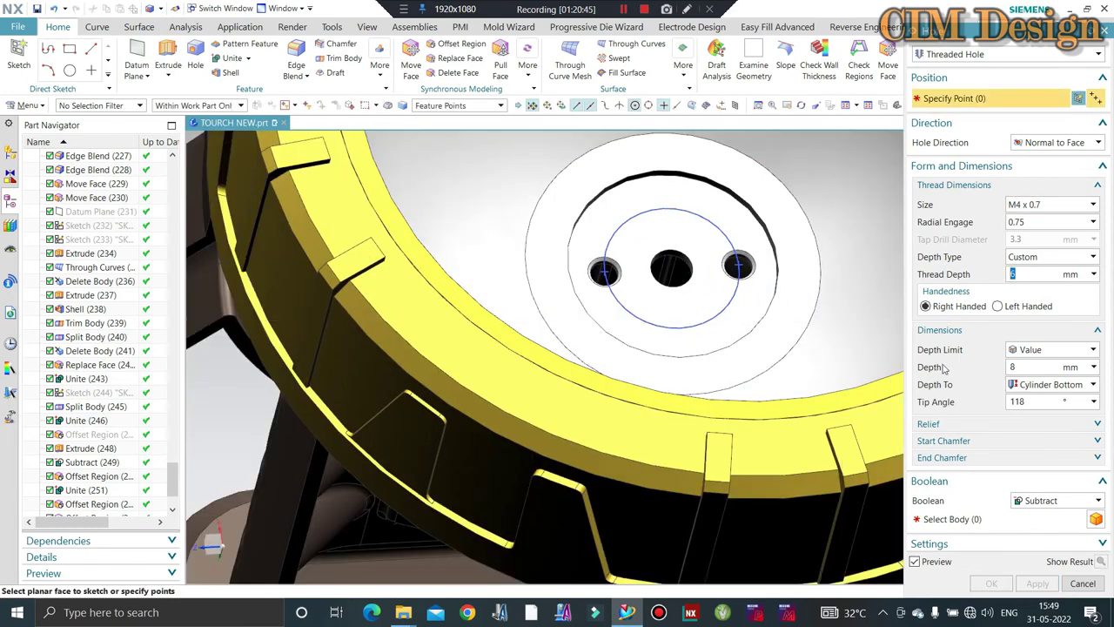
click(1083, 584)
scroll(801, 316, down, 1)
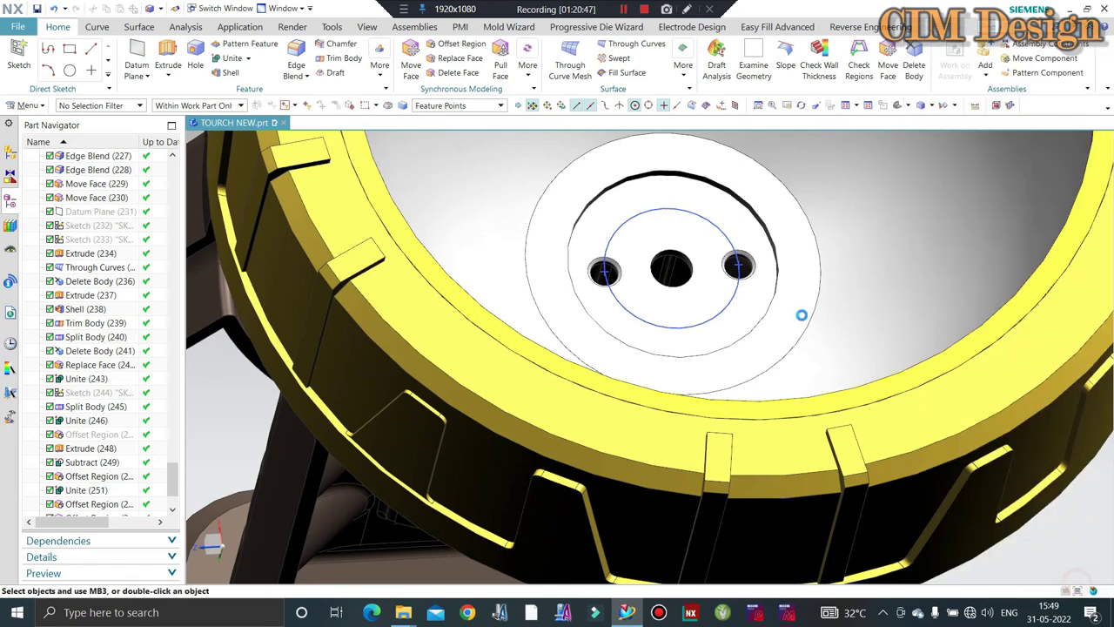
scroll(730, 280, down, 2)
key(ctrl+j)
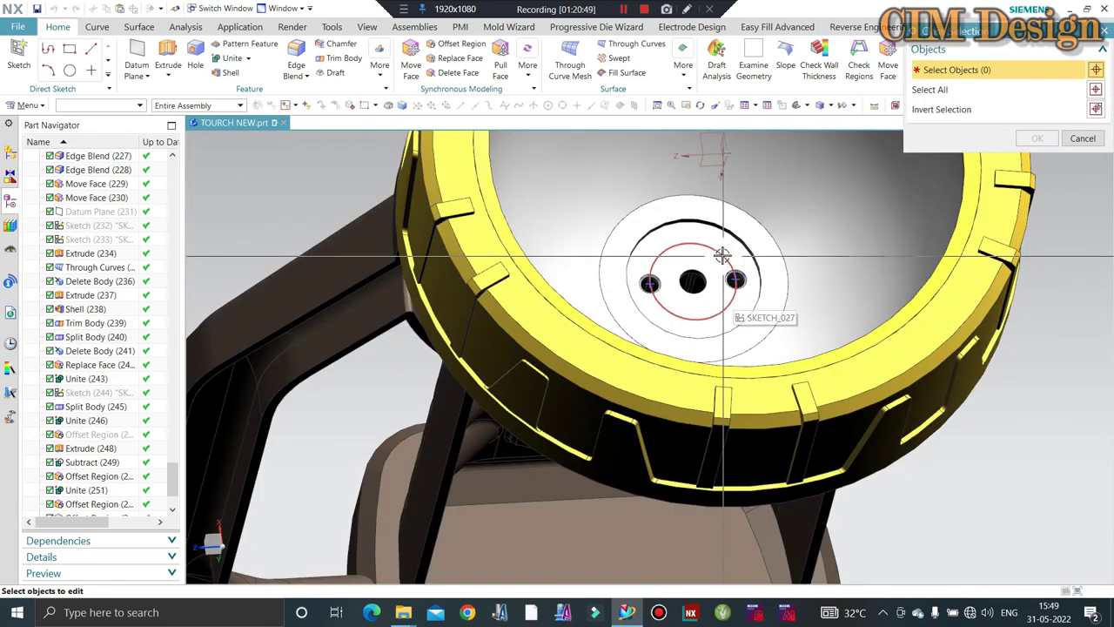
- Move the hole sketch SKETCH_027 and other curves to layer 100 to hide them
click(754, 285)
middle_click(958, 366)
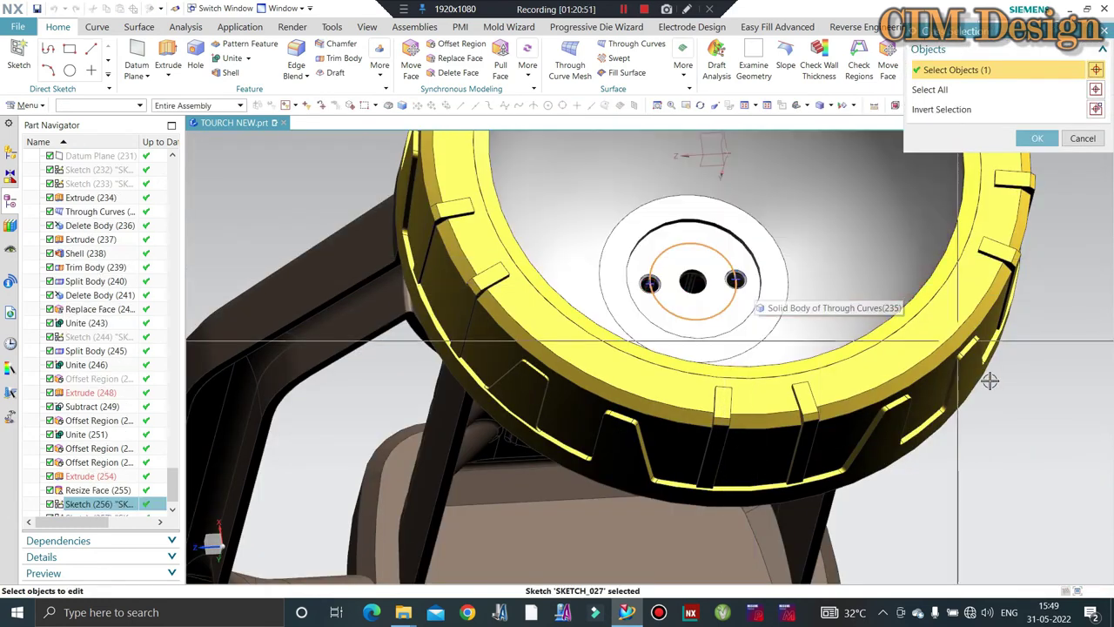
text(100)
key(Return)
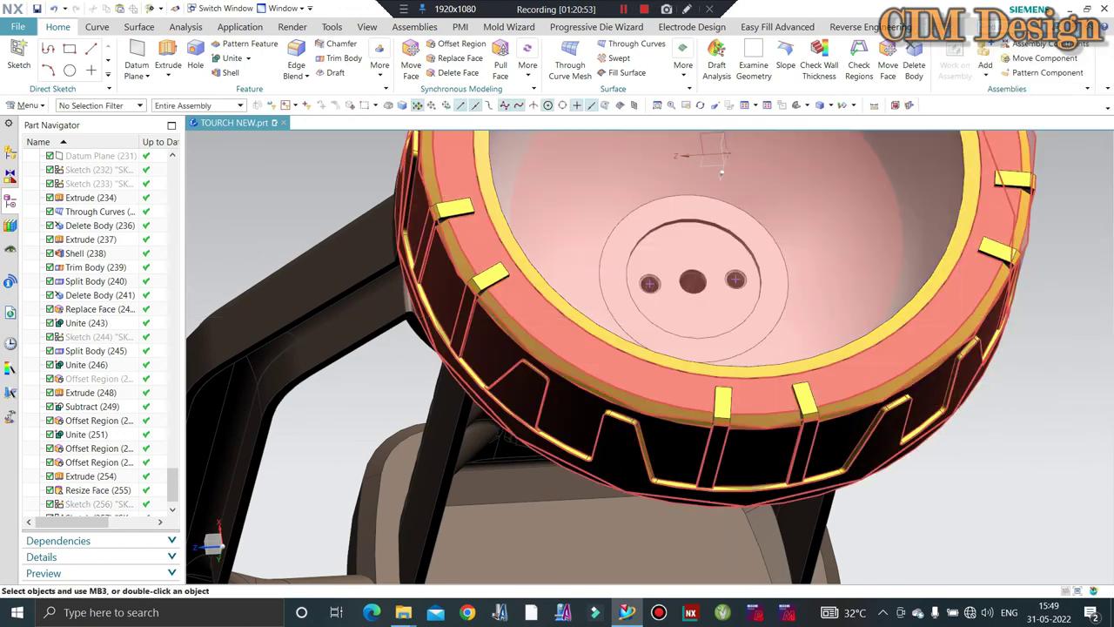
key(ctrl+j)
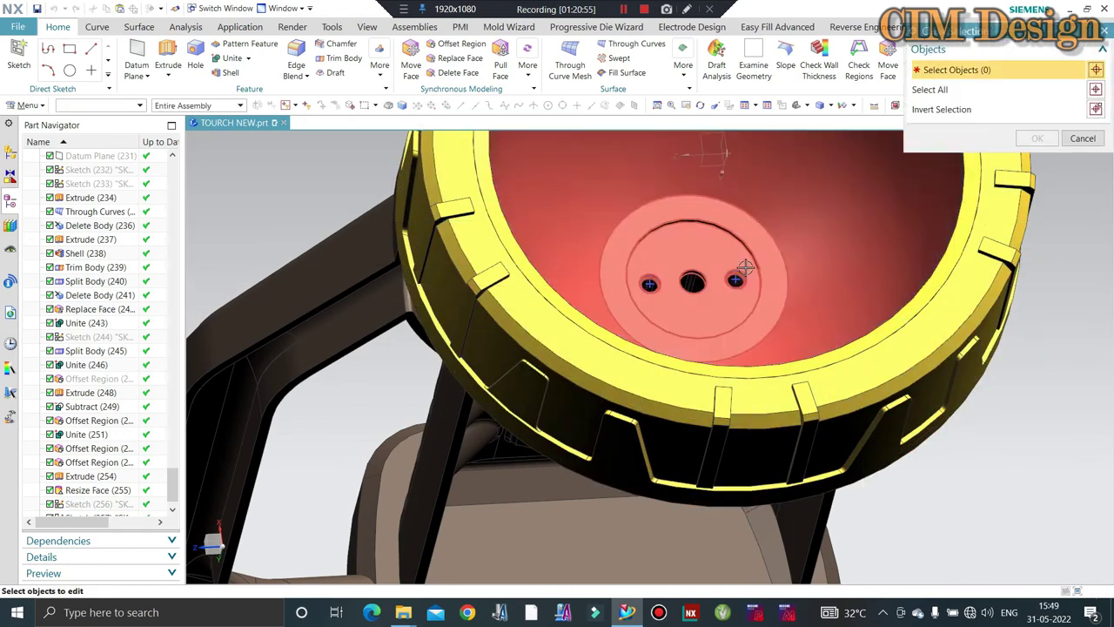
middle_click(666, 290)
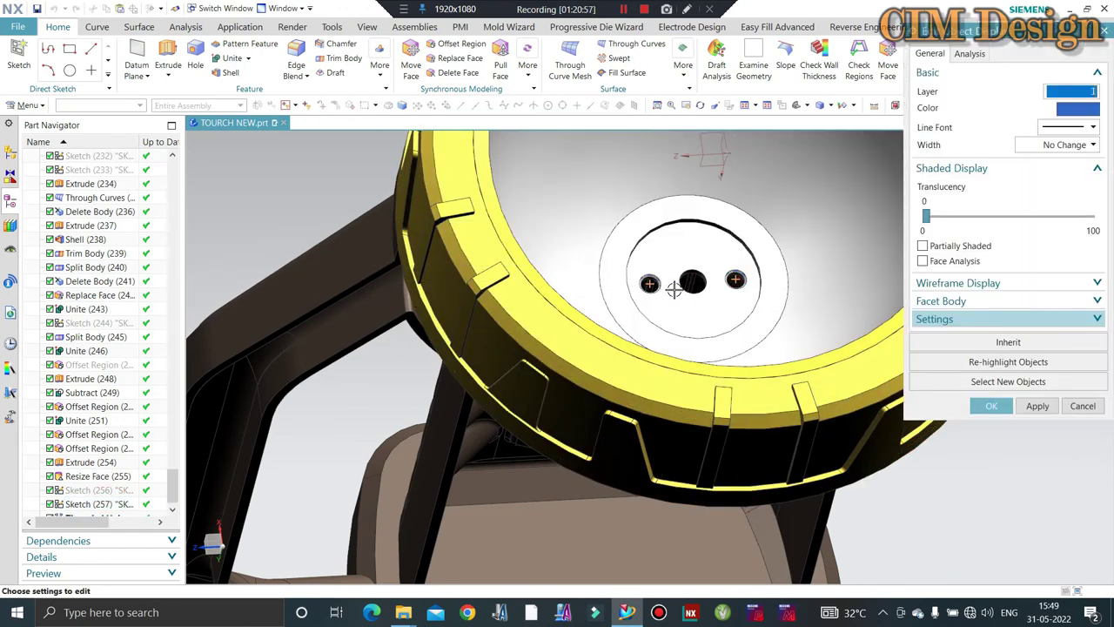
key(Return)
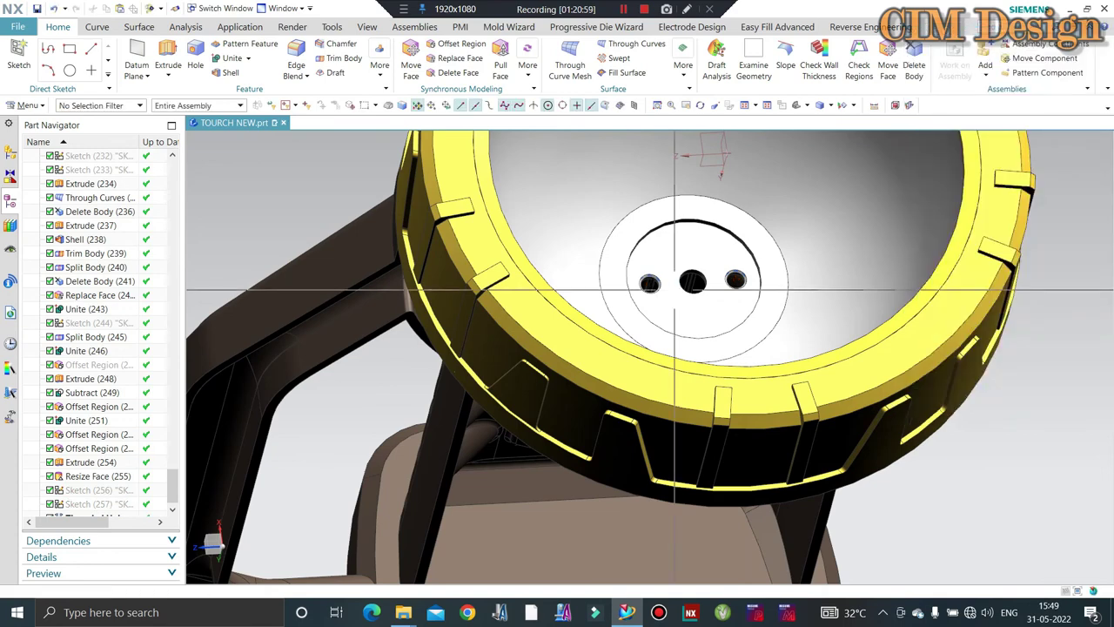
- Orbit the torch and inspect the Shell(111) and another reflector feature without changing them
scroll(672, 281, down, 5)
mouse_move(672, 281)
middle_down()
mouse_move(719, 354)
mouse_move(486, 257)
mouse_move(943, 265)
mouse_move(743, 331)
mouse_move(741, 284)
middle_up()
scroll(944, 264, up, 3)
scroll(943, 265, down, 4)
scroll(835, 296, up, 3)
scroll(741, 284, up, 3)
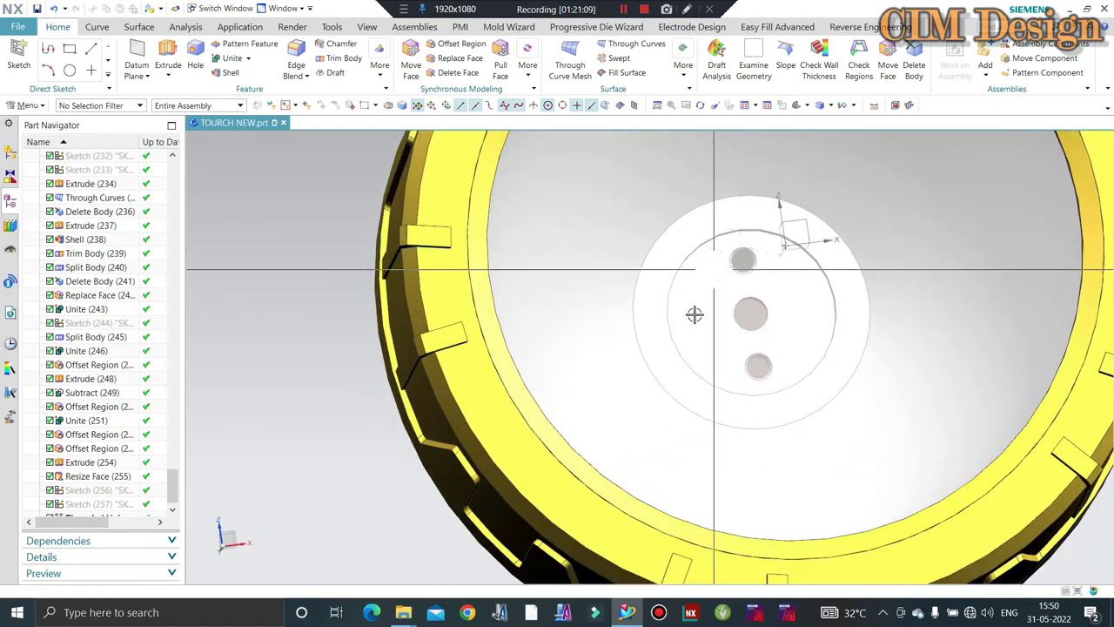
scroll(750, 294, down, 3)
double_click(753, 341)
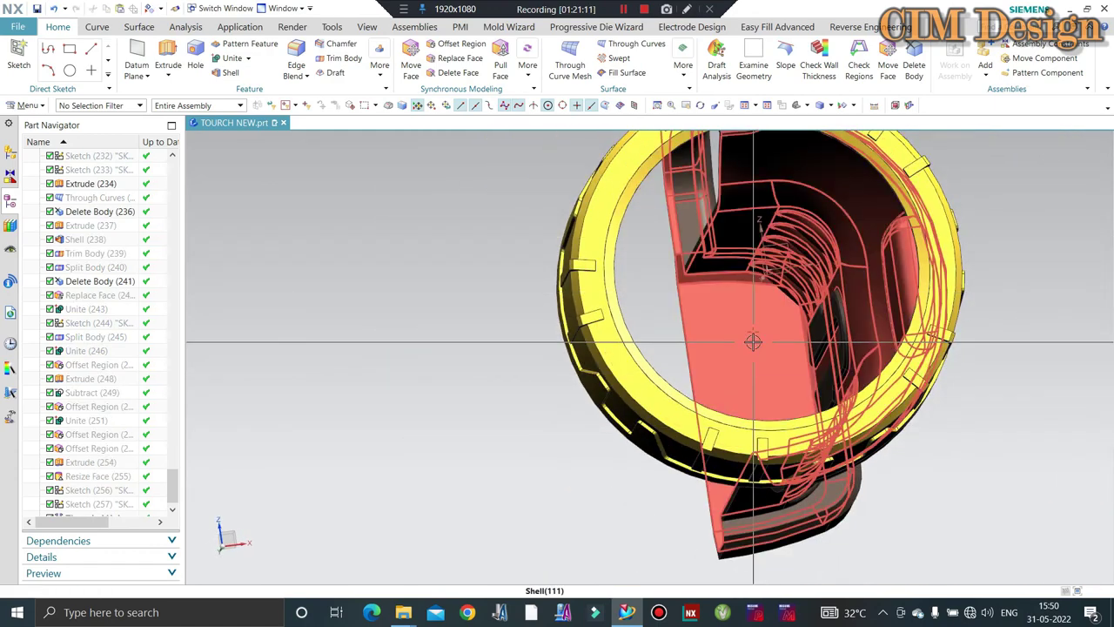
key(Escape)
scroll(746, 311, up, 3)
mouse_move(746, 311)
middle_down()
mouse_move(775, 333)
mouse_move(730, 442)
mouse_move(763, 341)
middle_up()
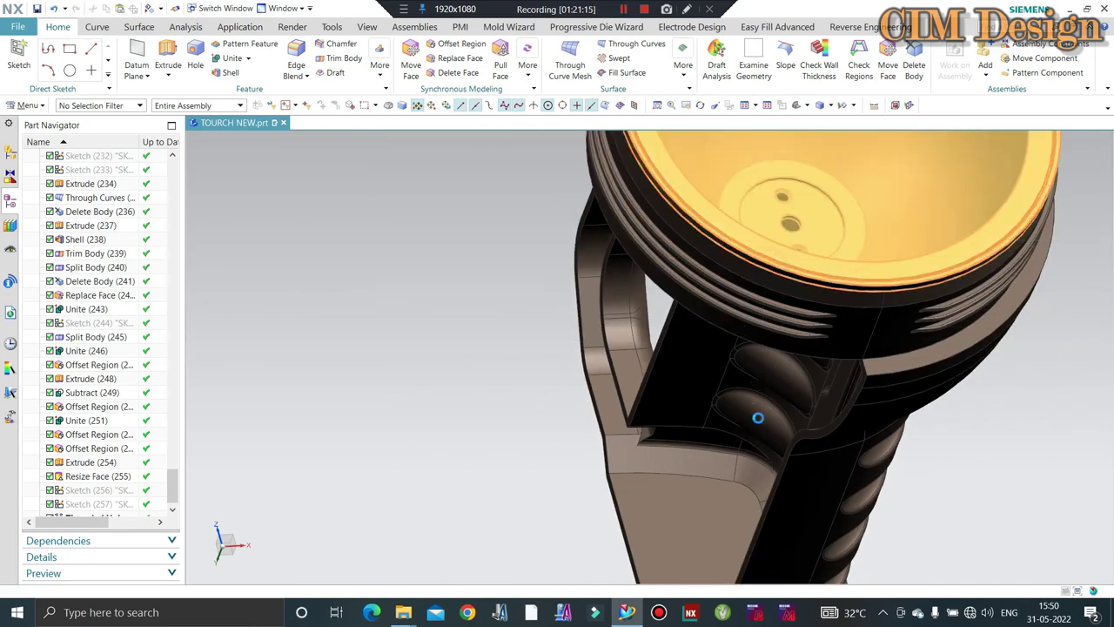
double_click(735, 318)
key(Escape)
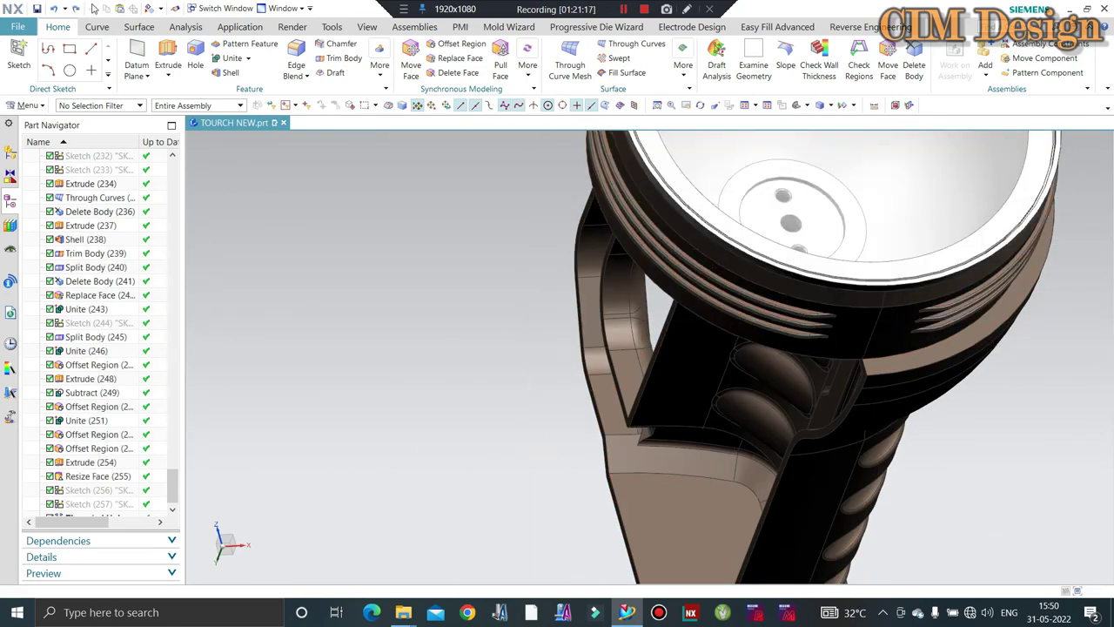
- Set the selection filter to Solid Body
click(64, 107)
click(76, 253)
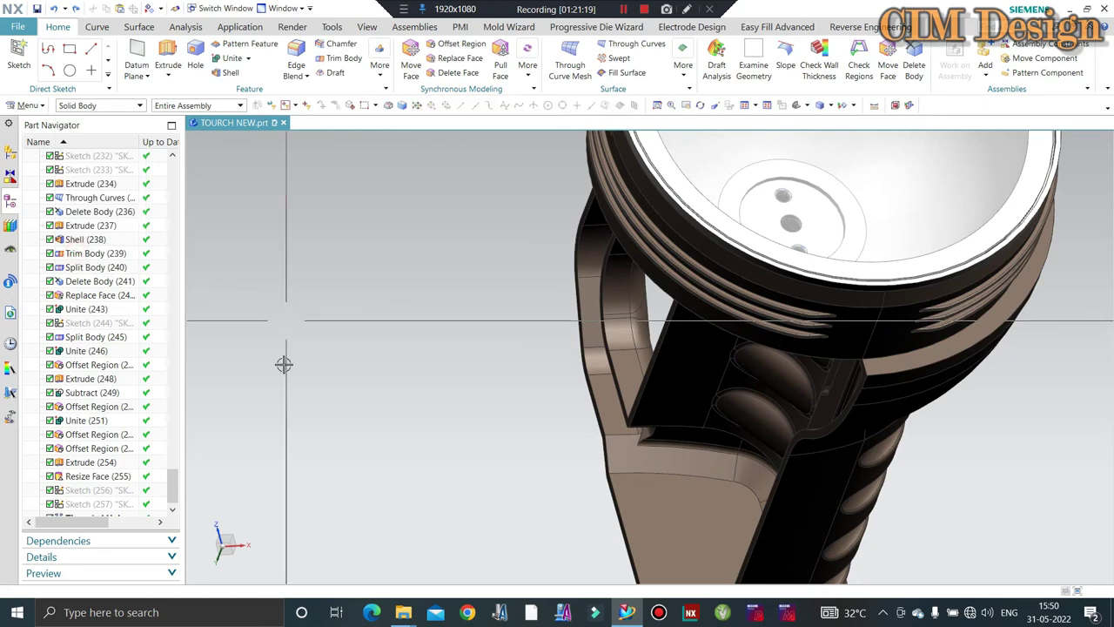
scroll(922, 113, down, 3)
scroll(854, 337, up, 3)
scroll(855, 337, down, 3)
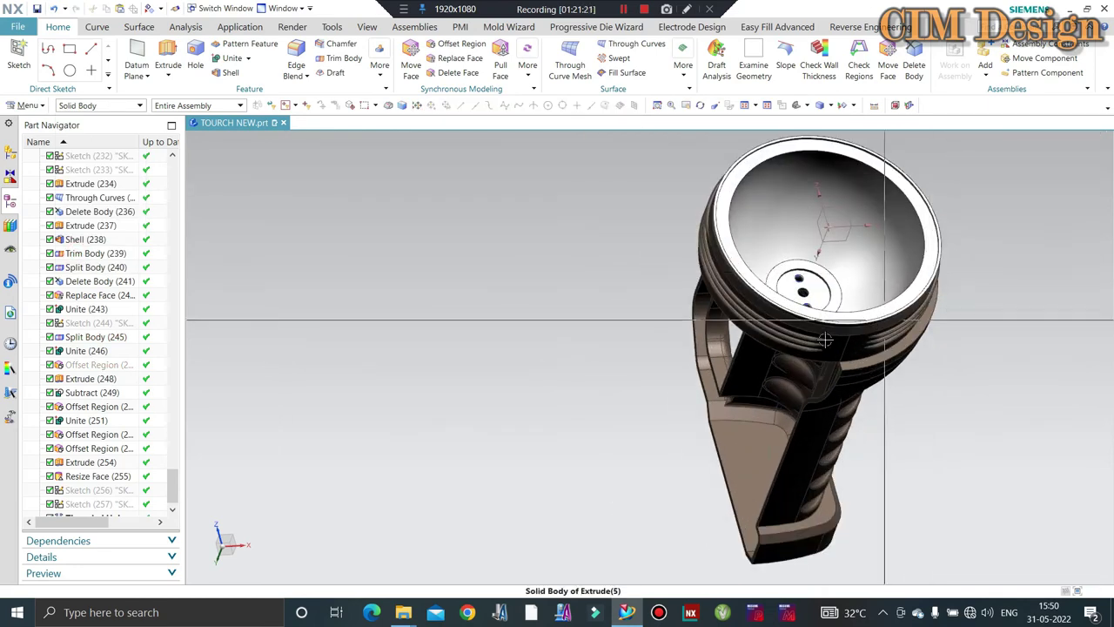
scroll(912, 142, up, 3)
scroll(896, 148, up, 2)
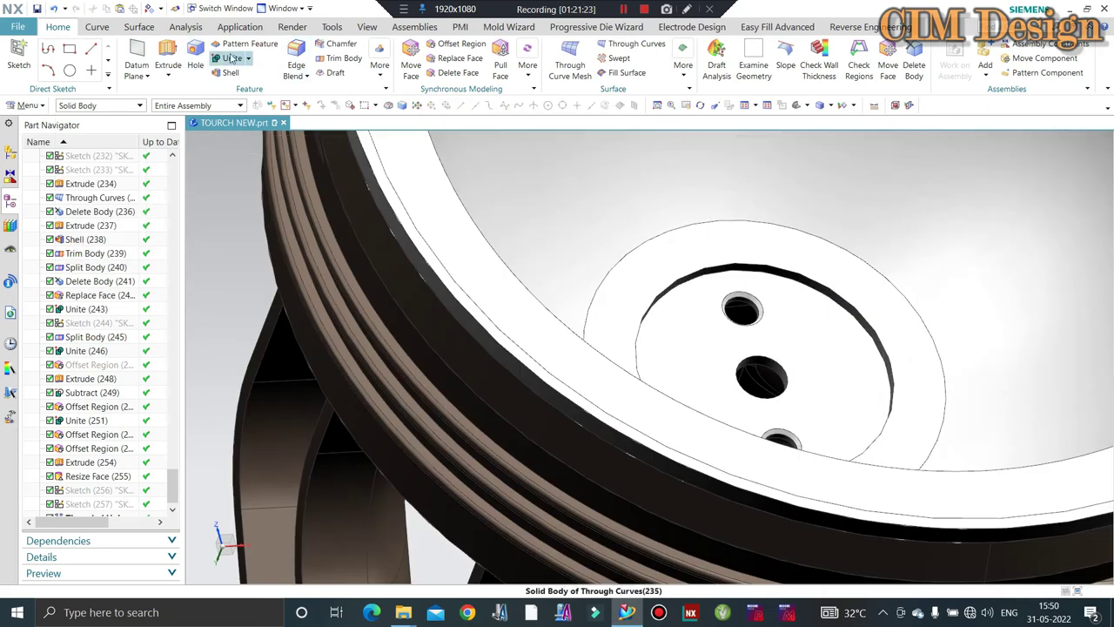
- Extrude the seat's outer edge and central hole edge 1.2 mm as a separate washer body
scroll(783, 283, up, 2)
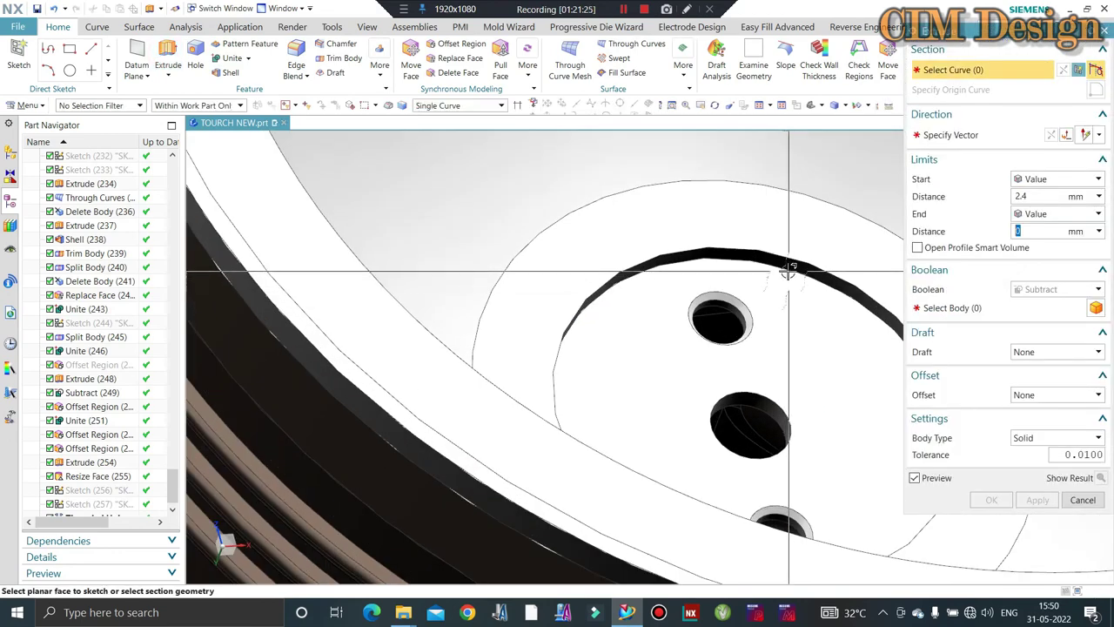
click(787, 271)
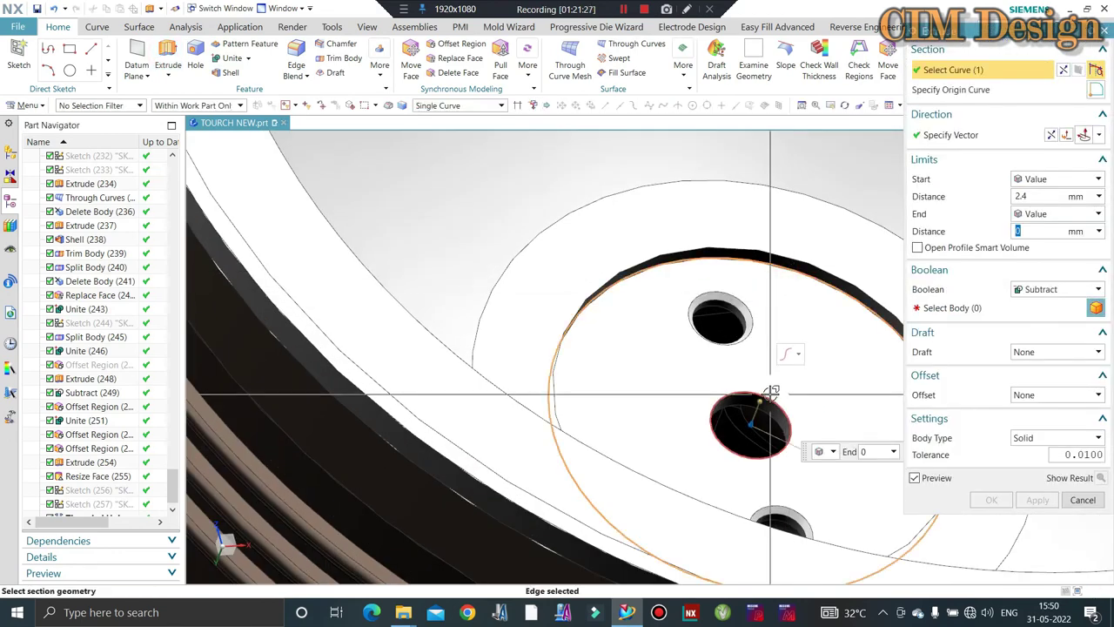
click(772, 392)
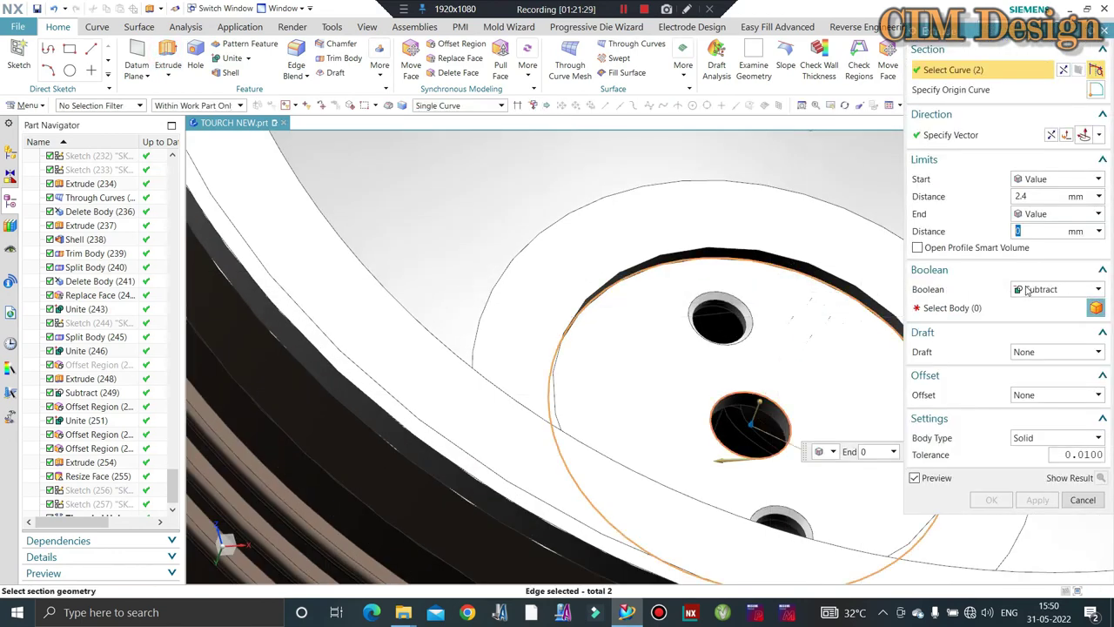
click(1058, 289)
click(1031, 304)
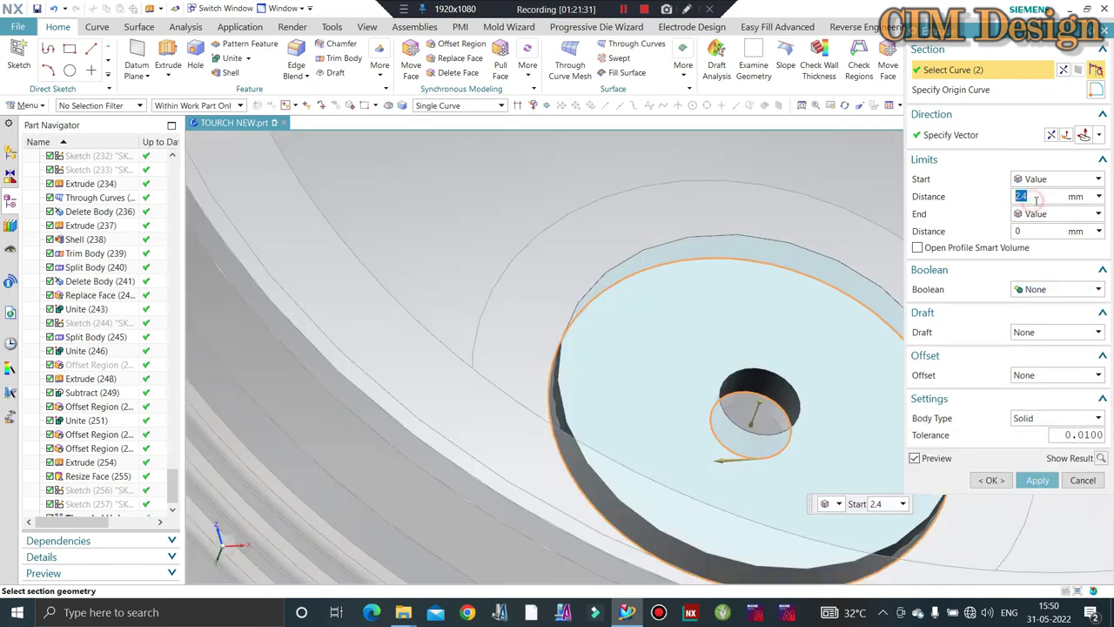
click(1050, 196)
text(1.2)
key(Return)
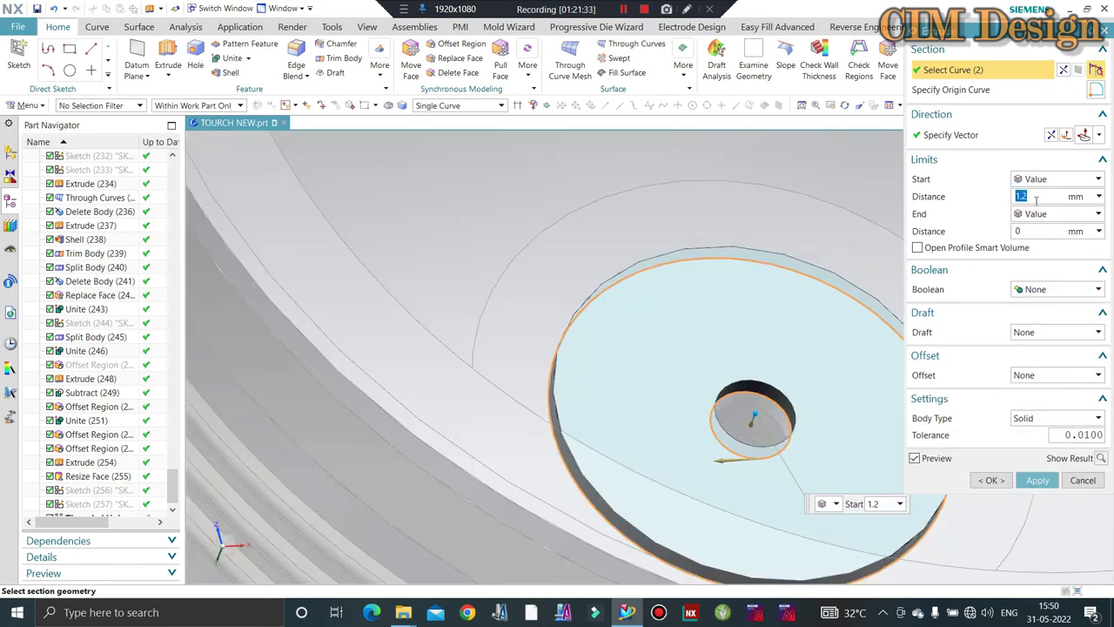
middle_click(587, 356)
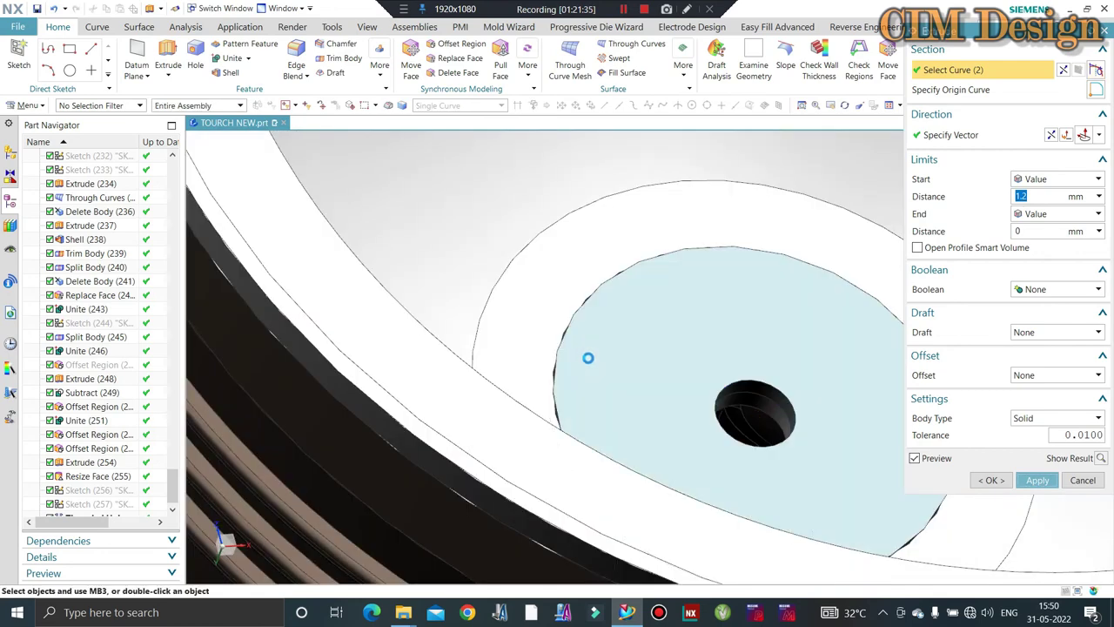
scroll(618, 275, up, 5)
middle_drag(597, 311, 552, 278)
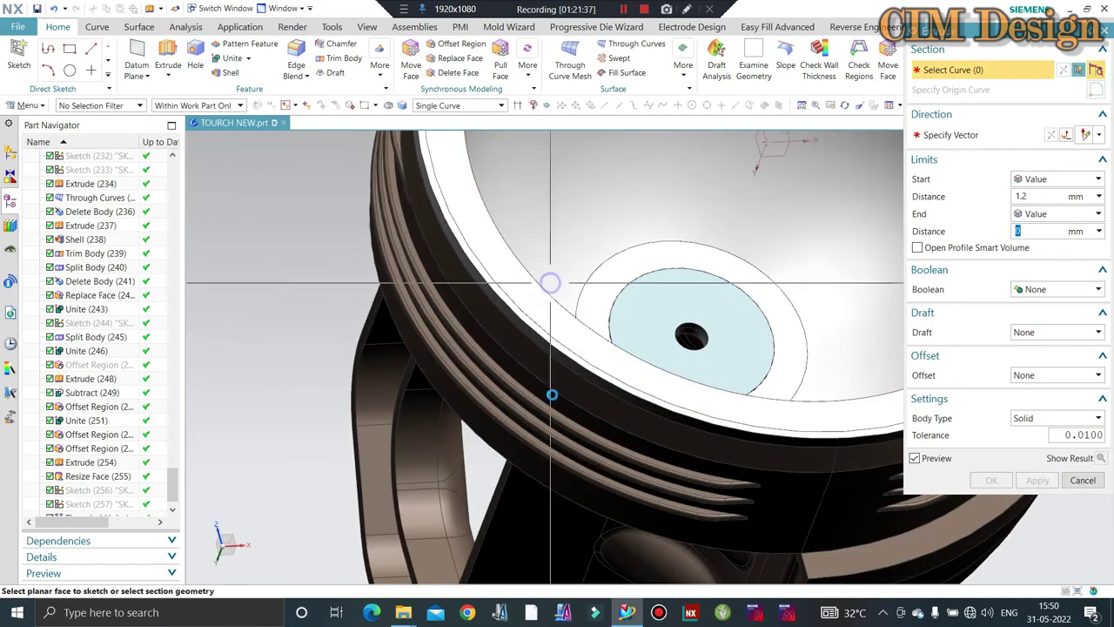
key(Escape)
middle_drag(313, 293, 615, 305)
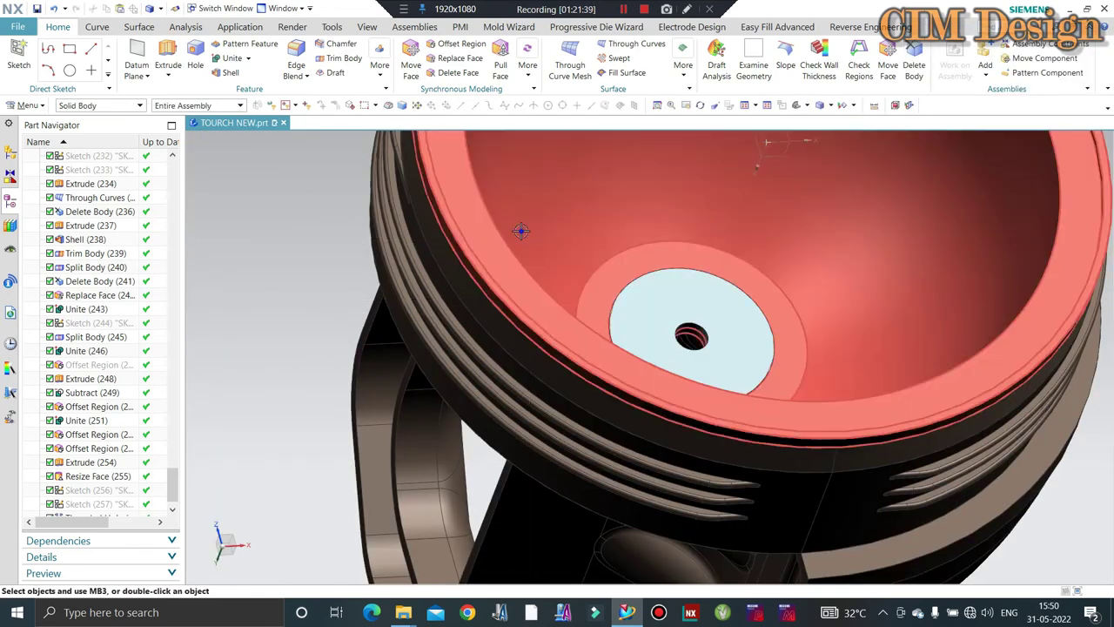
- Offset the face of the reflector's central disc by 0.2 mm
scroll(632, 345, down, 3)
click(456, 50)
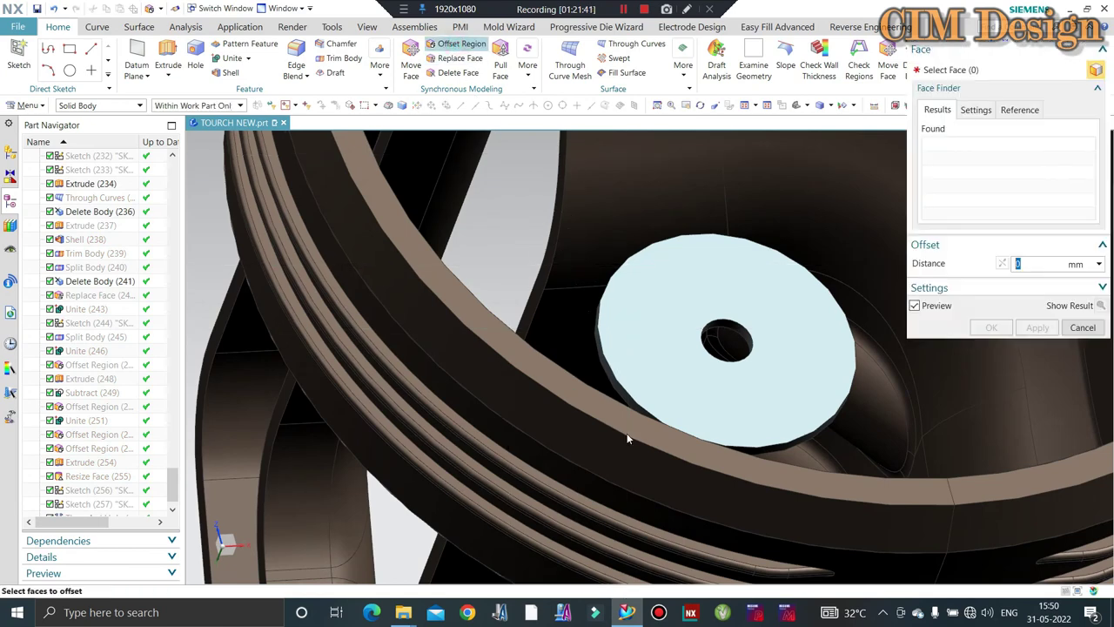
scroll(626, 386, down, 2)
click(737, 424)
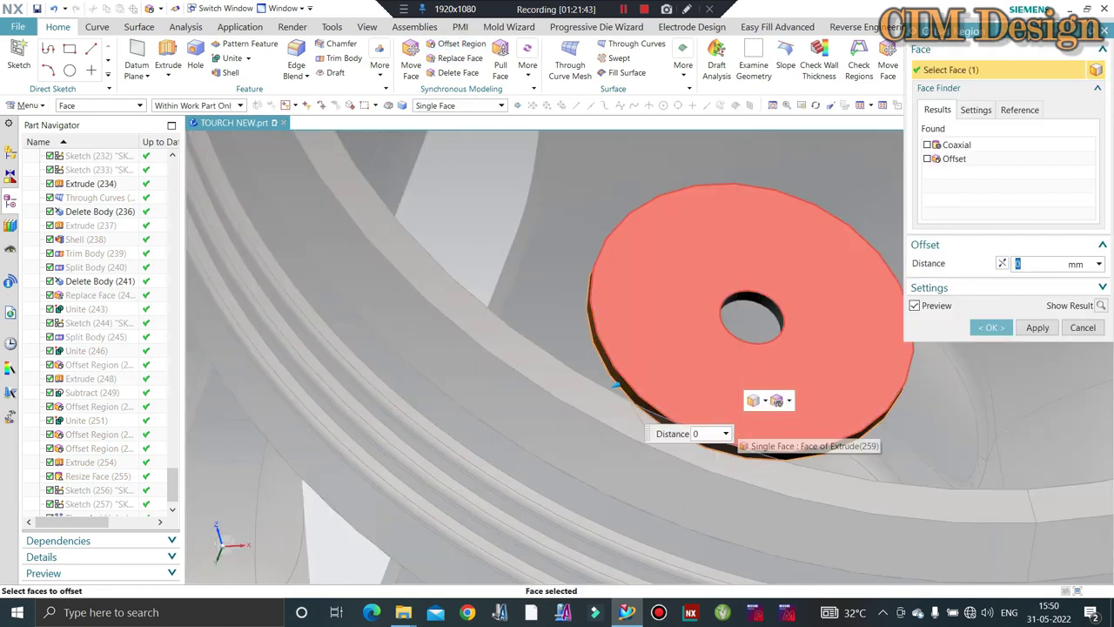
text(.2)
key(Return)
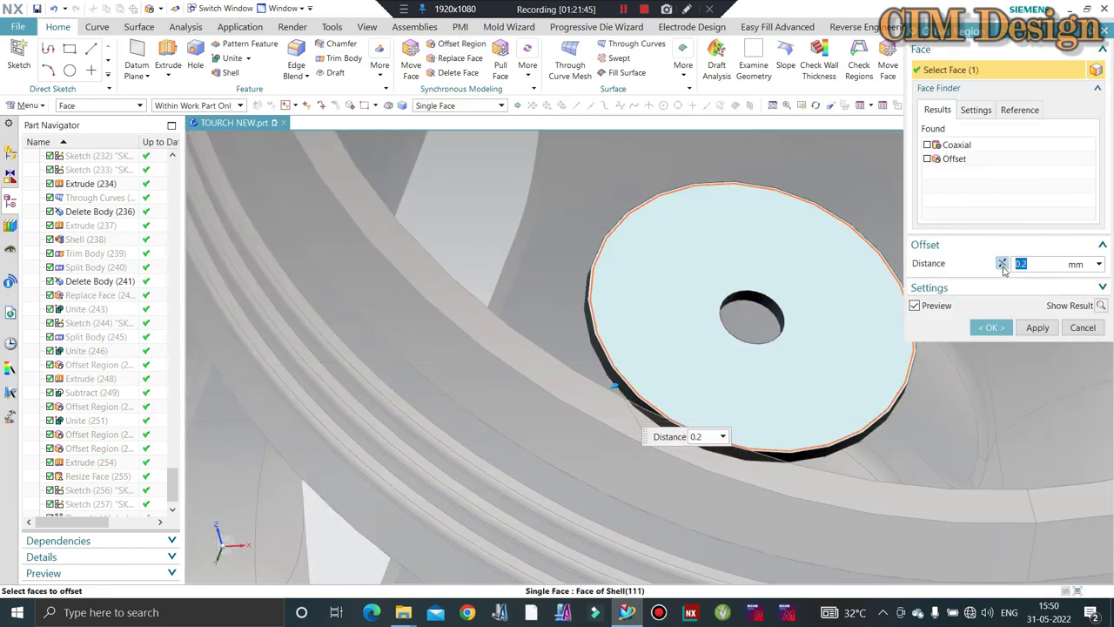
middle_click(610, 331)
- Turn the view toward the lens, fit the torch, and look into the reflector
scroll(605, 331, up, 3)
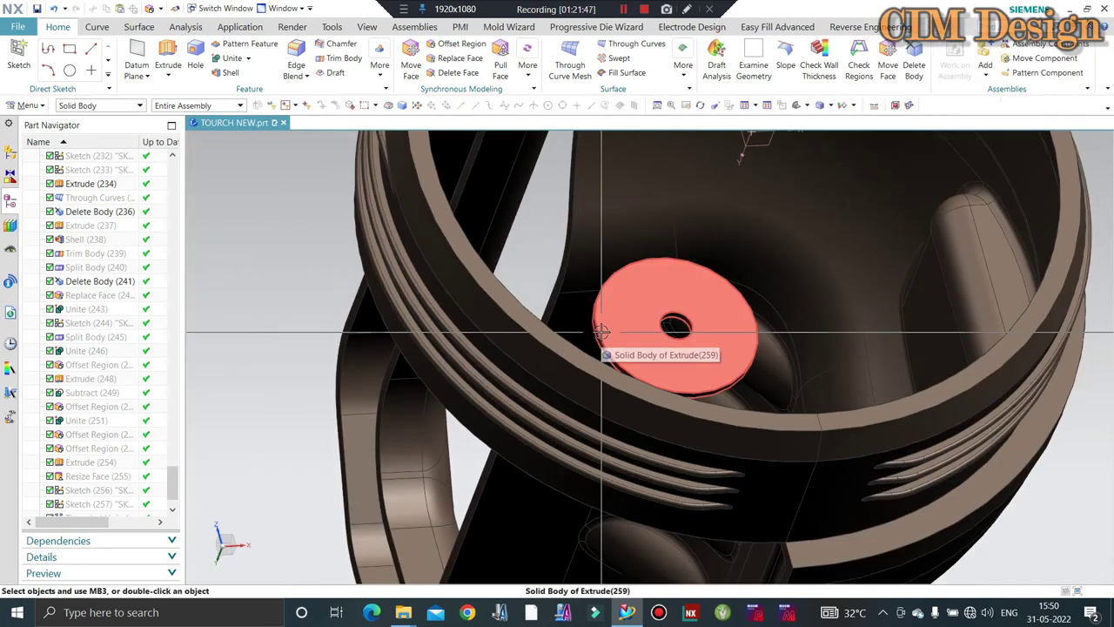
double_click(602, 333)
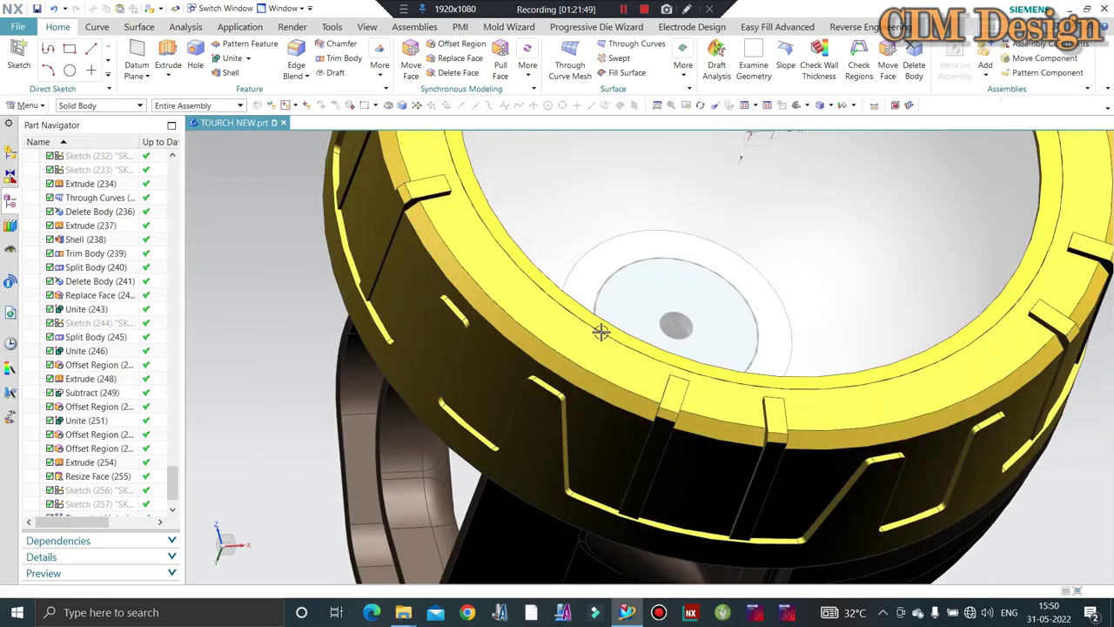
scroll(601, 332, up, 2)
scroll(601, 332, up, 5)
mouse_move(783, 331)
middle_down()
mouse_move(704, 299)
mouse_move(744, 350)
mouse_move(719, 361)
middle_up()
scroll(743, 350, down, 3)
scroll(716, 353, down, 2)
key(End)
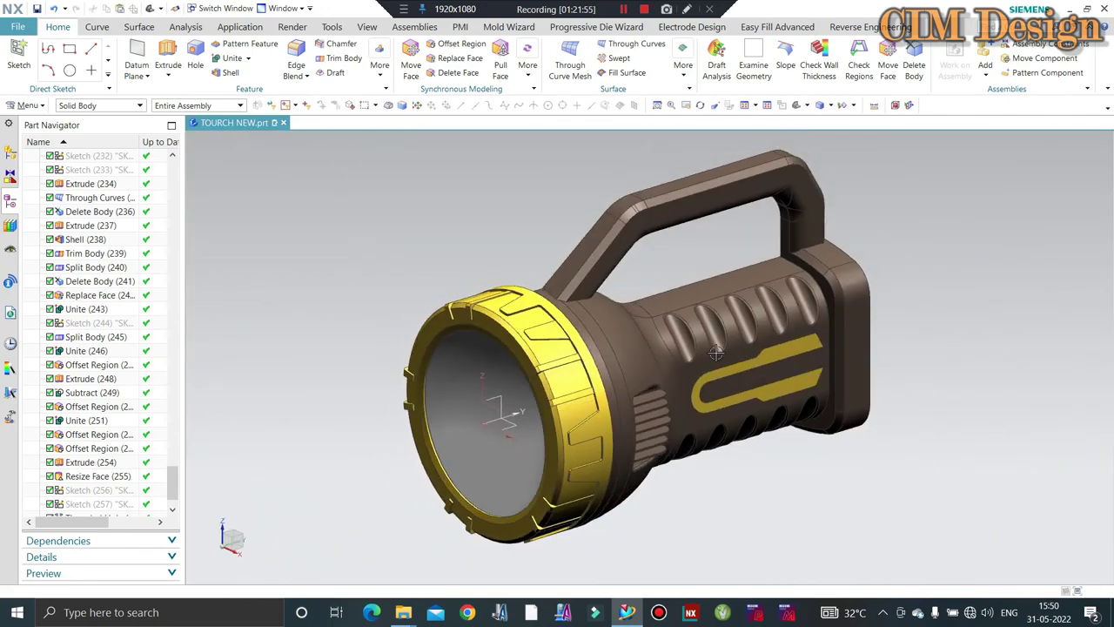
middle_drag(807, 129, 712, 397)
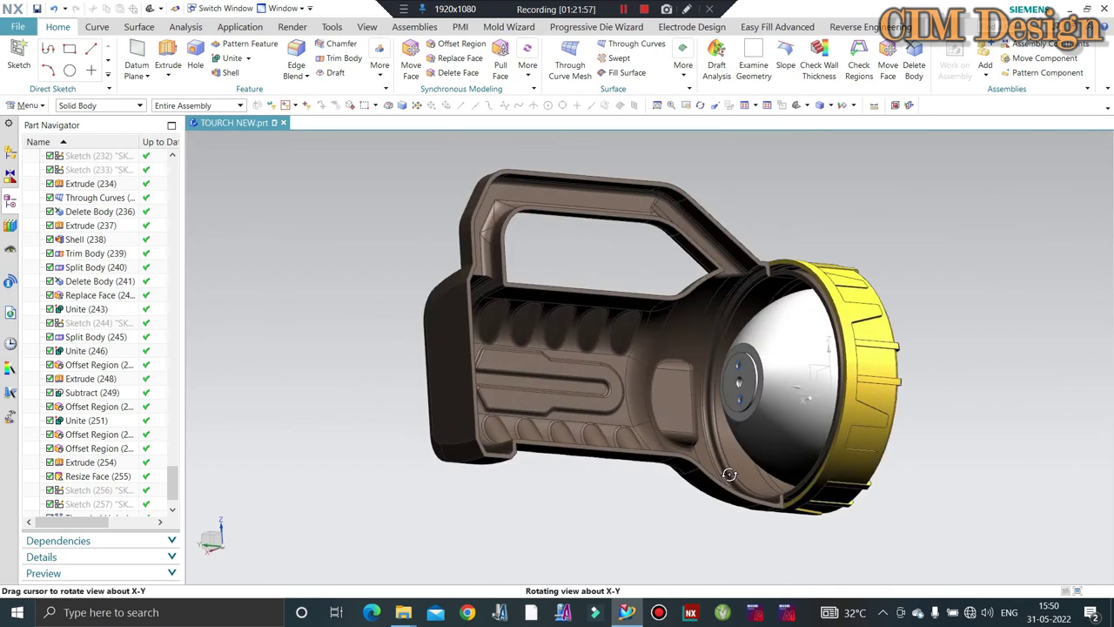
- Offset the hole's cylindrical wall by 0.25 mm, then view the yellow bezel
scroll(712, 397, down, 3)
scroll(712, 397, down, 2)
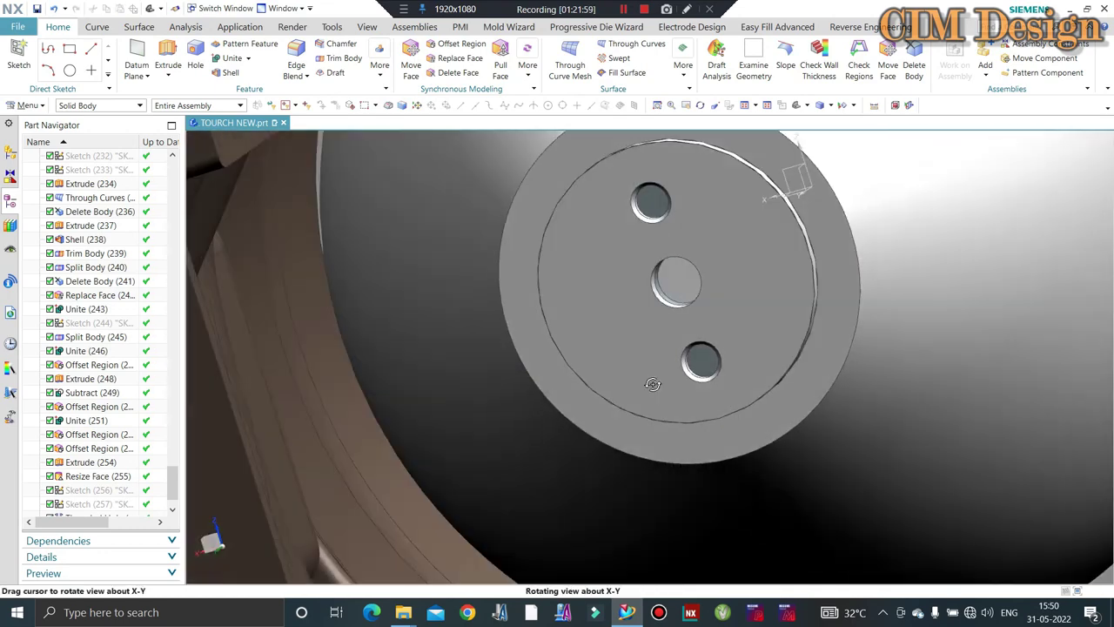
scroll(712, 397, down, 3)
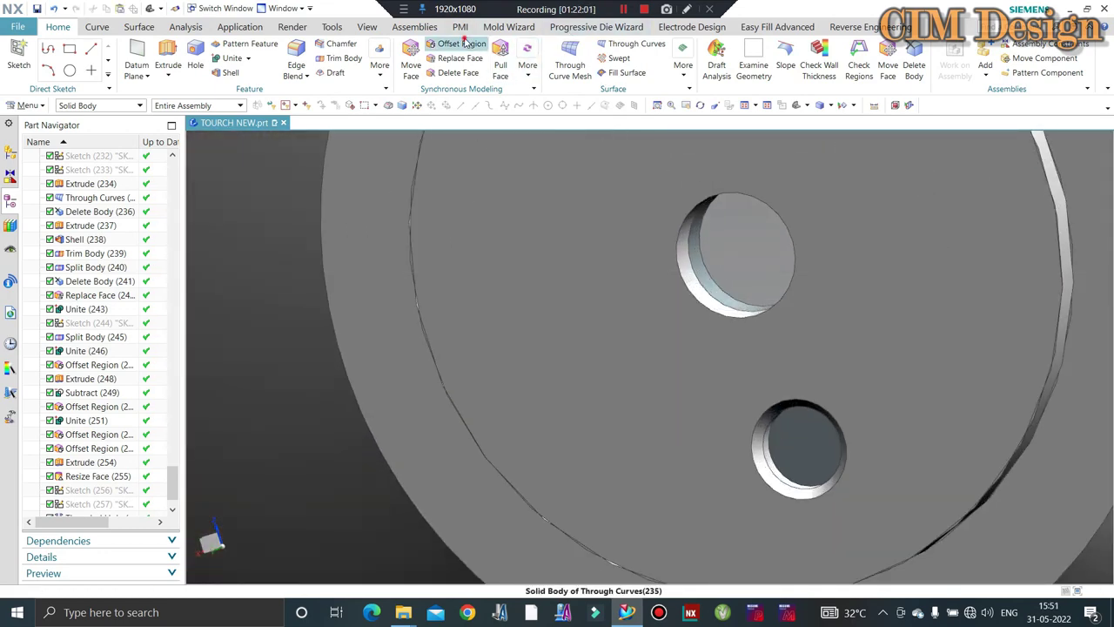
click(464, 42)
scroll(708, 287, down, 1)
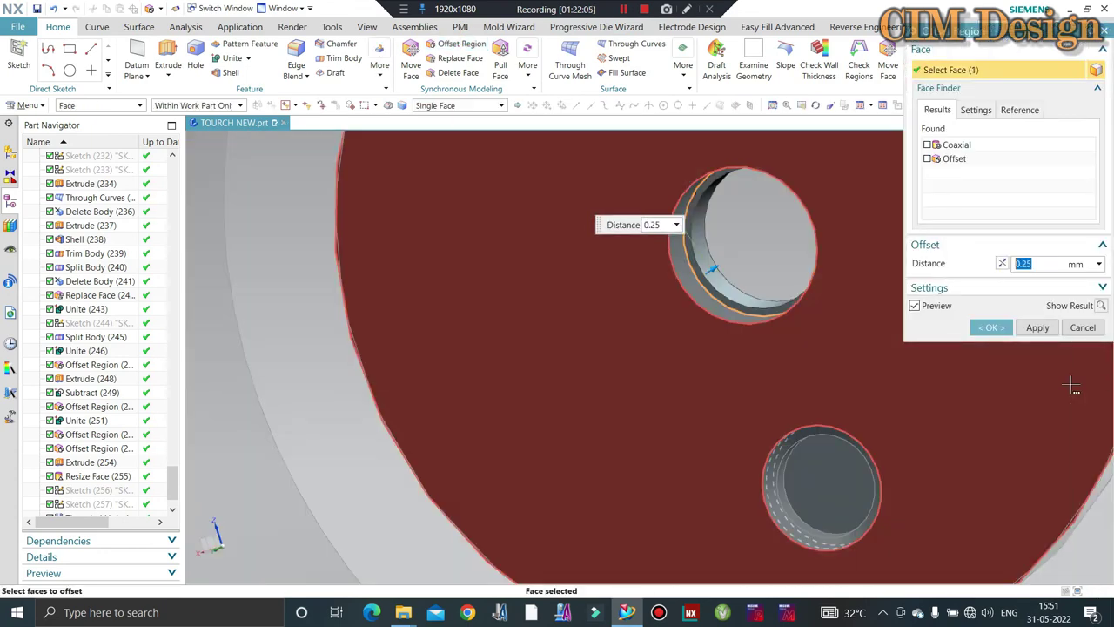
middle_click(1051, 391)
scroll(799, 356, up, 3)
mouse_move(798, 356)
middle_down()
mouse_move(642, 335)
mouse_move(746, 386)
middle_up()
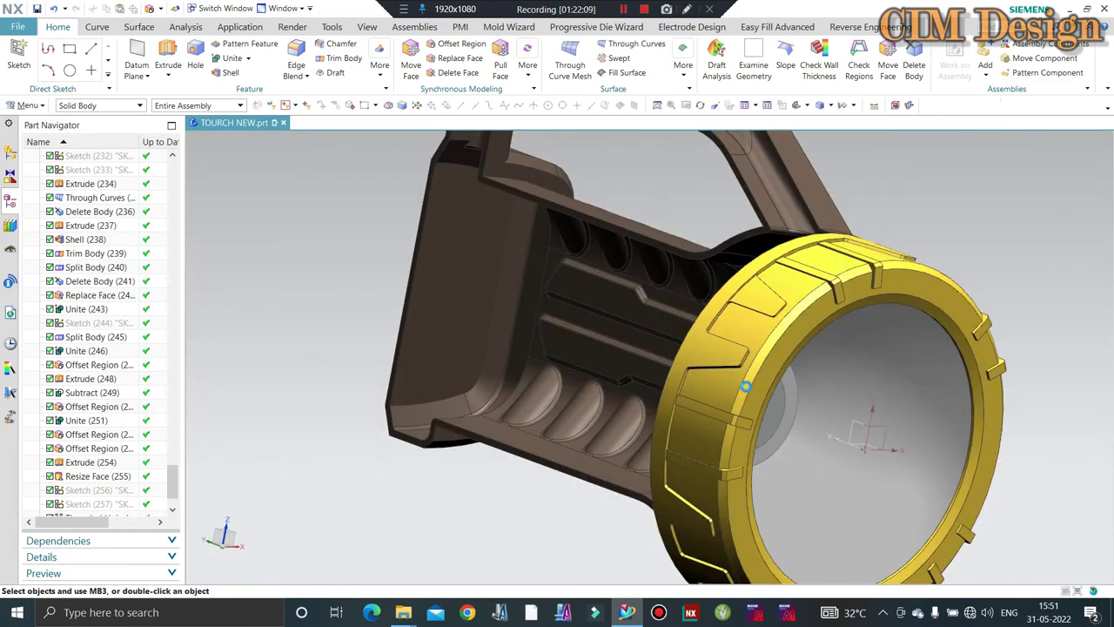
- Fit and save the torch part, then view the reflector from behind
key(Home)
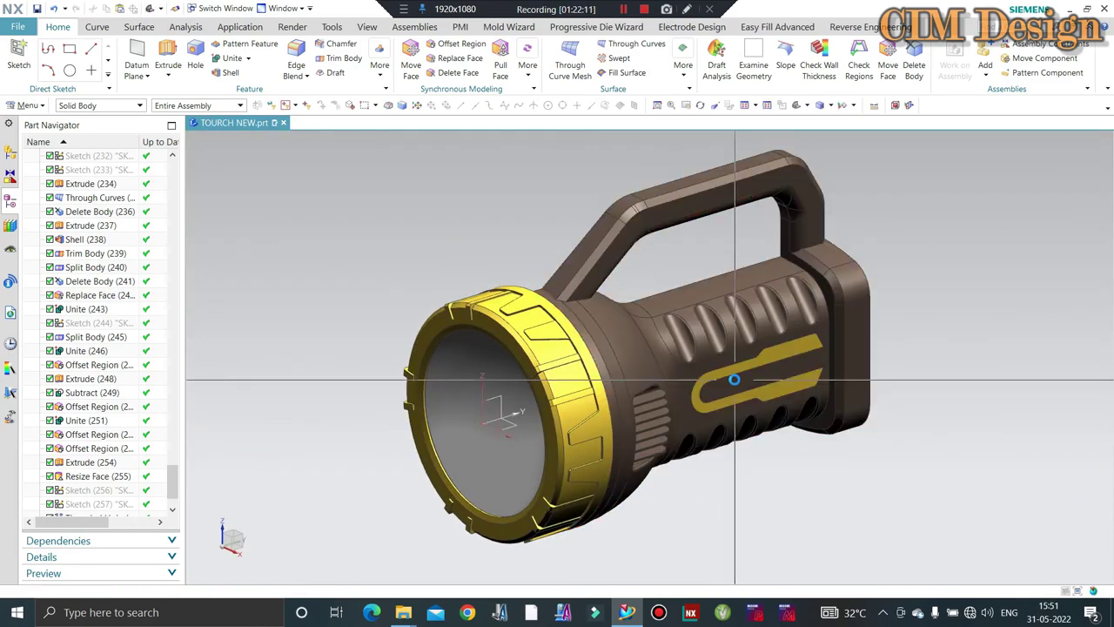
key(ctrl+s)
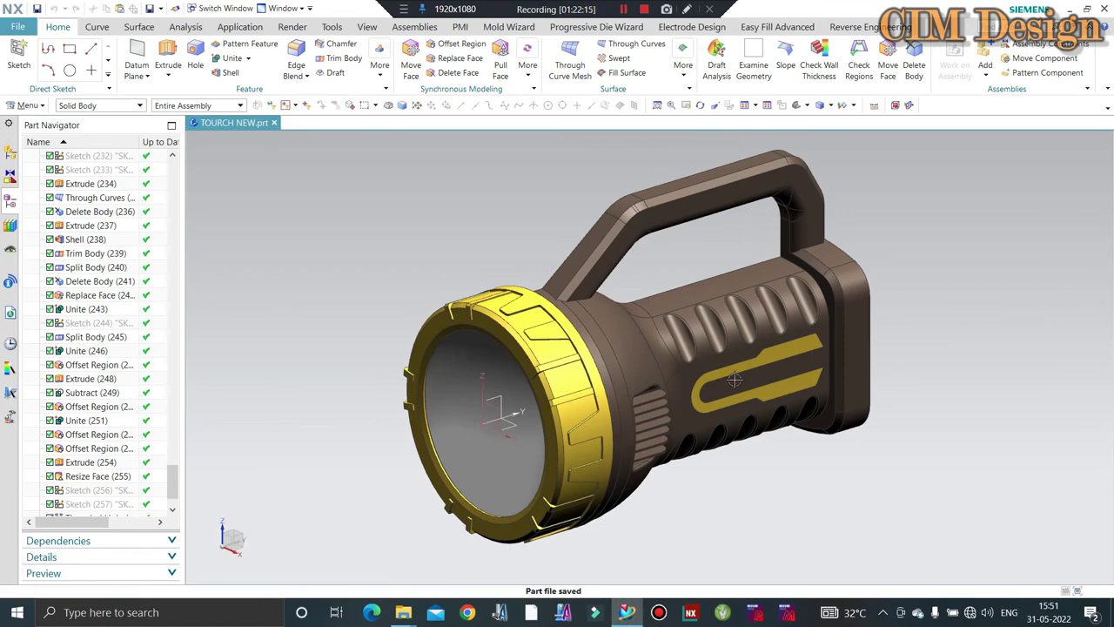
mouse_move(493, 194)
middle_down()
mouse_move(584, 182)
mouse_move(443, 221)
mouse_move(421, 178)
mouse_move(571, 256)
middle_up()
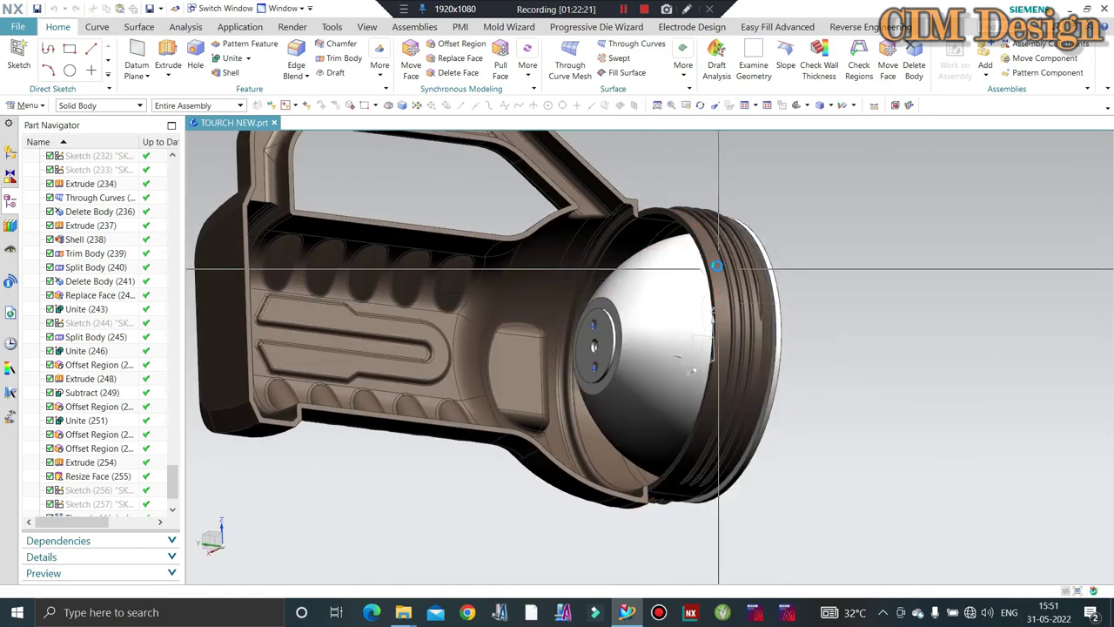
mouse_move(571, 256)
middle_down()
mouse_move(723, 302)
mouse_move(734, 336)
mouse_move(751, 324)
mouse_move(791, 355)
mouse_move(551, 291)
middle_up()
scroll(751, 324, up, 2)
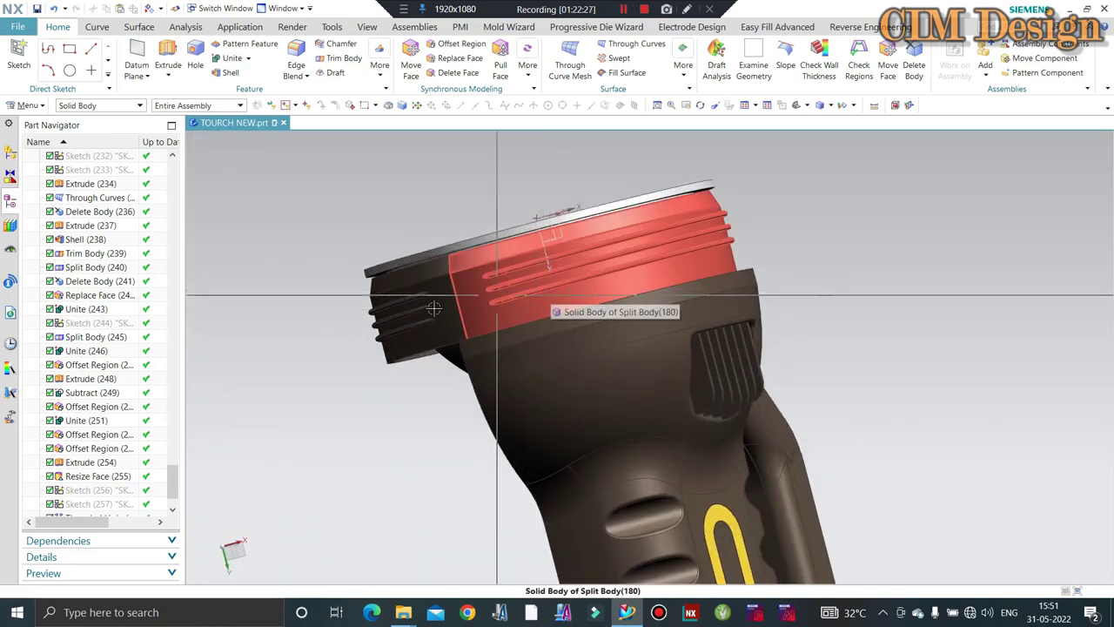
- Inspect the head's grooves and the reflector bowl, then return to the whole torch
middle_drag(434, 308, 511, 275)
scroll(511, 275, up, 3)
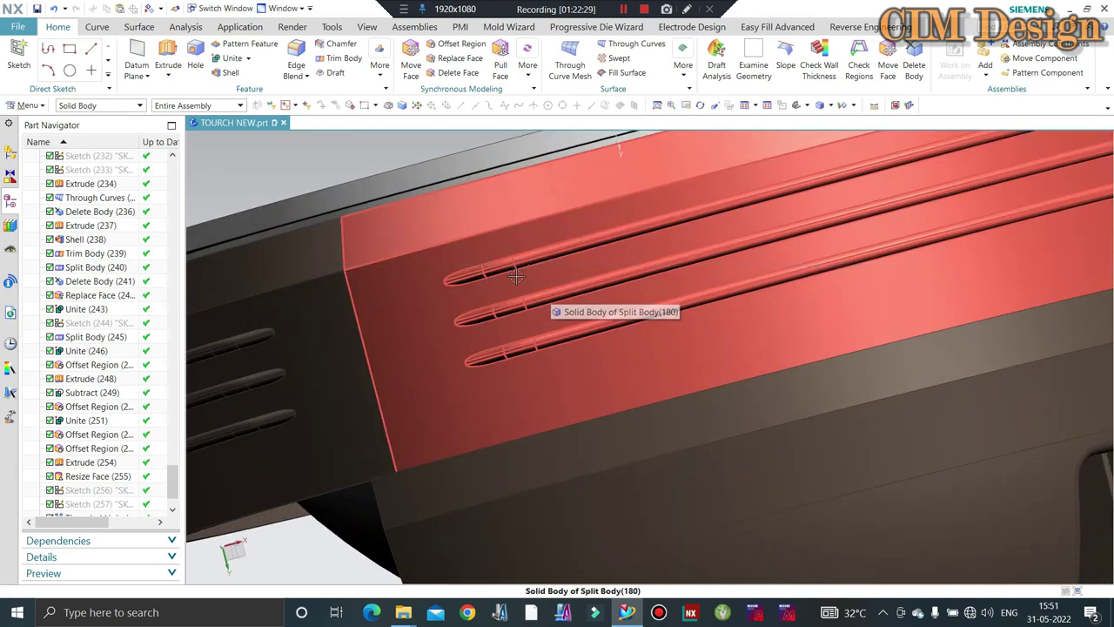
scroll(517, 276, down, 4)
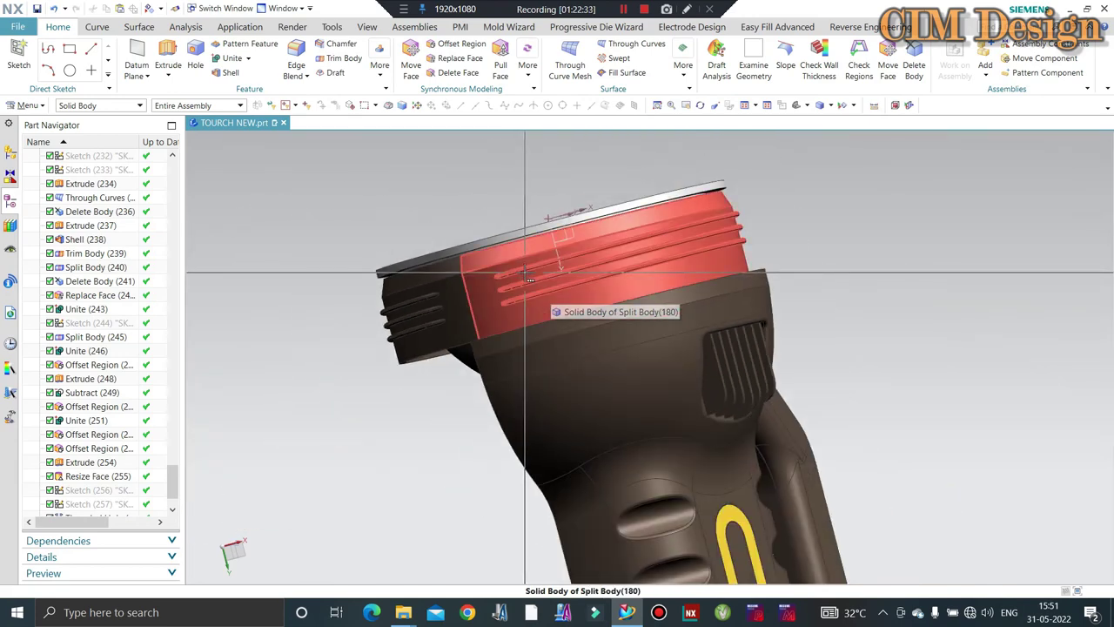
middle_drag(593, 286, 583, 339)
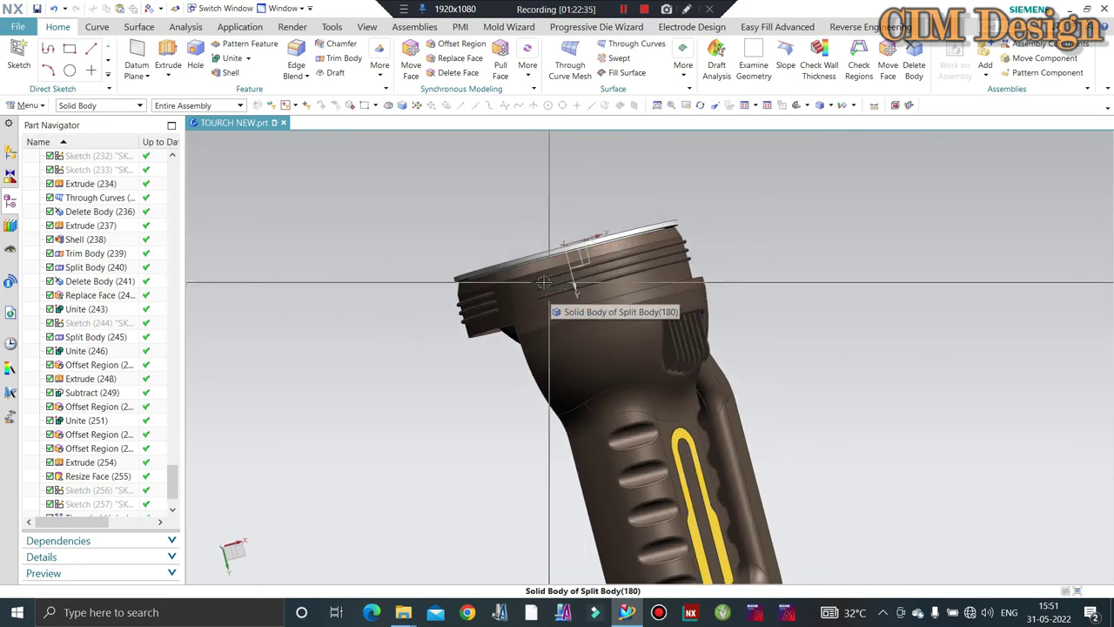
scroll(584, 340, up, 3)
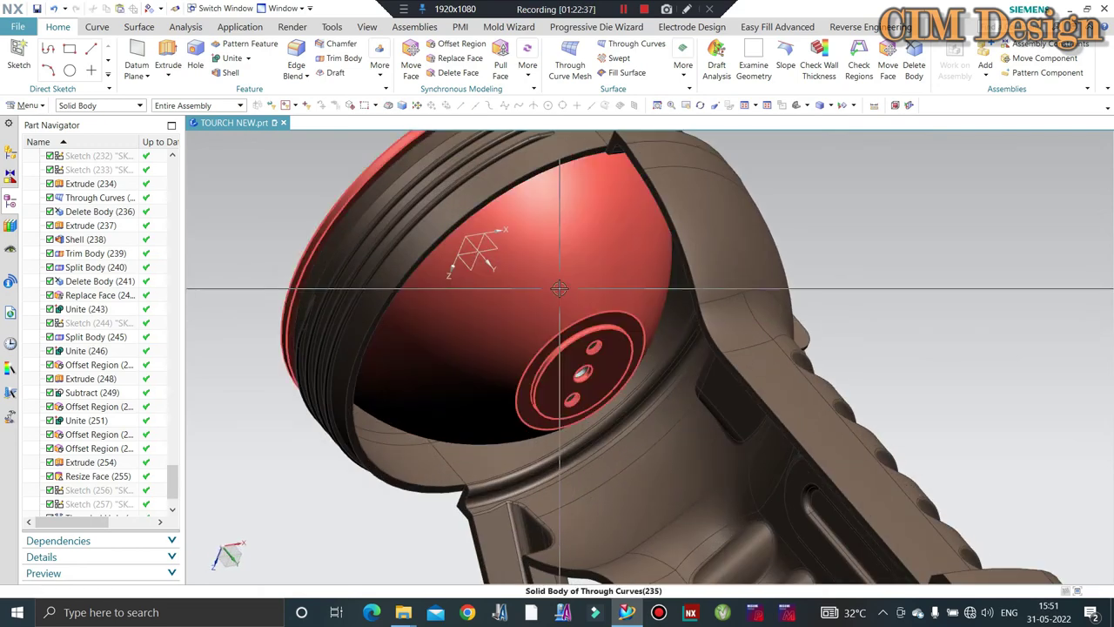
scroll(536, 293, down, 3)
middle_drag(535, 293, 406, 197)
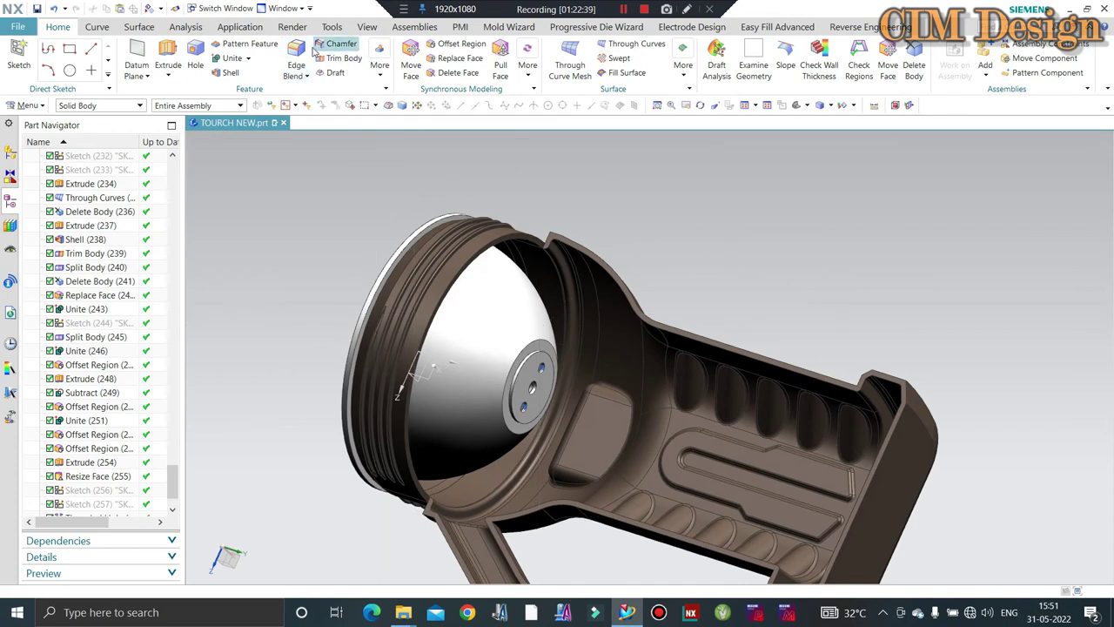
- Round the rim of the reflector's central disc with a 1 mm edge blend
middle_drag(534, 347, 557, 362)
click(557, 361)
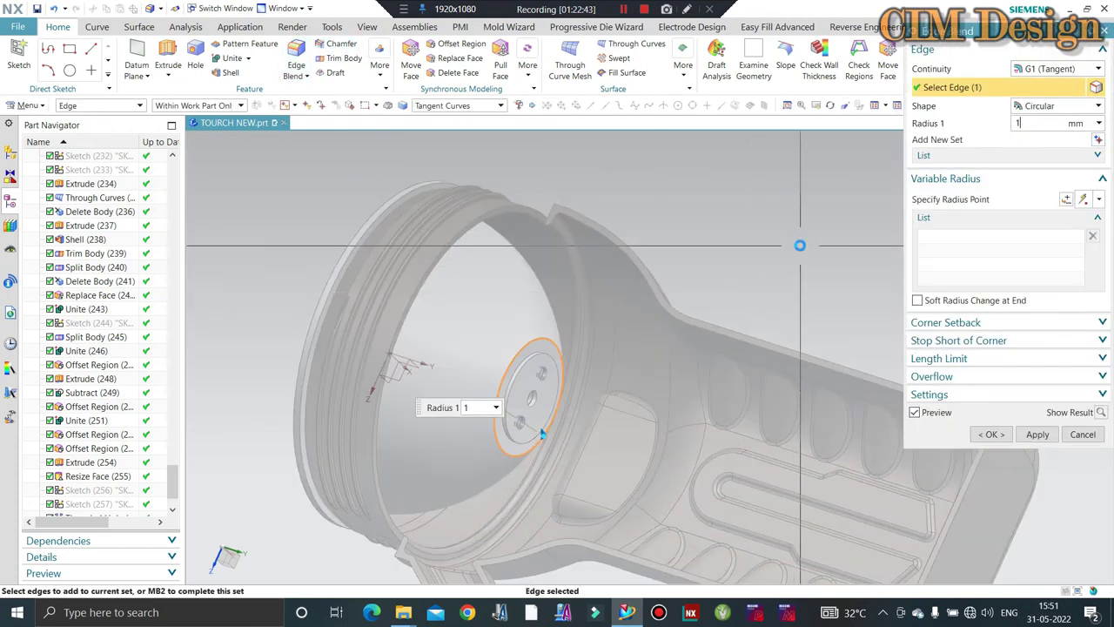
middle_click(541, 432)
middle_click(541, 433)
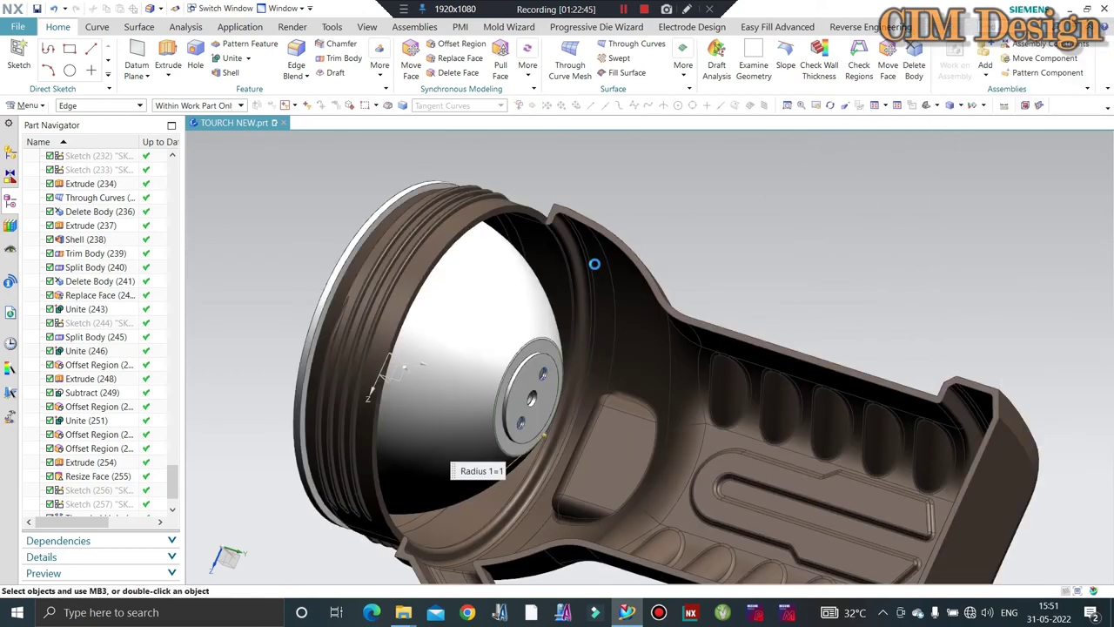
- Inspect the lens from above and the torch from the side
mouse_move(583, 267)
middle_down()
mouse_move(681, 199)
mouse_move(650, 228)
mouse_move(613, 186)
mouse_move(610, 249)
middle_up()
scroll(674, 214, up, 5)
scroll(661, 217, down, 5)
scroll(613, 186, down, 3)
scroll(671, 304, up, 2)
middle_drag(671, 304, 676, 298)
scroll(676, 298, down, 2)
scroll(688, 331, up, 4)
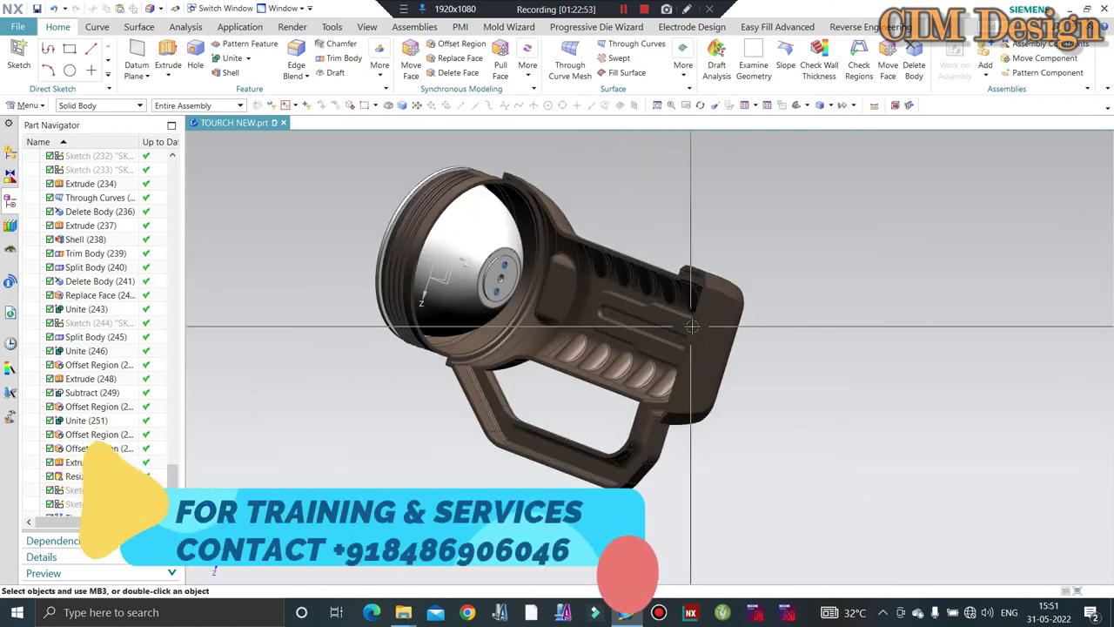
scroll(737, 218, down, 3)
mouse_move(692, 338)
middle_down()
mouse_move(736, 218)
mouse_move(735, 159)
mouse_move(704, 164)
mouse_move(654, 303)
mouse_move(592, 176)
middle_up()
- Turn to a side view with the handle on top, then snap to the fitted trimetric view
scroll(736, 200, up, 4)
scroll(736, 158, down, 2)
scroll(736, 159, down, 2)
scroll(704, 215, up, 2)
scroll(679, 217, up, 2)
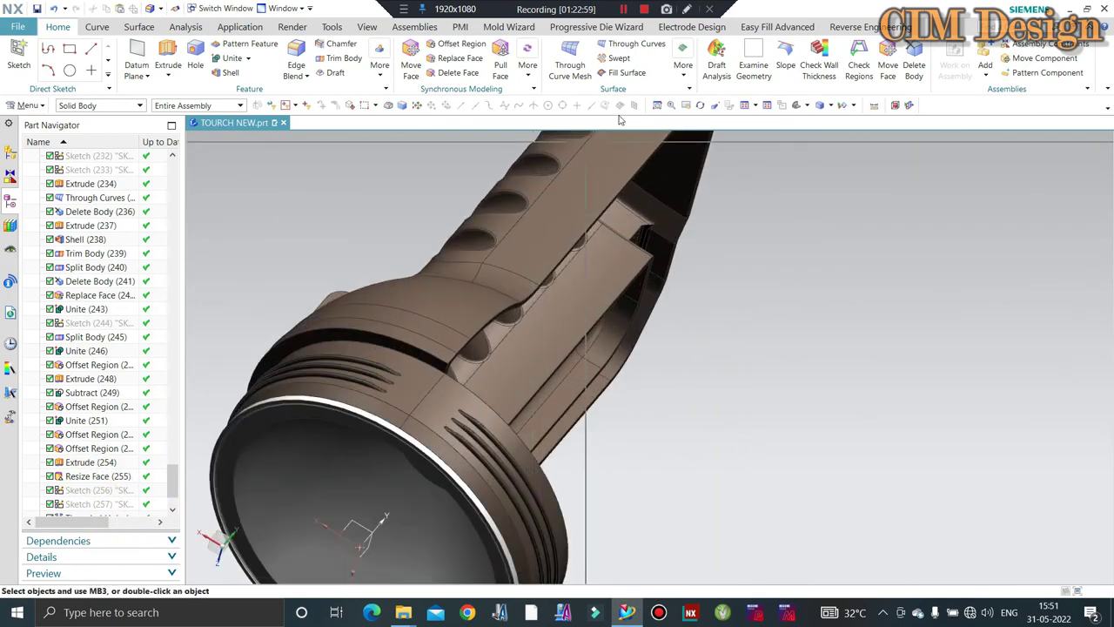
scroll(618, 224, up, 2)
scroll(618, 225, down, 3)
mouse_move(626, 249)
middle_down()
mouse_move(642, 207)
mouse_move(698, 228)
mouse_move(689, 189)
mouse_move(601, 291)
mouse_move(683, 318)
mouse_move(835, 194)
middle_up()
scroll(642, 207, up, 3)
scroll(692, 209, down, 3)
scroll(692, 204, up, 3)
scroll(627, 261, down, 3)
scroll(627, 261, up, 3)
scroll(696, 348, up, 3)
scroll(700, 349, down, 3)
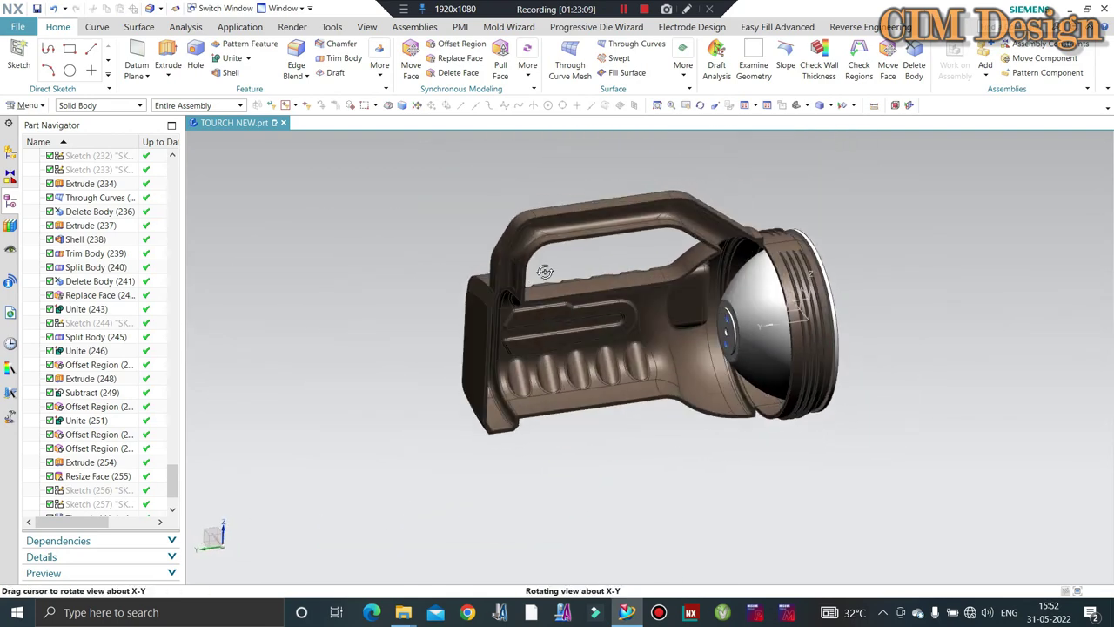
scroll(835, 194, up, 3)
key(Home)
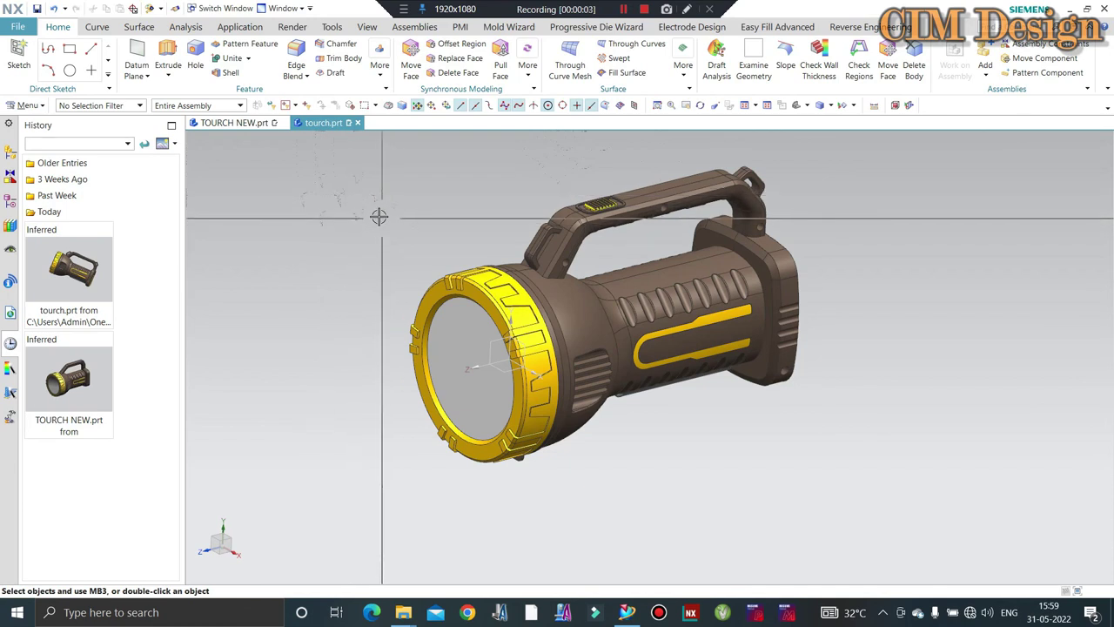
- View the torch's rear and side-top, then set the Selection Filter to Solid Body
scroll(629, 224, up, 1)
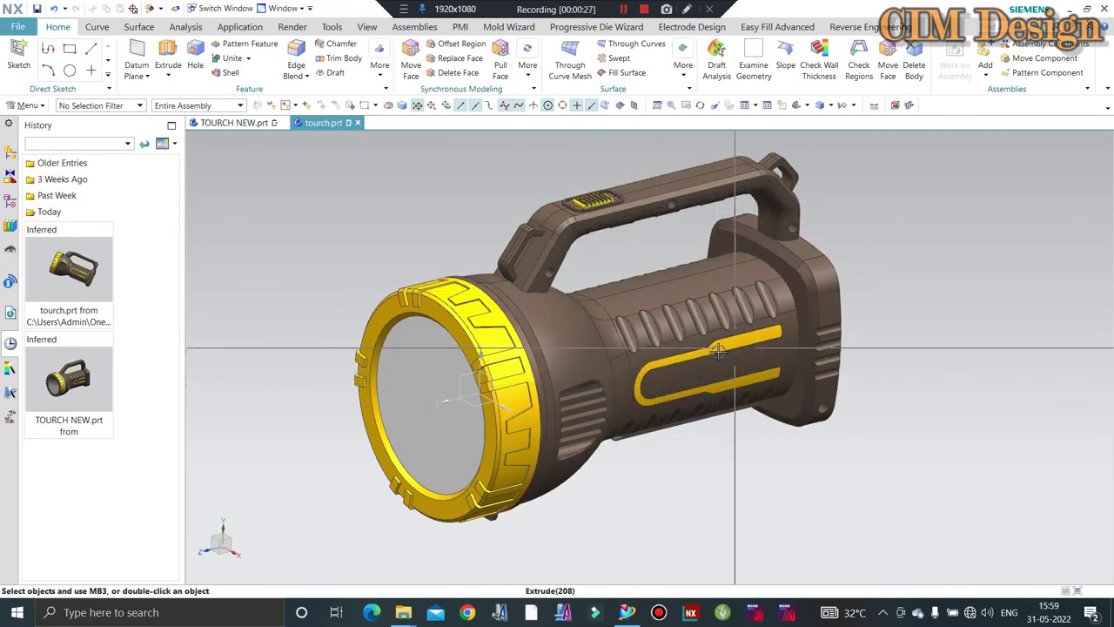
middle_drag(678, 323, 667, 355)
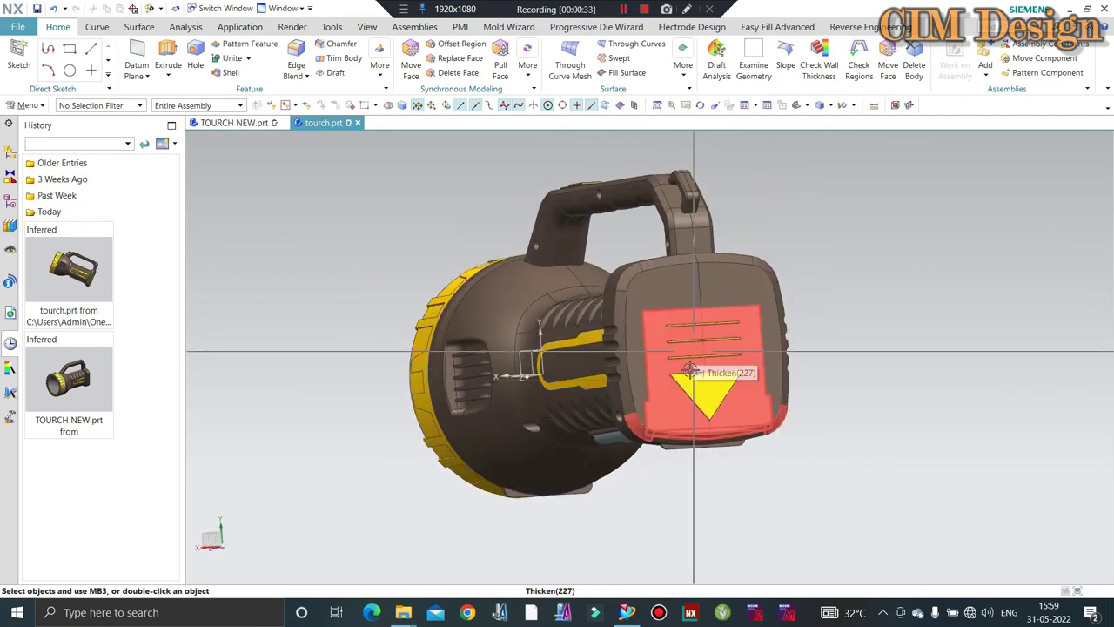
middle_drag(688, 370, 579, 352)
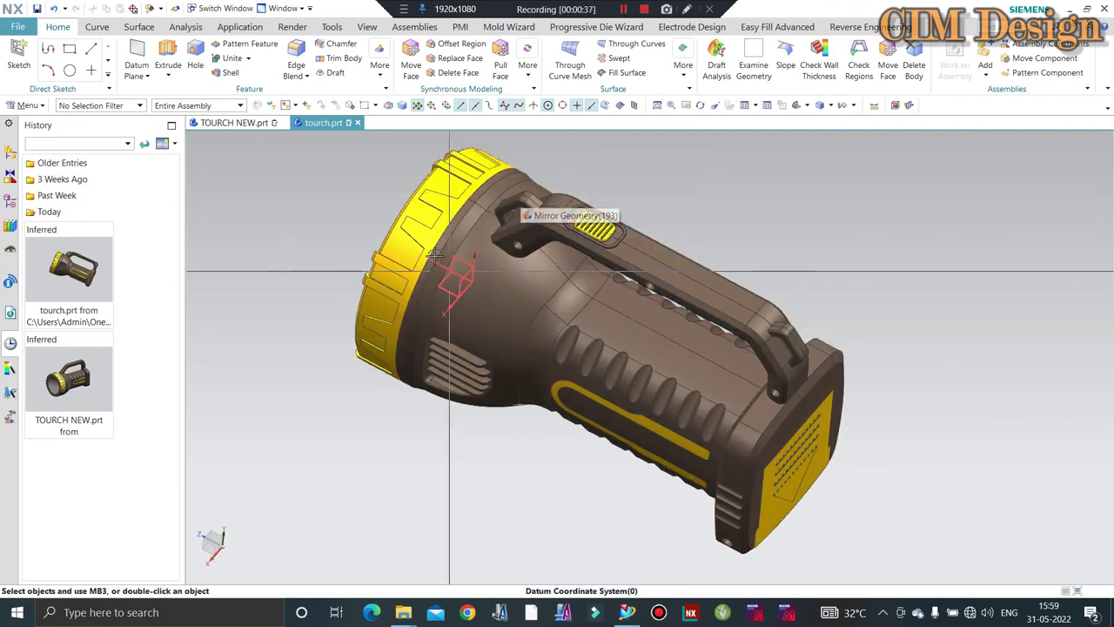
click(85, 105)
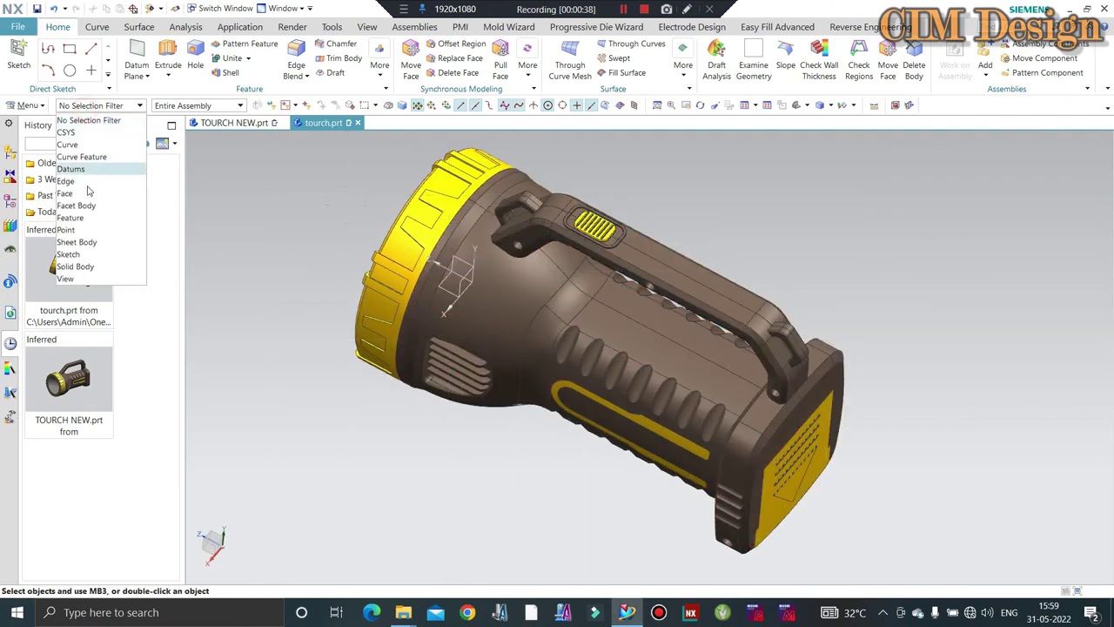
click(68, 253)
click(70, 106)
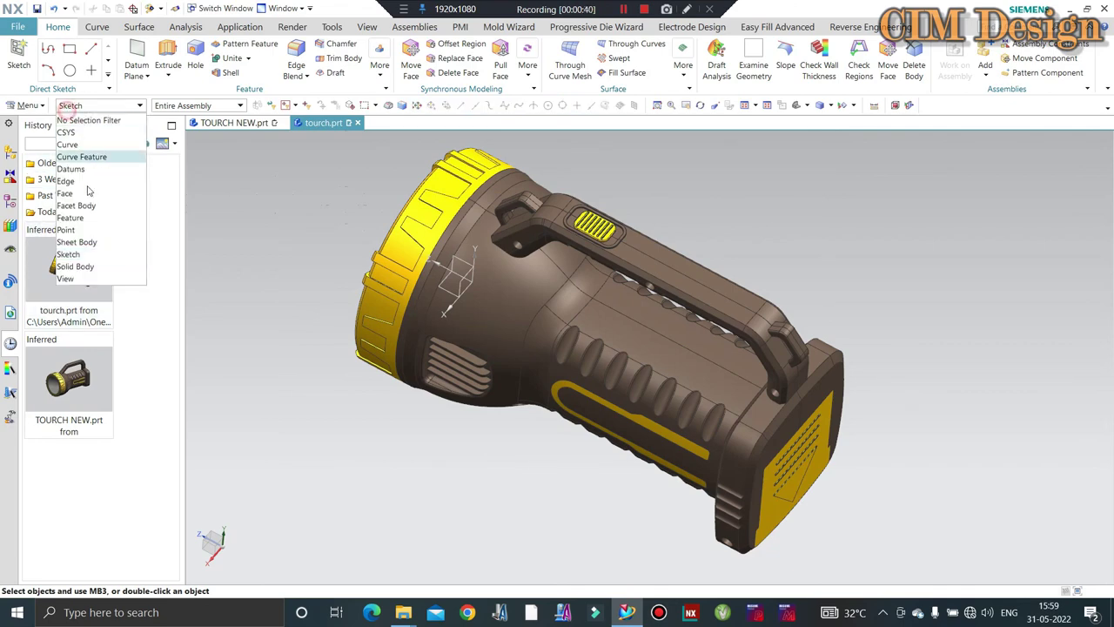
click(87, 266)
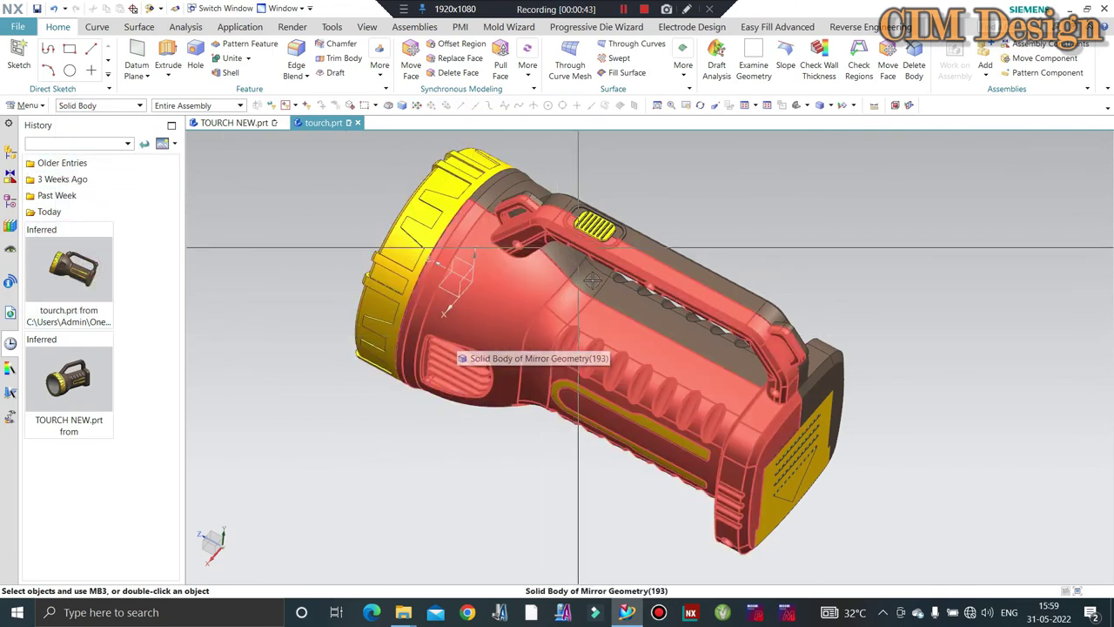
- Orbit the finished flashlight through several angles, ending side-on with the handle on top
scroll(578, 248, down, 2)
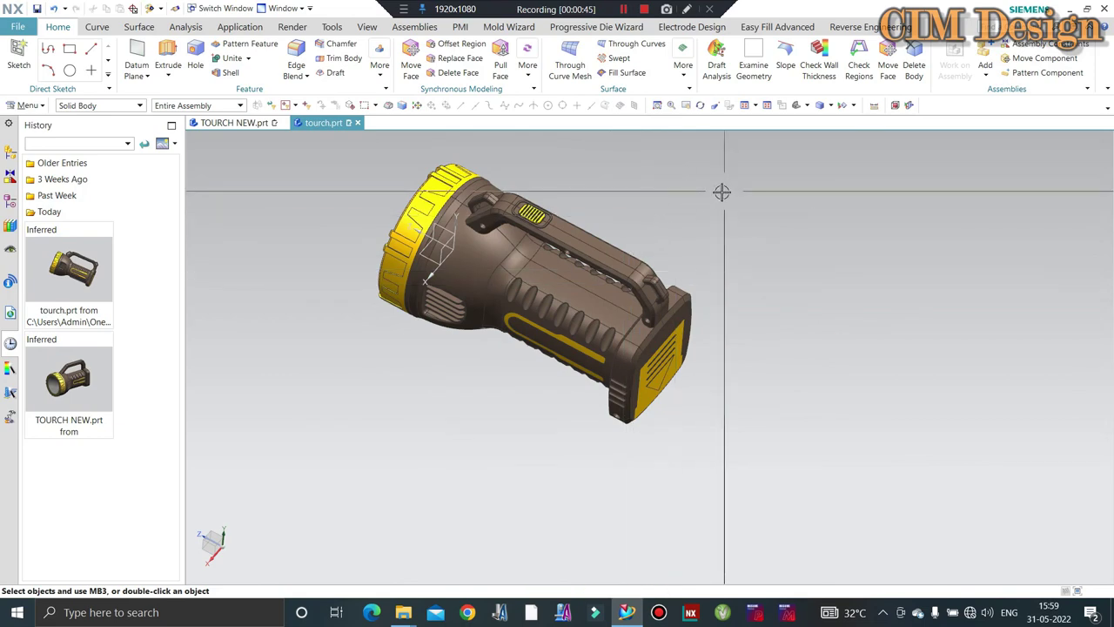
mouse_move(617, 172)
middle_down()
mouse_move(627, 160)
mouse_move(724, 191)
middle_up()
scroll(626, 159, up, 2)
scroll(735, 231, down, 2)
mouse_move(739, 236)
middle_down()
mouse_move(731, 244)
mouse_move(719, 235)
middle_up()
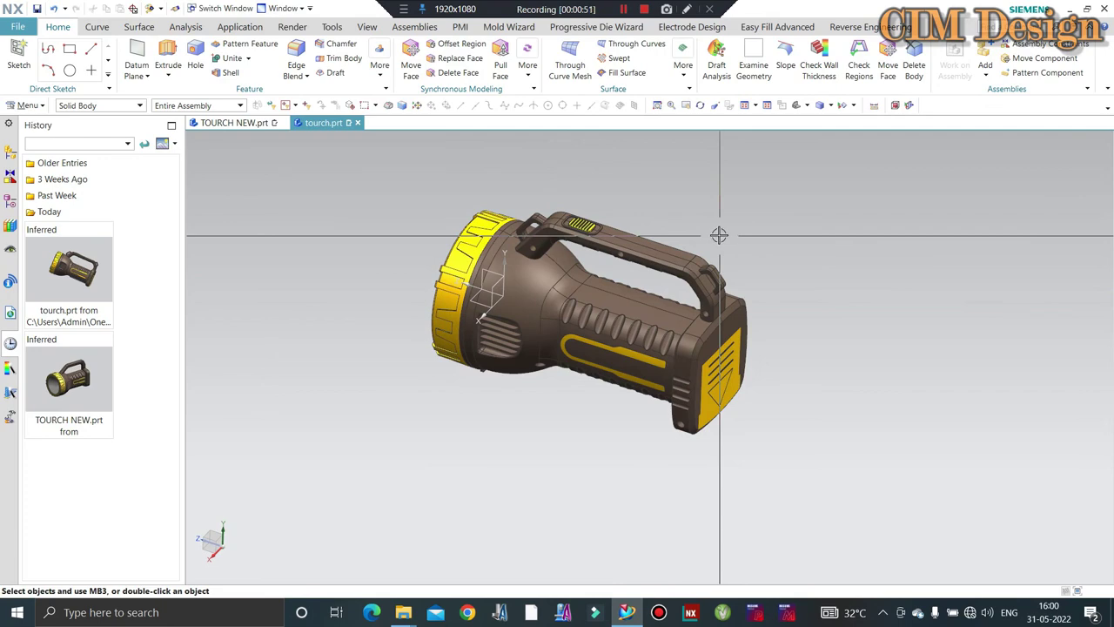
mouse_move(747, 261)
middle_down()
mouse_move(790, 188)
mouse_move(600, 255)
mouse_move(594, 214)
mouse_move(597, 234)
middle_up()
scroll(600, 252, up, 5)
scroll(608, 275, up, 2)
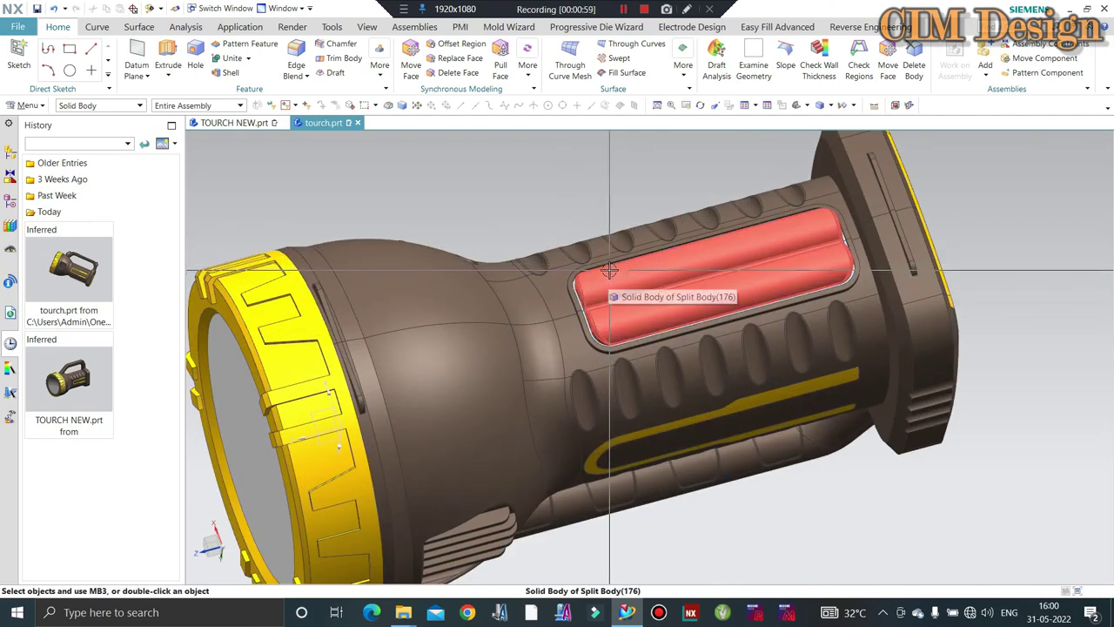
scroll(609, 270, down, 5)
middle_drag(609, 271, 681, 348)
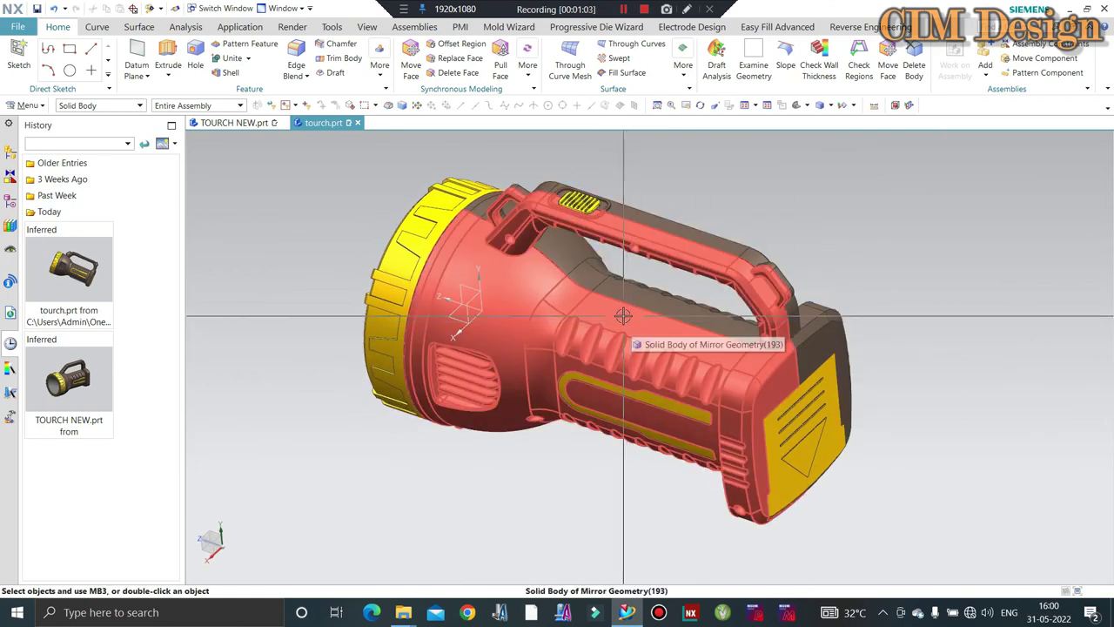
middle_drag(623, 316, 636, 349)
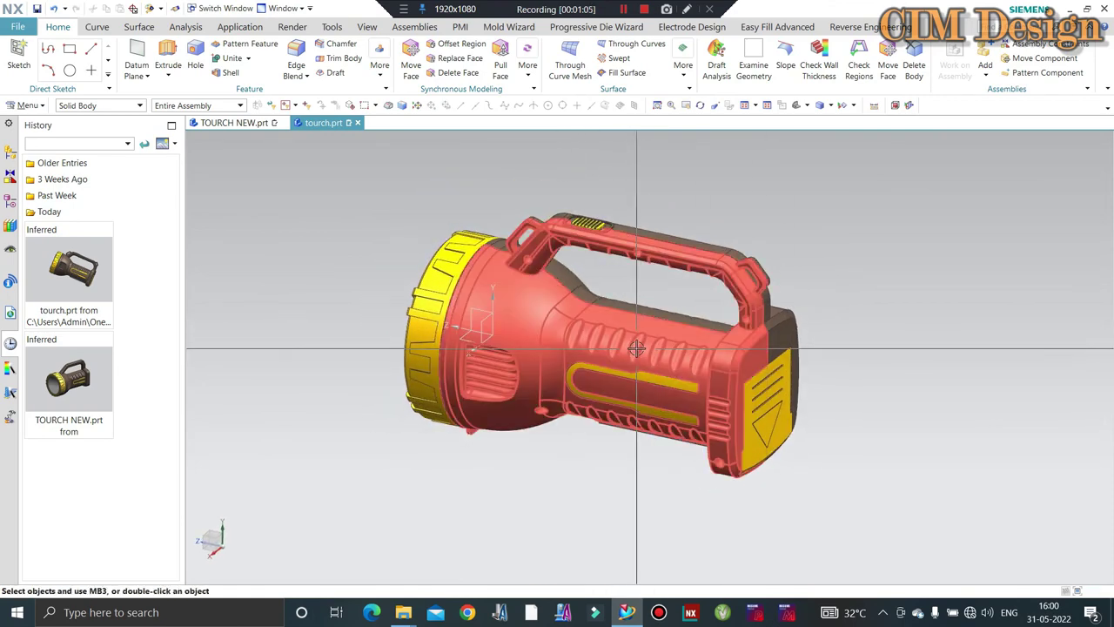